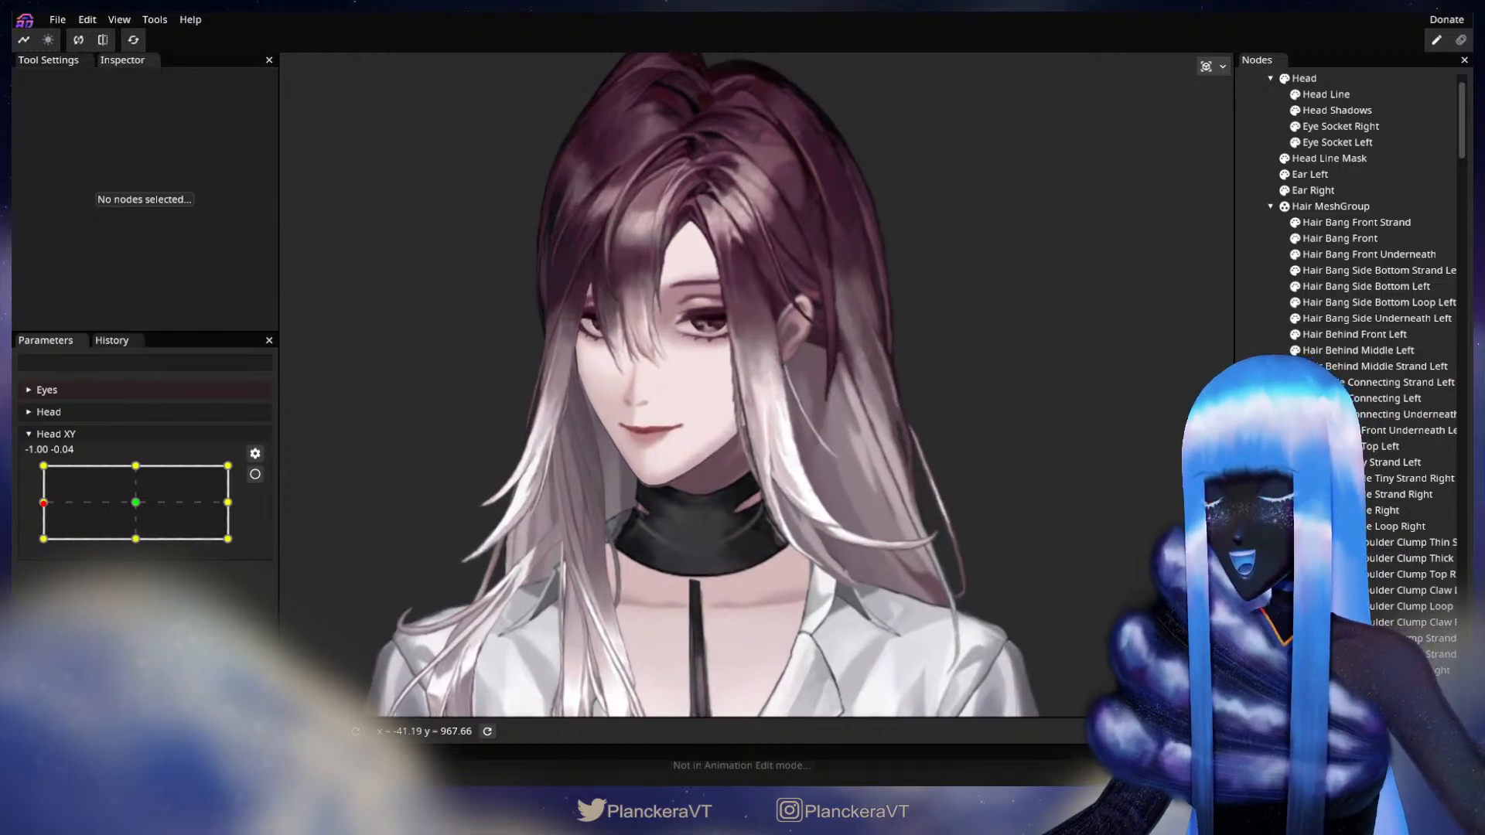
Set the Head XY parameter to -1.00, -1.00 and arm that keypoint for editing
scroll(590, 421, "up", 2)
left_click_drag(589, 421, 637, 411)
scroll(684, 481, "down", 2)
left_click_drag(693, 473, 685, 361)
left_click_drag(228, 482, 43, 530)
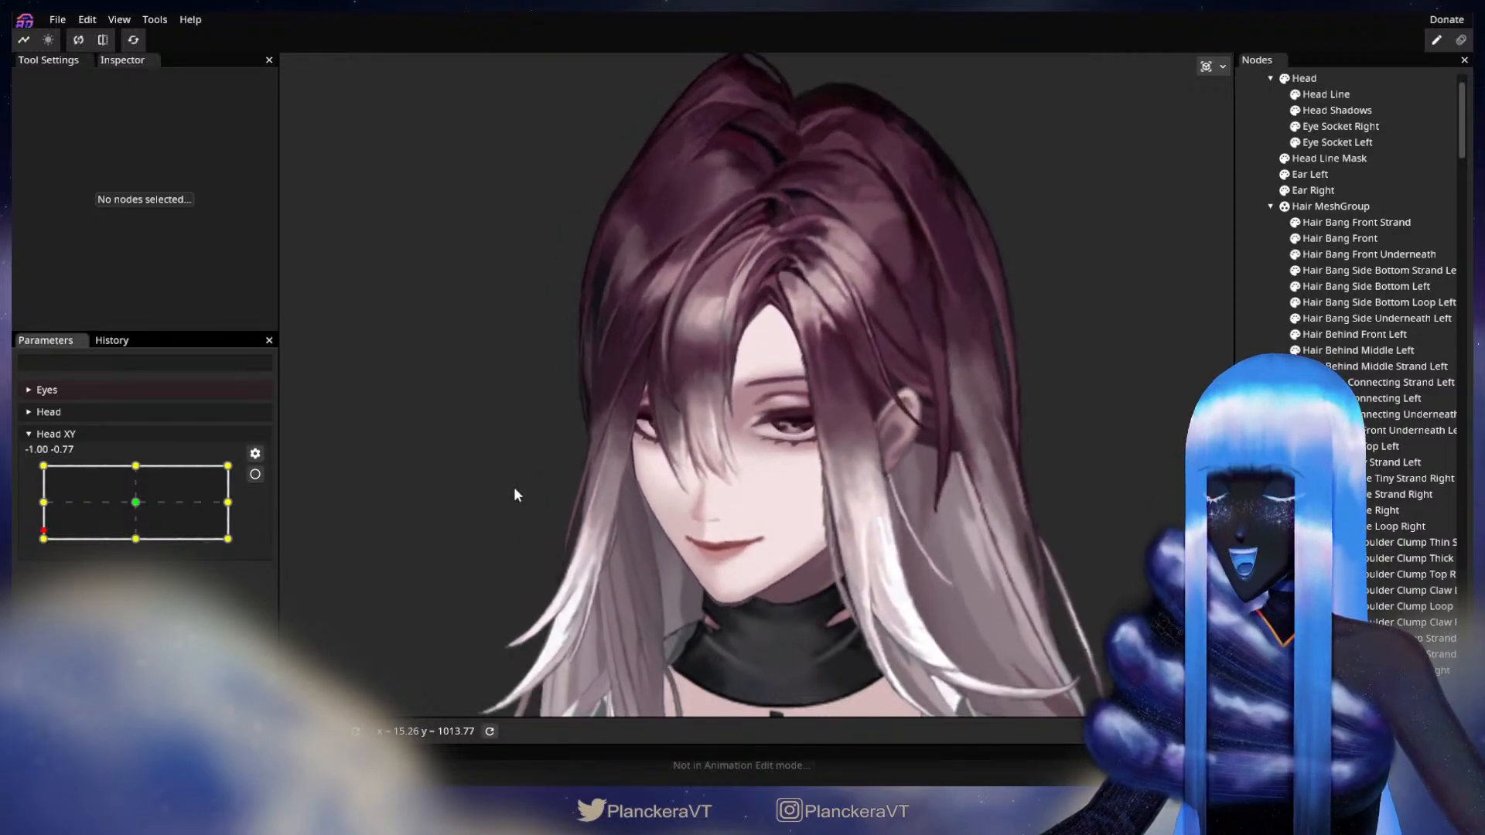
left_click_drag(662, 460, 615, 542)
scroll(615, 541, "up", 2)
left_click_drag(332, 553, 453, 503)
mouse_move(43, 530)
left_mouse_down()
mouse_move(44, 504)
mouse_move(43, 539)
left_mouse_up()
left_click(255, 474)
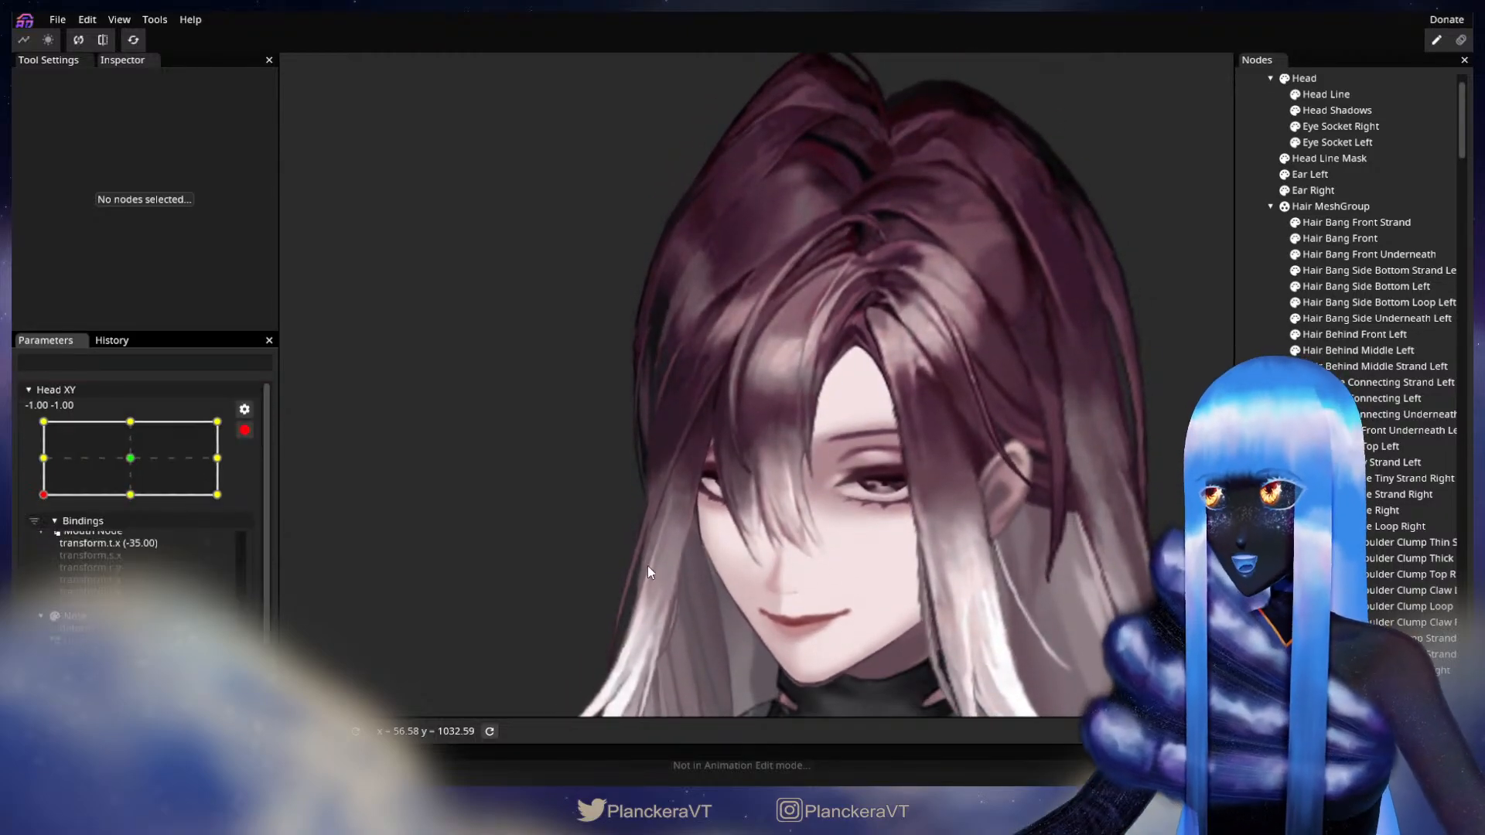
With a circle brush sized 11.00, nudge the Hair Bang Front mesh's outer edge inward beside the highlight
left_click(1340, 238)
scroll(756, 419, "up", 5)
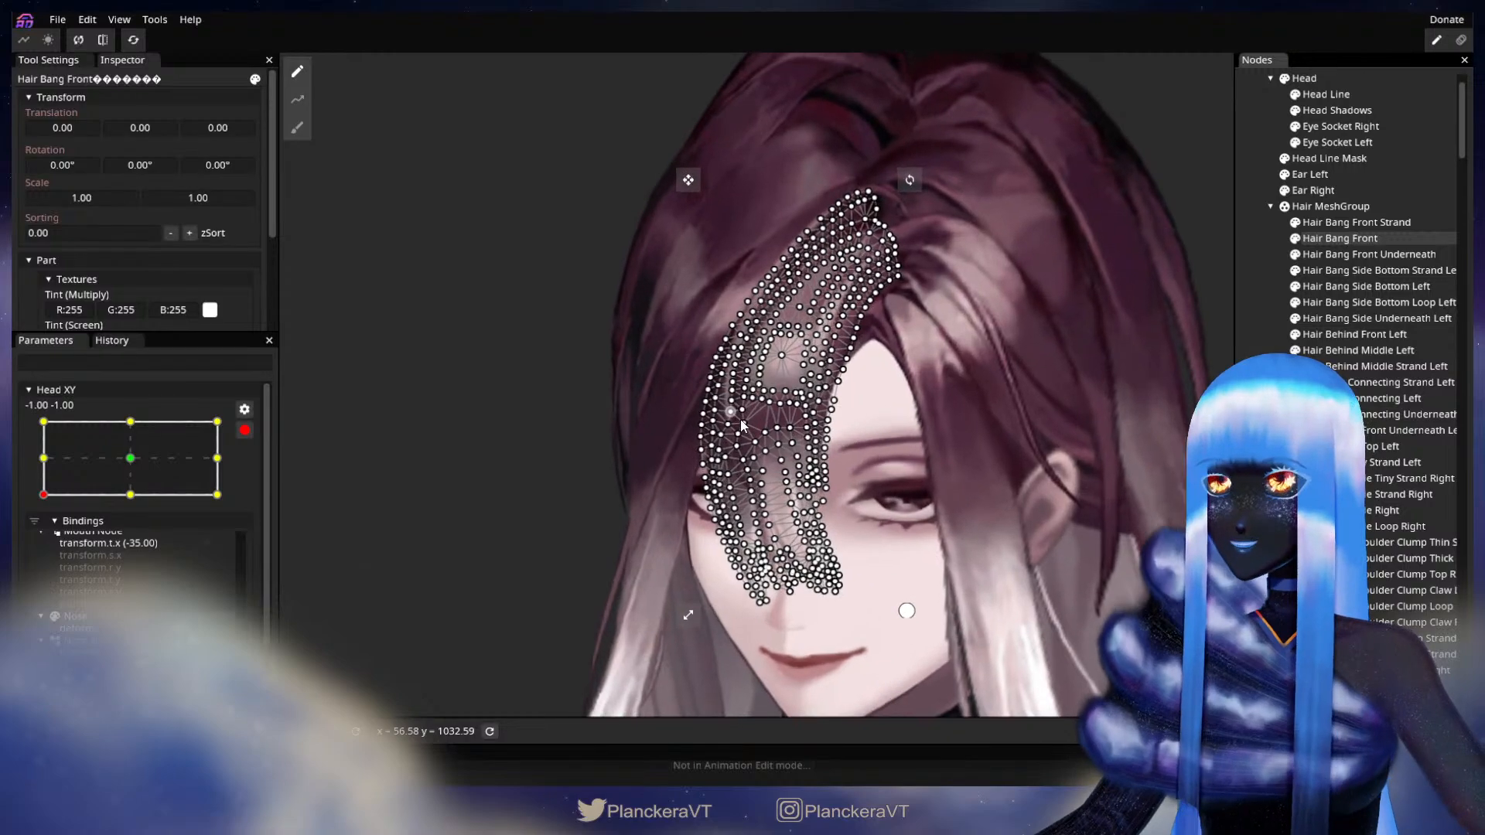
left_click(297, 128)
scroll(467, 369, "up", 3)
scroll(475, 368, "up", 3)
left_click_drag(475, 368, 453, 468)
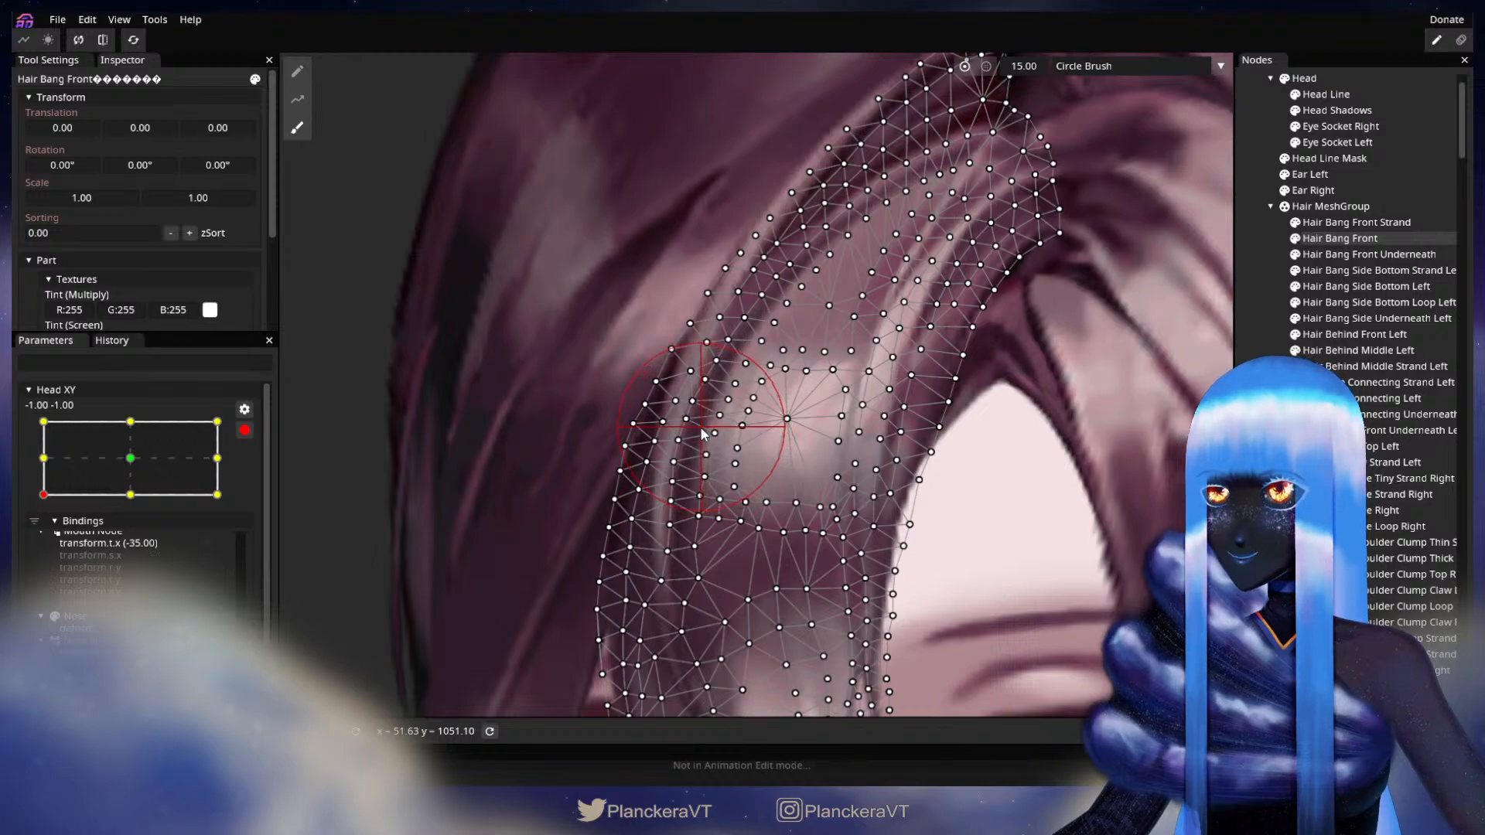
left_click_drag(1101, 318, 908, 407)
left_click_drag(1037, 67, 1032, 67)
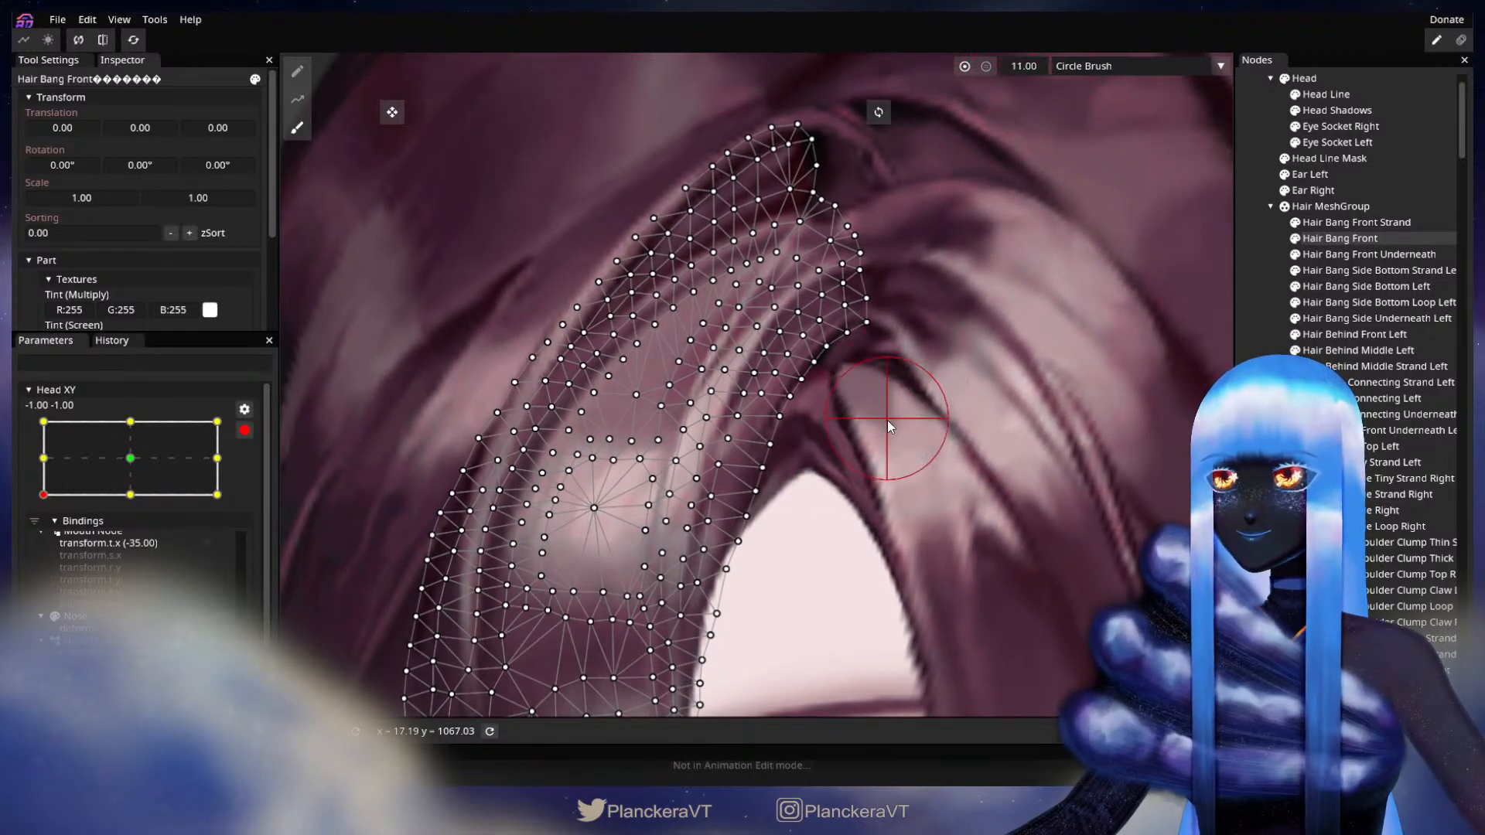
left_click_drag(704, 559, 906, 408)
scroll(718, 387, "up", 1)
left_click_drag(698, 387, 710, 392)
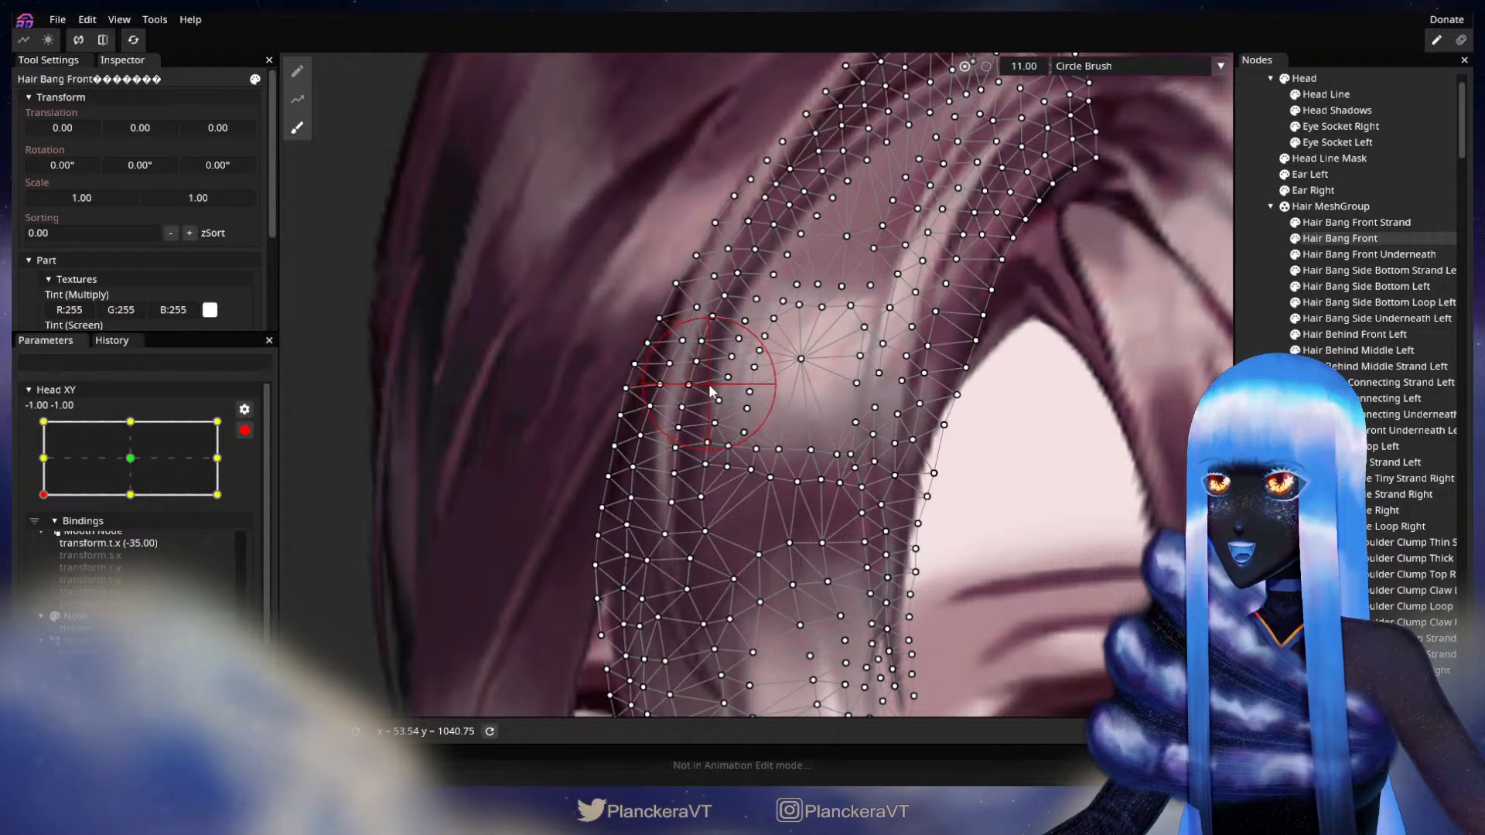
left_click_drag(732, 317, 800, 224)
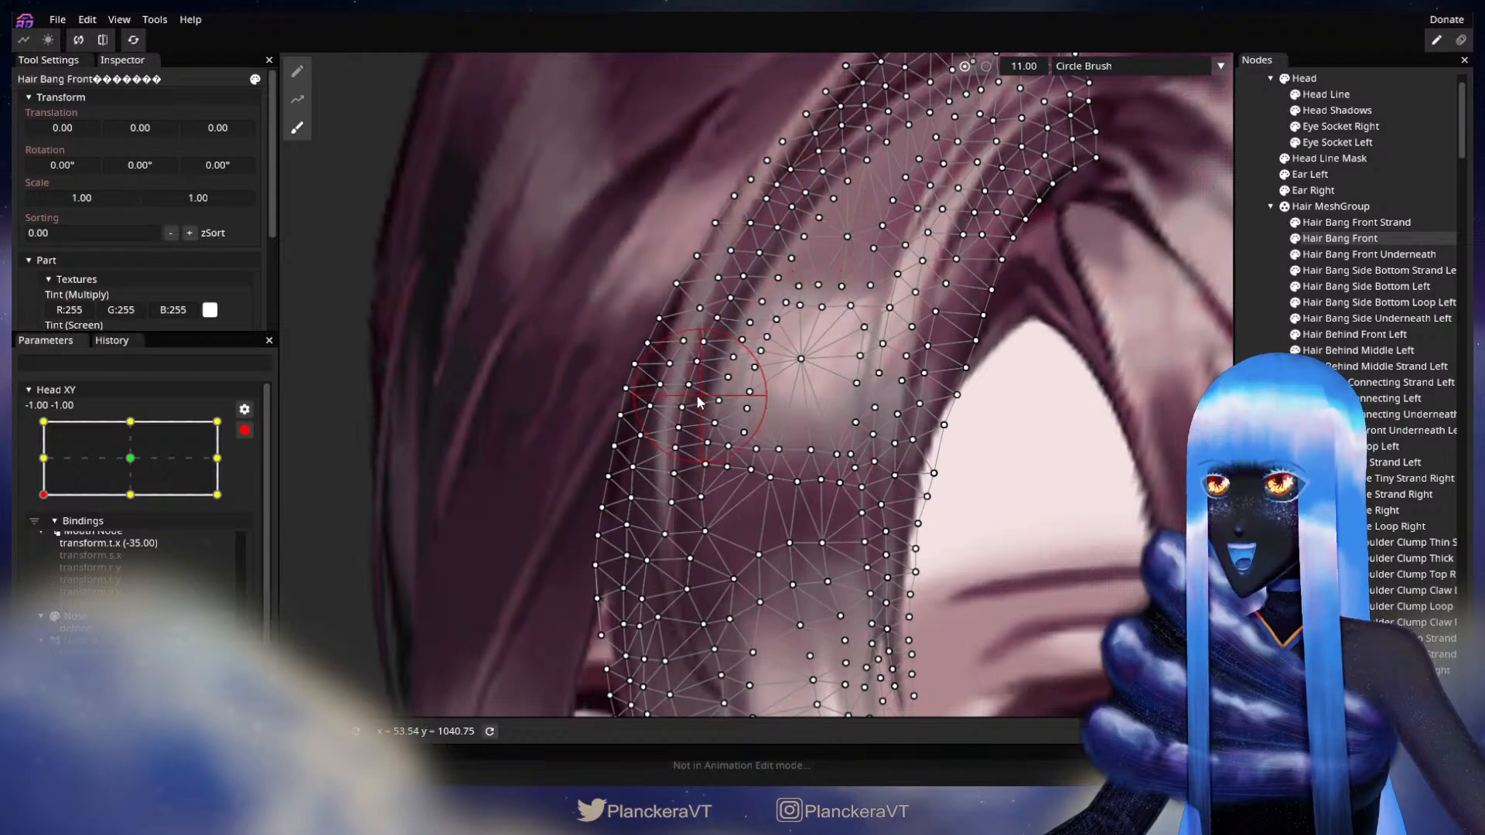
Smooth the Hair Bang Front mesh's outer curve beside and below the highlight with small inward brush strokes
left_click_drag(692, 422, 703, 421)
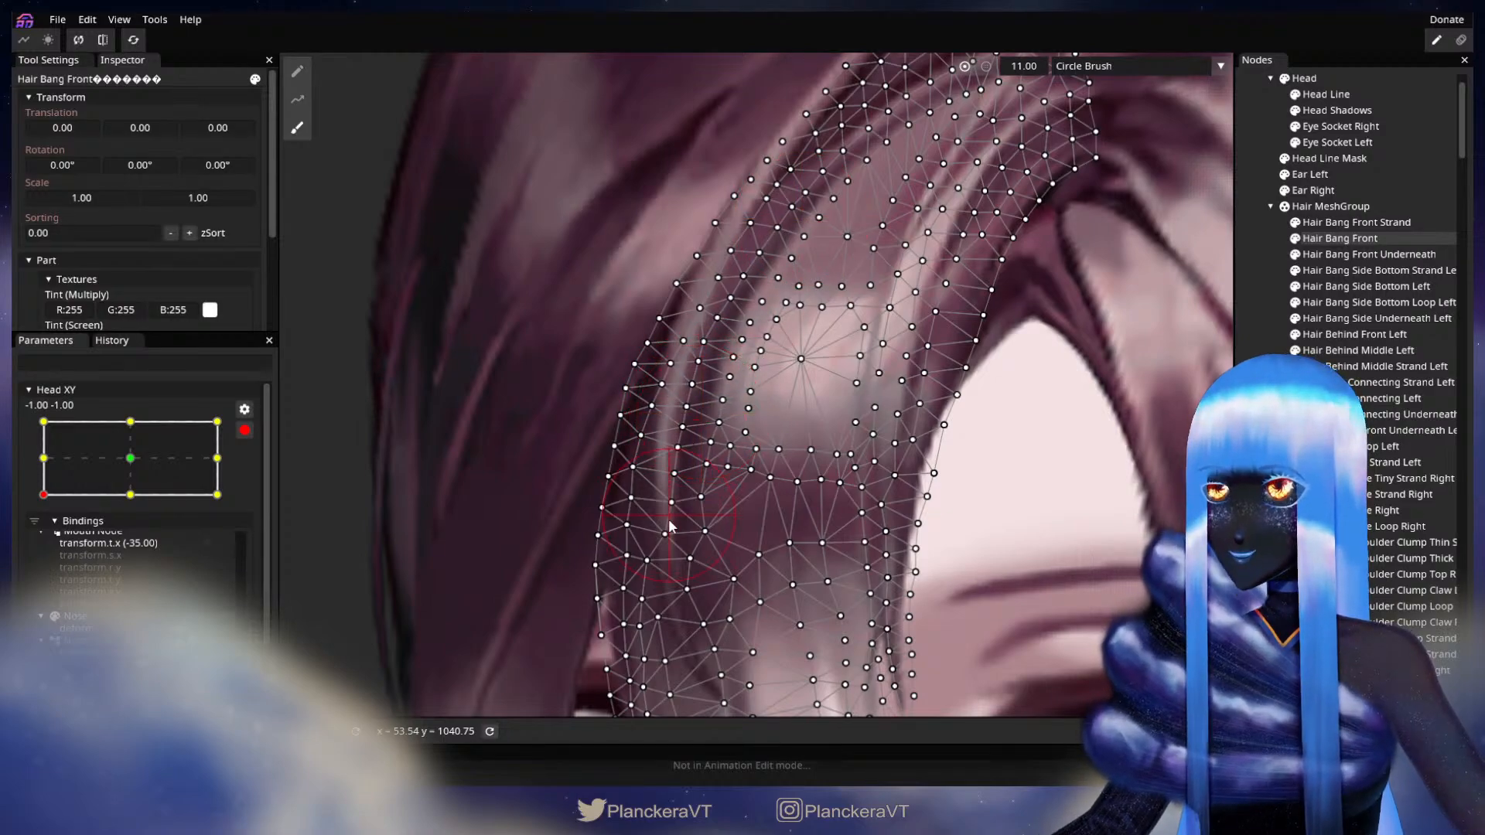
left_click_drag(669, 532, 680, 533)
left_click_drag(688, 467, 692, 380)
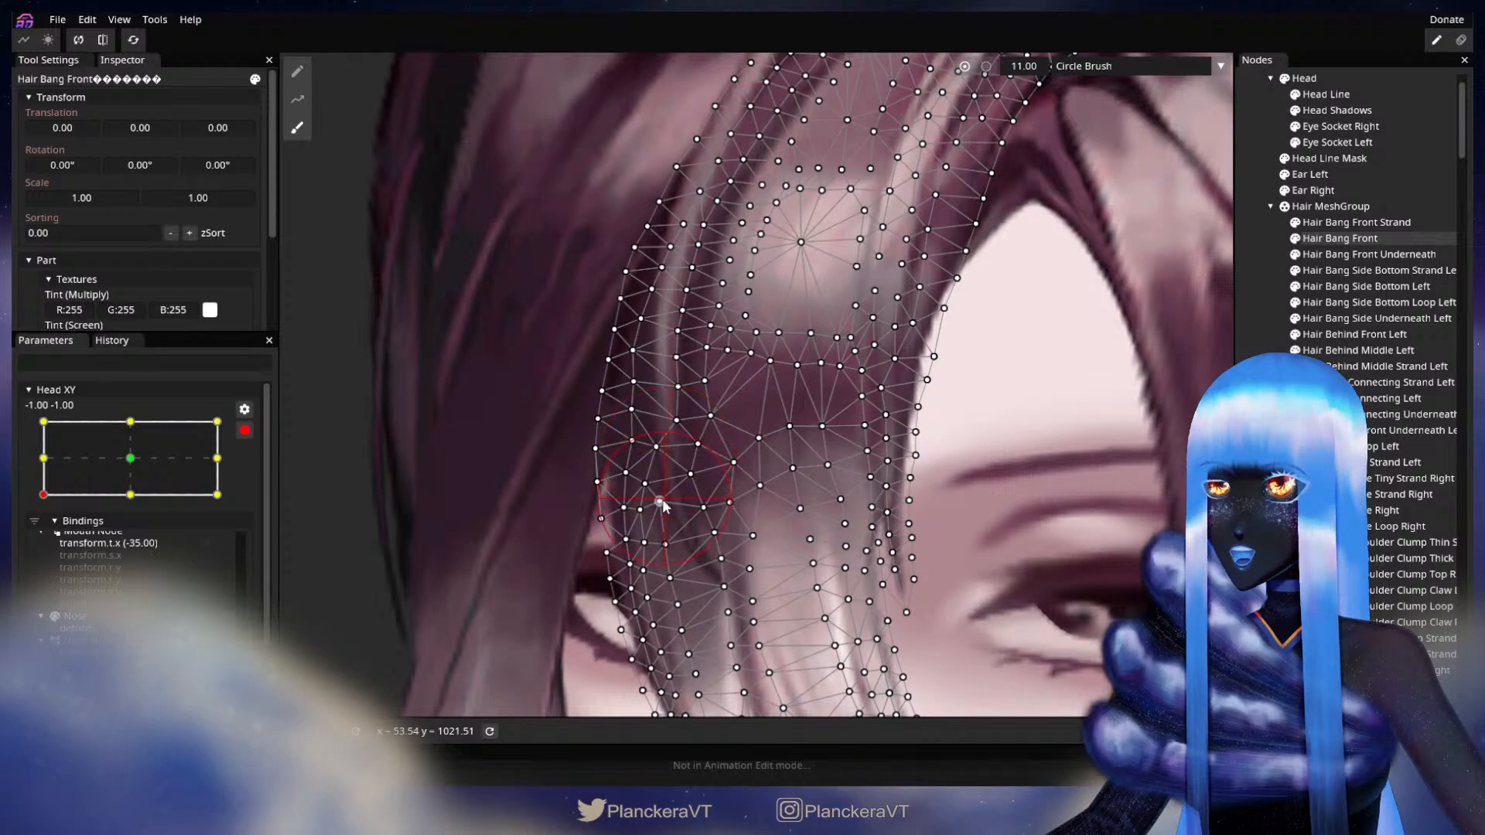
left_click_drag(663, 503, 668, 516)
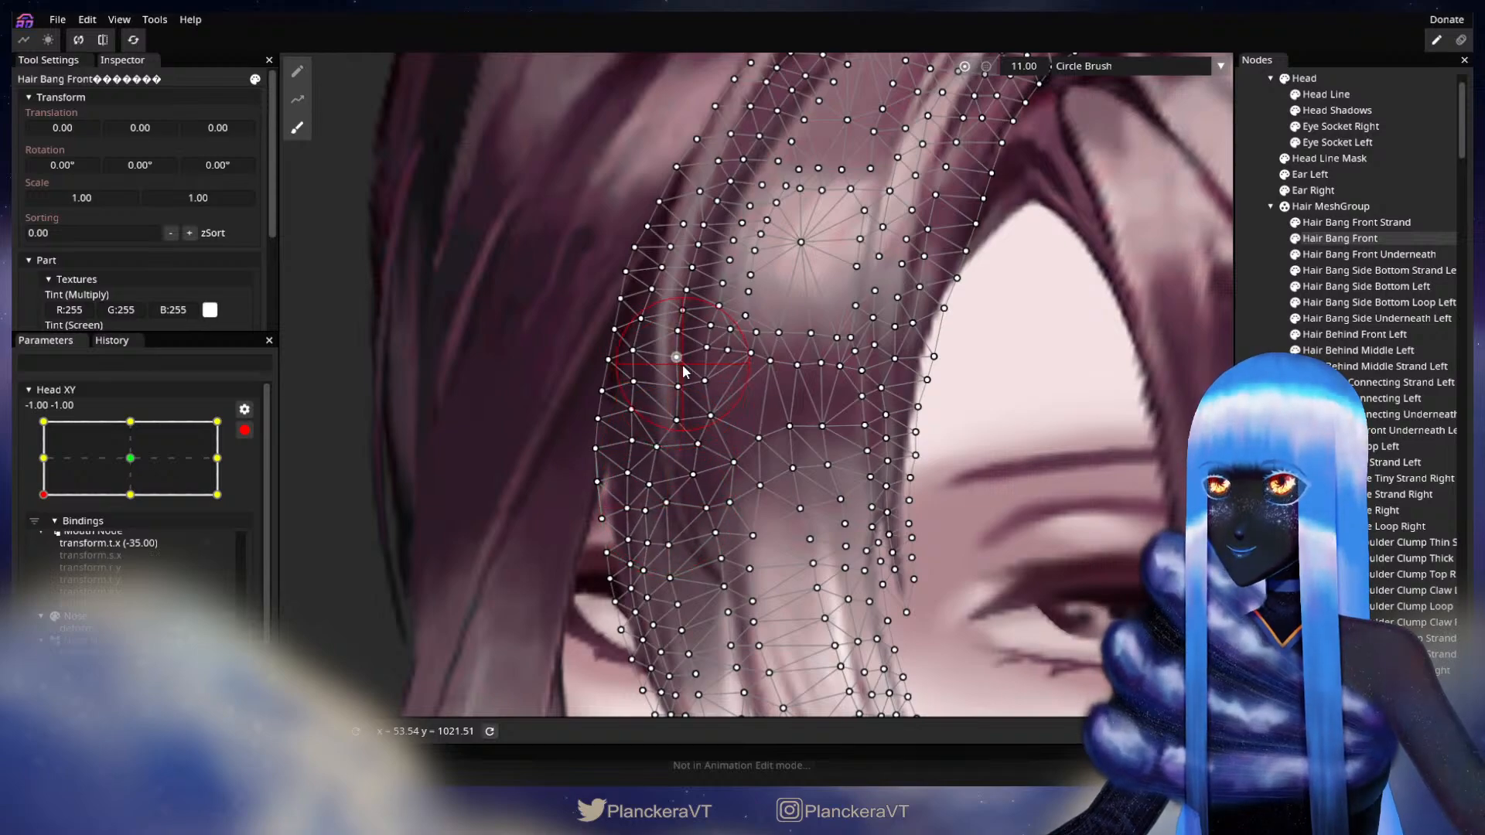
left_click_drag(706, 371, 680, 472)
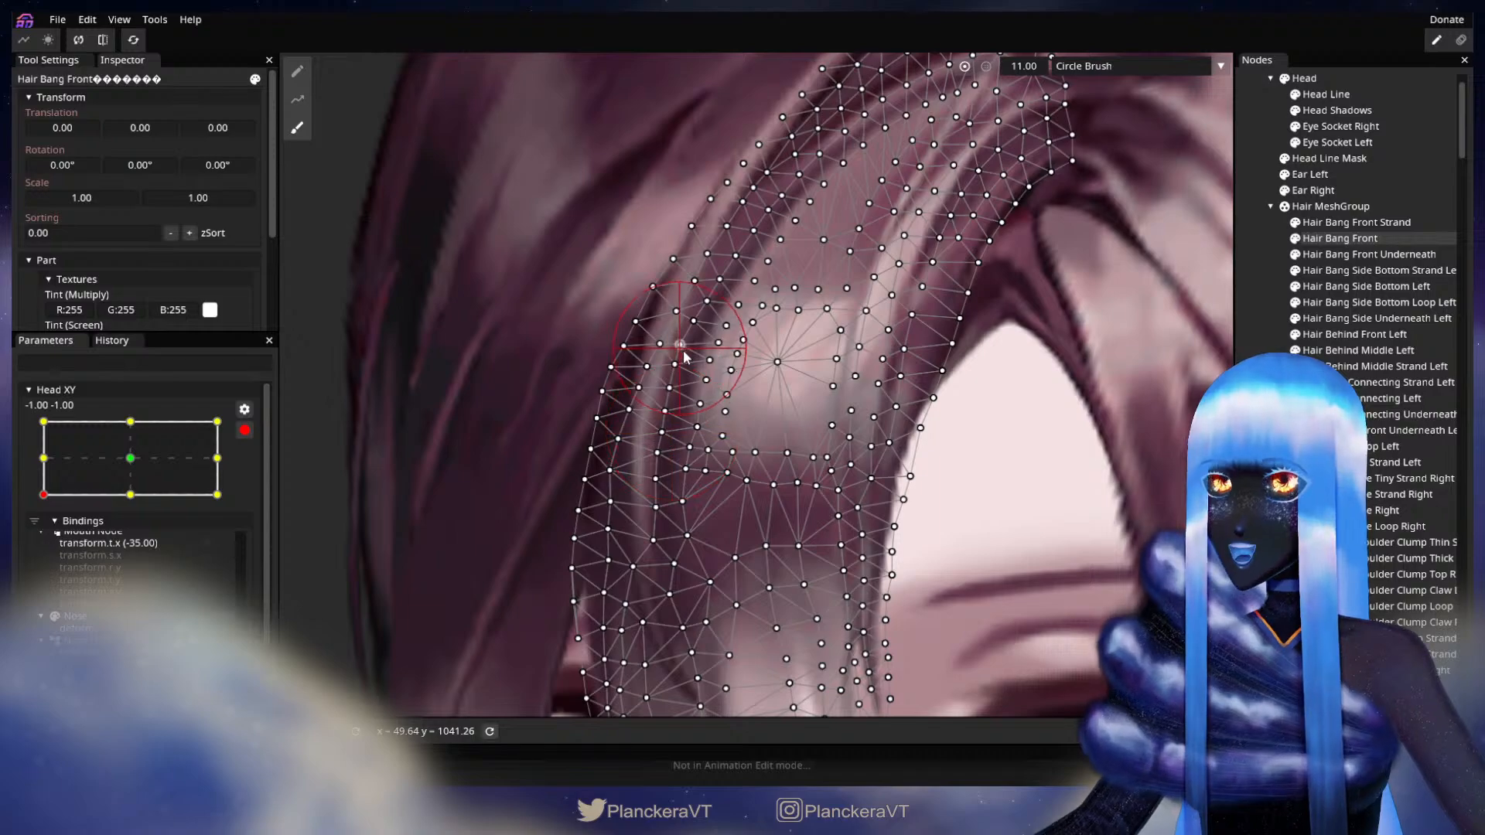
left_click_drag(704, 358, 709, 358)
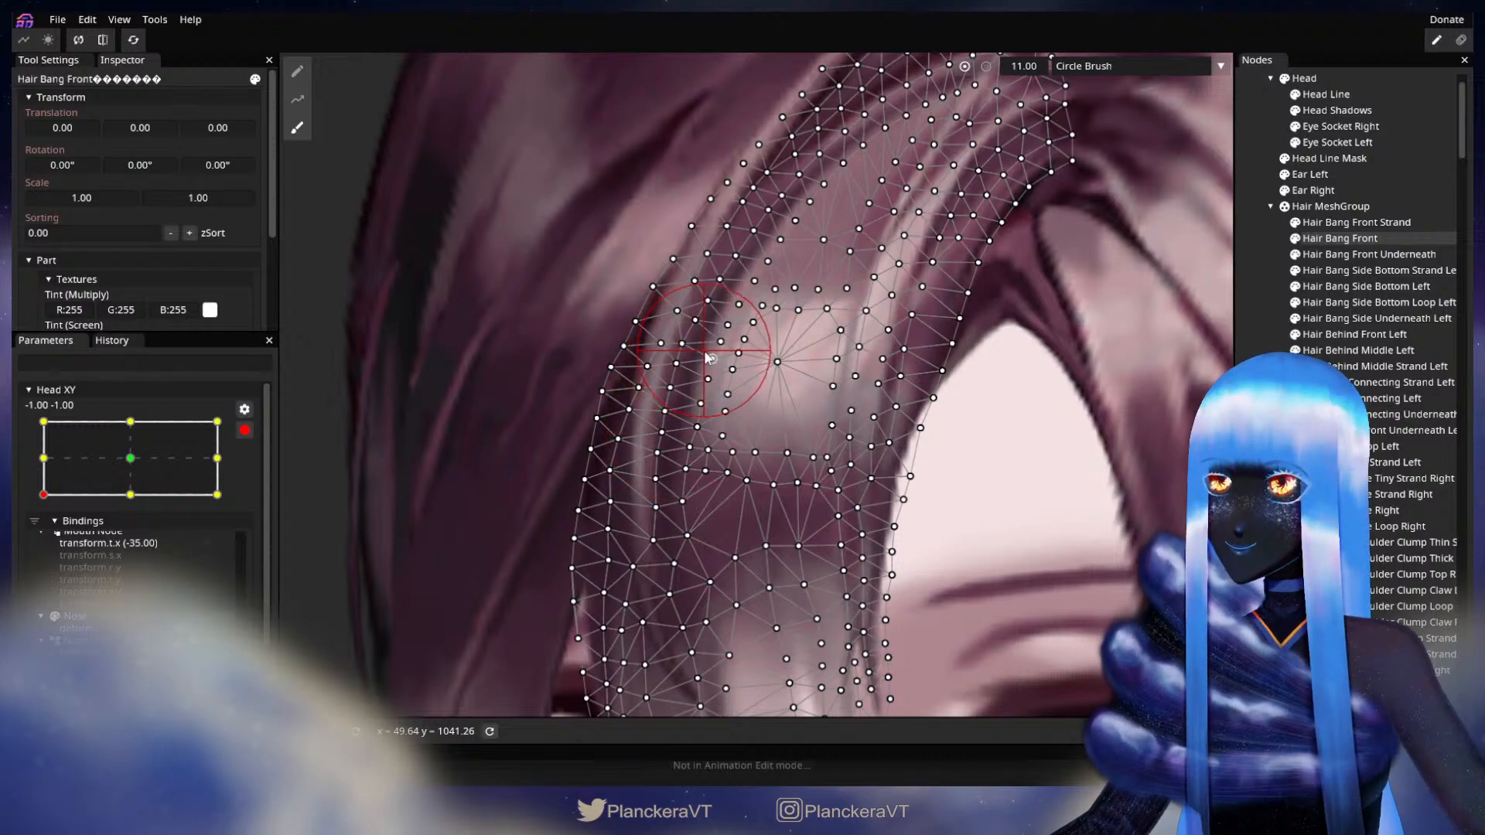
key("Escape")
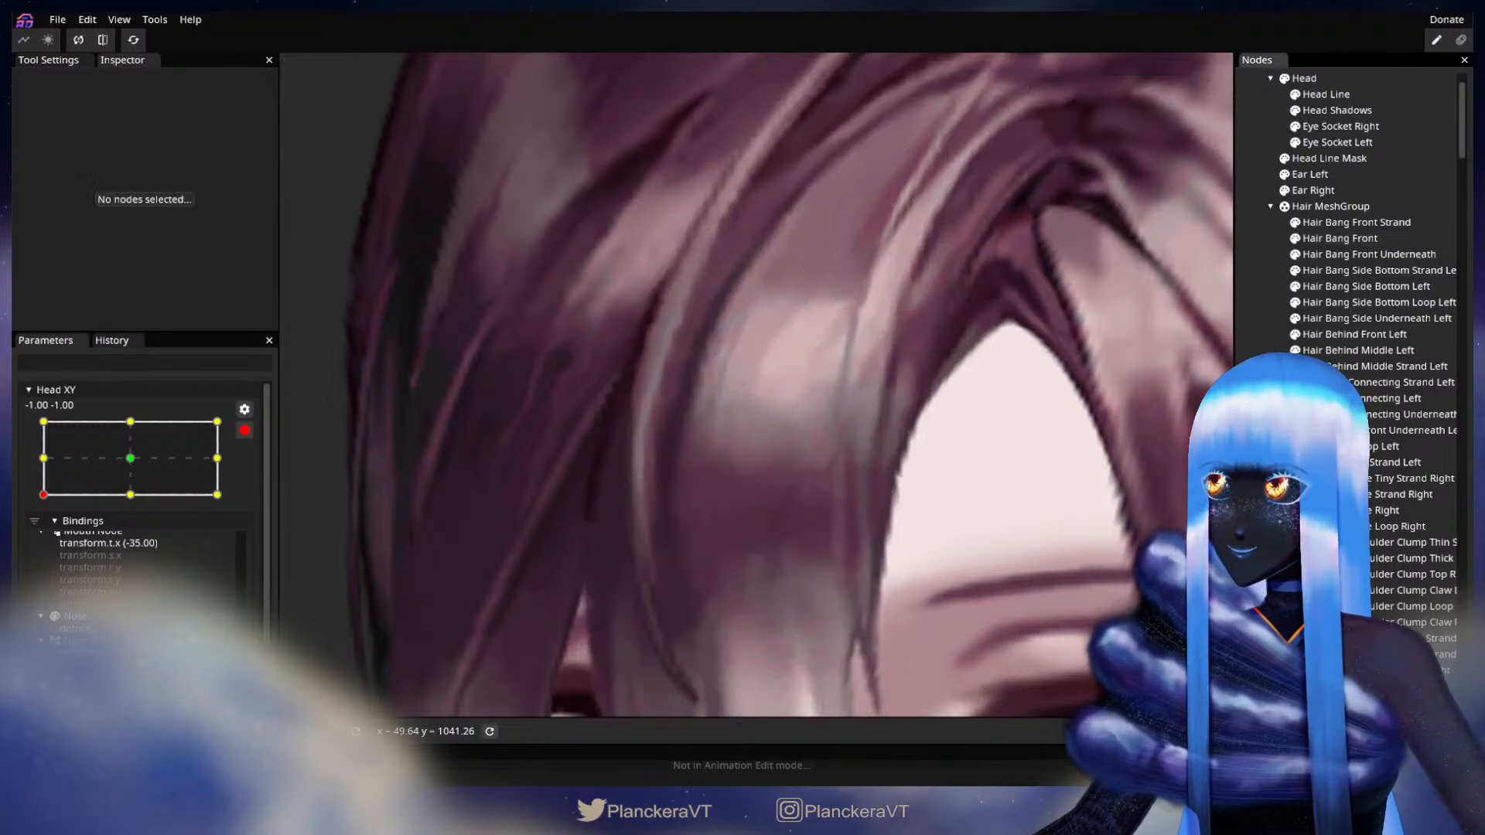
Check the reshaped bang against the whole head and disarm the Head XY parameter
scroll(919, 520, "down", 3)
scroll(923, 514, "down", 3)
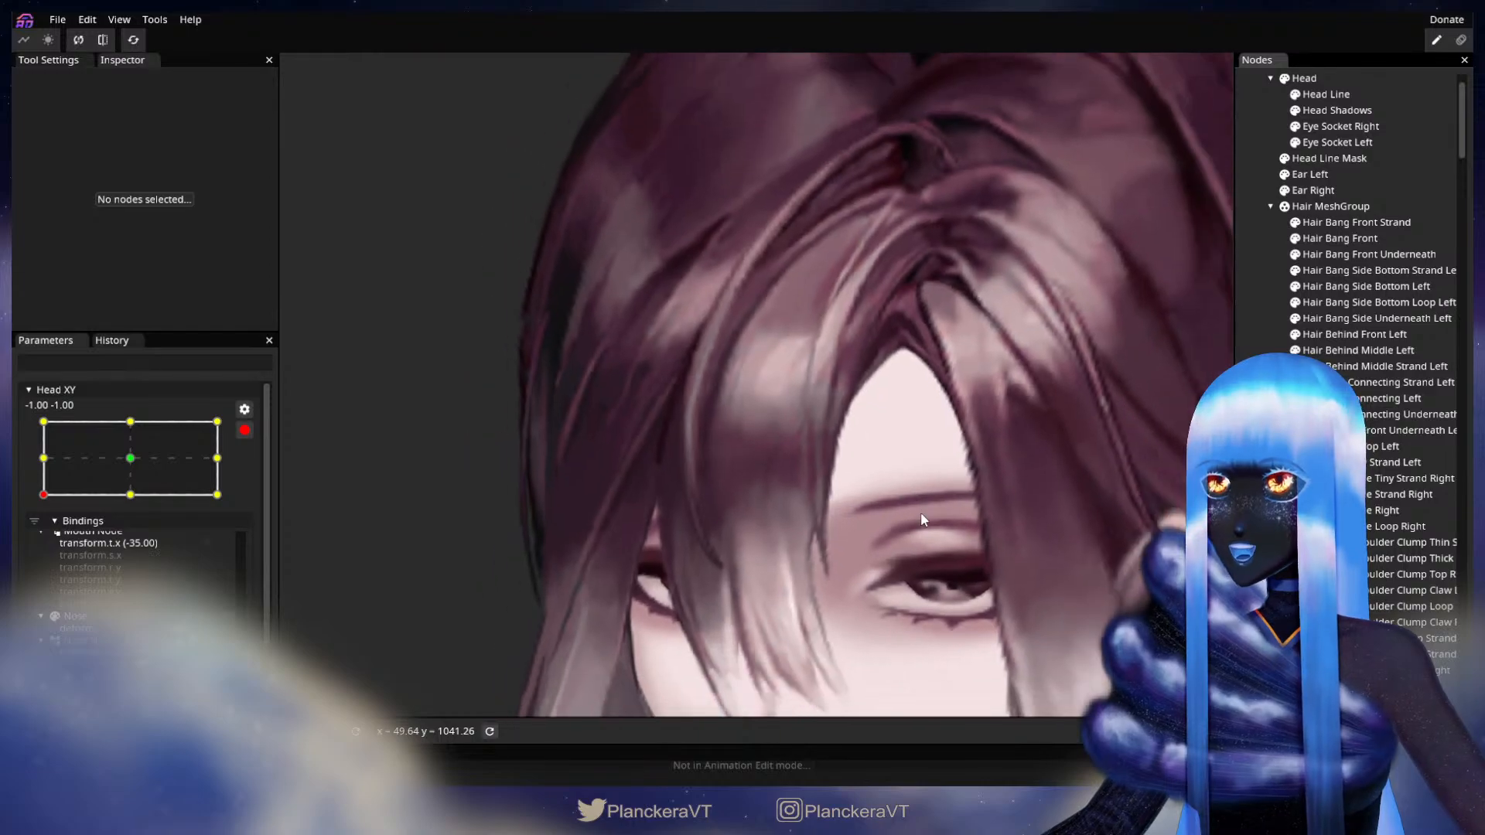
scroll(736, 489, "down", 2)
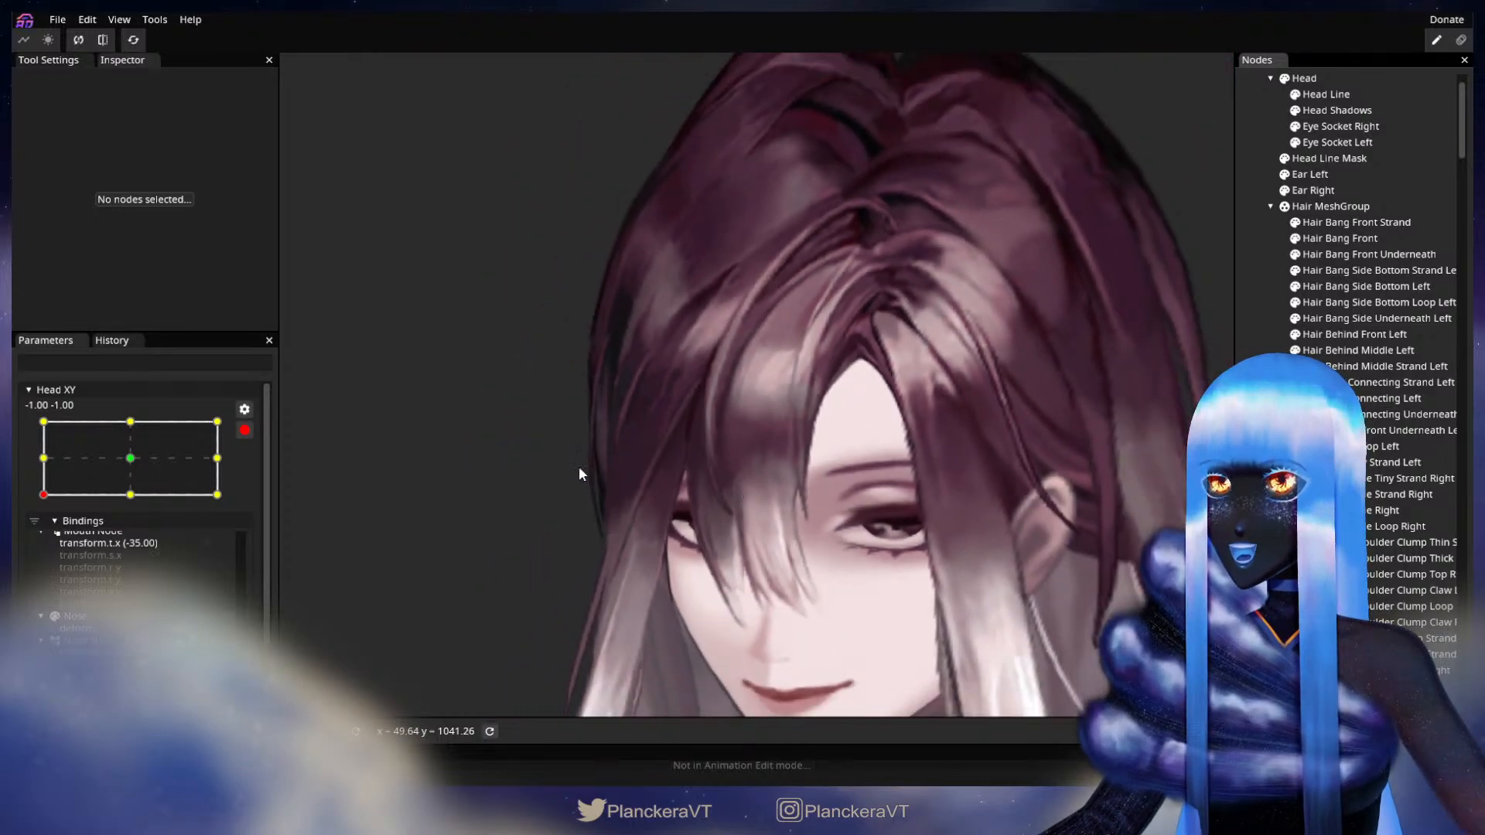
scroll(840, 518, "down", 3)
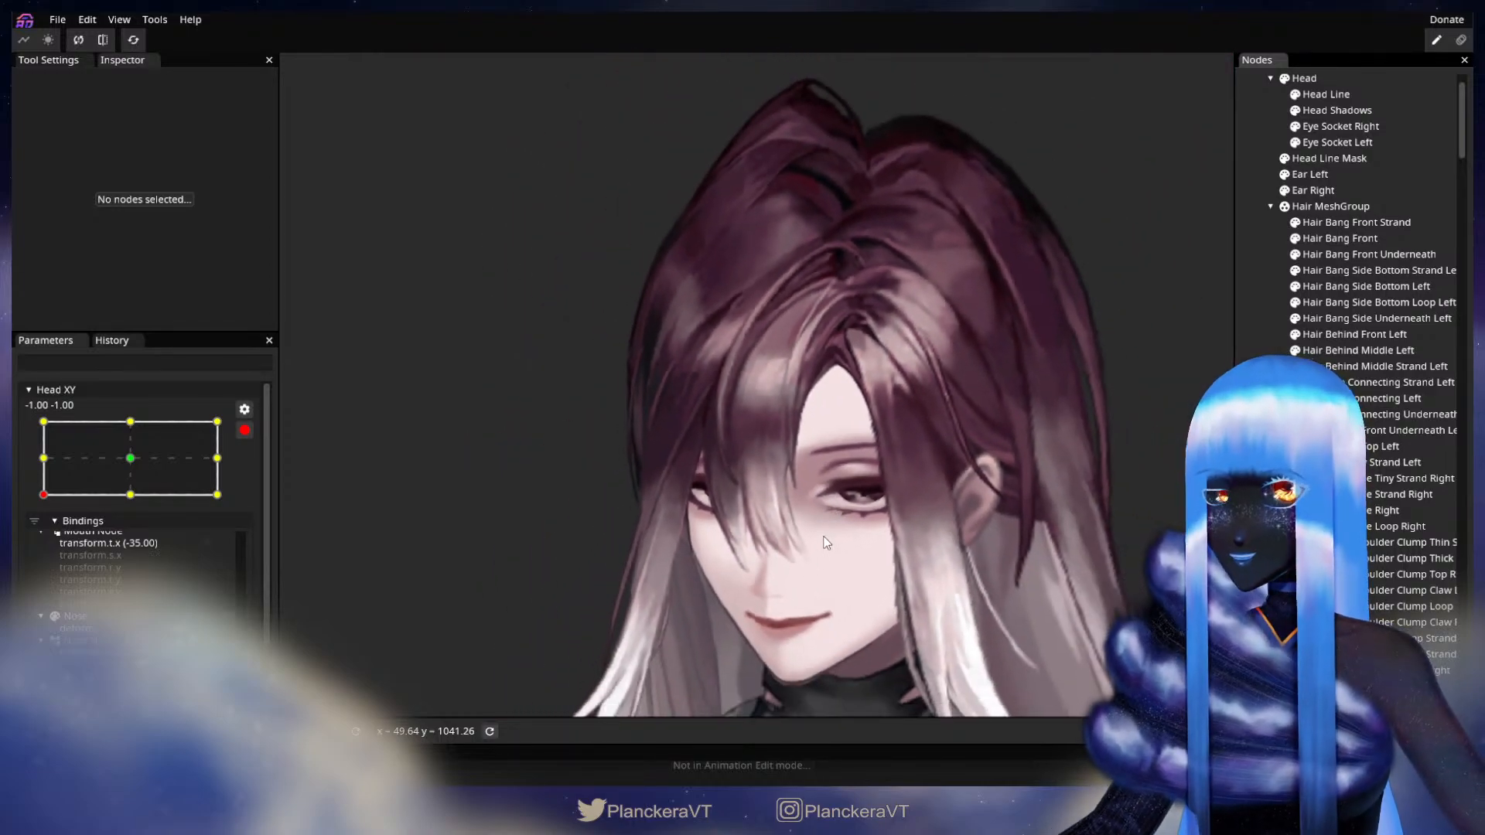
left_click_drag(731, 511, 578, 464)
left_click(244, 431)
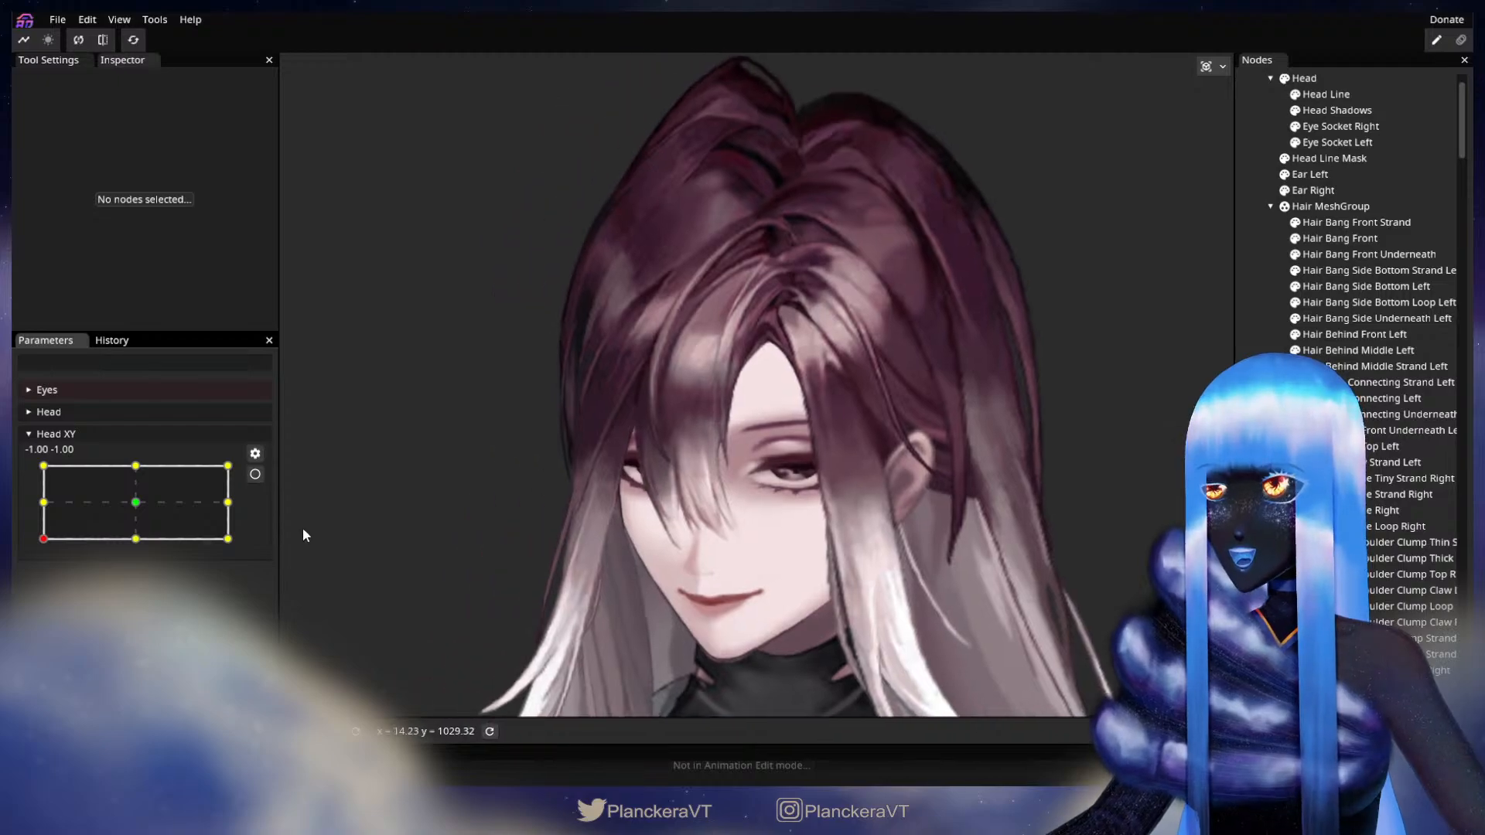
Sweep Head XY up to -1.00, 1.00 and arm that keypoint for editing
left_click_drag(44, 540, 43, 509)
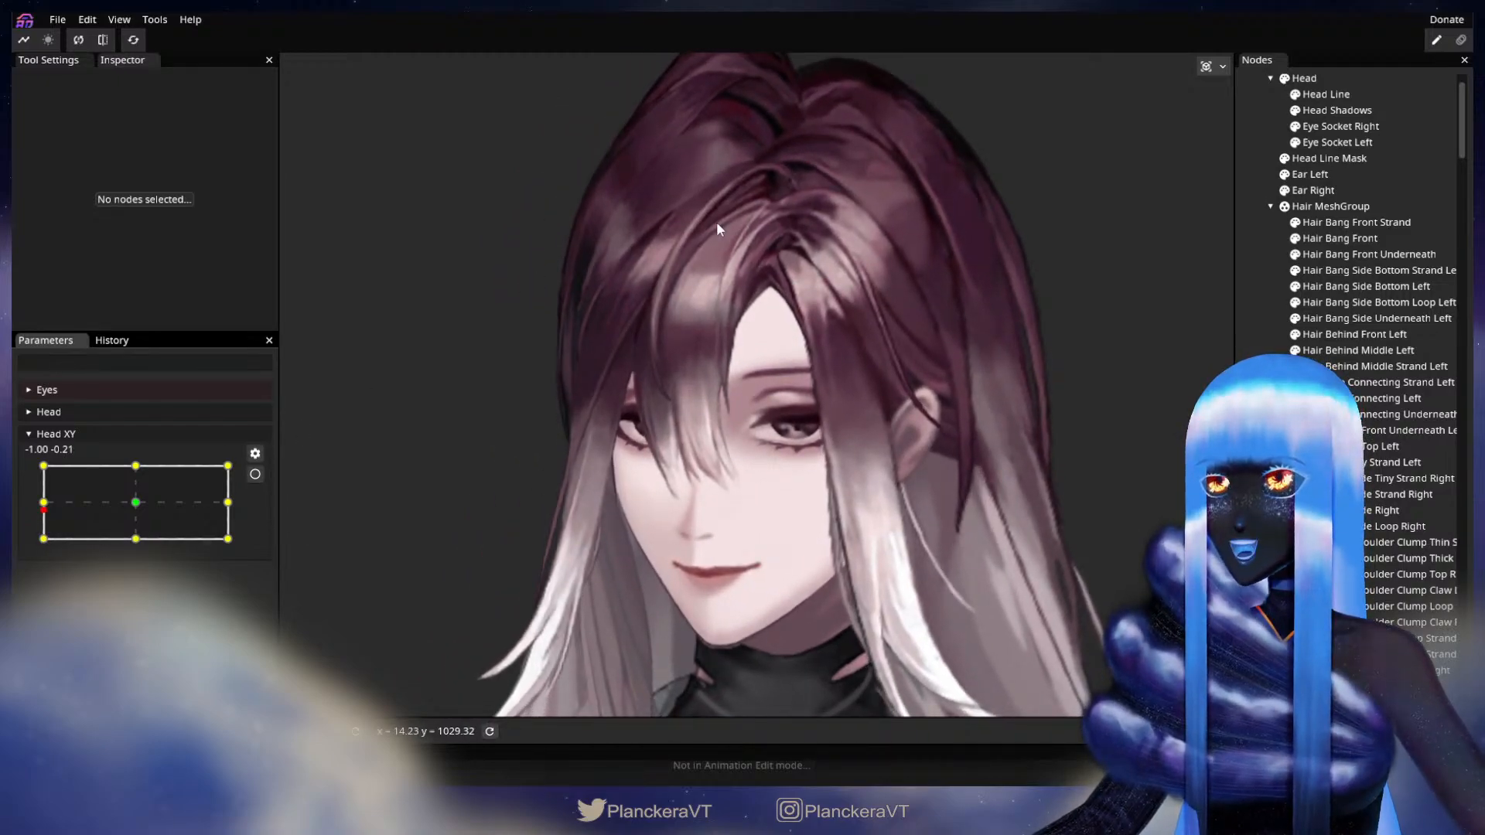
left_click_drag(44, 510, 80, 457)
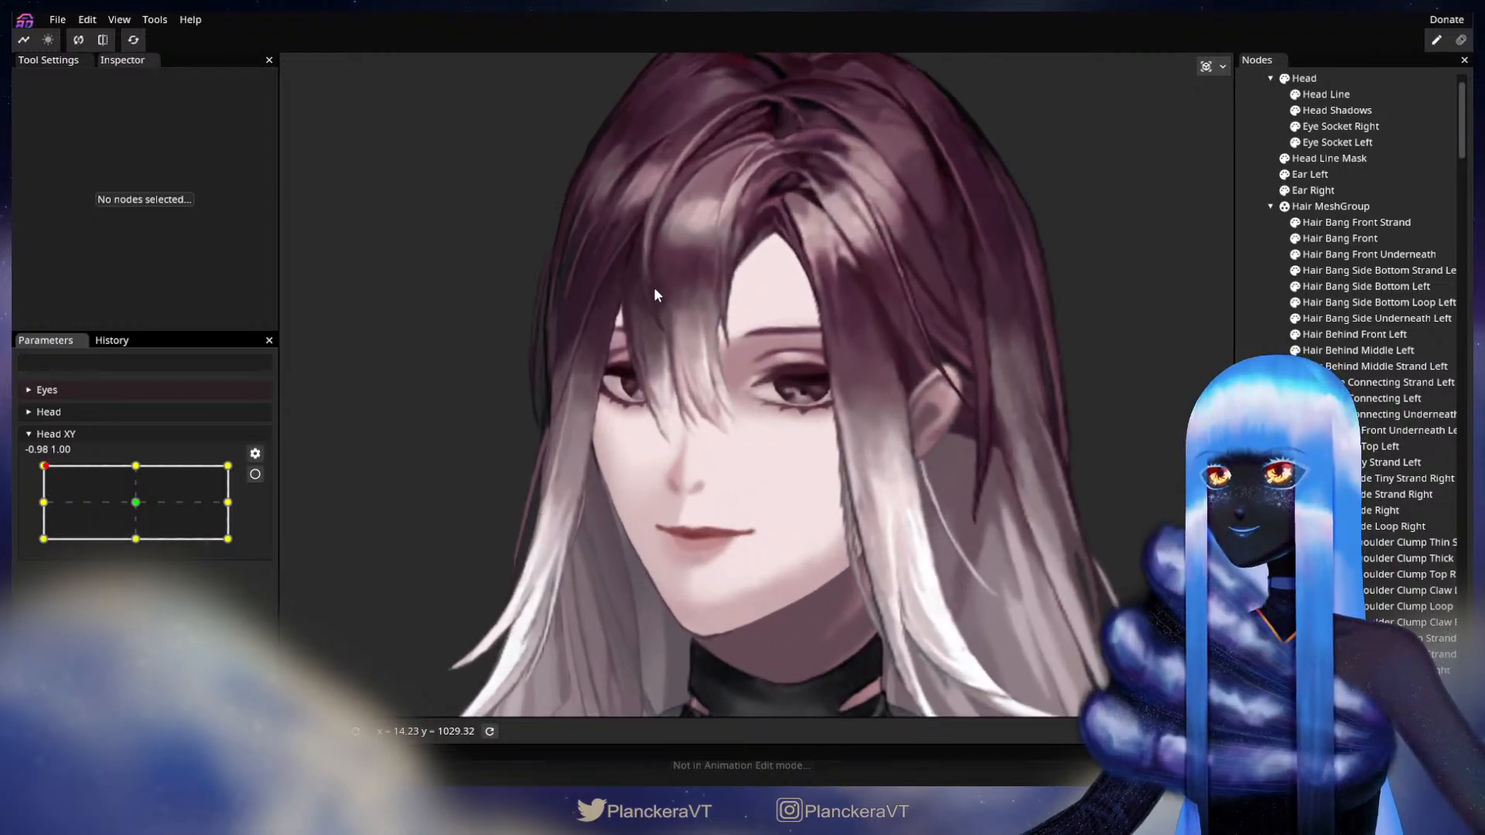
left_click(254, 474)
scroll(640, 400, "up", 3)
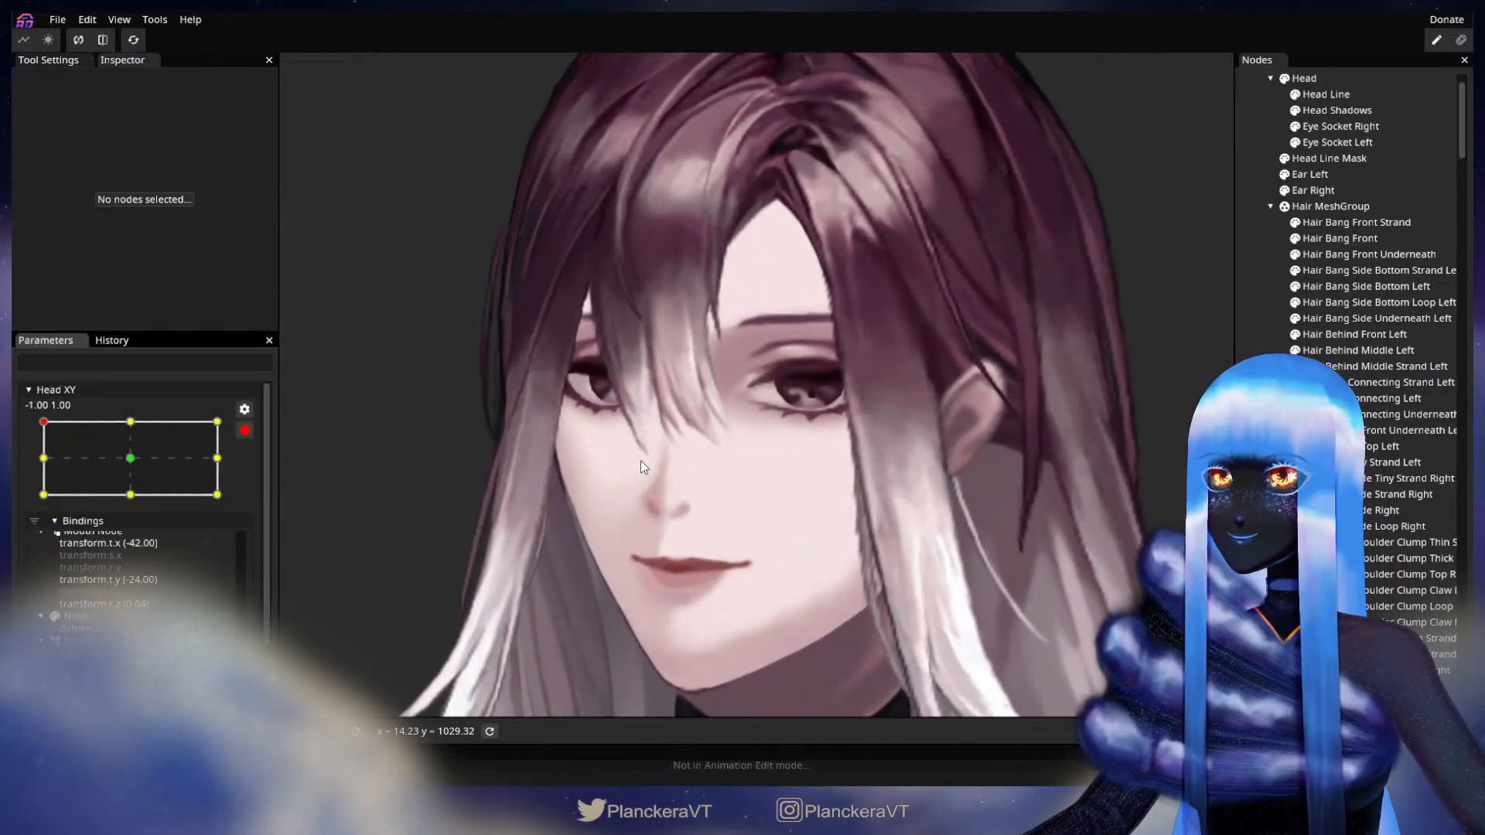
left_click_drag(630, 223, 828, 504)
scroll(828, 504, "up", 3)
scroll(889, 496, "up", 2)
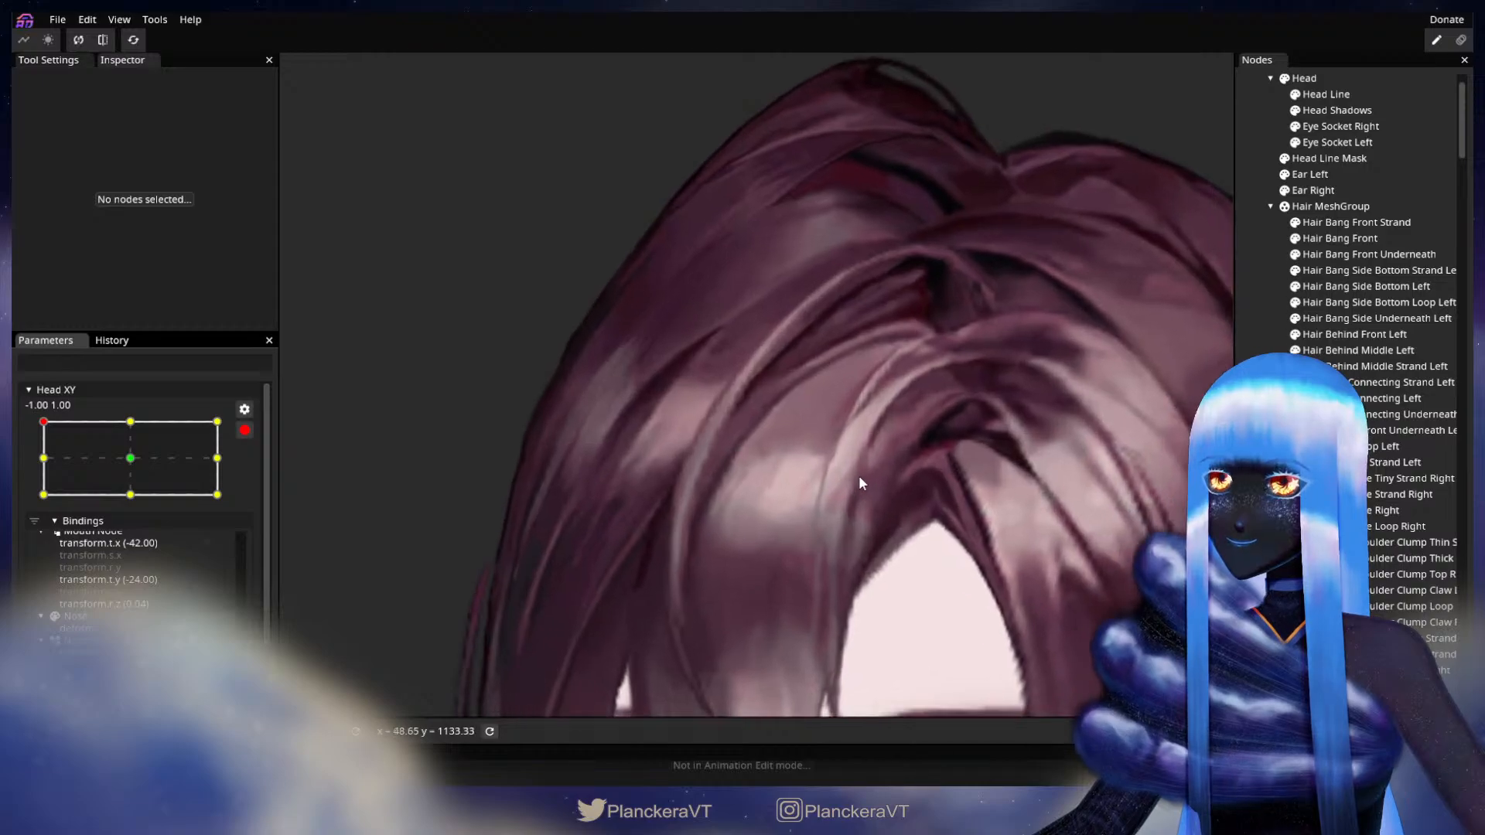
Reshape the outer curve of the Hair Bang Front mesh with the 11.00 circle brush and disarm Head XY
left_click(1335, 239)
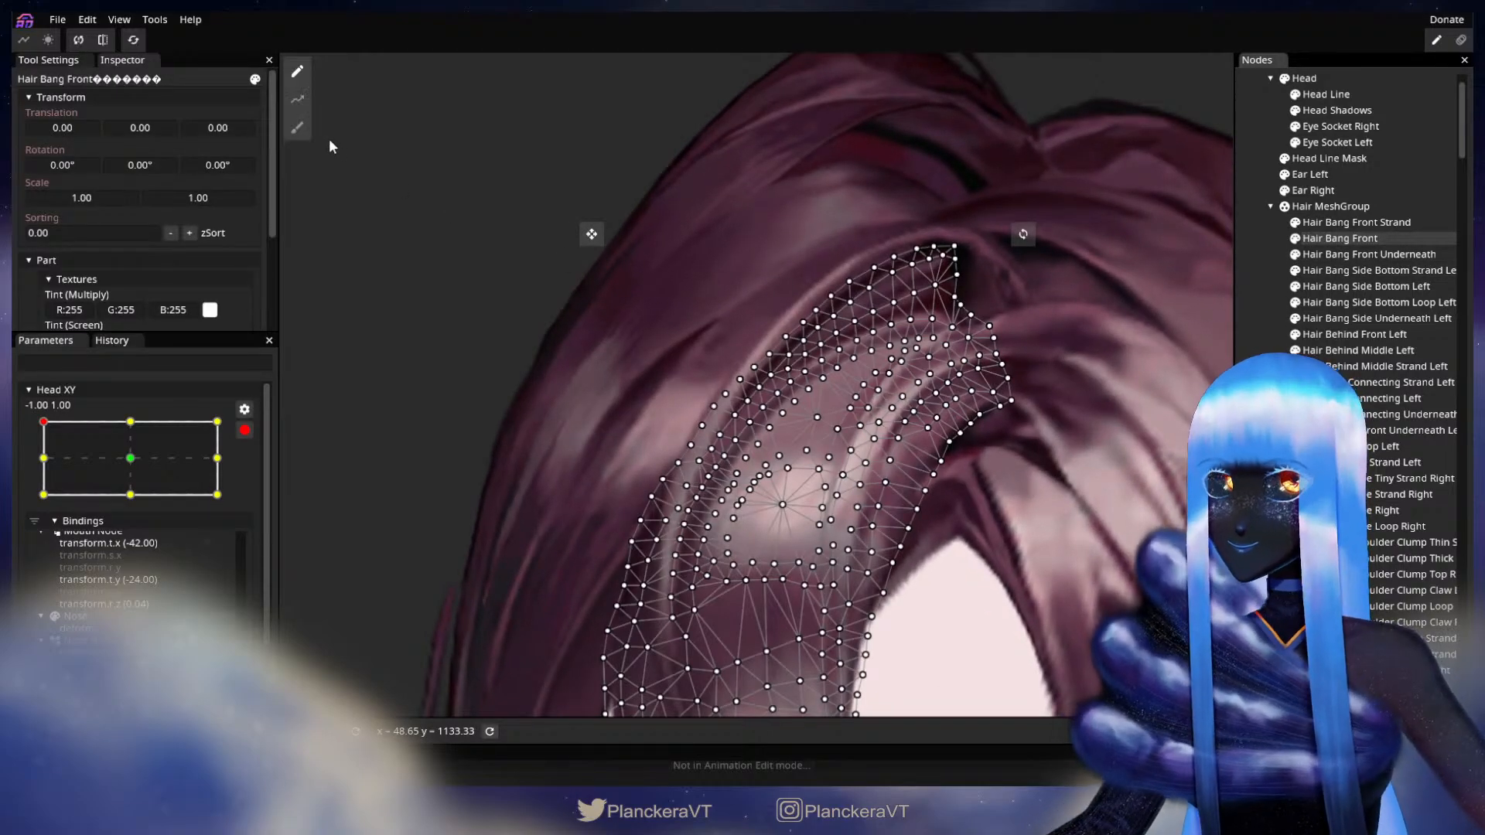
left_click(297, 128)
scroll(762, 453, "up", 2)
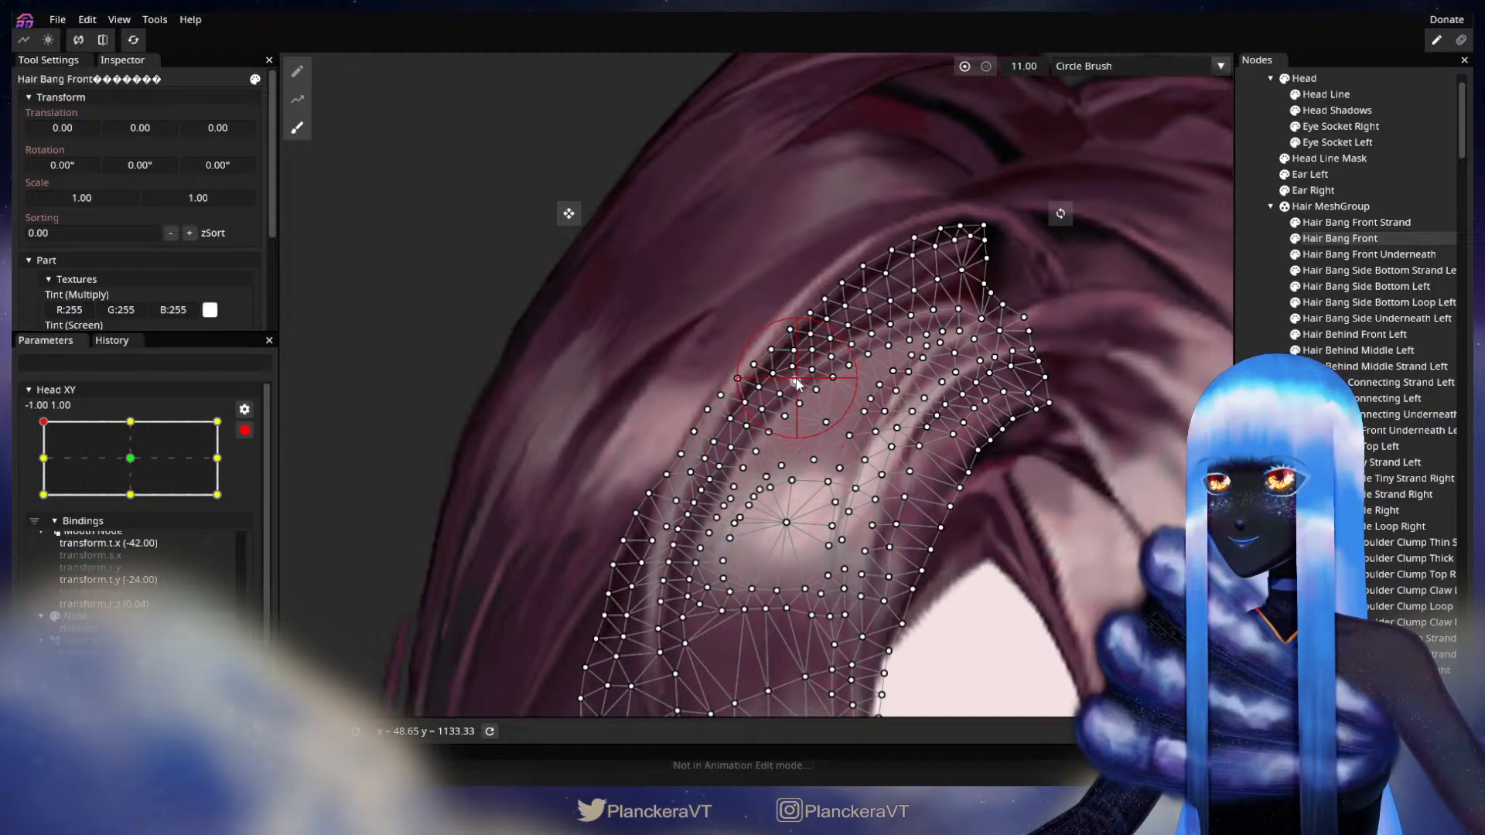
mouse_move(723, 484)
left_mouse_down()
mouse_move(768, 403)
mouse_move(735, 468)
mouse_move(739, 428)
left_mouse_up()
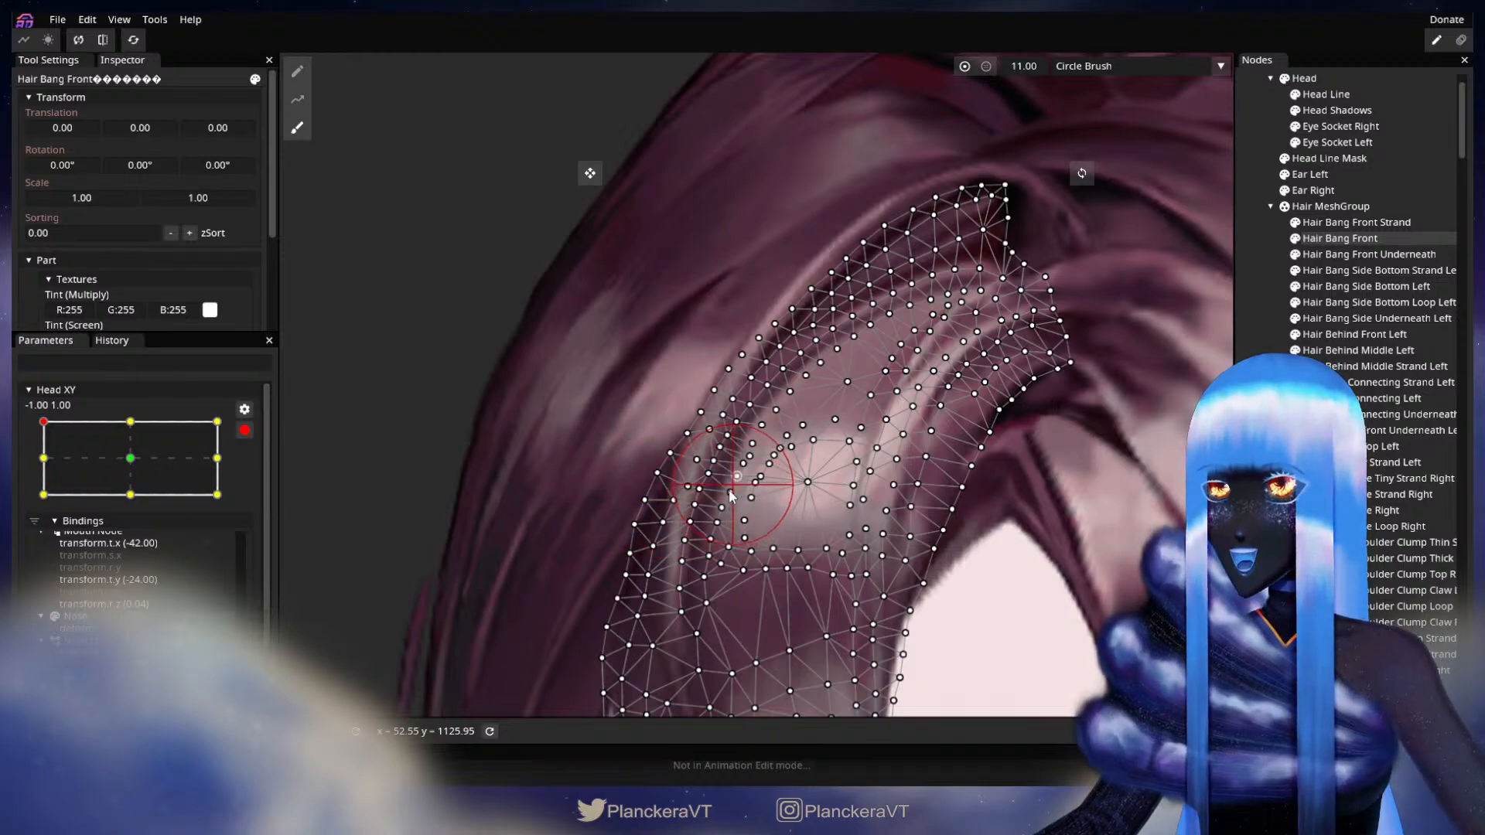
mouse_move(729, 504)
left_mouse_down()
mouse_move(740, 537)
mouse_move(752, 471)
left_mouse_up()
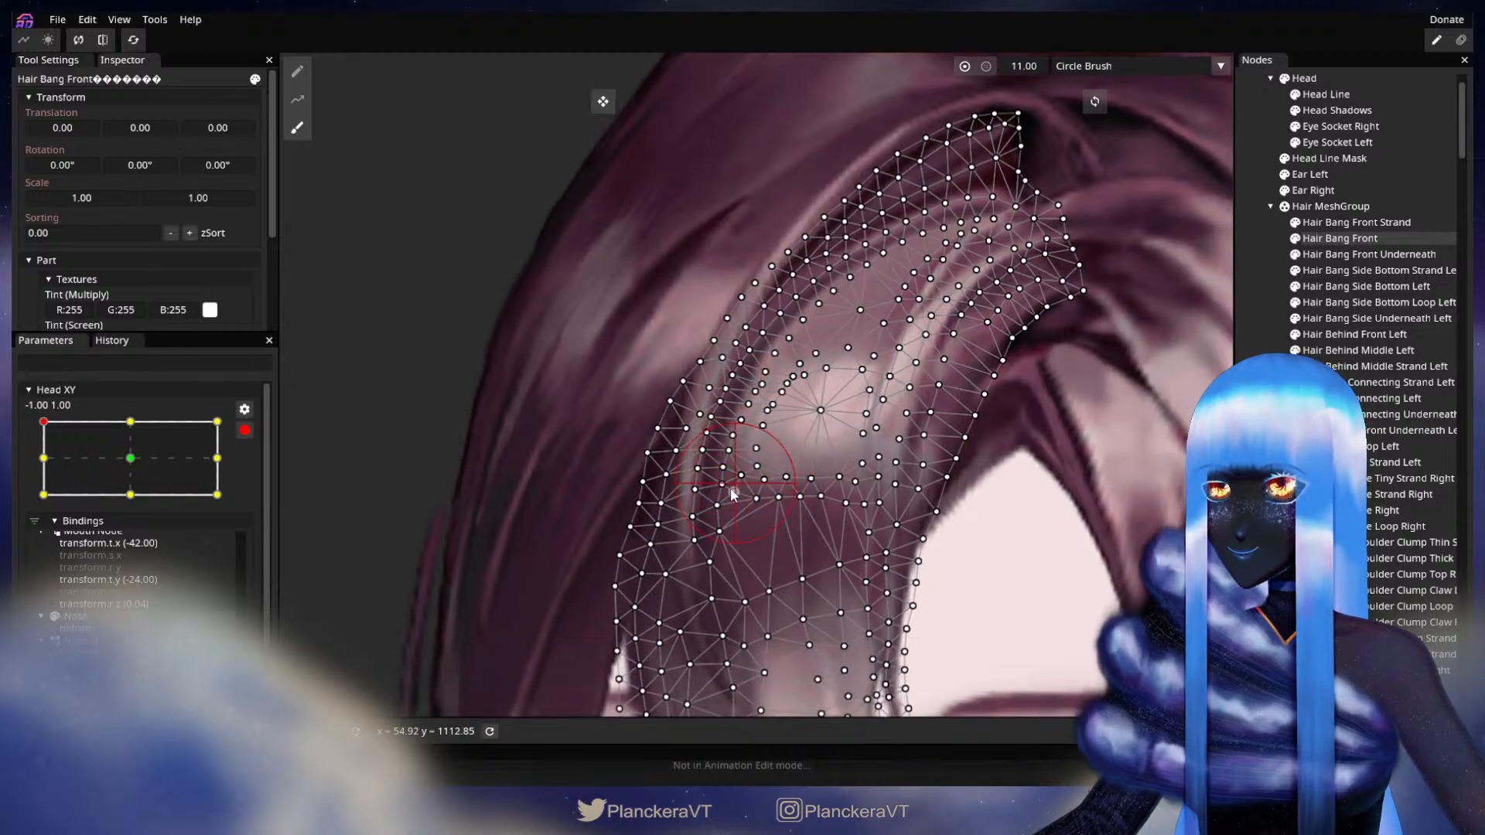
key("Escape")
scroll(930, 536, "down", 3)
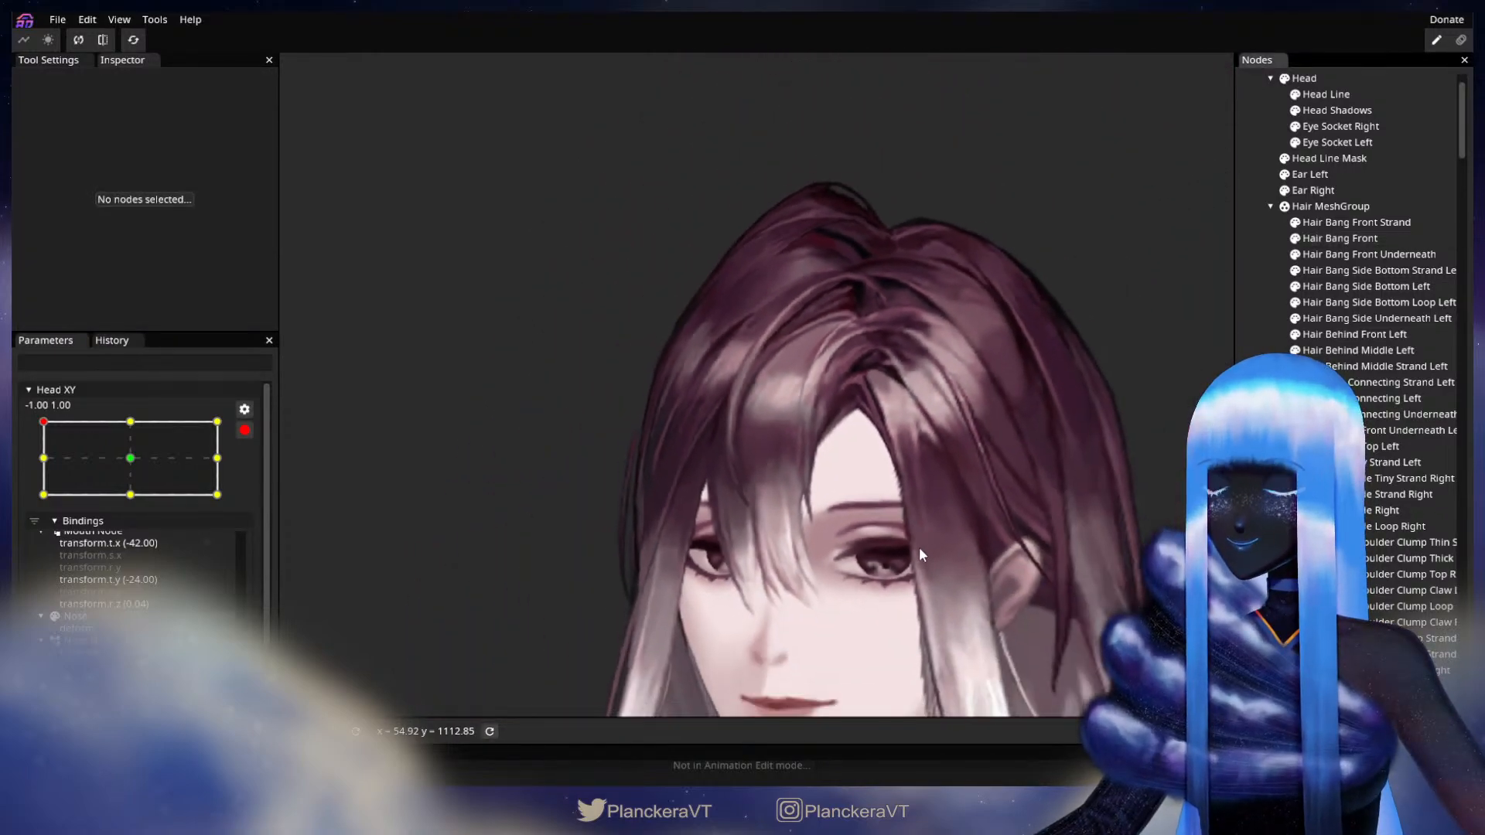
scroll(907, 574, "up", 2)
left_click(244, 430)
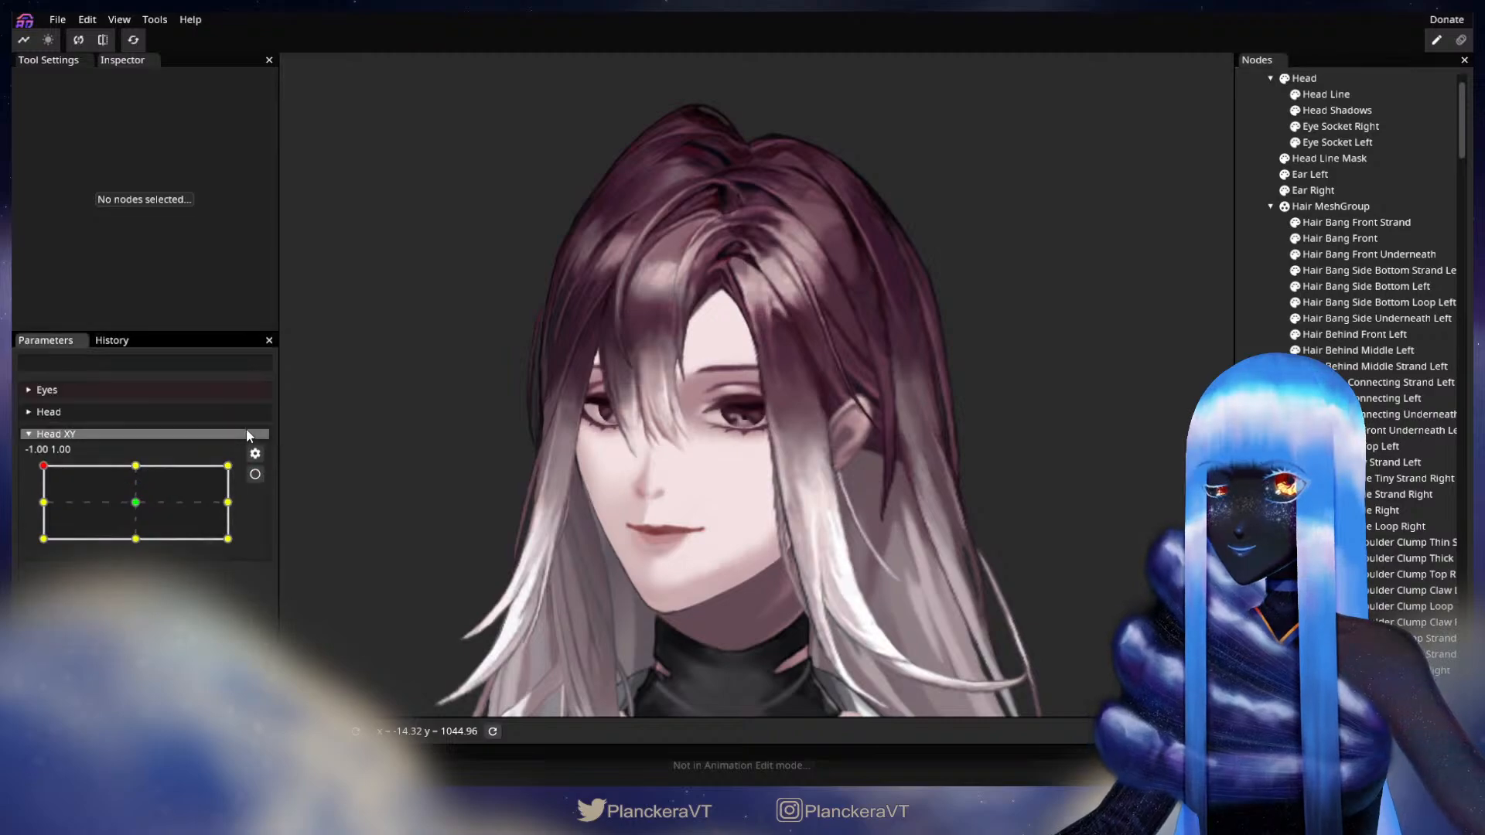
Edit the Hair Bang Front Strand mesh at Head XY -1.00, -1.00 with a circle brush sized 39.00, and disarm the parameter
left_click_drag(42, 476, 20, 544)
left_click(255, 474)
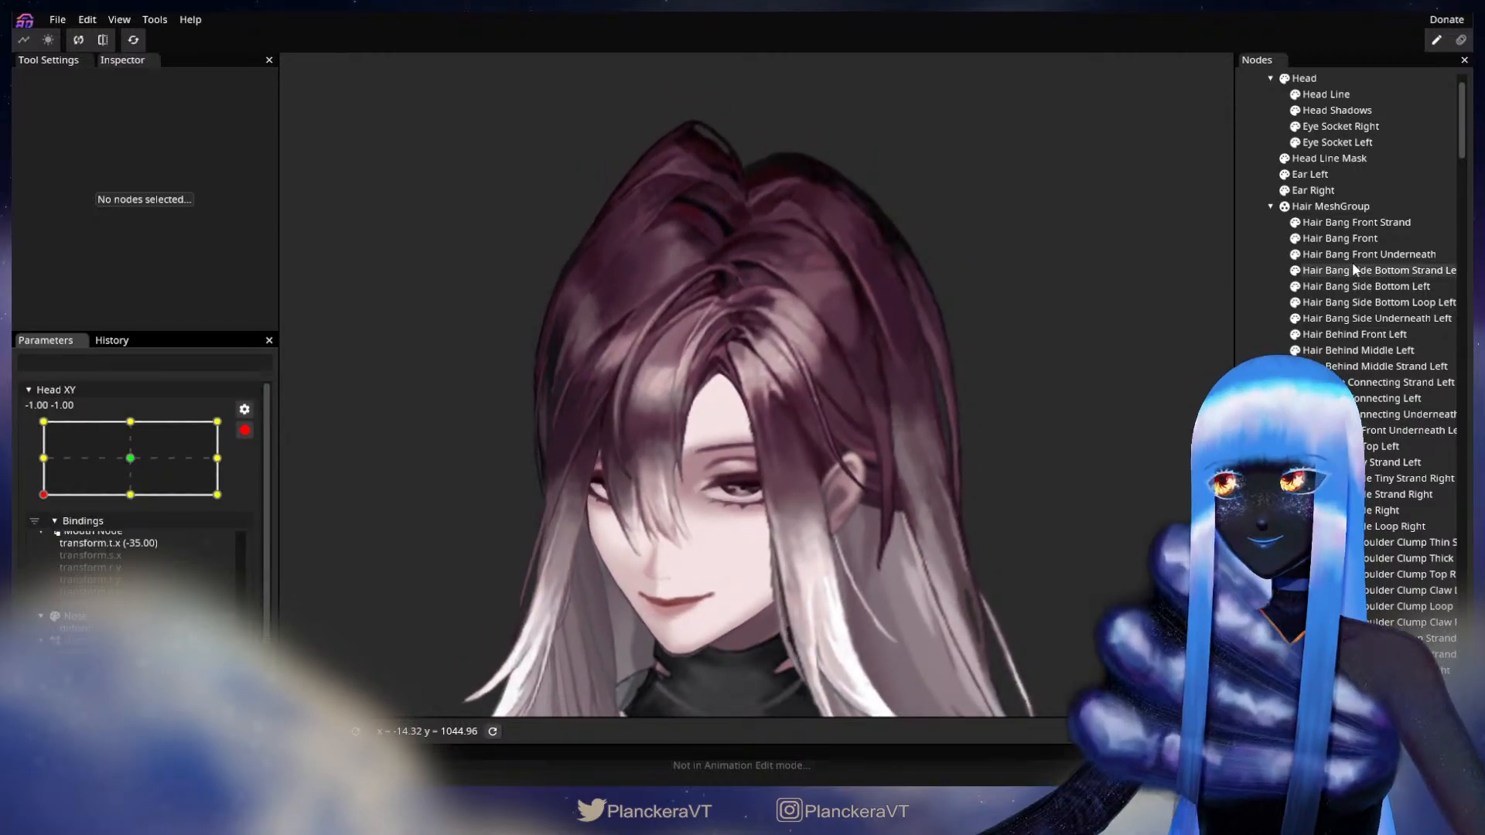
left_click(1307, 224)
scroll(661, 334, "up", 2)
left_click_drag(660, 334, 731, 401)
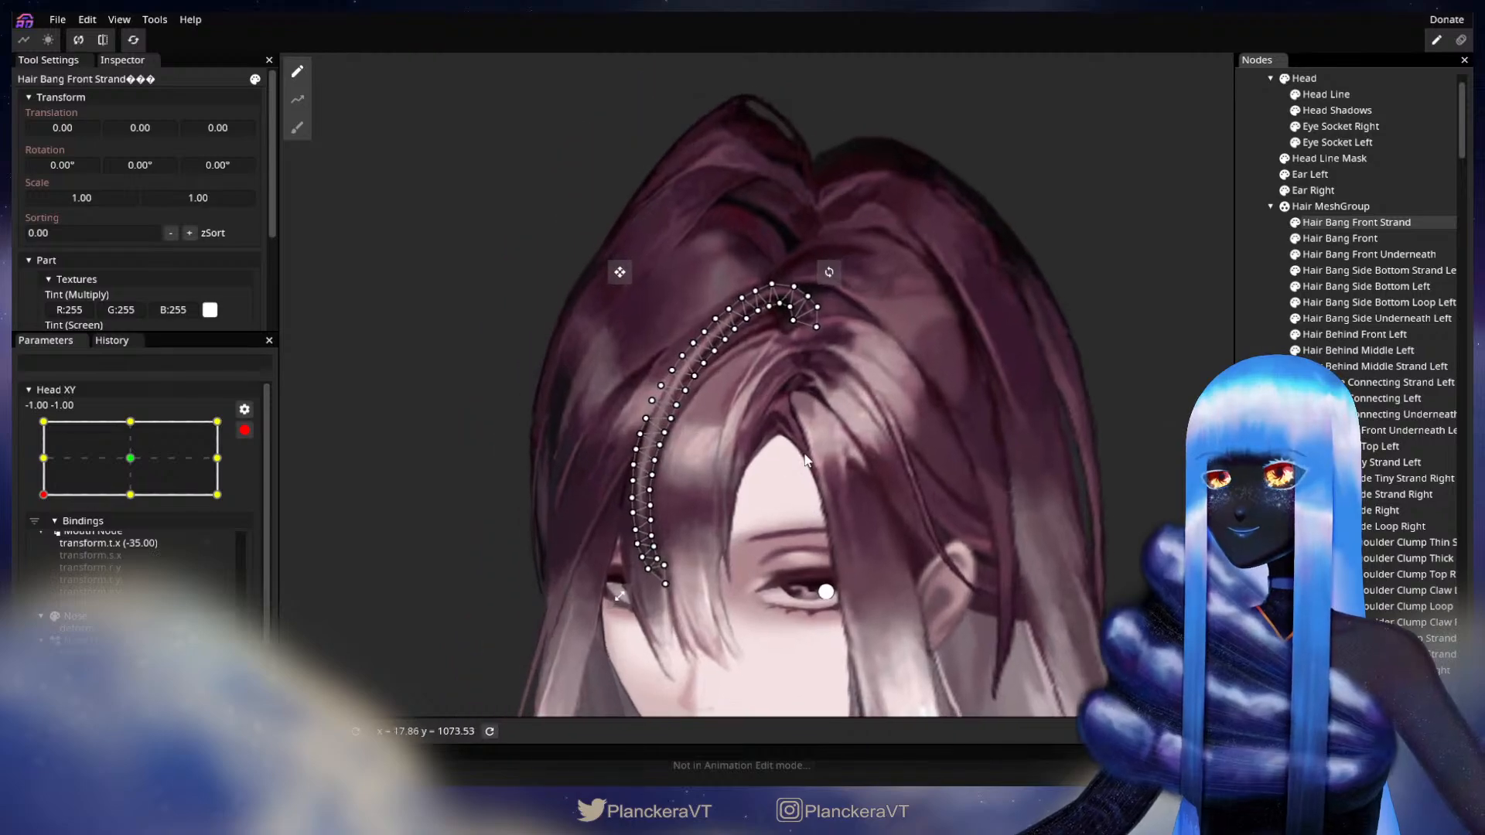
scroll(731, 401, "up", 2)
left_click(297, 128)
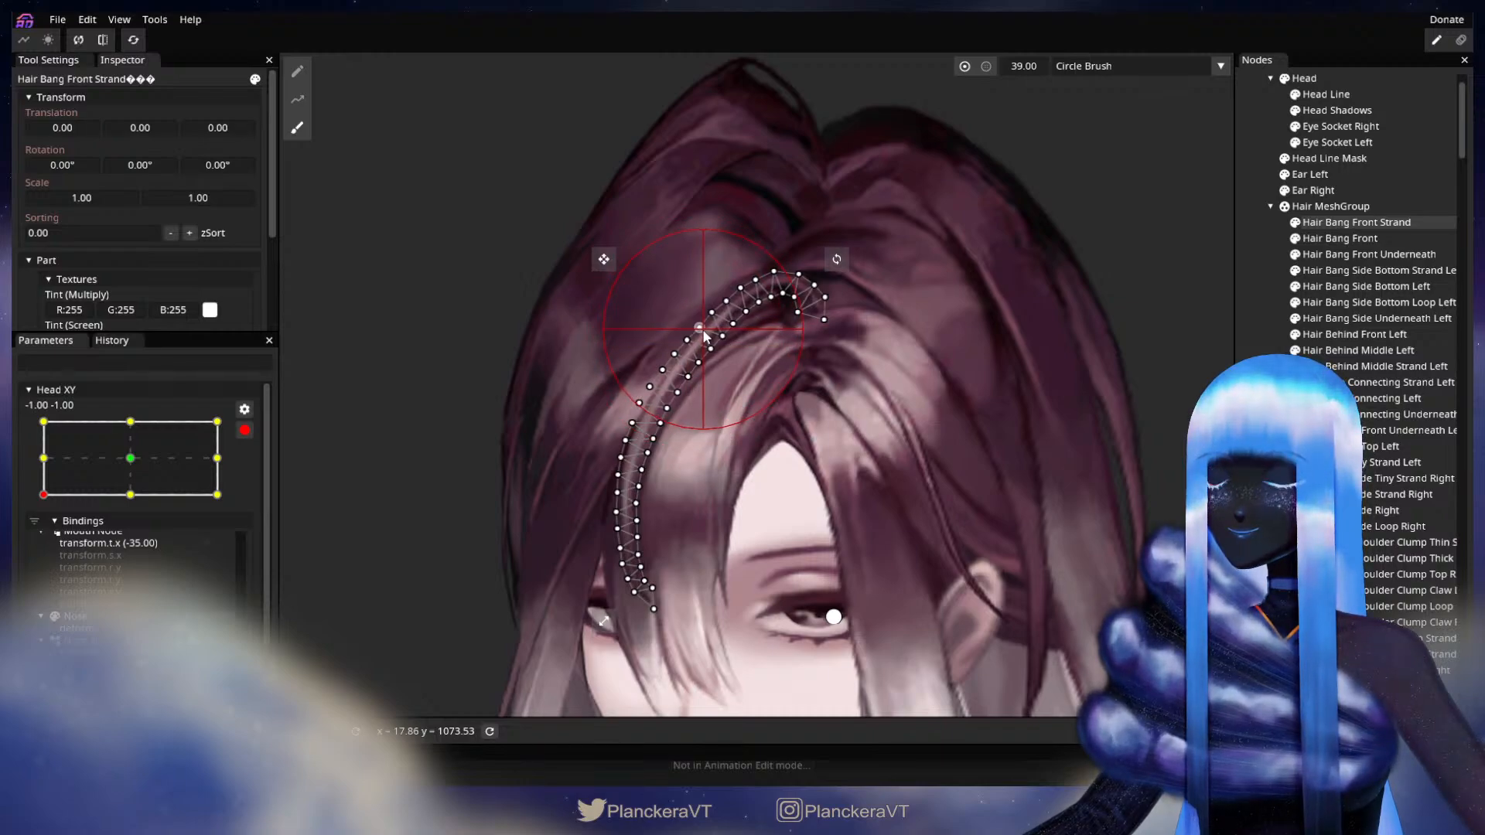
key("Escape")
scroll(777, 536, "down", 3)
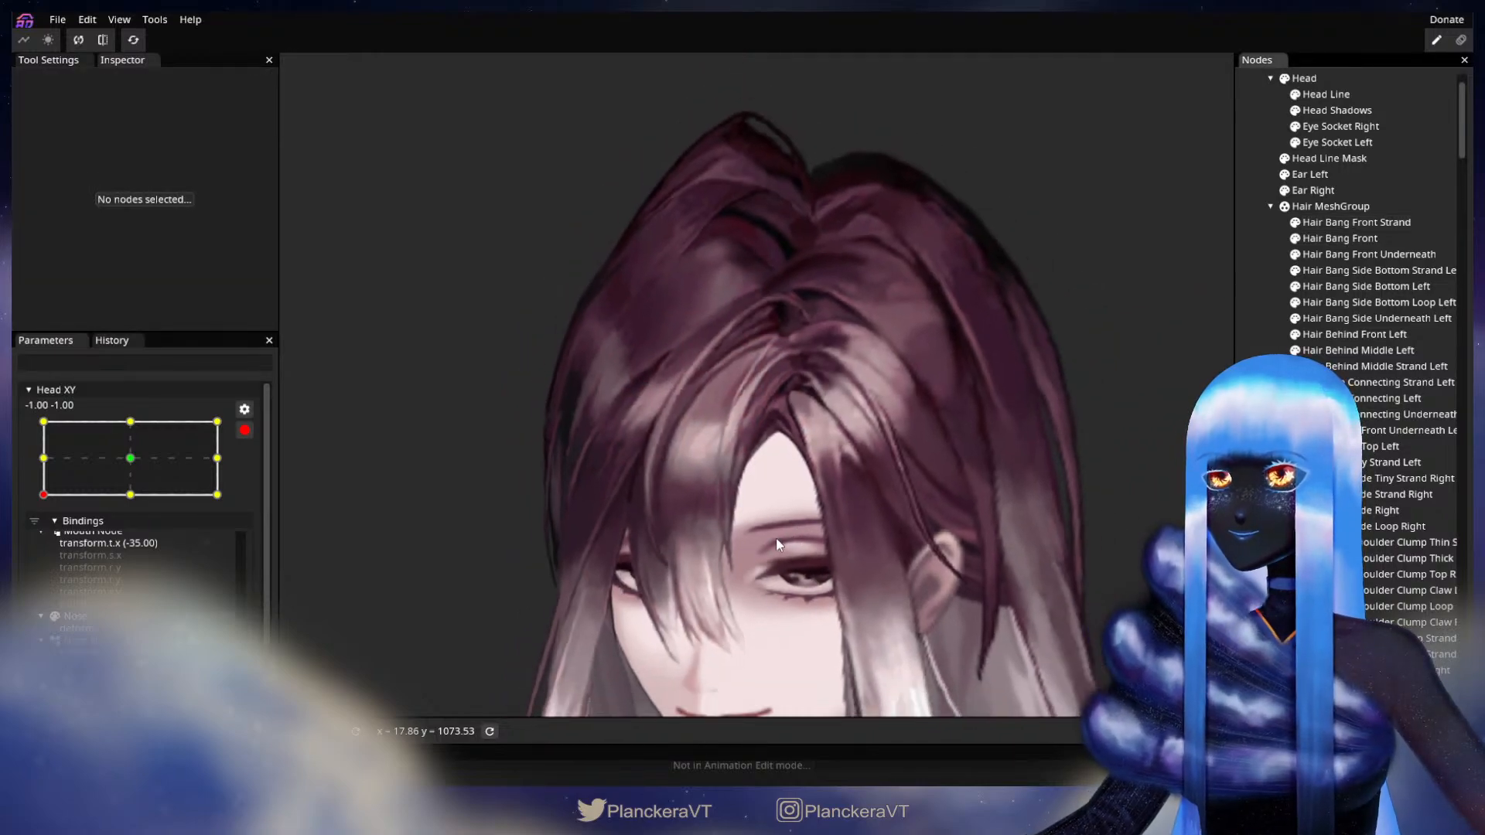
left_click_drag(777, 527, 656, 431)
left_click(245, 430)
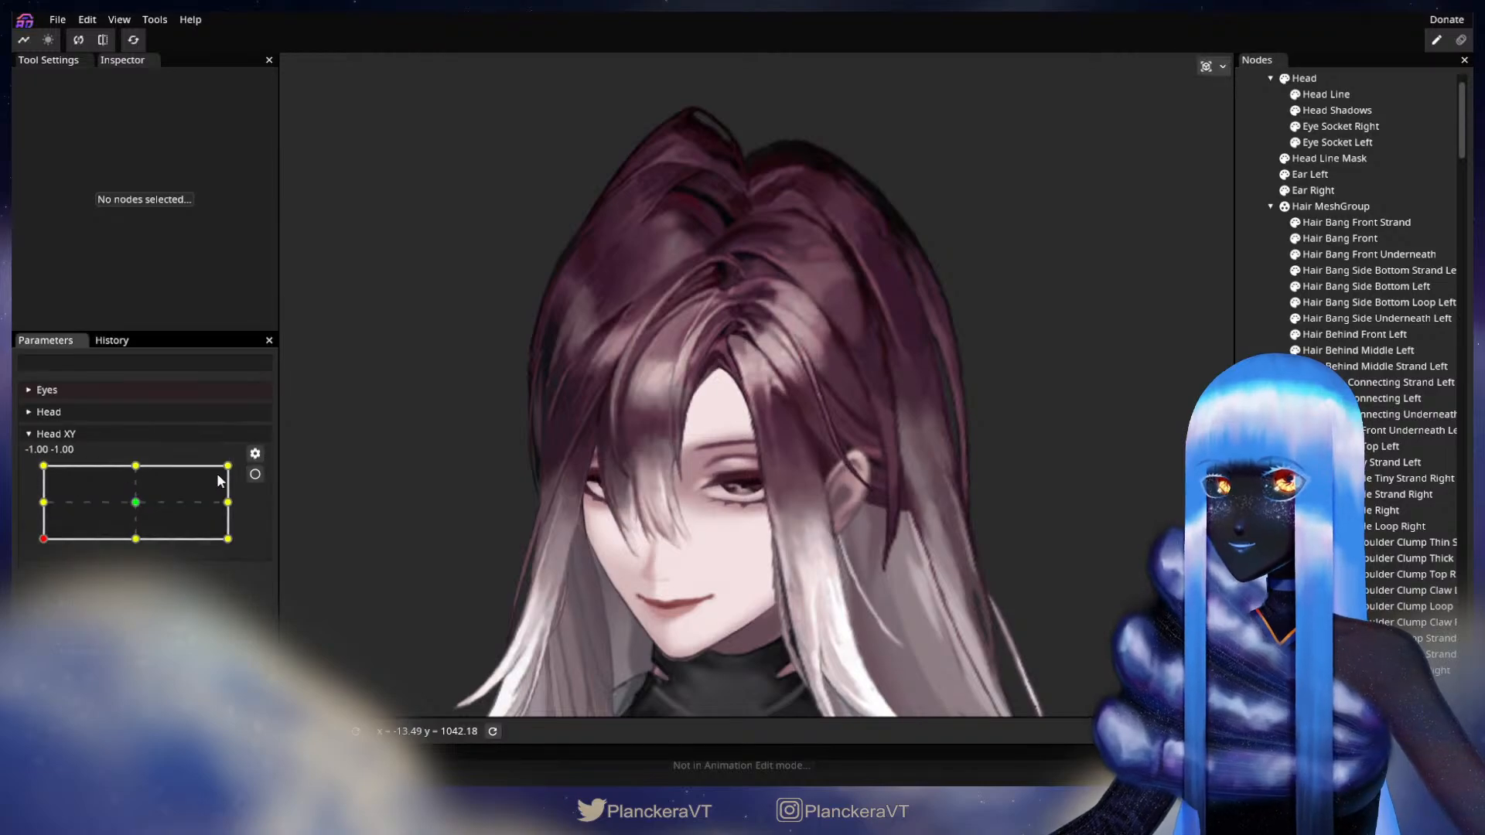
Sweep Head XY back to -1.00, -1.00, arm that keypoint, and open the Hair Bang Front Strand mesh for brush deforming
mouse_move(35, 544)
left_mouse_down()
mouse_move(34, 463)
mouse_move(36, 562)
left_mouse_up()
left_click(255, 474)
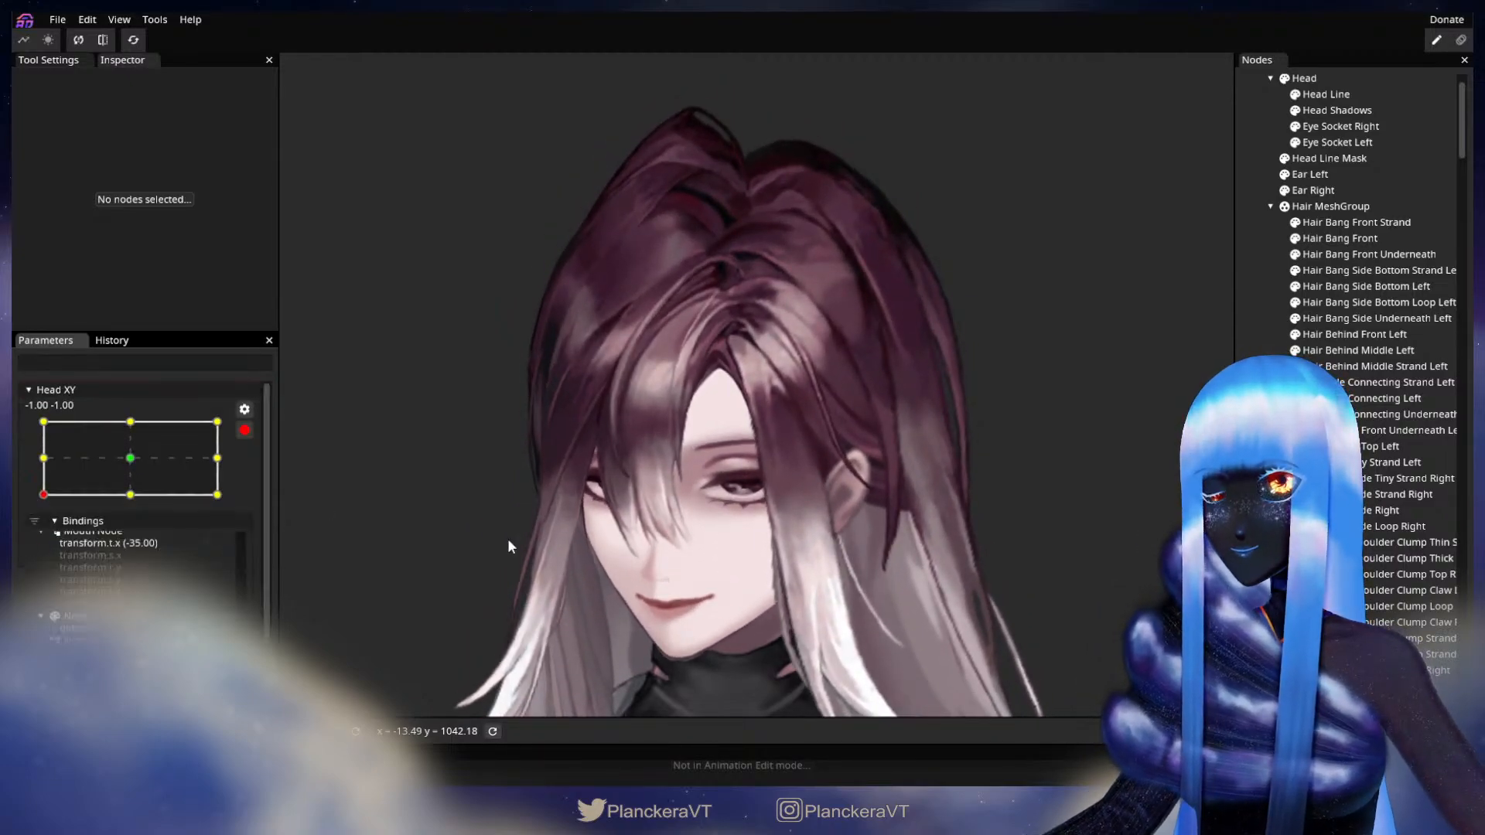
scroll(544, 519, "up", 5)
scroll(579, 421, "up", 2)
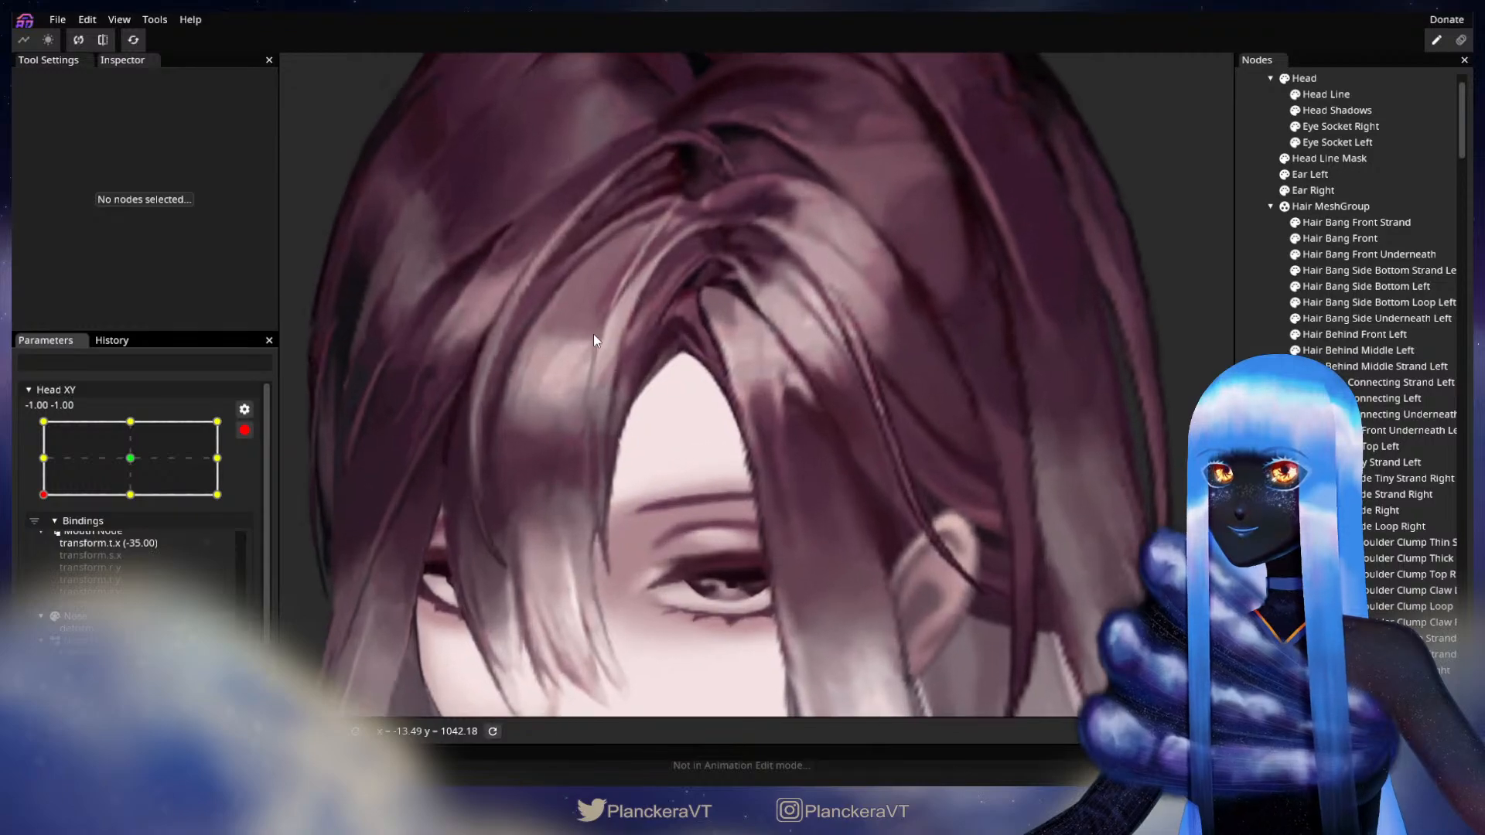
left_click_drag(677, 392, 867, 564)
scroll(897, 526, "up", 1)
scroll(792, 444, "up", 1)
scroll(792, 444, "up", 2)
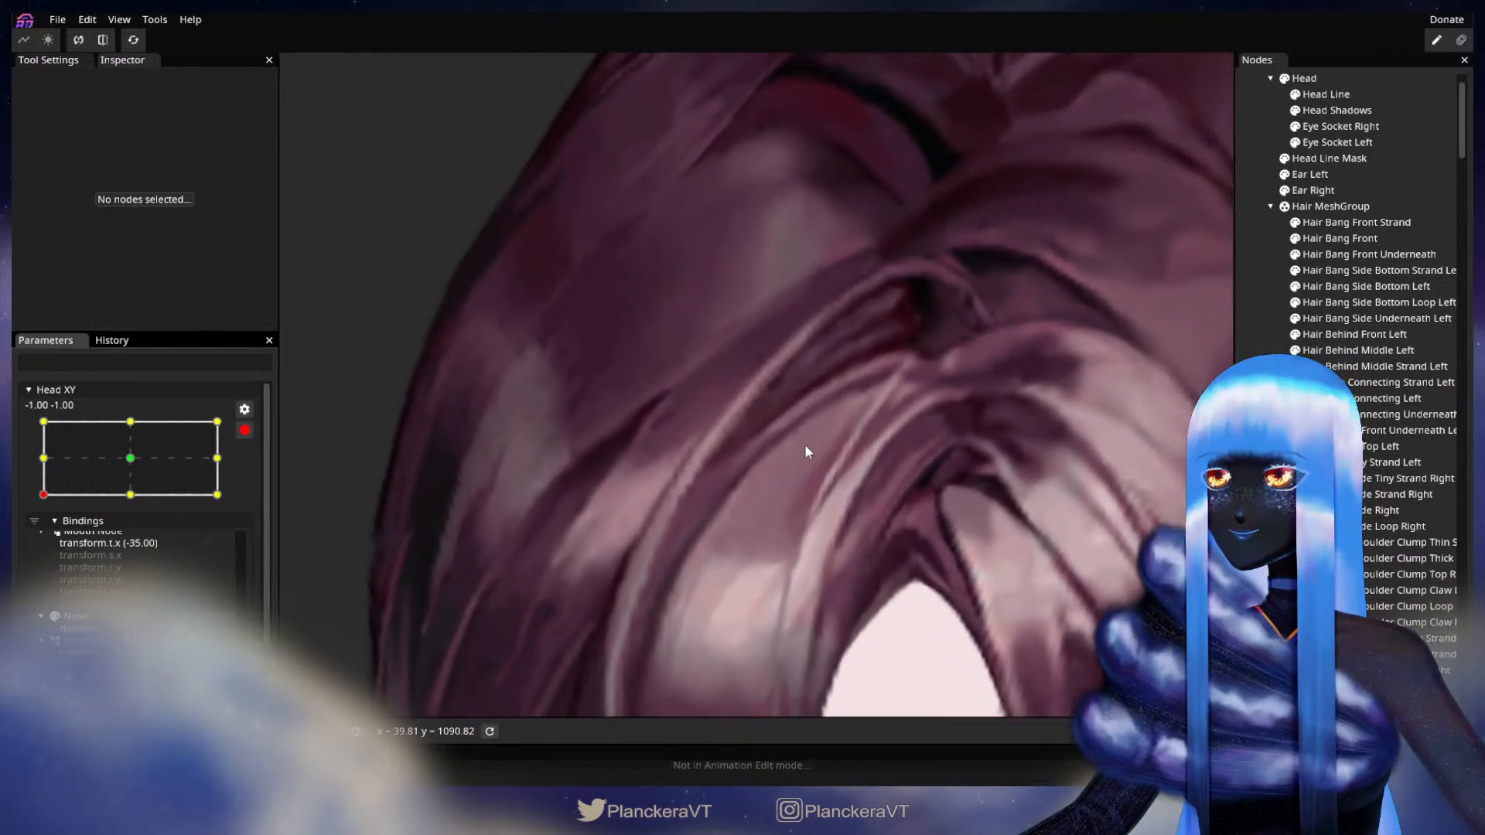
left_click(1356, 223)
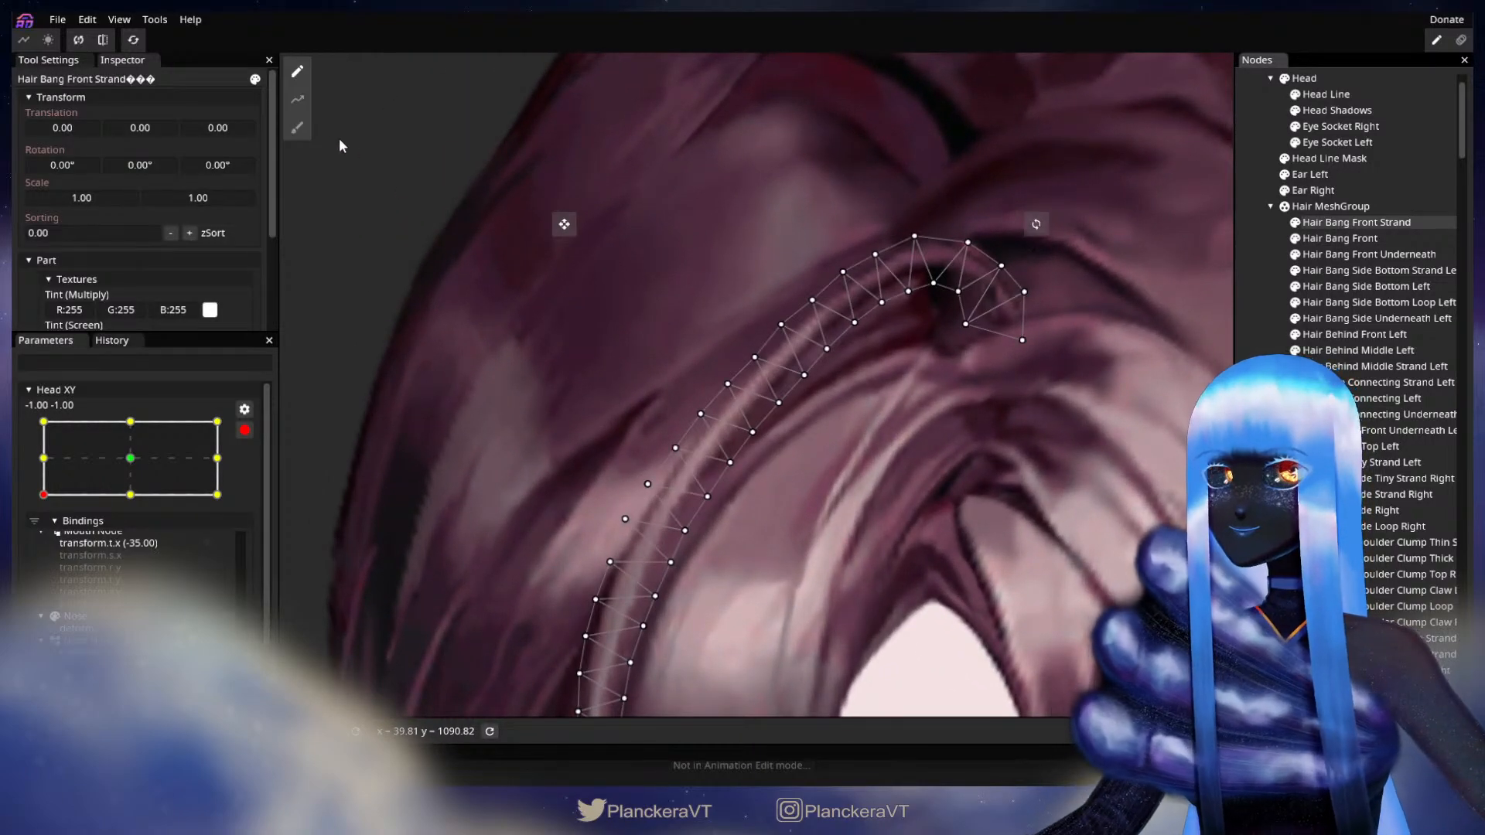
left_click(297, 128)
Smooth the upper curve of the Hair Bang Front Strand mesh using a circle brush sized 20.00
left_click_drag(568, 306, 437, 561)
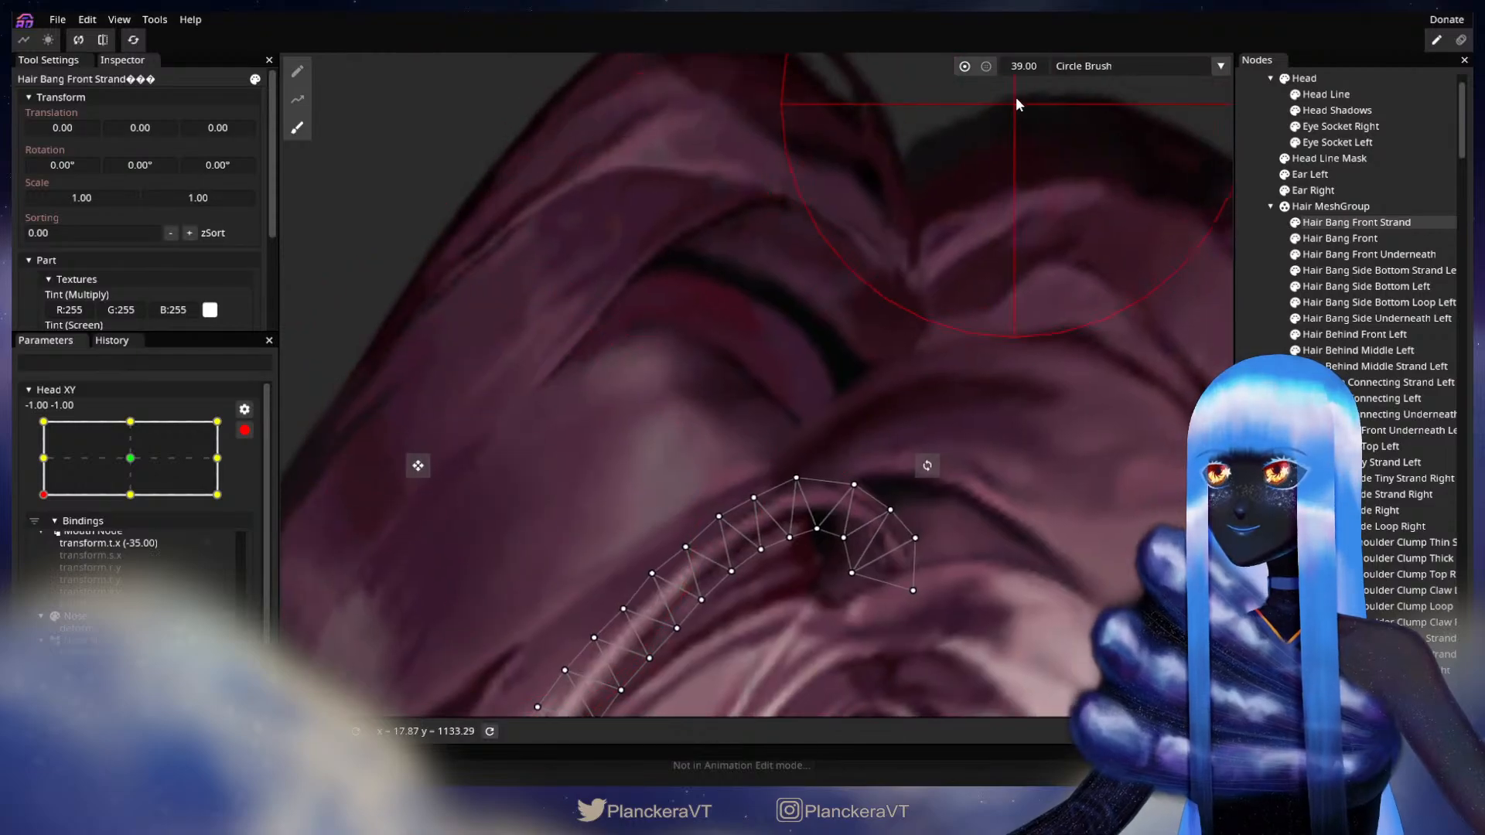
left_click_drag(573, 619, 857, 396)
scroll(818, 573, "up", 1)
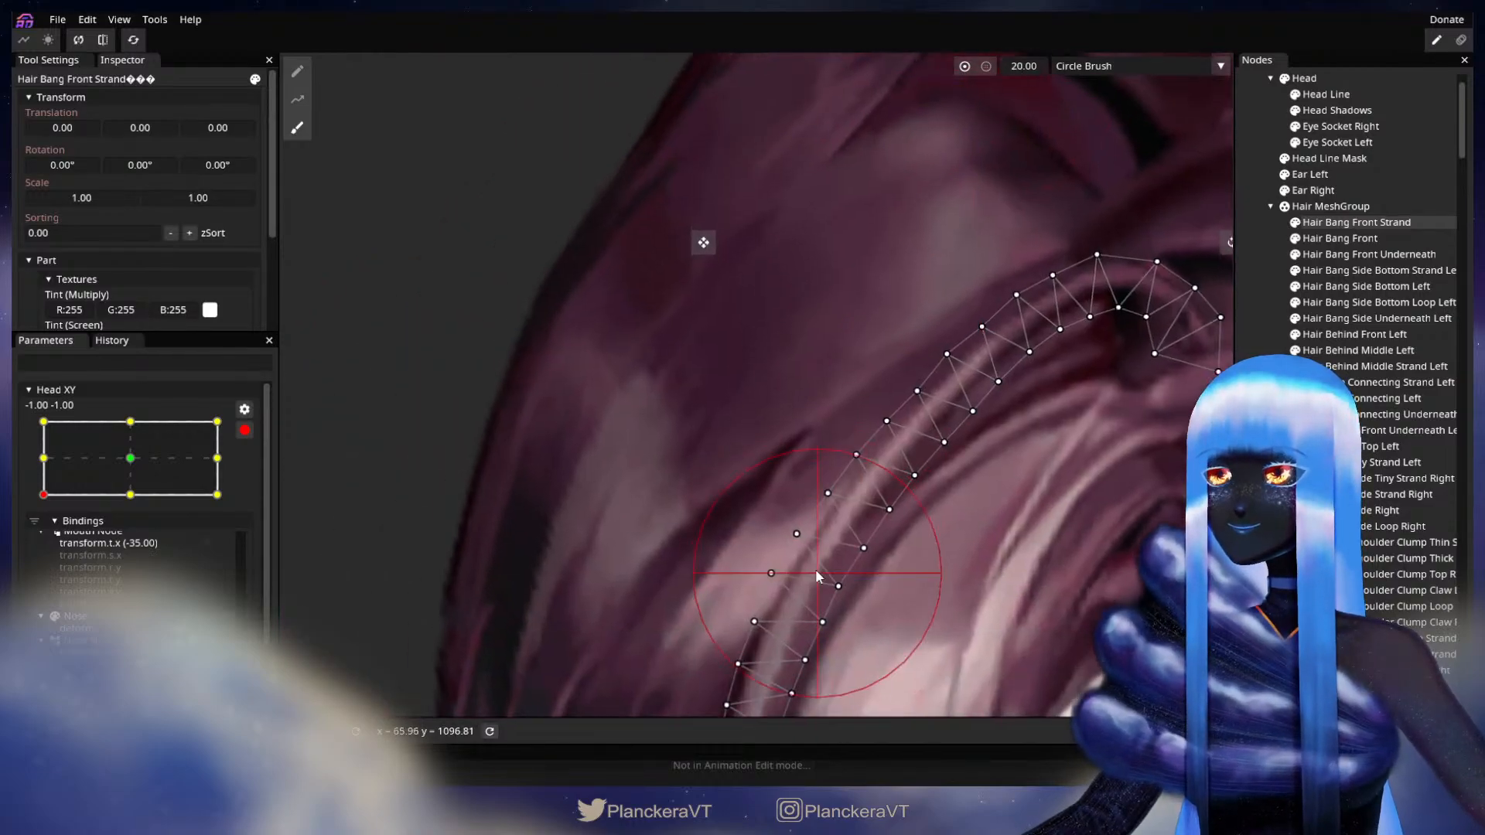
left_click_drag(819, 573, 750, 475)
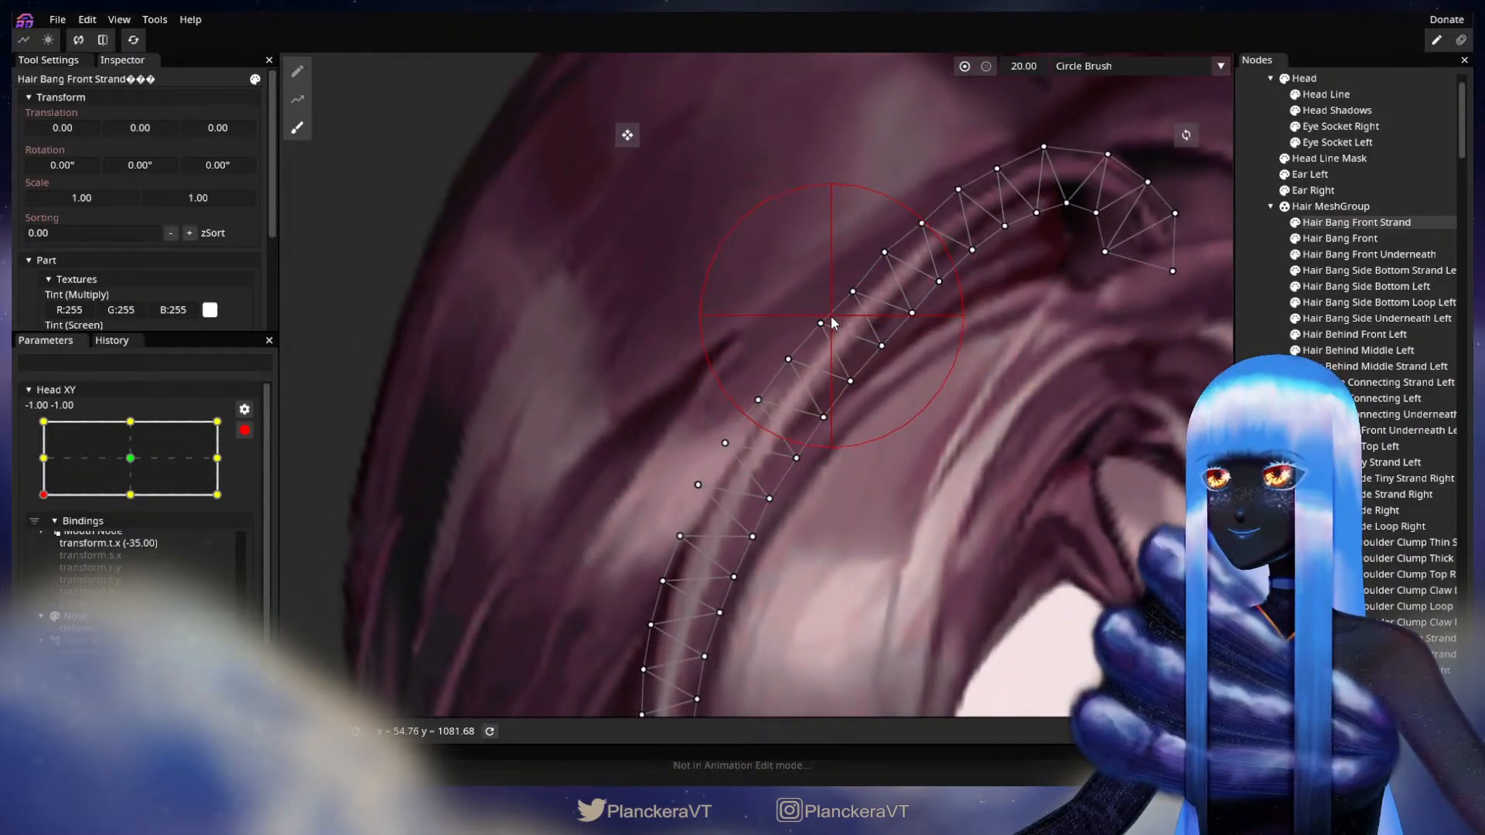
left_click_drag(829, 290, 825, 289)
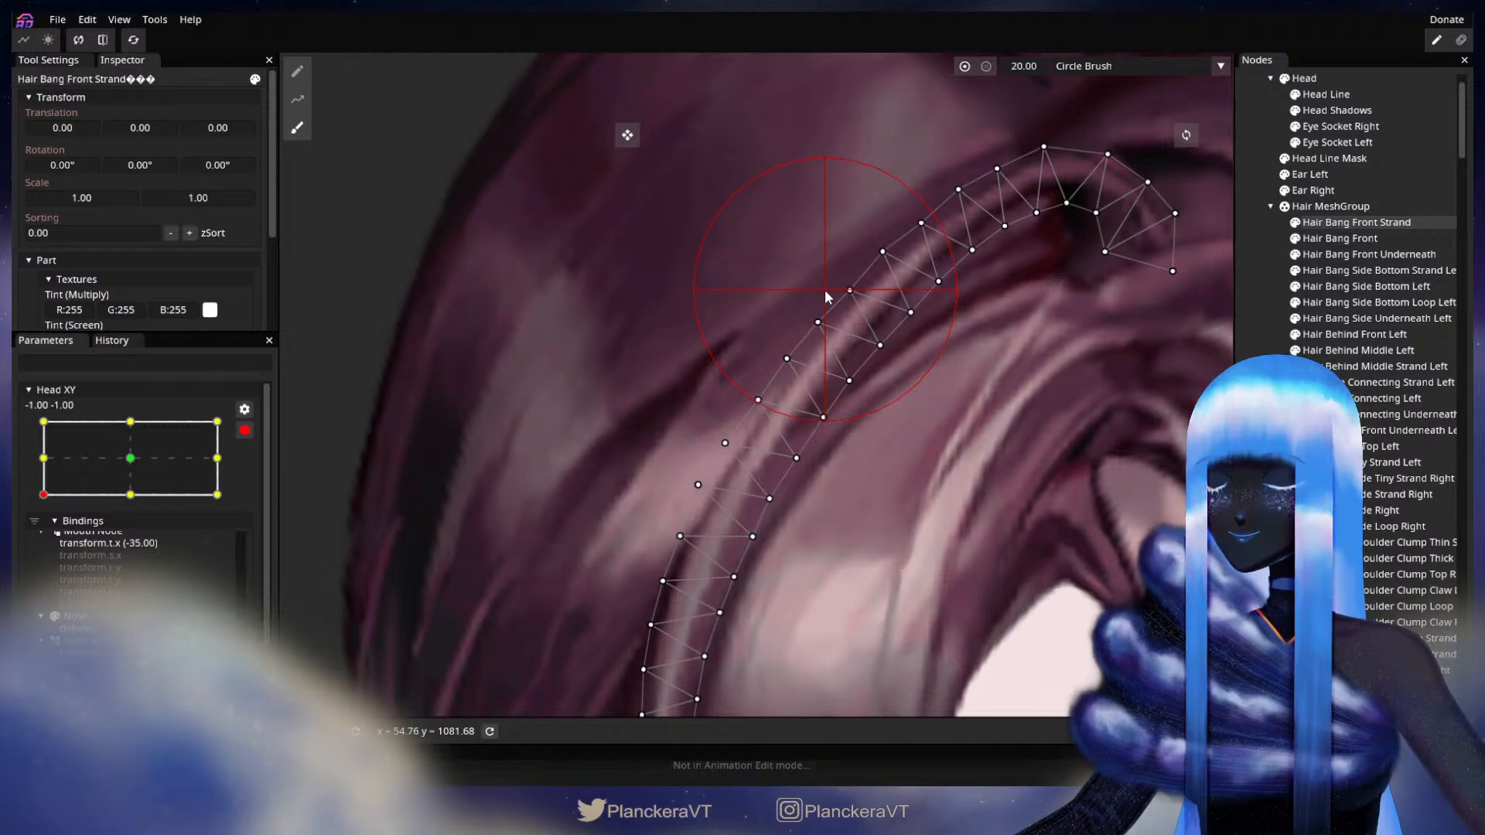
left_click_drag(926, 417, 917, 411)
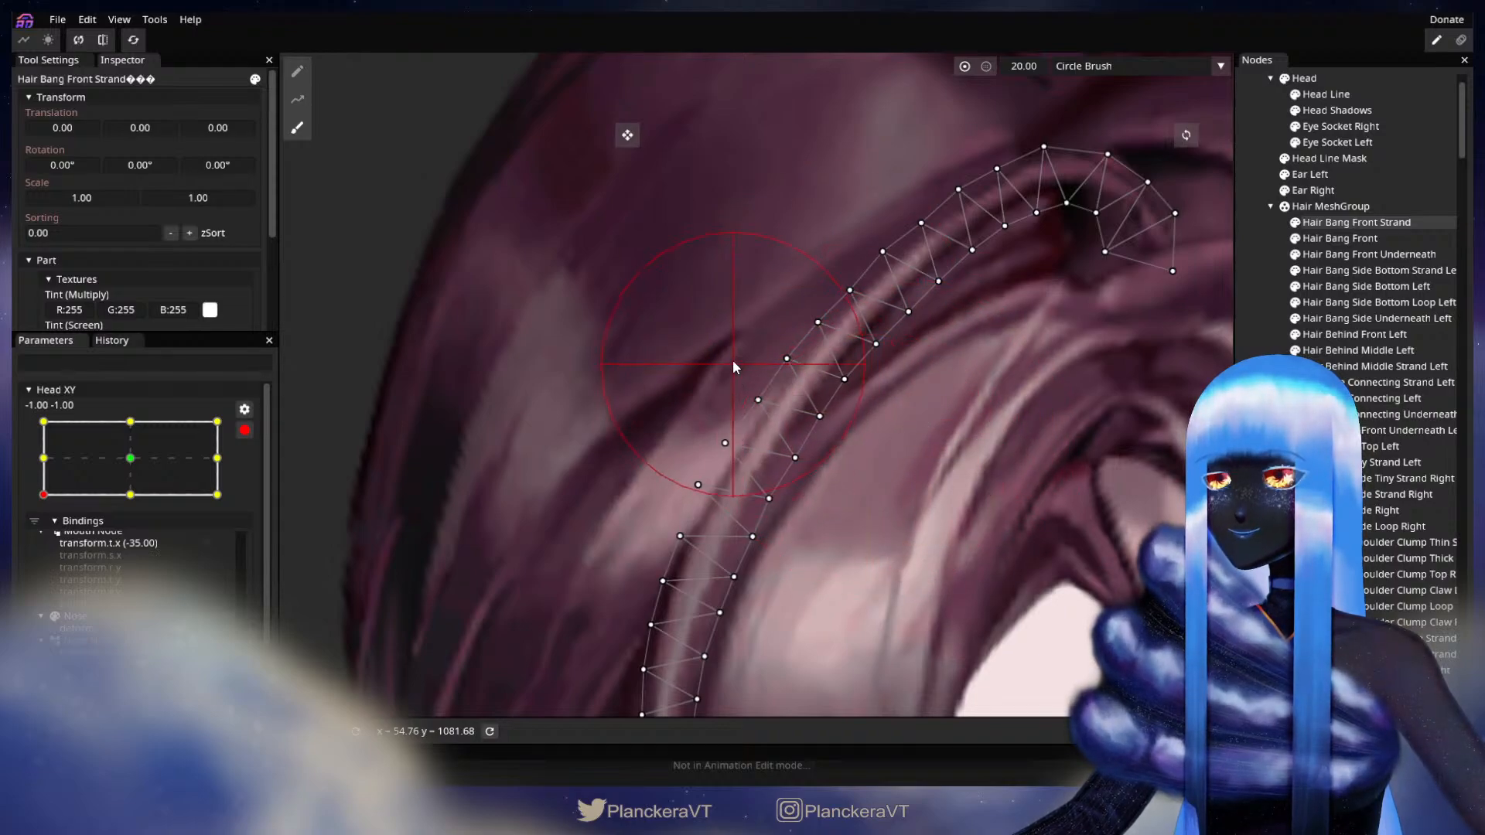
left_click_drag(726, 342, 688, 441)
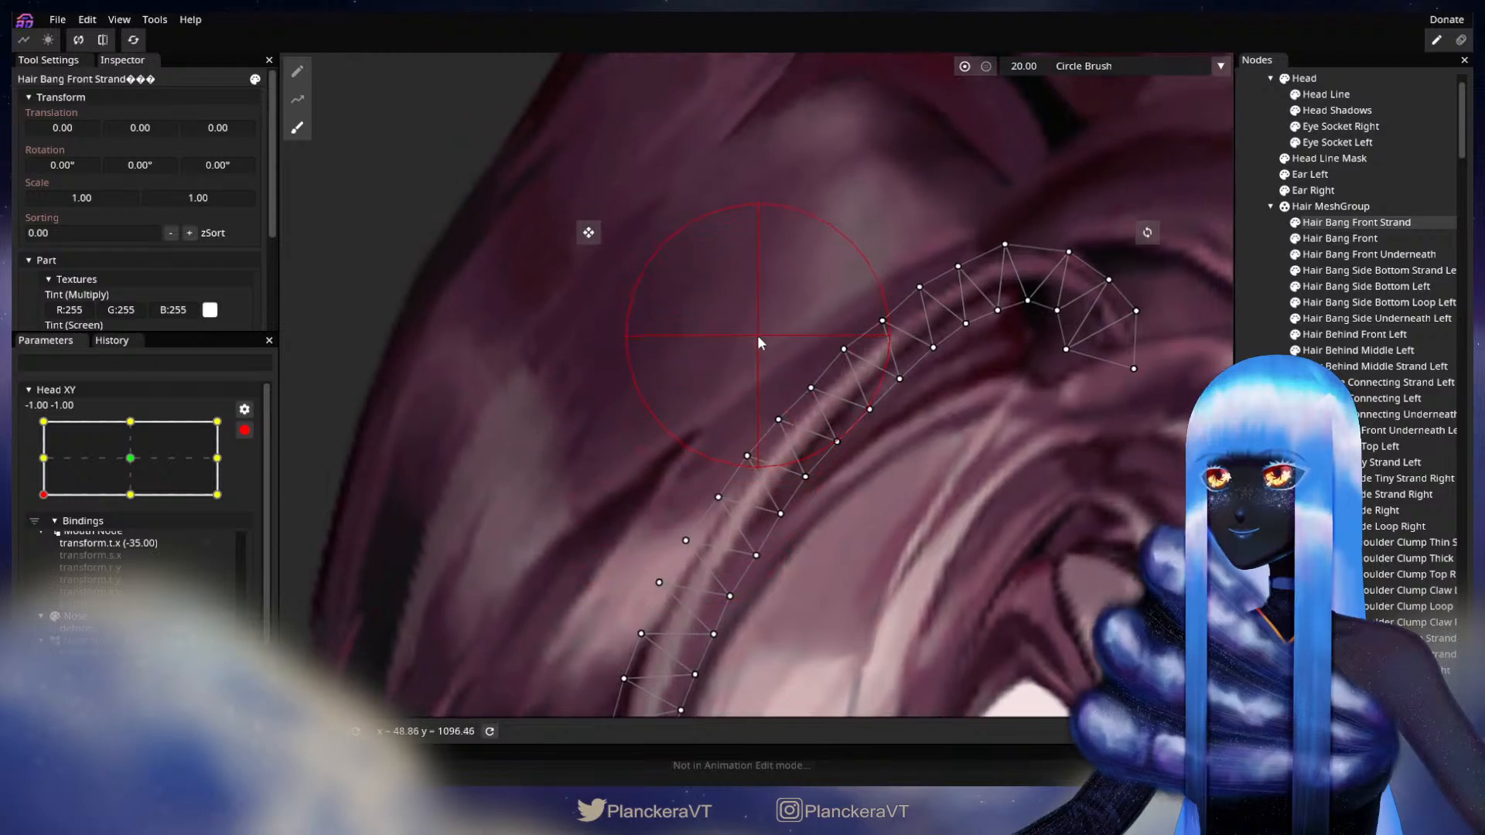
left_click_drag(773, 321, 773, 317)
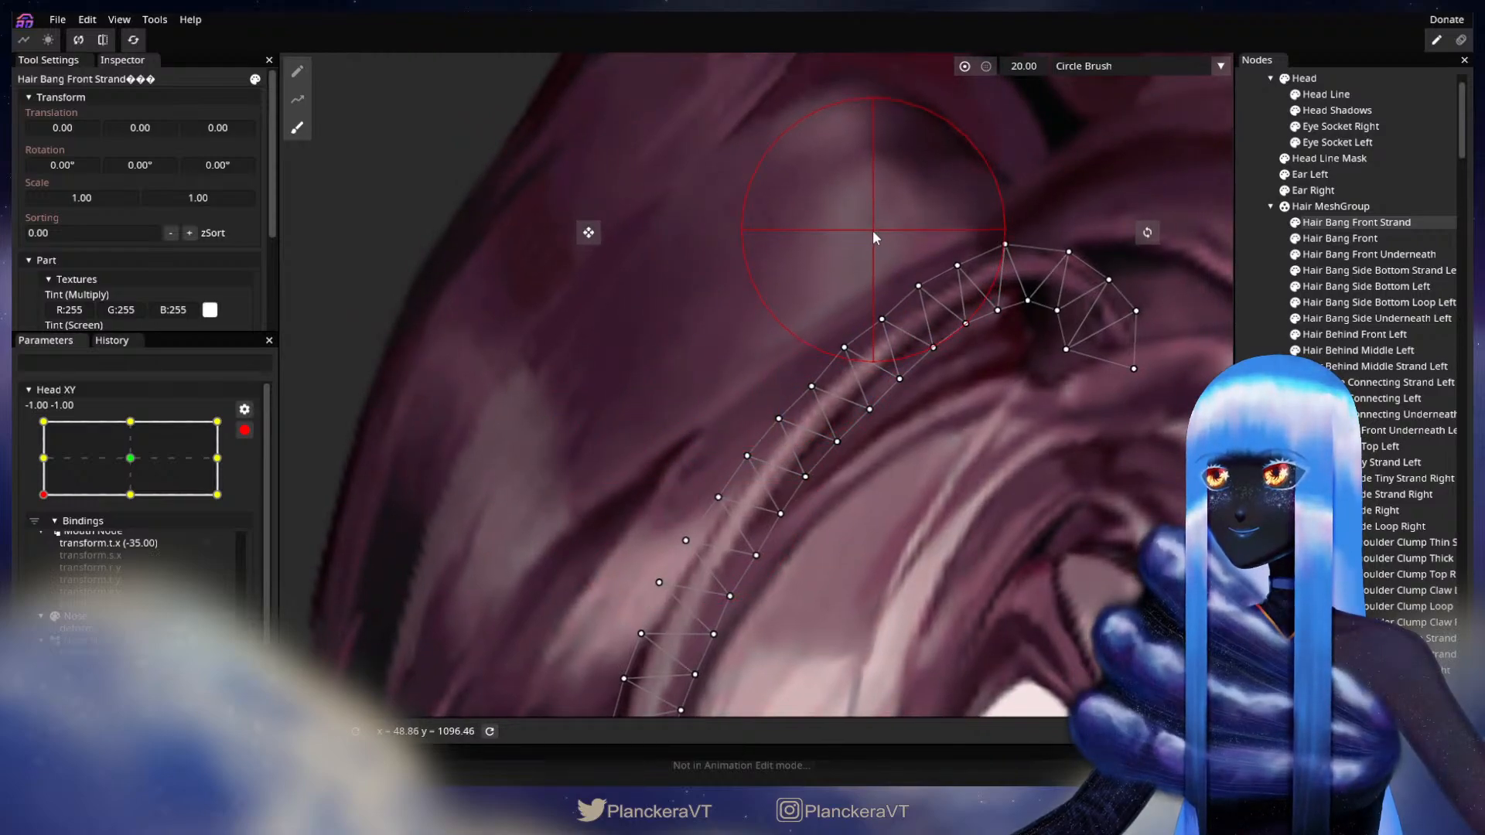
Leave the strand mesh, disarm Head XY, and sweep it back to -1.00, -1.00 to check the deformation on the whole head
key("Escape")
scroll(1041, 597, "down", 1)
scroll(1041, 600, "down", 5)
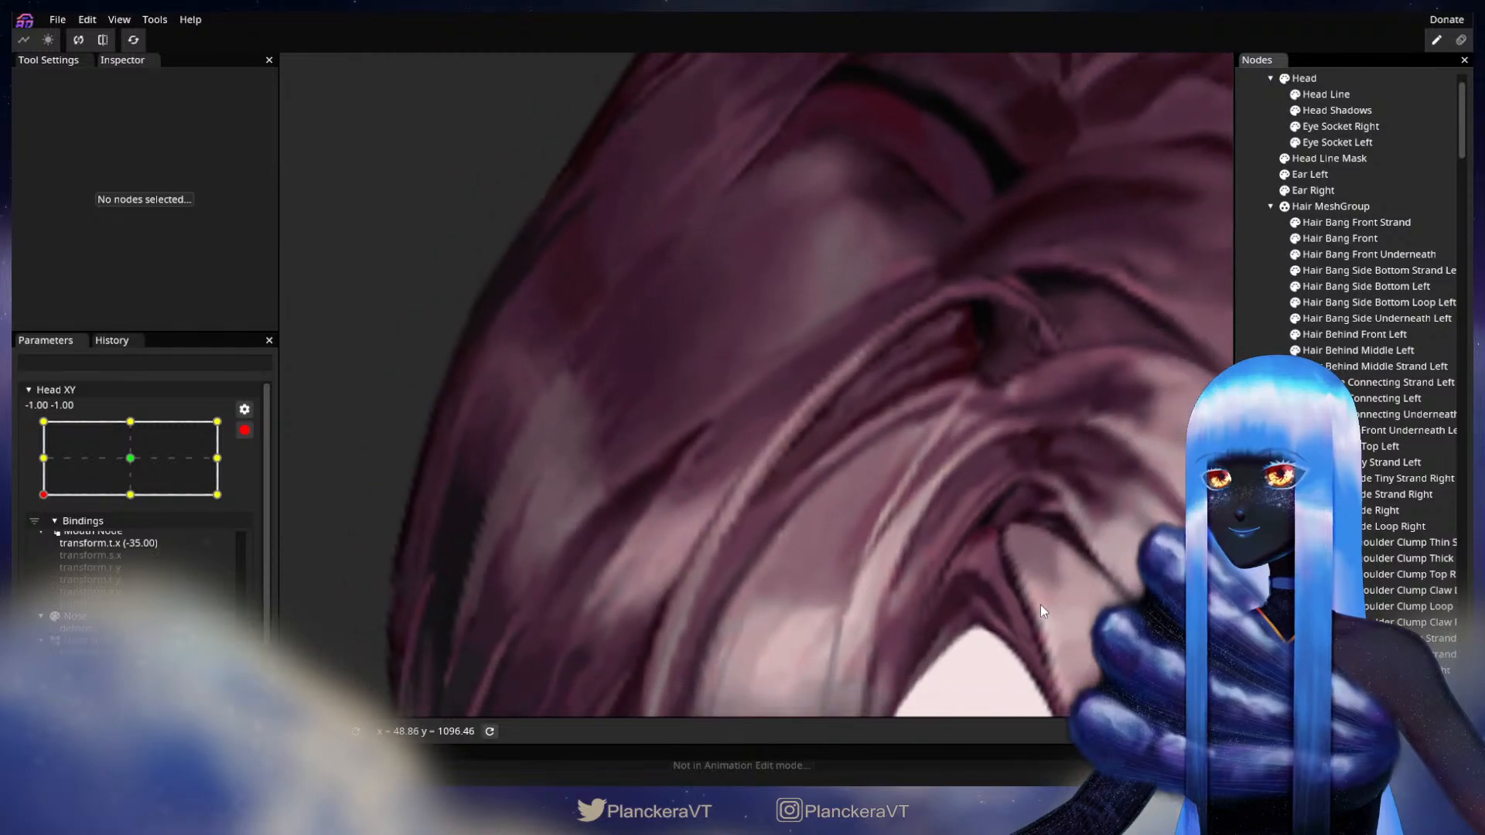
scroll(1040, 602, "down", 5)
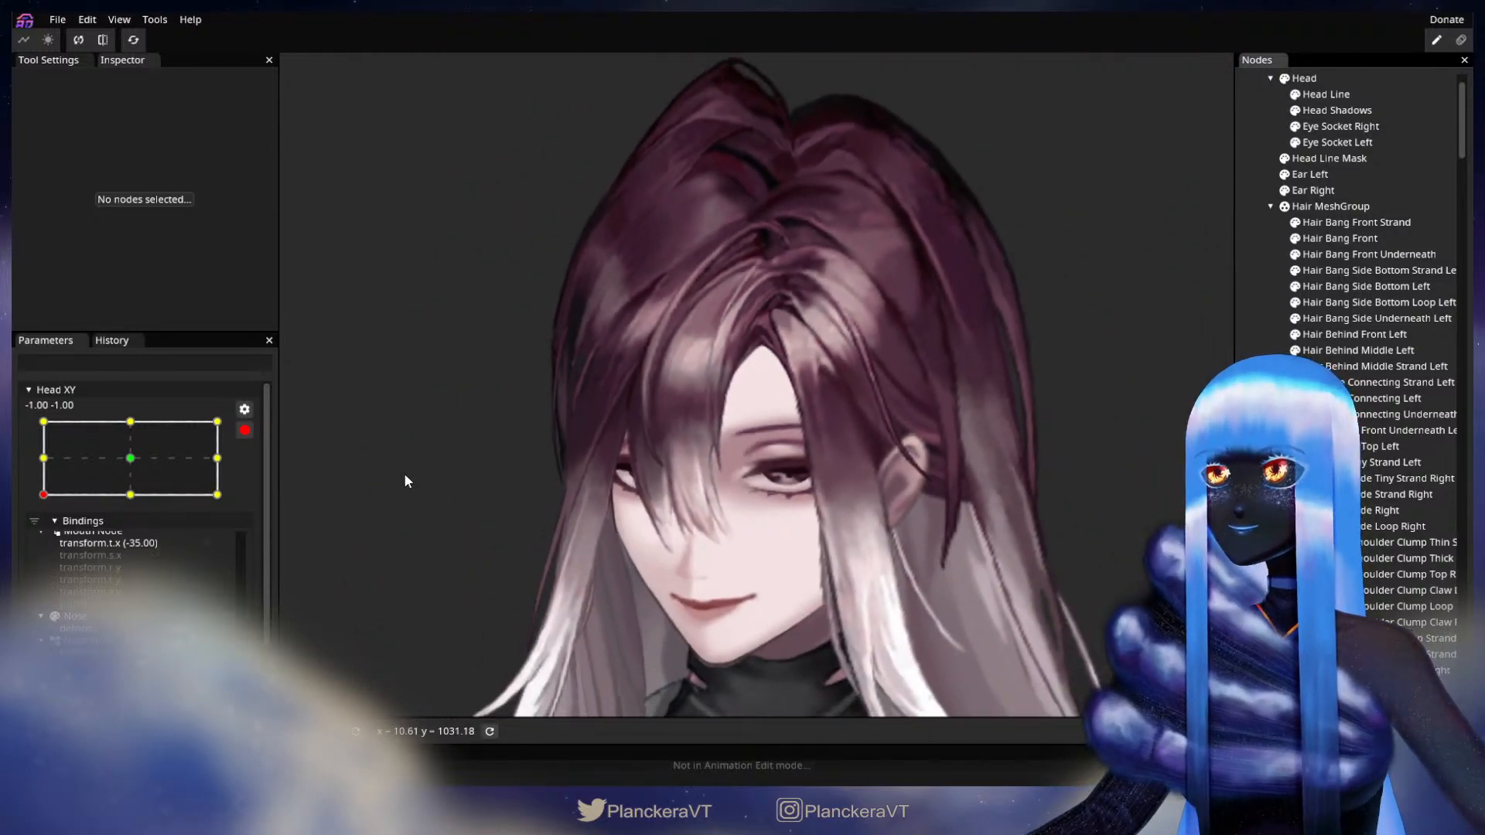
left_click(244, 430)
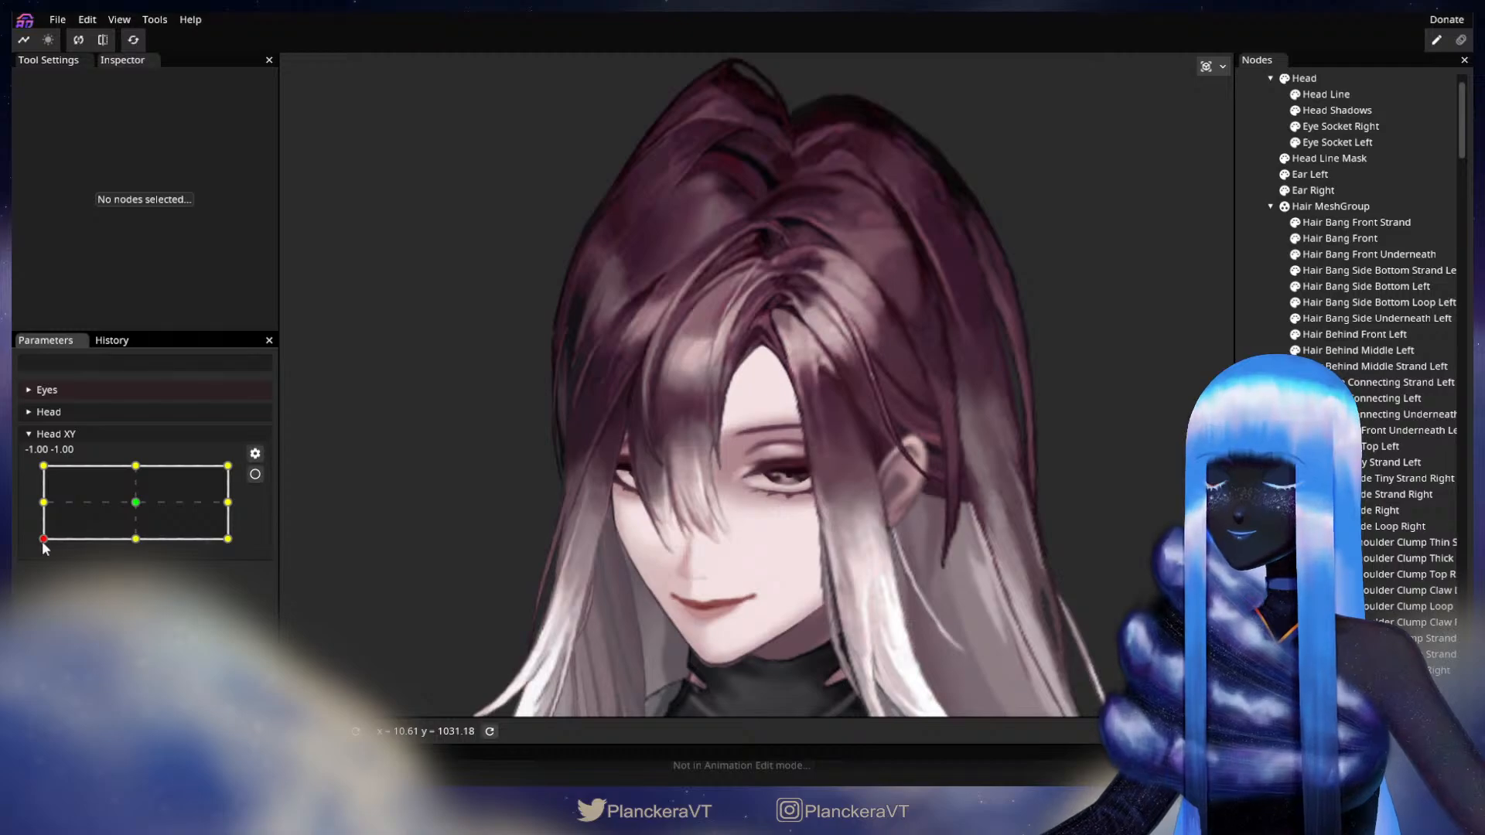
mouse_move(44, 539)
left_mouse_down()
mouse_move(43, 465)
mouse_move(47, 537)
mouse_move(33, 469)
mouse_move(22, 546)
left_mouse_up()
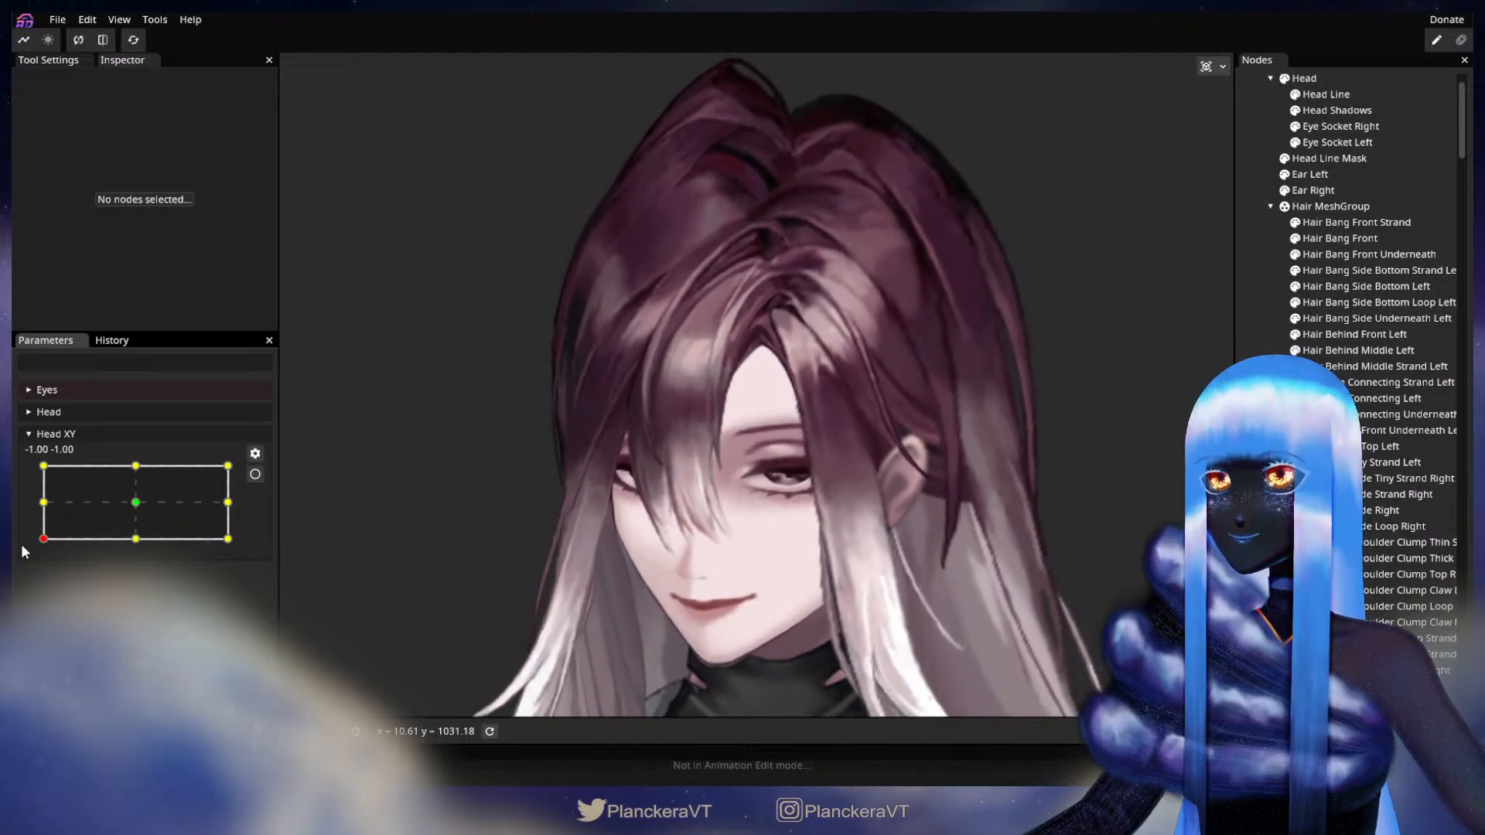
Arm Head XY at -1.00, -1.00 and reshape the middle and lower Hair Bang Front Strand mesh with a circle brush sized 30.00
left_click(255, 474)
scroll(696, 557, "up", 5)
scroll(727, 527, "up", 5)
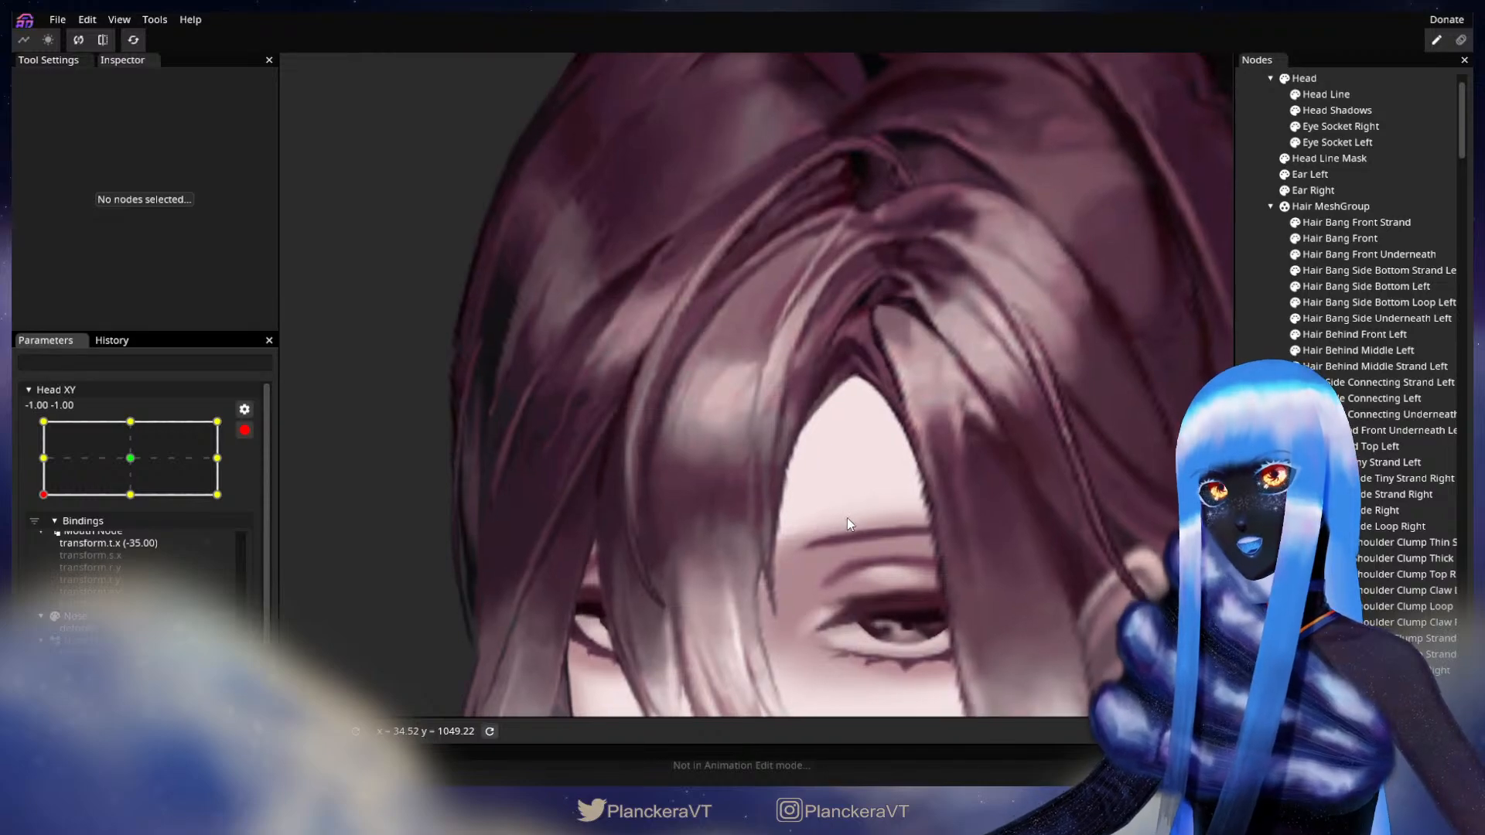
left_click(1326, 225)
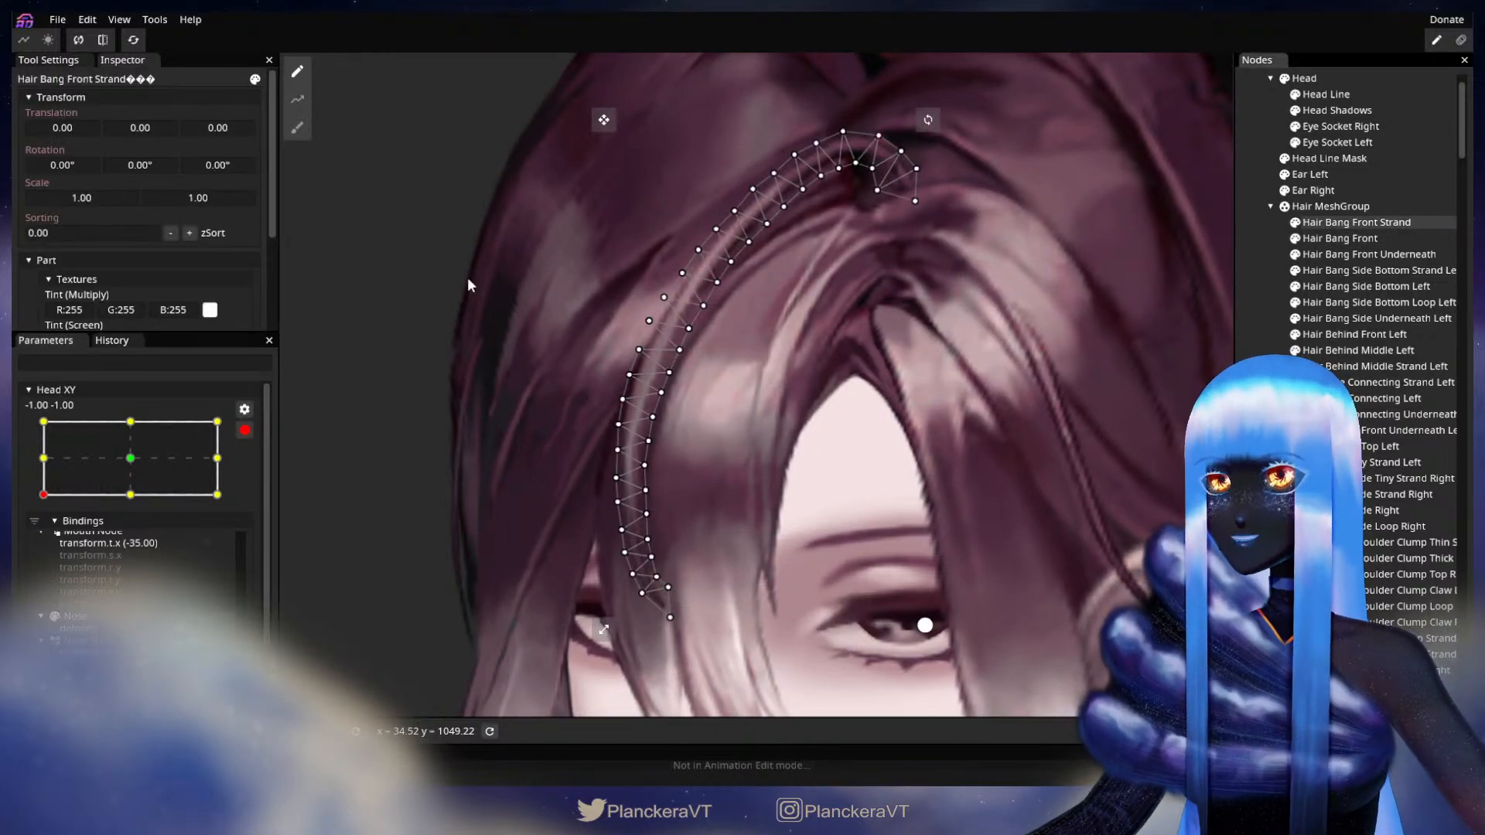
left_click(297, 128)
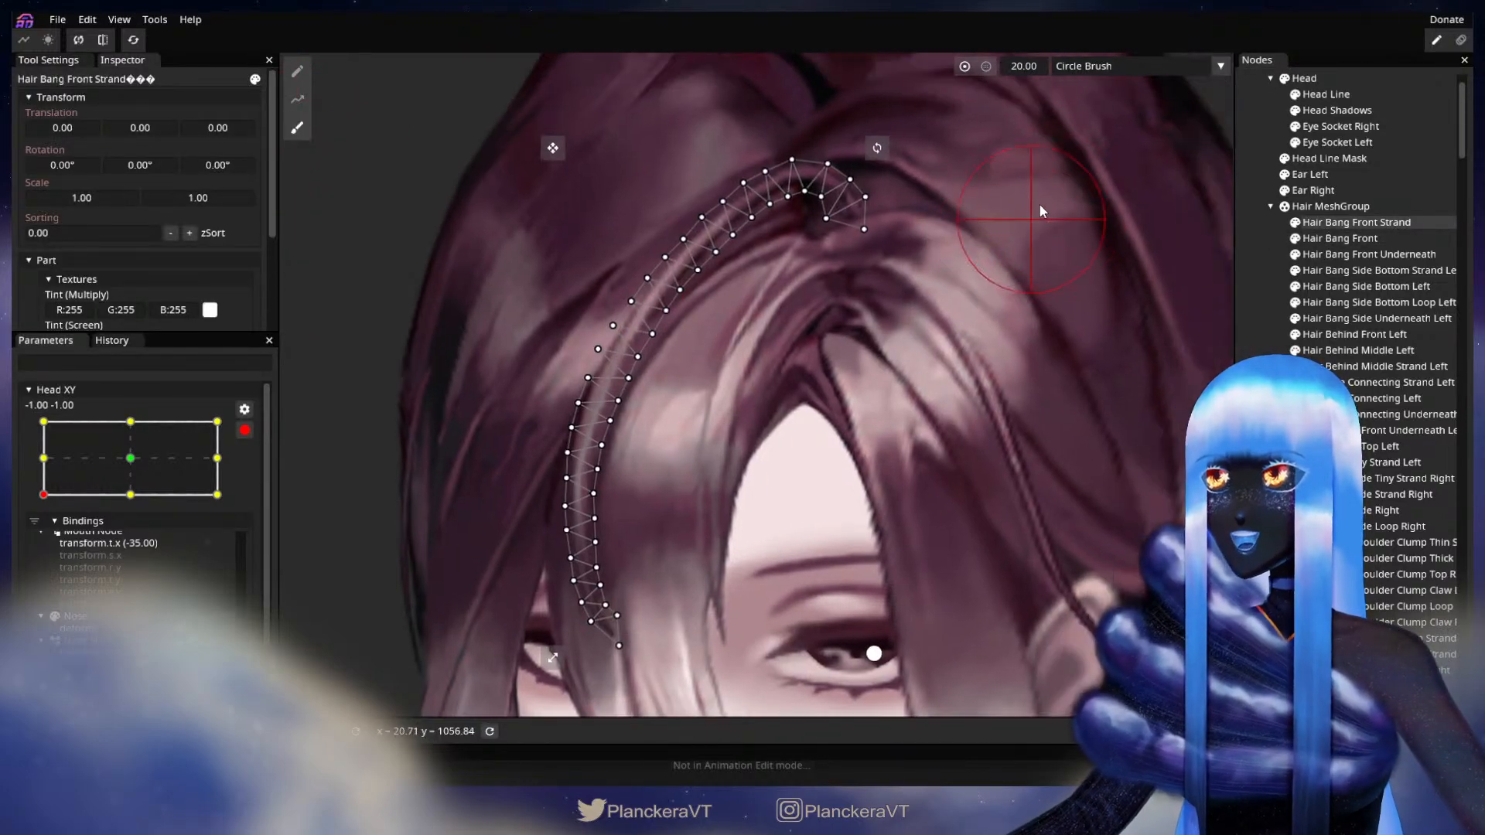
left_click_drag(1030, 66, 1037, 66)
left_click_drag(843, 410, 998, 377)
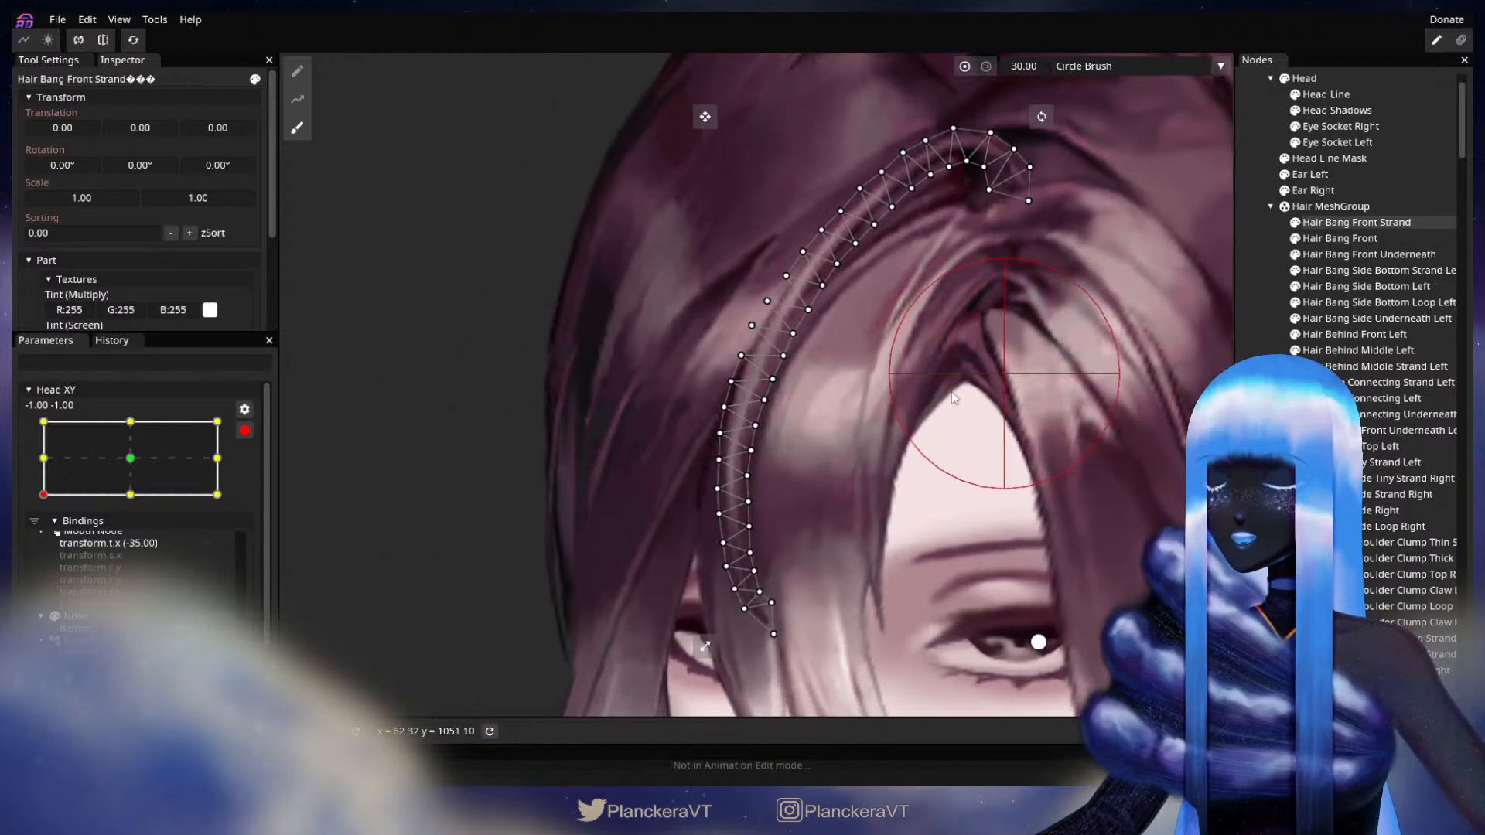
scroll(998, 378, "up", 1)
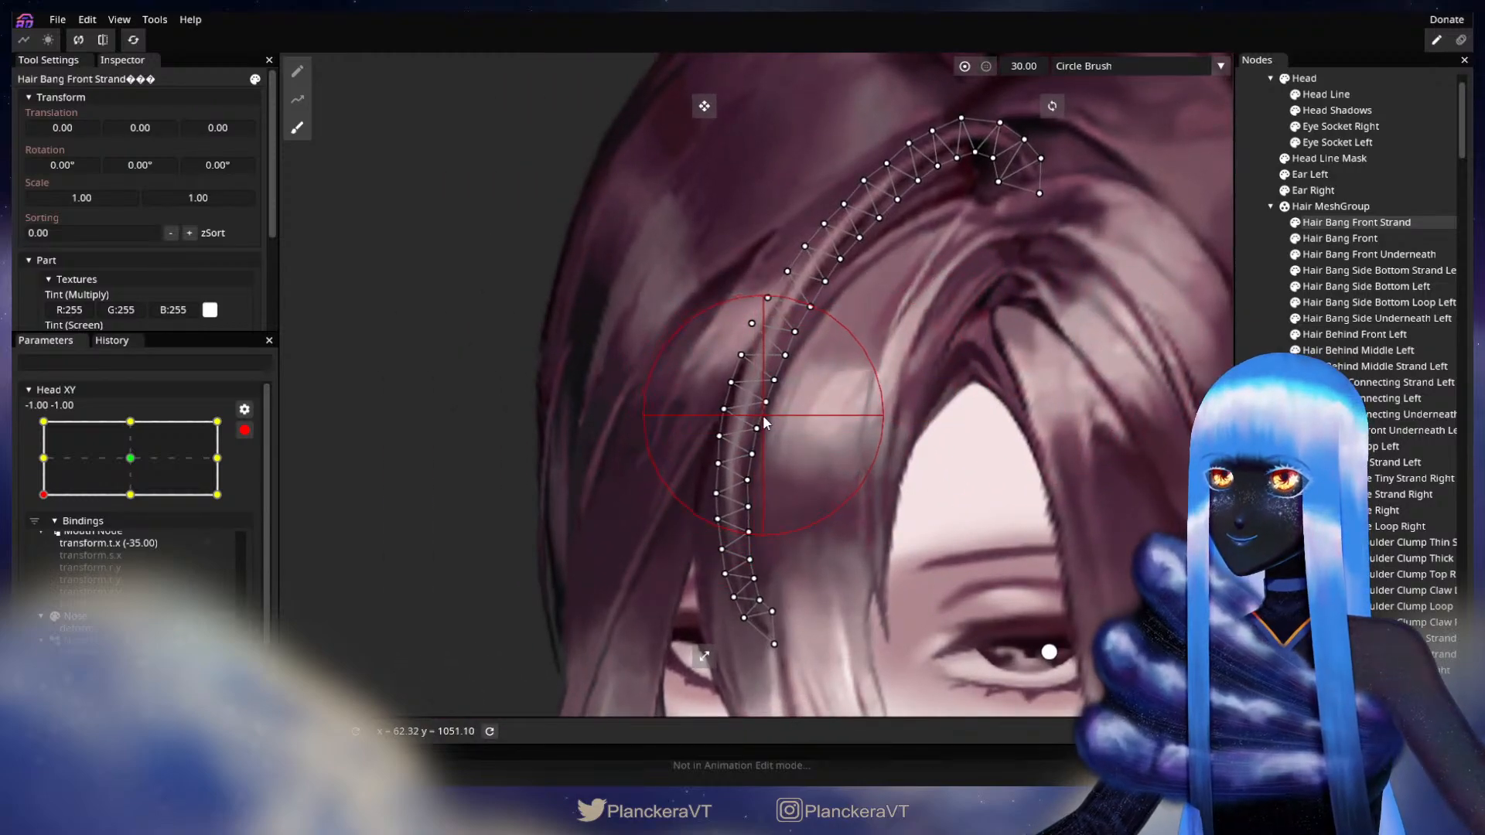
left_click_drag(761, 502, 759, 430)
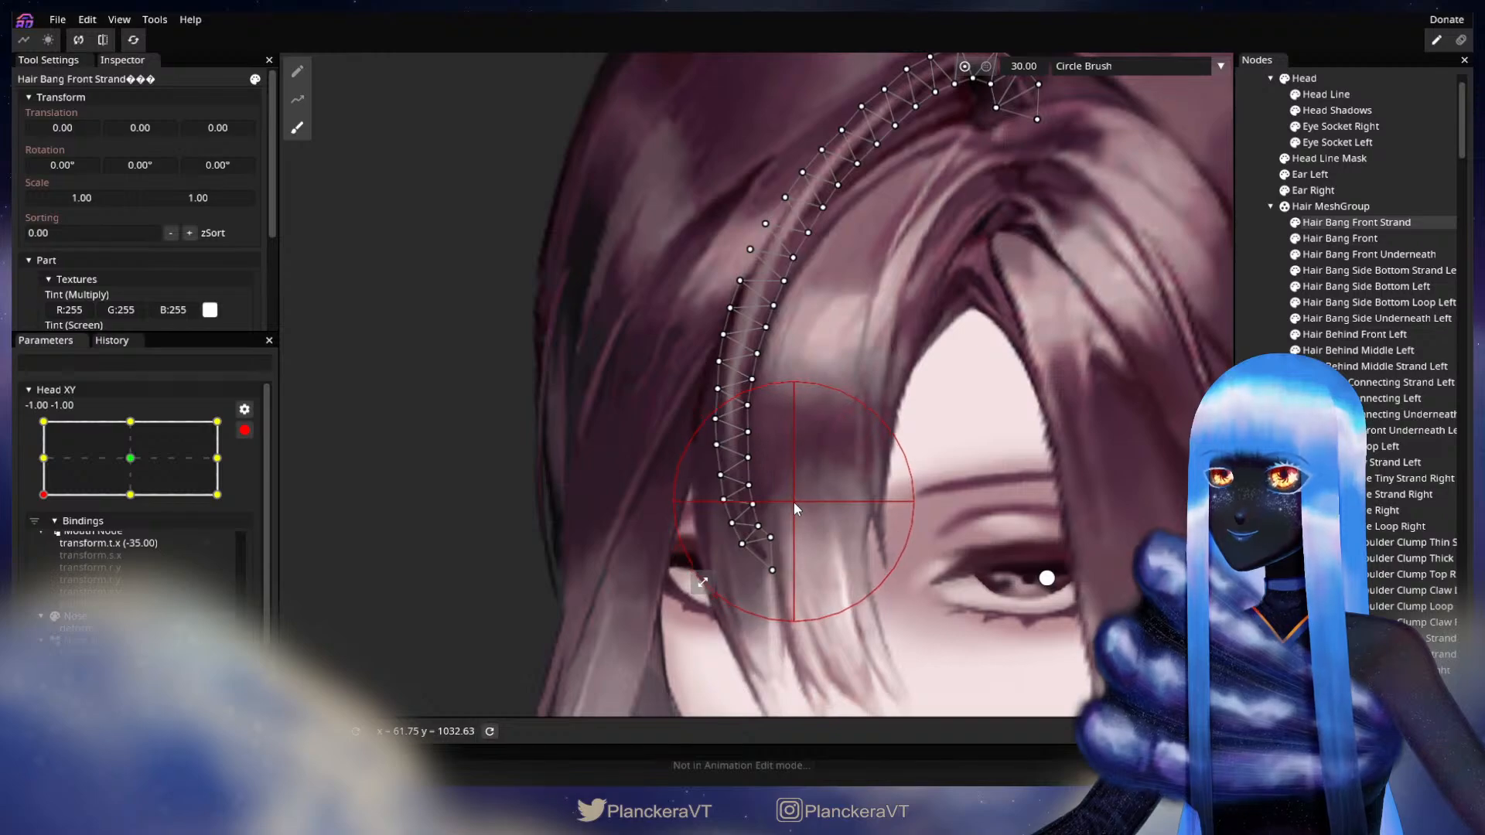
left_click_drag(886, 368, 888, 405)
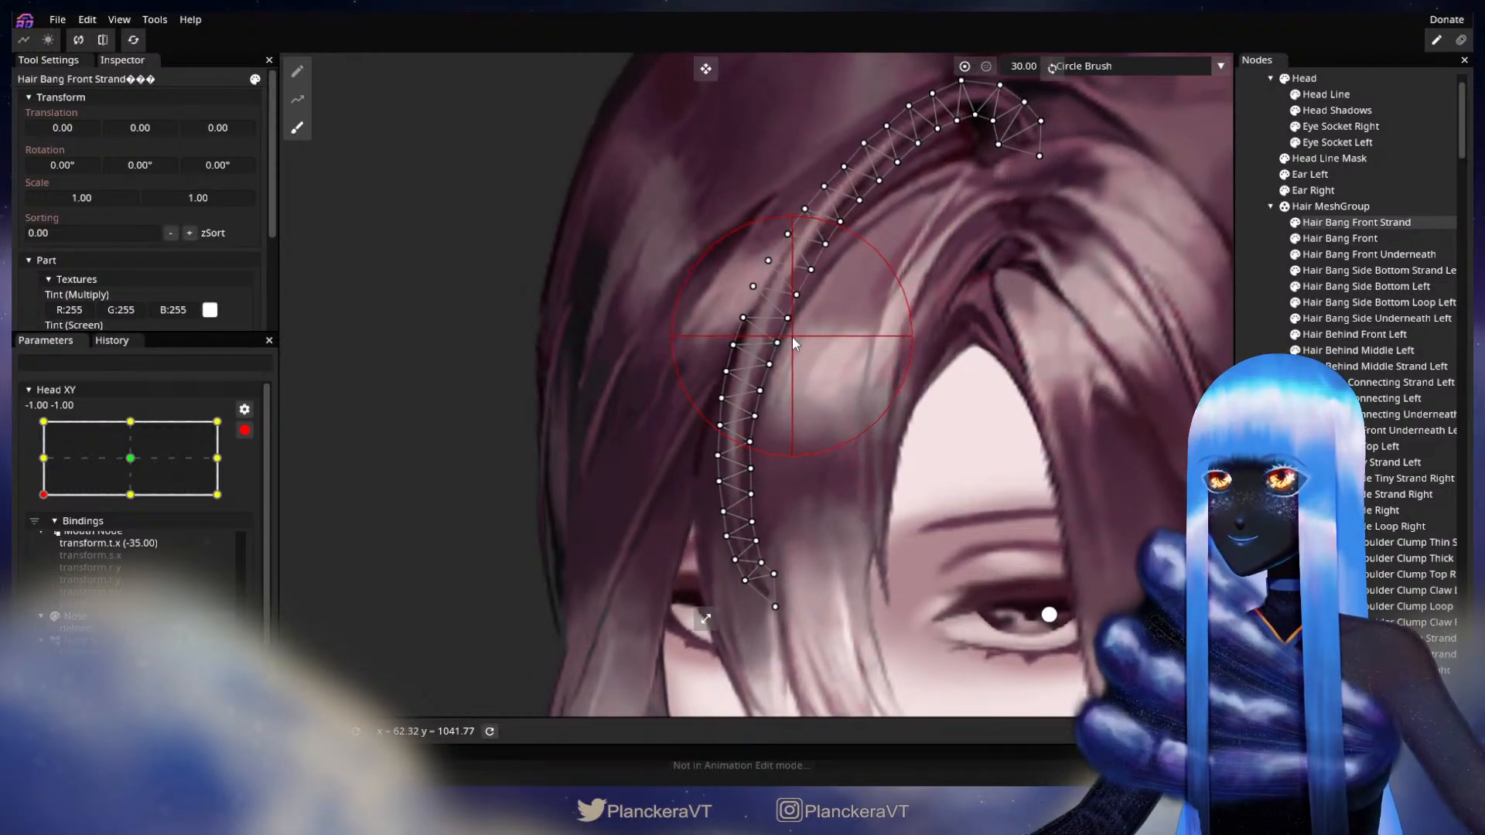
Deselect the strand, disarm Head XY, and sweep the parameter back to -1.00, -1.00 to review the head turn
key("Escape")
scroll(1047, 504, "down", 2)
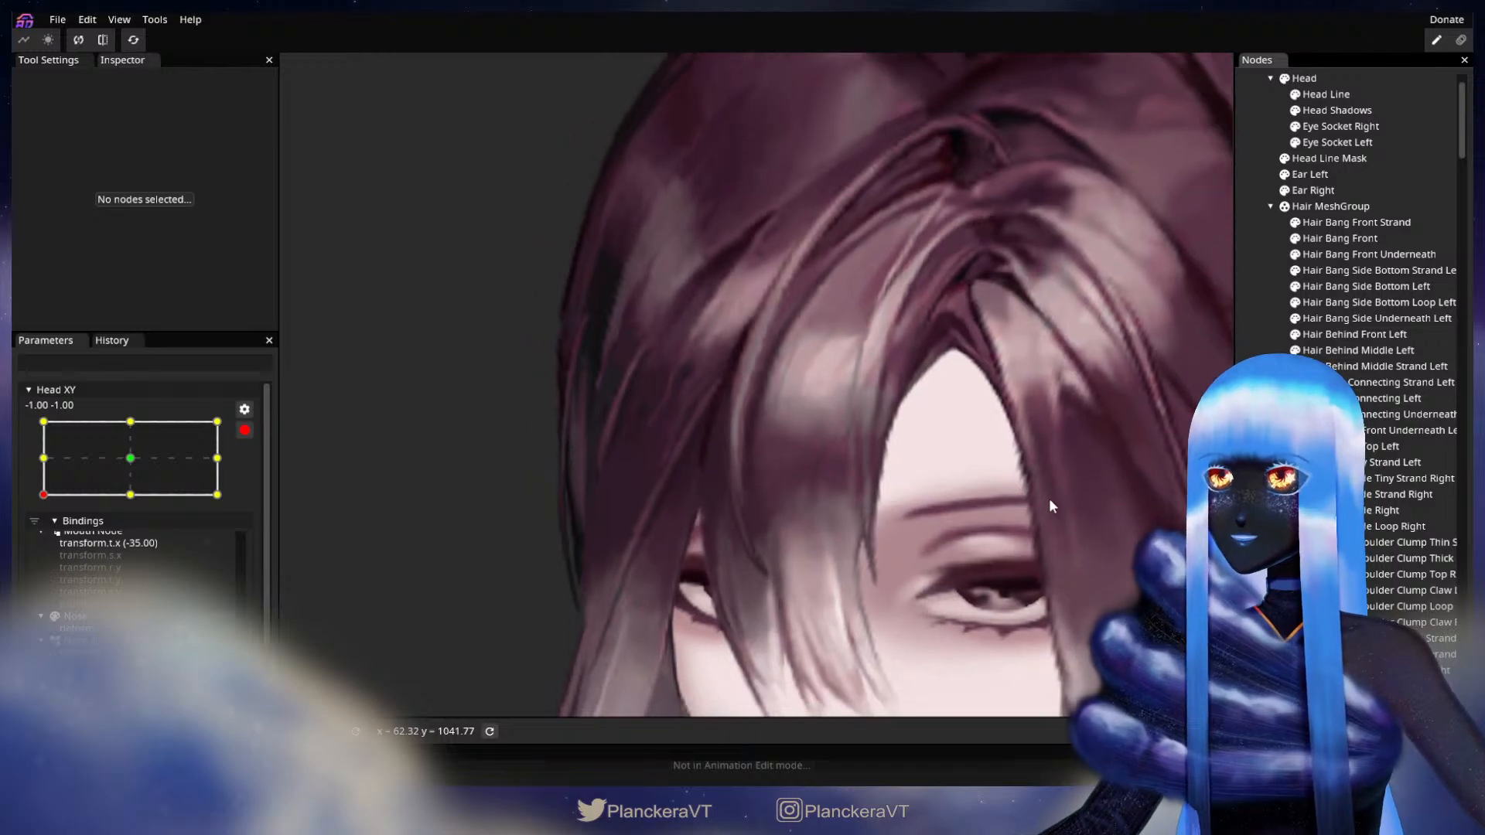
scroll(1060, 478, "down", 5)
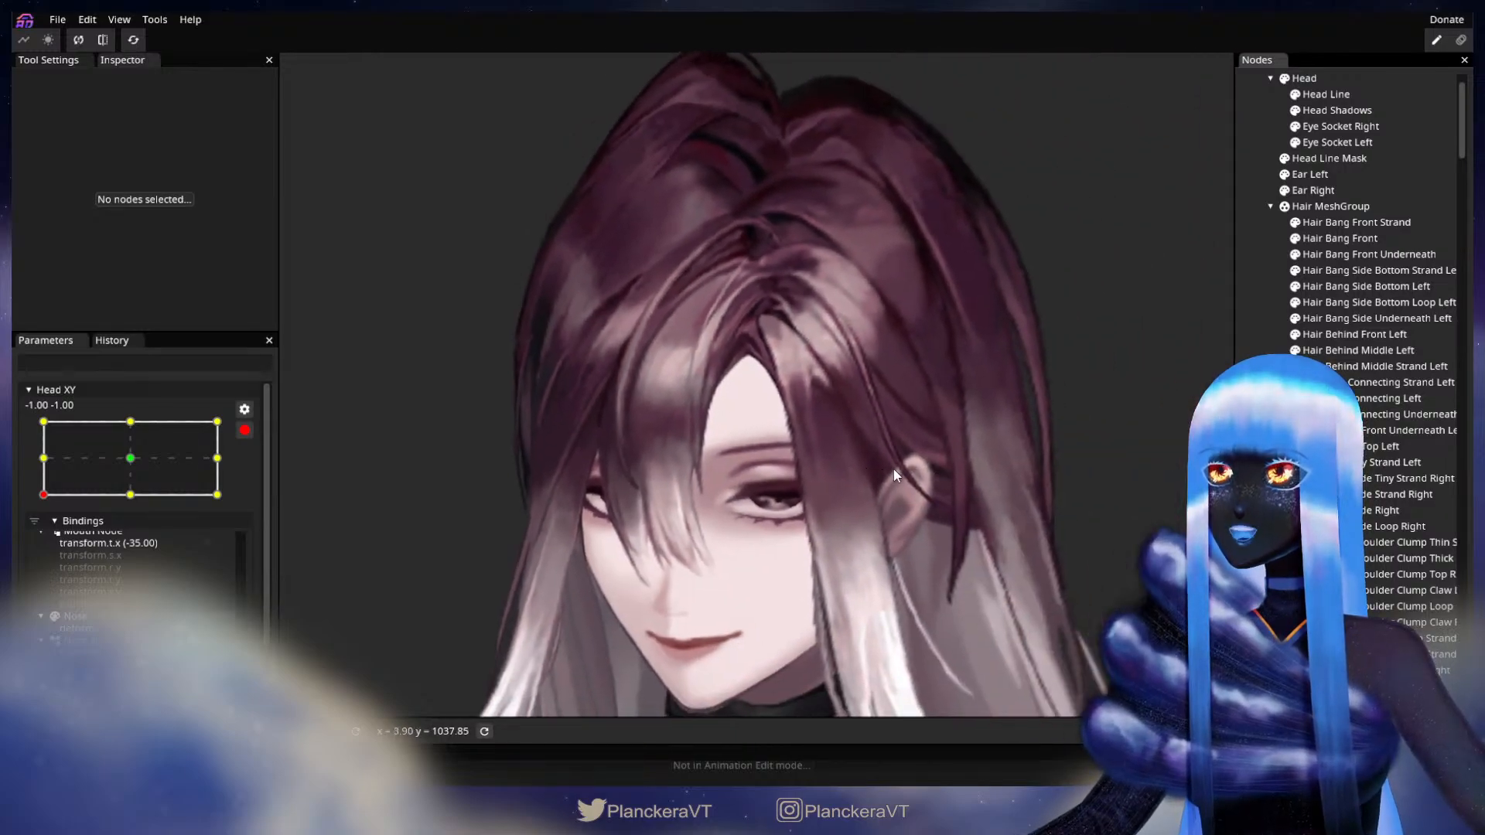
left_click(244, 430)
mouse_move(43, 541)
left_mouse_down()
mouse_move(41, 466)
mouse_move(37, 546)
left_mouse_up()
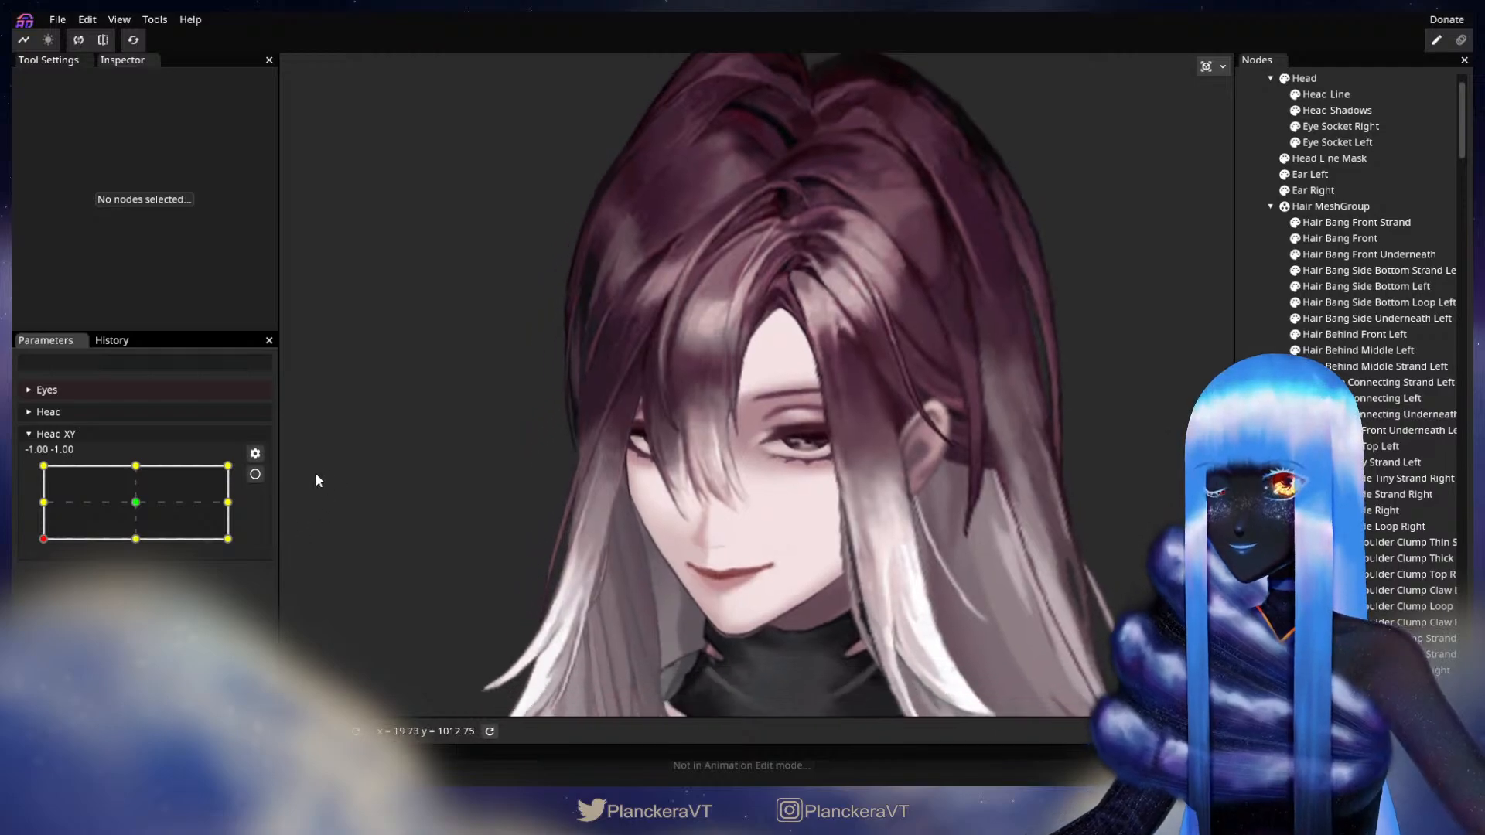
Arm Head XY at -1.00, -1.00 and nudge the lower tip of the Hair Bang Front Strand mesh with the 30.00 circle brush
left_click(256, 474)
scroll(572, 588, "up", 2)
scroll(571, 579, "up", 5)
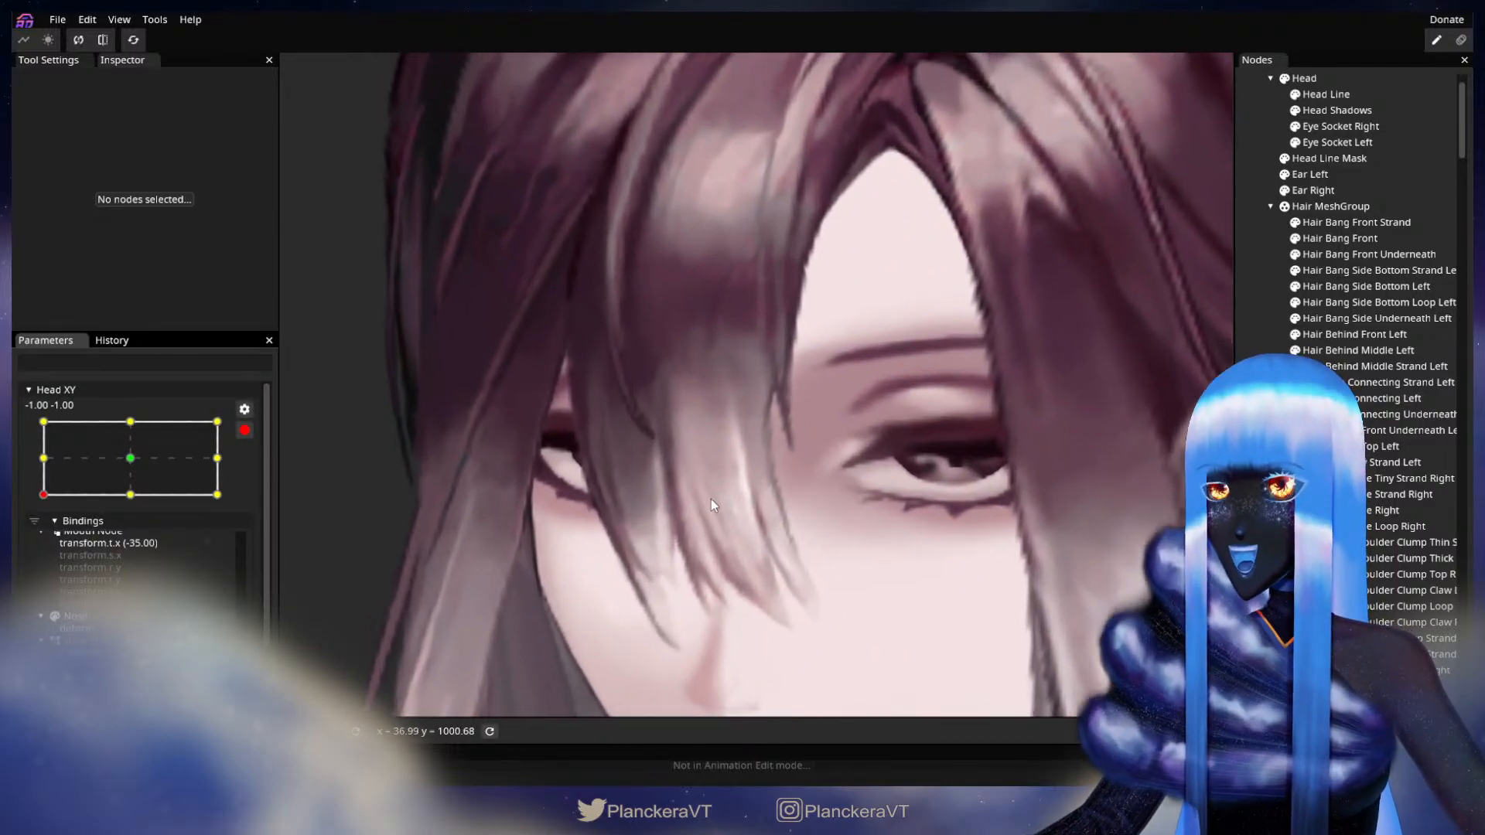
left_click(1340, 238)
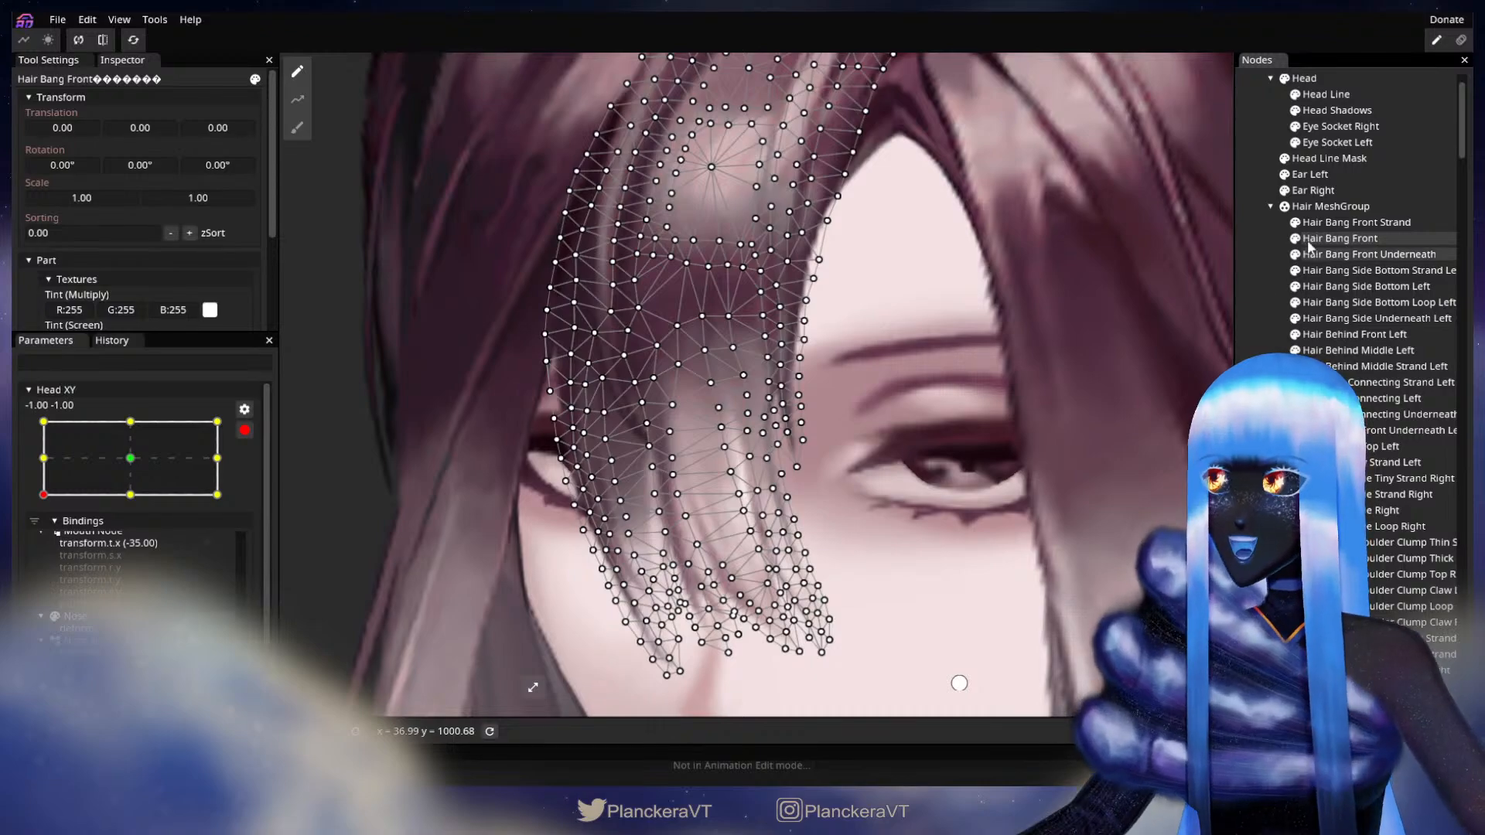
left_click(1357, 222)
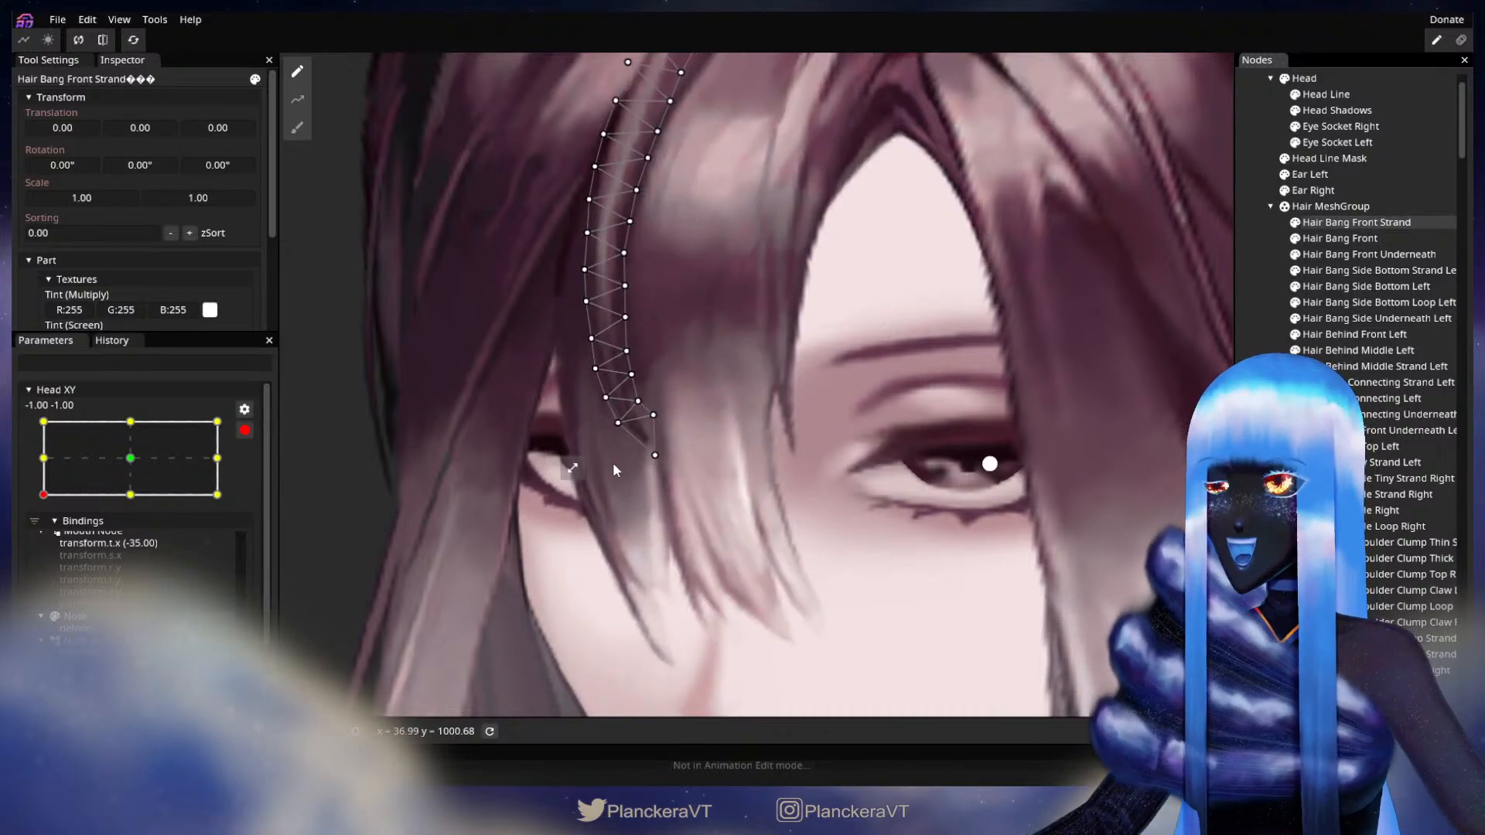
left_click(299, 130)
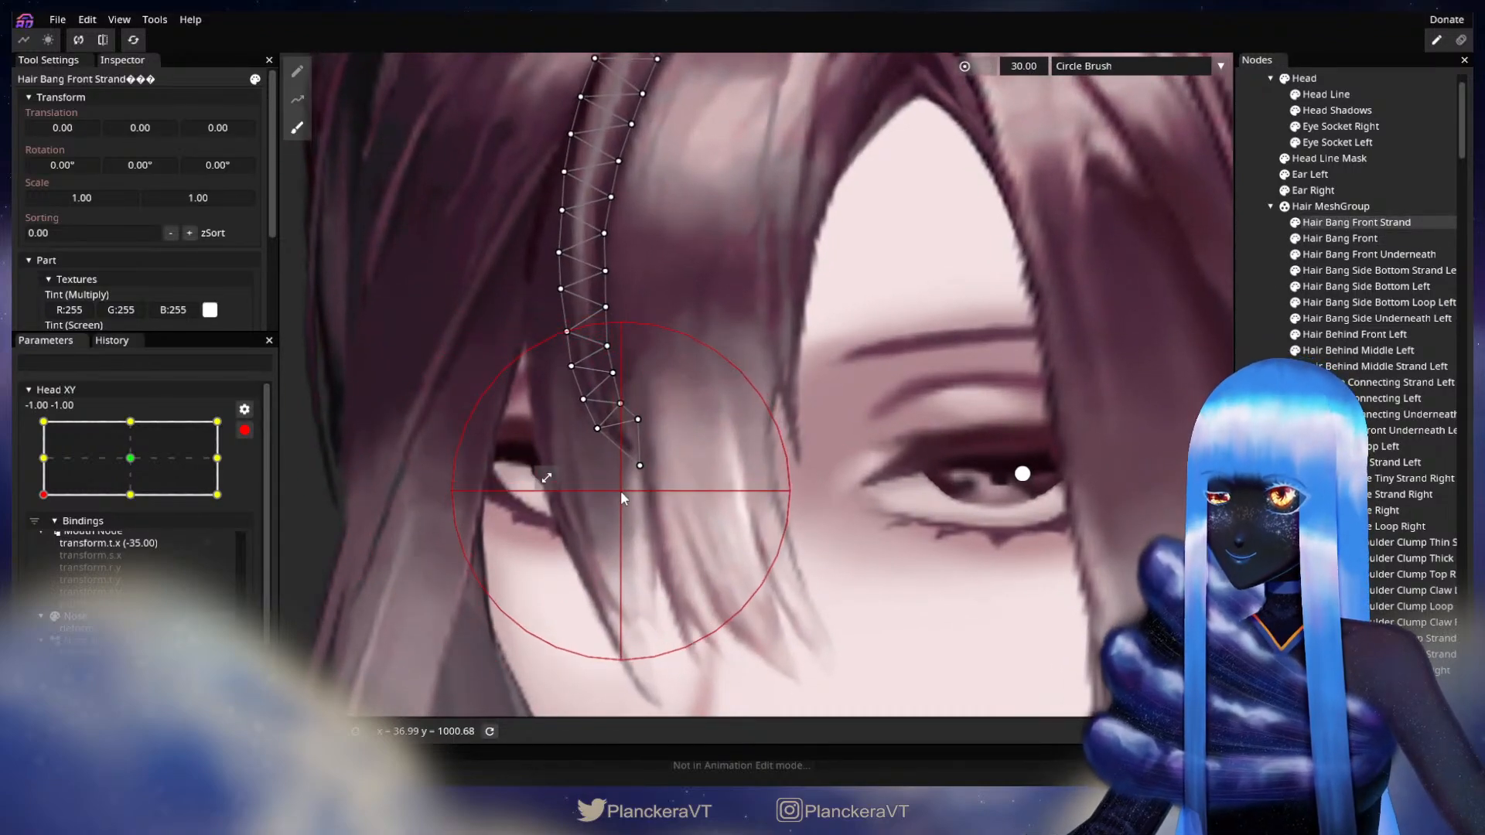
left_click_drag(625, 485, 624, 480)
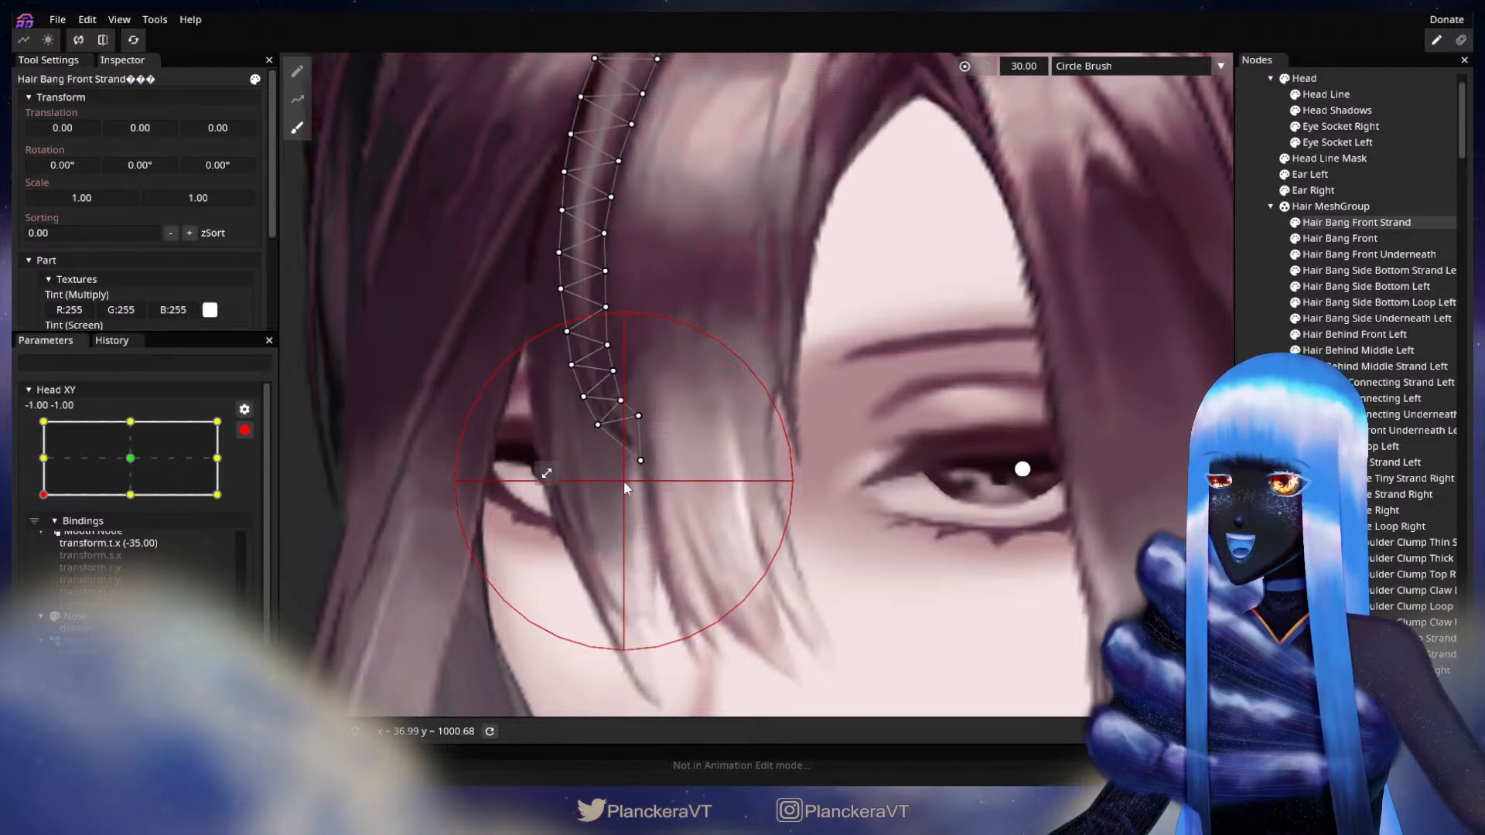
Adjust individual vertices near the lower tip of the Hair Bang Front Strand mesh, deselect it, and check the whole head
left_click(297, 71)
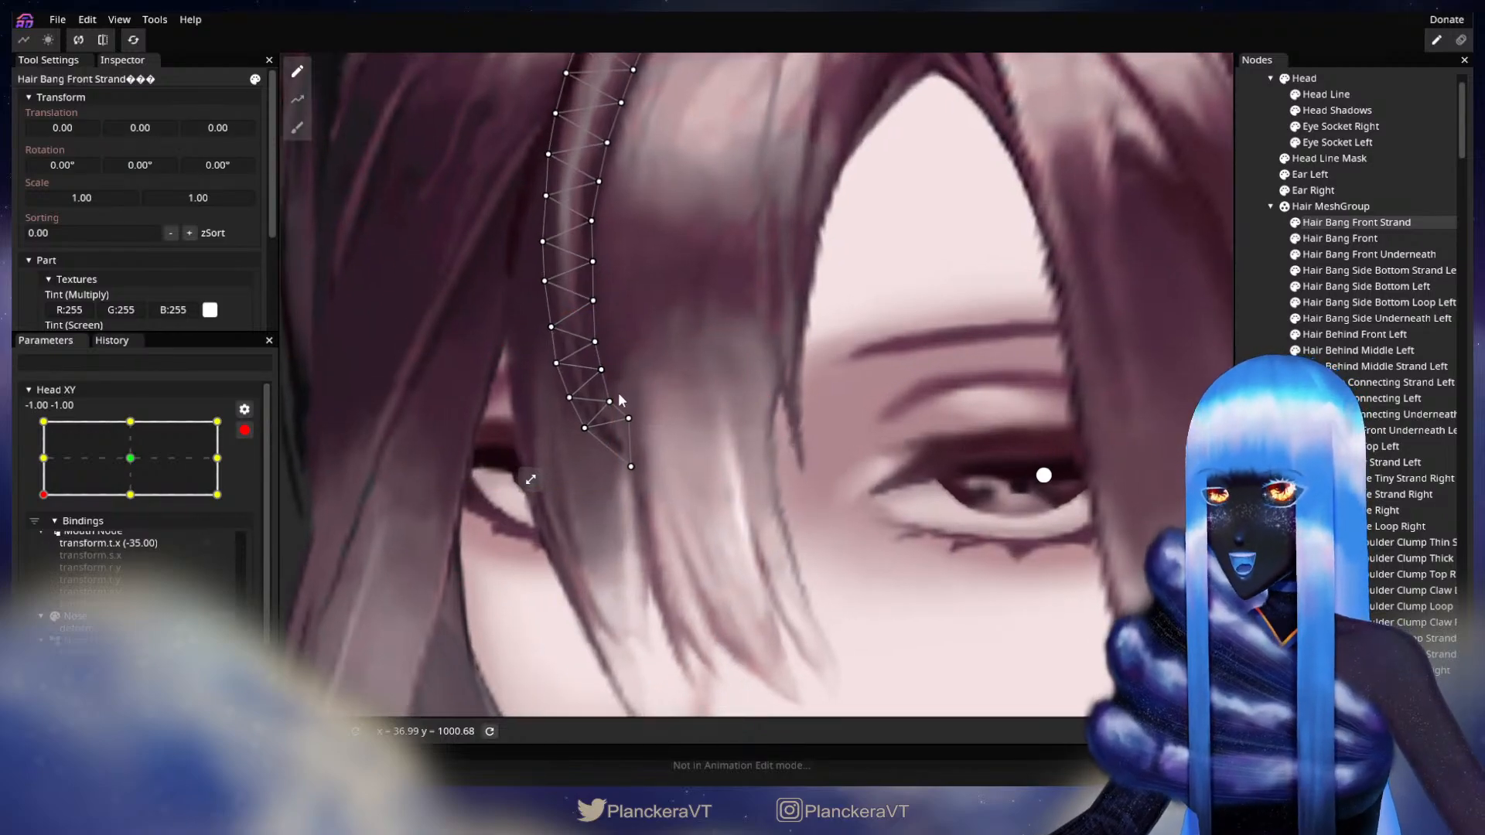
left_click_drag(615, 402, 601, 365)
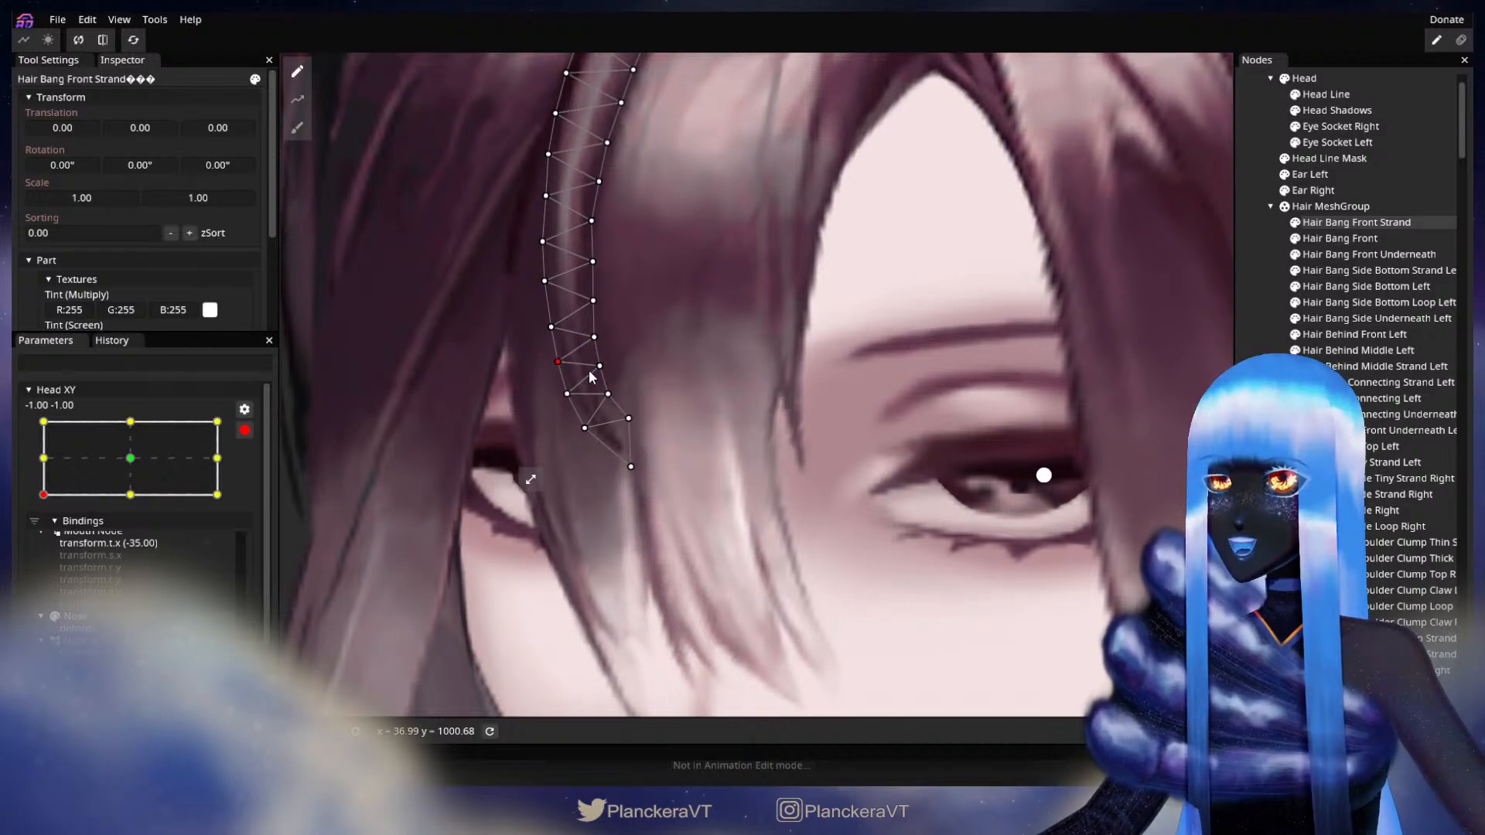
left_click_drag(600, 366, 600, 363)
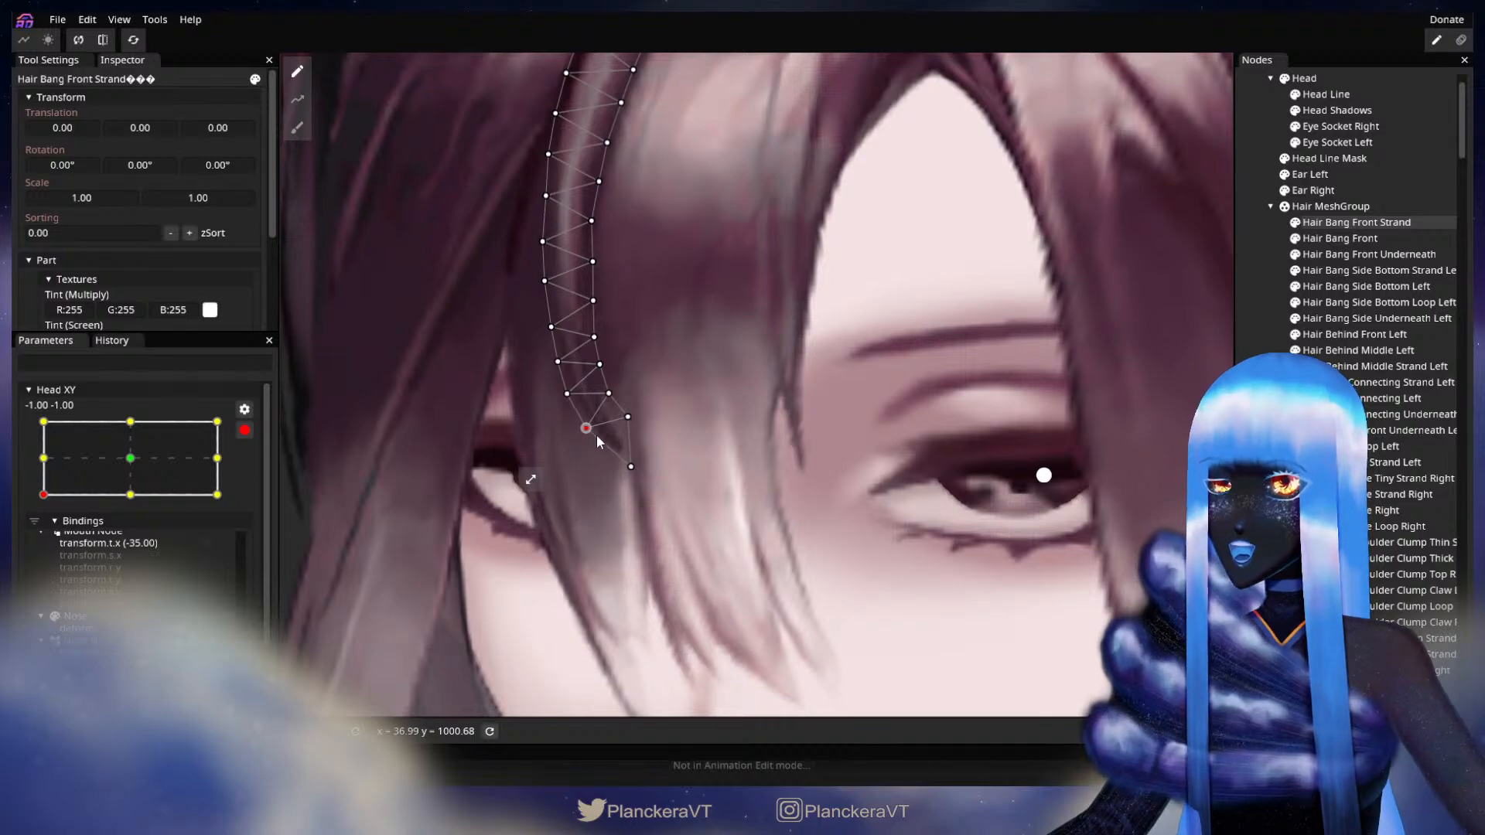
scroll(791, 426, "down", 2)
left_click_drag(792, 426, 847, 546)
scroll(806, 472, "down", 1)
key("Escape")
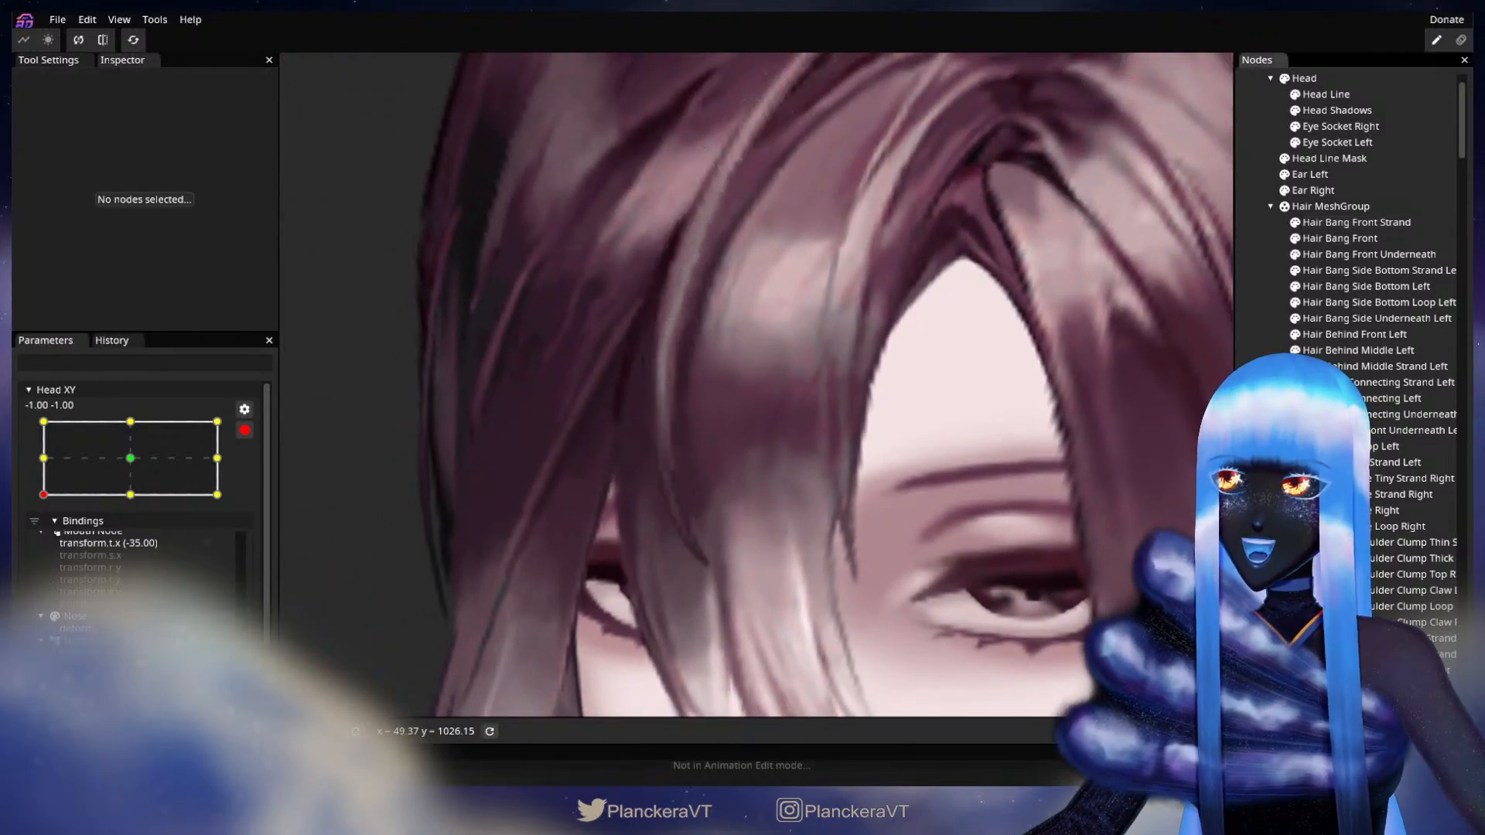
scroll(1007, 468, "down", 3)
scroll(1008, 465, "down", 5)
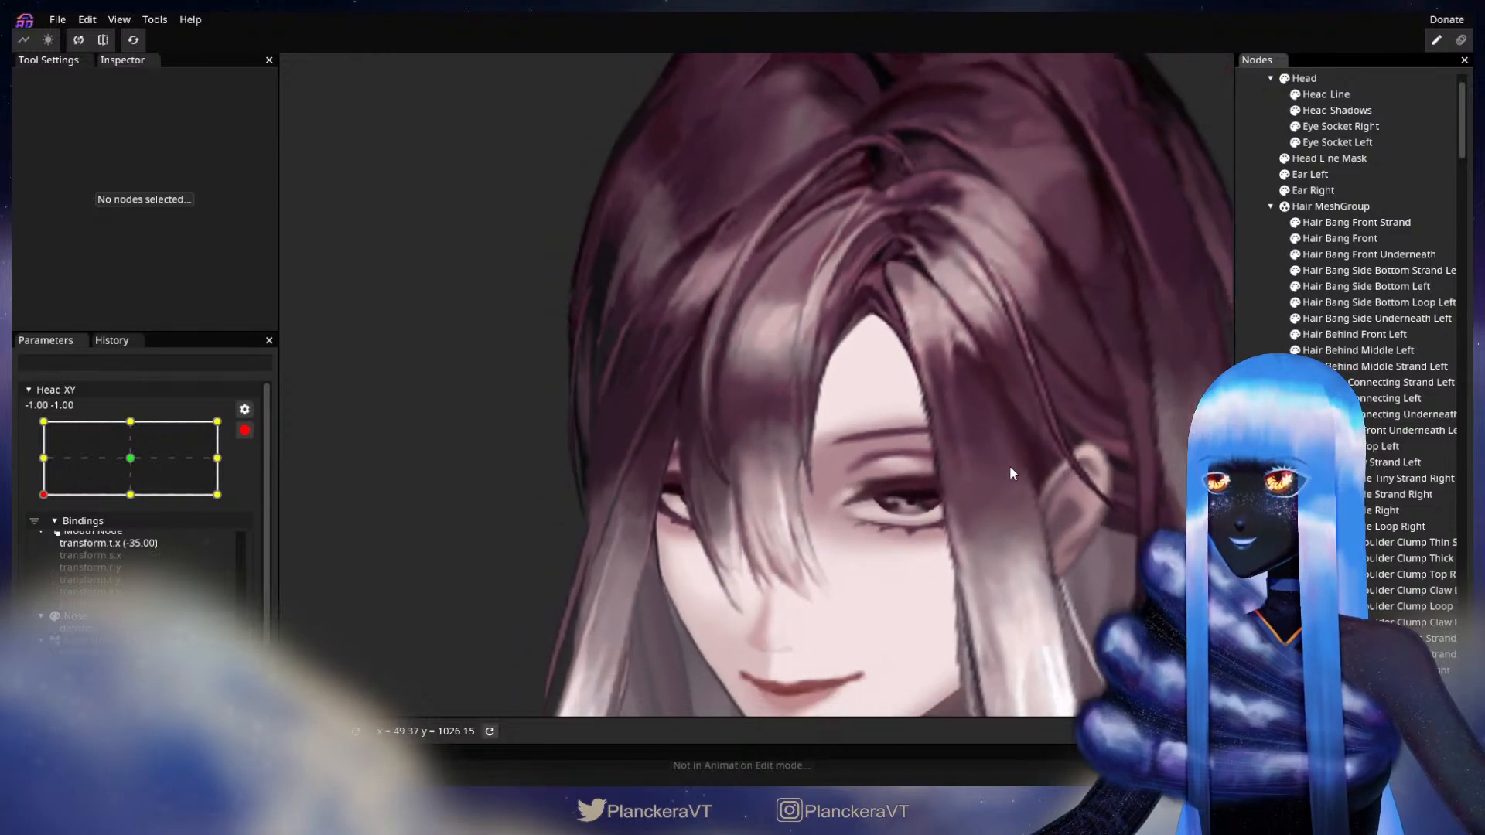
Disarm Head XY and sweep the parameter from the -1.00, -1.00 corner to -1.00, 1.00
scroll(1018, 462, "down", 3)
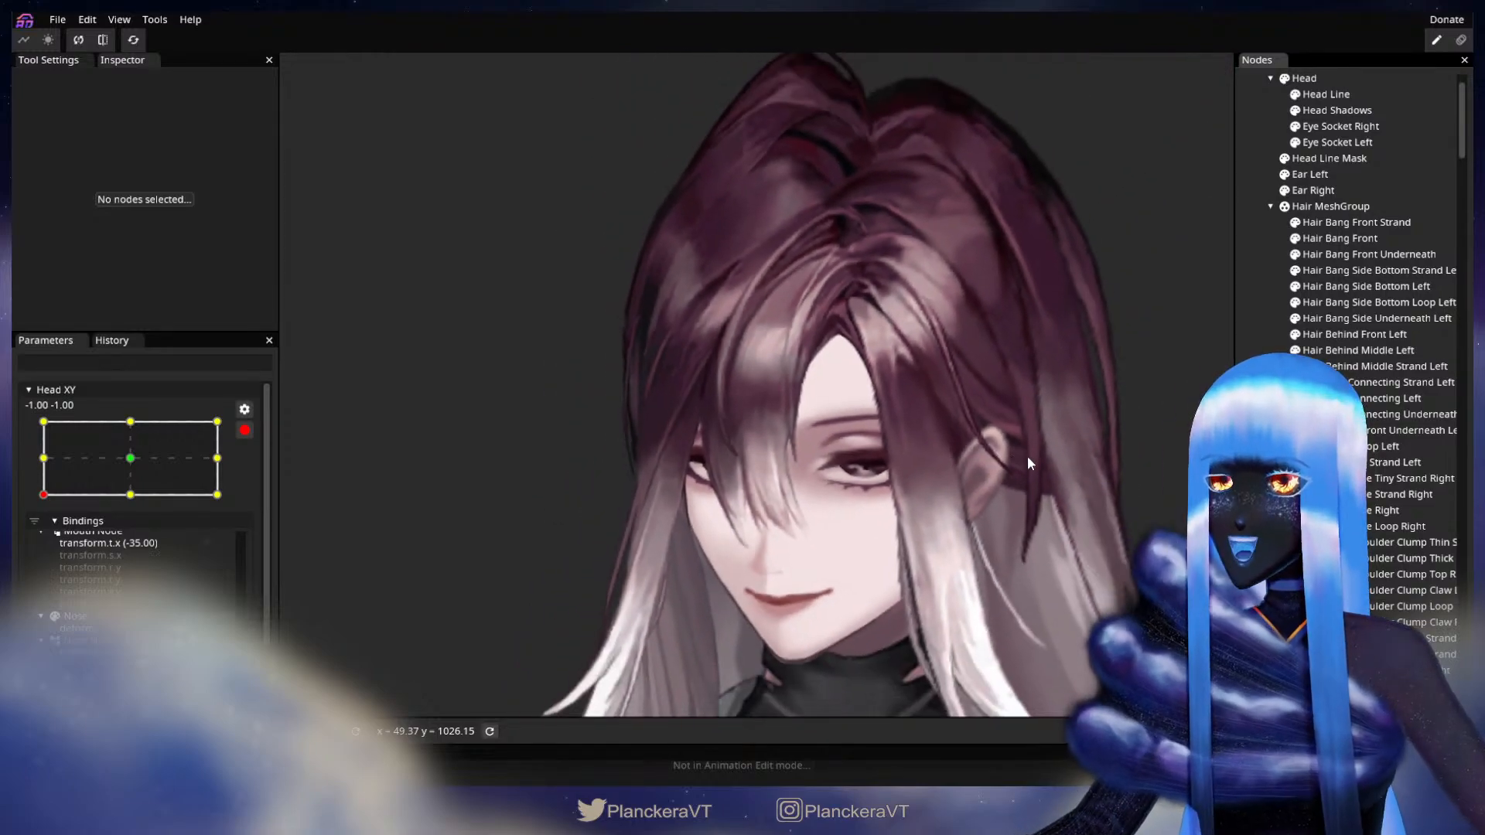
left_click(245, 430)
left_click_drag(42, 540, 34, 462)
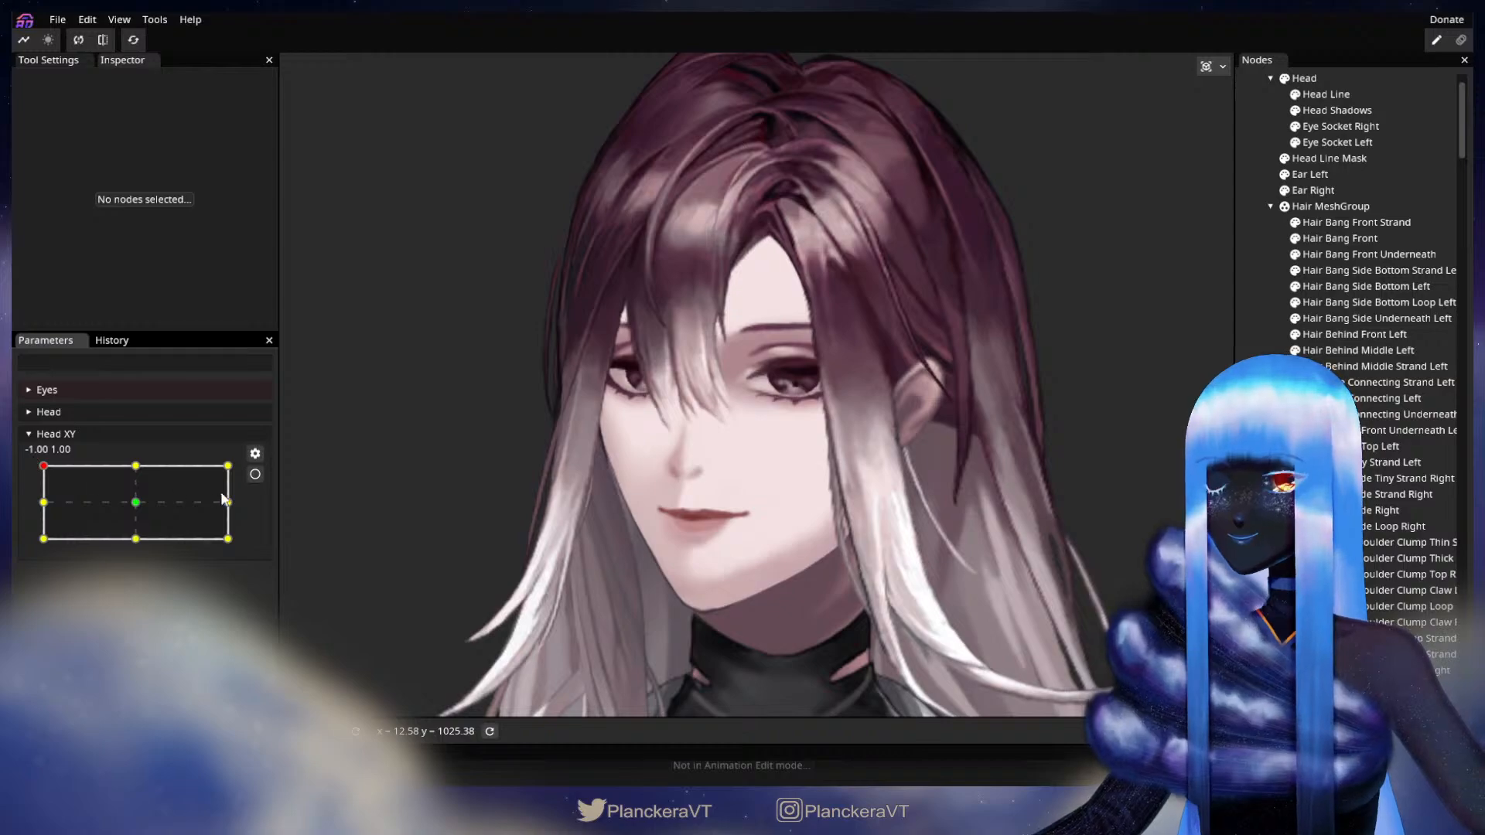
Arm Head XY at -1.00, 1.00 and set up a circle brush sized 10.00 on the Hair Bang Front Strand mesh
left_click(255, 474)
scroll(461, 443, "up", 3)
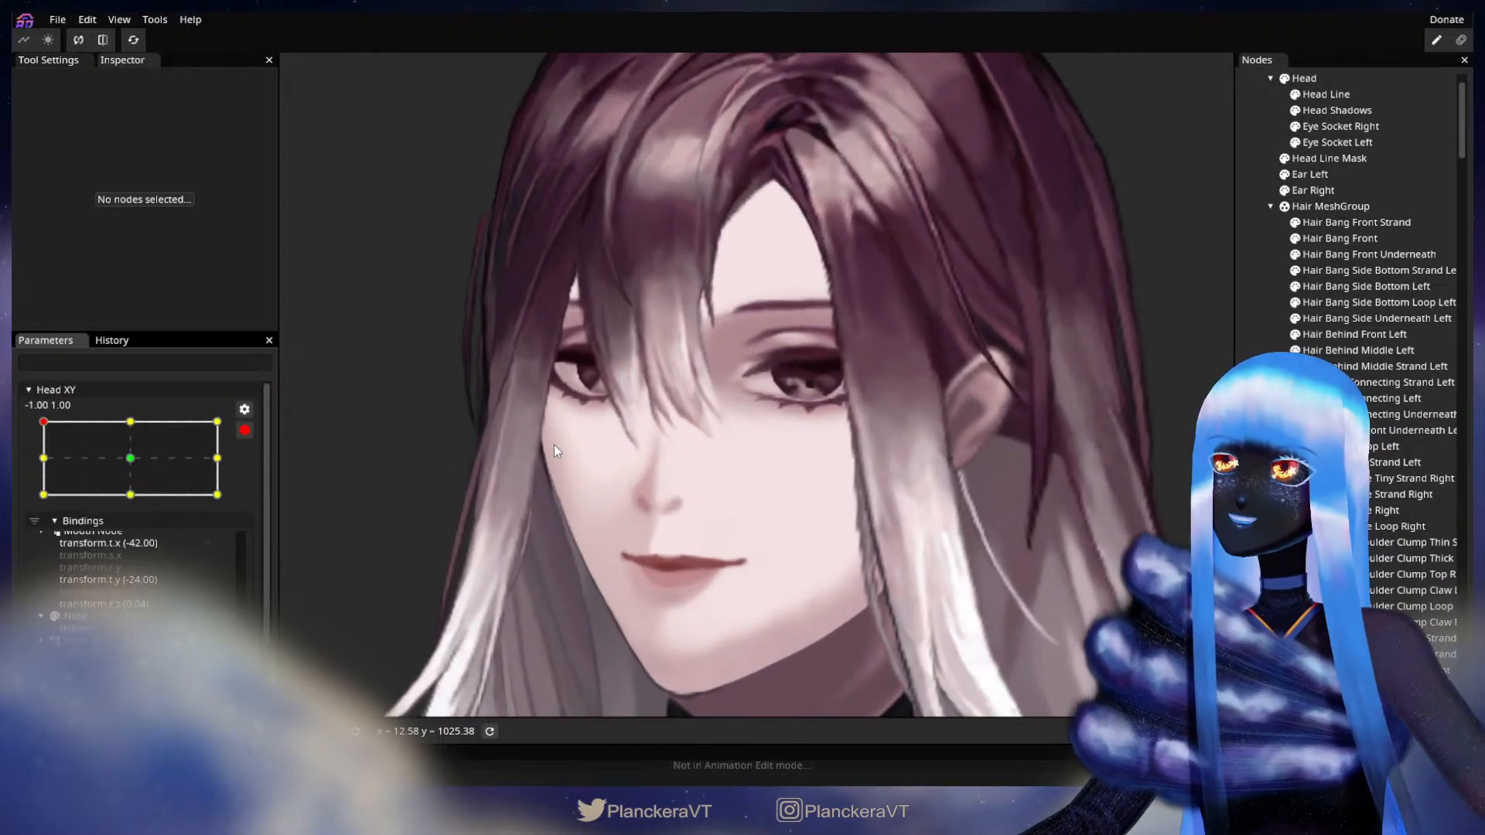
scroll(554, 444, "up", 3)
scroll(637, 449, "up", 5)
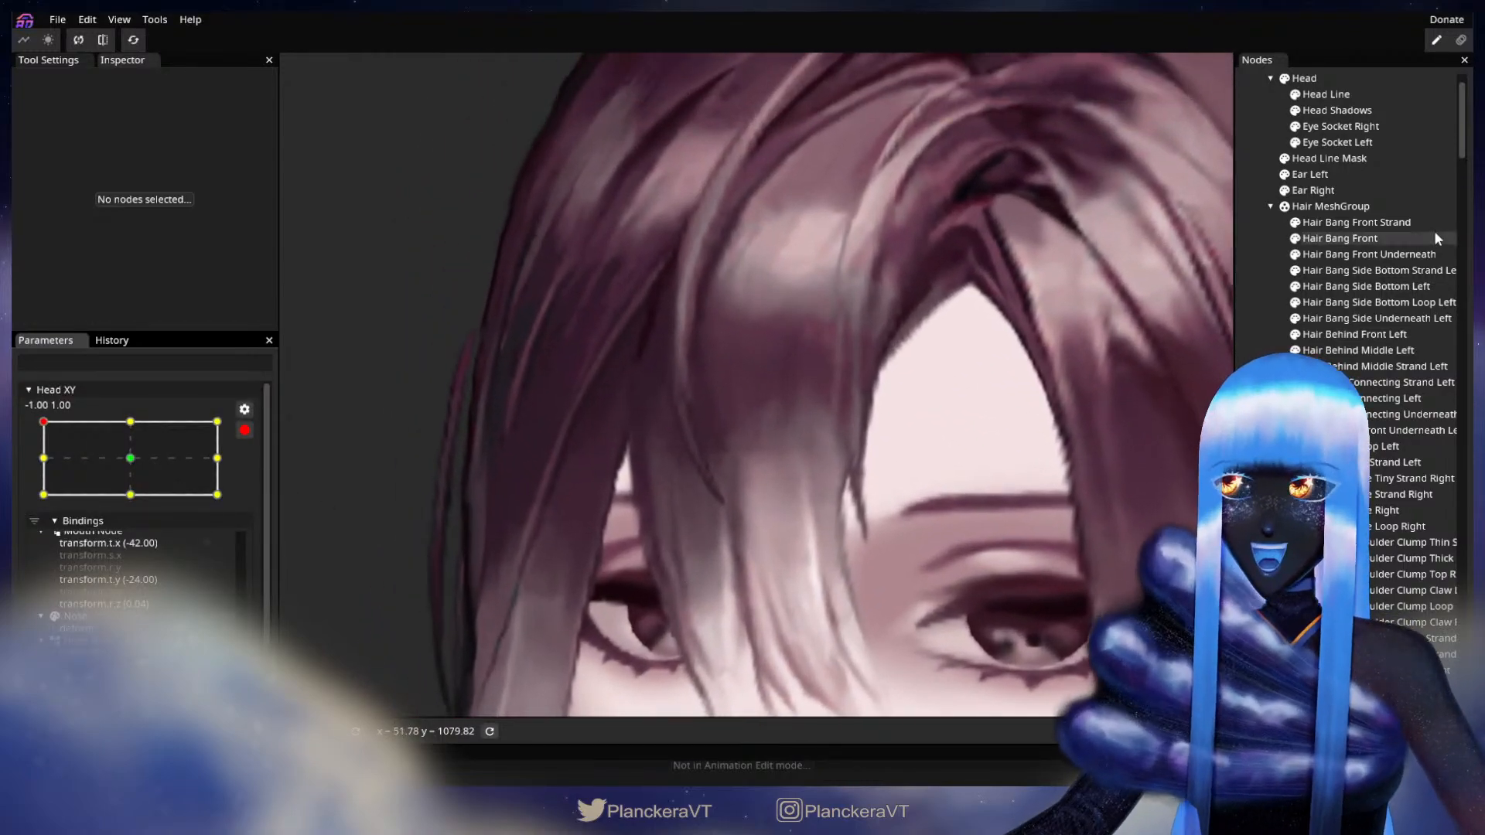
left_click(1431, 222)
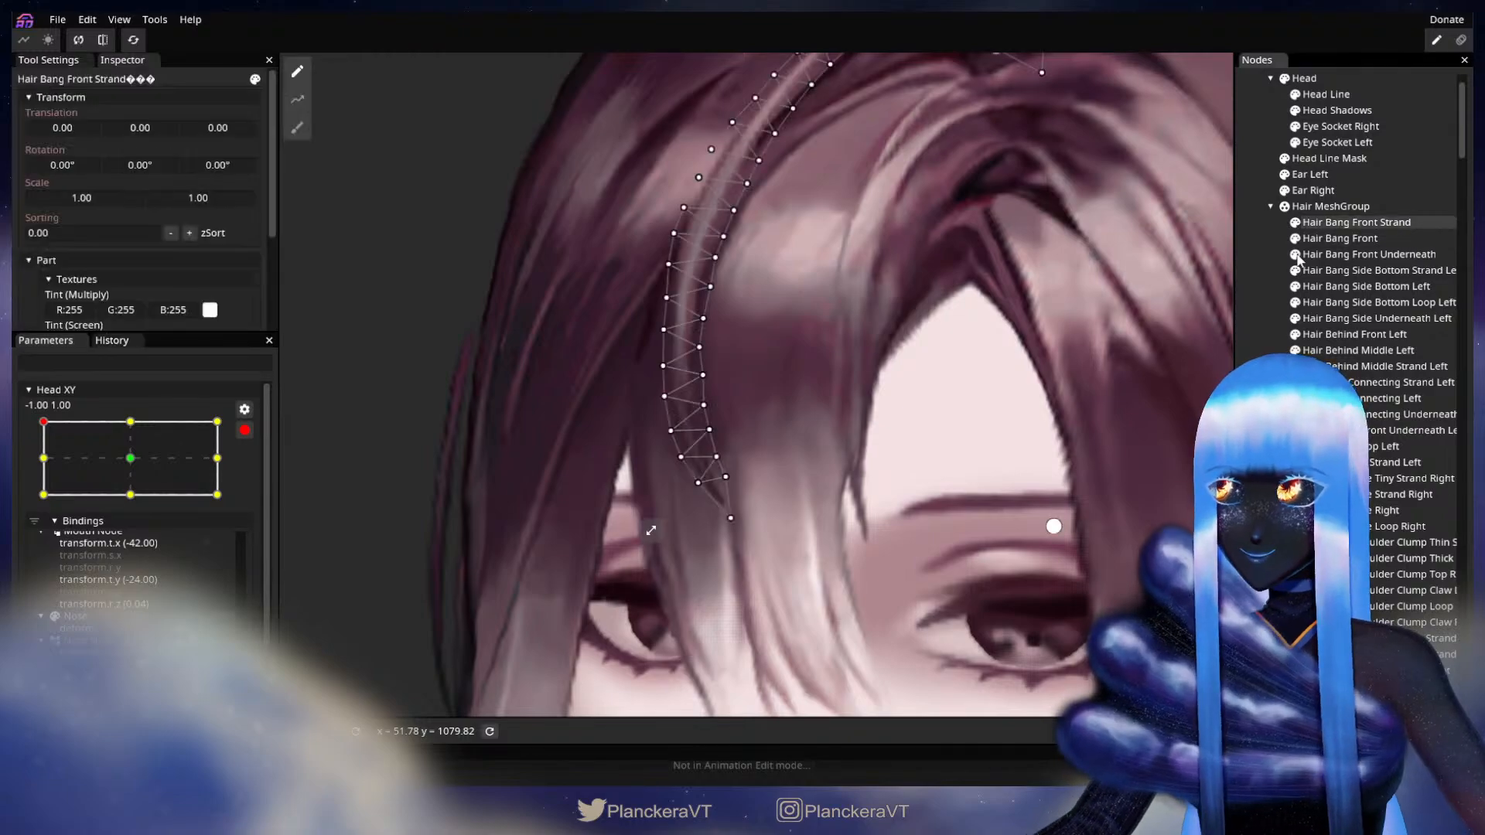
scroll(790, 440, "up", 3)
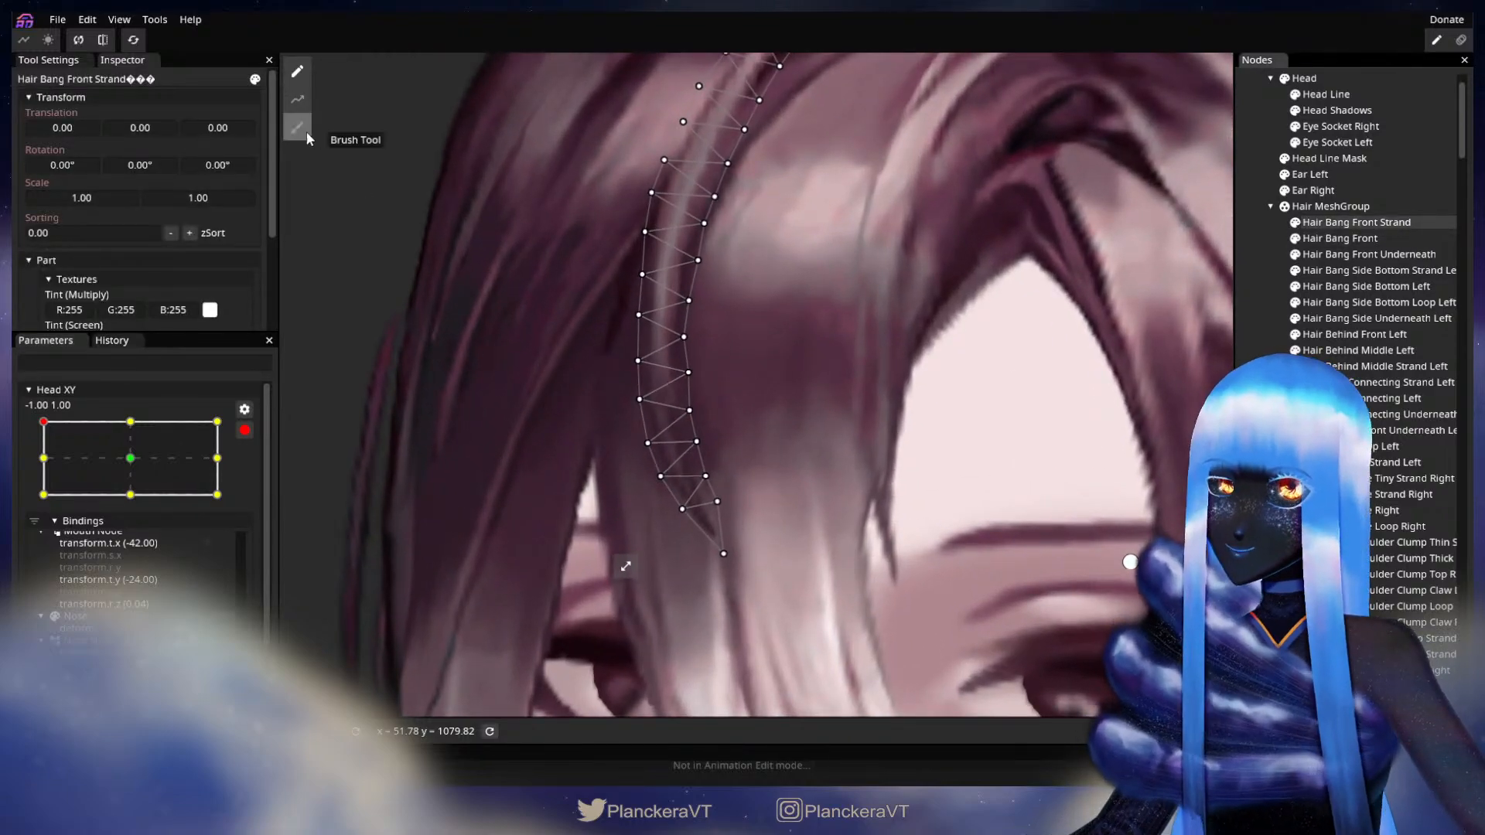
left_click(307, 133)
scroll(1032, 137, "up", 4)
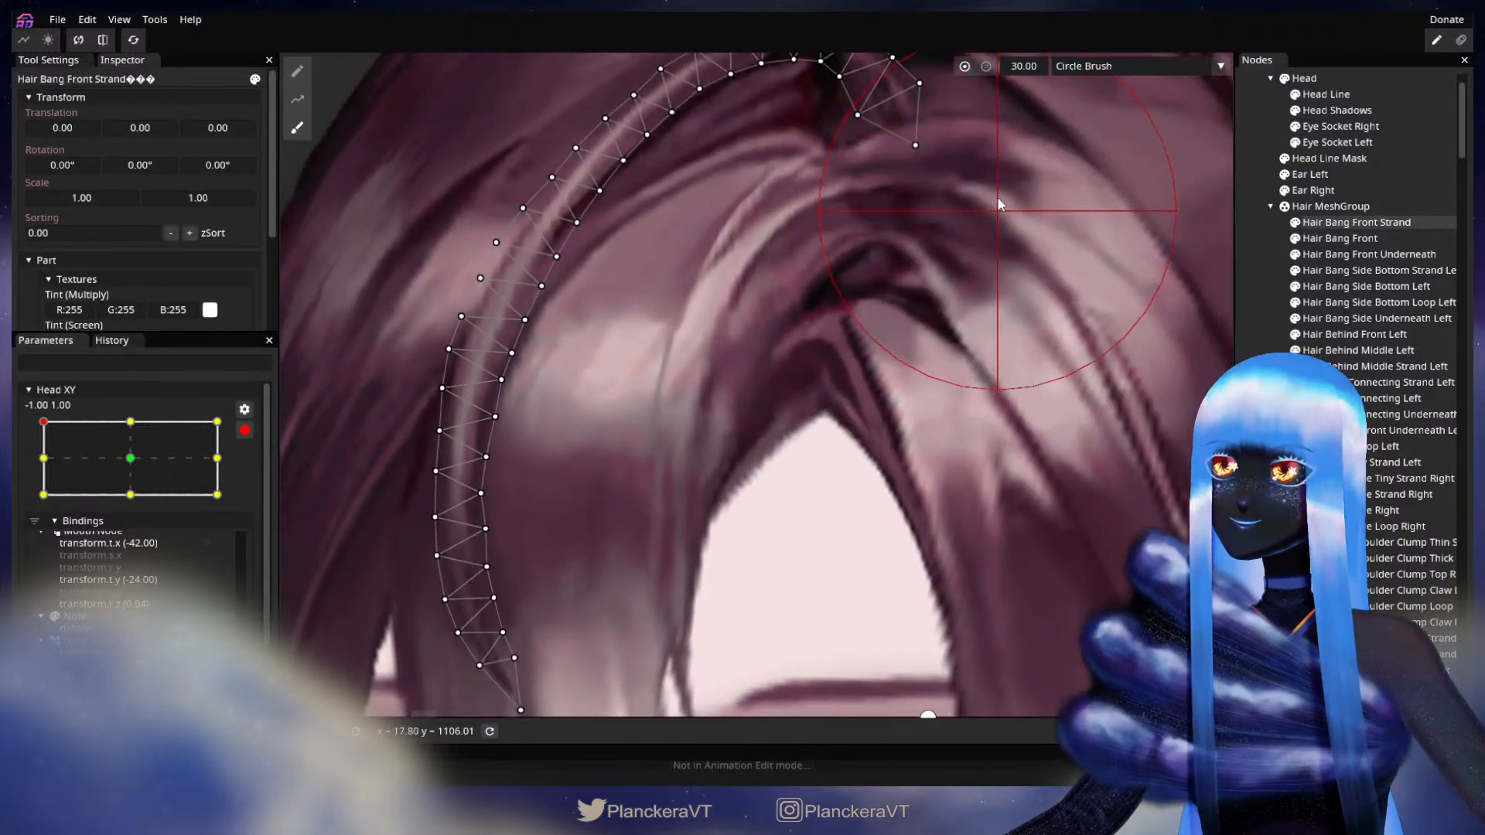
left_click_drag(1008, 452, 995, 292)
left_click_drag(1048, 237, 1048, 207)
left_click_drag(1028, 73, 1011, 76)
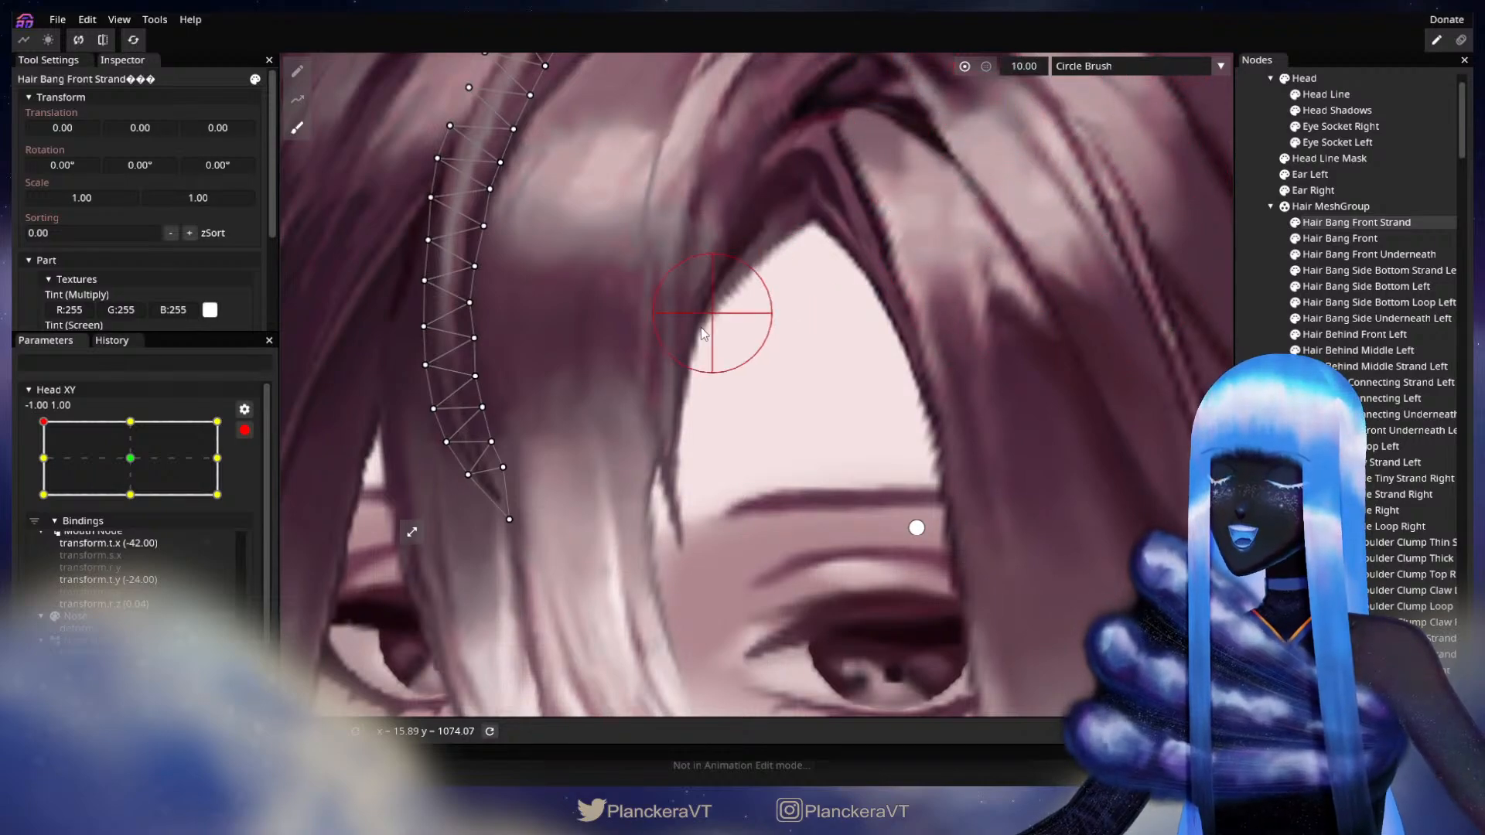
Nudge the lower part of the Hair Bang Front Strand mesh with the 10.00 circle brush, then deselect the strand
left_click_drag(574, 511, 782, 520)
scroll(782, 521, "up", 1)
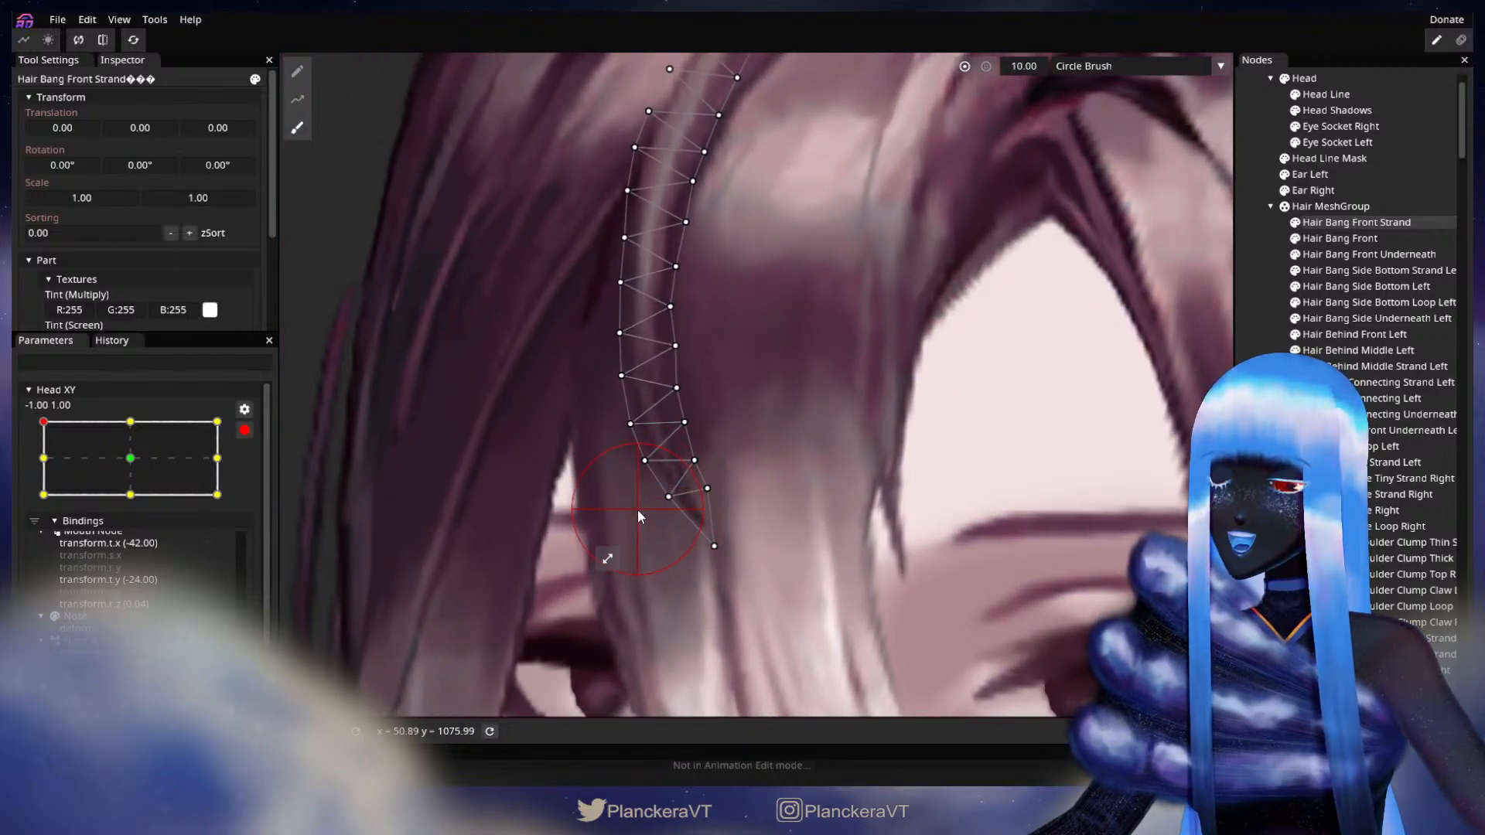
scroll(644, 518, "up", 1)
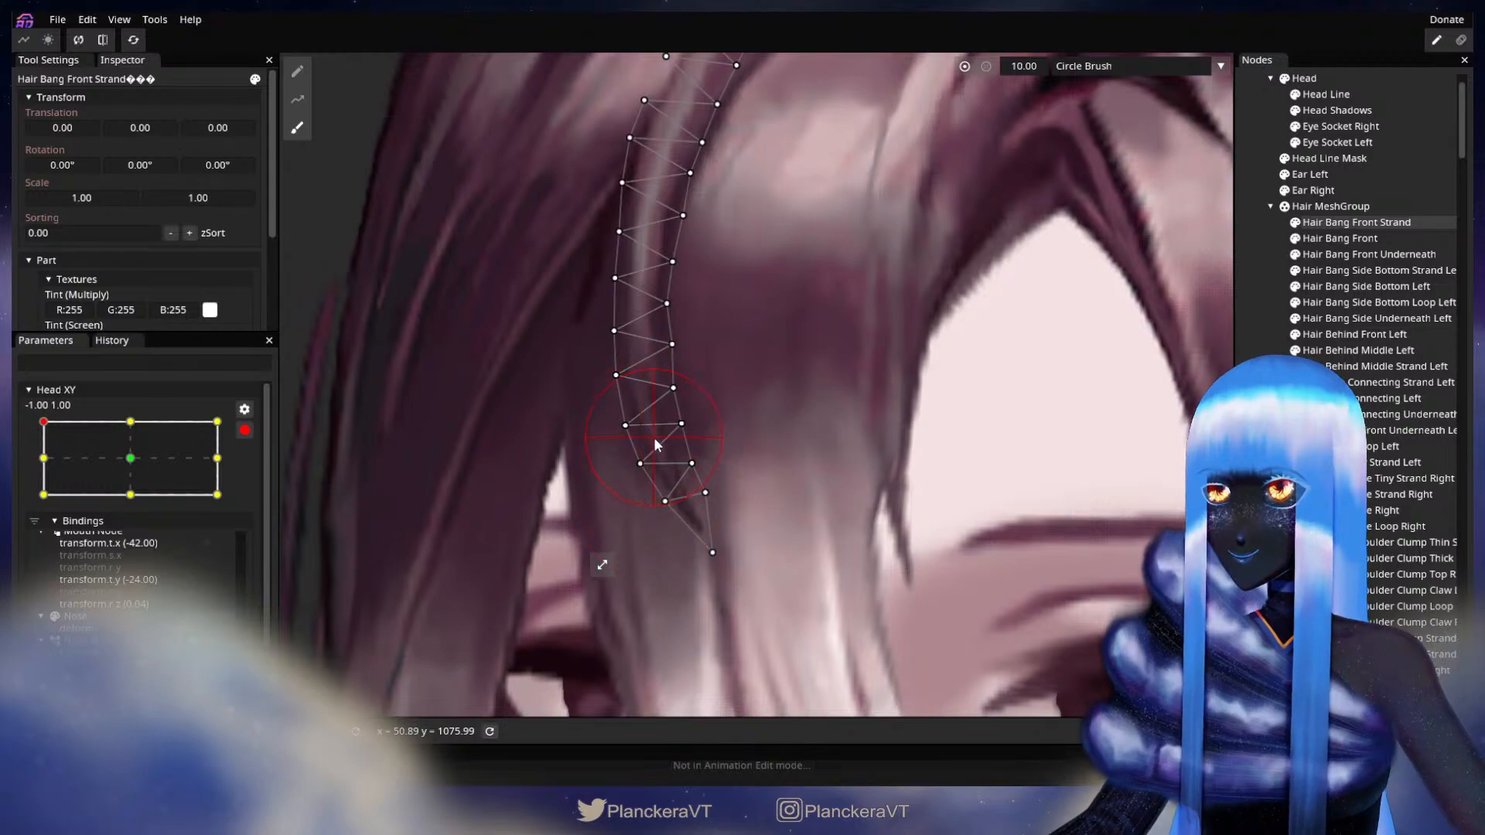
left_click_drag(660, 435, 656, 391)
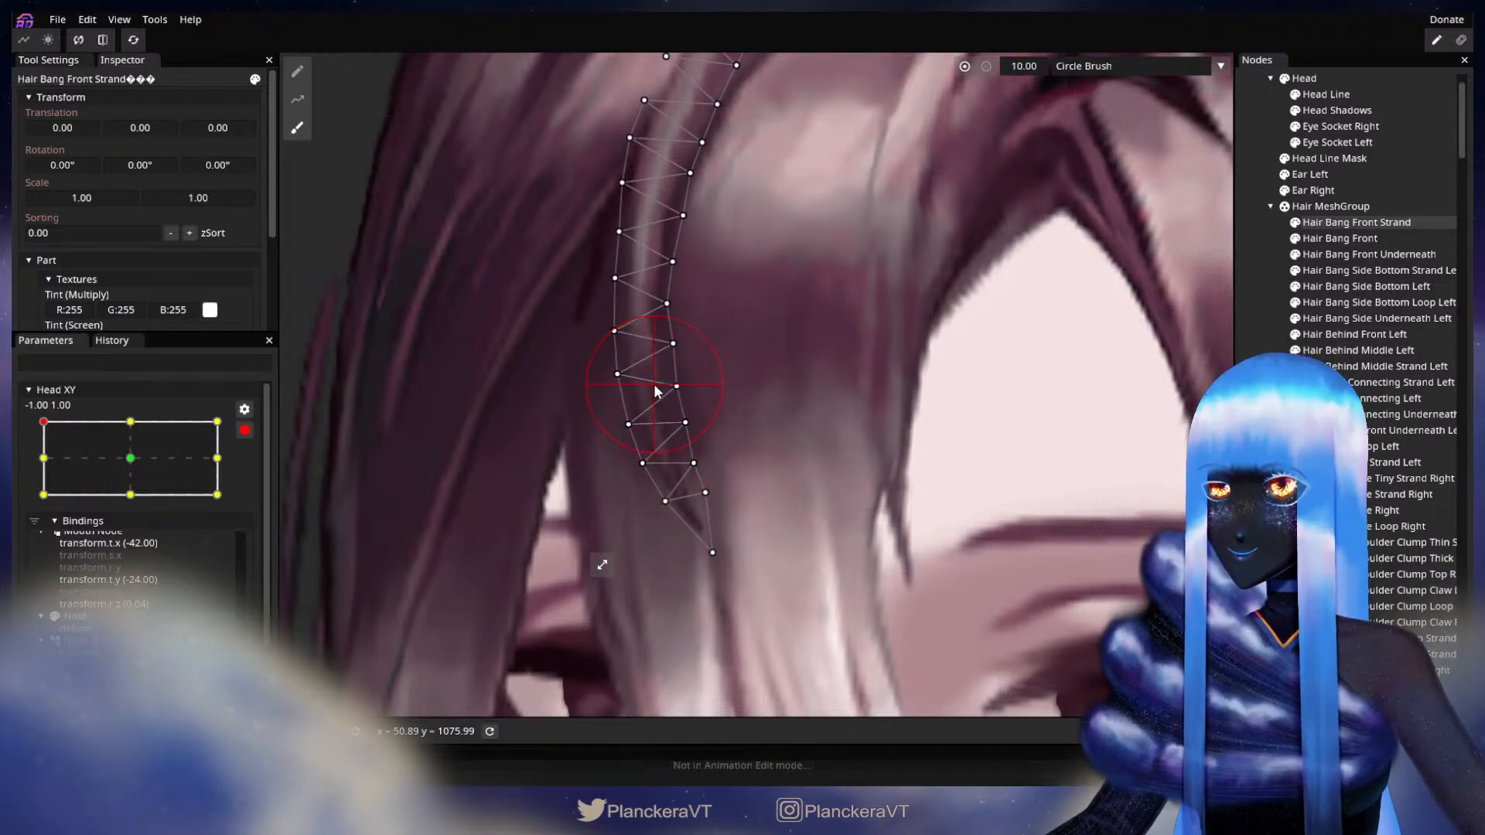
left_click_drag(628, 440, 634, 437)
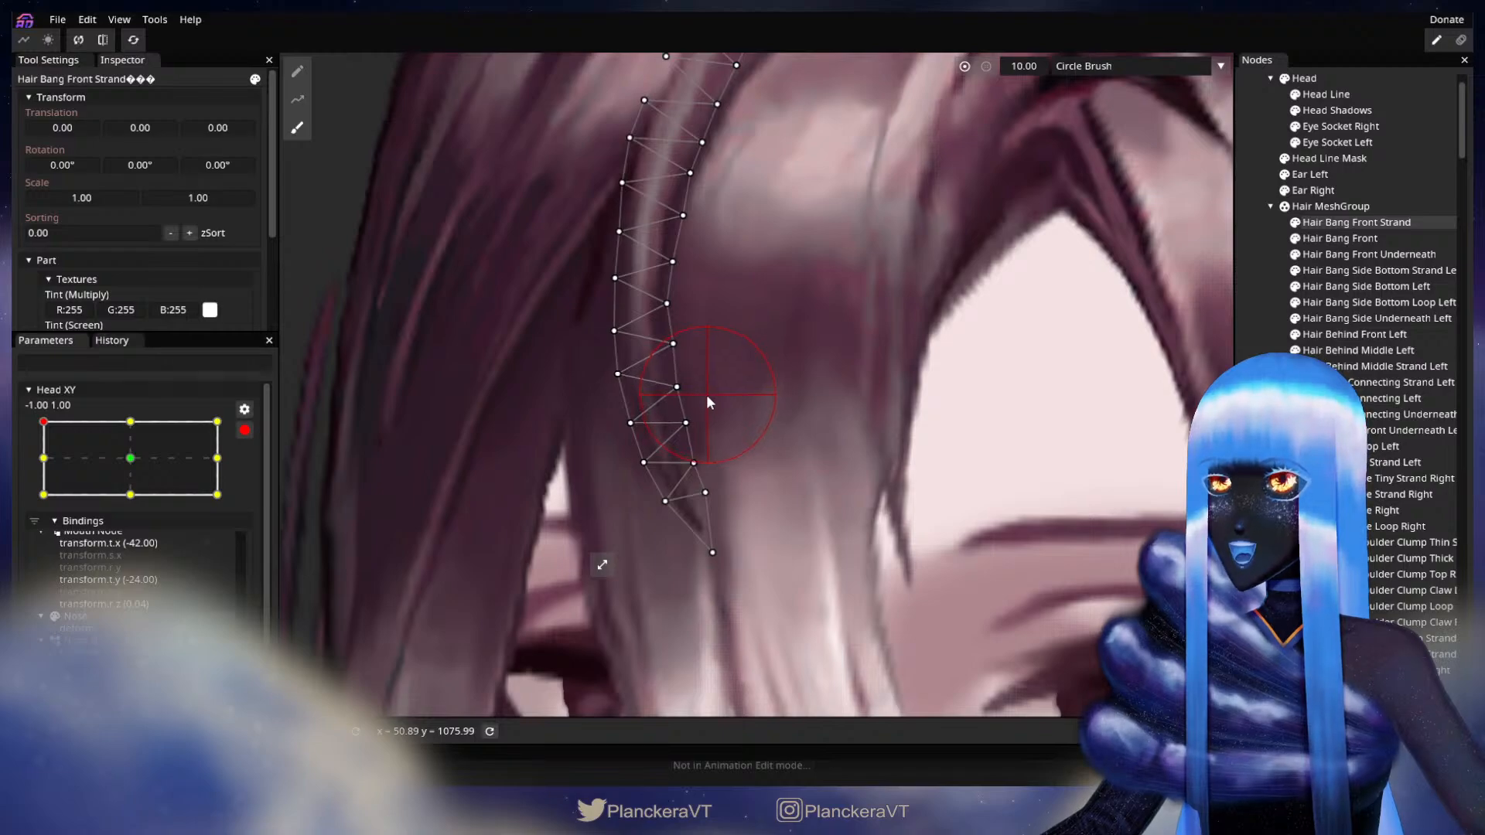
left_click(1251, 433)
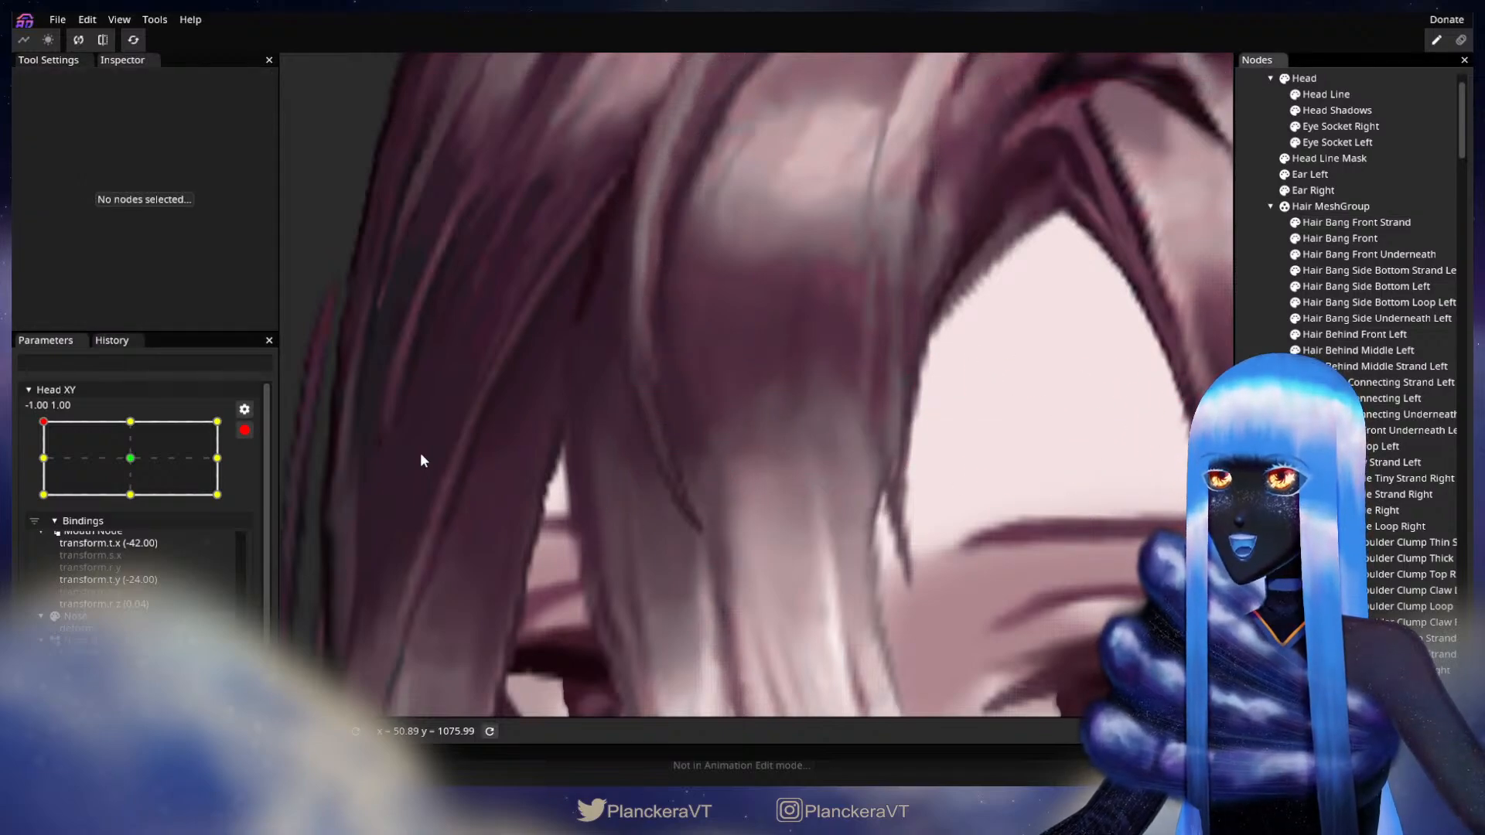
Adjust individual vertices along the lower and middle edges of the Hair Bang Front Strand mesh and deselect it
left_click(1357, 223)
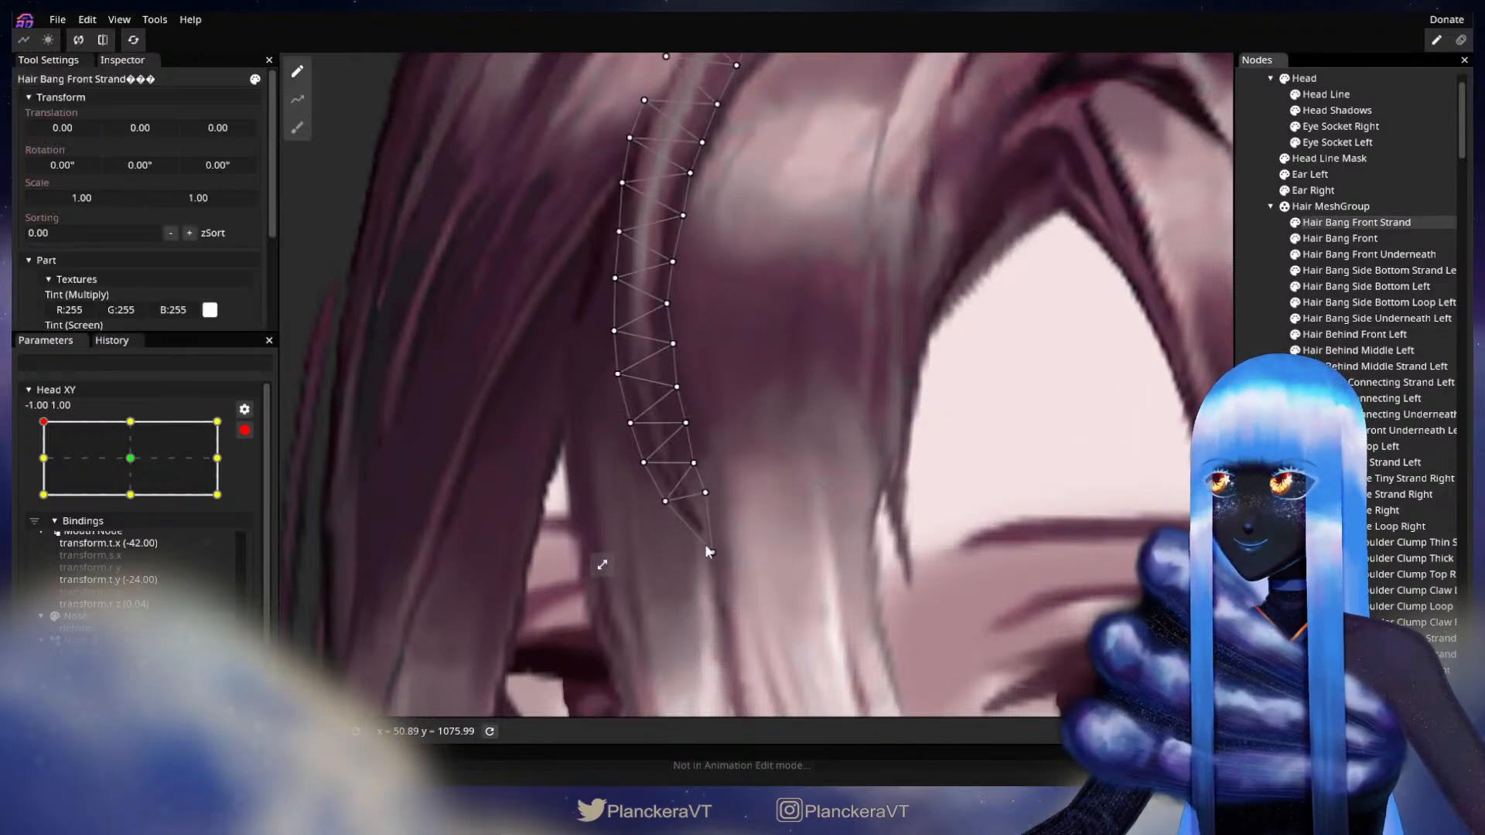
left_click(635, 470)
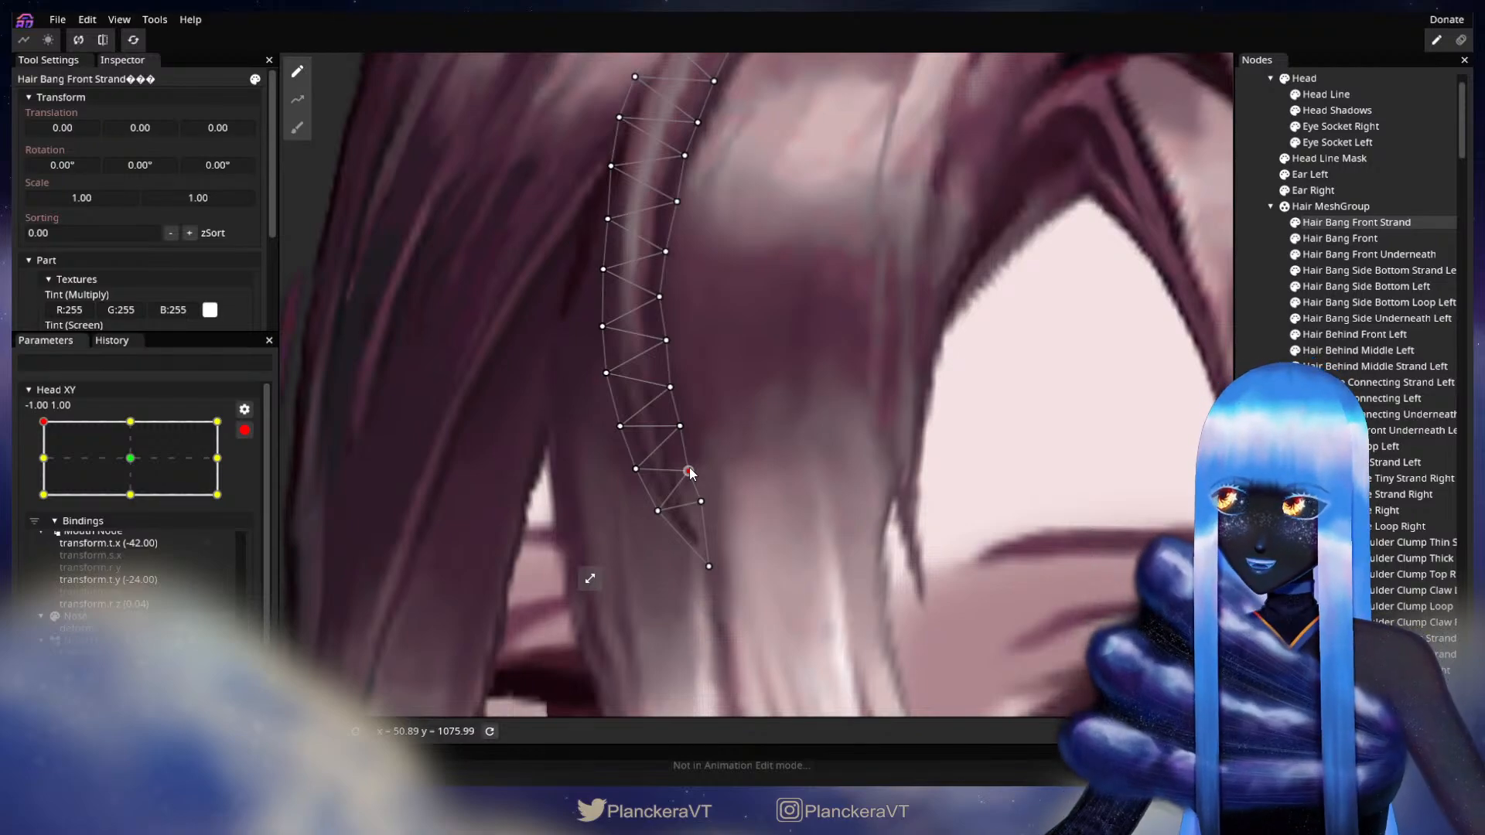
left_click(700, 501)
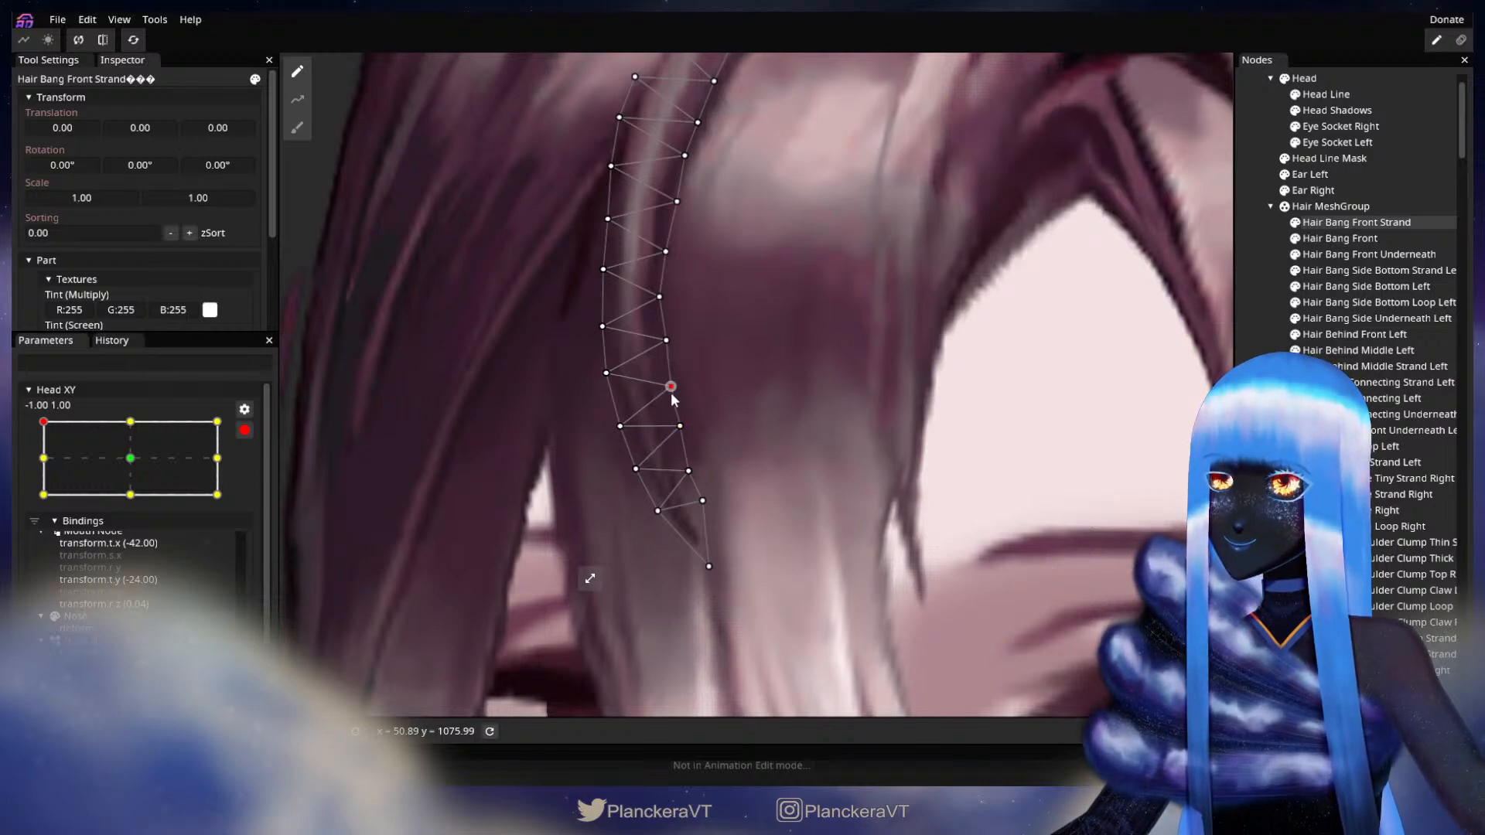
left_click_drag(675, 417, 712, 550)
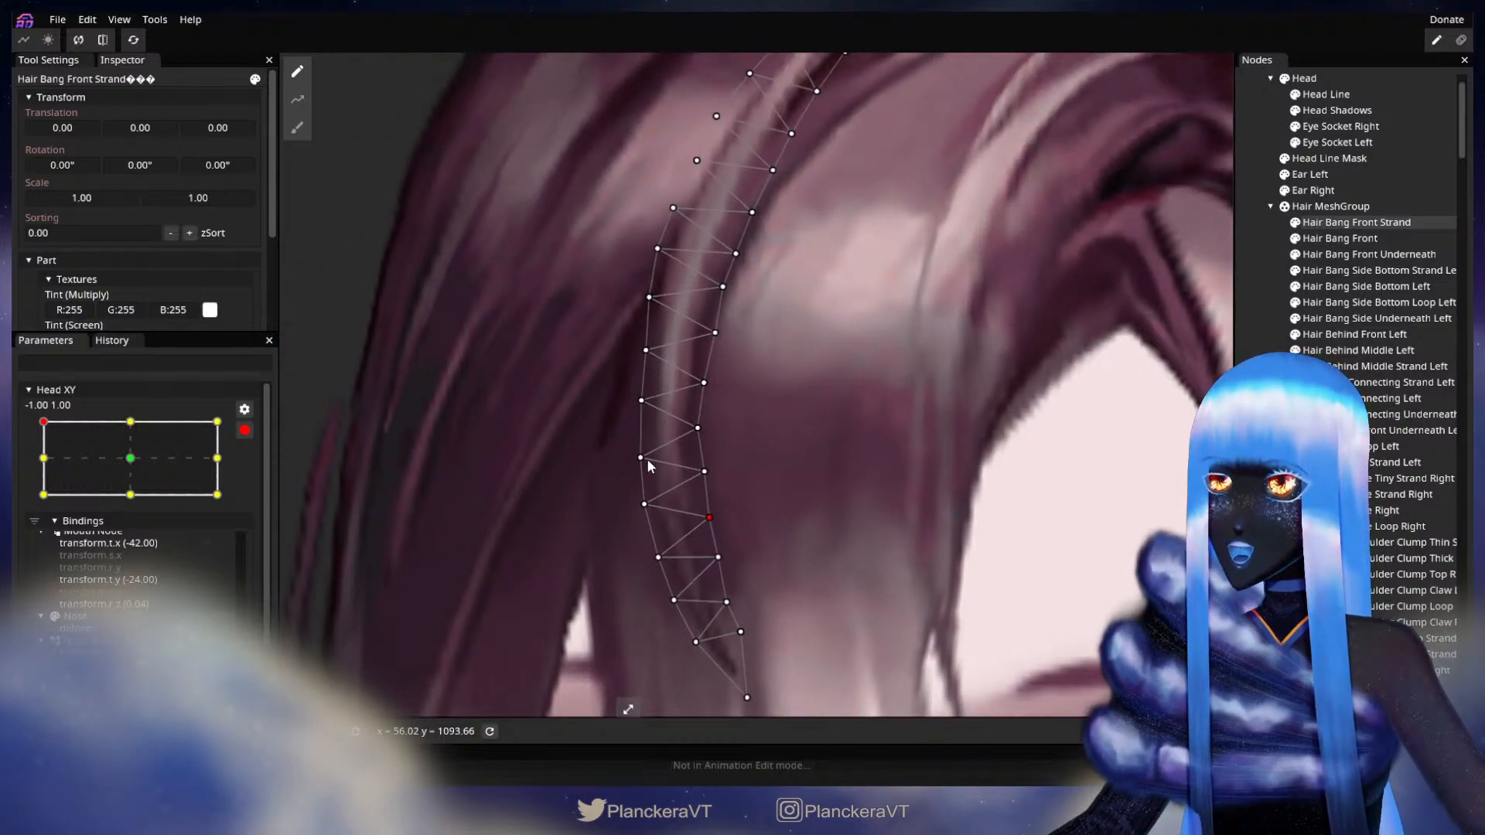
left_click_drag(697, 428, 700, 427)
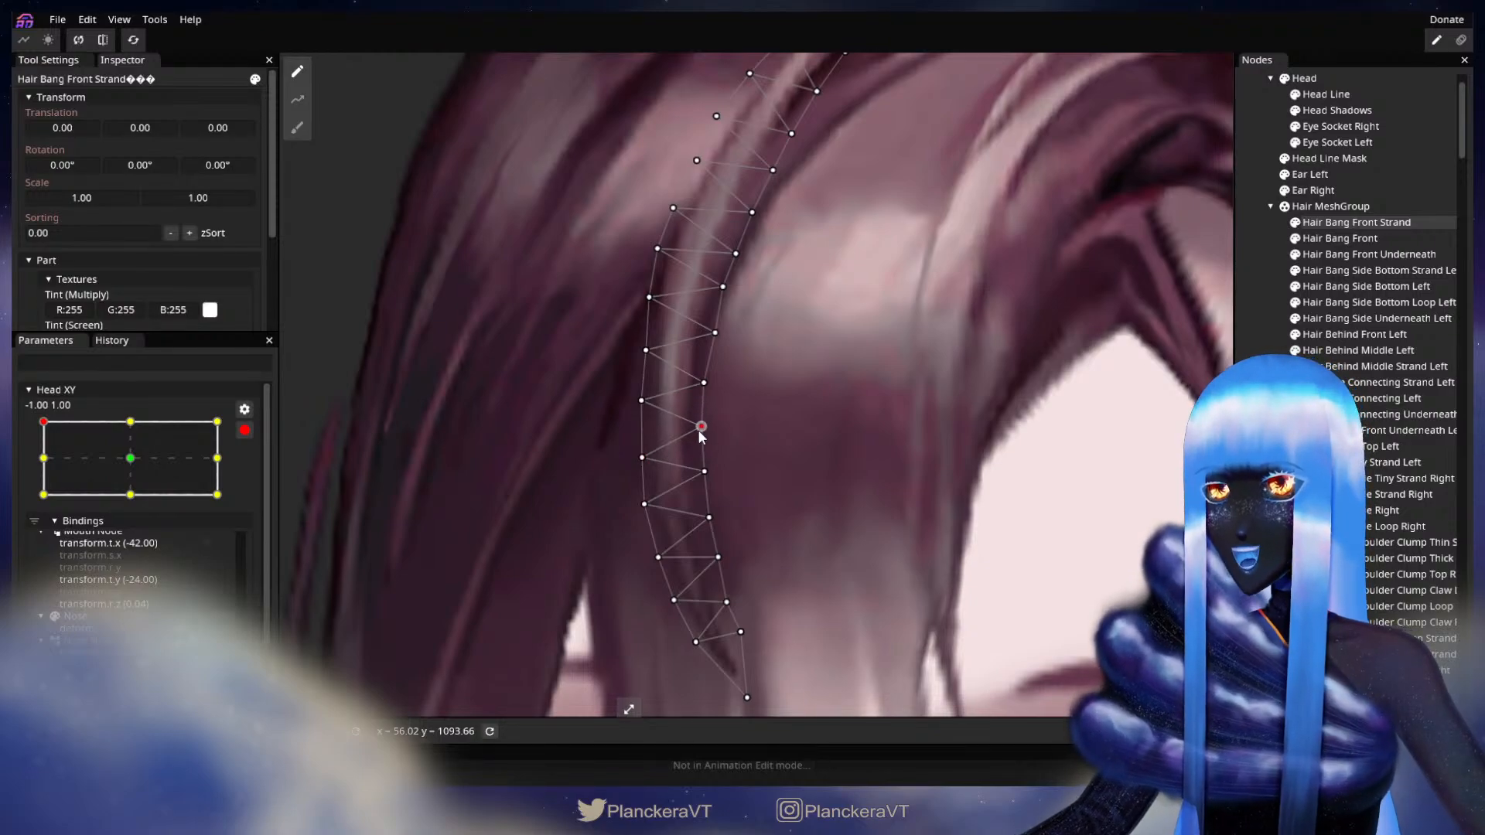
key("Escape")
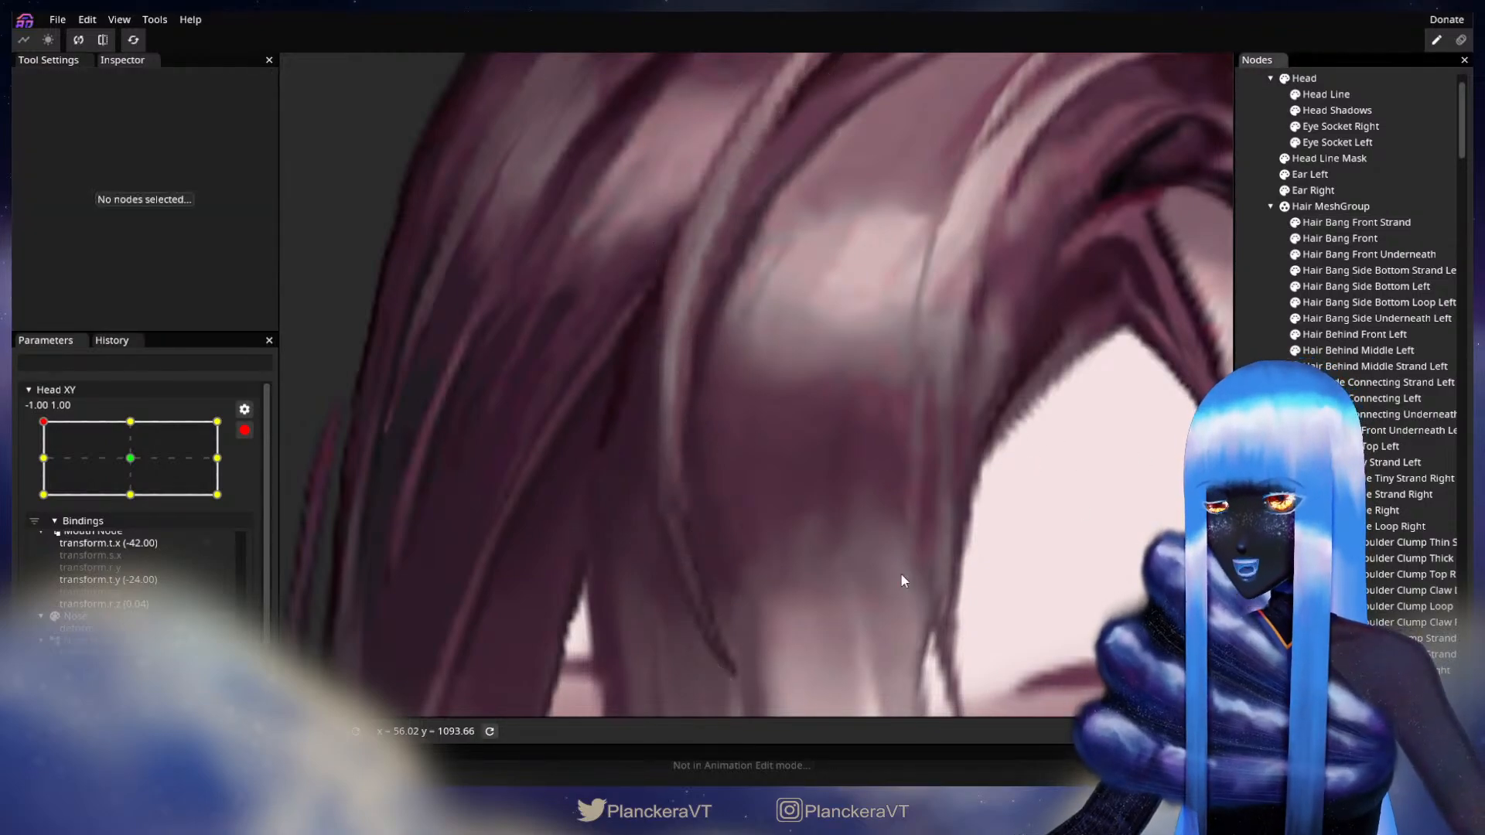
Disarm Head XY and sweep the parameter back to -1.00, 1.00 to check how the strand follows the head turn
scroll(861, 527, "down", 3)
scroll(966, 531, "down", 5)
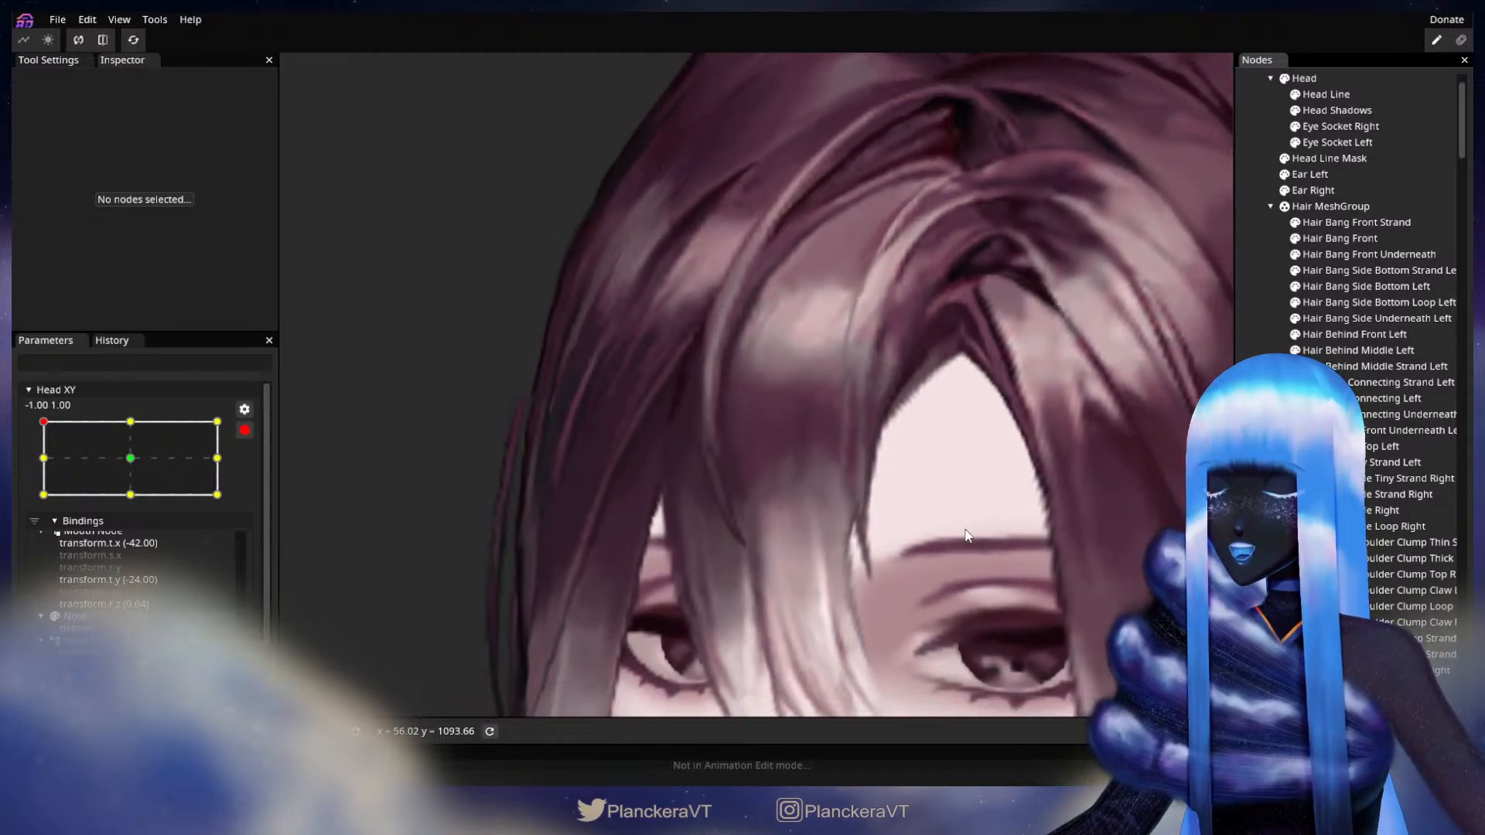
scroll(967, 523, "down", 5)
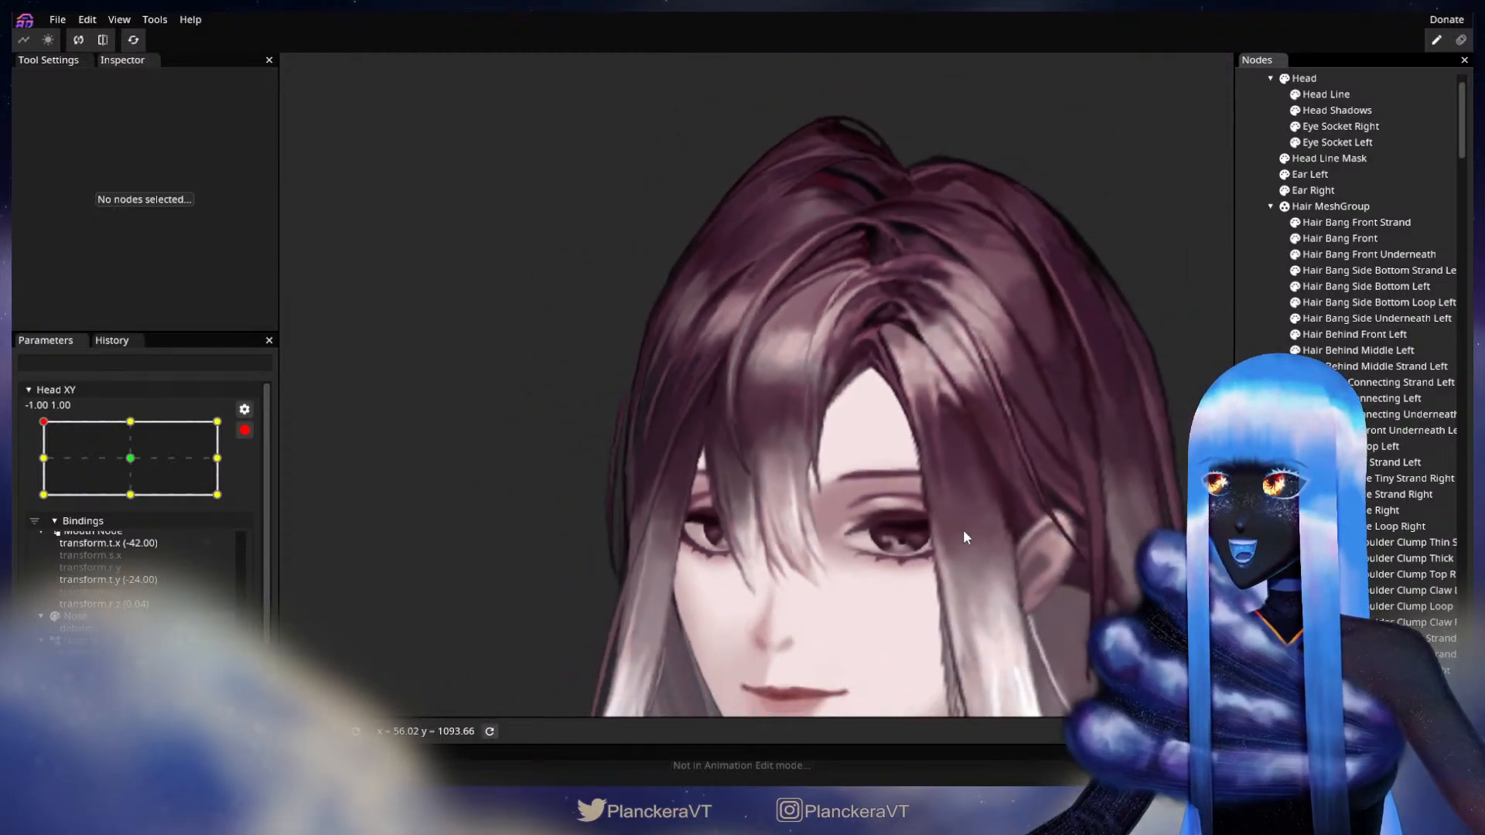
scroll(773, 479, "down", 2)
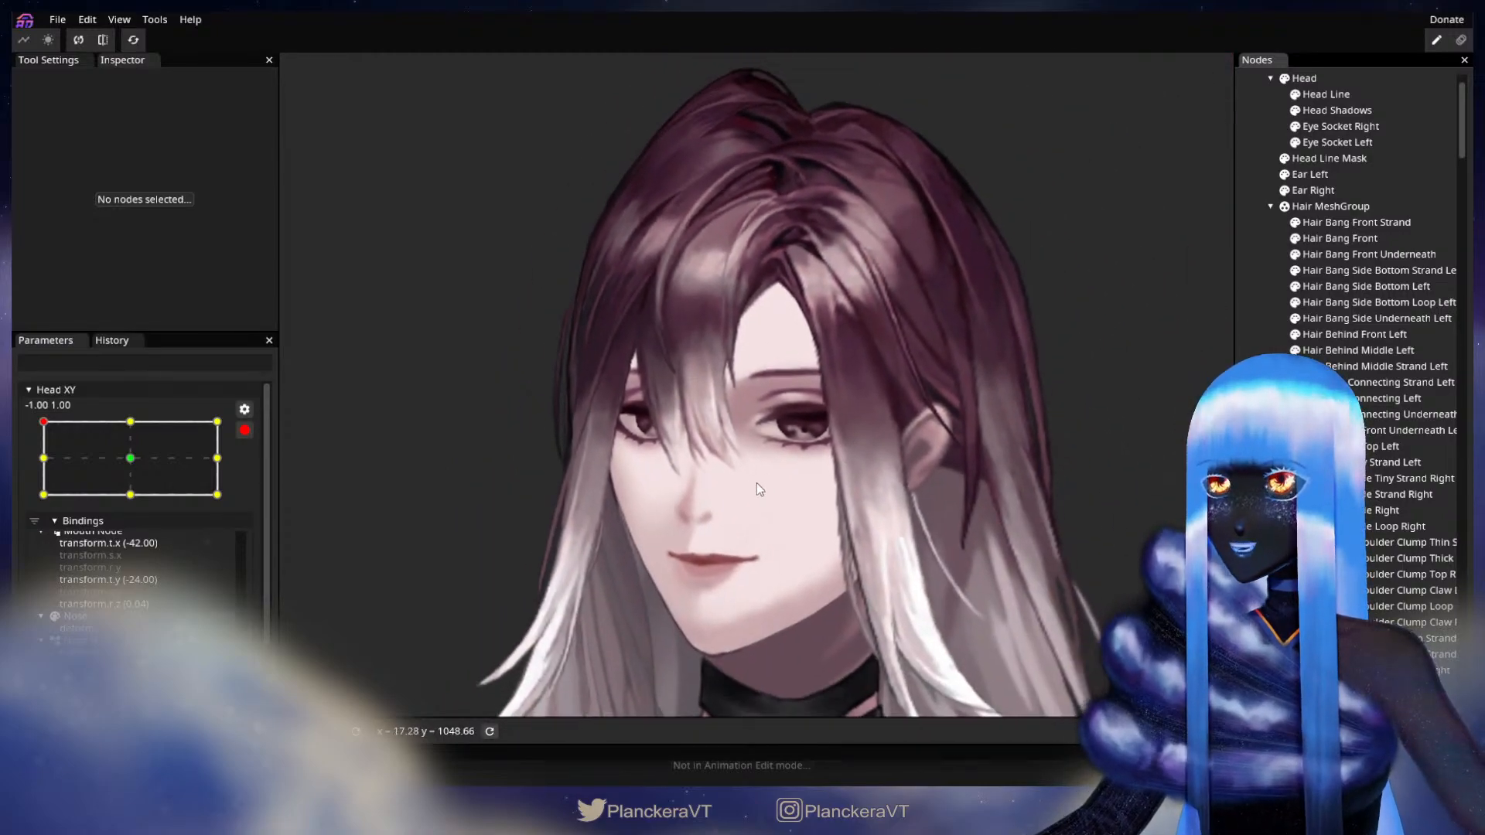
left_click(245, 430)
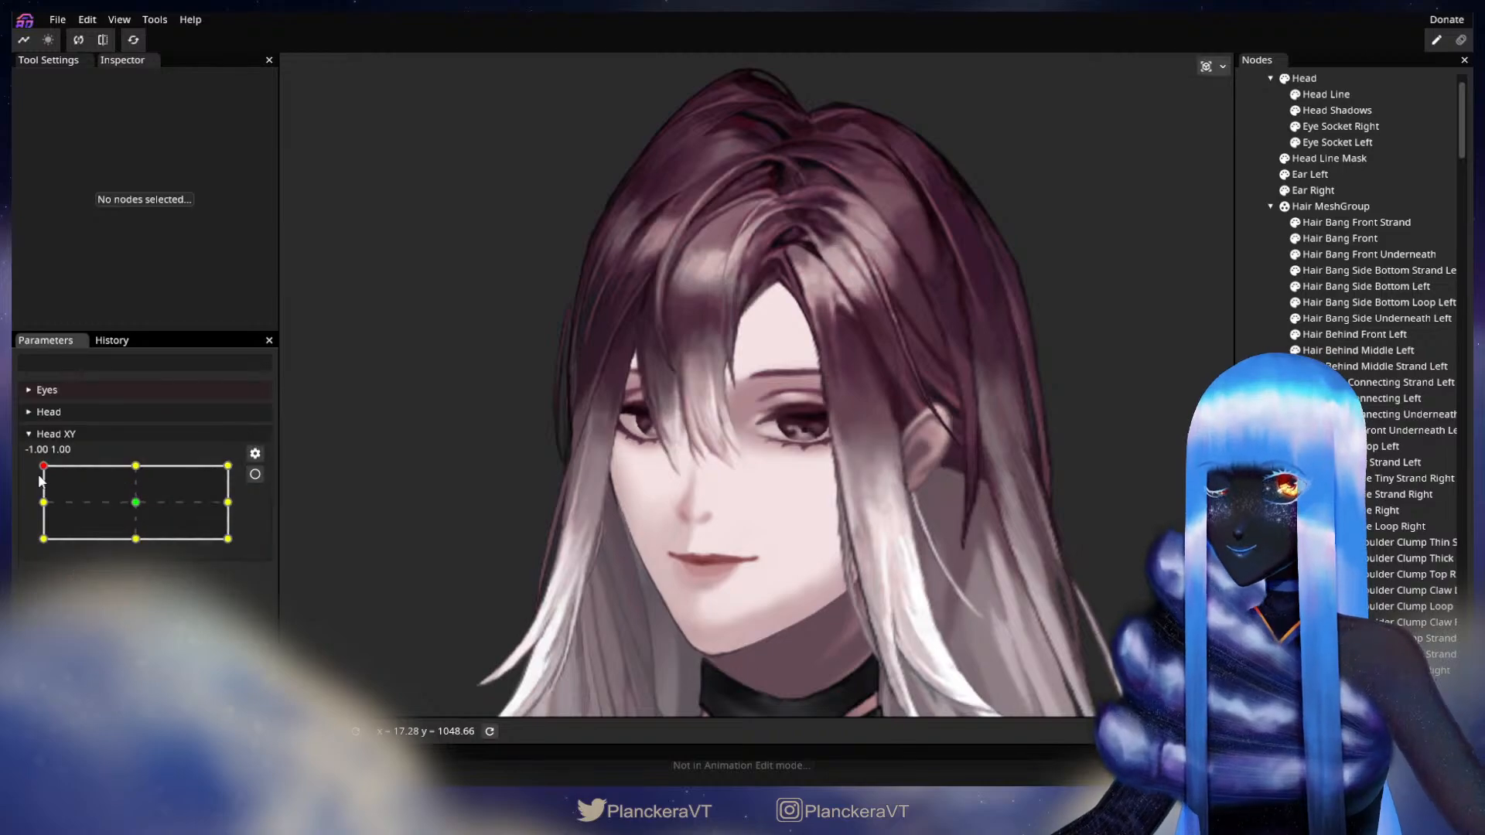
mouse_move(43, 467)
left_mouse_down()
mouse_move(44, 504)
mouse_move(39, 464)
left_mouse_up()
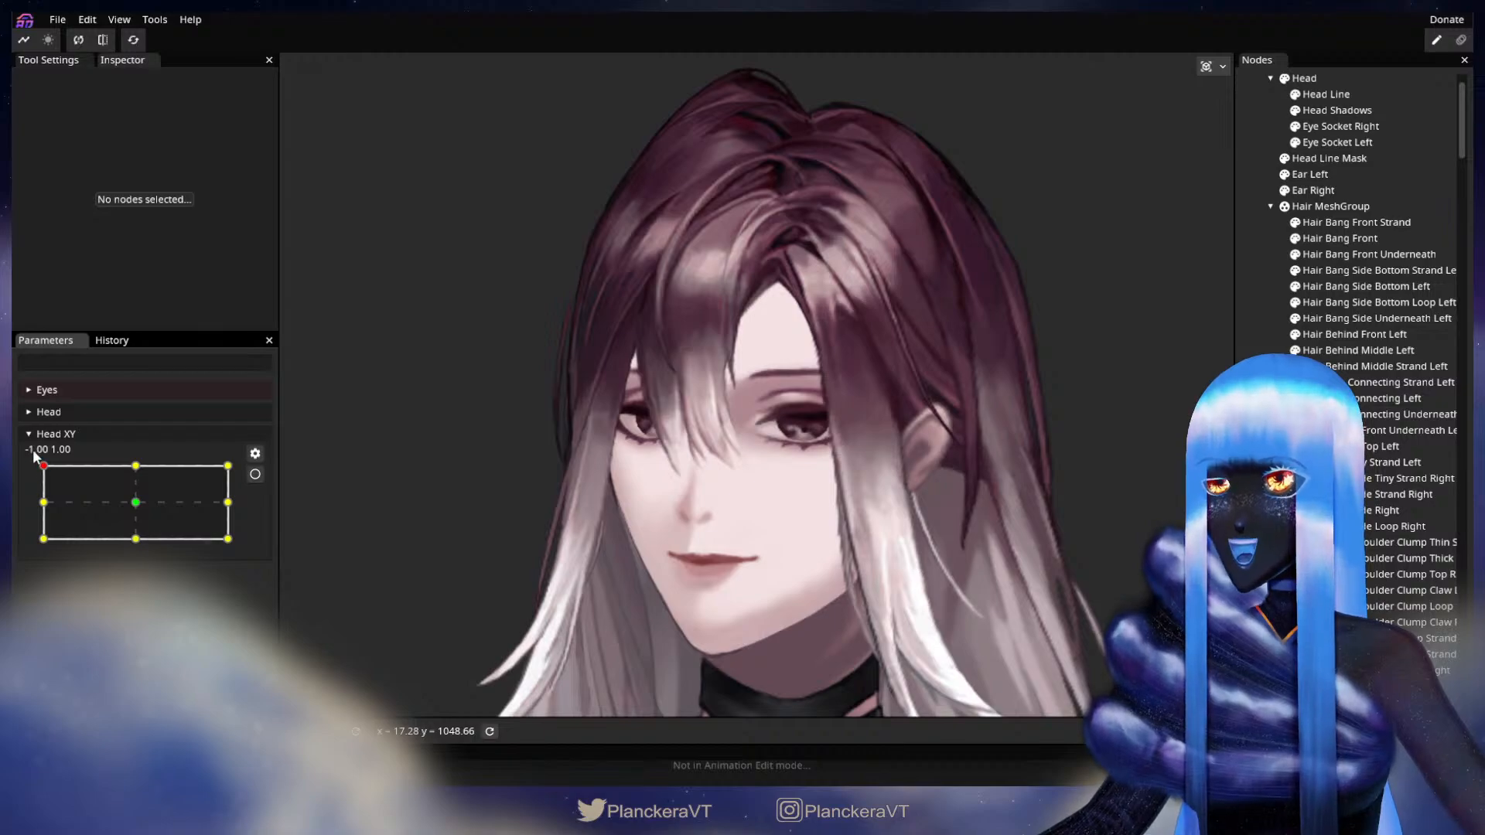
Arm Head XY at -1.00, 1.00, refine the lower Hair Bang Front Strand mesh with a 17.00 circle brush and single-vertex edits, and deselect it
left_click(254, 474)
scroll(574, 481, "up", 5)
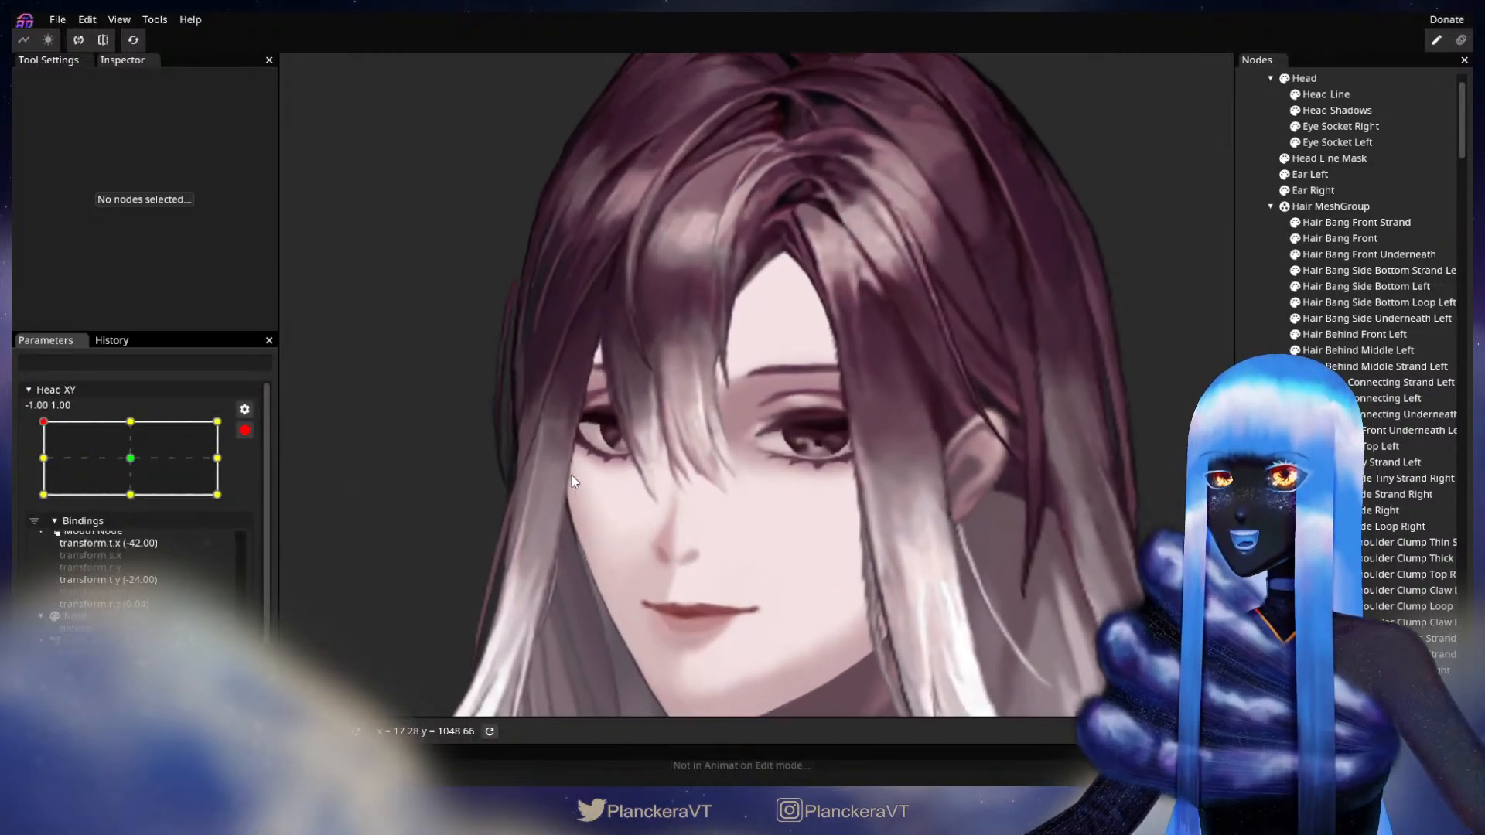
scroll(643, 453, "up", 5)
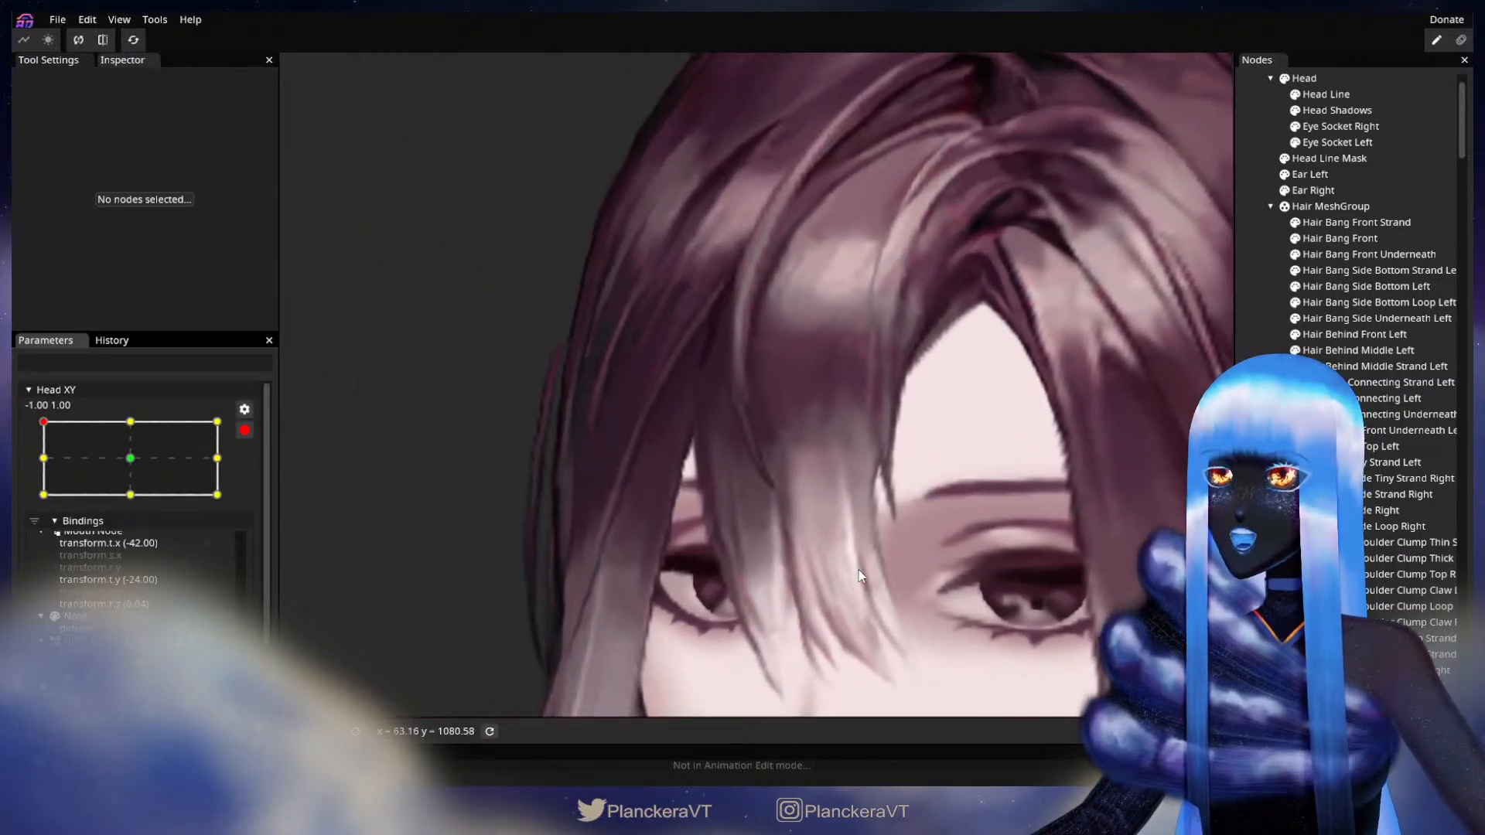
scroll(920, 546, "up", 2)
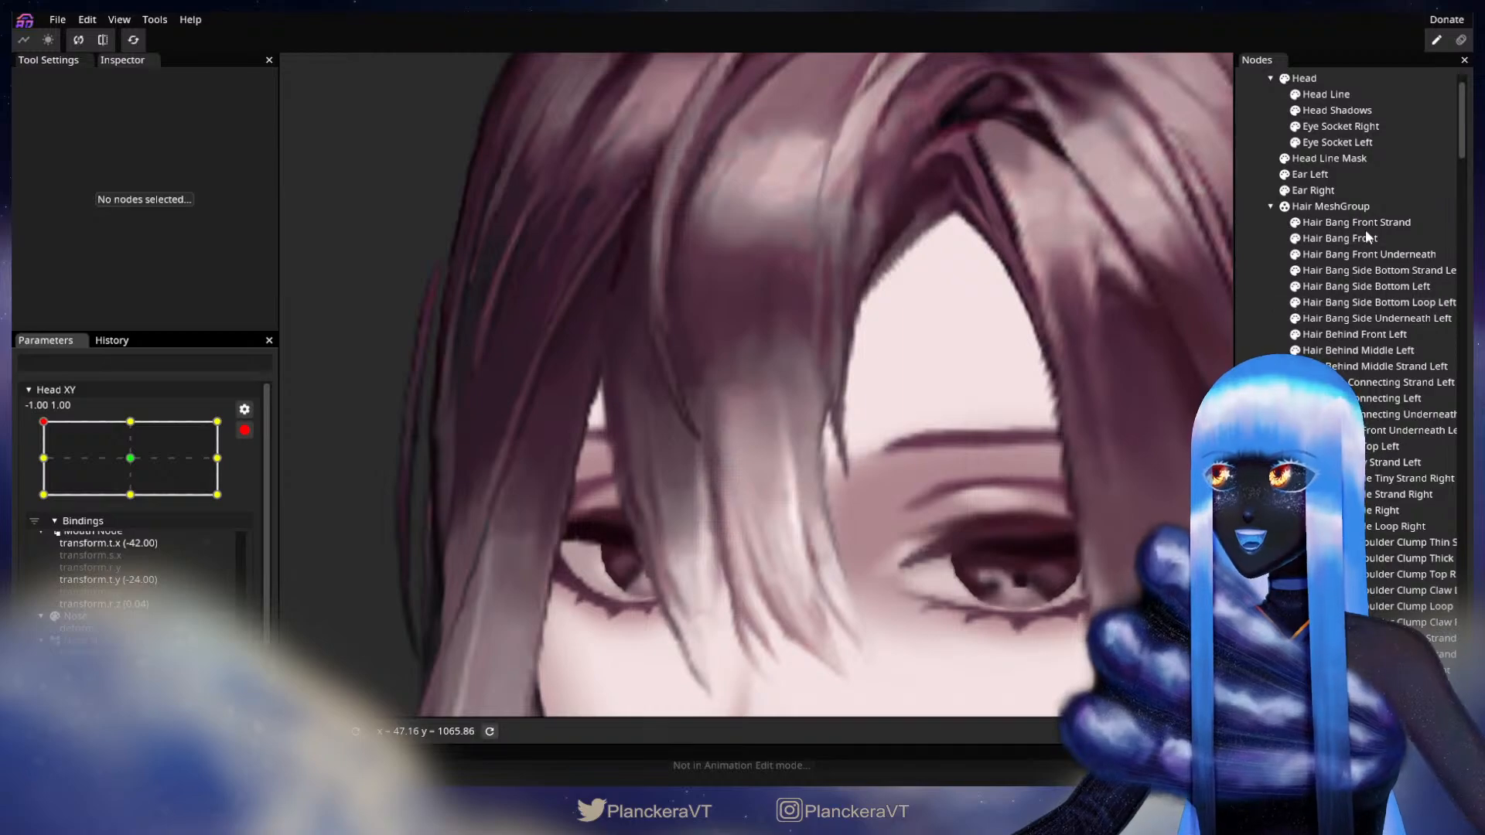
left_click(1366, 230)
scroll(624, 540, "down", 2)
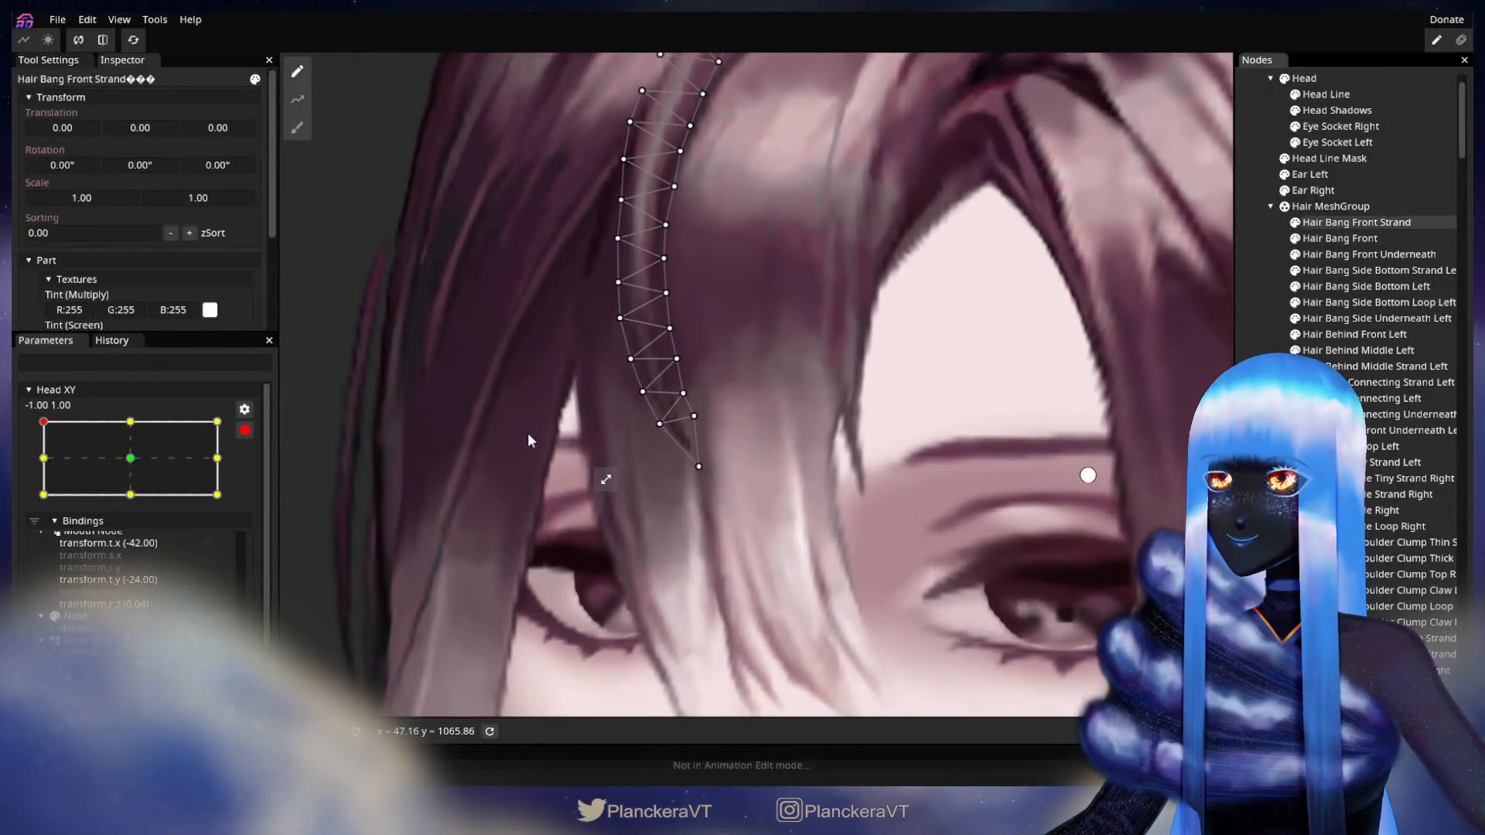
left_click(297, 128)
left_click_drag(1028, 67, 1020, 67)
left_click_drag(688, 478, 693, 471)
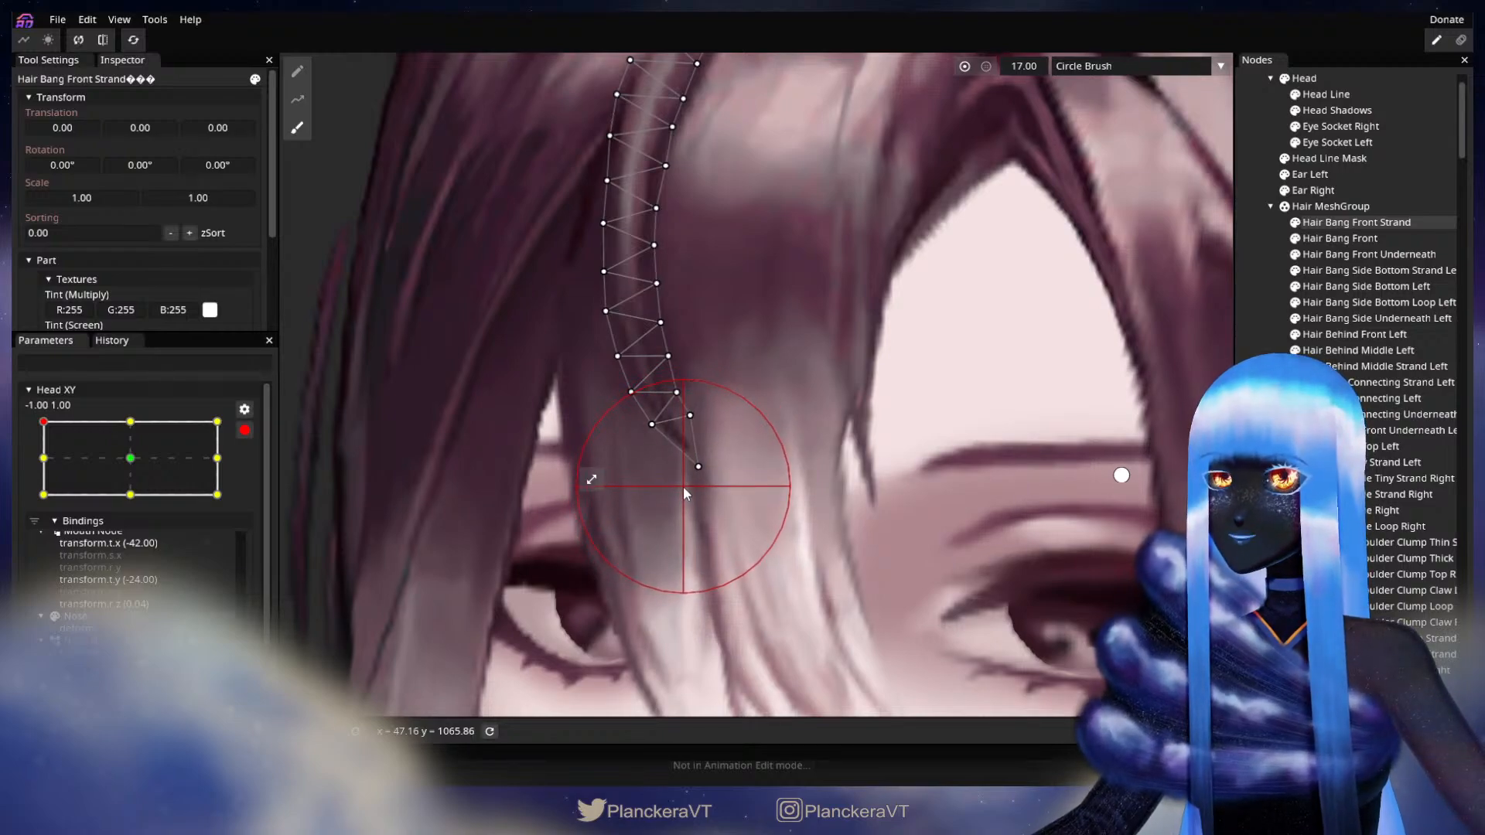
left_click(297, 72)
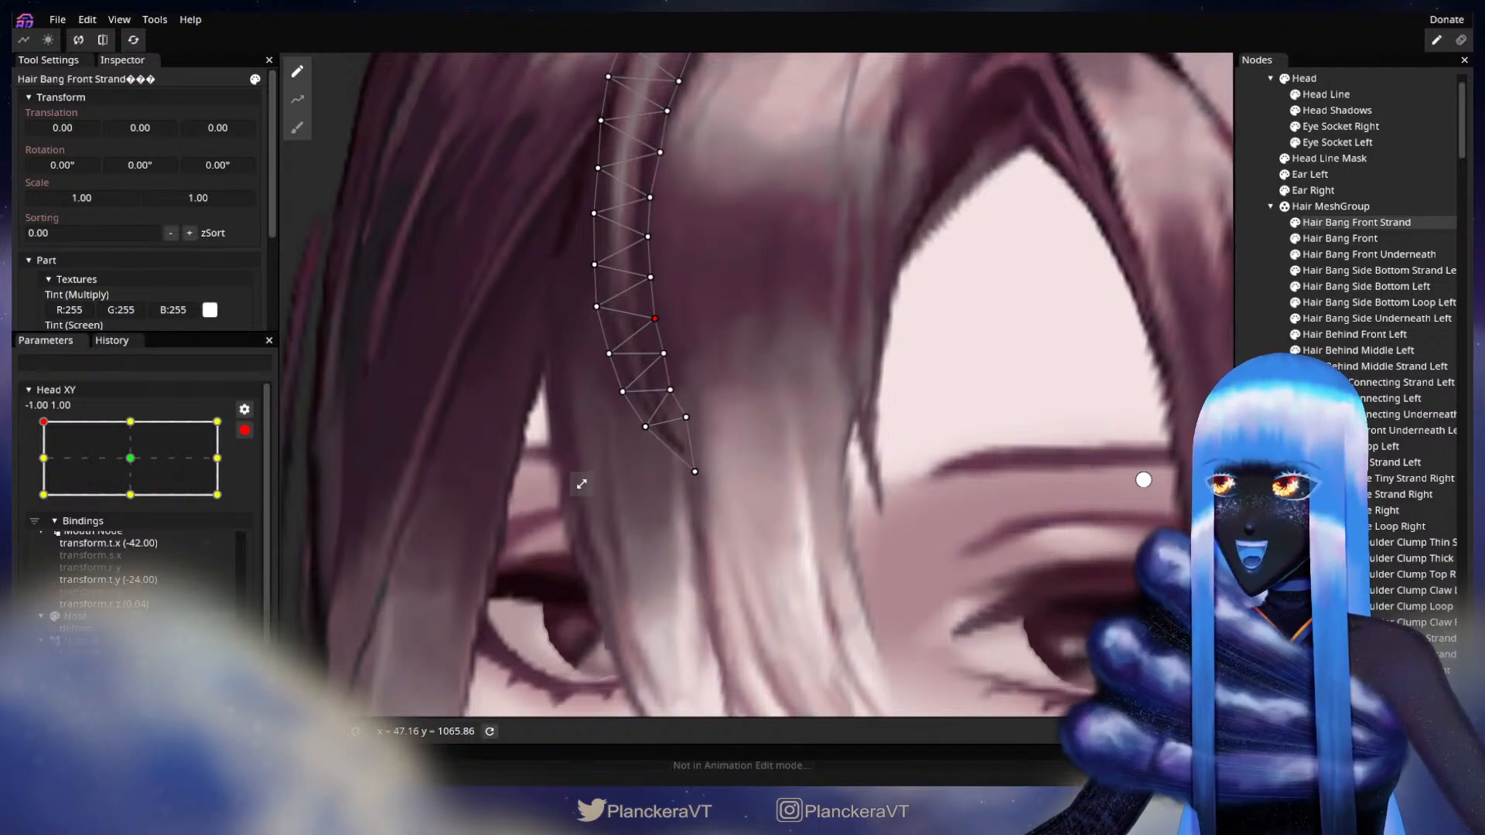
key("Escape")
Review the whole head with Head XY disarmed, sweeping the parameter and returning it to -1.00, 1.00
scroll(992, 497, "down", 2)
scroll(996, 474, "down", 5)
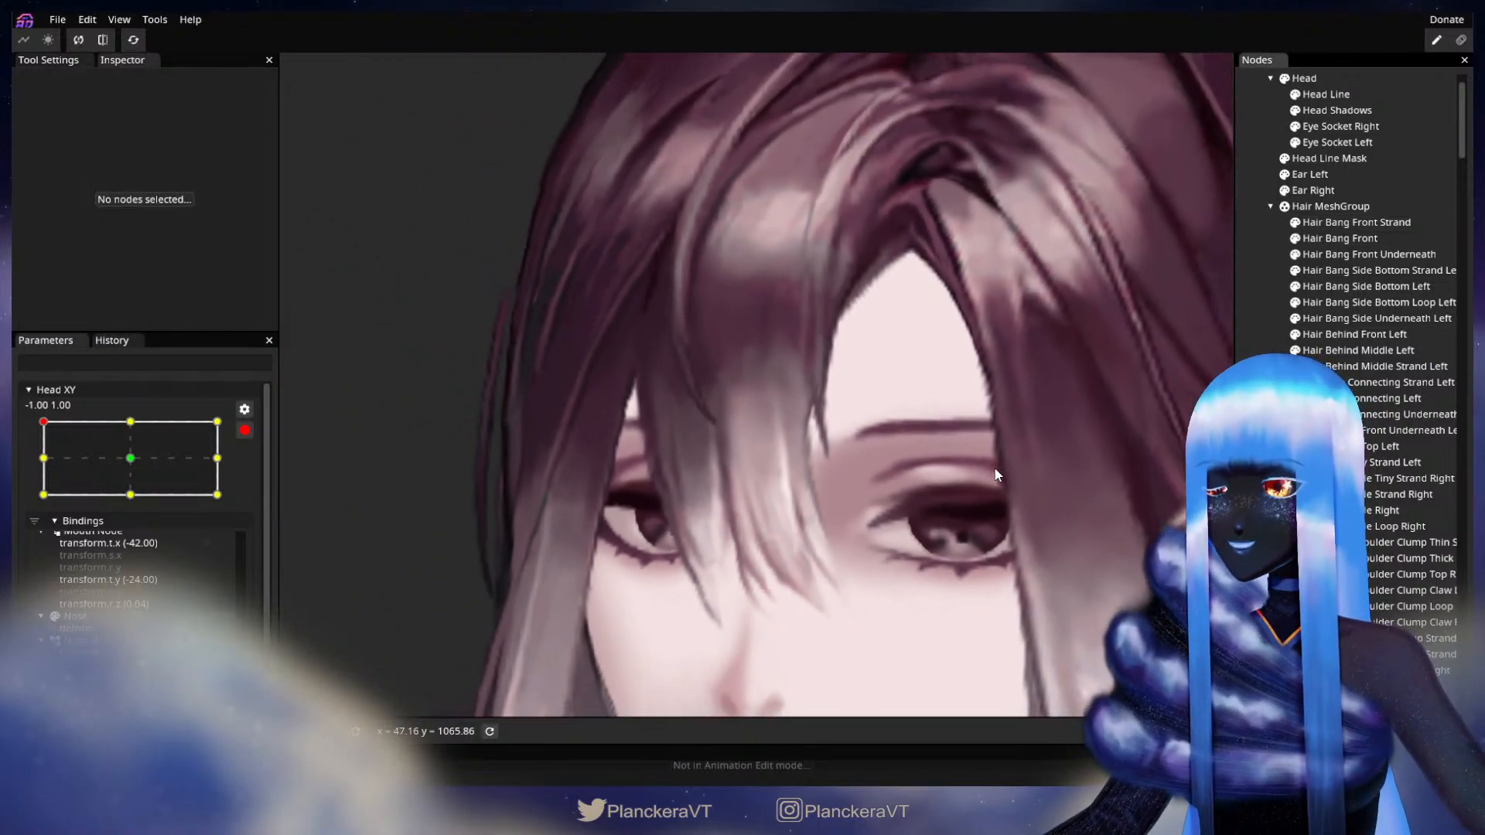
scroll(993, 471, "down", 5)
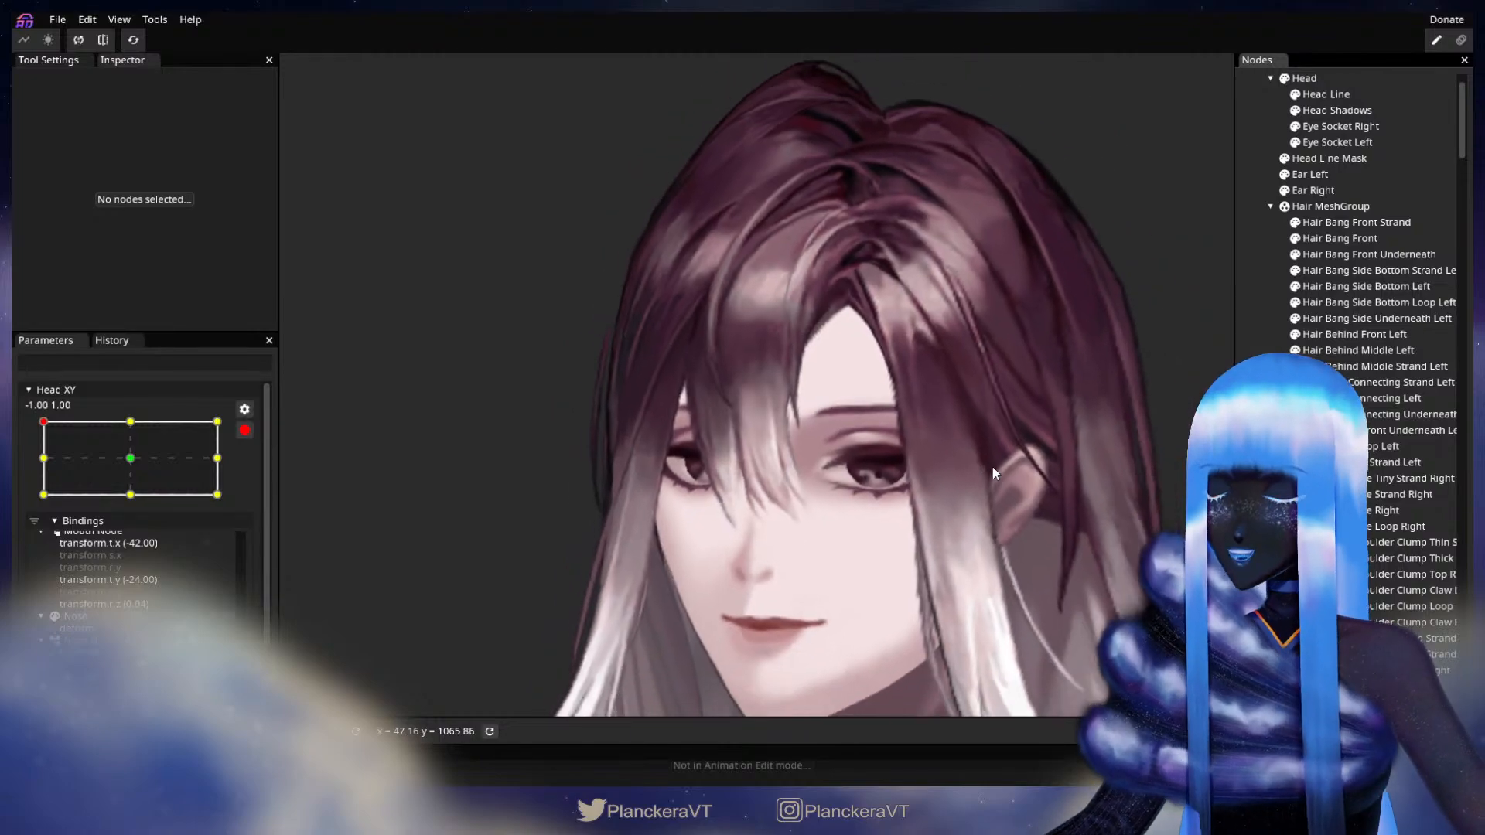
left_click_drag(884, 420, 913, 423)
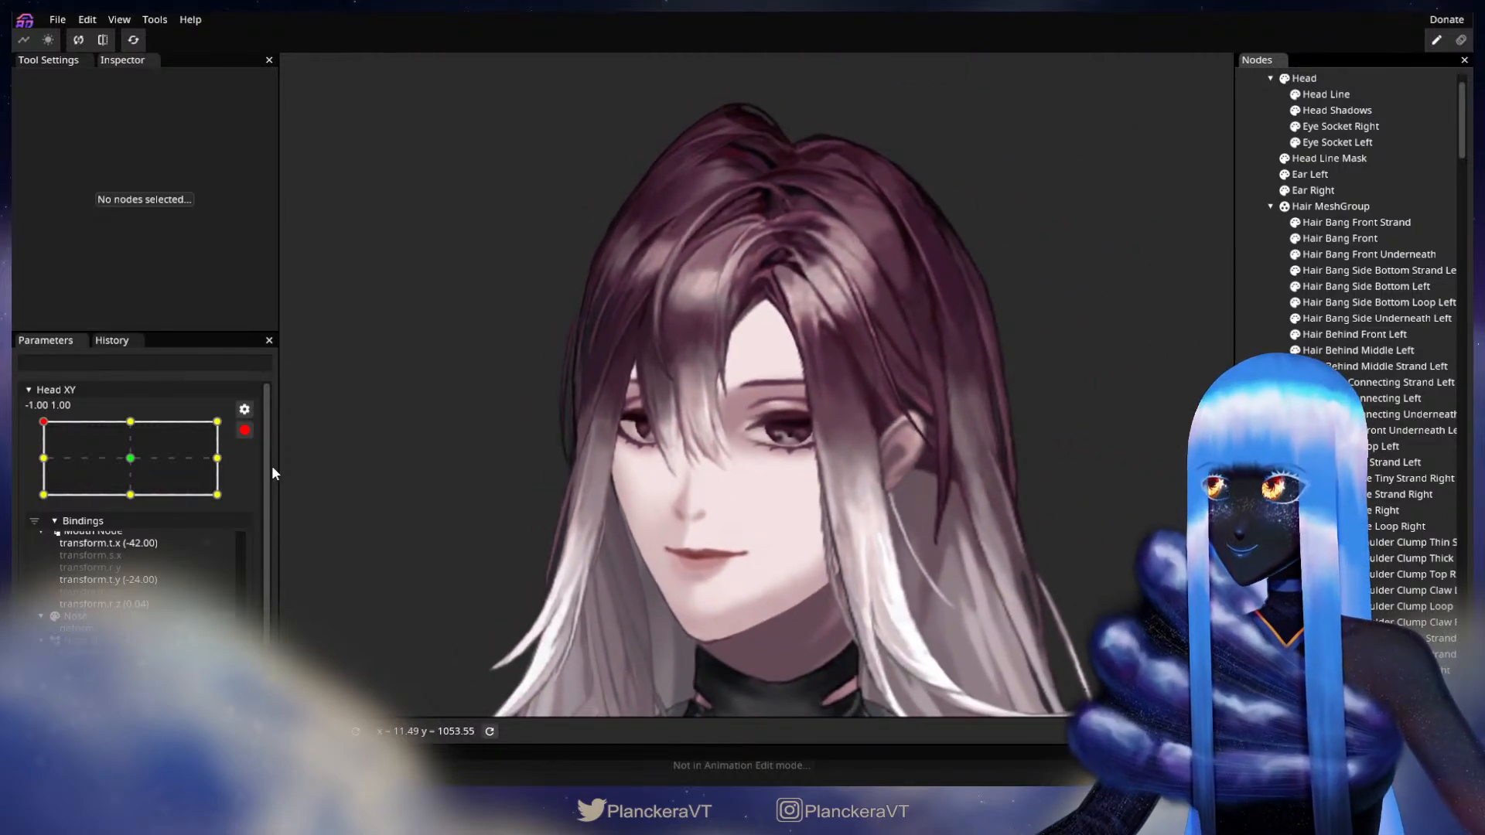
left_click(244, 430)
mouse_move(43, 465)
left_mouse_down()
mouse_move(34, 546)
mouse_move(31, 467)
left_mouse_up()
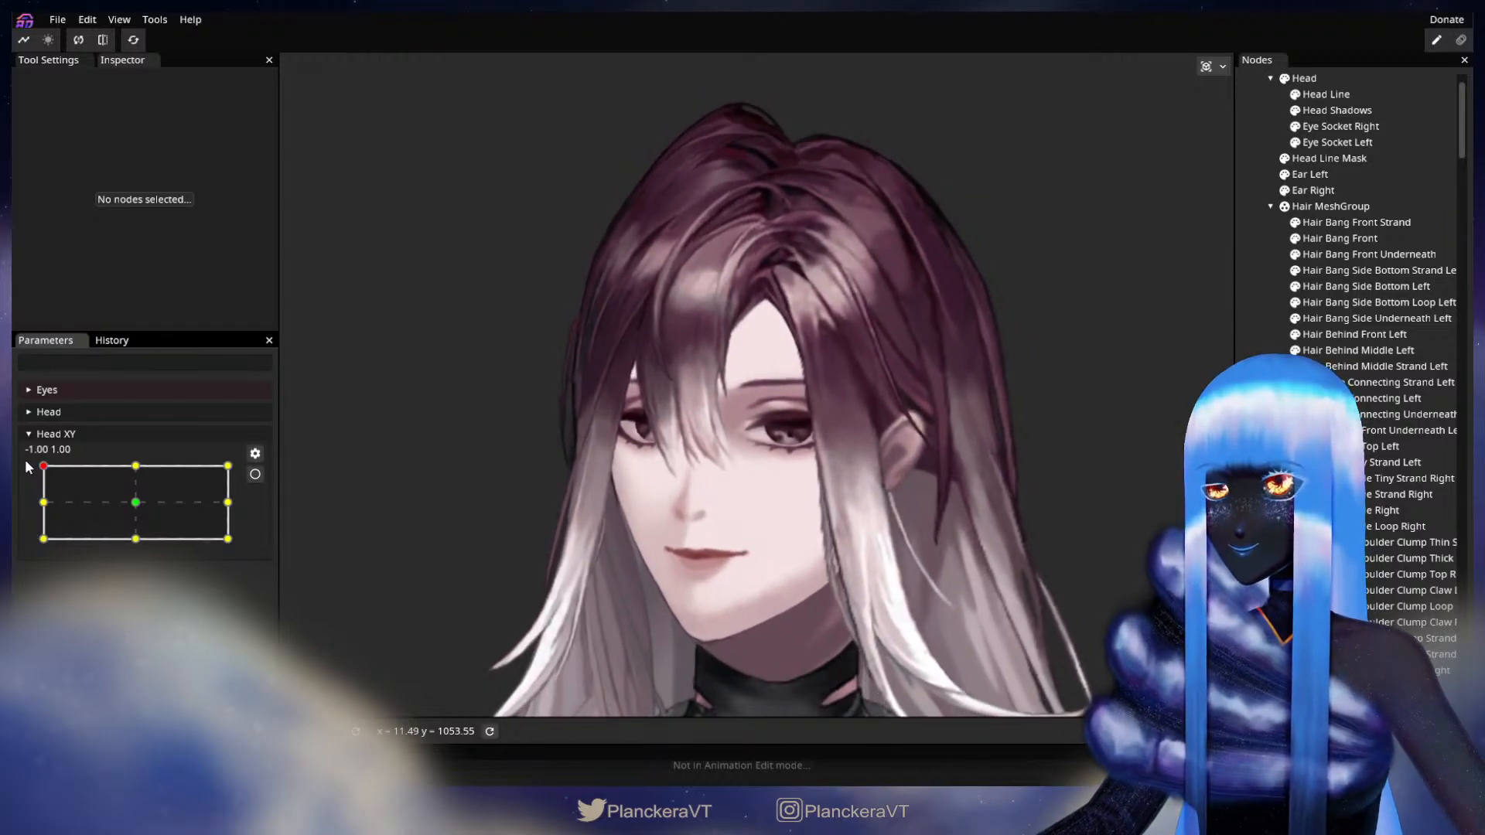
Arm Head XY at -1.00, 1.00, reshape the lower Hair Bang Front Strand mesh with a 9.00 circle brush, and deselect it
left_click(256, 474)
scroll(536, 526, "up", 3)
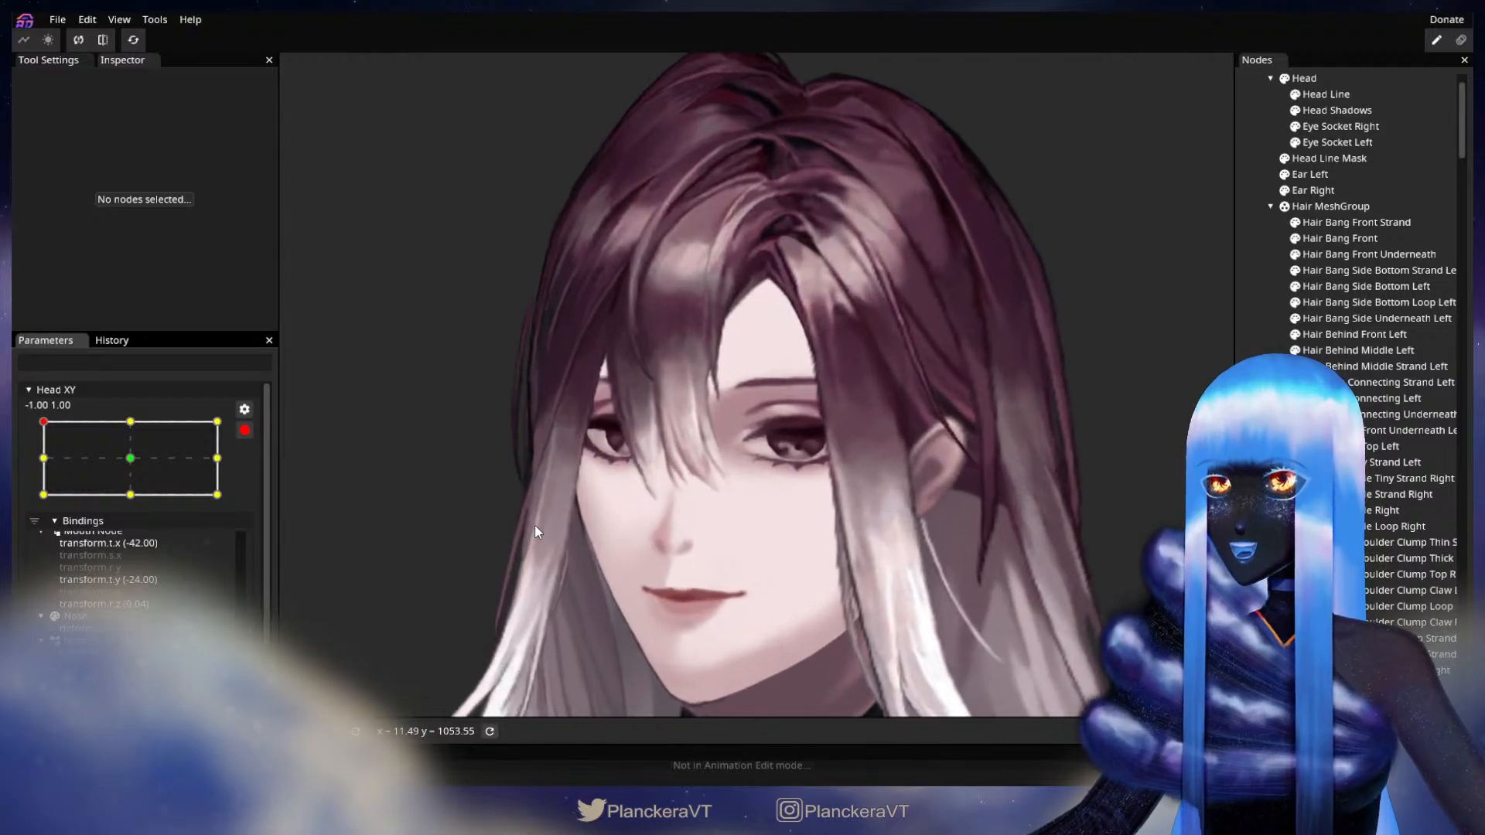
scroll(535, 523, "up", 5)
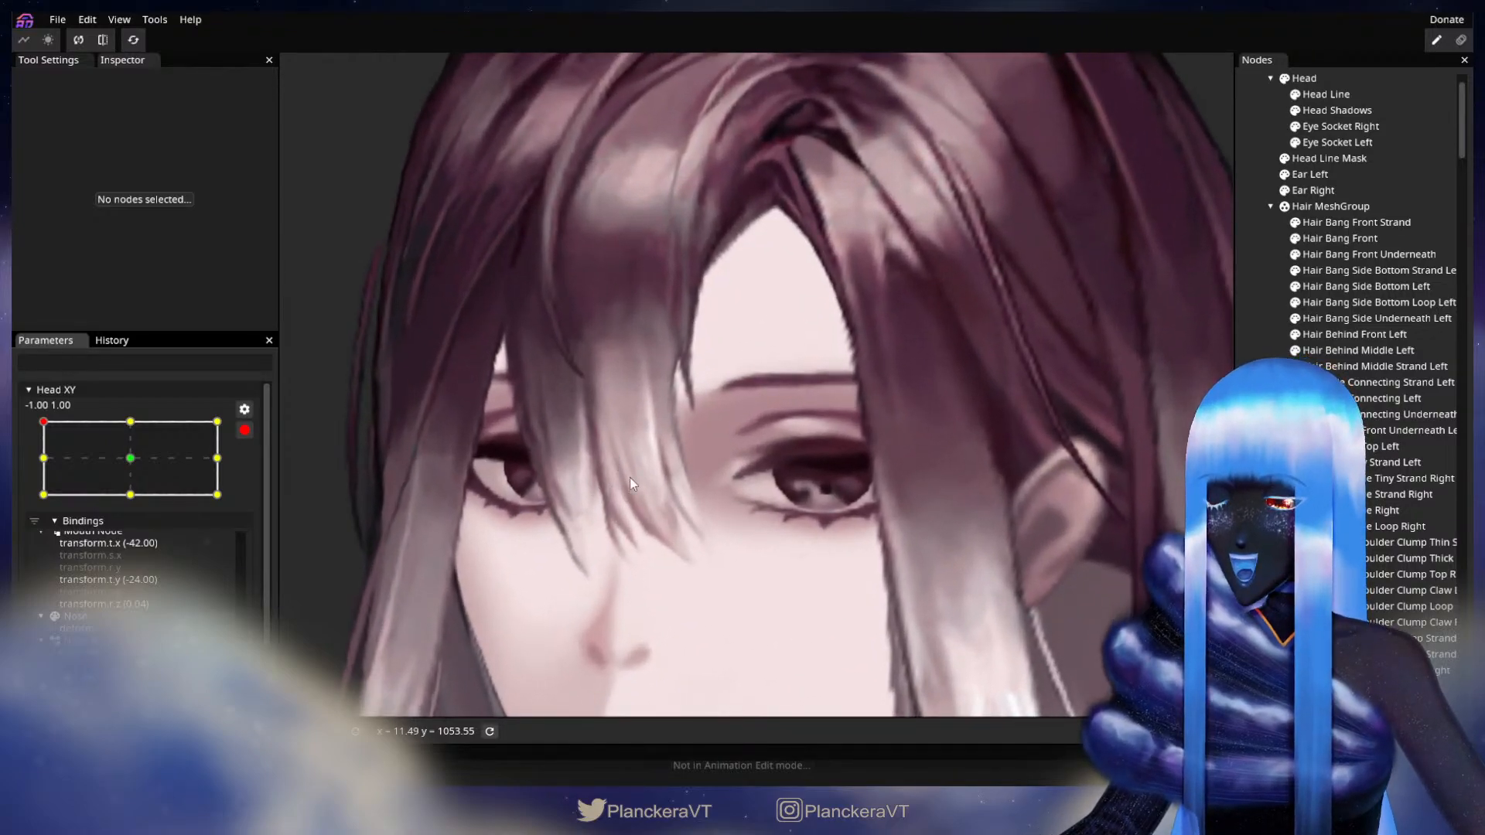
scroll(718, 476, "up", 4)
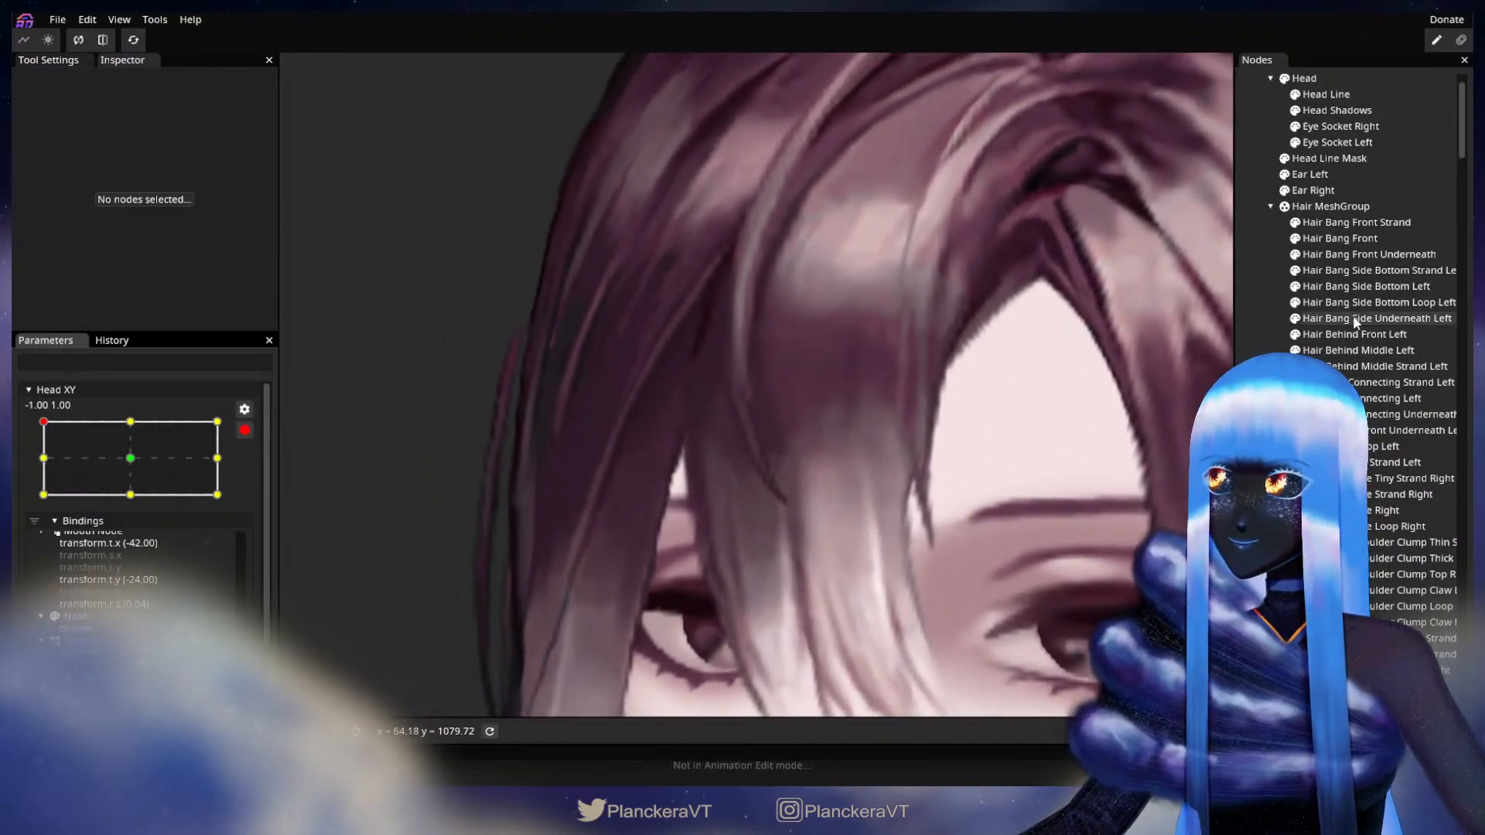
left_click(1361, 223)
scroll(878, 461, "up", 1)
left_click(297, 127)
mouse_move(1000, 373)
left_mouse_down()
mouse_move(950, 397)
mouse_move(692, 317)
left_mouse_up()
left_click_drag(1001, 172, 1014, 129)
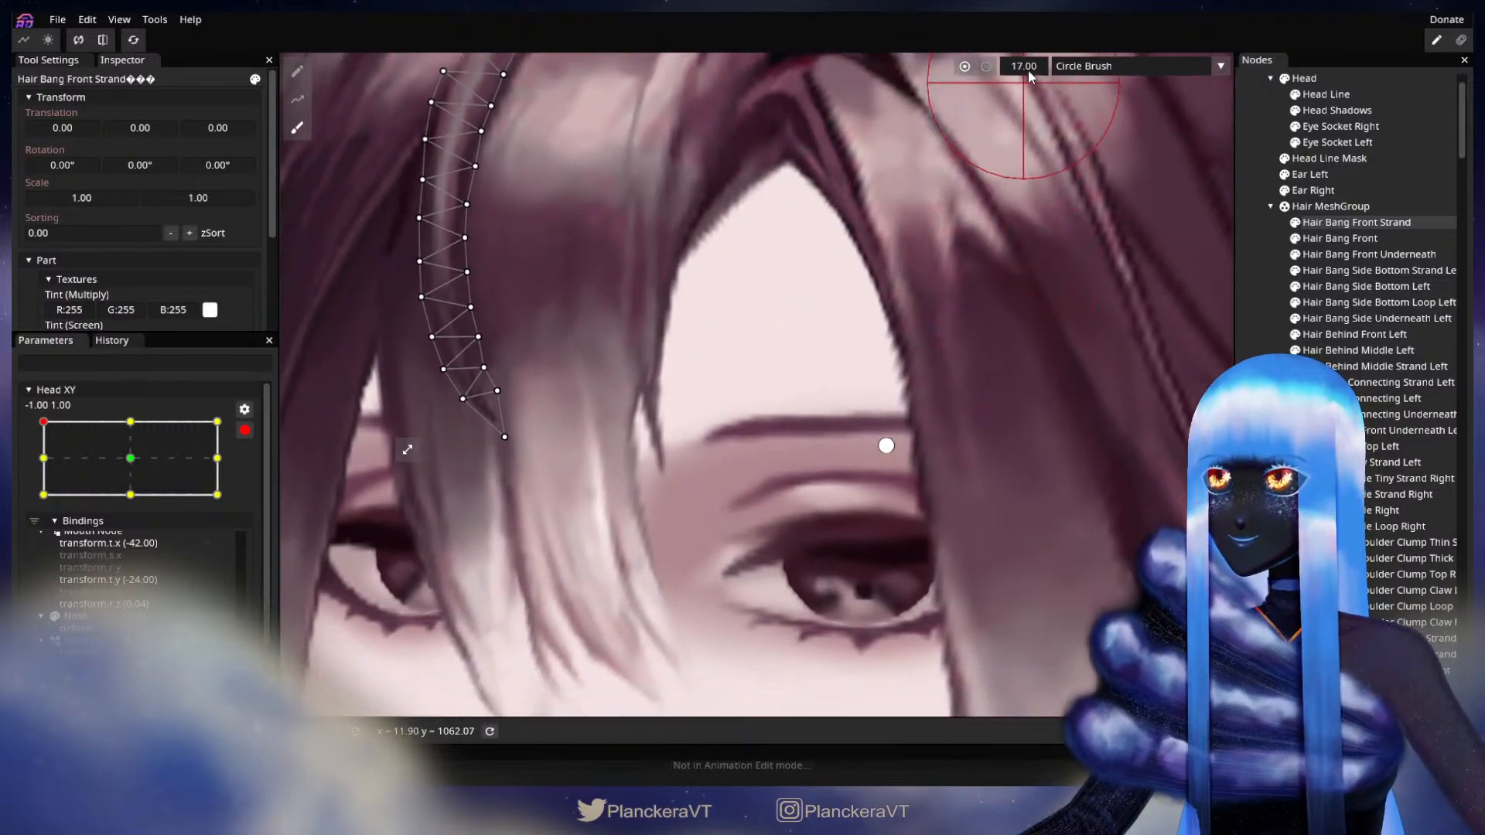
left_click_drag(1027, 68, 1020, 68)
mouse_move(464, 394)
left_mouse_down()
mouse_move(802, 454)
mouse_move(759, 405)
left_mouse_up()
scroll(883, 382, "up", 1)
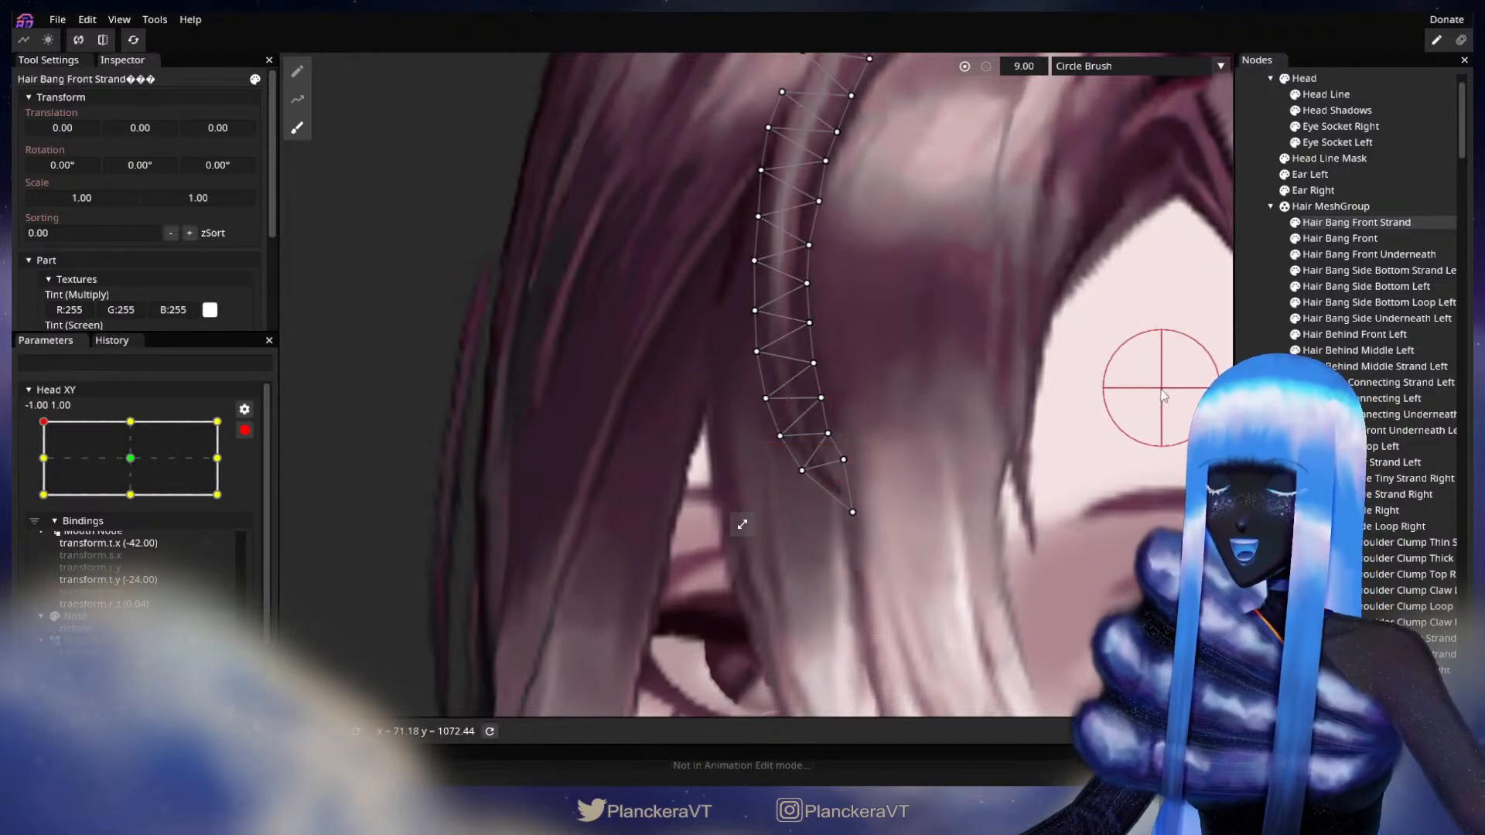
left_click(1116, 498)
Disarm Head XY and sweep the parameter back to -1.00, 1.00 to check the brushed strand against the whole head
scroll(1116, 498, "down", 5)
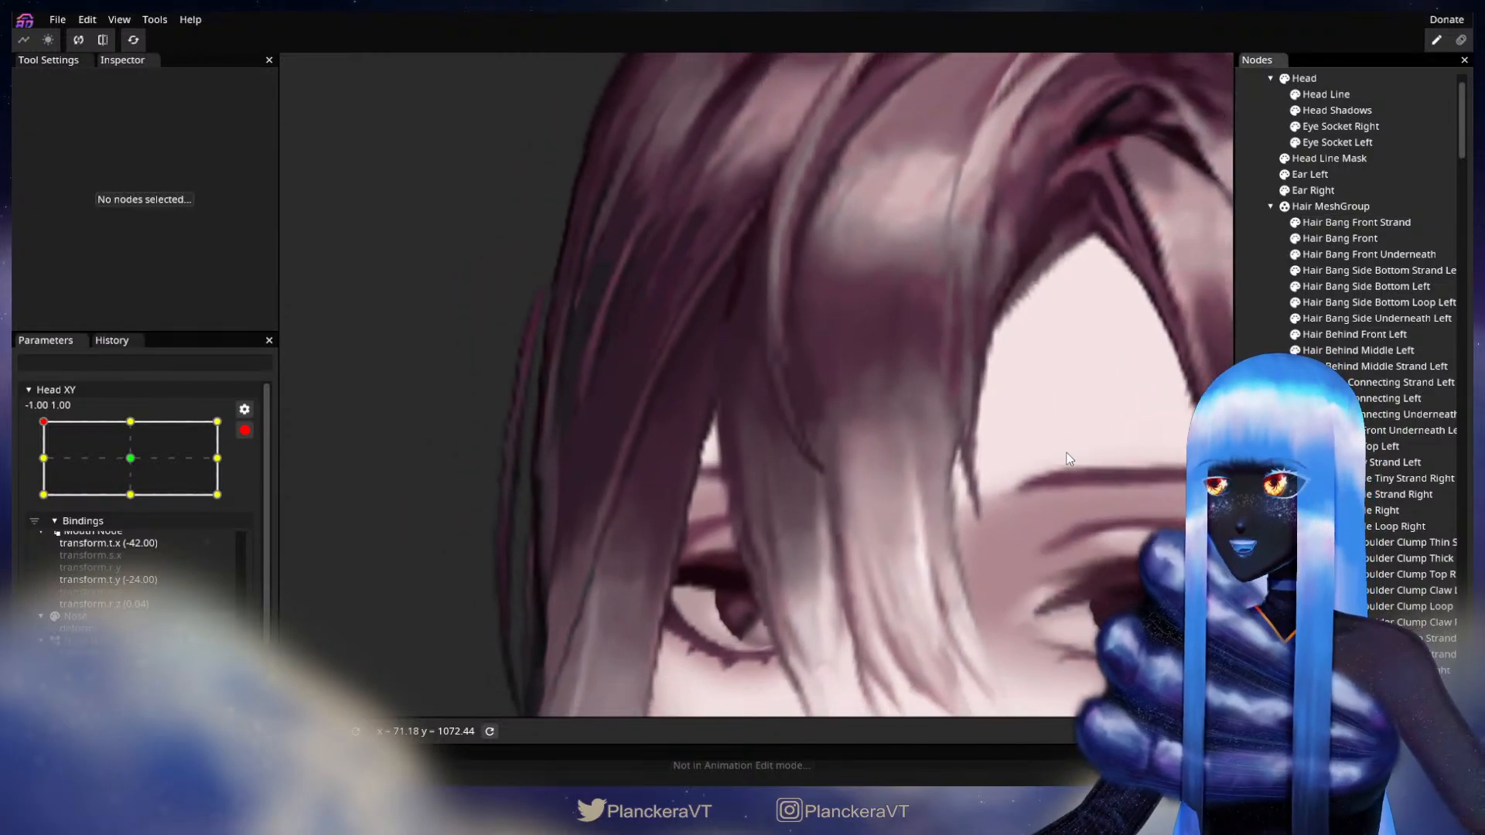
scroll(1069, 463, "down", 2)
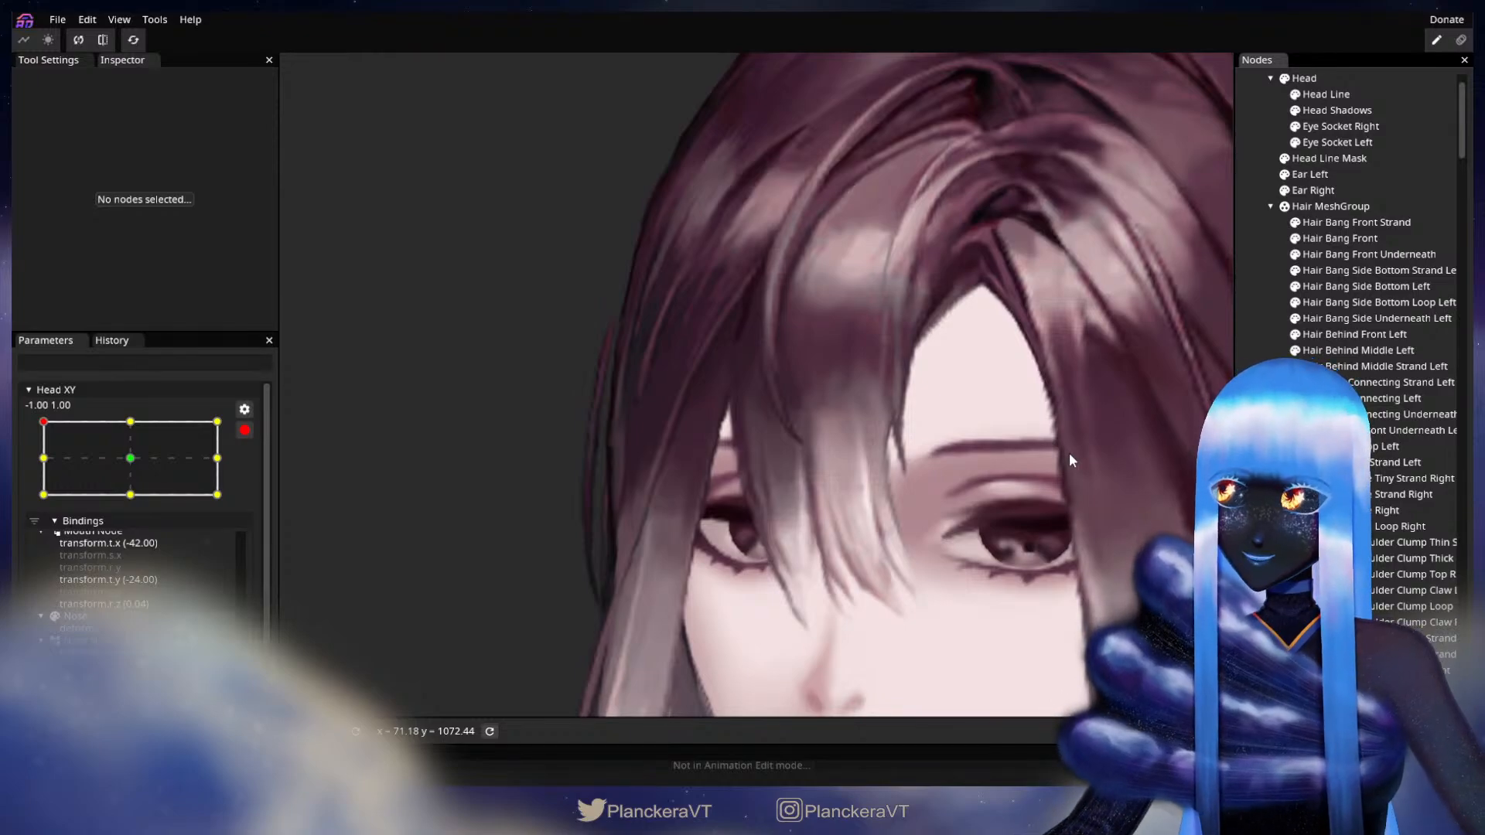
scroll(1069, 463, "down", 3)
scroll(1069, 465, "down", 4)
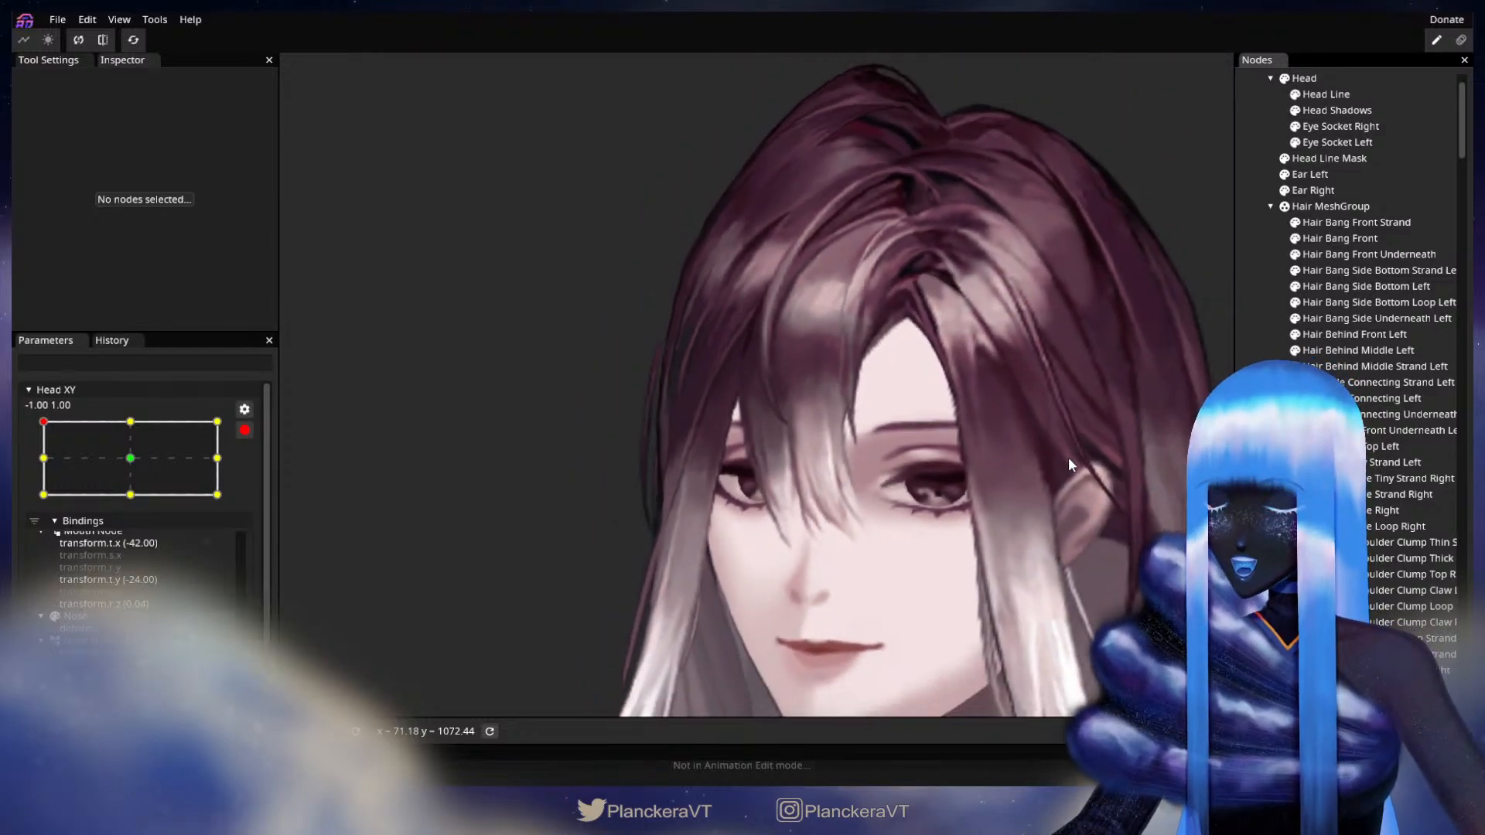
left_click(244, 430)
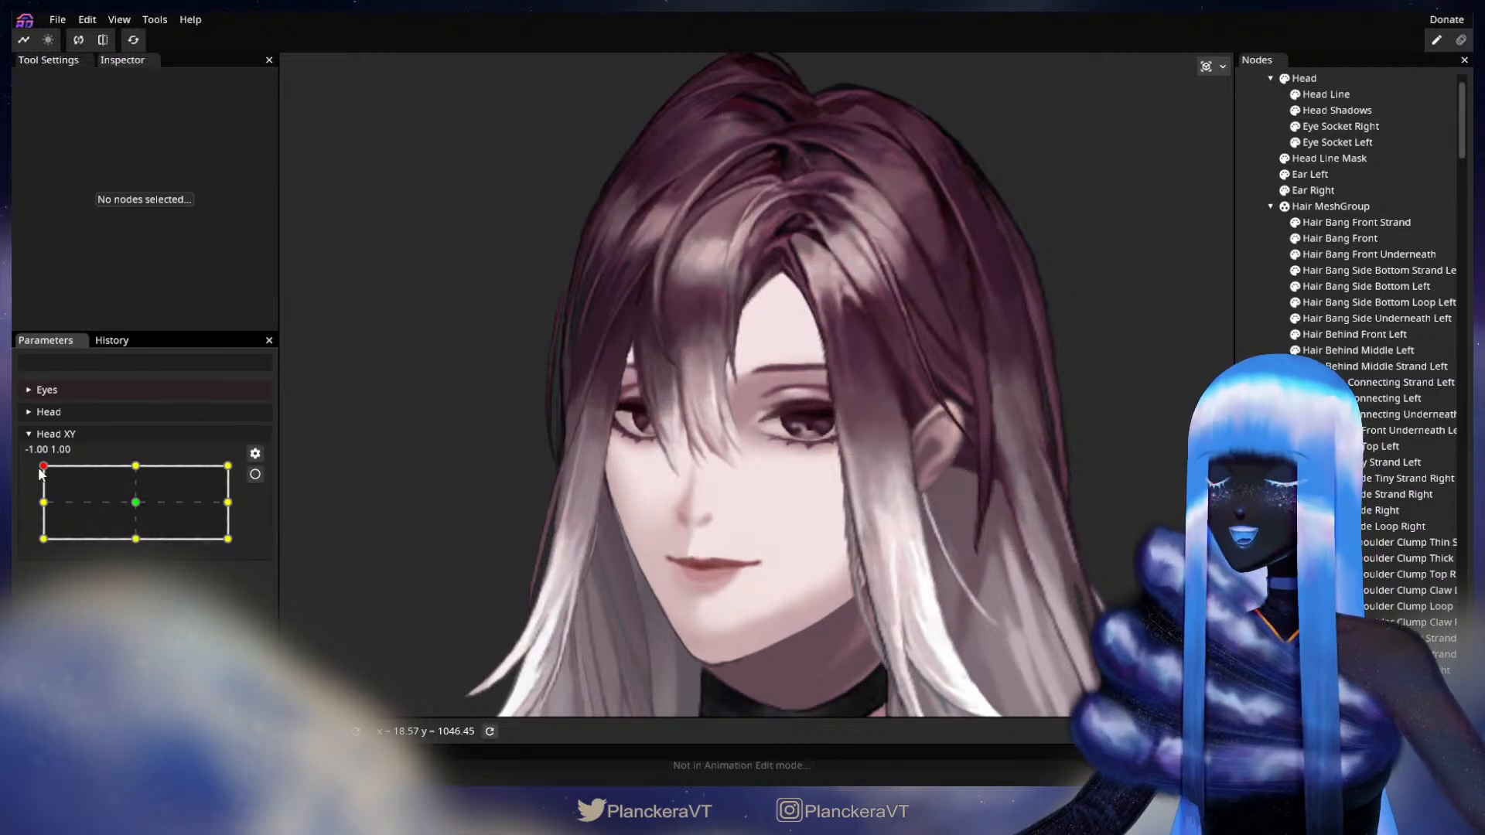
mouse_move(43, 466)
left_mouse_down()
mouse_move(43, 497)
mouse_move(40, 468)
left_mouse_up()
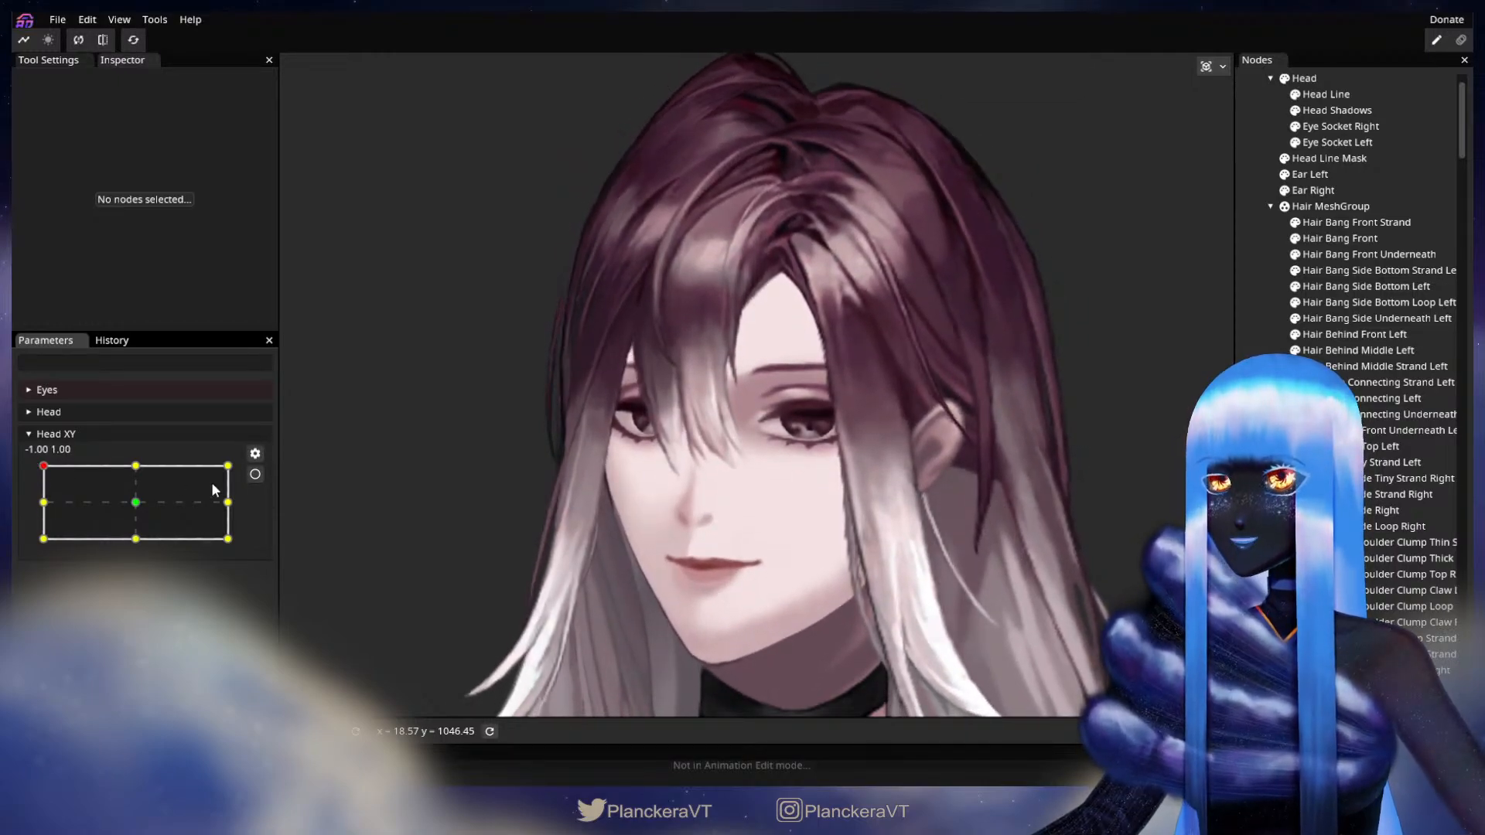
Arm Head XY at -1.00, 1.00 and save the model
left_click(256, 475)
scroll(513, 456, "up", 3)
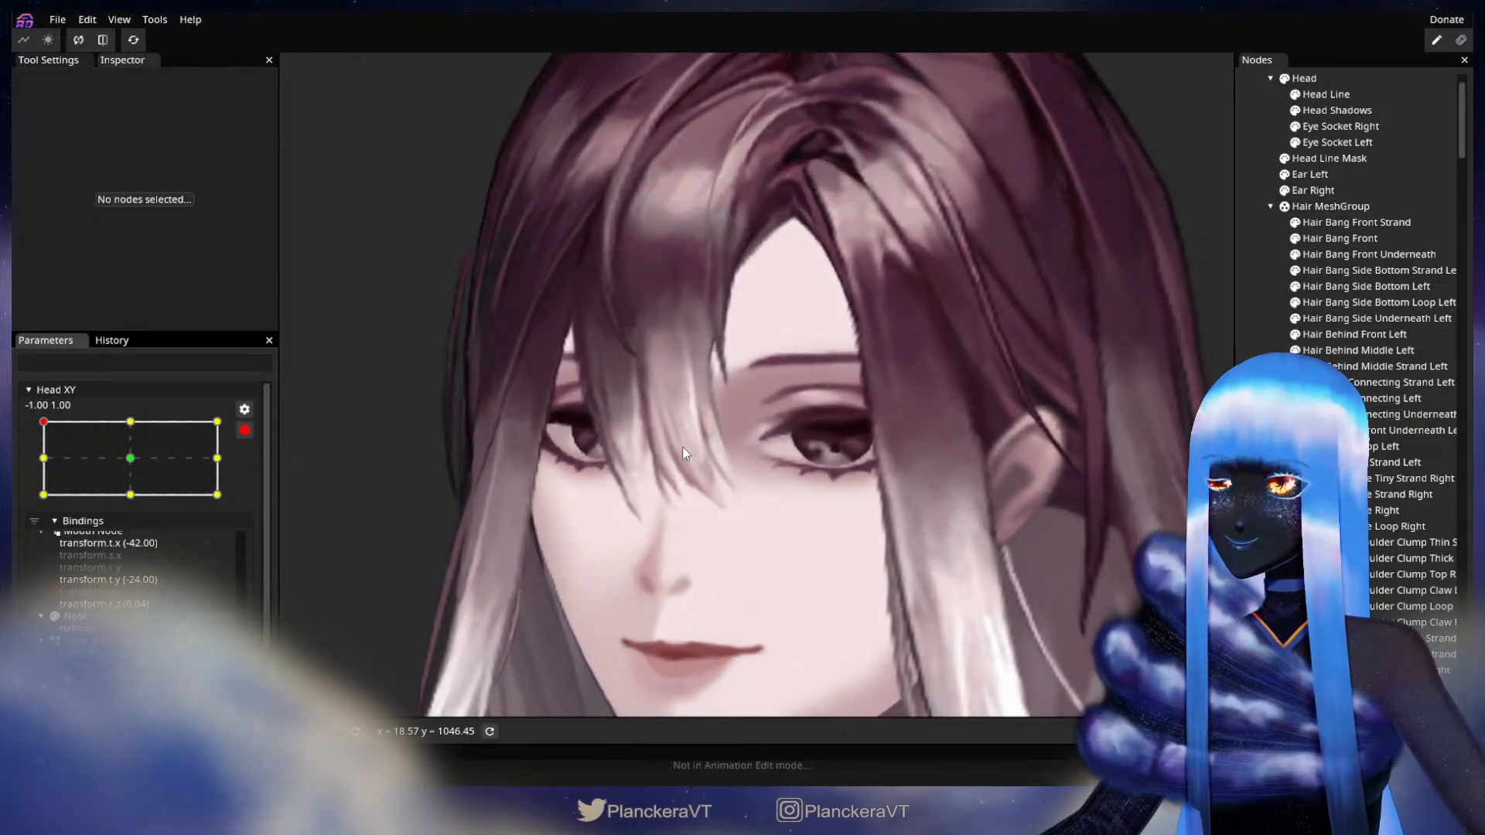
scroll(708, 444, "up", 4)
key("ctrl+s")
scroll(866, 521, "up", 3)
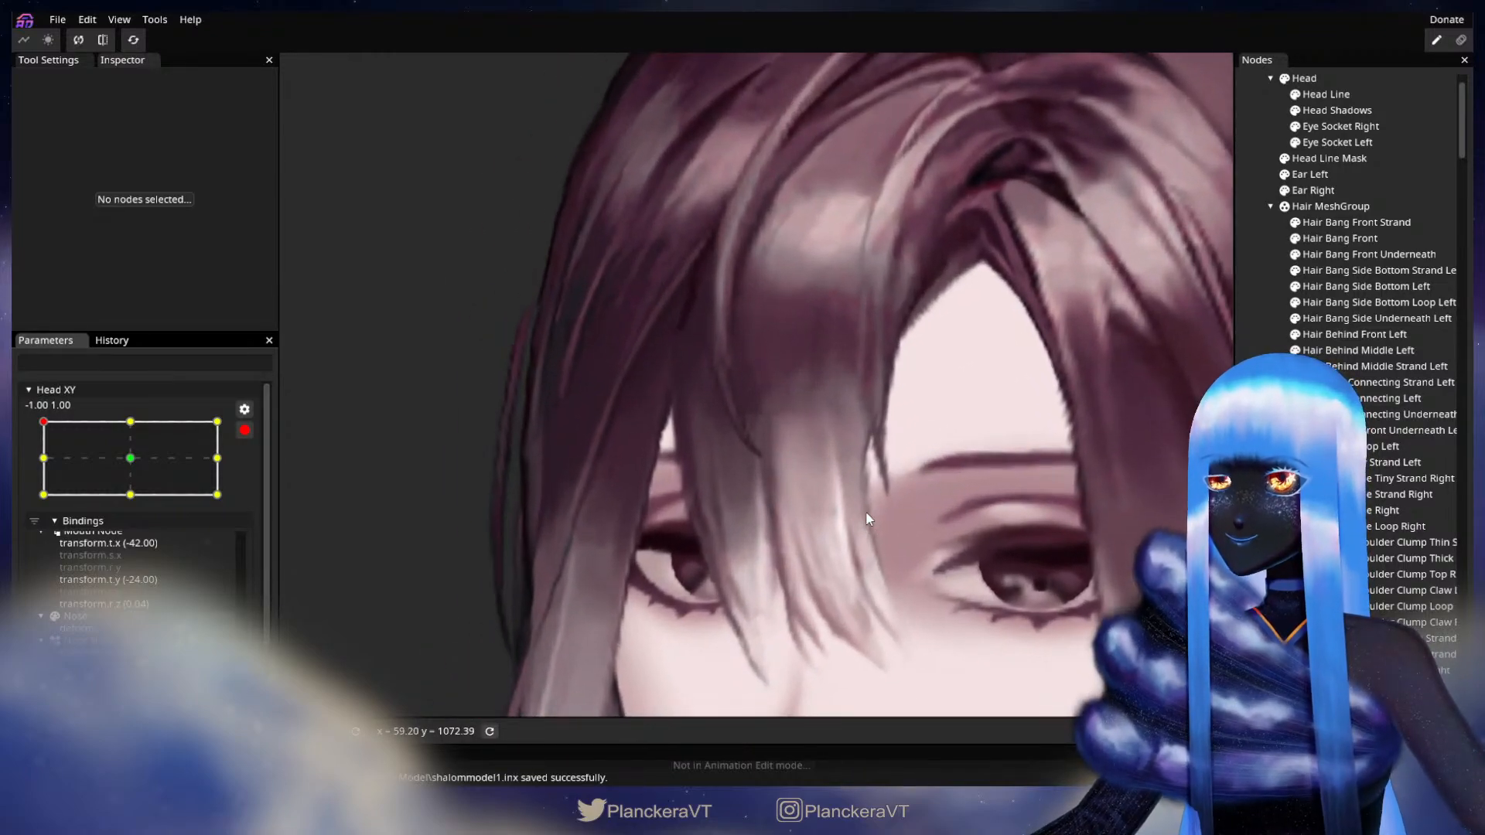
Nudge individual vertices near the lower tip of the Hair Bang Front Strand mesh and deselect it
left_click(1357, 222)
scroll(852, 469, "up", 2)
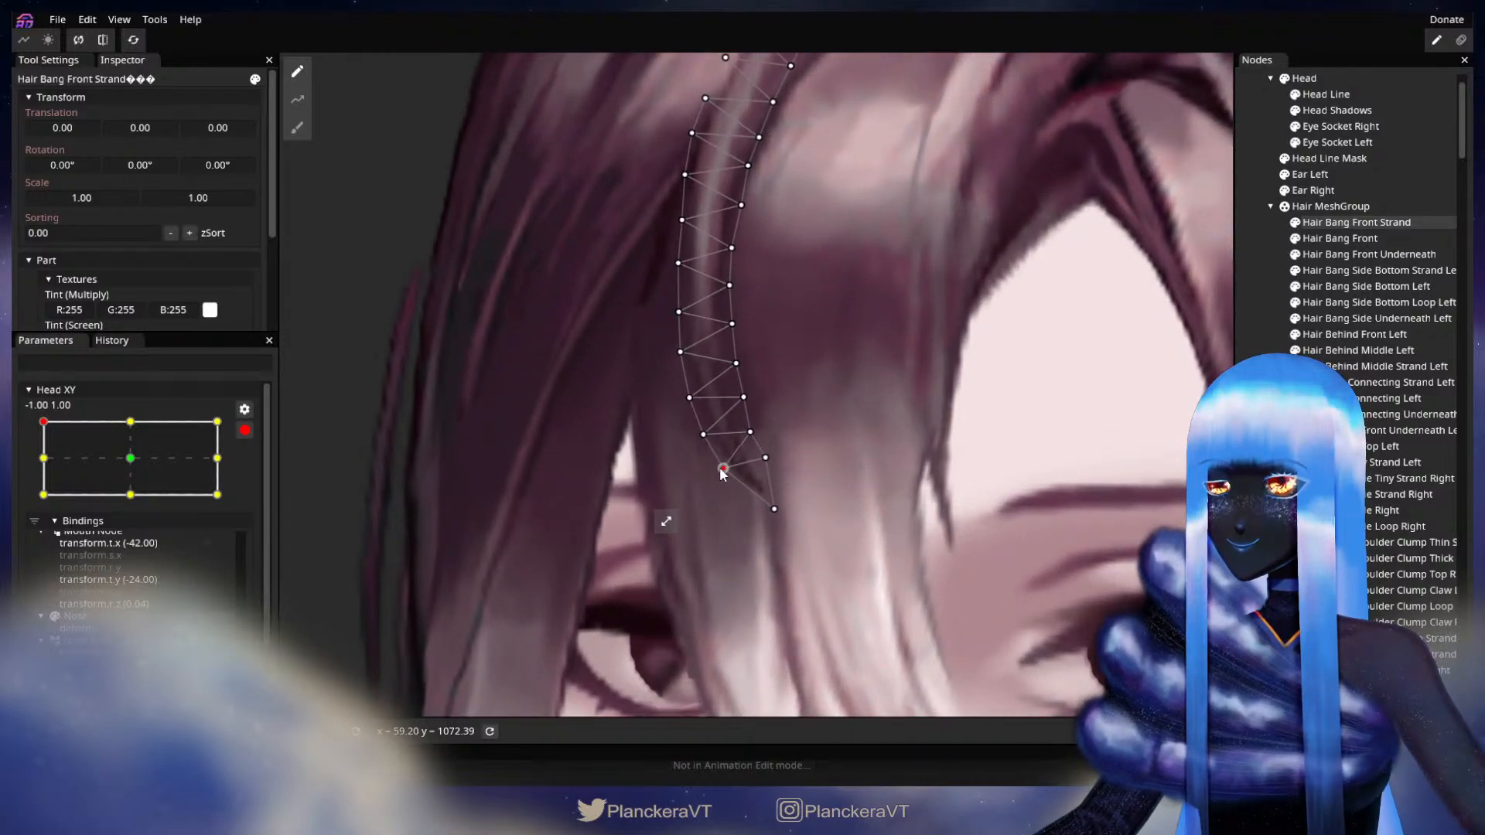
left_click_drag(742, 404, 743, 409)
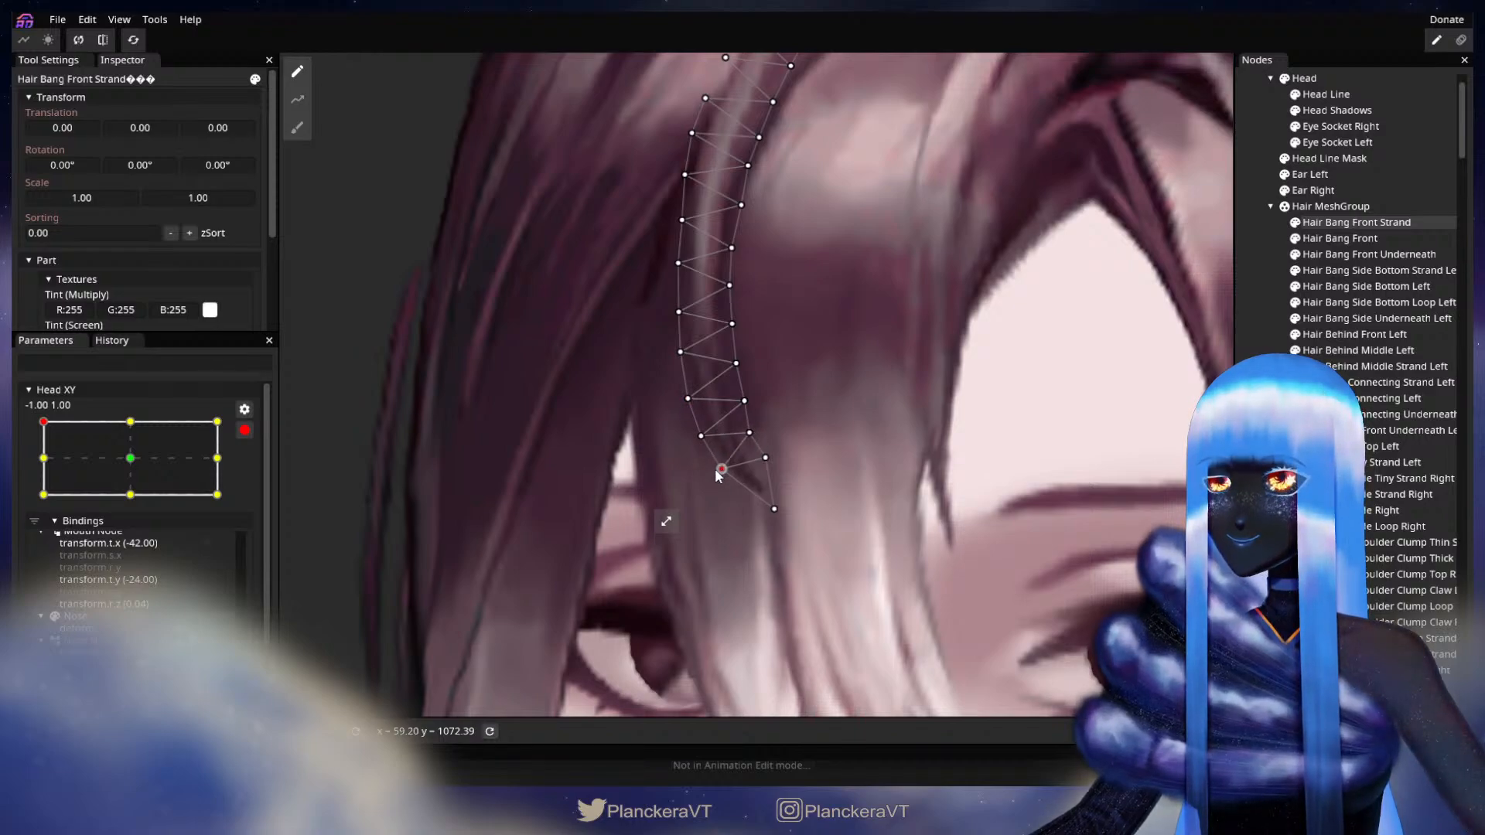
left_click(1001, 549)
Disarm Head XY and sweep the parameter around -1.00, 1.00 to check the strand tip during the head turn
scroll(1001, 549, "down", 1)
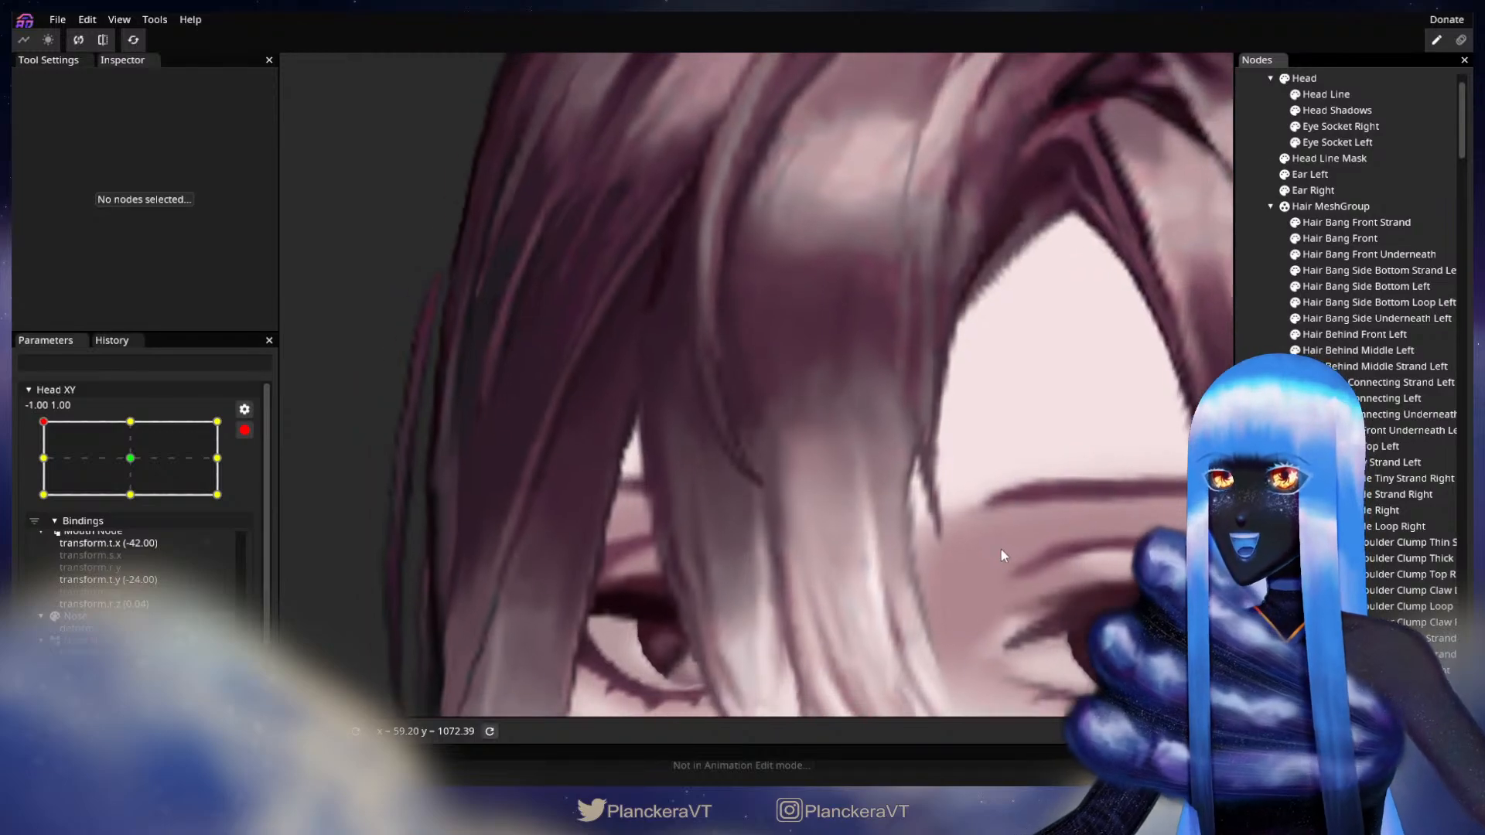
scroll(1010, 536, "down", 5)
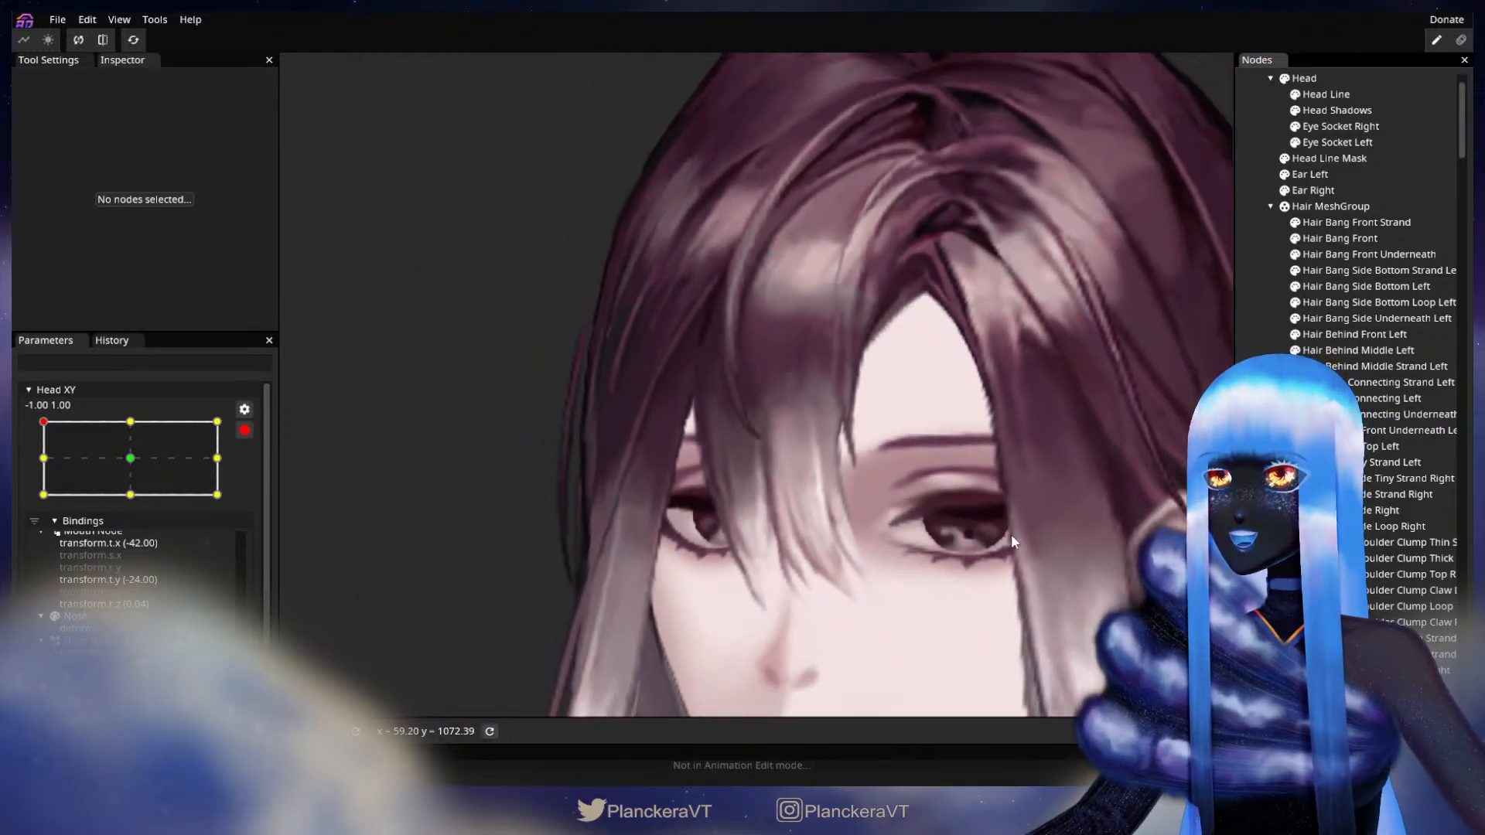
scroll(1010, 533, "down", 2)
scroll(1012, 534, "down", 3)
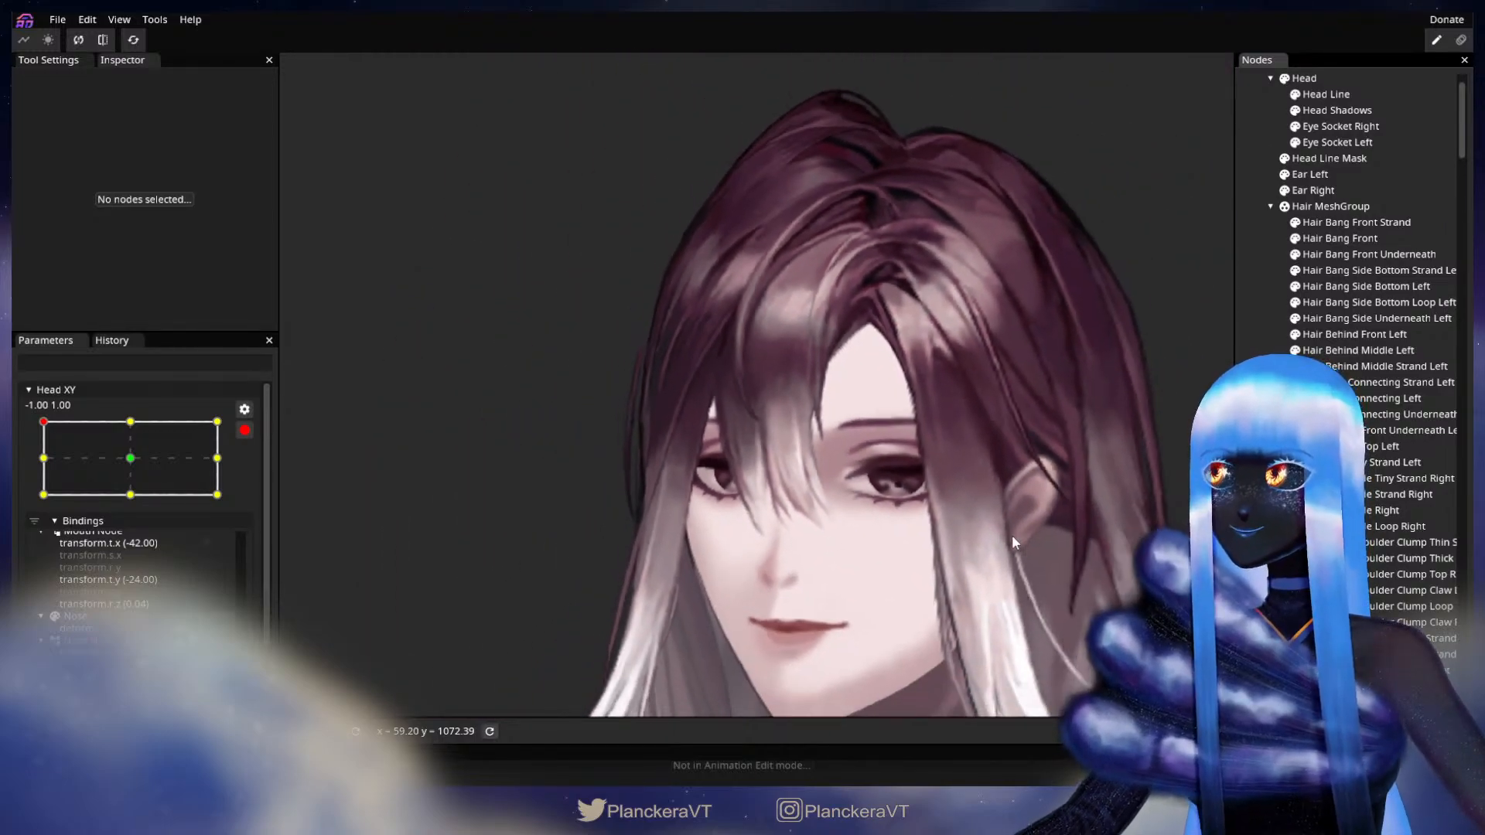
scroll(959, 495, "down", 4)
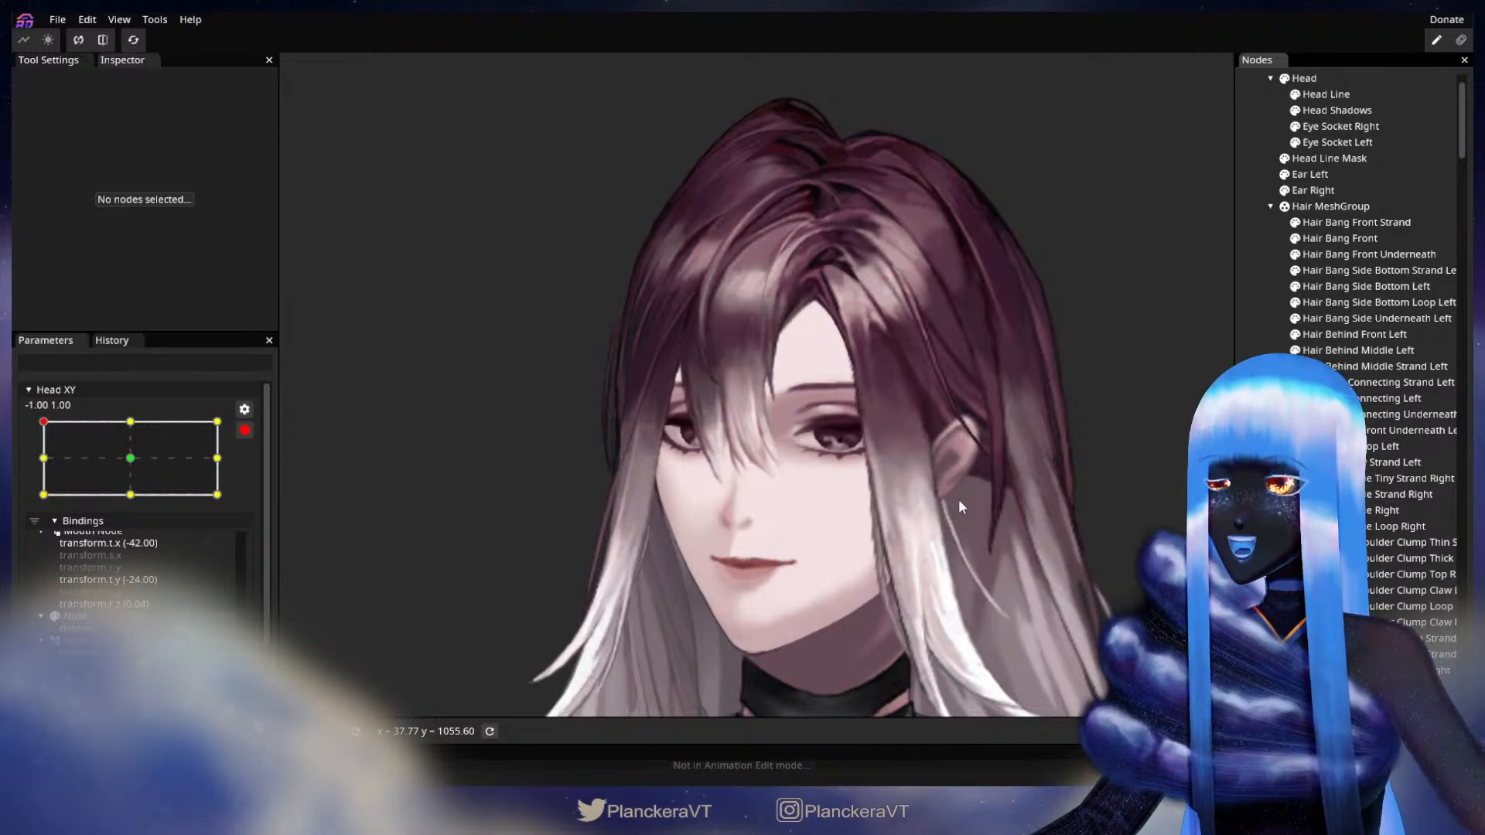
scroll(958, 506, "down", 2)
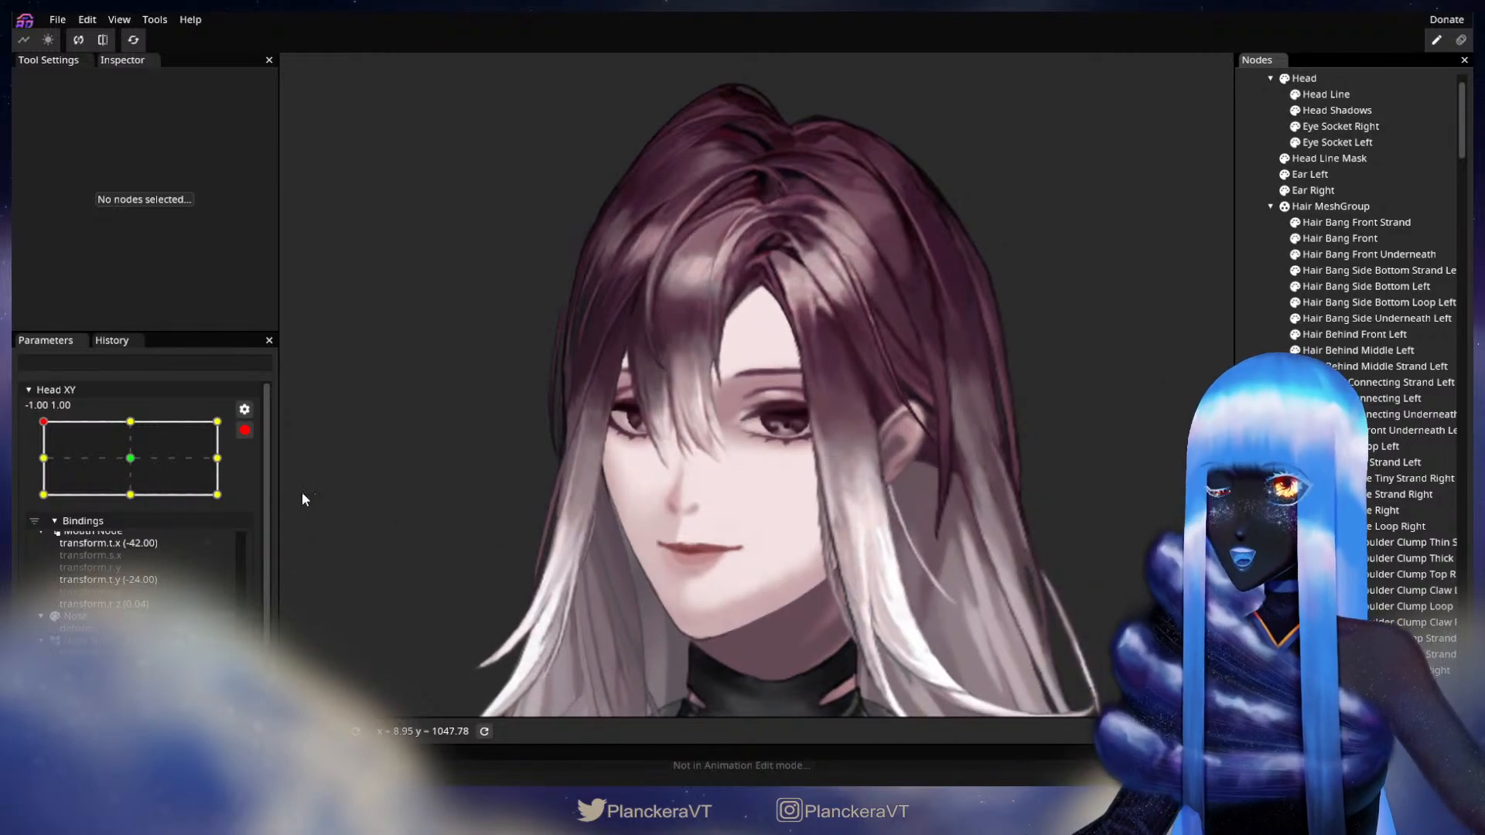
left_click(245, 430)
mouse_move(44, 466)
left_mouse_down()
mouse_move(43, 504)
mouse_move(36, 472)
left_mouse_up()
Arm Head XY at -1.00, 1.00 and even out the vertices along the middle section of the Hair Bang Front Strand mesh
left_click(256, 475)
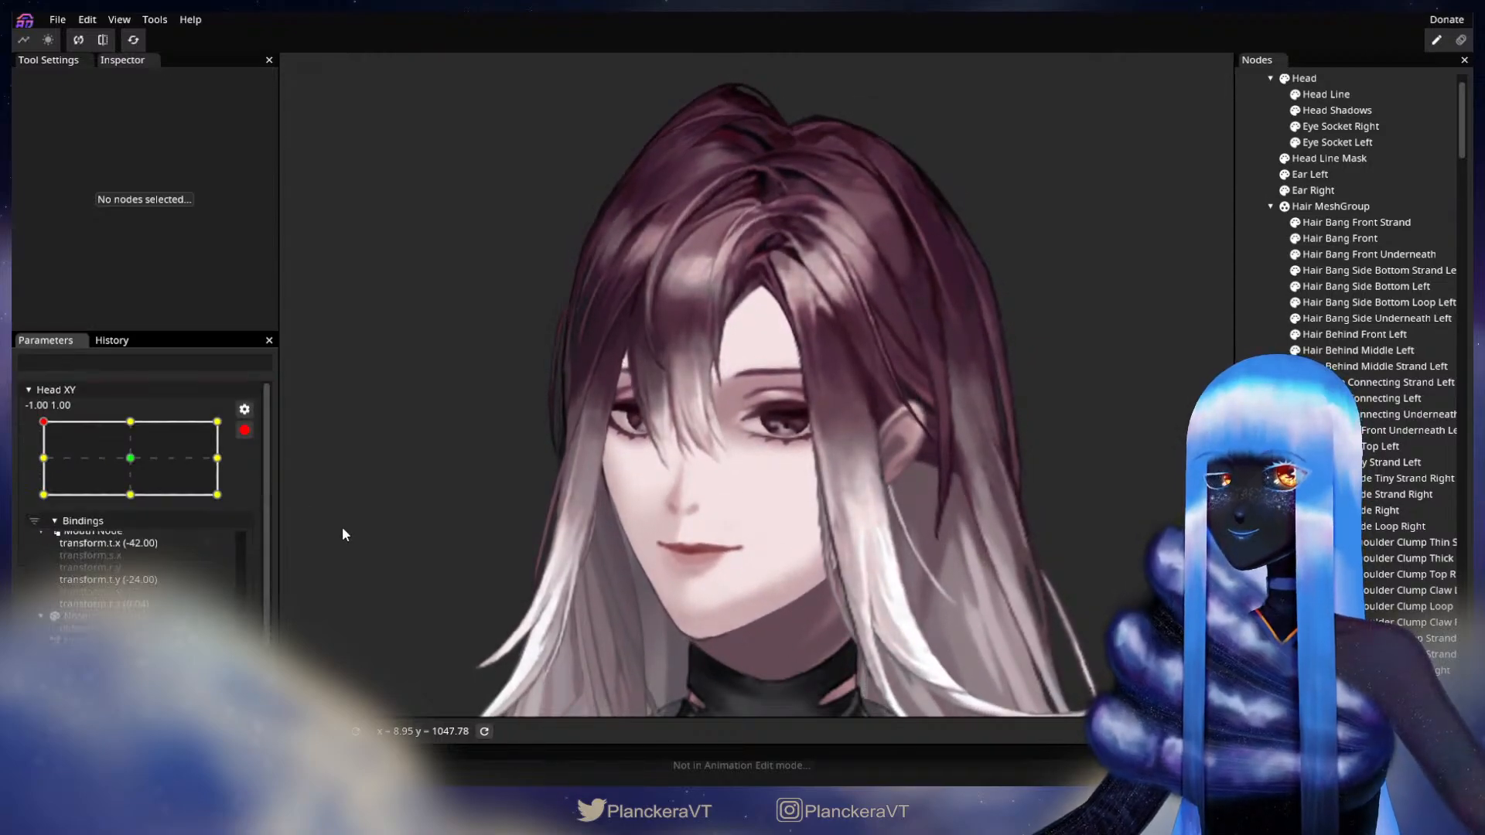
scroll(553, 480, "up", 5)
scroll(809, 533, "up", 5)
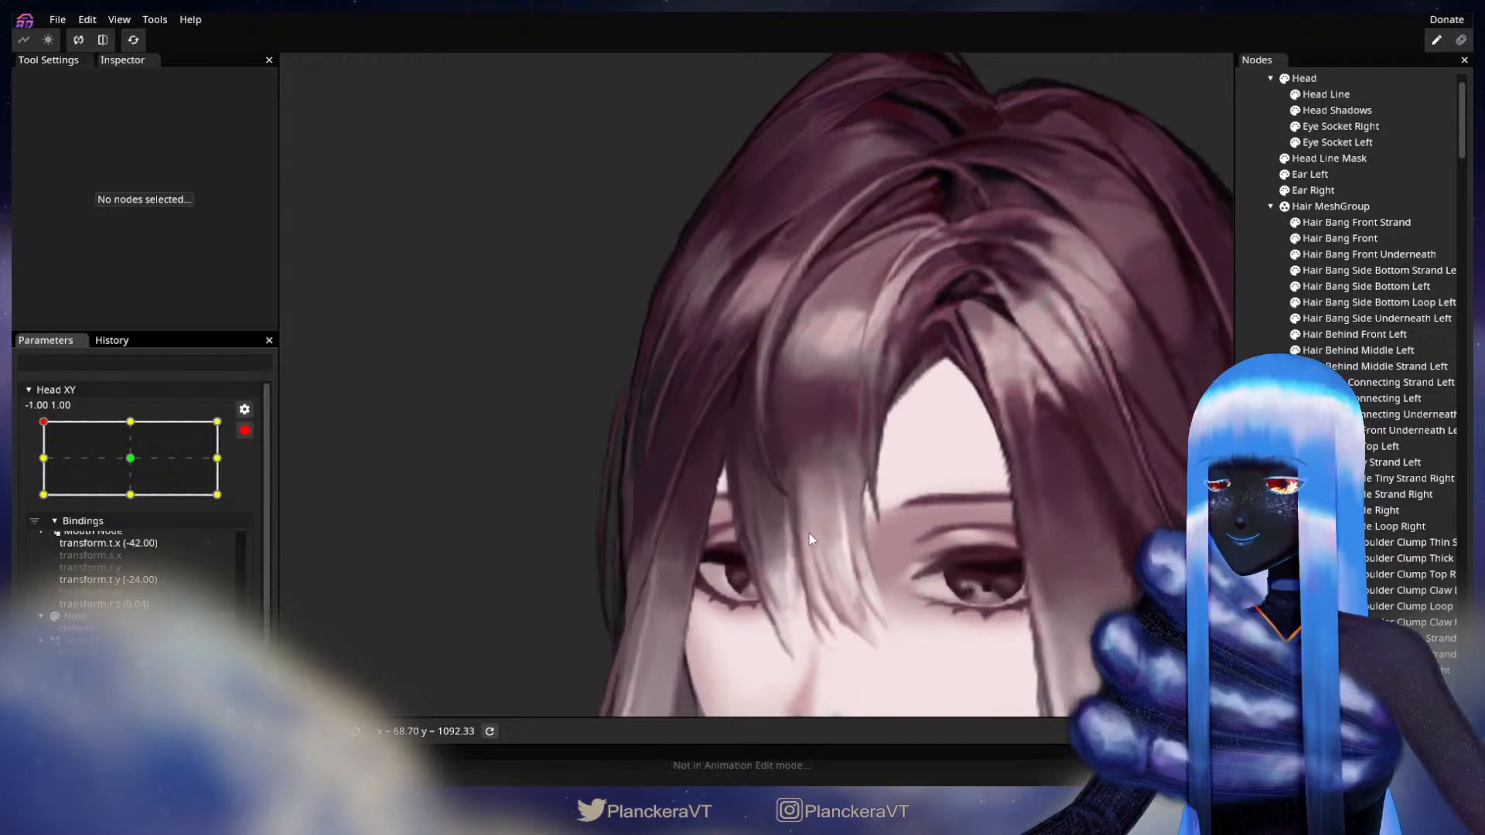
left_click(1356, 223)
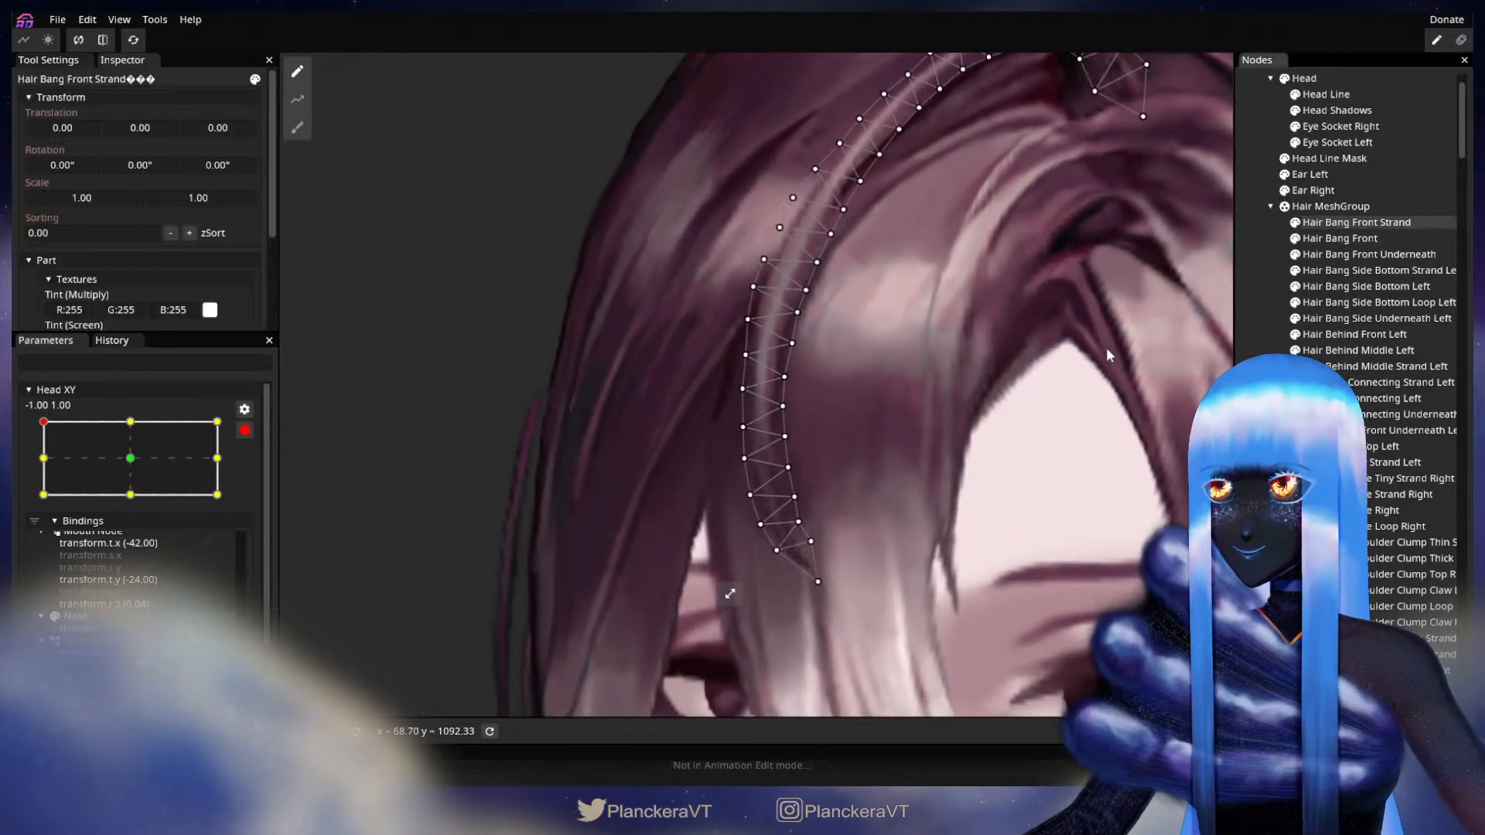
scroll(870, 480, "up", 2)
left_click_drag(741, 481, 794, 367)
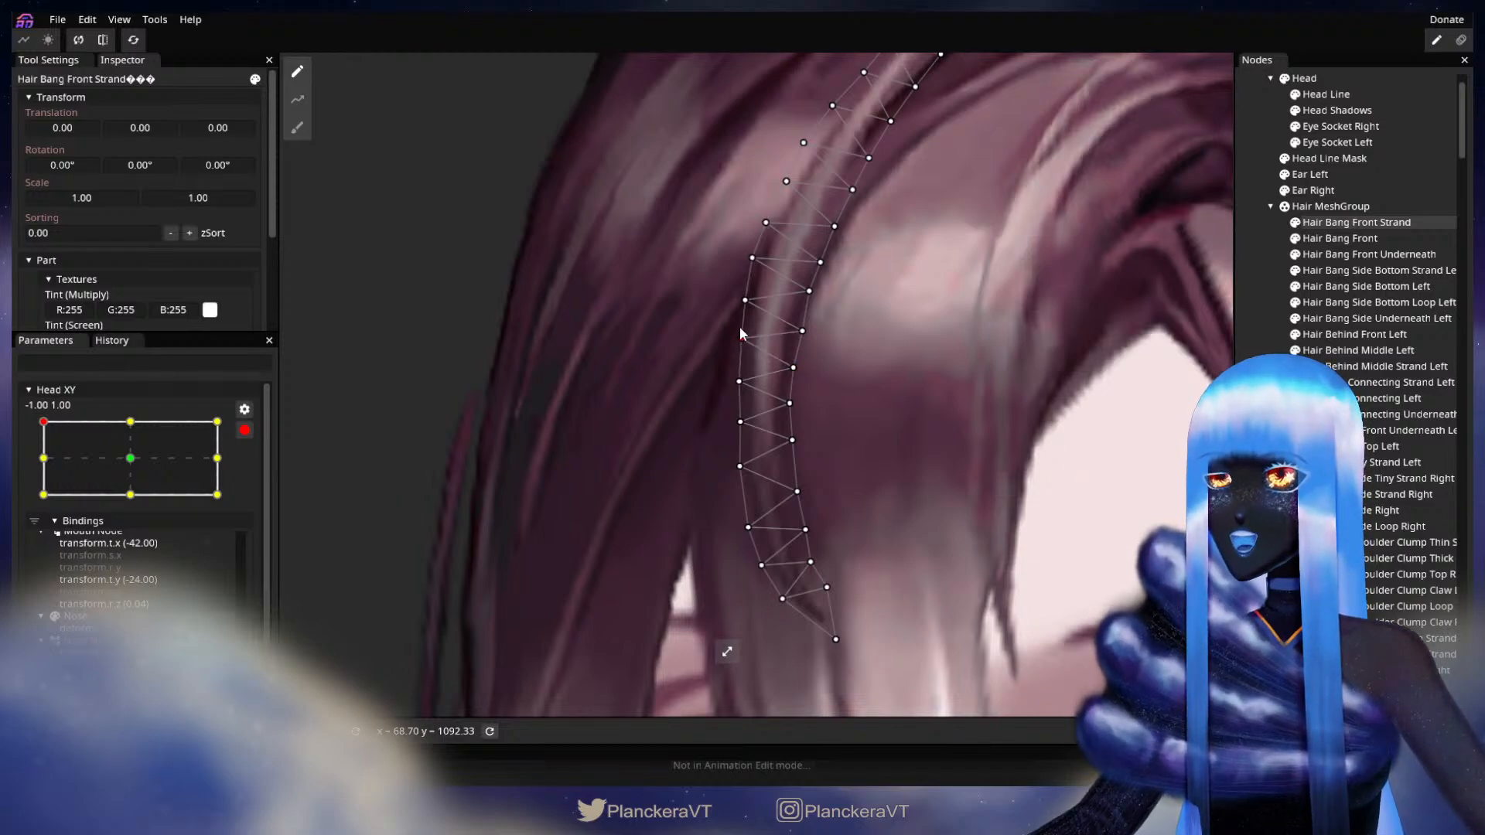
left_click(740, 338)
left_click(737, 381)
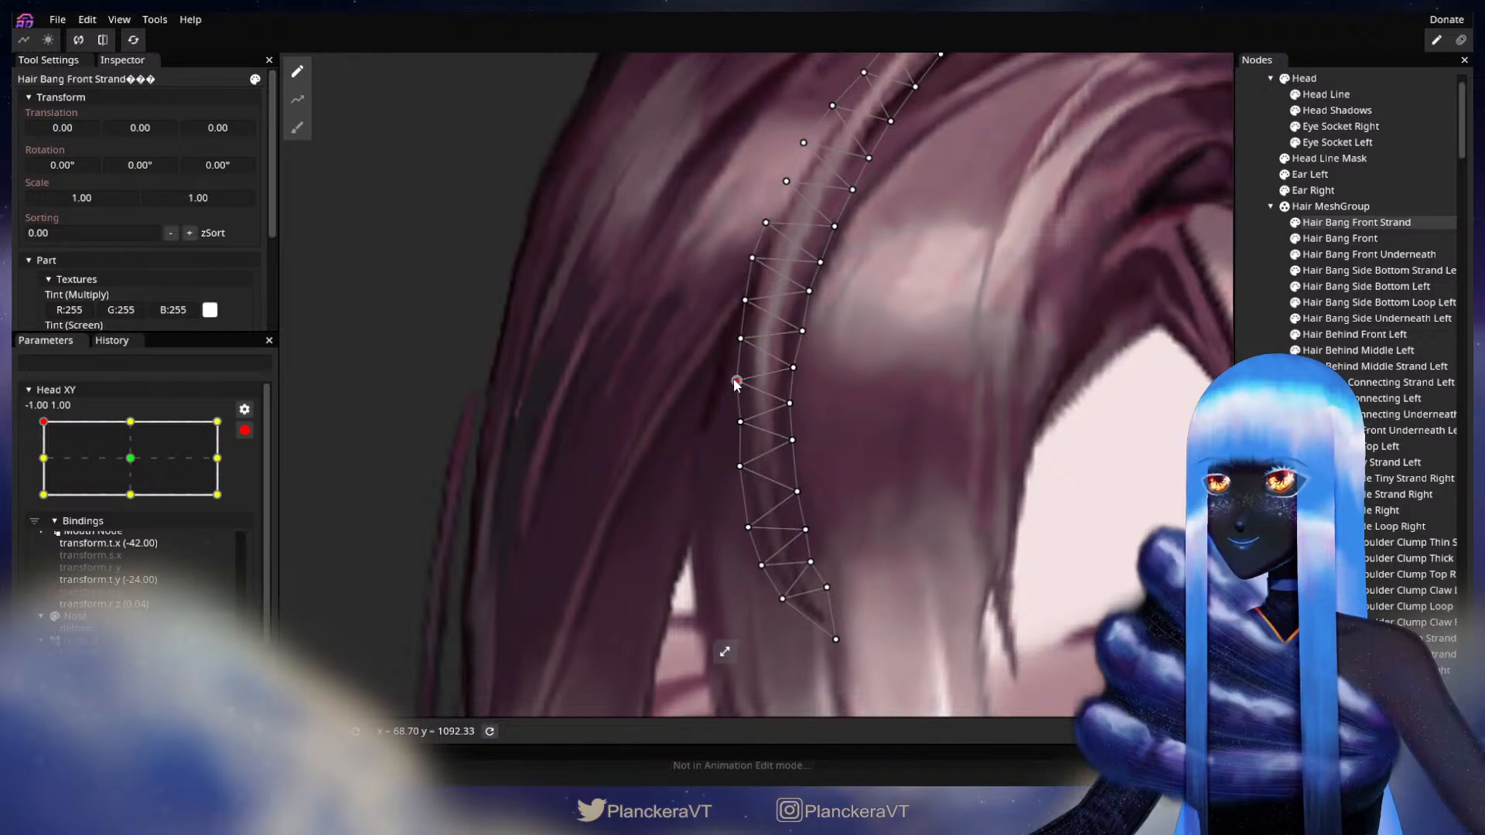
left_click_drag(740, 424, 731, 426)
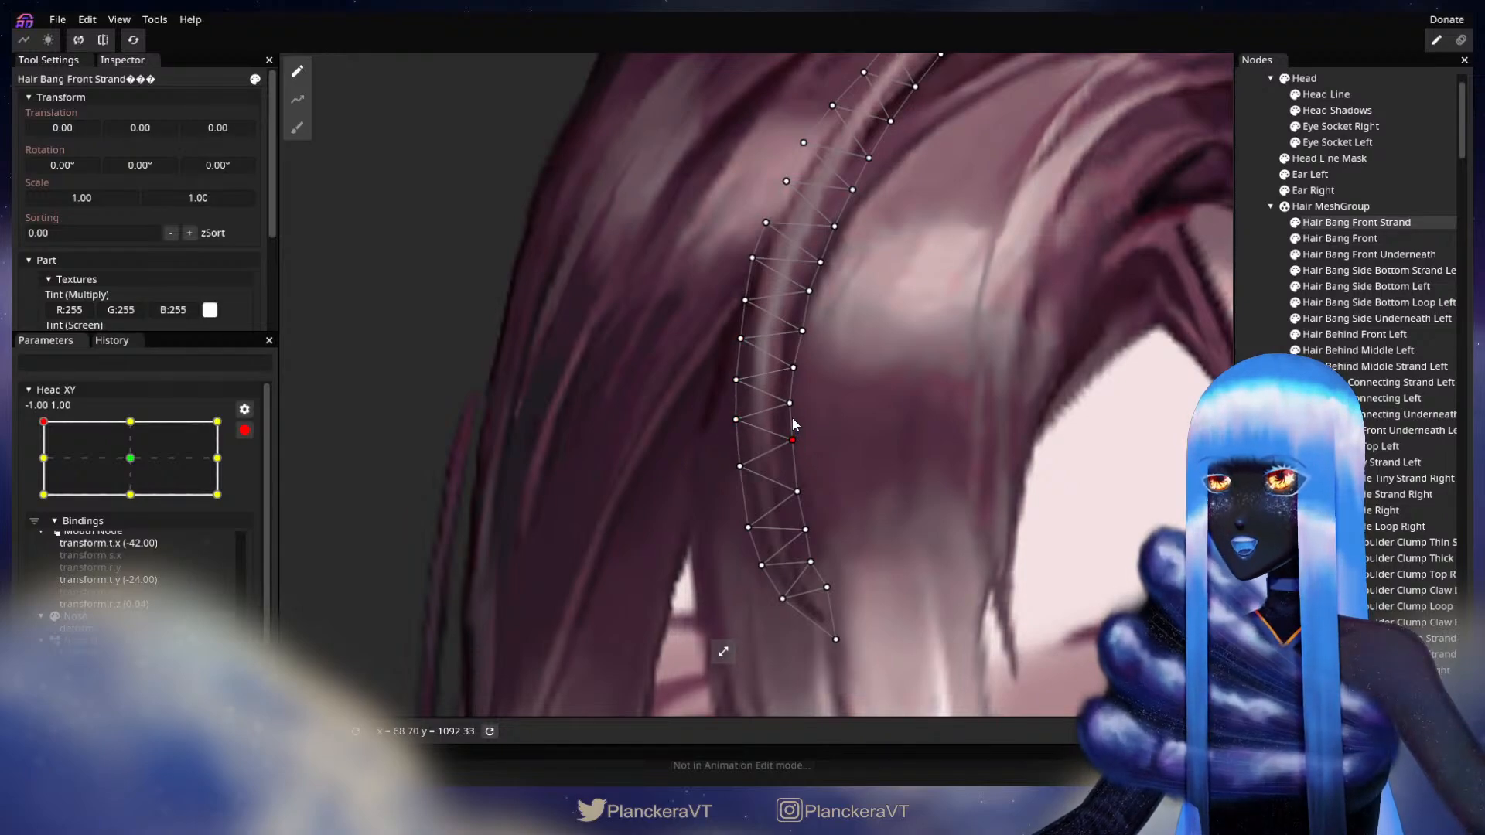
Respace the paired edge vertices down the lower section of the Hair Bang Front Strand mesh to its tip and deselect it
left_click_drag(740, 466, 794, 473)
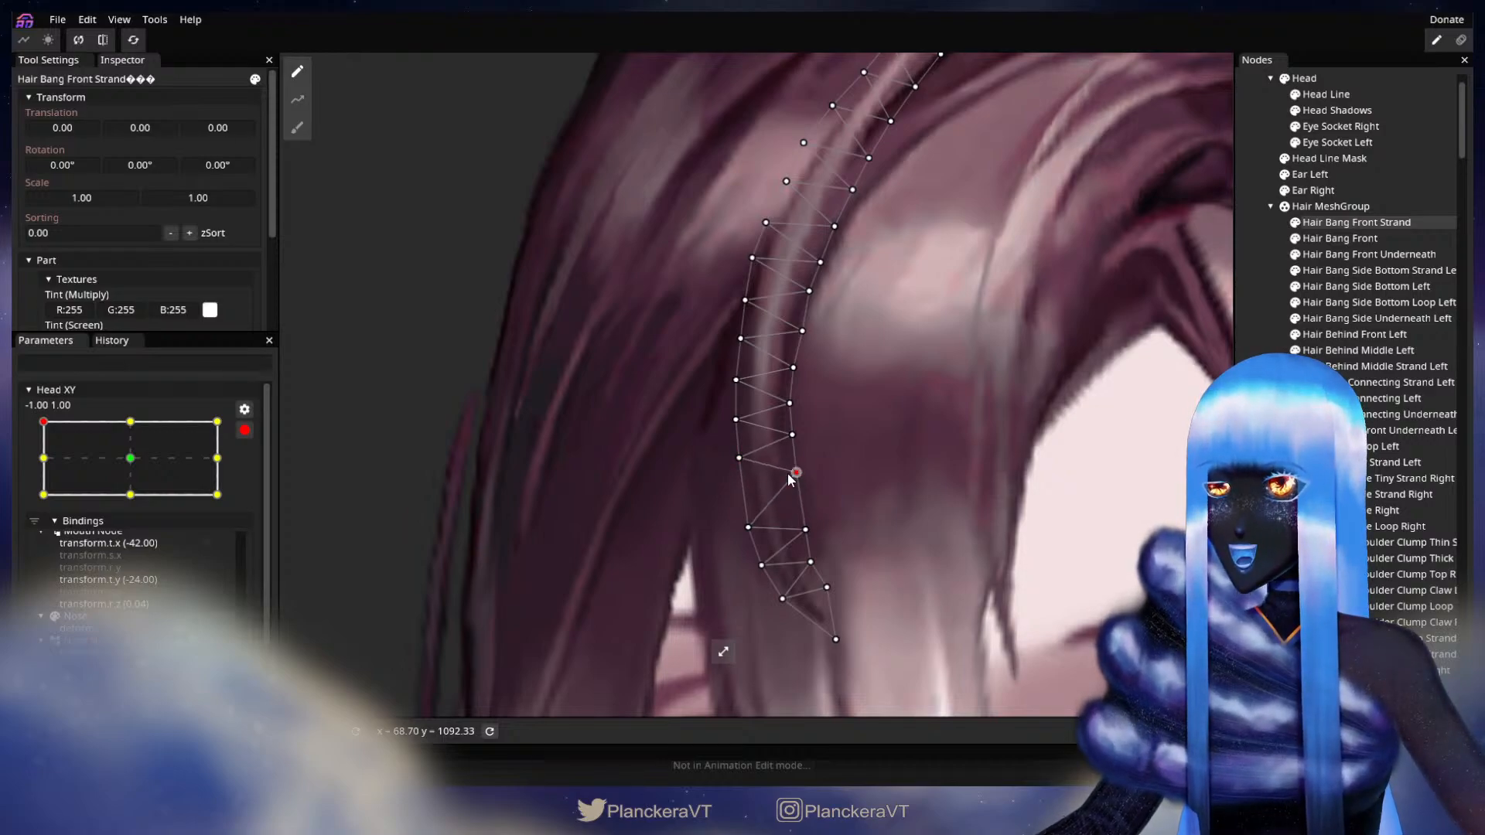
left_click_drag(749, 539, 749, 516)
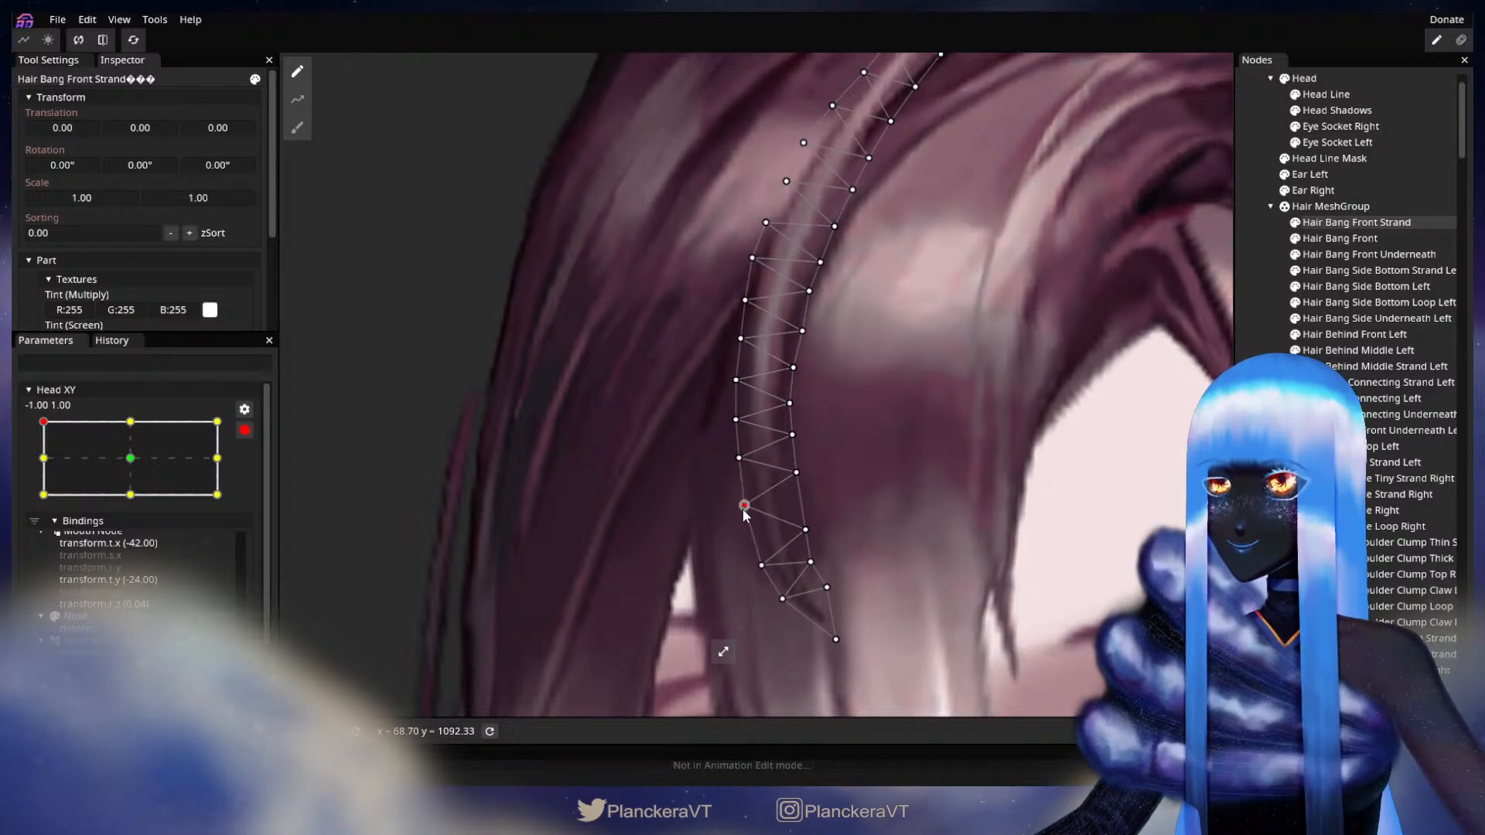
left_click_drag(762, 571, 806, 510)
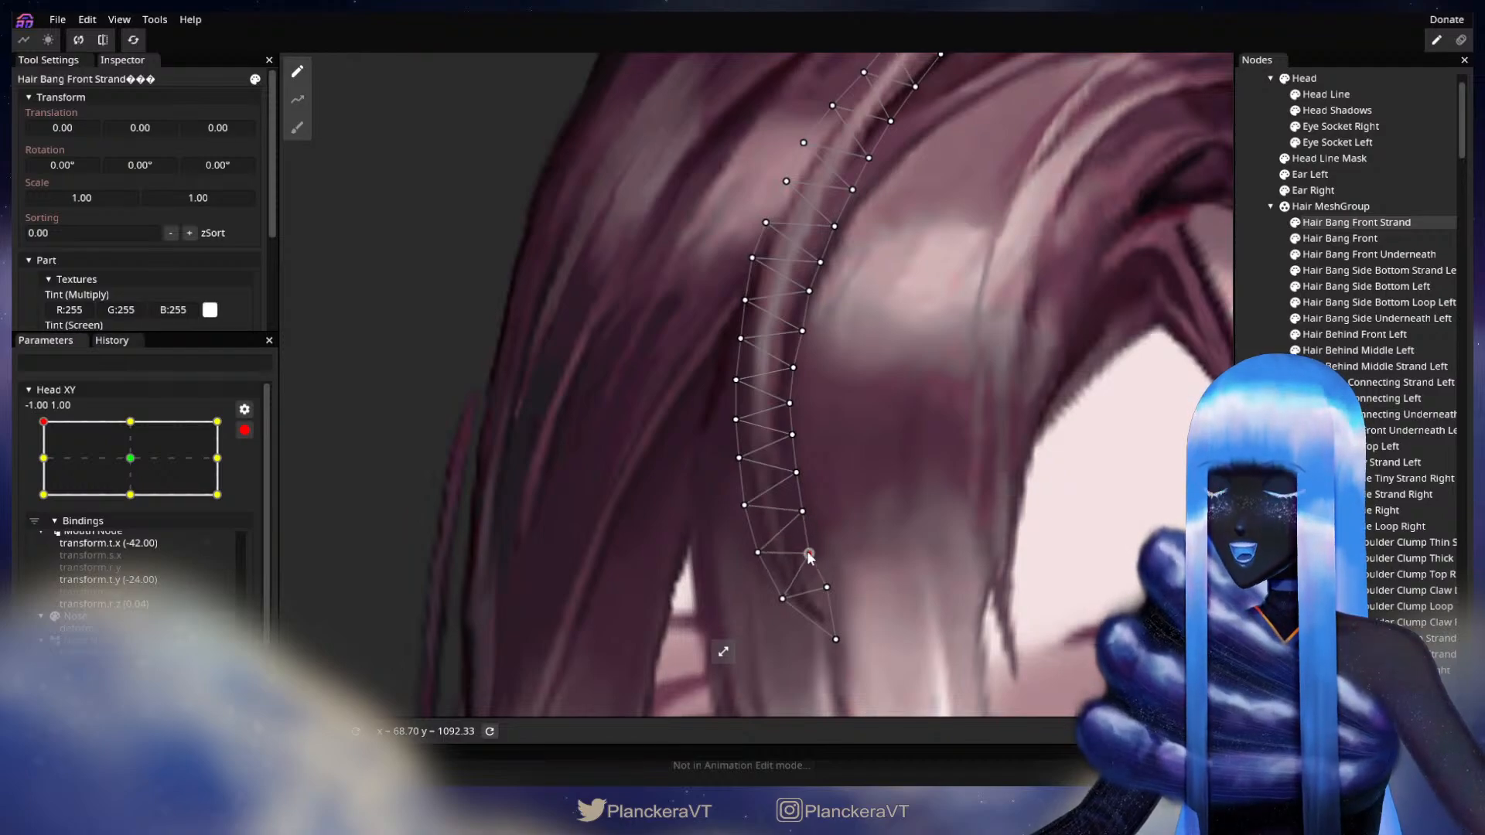
left_click_drag(780, 607, 777, 603)
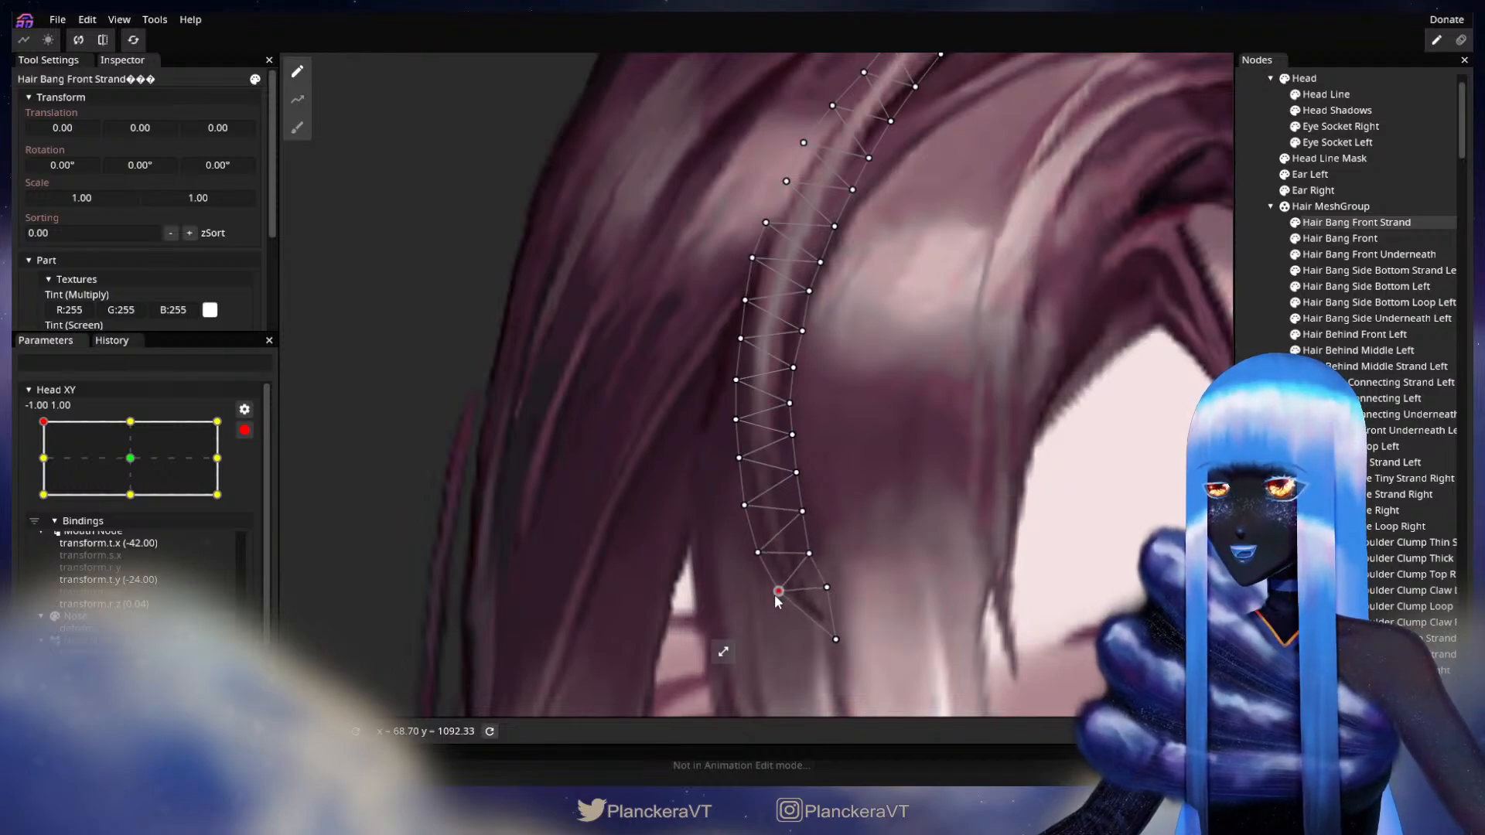
left_click_drag(835, 592, 834, 584)
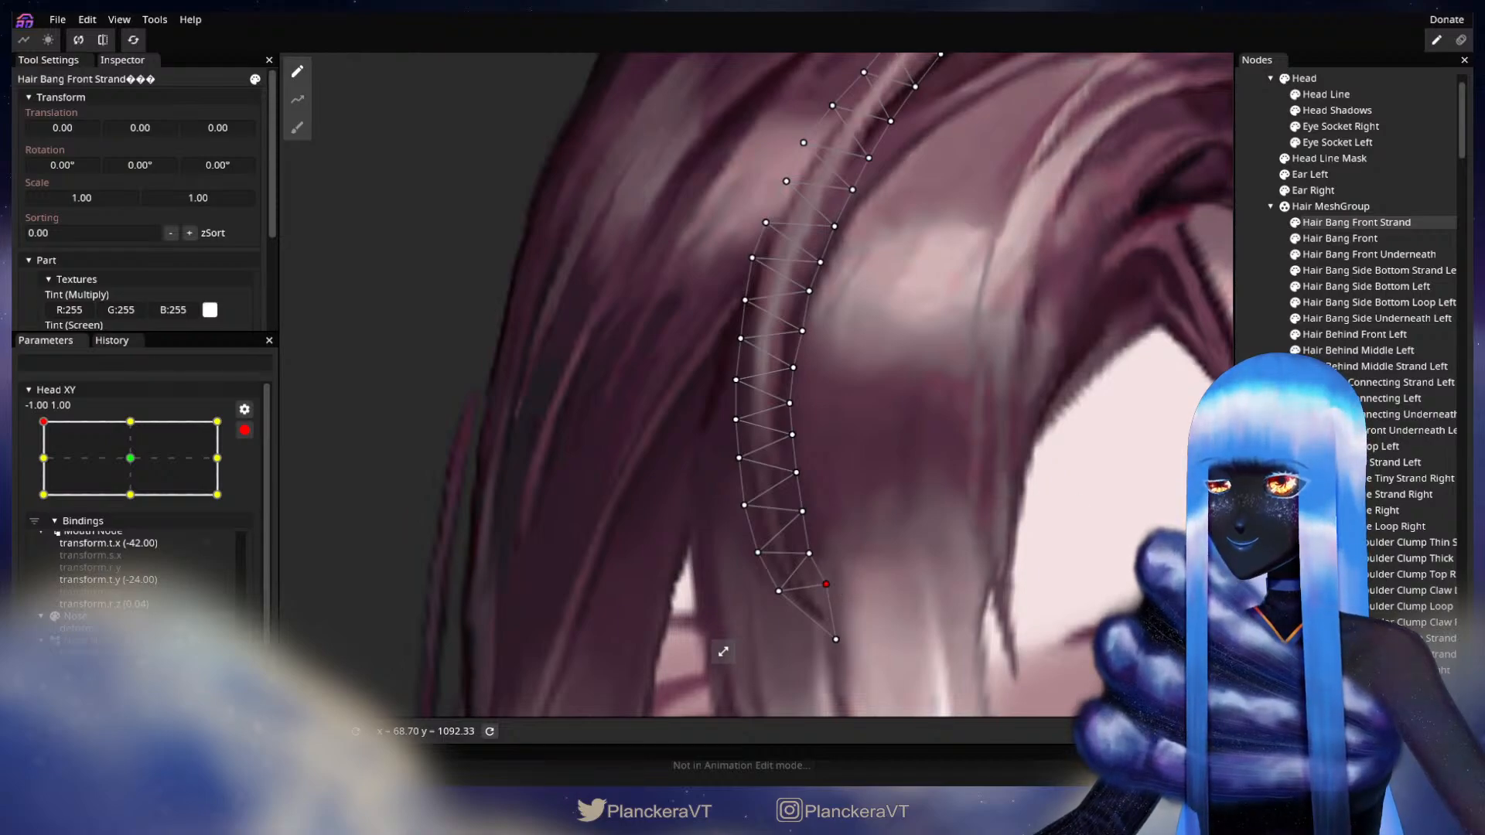
key("Escape")
Disarm Head XY and sweep the parameter to -1.00, 0.08 to review the respaced strand
scroll(1007, 510, "down", 3)
scroll(1006, 541, "down", 5)
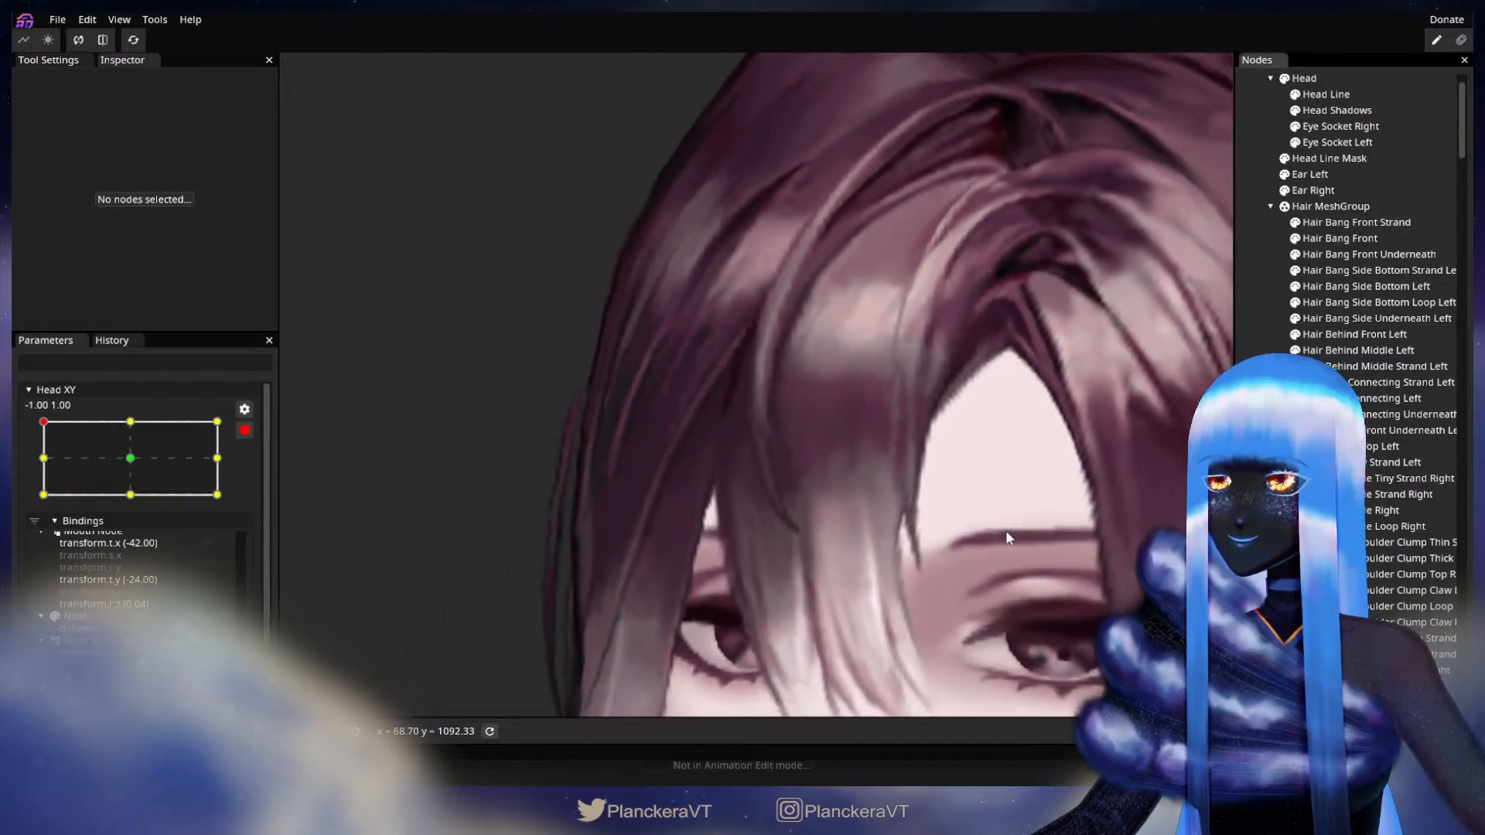
scroll(998, 539, "down", 5)
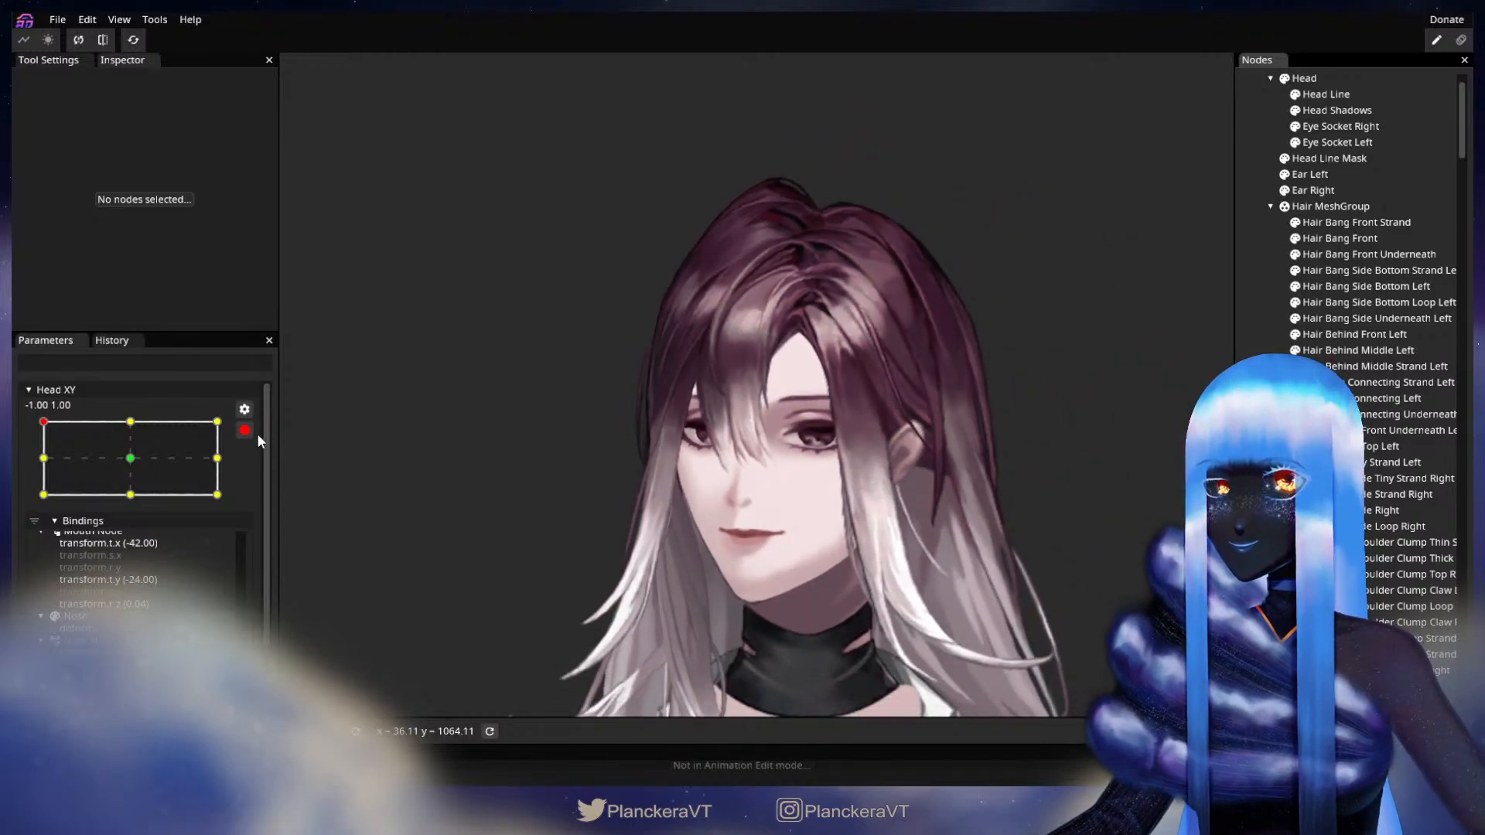
left_click(244, 430)
left_click_drag(44, 470, 19, 505)
Select Hair Bang Front Strand and examine its mesh up close while lowering Head XY to -1.00, -0.85
left_click(1357, 222)
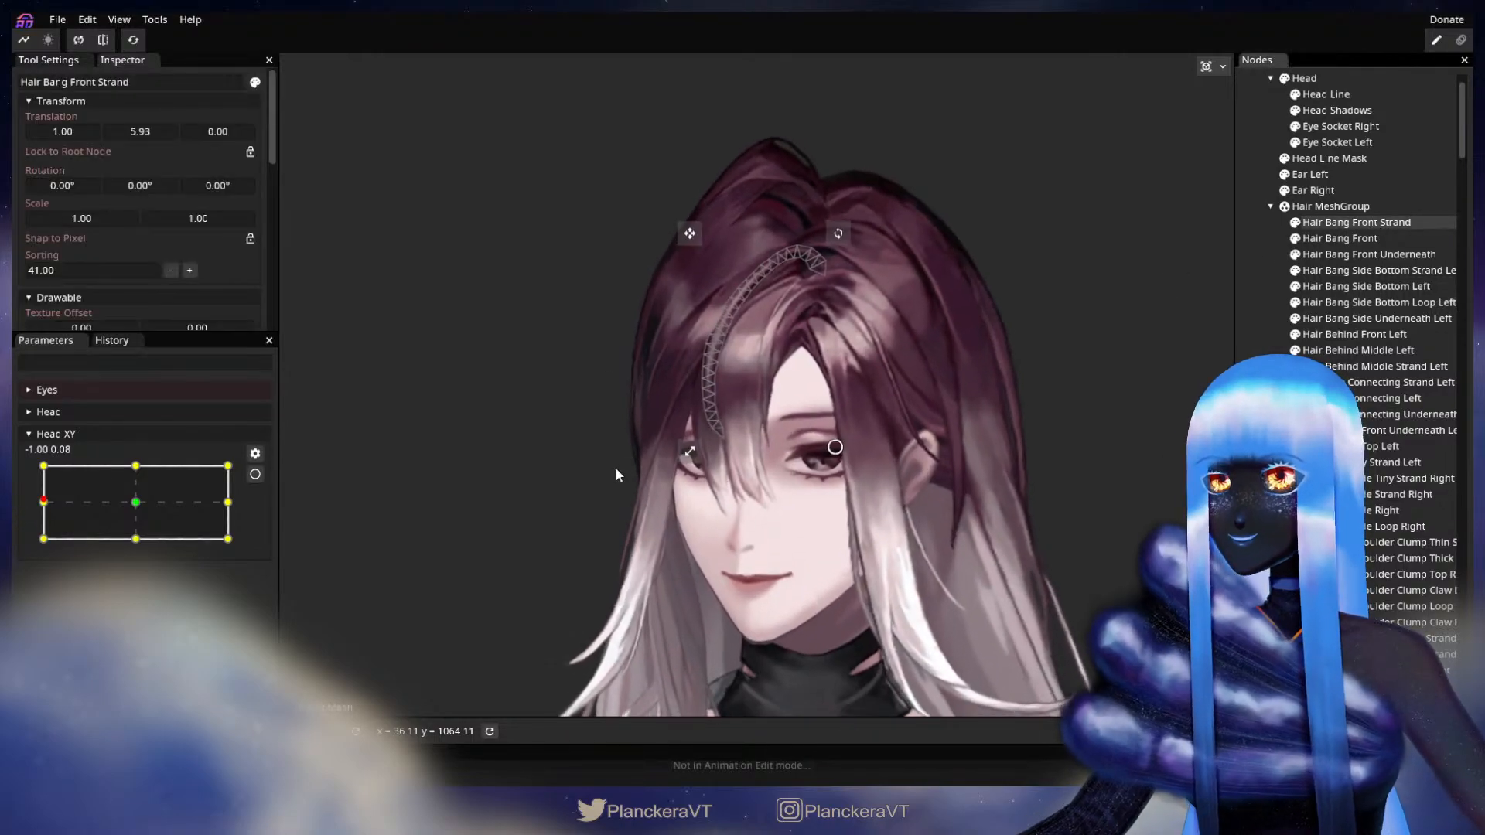
scroll(610, 467, "up", 4)
scroll(609, 465, "up", 5)
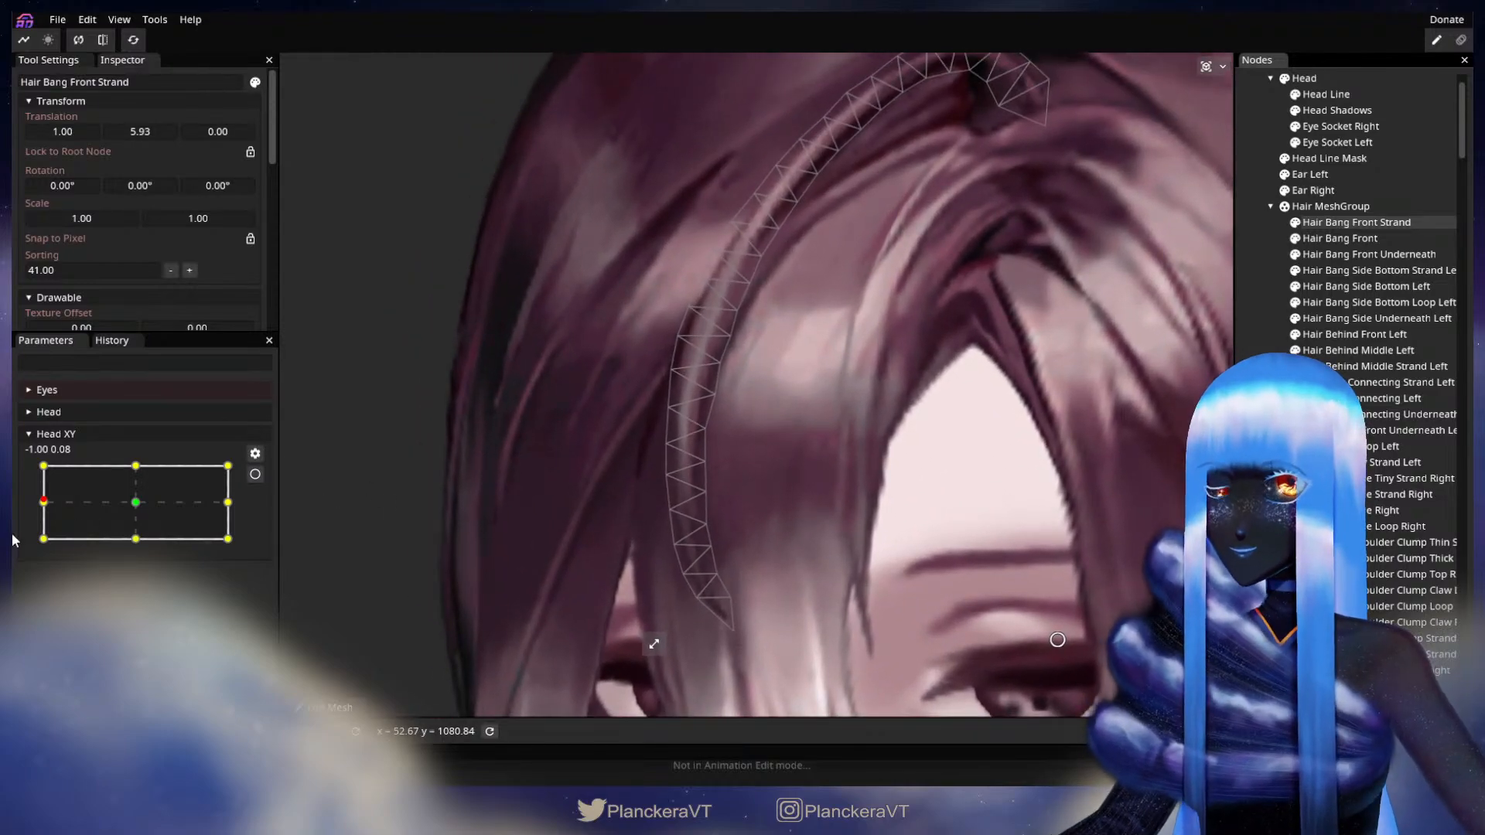
left_click_drag(44, 502, 43, 536)
left_click_drag(487, 422, 486, 341)
scroll(504, 387, "down", 1)
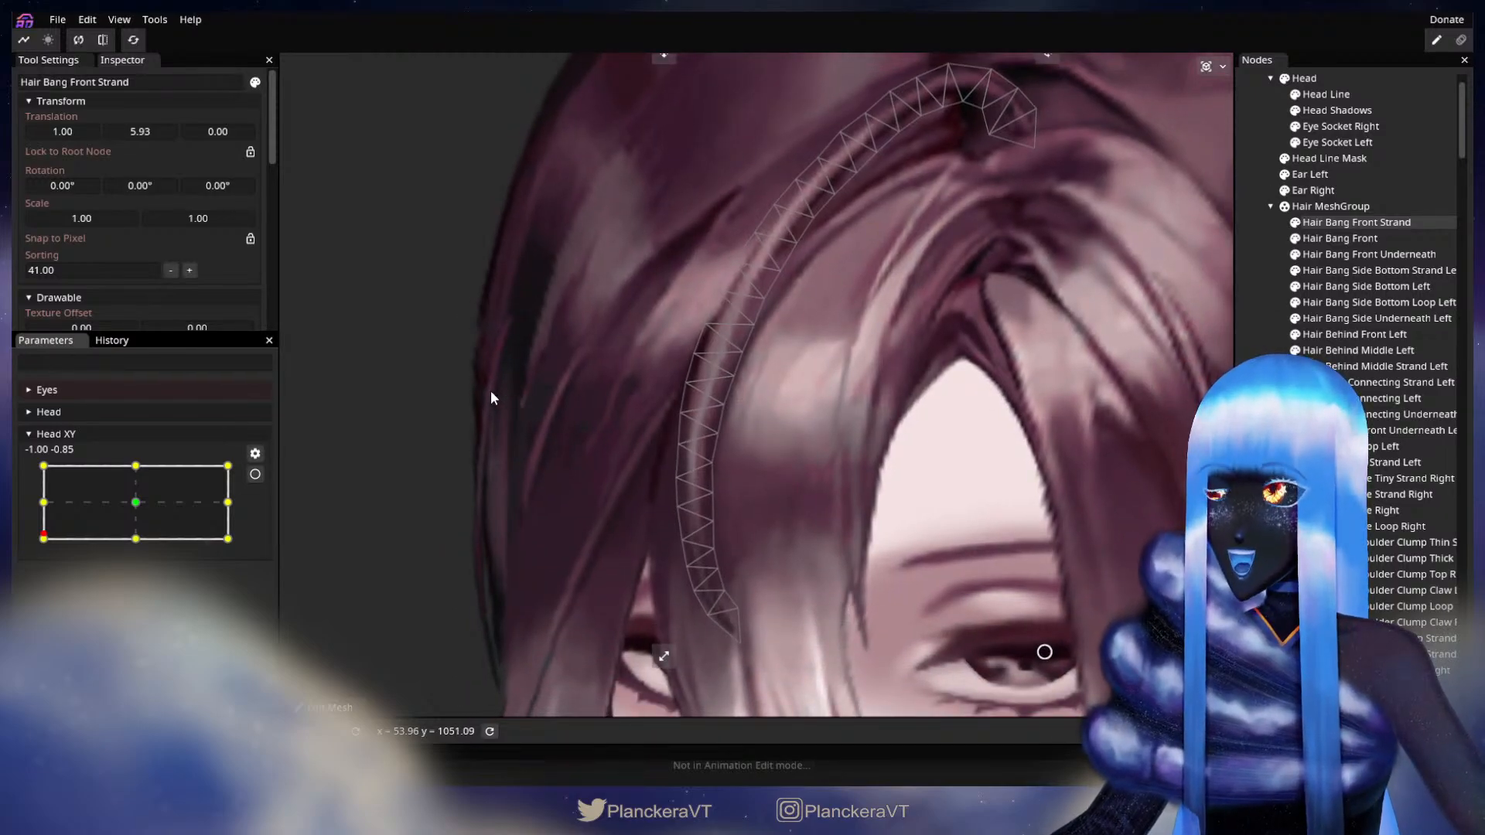
Raise Head XY to -1.00, 1.00 and examine the Hair Bang Front Strand mesh at that corner
scroll(475, 394, "down", 1)
left_click_drag(45, 540, 35, 465)
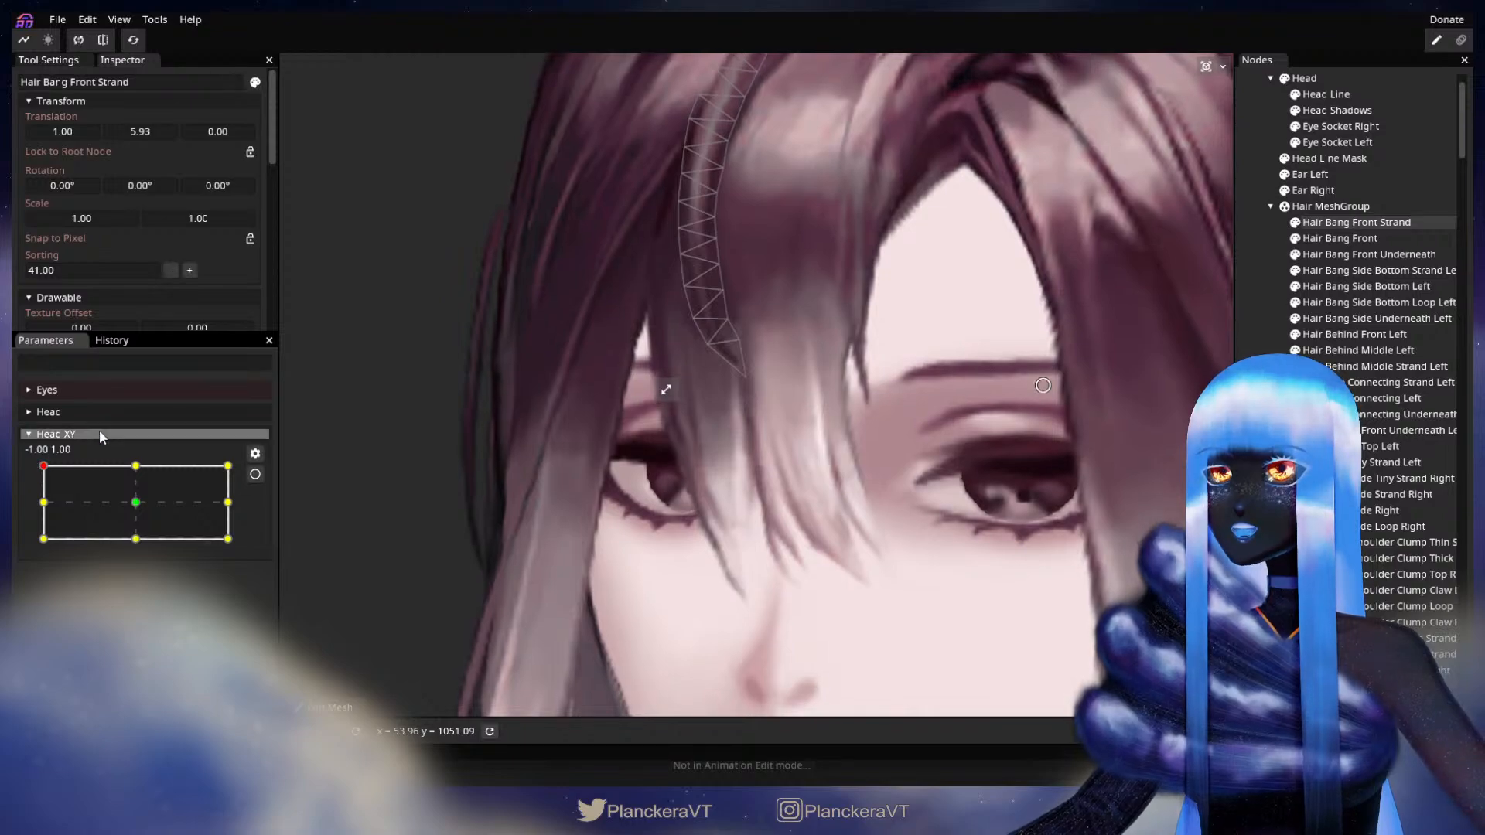
scroll(544, 309, "down", 3)
left_click_drag(545, 309, 511, 519)
scroll(519, 482, "down", 1)
mouse_move(44, 472)
left_mouse_down()
mouse_move(30, 549)
mouse_move(35, 464)
left_mouse_up()
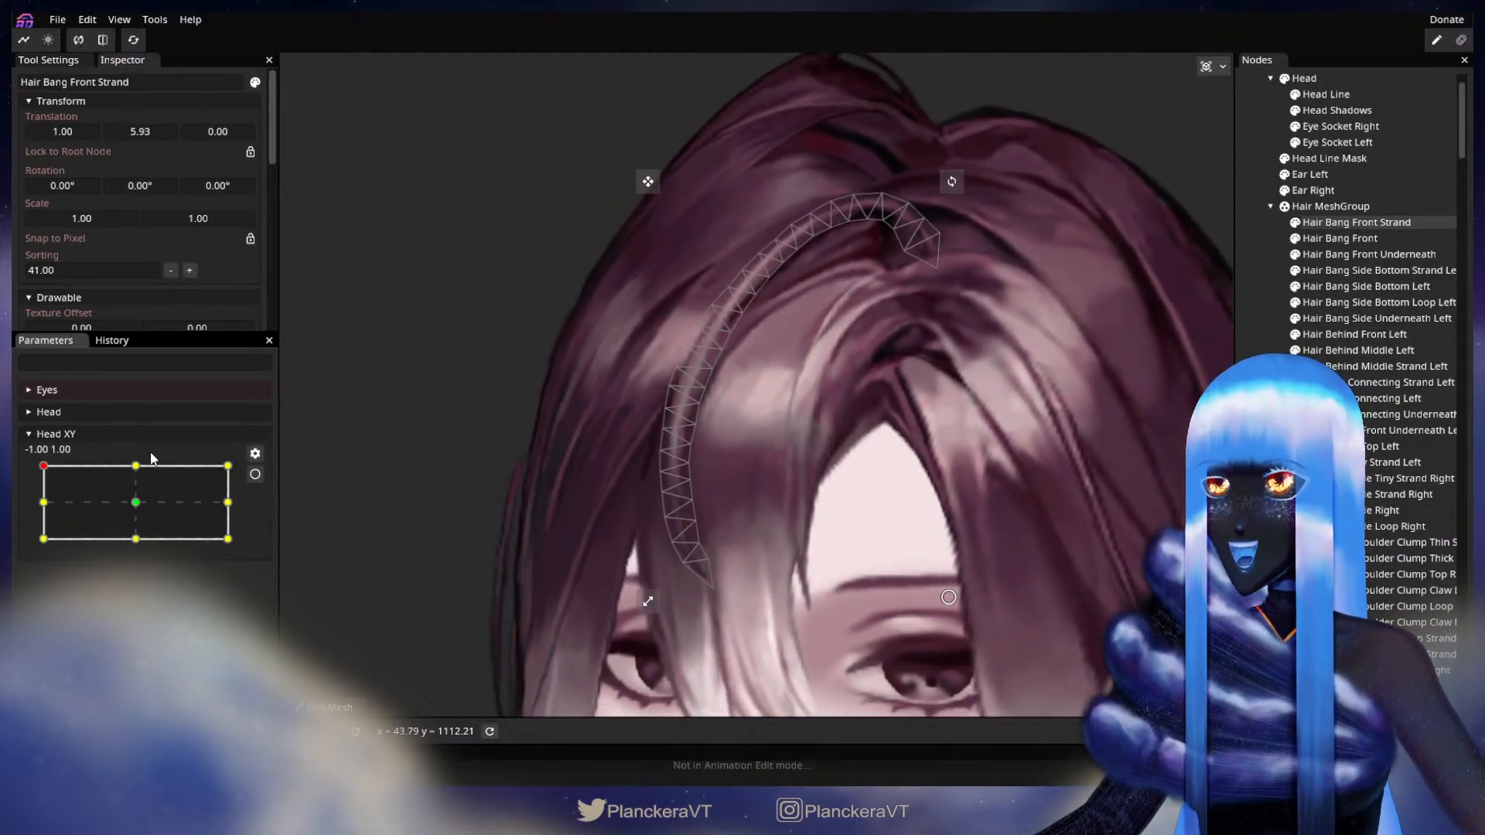
Arm Head XY at -1.00, 1.00 and even out the vertices along the upper arc of the Hair Bang Front Strand mesh
left_click(255, 474)
scroll(519, 409, "up", 3)
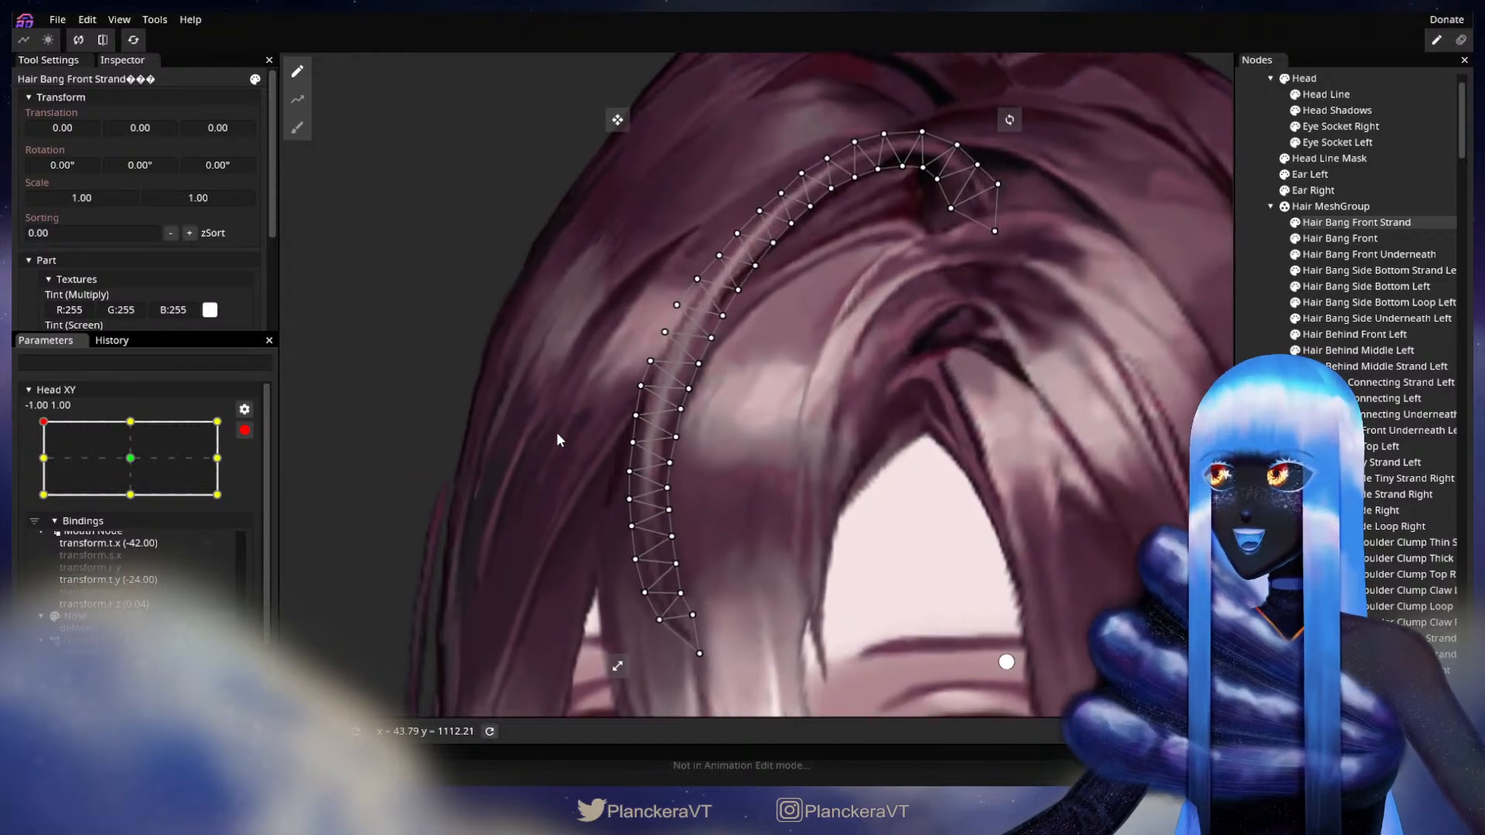
scroll(559, 439, "up", 2)
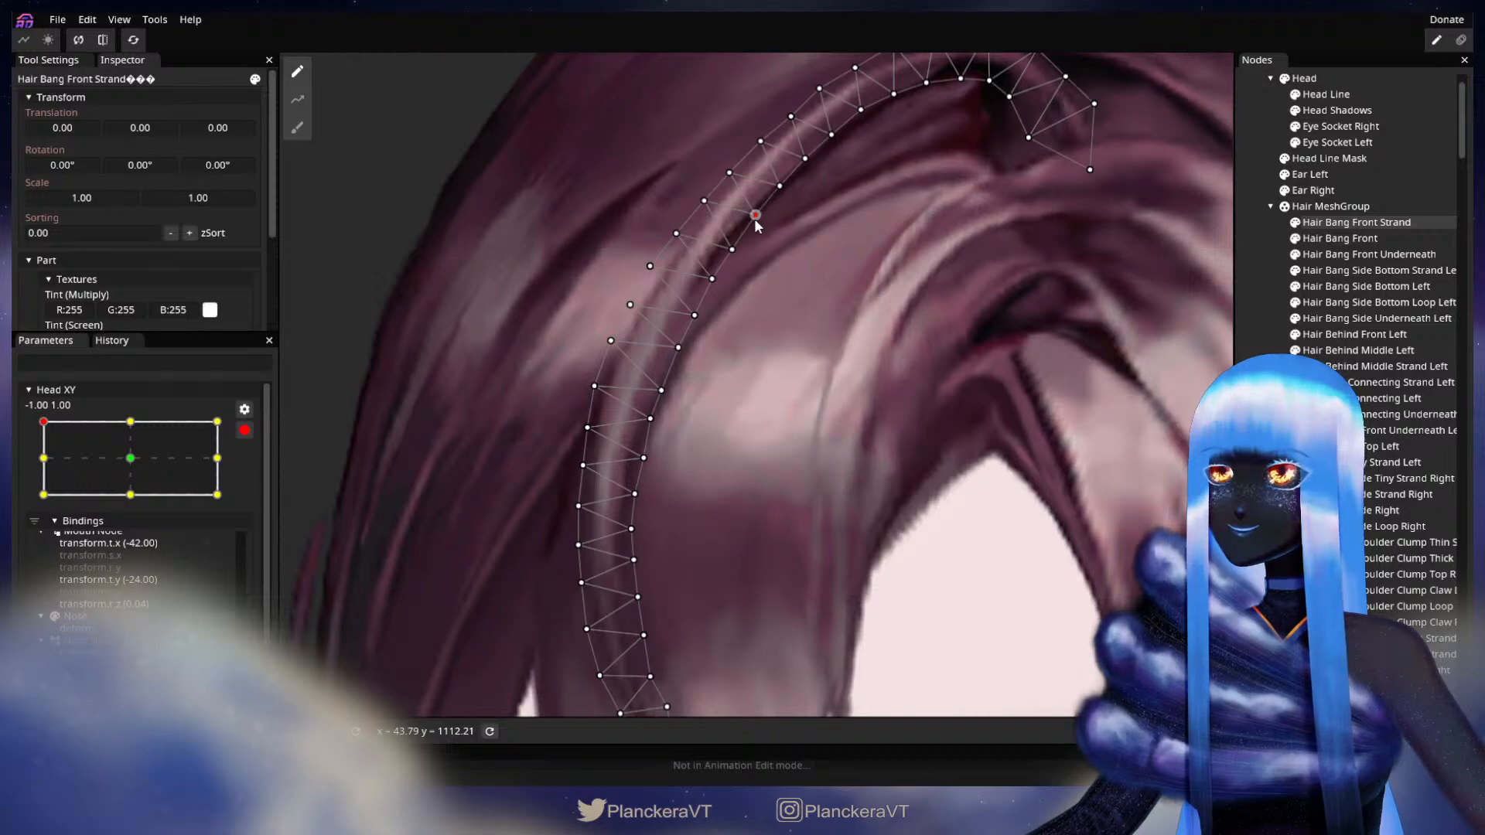
left_click_drag(767, 234, 803, 404)
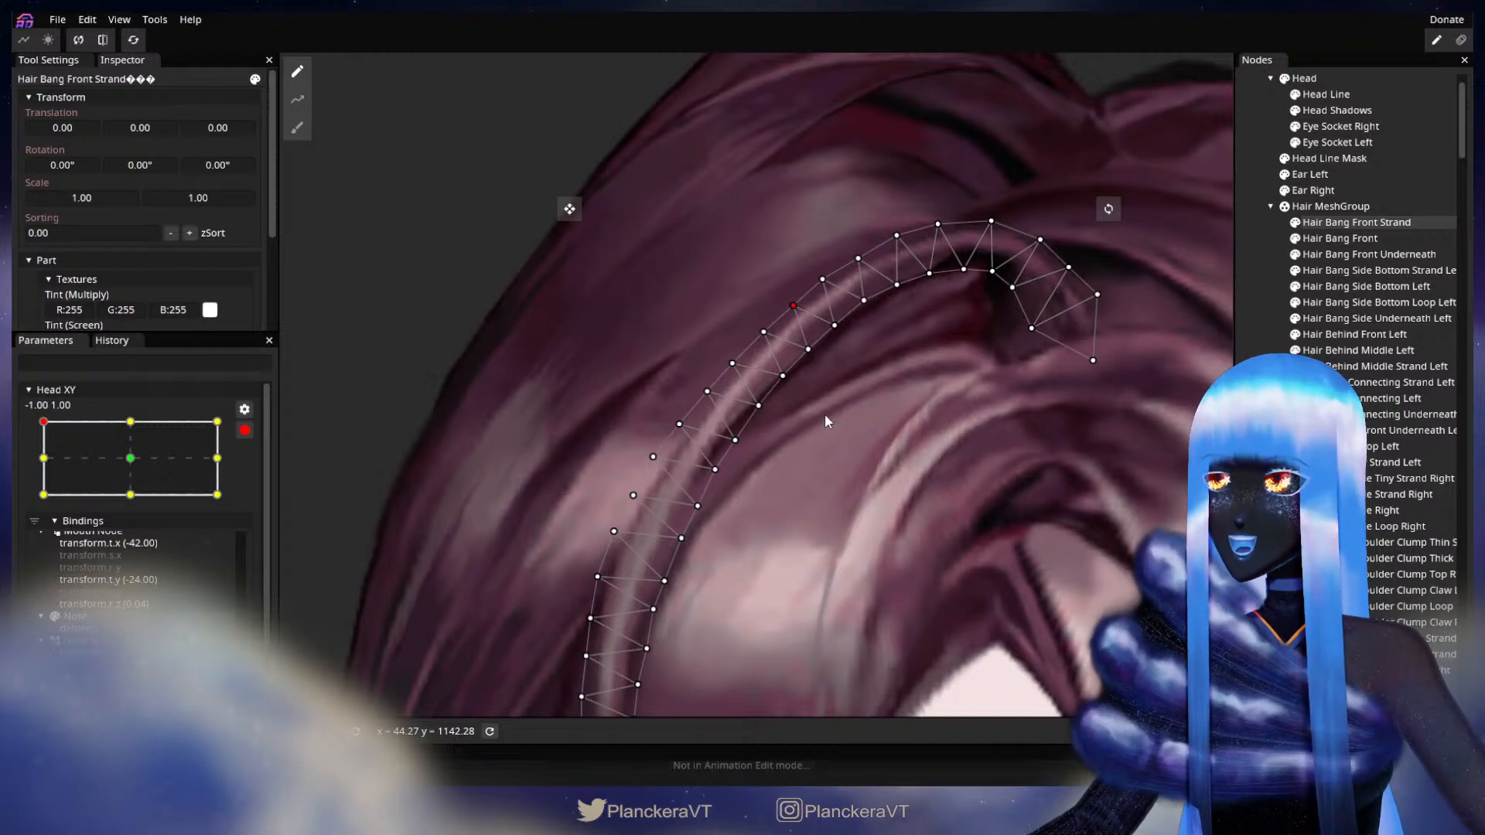
left_click_drag(819, 451, 880, 378)
scroll(791, 503, "up", 1)
left_click_drag(791, 503, 838, 416)
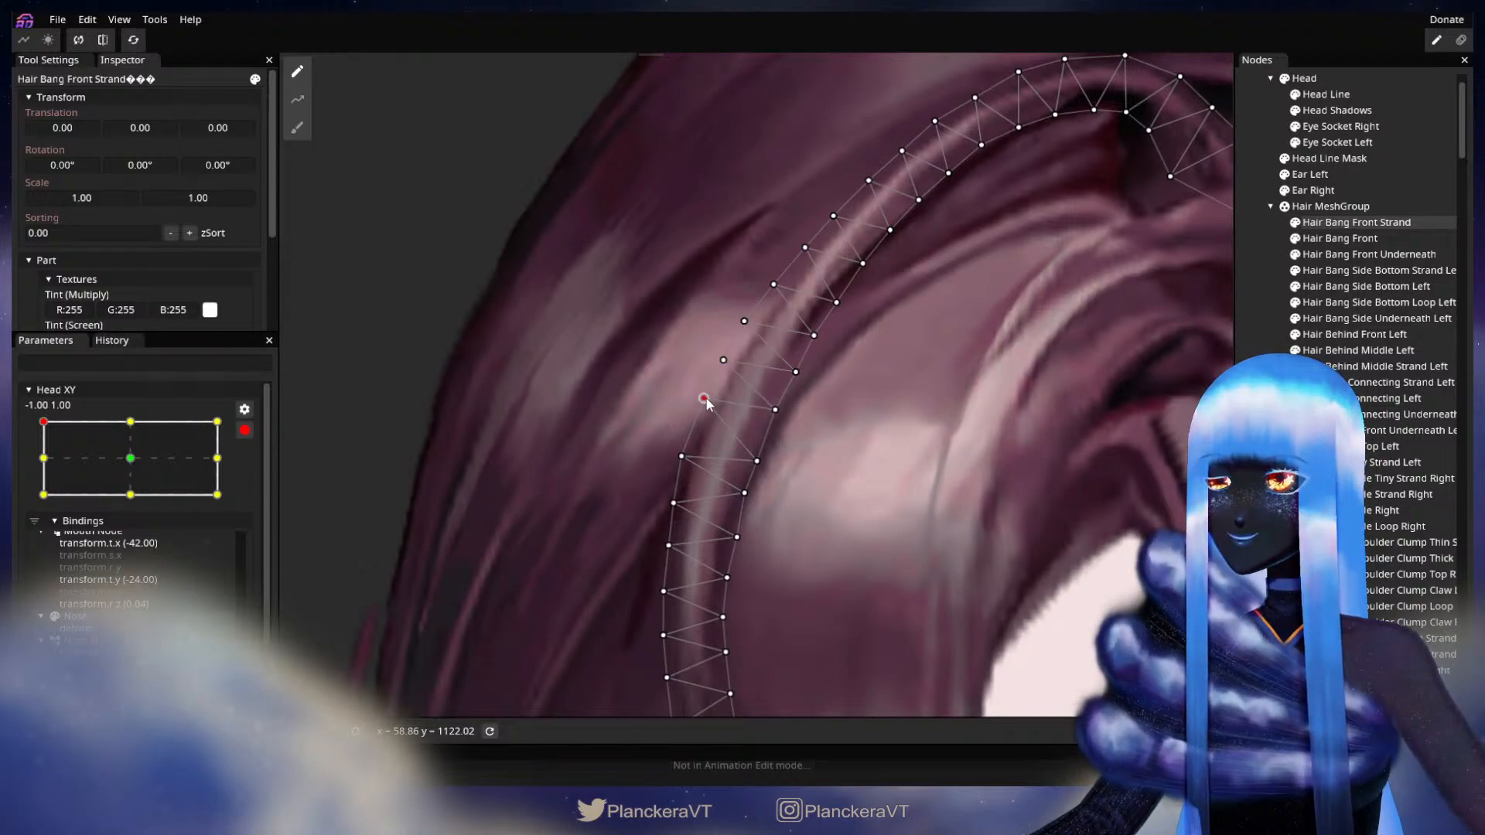
Shift the paired edge vertices slightly upward along the strand's middle bend to space them evenly, and deselect the strand
left_click_drag(756, 462, 719, 355)
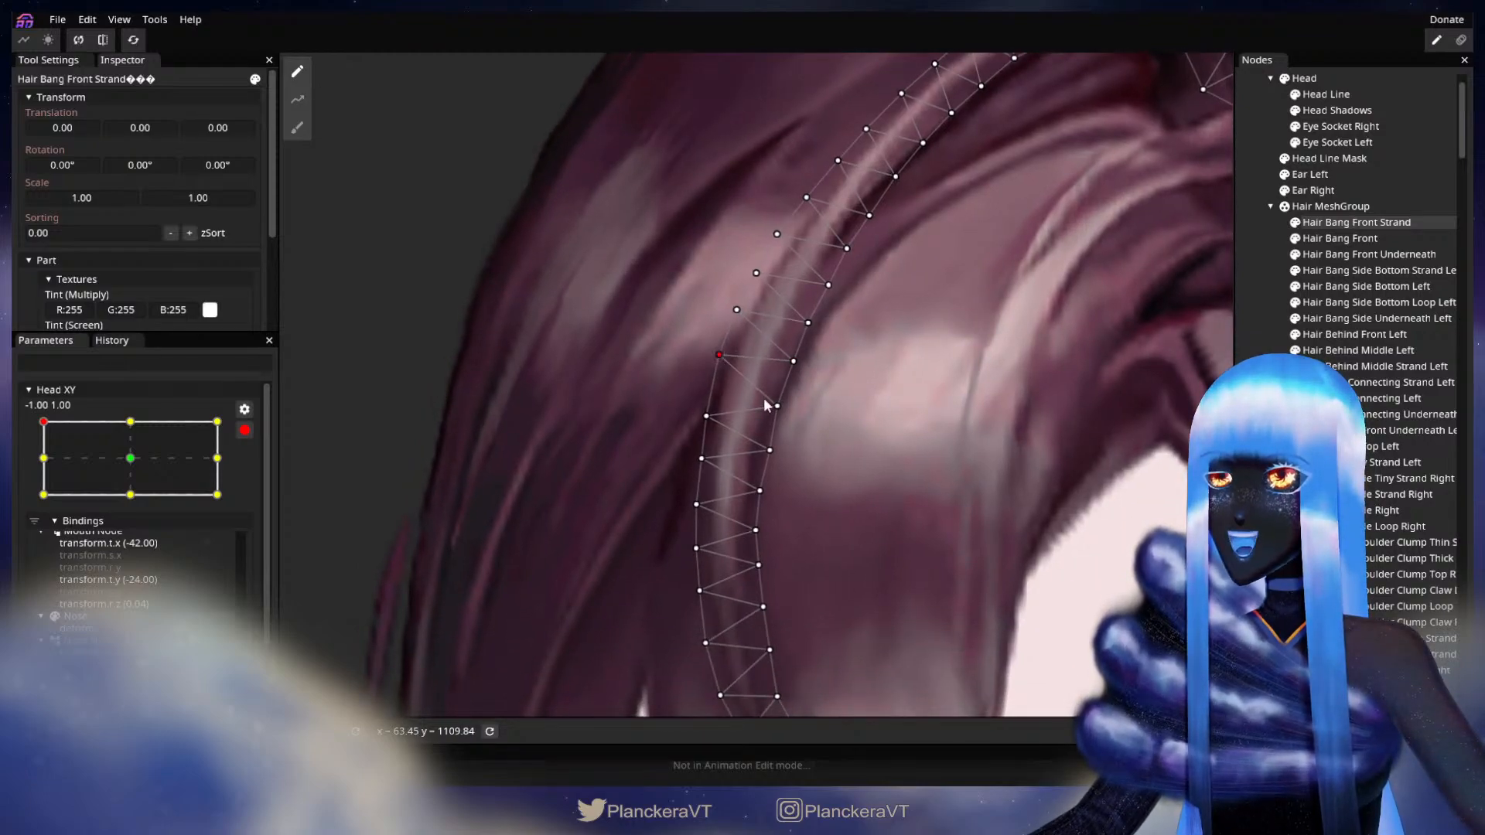
left_click_drag(706, 416, 704, 403)
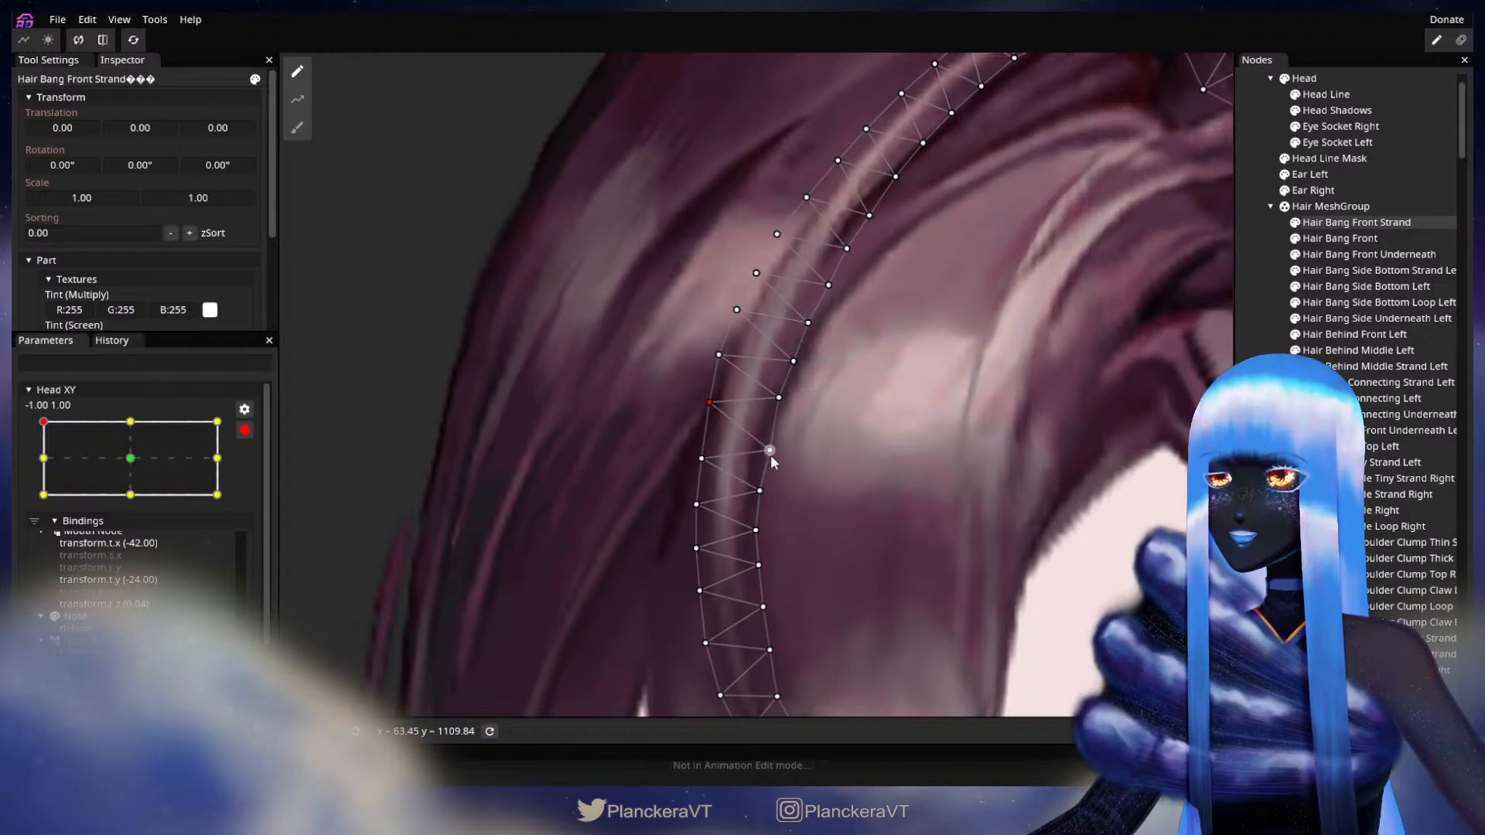
left_click_drag(703, 459, 703, 448)
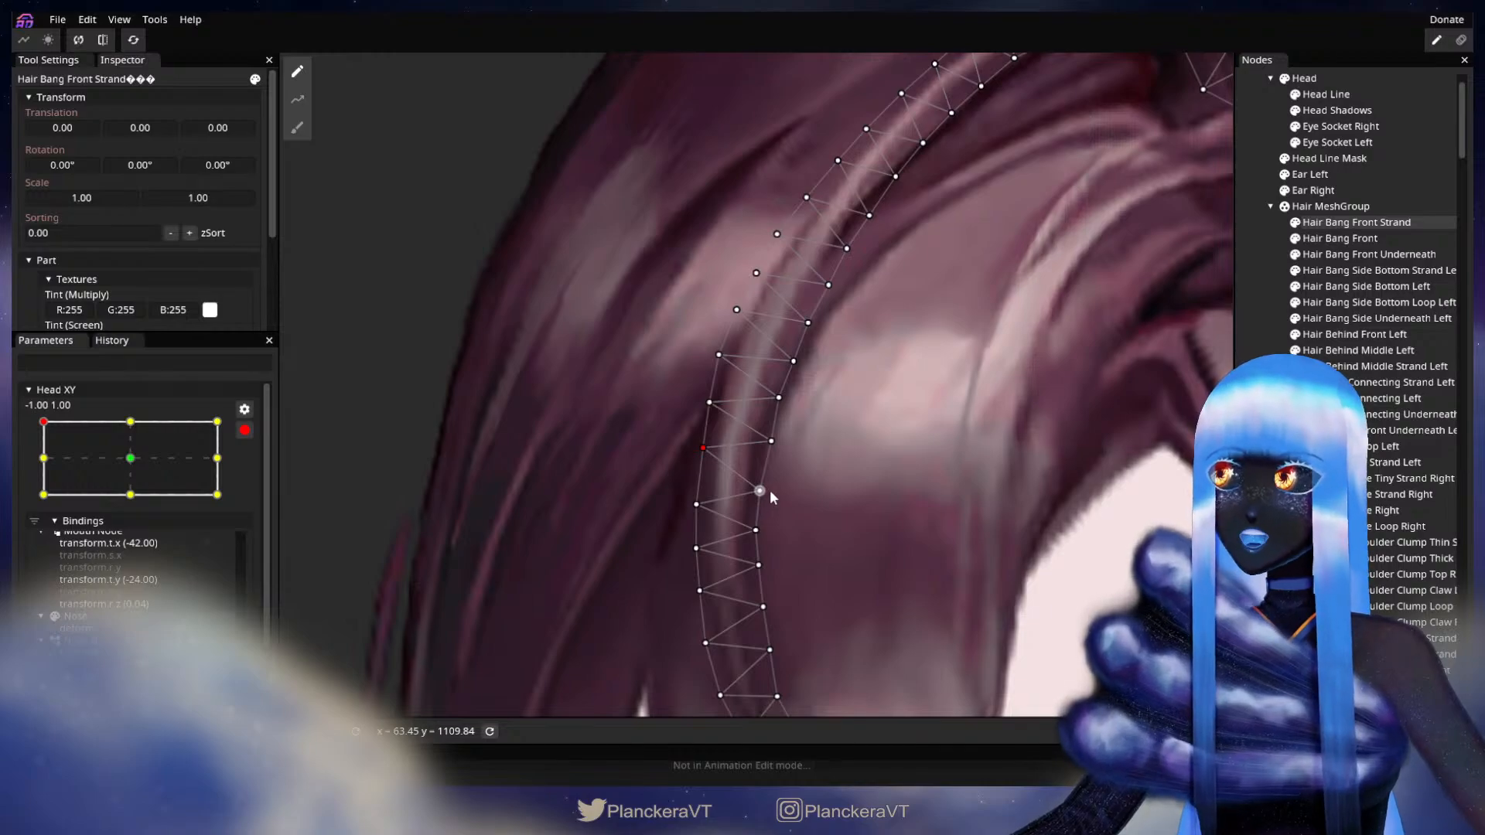
left_click_drag(771, 494, 770, 466)
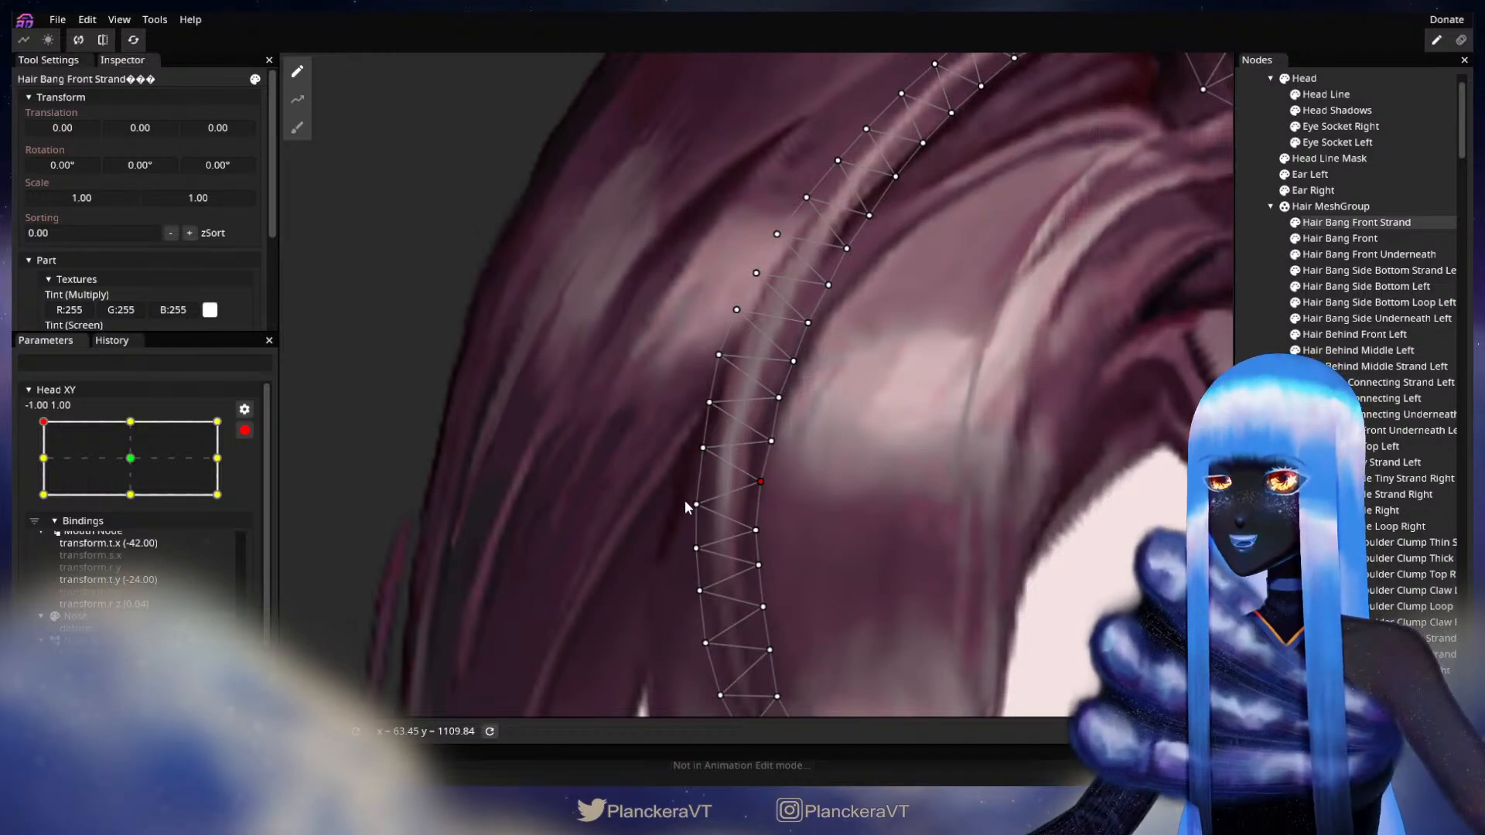
left_click_drag(696, 504, 770, 481)
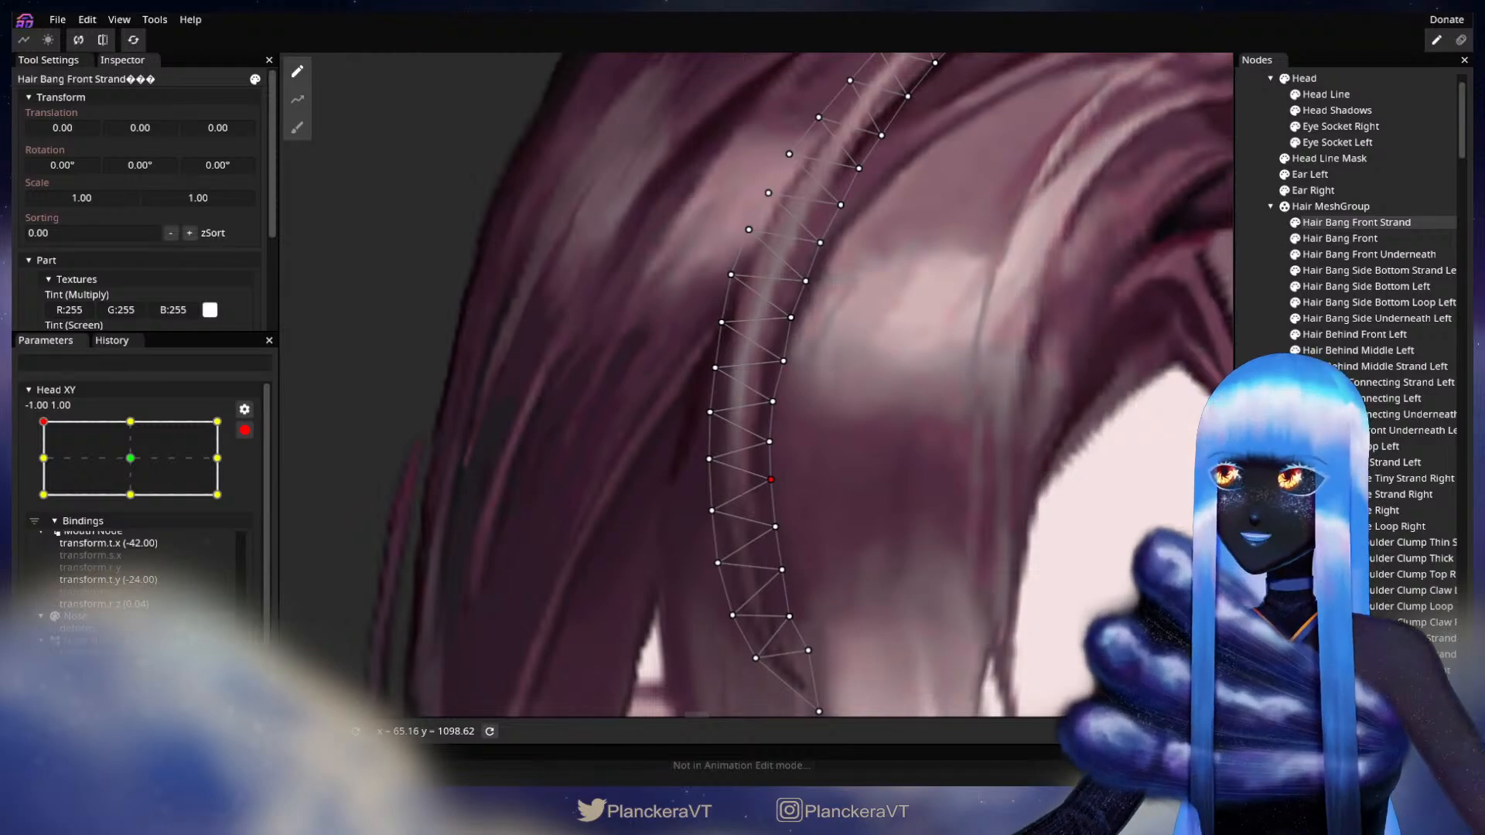
left_click(1009, 549)
Disarm Head XY and nudge the parameter around the -1.00, 1.00 corner to review how the front strand moves
scroll(1012, 548, "down", 4)
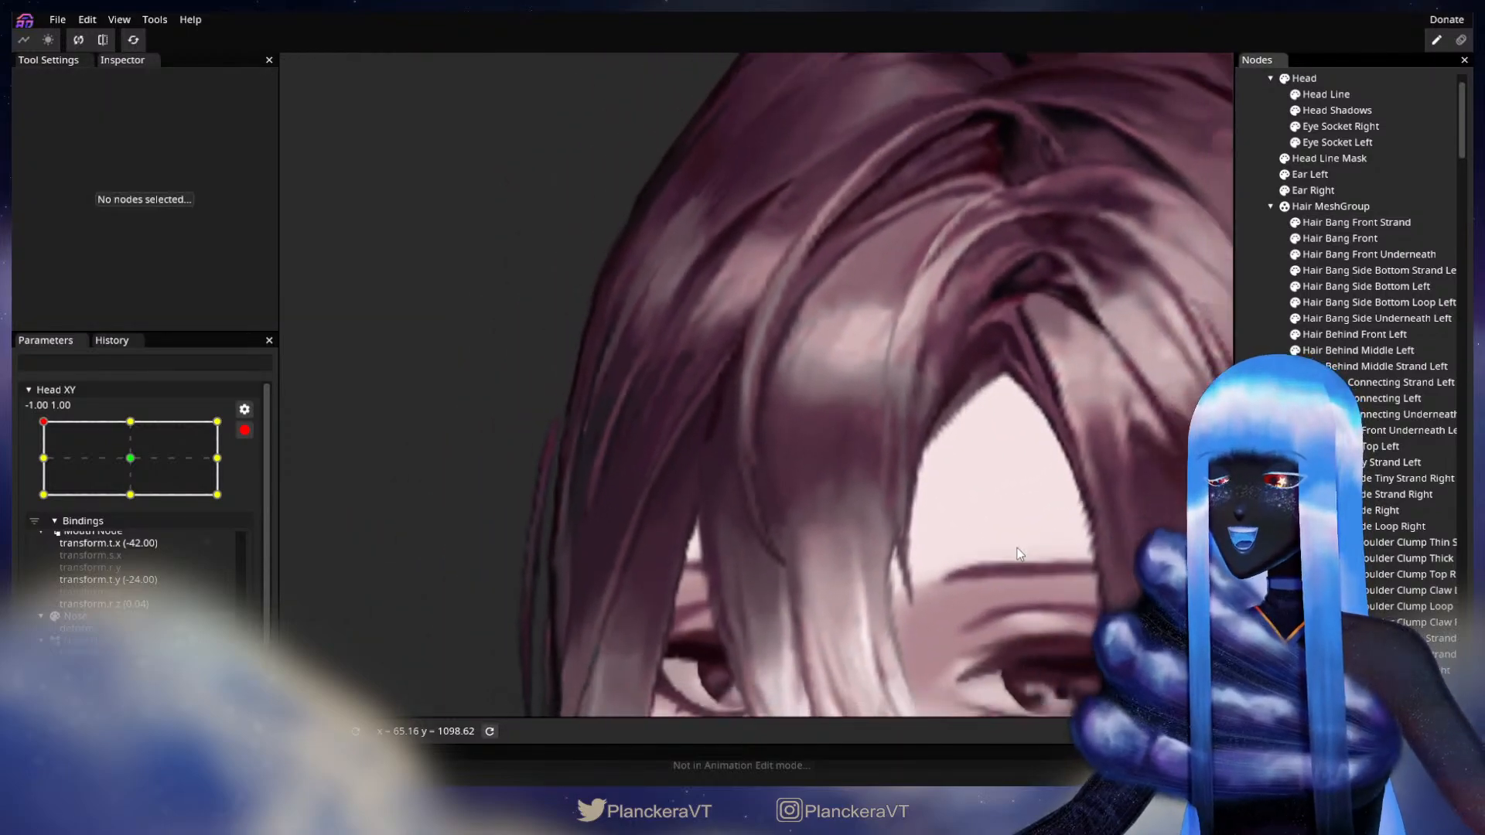
scroll(1018, 544, "down", 5)
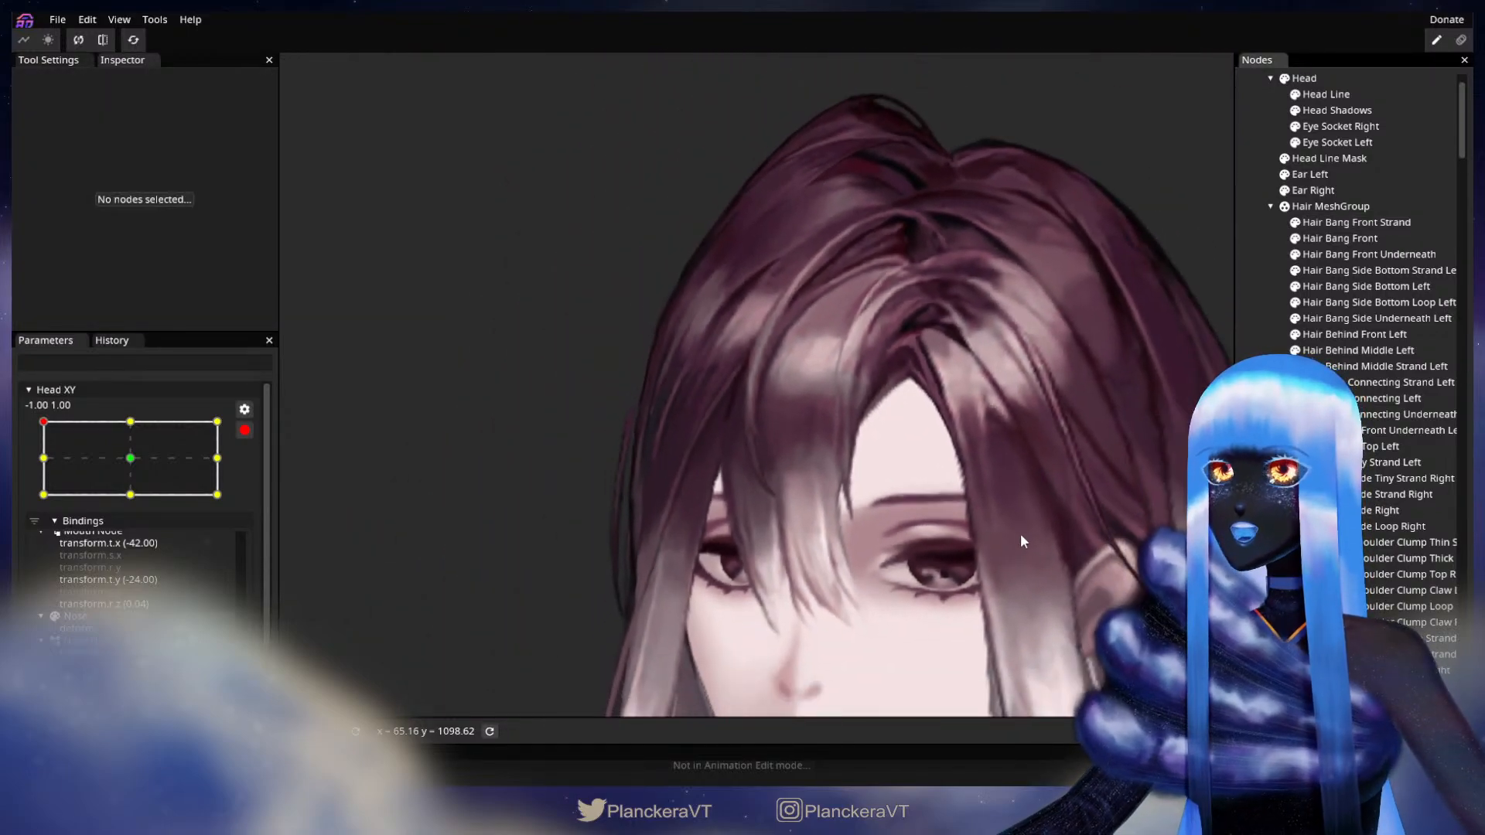
left_click_drag(959, 540, 954, 550)
scroll(954, 550, "down", 1)
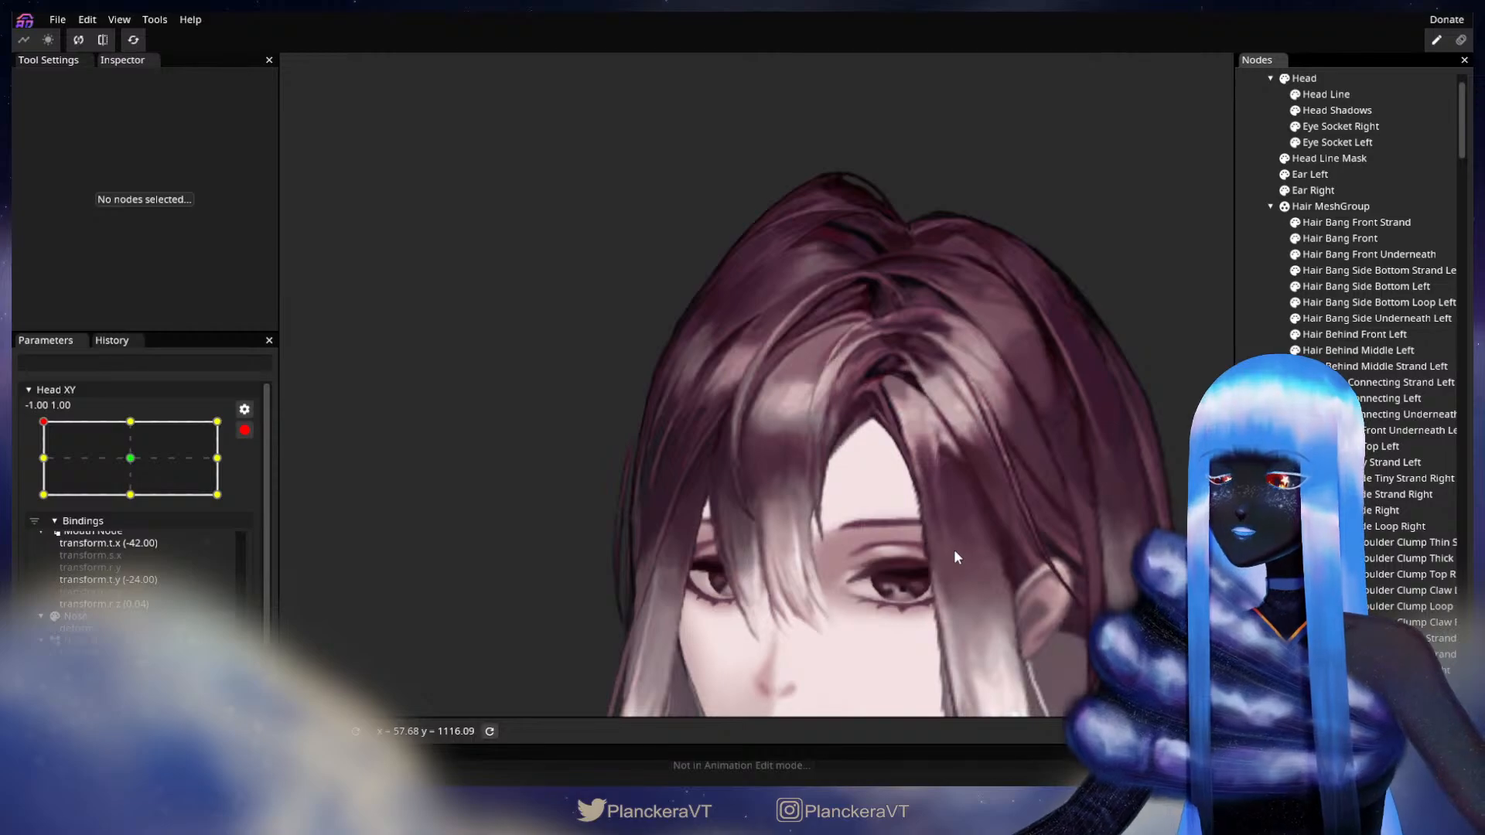
left_click_drag(954, 551, 949, 553)
left_click_drag(866, 519, 815, 526)
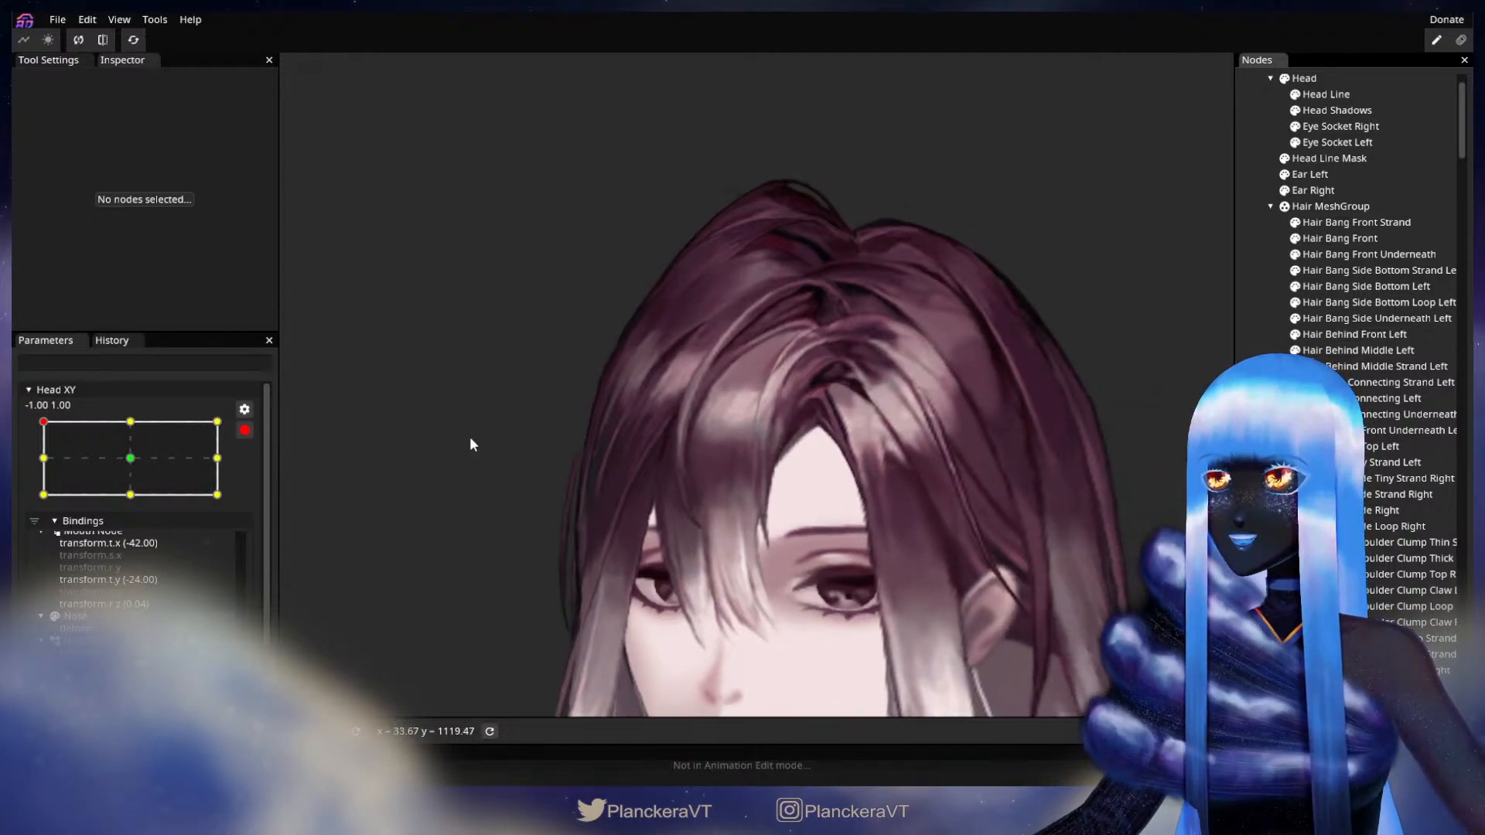
left_click(244, 430)
left_click_drag(572, 485, 546, 481)
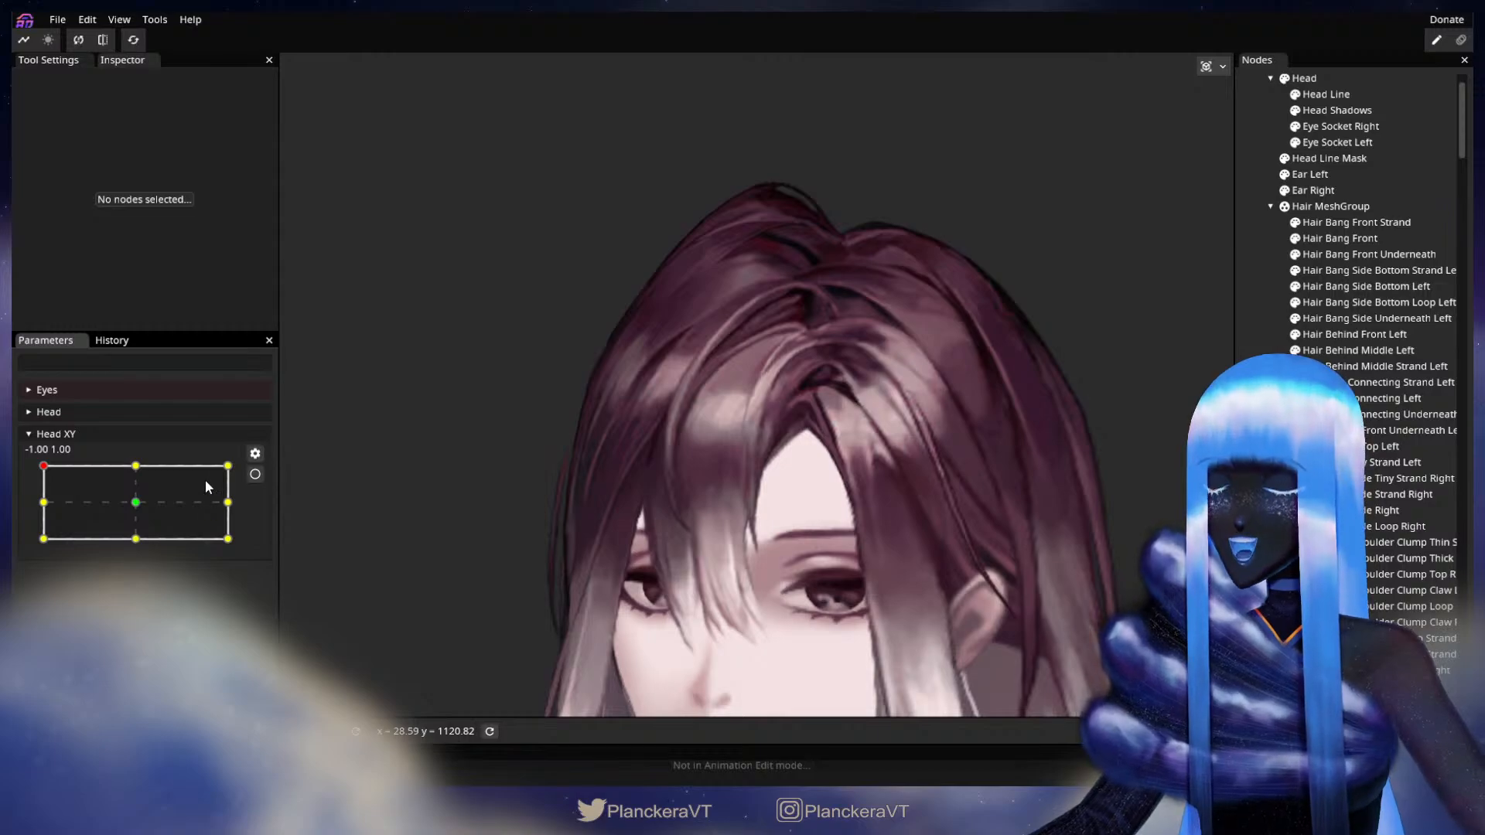
left_click(43, 473)
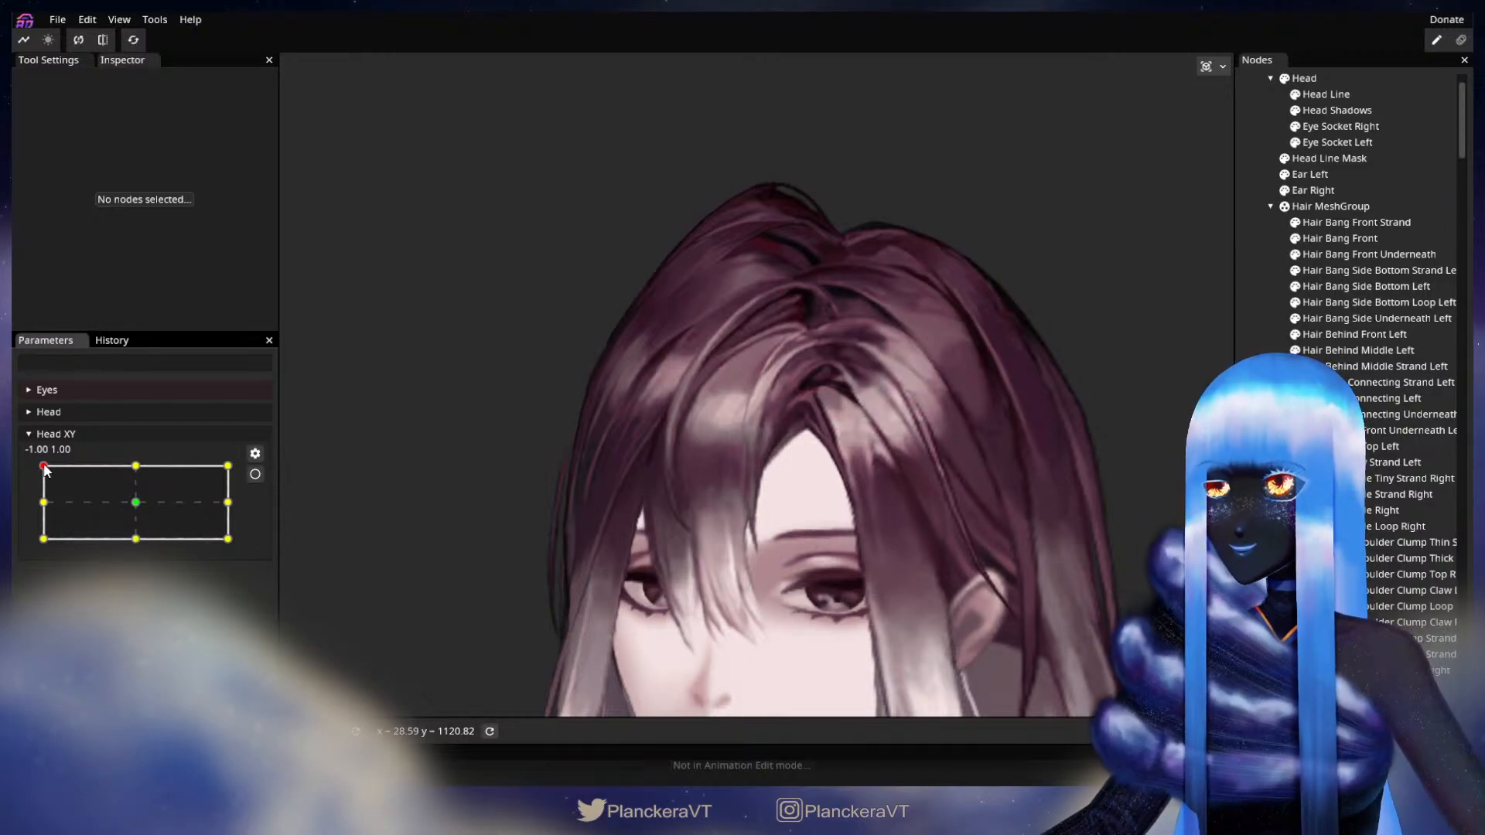
mouse_move(44, 478)
left_mouse_down()
mouse_move(36, 546)
mouse_move(30, 465)
left_mouse_up()
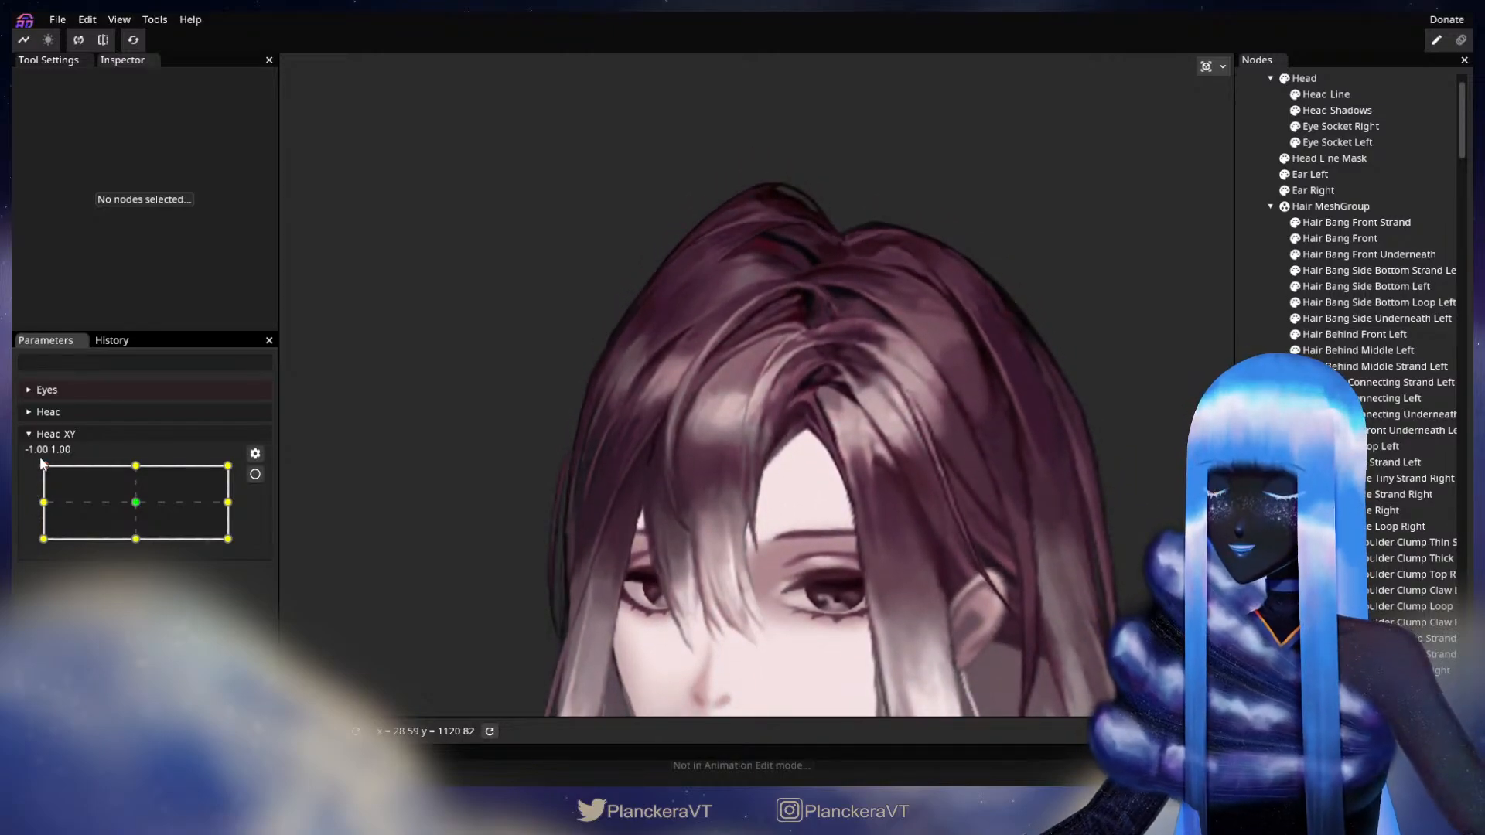
mouse_move(41, 461)
left_mouse_down()
mouse_move(28, 515)
mouse_move(20, 467)
mouse_move(16, 542)
mouse_move(12, 459)
left_mouse_up()
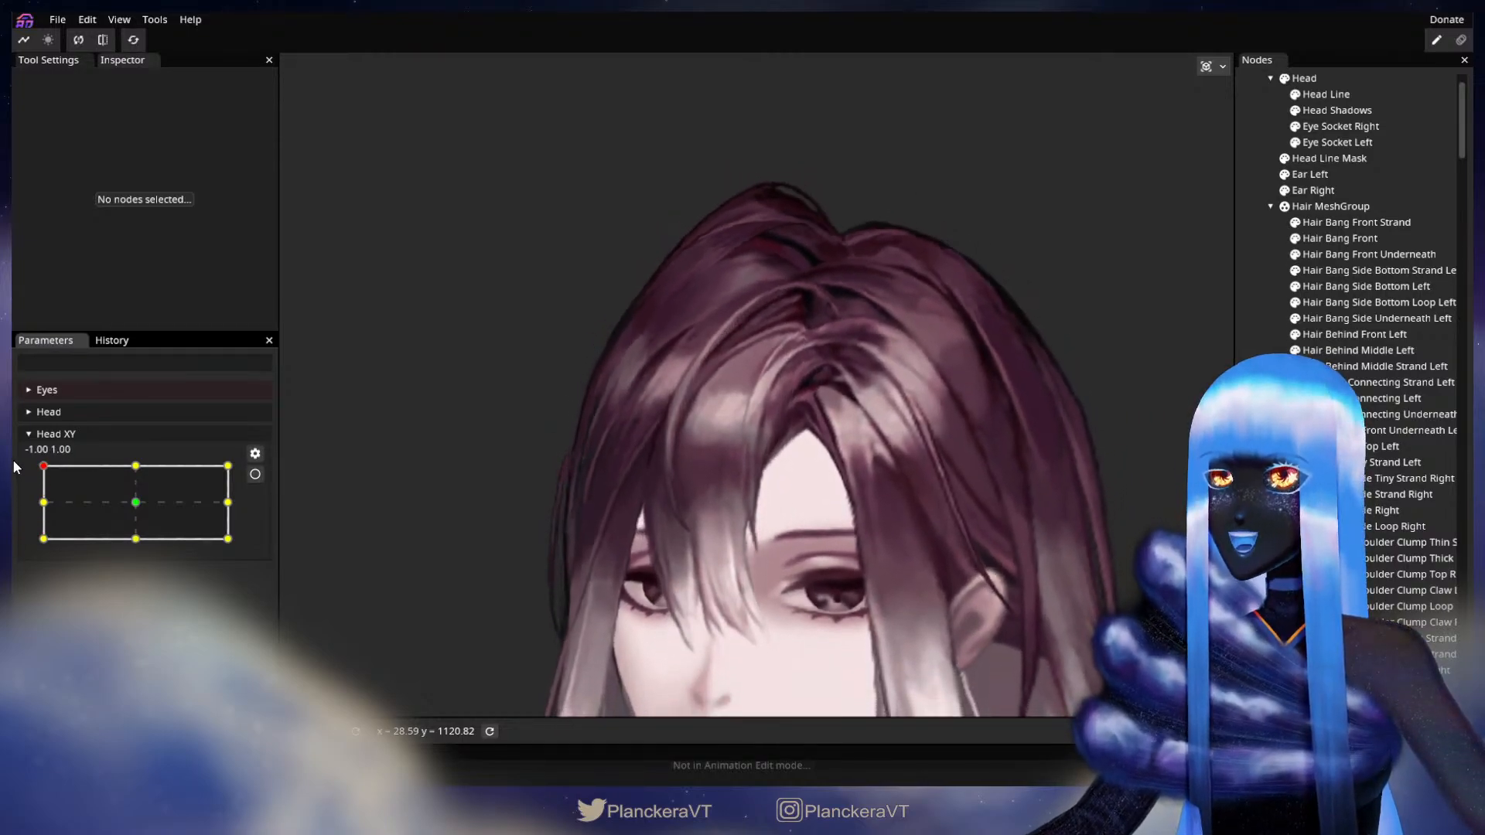
Rearm Head XY at -1.00, 1.00 and fine-tune the vertices on the upper curve of the Hair Bang Front Strand mesh
left_click(255, 475)
scroll(615, 467, "up", 5)
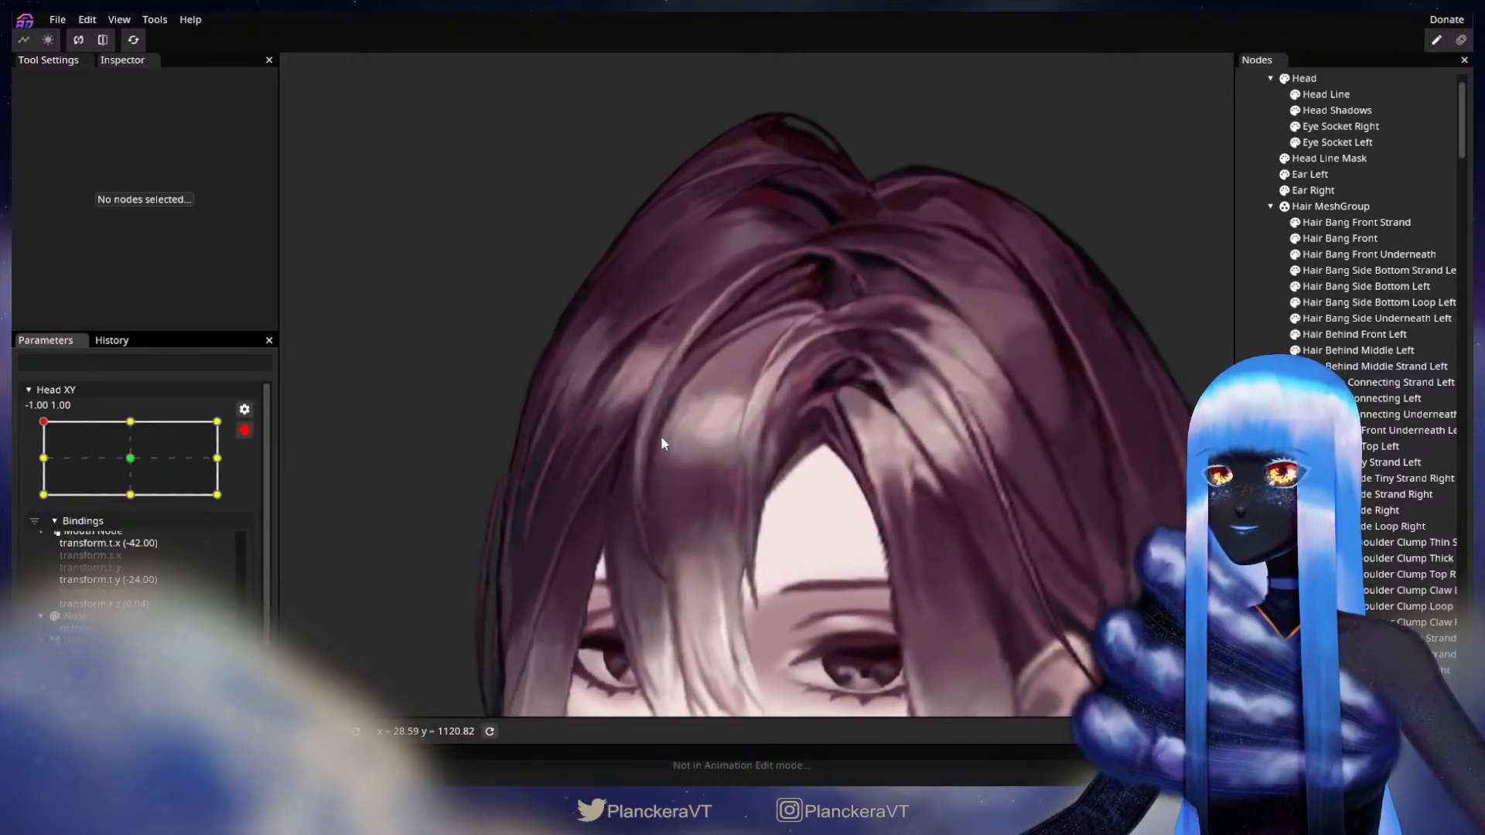
scroll(737, 454, "up", 5)
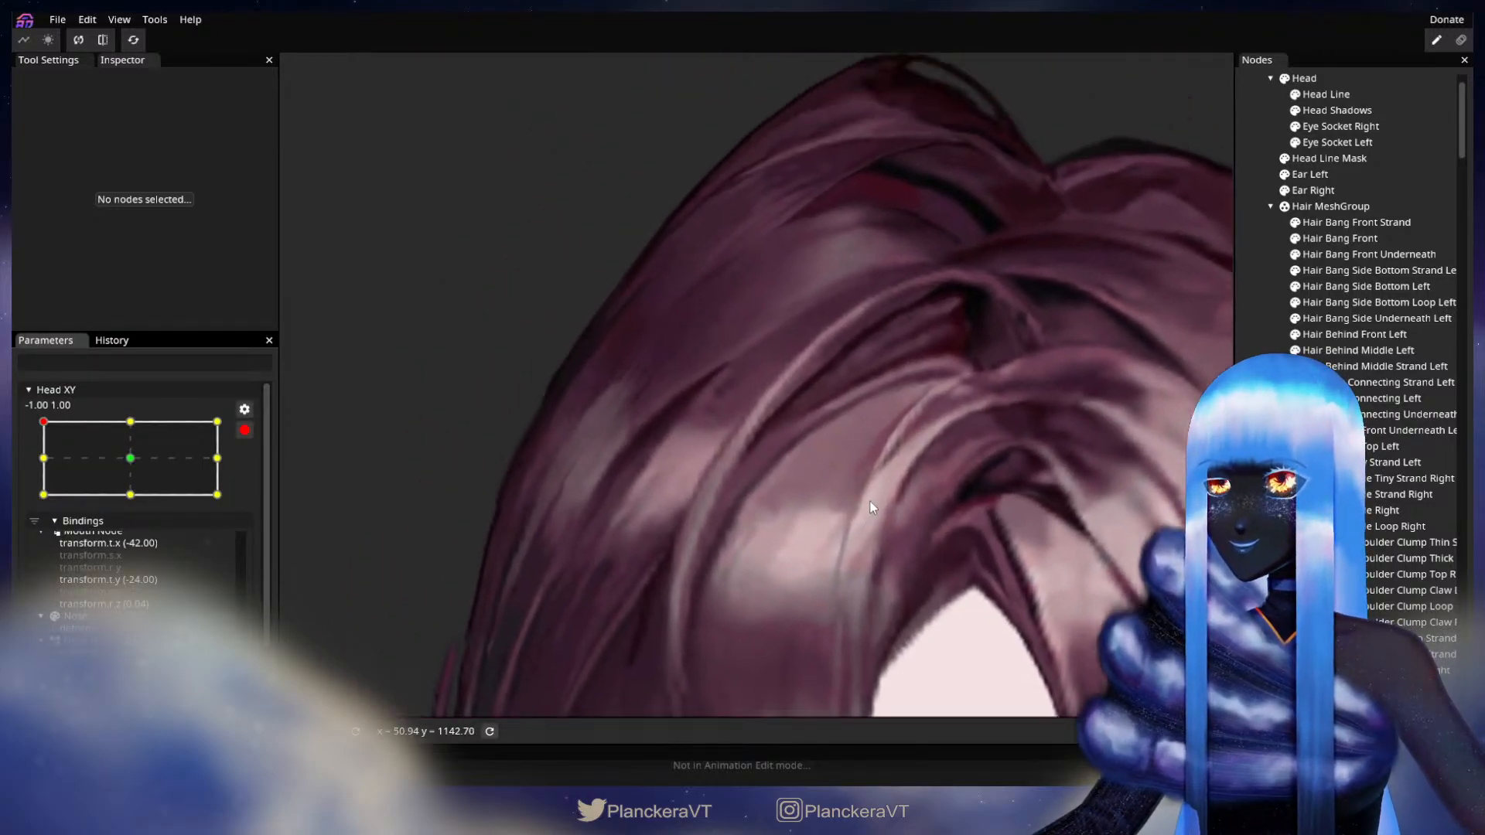
scroll(882, 462, "up", 2)
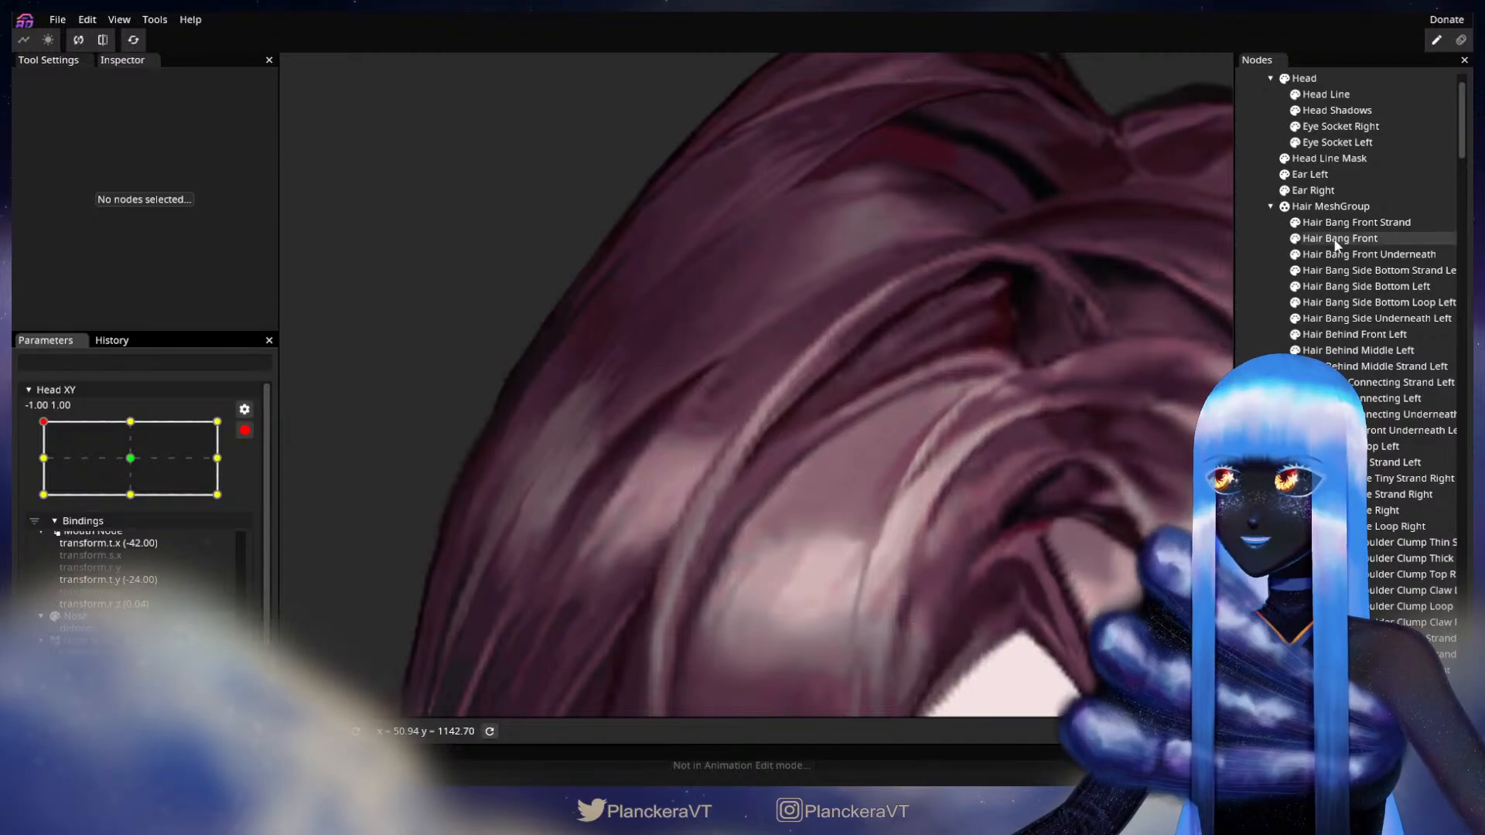
left_click(1357, 222)
scroll(849, 489, "up", 1)
scroll(791, 458, "up", 1)
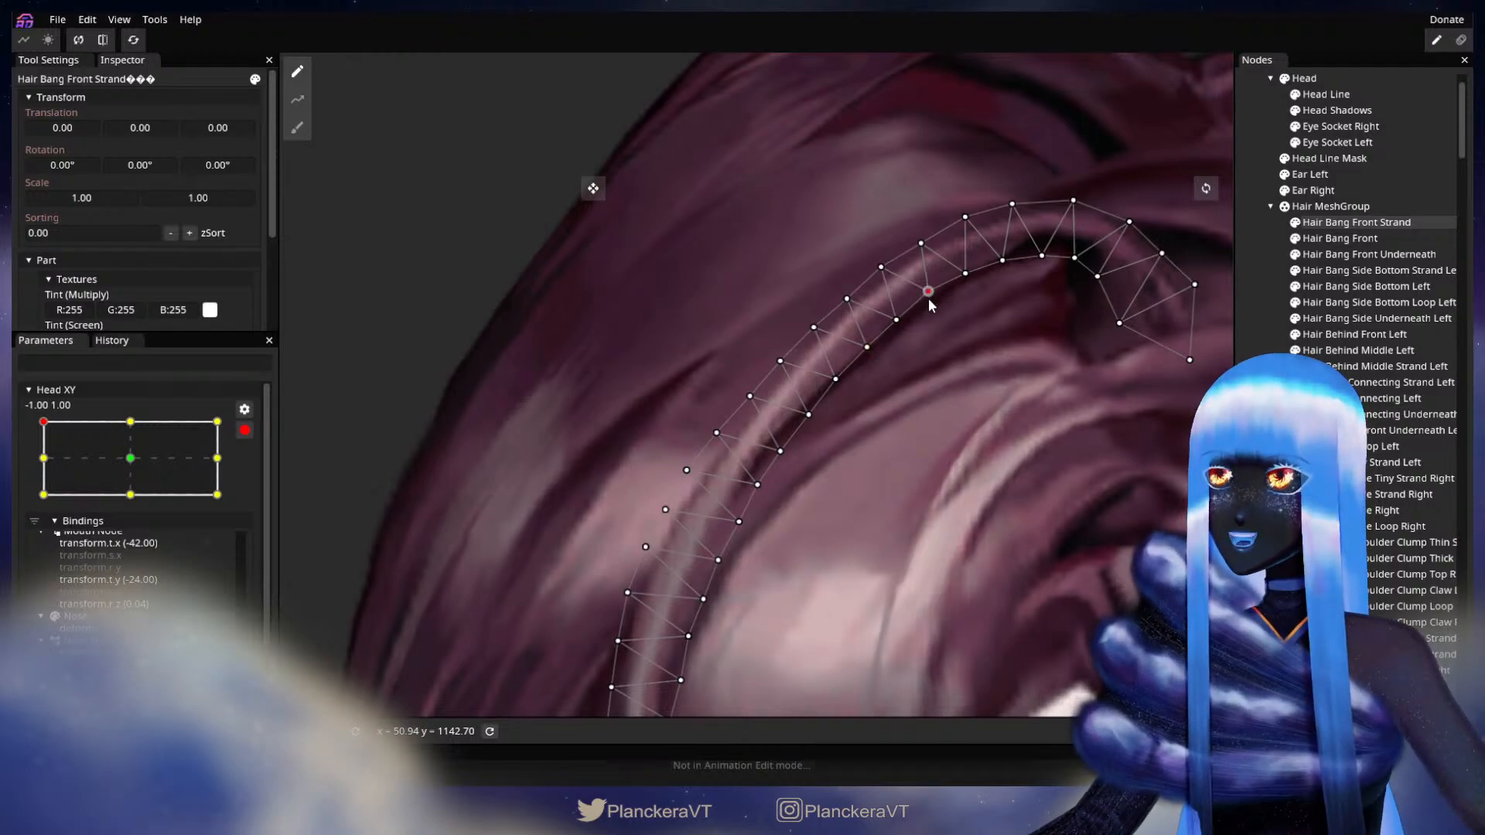
left_click_drag(844, 662, 965, 410)
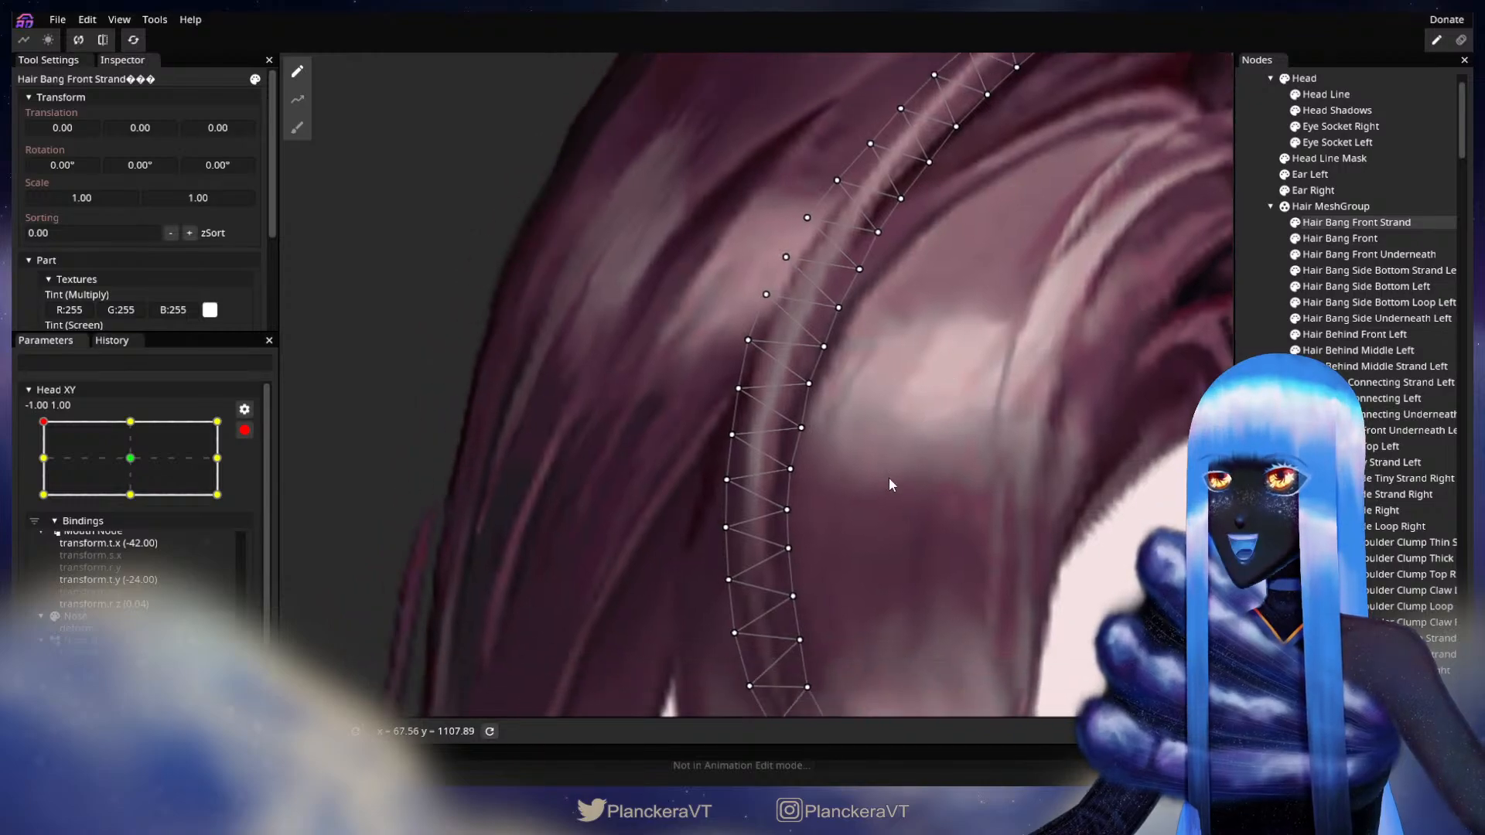
Deselect the strand, disarm Head XY, and sweep it down to -1.00, -1.00 and back up to -1.00, 1.00 to review the hair
scroll(894, 470, "down", 4)
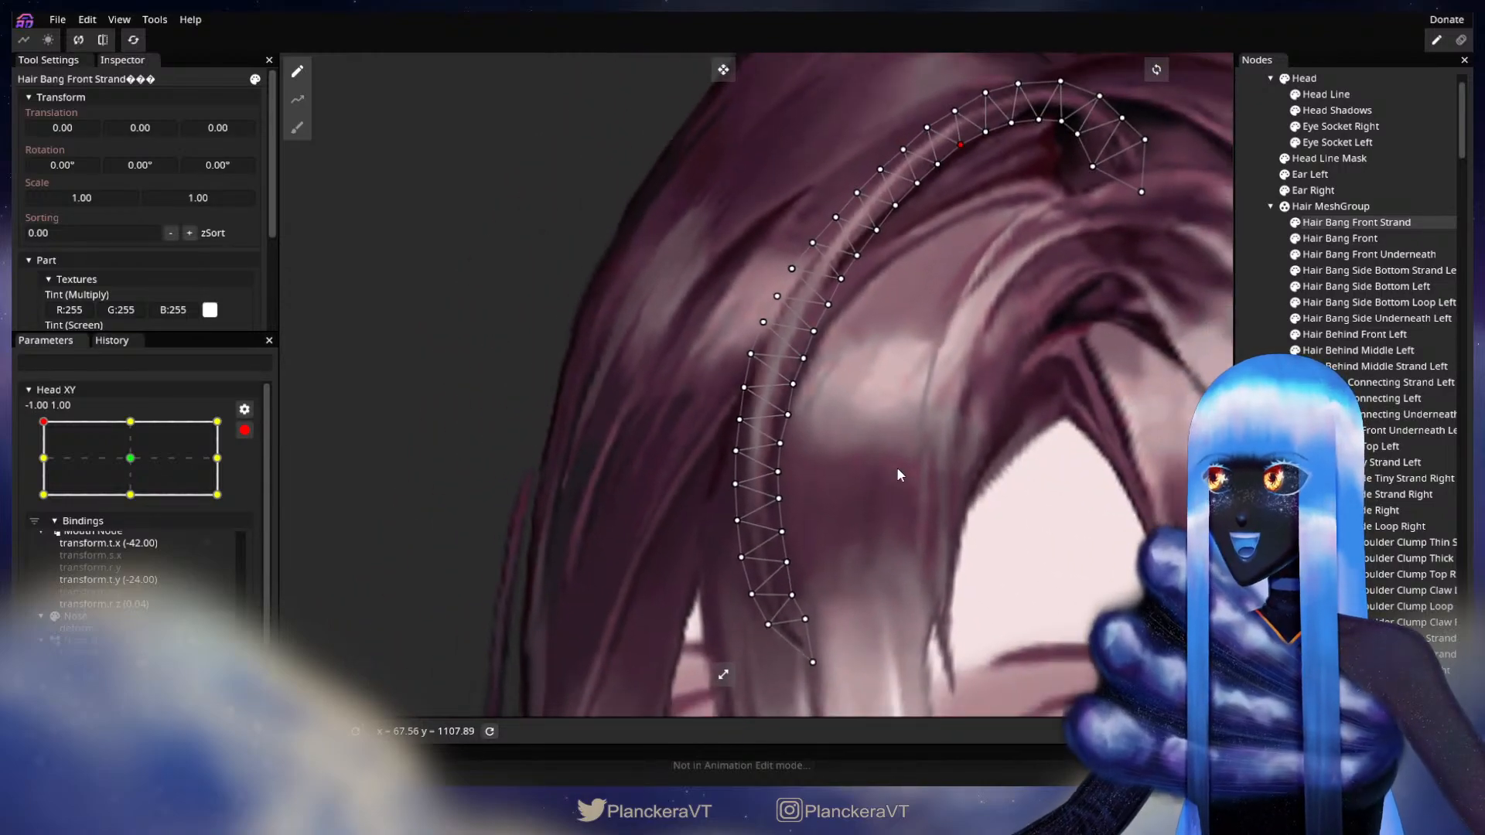
scroll(897, 468, "down", 2)
left_click_drag(893, 482, 879, 449)
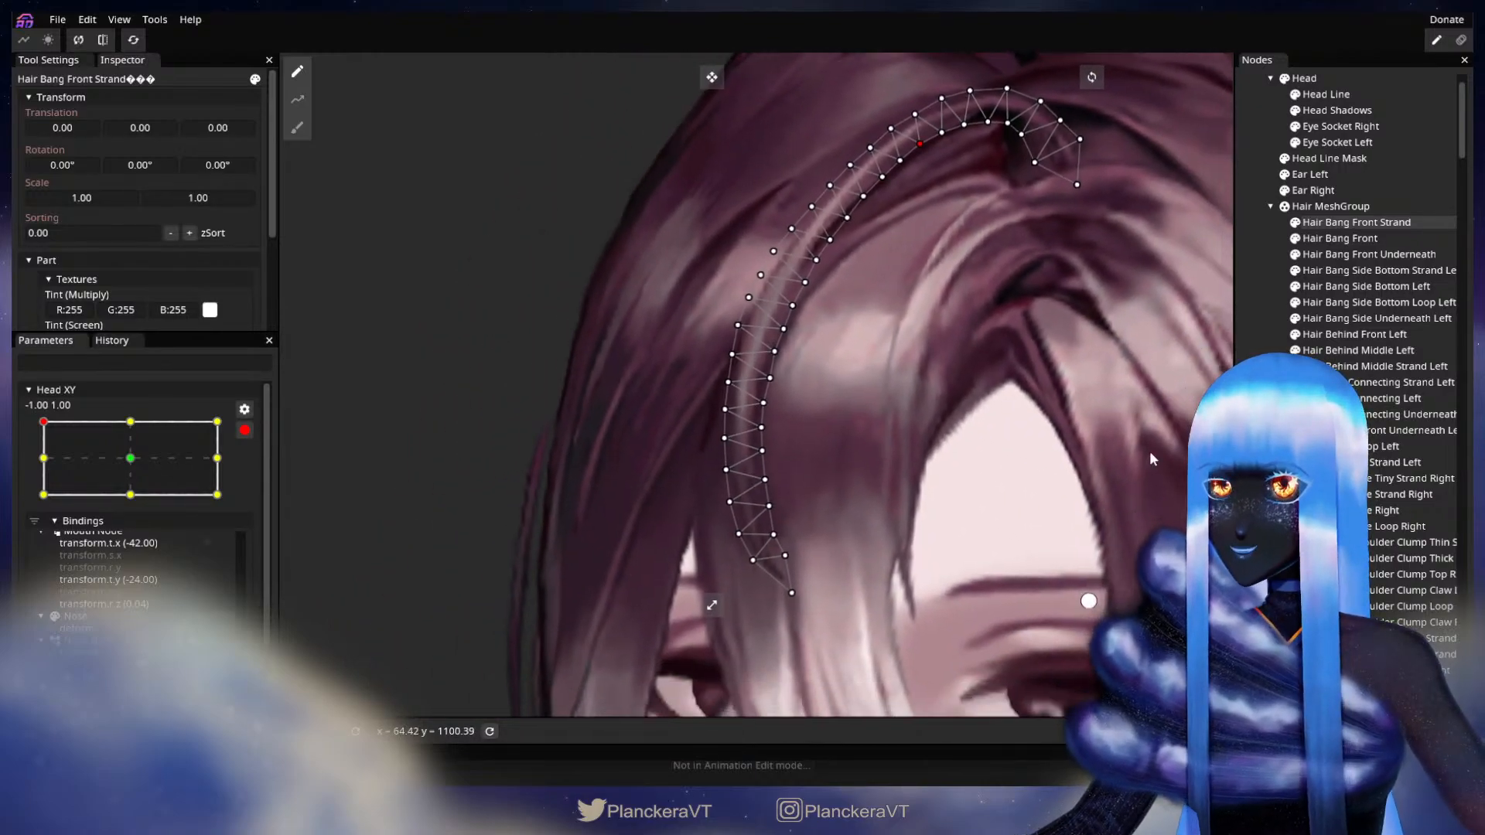
left_click(459, 432)
left_click(245, 430)
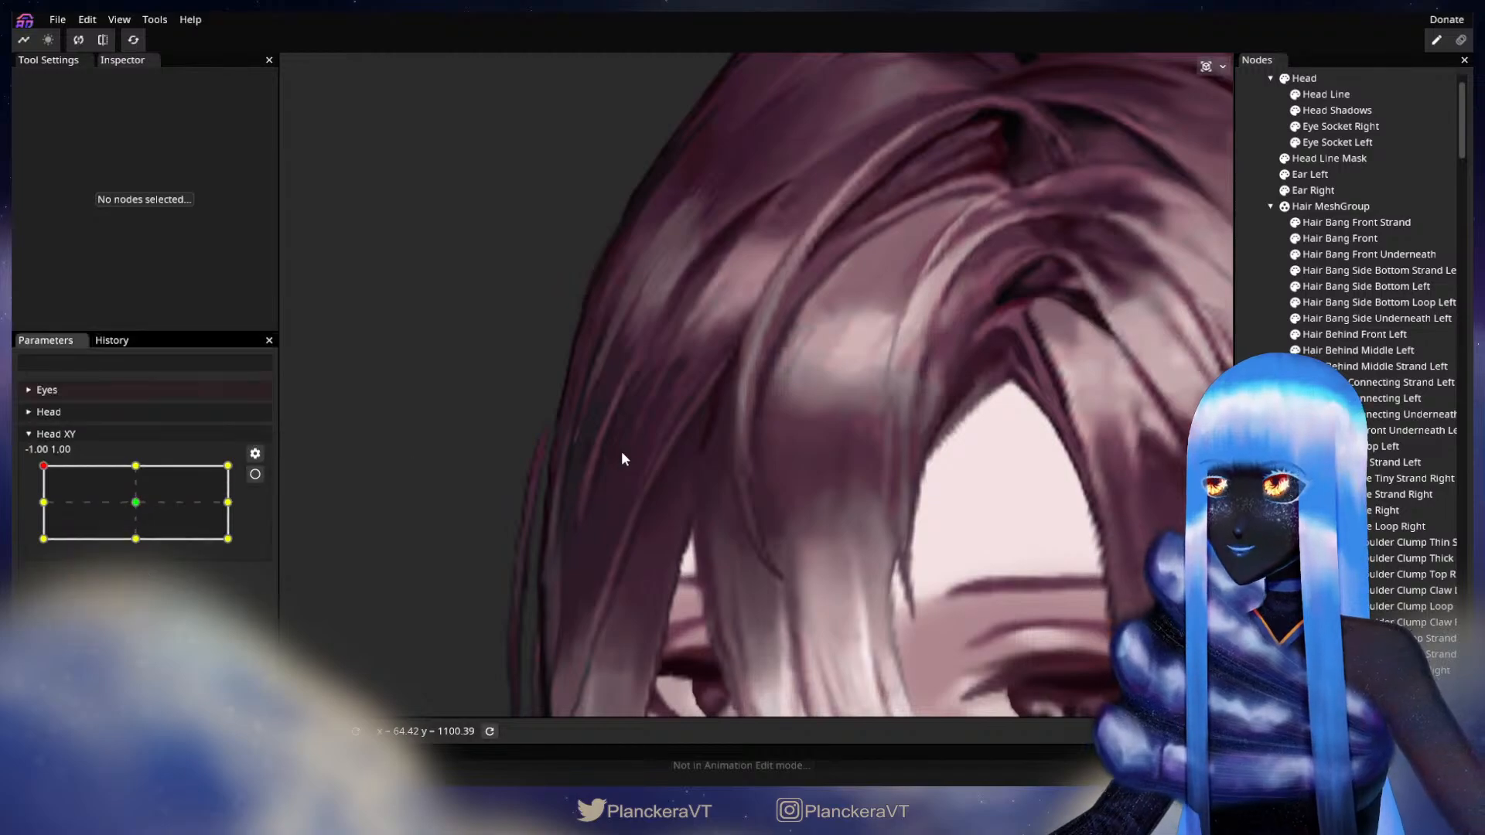
scroll(622, 455, "down", 2)
left_click_drag(652, 440, 620, 466)
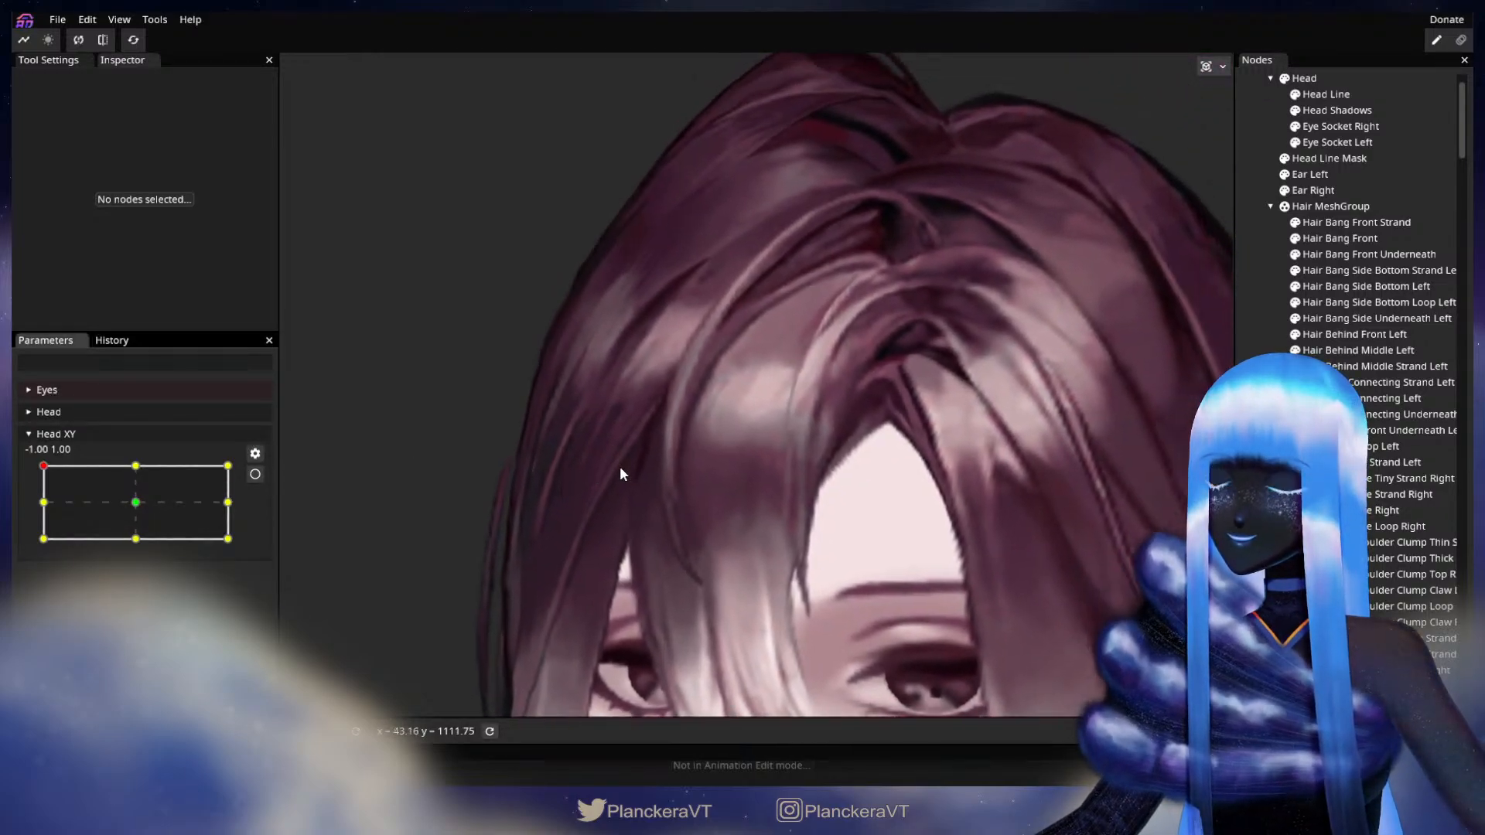
left_click_drag(43, 467, 36, 541)
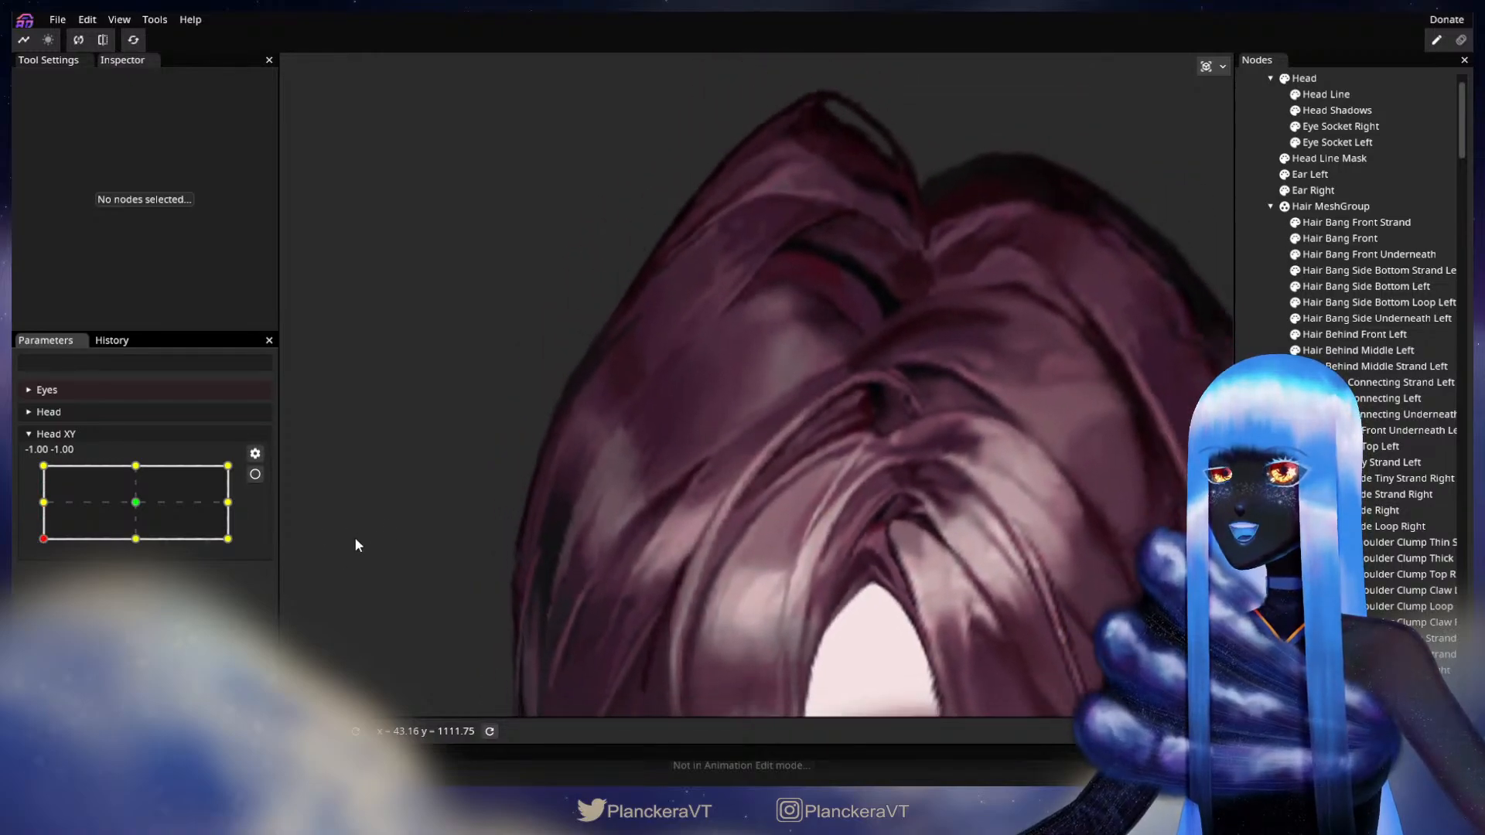
left_click_drag(541, 578, 573, 529)
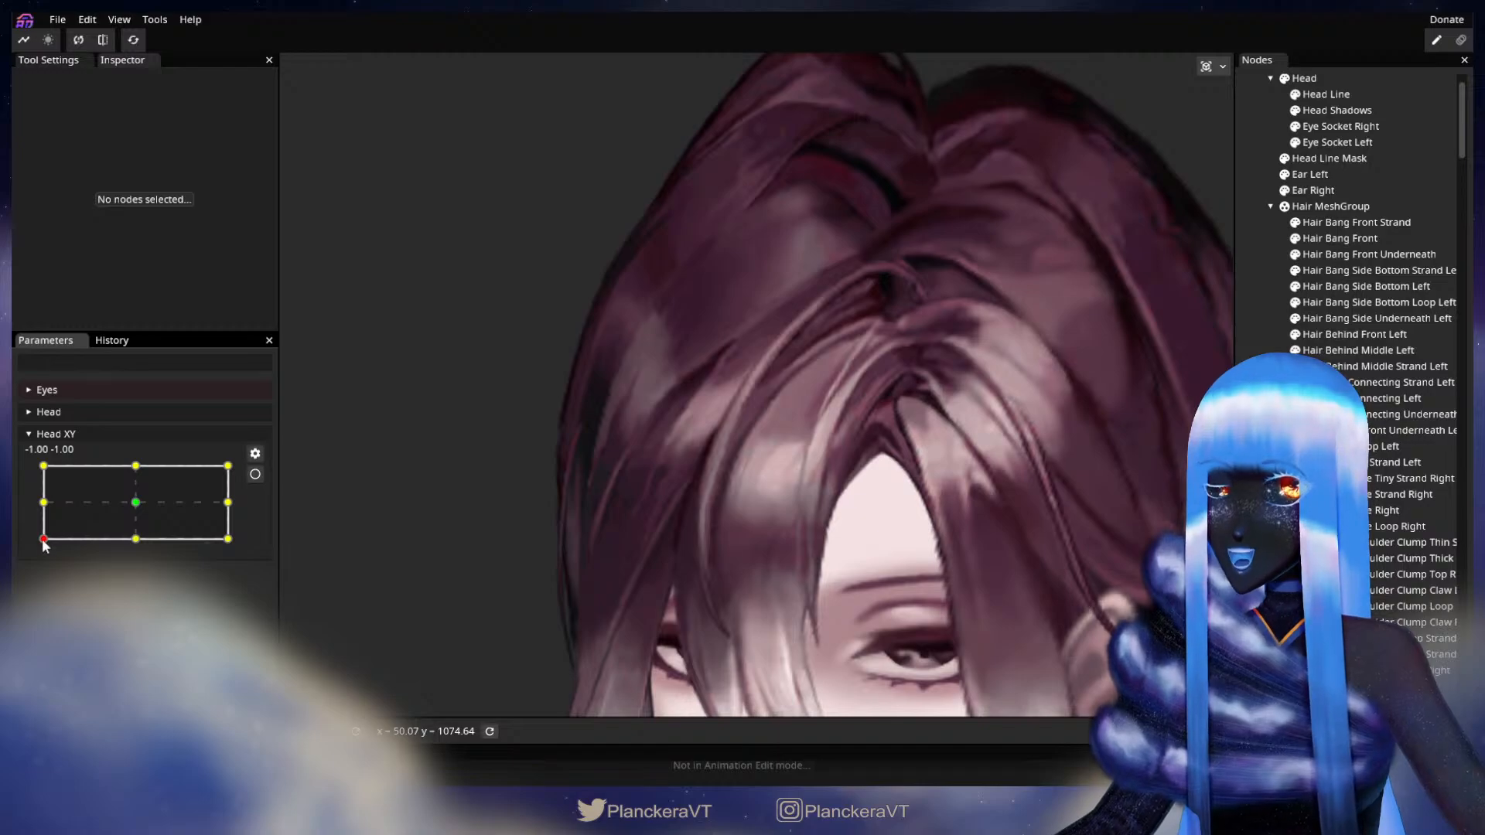
left_click_drag(43, 541, 26, 465)
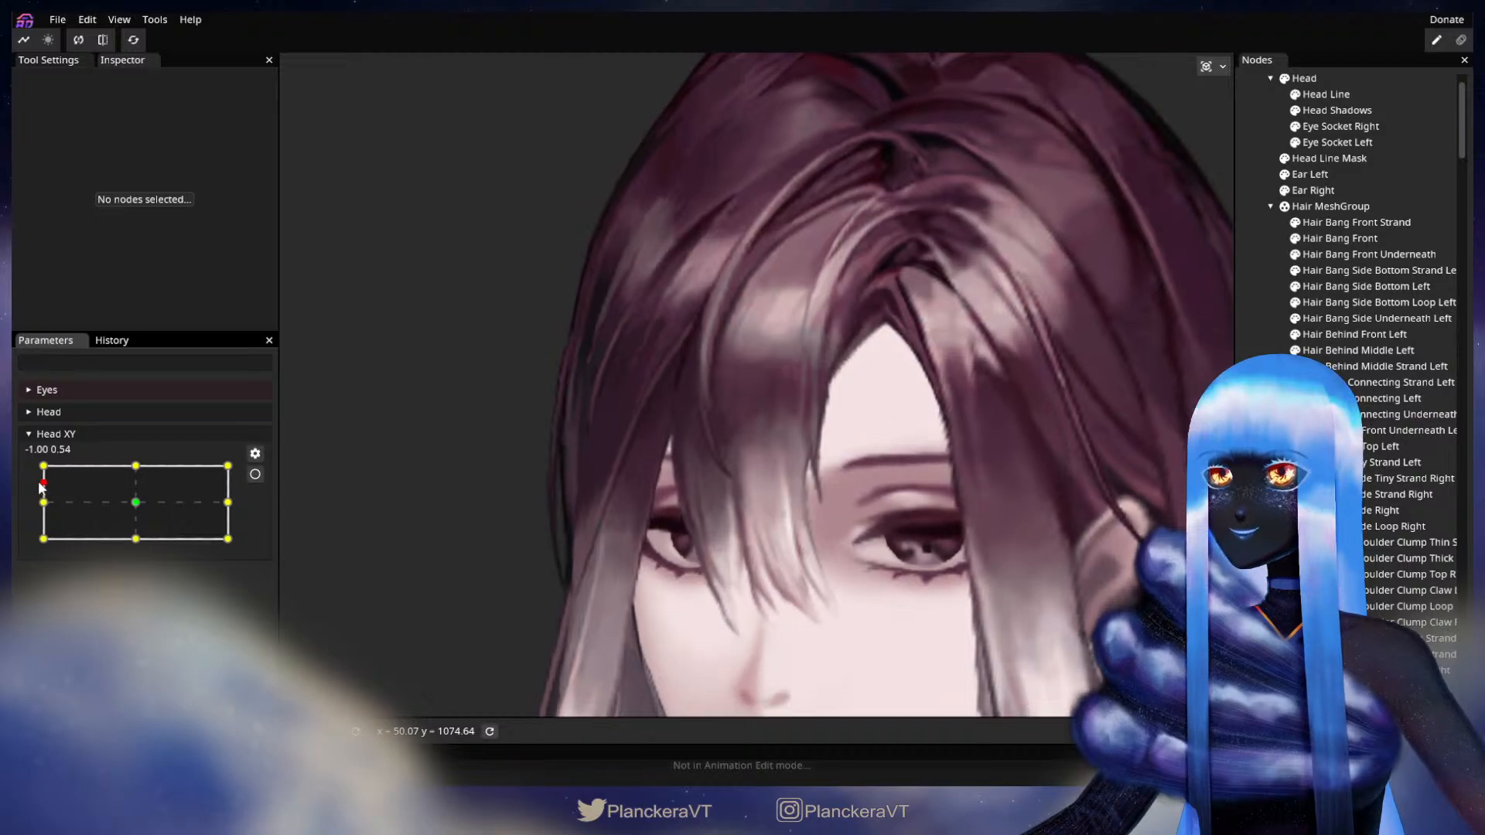
Select Hair Bang Front Strand and examine its mesh up close while nudging Head XY around -1.00, 1.00
left_click(1358, 222)
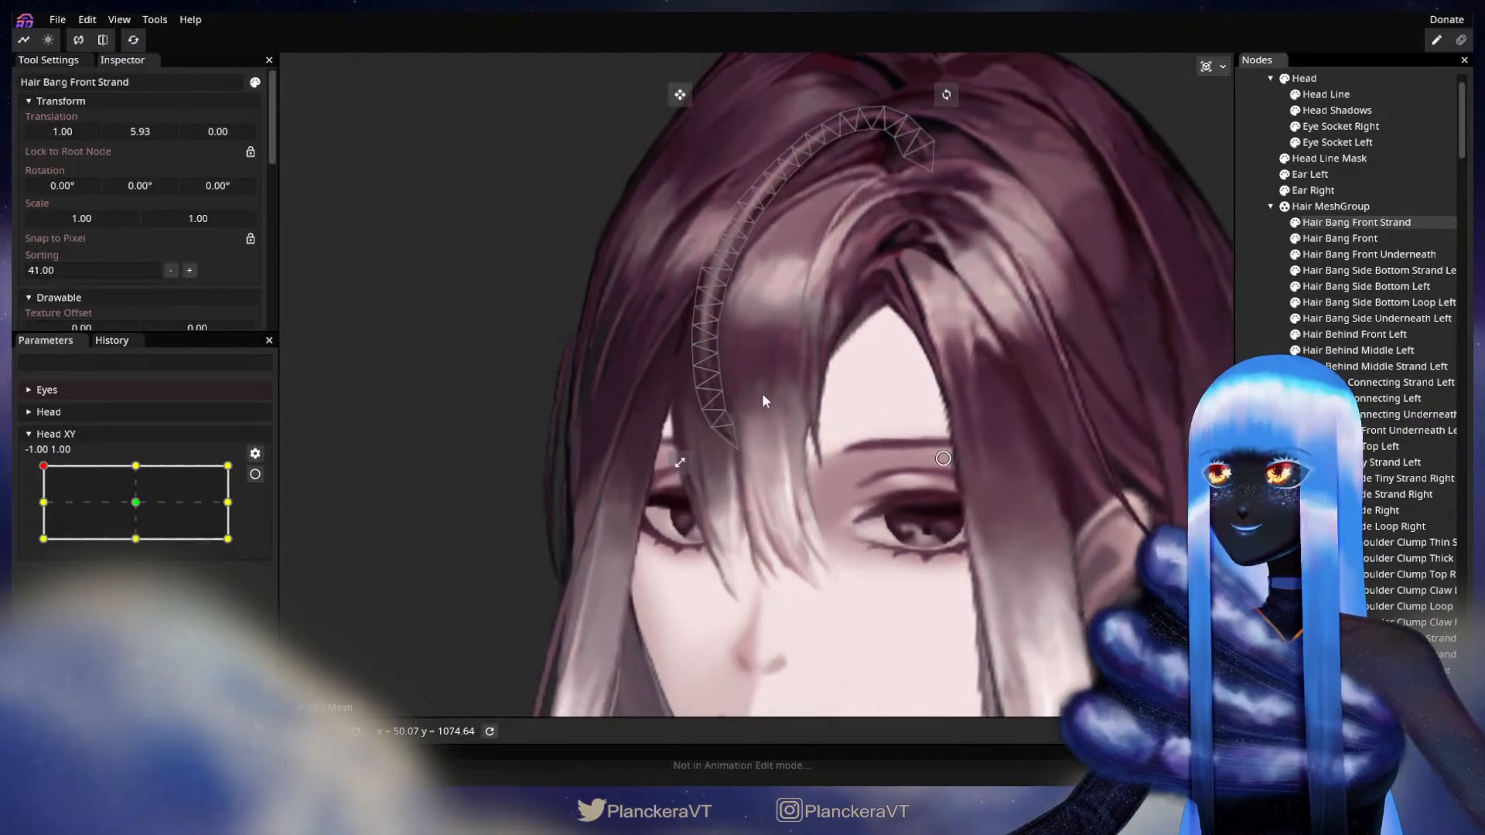
scroll(762, 398, "up", 5)
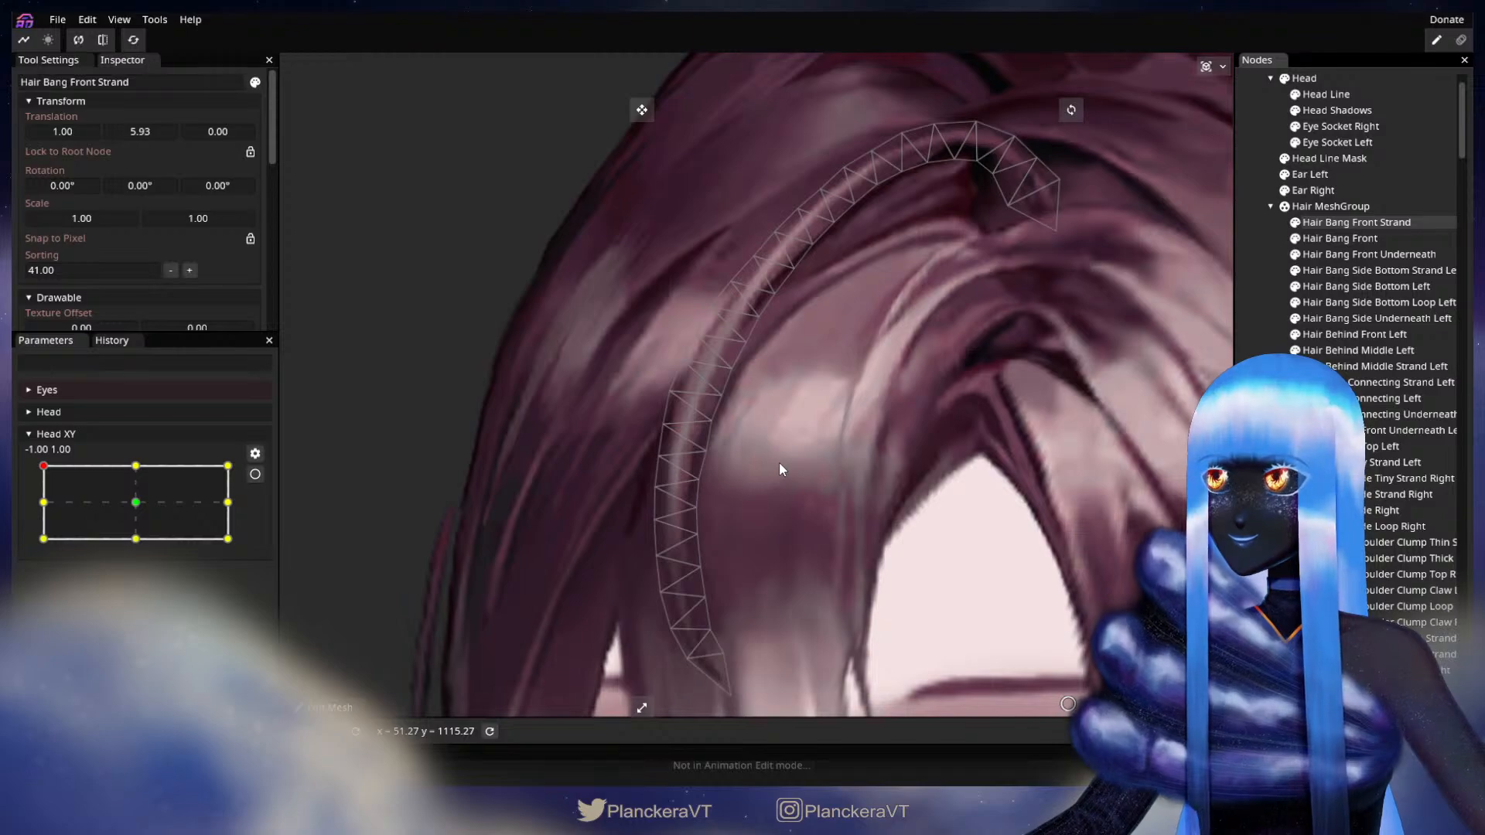
scroll(782, 461, "up", 2)
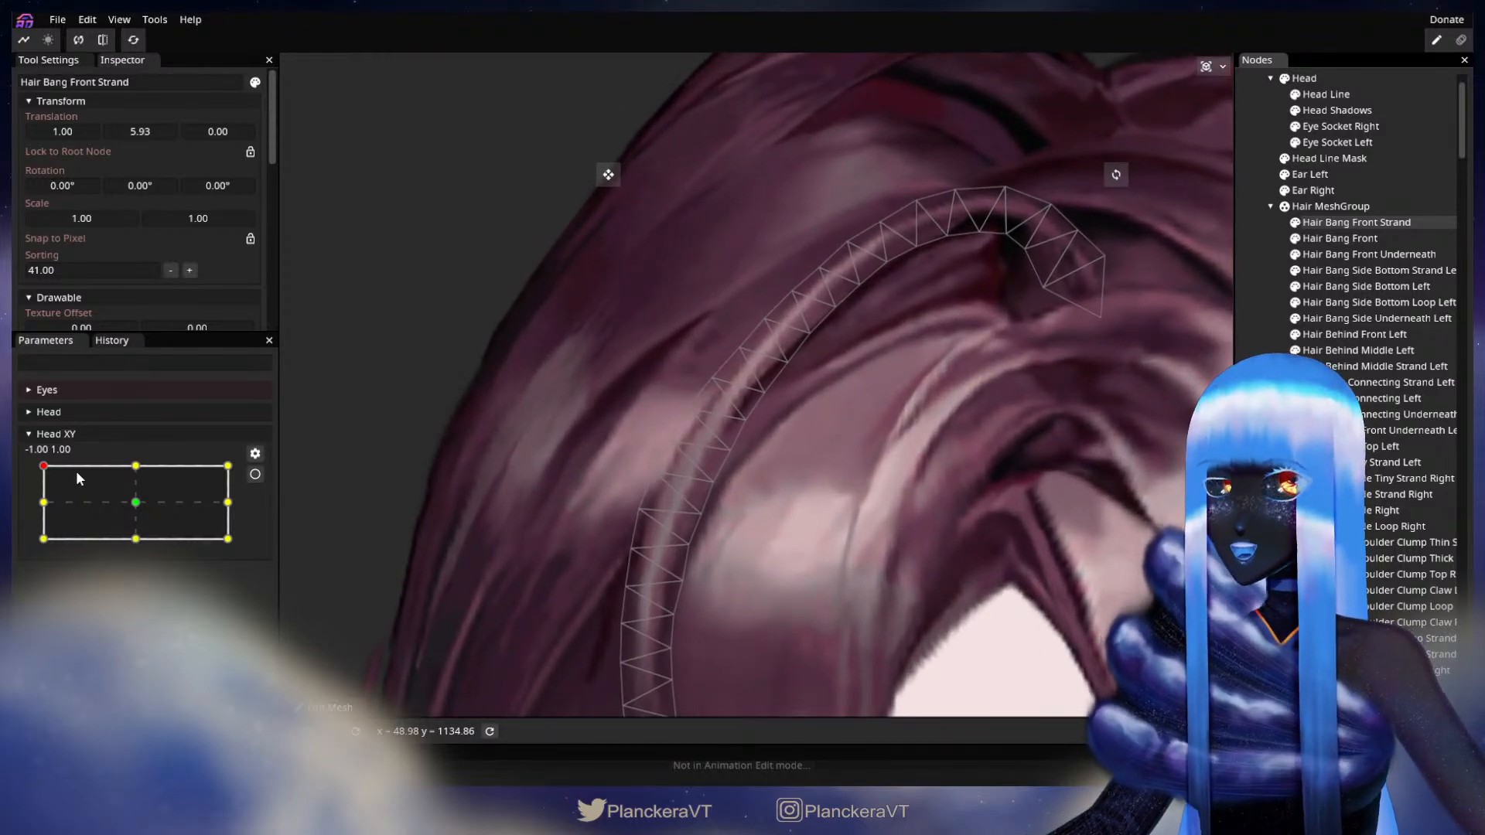
mouse_move(44, 471)
left_mouse_down()
mouse_move(41, 513)
mouse_move(43, 466)
left_mouse_up()
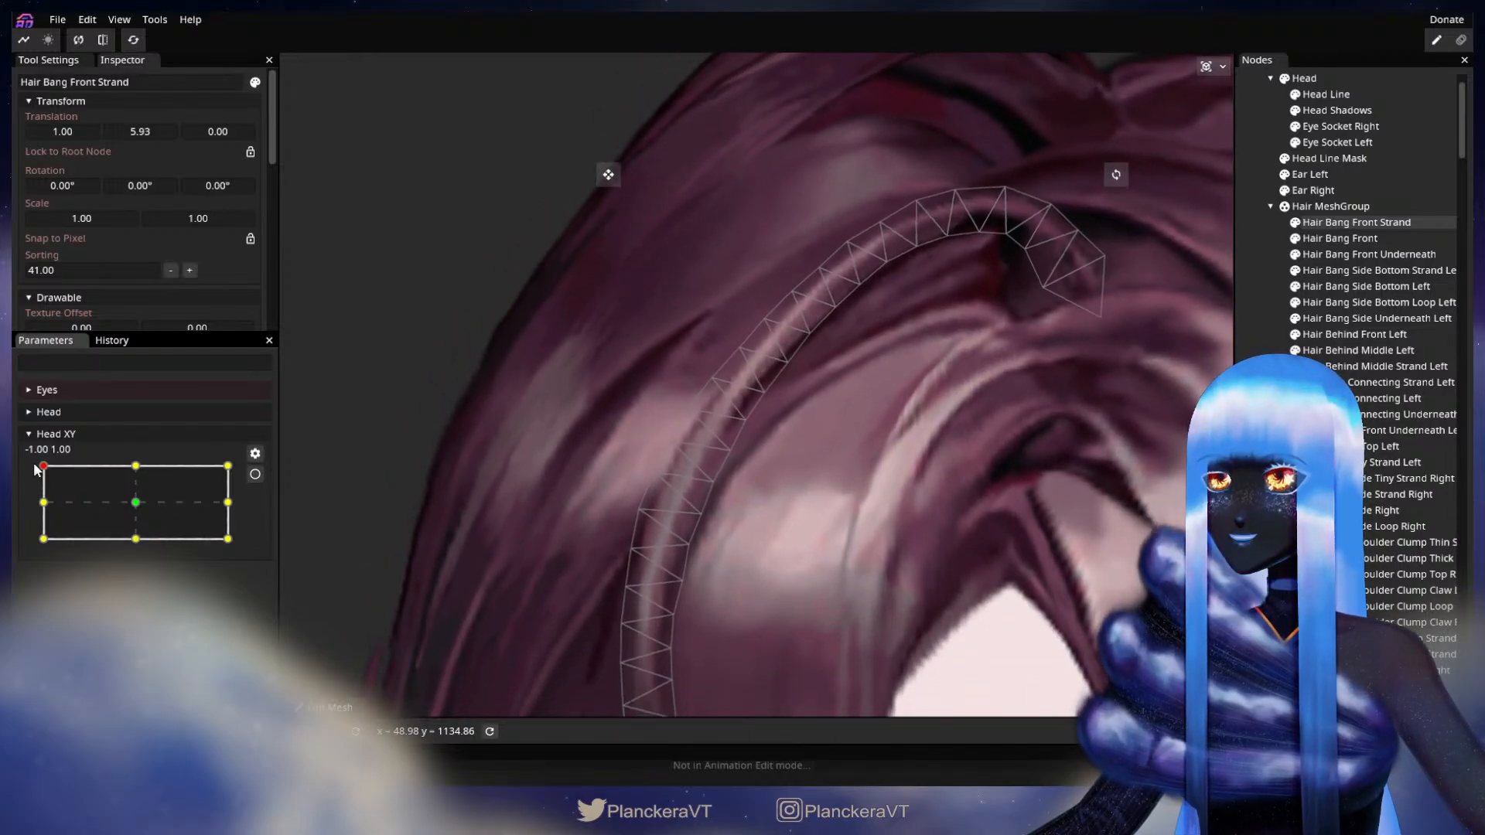
Arm Head XY at -1.00, 1.00, fine-tune the vertices along the middle bend of the Hair Bang Front Strand mesh, and deselect it
left_click(255, 474)
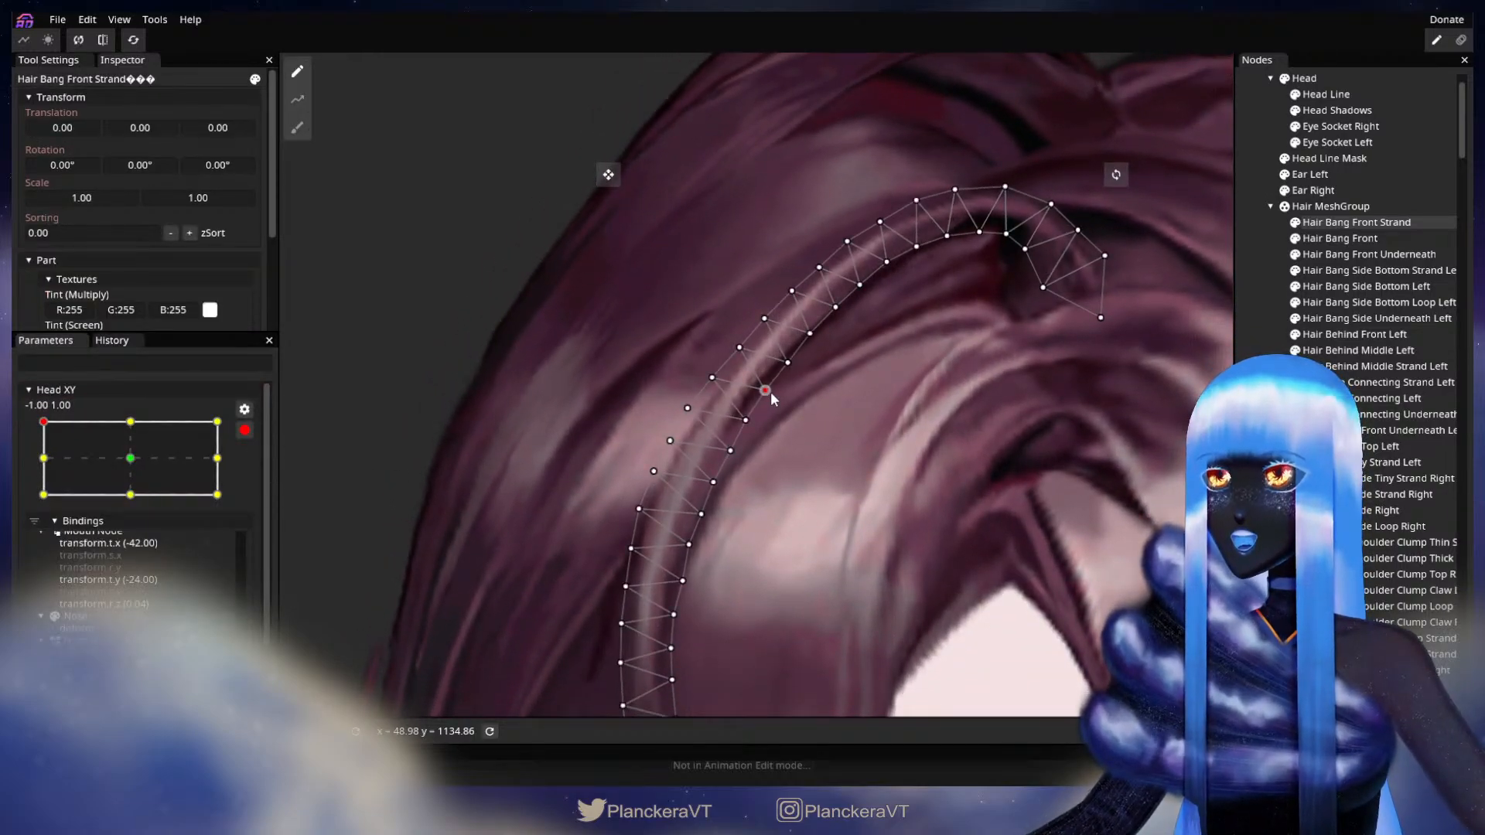
left_click_drag(772, 392, 773, 390)
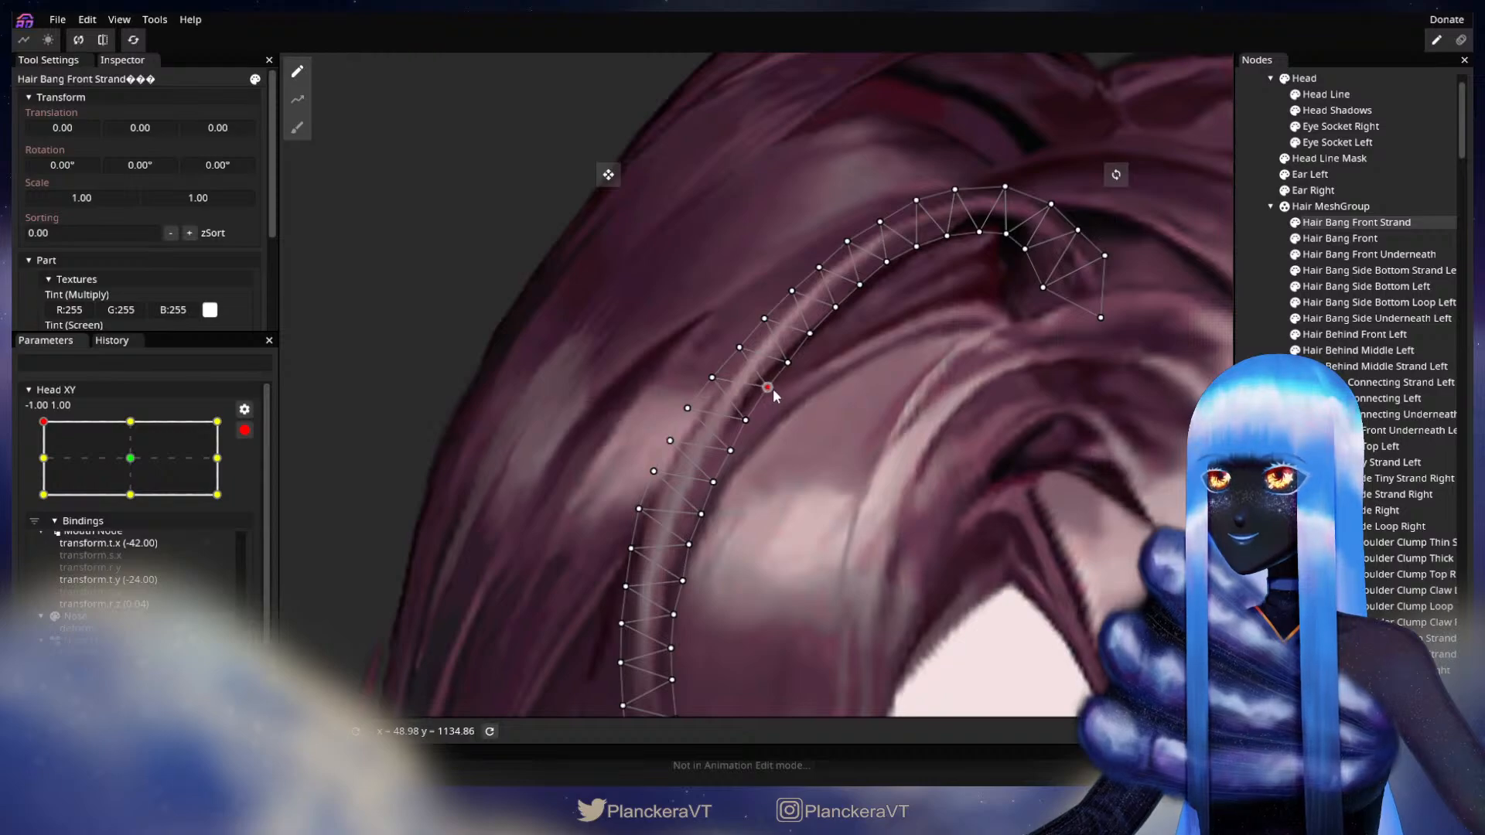
left_click(712, 379)
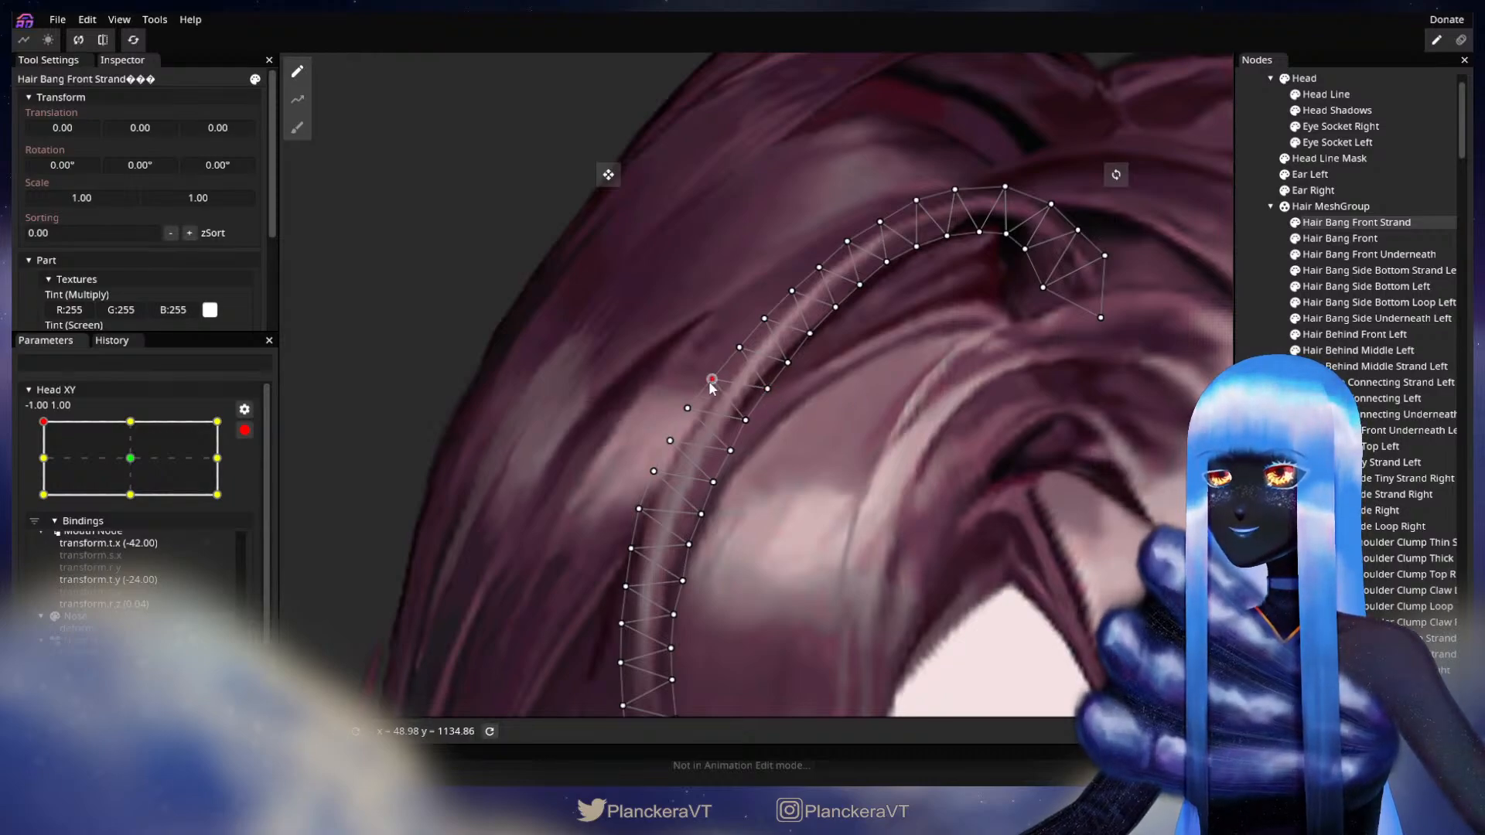
left_click_drag(748, 423, 811, 368)
left_click(734, 340)
left_click(779, 380)
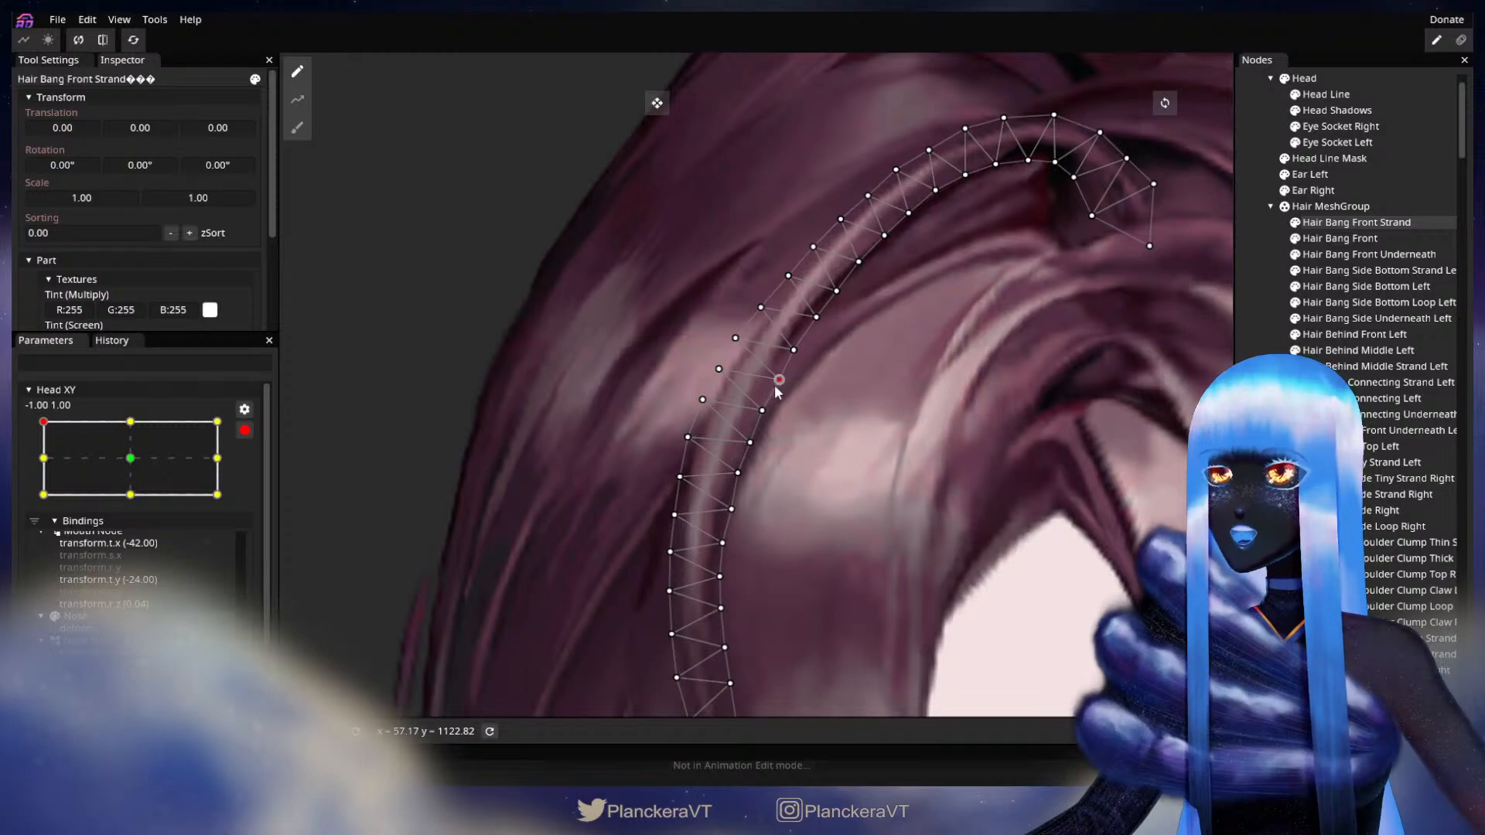
key("Escape")
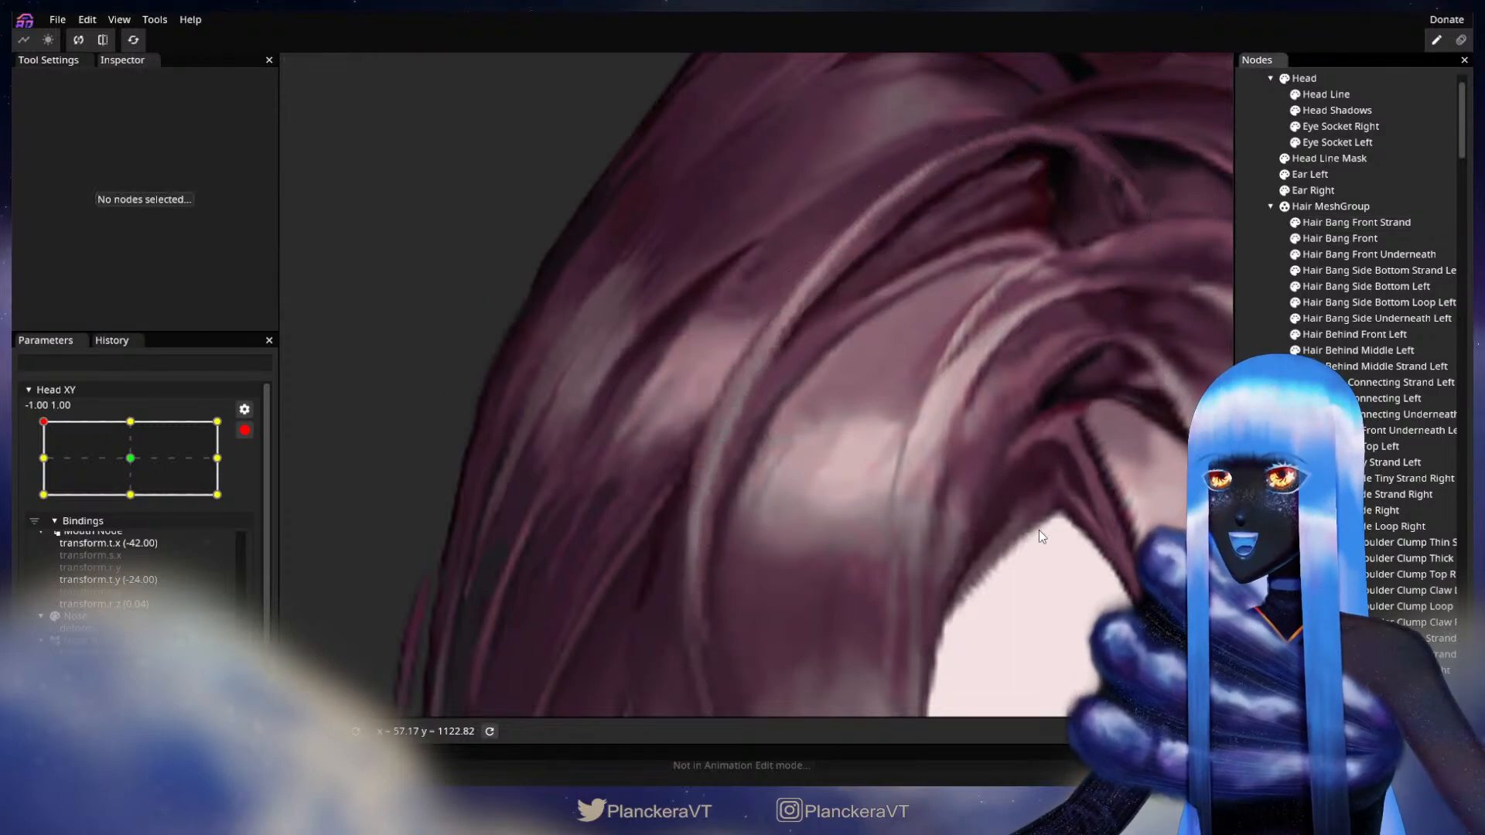
Disarm Head XY and sweep it from -1.00, 1.00 down to -1.00, -1.00 to review the front hair on the whole head
scroll(1057, 532, "down", 1)
scroll(977, 580, "down", 5)
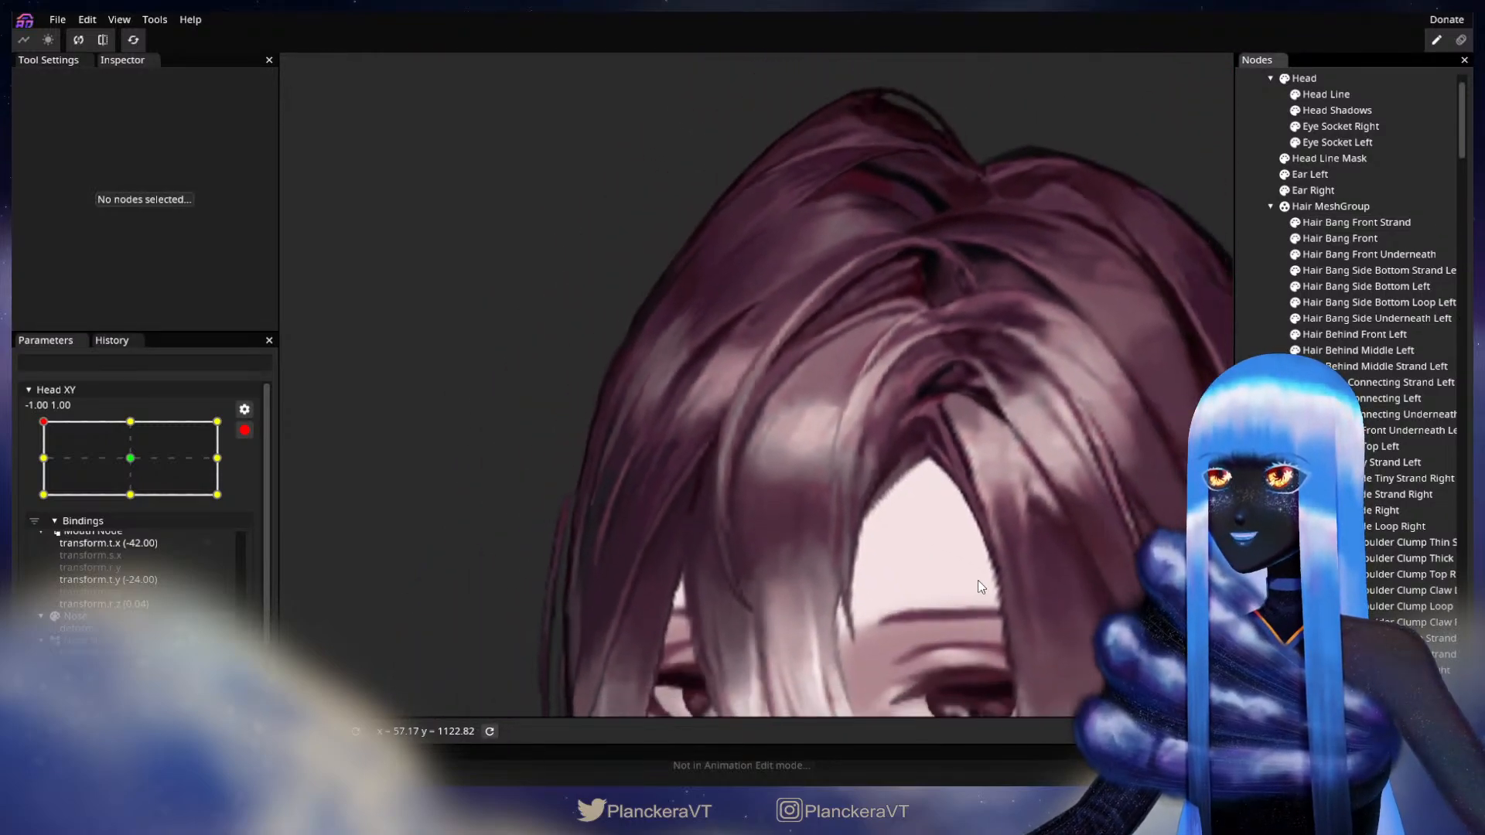
scroll(977, 579, "down", 4)
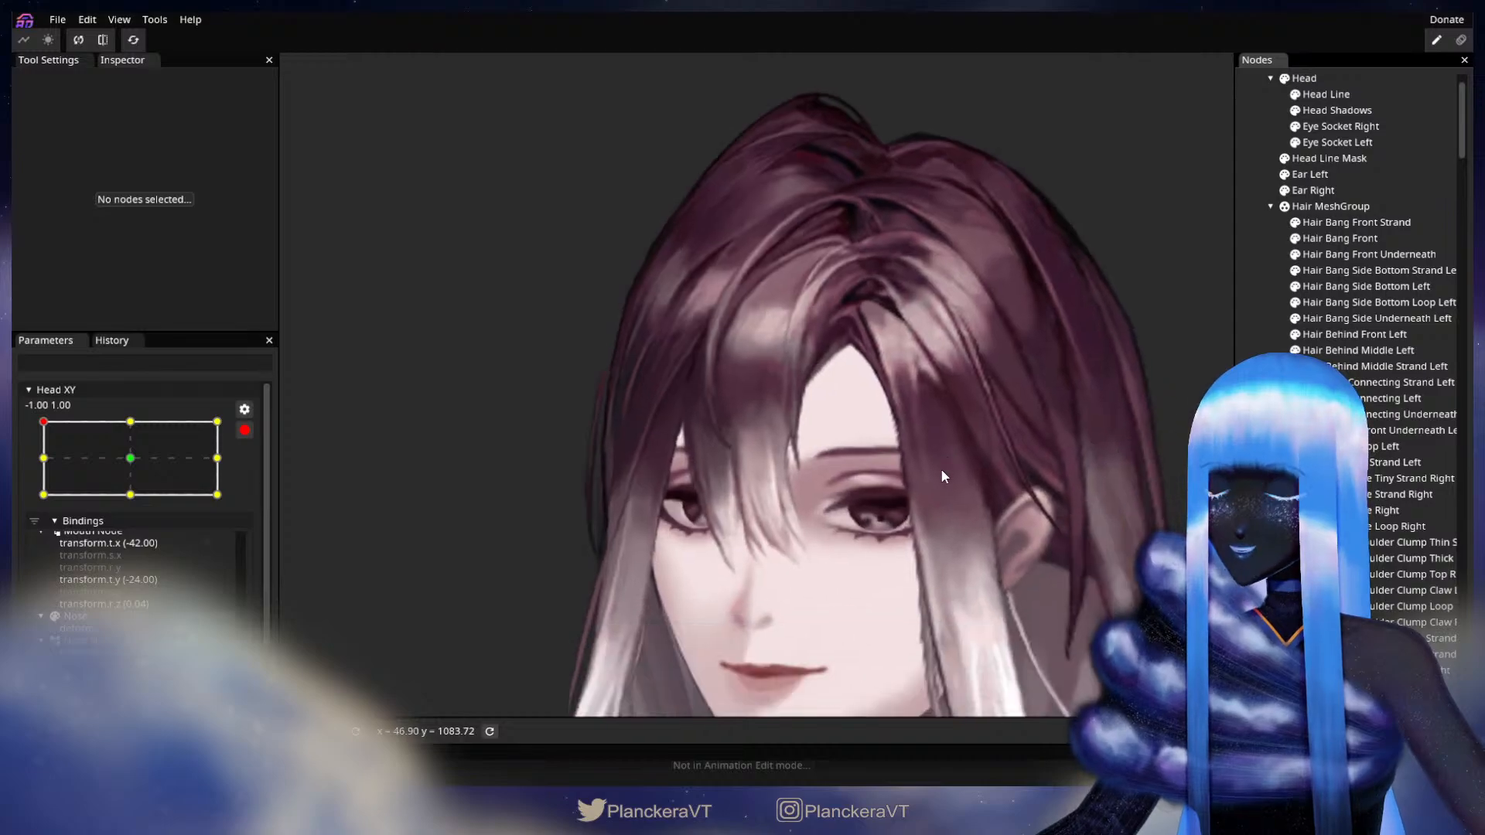
left_click_drag(921, 540, 908, 485)
scroll(617, 498, "down", 2)
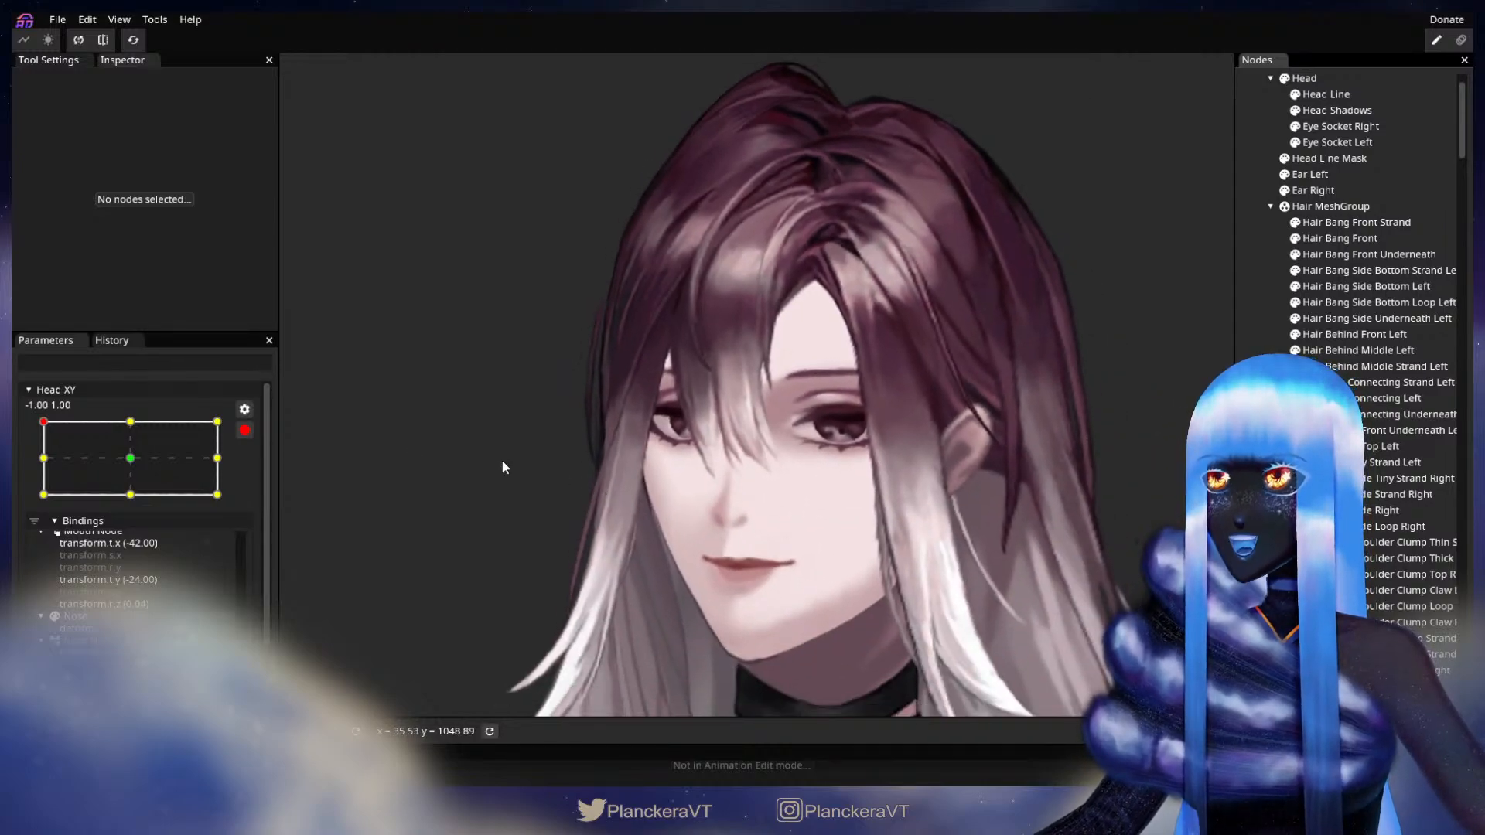
left_click(244, 430)
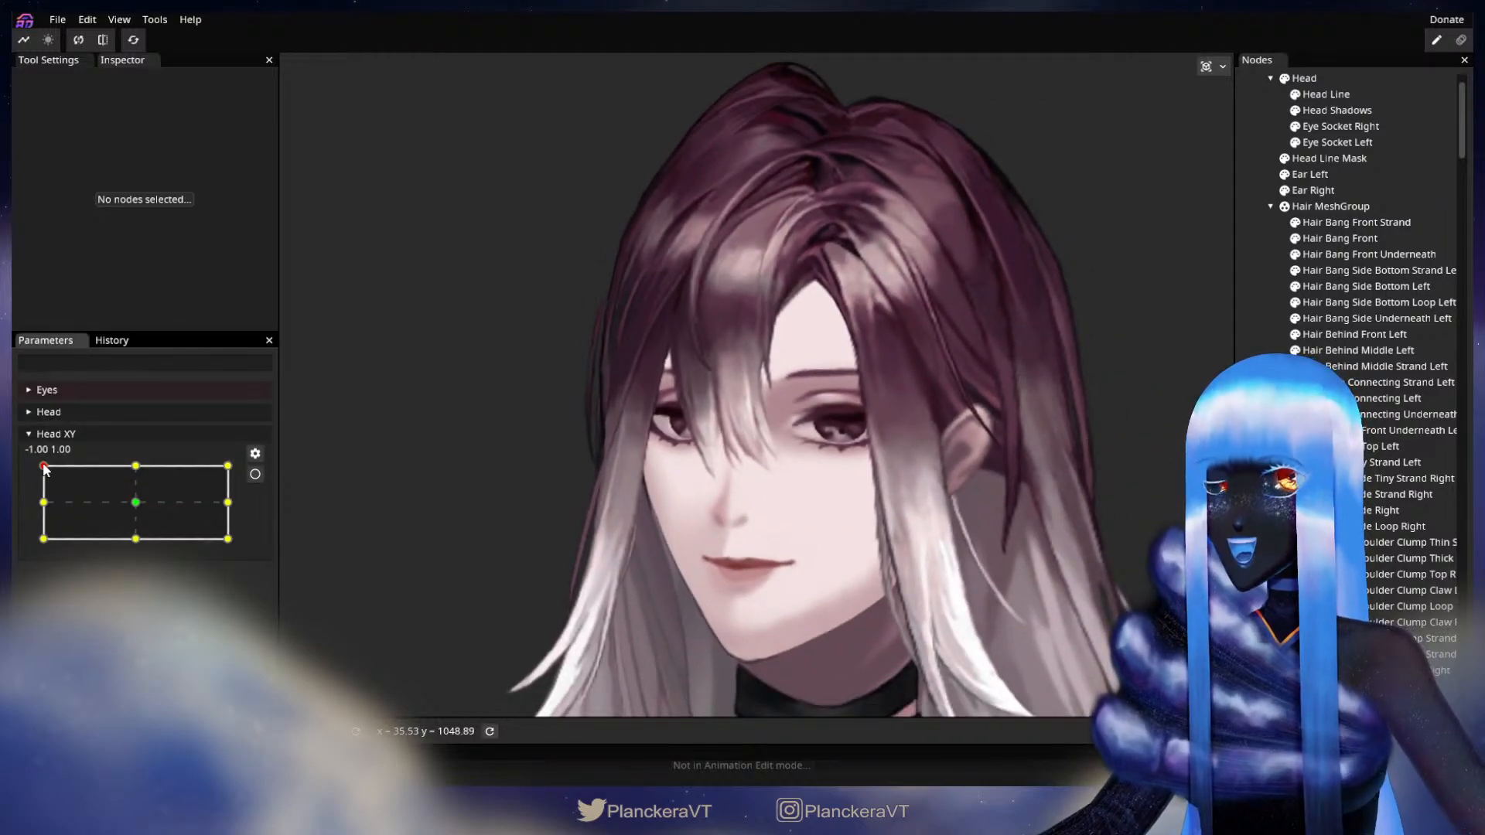
mouse_move(44, 469)
left_mouse_down()
mouse_move(36, 505)
mouse_move(43, 468)
left_mouse_up()
left_click_drag(43, 465, 34, 546)
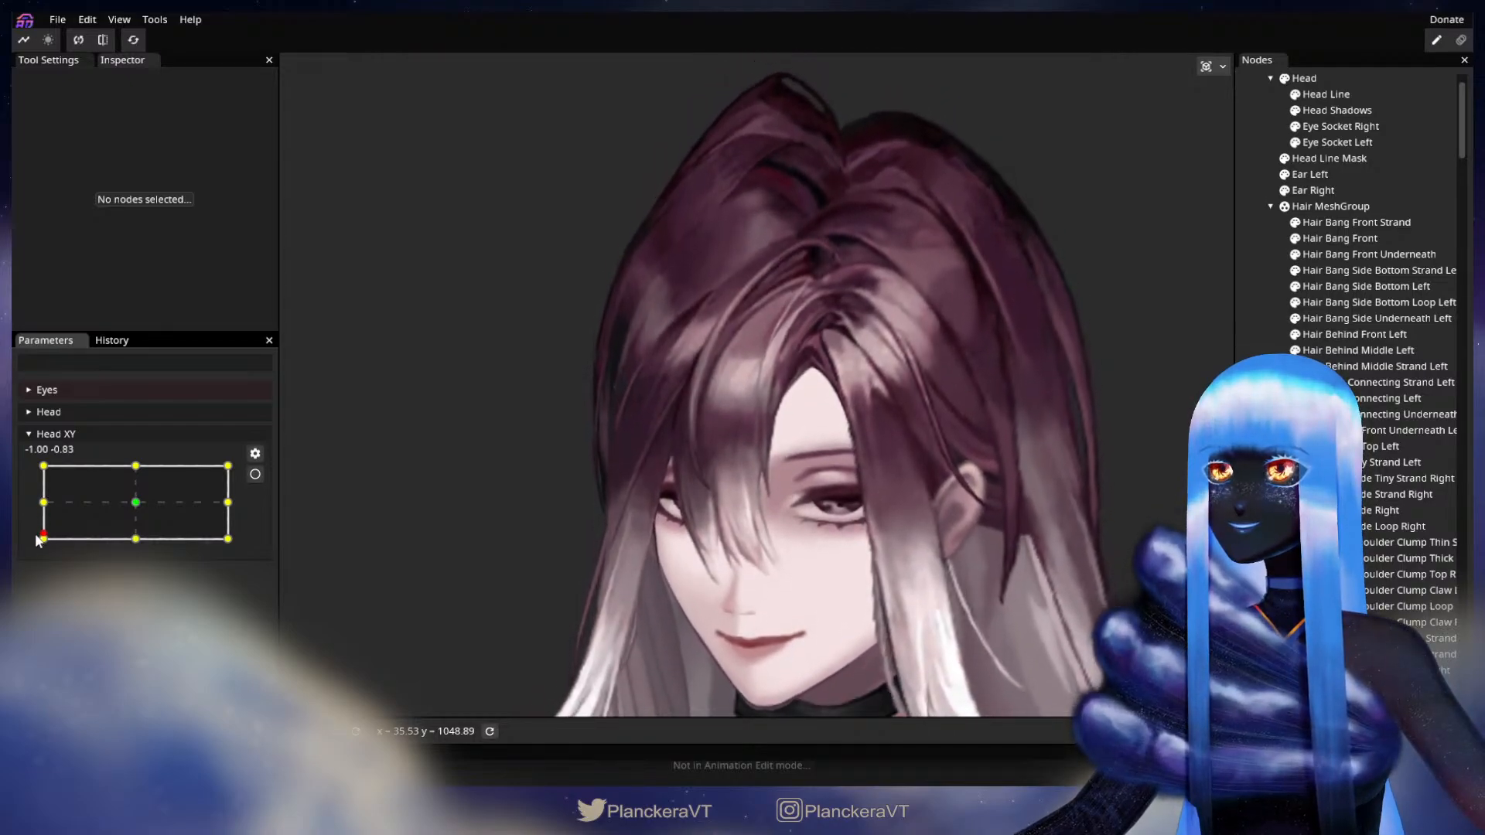
Arm Head XY at -1.00, -1.00 and set up a Circle Brush of size 16.00 on the Hair Bang Front Strand mesh
left_click(255, 474)
scroll(741, 476, "up", 5)
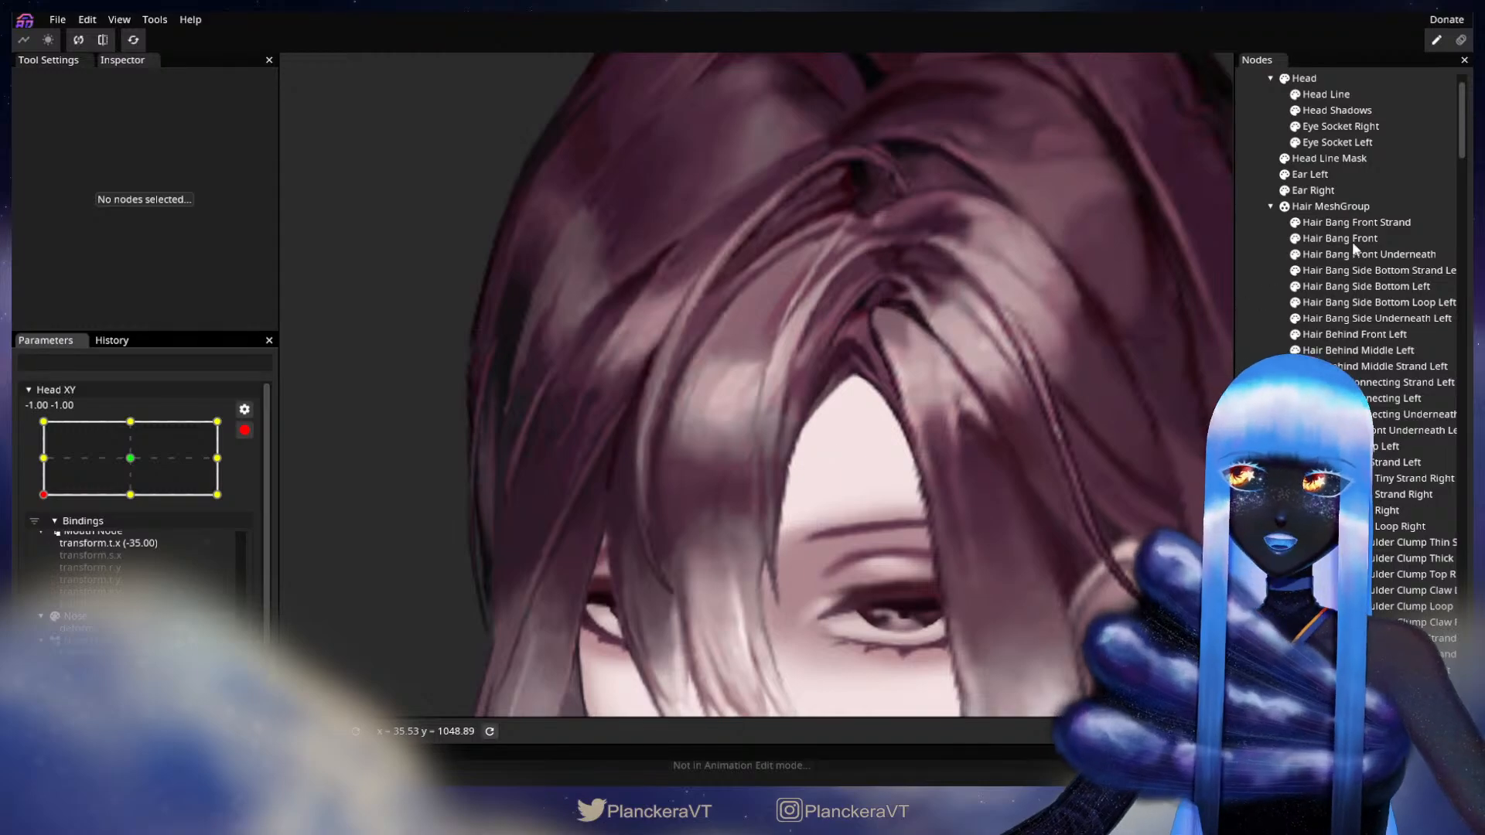
left_click(1360, 223)
scroll(783, 315, "up", 3)
left_click_drag(790, 295, 774, 495)
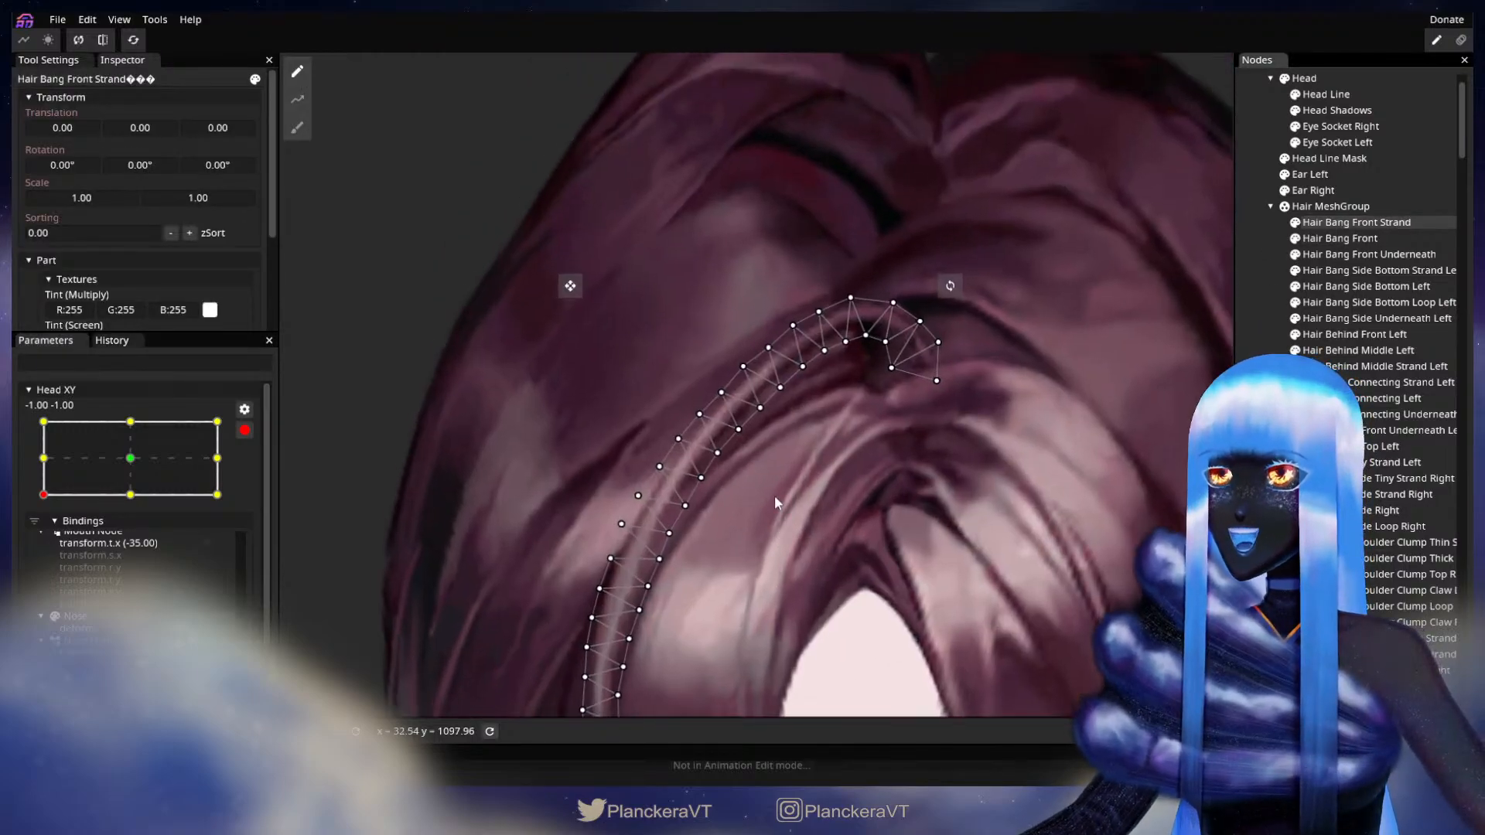
left_click(297, 127)
scroll(791, 138, "up", 1)
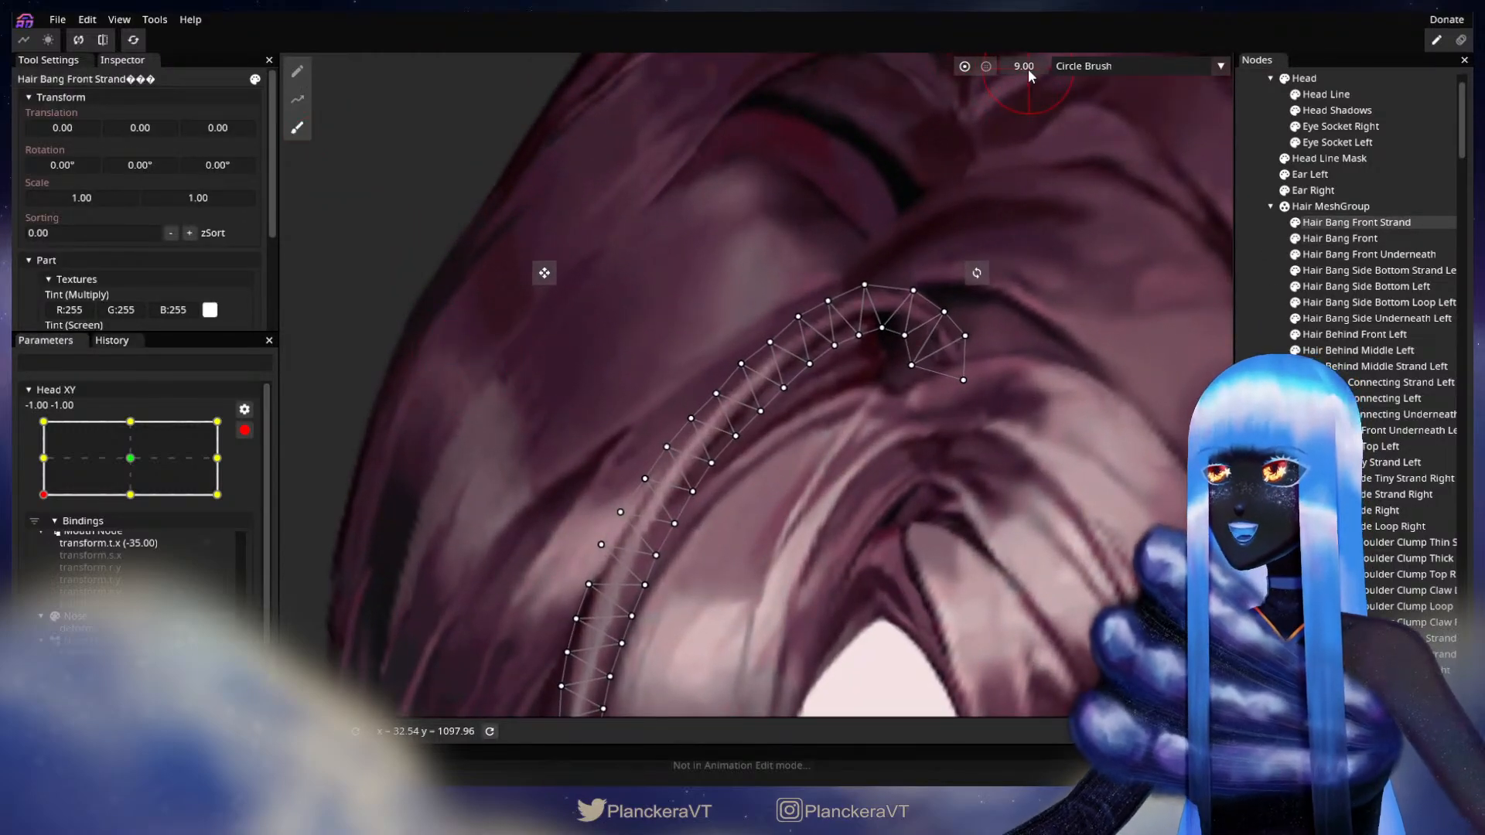
left_click_drag(1032, 67, 1035, 67)
scroll(765, 484, "up", 1)
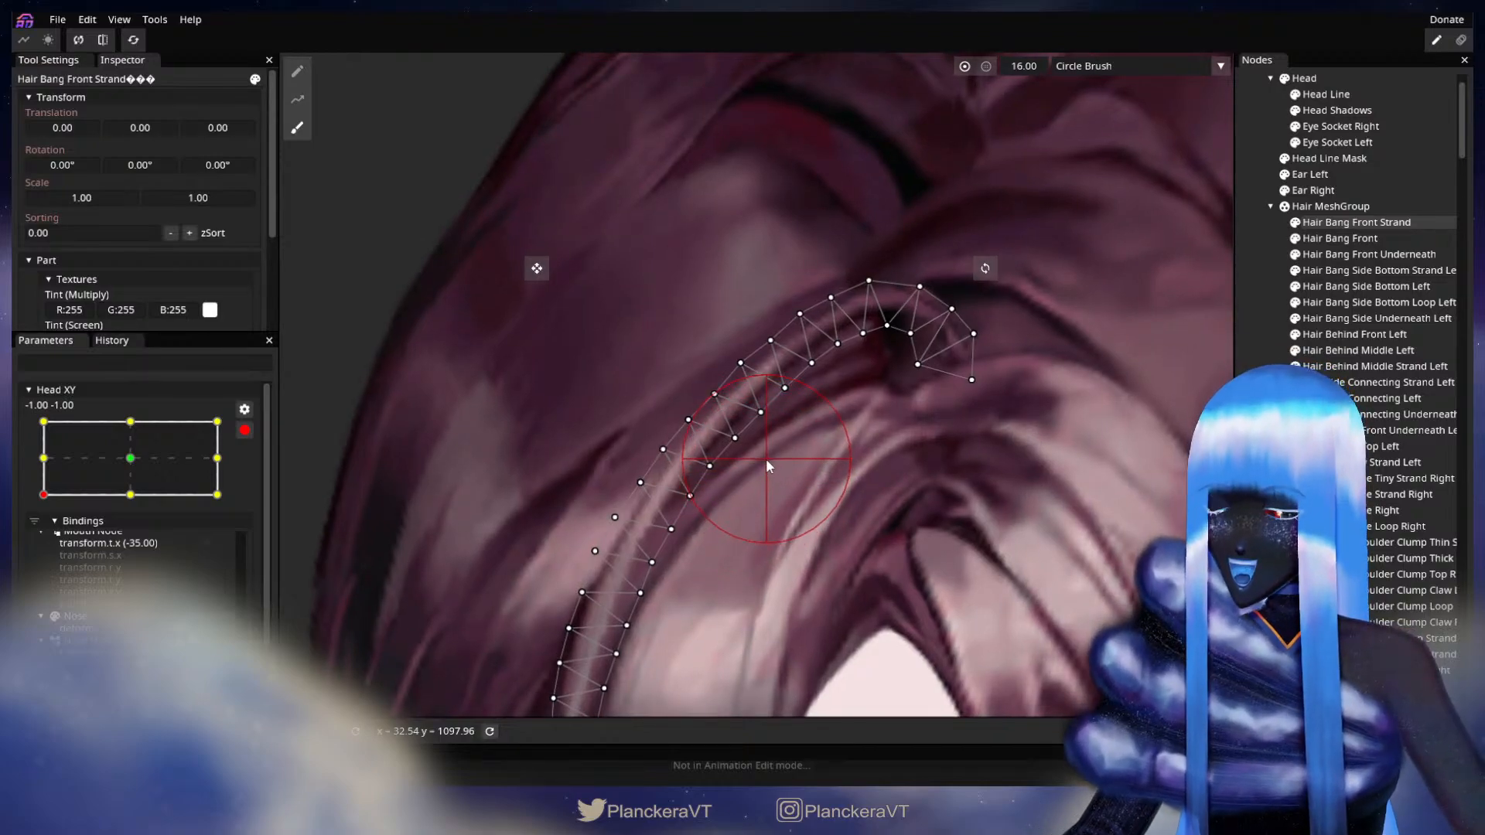
Brush the Hair Bang Front Strand mesh into a smoother curve from its crest down to the middle bend, and deselect it
scroll(712, 404, "up", 1)
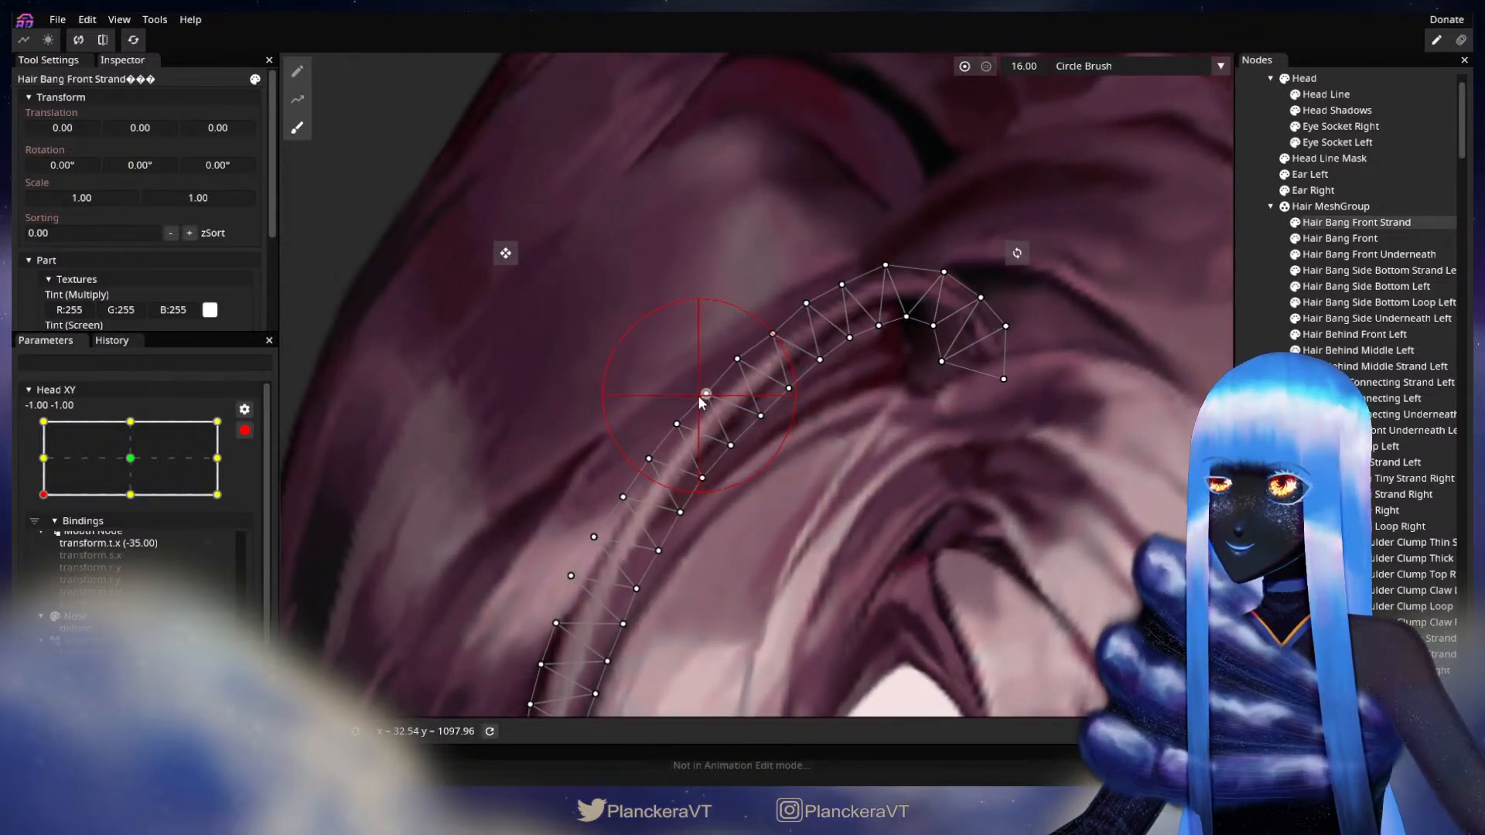
mouse_move(780, 471)
left_mouse_down()
mouse_move(831, 445)
mouse_move(796, 434)
left_mouse_up()
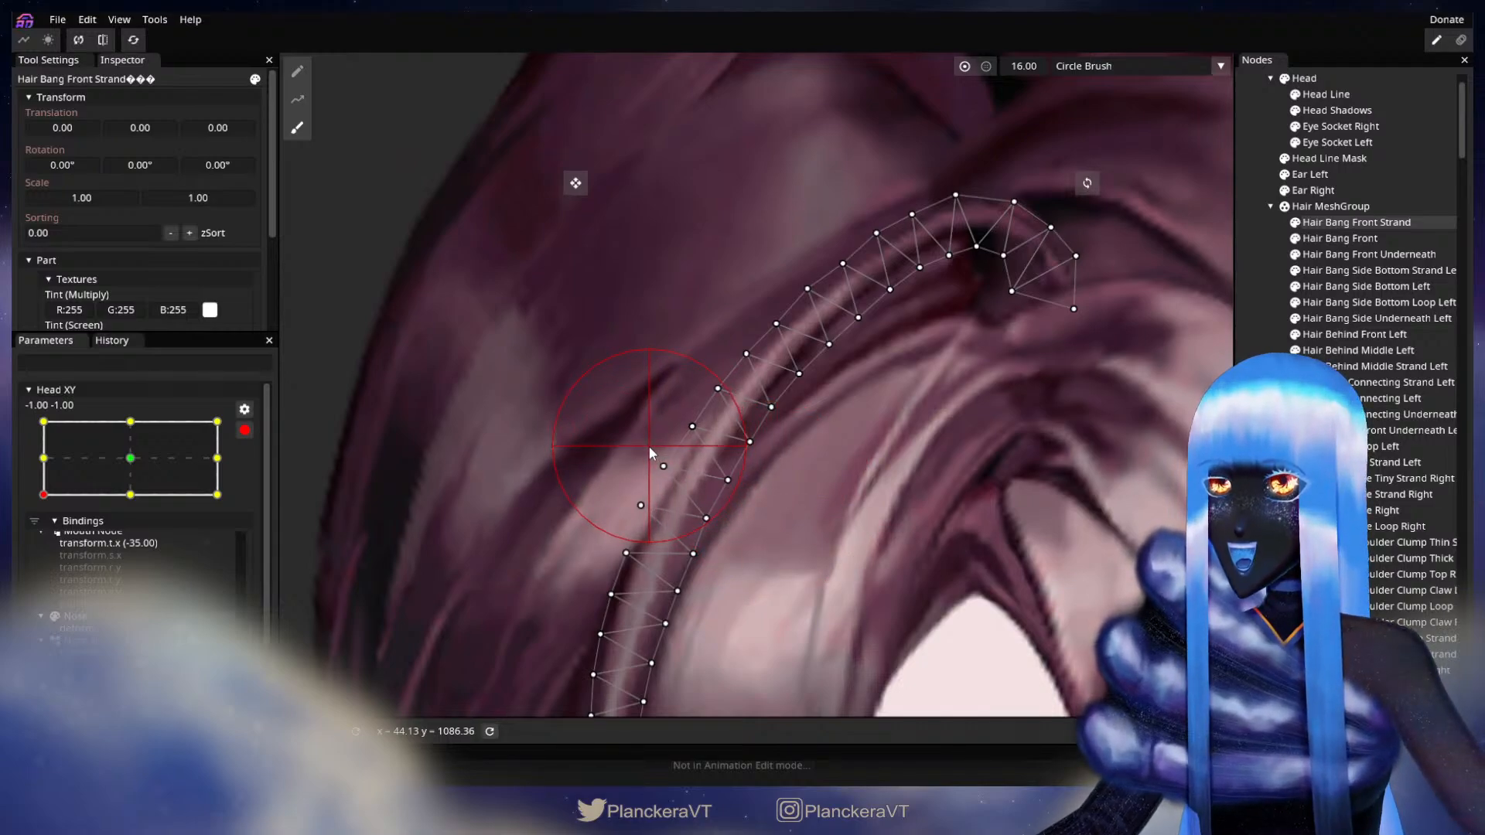
left_click_drag(648, 447, 657, 383)
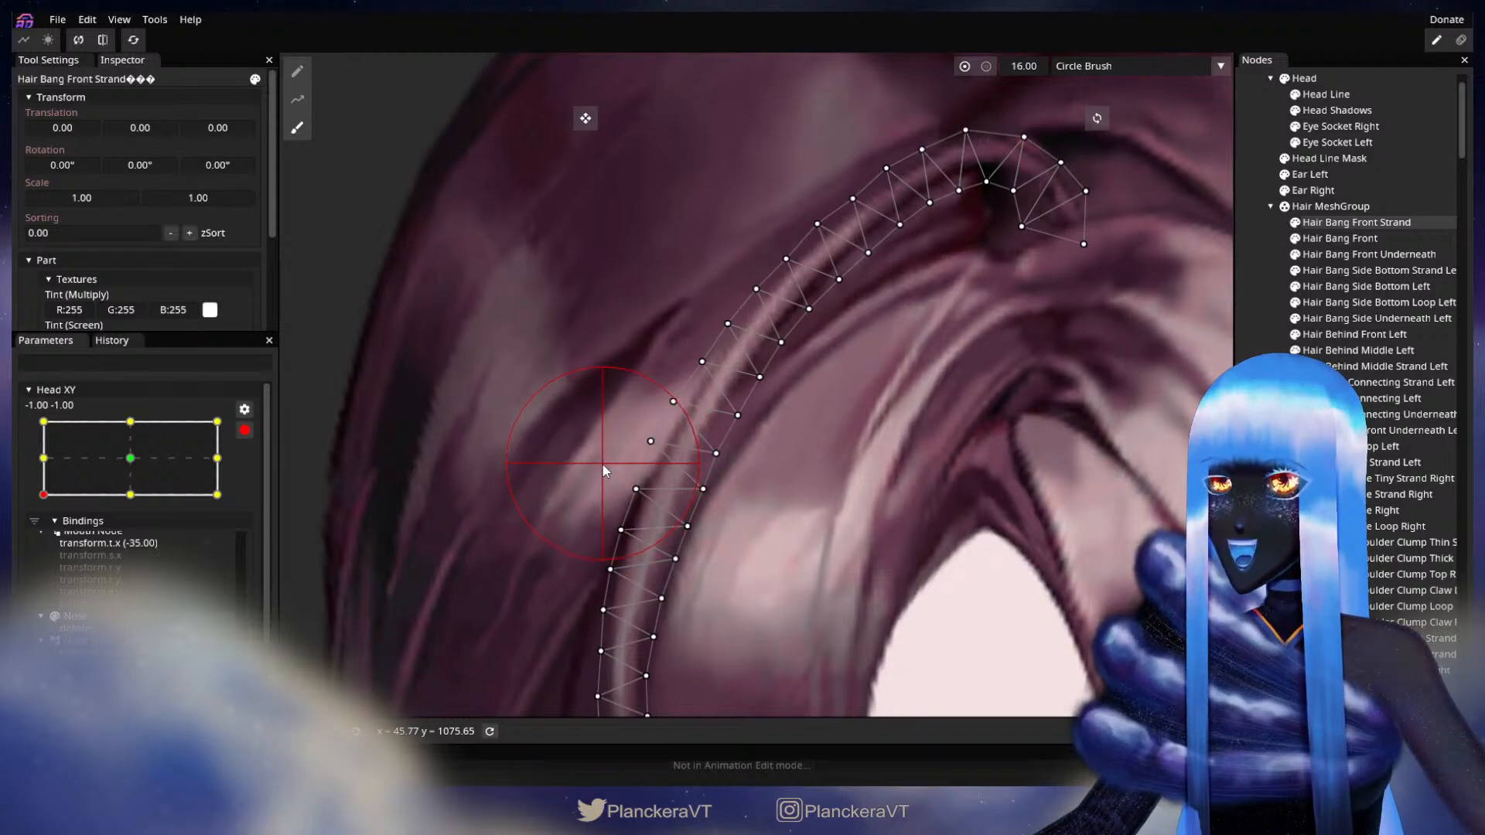
left_click_drag(795, 483, 823, 410)
left_click_drag(764, 460, 752, 457)
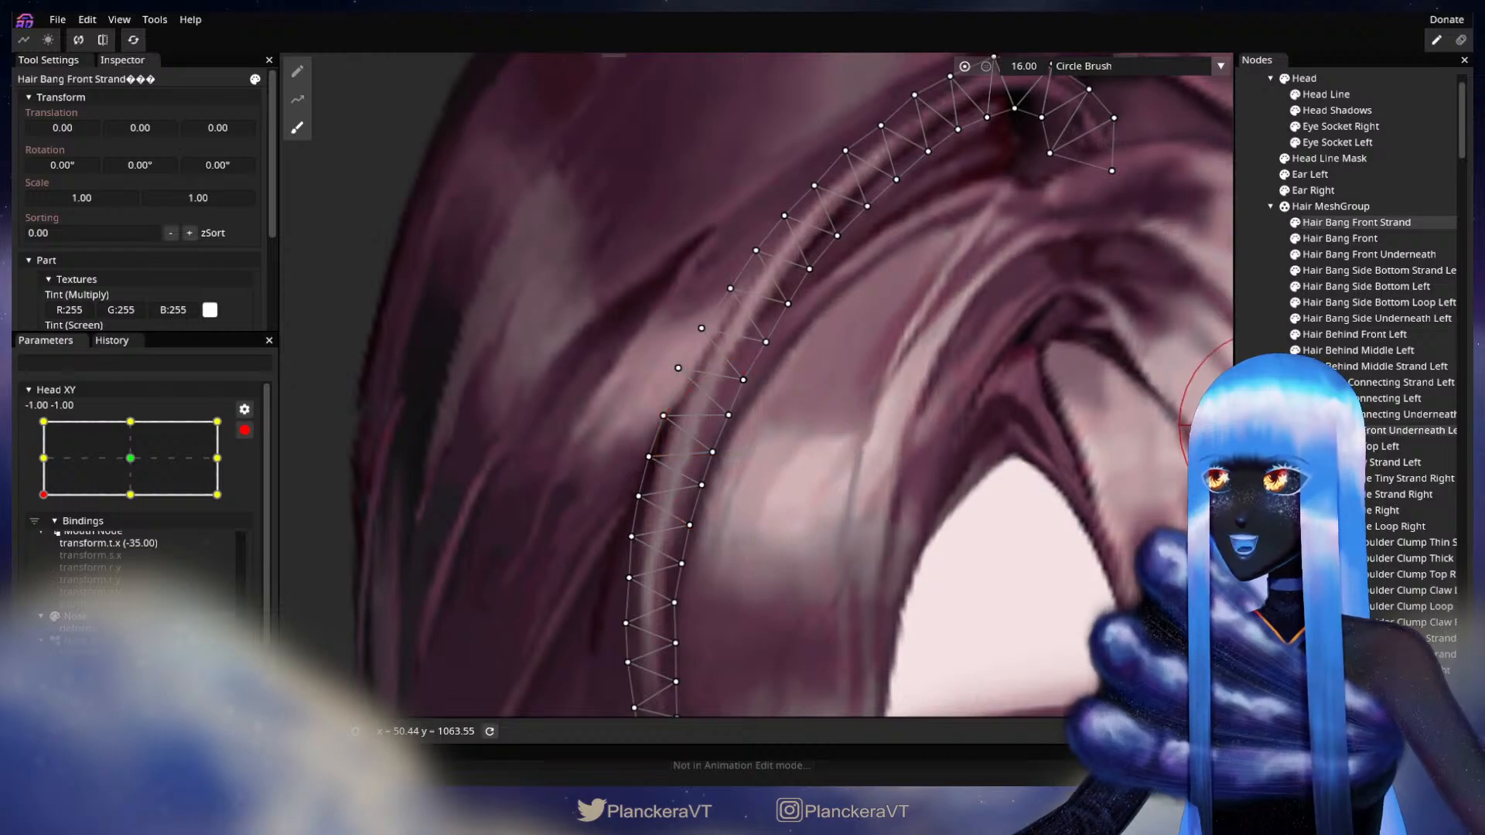
left_click(1315, 222)
Disarm Head XY and sweep it from -1.00, -1.00 up to -1.00, 1.00 to check how the front strand deforms
scroll(967, 468, "down", 2)
scroll(940, 487, "down", 4)
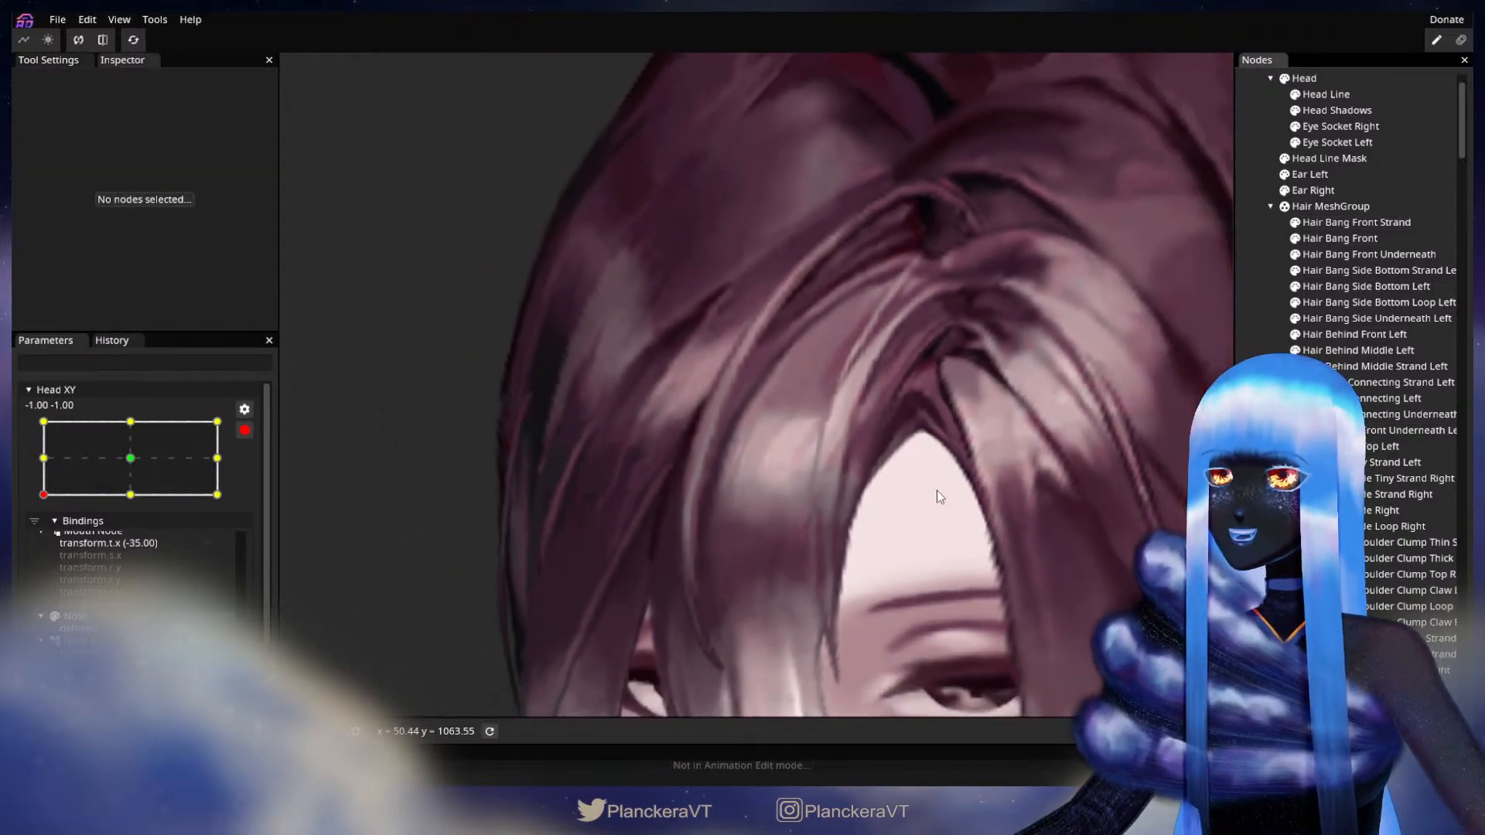
scroll(933, 492, "down", 2)
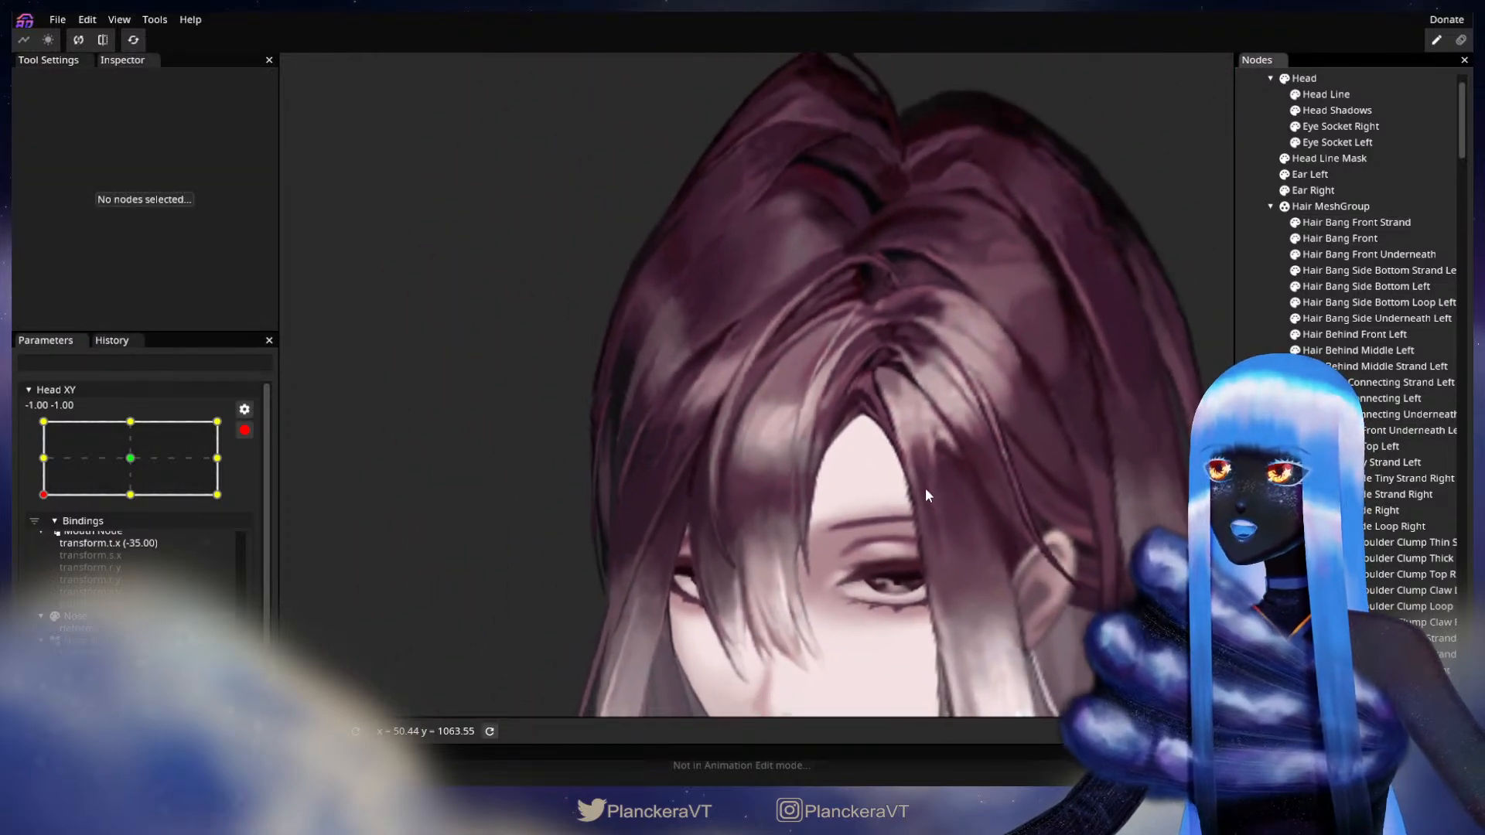
left_click_drag(906, 486, 840, 483)
scroll(840, 488, "down", 3)
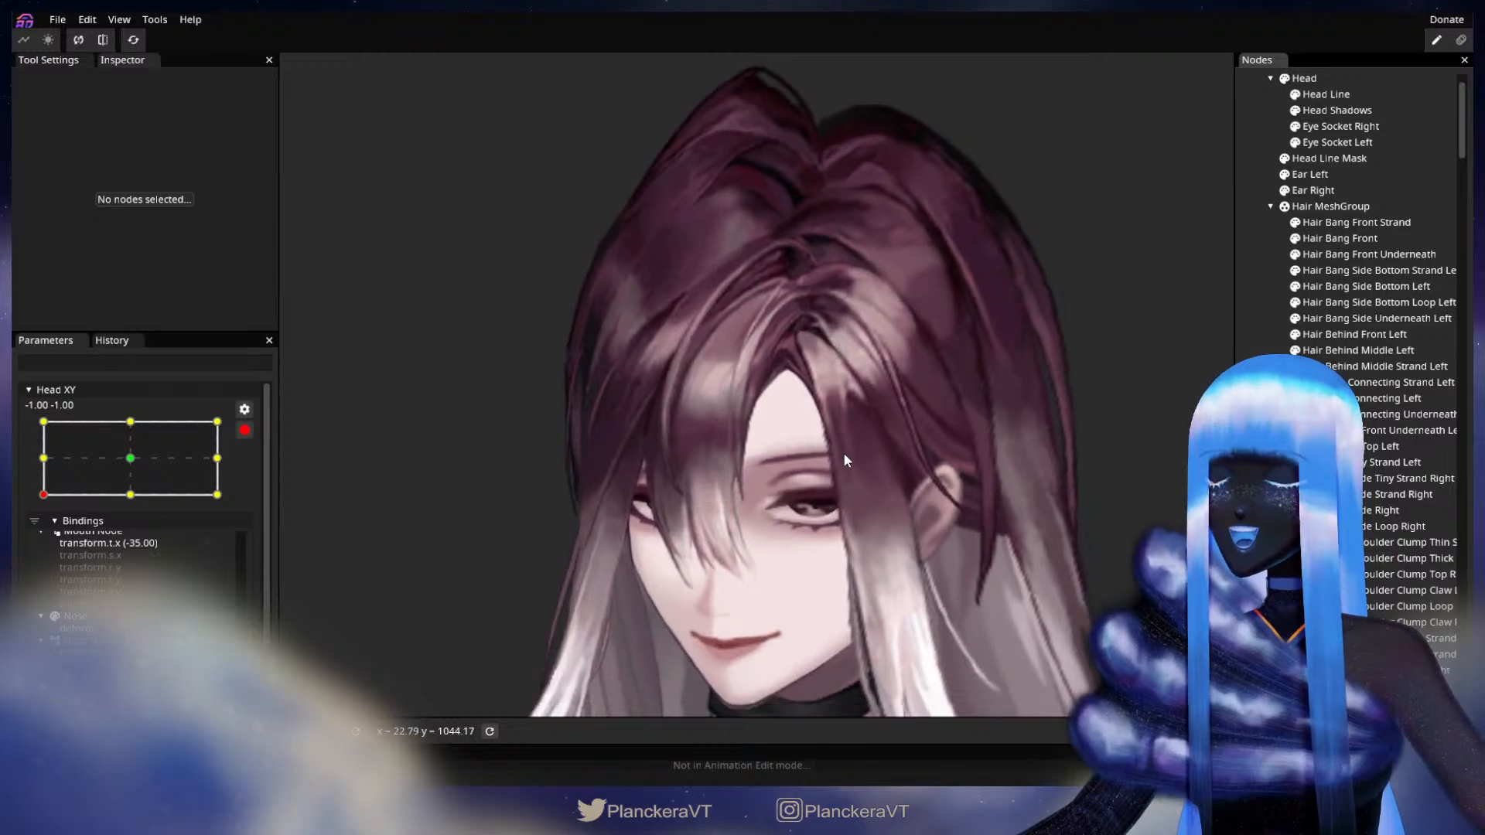
left_click(244, 430)
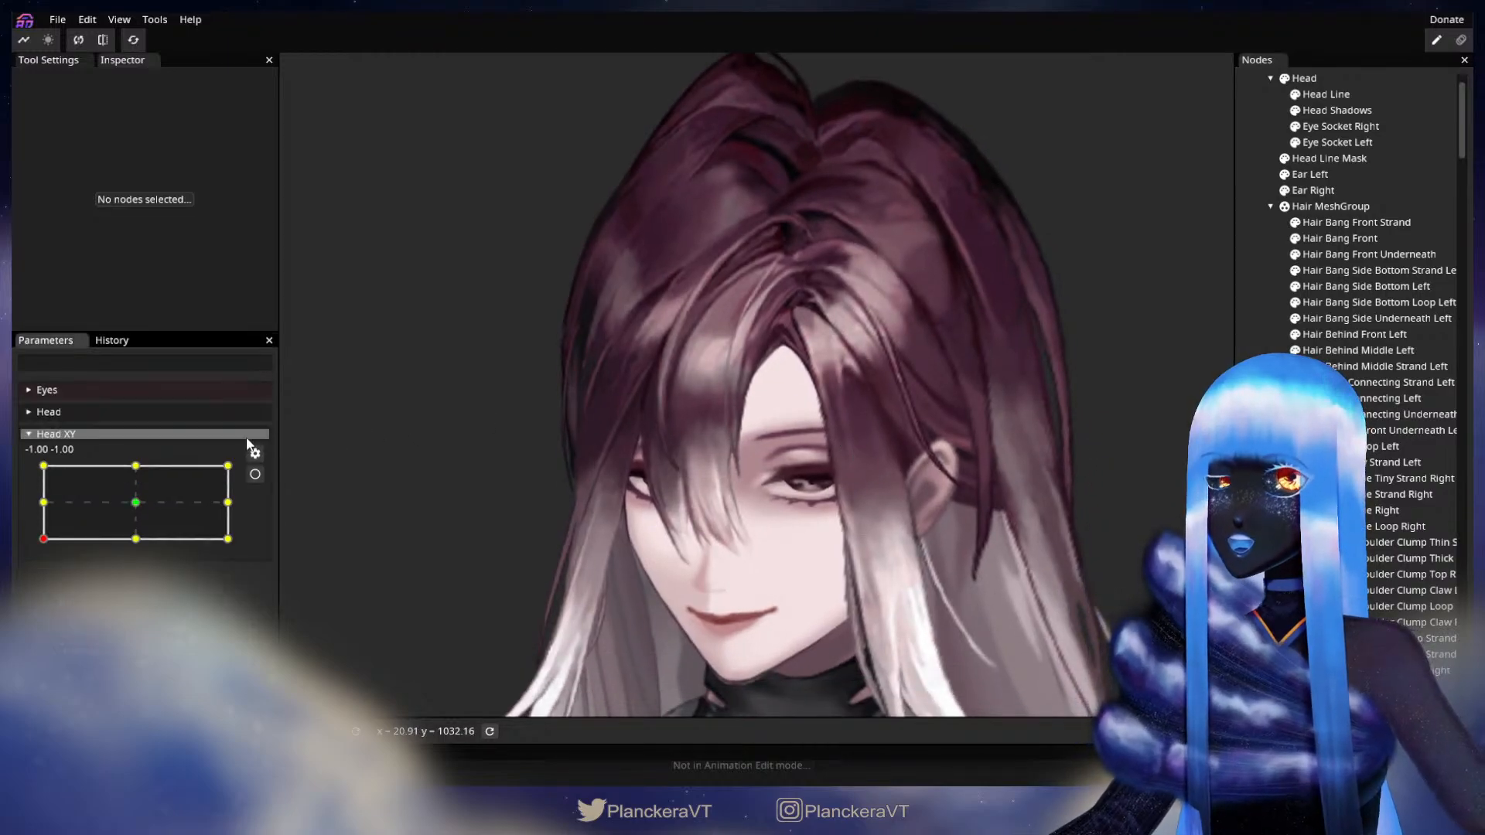
left_click_drag(43, 547, 33, 468)
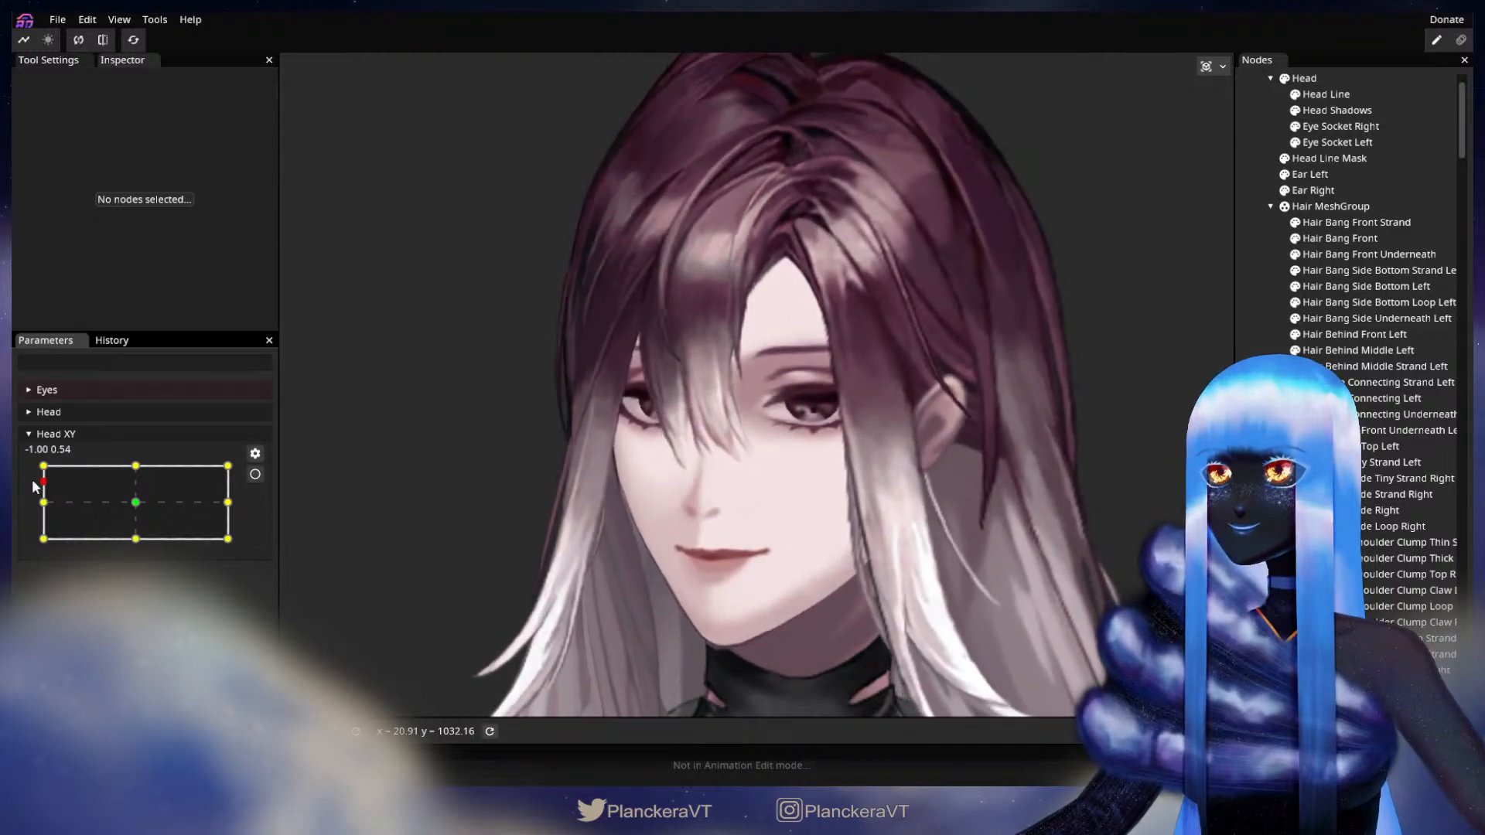
Rearm Head XY at -1.00, 1.00 and nudge the vertices just below the crest of the Hair Bang Front Strand mesh to even out its width
left_click_drag(515, 365, 574, 648)
scroll(741, 563, "up", 4)
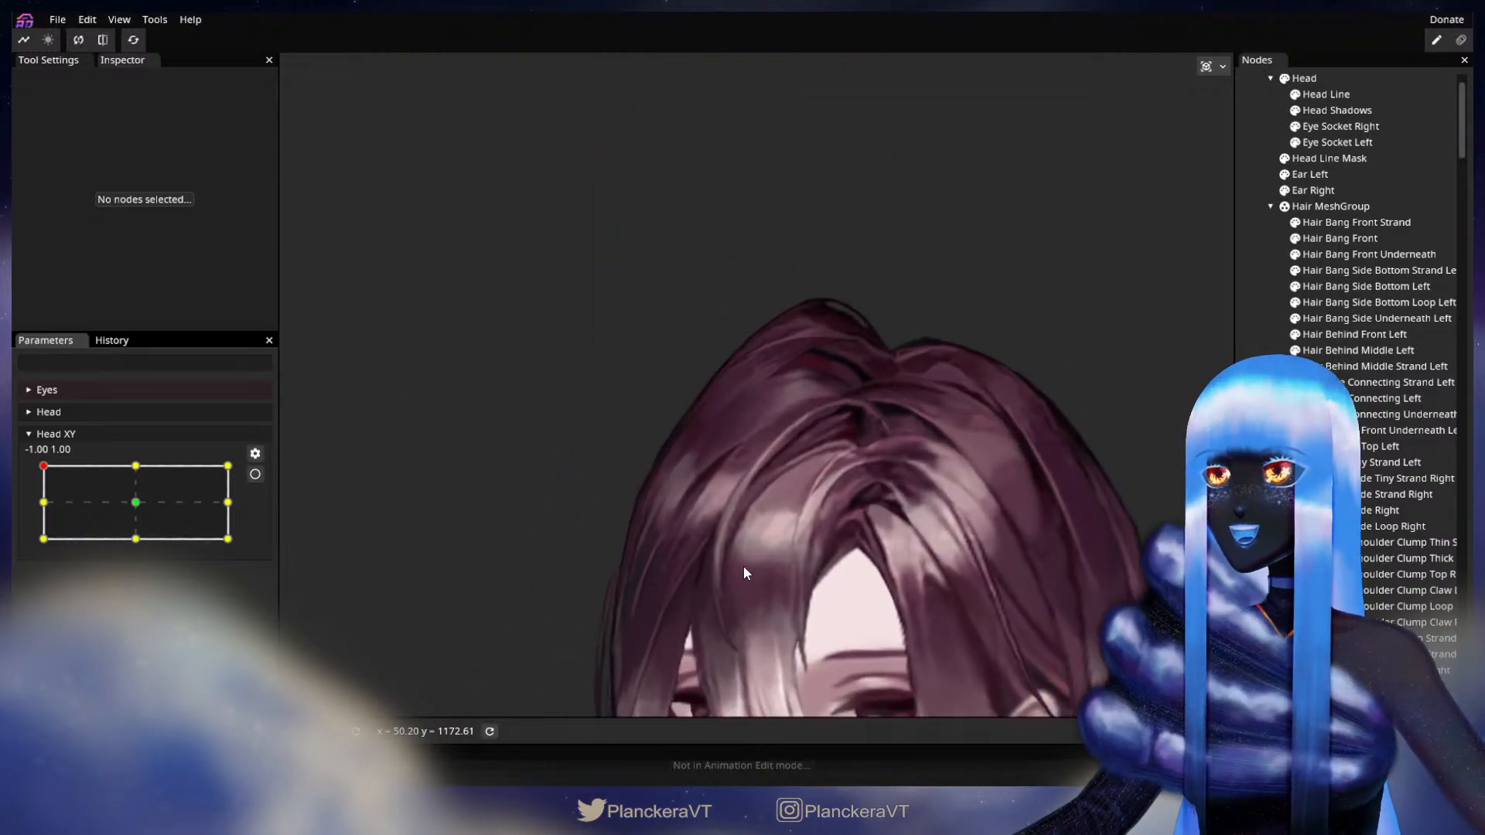
scroll(758, 522, "up", 4)
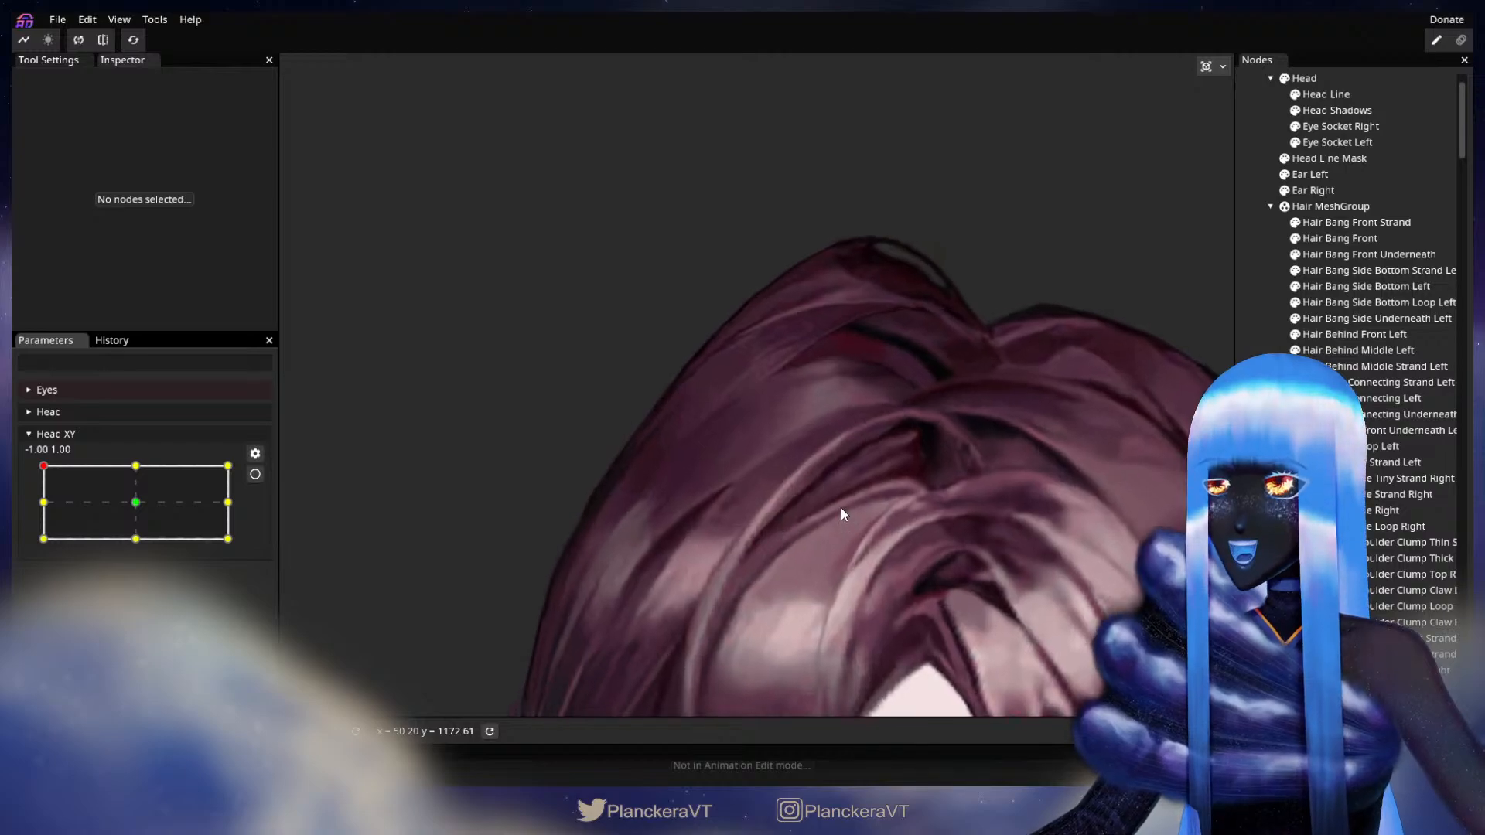
left_click(255, 475)
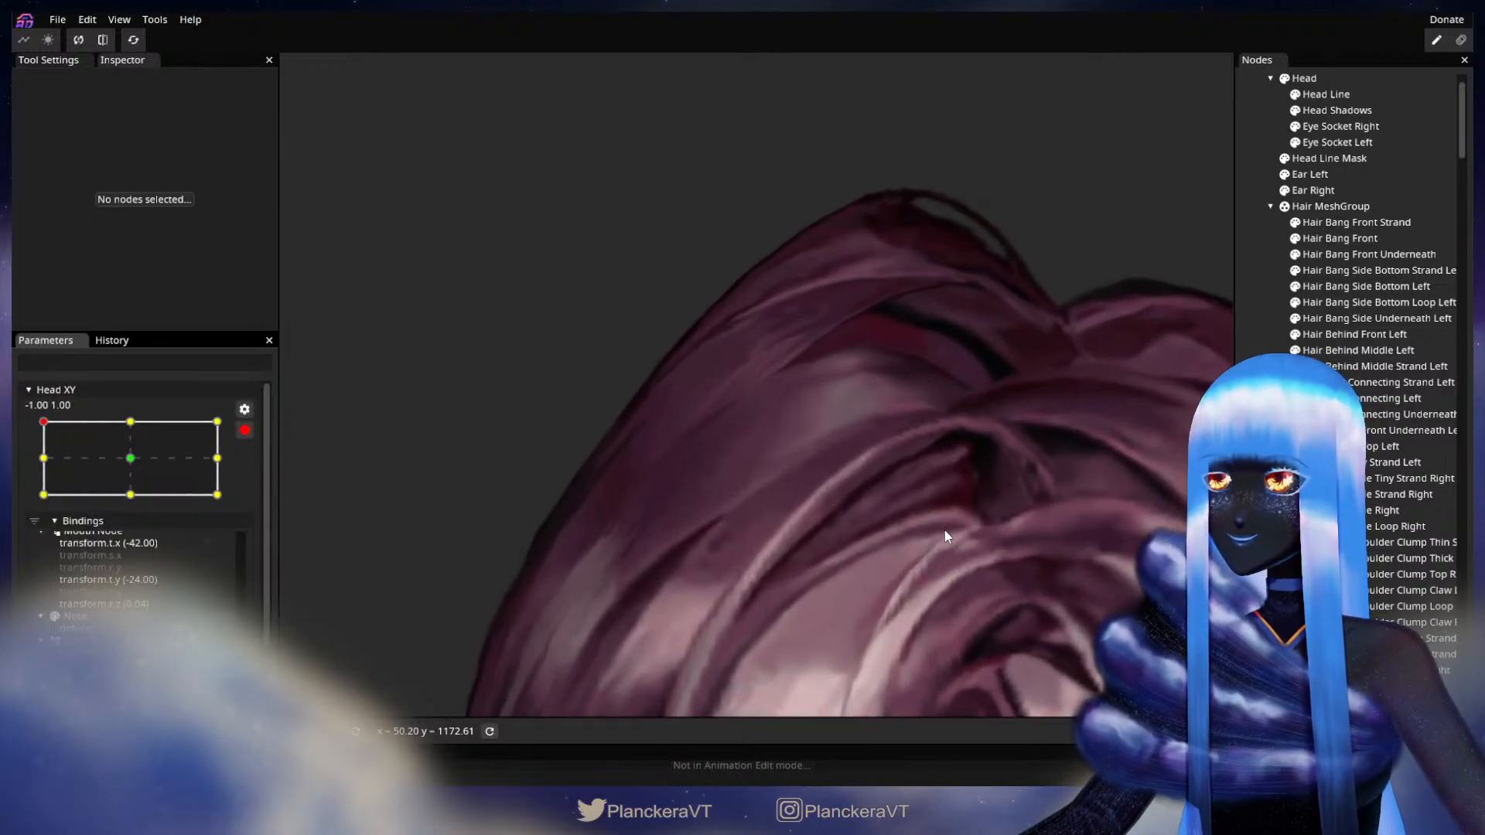
scroll(889, 503, "up", 3)
scroll(851, 479, "up", 3)
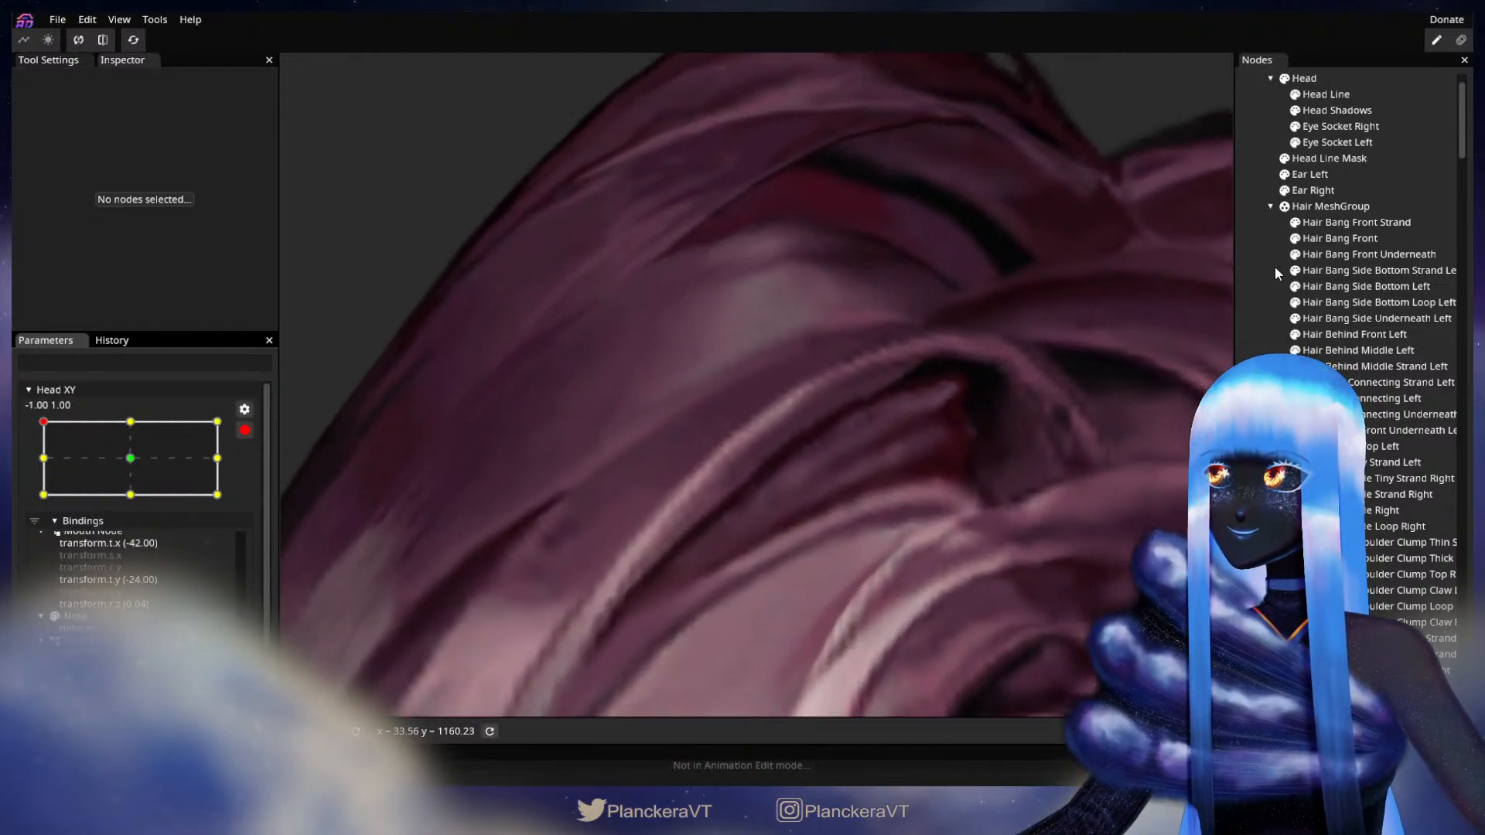
left_click(1337, 239)
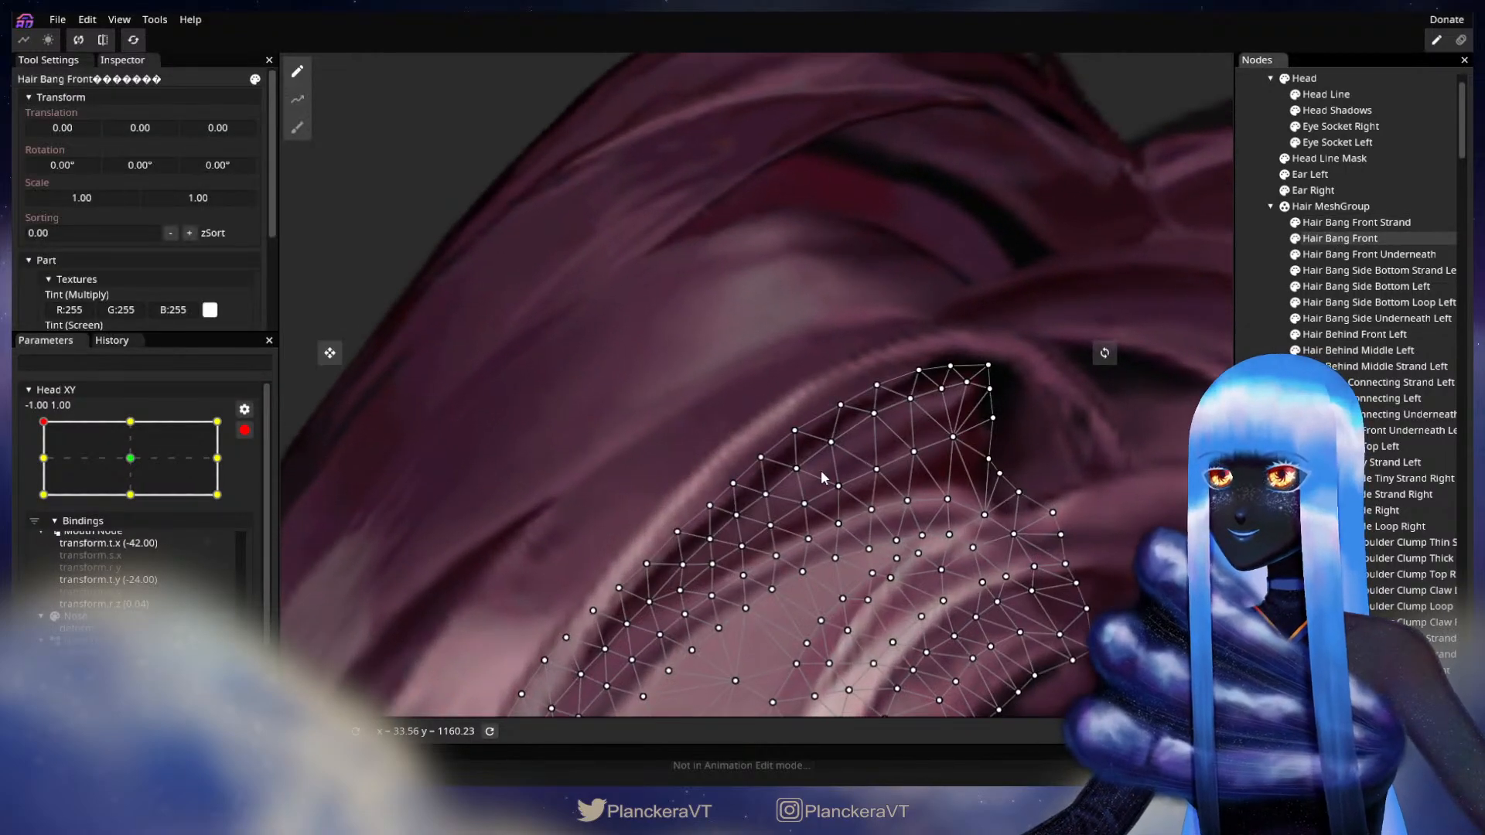
left_click(1346, 222)
left_click(775, 464)
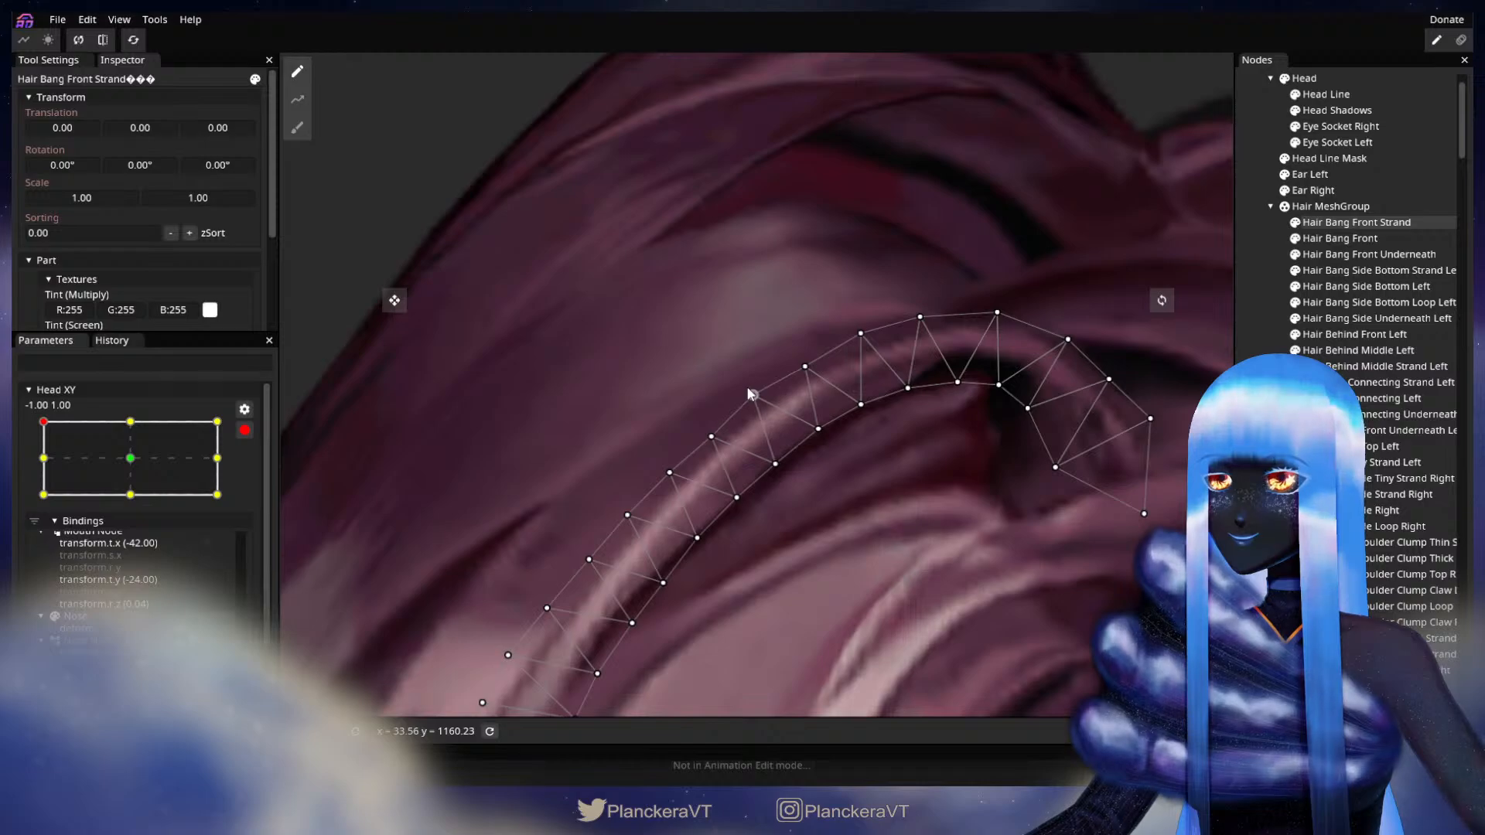
left_click_drag(800, 366, 798, 364)
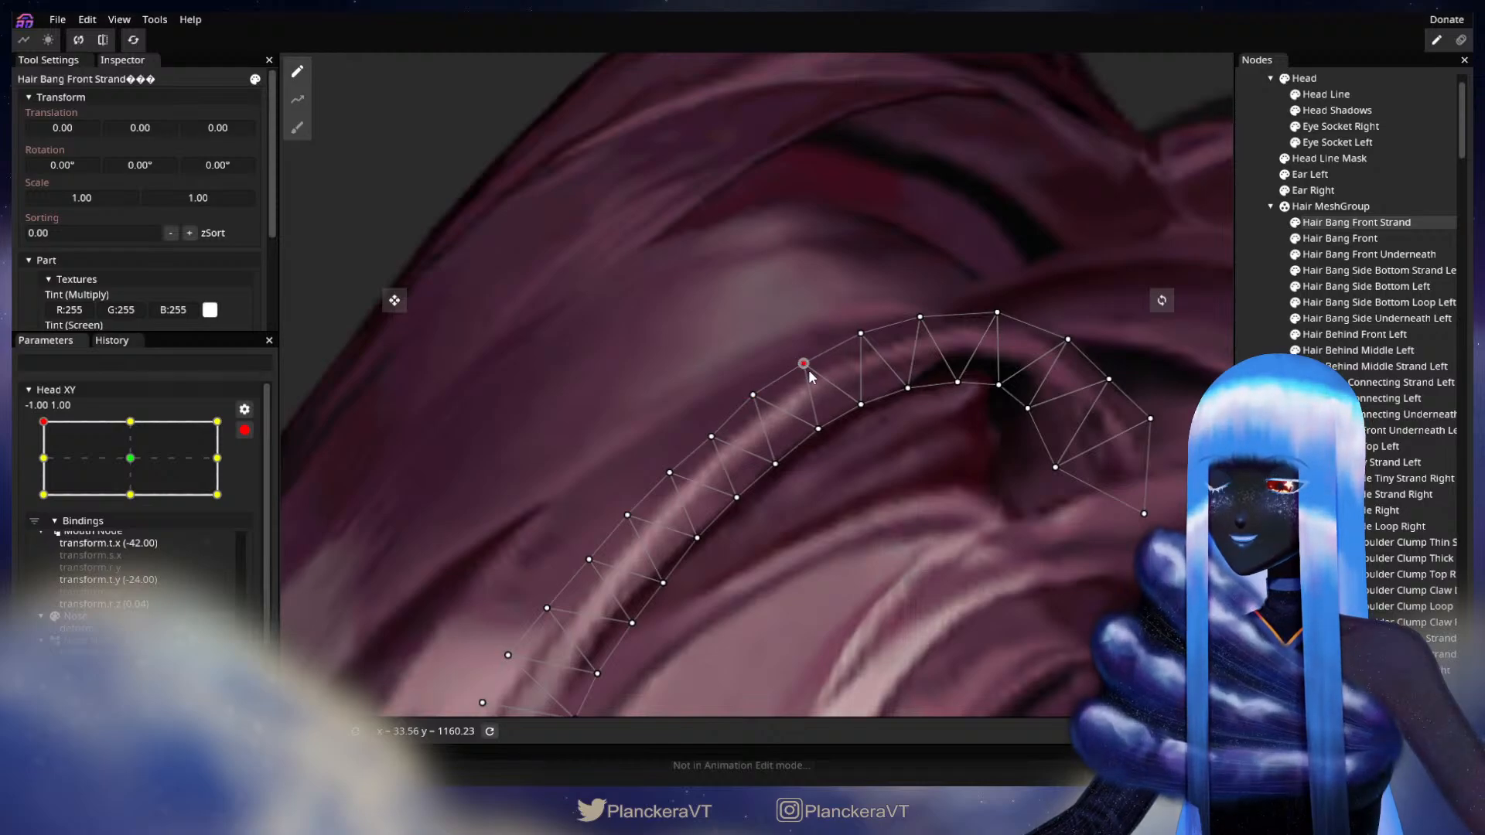
left_click_drag(860, 408, 864, 411)
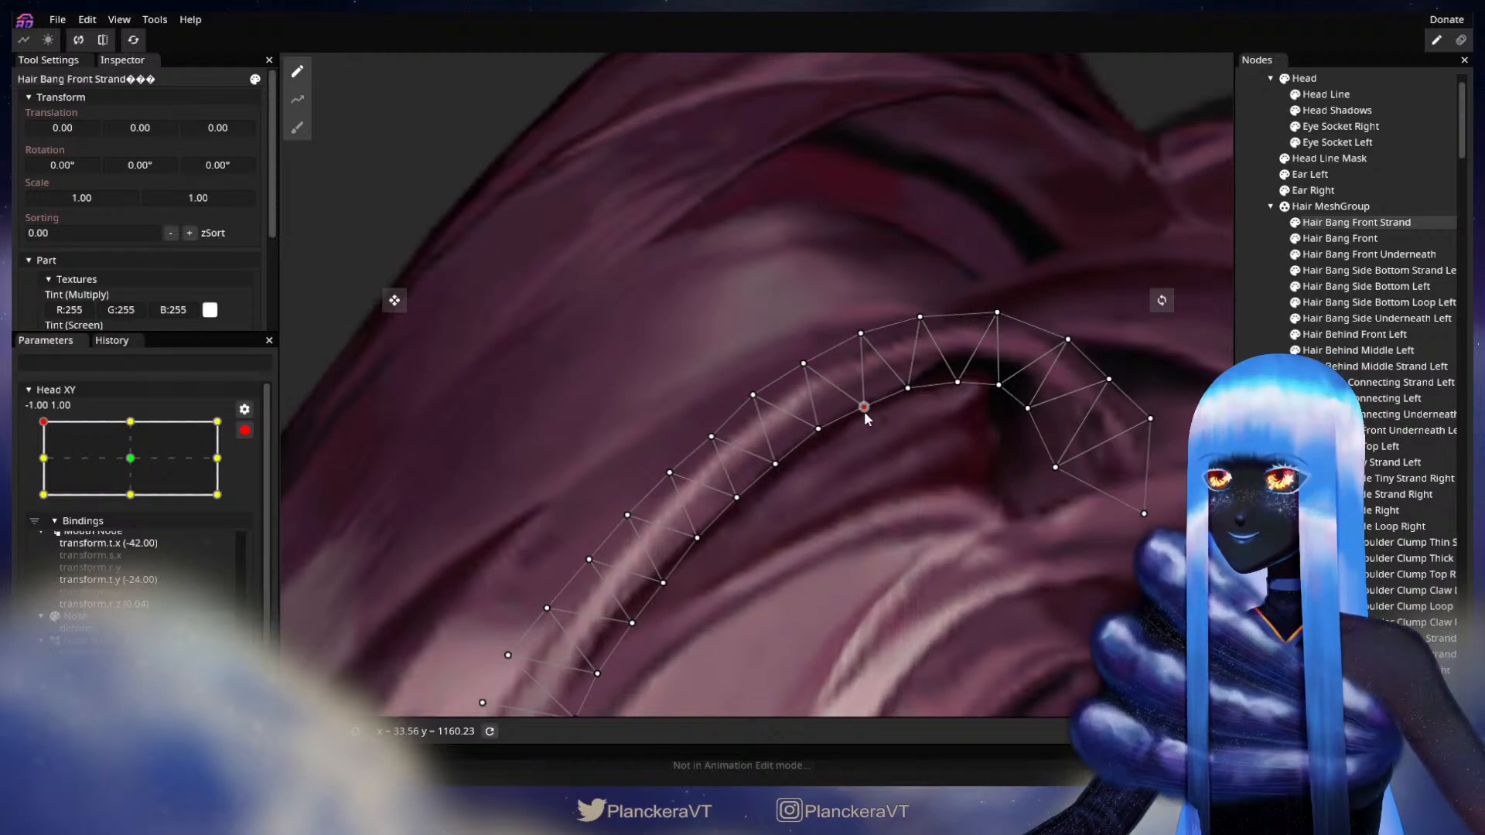
left_click_drag(861, 331, 860, 328)
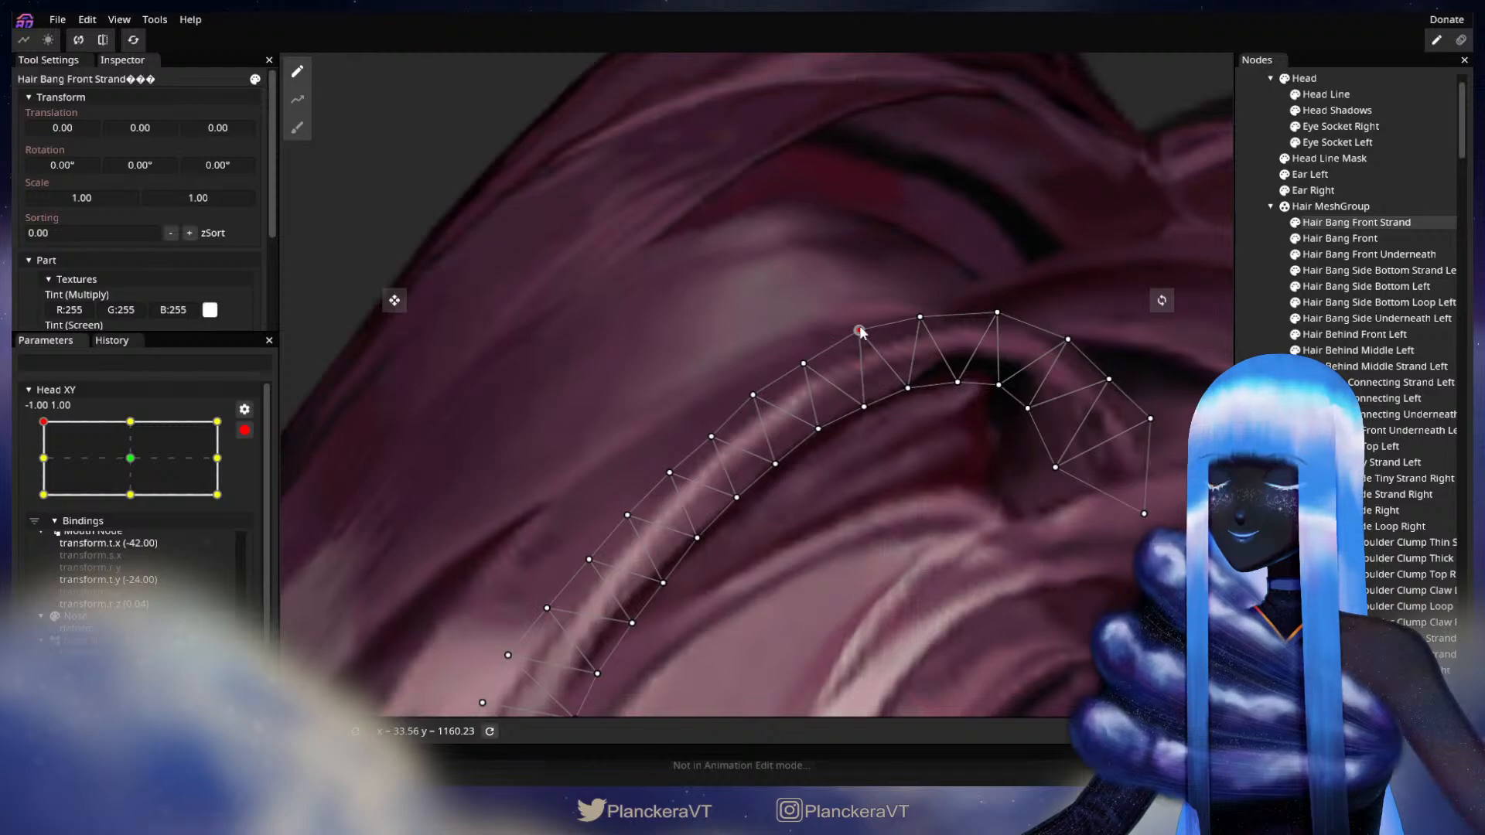
Nudge the edge vertices down the upper curve of the Hair Bang Front Strand mesh to even out its width, and deselect it
left_click_drag(914, 389, 985, 359)
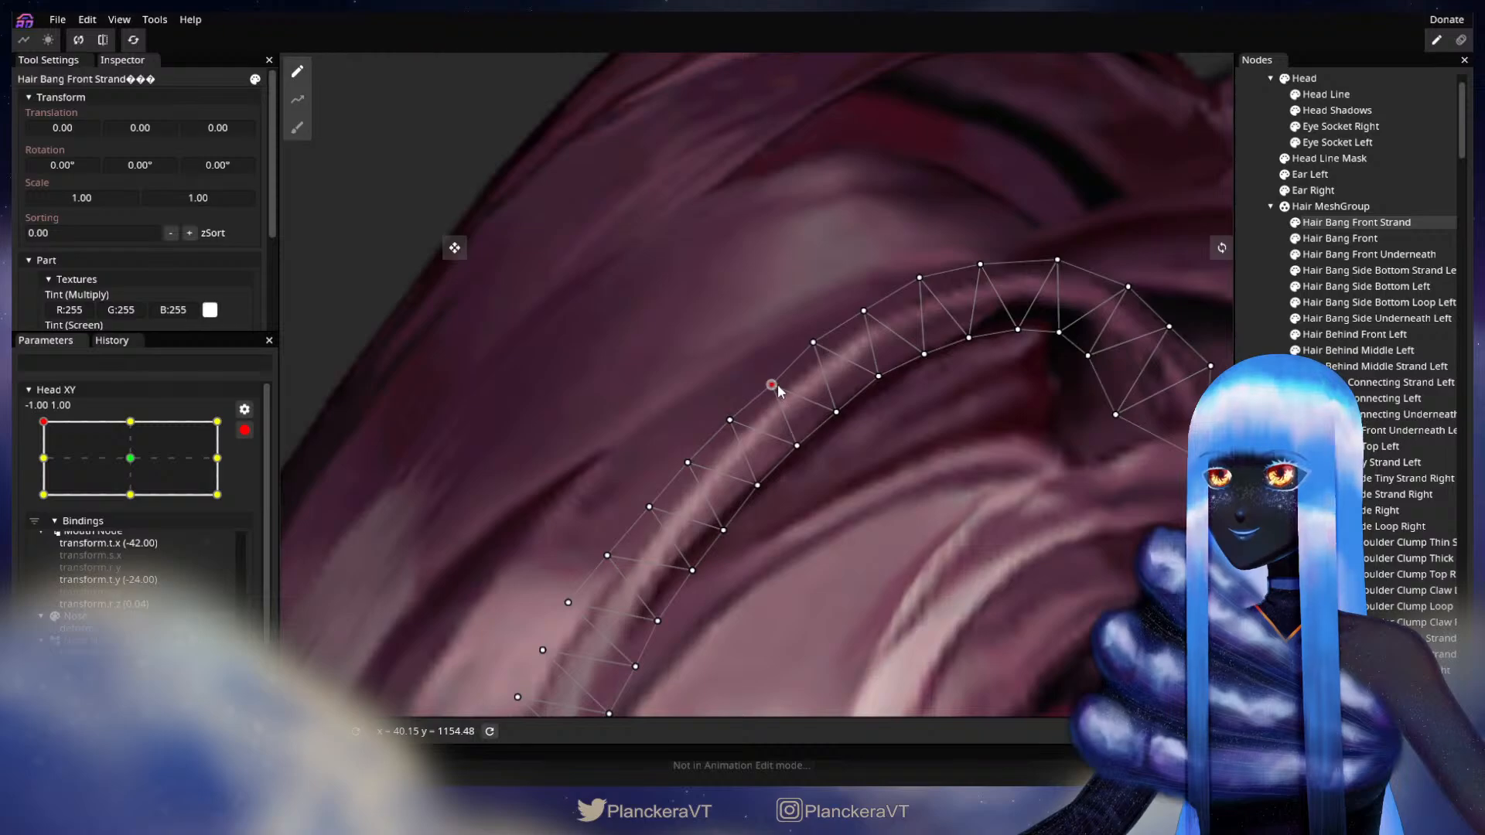
left_click_drag(802, 414, 916, 378)
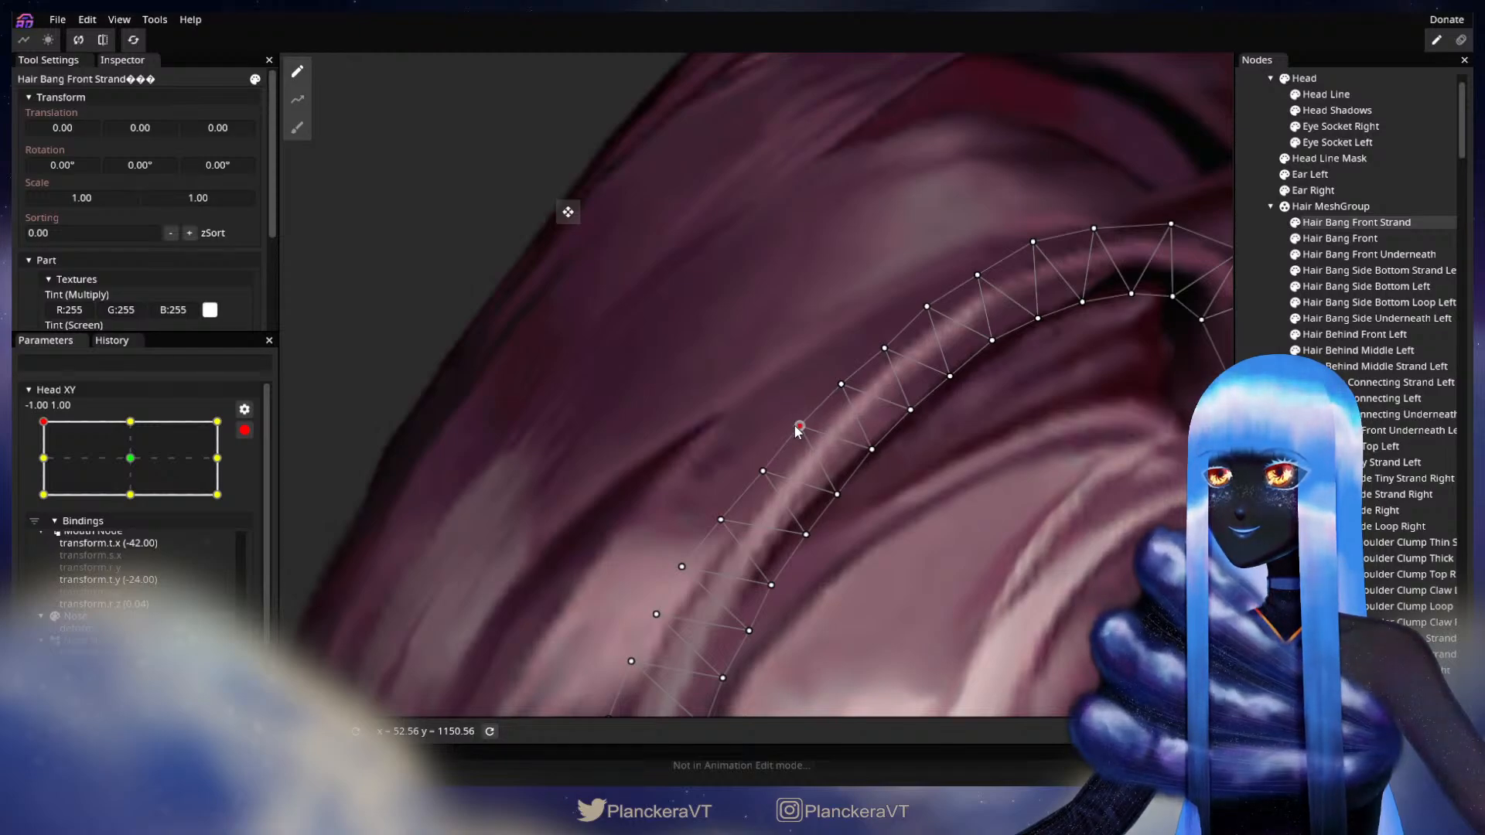
left_click_drag(846, 493, 910, 419)
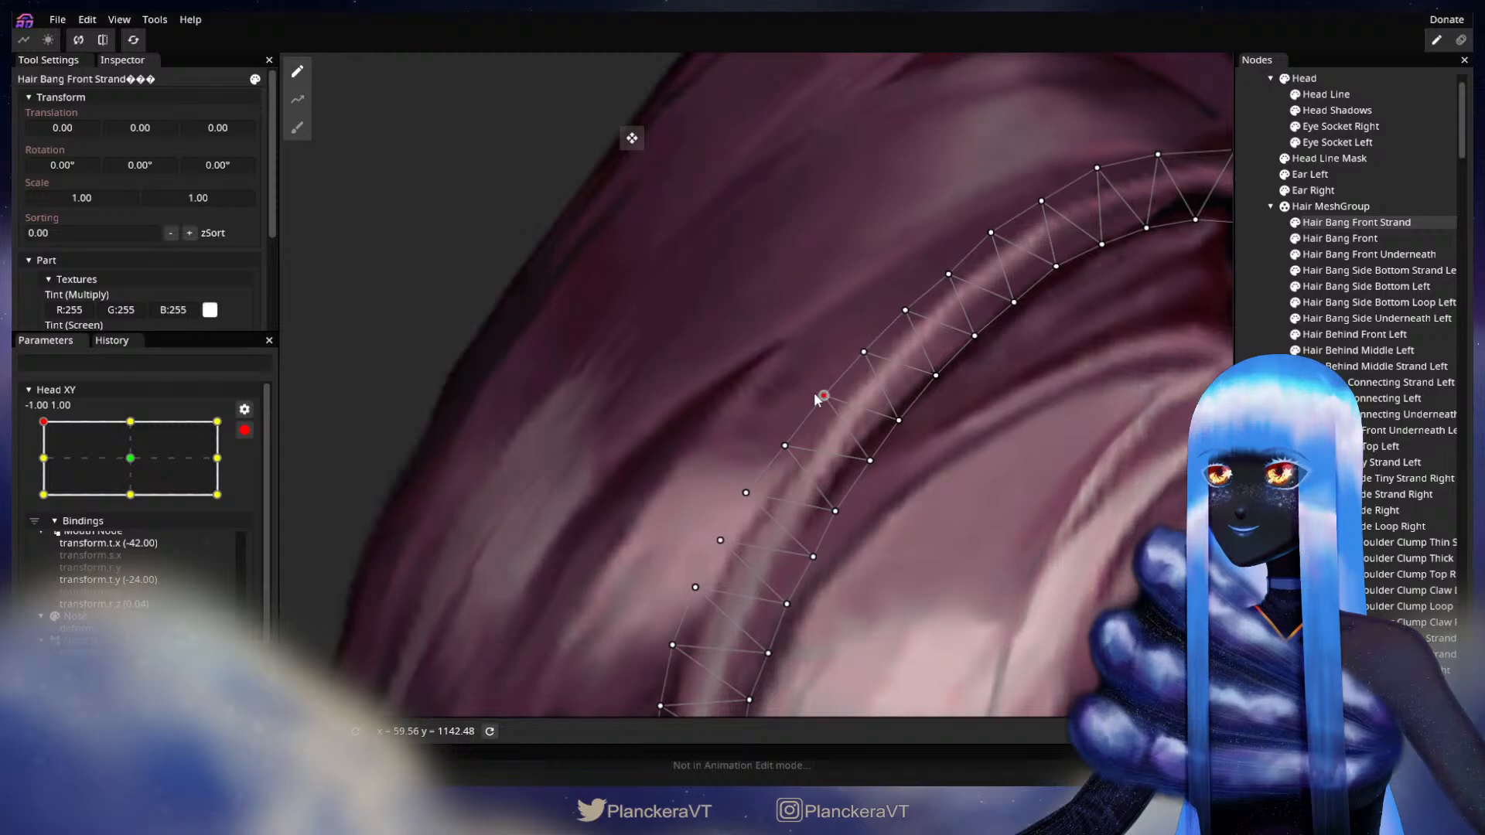
left_click_drag(890, 451, 940, 417)
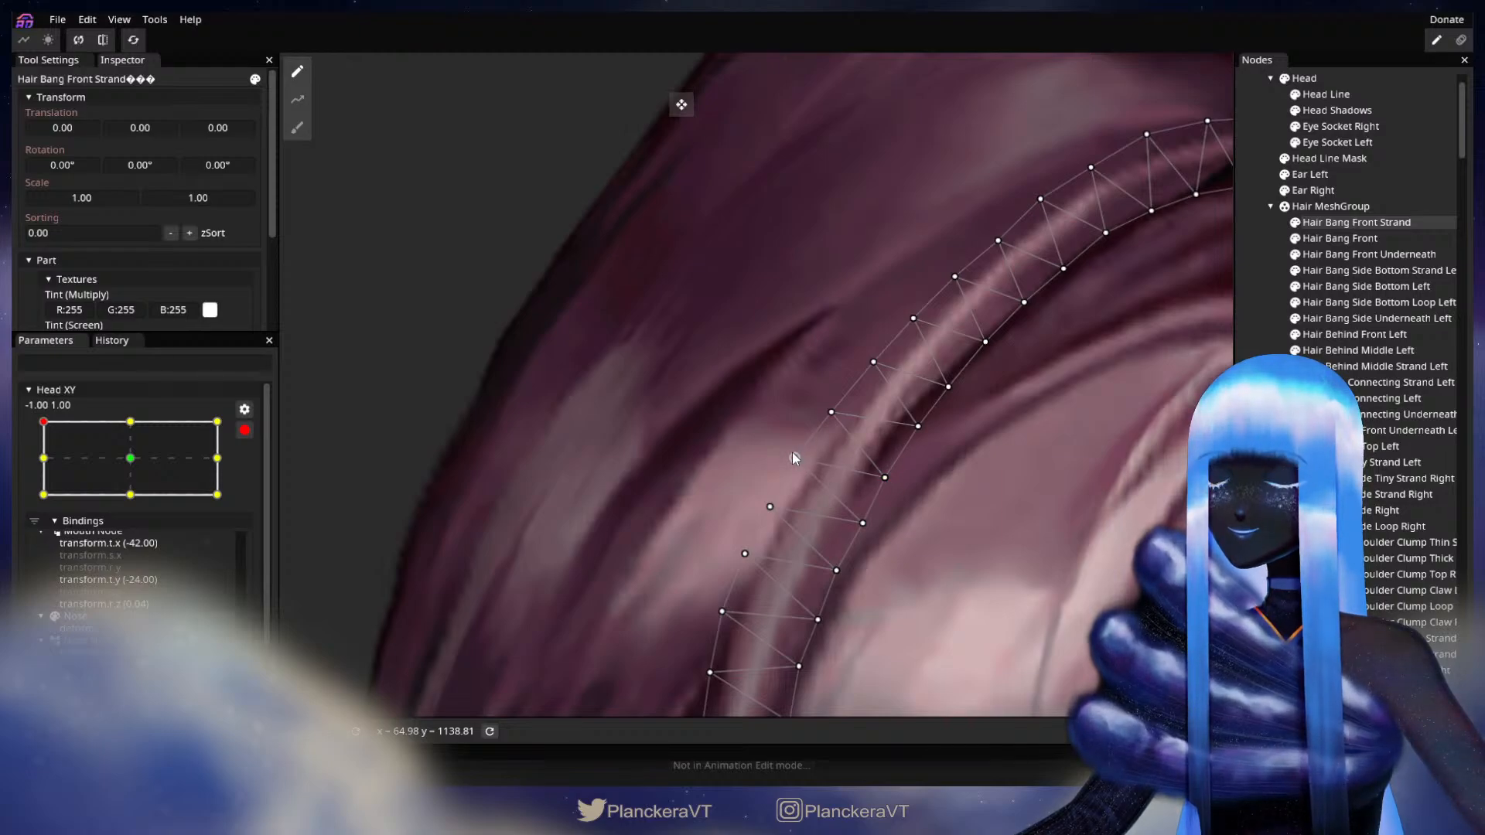
left_click_drag(981, 499, 926, 442)
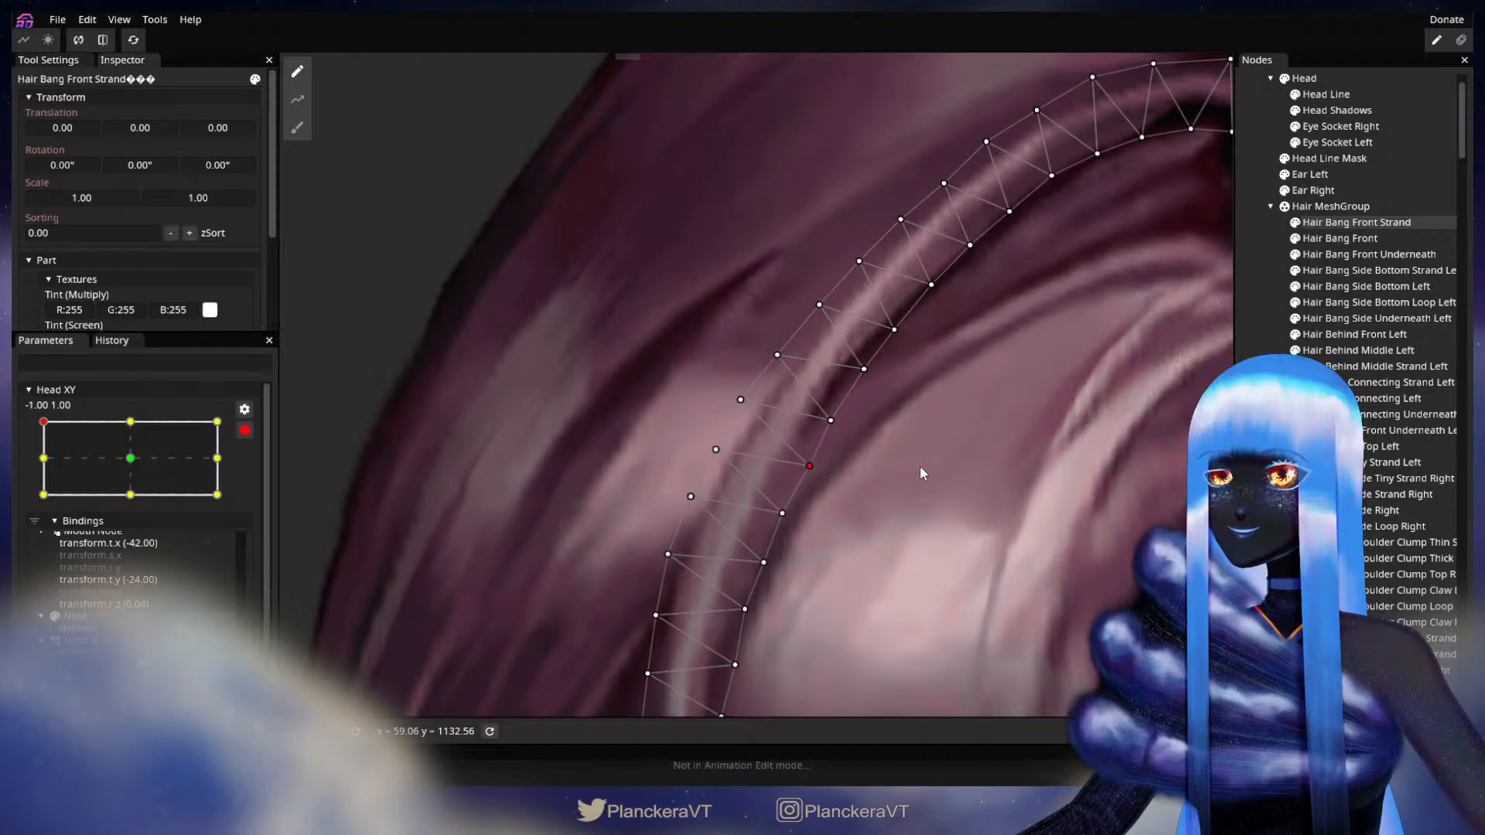
key("Escape")
Disarm Head XY and sweep it from -1.00, 1.00 down to -1.00, -1.00 to check how the front strand deforms
scroll(970, 439, "down", 1)
scroll(973, 457, "down", 6)
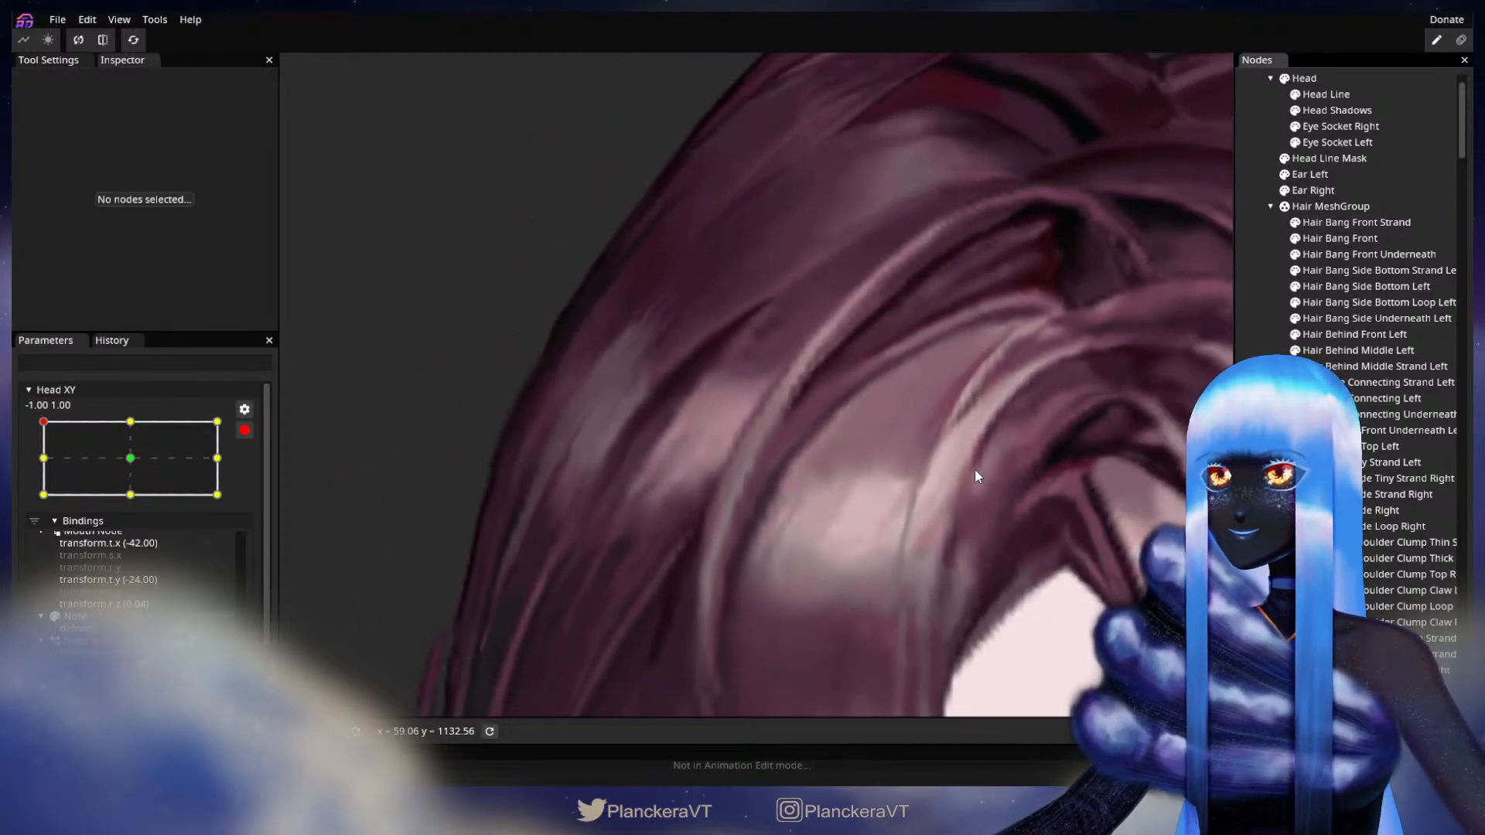
scroll(974, 480, "down", 6)
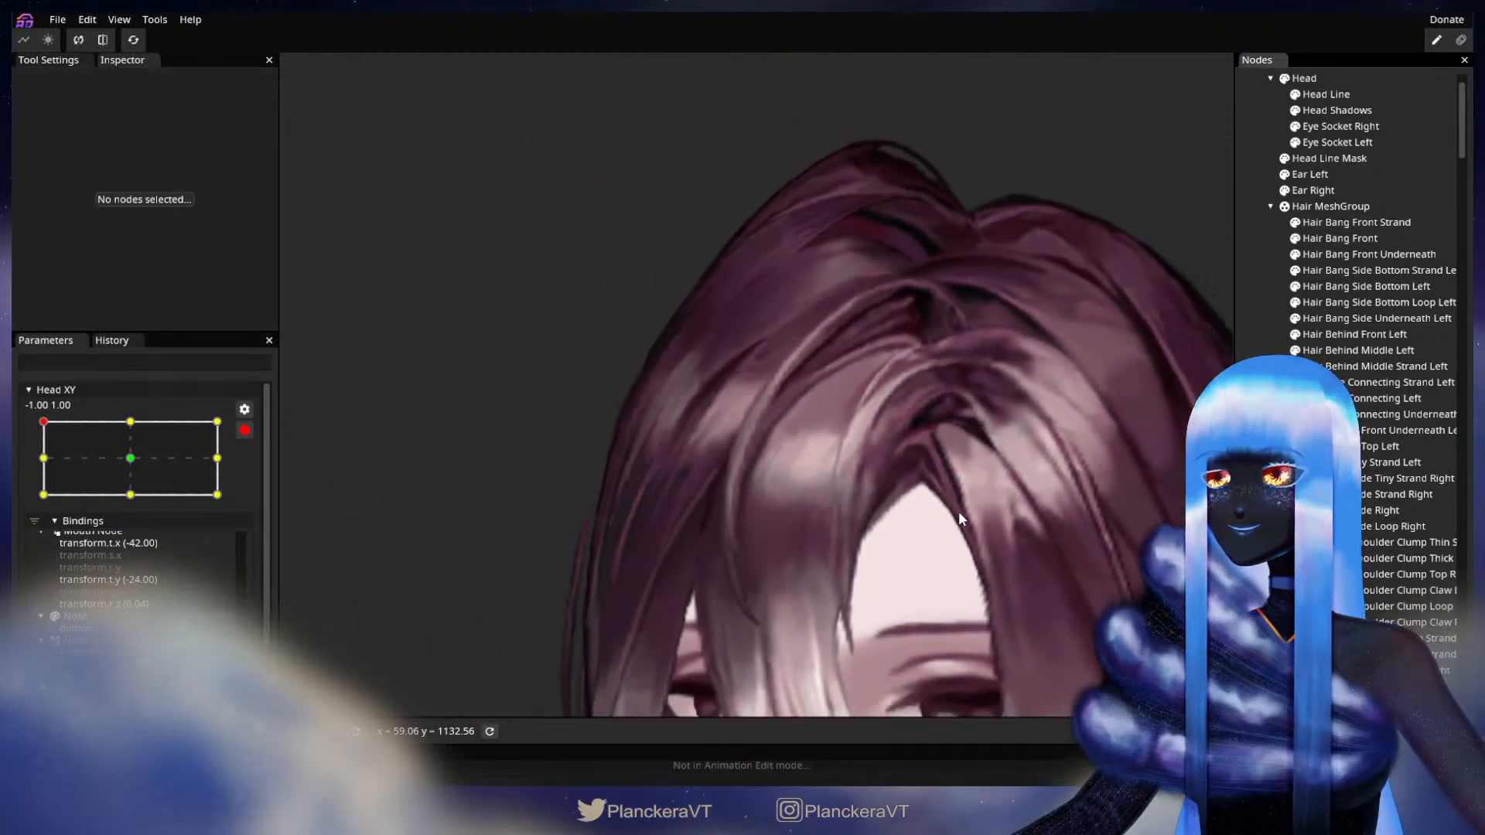
scroll(957, 507, "down", 1)
left_click_drag(925, 581, 884, 407)
scroll(884, 411, "down", 2)
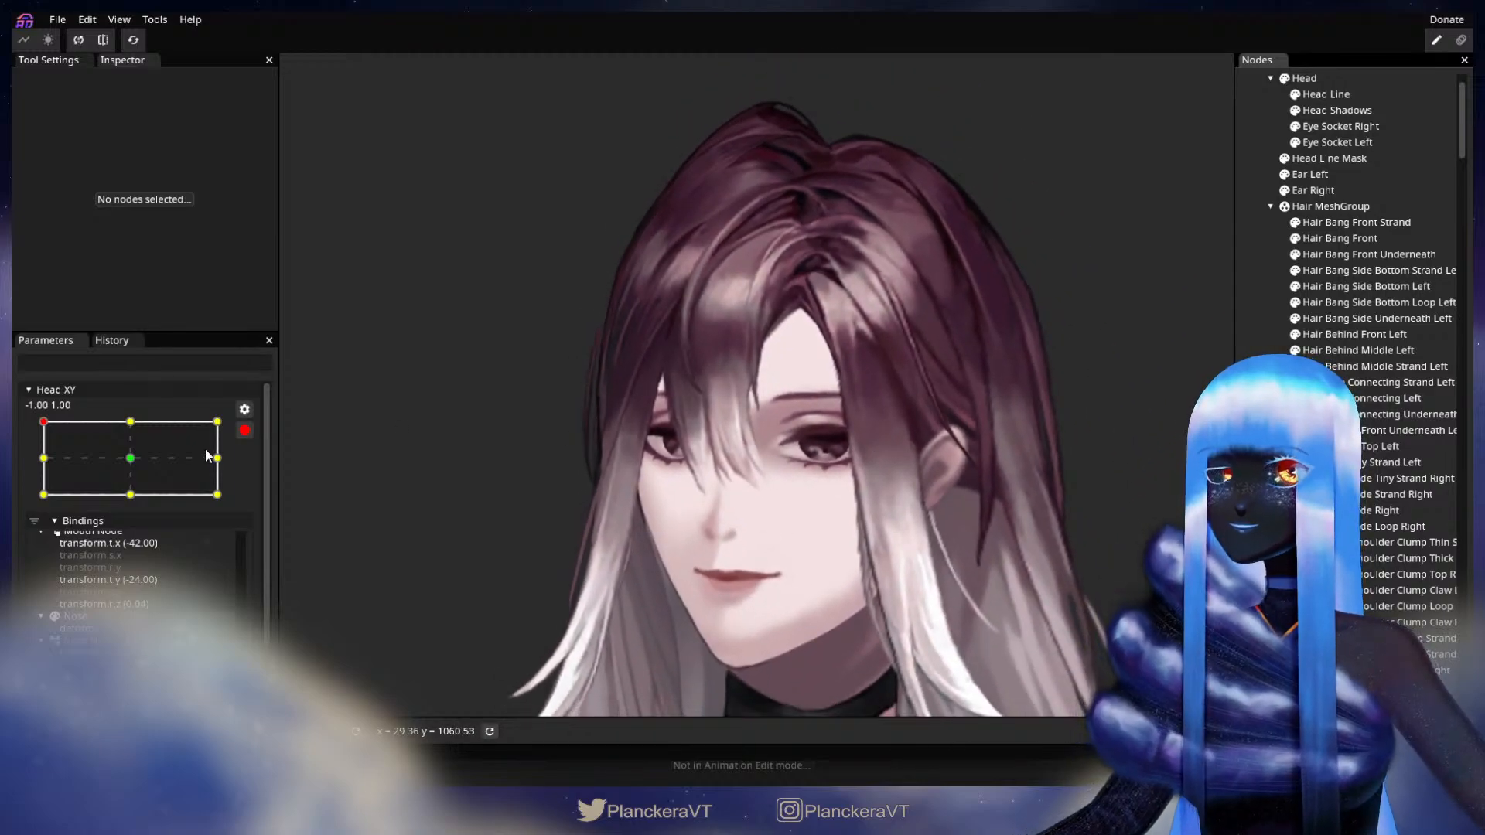
left_click(245, 430)
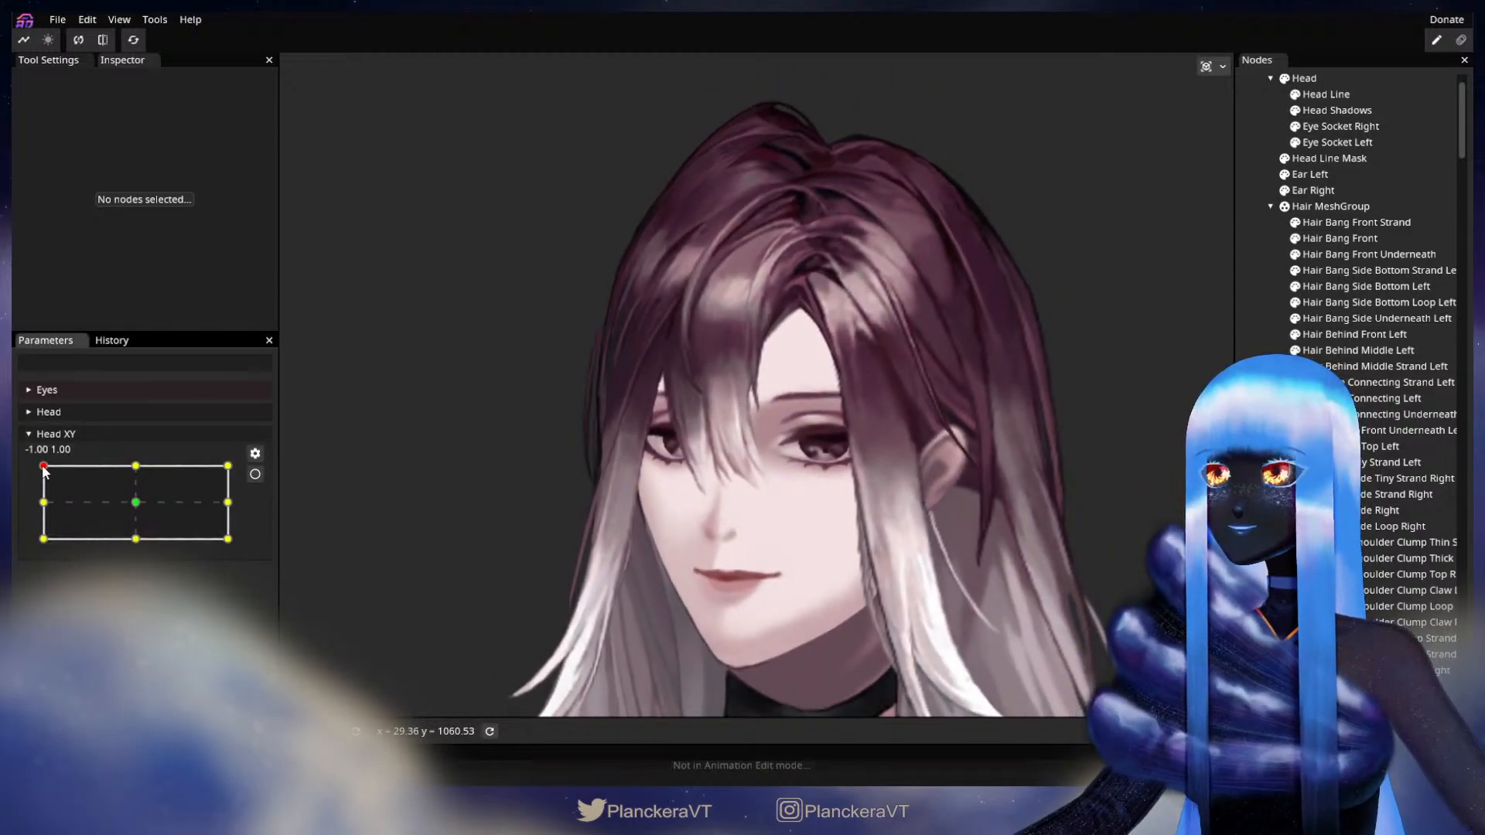
left_click_drag(42, 465, 26, 540)
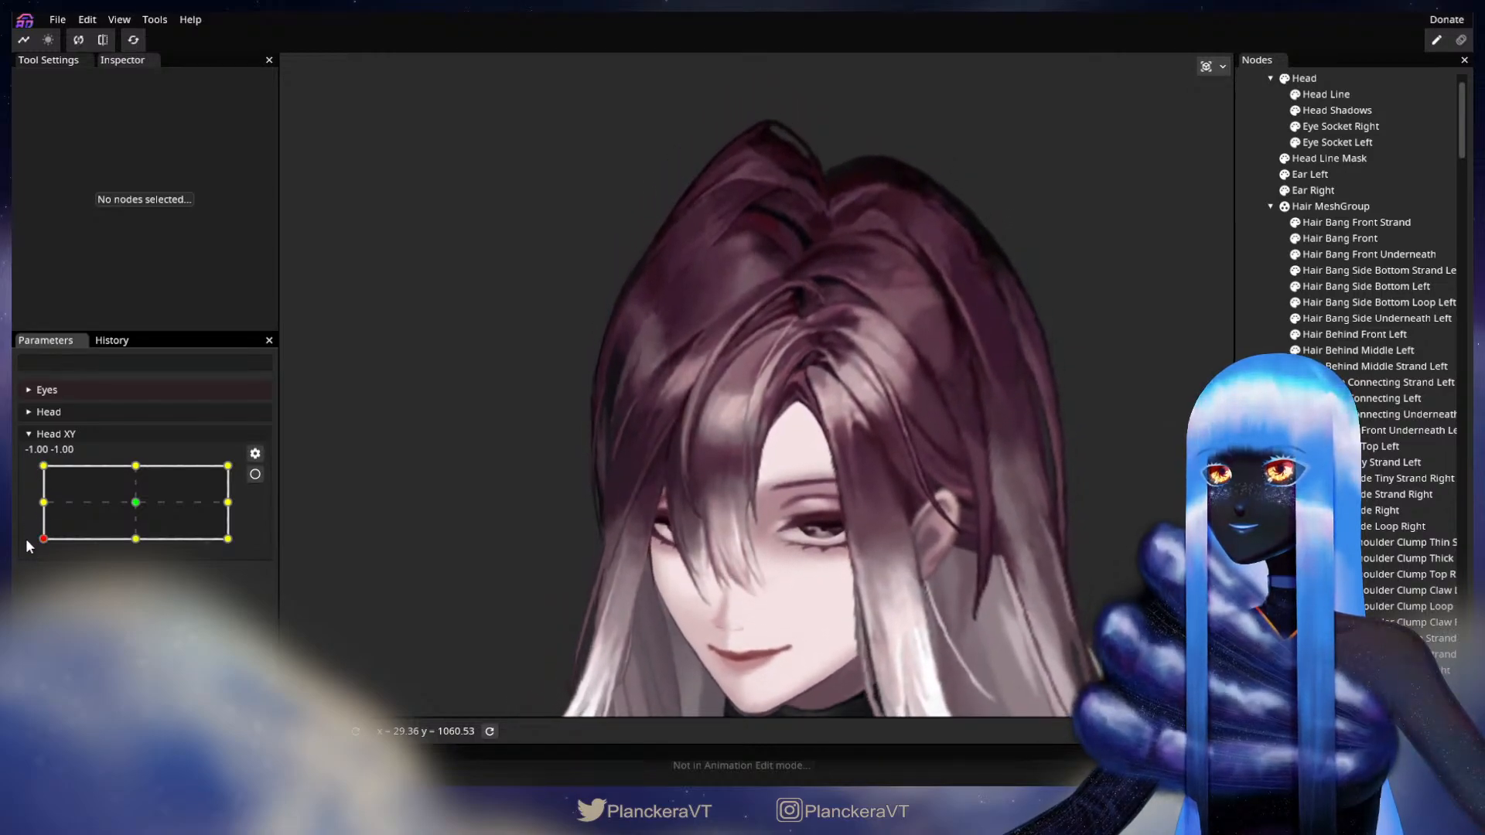
Rearm Head XY at -1.00, -1.00 and nudge the Hair Bang Front Strand vertices just below the crest to smooth its outline
left_click(255, 475)
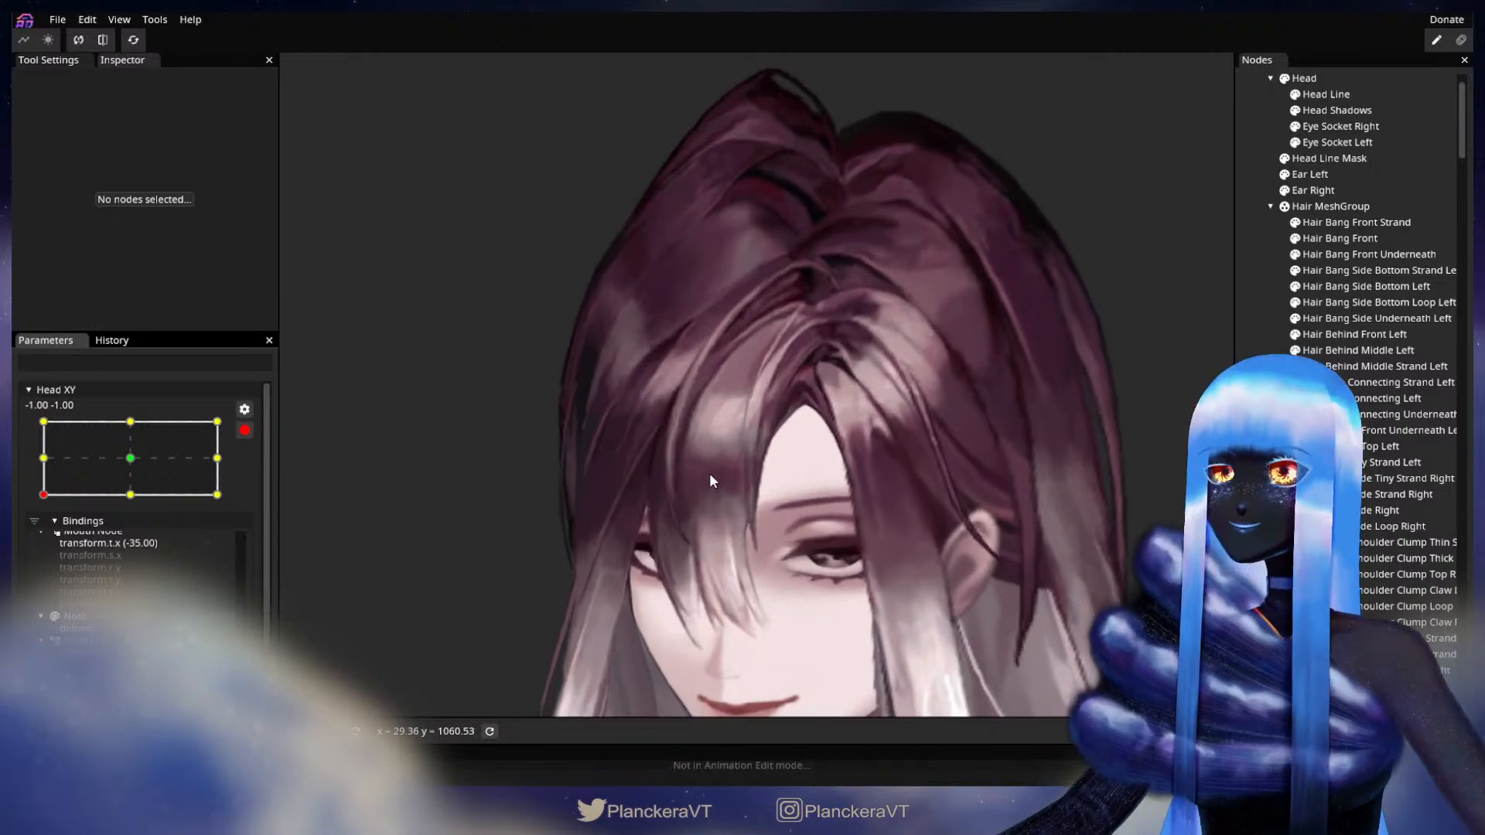
scroll(708, 472, "up", 5)
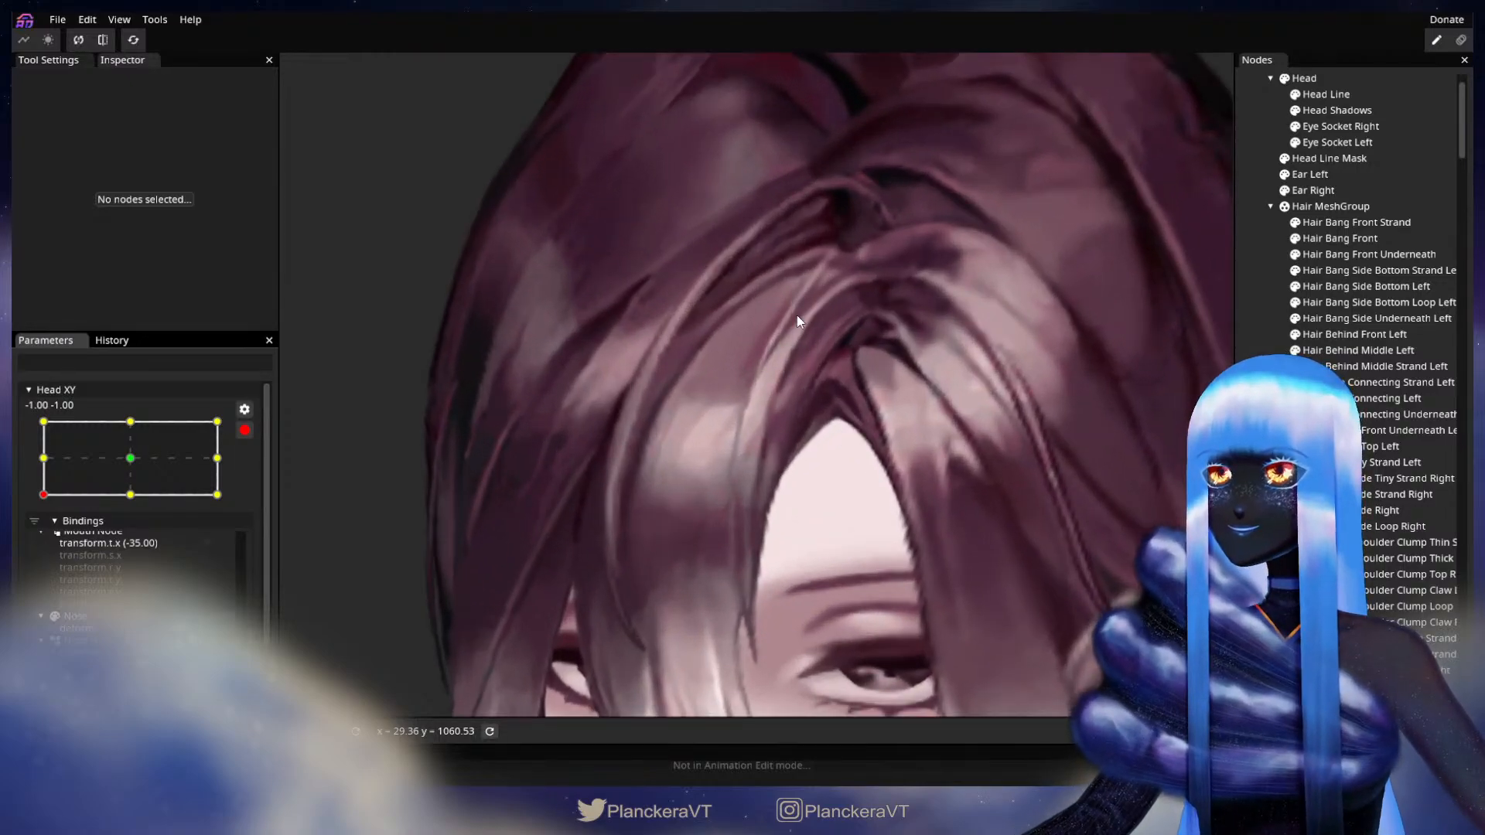
left_click_drag(797, 315, 762, 499)
scroll(772, 498, "up", 3)
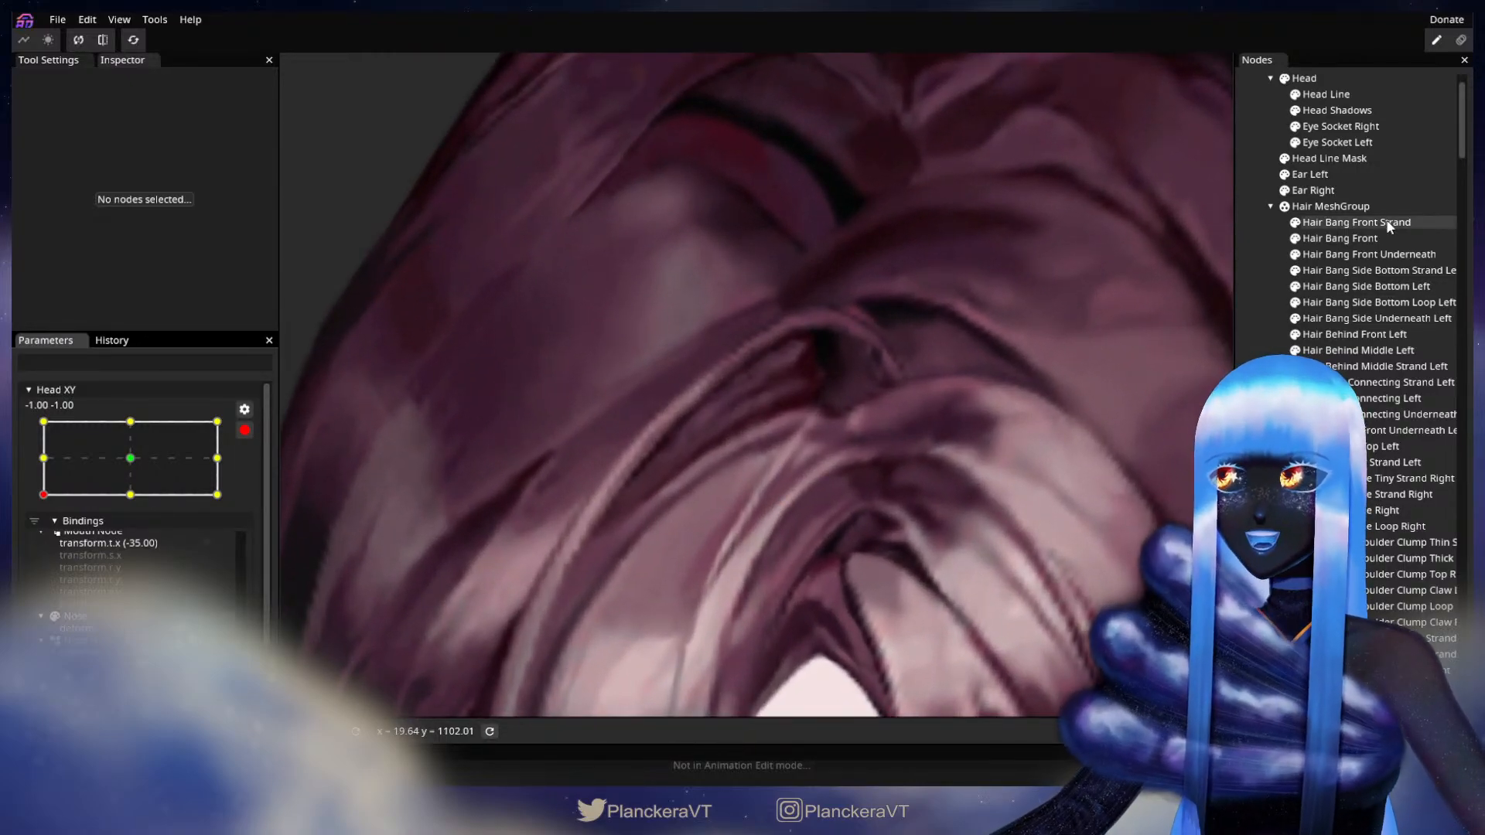
left_click(1387, 222)
scroll(735, 443, "up", 2)
left_click_drag(735, 443, 746, 514)
scroll(774, 537, "up", 1)
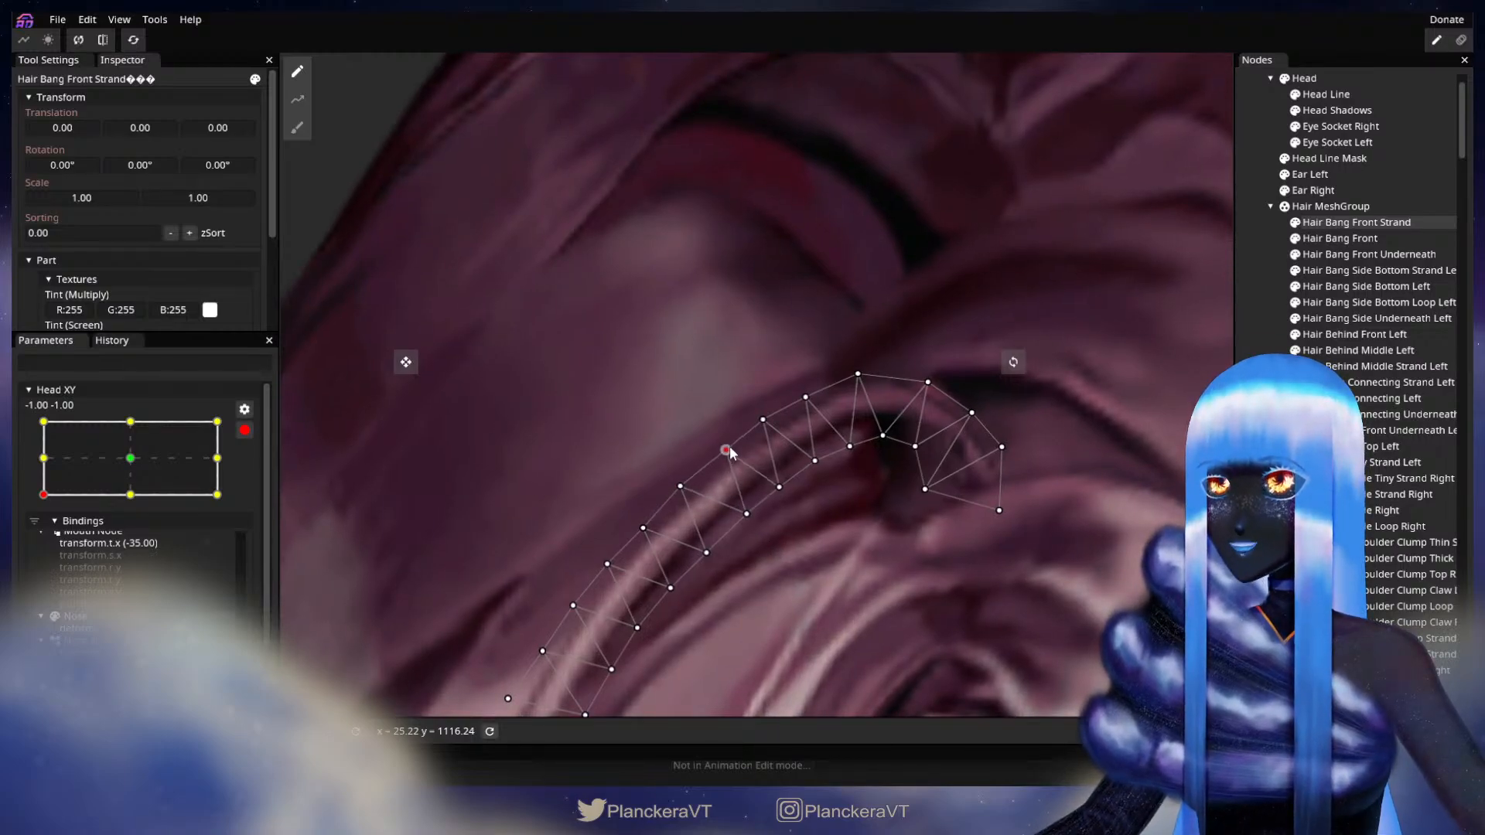
left_click(779, 486)
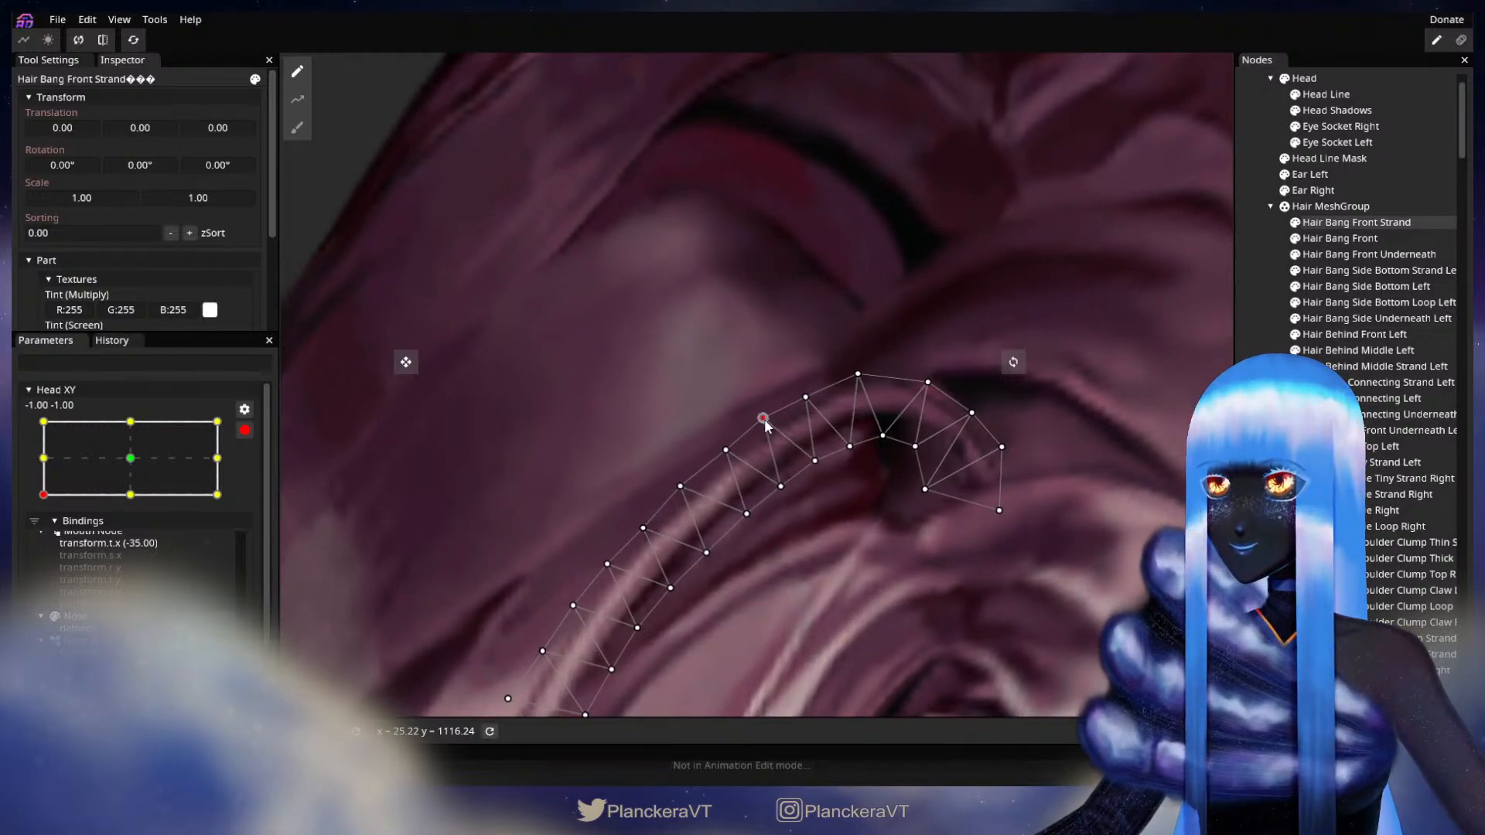
left_click_drag(806, 401, 805, 396)
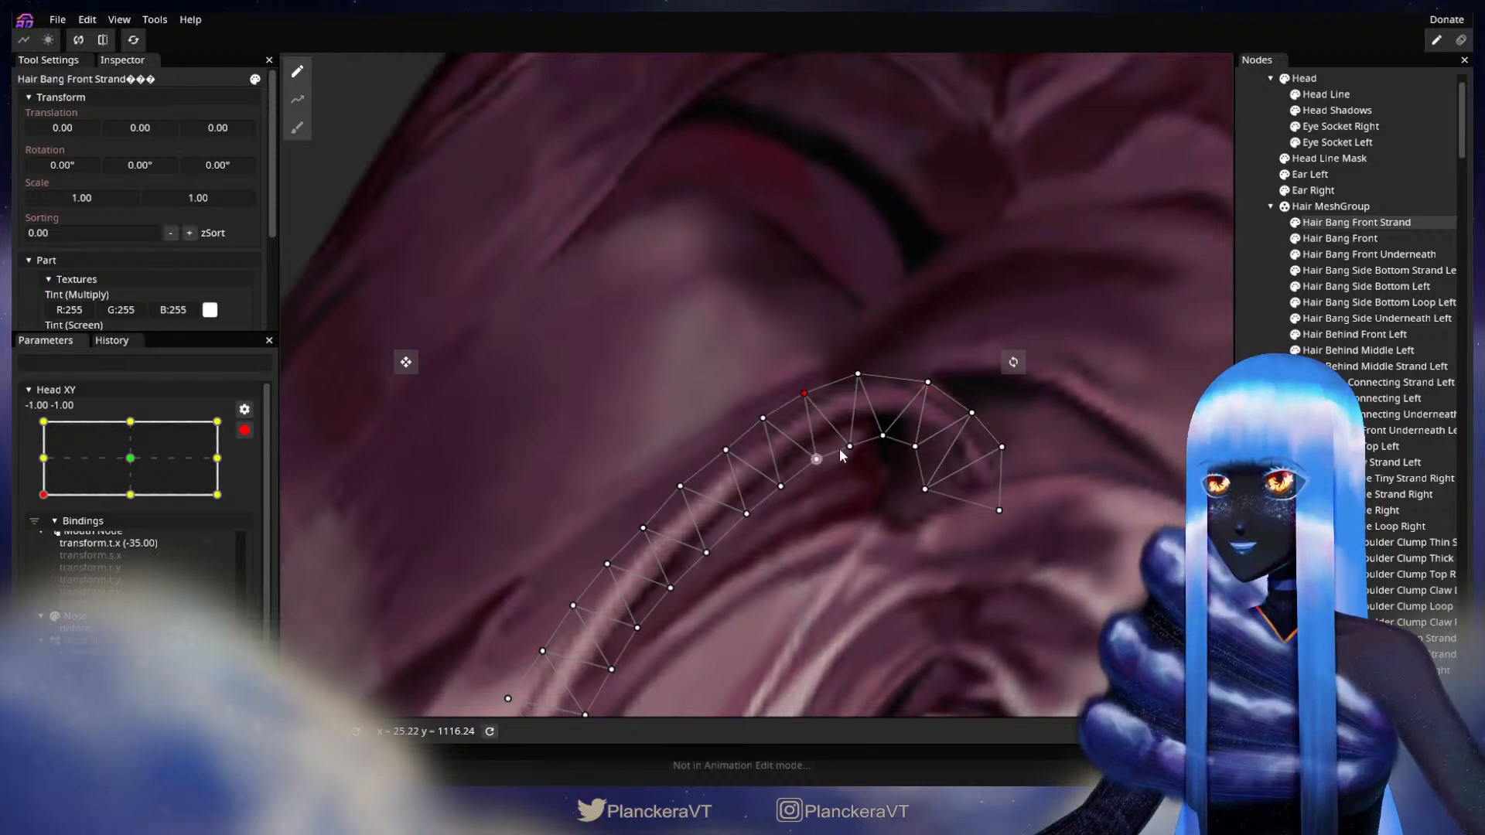
left_click_drag(828, 461, 879, 409)
Adjust the paired edge vertices along the upper slope of the Hair Bang Front Strand mesh to keep its width even
left_click_drag(796, 466, 687, 472)
left_click_drag(774, 505, 858, 432)
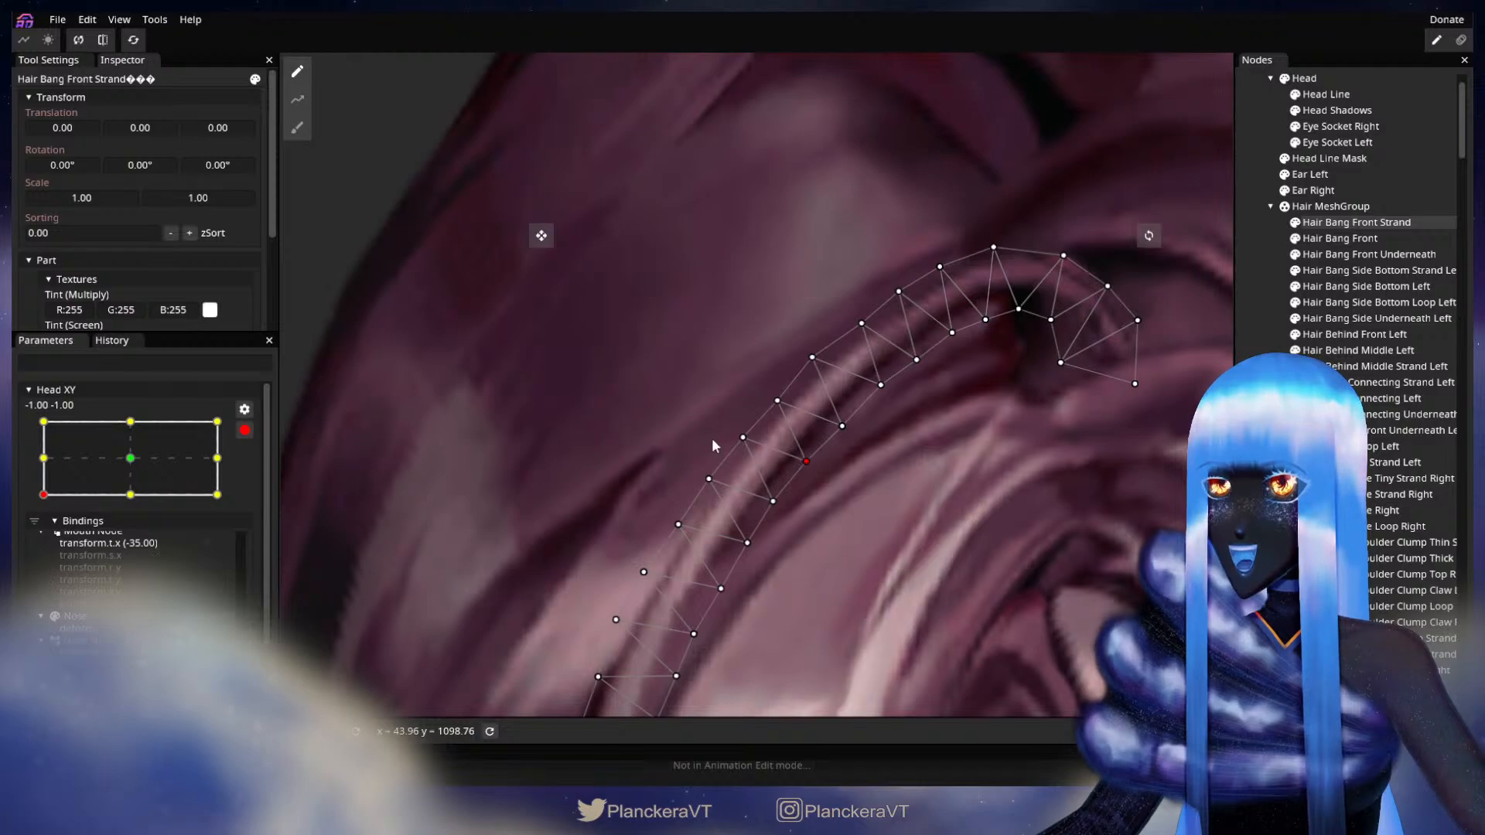
left_click(772, 501)
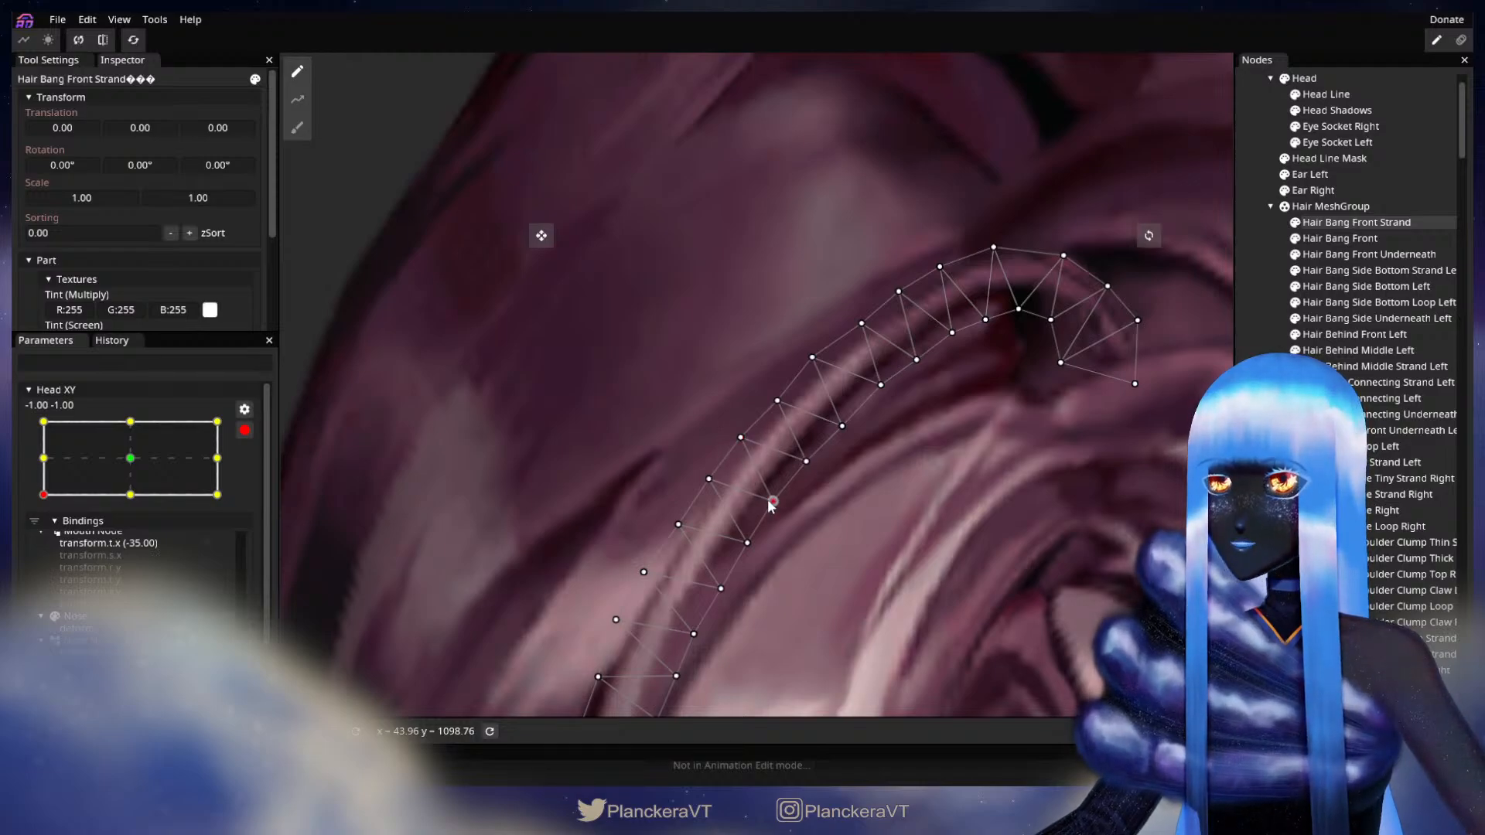
left_click(695, 478)
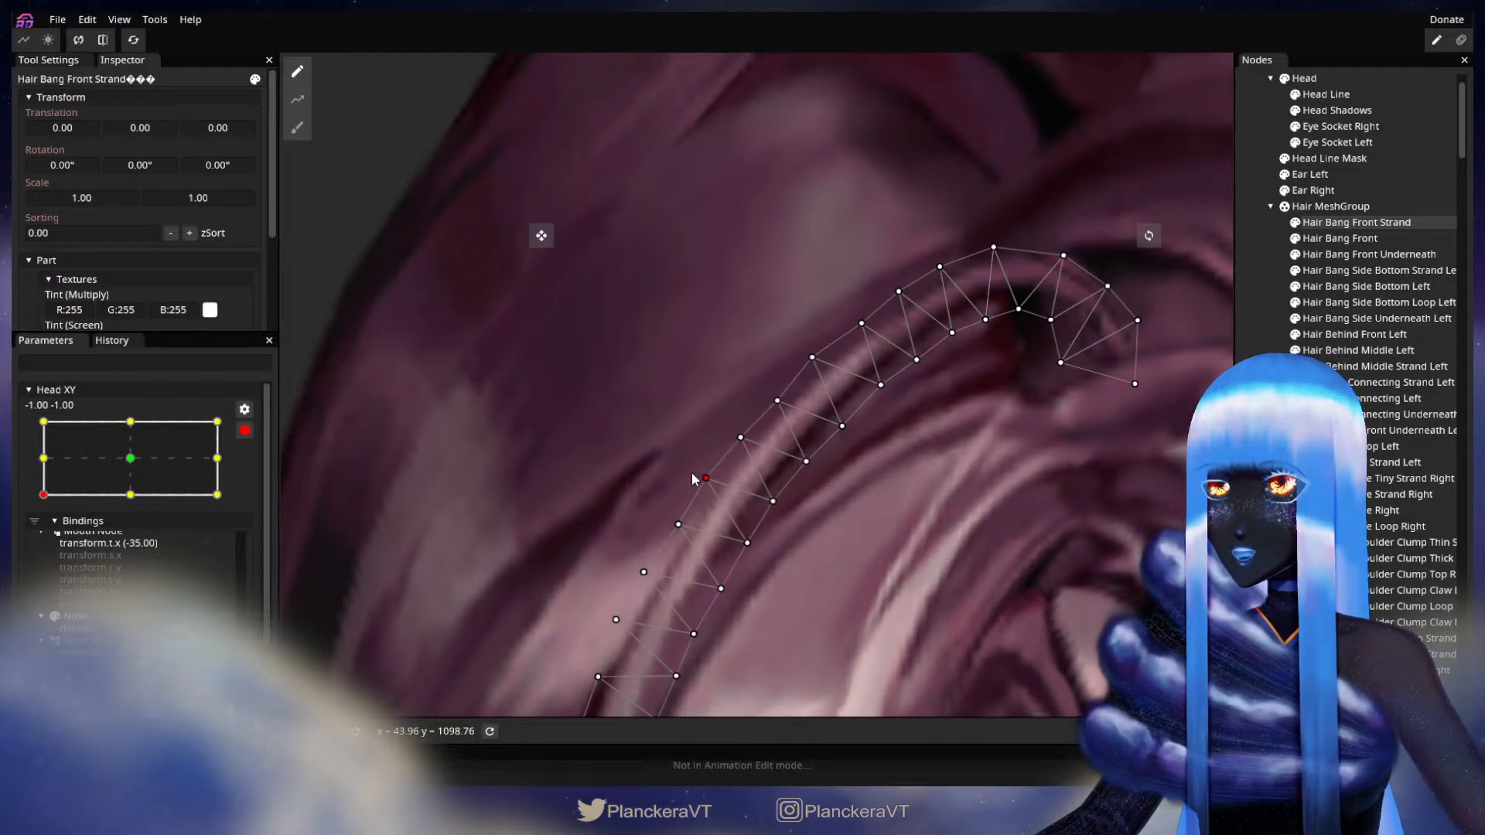
left_click_drag(752, 542, 854, 474)
left_click(858, 473)
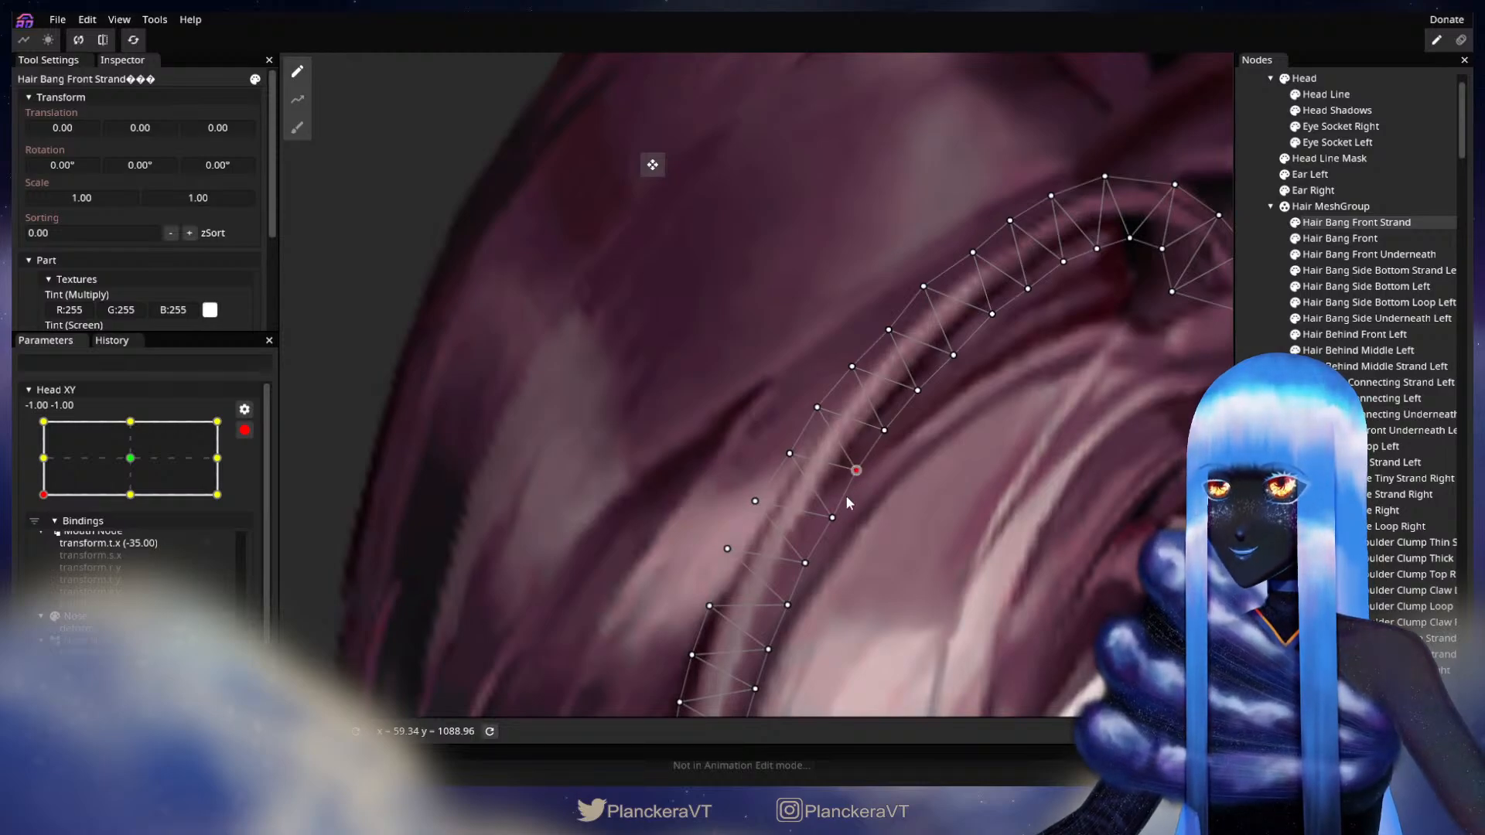
Nudge the vertices around the middle bend of the Hair Bang Front Strand mesh into a smooth curve, and deselect the mesh
left_click_drag(792, 462, 760, 464)
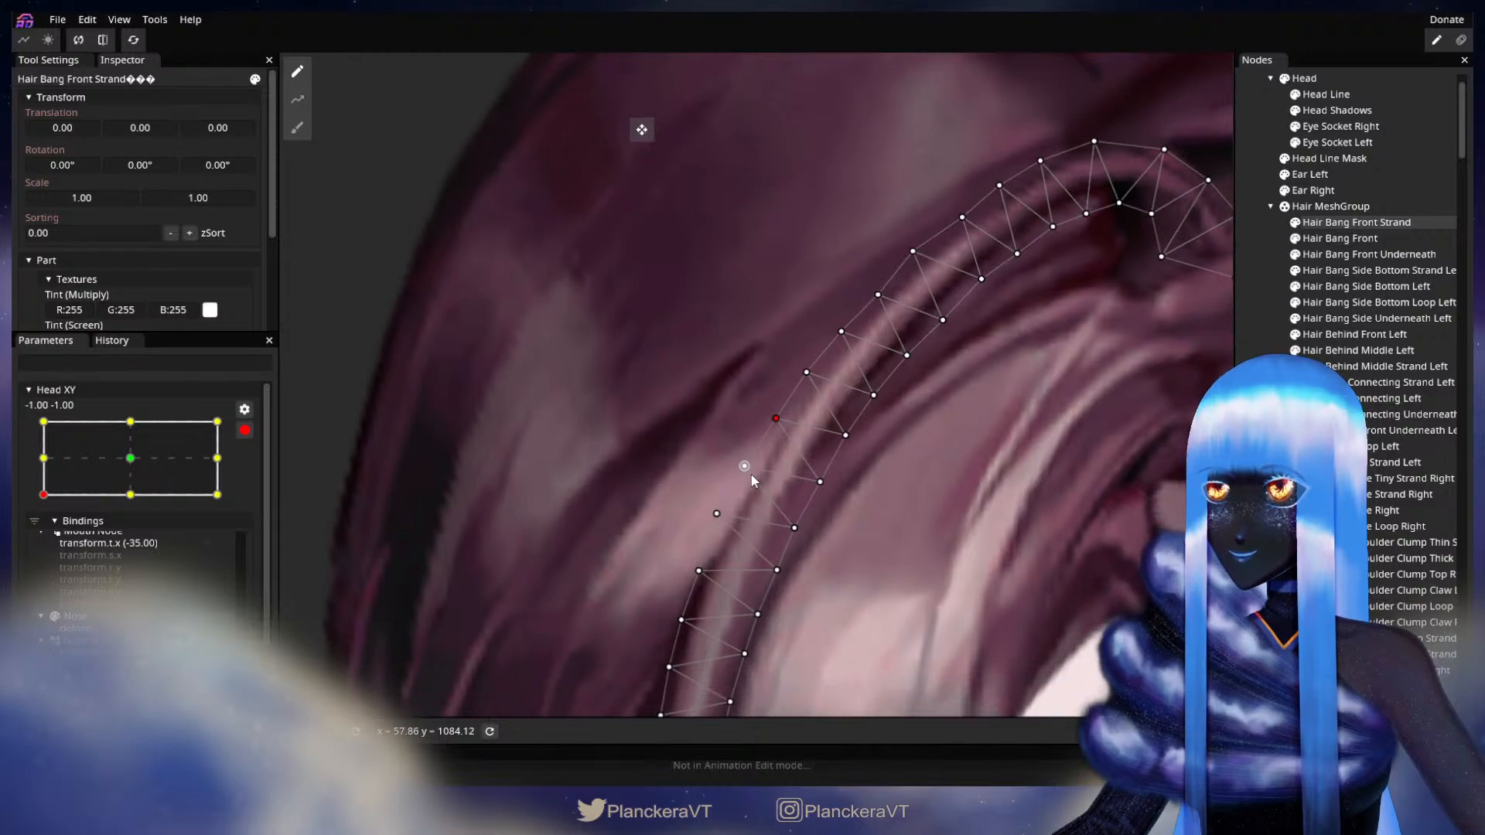
left_click_drag(822, 534, 901, 466)
left_click(873, 462)
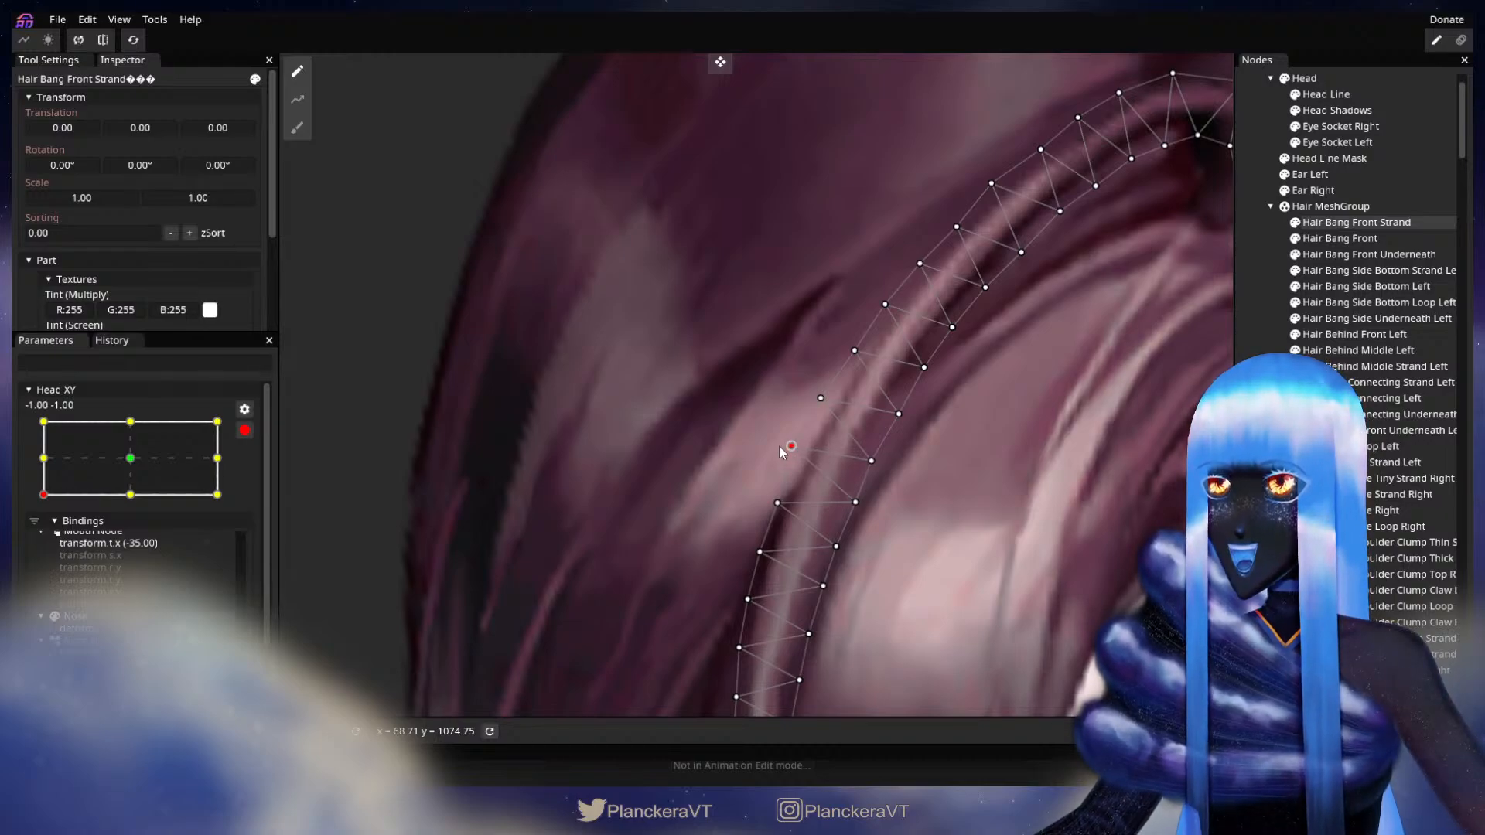
left_click(775, 503)
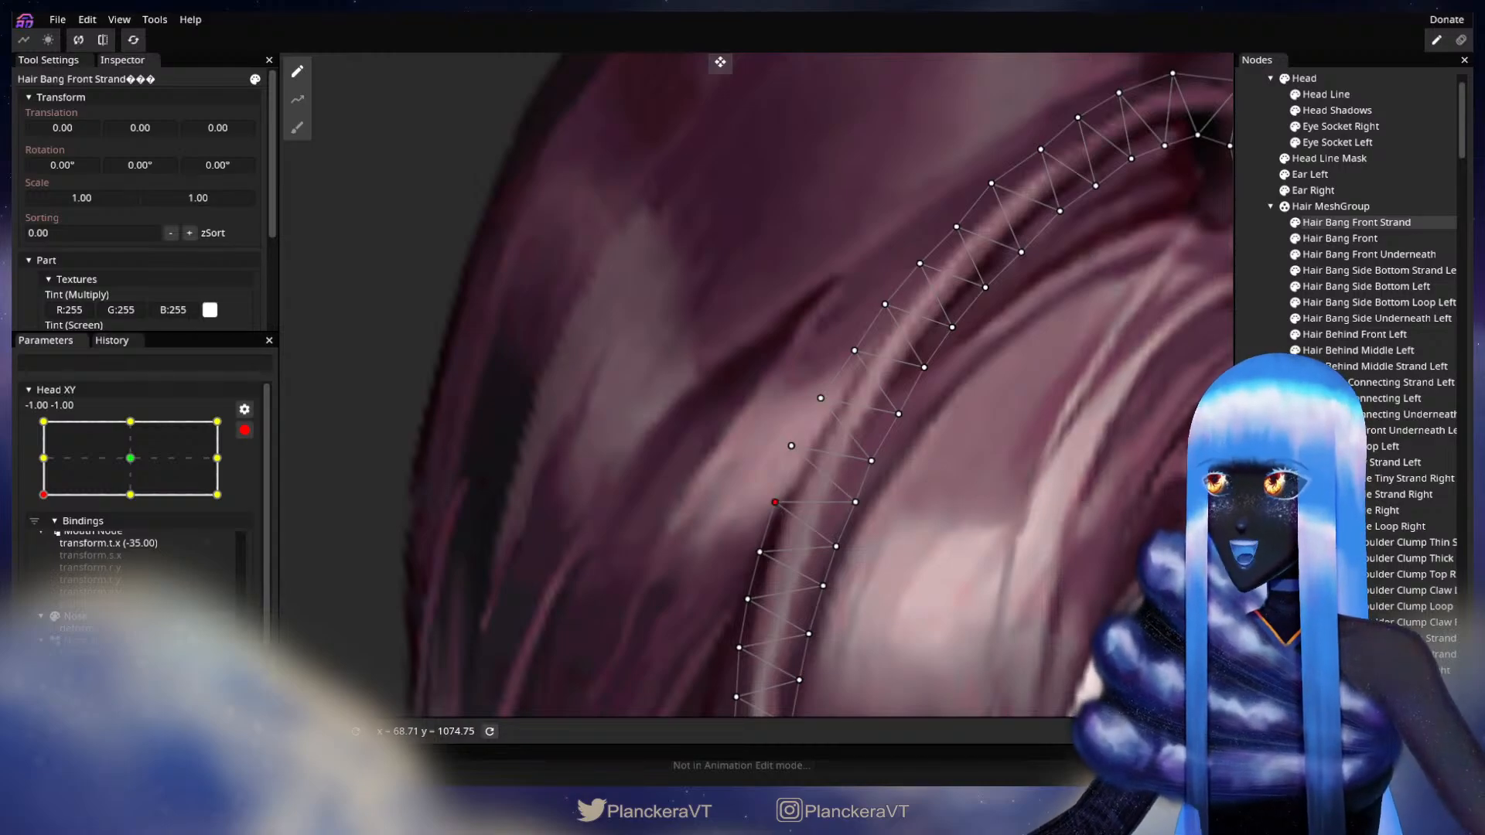
key("Escape")
scroll(1045, 511, "down", 3)
scroll(1046, 511, "down", 5)
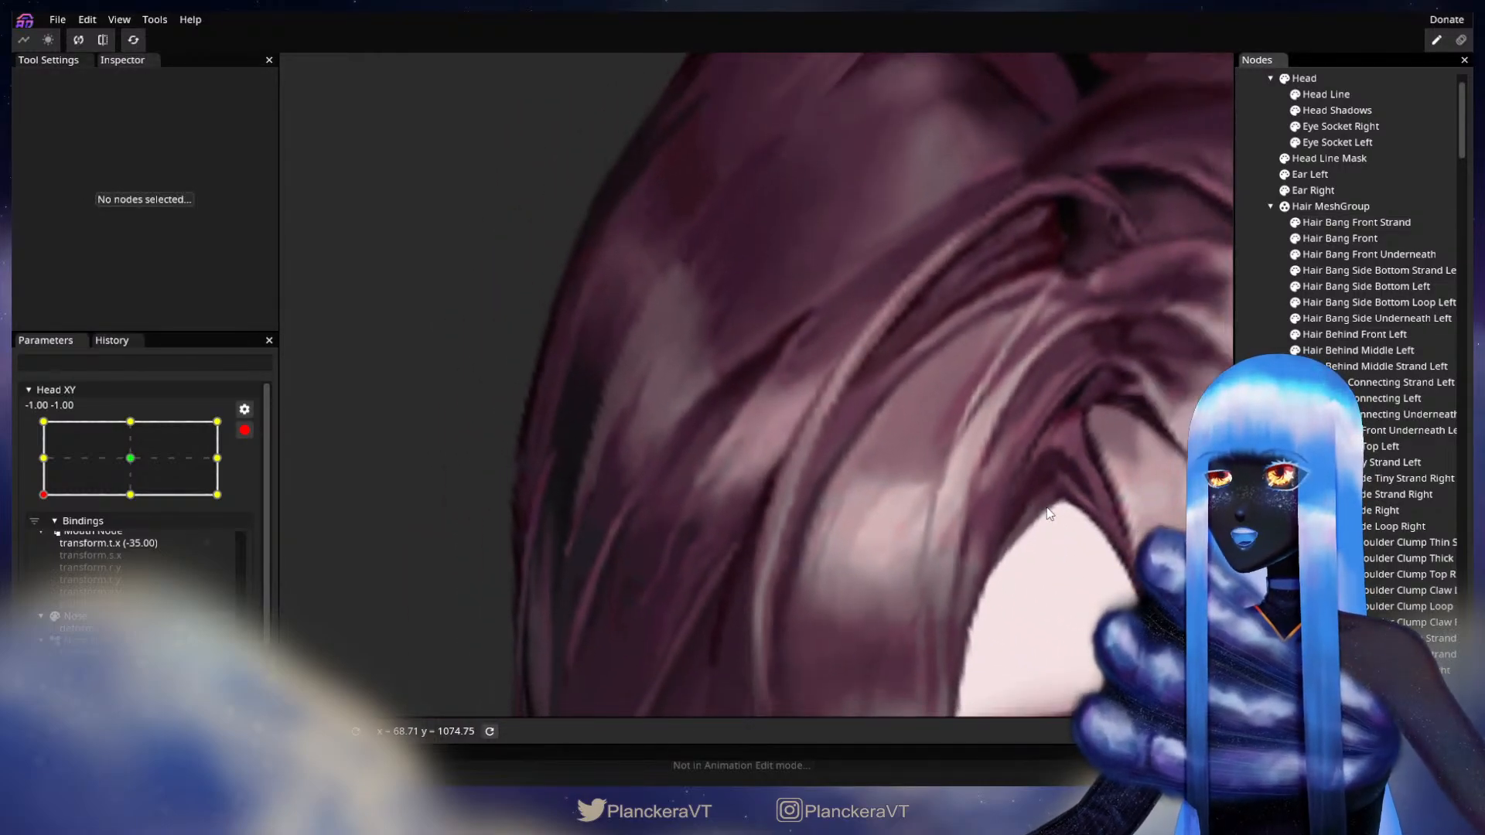
scroll(1034, 504, "down", 4)
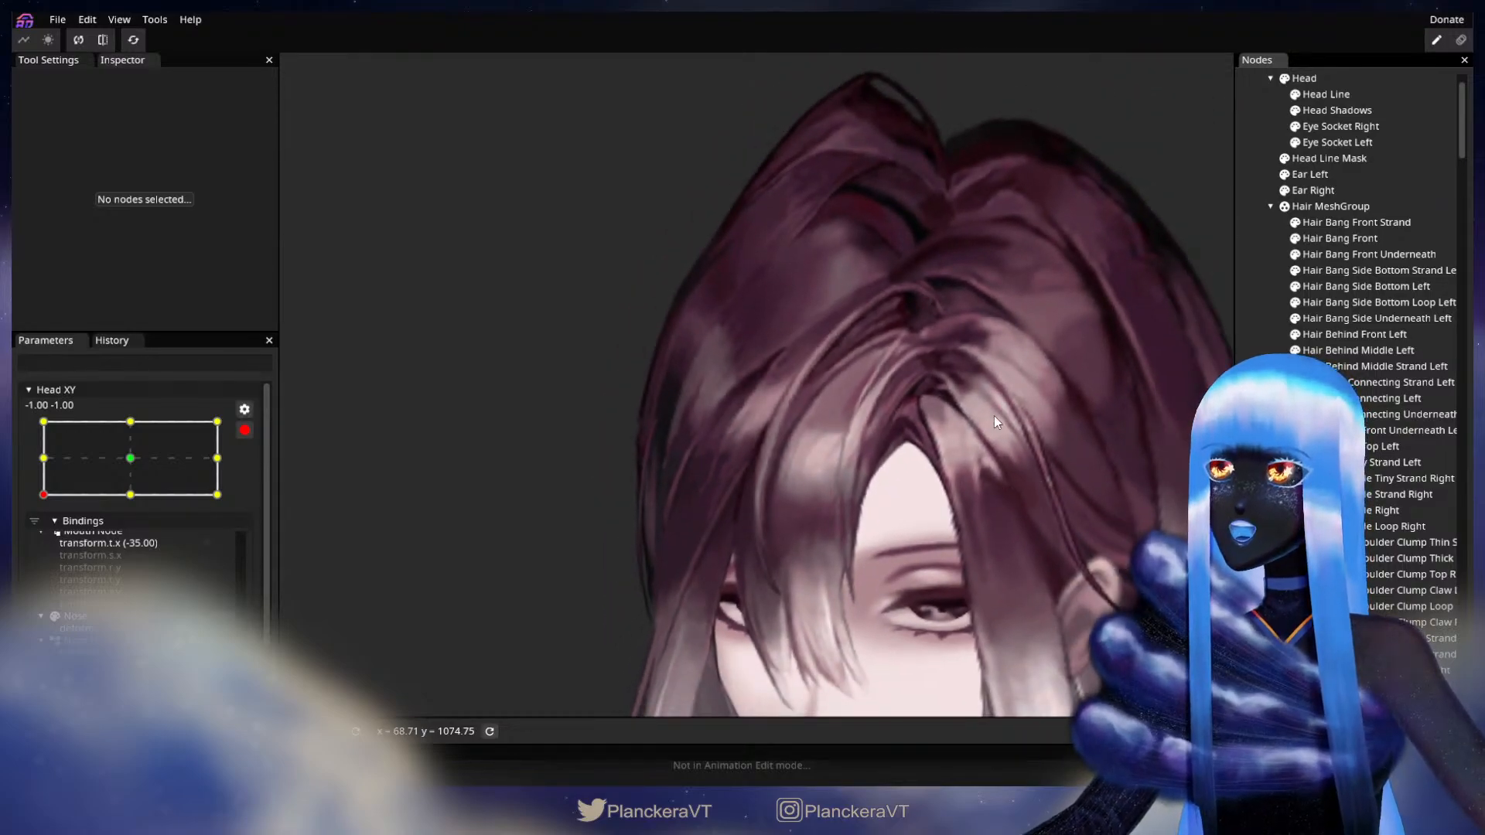
Reselect Hair Bang Front Strand, fine-tune the outer-edge vertices just below its crest, and deselect it
scroll(934, 492, "up", 5)
scroll(809, 526, "up", 3)
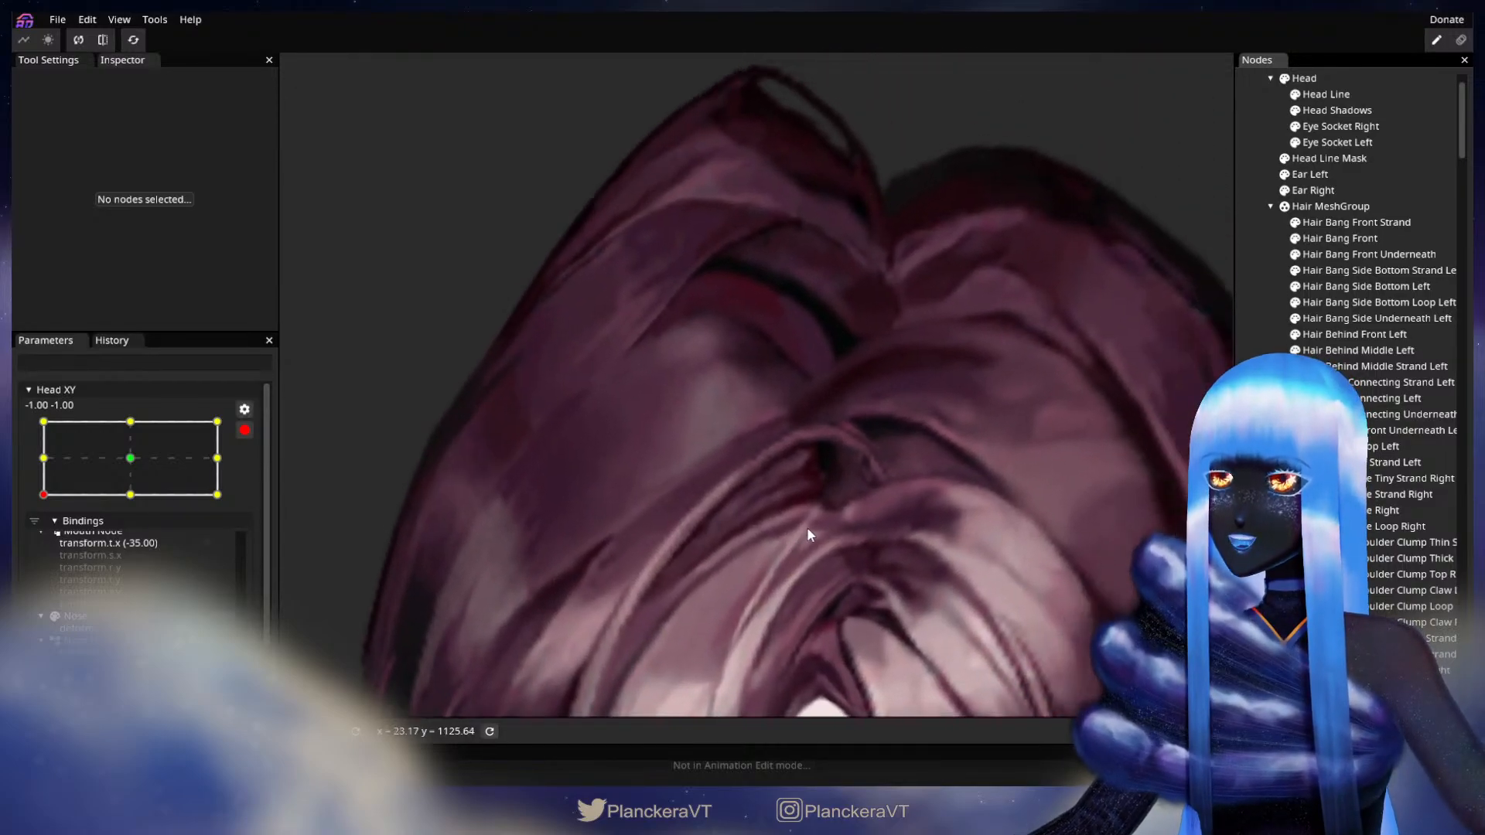
scroll(825, 514, "up", 3)
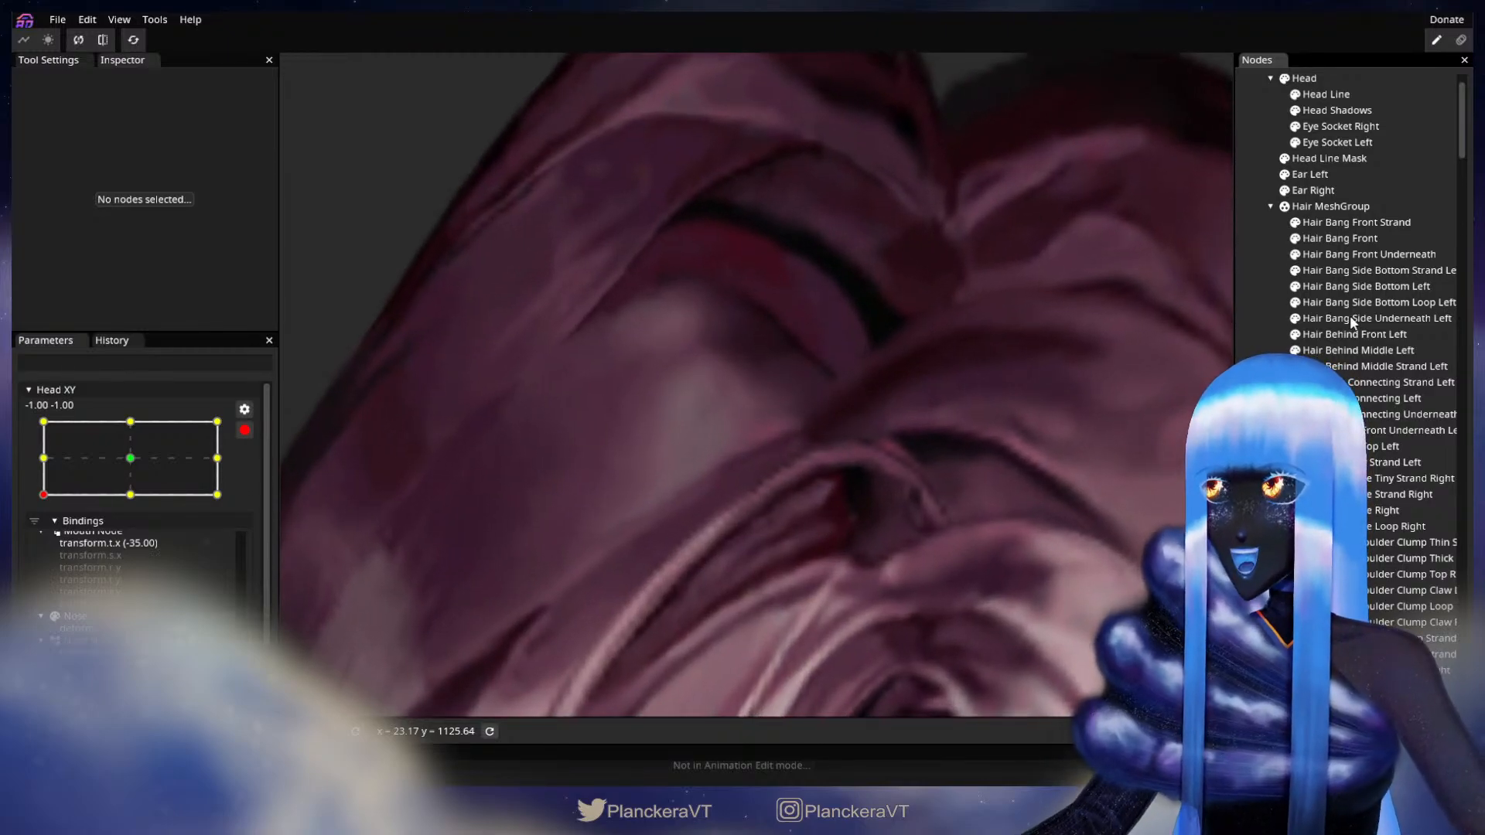
left_click(1359, 223)
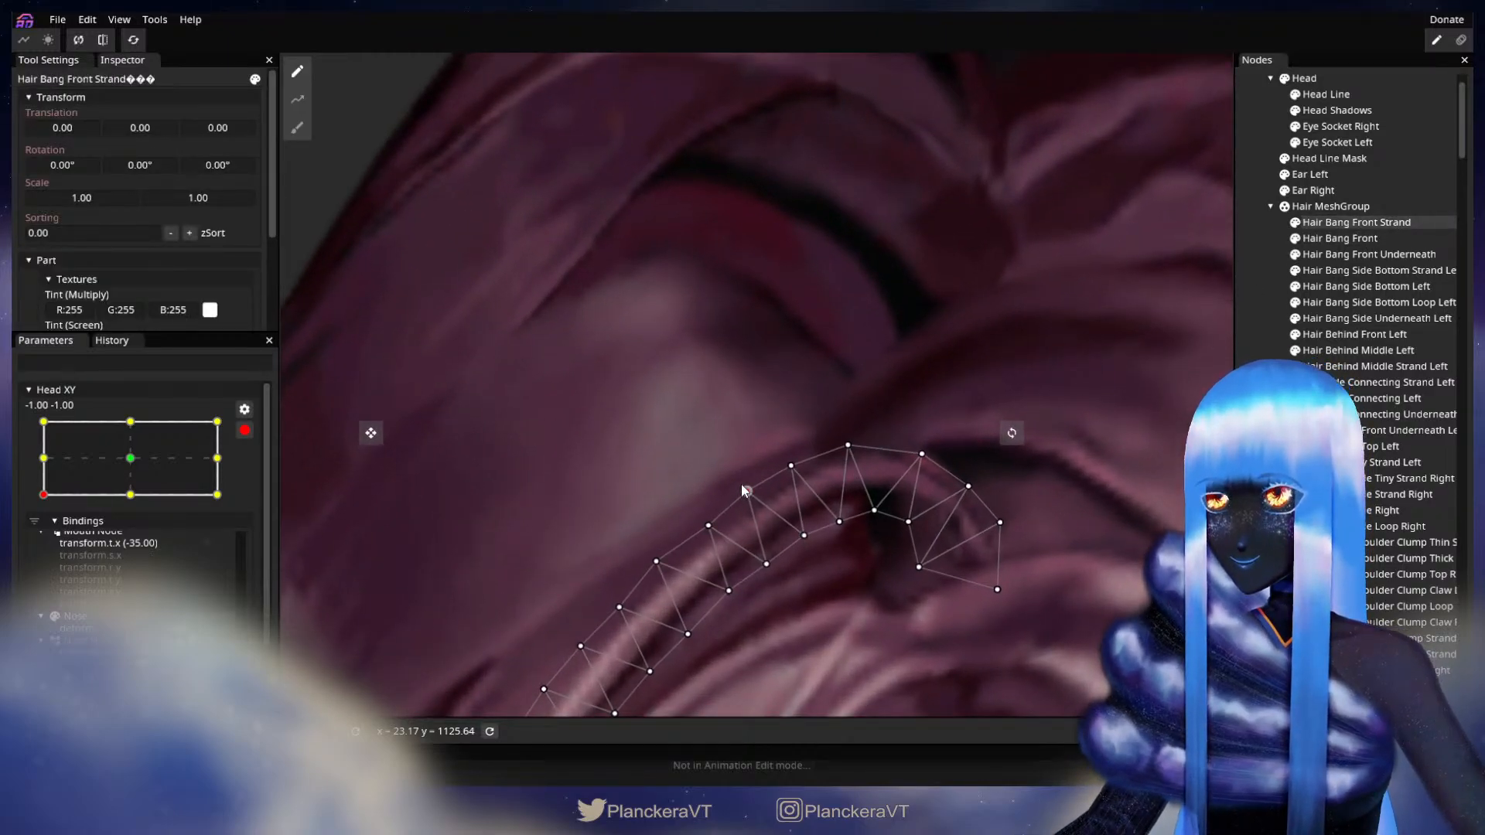
left_click_drag(741, 486, 777, 421)
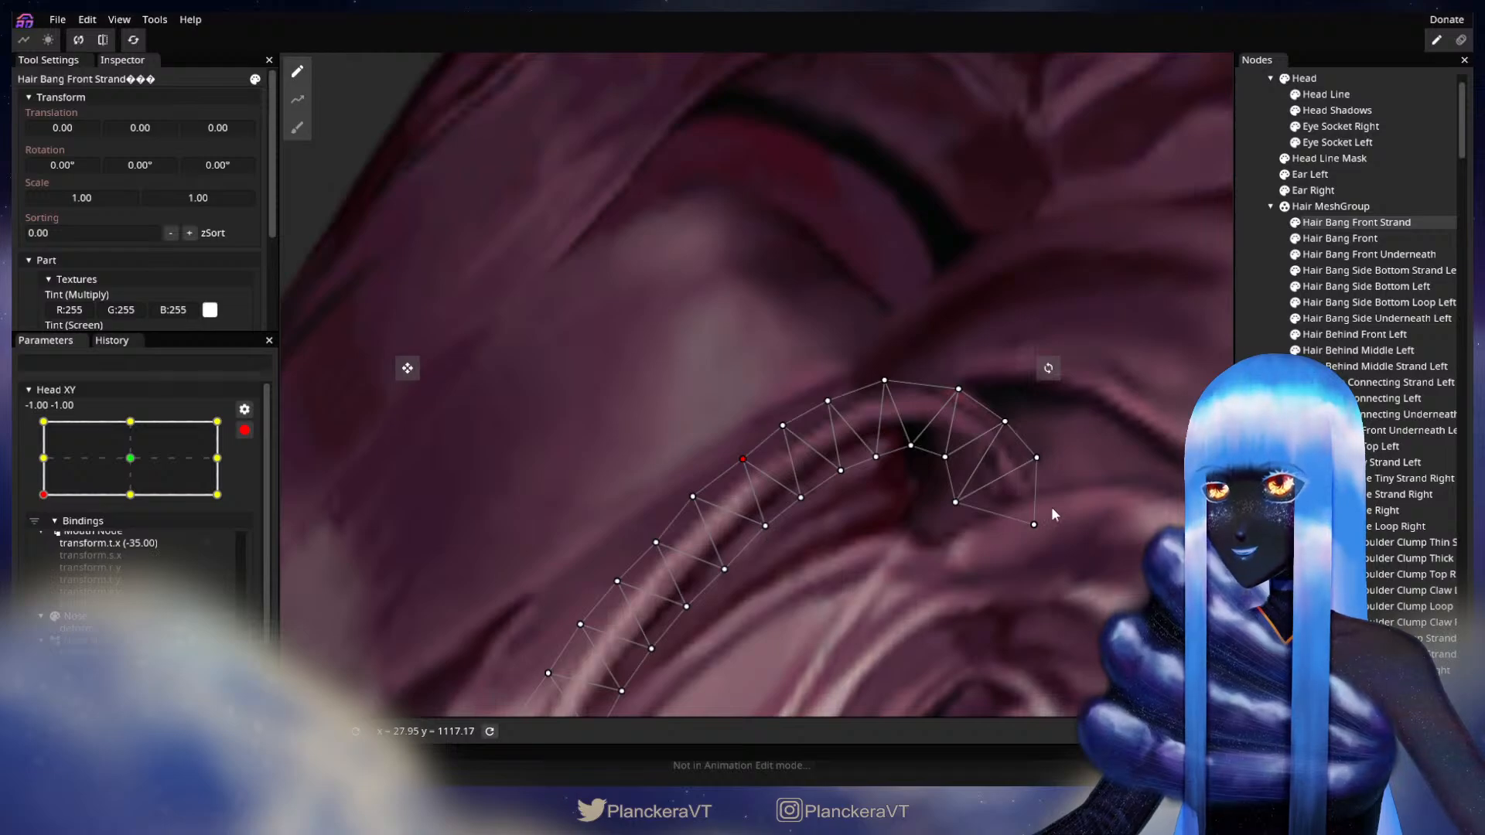
left_click(963, 551)
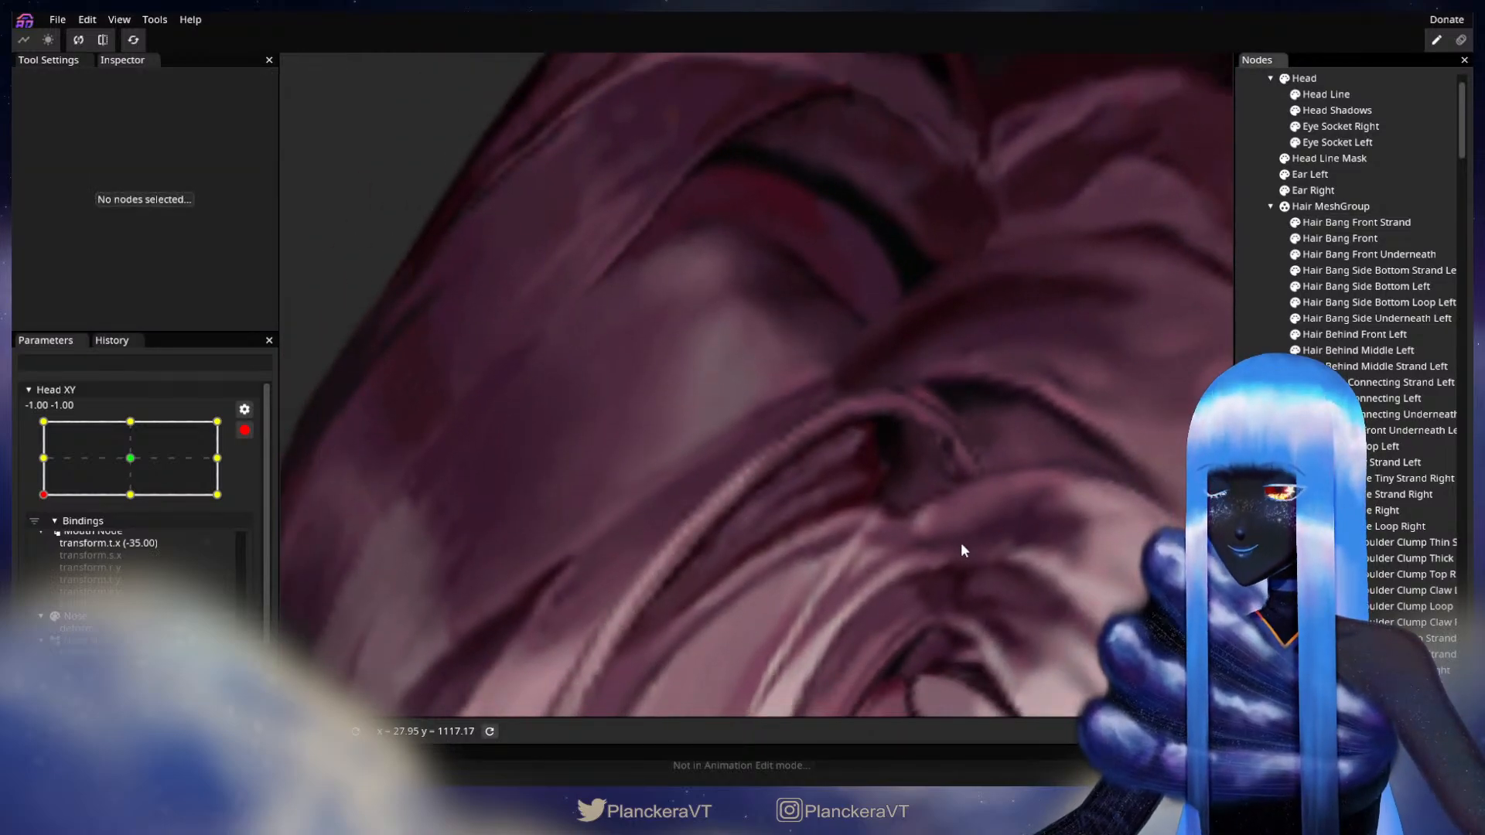
Raise the crest vertex of the Hair Bang Front Strand mesh slightly to round off its top, and deselect the mesh
scroll(961, 545, "up", 2)
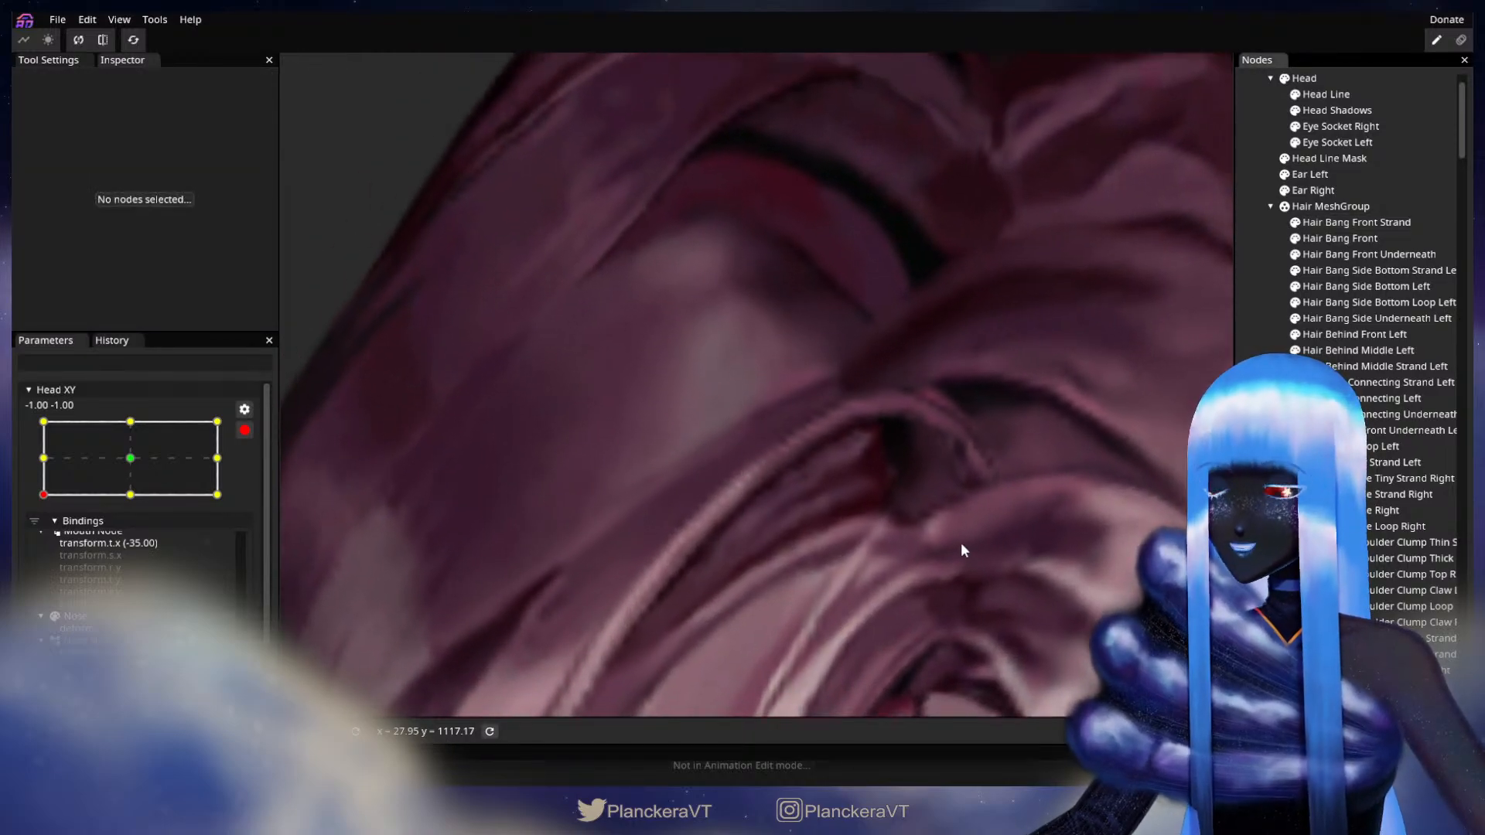
left_click_drag(917, 550, 878, 565)
left_click(856, 490)
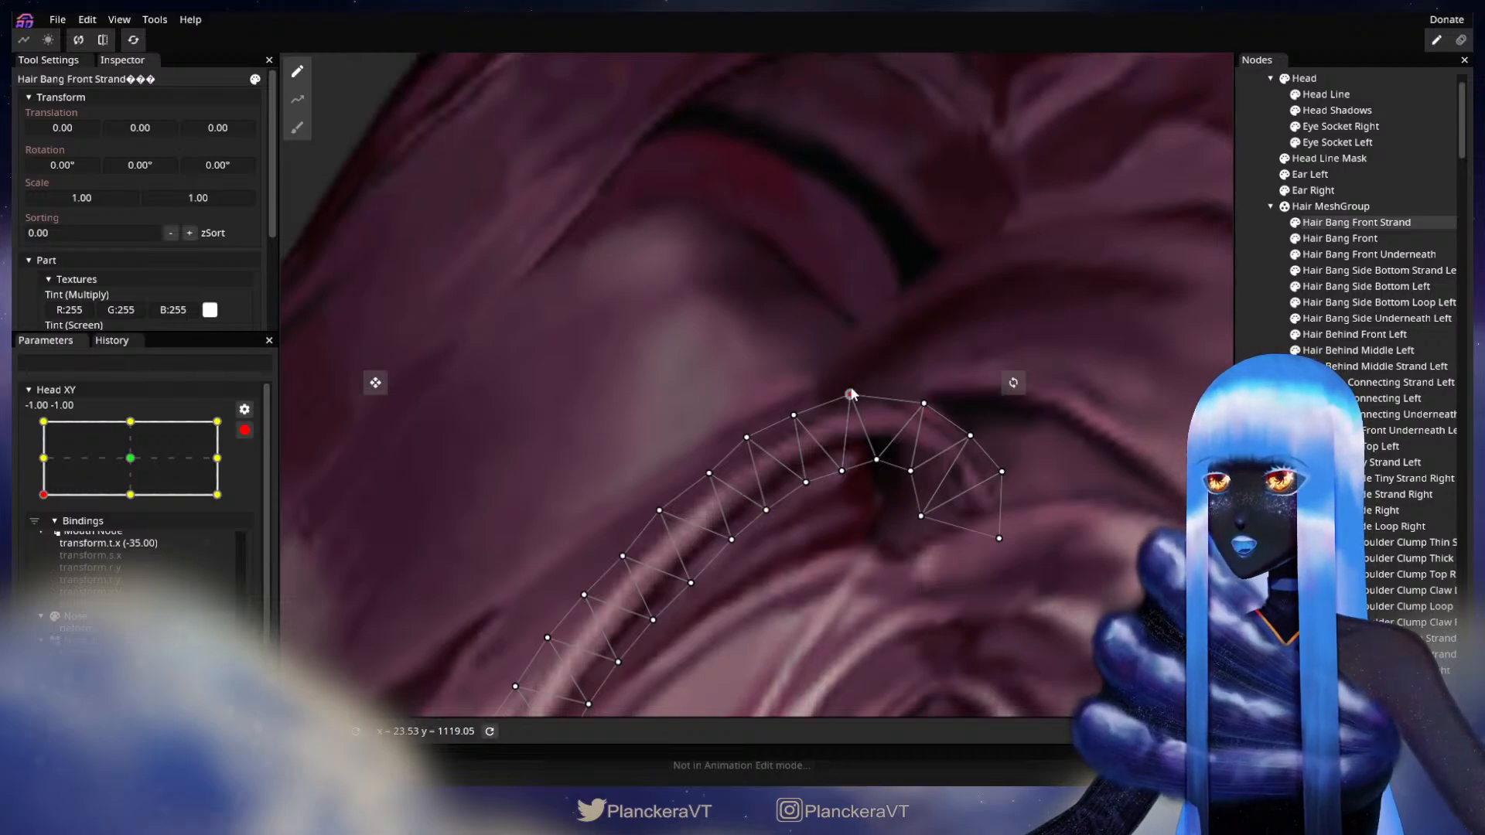
left_click_drag(851, 383, 849, 379)
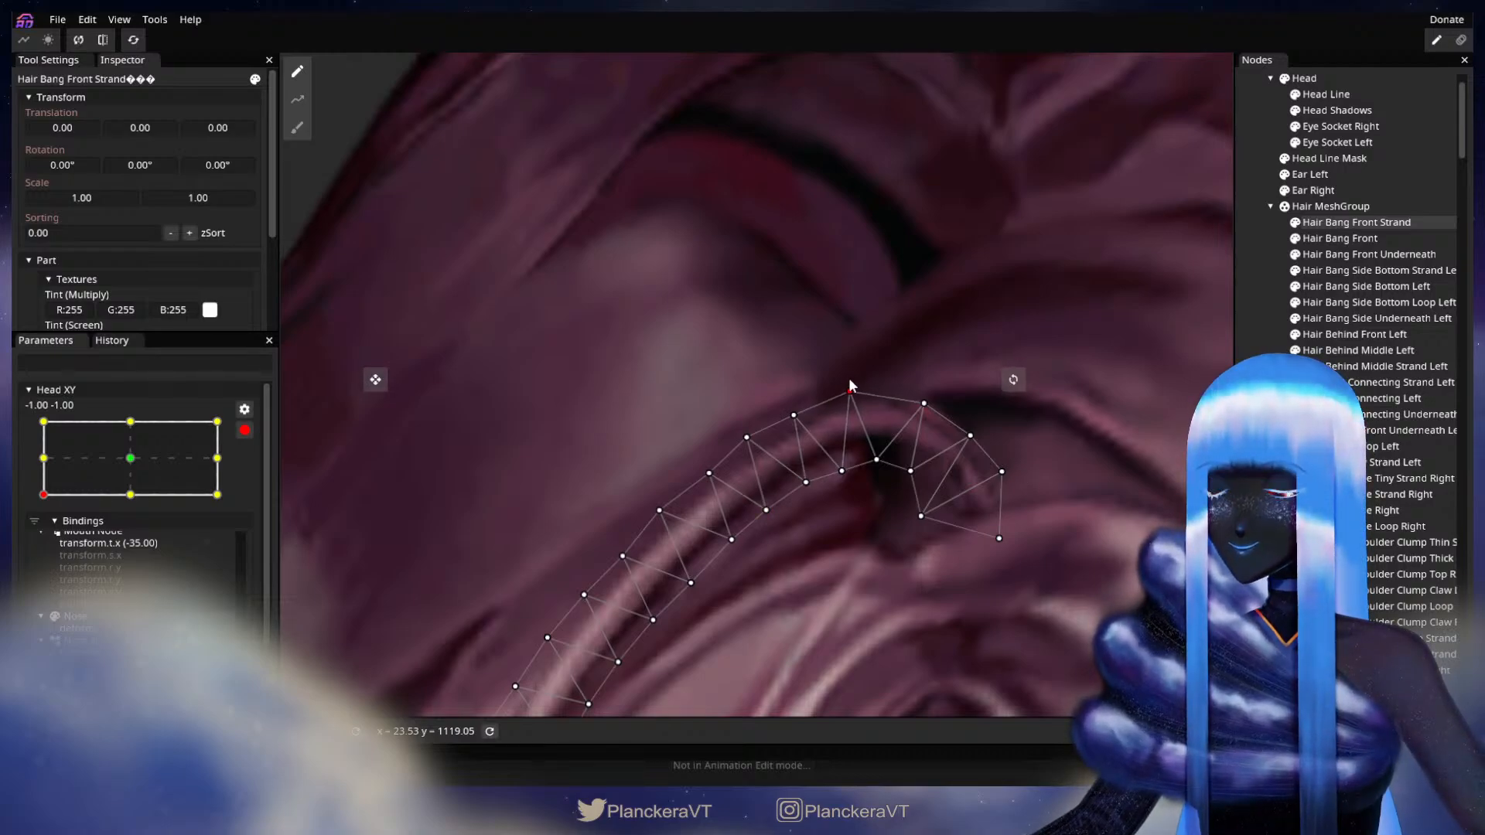
key("Escape")
scroll(973, 598, "down", 4)
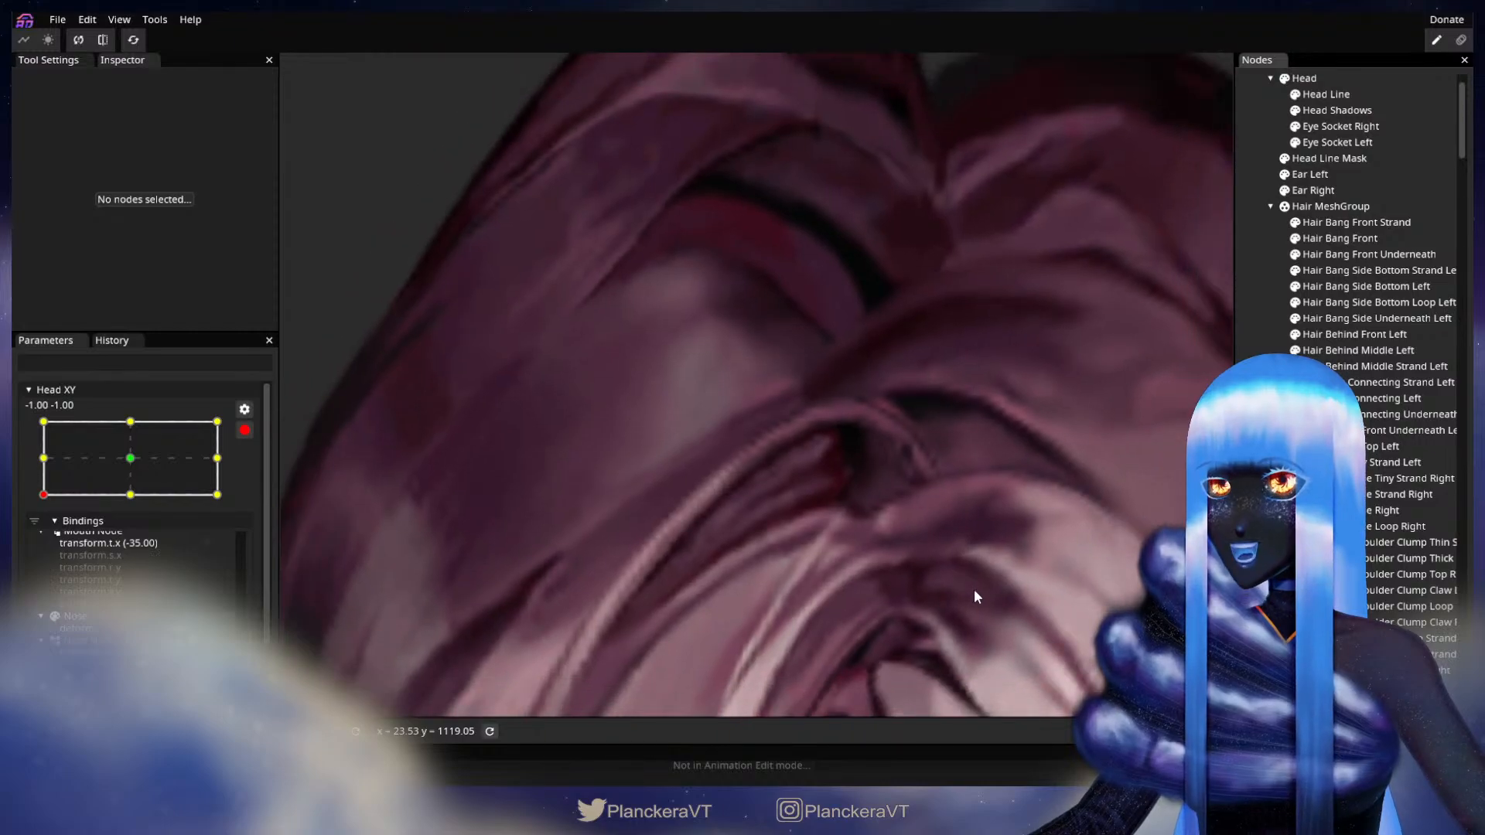
scroll(972, 600, "down", 5)
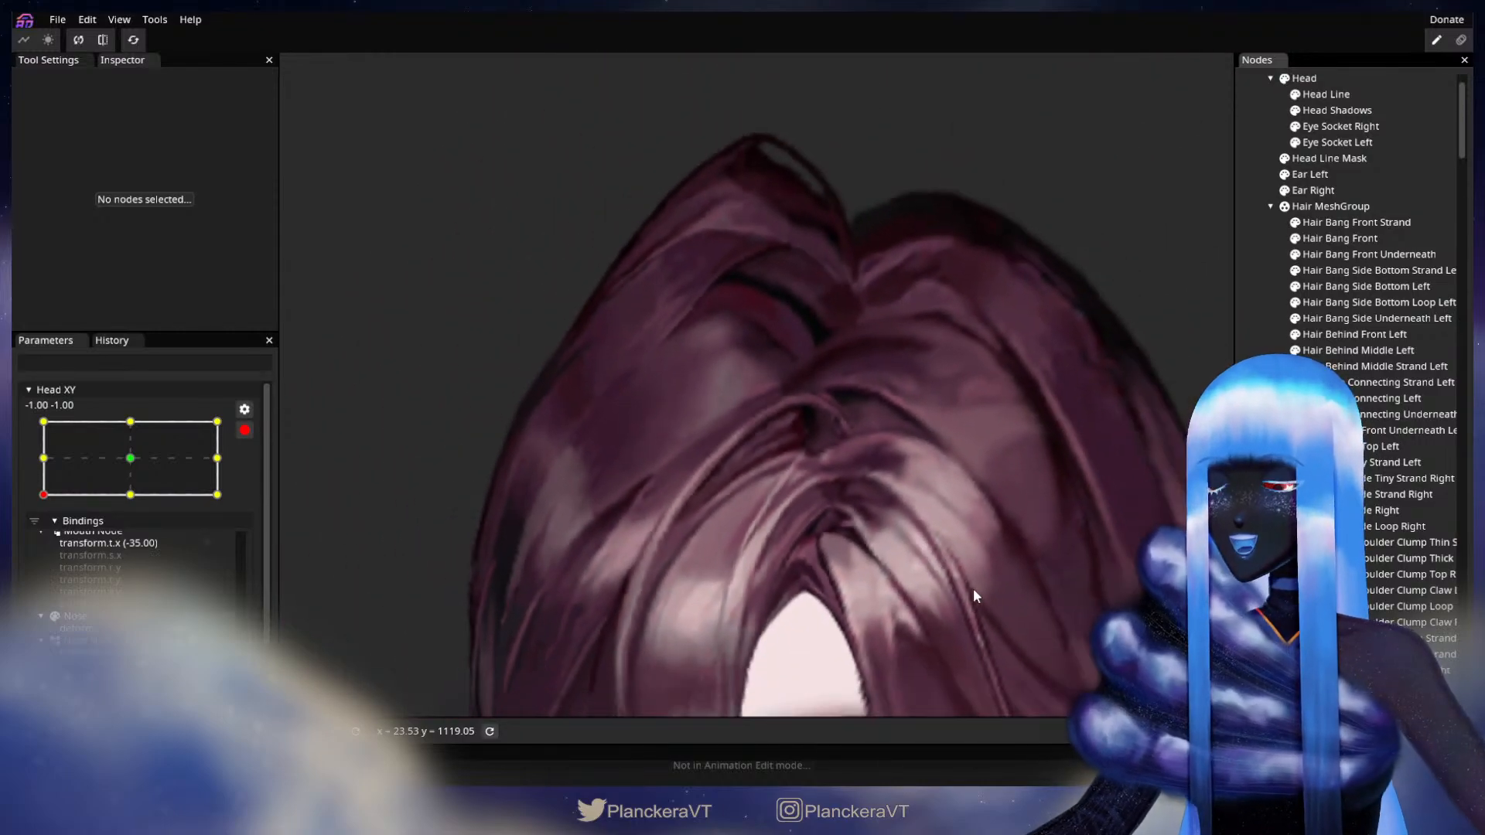
Disarm the Head XY parameter and move it around the -1.00 -1.00 corner to check how the front hair deforms
scroll(973, 587, "down", 8)
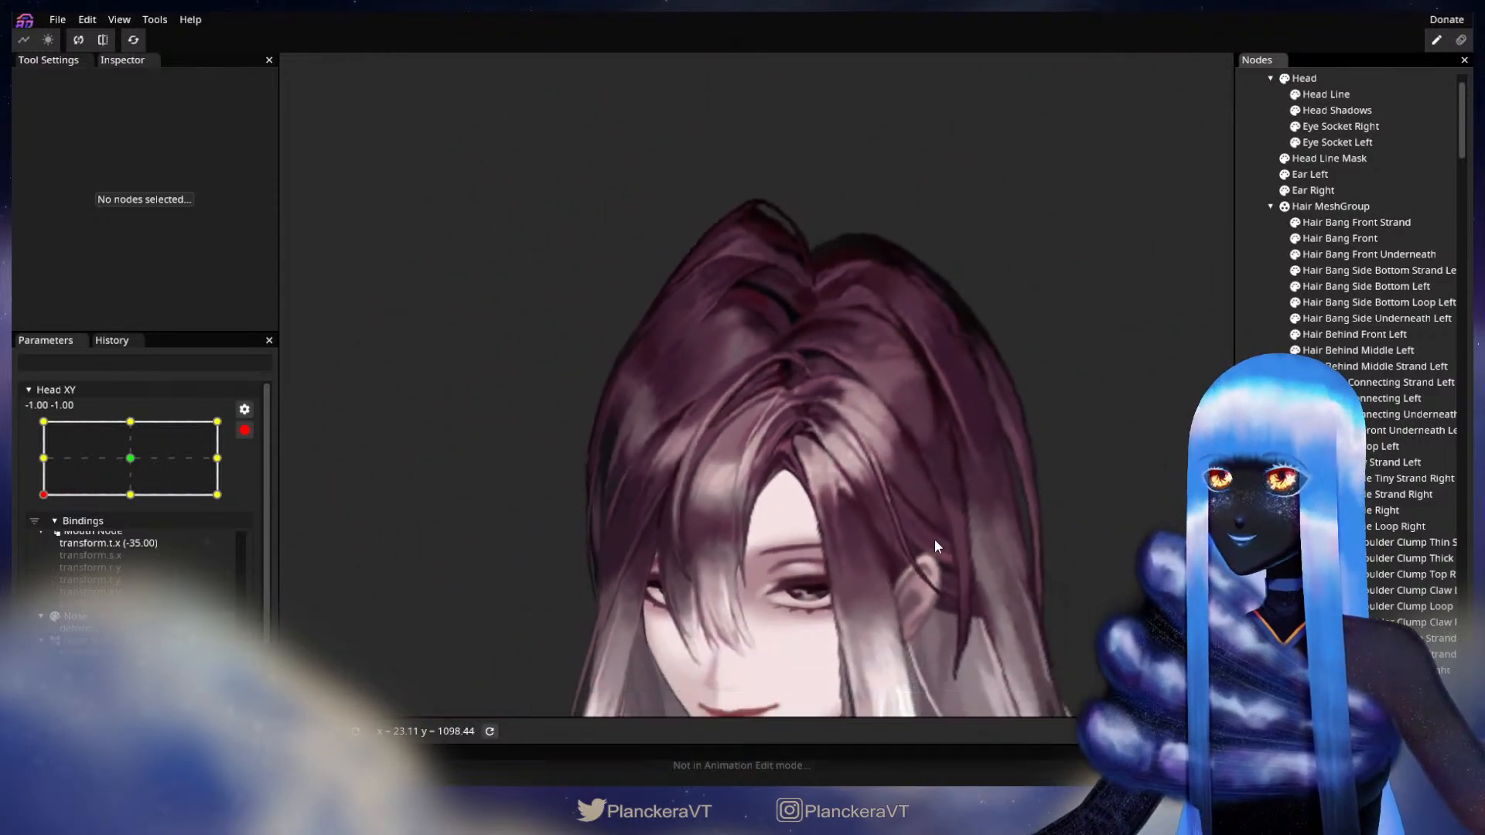
left_click(245, 430)
mouse_move(41, 541)
left_mouse_down()
mouse_move(31, 473)
mouse_move(20, 543)
left_mouse_up()
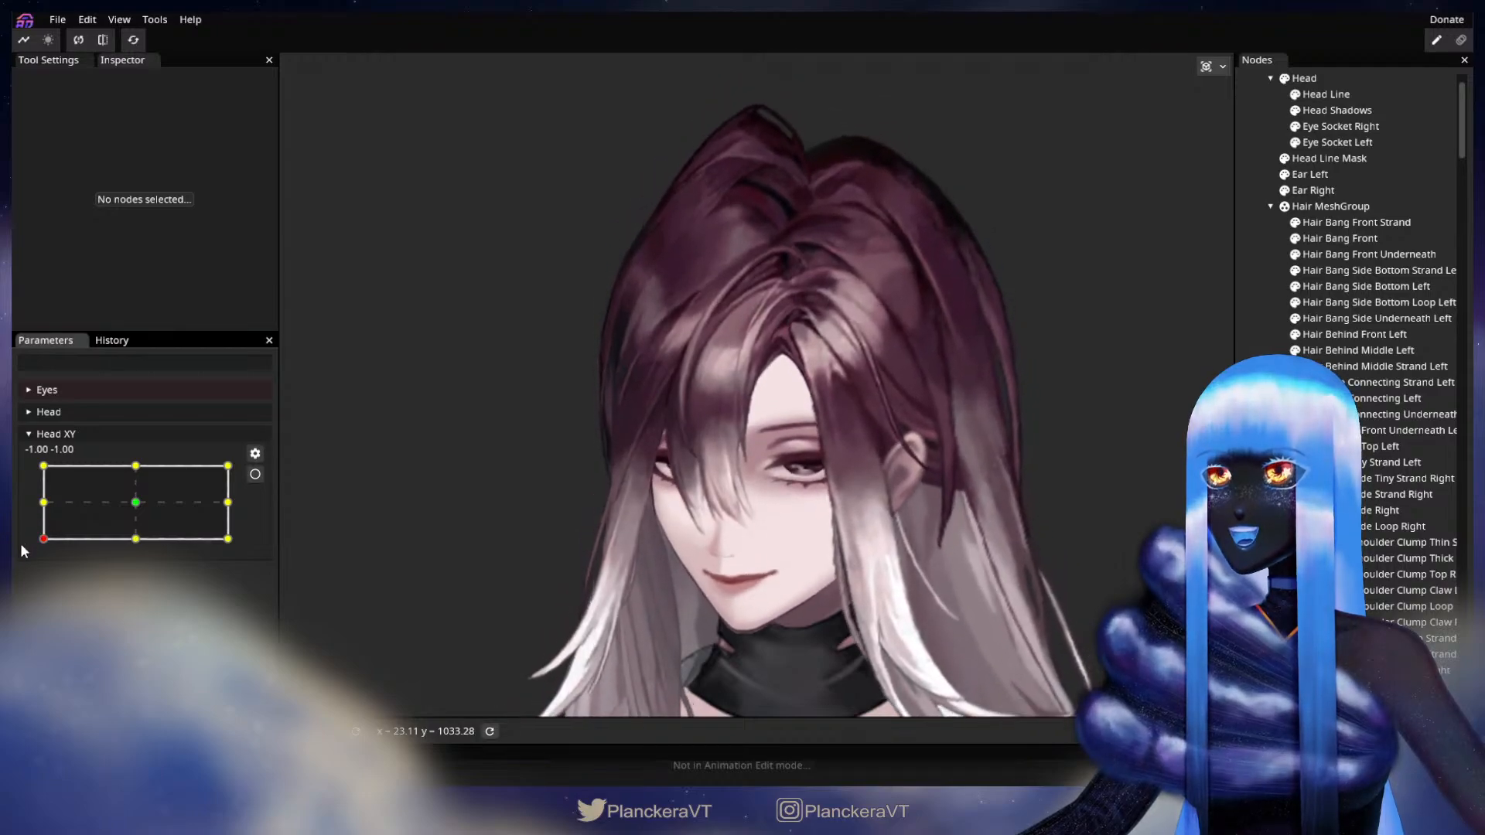
Arm Head XY at the -1.00 -1.00 keypoint and select the Hair Bang Front Strand mesh for editing
left_click(256, 474)
scroll(898, 457, "up", 5)
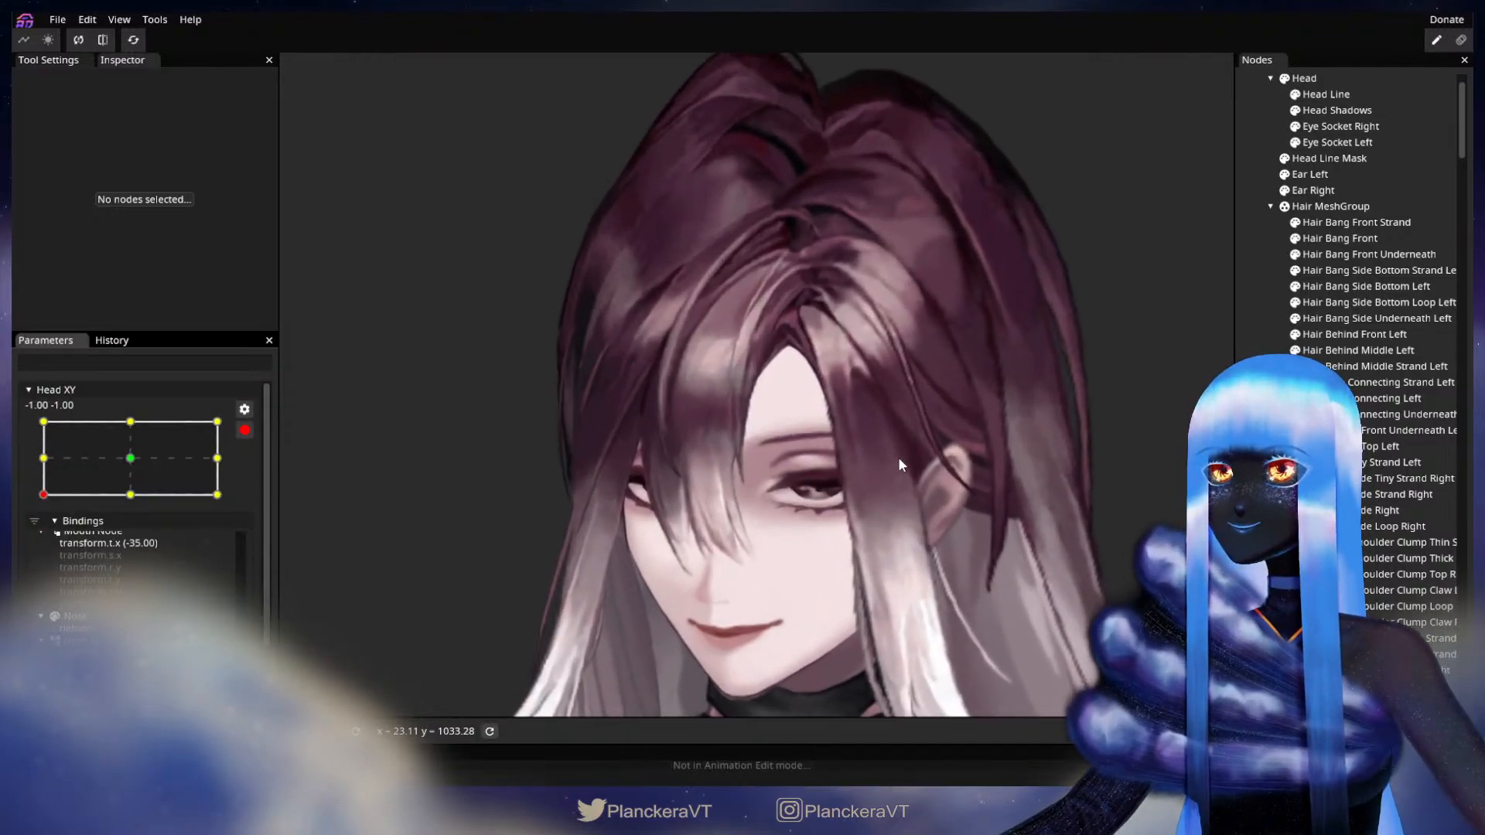
scroll(890, 541, "up", 5)
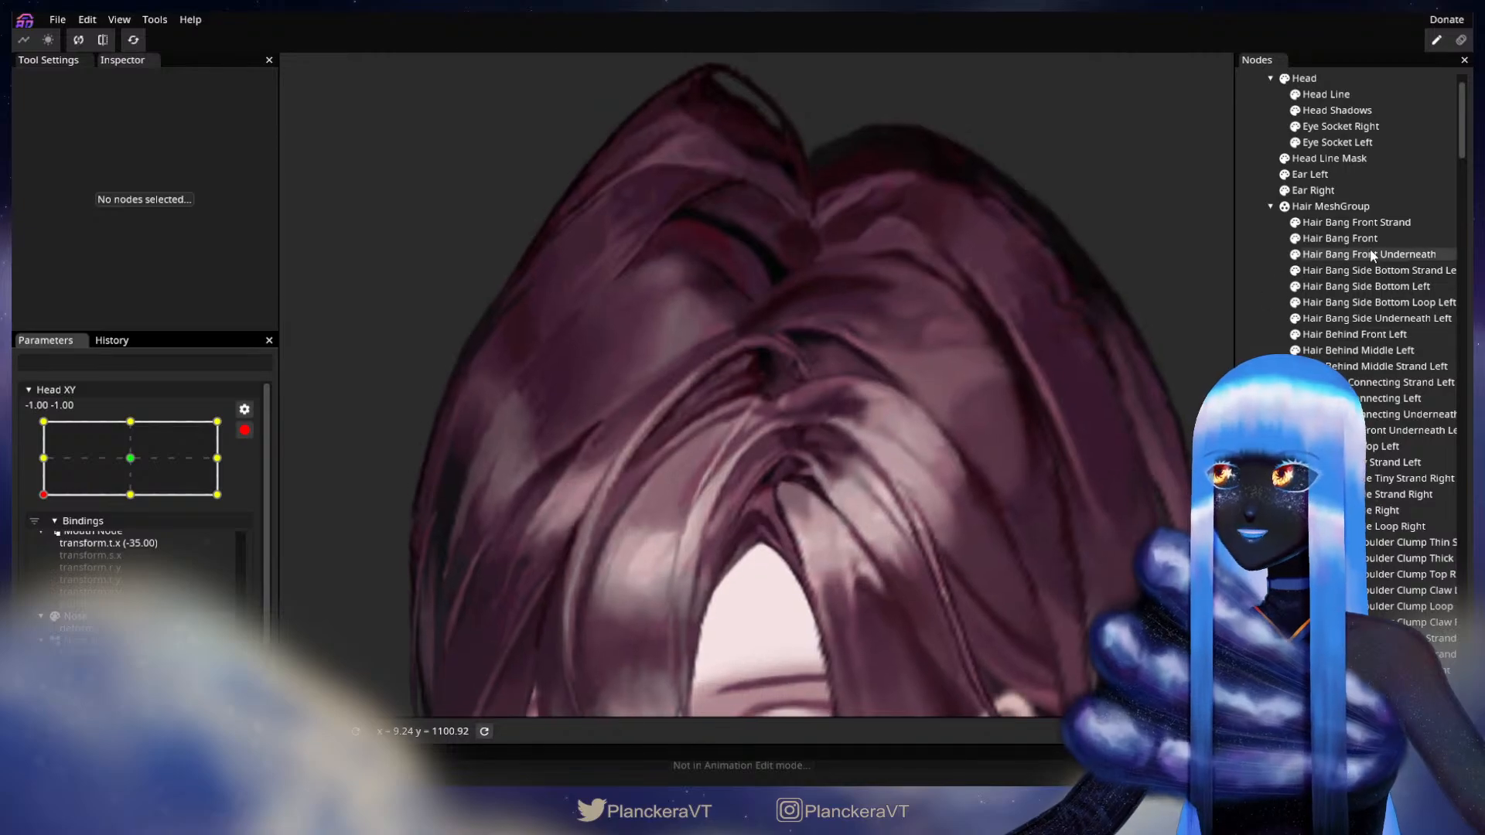
left_click(1375, 225)
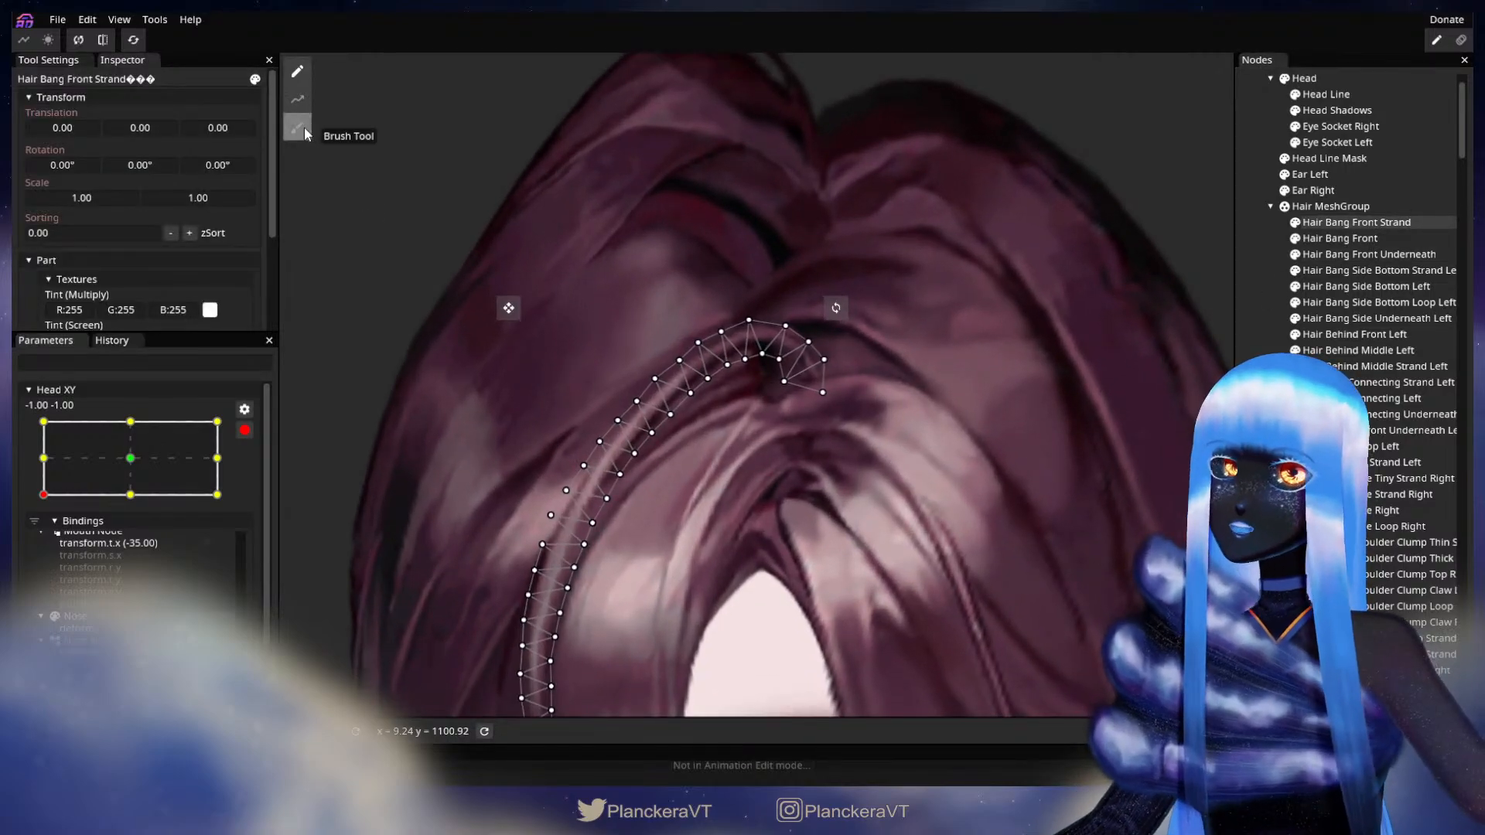
left_click(297, 127)
left_click_drag(1015, 67, 1022, 67)
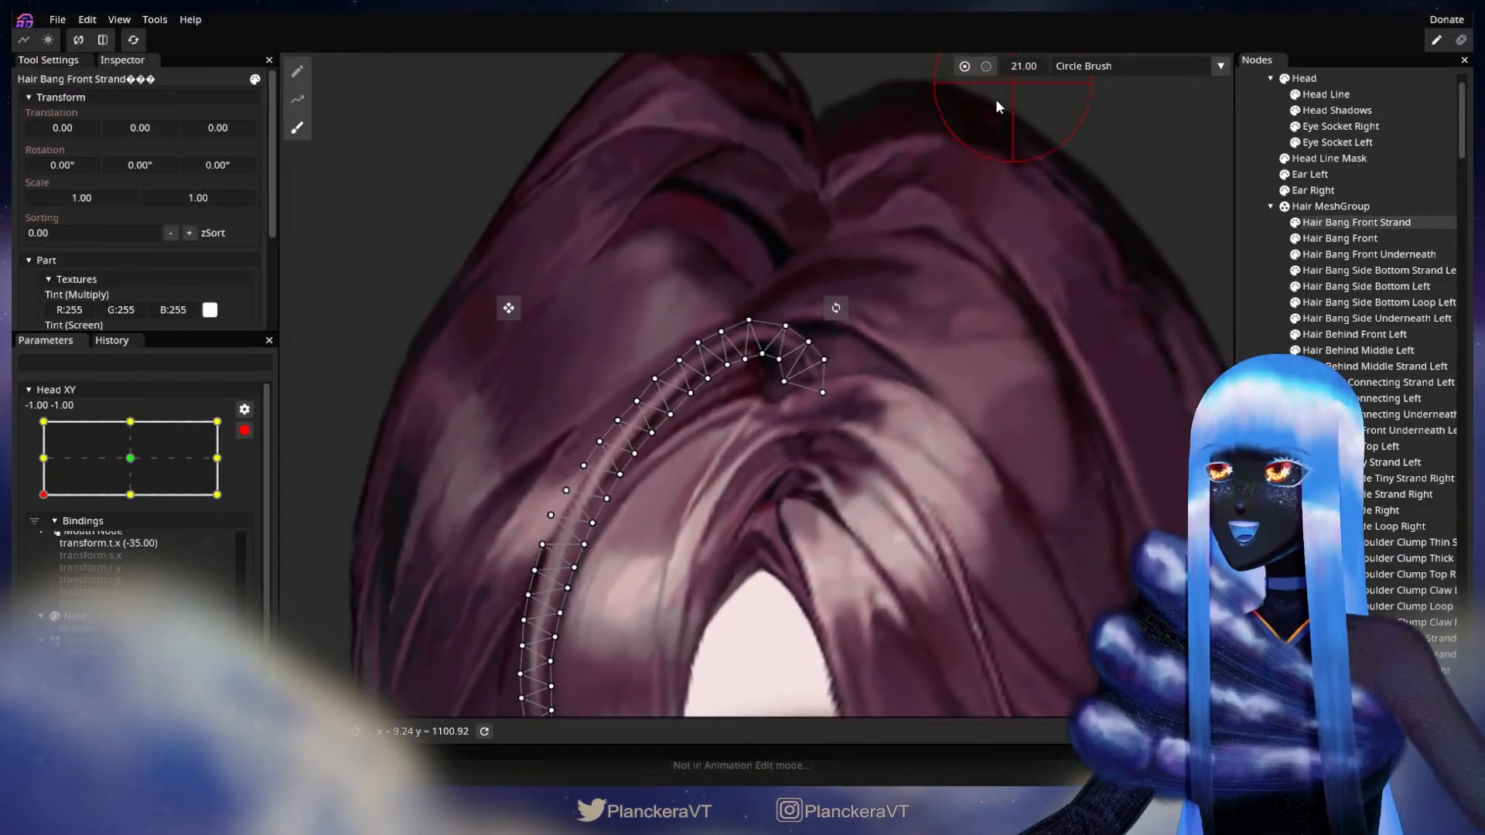
scroll(762, 392, "up", 1)
scroll(686, 410, "up", 1)
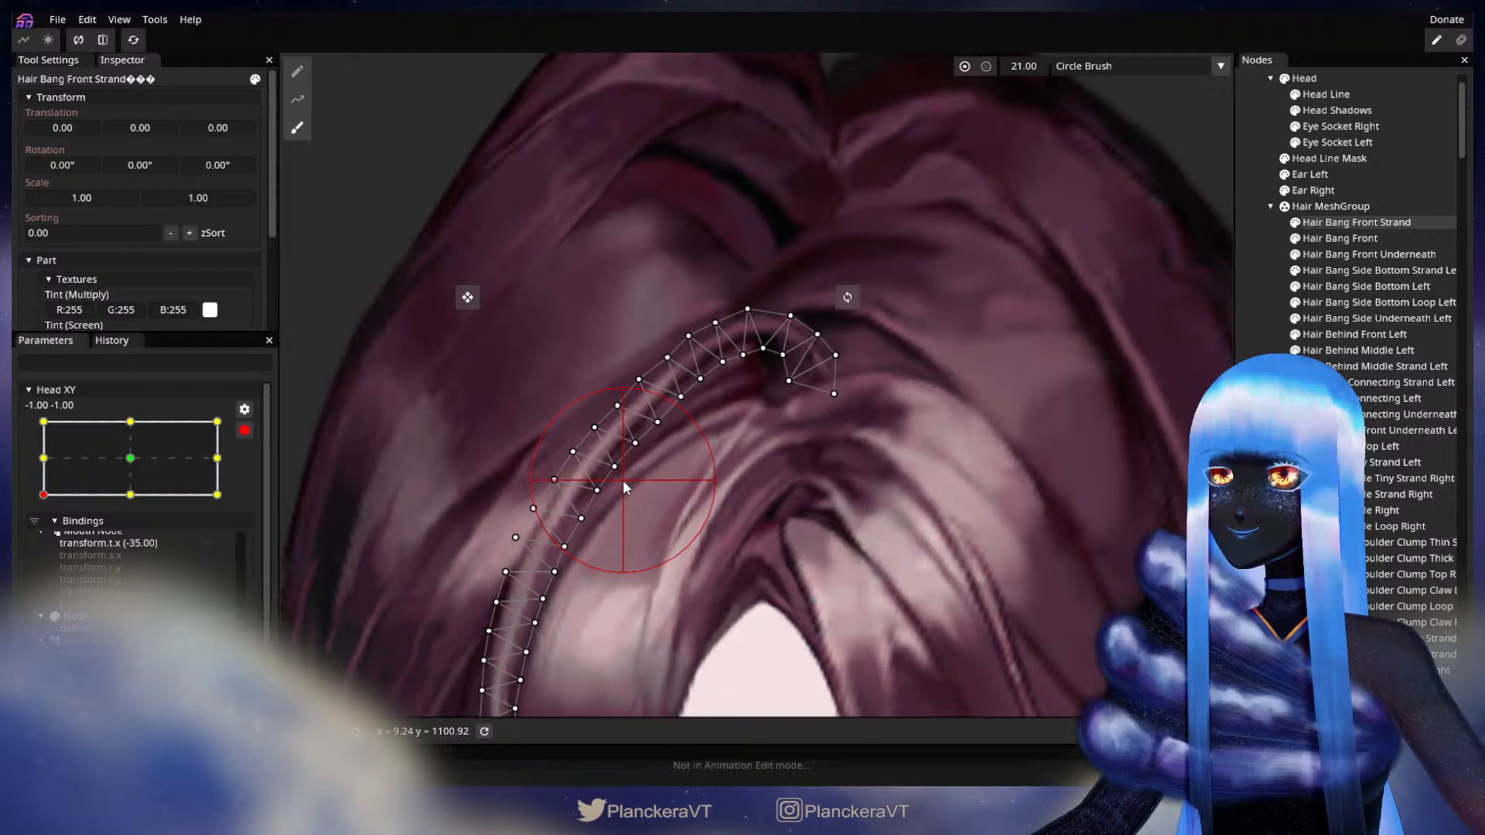
left_click_drag(623, 479, 754, 444)
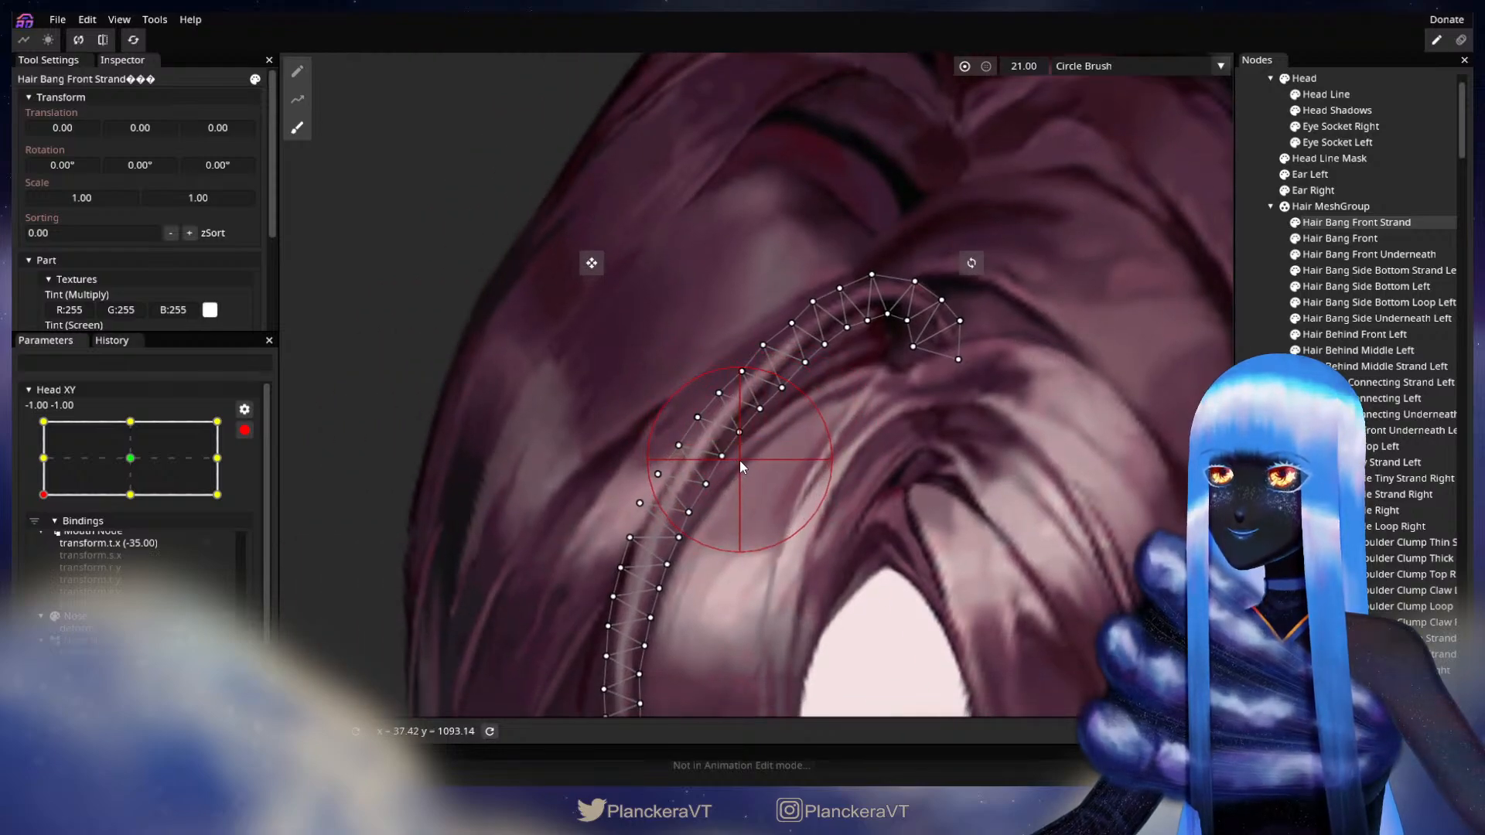
left_click_drag(986, 314, 946, 392)
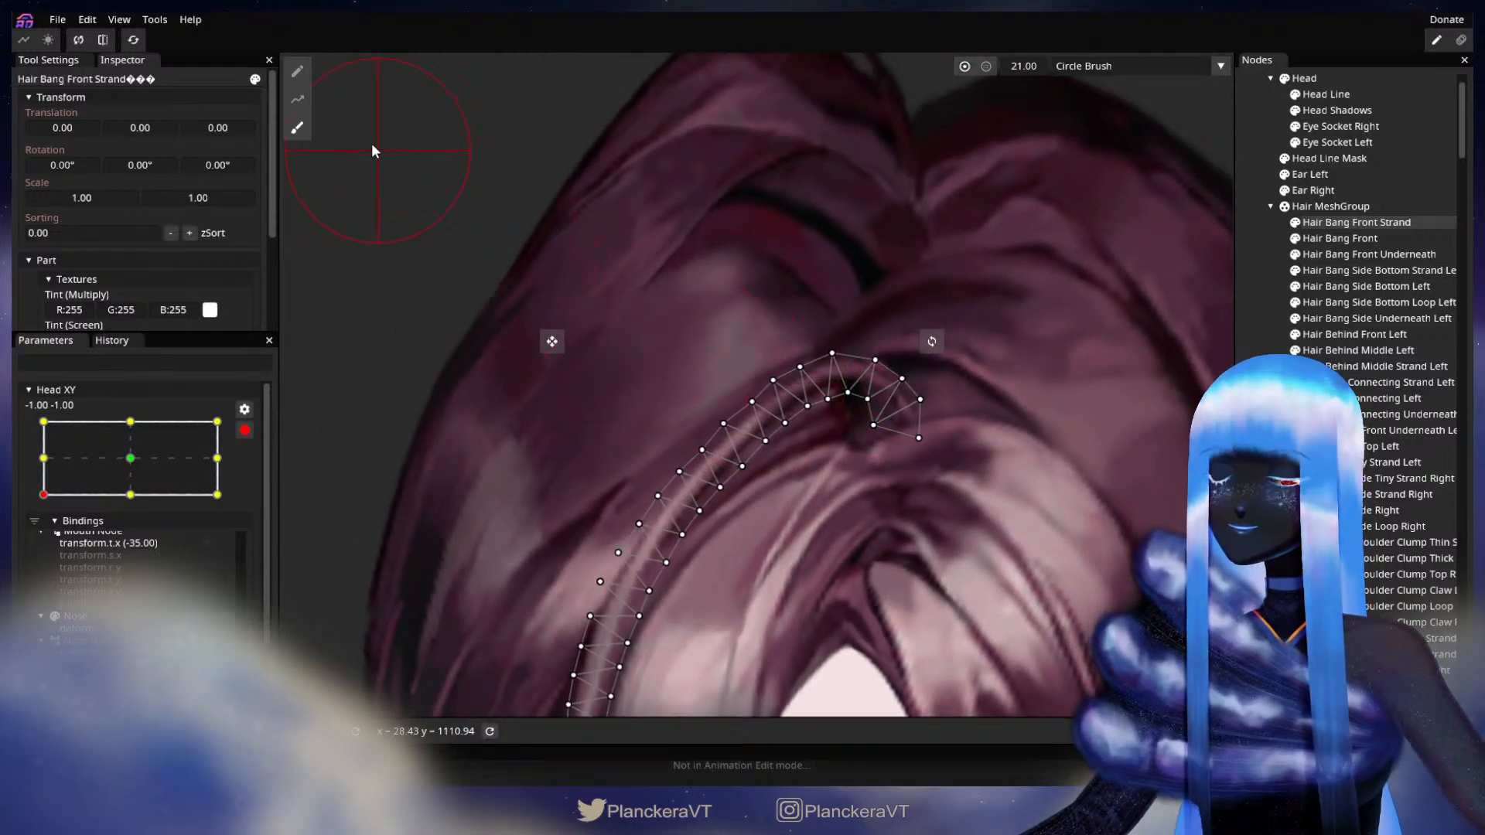
left_click(297, 71)
Nudge the outer-edge vertex on the upper slope of the Hair Bang Front Strand mesh, and deselect the mesh
scroll(758, 414, "up", 3)
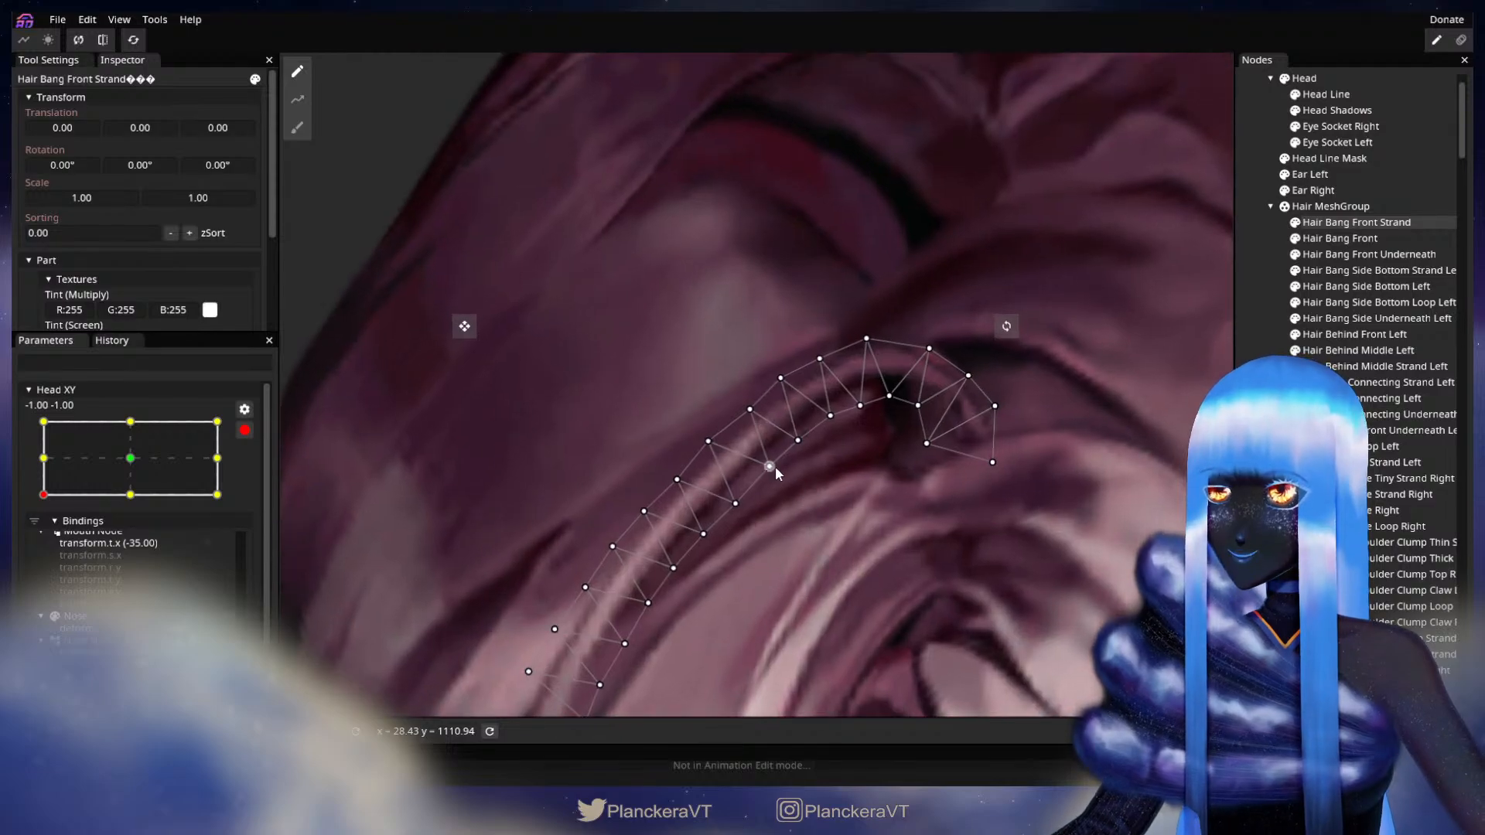
left_click(748, 408)
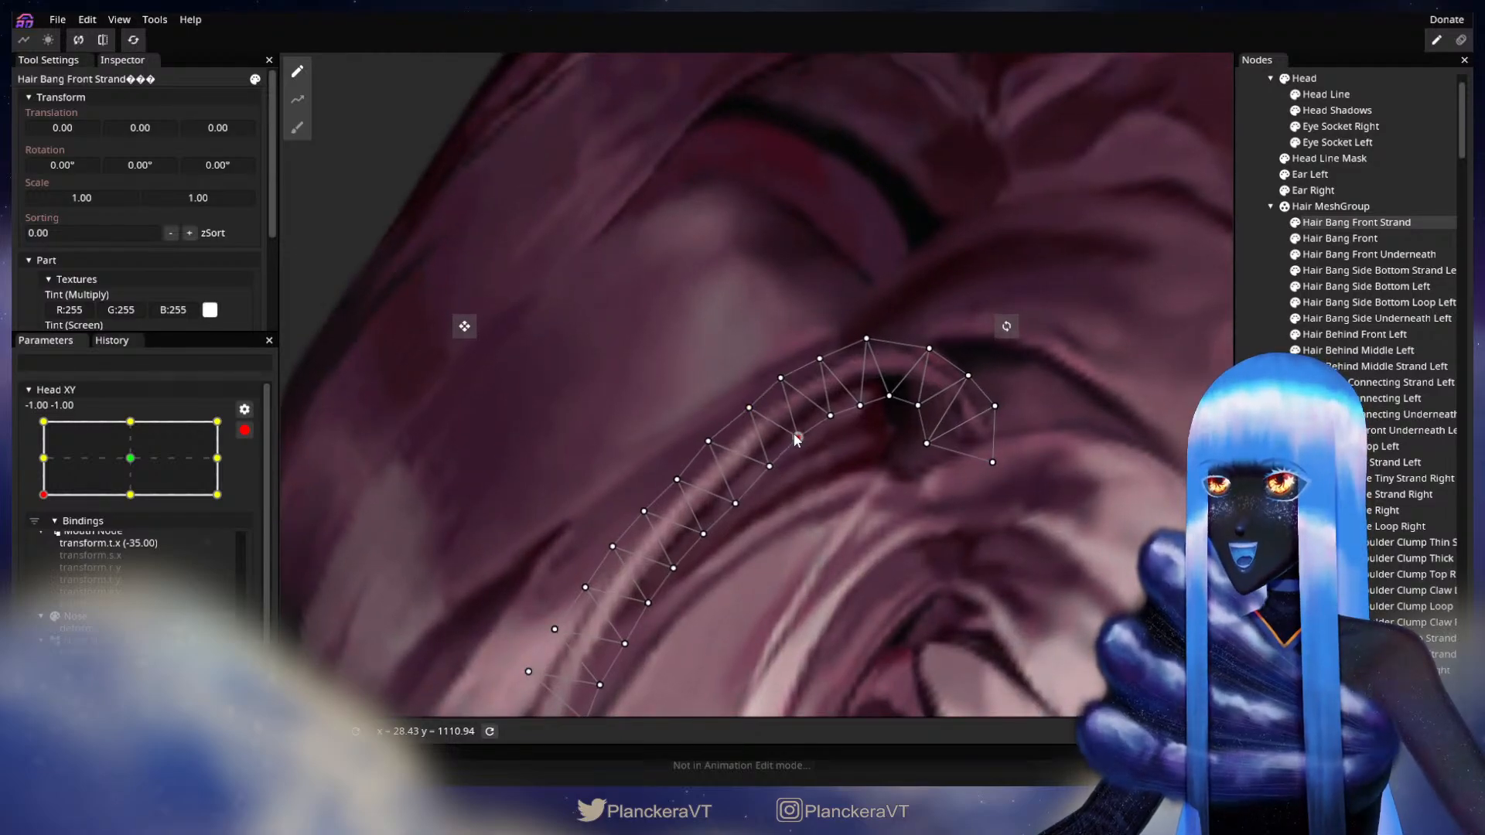
key("Escape")
scroll(996, 552, "down", 1)
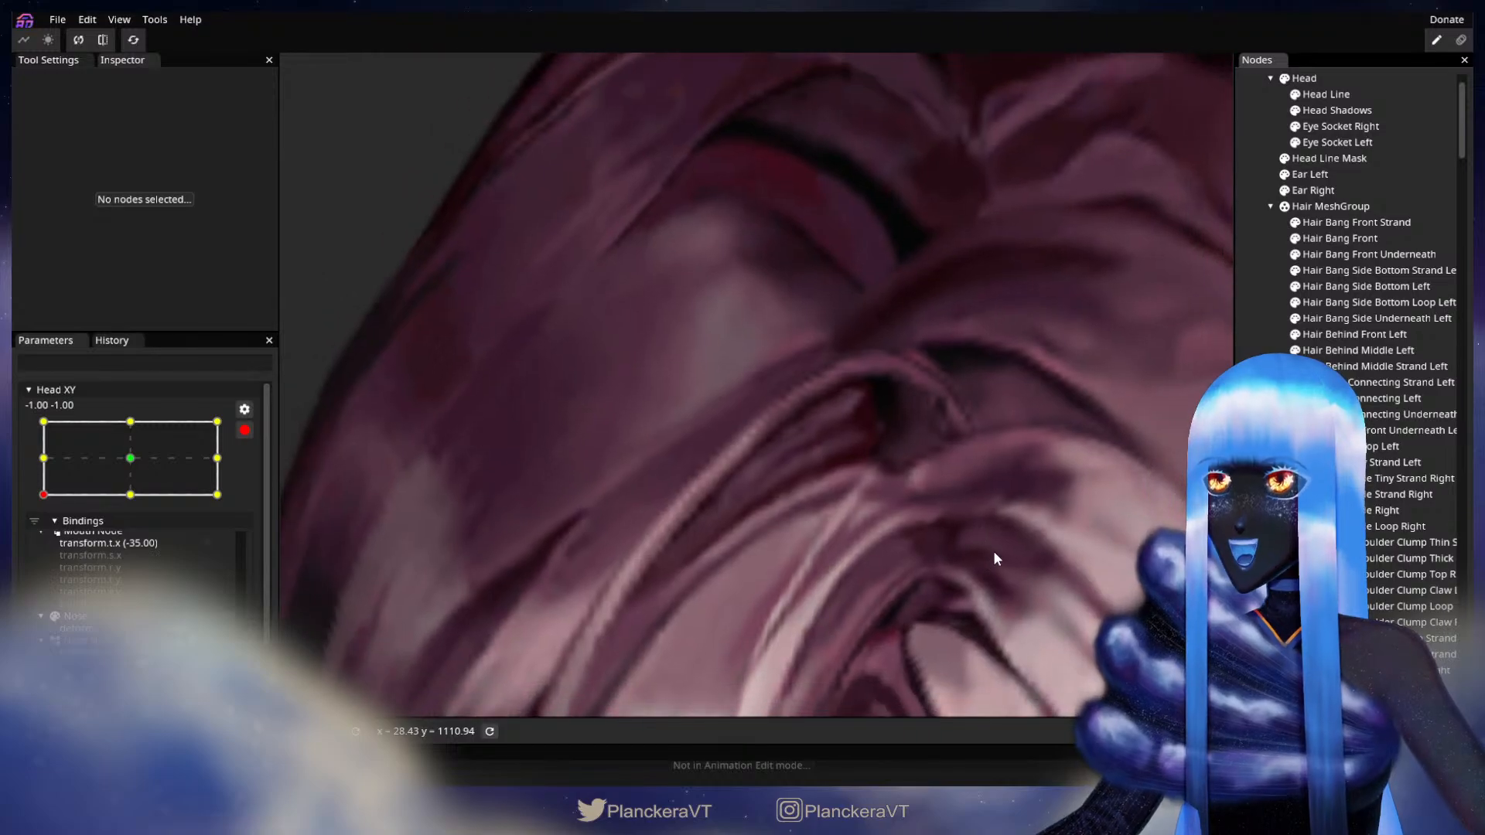
Reselect Hair Bang Front Strand, fine-tune the paired vertices along its middle slope into an even curve, and deselect it
left_click(1357, 222)
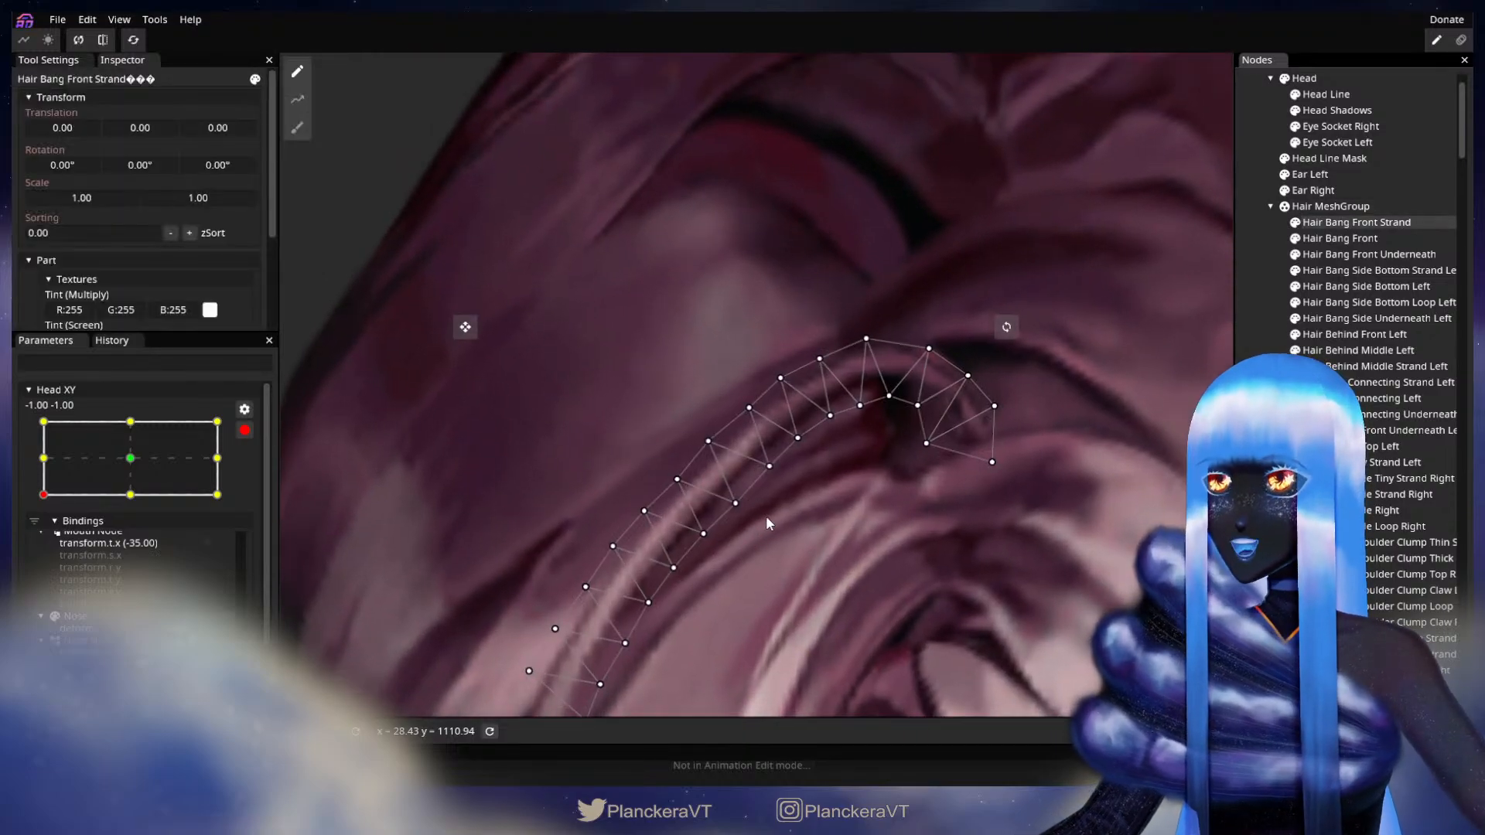
scroll(759, 517, "up", 1)
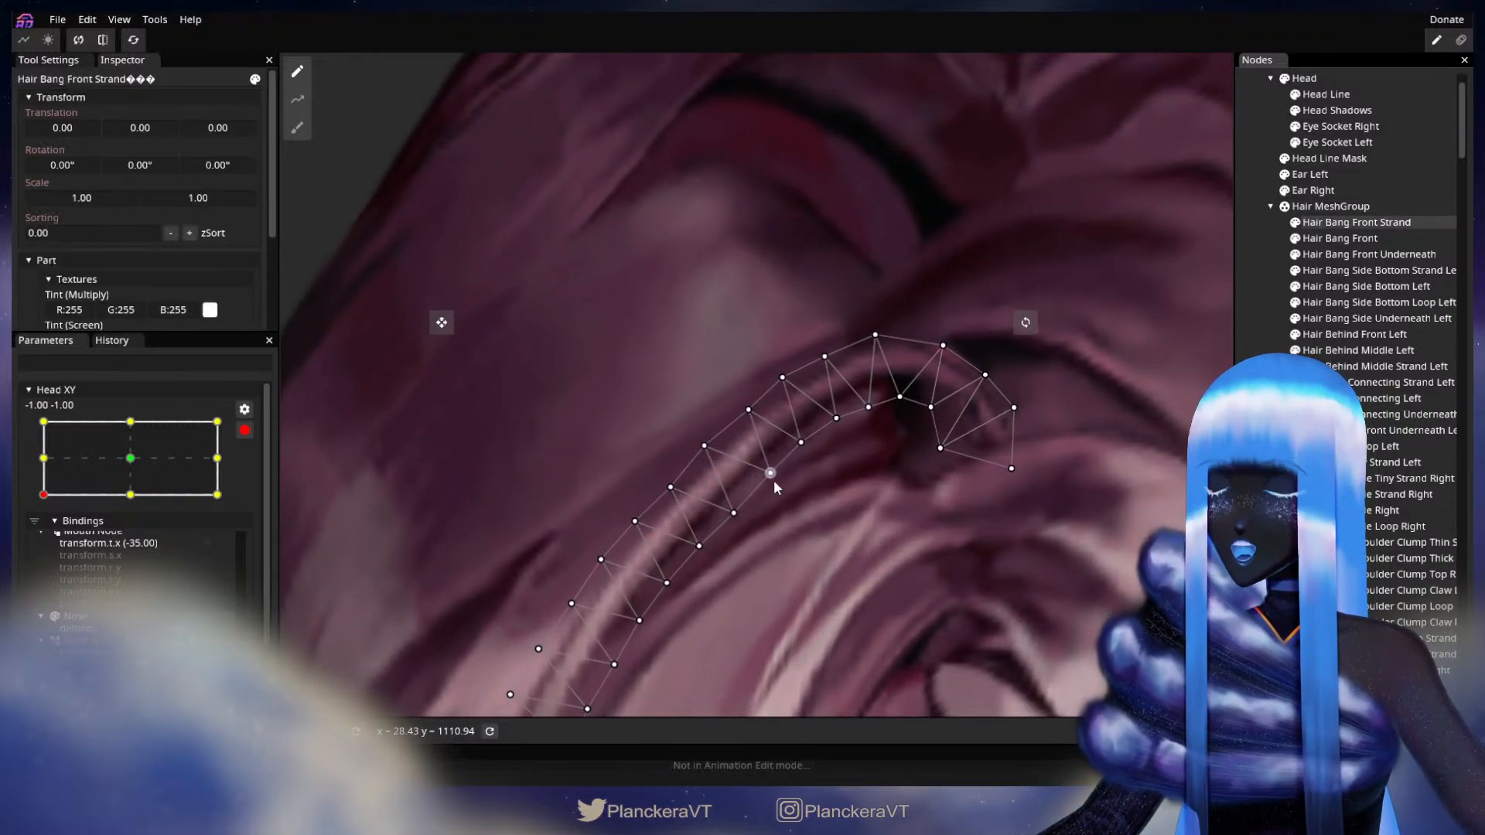
left_click(734, 513)
left_click(701, 447)
left_click_drag(698, 451, 696, 449)
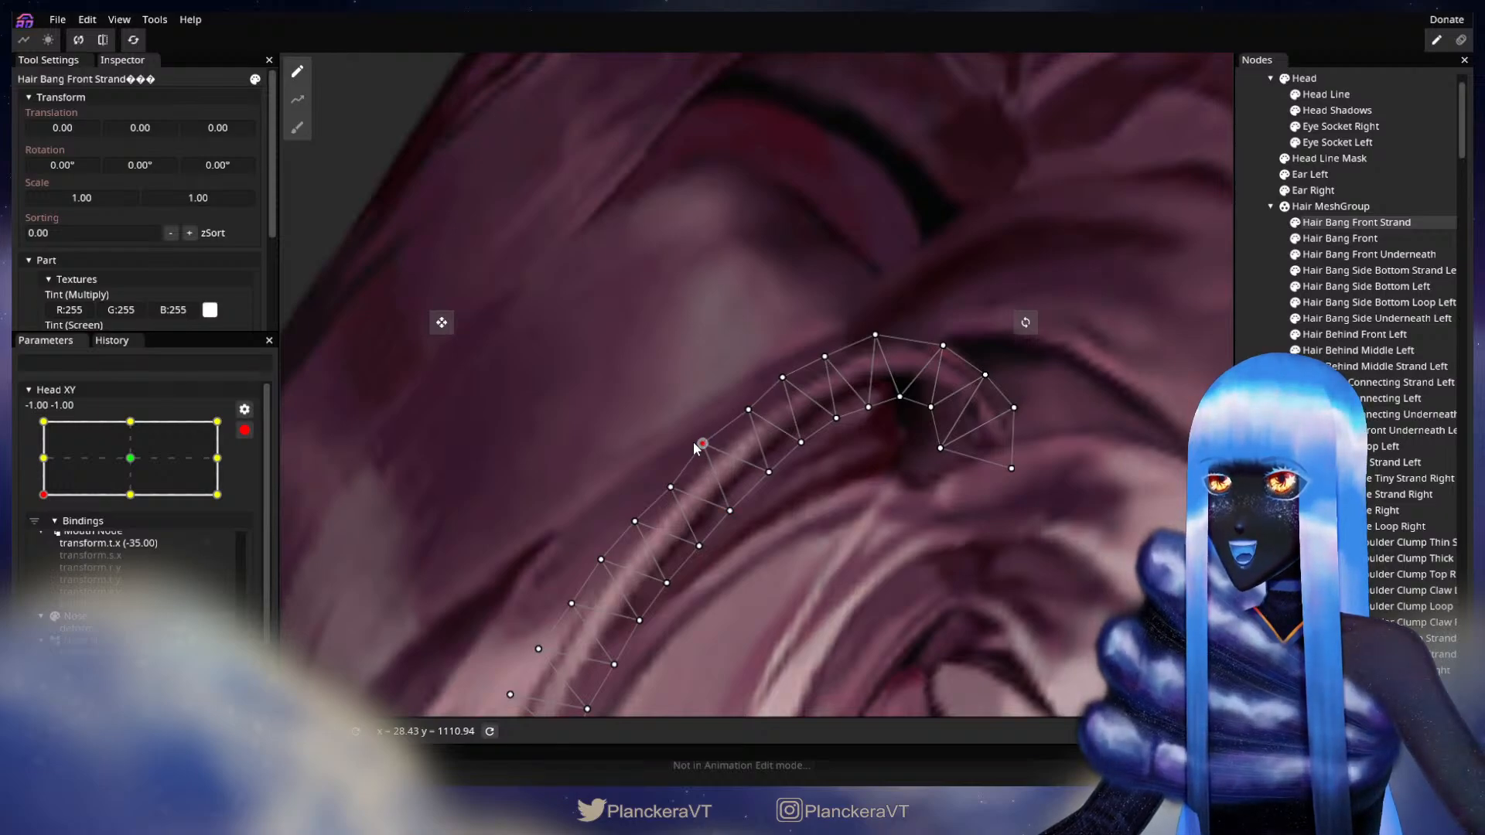
left_click(669, 486)
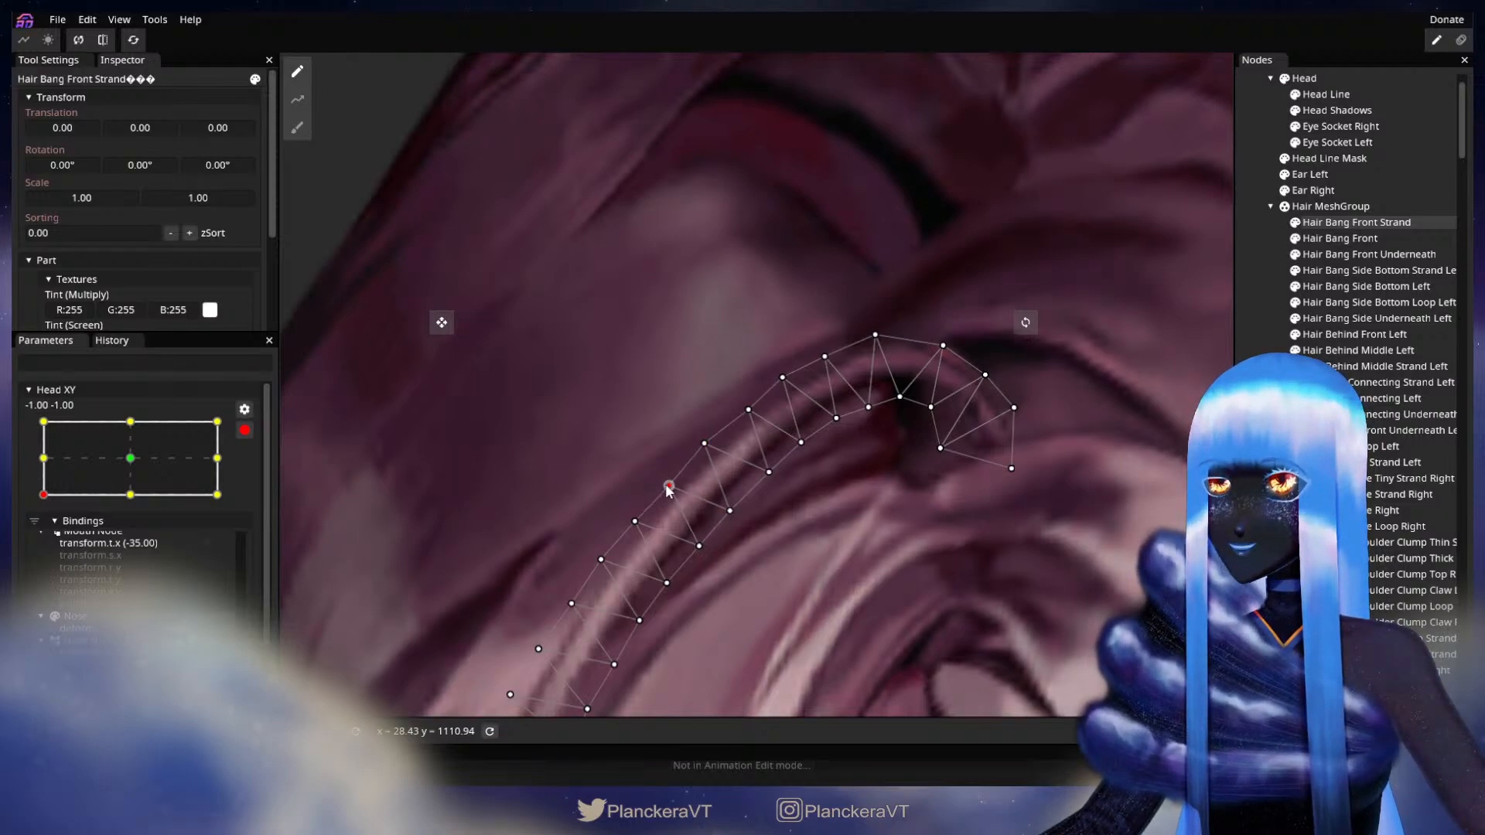
left_click(698, 546)
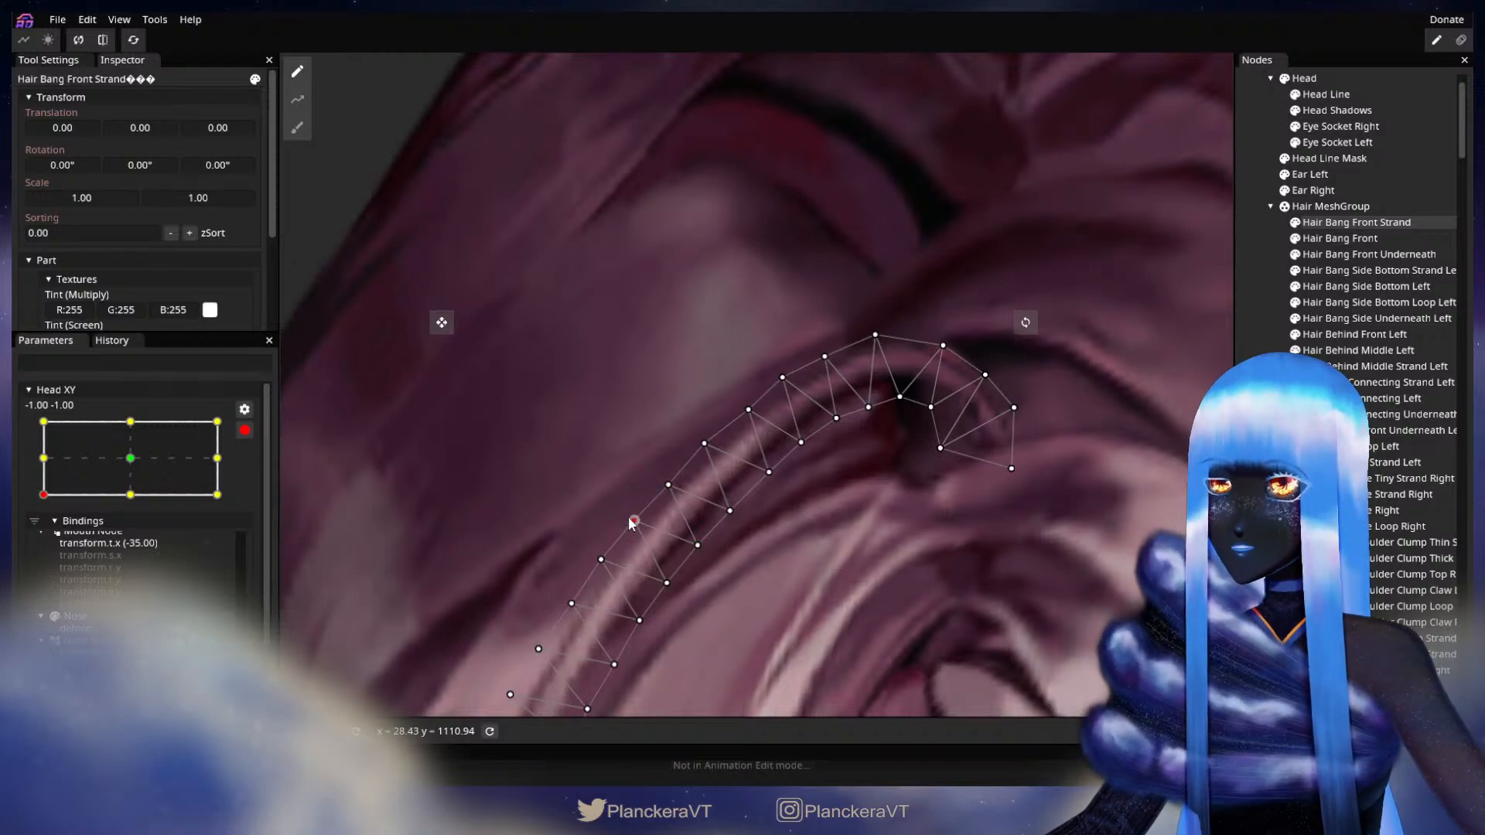
key("Escape")
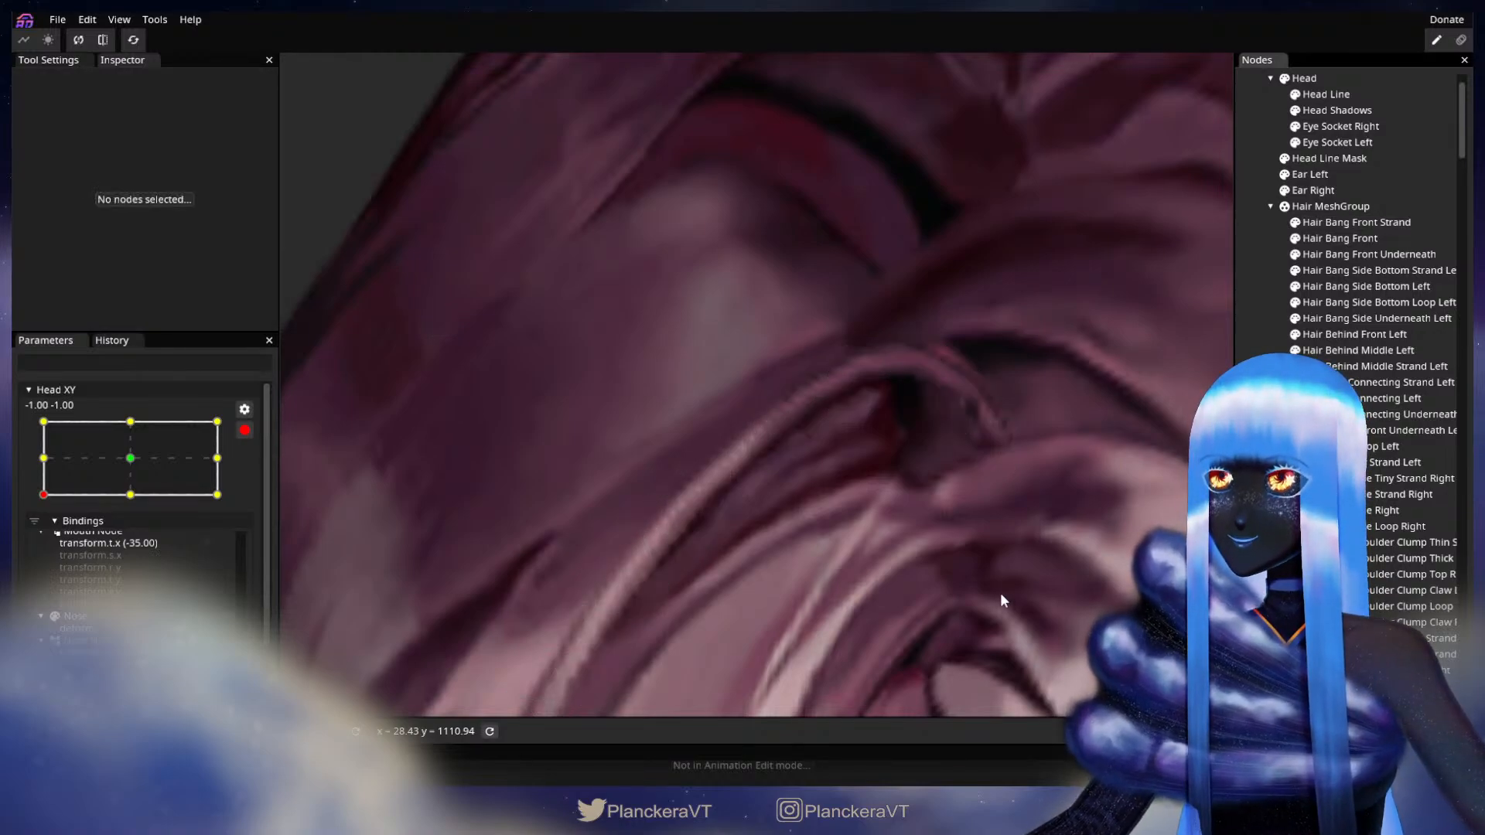
Disarm Head XY and move it up and back down near the -1.00 -1.00 corner to examine the front strand's motion
scroll(1002, 585, "down", 3)
scroll(819, 577, "down", 5)
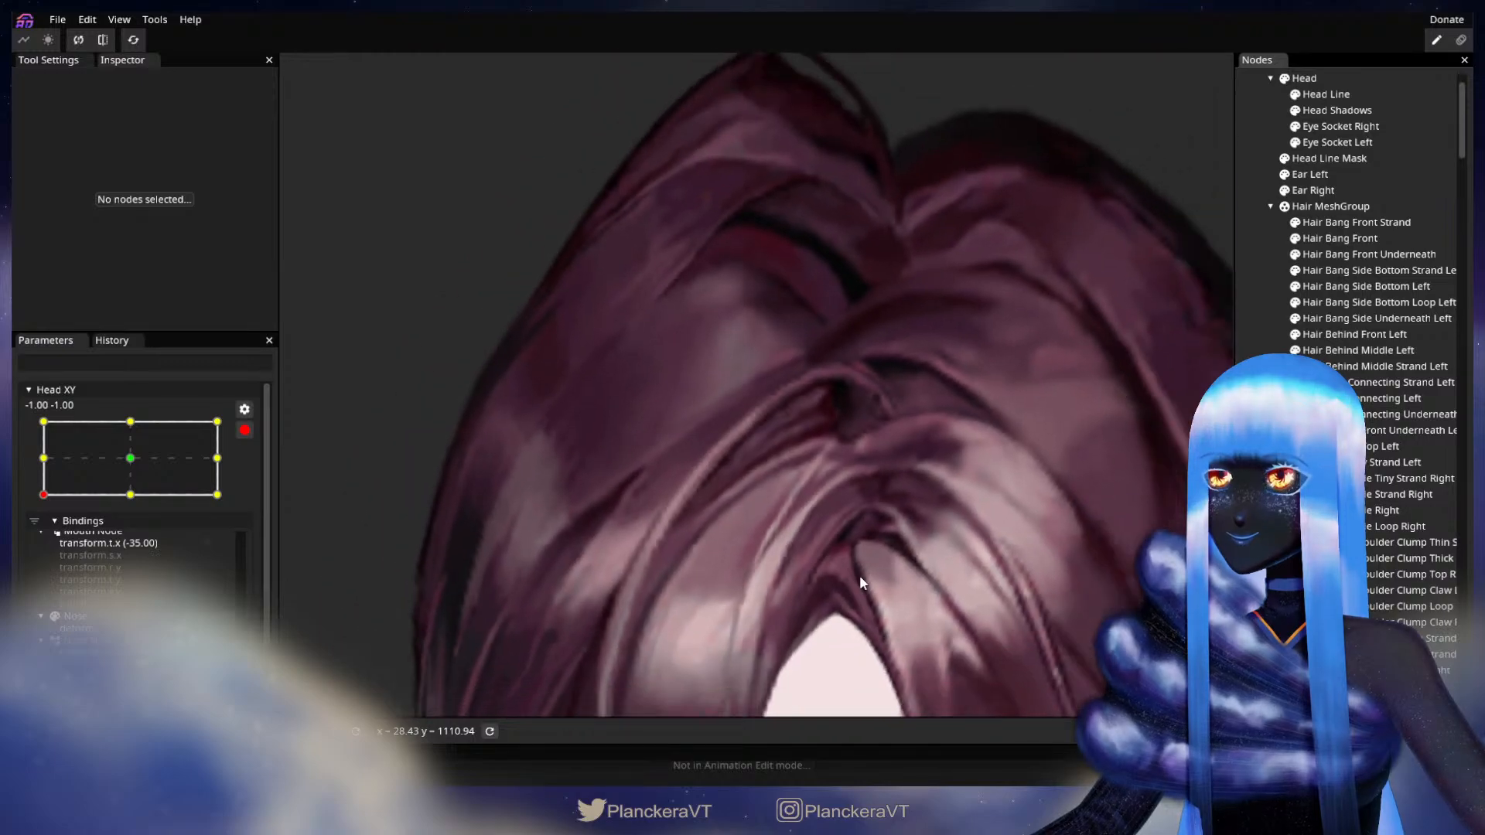
scroll(876, 572, "down", 6)
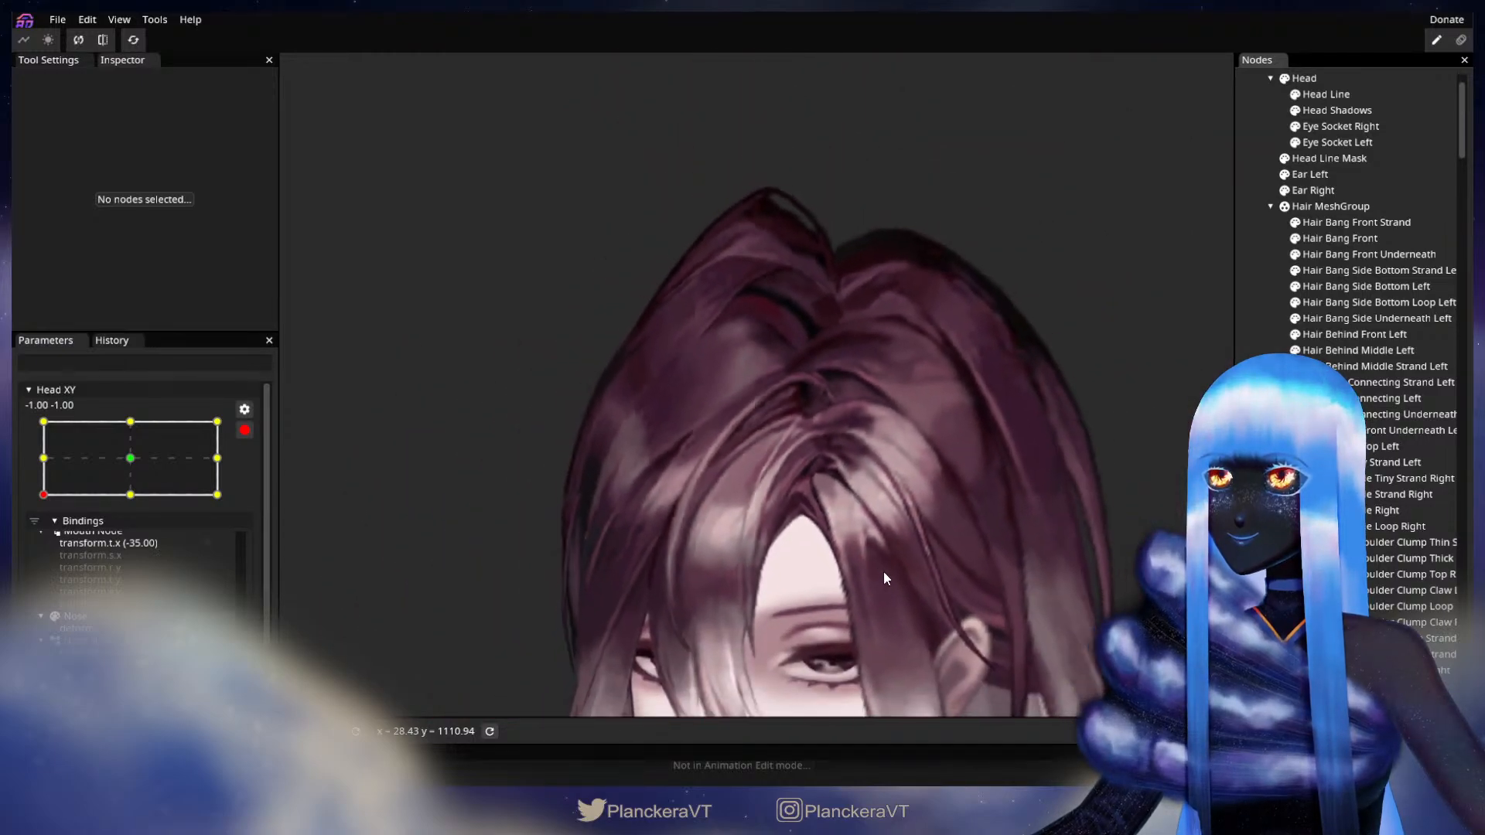
scroll(882, 464, "down", 3)
left_click_drag(952, 487, 898, 510)
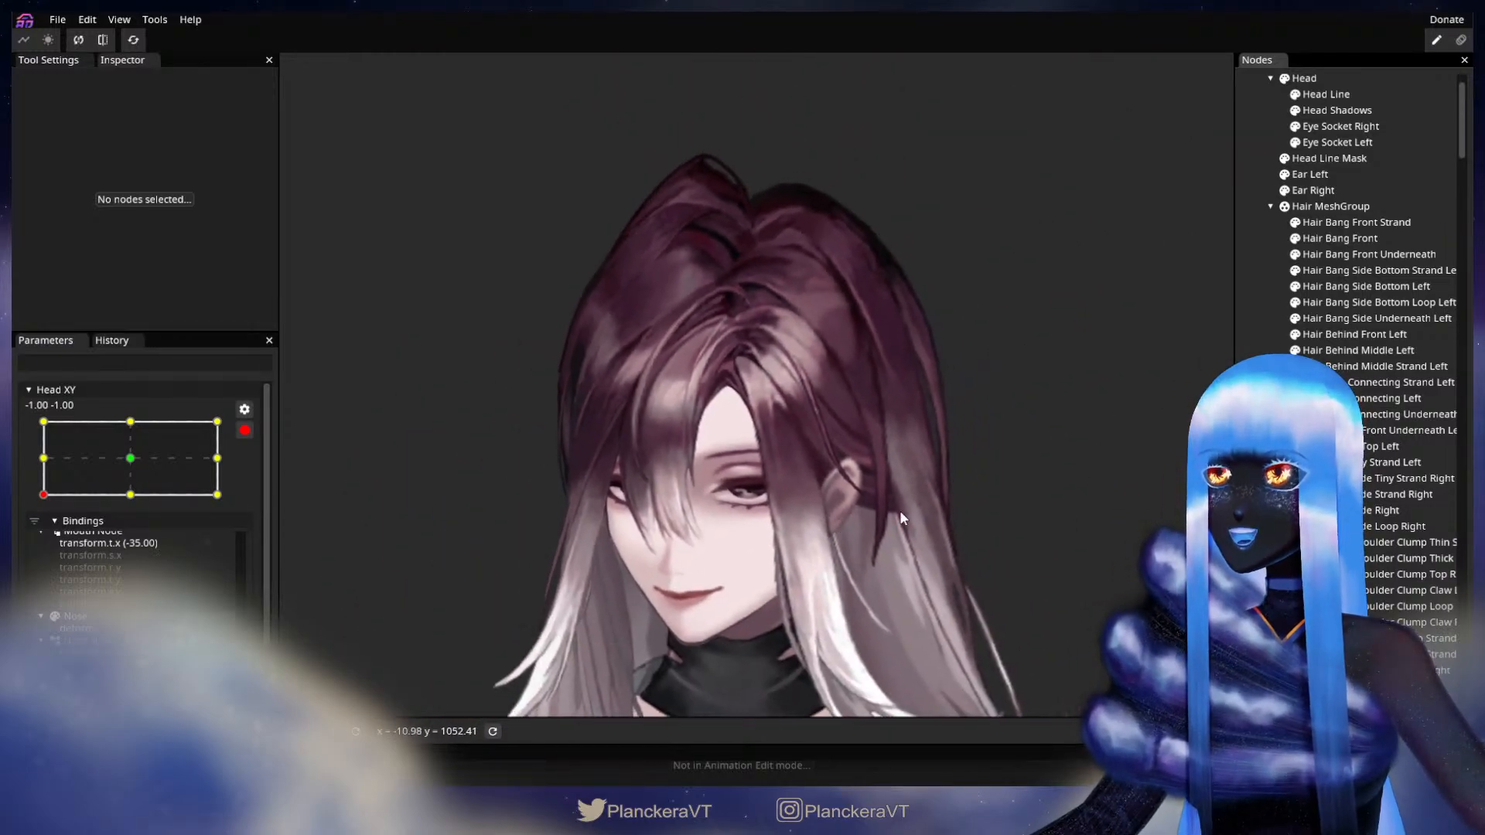
left_click(245, 430)
left_click_drag(48, 548, 13, 503)
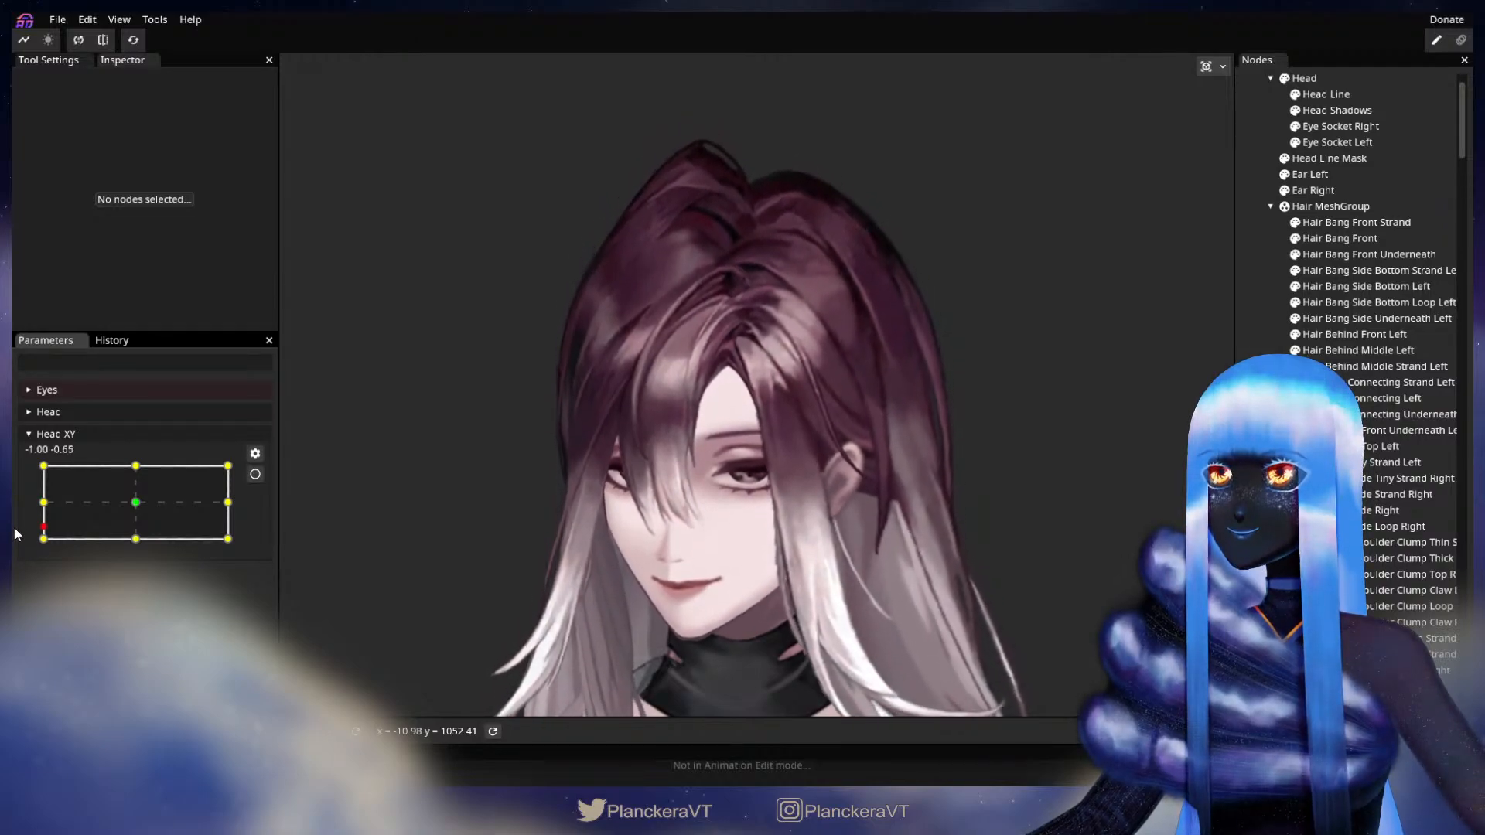
left_click_drag(13, 501, 12, 546)
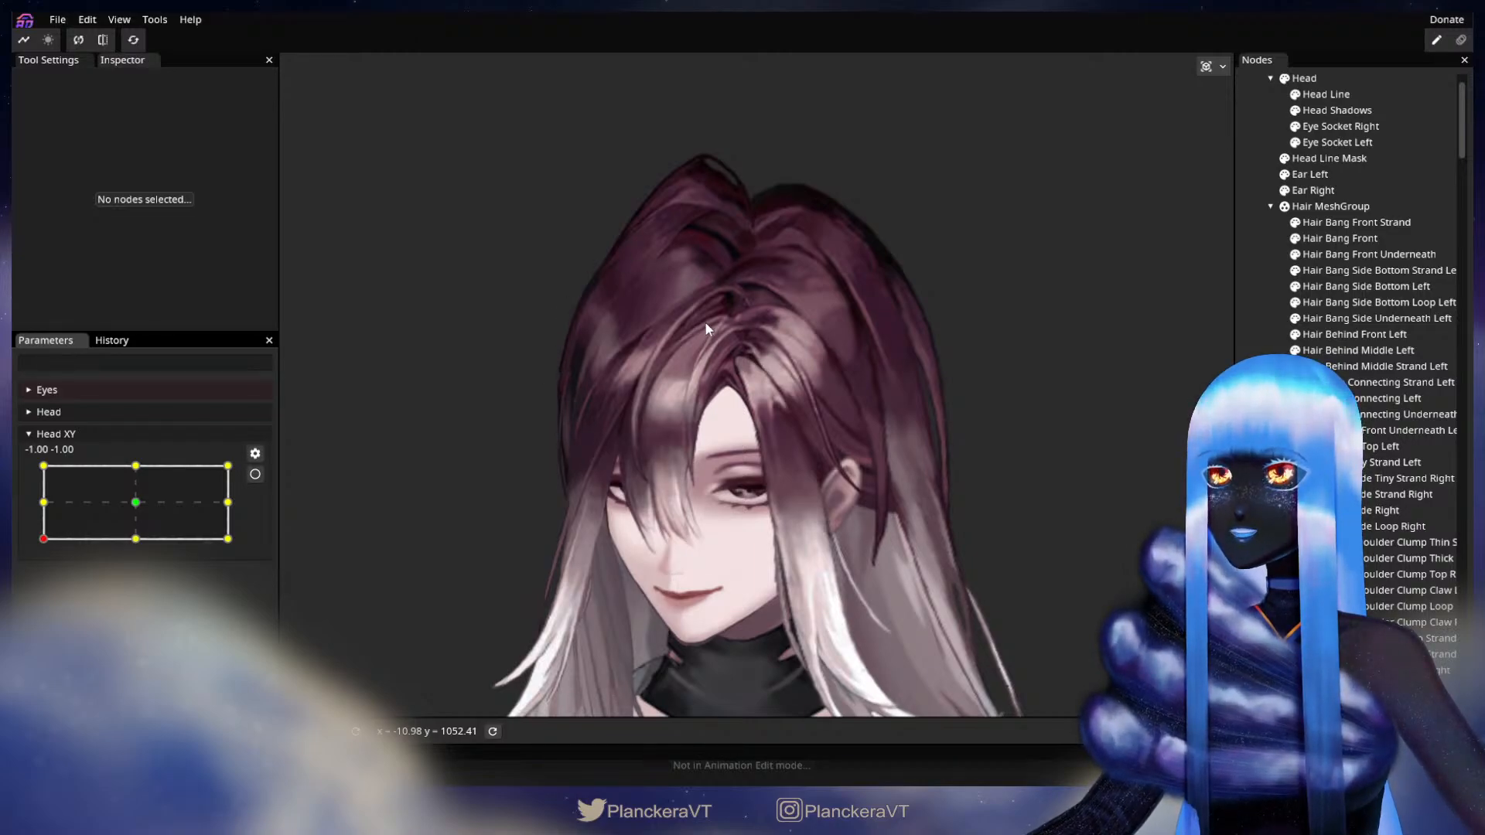
Sweep Head XY along its -1.00 side between -1.00 -1.00 and -1.00 1.00 to examine the front bang over the eye
scroll(702, 383, "up", 3)
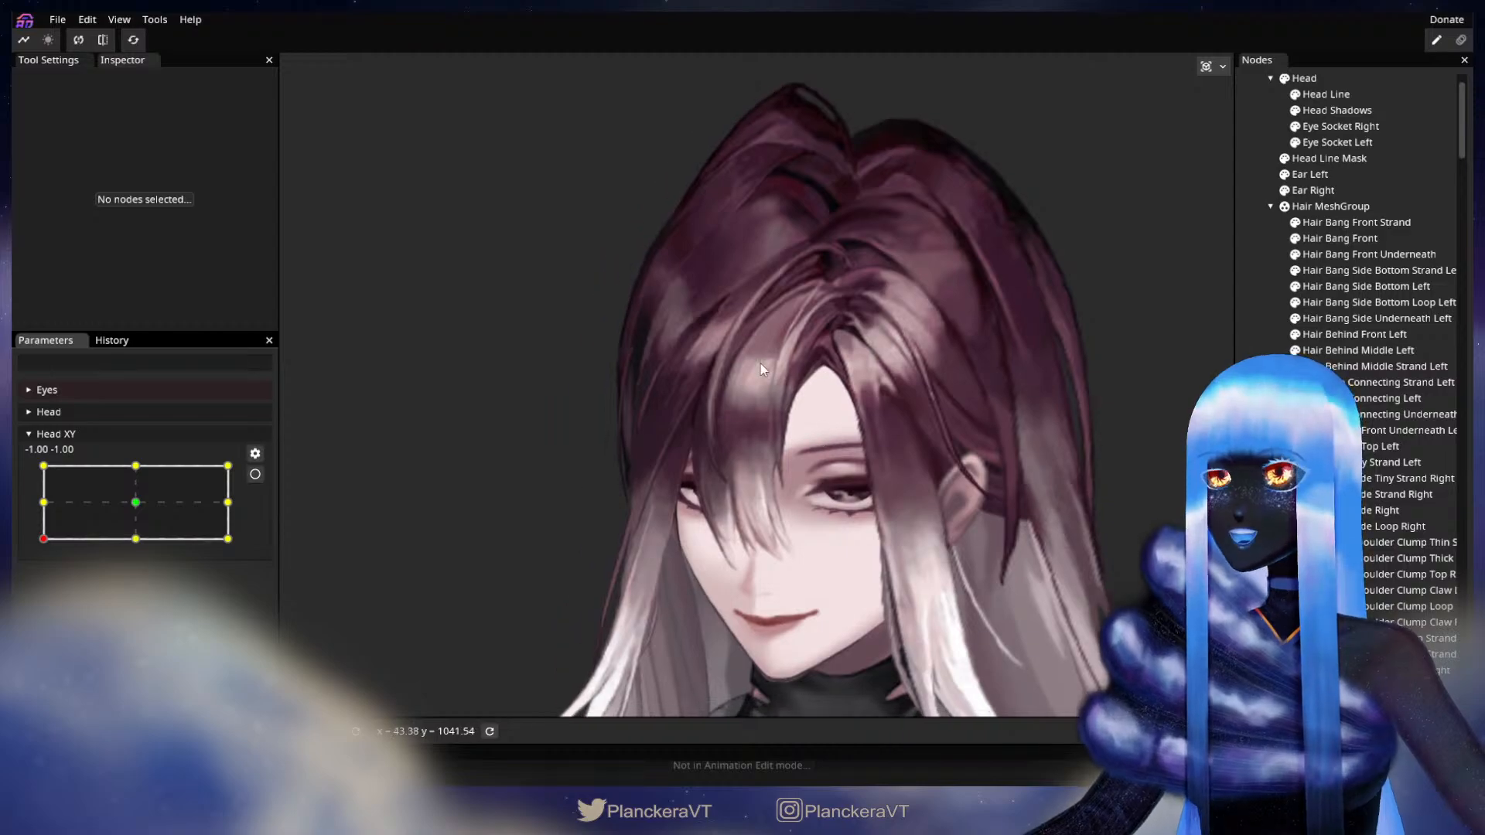
scroll(659, 512, "up", 4)
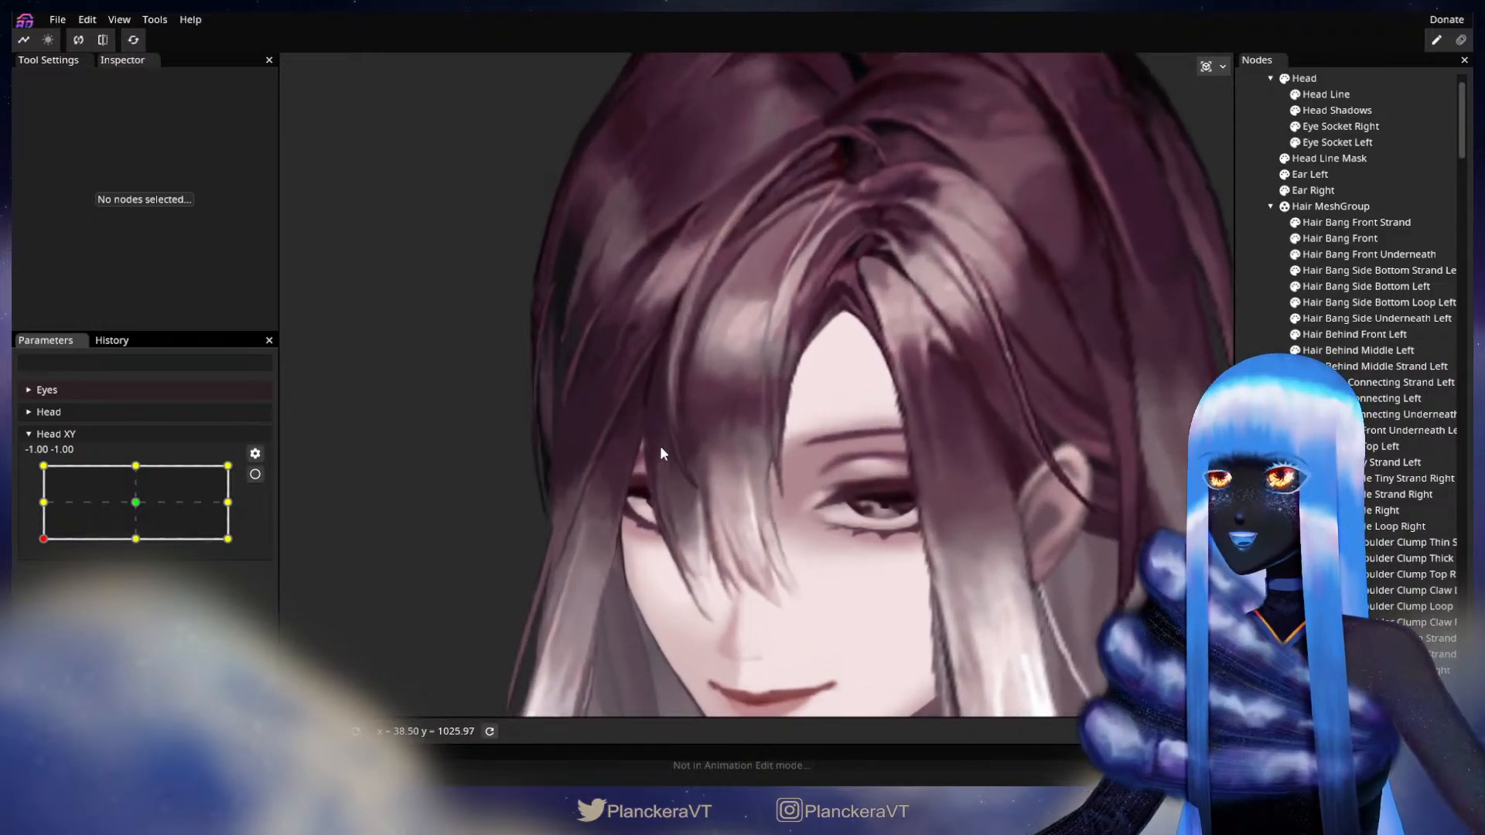
left_click_drag(34, 541, 12, 456)
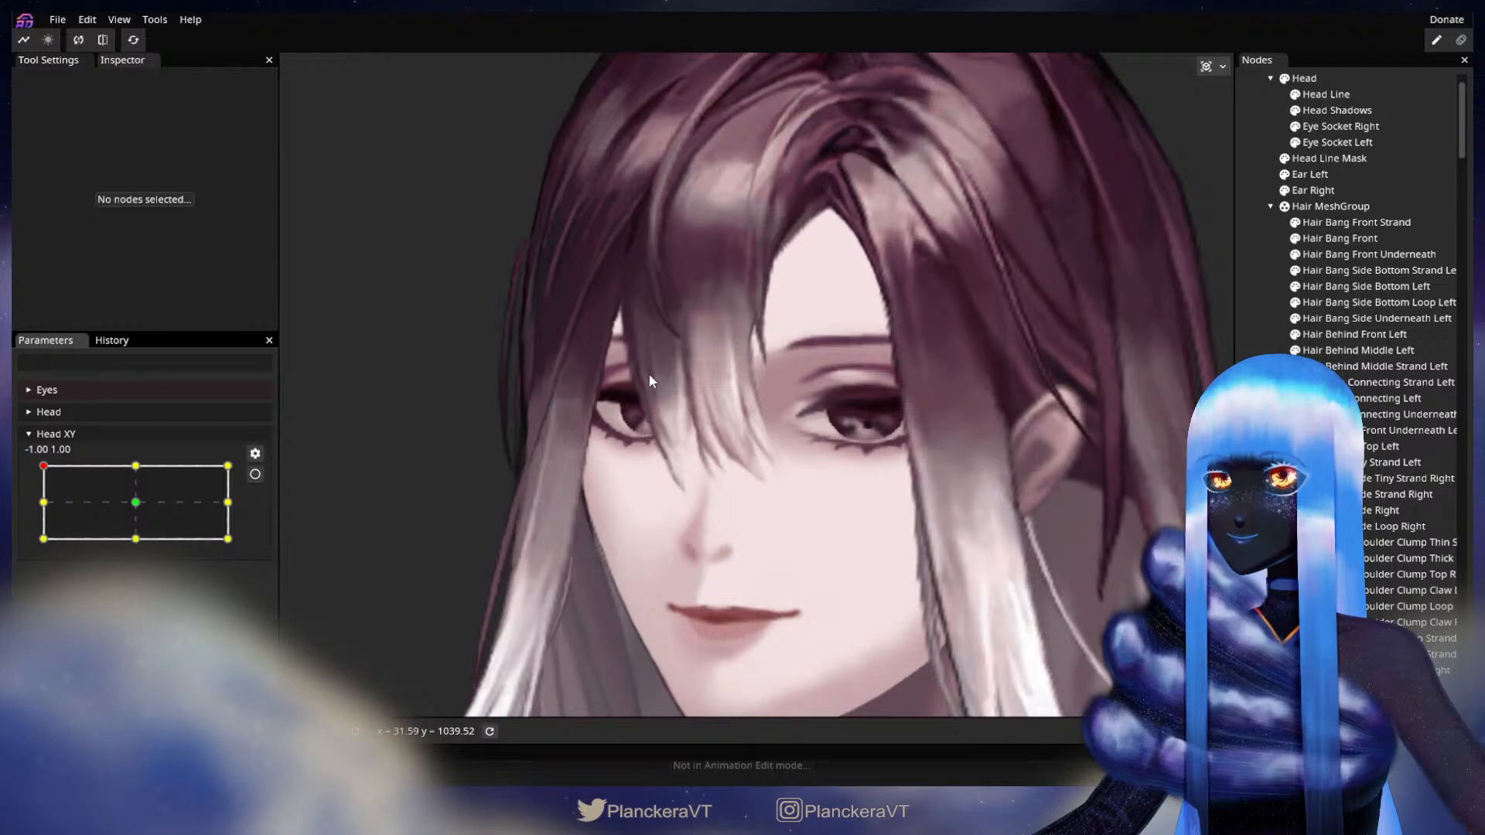
mouse_move(44, 466)
left_mouse_down()
mouse_move(44, 506)
mouse_move(39, 466)
left_mouse_up()
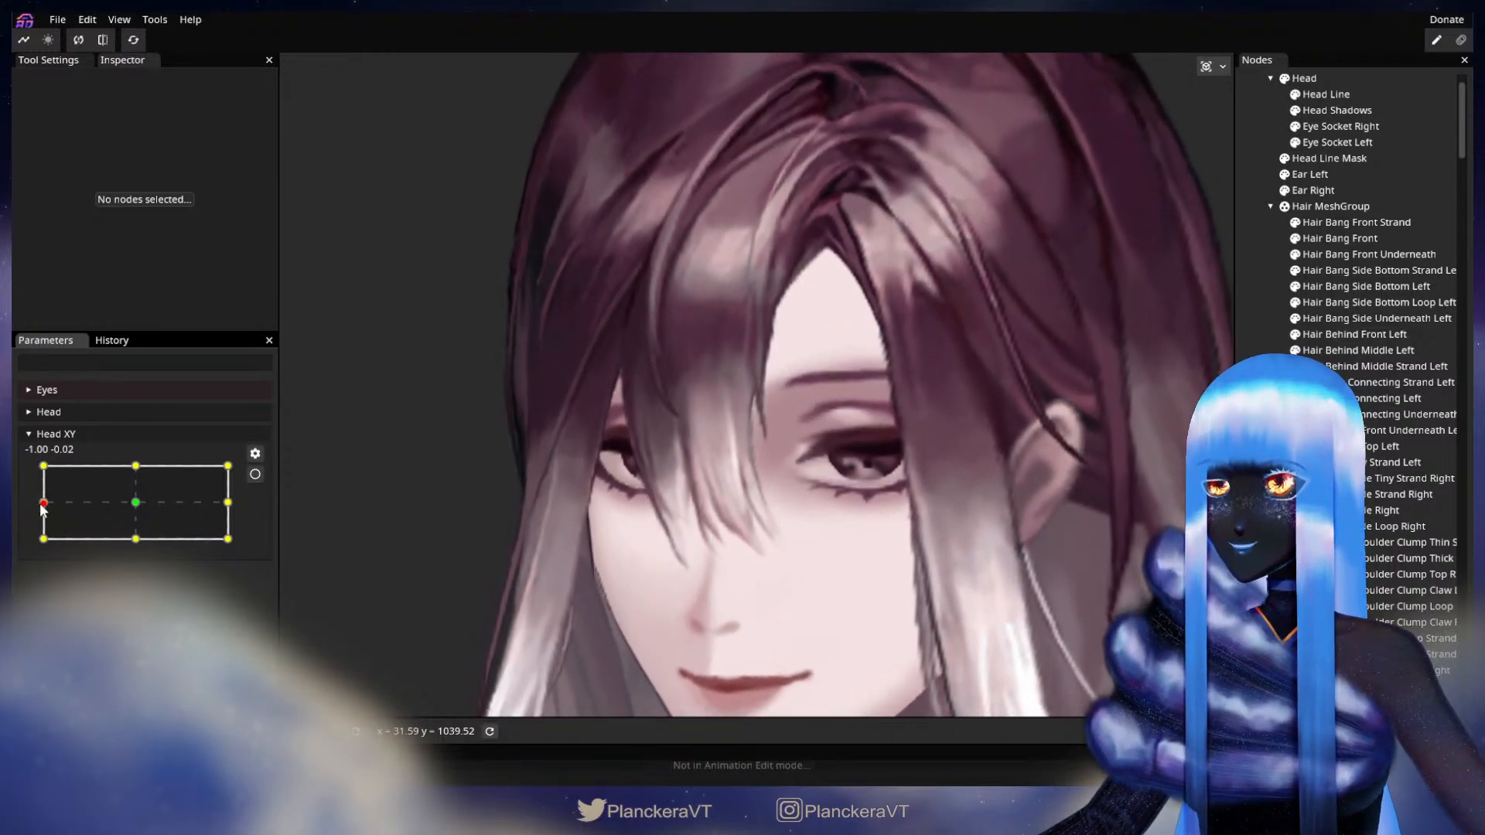
Arm Head XY at the -1.00 1.00 keypoint and prepare the Hair Bang Front mesh for deforming with a Circle Brush of size 8
left_click(255, 475)
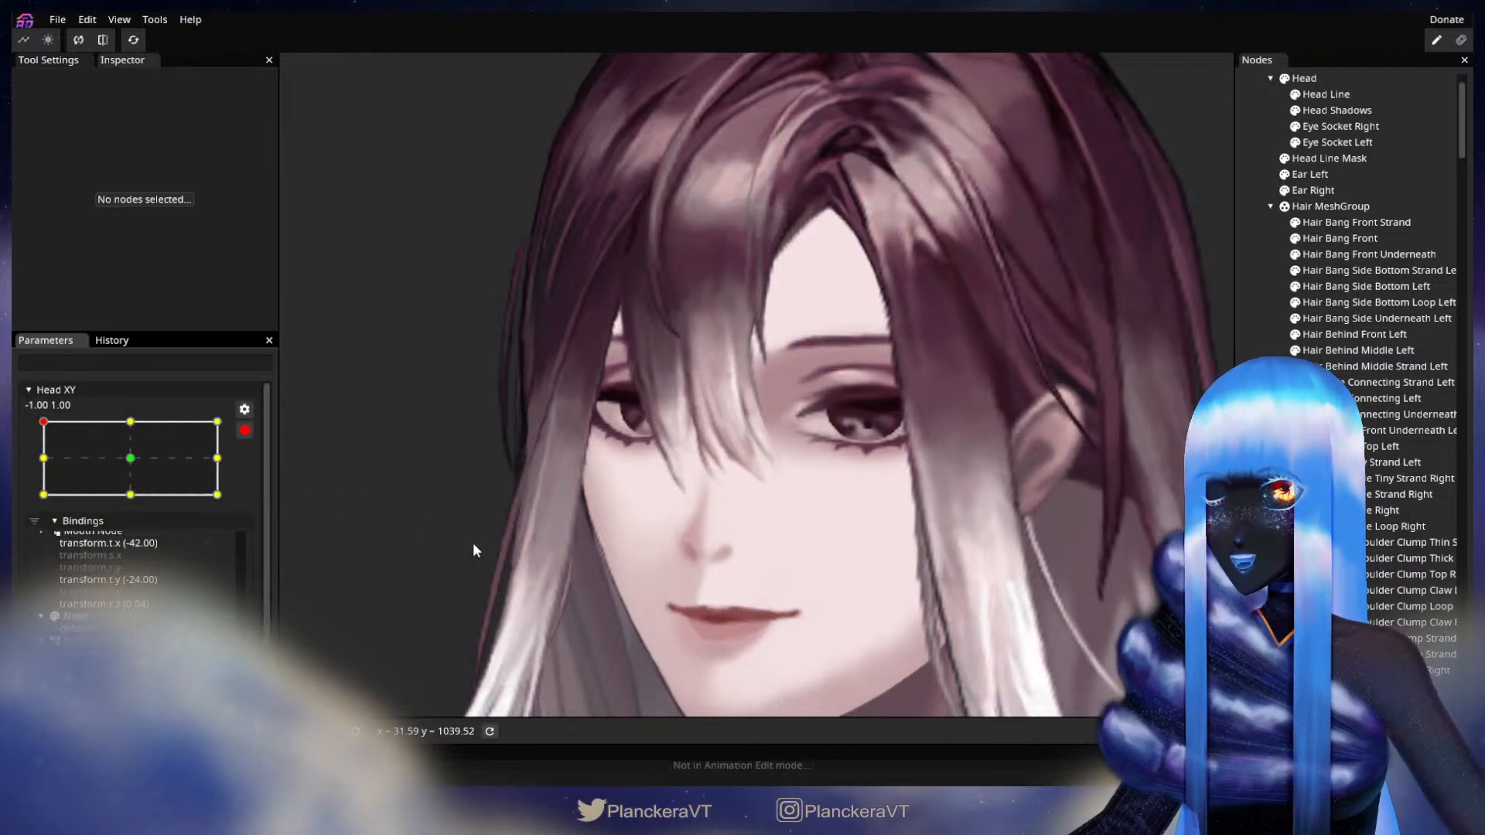
scroll(472, 541, "up", 4)
scroll(559, 485, "up", 3)
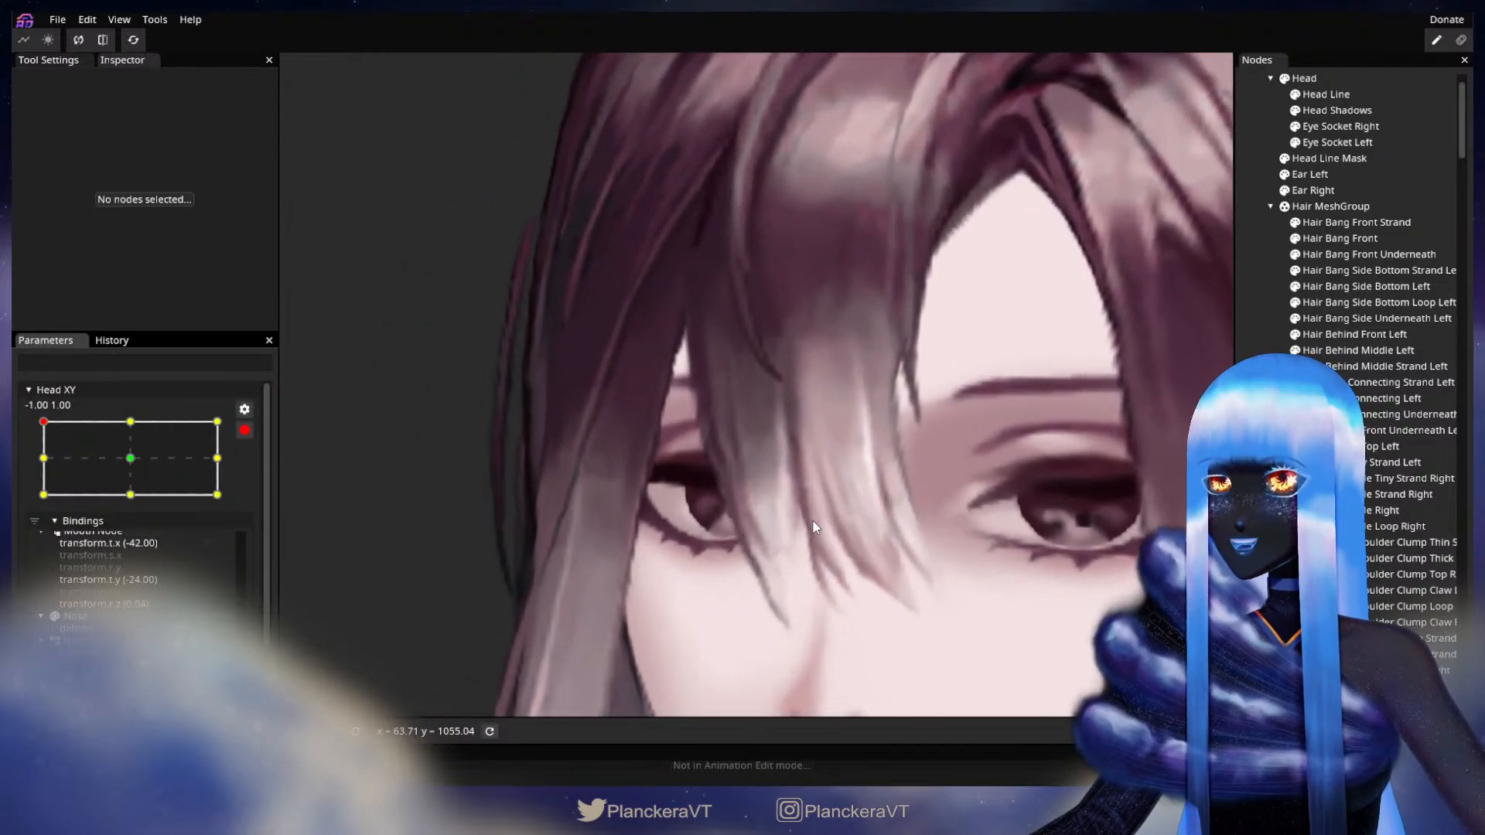
left_click(1374, 241)
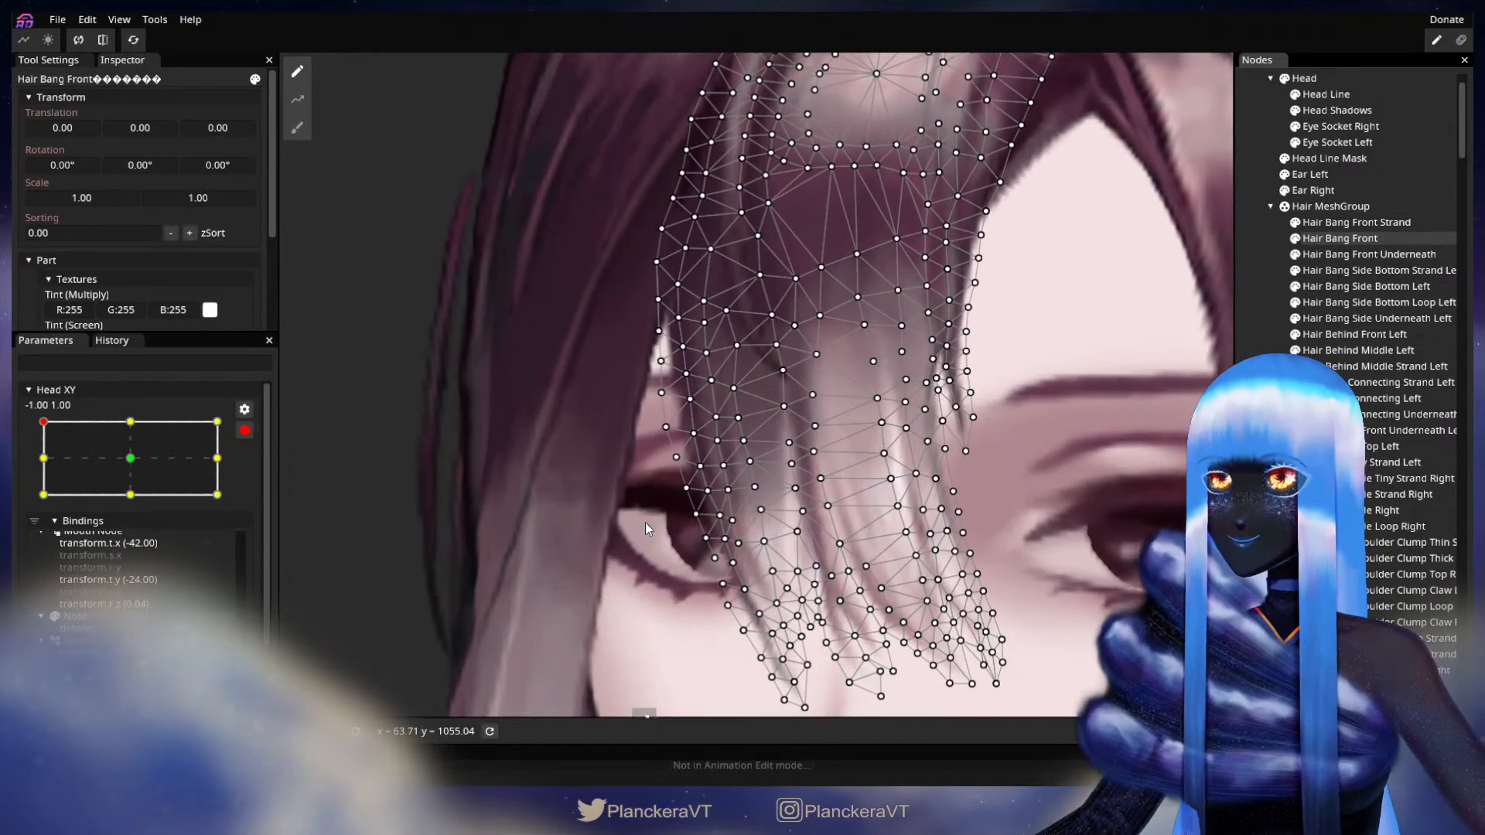
left_click(301, 128)
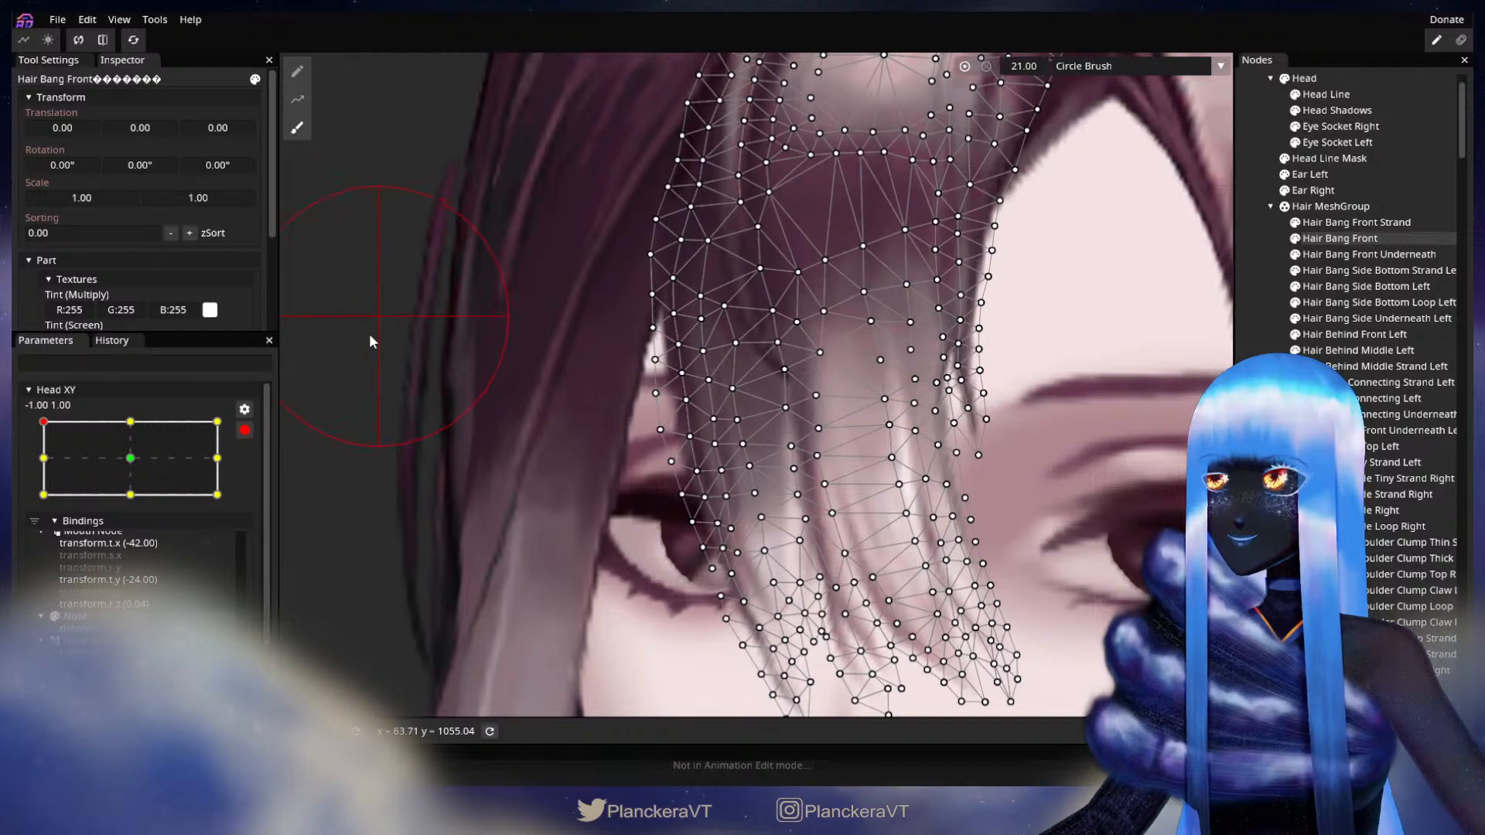
scroll(1010, 308, "up", 4)
left_click_drag(1037, 67, 1027, 66)
Brush the Hair Bang Front mesh beside the partly covered eye slightly outward with the size 8 Circle Brush
left_click_drag(704, 415, 1040, 313)
scroll(835, 461, "up", 2)
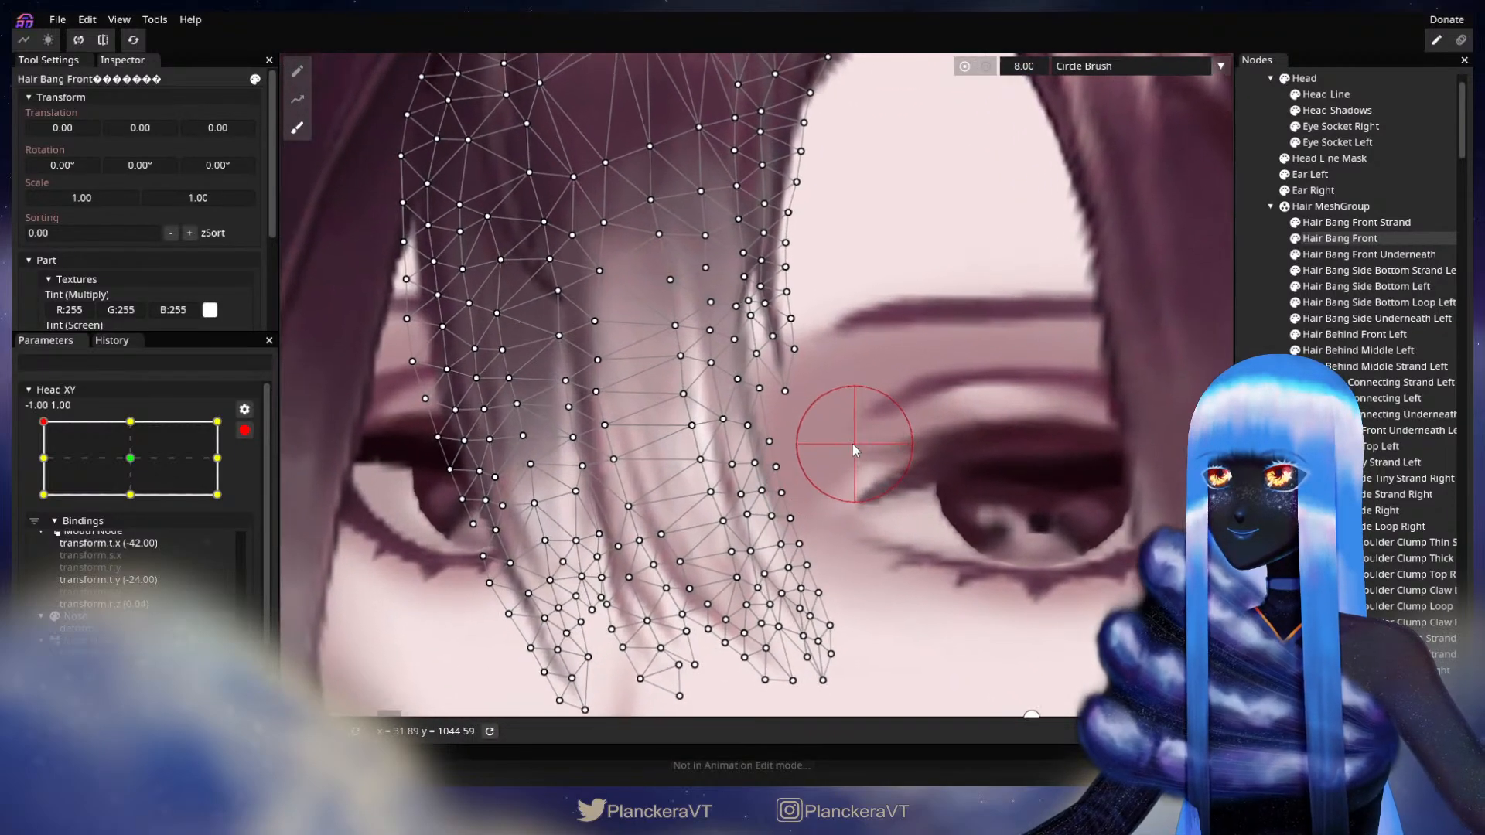
left_click_drag(853, 444, 987, 444)
scroll(851, 453, "up", 1)
left_click_drag(666, 389, 657, 392)
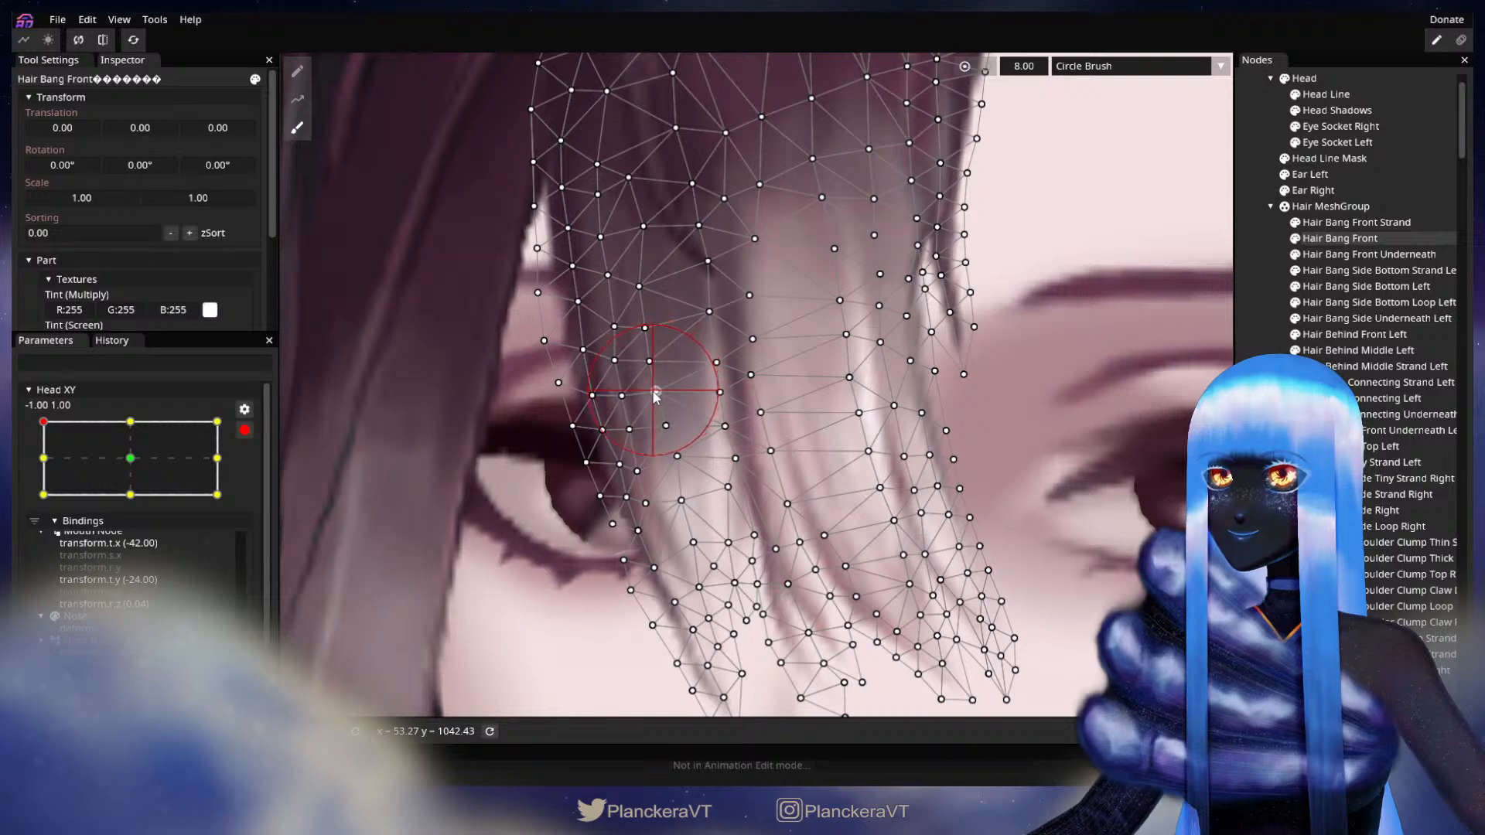
left_click_drag(663, 327, 648, 331)
left_click_drag(632, 275, 617, 272)
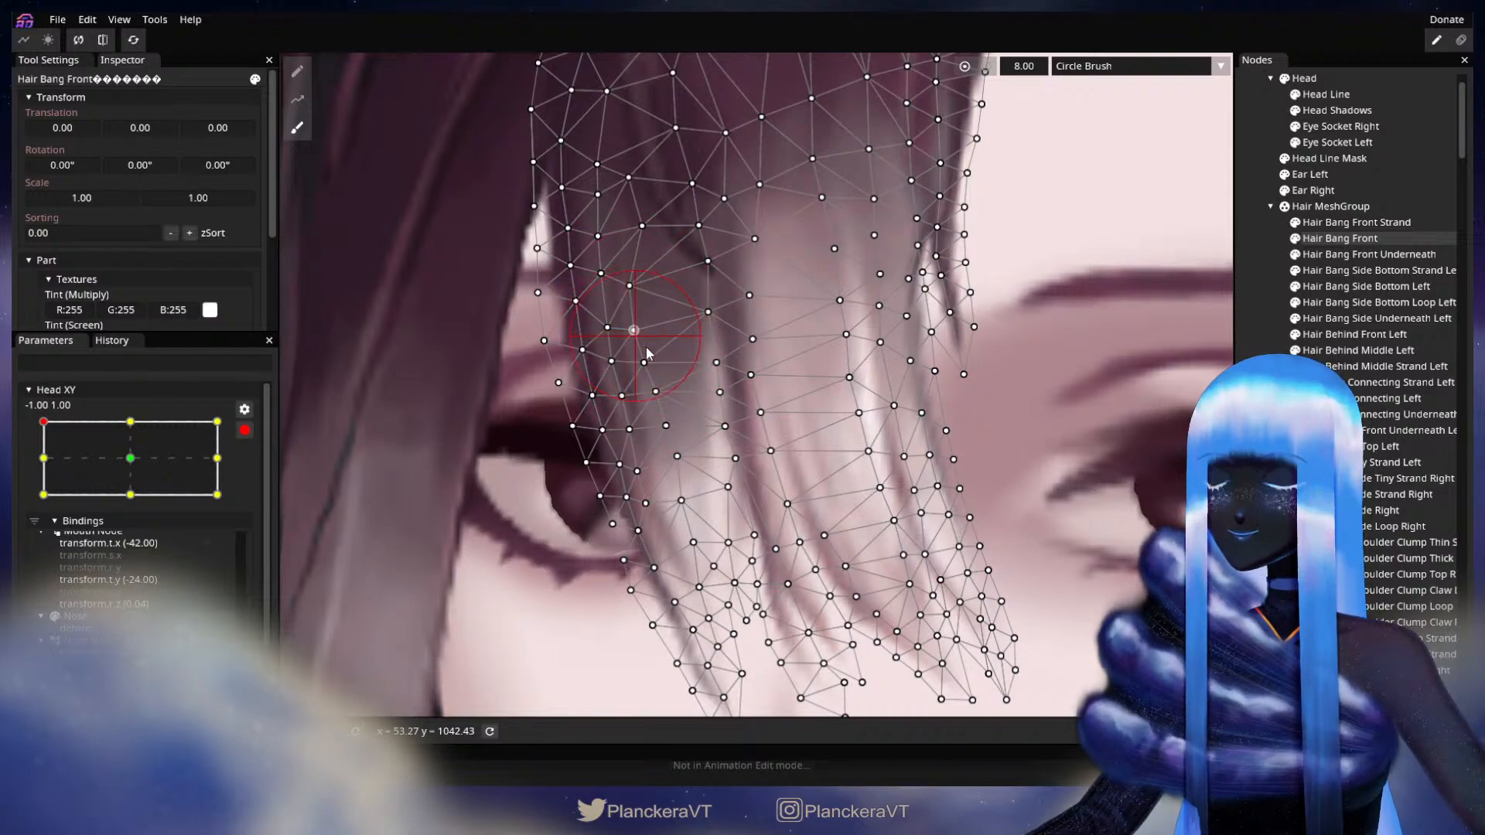
left_click_drag(639, 341, 767, 464)
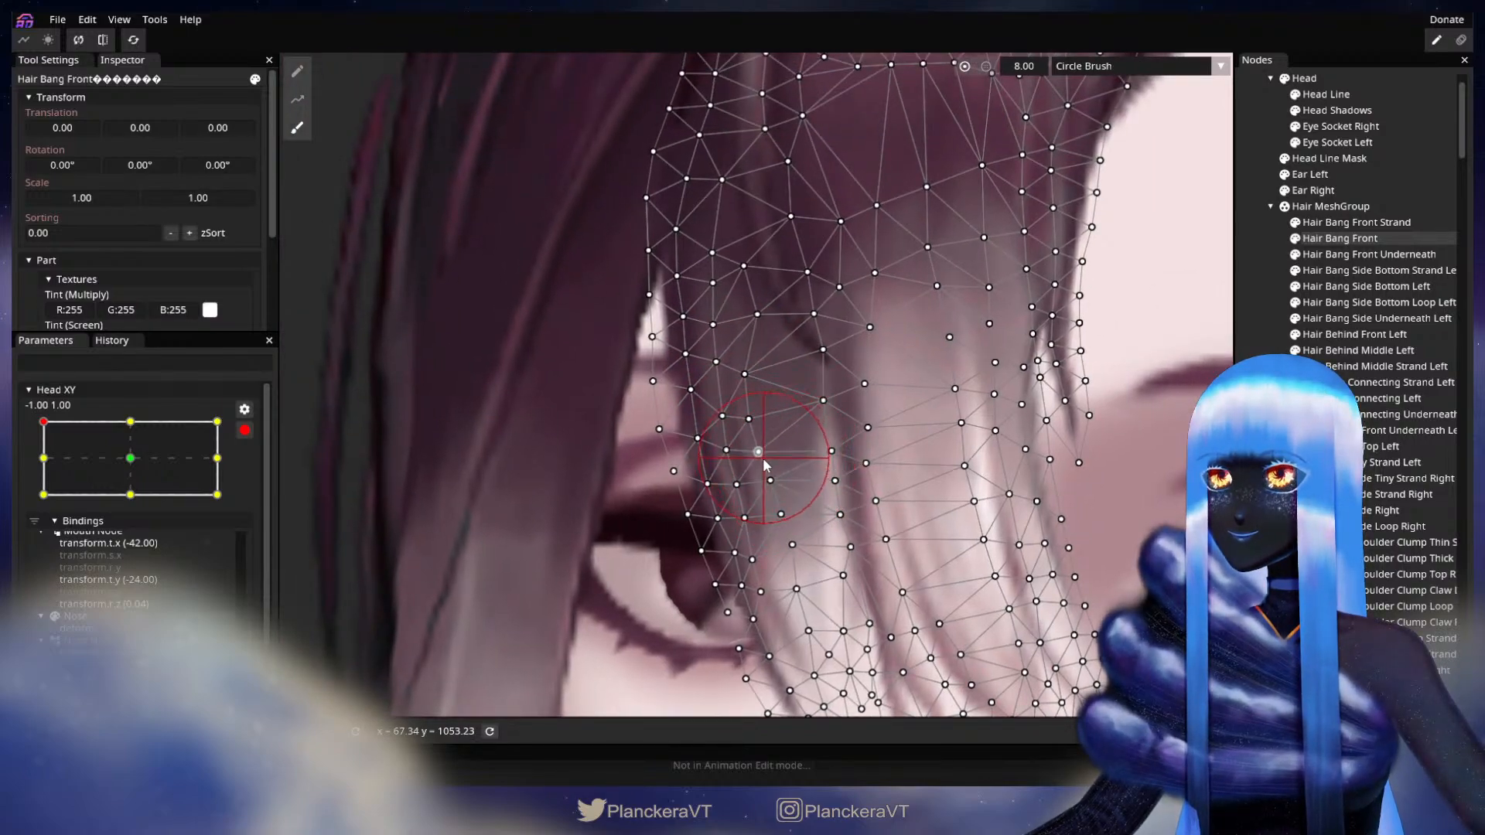
Switch to moving single vertices and adjust the Hair Bang Front vertices along the dark lock over the eye
left_click(297, 71)
scroll(794, 559, "up", 1)
left_click(732, 501)
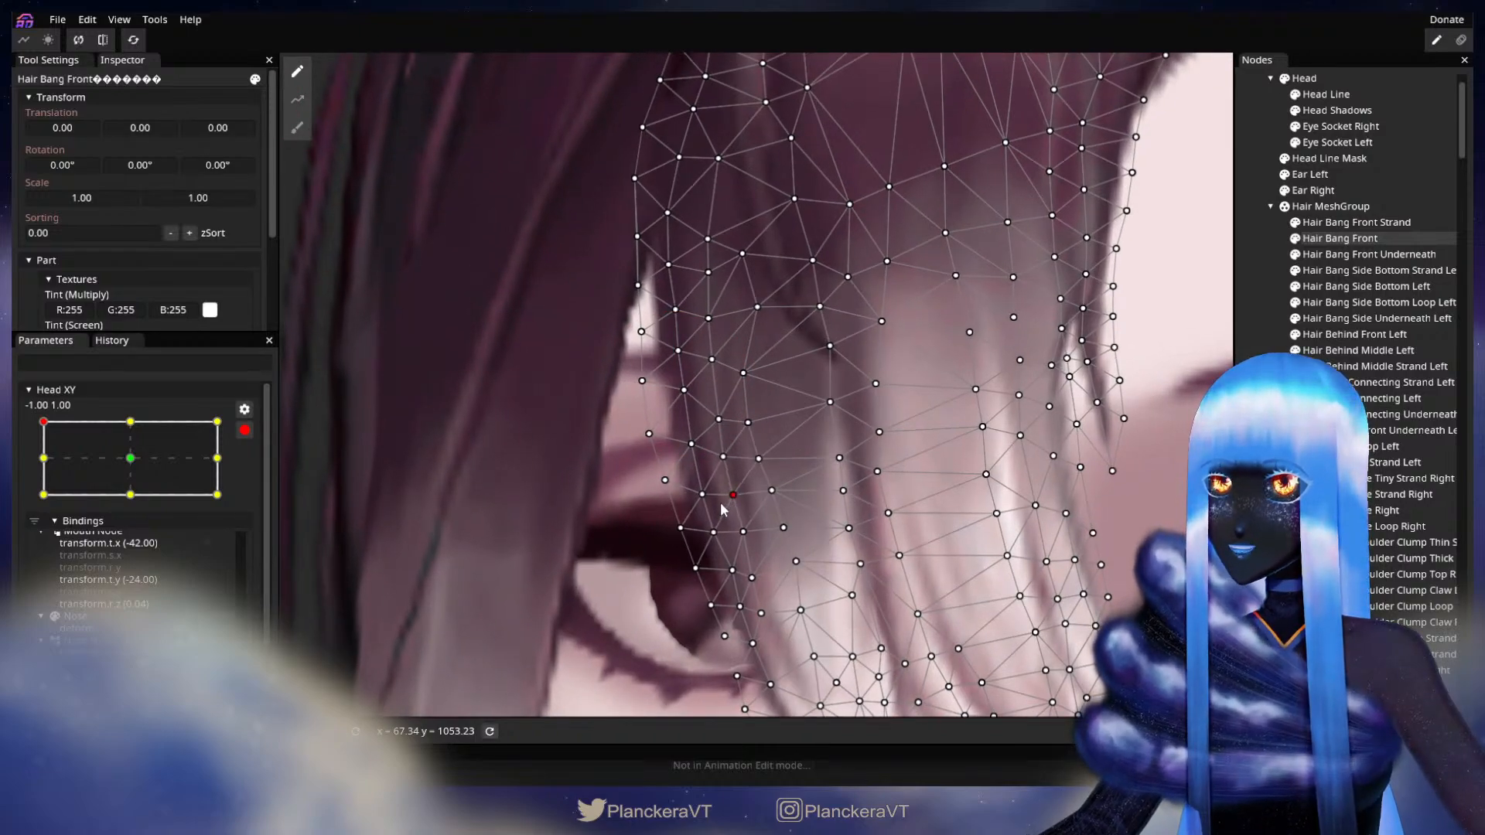
left_click(781, 501)
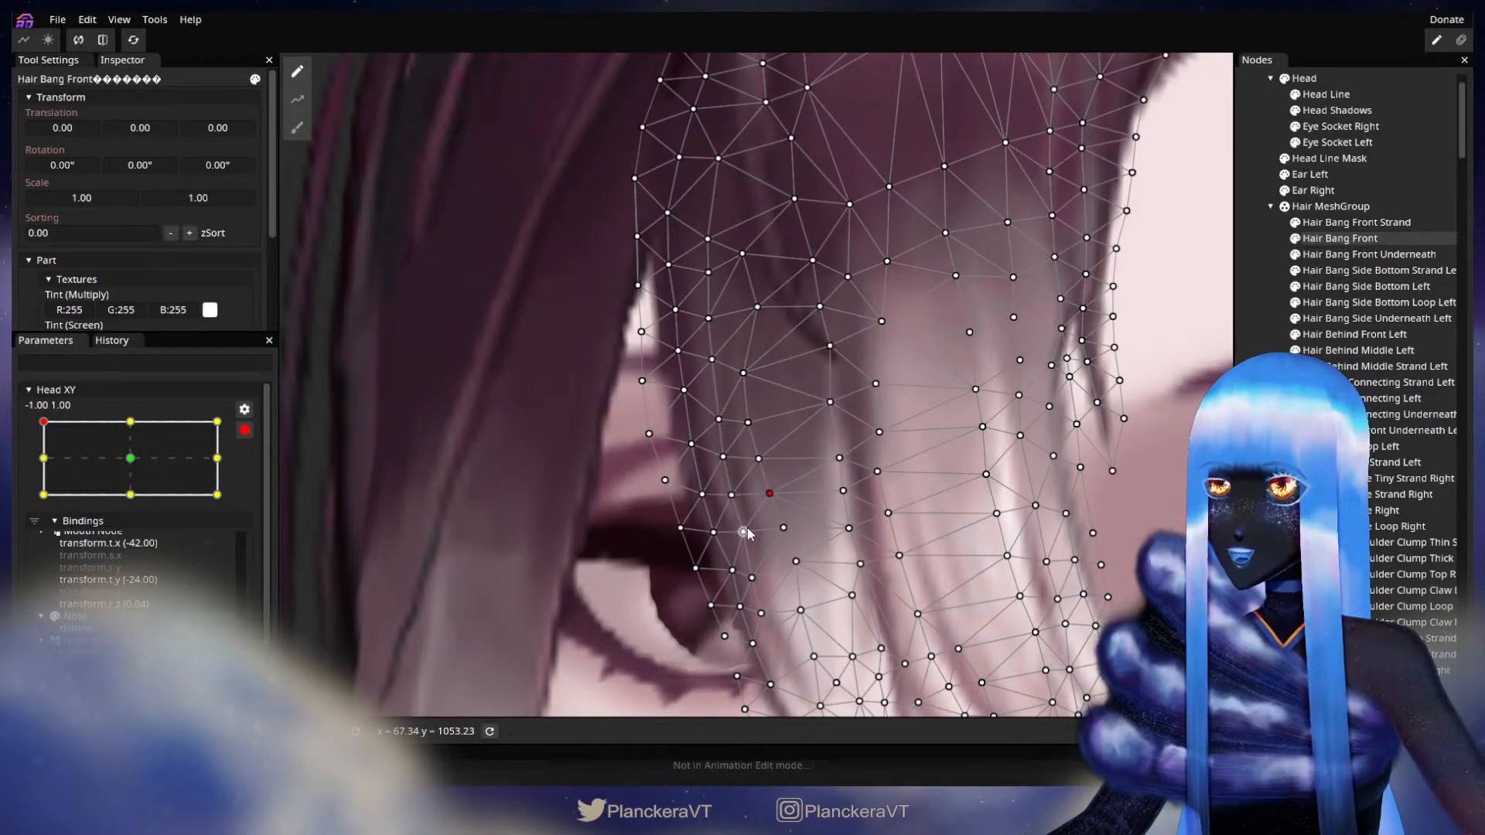
left_click(783, 534)
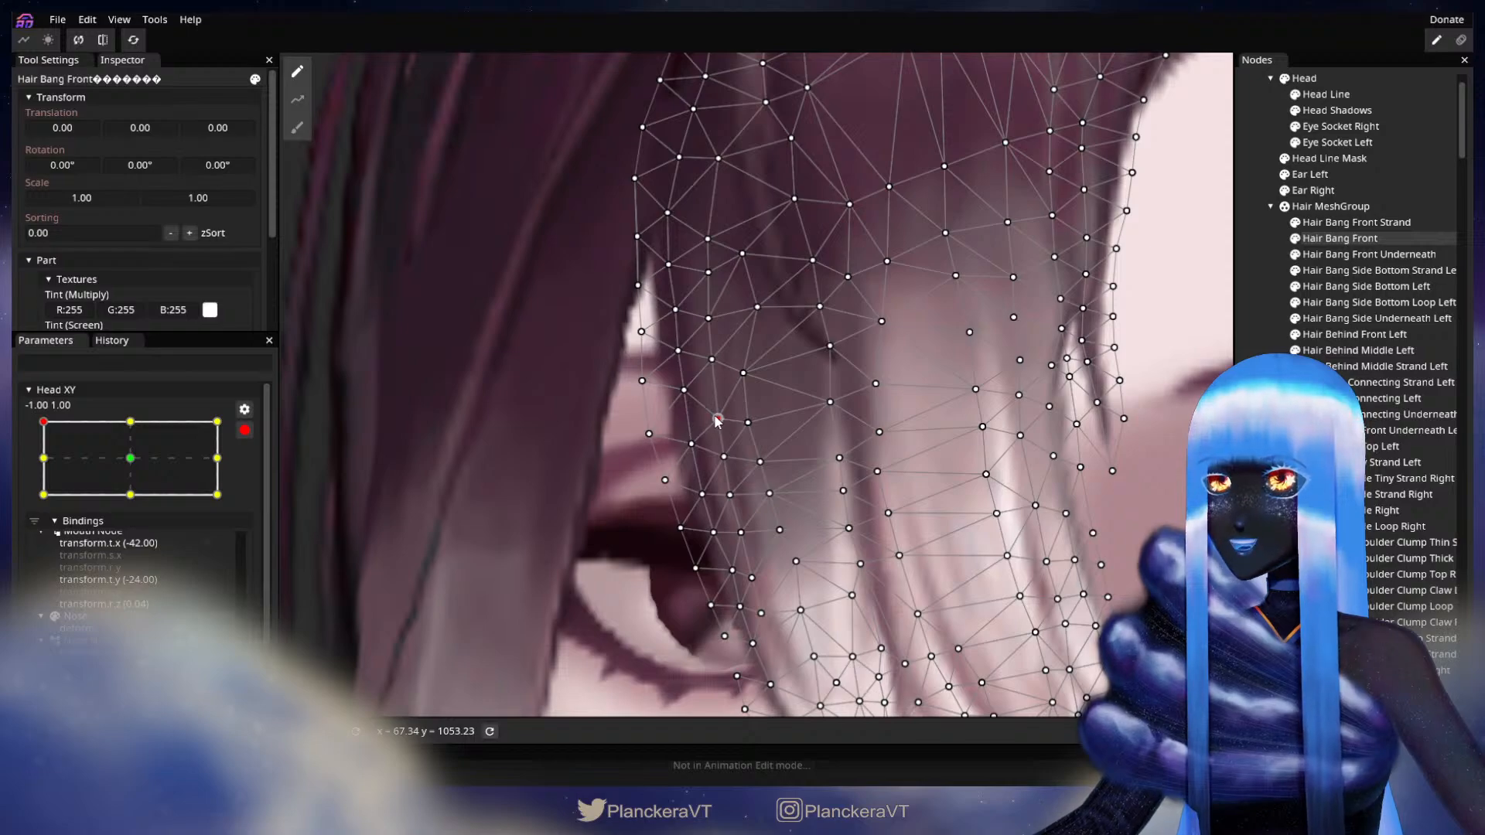
Nudge the vertices along the upper part of Hair Bang Front's outer lock into a smoother line and deselect the part
left_click_drag(715, 417, 712, 414)
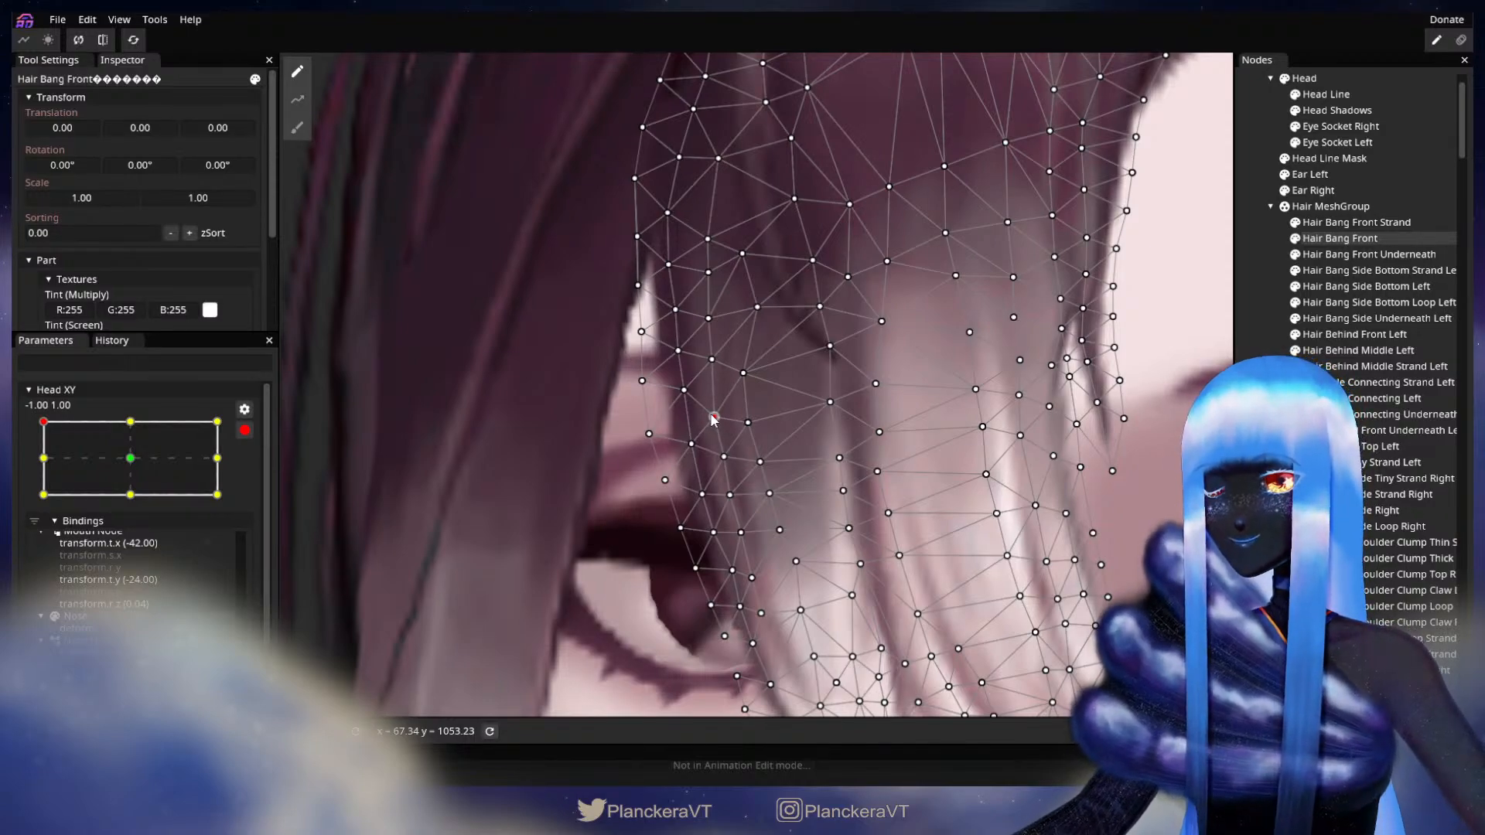
left_click_drag(757, 307, 741, 375)
left_click_drag(748, 313, 737, 319)
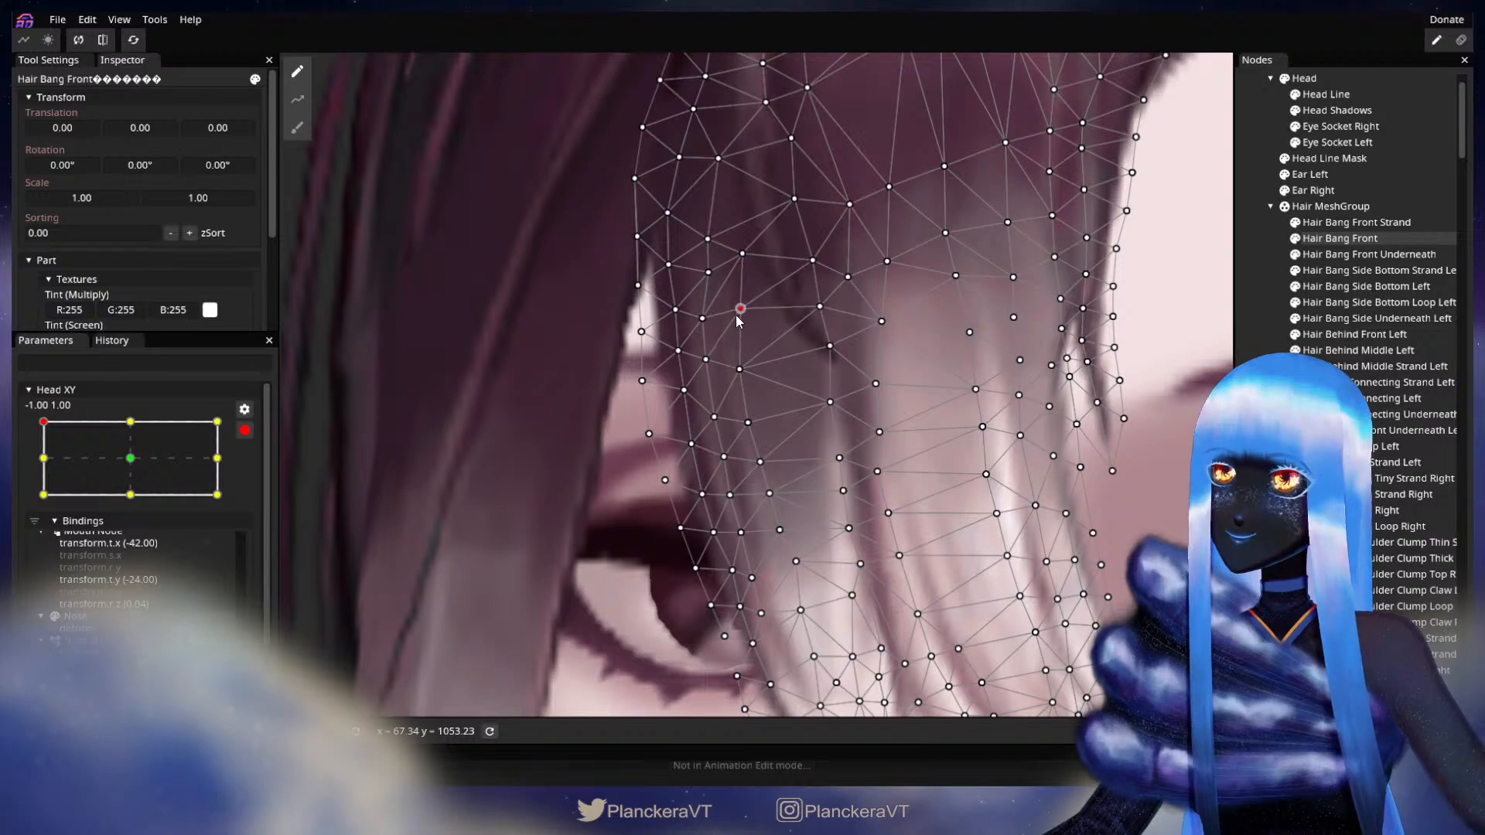
left_click_drag(742, 256, 694, 273)
left_click_drag(704, 323, 705, 365)
left_click_drag(736, 312, 700, 313)
left_click_drag(740, 367, 740, 369)
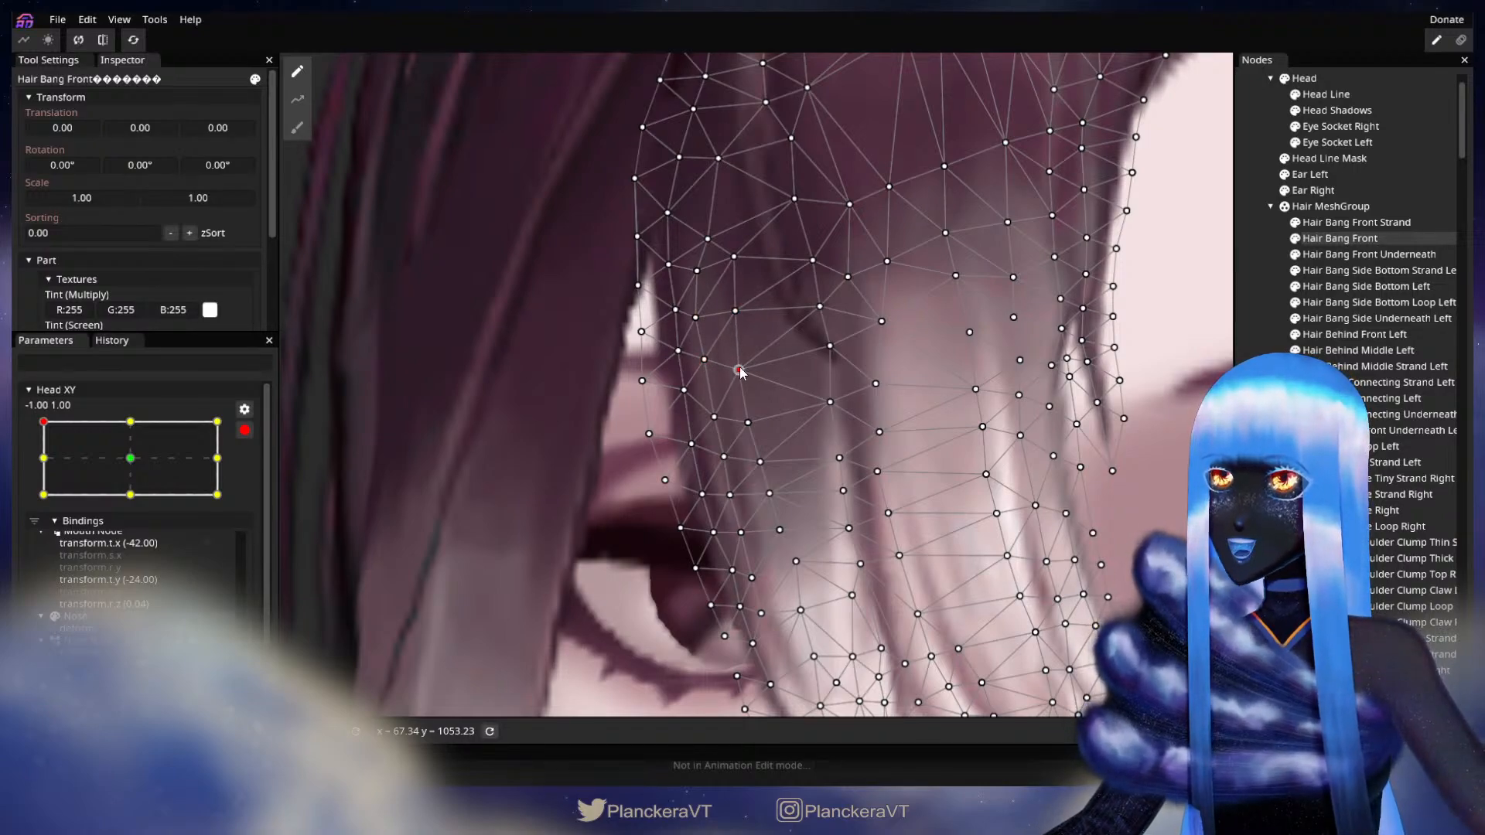
left_click(723, 457)
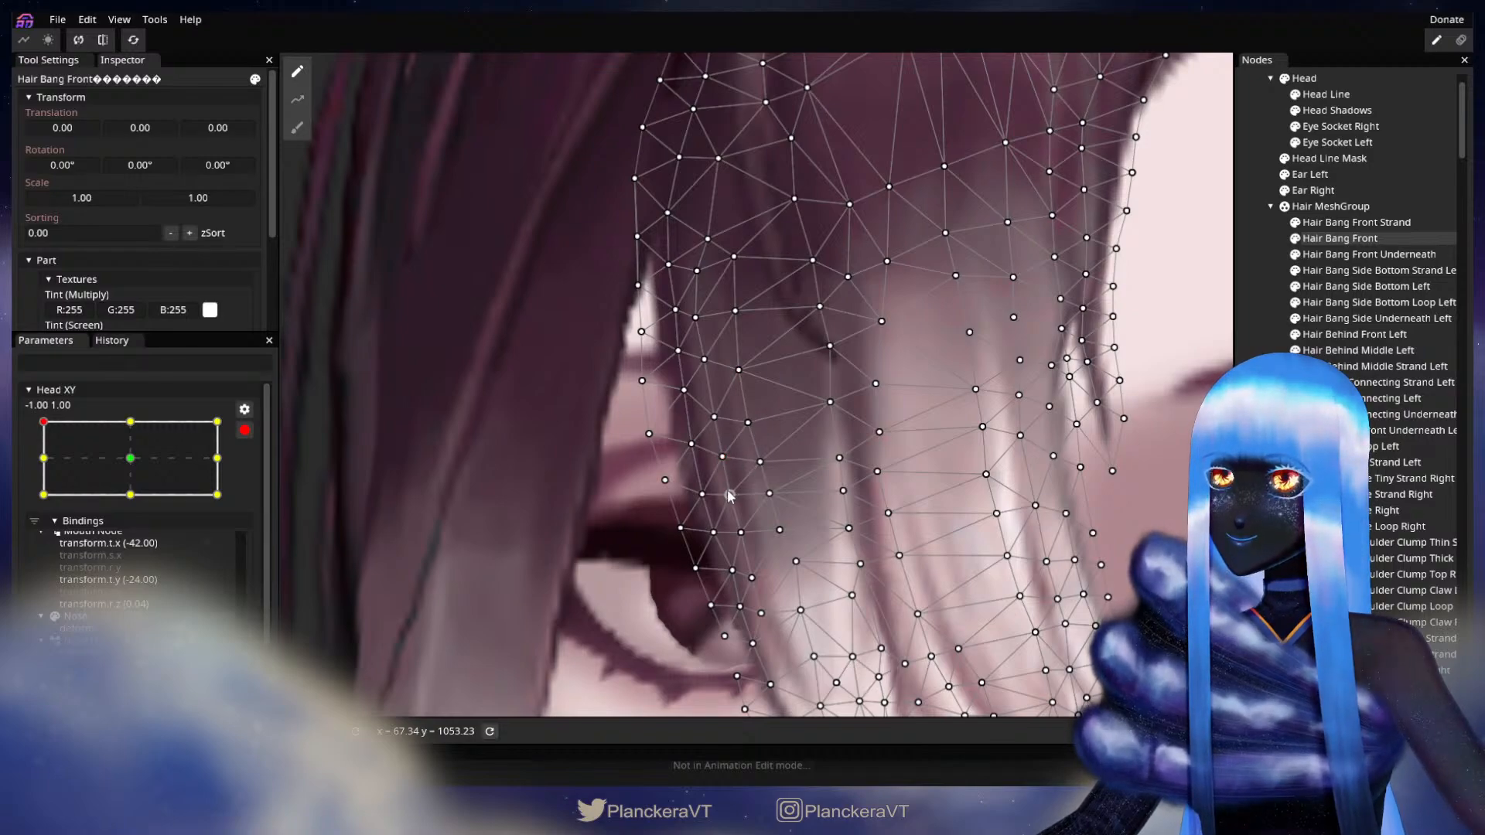
key("Escape")
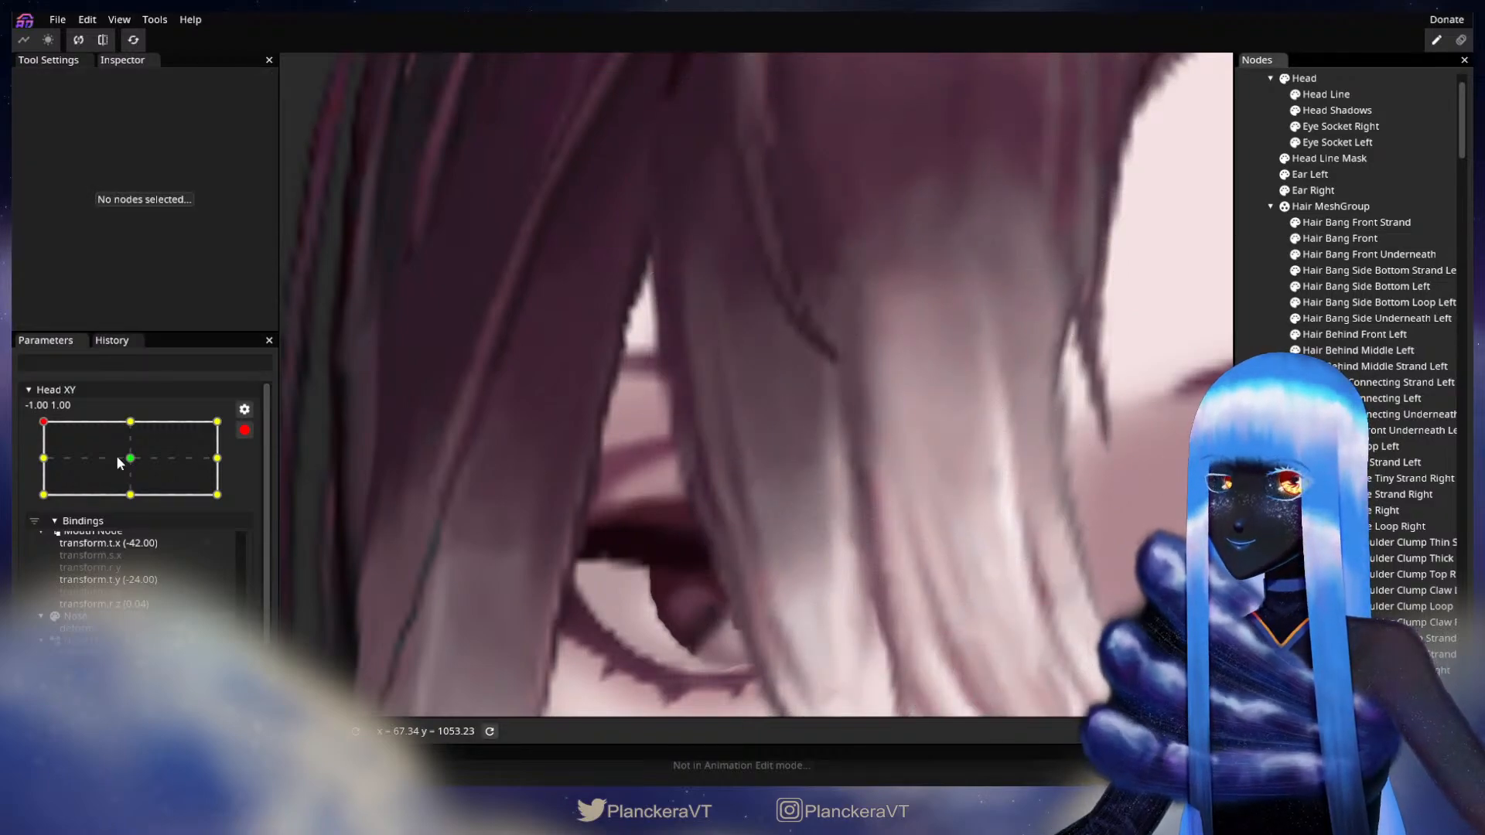
Set Head XY to the -1.00 0.00 keypoint and examine the front bang's outer edge and tips
left_click(44, 459)
left_click_drag(750, 472, 700, 101)
left_click_drag(780, 447, 828, 486)
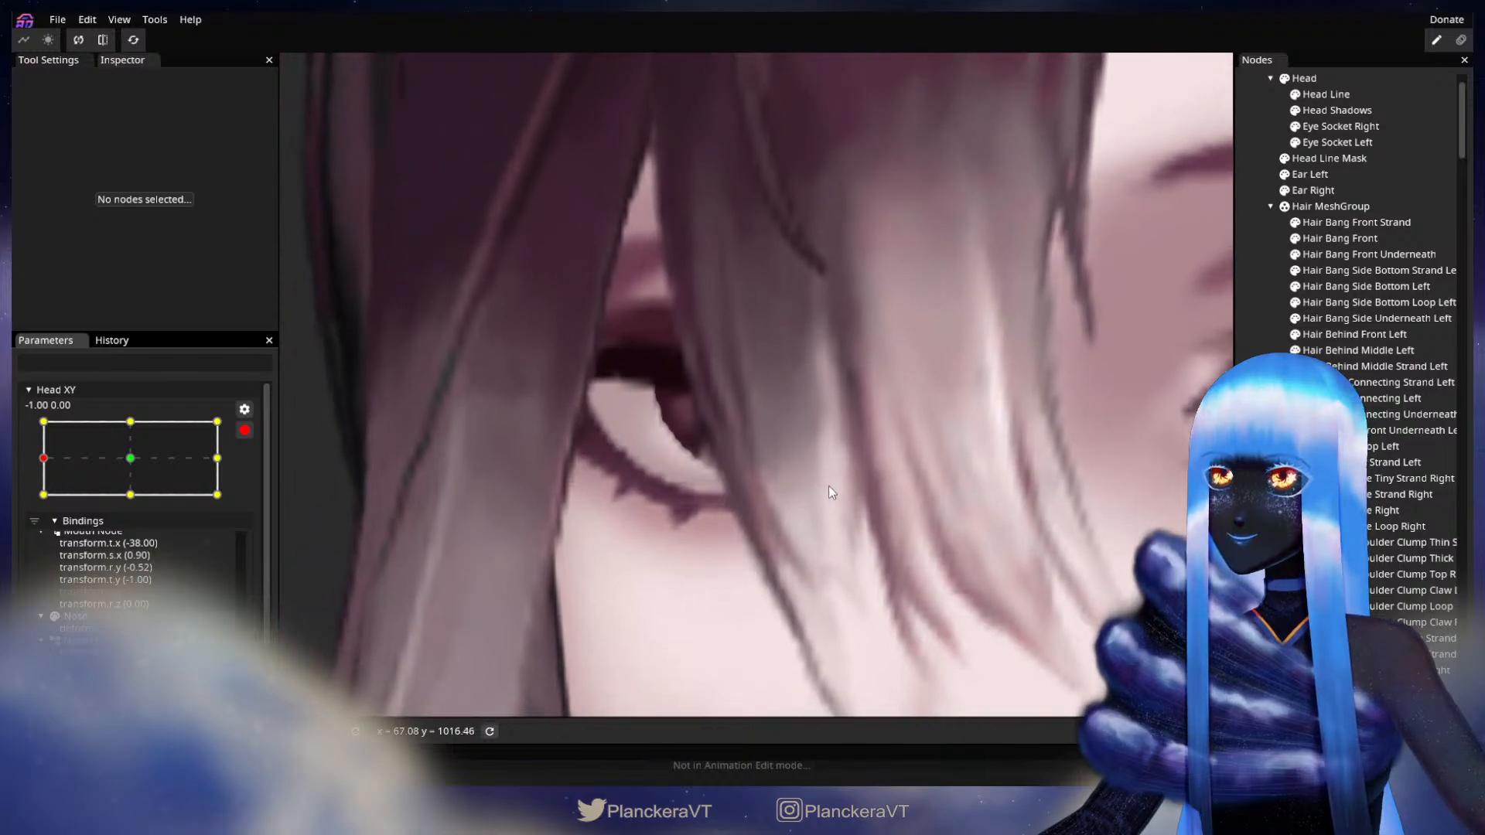
scroll(759, 468, "down", 1)
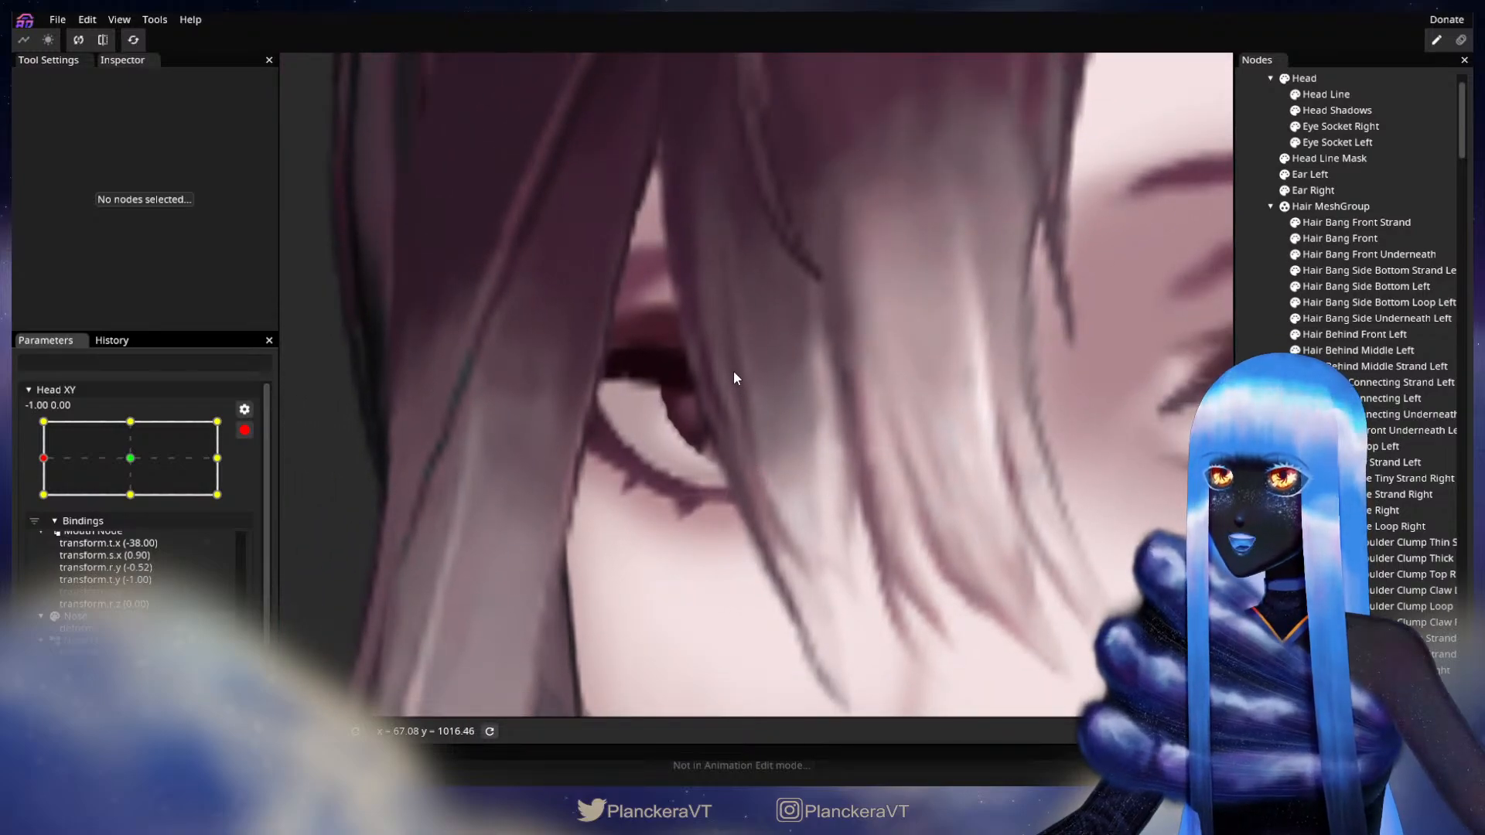
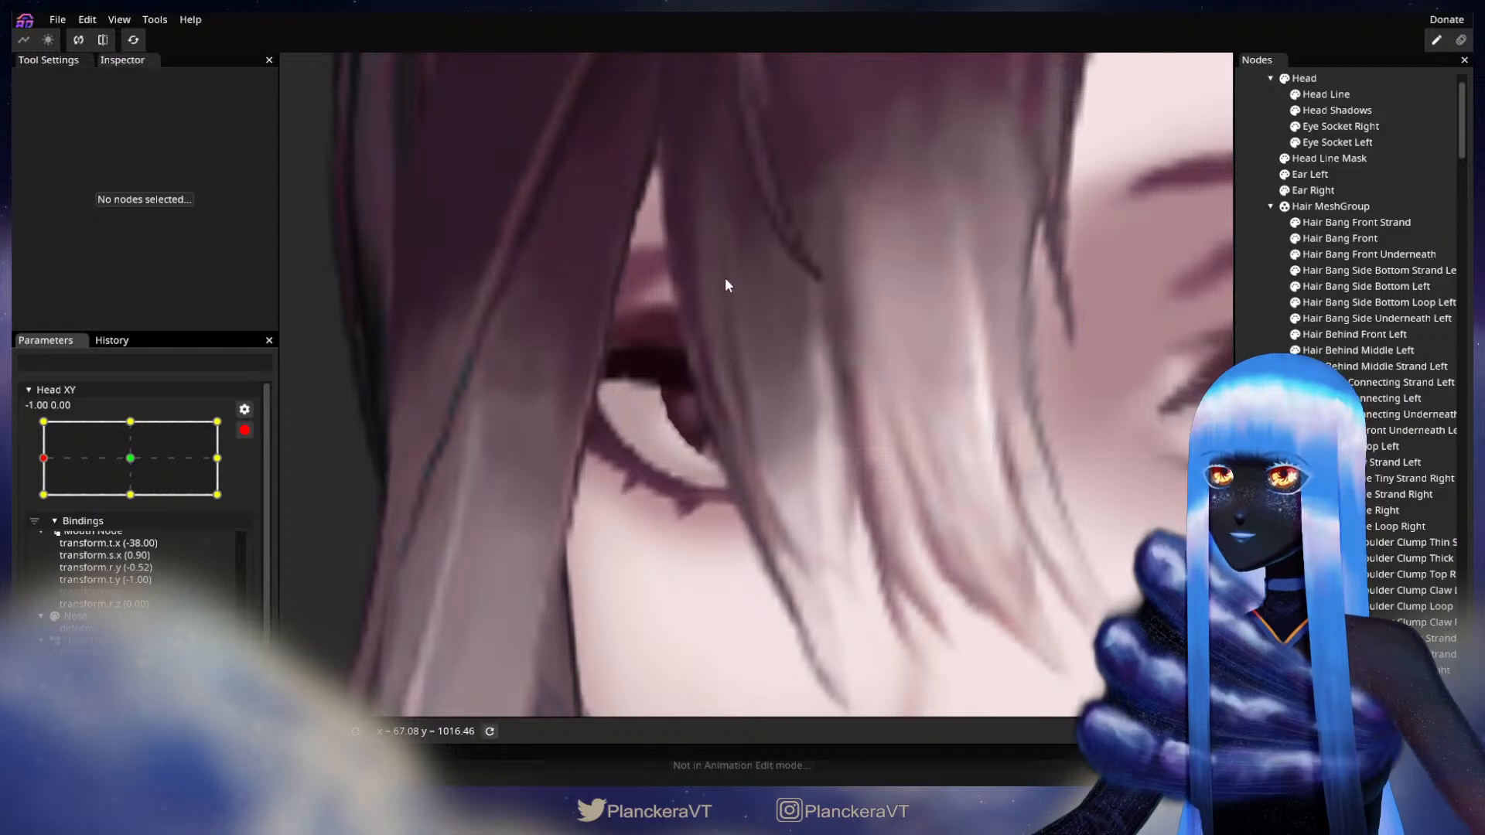
left_click_drag(727, 323, 754, 484)
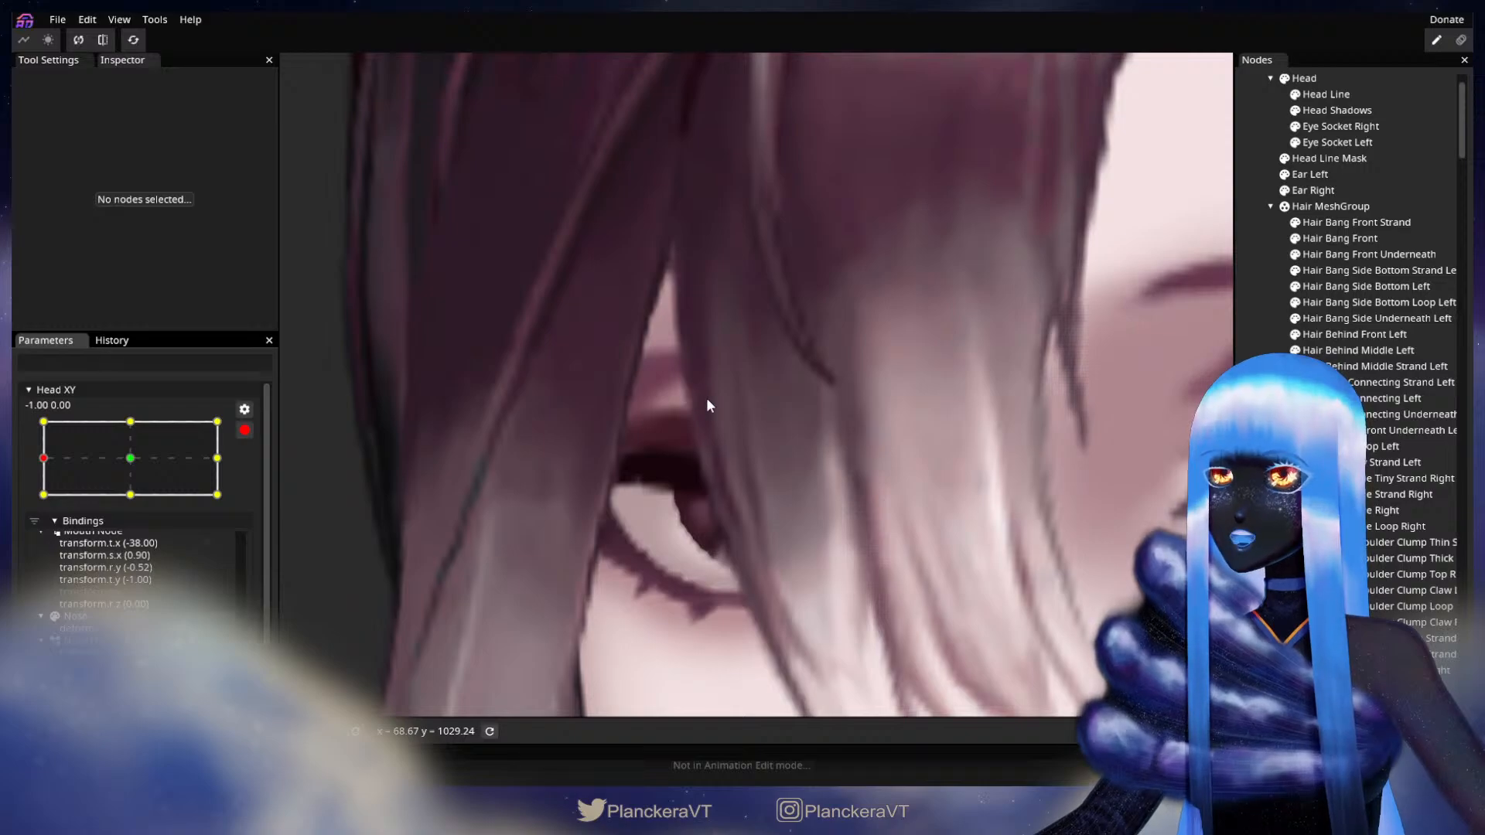
left_click_drag(903, 456, 812, 353)
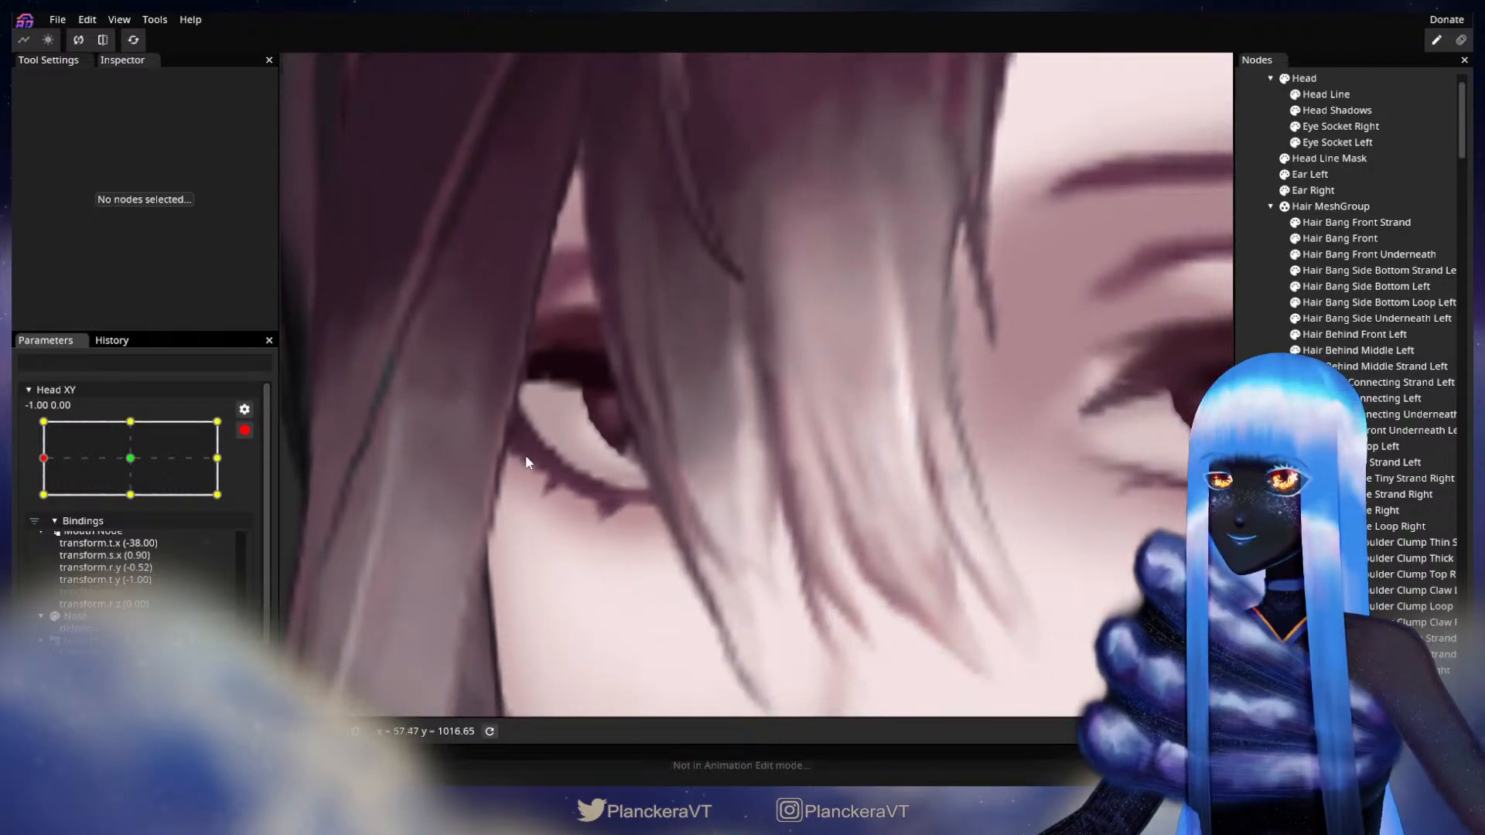
Compare the front bang's shape at Head XY 0.00 0.00 with its shape at -1.00 0.00
left_click(136, 460)
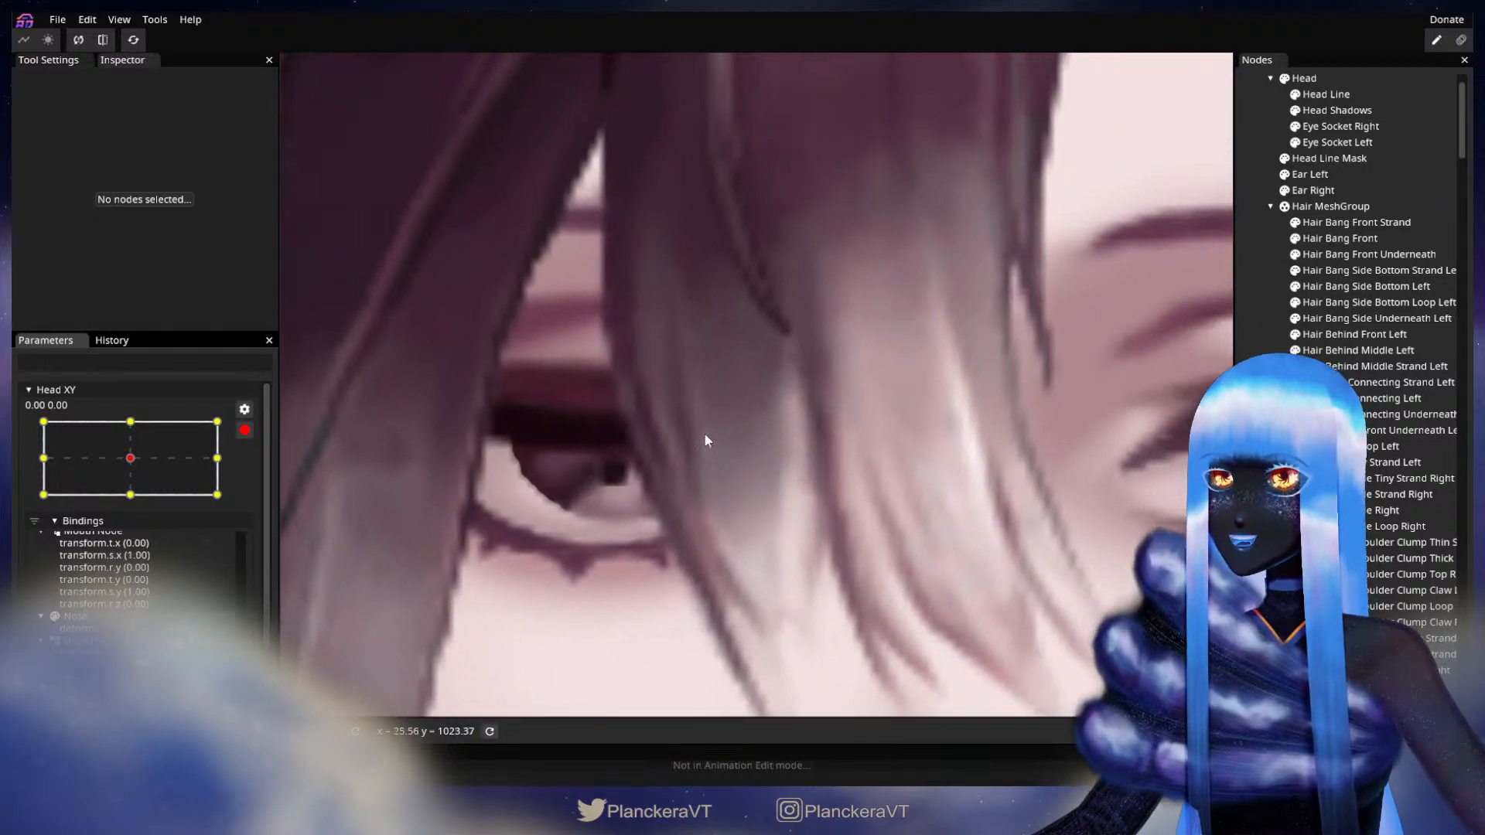
left_click_drag(675, 381, 639, 432)
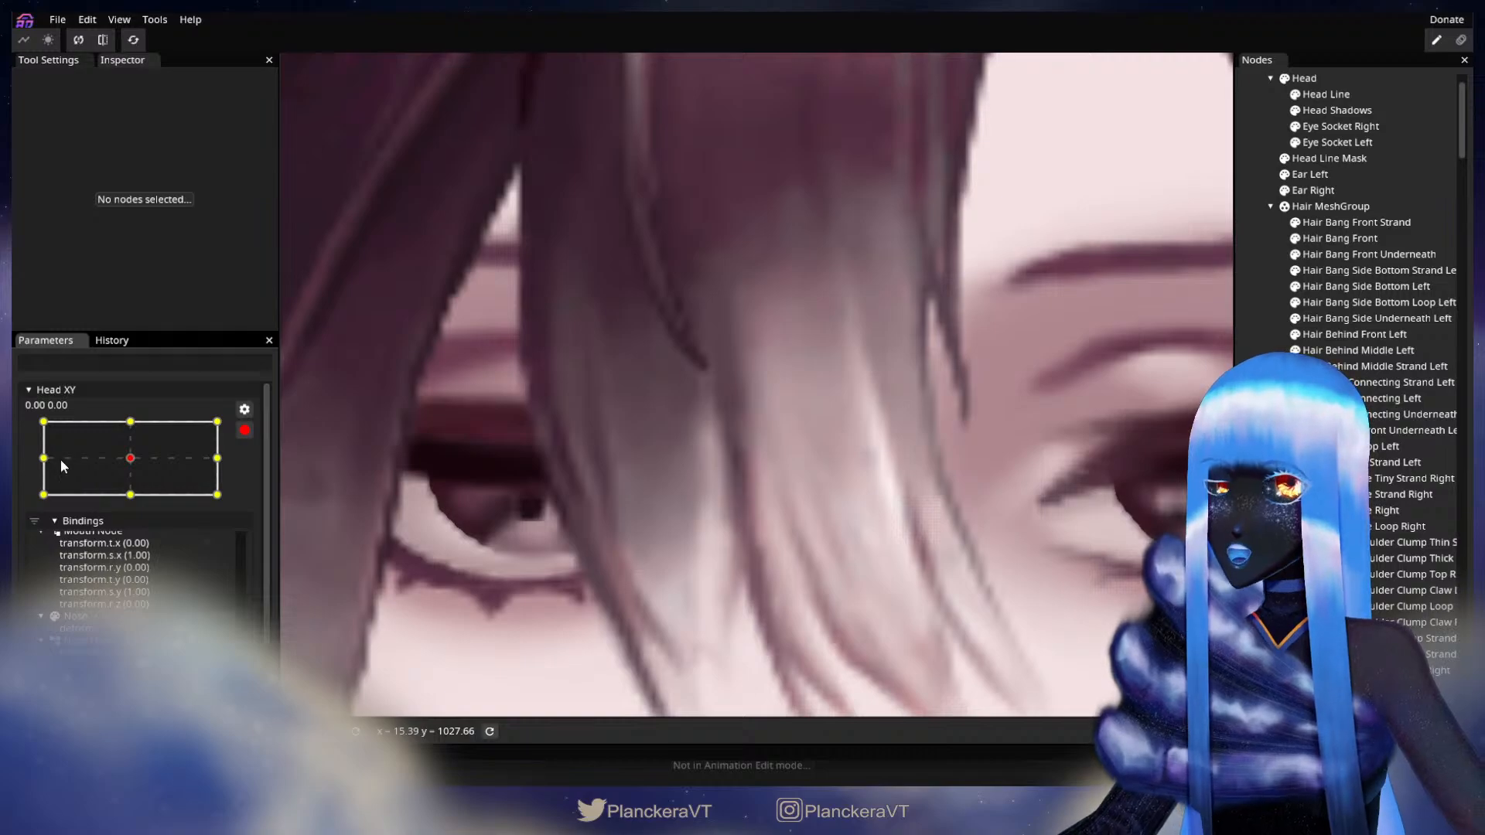
left_click_drag(677, 507, 749, 521)
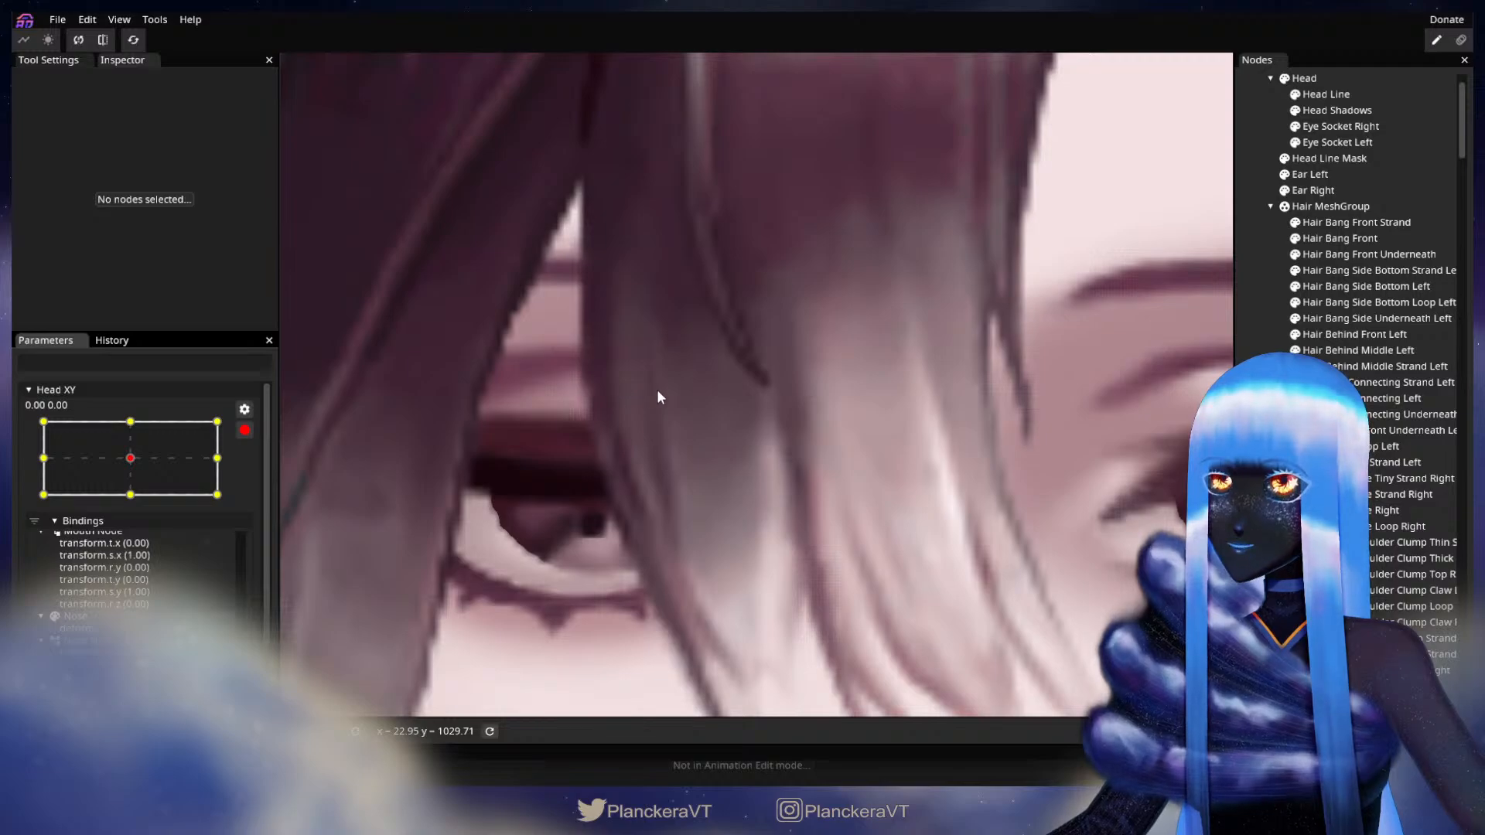
left_click_drag(134, 461, 43, 458)
left_click_drag(473, 473, 720, 429)
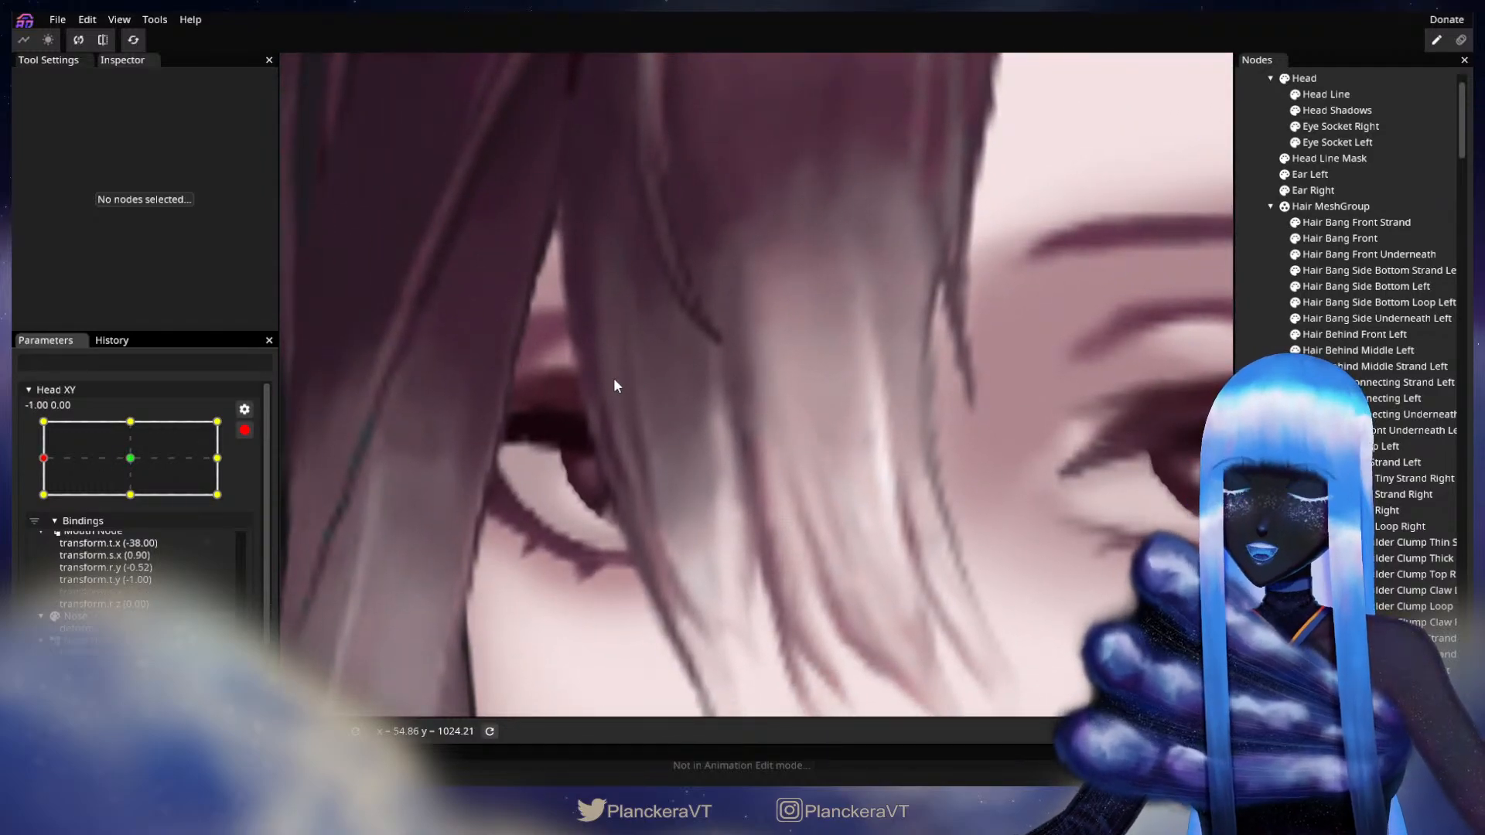
left_click_drag(656, 412, 686, 490)
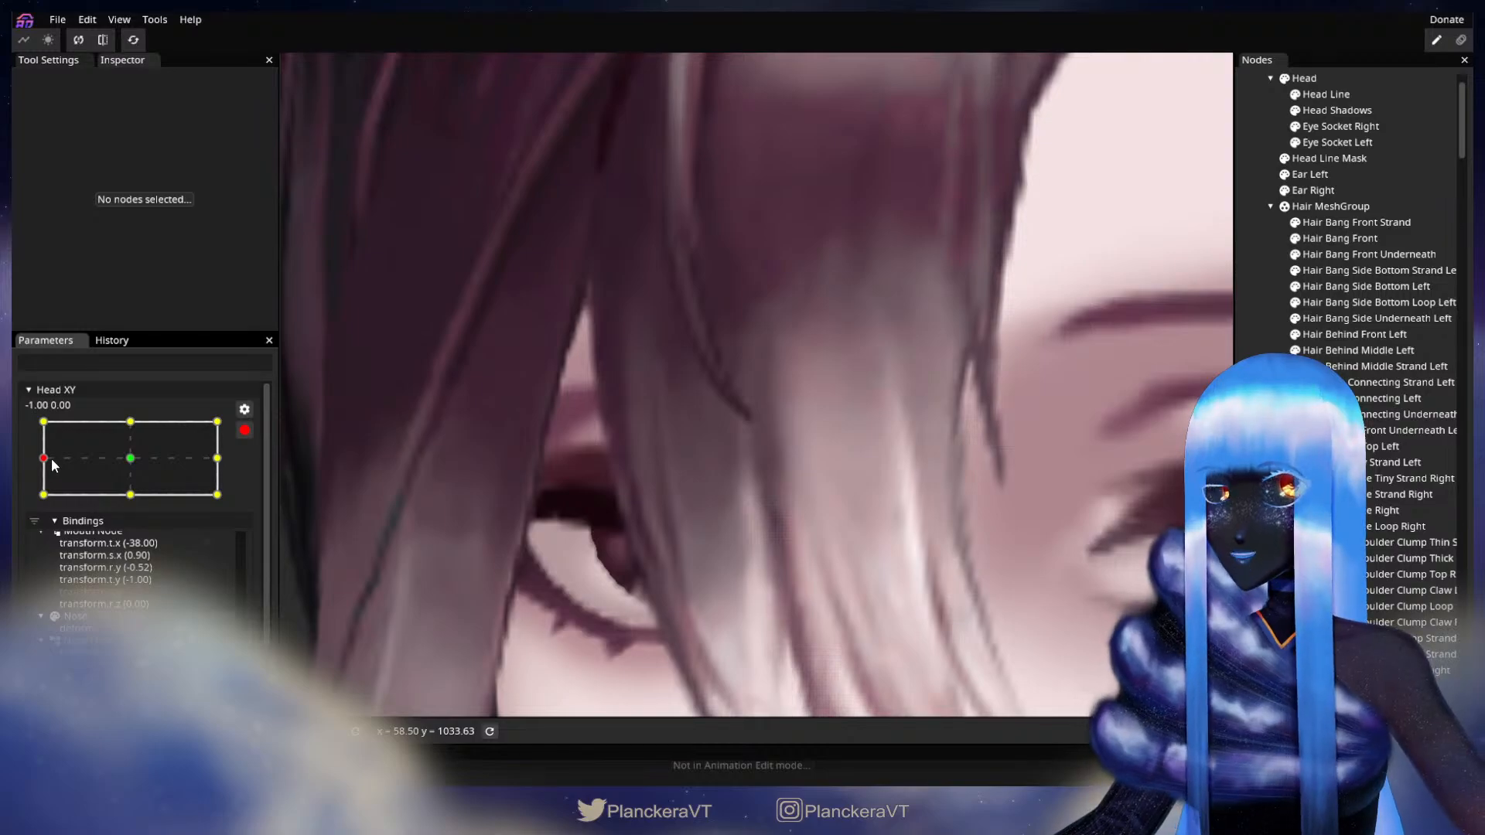
Return Head XY to the -1.00 1.00 keypoint, nudge a Hair Bang Front vertex above the eye, and deselect the part
left_click(44, 421)
left_click_drag(651, 374, 723, 571)
scroll(707, 535, "up", 2)
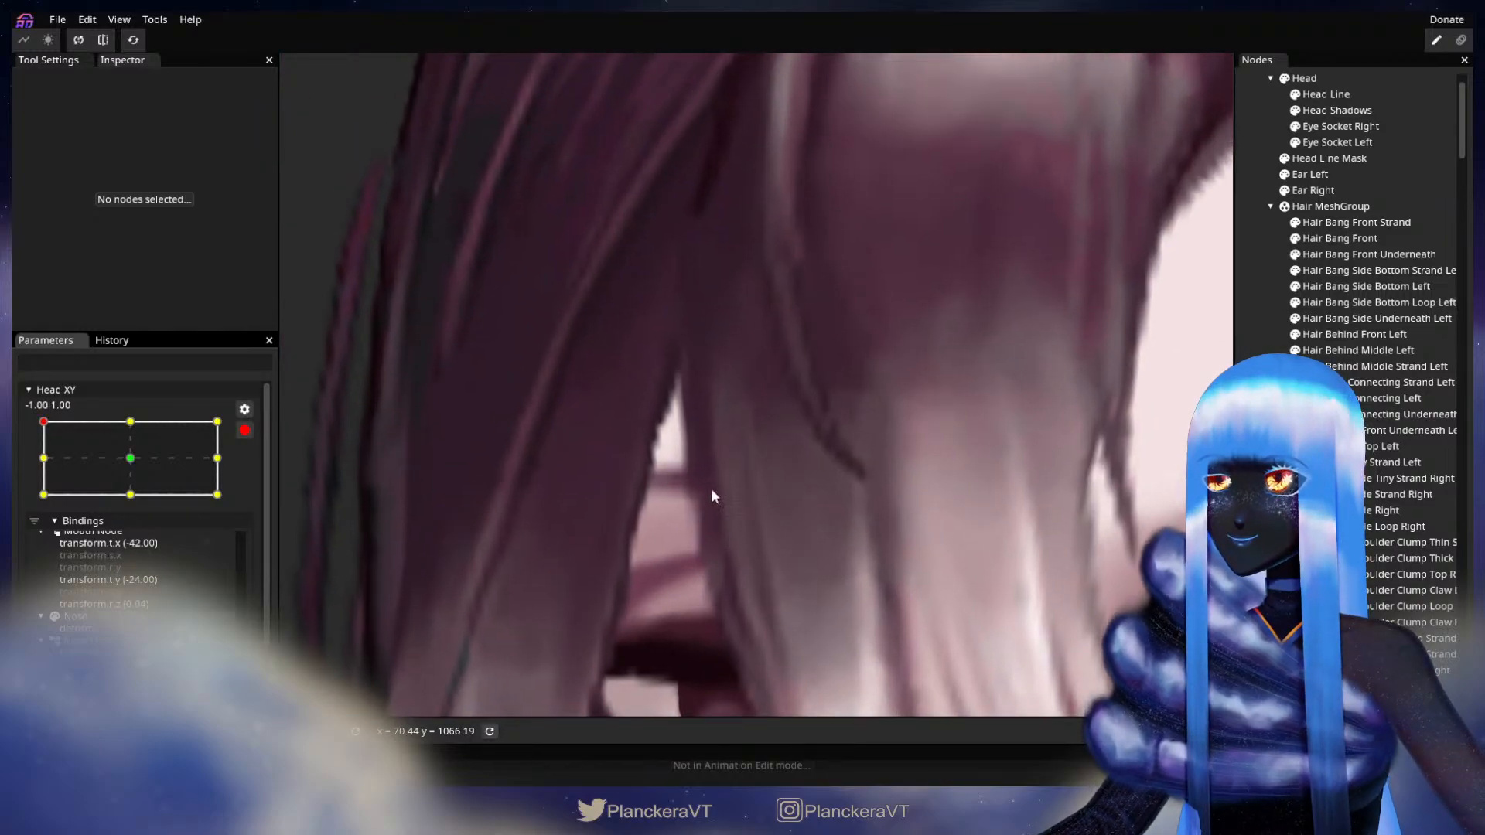
scroll(670, 480, "up", 2)
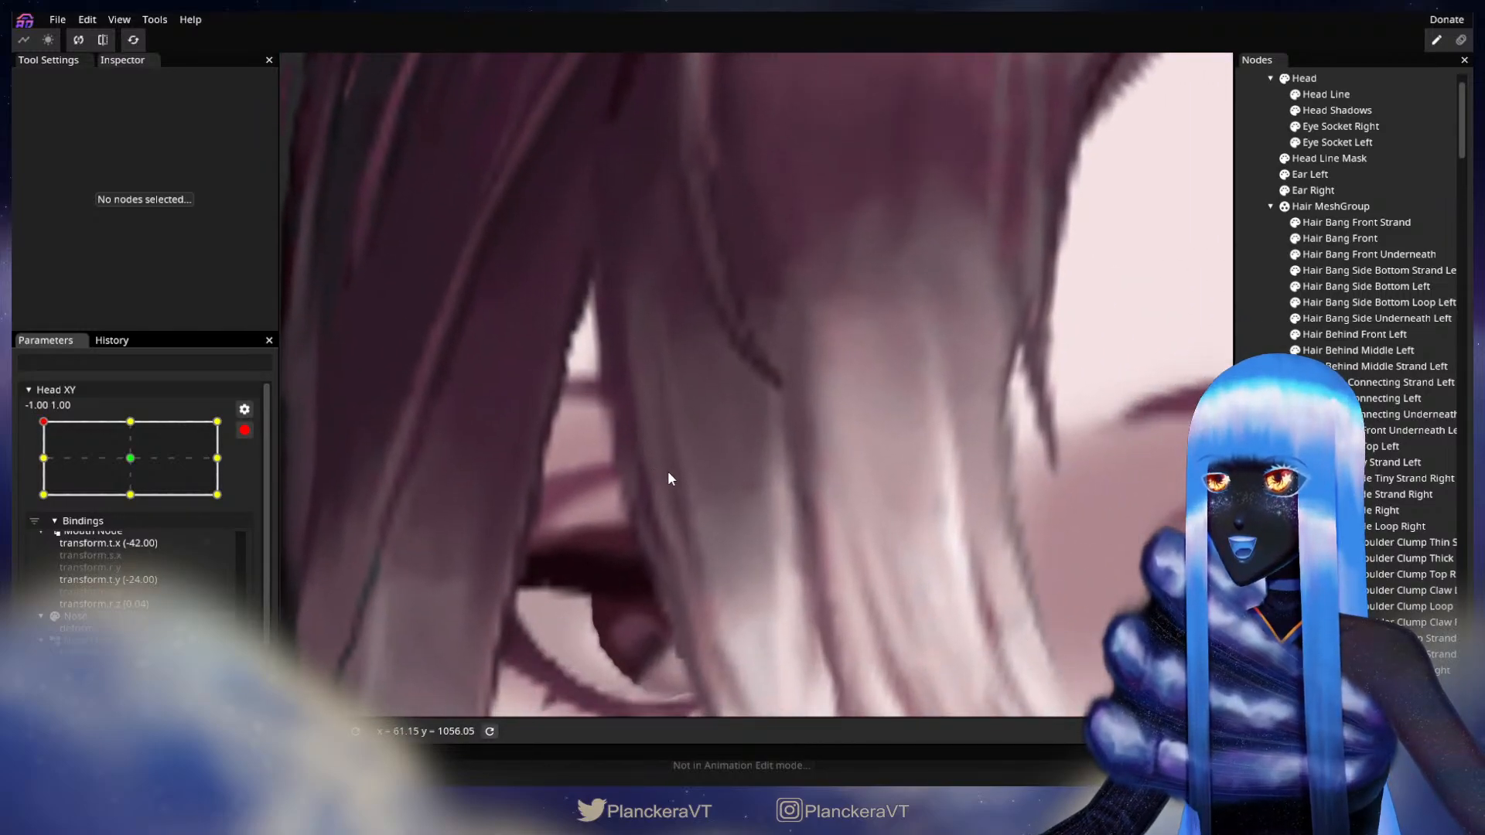
left_click(1332, 236)
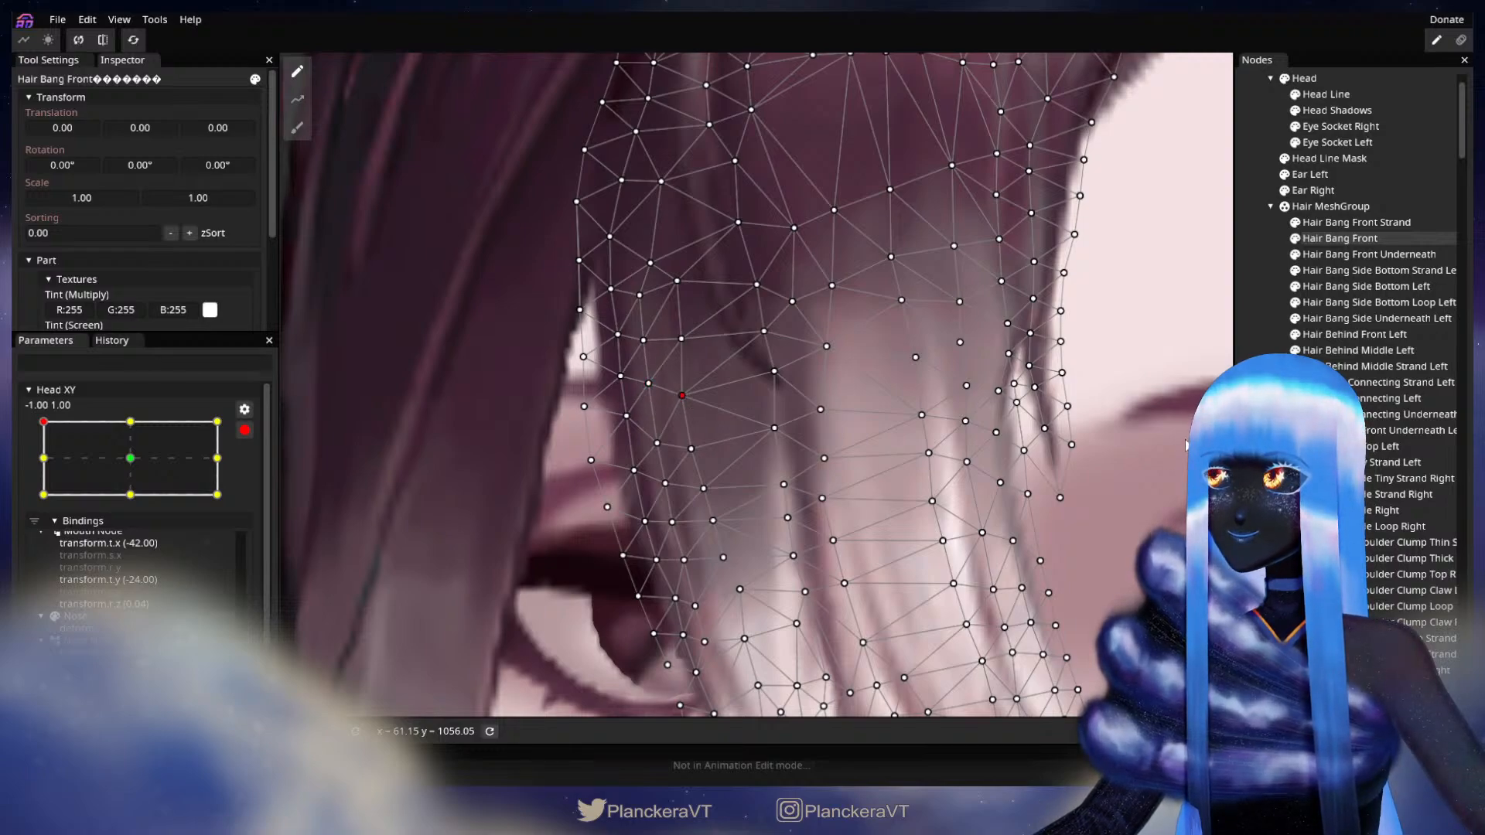
left_click(1052, 466)
Disarm Head XY and examine how the front bang fits the whole head near the -1.00 1.00 corner
scroll(746, 523, "up", 5)
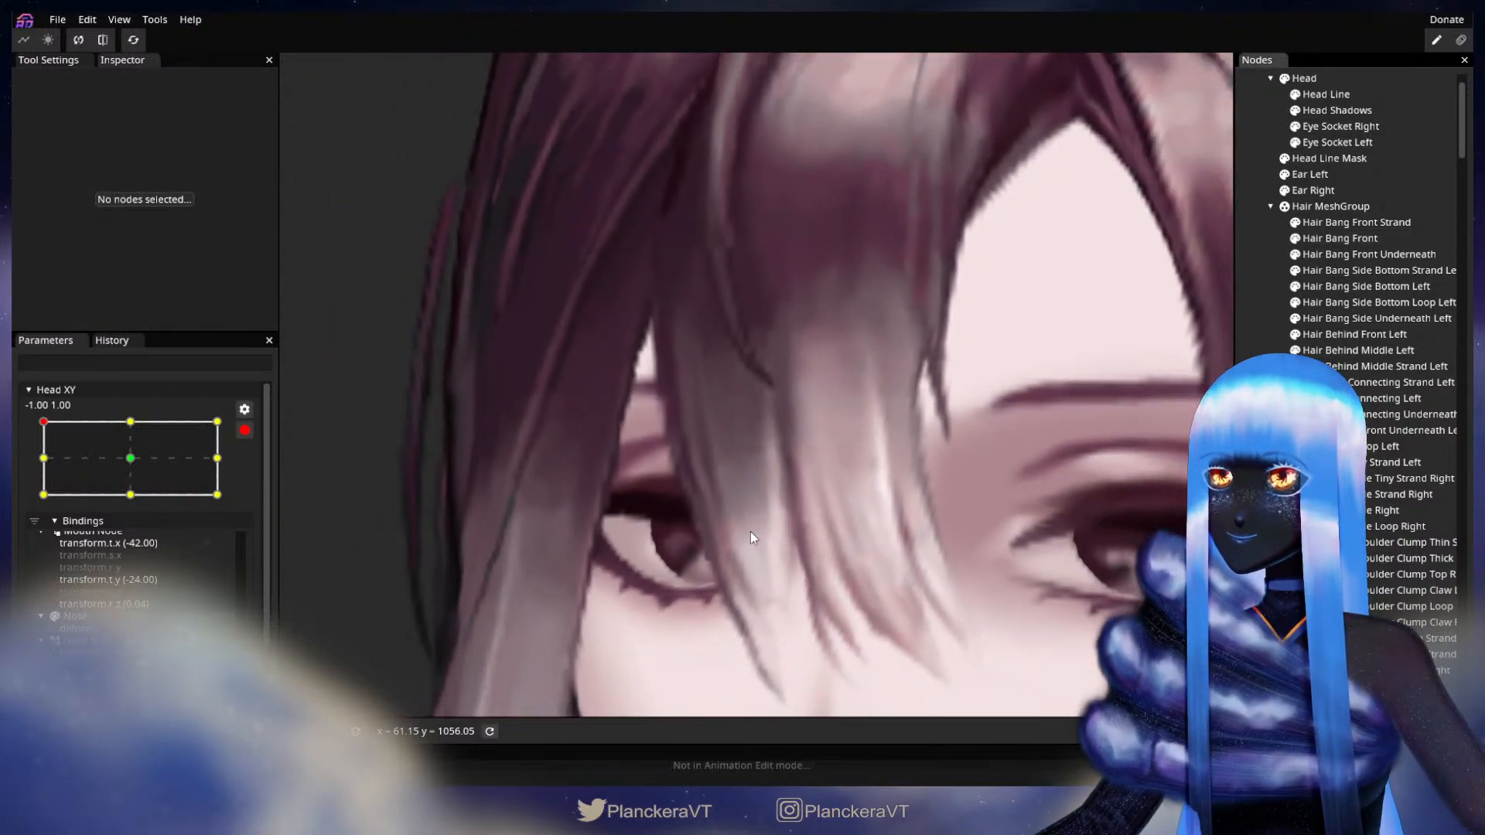
scroll(751, 531, "down", 5)
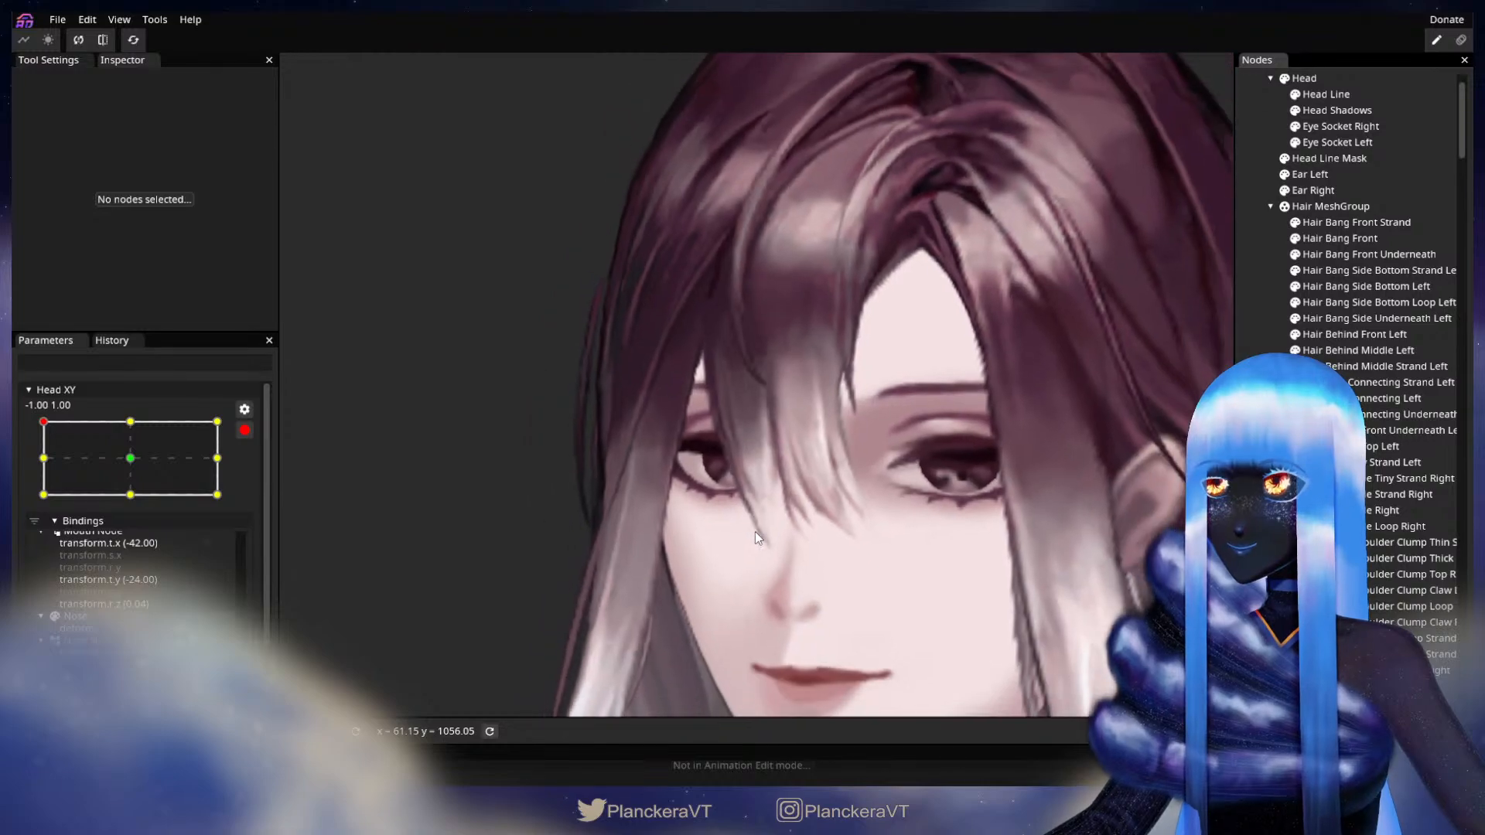
scroll(753, 532, "down", 2)
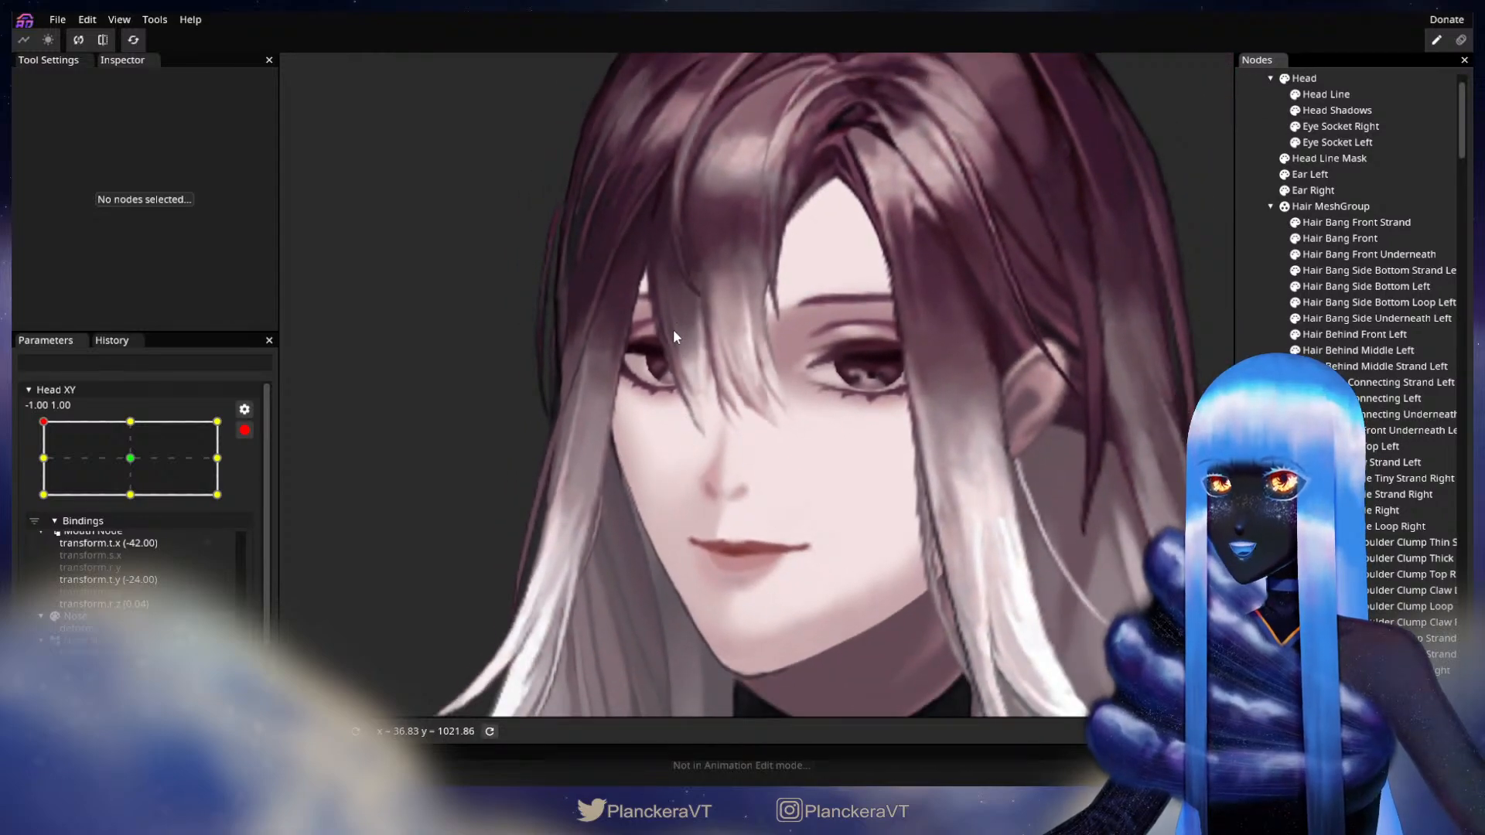
scroll(700, 395, "down", 3)
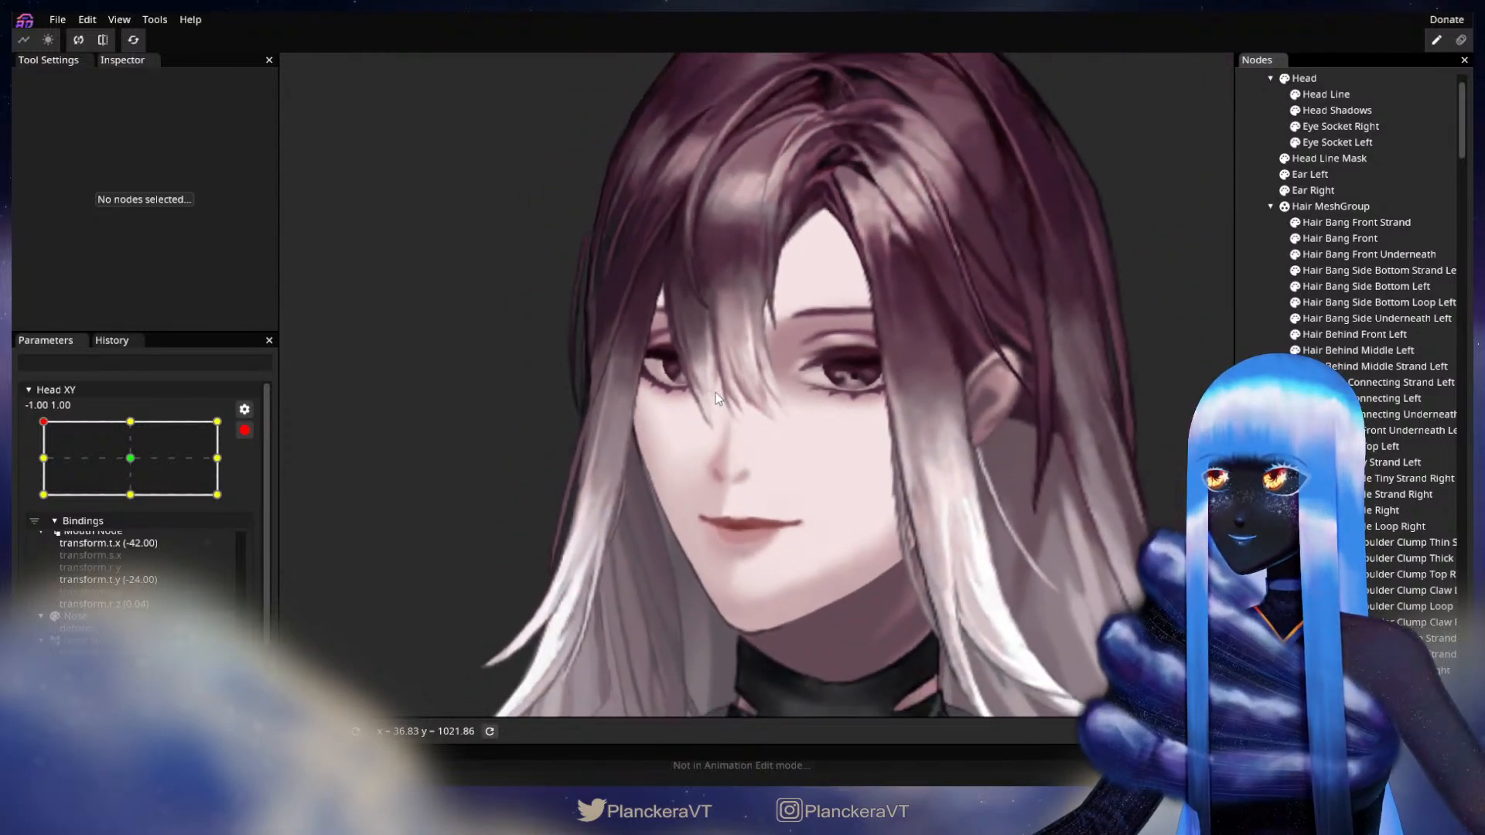
left_click(244, 430)
mouse_move(43, 467)
left_mouse_down()
mouse_move(42, 504)
mouse_move(31, 459)
mouse_move(26, 504)
mouse_move(26, 465)
left_mouse_up()
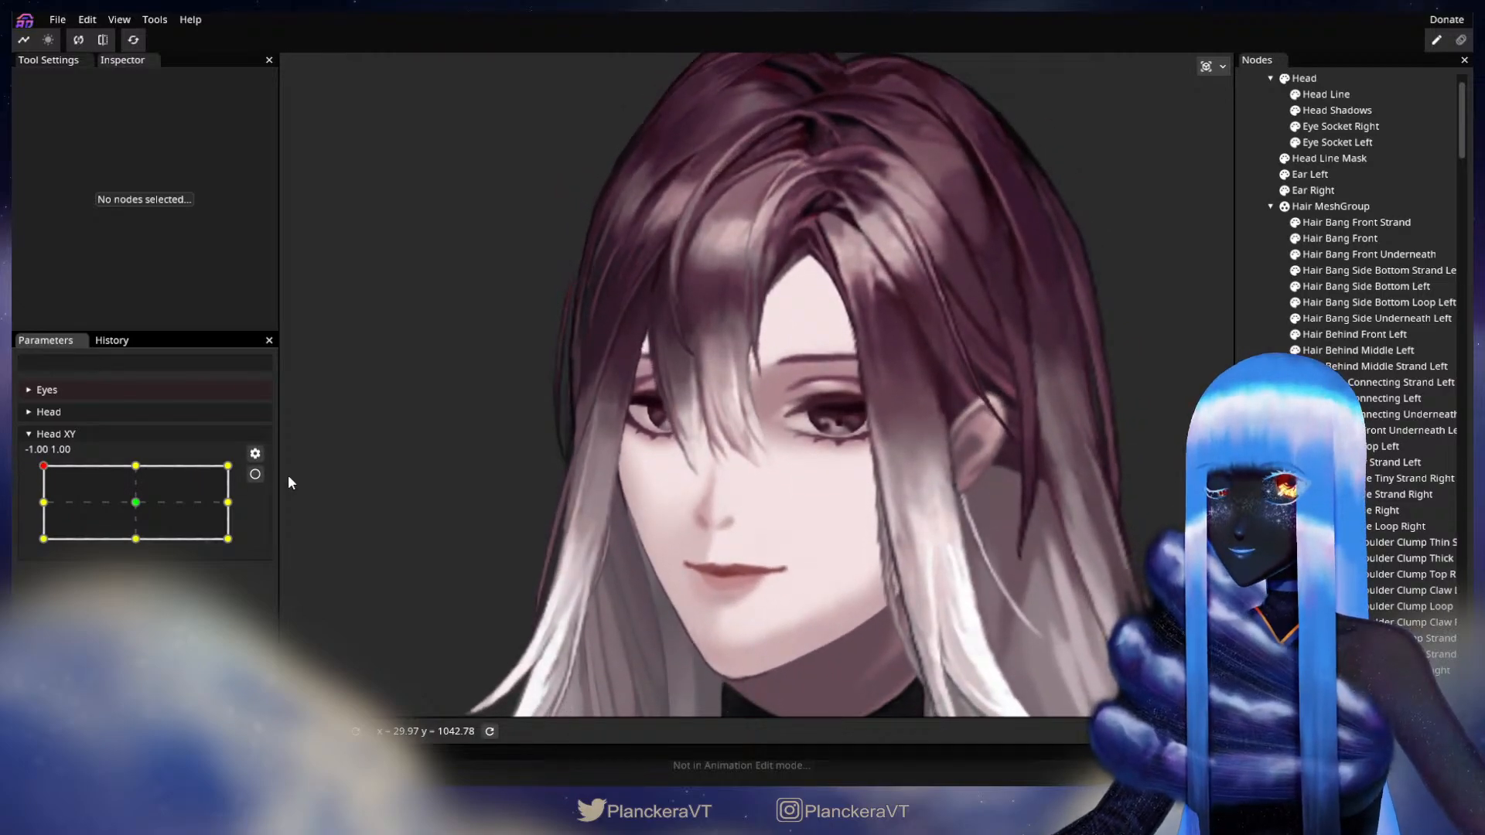
Select Hair Bang Front and shift its vertices beside the inner eye with an 8.00 Circle Brush at Head XY -1.00 1.00
scroll(752, 505, "up", 5)
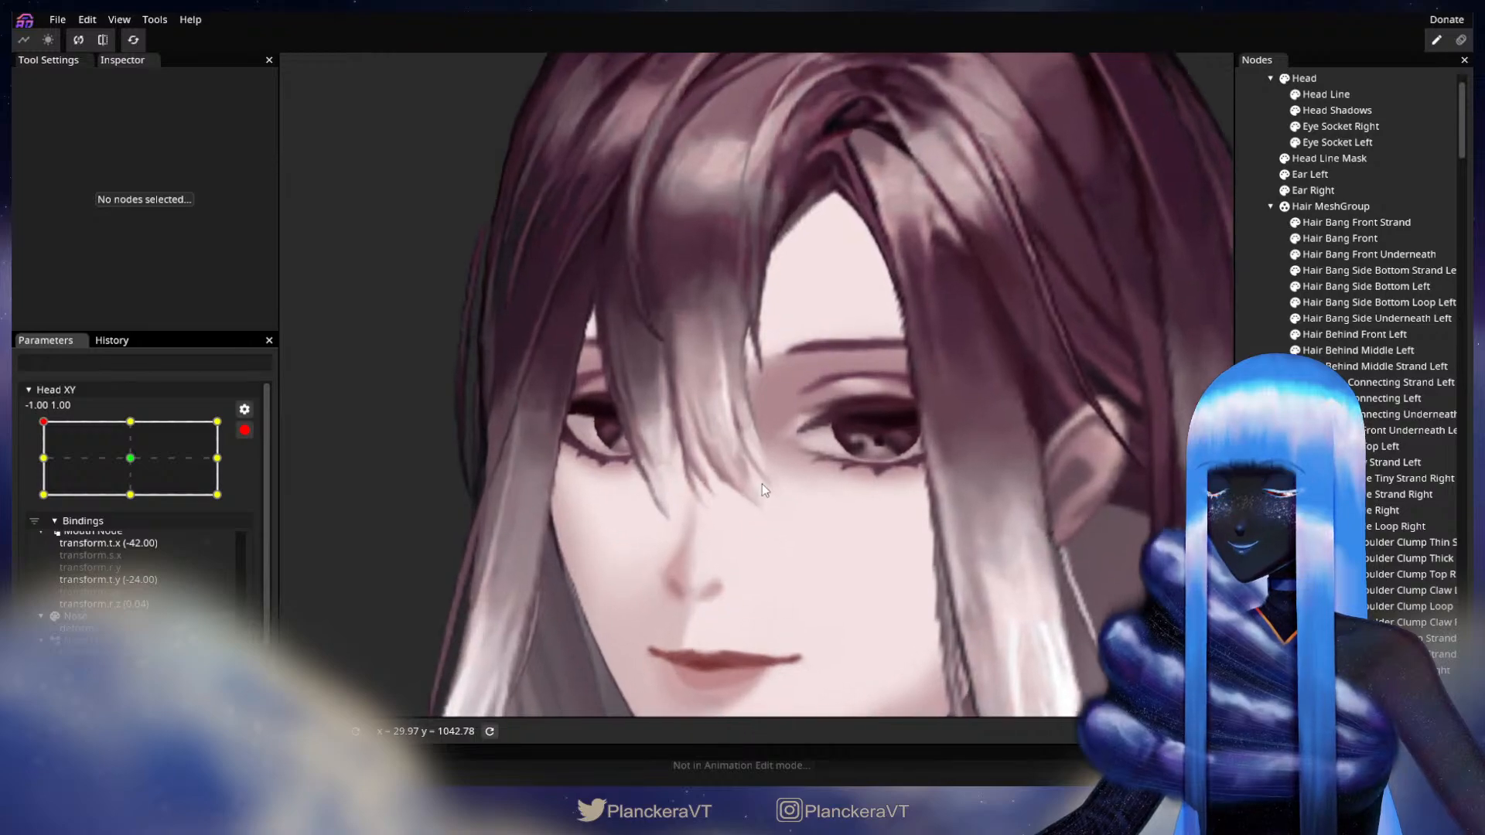
scroll(763, 484, "up", 4)
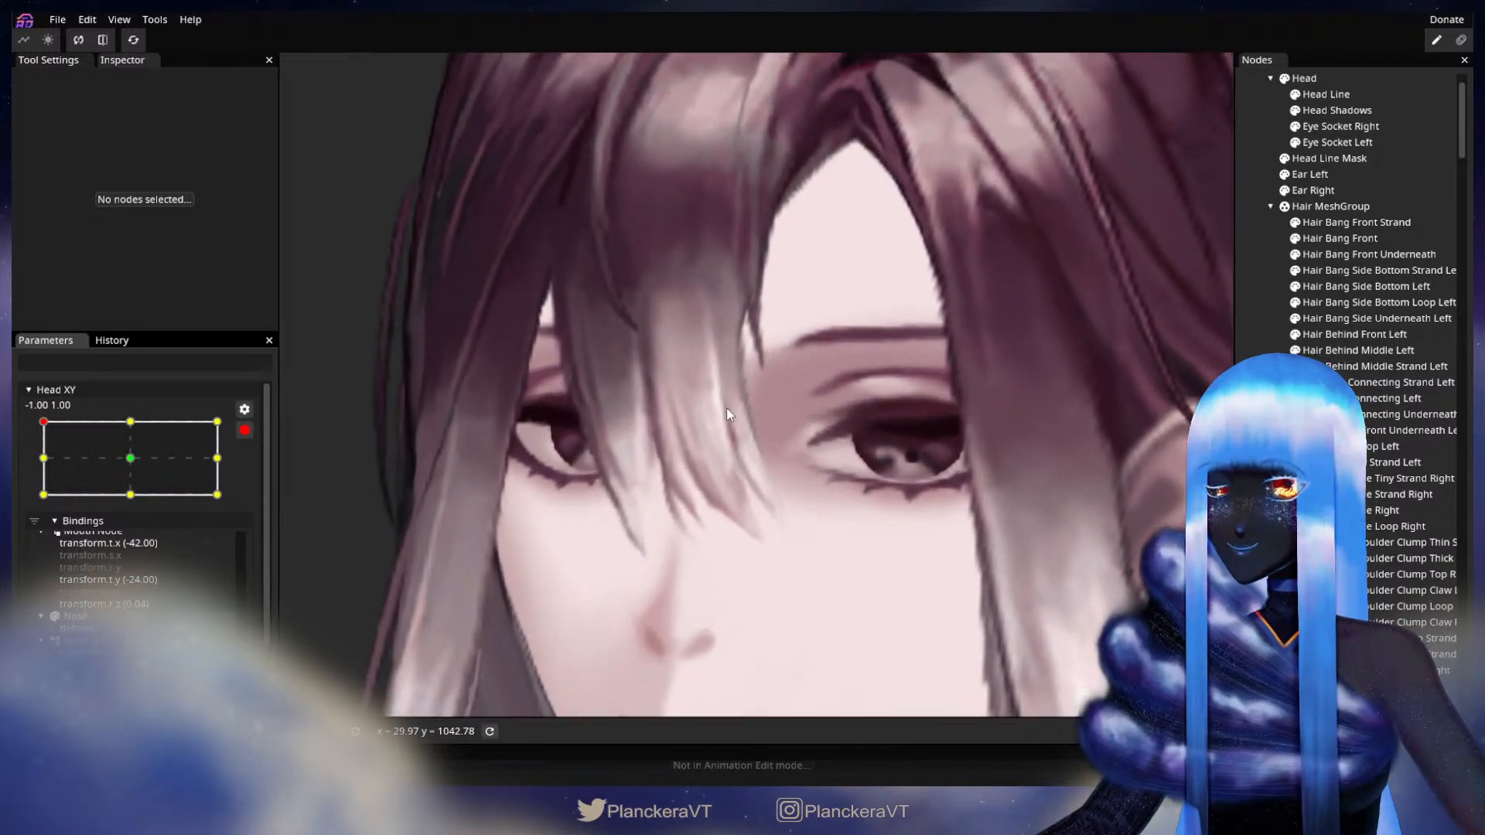
scroll(731, 410, "up", 5)
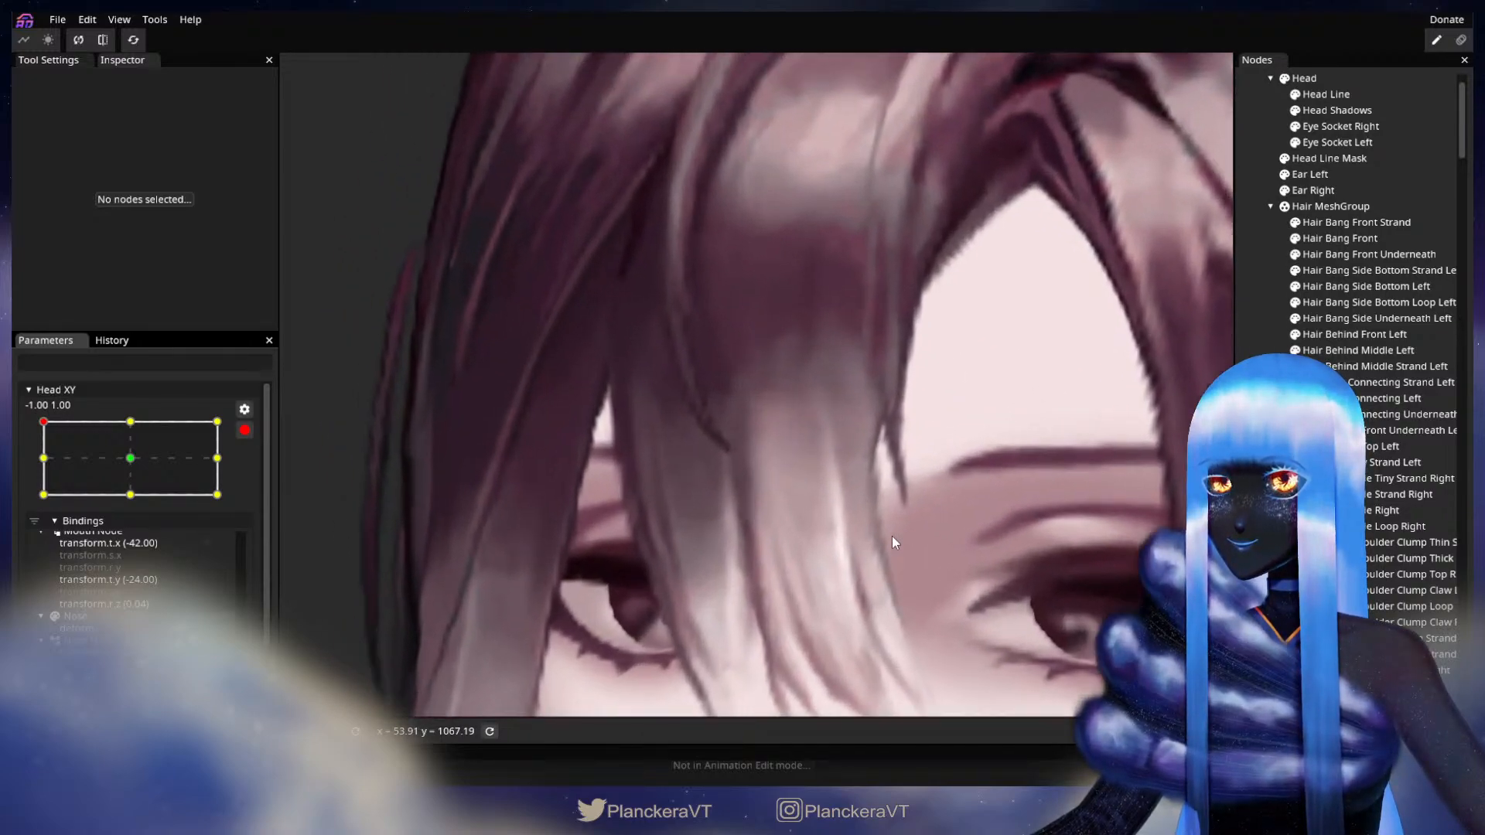
scroll(893, 536, "up", 4)
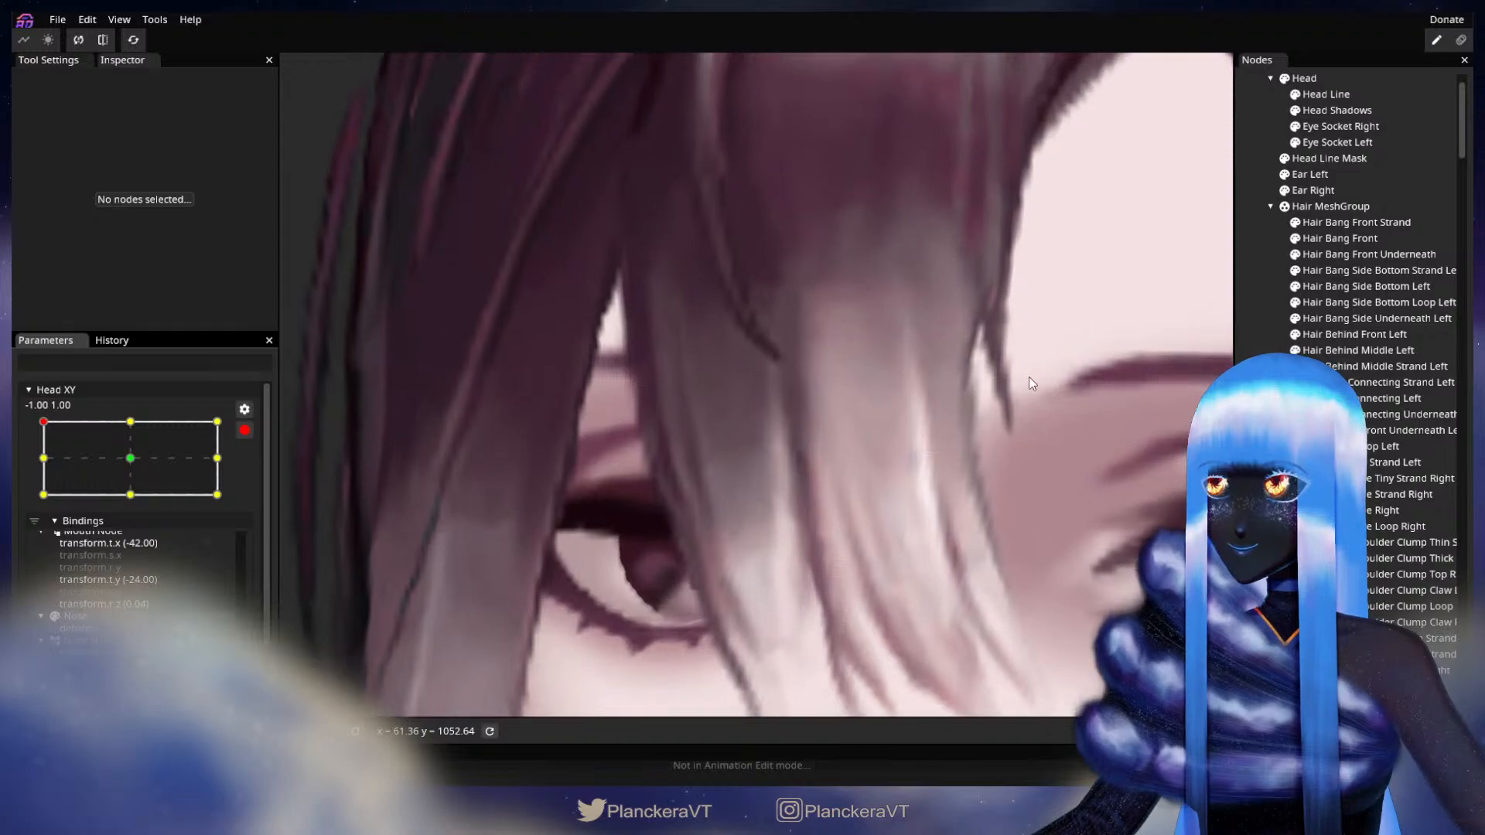
left_click(1355, 241)
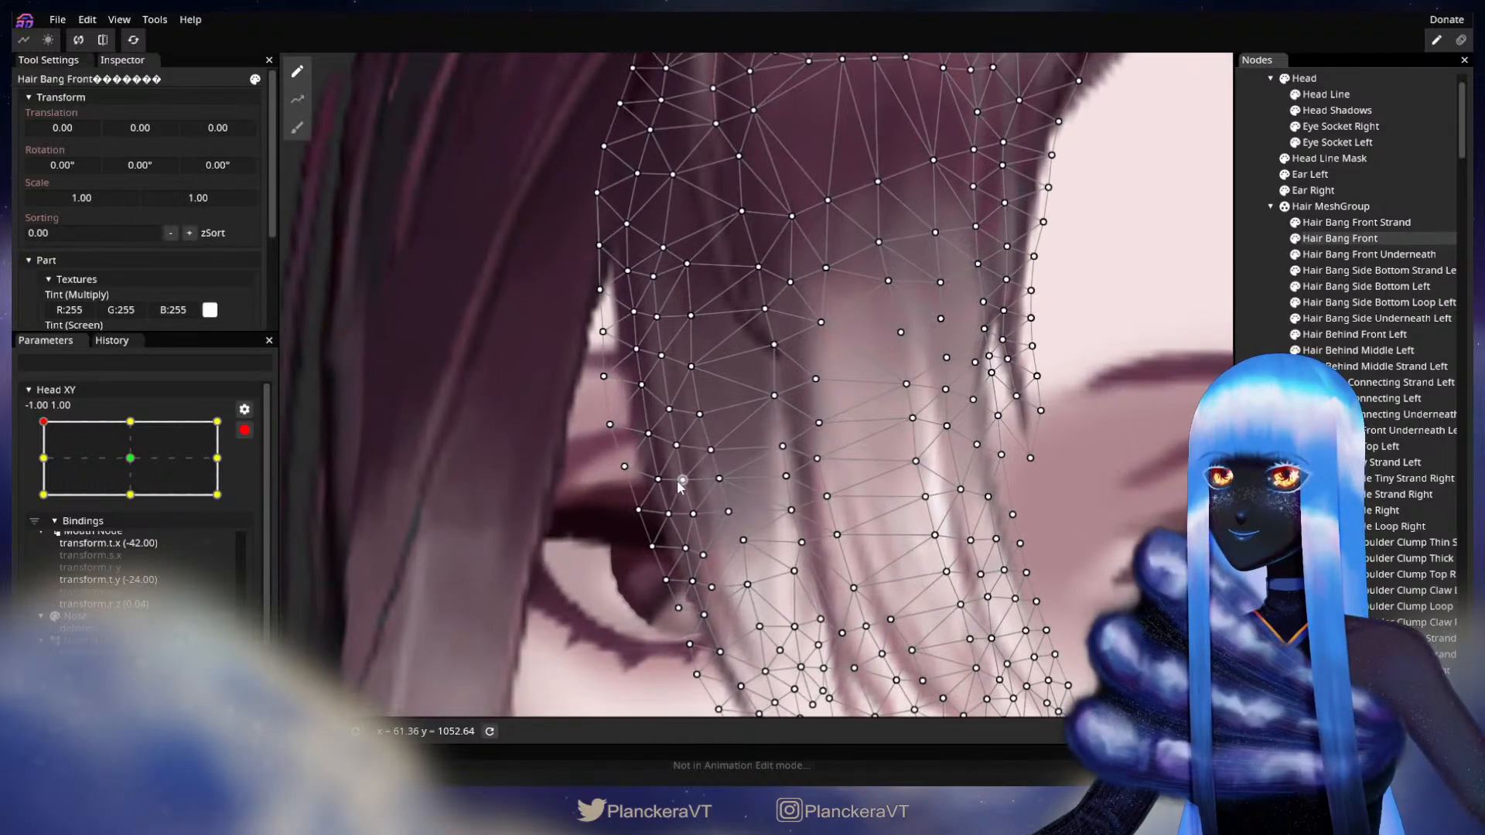
left_click(298, 127)
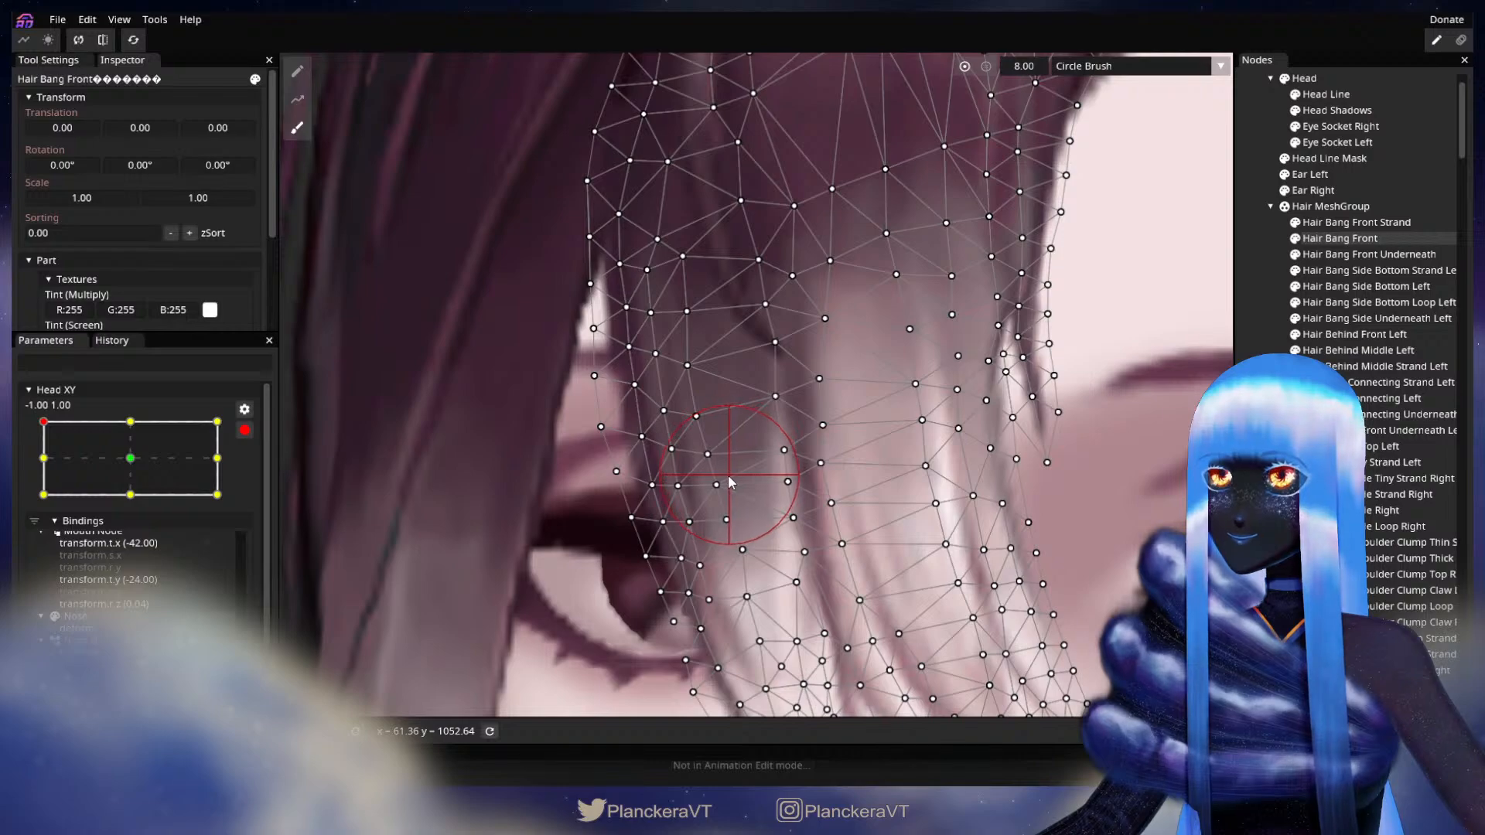
left_click_drag(732, 515, 723, 517)
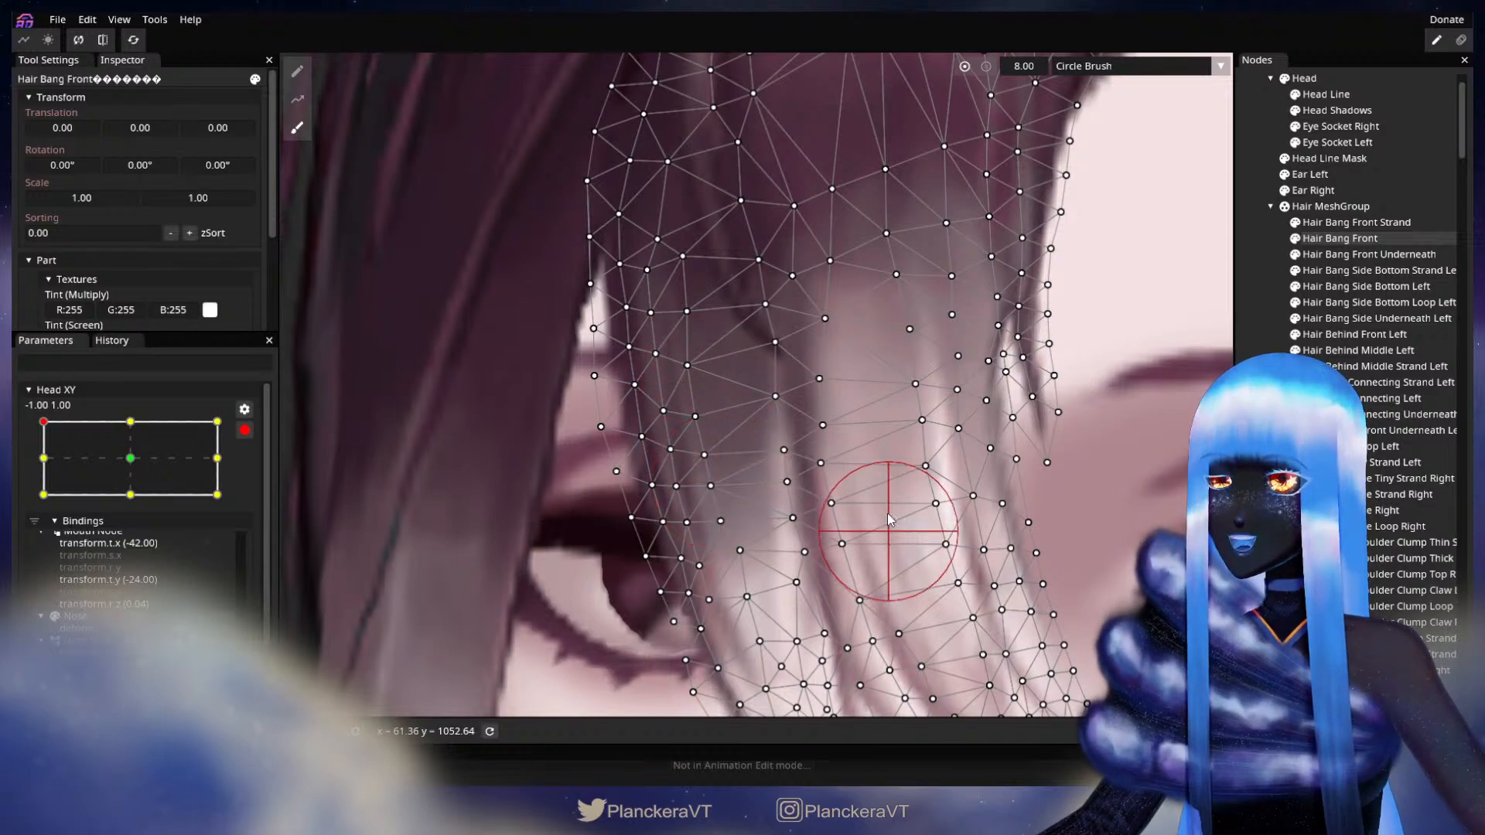
Examine the front bang's mesh from its tips to the forehead, disarm Head XY, and deselect the part
left_click_drag(882, 516, 811, 372)
left_click_drag(976, 483, 847, 441)
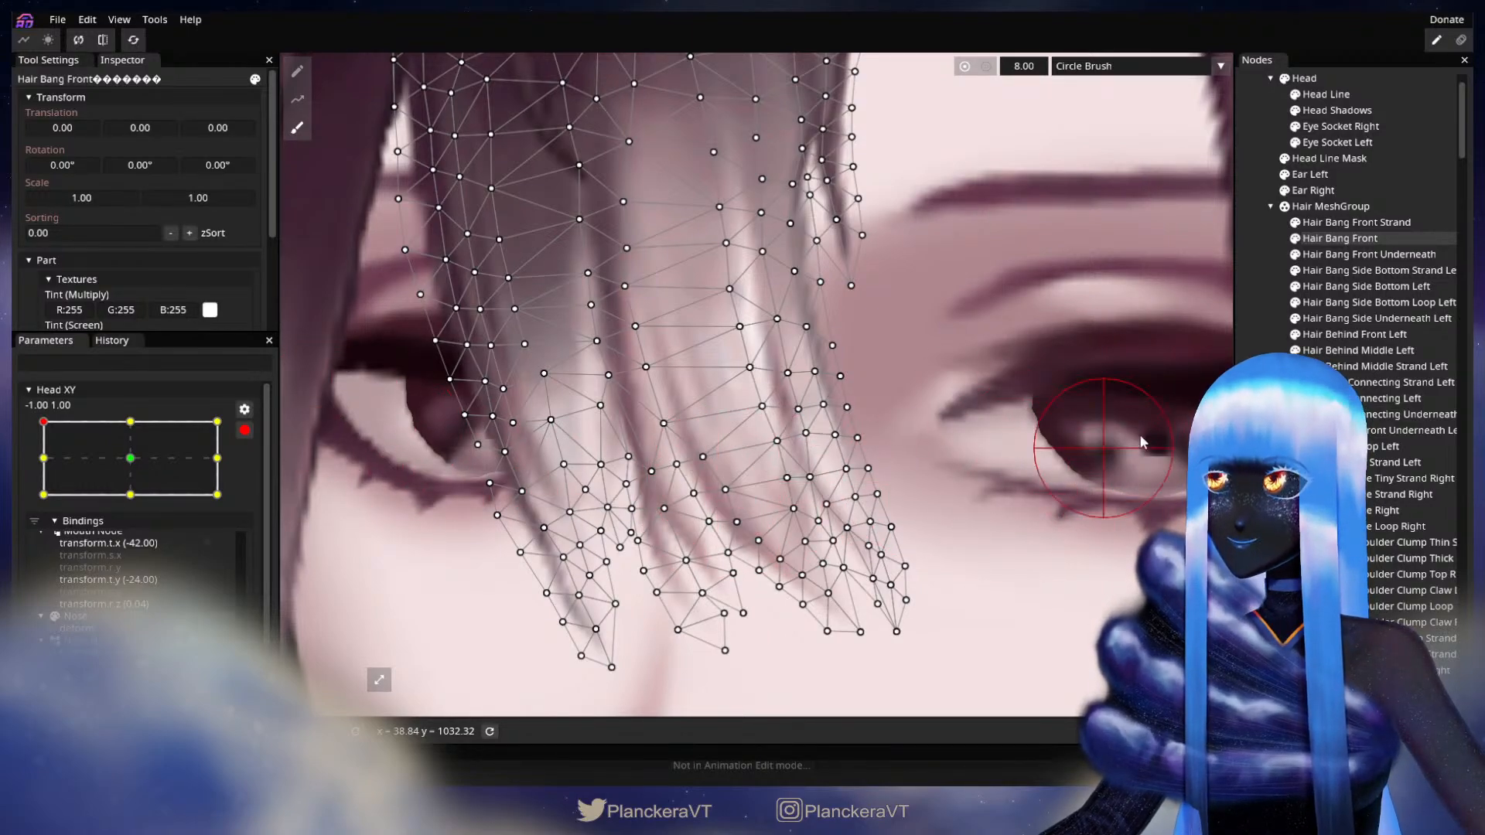
mouse_move(994, 473)
left_mouse_down()
mouse_move(1086, 443)
mouse_move(1107, 420)
left_mouse_up()
scroll(1107, 420, "down", 1)
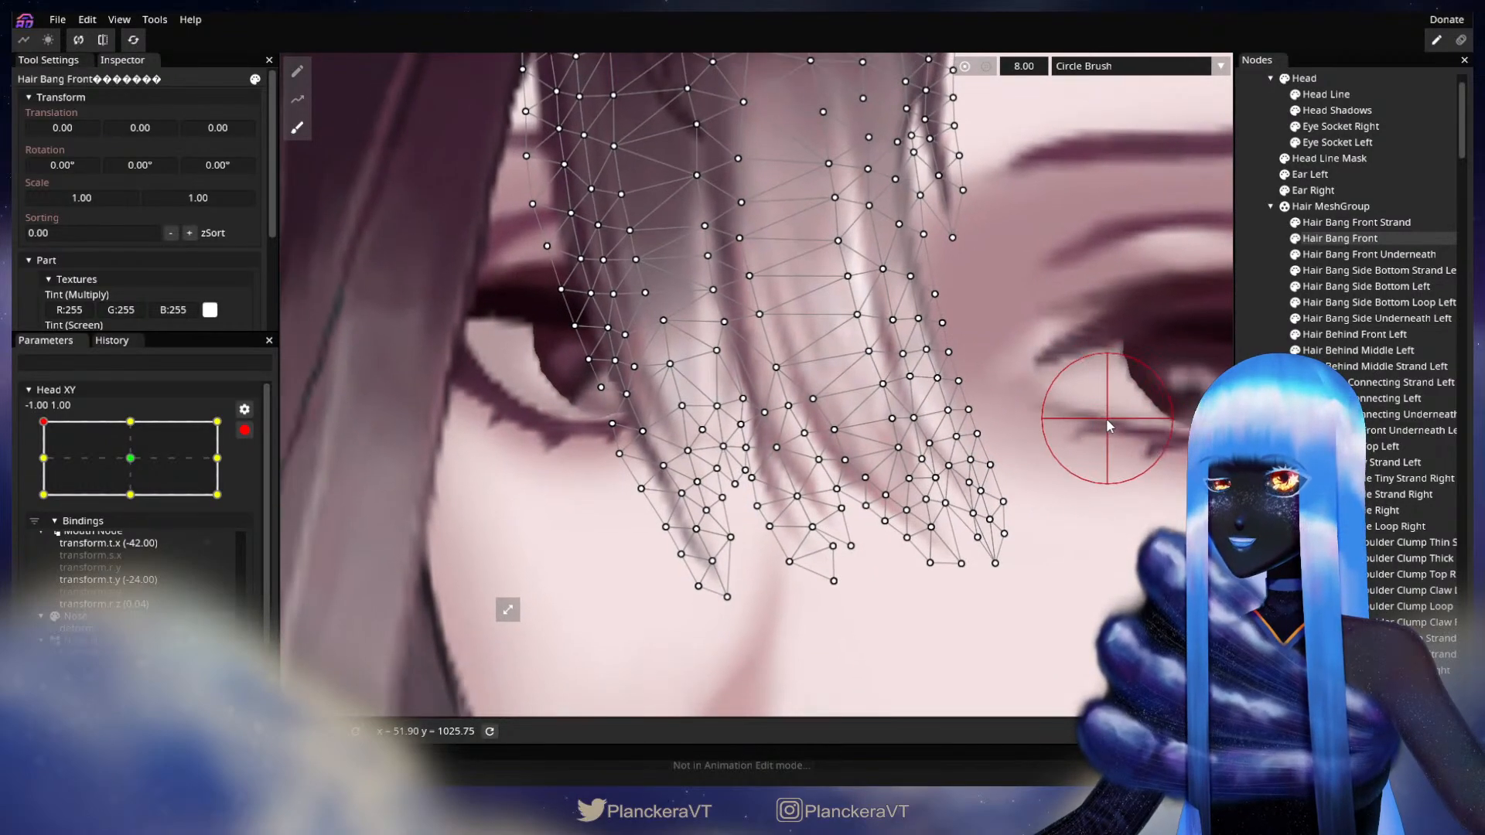
mouse_move(657, 406)
left_mouse_down()
mouse_move(735, 472)
mouse_move(766, 580)
left_mouse_up()
scroll(725, 561, "down", 1)
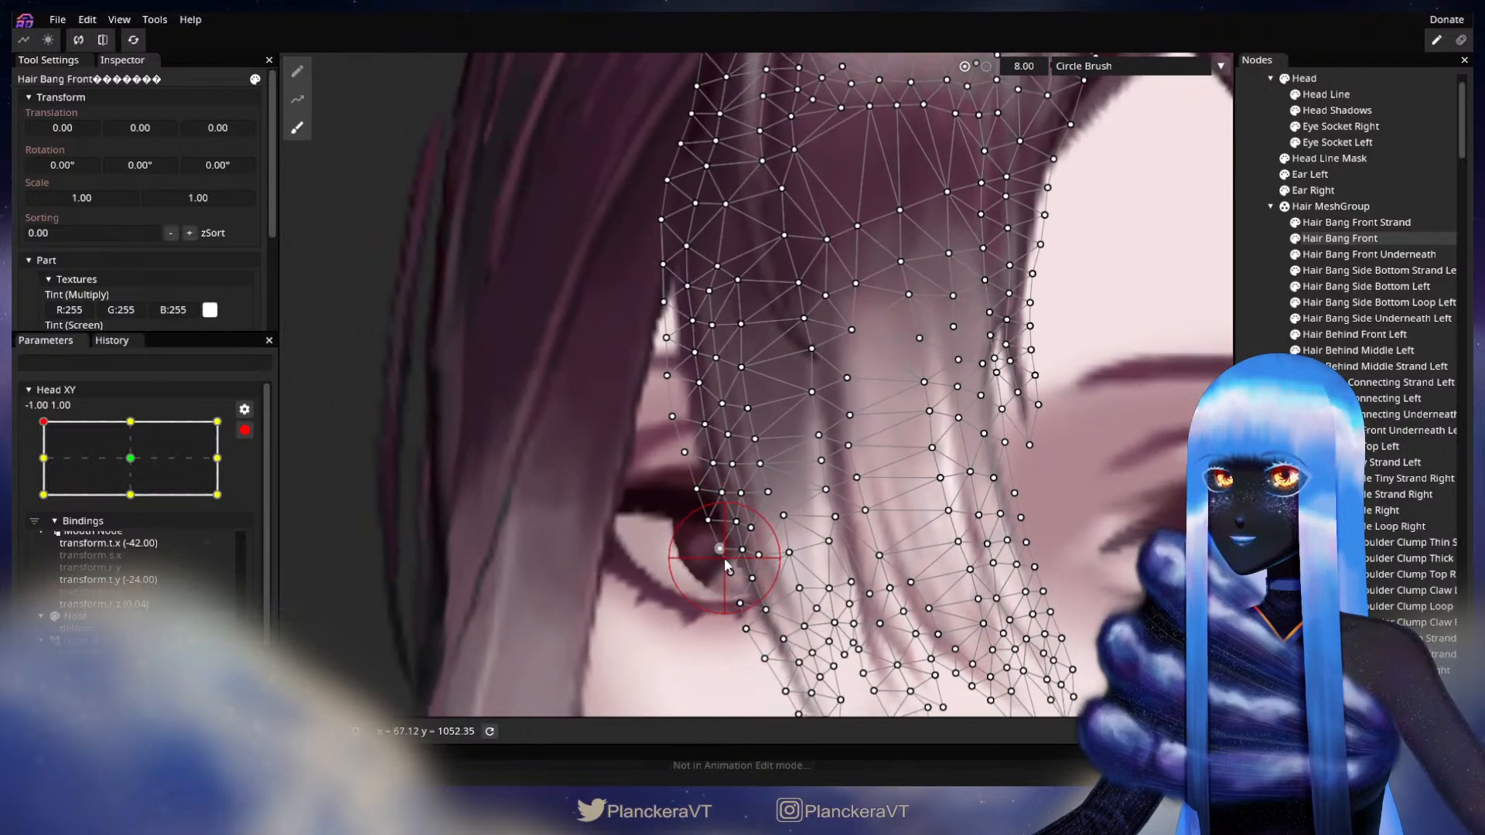
scroll(725, 558, "down", 5)
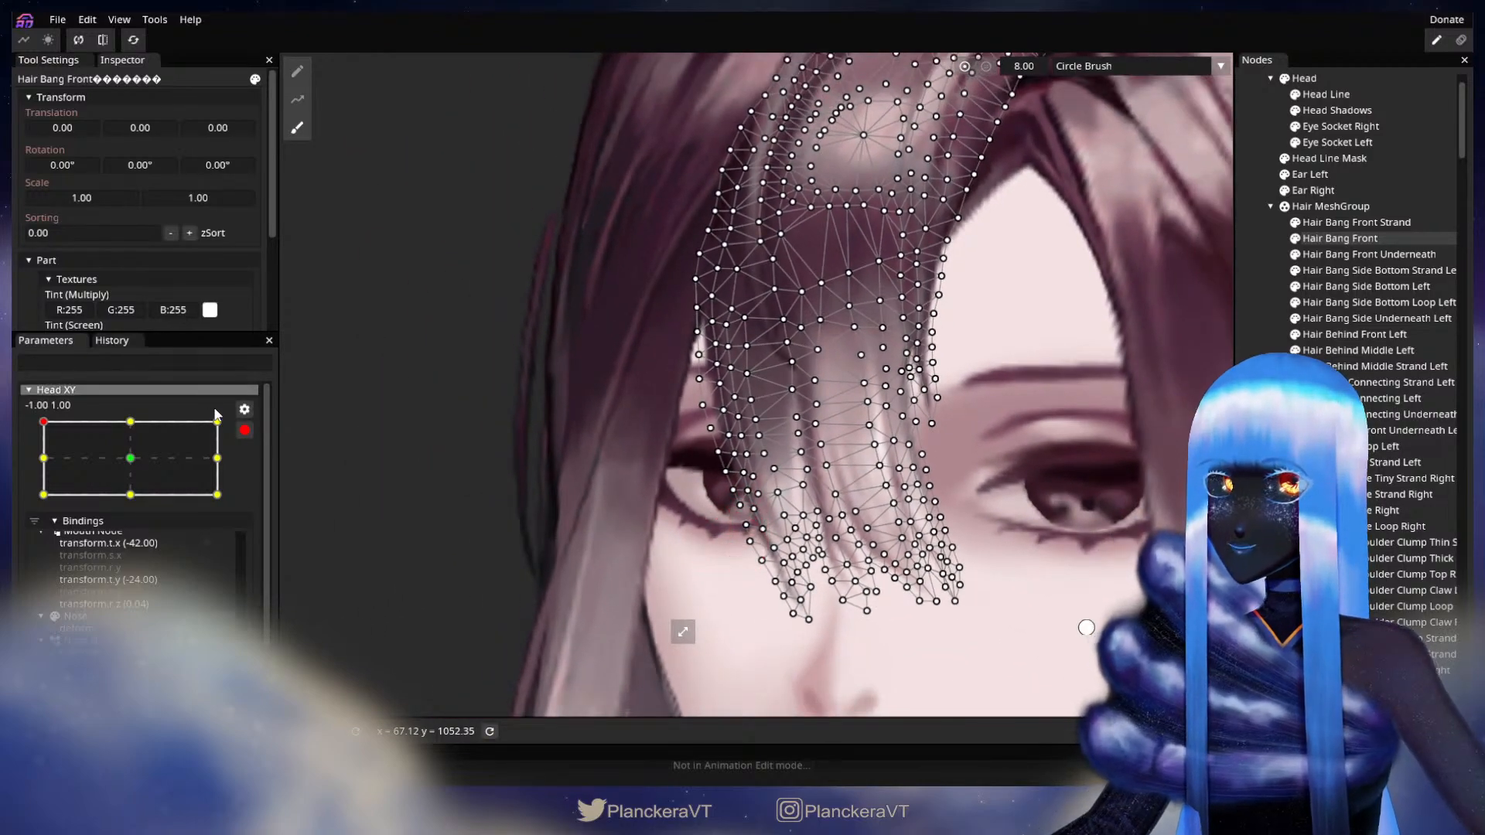
left_click(245, 430)
left_click(995, 441)
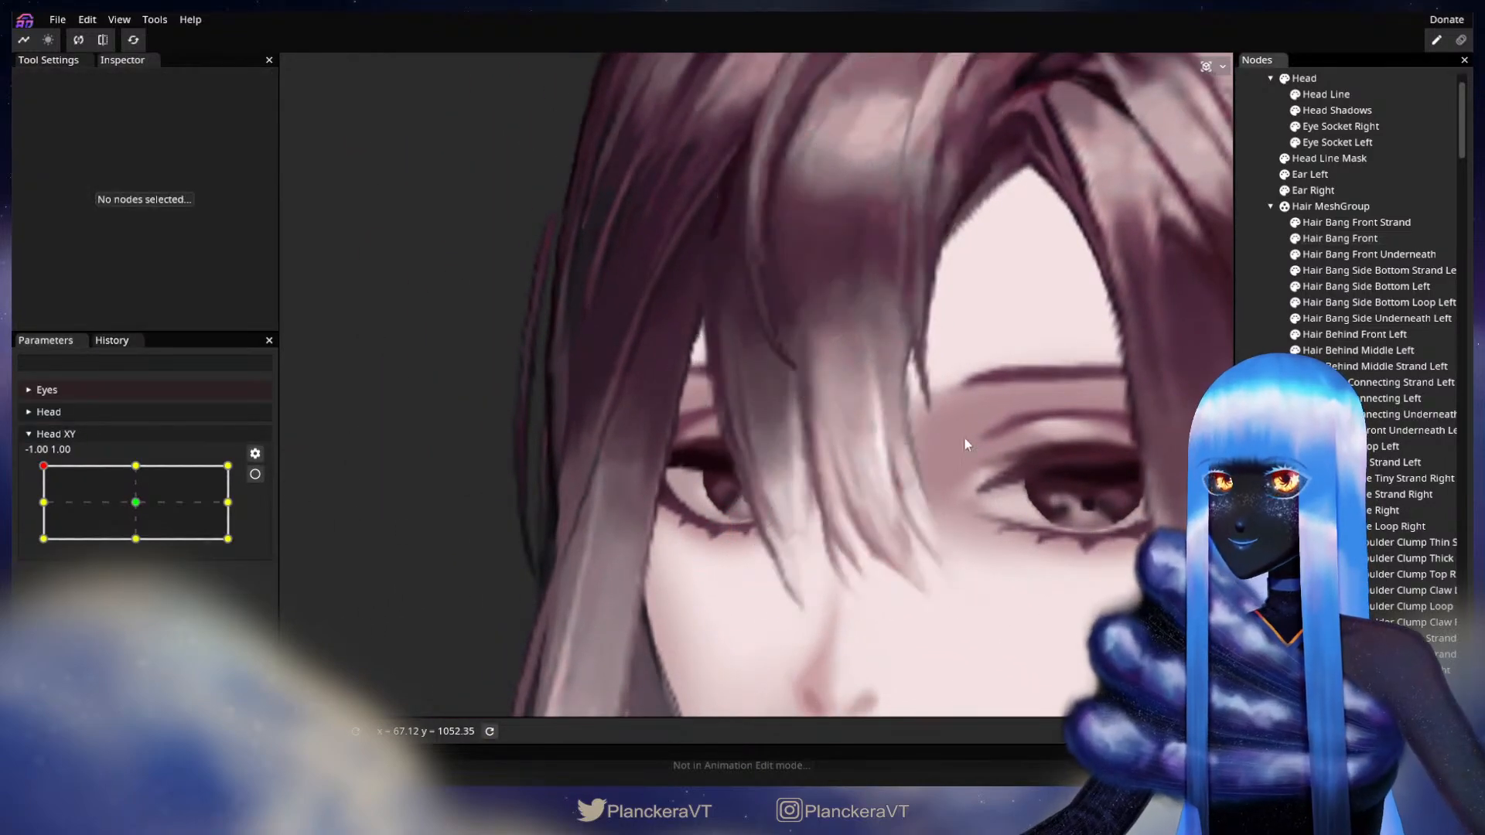
Sweep Head XY between the centre and the -1.00 1.00 corner and check how the front bang moves
left_click_drag(85, 480, 136, 507)
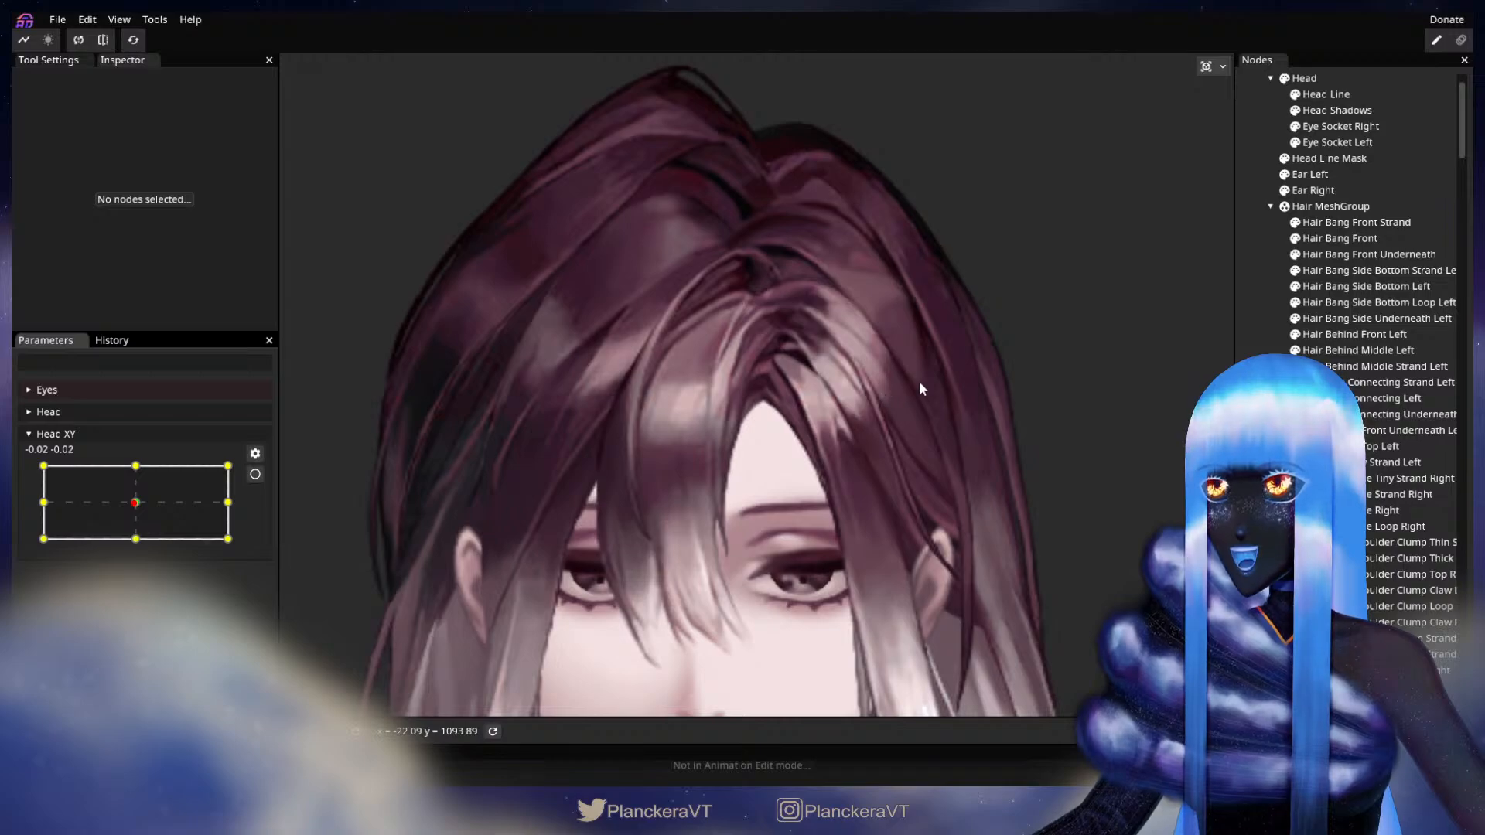
mouse_move(140, 504)
left_mouse_down()
mouse_move(202, 500)
mouse_move(139, 504)
left_mouse_up()
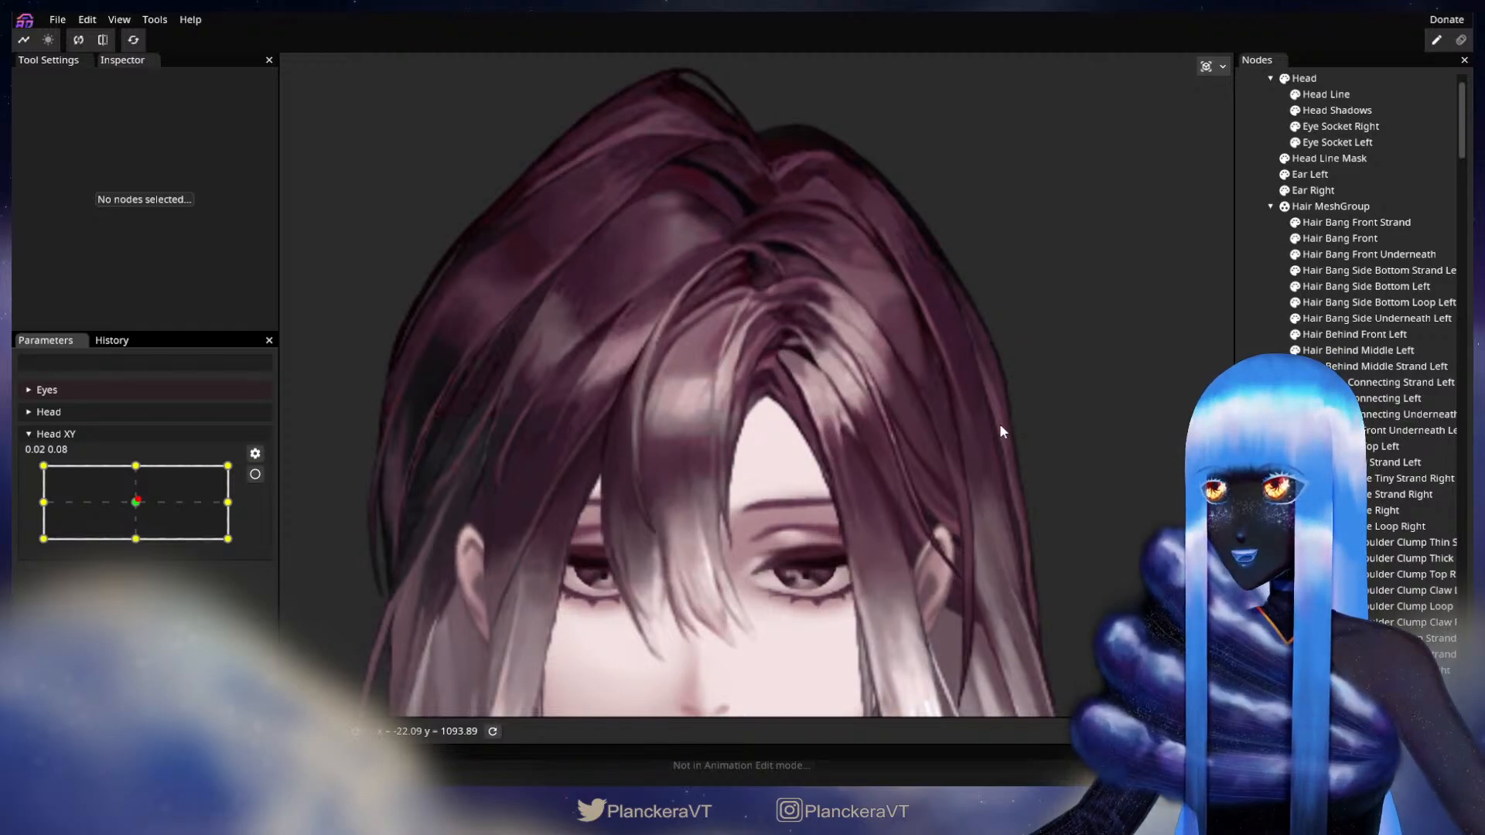
left_click_drag(139, 509, 44, 465)
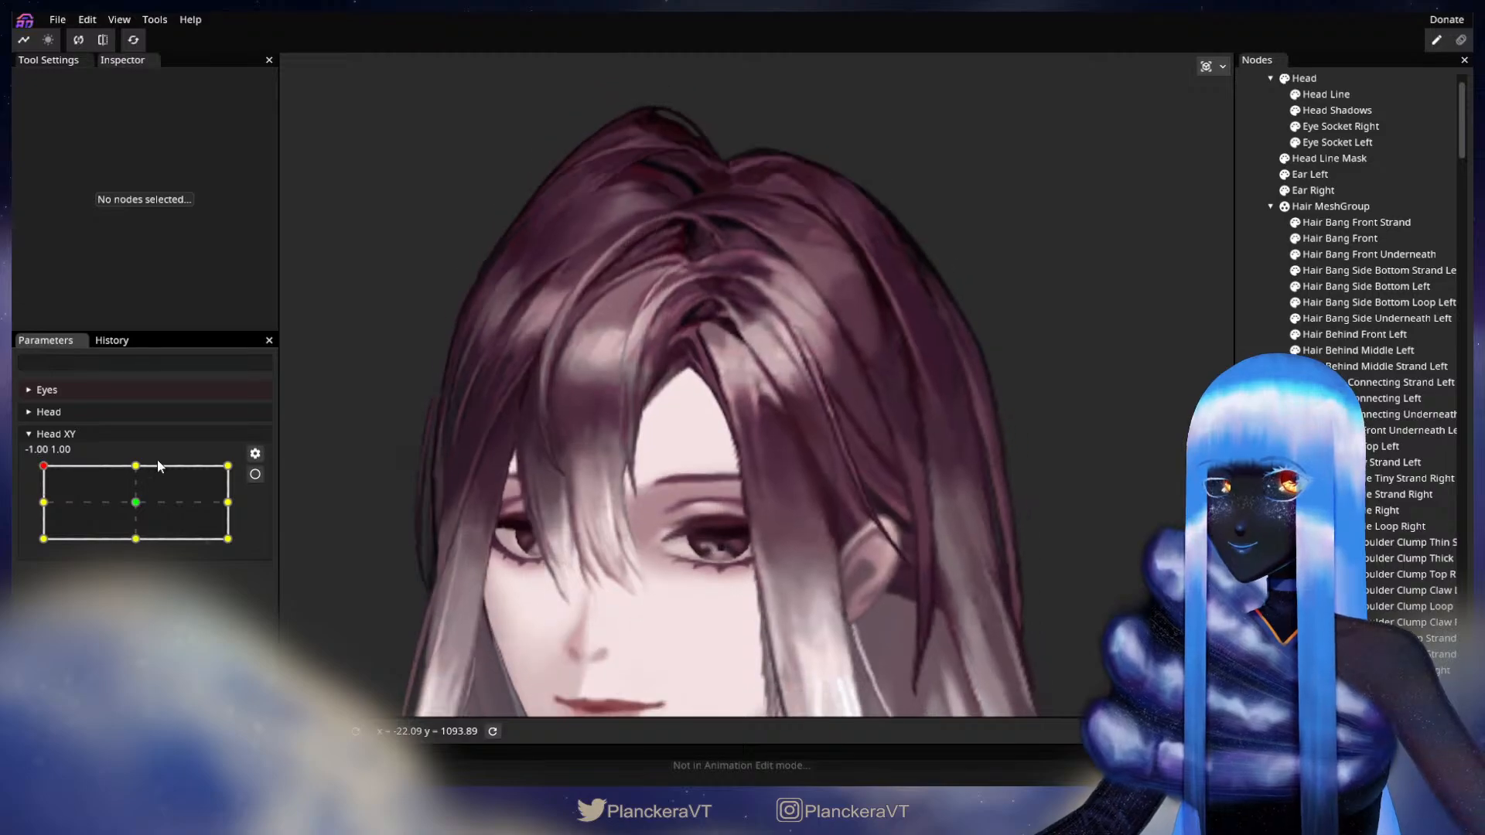
scroll(689, 499, "up", 5)
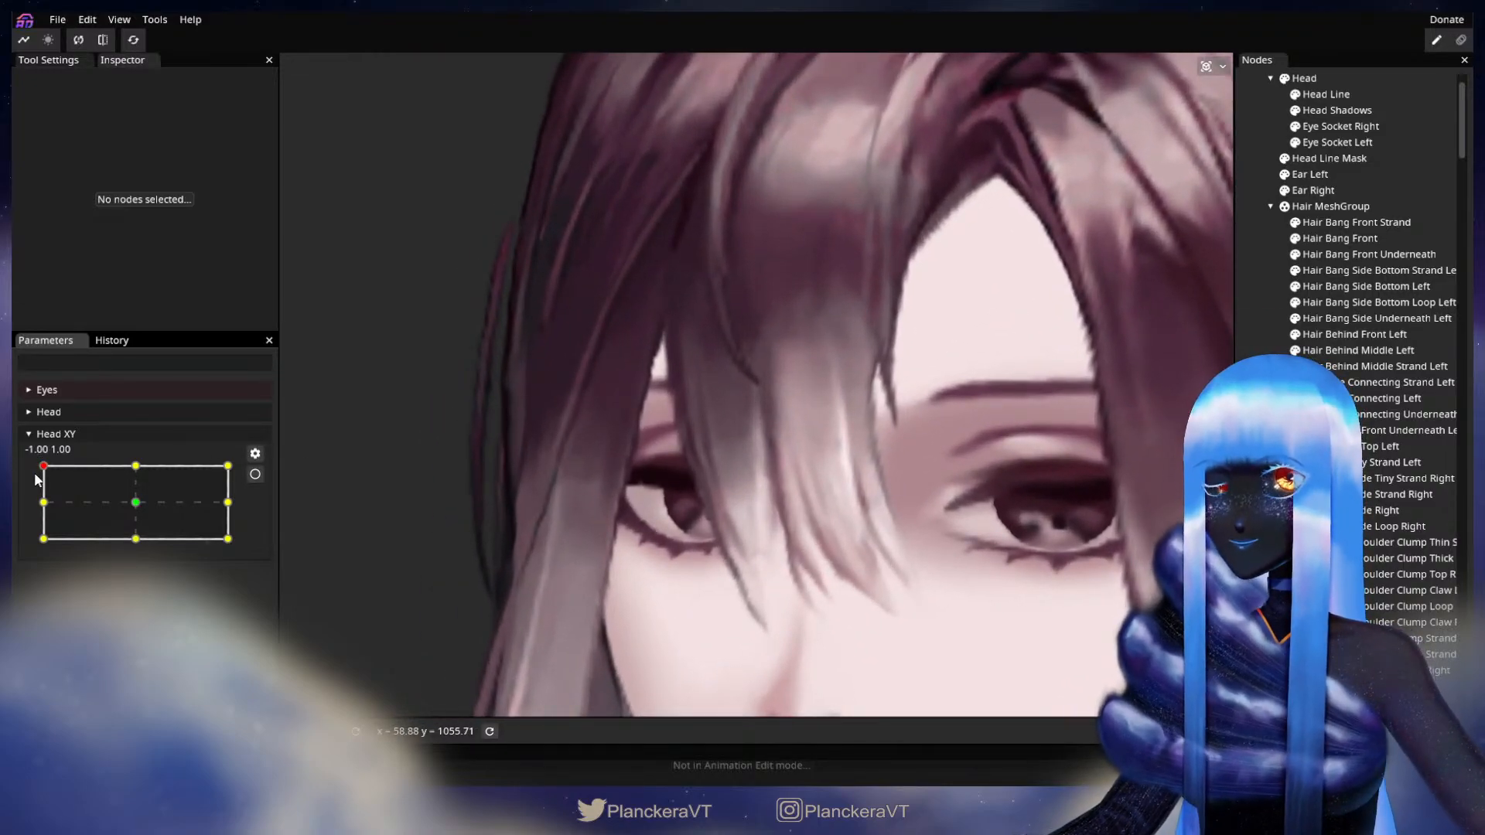
mouse_move(44, 467)
left_mouse_down()
mouse_move(43, 510)
mouse_move(44, 468)
left_mouse_up()
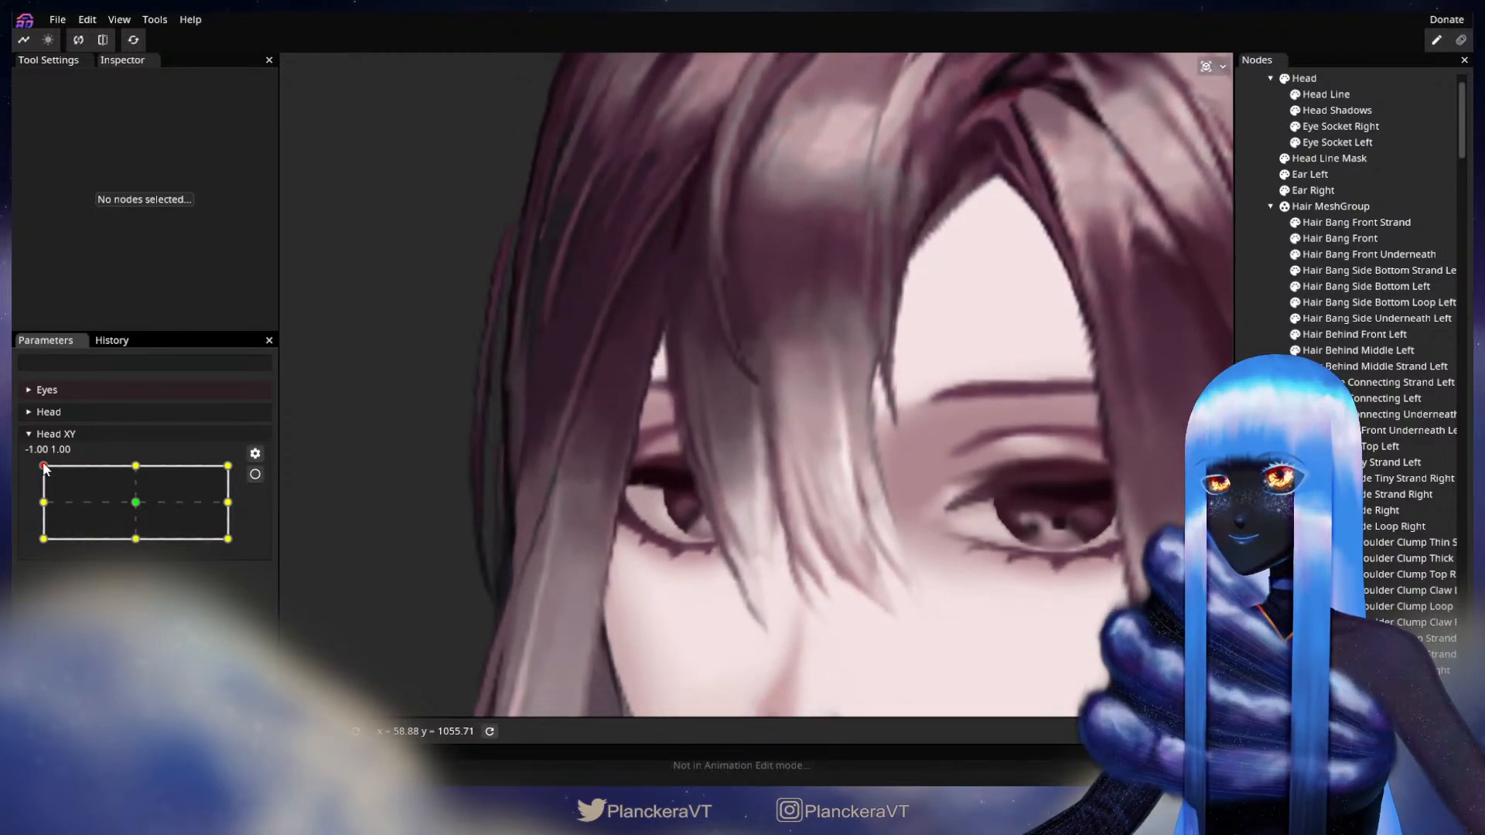
Arm Head XY at -1.00 1.00 and reshape the lower half of Hair Bang Front with a 14.00 Circle Brush
left_click(255, 475)
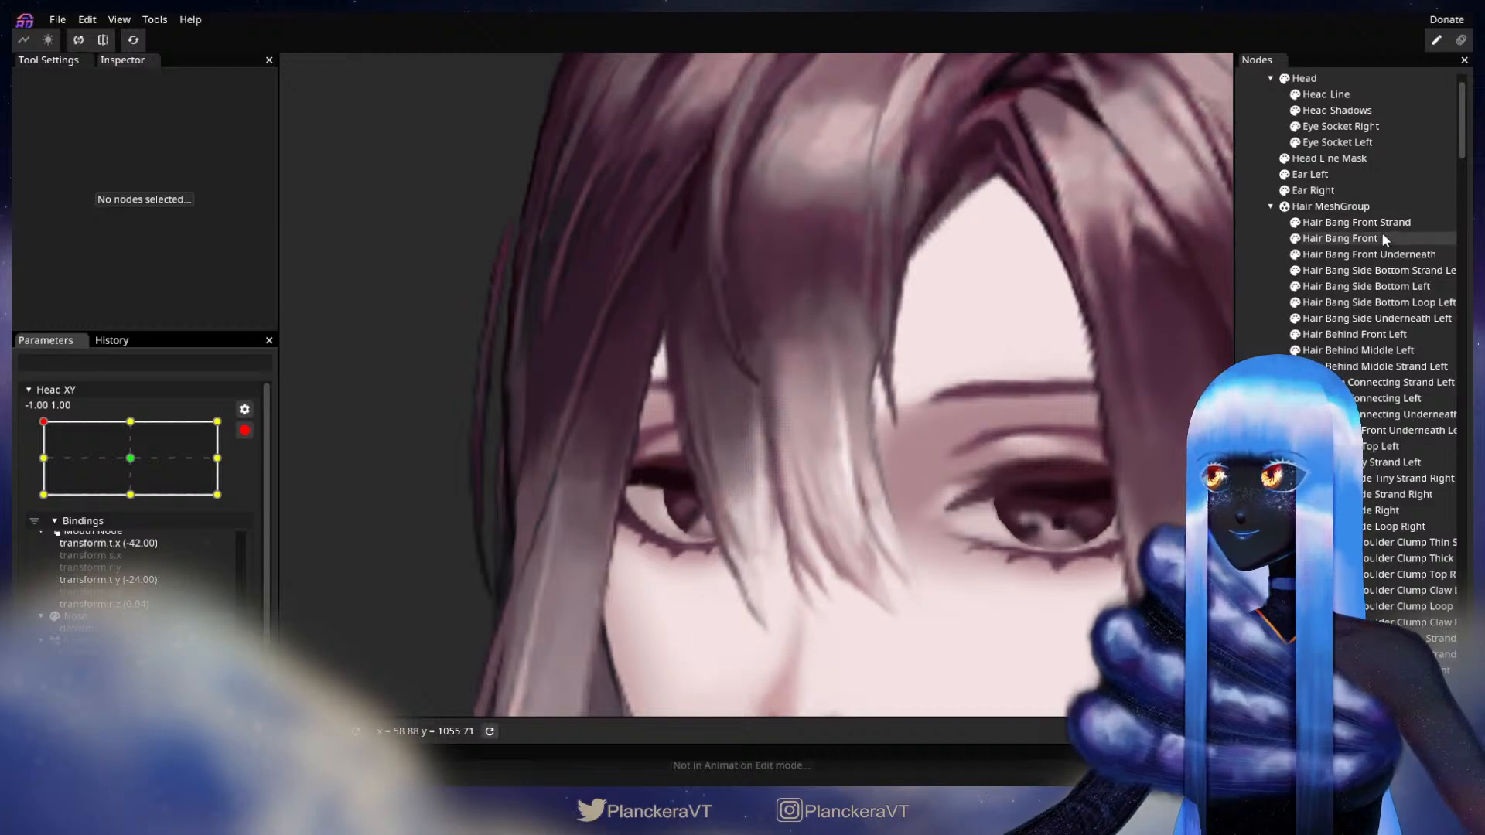
left_click(1362, 238)
left_click(298, 124)
mouse_move(955, 364)
left_mouse_down()
mouse_move(786, 343)
mouse_move(576, 244)
left_mouse_up()
left_click_drag(1016, 68, 1018, 68)
scroll(672, 376, "up", 1)
left_click_drag(515, 409, 869, 498)
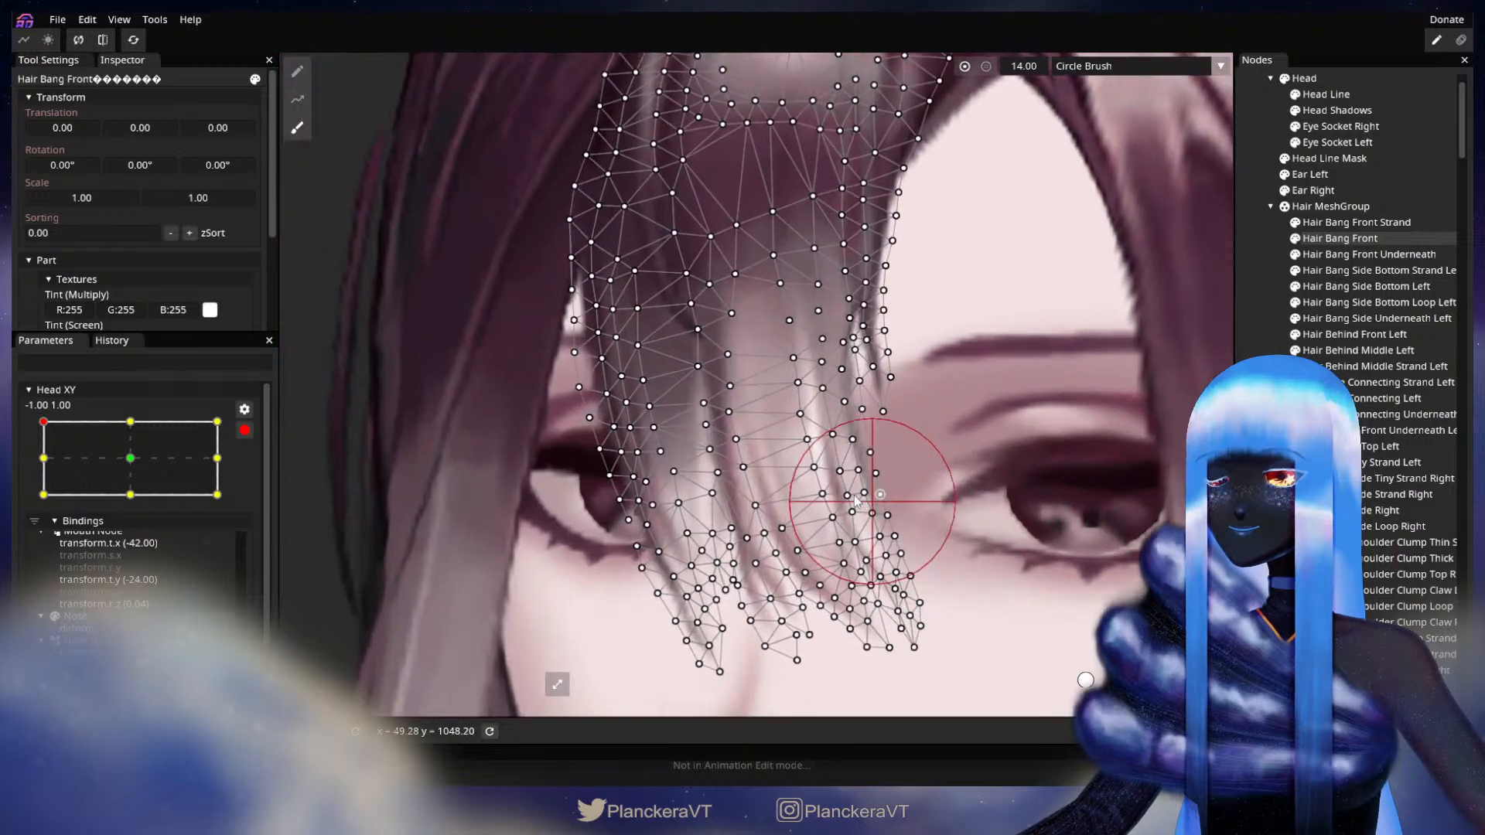
mouse_move(709, 401)
left_mouse_down()
mouse_move(710, 480)
mouse_move(734, 528)
mouse_move(704, 553)
mouse_move(713, 542)
left_mouse_up()
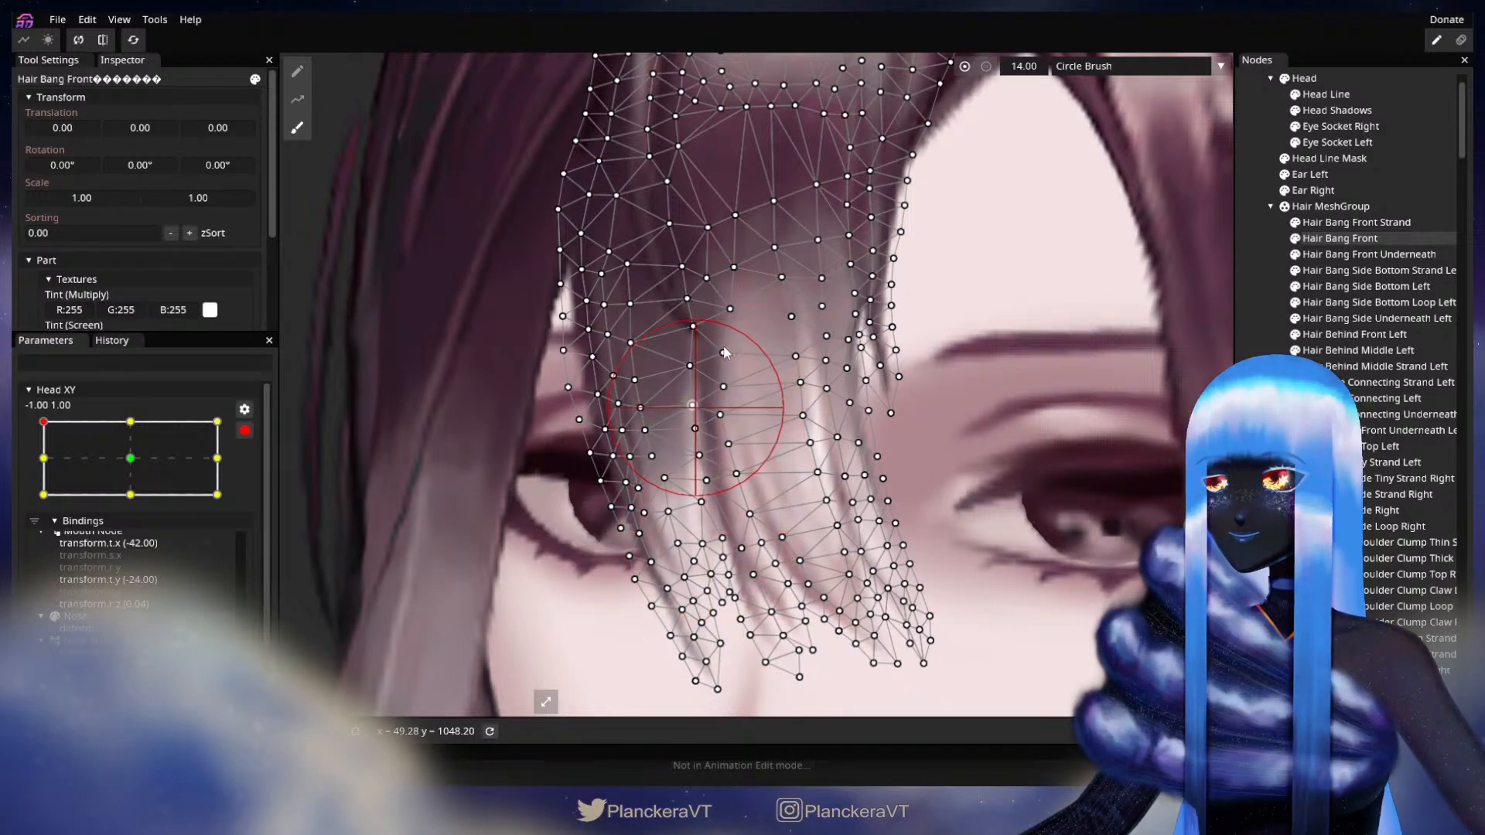
Save the project, brush the middle of the Hair Bang Front mesh slightly, and deselect the part
key("ctrl+s")
scroll(773, 391, "up", 2)
left_click_drag(764, 394, 747, 386)
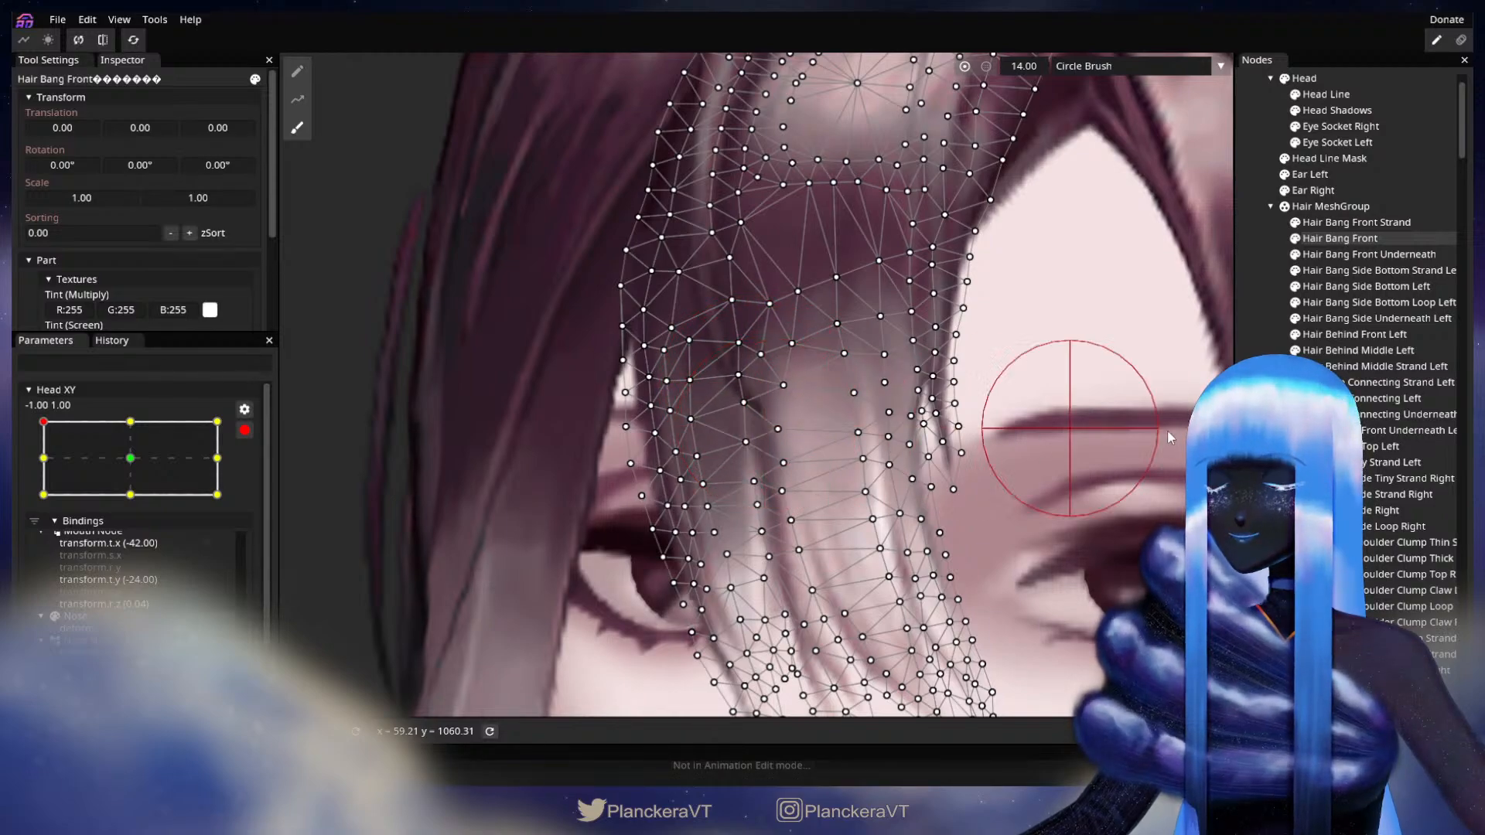
key("Escape")
scroll(648, 483, "down", 3)
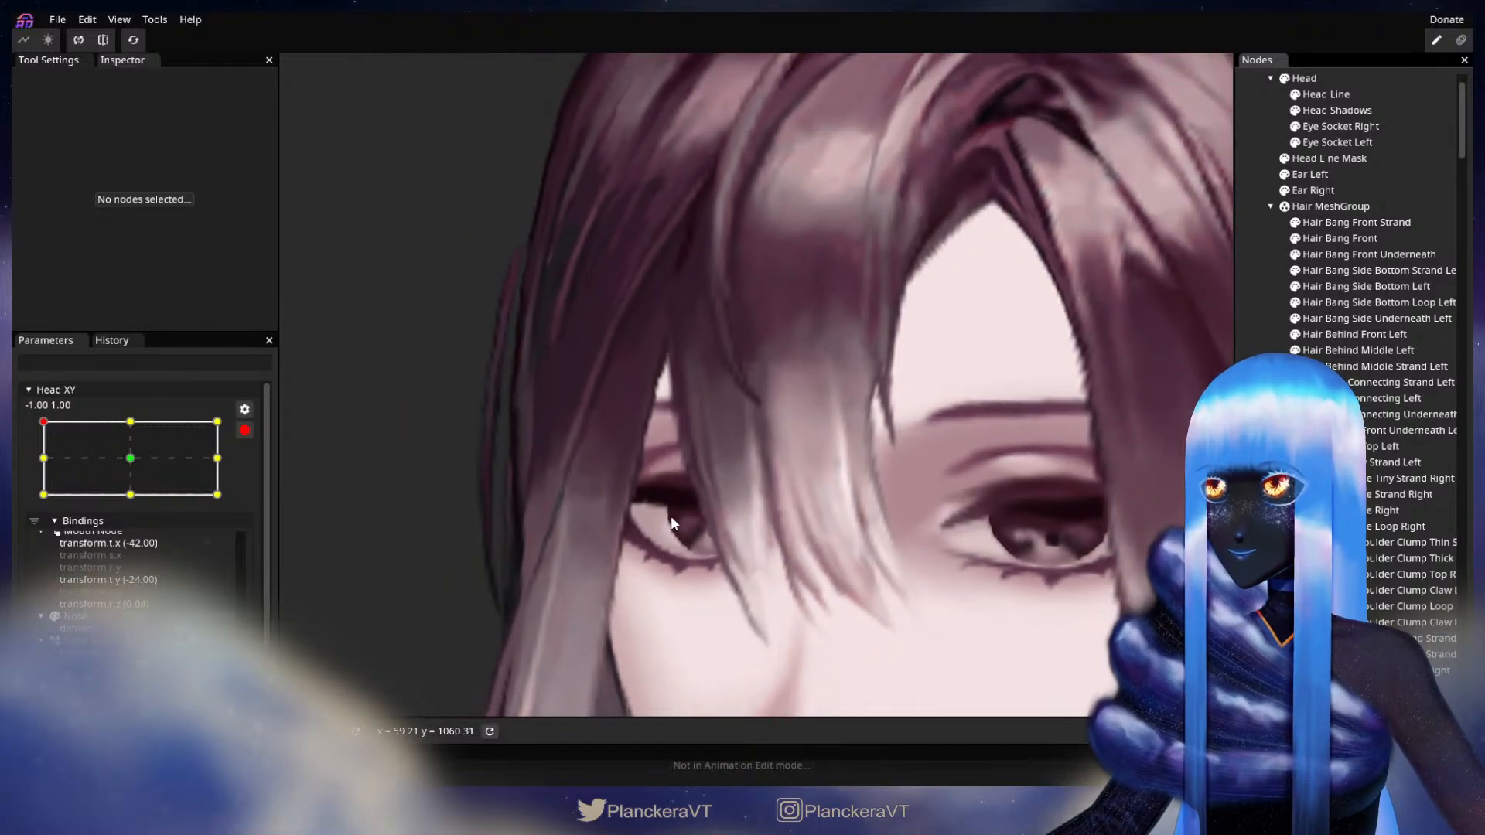
Disarm Head XY and preview the whole head's turn around the -1.00 1.00 corner
scroll(683, 526, "down", 5)
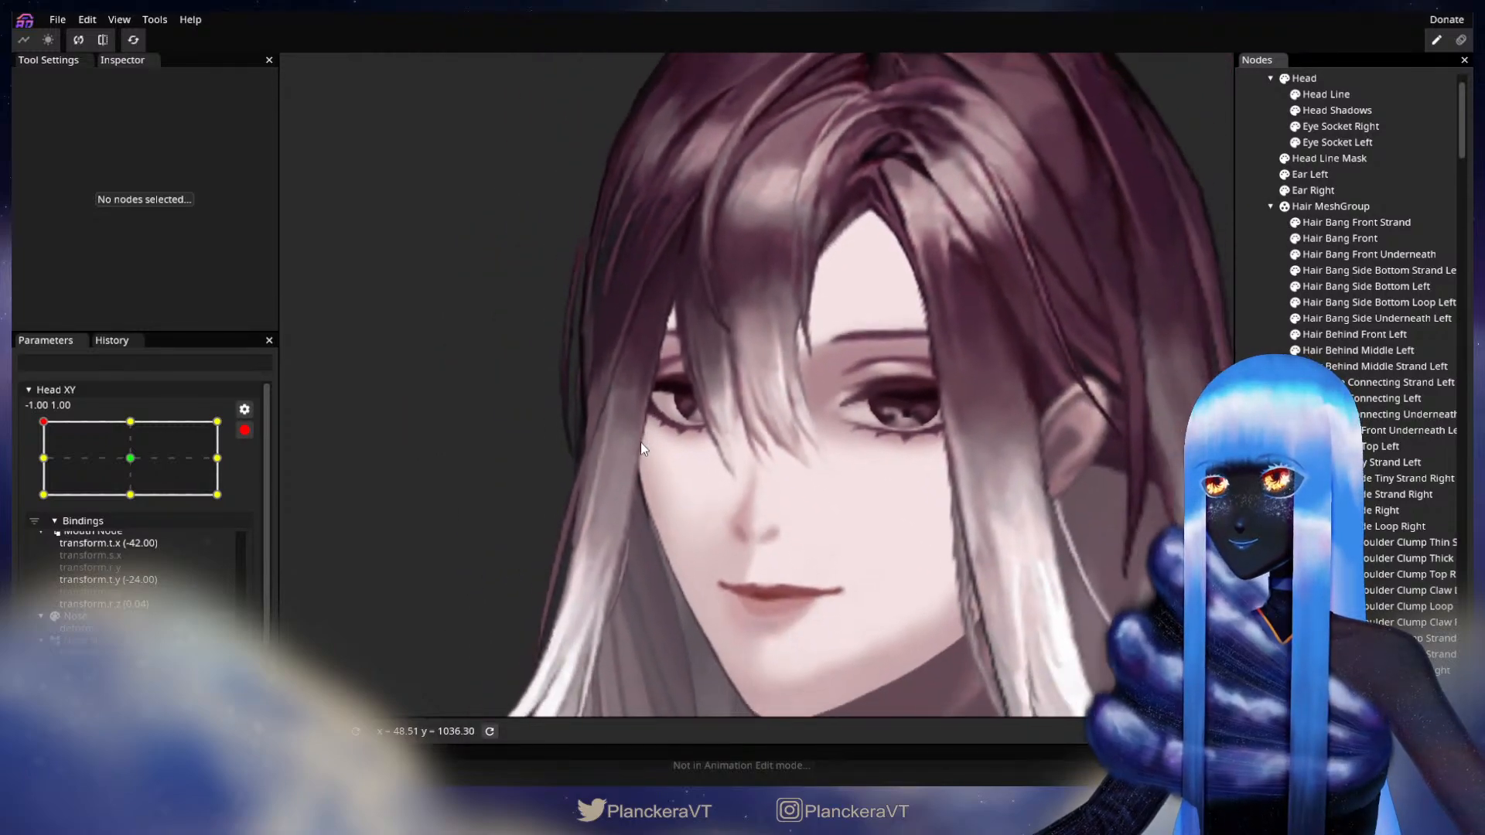
left_click(244, 430)
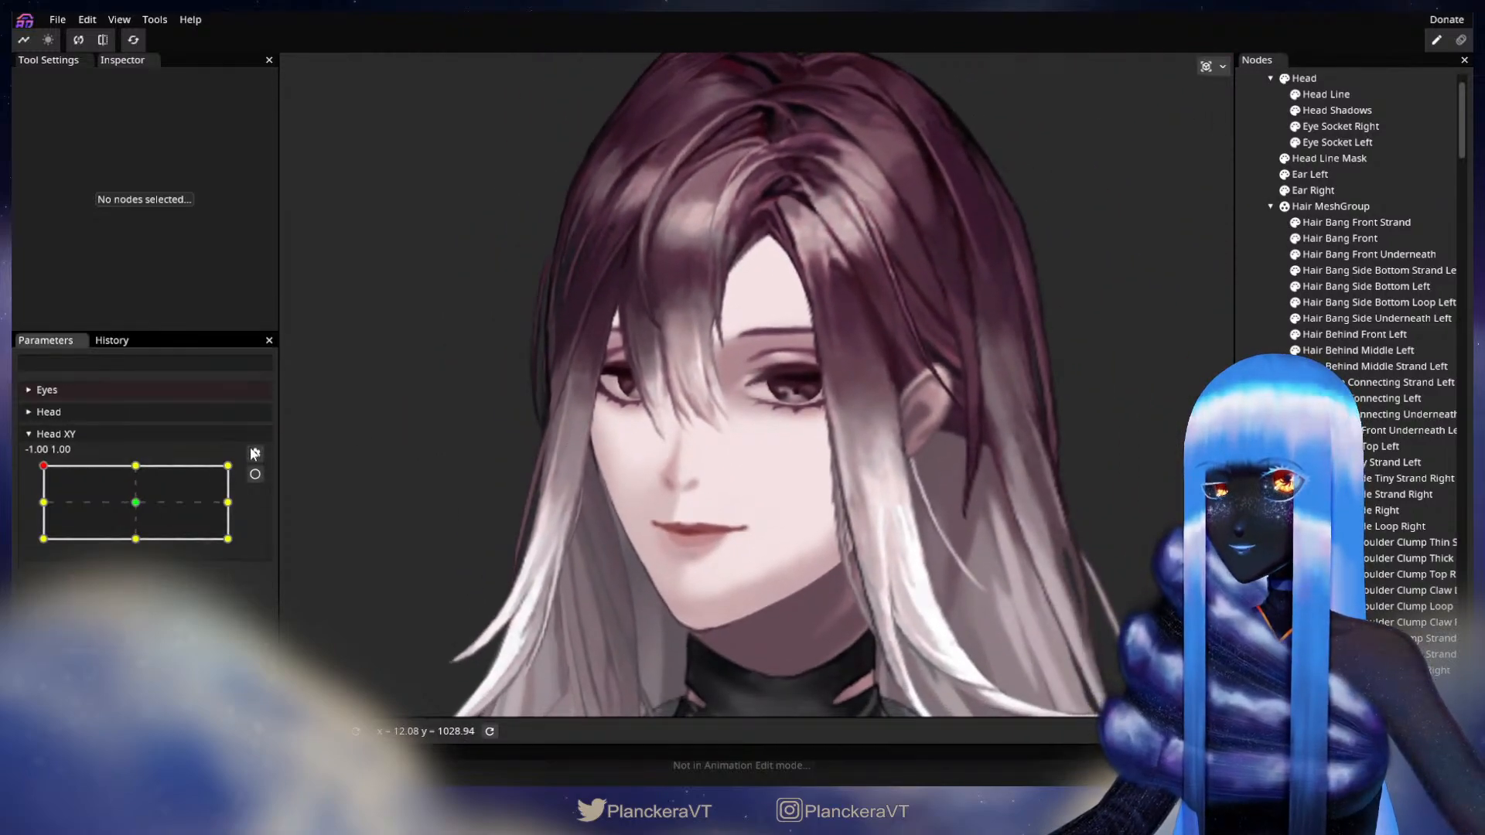
mouse_move(43, 466)
left_mouse_down()
mouse_move(43, 511)
mouse_move(33, 461)
left_mouse_up()
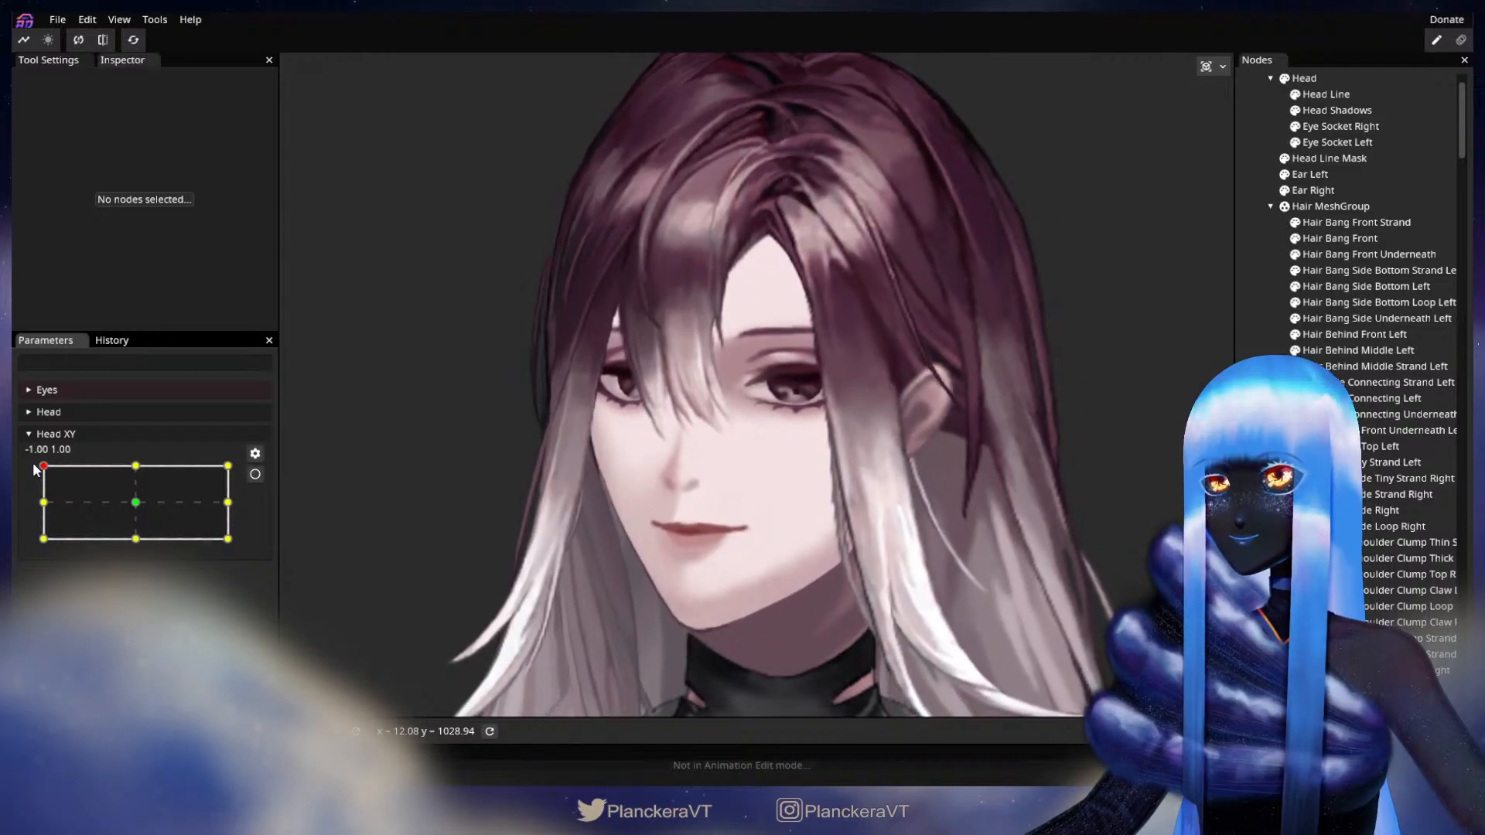
Arm Head XY at -1.00 1.00, adjust individual Hair Bang Front vertices along the strand over the inner eye, and deselect
left_click(256, 474)
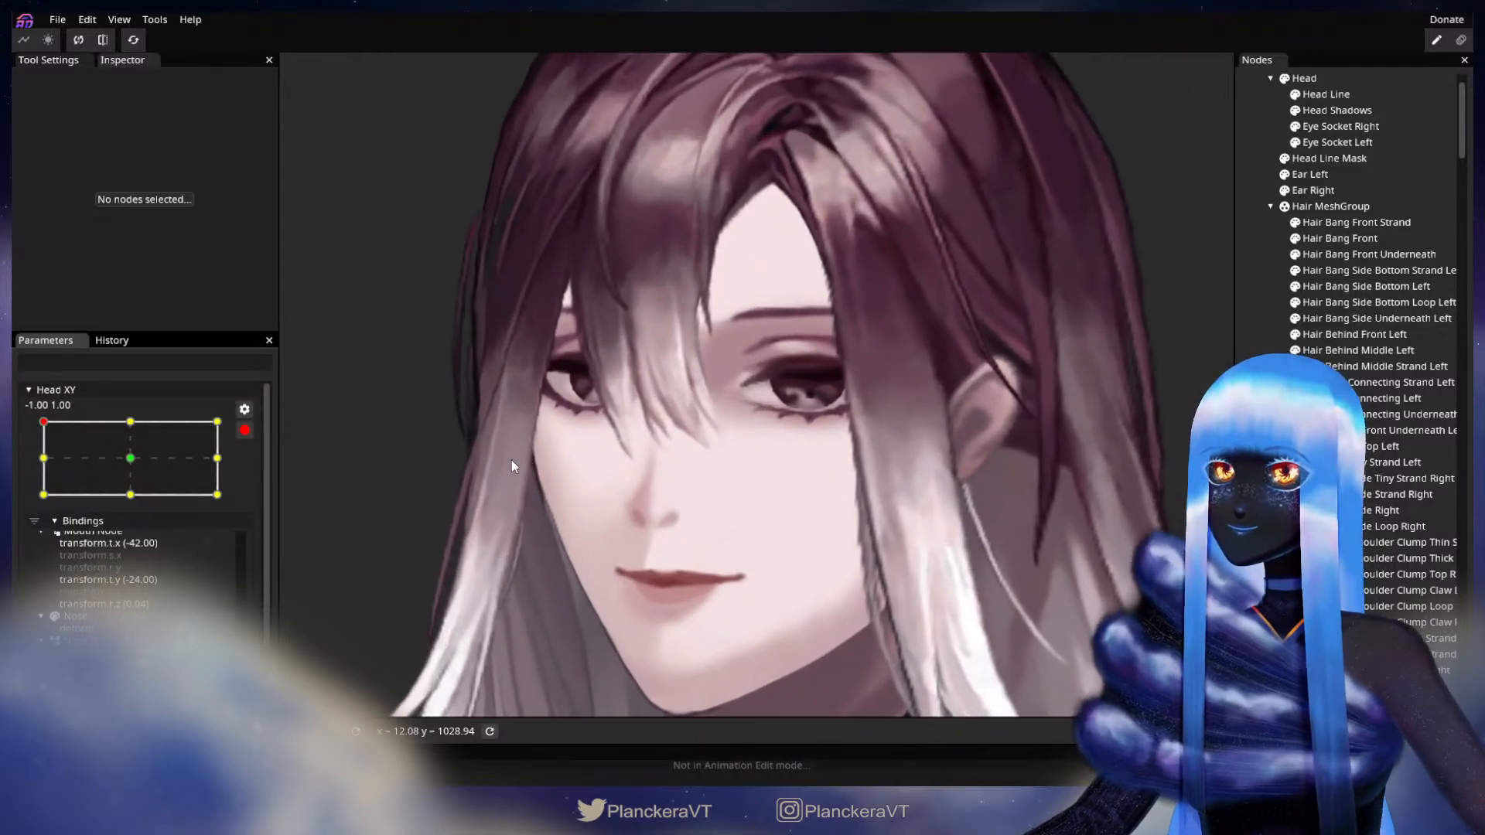
scroll(526, 464, "up", 3)
scroll(774, 490, "up", 3)
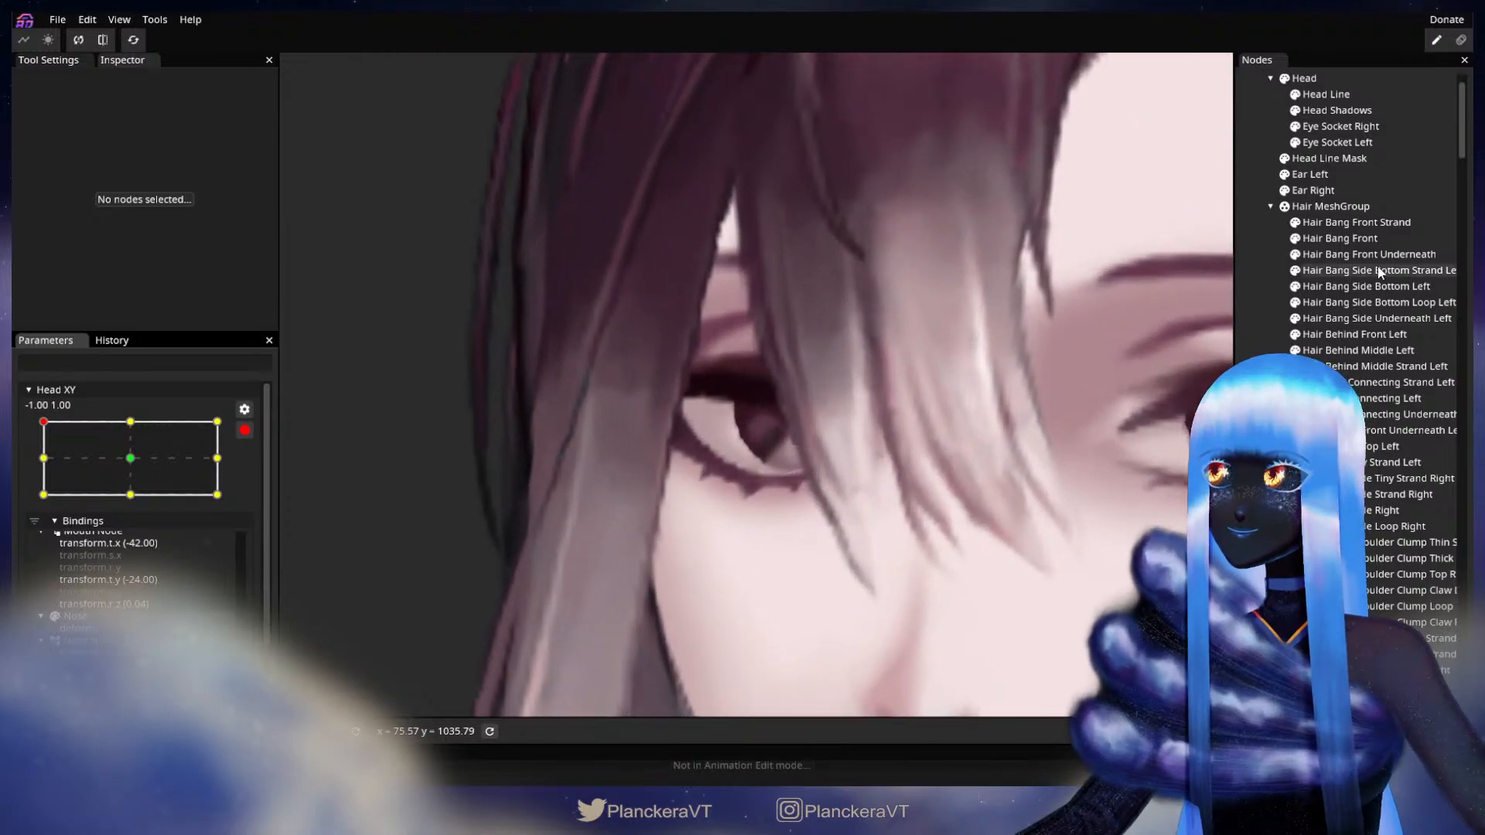
left_click(1358, 239)
scroll(755, 452, "up", 1)
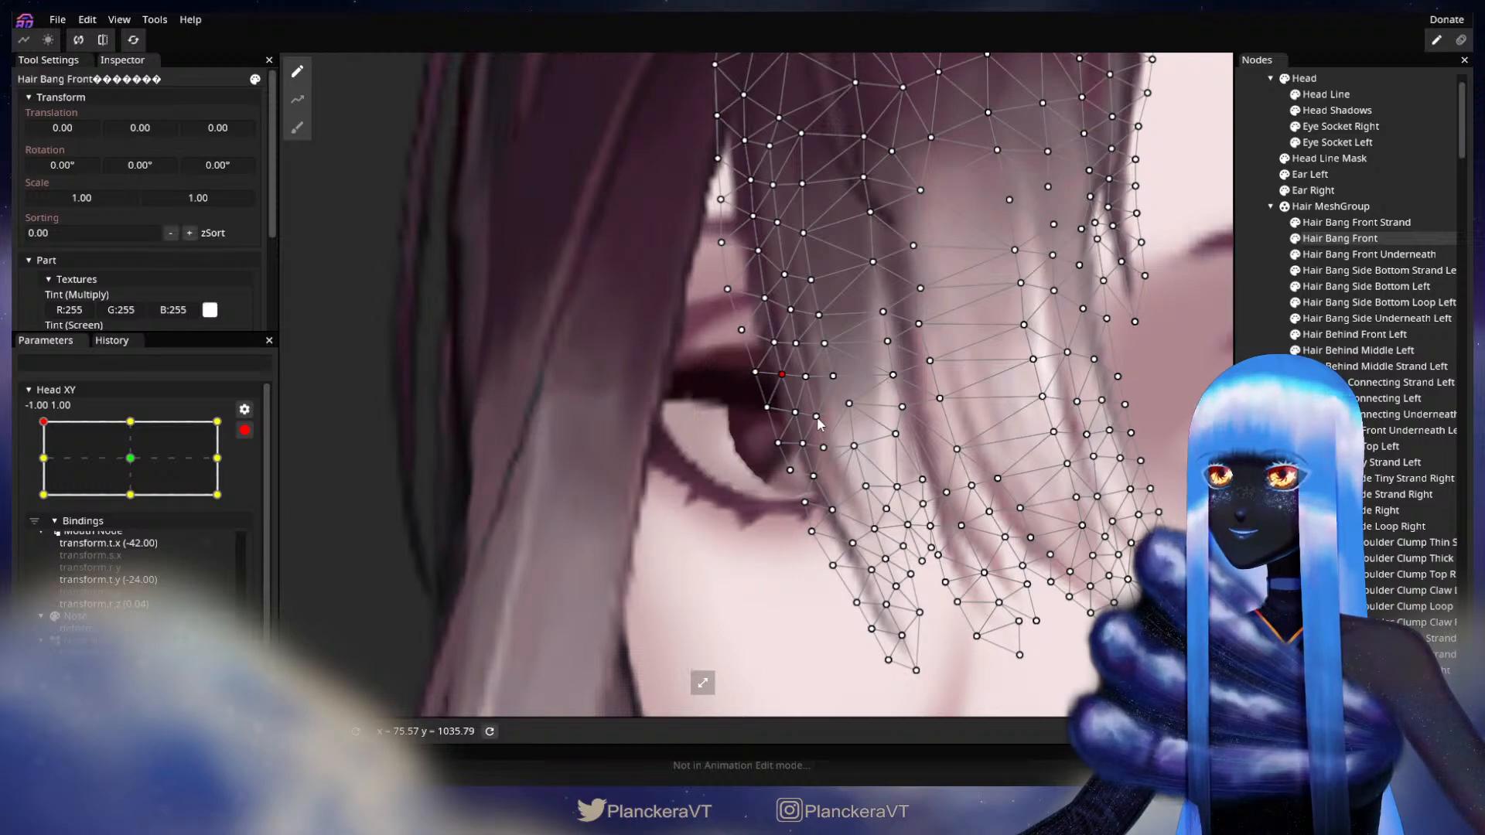
left_click_drag(821, 430, 799, 387)
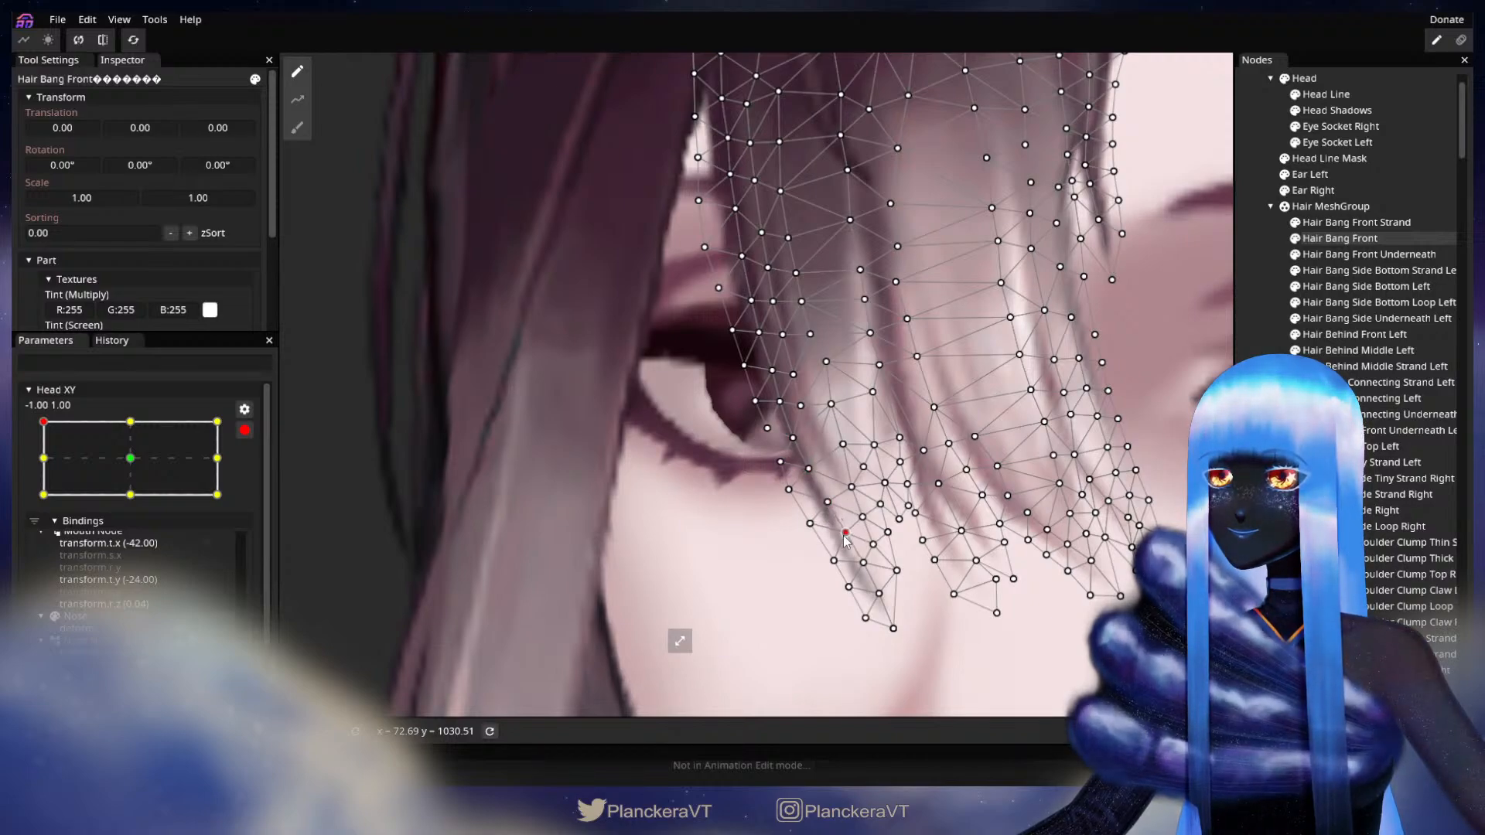
left_click_drag(713, 522, 670, 573)
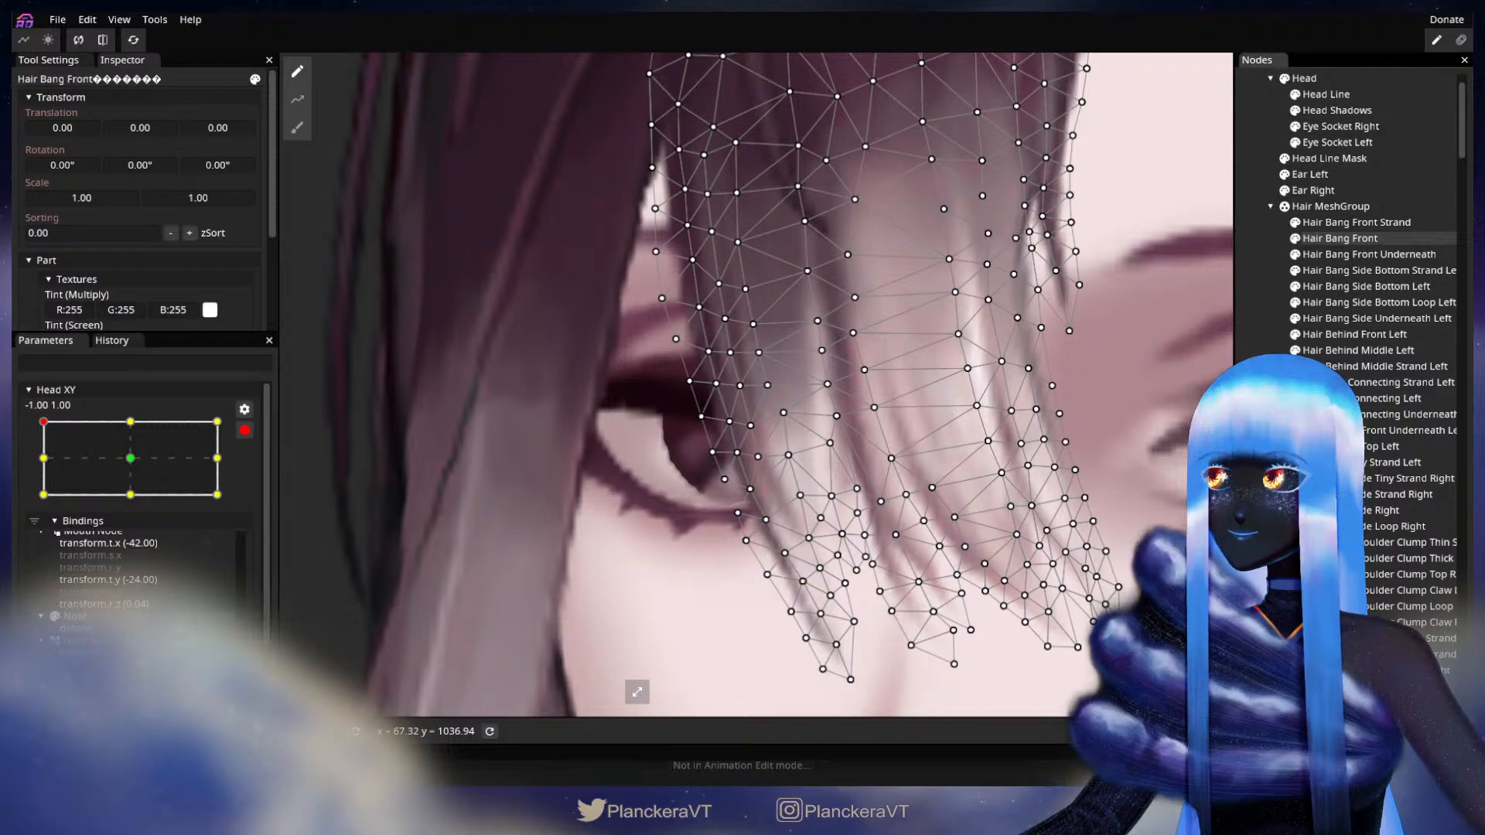
key("Escape")
Disarm Head XY and check the front bang's edge and tips while moving around the -1.00 1.00 corner
scroll(802, 481, "down", 5)
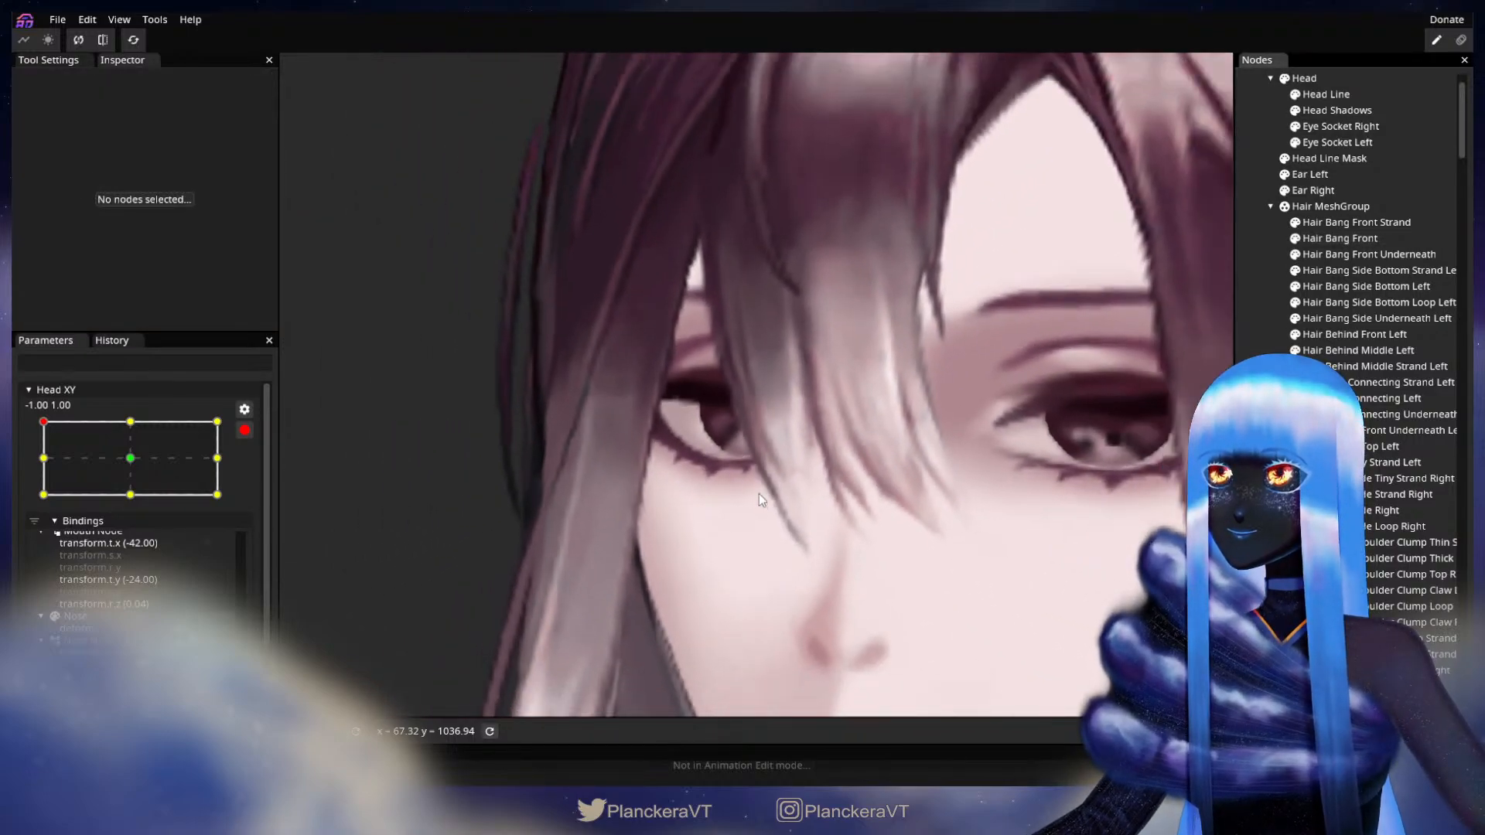
scroll(759, 495, "down", 2)
left_click(245, 430)
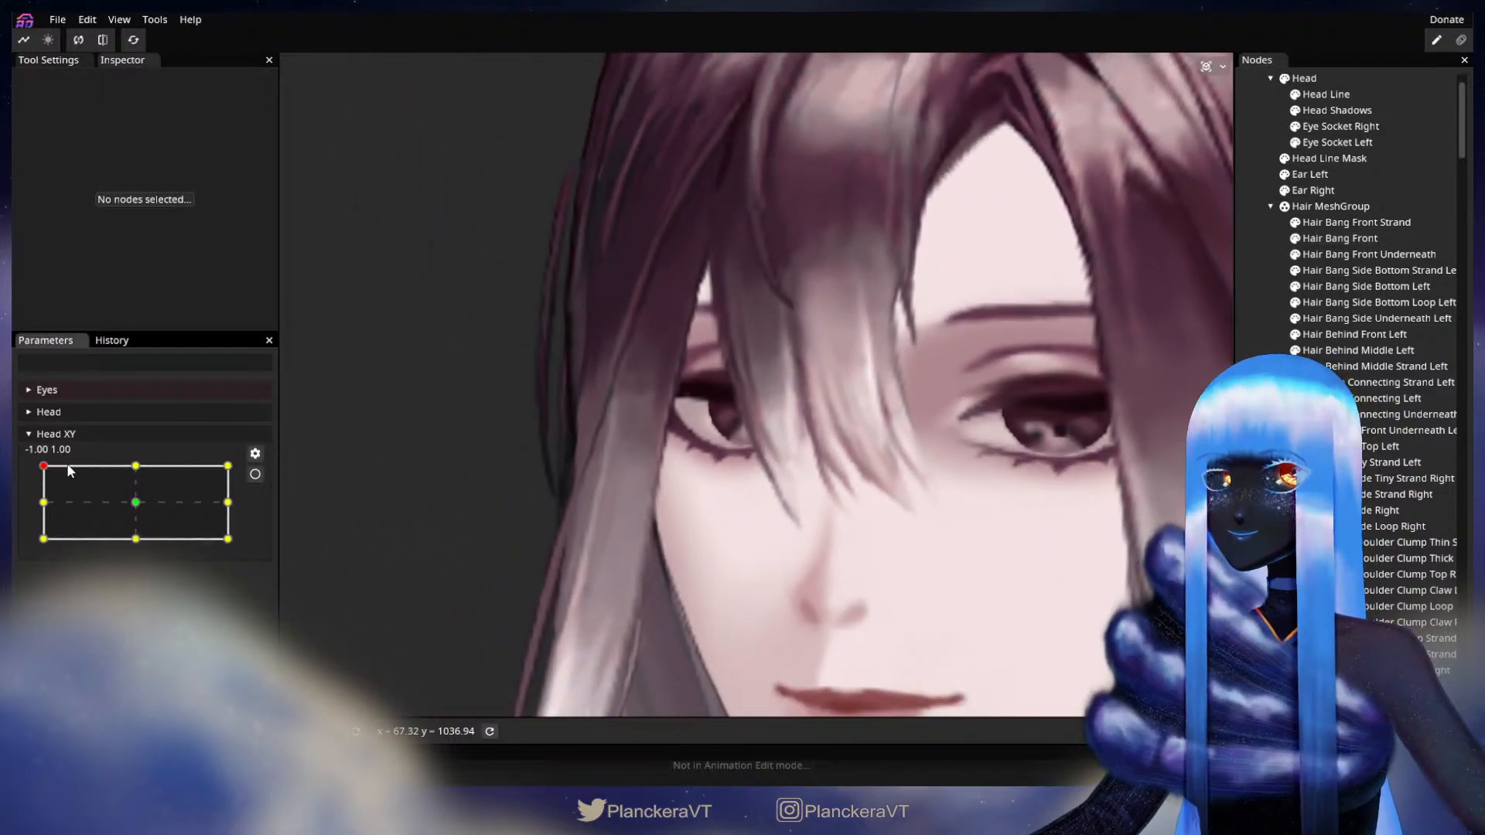
mouse_move(43, 466)
left_mouse_down()
mouse_move(38, 509)
mouse_move(34, 469)
left_mouse_up()
Arm Head XY at -1.00 1.00, adjust individual Hair Bang Front vertices along the strand edge beside the inner eye, and deselect
left_click(256, 475)
scroll(795, 419, "up", 5)
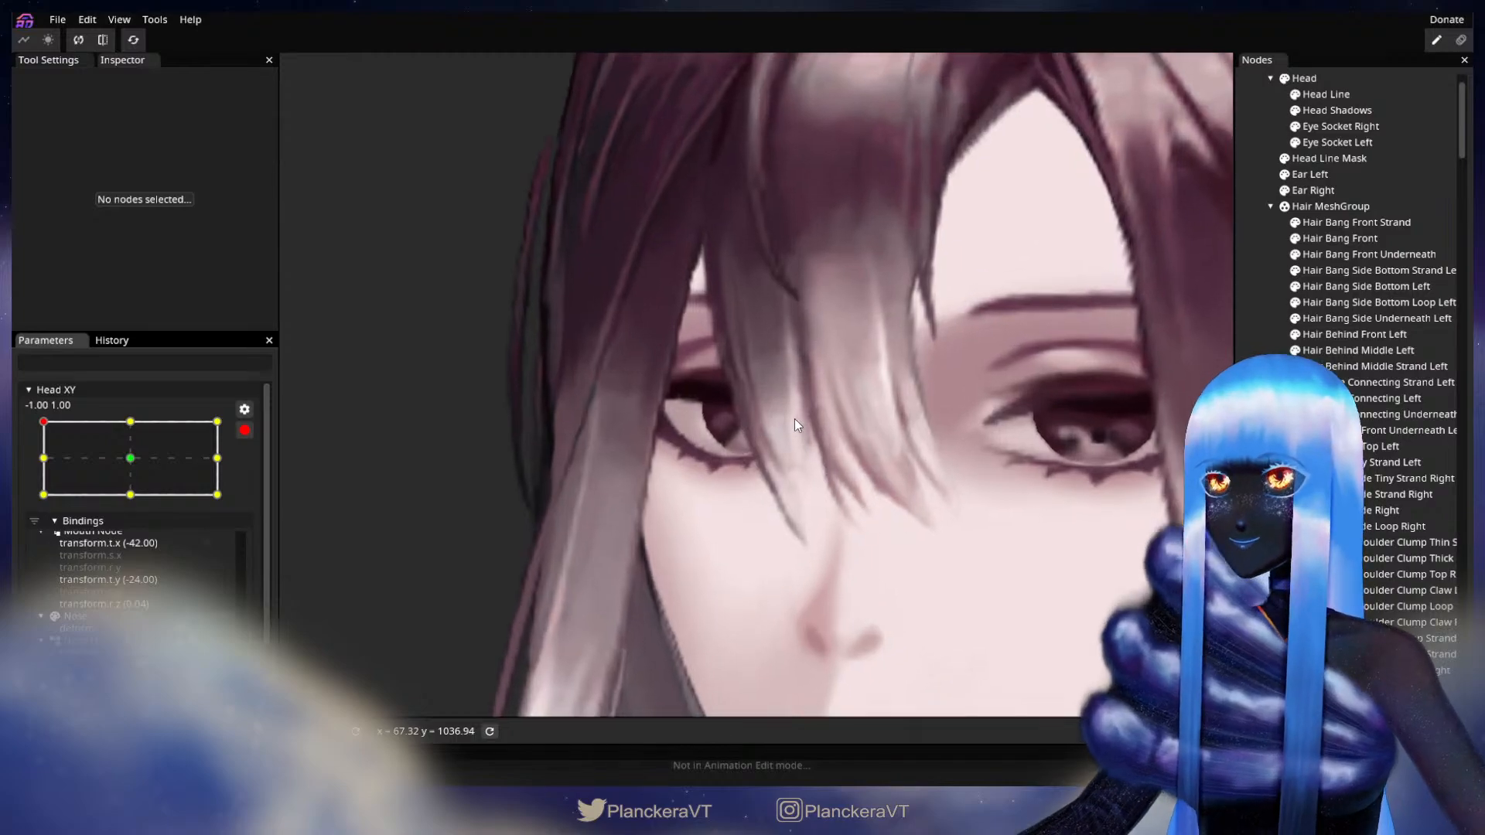
scroll(830, 424, "up", 3)
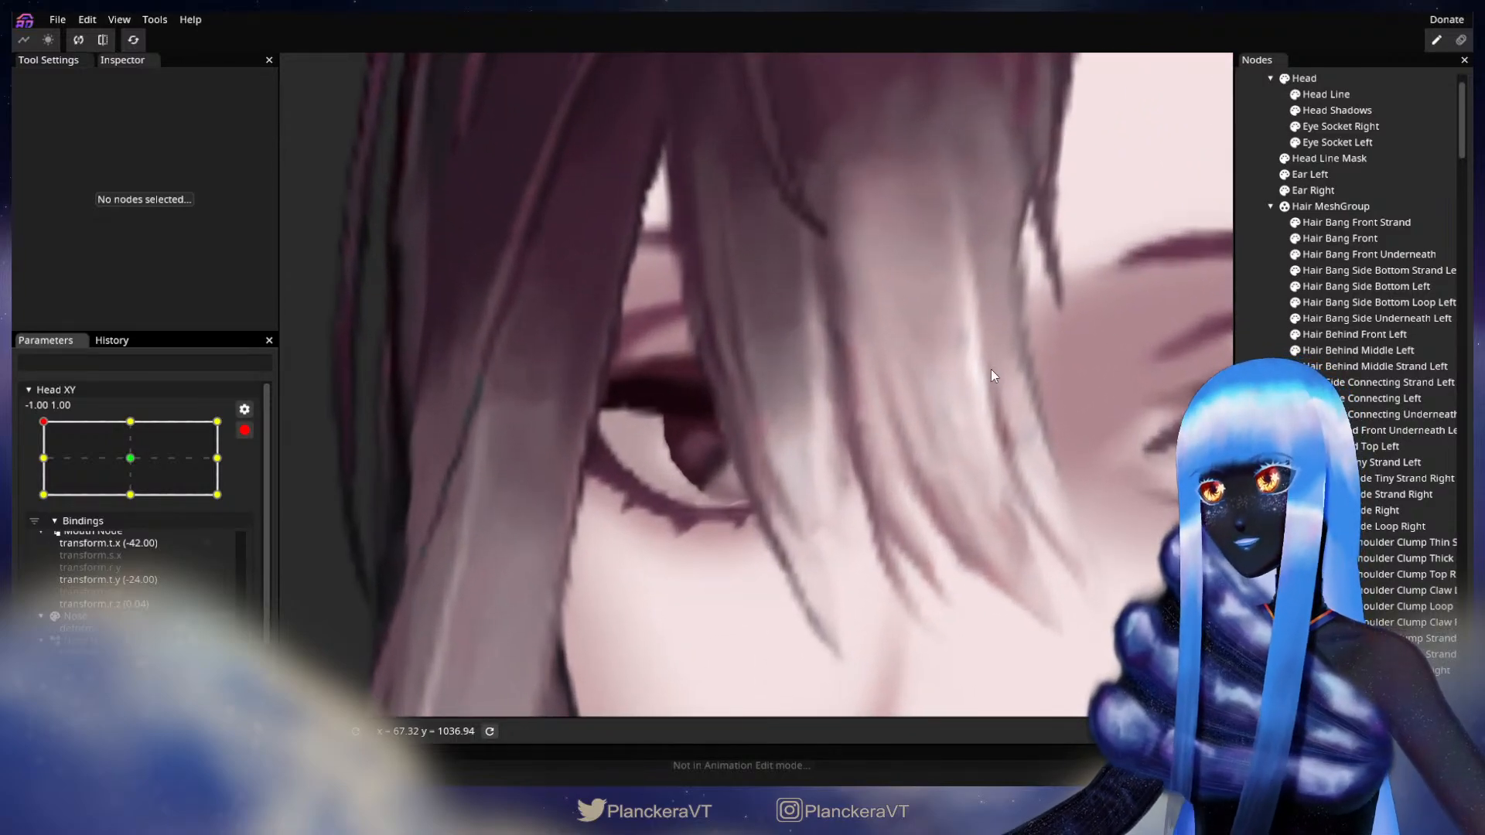
left_click(1359, 238)
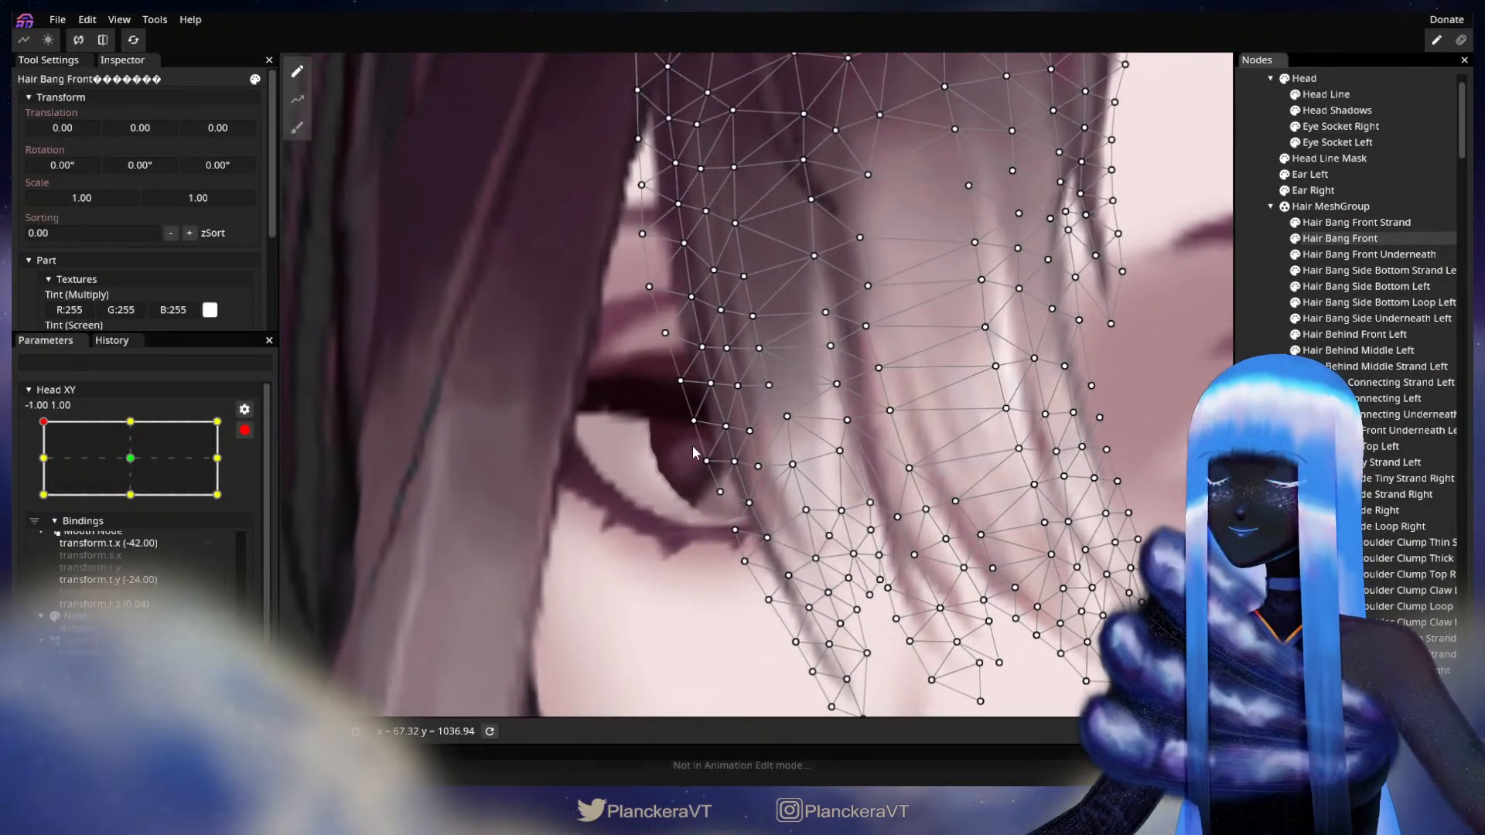
left_click(722, 433)
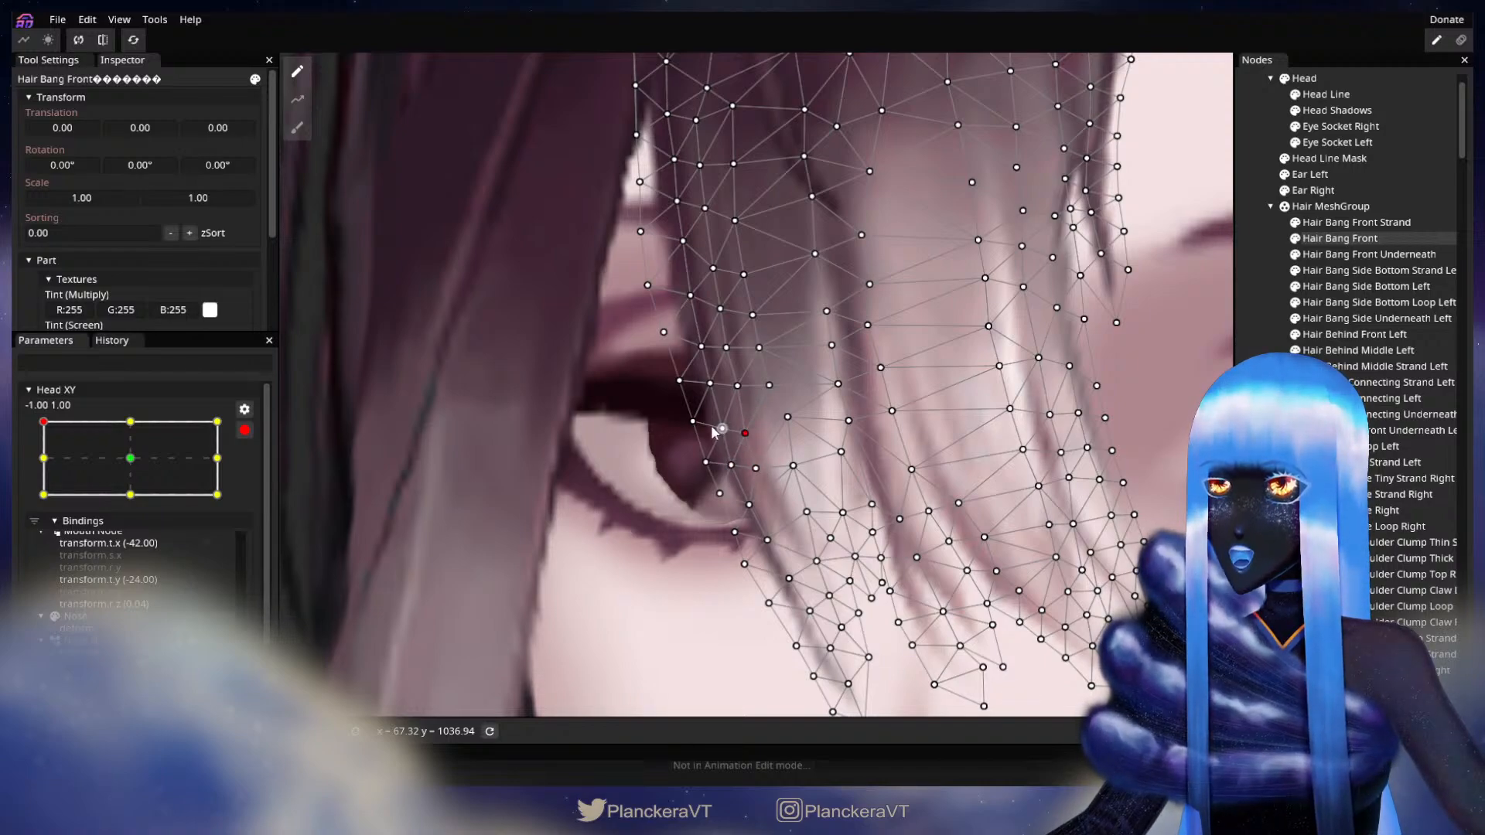
left_click_drag(749, 496, 752, 427)
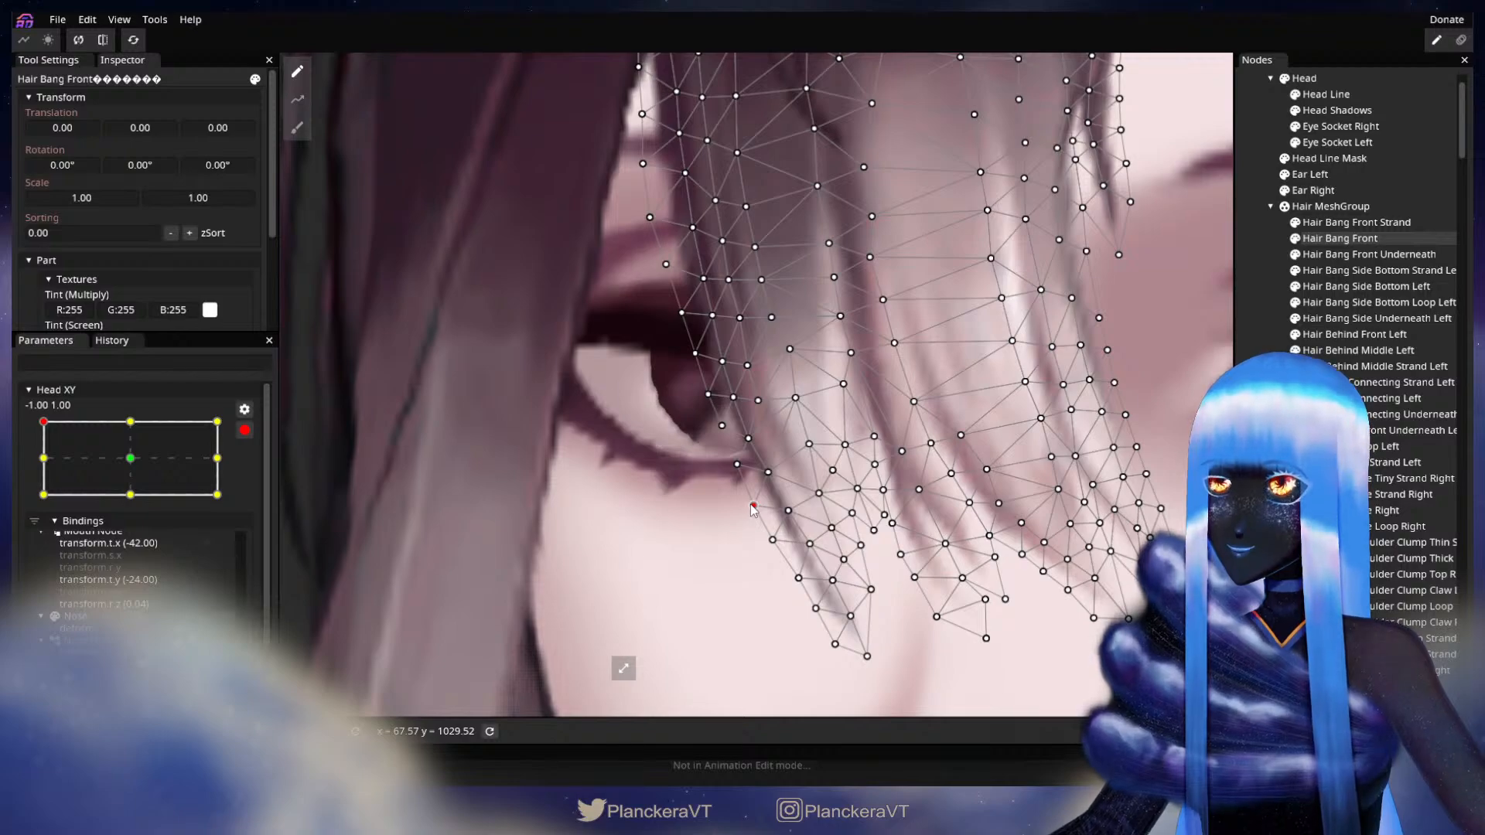
key("Escape")
scroll(837, 486, "down", 5)
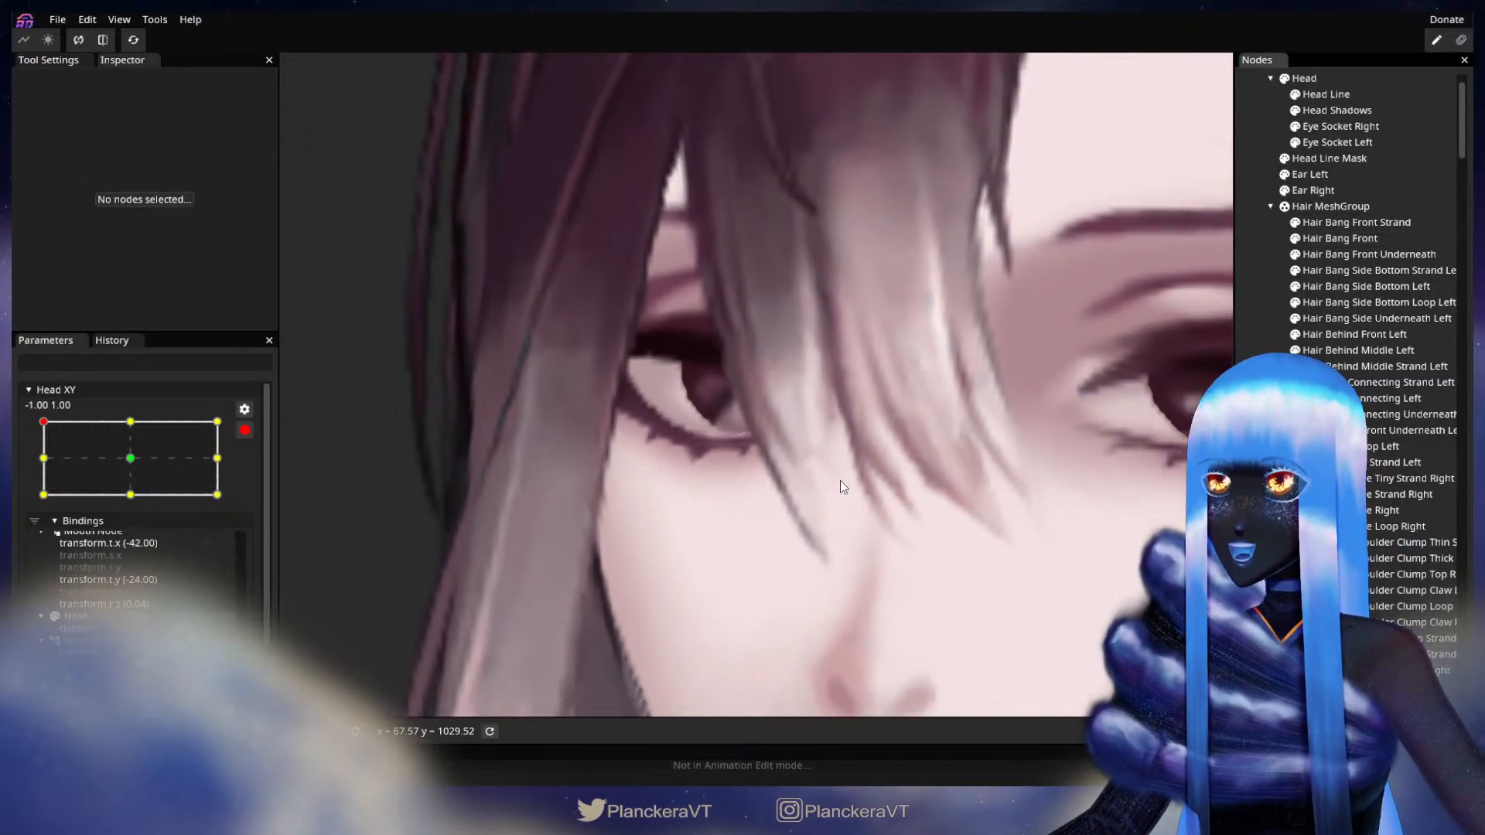
scroll(841, 474, "down", 3)
Check the strand over the inner eye, move Hair Bang Front vertices inside its lower part, and deselect the mesh
left_click_drag(804, 458, 759, 472)
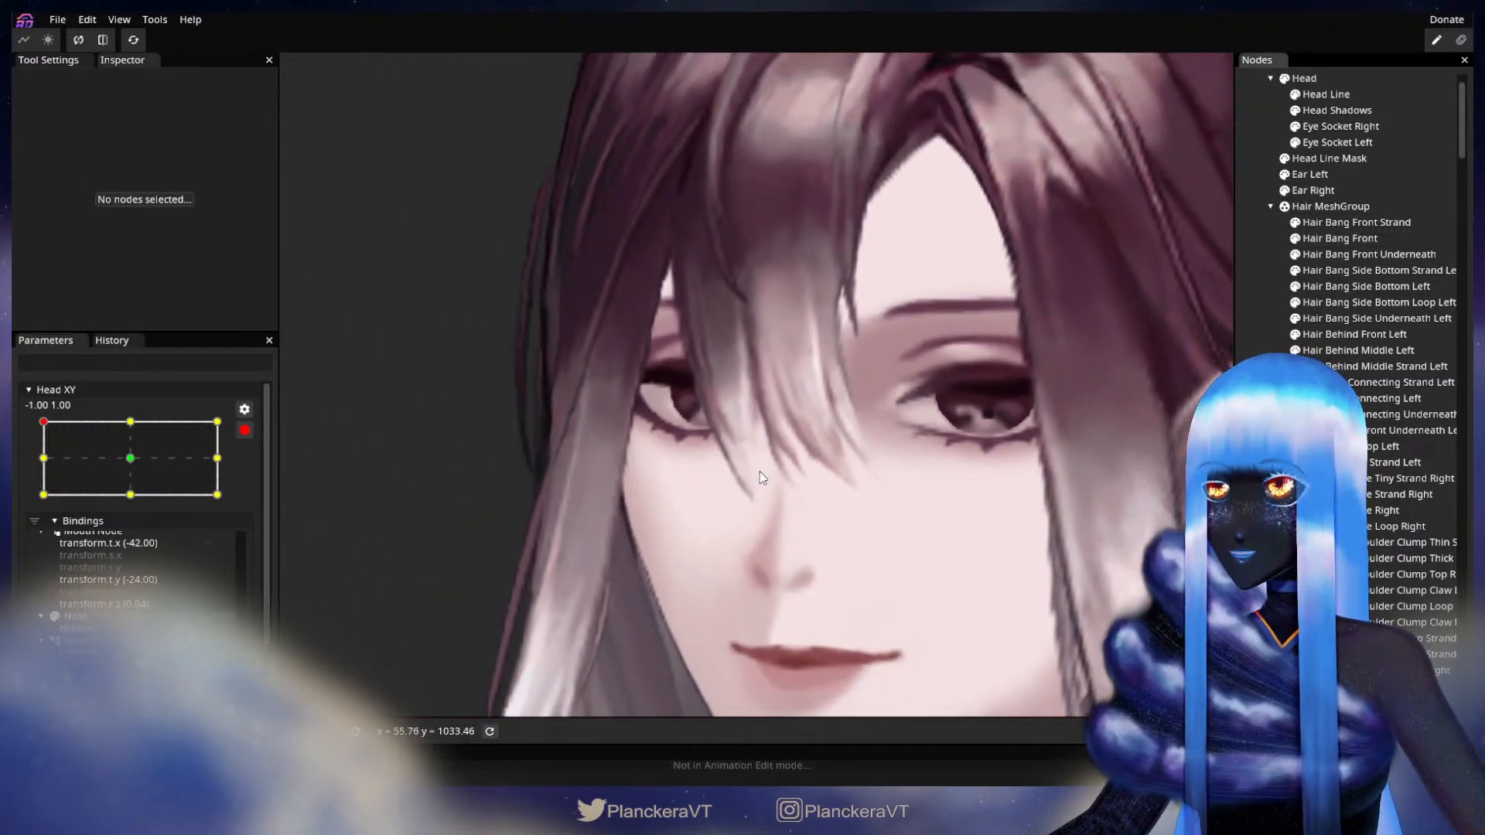
scroll(727, 417, "up", 1)
scroll(726, 452, "up", 3)
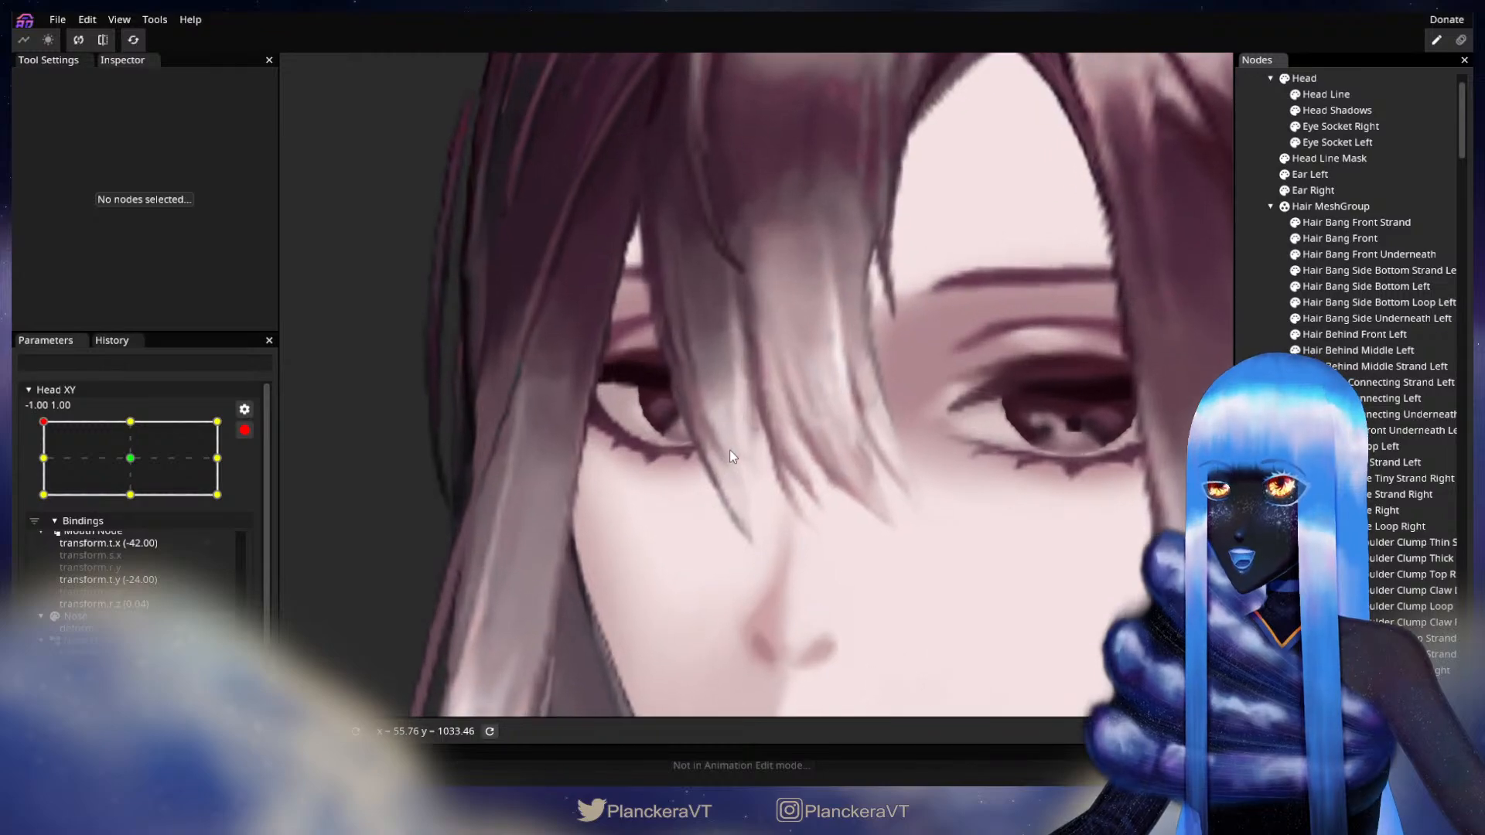
scroll(689, 457, "up", 4)
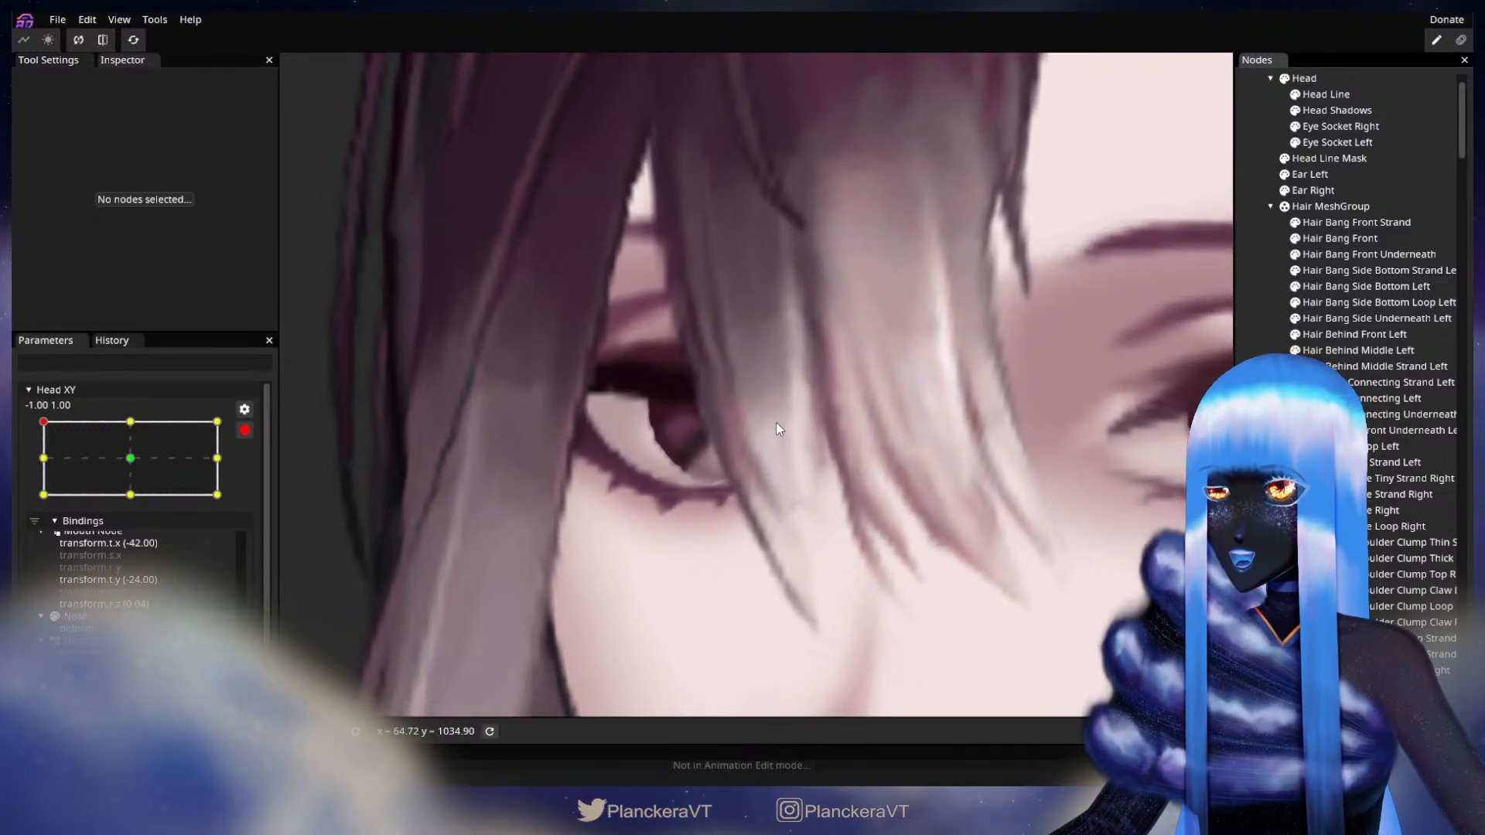
left_click(1379, 238)
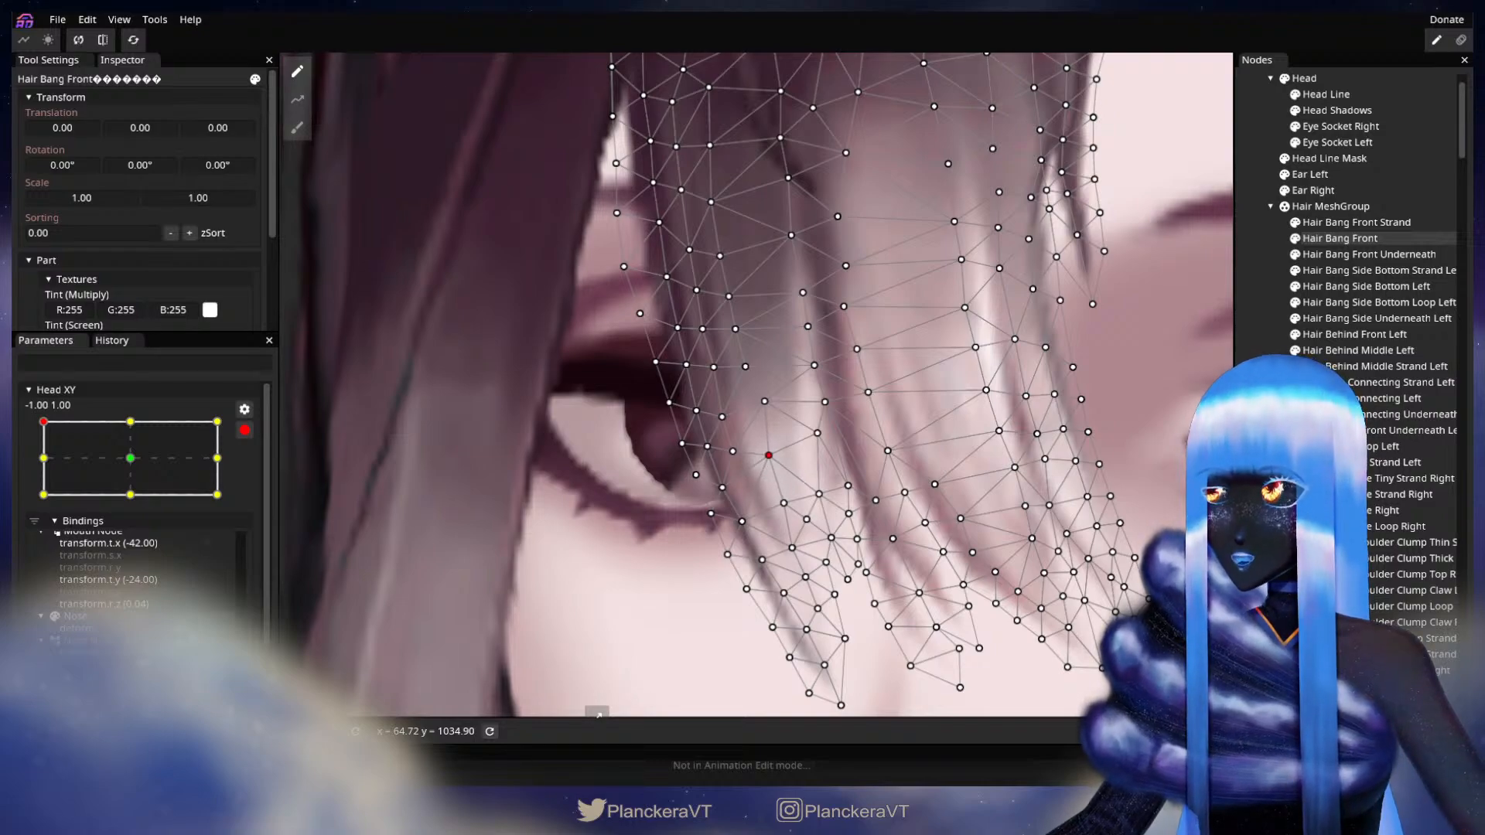
key("Escape")
scroll(658, 448, "down", 3)
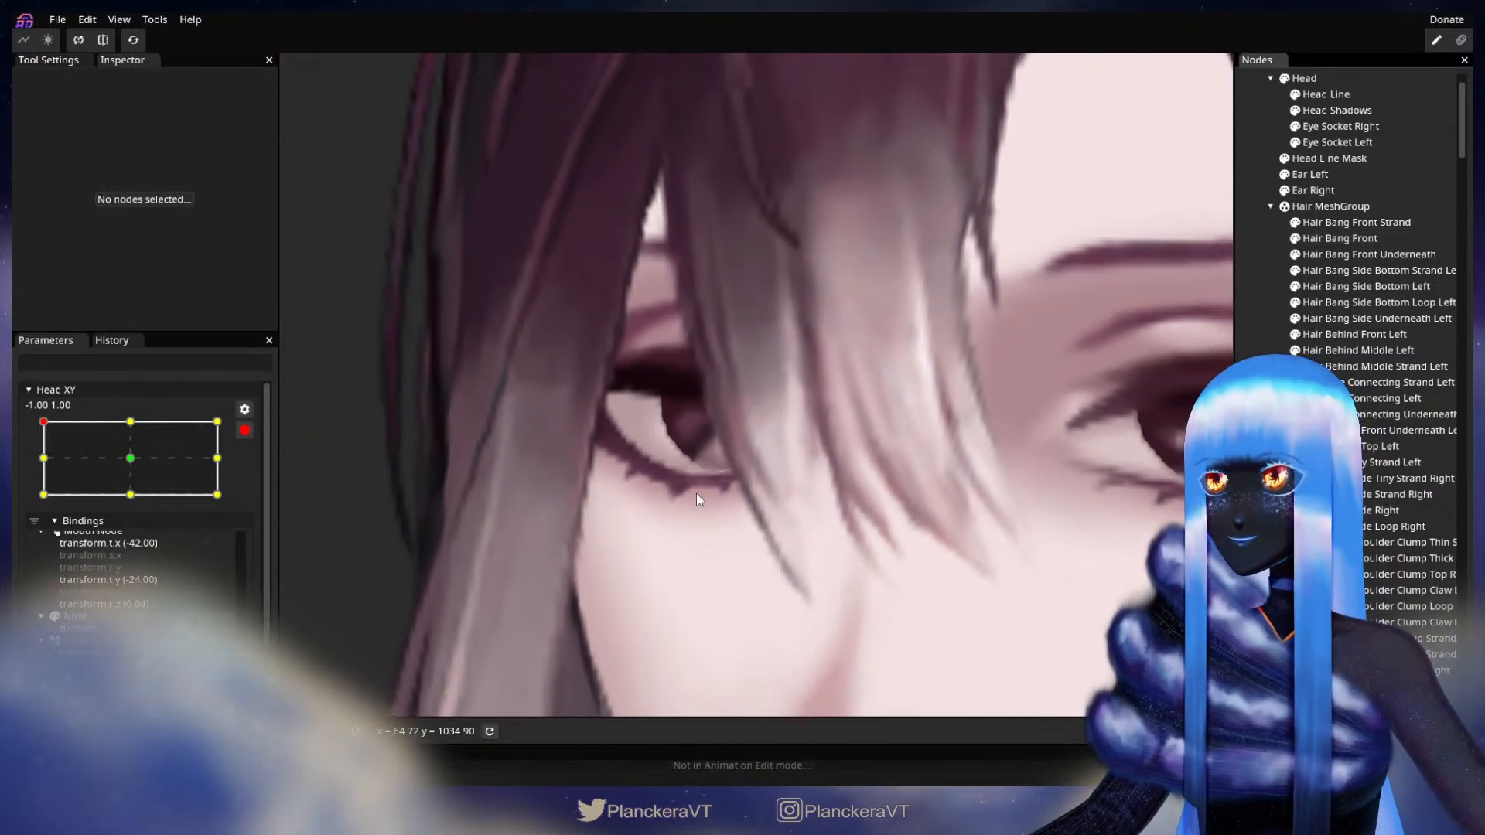
scroll(735, 494, "down", 5)
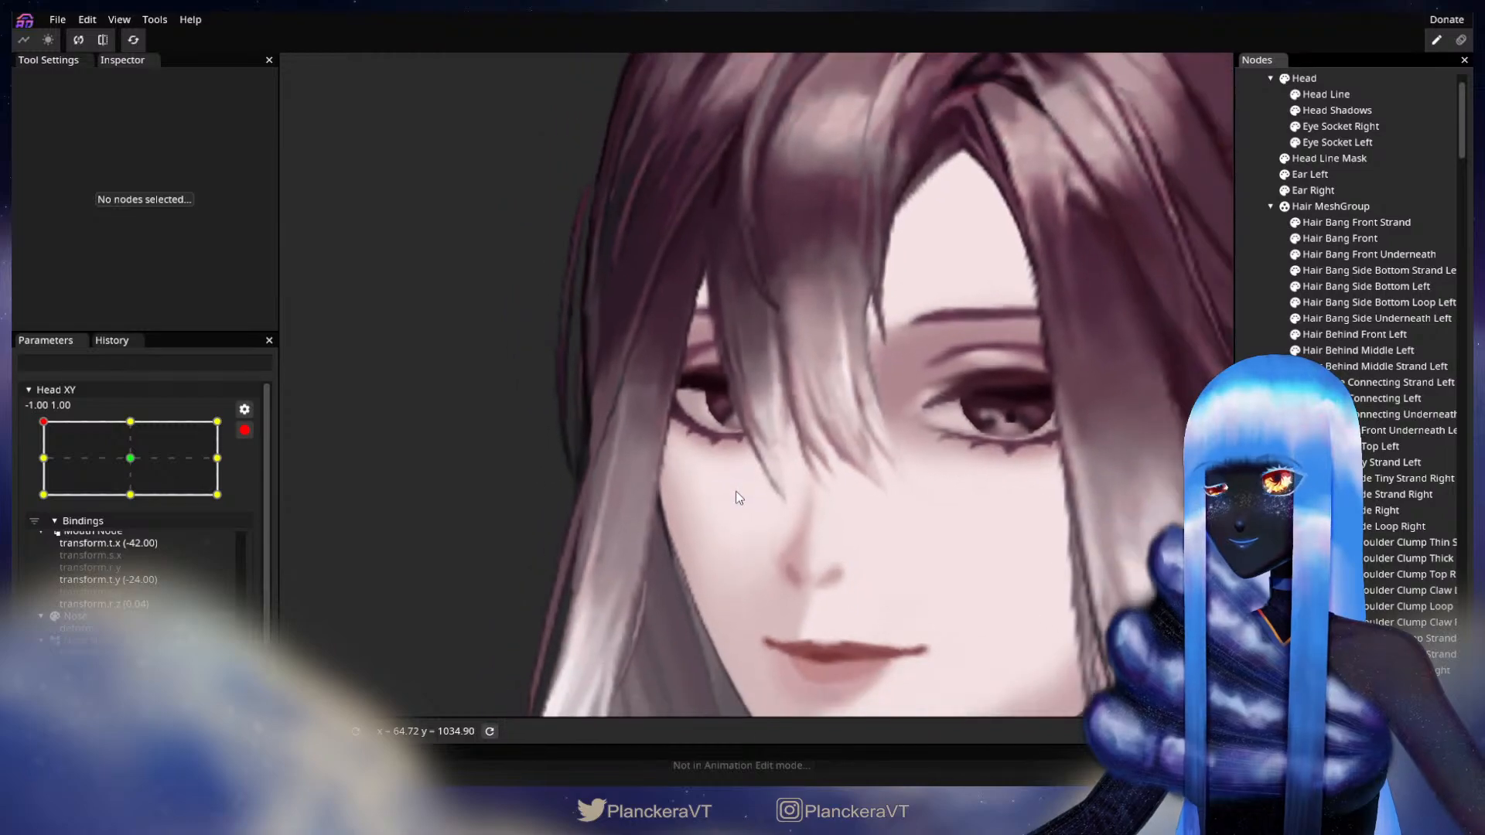
Disarm Head XY and move the head from the -1.00 1.00 keypoint to -1.00 -1.00
left_click(245, 430)
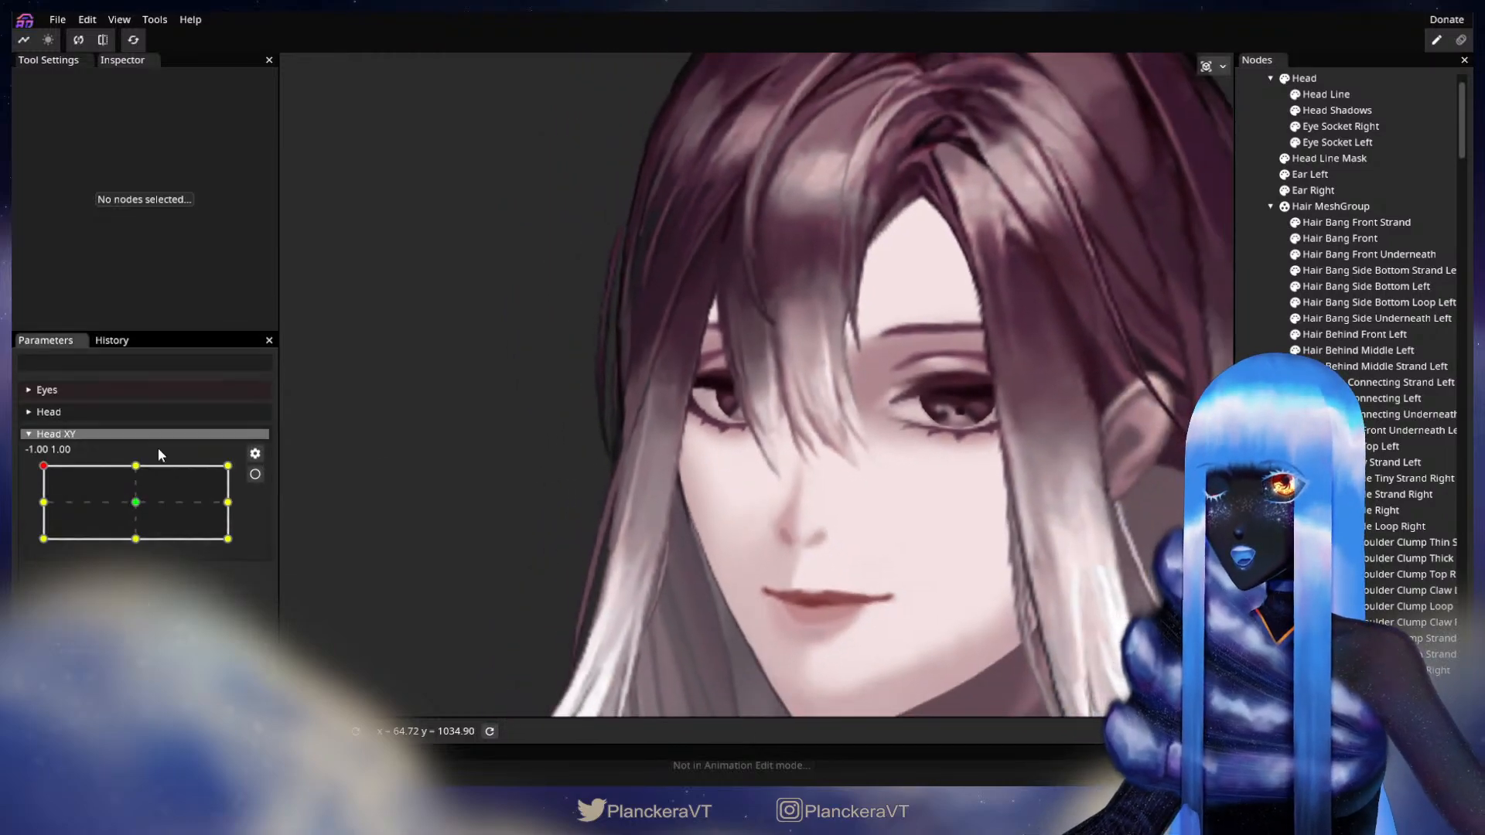
left_click(44, 467)
left_click_drag(45, 469, 12, 544)
left_click_drag(630, 634, 518, 410)
scroll(517, 410, "up", 1)
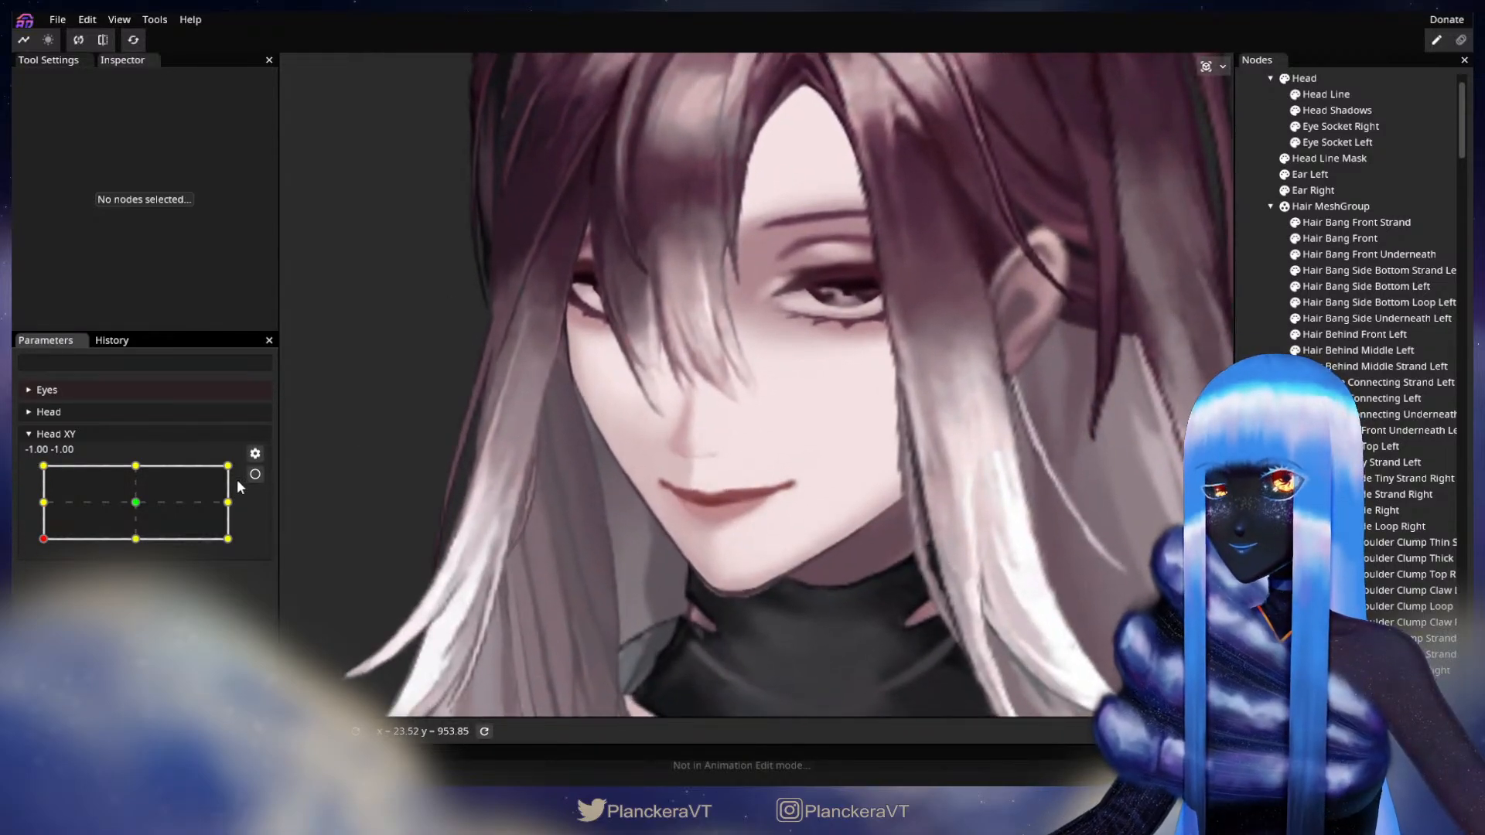
Arm Head XY at -1.00 -1.00, reshape Hair Bang Front with the Circle Brush, then disarm and preview the turn
left_click(254, 474)
scroll(639, 458, "up", 1)
scroll(639, 459, "up", 1)
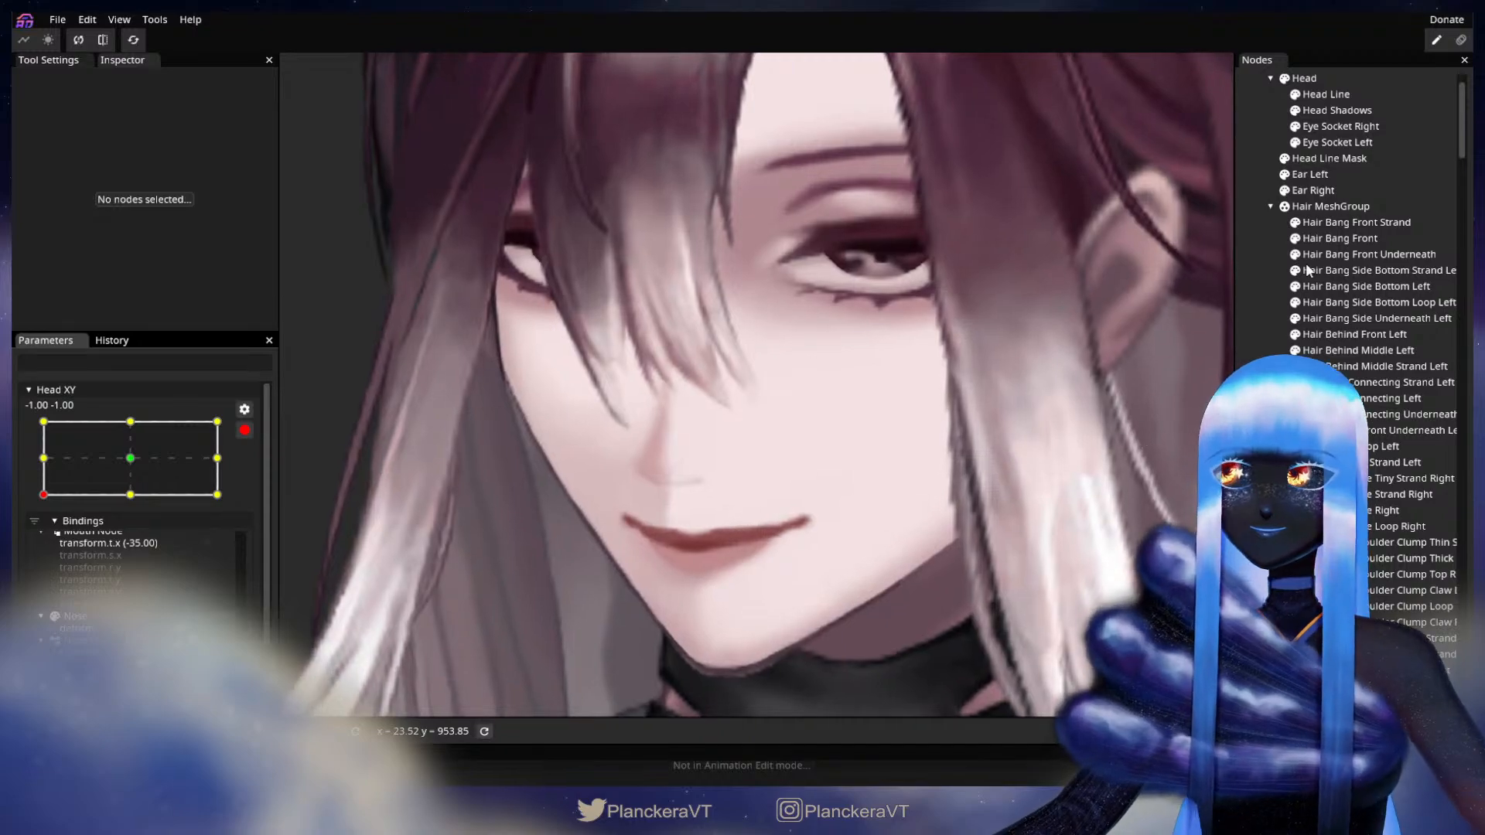
left_click(1358, 237)
scroll(832, 532, "up", 1)
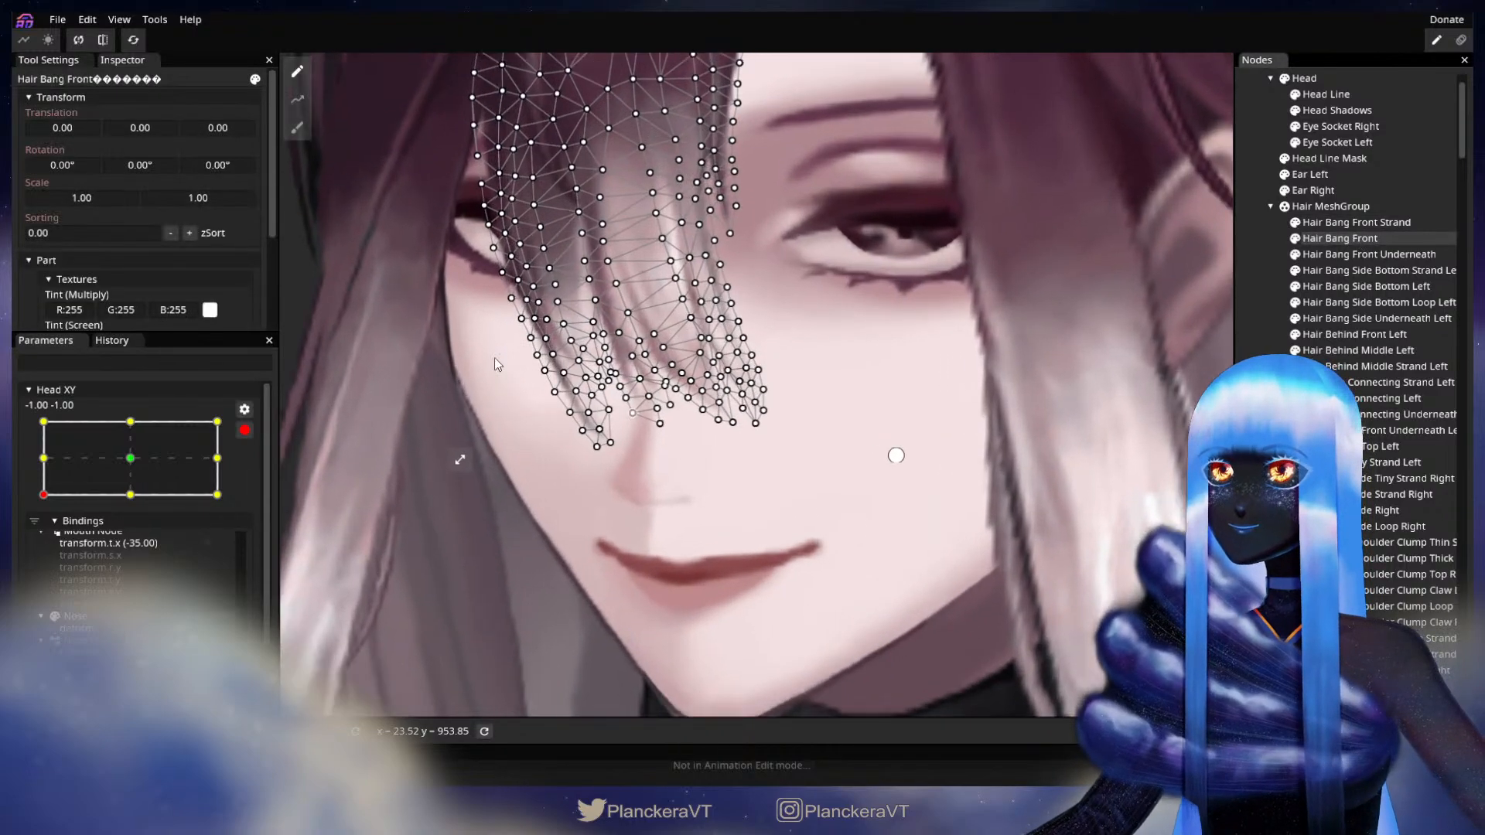
left_click(297, 127)
scroll(812, 540, "up", 1)
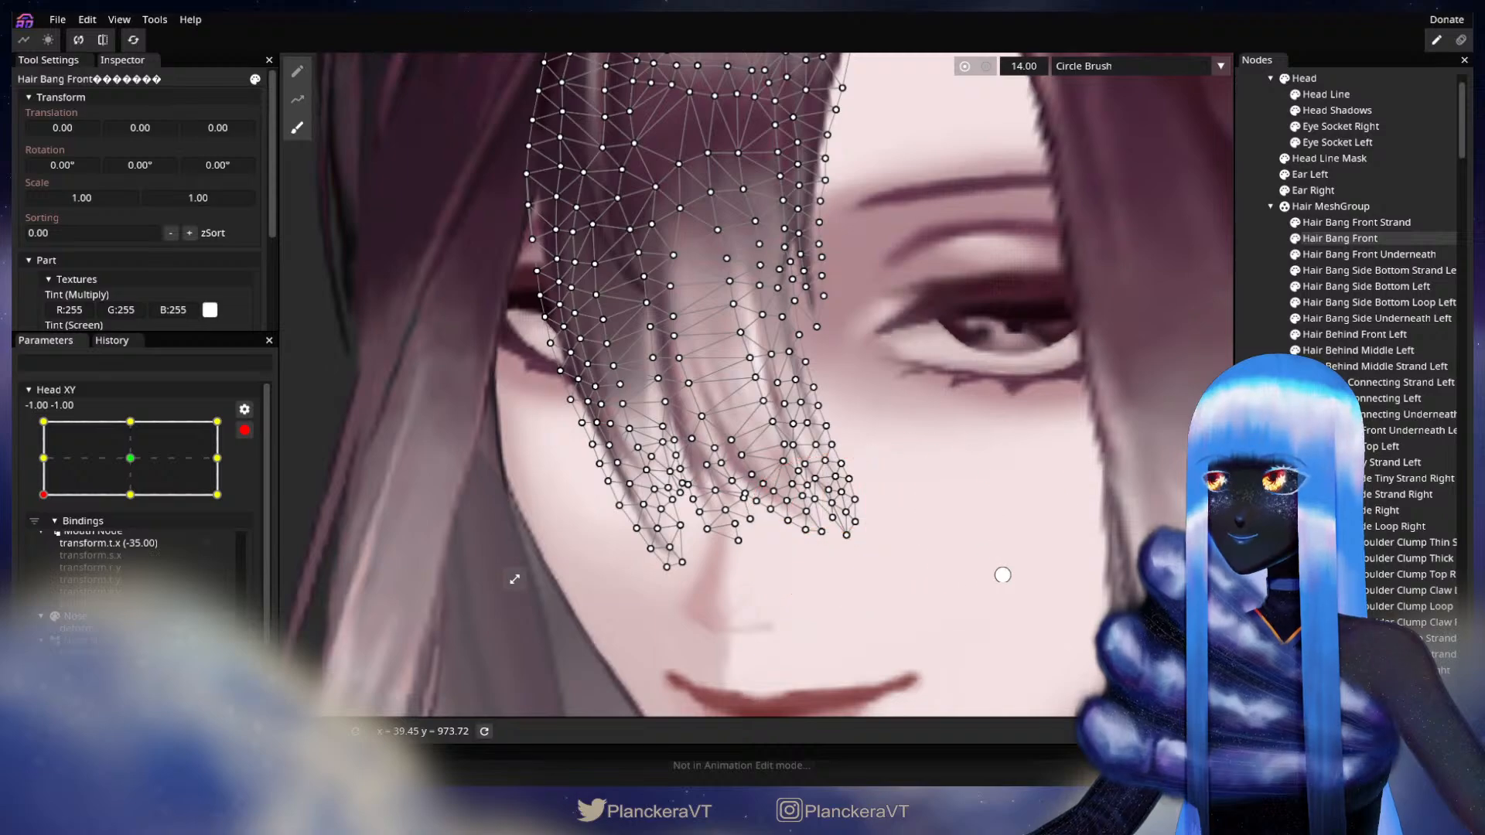
key("Escape")
scroll(1133, 475, "down", 3)
scroll(973, 526, "down", 5)
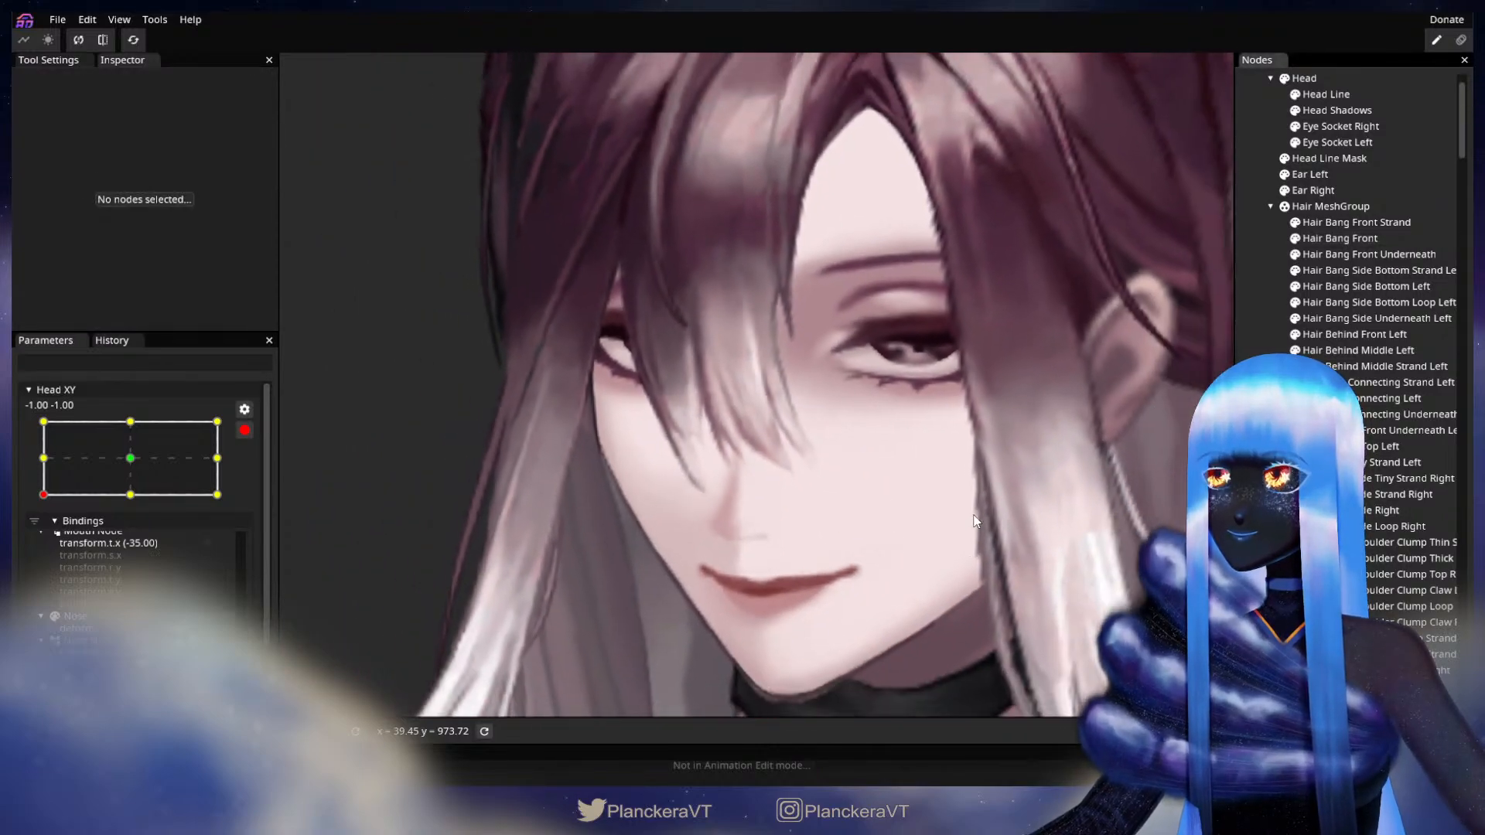
scroll(971, 514, "down", 3)
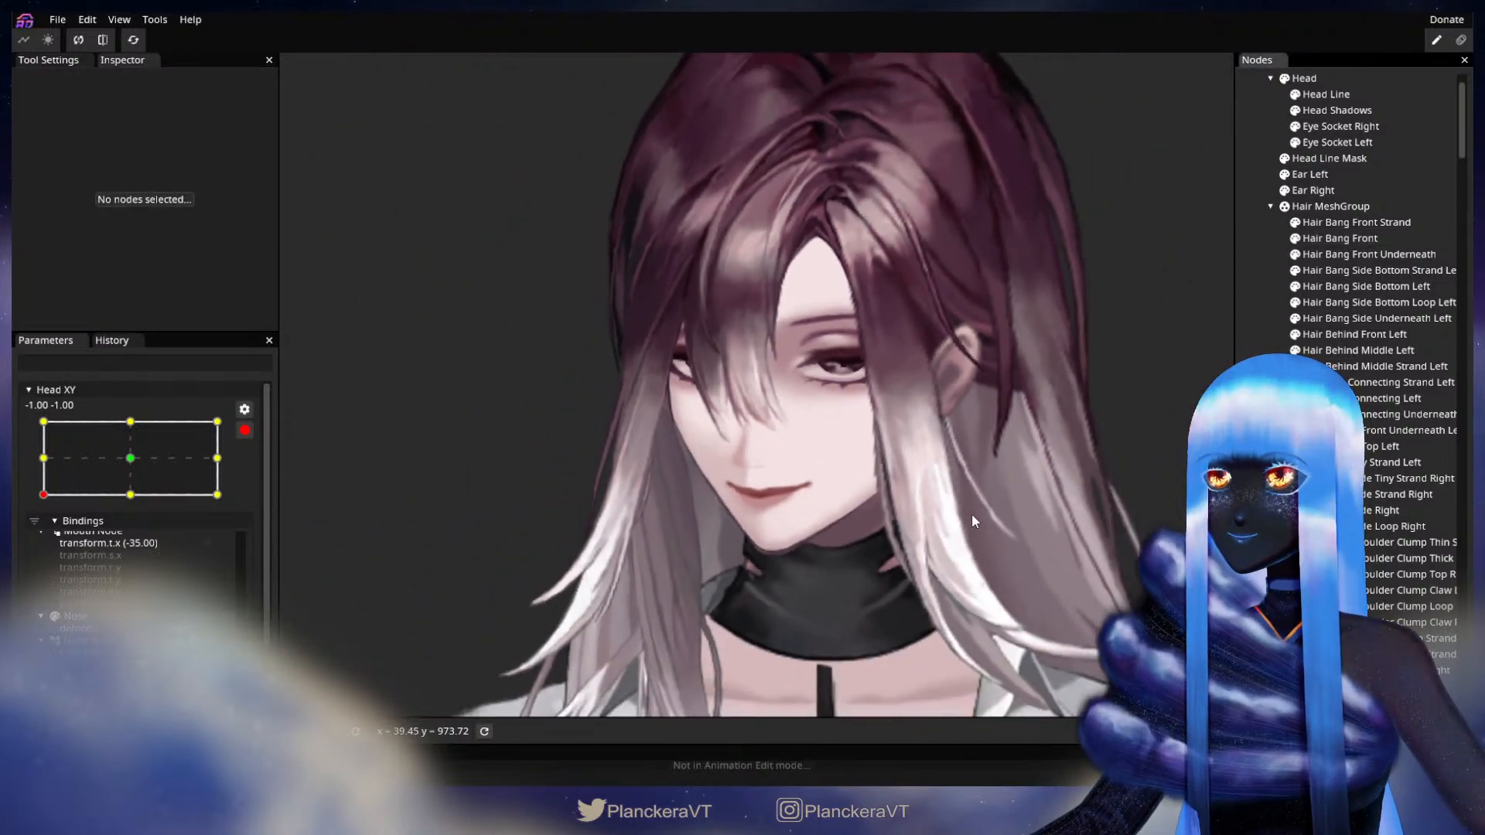
left_click(239, 434)
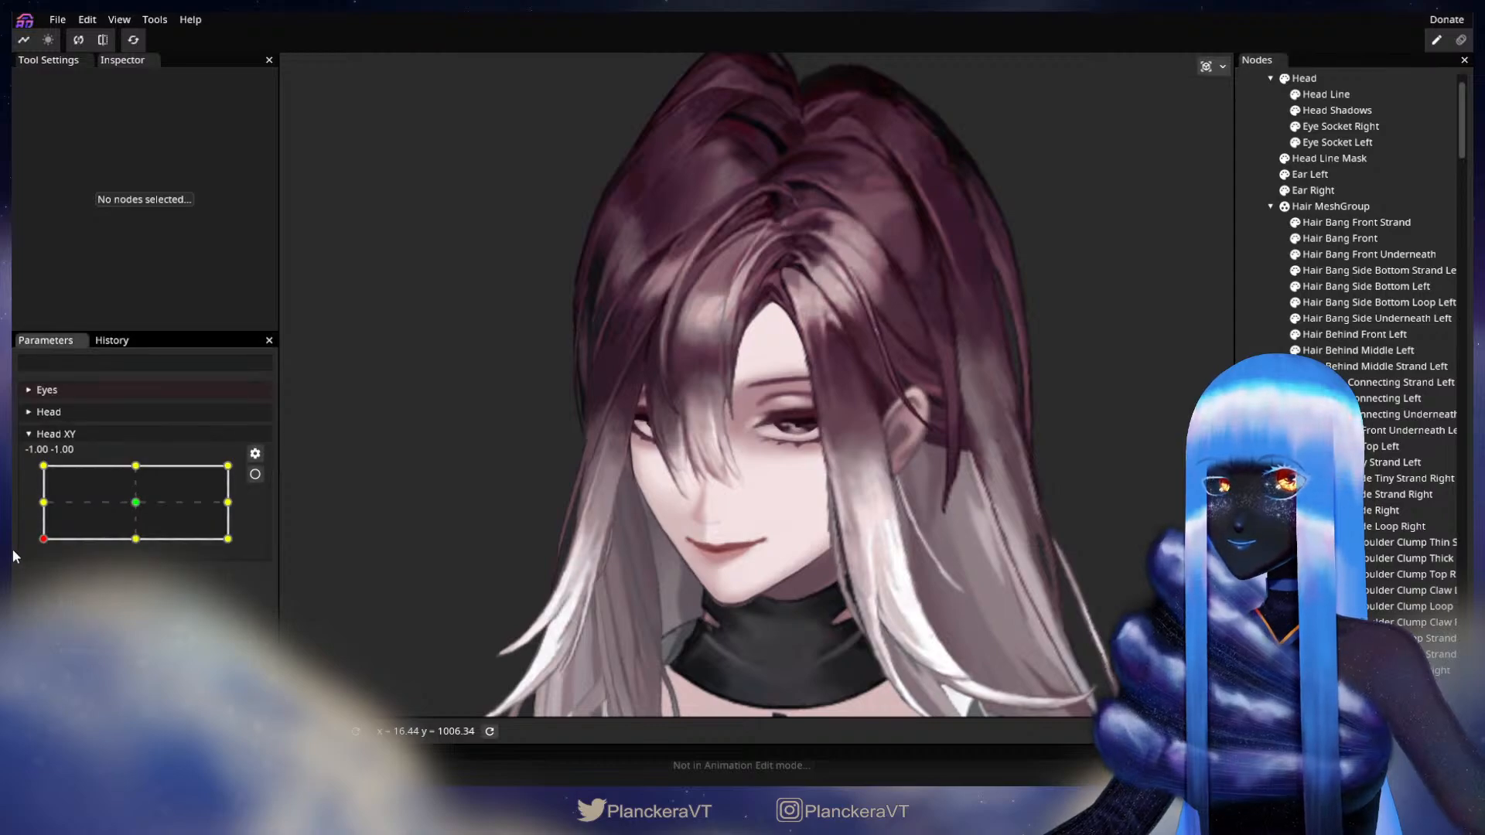
mouse_move(44, 545)
left_mouse_down()
mouse_move(34, 513)
mouse_move(23, 557)
left_mouse_up()
Arm Head XY at -1.00 -1.00 again, brush the lower tips of Hair Bang Front slightly, and deselect the part
left_click(255, 474)
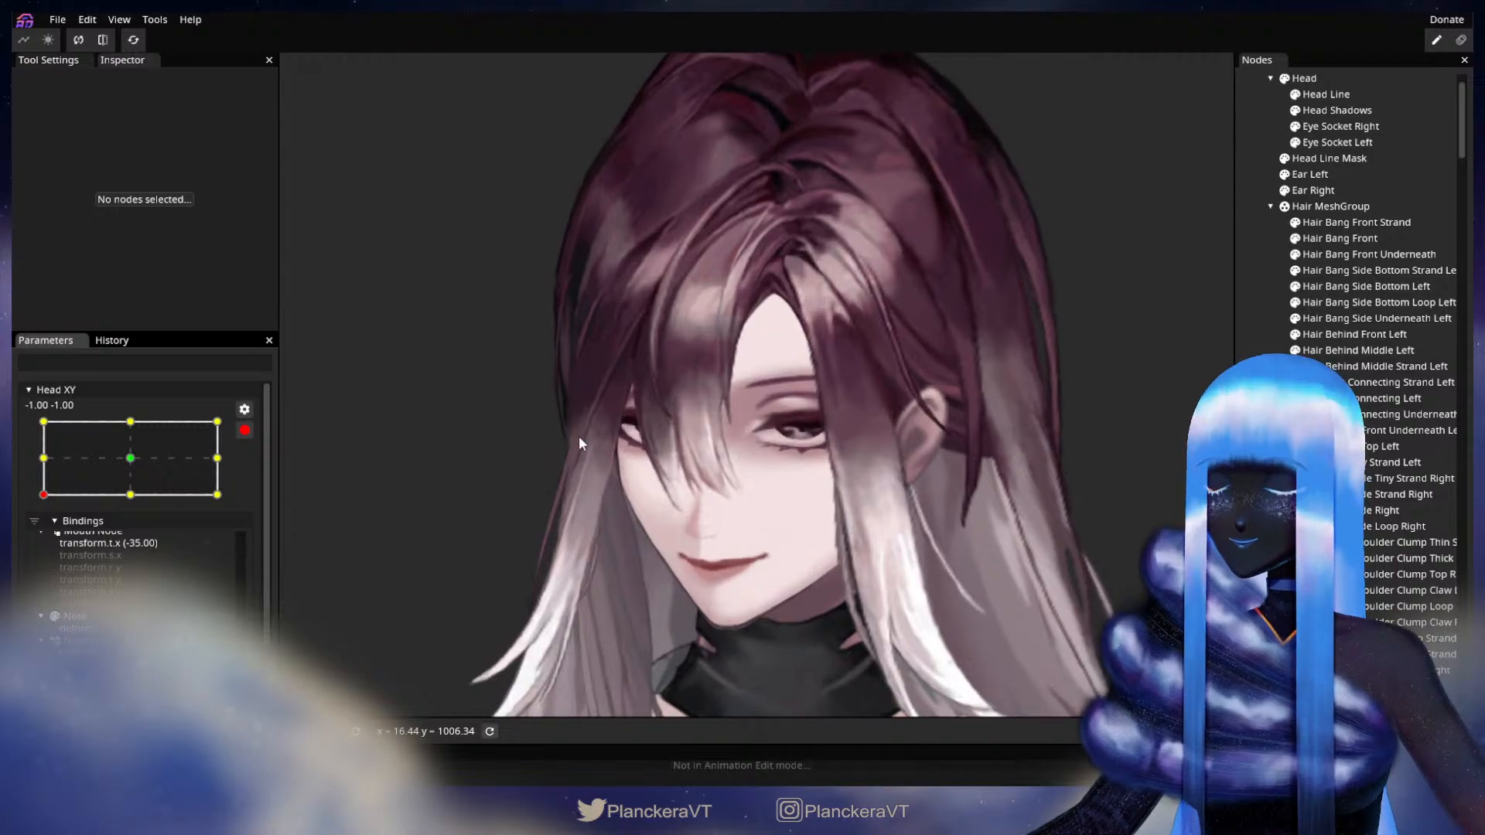
scroll(772, 530, "up", 5)
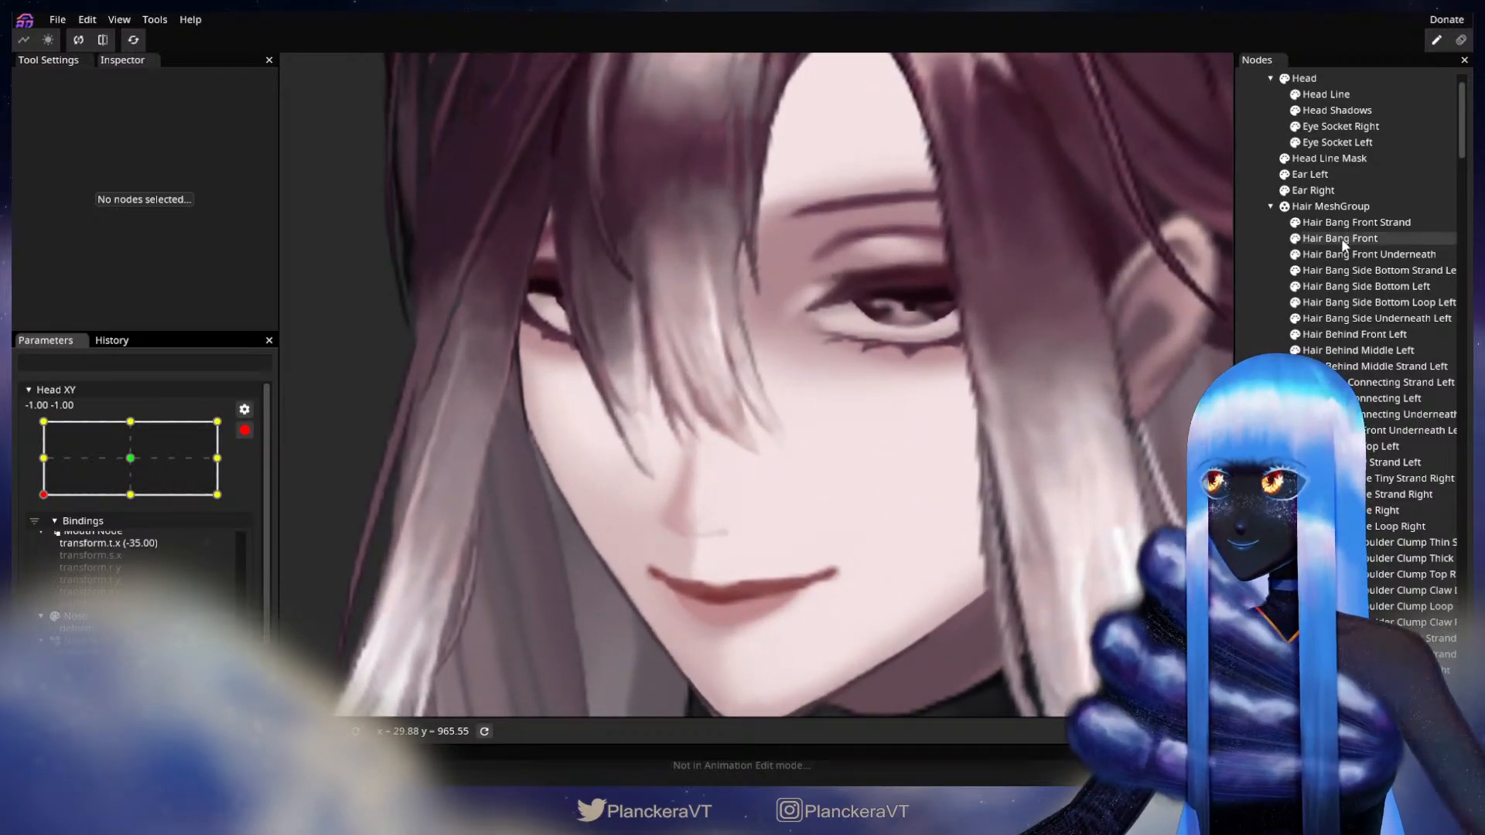
left_click(1341, 239)
left_click(297, 126)
scroll(770, 495, "up", 2)
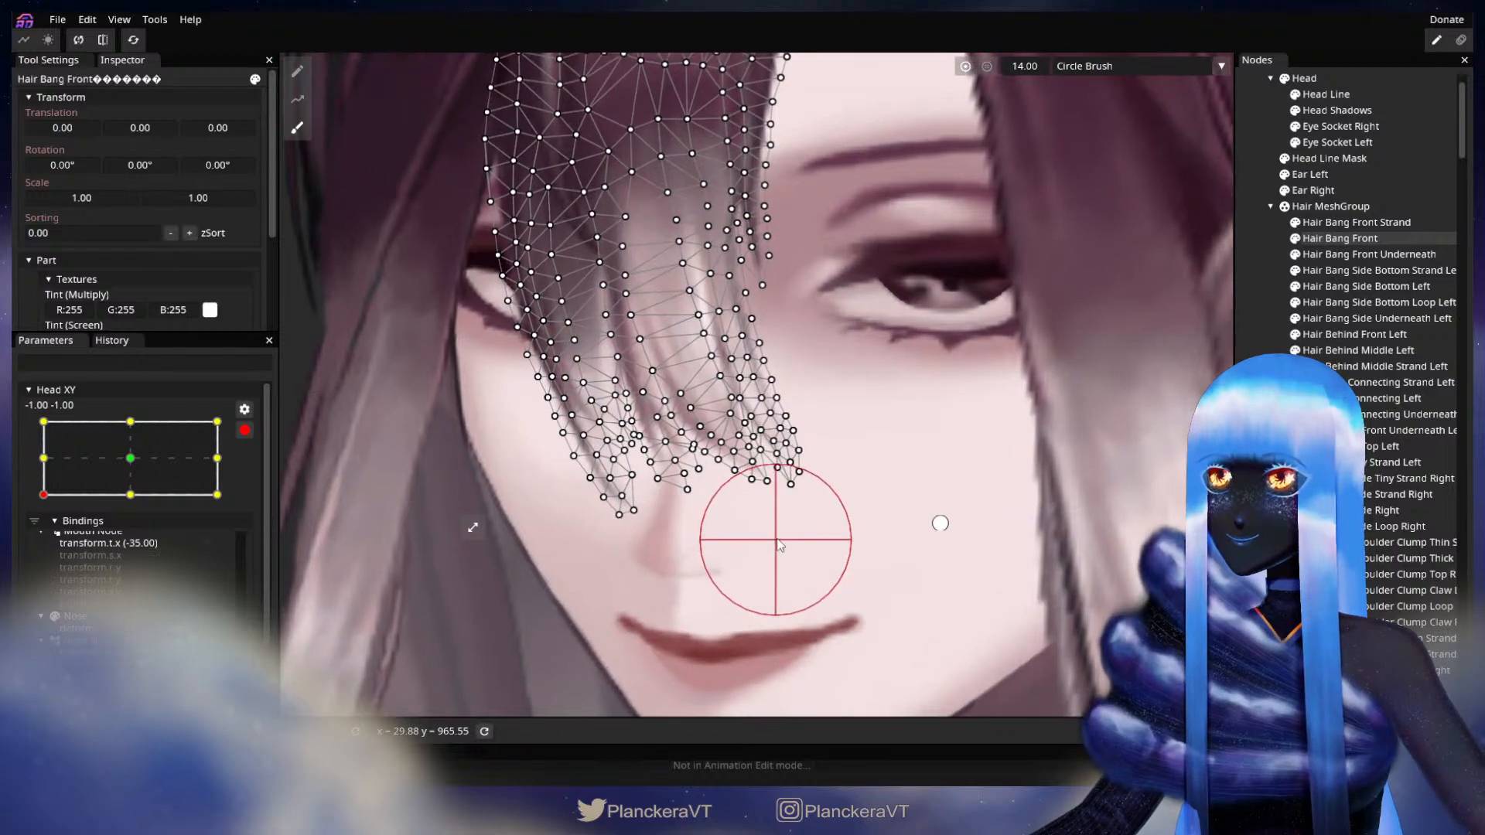
left_click_drag(769, 487, 766, 495)
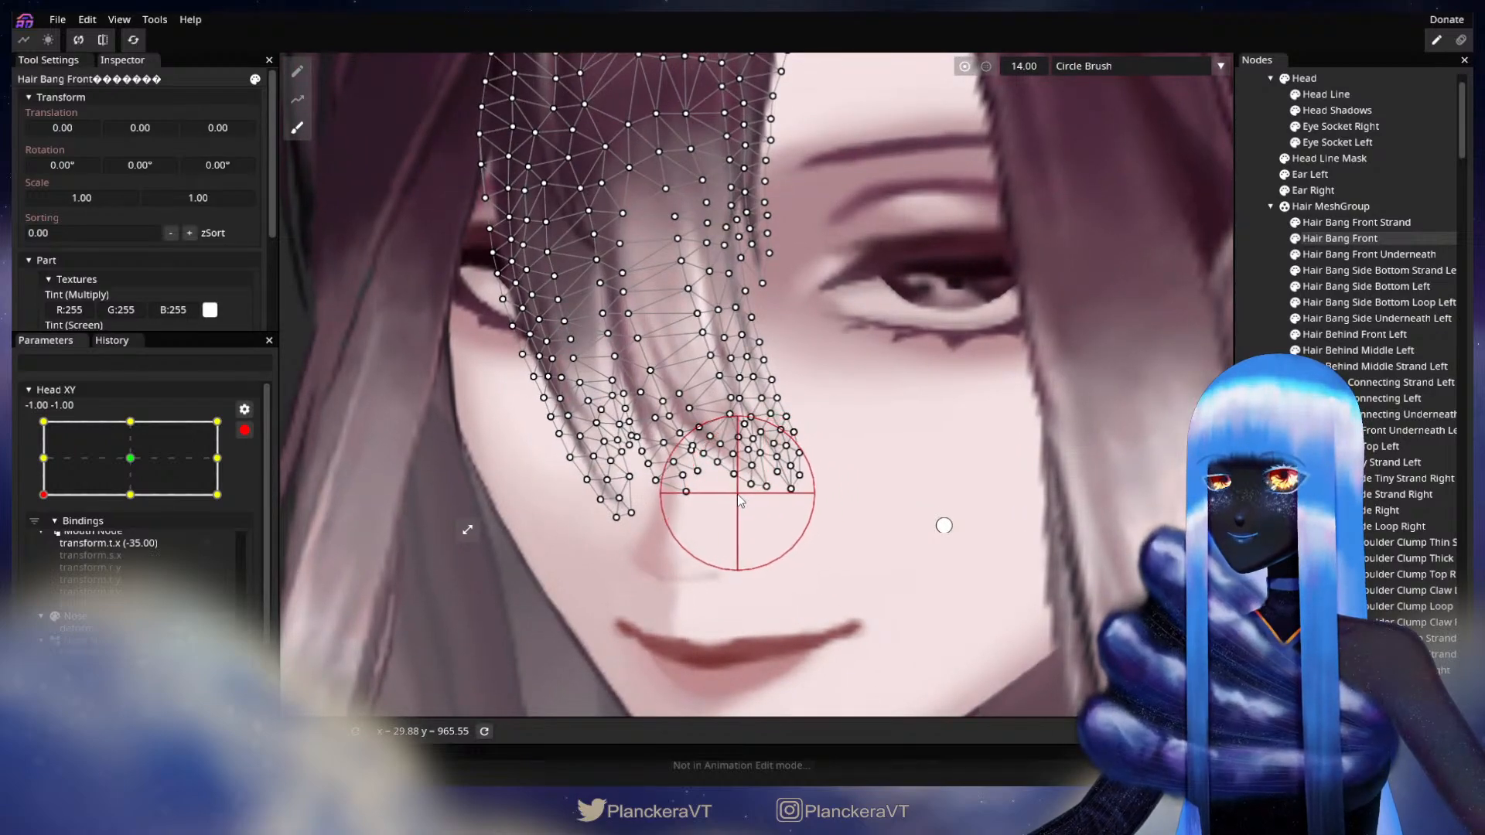
left_click(1245, 418)
scroll(868, 545, "down", 2)
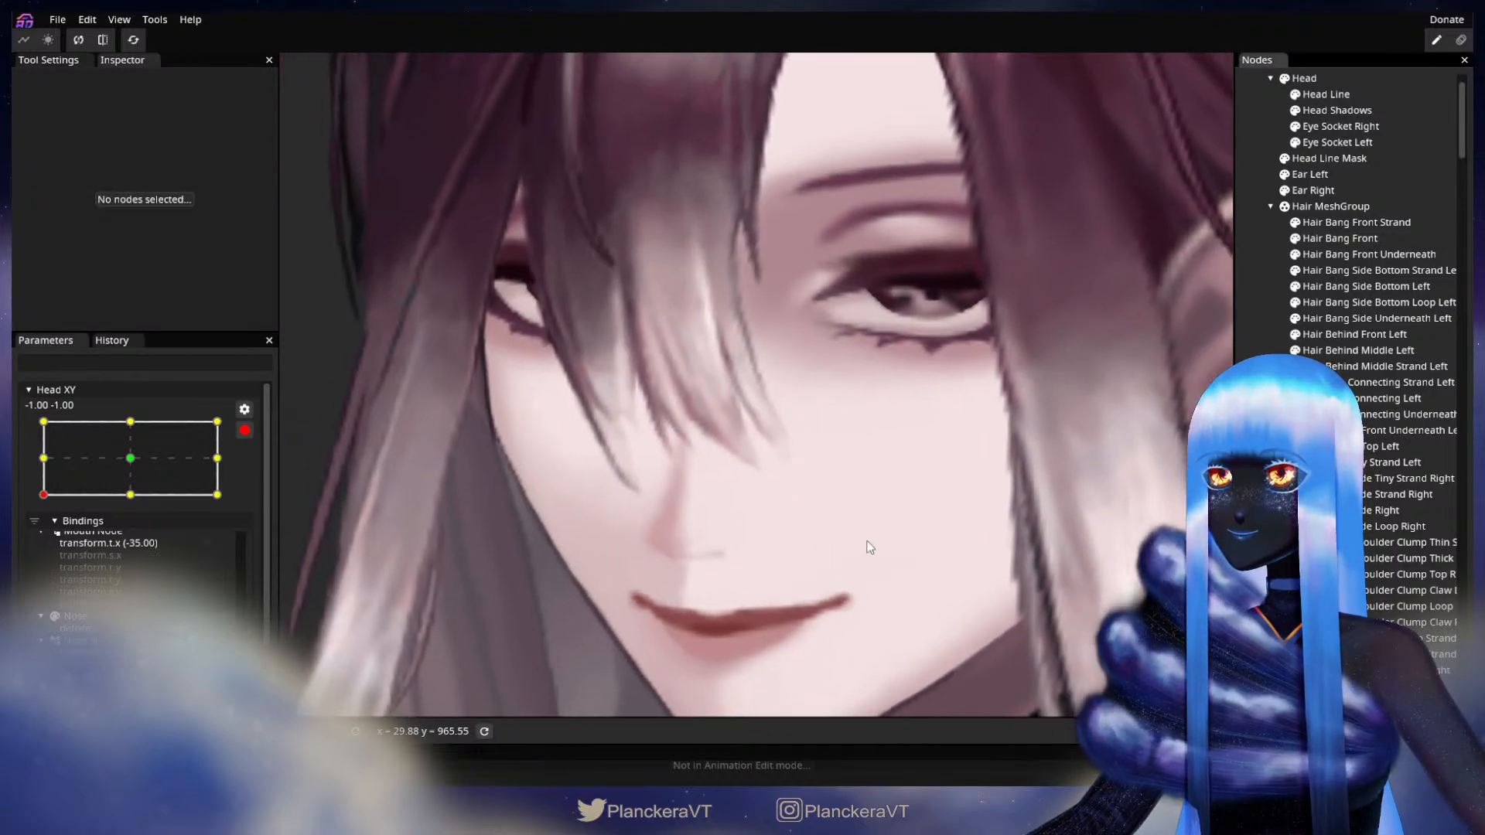
scroll(869, 545, "down", 4)
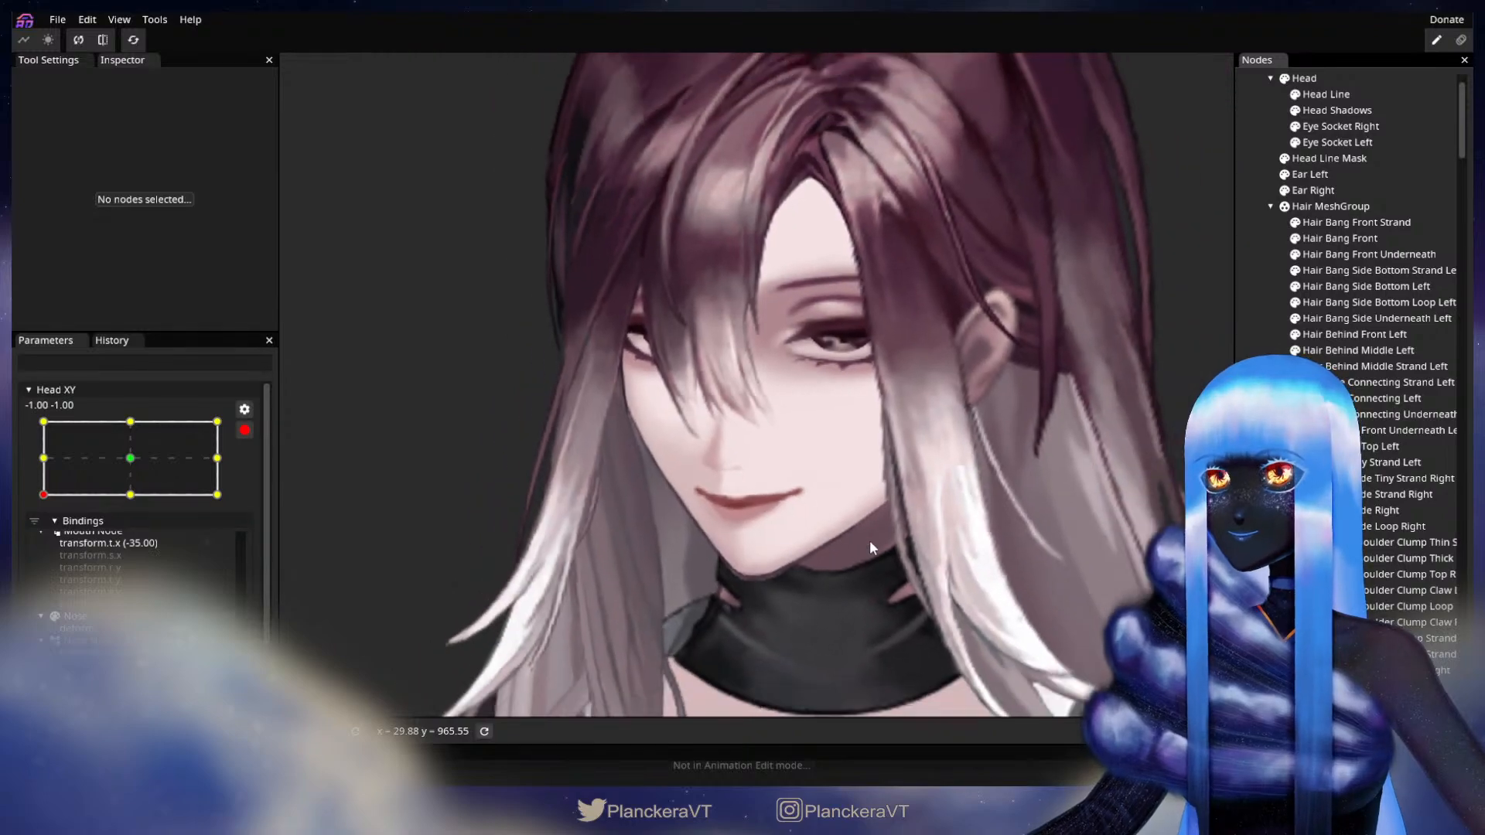
scroll(870, 540, "down", 3)
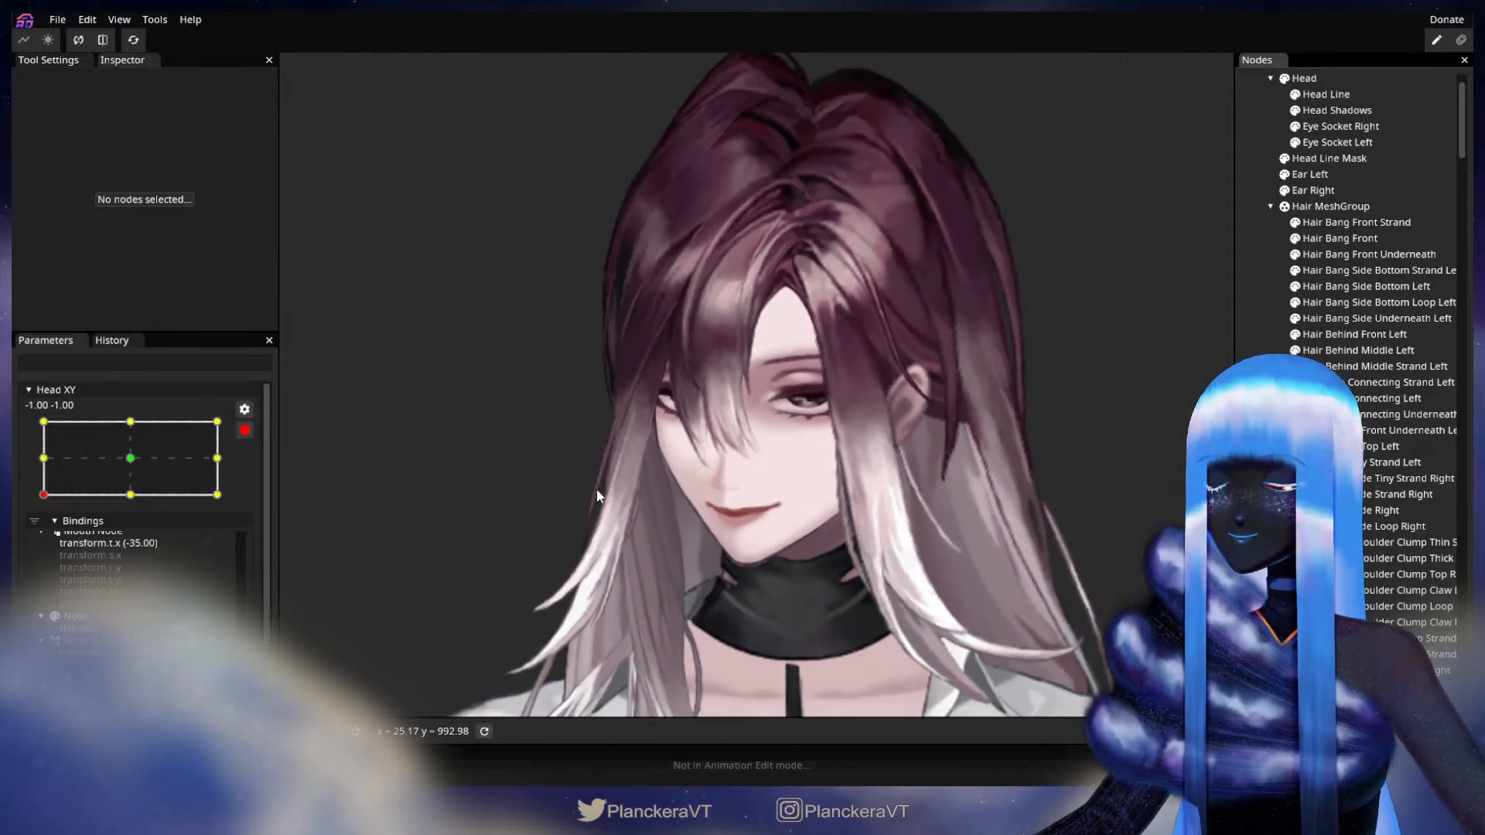
Disarm Head XY and check how the front bang deforms while moving between -1.00 -1.00 and -1.00 0.00
left_click(245, 430)
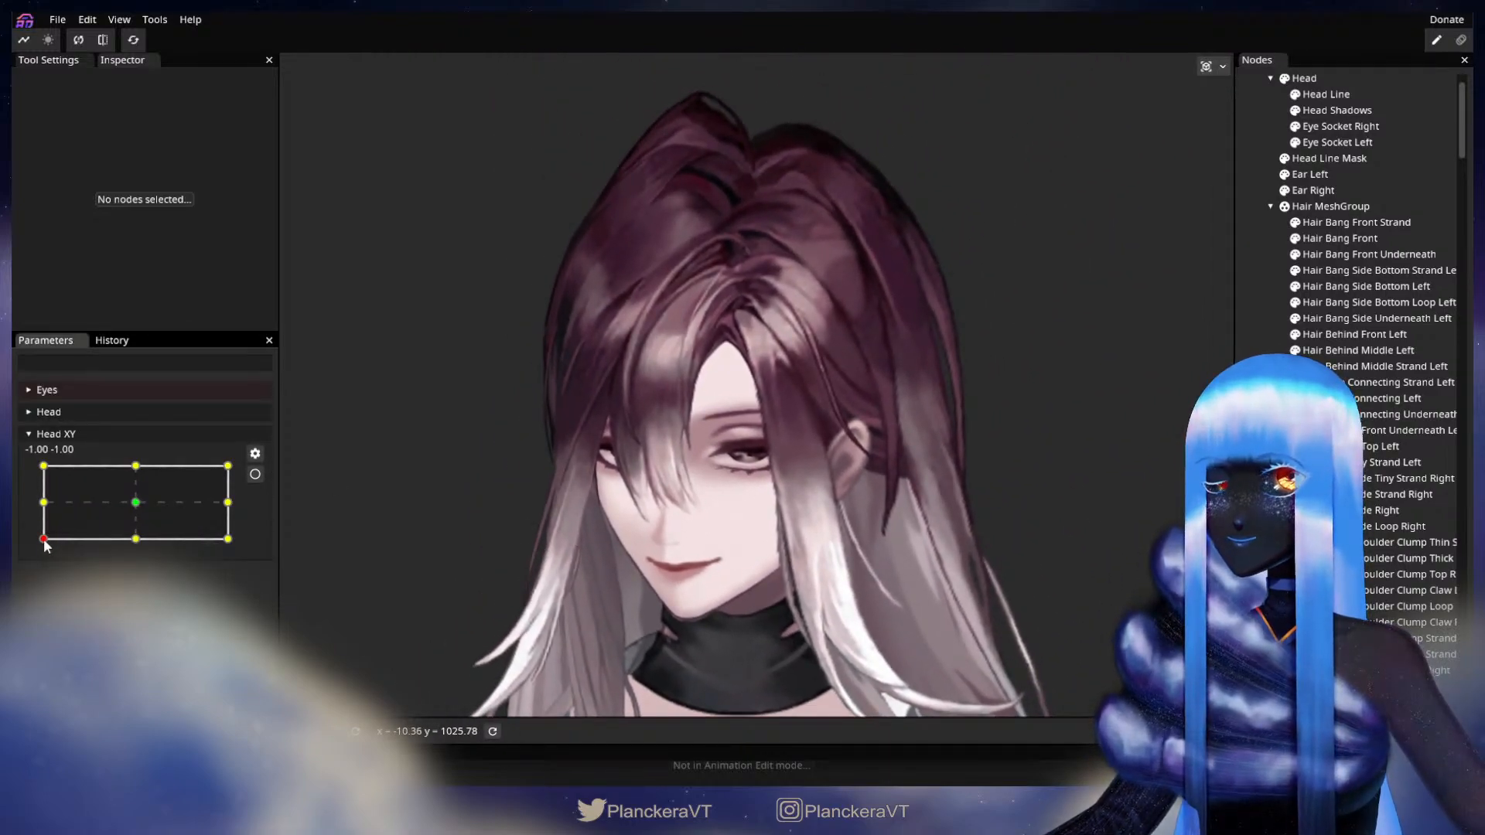
left_click_drag(44, 545, 17, 501)
left_click_drag(497, 491, 562, 462)
scroll(697, 417, "up", 1)
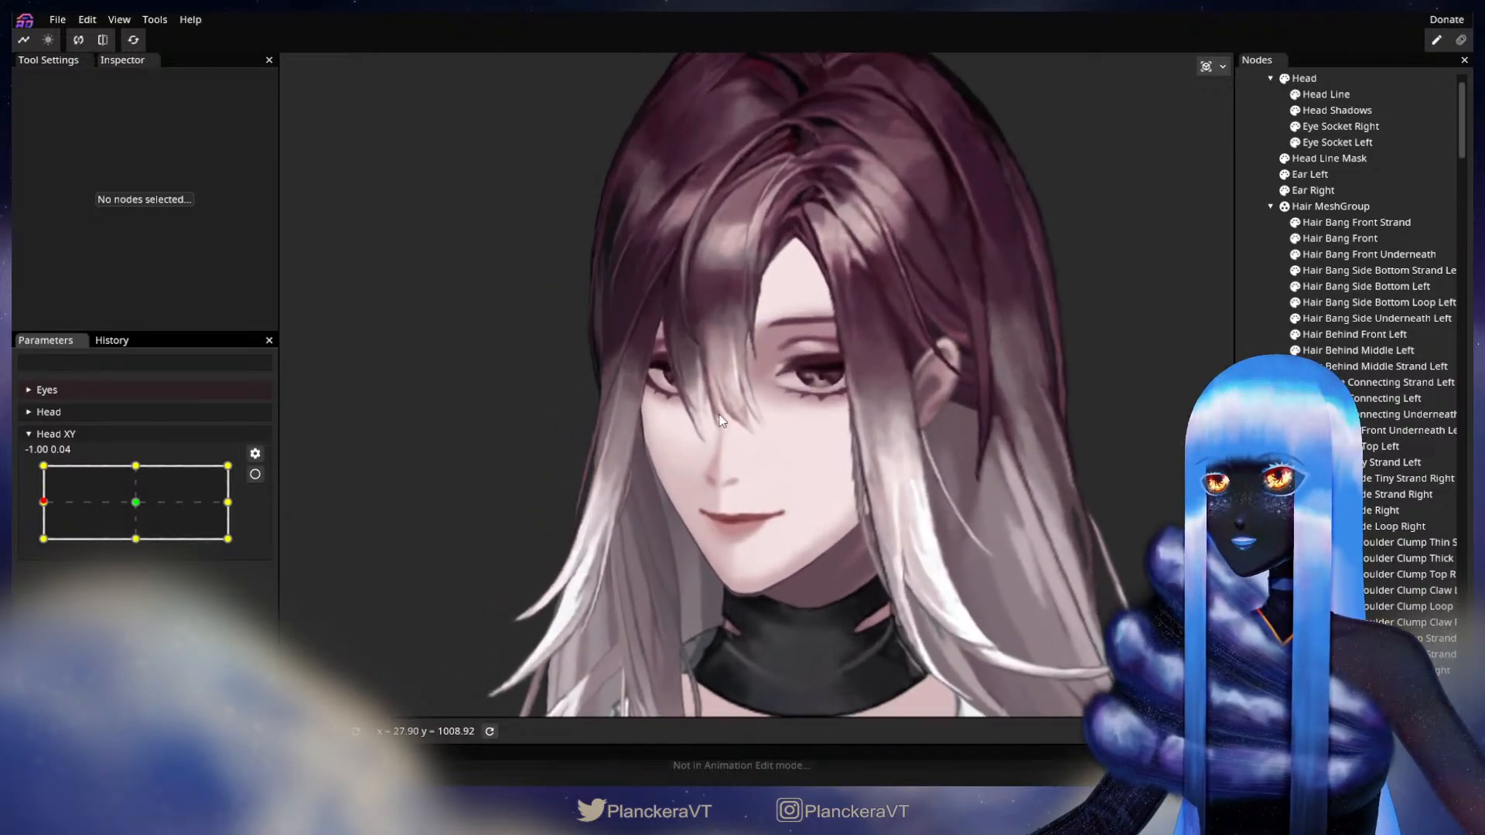
scroll(695, 416, "up", 1)
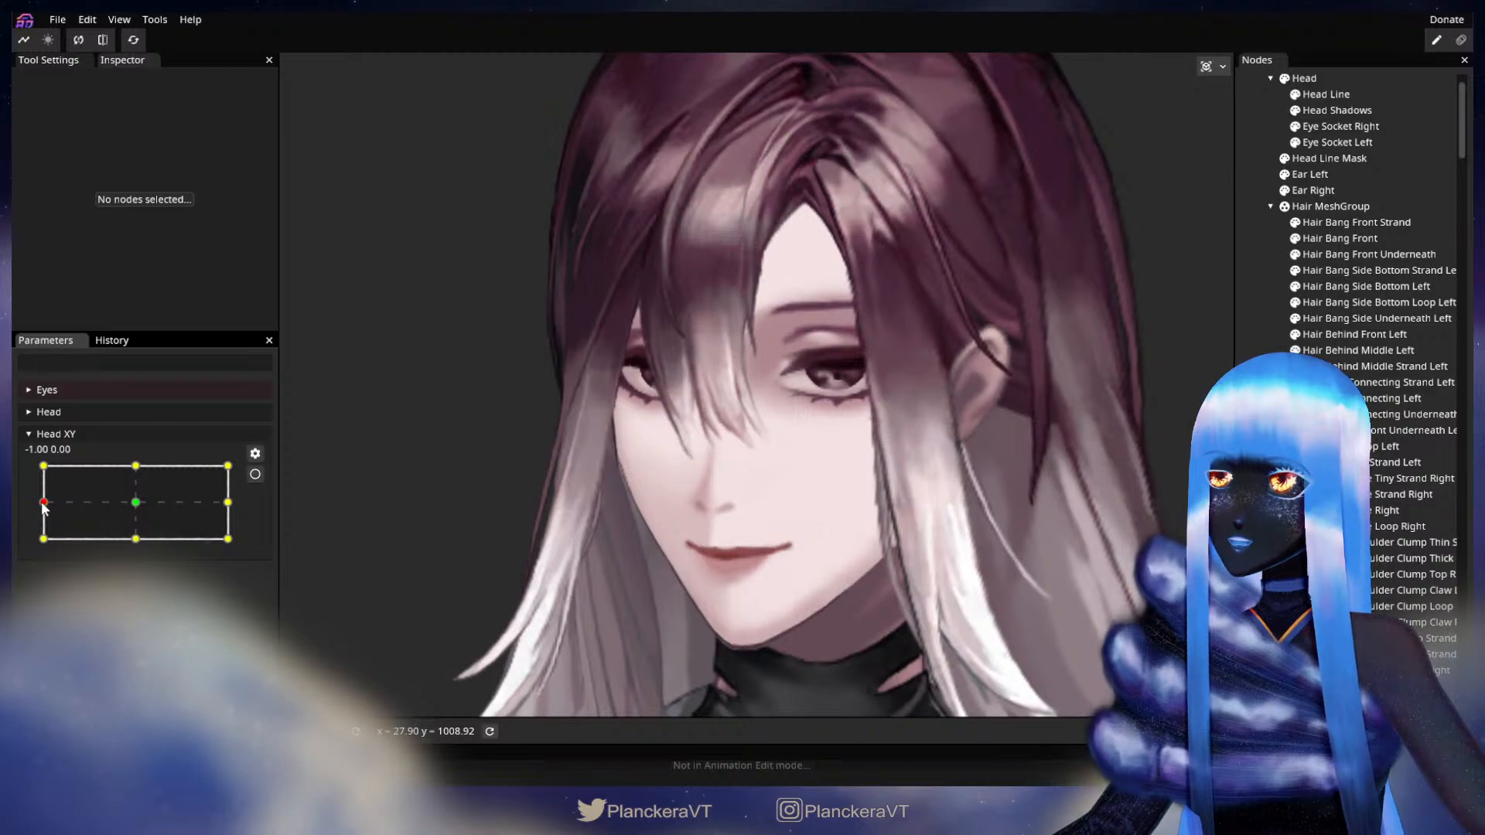
mouse_move(43, 502)
left_mouse_down()
mouse_move(43, 465)
mouse_move(39, 510)
left_mouse_up()
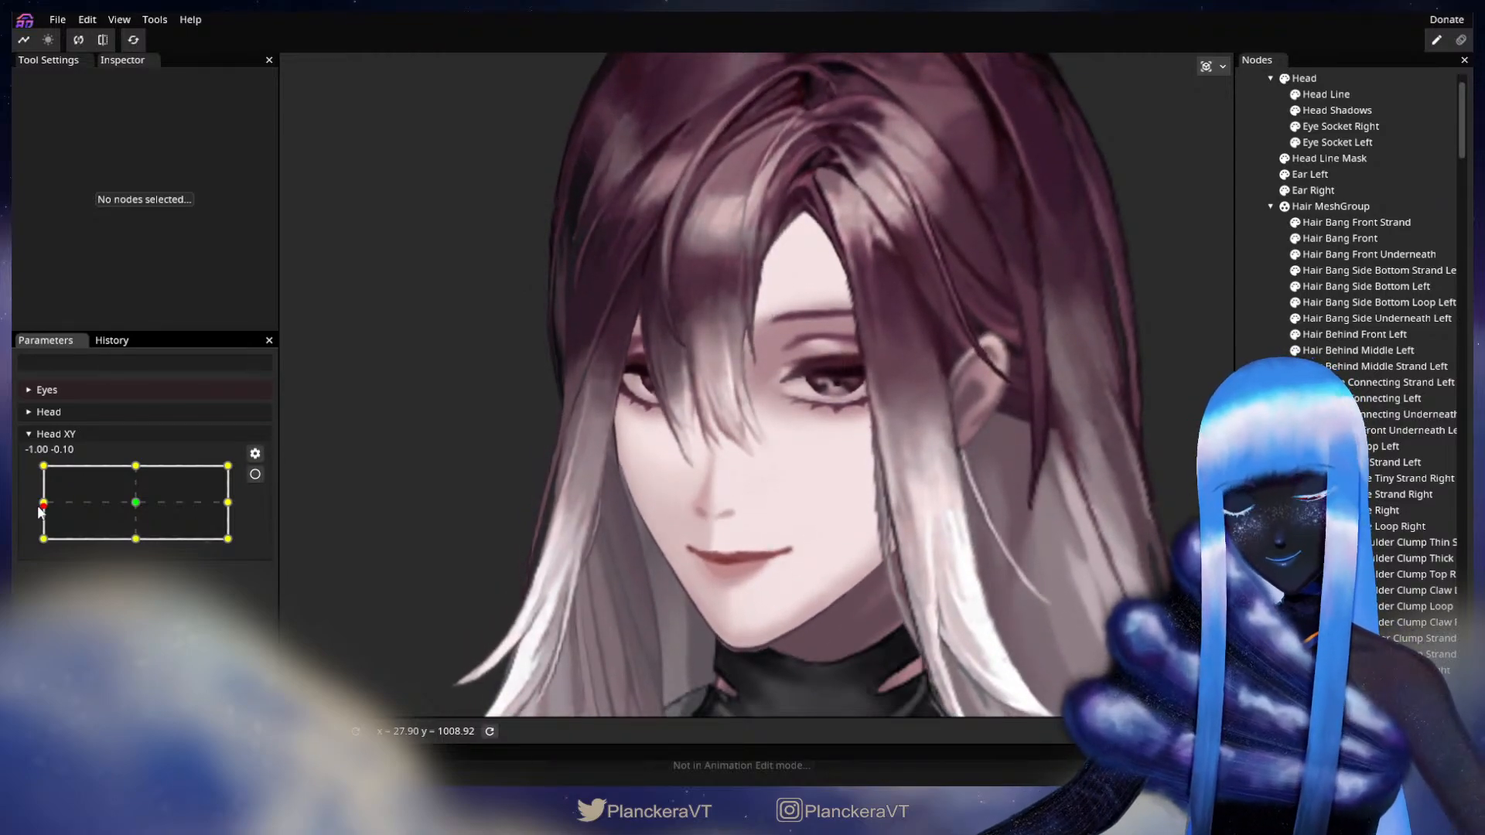
left_click_drag(39, 511, 40, 550)
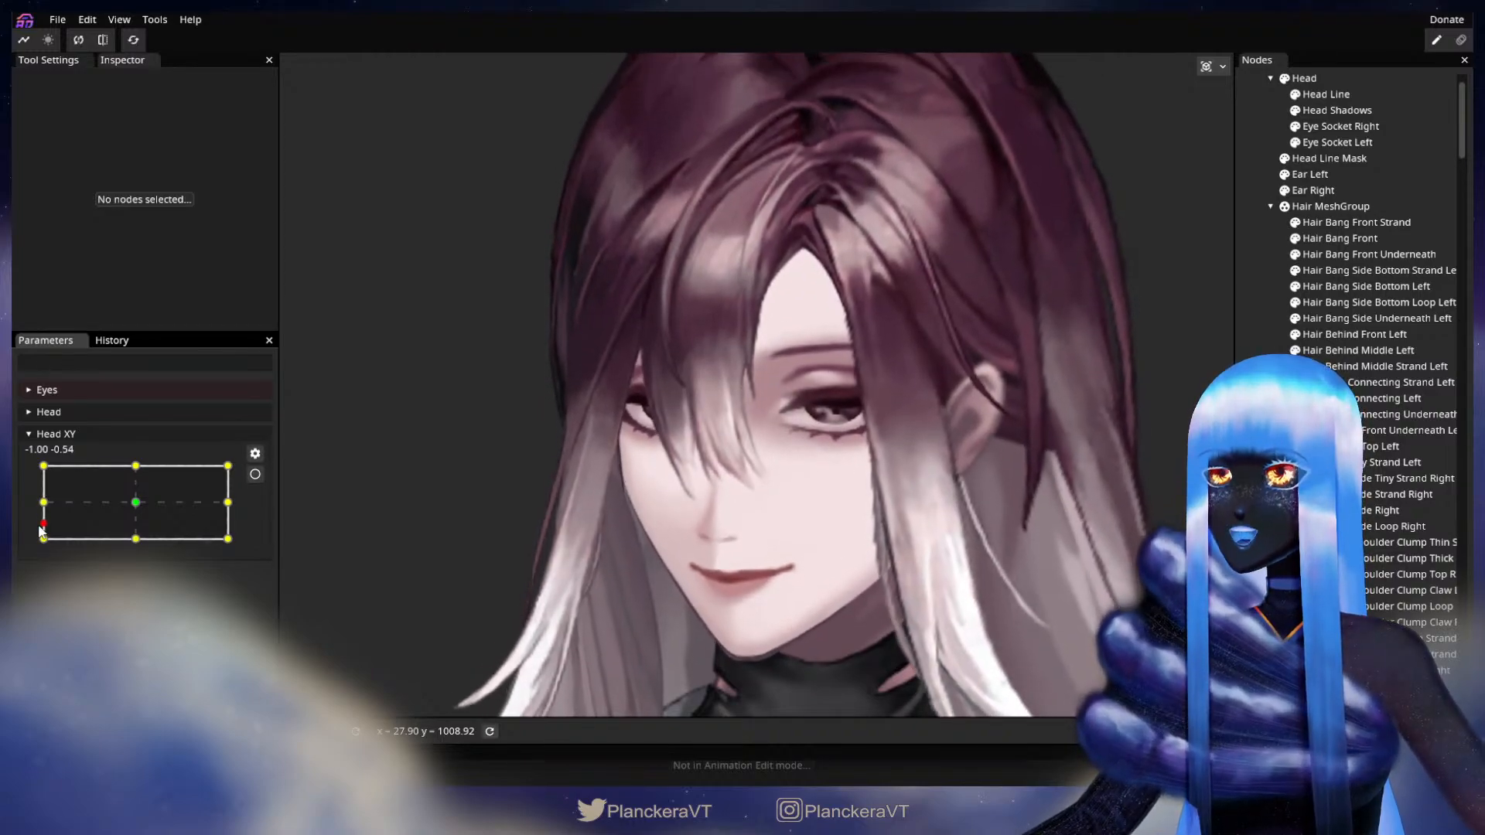
mouse_move(38, 547)
left_mouse_down()
mouse_move(37, 494)
mouse_move(41, 548)
left_mouse_up()
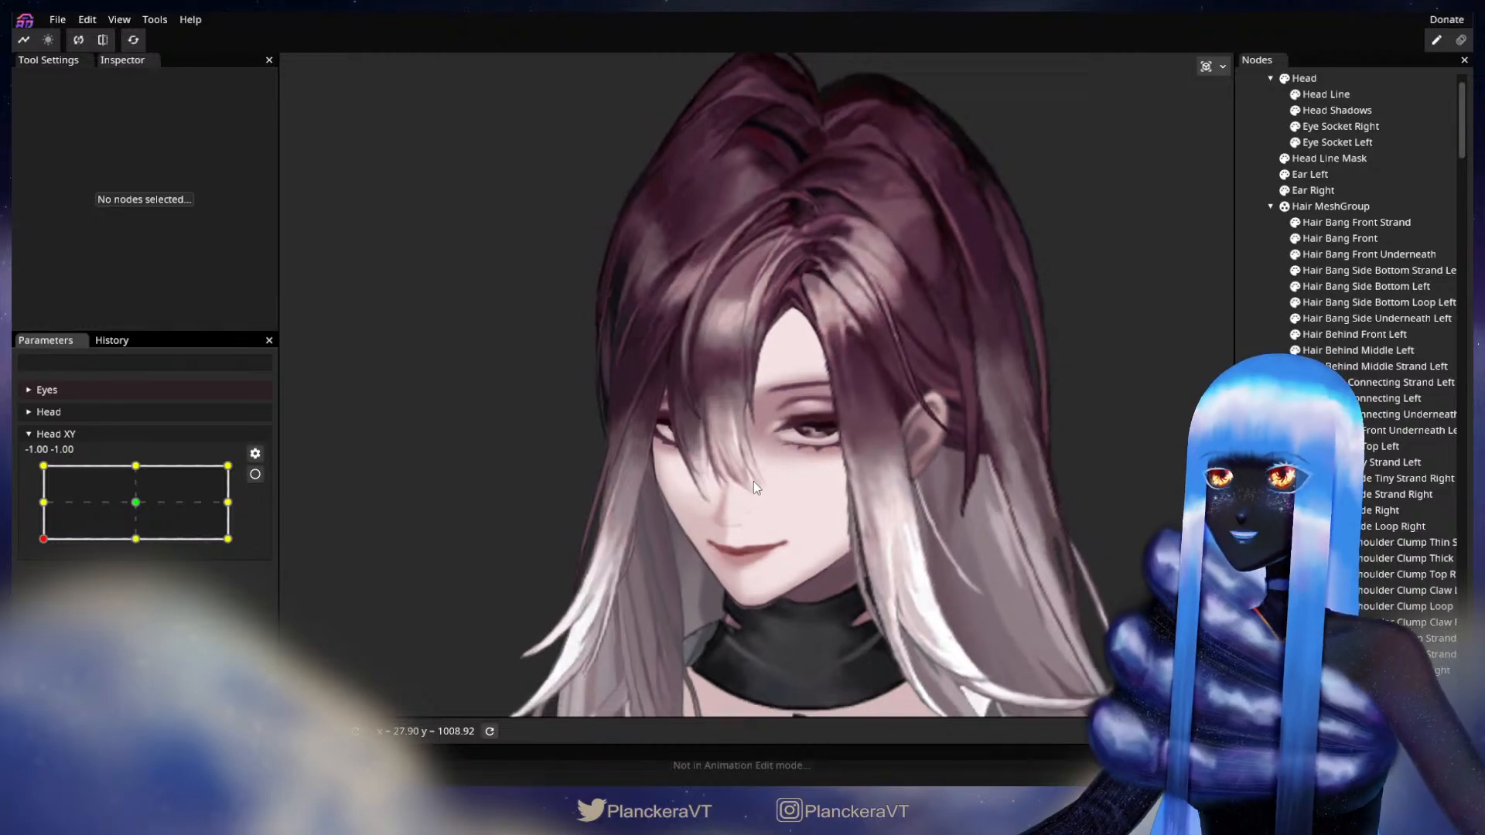
left_click_drag(749, 489, 811, 430)
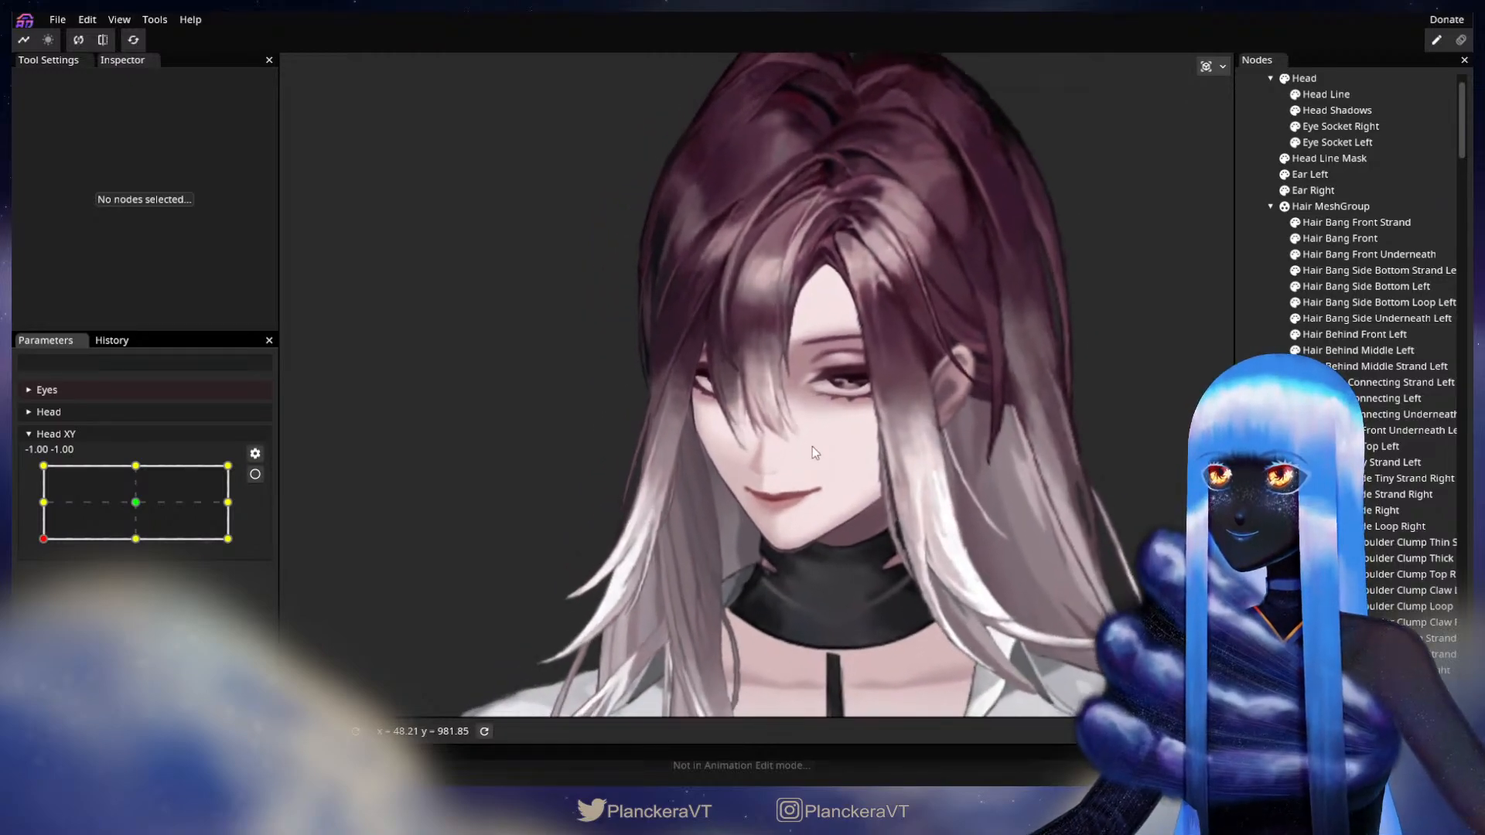
left_click_drag(812, 447, 765, 478)
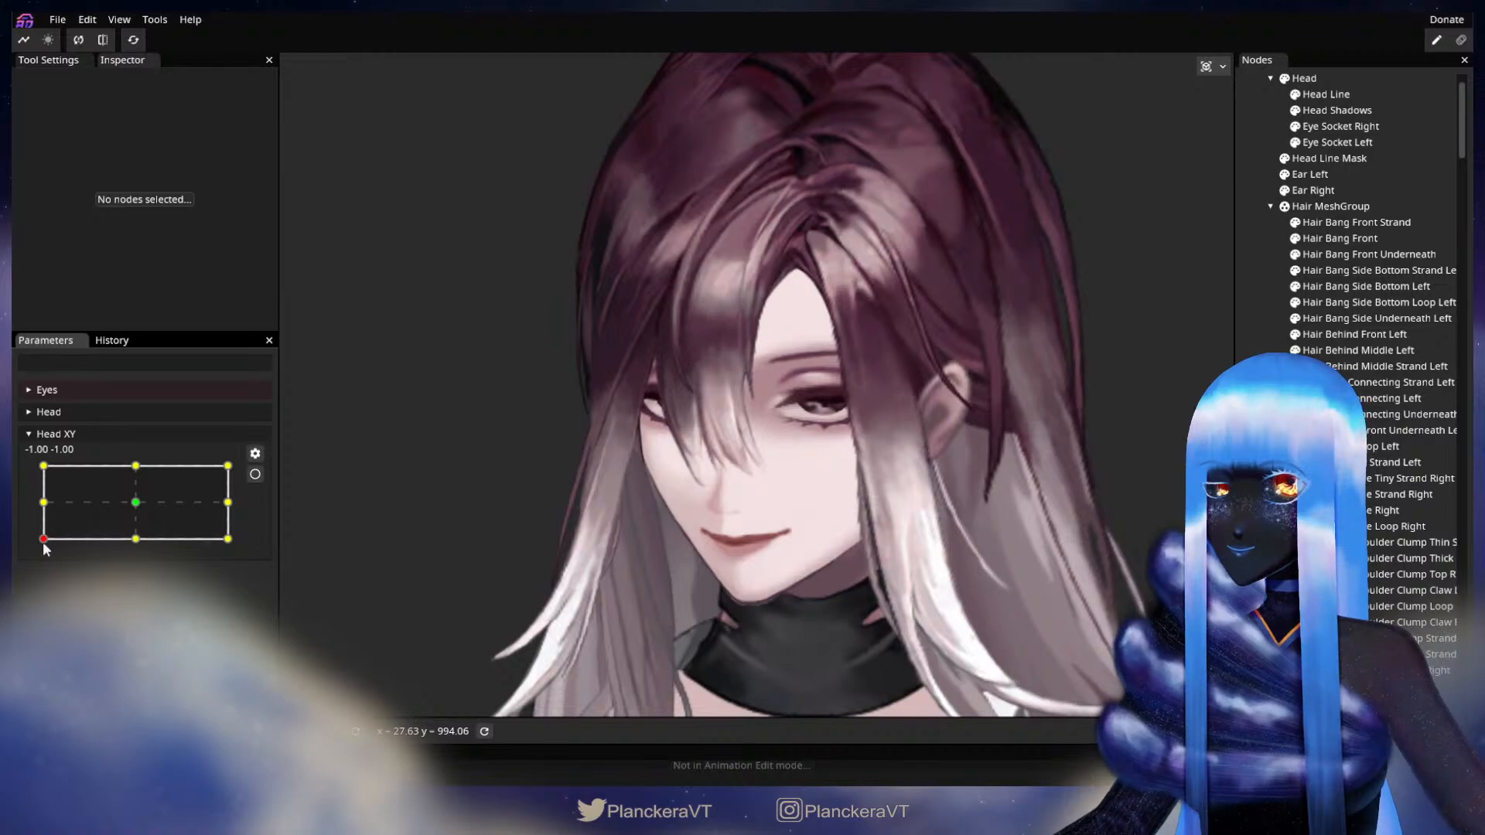
Move Head XY from -1.00 -1.00 to the -1.00 1.00 keypoint and arm the parameter
left_click_drag(44, 543, 34, 511)
left_click_drag(34, 510, 35, 470)
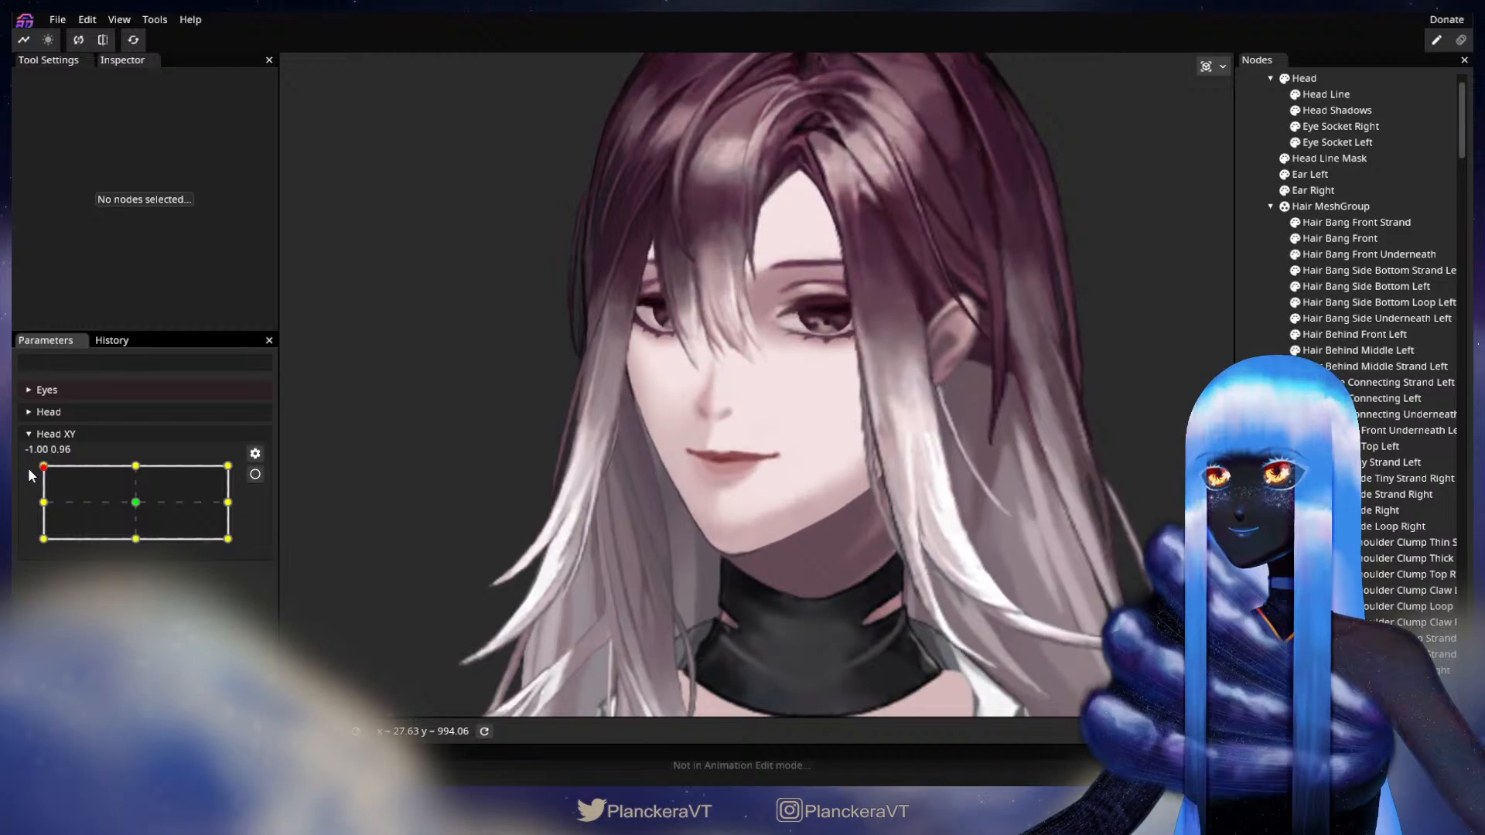
mouse_move(32, 475)
left_mouse_down()
mouse_move(32, 506)
mouse_move(32, 466)
left_mouse_up()
left_click(255, 474)
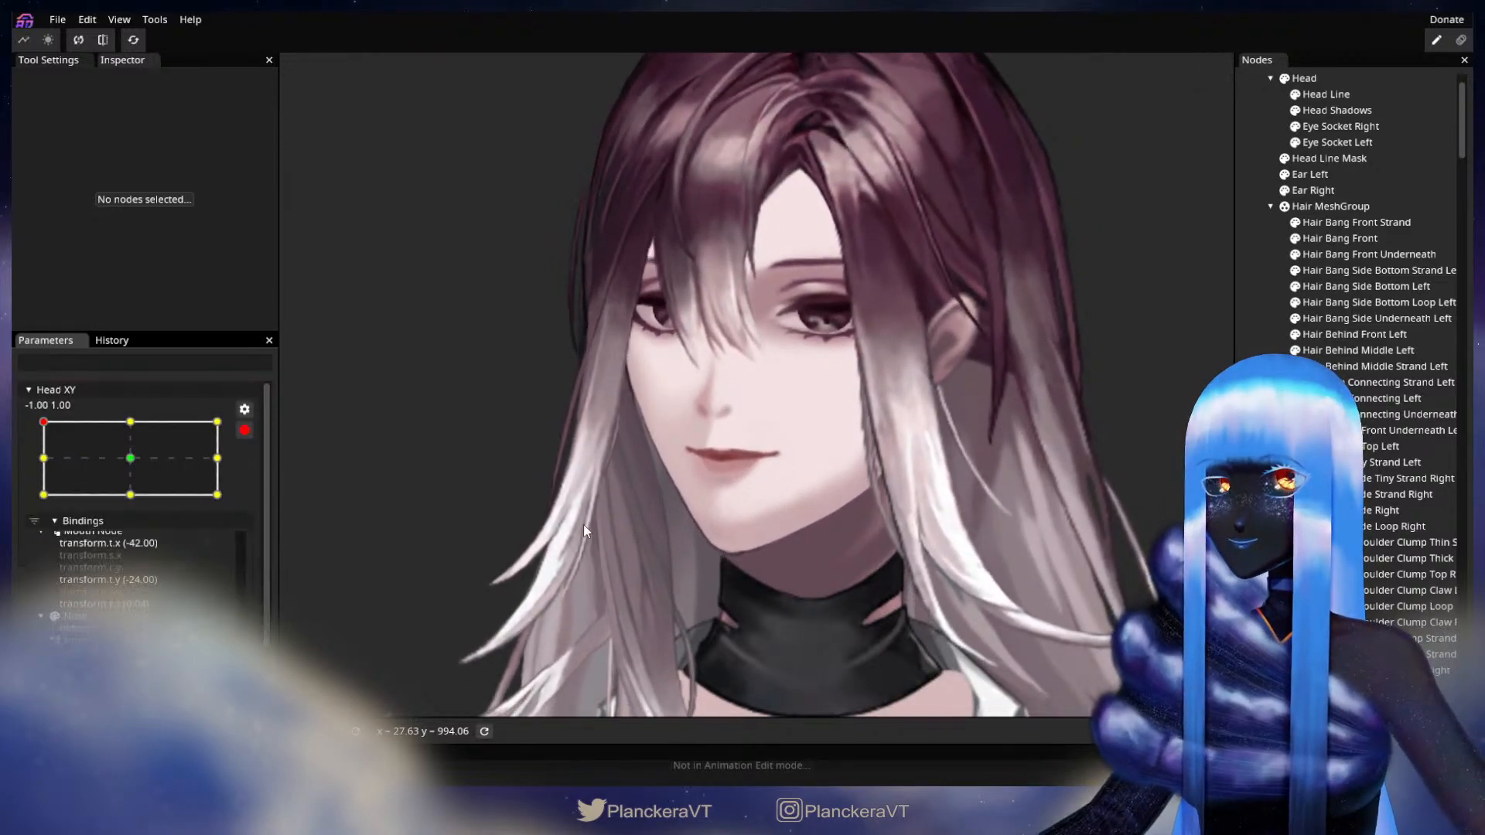
Nudge the inner edge of Hair Bang Front beside the nose bridge slightly inward with the Circle Brush, and deselect the part
scroll(563, 496, "up", 3)
scroll(656, 409, "up", 3)
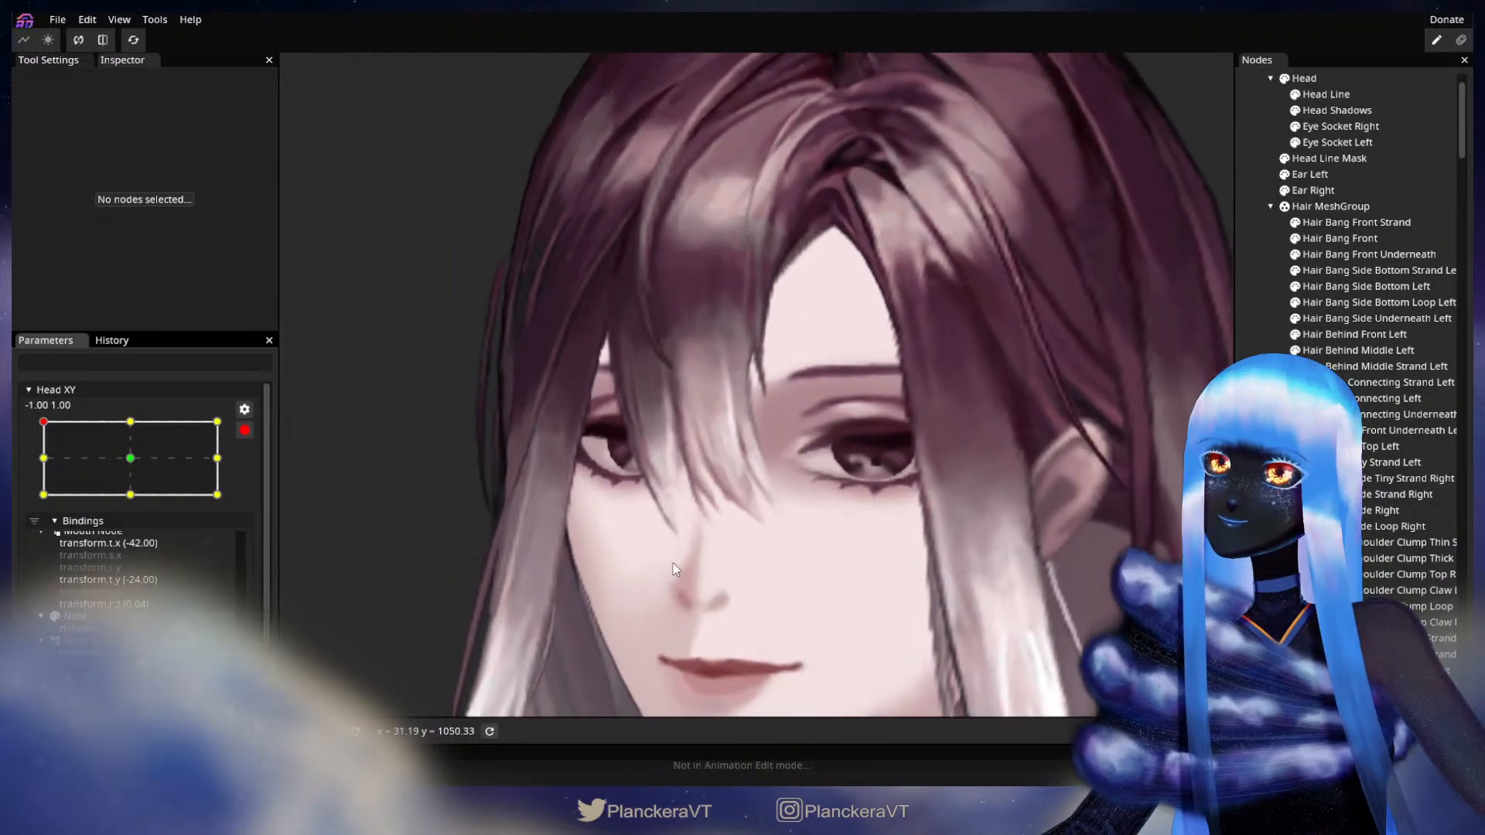
scroll(827, 542, "up", 2)
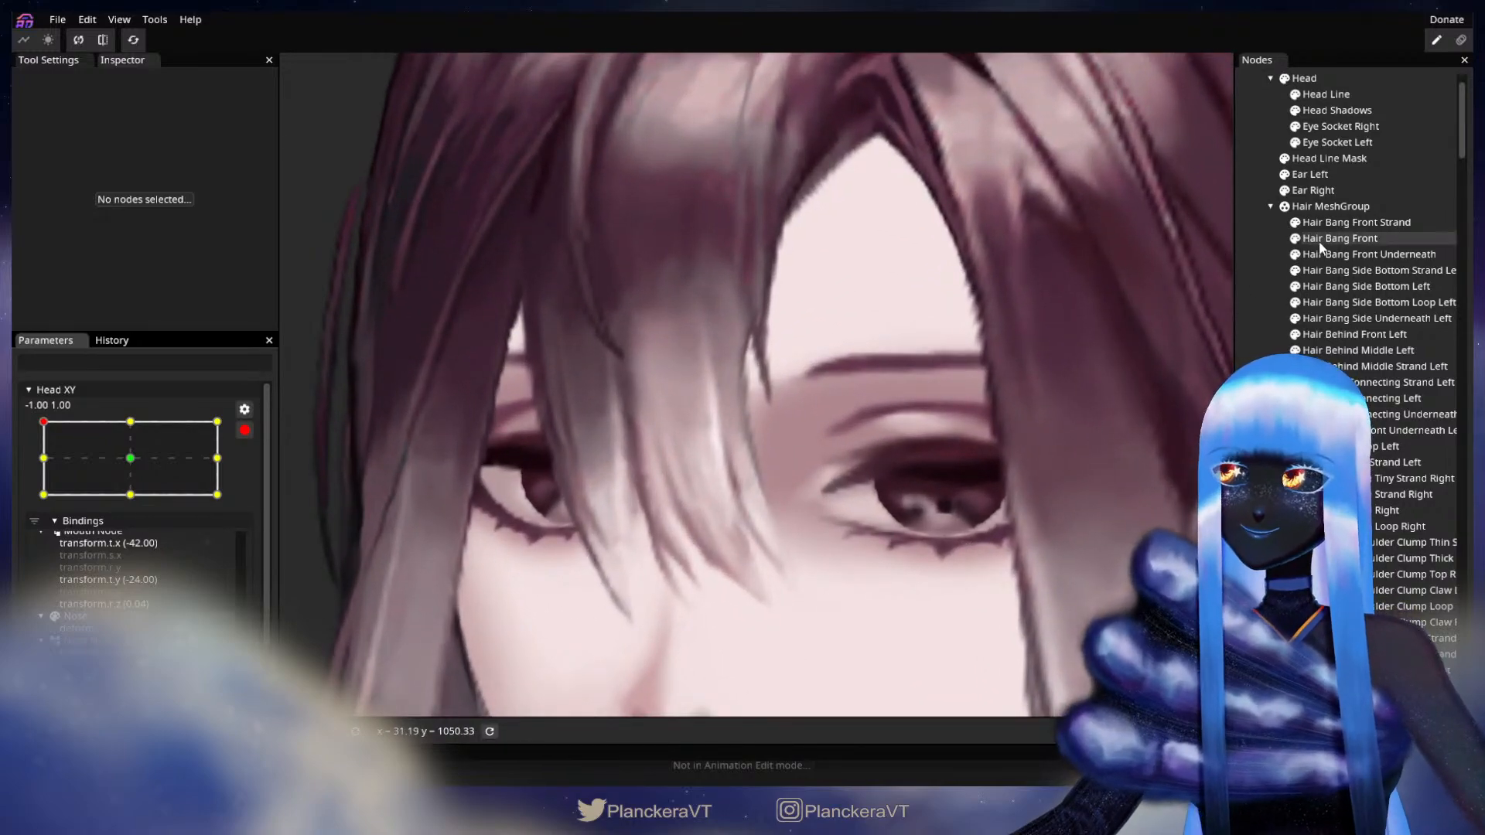
left_click(1315, 240)
scroll(1024, 503, "up", 2)
scroll(914, 443, "up", 2)
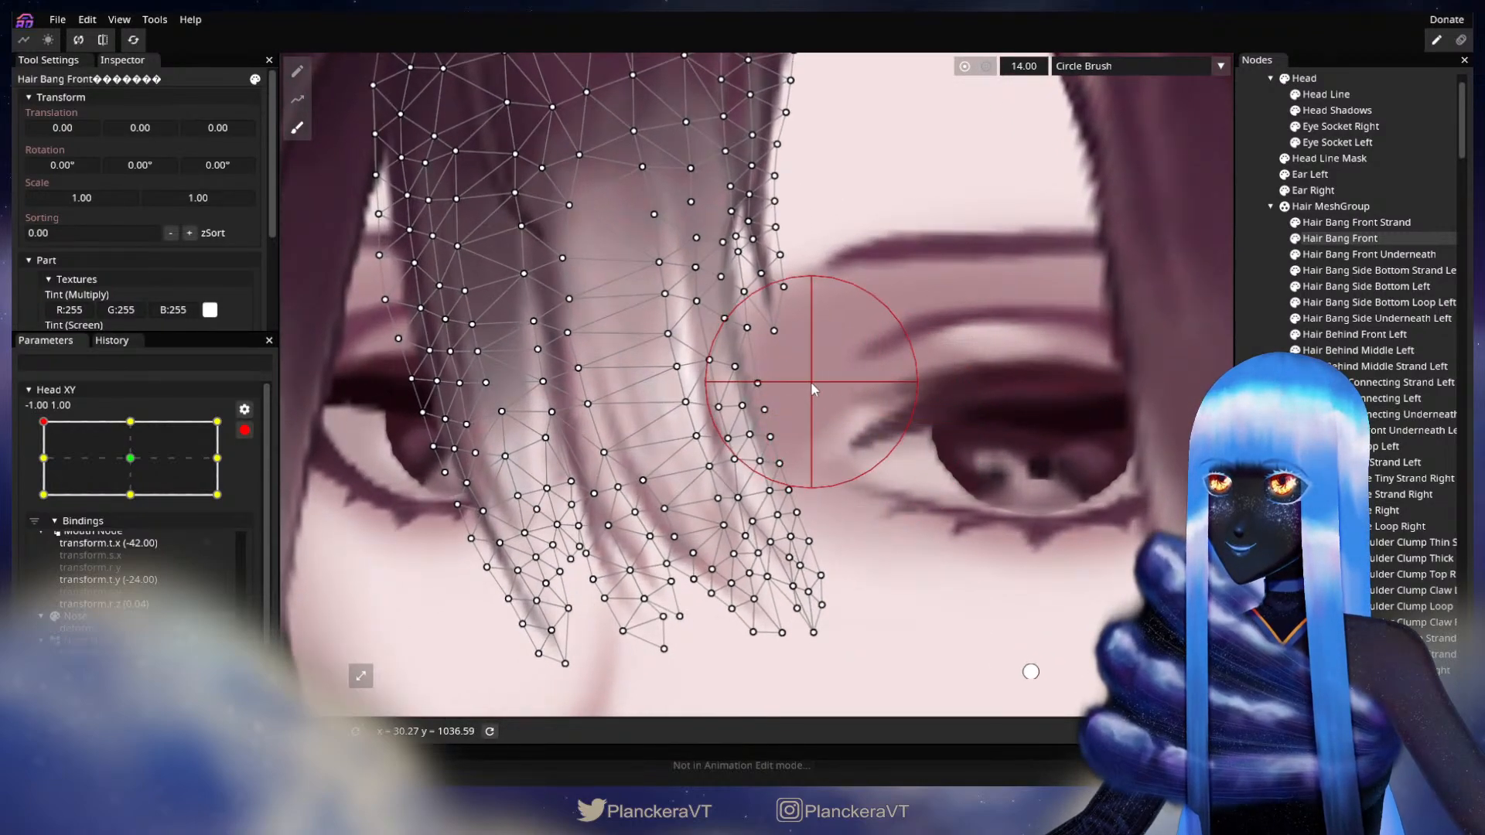
mouse_move(810, 382)
left_mouse_down()
mouse_move(799, 392)
mouse_move(825, 461)
left_mouse_up()
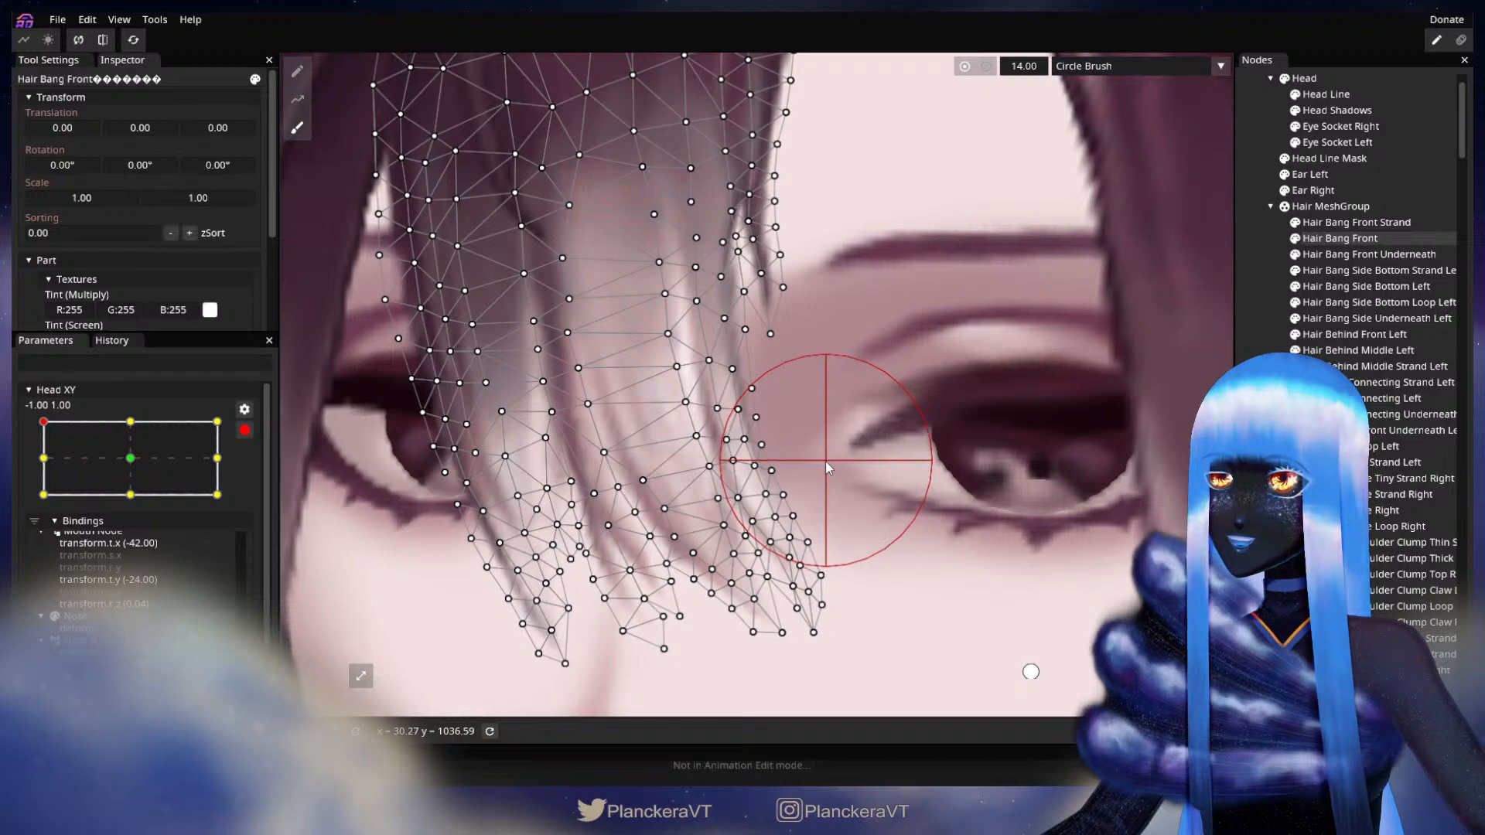
key("Escape")
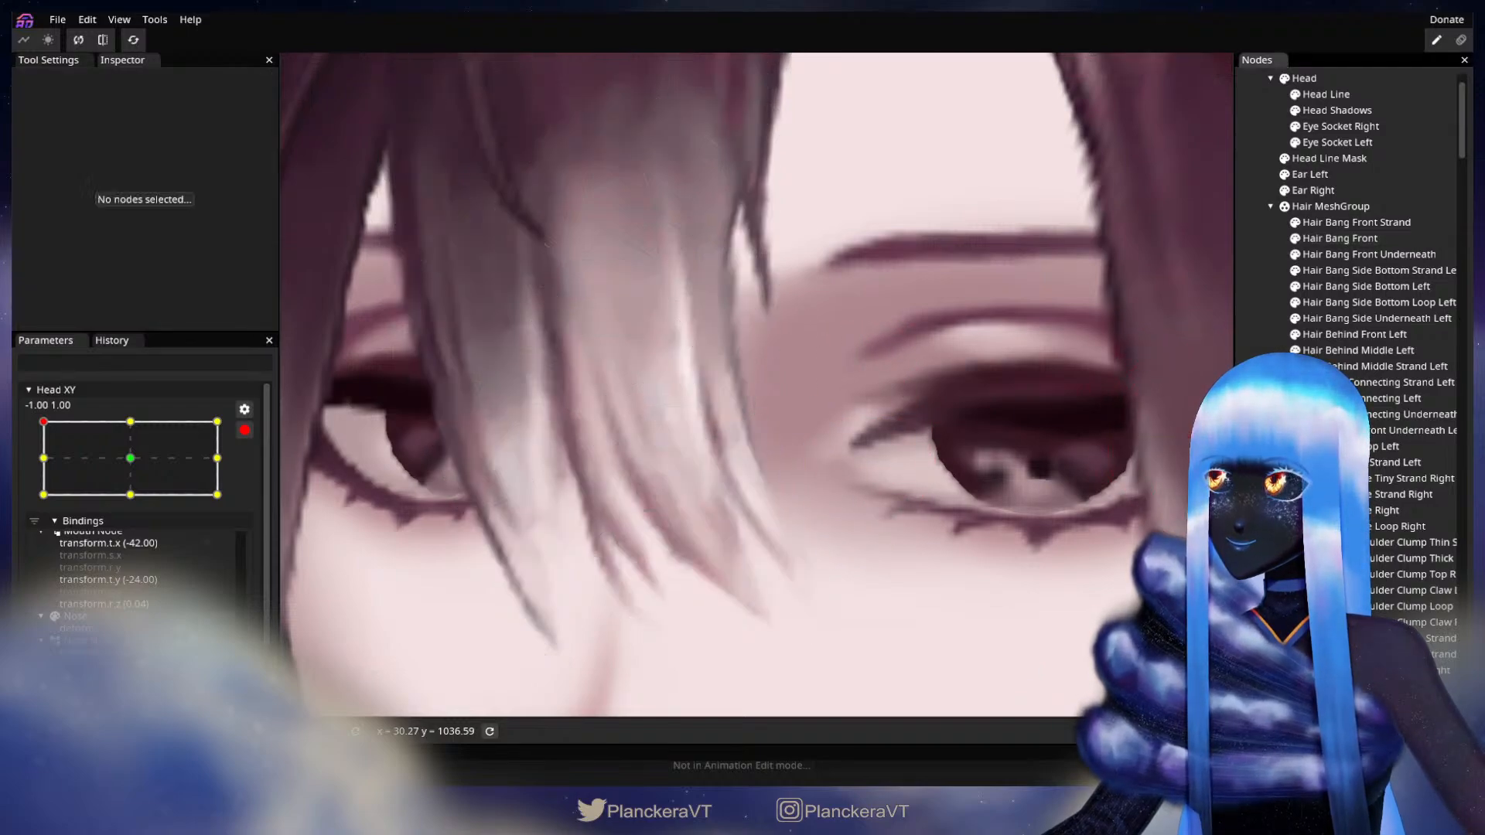
Disarm Head XY and turn the head from -1.00 1.00 to the -1.00 -1.00 keypoint
scroll(839, 568, "down", 5)
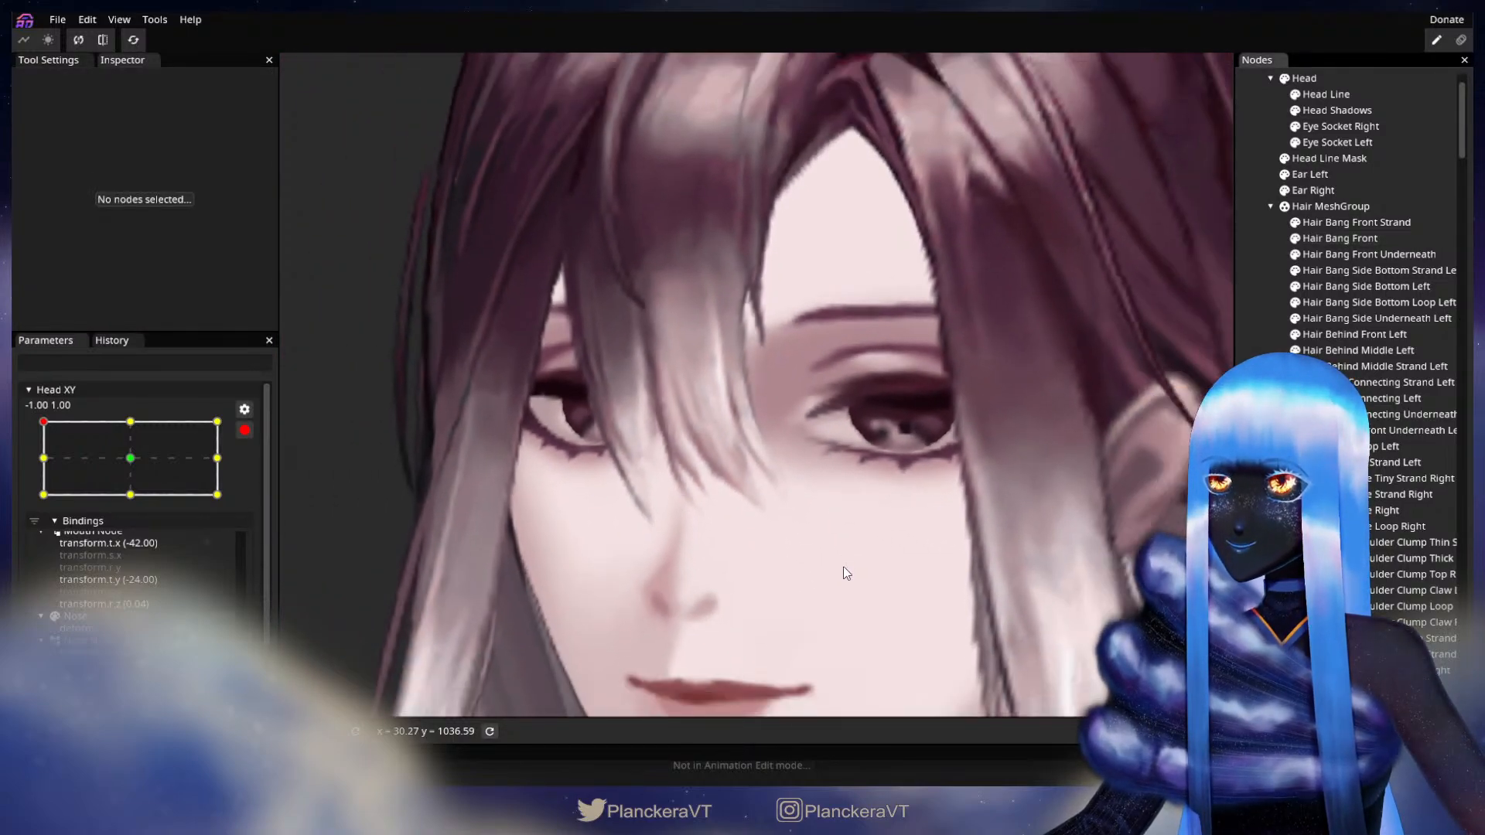
scroll(845, 572, "down", 5)
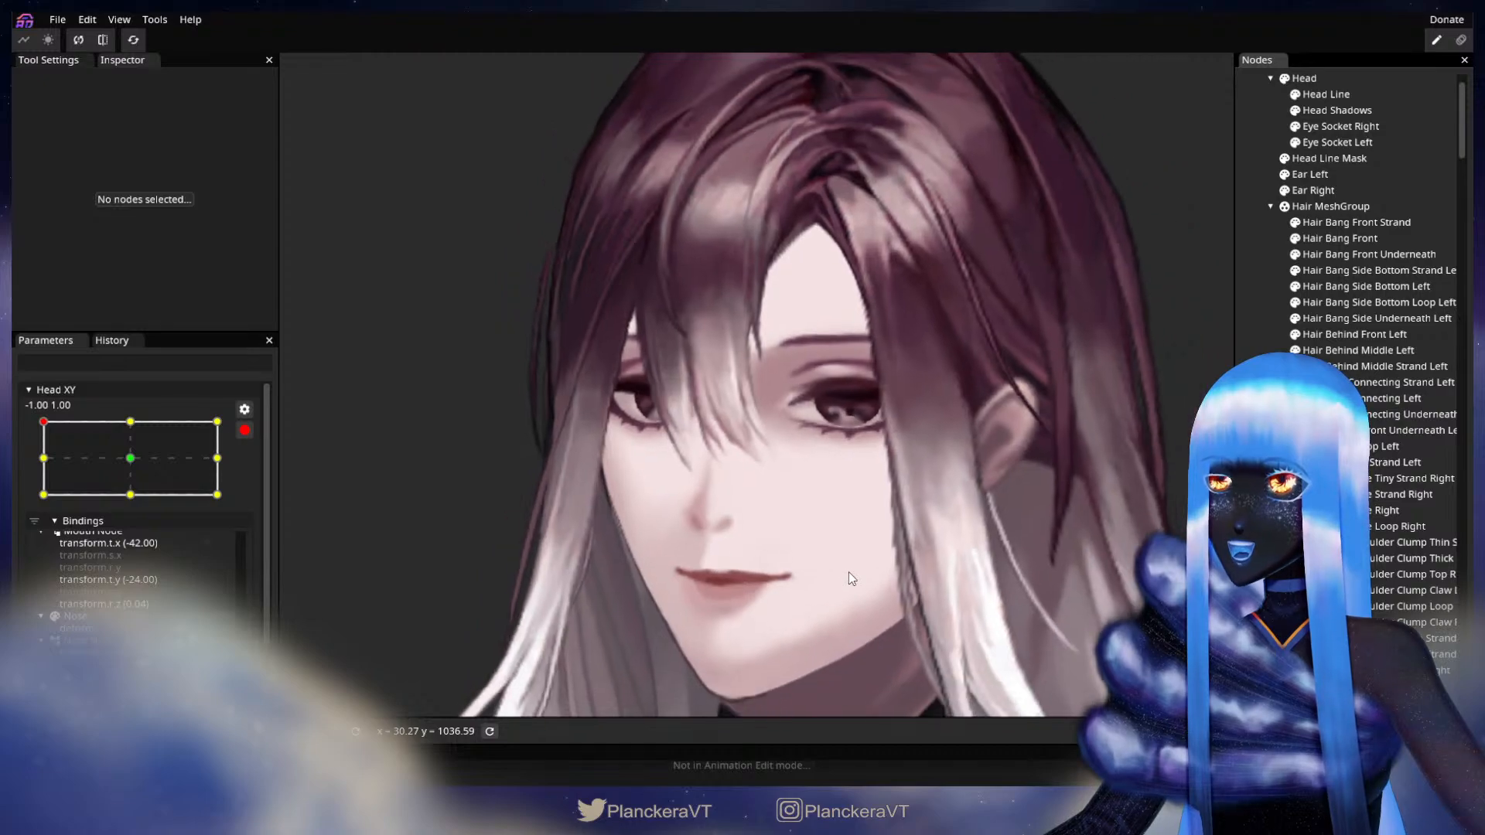
scroll(848, 573, "down", 5)
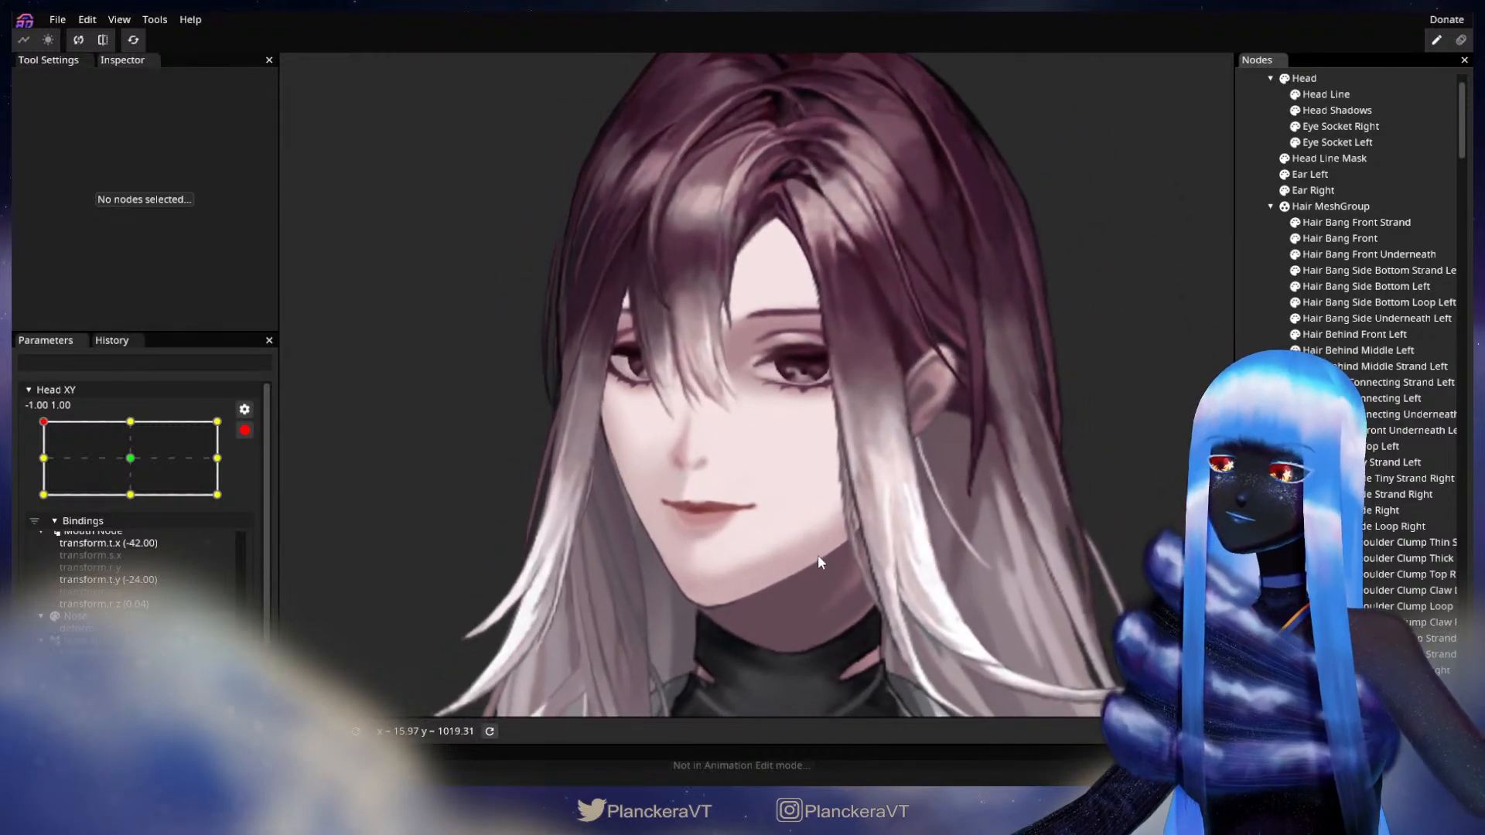
left_click(244, 430)
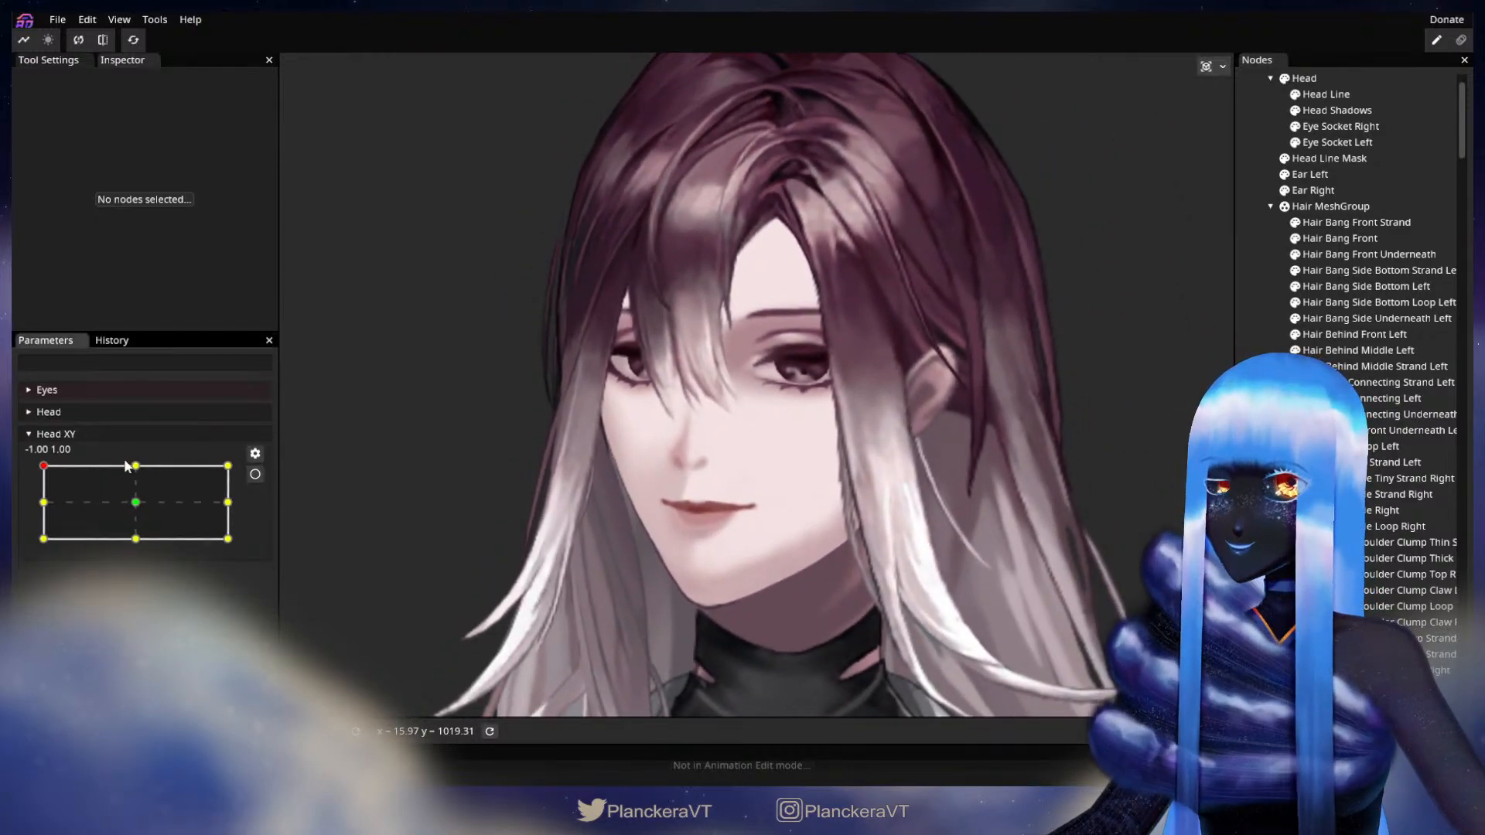
left_click_drag(44, 468, 23, 555)
scroll(612, 535, "up", 5)
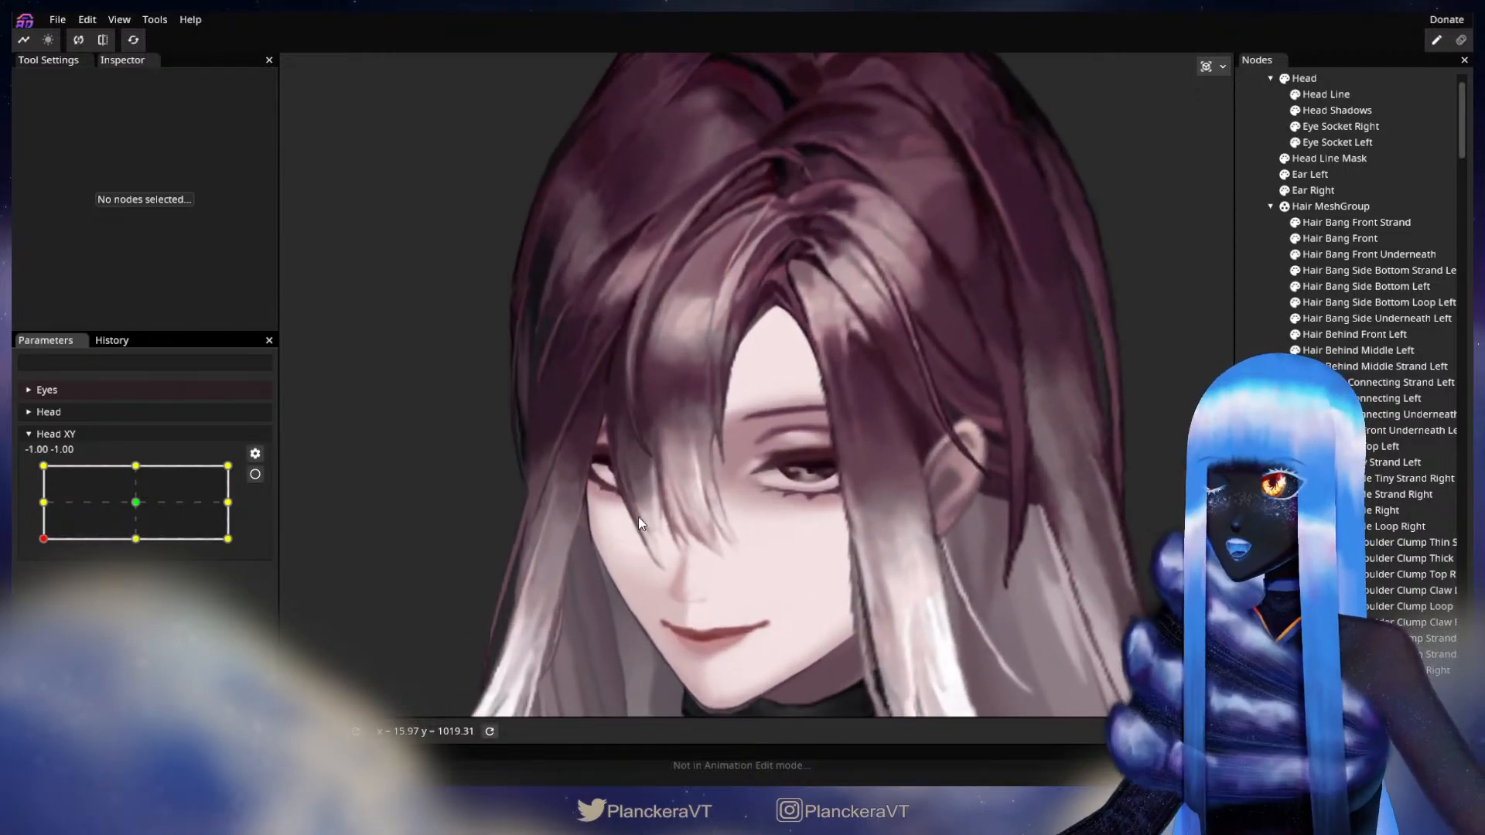
scroll(704, 495, "up", 2)
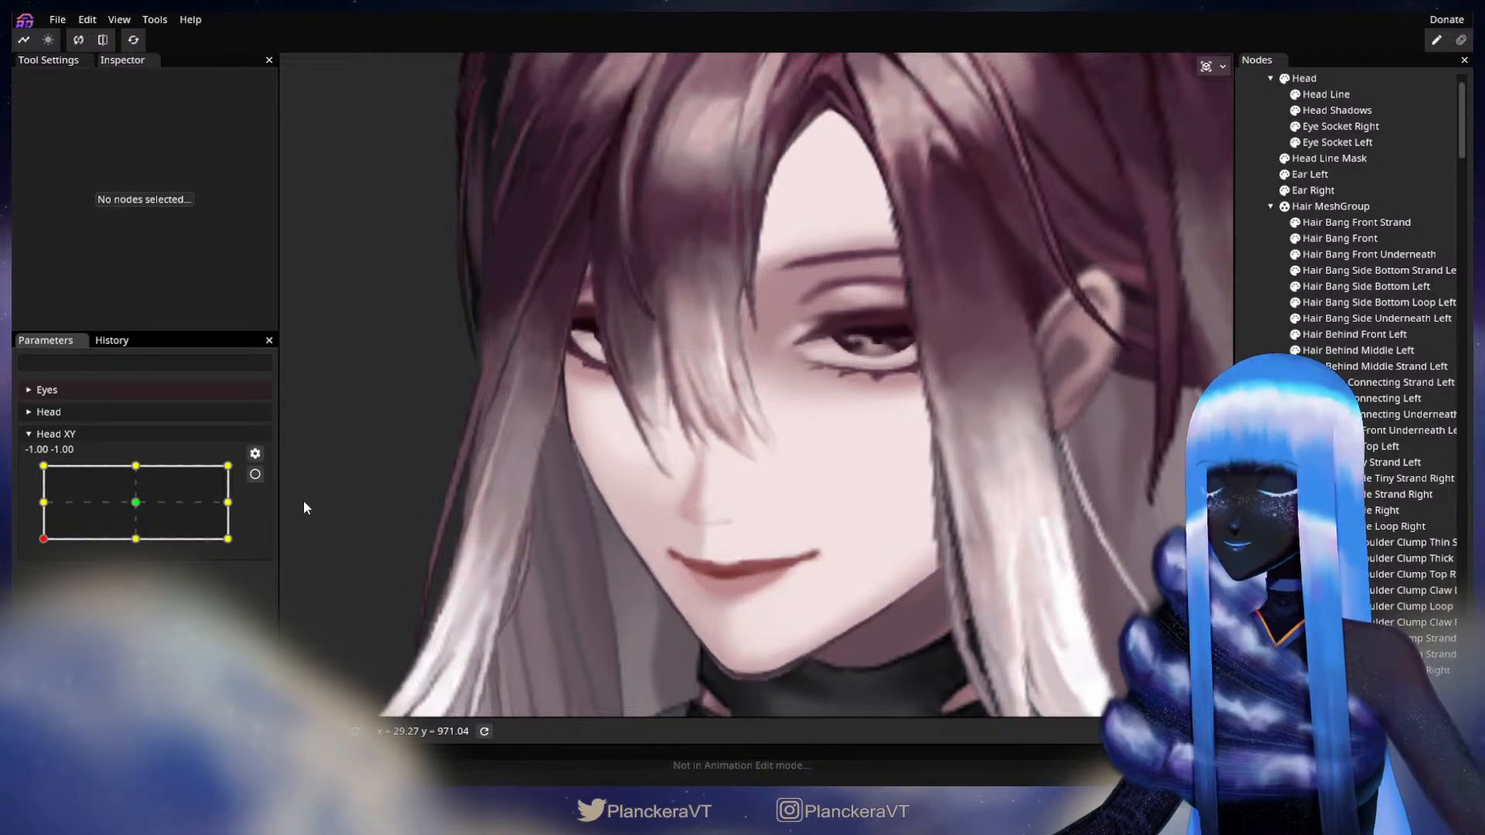
Arm Head XY at -1.00 -1.00 and ready the Hair Bang Front mesh for reshaping with the Circle Brush
left_click(255, 475)
scroll(905, 464, "up", 4)
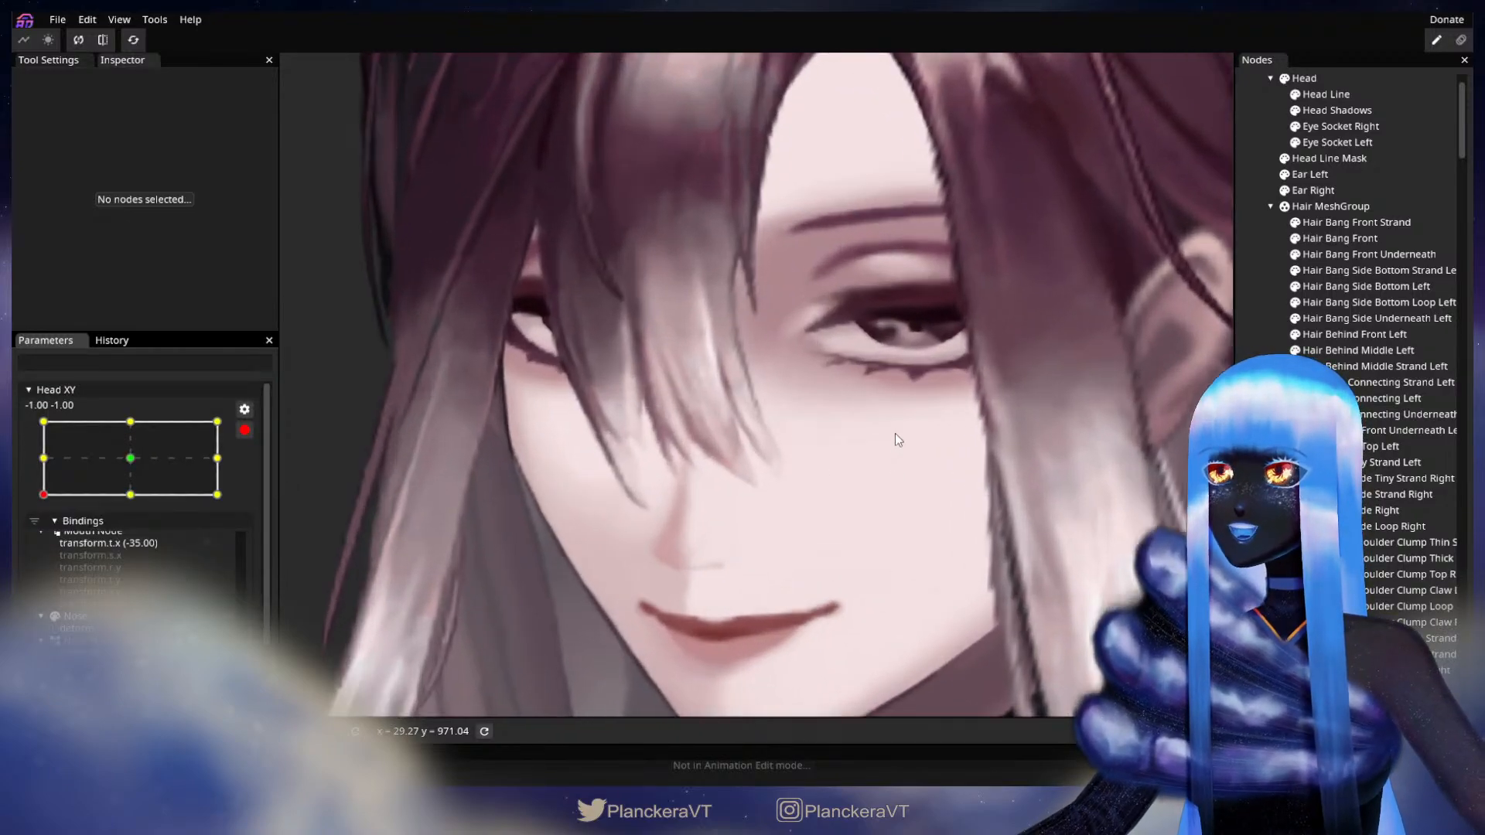
scroll(902, 427, "up", 1)
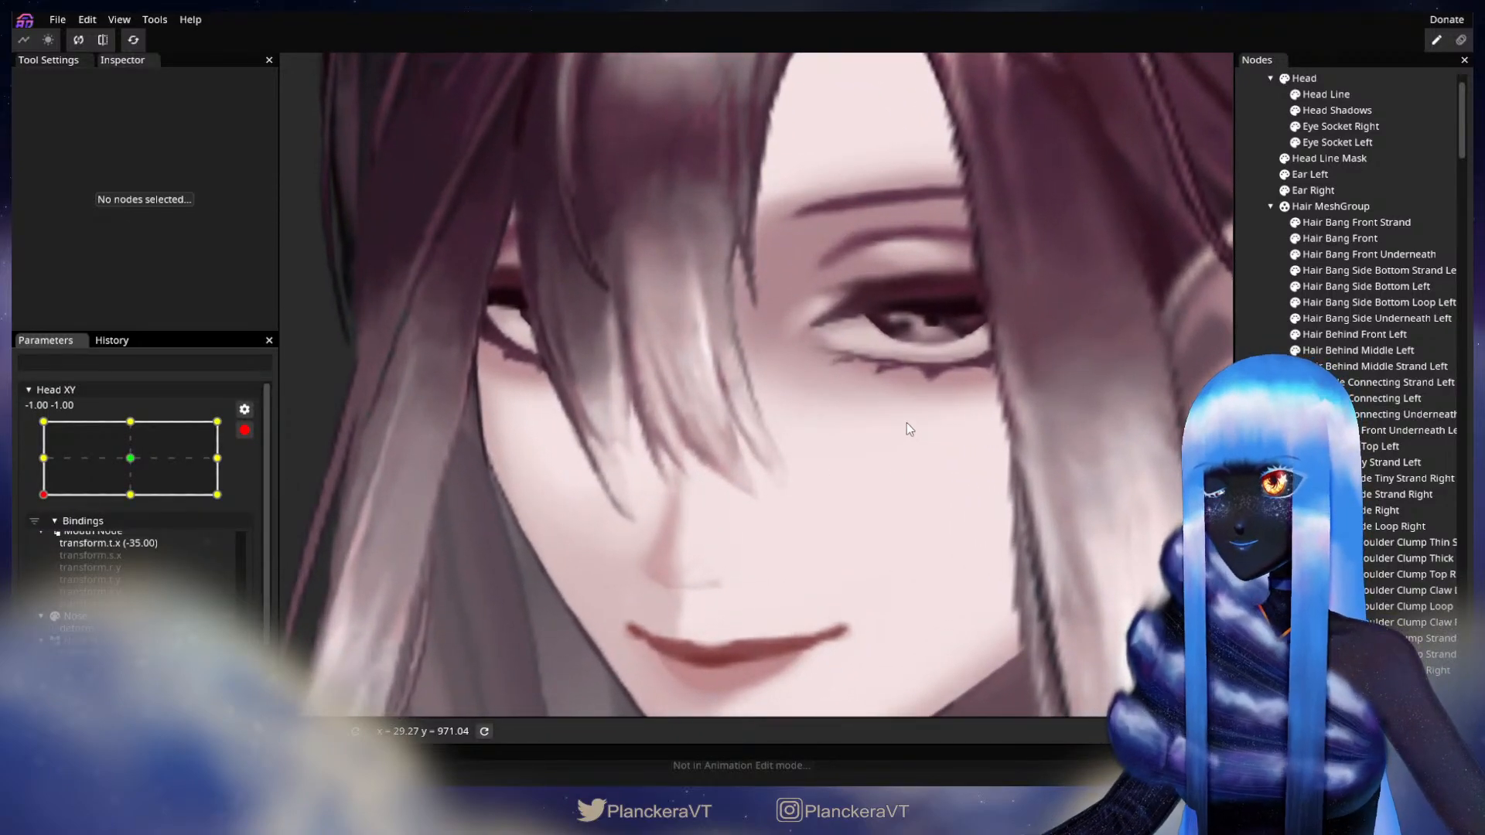
left_click(1368, 240)
left_click(297, 128)
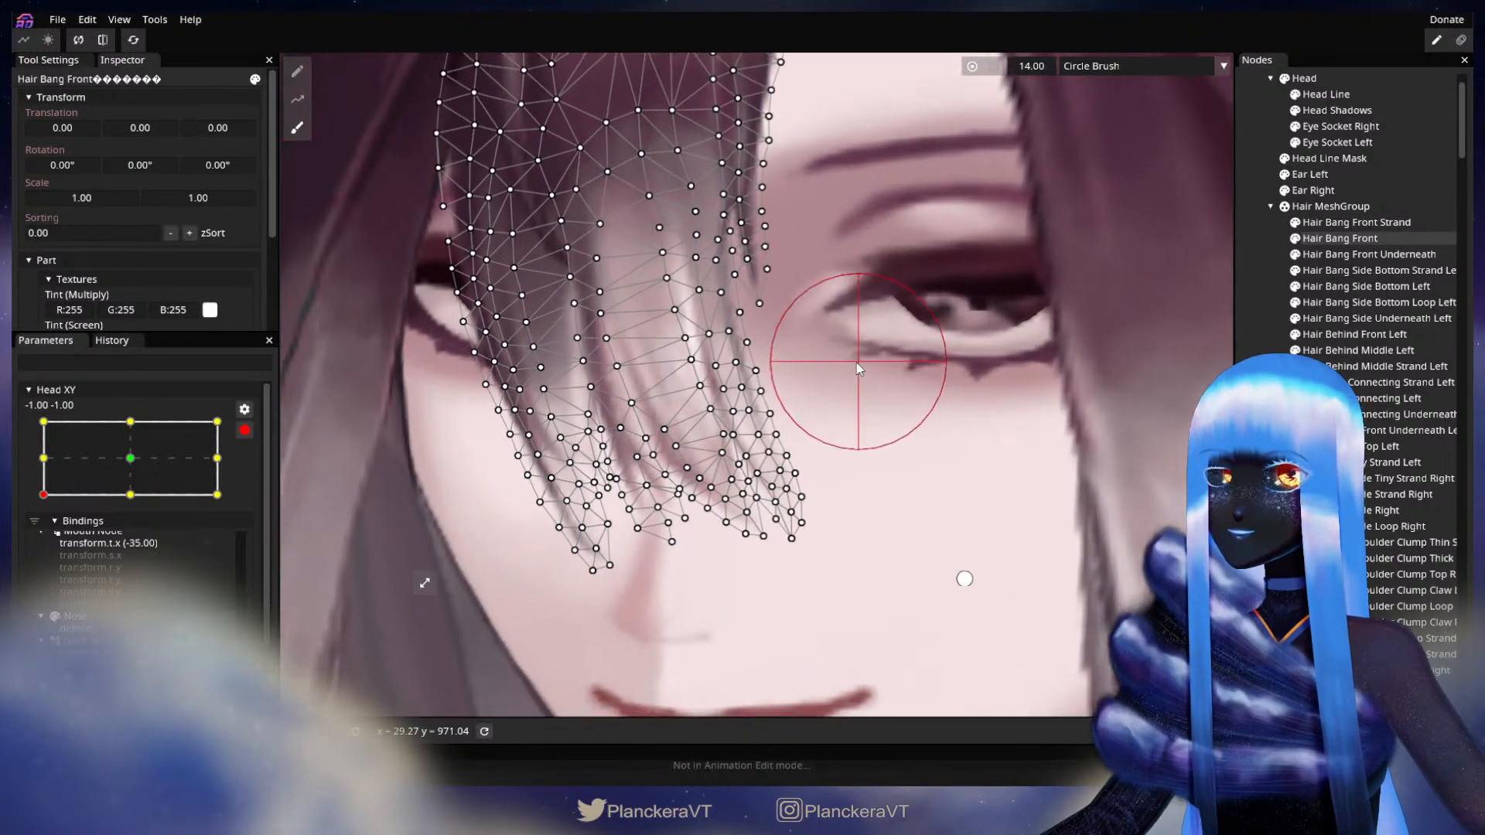
scroll(856, 363, "up", 2)
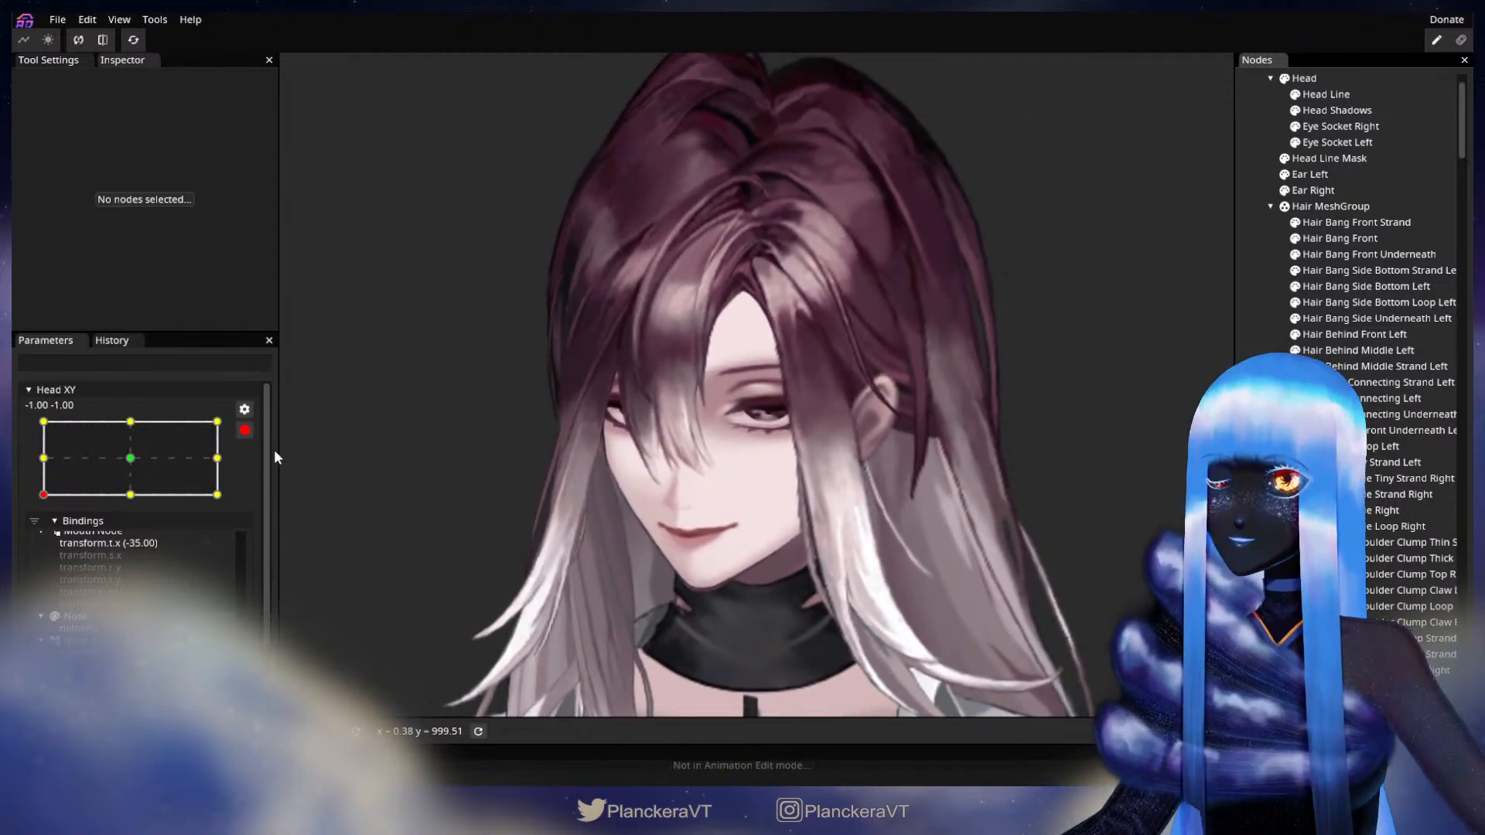
Disarm Head XY and examine how the front bang deforms while moving between -1.00 -1.00 and about -1.00 0.00
left_click(245, 431)
left_click_drag(43, 541, 37, 510)
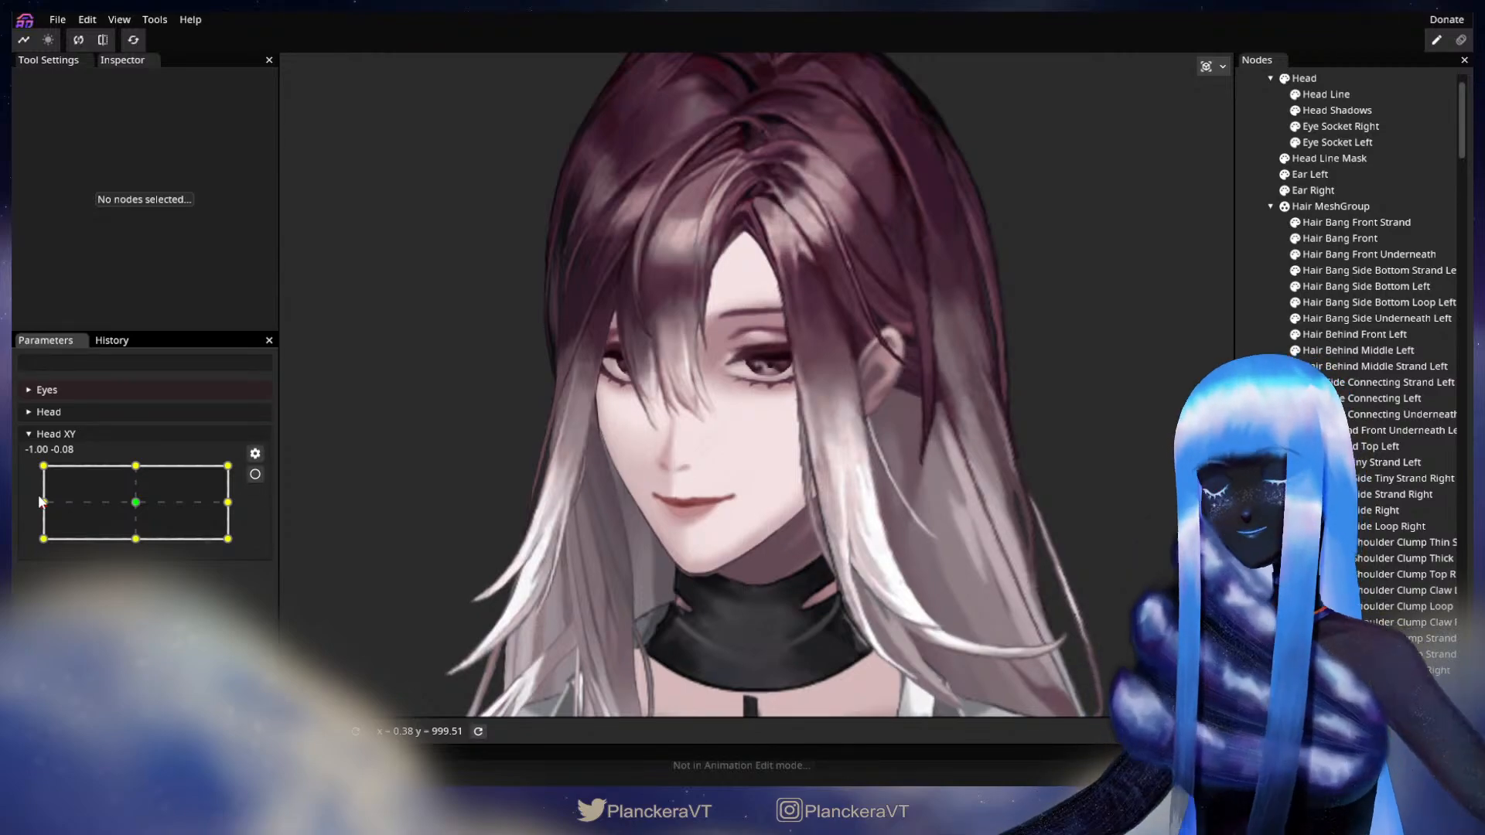
left_click(40, 502)
scroll(729, 563, "up", 4)
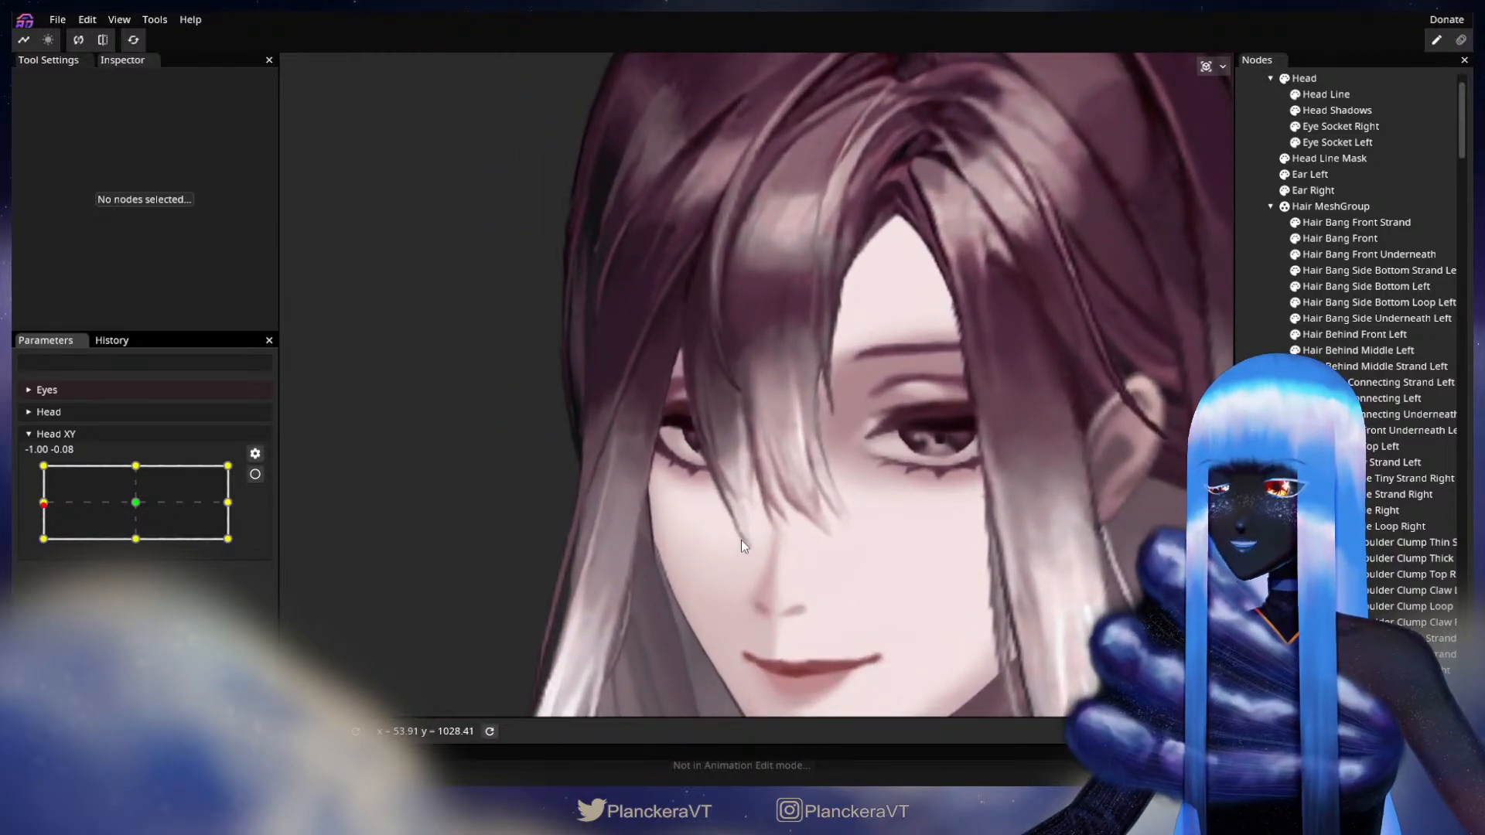
left_click(44, 503)
mouse_move(43, 508)
left_mouse_down()
mouse_move(26, 542)
mouse_move(25, 499)
mouse_move(20, 540)
mouse_move(39, 547)
mouse_move(41, 521)
left_mouse_up()
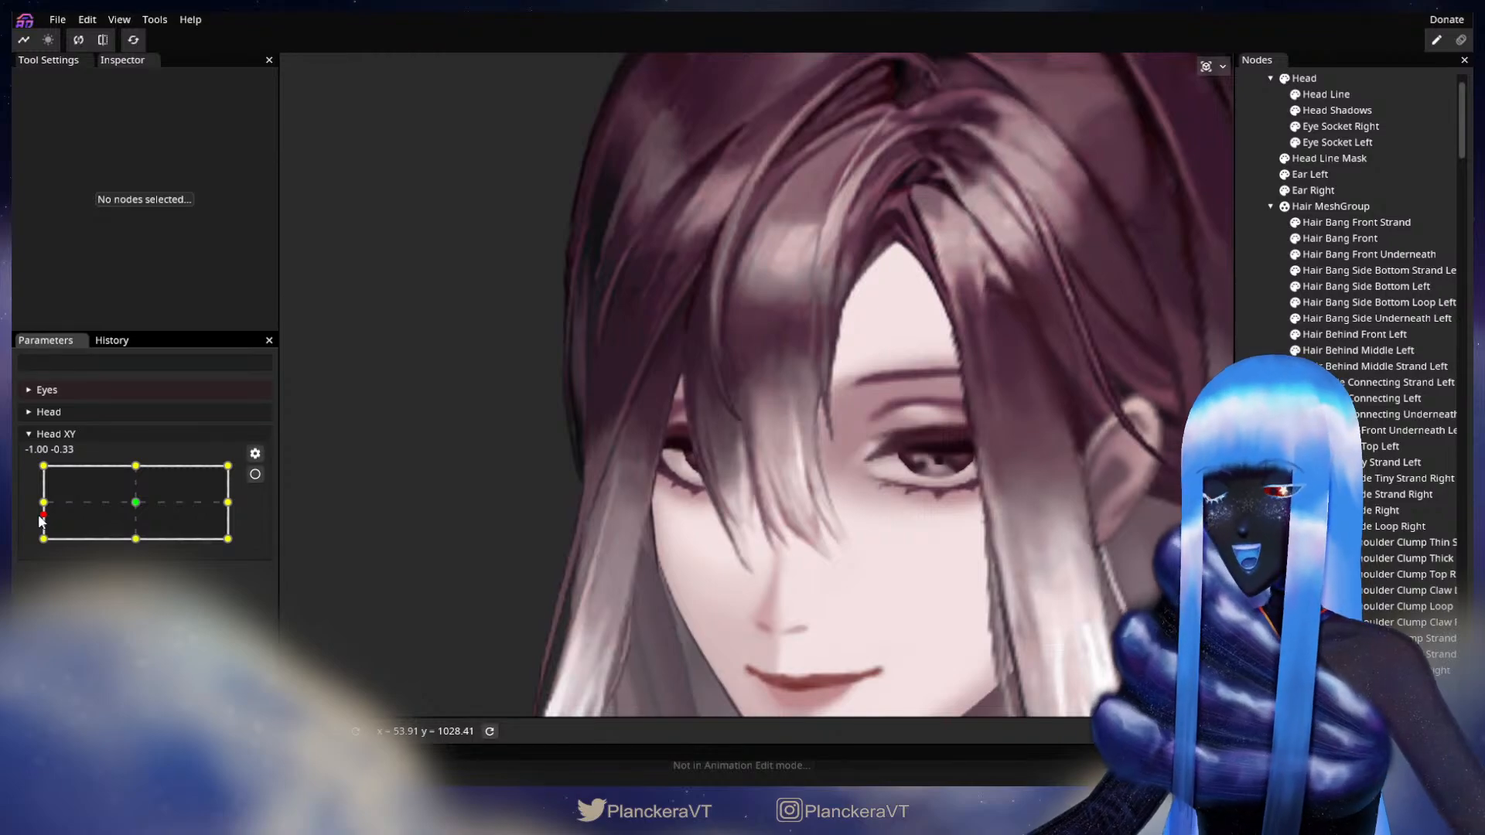
mouse_move(41, 521)
left_mouse_down()
mouse_move(42, 508)
mouse_move(42, 545)
left_mouse_up()
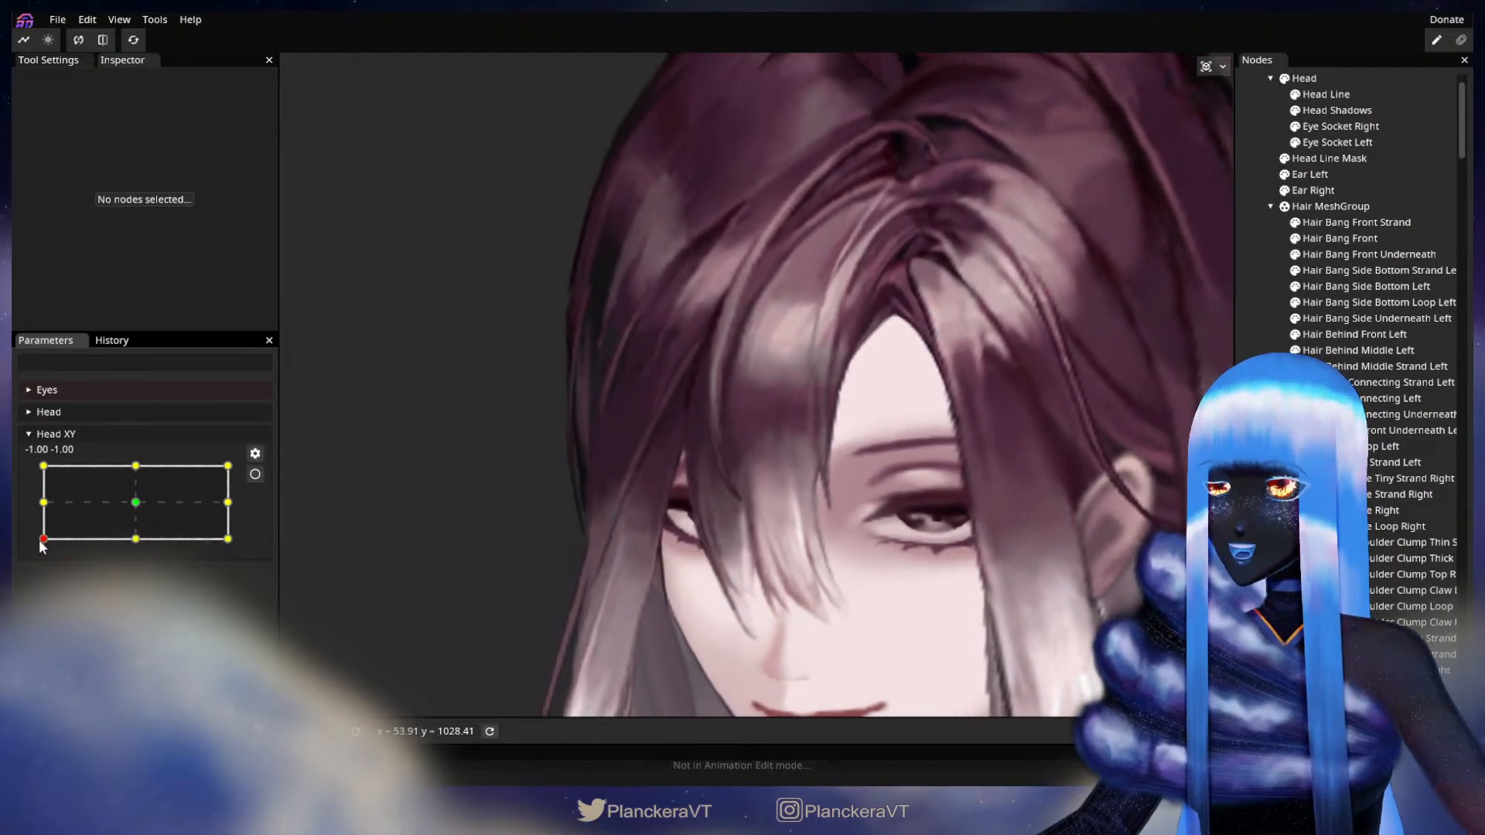
Arm Head XY at -1.00 -1.00, nudge the lowest tip of Hair Bang Front with the Circle Brush, and deselect the part
left_click(255, 474)
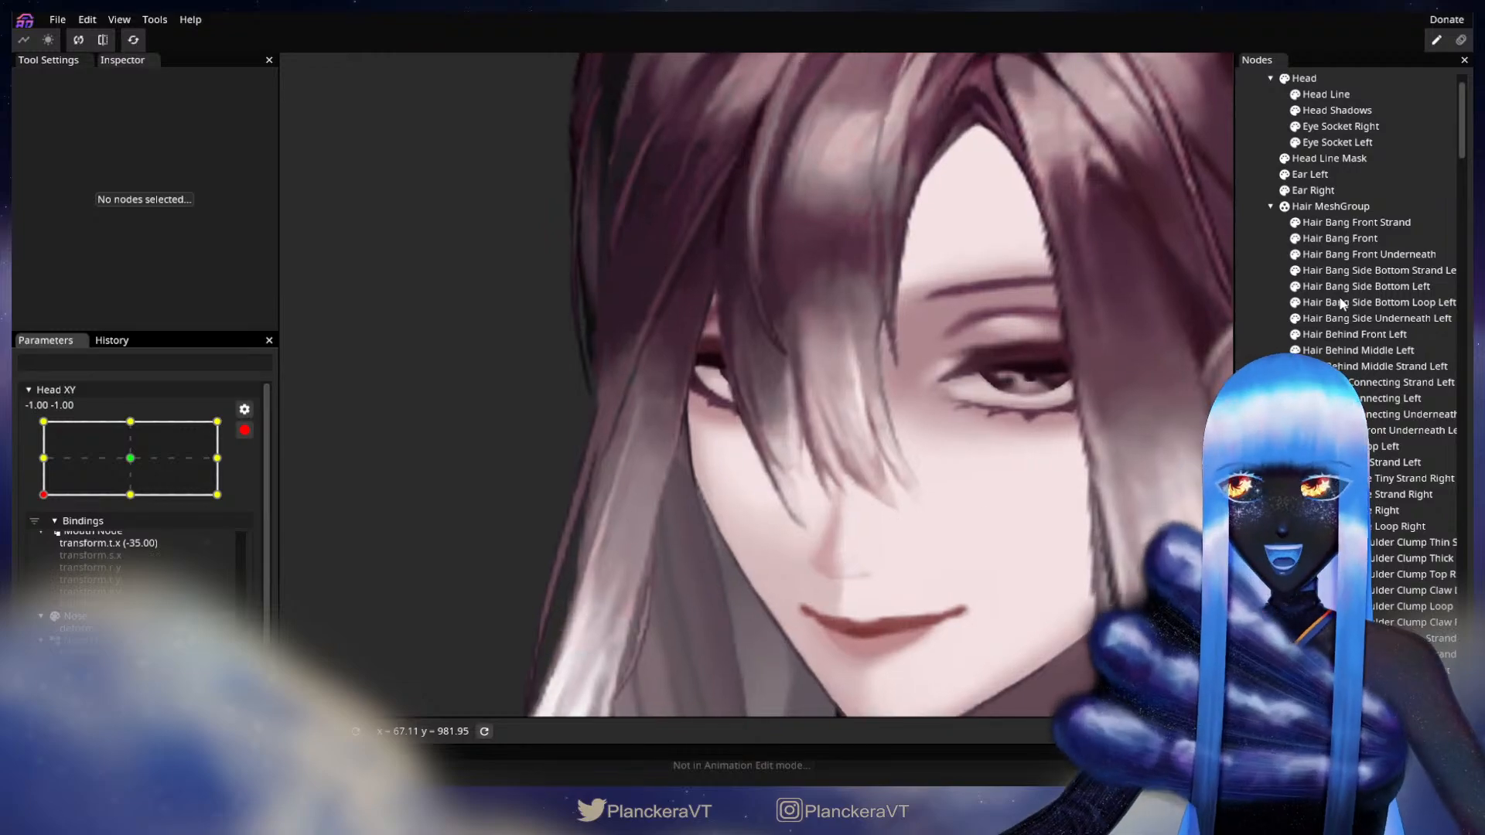
left_click(1339, 240)
scroll(953, 587, "up", 3)
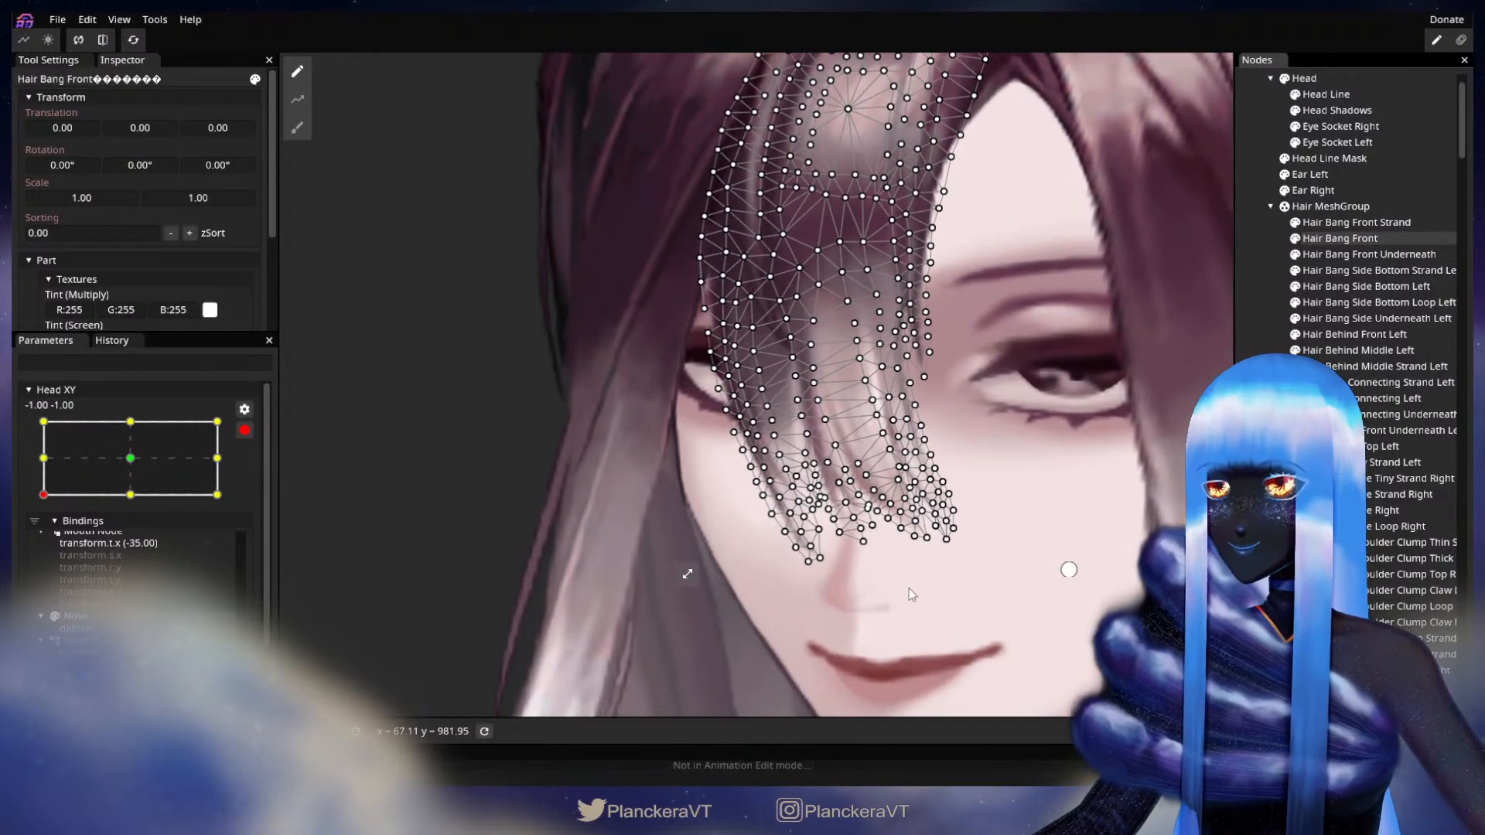
left_click_drag(738, 499, 684, 358)
left_click(297, 127)
scroll(646, 517, "up", 3)
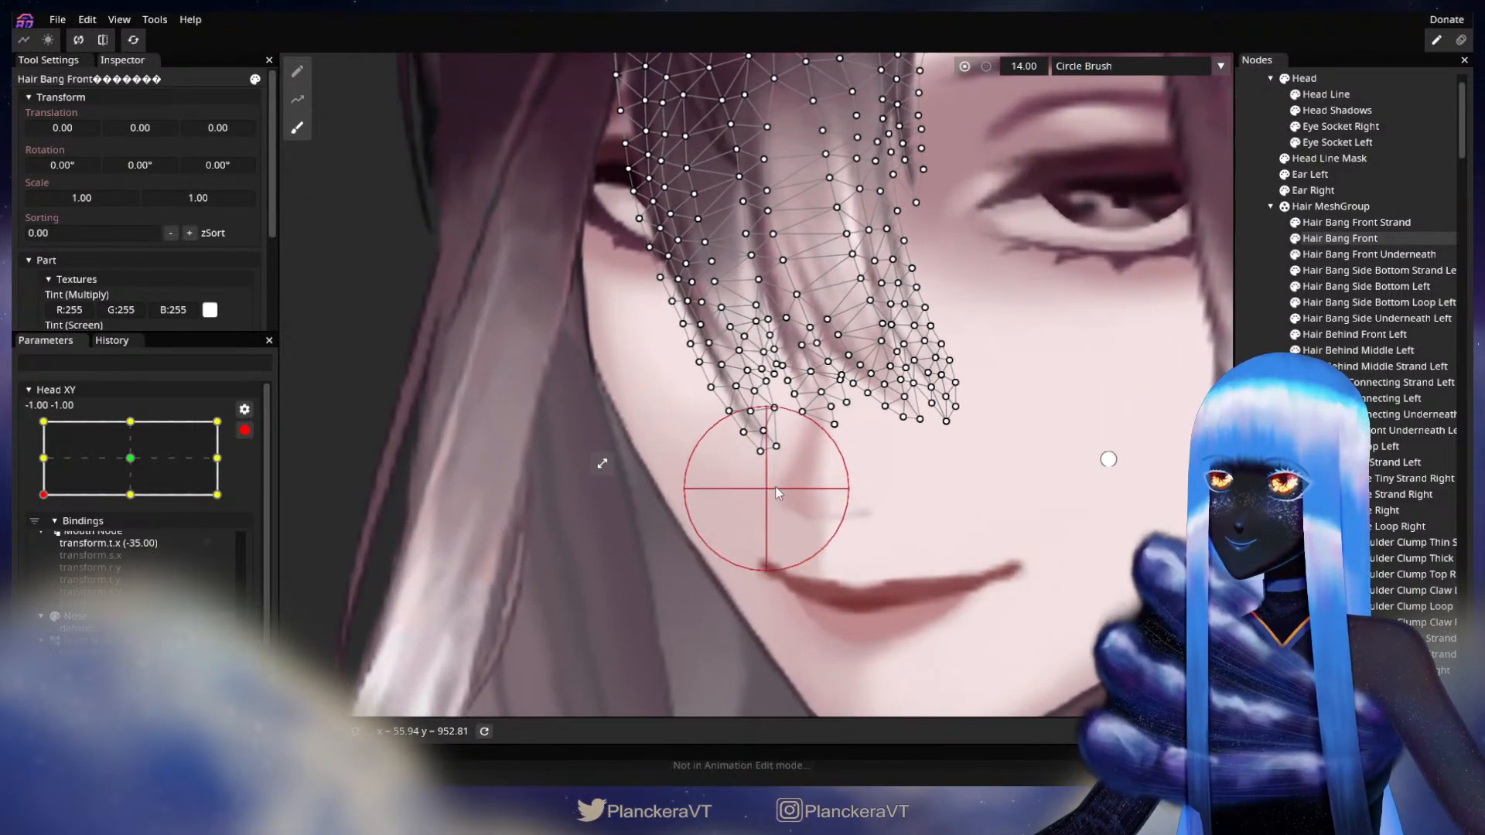
left_click_drag(789, 478, 785, 479)
key("Escape")
Disarm Head XY and check the front bang's shape at the -1.00 -1.00 keypoint
scroll(945, 486, "down", 4)
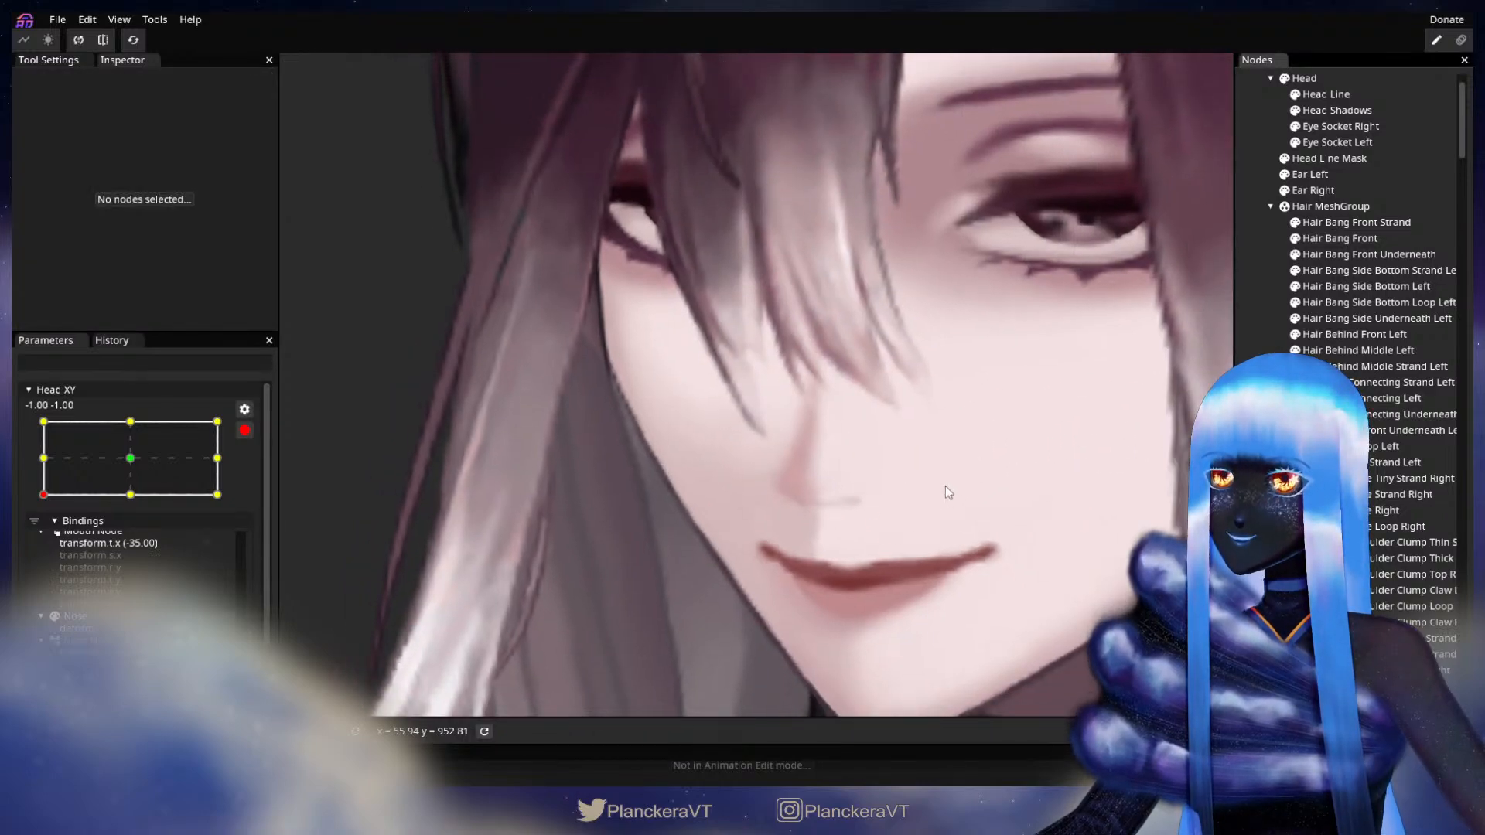
left_click_drag(884, 484, 841, 582)
scroll(795, 572, "down", 1)
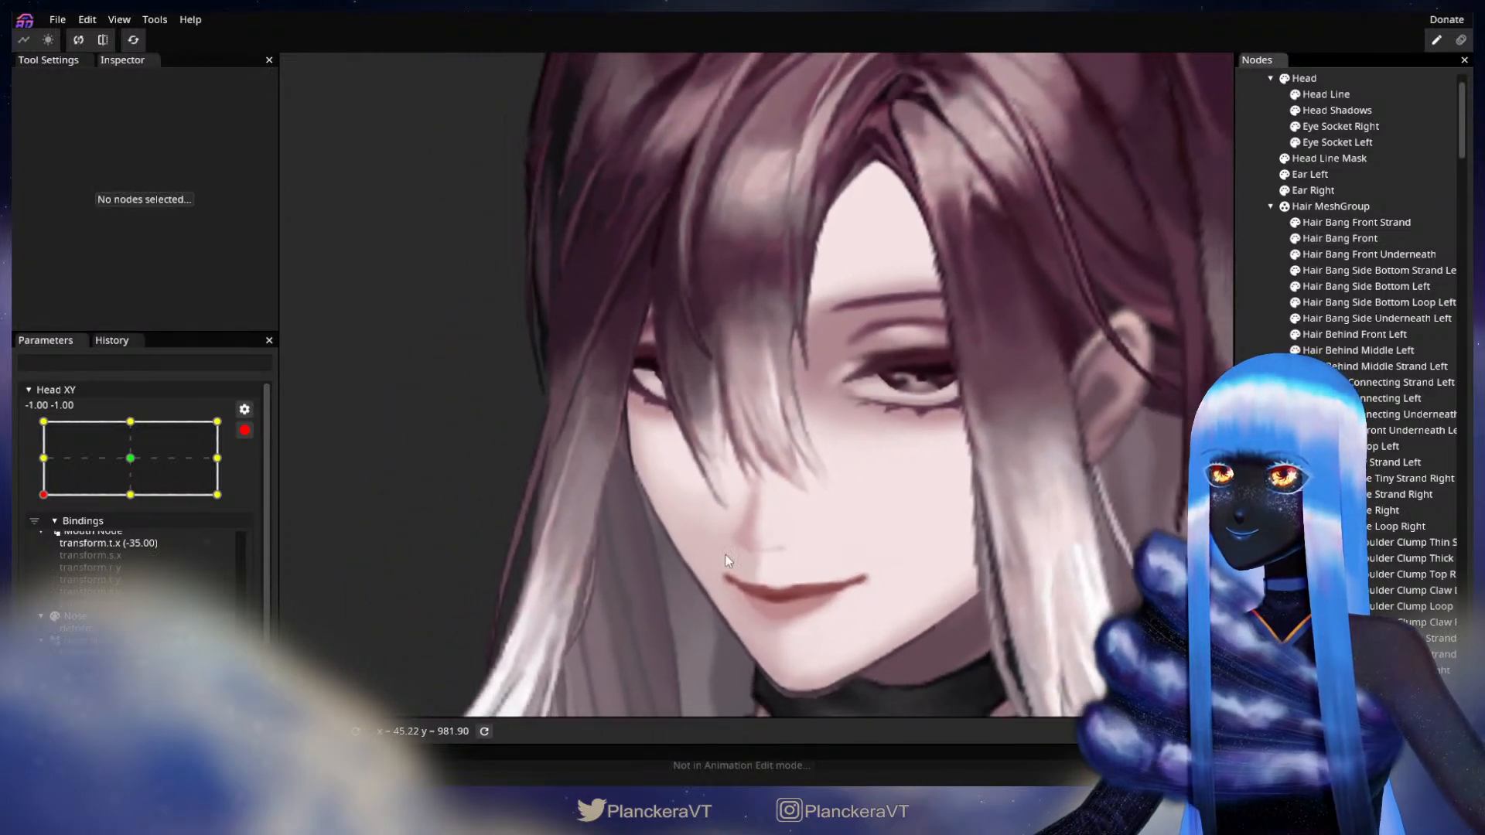
left_click_drag(648, 520, 676, 582)
left_click(244, 430)
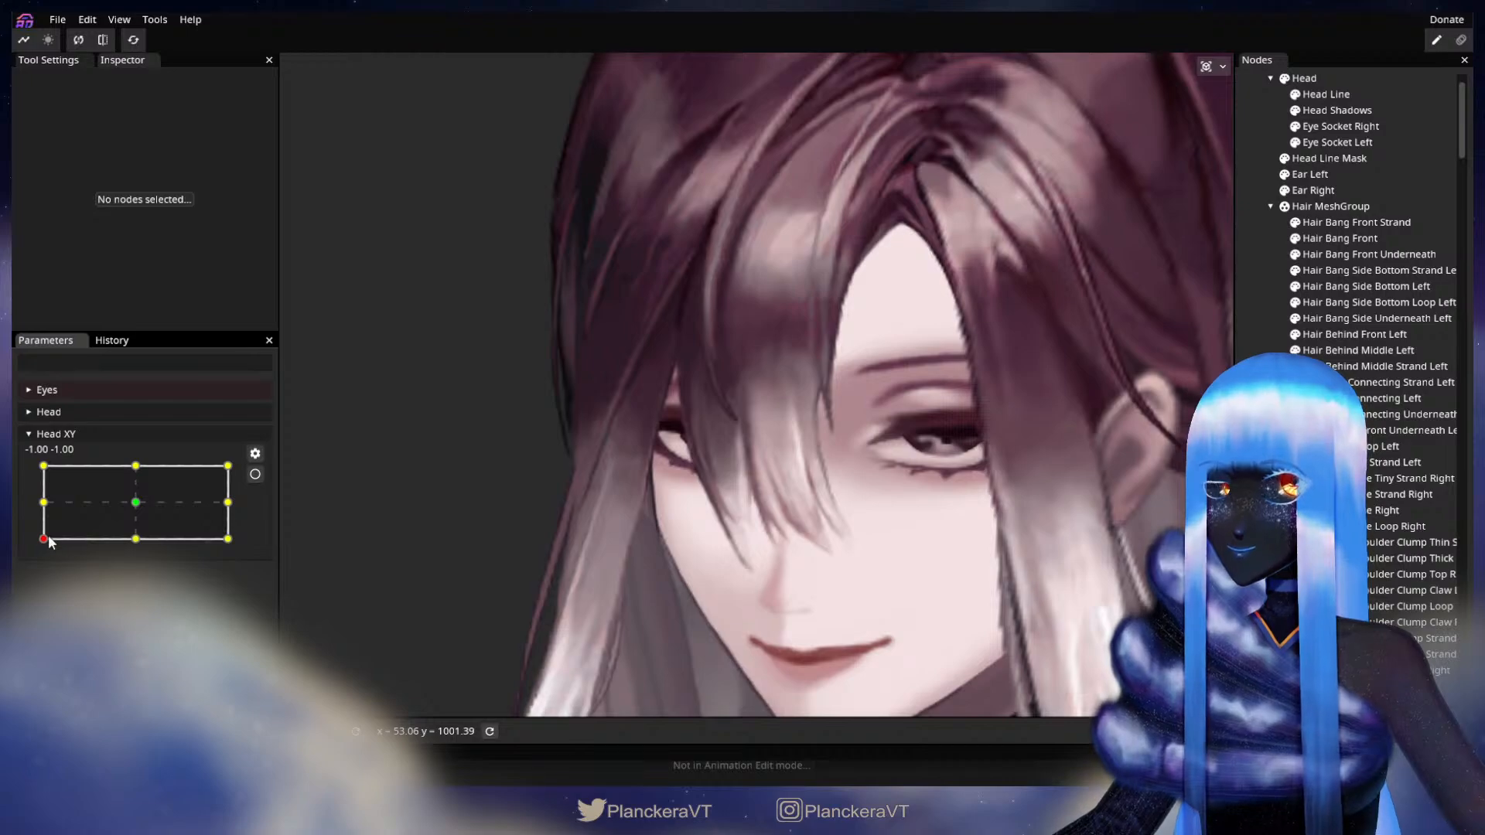
mouse_move(42, 546)
left_mouse_down()
mouse_move(34, 508)
mouse_move(36, 552)
left_mouse_up()
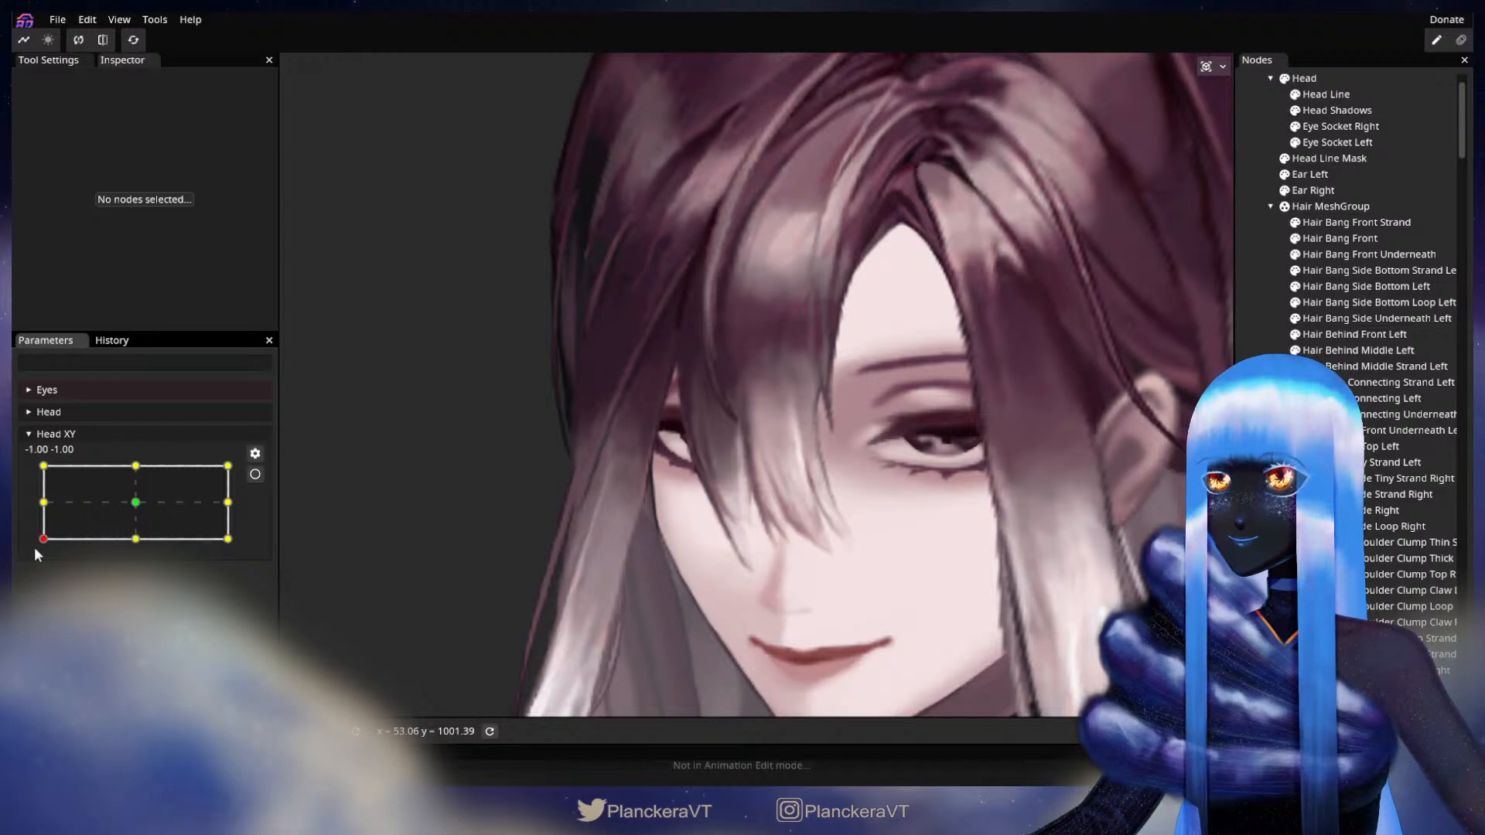
Arm the Head XY parameter at -1.00, -1.00 and open the Hair Bang Front mesh for deformation beside the partly covered eye
left_click(255, 474)
scroll(639, 559, "up", 4)
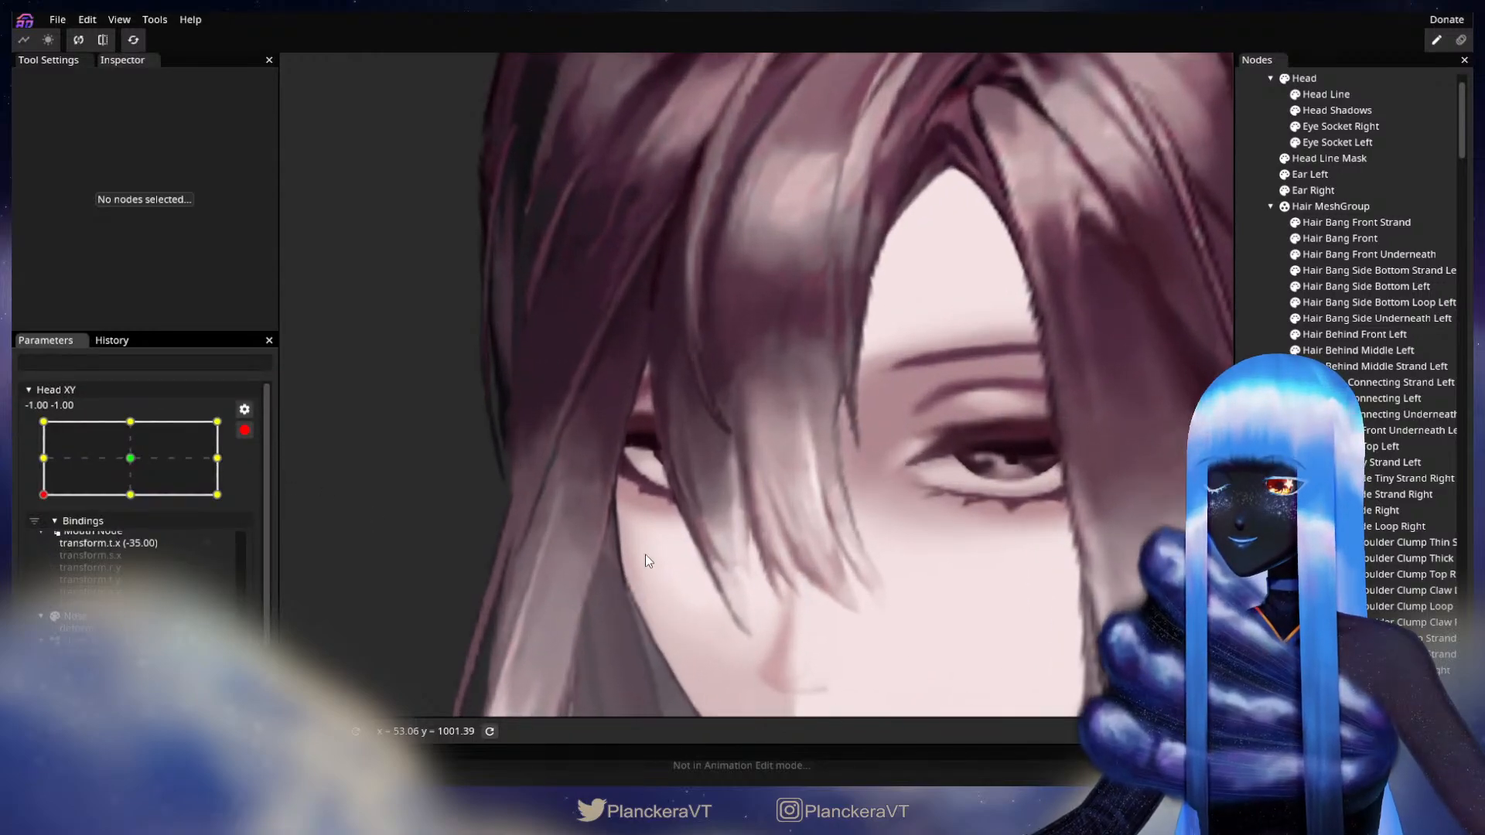
left_click_drag(663, 567, 708, 504)
scroll(708, 504, "up", 2)
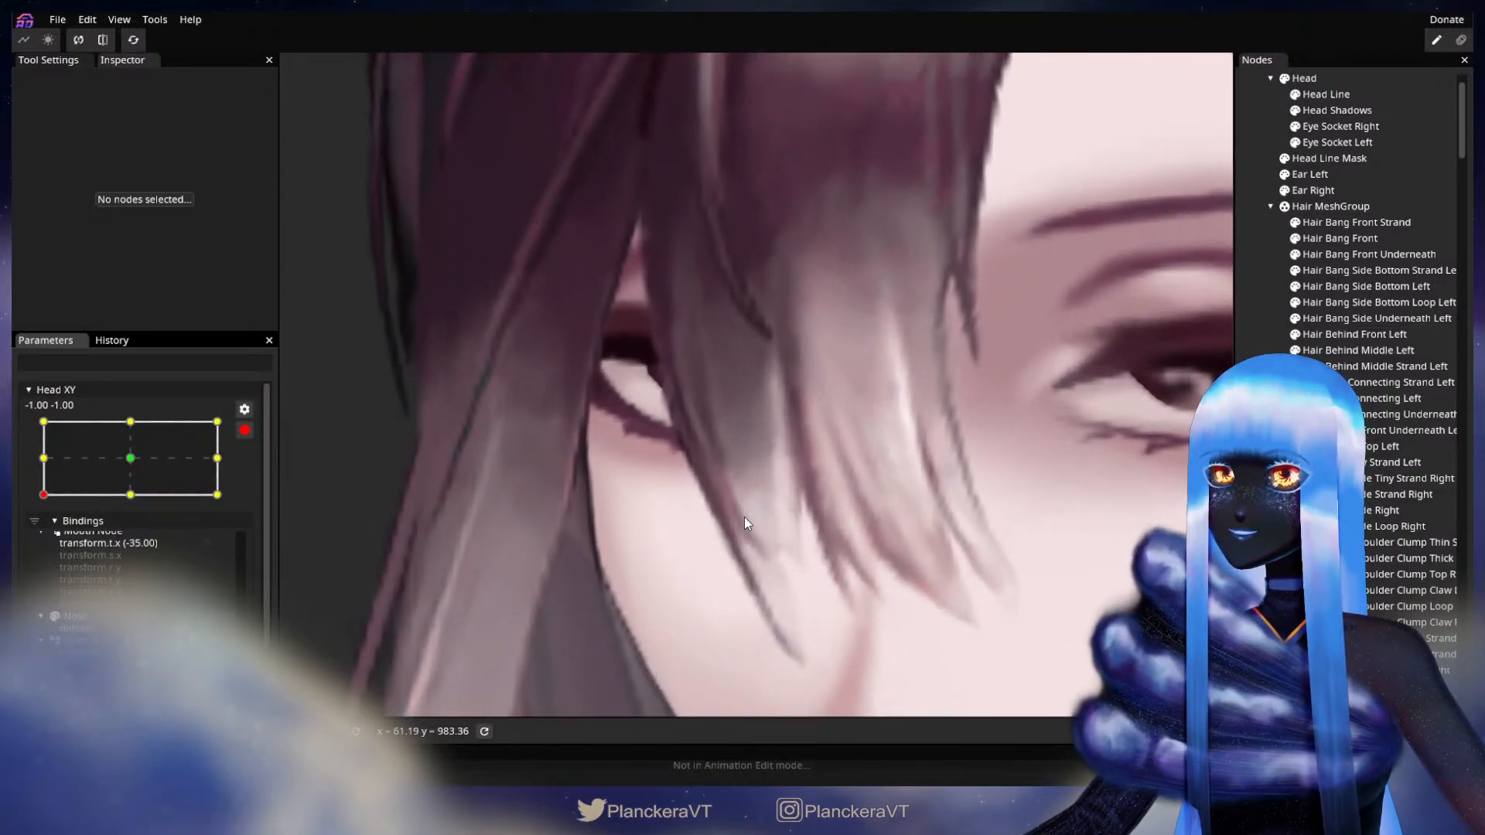
left_click(1384, 235)
scroll(611, 462, "up", 1)
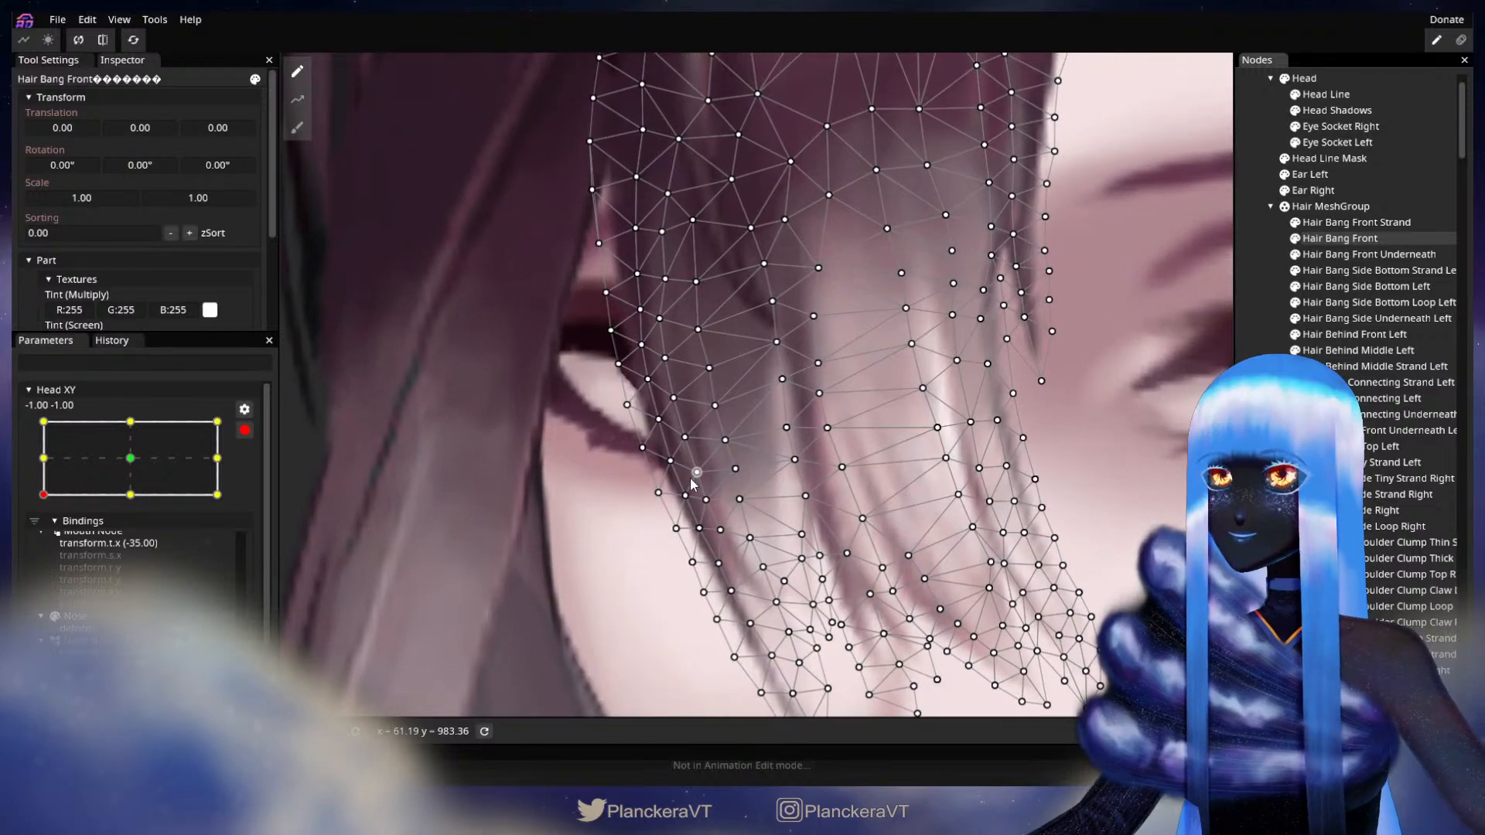
Disarm Head XY, deselect the bang, and sweep the parameter around its -1.00, -1.00 corner to check the hair motion
left_click(244, 430)
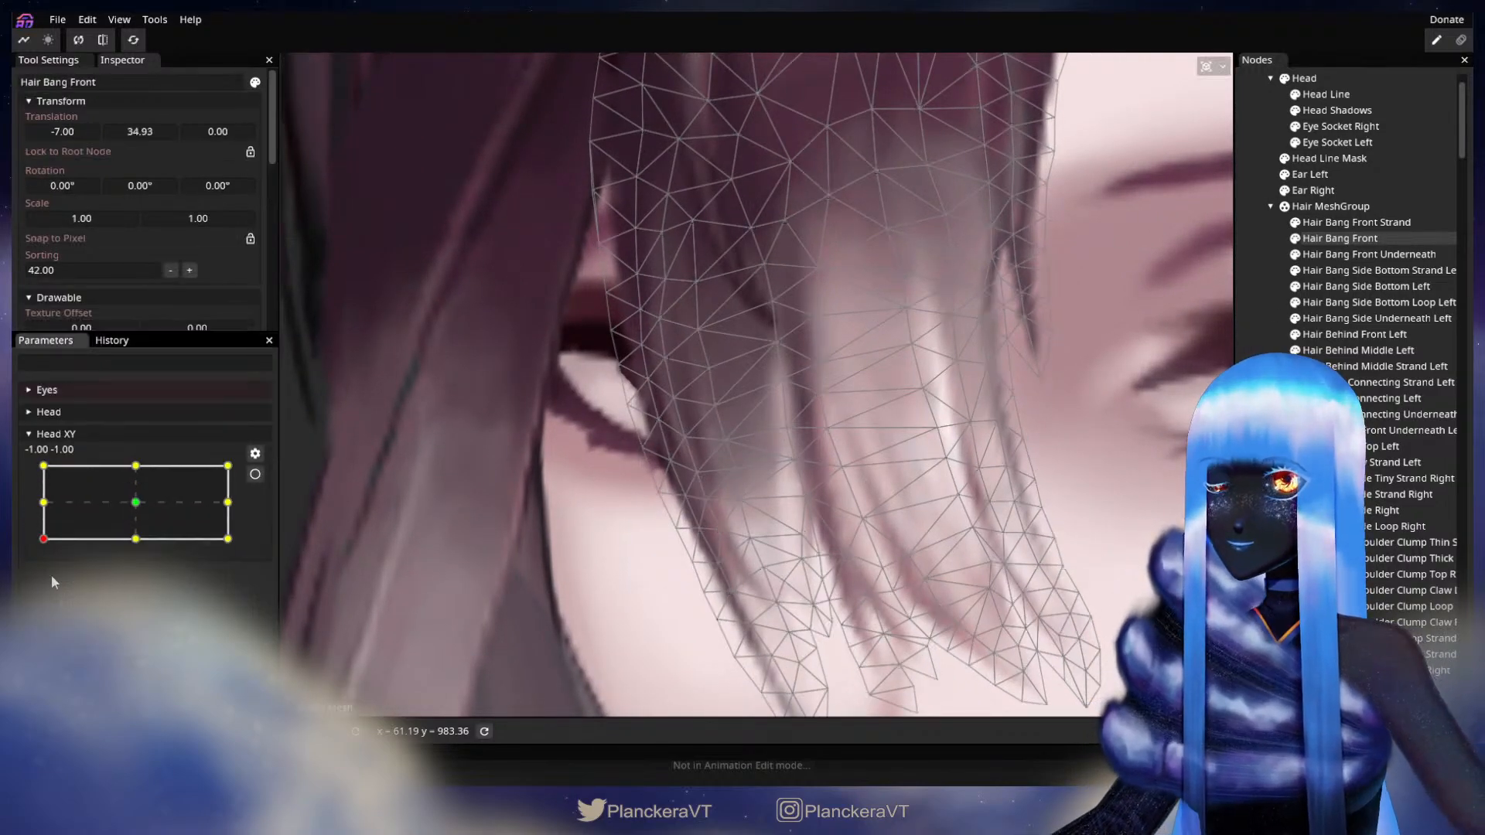
left_click_drag(41, 544, 55, 575)
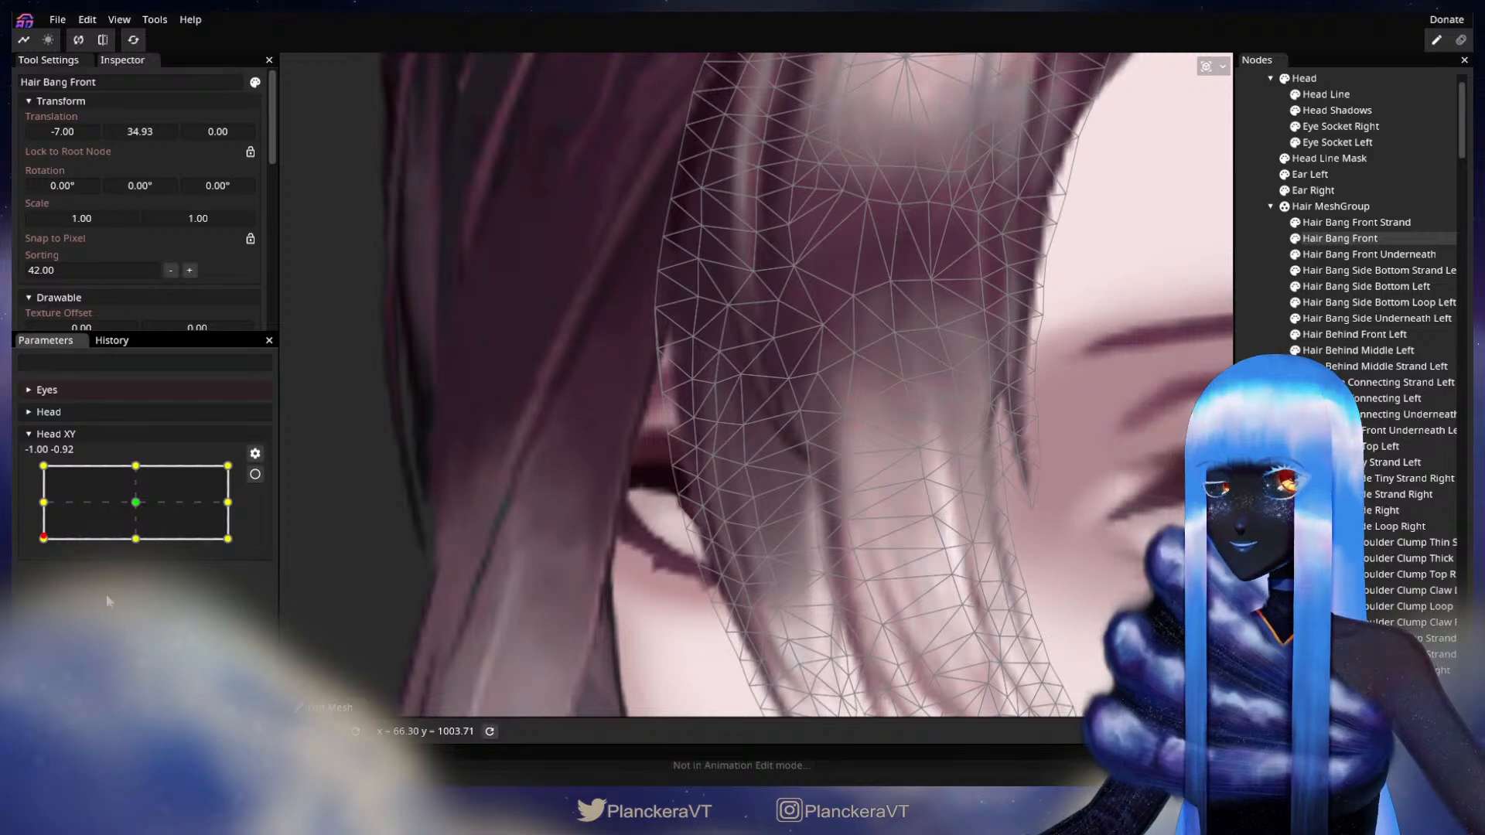
left_click(1115, 533)
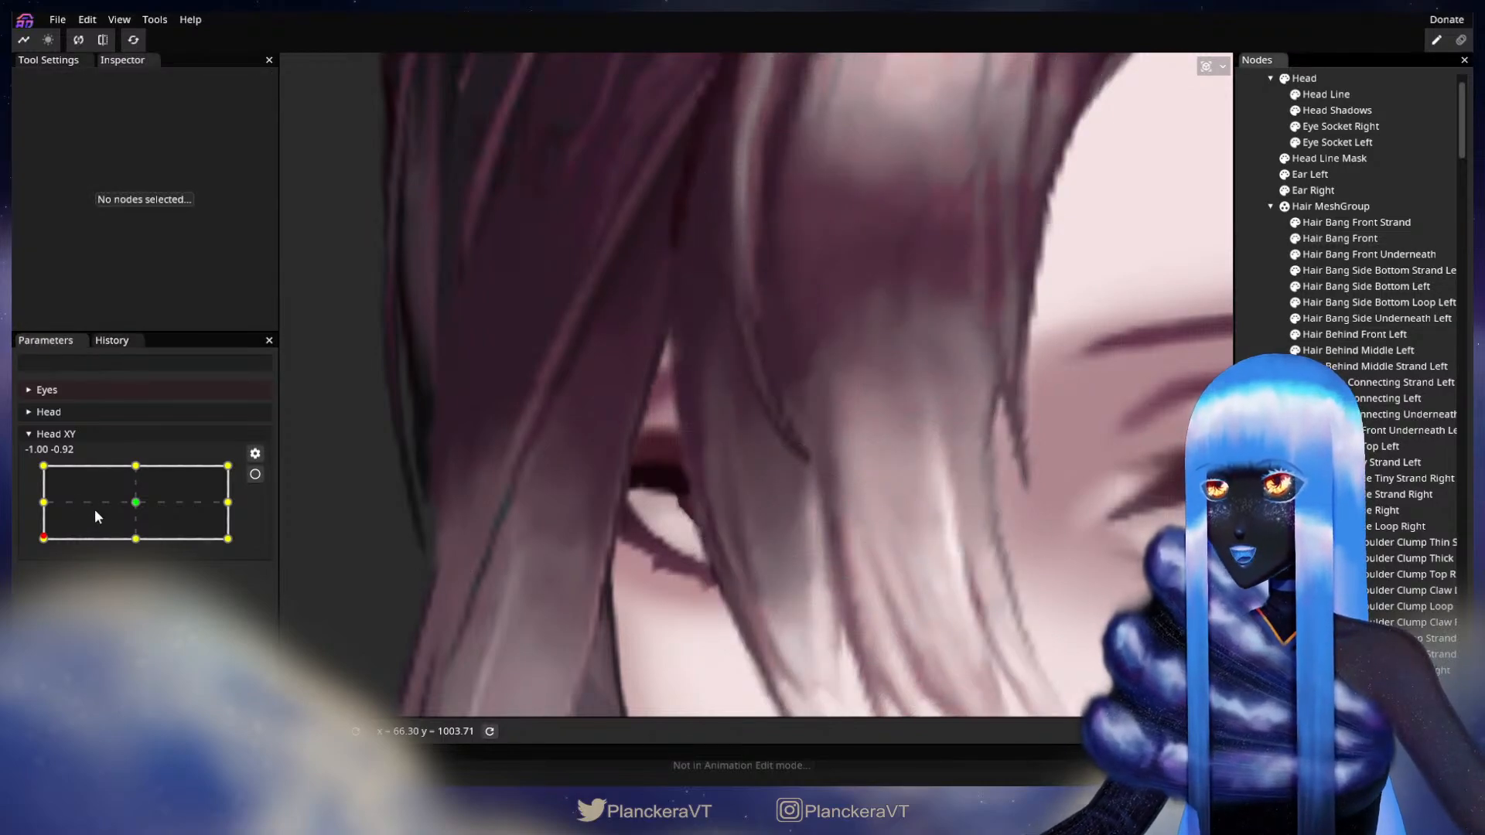
mouse_move(43, 537)
left_mouse_down()
mouse_move(34, 504)
mouse_move(31, 542)
left_mouse_up()
With Head XY armed at -1.00, -1.00, adjust the Hair Bang Front vertices along the edge beside the partly covered eye
left_click_drag(758, 563, 732, 465)
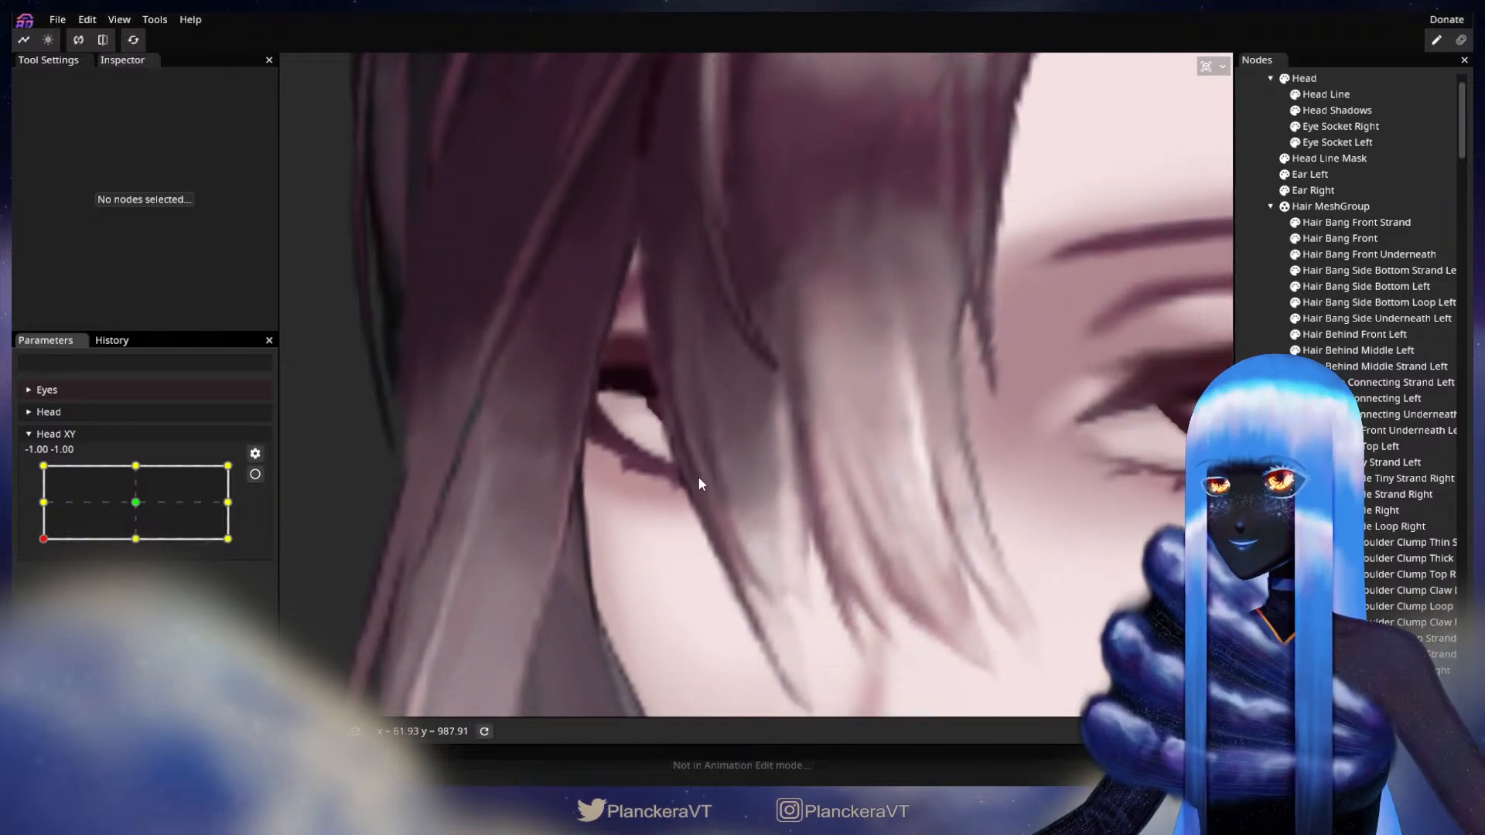
scroll(707, 487, "up", 2)
left_click(255, 474)
scroll(701, 546, "up", 1)
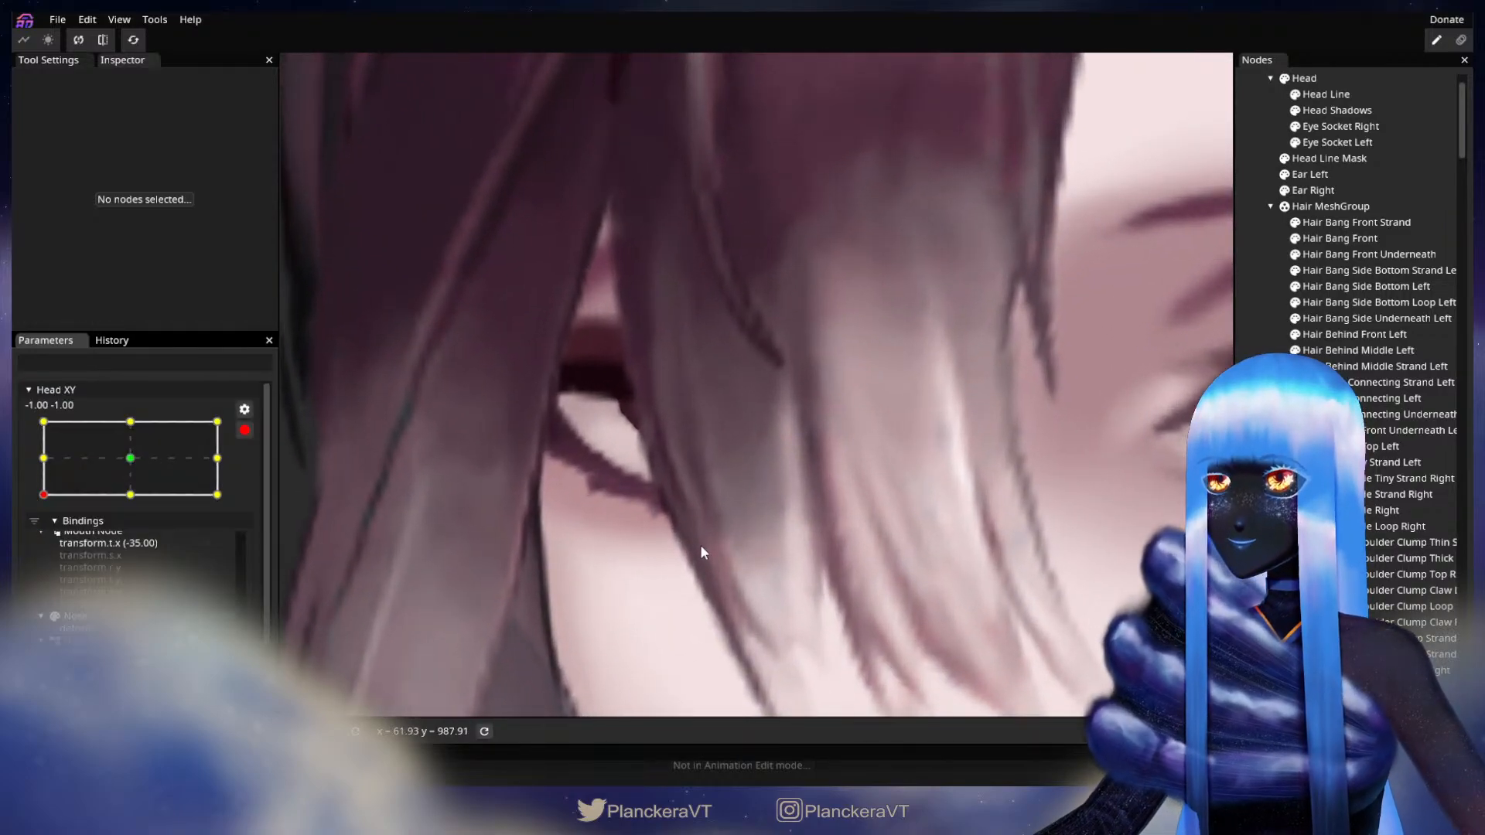
left_click(1386, 238)
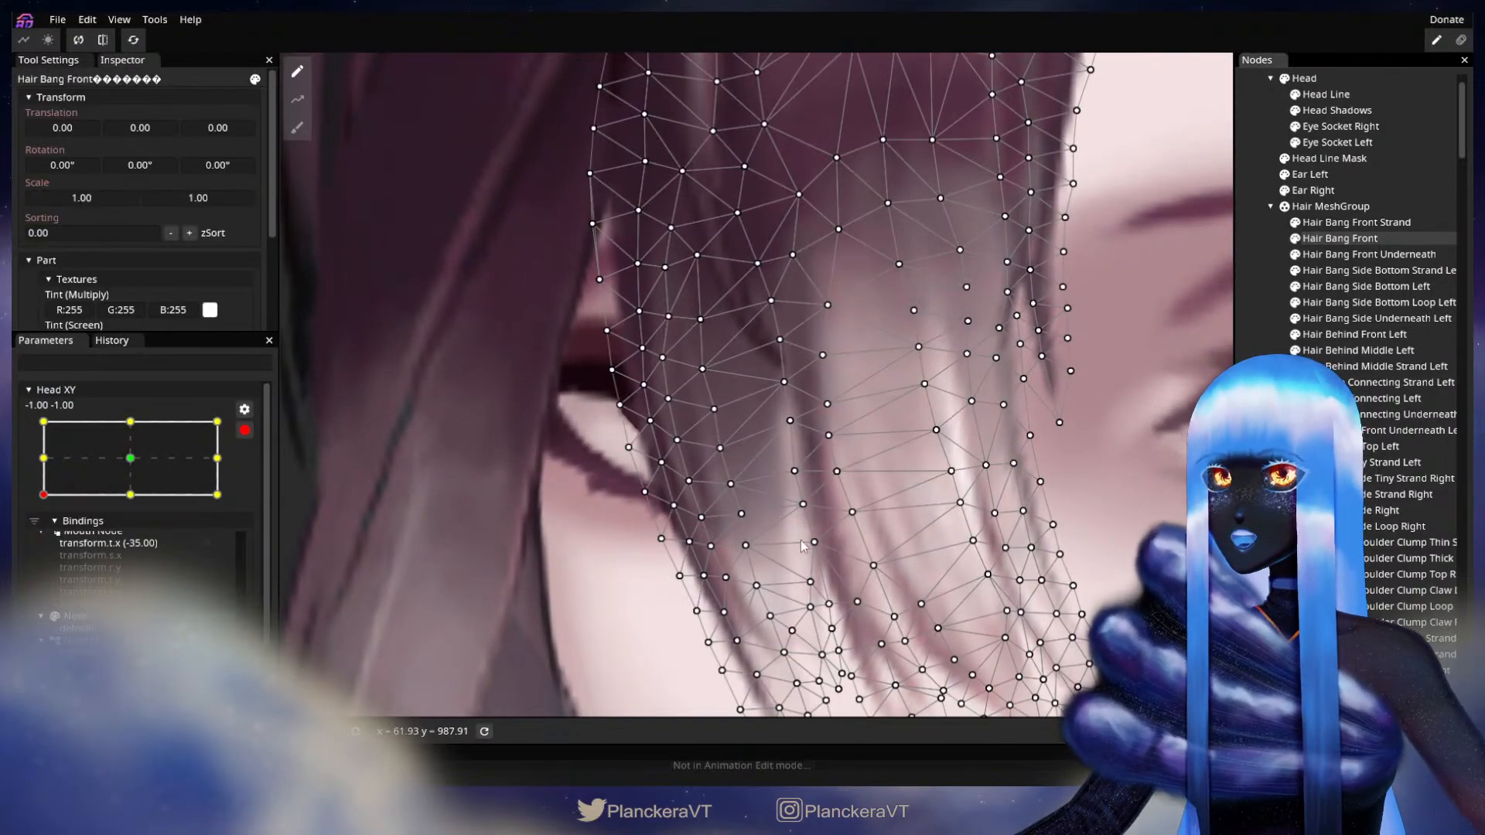
left_click(689, 486)
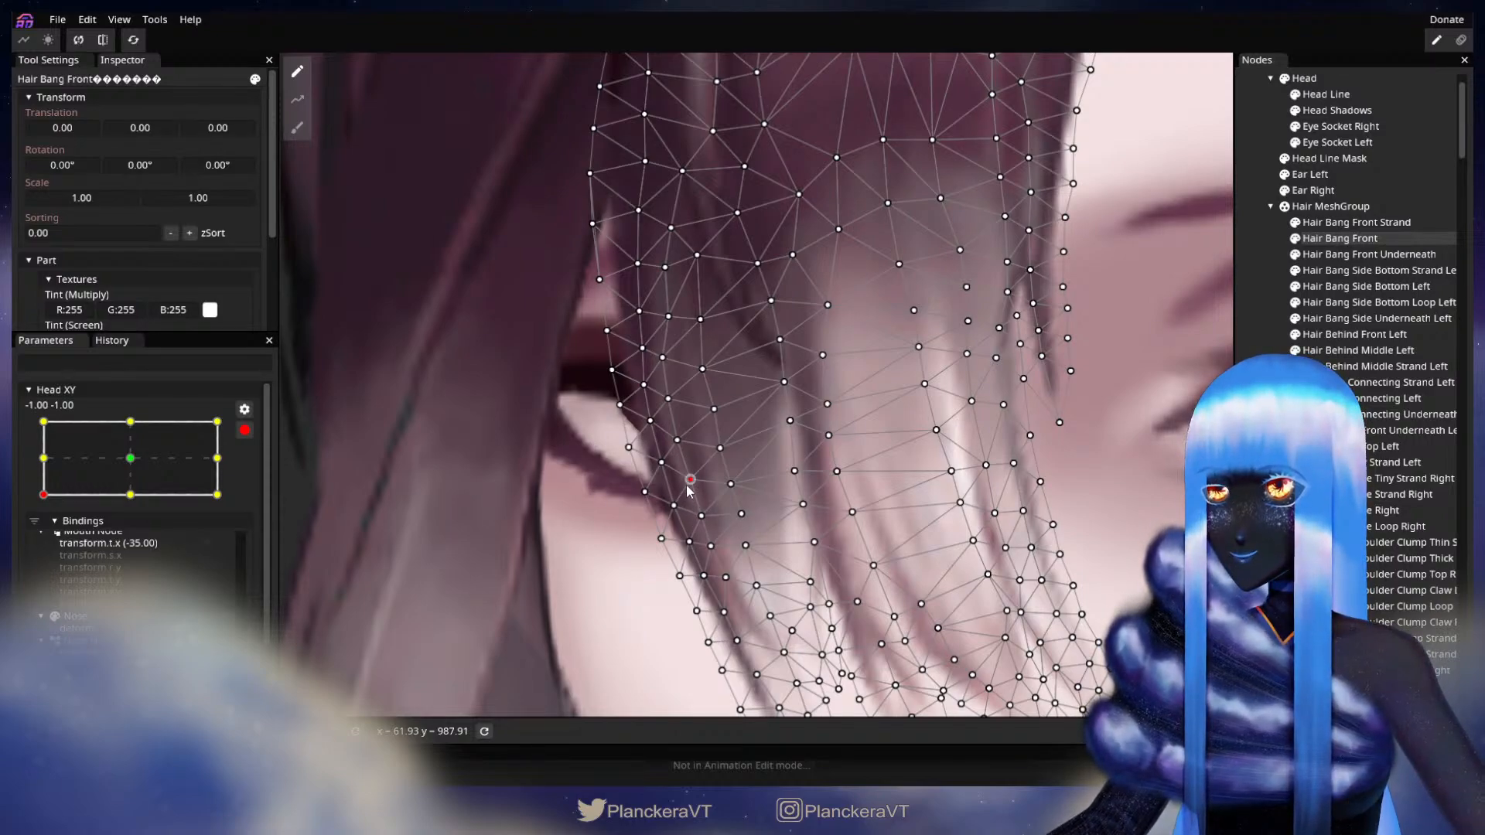
left_click_drag(741, 513, 734, 437)
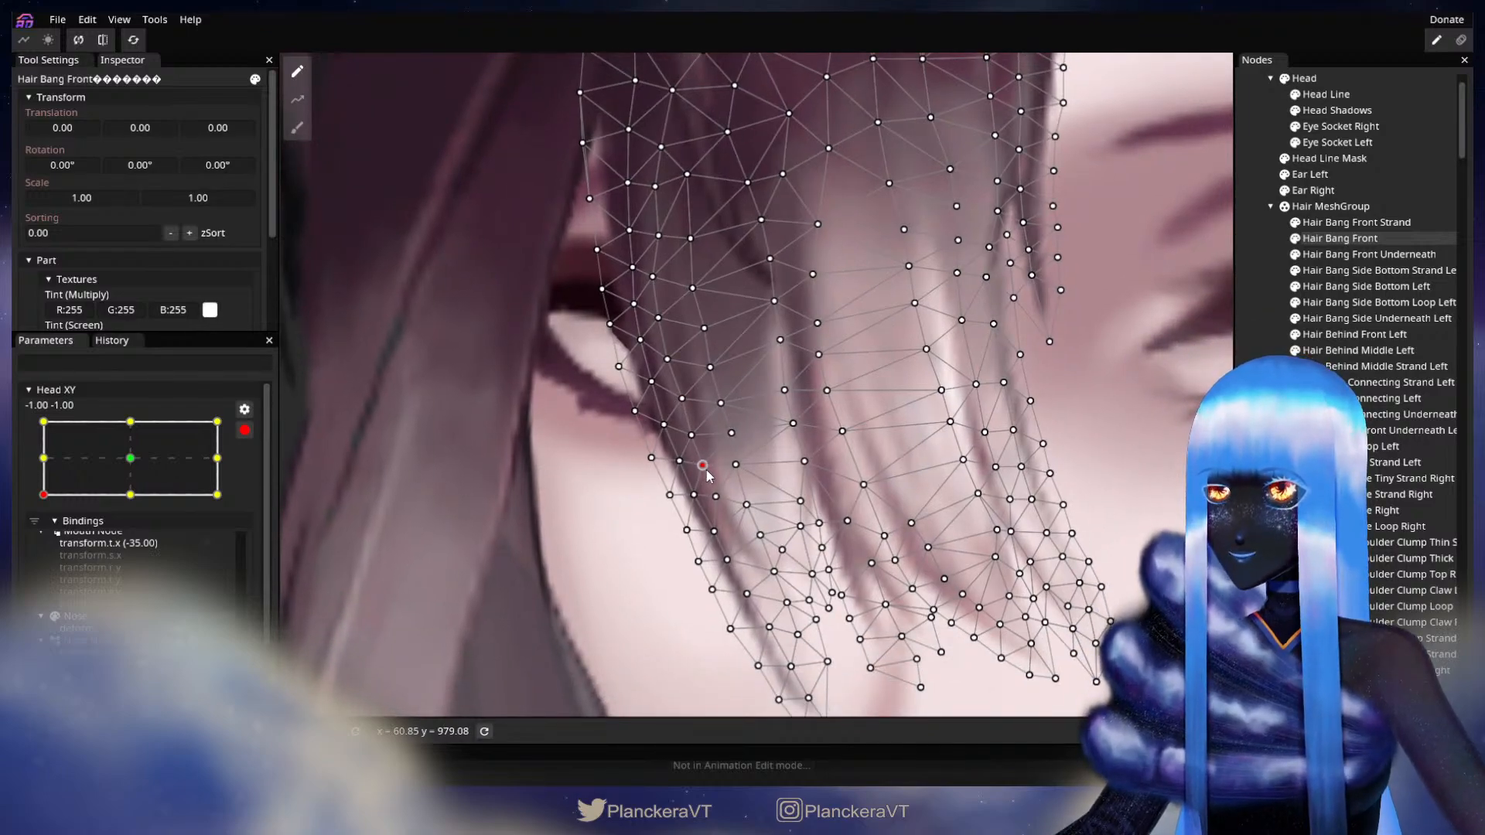
key("Escape")
scroll(814, 513, "down", 3)
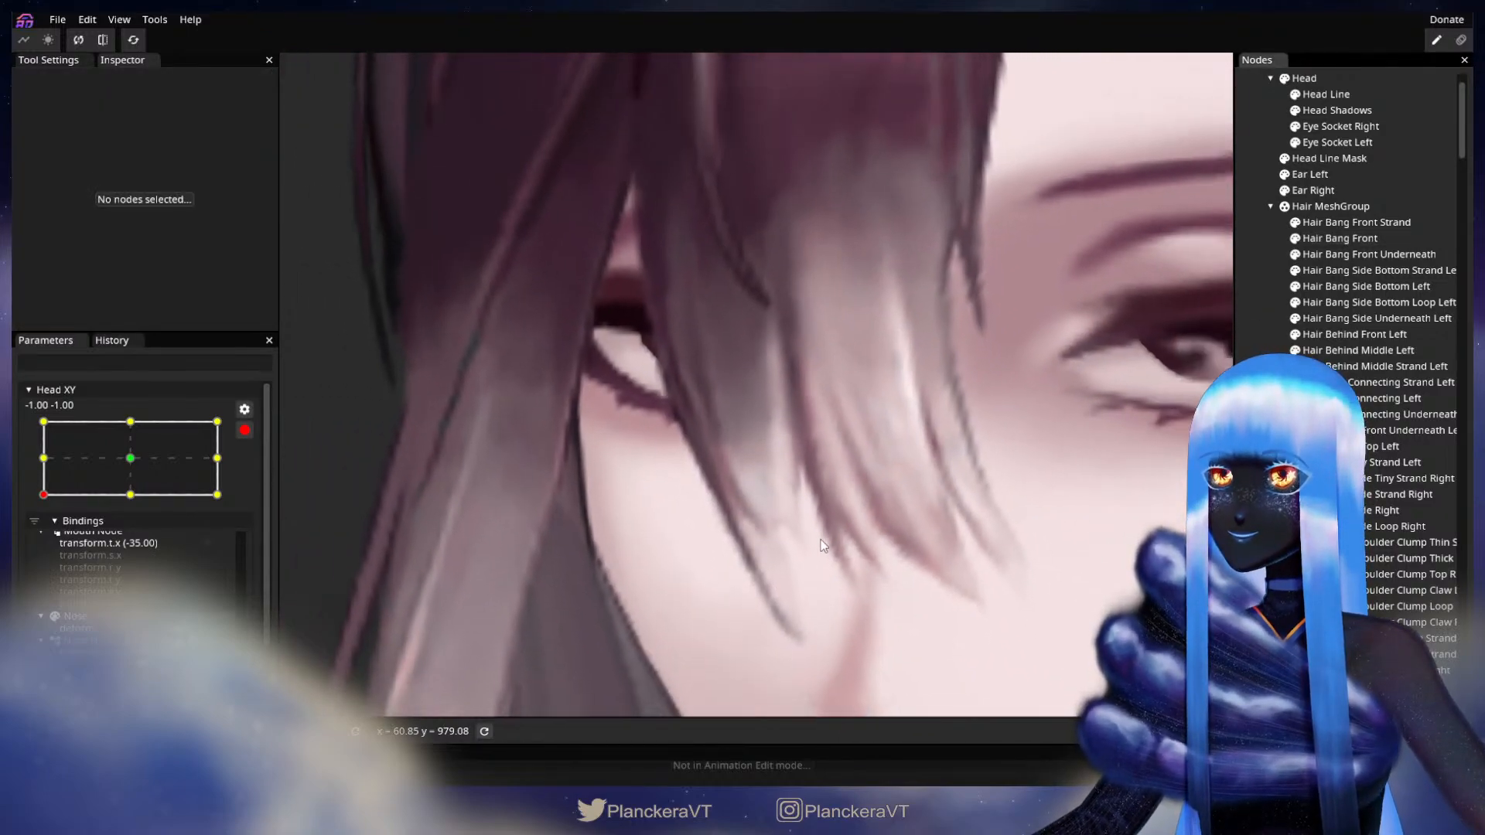
scroll(821, 550, "down", 5)
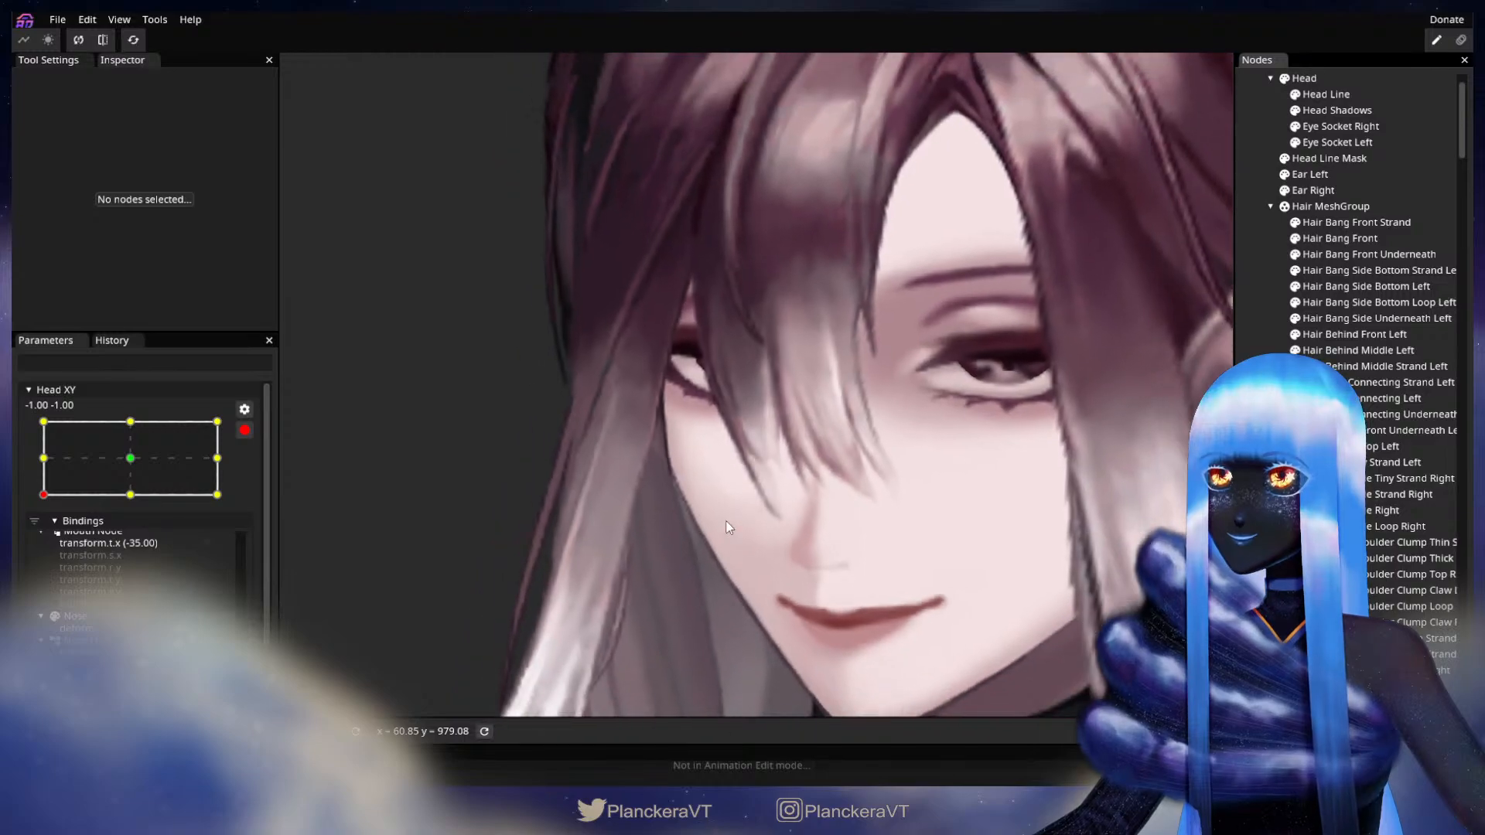
scroll(669, 573, "down", 3)
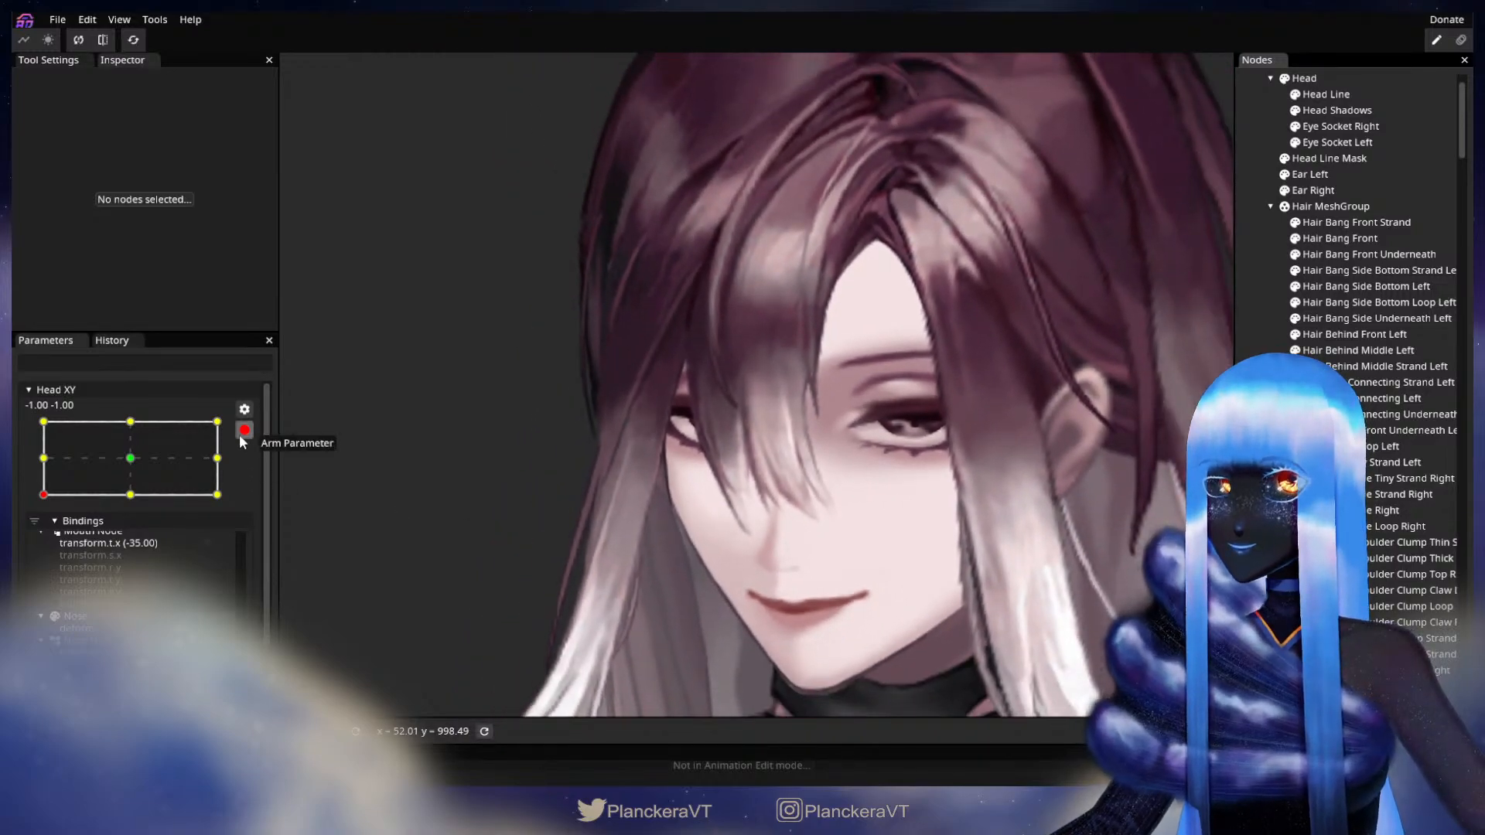
Disarm Head XY and sweep it between the middle and lower end at X -1.00 to check the adjusted bang
left_click(244, 431)
left_click_drag(44, 542, 32, 506)
left_click_drag(30, 509, 20, 544)
Rearm Head XY at -1.00, -1.00 and refine the Hair Bang Front vertices where the strand crosses the eye's corner
left_click(254, 474)
scroll(827, 481, "up", 5)
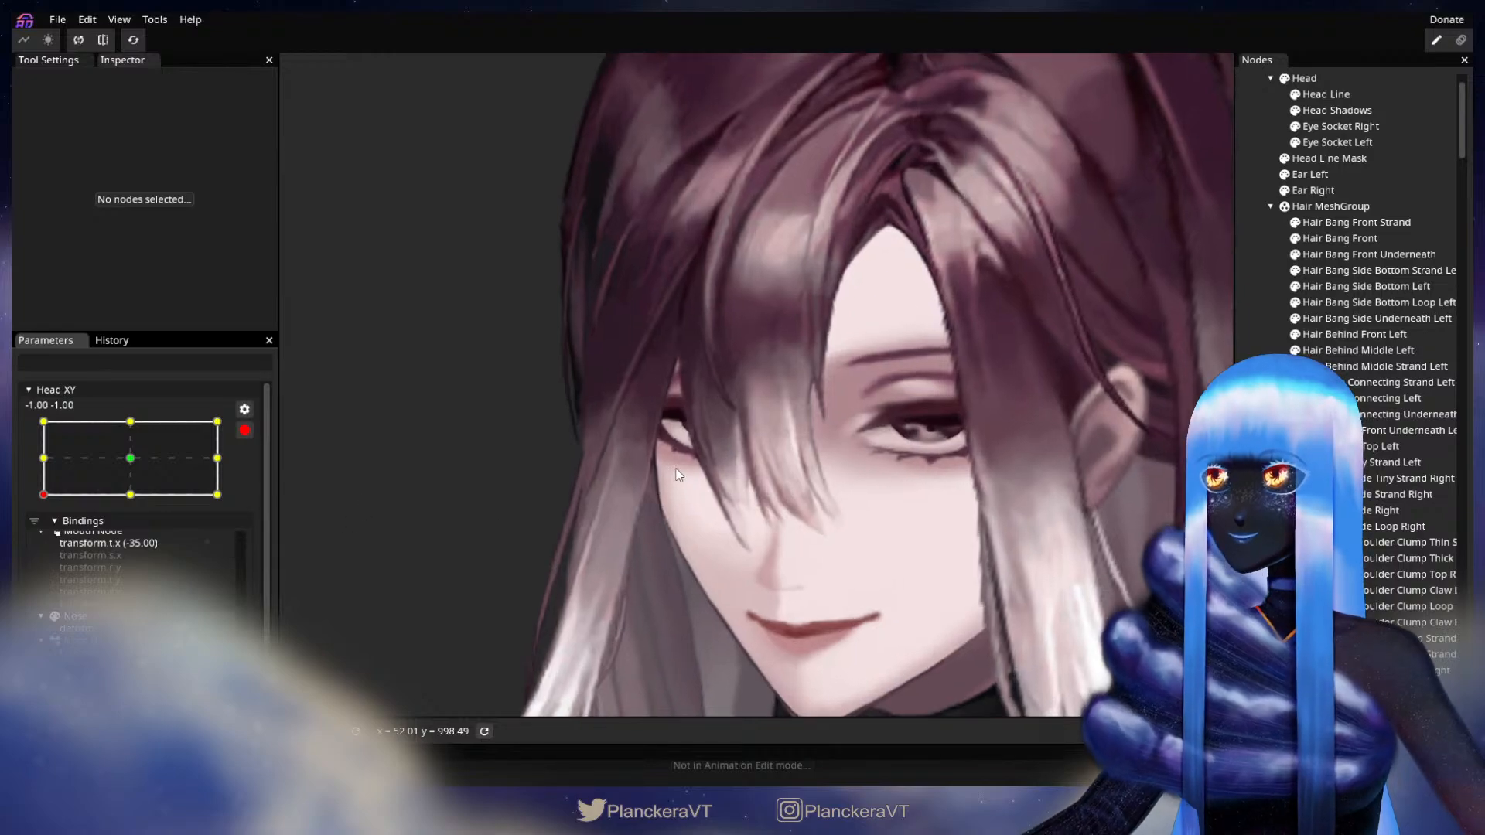
scroll(676, 500, "up", 2)
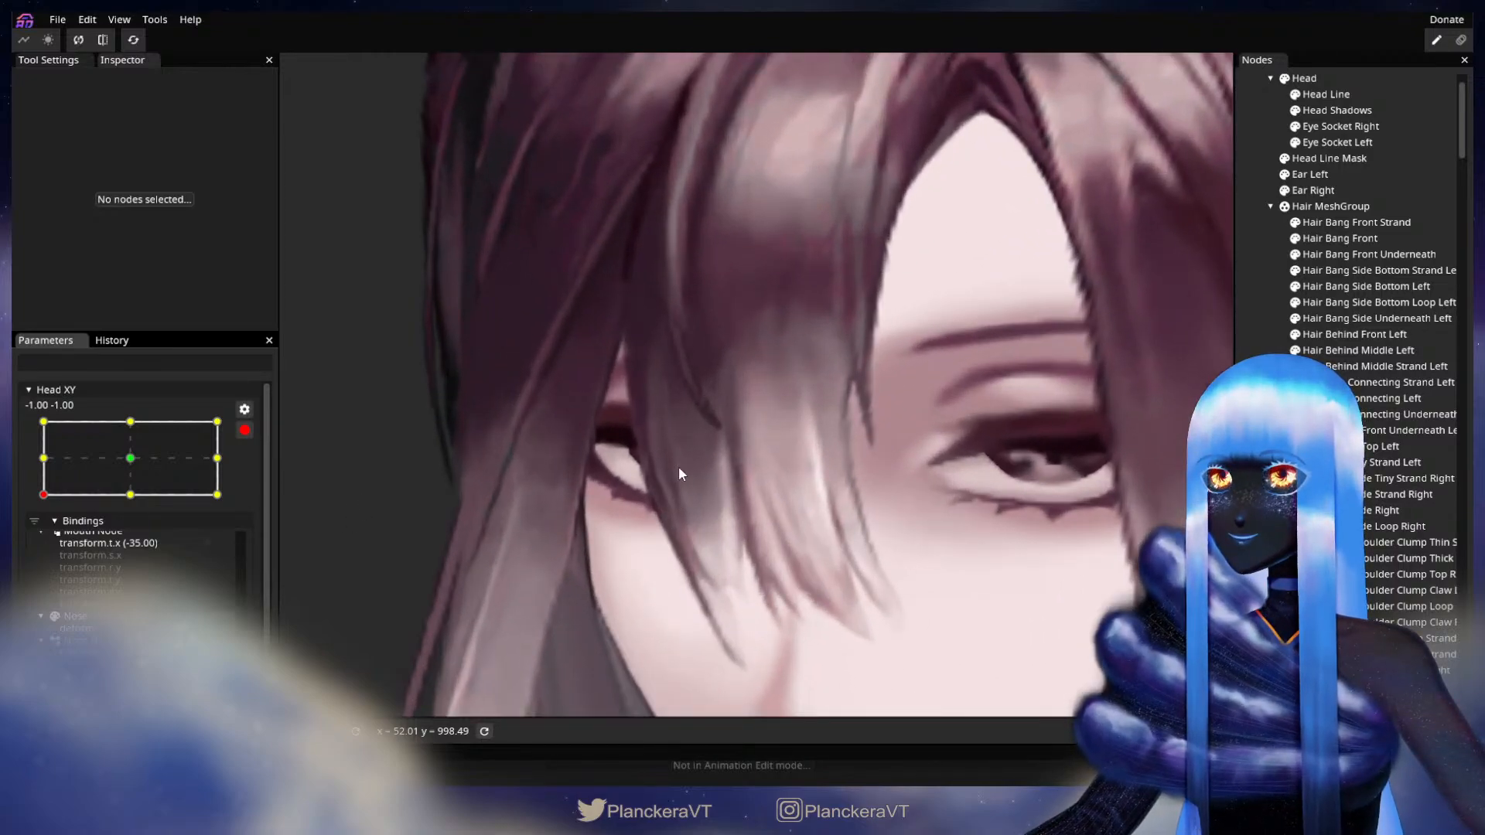
left_click_drag(703, 484, 808, 447)
scroll(819, 450, "up", 2)
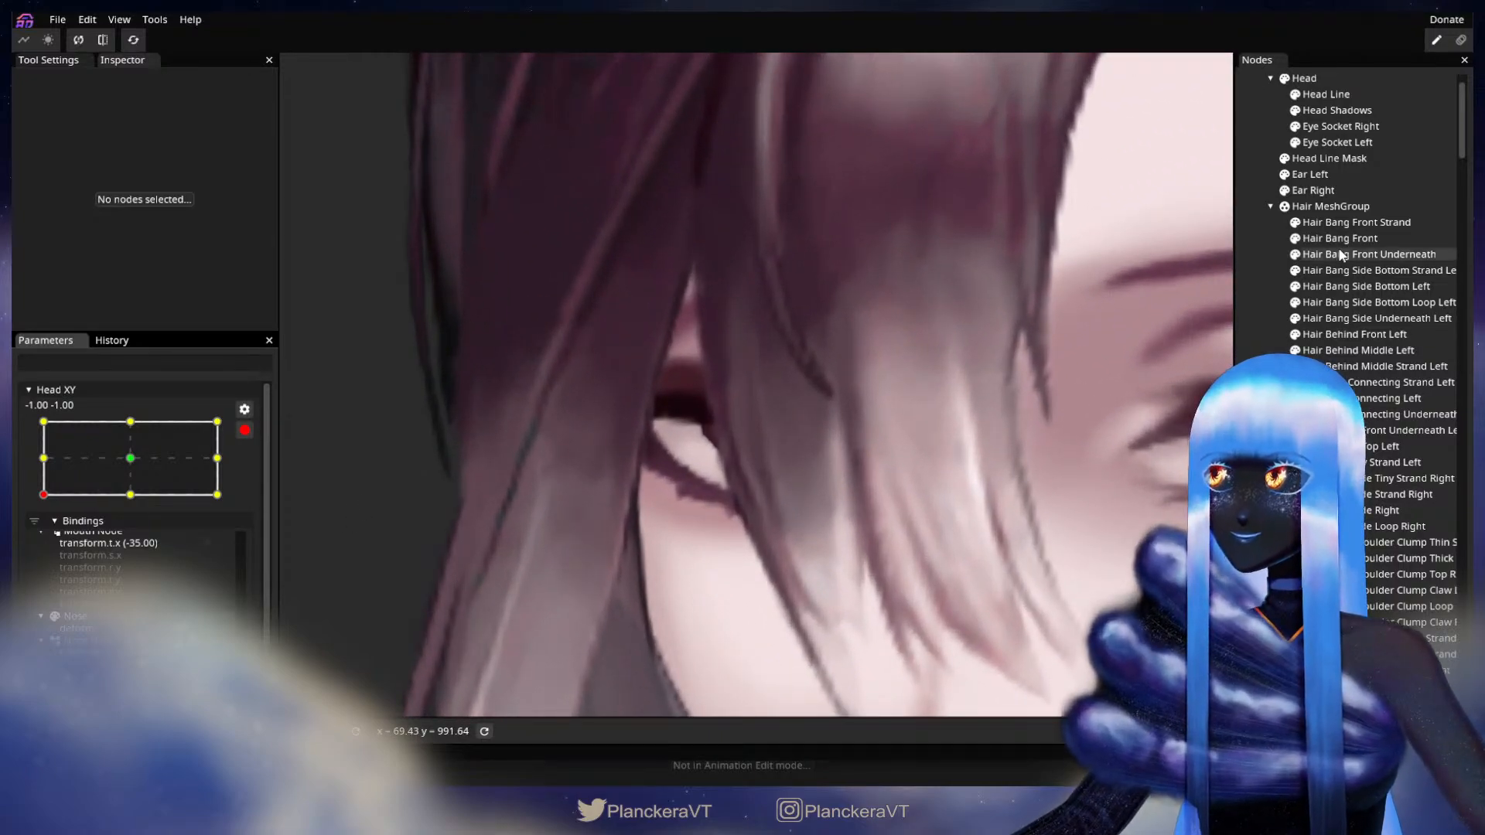
left_click(1340, 239)
scroll(725, 419, "down", 2)
scroll(727, 411, "up", 1)
left_click(732, 392)
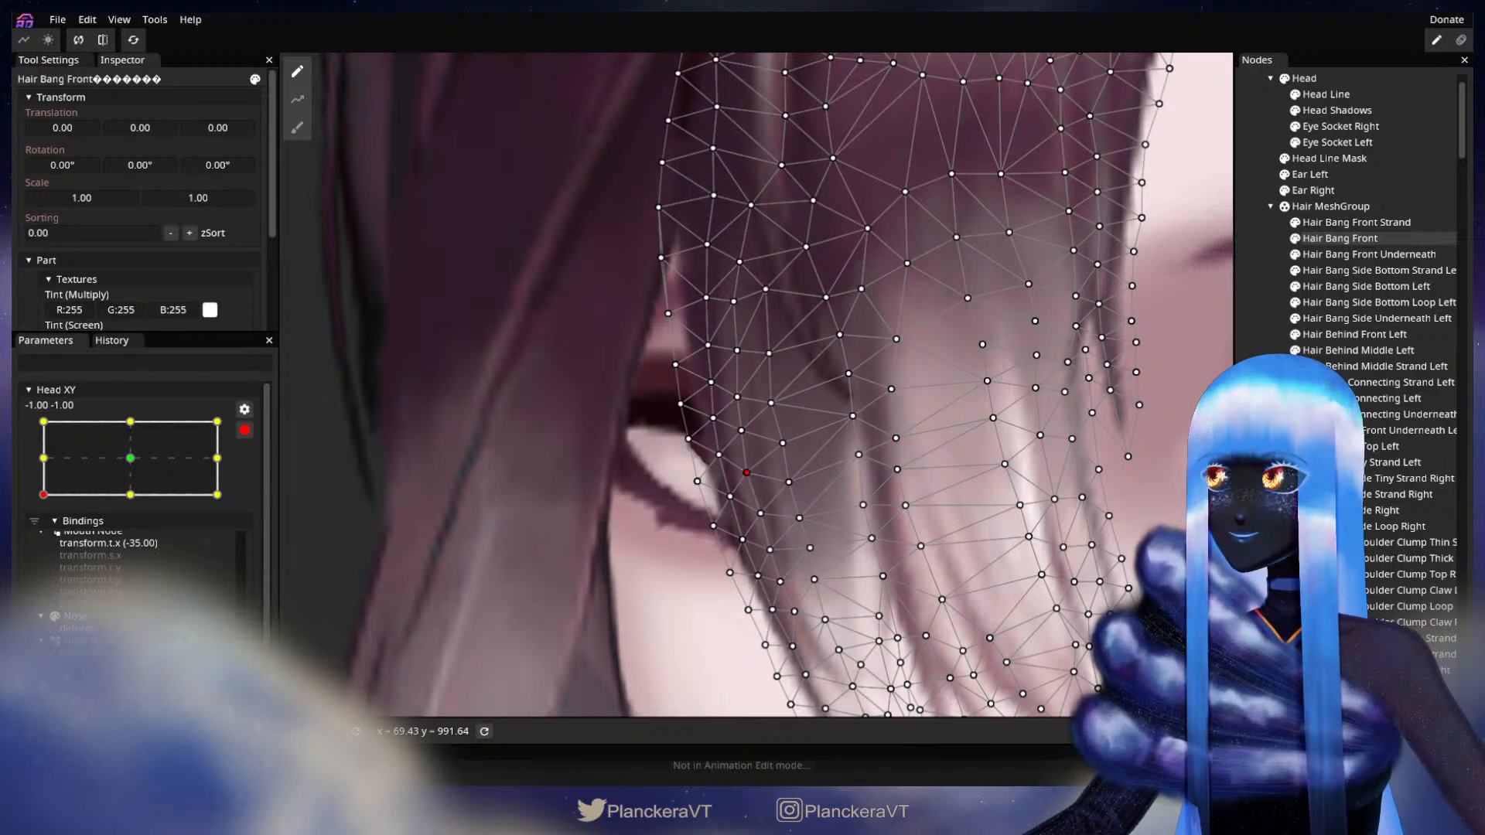
key("Escape")
scroll(698, 536, "down", 4)
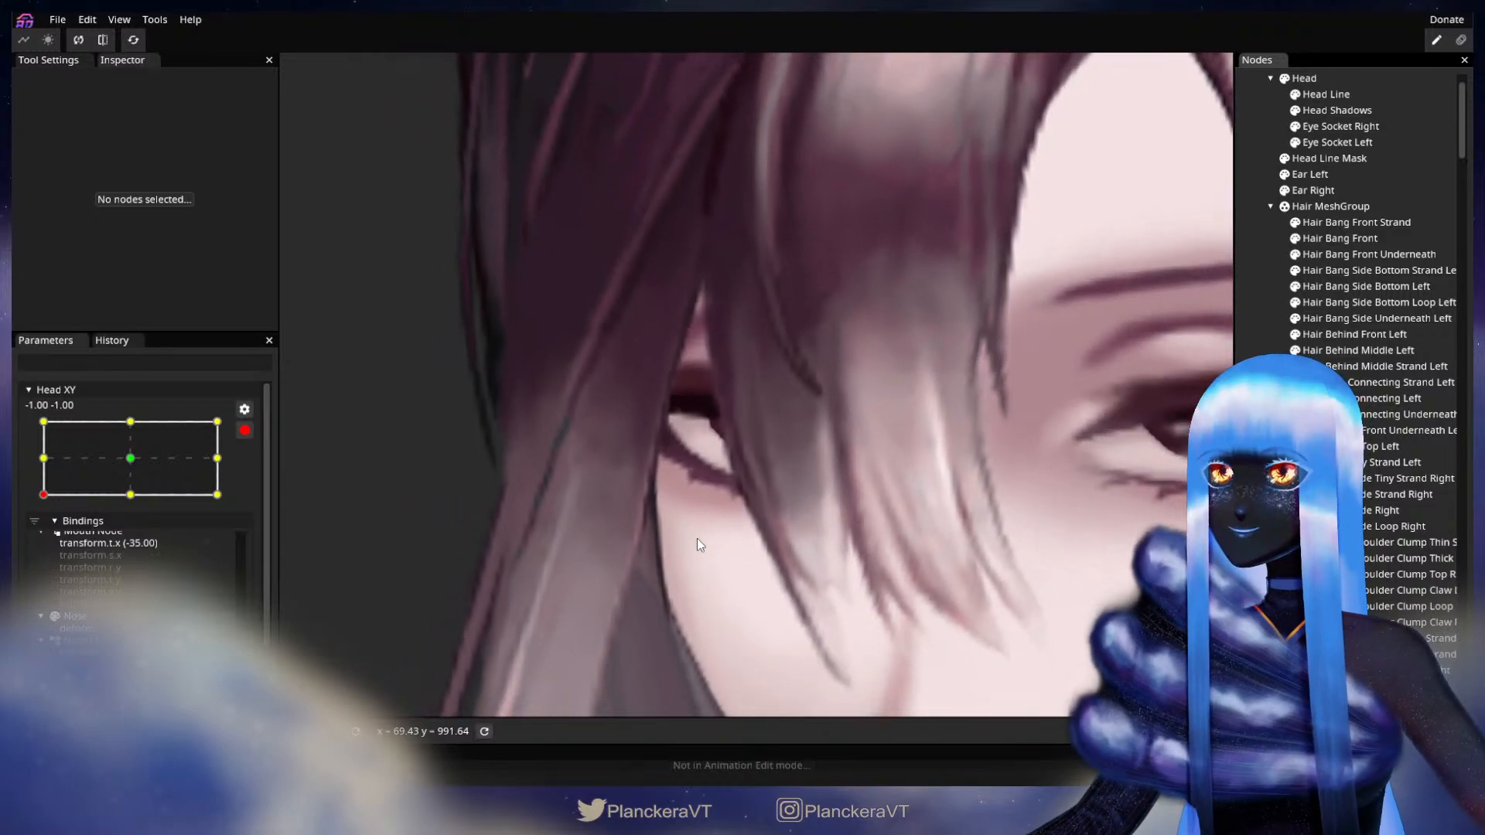
scroll(697, 536, "down", 4)
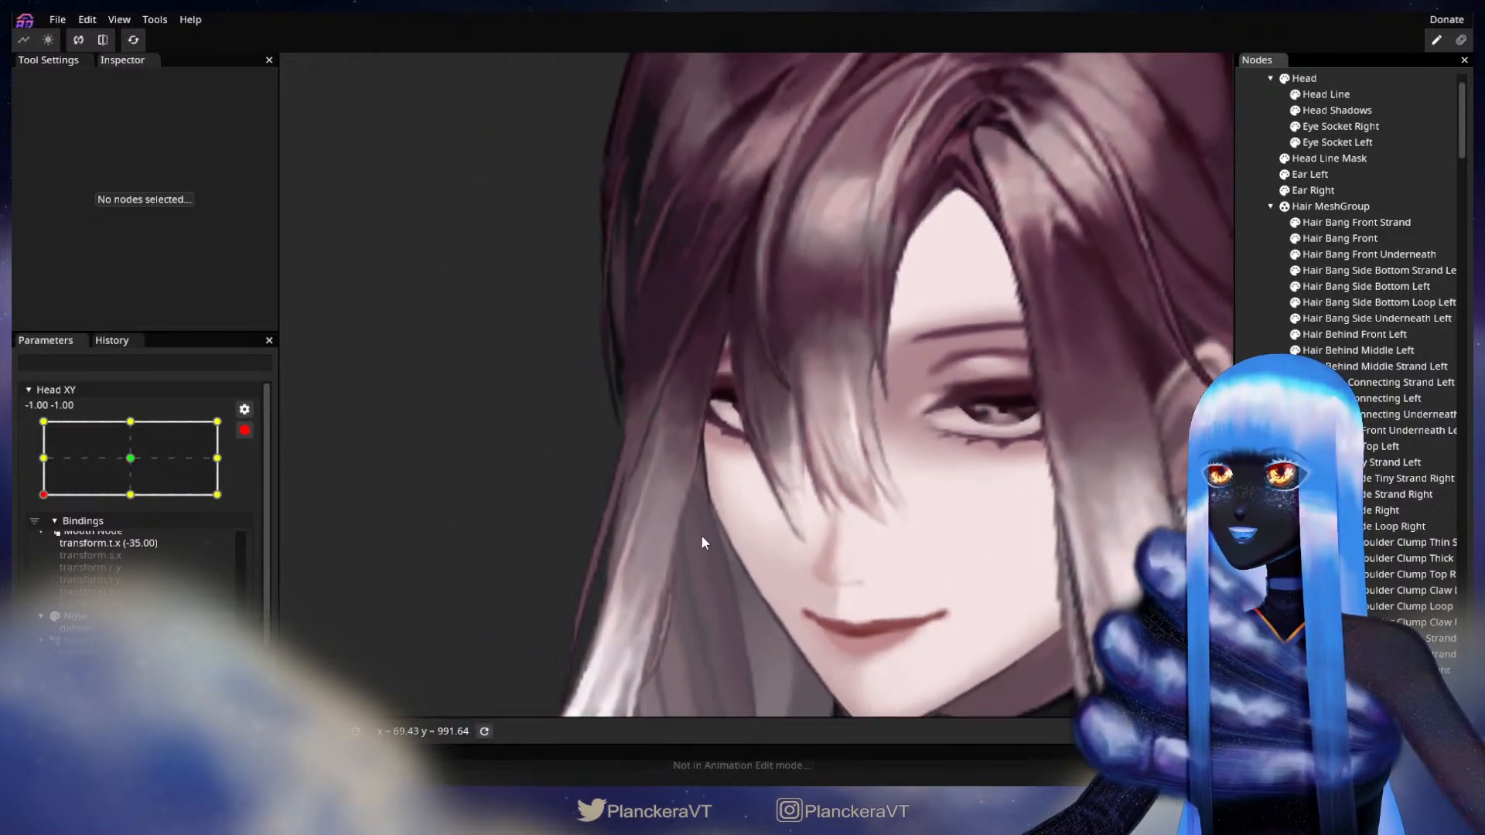
scroll(702, 534, "down", 3)
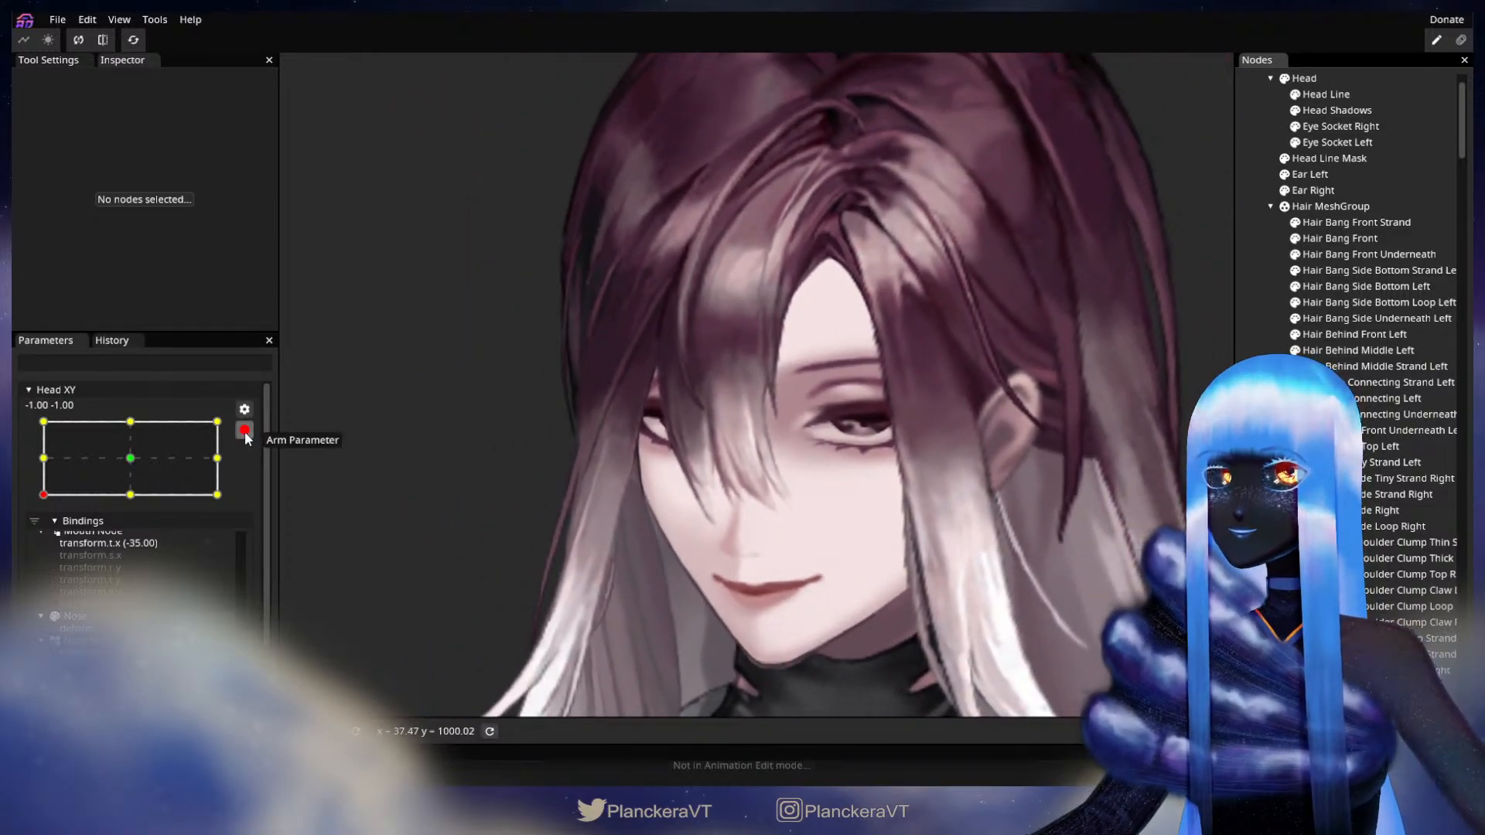
Disarm Head XY and vary its Y value at X -1.00 to examine how the refined bang follows the head
left_click(244, 430)
mouse_move(44, 538)
left_mouse_down()
mouse_move(36, 507)
mouse_move(29, 538)
mouse_move(33, 459)
mouse_move(41, 551)
left_mouse_up()
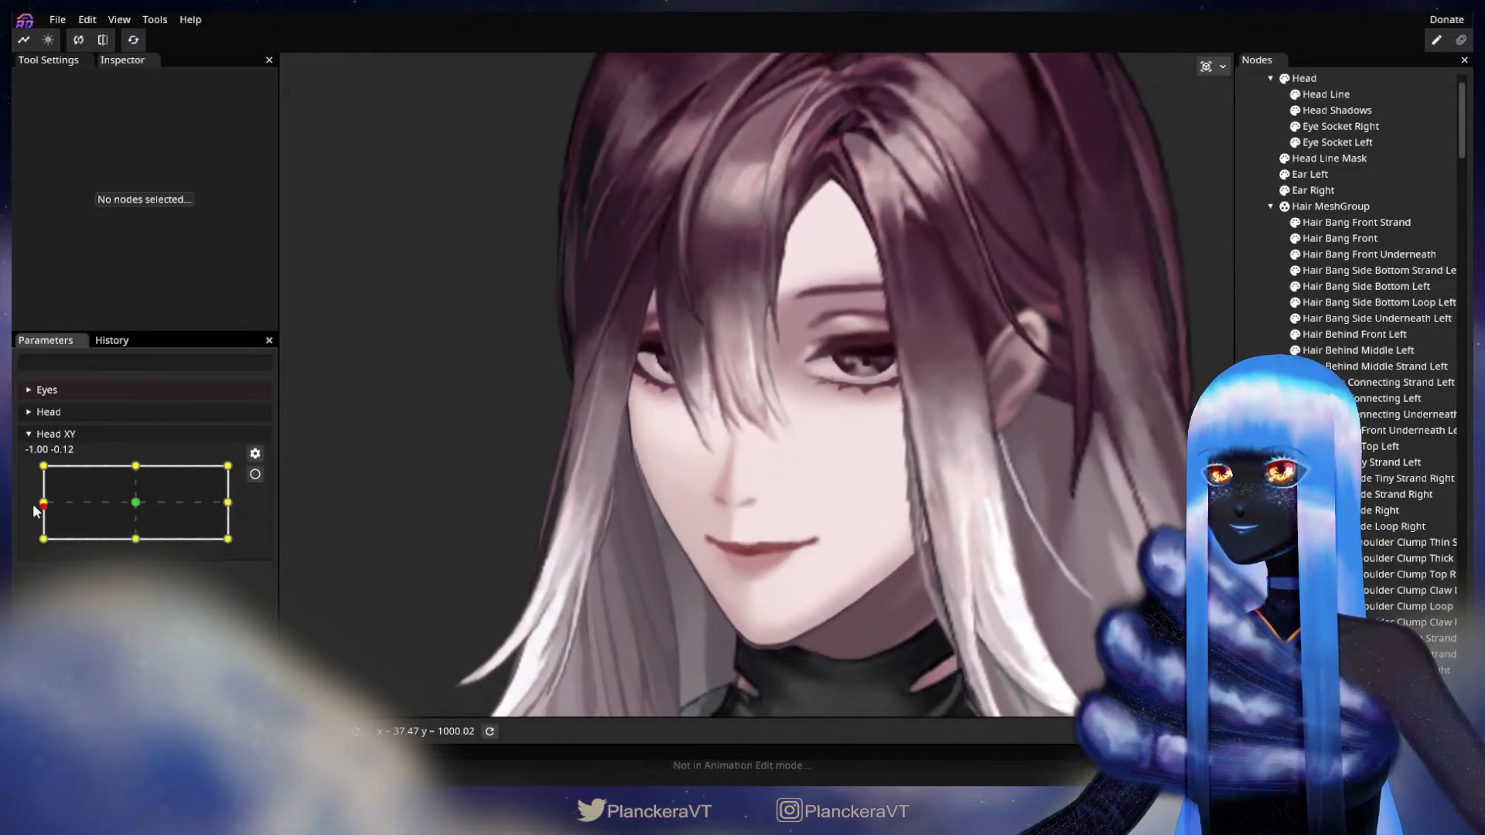
scroll(377, 392, "up", 2)
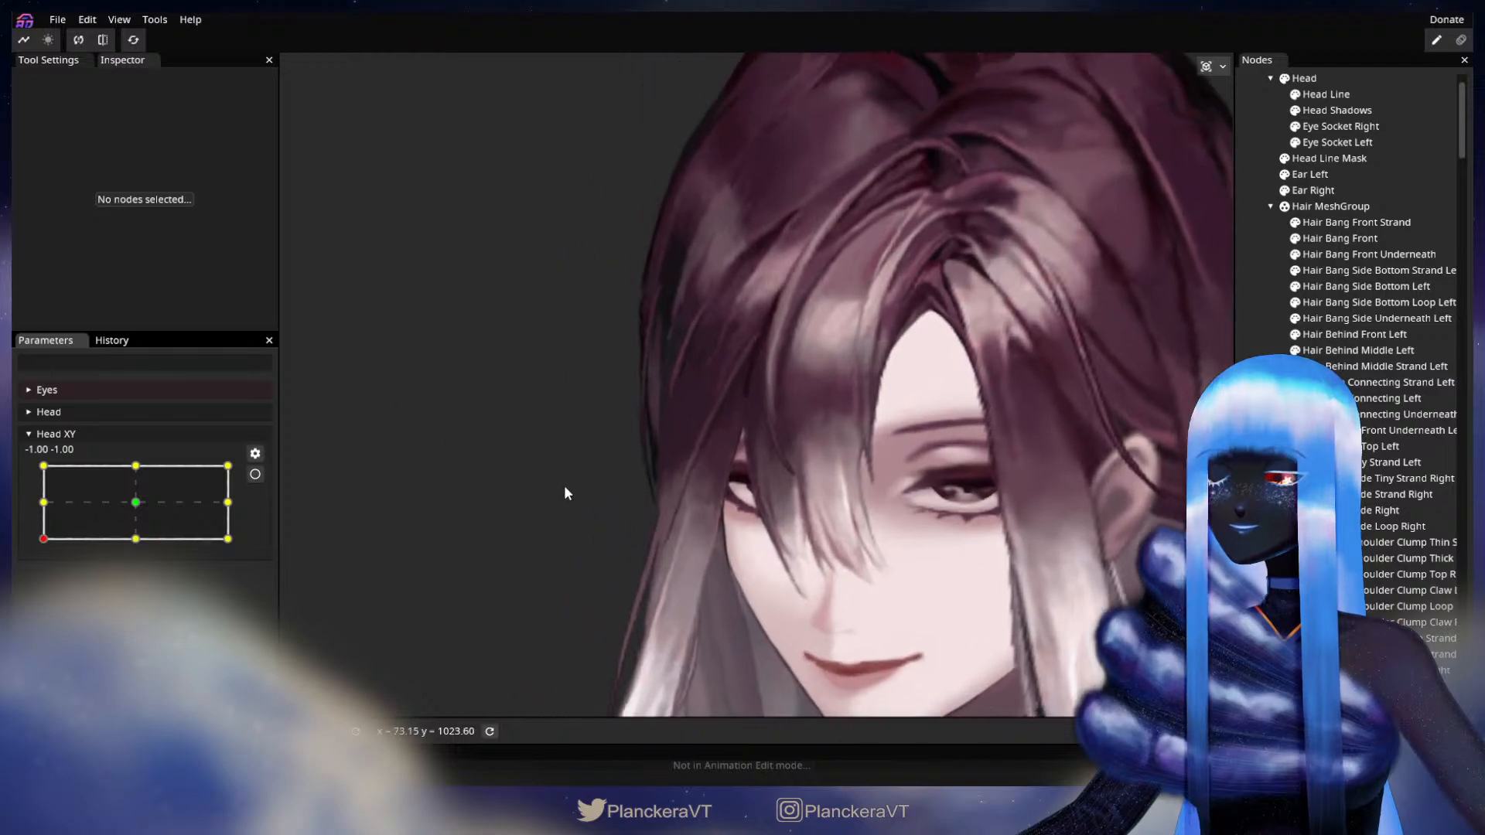
With Head XY armed at -1.00, -1.00, deform the Hair Bang Front mesh's outer edge above the eye using the Circle Brush
left_click(255, 476)
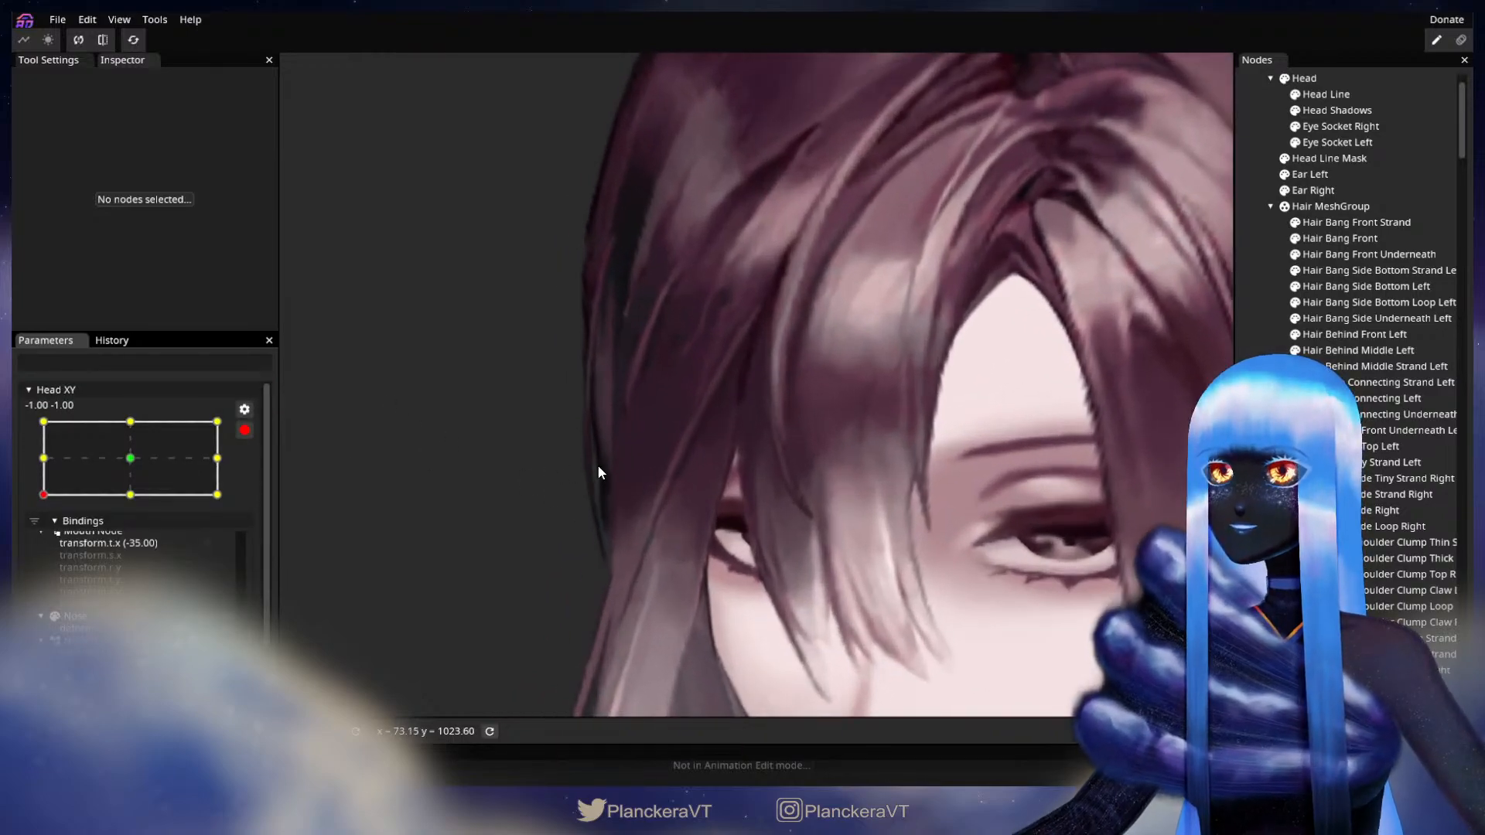
left_click(1362, 237)
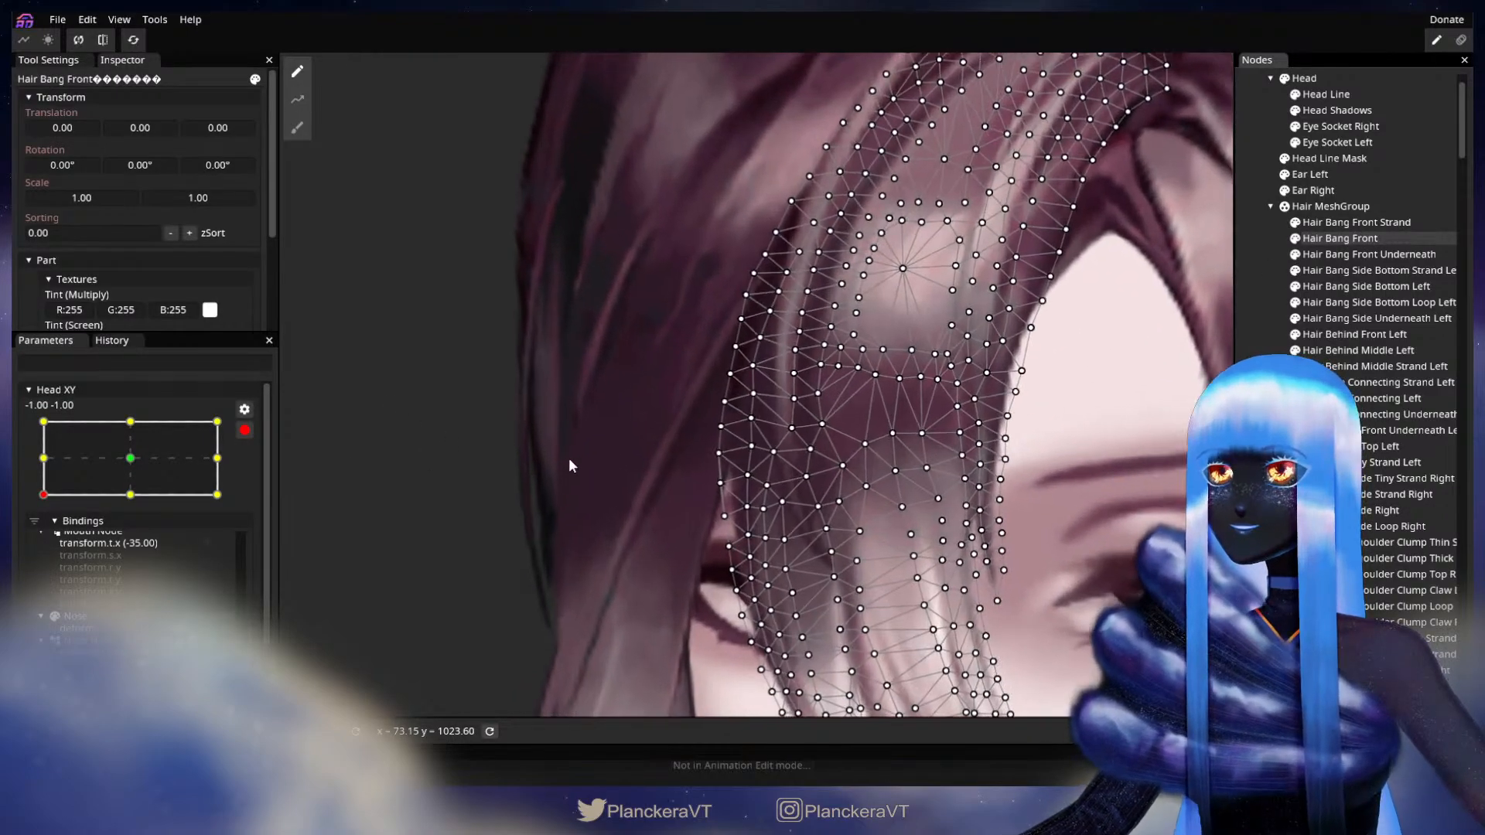
left_click(297, 128)
scroll(506, 477, "up", 1)
mouse_move(633, 513)
left_mouse_down()
mouse_move(637, 433)
mouse_move(689, 454)
left_mouse_up()
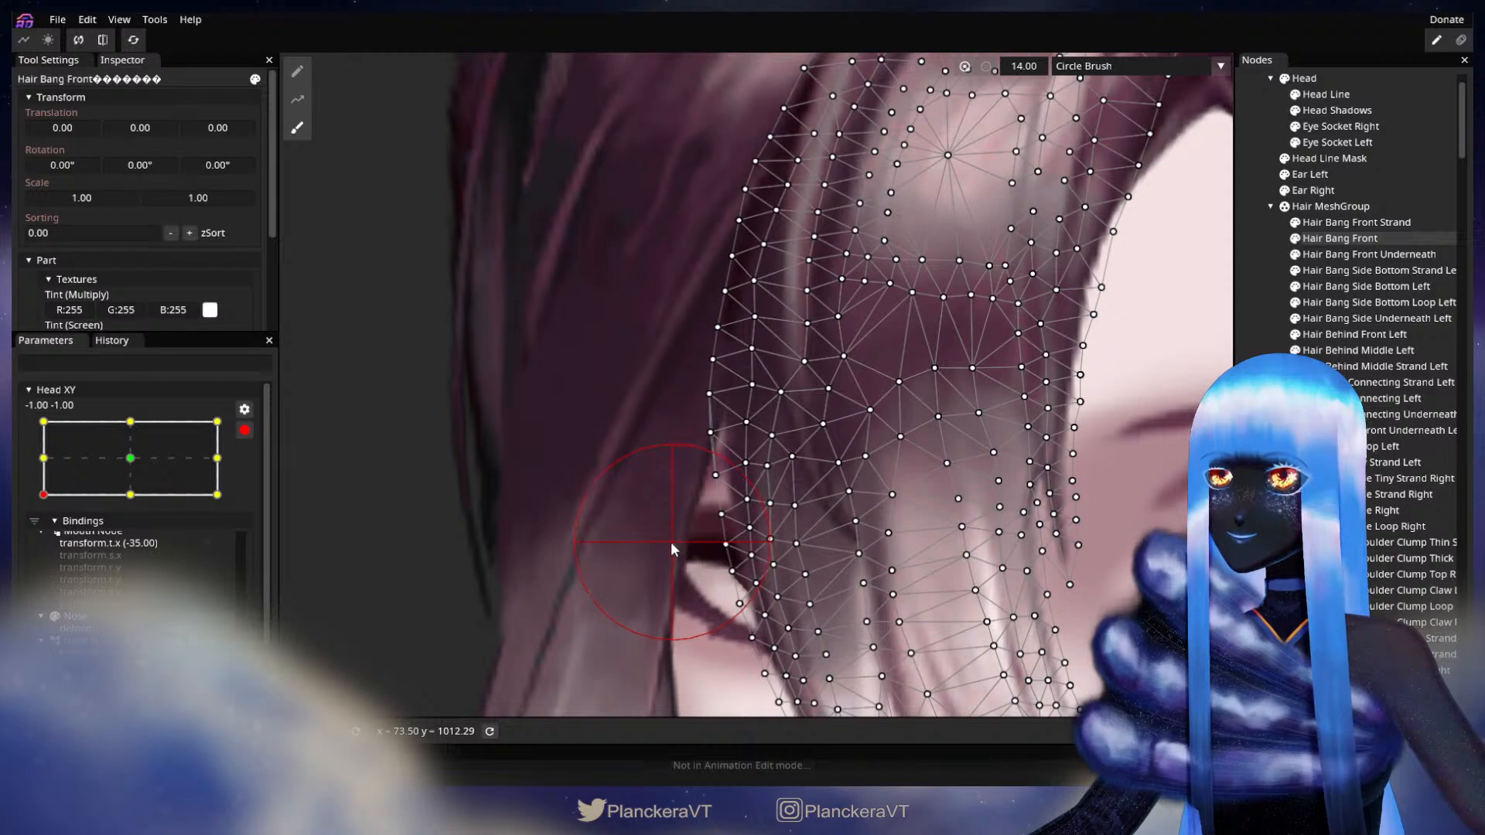
key("Escape")
scroll(809, 555, "down", 2)
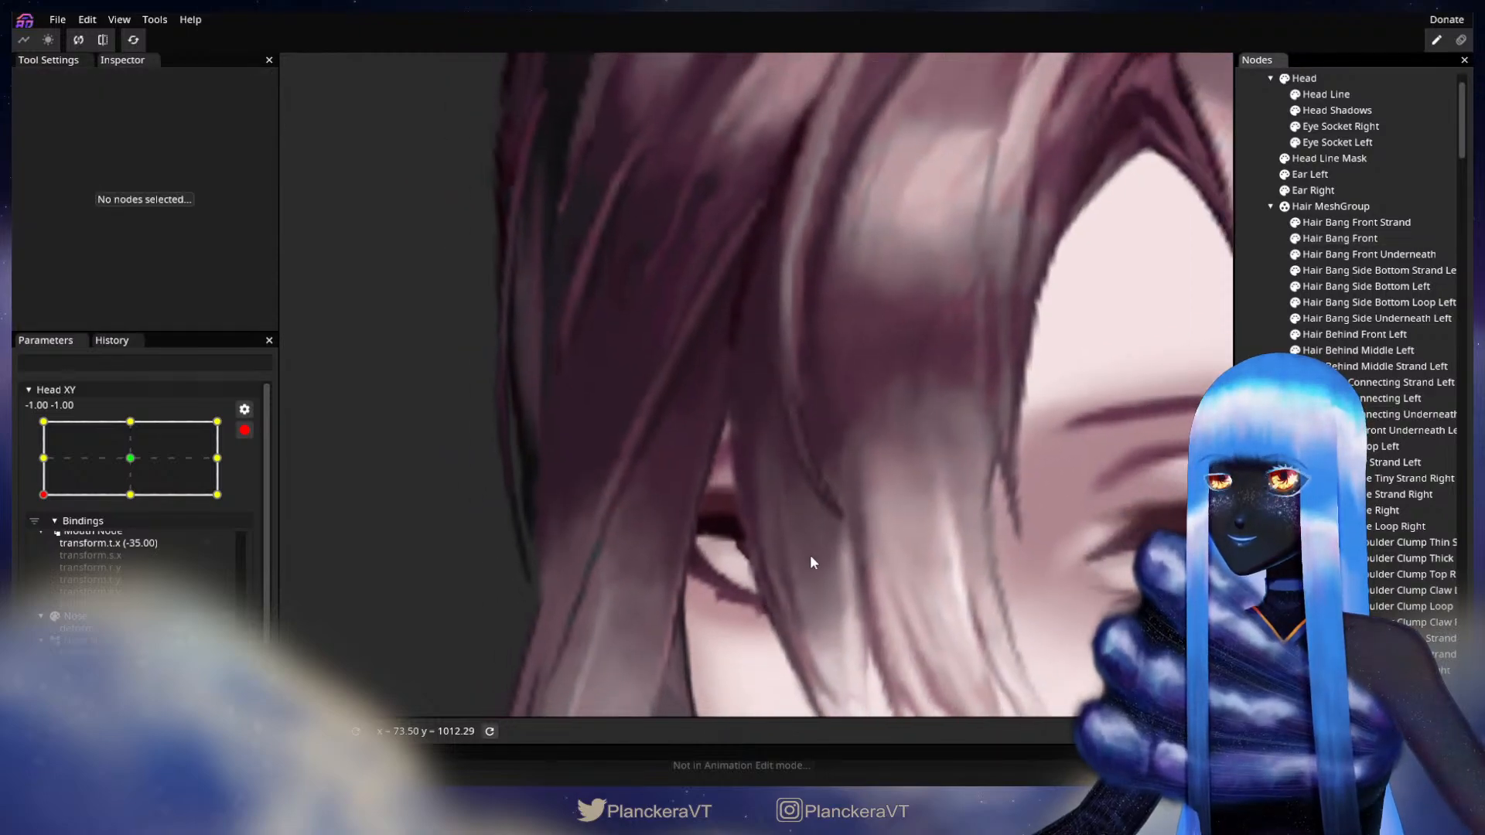
scroll(809, 555, "down", 3)
scroll(810, 543, "down", 3)
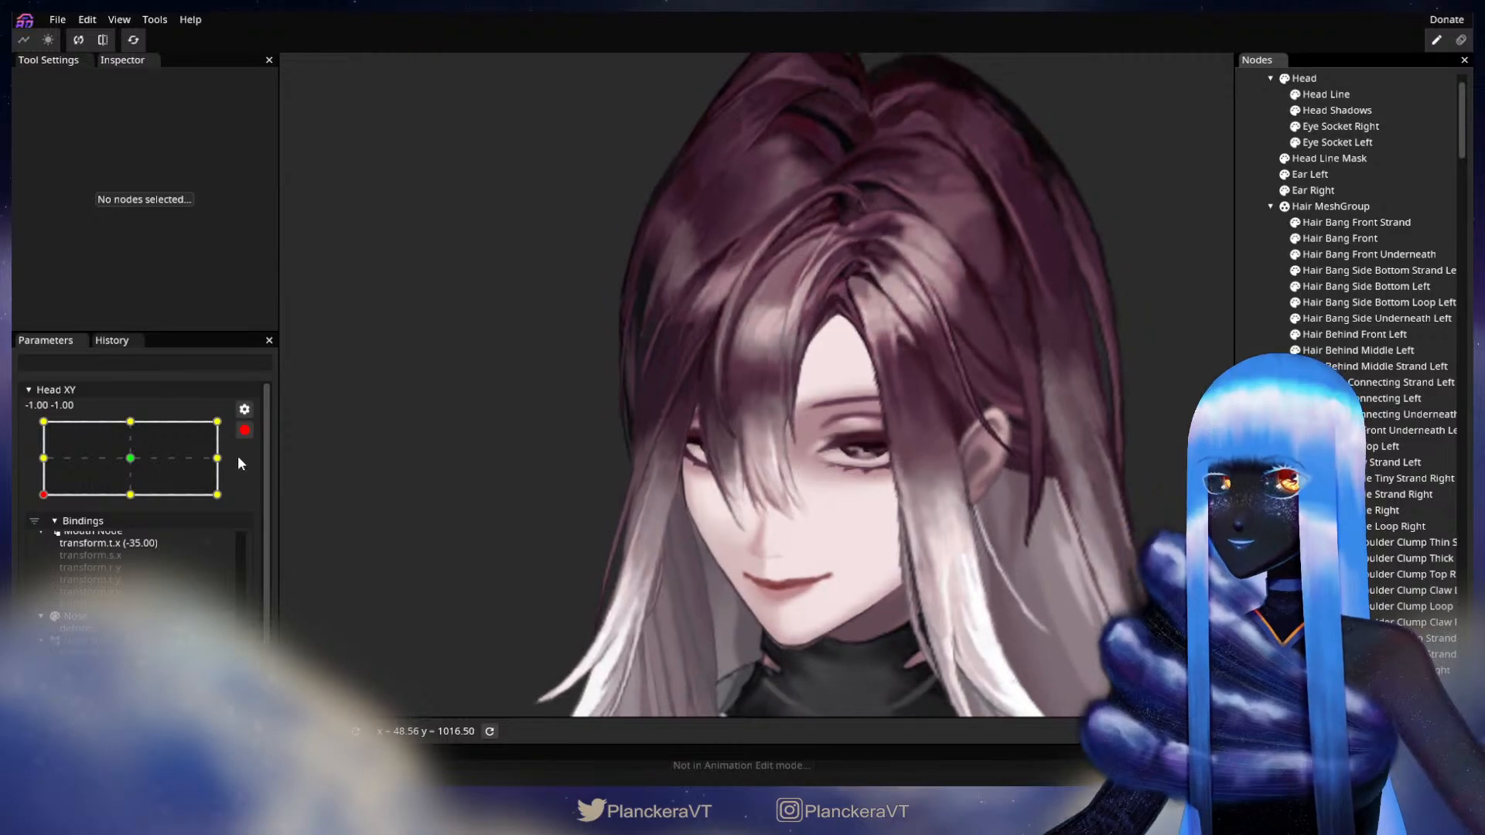
Disarm Head XY, sweep it around the -1.00, -1.00 pose, and inspect the bang over the partly covered eye
left_click(244, 430)
mouse_move(42, 542)
left_mouse_down()
mouse_move(30, 495)
mouse_move(26, 541)
left_mouse_up()
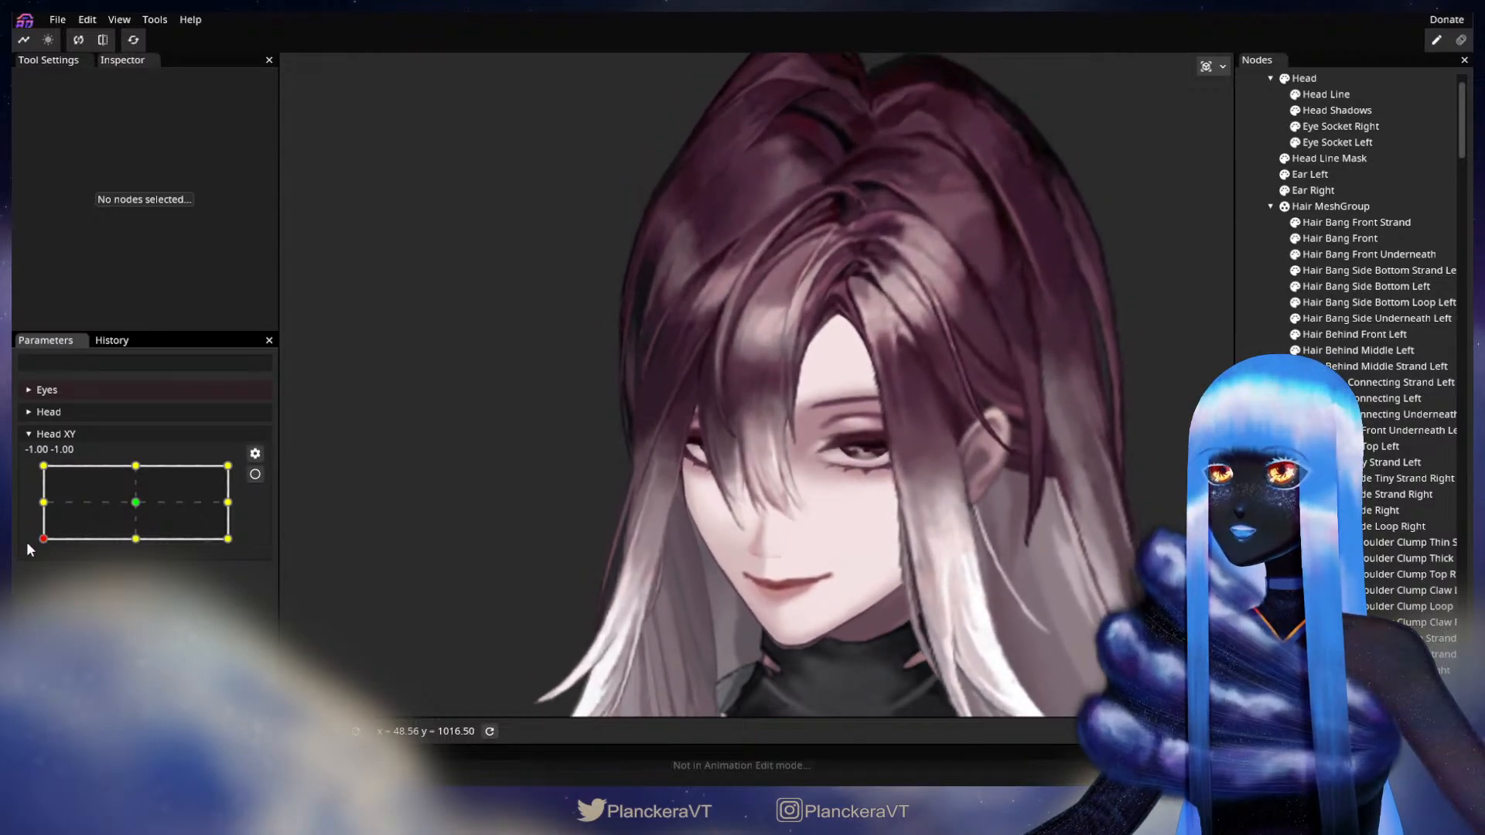
scroll(656, 444, "up", 6)
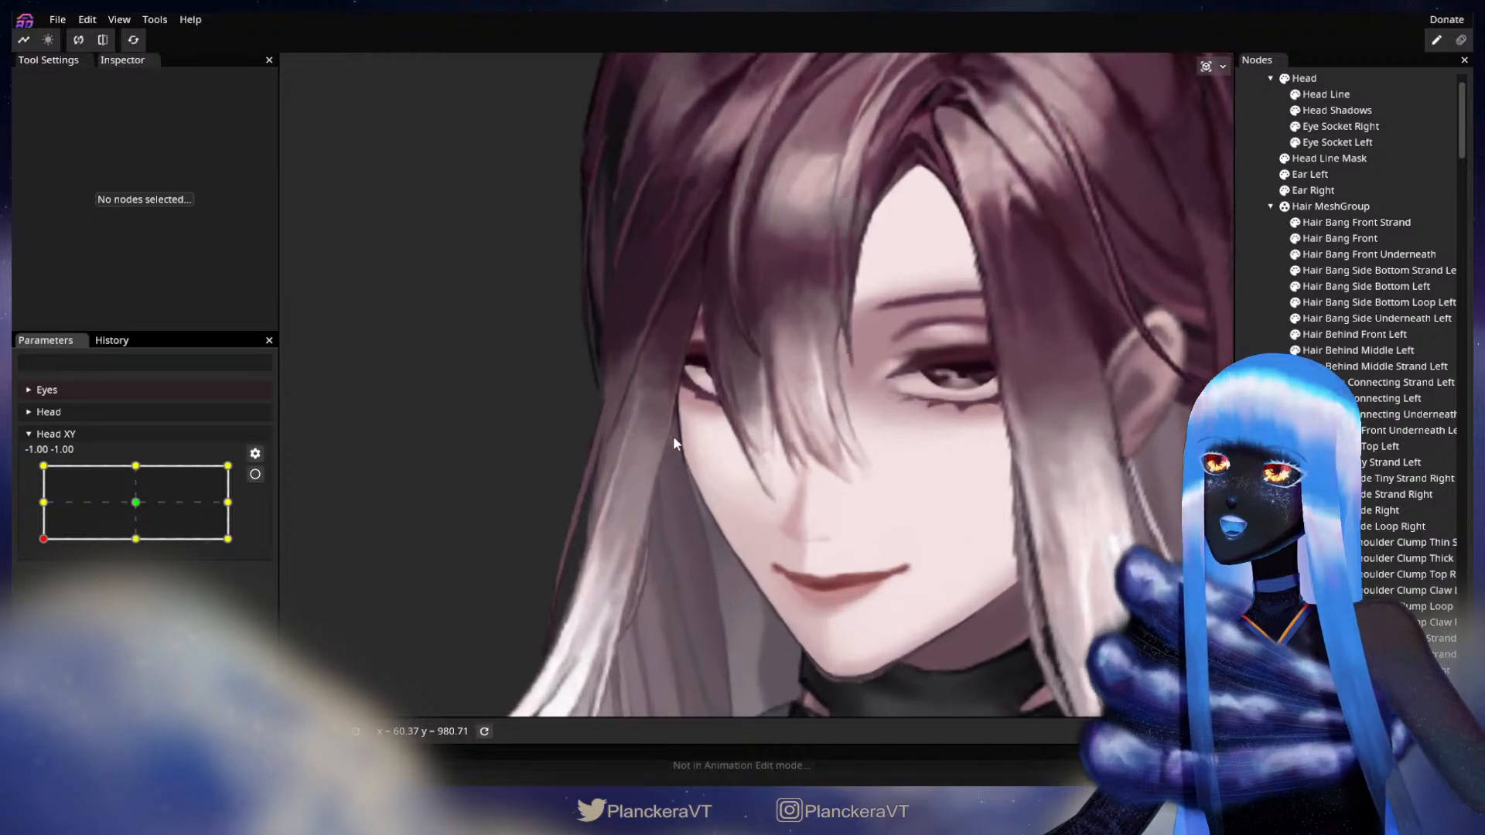
scroll(705, 439, "up", 2)
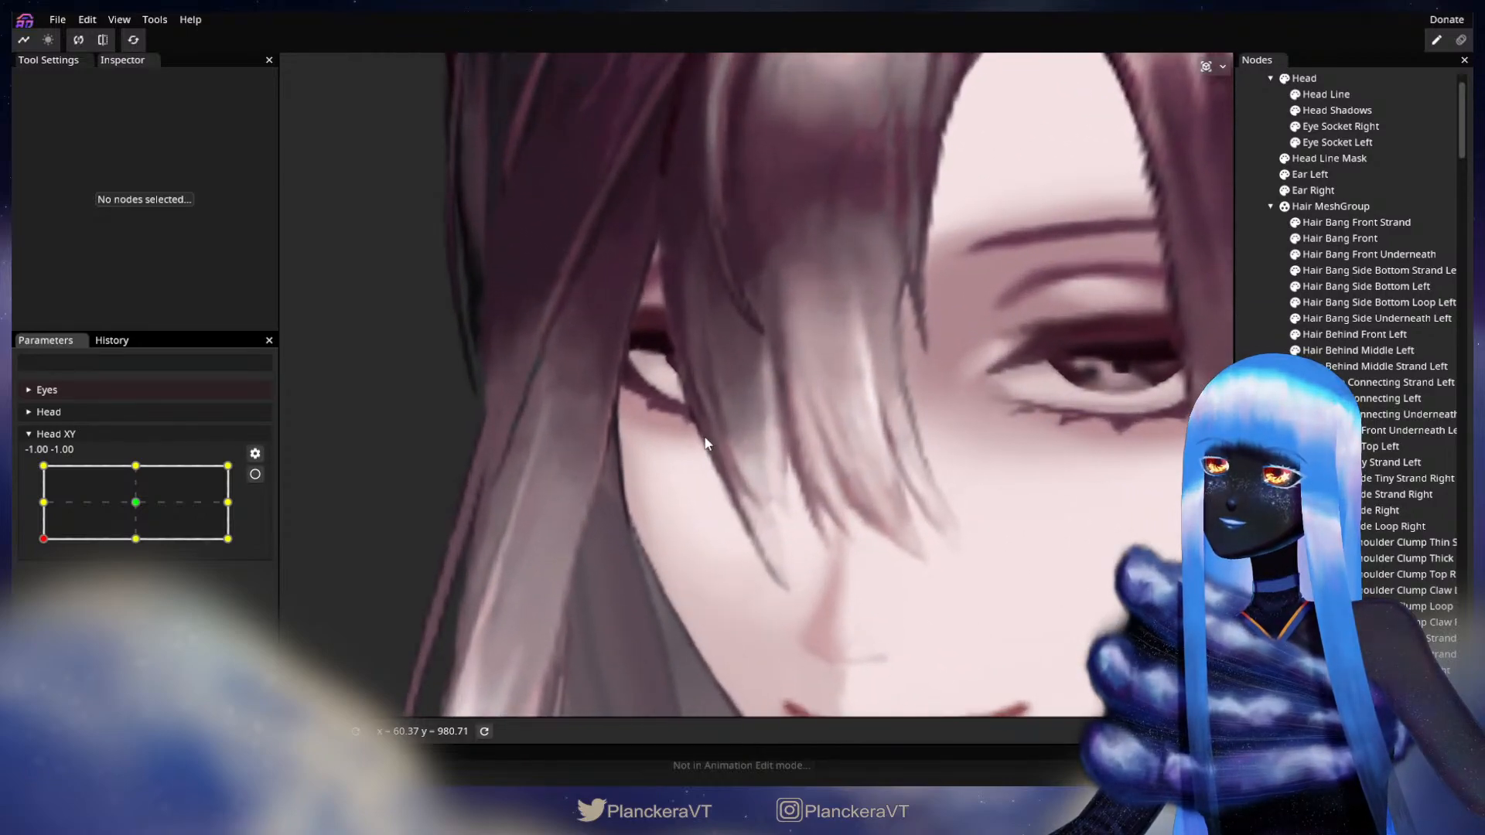
Arm Head XY at -1.00, -1.00 again and touch up the Hair Bang Front vertices just below the eye's corner
left_click(254, 474)
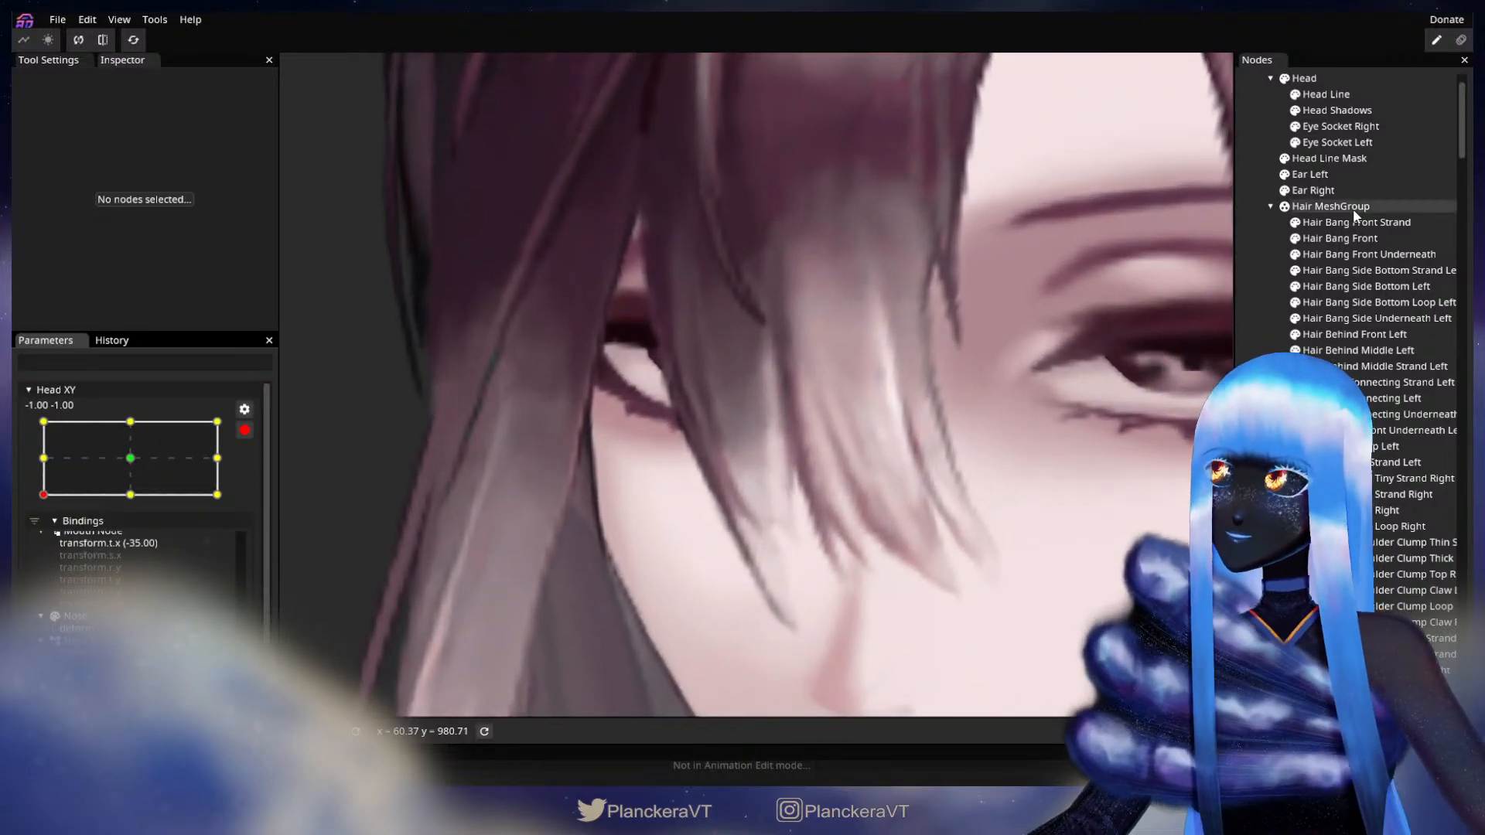
left_click(1340, 238)
scroll(642, 491, "up", 3)
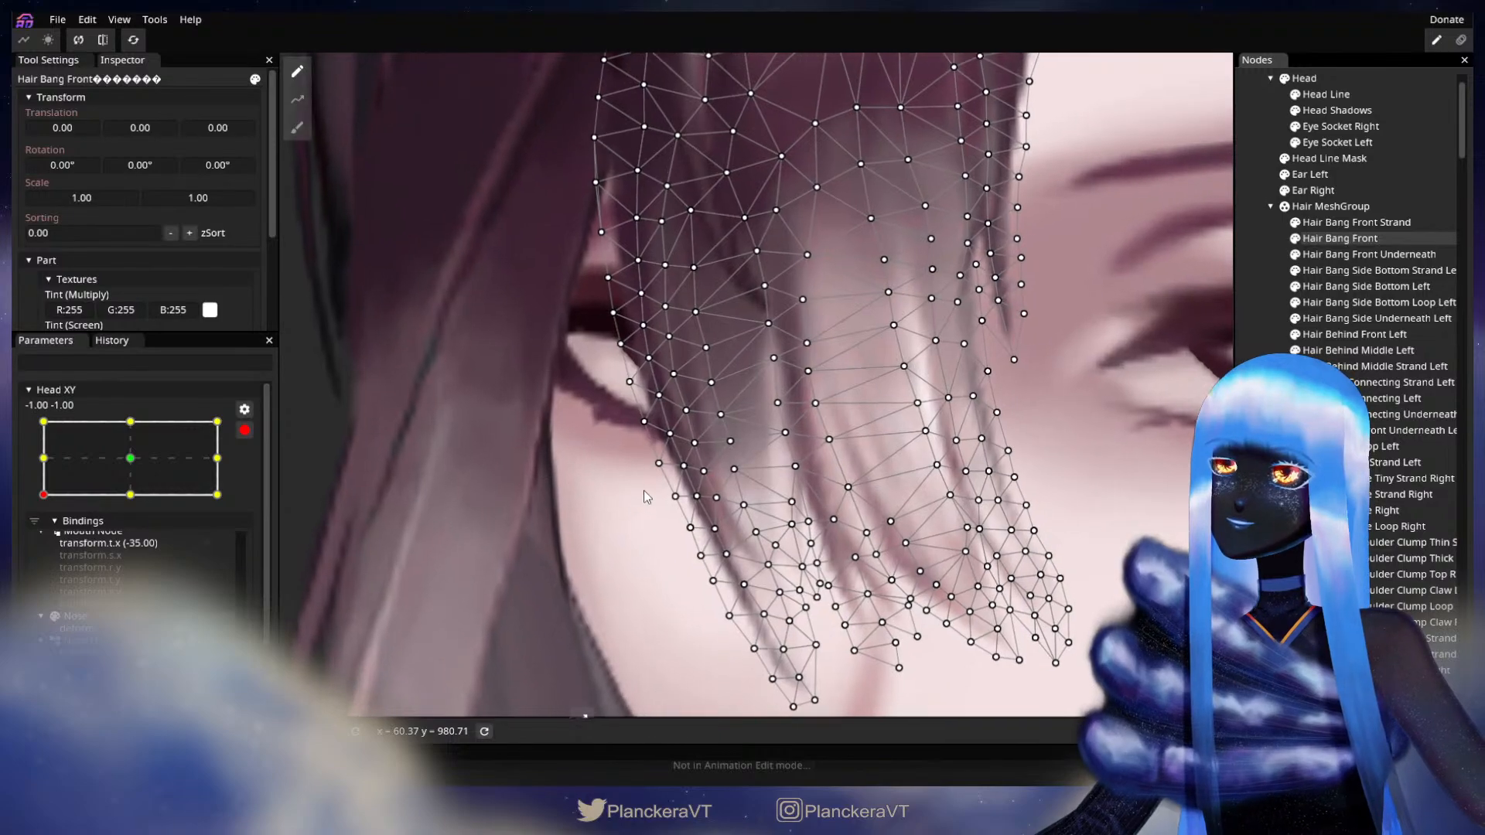
left_click(731, 407)
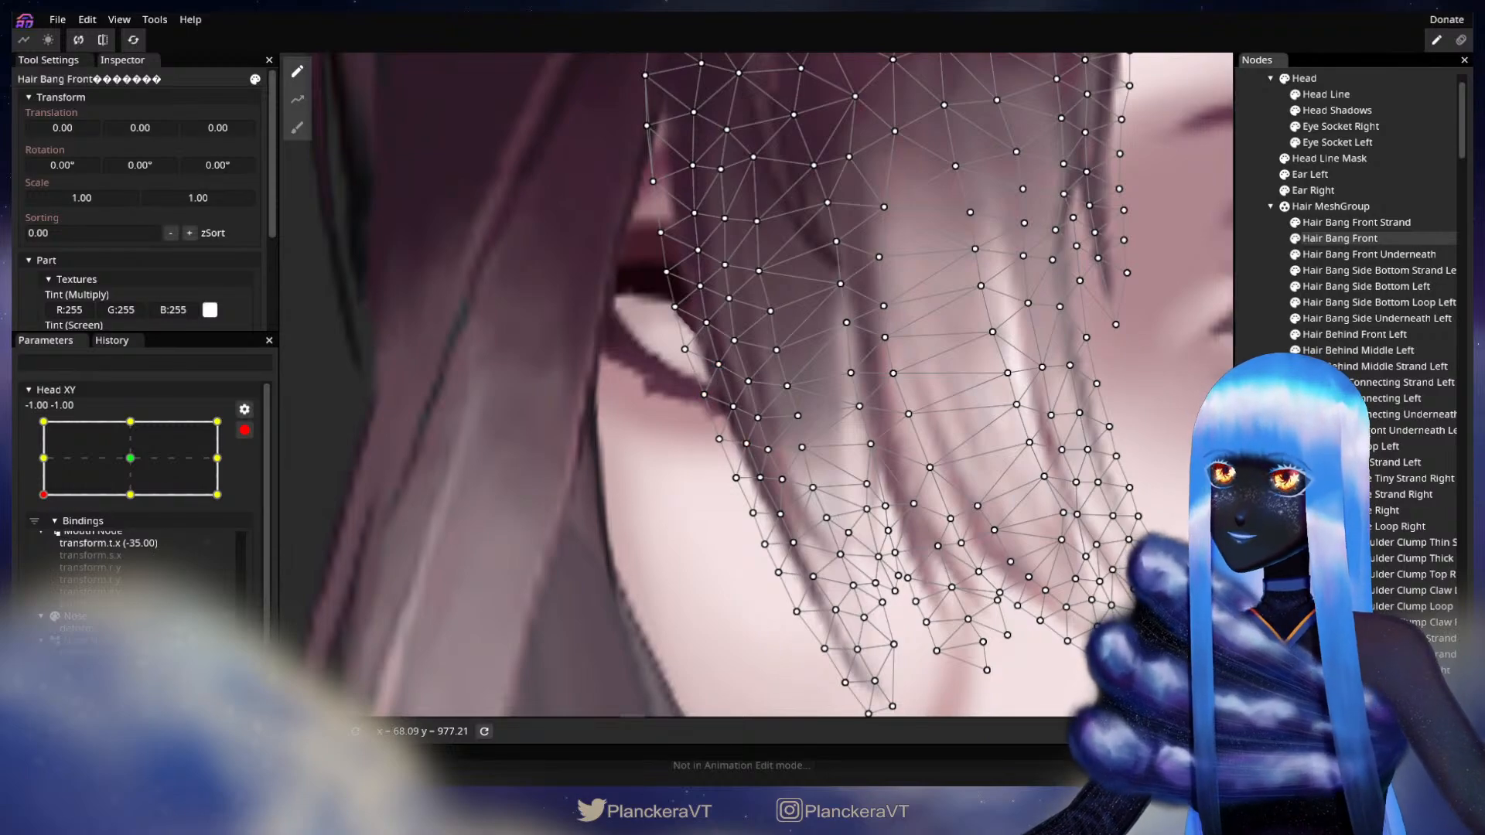
key("Escape")
scroll(1020, 550, "down", 2)
scroll(1019, 549, "down", 5)
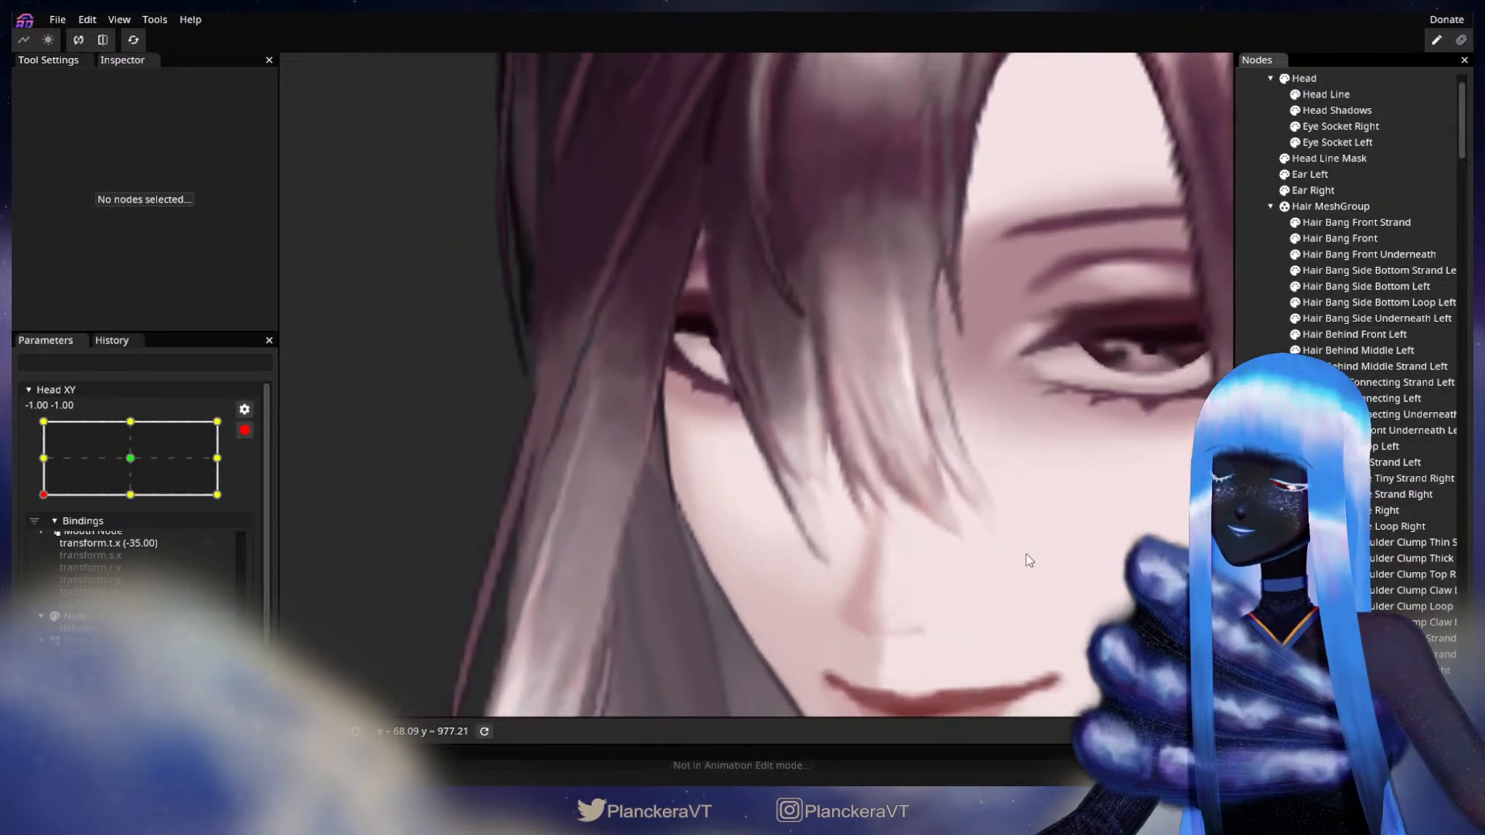
Disarm Head XY and sweep it from -1.00, -1.00 to -1.00, 1.00 to check how the bangs follow the head
scroll(1037, 543, "down", 5)
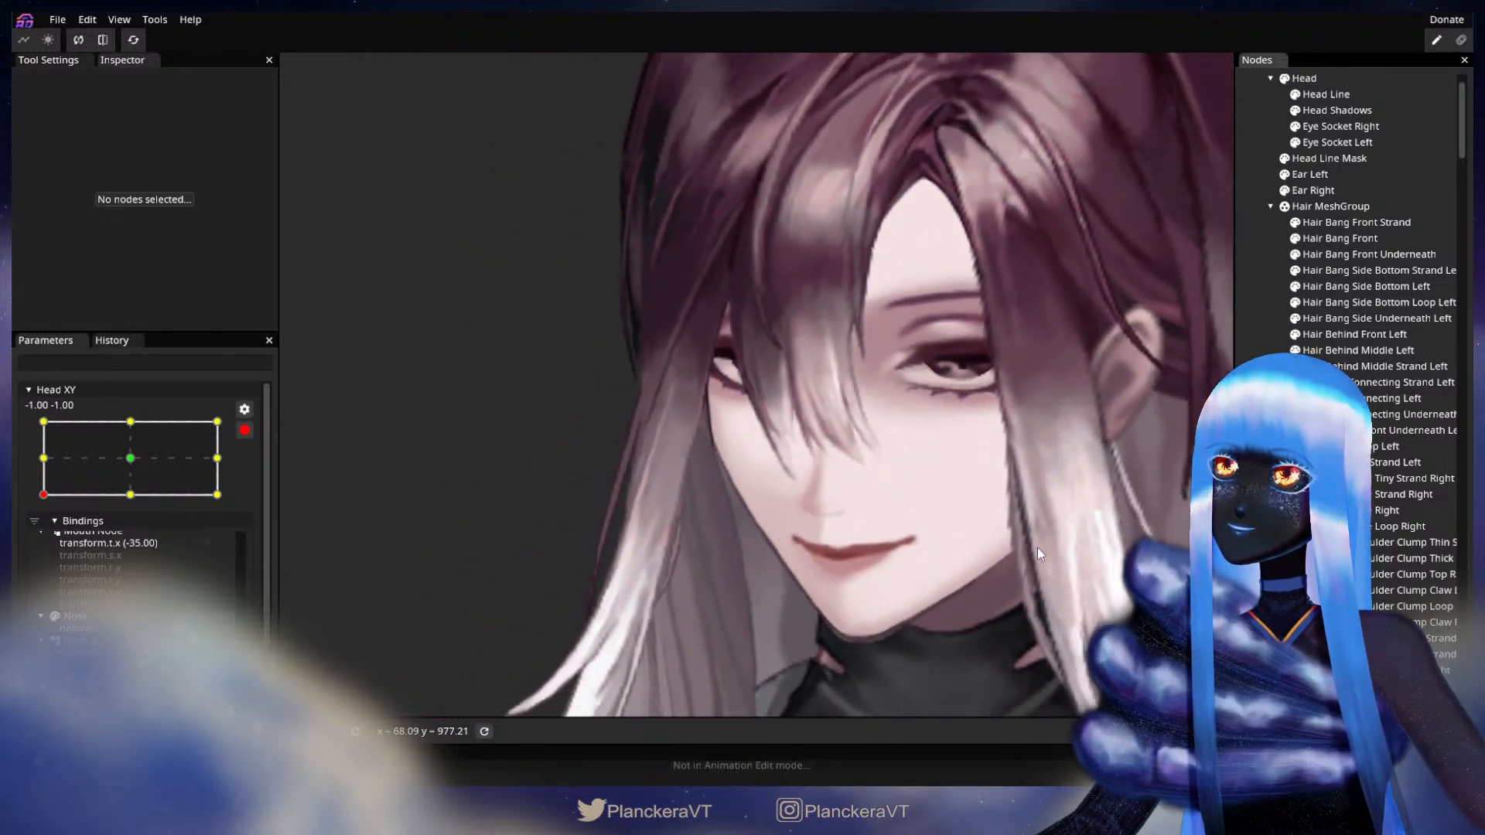
scroll(945, 589, "down", 2)
left_click_drag(939, 564, 970, 540)
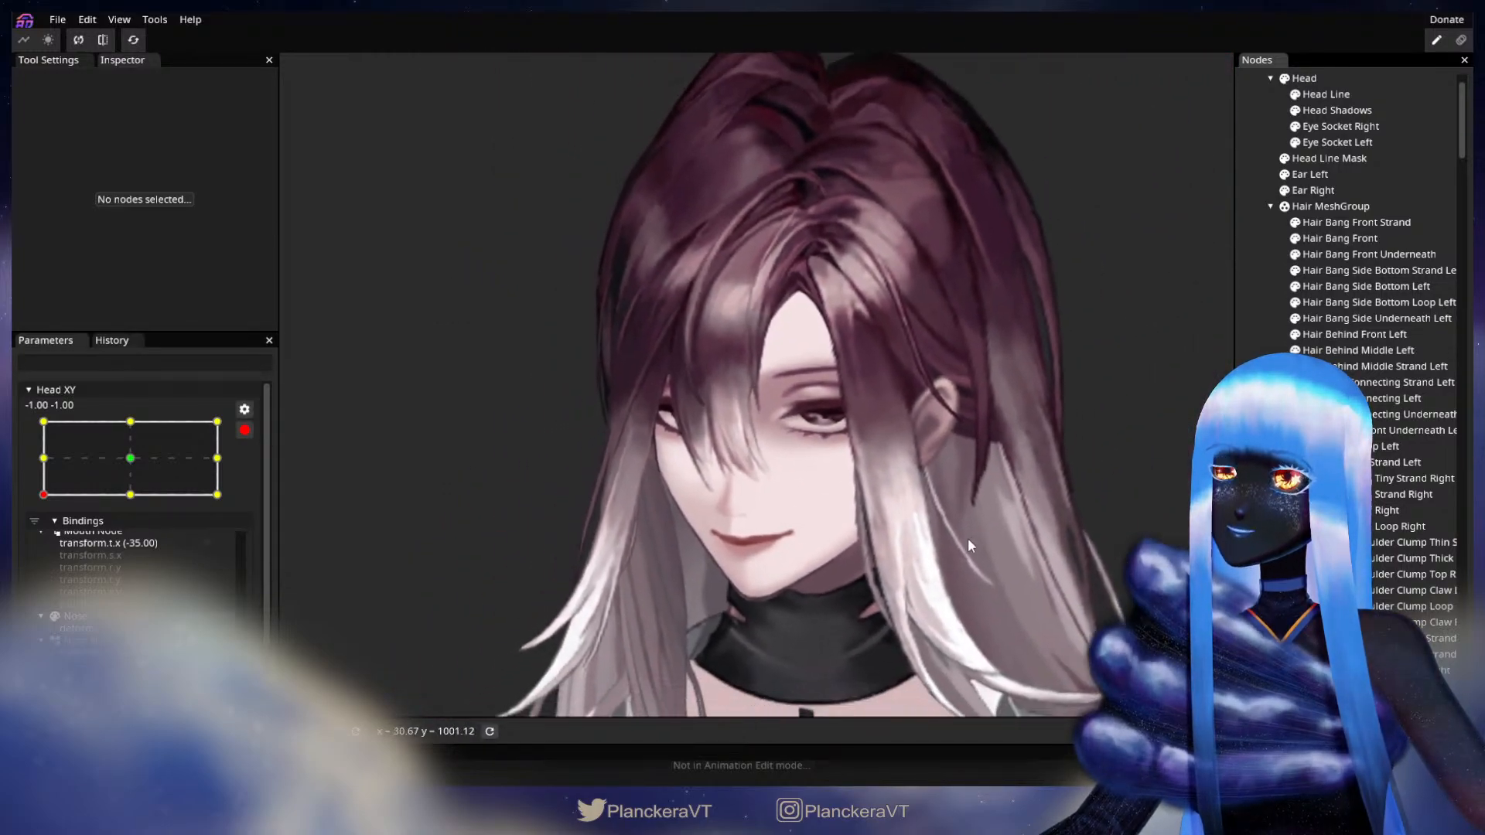
left_click(245, 431)
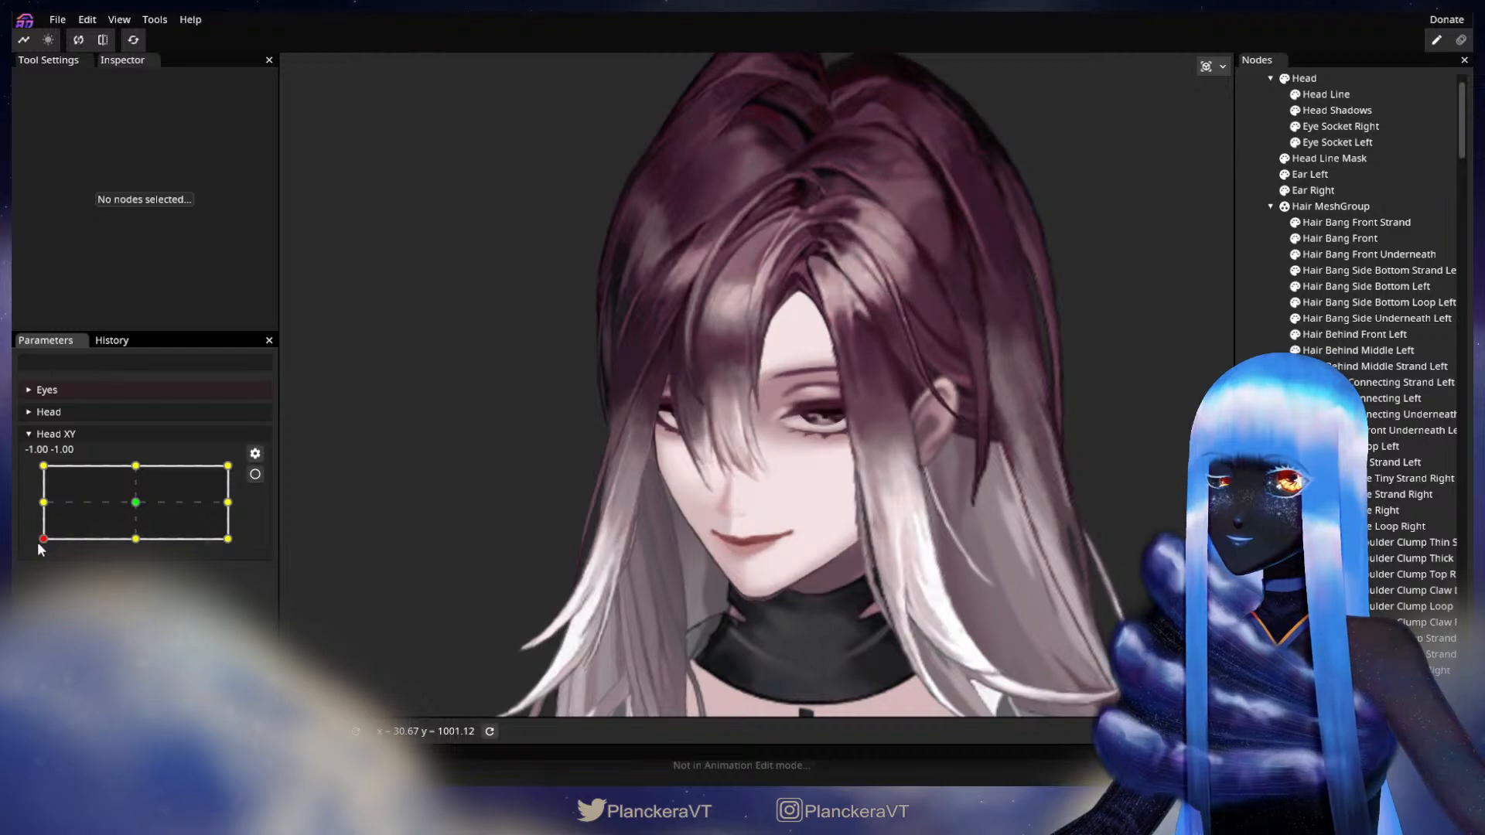
mouse_move(41, 544)
left_mouse_down()
mouse_move(36, 500)
mouse_move(31, 558)
left_mouse_up()
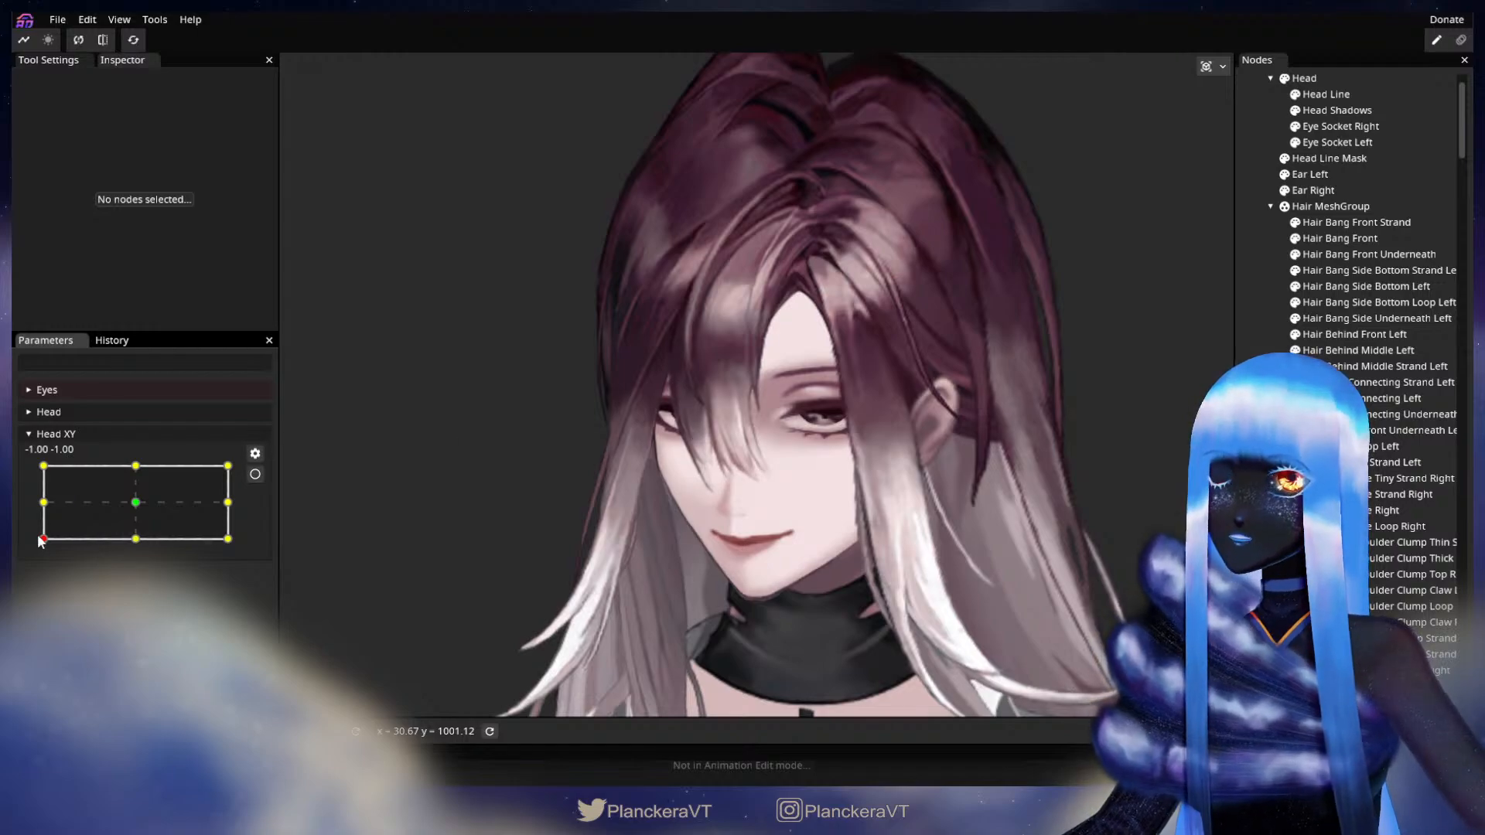
left_click_drag(36, 538, 32, 474)
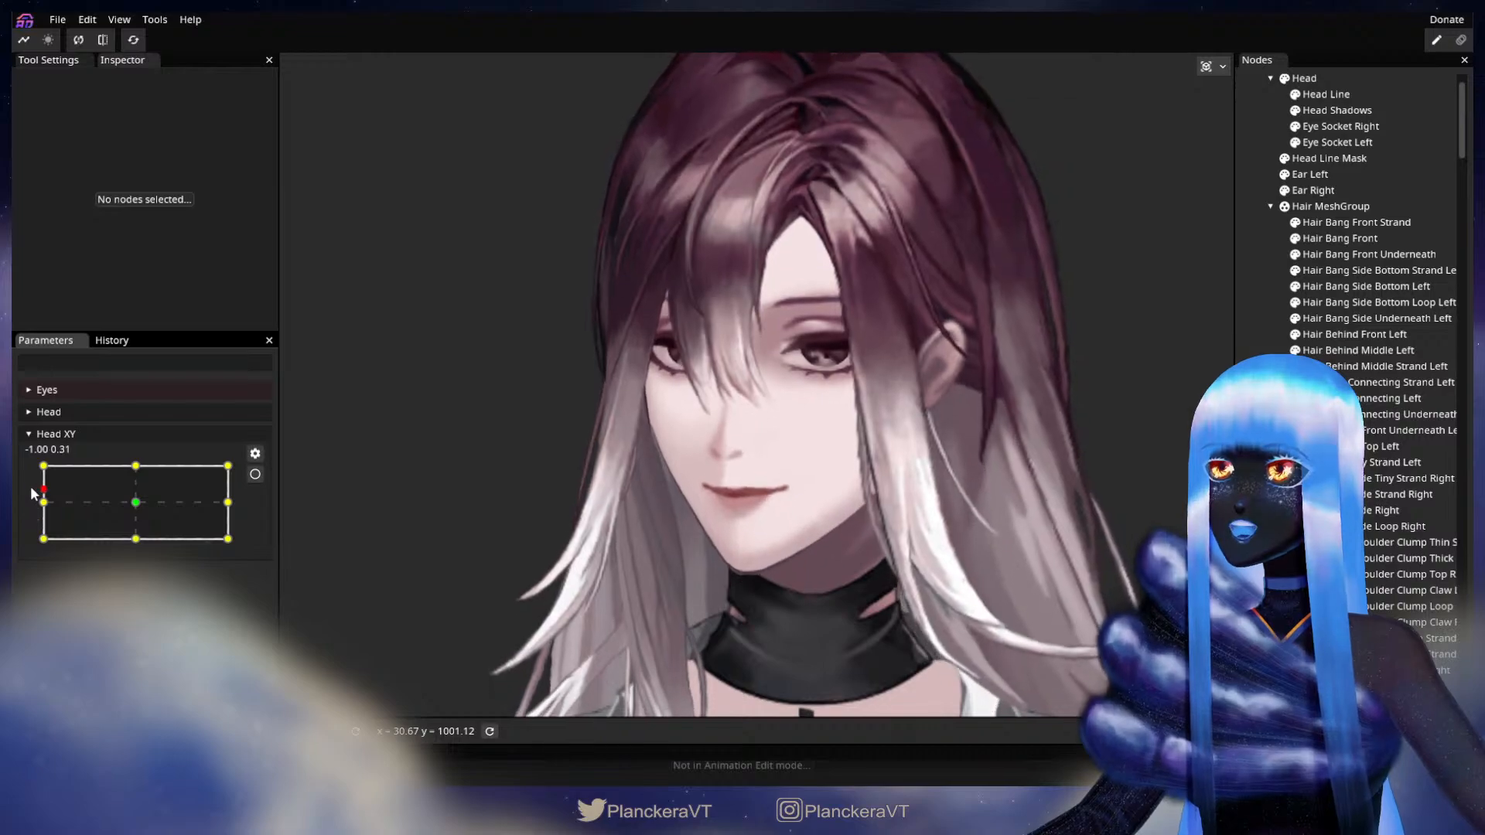
mouse_move(32, 473)
left_mouse_down()
mouse_move(29, 556)
mouse_move(34, 469)
left_mouse_up()
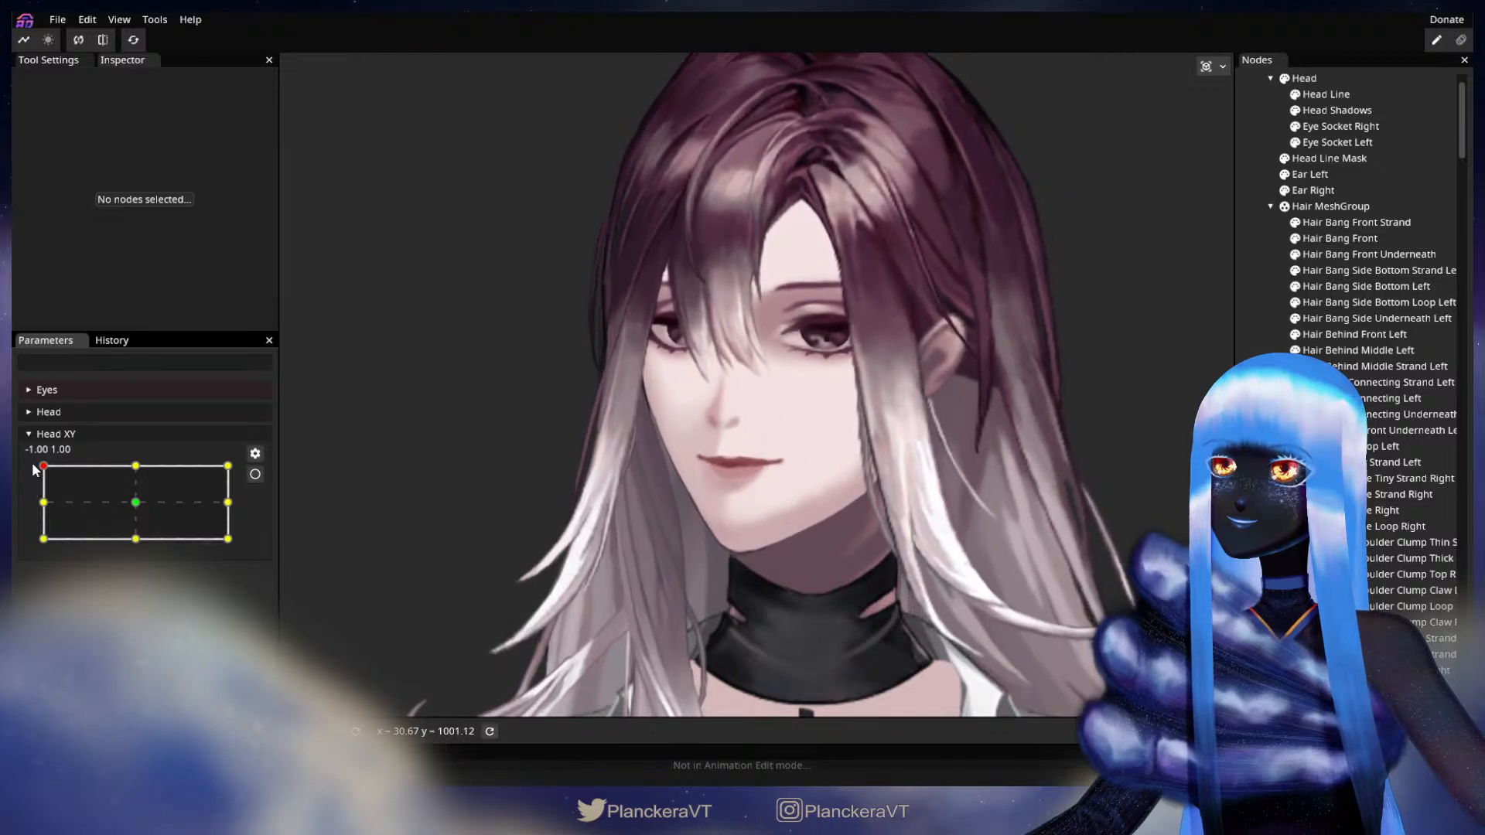
Examine the bang beside the partly covered eye while varying Head XY between Y 1.00 and the middle keypoint at X -1.00
scroll(578, 519, "up", 8)
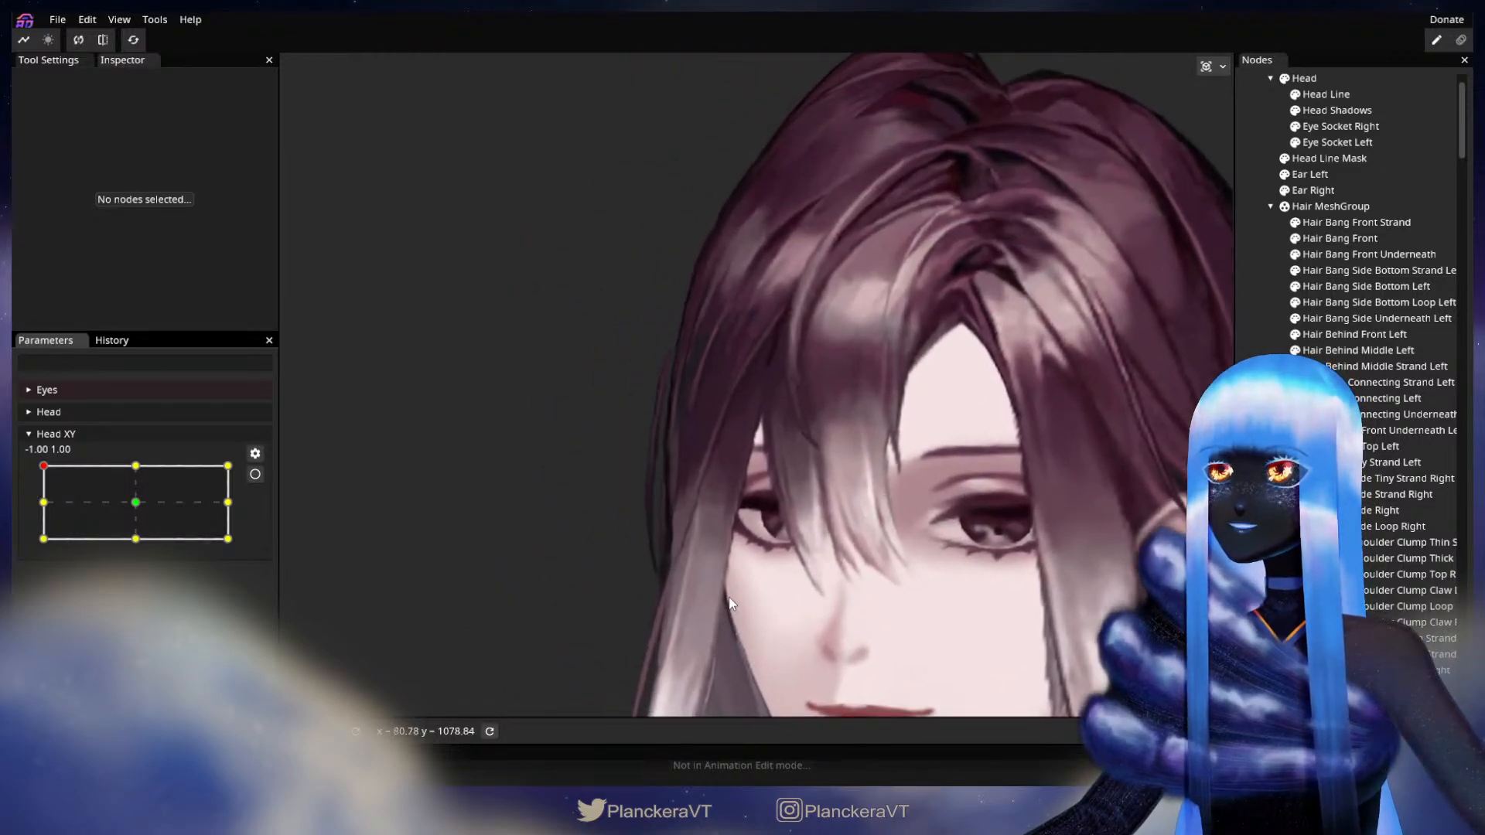
scroll(730, 499, "up", 2)
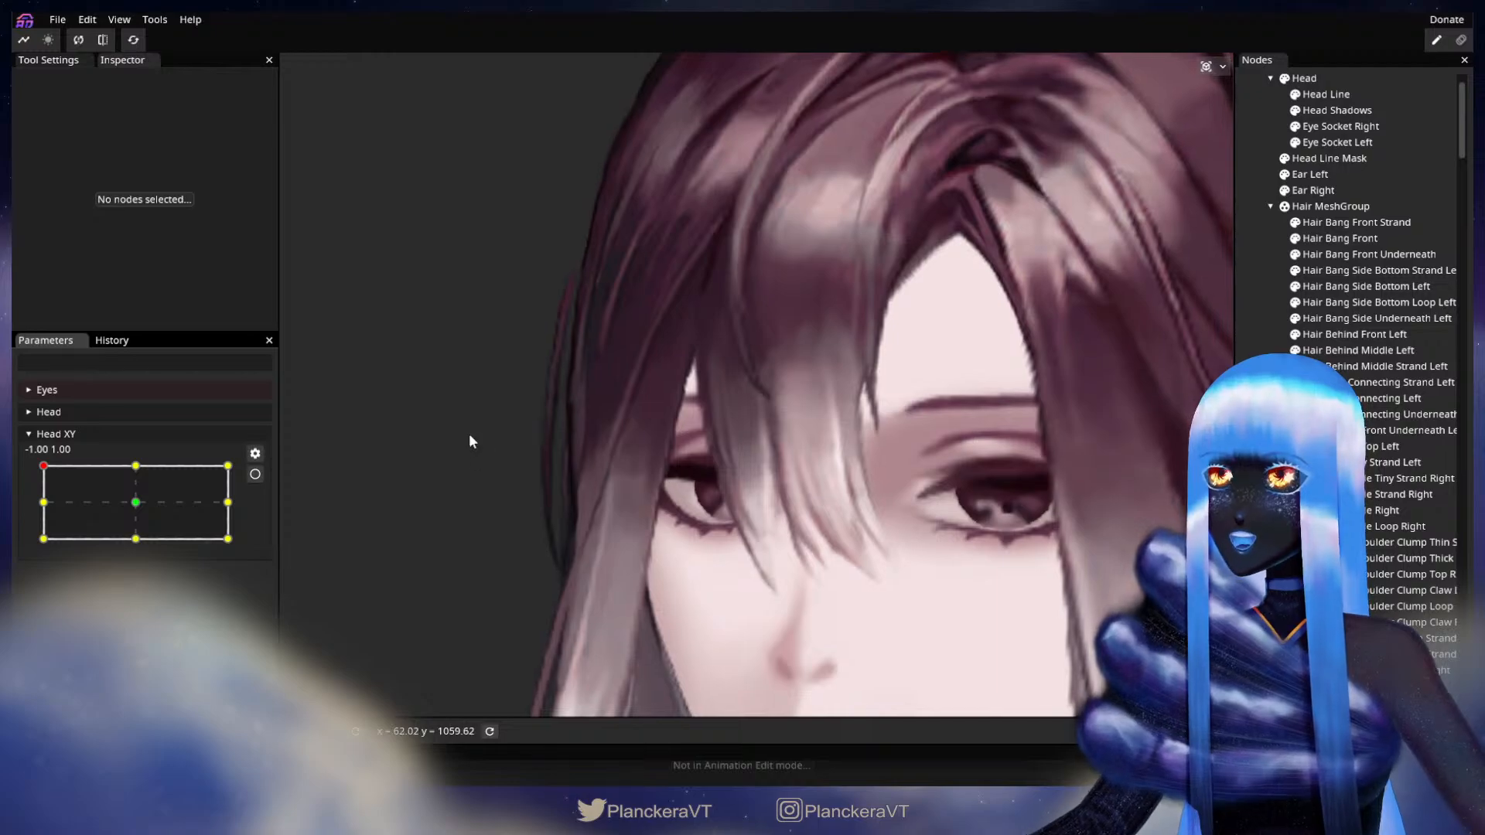
left_click_drag(621, 453, 559, 415)
scroll(621, 444, "up", 1)
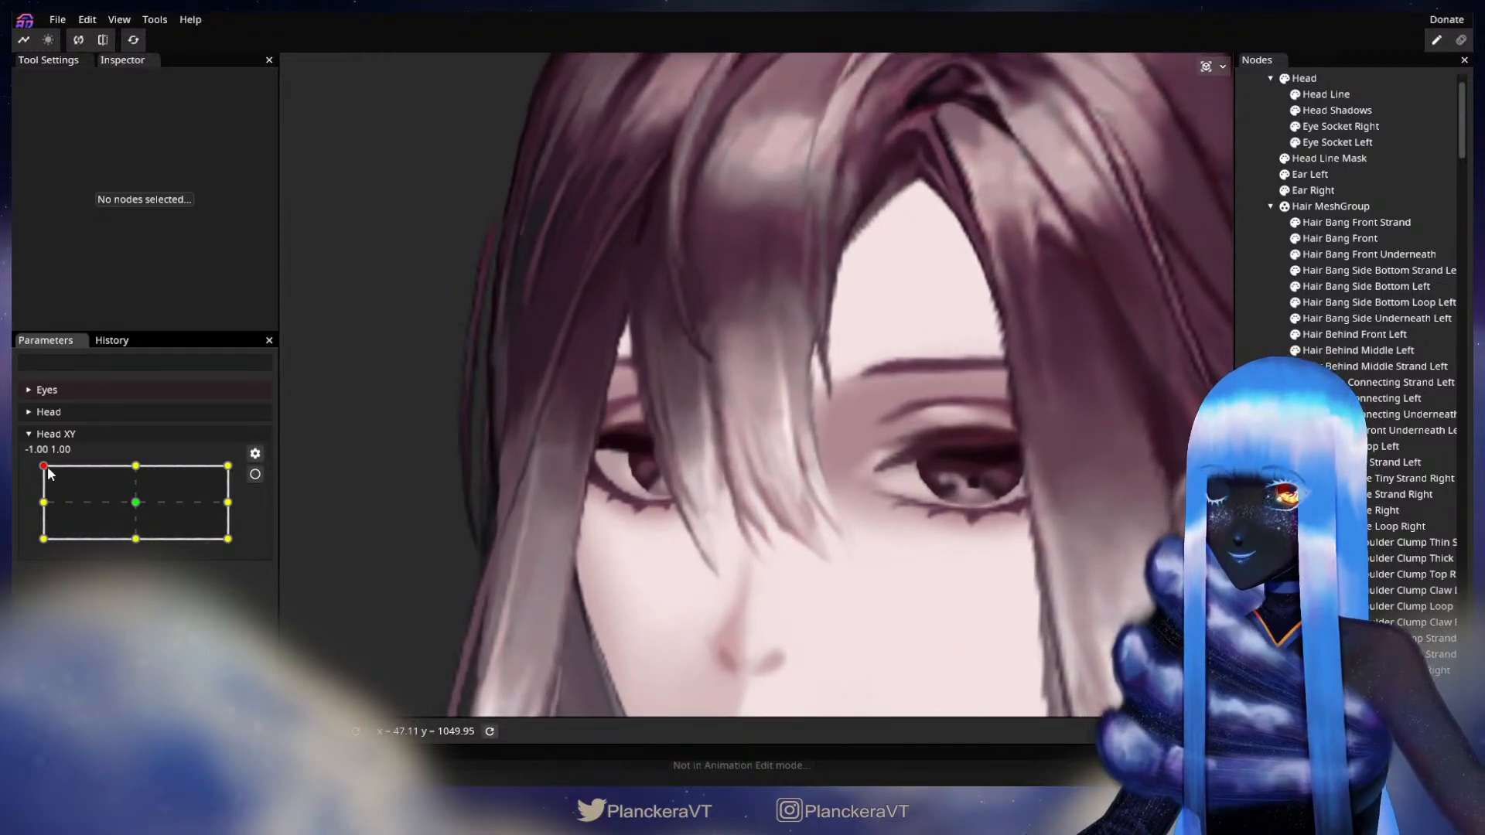
left_click_drag(44, 466, 44, 502)
left_click_drag(641, 634, 678, 506)
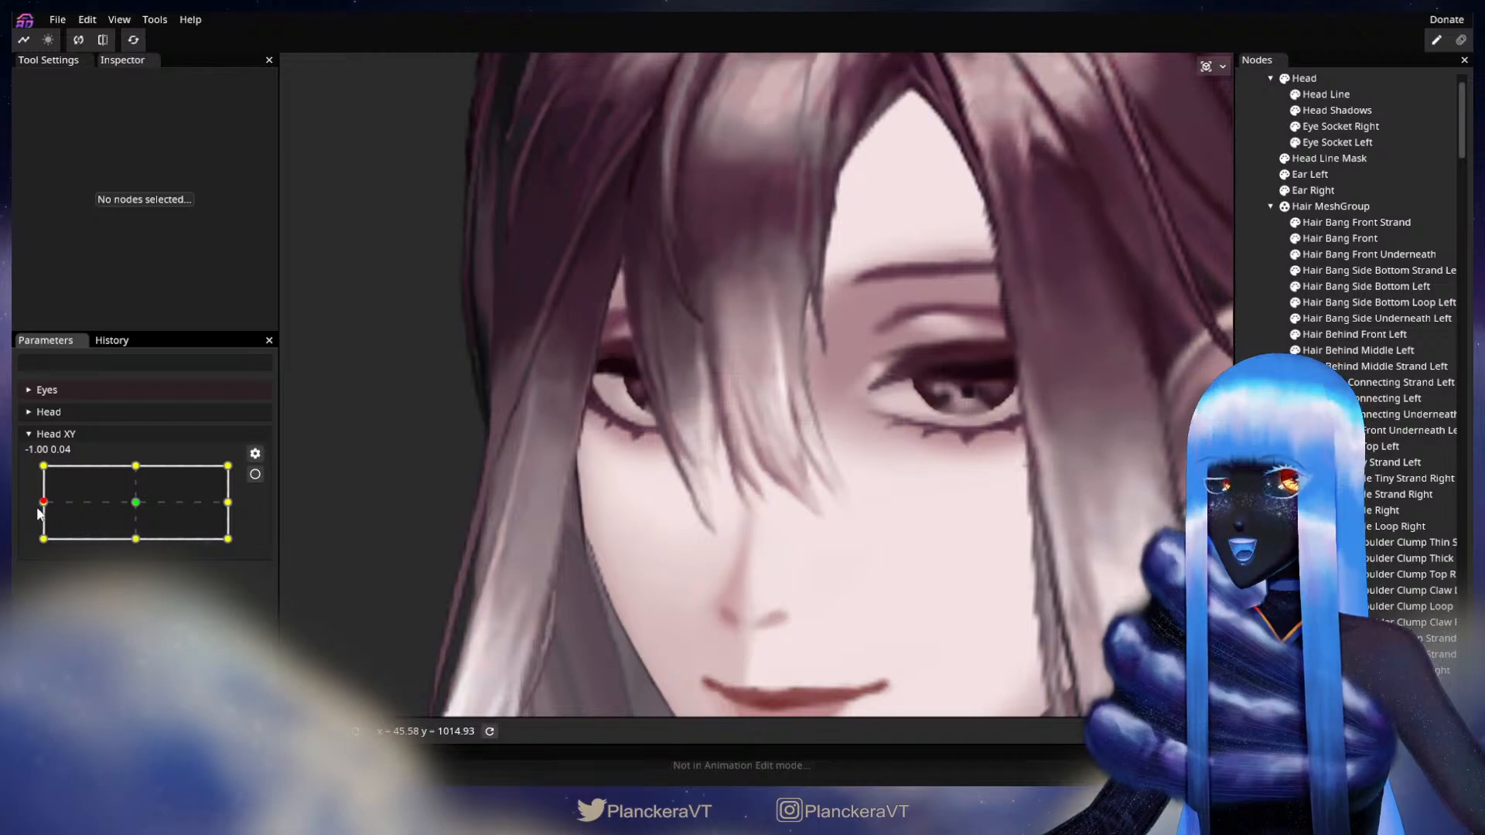
left_click_drag(44, 504, 36, 462)
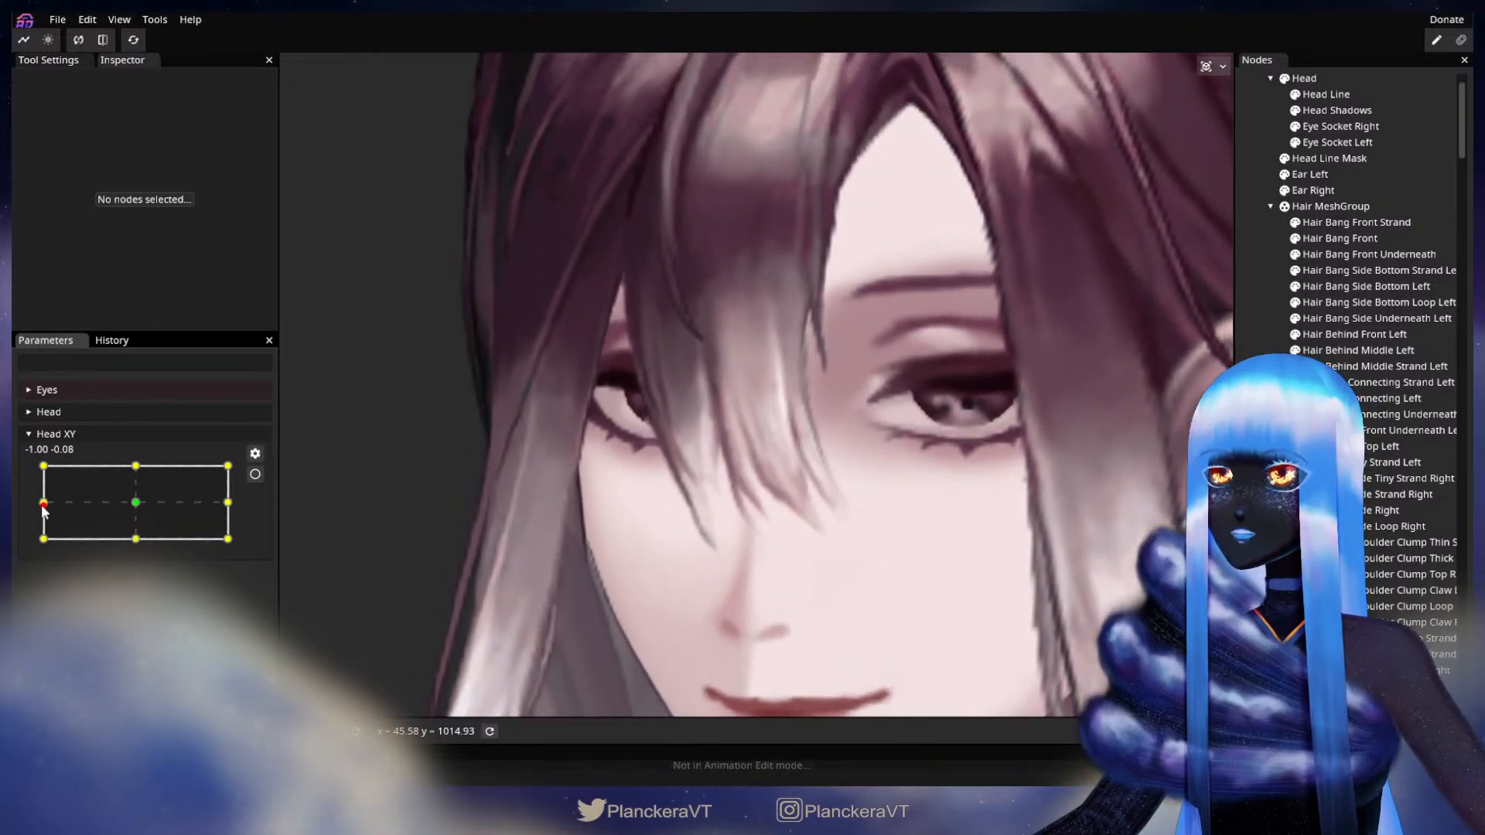
left_click_drag(40, 462, 43, 508)
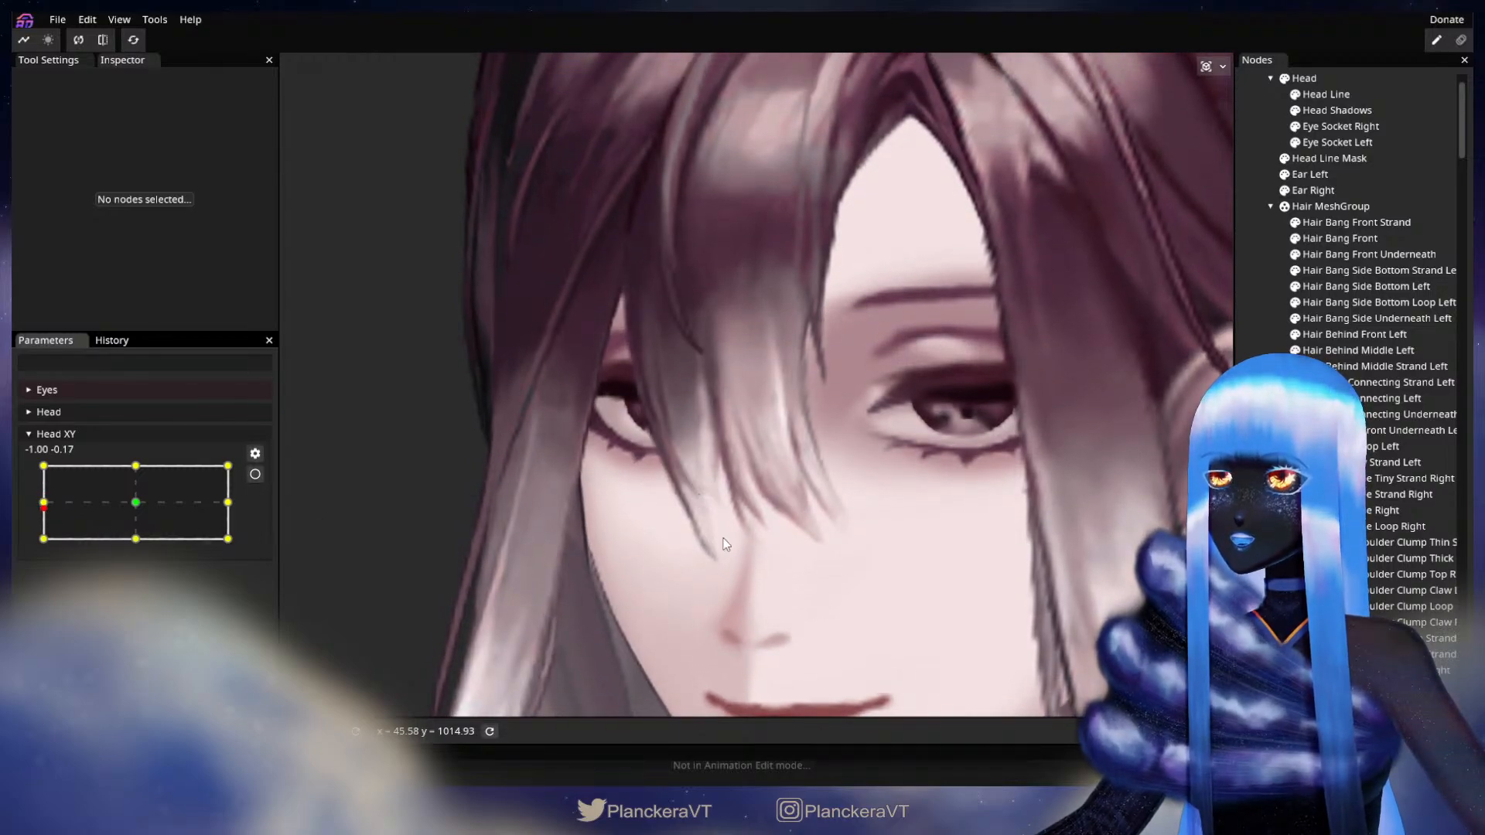
mouse_move(47, 512)
left_mouse_down()
mouse_move(45, 467)
mouse_move(36, 508)
left_mouse_up()
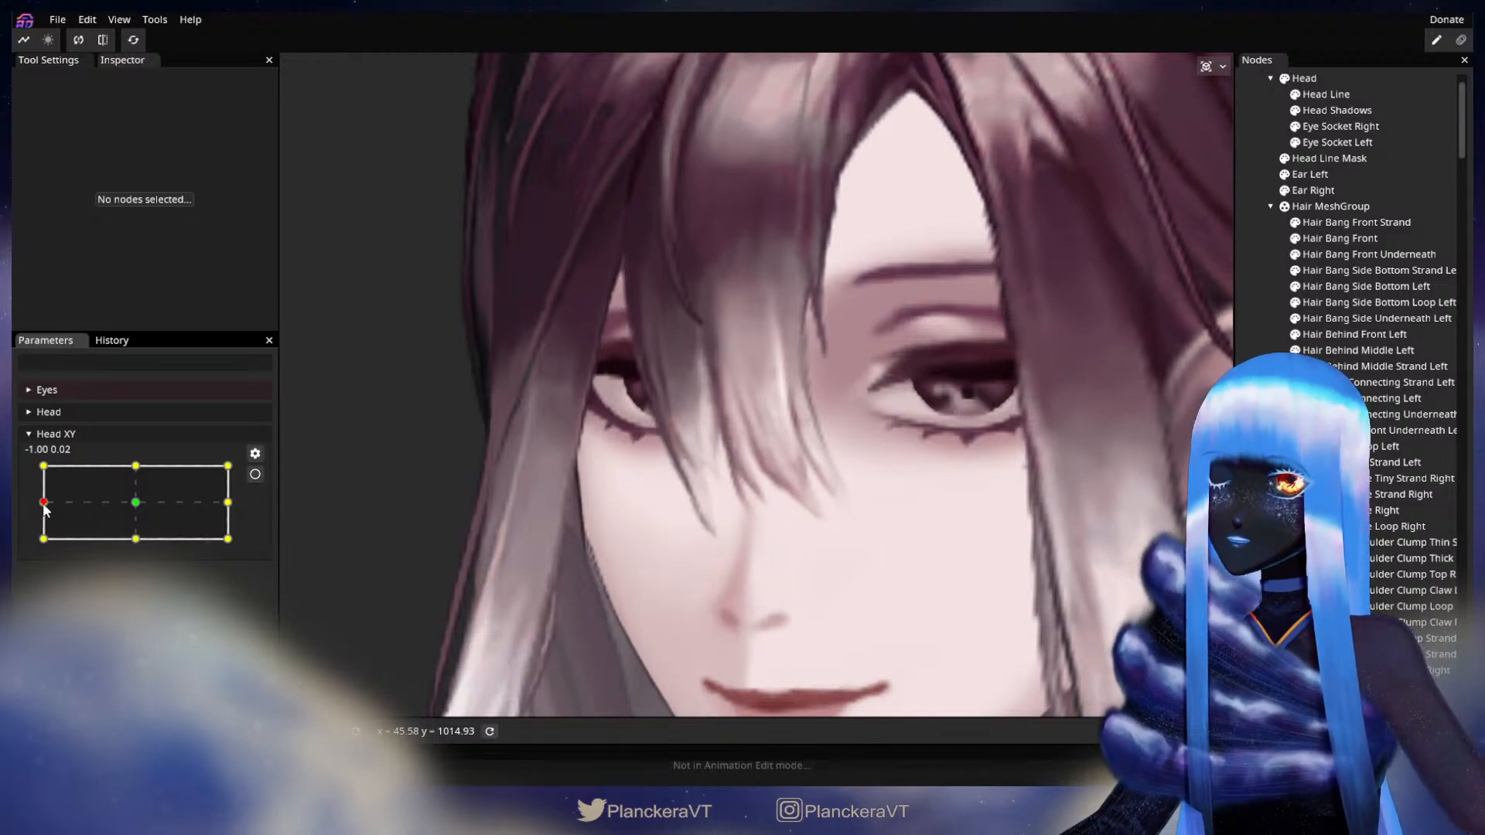
Compare the bang's outer edge at Head XY -1.00, 1.00 with the middle-row pose, ending at -1.00, 1.00
left_click_drag(44, 503, 44, 465)
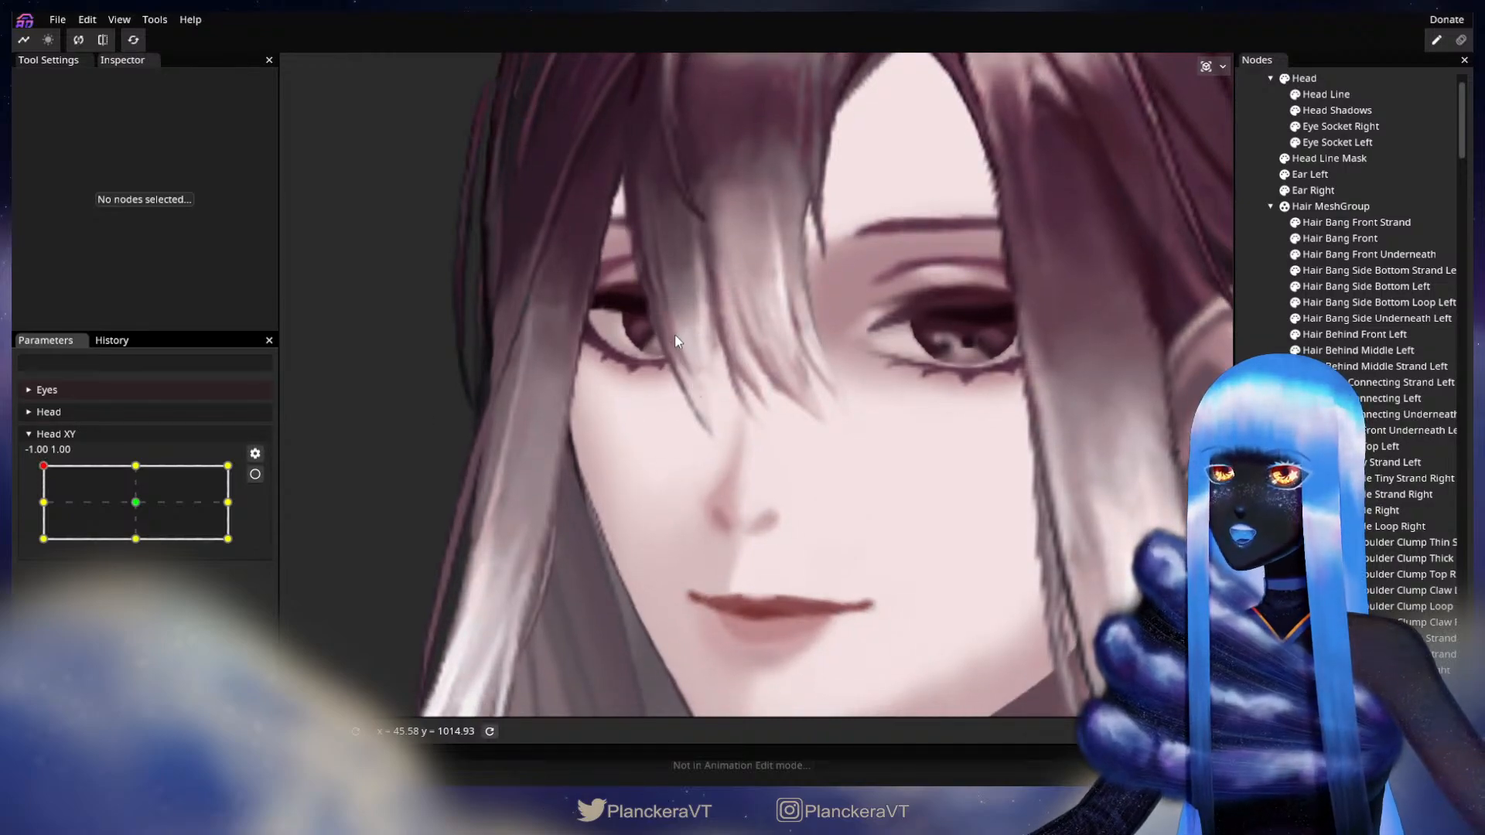
scroll(685, 368, "up", 5)
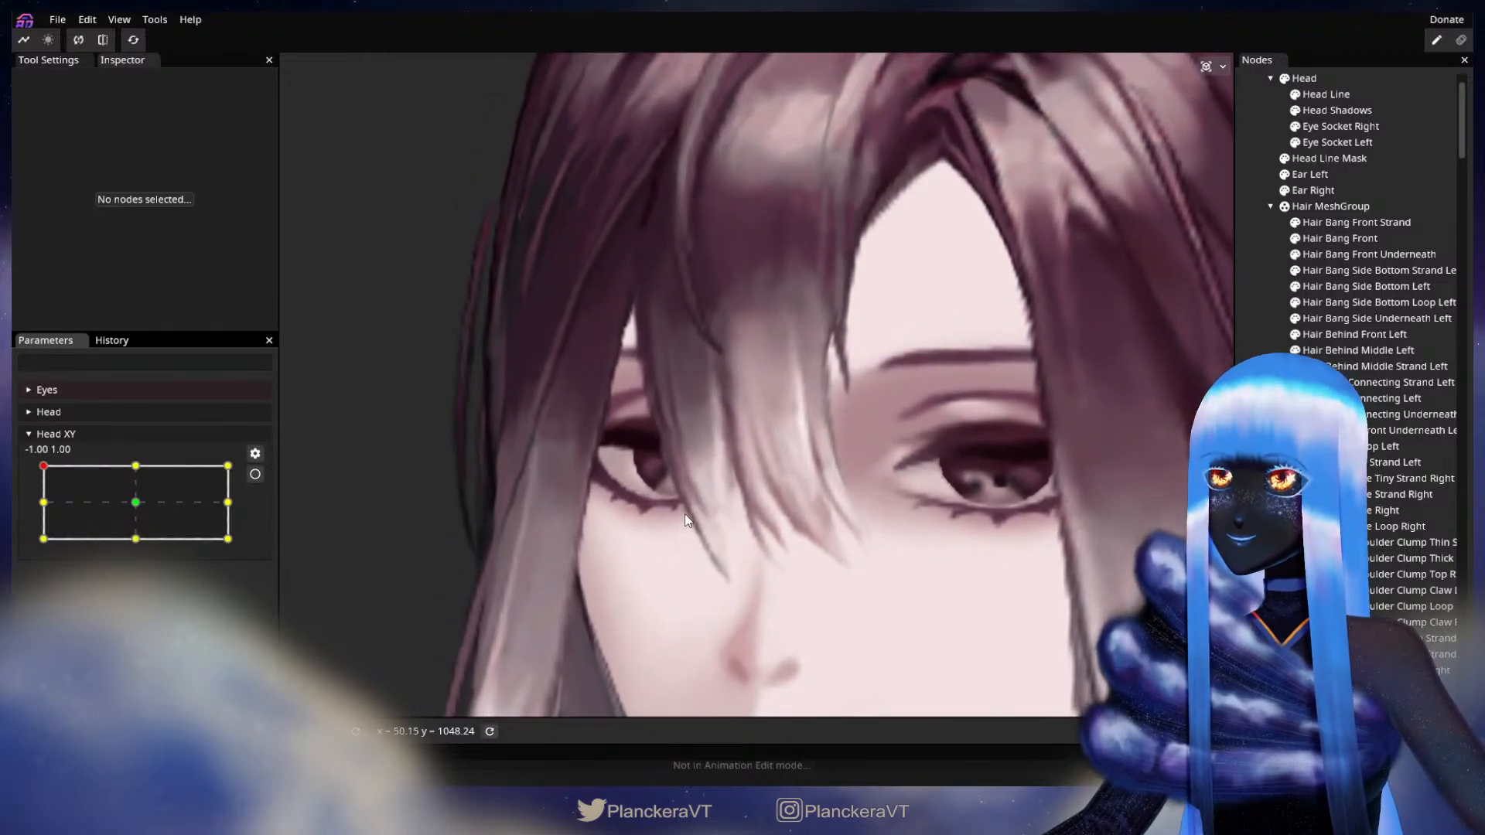
scroll(675, 435, "up", 1)
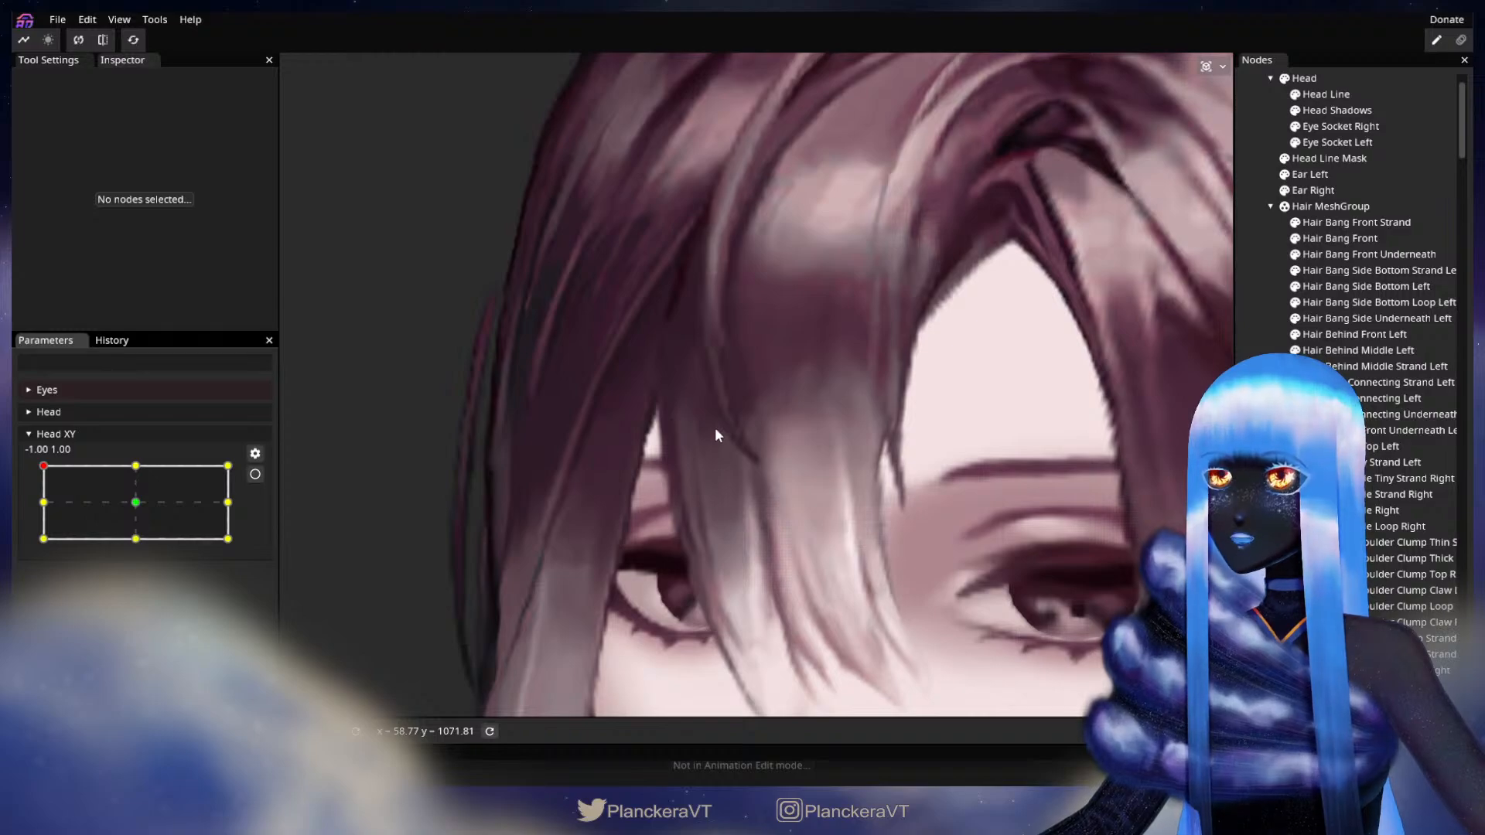
left_click_drag(41, 467, 44, 502)
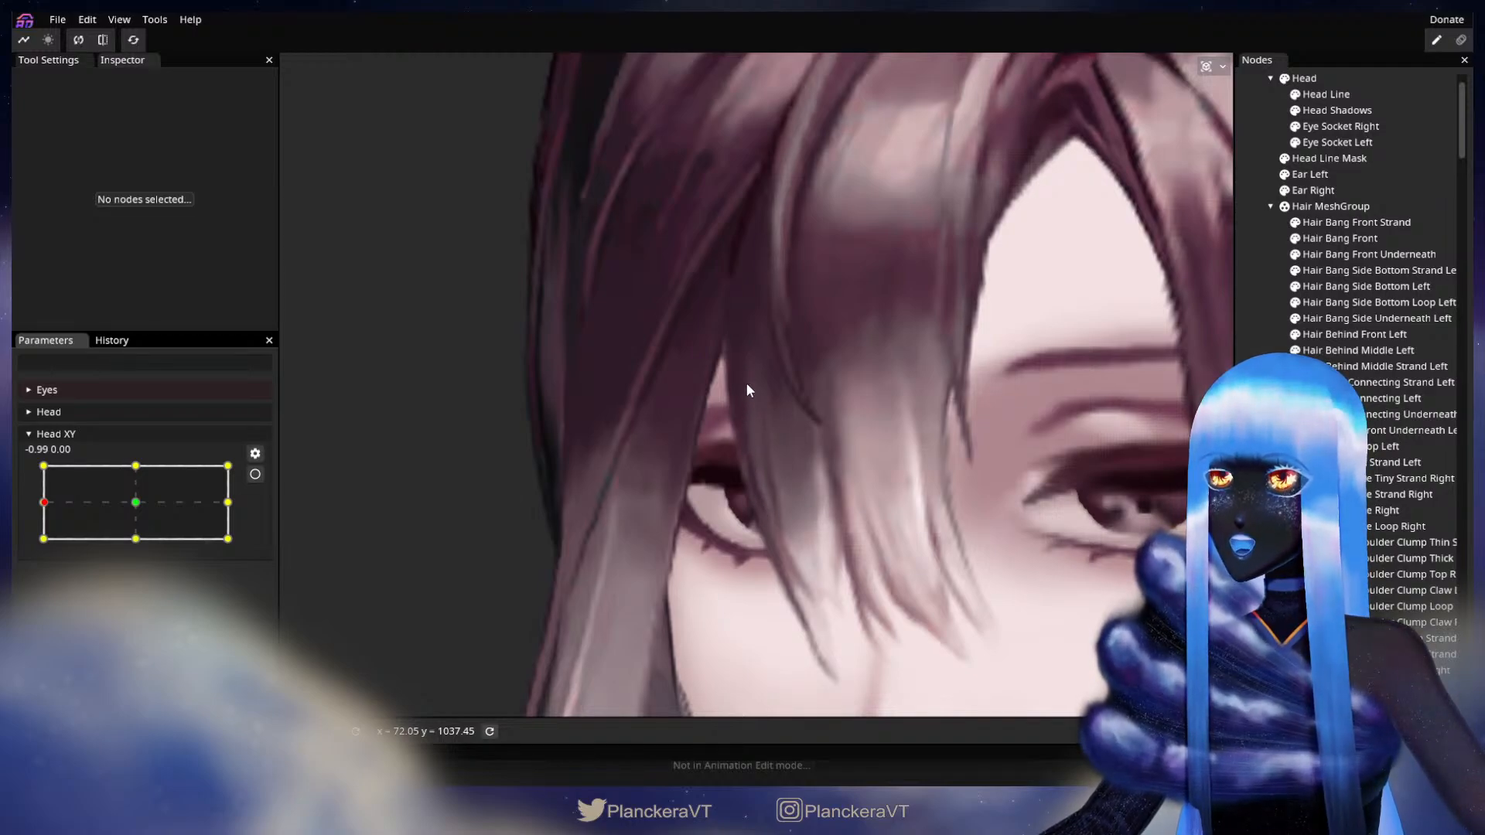
left_click_drag(44, 502, 42, 464)
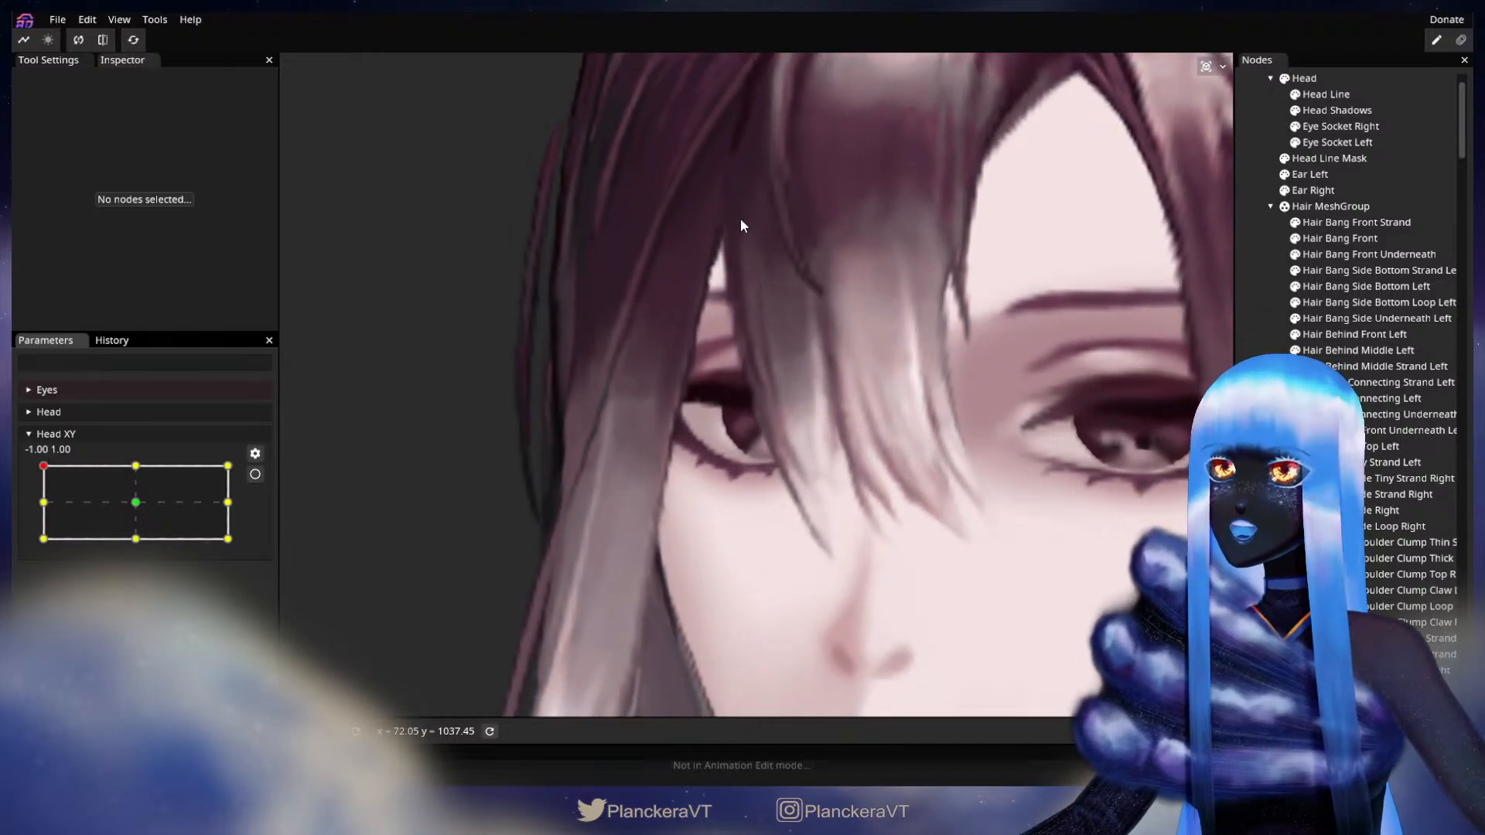
left_click_drag(739, 302, 689, 537)
scroll(689, 536, "up", 1)
Arm Head XY at -1.00, 1.00, open Hair Bang Front for deforming, and adjust its vertices above the gap beside the eye
left_click(254, 475)
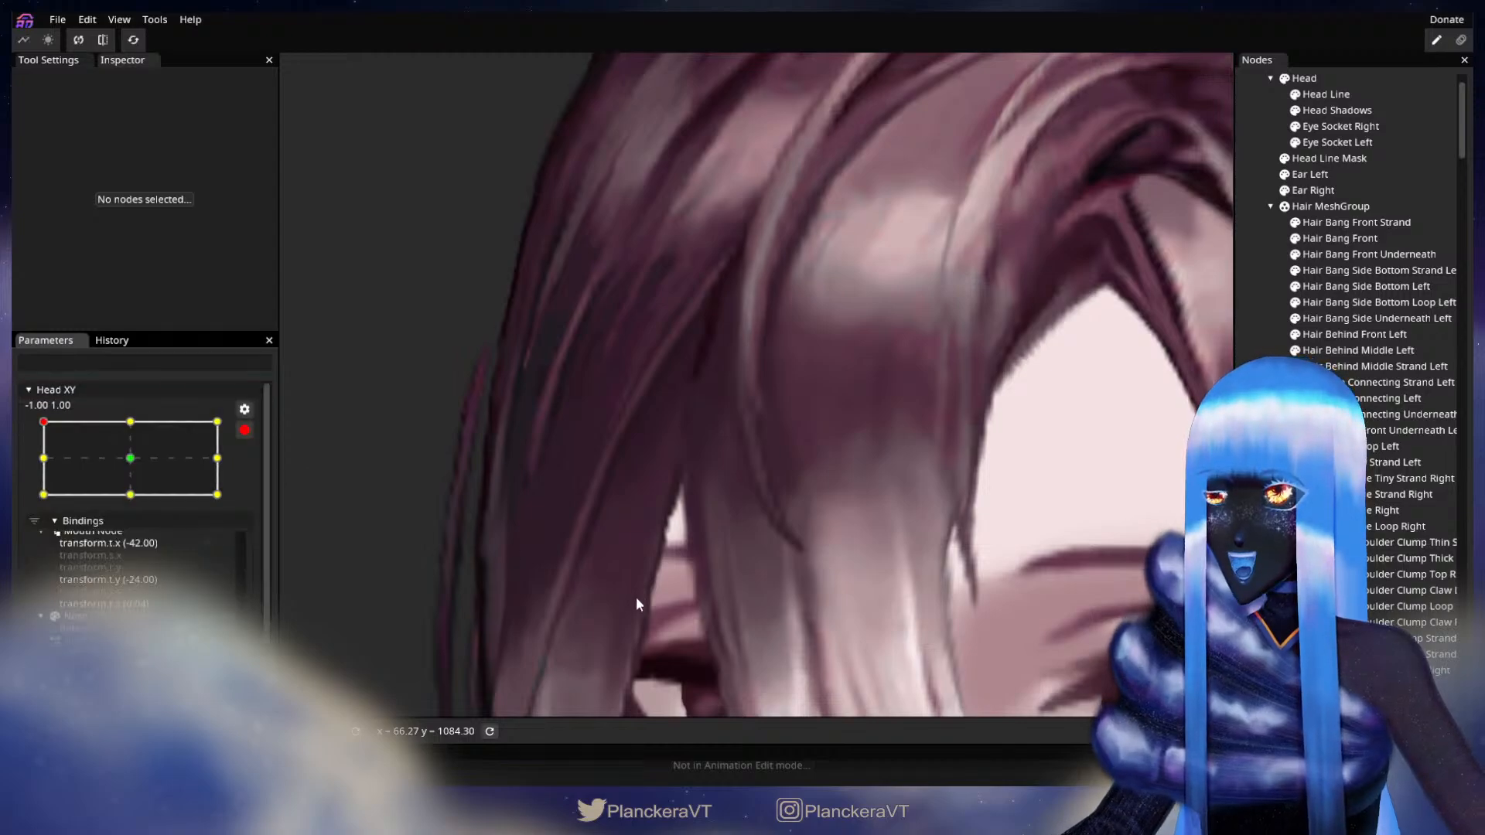
scroll(636, 596, "up", 1)
left_click(764, 598)
scroll(706, 554, "up", 1)
left_click_drag(715, 554, 866, 469)
scroll(846, 447, "up", 1)
left_click(827, 420)
left_click_drag(865, 404, 807, 410)
left_click(798, 364)
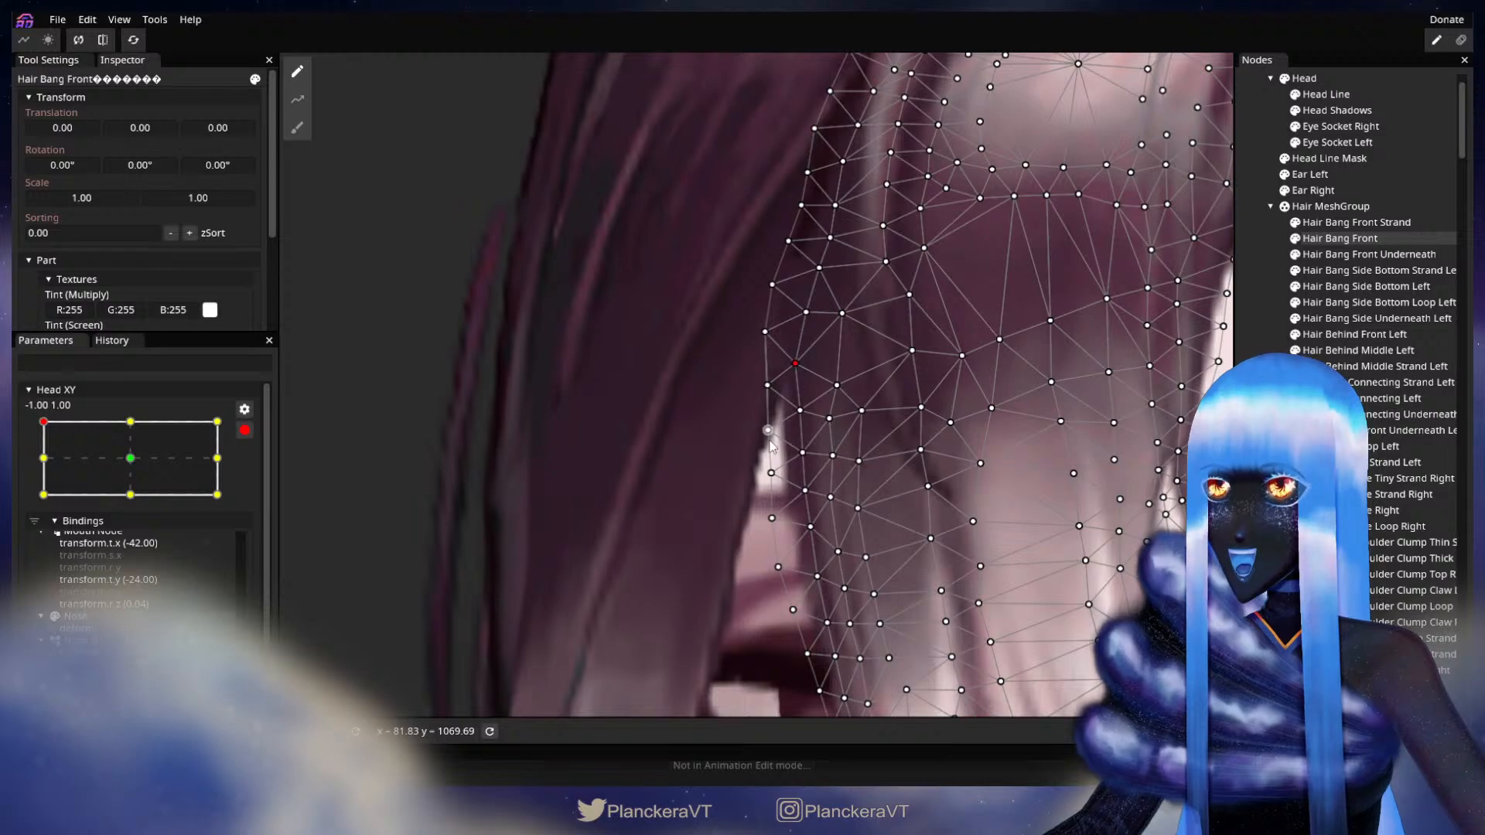
Nudge the Hair Bang Front vertices along the outer edge down to the eyelid, and deselect the mesh to check the strand
left_click(766, 386)
left_click_drag(762, 388, 760, 388)
mouse_move(772, 475)
left_mouse_down()
mouse_move(802, 440)
mouse_move(770, 474)
left_mouse_up()
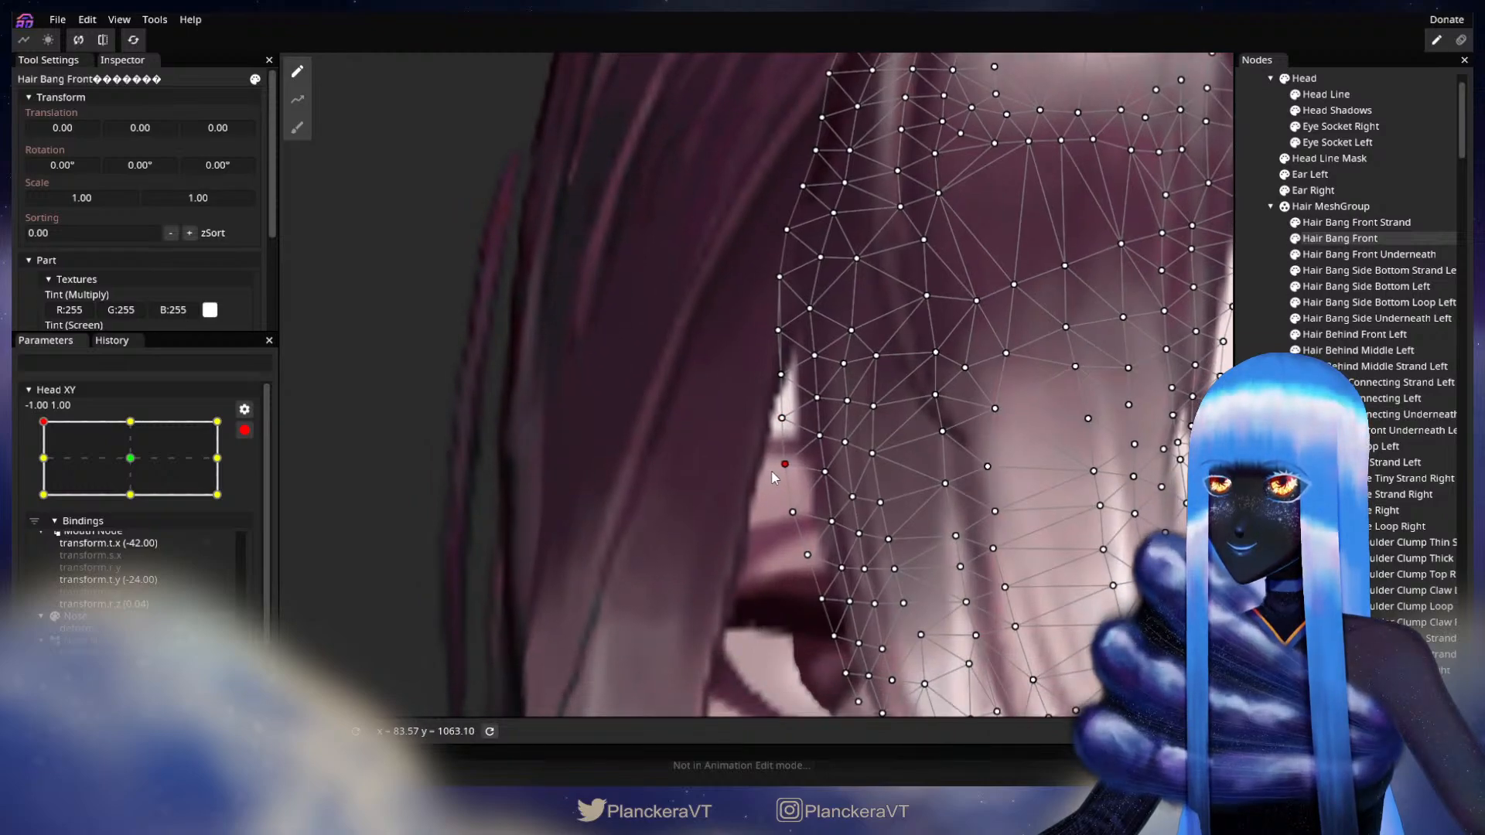
left_click(823, 471)
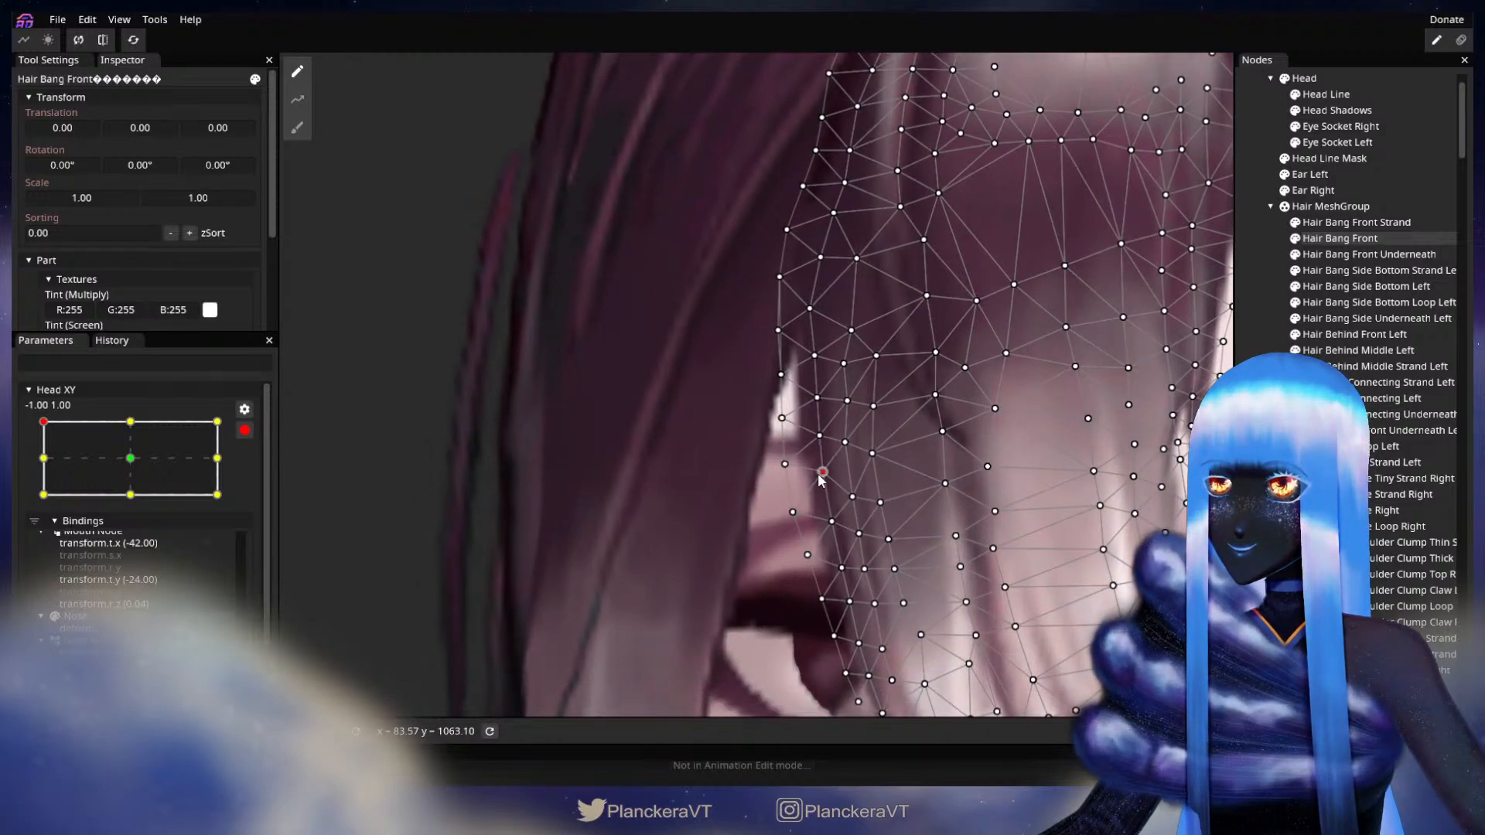
left_click_drag(821, 480, 805, 443)
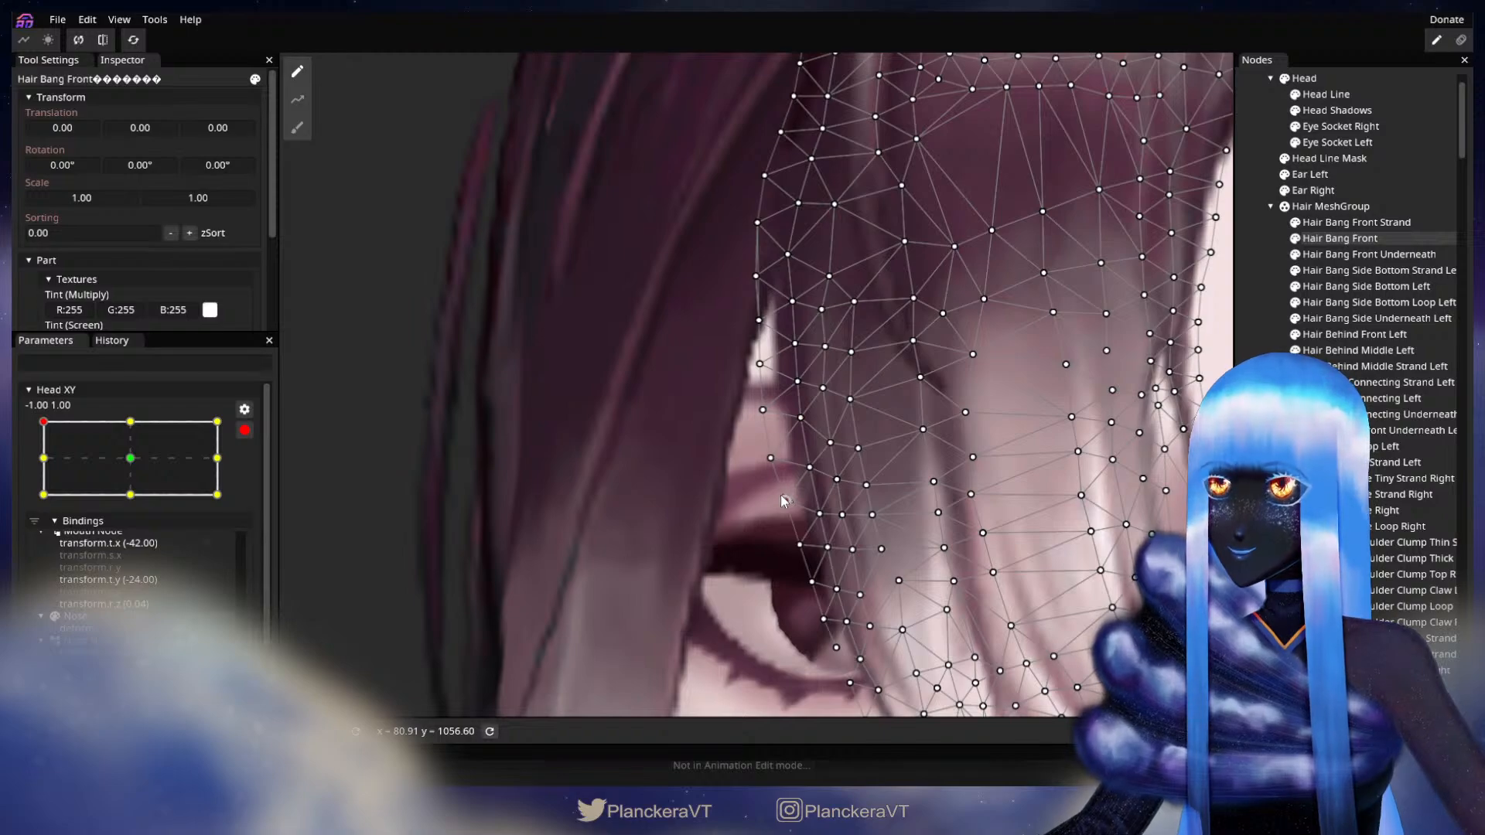
left_click_drag(835, 514, 806, 455)
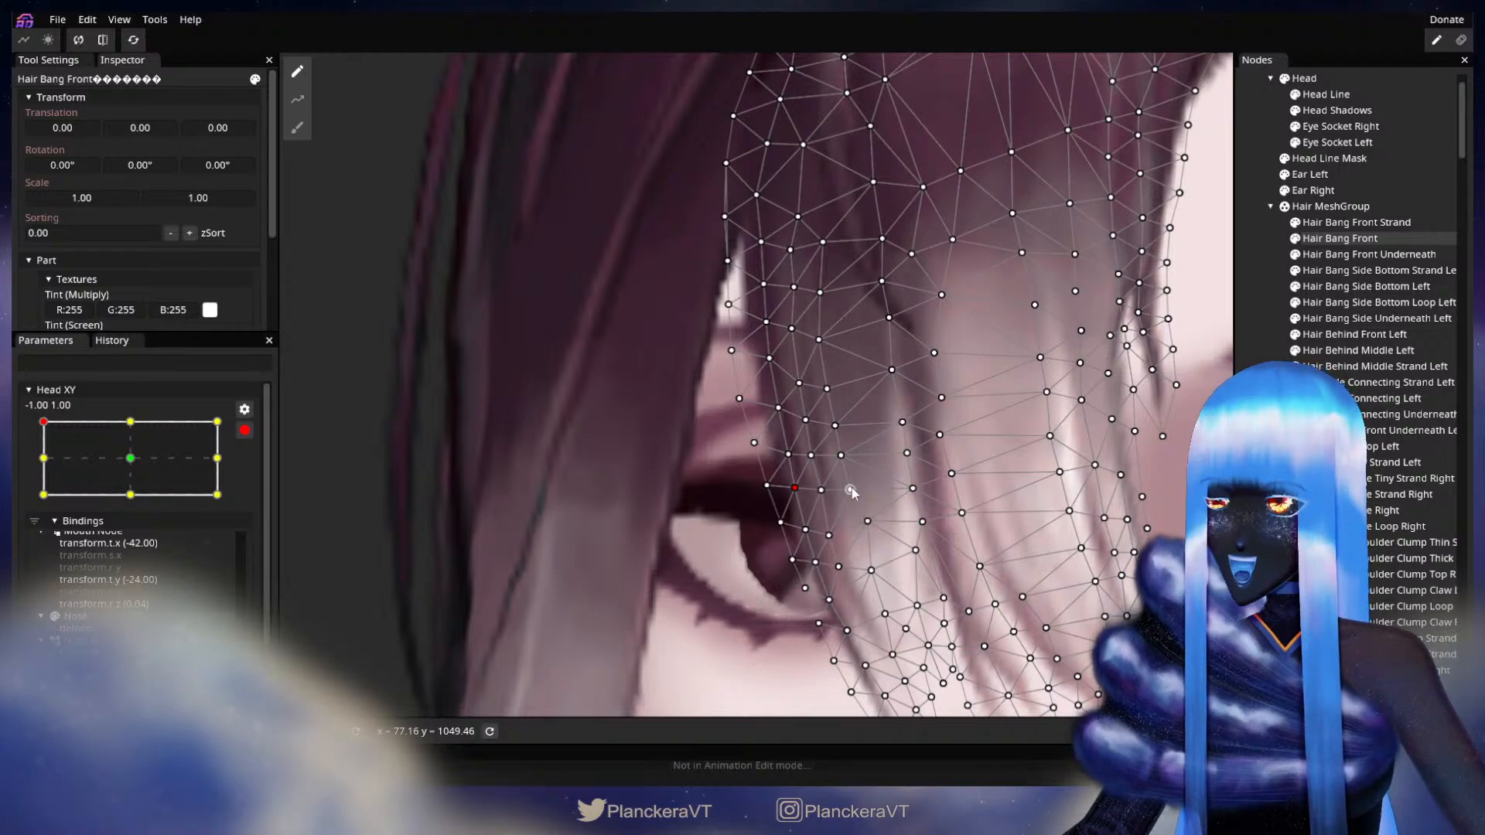
scroll(881, 467, "down", 1)
scroll(882, 468, "up", 2)
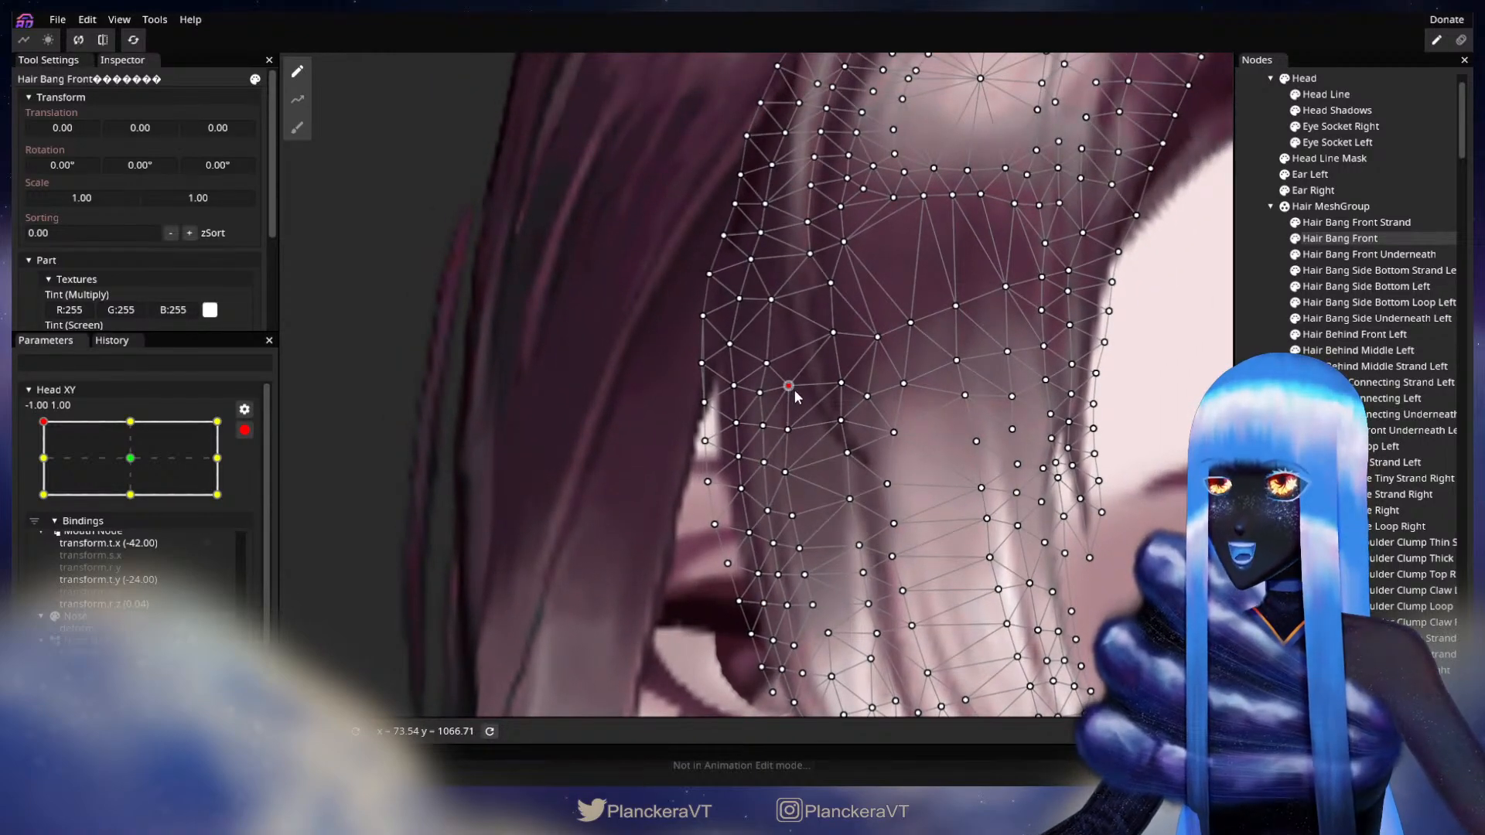
key("Escape")
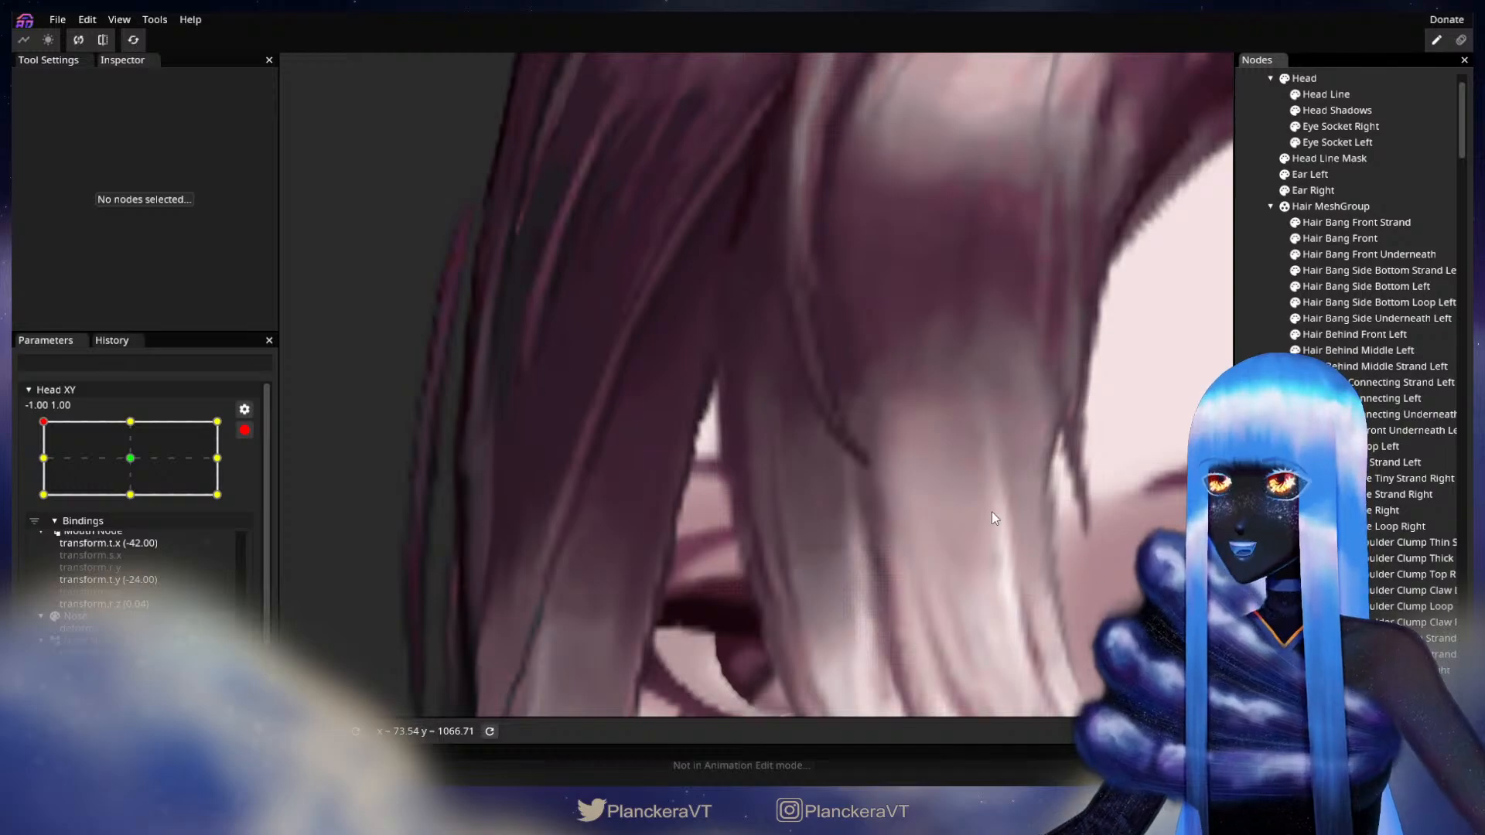
scroll(989, 520, "down", 2)
scroll(762, 495, "up", 3)
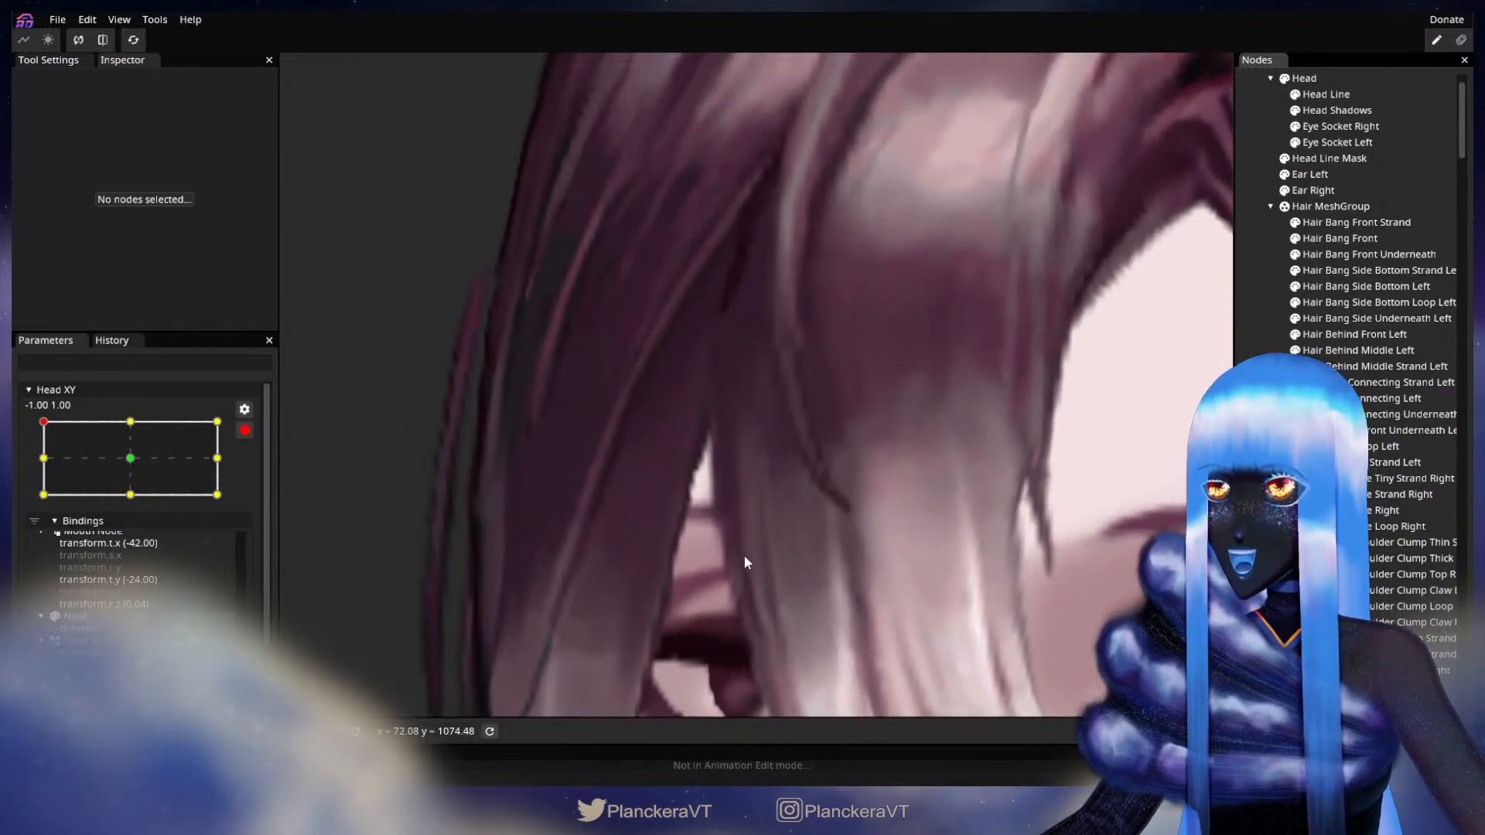
Open Hair Bang Front for deforming and nudge the vertices just inside its outer edge, level with the gap above the eye
left_click(1341, 238)
scroll(838, 518, "up", 2)
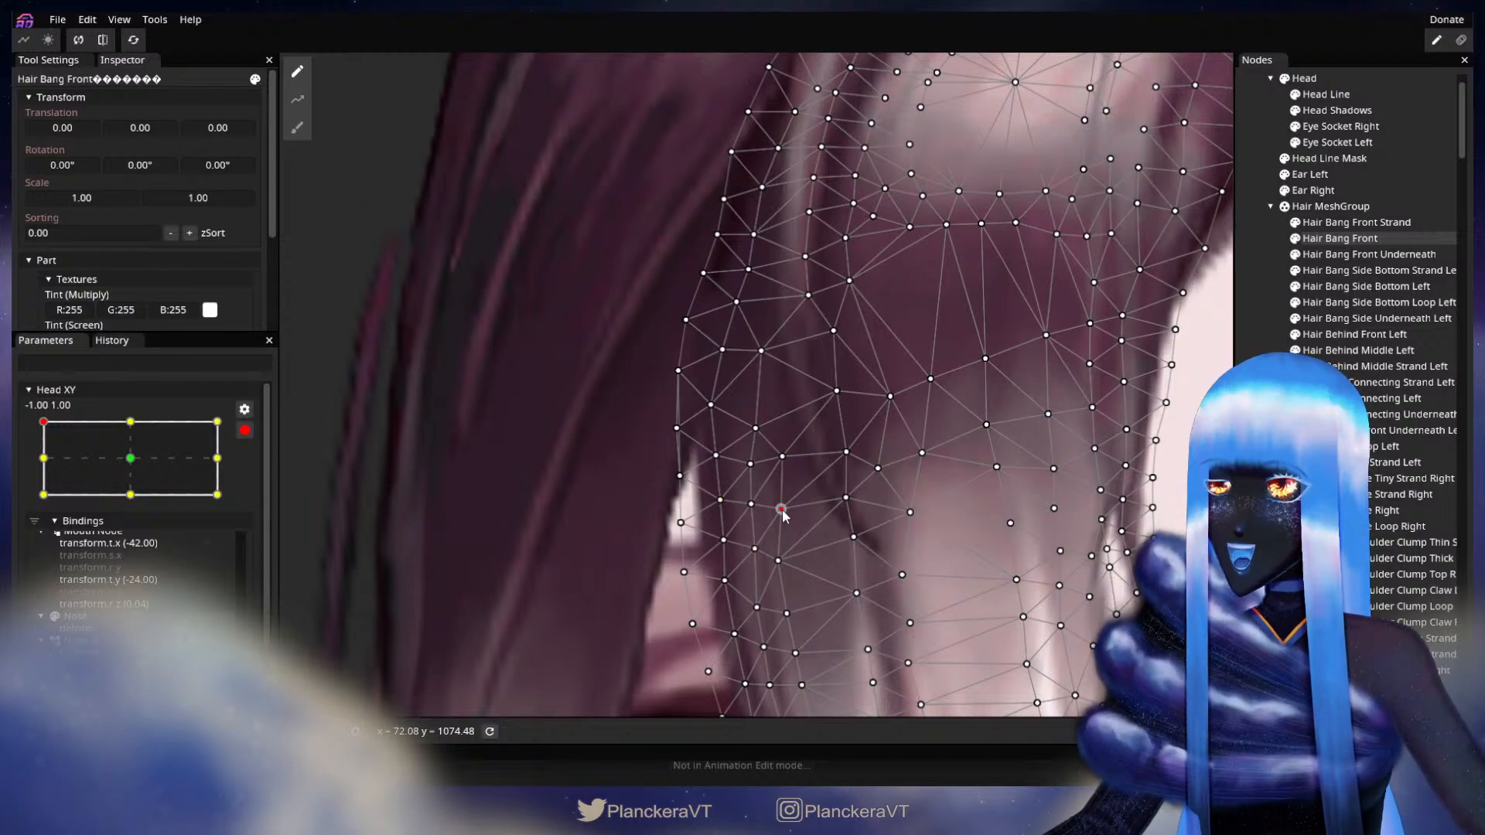
left_click_drag(755, 428, 757, 426)
left_click(753, 464)
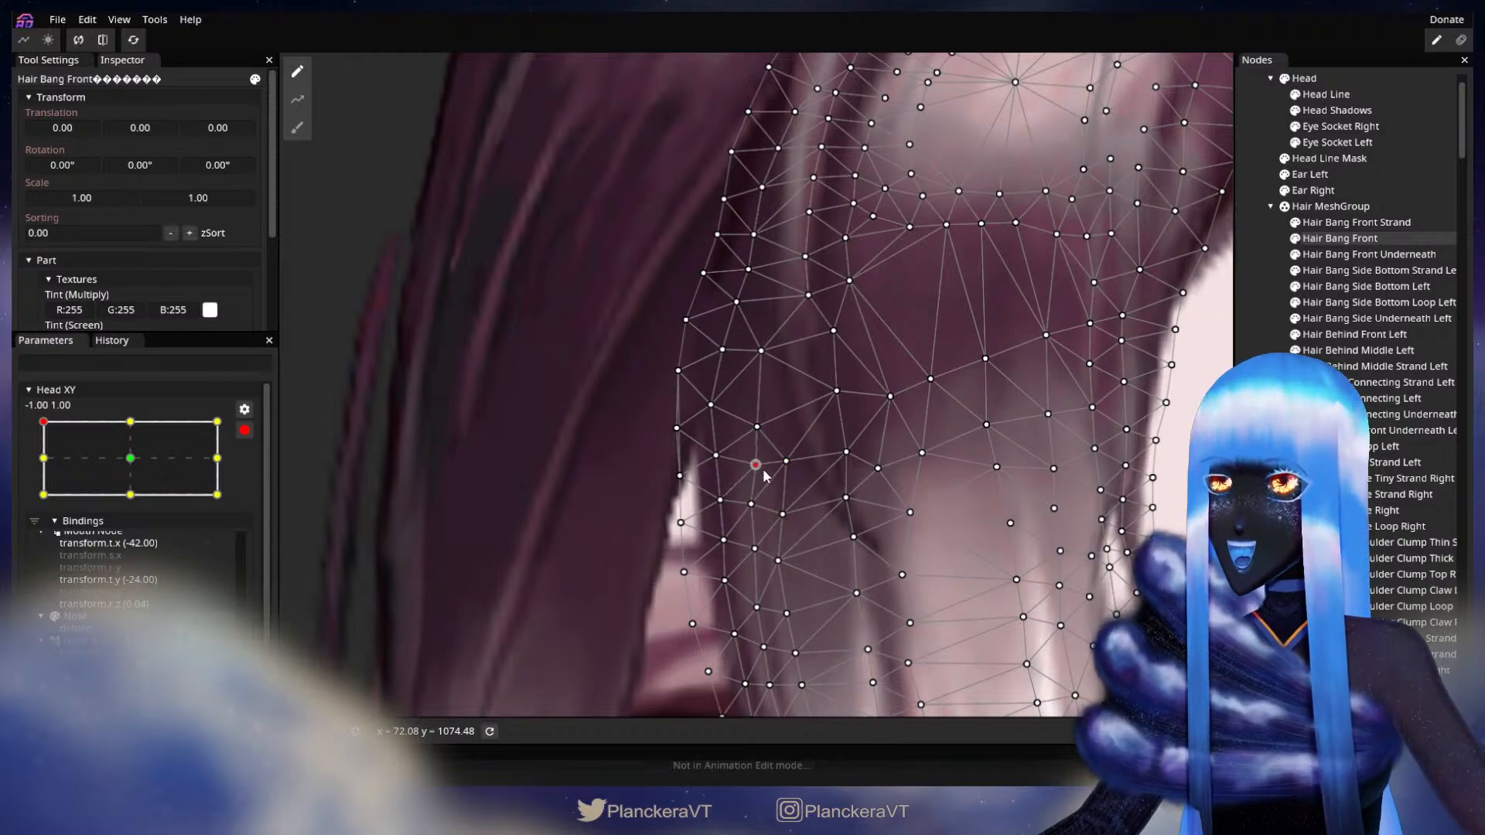
left_click_drag(786, 462, 787, 465)
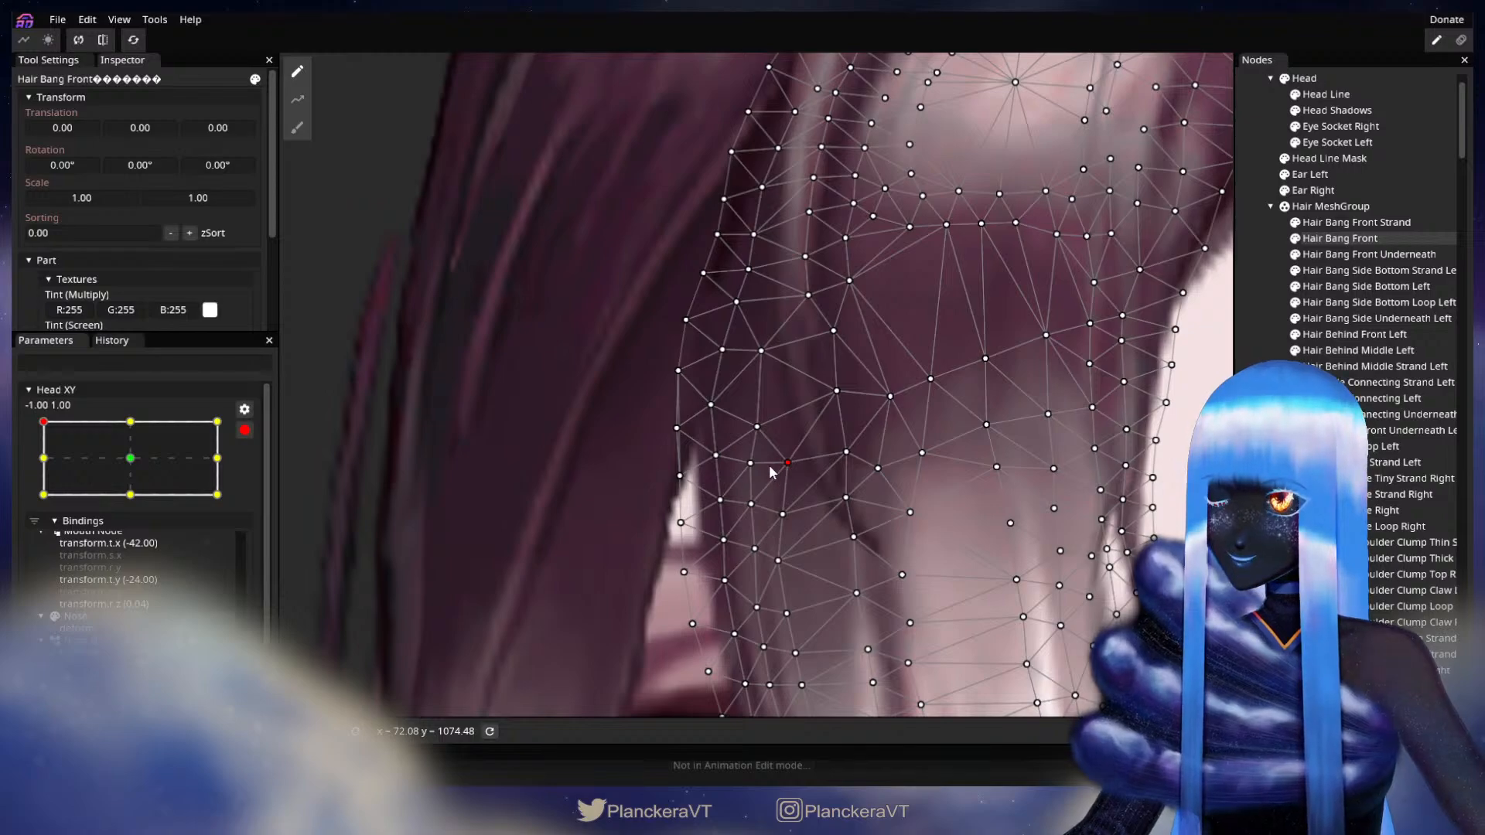
left_click(752, 504)
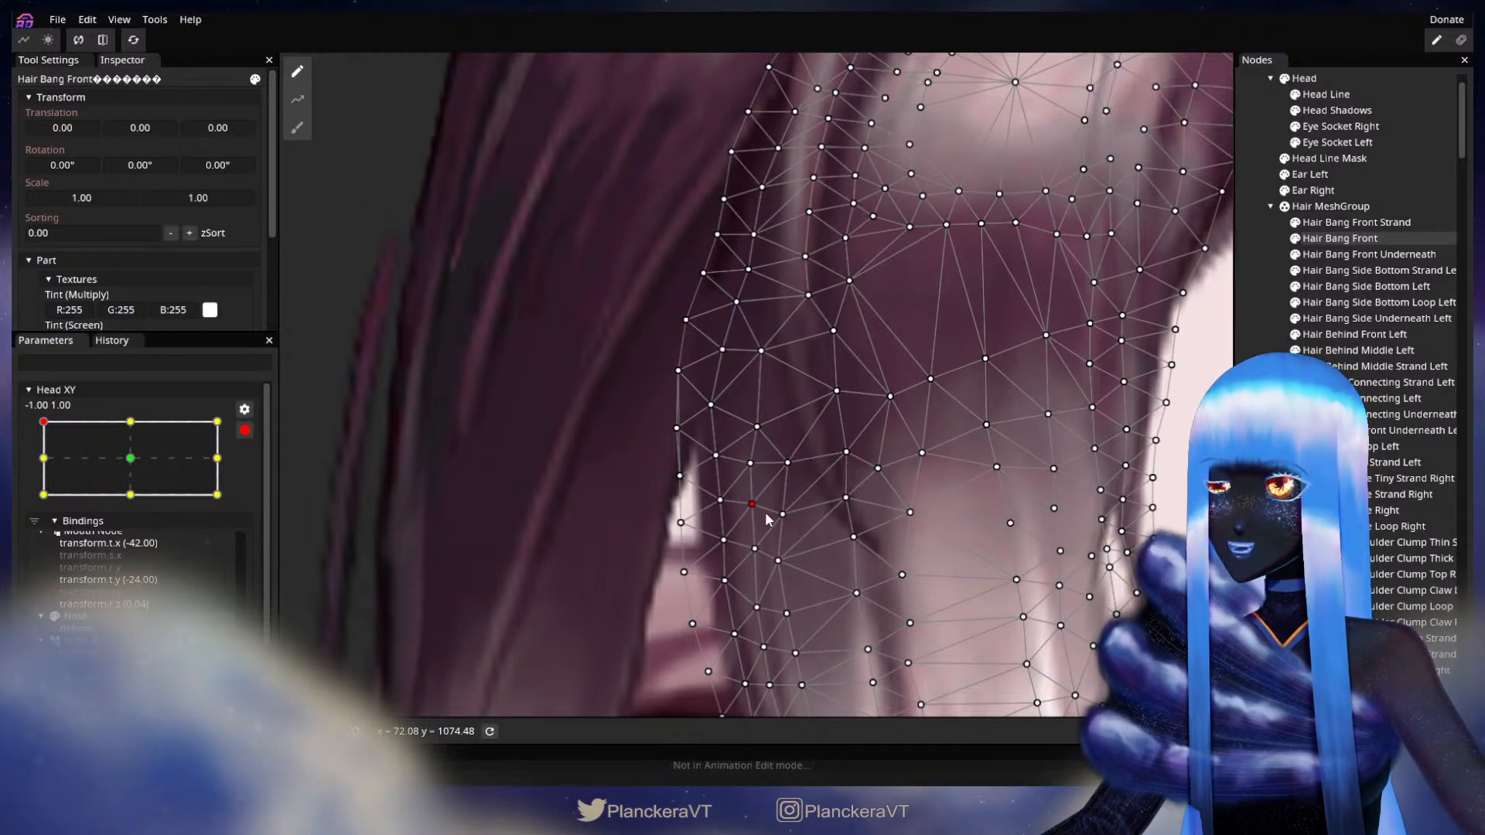
left_click_drag(786, 515, 836, 538)
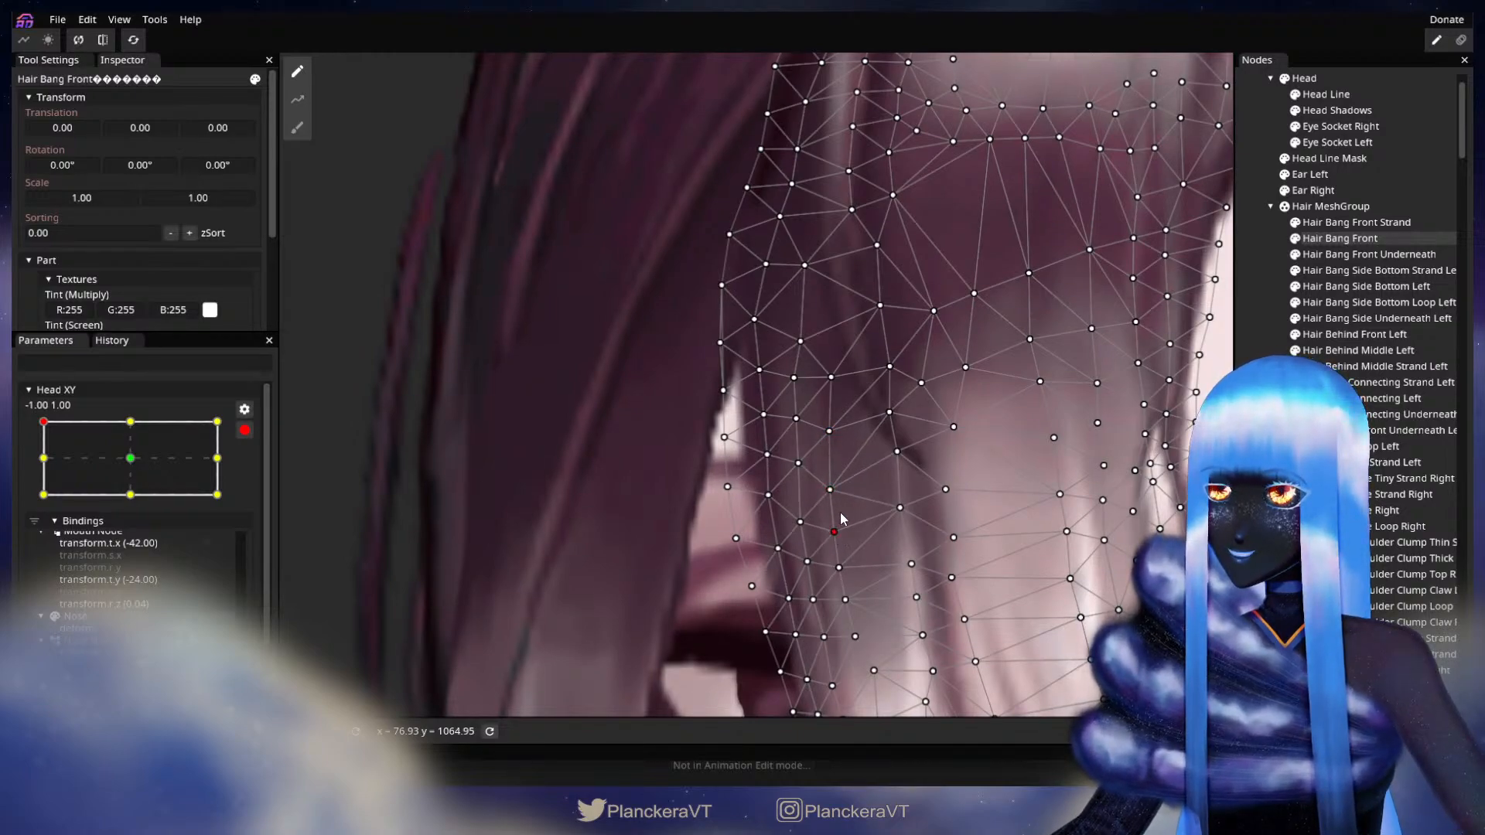
Fine-tune the second column of Hair Bang Front vertices from above the eyelid up to the top of the gap
left_click(798, 463)
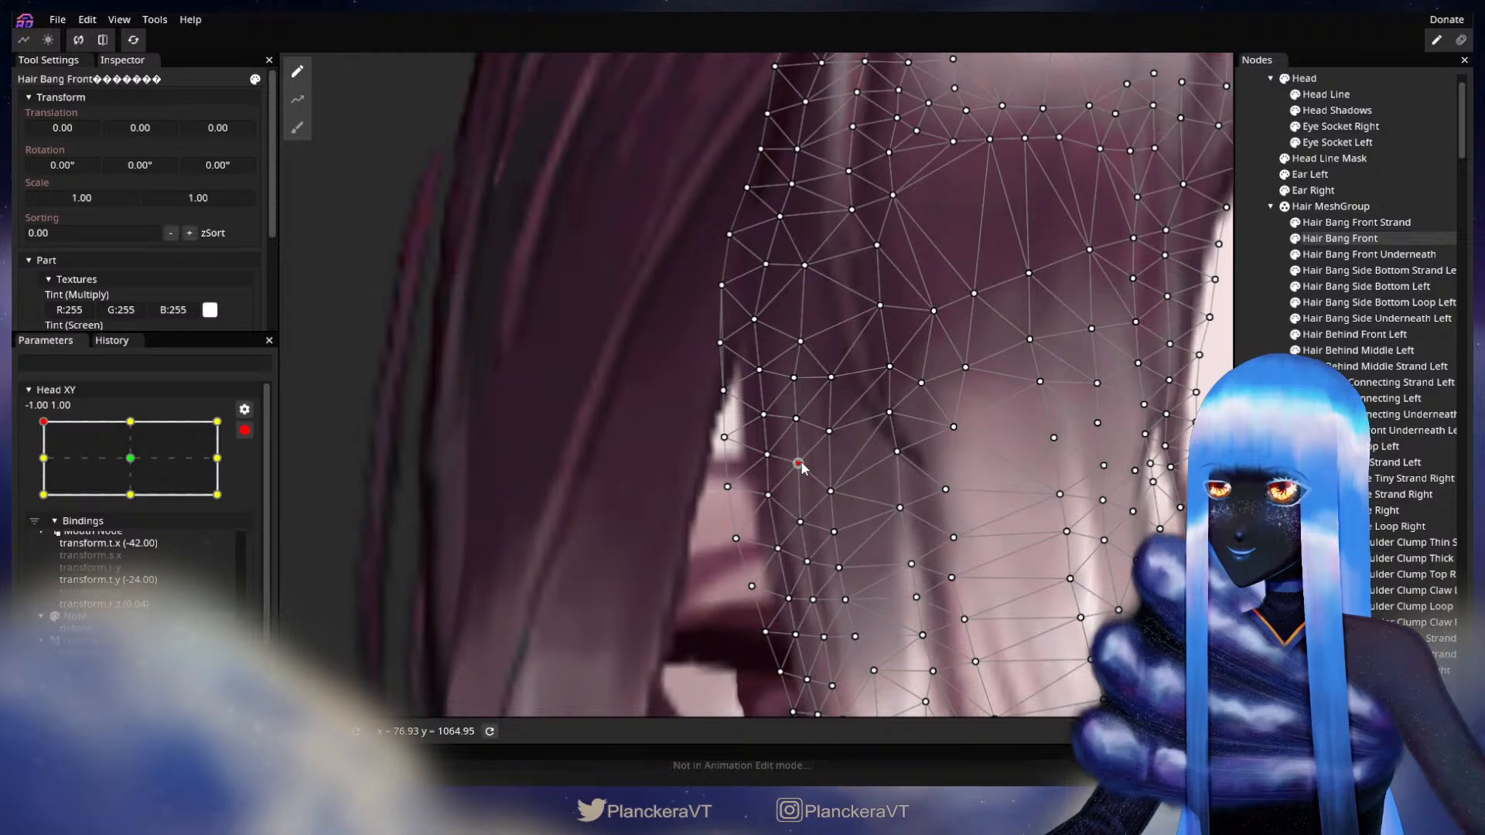
left_click_drag(810, 522, 811, 521)
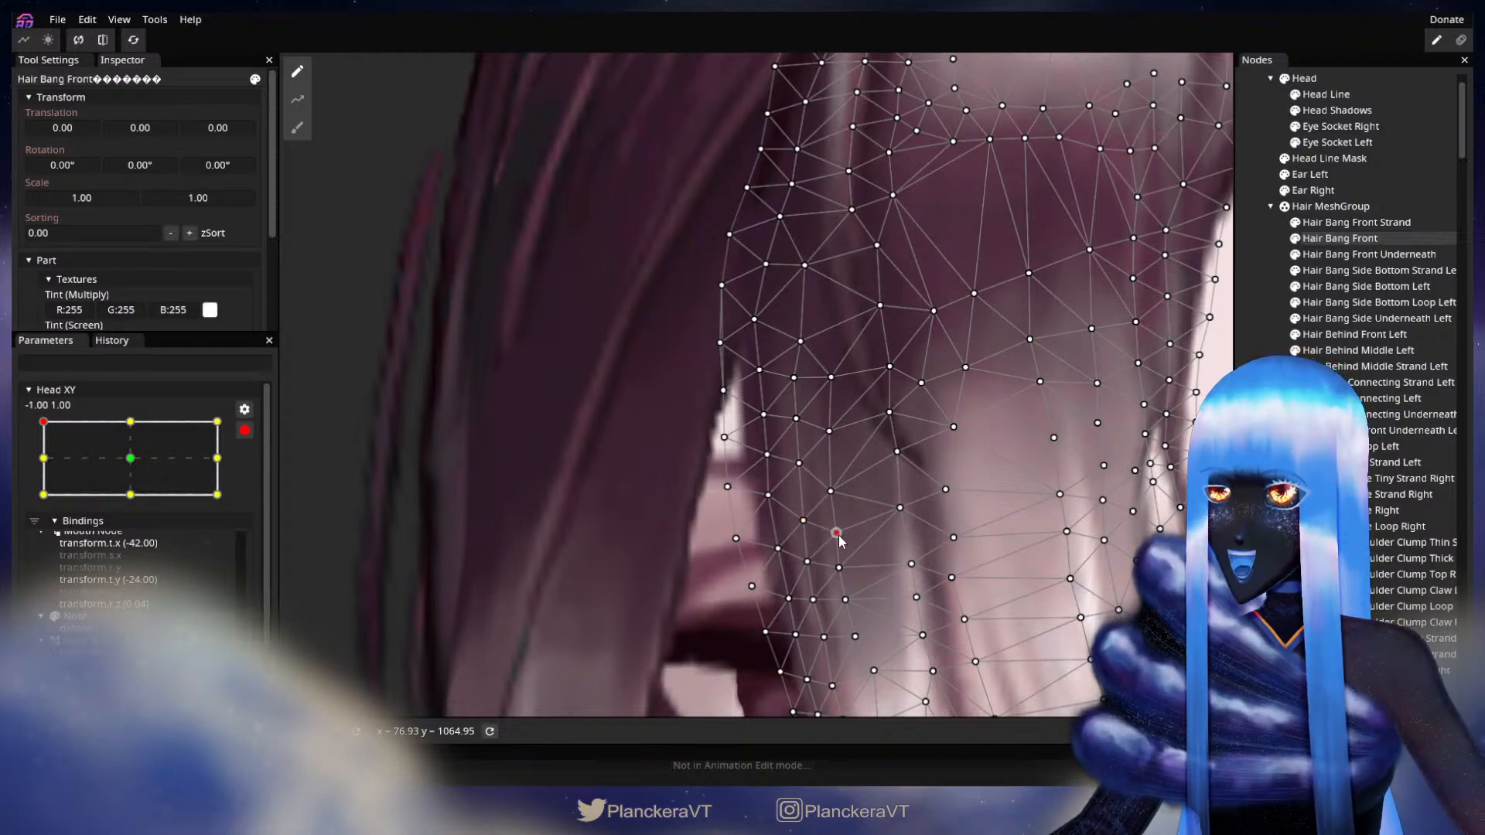
left_click(797, 419)
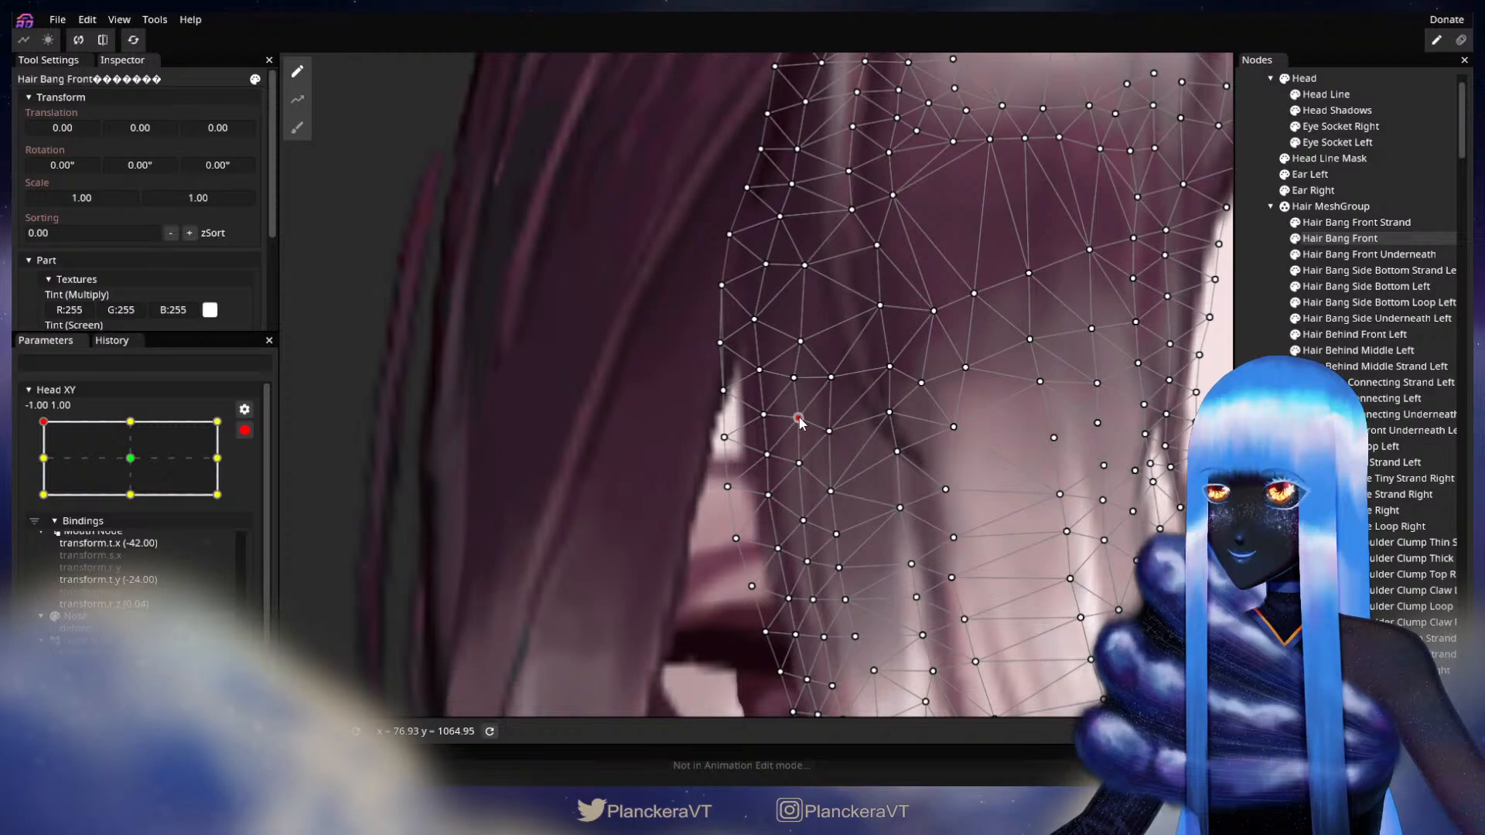
left_click(795, 377)
left_click_drag(801, 372, 802, 372)
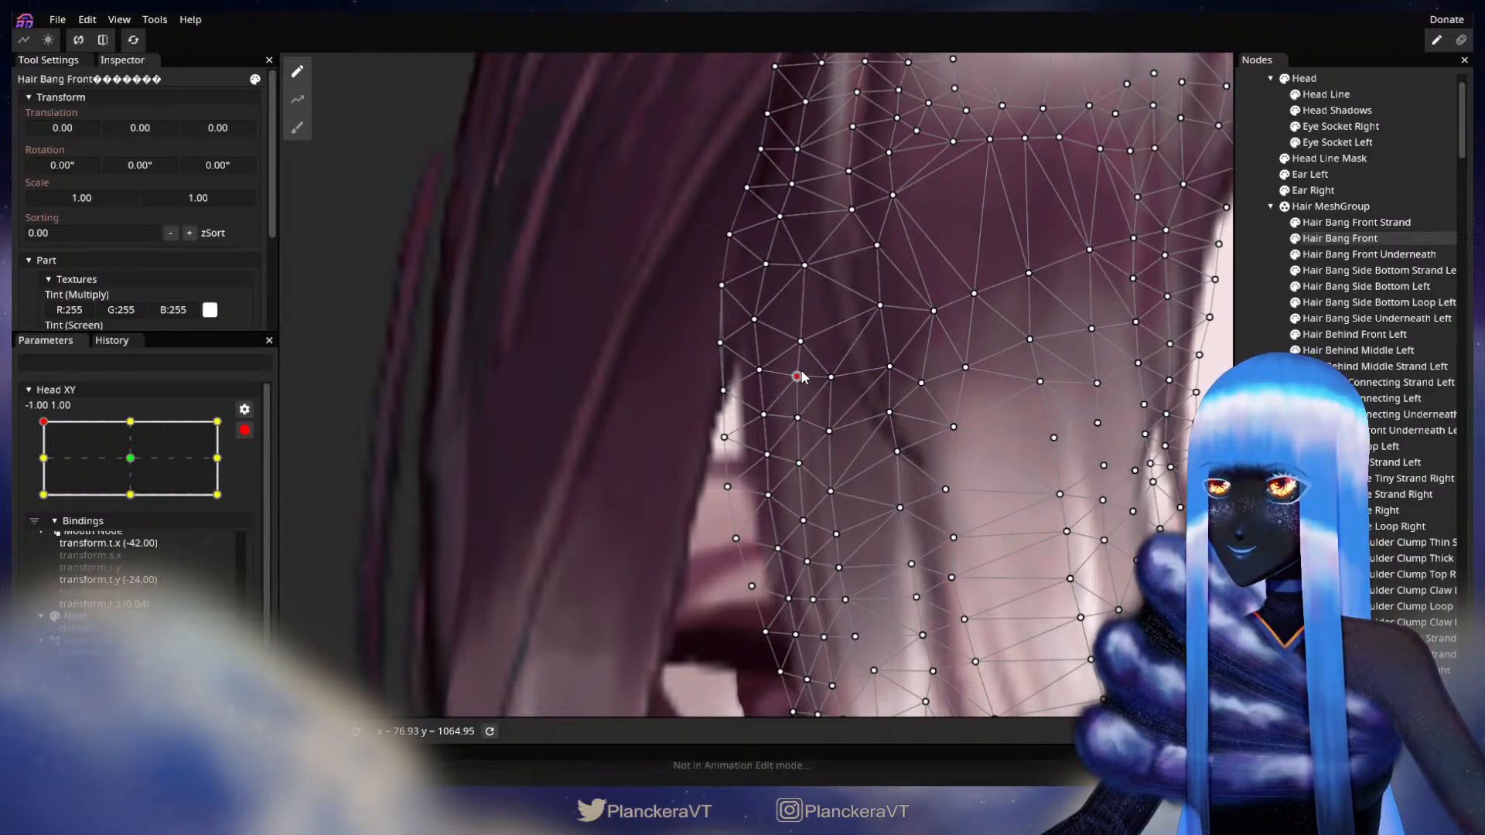
left_click(830, 378)
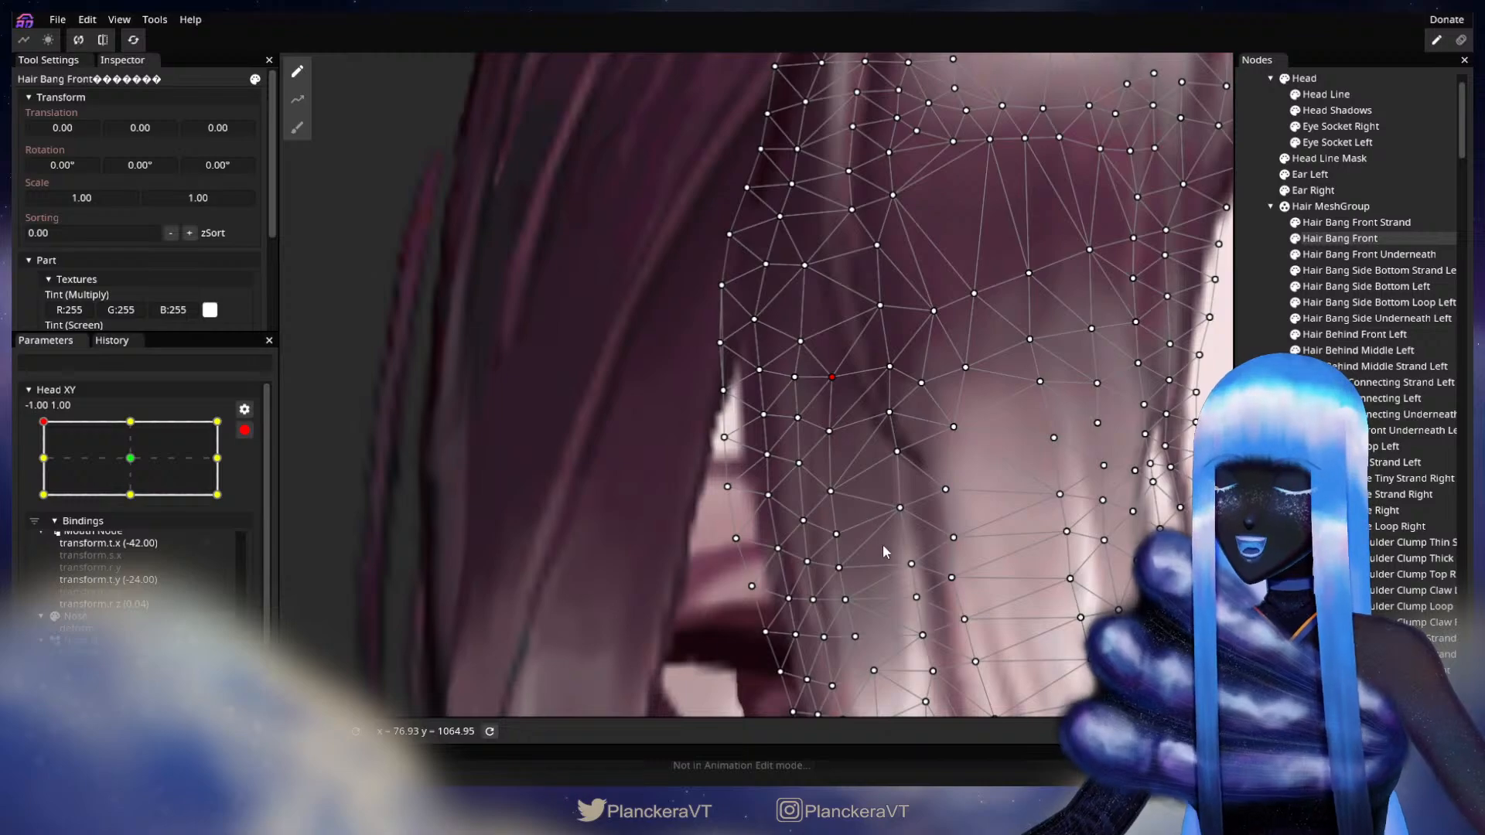
Adjust the inner Hair Bang Front vertices between the gap and the partly covered eye's upper eyelid
scroll(891, 555, "up", 5)
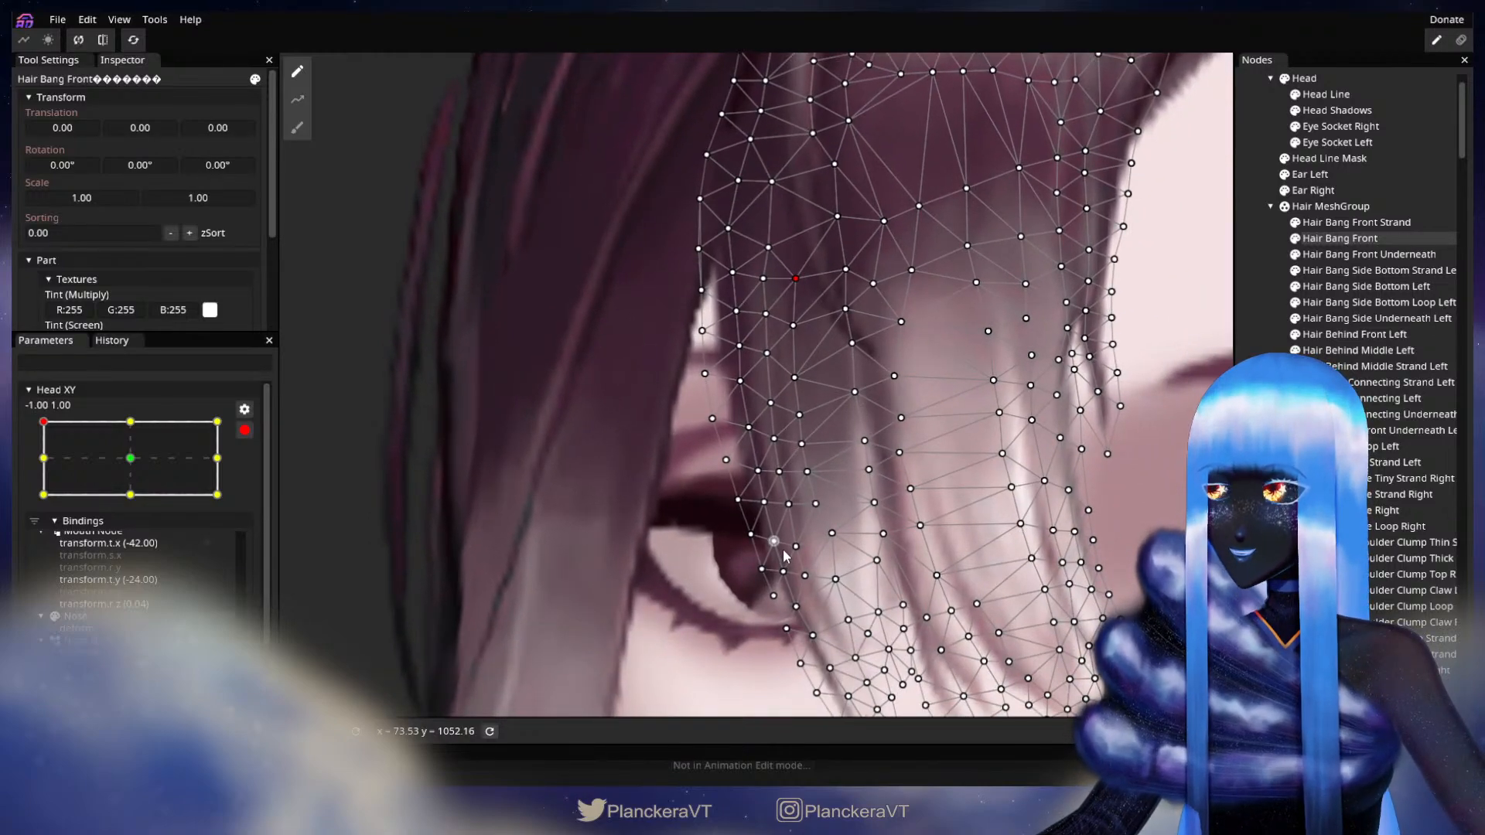
left_click_drag(832, 560, 836, 570)
scroll(834, 565, "up", 1)
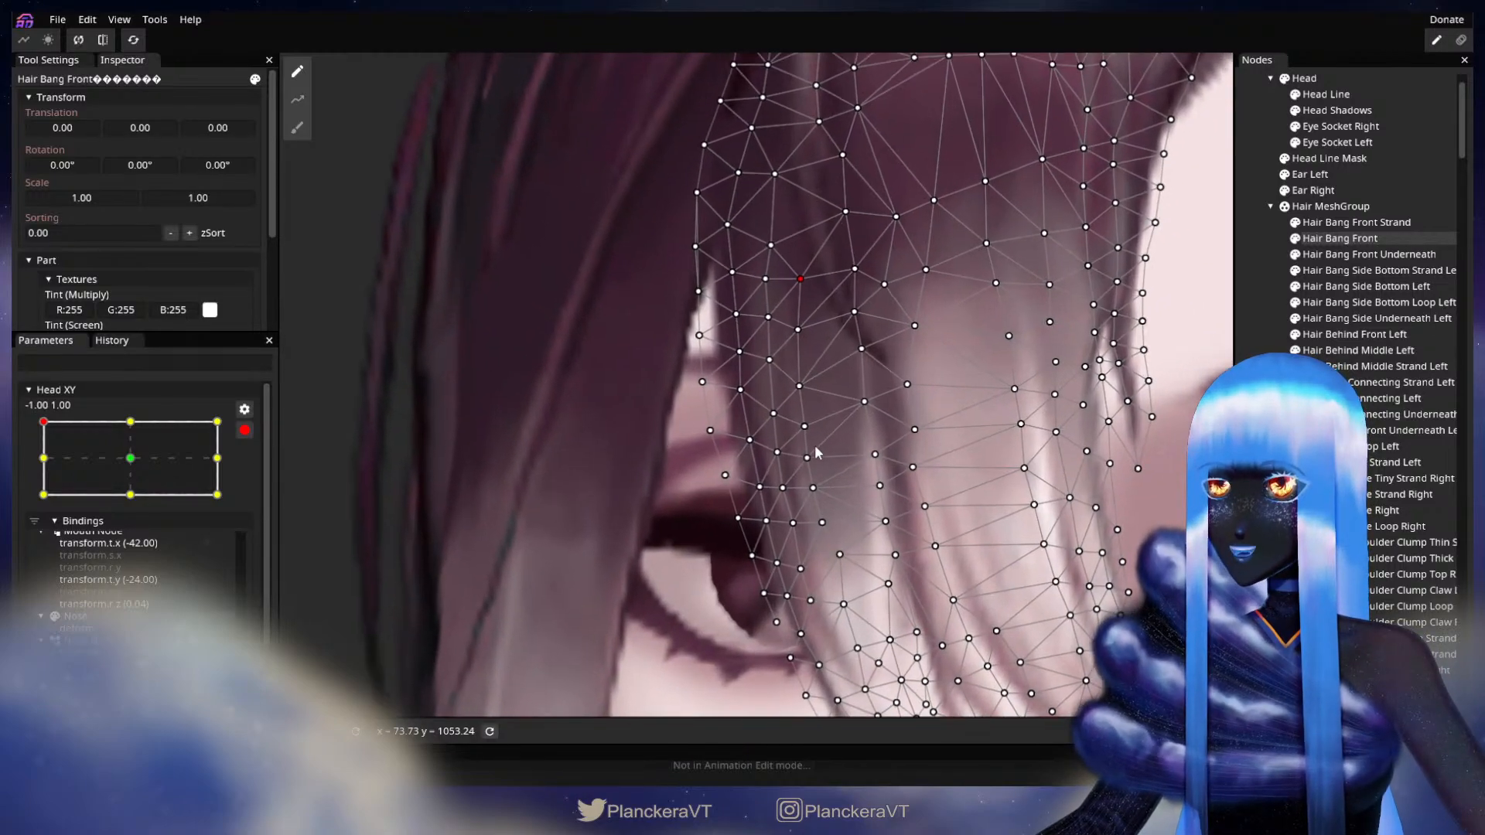
left_click_drag(815, 457, 809, 513)
scroll(810, 514, "up", 1)
left_click(805, 486)
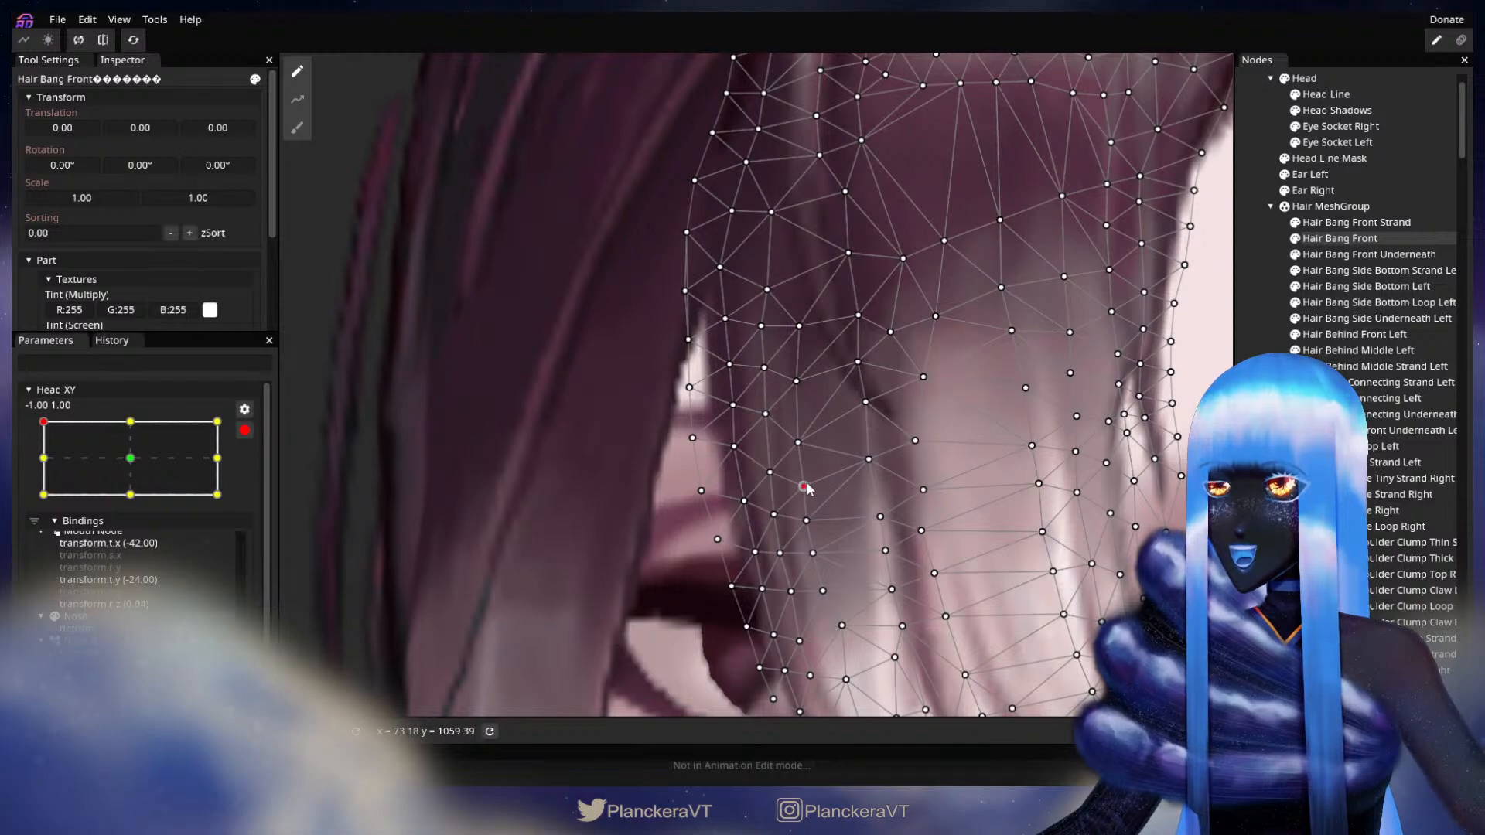
scroll(826, 481, "up", 1)
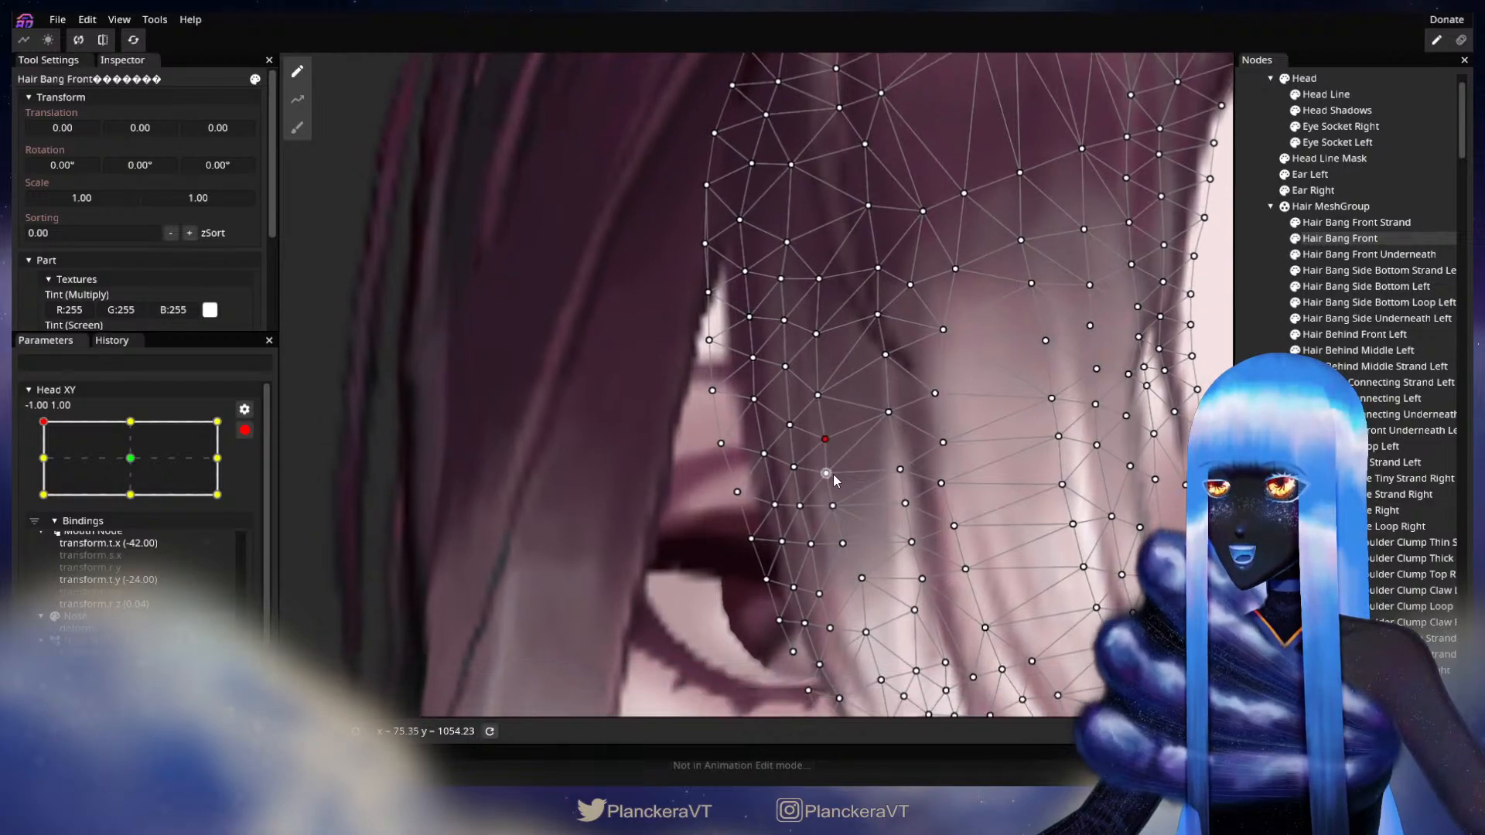
Shift the Hair Bang Front vertices beside the upper eyelid slightly inward, and deselect the mesh to check the strand
left_click_drag(840, 475, 845, 476)
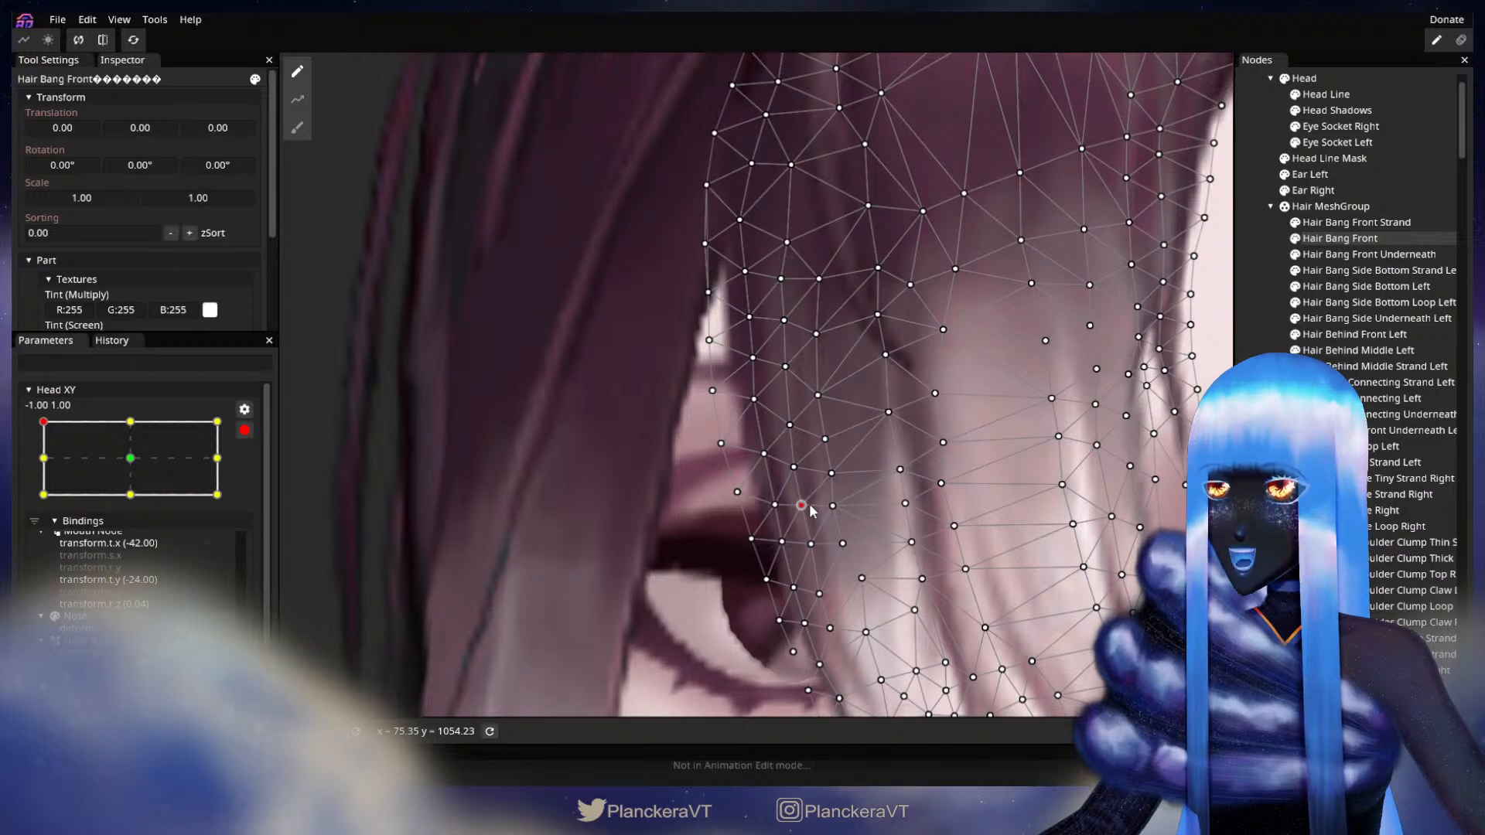
left_click(833, 507)
left_click_drag(834, 509, 839, 509)
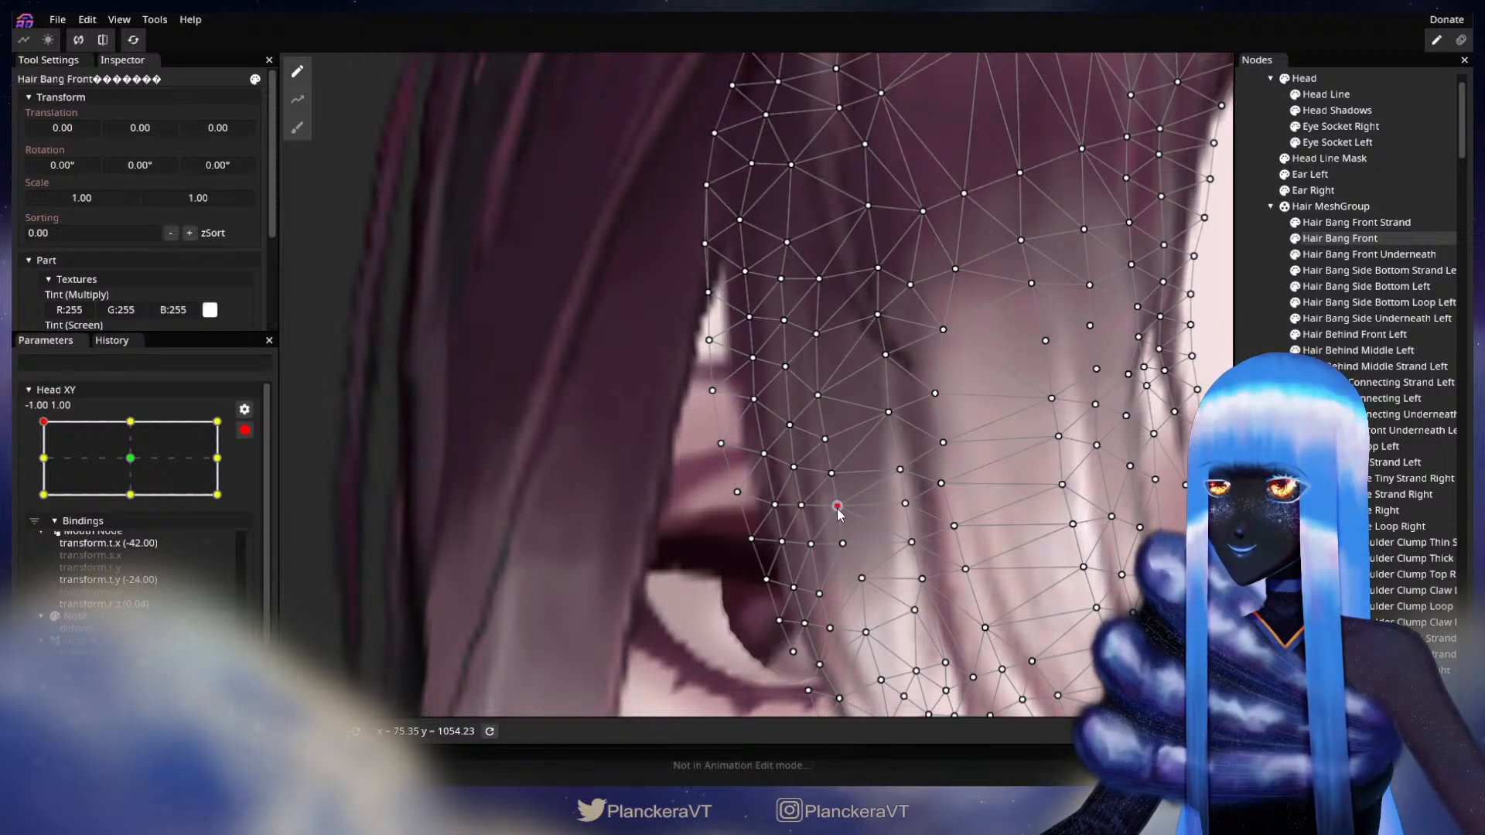
left_click_drag(849, 534, 860, 504)
left_click(848, 501)
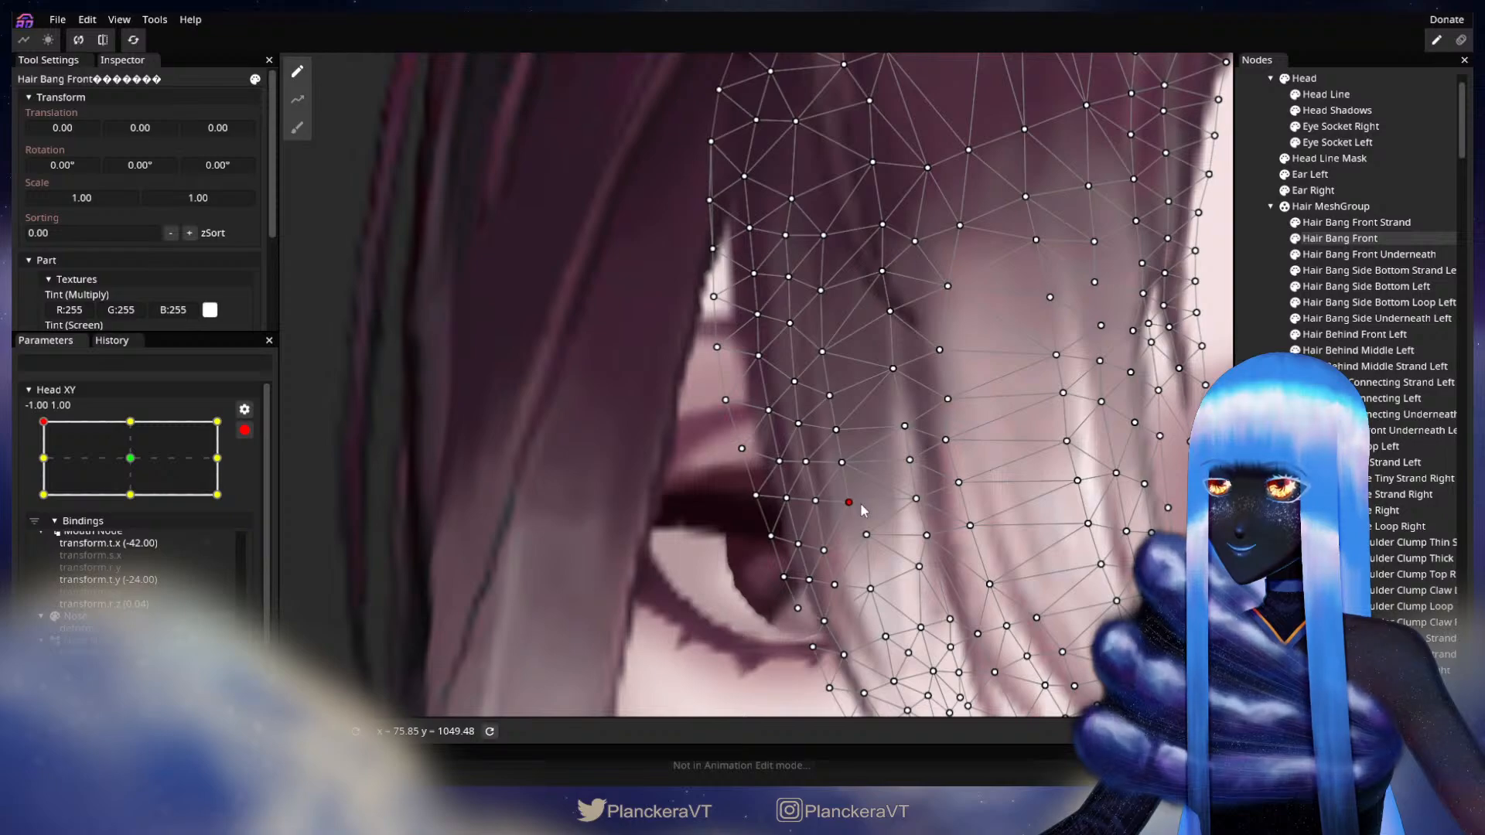
key("Escape")
scroll(900, 580, "down", 3)
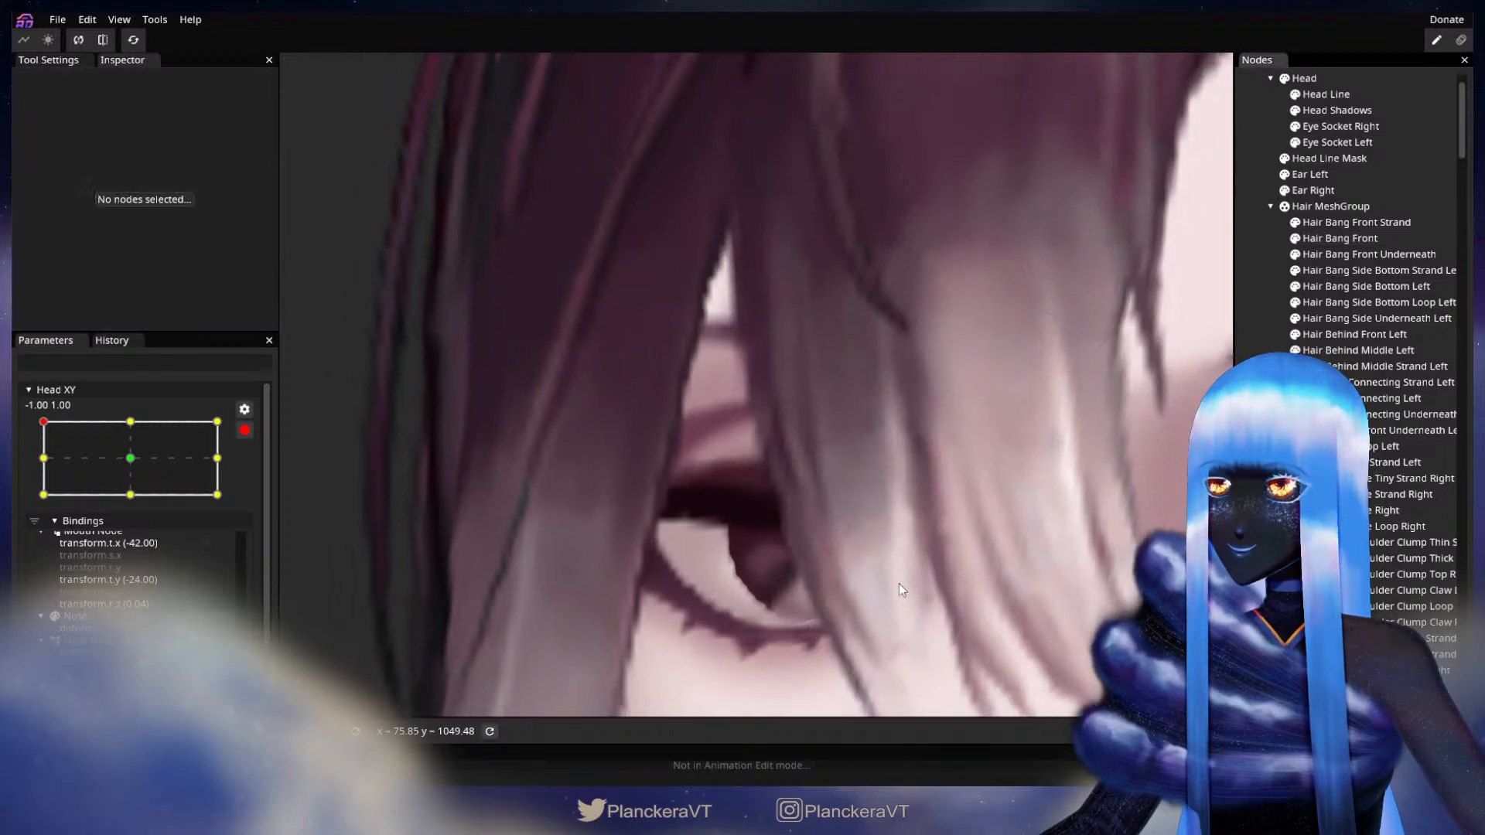
scroll(905, 583, "down", 3)
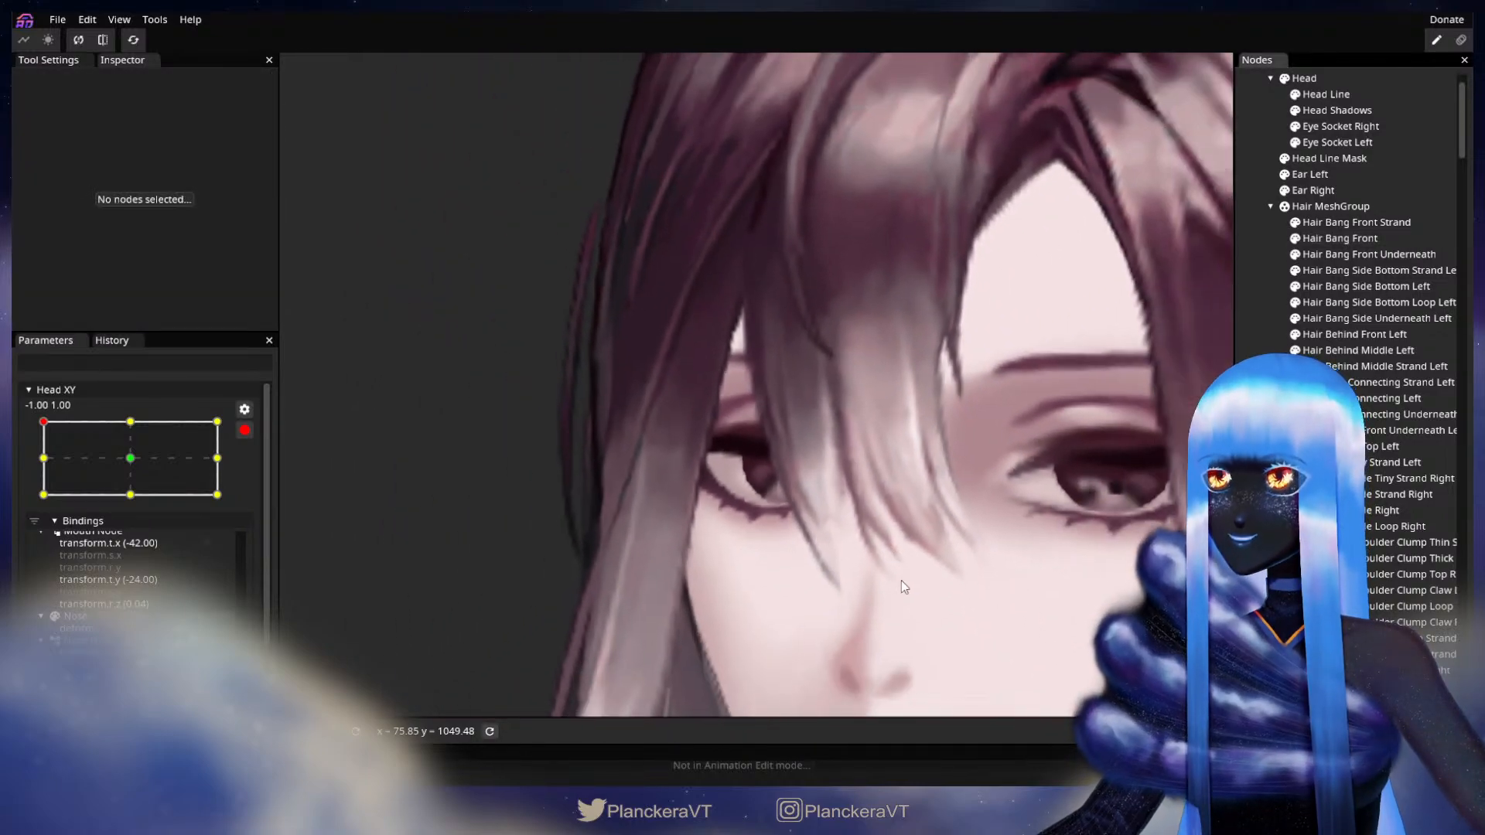
Check the bang with Head XY disarmed, then rearm the parameter at -1.00, 1.00
left_click(248, 430)
mouse_move(43, 466)
left_mouse_down()
mouse_move(43, 503)
mouse_move(44, 465)
left_mouse_up()
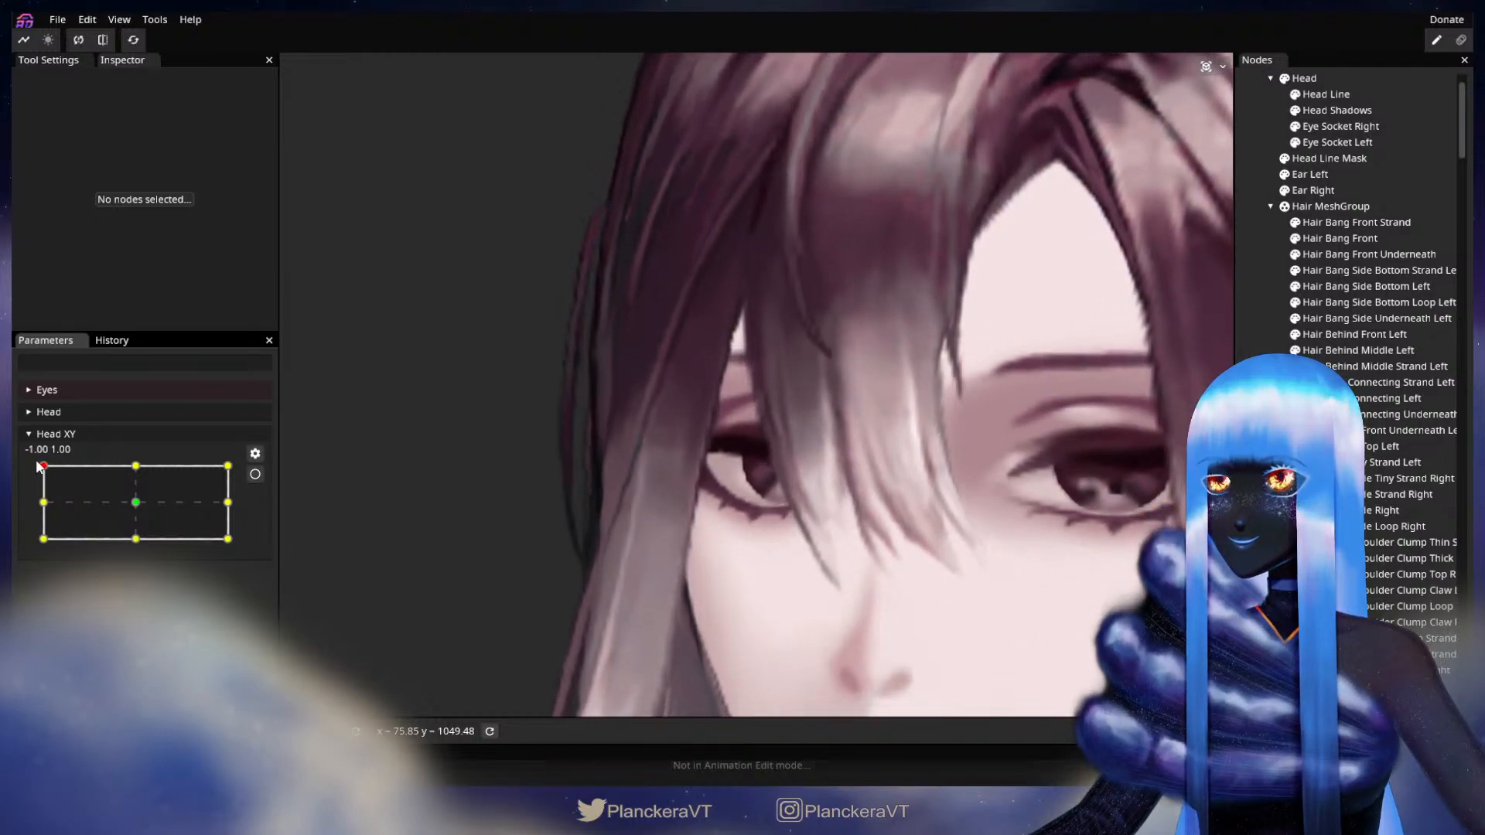
left_click(260, 478)
scroll(634, 450, "up", 5)
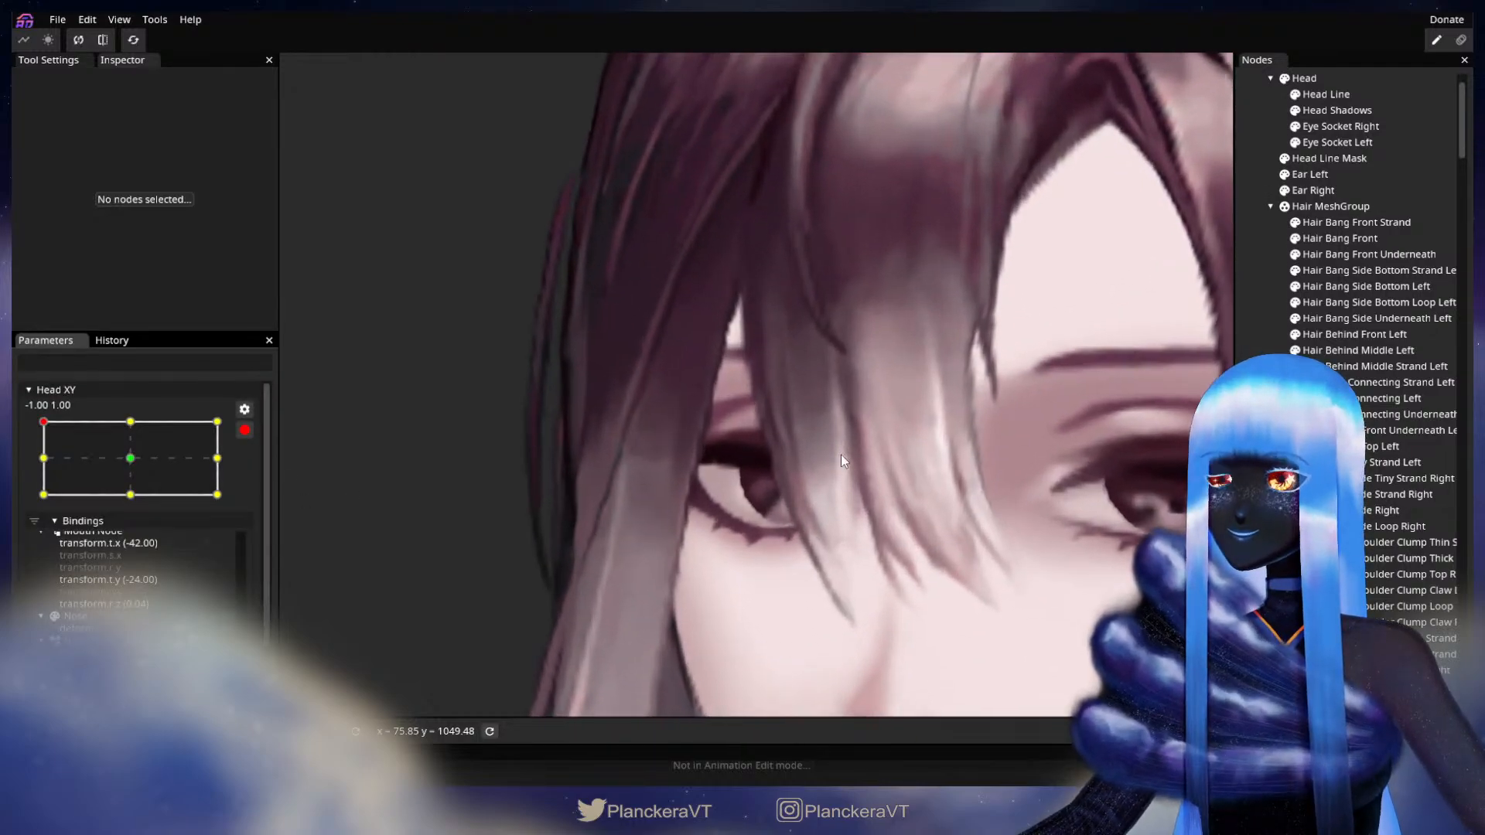
scroll(846, 447, "up", 3)
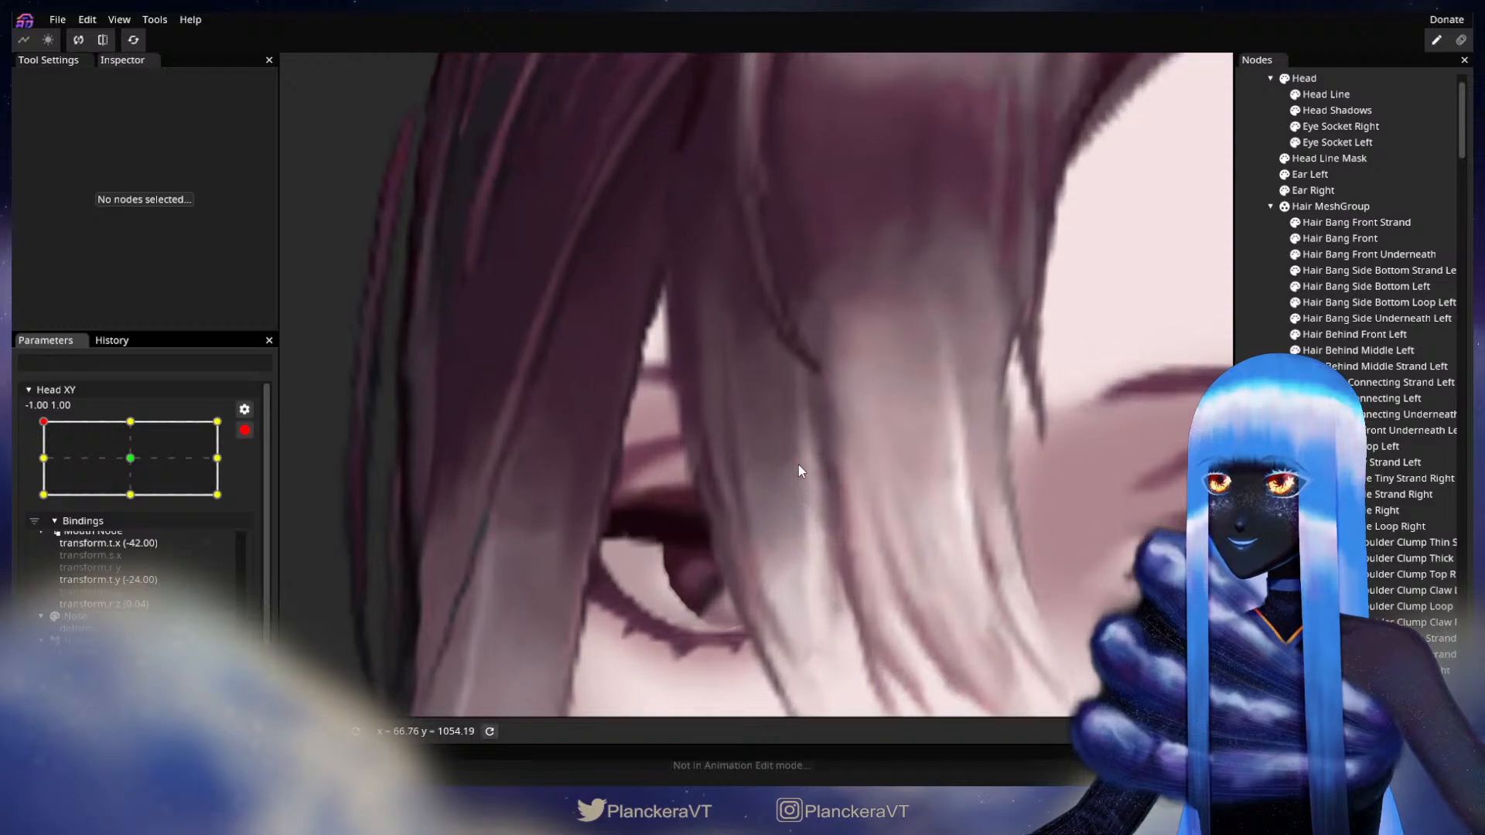
Nudge the inner Hair Bang Front vertices between the gap and the eyelid outward, and deselect the mesh to check the strand
left_click(1340, 238)
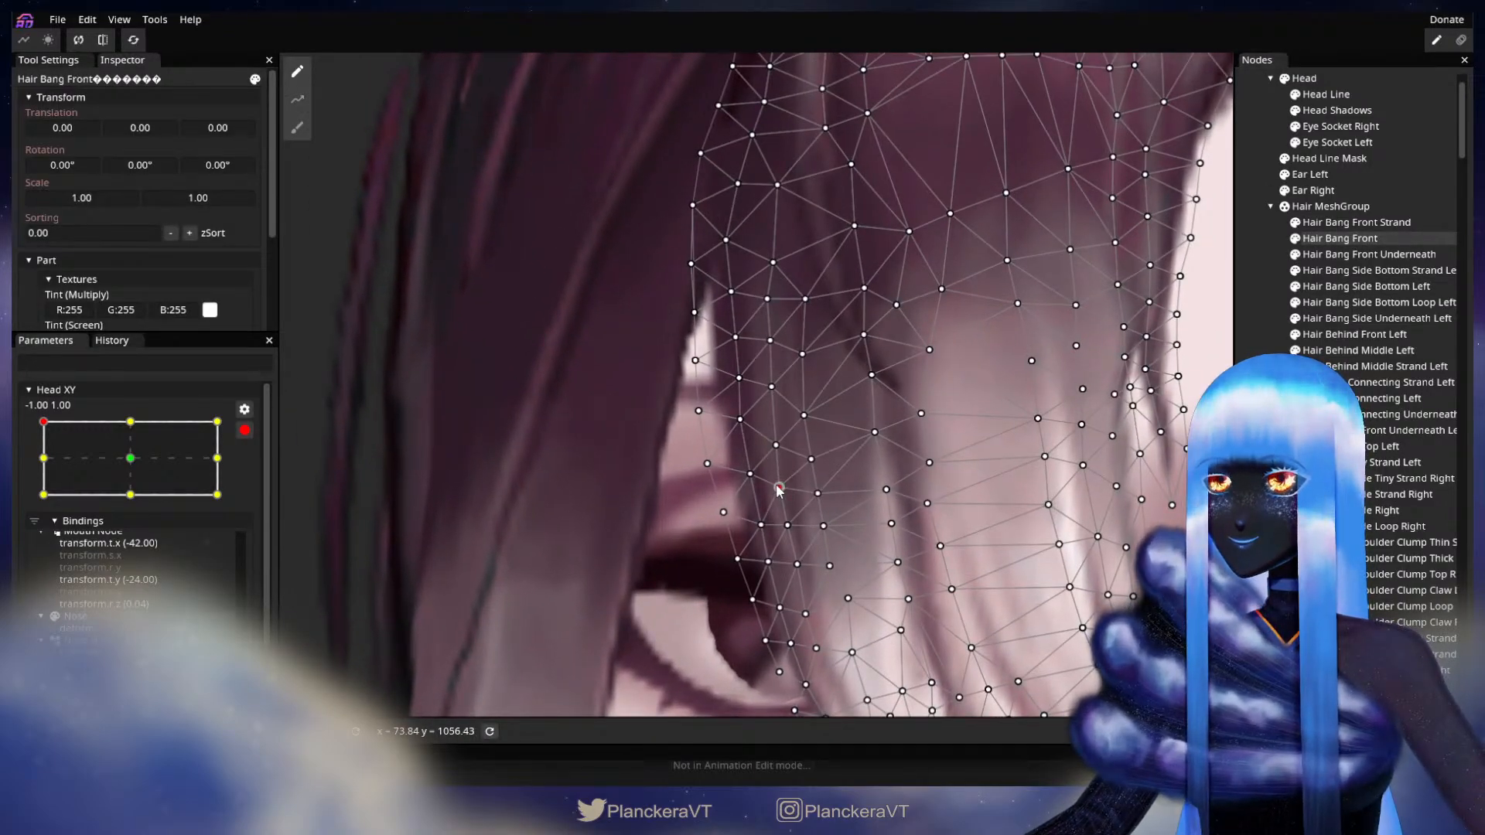
left_click(778, 489)
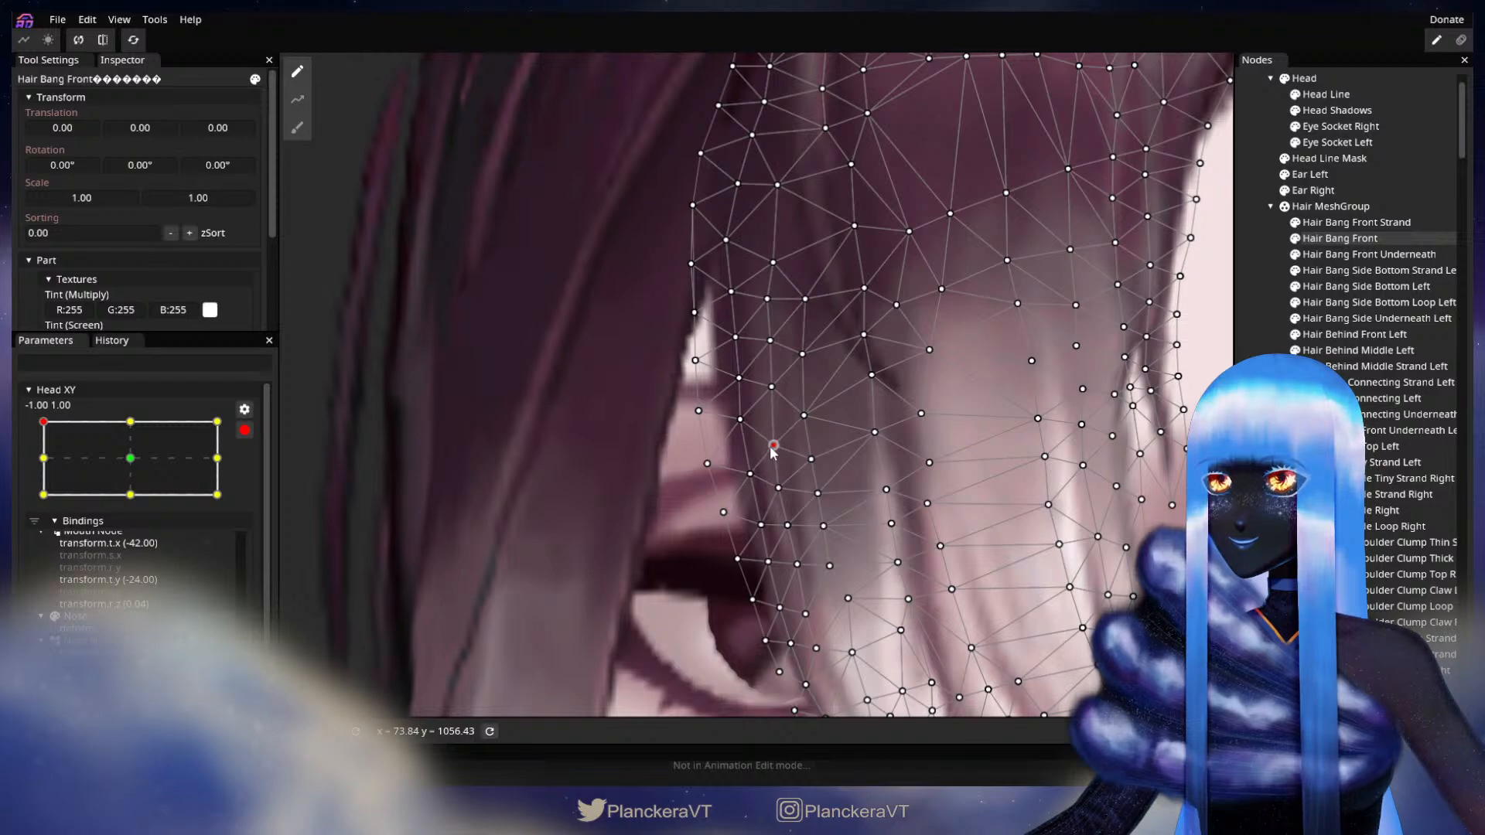
left_click(804, 416)
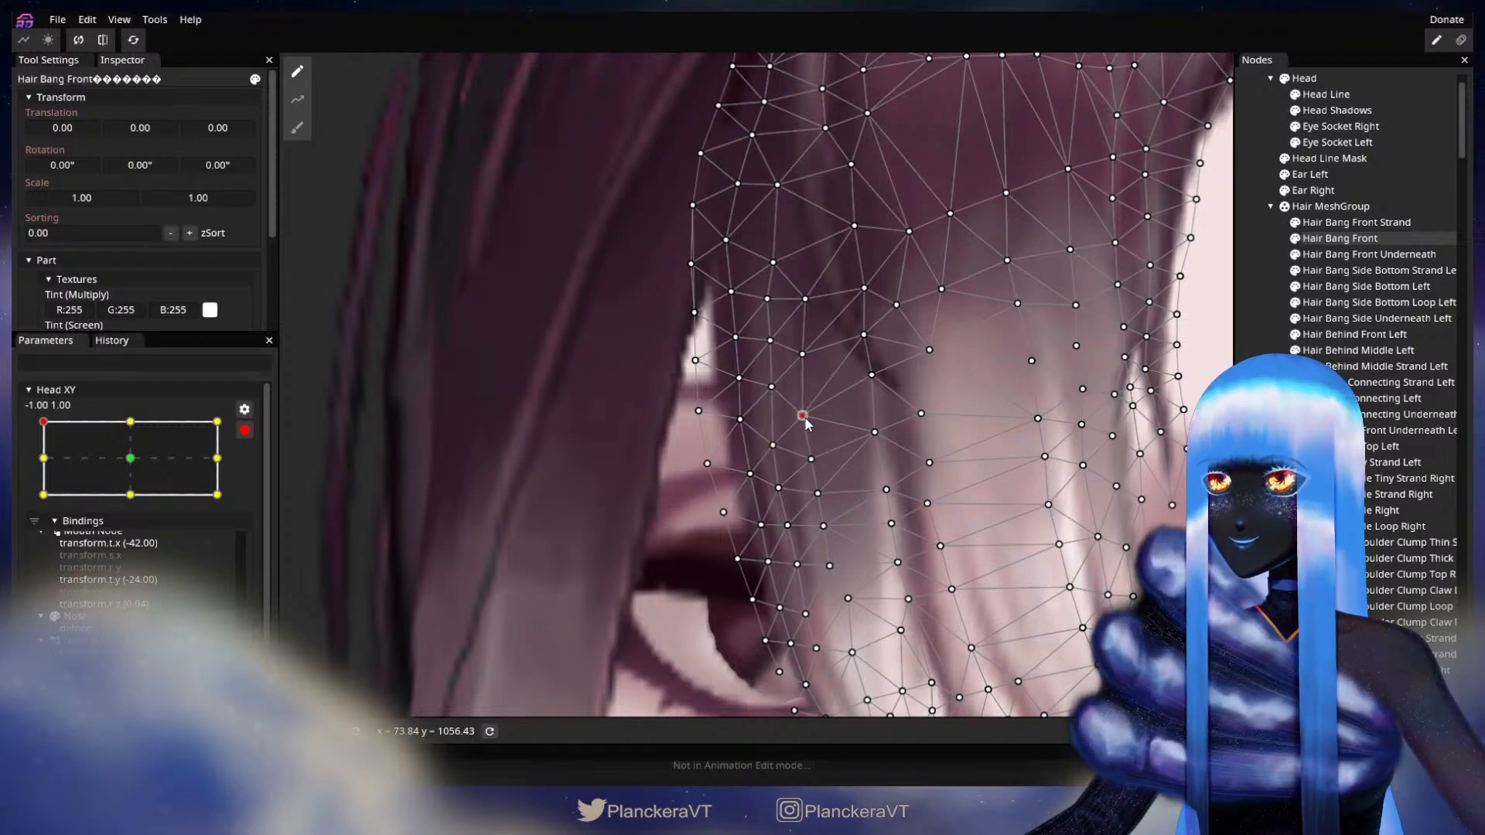
left_click_drag(773, 397, 763, 396)
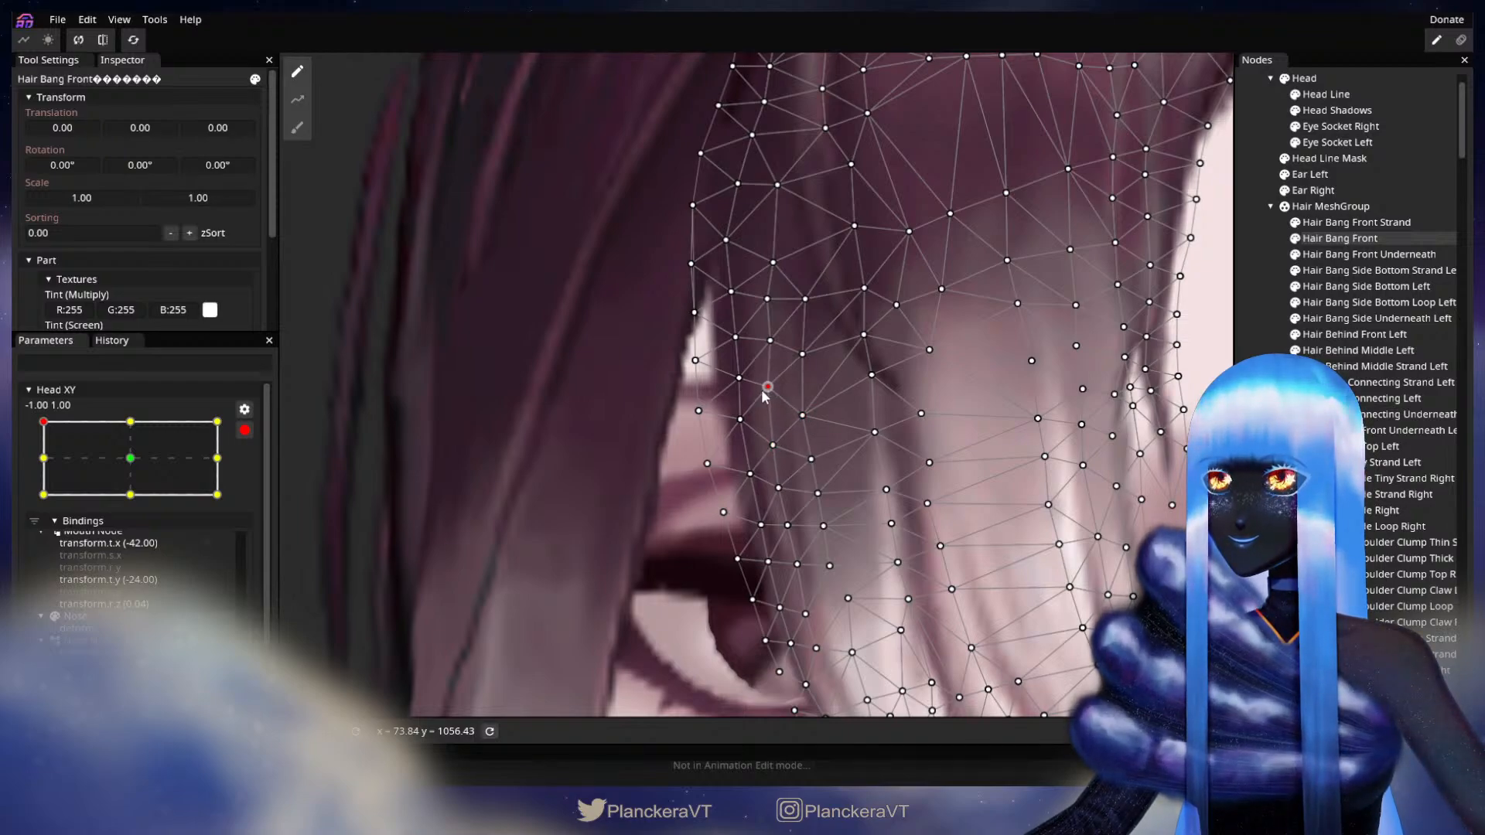
key("Escape")
scroll(939, 535, "down", 5)
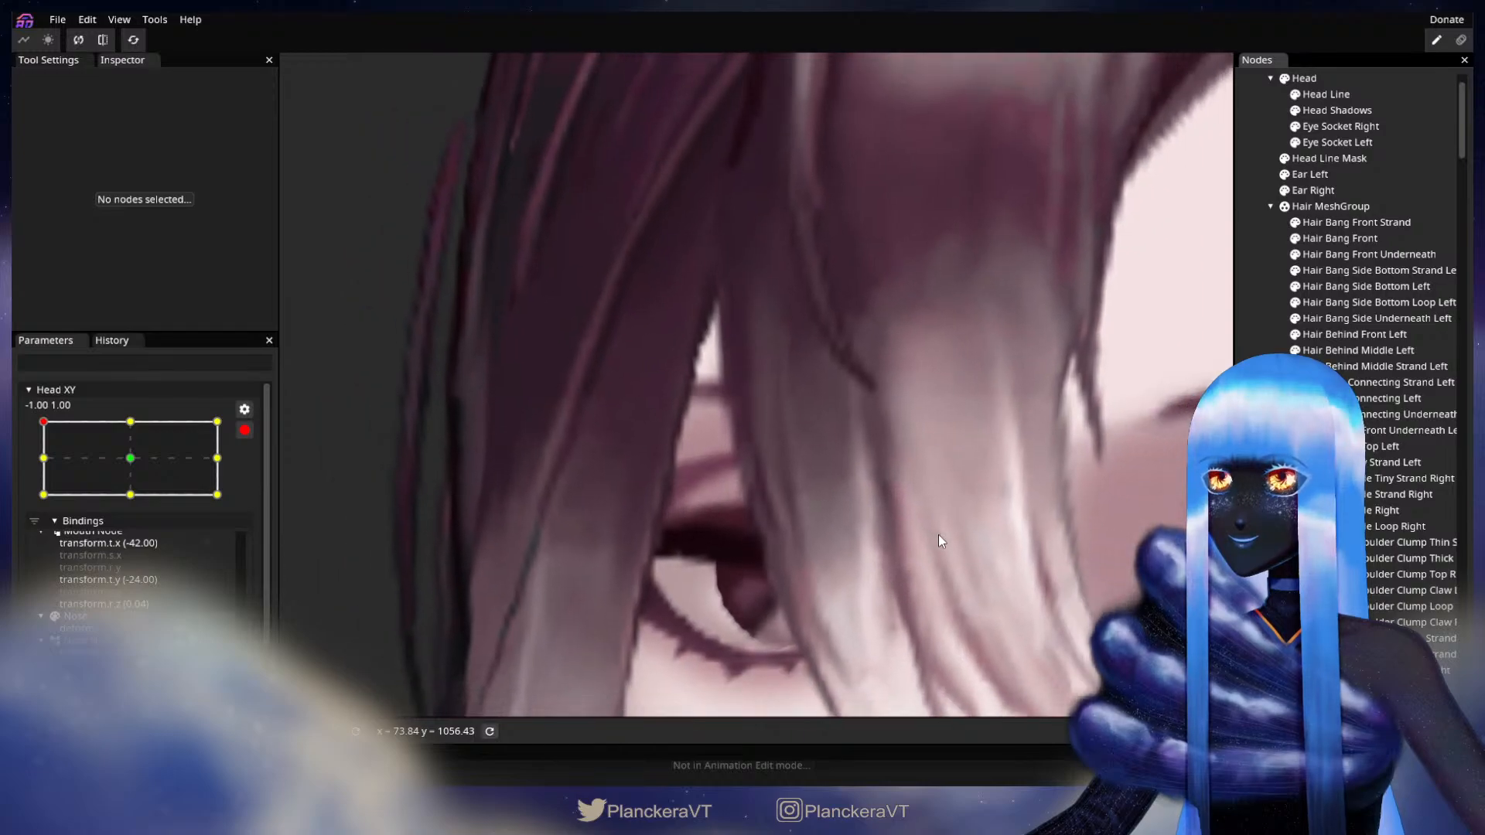
scroll(941, 536, "down", 4)
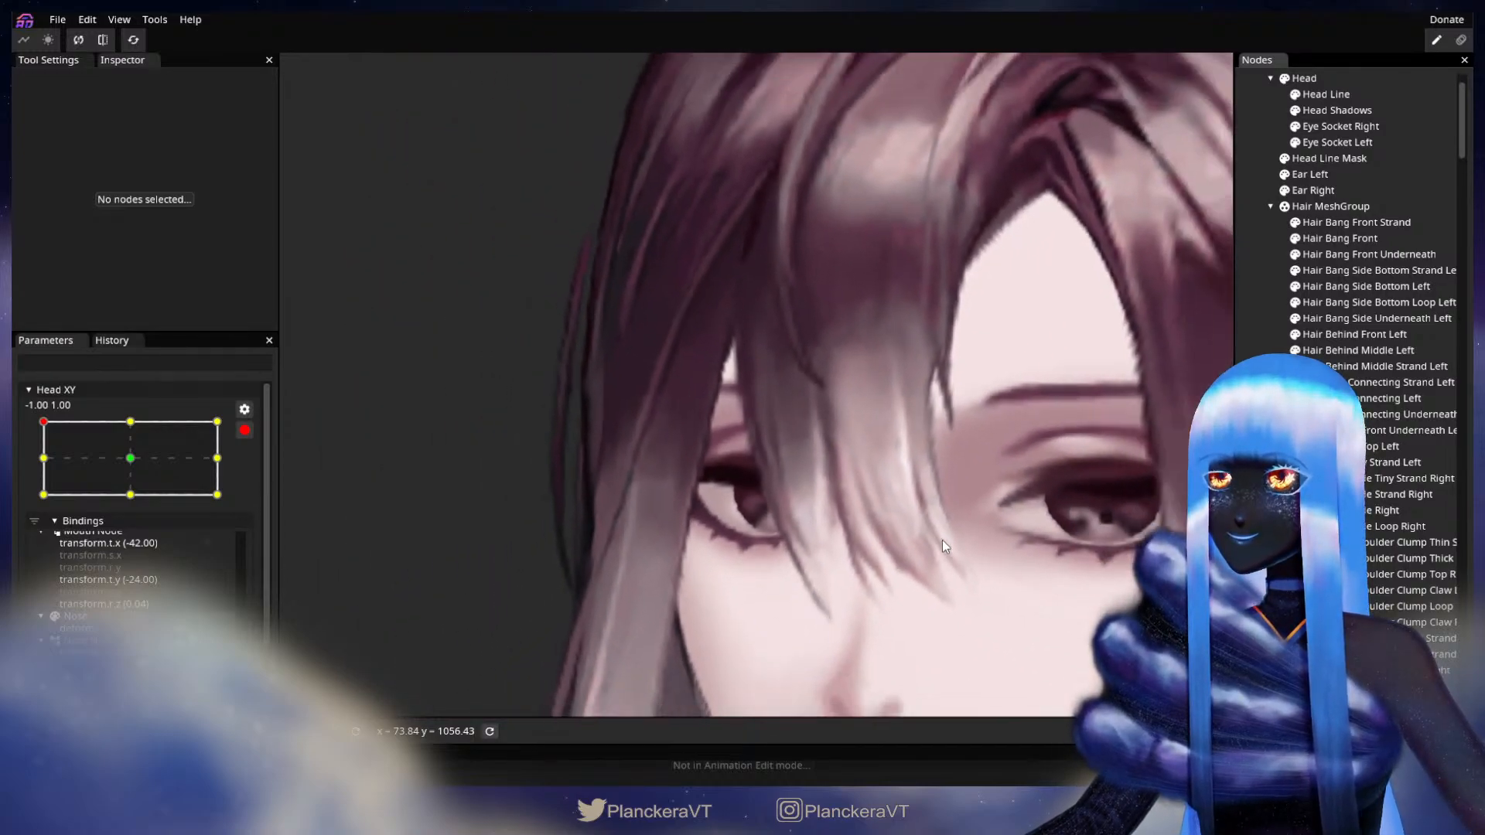
Nudge the inner Hair Bang Front vertices near the outer strand's lower tip, and deselect the mesh to check the whole face
scroll(942, 540, "up", 2)
left_click_drag(866, 588, 764, 554)
scroll(828, 473, "up", 3)
scroll(769, 547, "up", 2)
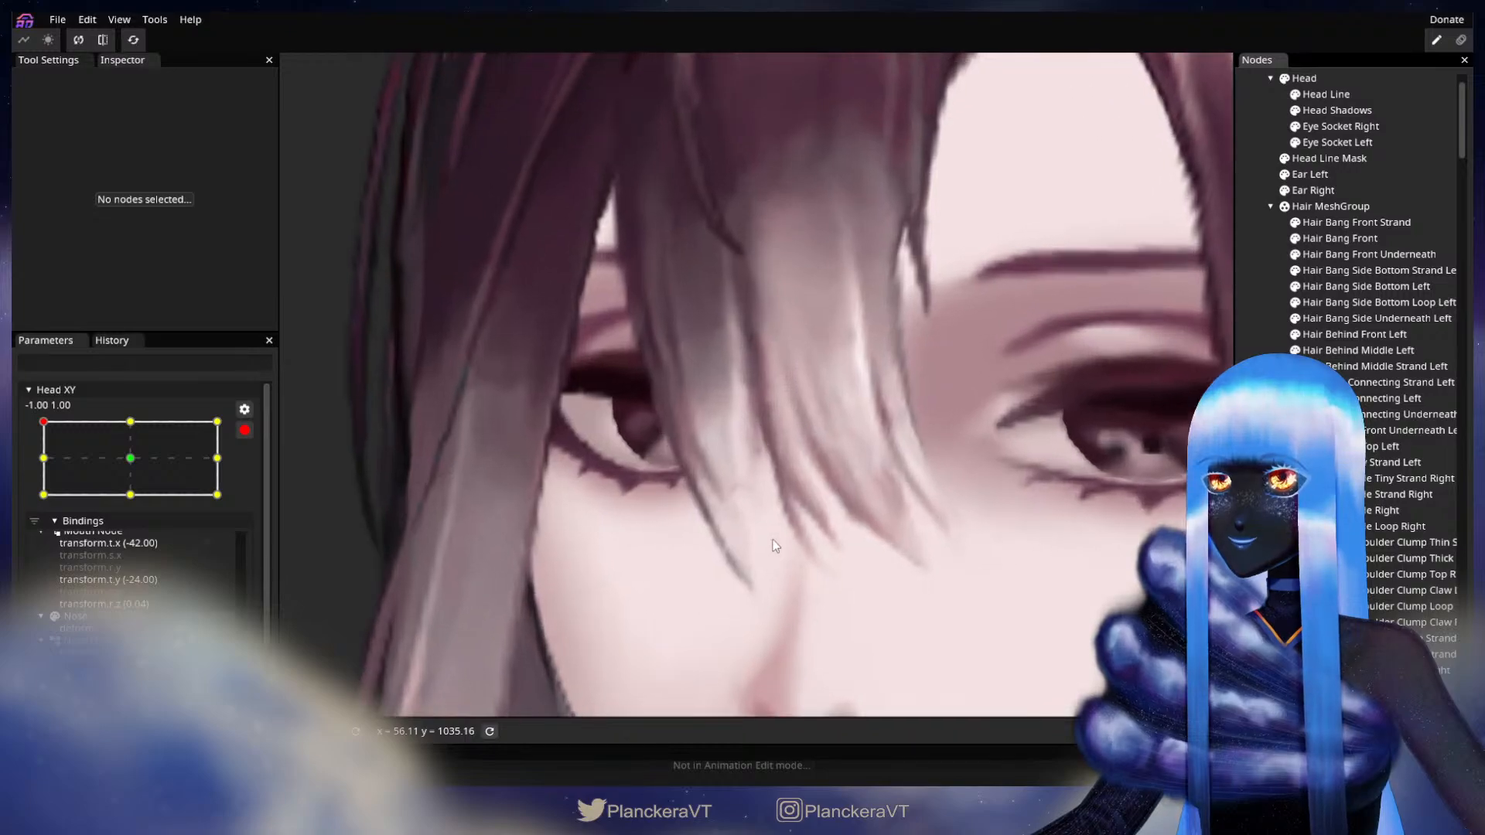
left_click(1337, 240)
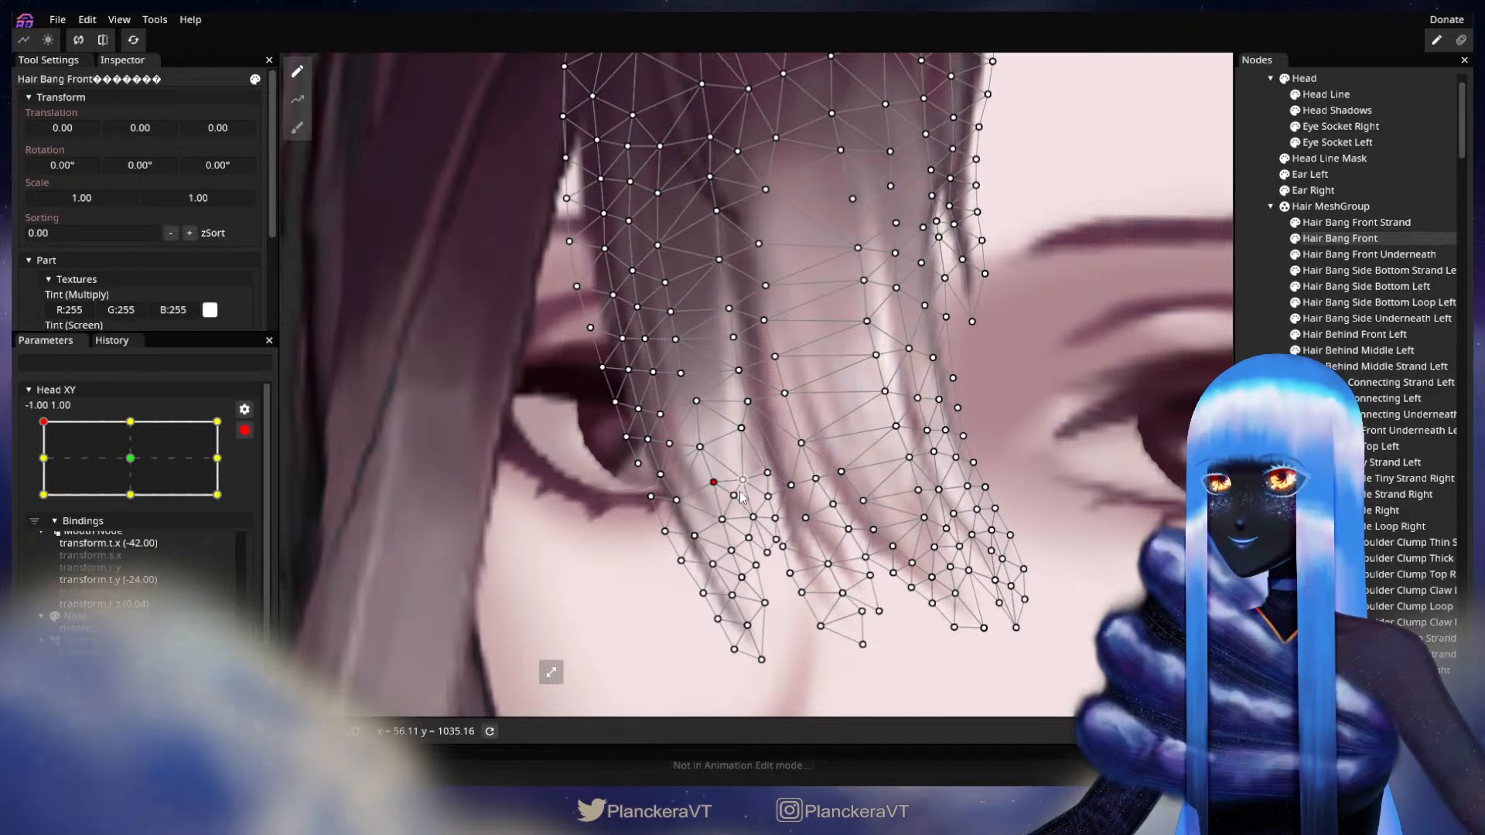
left_click_drag(740, 480, 736, 474)
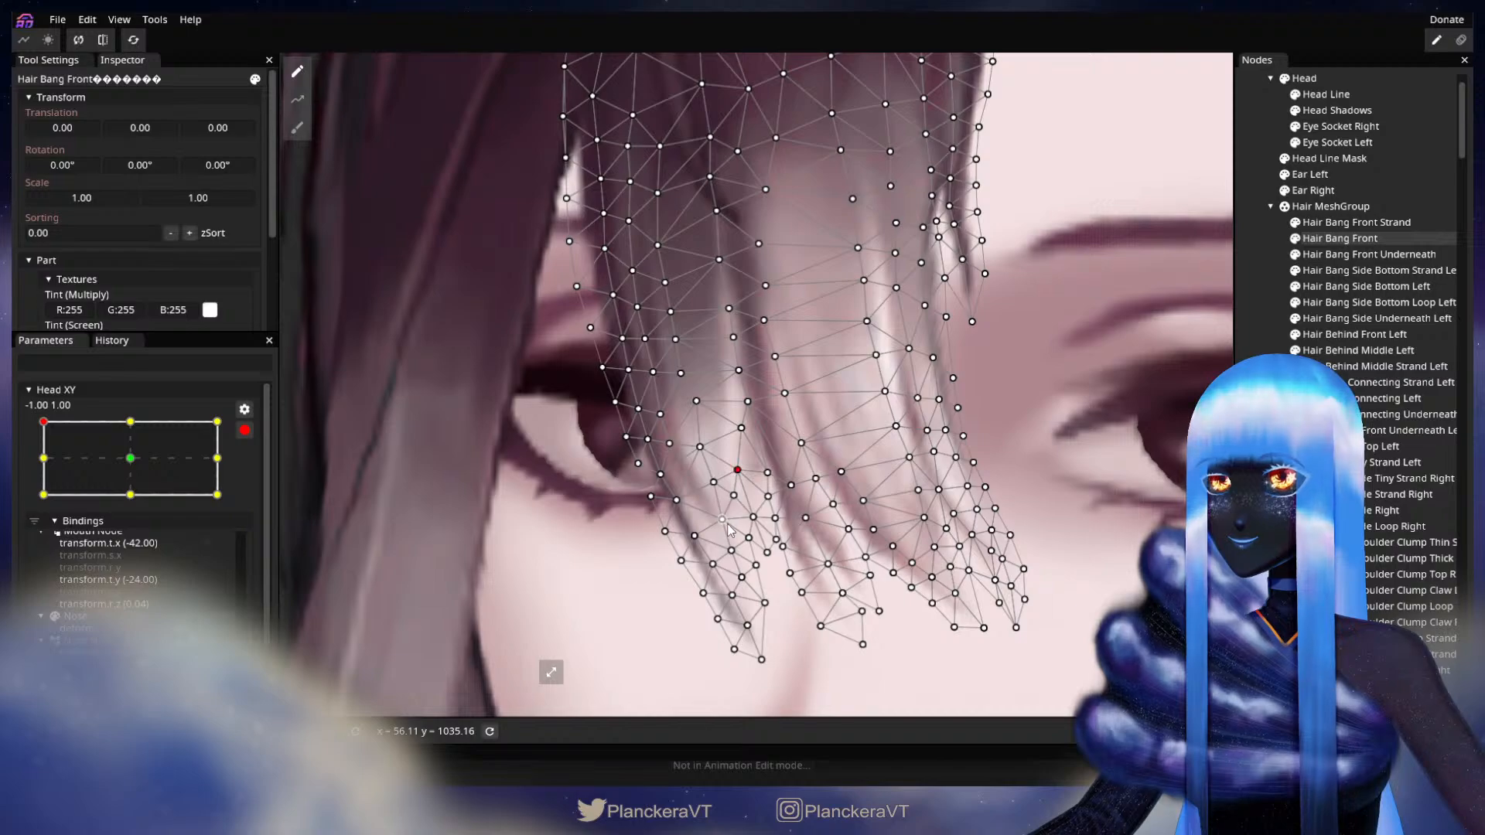
left_click_drag(728, 510, 728, 507)
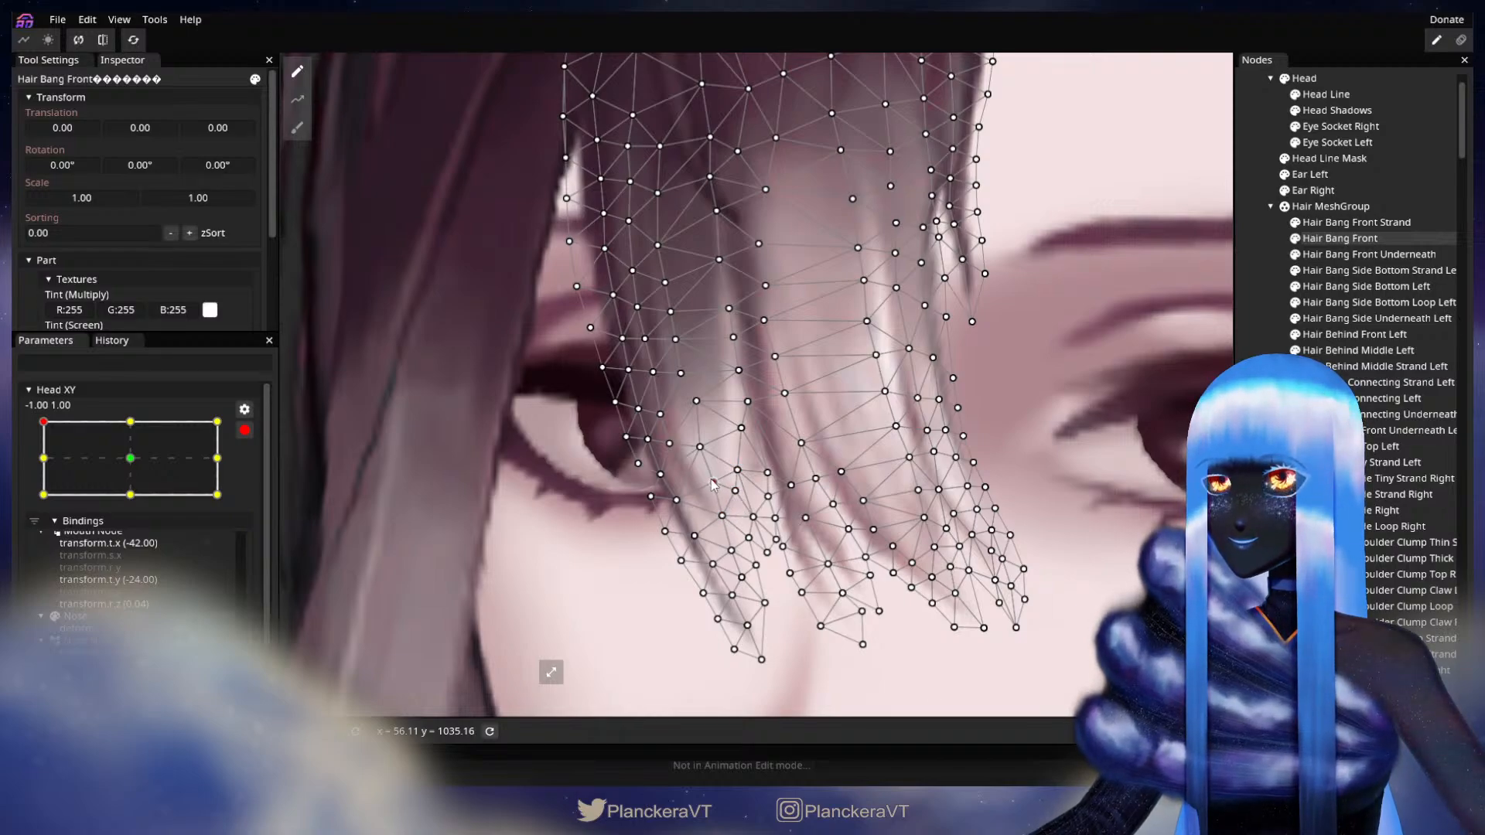
key("Escape")
scroll(837, 555, "down", 8)
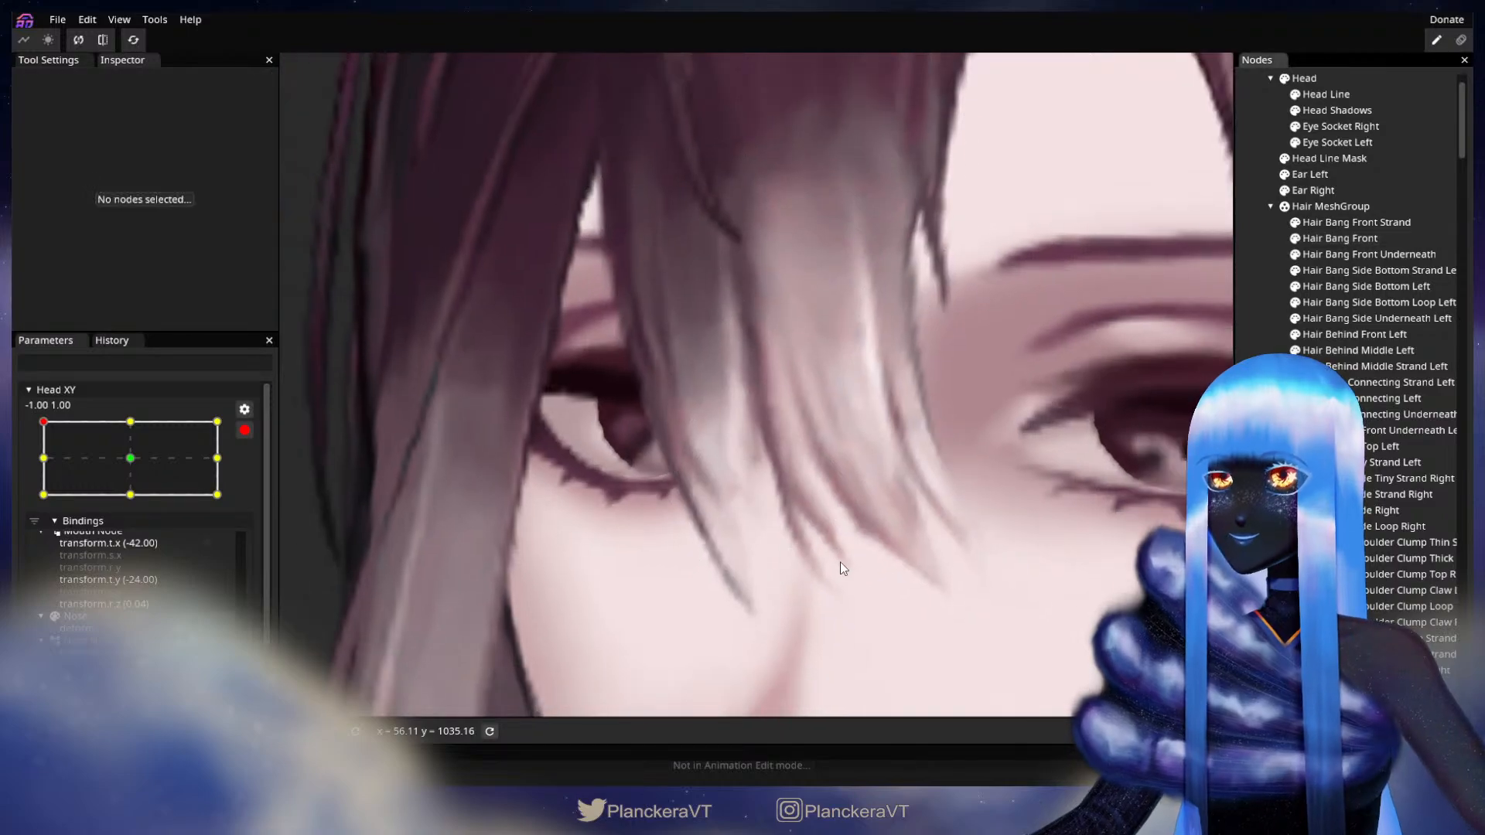
scroll(865, 542, "down", 6)
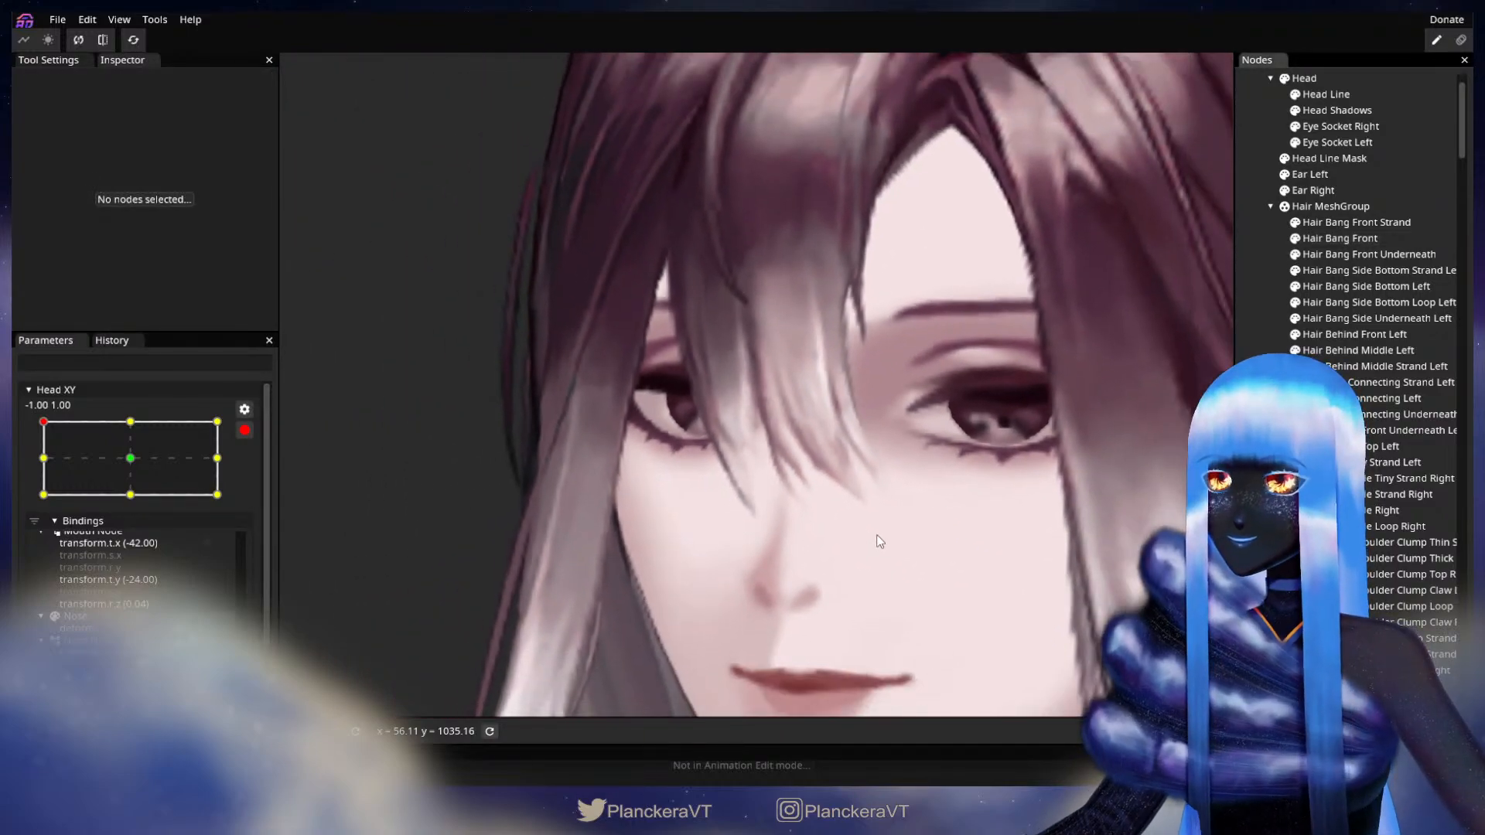
scroll(877, 519, "down", 5)
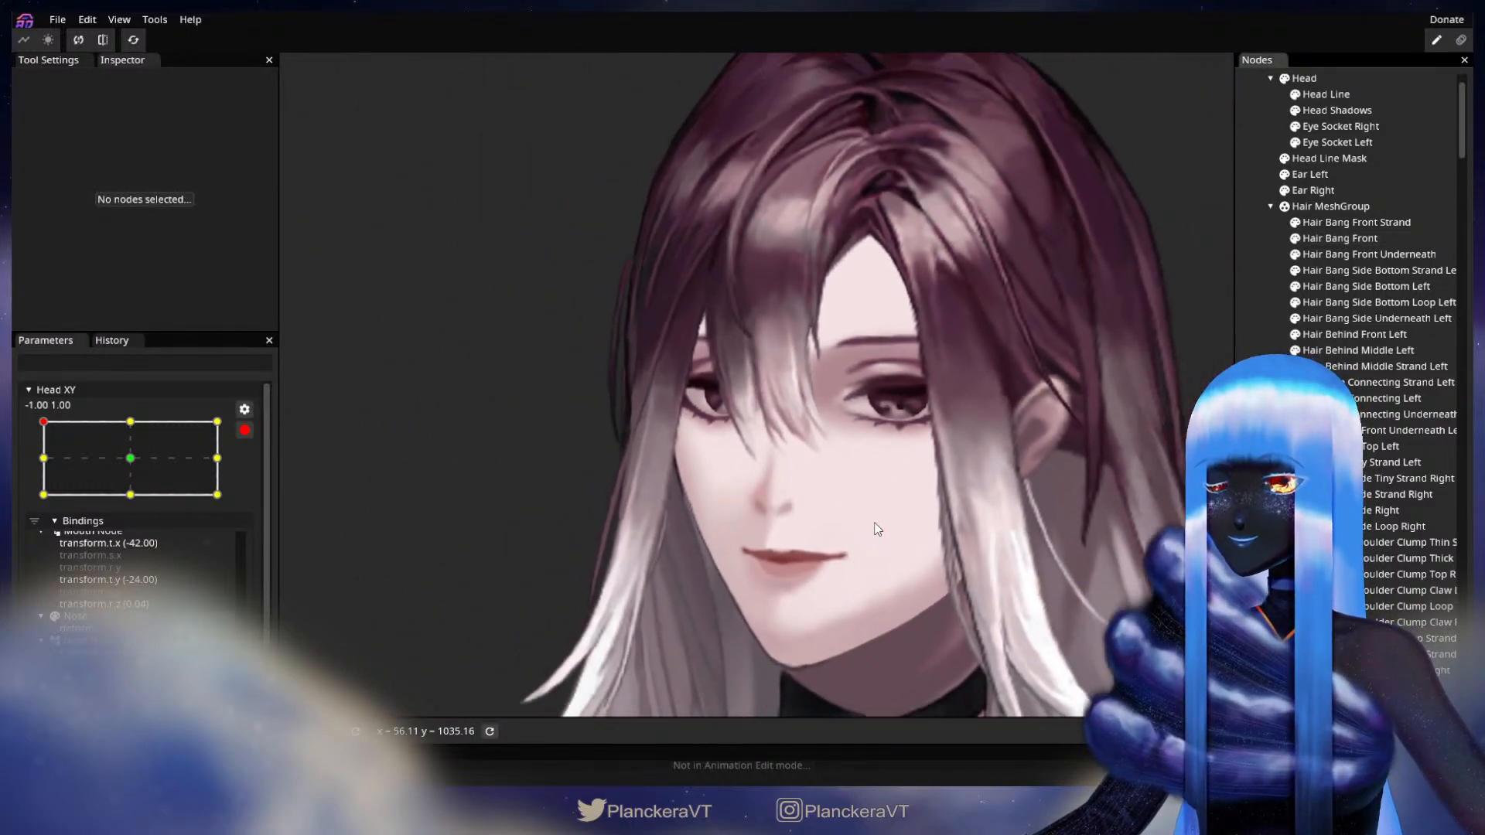
Test the bang's motion around the -1.00, 1.00 corner with Head XY disarmed, then rearm the parameter at that keypoint
left_click(239, 433)
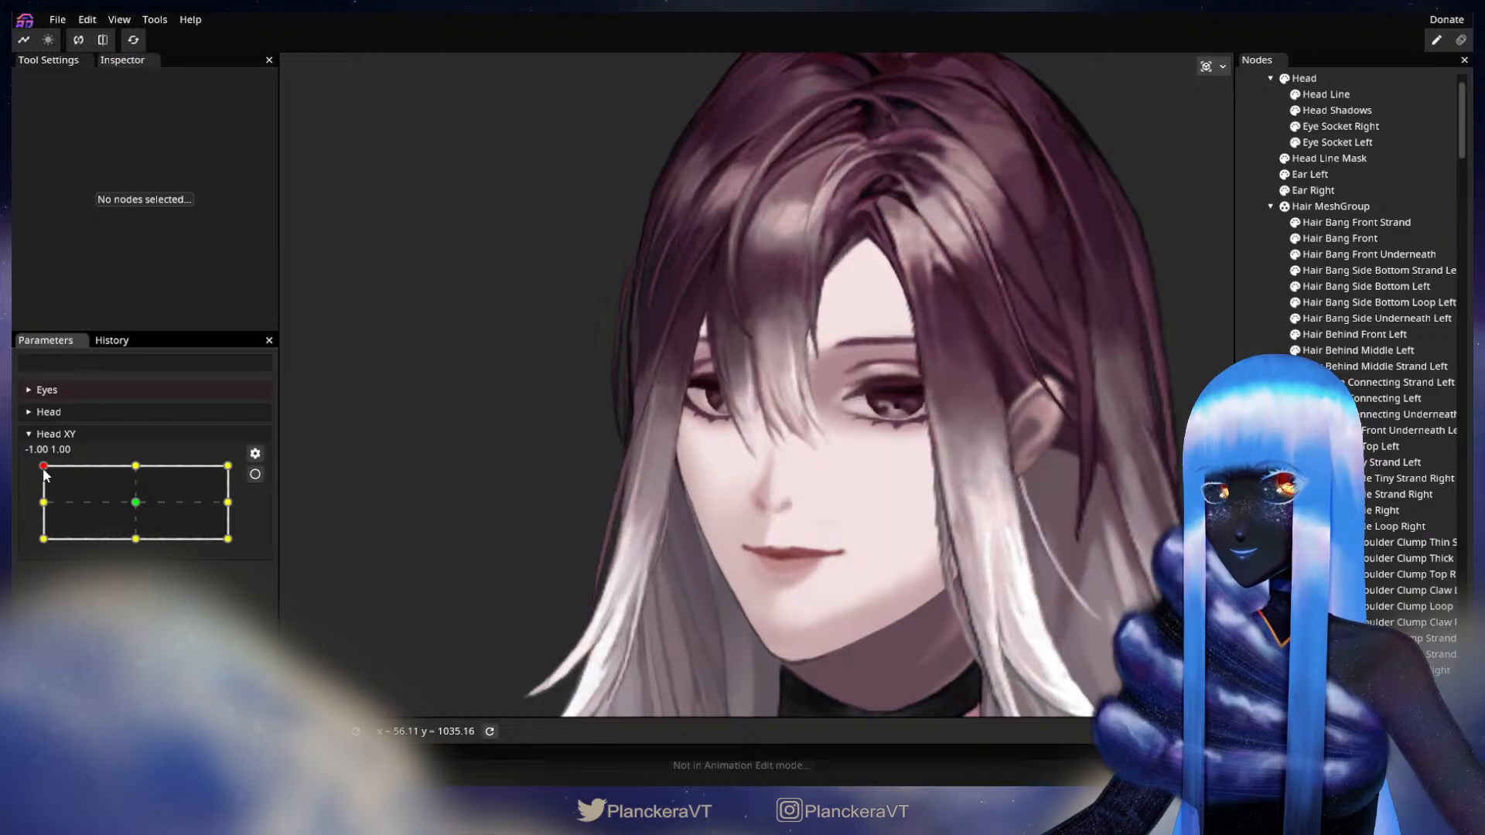
mouse_move(43, 467)
left_mouse_down()
mouse_move(35, 519)
mouse_move(35, 466)
left_mouse_up()
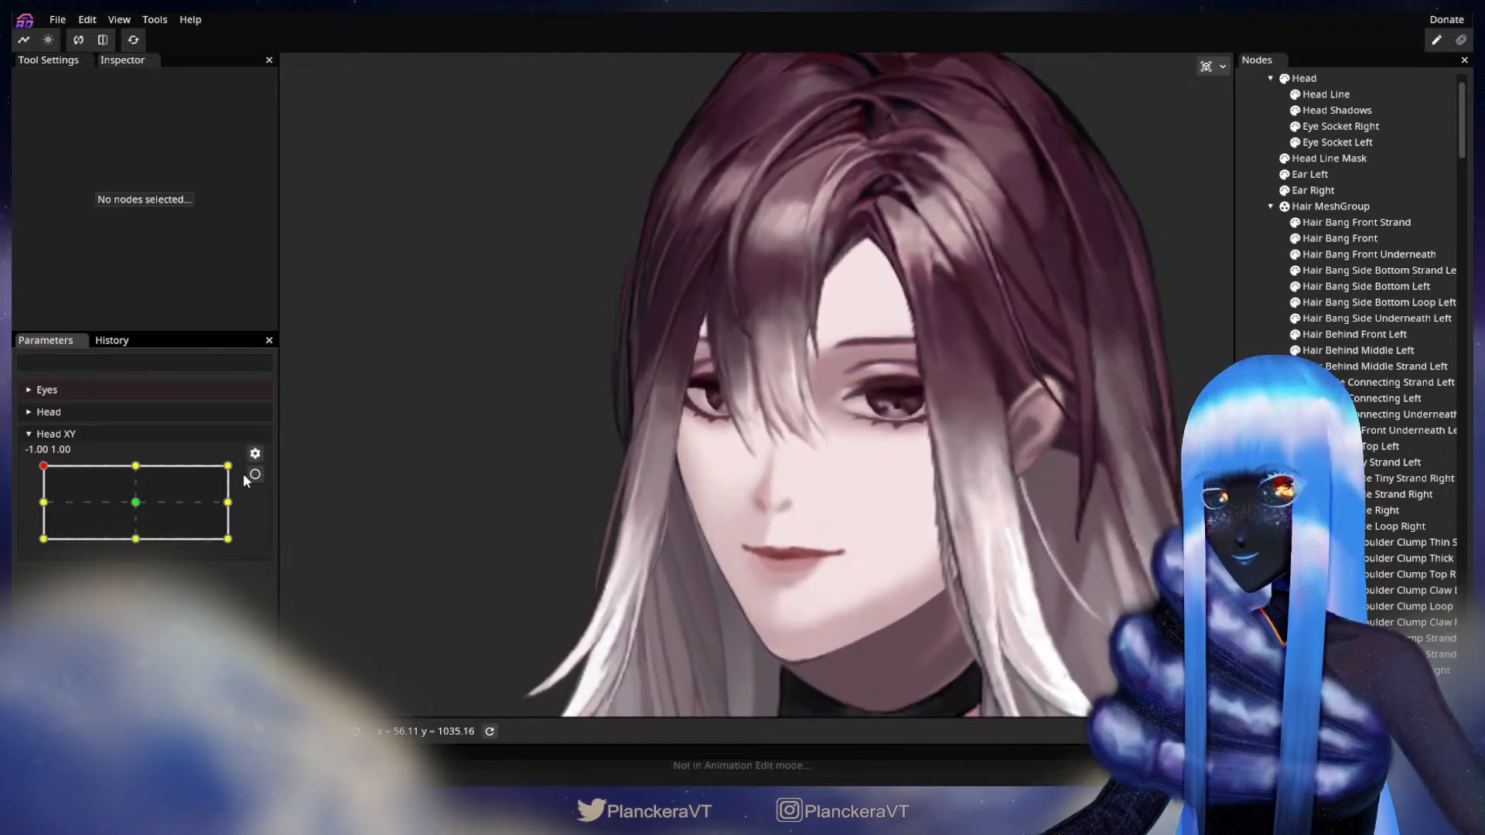
left_click(254, 475)
Fine-tune the inner Hair Bang Front vertices of the outer strand level with the upper eyelid, and deselect the mesh to check the face
scroll(685, 499, "up", 5)
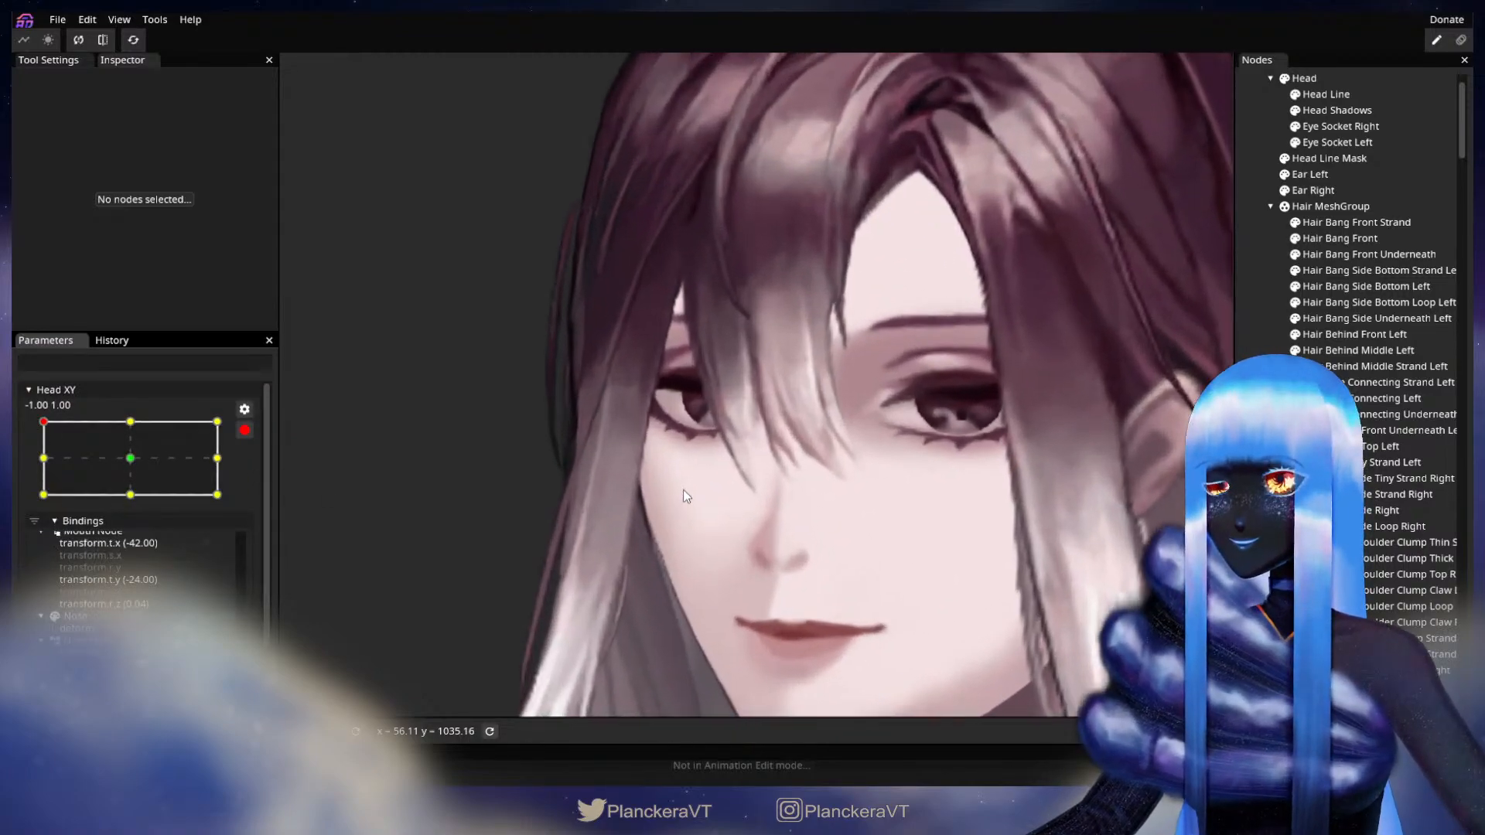
scroll(696, 485, "up", 5)
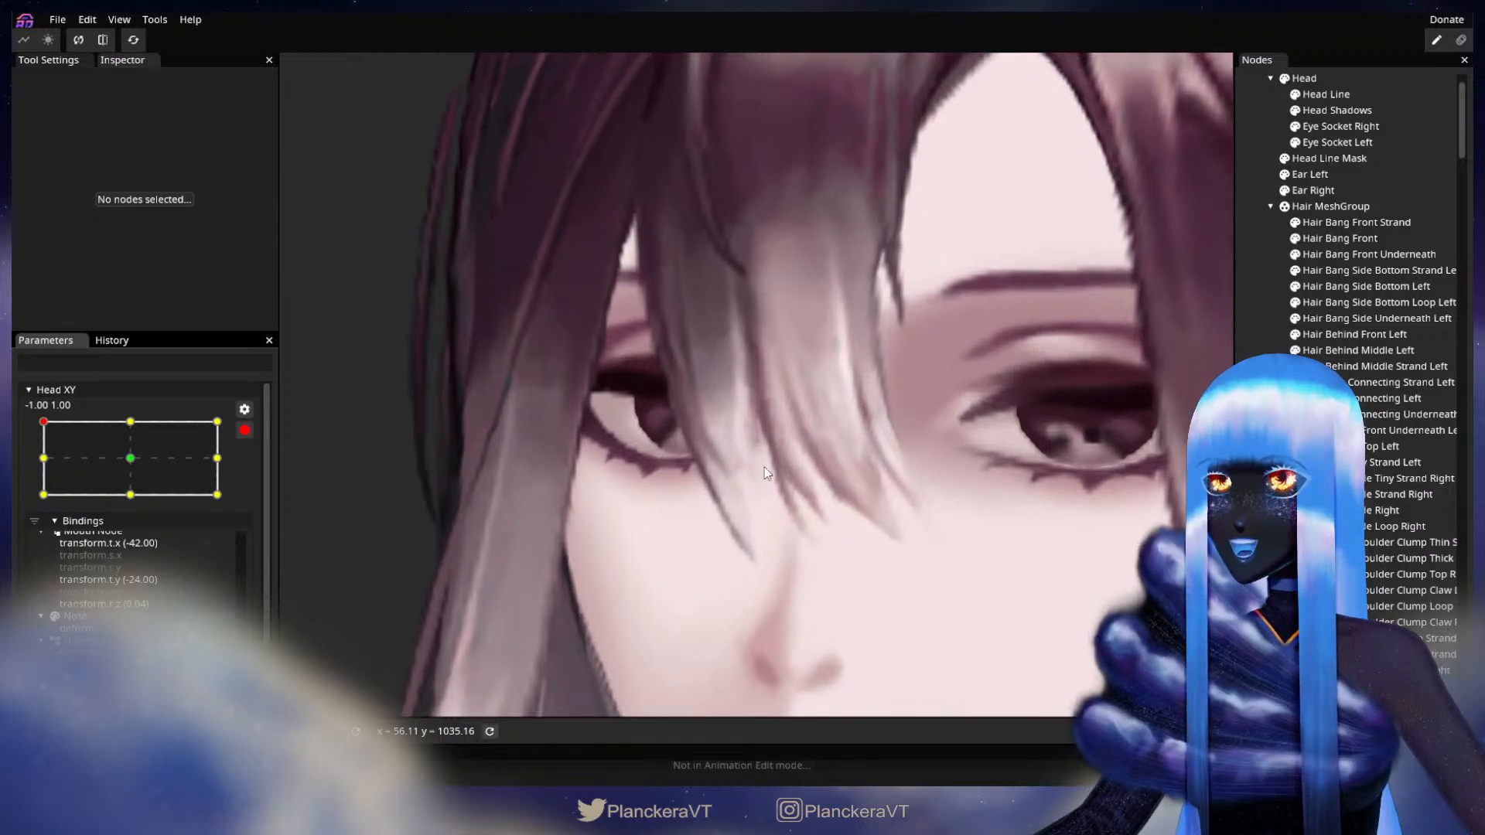
scroll(788, 486, "up", 3)
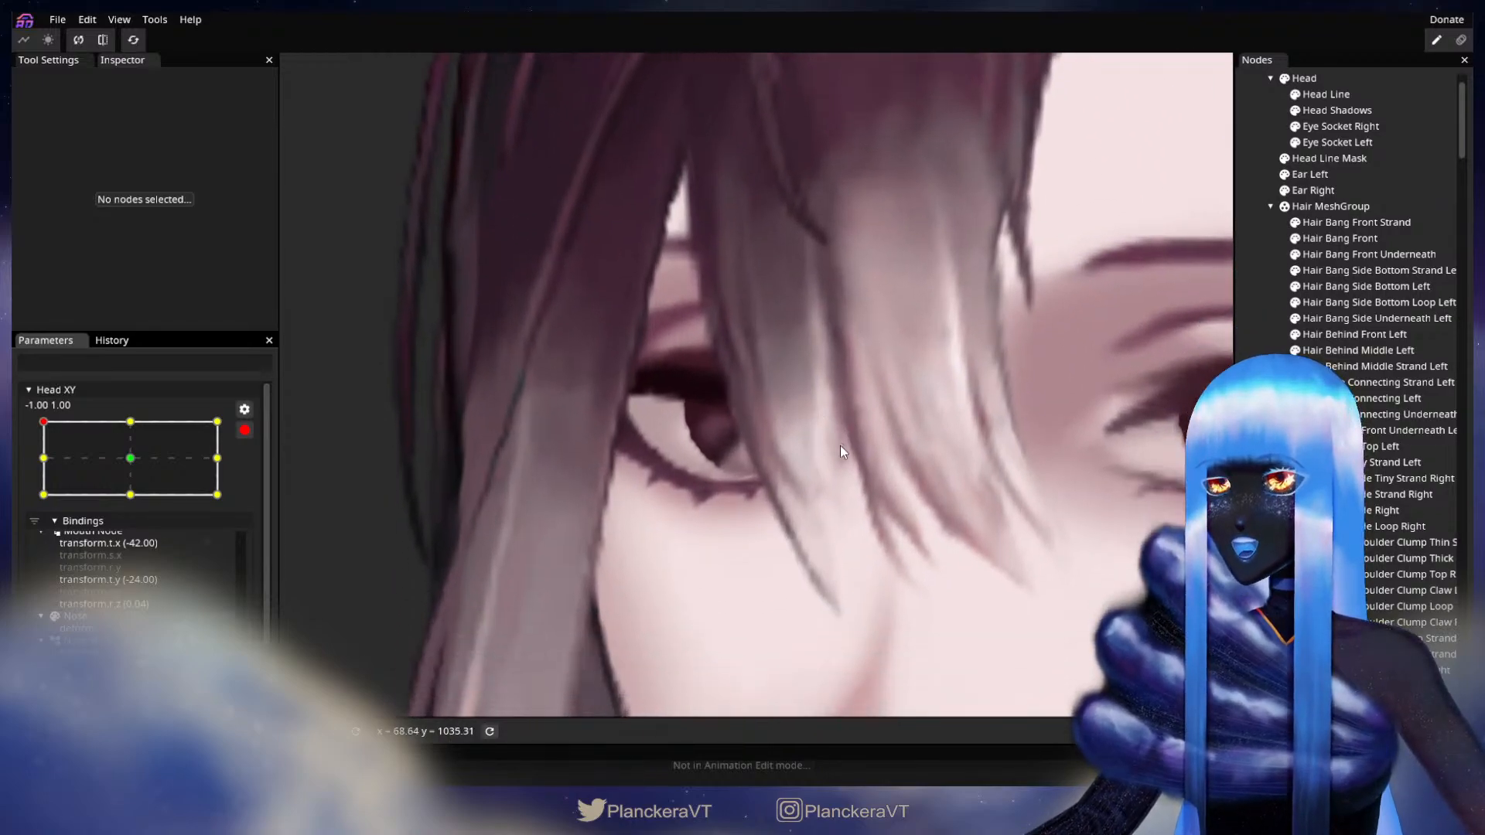
left_click(1352, 237)
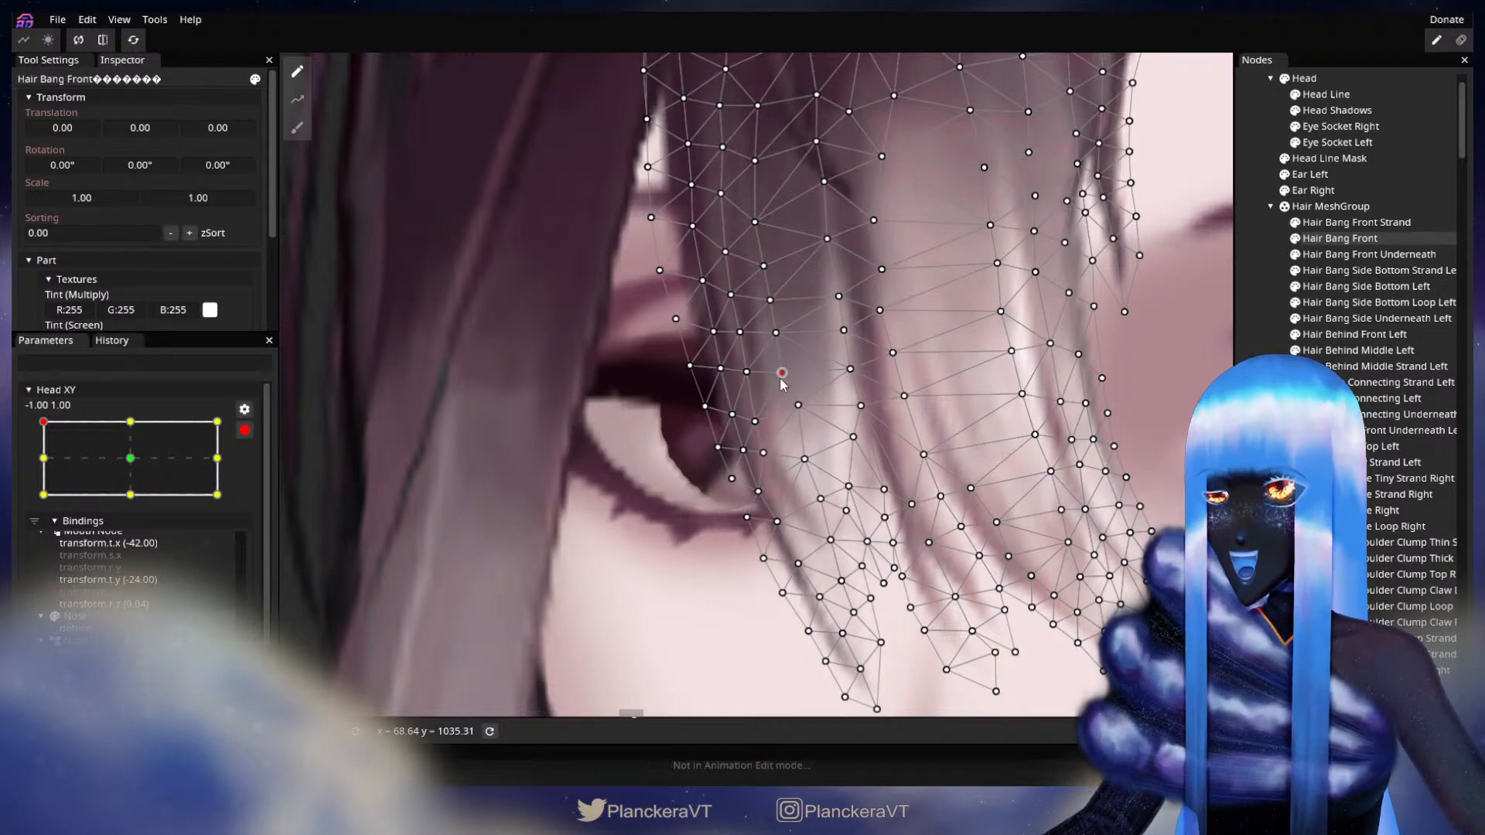
key("Escape")
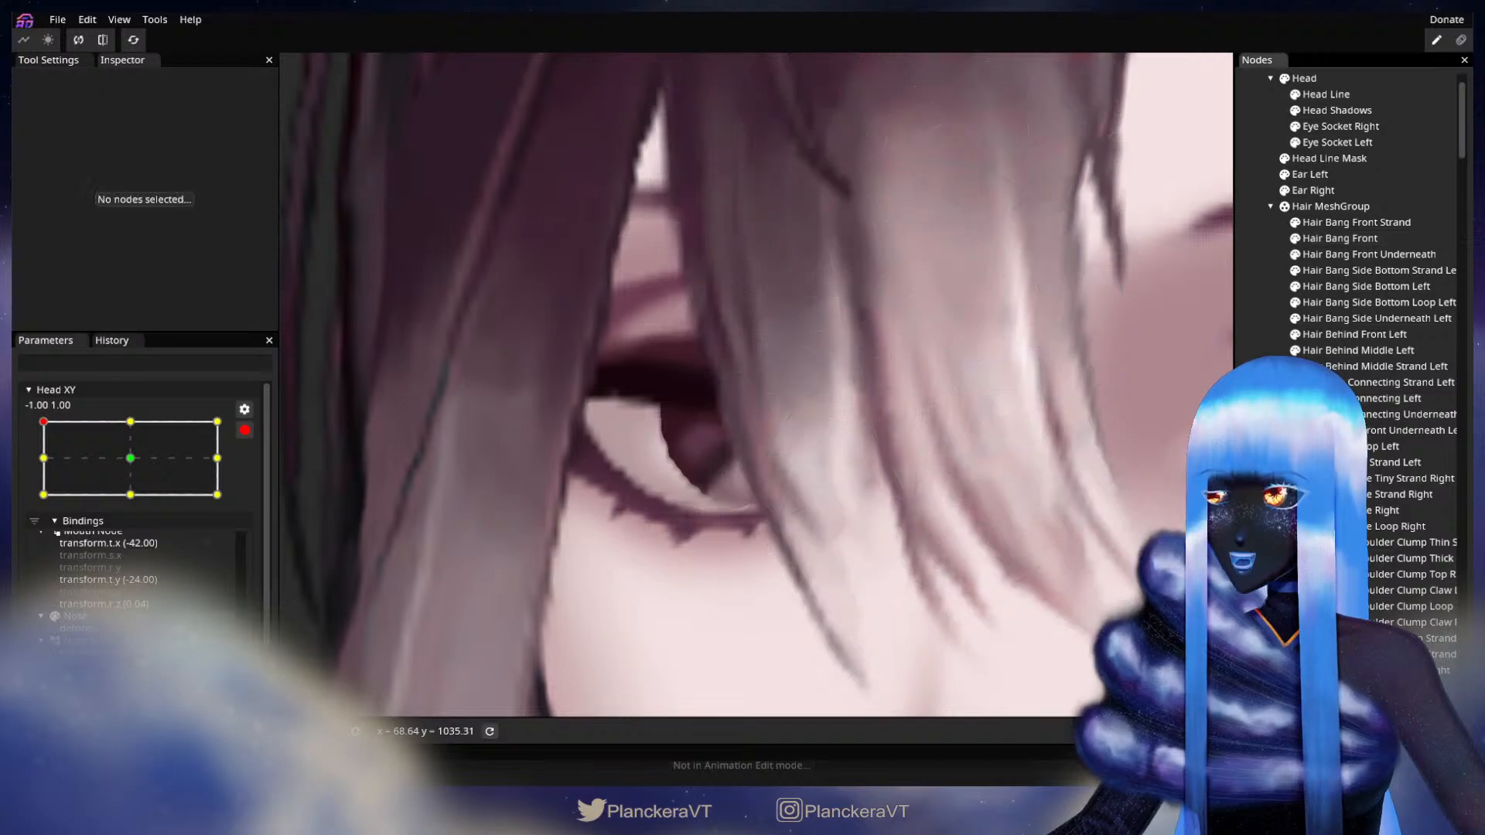
scroll(907, 577, "down", 4)
scroll(906, 577, "down", 5)
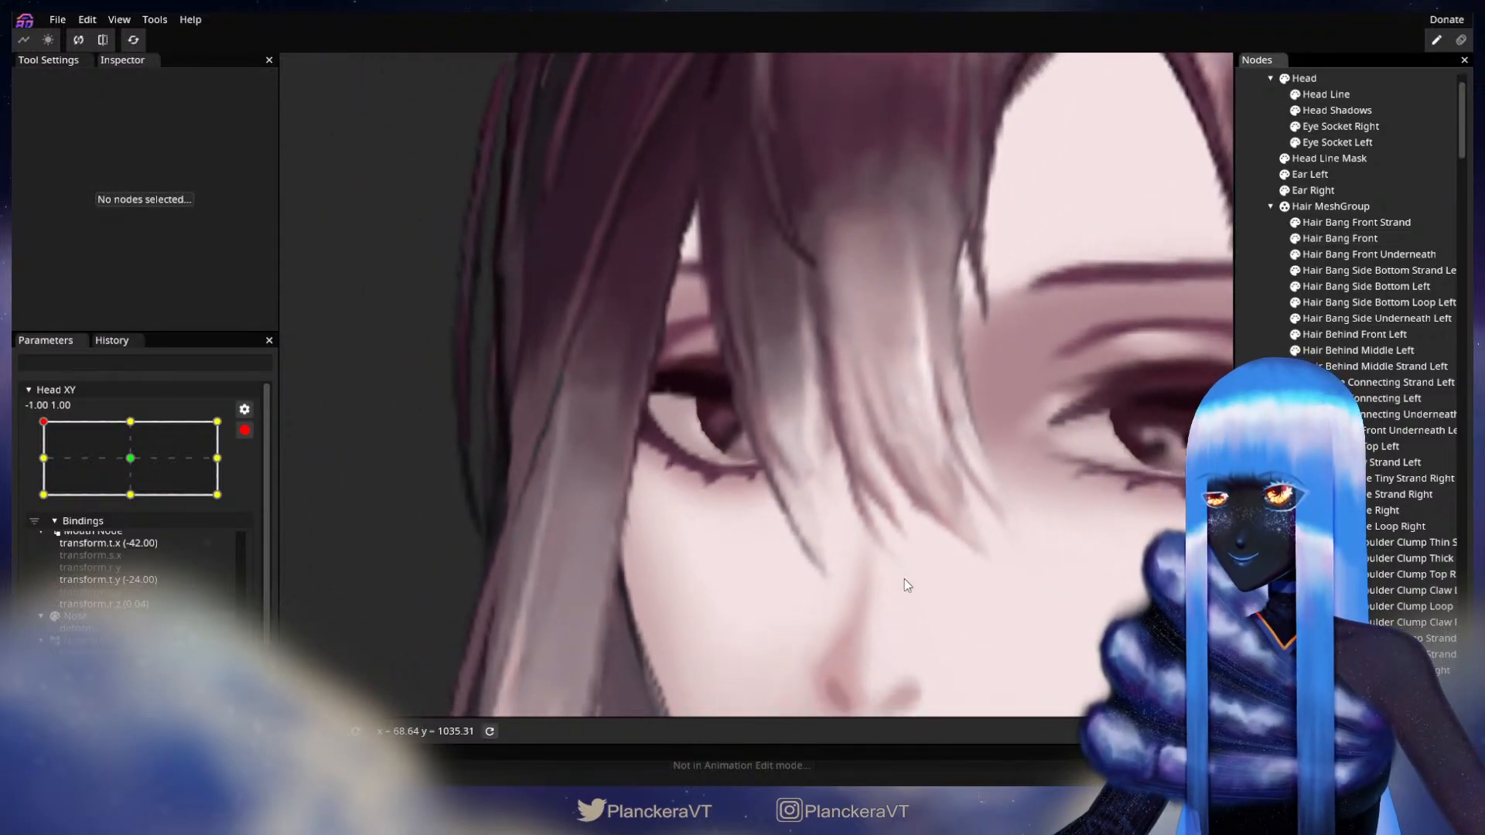
scroll(910, 573, "down", 4)
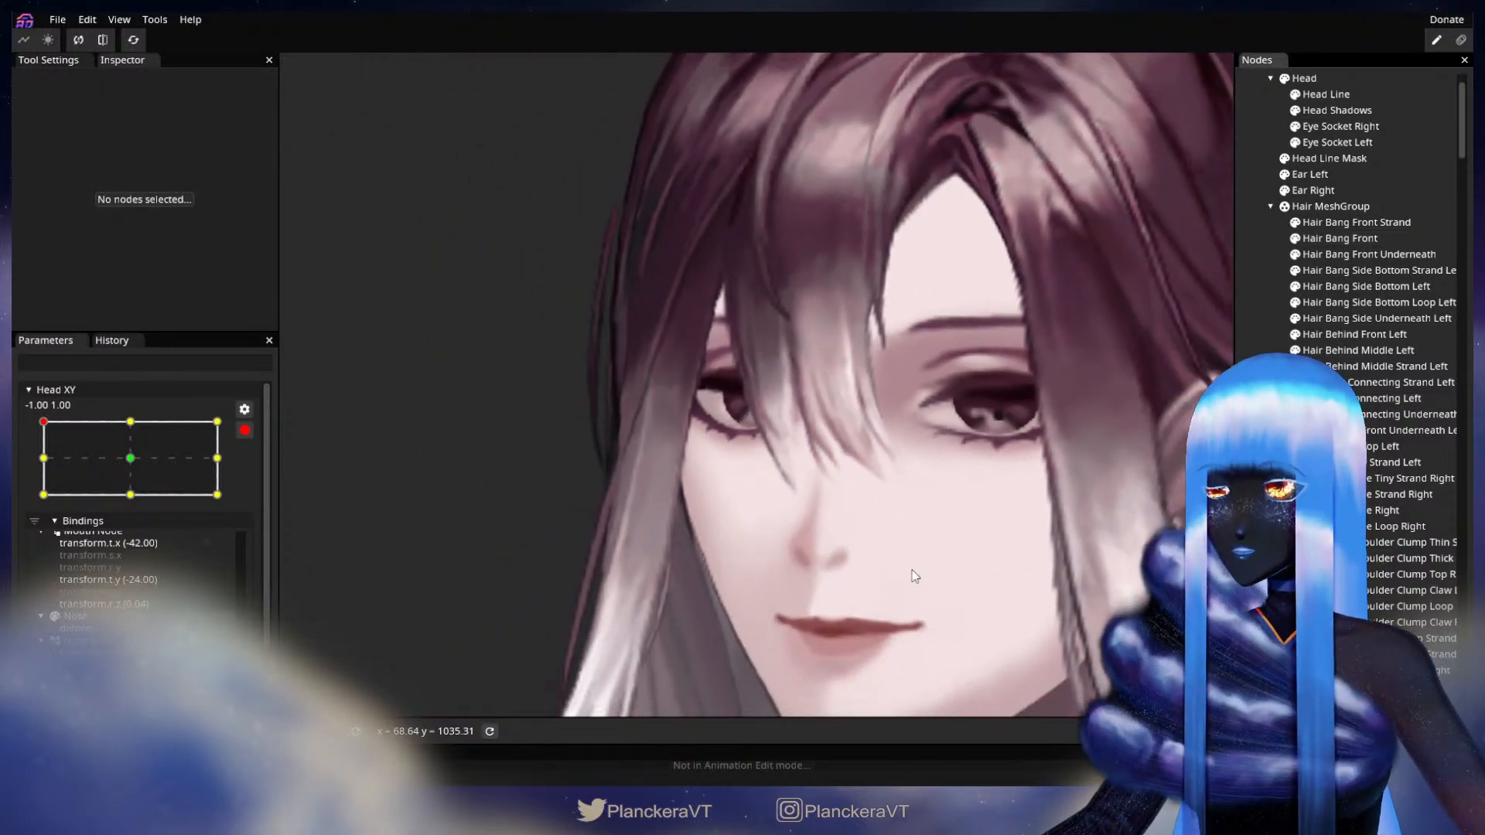
scroll(912, 569, "down", 1)
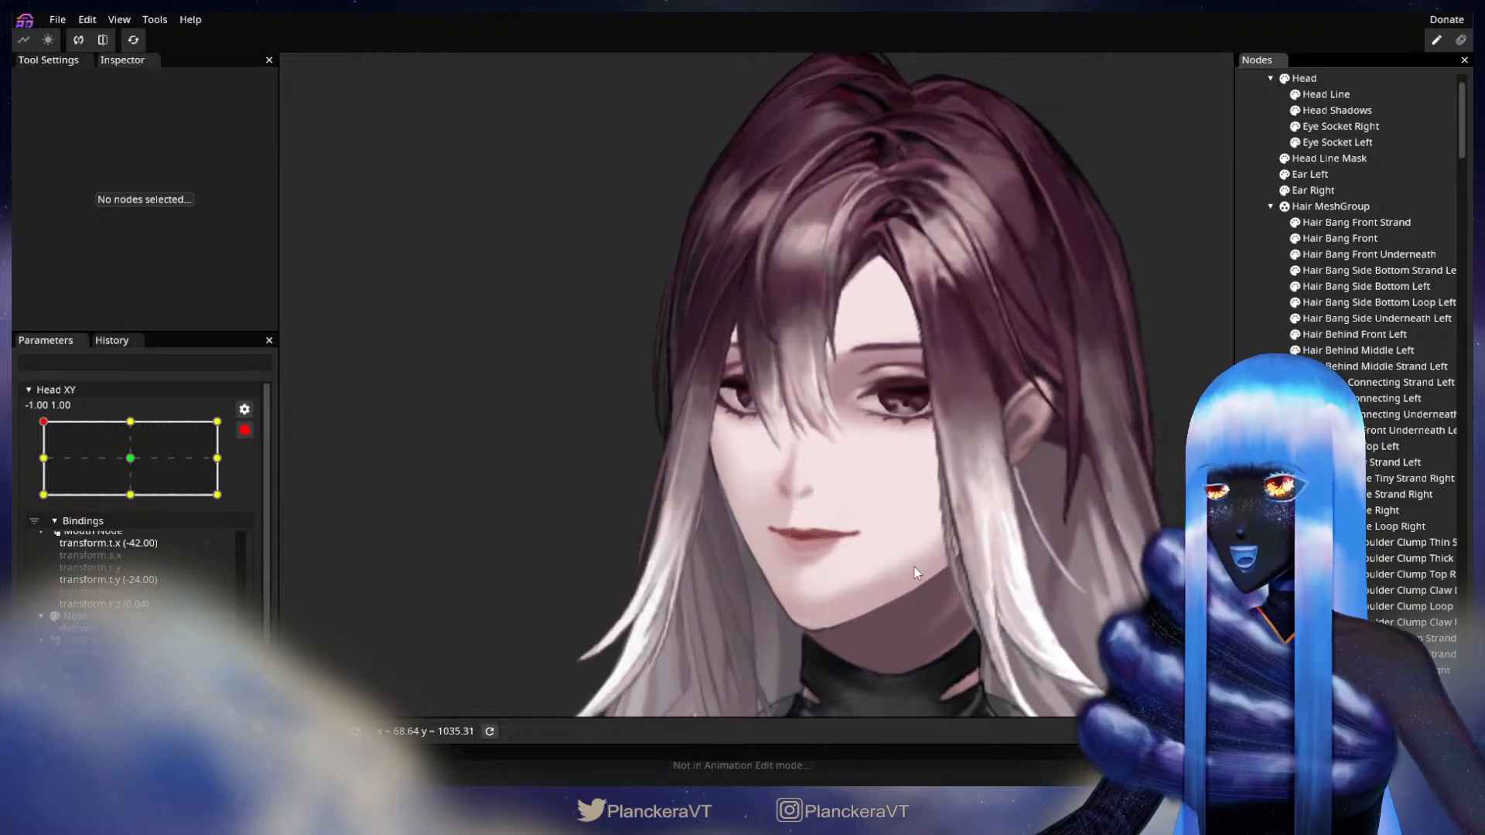
left_click_drag(914, 568, 876, 561)
Recheck how the bang follows Head XY near the -1.00, 1.00 corner while disarmed, then rearm that keypoint
left_click(245, 431)
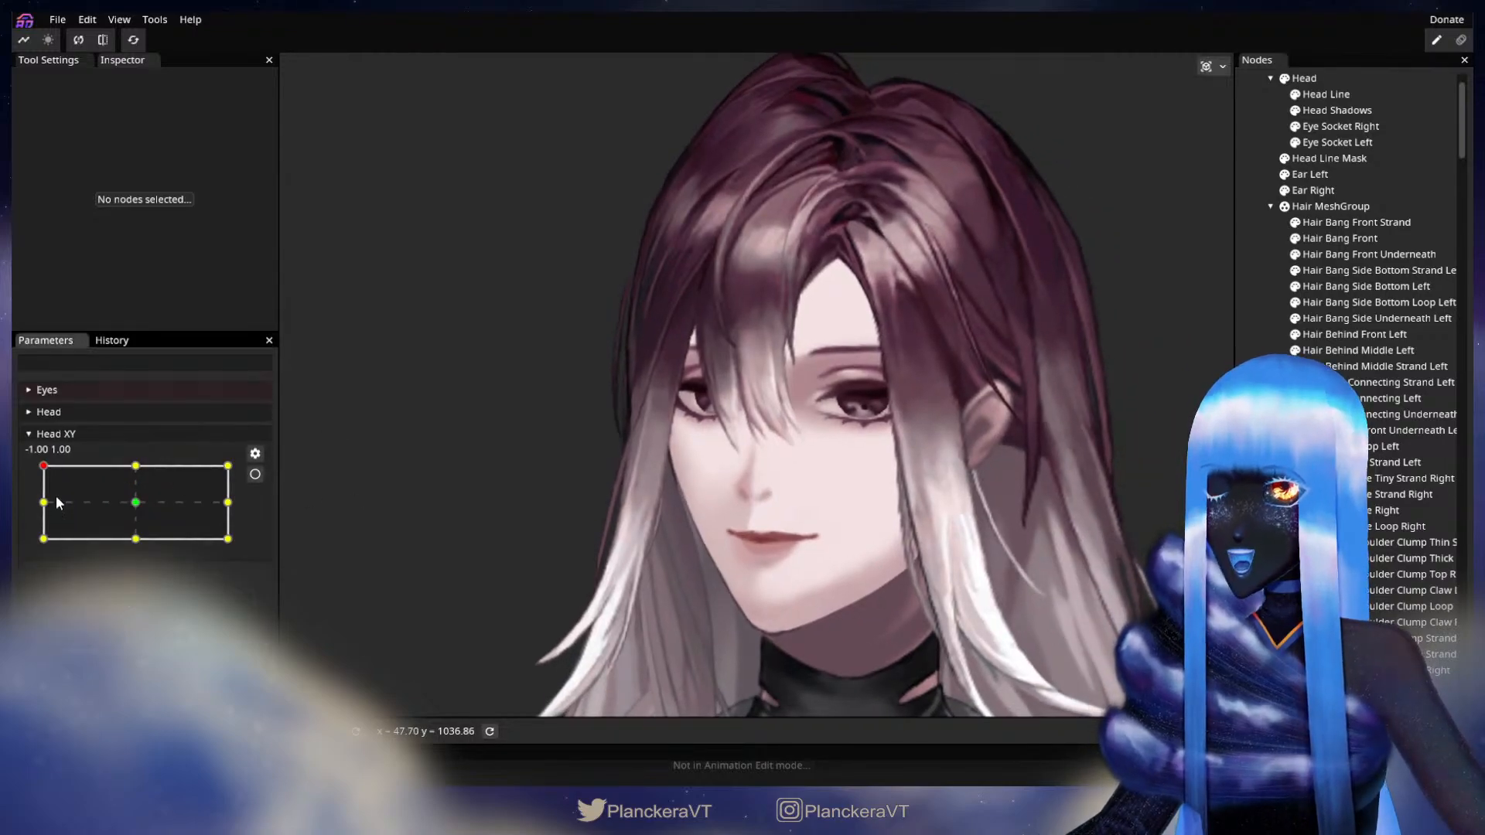
mouse_move(44, 468)
left_mouse_down()
mouse_move(41, 509)
mouse_move(28, 473)
left_mouse_up()
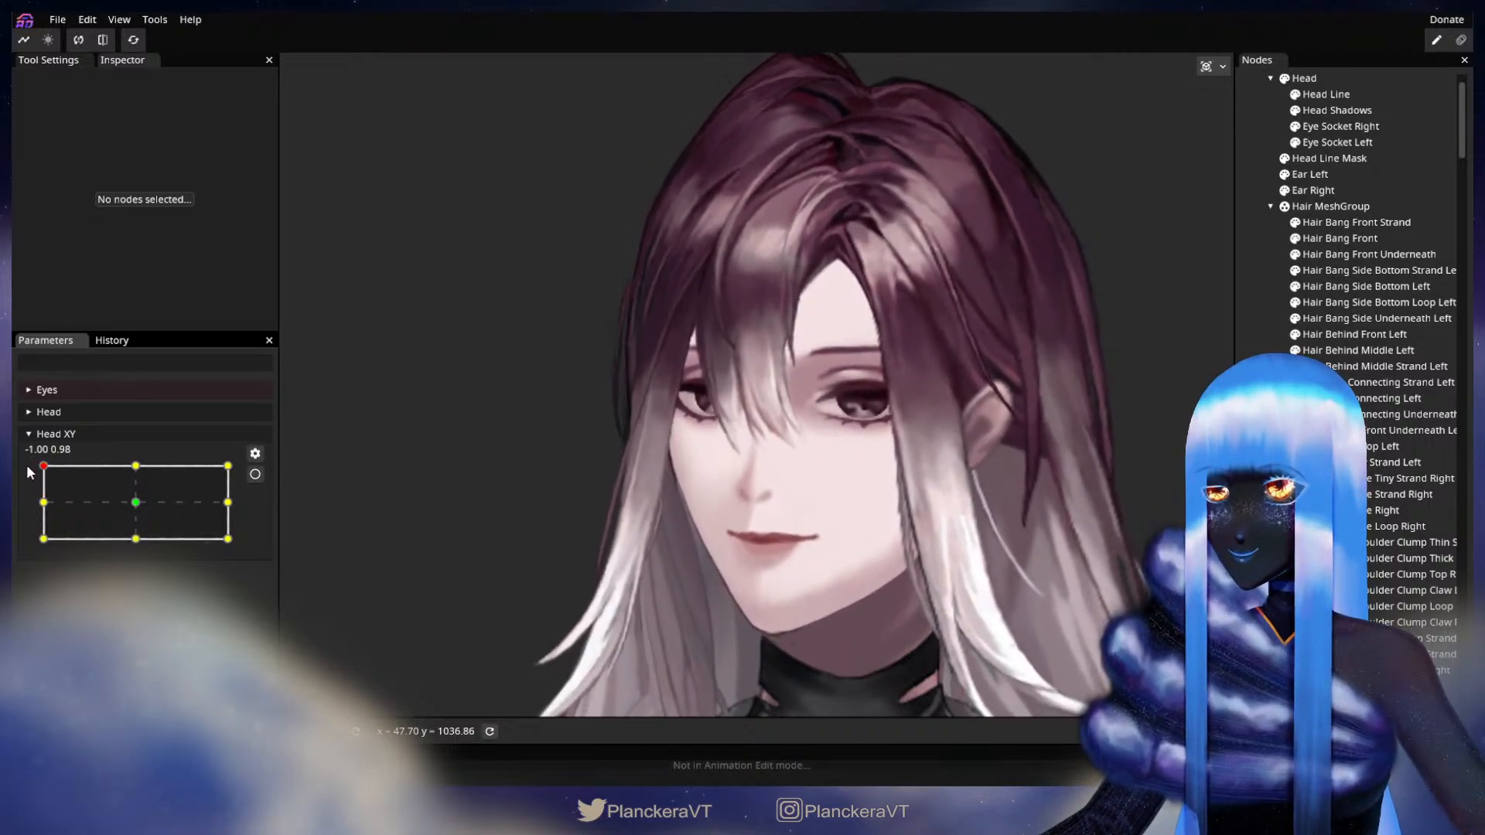
left_click(254, 476)
Nudge the inner Hair Bang Front vertices of the outer strand beside the lower eyelid, and deselect the mesh to check the whole head
scroll(701, 526, "up", 5)
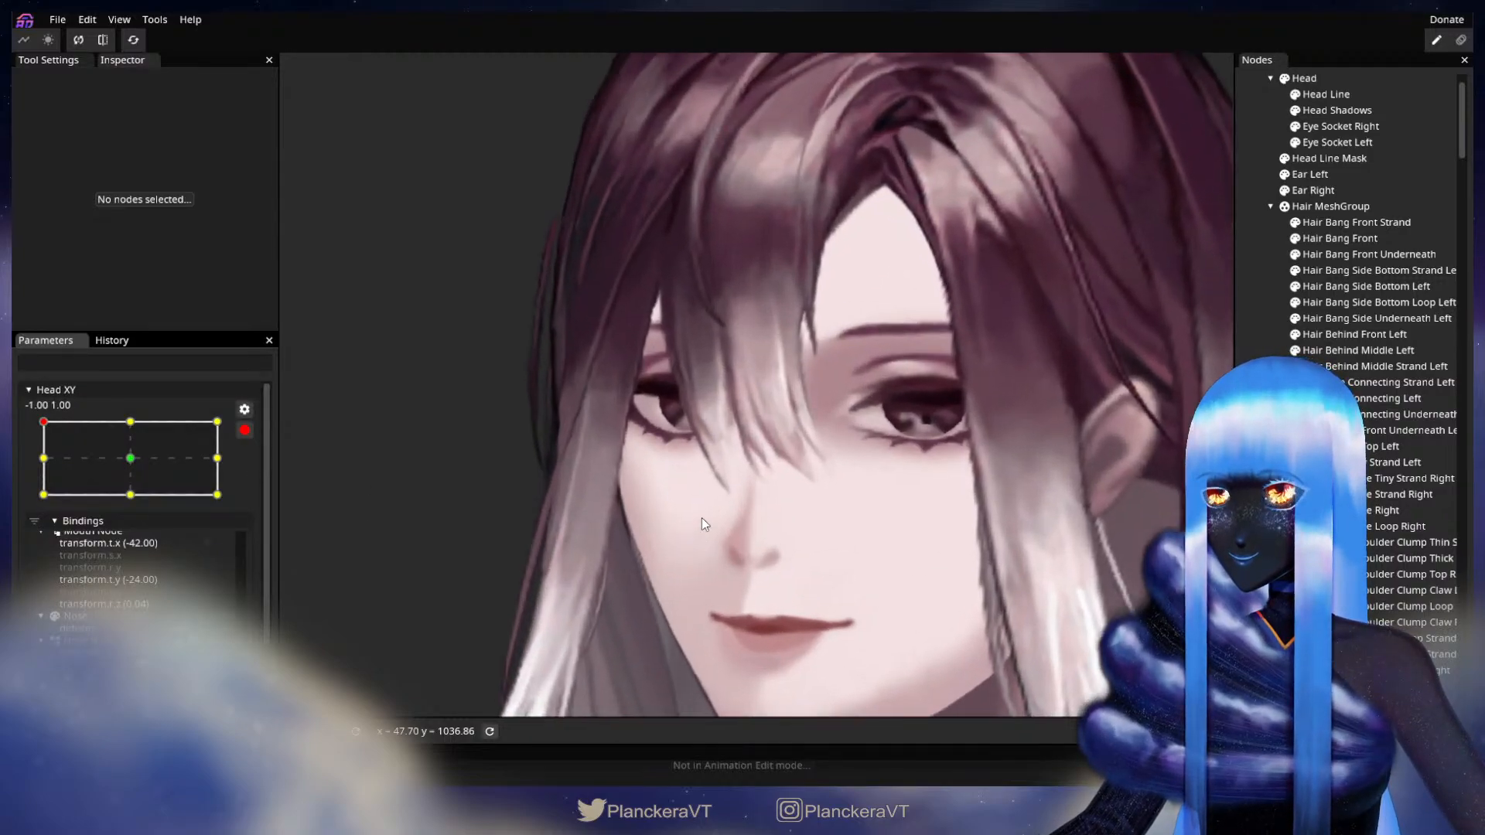
scroll(701, 520, "up", 5)
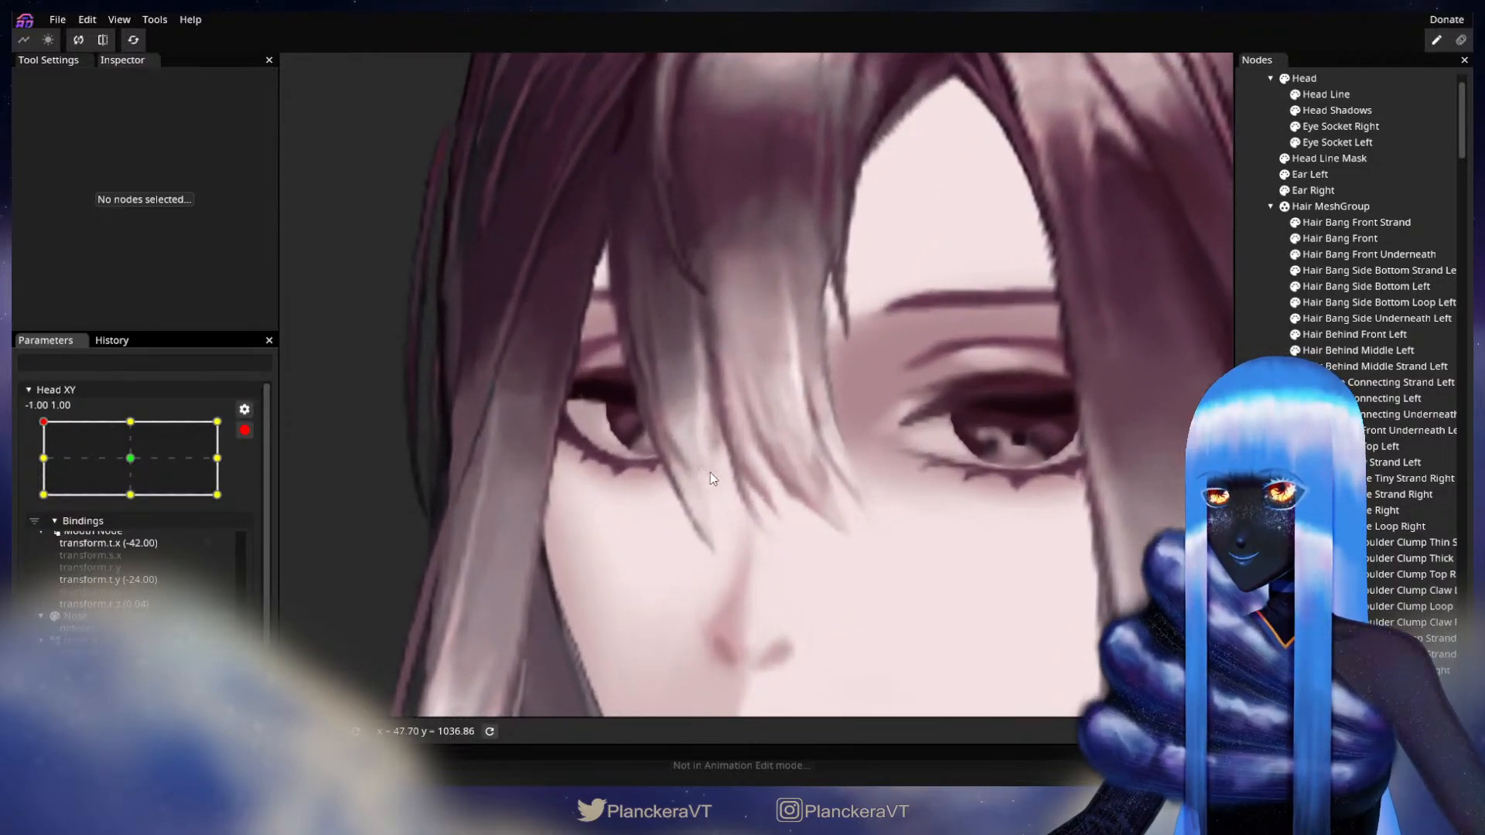
left_click(1339, 238)
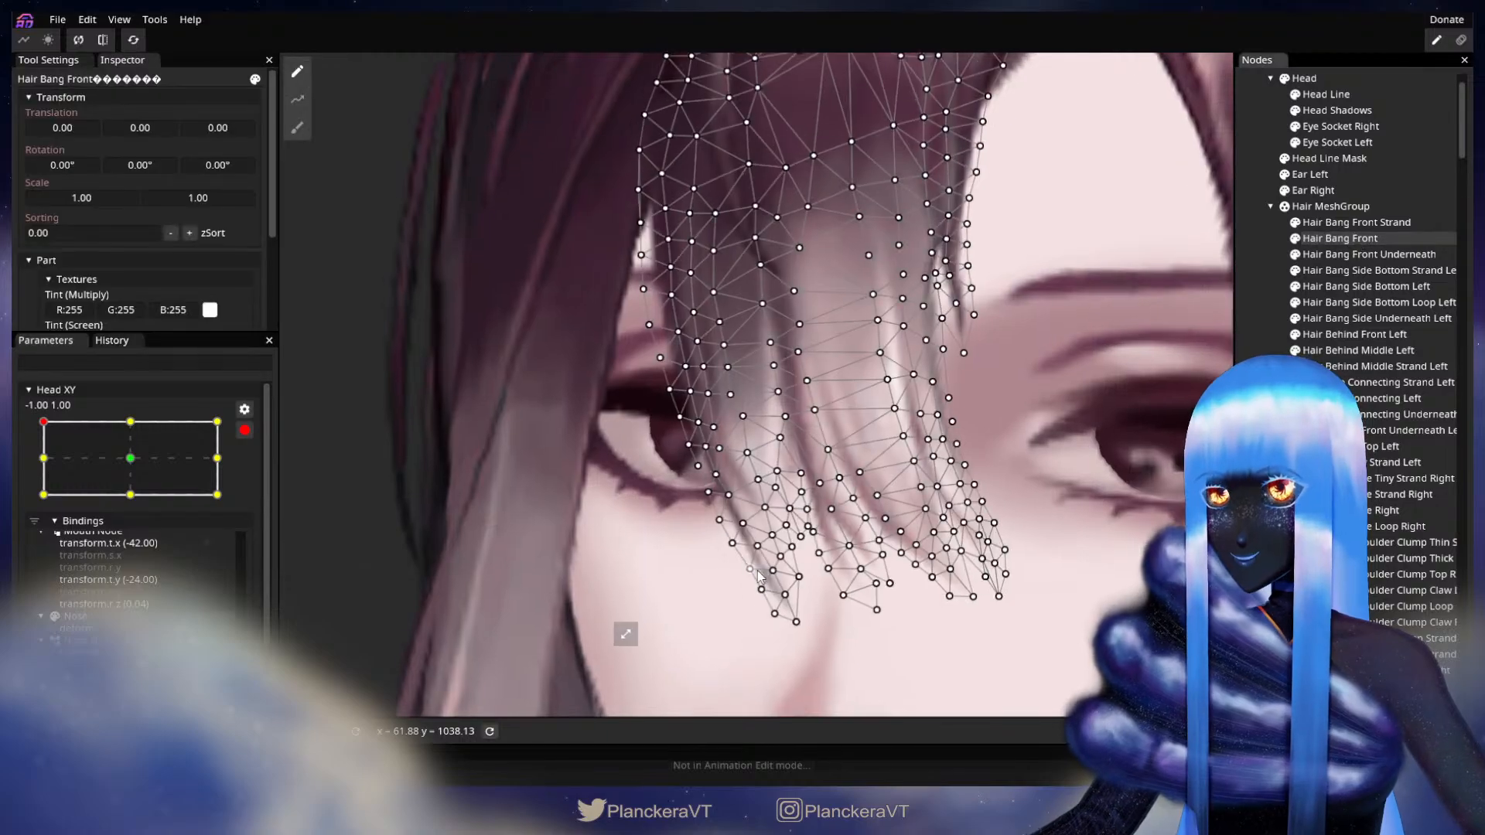
scroll(760, 576, "up", 2)
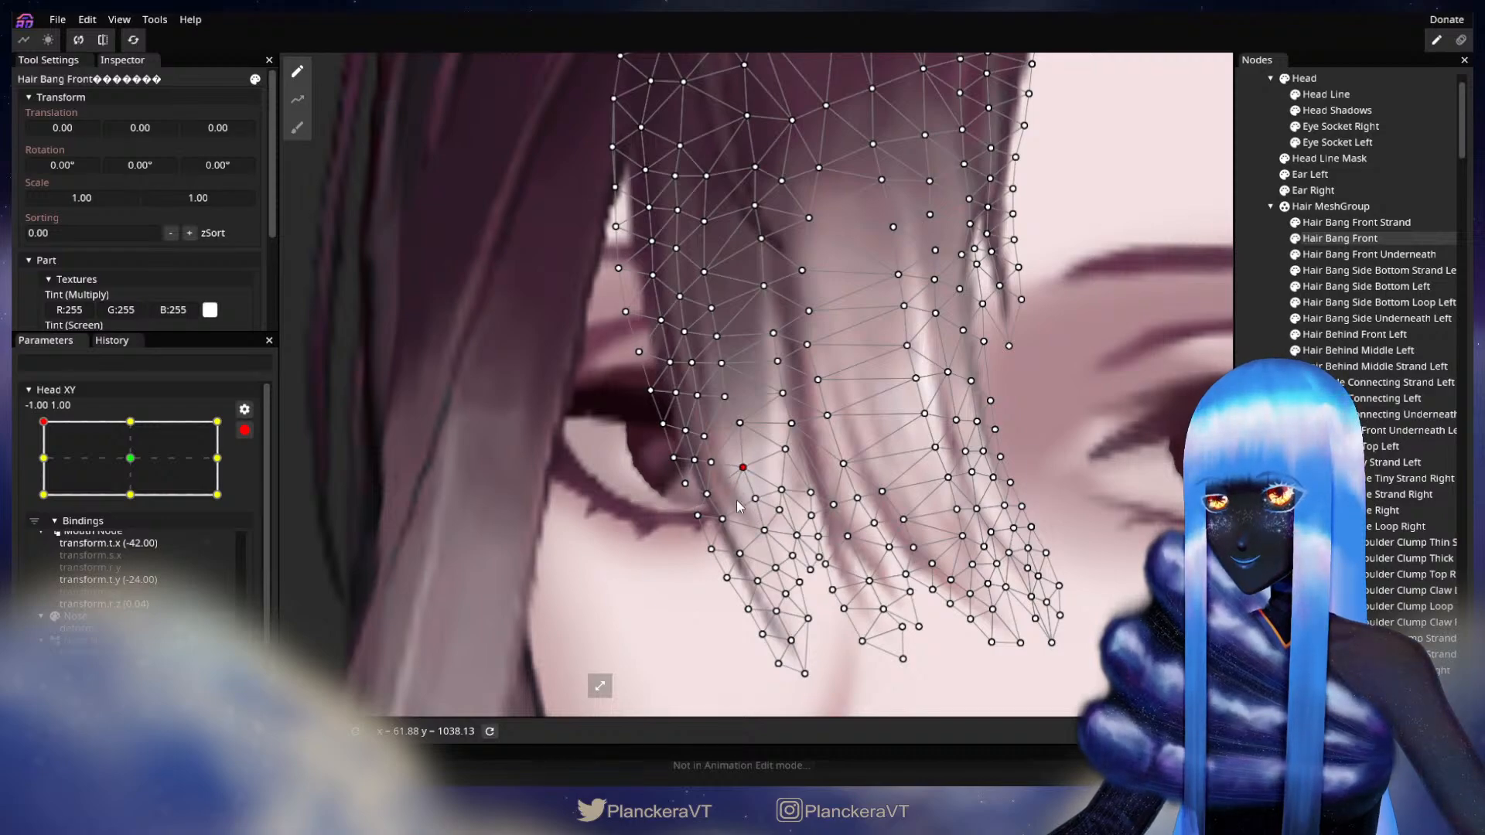
key("Escape")
scroll(880, 588, "down", 4)
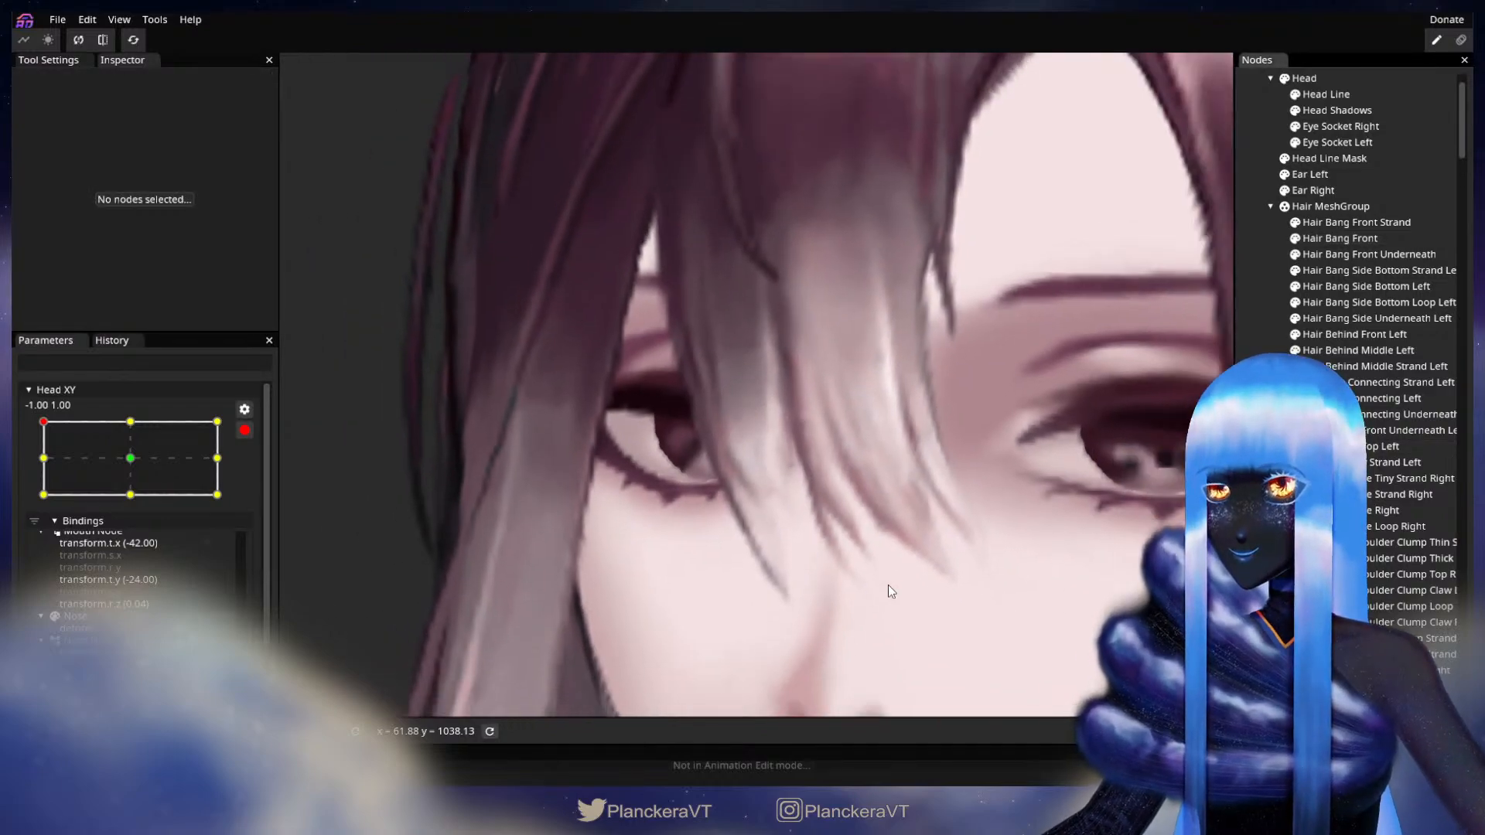
scroll(889, 589, "down", 5)
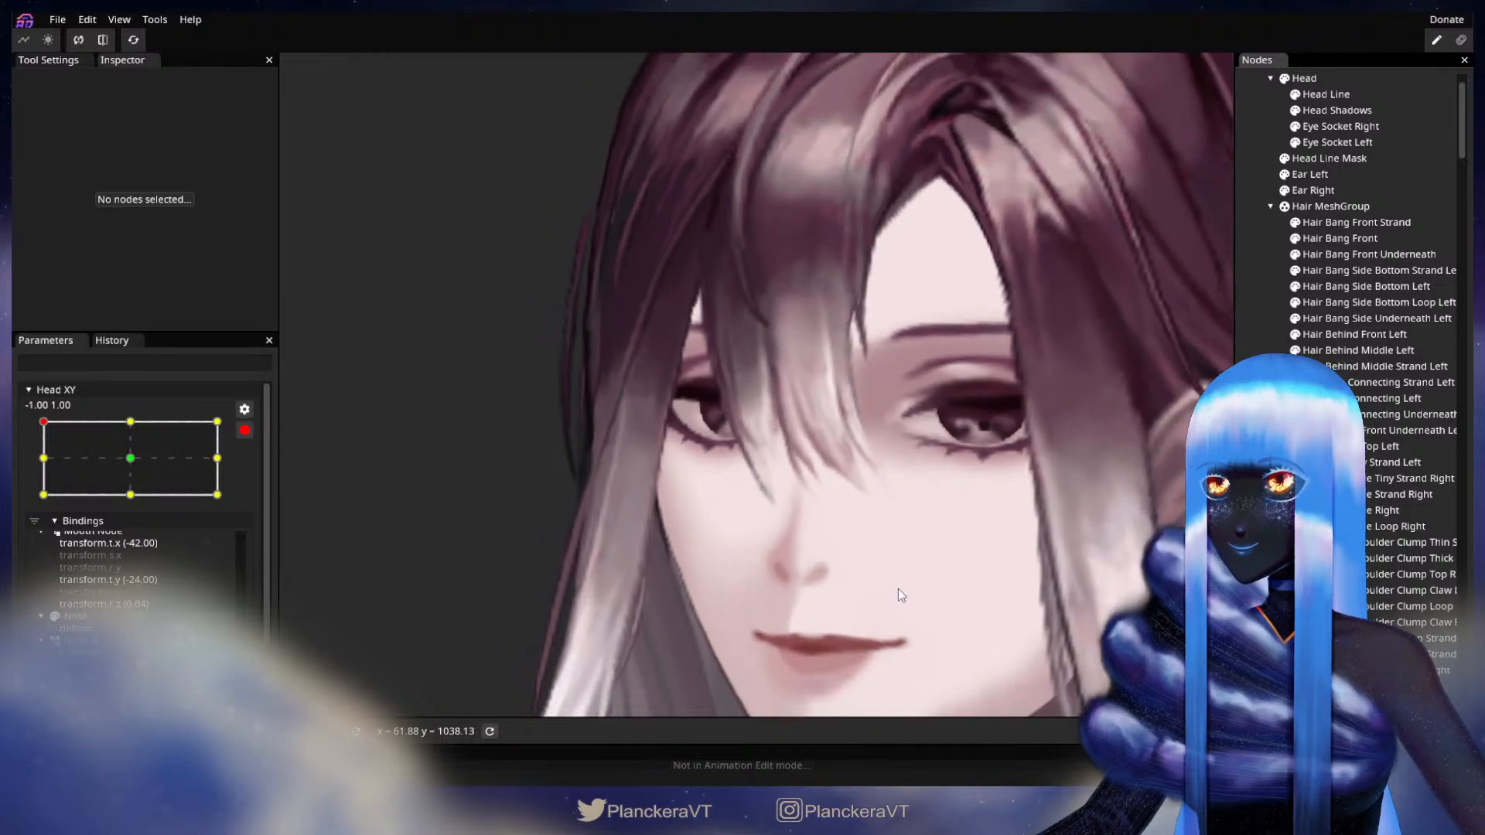
scroll(901, 586, "down", 5)
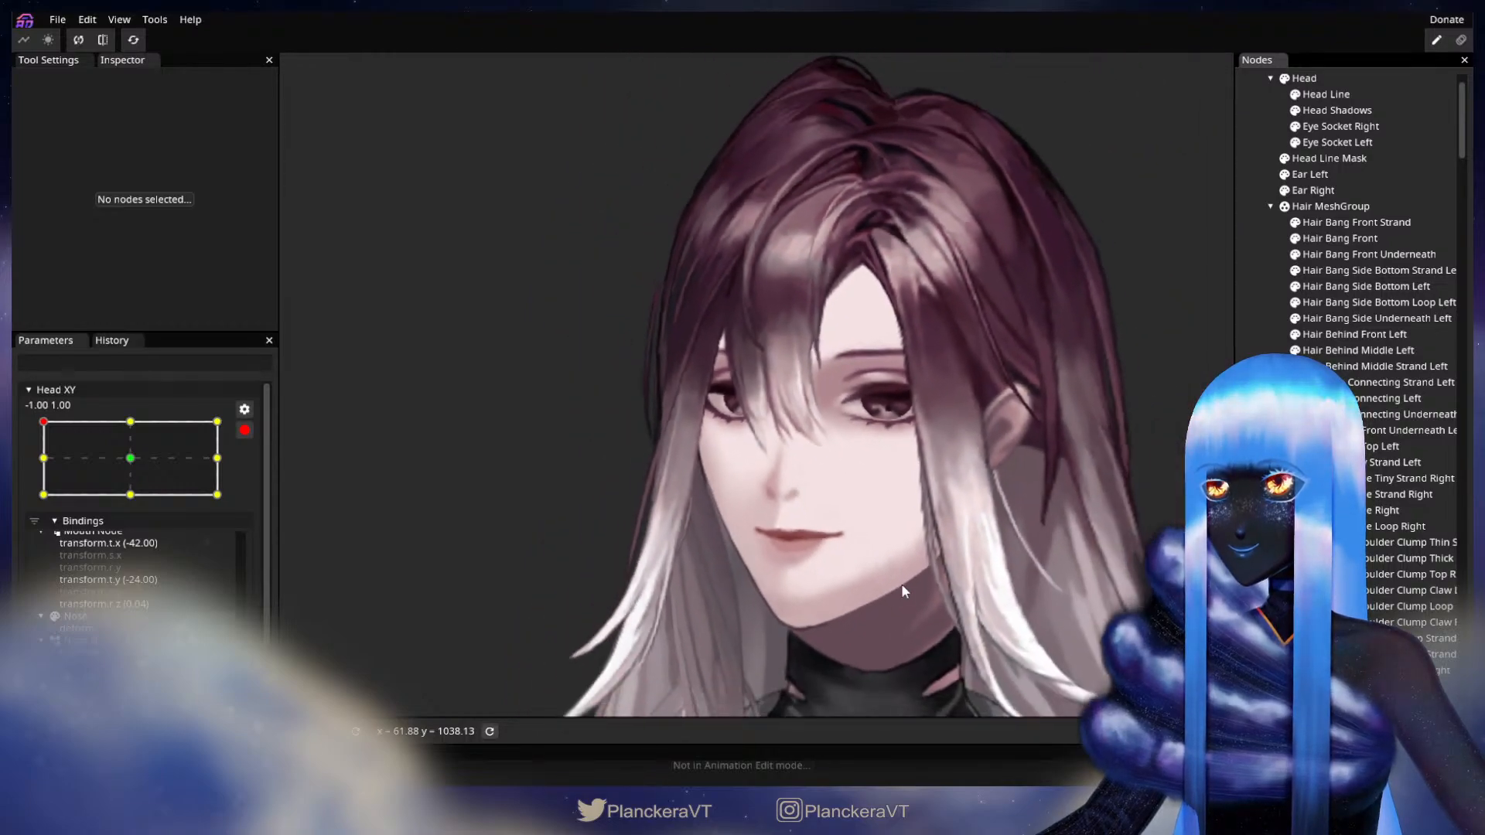
scroll(913, 580, "down", 3)
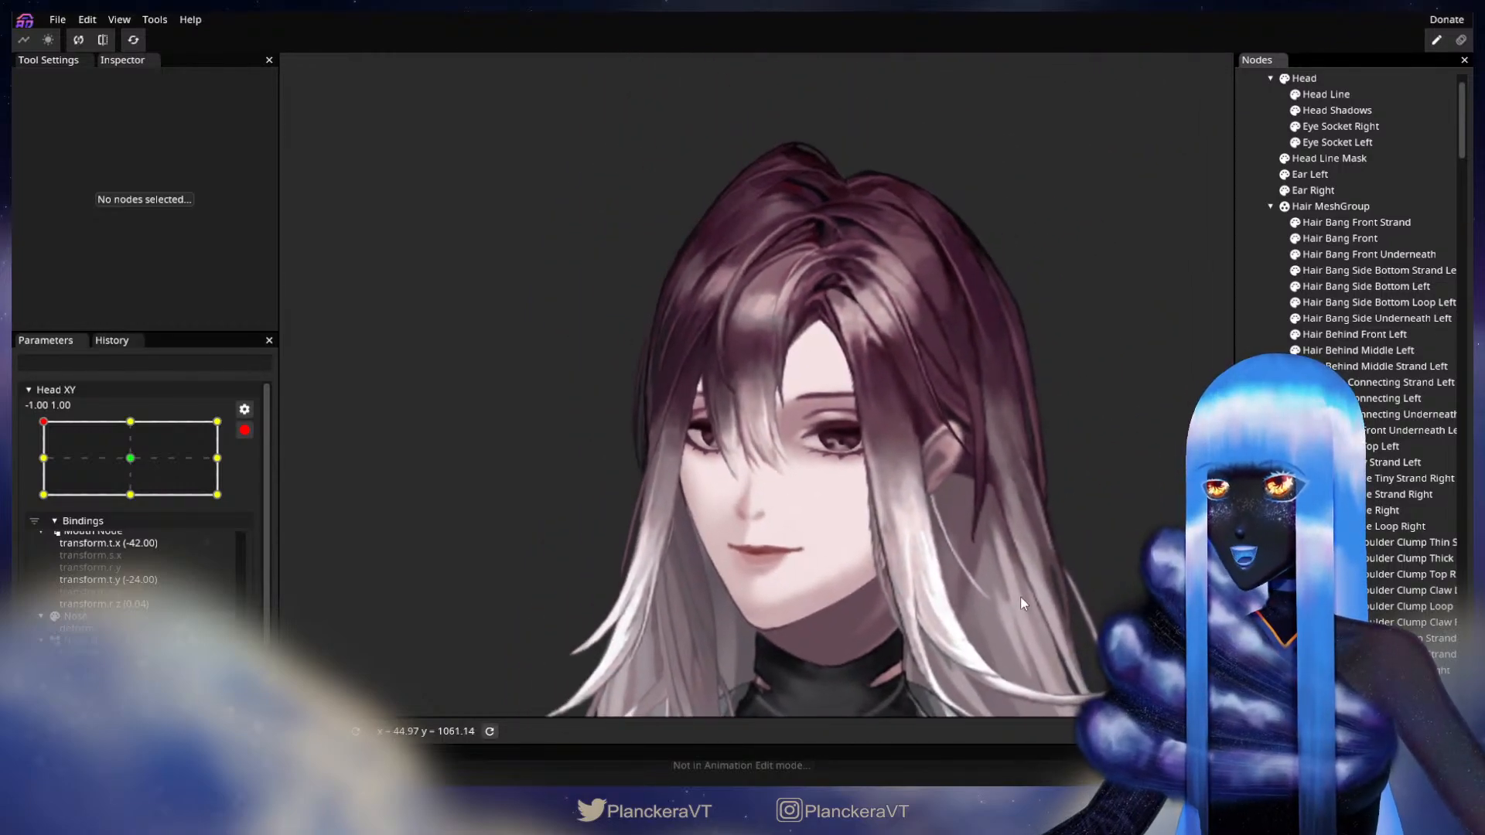
Check the bang's motion with Head XY disarmed, then move the parameter to -1.00, -1.00 and arm it there
left_click(245, 431)
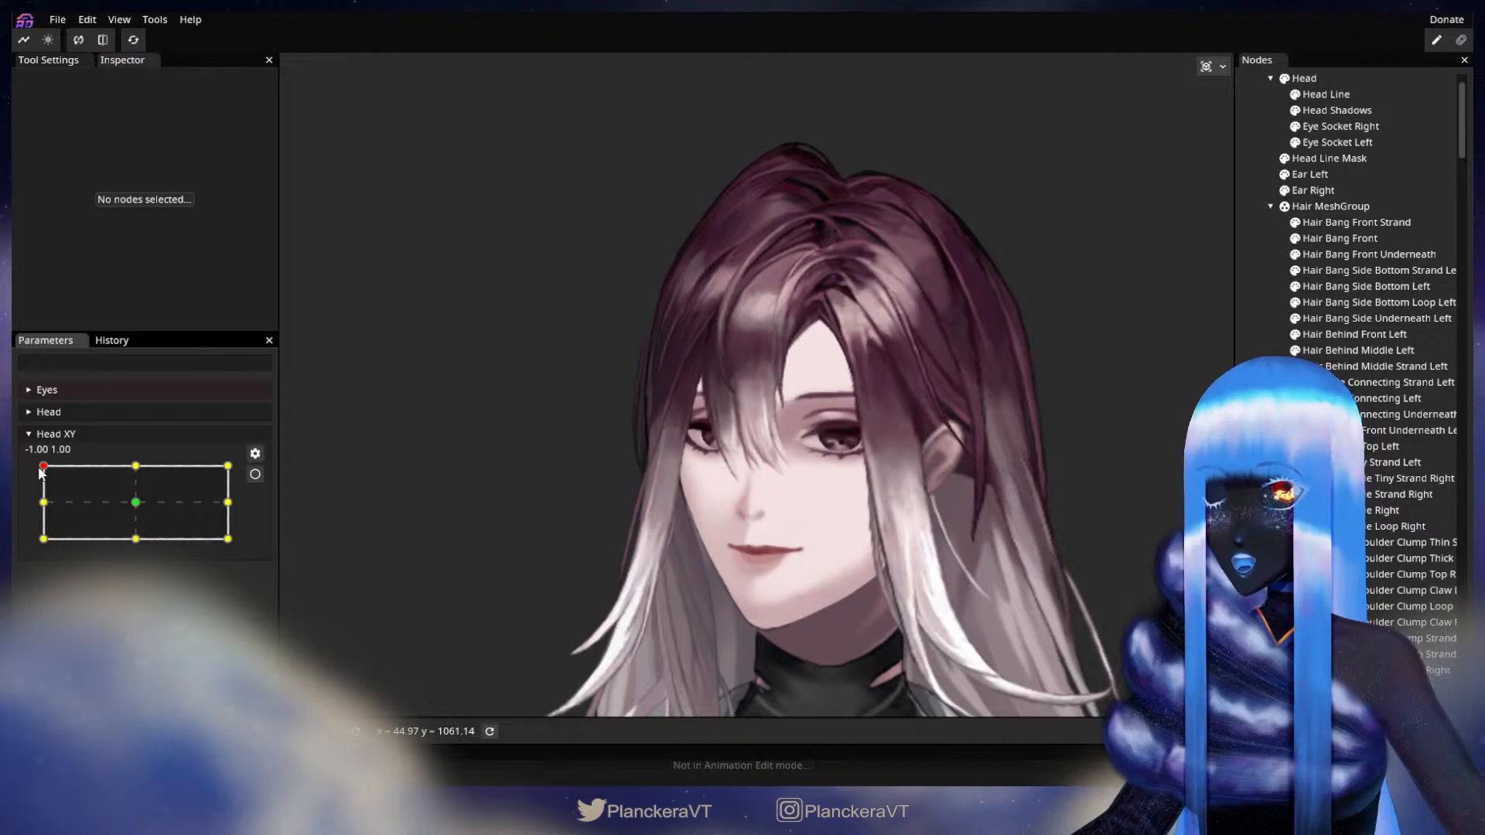
left_click_drag(43, 468, 29, 547)
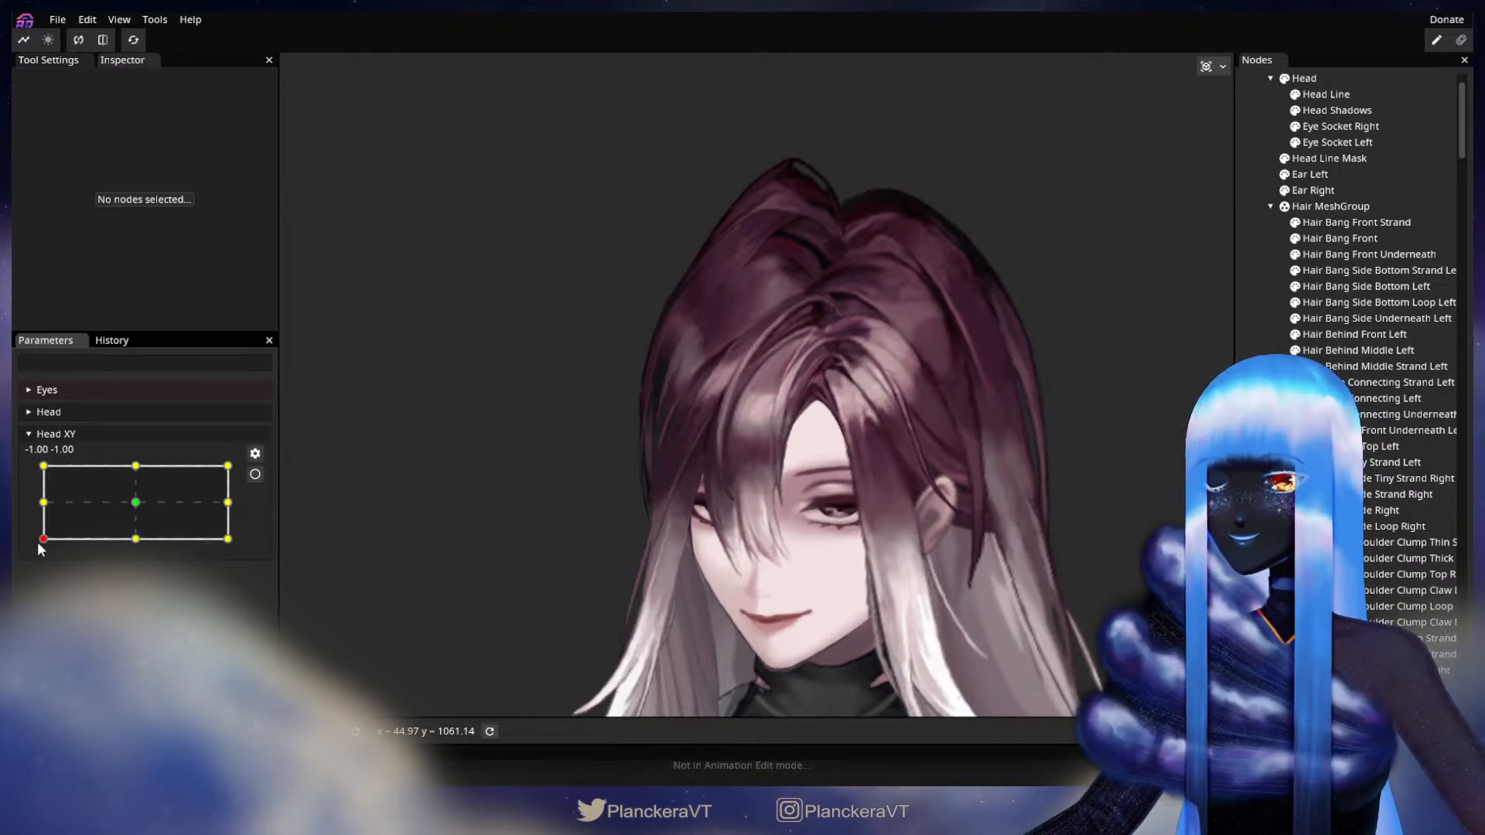
mouse_move(40, 548)
left_mouse_down()
mouse_move(34, 487)
mouse_move(30, 548)
left_mouse_up()
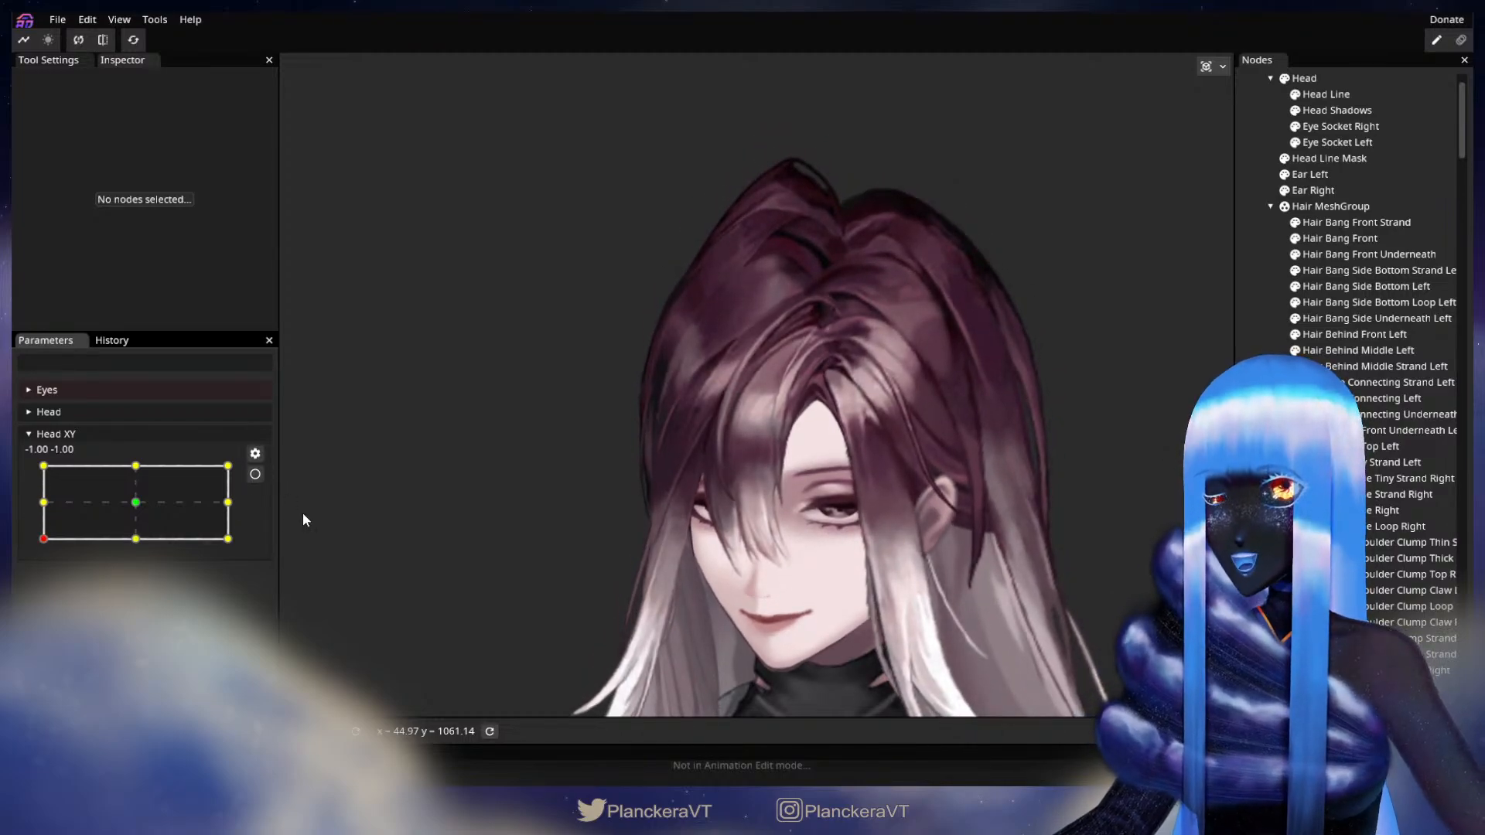
left_click(255, 474)
Adjust the Hair Bang Front vertices of the outer strand just below the lower lashes, and deselect the mesh to check the whole face
scroll(508, 597, "up", 5)
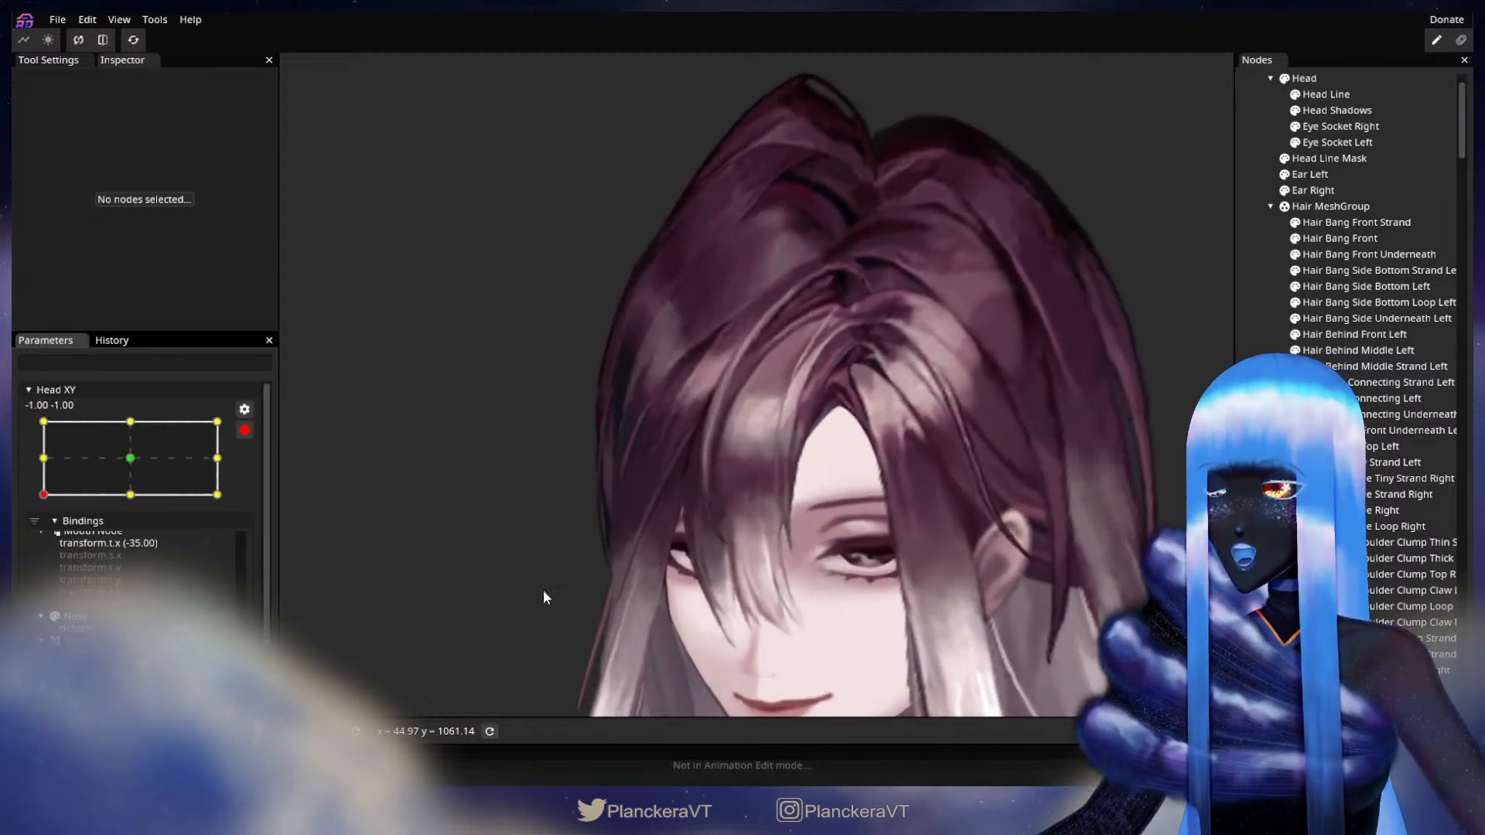
scroll(590, 583, "up", 2)
left_click_drag(603, 575, 729, 416)
scroll(729, 417, "up", 1)
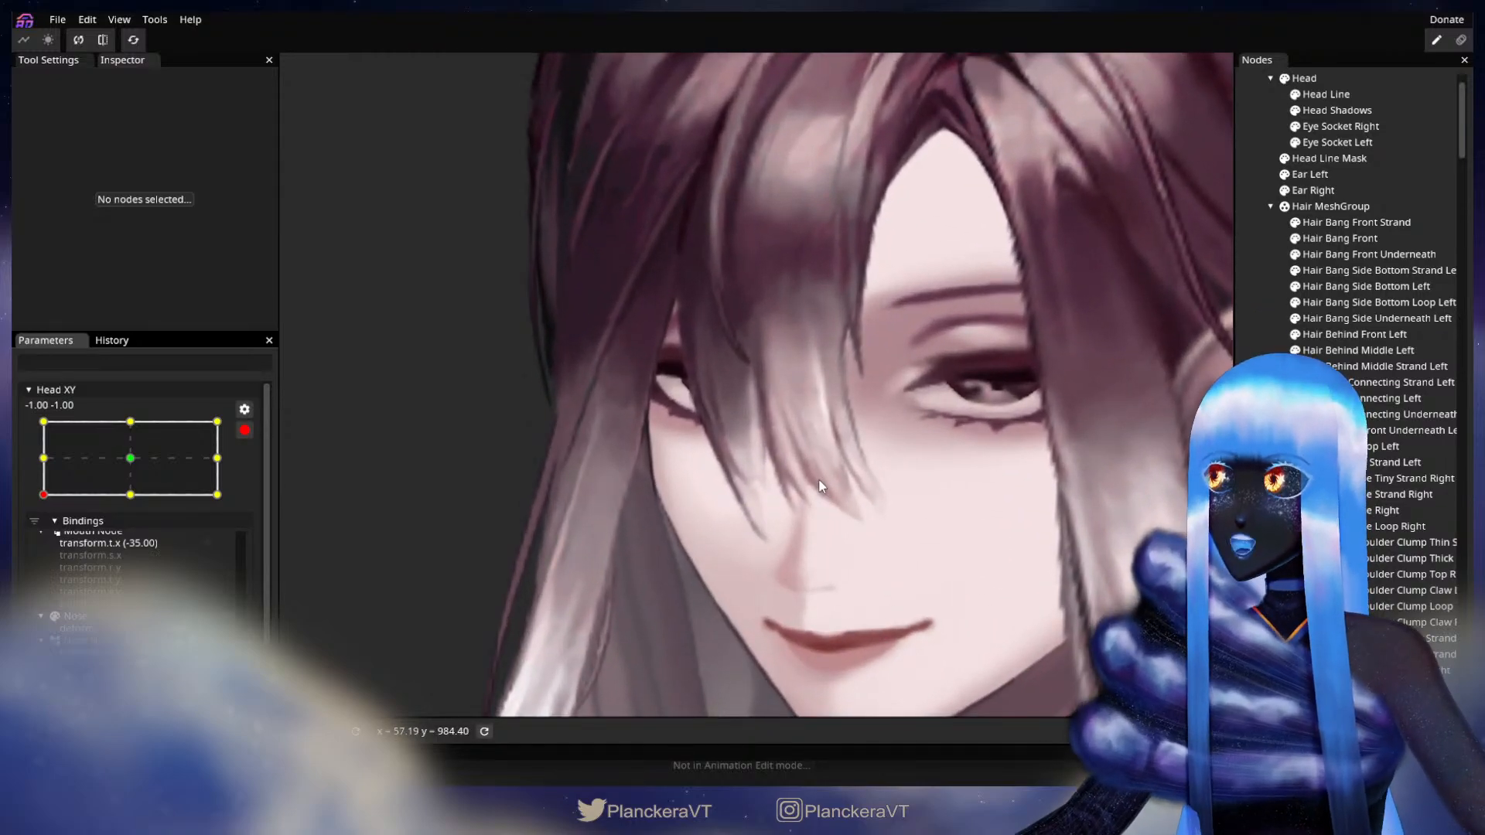
scroll(821, 486, "up", 3)
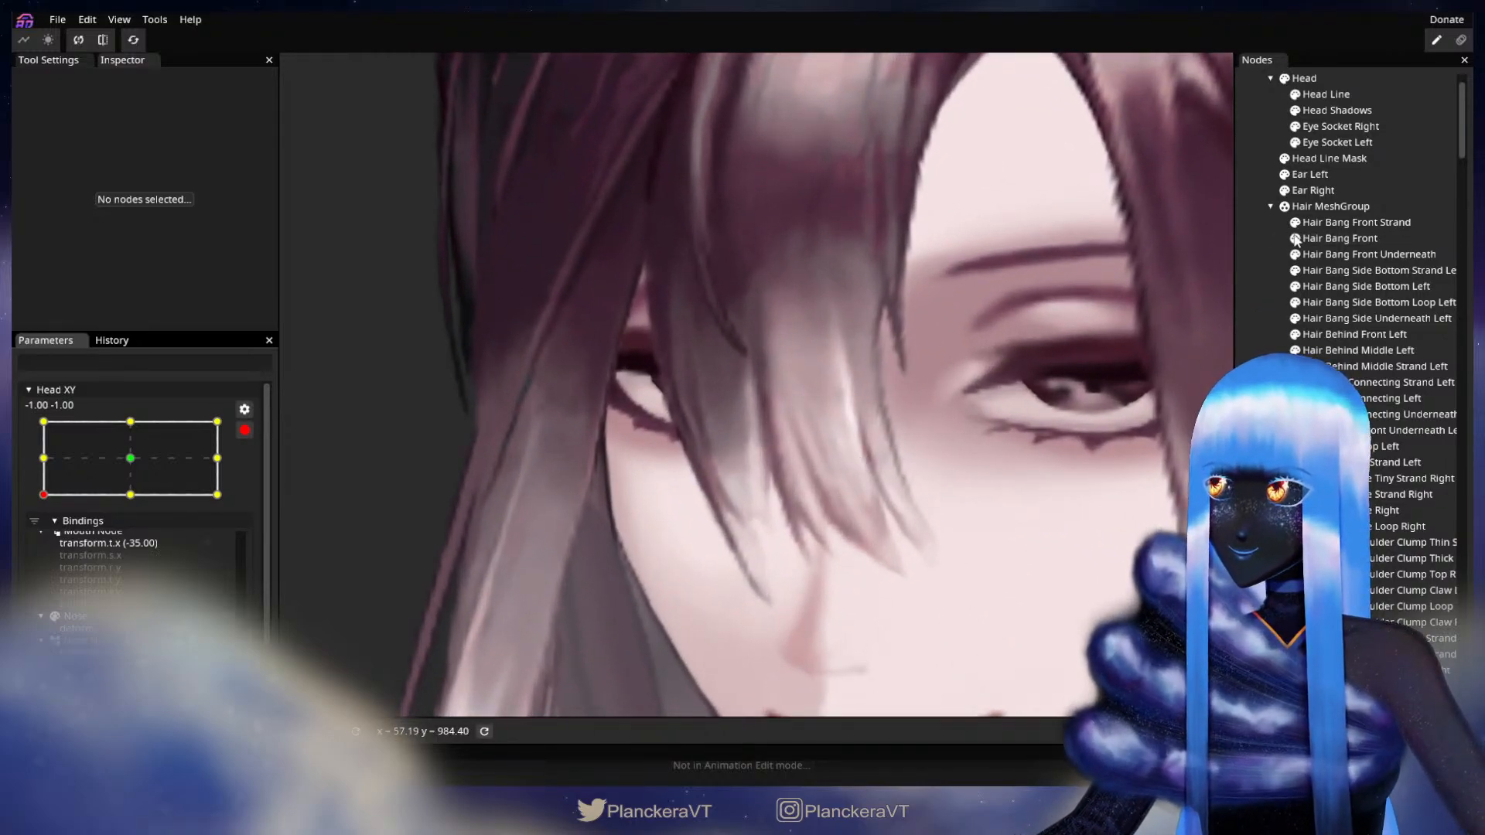
left_click(1293, 241)
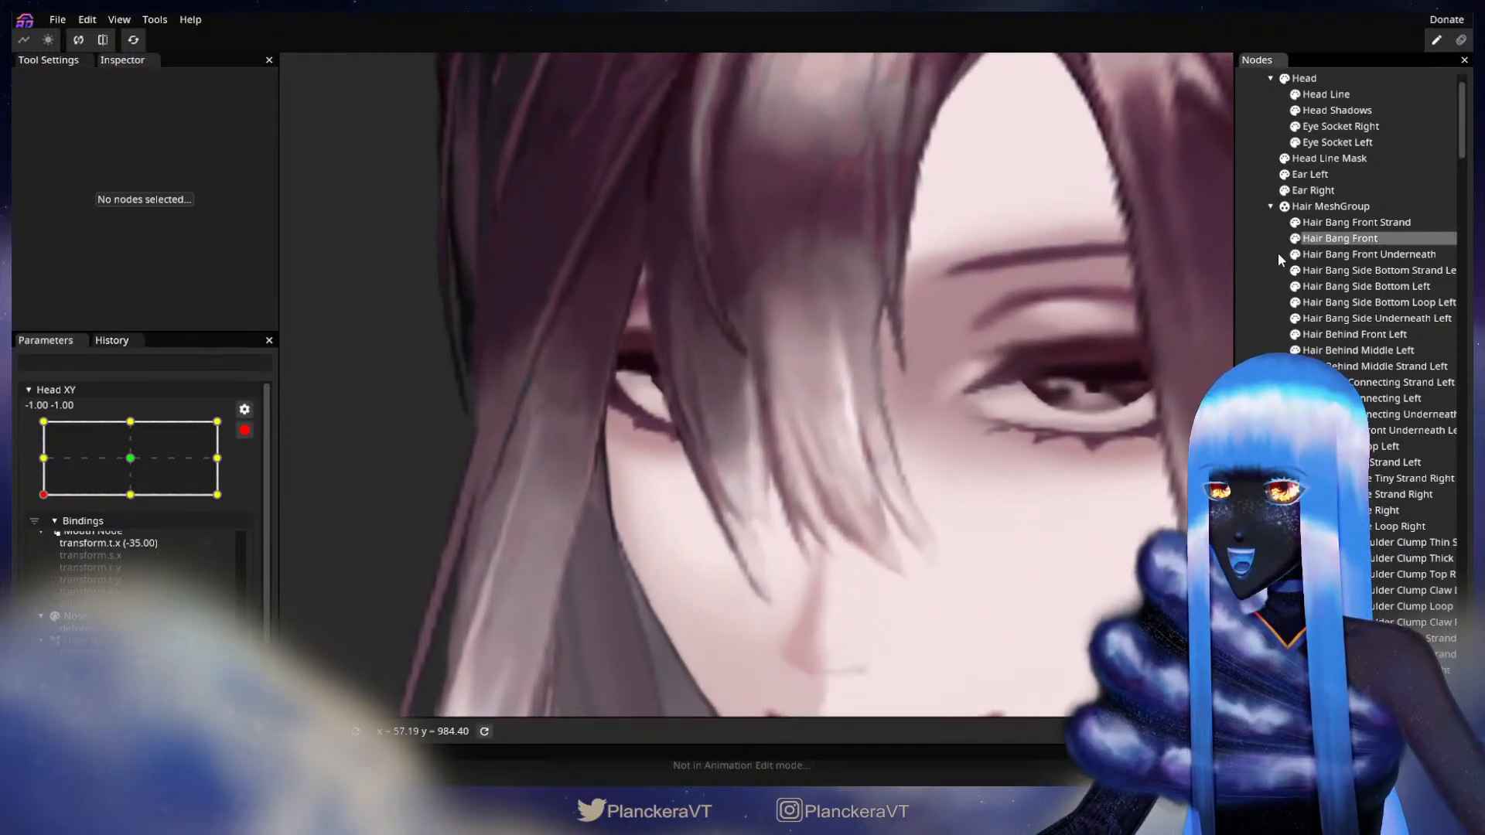
double_click(1343, 256)
left_click(1340, 239)
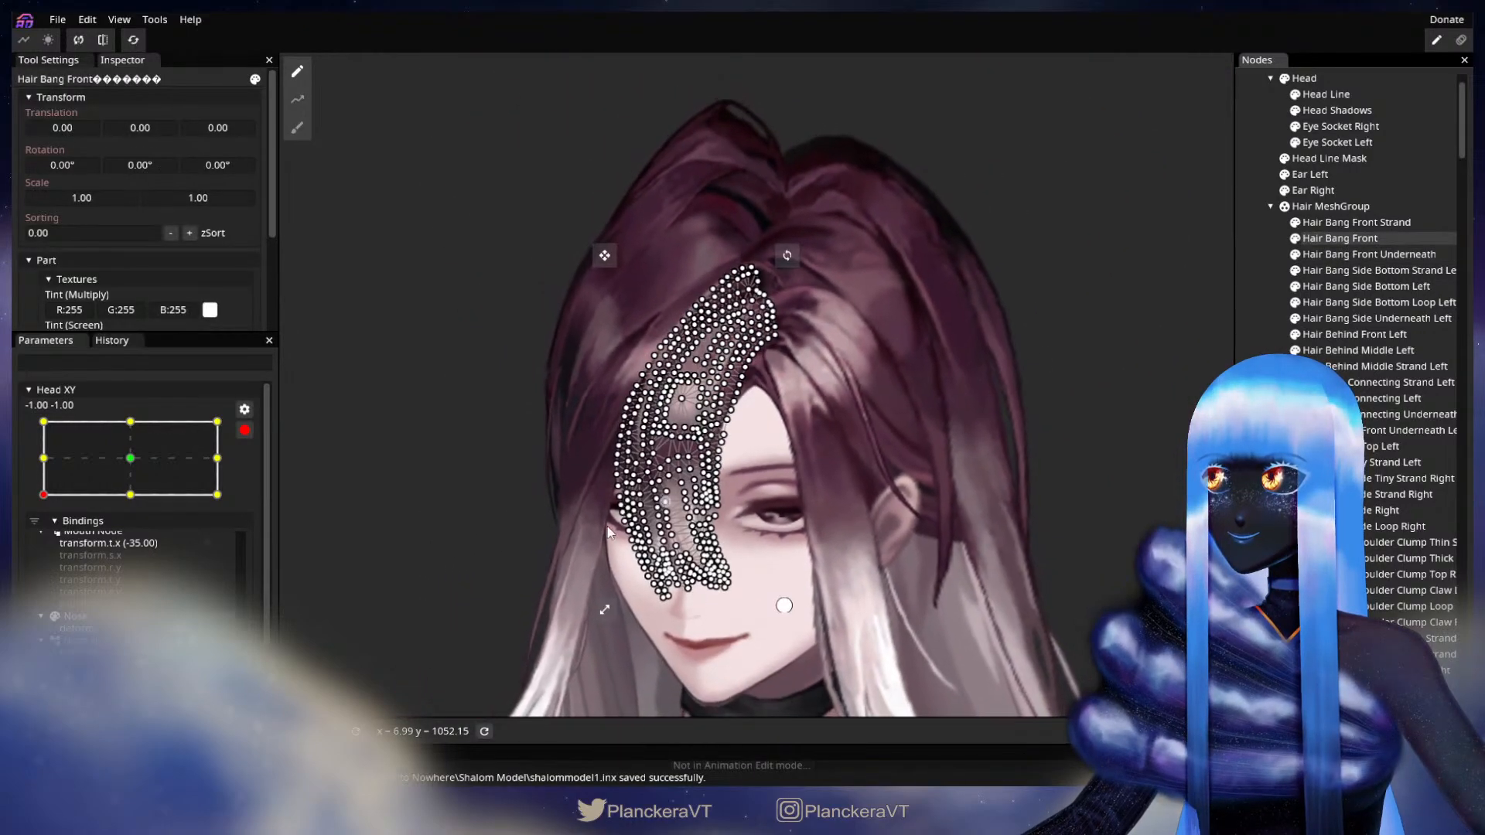
scroll(681, 464, "up", 3)
scroll(610, 511, "up", 4)
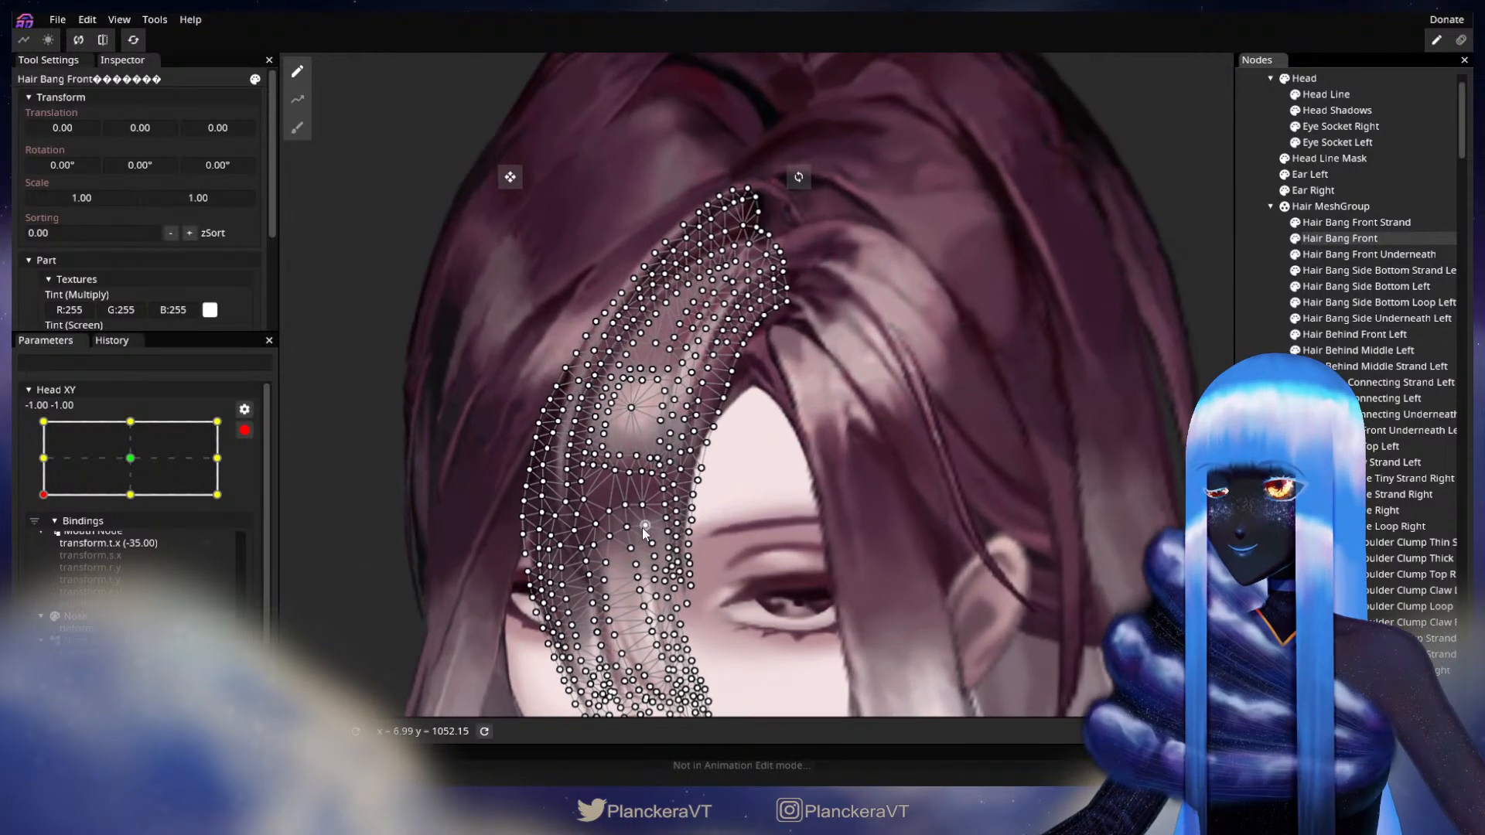
scroll(729, 523, "up", 4)
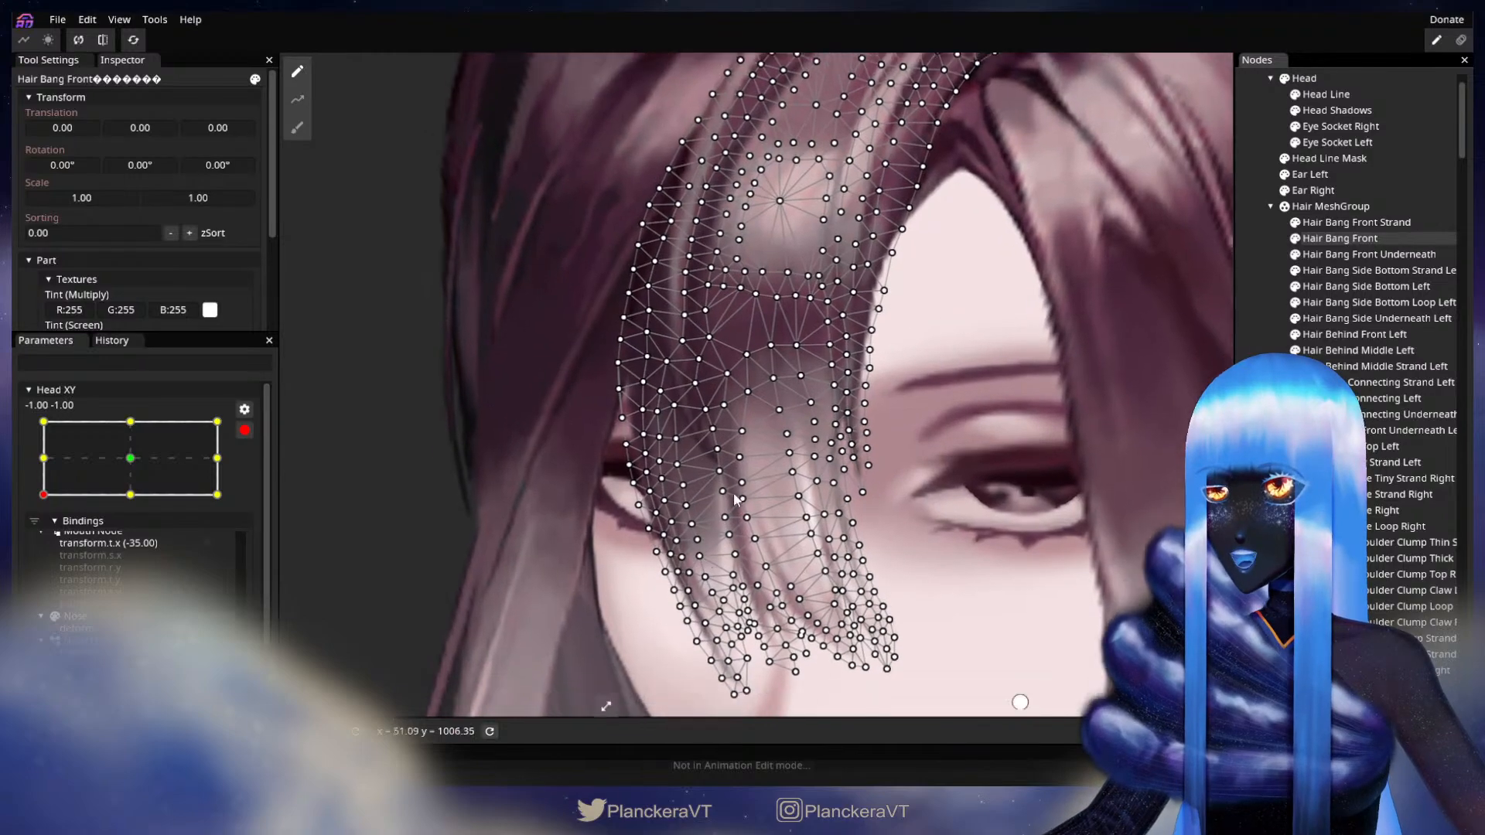
scroll(790, 504, "up", 4)
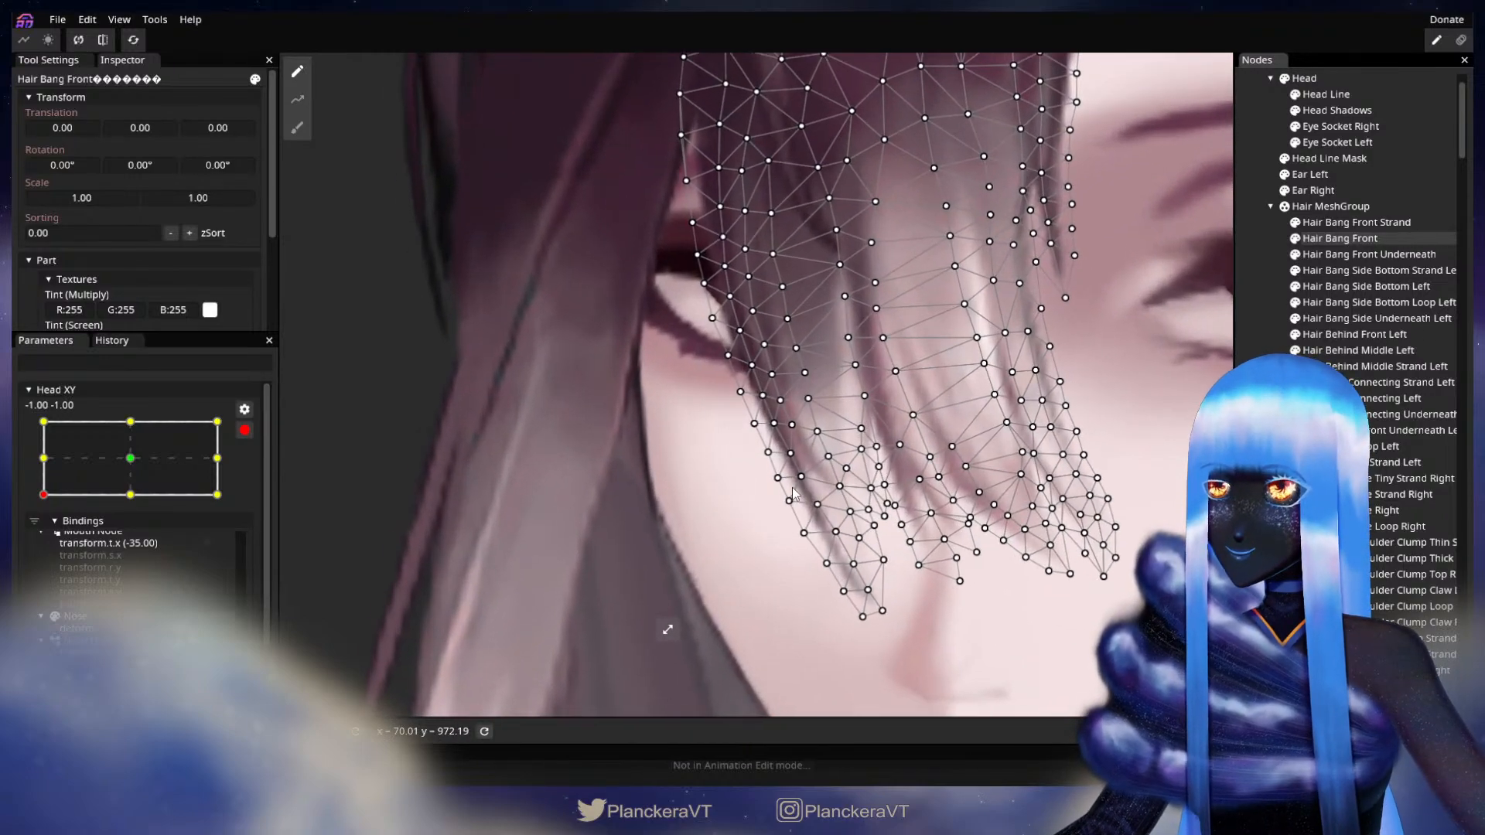
scroll(766, 518, "down", 1)
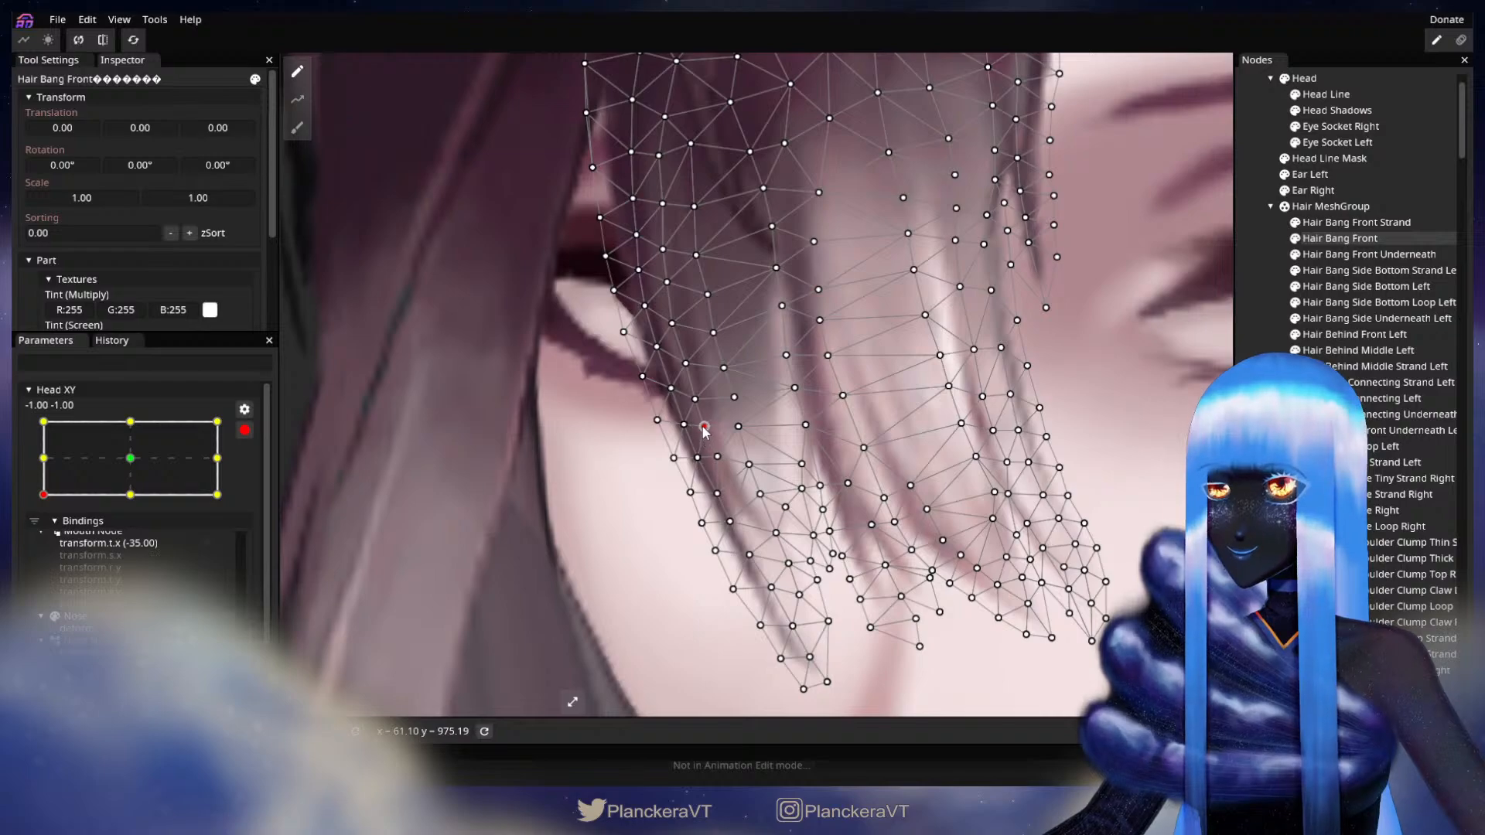
key("Escape")
scroll(962, 529, "down", 4)
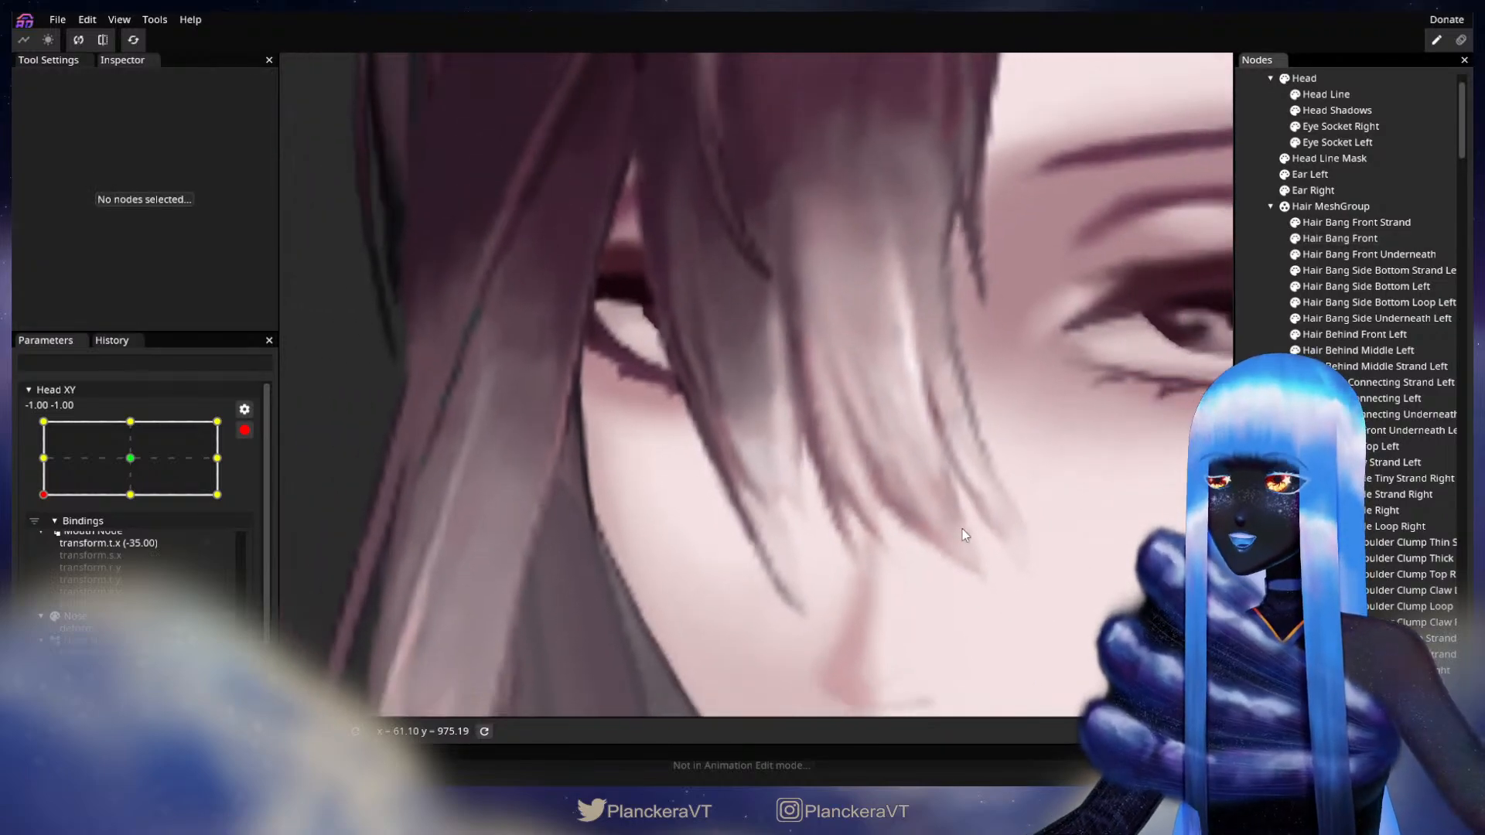
scroll(974, 530, "down", 5)
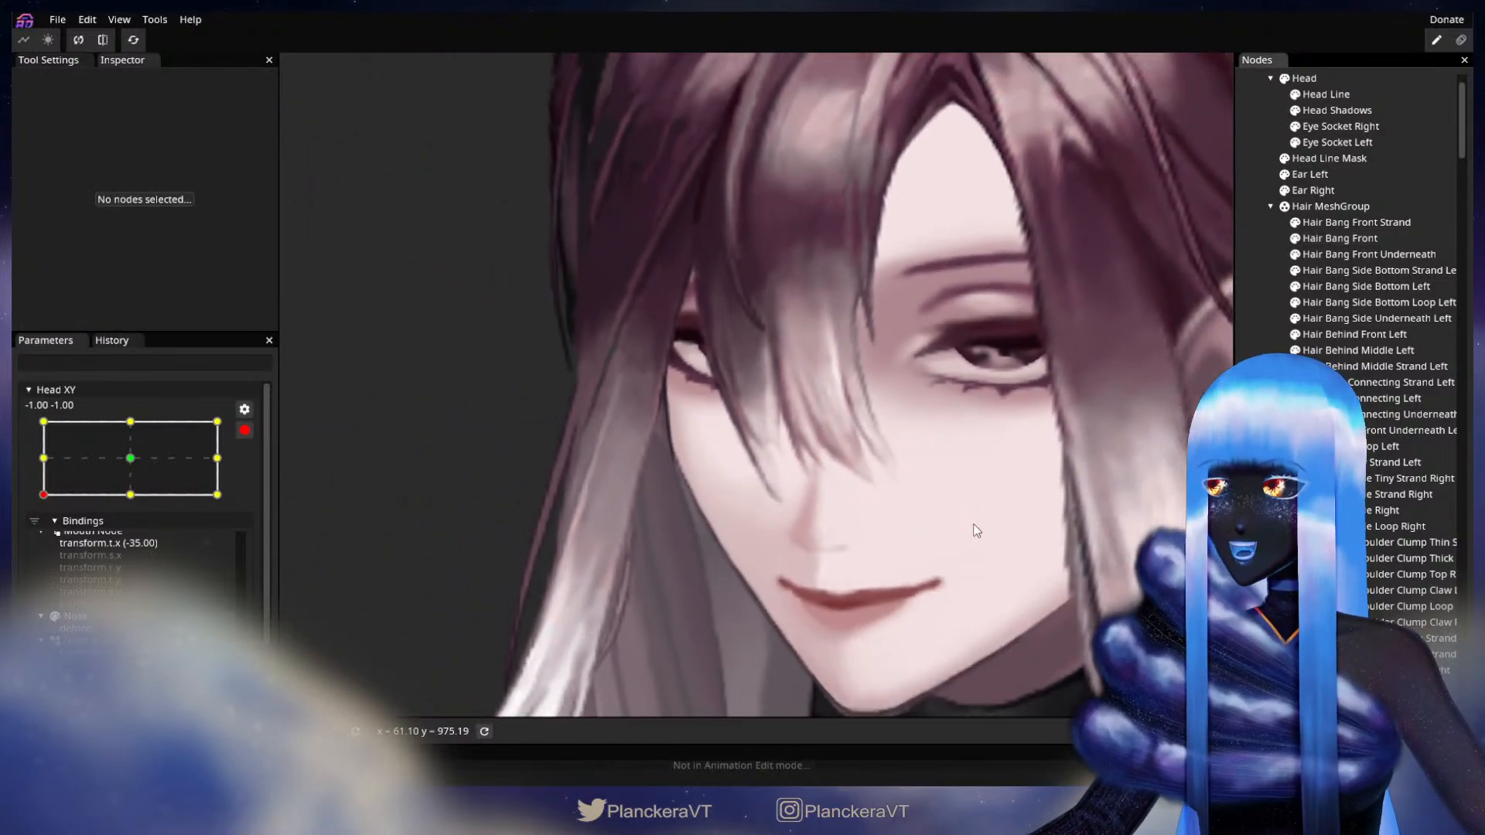
scroll(976, 529, "down", 5)
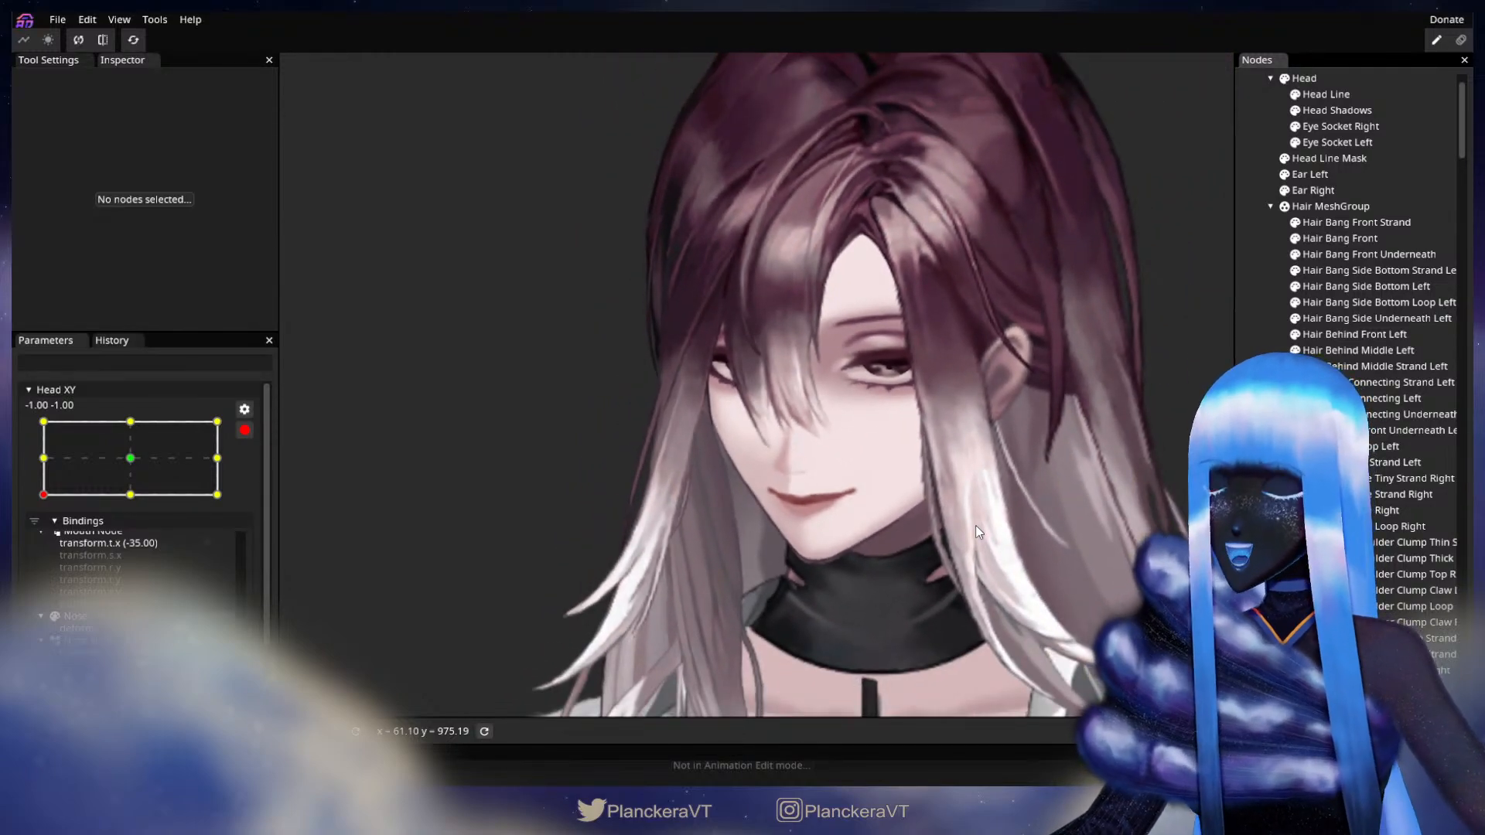
Disarm Head XY, sweep it from -1.00, -1.00 up to -1.00, 1.00 to check the bang's motion, and arm the keypoint there
scroll(976, 526, "down", 3)
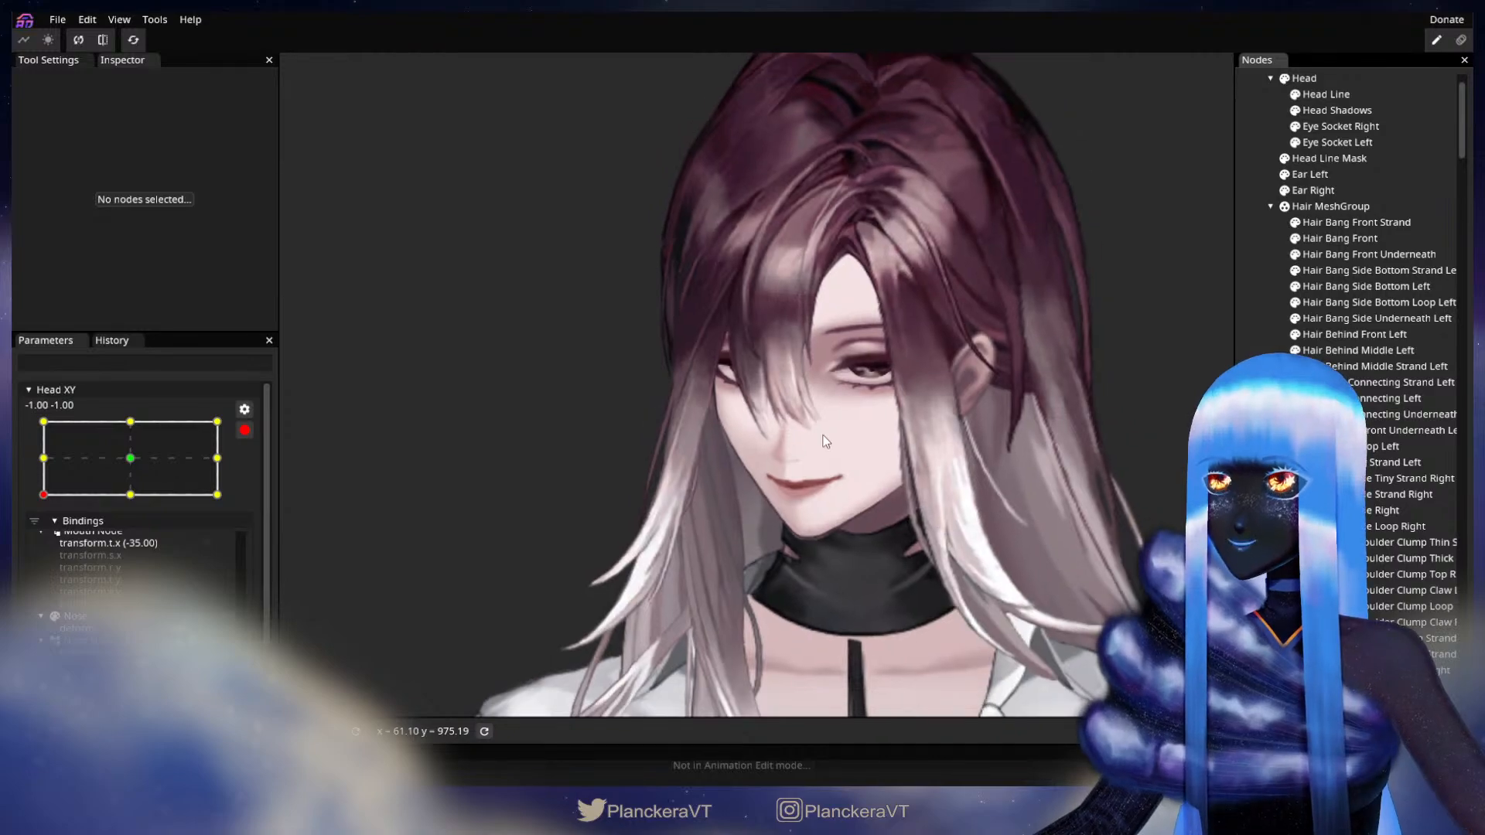
left_click(243, 431)
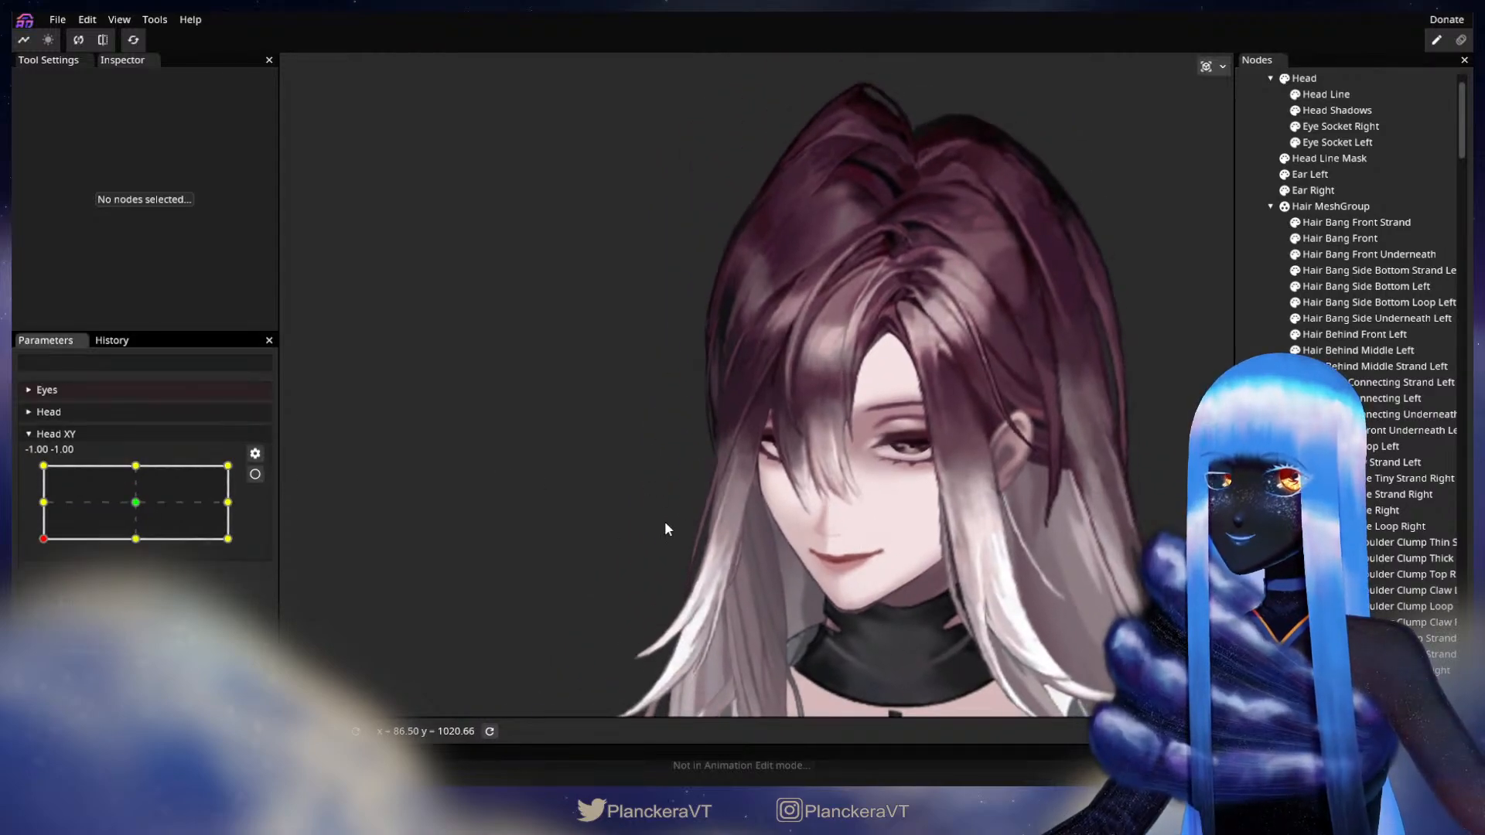
scroll(642, 514, "up", 3)
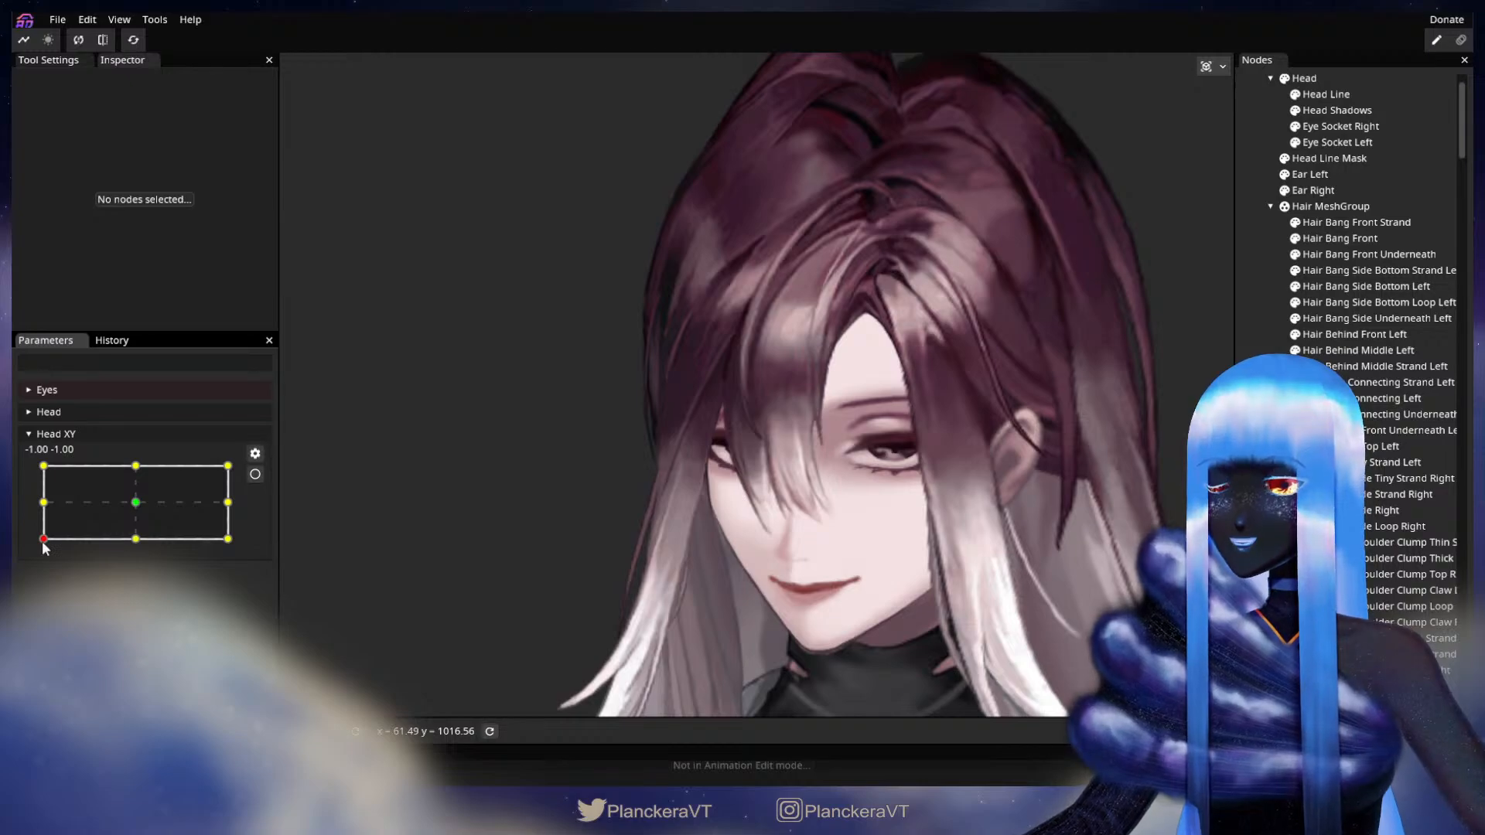
left_click_drag(43, 545, 31, 470)
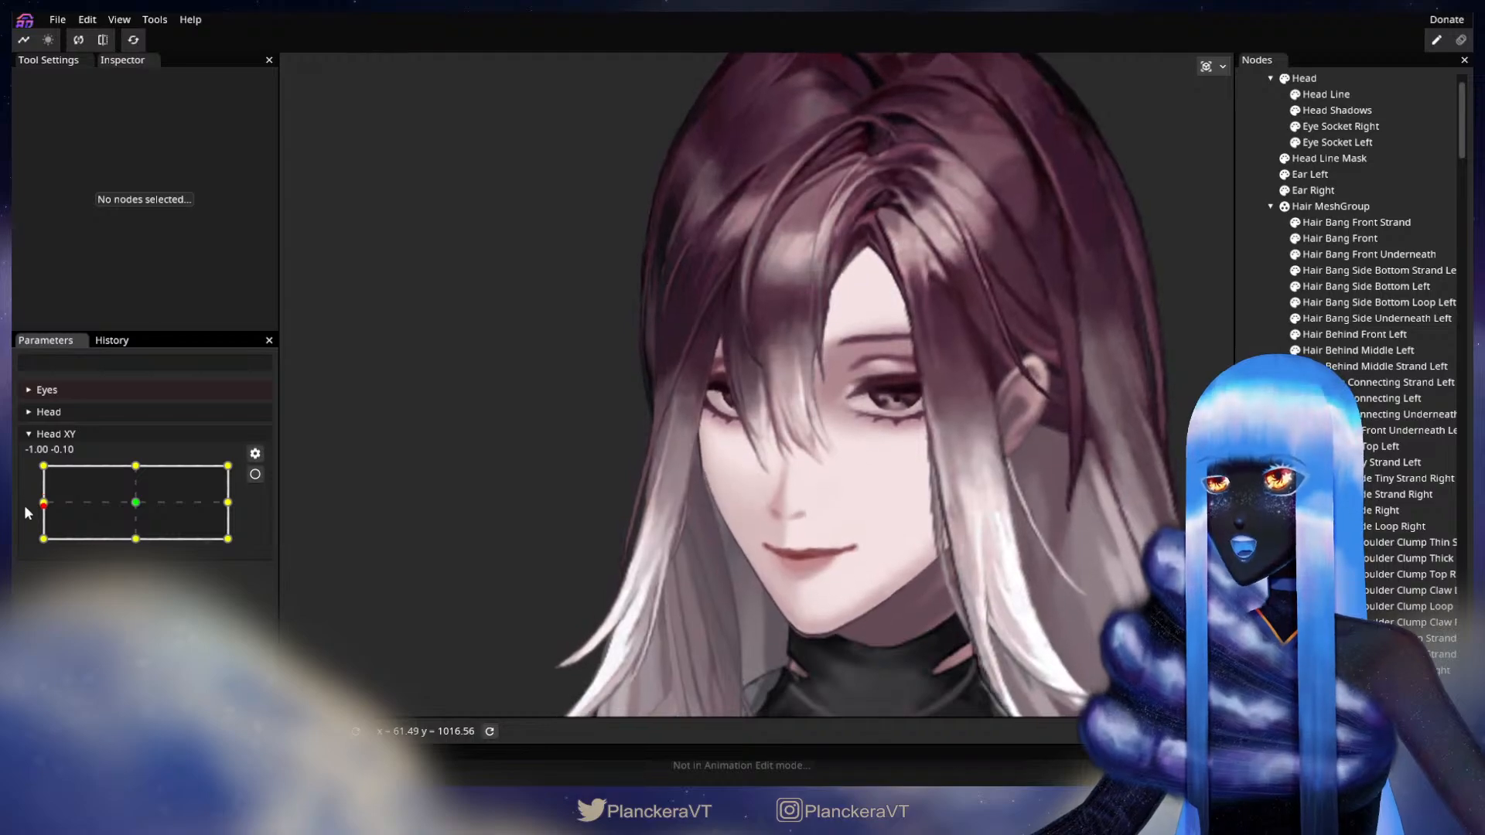
mouse_move(20, 469)
left_mouse_down()
mouse_move(16, 506)
mouse_move(12, 457)
left_mouse_up()
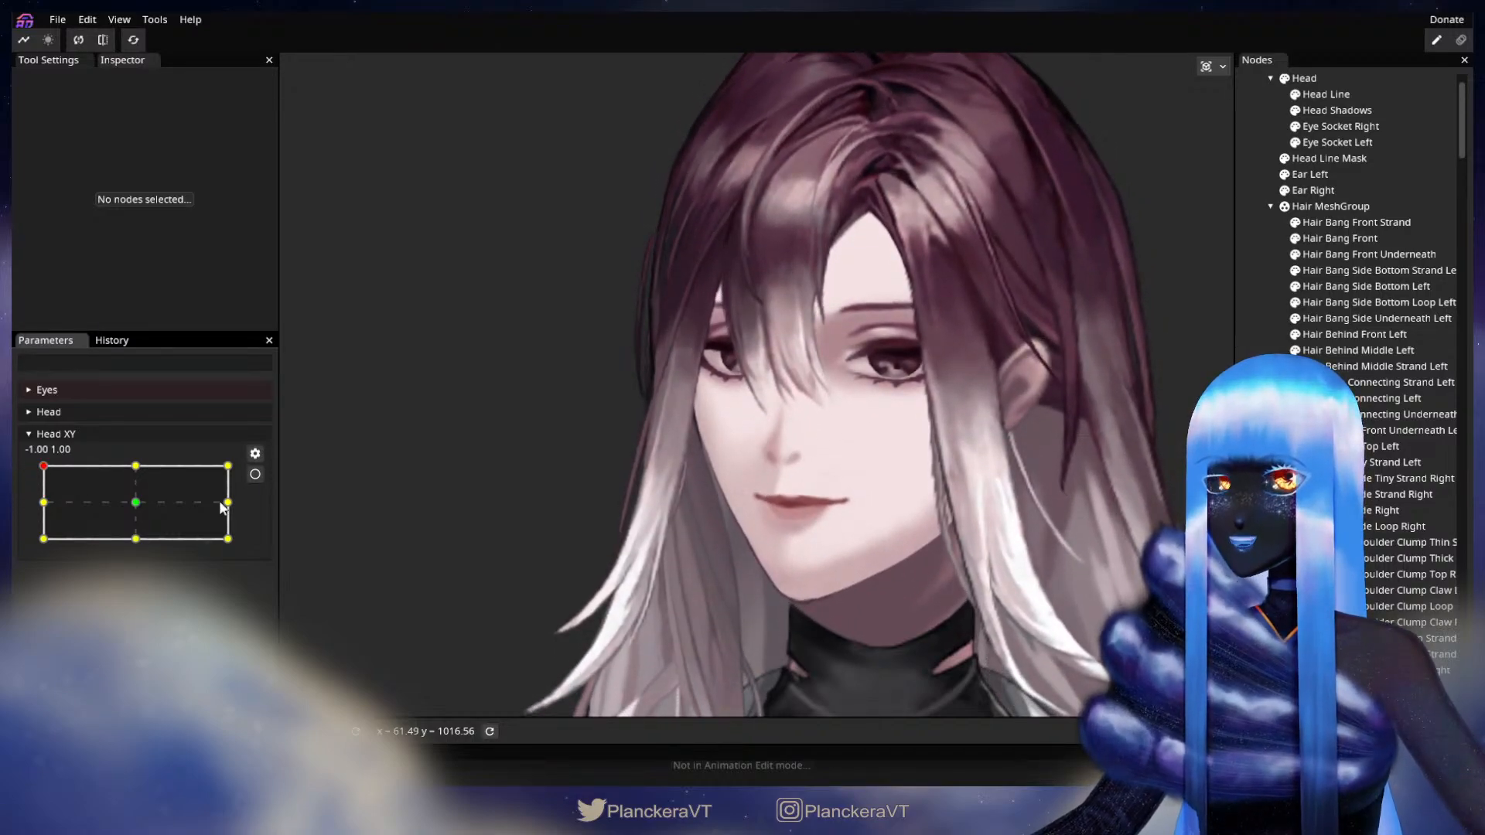
left_click(255, 474)
Nudge the Hair Bang Front vertices along the outer strand beside the eye, and deselect the mesh to check the whole head
scroll(730, 498, "up", 5)
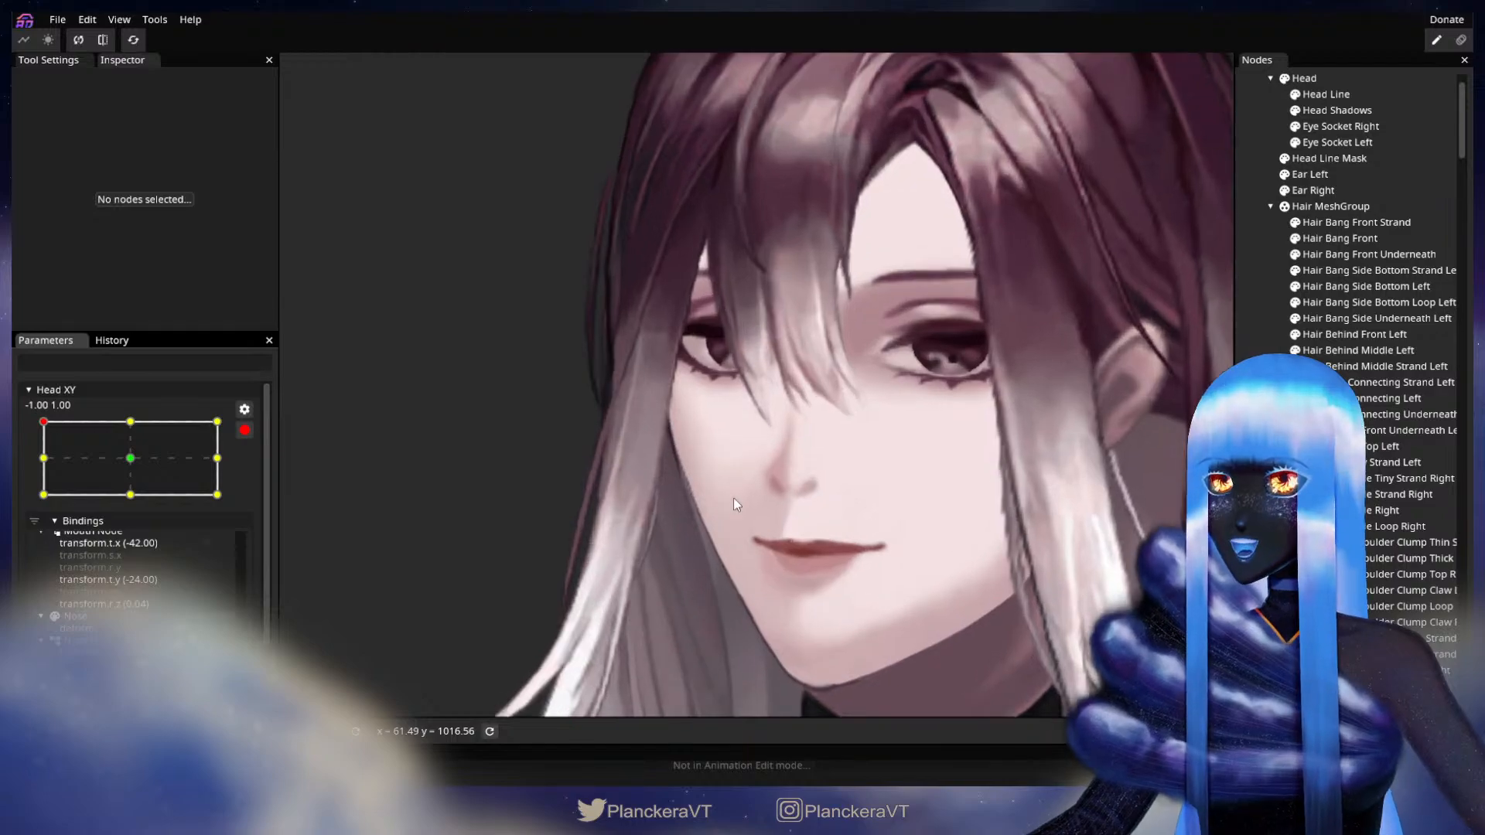
scroll(741, 490, "up", 5)
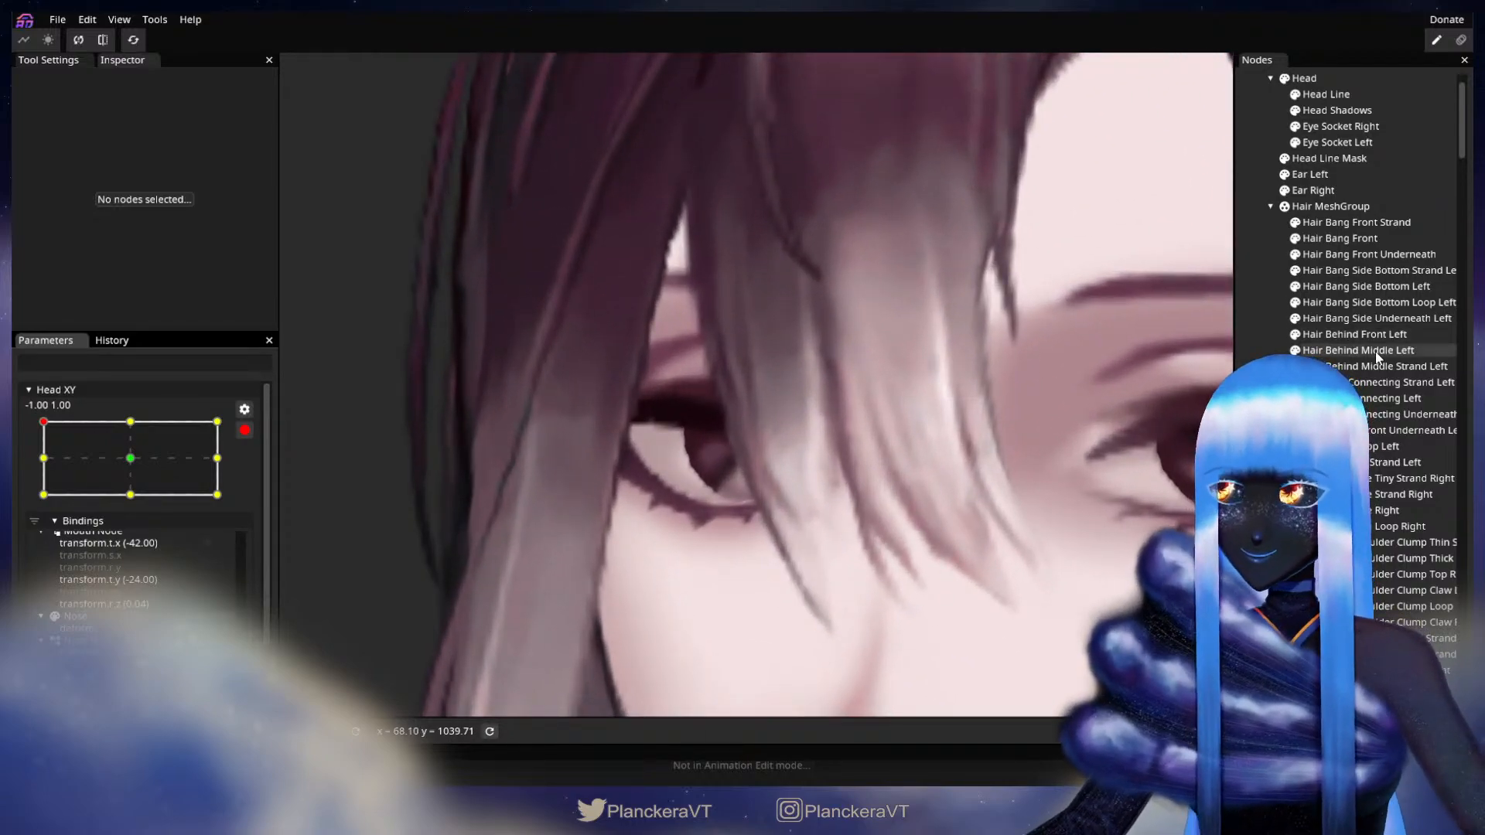
left_click(1345, 237)
scroll(822, 544, "up", 3)
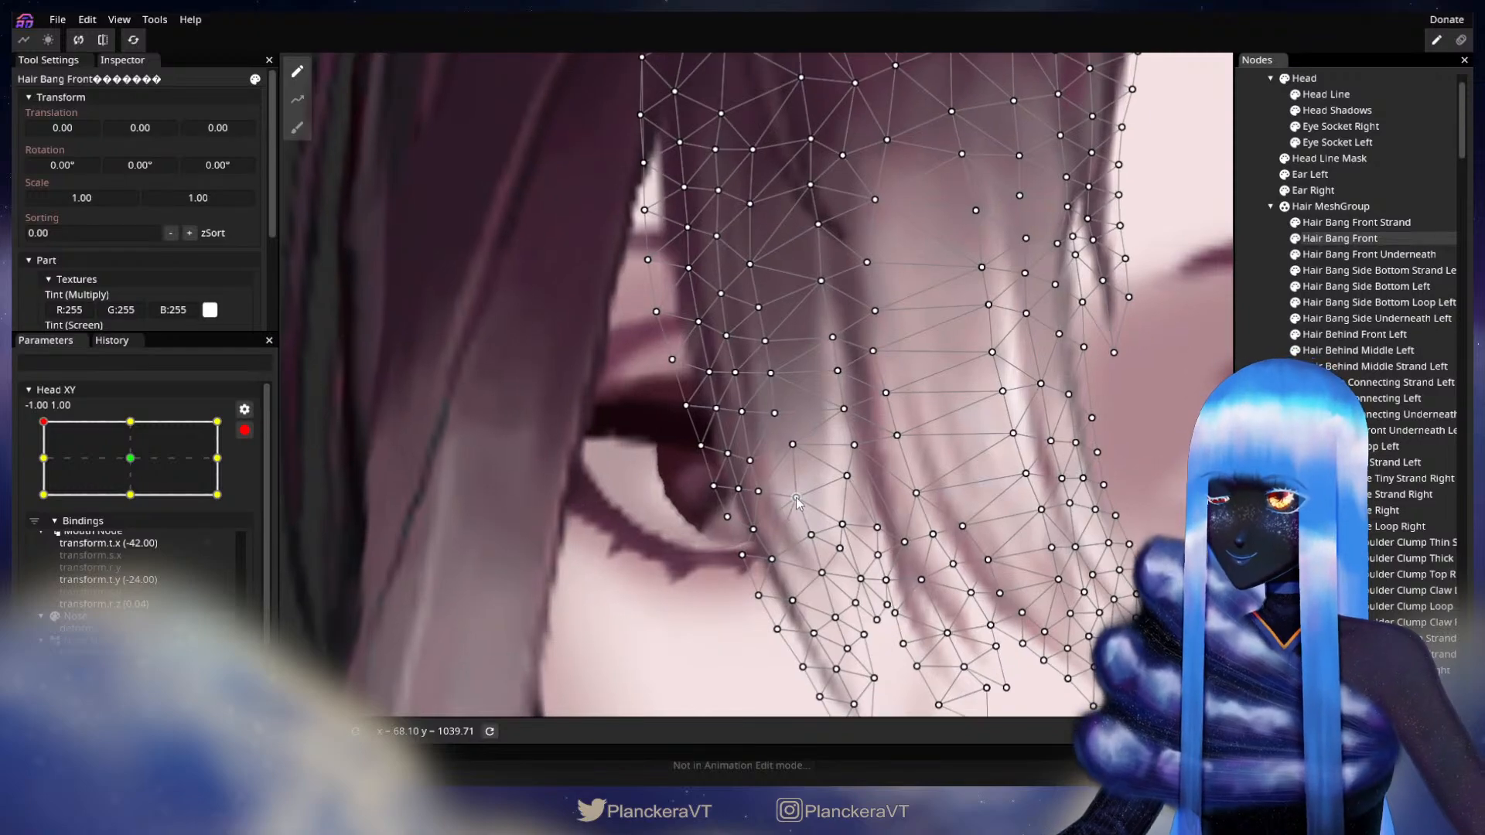
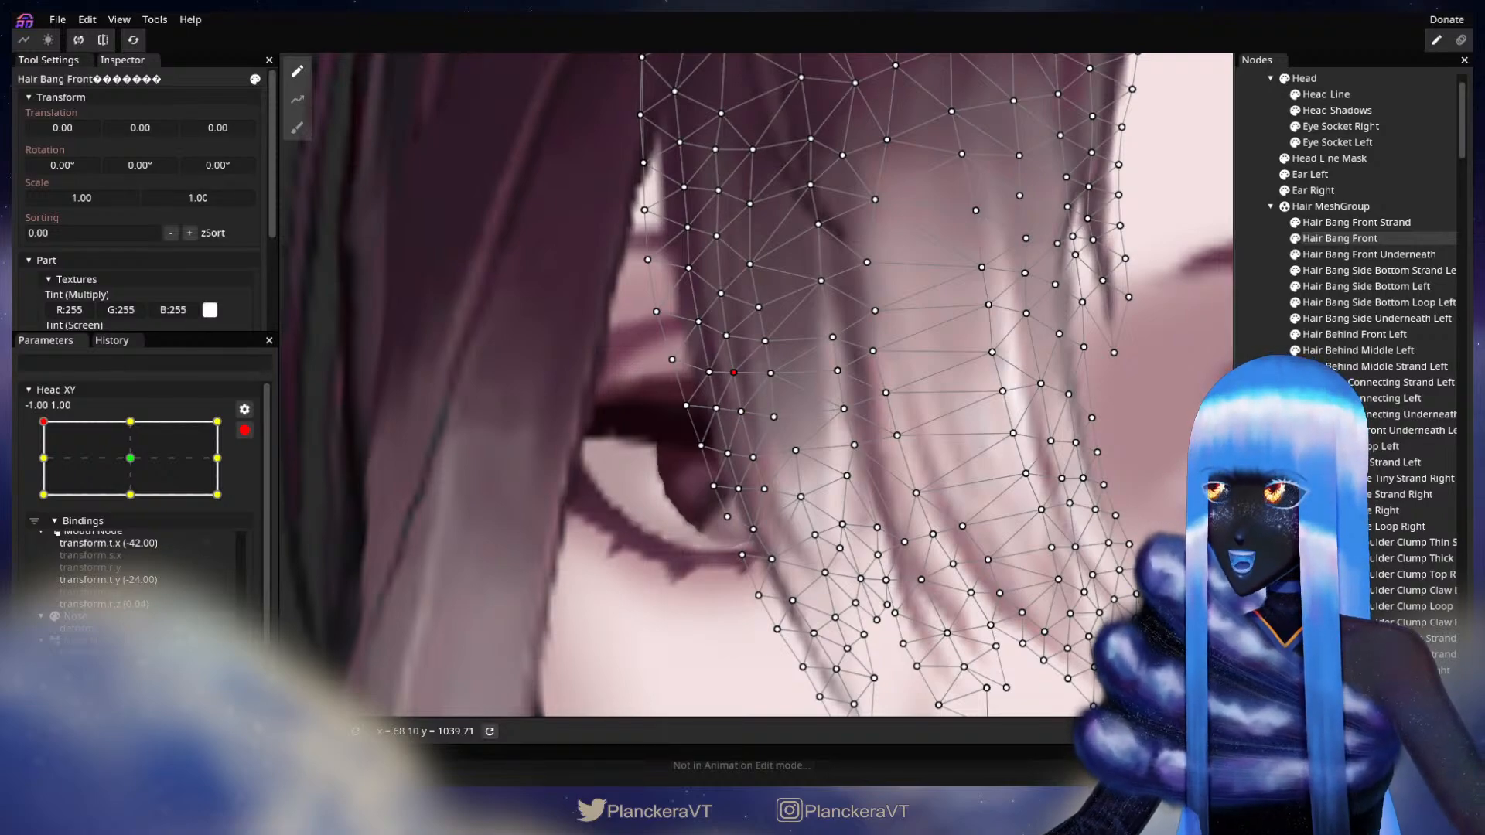
key("Escape")
scroll(1027, 564, "down", 3)
scroll(1035, 575, "down", 5)
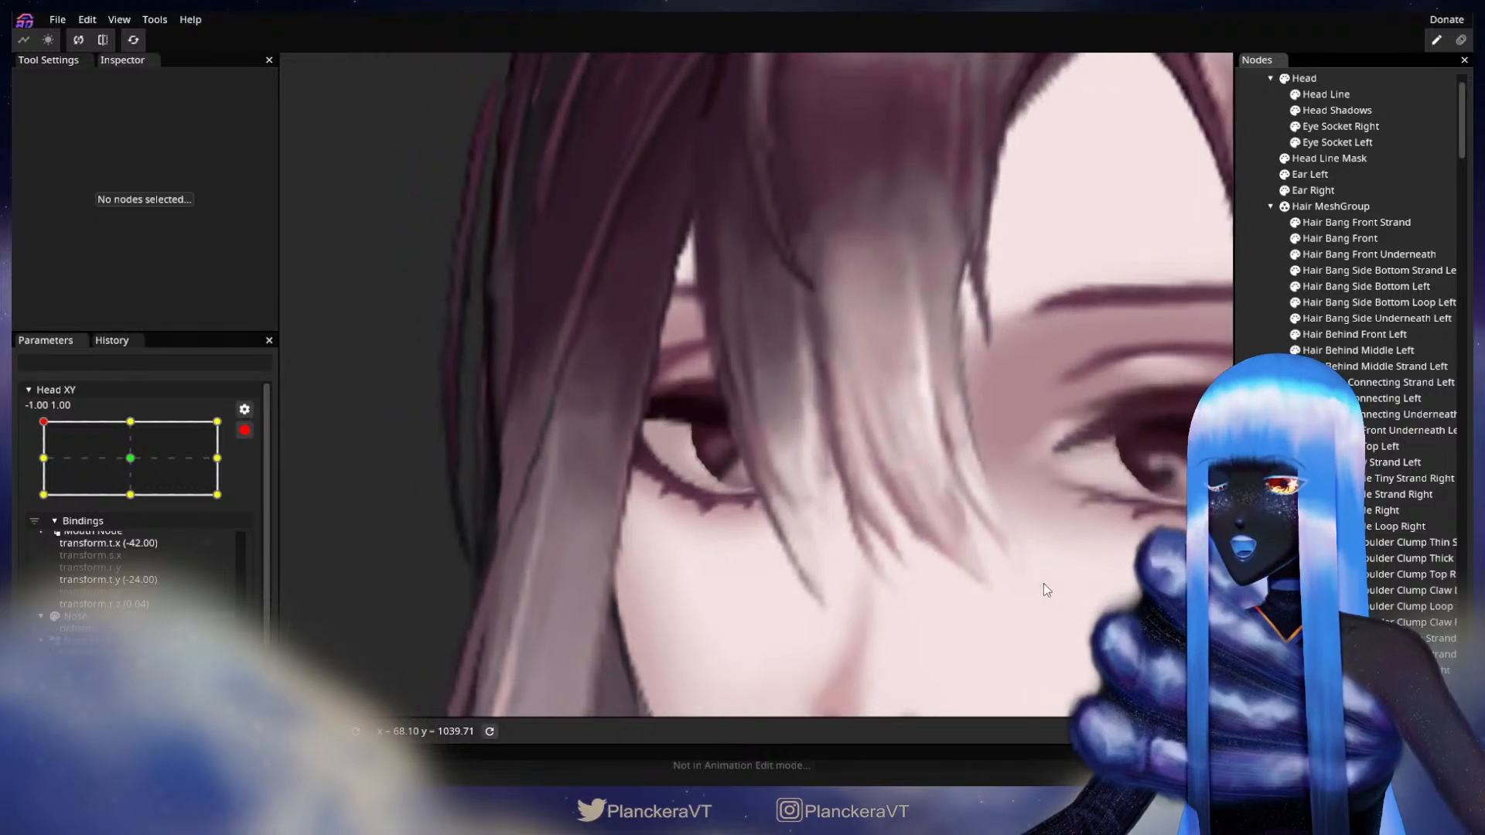
scroll(1065, 577, "down", 4)
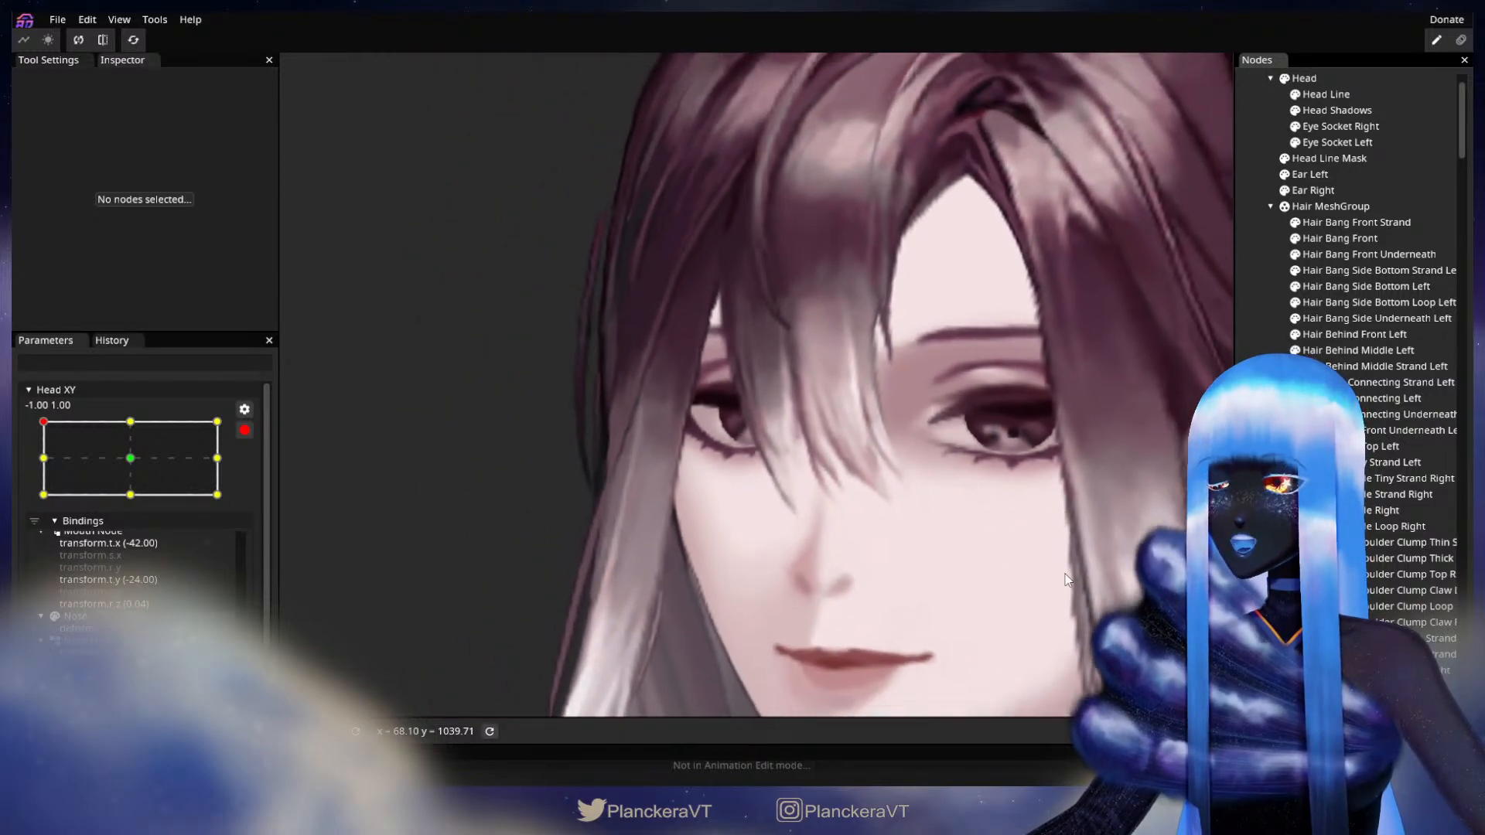
scroll(1068, 579, "down", 4)
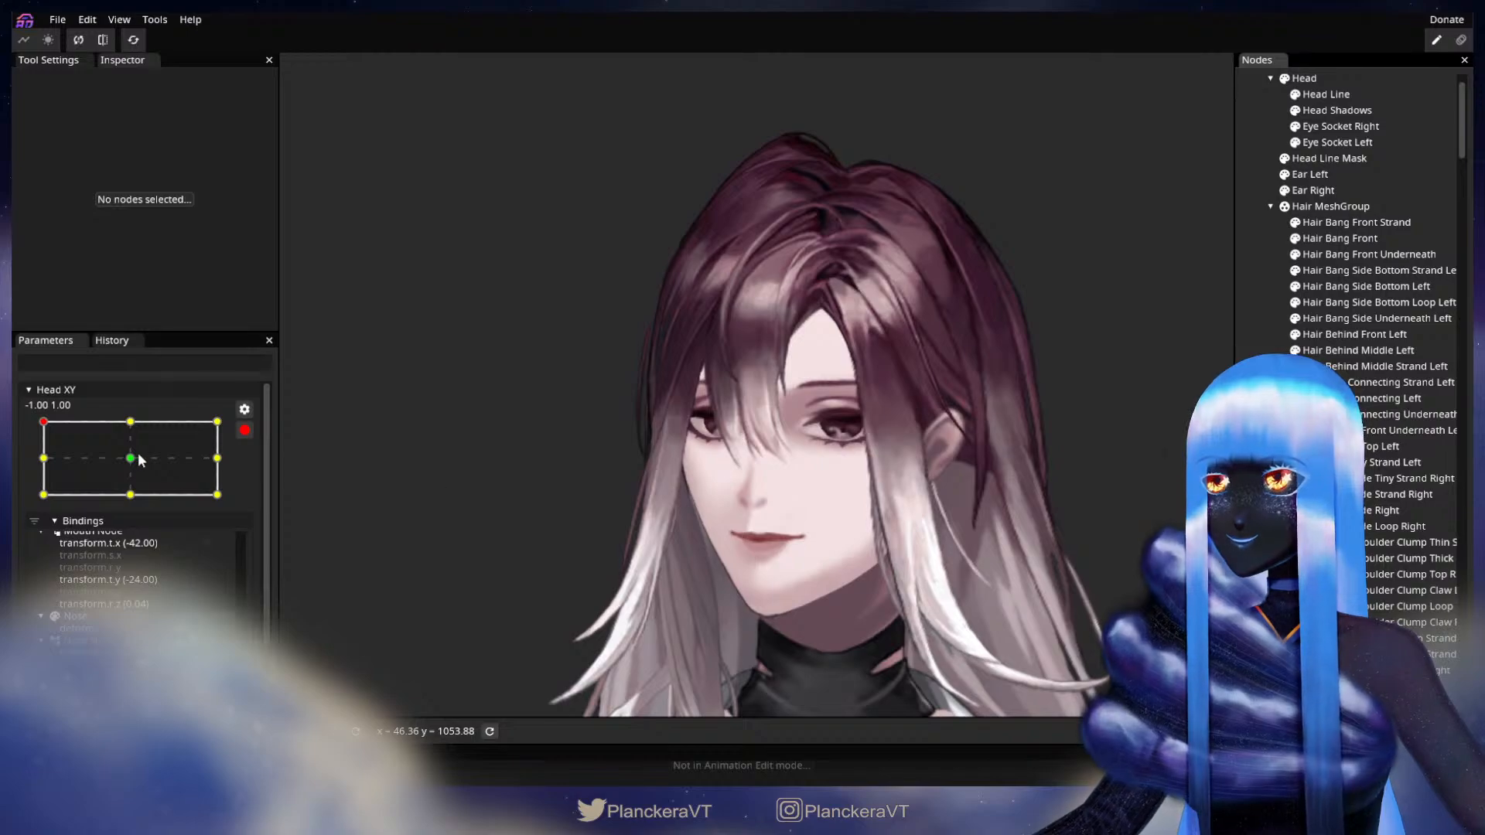
Recheck the bang's motion around Head XY -1.00, 1.00 while disarmed, then rearm that keypoint
left_click(244, 431)
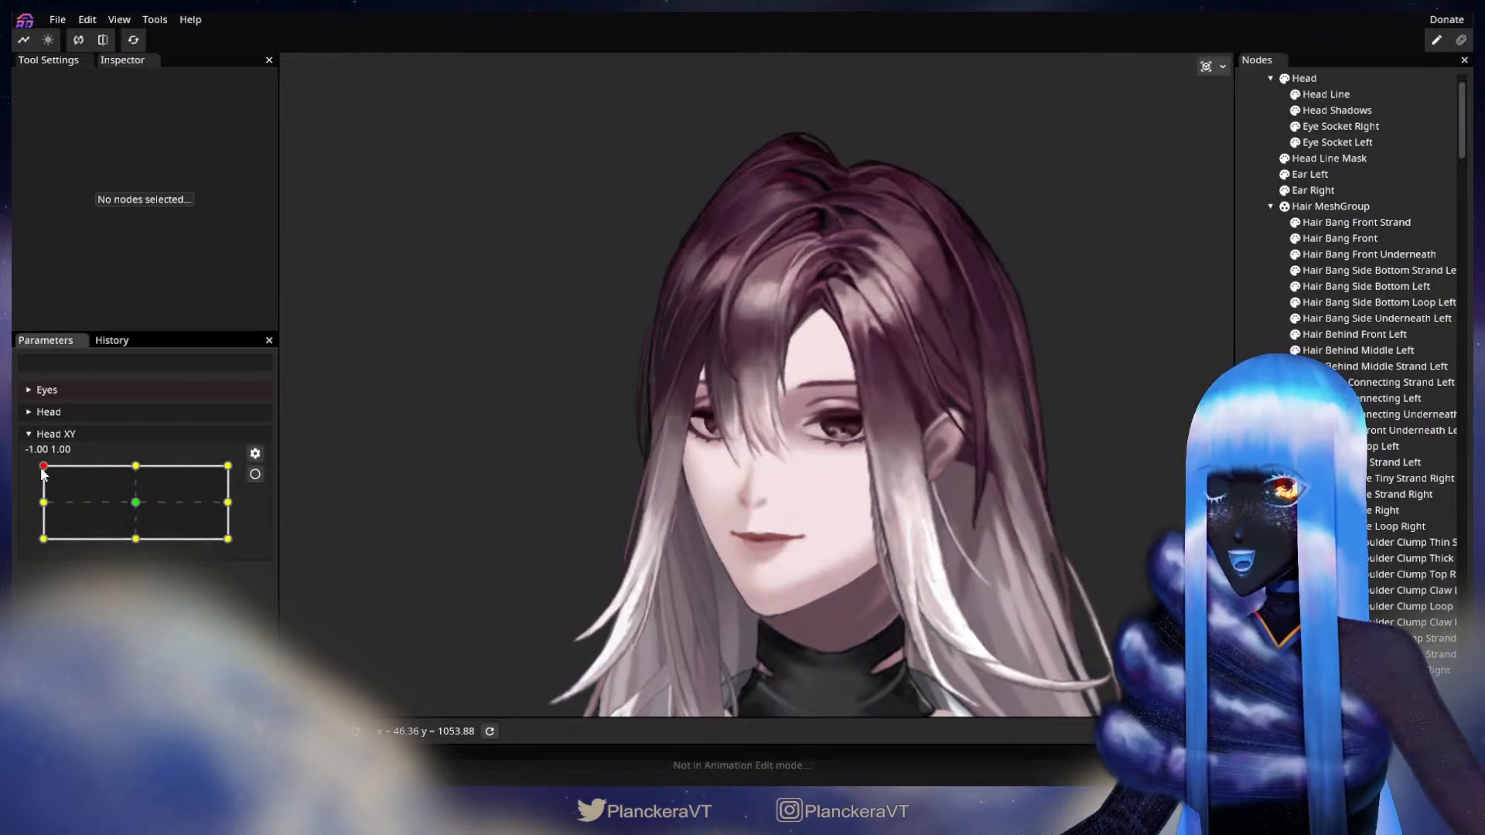
mouse_move(42, 466)
left_mouse_down()
mouse_move(41, 500)
mouse_move(43, 466)
left_mouse_up()
left_click(256, 474)
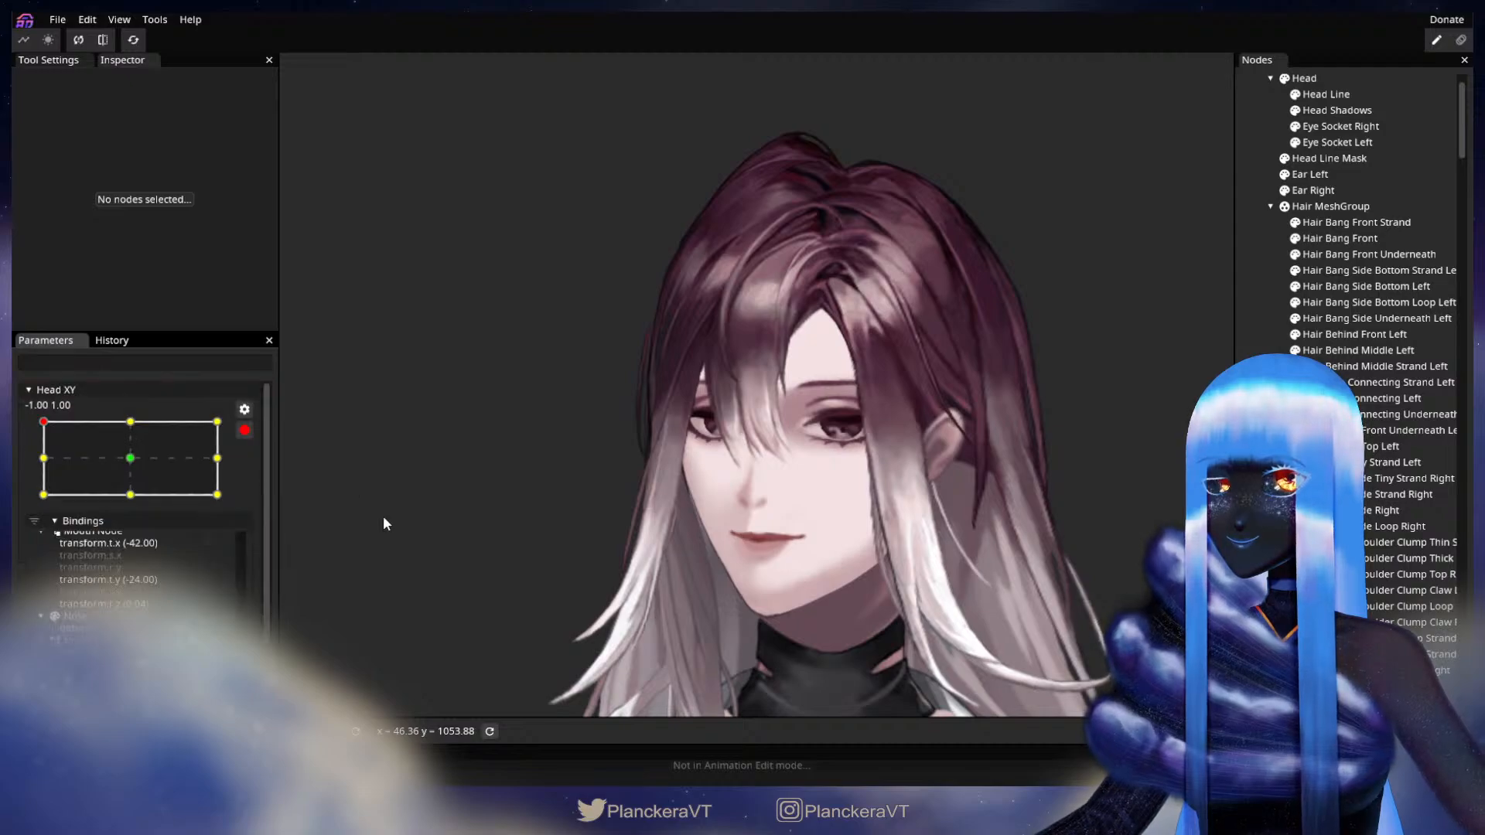
Push the outer strand's tip on the Hair Bang Front mesh slightly outward with the 14.00 Circle Brush, and deselect the mesh
scroll(684, 513, "up", 5)
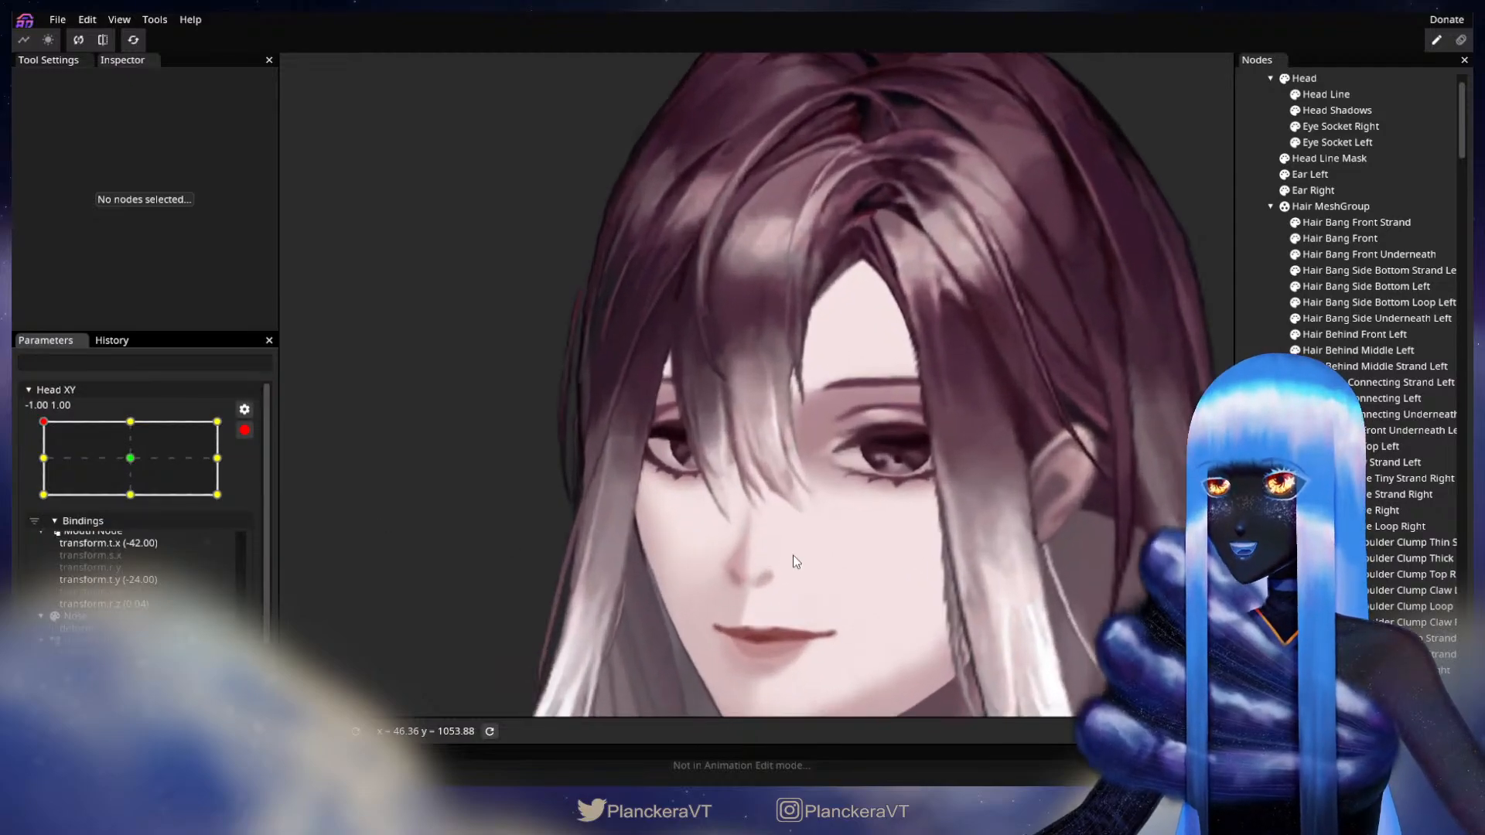
scroll(795, 556, "up", 4)
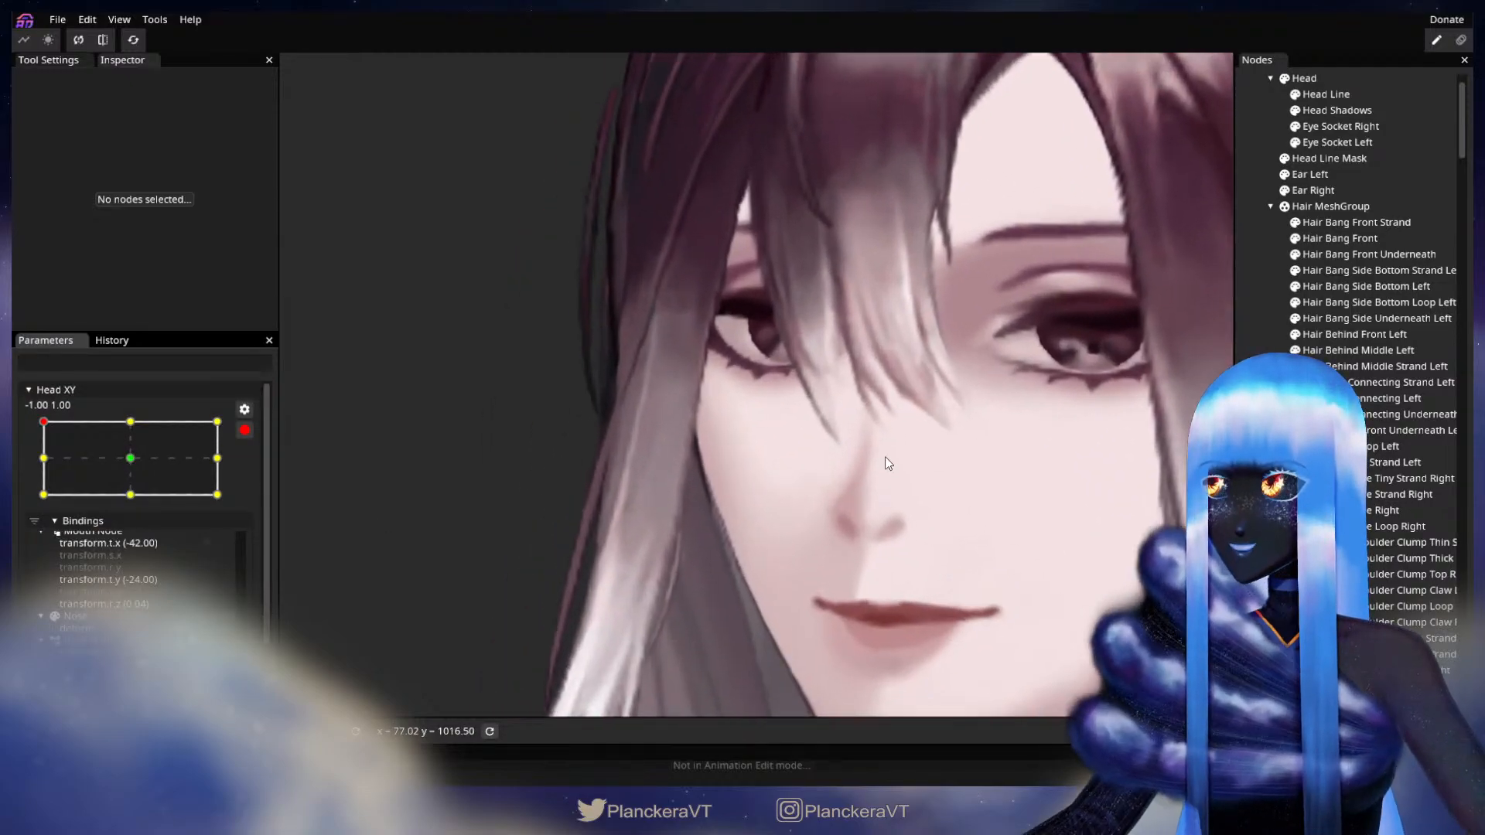
left_click(1366, 240)
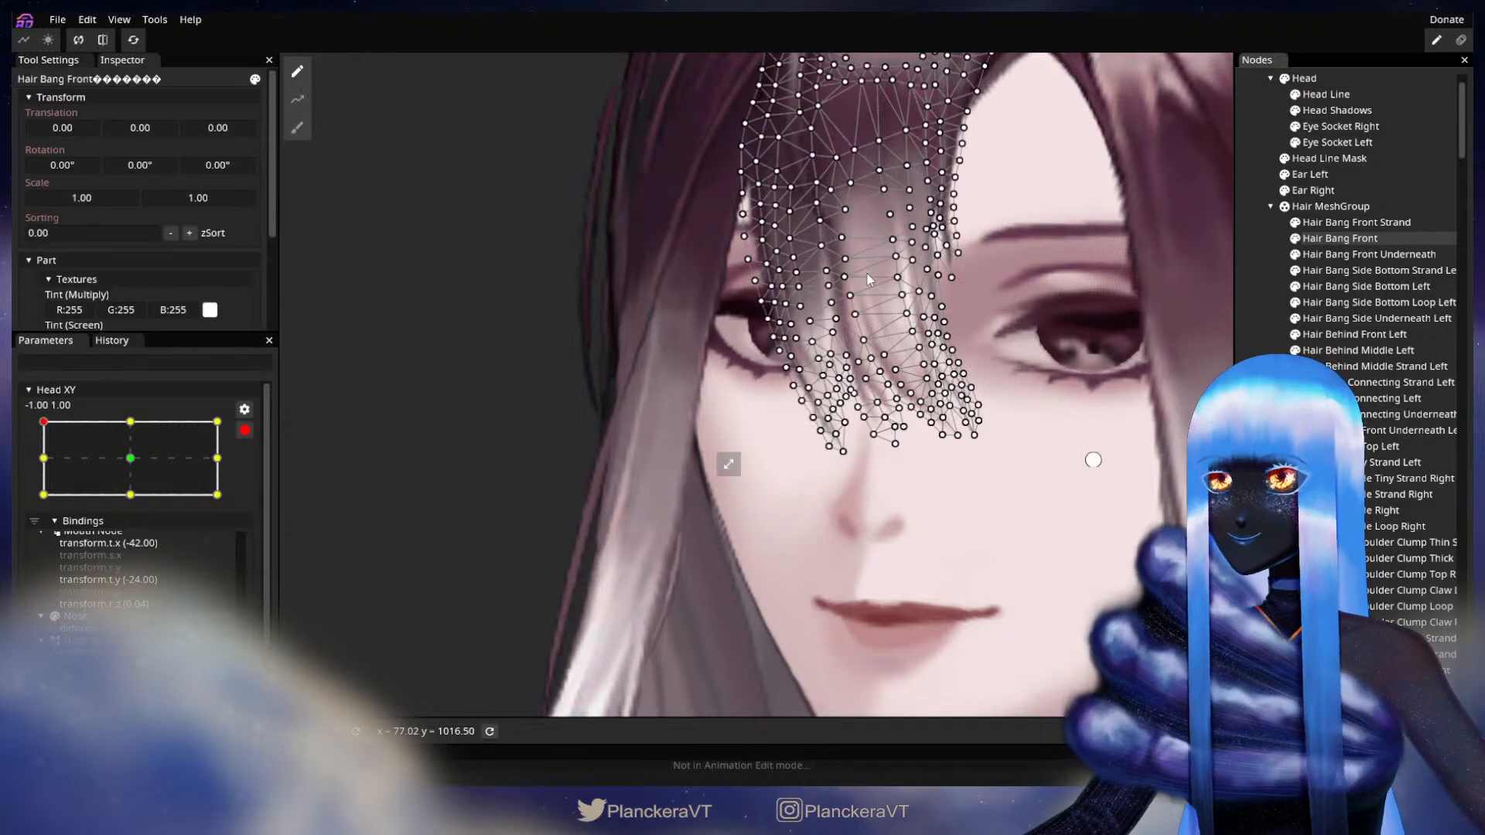
left_click(297, 128)
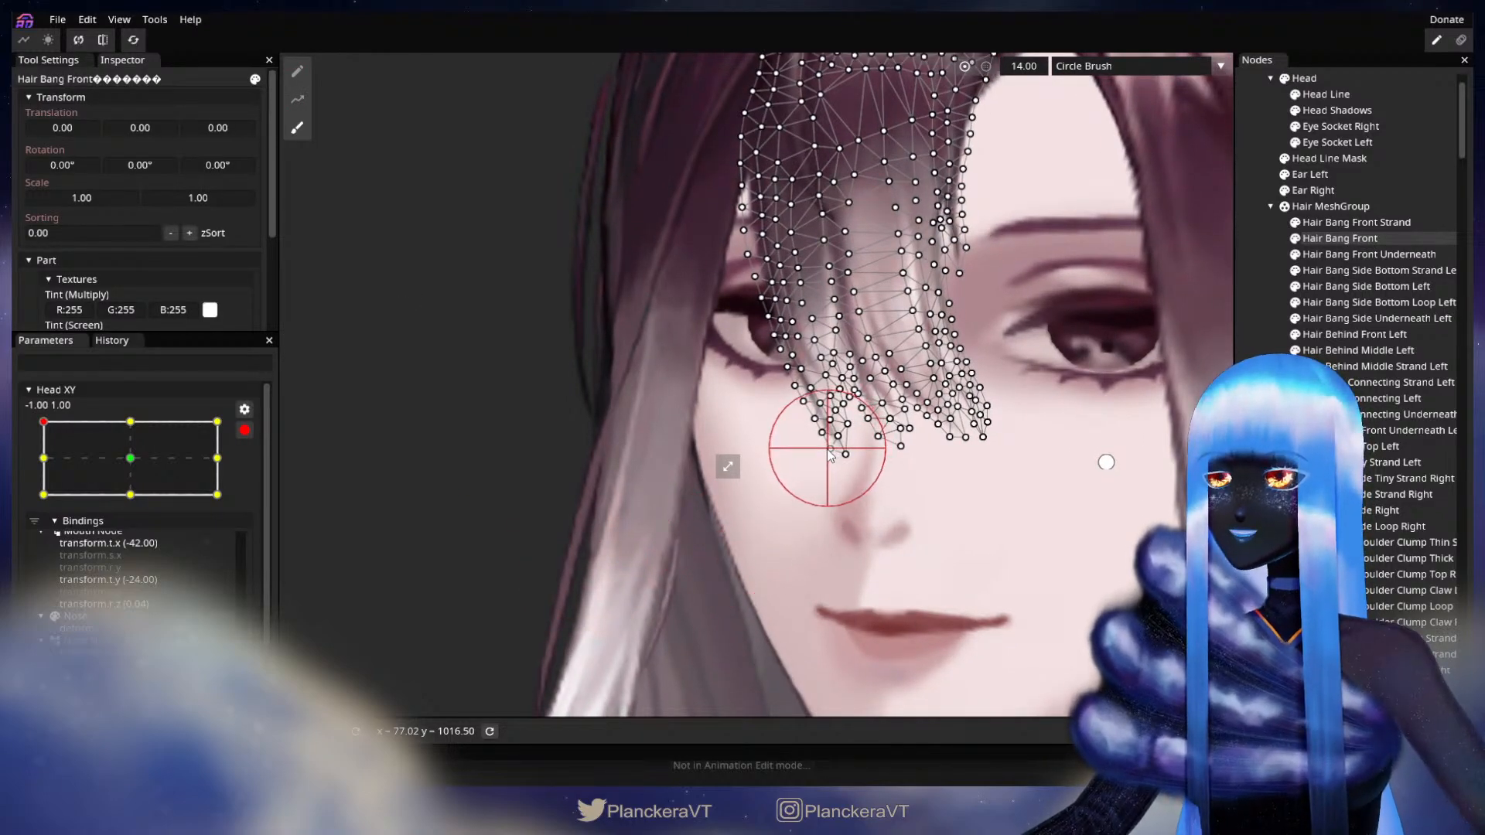
left_click_drag(828, 448, 824, 450)
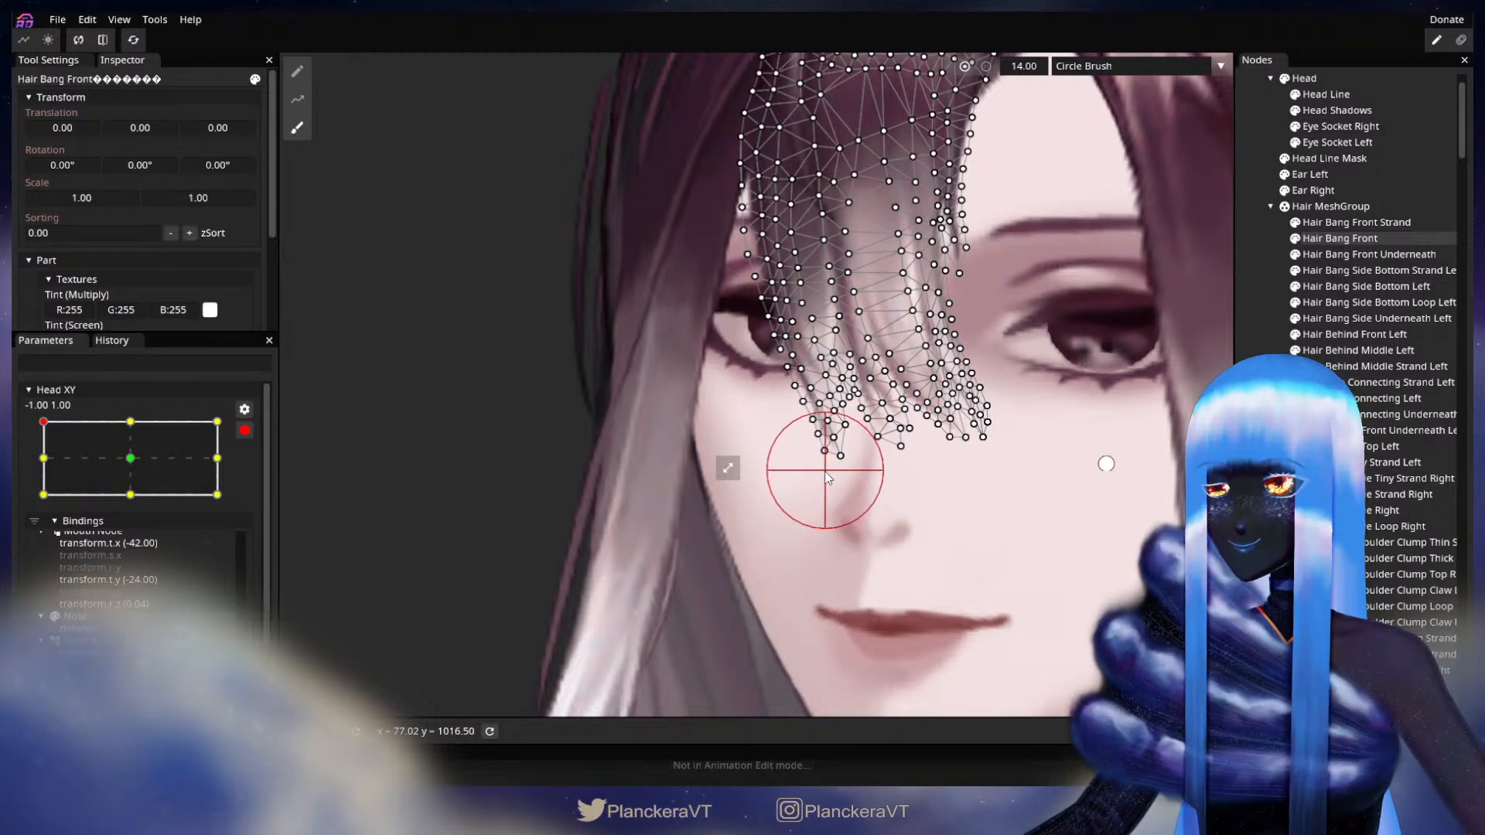
key("Escape")
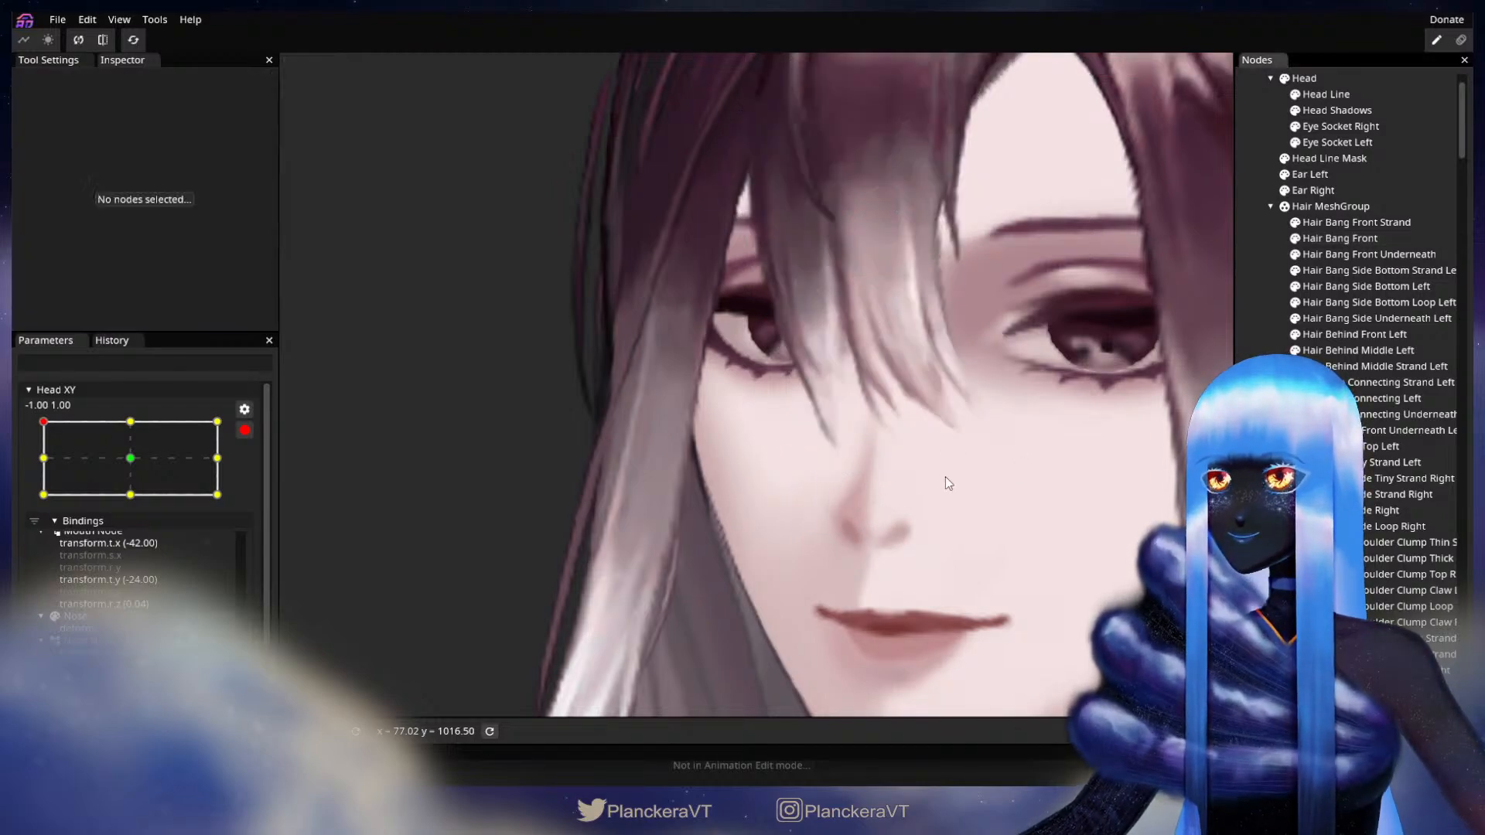
scroll(938, 484, "down", 3)
scroll(909, 508, "down", 5)
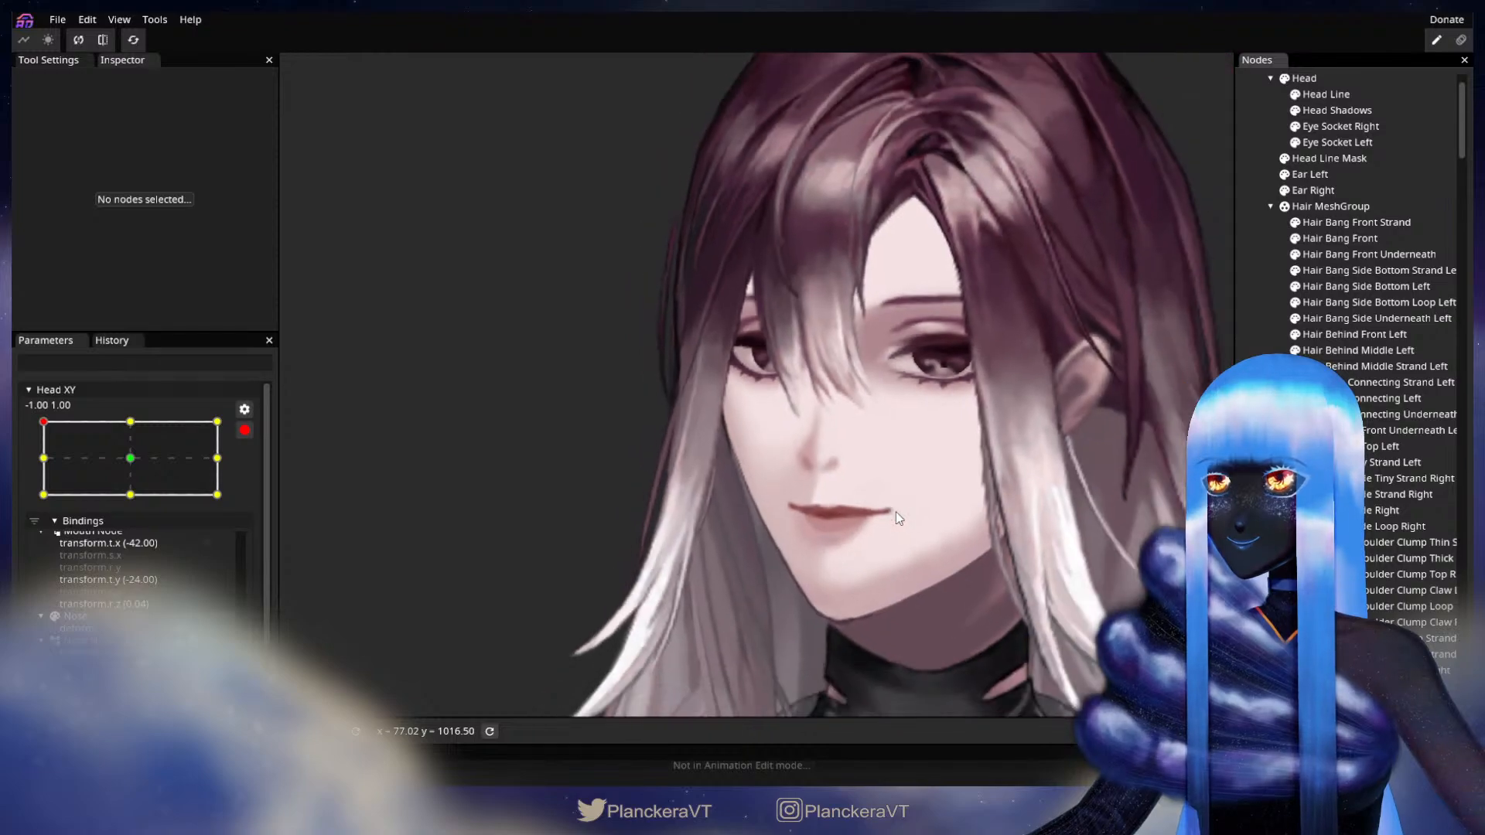
scroll(872, 522, "down", 1)
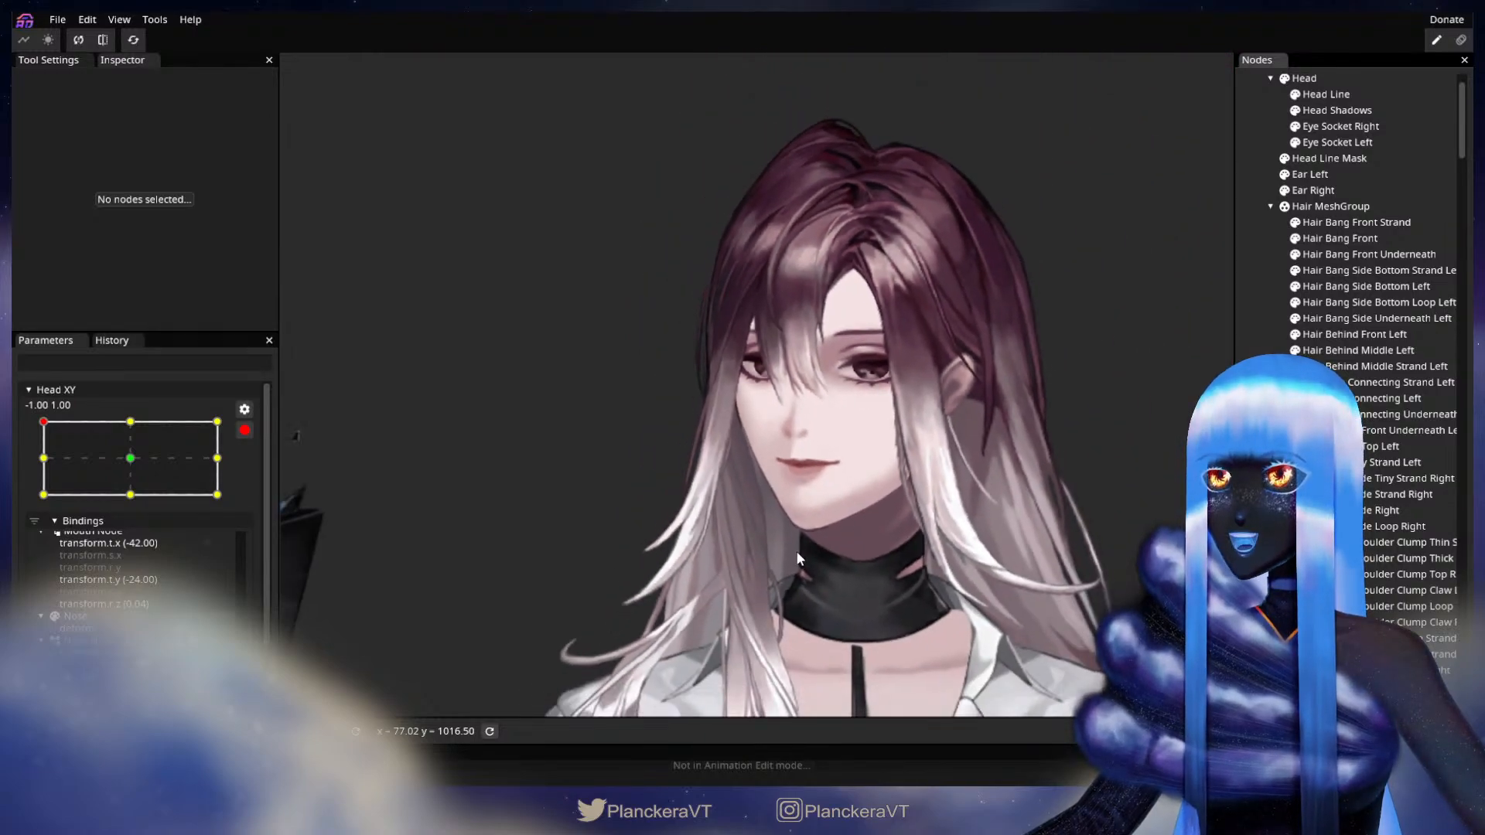
left_click_drag(804, 544, 749, 587)
Sweep the disarmed Head XY down to -1.00, -1.00 and back to -1.00, 1.00 to check the bang, then rearm it
left_click(242, 434)
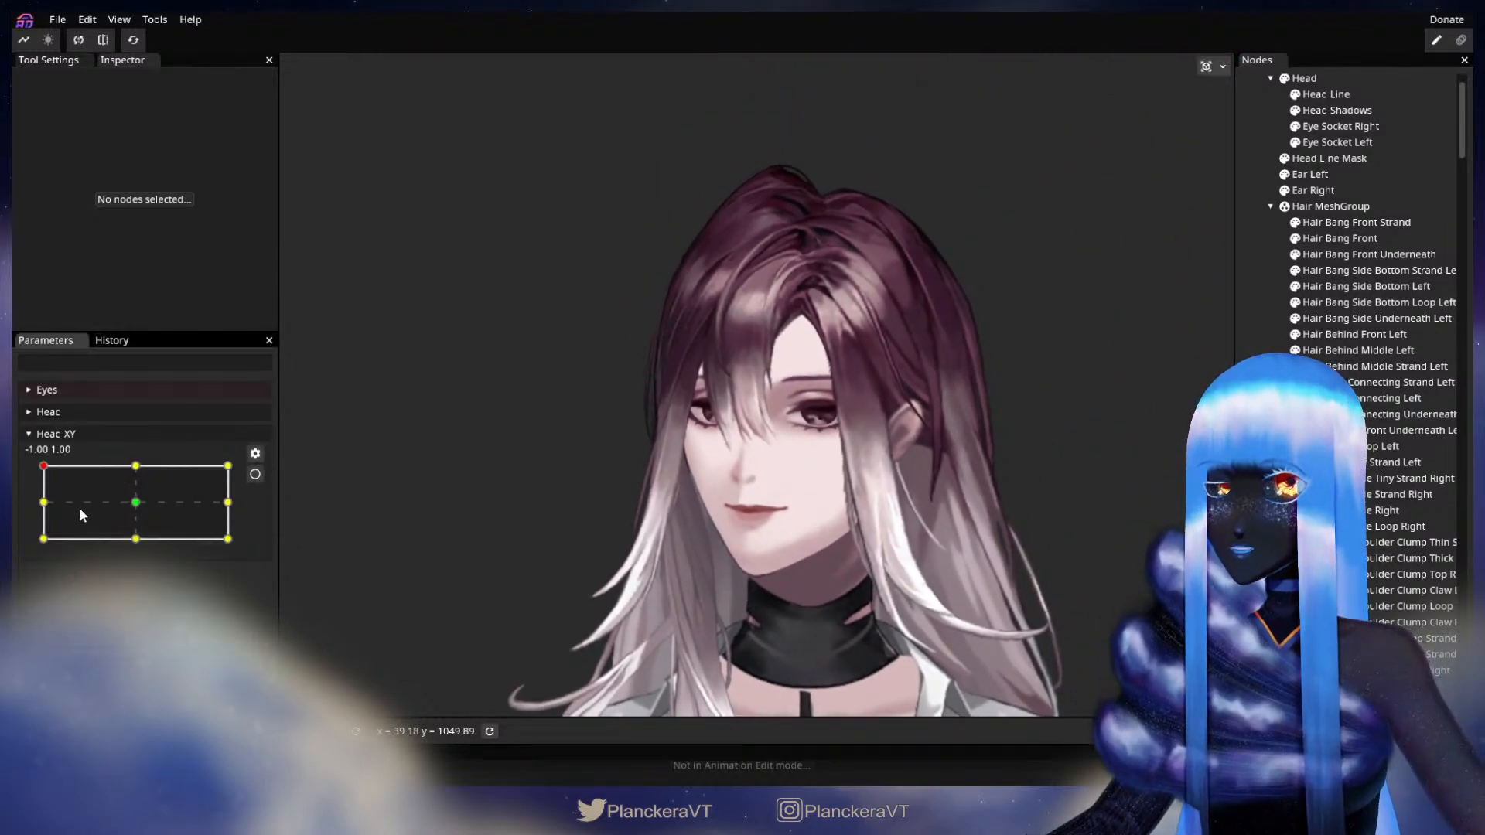
left_click_drag(41, 465, 44, 543)
left_click_drag(43, 550, 17, 460)
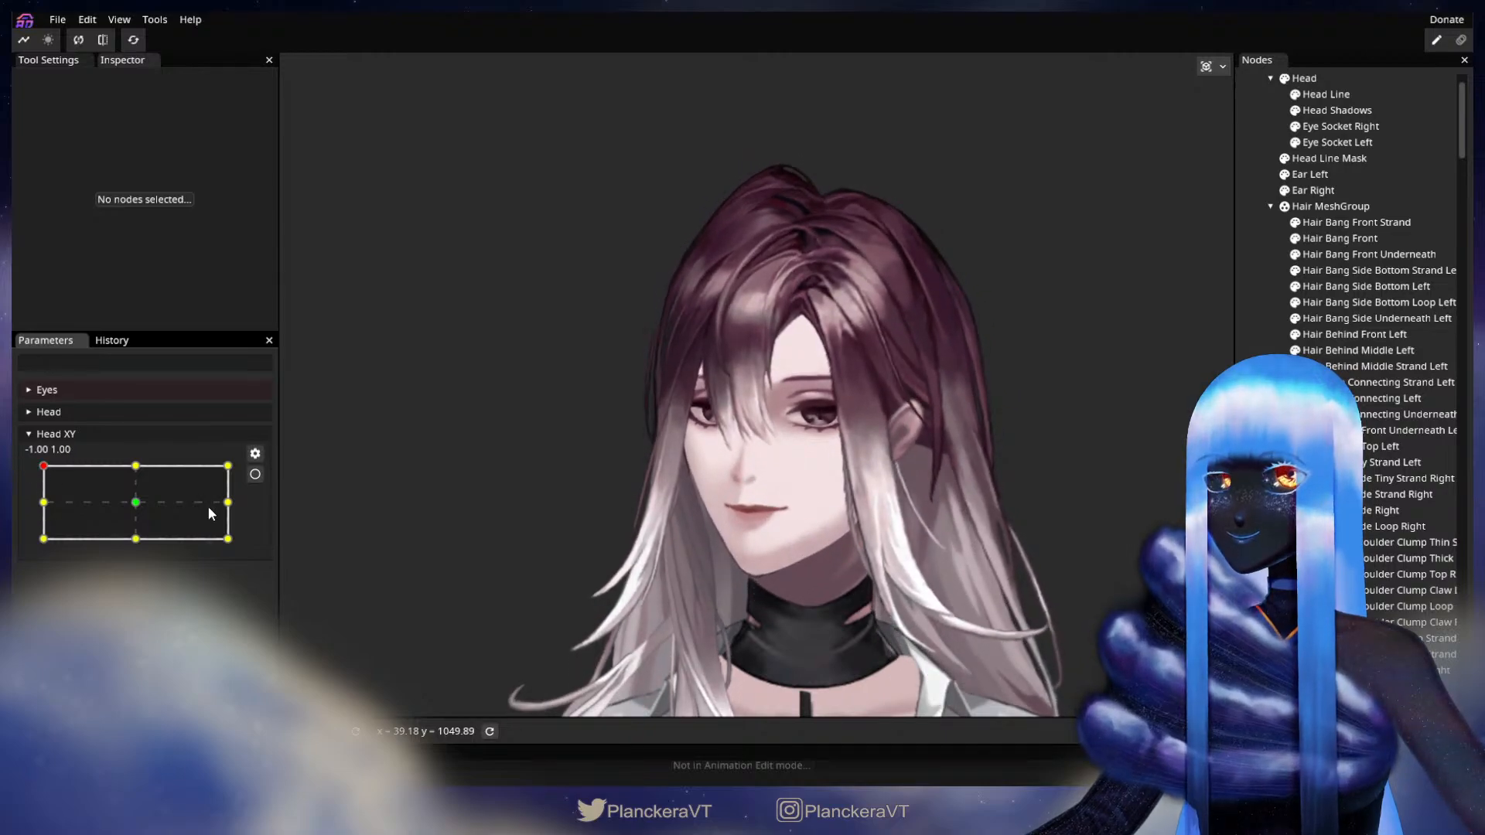
left_click(255, 474)
Adjust the Hair Bang Front vertices at the outer strand's tip beside the nose, and deselect the mesh to check the whole head
scroll(563, 487, "up", 5)
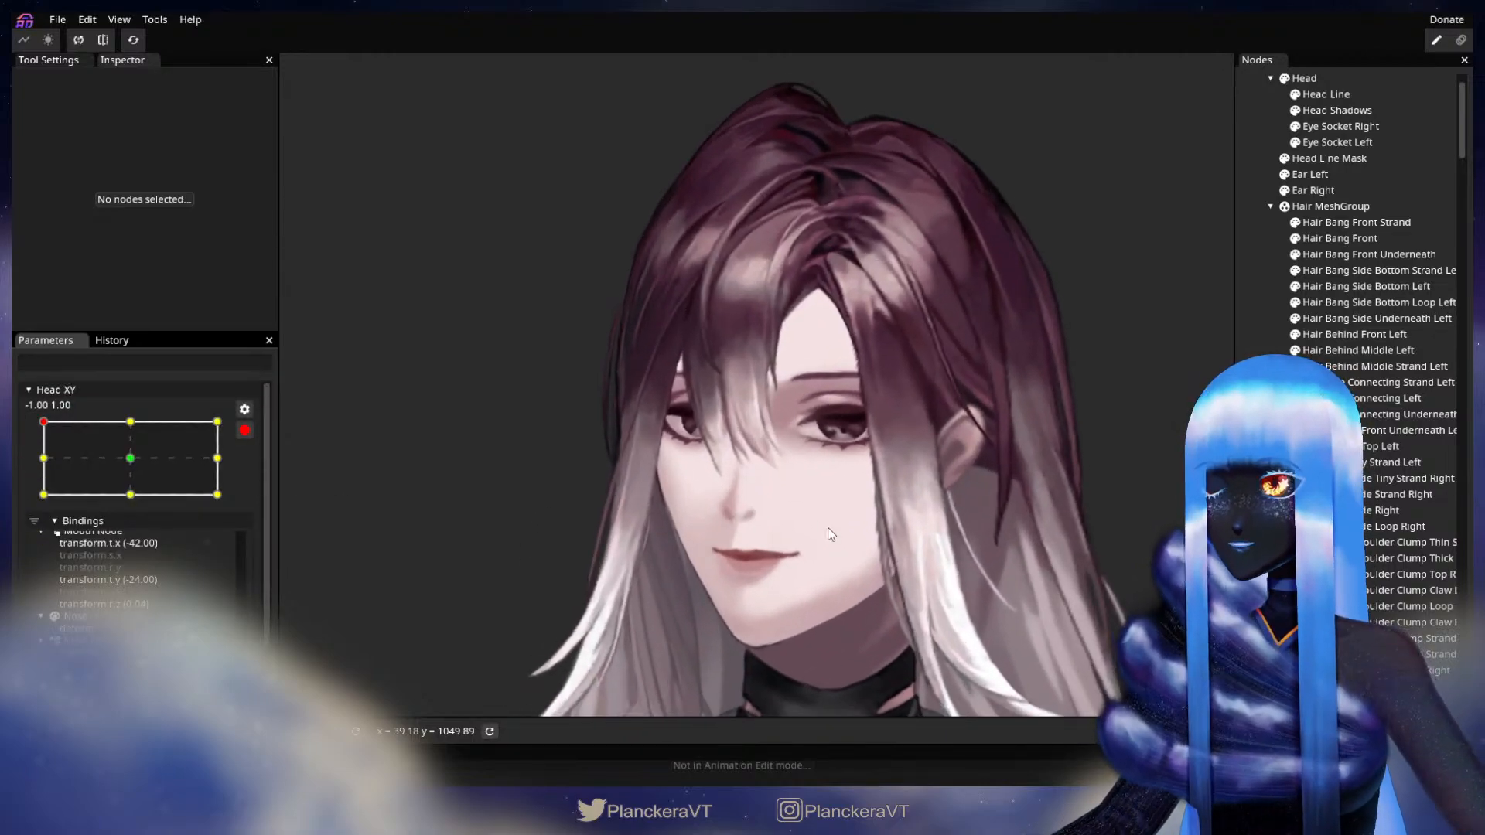
scroll(735, 516, "up", 5)
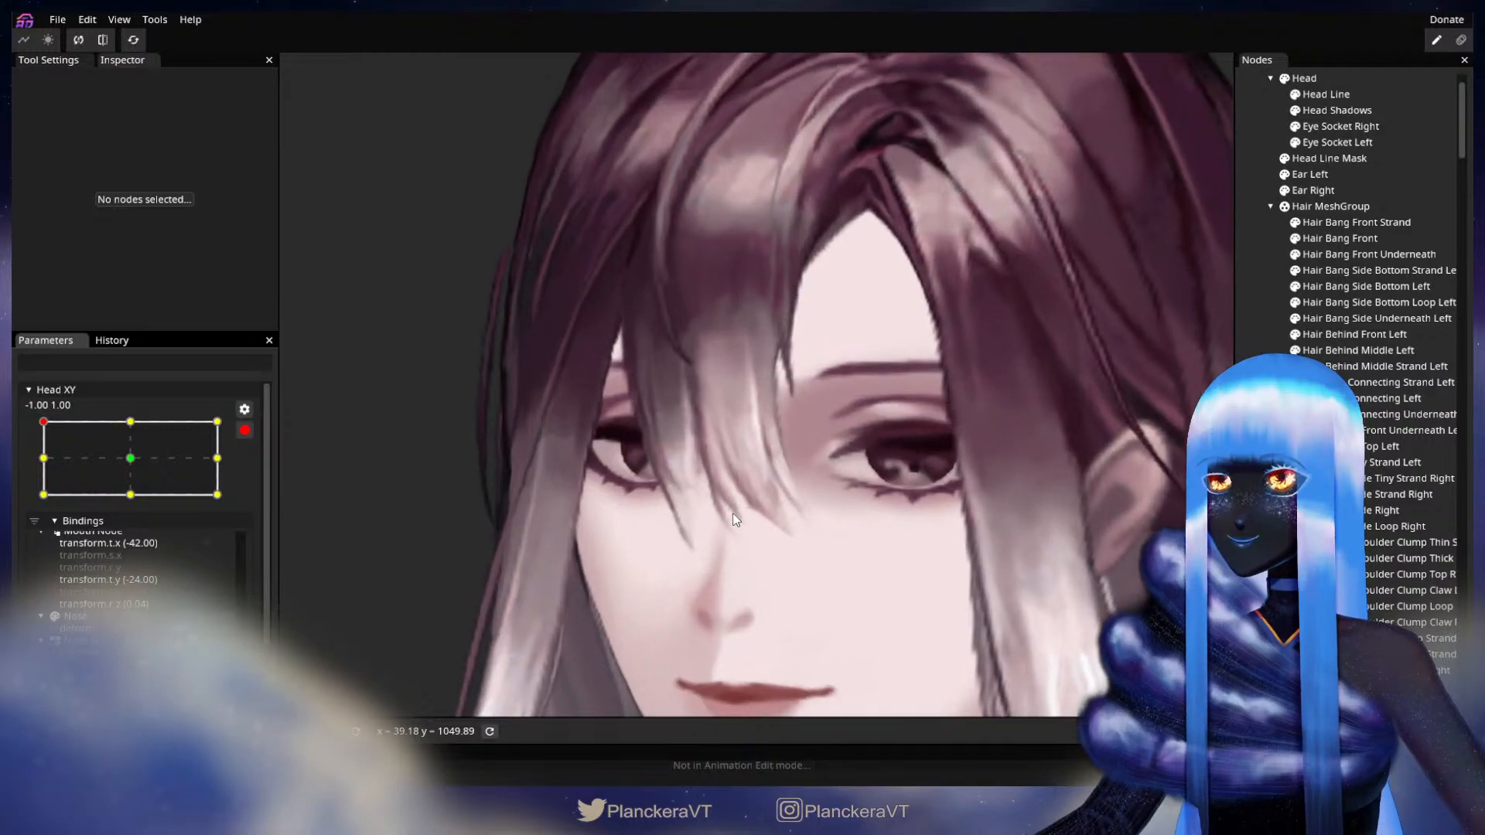
scroll(778, 486, "up", 3)
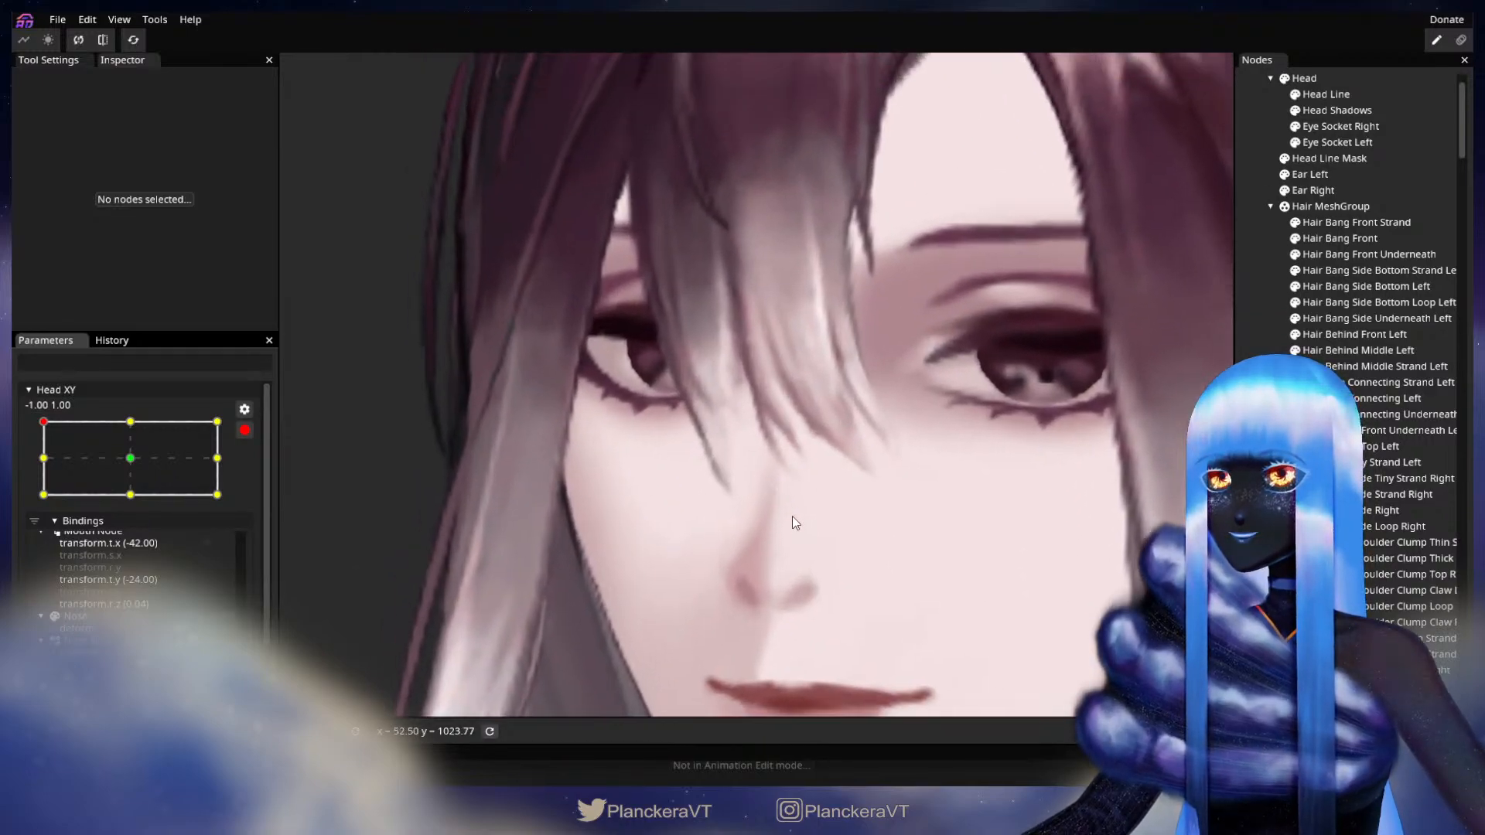
left_click(1340, 238)
scroll(764, 523, "up", 2)
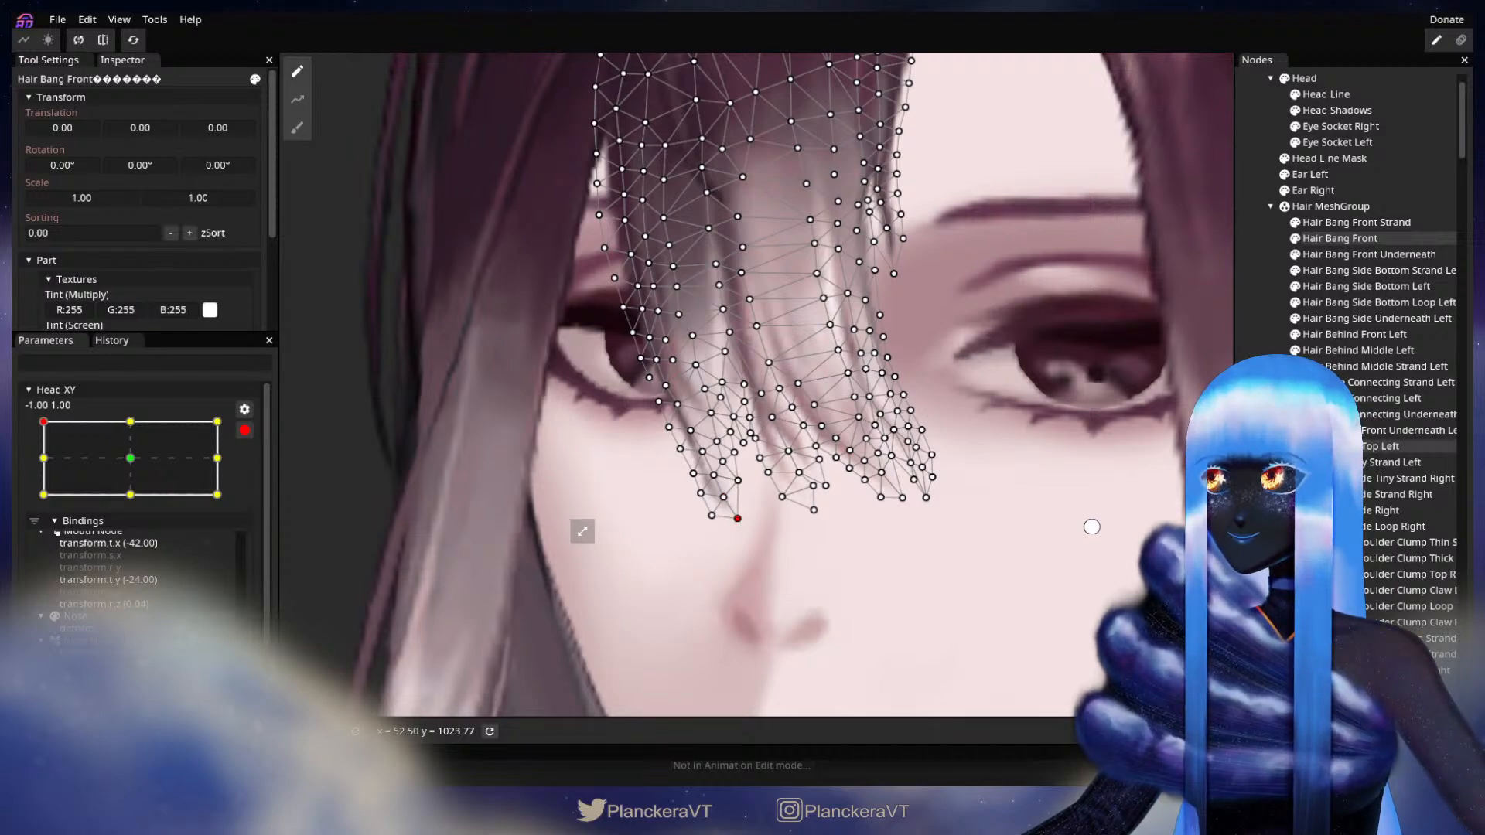
key("Escape")
scroll(835, 566, "down", 4)
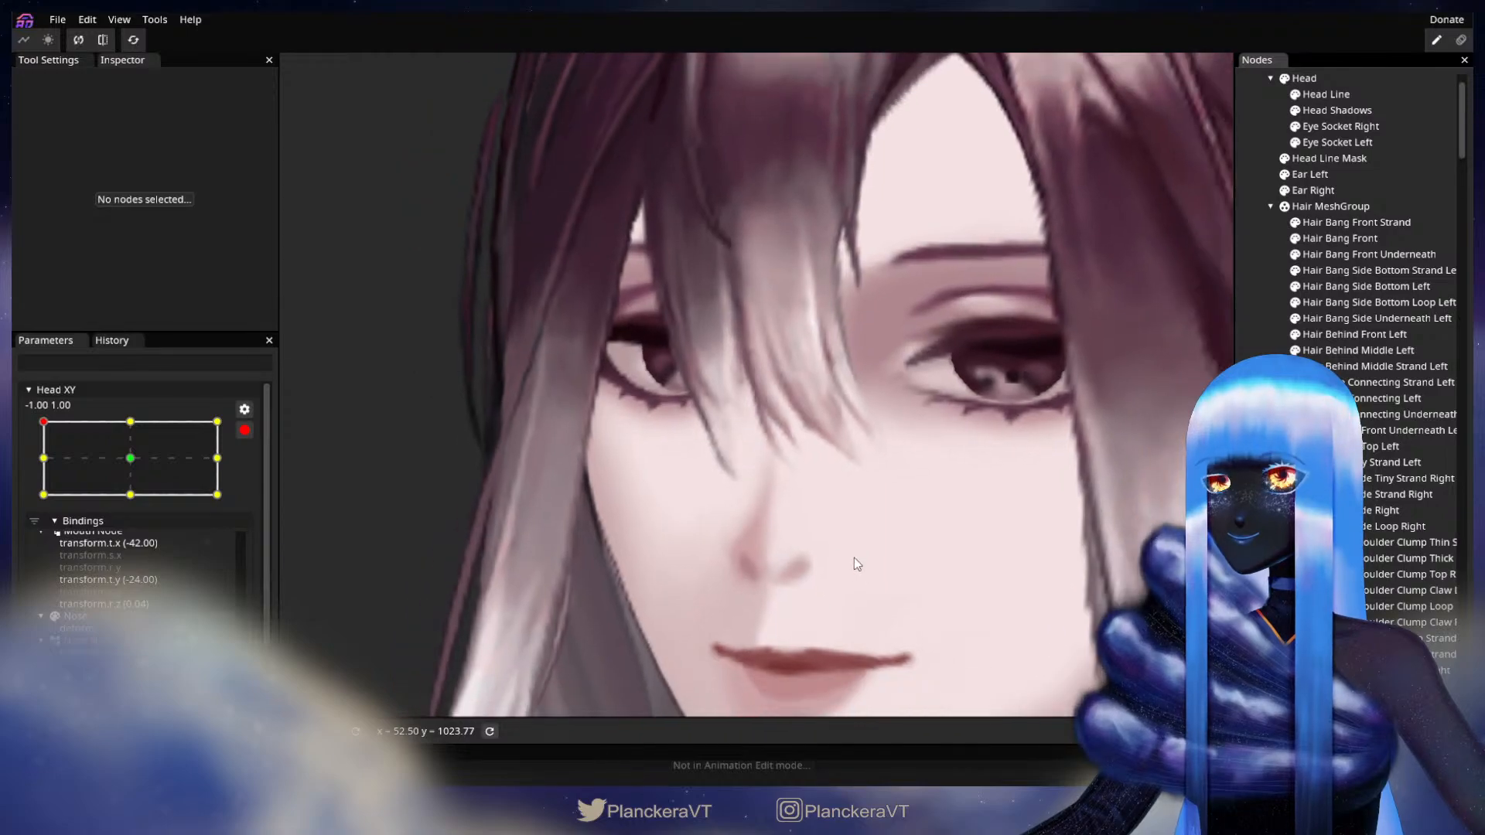
scroll(862, 558, "down", 5)
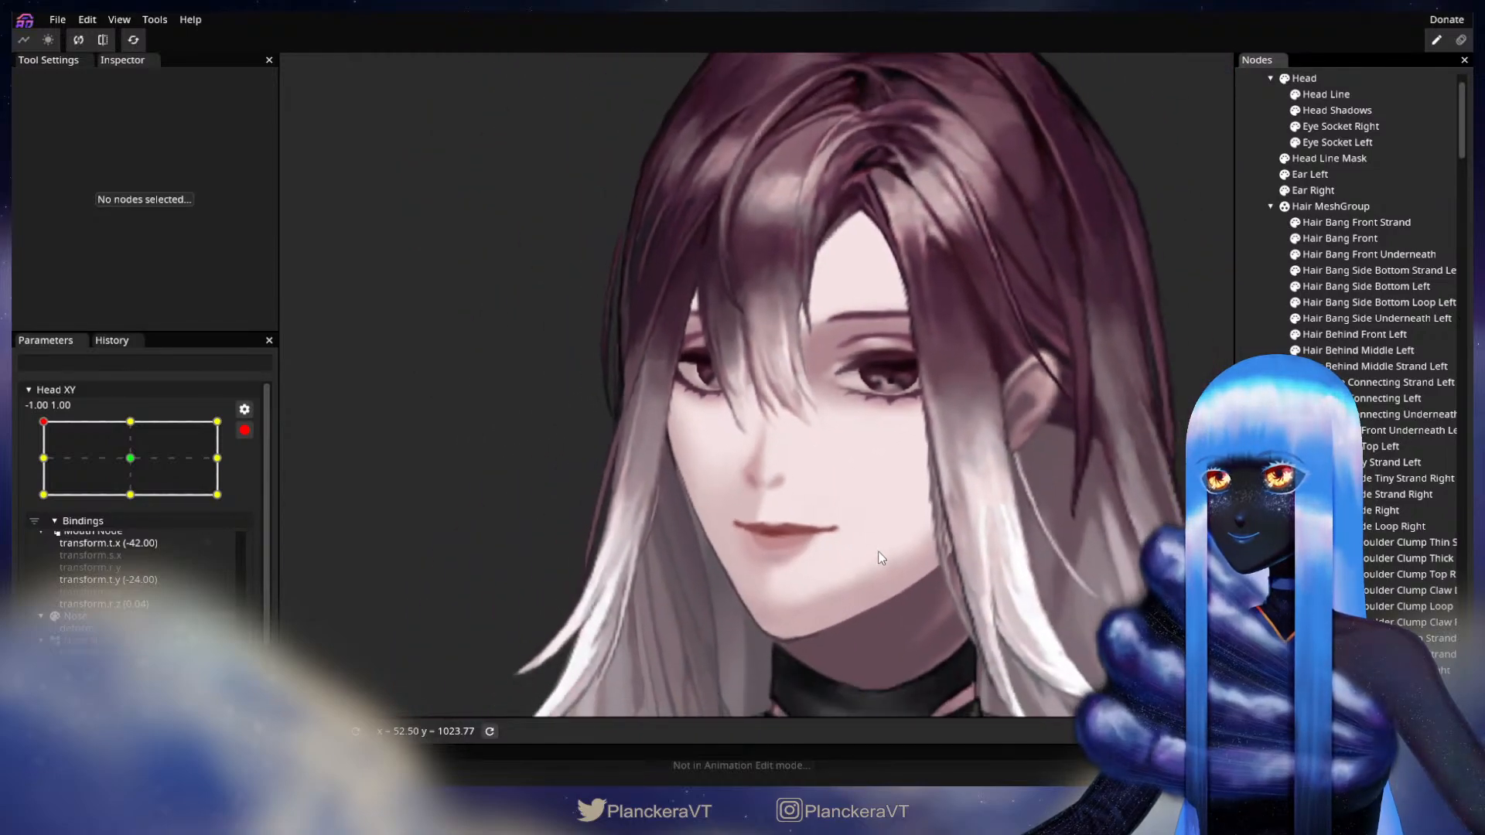
scroll(880, 550, "down", 5)
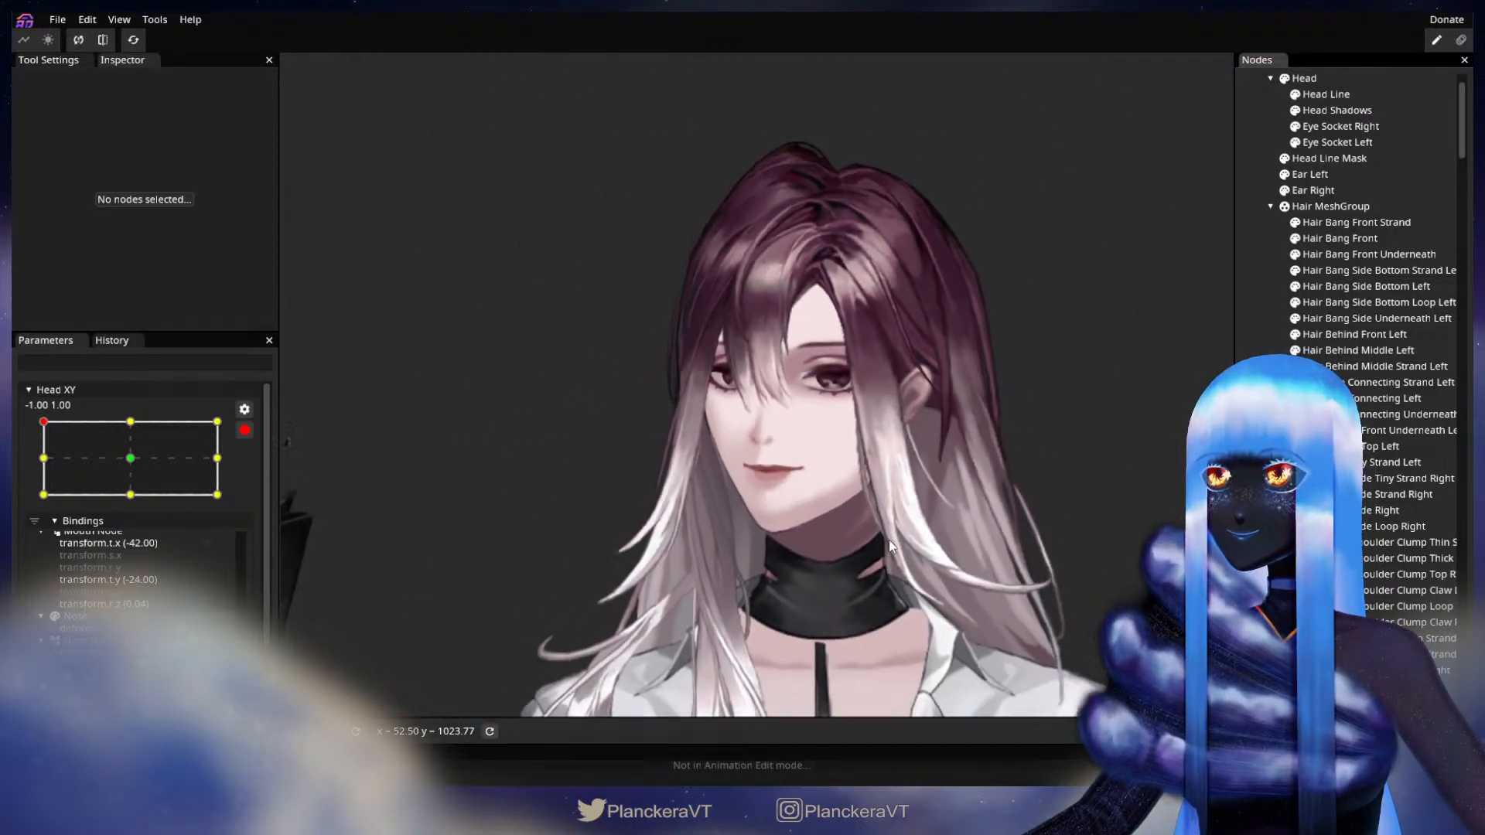
left_click_drag(849, 578, 836, 590)
Check the bang's motion with Head XY disarmed, then arm it at -1.00, -1.00 and inspect the strands over the eye
left_click(244, 430)
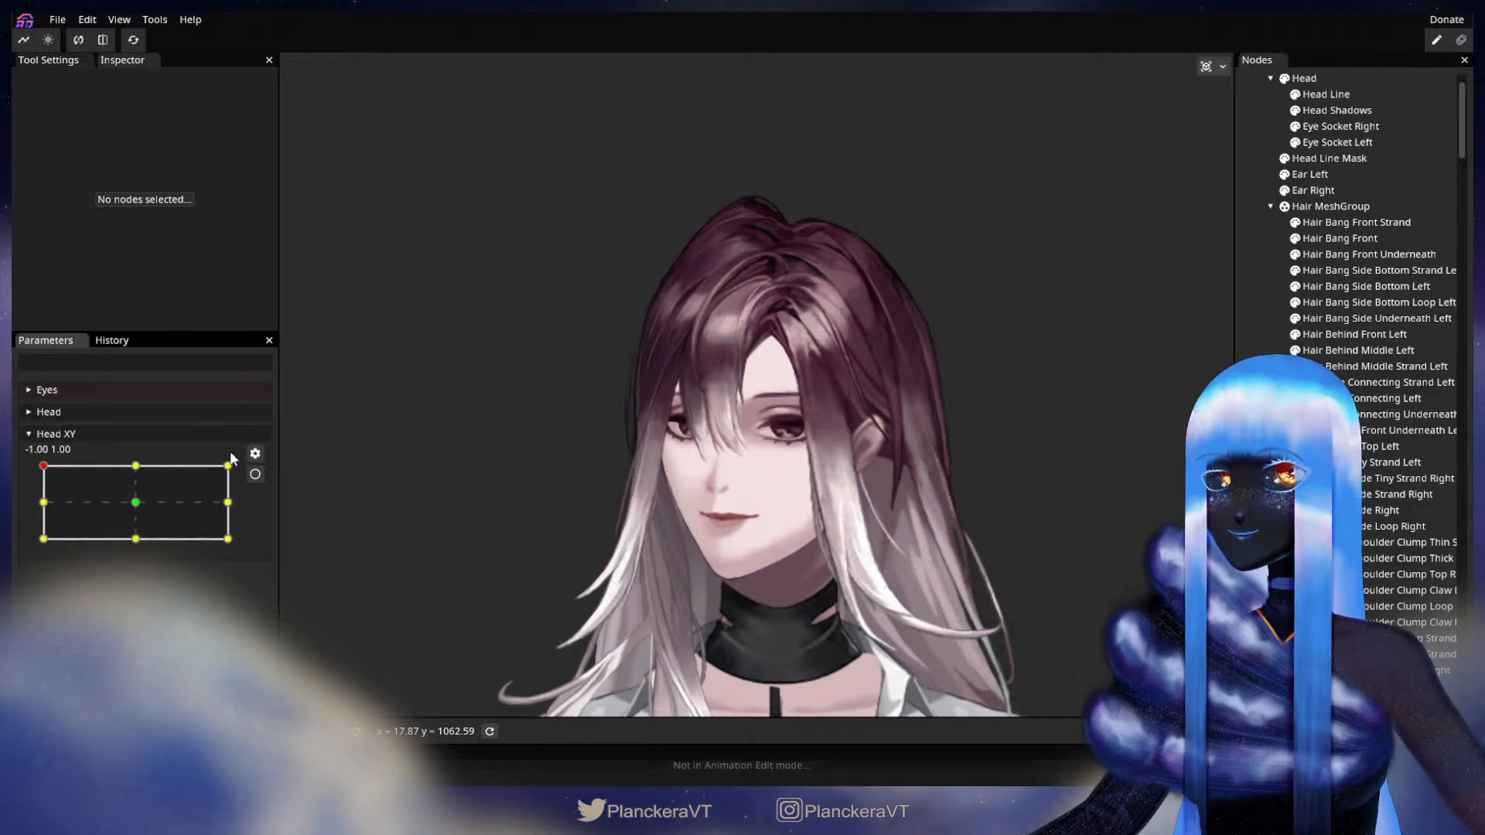
left_click_drag(44, 469, 17, 540)
left_click(252, 475)
scroll(629, 530, "up", 5)
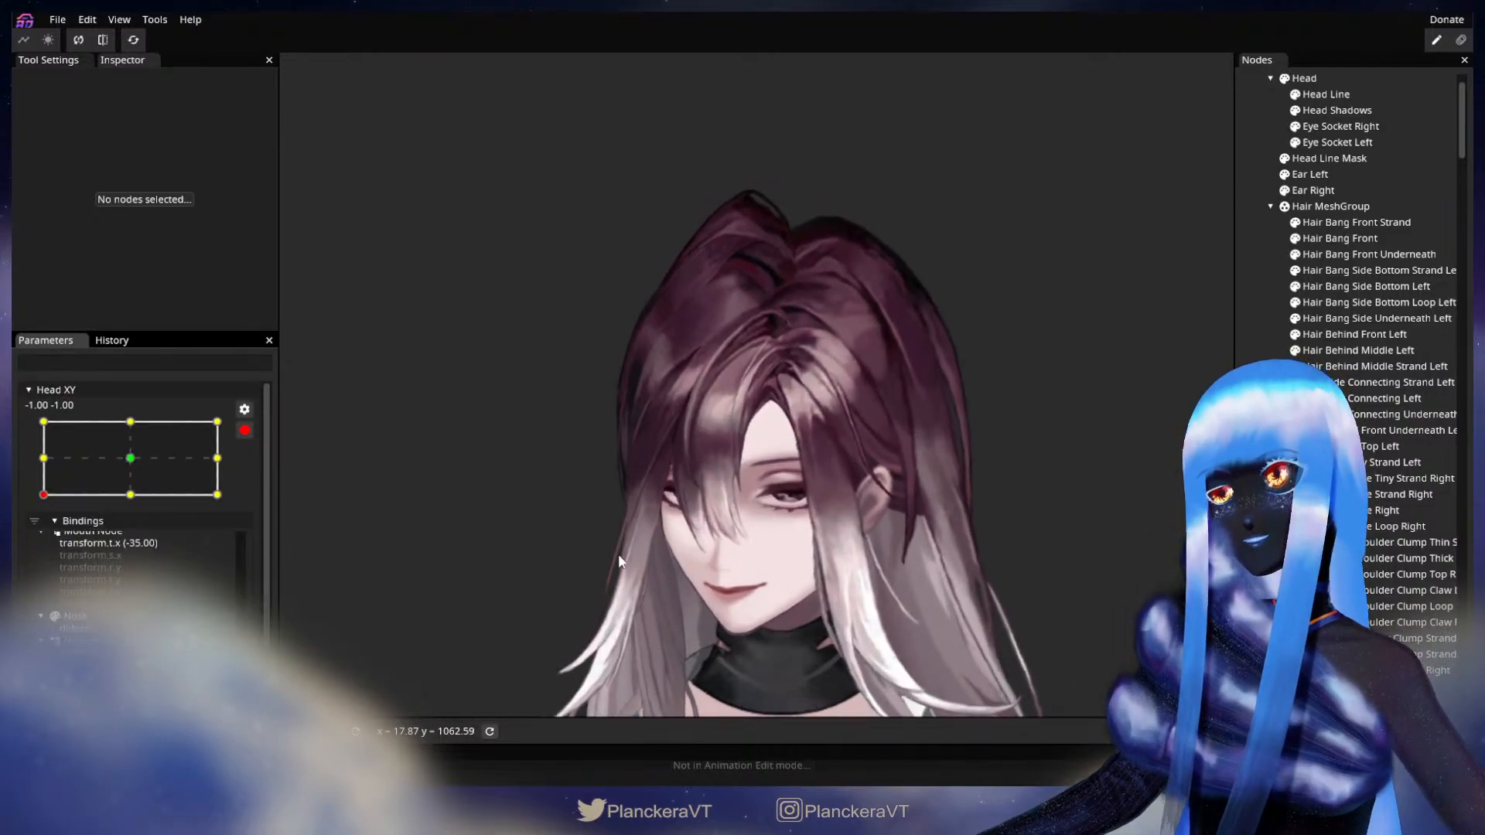
scroll(657, 495, "up", 5)
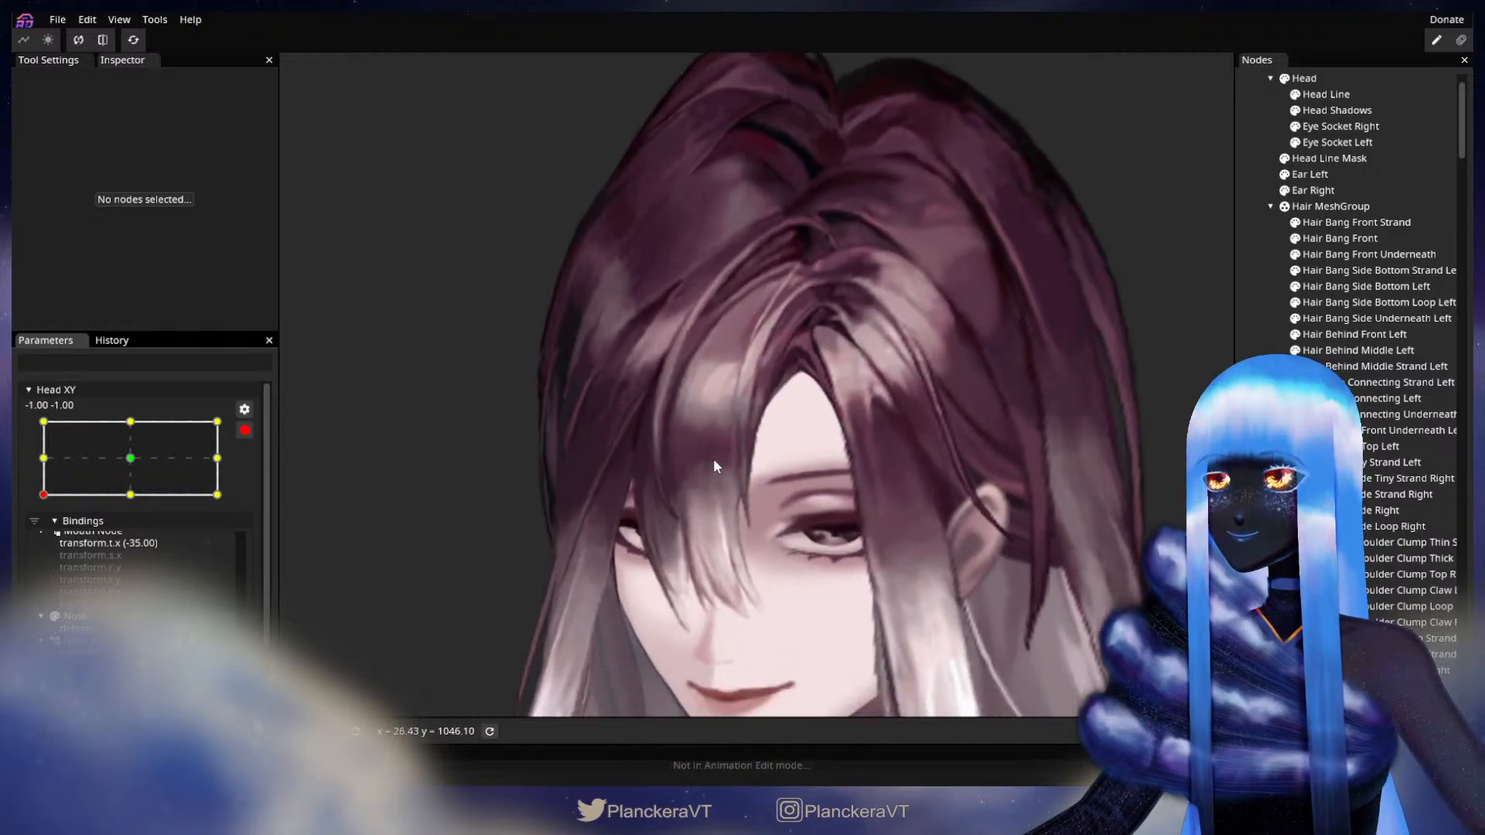
scroll(812, 488, "up", 2)
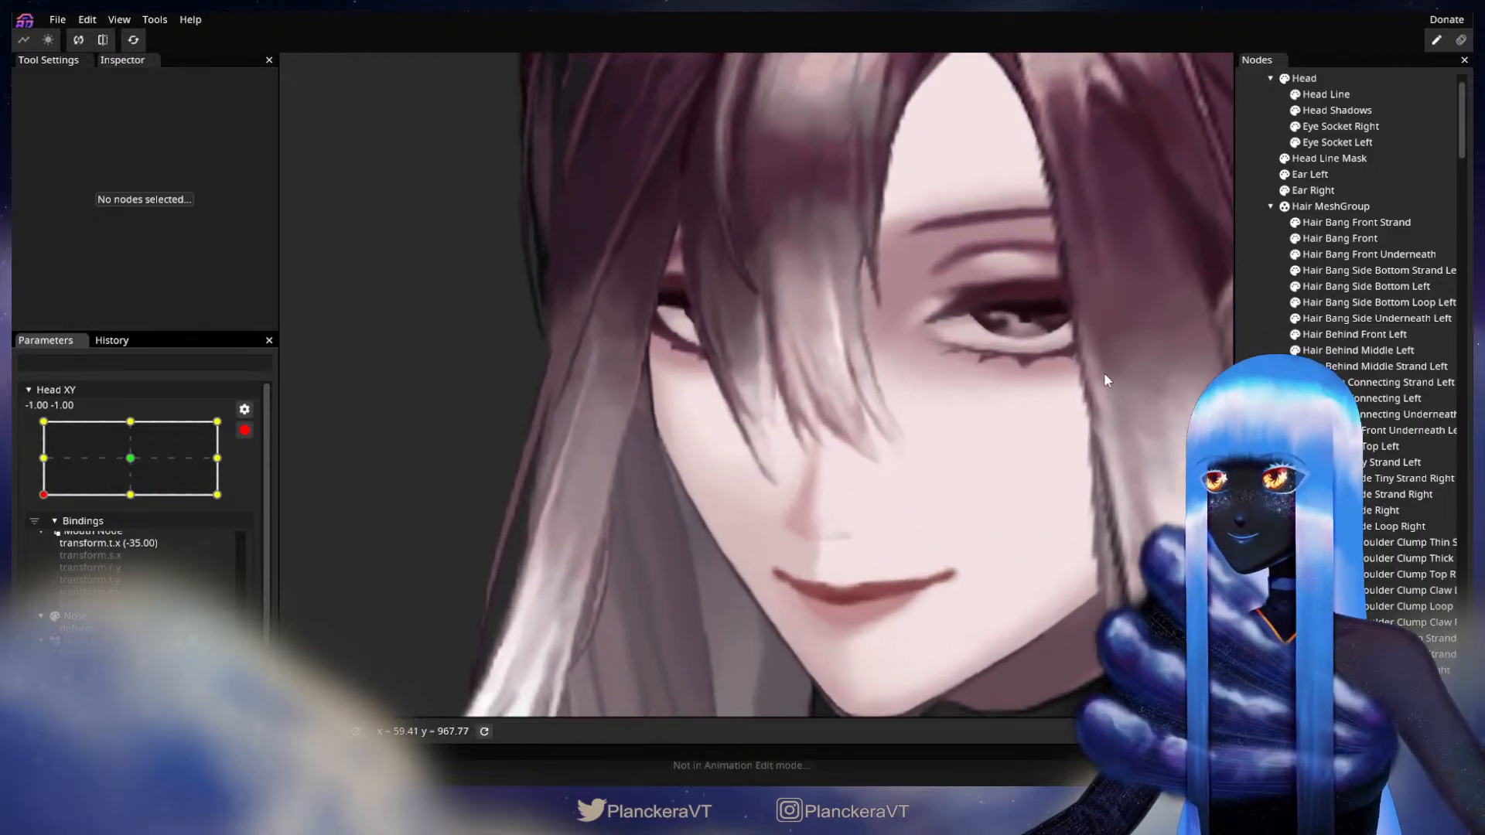
Adjust the Hair Bang Front vertices at the outer strand's tip for Head XY -1.00, -1.00, and deselect the mesh to check the head
left_click(1373, 240)
scroll(649, 513, "up", 4)
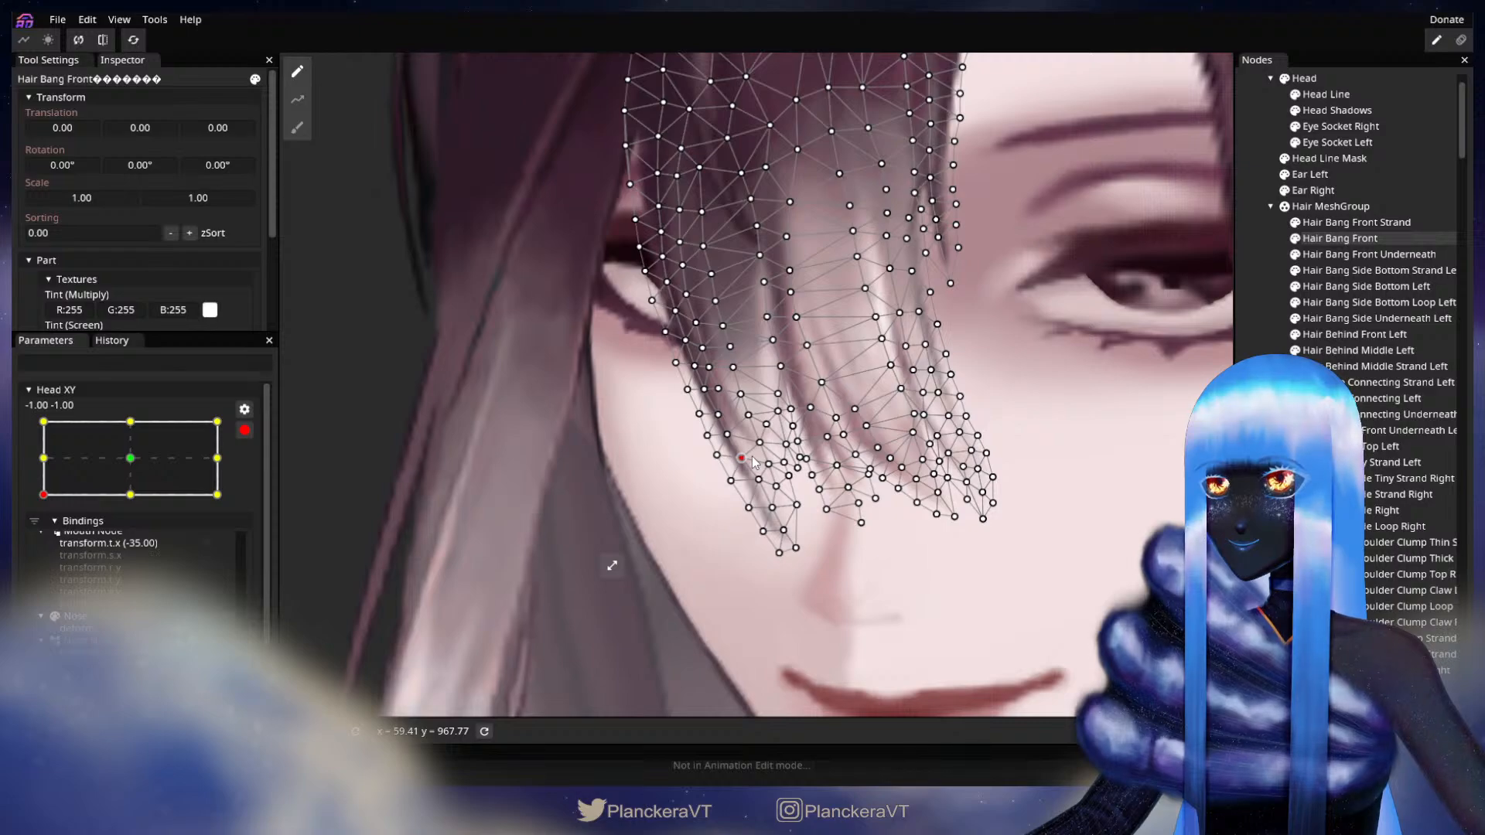
key("Escape")
scroll(851, 531, "down", 4)
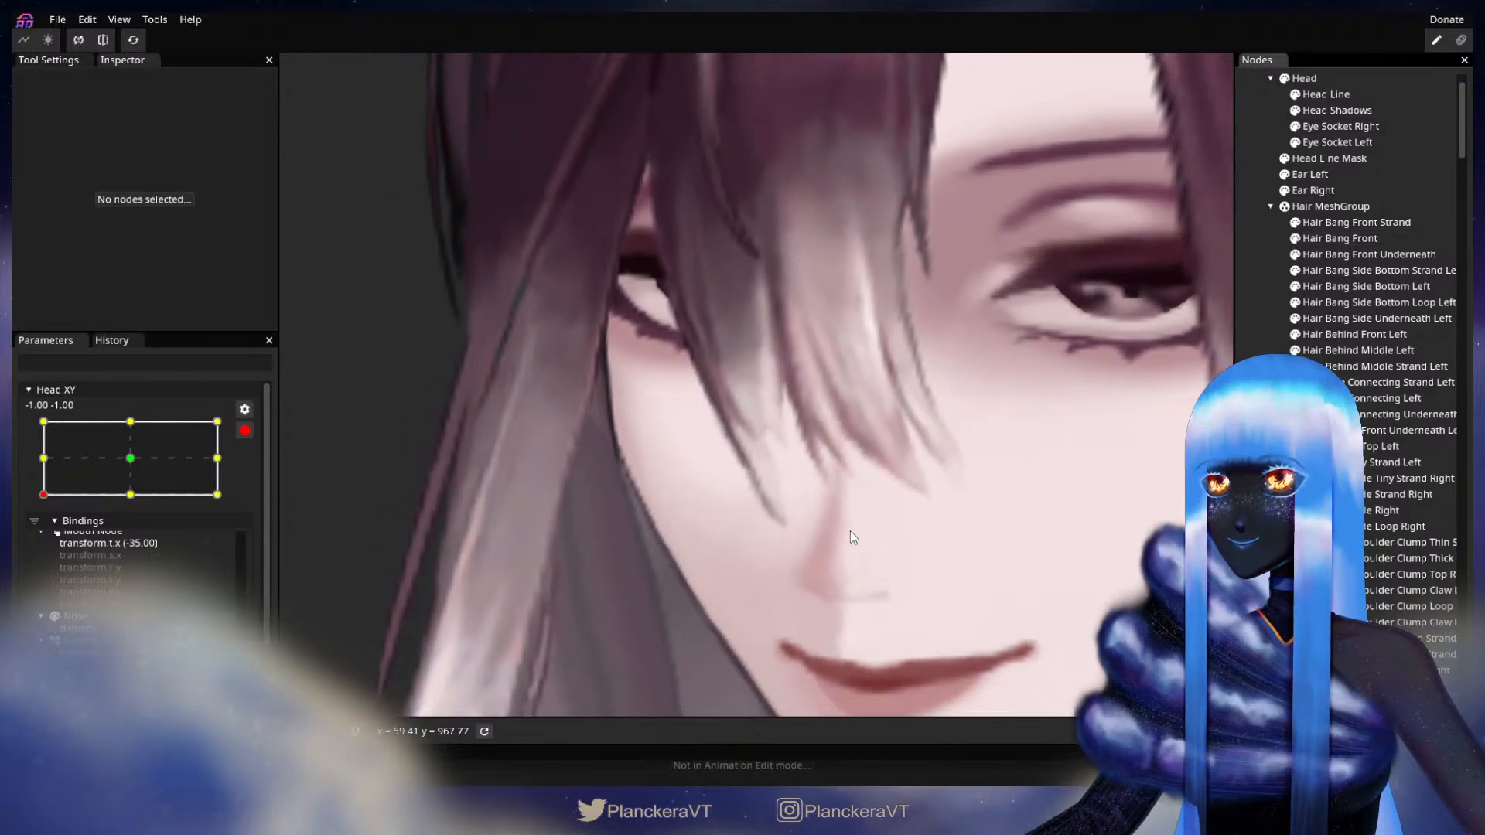
scroll(857, 523, "down", 5)
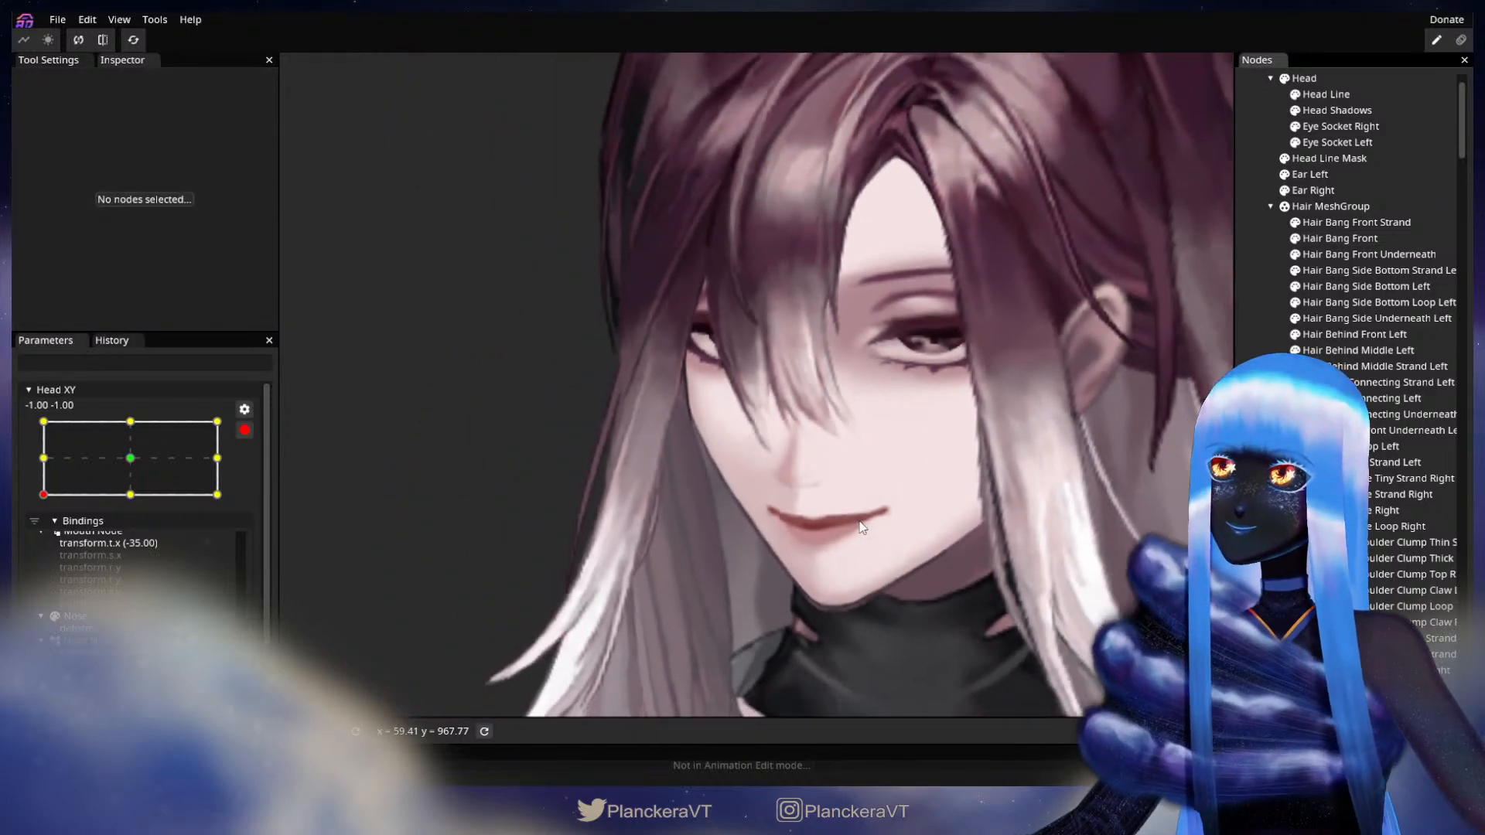
scroll(871, 523, "down", 4)
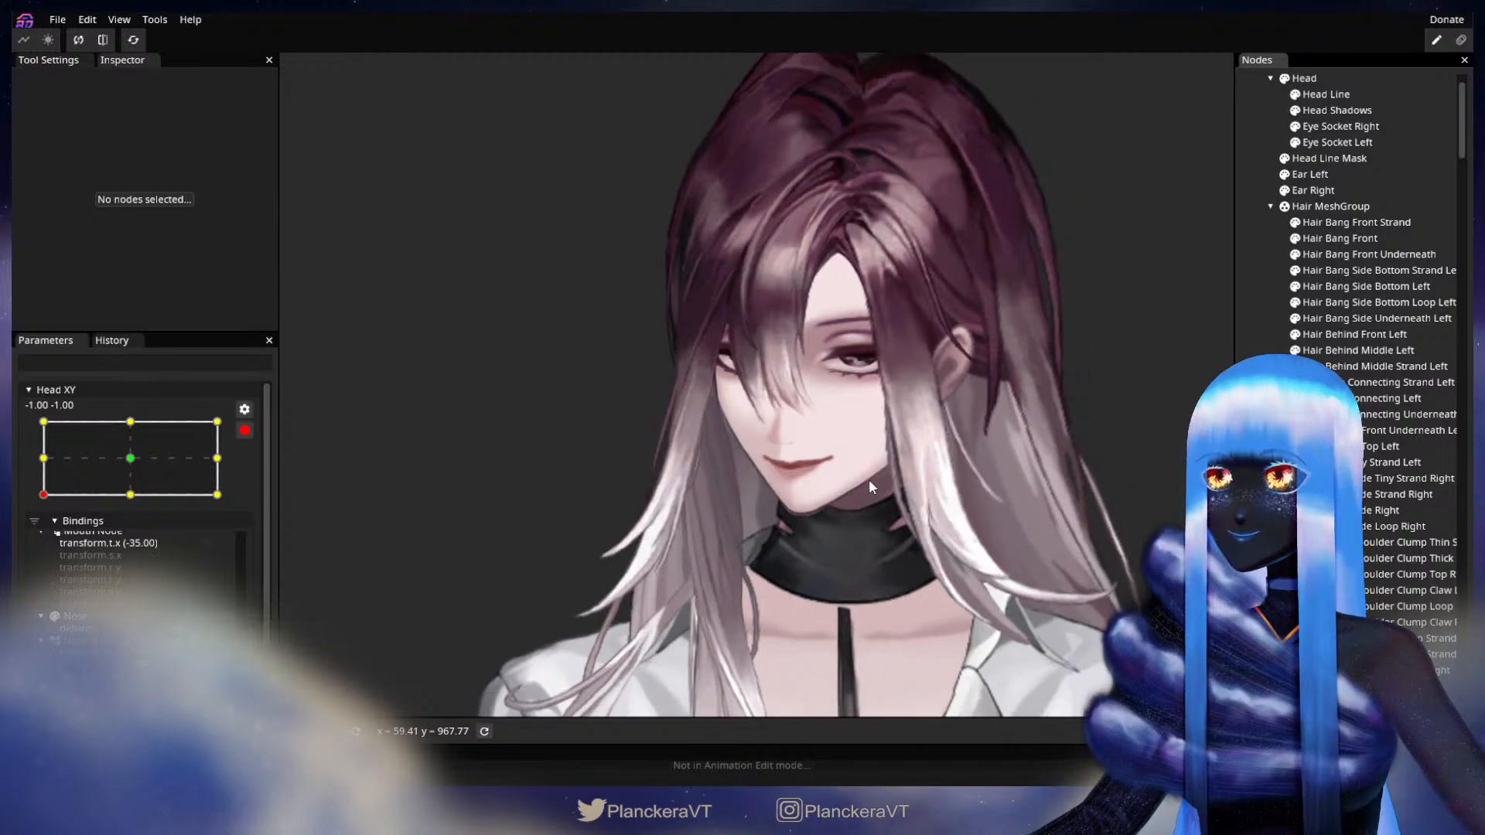
Sweep the disarmed Head XY from -1.00, -1.00 up to -1.00, 1.00, then arm it there and inspect the strands over the eye
left_click(249, 433)
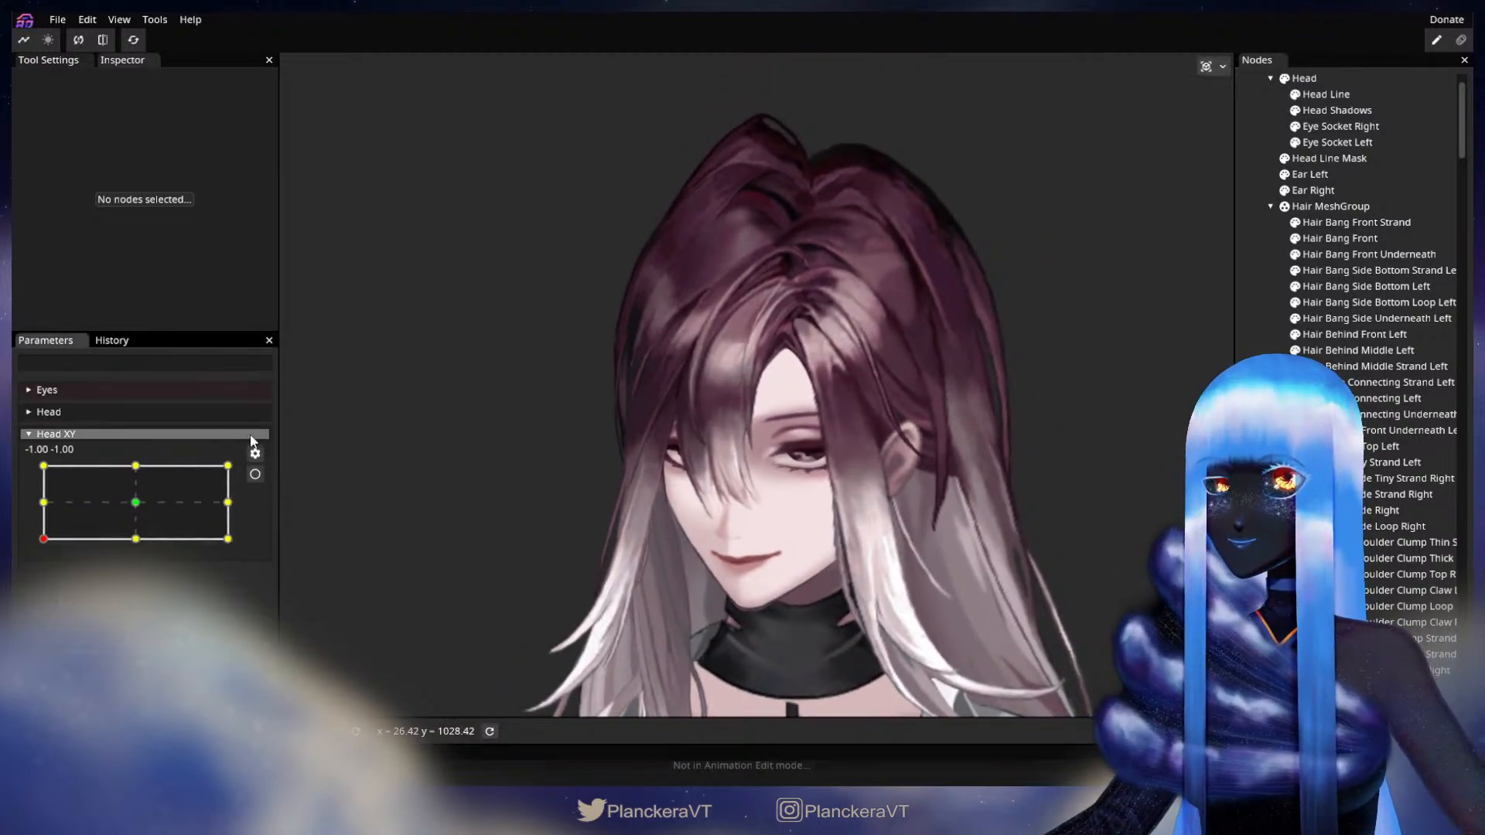
left_click_drag(46, 547, 36, 470)
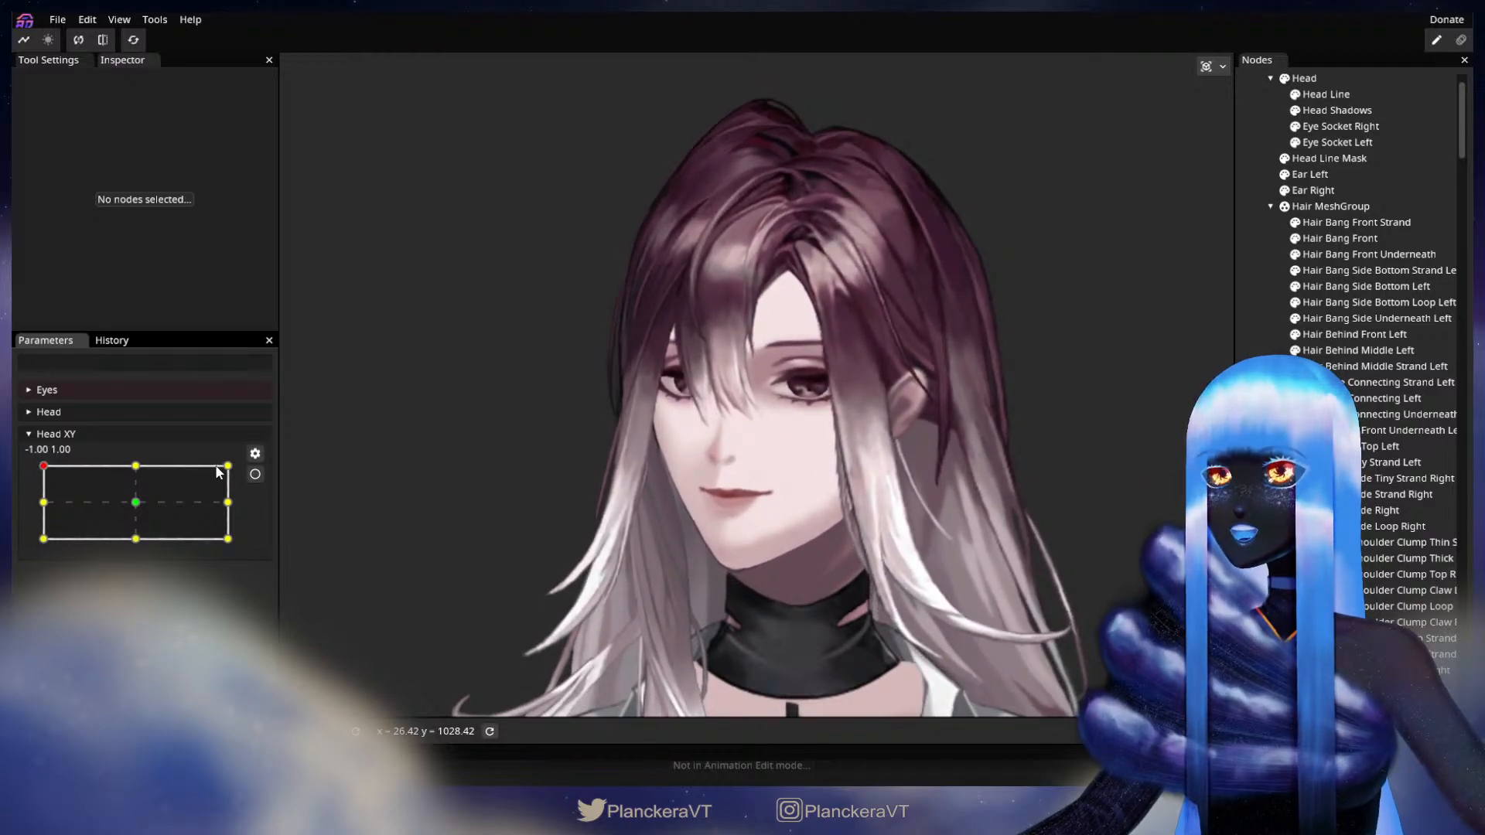
left_click(256, 475)
scroll(745, 551, "up", 5)
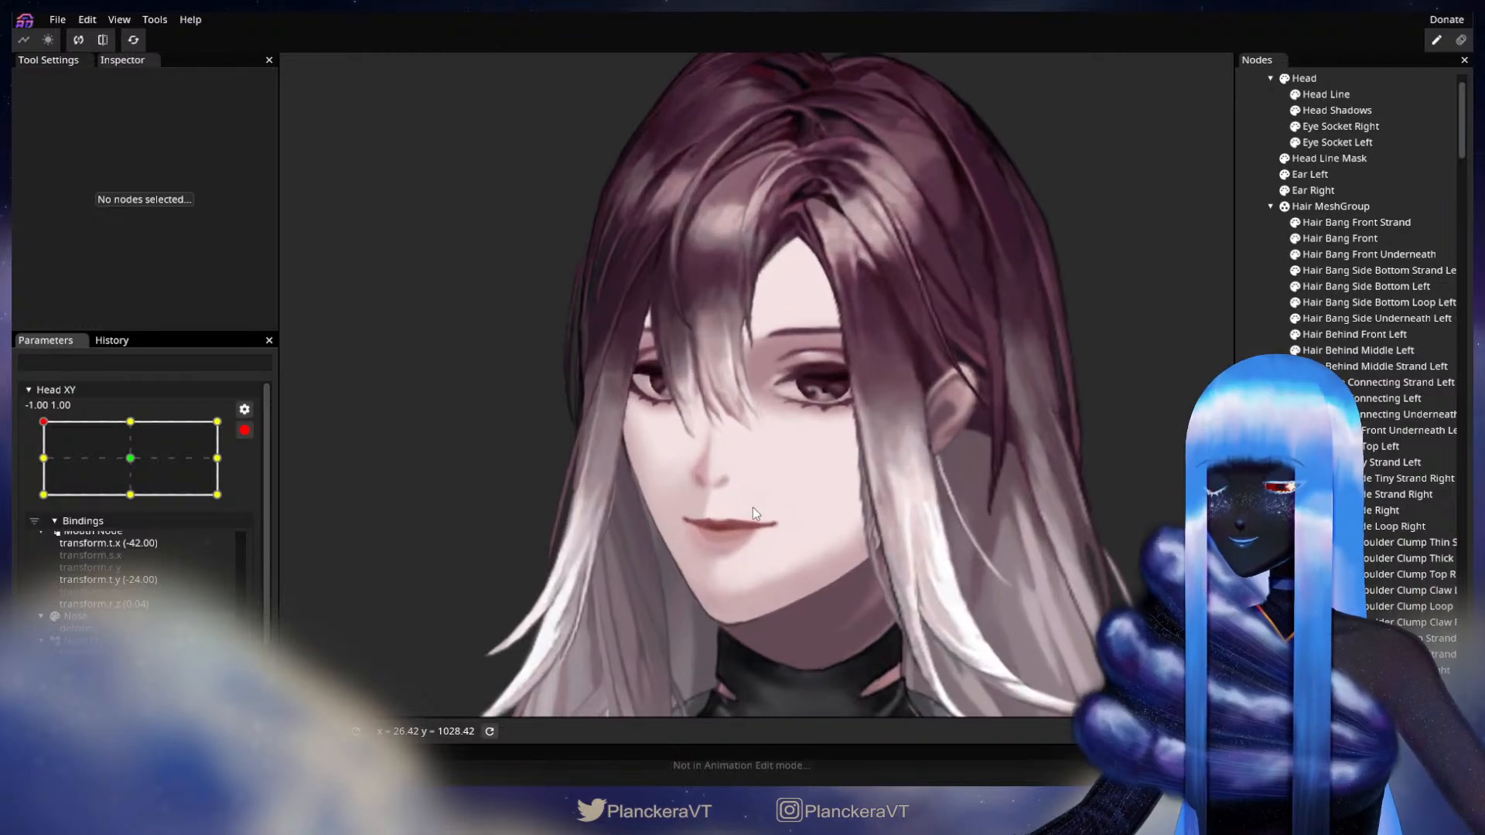
scroll(749, 504, "up", 3)
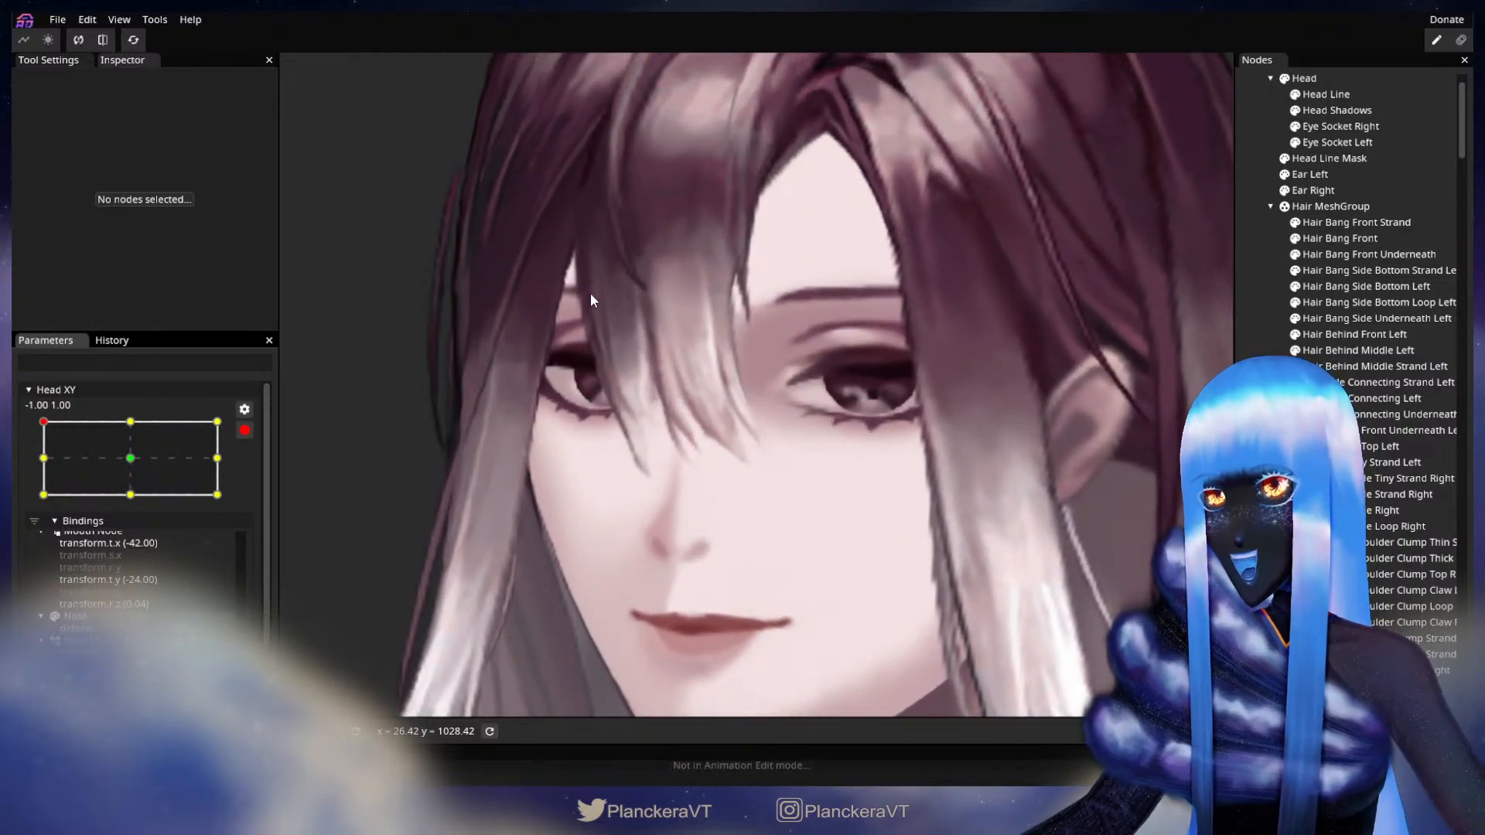
left_click_drag(644, 314, 671, 315)
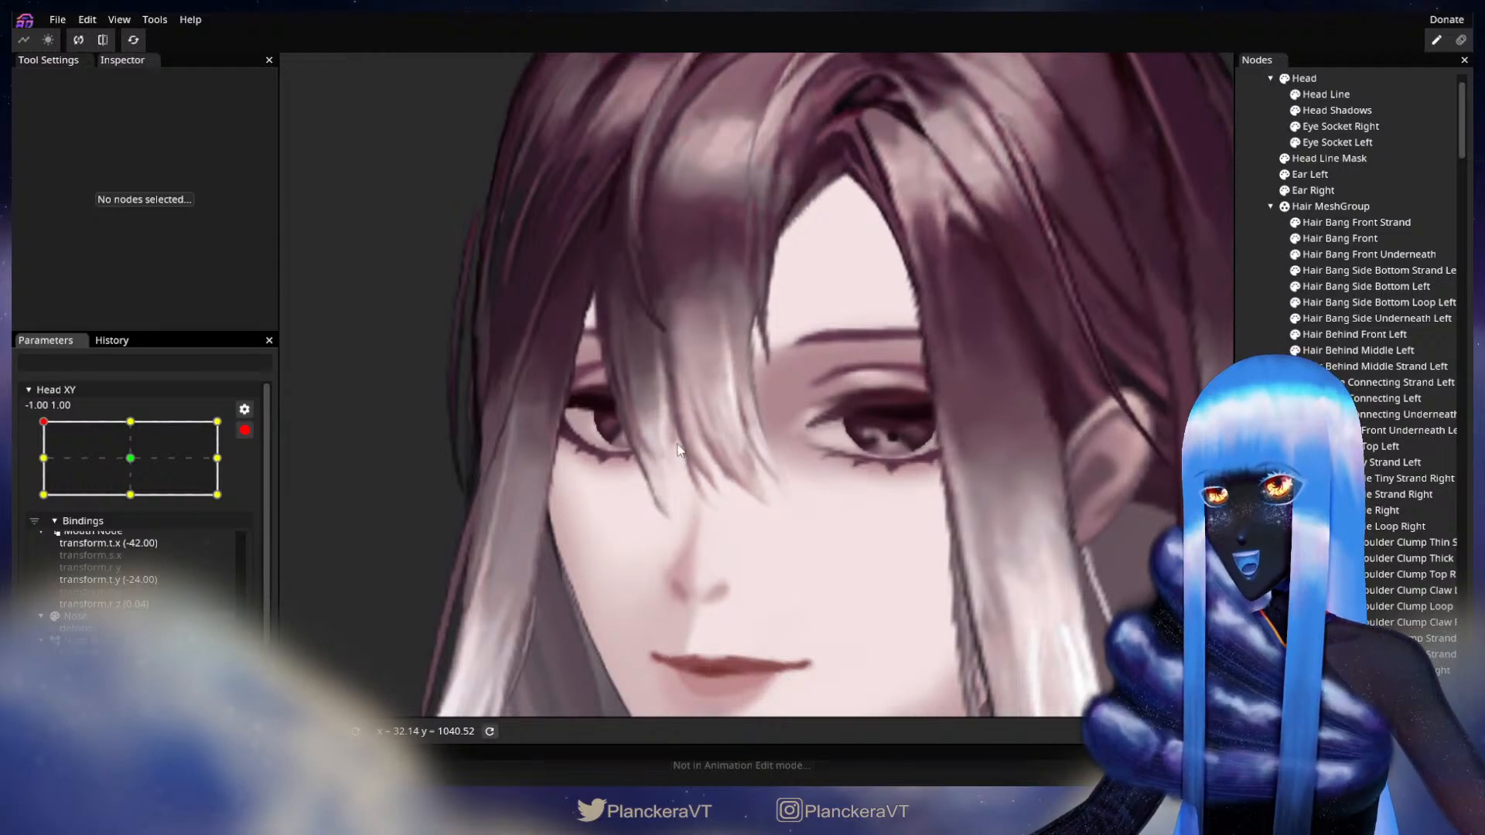
scroll(782, 347, "up", 6)
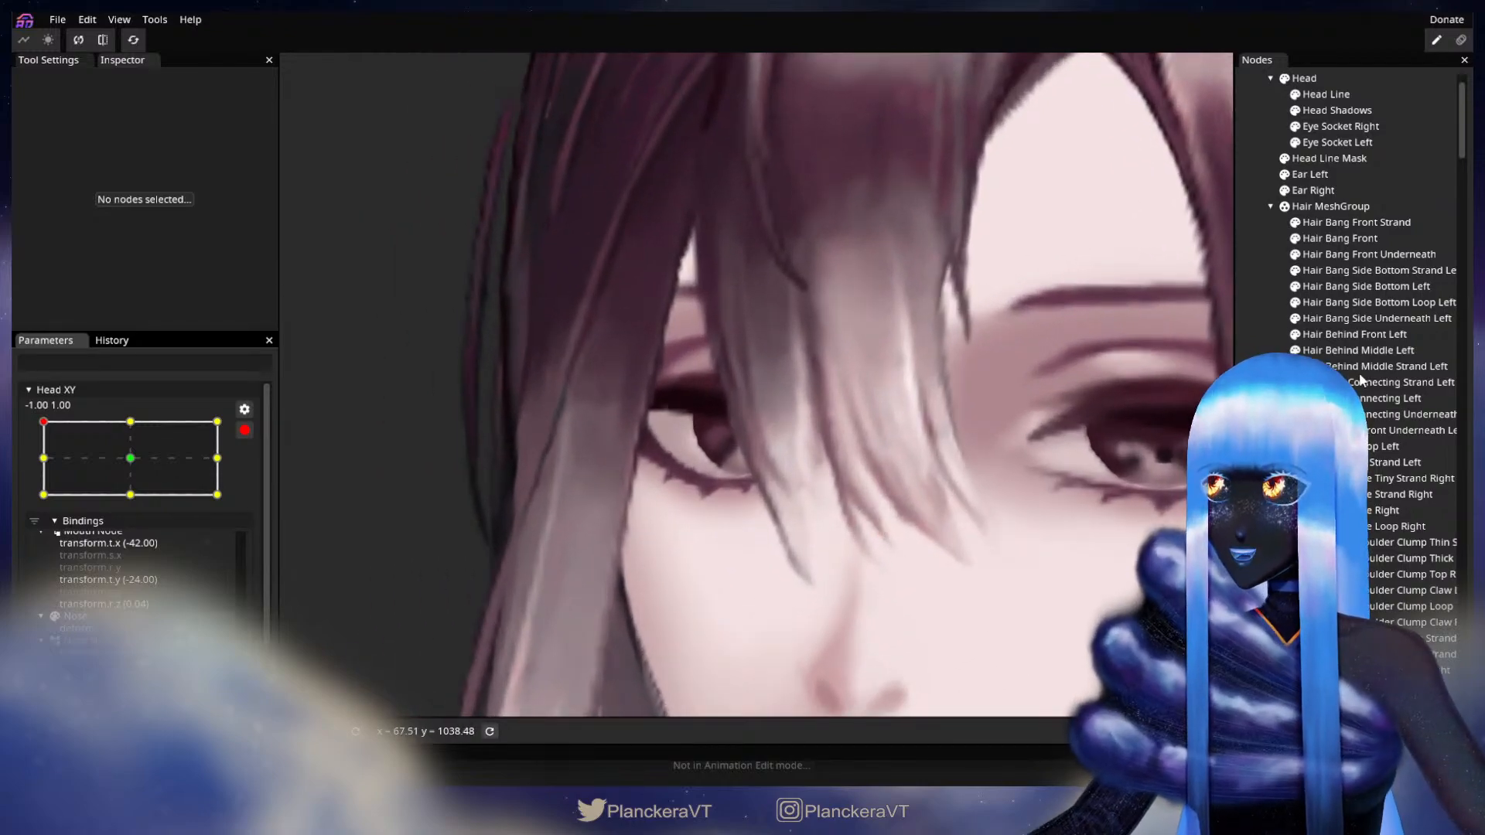
Adjust the Hair Bang Front vertices near the outer strand's tip at Head XY -1.00, 1.00, and deselect the mesh to check the whole head
left_click(1349, 236)
scroll(681, 514, "up", 3)
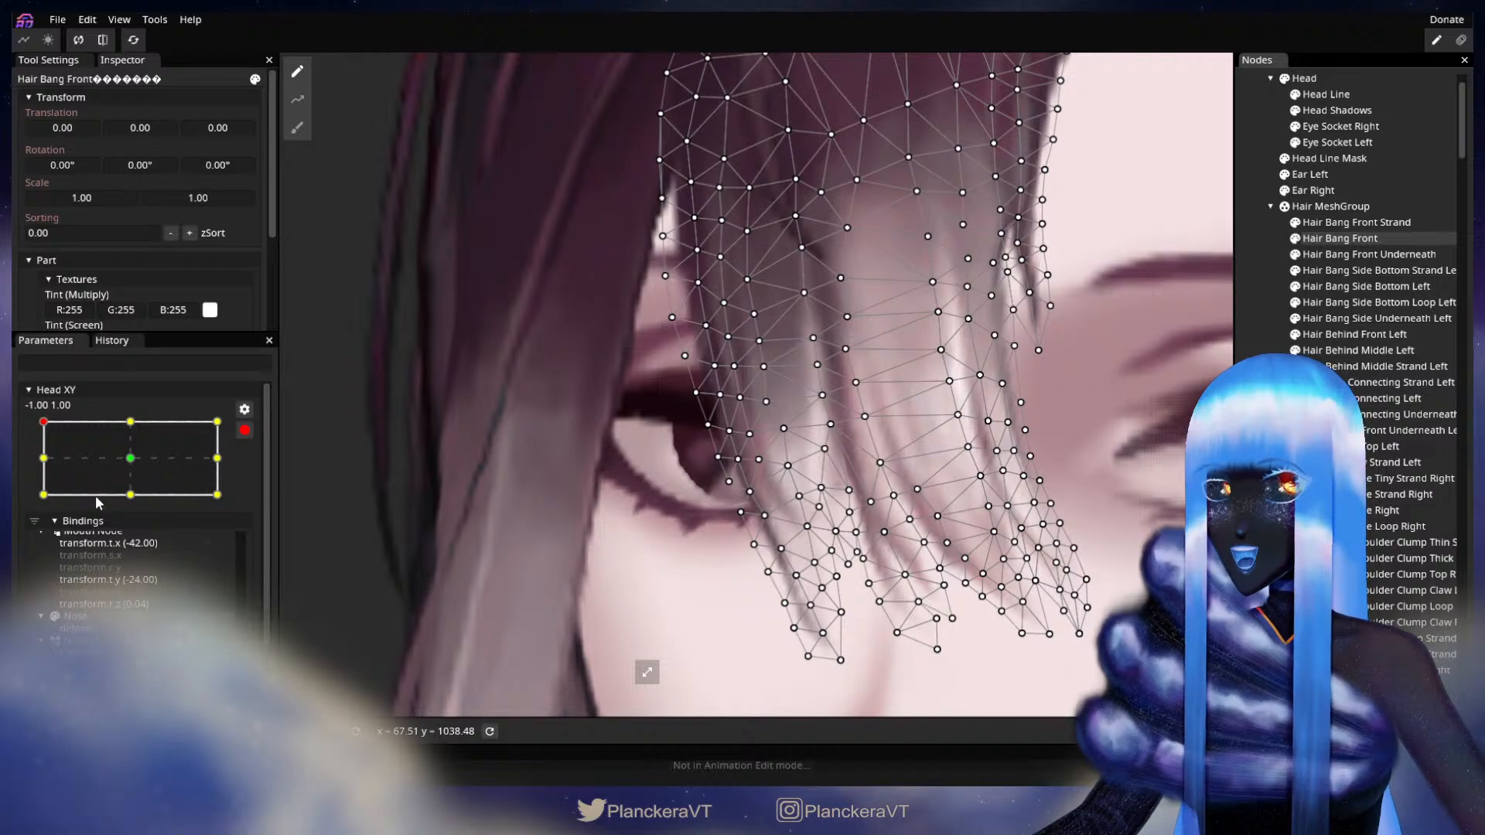
scroll(800, 499, "up", 2)
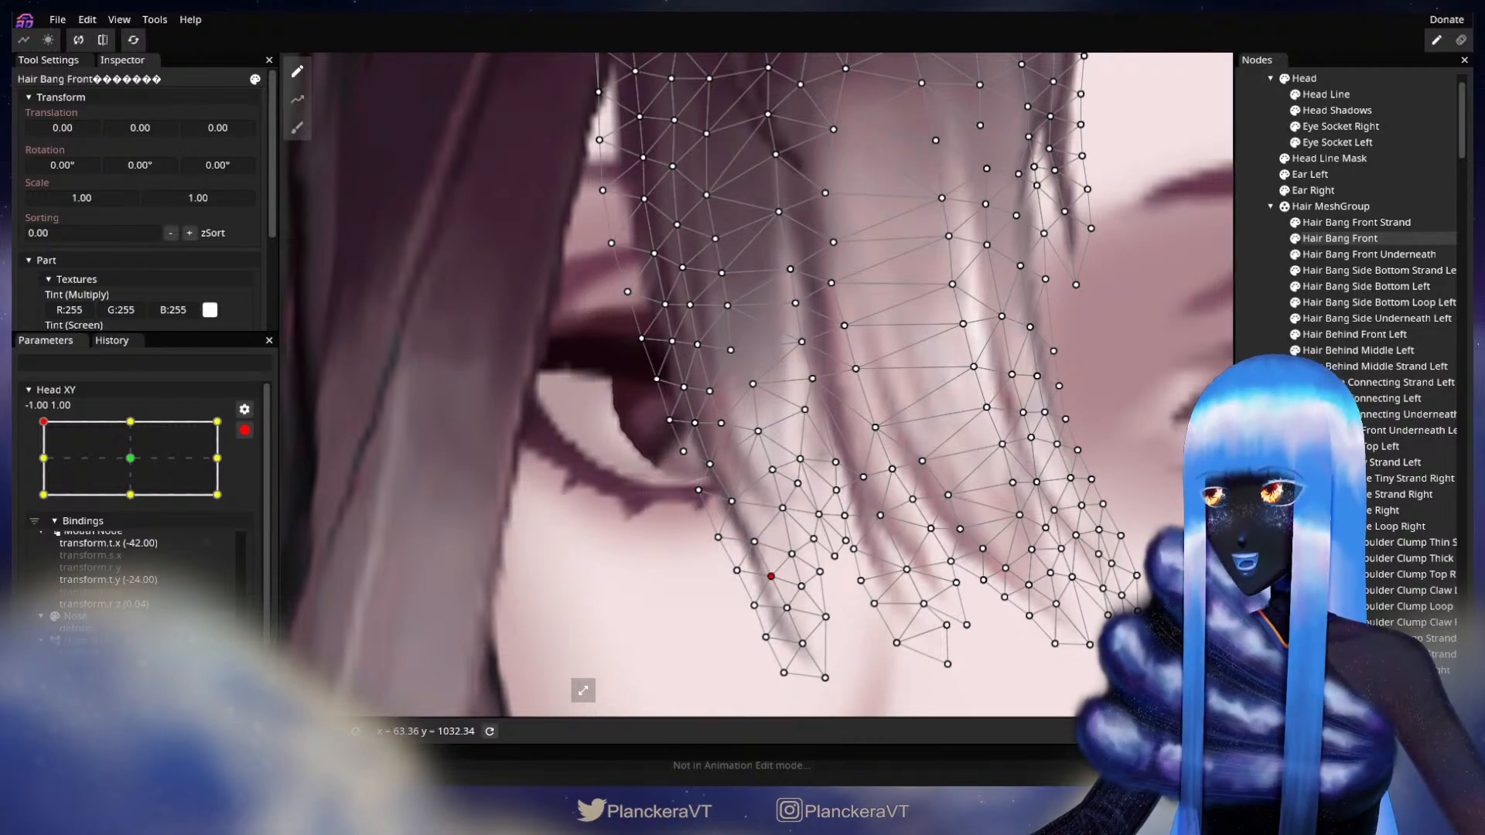
key("Escape")
scroll(852, 597, "down", 3)
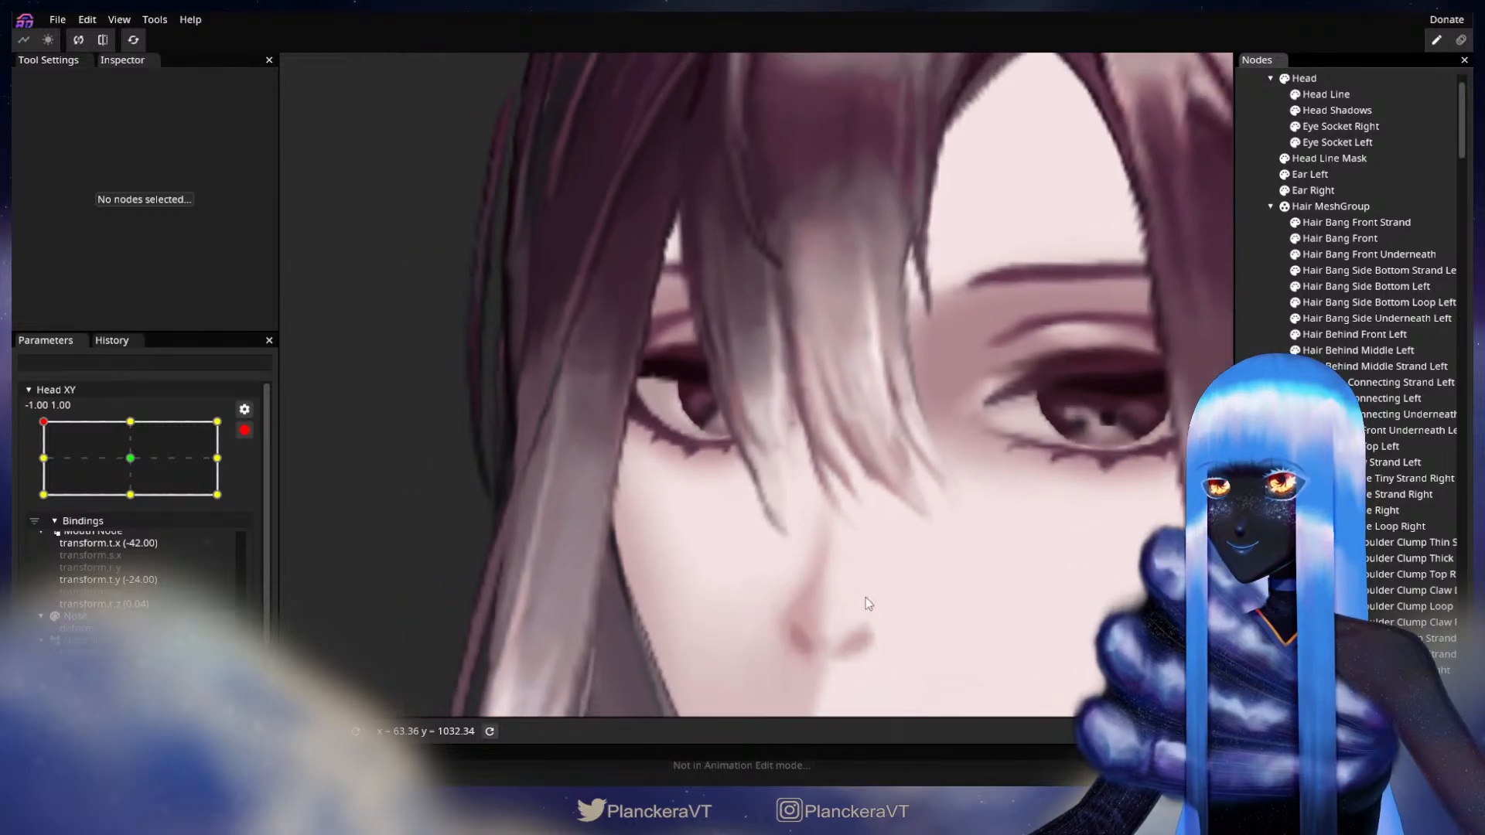
scroll(866, 598, "down", 4)
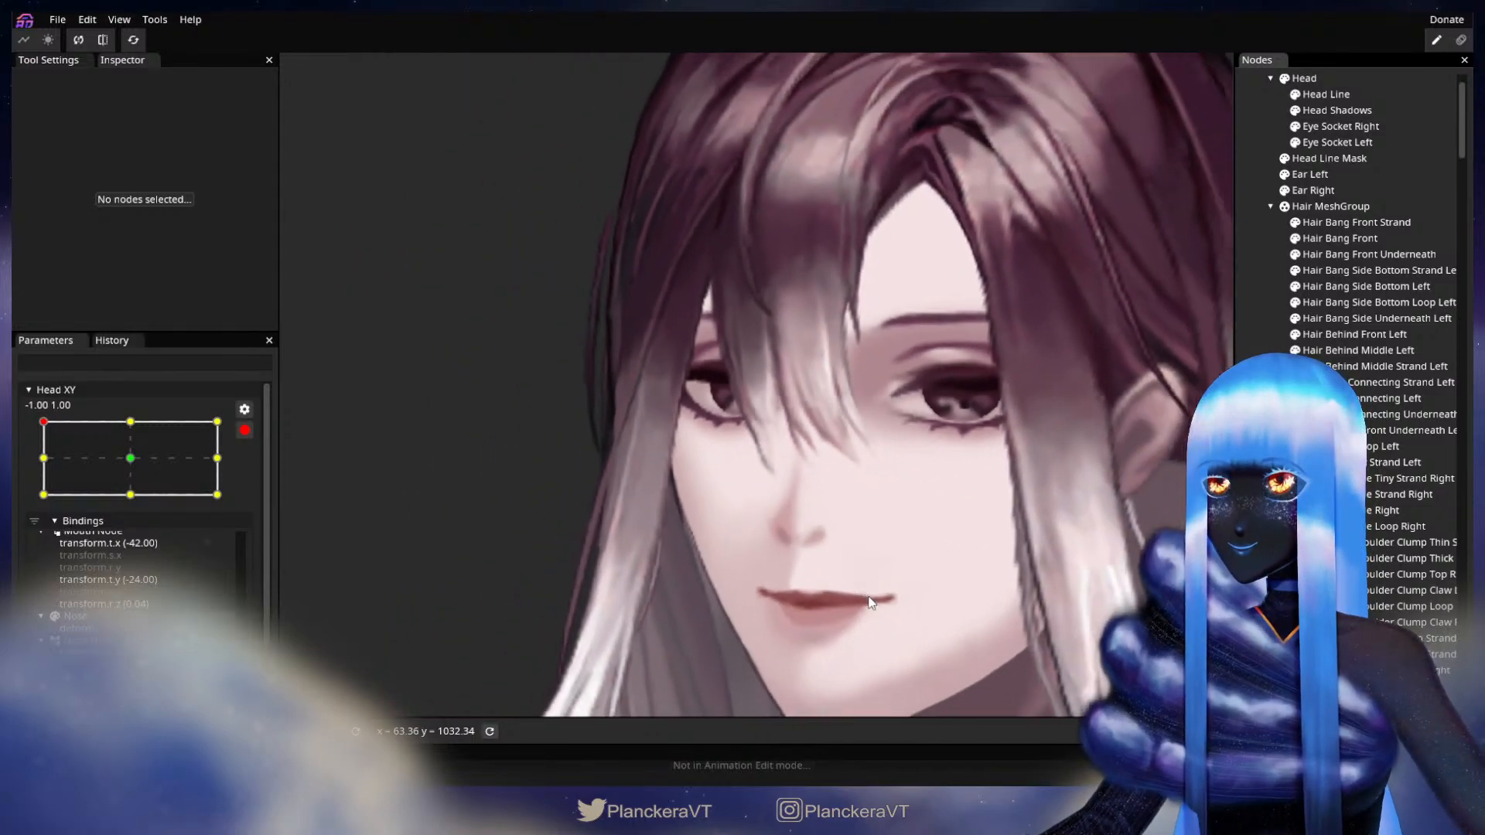
scroll(870, 603, "down", 4)
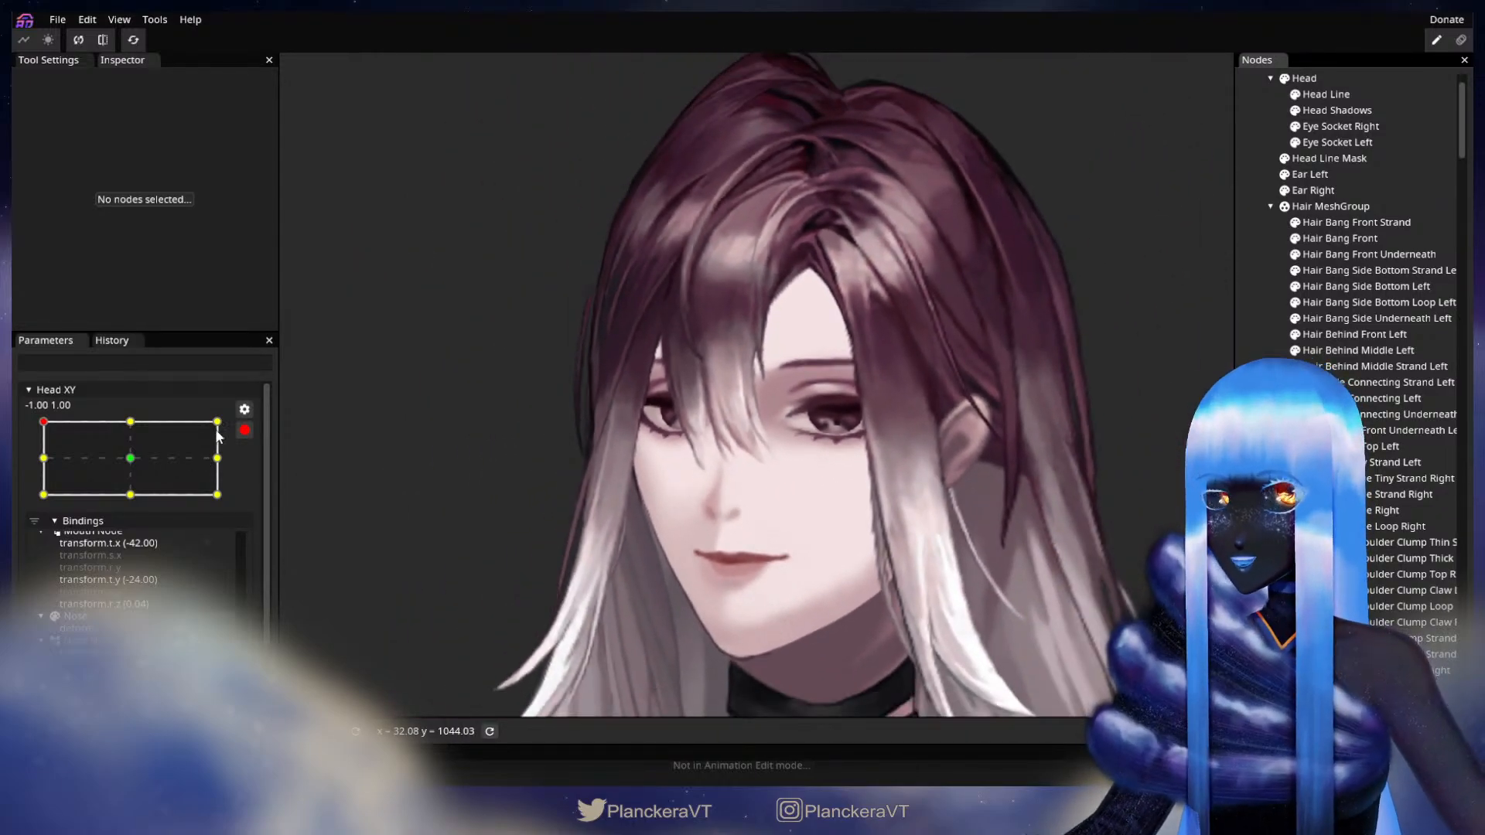
Sweep the disarmed Head XY down from -1.00, 1.00 to check the bang, and arm it at -1.00, 0.00
left_click(245, 430)
left_click_drag(42, 465, 33, 502)
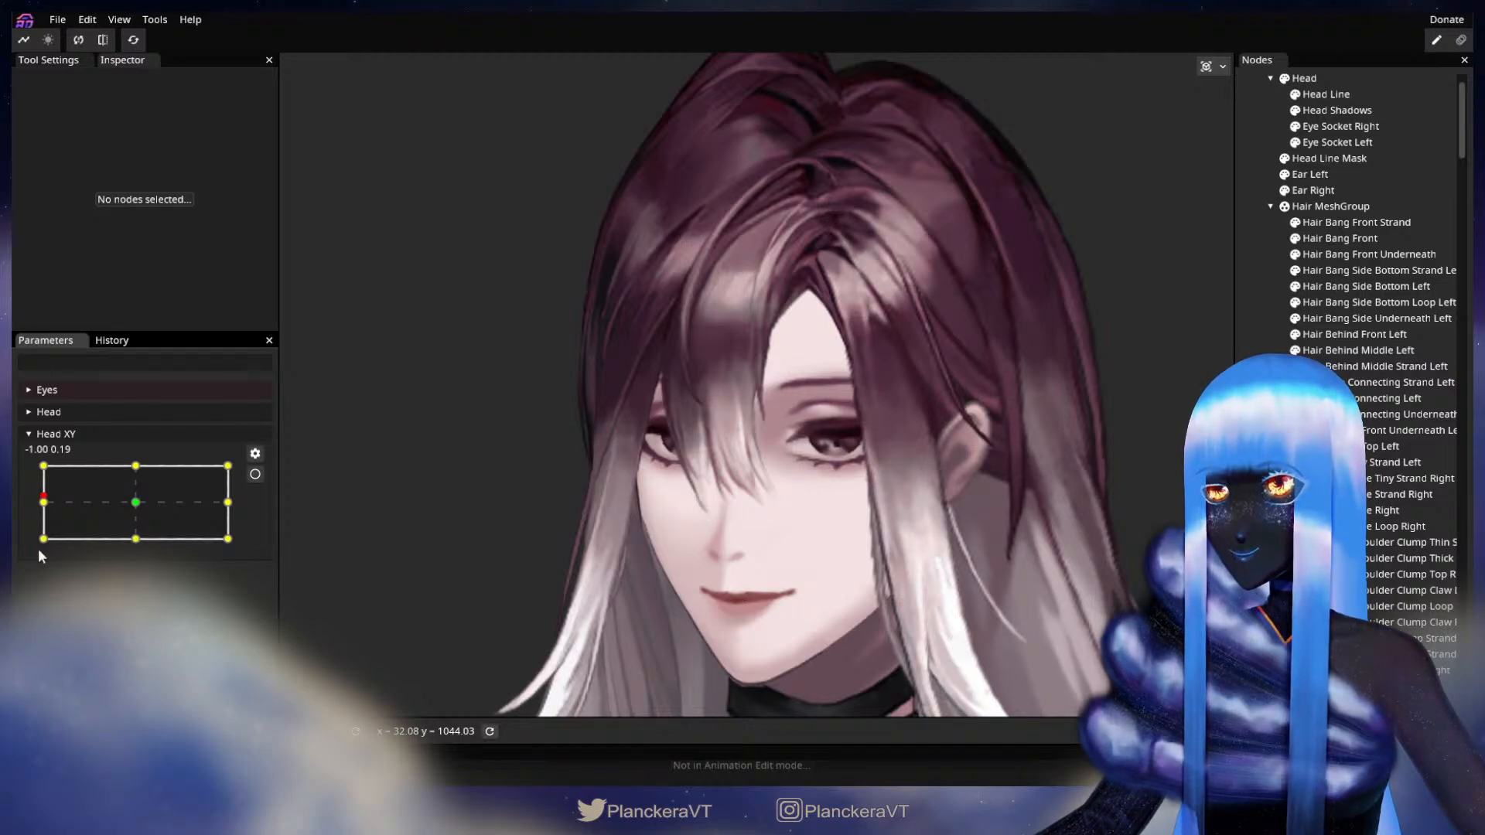
mouse_move(44, 495)
left_mouse_down()
mouse_move(174, 500)
mouse_move(29, 507)
left_mouse_up()
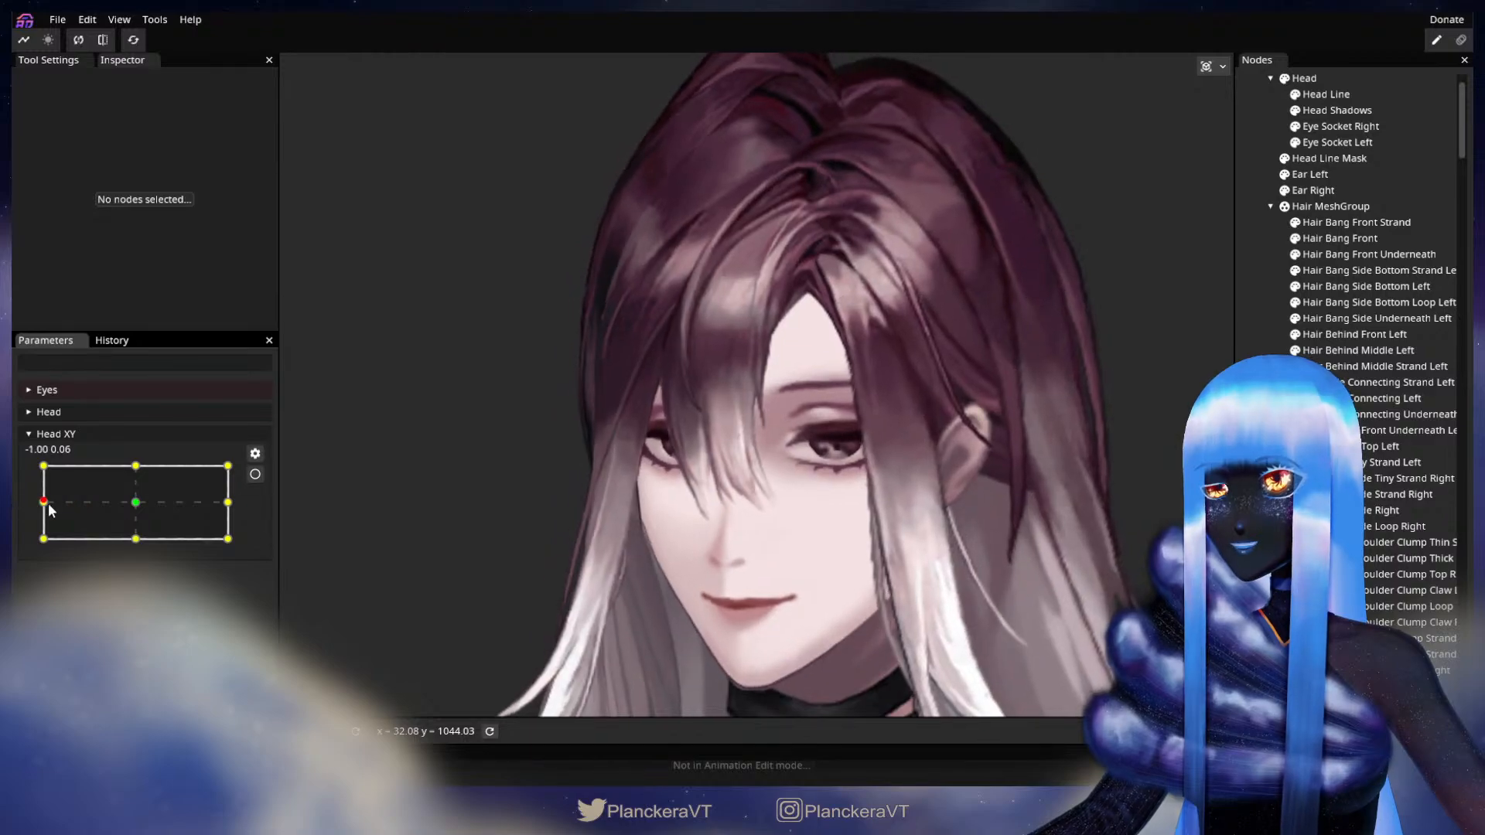
left_click(255, 474)
scroll(787, 611, "up", 5)
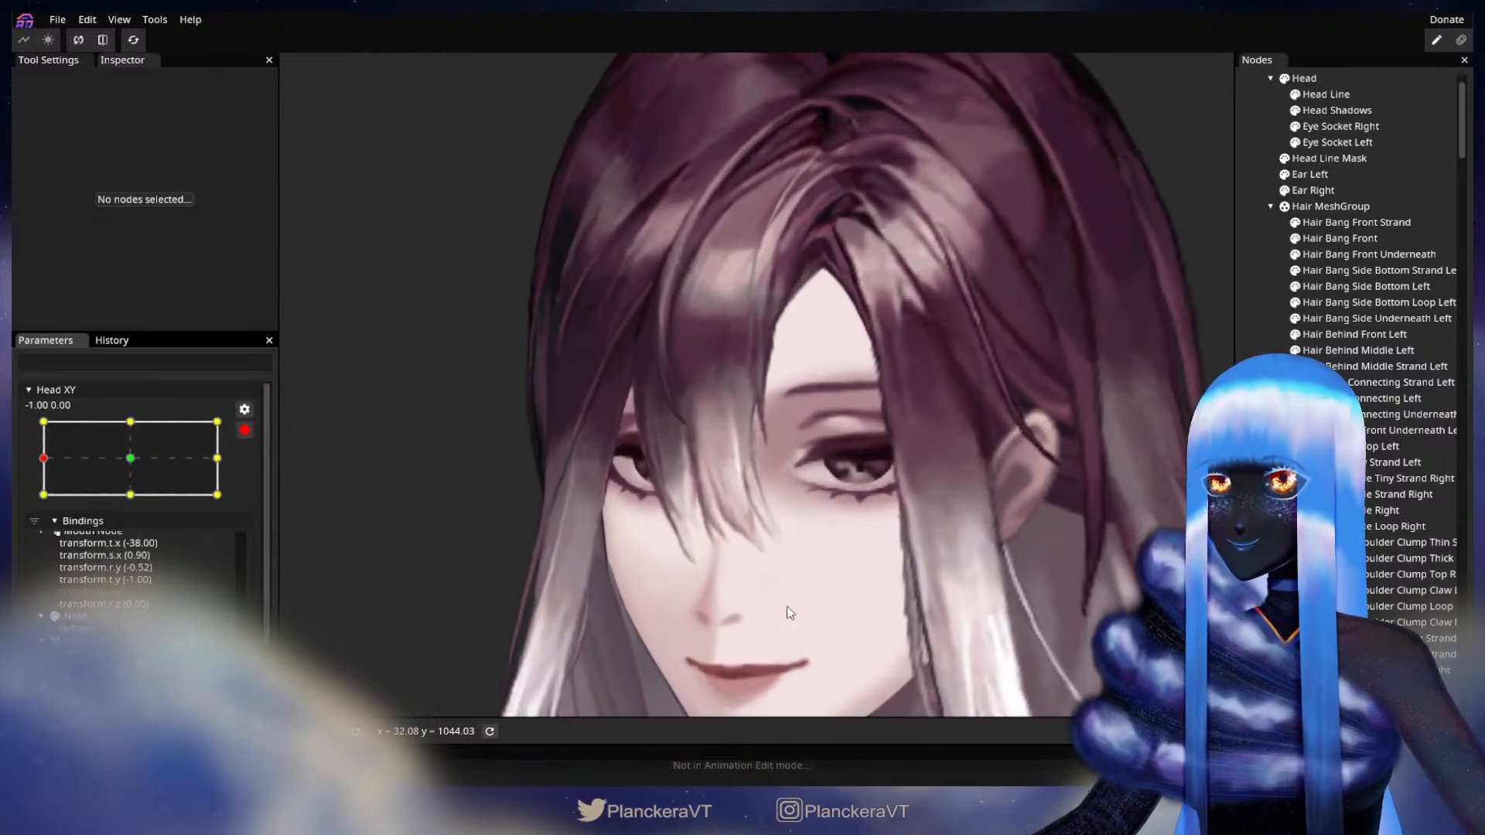
scroll(788, 605, "down", 2)
Recheck the bang's motion around the middle keypoint with Head XY disarmed, then rearm it at -1.00, 0.00 and inspect the strand tips
left_click(244, 430)
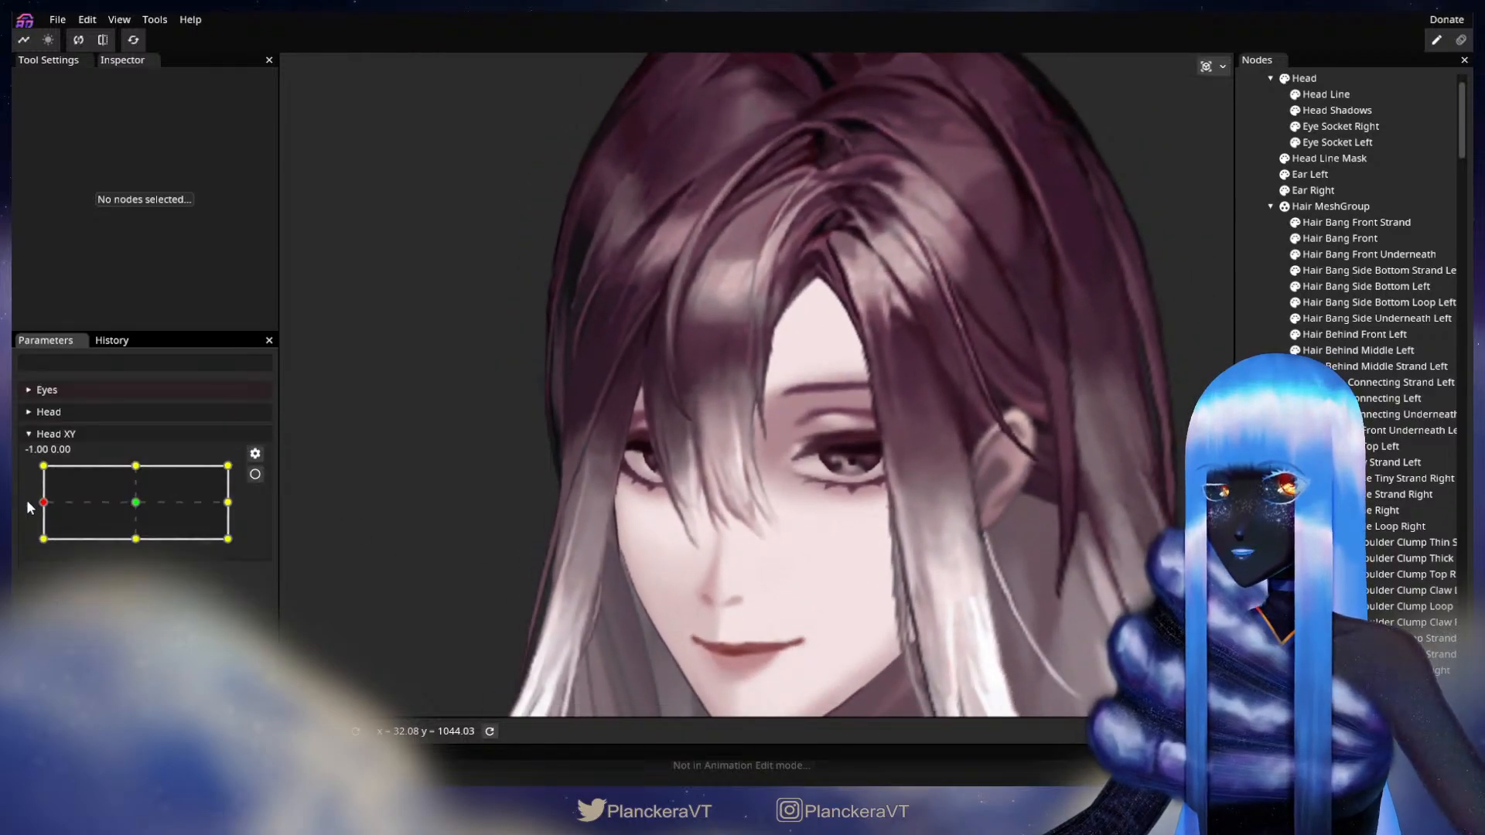
mouse_move(40, 507)
left_mouse_down()
mouse_move(231, 503)
mouse_move(44, 509)
left_mouse_up()
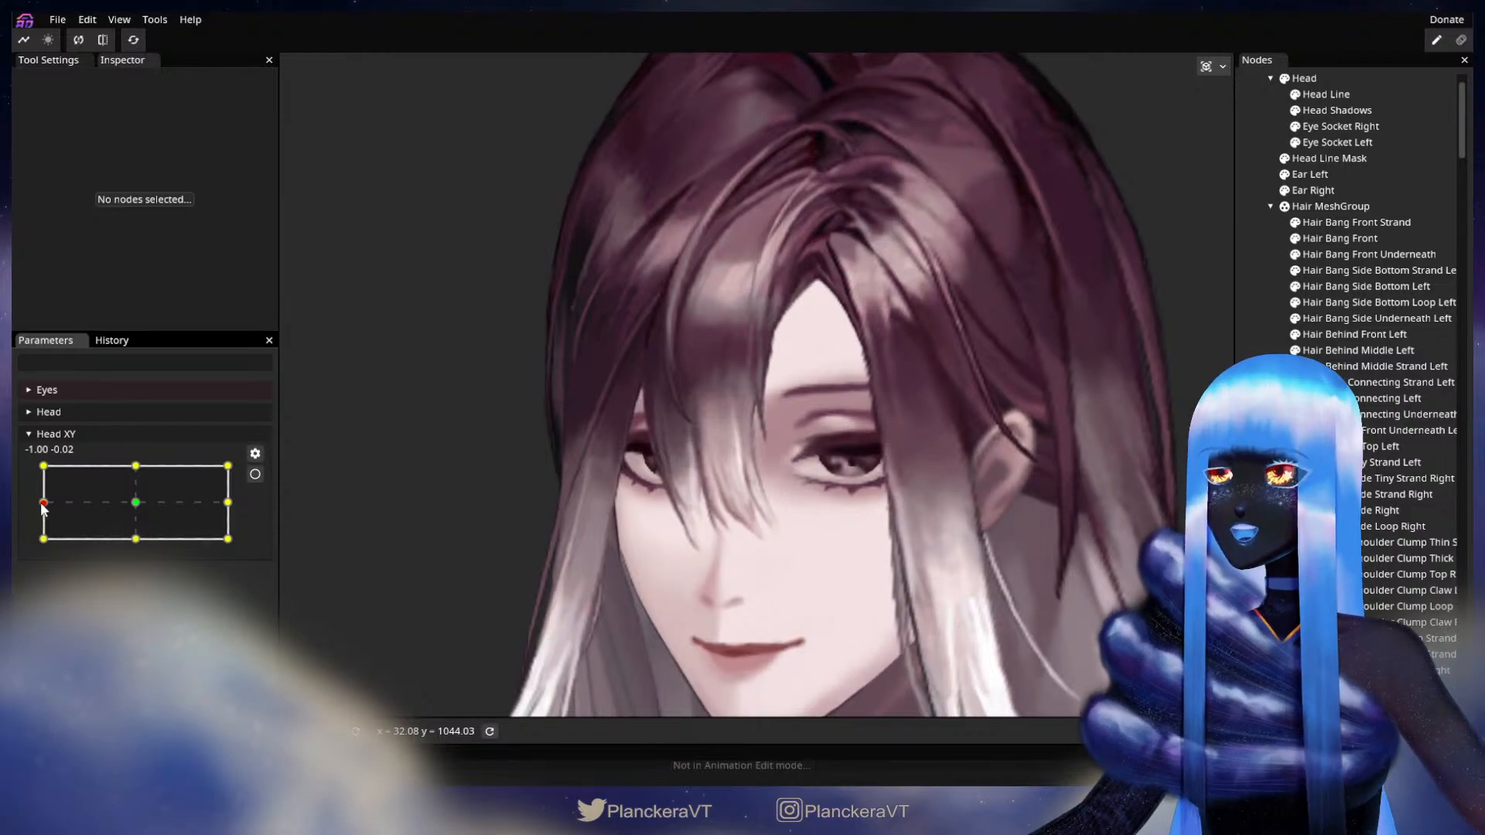
mouse_move(43, 508)
left_mouse_down()
mouse_move(238, 503)
mouse_move(43, 508)
left_mouse_up()
left_click(255, 474)
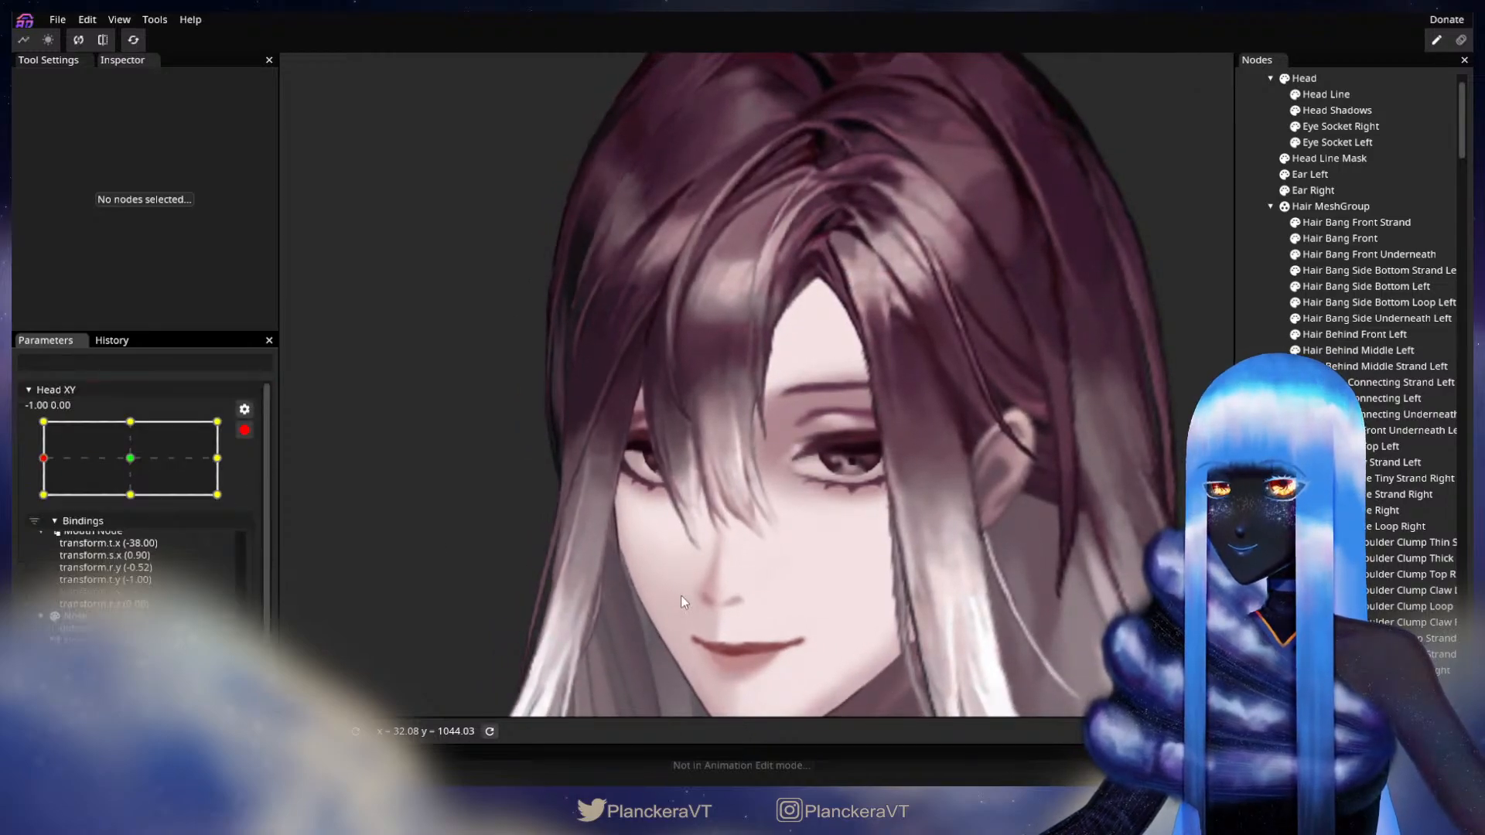
scroll(679, 556, "up", 3)
scroll(833, 485, "up", 5)
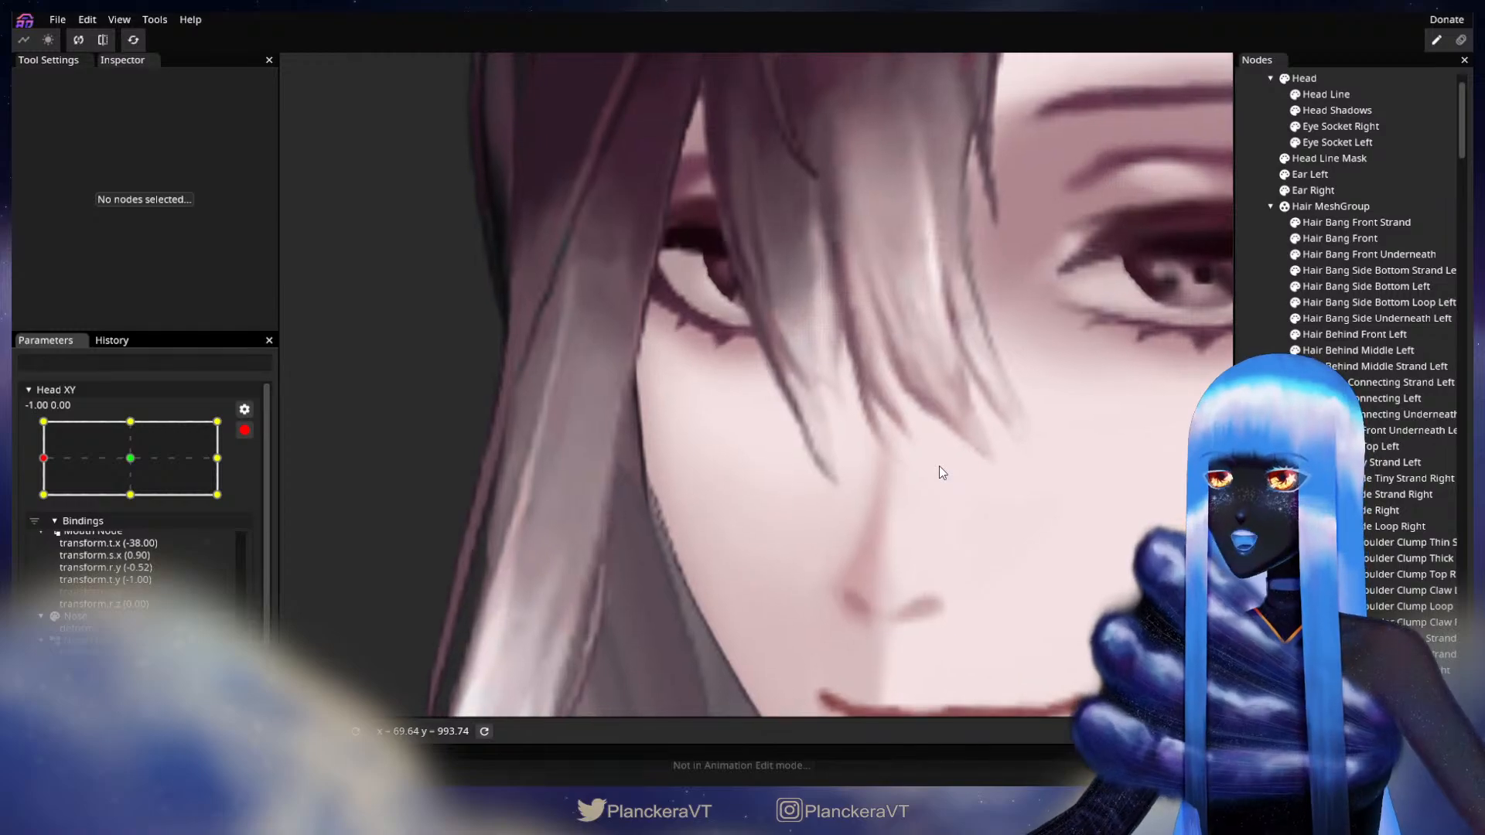
Adjust the Hair Bang Front vertices along the outer strand's edge at Head XY -1.00, 0.00, and deselect the mesh to inspect the strand
left_click_drag(940, 465, 910, 499)
left_click(1342, 239)
scroll(804, 494, "down", 2)
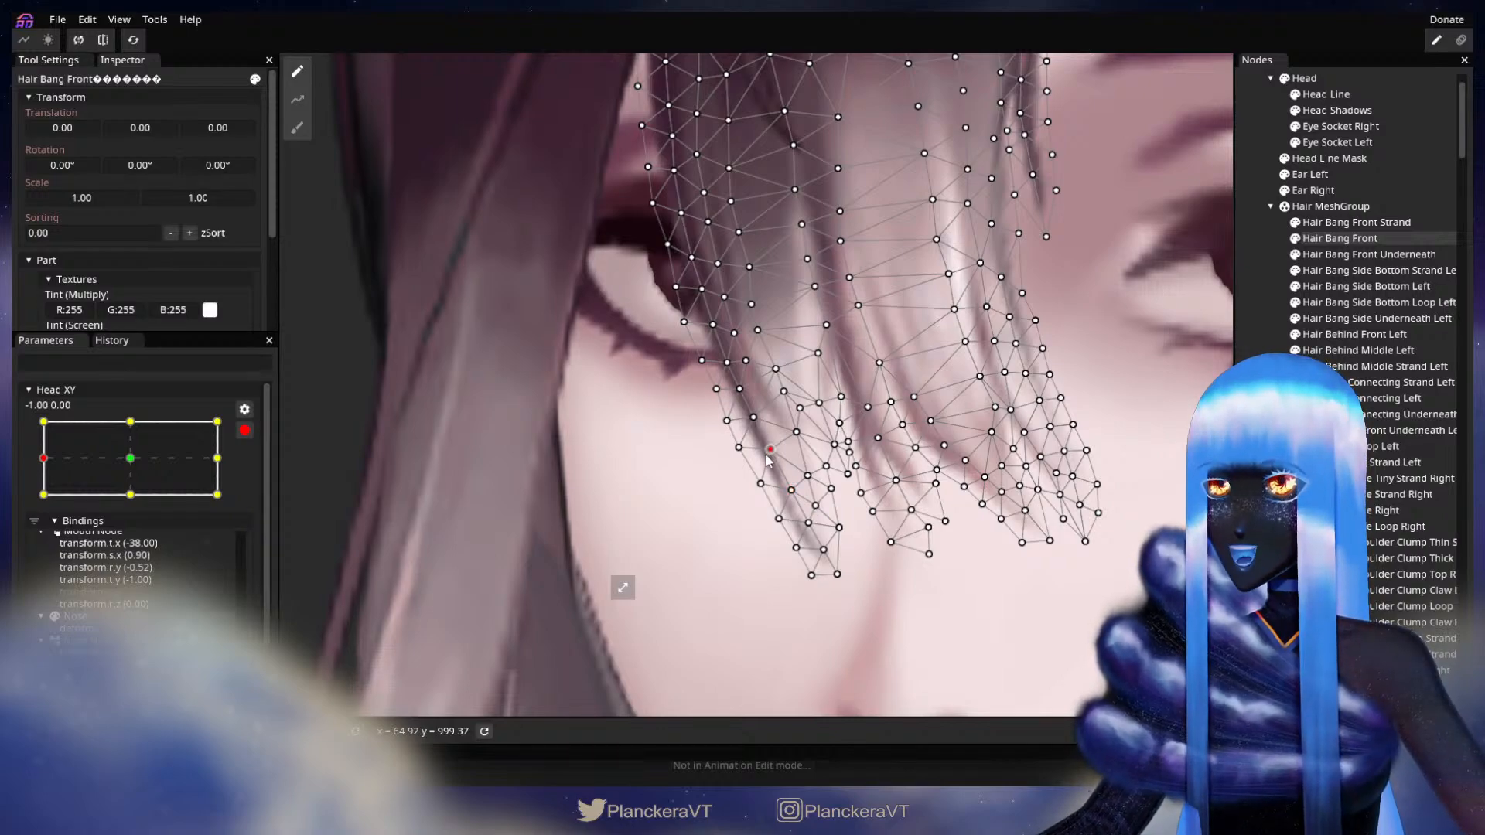
left_click(759, 485)
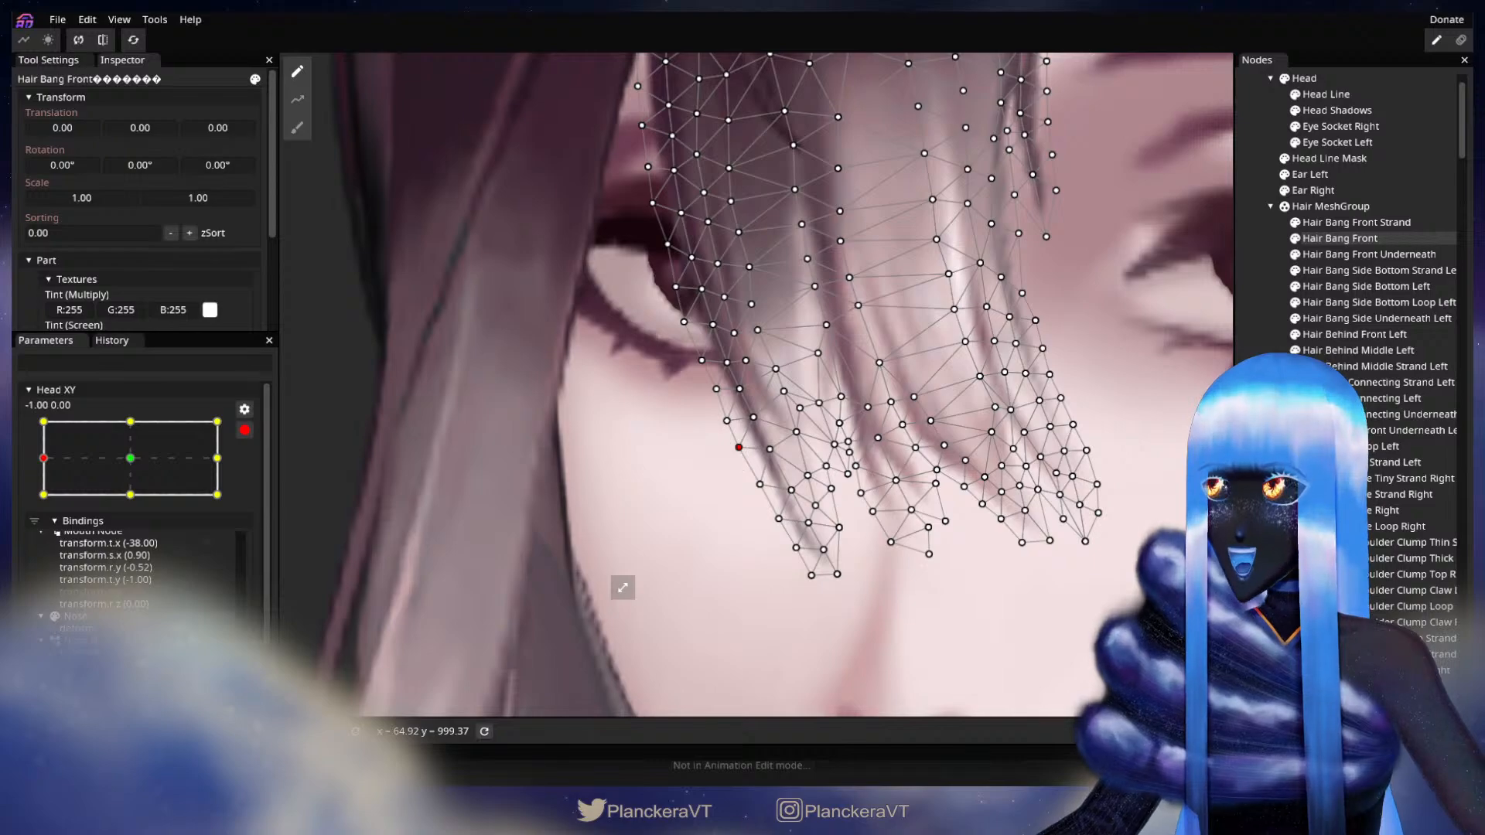
key("Escape")
left_click_drag(865, 529, 826, 527)
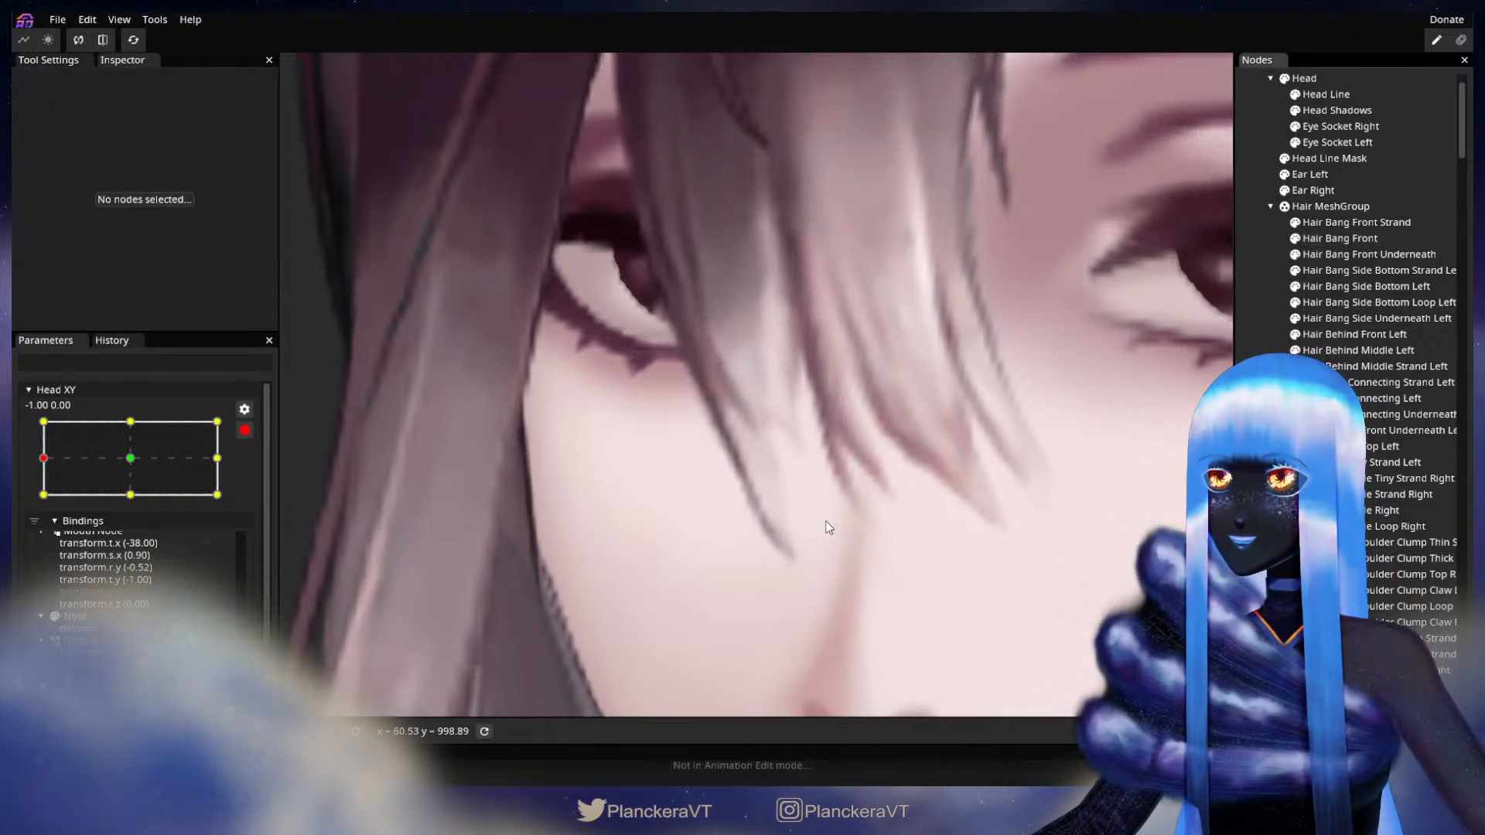
scroll(829, 527, "up", 2)
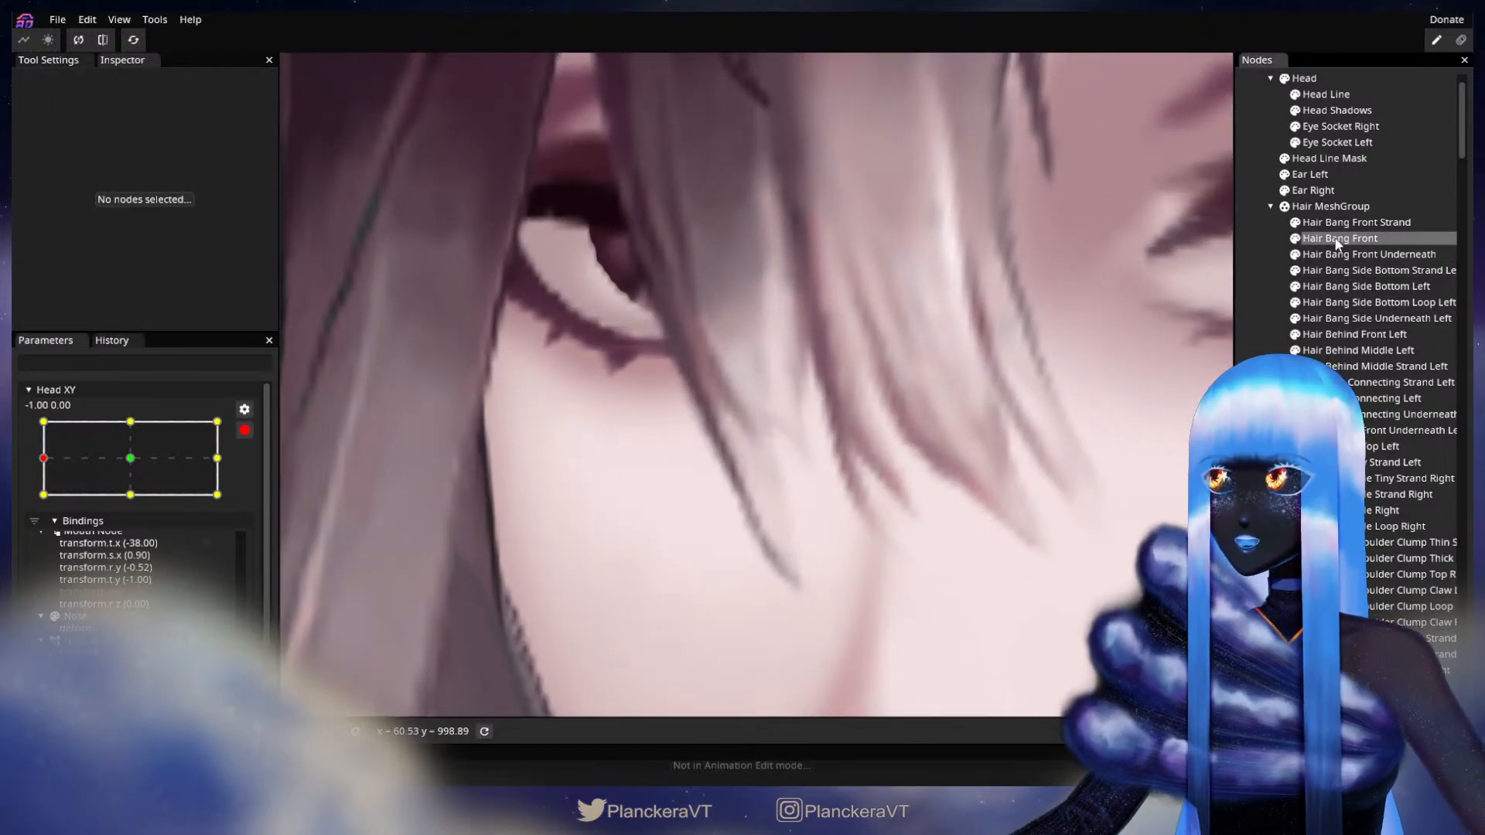
Refine the inner vertices down to the outer strand's tip on the Hair Bang Front mesh, and deselect it to inspect the outline
left_click(1337, 240)
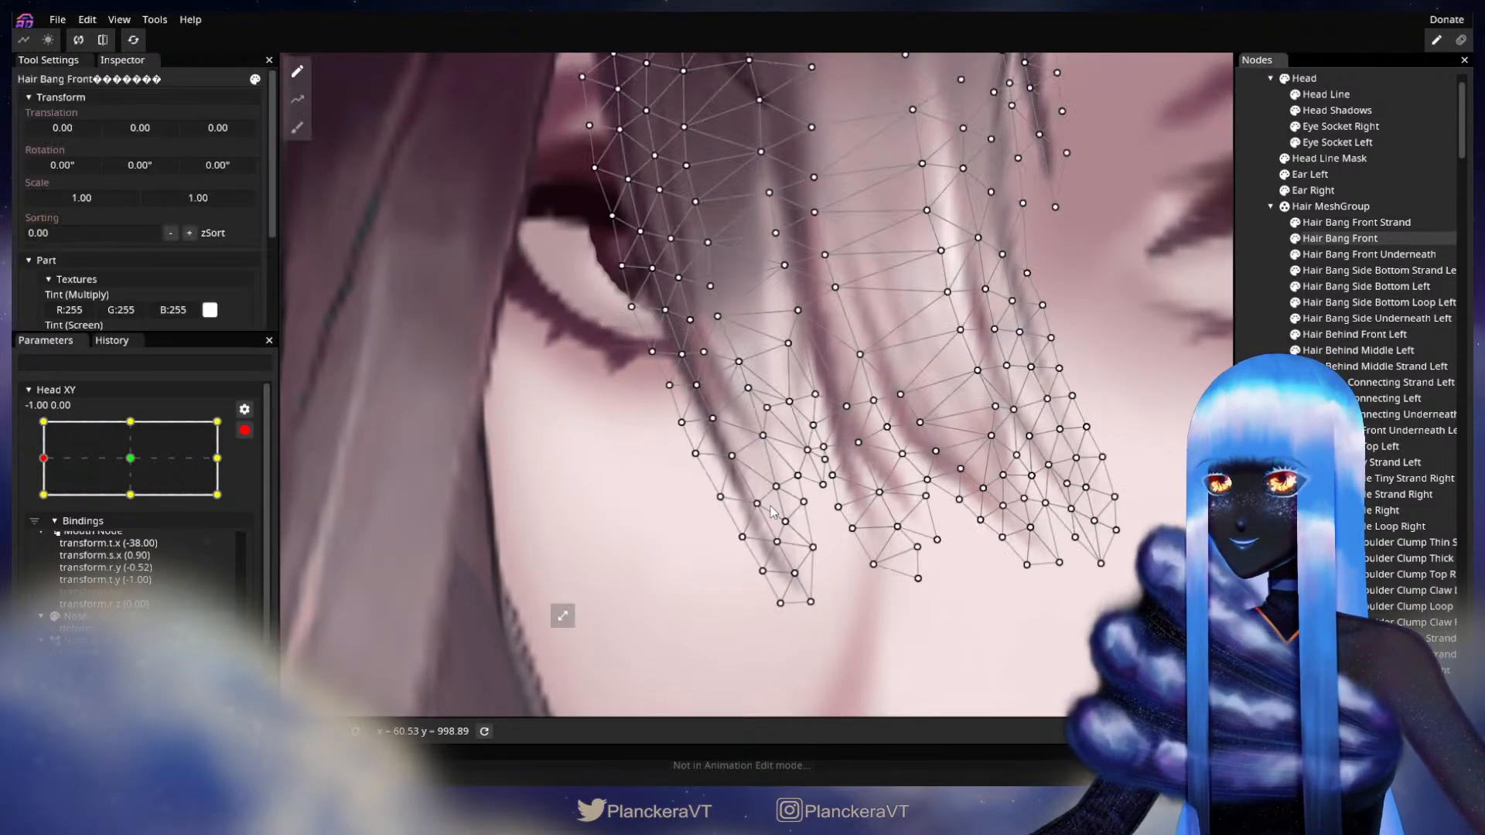
left_click(731, 458)
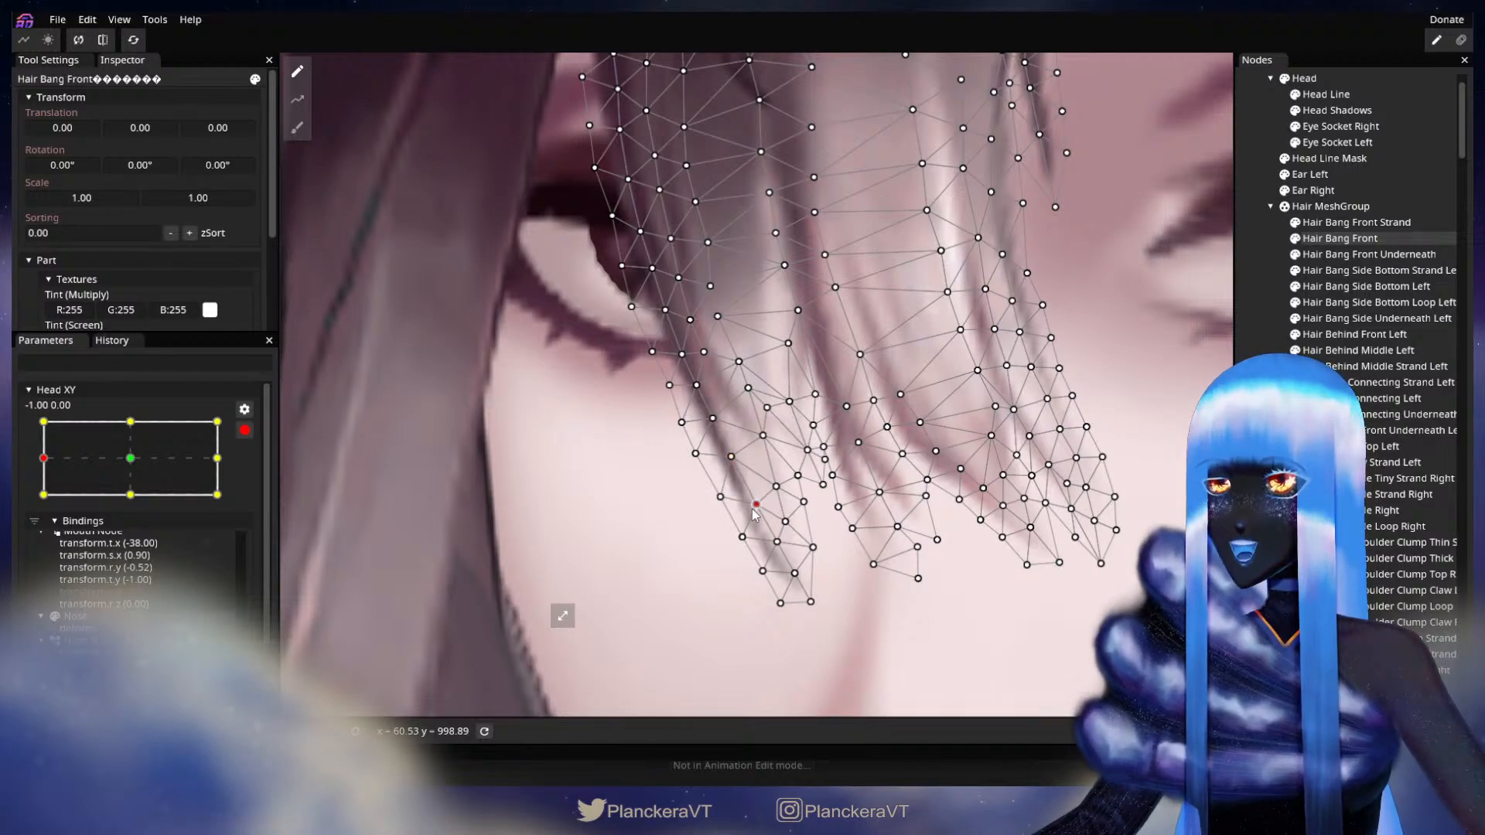
left_click_drag(769, 526, 781, 495)
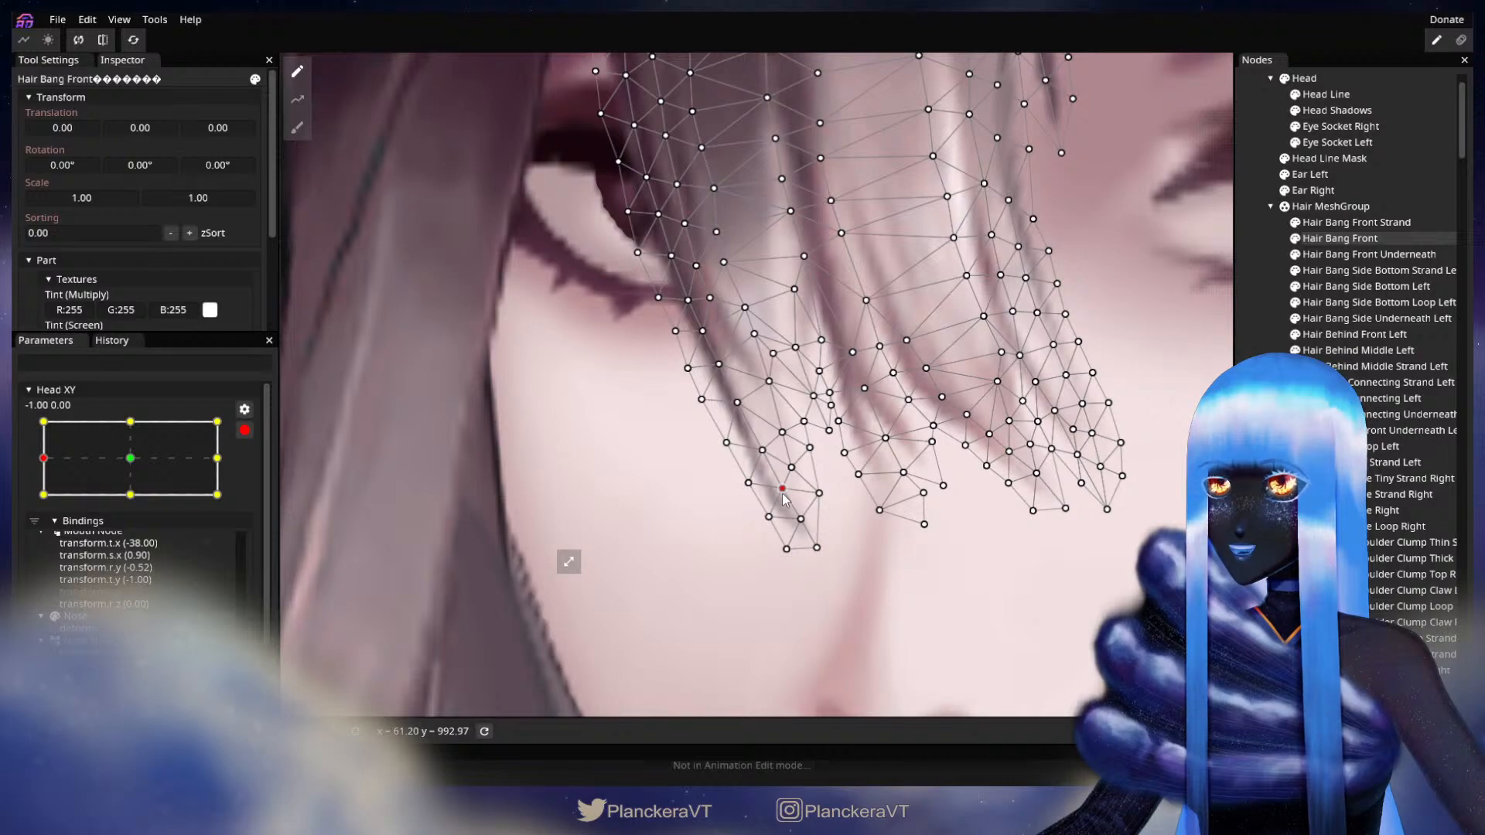
left_click(802, 519)
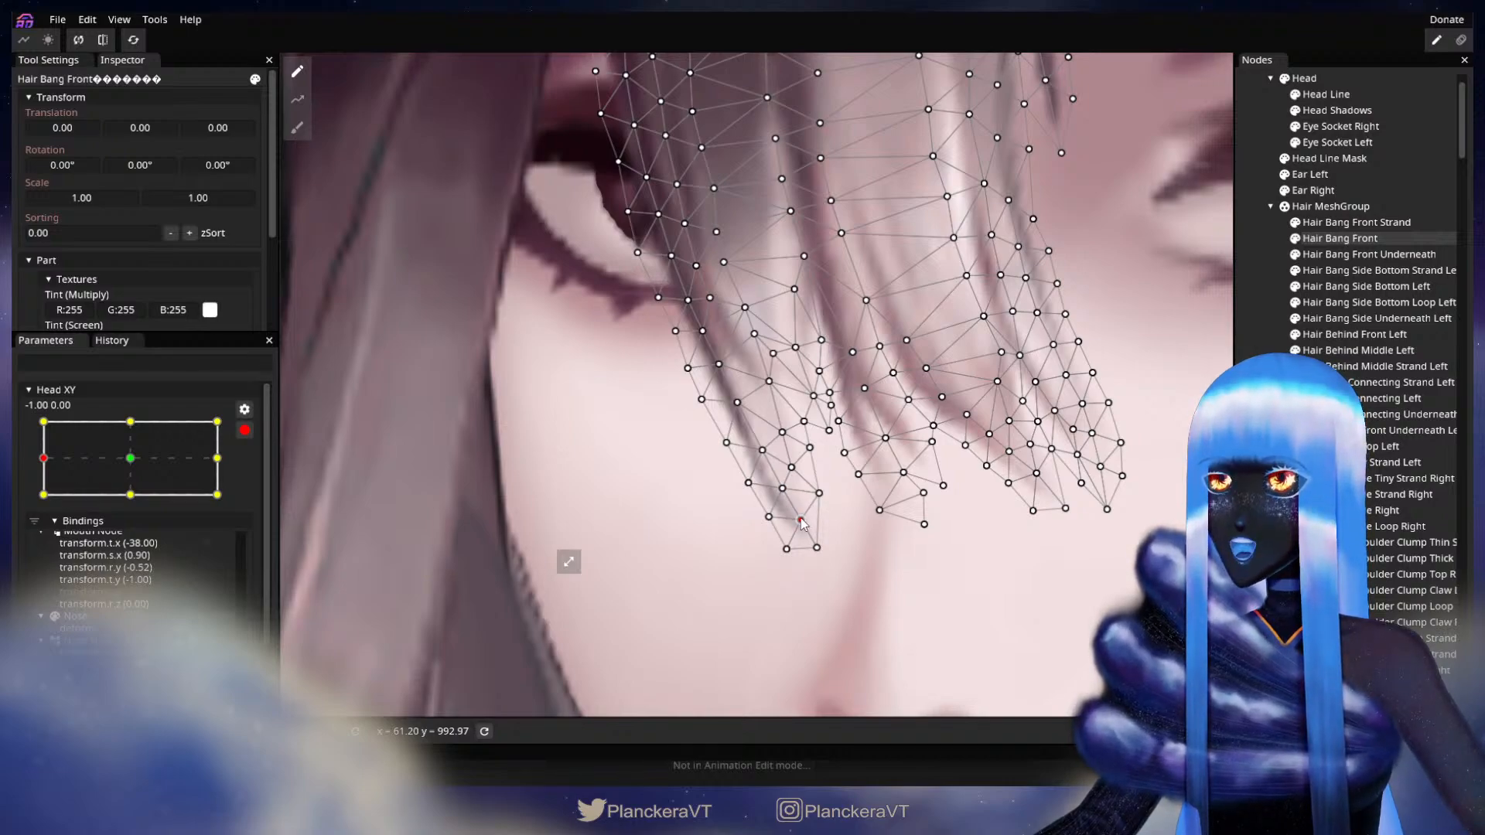
key("Escape")
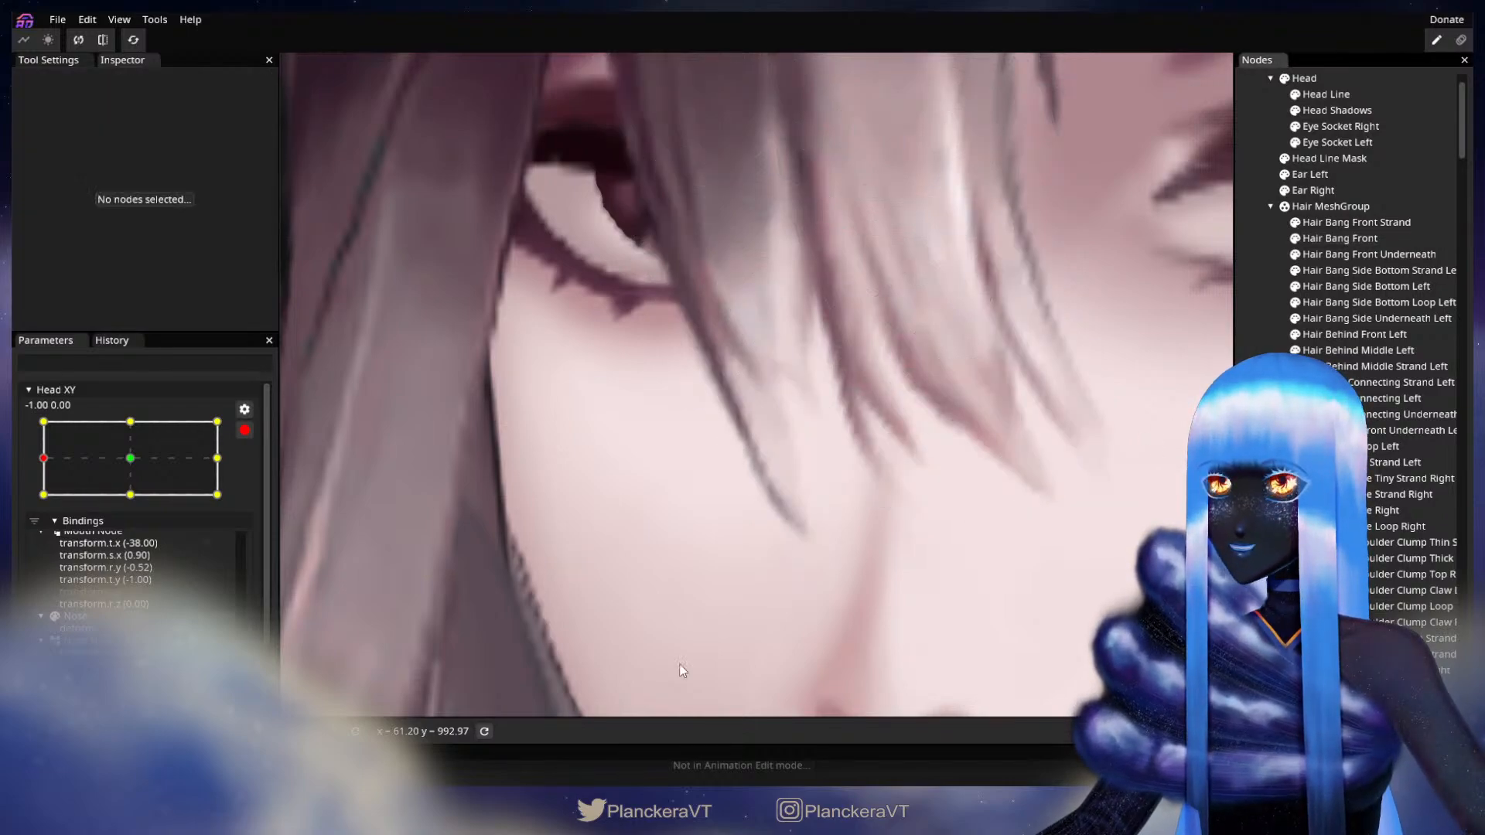
scroll(764, 555, "down", 1)
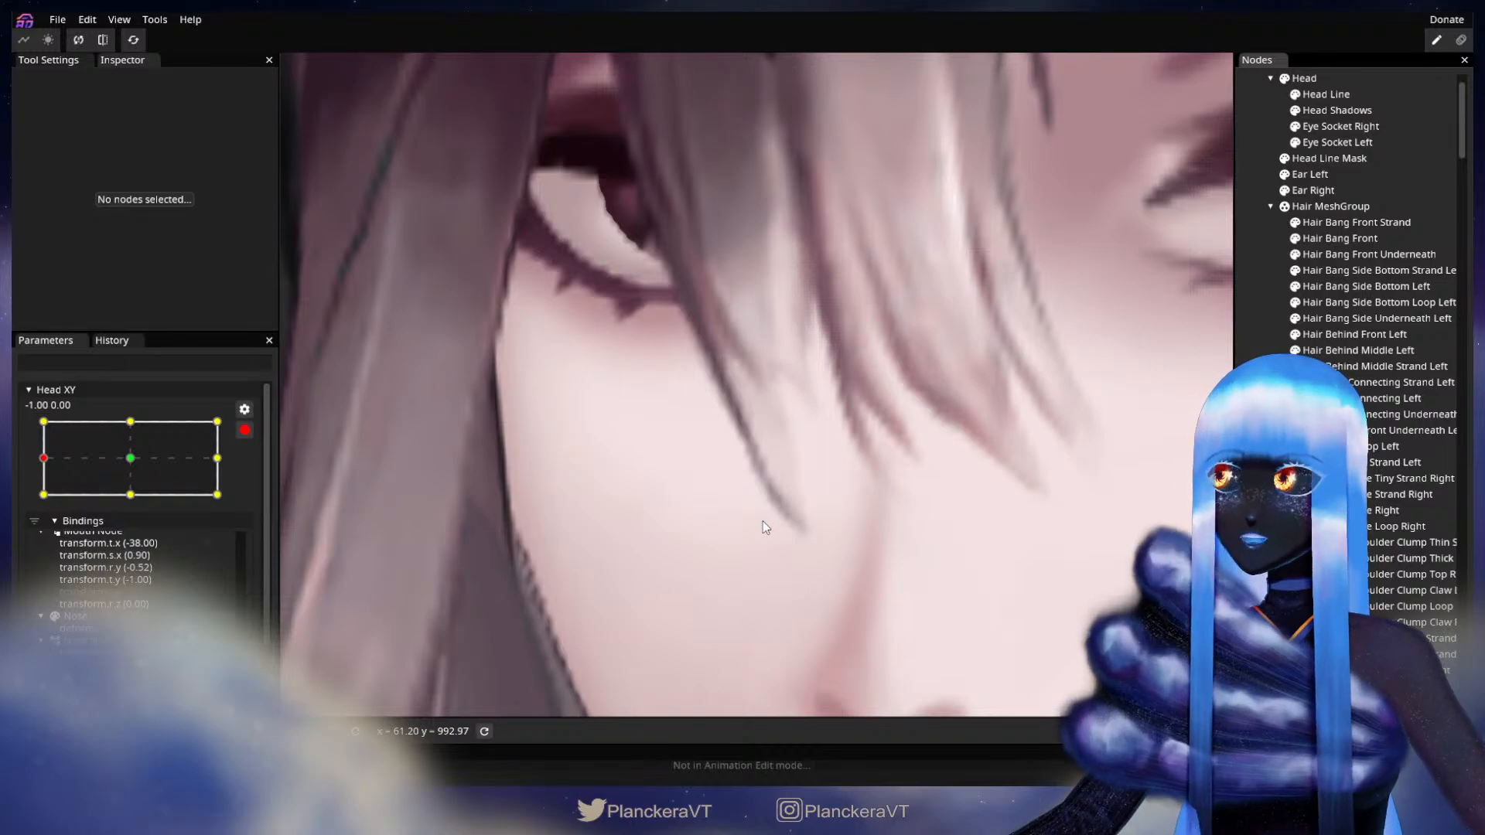
scroll(763, 521, "up", 1)
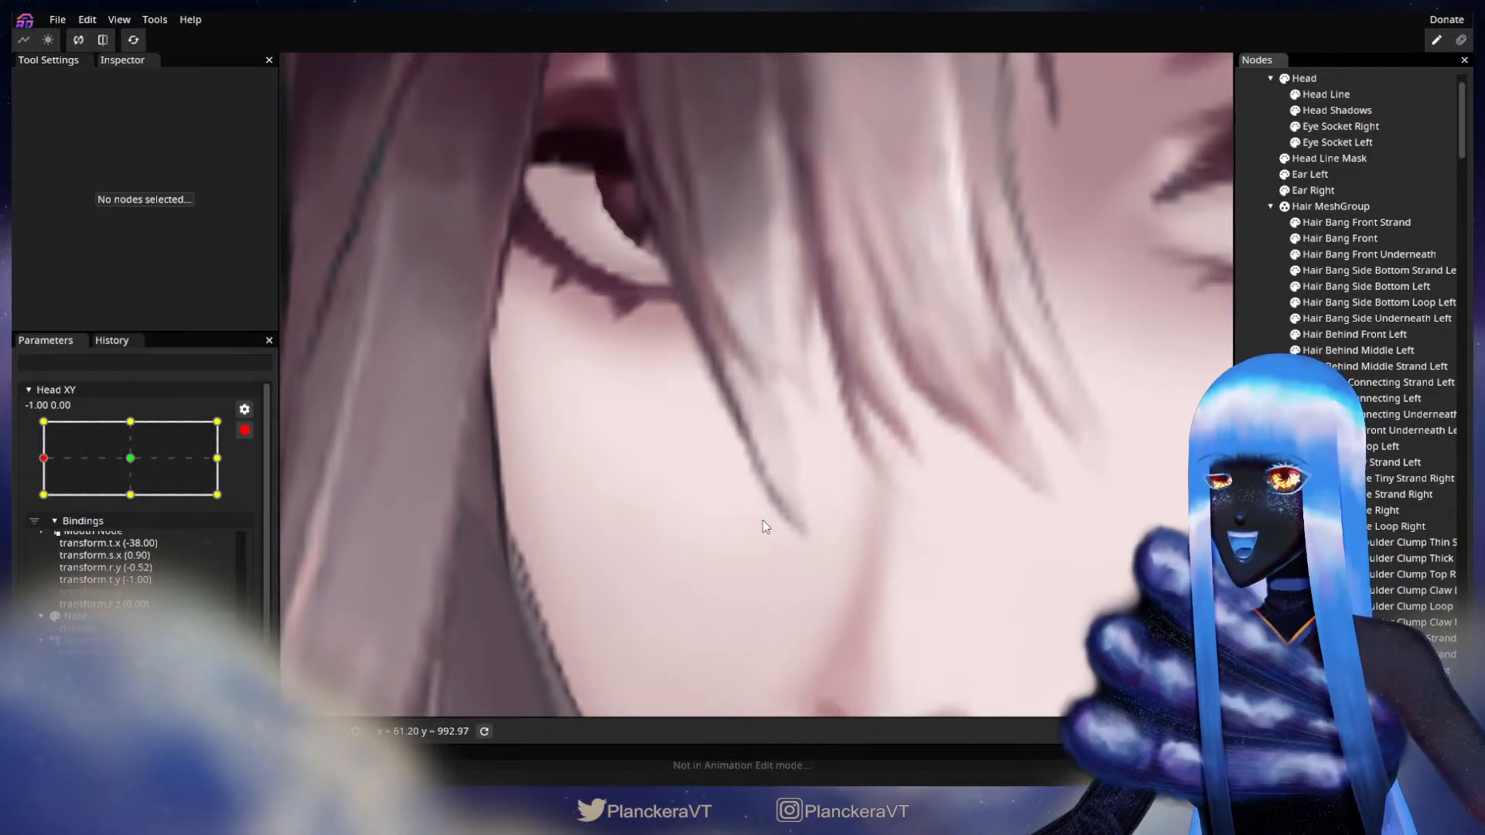
Nudge the outer-edge vertex above the strand's tip on the Hair Bang Front mesh, and deselect the mesh
left_click(1330, 238)
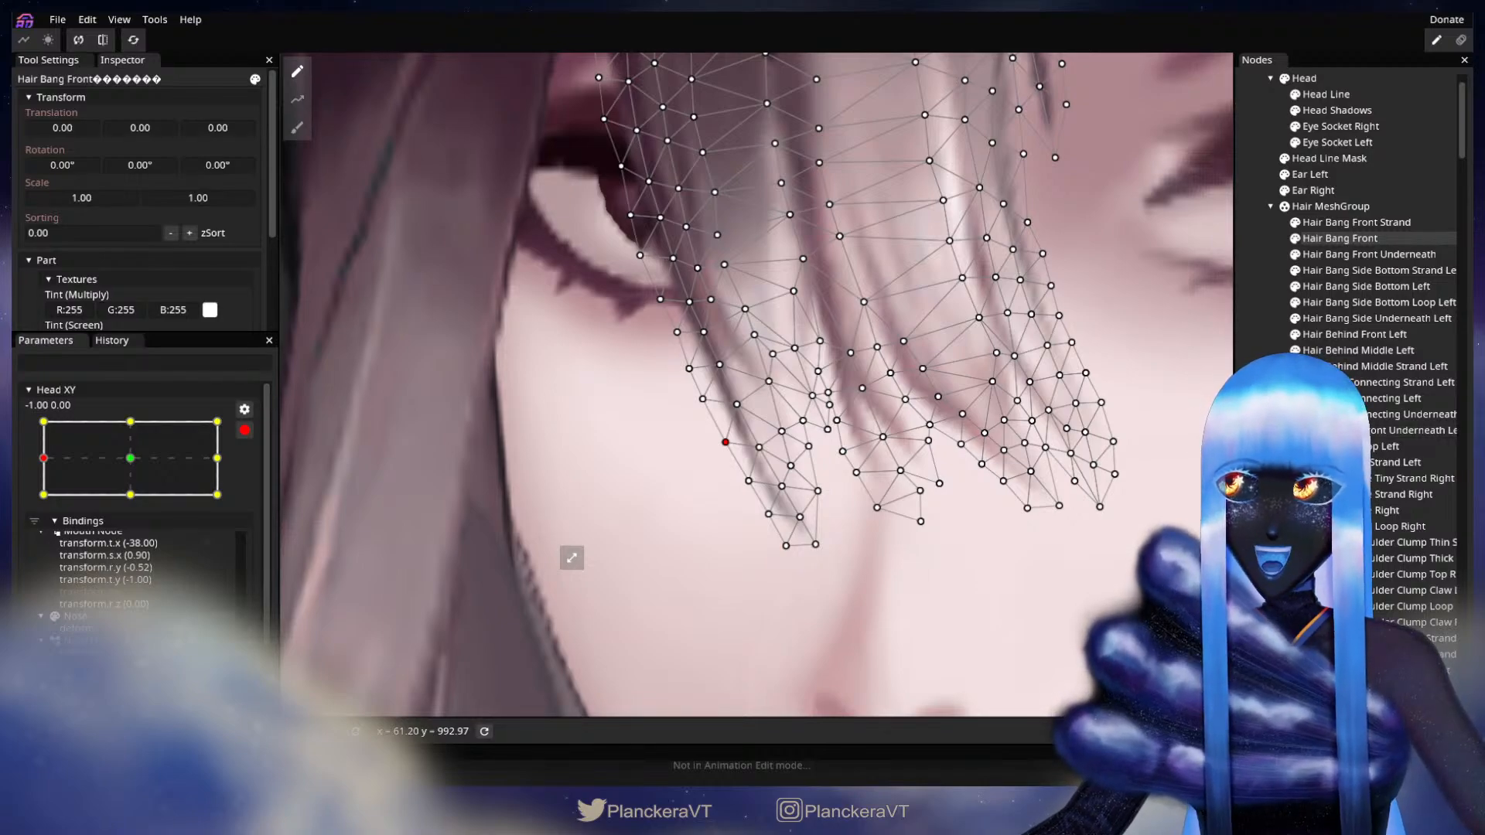
key("Escape")
scroll(877, 490, "down", 2)
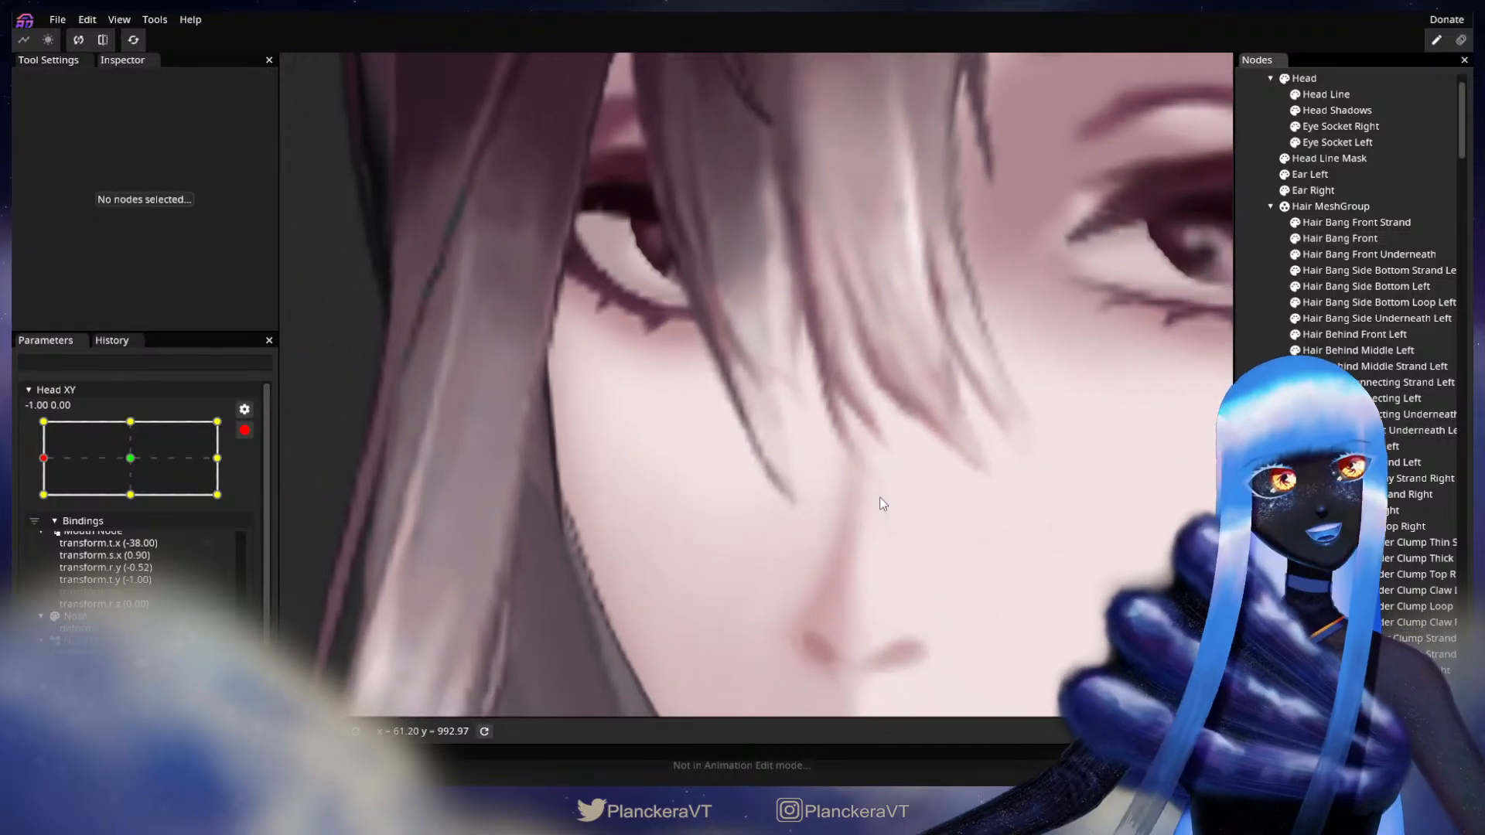
Disarm Head XY, move it to the -1.00, -1.00 keypoint and rearm it there for editing the bang
scroll(882, 499, "down", 3)
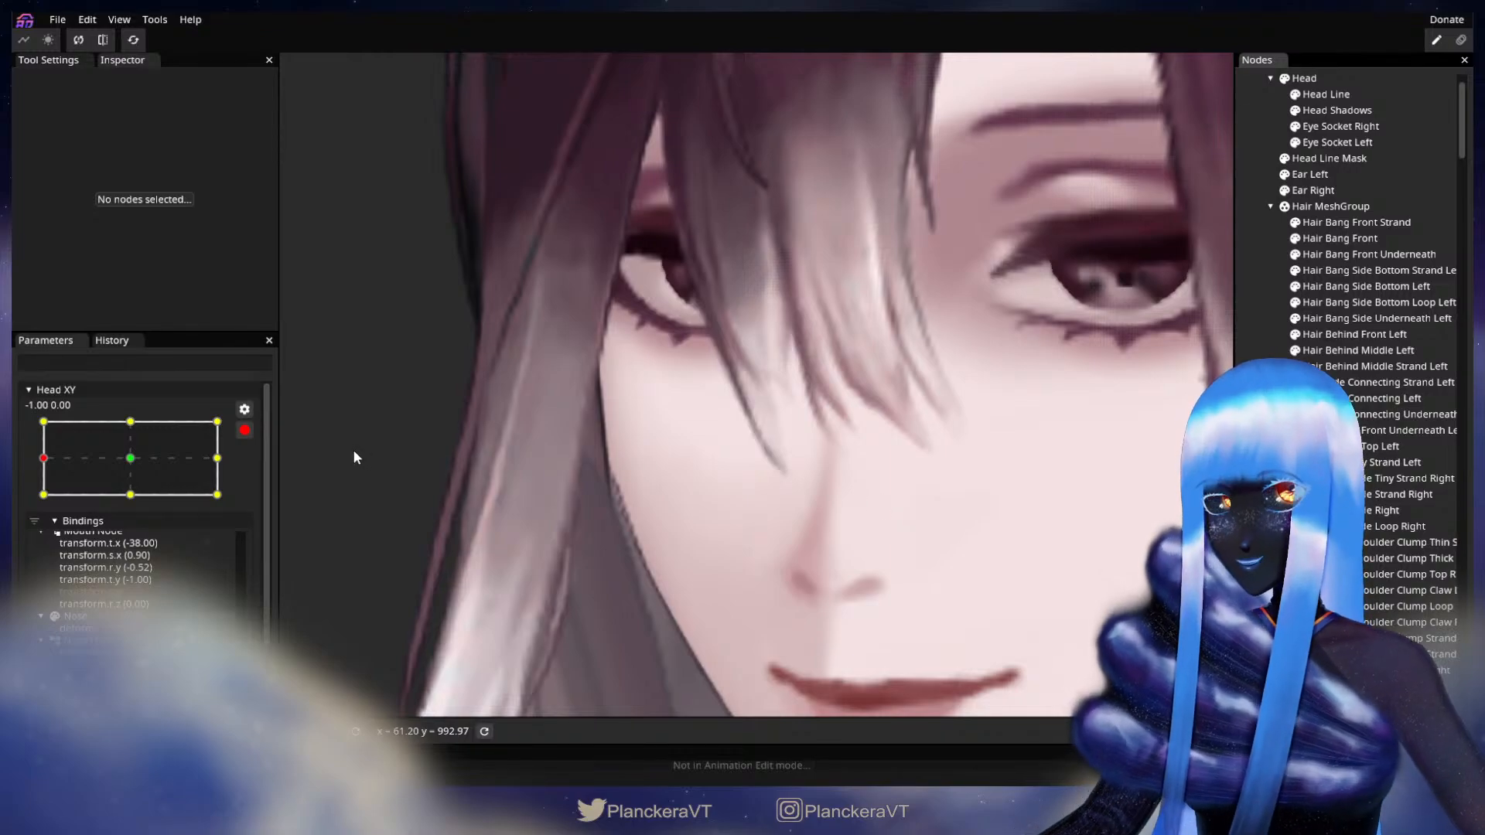
left_click(244, 430)
left_click_drag(44, 503, 44, 539)
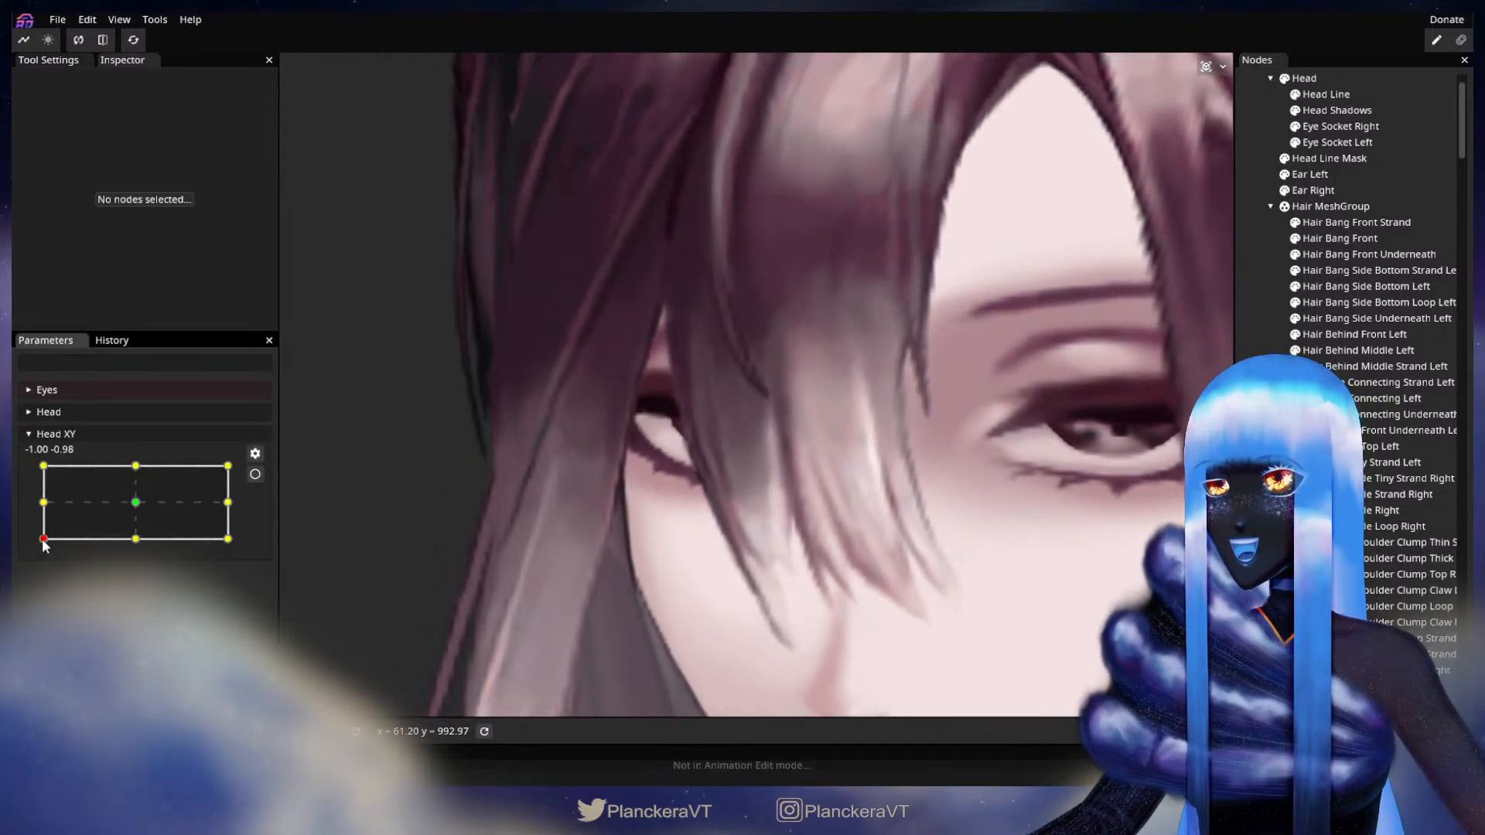
left_click(255, 474)
scroll(787, 443, "up", 2)
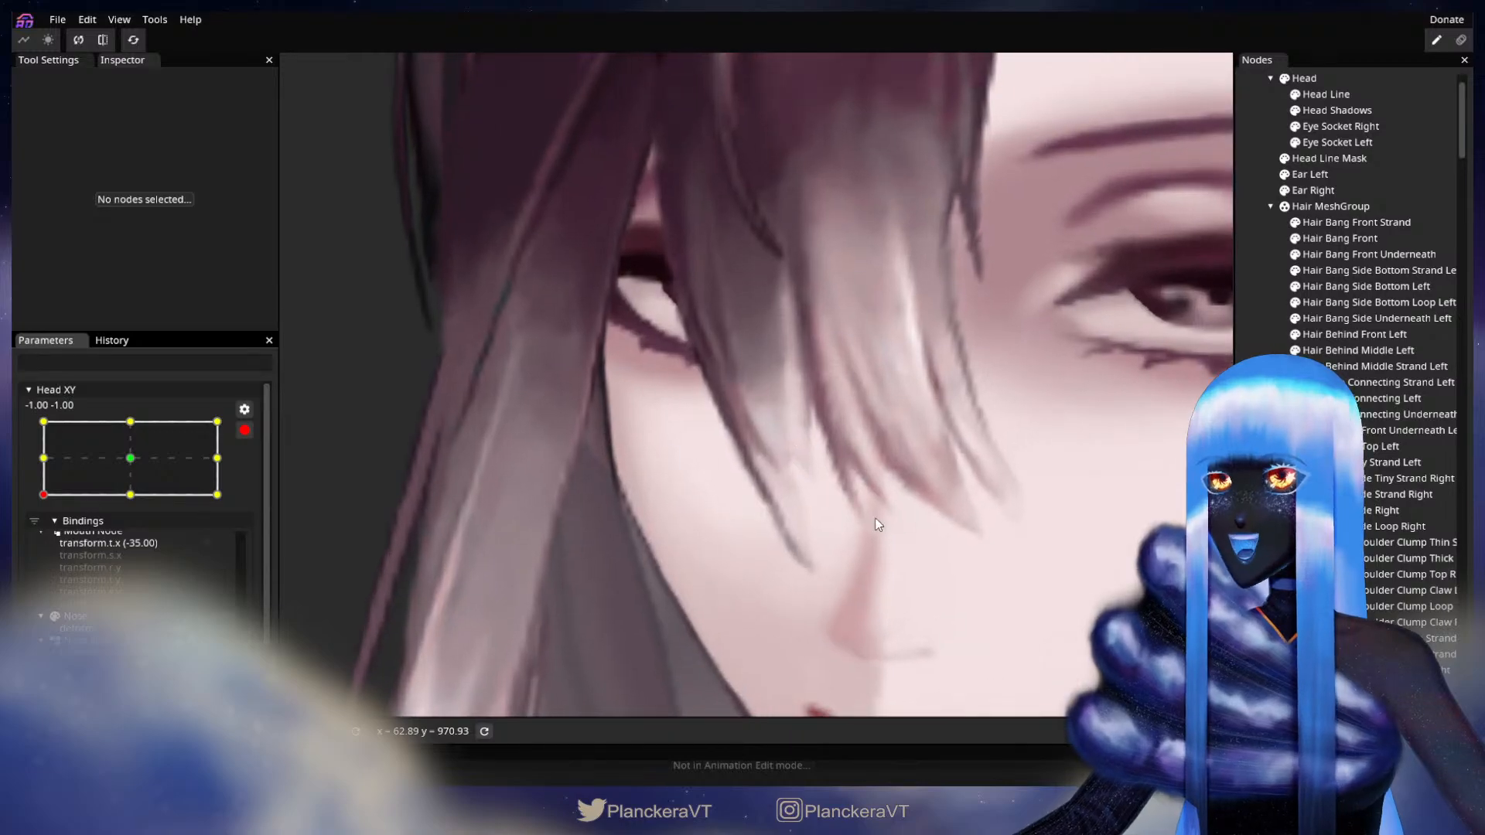
left_click_drag(1035, 469, 1028, 406)
Adjust the Hair Bang Front vertices along the outer strand's lower edge at Head XY -1.00, -1.00, and deselect the mesh to inspect the strand
left_click(1338, 245)
scroll(713, 486, "up", 3)
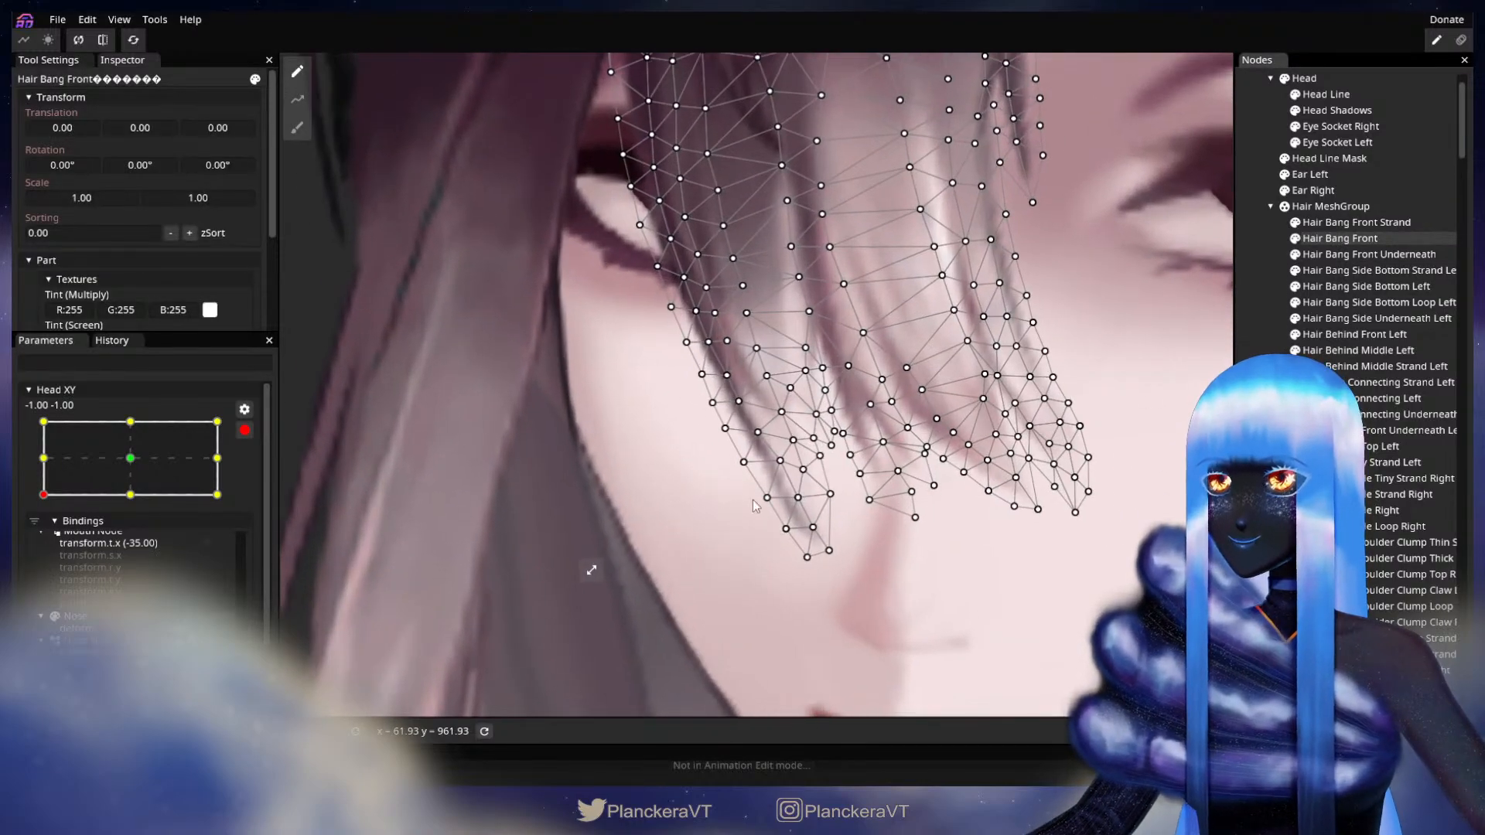
left_click_drag(787, 469, 780, 480)
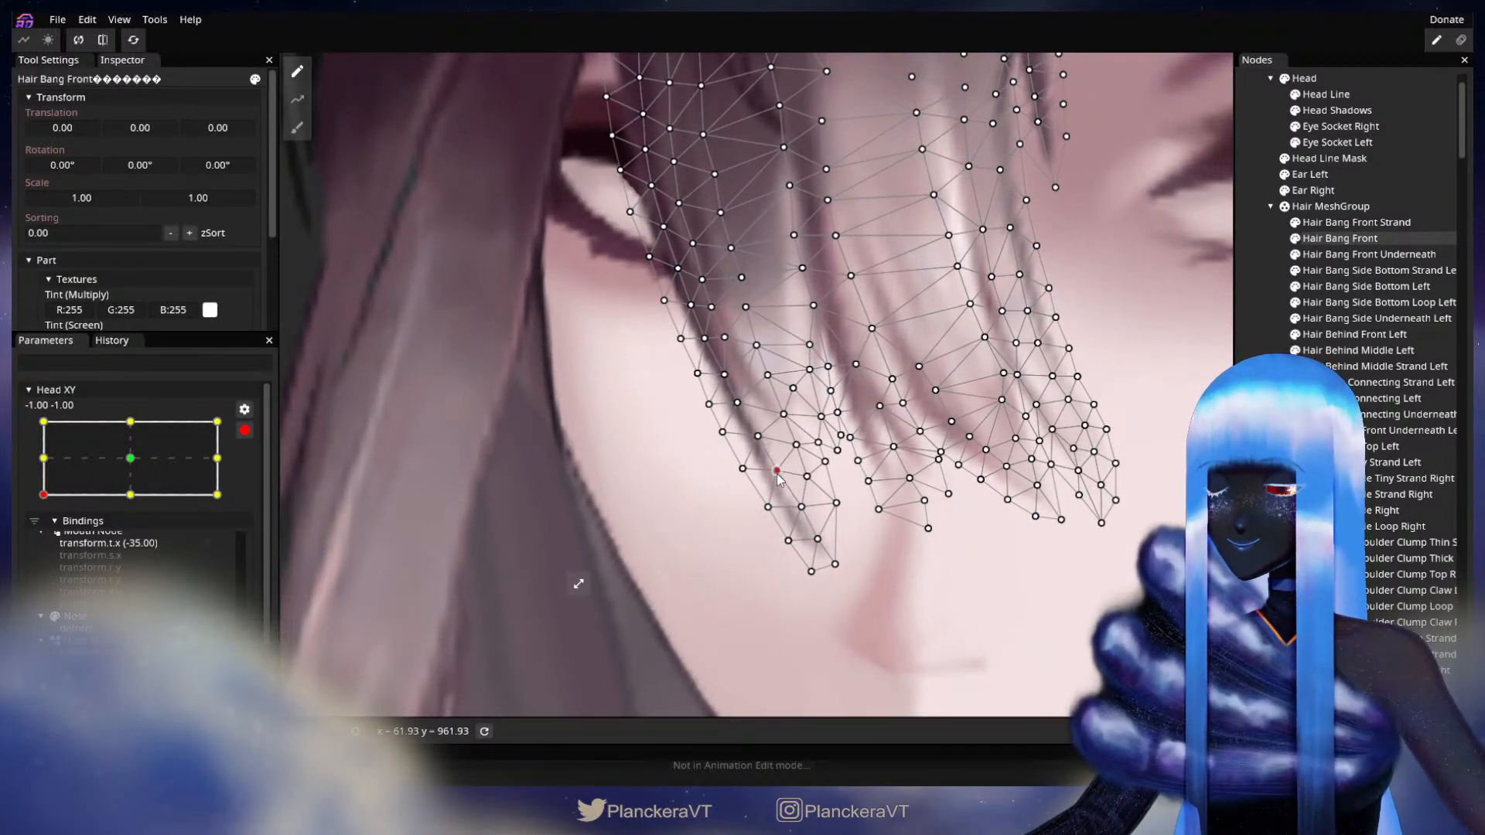
left_click(758, 437)
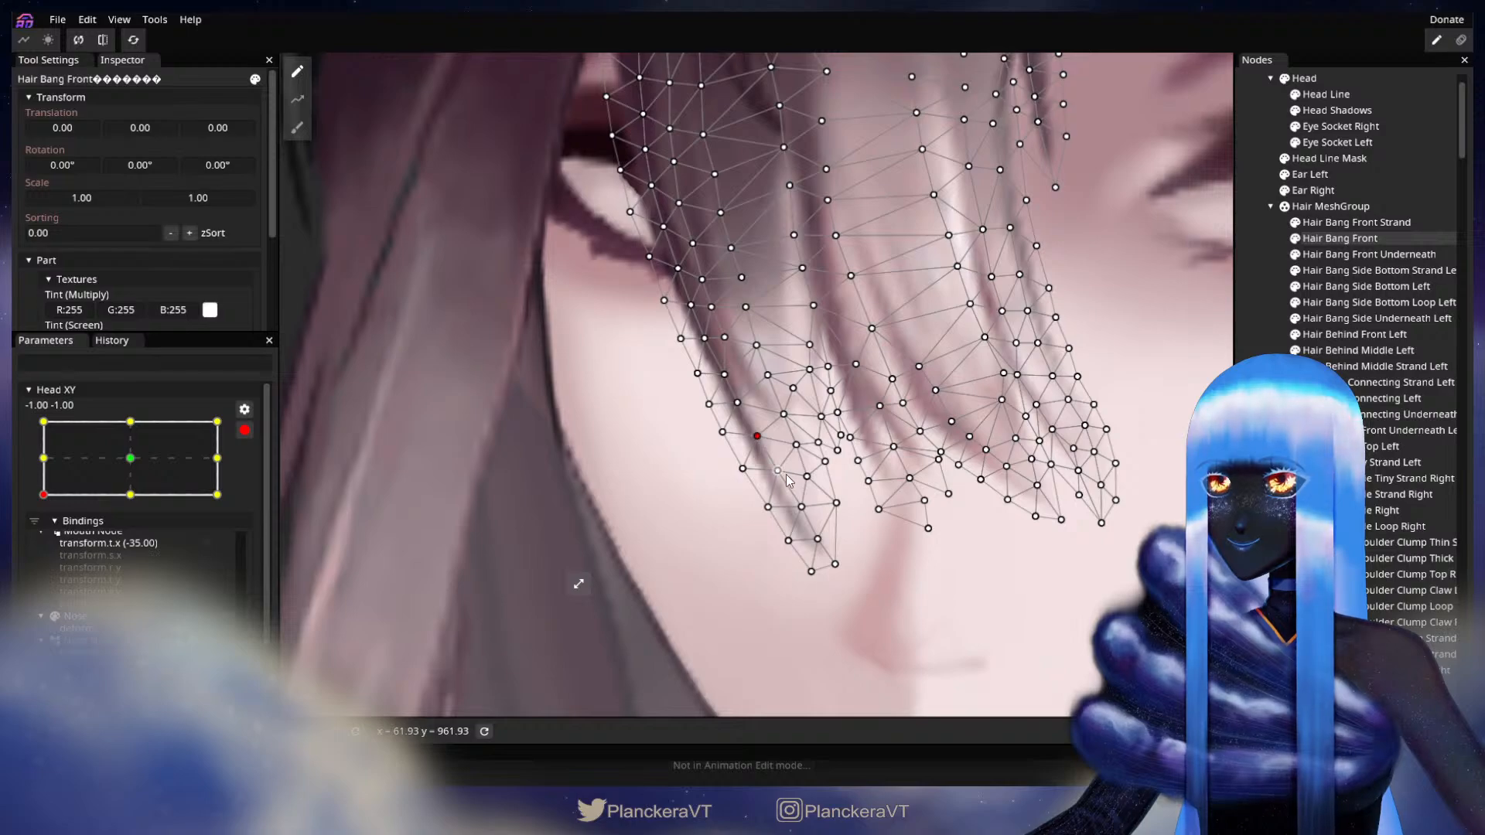
left_click_drag(800, 518, 767, 514)
left_click(742, 468)
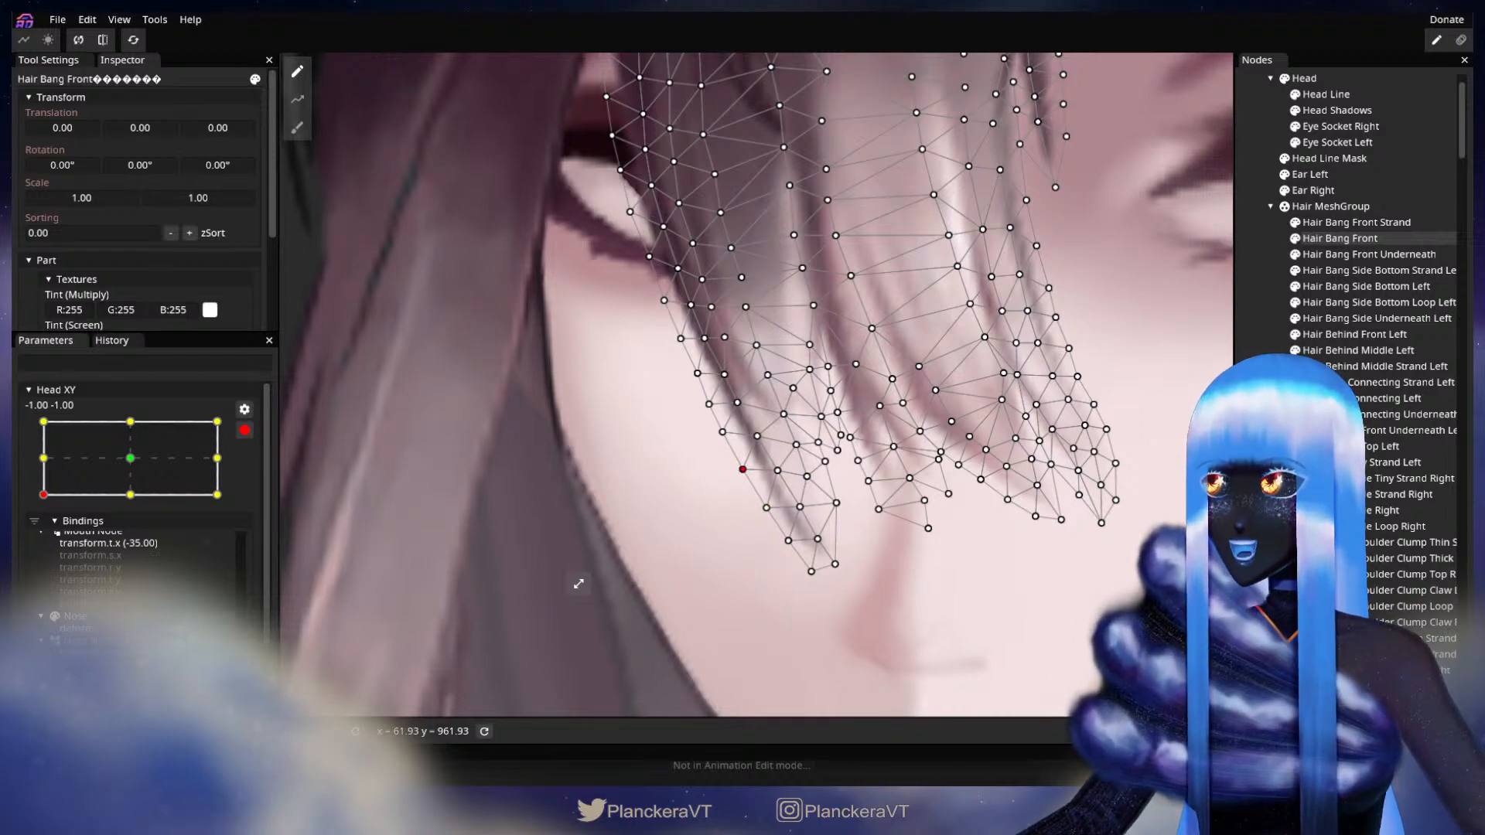
left_click(756, 475)
scroll(762, 499, "up", 4)
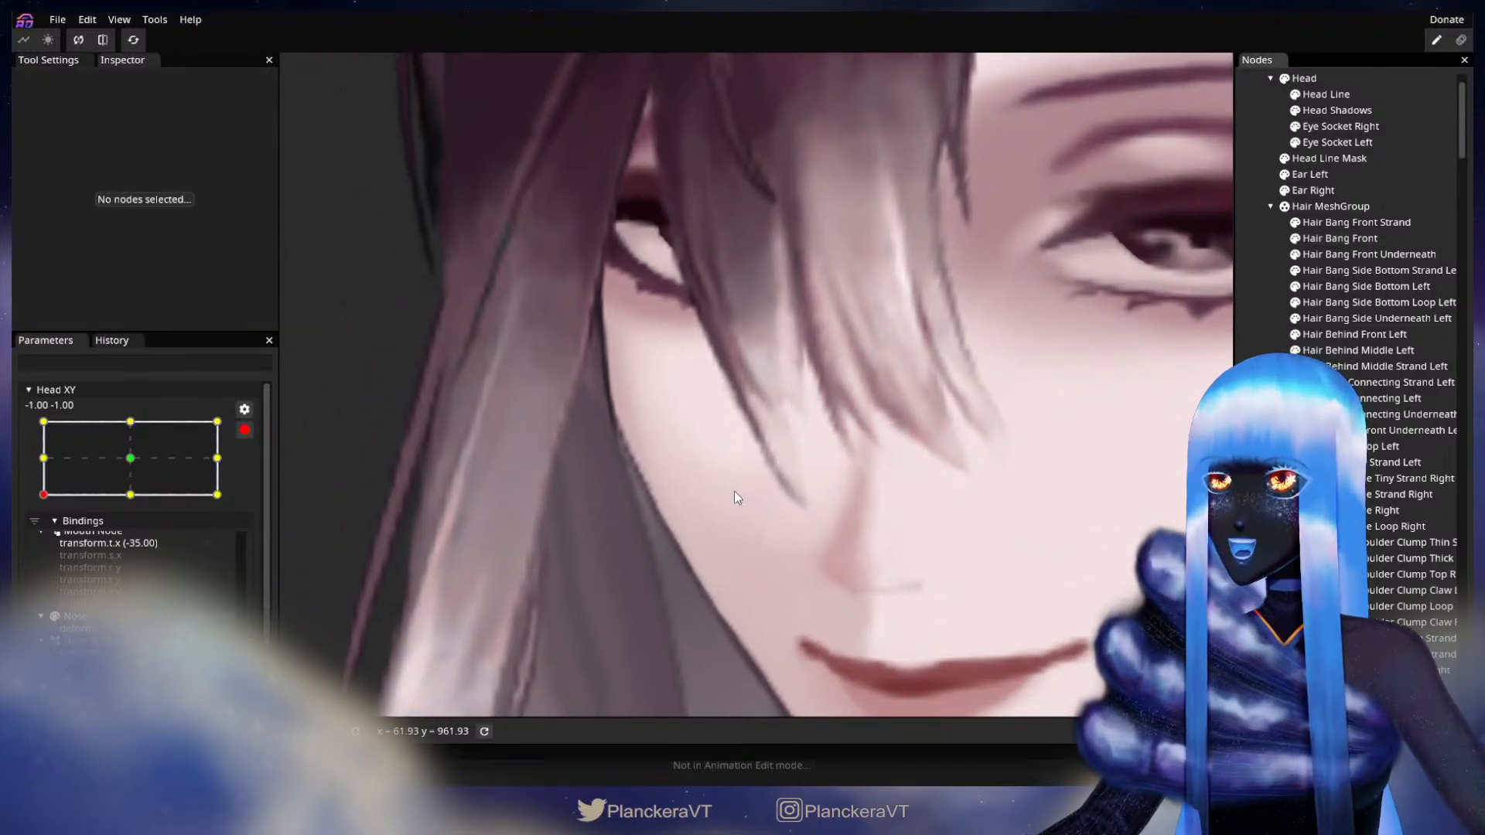
left_click_drag(735, 490, 708, 546)
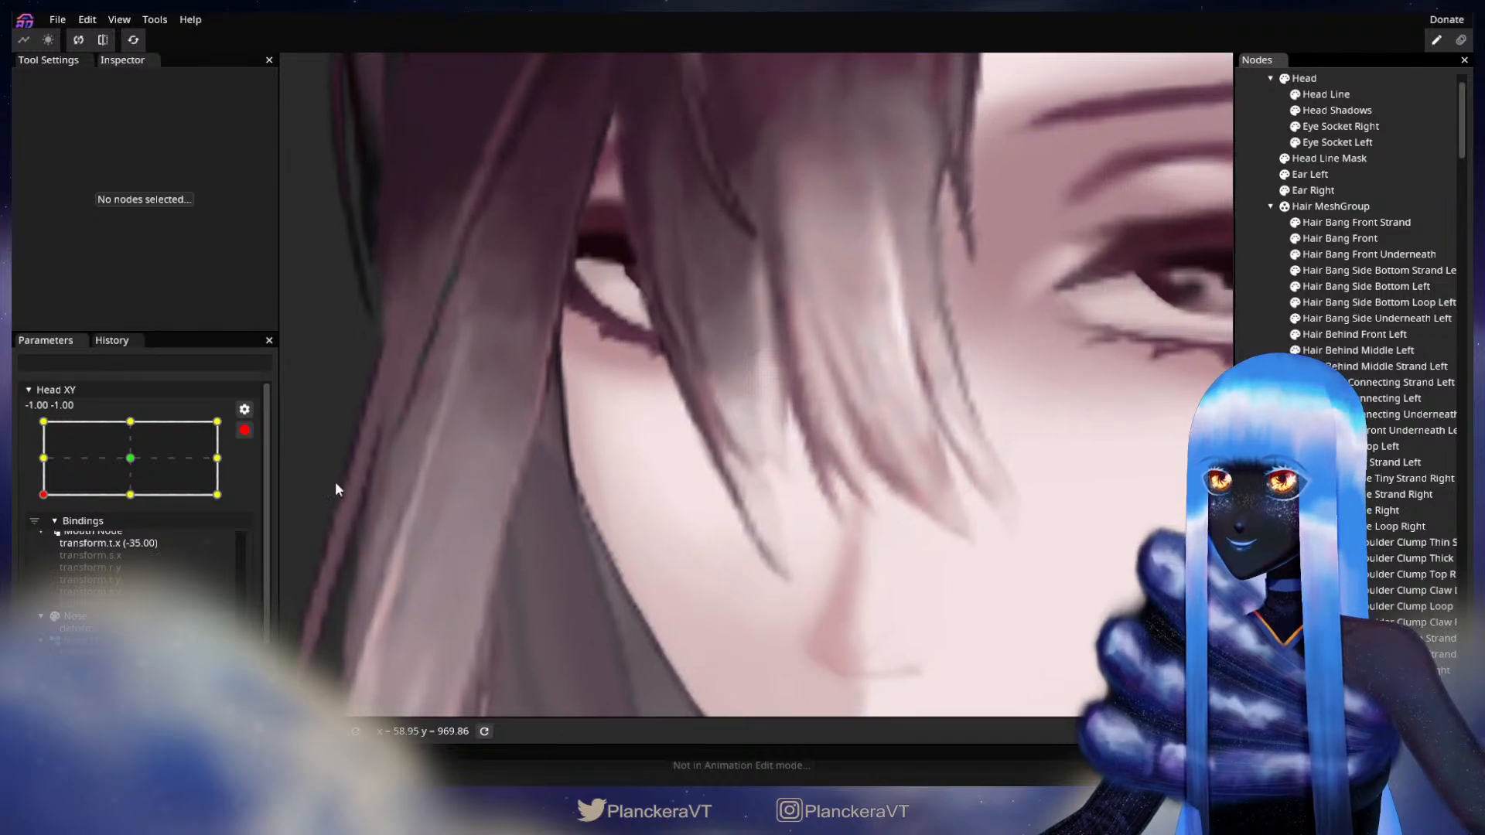
Refine the Hair Bang Front vertices midway along the outer strand's edge below the eye, and deselect the mesh
left_click(1346, 239)
scroll(670, 539, "up", 1)
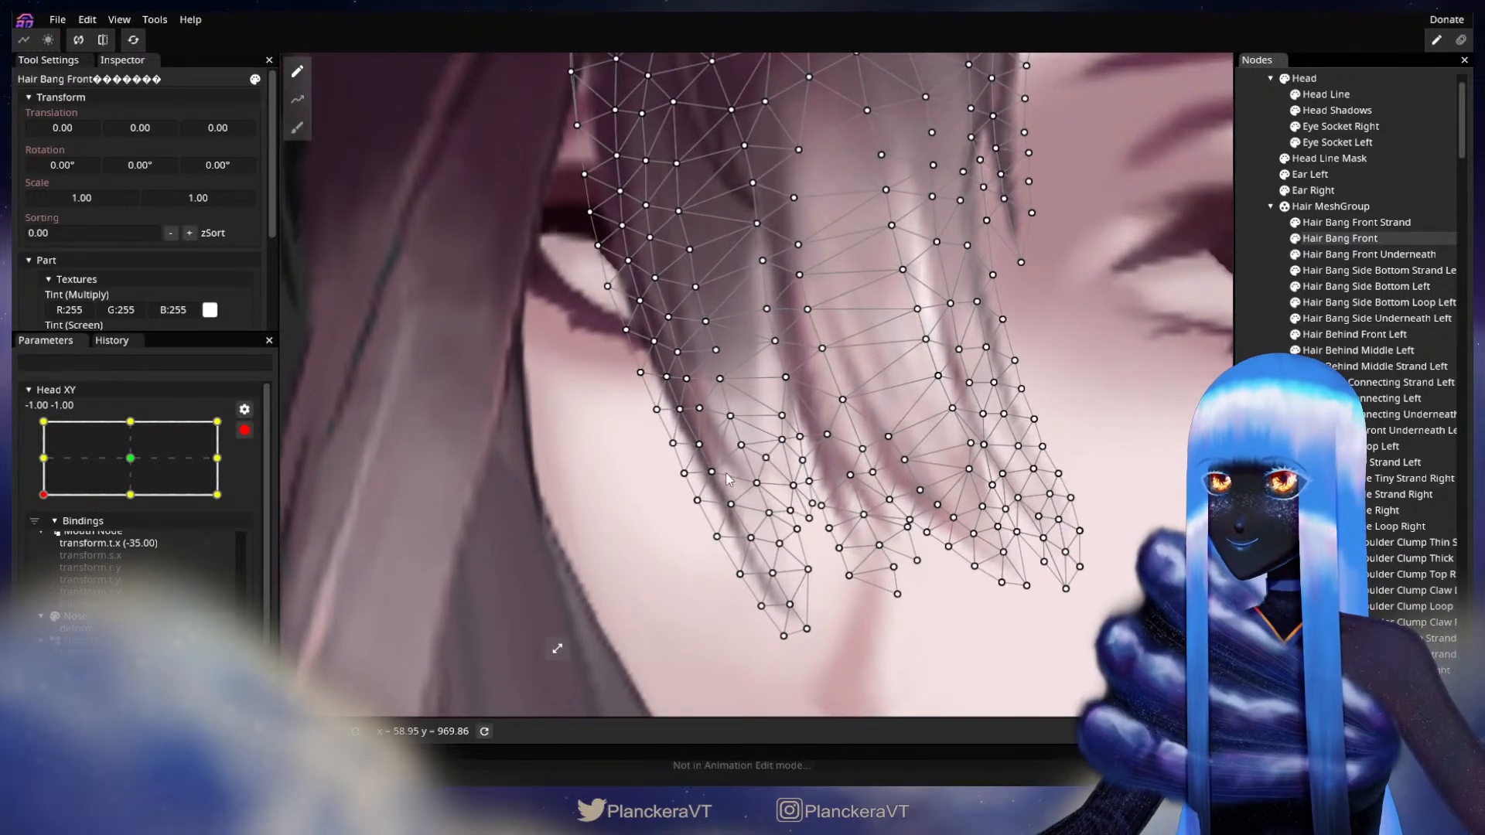
left_click_drag(698, 447, 694, 451)
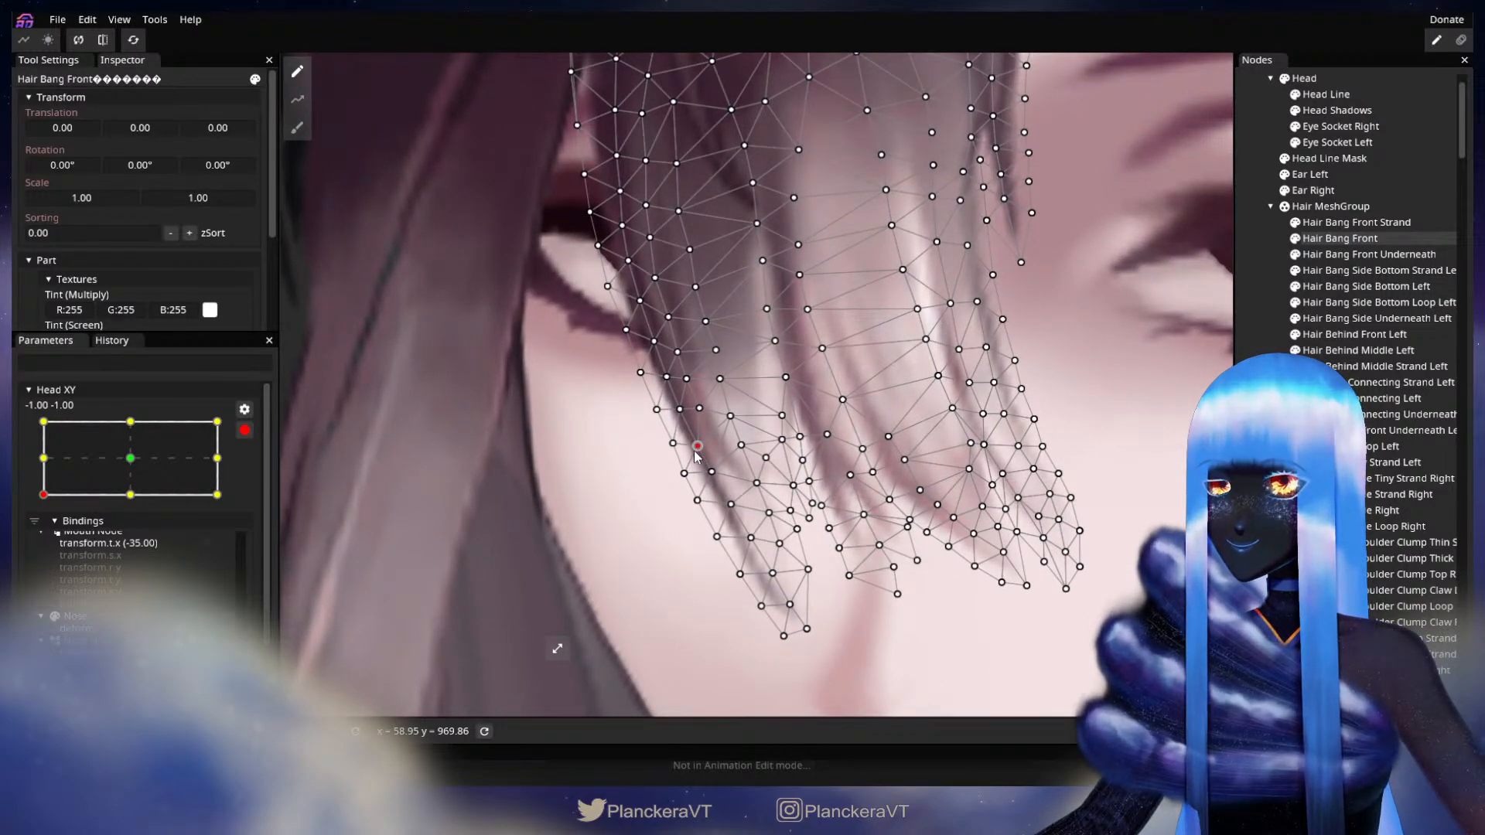
left_click(673, 445)
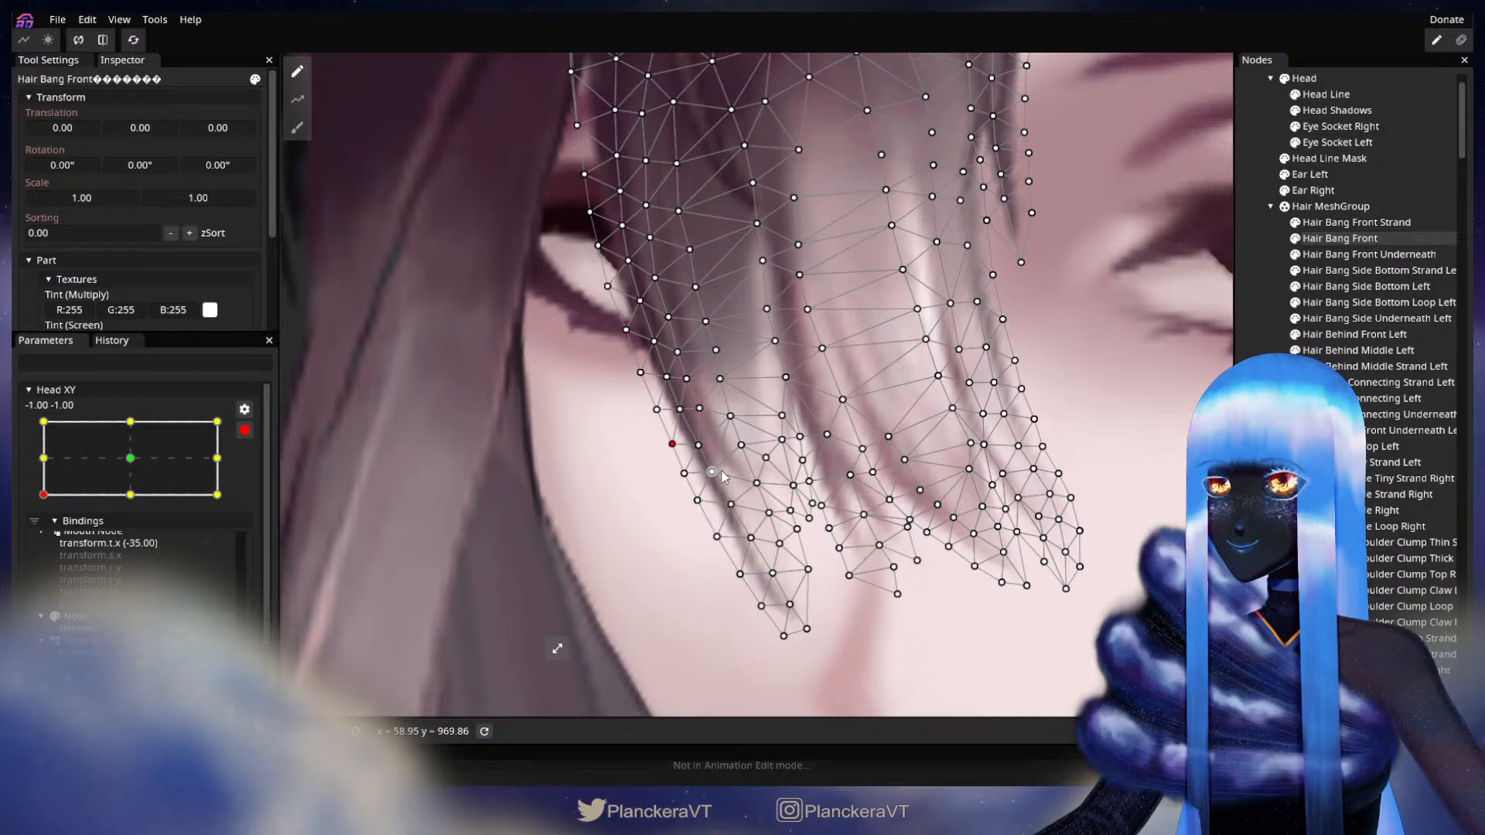
left_click(680, 474)
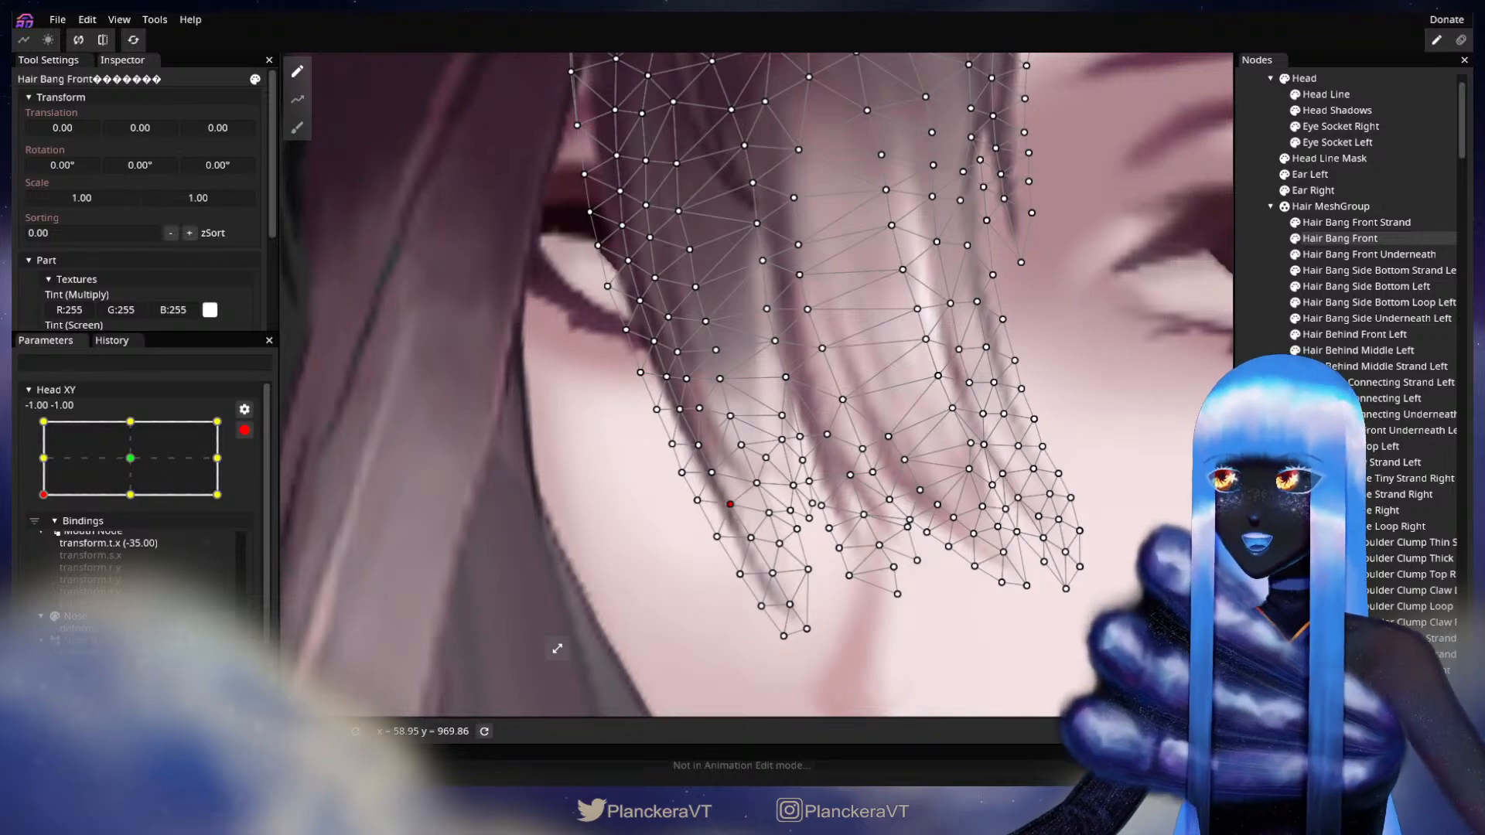
key("Escape")
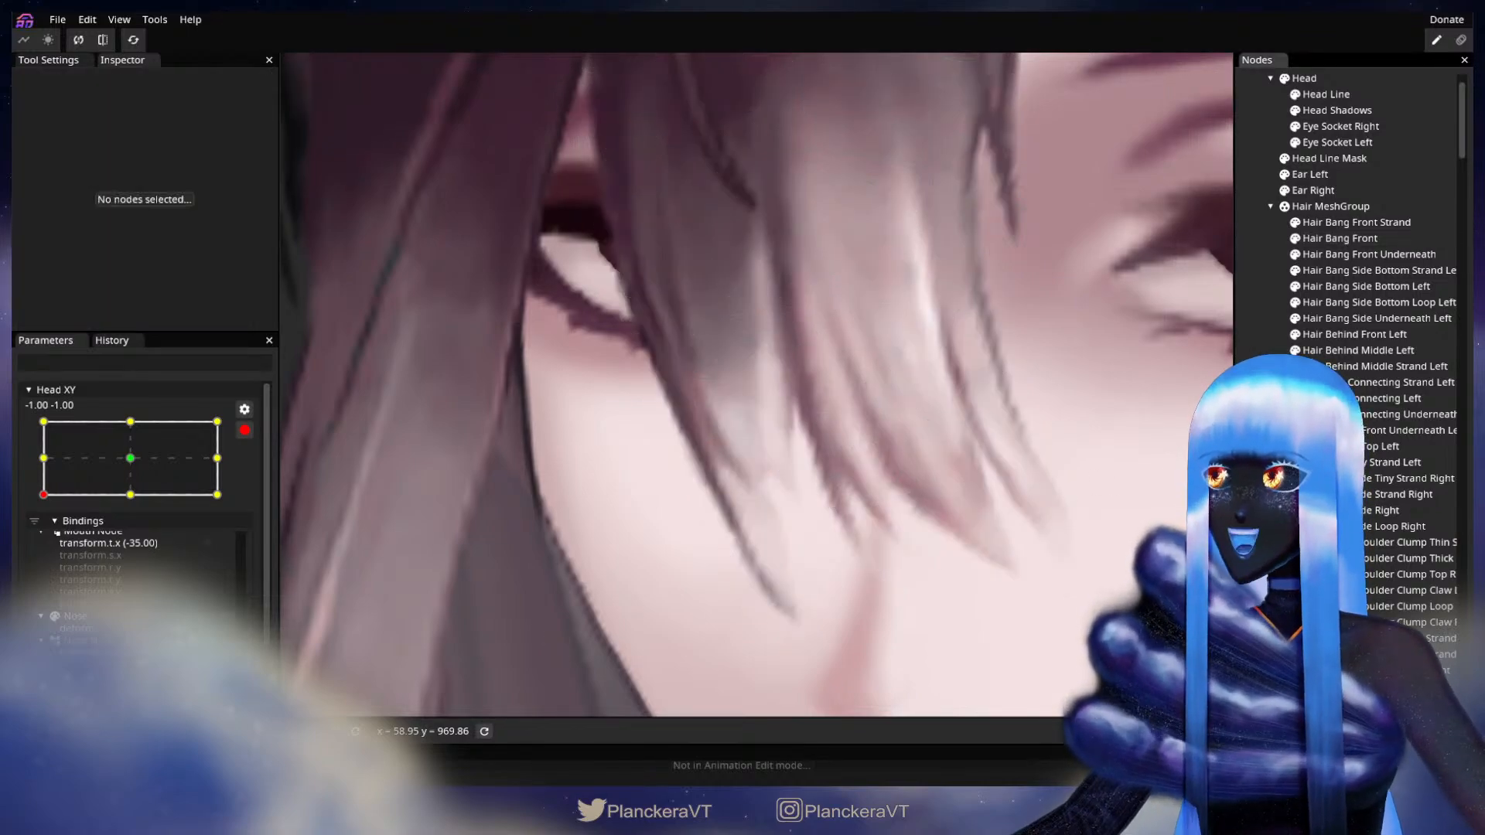
Inspect the whole bang, recheck its motion around the -1.00, -1.00 keypoint with Head XY disarmed, and rearm it there
scroll(847, 546, "down", 2)
scroll(850, 543, "down", 4)
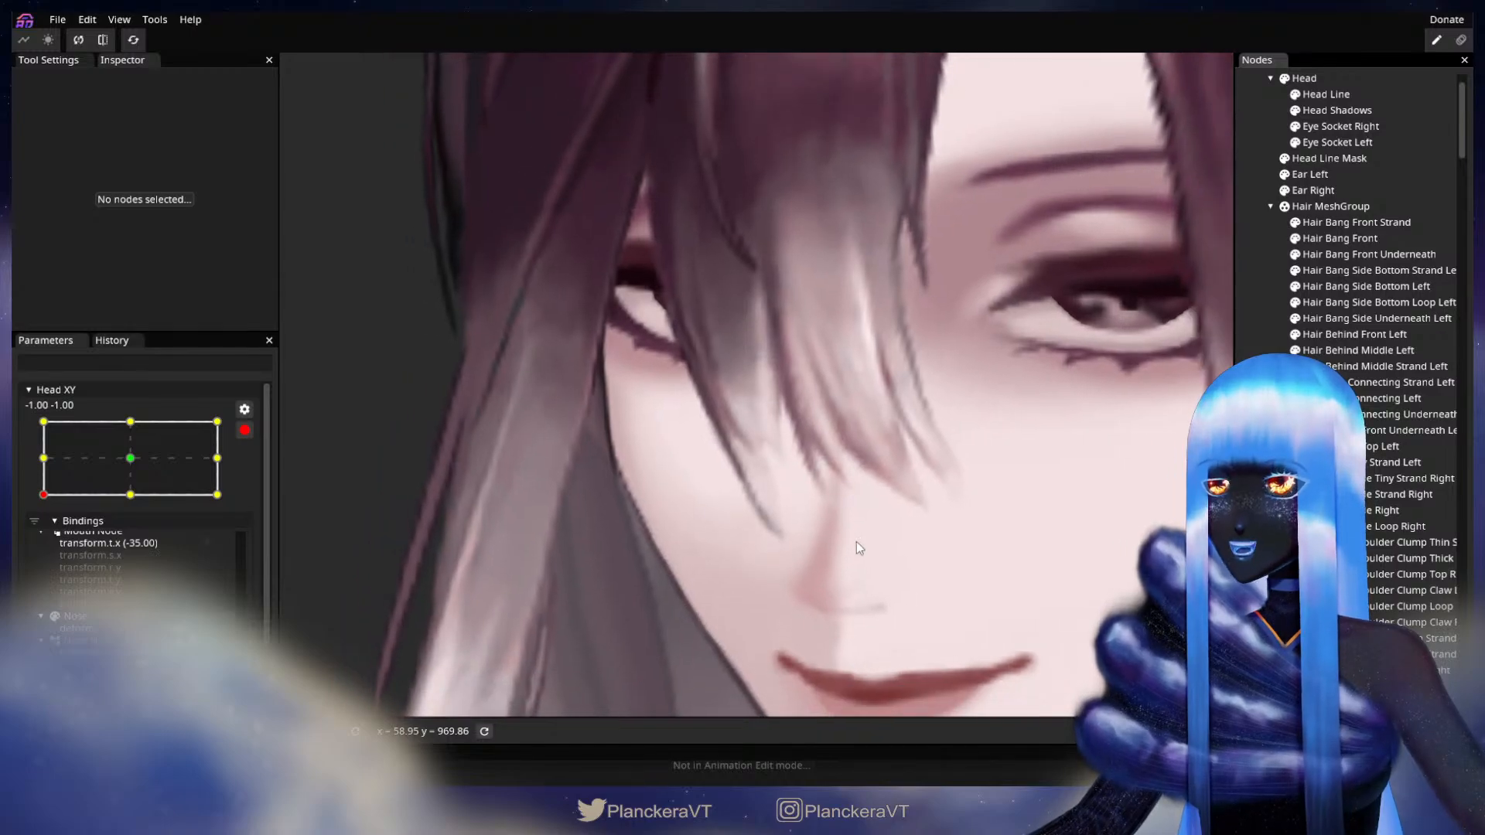
scroll(859, 537, "down", 4)
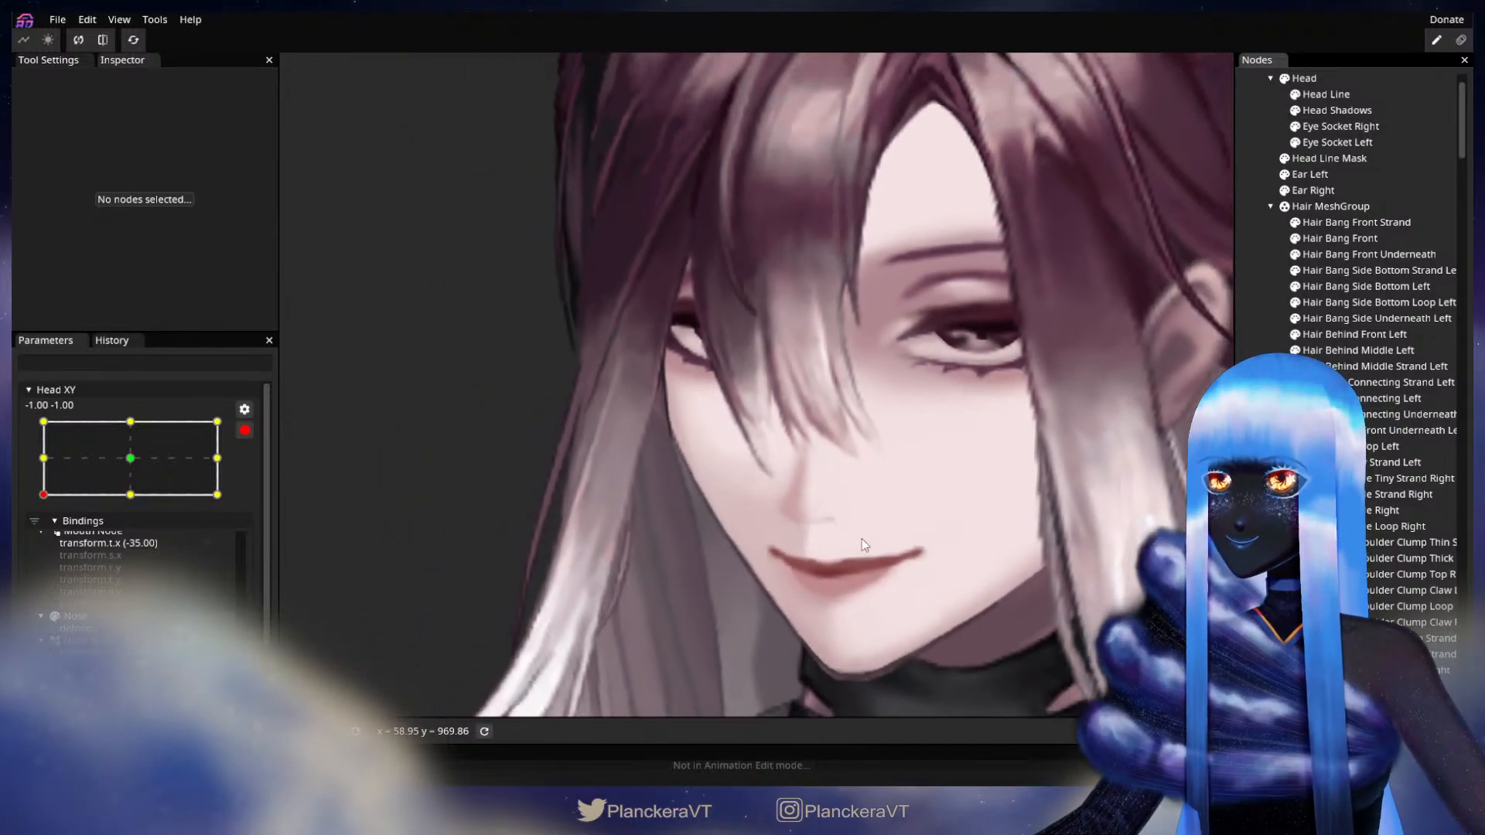
scroll(898, 557, "down", 3)
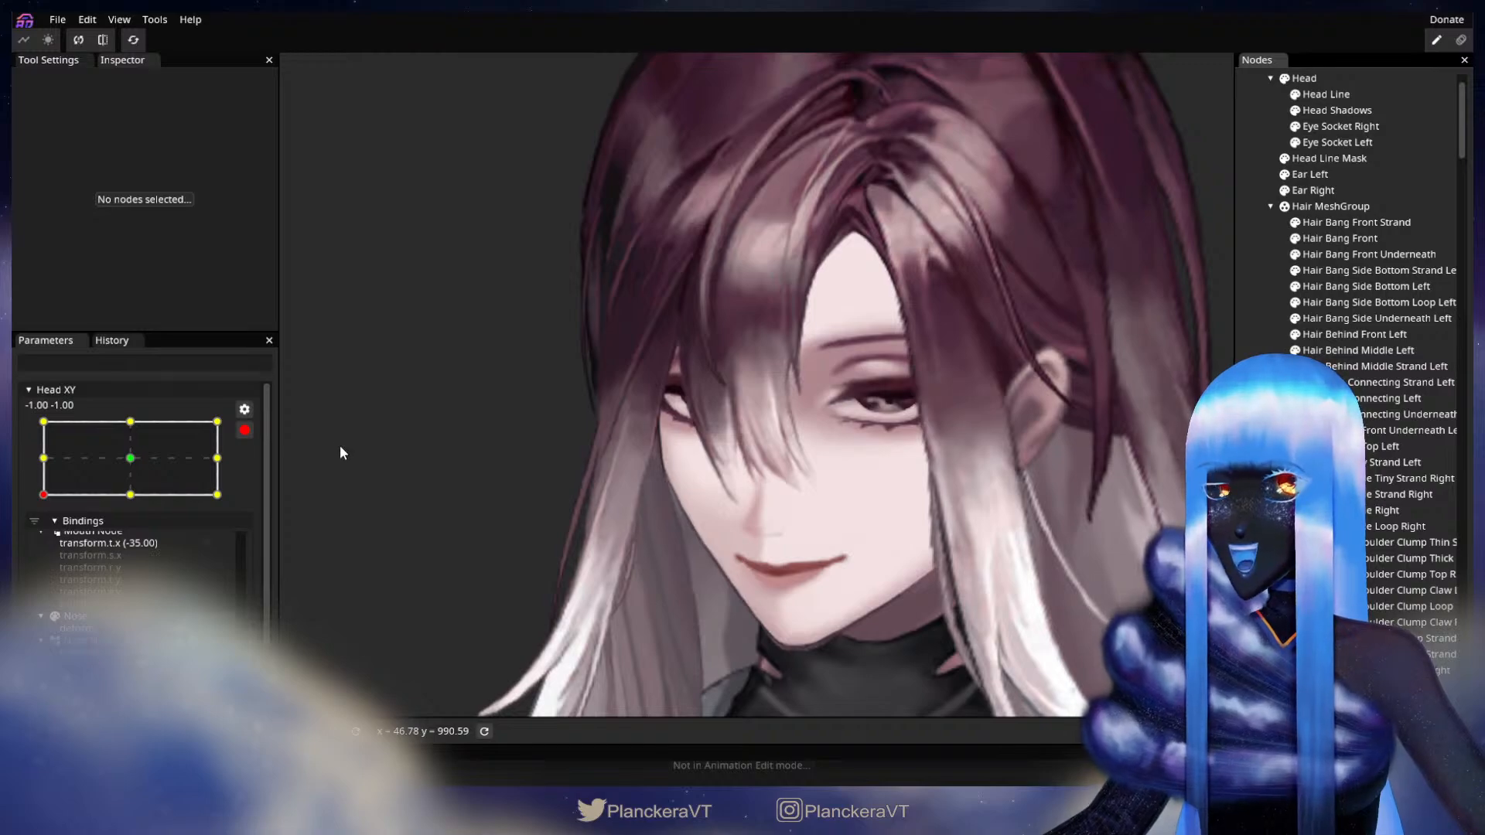
left_click(245, 430)
left_click_drag(43, 539, 35, 545)
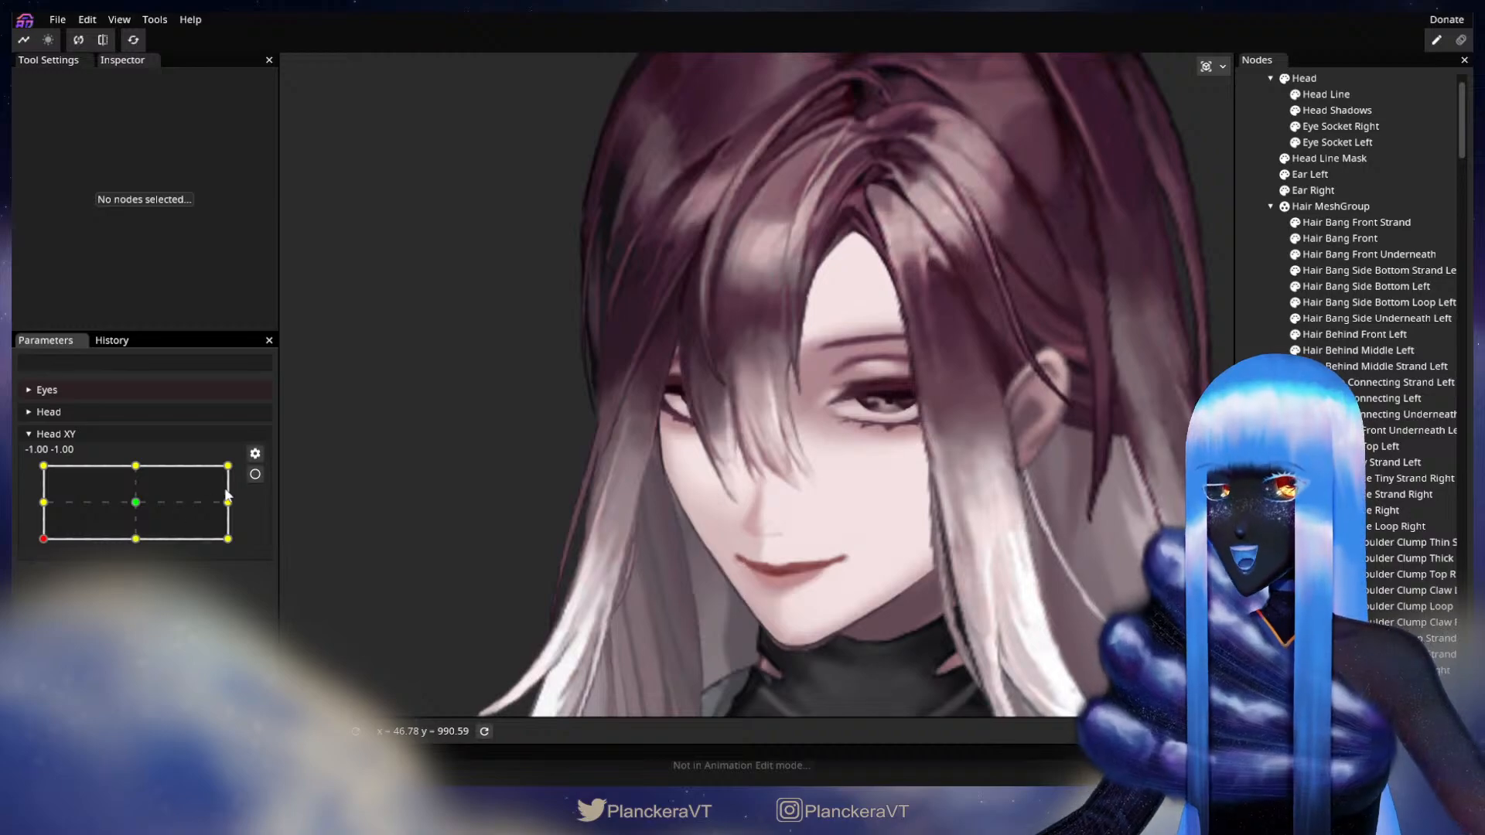
left_click(255, 474)
scroll(707, 525, "up", 5)
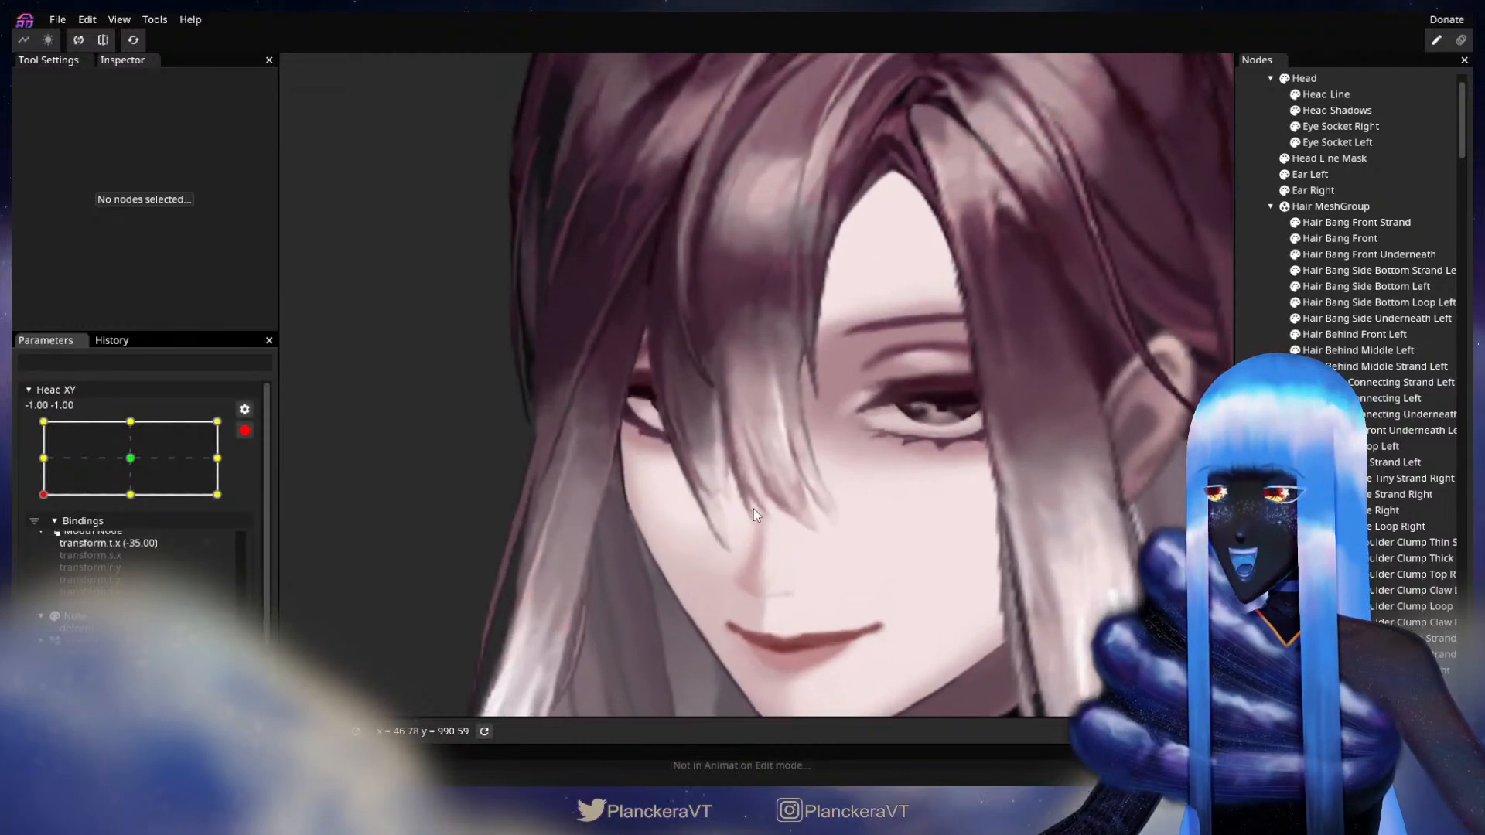
scroll(755, 507, "up", 4)
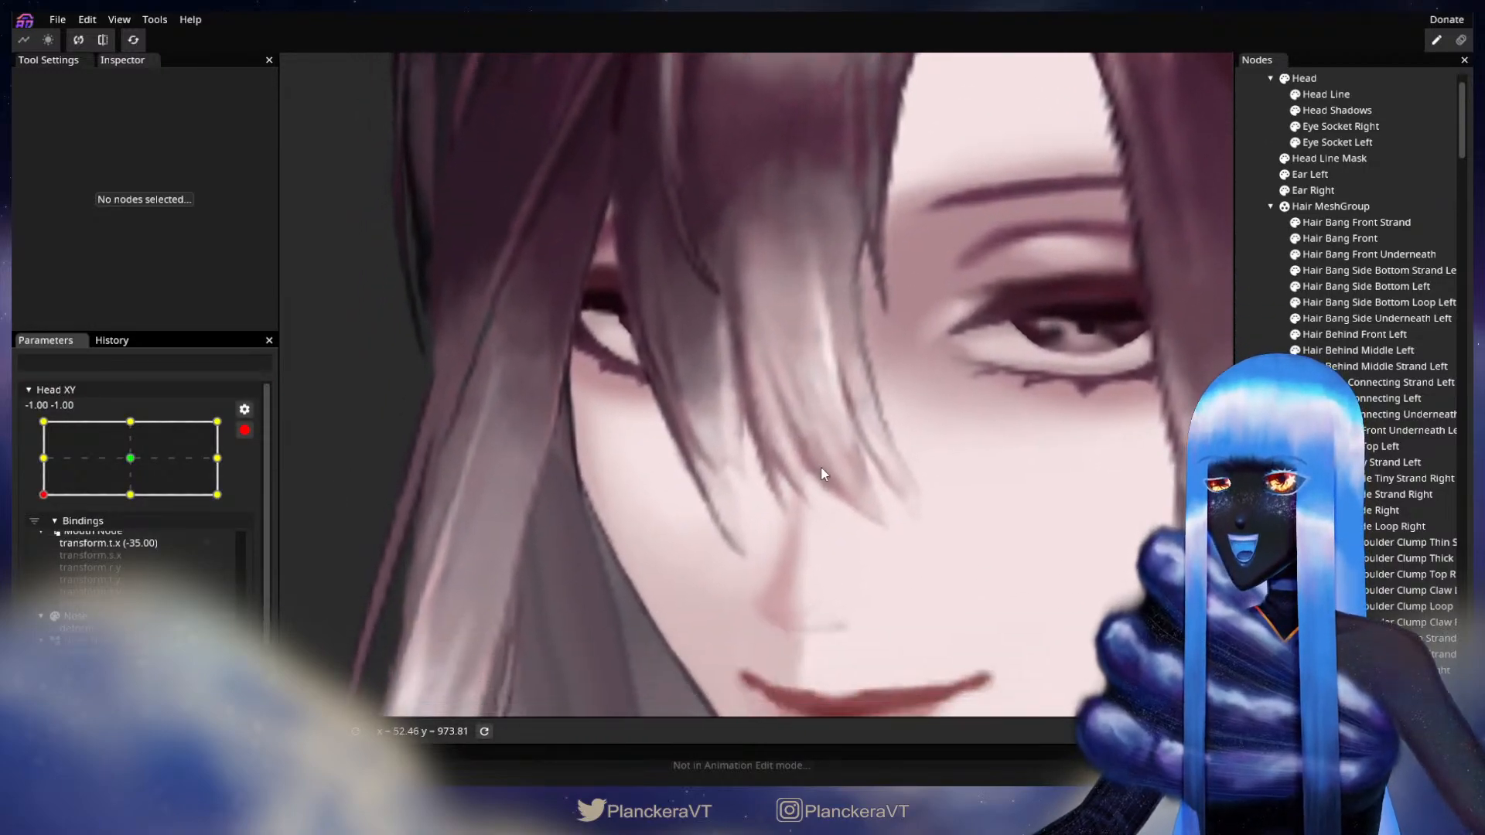
Adjust the Hair Bang Front vertices on the outer strand's inner edge, beside the gap to the middle strands, and deselect the mesh
left_click(1352, 238)
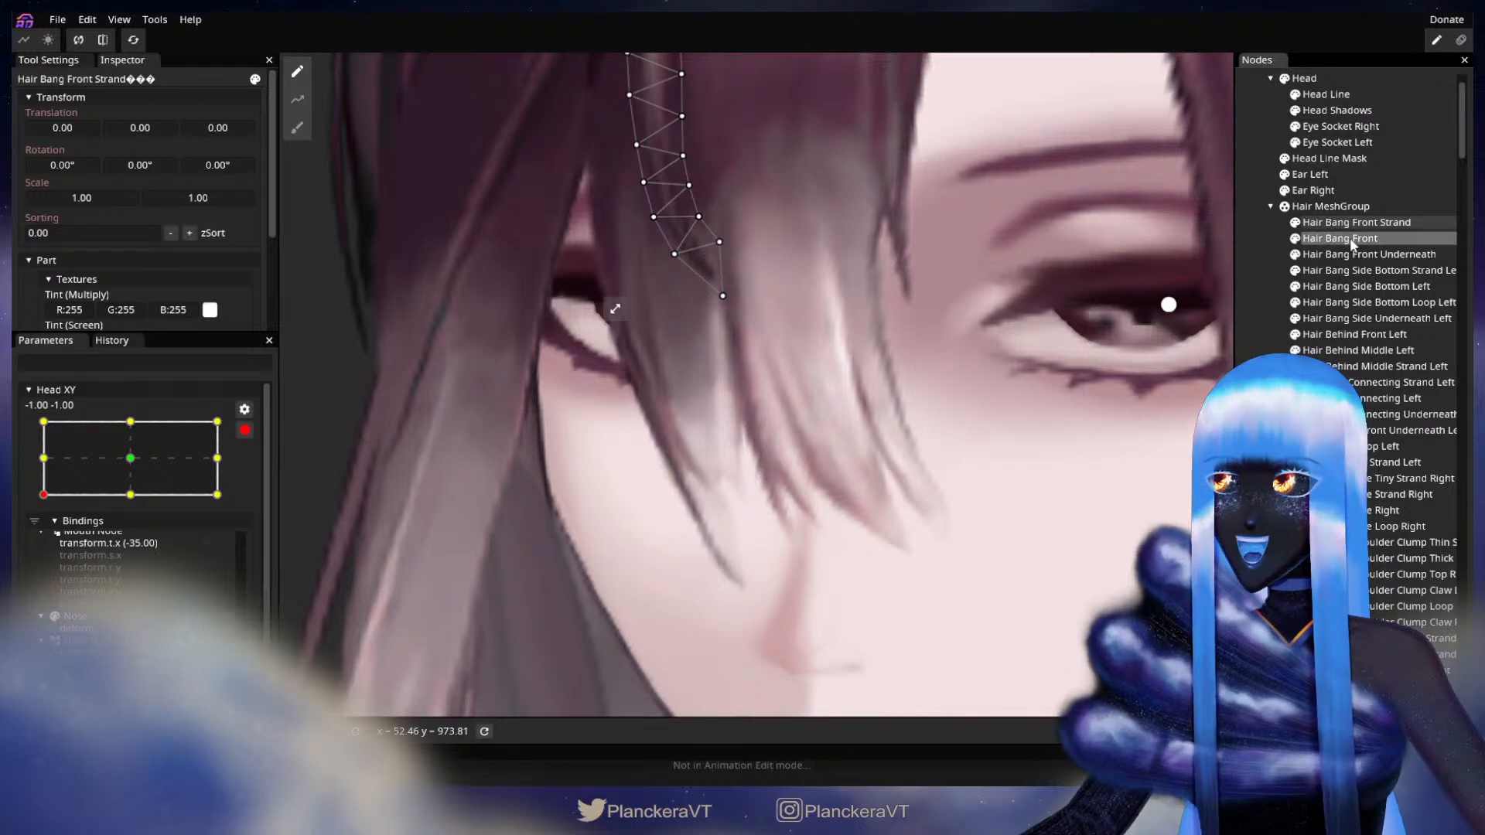
scroll(816, 493, "up", 1)
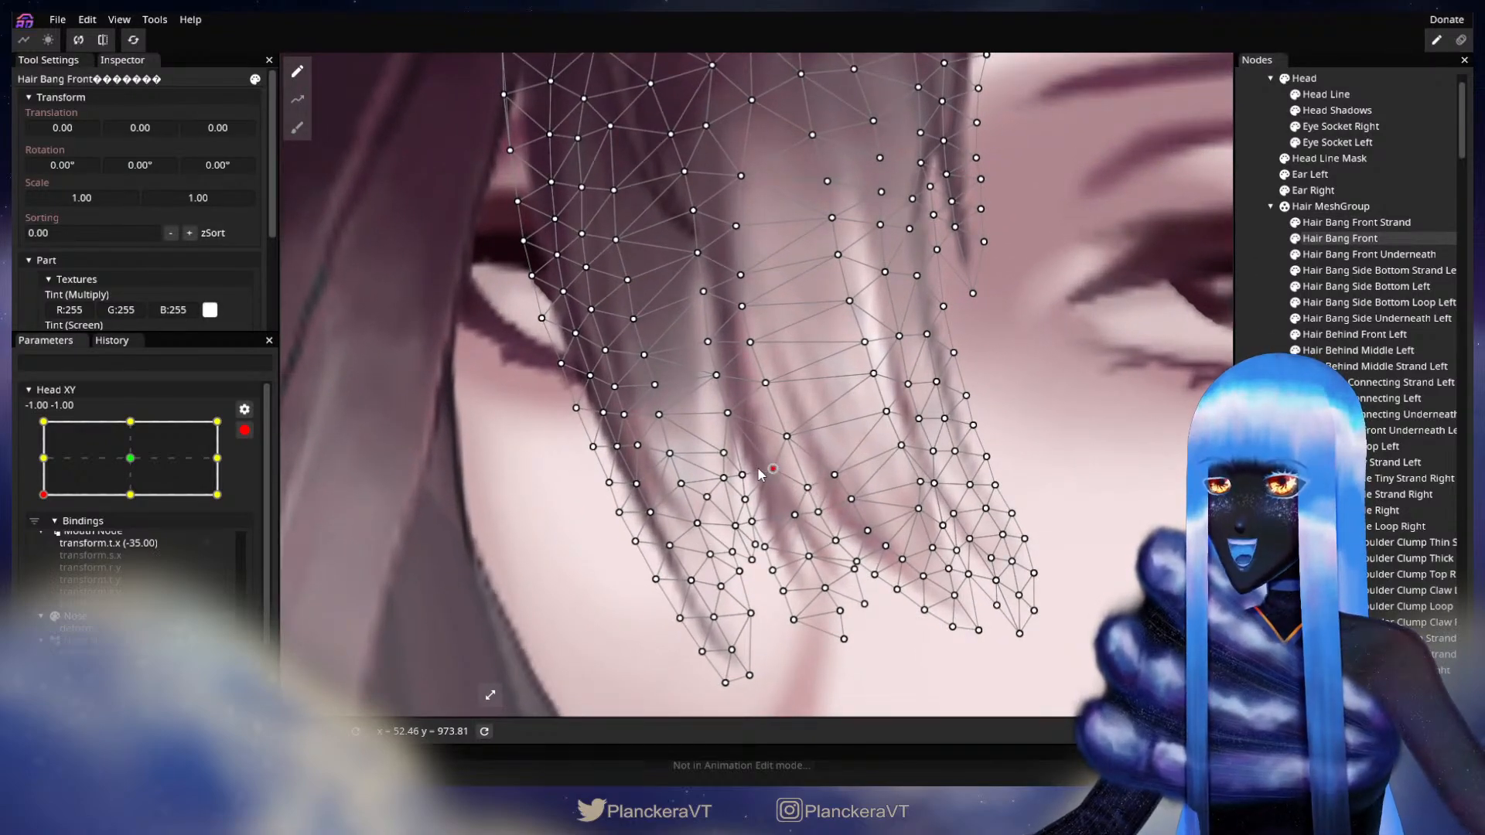
left_click(729, 413)
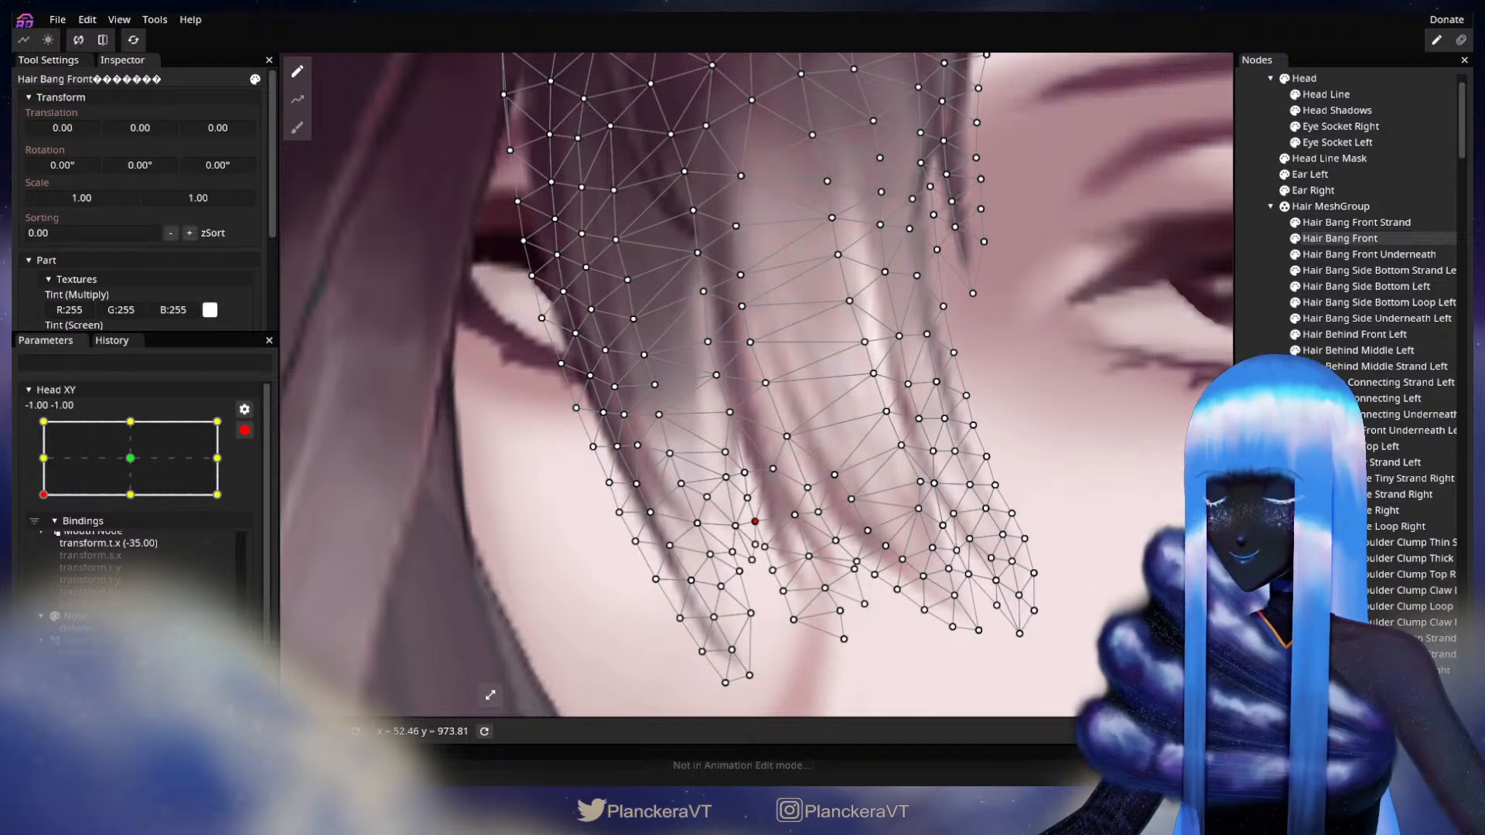
key("Escape")
Check the bang with Head XY disarmed while moving it to -1.00, 1.00, and rearm it at that keypoint
scroll(931, 545, "down", 3)
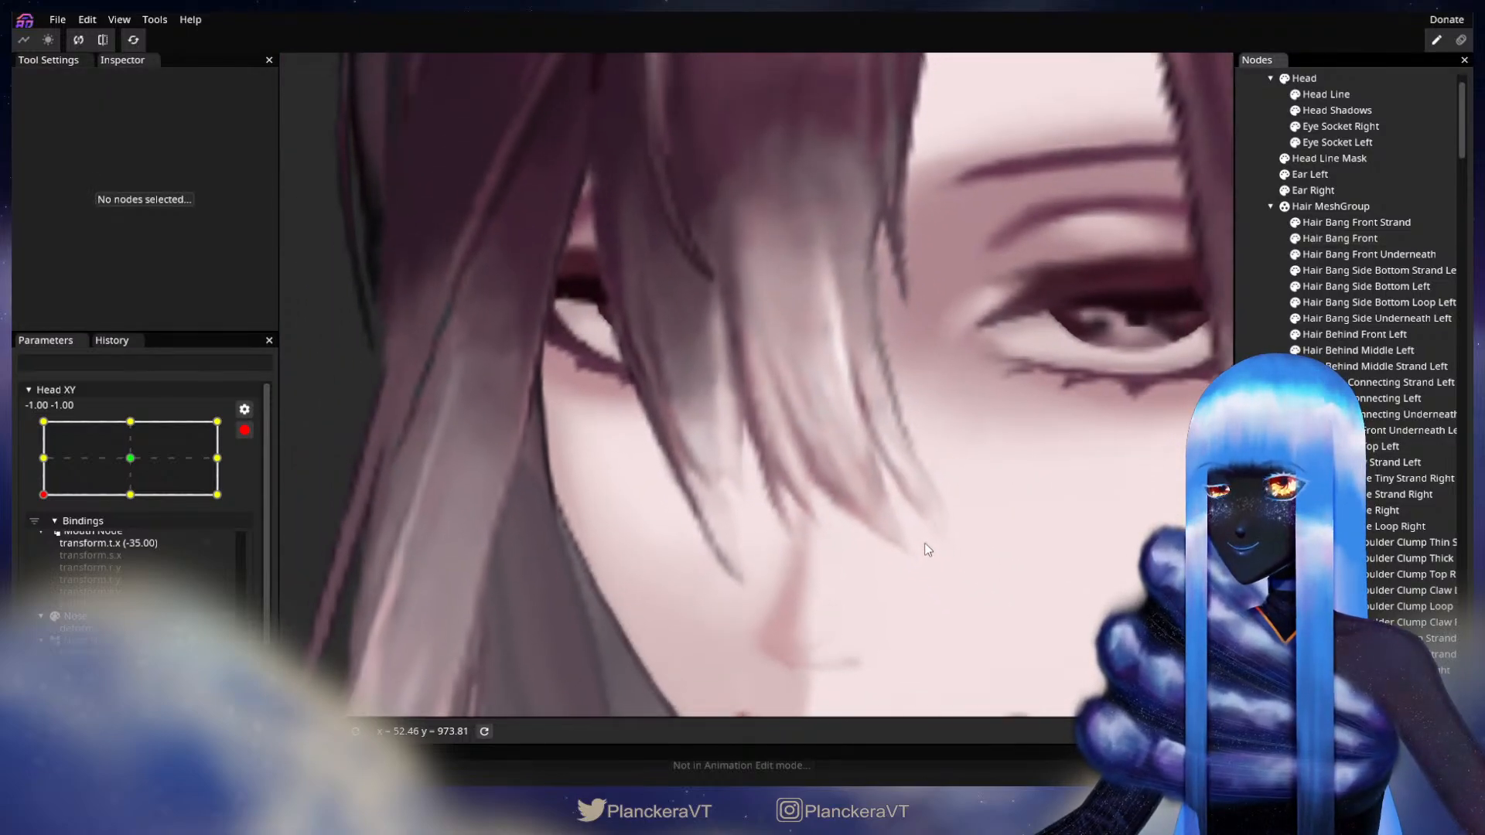
scroll(927, 549, "down", 5)
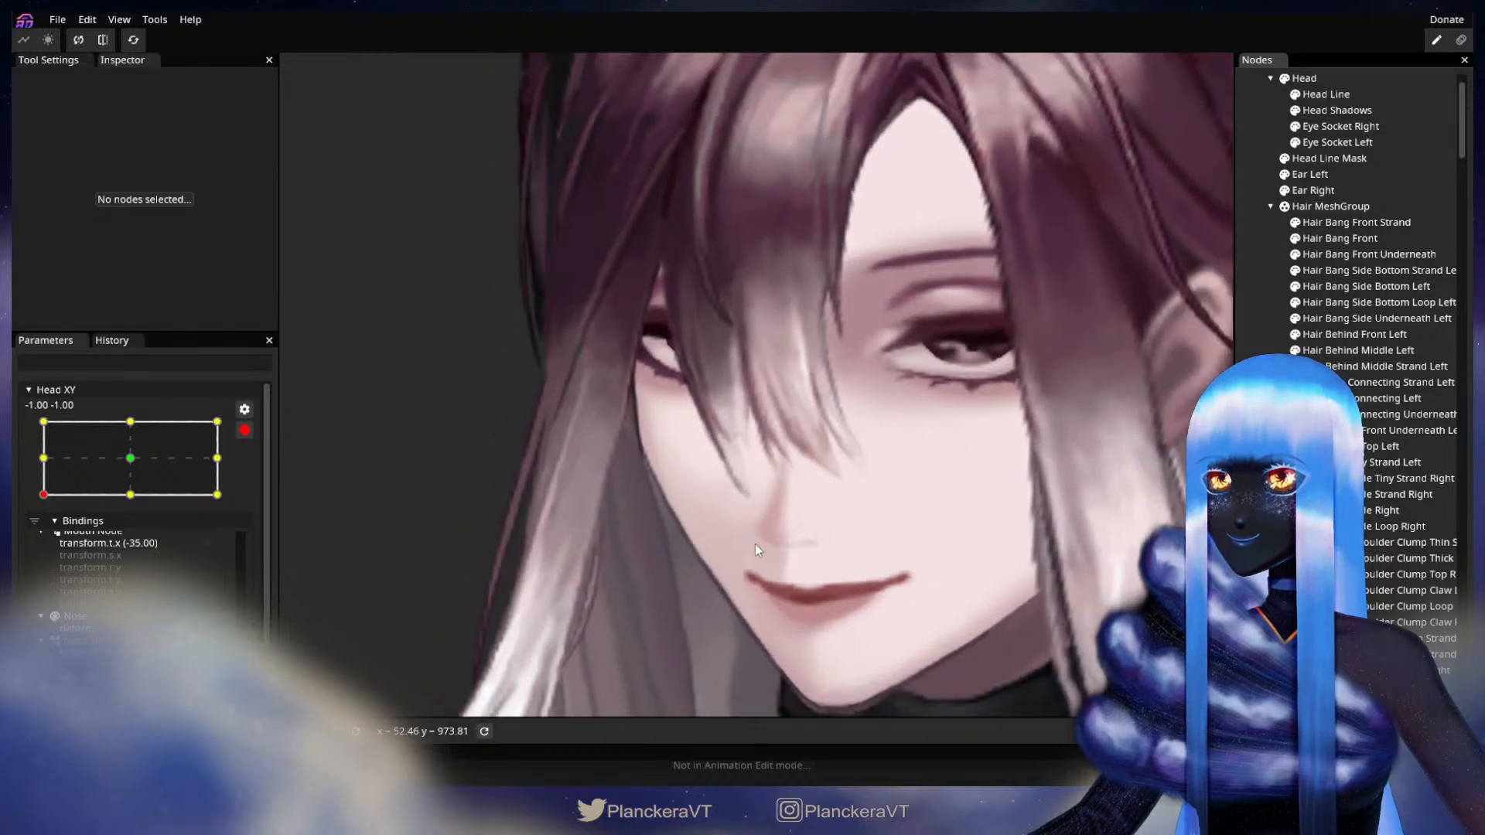
scroll(755, 545, "down", 5)
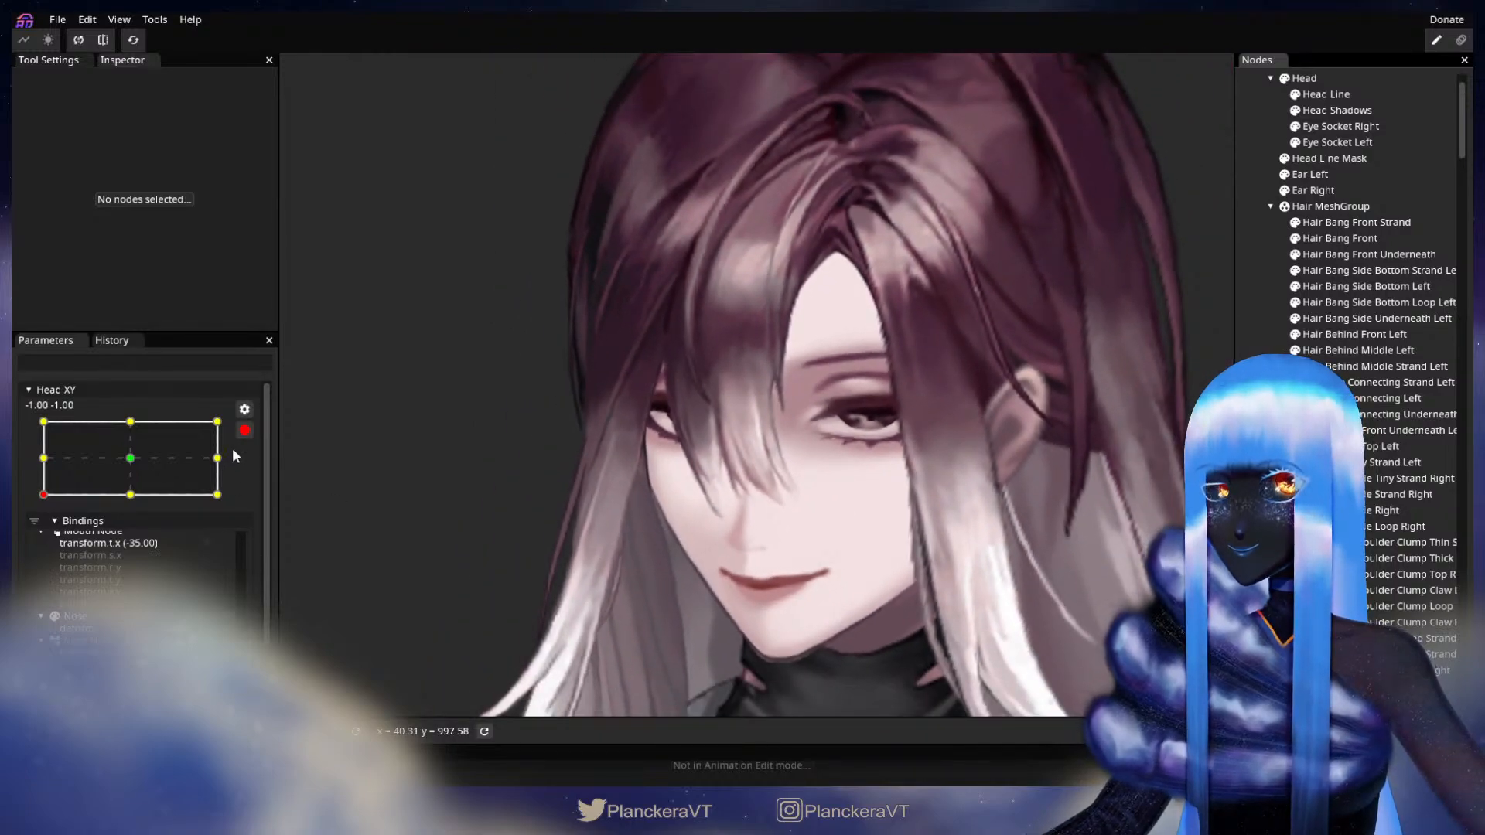
left_click(244, 430)
left_click_drag(44, 546, 35, 466)
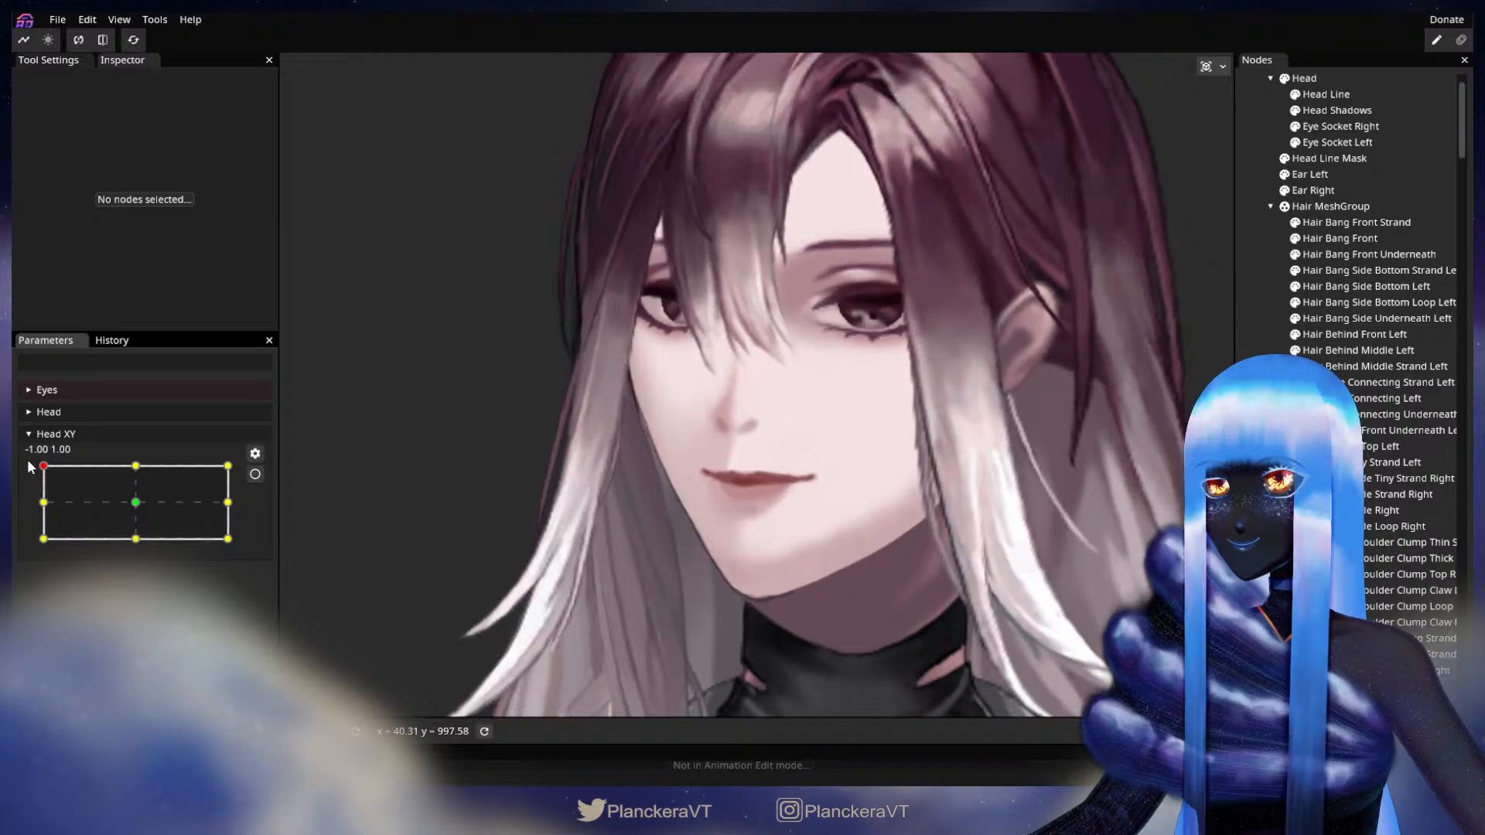
left_click(255, 475)
scroll(768, 442, "up", 5)
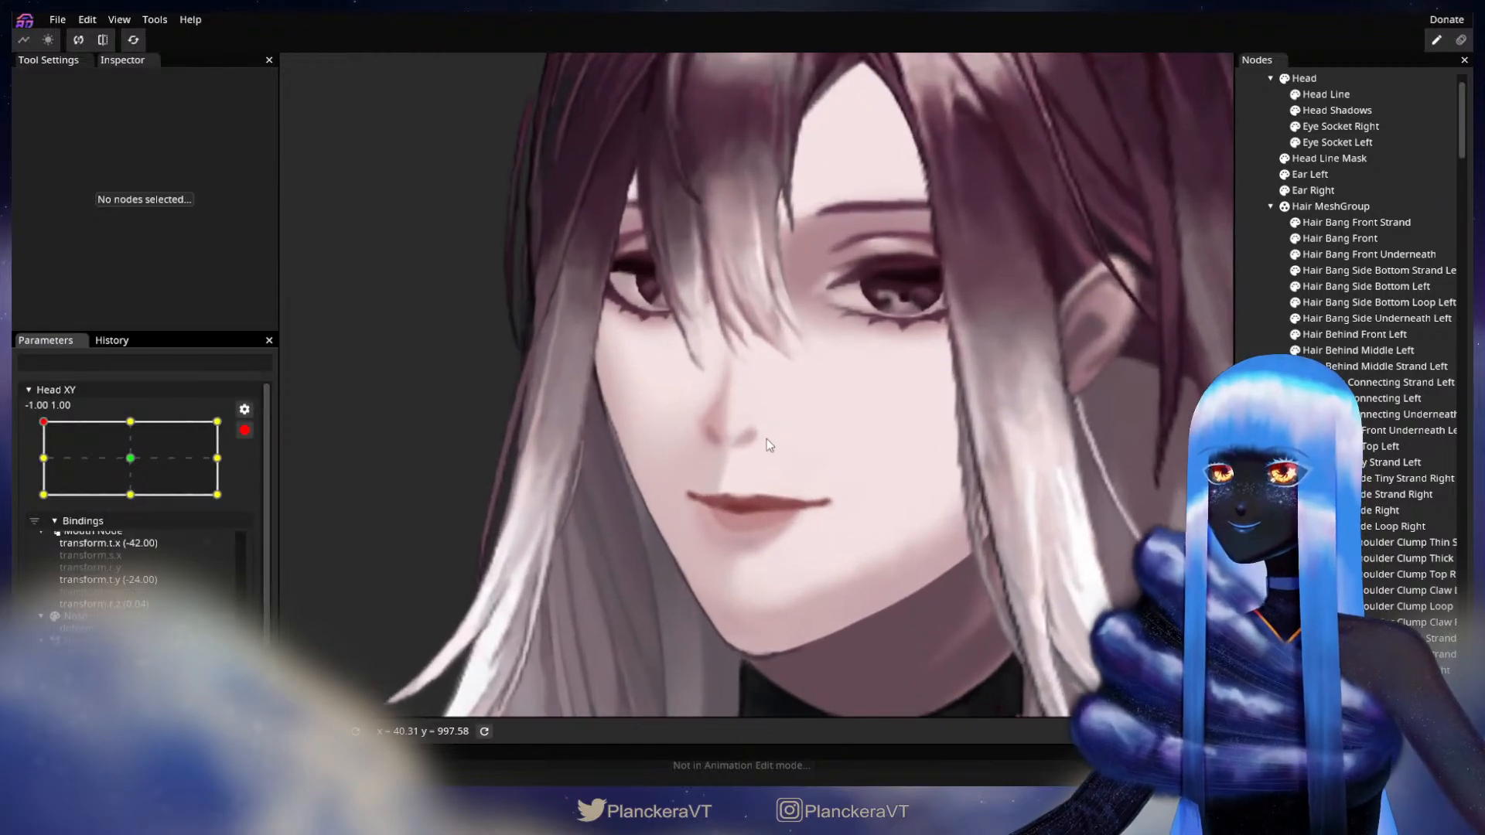
left_click_drag(684, 343, 783, 464)
scroll(783, 463, "up", 3)
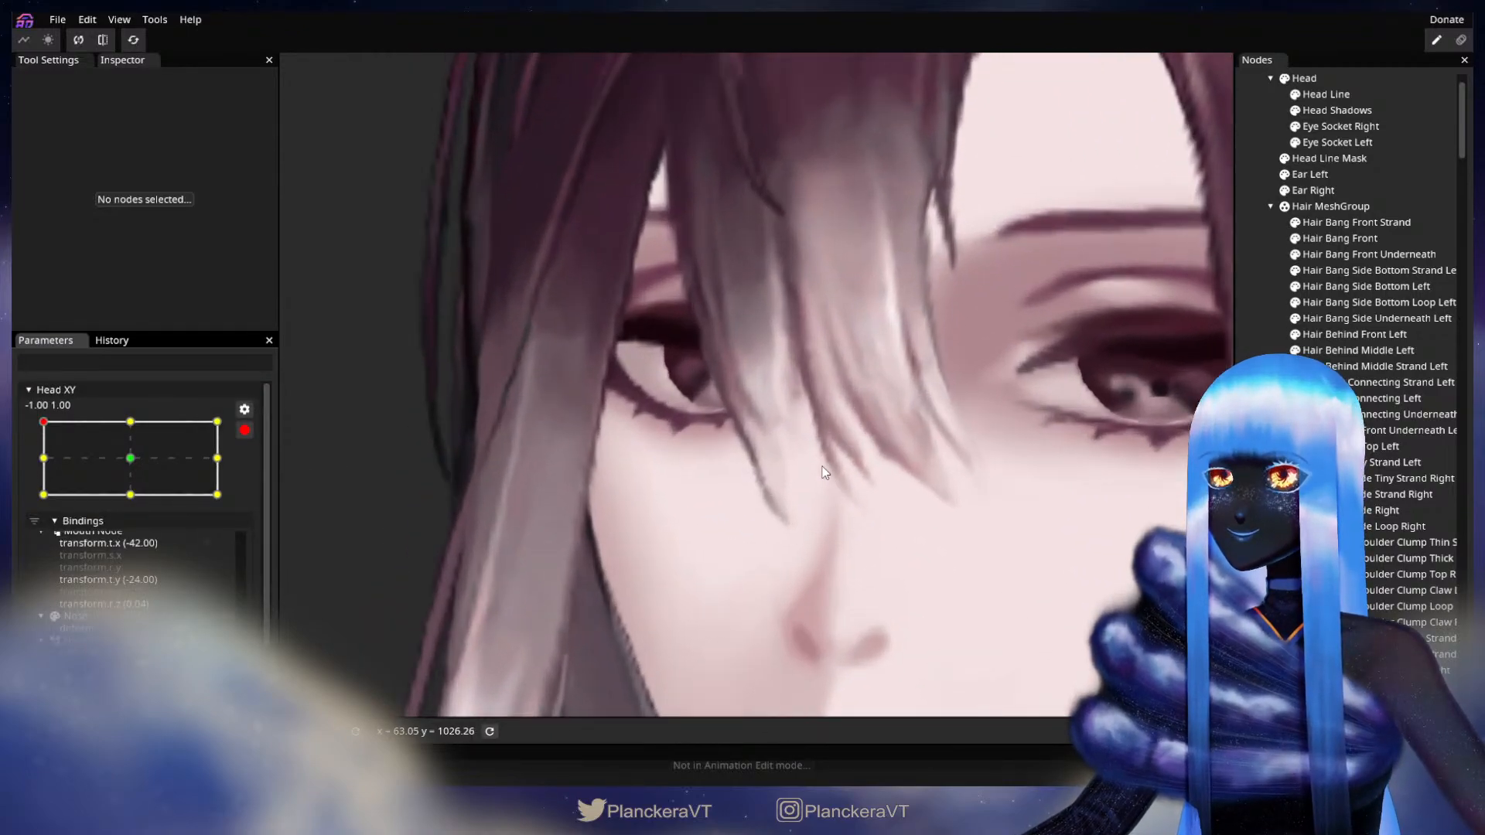
Nudge the outer-edge vertices above the strand's tip on the Hair Bang Front mesh at Head XY -1.00, 1.00, and deselect the mesh
left_click(1331, 239)
scroll(751, 486, "up", 2)
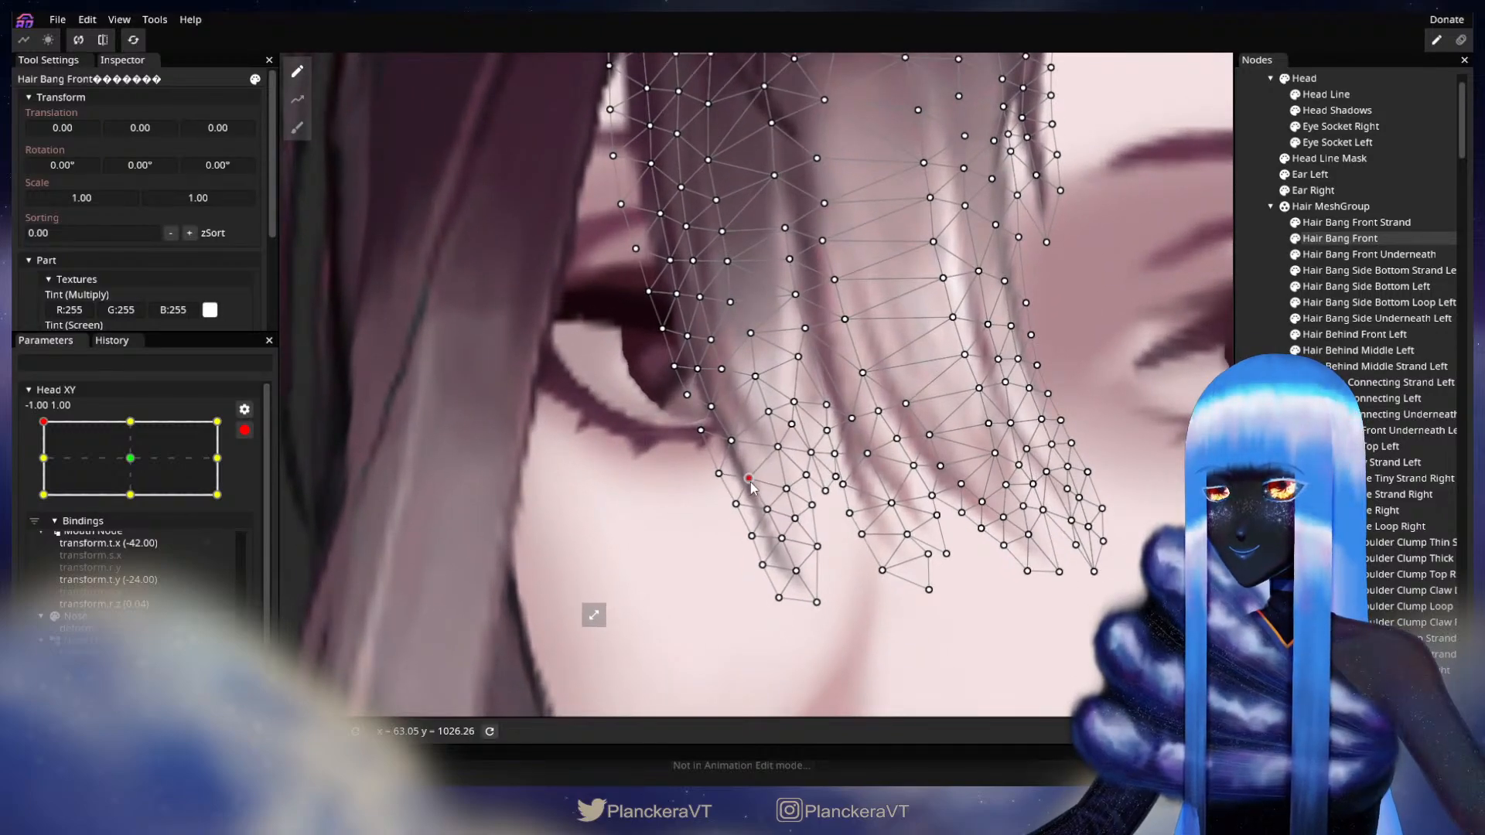
left_click_drag(732, 511, 728, 513)
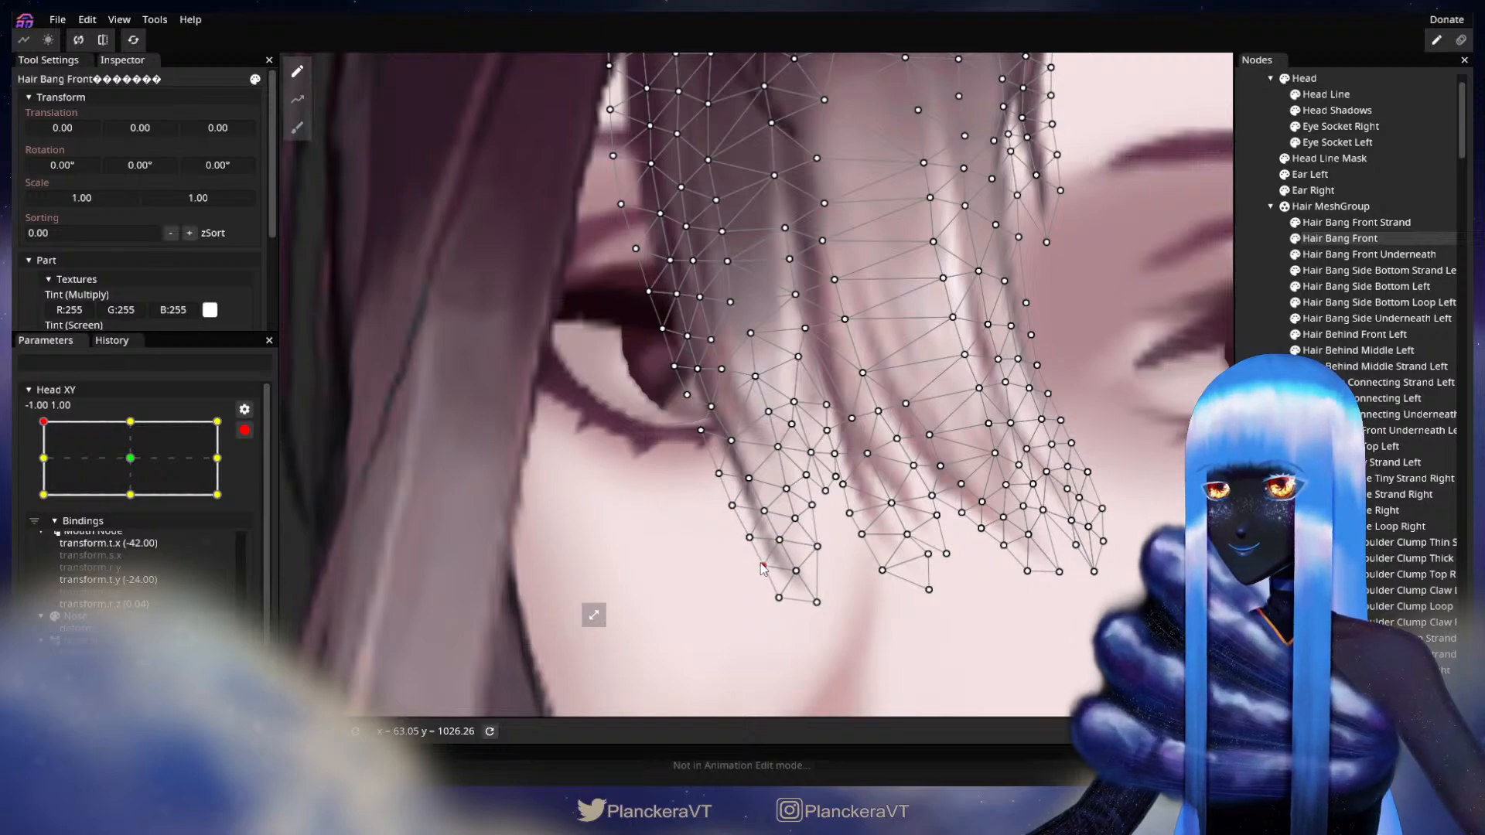
key("Escape")
scroll(964, 563, "down", 1)
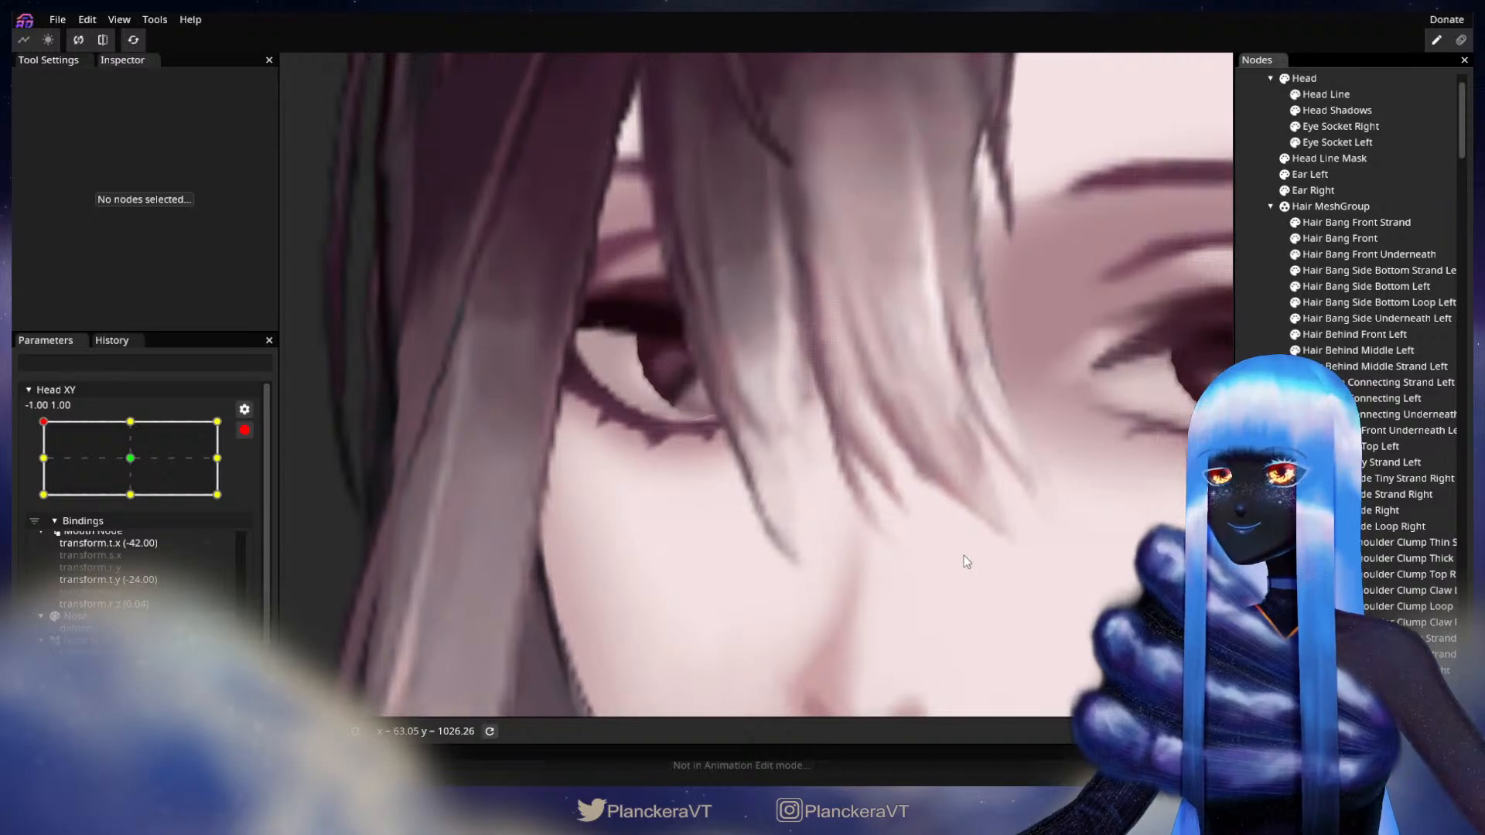
Refine the outer strand's edge vertex below the eye on the Hair Bang Front mesh, and deselect it to inspect the outline
left_click(1350, 239)
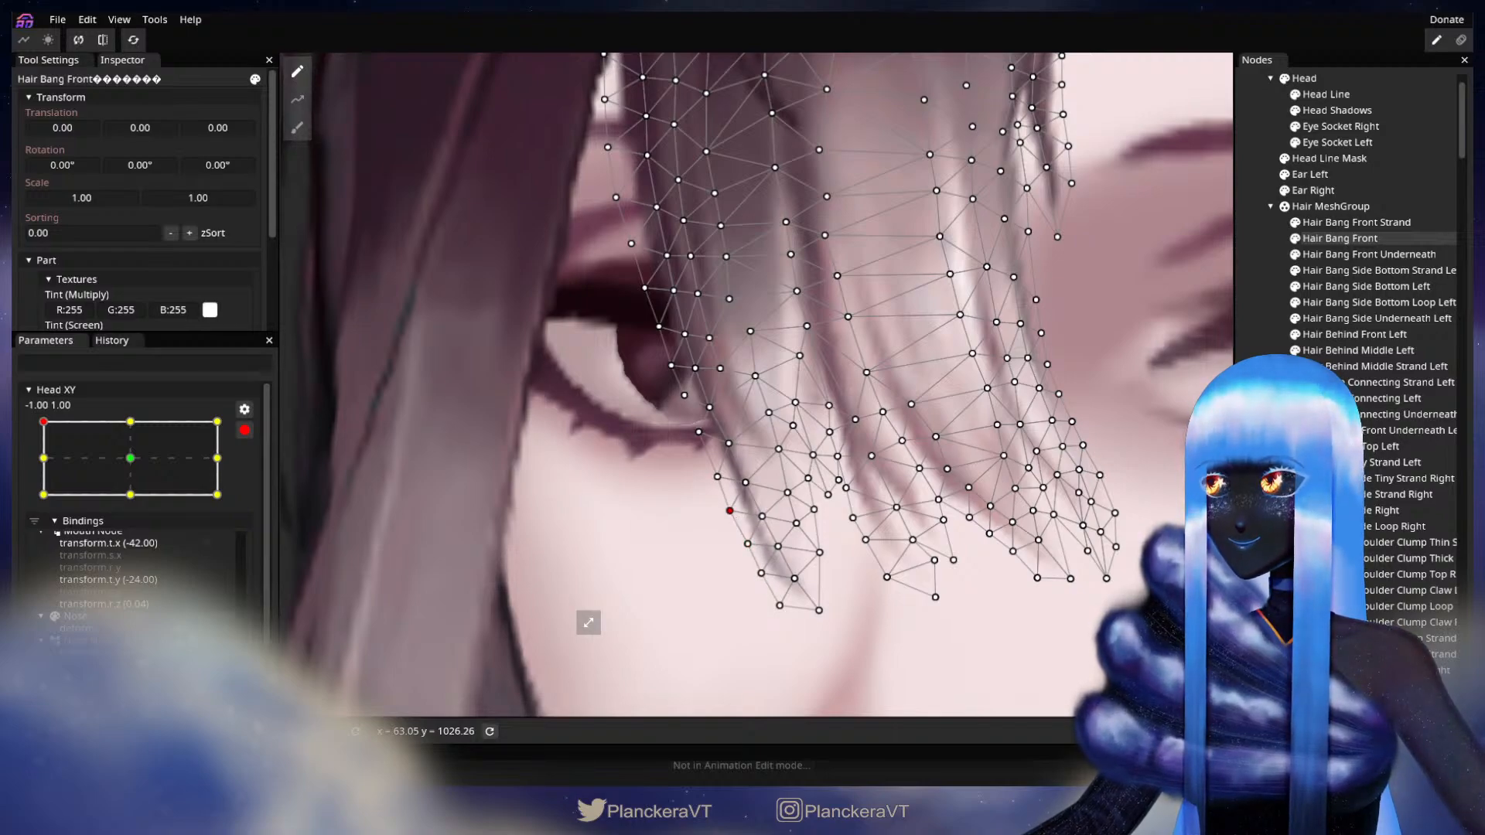
key("Escape")
scroll(900, 577, "down", 2)
scroll(706, 524, "up", 3)
left_click_drag(769, 541, 818, 586)
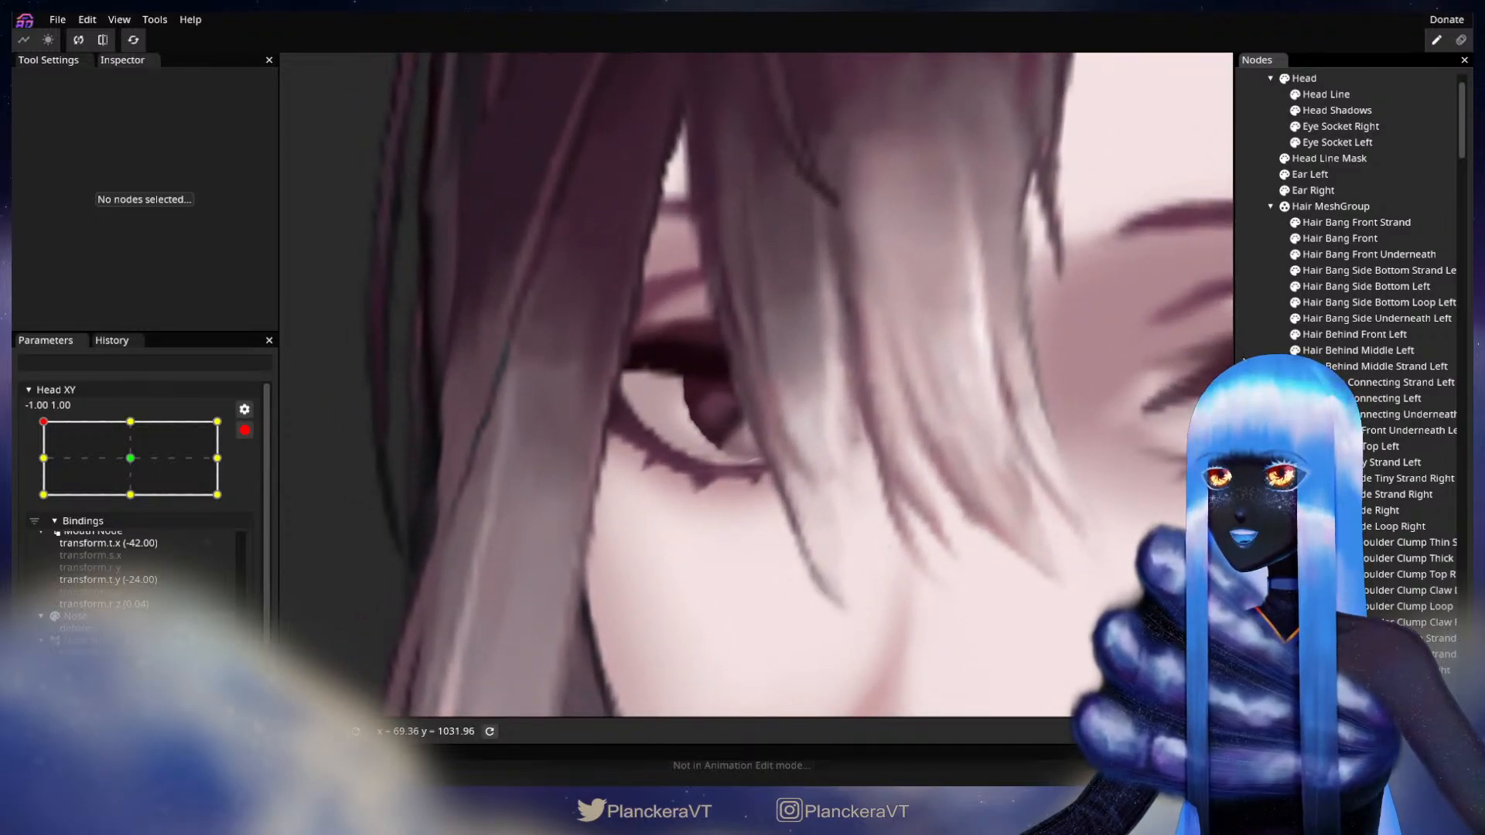
Adjust the inner vertex just above the outer strand's tip on the Hair Bang Front mesh, and deselect it to inspect the strand
left_click(1340, 238)
scroll(749, 525, "up", 2)
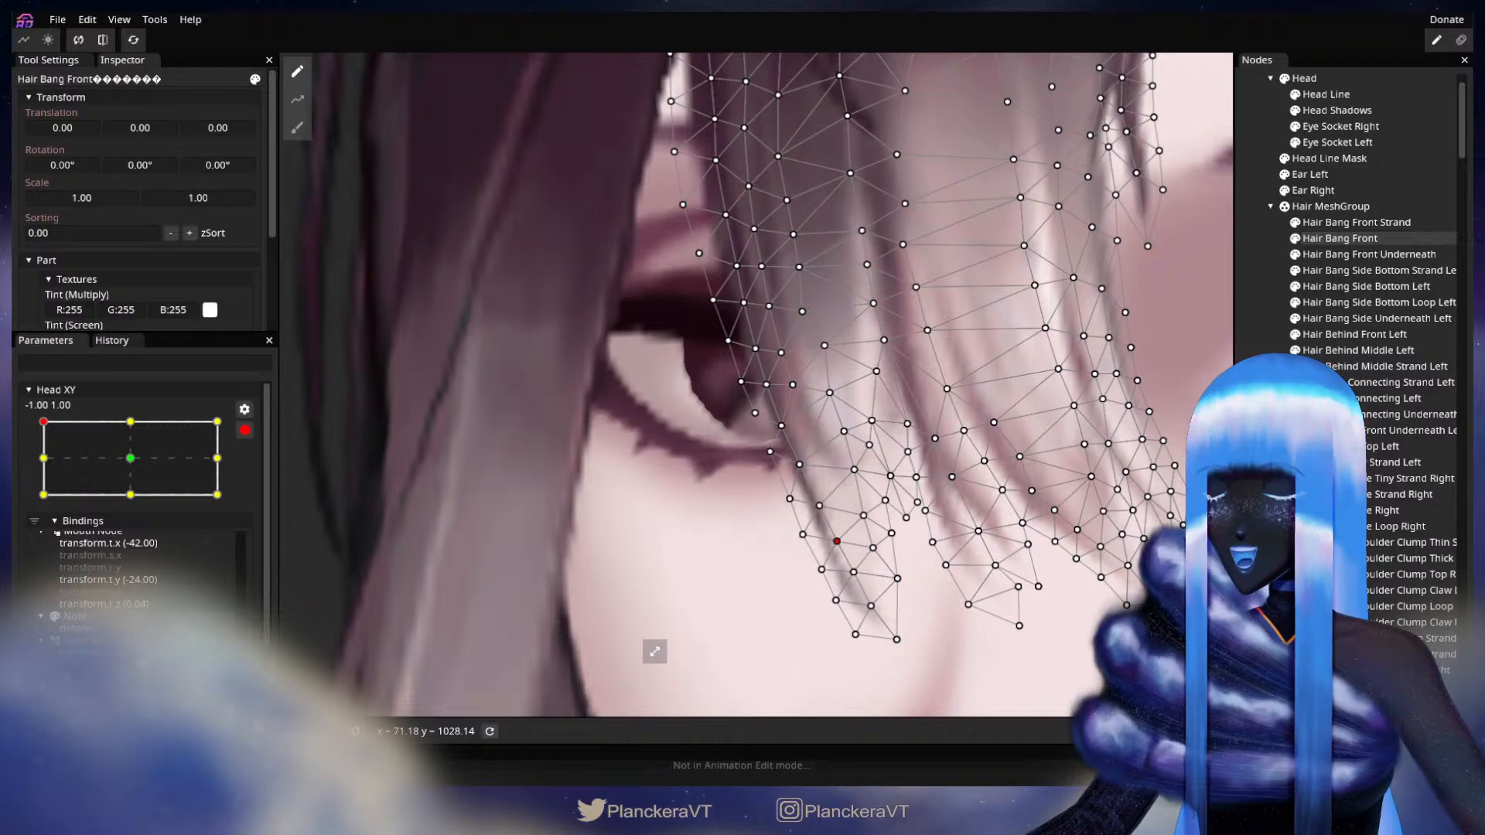
key("Escape")
scroll(1009, 538, "down", 1)
scroll(1010, 539, "down", 3)
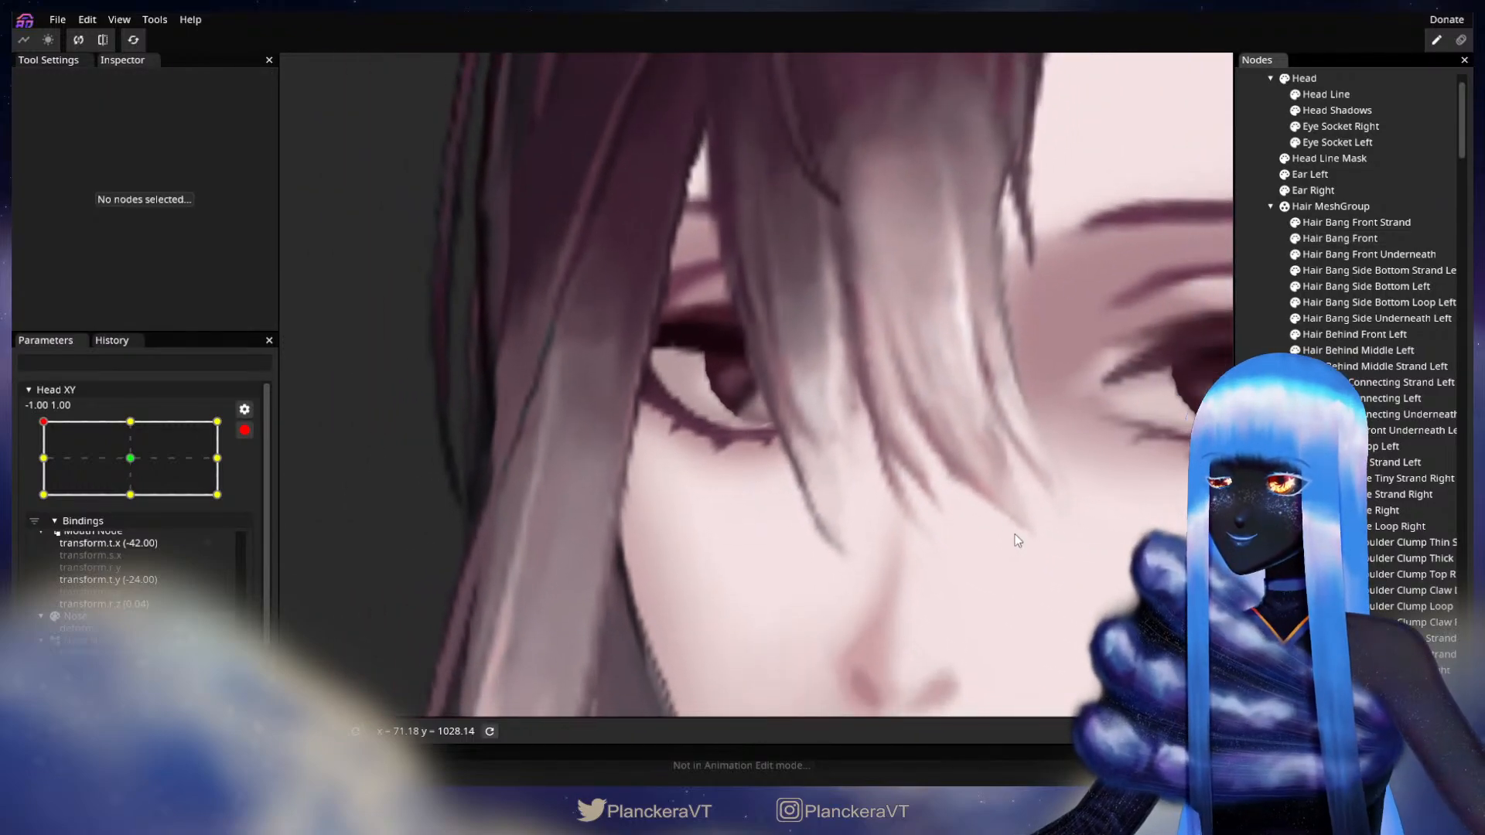
scroll(1019, 539, "up", 2)
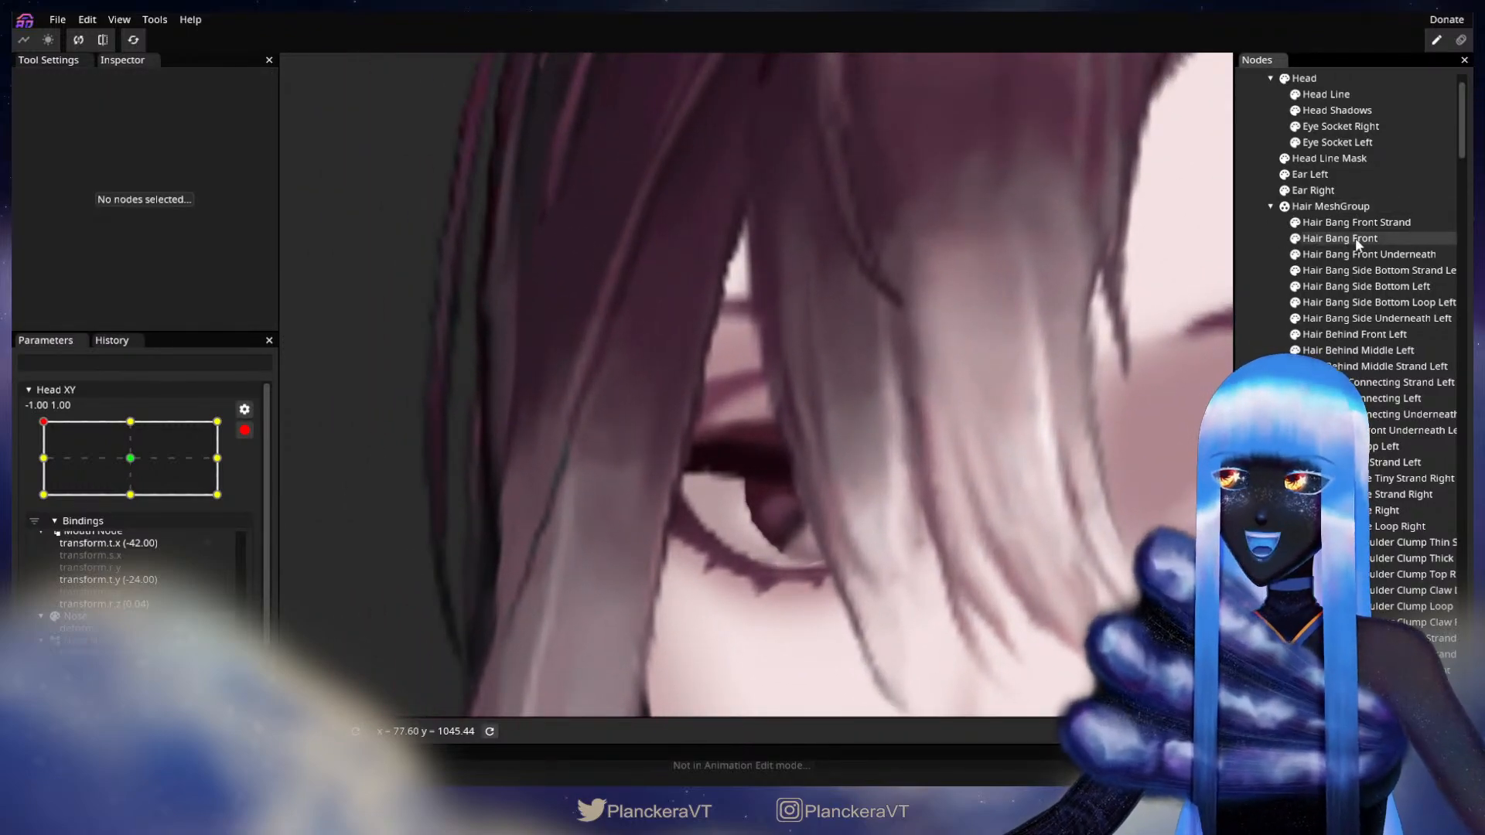
Nudge the Hair Bang Front vertices along the outer strand's edge from the upper eyelid down across the iris, and deselect the mesh
left_click(1352, 238)
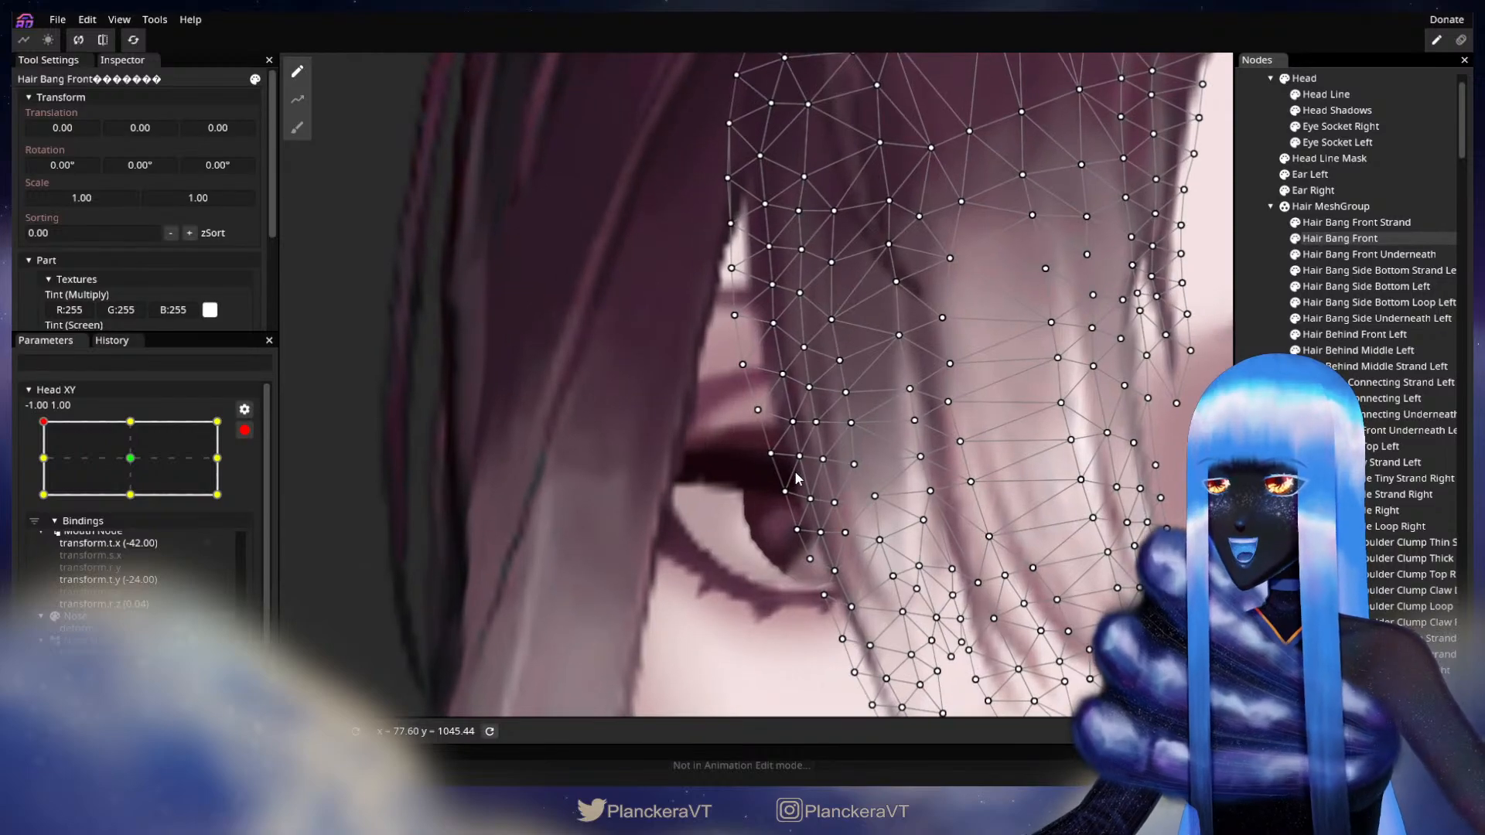
left_click_drag(793, 459, 789, 457)
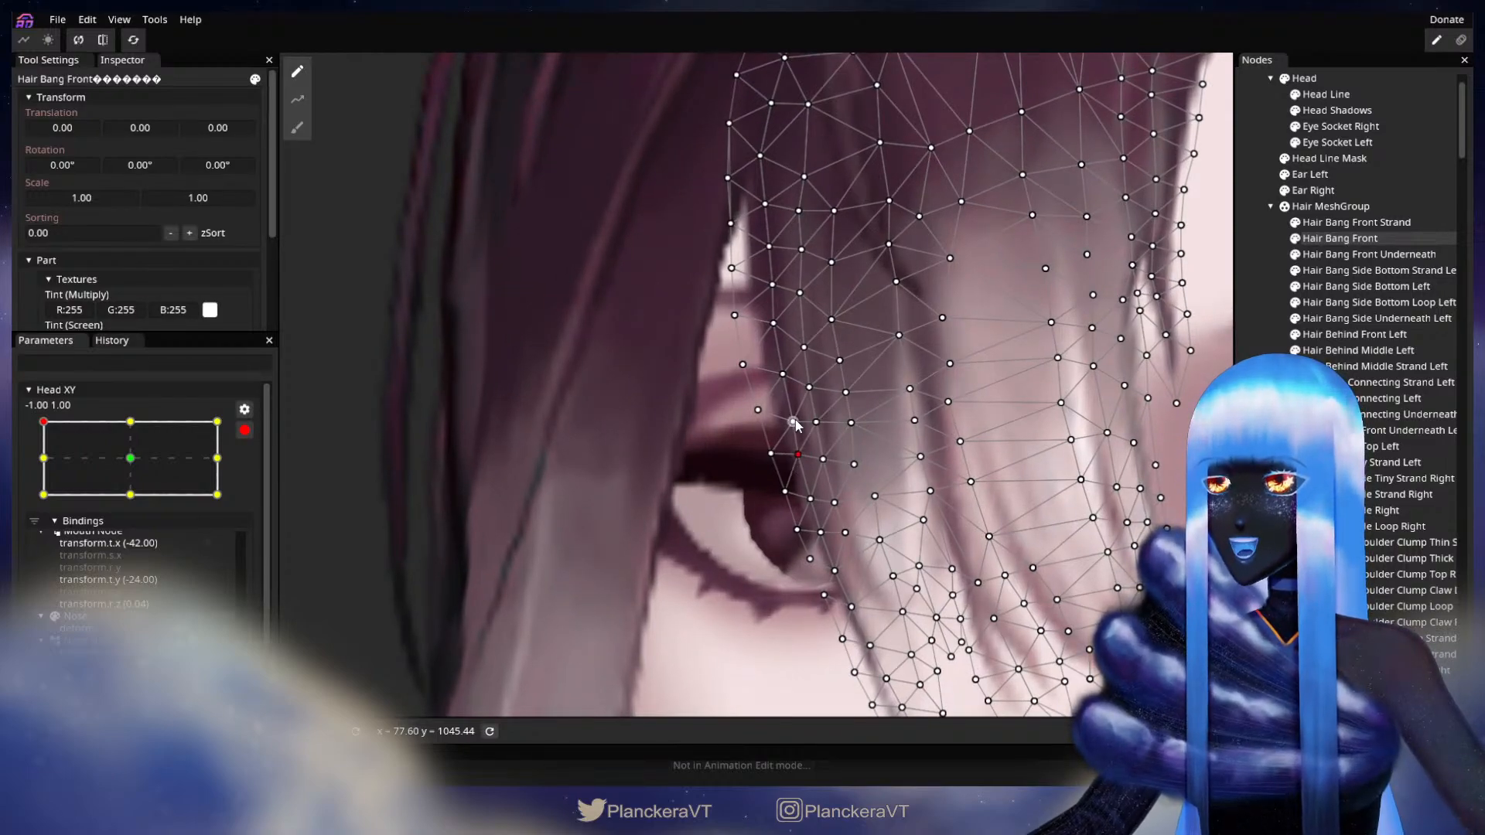
left_click(783, 375)
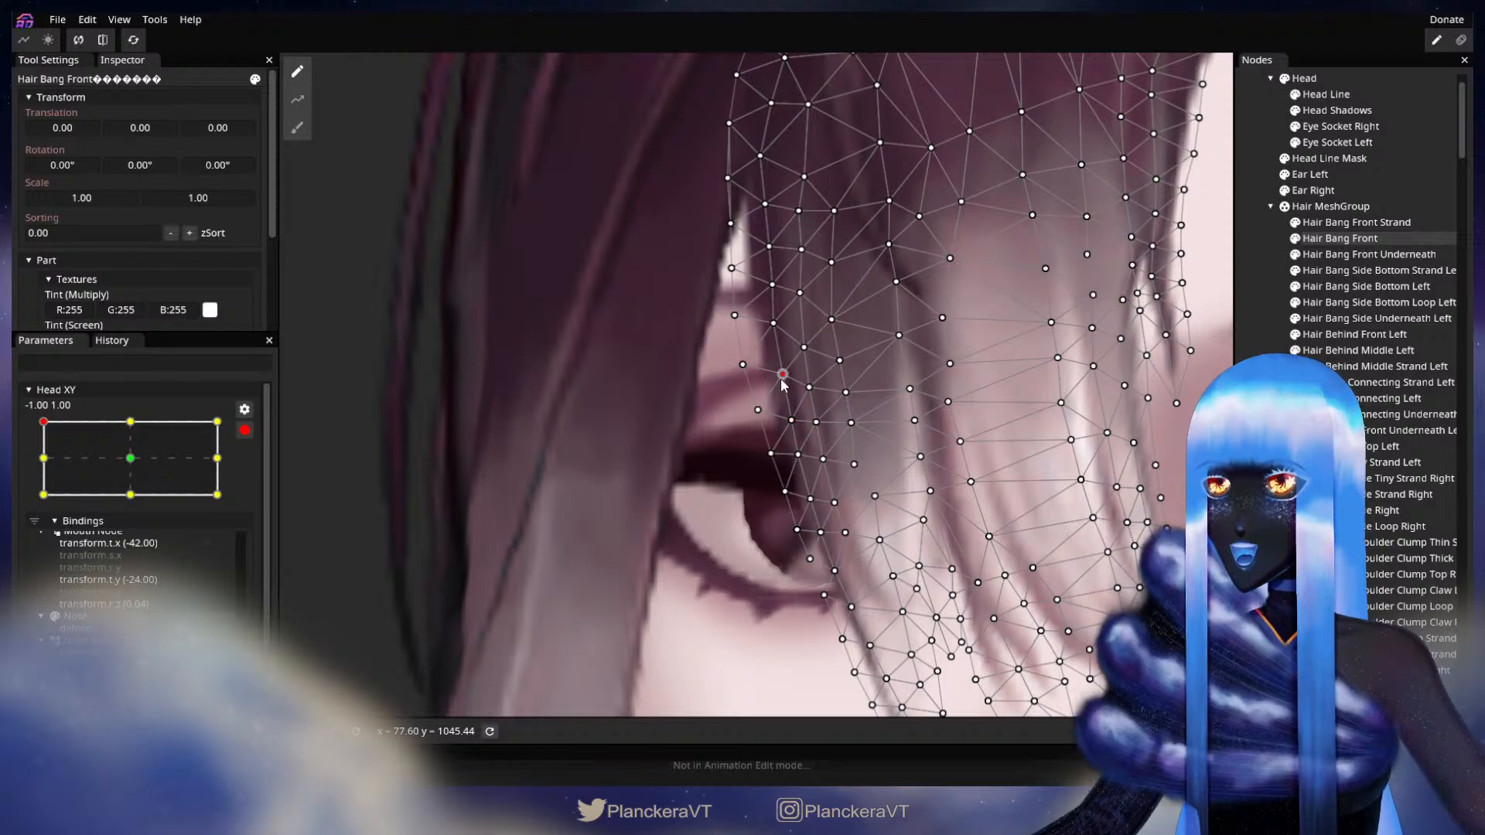
left_click_drag(811, 416, 795, 357)
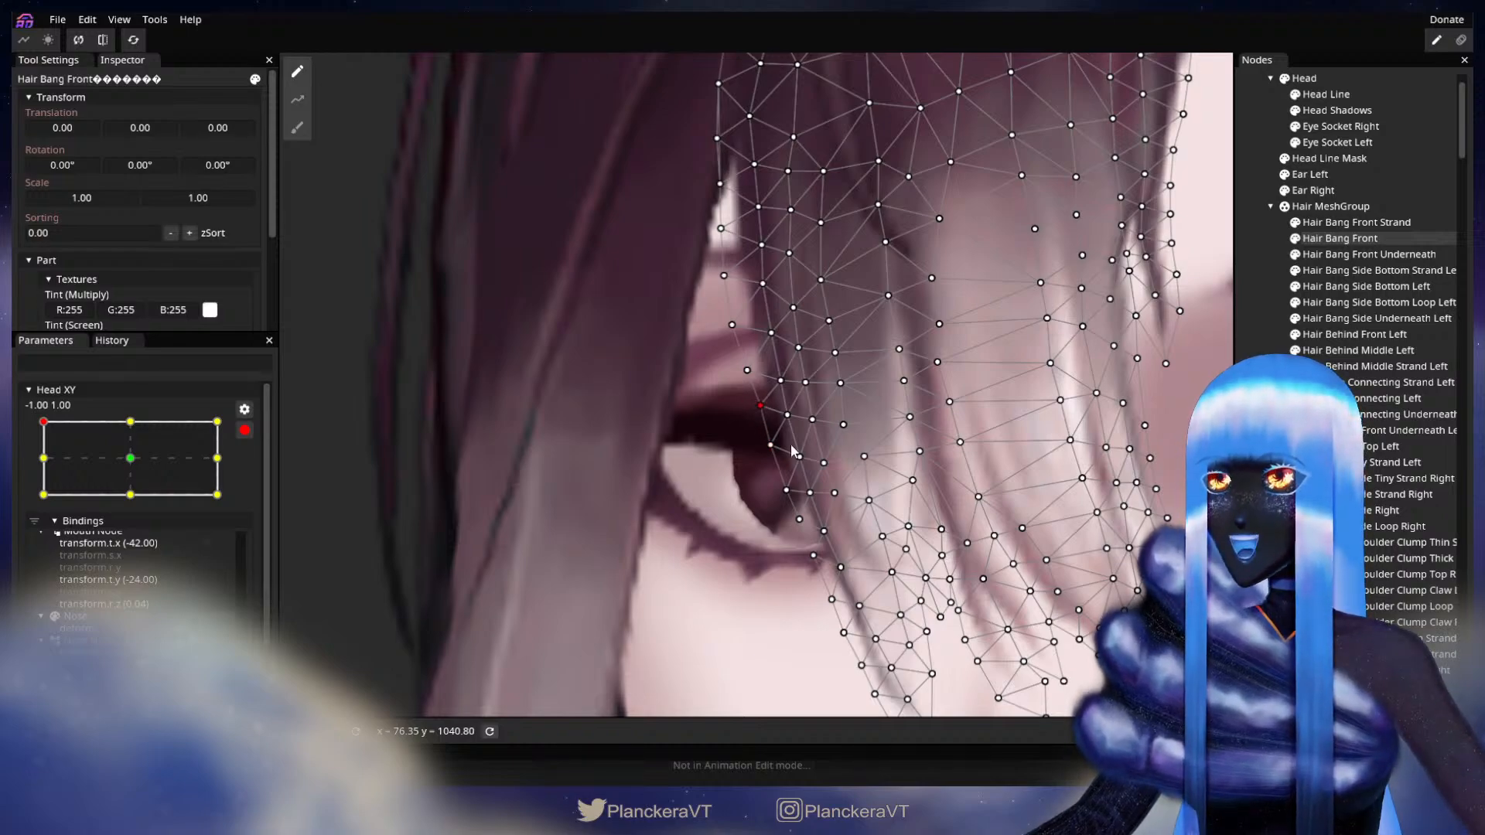
left_click_drag(809, 491, 793, 435)
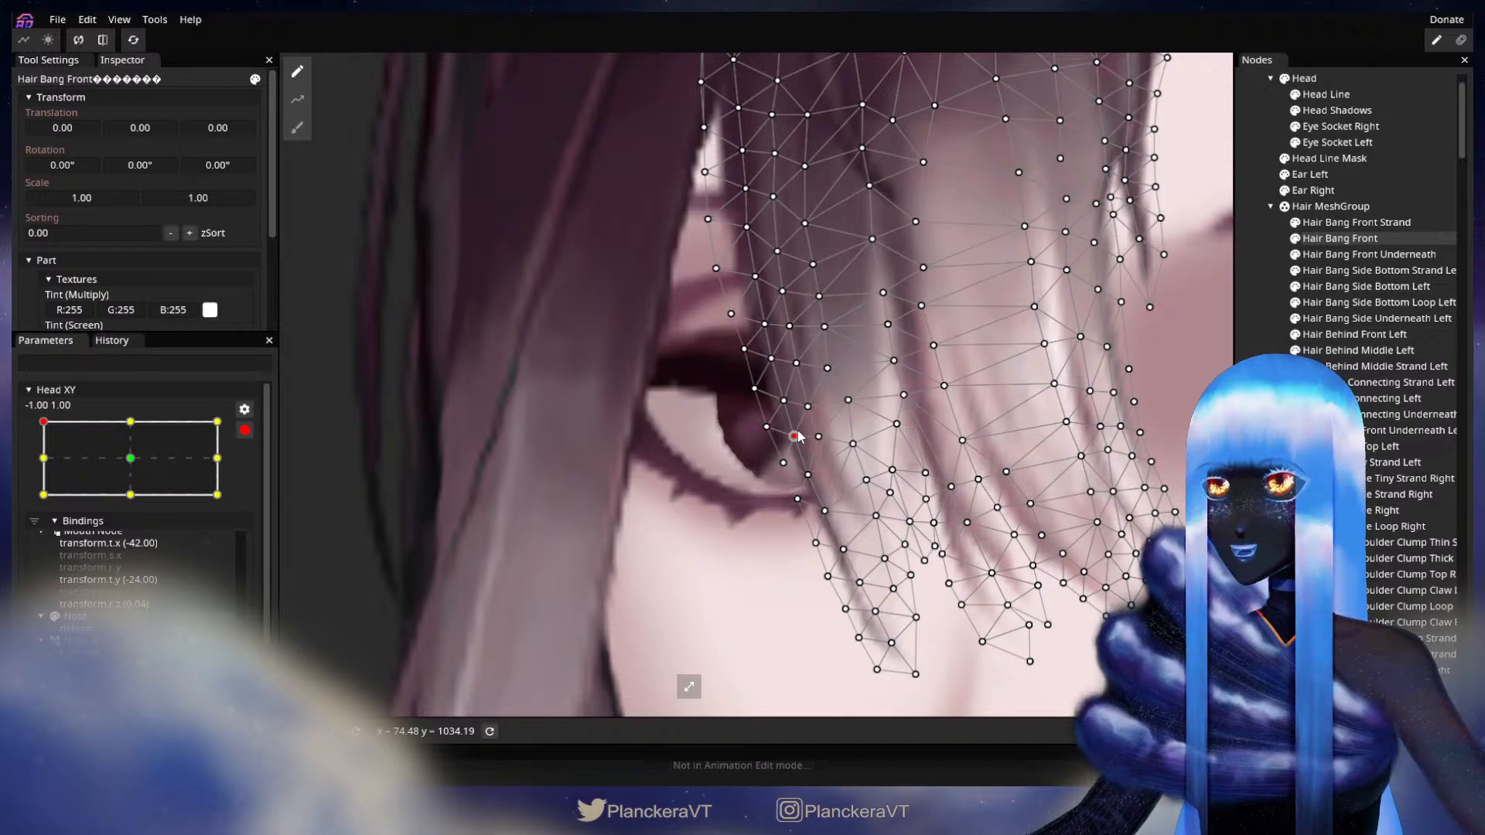
key("Escape")
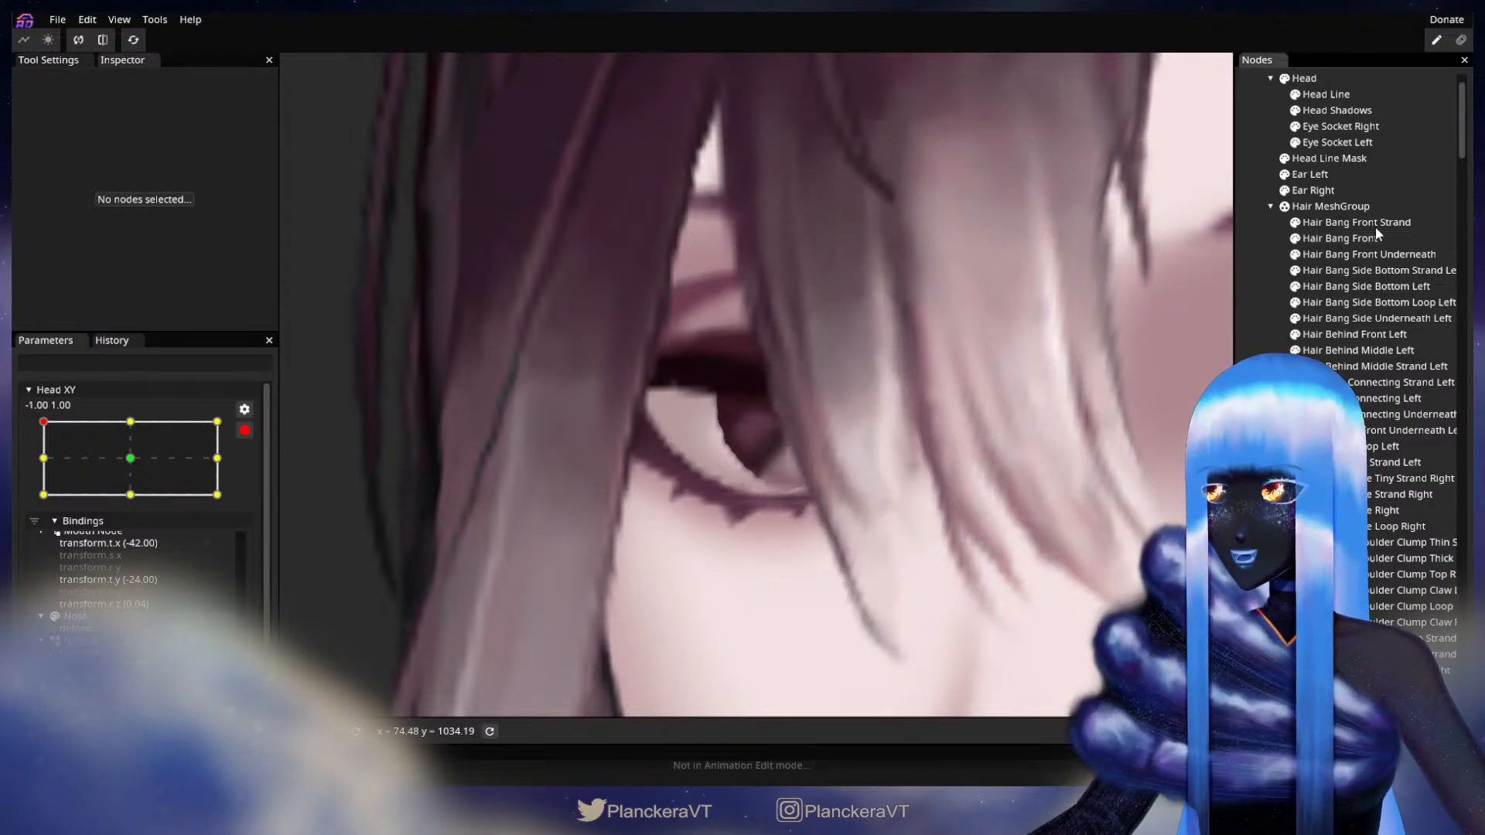
Smooth the outer strand's edge vertices from the iris to below the lower lashes on the Hair Bang Front mesh, and deselect it
left_click(1353, 238)
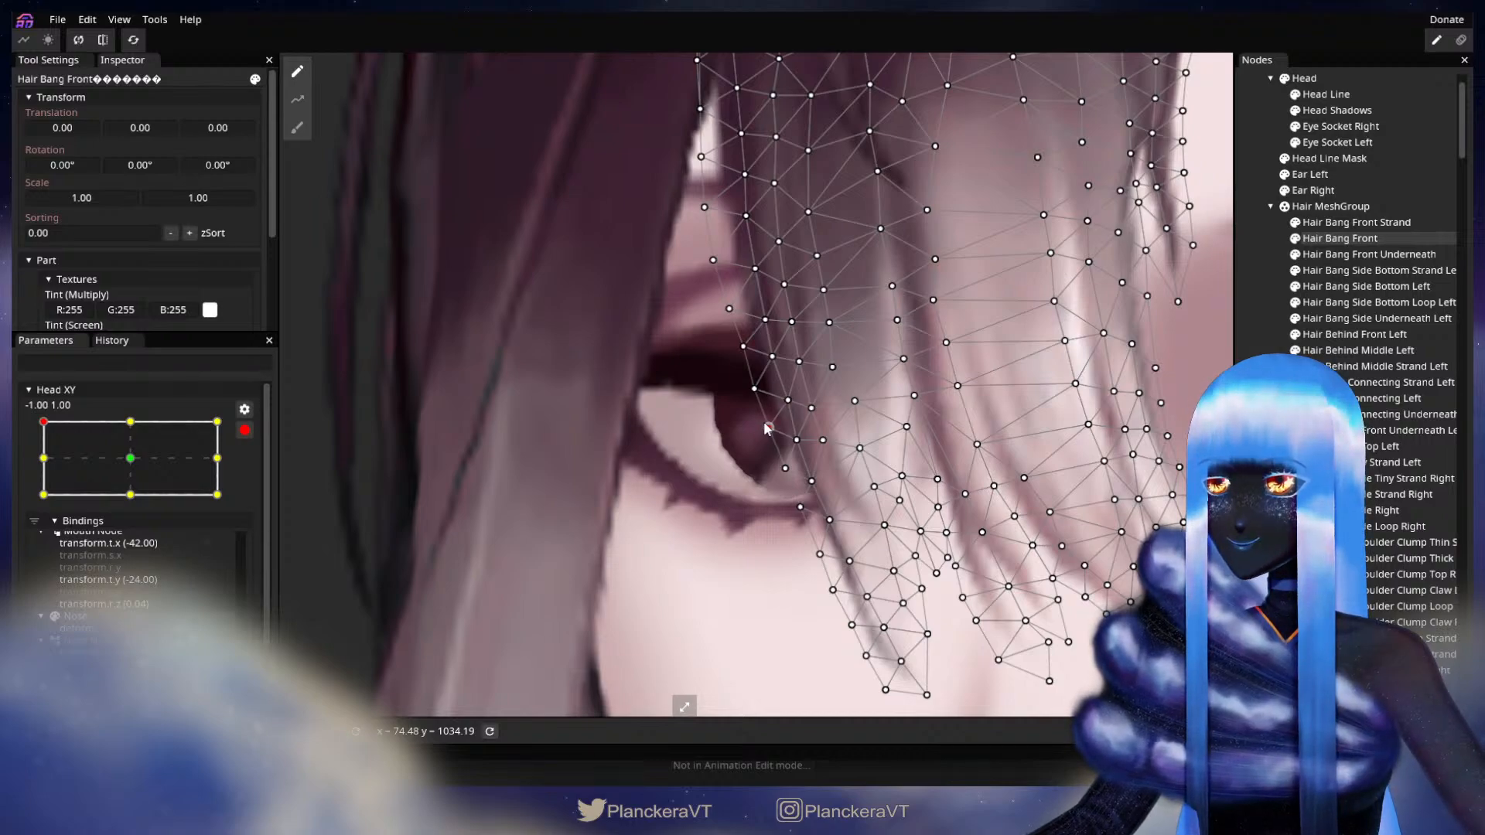
left_click(755, 388)
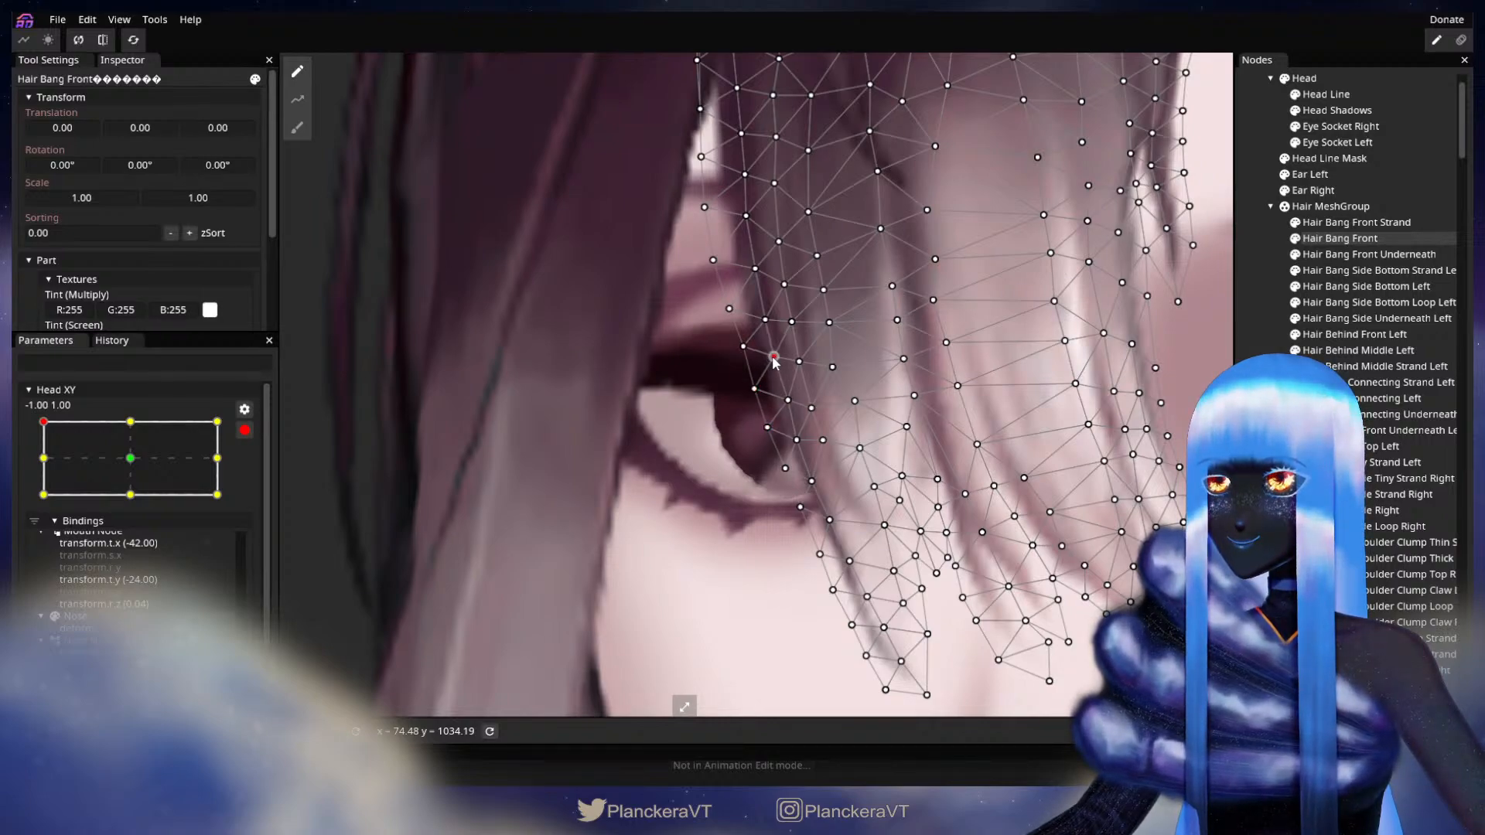
left_click_drag(781, 399, 750, 346)
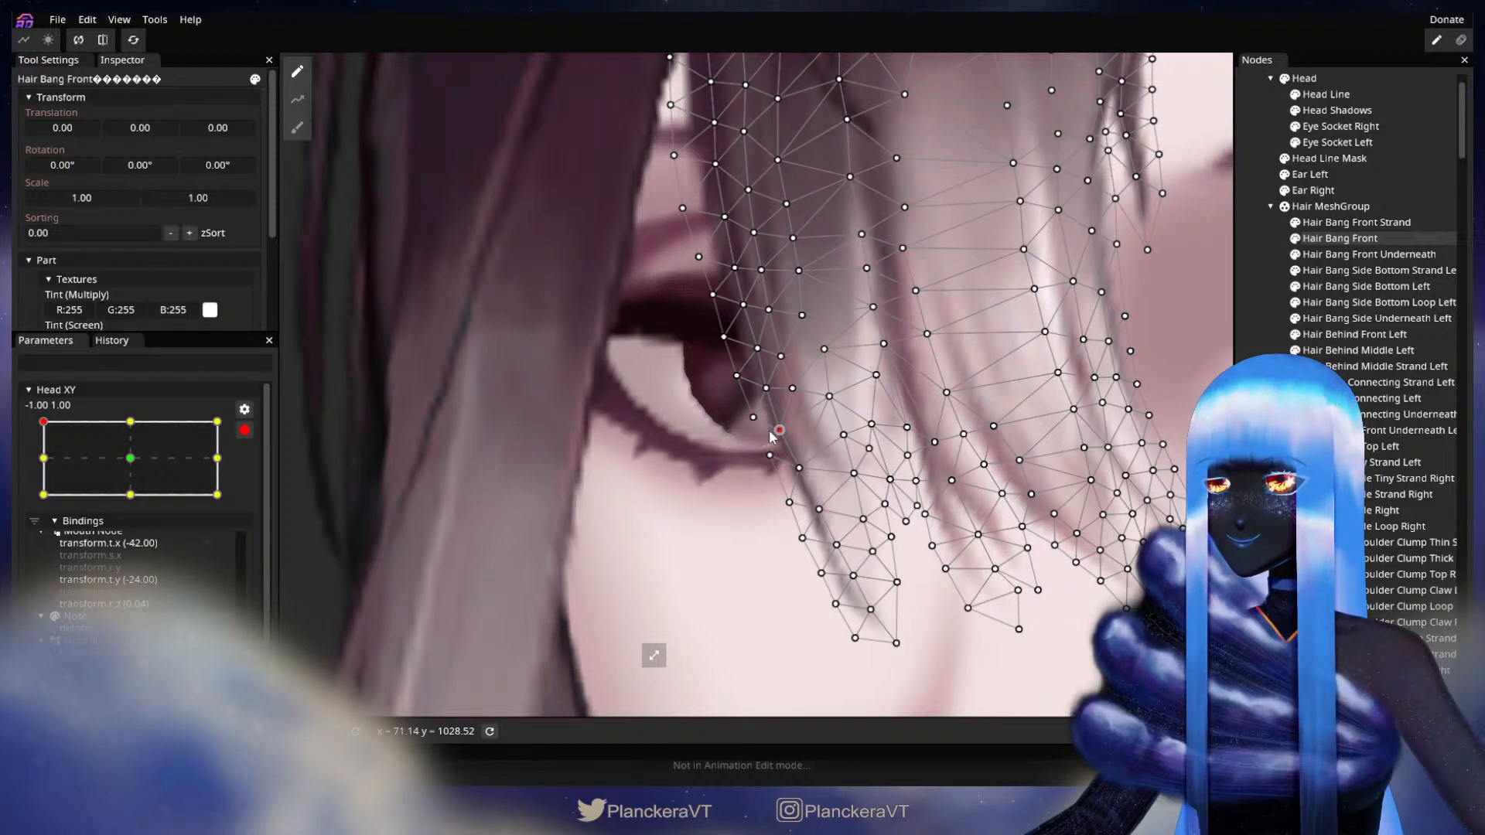
left_click_drag(805, 483, 797, 420)
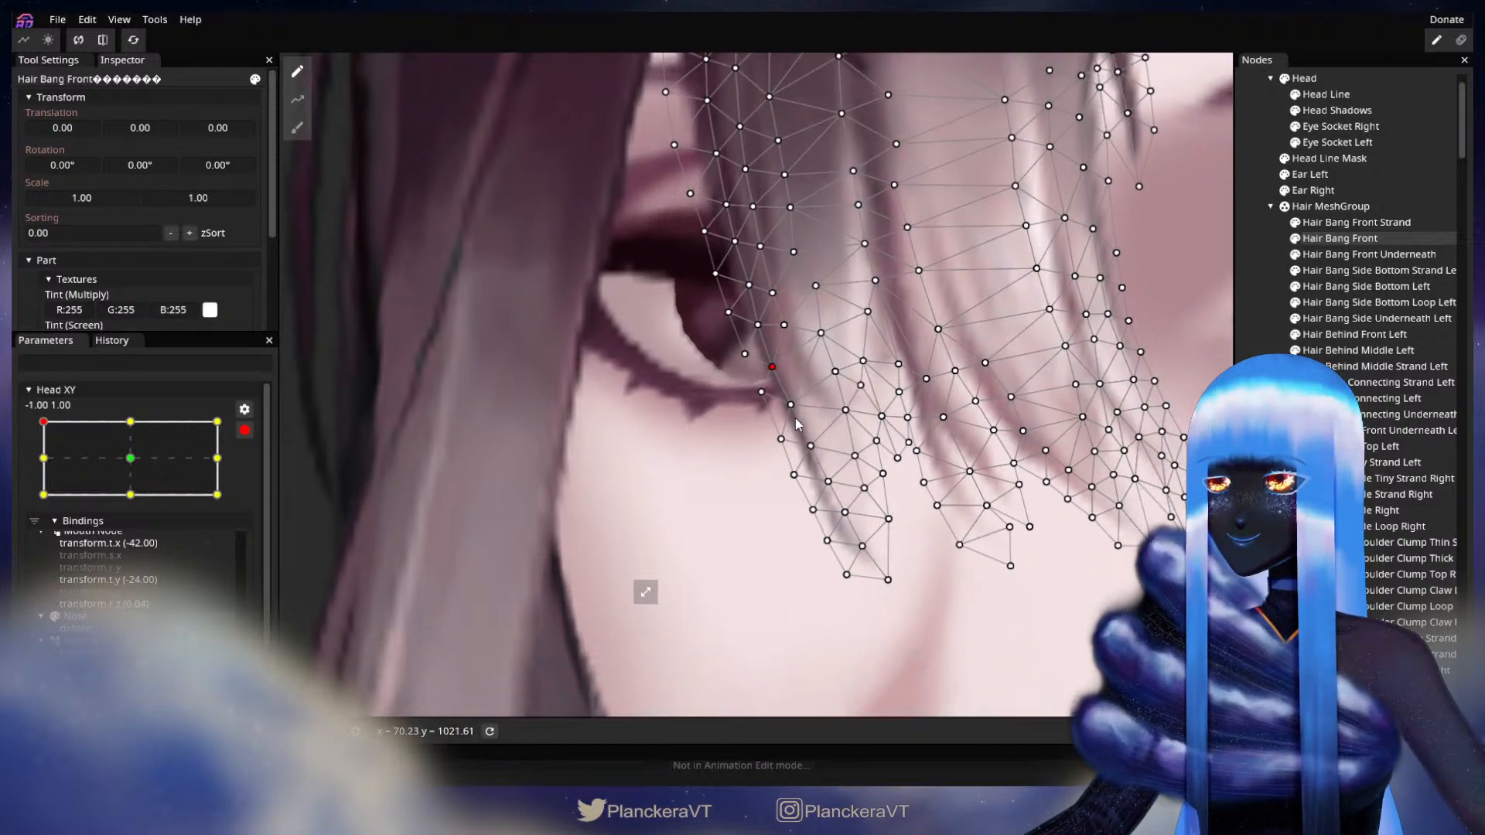
left_click(761, 394)
left_click(810, 447)
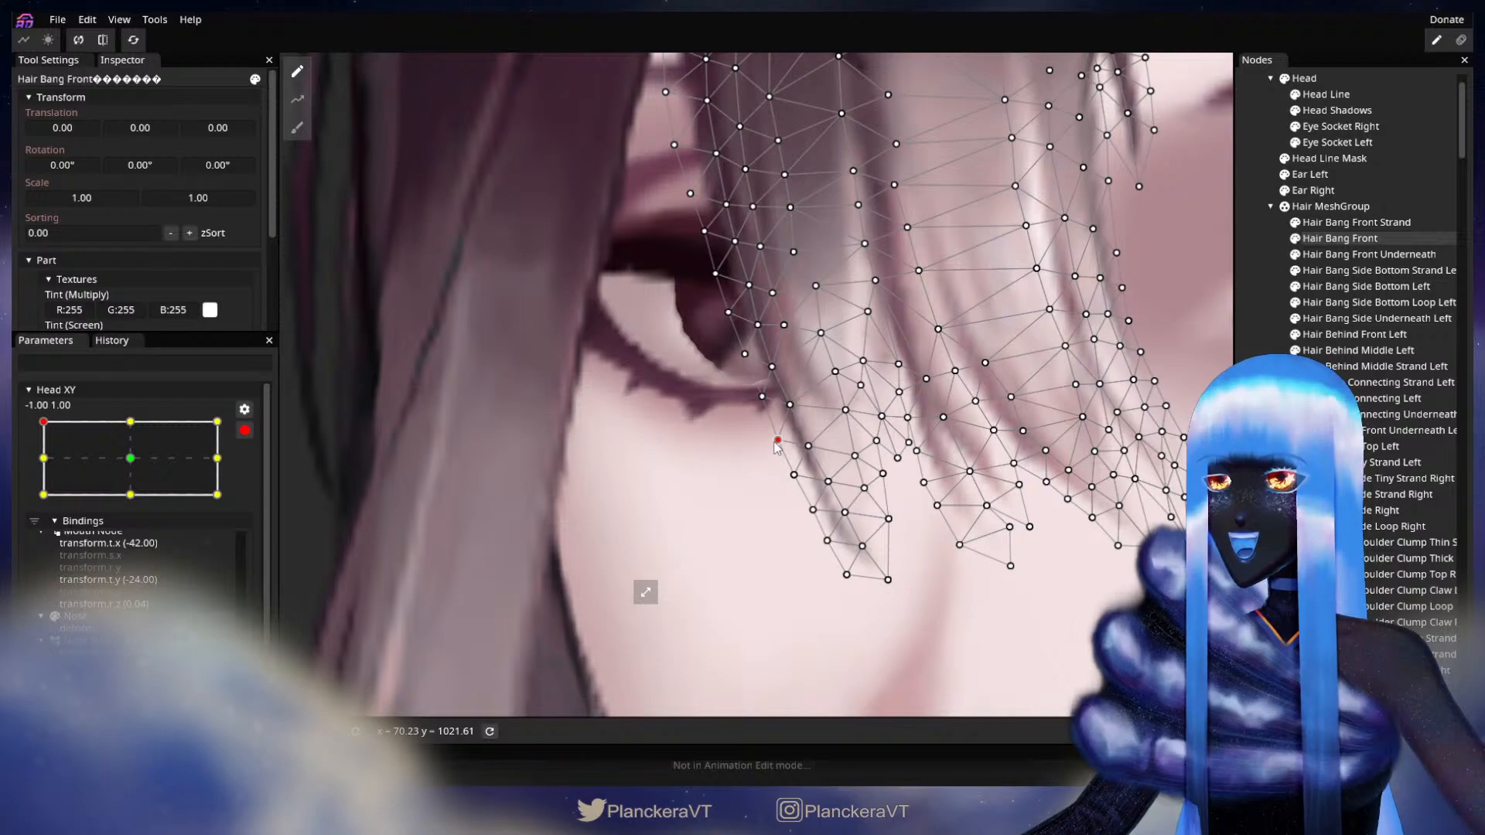
key("Escape")
Inspect the whole head with Head XY disarmed while moving the parameter around -1.00, 1.00, and rearm that keypoint
scroll(967, 455, "down", 4)
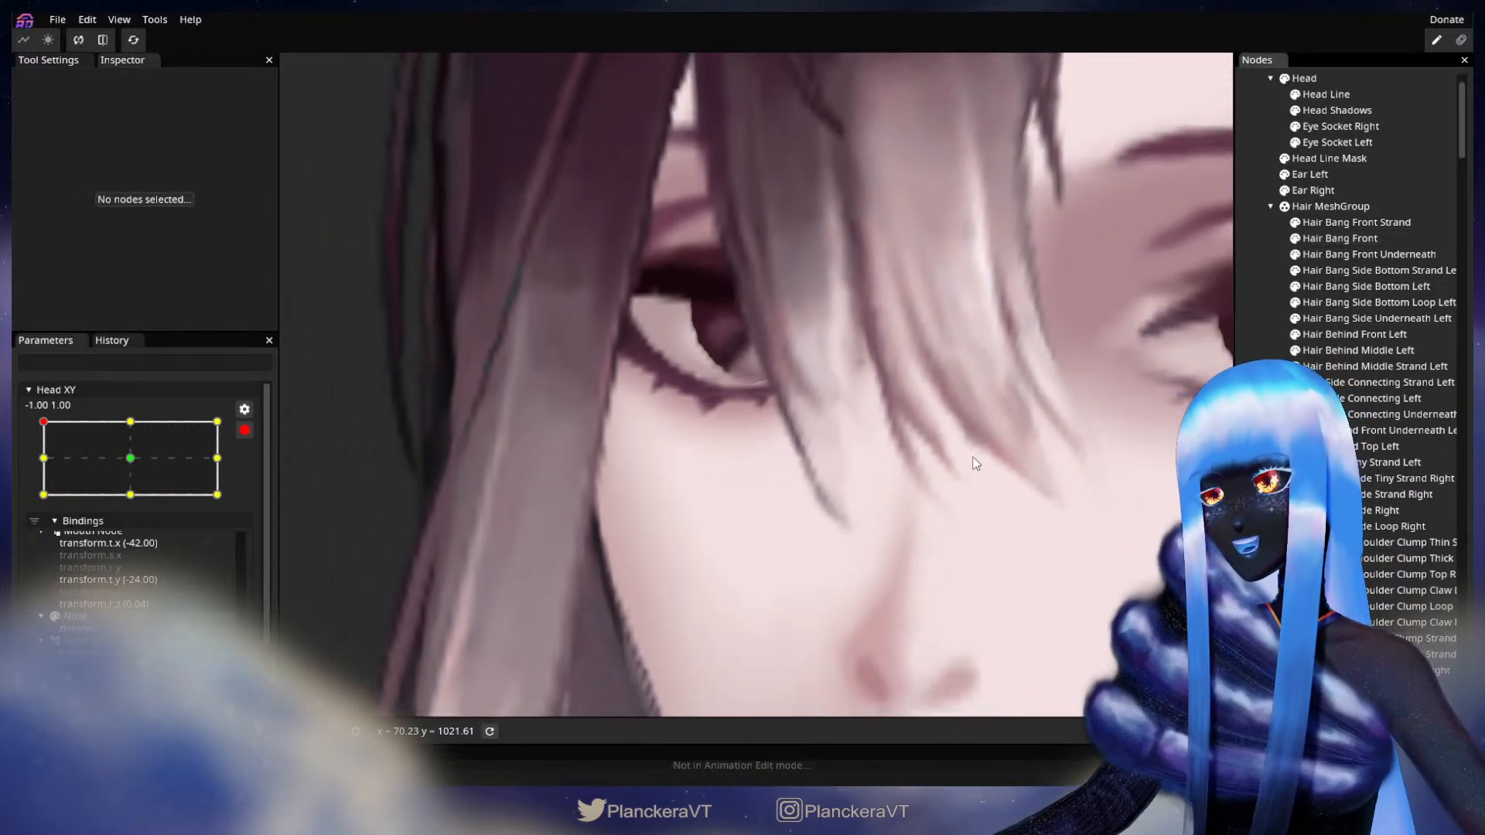
scroll(973, 457, "down", 5)
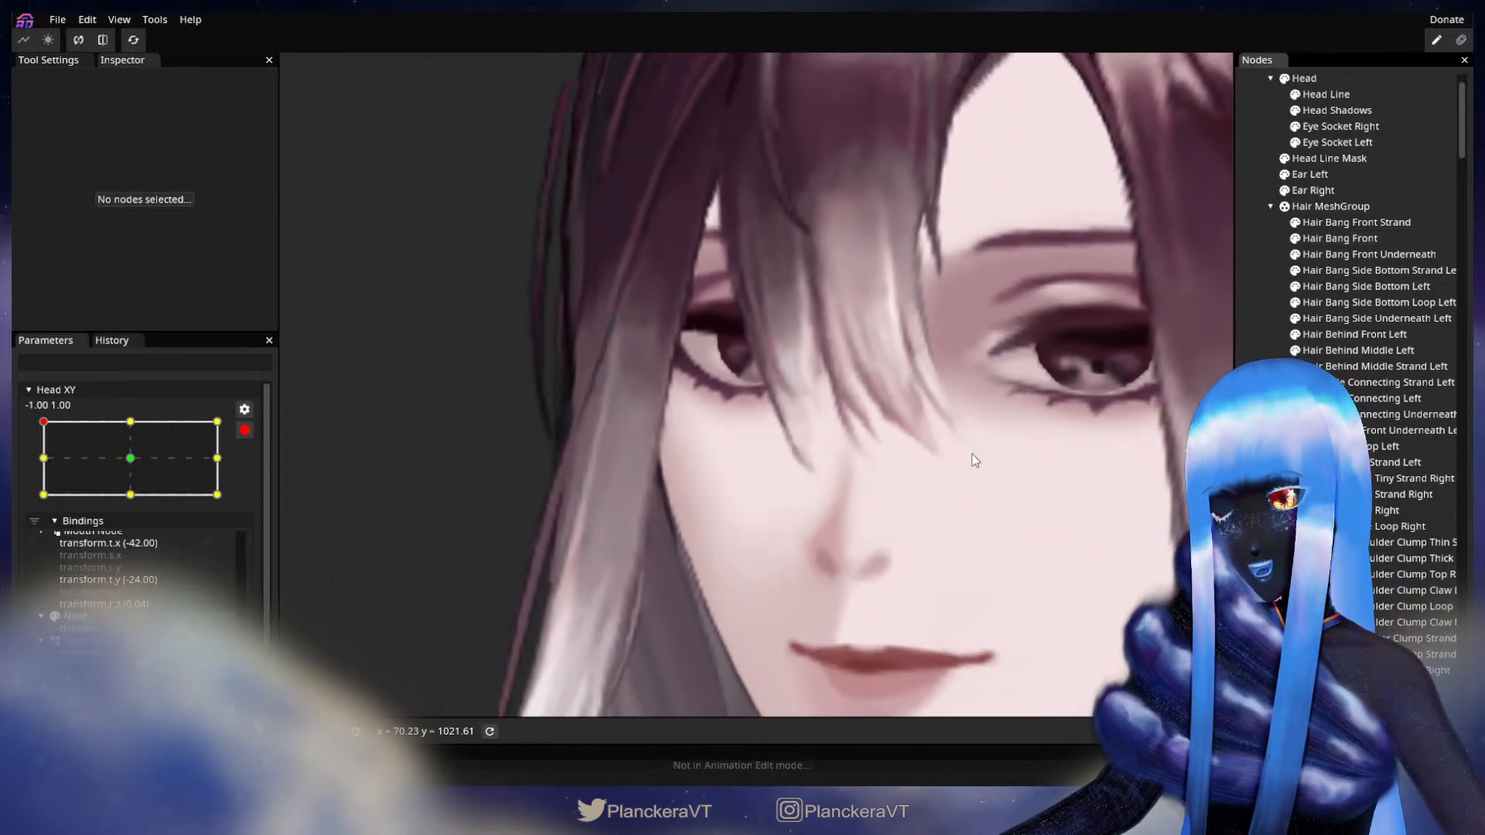
scroll(974, 459, "down", 2)
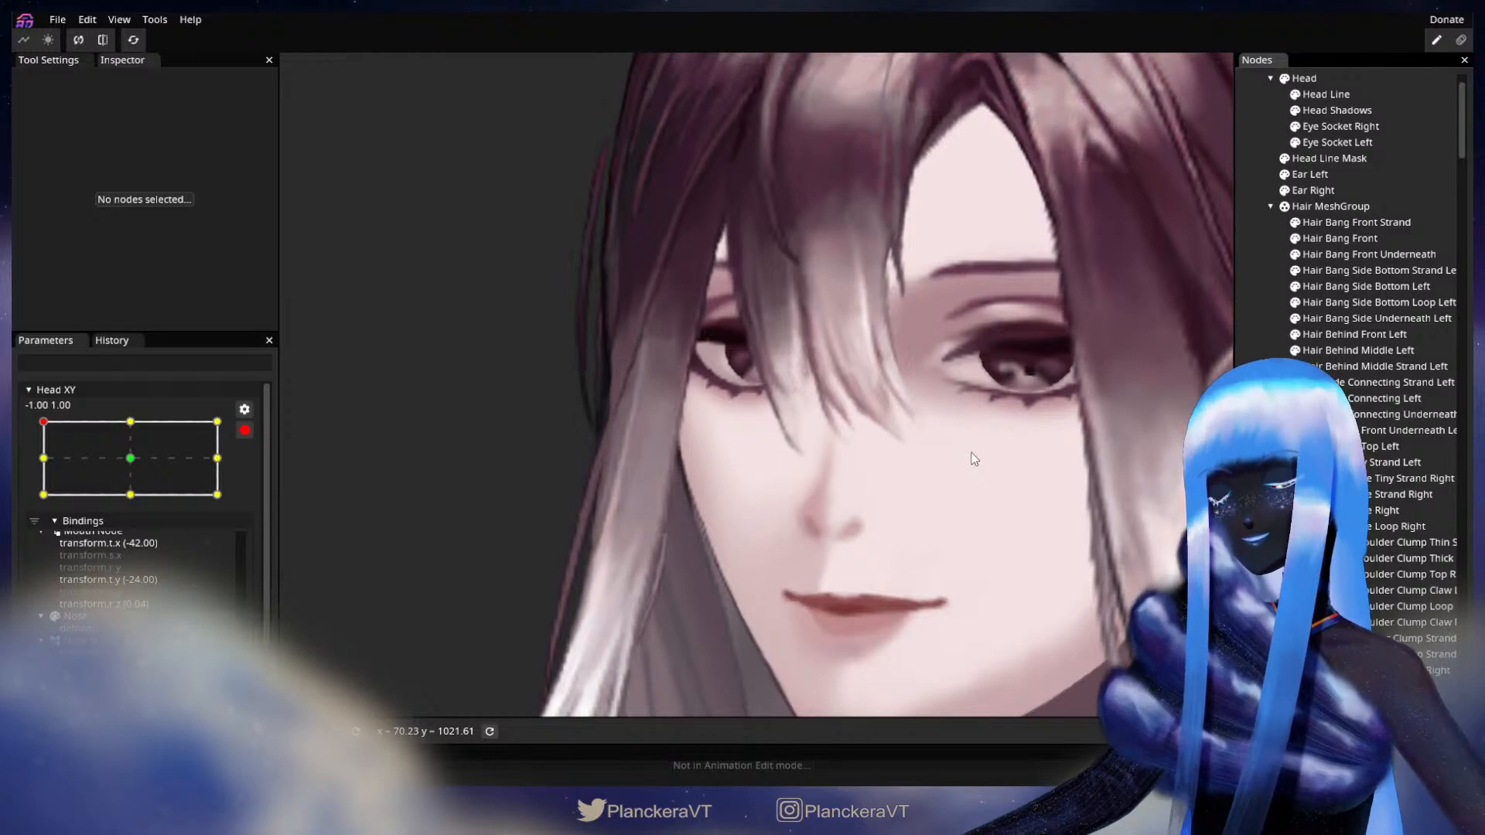
scroll(974, 459, "down", 5)
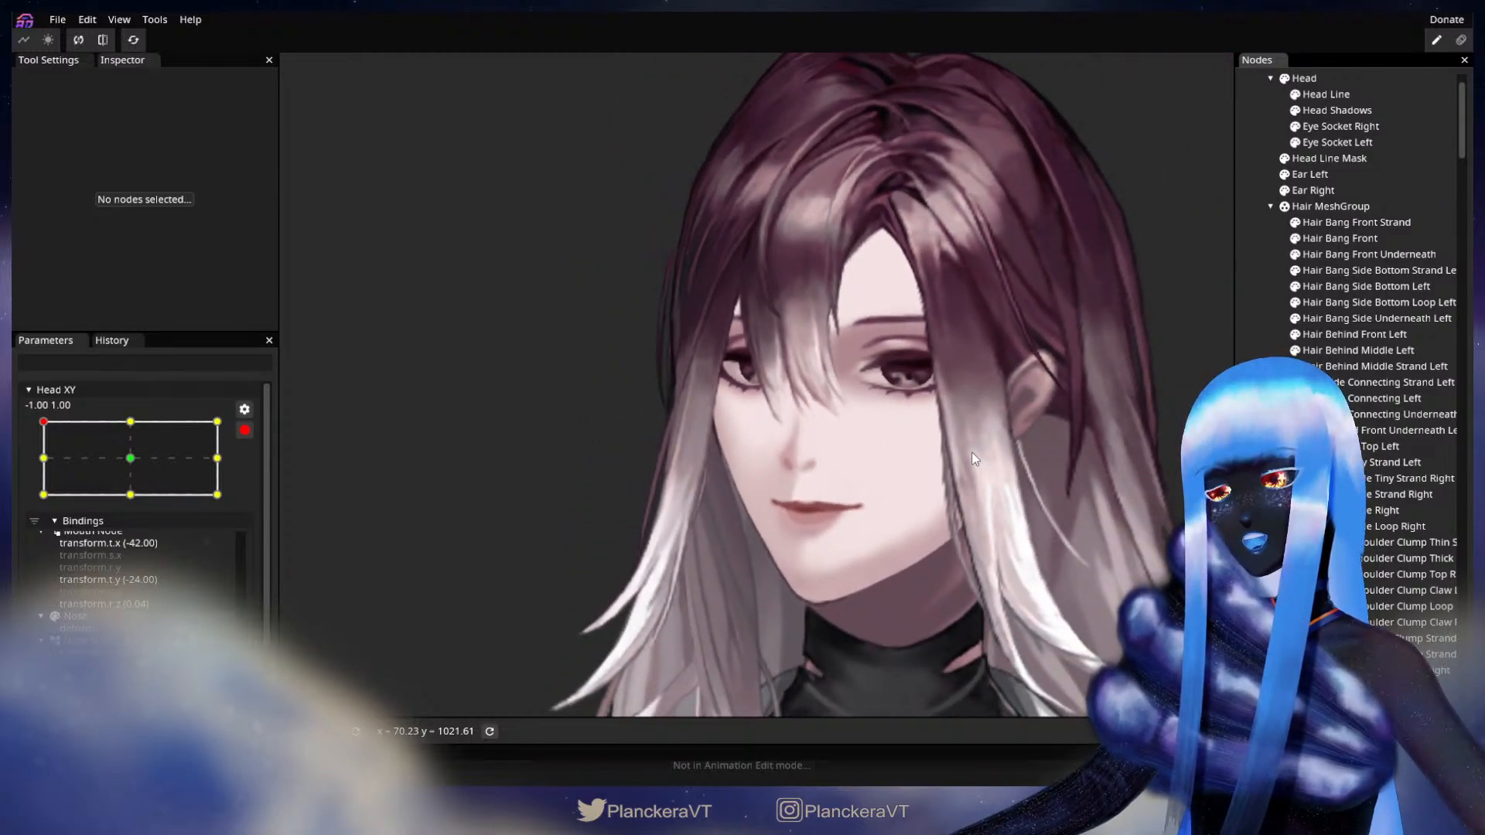
scroll(972, 453, "down", 2)
left_click_drag(973, 437, 866, 494)
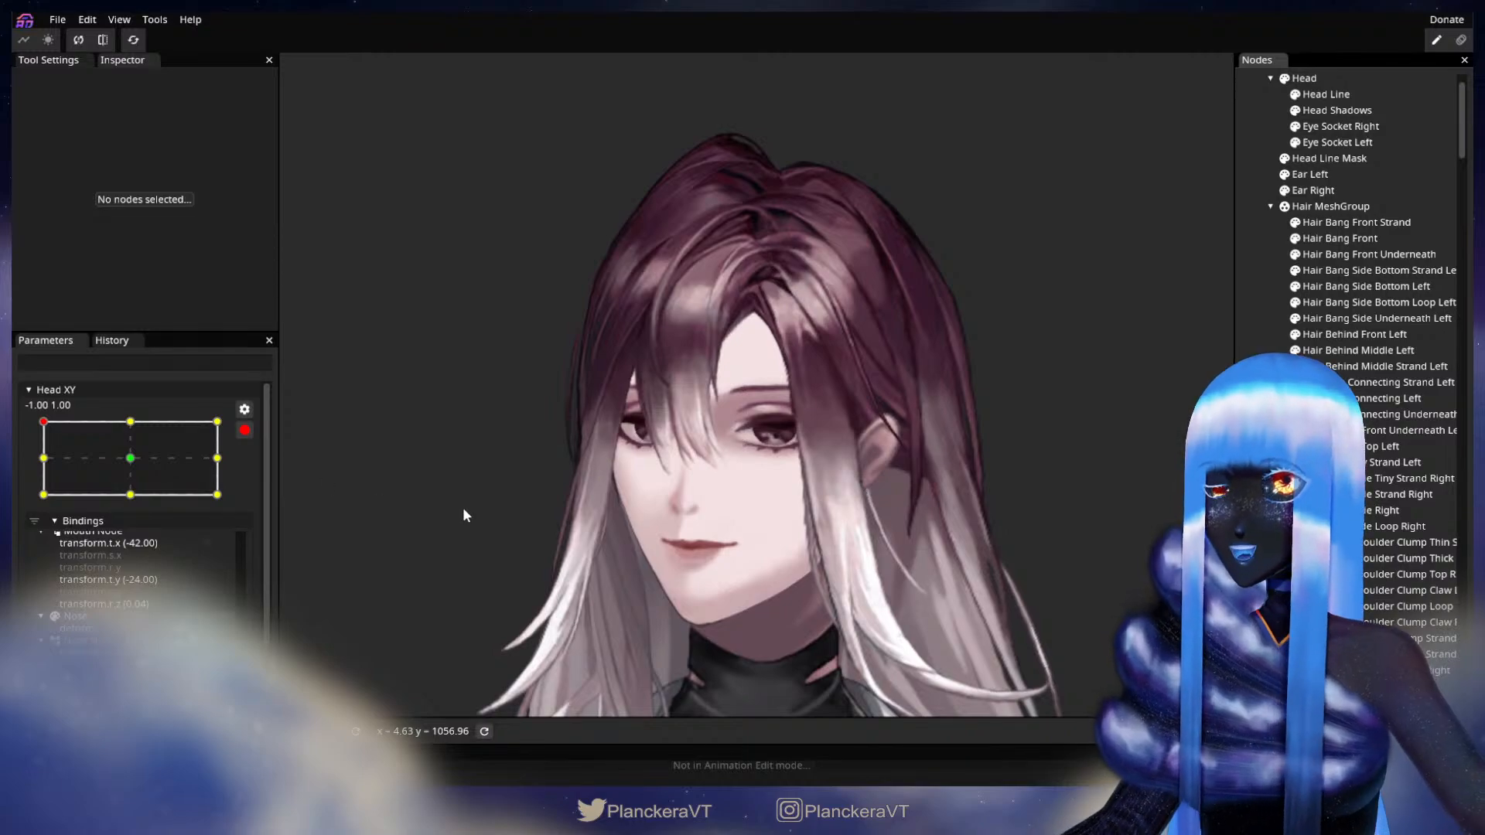
left_click_drag(419, 507, 657, 520)
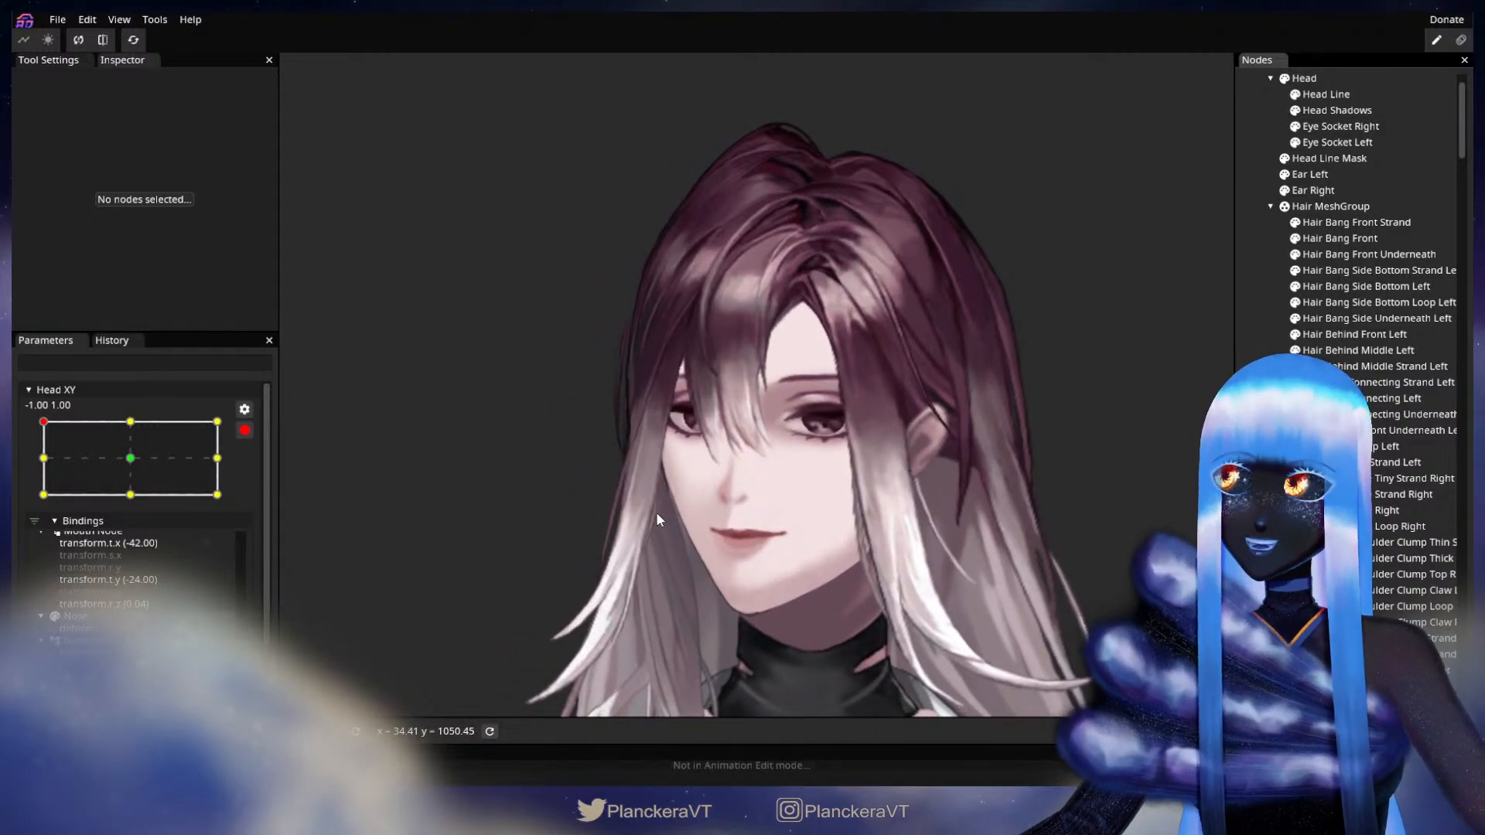
left_click(244, 430)
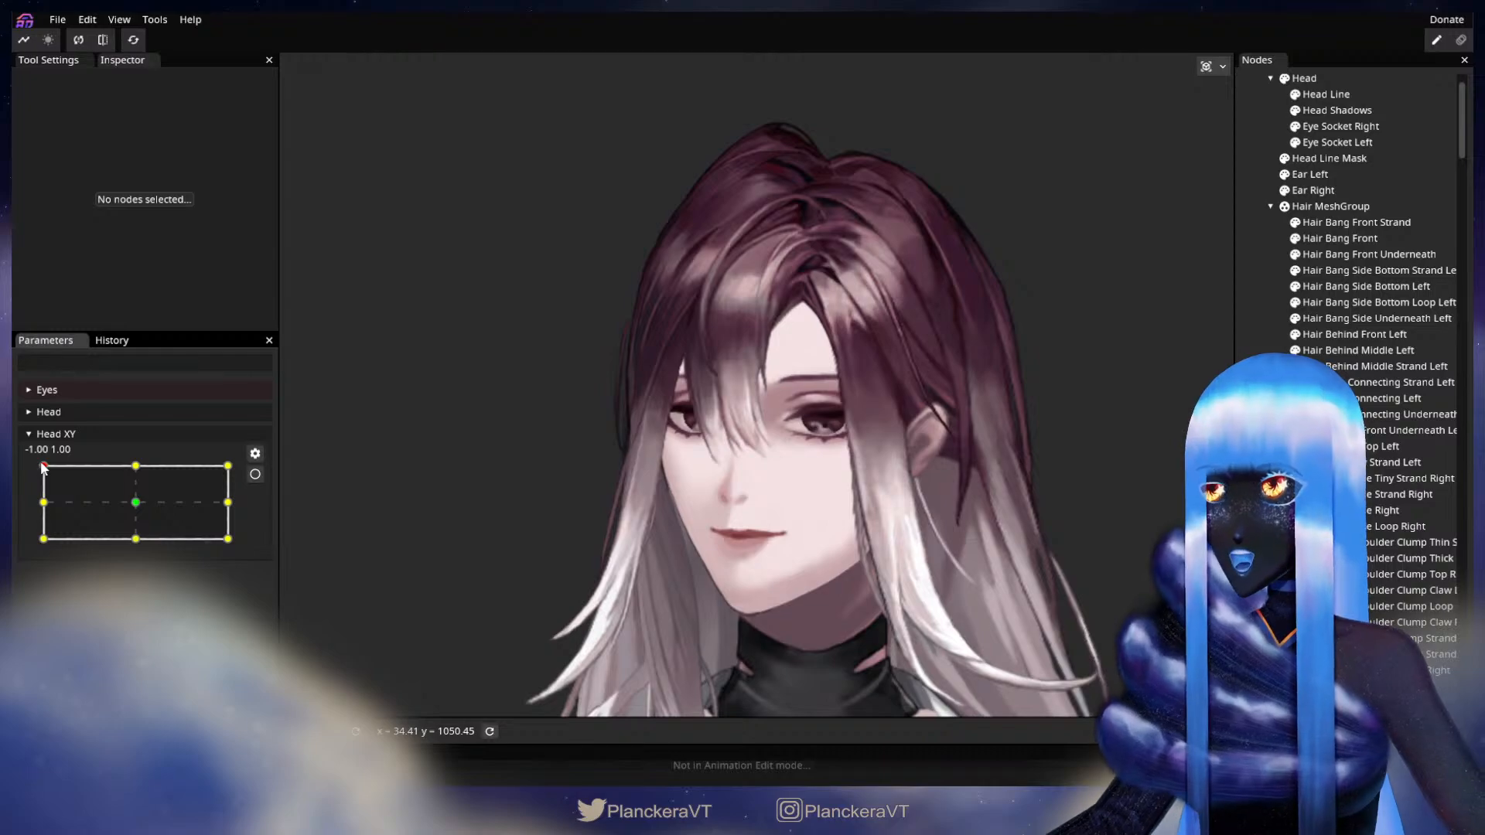
mouse_move(43, 465)
left_mouse_down()
mouse_move(39, 540)
mouse_move(26, 458)
mouse_move(42, 545)
mouse_move(43, 469)
mouse_move(50, 544)
mouse_move(41, 469)
left_mouse_up()
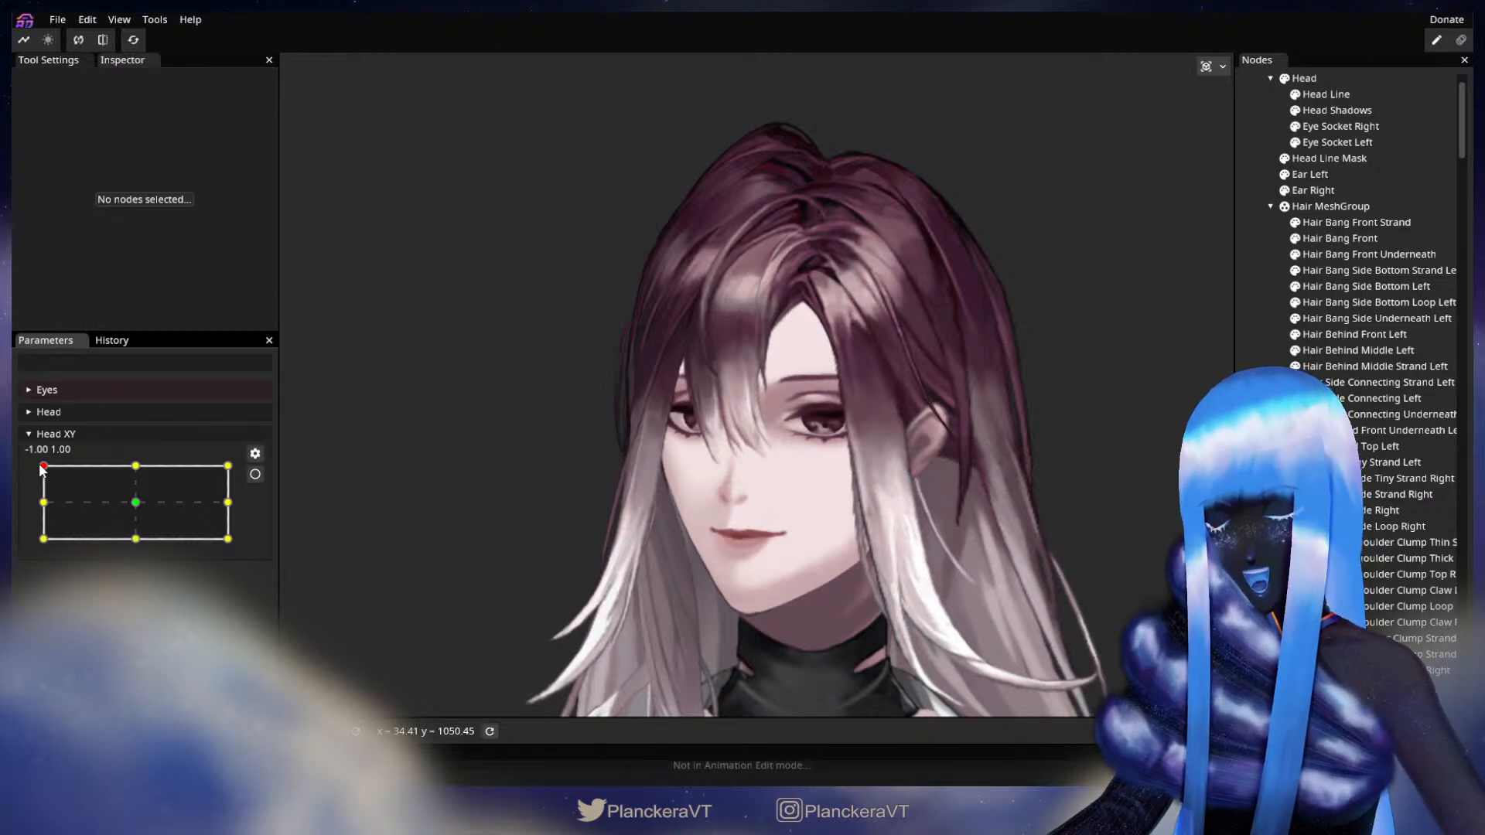
mouse_move(40, 468)
left_mouse_down()
mouse_move(44, 547)
mouse_move(33, 467)
left_mouse_up()
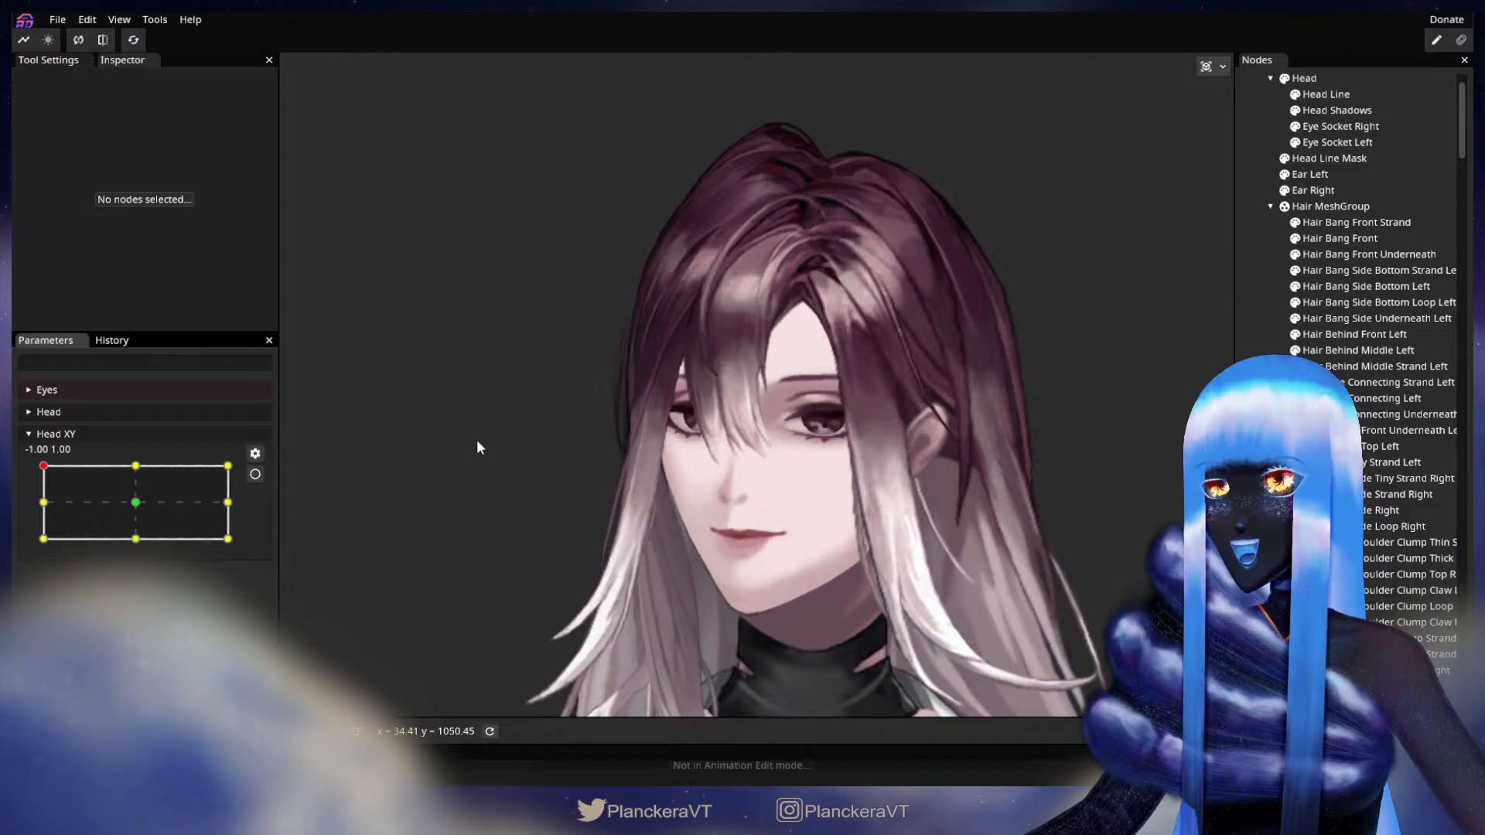
scroll(477, 436, "up", 4)
scroll(464, 453, "up", 2)
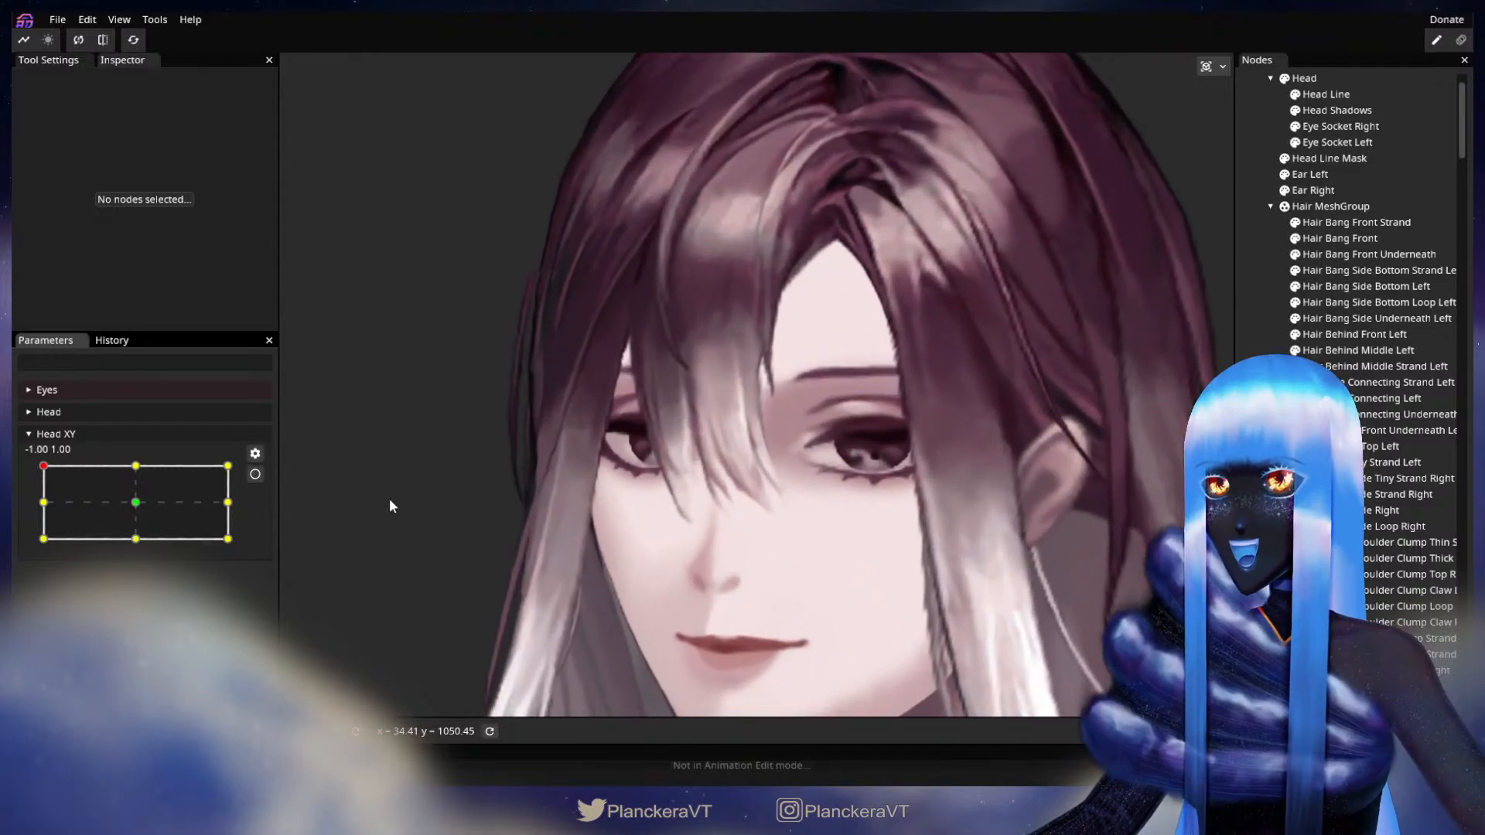
left_click(255, 475)
Adjust the Hair Bang Front vertices along the bang's upper outer edge, above the small gap over the eye, at Head XY -1.00, 1.00
scroll(772, 518, "up", 4)
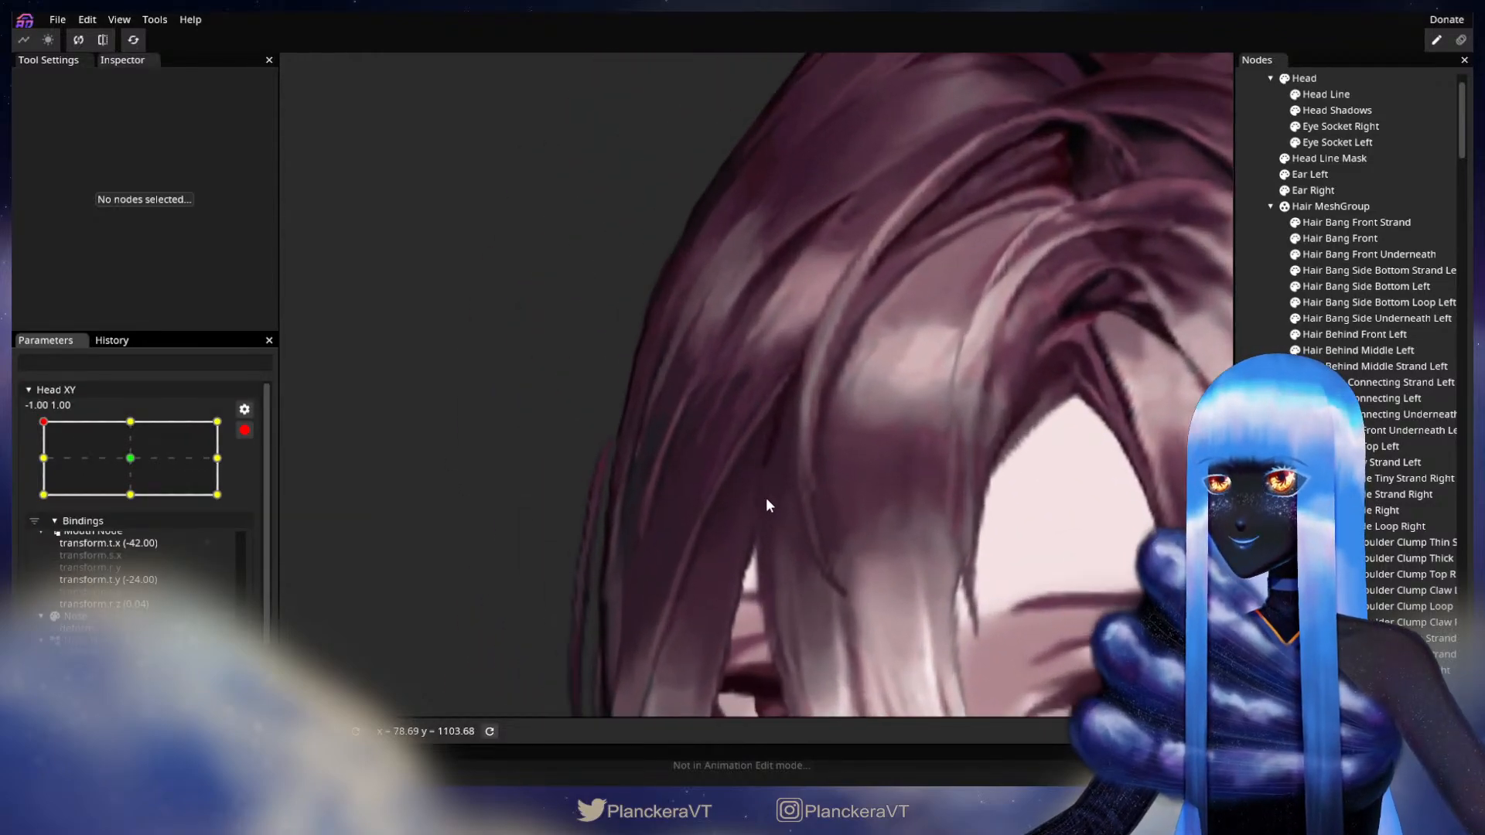
left_click(1339, 238)
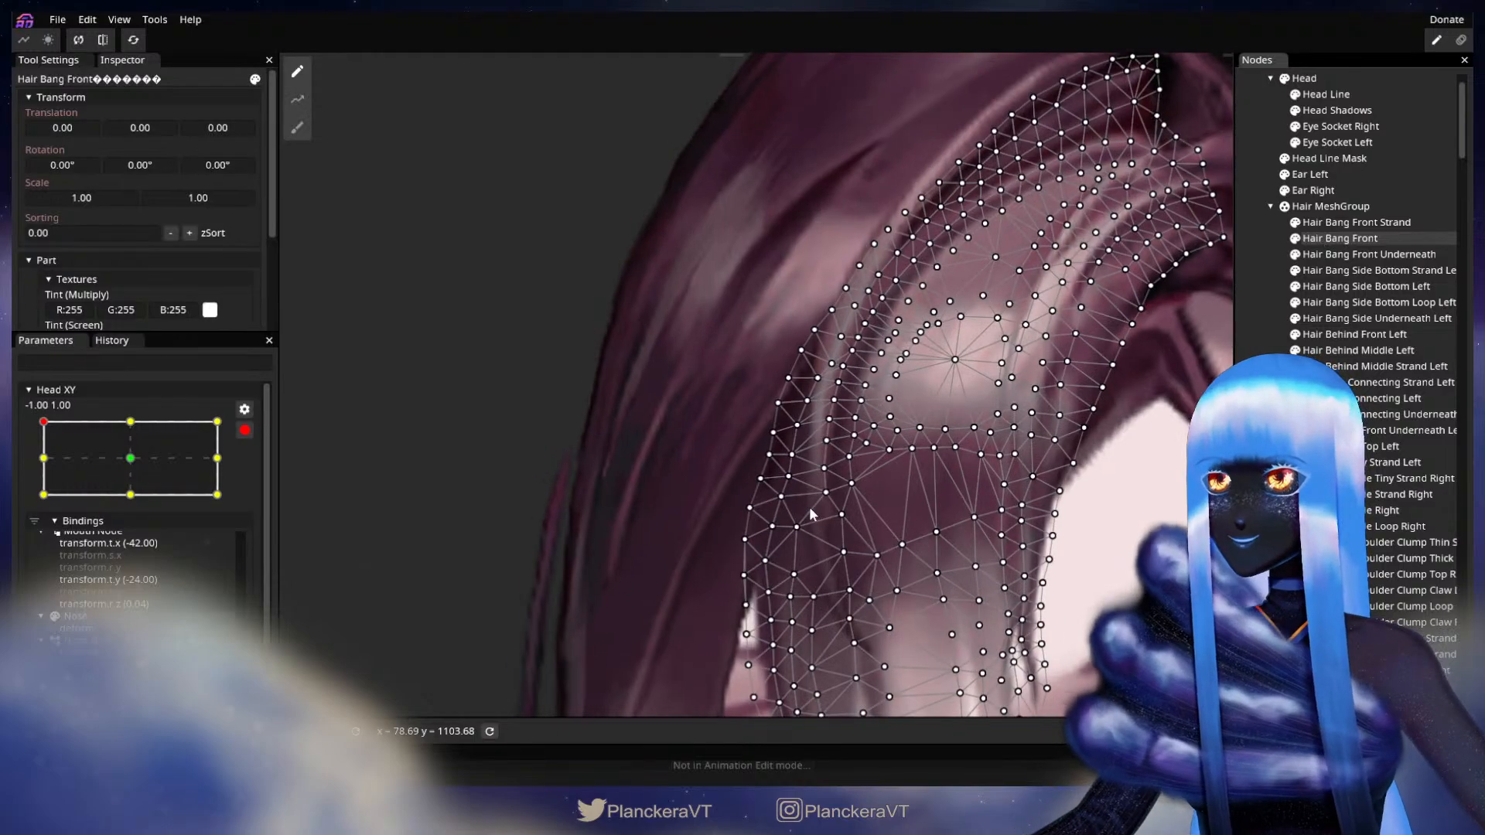
scroll(805, 495, "up", 3)
left_click(799, 475)
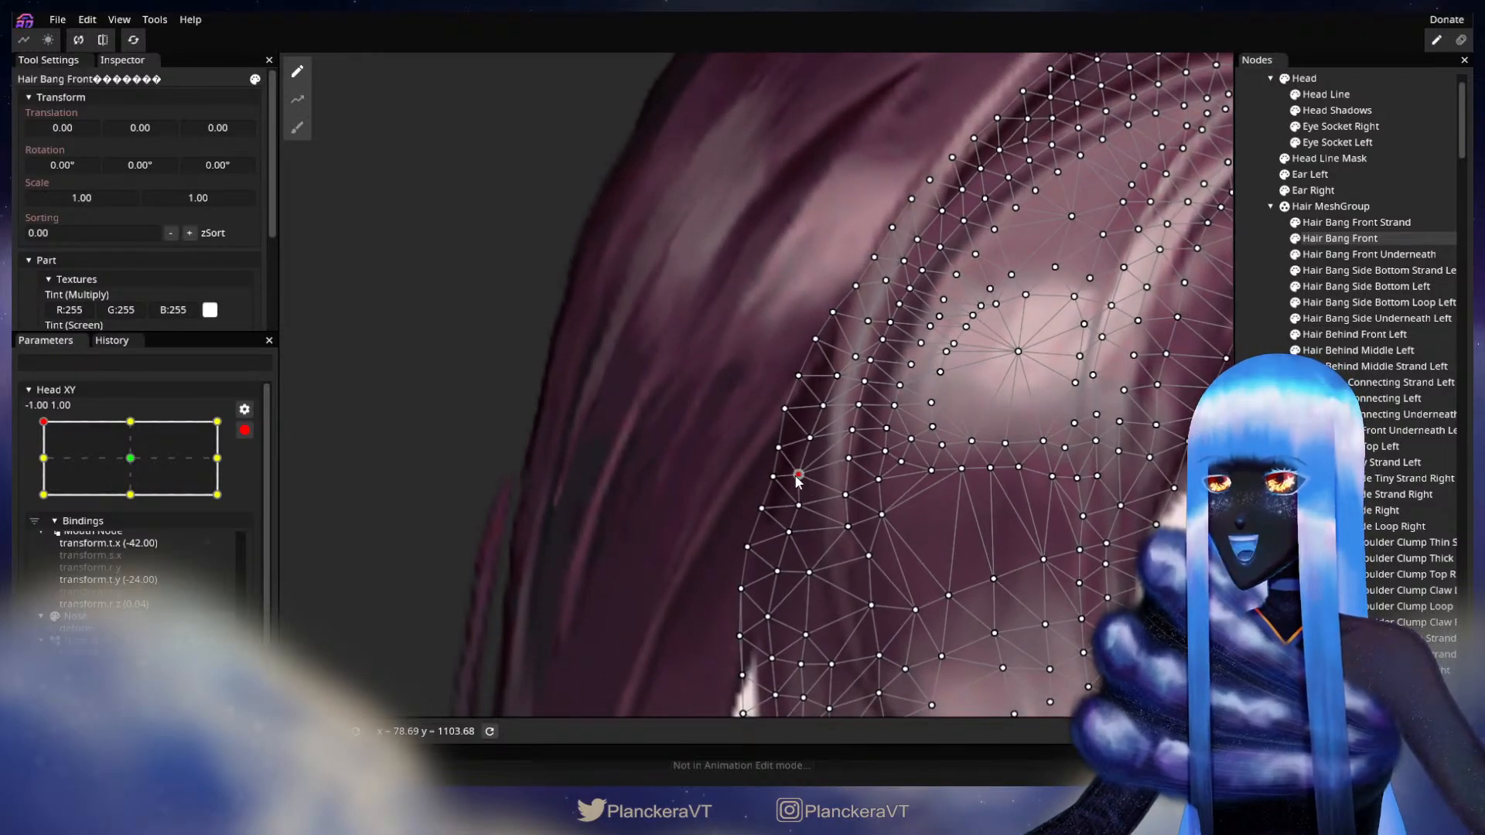
left_click(775, 447)
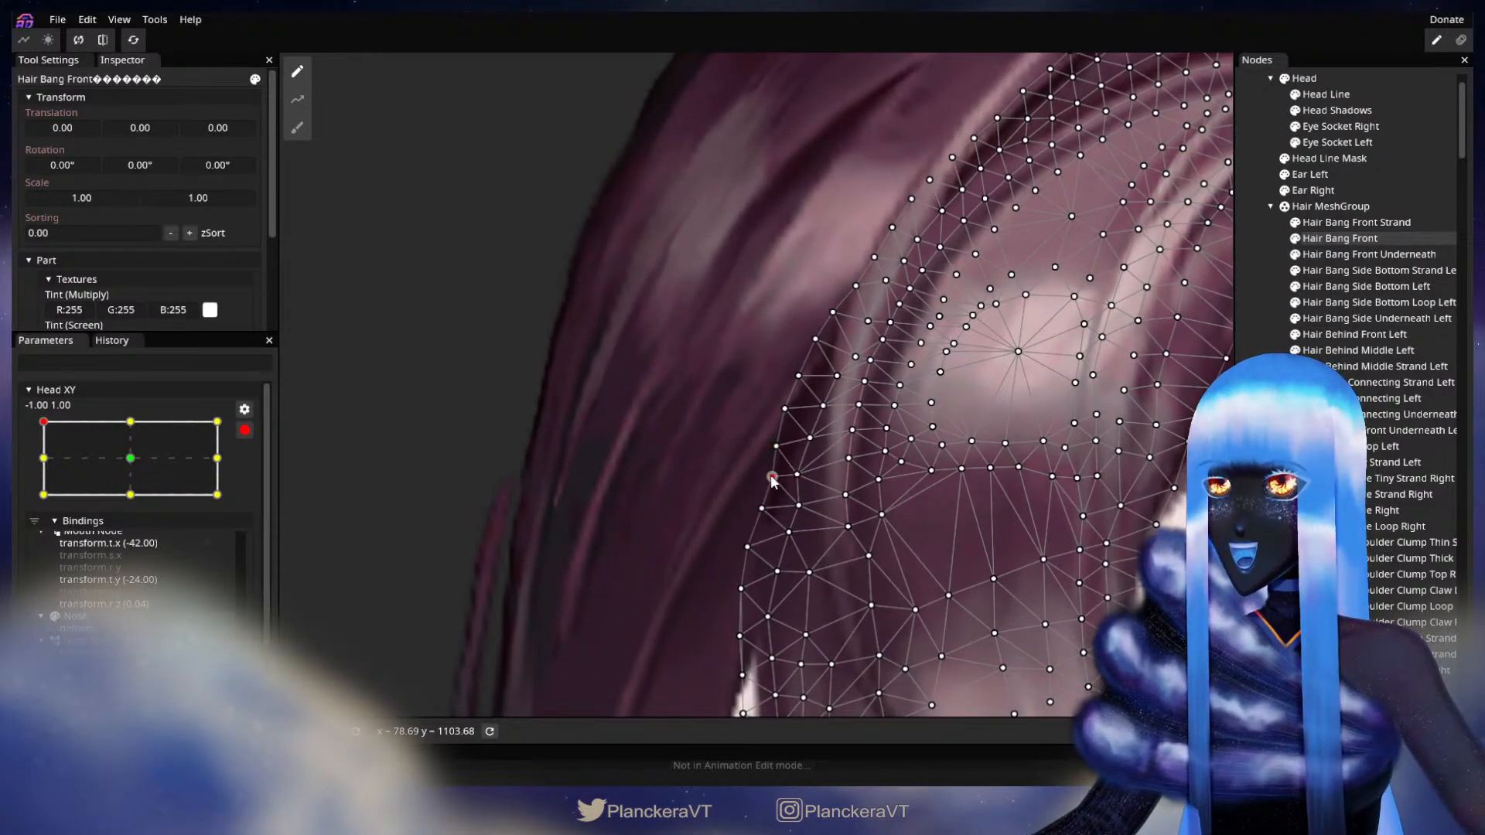
left_click(795, 505)
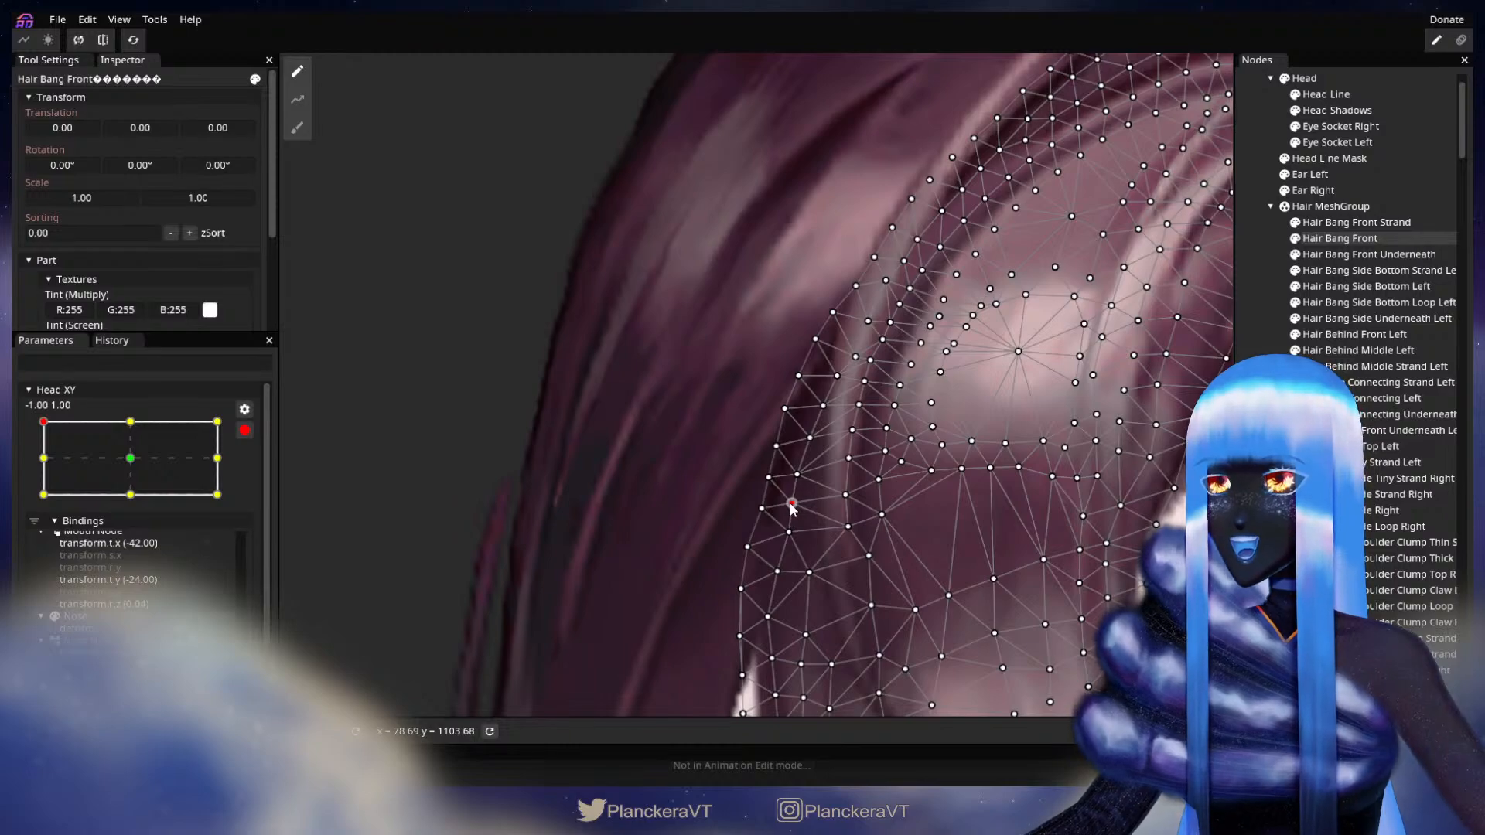
left_click_drag(759, 514, 756, 515)
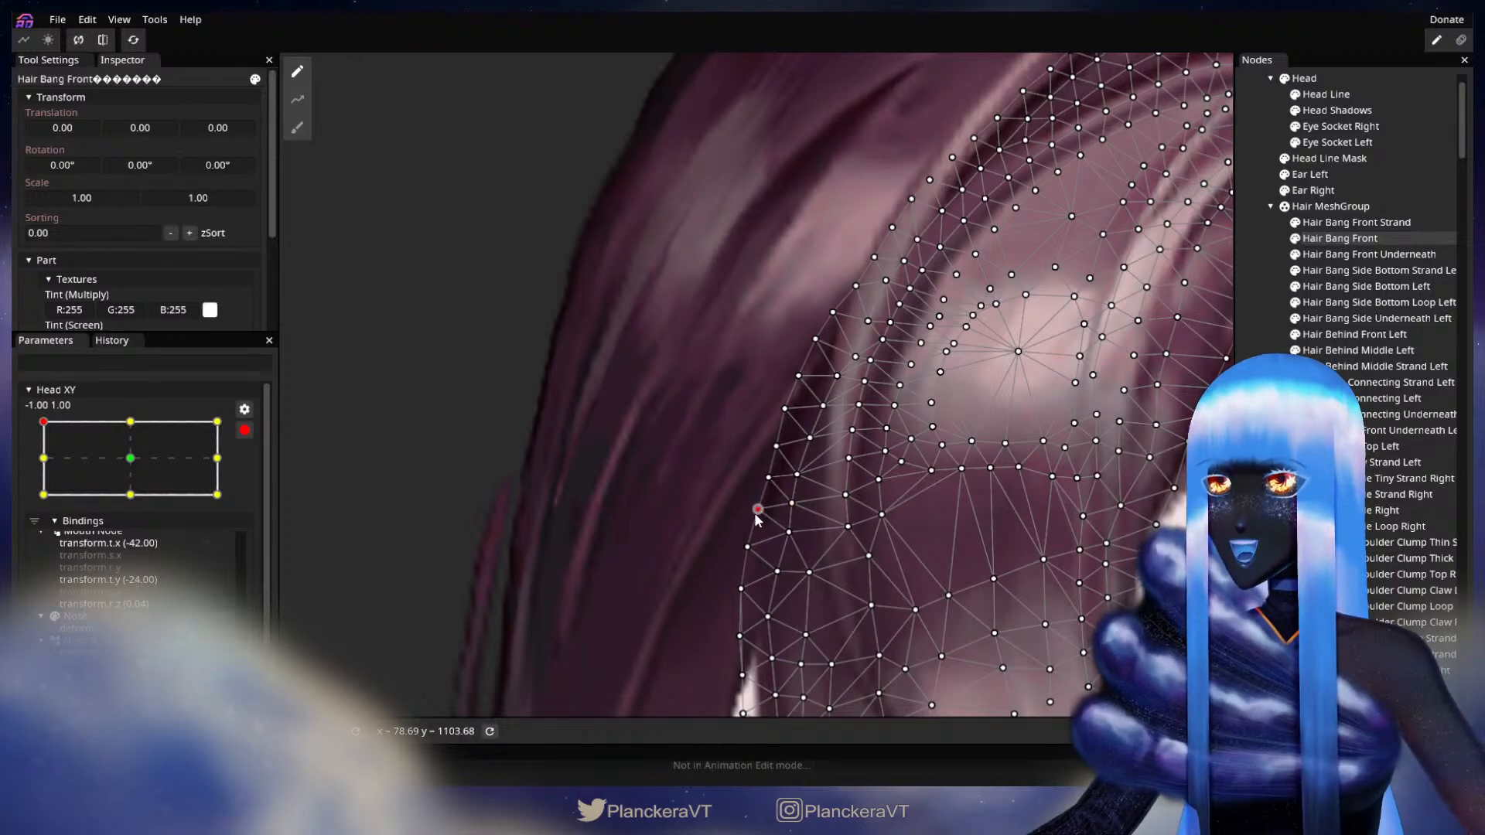
Fine-tune the Hair Bang Front vertices along the outer edge beside the bang's highlight at Head XY -1.00, 1.00, and deselect the mesh
left_click_drag(794, 506, 769, 452)
left_click(769, 478)
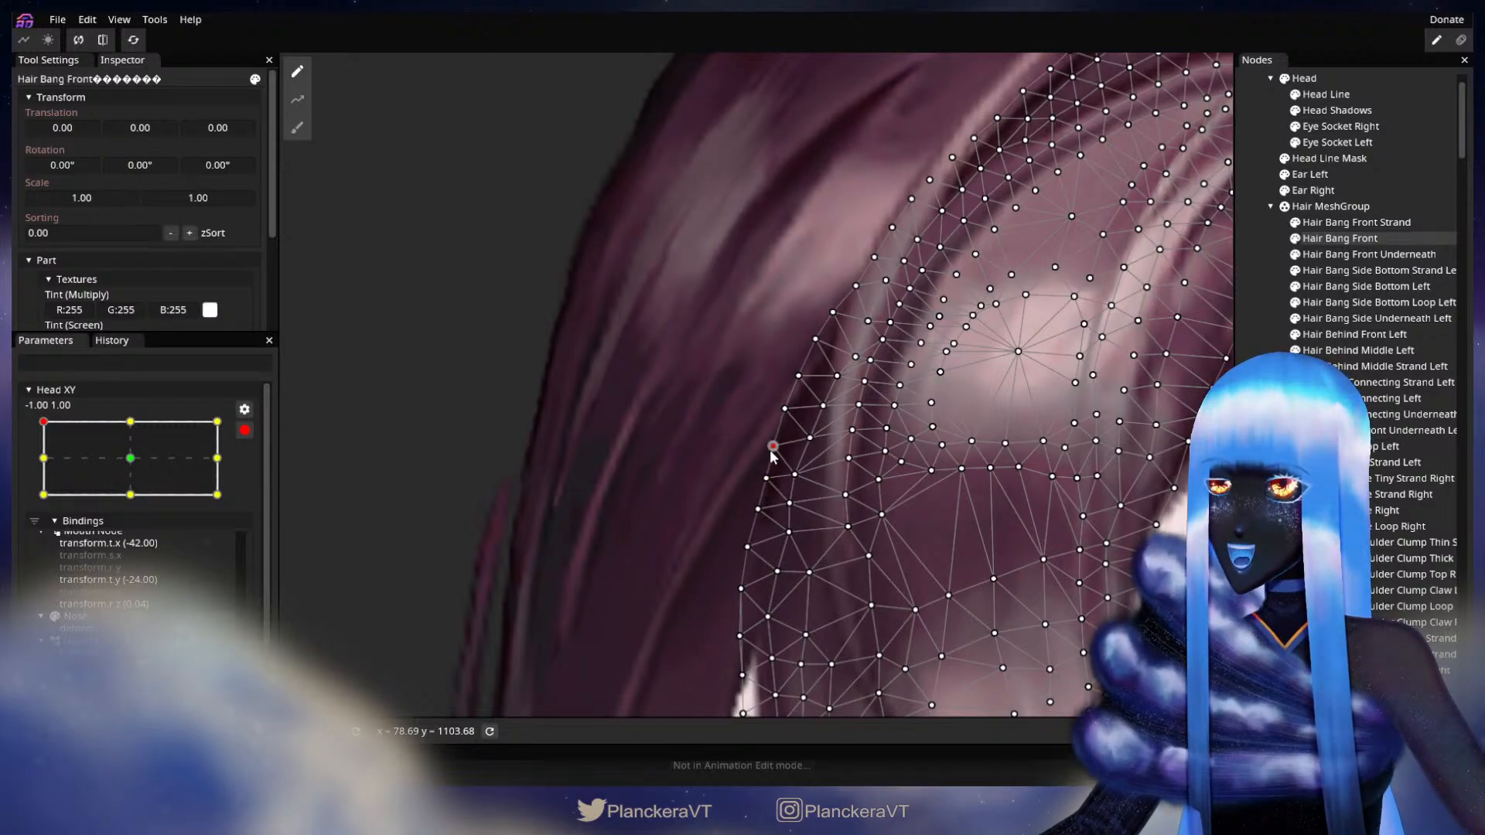
left_click(811, 442)
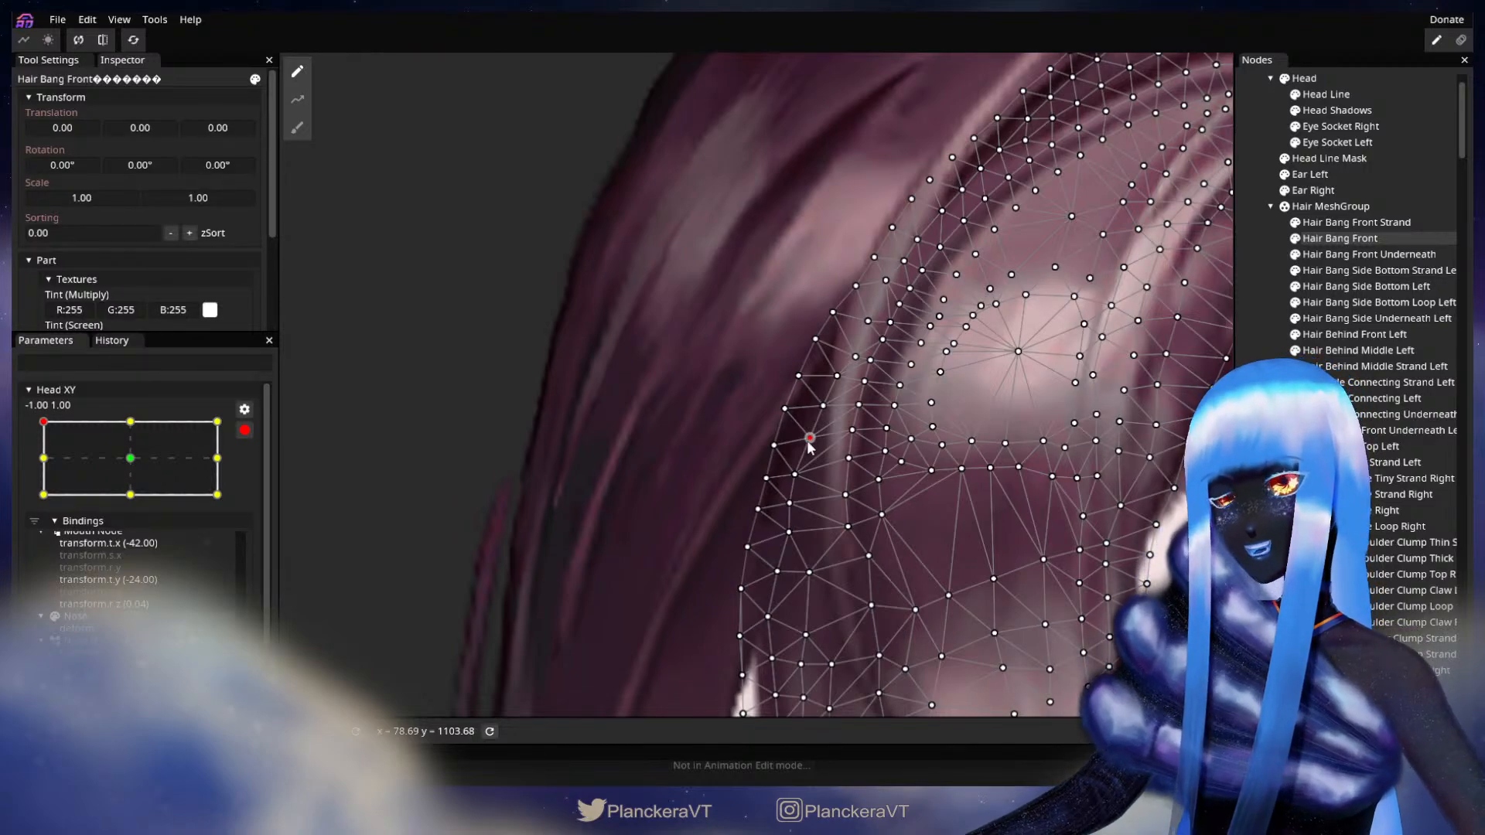
left_click_drag(808, 441, 807, 440)
left_click(785, 408)
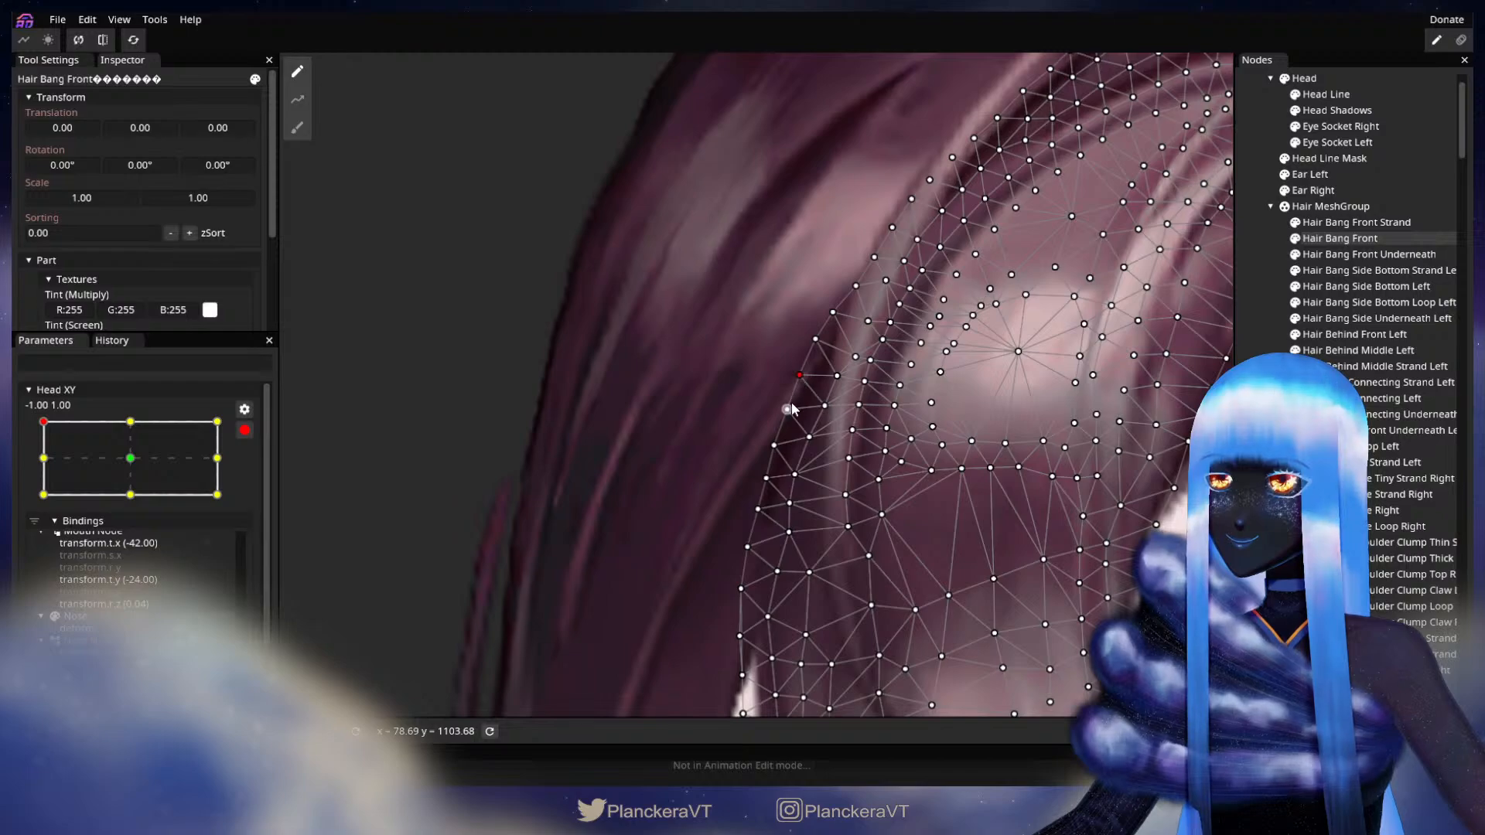
left_click(809, 437)
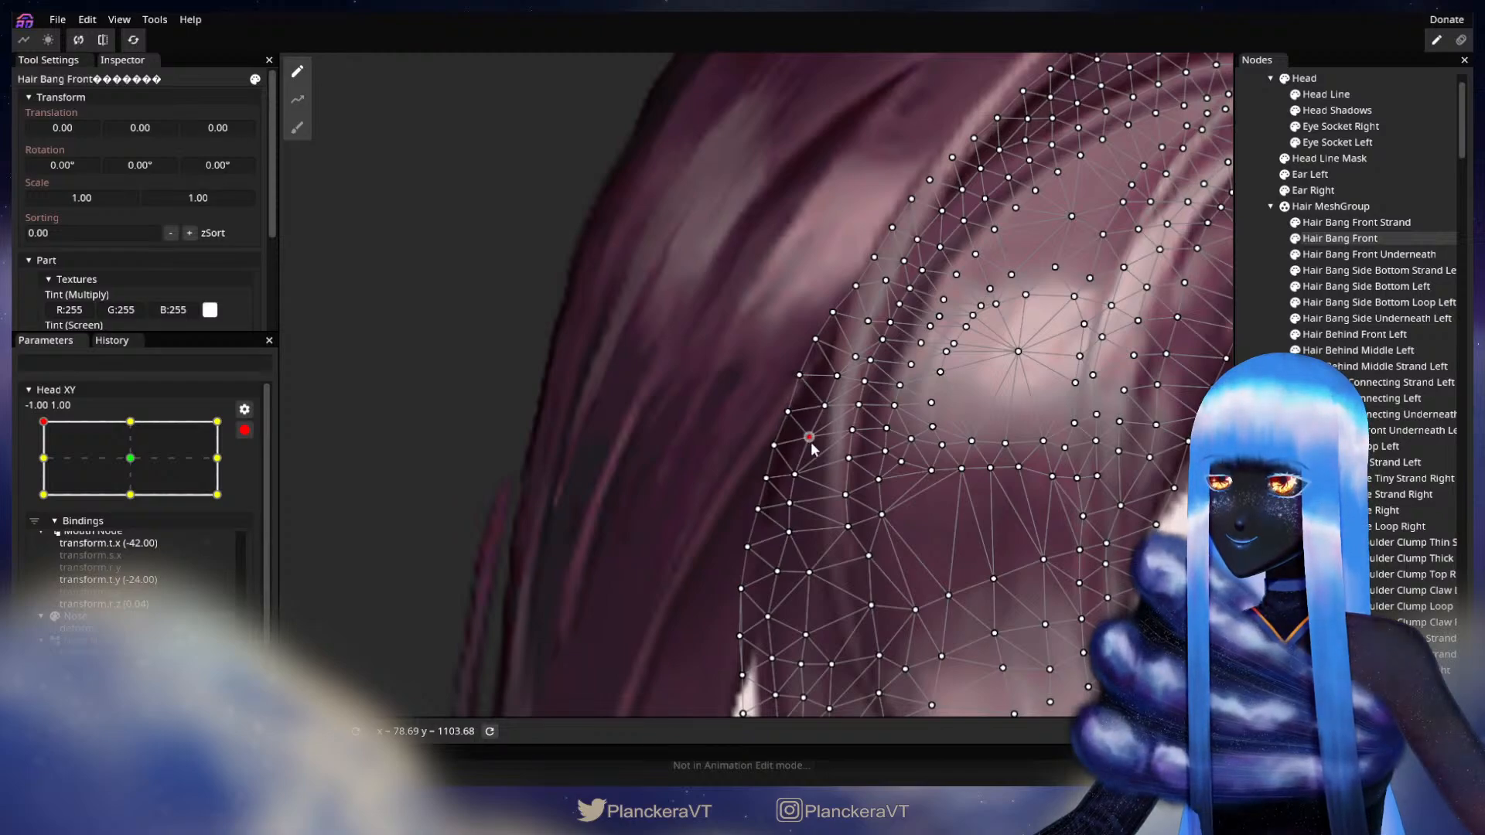
left_click(774, 446)
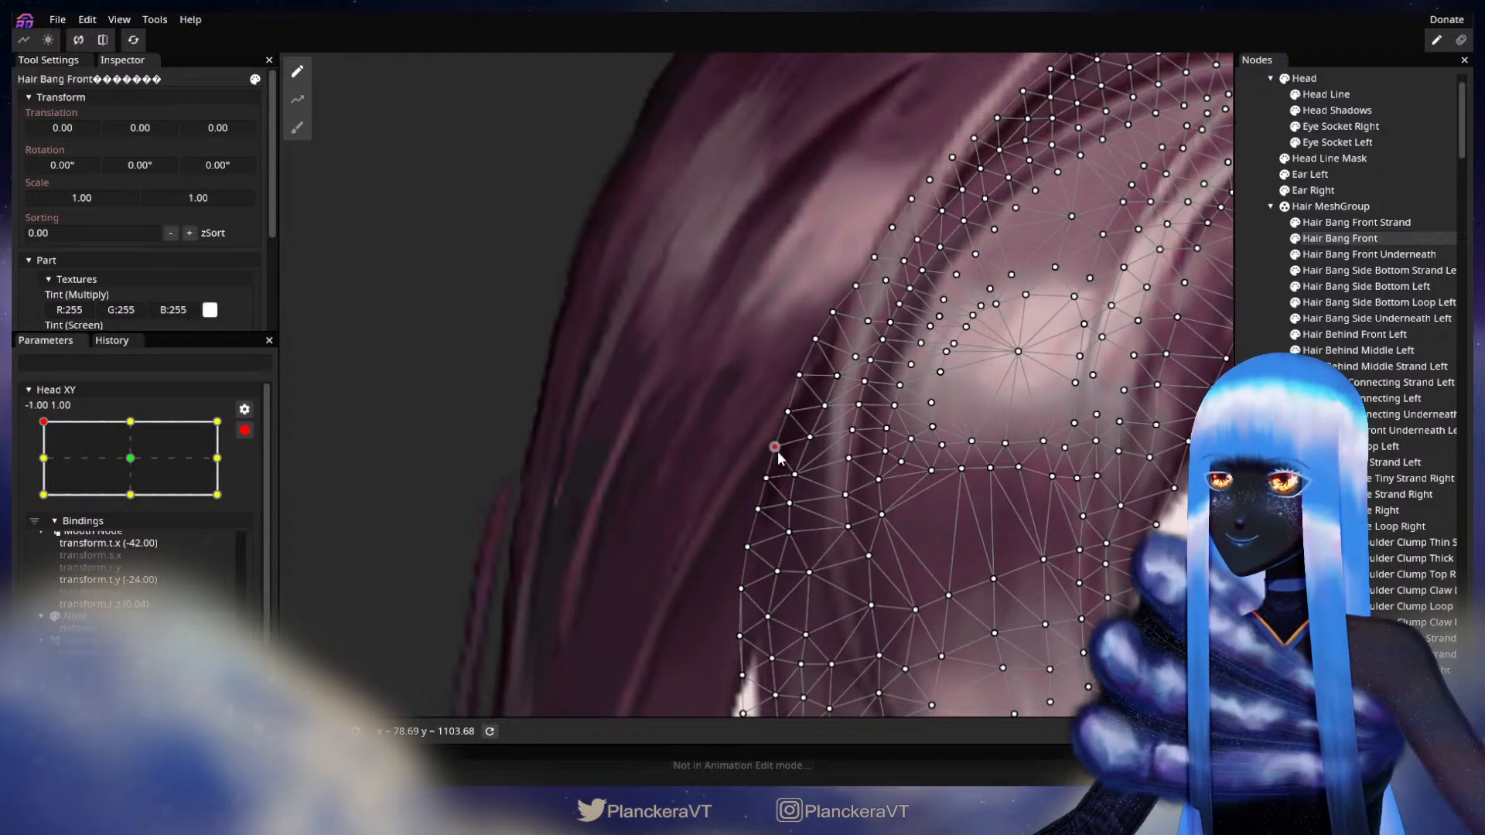
left_click(796, 474)
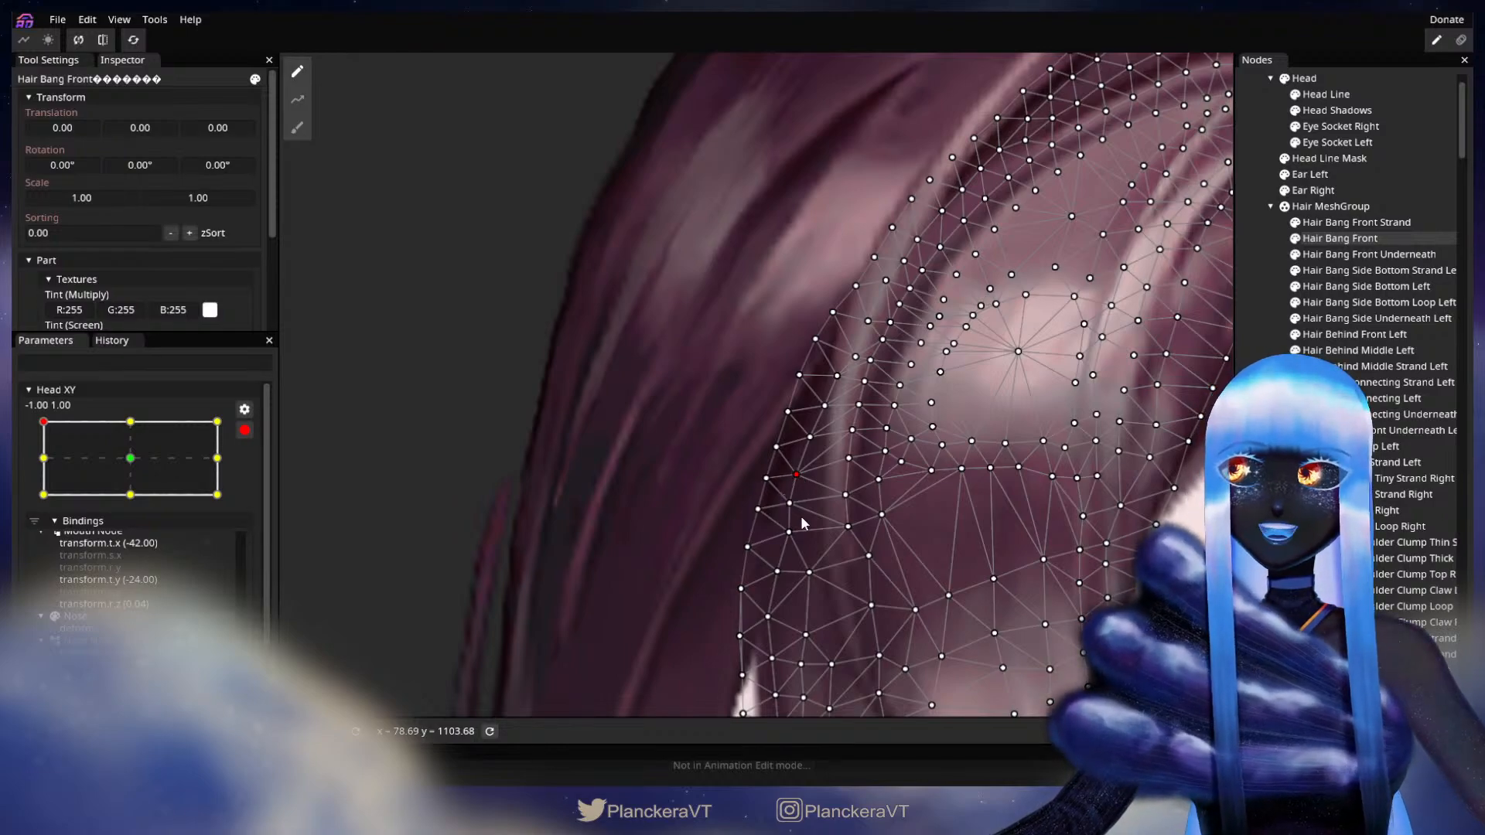
scroll(765, 541, "down", 1)
key("Escape")
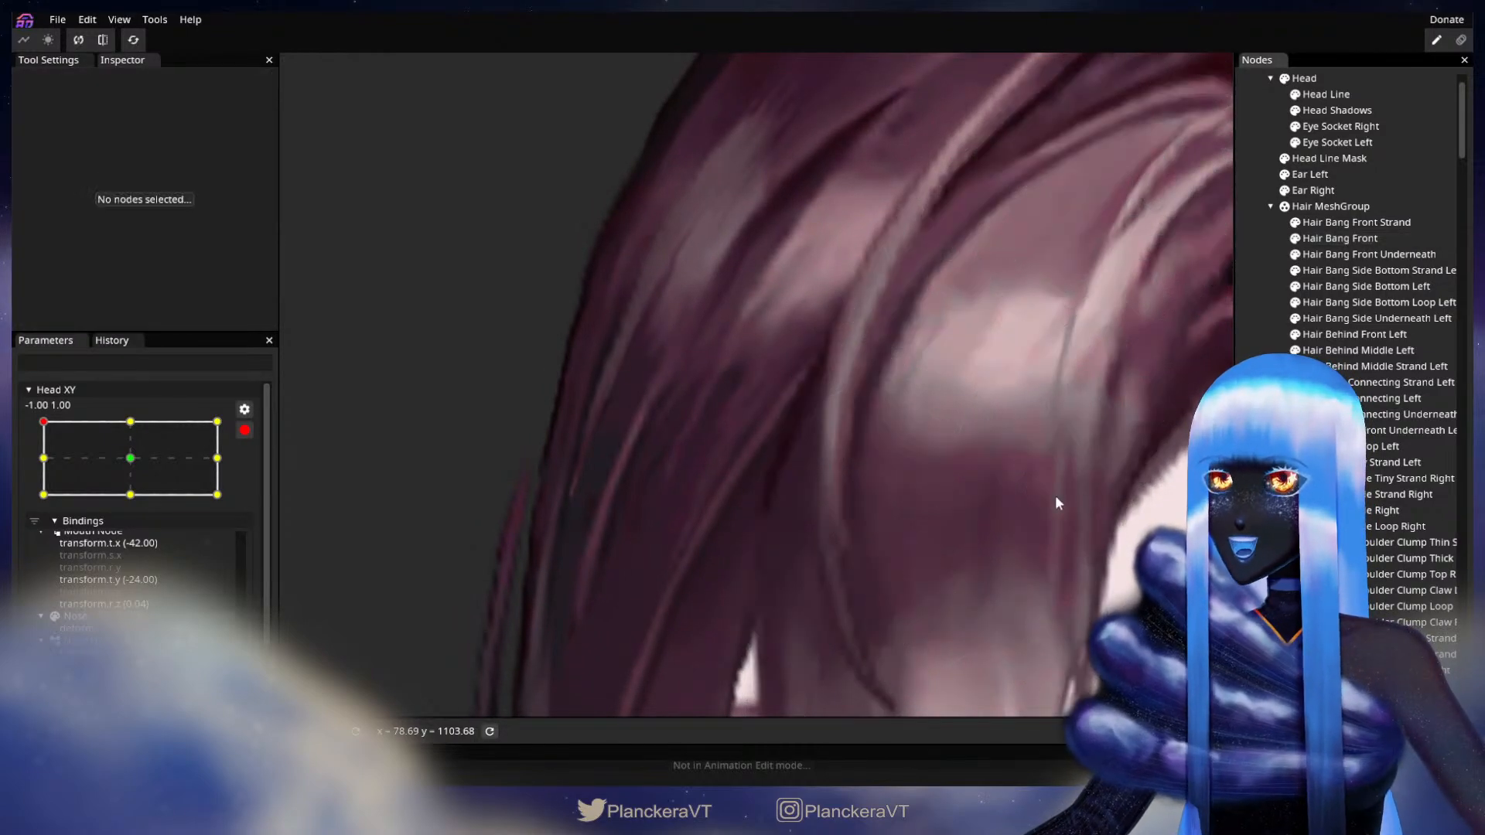
Reselect Hair Bang Front, adjust its outer-edge vertices just above the small gap over the eye, and deselect the mesh
scroll(1017, 512, "down", 3)
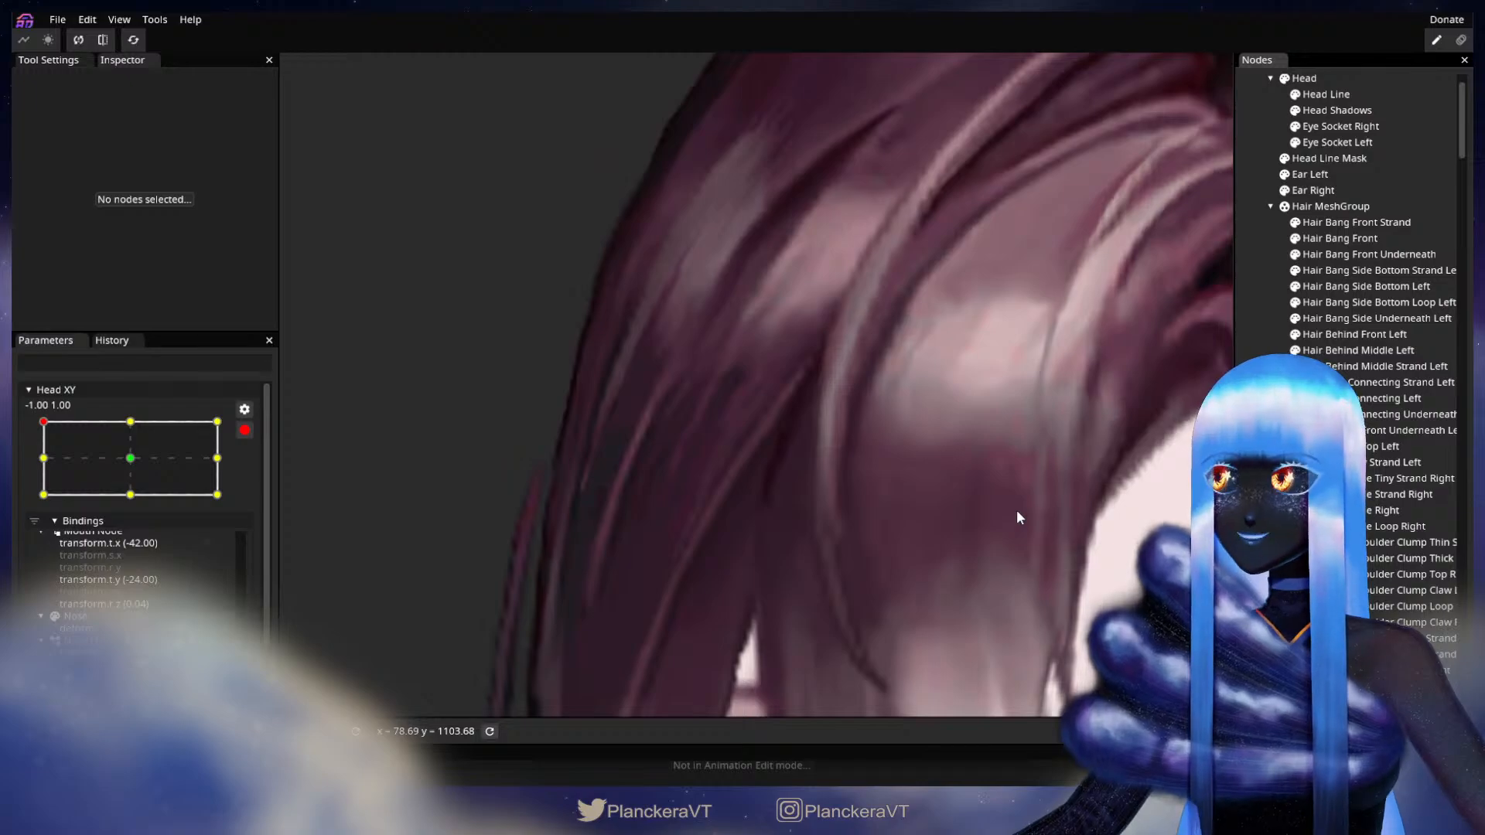
scroll(920, 549, "up", 2)
left_click_drag(875, 564, 896, 498)
scroll(851, 504, "up", 1)
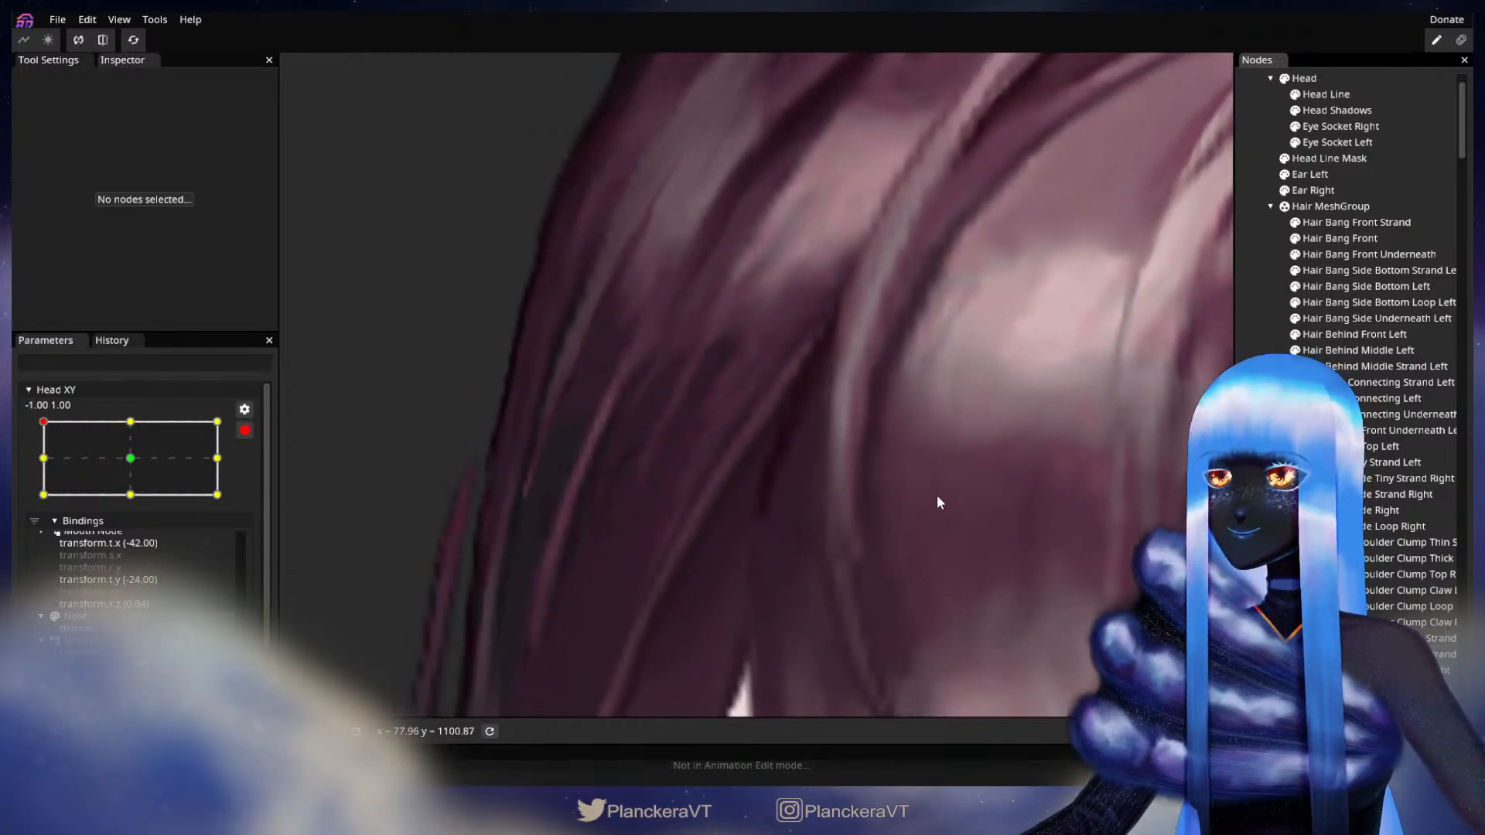
left_click(1340, 238)
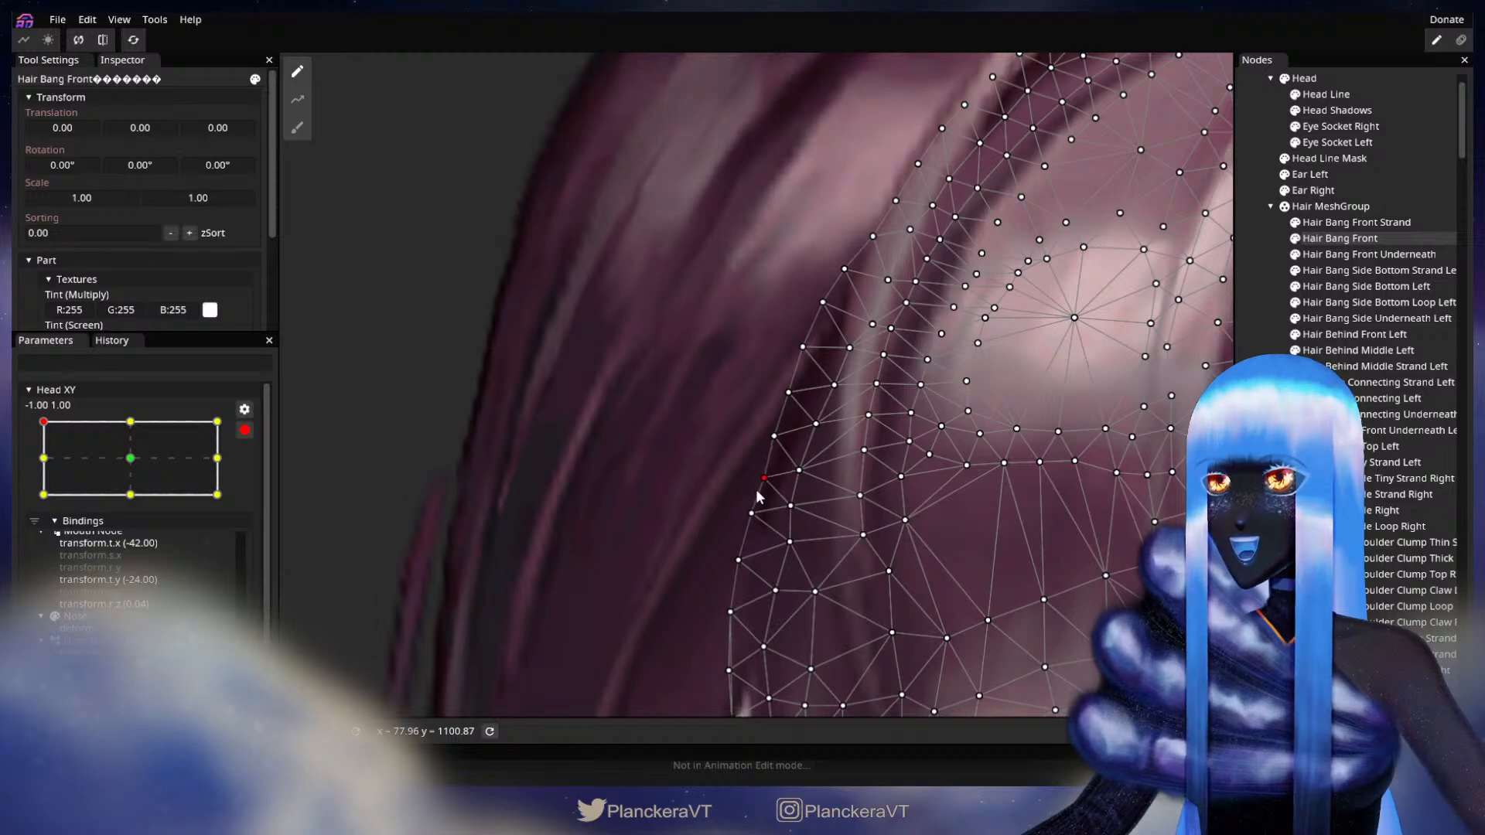
left_click(752, 516)
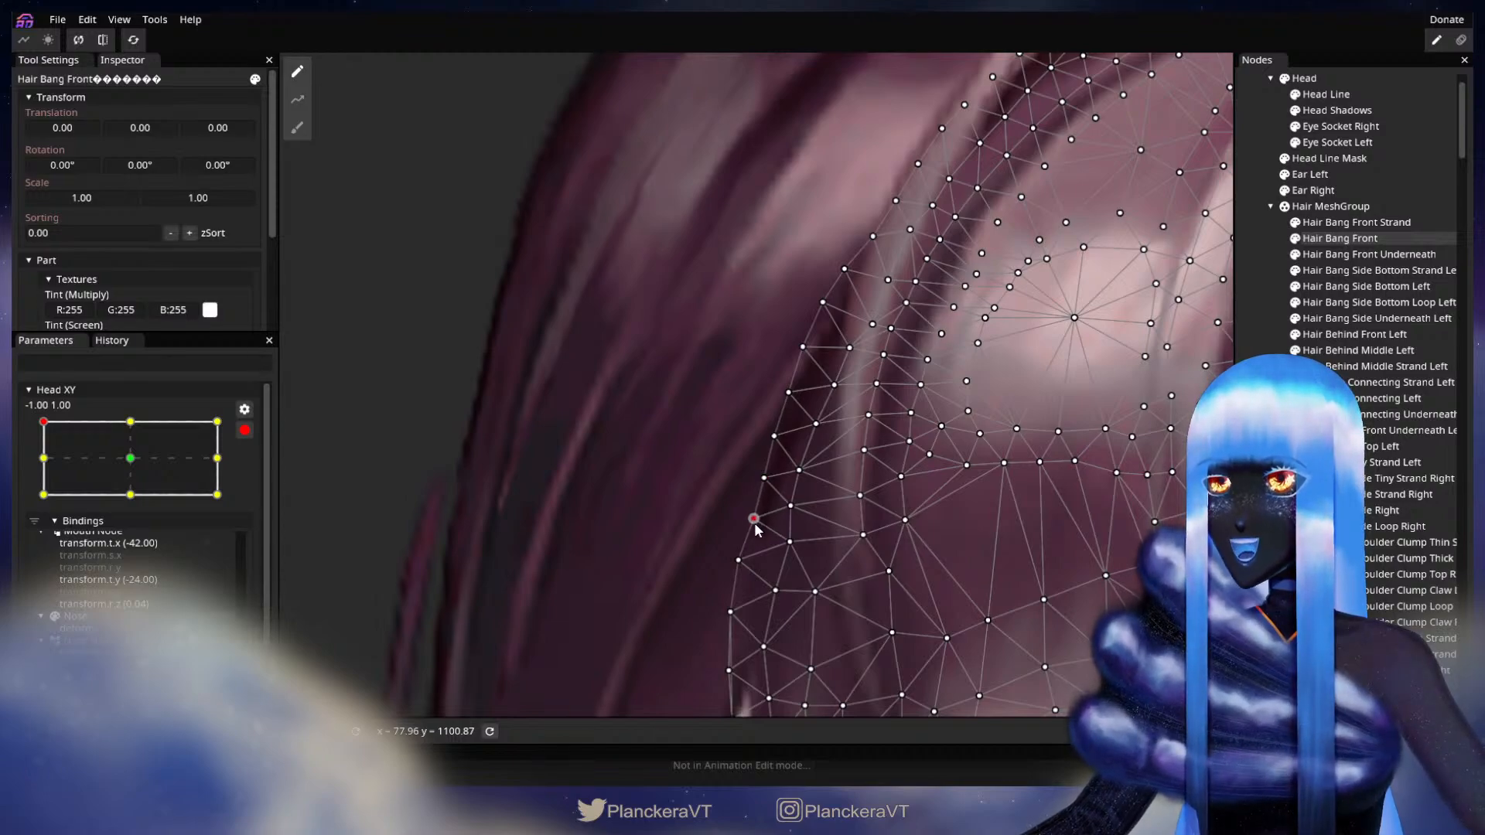
mouse_move(753, 519)
left_mouse_down()
mouse_move(787, 433)
mouse_move(771, 523)
left_mouse_up()
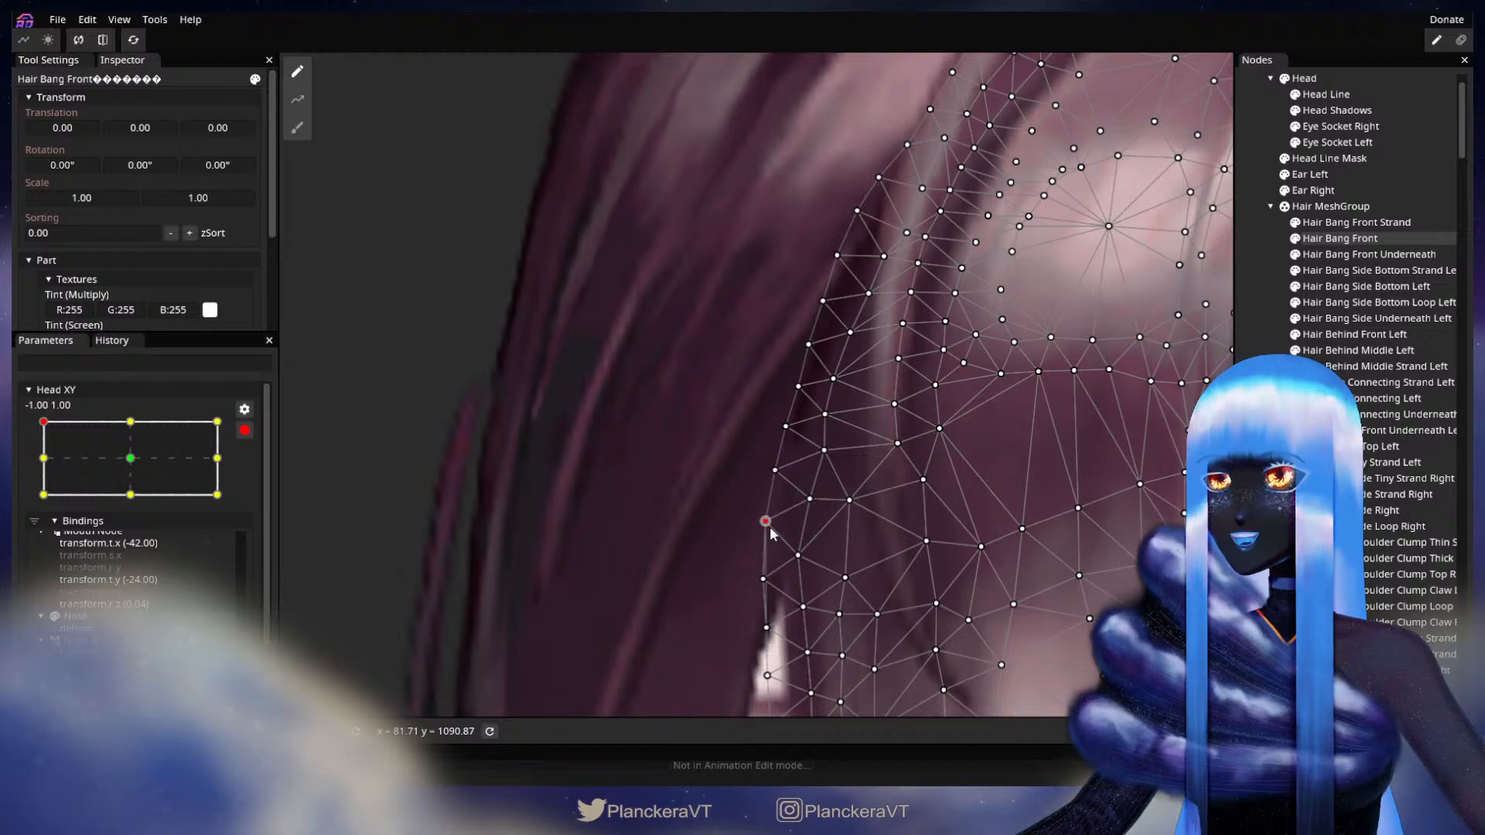
key("Escape")
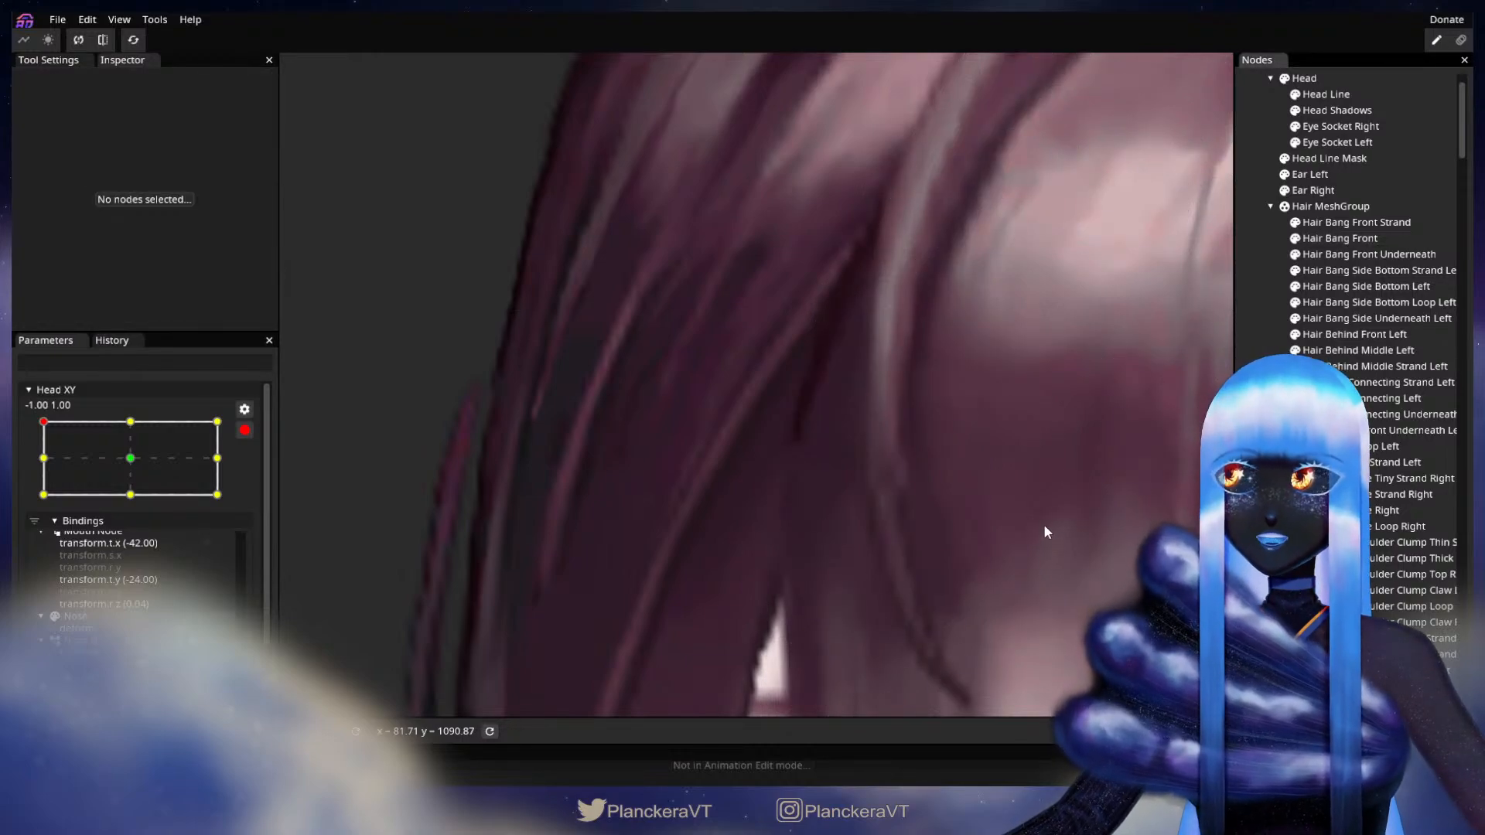
Check the whole head with Head XY disarmed while moving the parameter along its -1.00 side, and rearm the -1.00, 1.00 keypoint
scroll(1043, 523, "down", 2)
scroll(1035, 582, "down", 4)
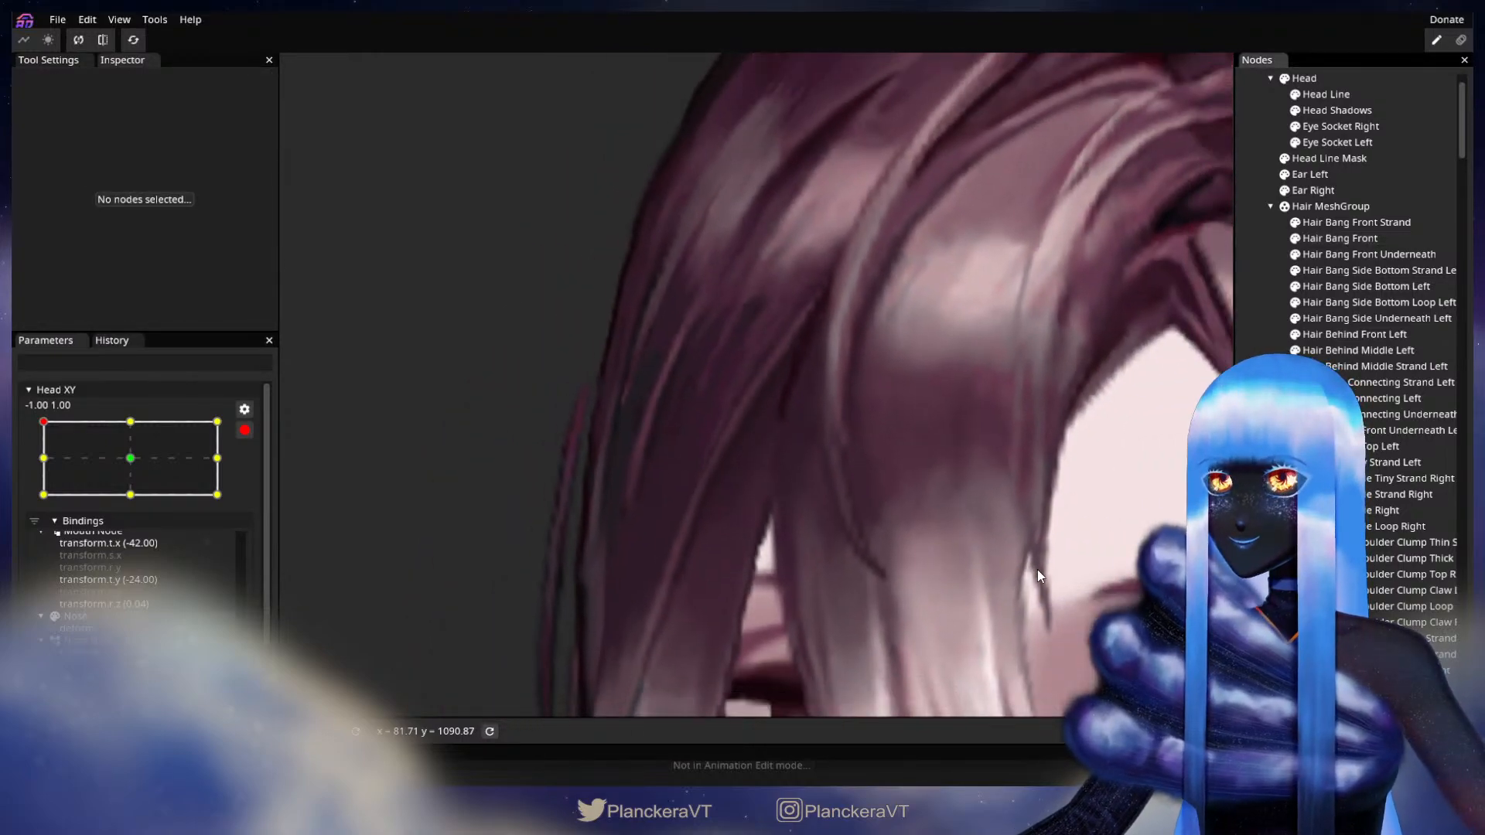
scroll(1038, 567, "down", 5)
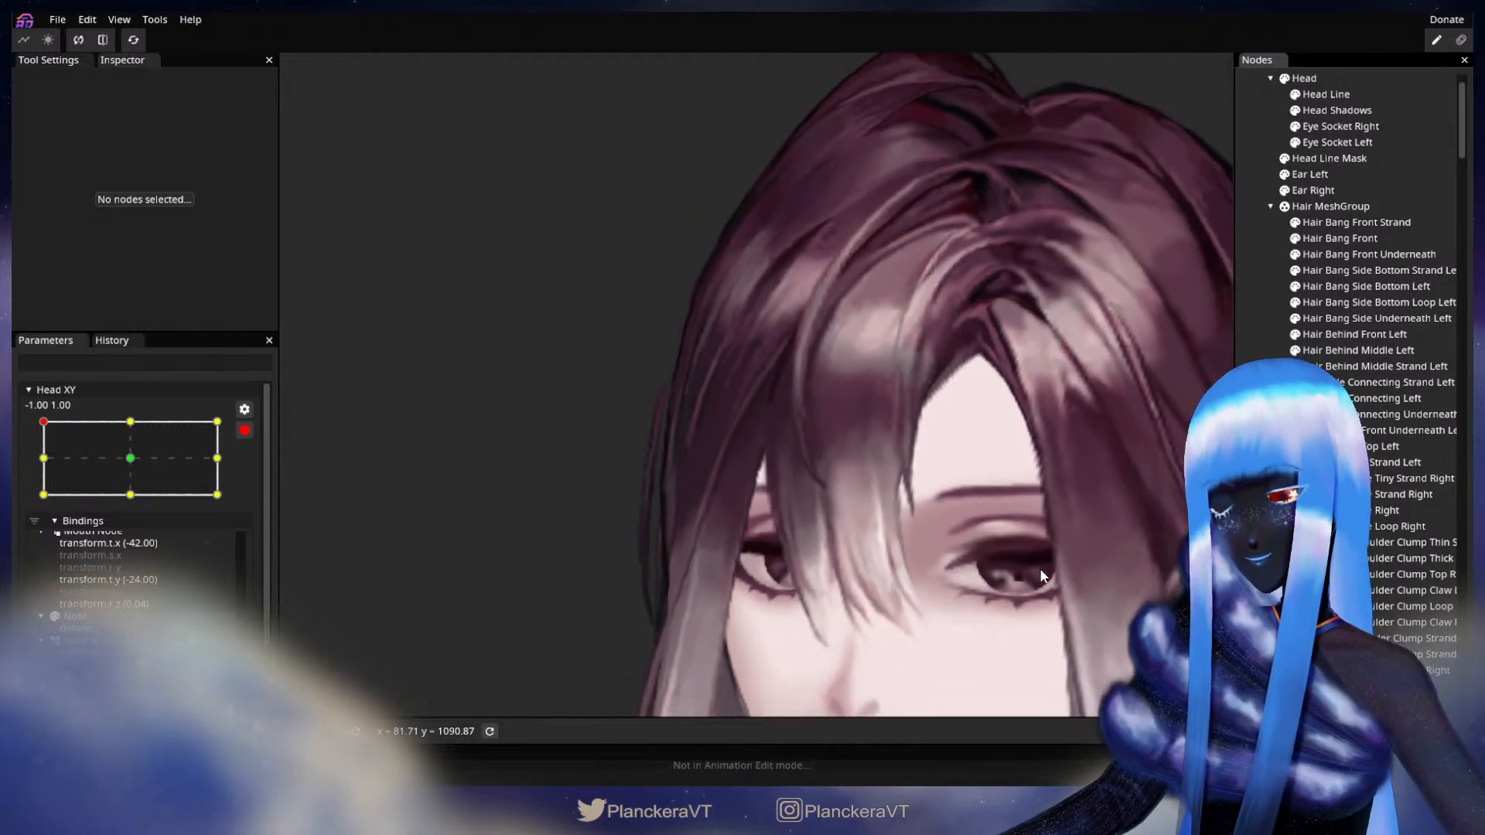
scroll(1038, 565, "down", 4)
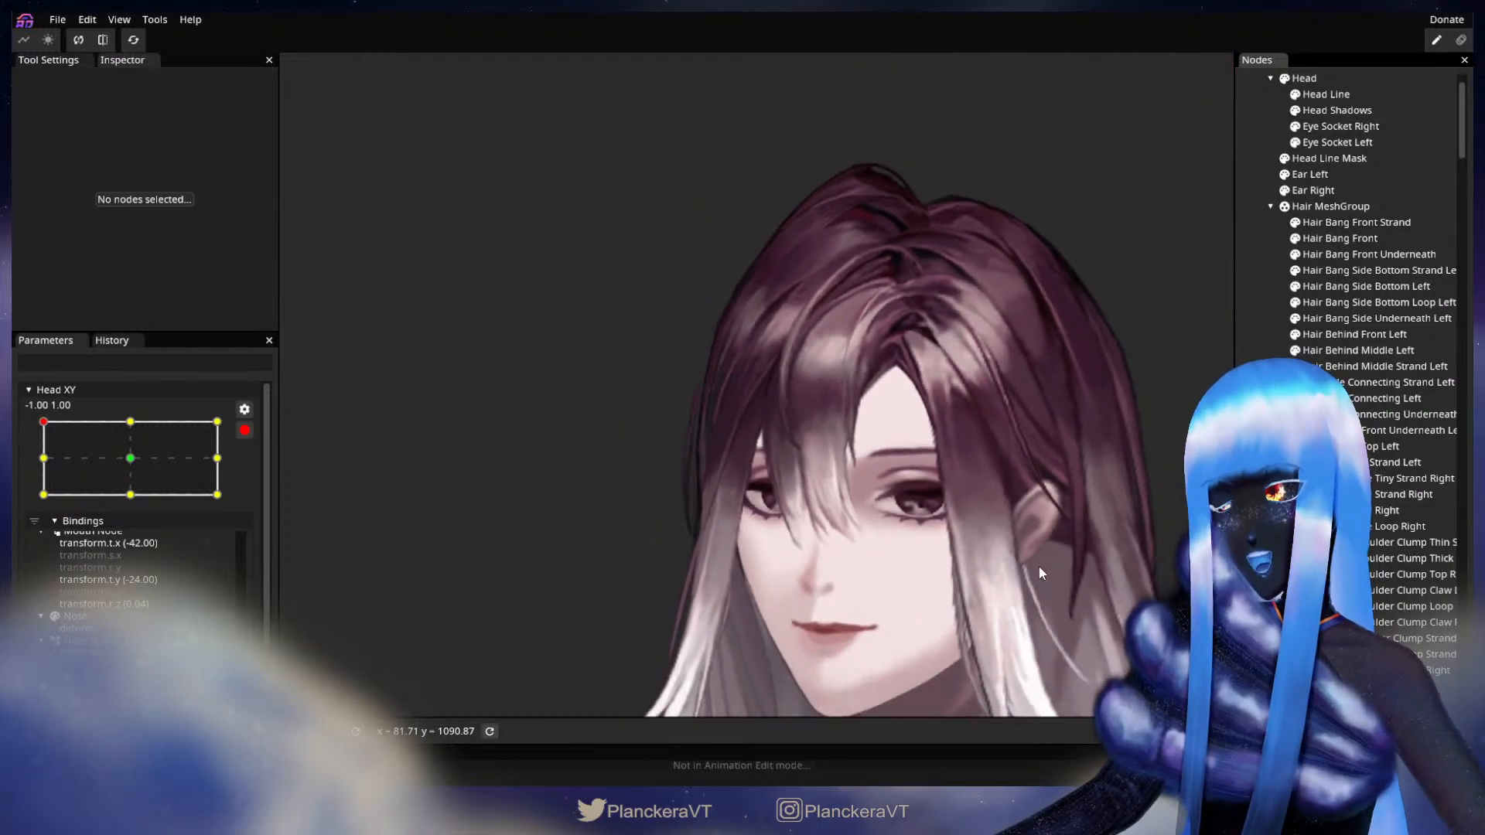
left_click_drag(1038, 569, 1028, 504)
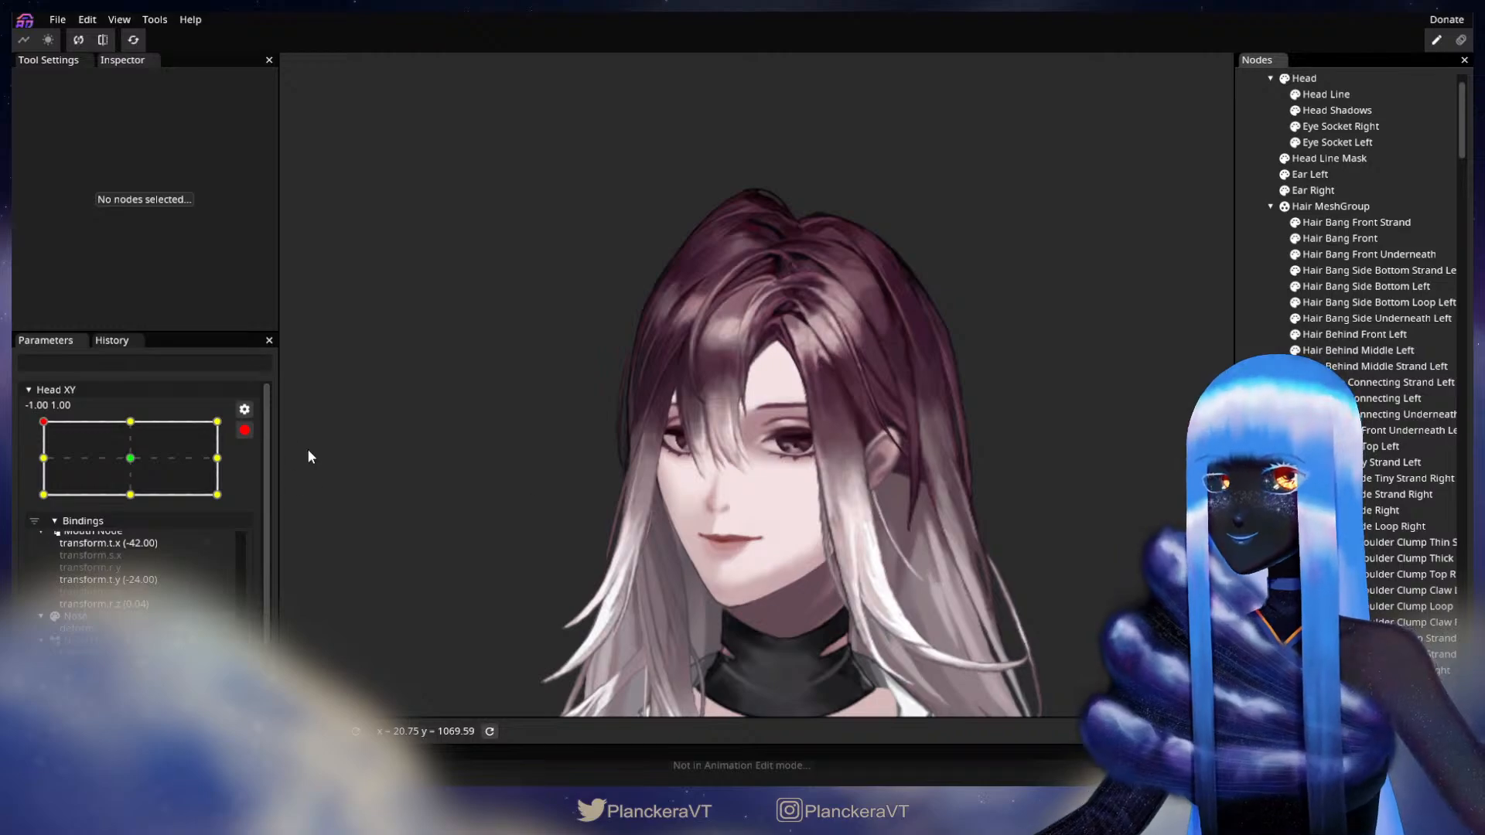
left_click(245, 430)
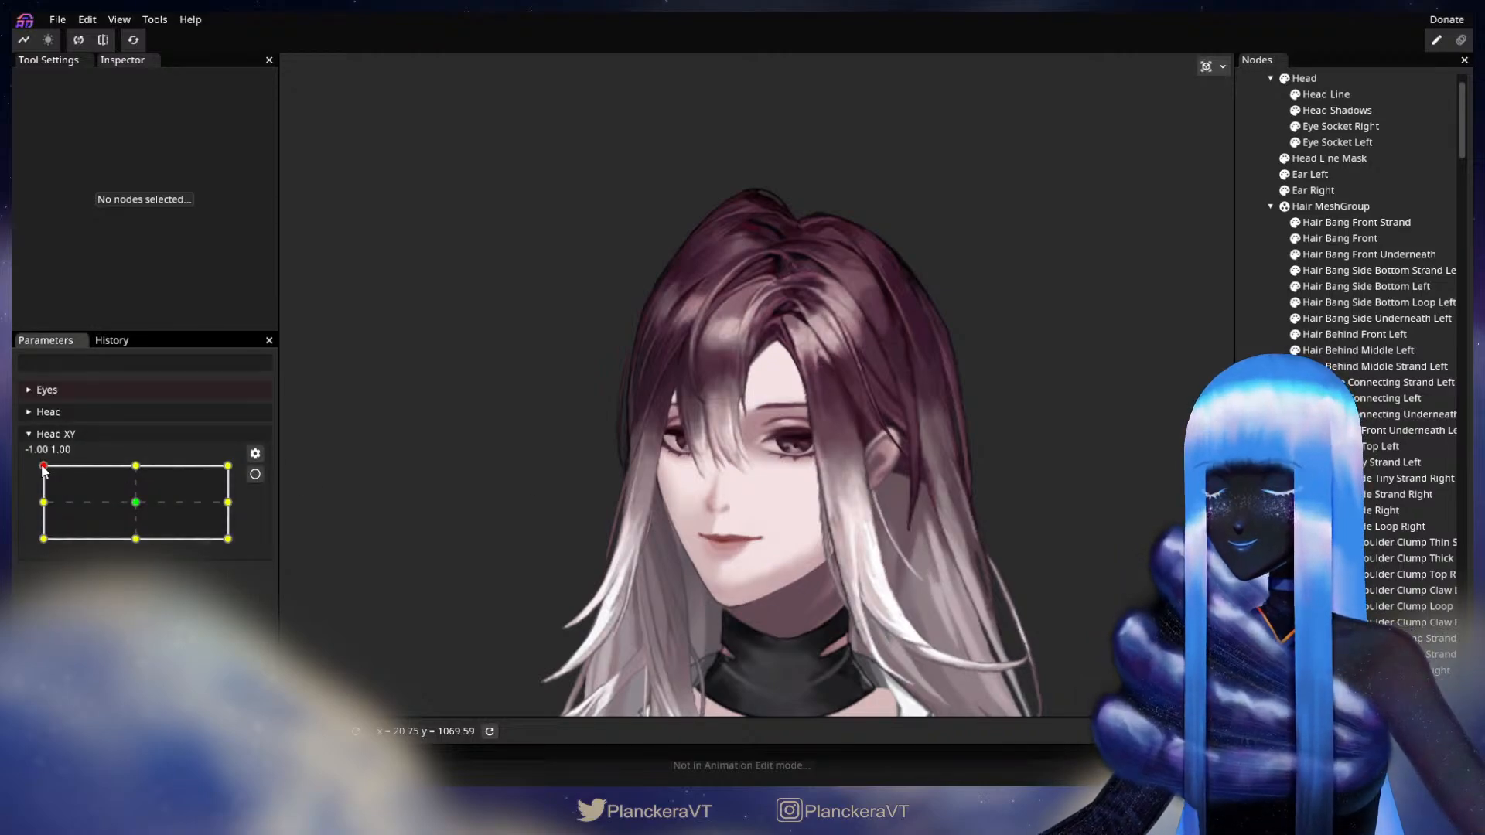
mouse_move(42, 467)
left_mouse_down()
mouse_move(44, 543)
mouse_move(29, 513)
mouse_move(27, 542)
mouse_move(32, 468)
left_mouse_up()
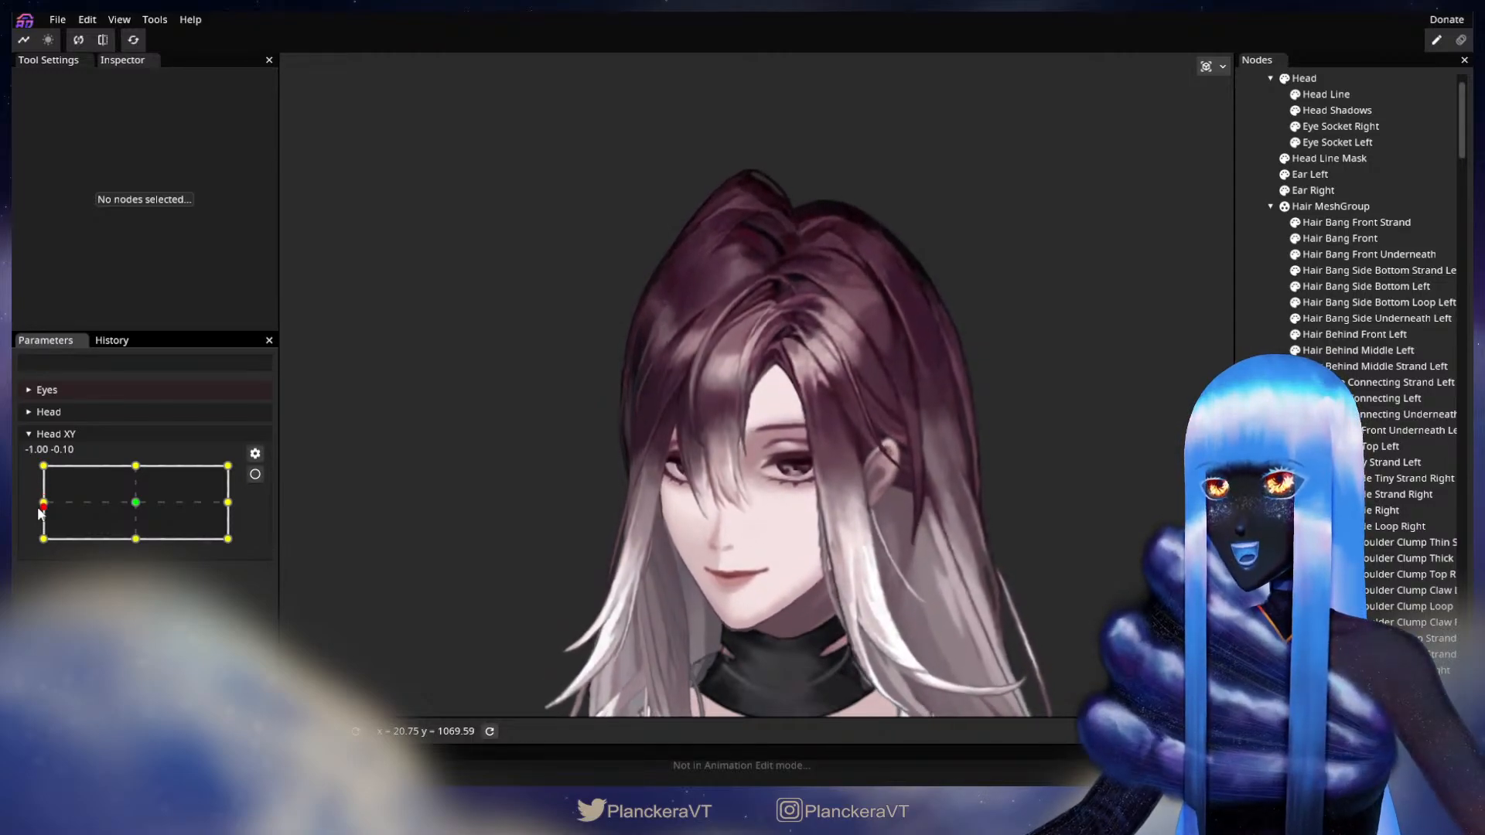
left_click(255, 474)
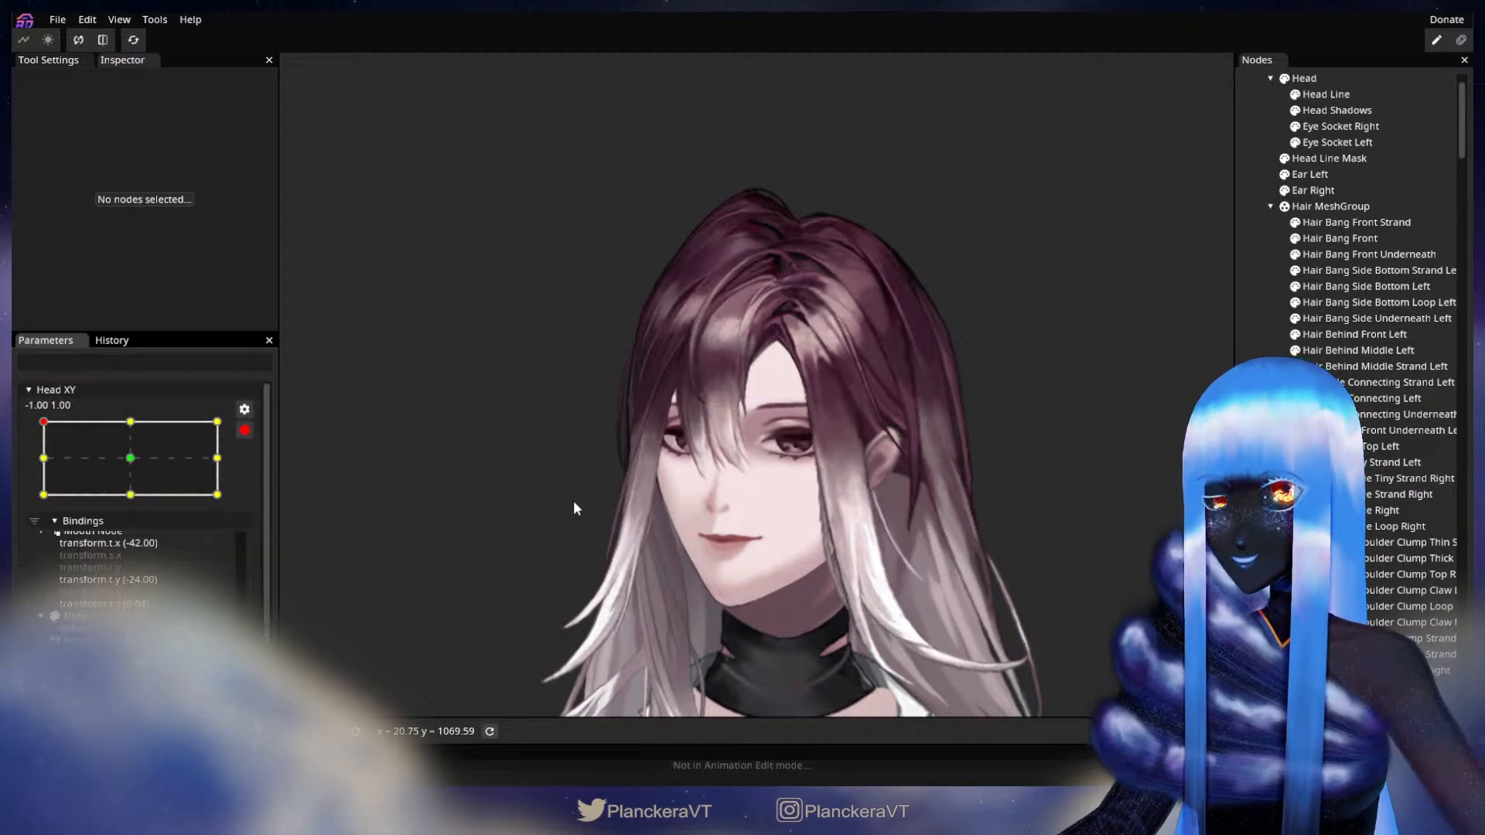
Smooth Hair Bang Front's outer edge from the highlight down to the gap over the eye with the 14.00 Circle Brush, and deselect it
scroll(703, 445, "up", 2)
scroll(703, 442, "up", 4)
left_click_drag(680, 402, 827, 517)
scroll(881, 522, "up", 1)
left_click(1366, 237)
scroll(792, 480, "up", 3)
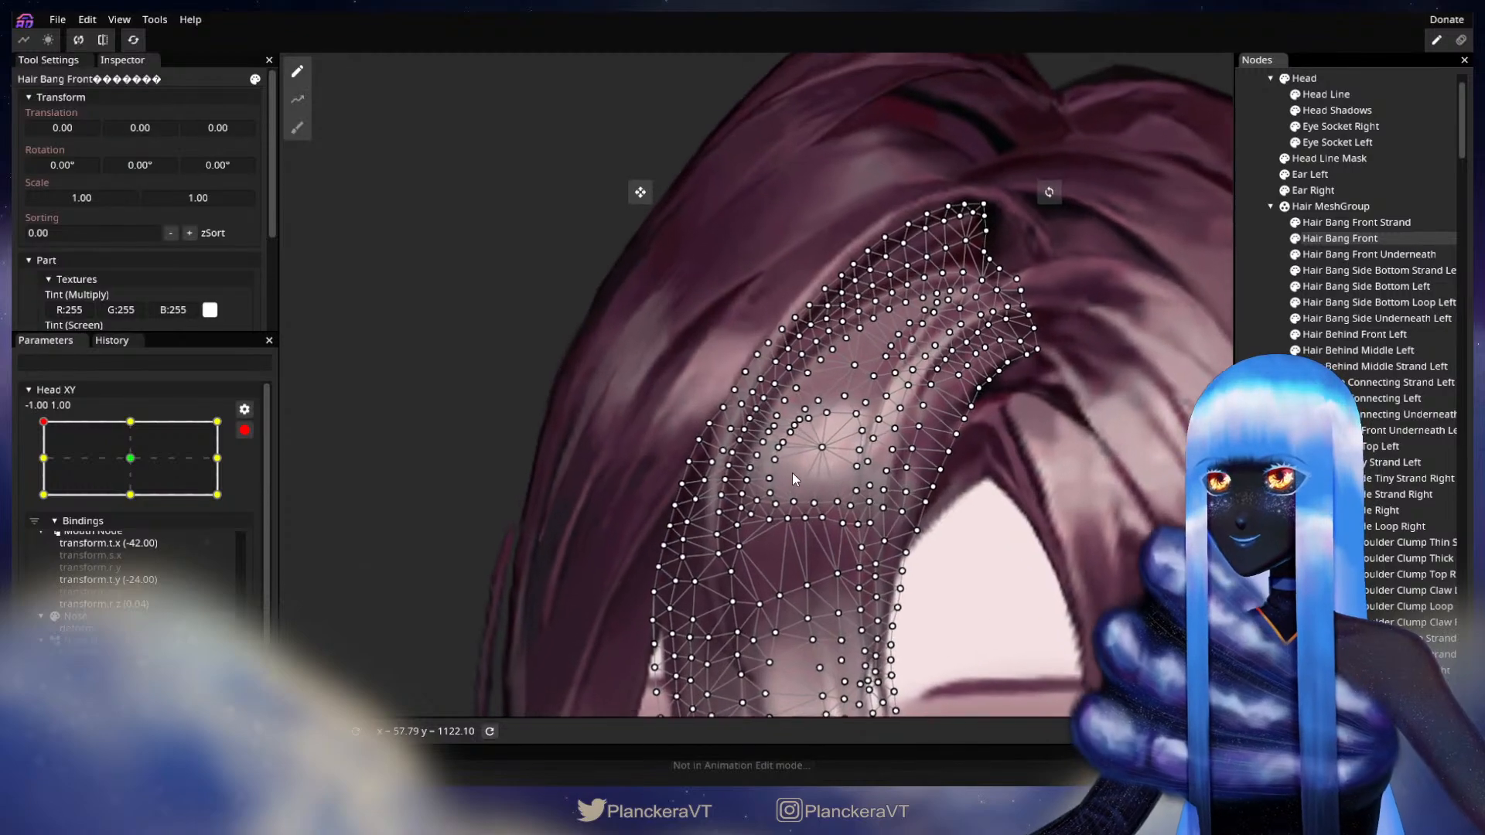
left_click(297, 128)
scroll(502, 432, "up", 3)
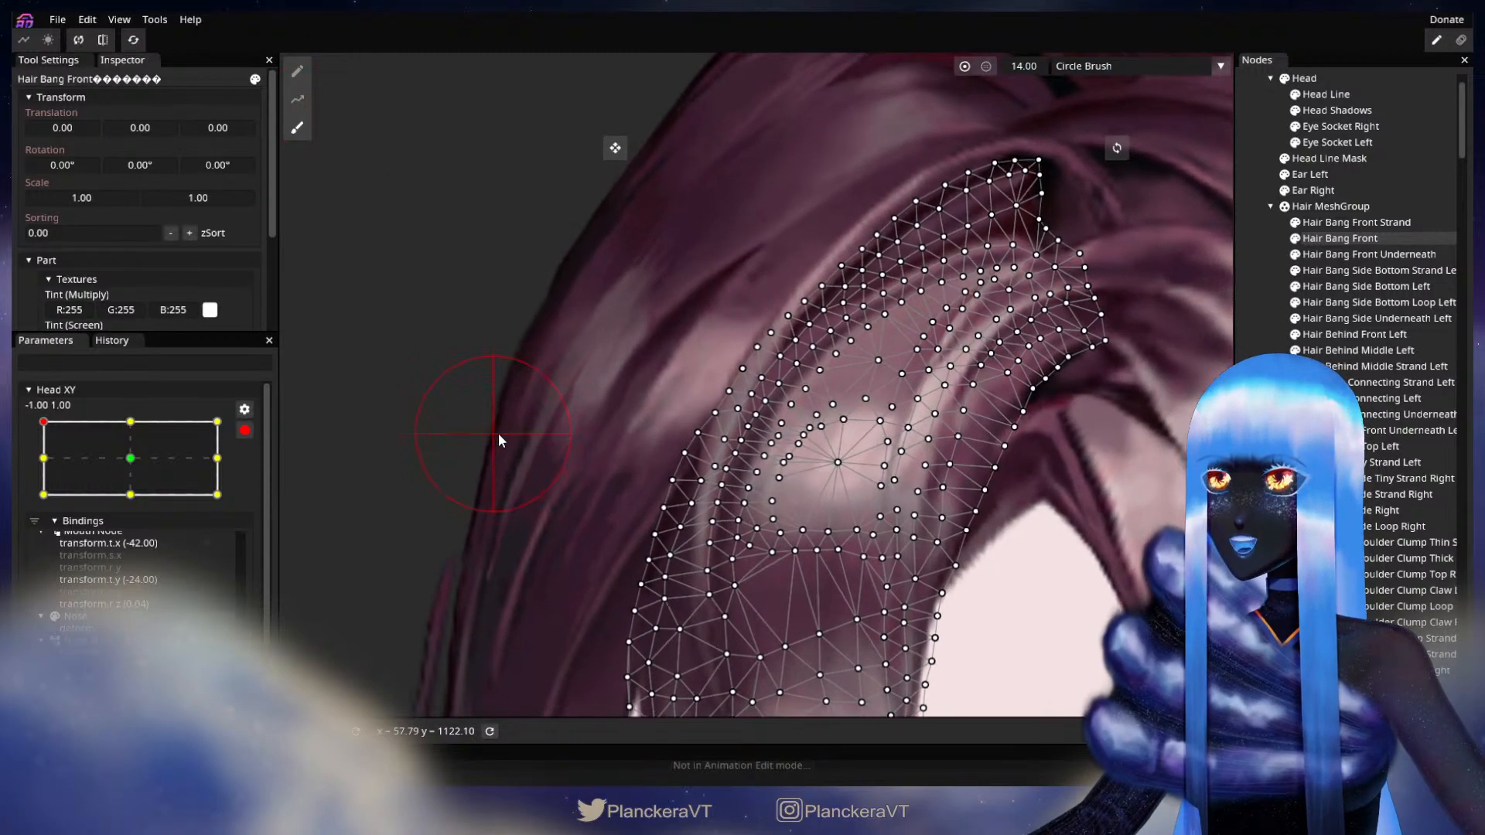
scroll(740, 410, "up", 1)
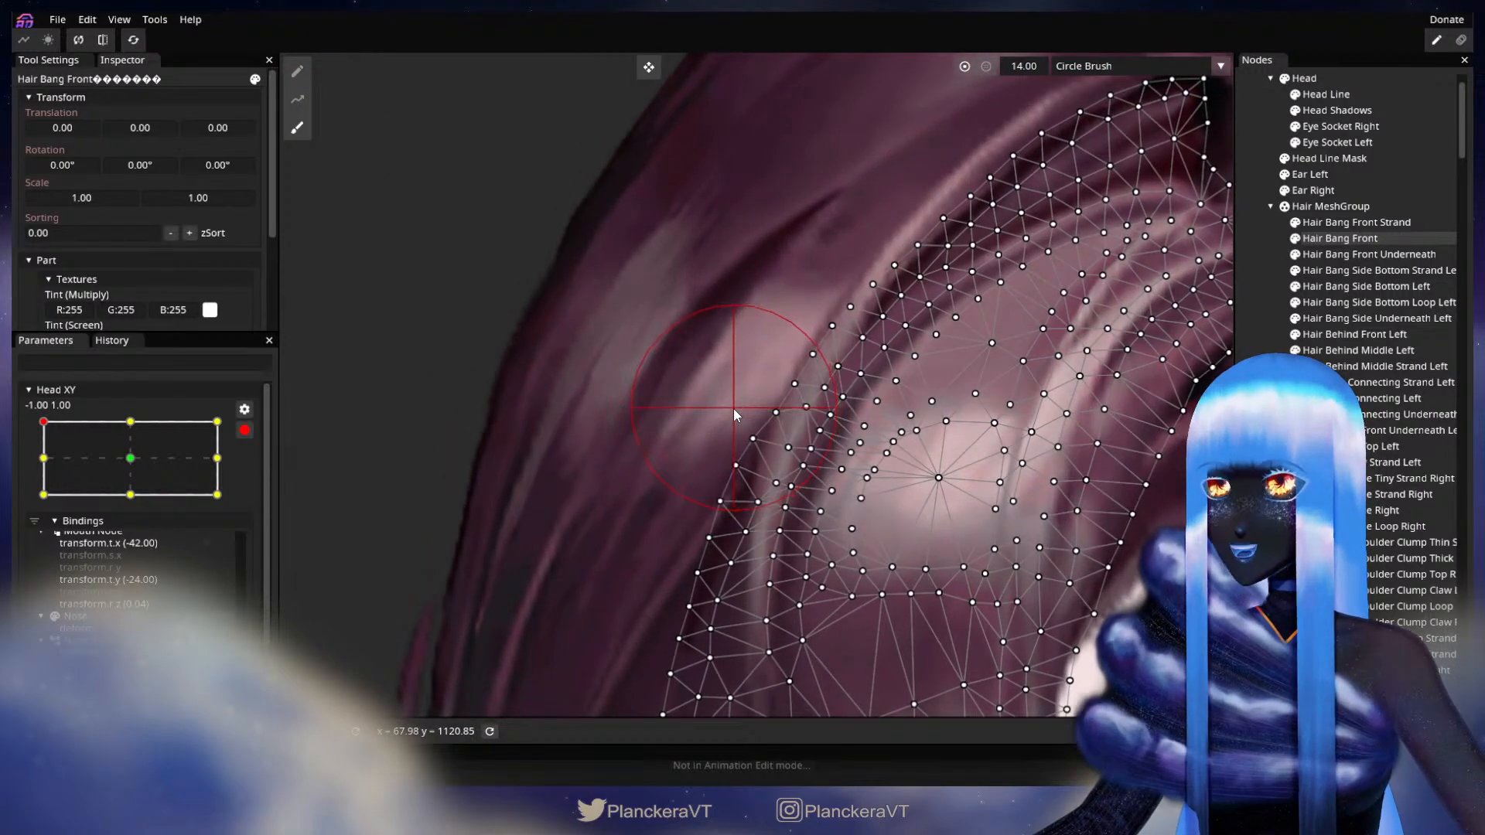
left_click_drag(731, 408, 726, 408)
left_click_drag(688, 463, 697, 411)
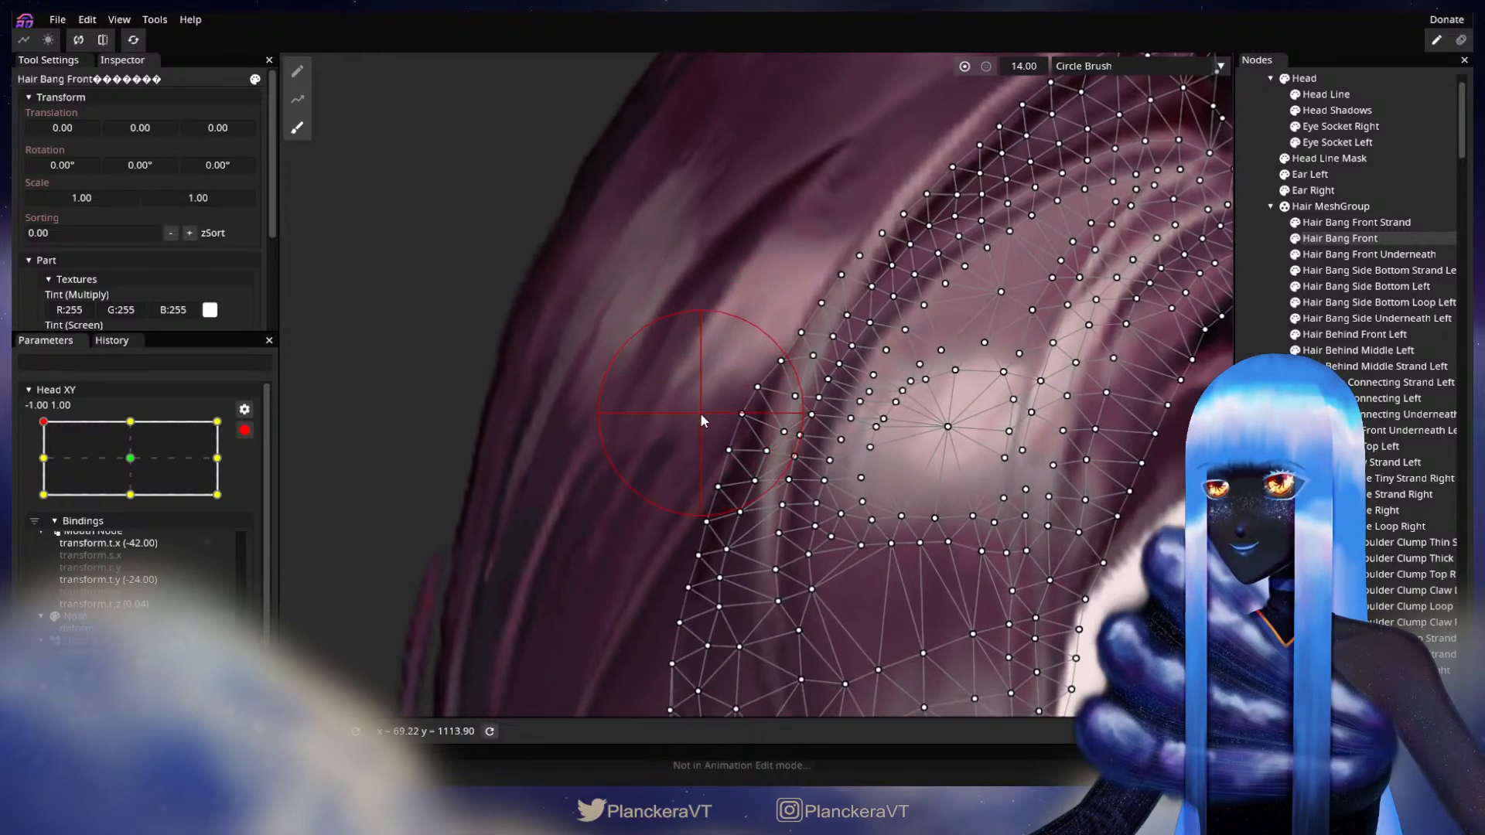
mouse_move(654, 488)
left_mouse_down()
mouse_move(712, 384)
mouse_move(699, 412)
left_mouse_up()
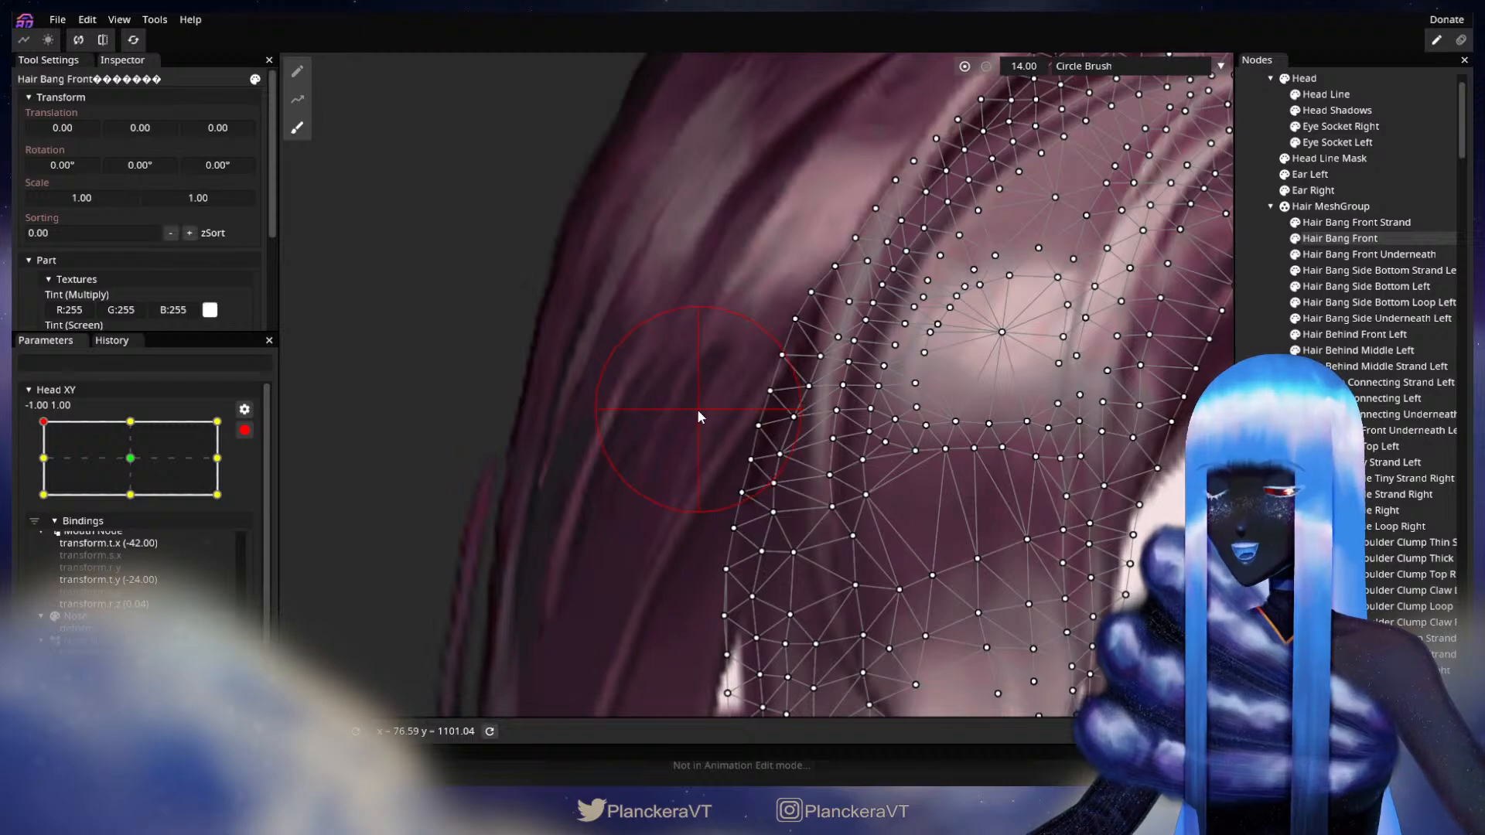
left_click_drag(675, 466, 691, 438)
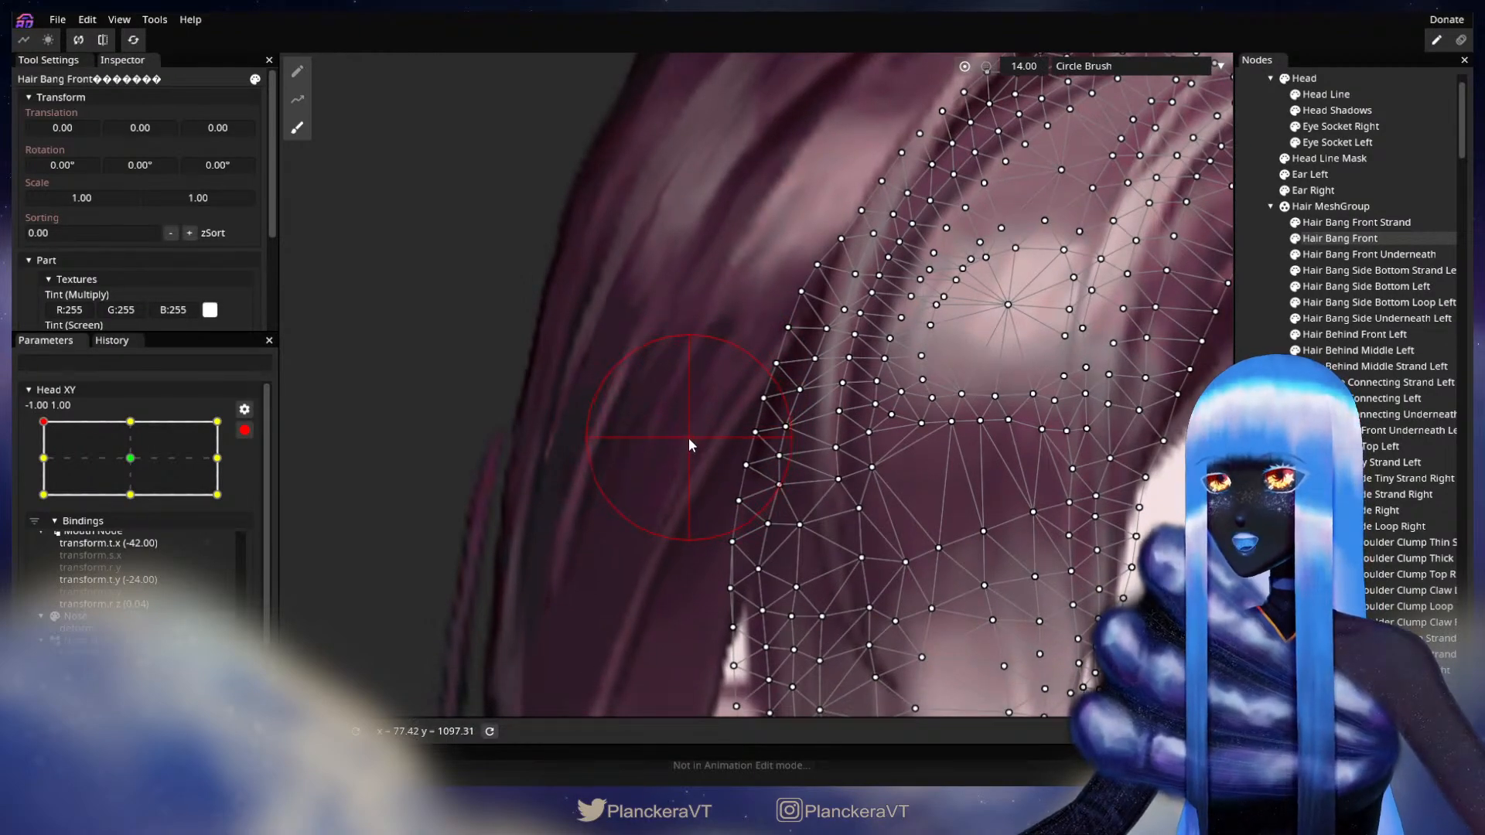
mouse_move(671, 525)
left_mouse_down()
mouse_move(727, 419)
mouse_move(738, 439)
left_mouse_up()
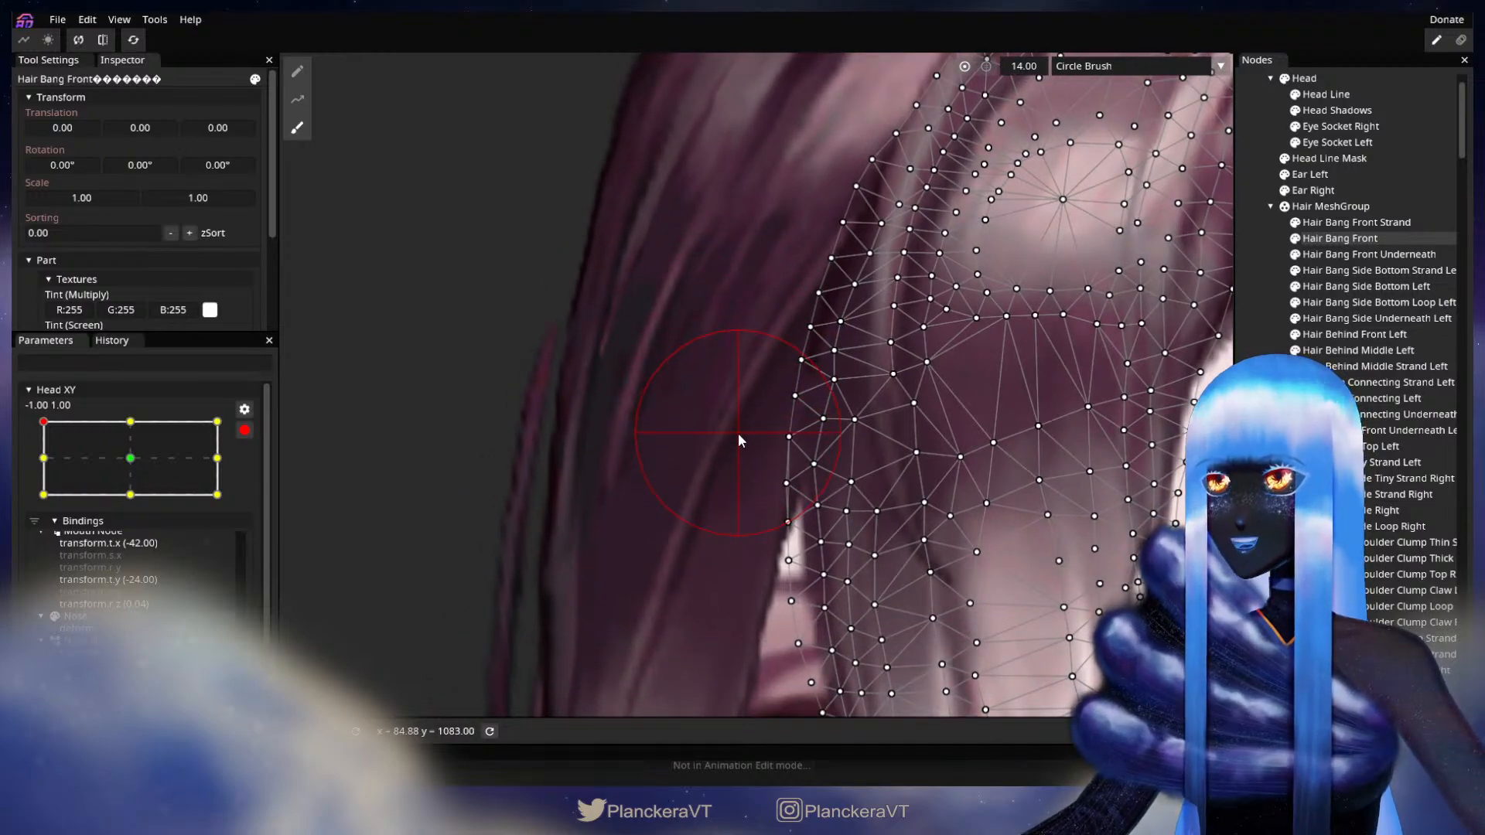
key("Escape")
Reselect Hair Bang Front, nudge its outer-edge vertices beside the upper part of the highlight at Head XY -1.00, 1.00, and deselect the mesh
scroll(958, 522, "down", 2)
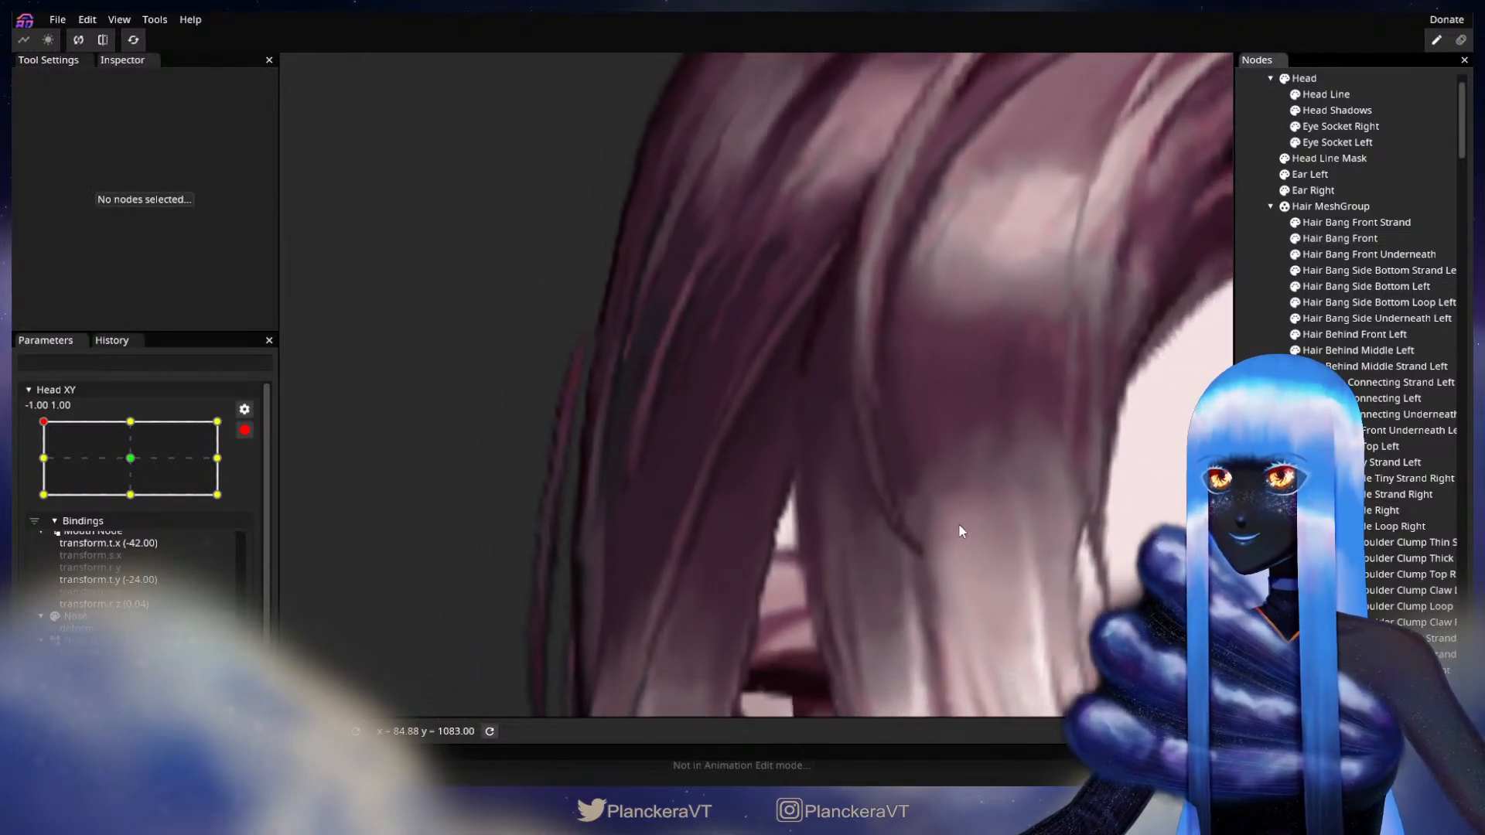
left_click_drag(812, 495, 764, 531)
scroll(763, 530, "up", 3)
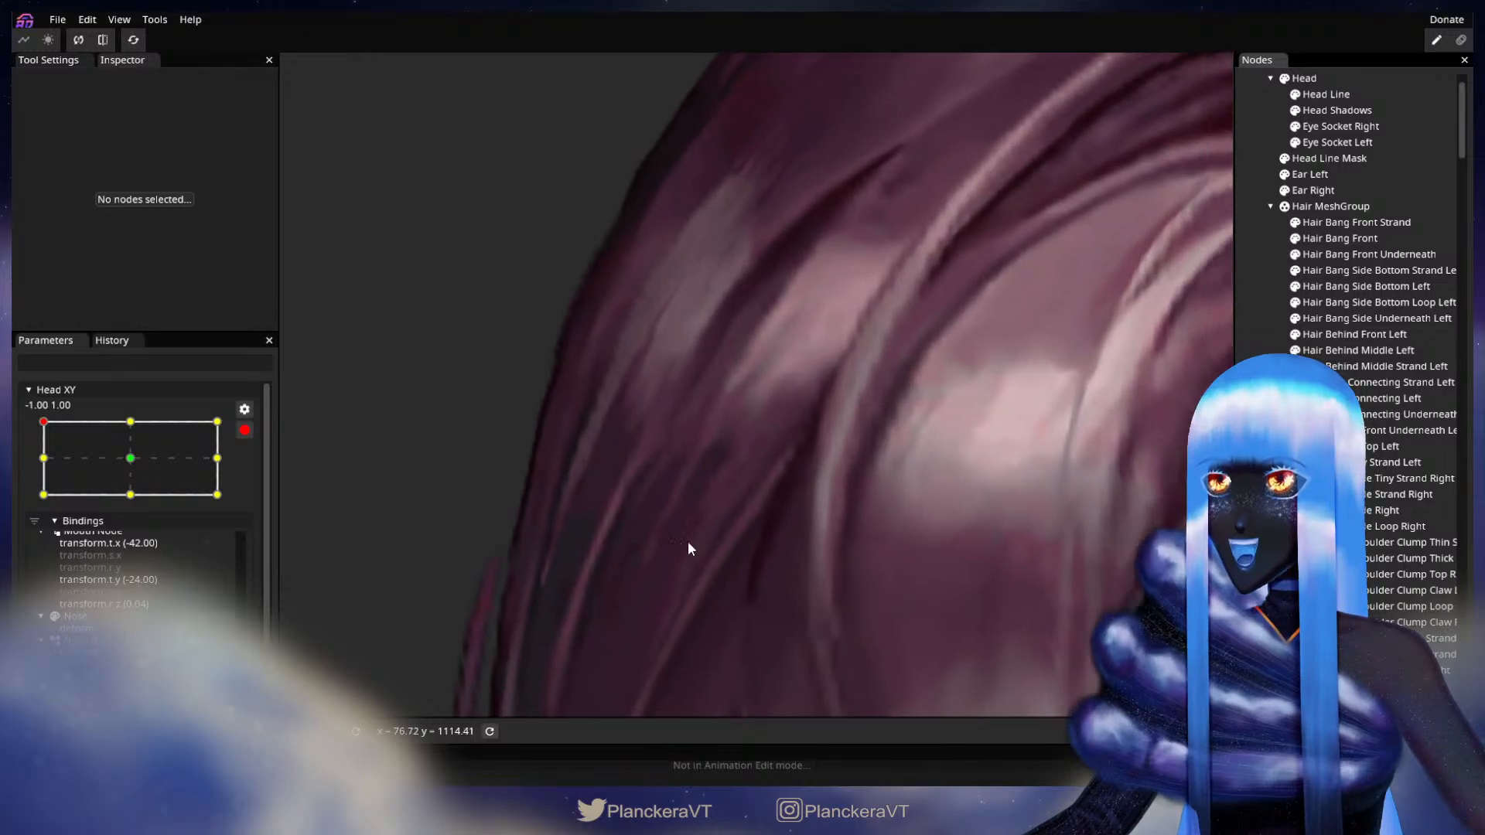
left_click(1340, 238)
scroll(748, 510, "up", 1)
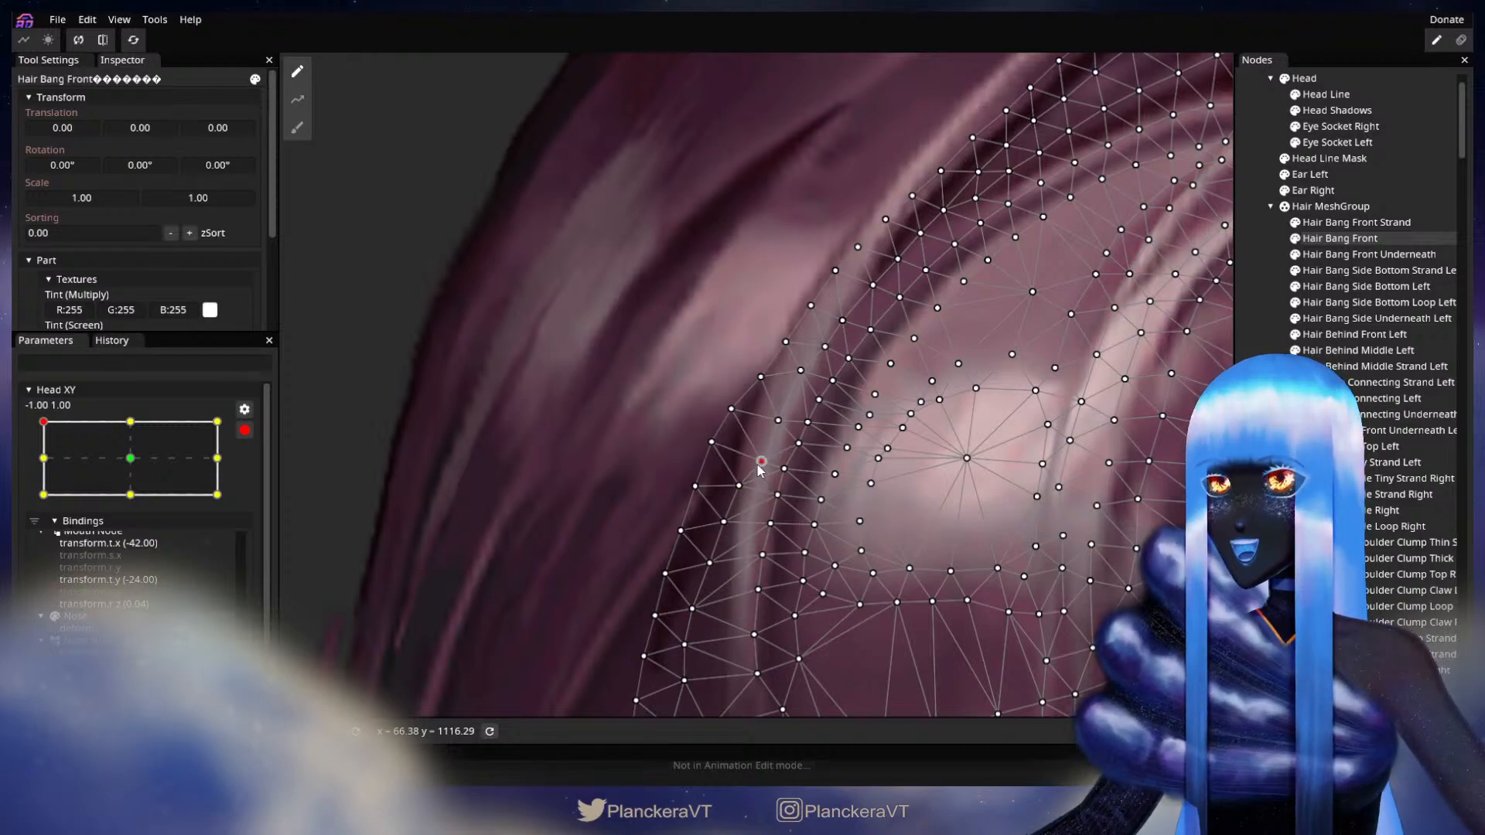
left_click_drag(759, 464, 755, 464)
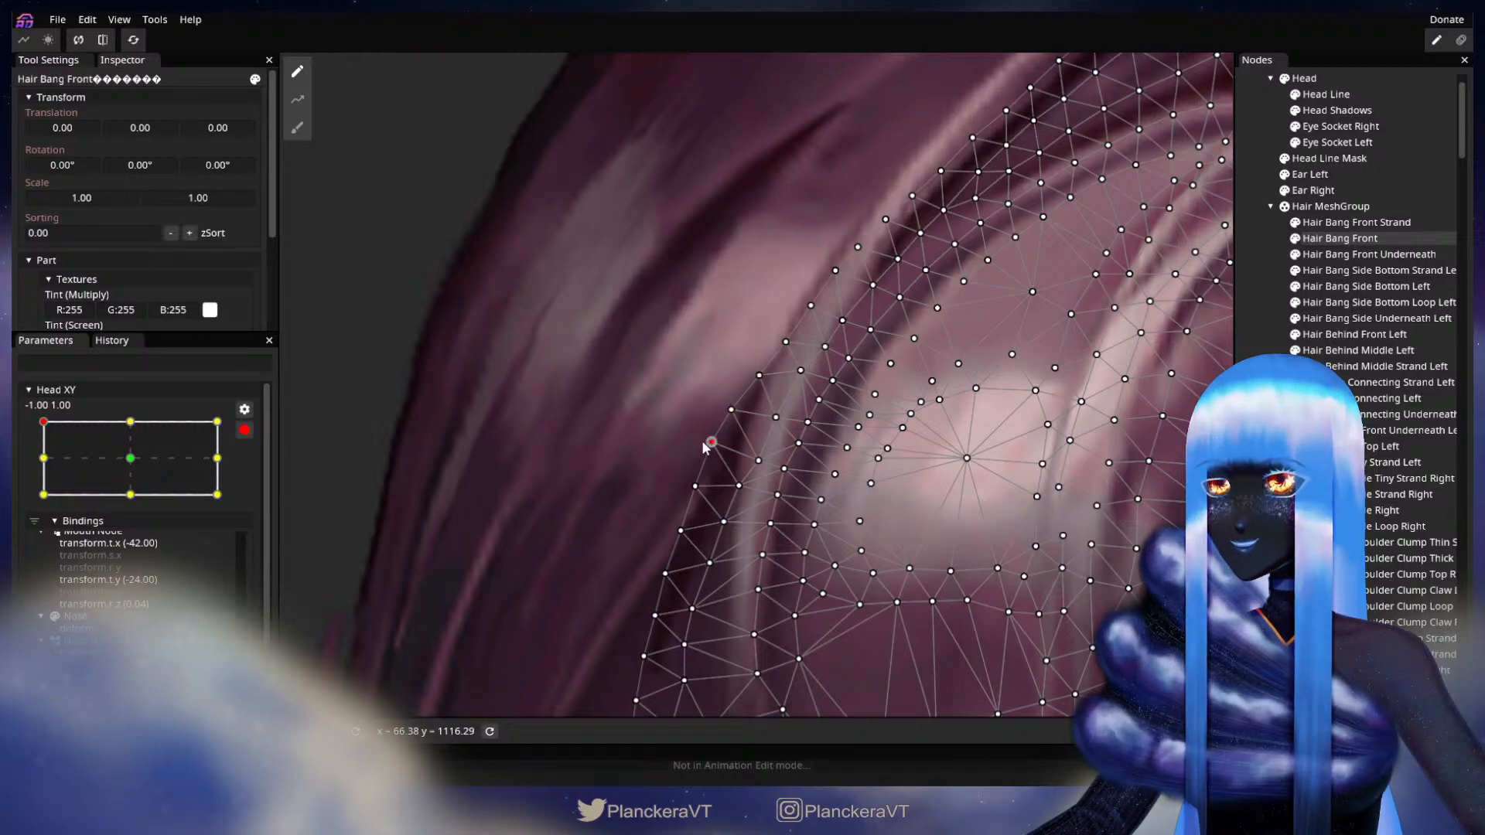
left_click_drag(728, 491, 906, 388)
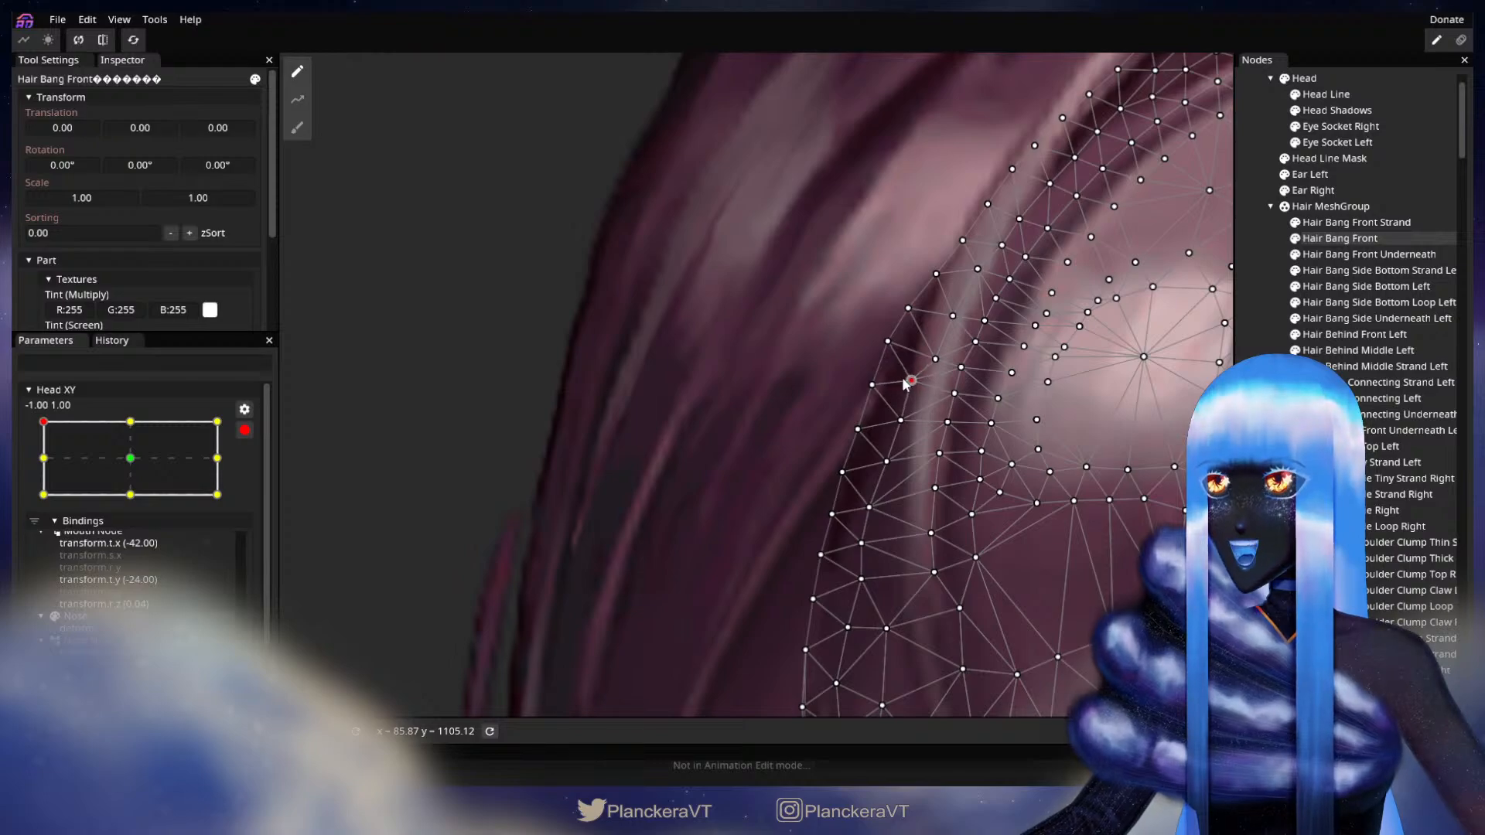
left_click(872, 385)
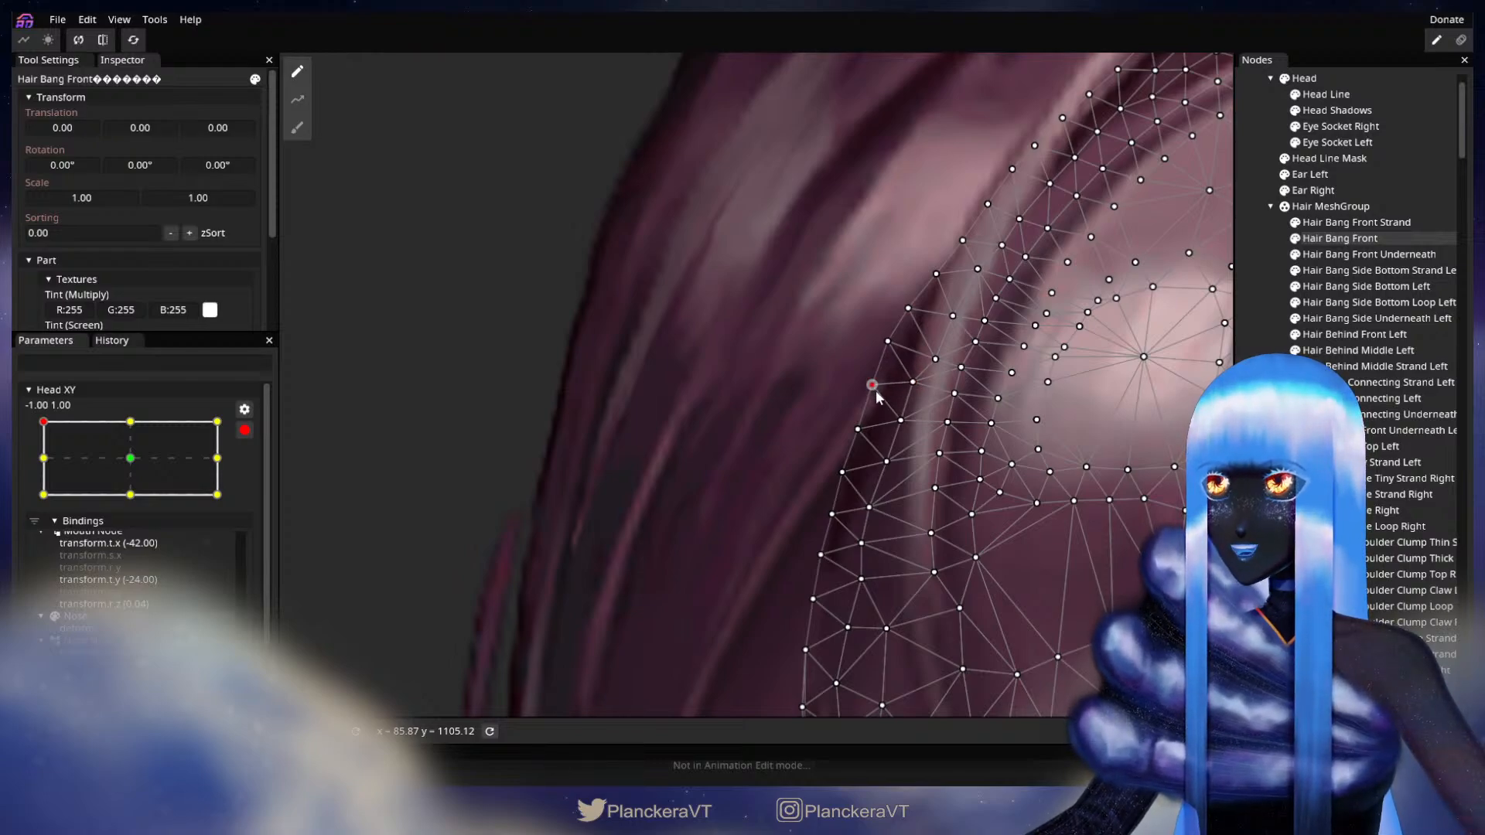
left_click(902, 421)
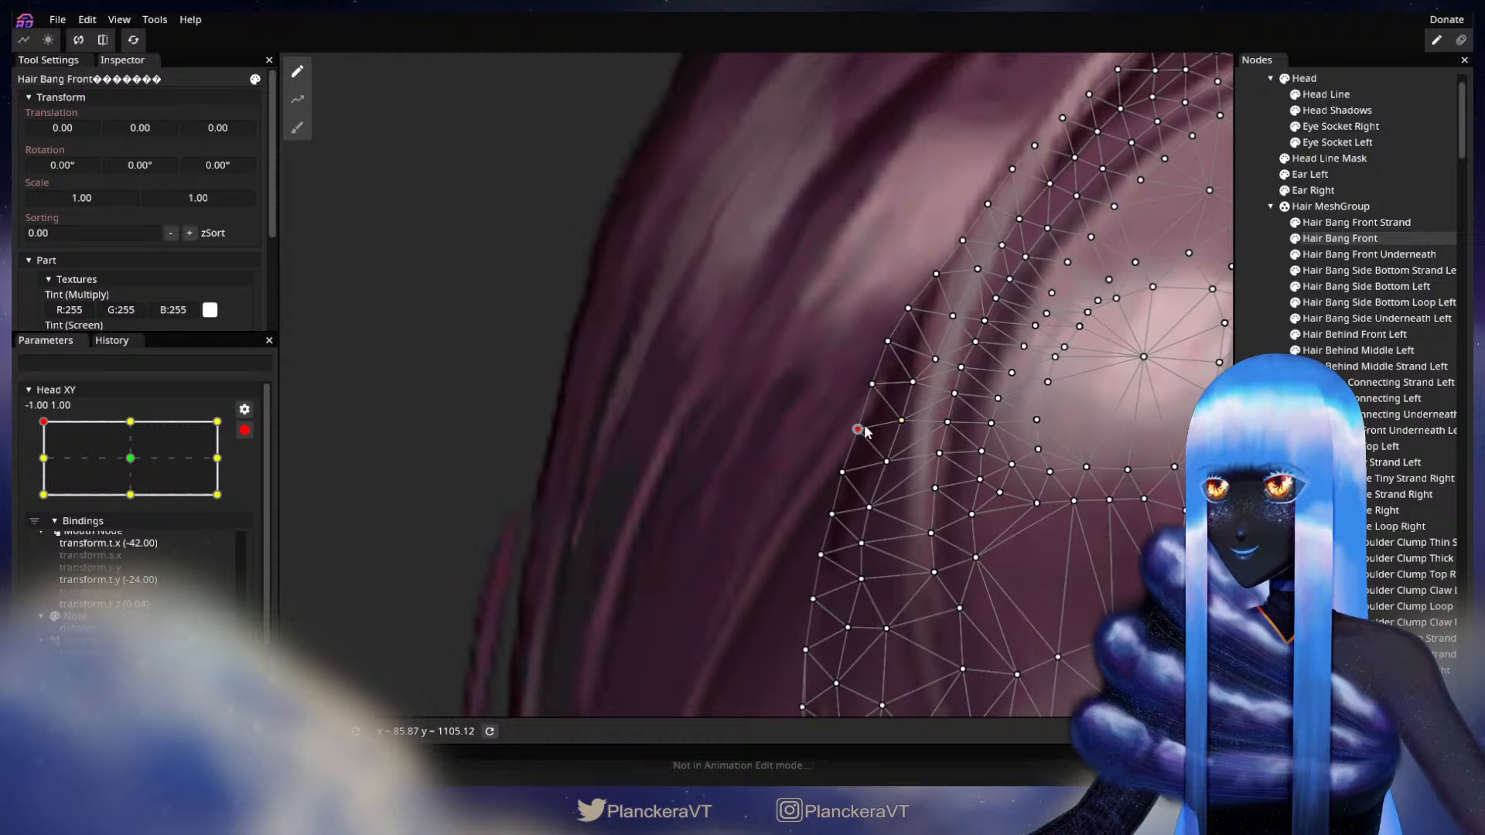
left_click(886, 459)
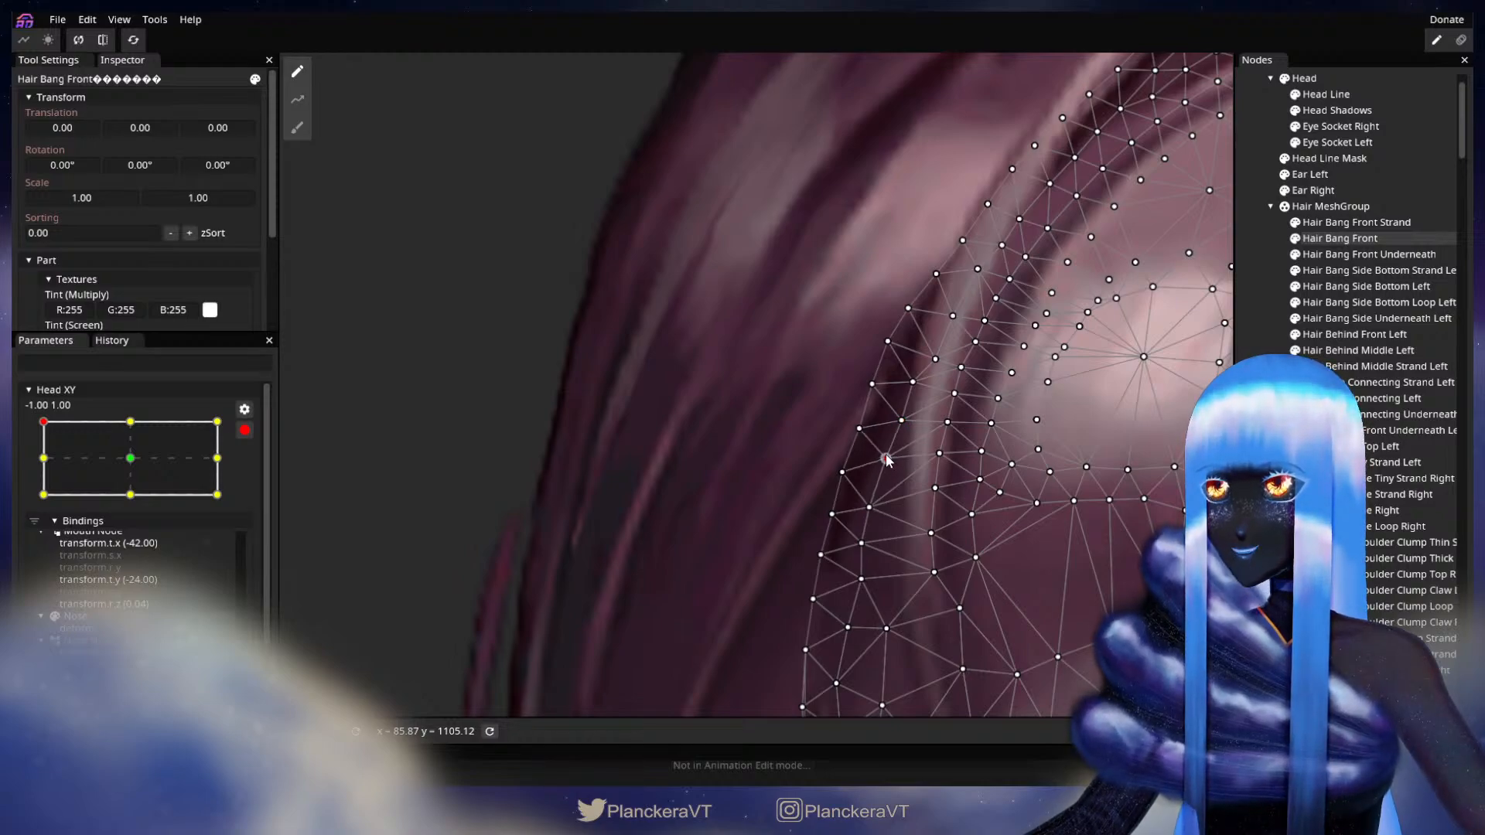
left_click(899, 419)
key("Escape")
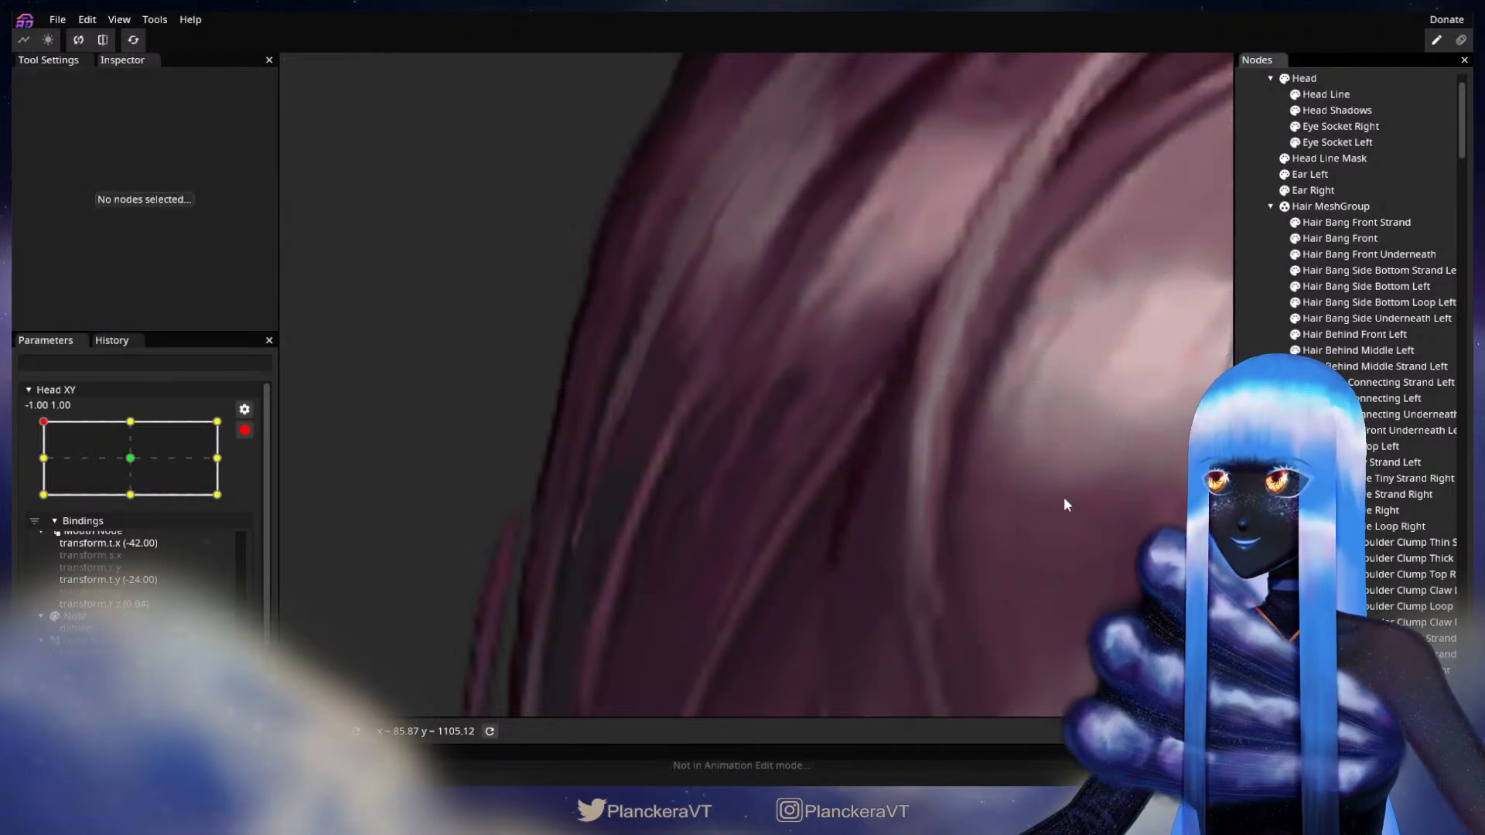
Check the whole head with Head XY disarmed, move the parameter to -1.00, -1.00, and arm that keypoint
scroll(978, 514, "down", 1)
scroll(977, 517, "down", 5)
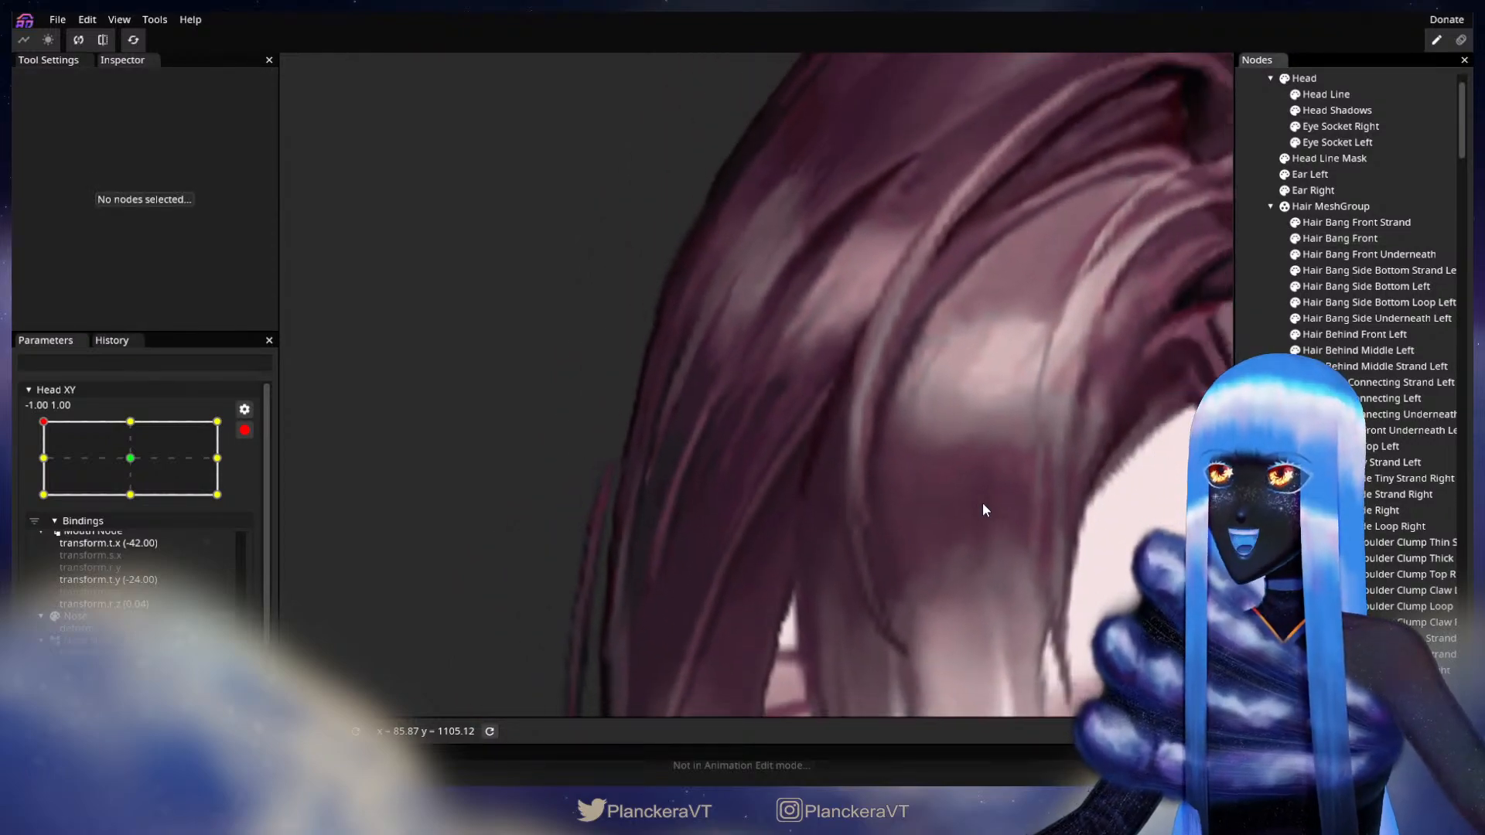
scroll(1003, 469, "down", 5)
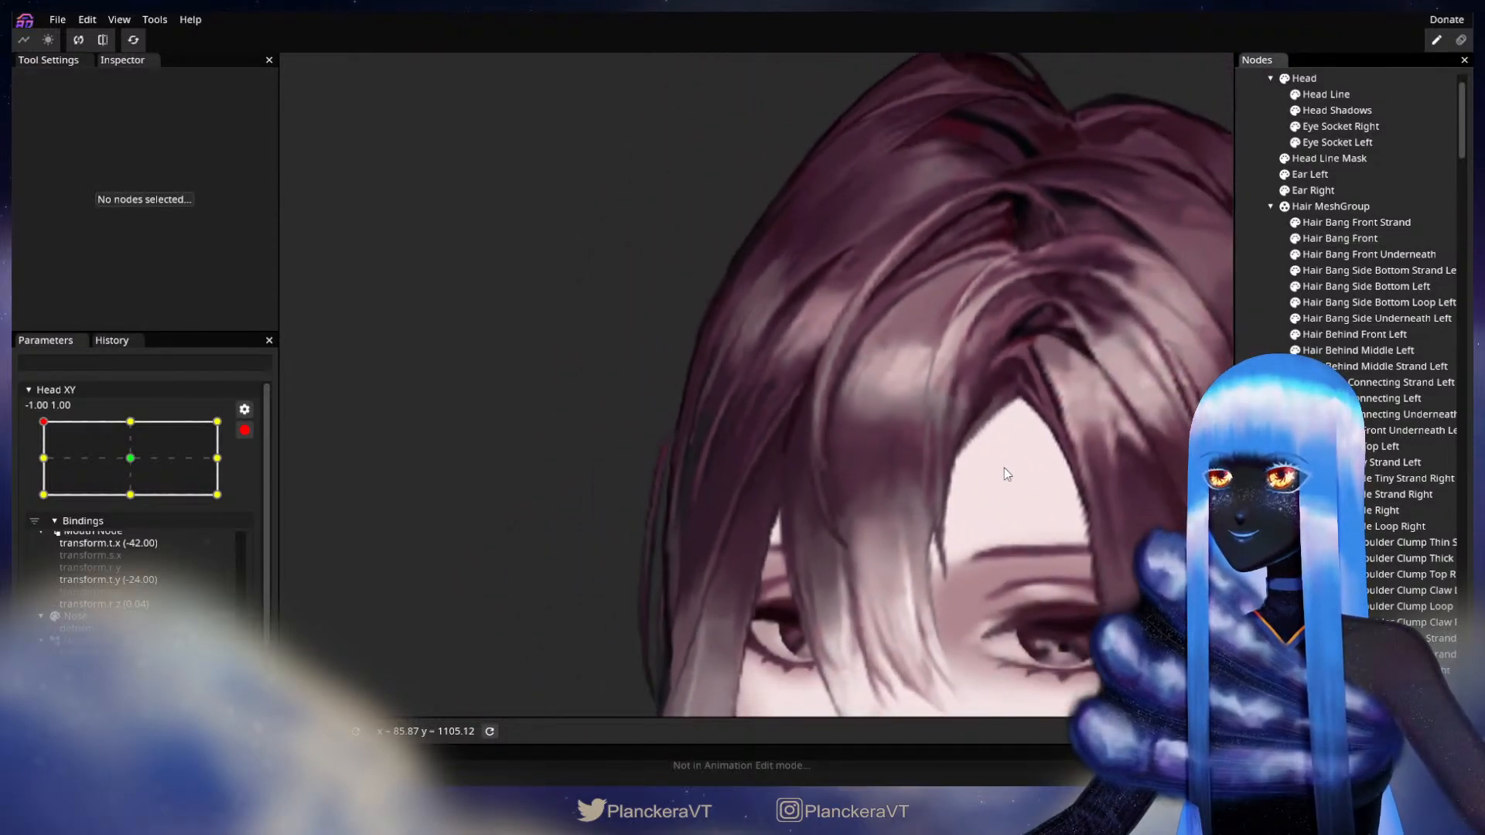
scroll(999, 464, "down", 6)
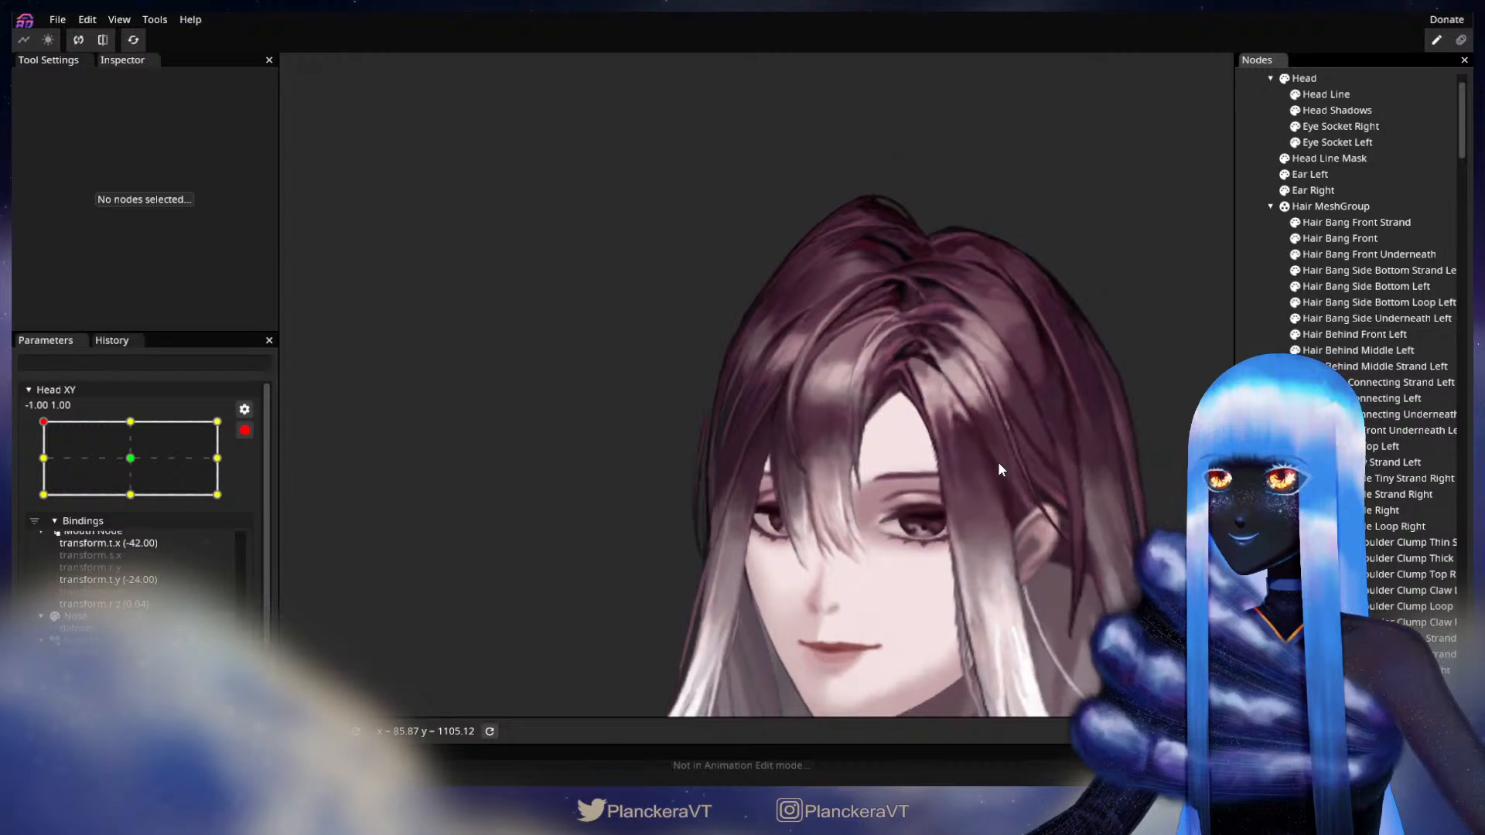
scroll(963, 503, "up", 3)
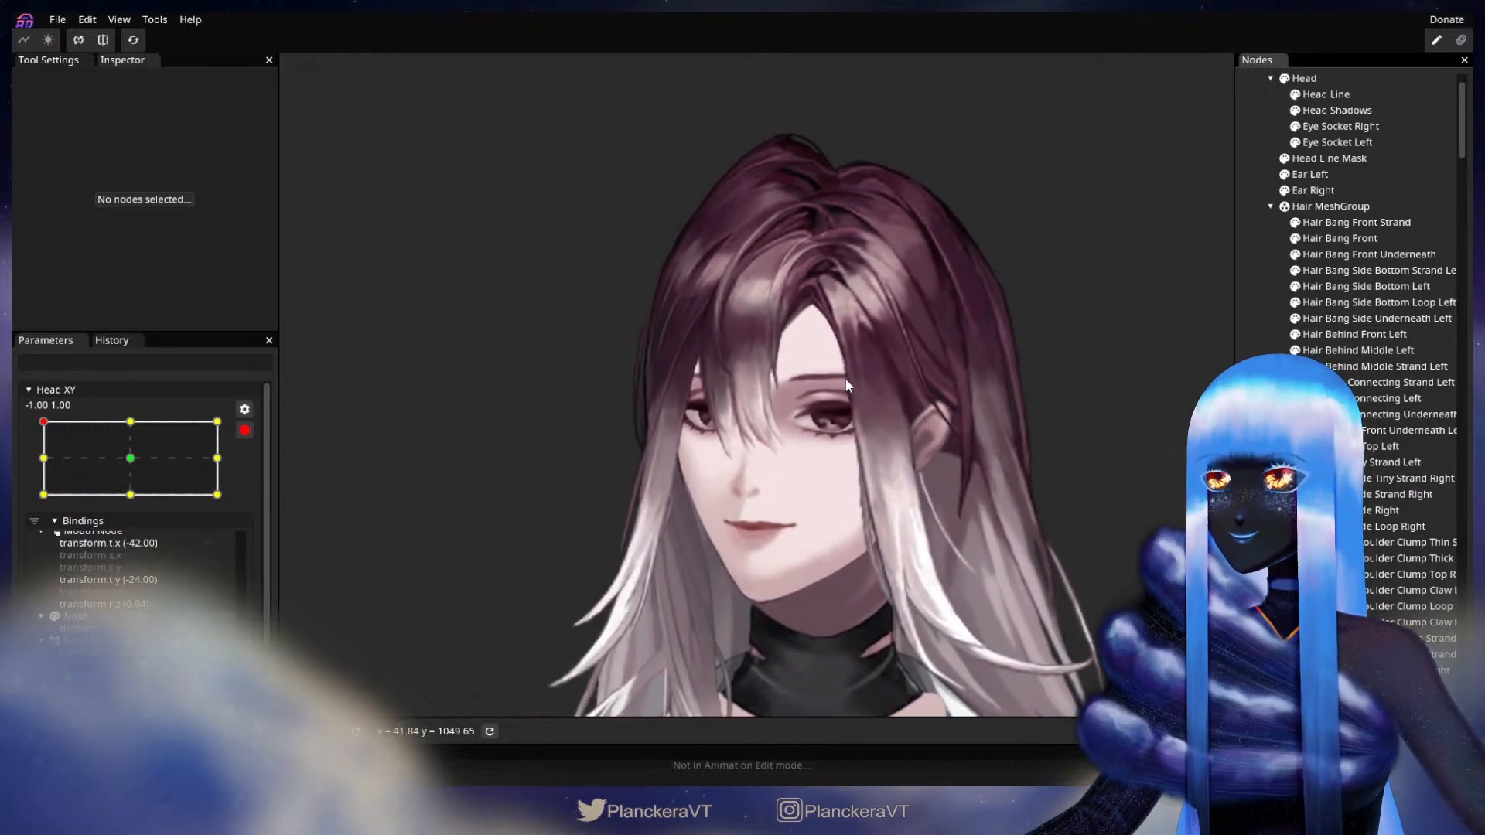
left_click(245, 430)
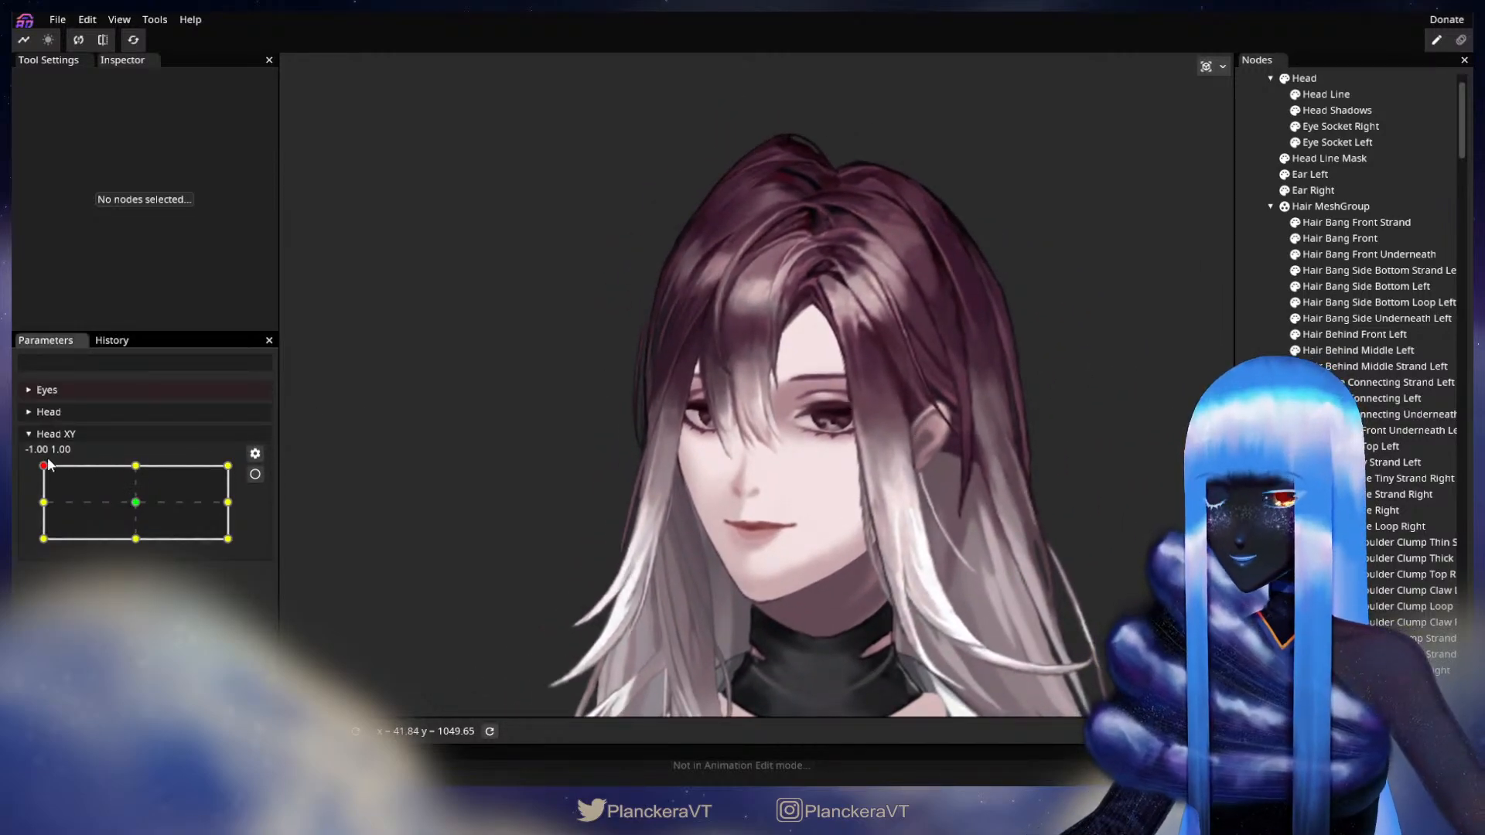
left_click_drag(43, 468, 34, 537)
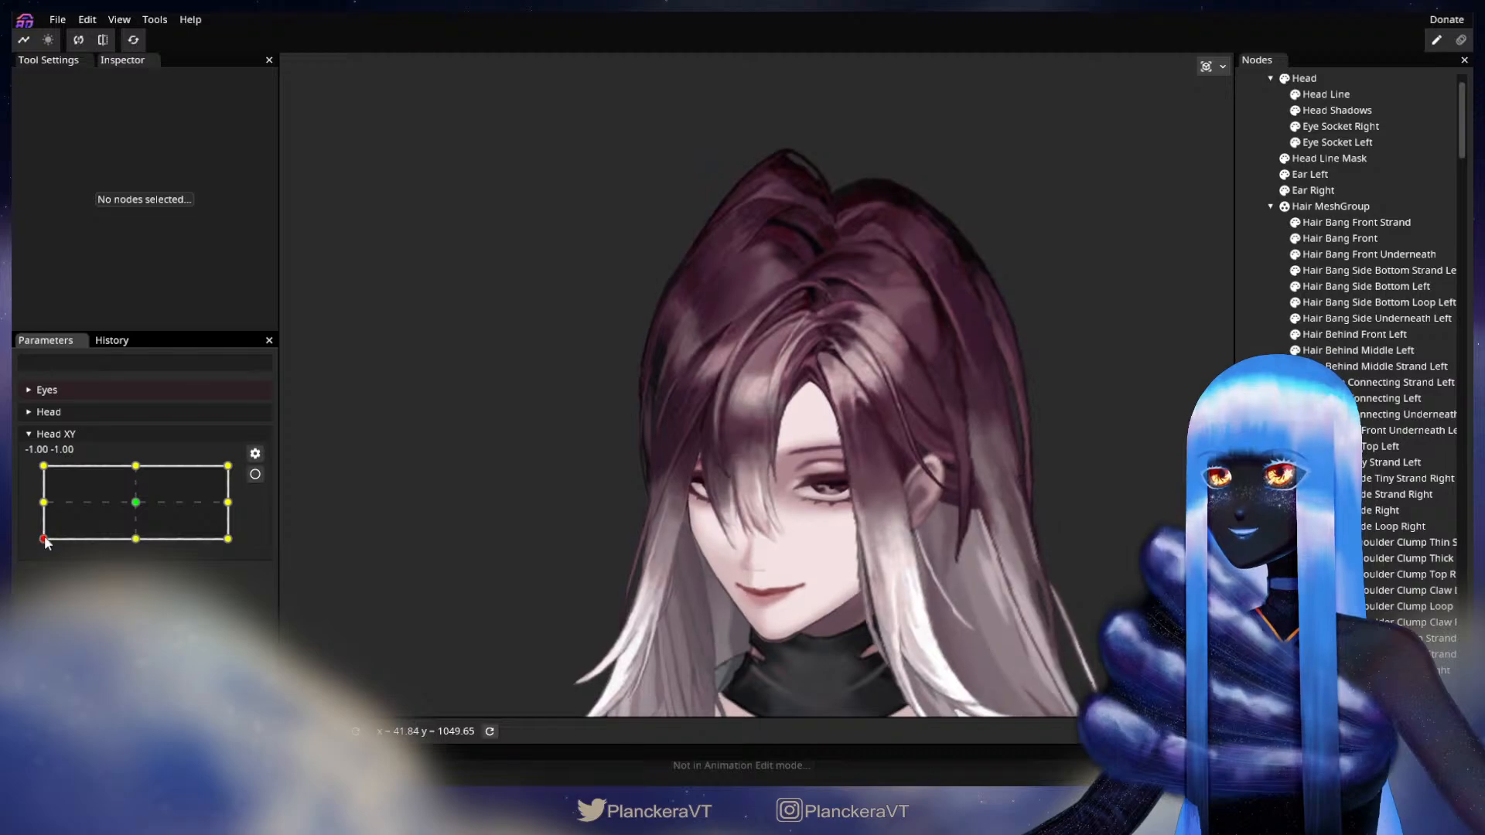
left_click(254, 475)
Select Hair Bang Front and adjust its outer-edge vertices between the highlight and the gap over the eye at Head XY -1.00, -1.00
scroll(560, 503, "up", 5)
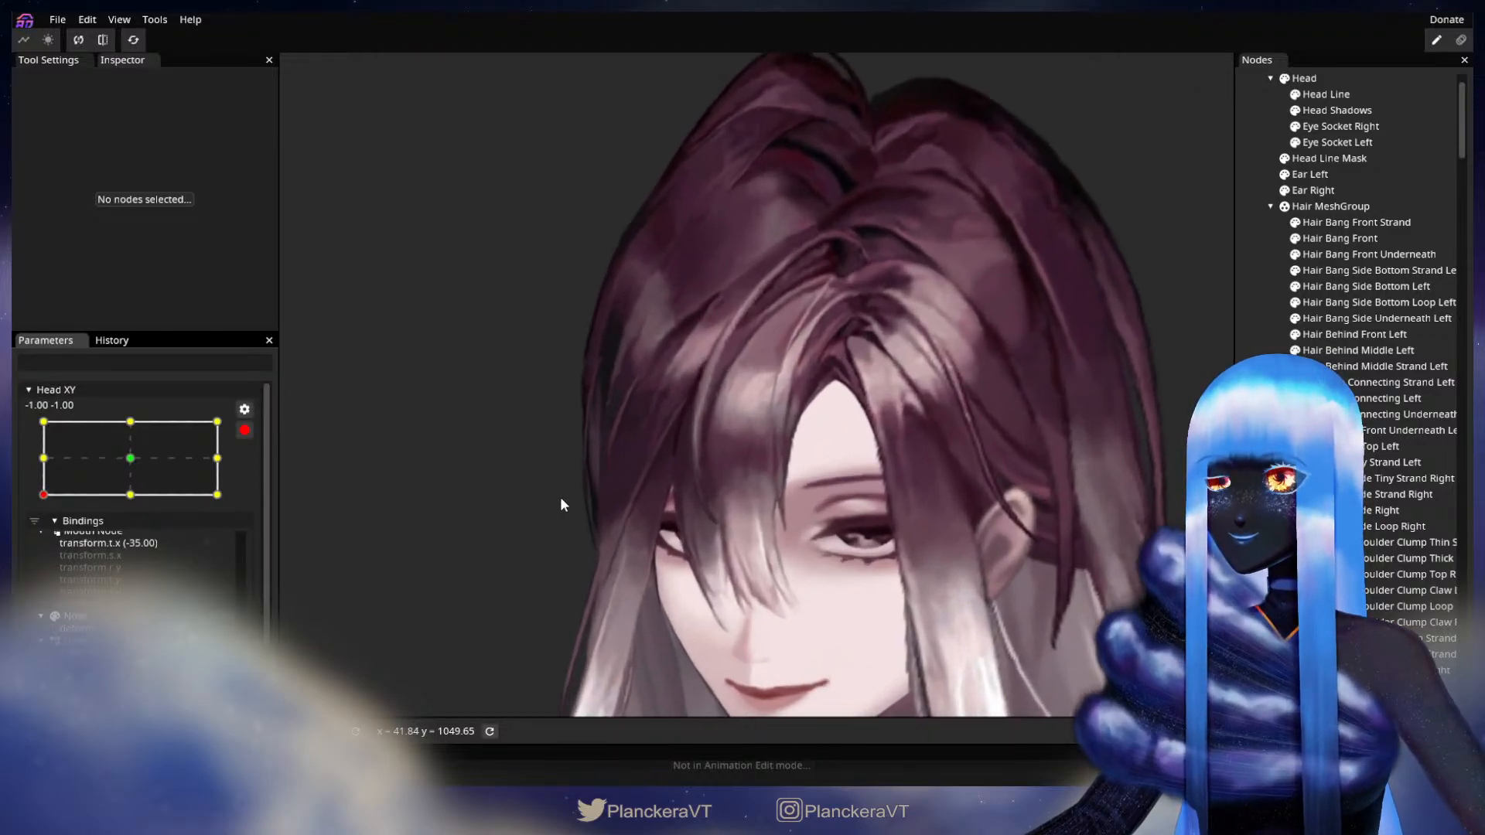
scroll(588, 472, "up", 3)
left_click_drag(609, 472, 911, 324)
scroll(866, 371, "up", 3)
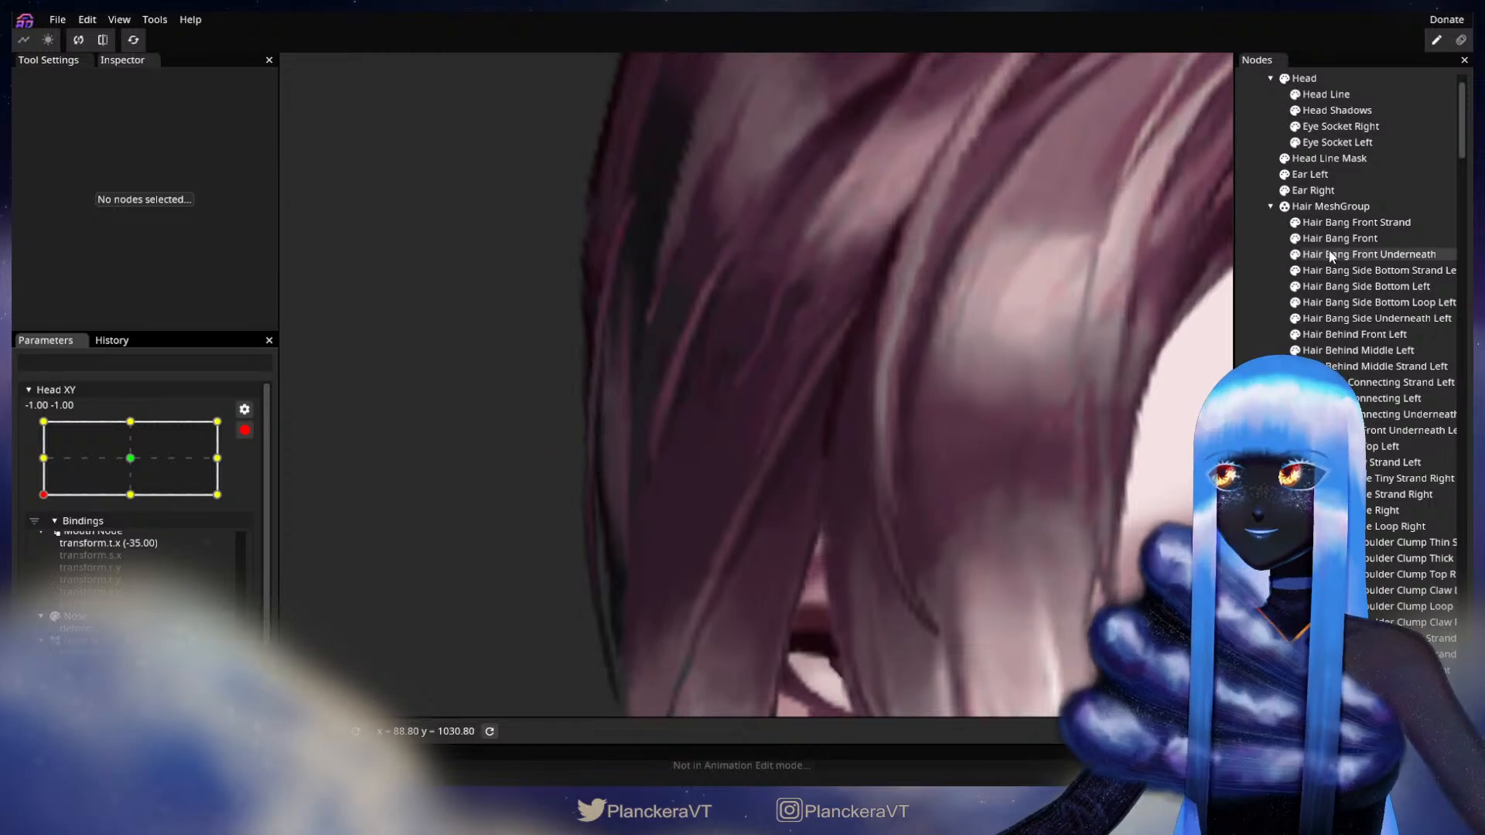
left_click(1332, 241)
scroll(858, 448, "up", 1)
left_click_drag(858, 448, 806, 350)
scroll(820, 429, "up", 2)
left_click_drag(800, 438, 801, 419)
left_click_drag(787, 471, 766, 515)
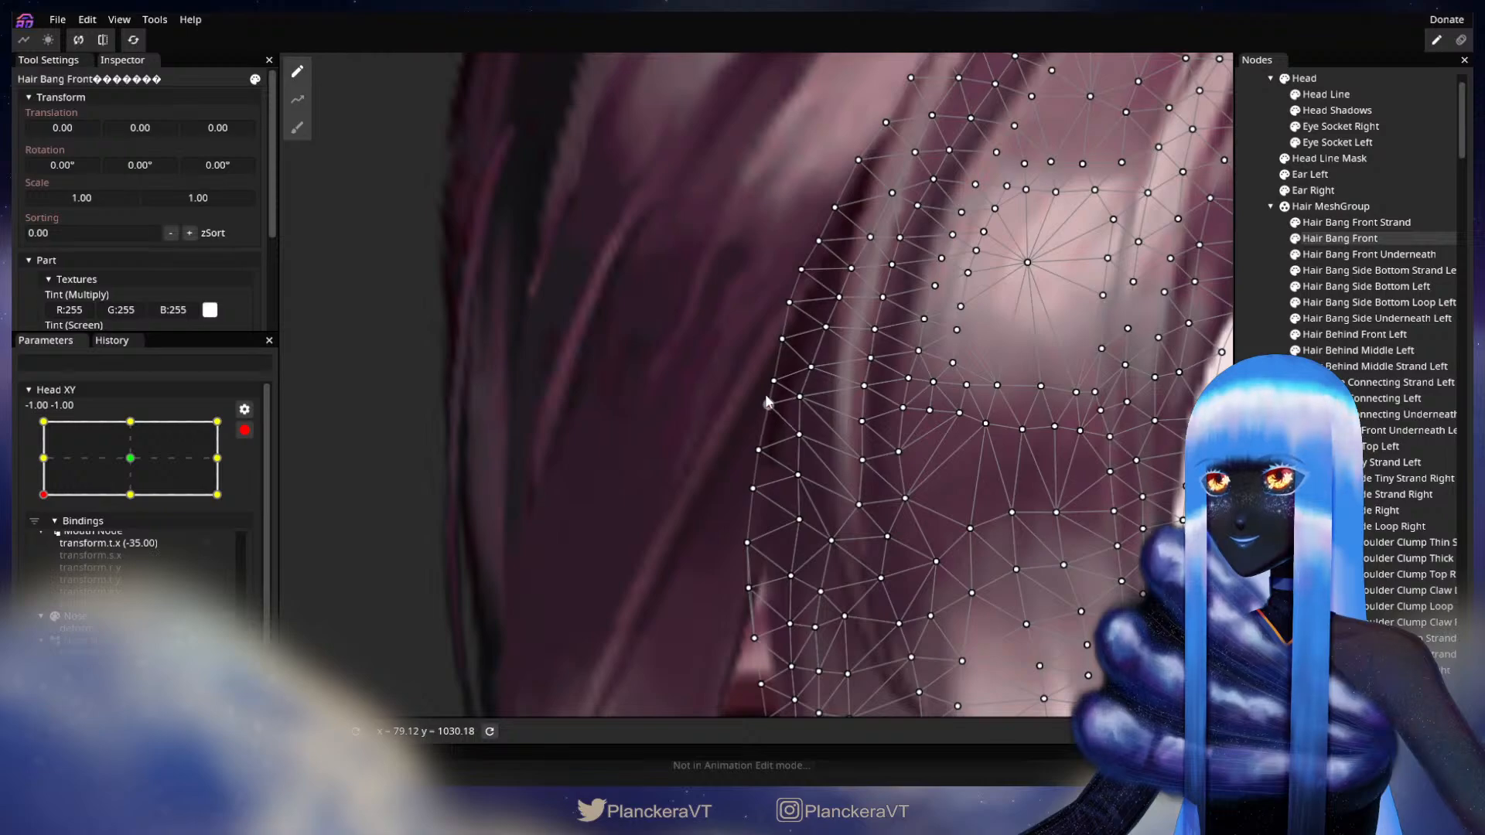
Shift the Hair Bang Front vertices along the outer edge beside the highlight into a smooth curve
left_click_drag(799, 397, 833, 395)
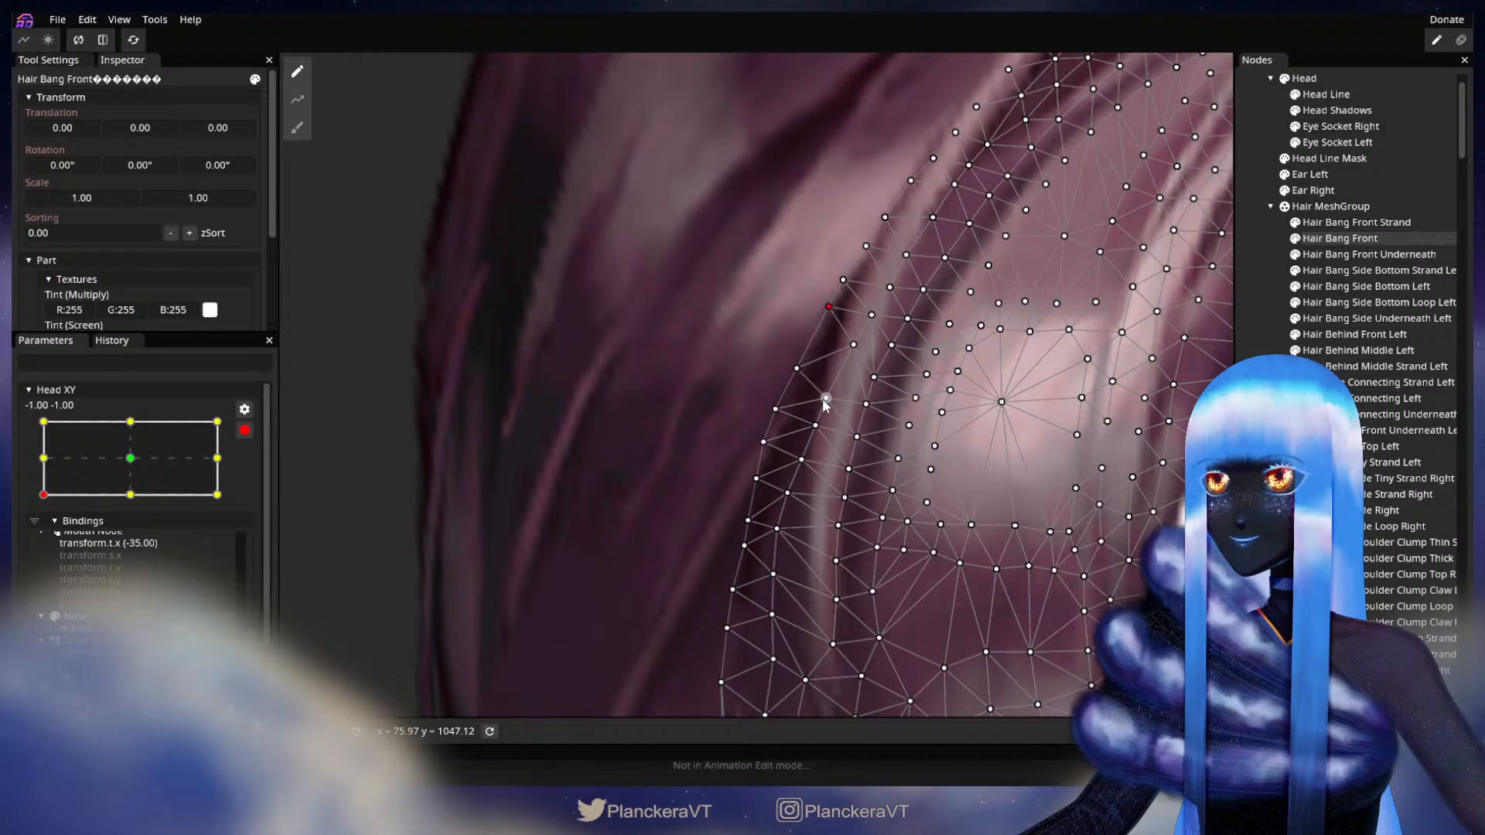
left_click_drag(825, 397, 836, 386)
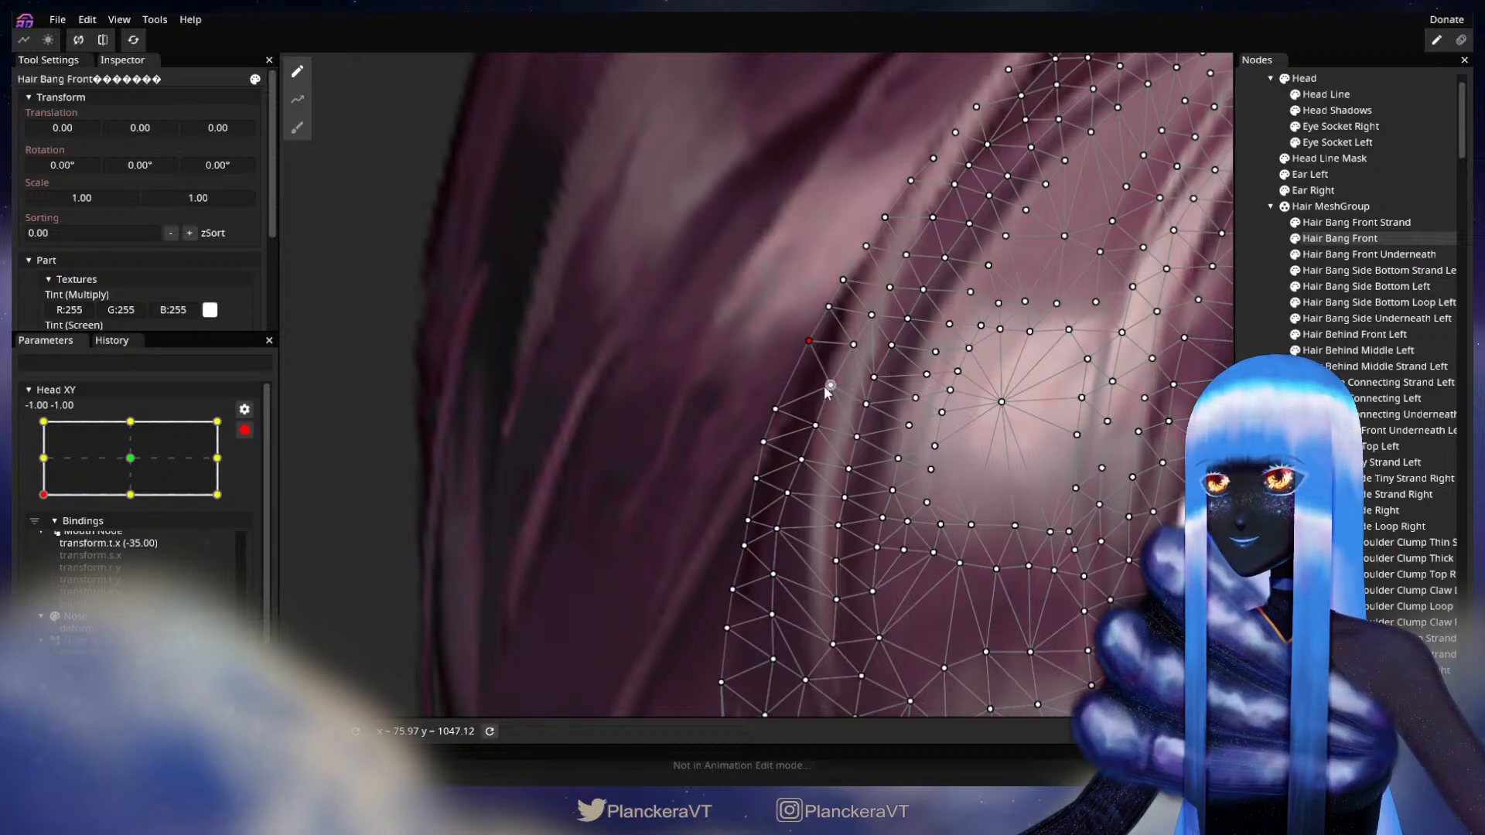
left_click_drag(783, 412, 823, 413)
left_click_drag(795, 465, 840, 322)
left_click_drag(802, 394, 839, 439)
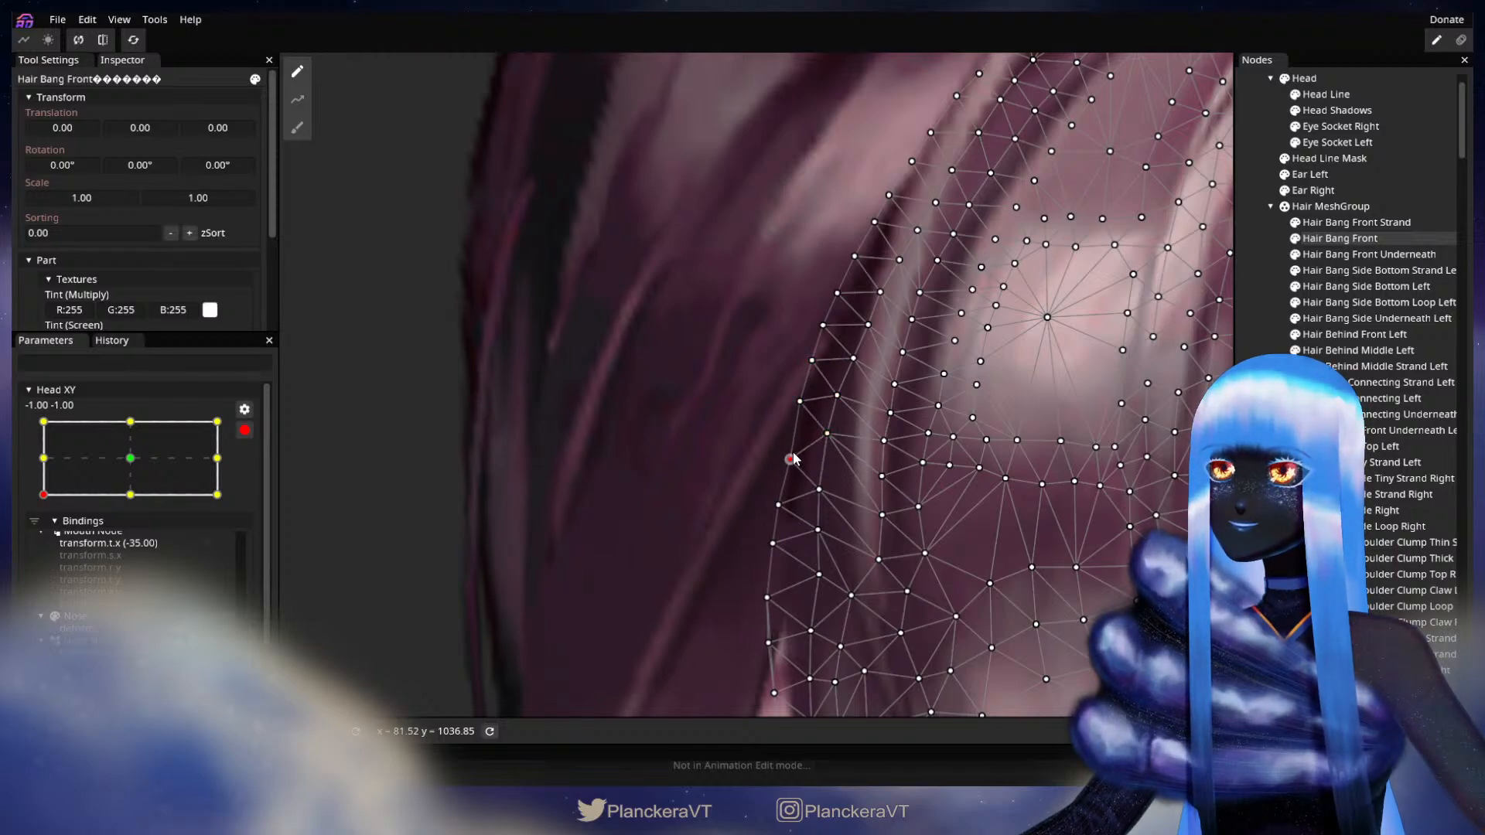
Adjust Hair Bang Front's outer-edge vertices from below the highlight down to the gap over the eye, and deselect the mesh
left_click_drag(819, 497, 834, 414)
left_click_drag(882, 464, 823, 467)
left_click_drag(865, 516, 823, 514)
left_click_drag(839, 530, 867, 402)
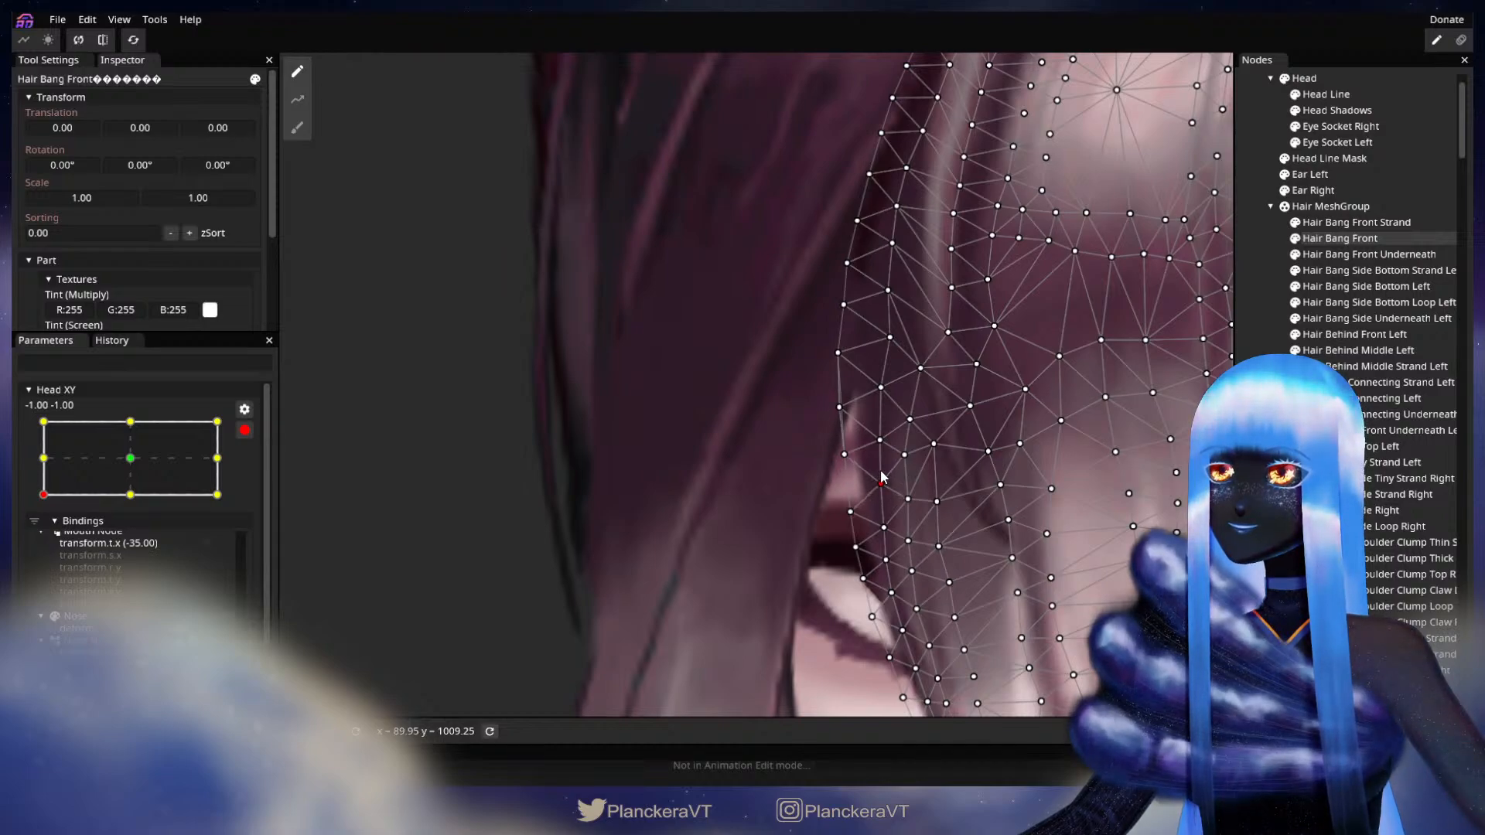
key("Escape")
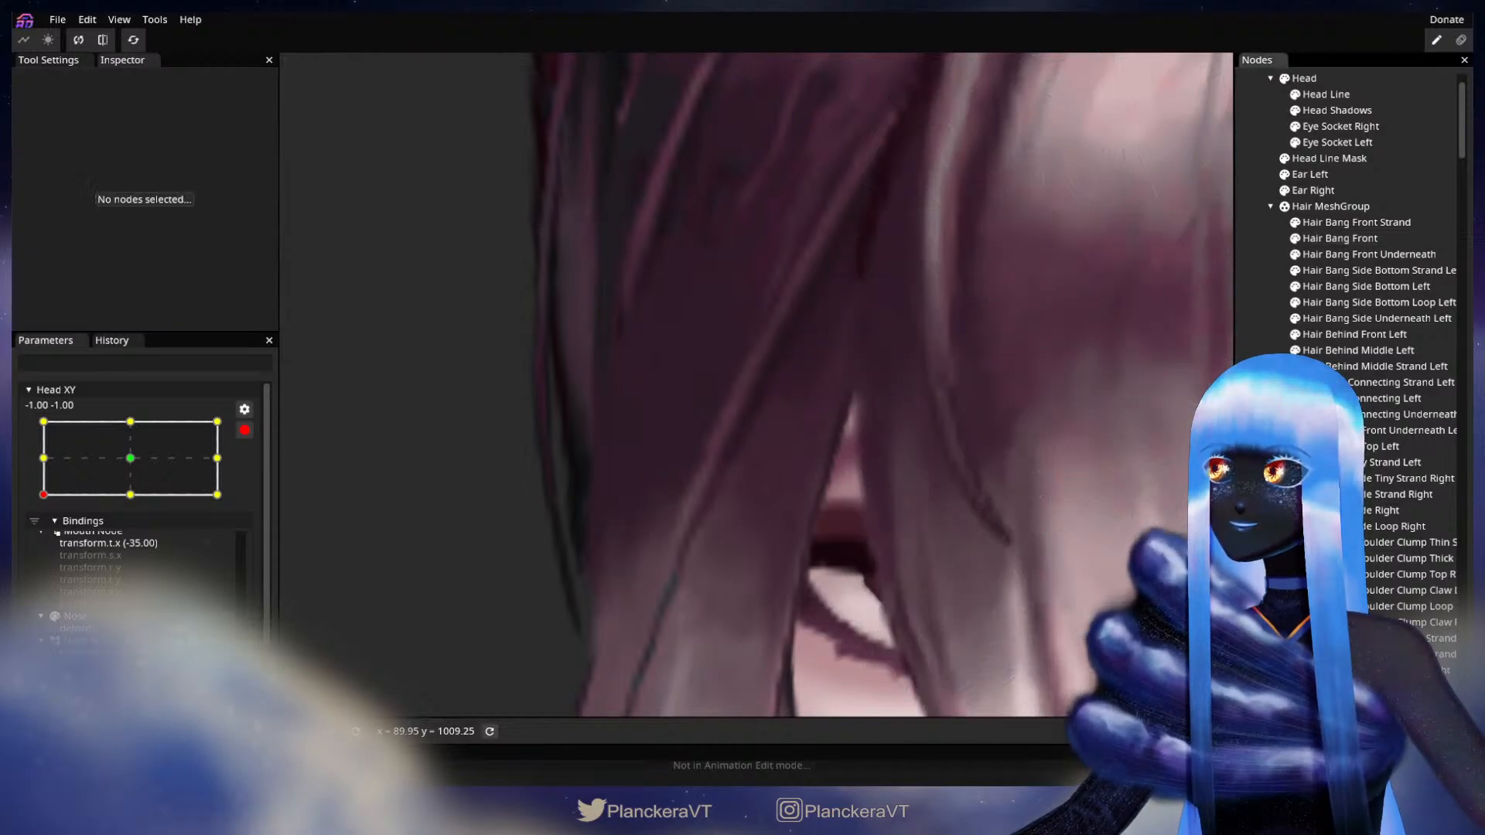
Check the whole head with Head XY disarmed while moving the parameter, and rearm the -1.00, -1.00 keypoint
scroll(944, 418, "down", 3)
scroll(962, 429, "down", 5)
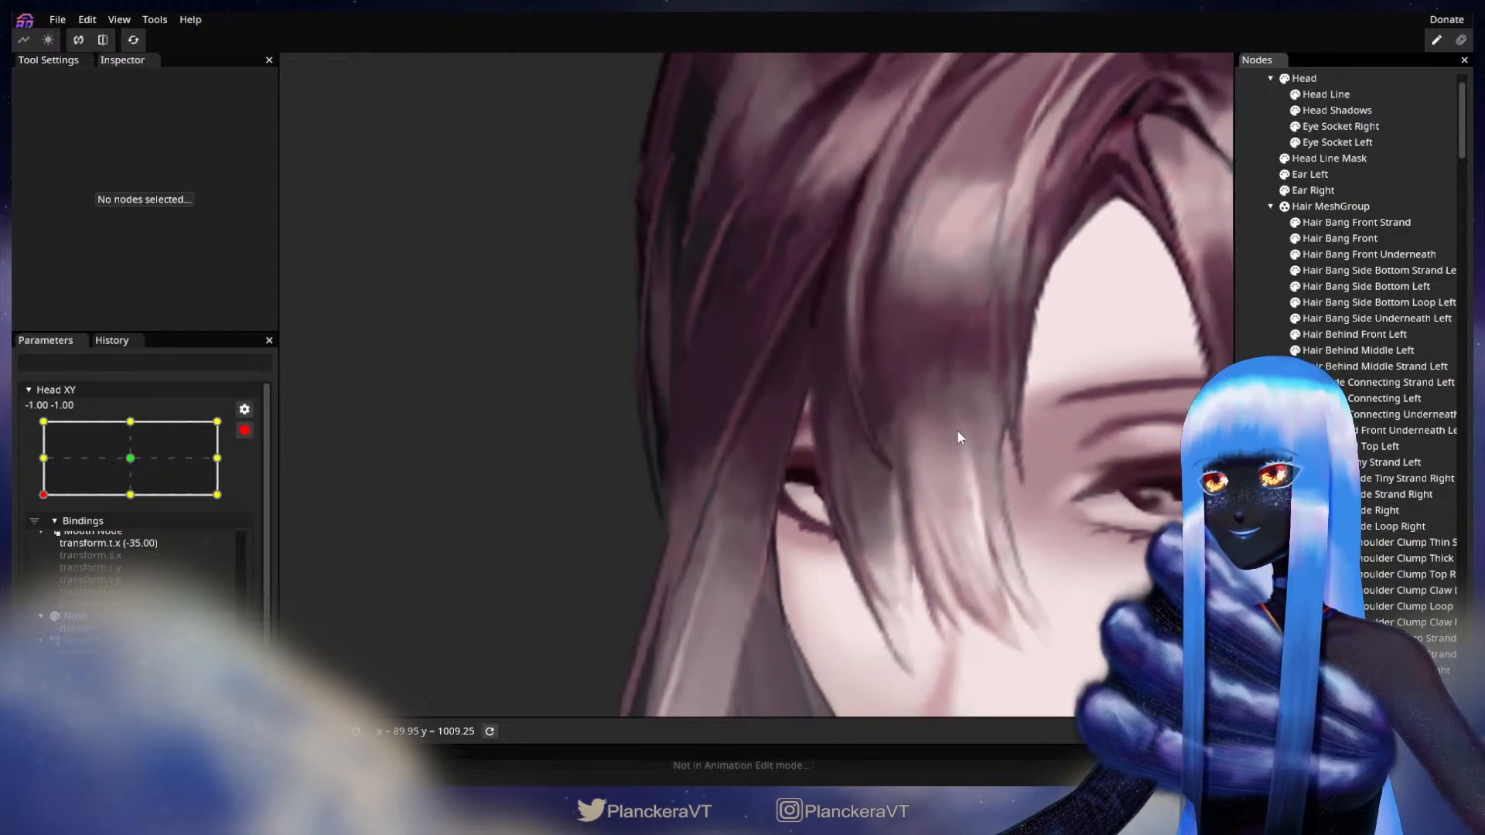
scroll(954, 419, "down", 4)
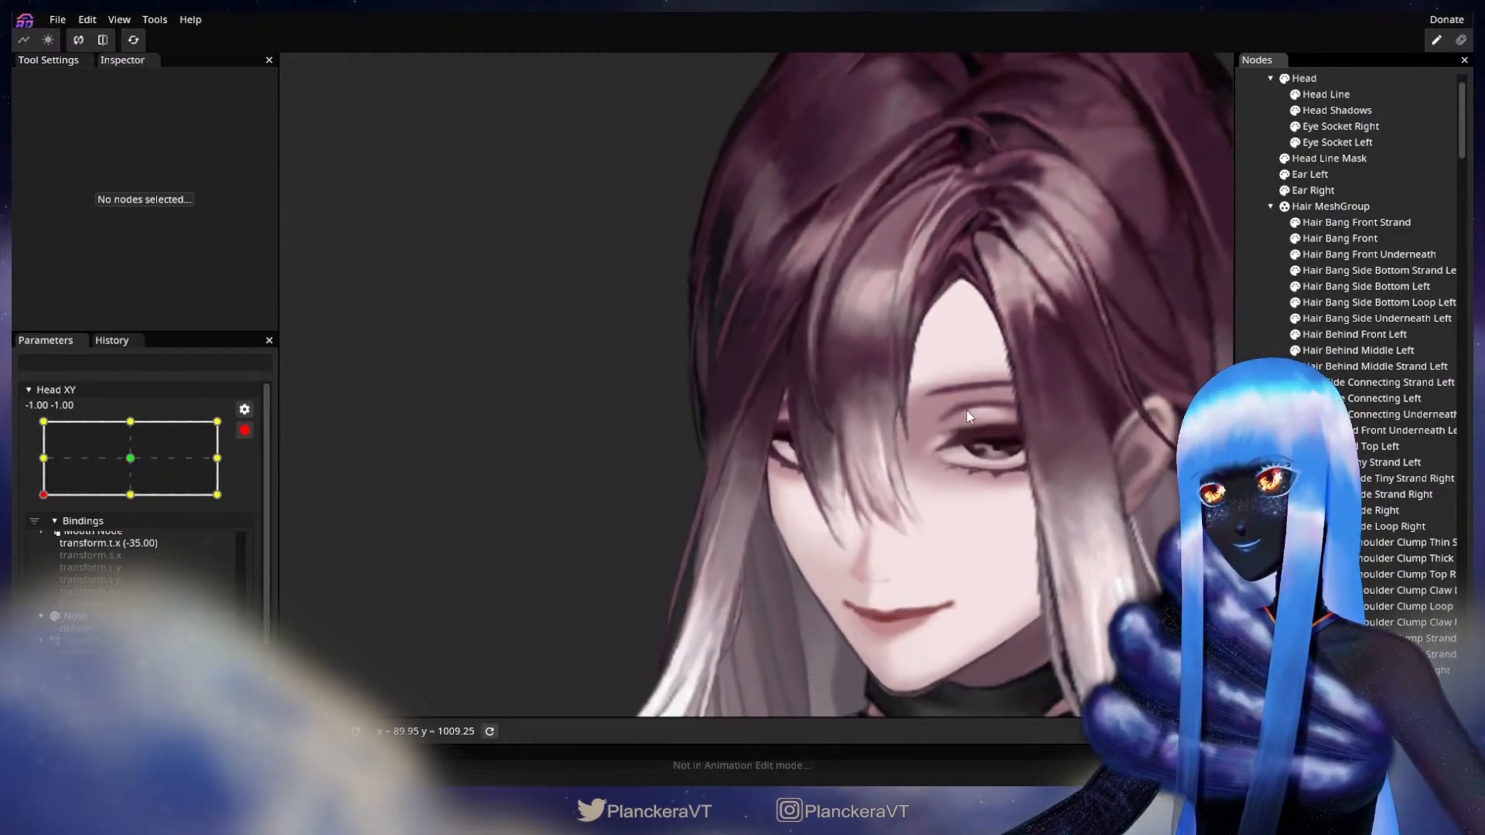
left_click_drag(894, 453, 901, 404)
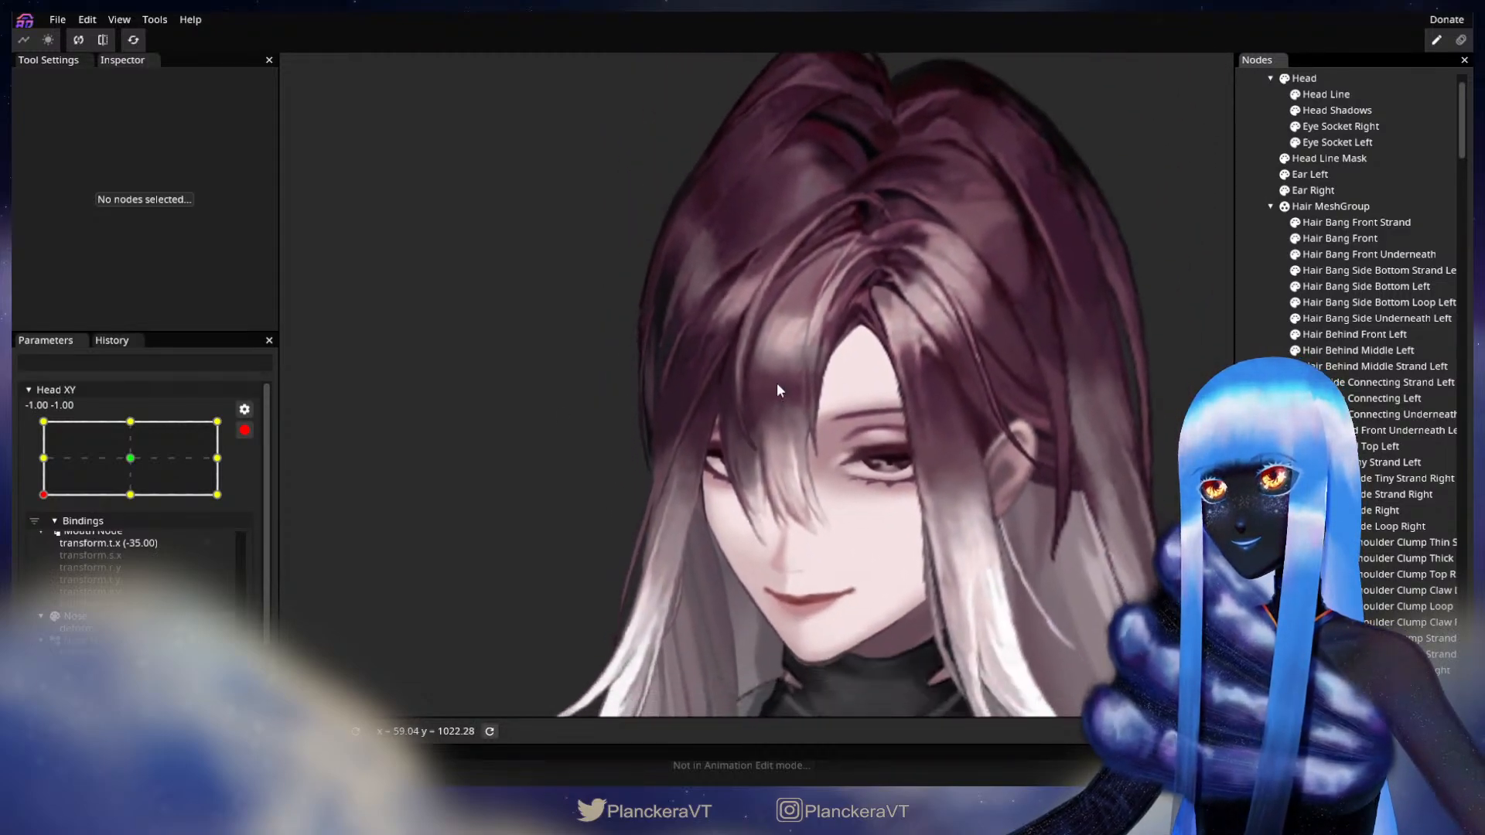
left_click(244, 430)
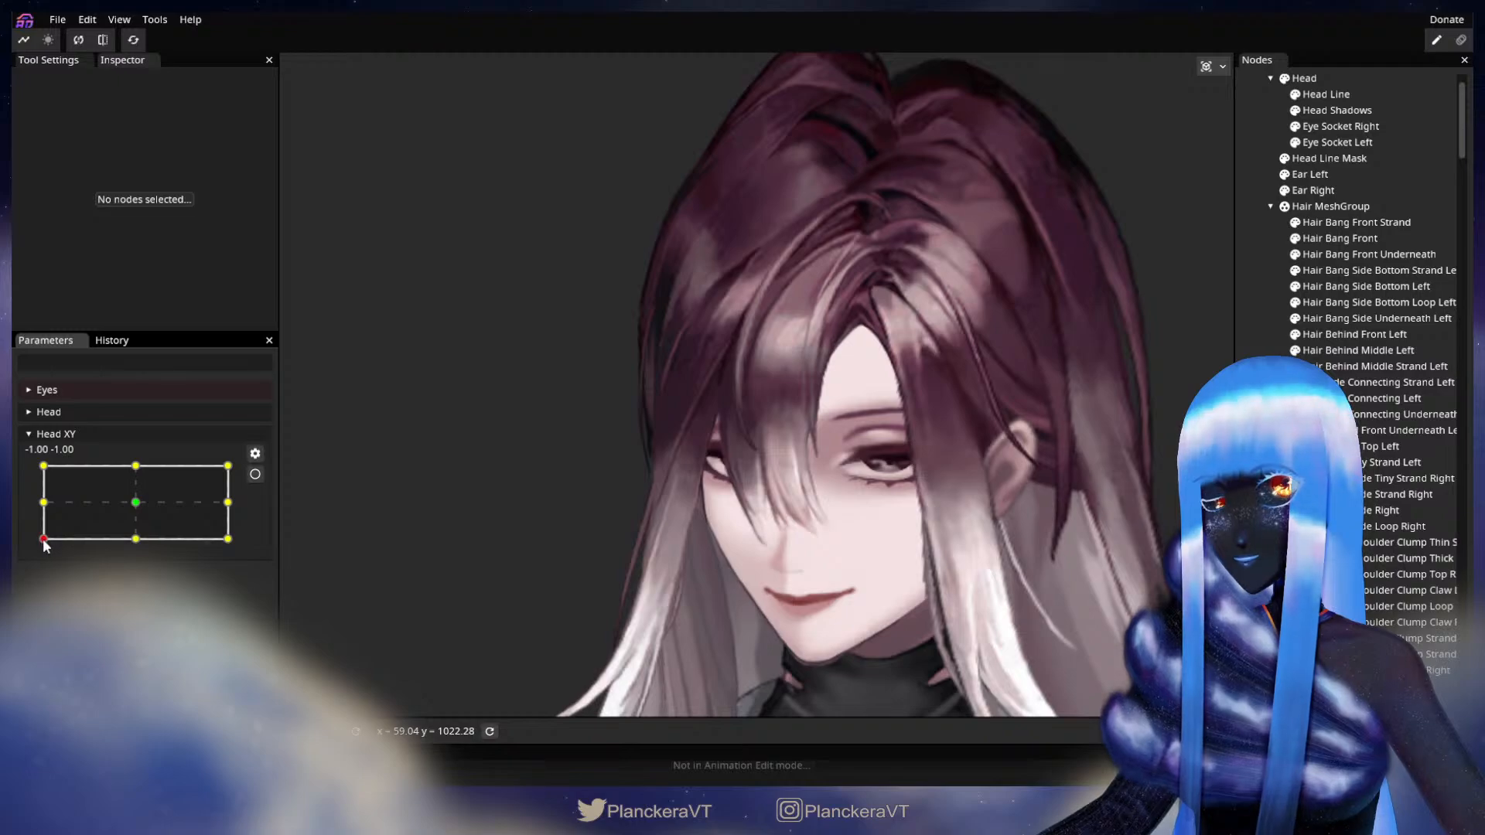
mouse_move(45, 545)
left_mouse_down()
mouse_move(40, 464)
mouse_move(45, 551)
left_mouse_up()
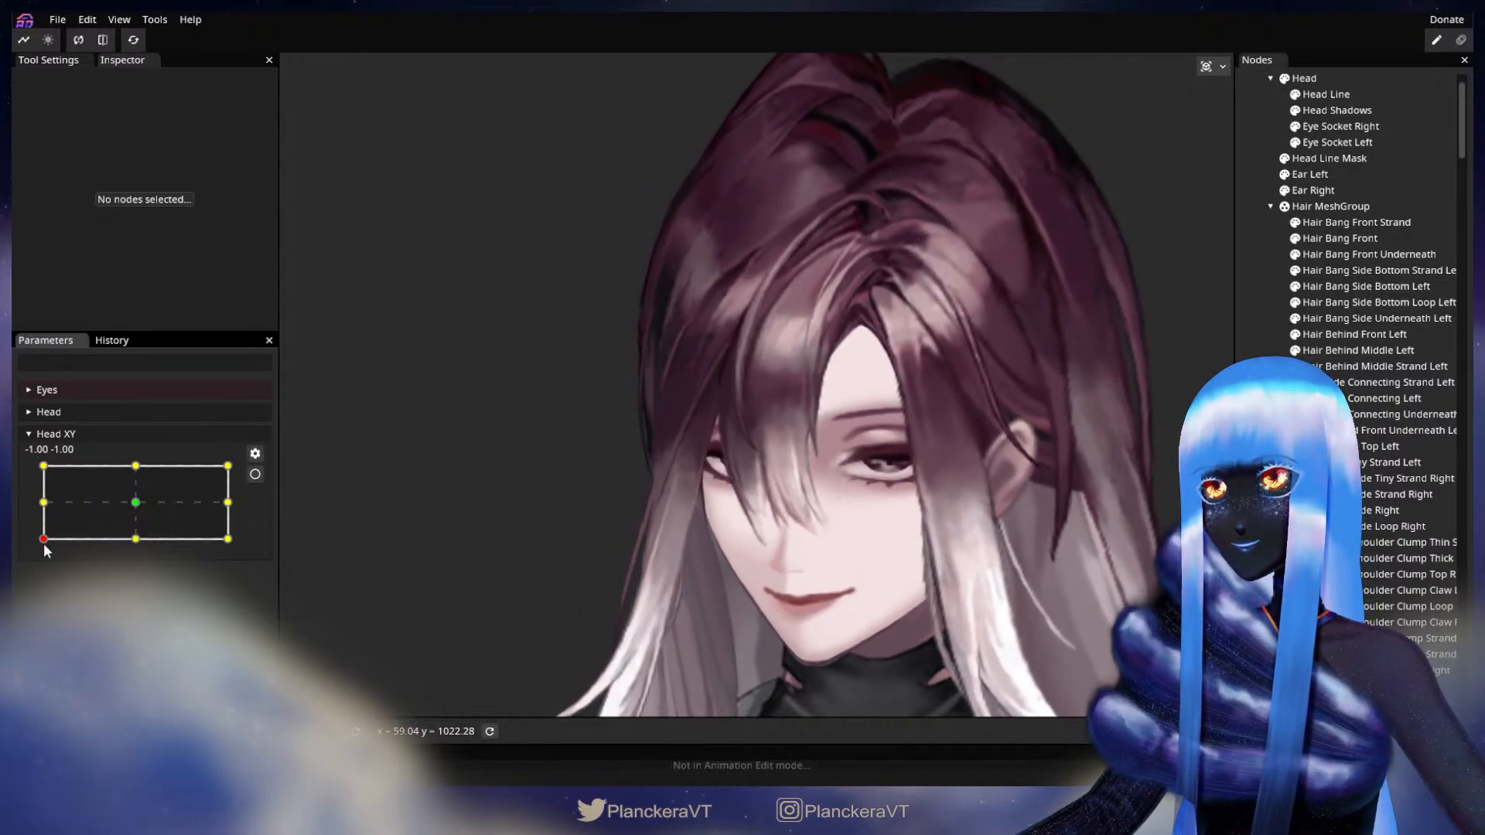
left_click(254, 474)
Smooth Hair Bang Front's outer edge beside and below the highlight with the 14.00 Circle Brush at Head XY -1.00, -1.00, and deselect it
scroll(588, 534, "up", 5)
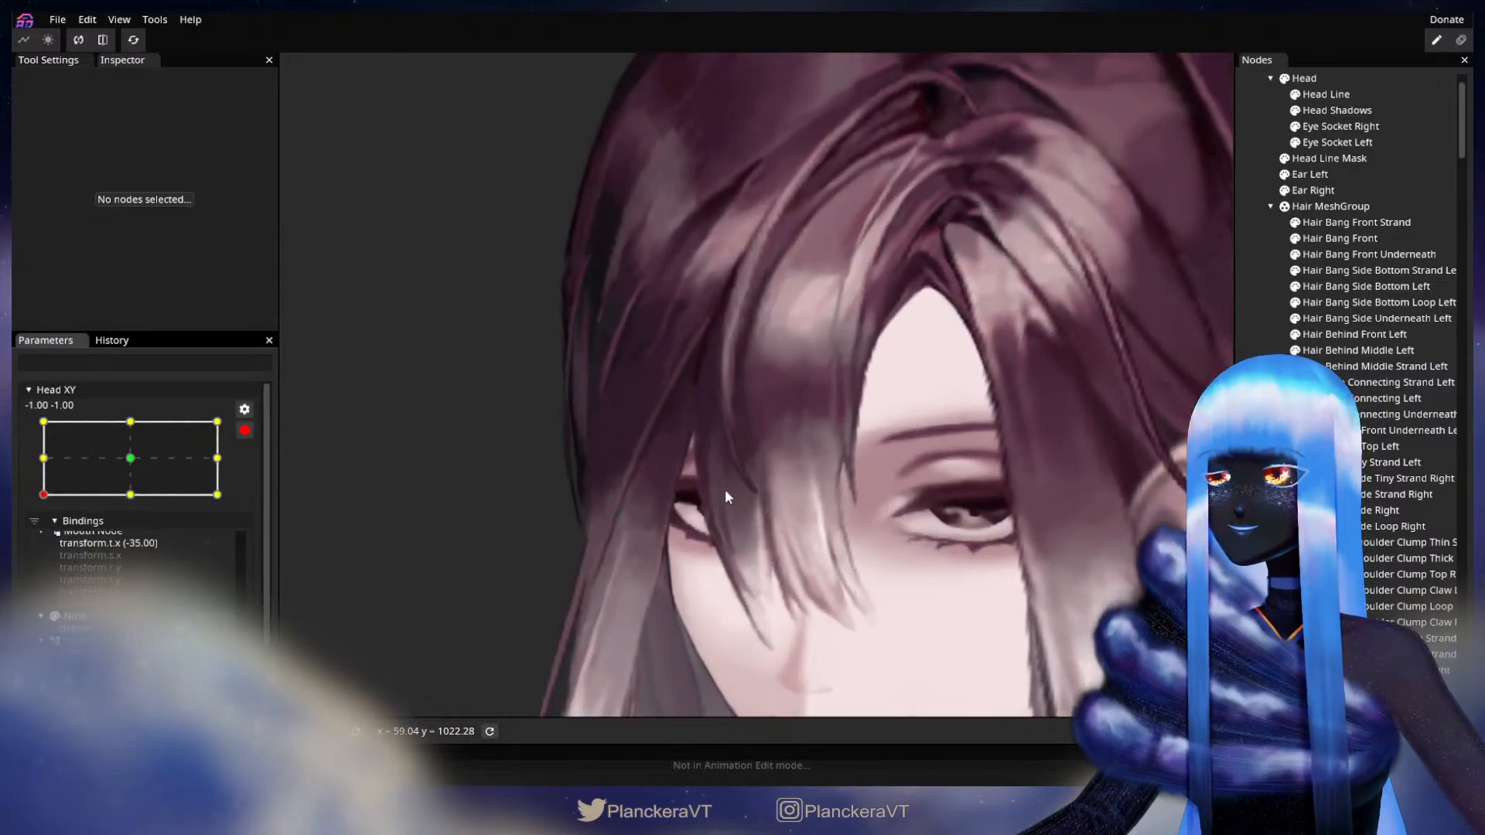
scroll(763, 467, "up", 3)
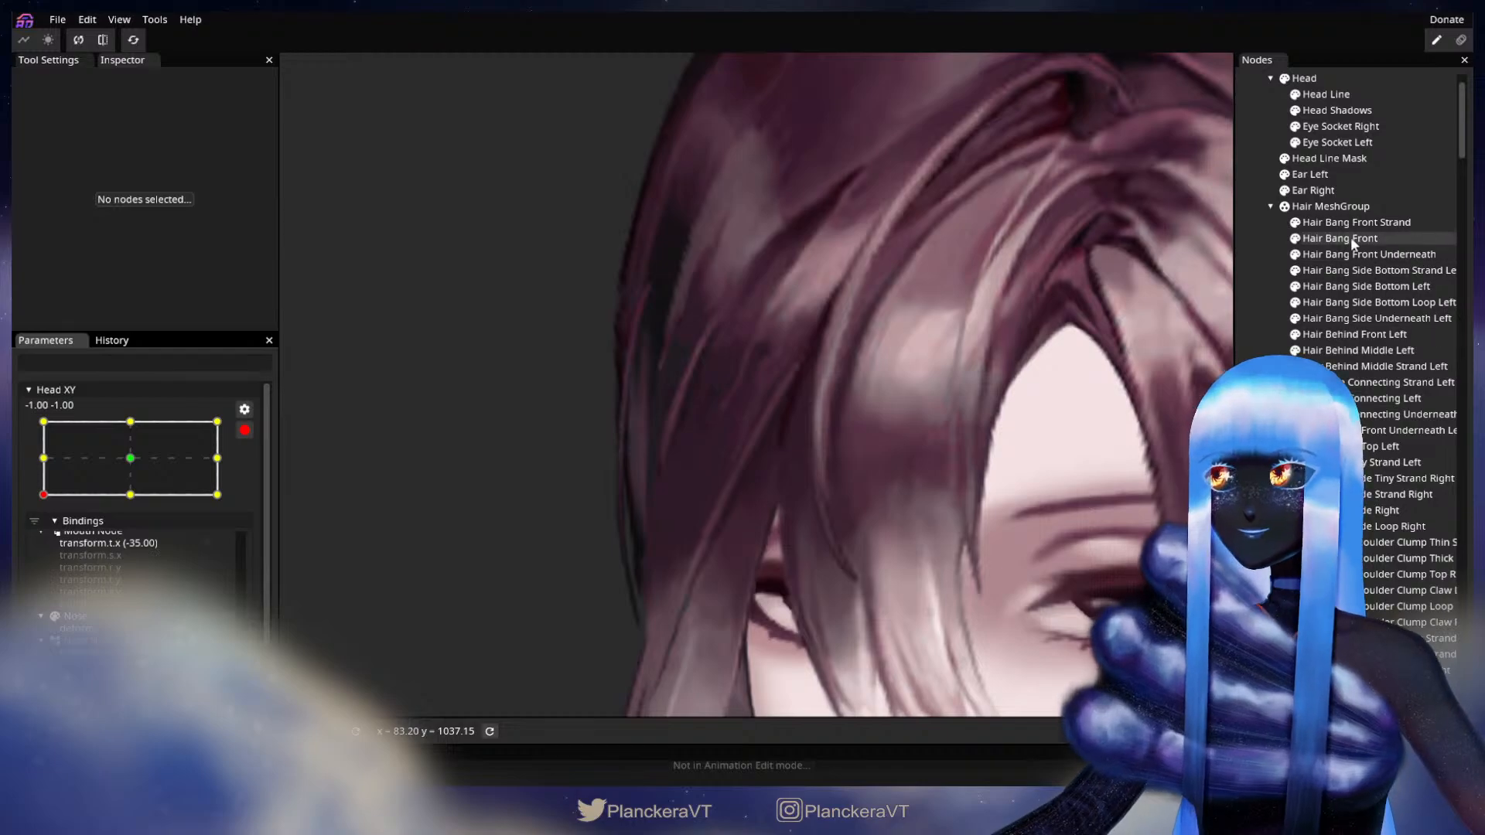
left_click(1350, 238)
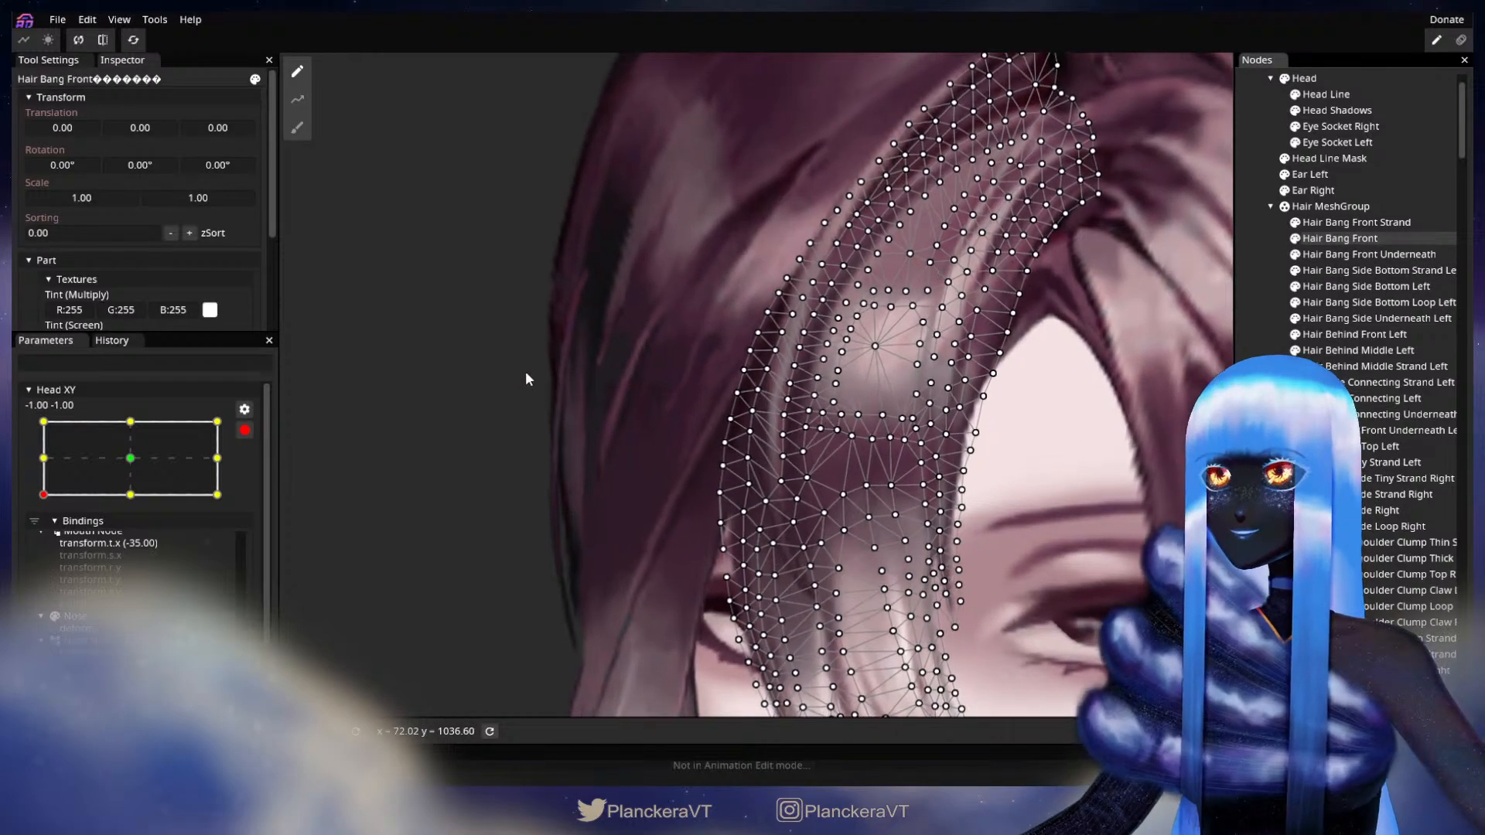
left_click(297, 127)
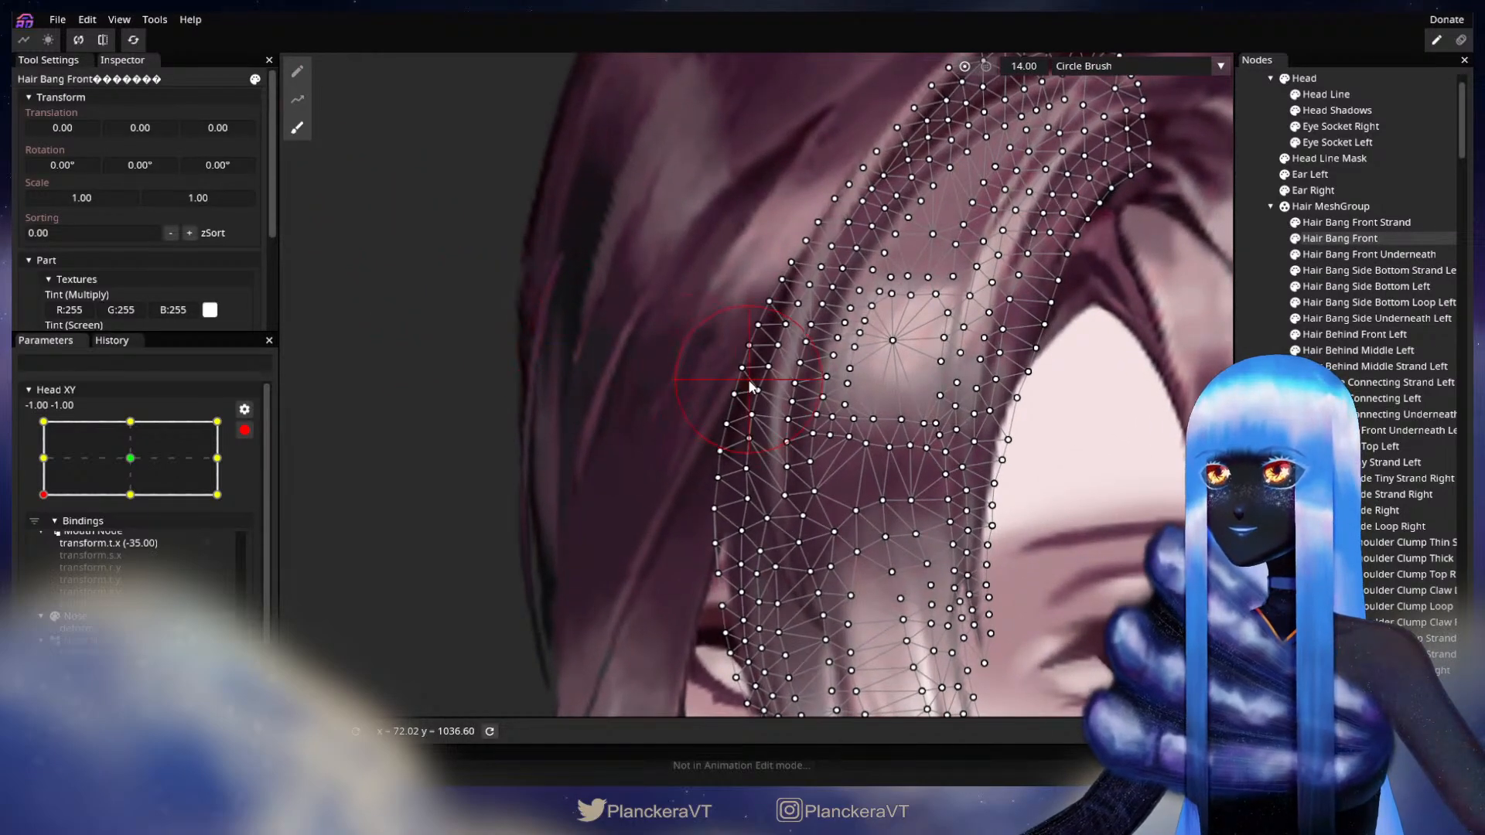
left_click_drag(755, 408, 758, 409)
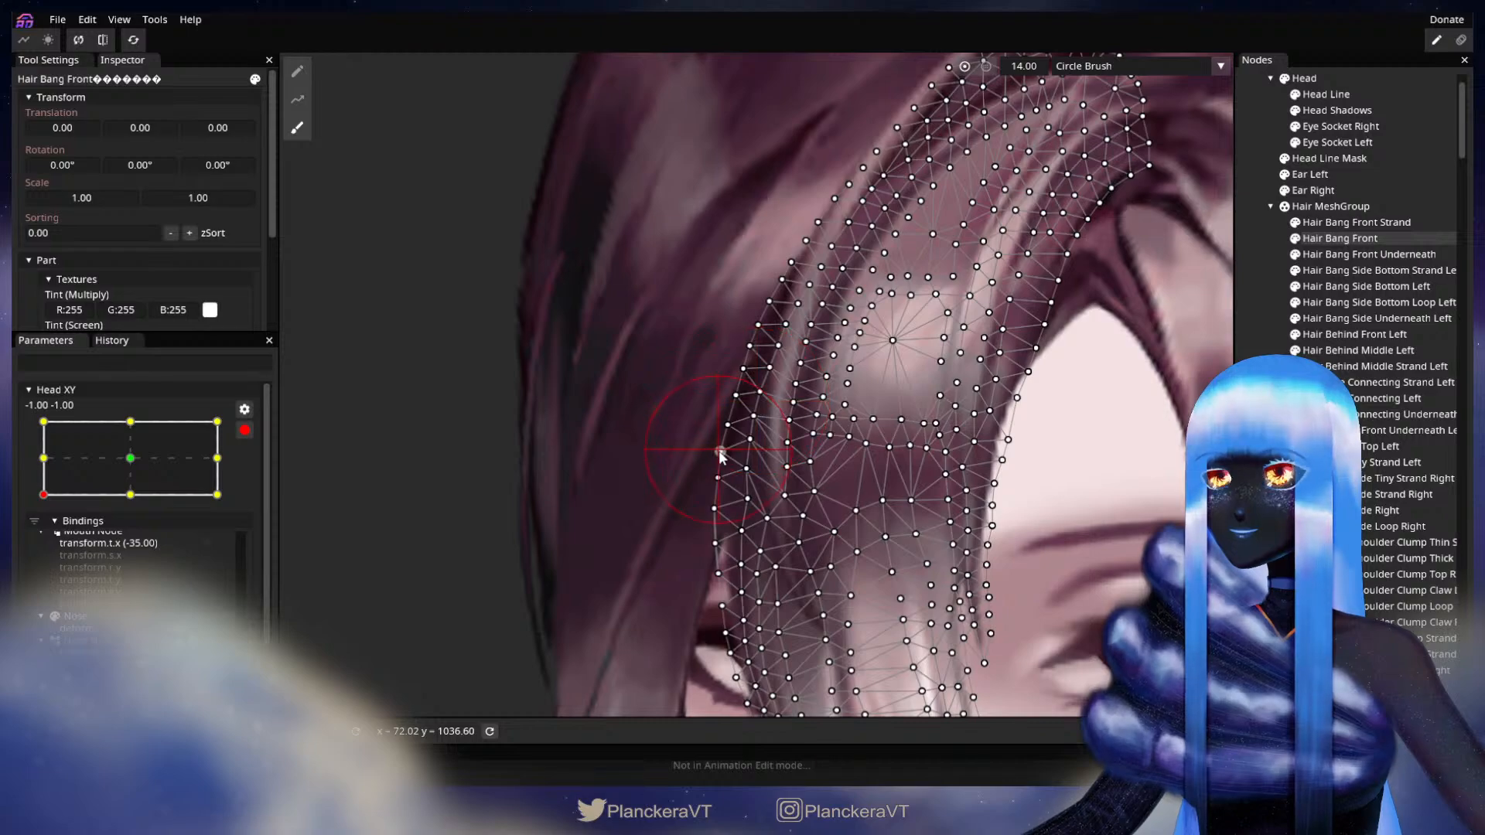
left_click_drag(735, 474, 737, 475)
key("Escape")
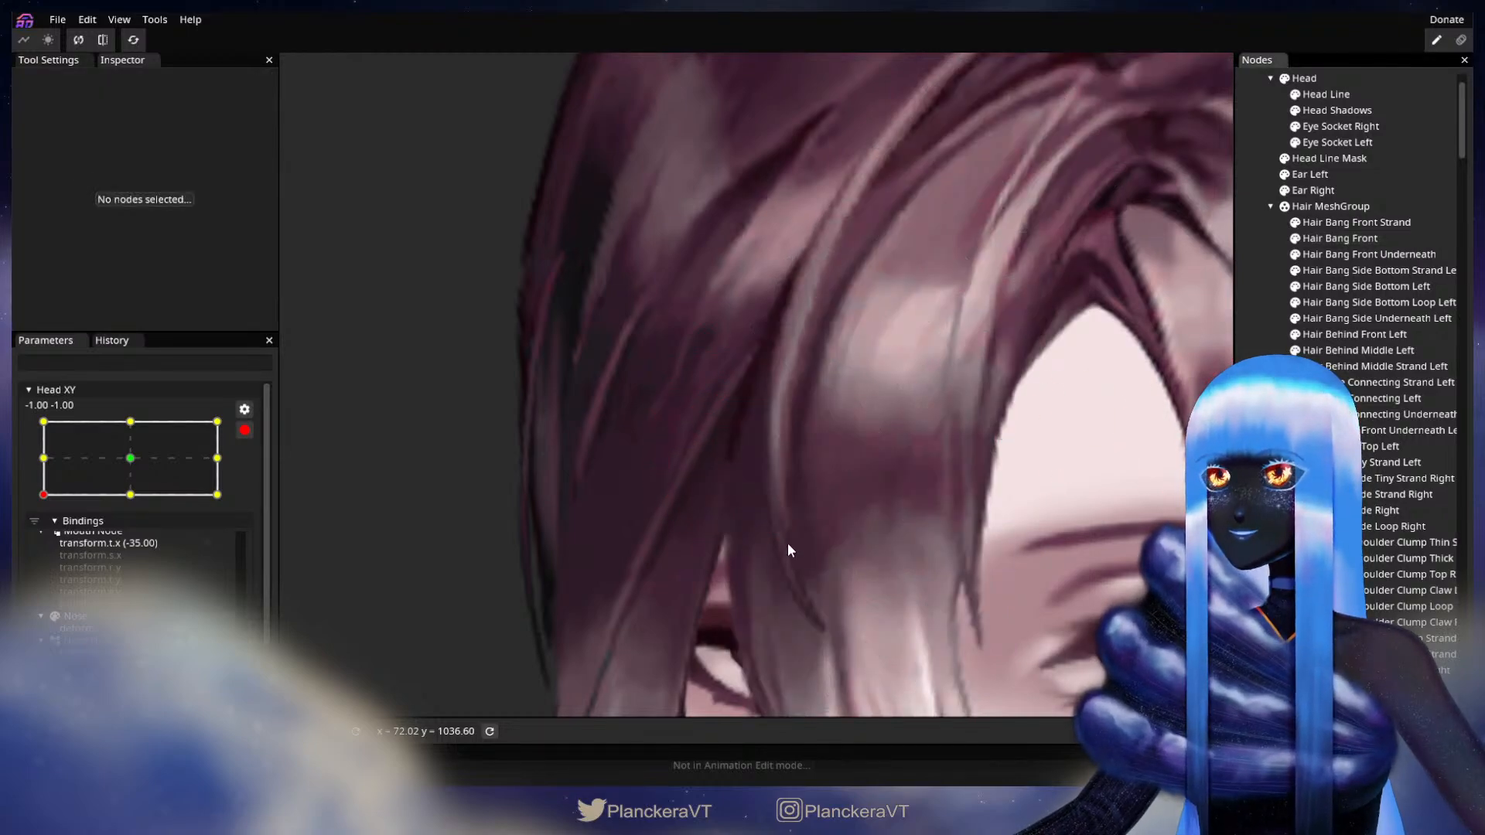
scroll(777, 534, "down", 5)
scroll(777, 540, "down", 5)
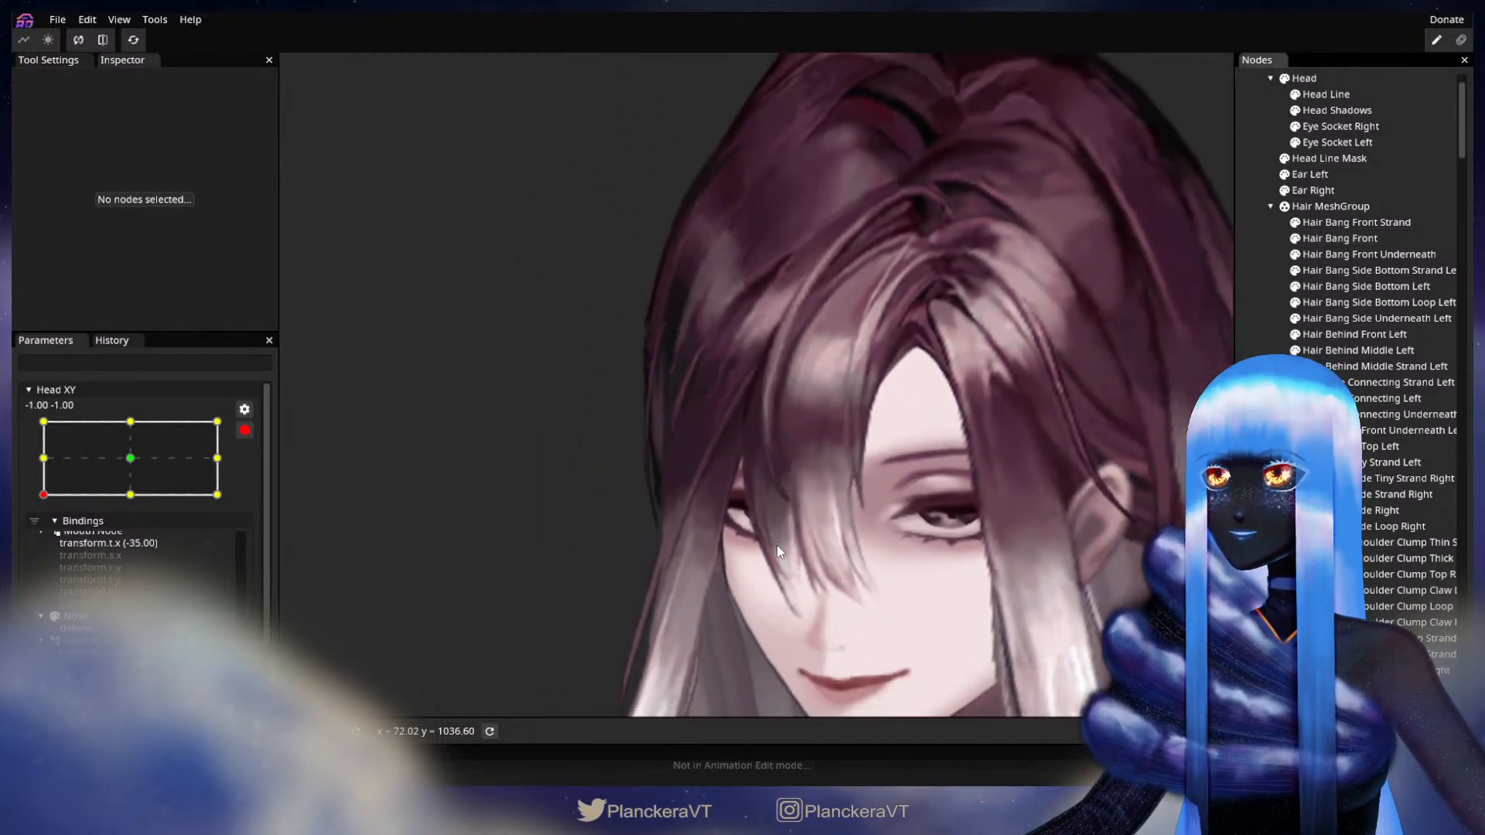
Check the whole head with Head XY disarmed while moving the parameter around the corner, and rearm the -1.00, -1.00 keypoint
left_click_drag(656, 512, 577, 512)
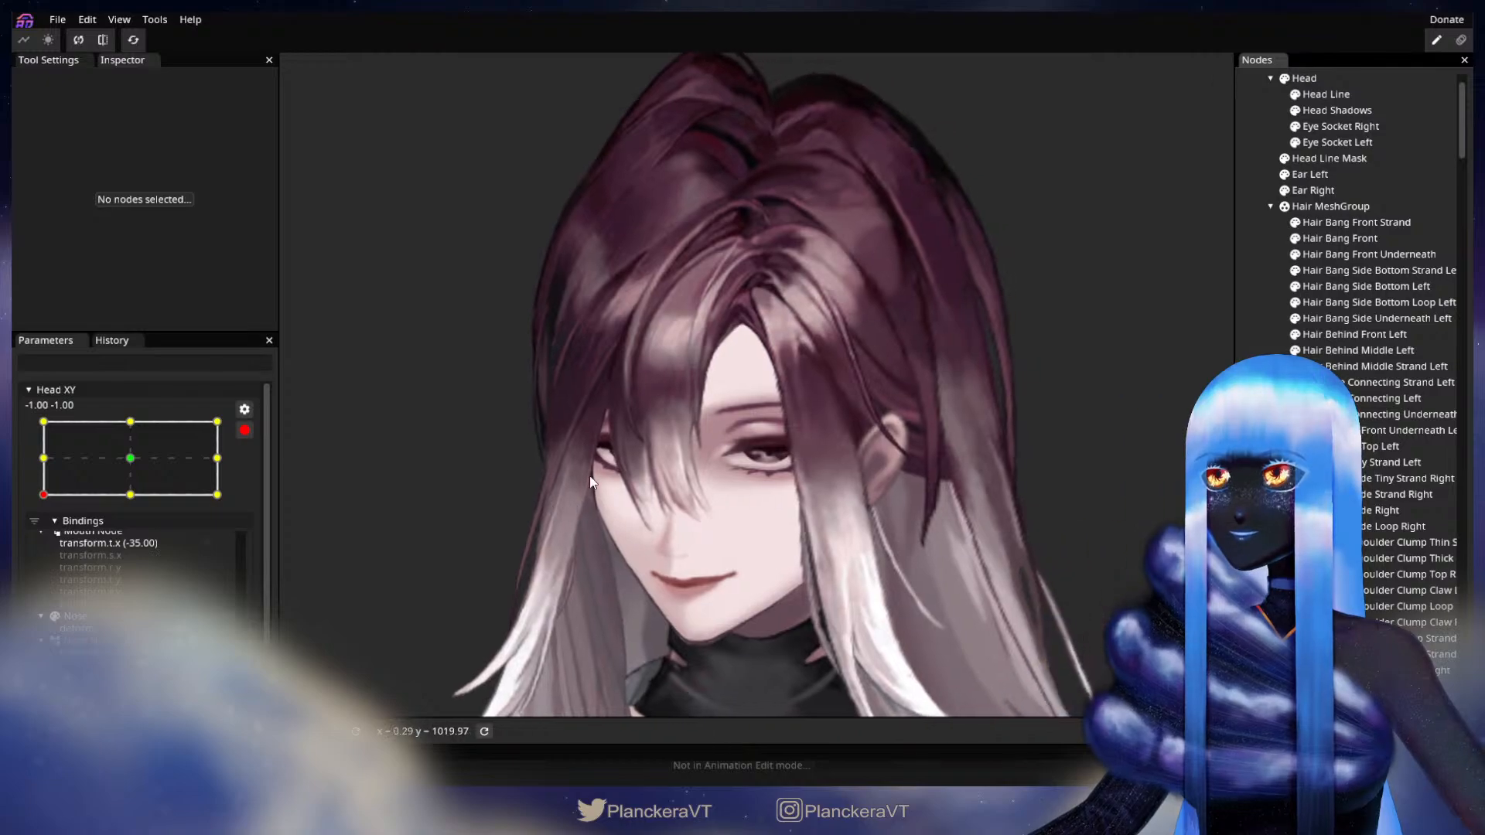
left_click(244, 430)
mouse_move(43, 542)
left_mouse_down()
mouse_move(39, 466)
mouse_move(44, 551)
left_mouse_up()
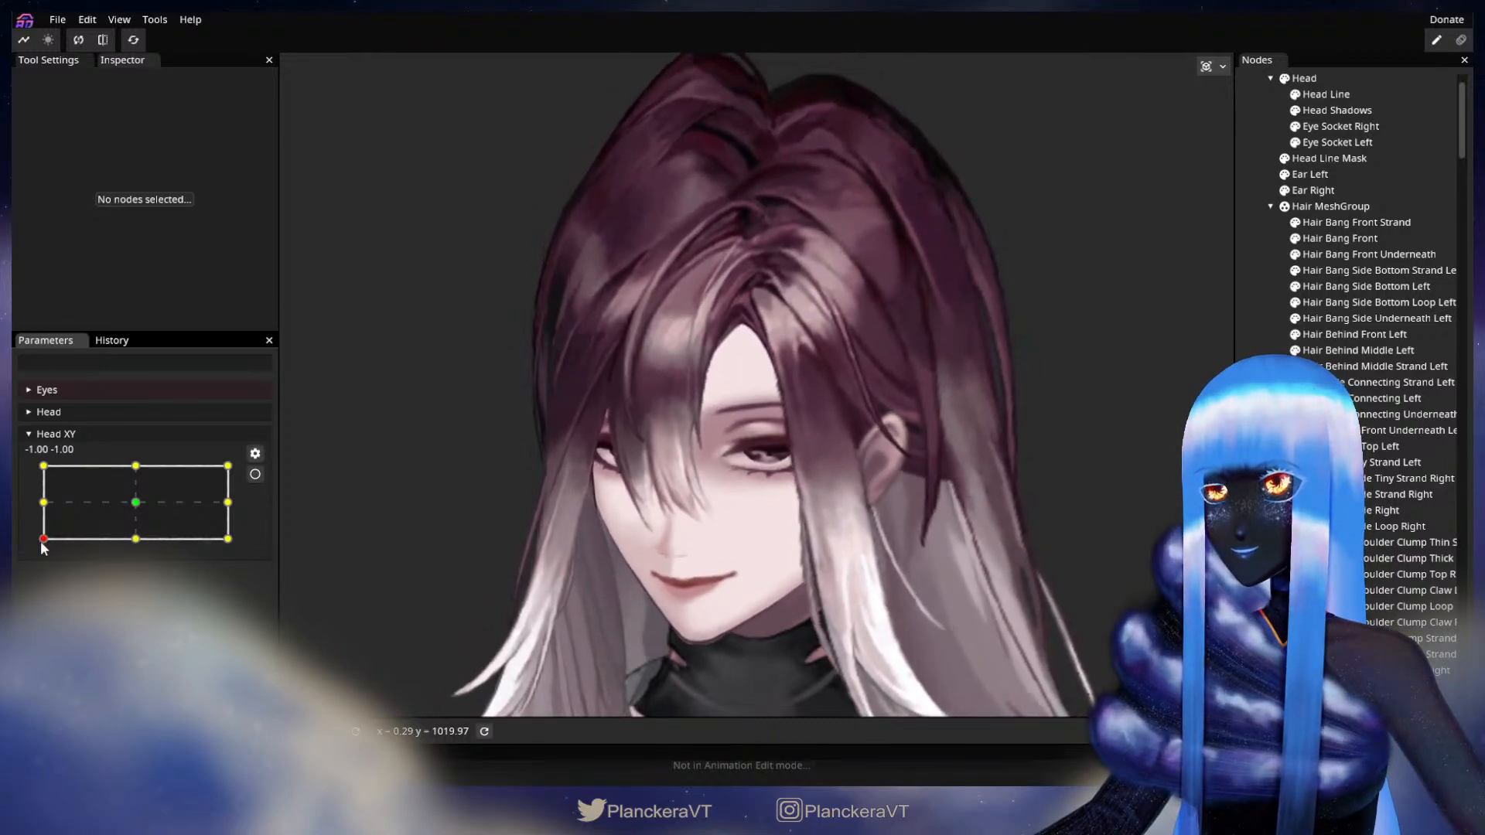
left_click(256, 474)
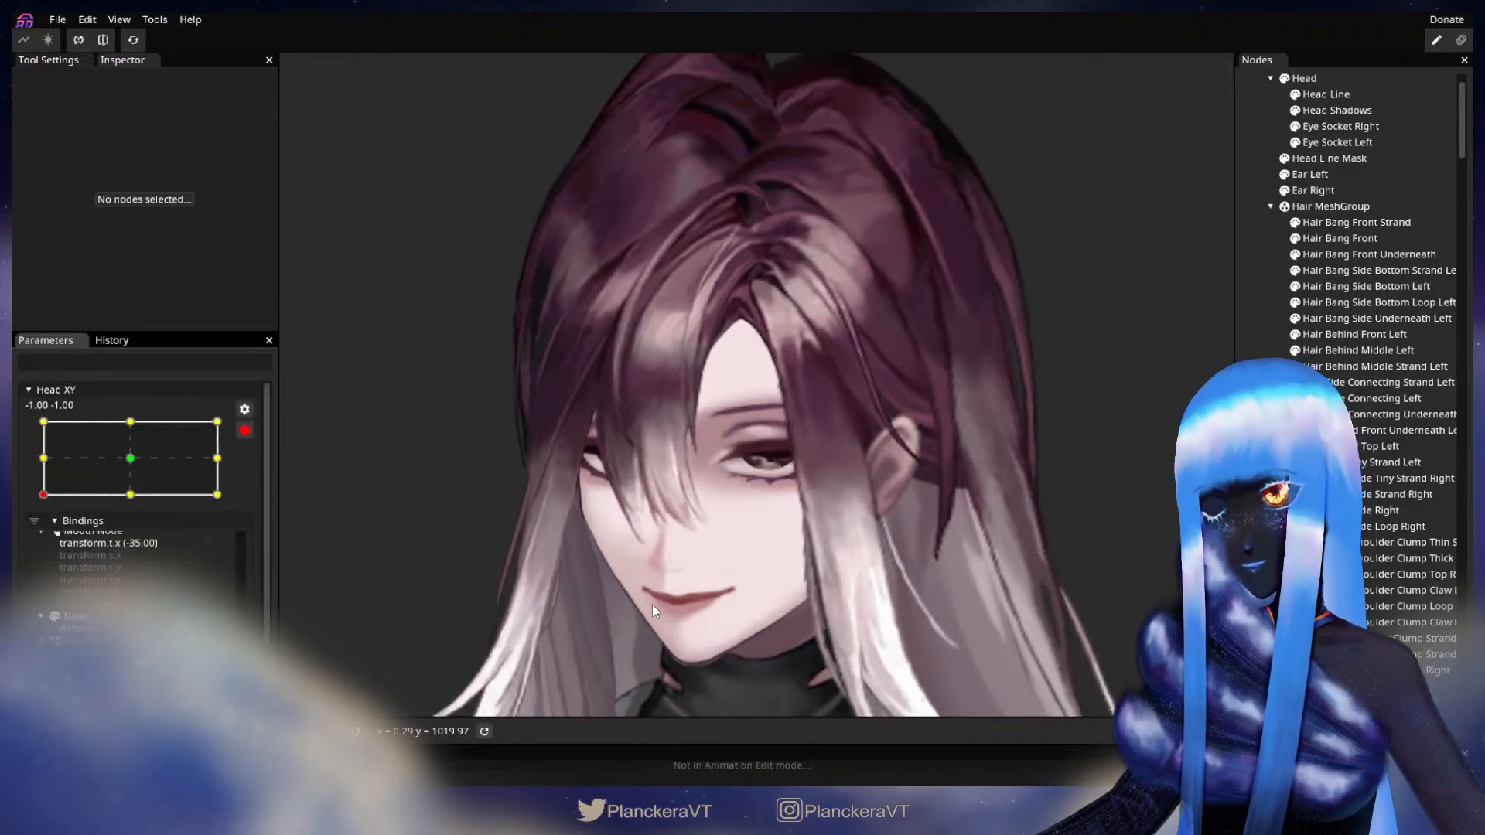
Adjust Hair Bang Front's vertices along the outer edge over the eye at Head XY -1.00, -1.00, and deselect the mesh
scroll(649, 604, "up", 4)
scroll(645, 603, "up", 1)
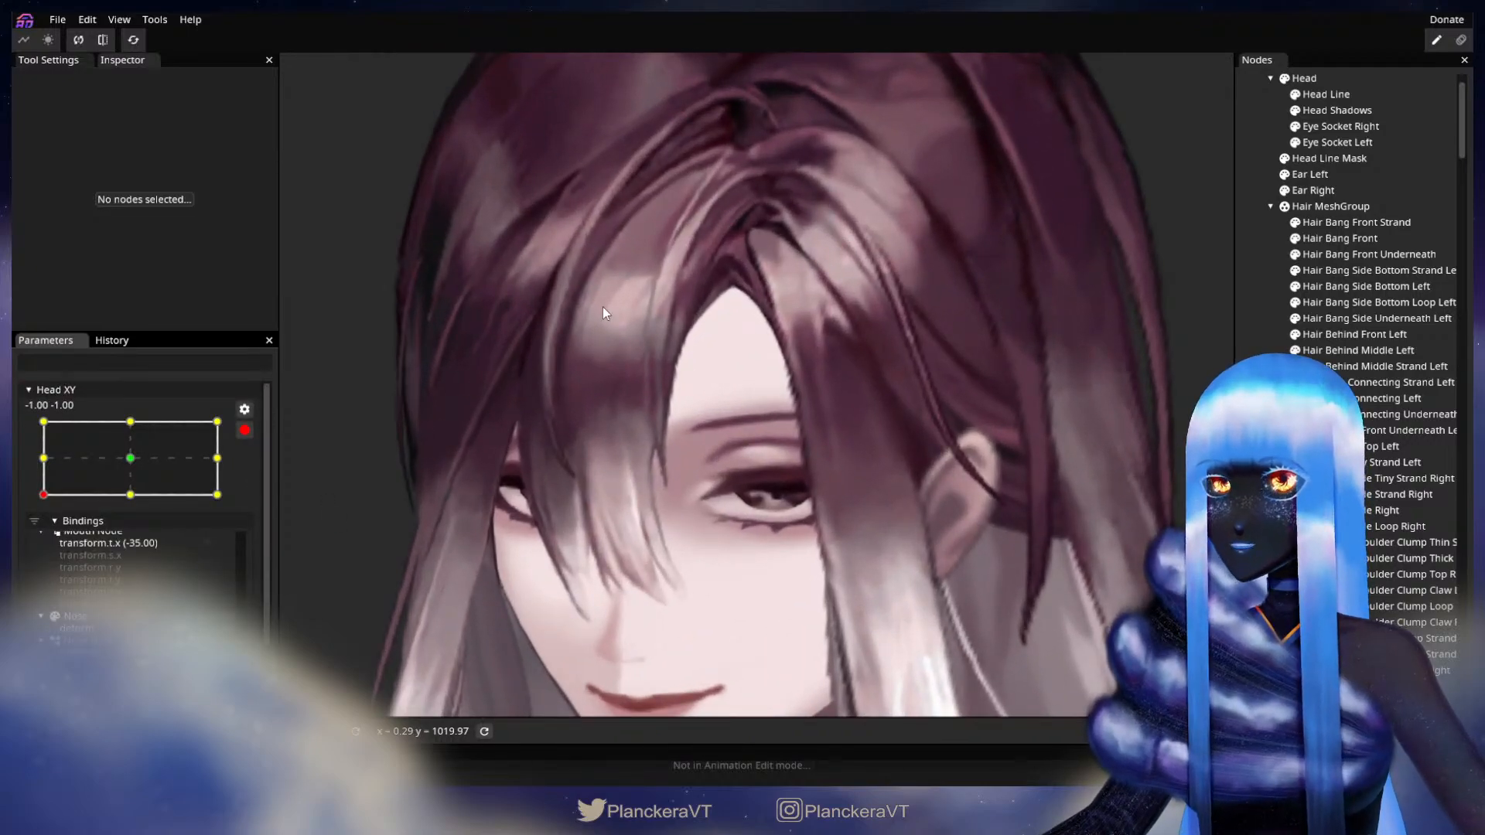
left_click_drag(642, 418, 748, 344)
scroll(587, 481, "up", 1)
left_click_drag(587, 482, 806, 426)
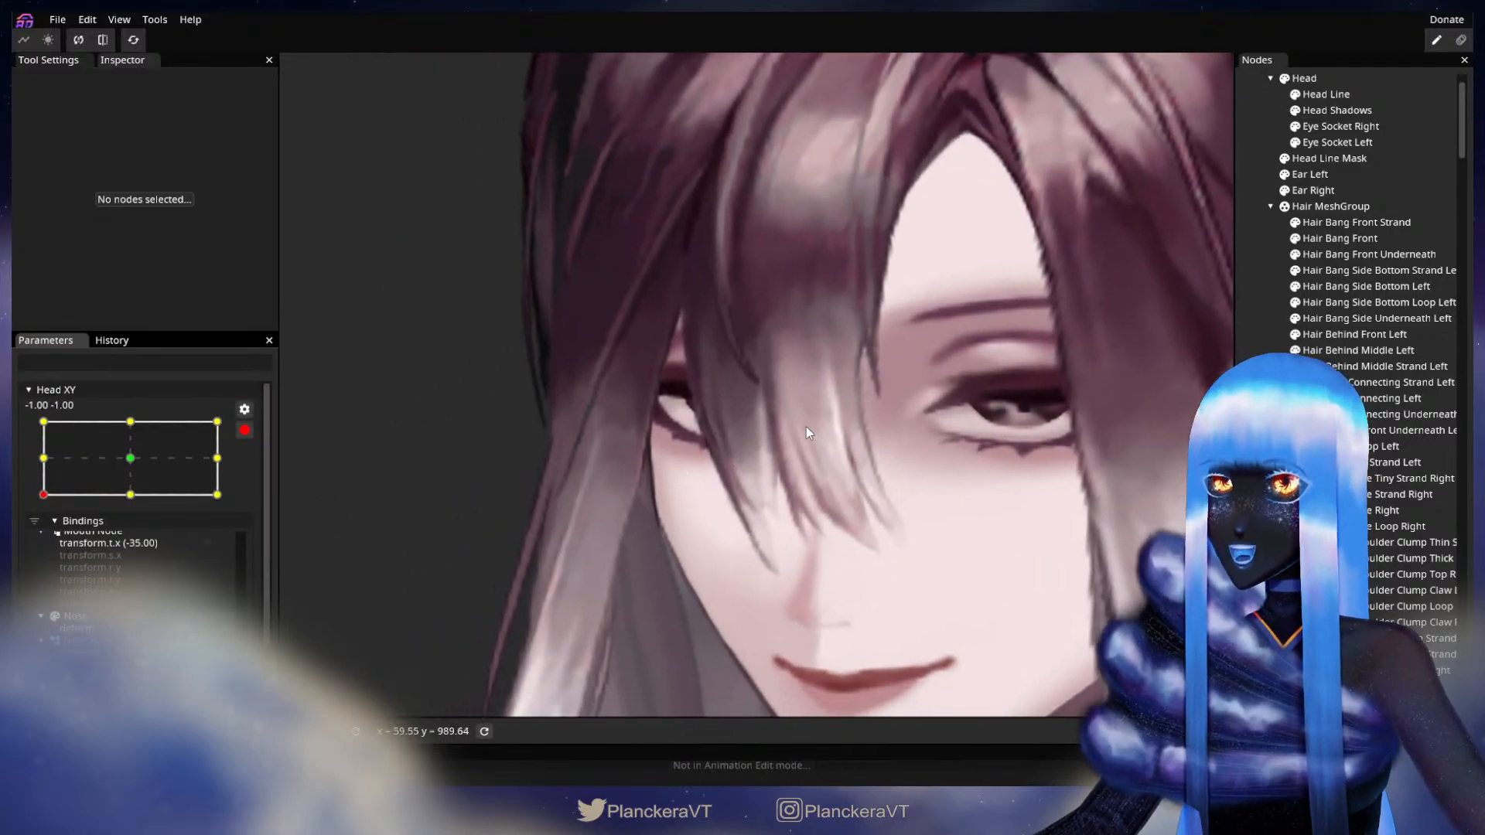
scroll(652, 434, "up", 1)
scroll(764, 498, "up", 1)
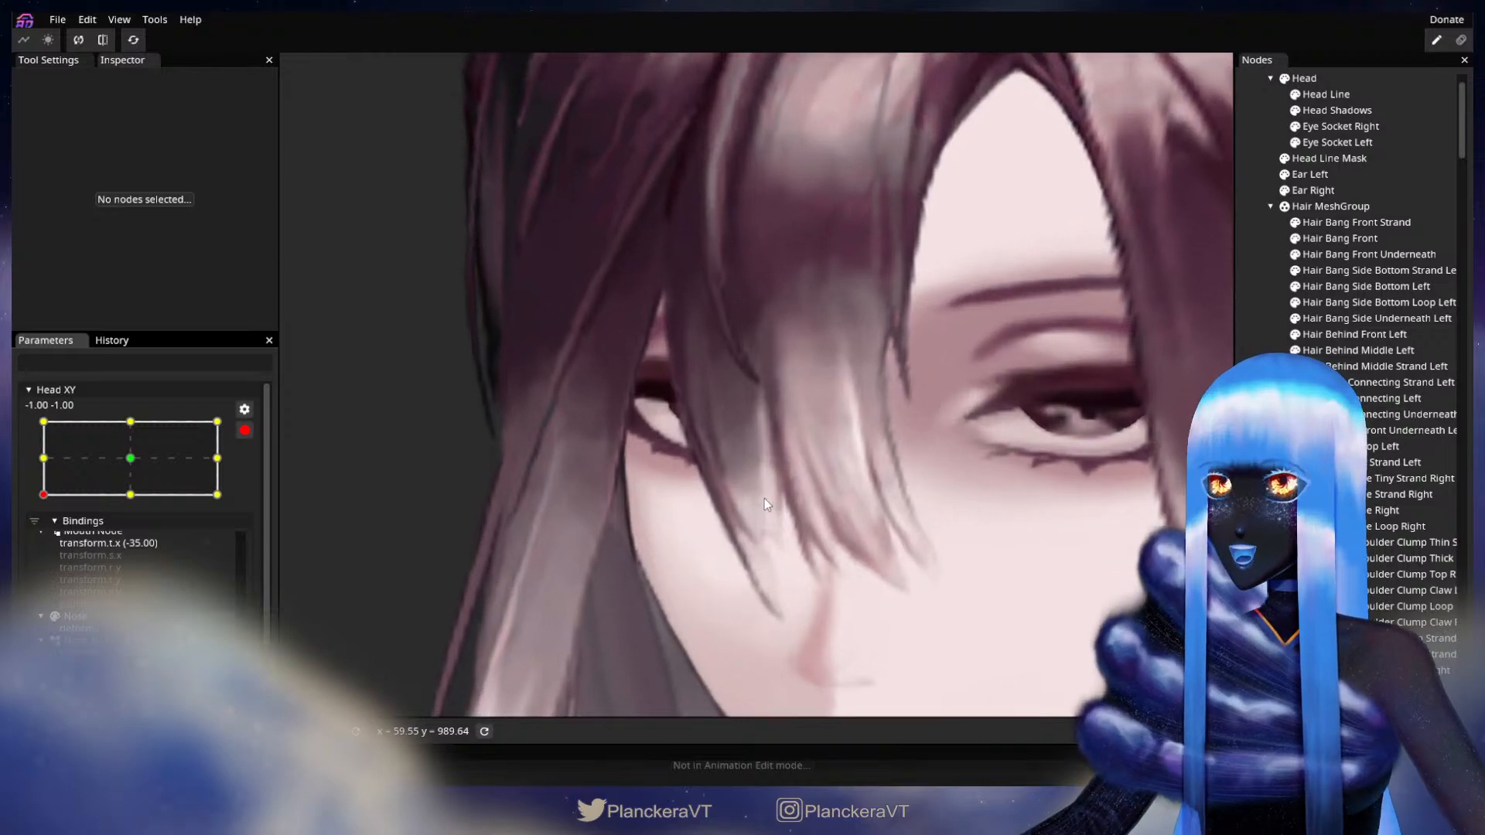
left_click(1338, 238)
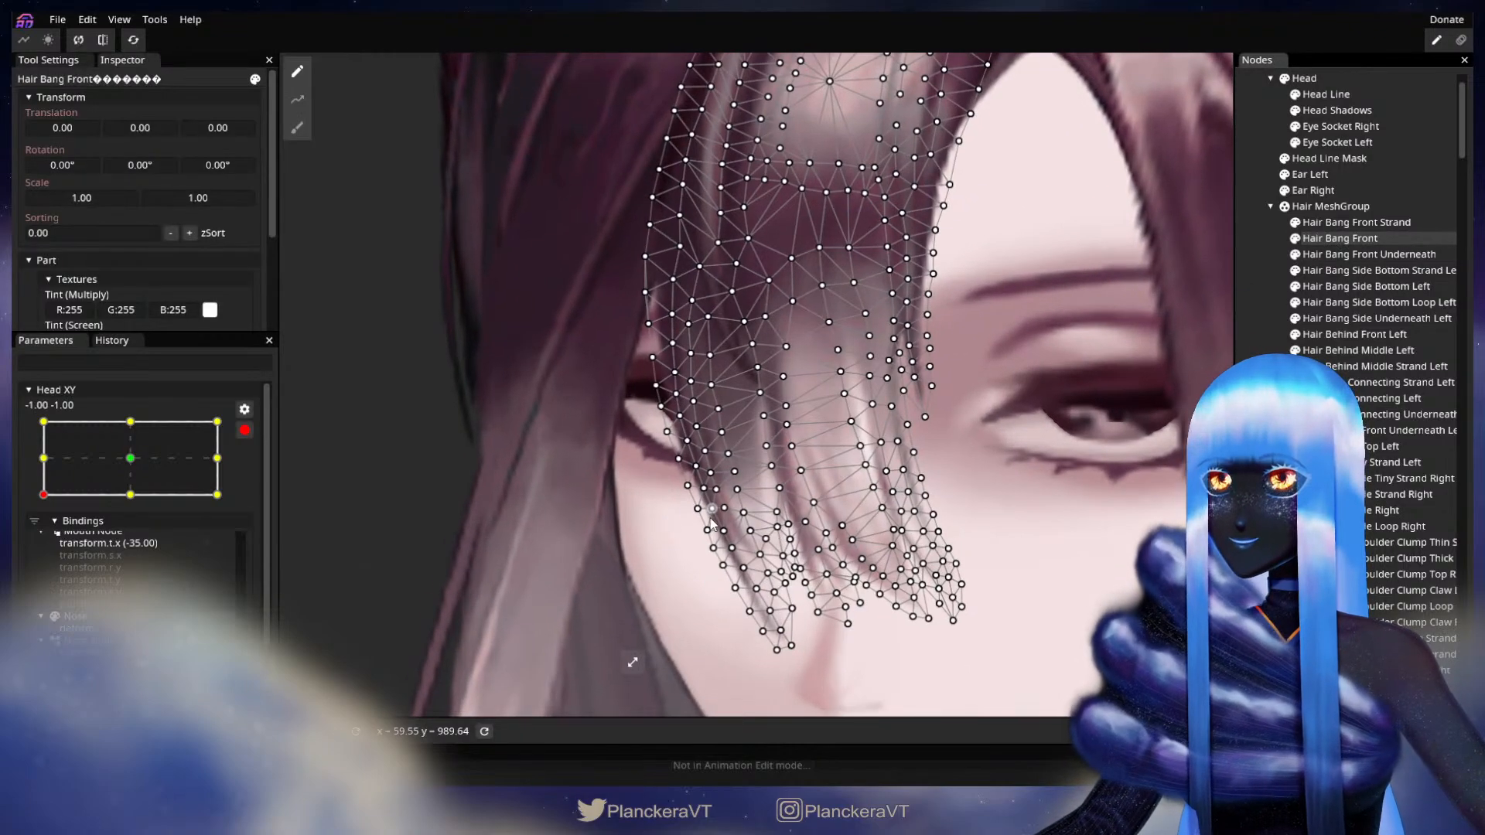
left_click_drag(619, 693, 826, 509)
scroll(805, 407, "up", 1)
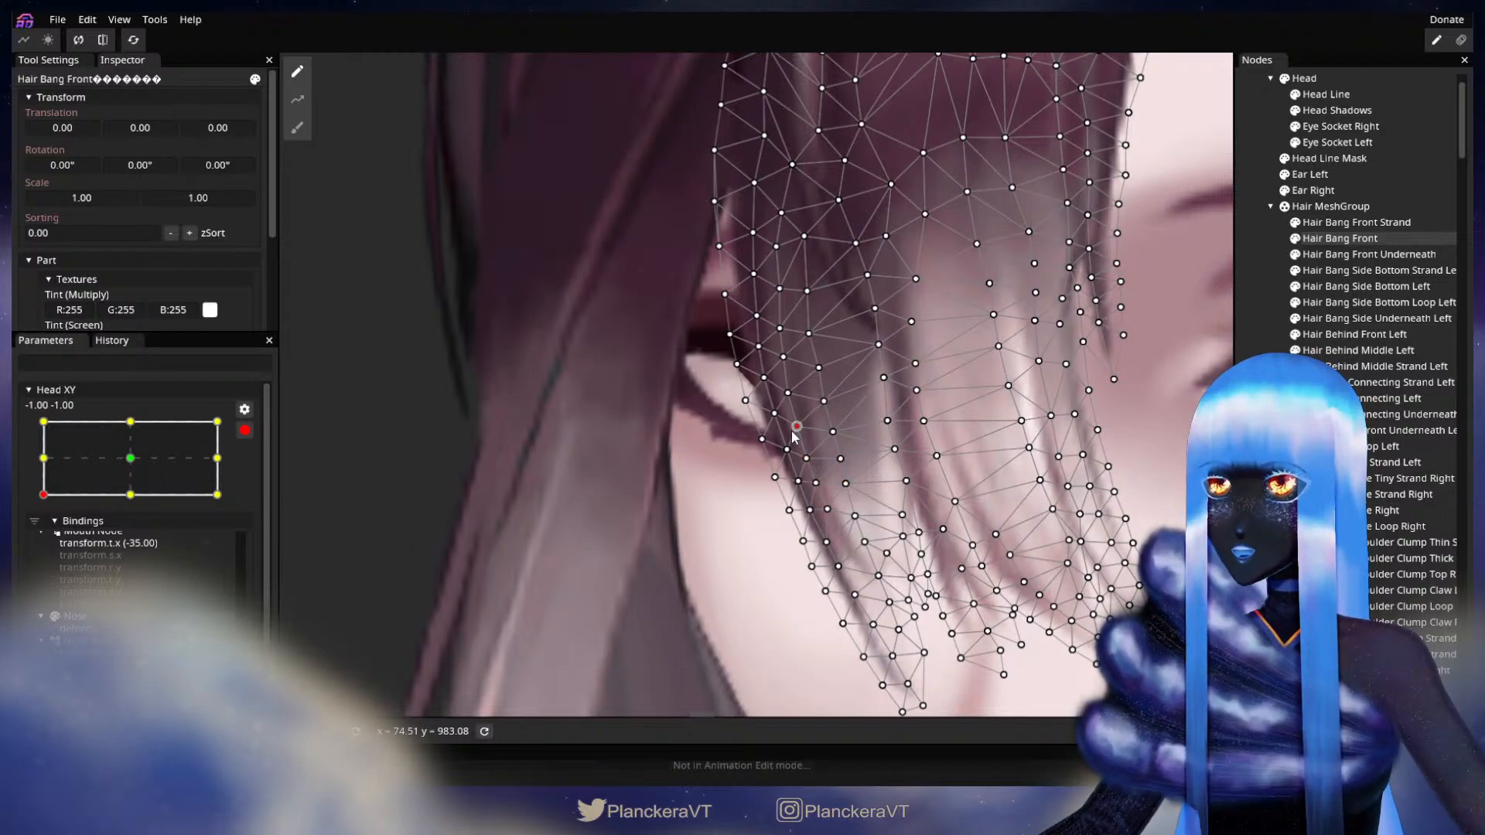
key("Escape")
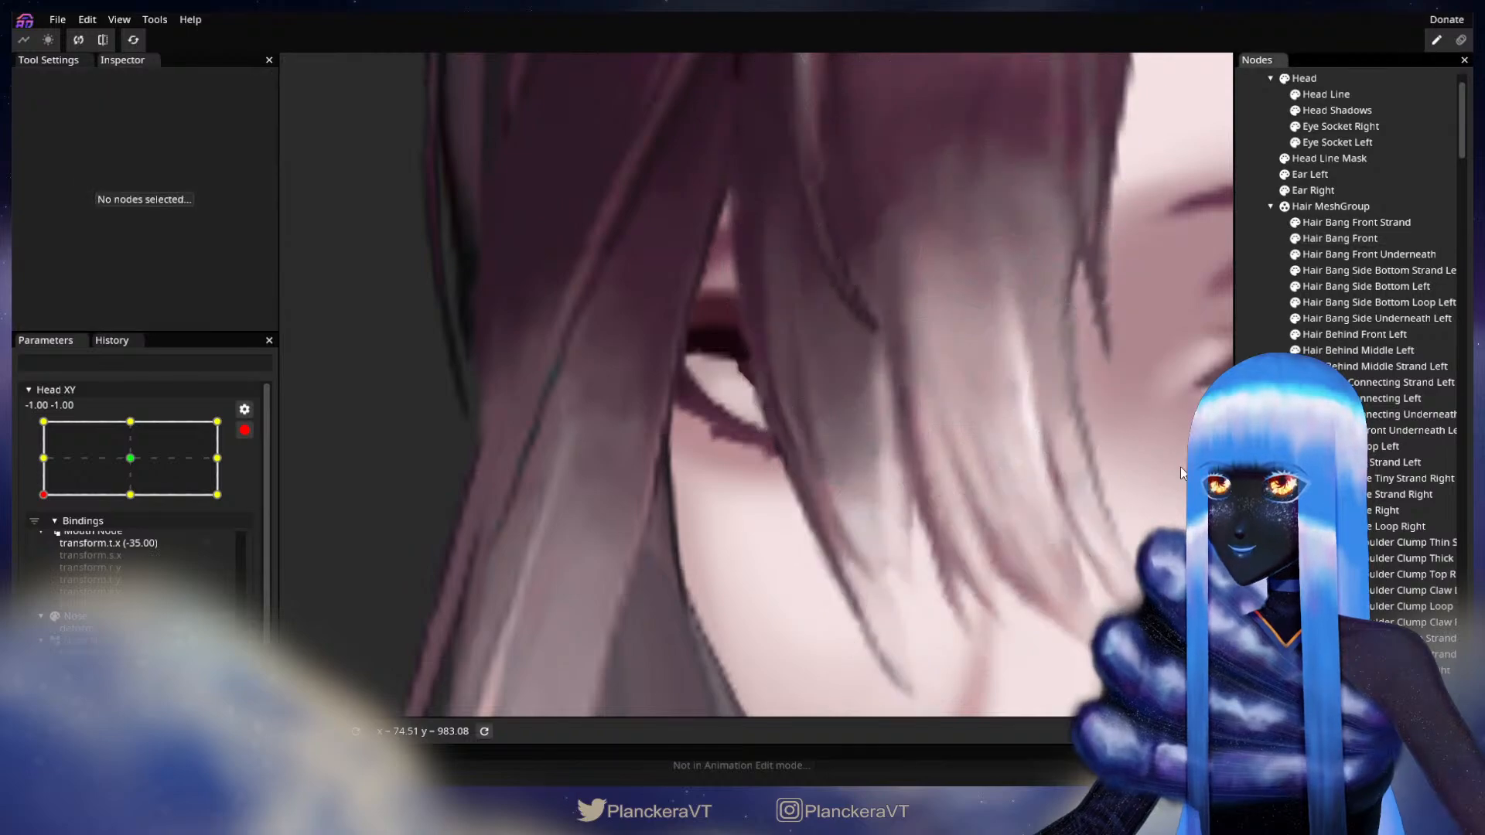
Check the head with Head XY disarmed, move the parameter to -1.00, 1.00, and arm that keypoint
scroll(795, 453, "down", 4)
scroll(934, 435, "down", 5)
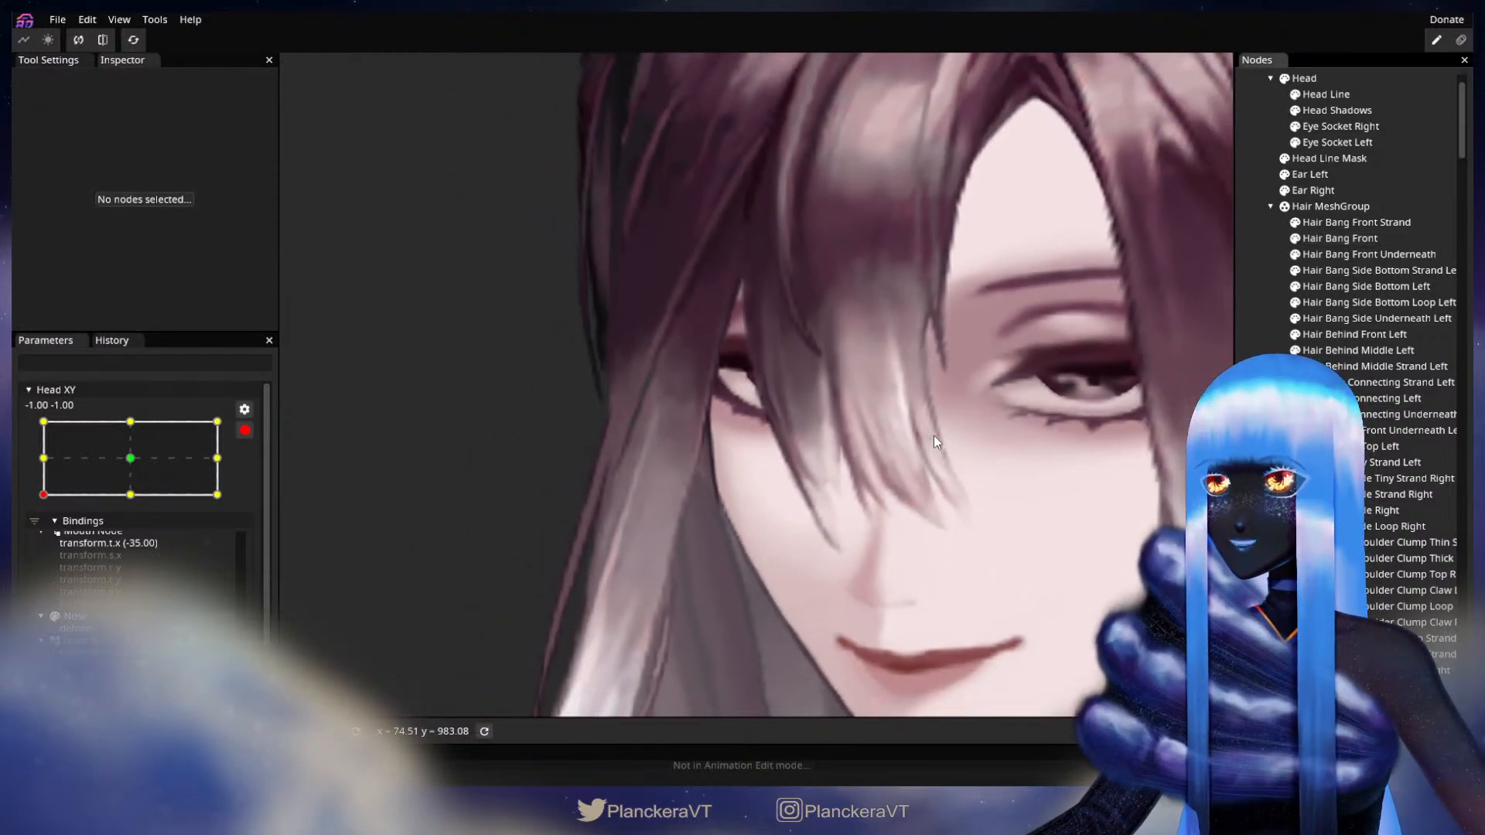
scroll(935, 445, "down", 2)
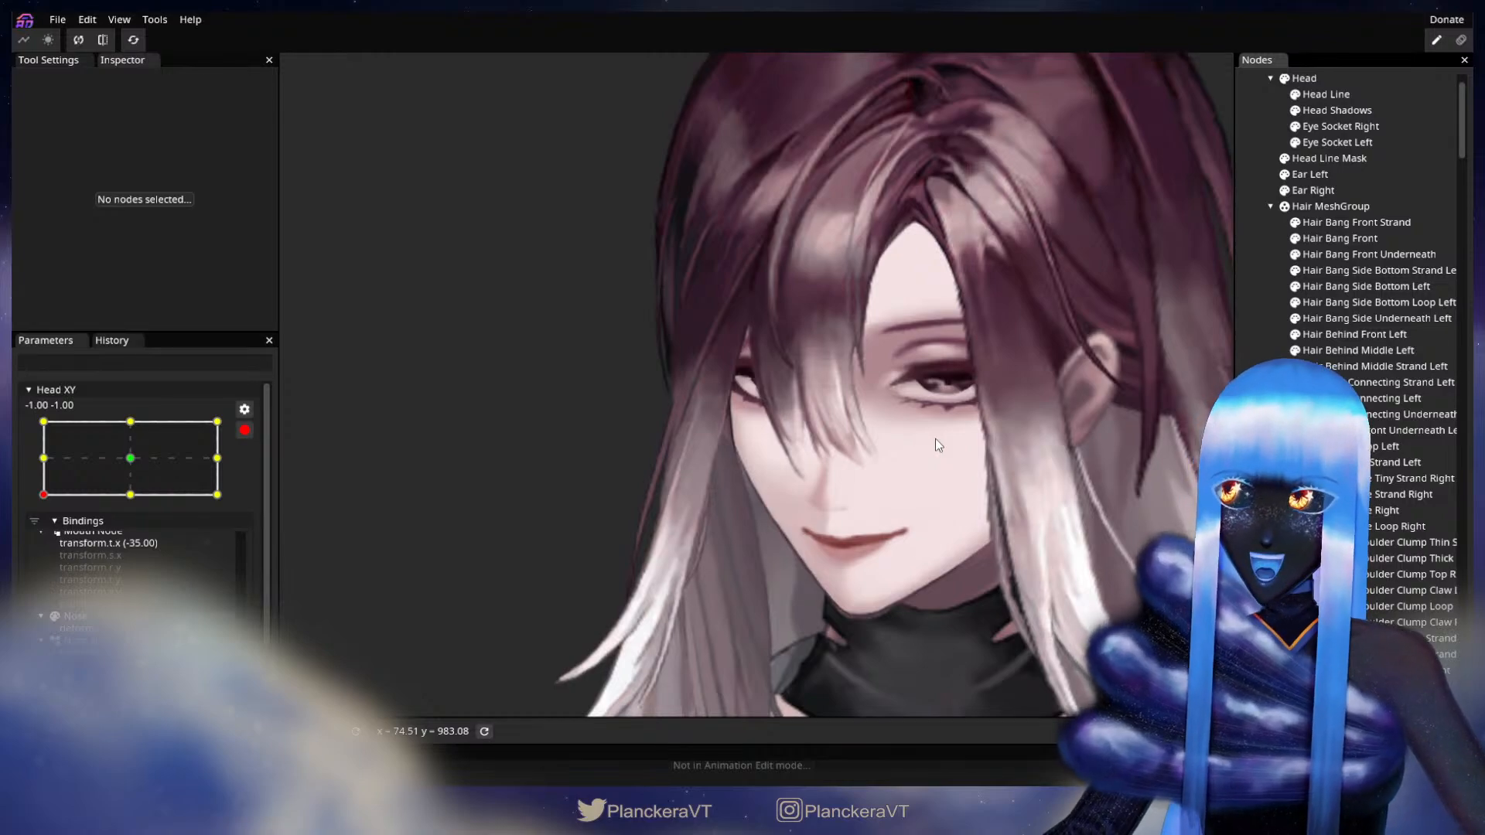
scroll(935, 445, "down", 2)
scroll(937, 442, "down", 1)
left_click_drag(937, 442, 879, 491)
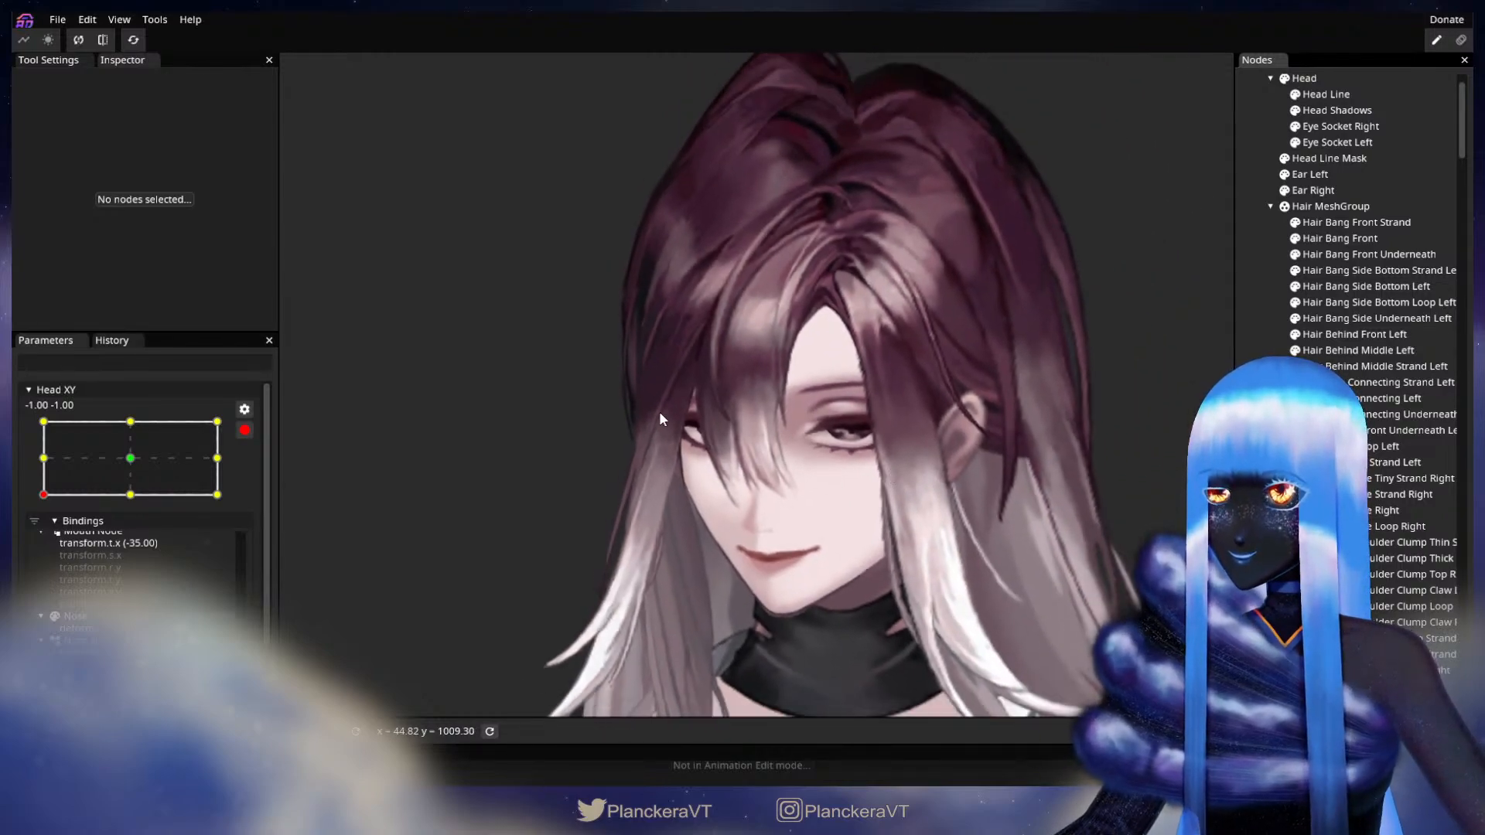
left_click(244, 431)
left_click(41, 538)
left_click_drag(41, 540, 12, 458)
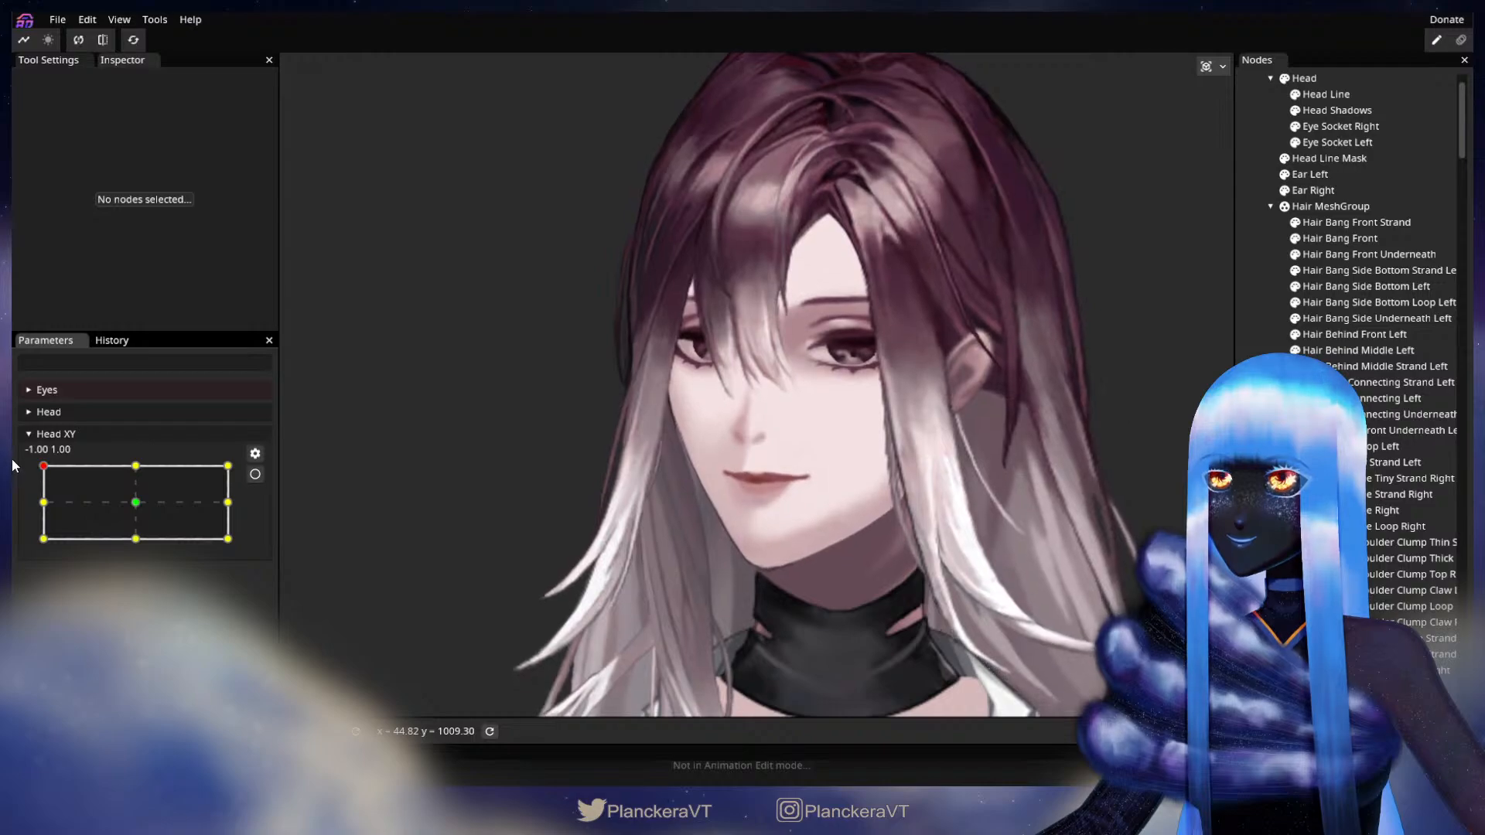
left_click(255, 474)
Shift Hair Bang Front's vertices near the outer edge above and over the eye at Head XY -1.00, 1.00
scroll(550, 509, "up", 2)
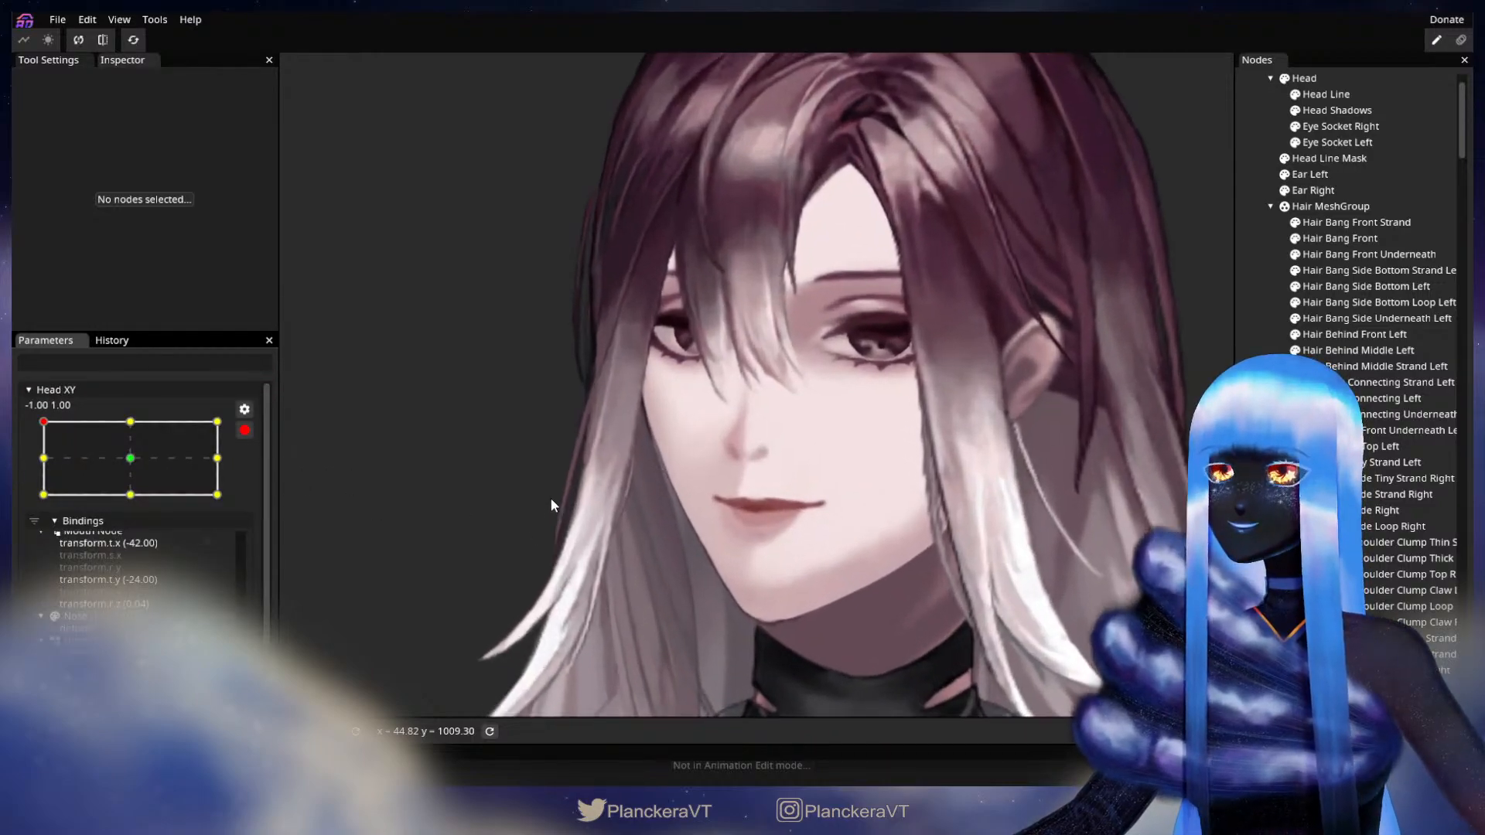
scroll(551, 498, "up", 5)
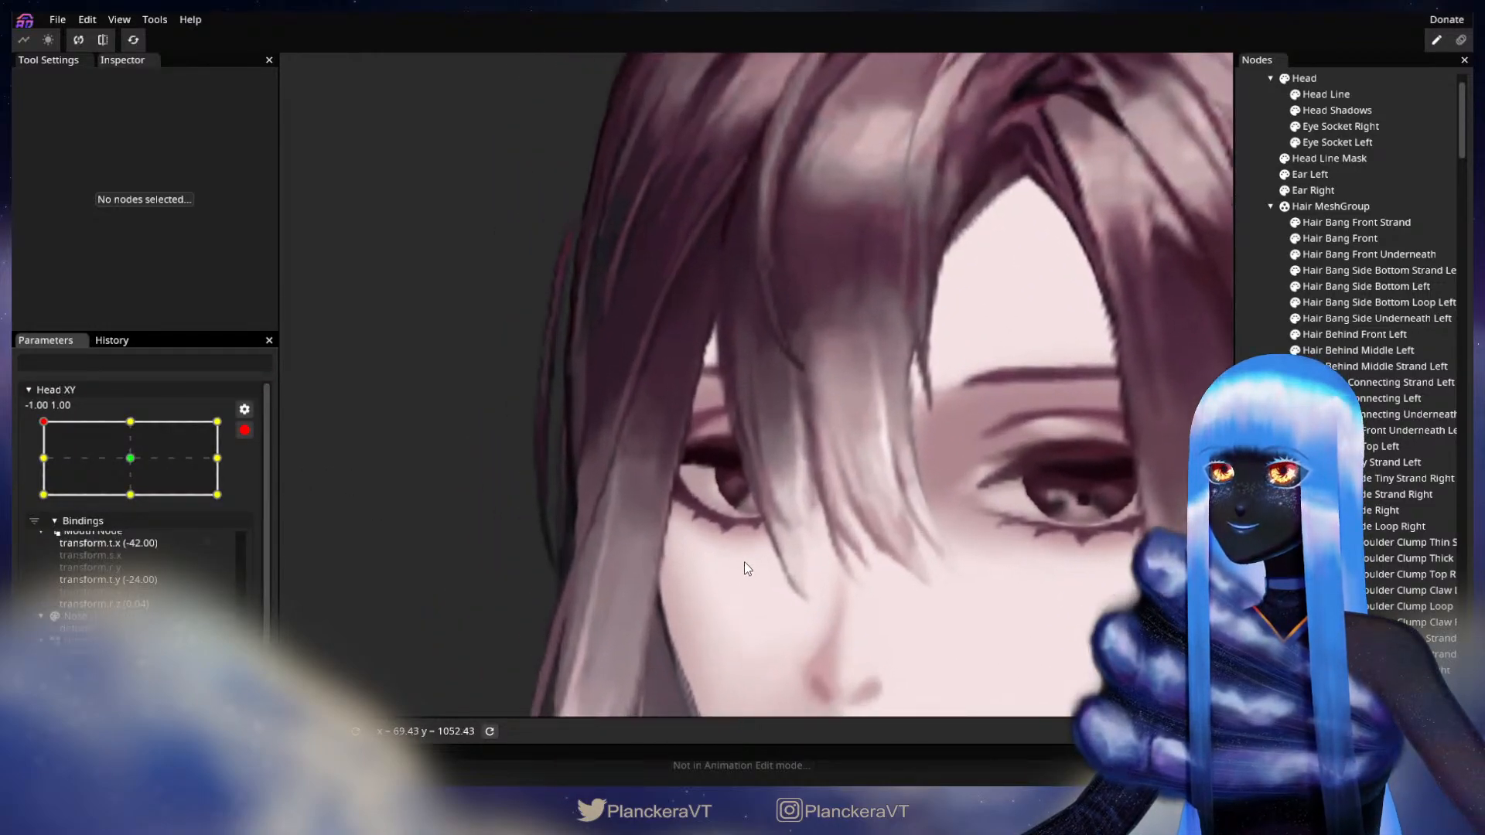
scroll(770, 553, "up", 3)
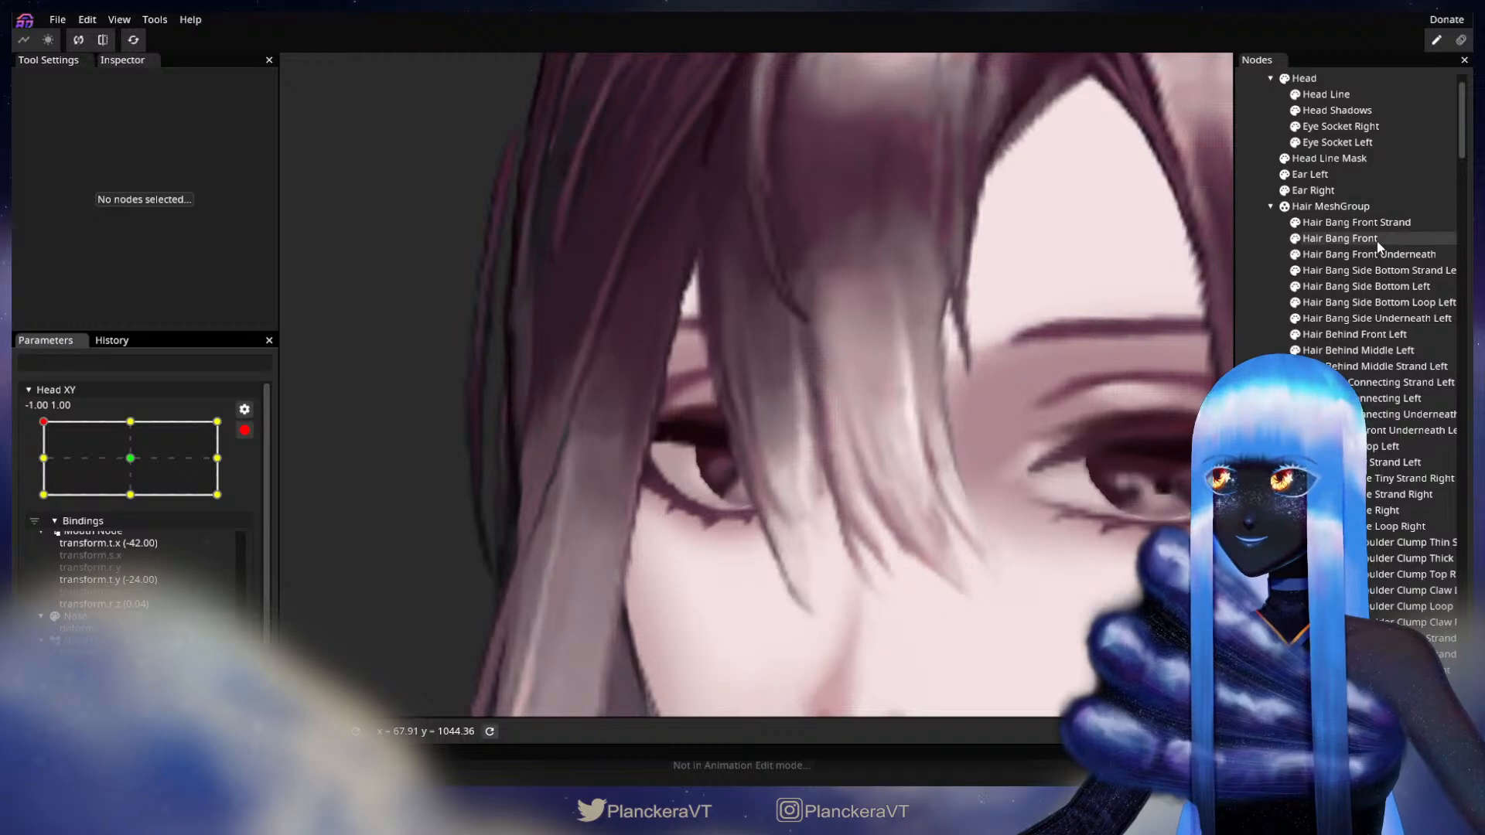
left_click(1361, 239)
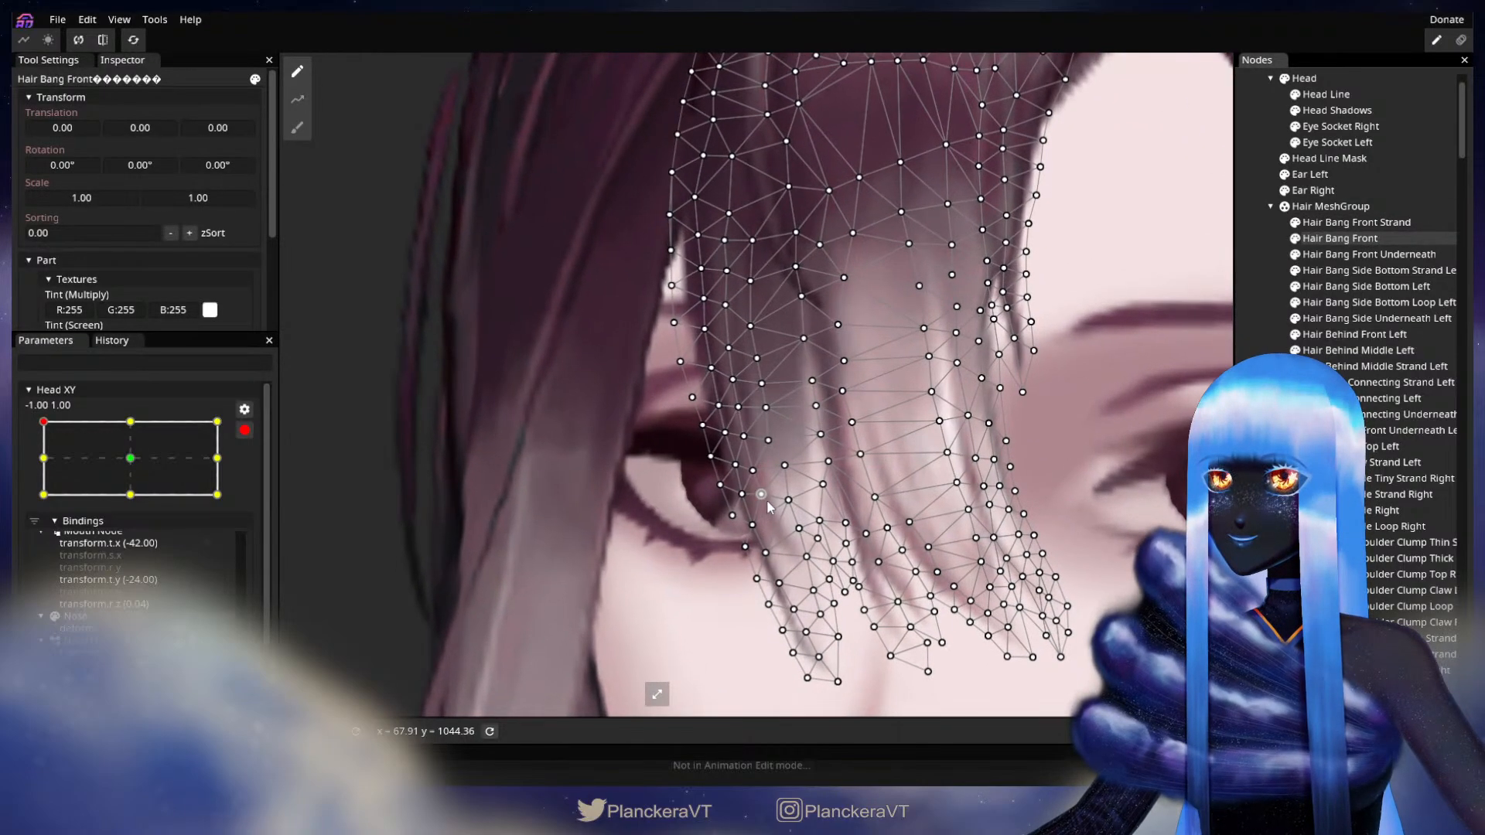
scroll(767, 501, "up", 1)
left_click_drag(752, 476, 748, 470)
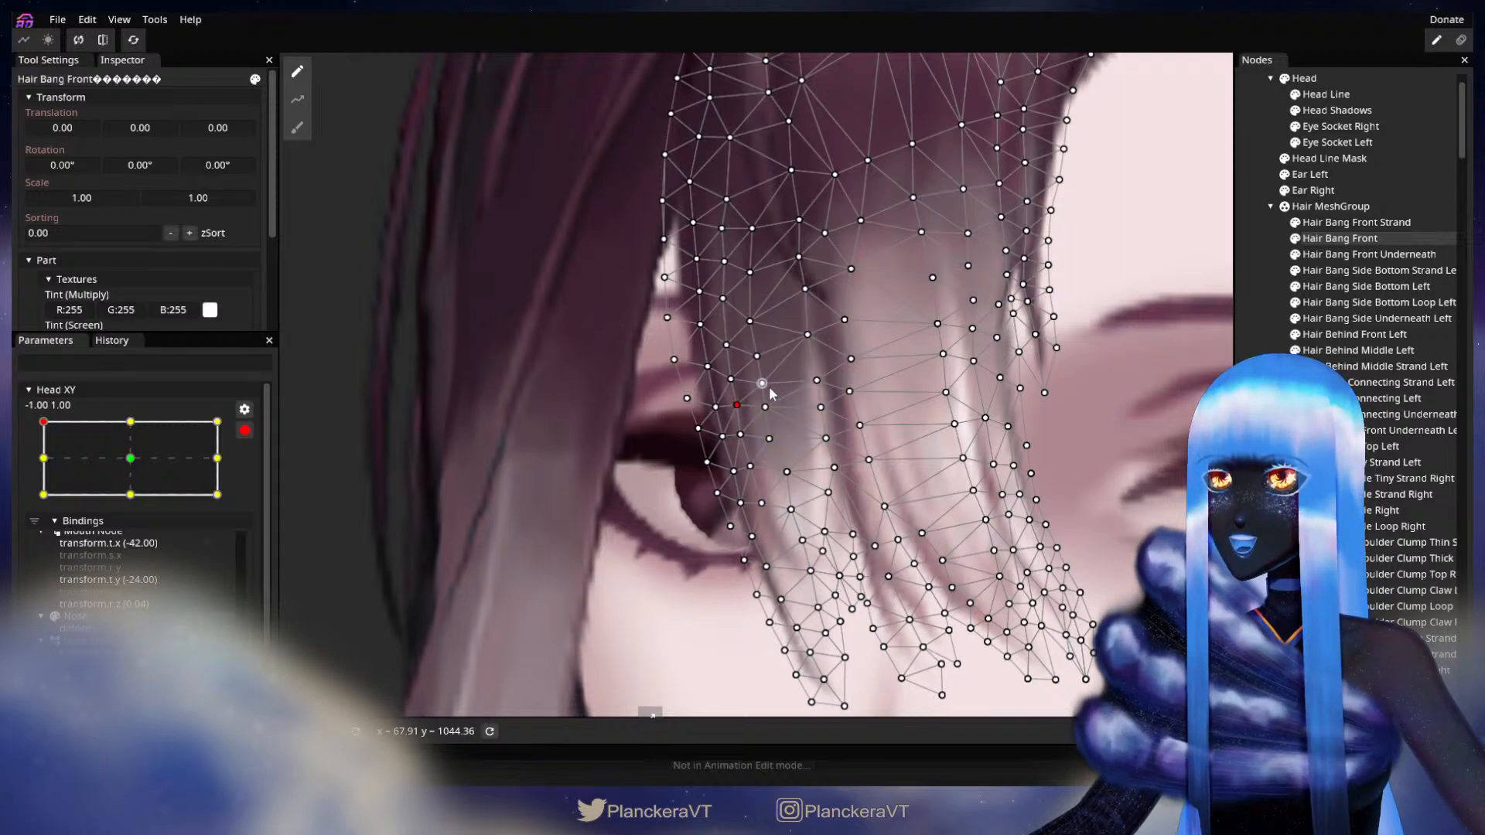
left_click_drag(763, 385, 764, 379)
left_click(756, 356)
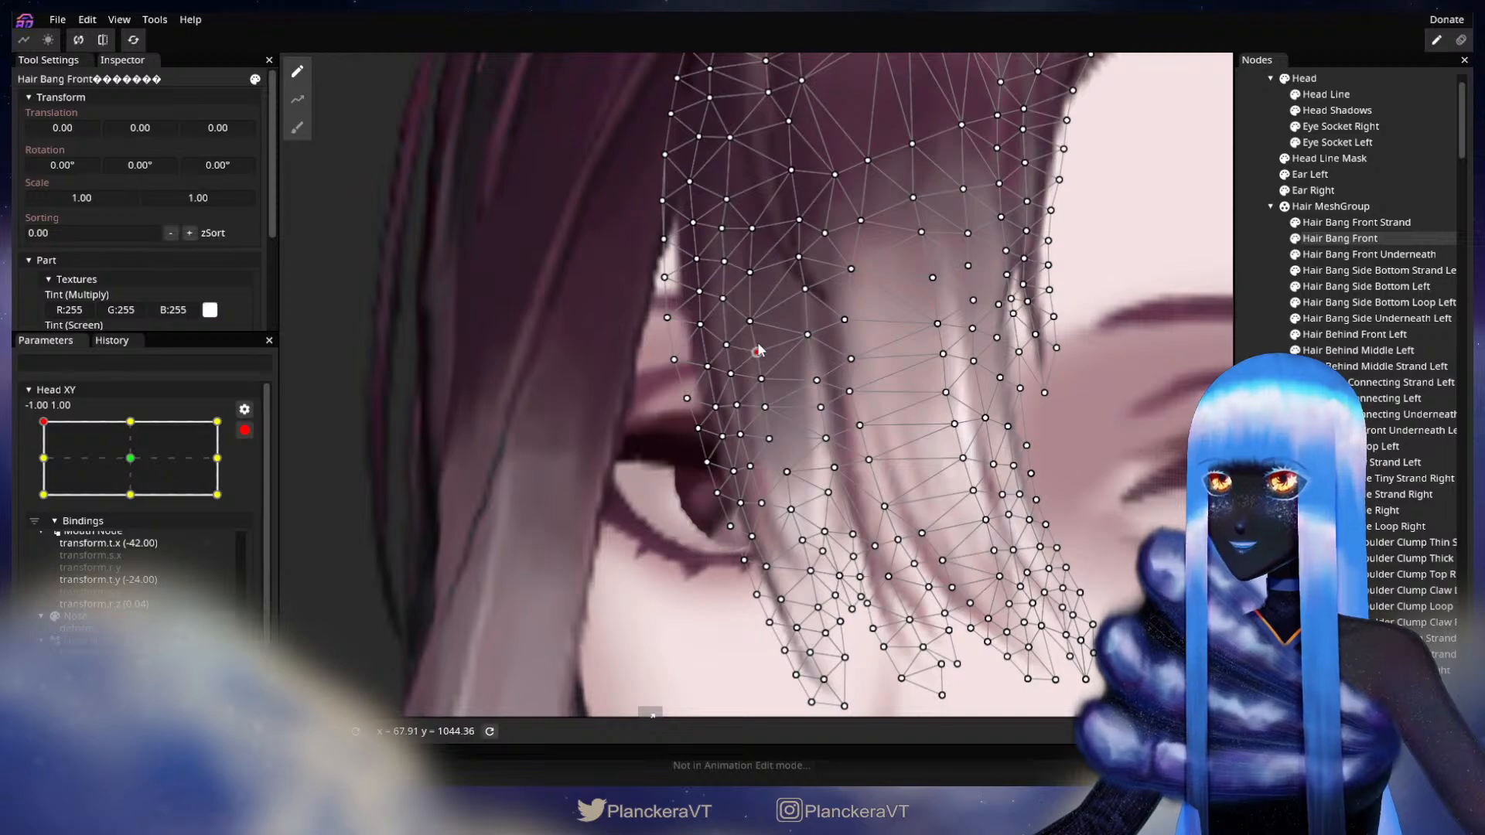
left_click_drag(726, 344, 724, 340)
left_click(749, 320)
Smooth Hair Bang Front's outer-edge vertices from the eye down to the strand tip, and deselect the mesh
left_click_drag(795, 564, 779, 477)
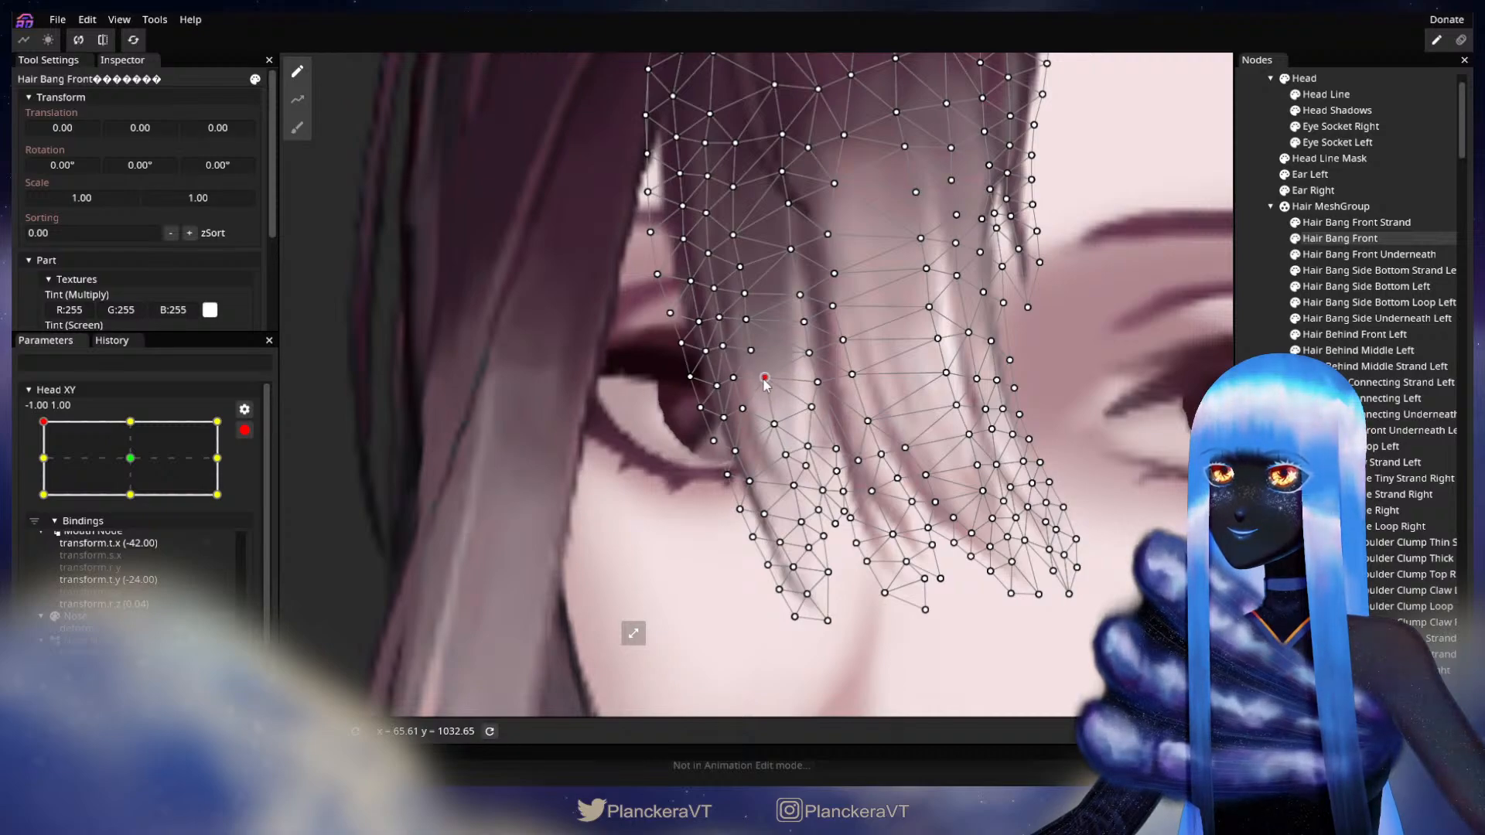
left_click(722, 410)
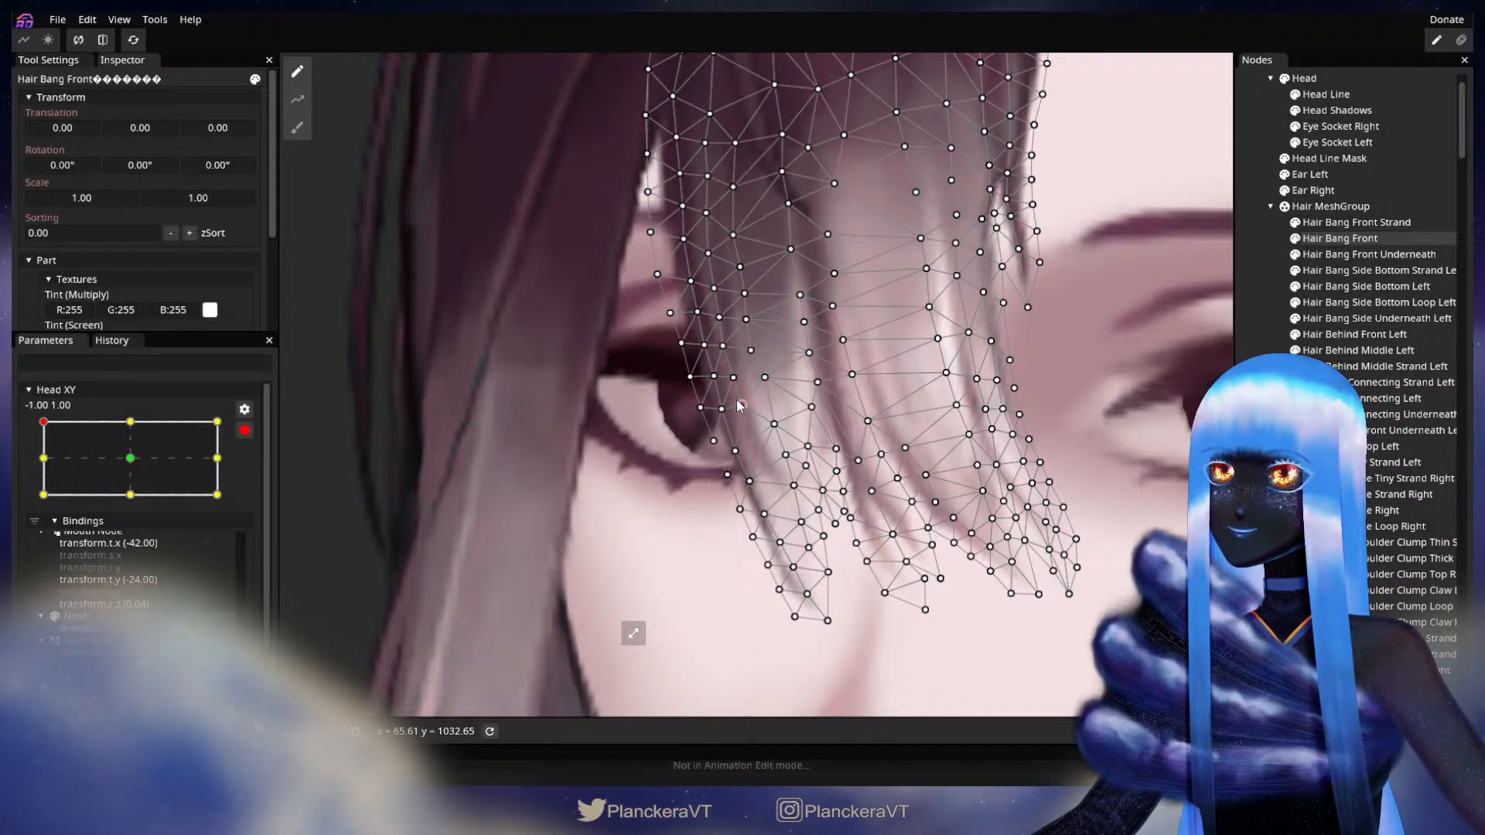
left_click_drag(734, 451, 748, 473)
left_click(727, 474)
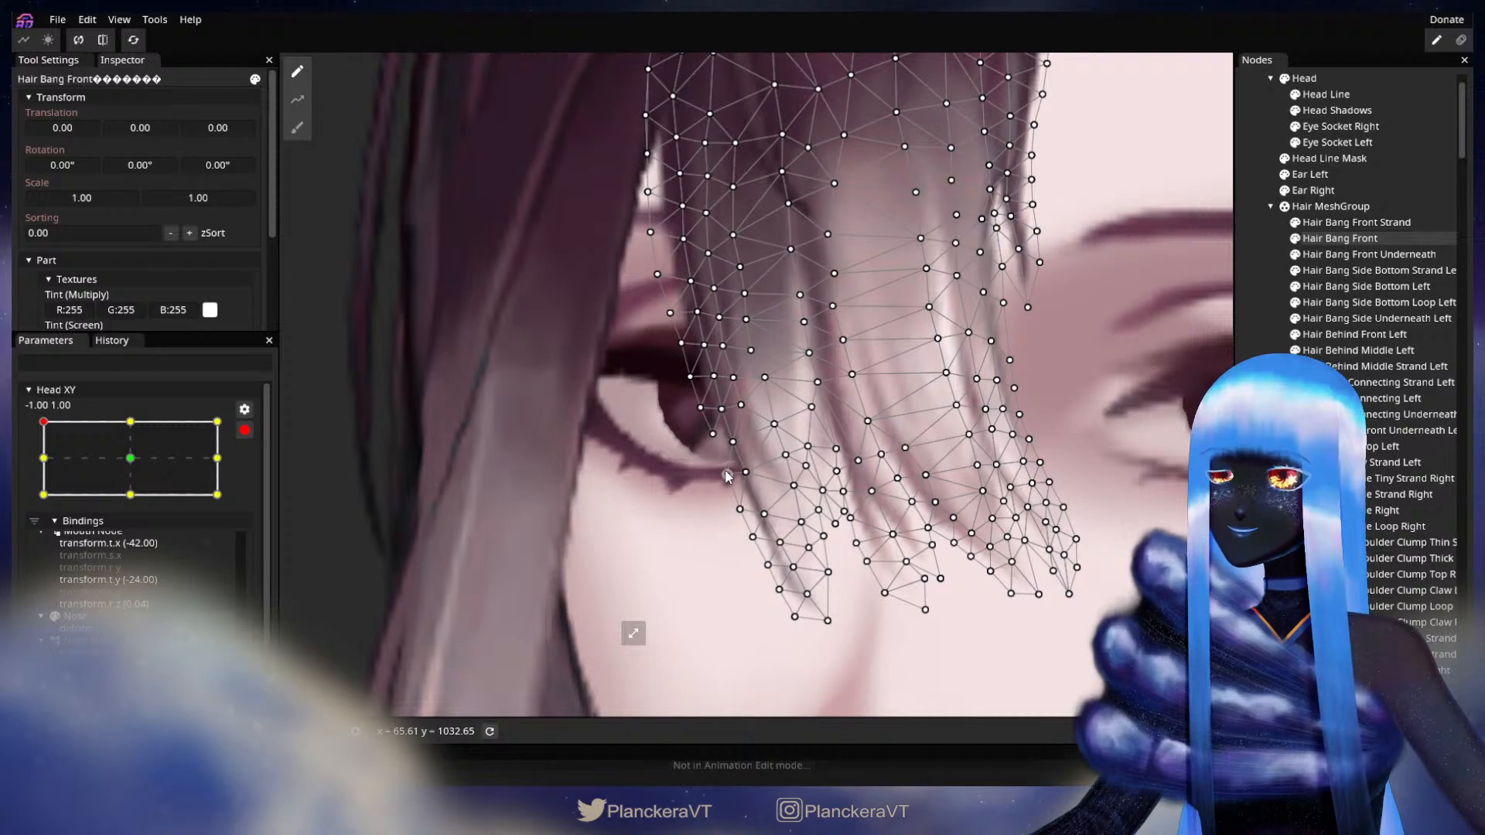
left_click_drag(763, 512, 760, 507)
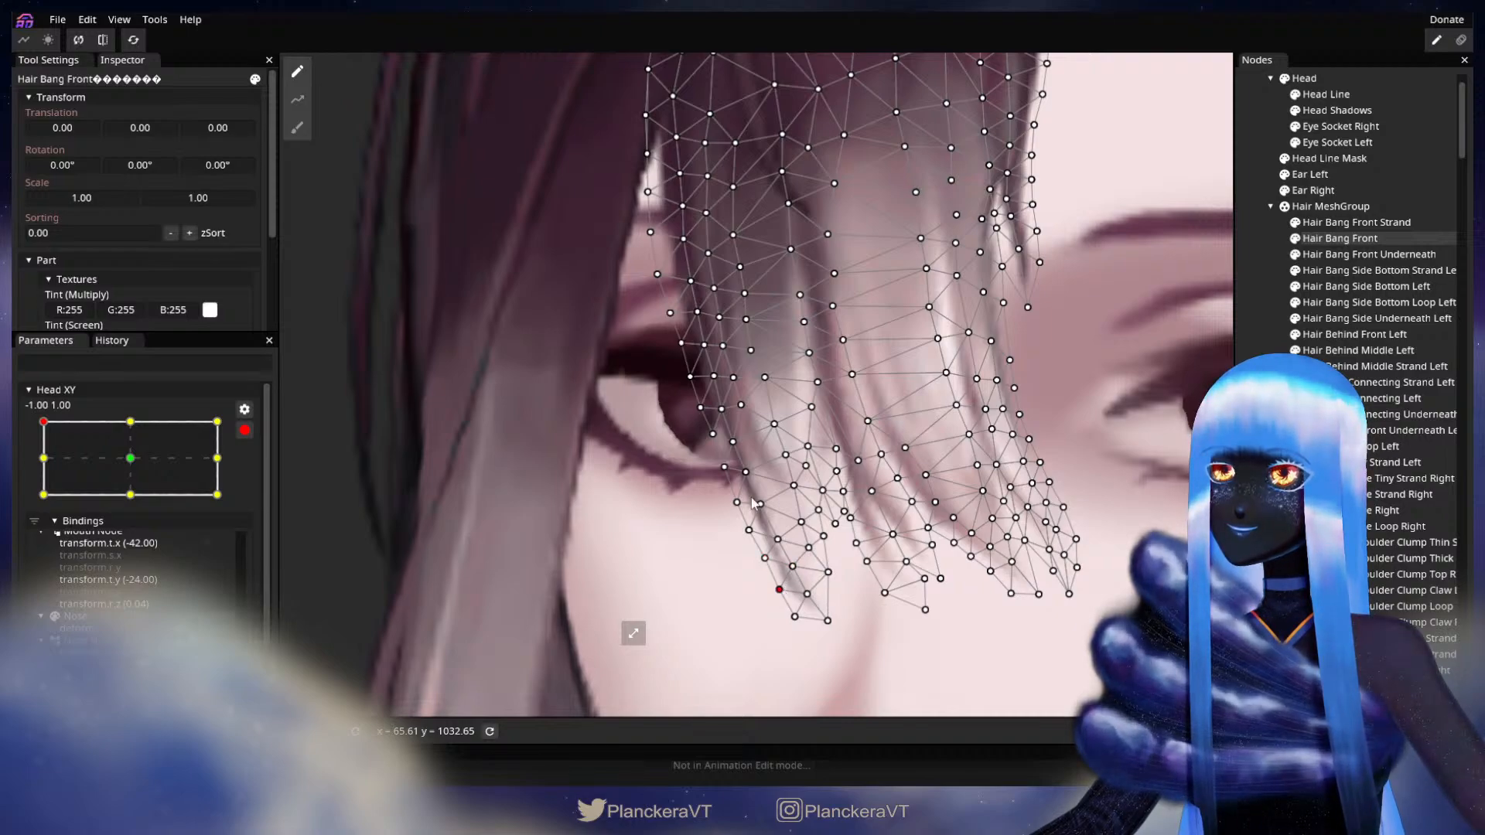
left_click_drag(757, 507, 786, 559)
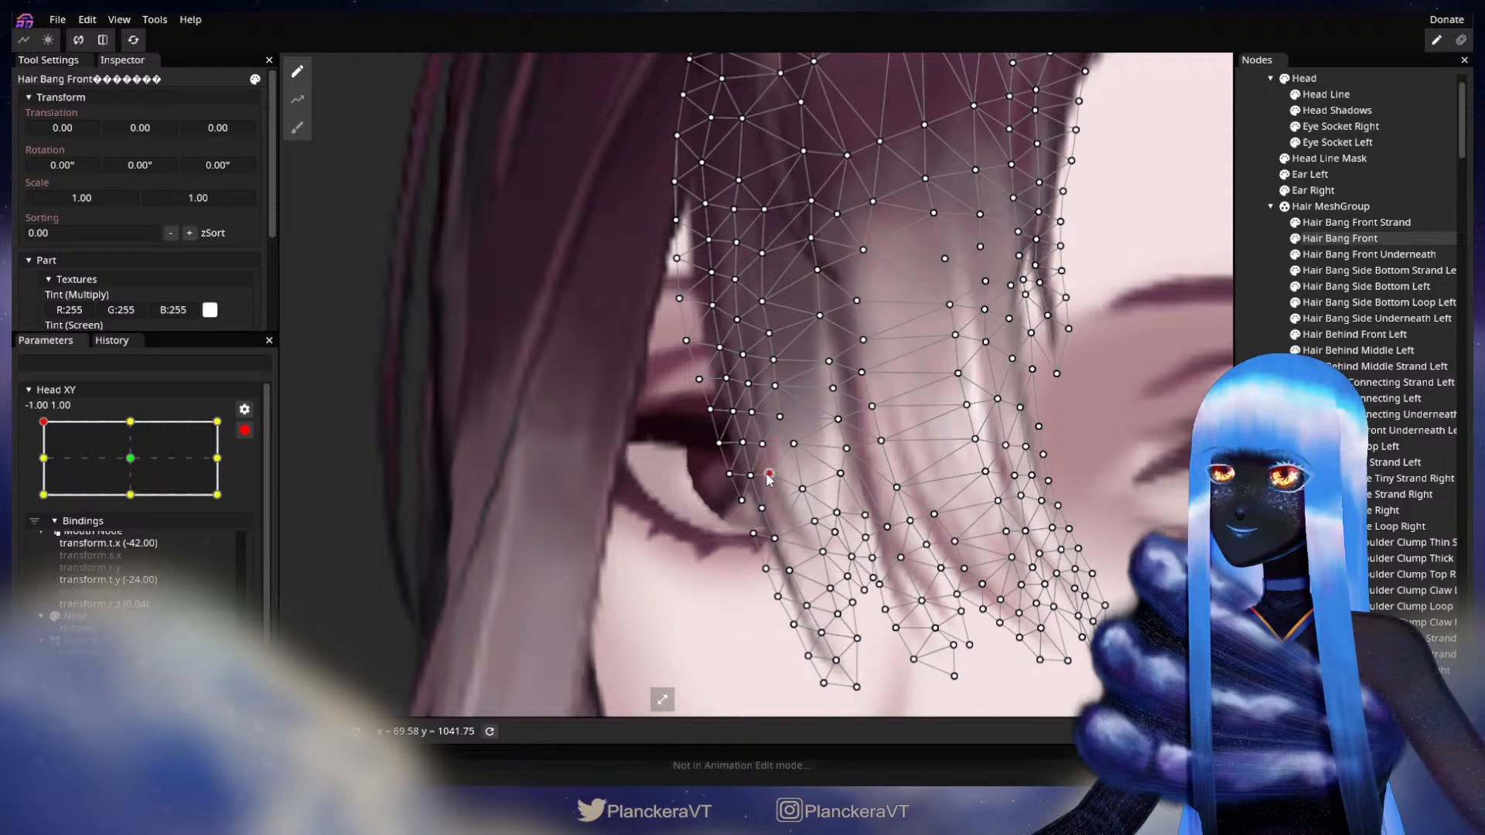
key("Escape")
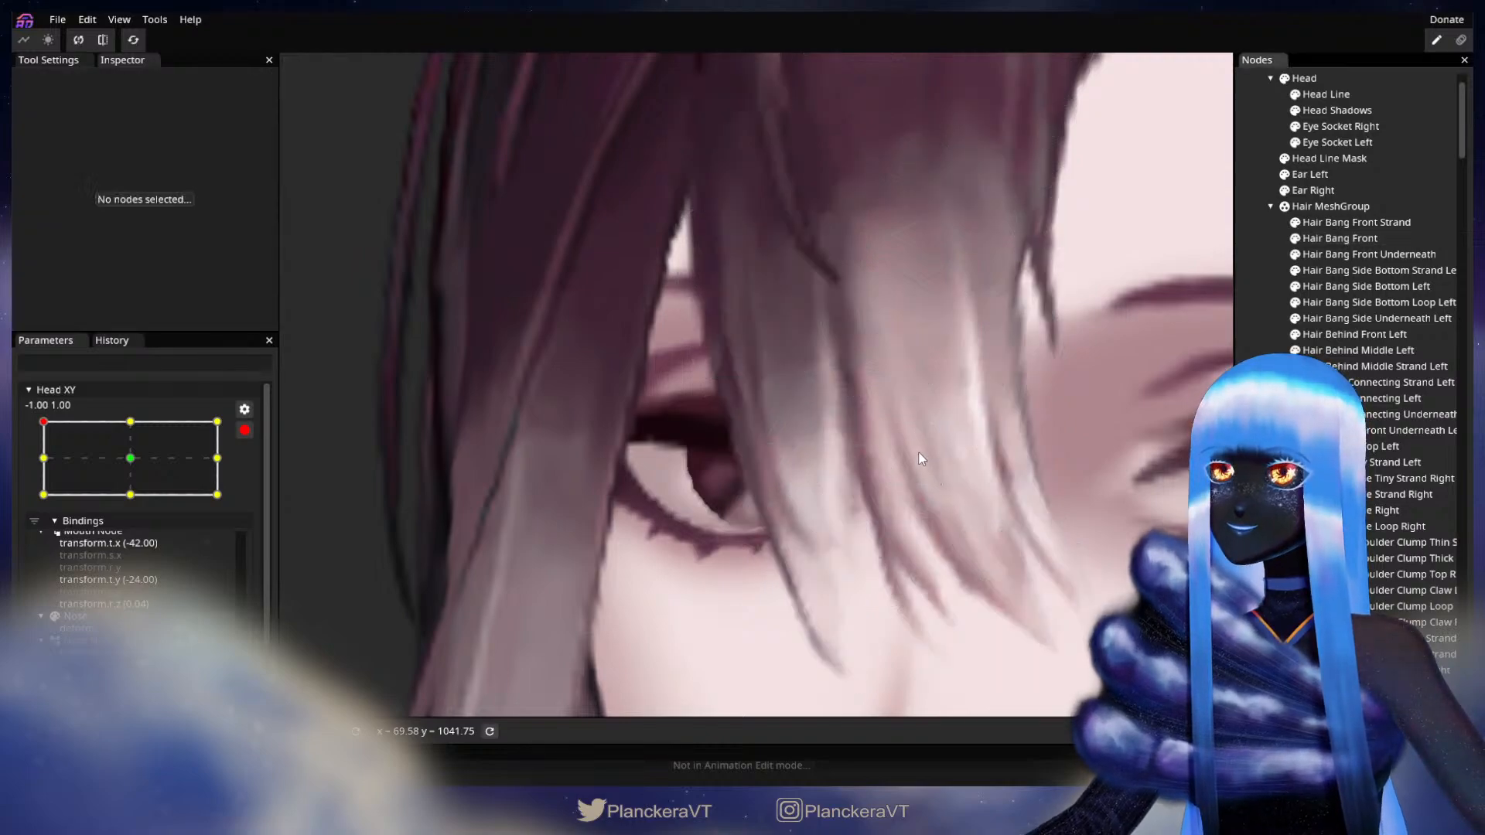
Disarm Head XY and check the front bang's outer edge on the whole head while moving the parameter from the -1.00, 1.00 corner
scroll(853, 515, "down", 3)
scroll(858, 479, "down", 5)
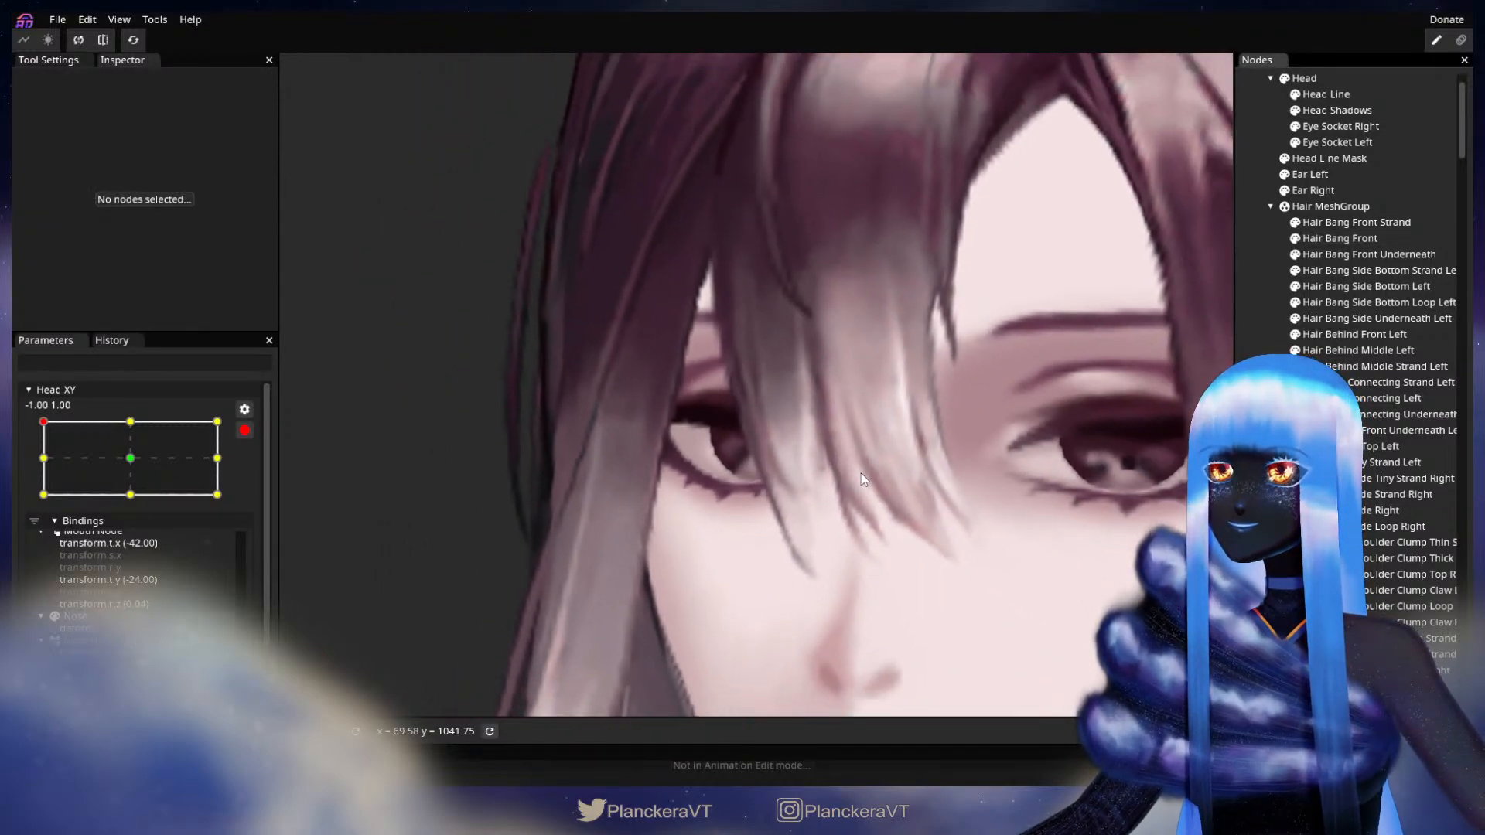
scroll(864, 480, "down", 5)
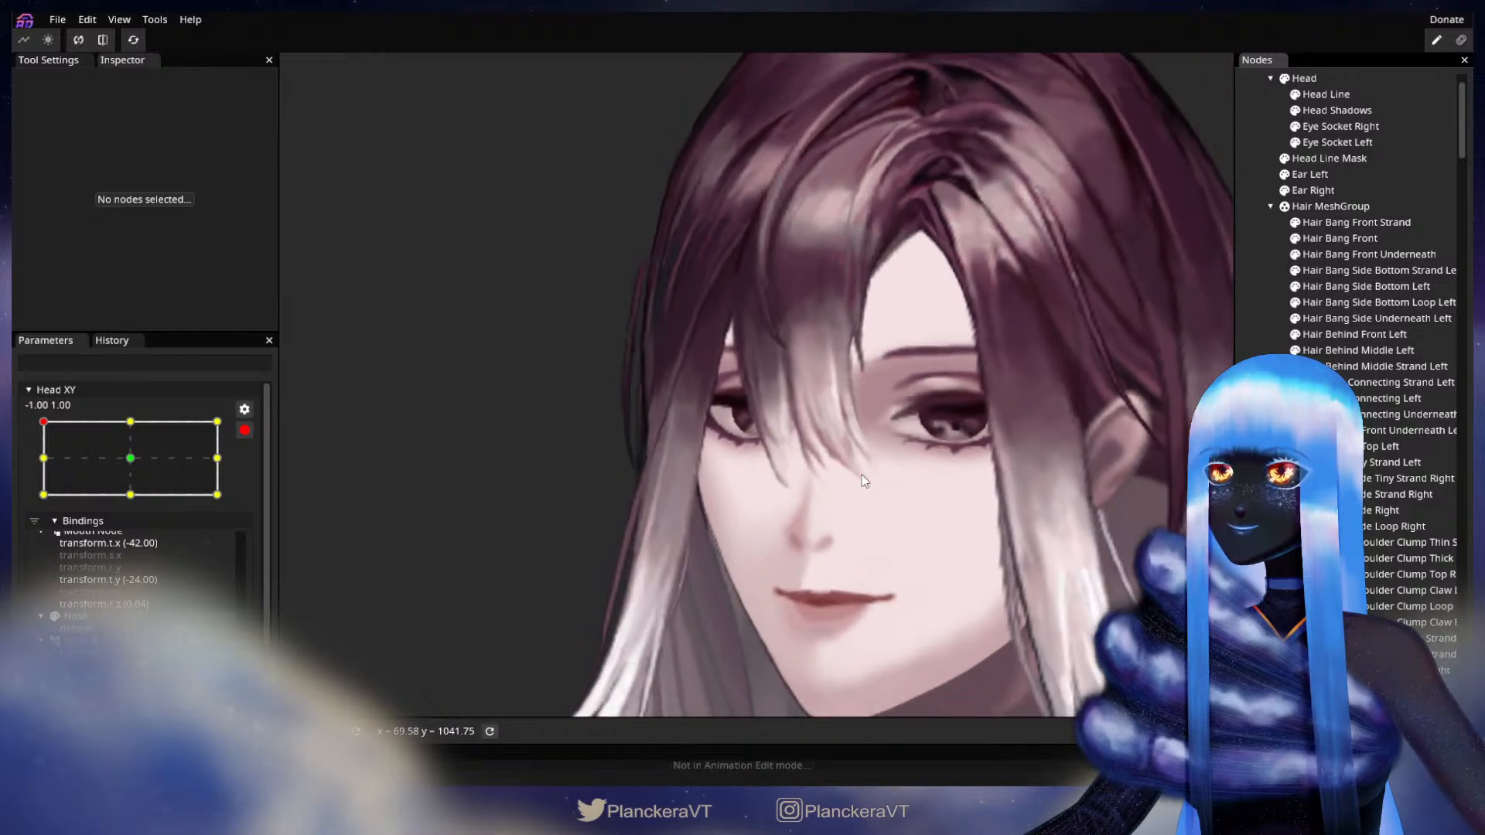
left_click_drag(865, 483, 803, 513)
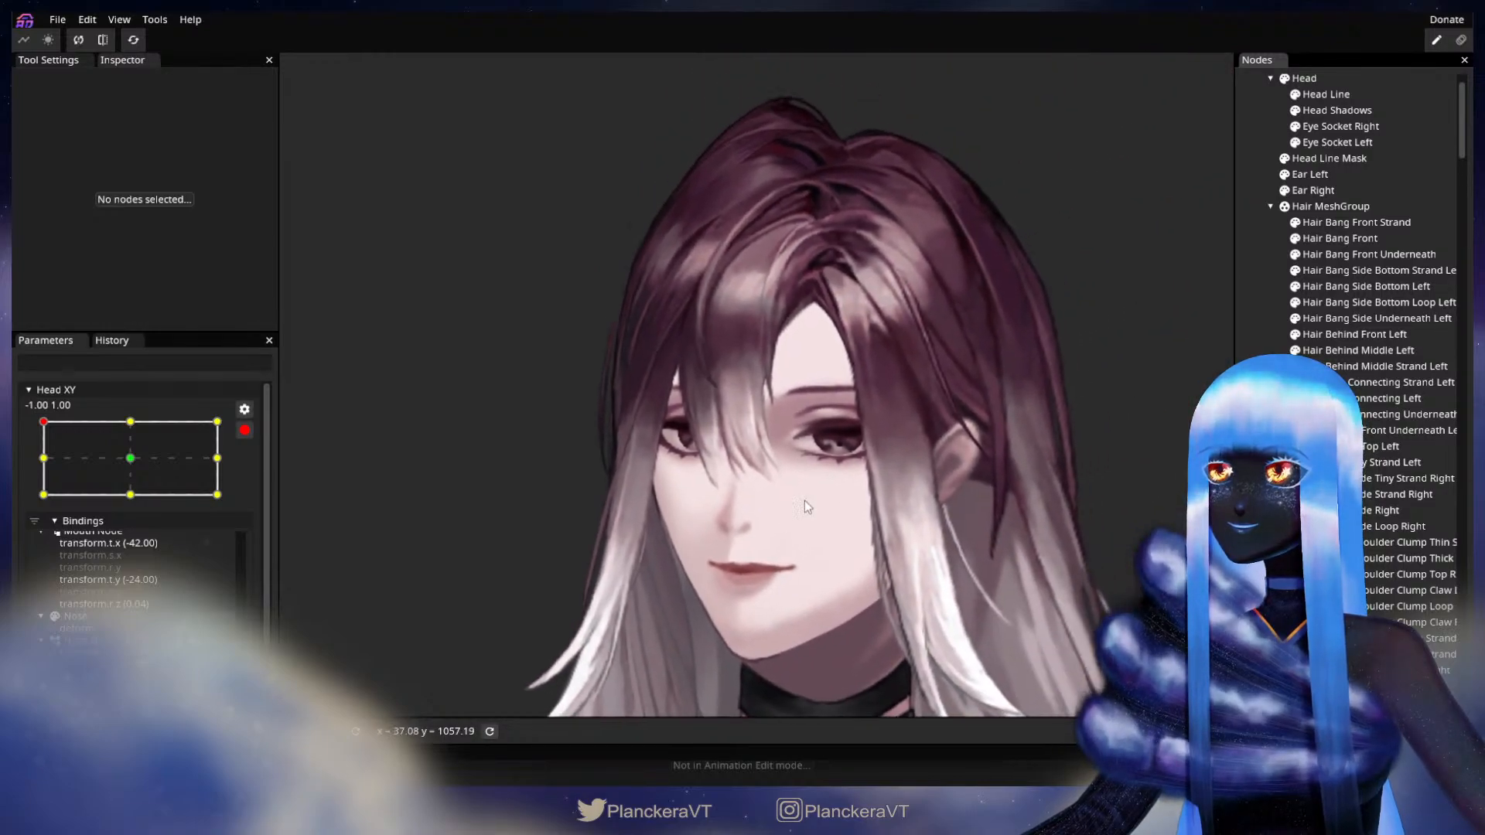
left_click(244, 430)
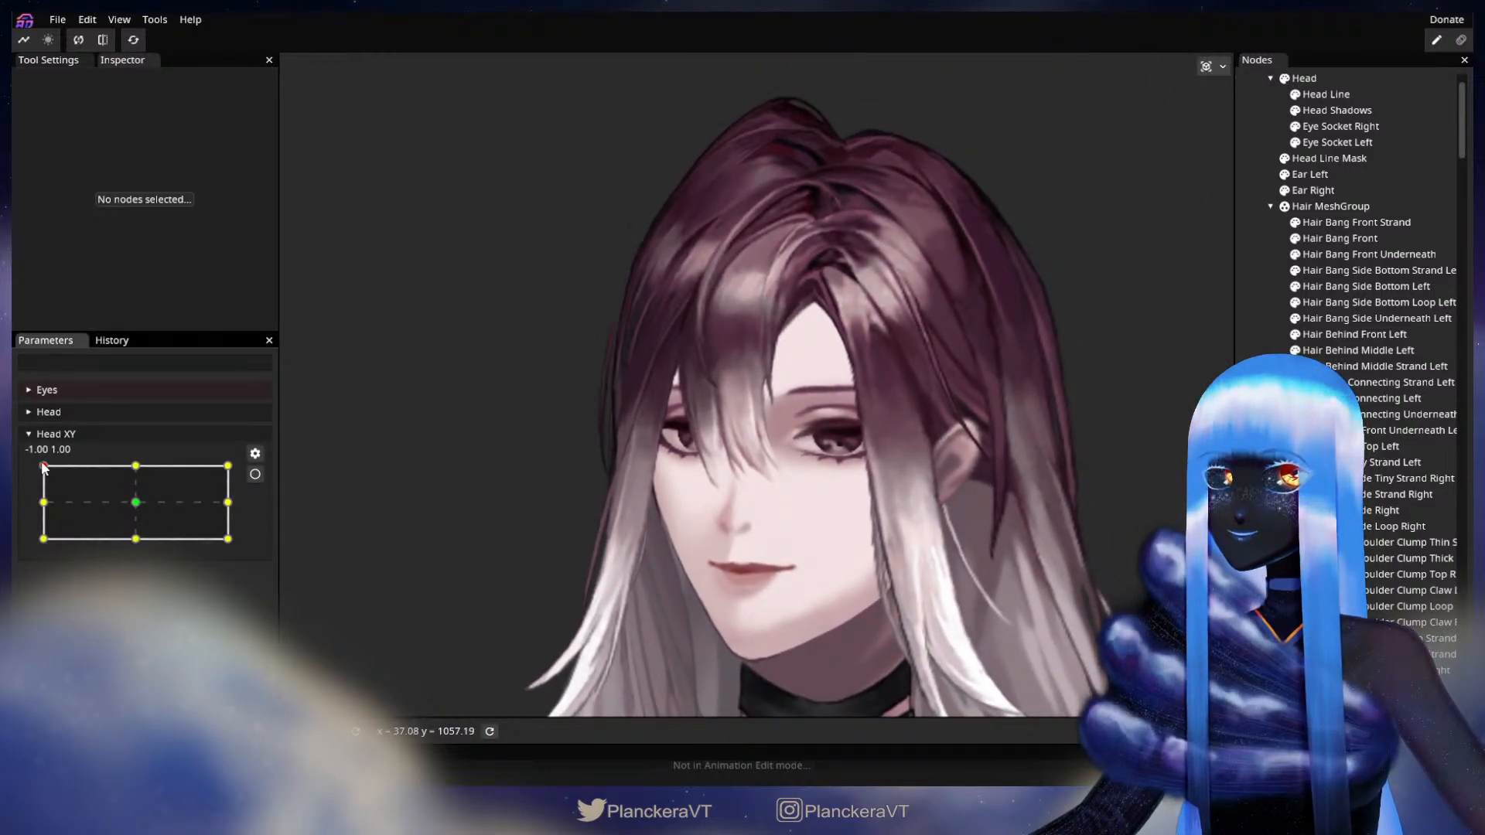
mouse_move(42, 467)
left_mouse_down()
mouse_move(34, 551)
mouse_move(34, 470)
left_mouse_up()
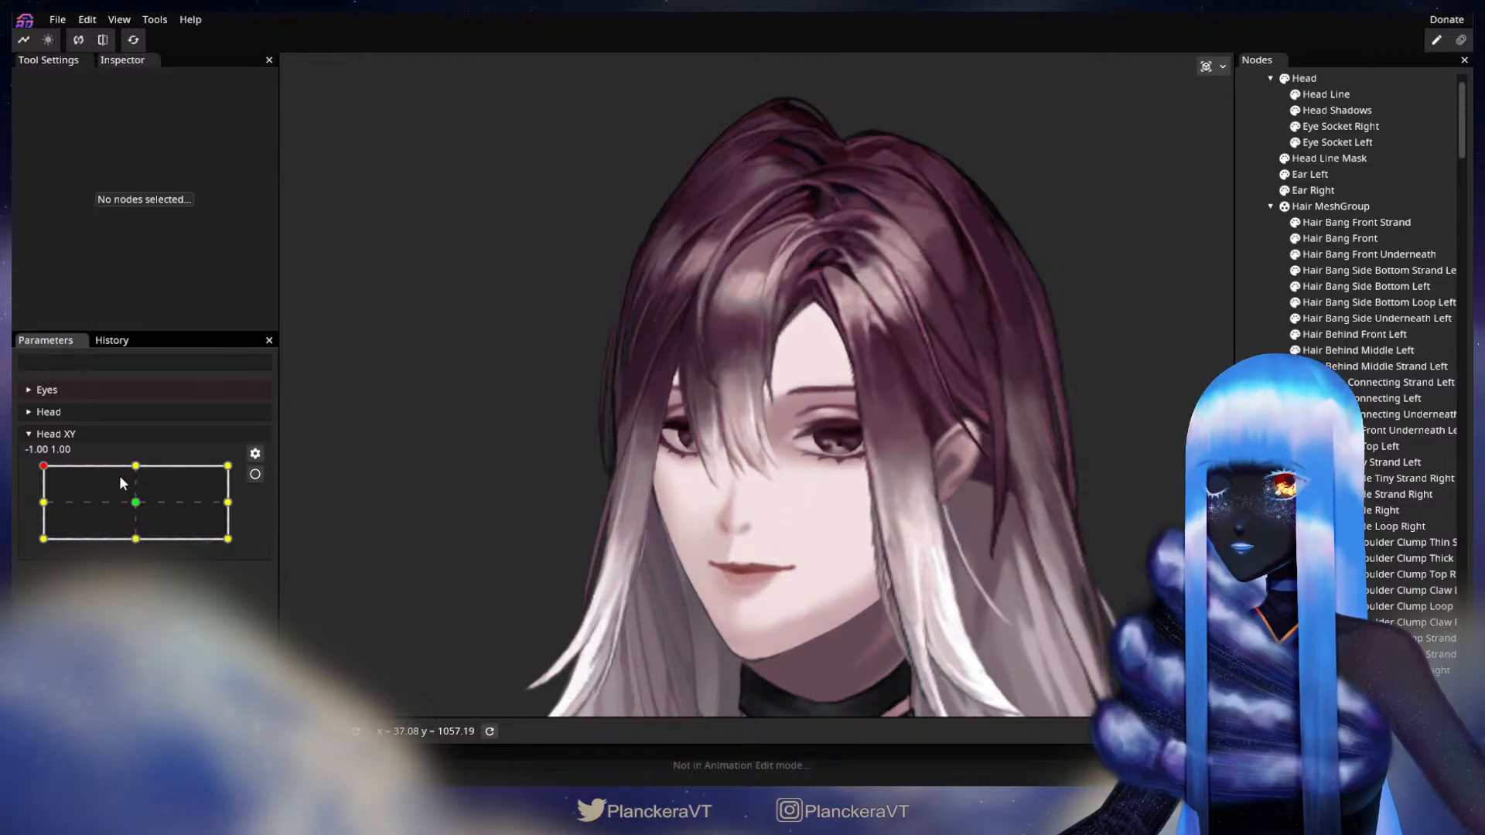
Move Head XY to 0.00, -1.00 and arm that keypoint for editing the front bang
left_click_drag(43, 465, 139, 551)
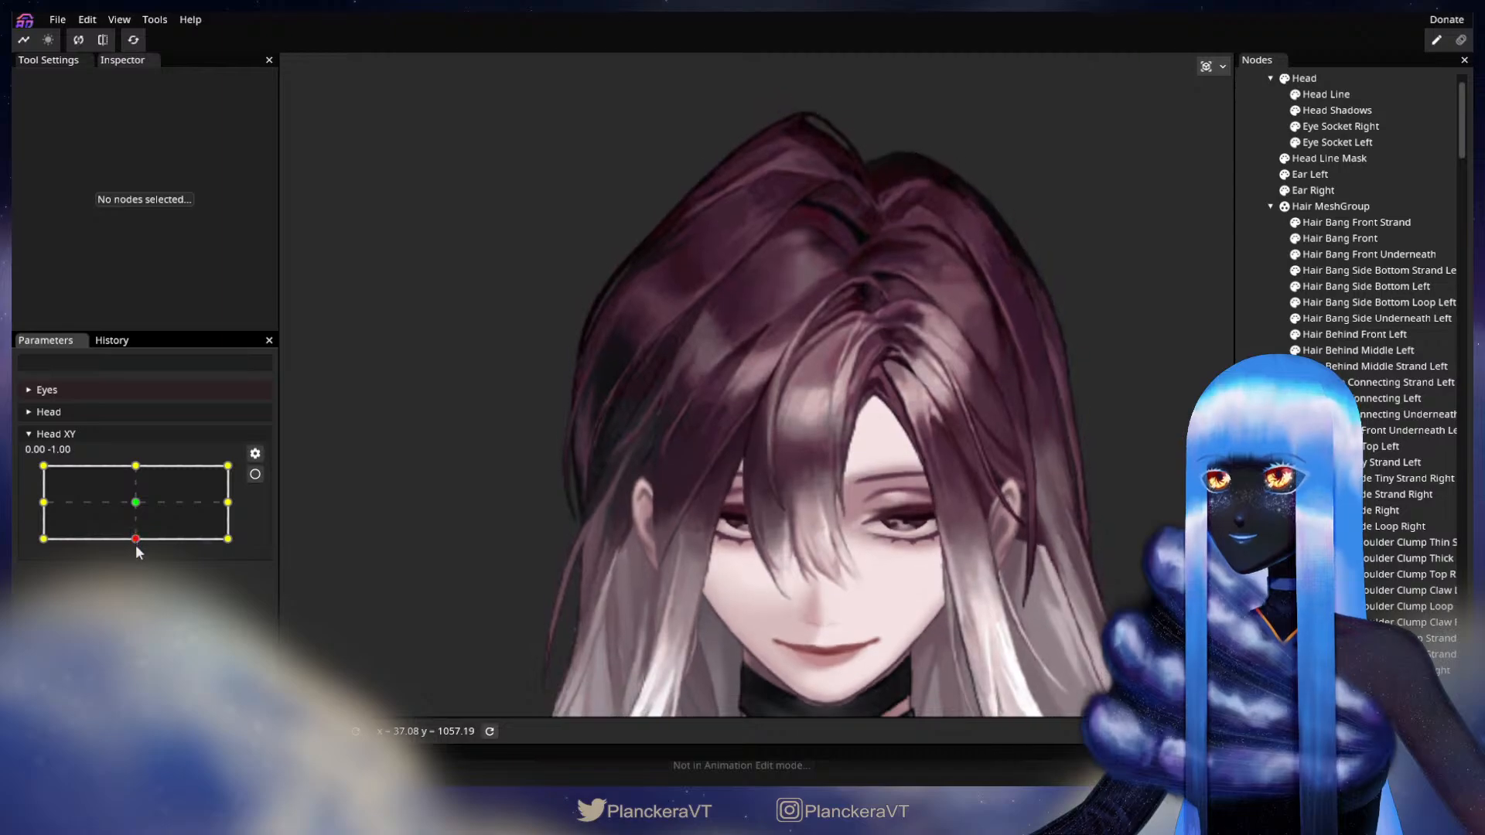
left_click(255, 474)
scroll(761, 510, "up", 6)
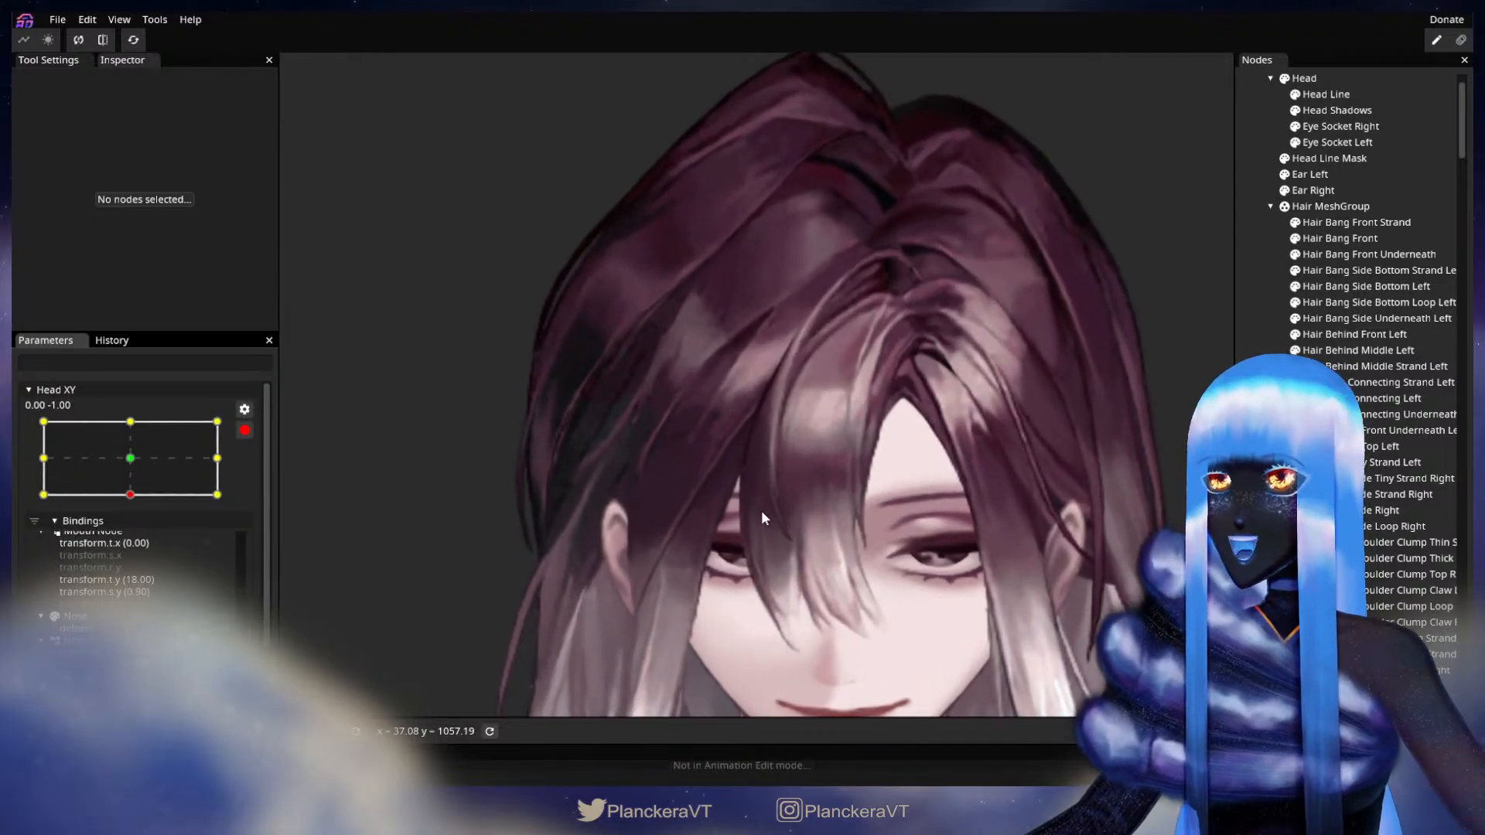
scroll(739, 519, "up", 1)
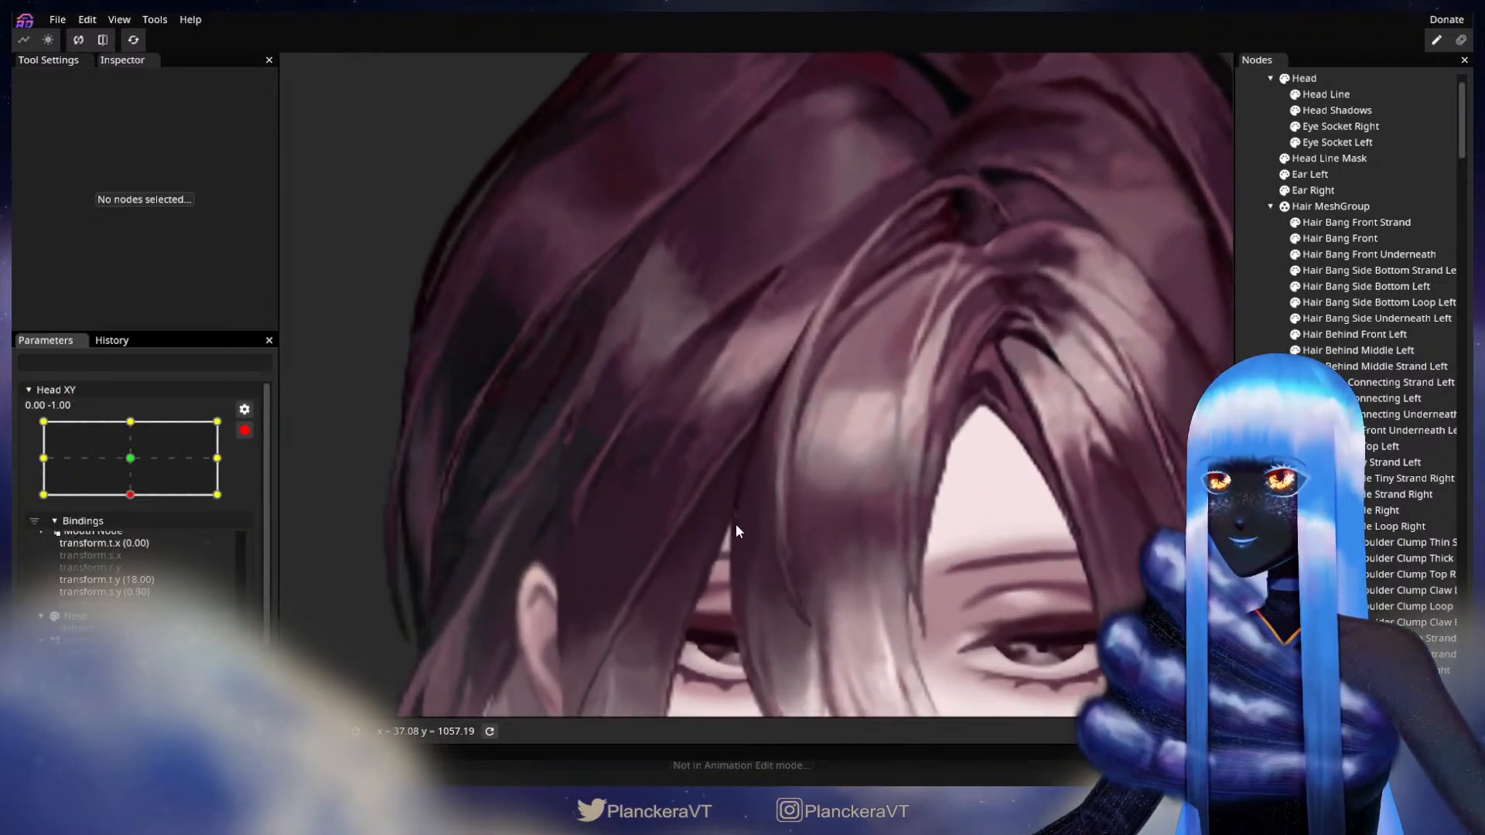
left_click_drag(736, 524, 756, 415)
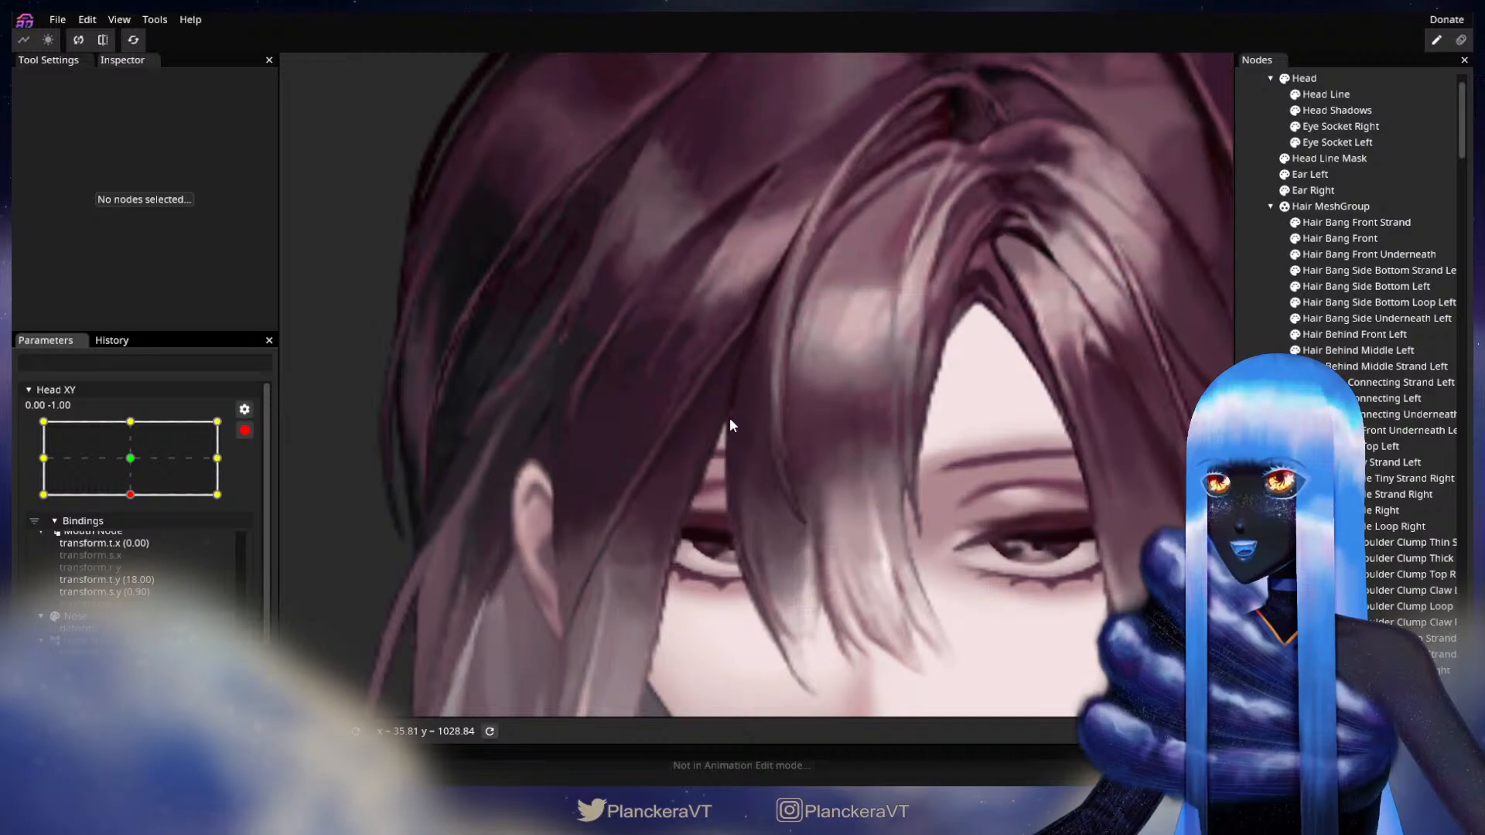
Push Hair Bang Front's outer-edge vertices above the eye outward with the size 14.00 Circle Brush, and deselect the mesh
left_click(1361, 240)
scroll(696, 493, "up", 2)
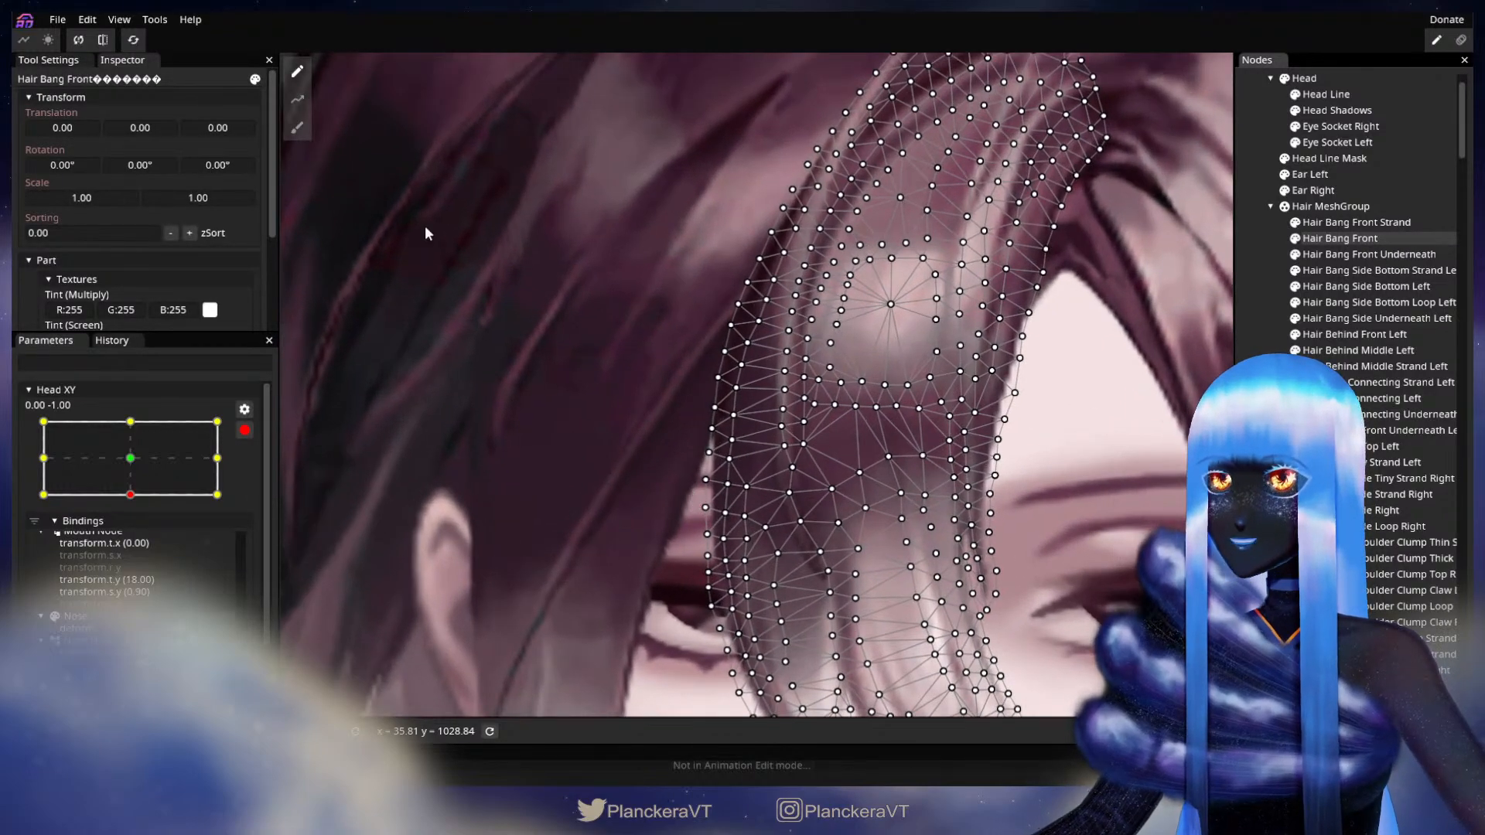
left_click(298, 126)
scroll(689, 442, "up", 1)
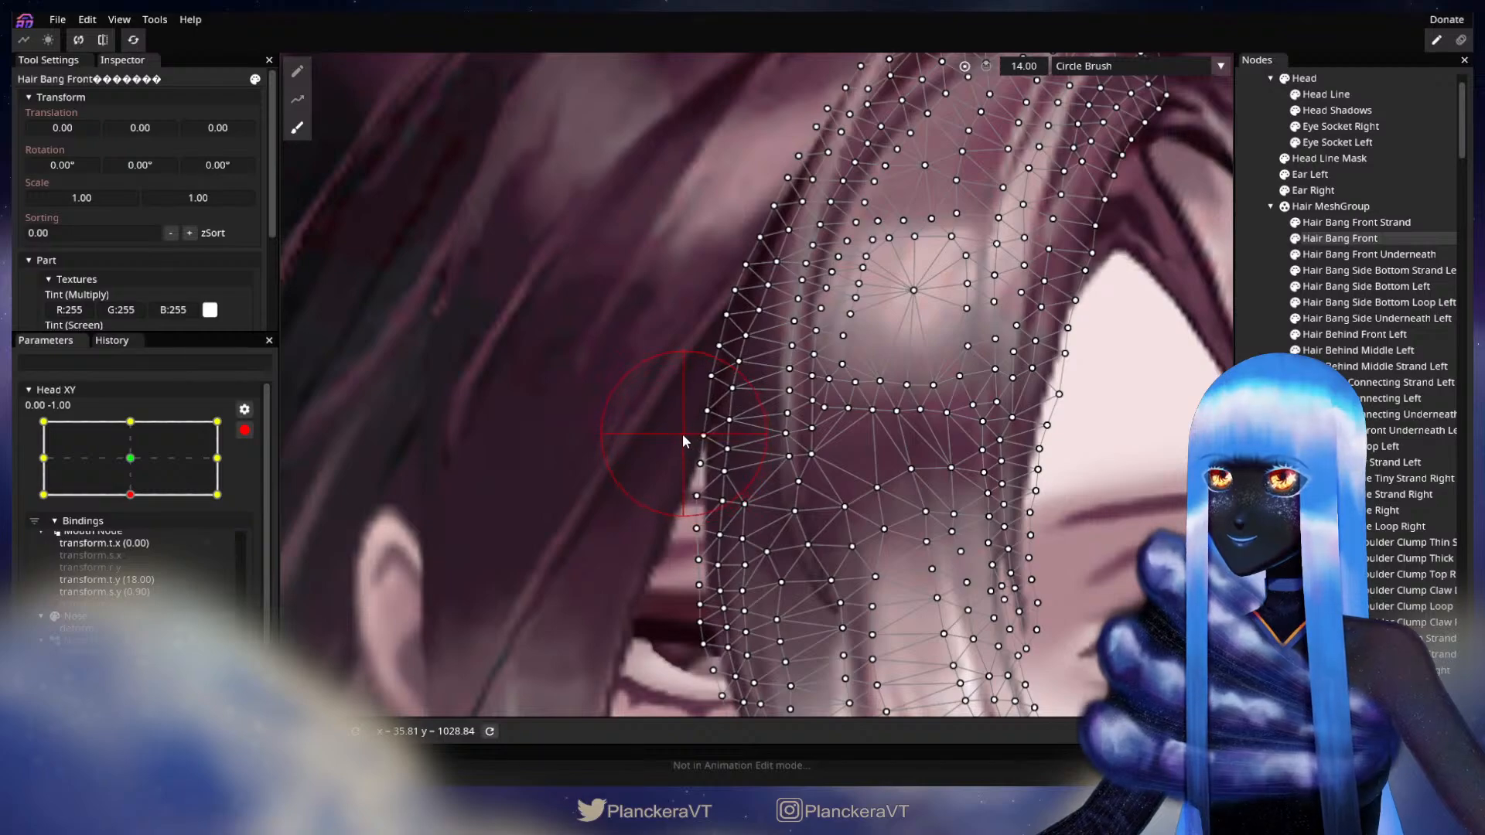
left_click_drag(679, 452, 685, 311)
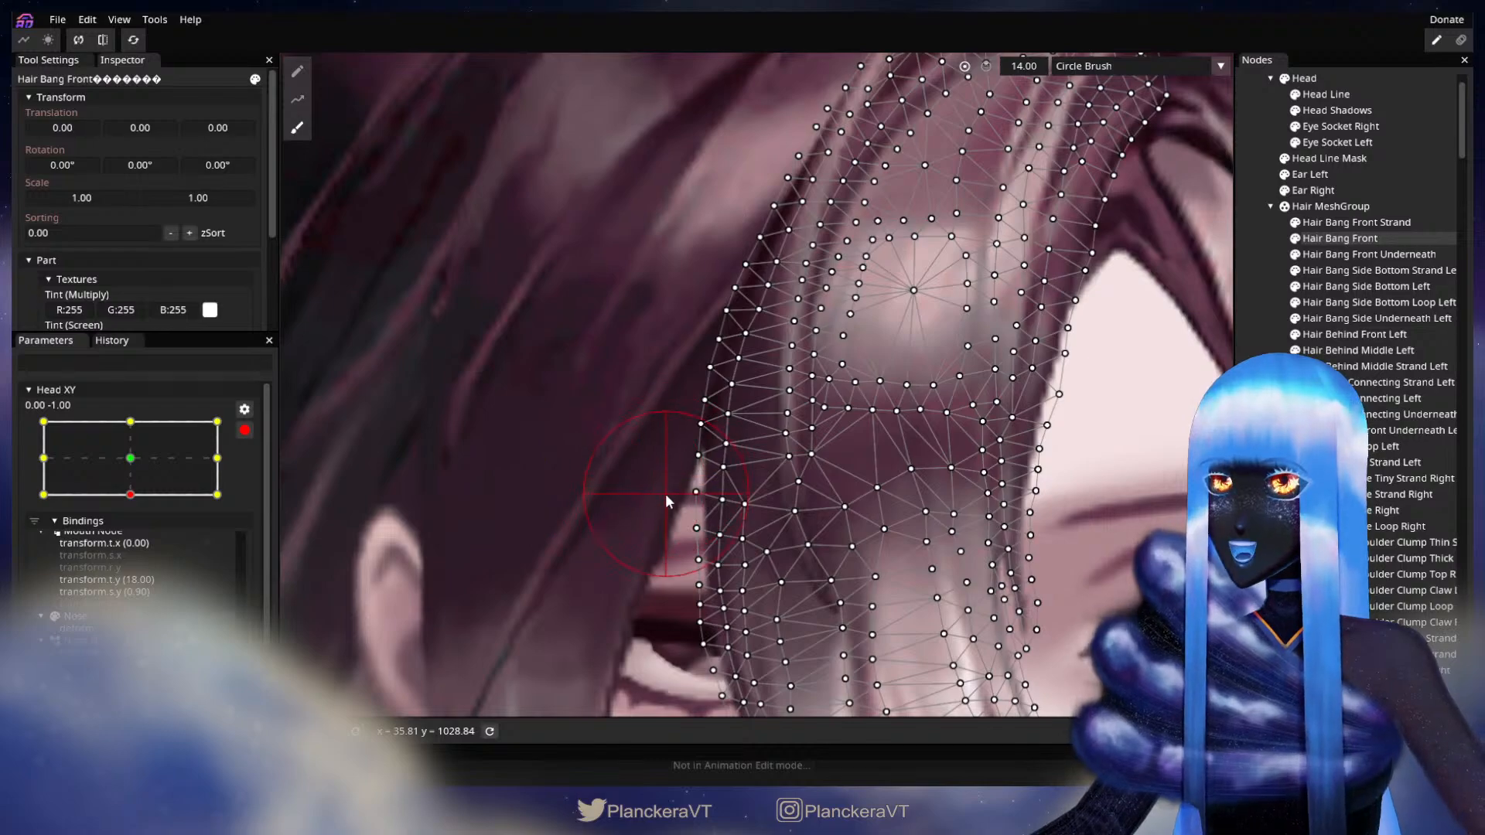
mouse_move(662, 483)
left_mouse_down()
mouse_move(643, 525)
mouse_move(647, 453)
left_mouse_up()
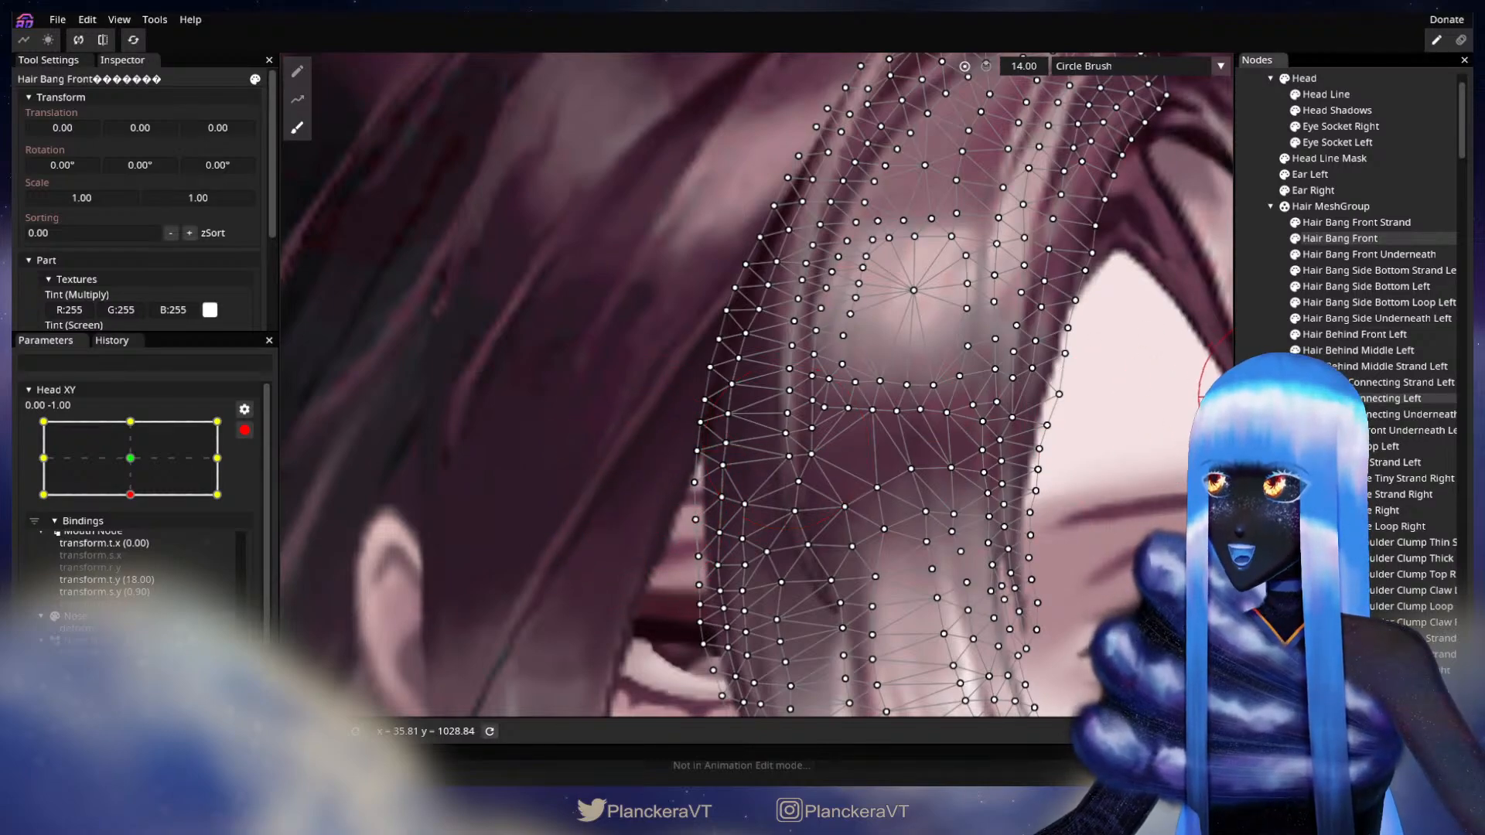
left_click(1340, 239)
scroll(680, 388, "down", 1)
scroll(679, 389, "down", 3)
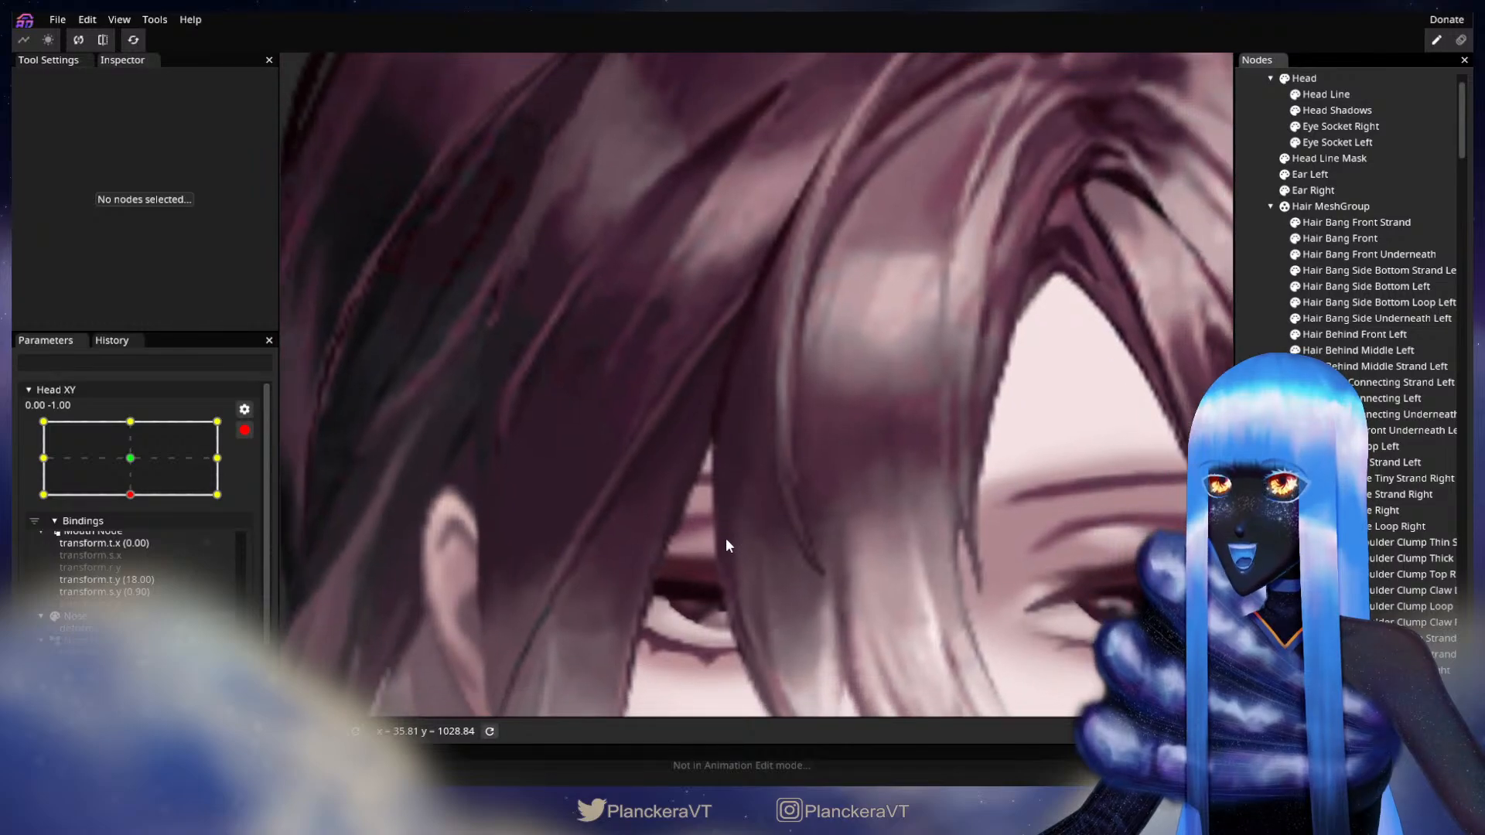
scroll(689, 545, "down", 2)
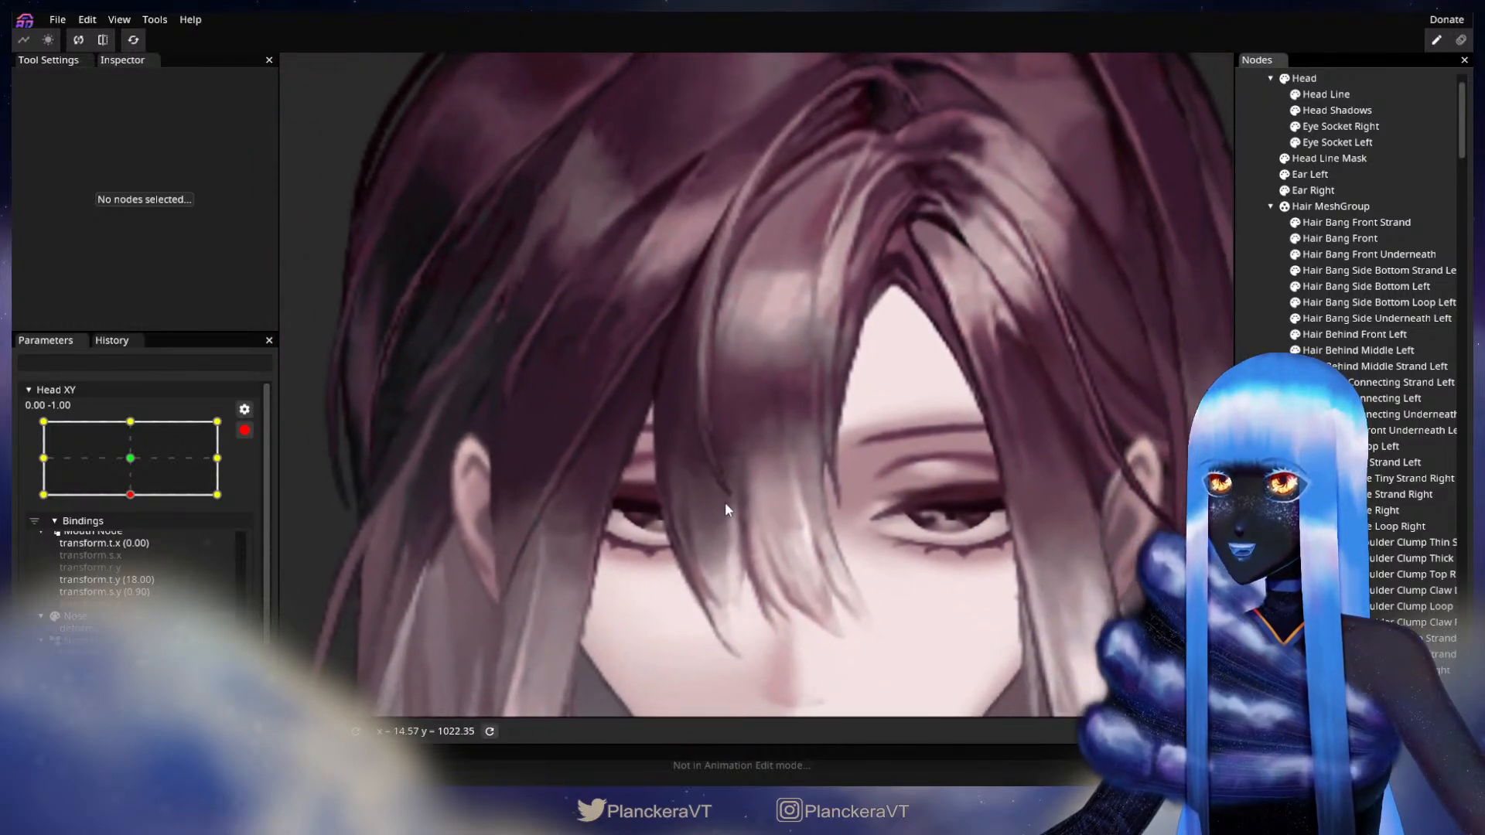
Disarm Head XY, check the bang while moving the parameter around 0.00, -1.00, and arm that keypoint again
left_click(245, 430)
mouse_move(137, 544)
left_mouse_down()
mouse_move(135, 501)
mouse_move(137, 539)
left_mouse_up()
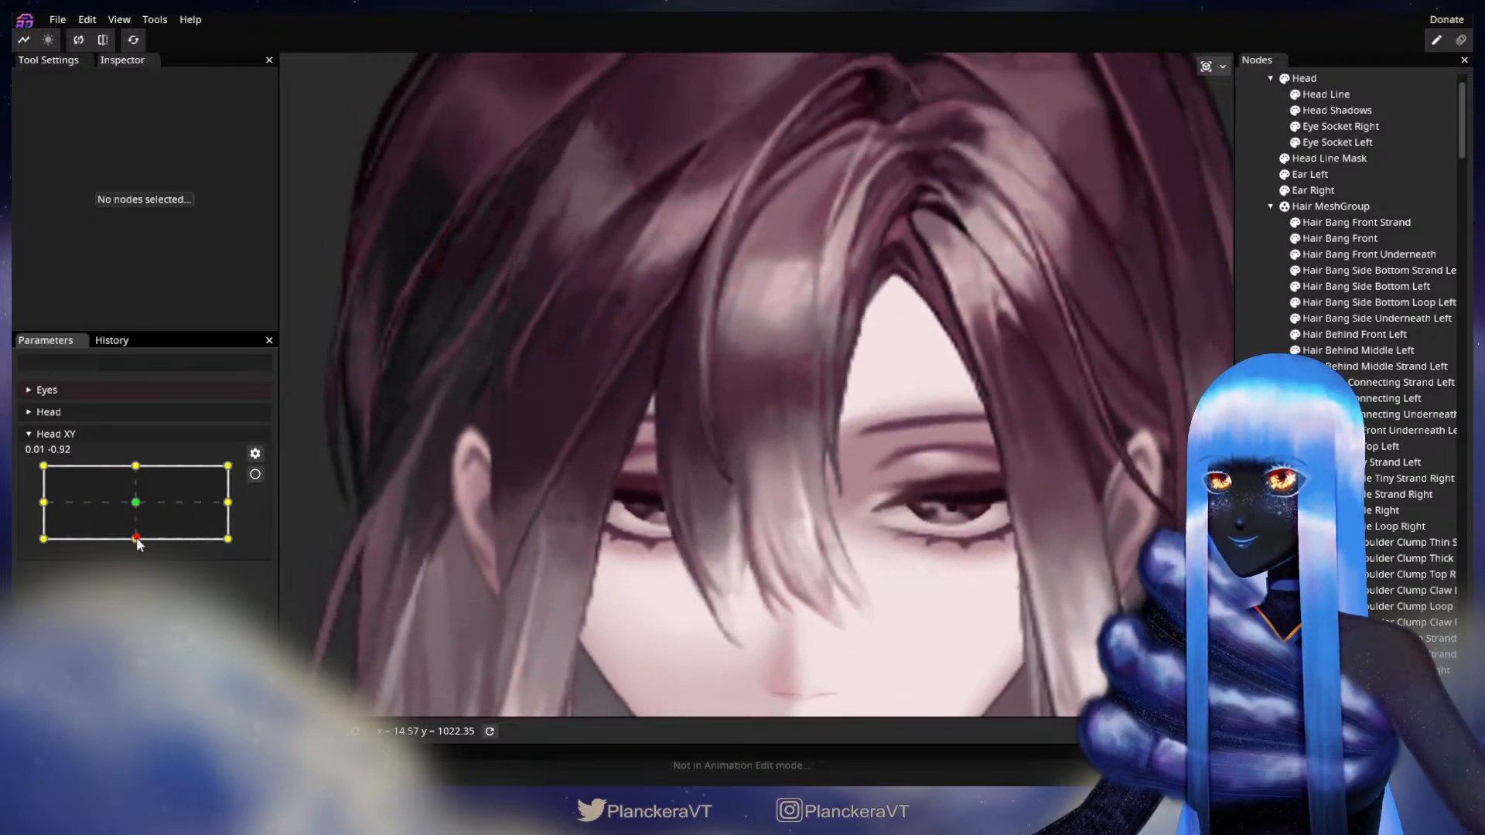
left_click(254, 474)
scroll(582, 499, "up", 5)
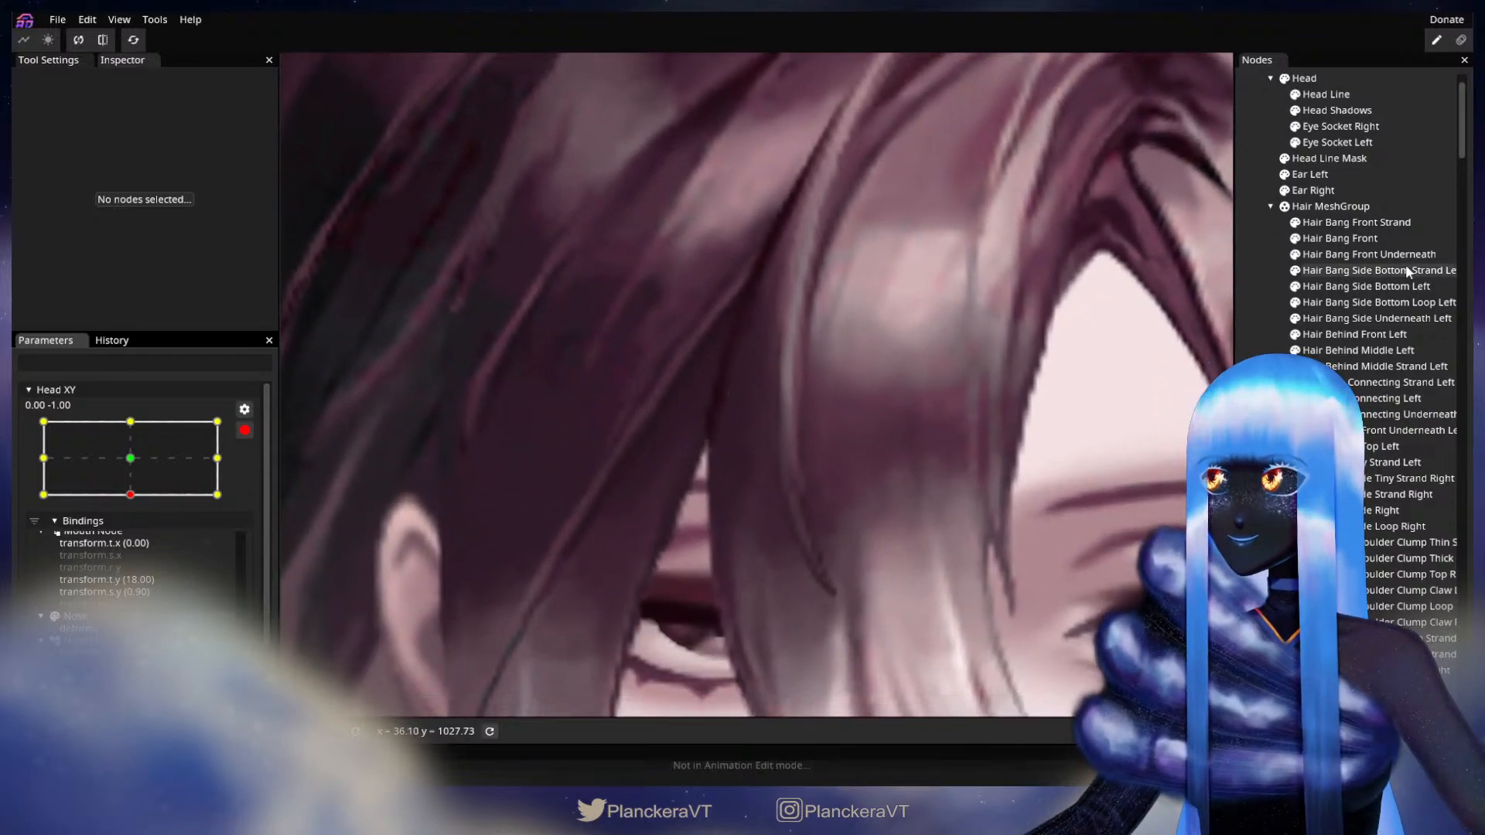
Reposition single Hair Bang Front vertices on the outer edge just above the eye gap, and deselect the mesh
left_click(1340, 239)
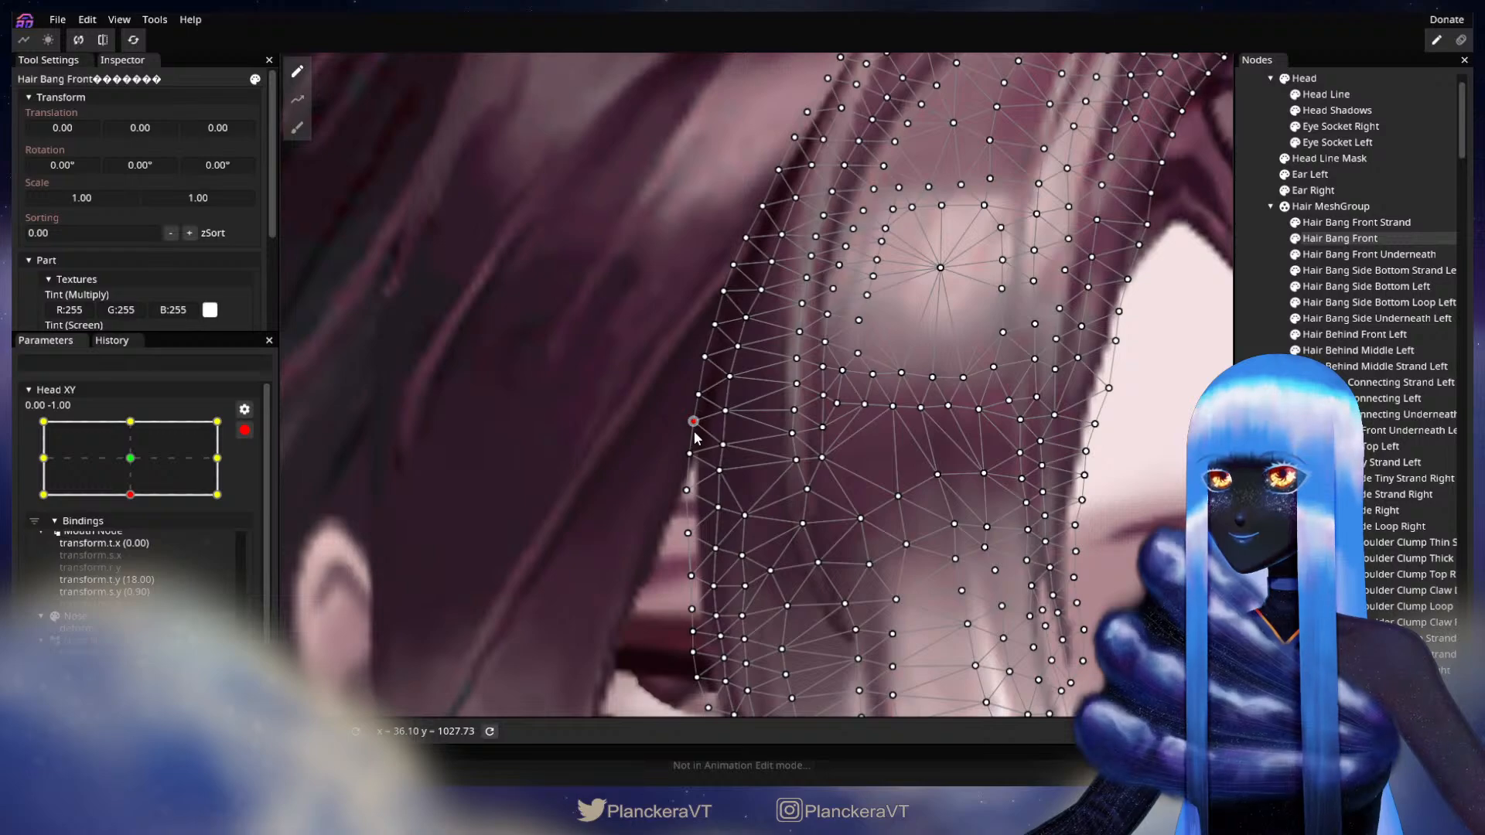
left_click_drag(726, 415, 705, 349)
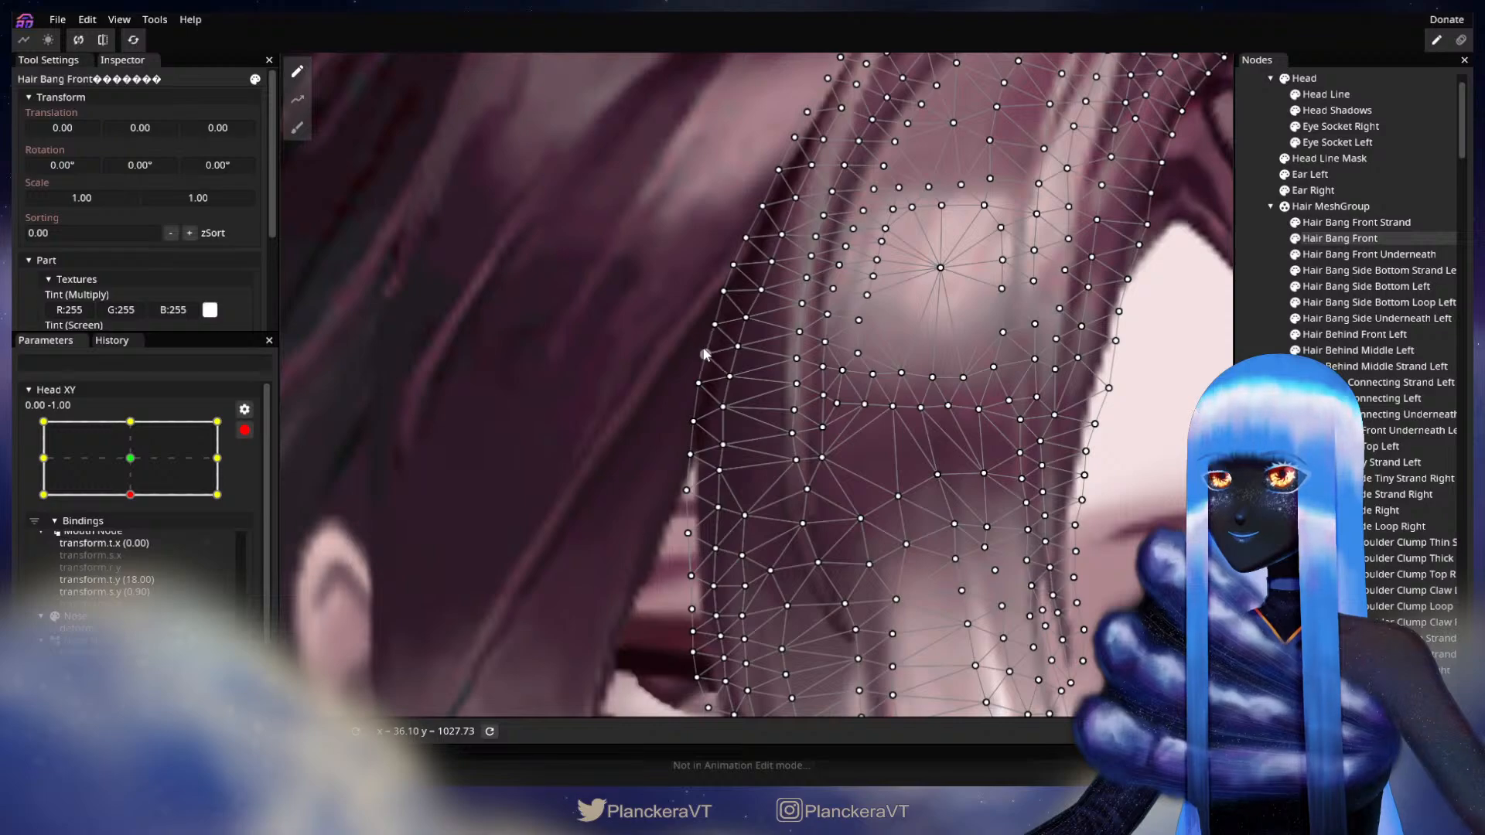
left_click_drag(1020, 343, 1021, 427)
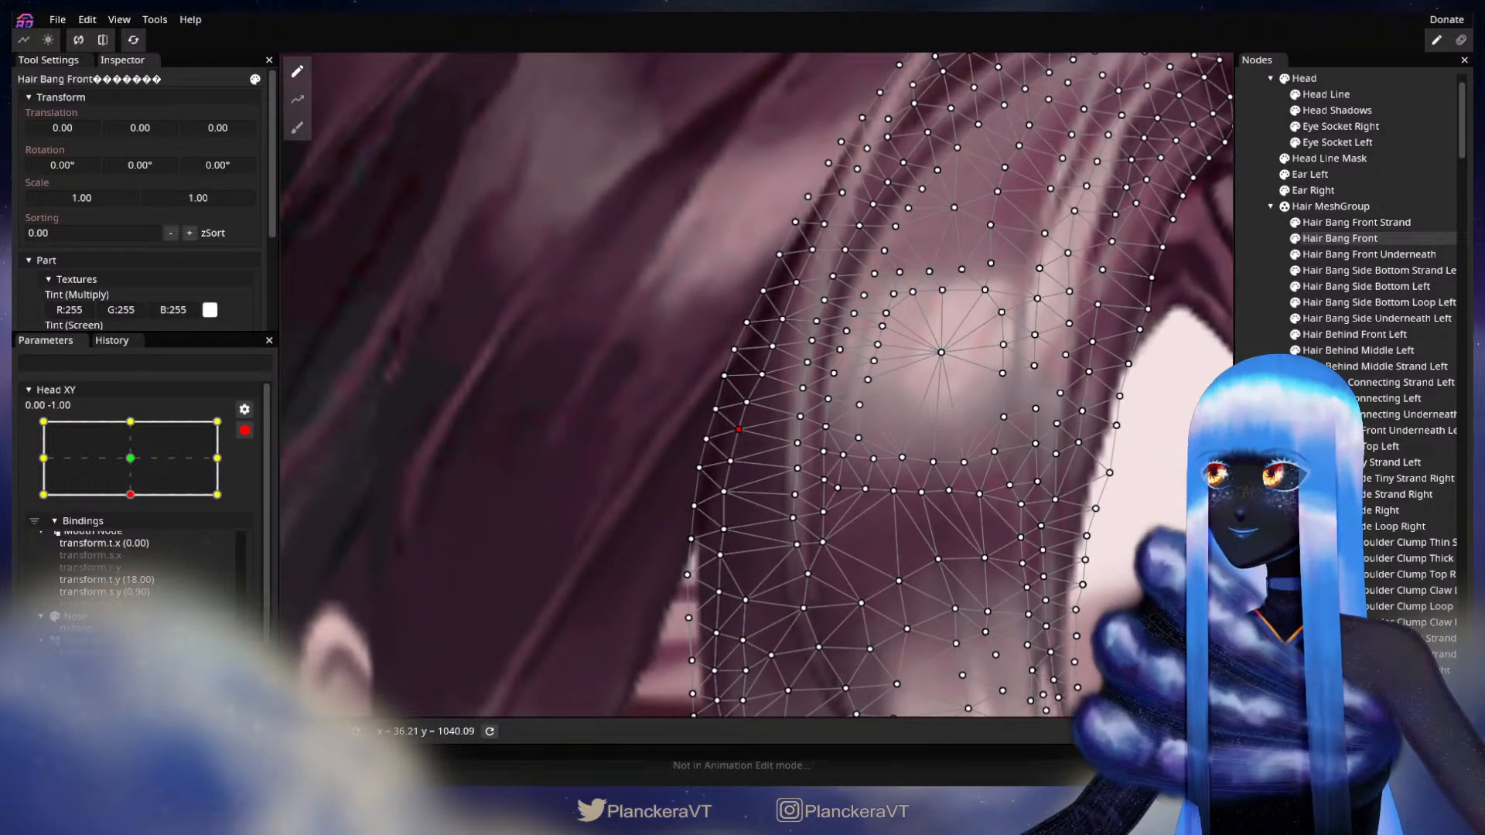
key("Escape")
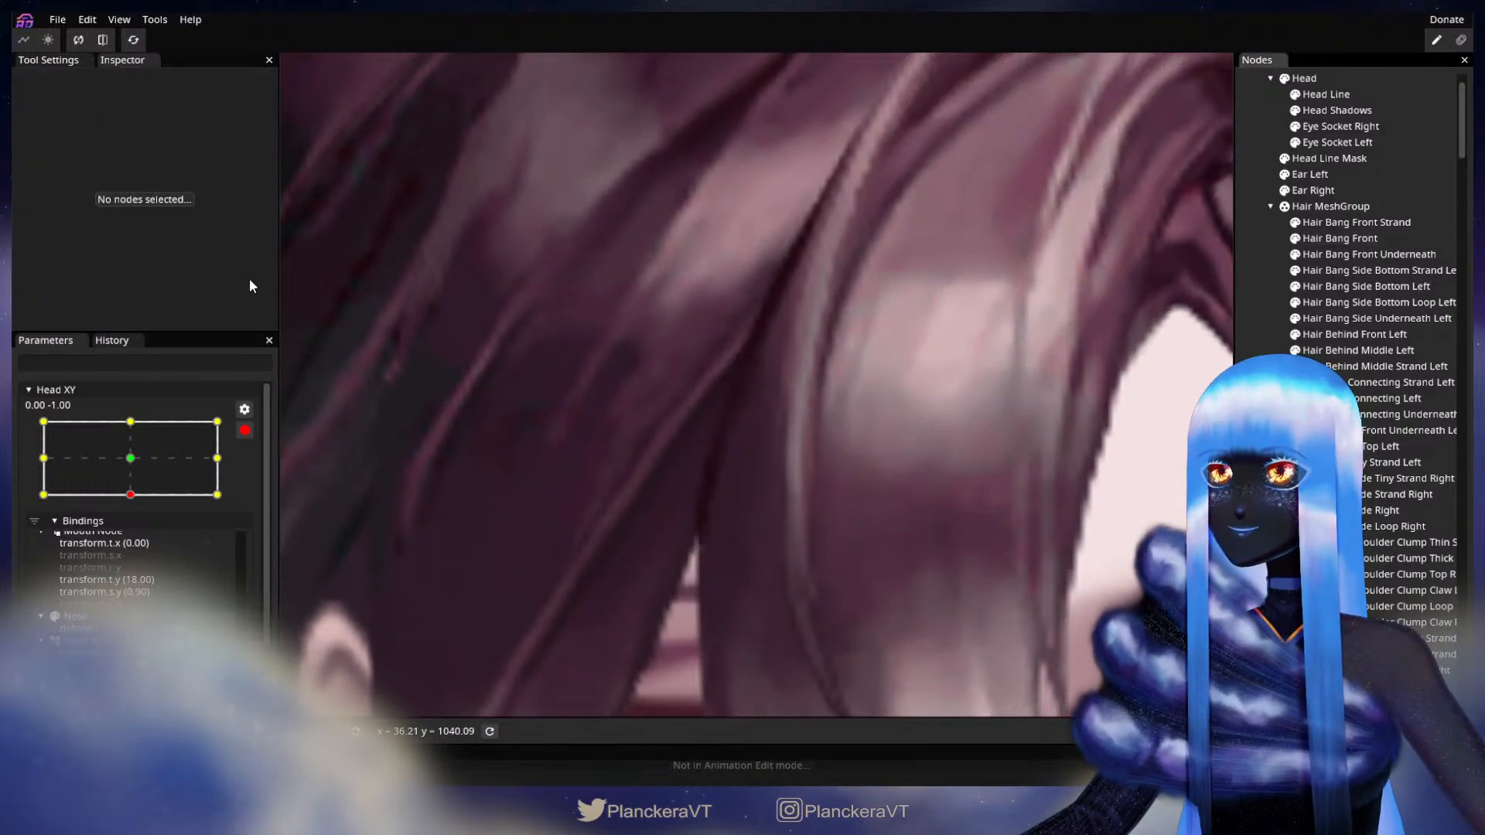
Smooth Hair Bang Front's outer edge from beside the hair highlight down to the eye using the size 14.00 Circle Brush
left_click(1352, 238)
left_click(297, 128)
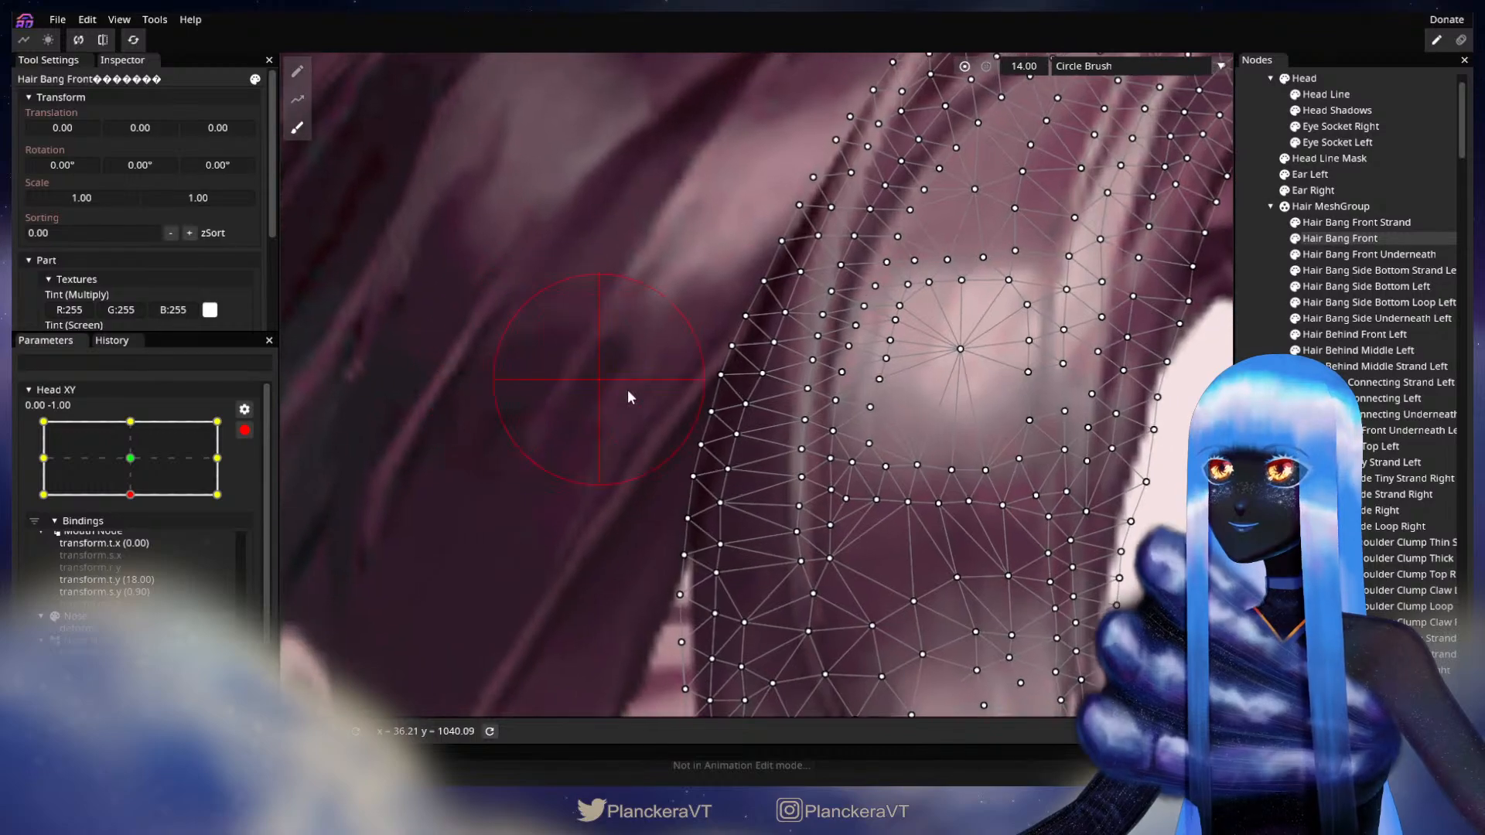
left_click_drag(681, 404, 660, 425)
left_click_drag(662, 527, 723, 262)
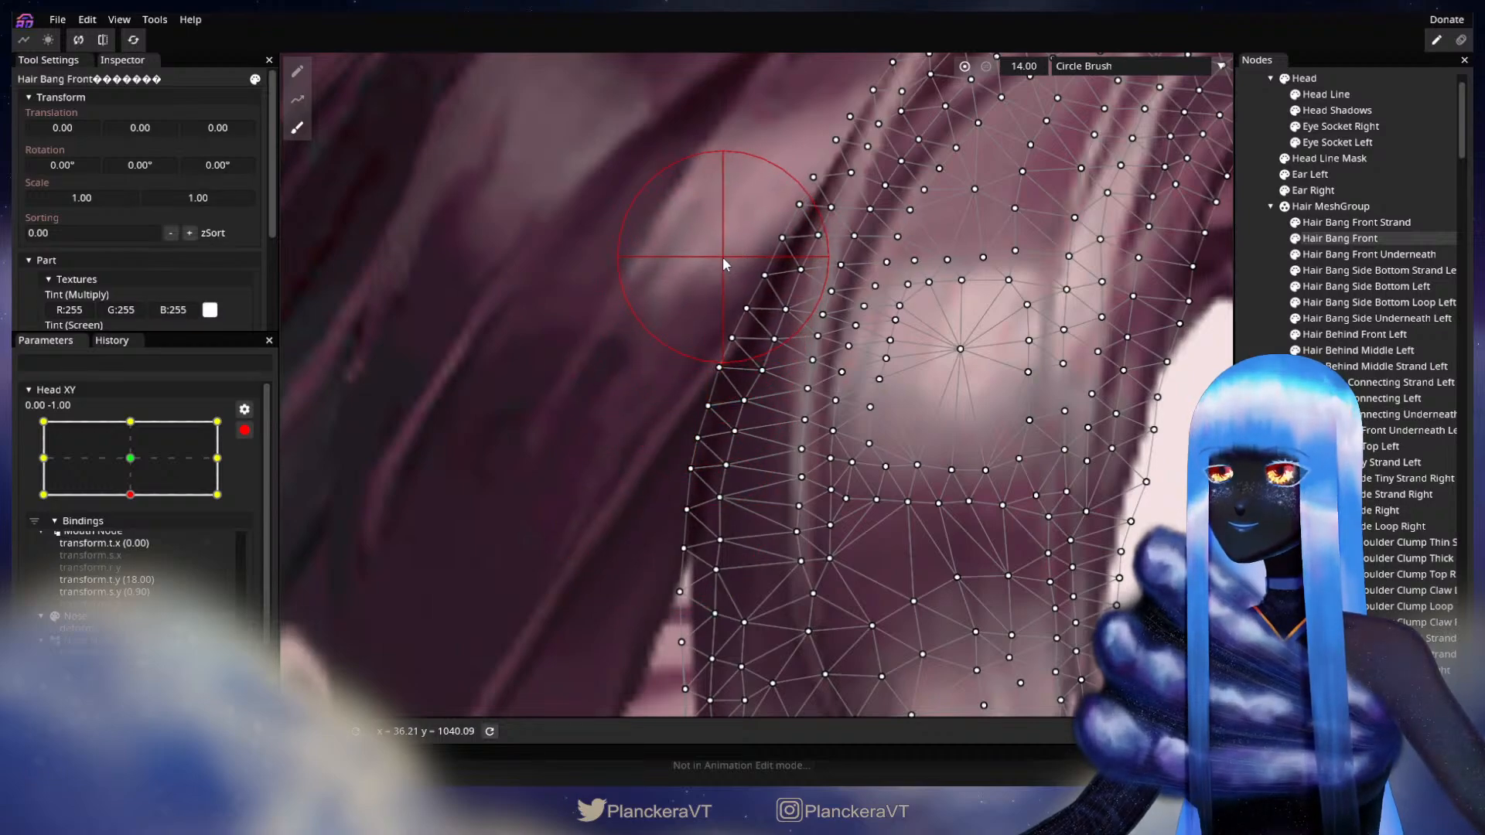
left_click_drag(661, 402, 707, 272)
mouse_move(697, 532)
left_mouse_down()
mouse_move(668, 594)
mouse_move(678, 429)
left_mouse_up()
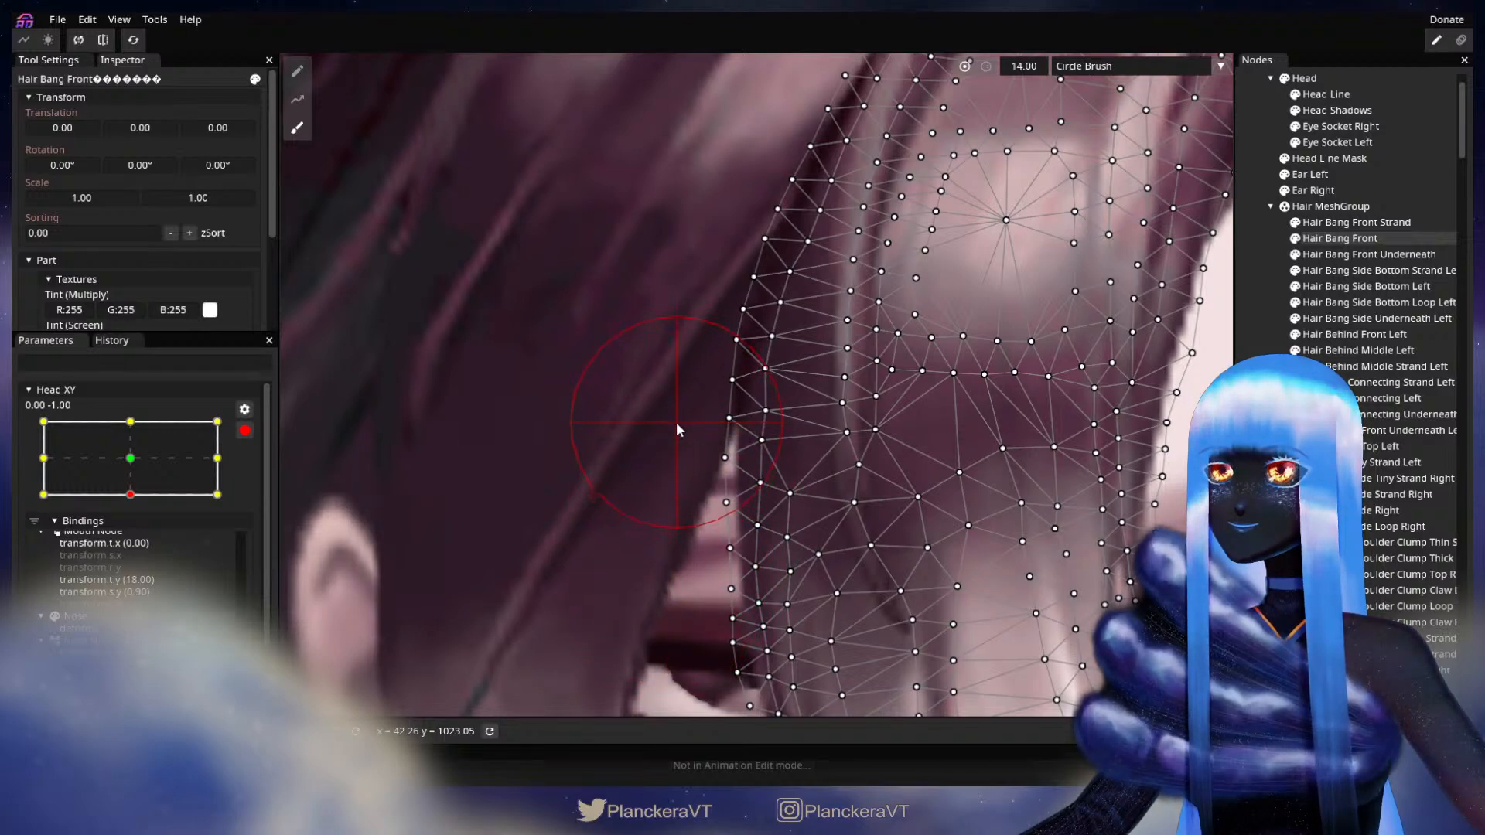
Adjust individual inner-row vertices beside Hair Bang Front's outer edge with the Vertex Tool, deselect the mesh, and check the whole face
left_click(297, 71)
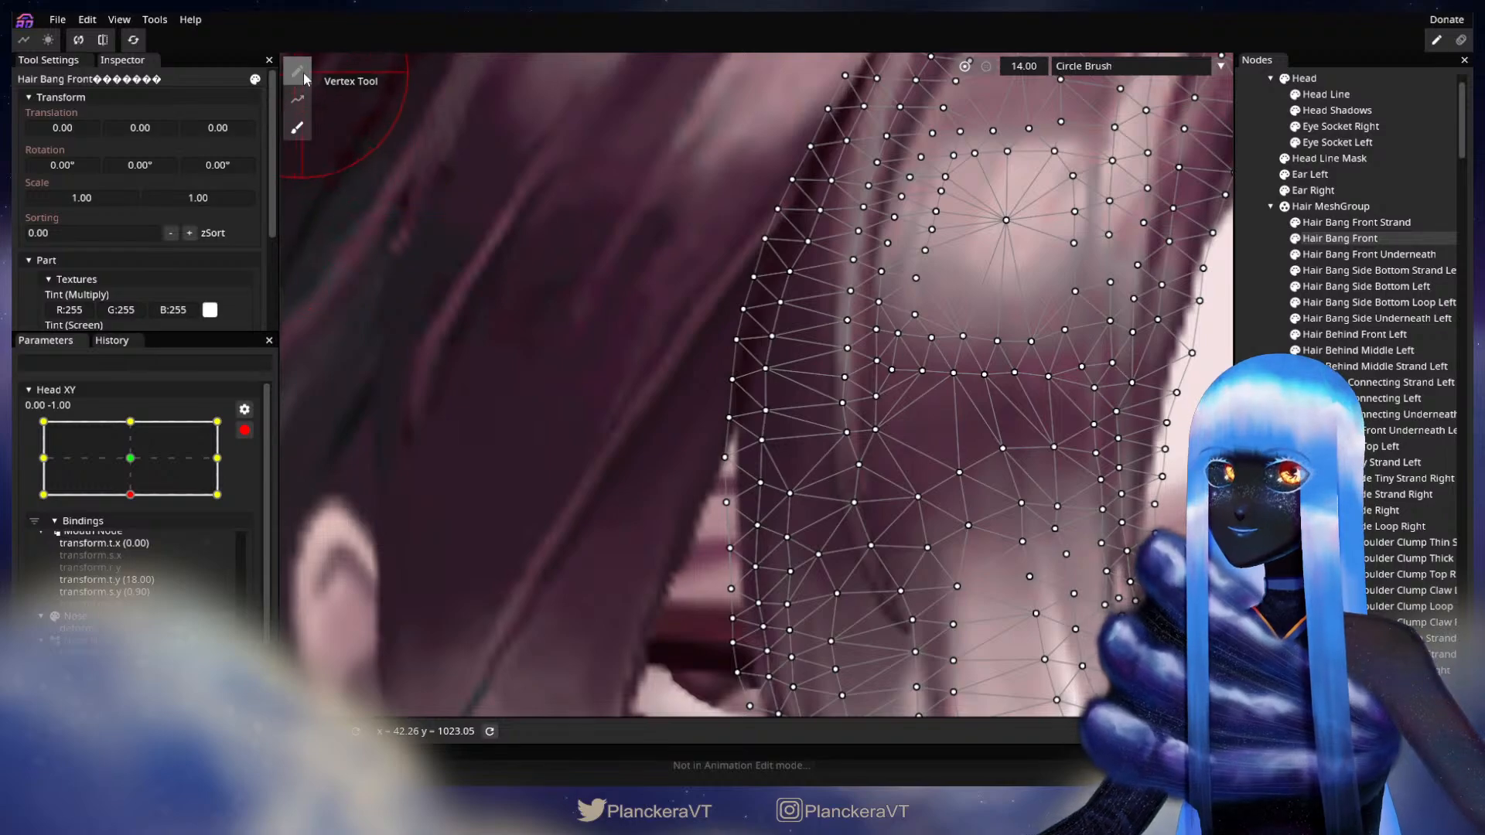
mouse_move(766, 410)
left_mouse_down()
mouse_move(767, 366)
mouse_move(766, 394)
left_mouse_up()
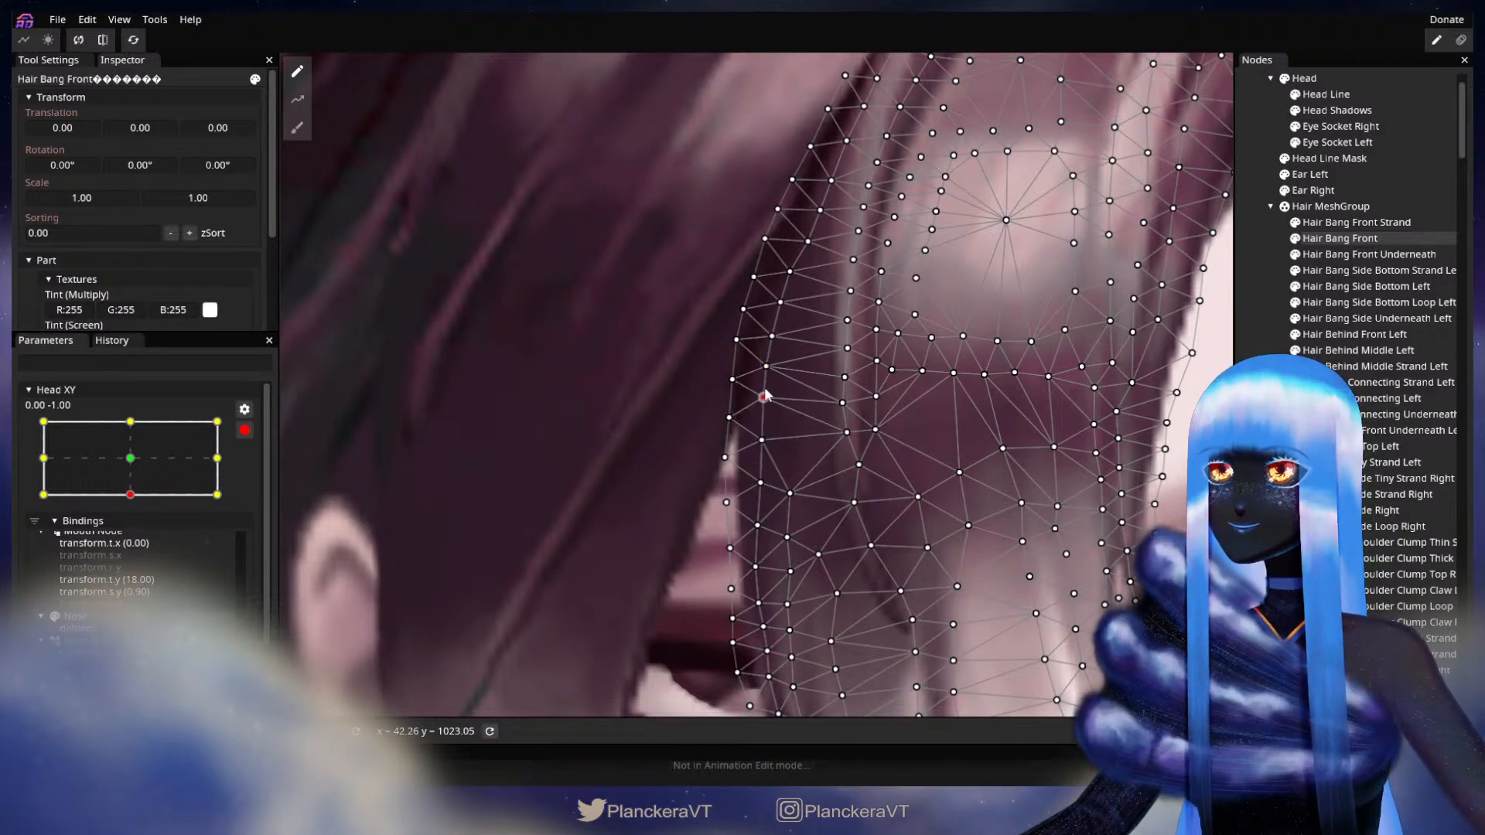
left_click_drag(762, 485, 800, 487)
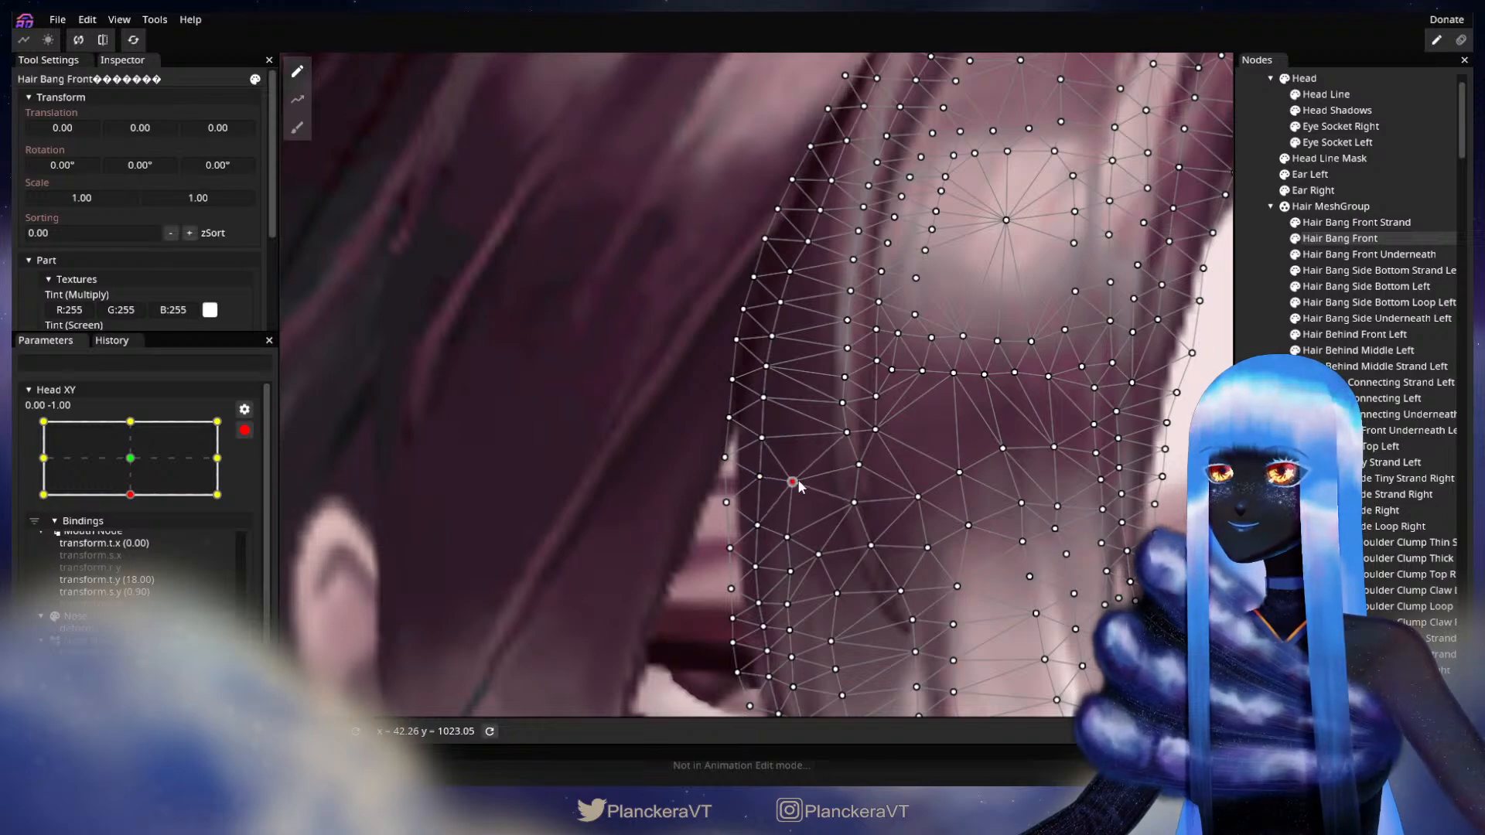
left_click(1155, 441)
scroll(940, 461, "up", 5)
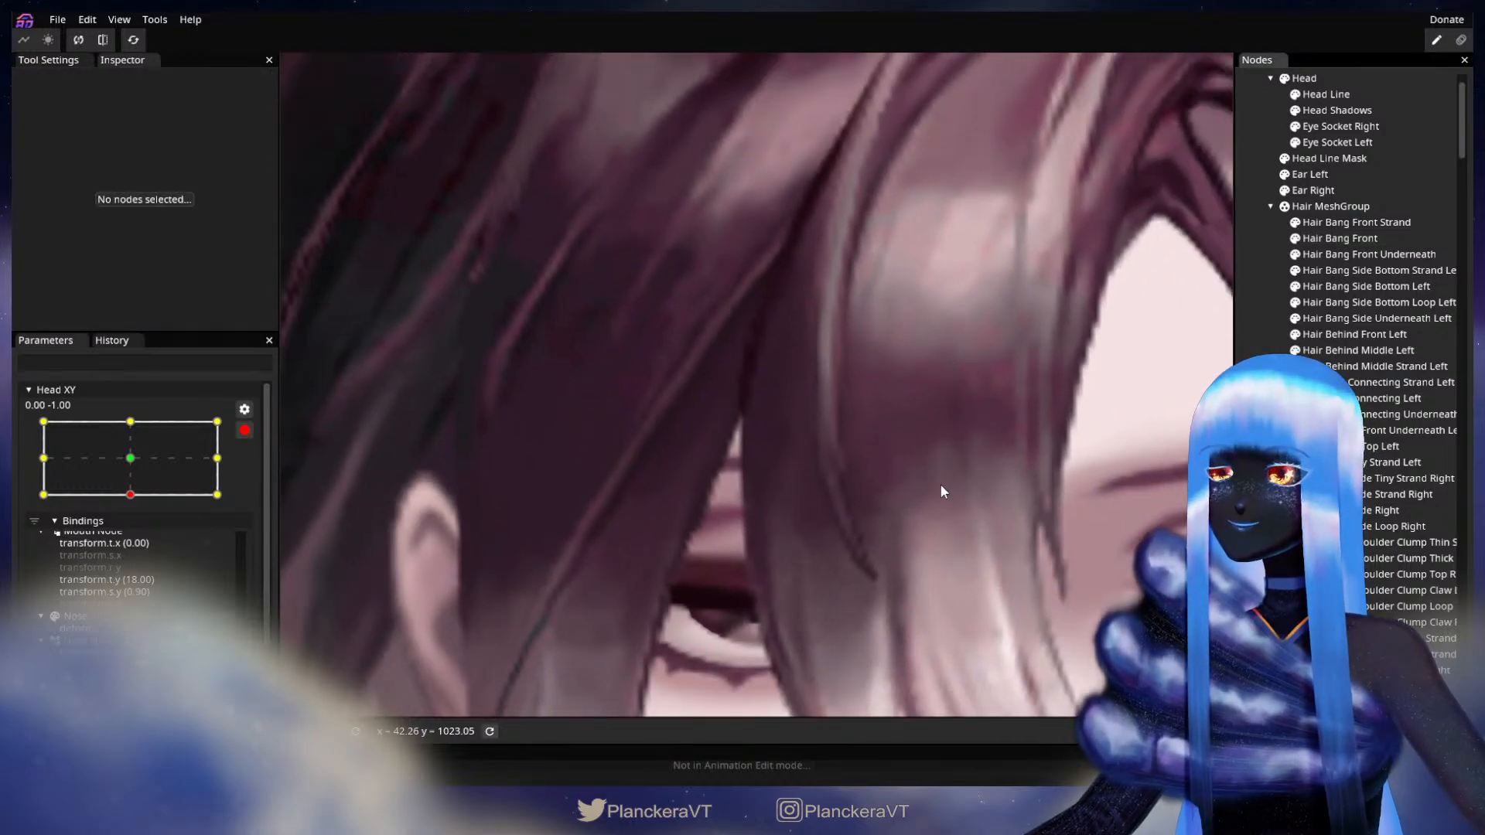
scroll(929, 473, "down", 3)
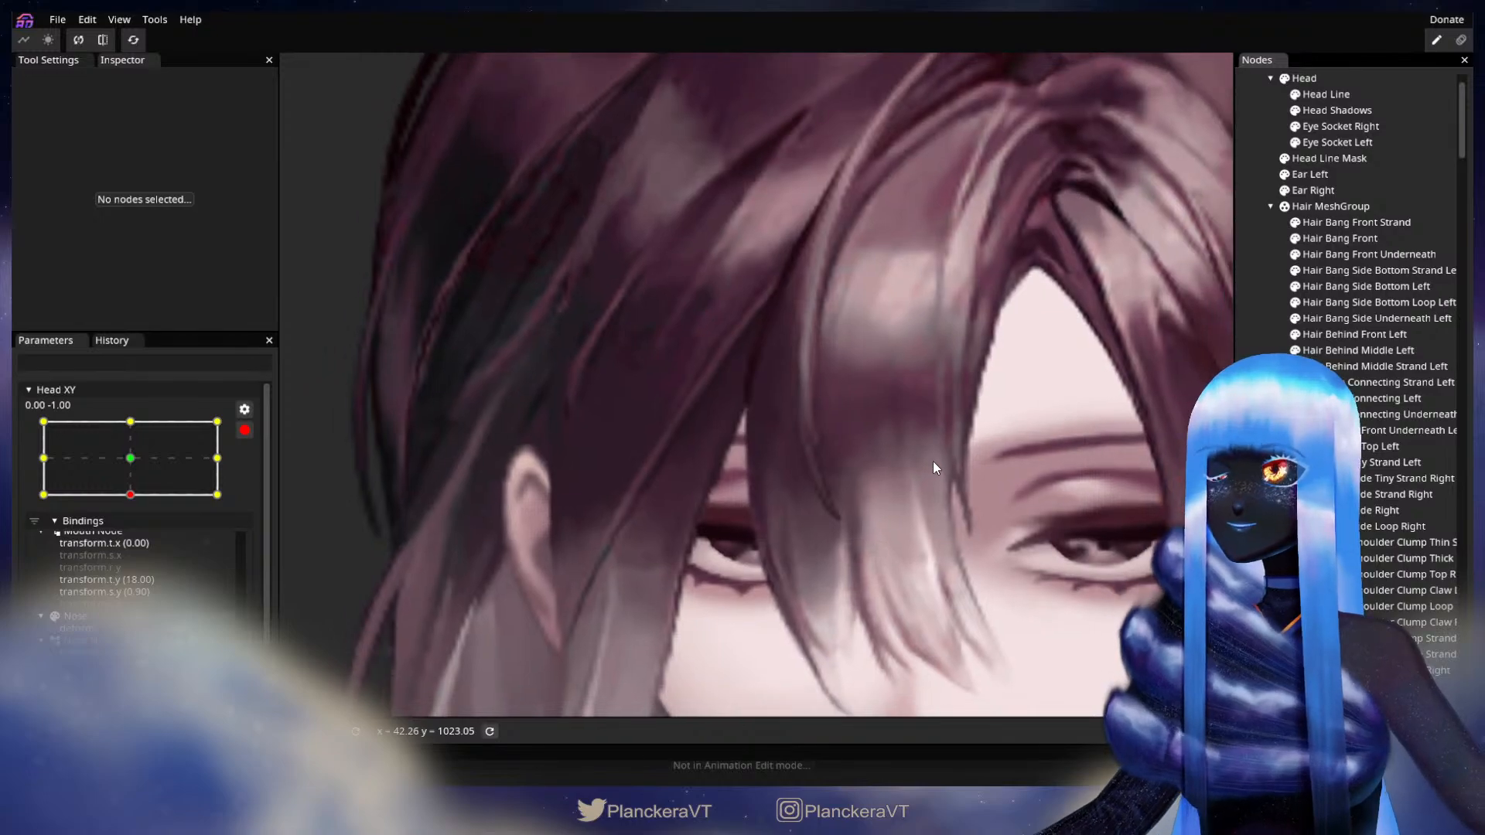
scroll(827, 429, "down", 5)
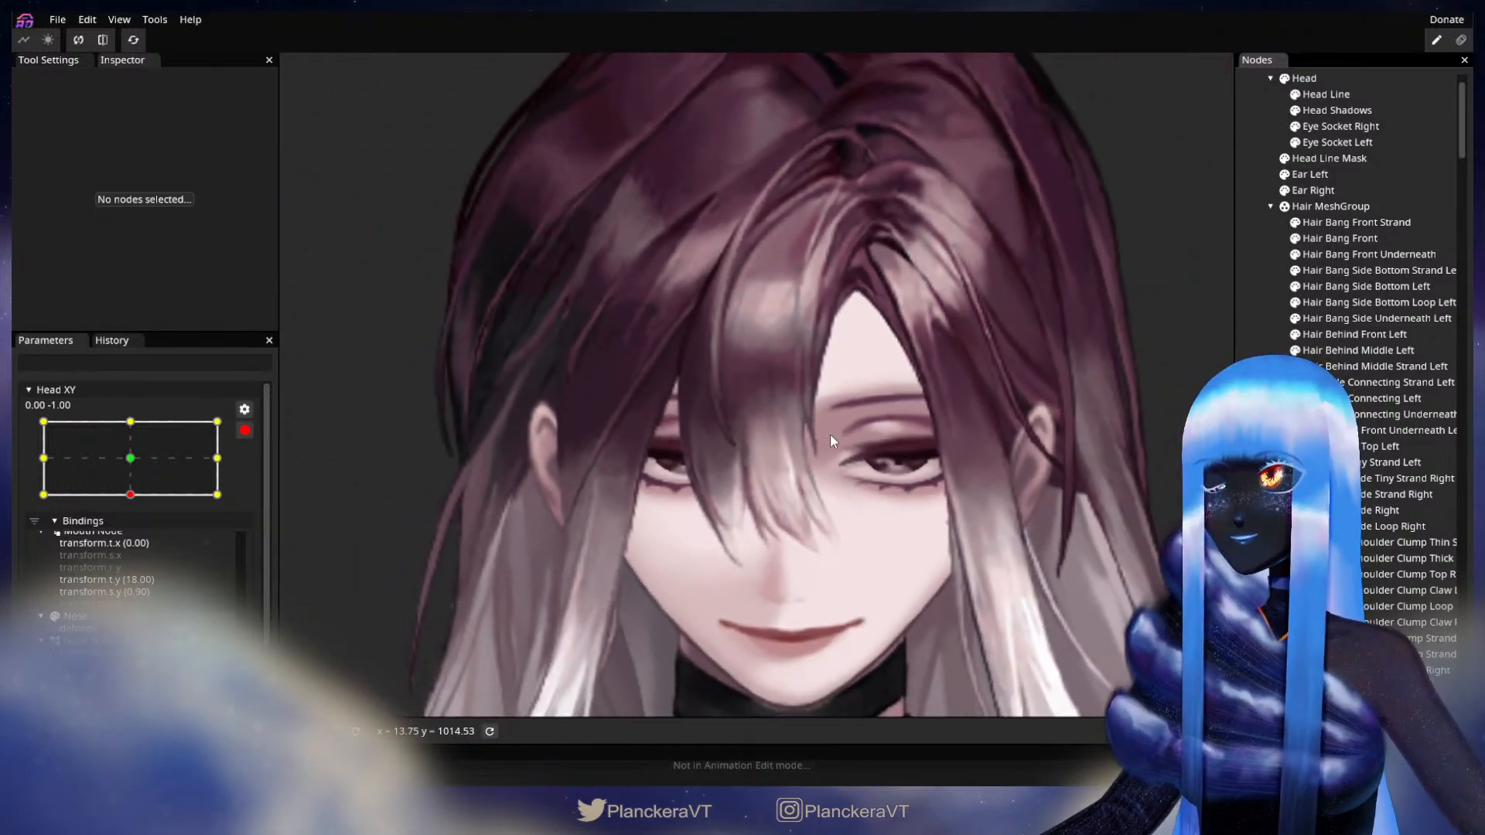
Select Hair Bang Front again and even out its individual vertices along the upper outer edge beside the hair highlight
scroll(829, 434, "up", 4)
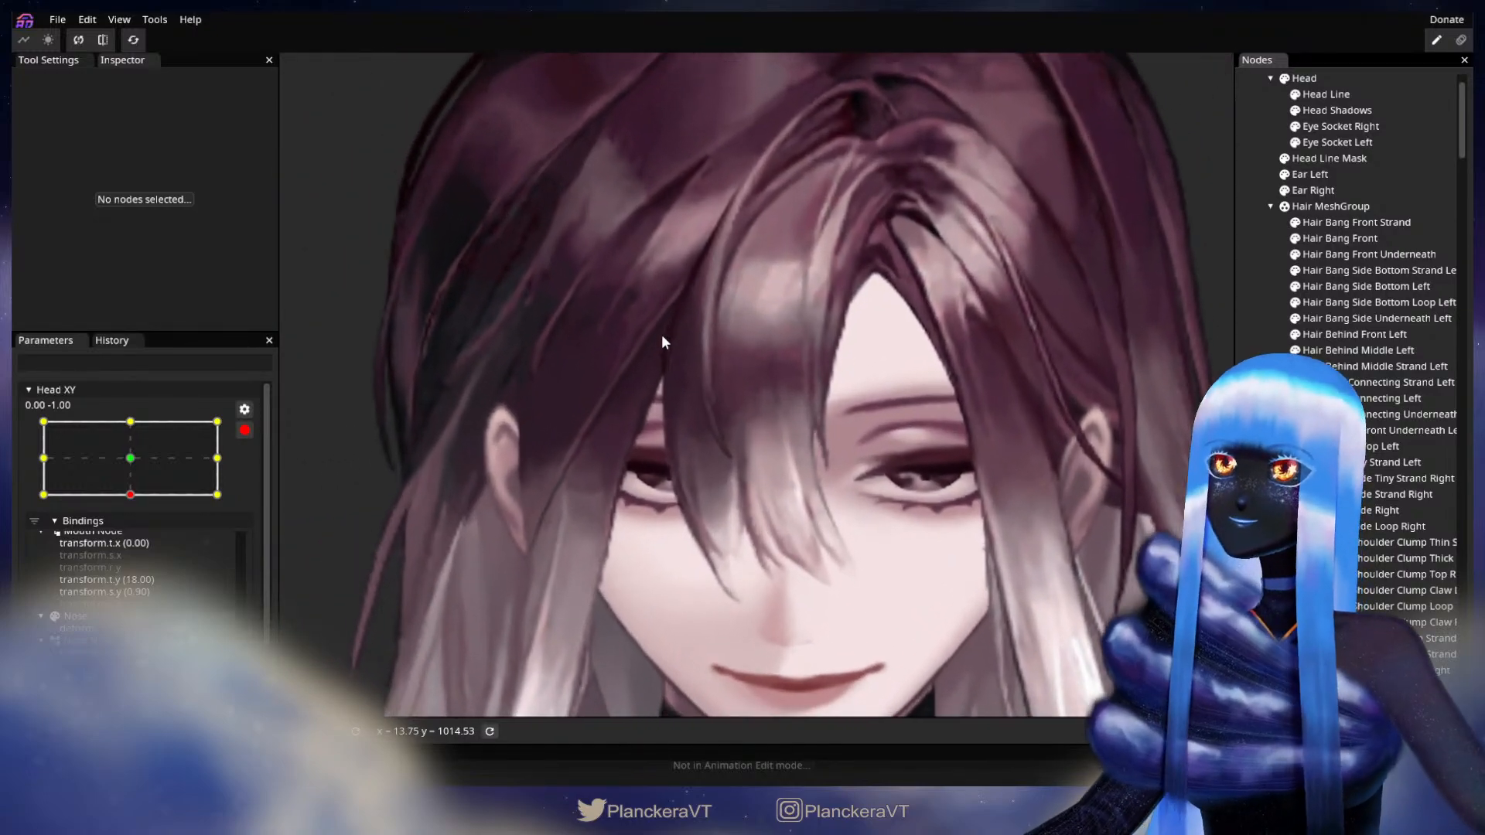
scroll(831, 487, "up", 5)
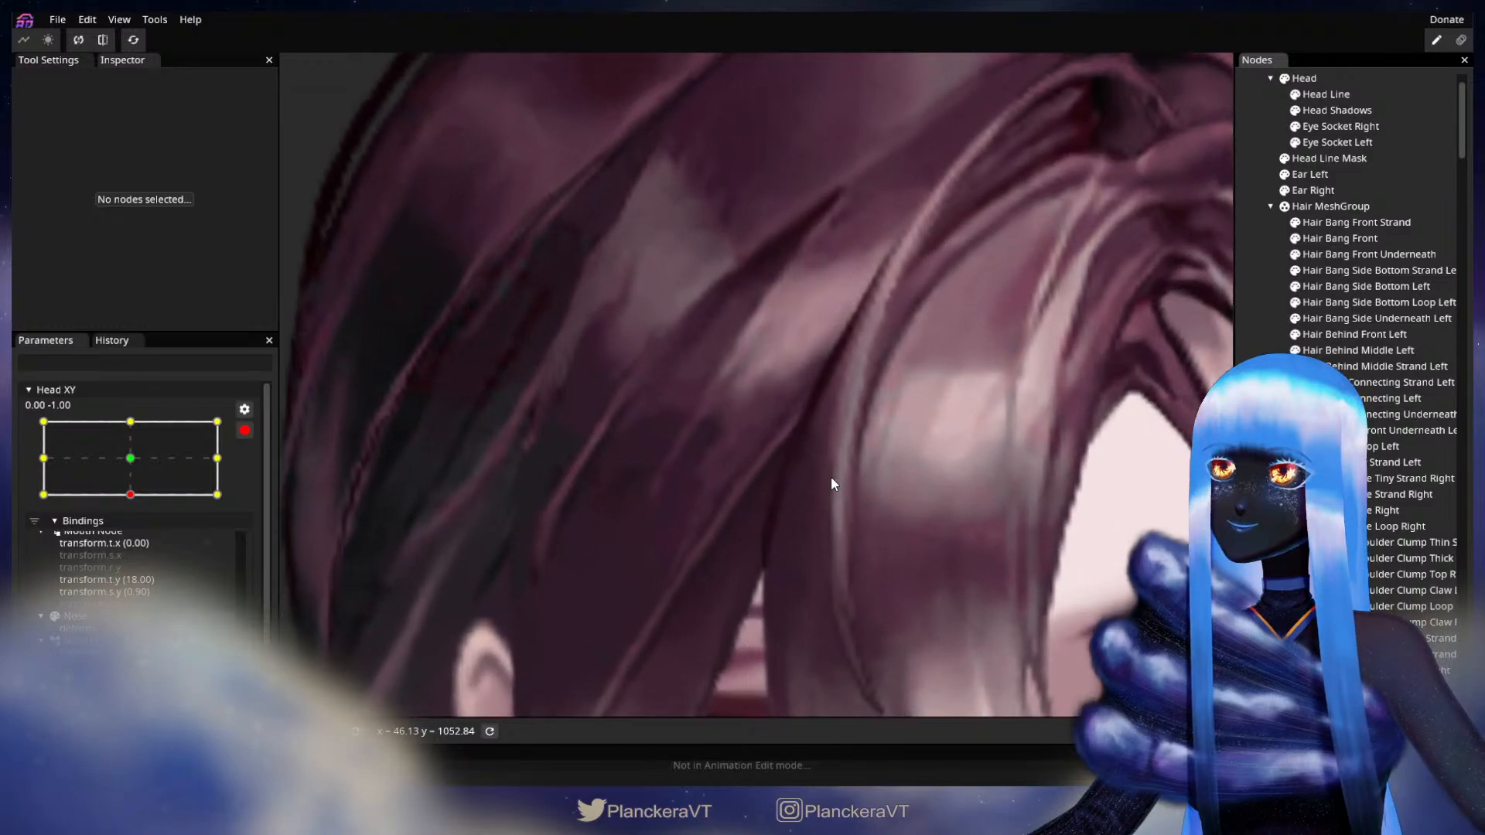
left_click(1345, 240)
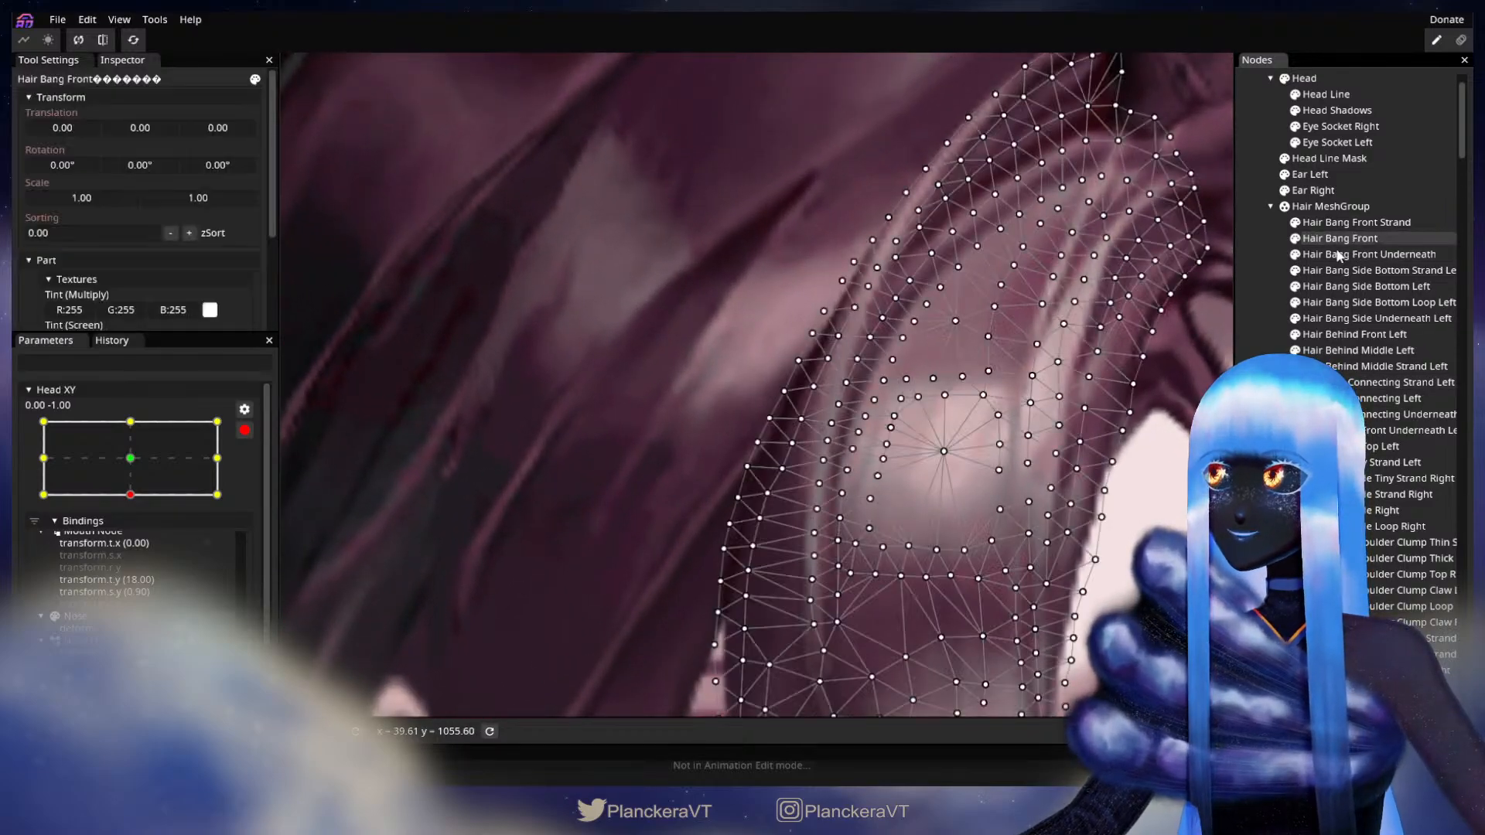
scroll(796, 468, "up", 1)
scroll(797, 473, "up", 1)
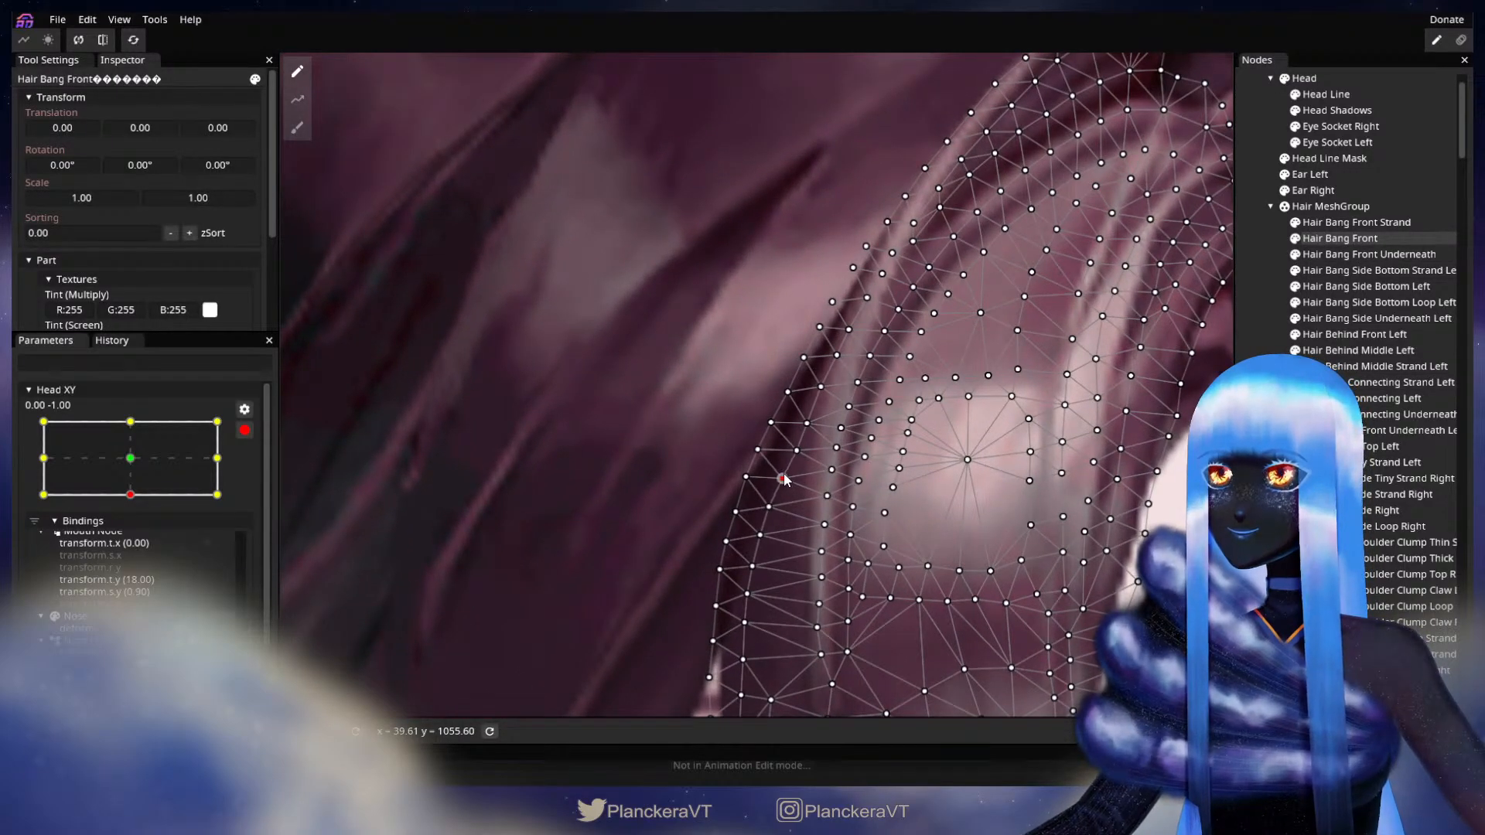
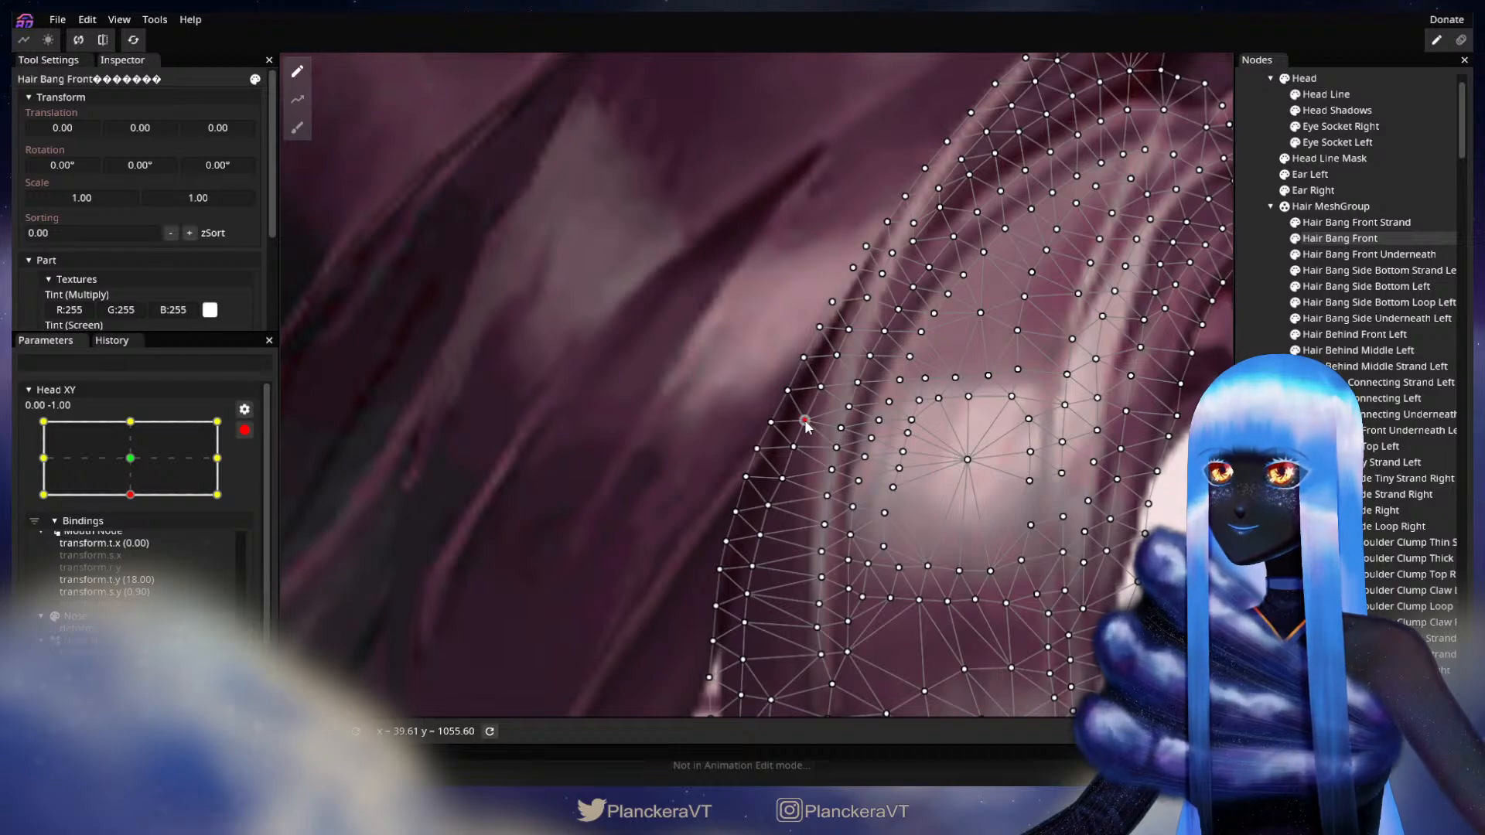
left_click_drag(793, 451, 895, 406)
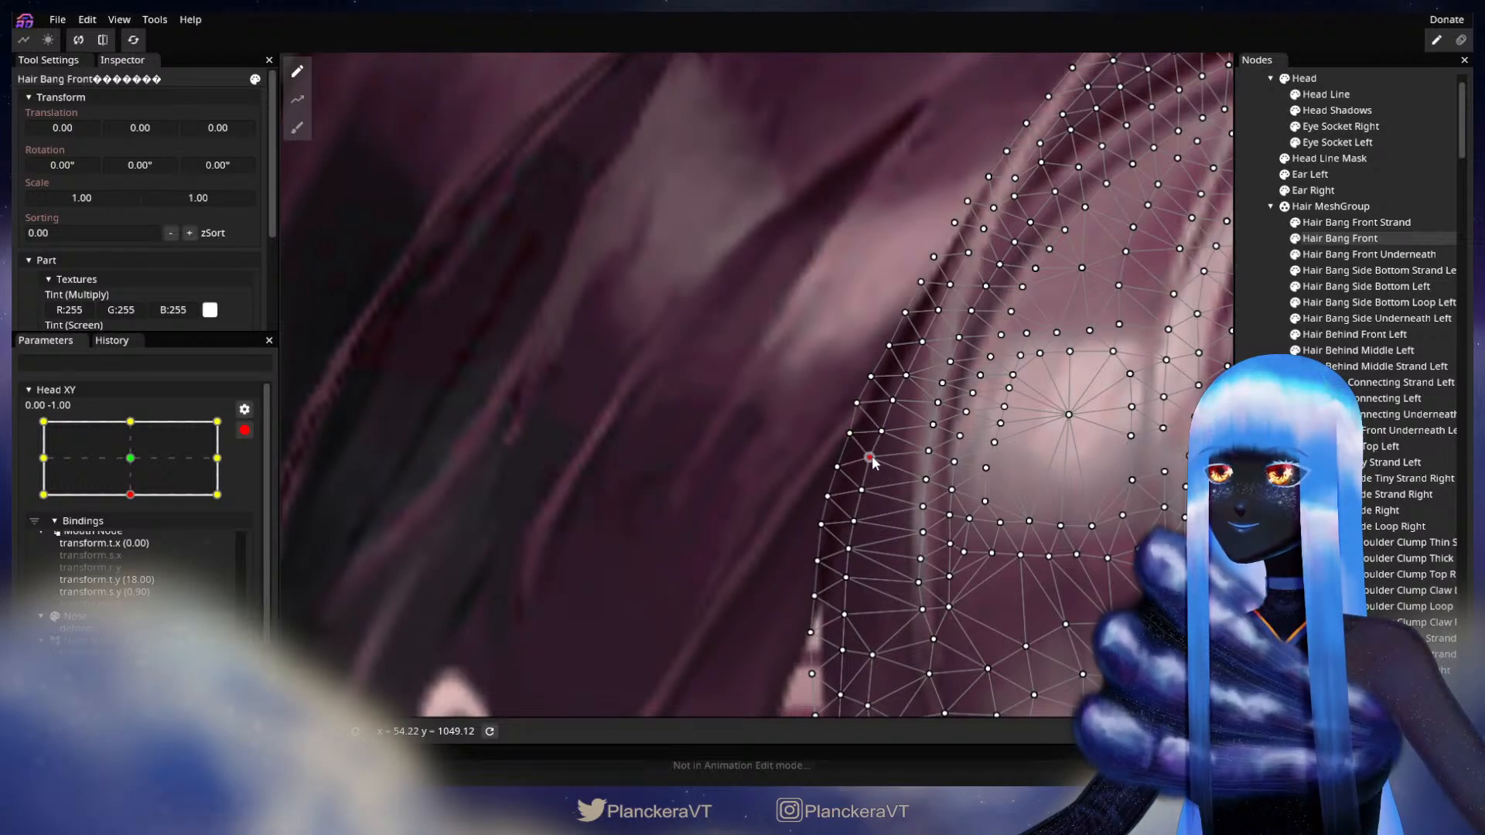
Even out Hair Bang Front's outer-edge vertices from below the hair highlight down to the eye gap, and deselect the mesh
left_click_drag(848, 474, 886, 416)
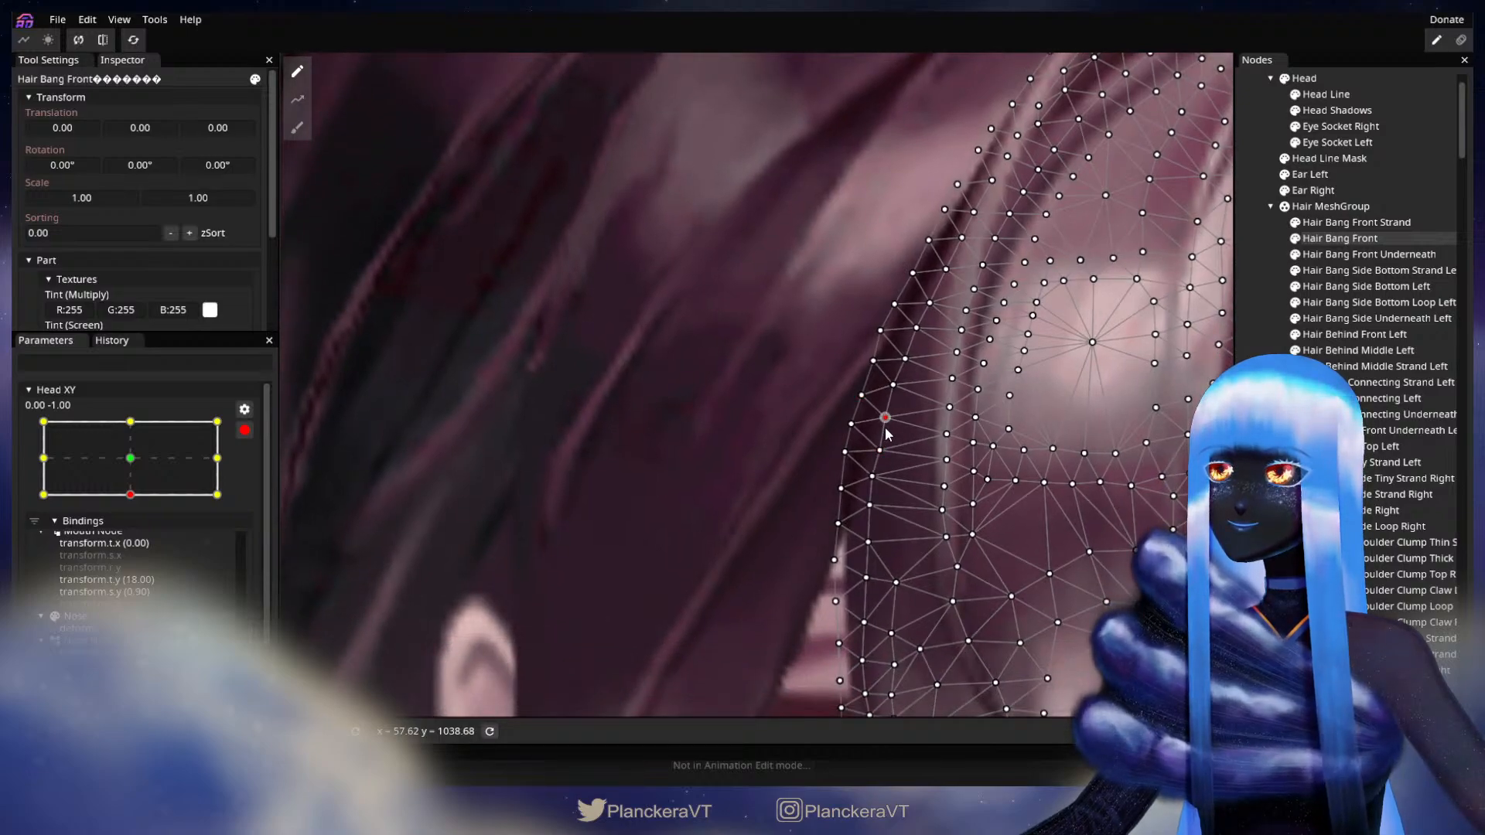
left_click(875, 475)
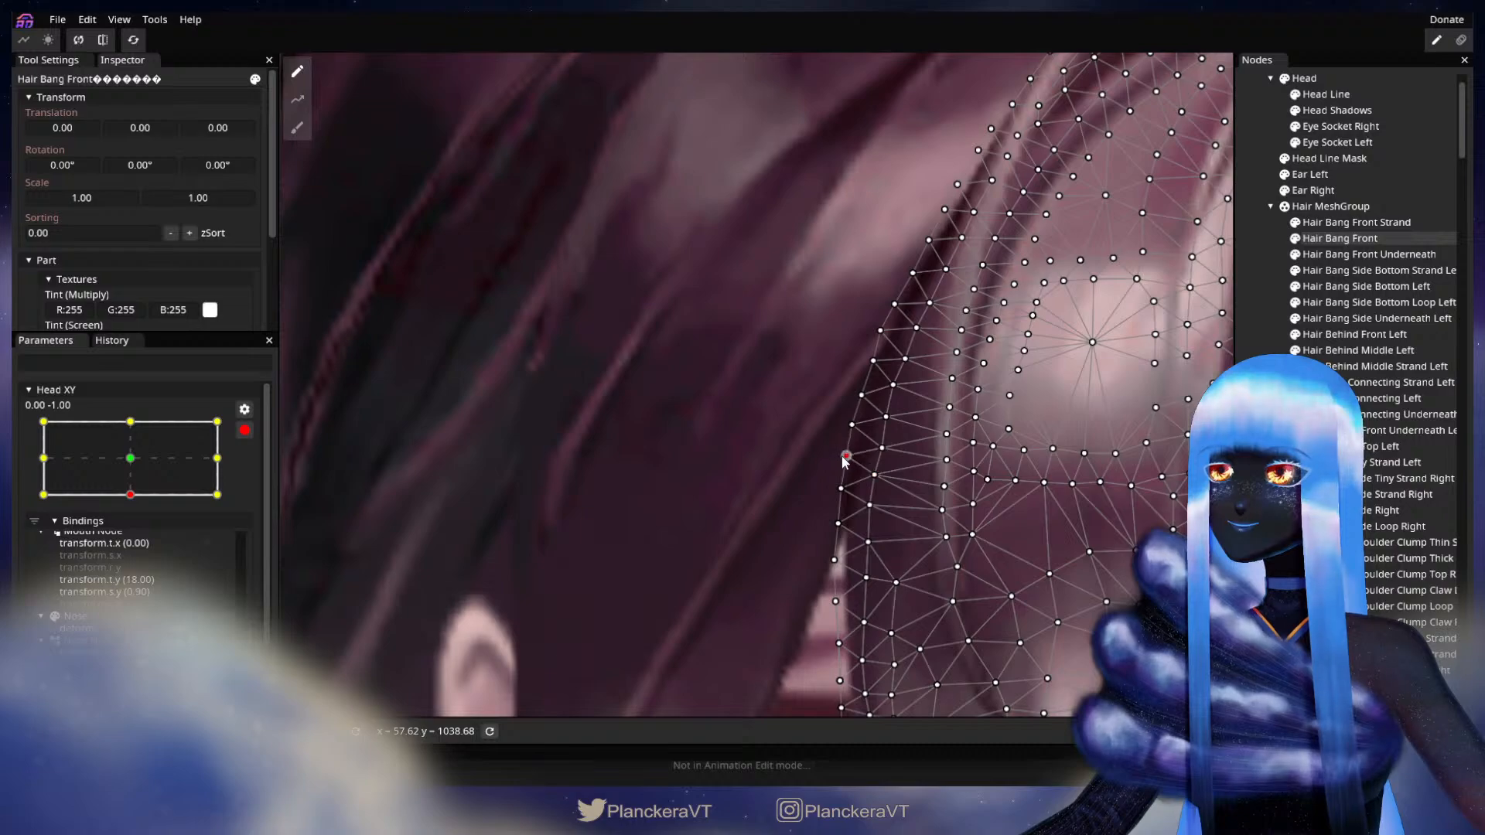
left_click_drag(842, 456, 842, 392)
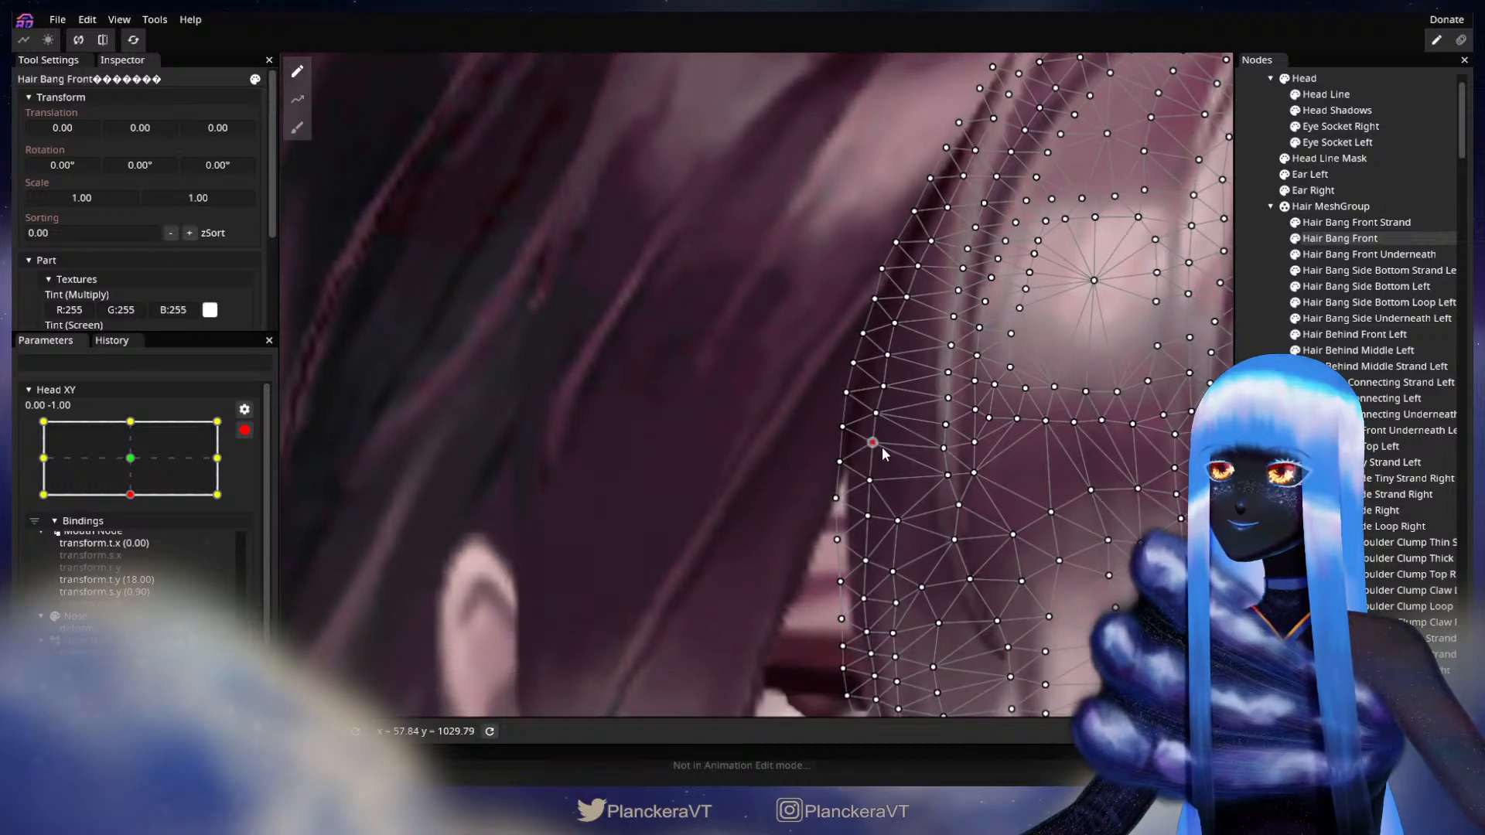
key("Escape")
scroll(876, 522, "down", 3)
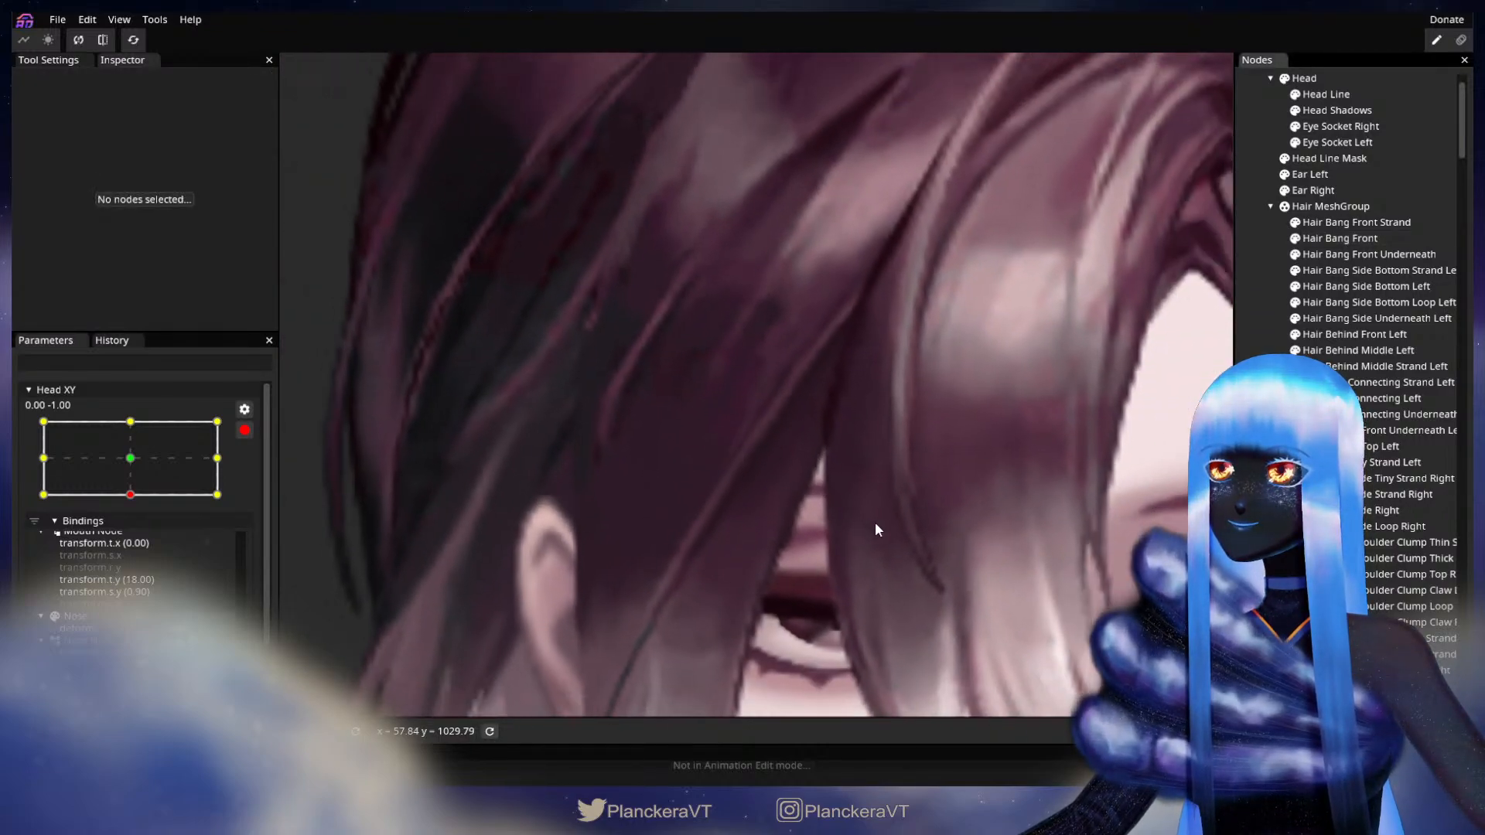
scroll(875, 522, "down", 5)
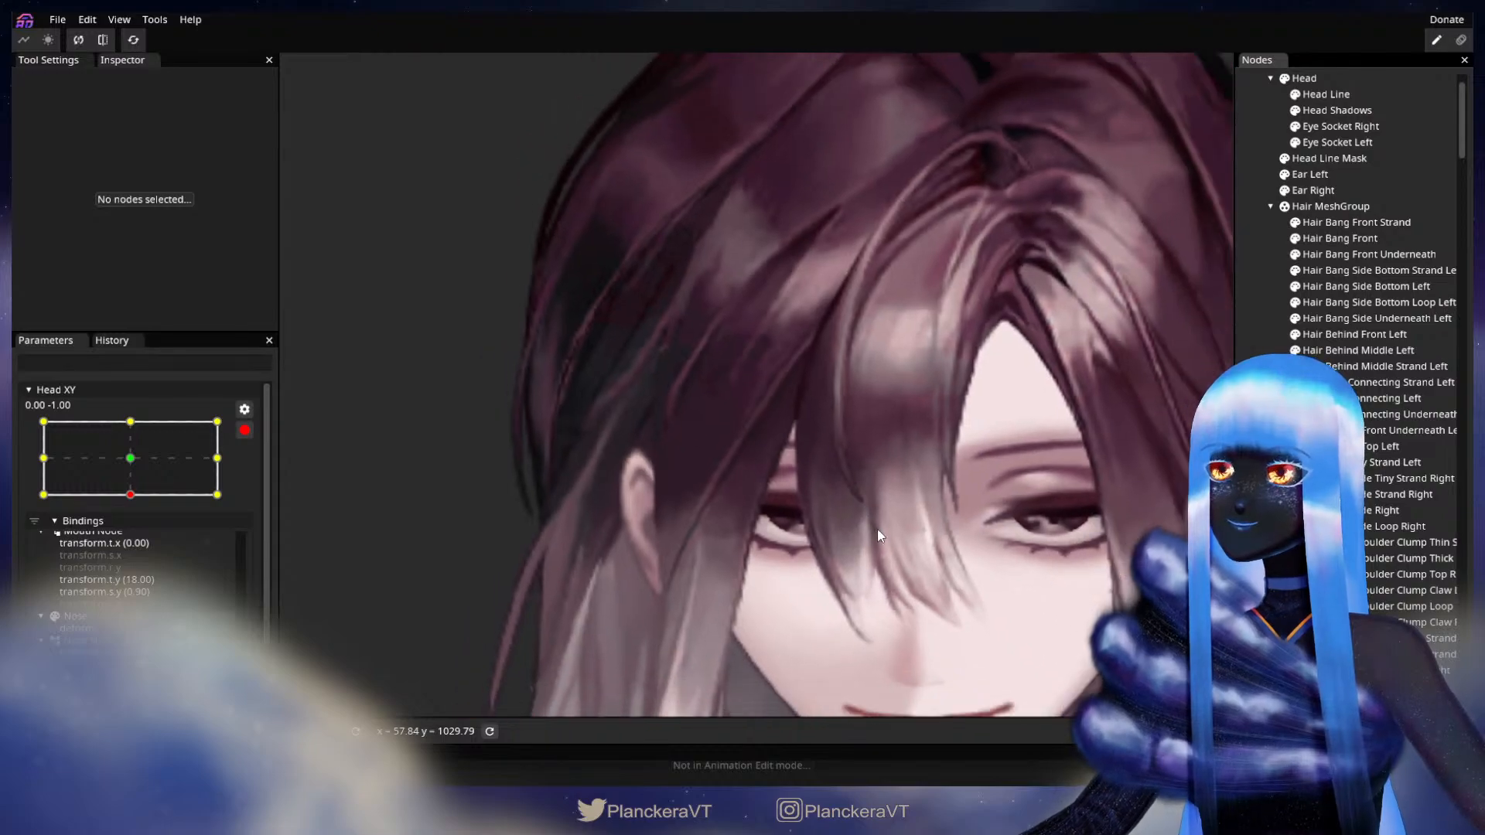
Disarm the Head XY parameter and preview the head's downward pose around its lowest keypoint
scroll(880, 526, "down", 5)
left_click_drag(777, 536, 797, 434)
left_click(245, 430)
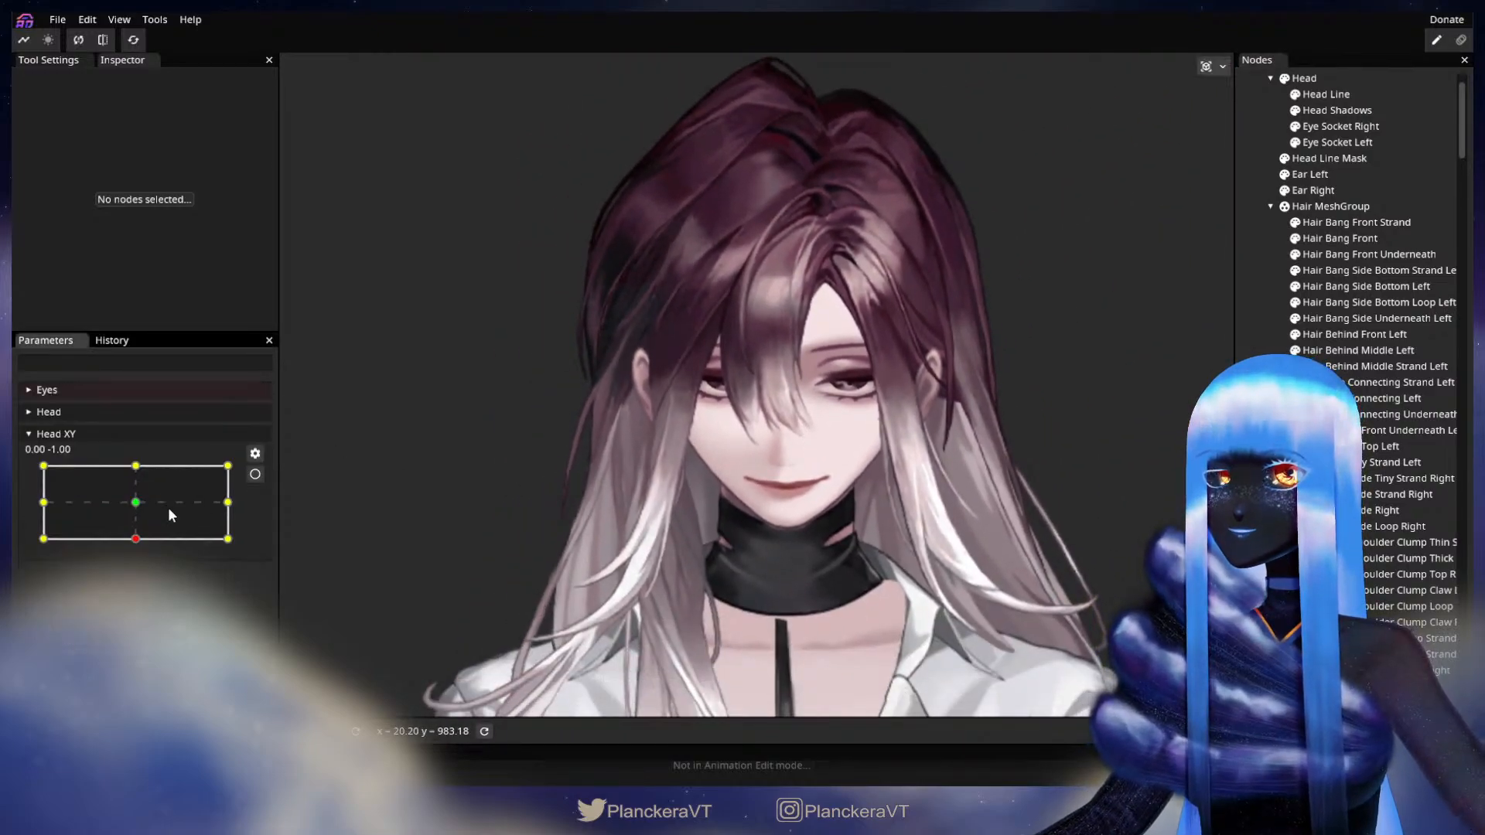
mouse_move(136, 538)
left_mouse_down()
mouse_move(136, 484)
mouse_move(136, 542)
left_mouse_up()
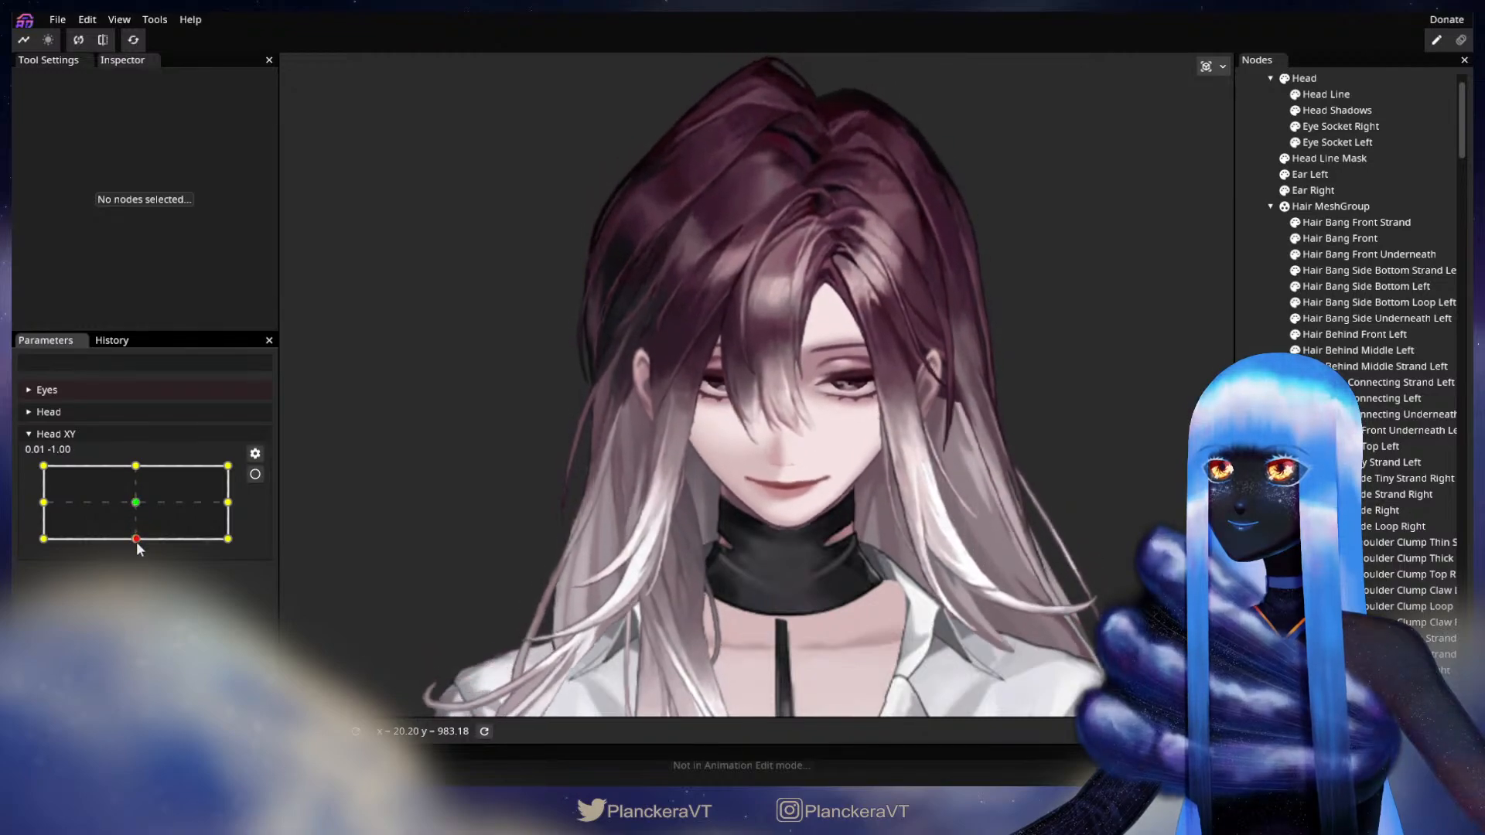
Arm Head XY at 0.00, -1.00 and nudge the outer edge of the Hair Bang Front mesh with the Circle Brush at size 14.00
left_click(255, 474)
scroll(741, 381, "up", 5)
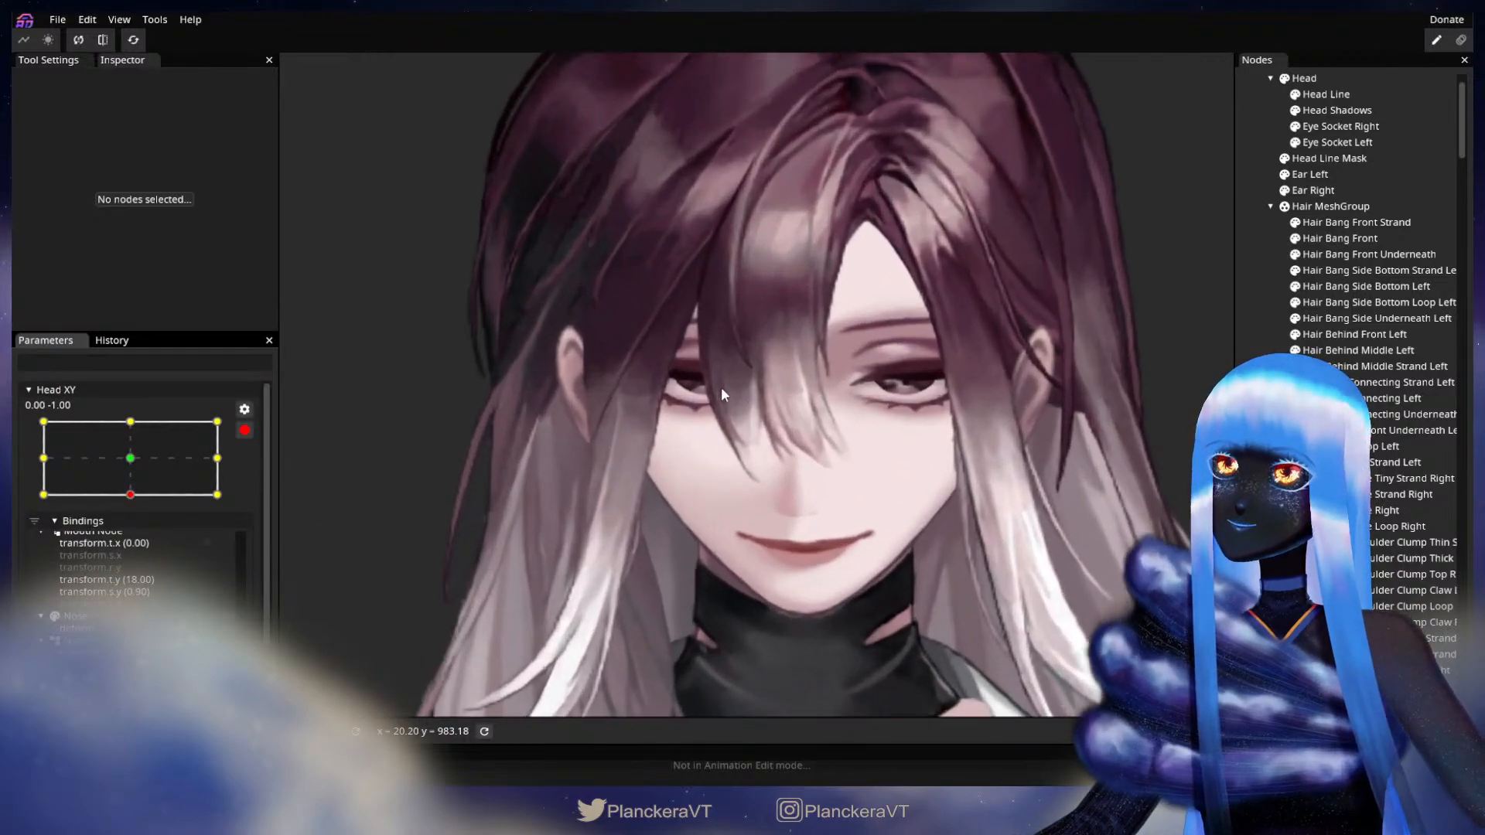
scroll(805, 542, "up", 5)
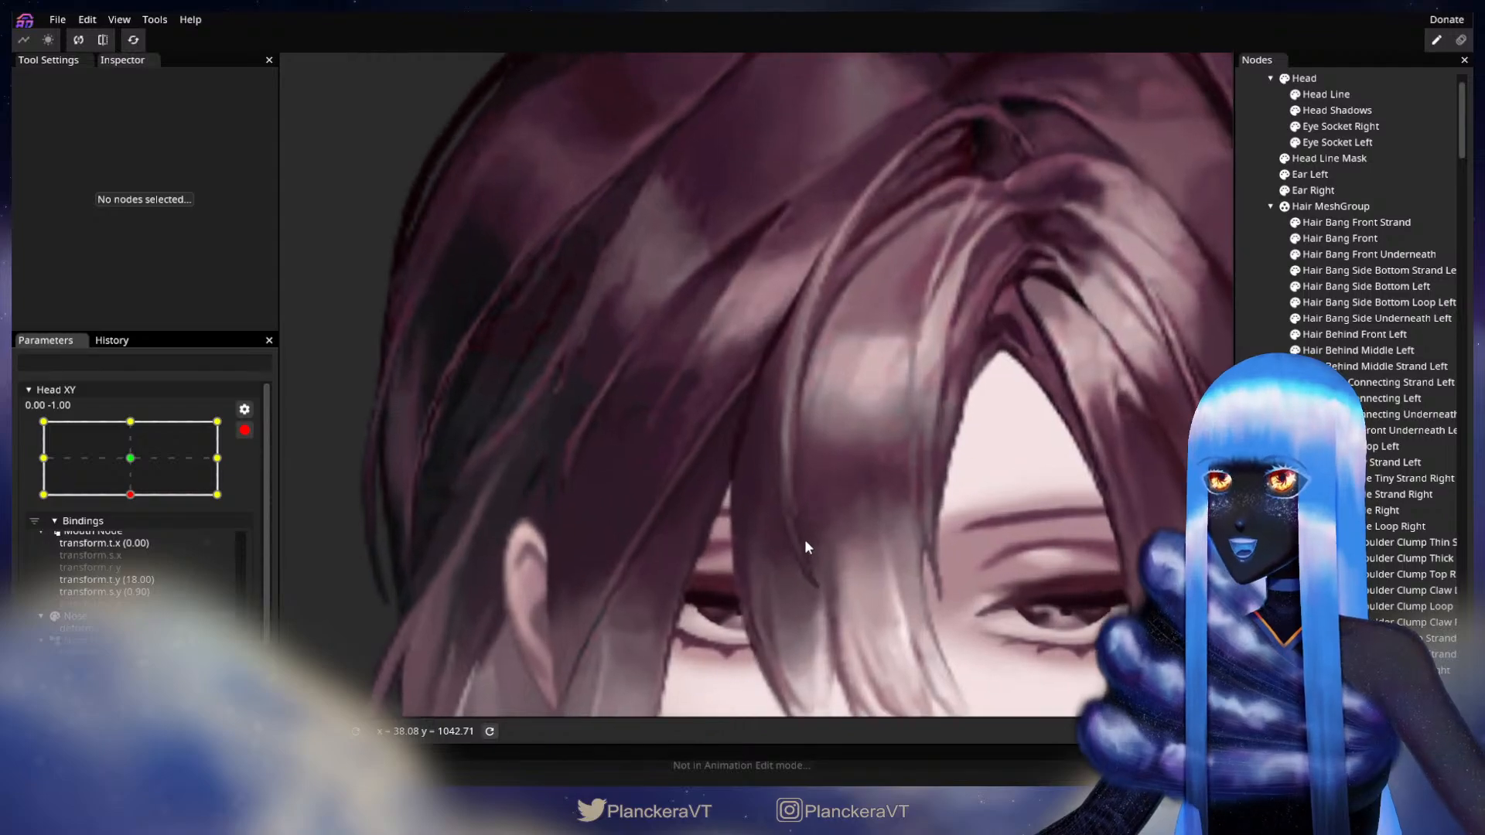
scroll(801, 526, "up", 3)
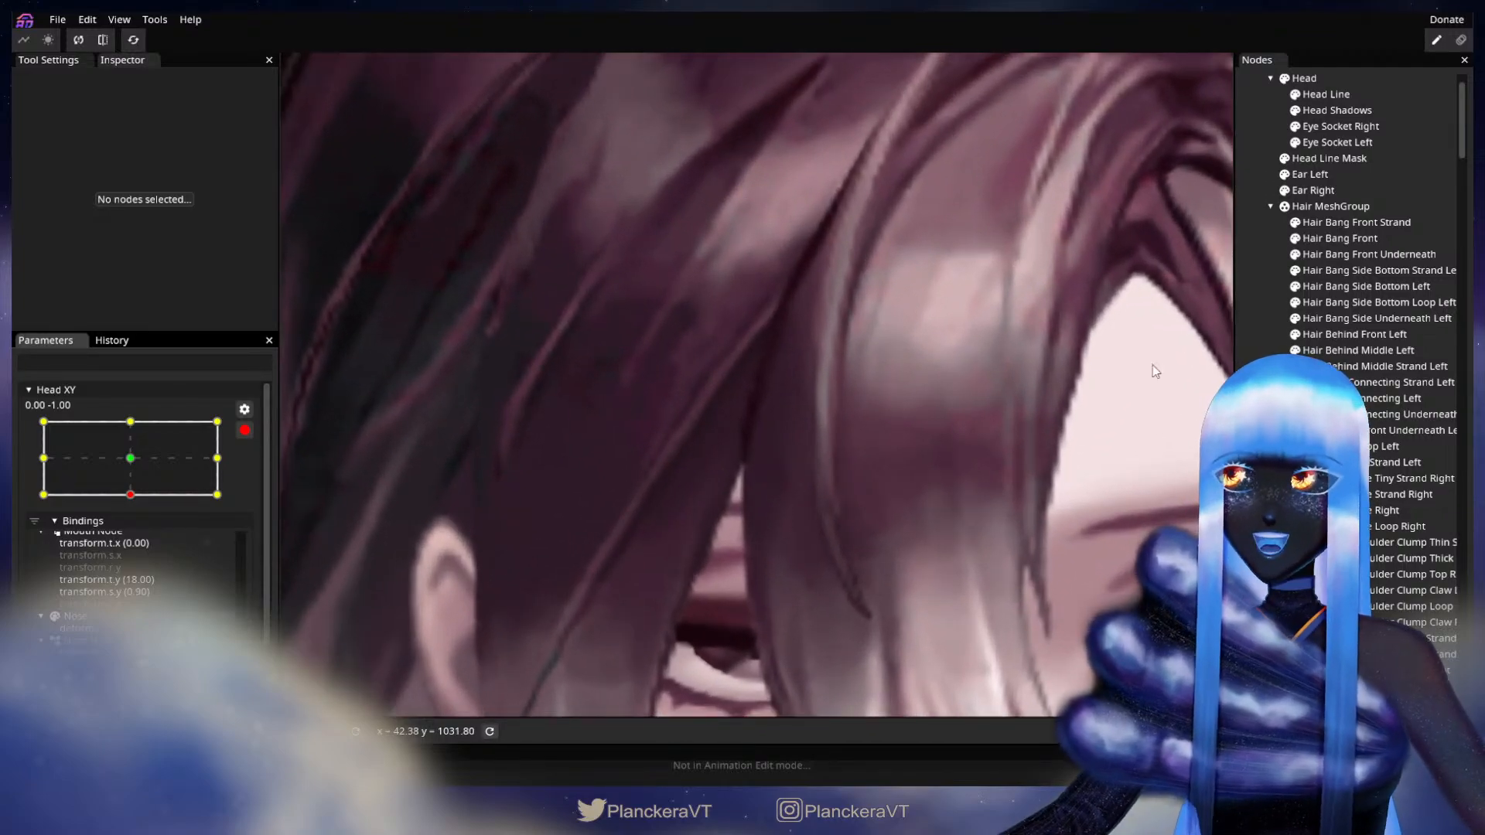
left_click(1350, 238)
scroll(665, 470, "up", 3)
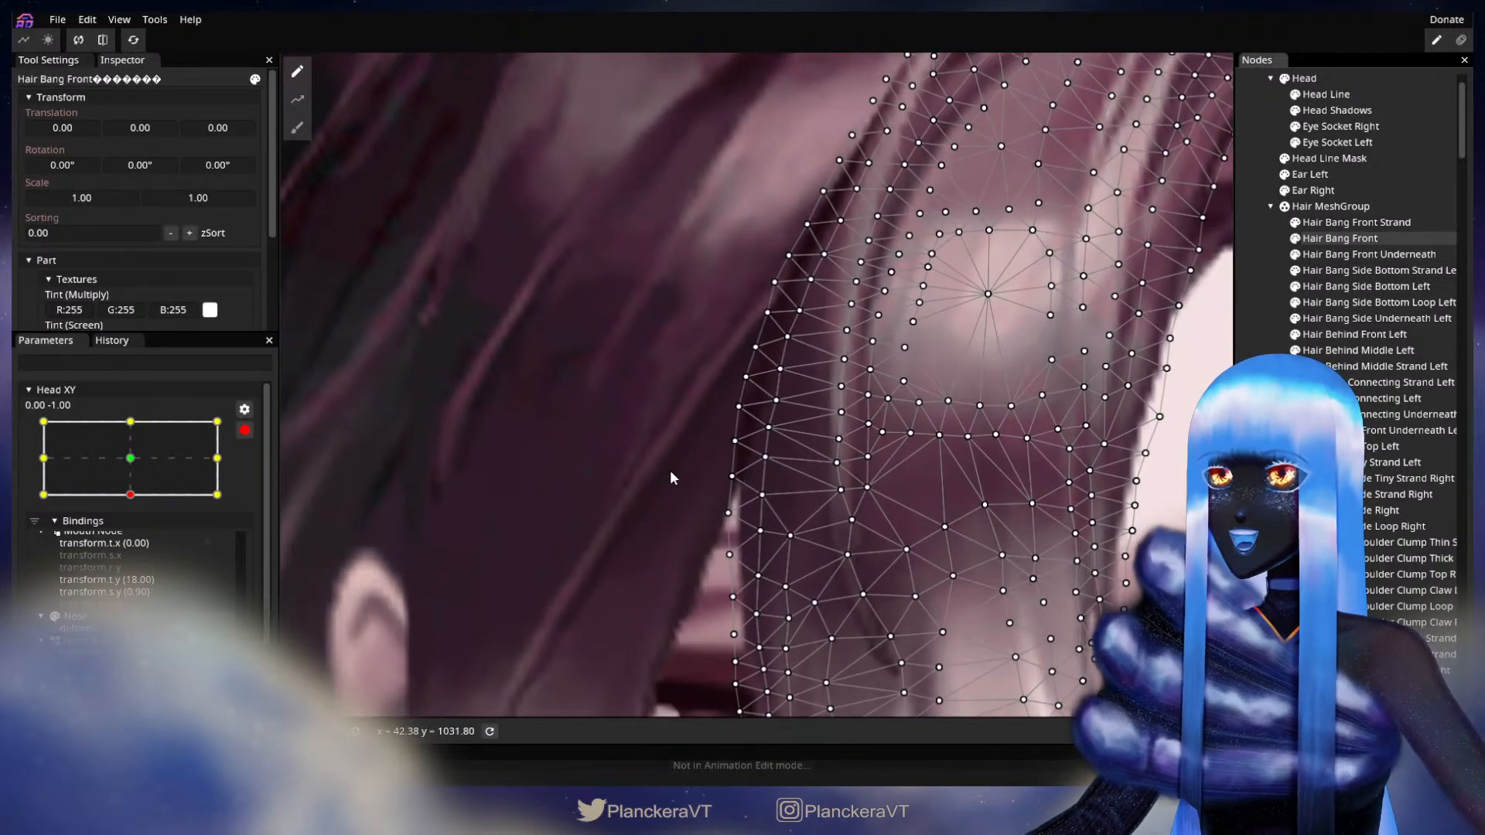
left_click(296, 127)
scroll(514, 472, "up", 1)
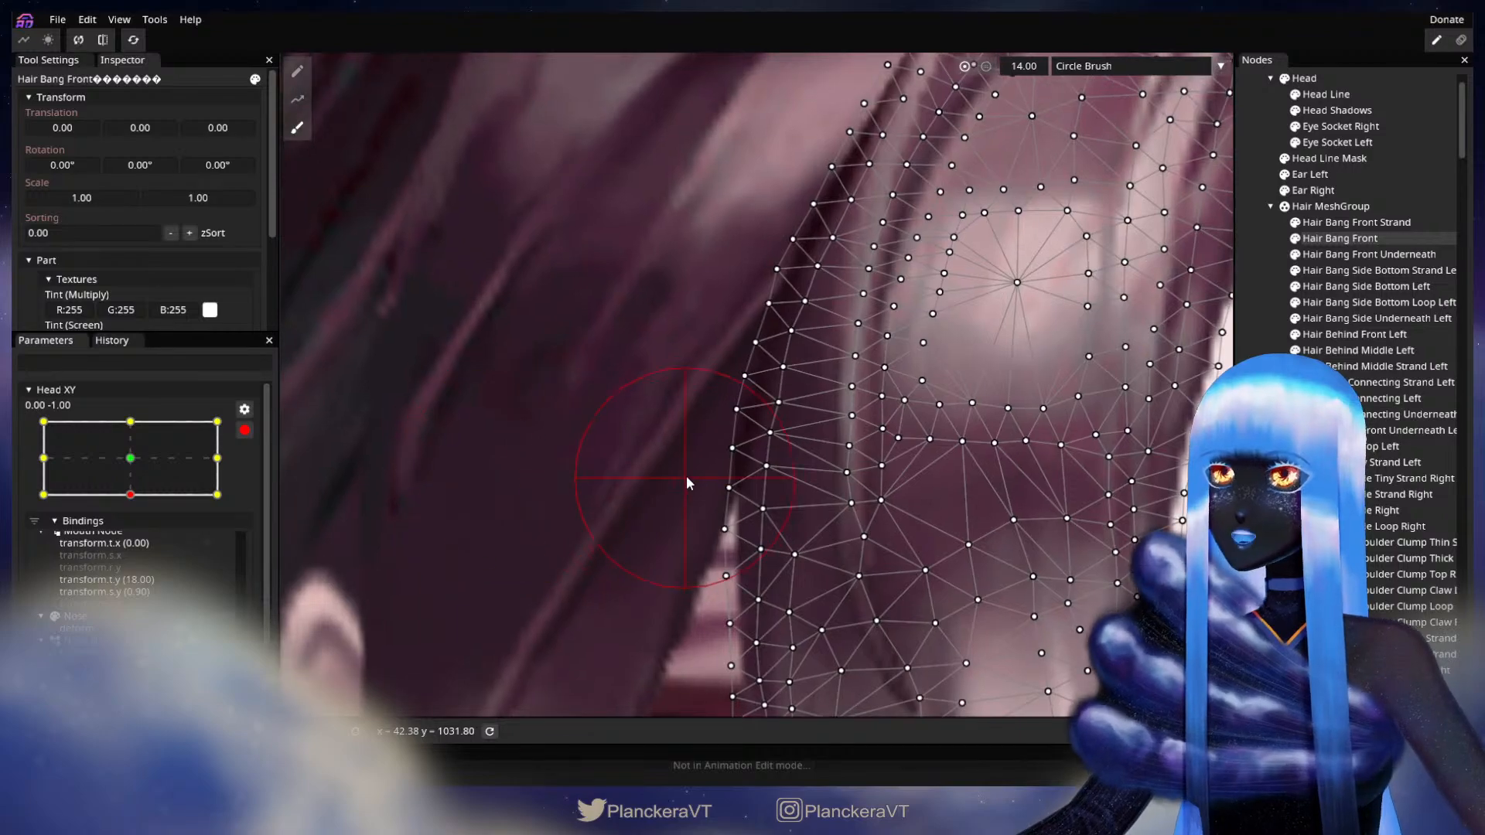
mouse_move(695, 476)
left_mouse_down()
mouse_move(710, 482)
mouse_move(694, 452)
left_mouse_up()
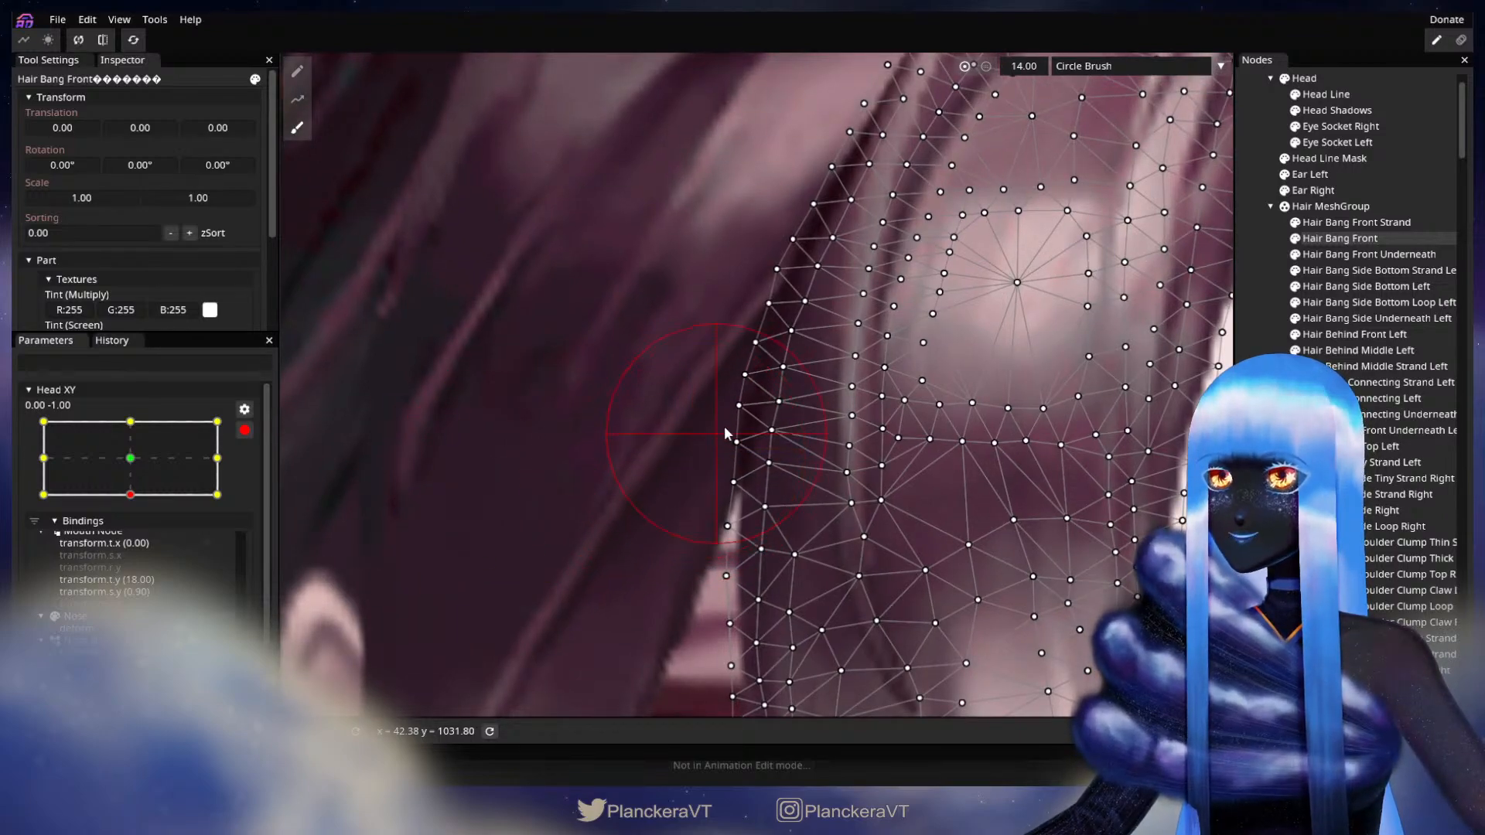
Reposition individual Hair Bang Front vertices down the edge beside the face gap to smooth its contour, and deselect the part
left_click(298, 71)
scroll(760, 424, "up", 1)
left_click_drag(772, 434, 779, 391)
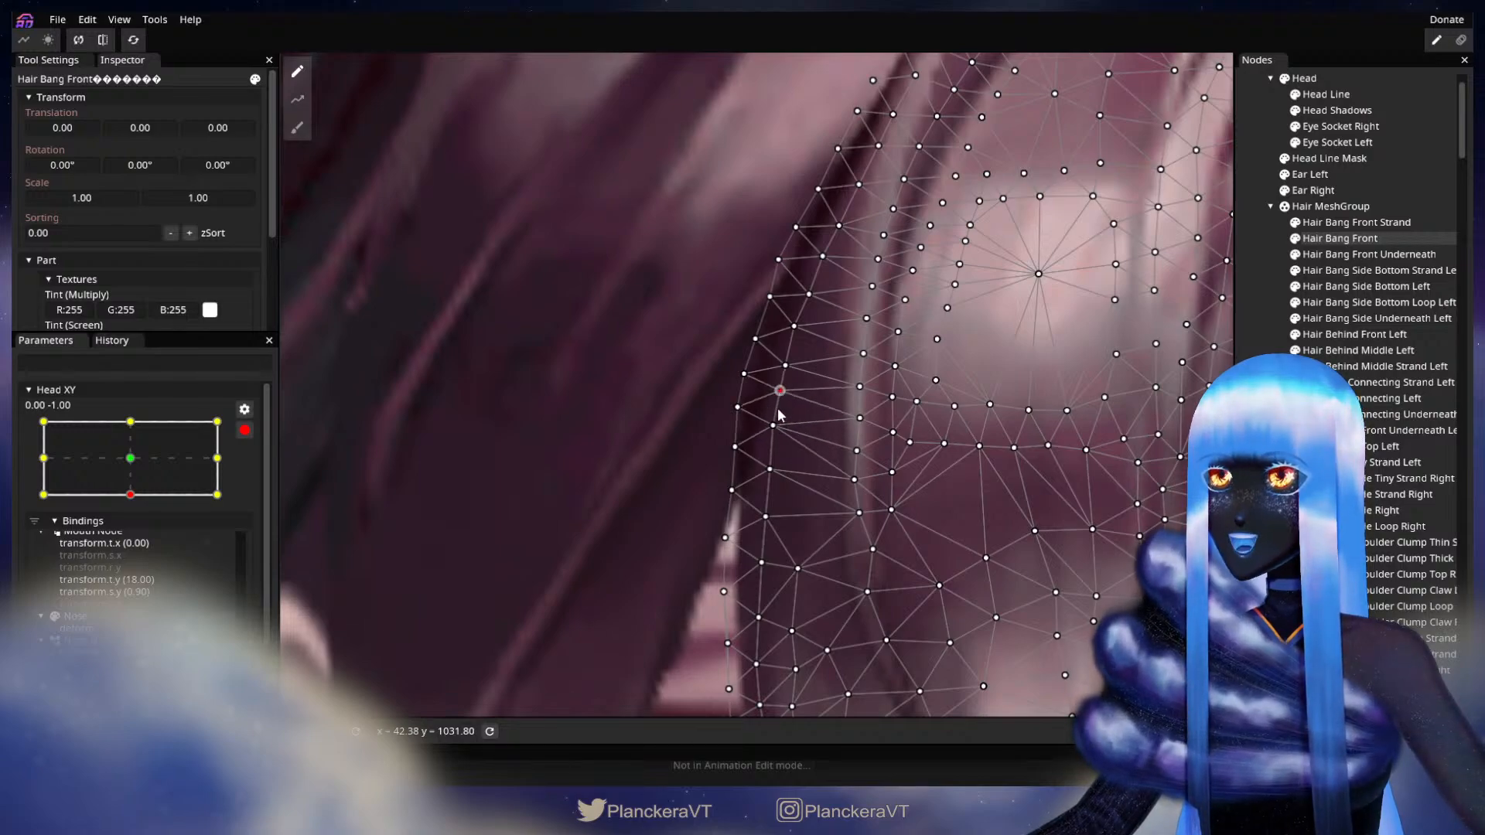
left_click_drag(771, 469, 731, 479)
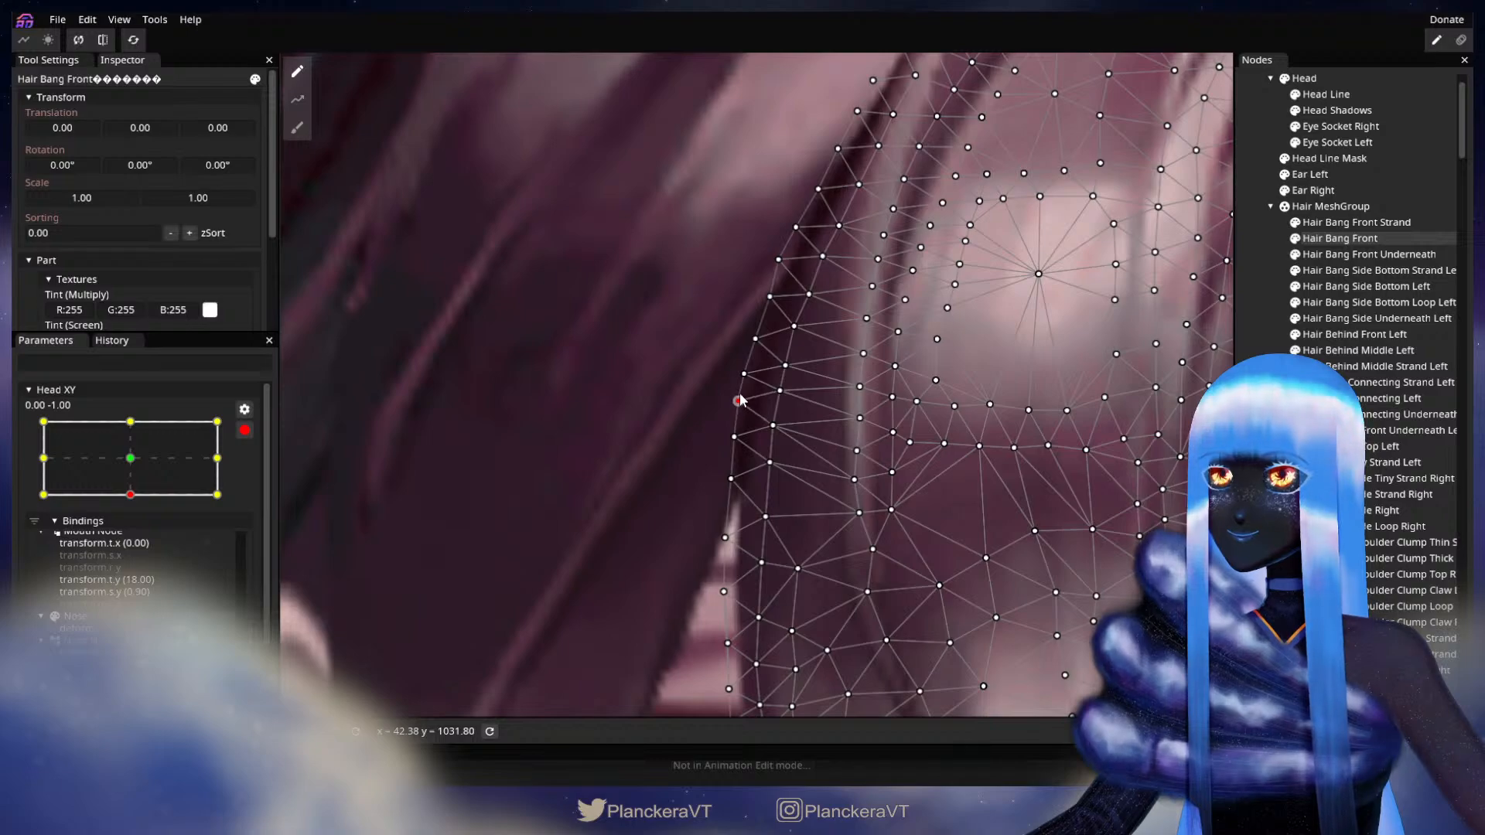
left_click_drag(766, 517, 725, 511)
left_click_drag(762, 565, 792, 487)
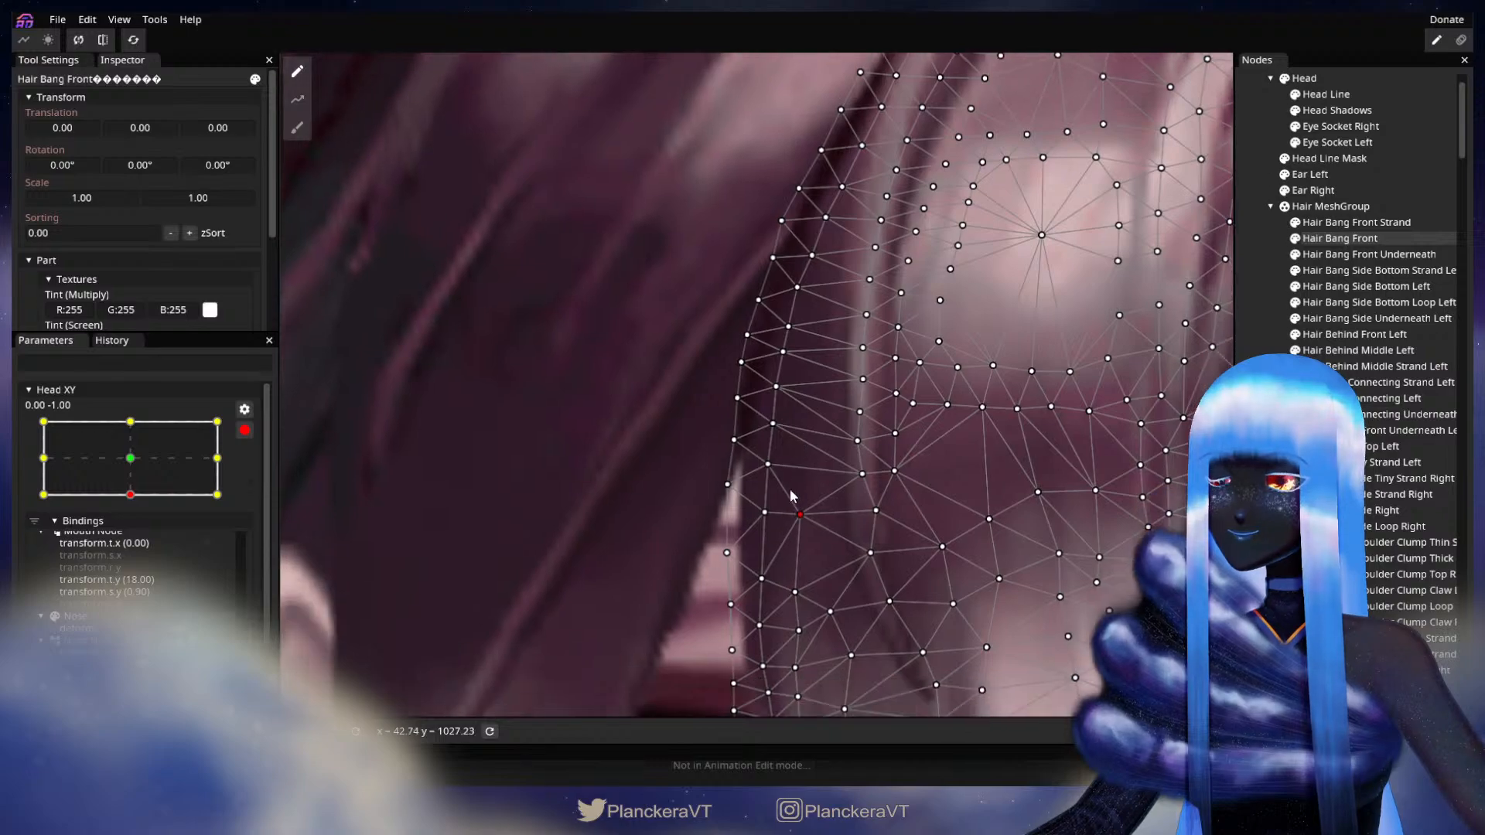
left_click_drag(727, 553, 758, 507)
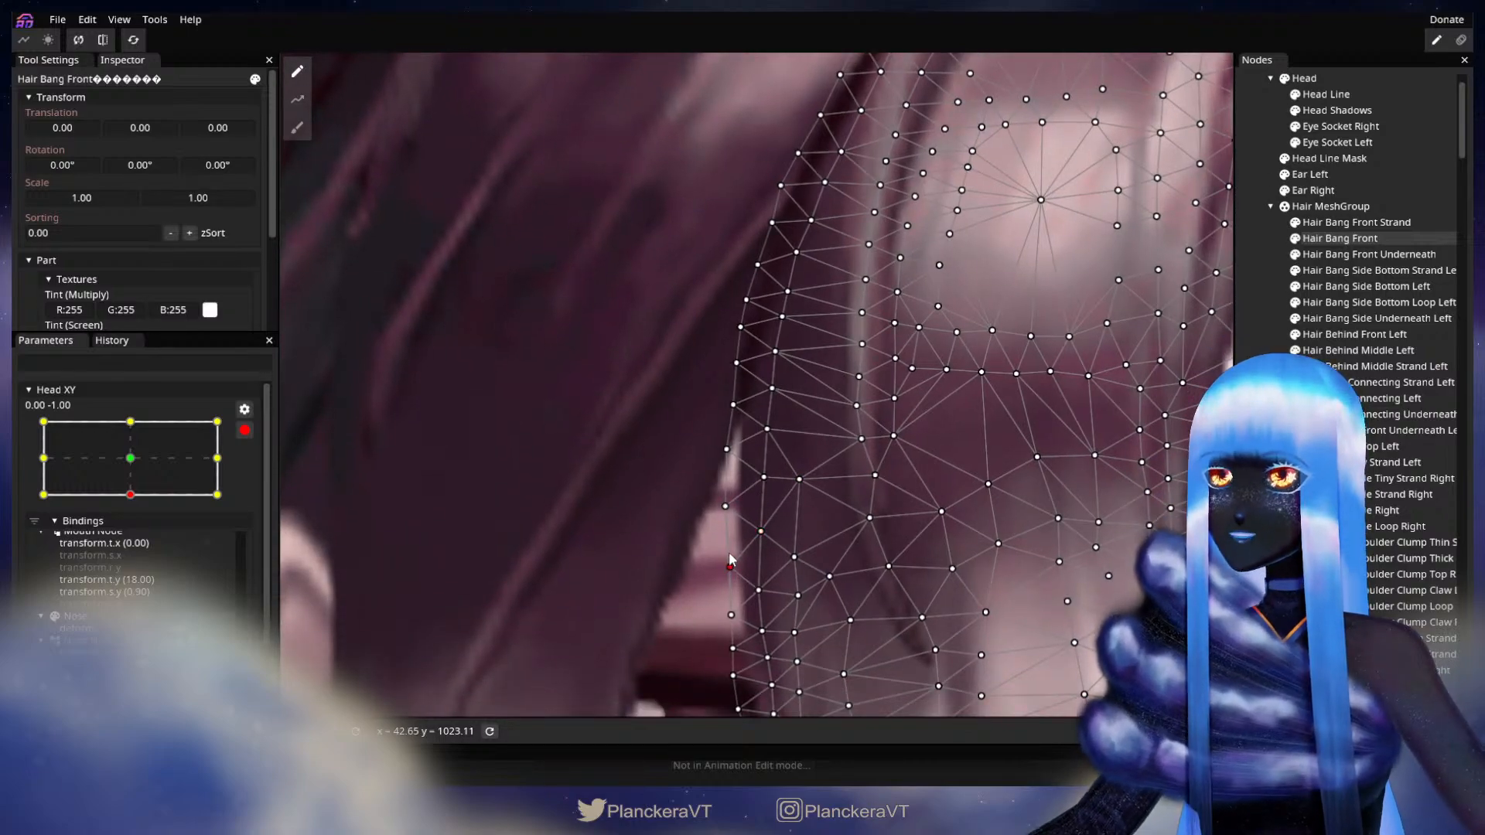
left_click_drag(758, 590, 772, 495)
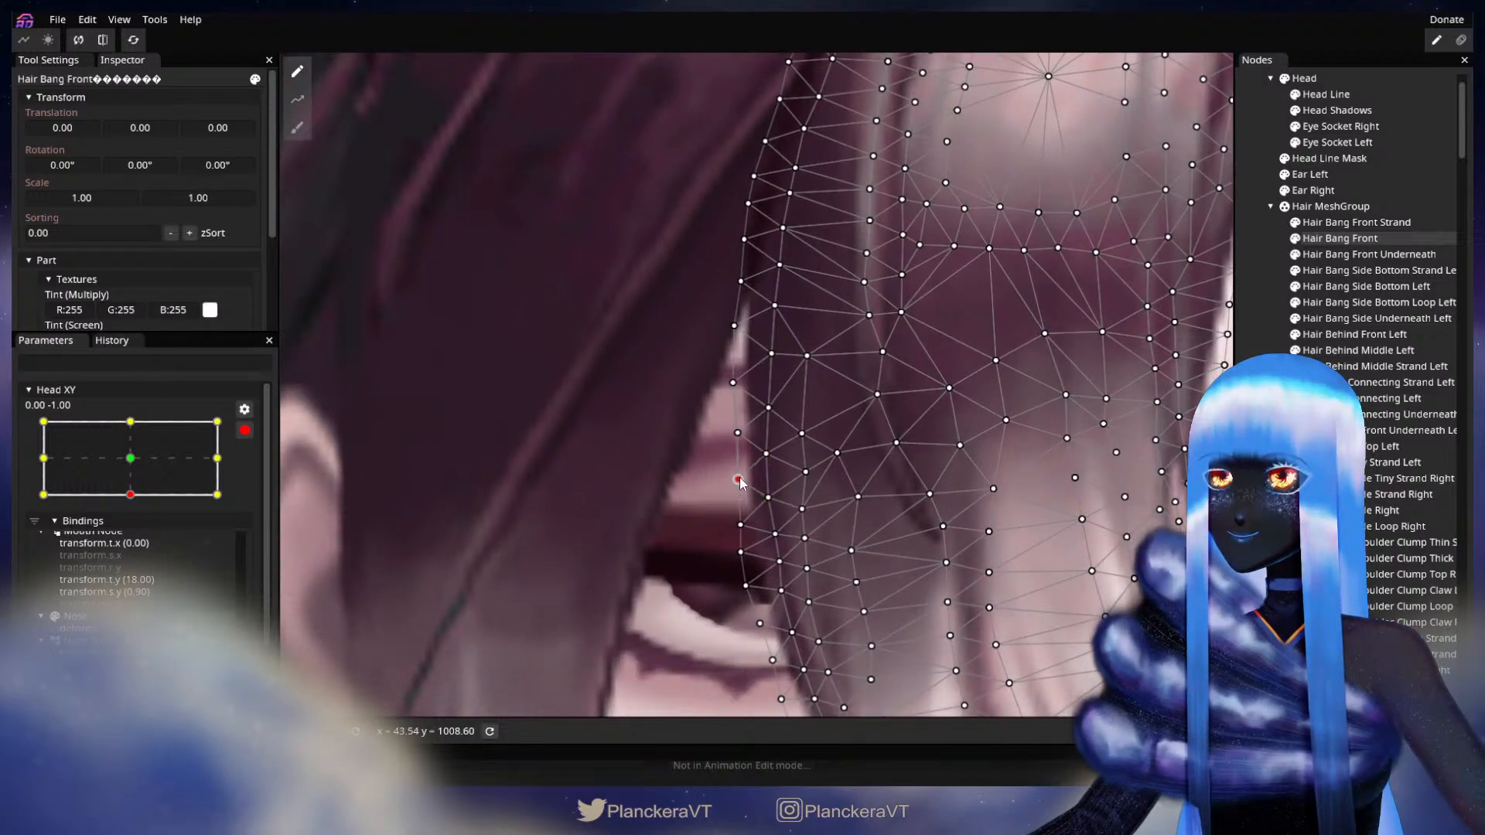
key("Escape")
Disarm Head XY and check the reshaped front bang in the full downward head pose
scroll(881, 475, "down", 3)
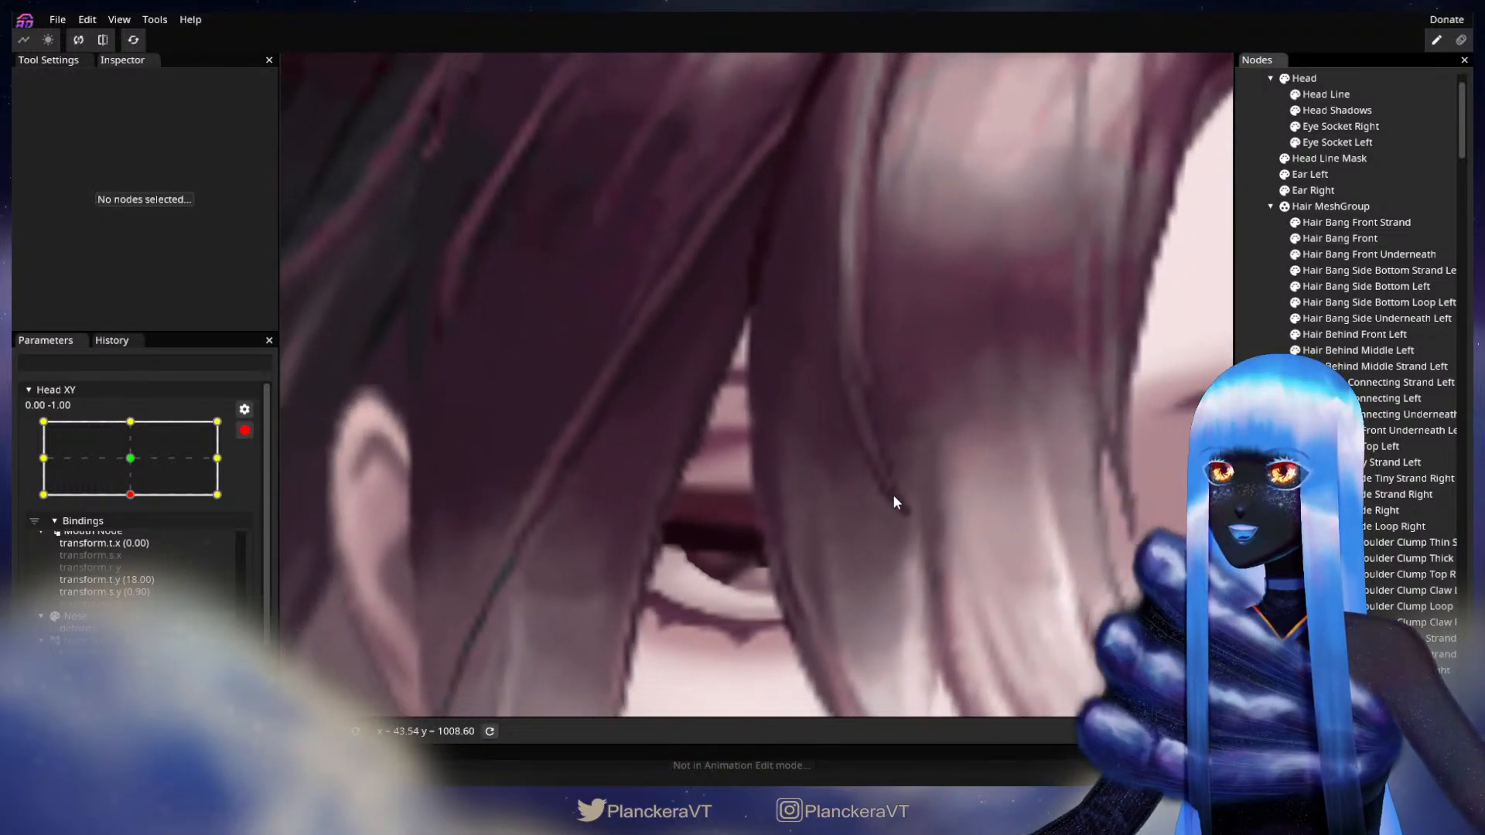
scroll(903, 449, "down", 5)
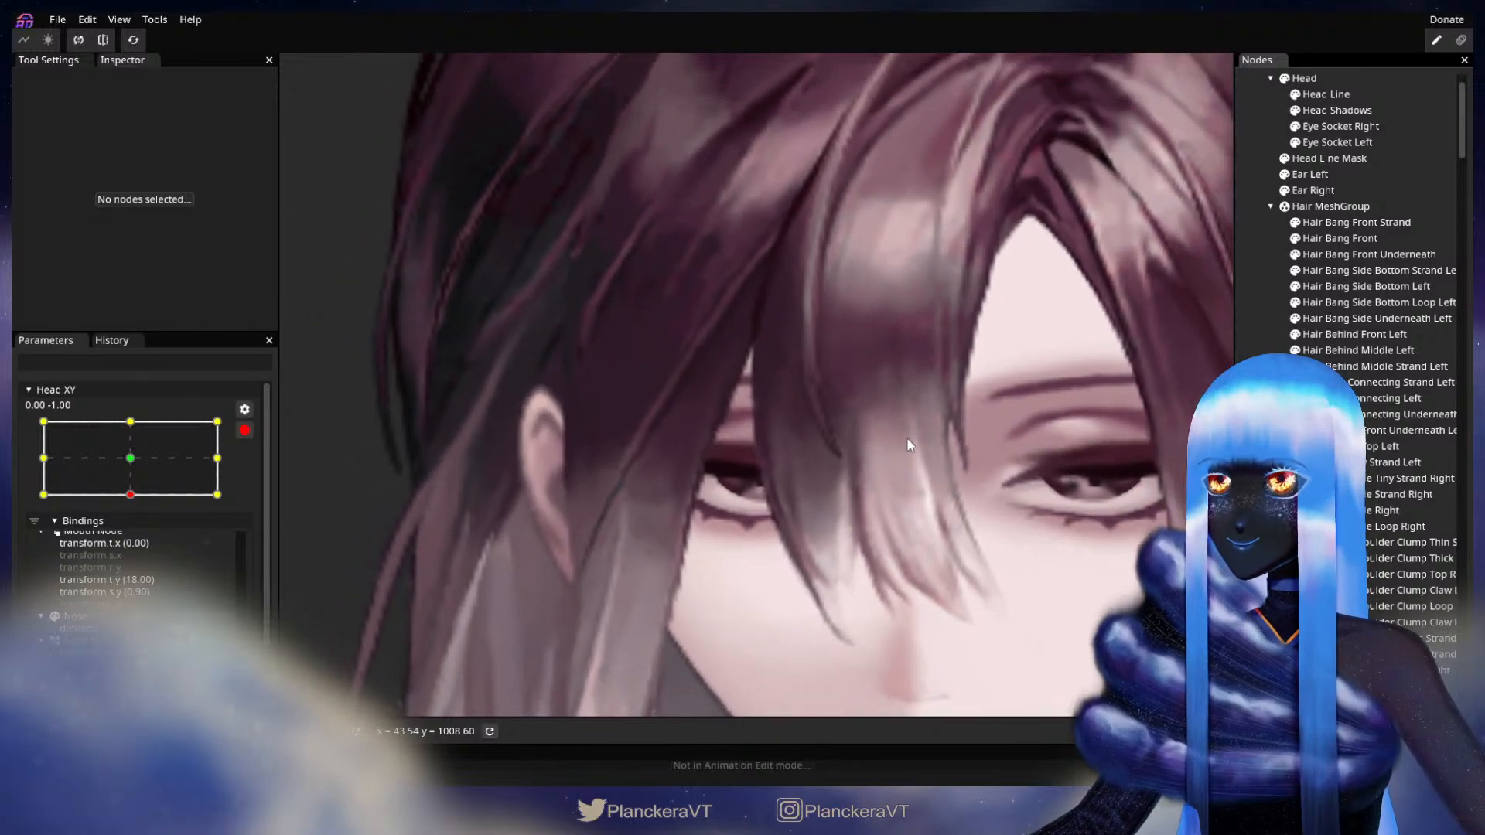
scroll(907, 443, "down", 4)
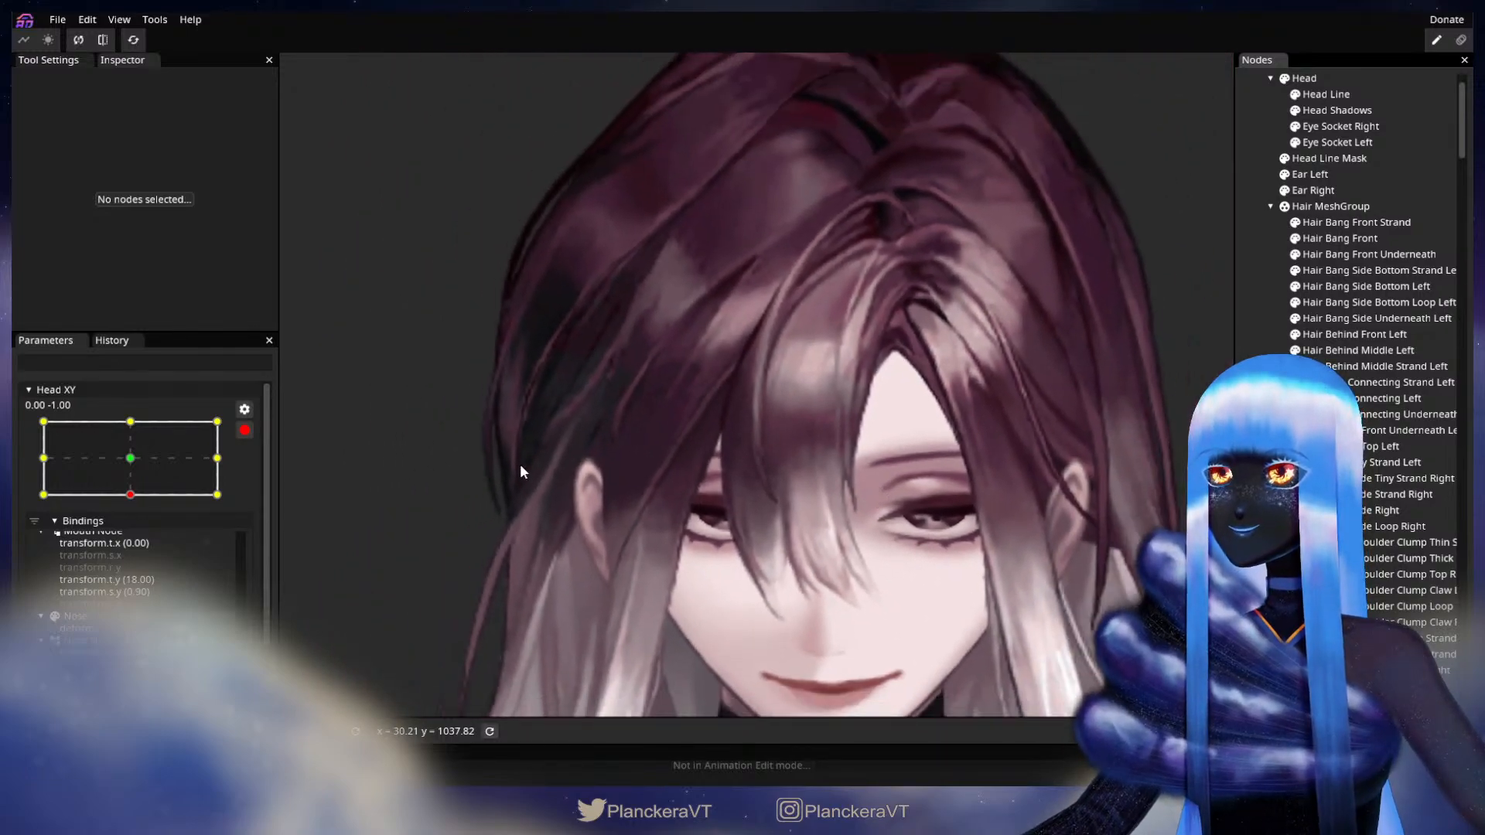
scroll(499, 470, "down", 1)
left_click(243, 432)
left_click_drag(700, 455, 648, 376)
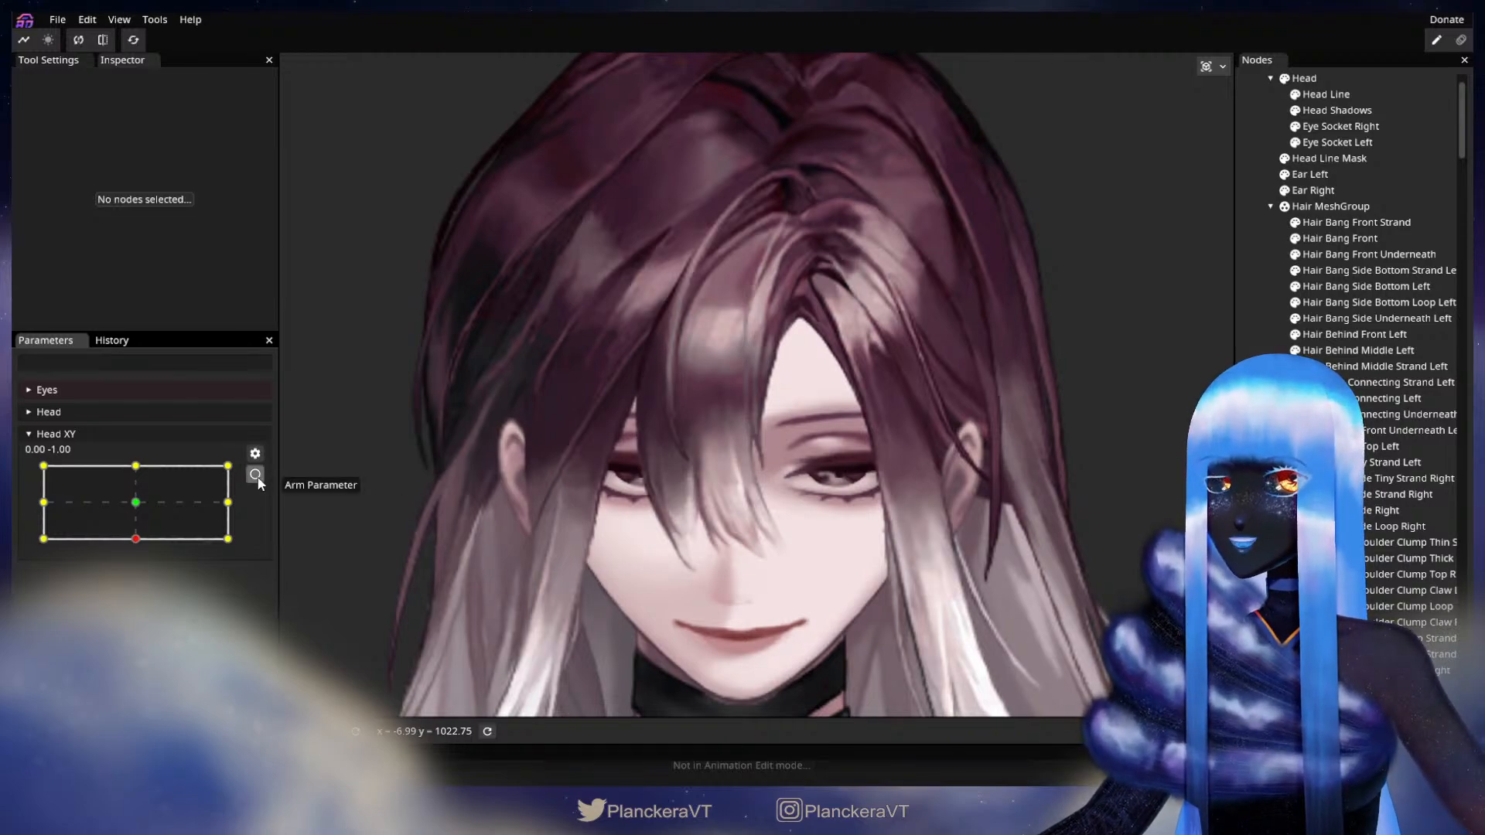
mouse_move(134, 544)
left_mouse_down()
mouse_move(137, 502)
mouse_move(138, 550)
left_mouse_up()
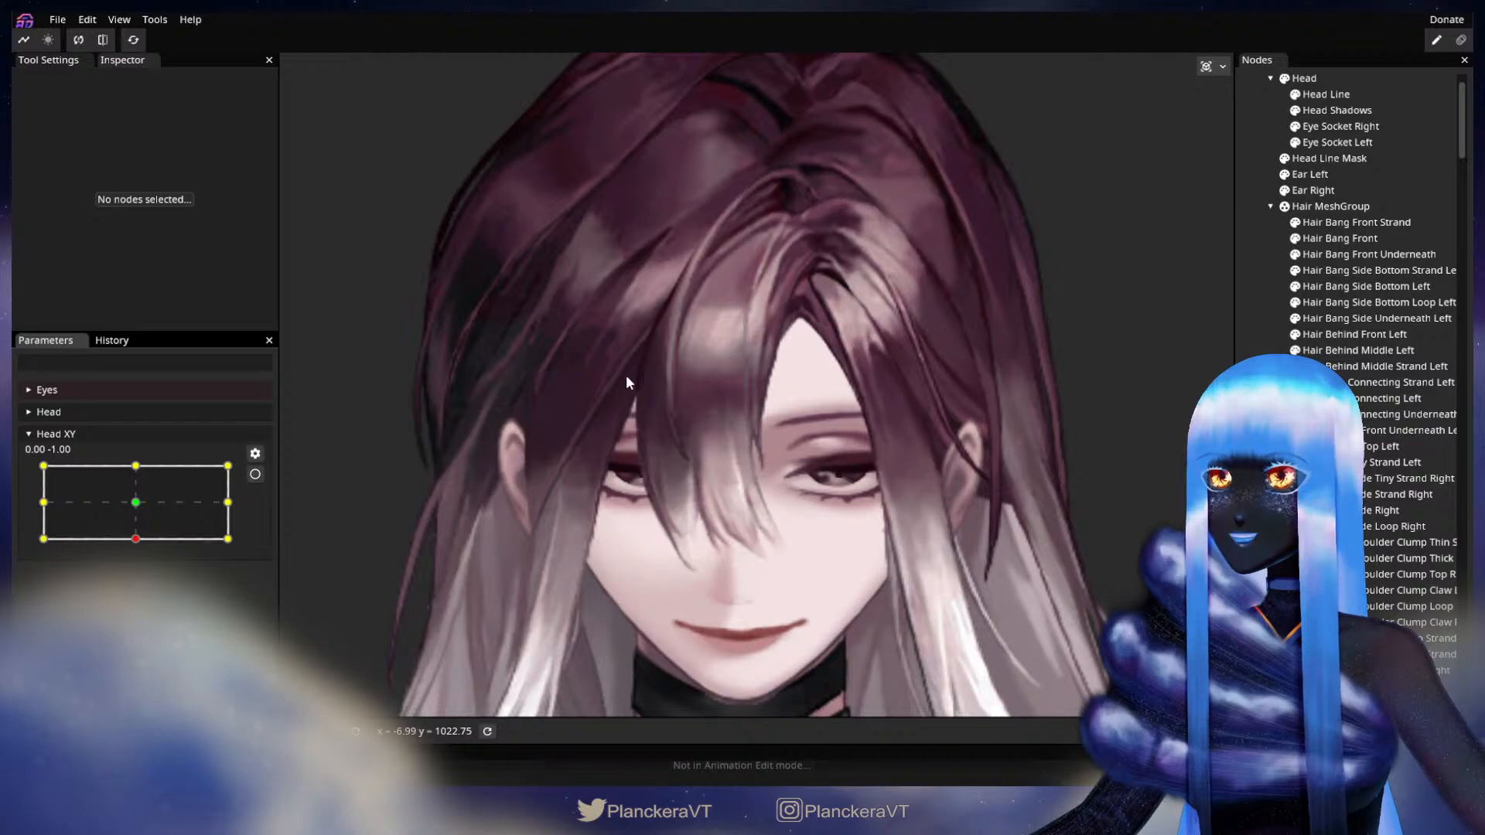
Arm Head XY at 0.00, -1.00 again and move the Hair Bang Front edge vertices just above the face gap
scroll(608, 416, "up", 6)
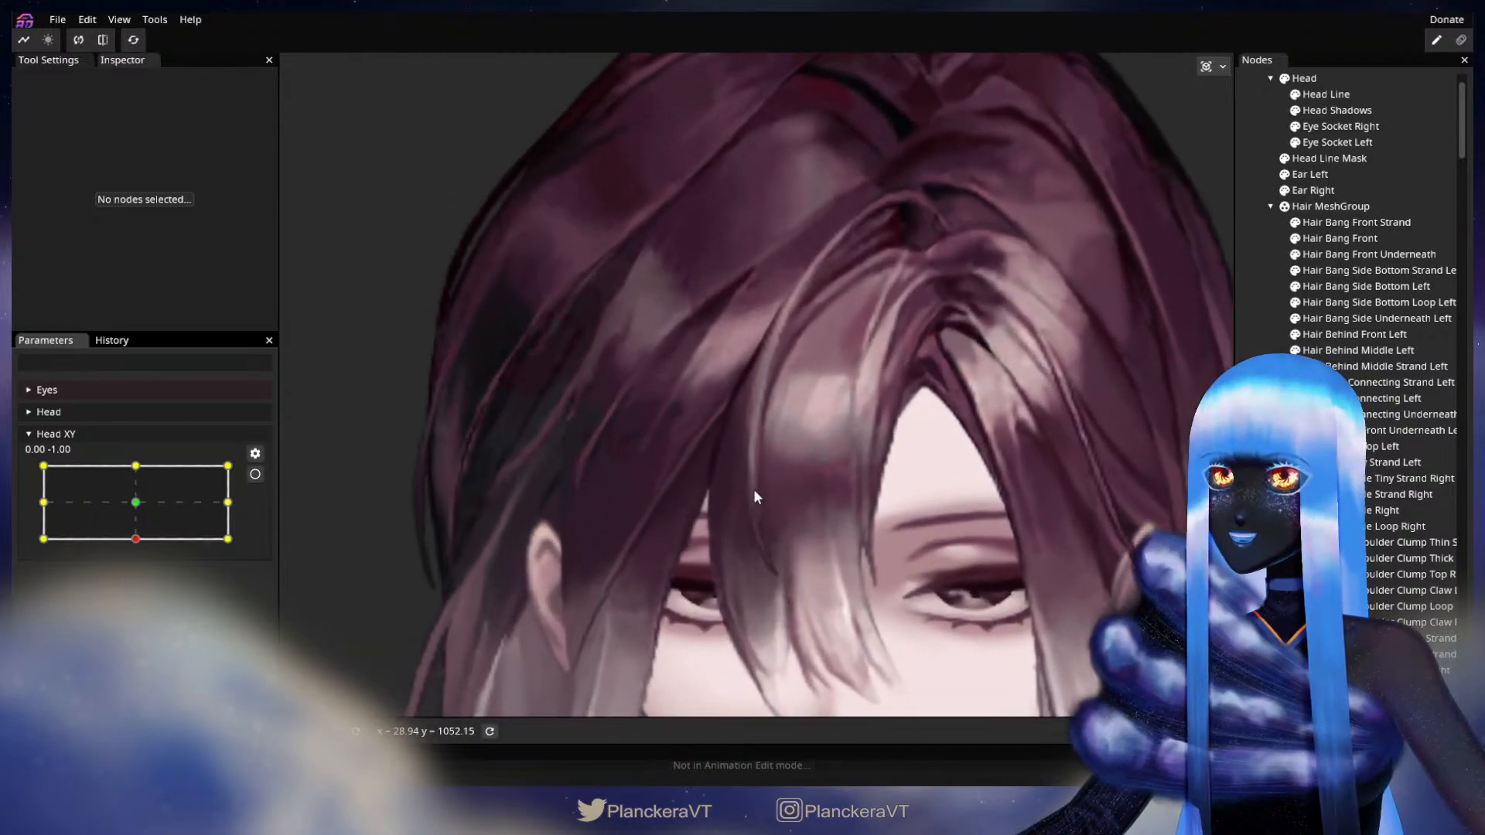
scroll(744, 473, "up", 5)
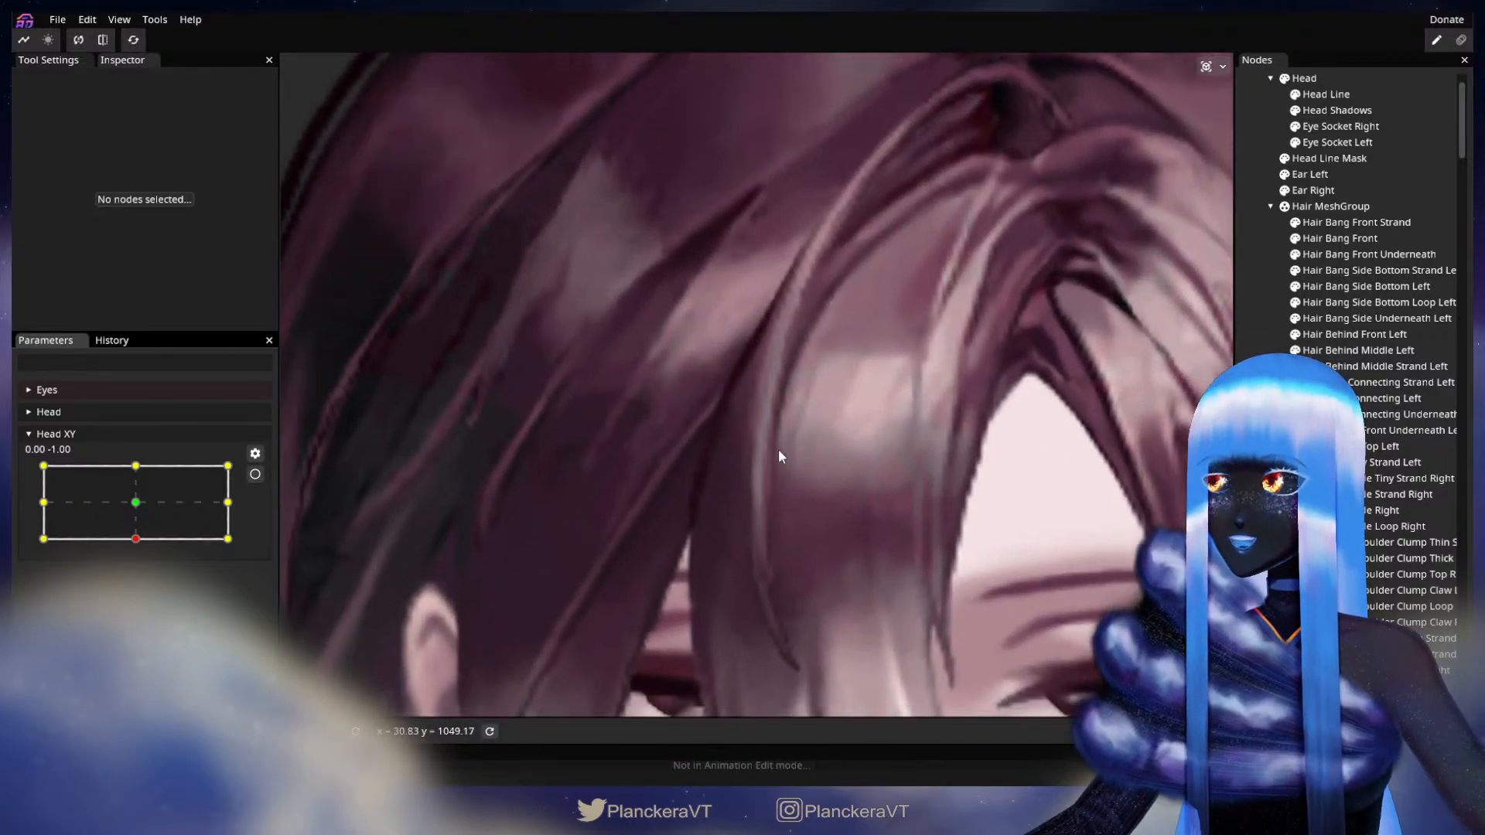
scroll(856, 409, "up", 3)
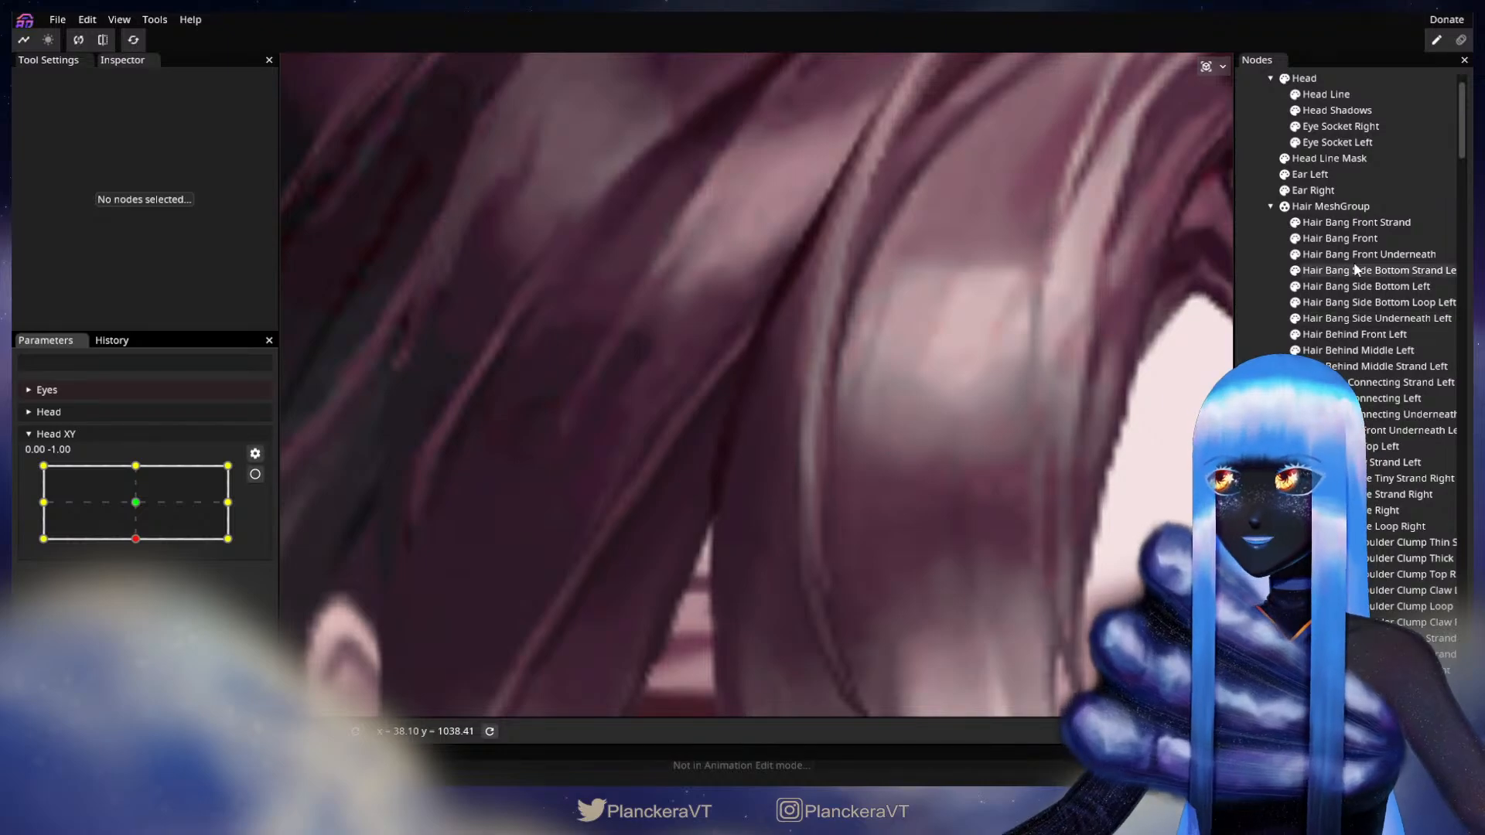
left_click(1168, 324)
left_click(254, 474)
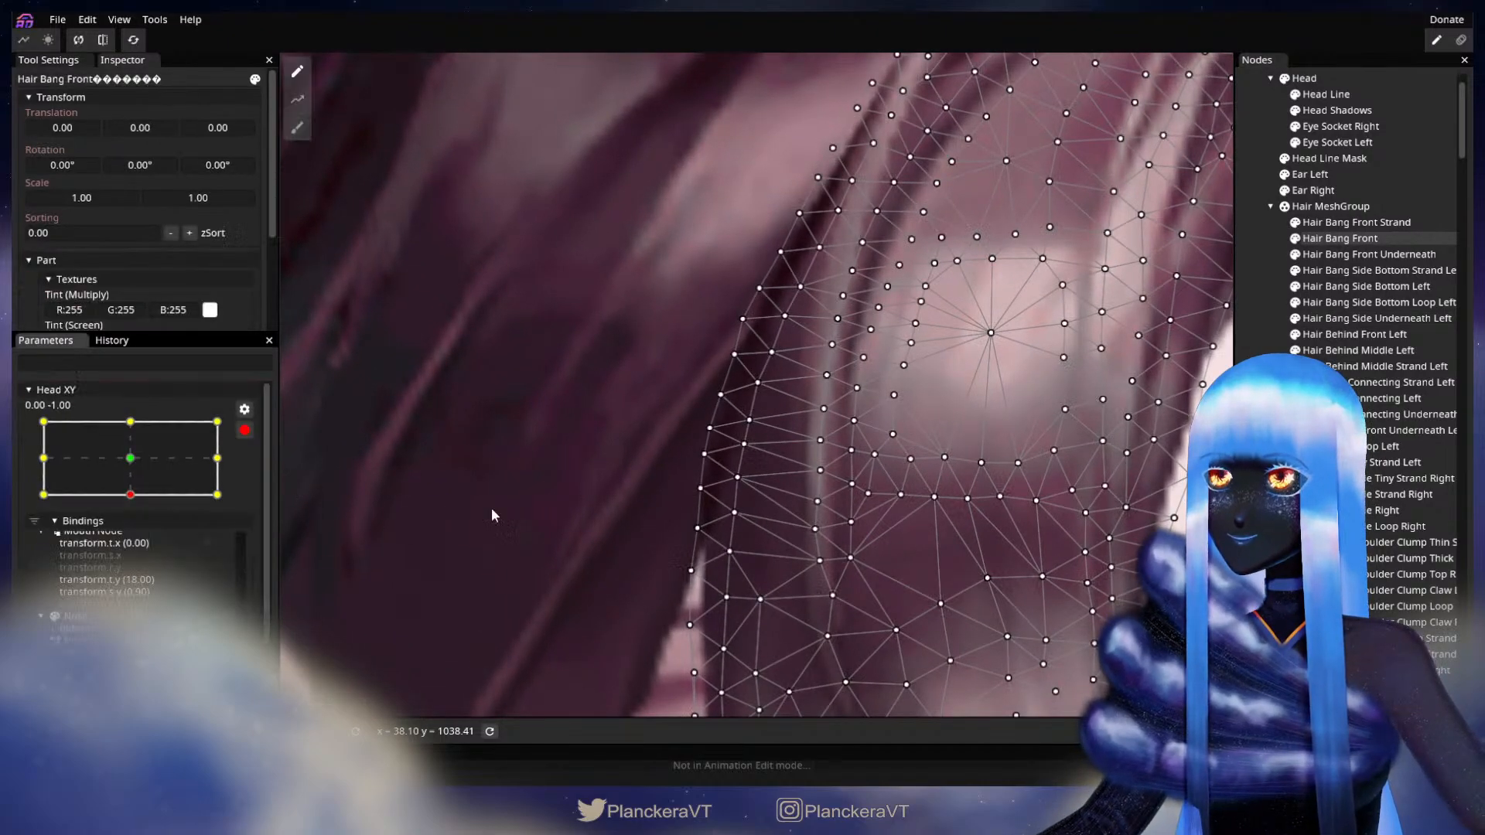
left_click_drag(702, 467, 748, 488)
left_click(741, 454)
mouse_move(705, 434)
left_mouse_down()
mouse_move(753, 412)
mouse_move(761, 376)
mouse_move(717, 375)
mouse_move(730, 345)
mouse_move(782, 345)
mouse_move(756, 407)
mouse_move(707, 415)
mouse_move(748, 439)
mouse_move(739, 479)
mouse_move(710, 440)
left_mouse_up()
left_click(759, 385)
left_click_drag(735, 531, 708, 472)
left_click(703, 503)
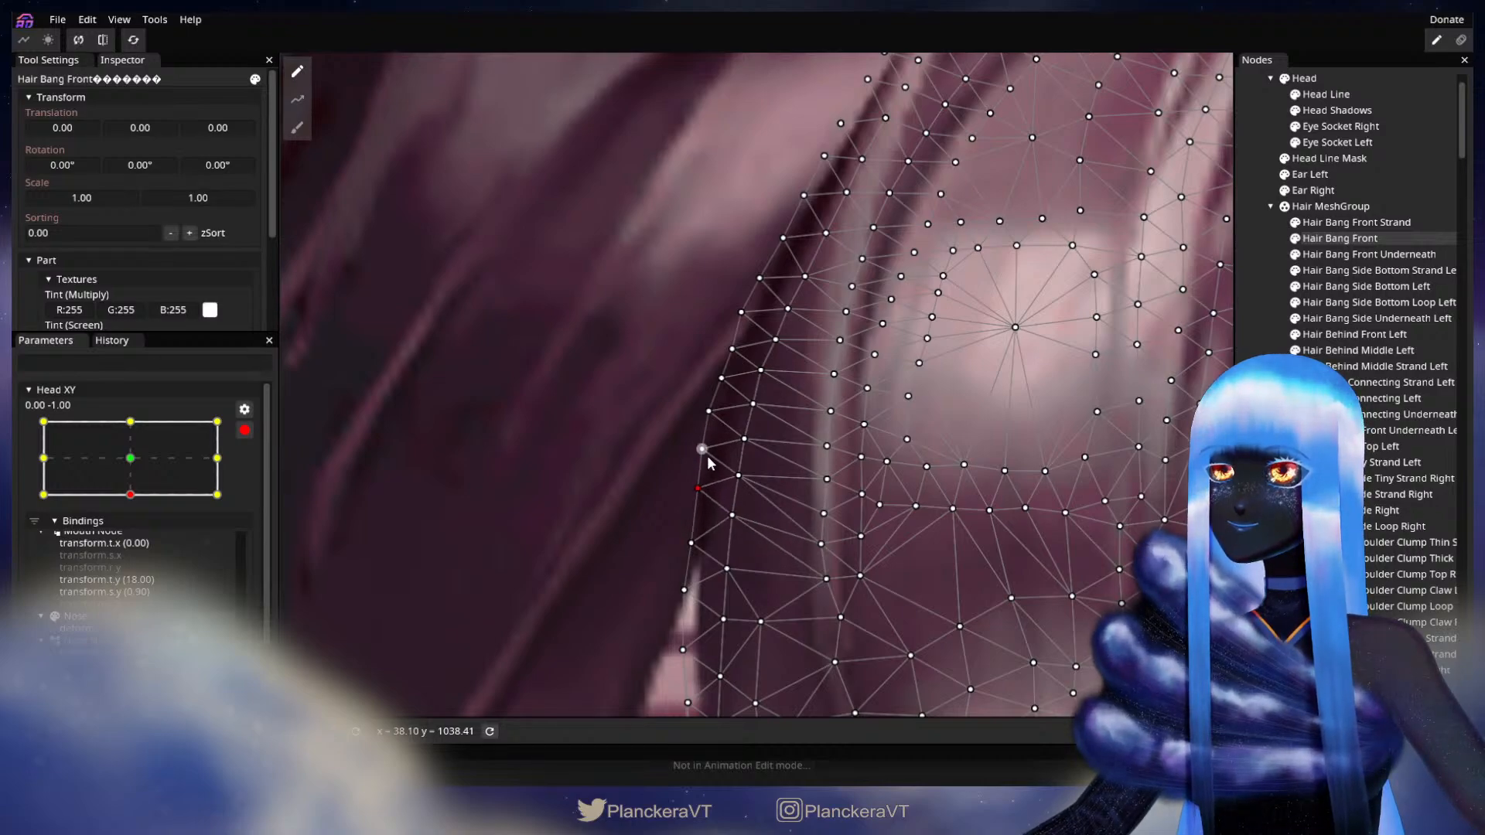
Adjust the Hair Bang Front vertices beside the upper end of the face gap and deselect the part
left_click_drag(697, 531, 721, 507)
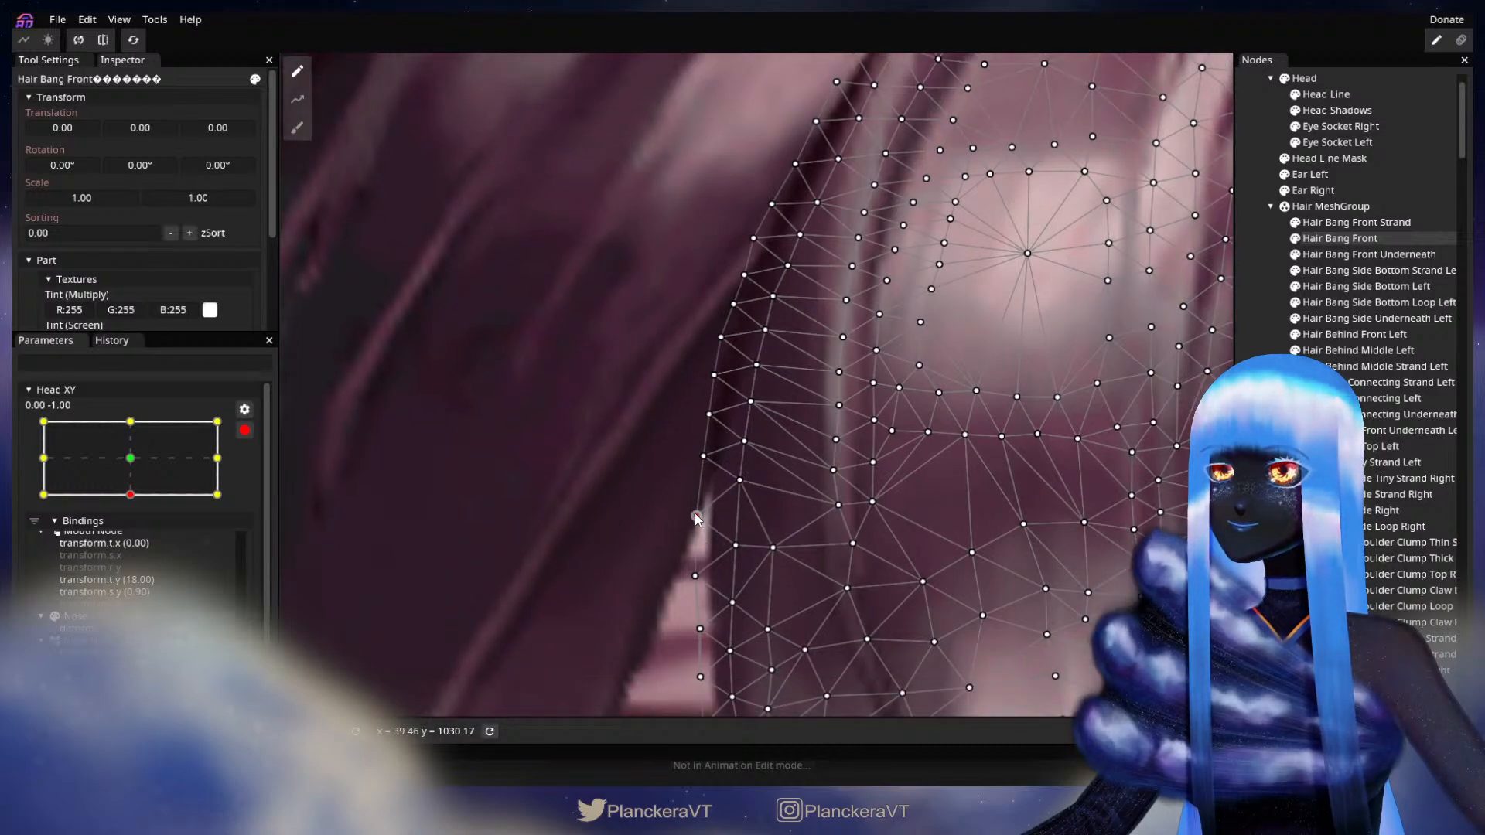
left_click_drag(736, 550, 772, 536)
mouse_move(685, 573)
left_mouse_down()
mouse_move(733, 595)
mouse_move(697, 562)
left_mouse_up()
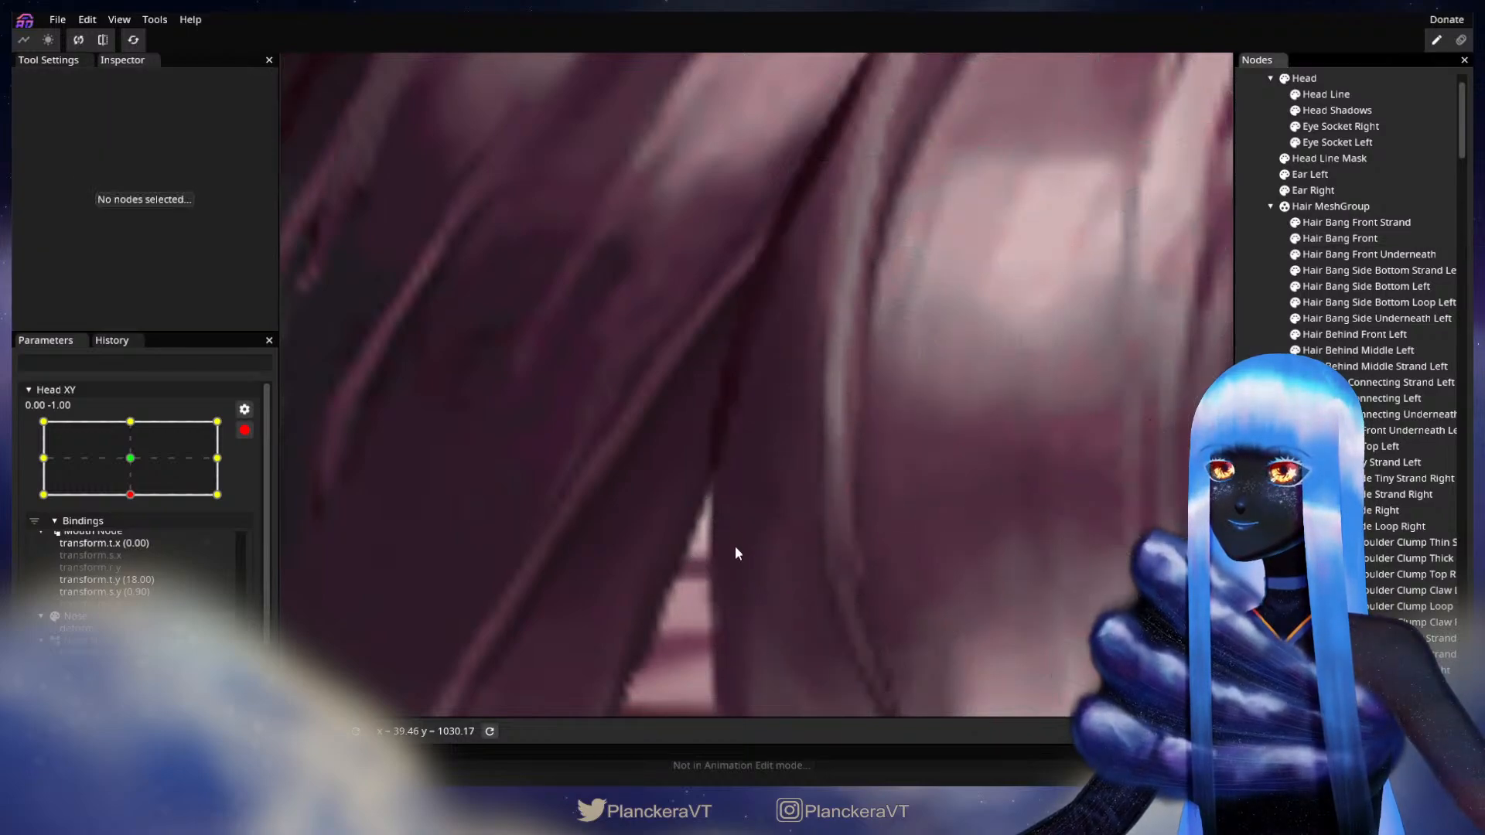
Inspect the bang's refined edge up close and at full head size, with Head XY disarmed at its lowest keypoint
scroll(744, 526, "up", 5)
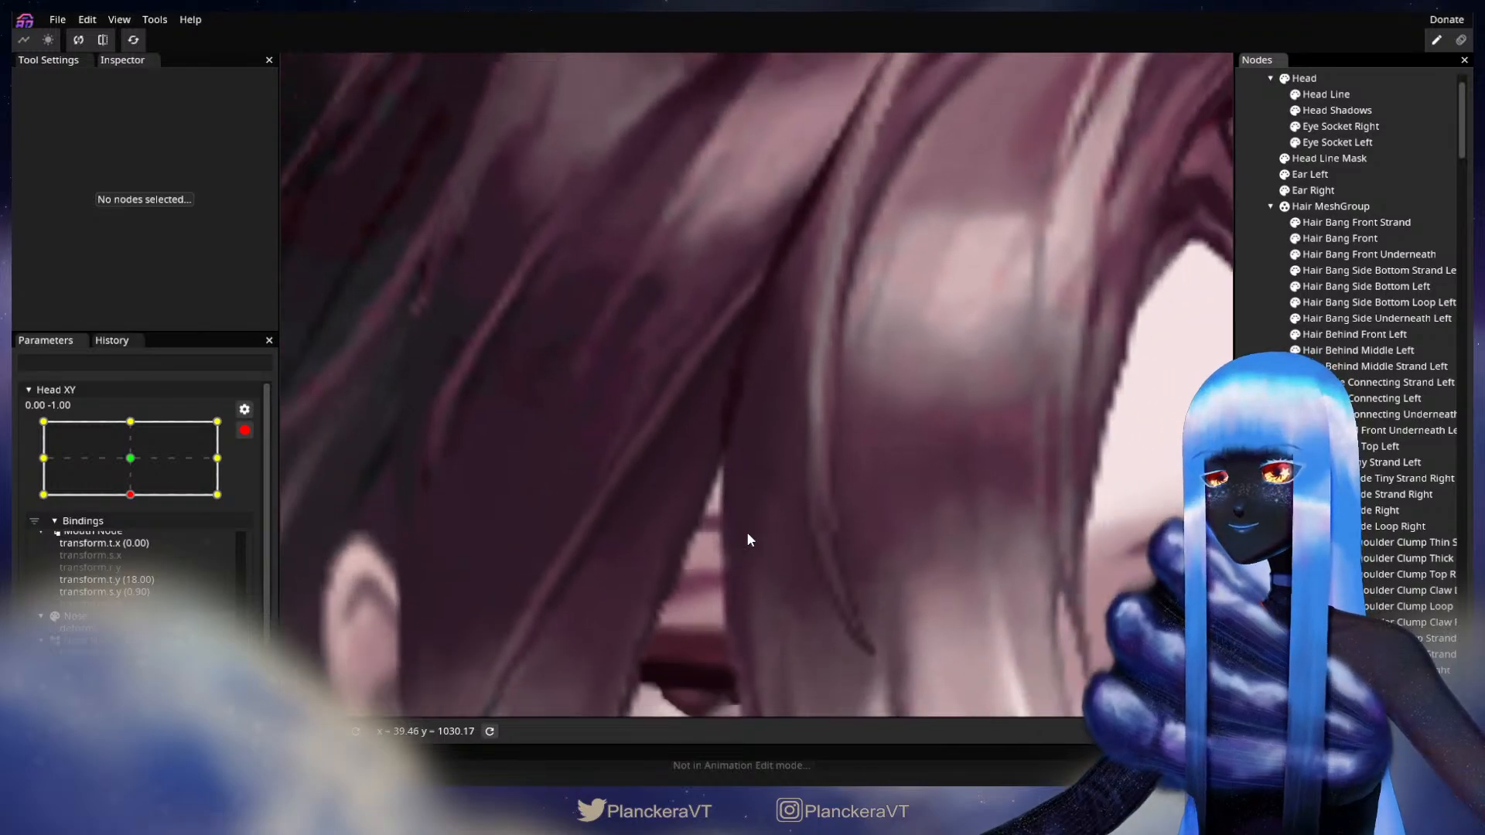
scroll(747, 541, "down", 8)
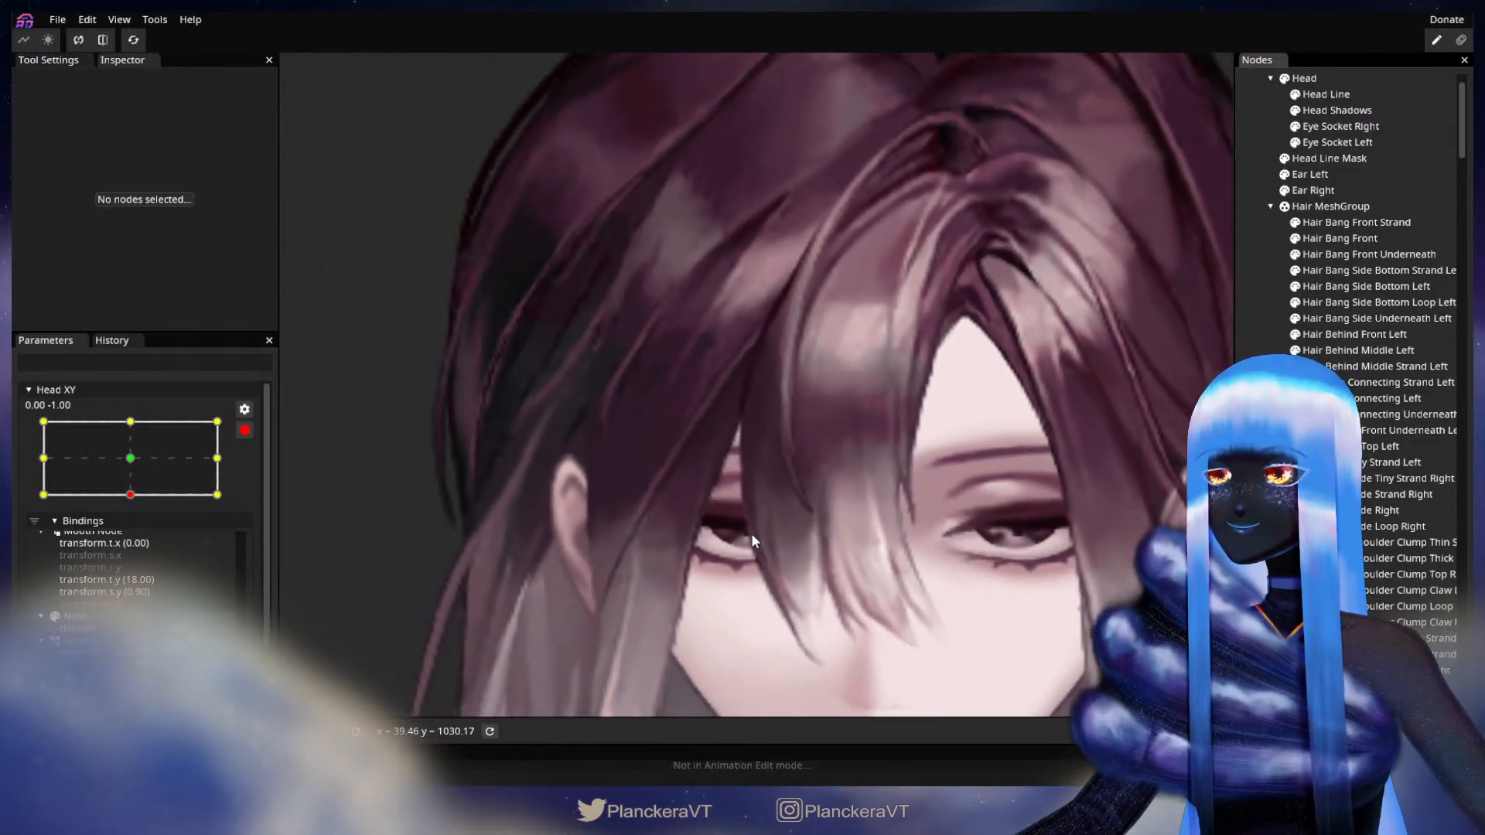
scroll(754, 540, "down", 3)
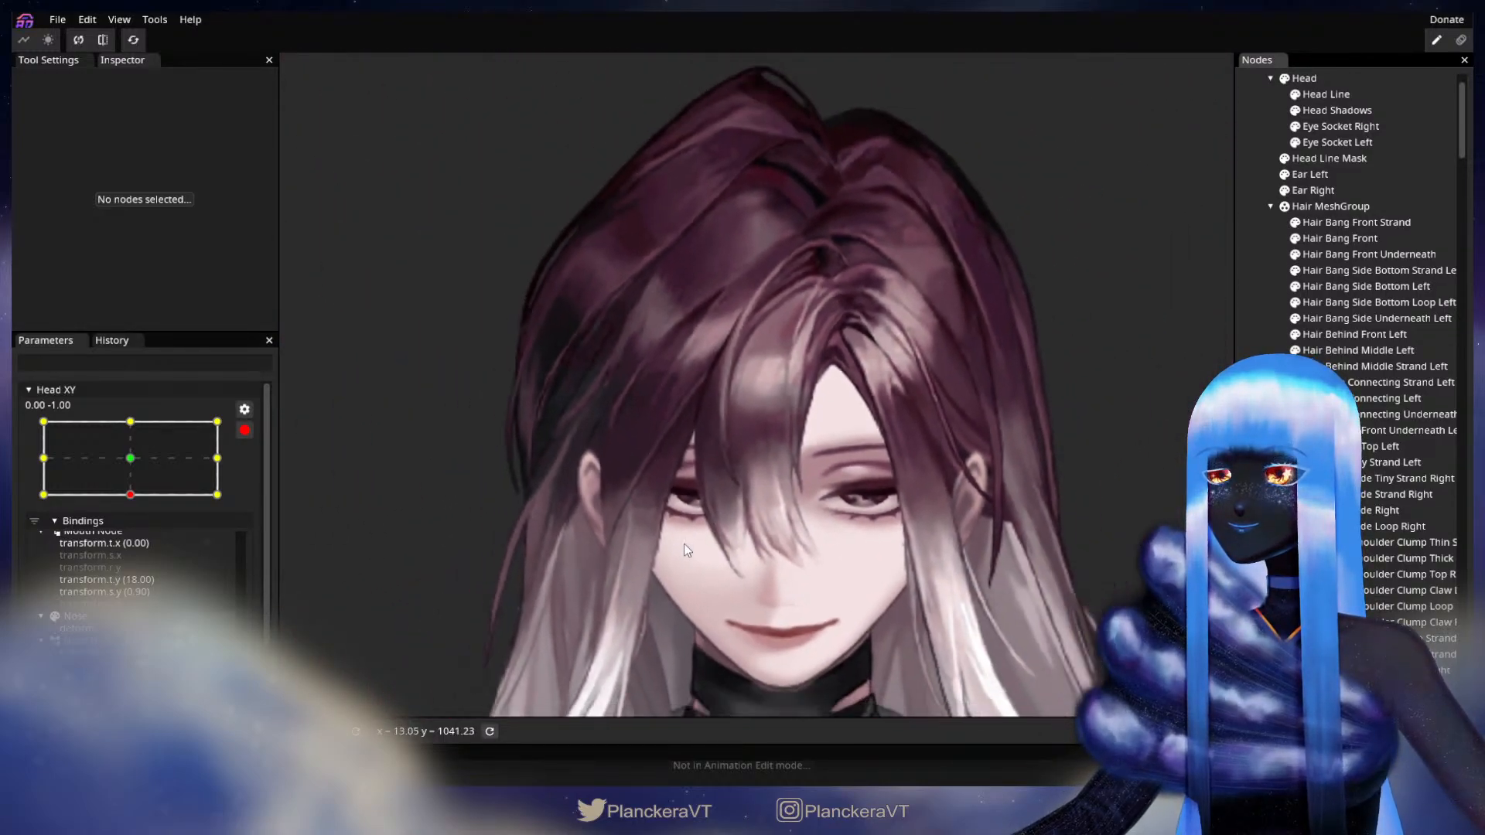
left_click(245, 430)
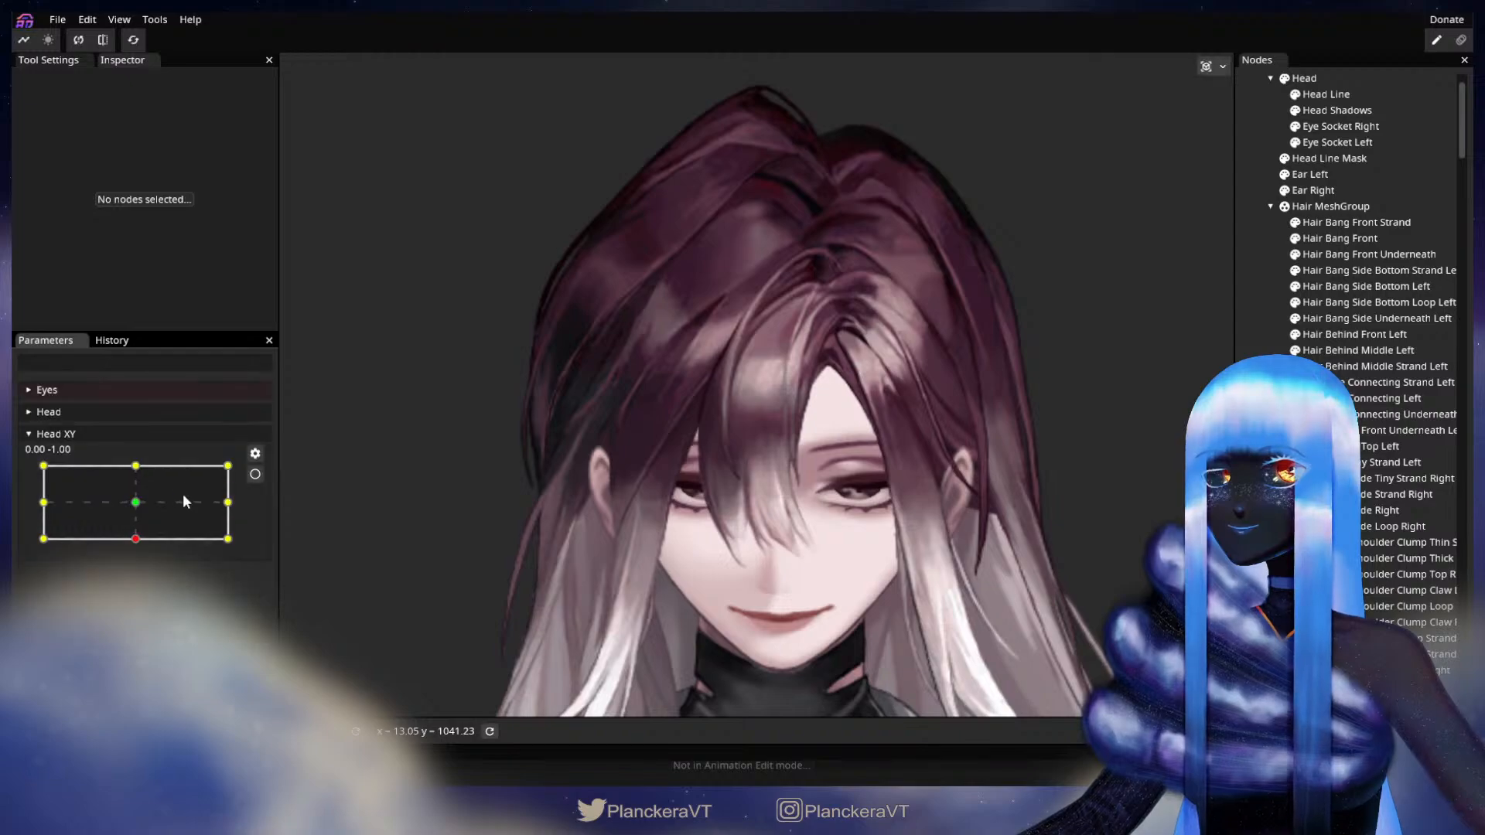
mouse_move(136, 540)
left_mouse_down()
mouse_move(135, 509)
mouse_move(137, 548)
left_mouse_up()
Rearm Head XY at 0.00, -1.00, touch up the Hair Bang Front edge with the Circle Brush, and deselect the part
left_click(255, 474)
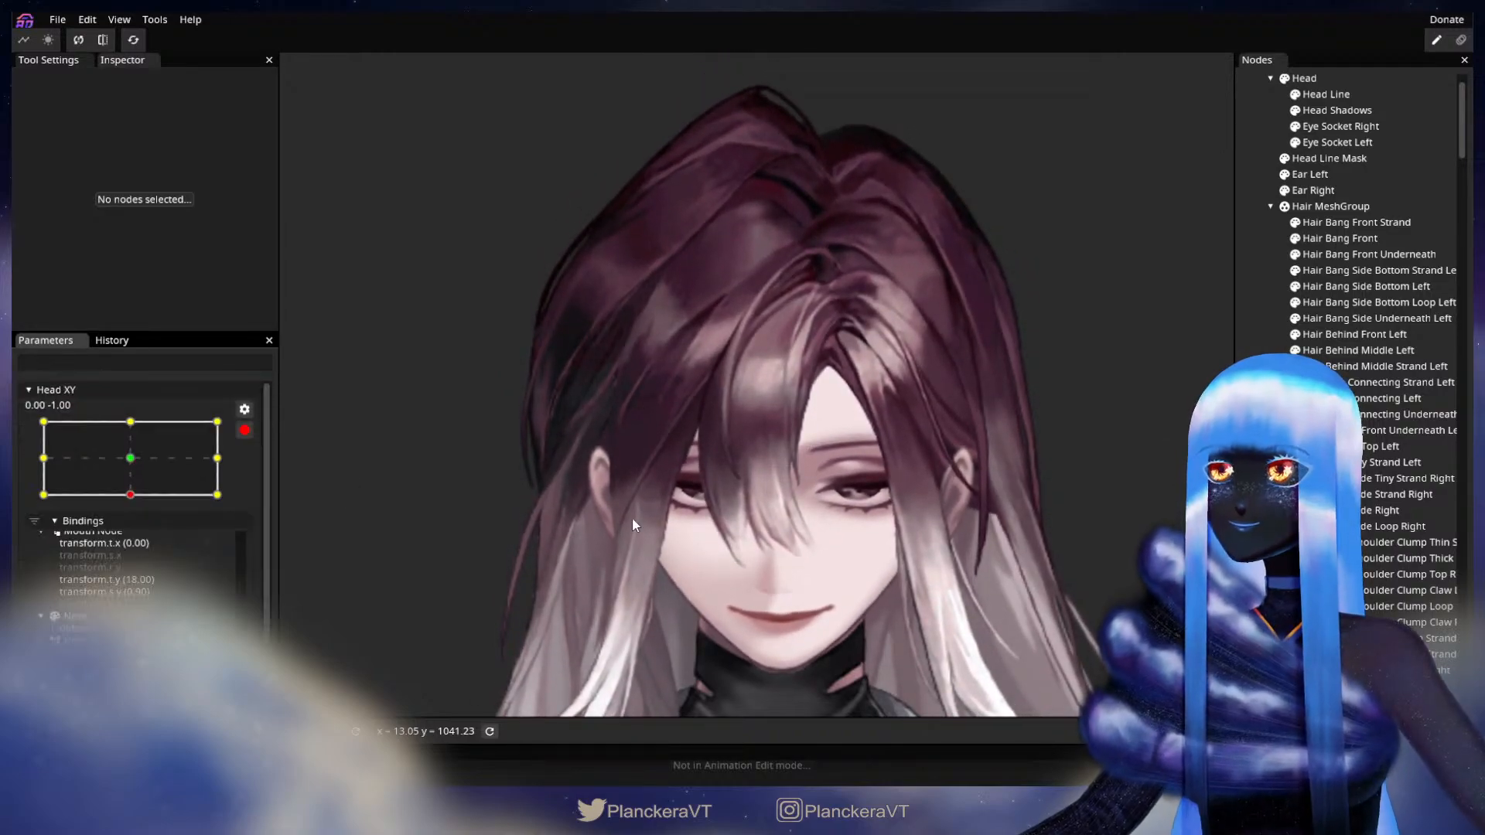
scroll(685, 470, "up", 5)
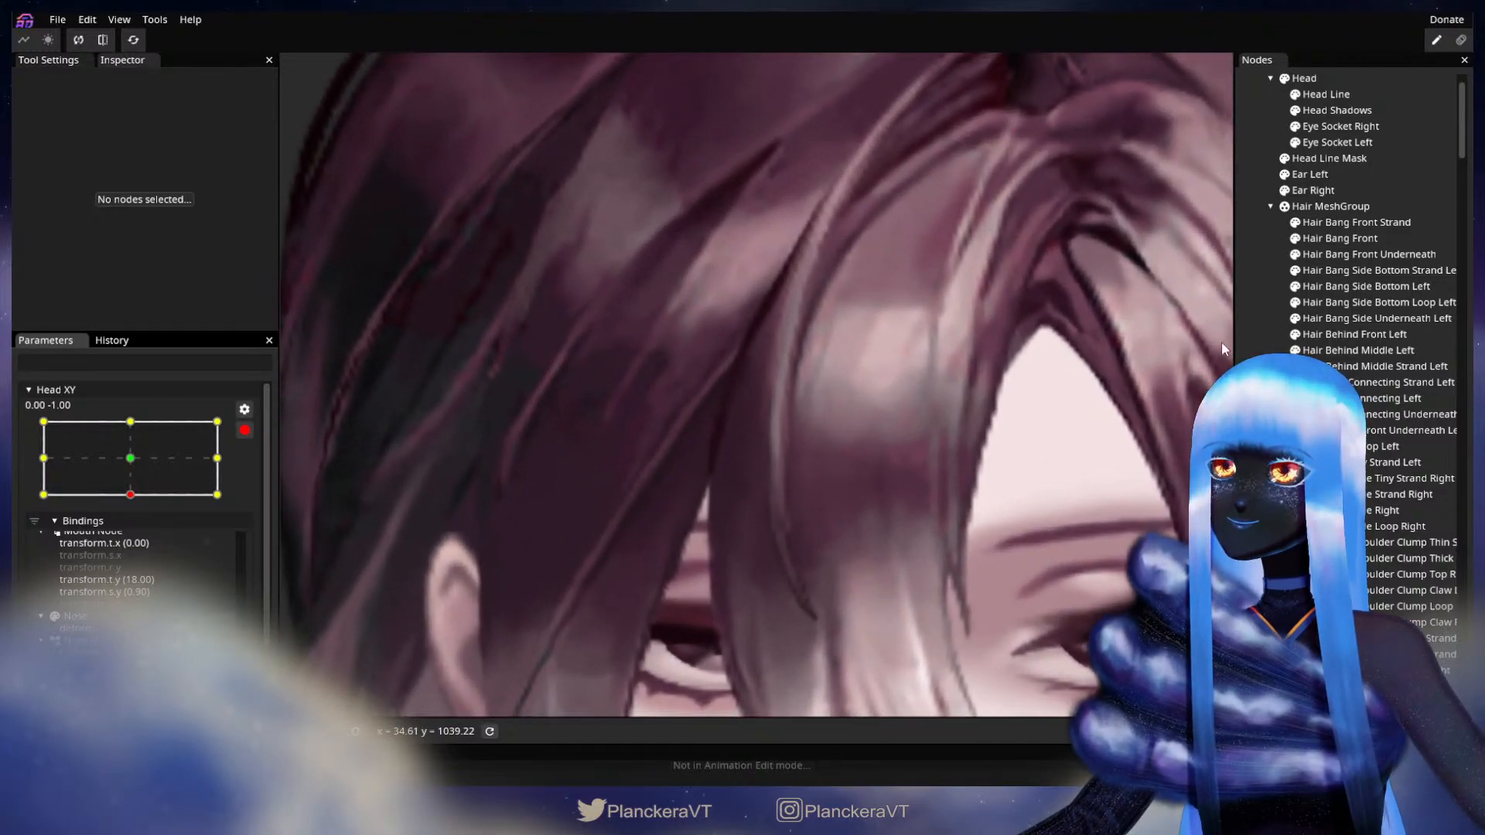
left_click(1349, 239)
scroll(660, 467, "up", 2)
left_click(297, 127)
scroll(545, 437, "up", 1)
left_click_drag(722, 462, 728, 467)
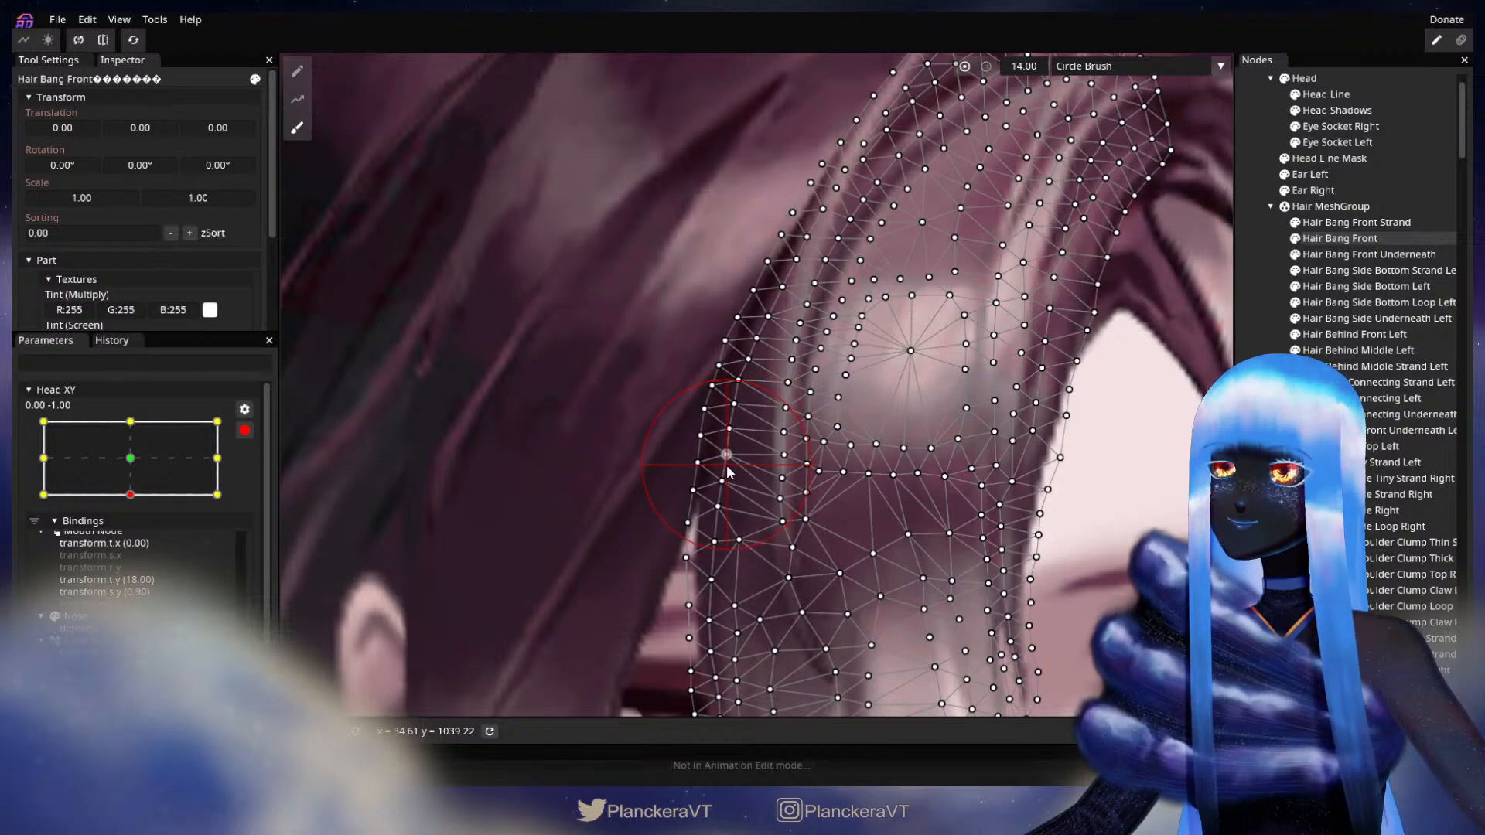
left_click(1257, 386)
scroll(937, 532, "down", 2)
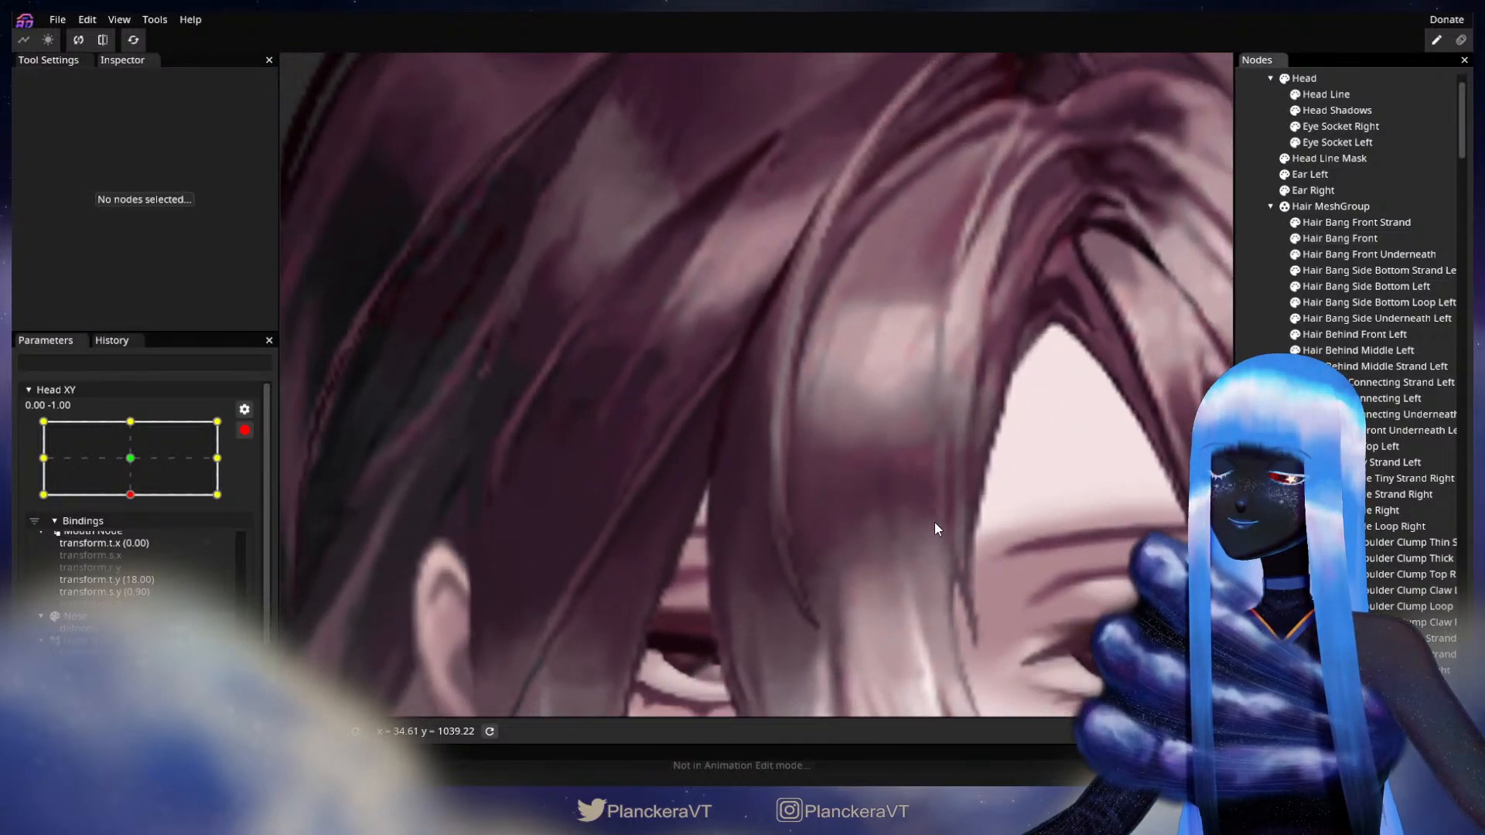
scroll(935, 522, "down", 5)
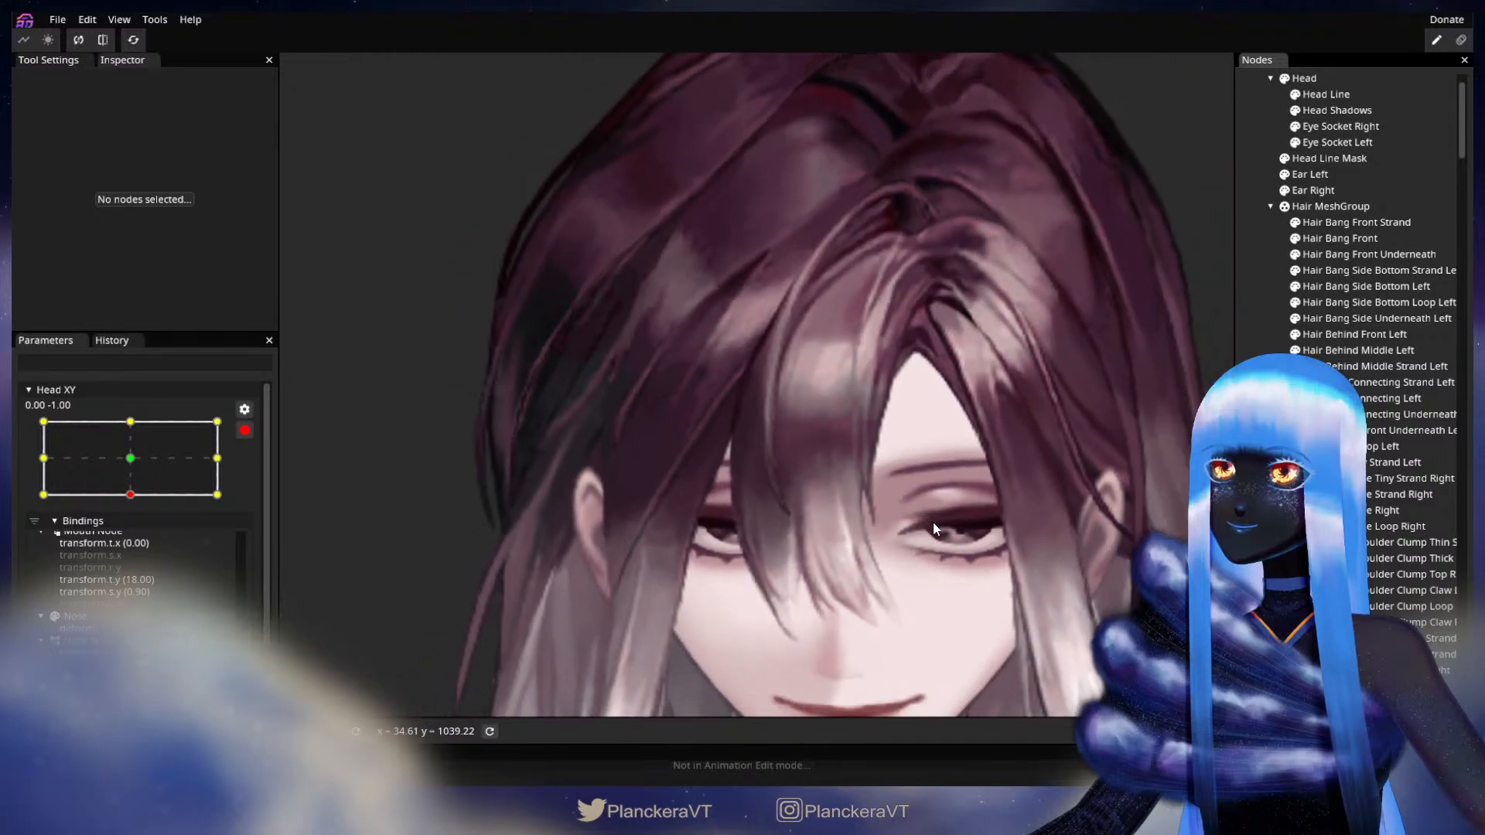
scroll(933, 522, "down", 4)
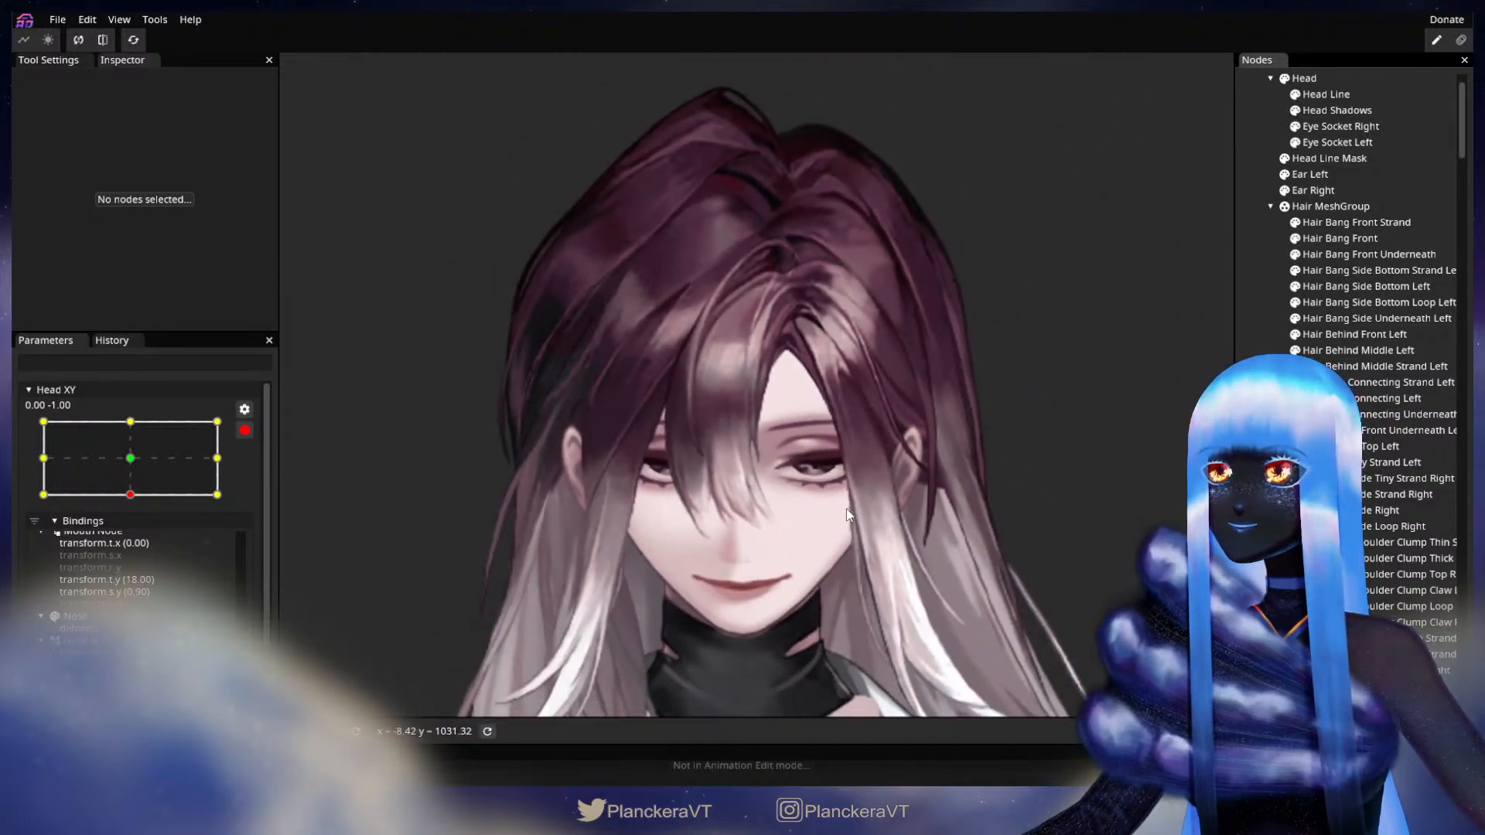
Disarm Head XY, preview the hair at its lowest centre keypoint, and rearm it at 0.00, -1.00
left_click(245, 430)
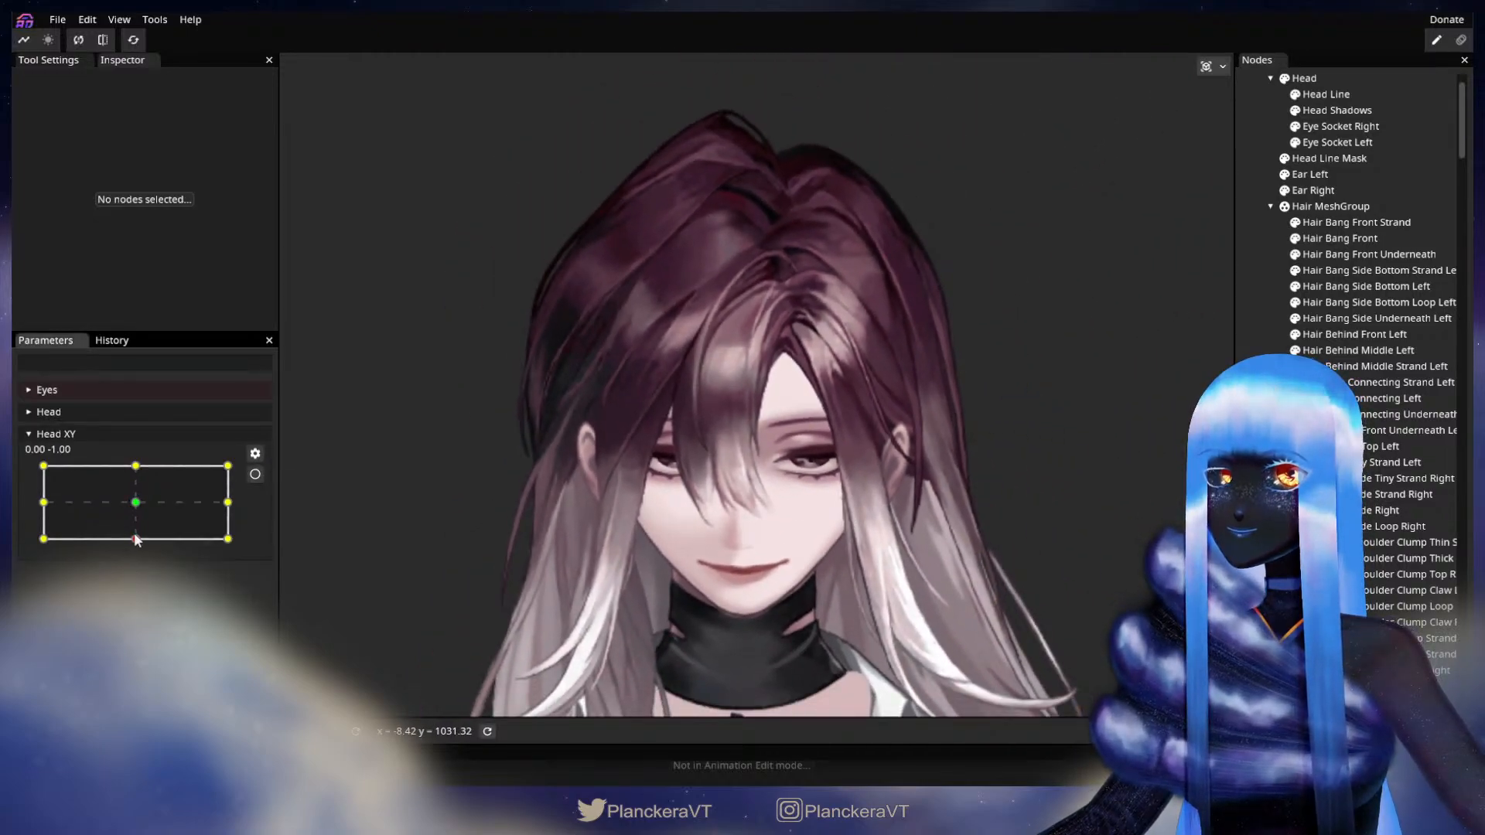
mouse_move(135, 539)
left_mouse_down()
mouse_move(136, 505)
mouse_move(139, 540)
left_mouse_up()
left_click(251, 474)
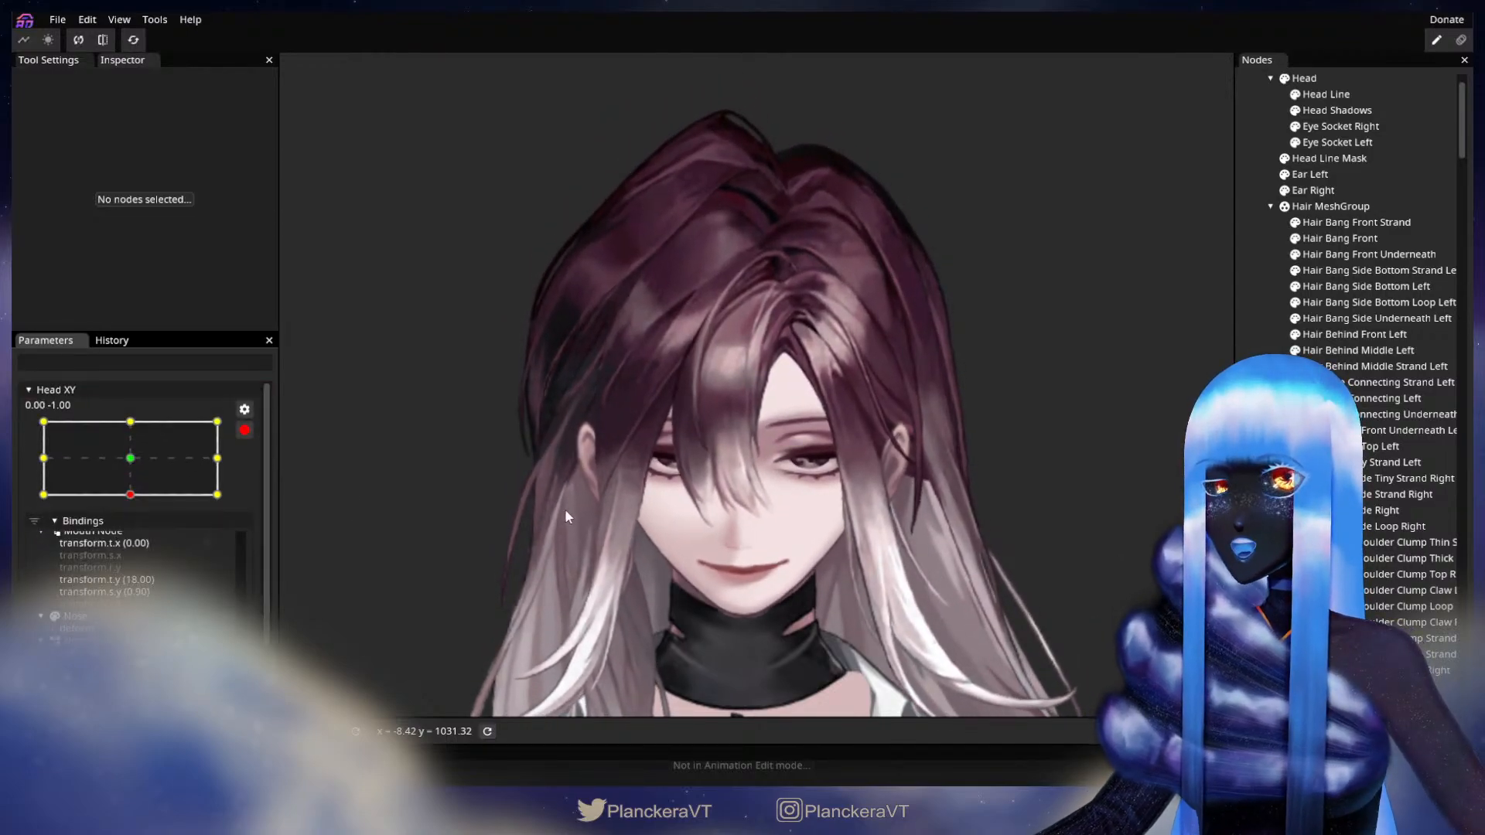
Inspect the Hair Bang Front mesh edge up close with the Circle Brush active, and deselect the part
scroll(565, 517, "up", 10)
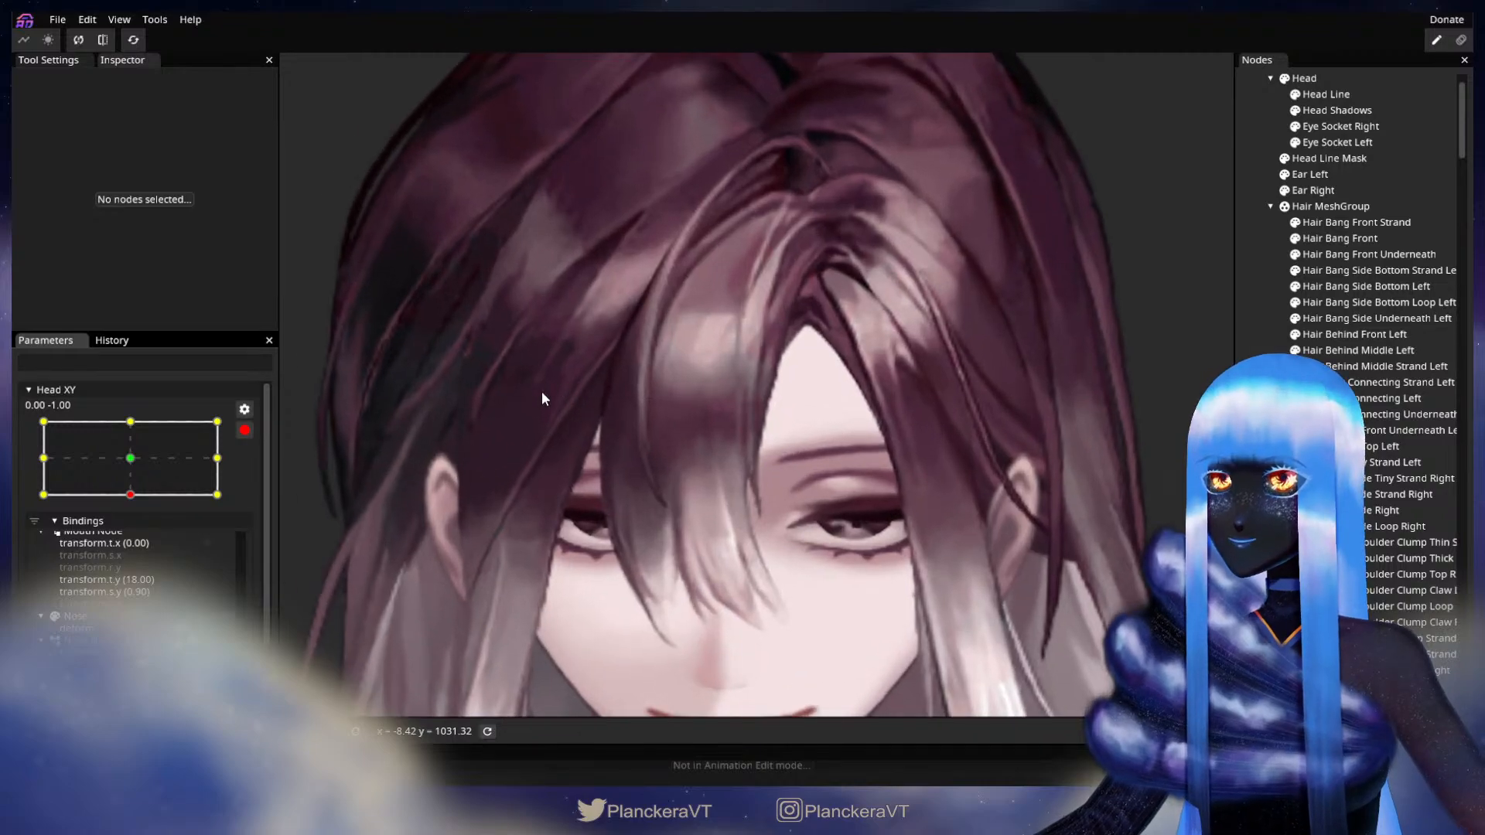
scroll(541, 399, "up", 8)
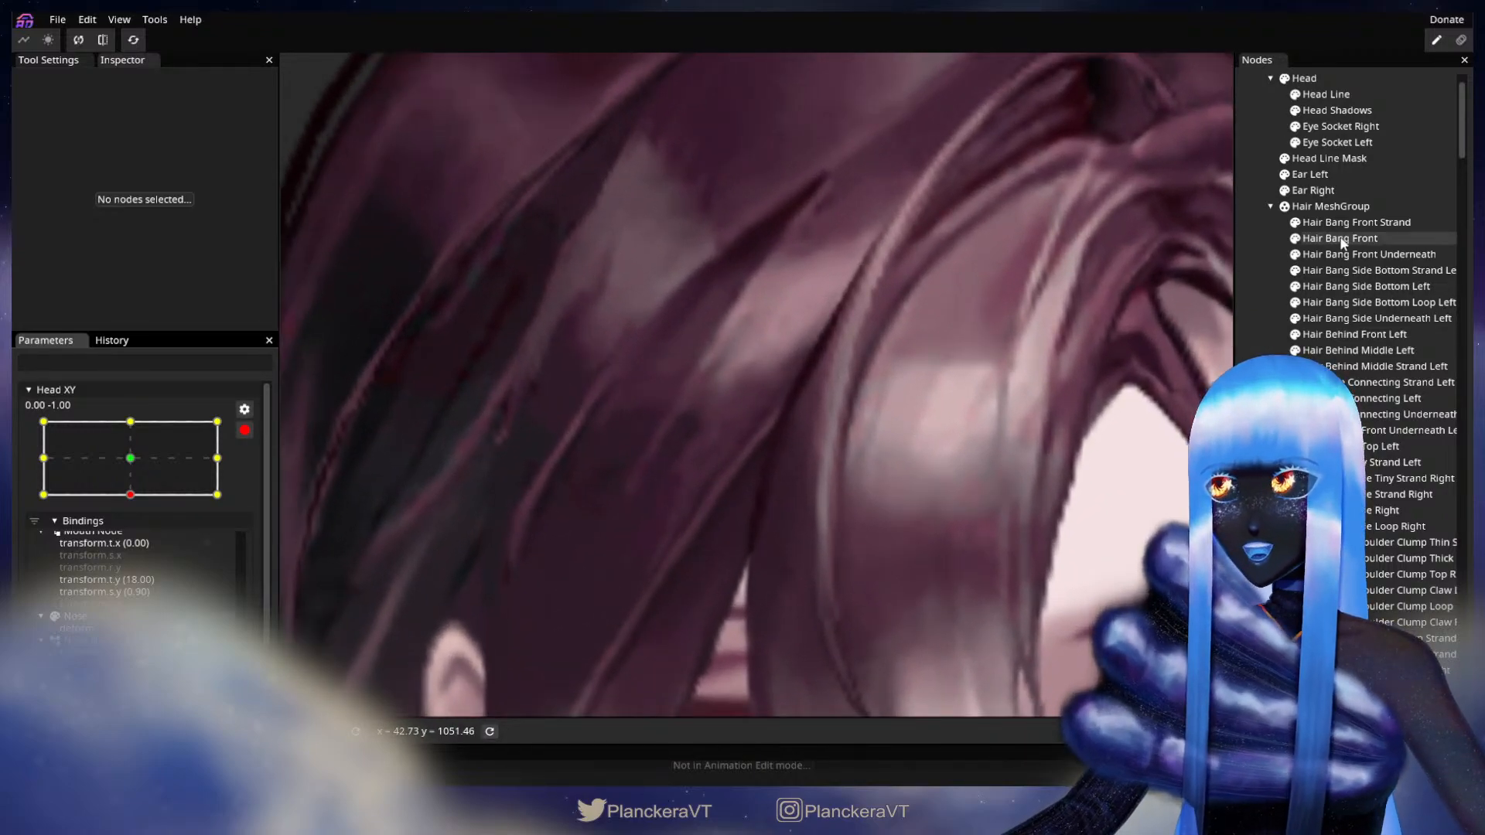
left_click(820, 534)
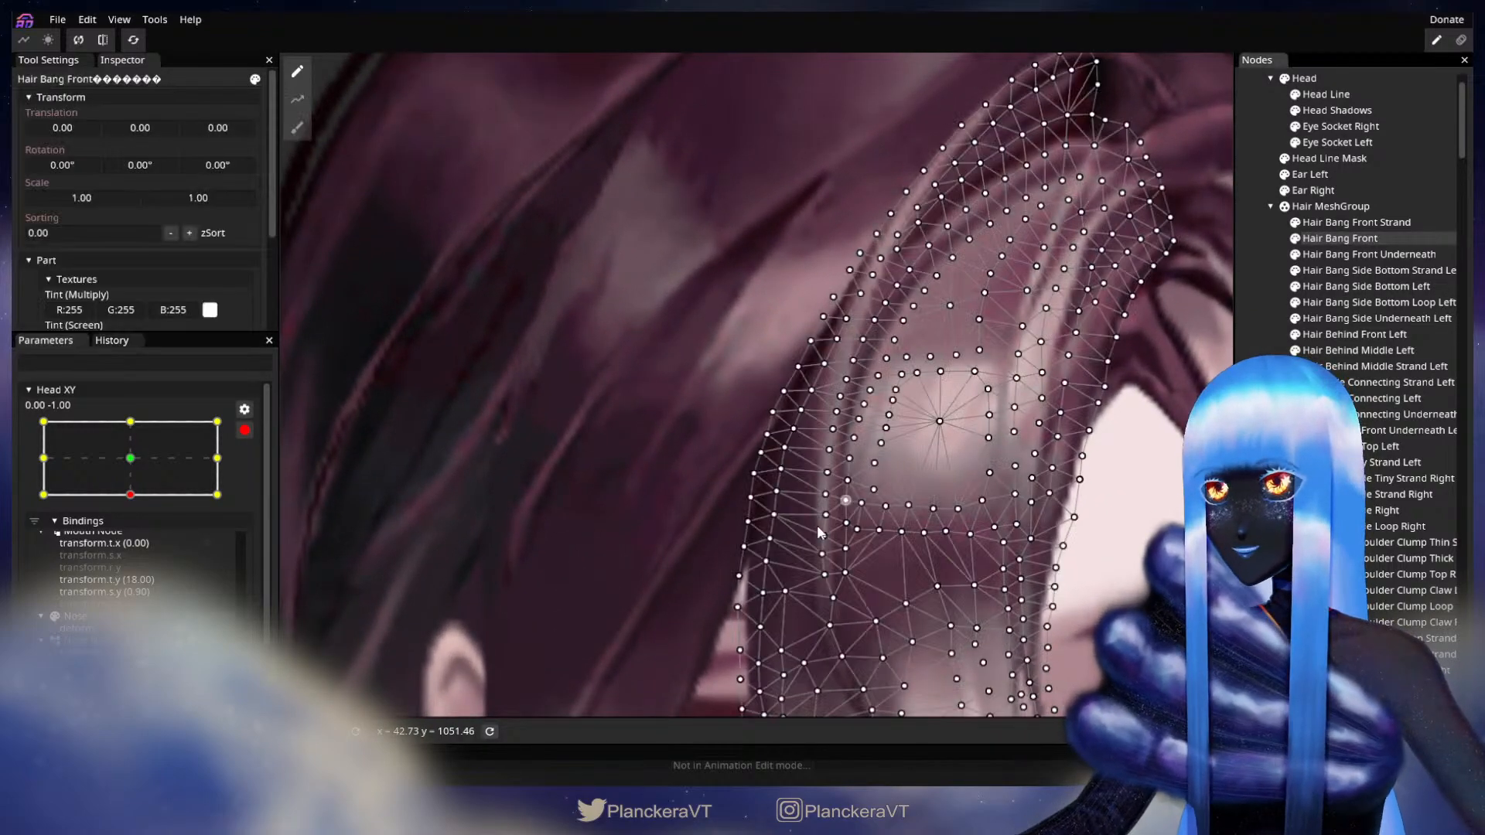
left_click(297, 127)
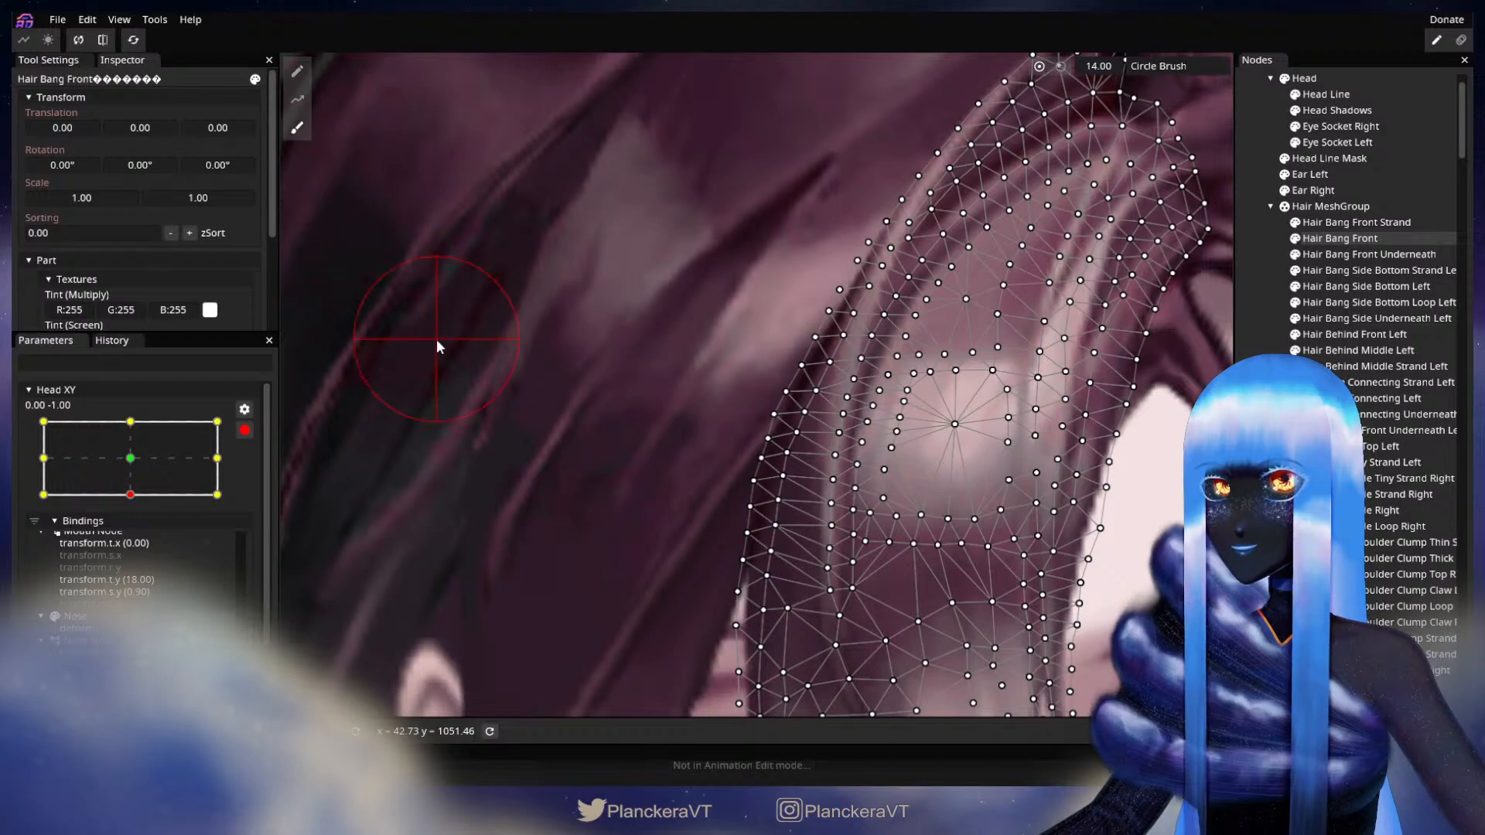
scroll(642, 497, "up", 2)
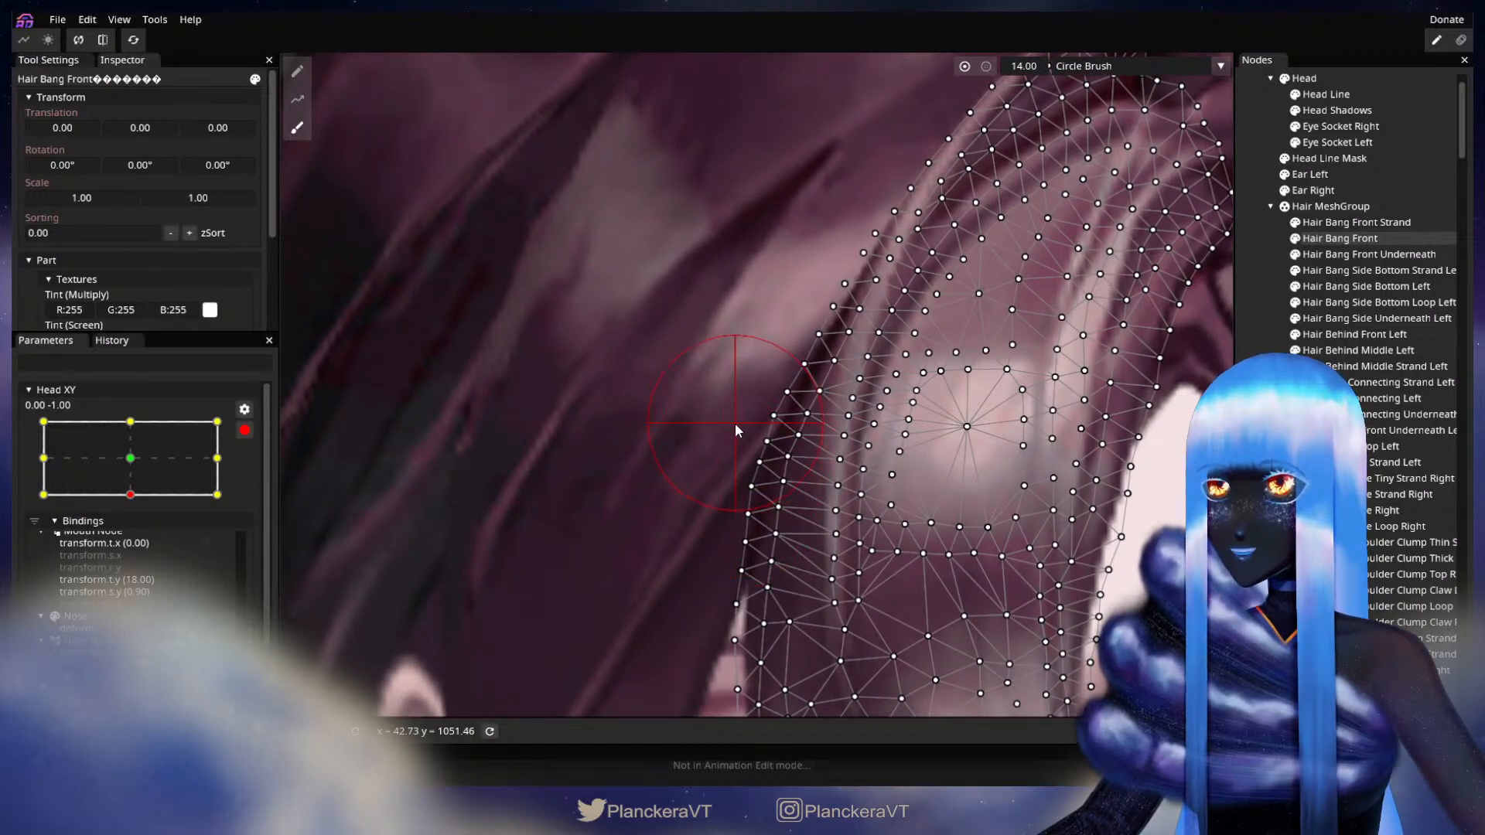
left_click(1244, 446)
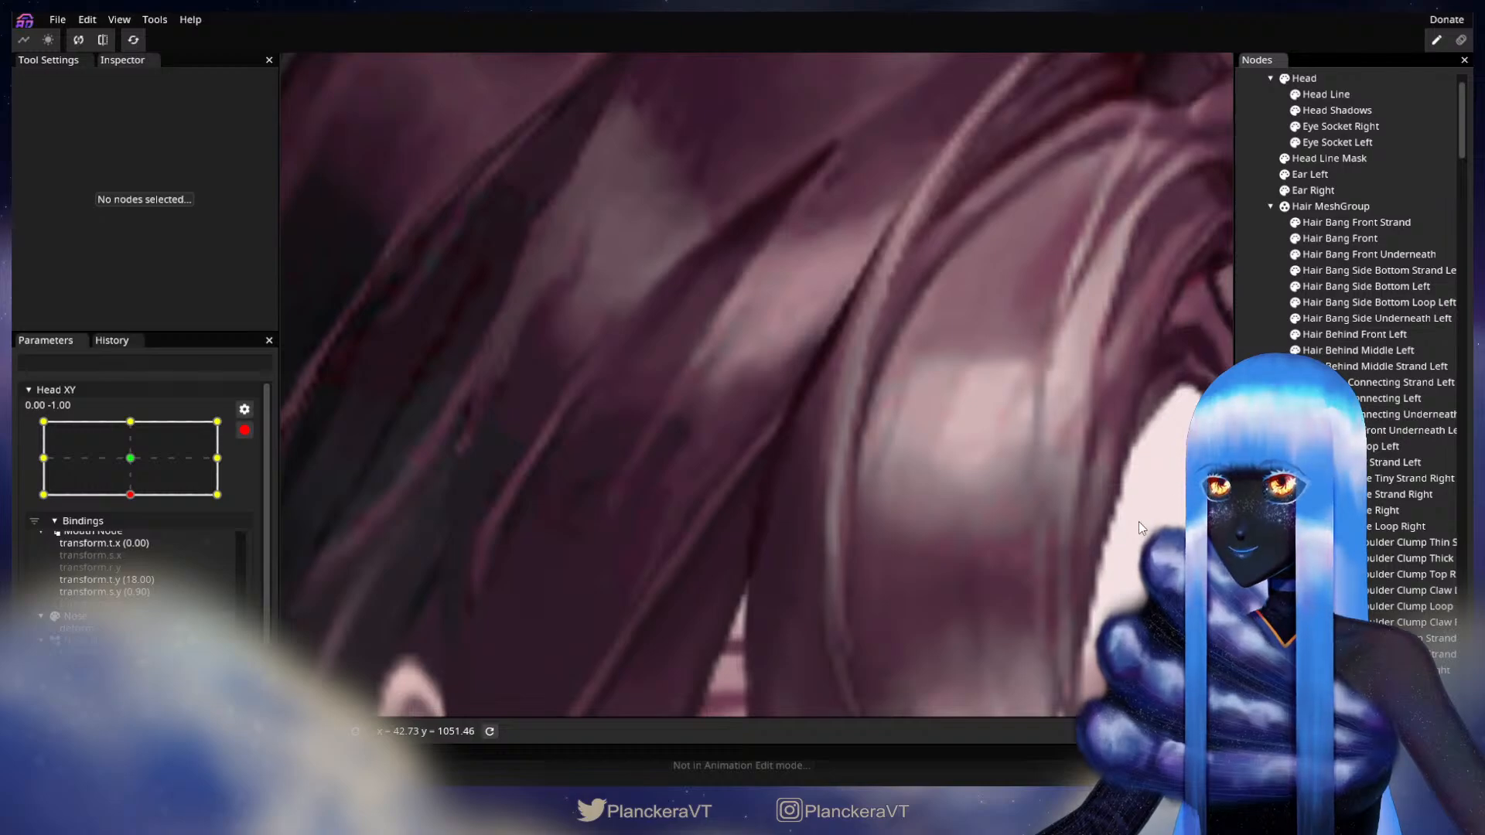
Disarm Head XY and preview the hair across the lowered head poses, from -1.00, -1.00 to 1.00, -1.00
scroll(1148, 519, "down", 5)
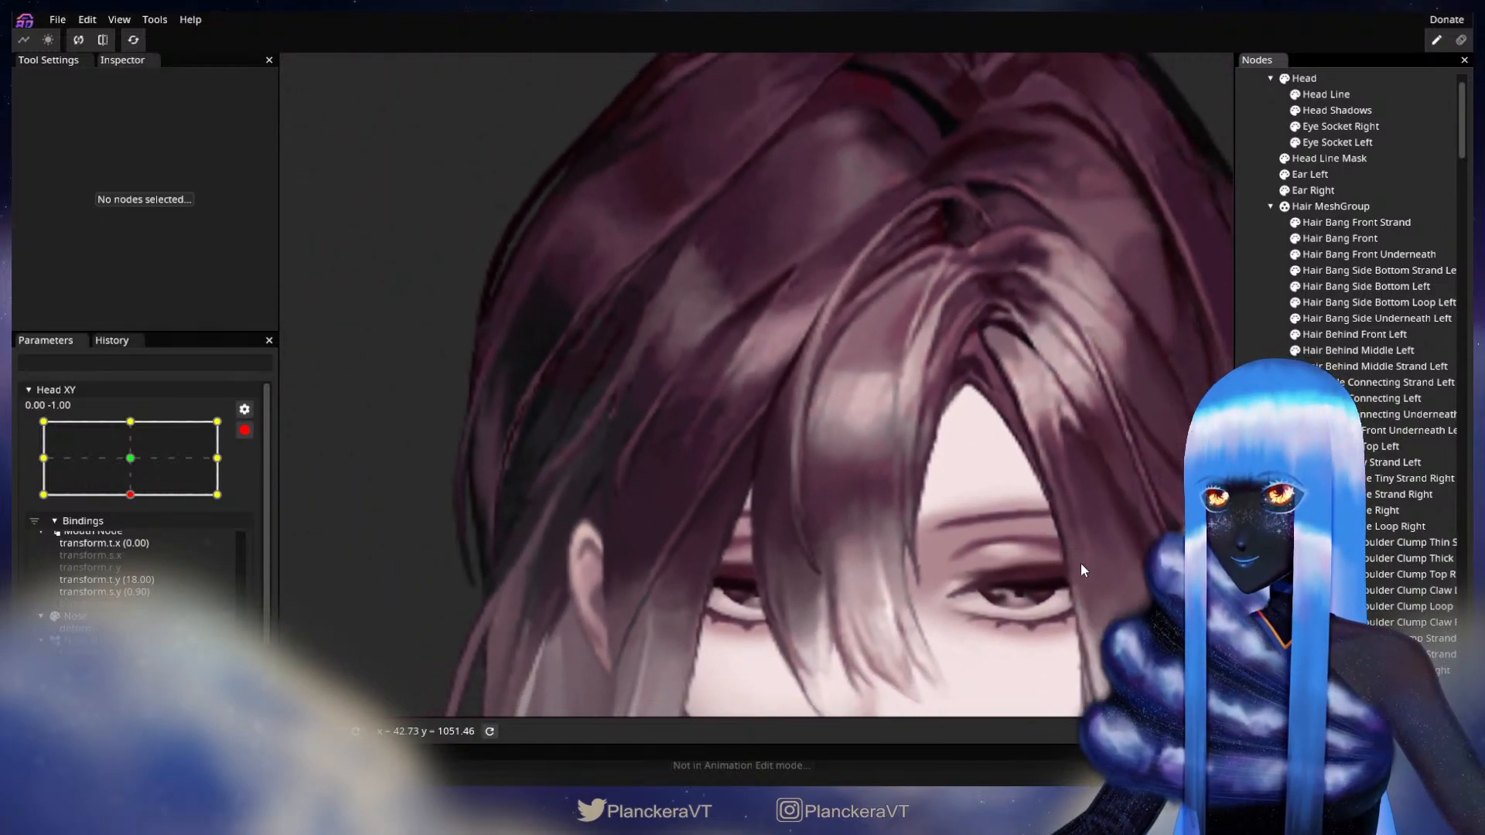
scroll(977, 584, "down", 5)
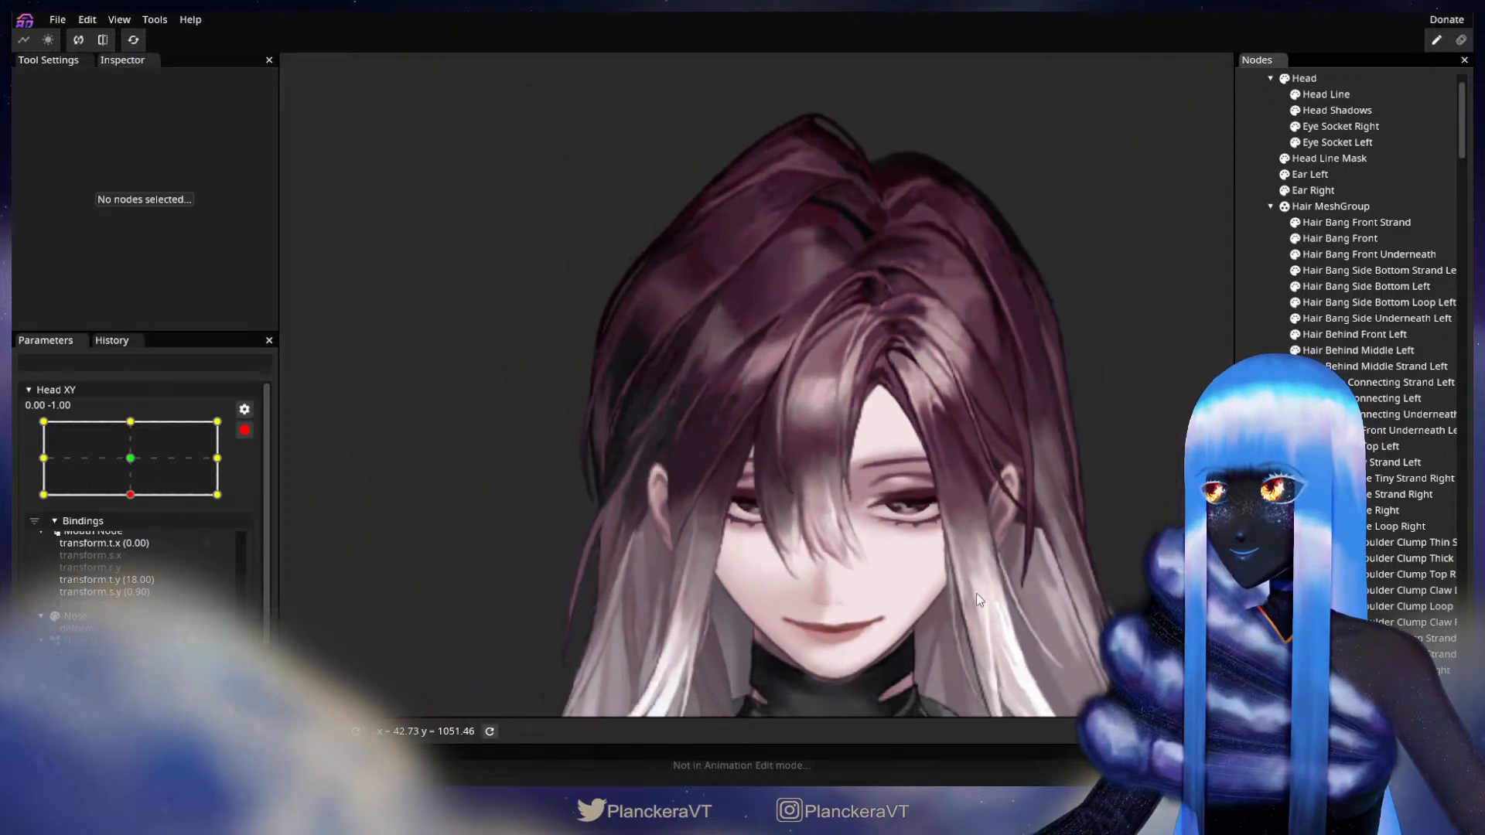
scroll(973, 587, "down", 2)
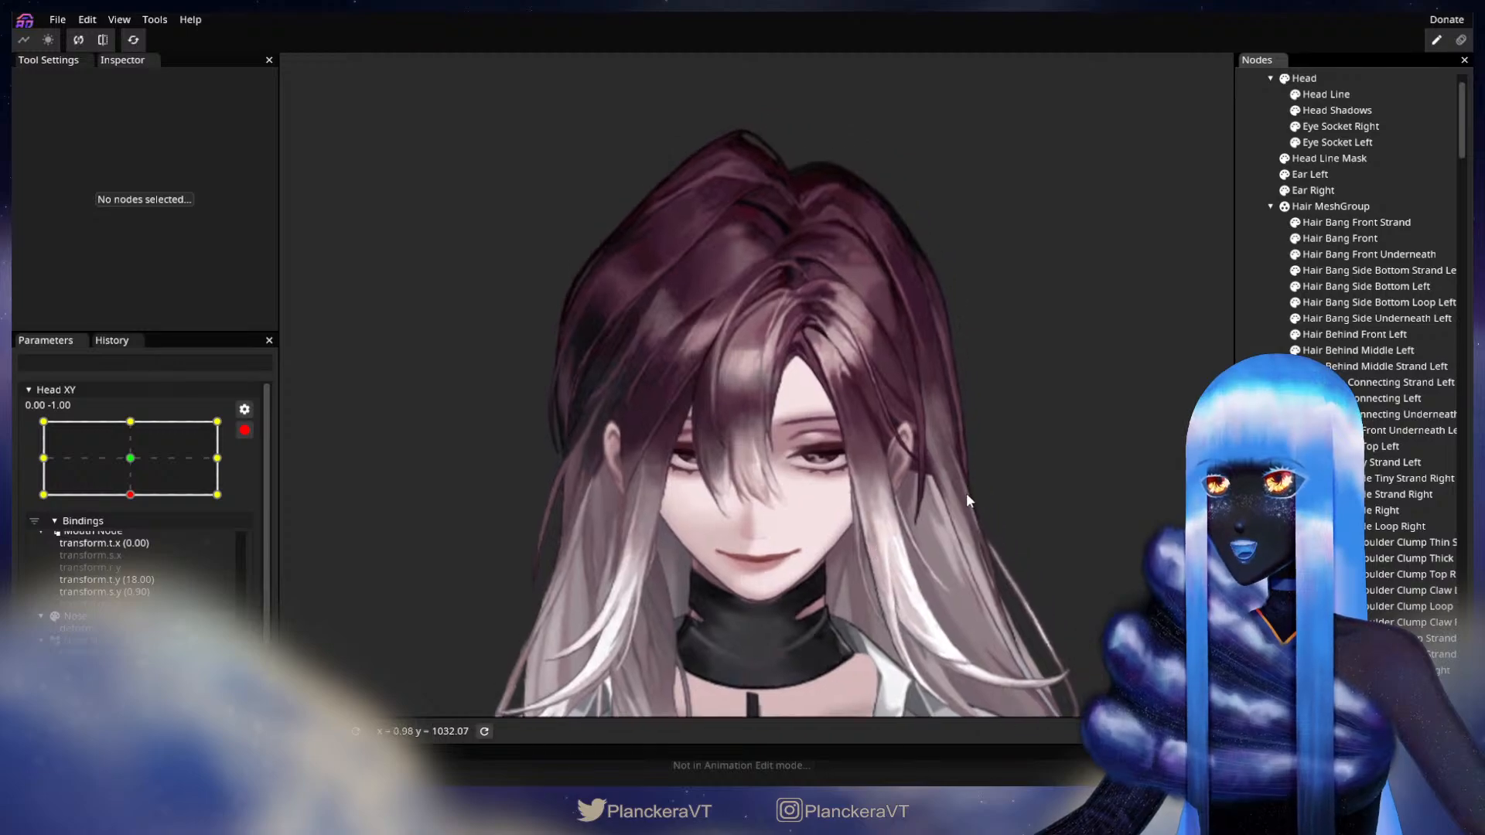
left_click(244, 430)
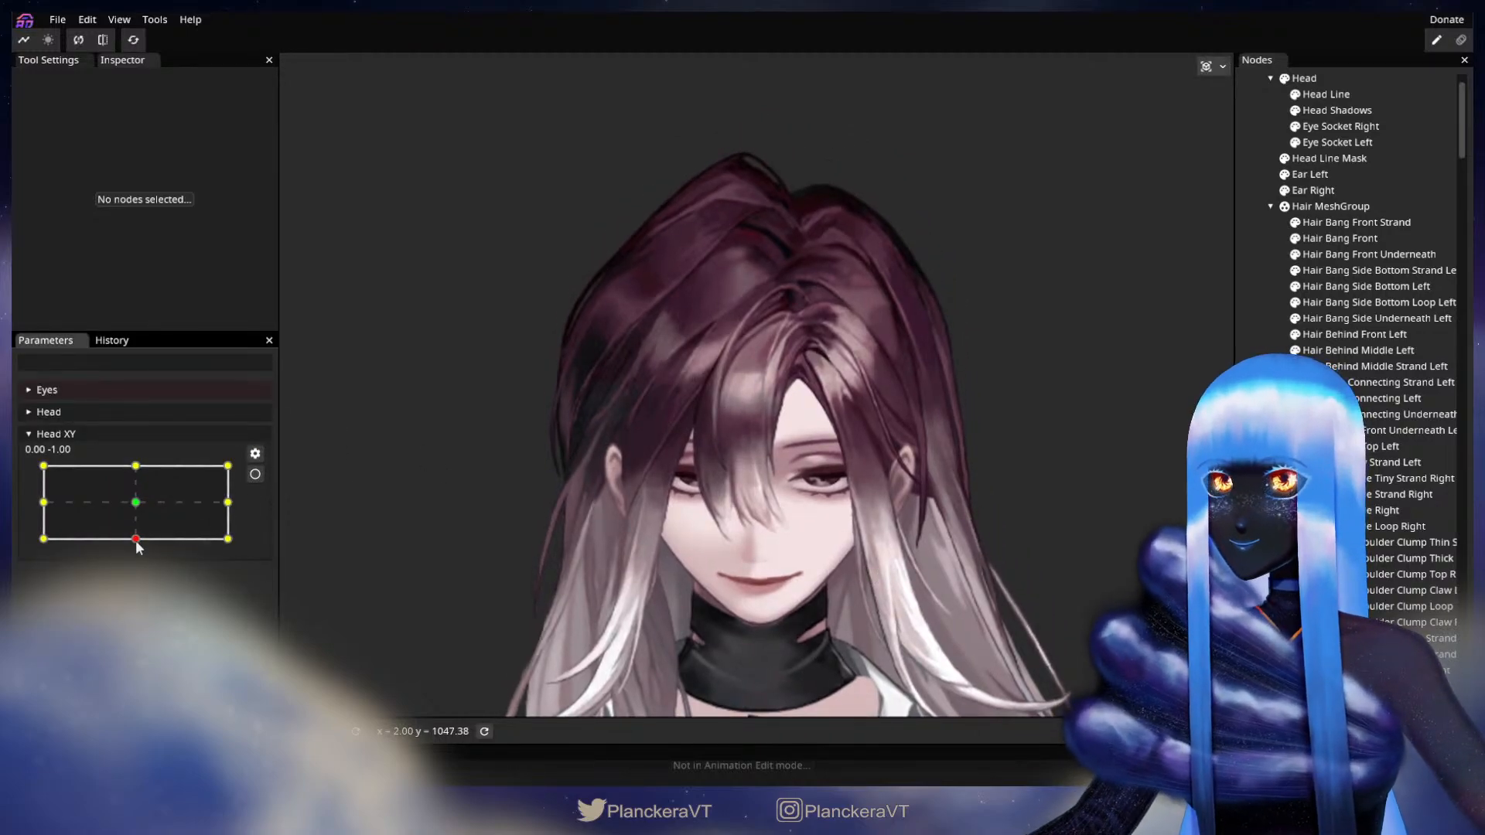
left_click_drag(135, 541, 136, 512)
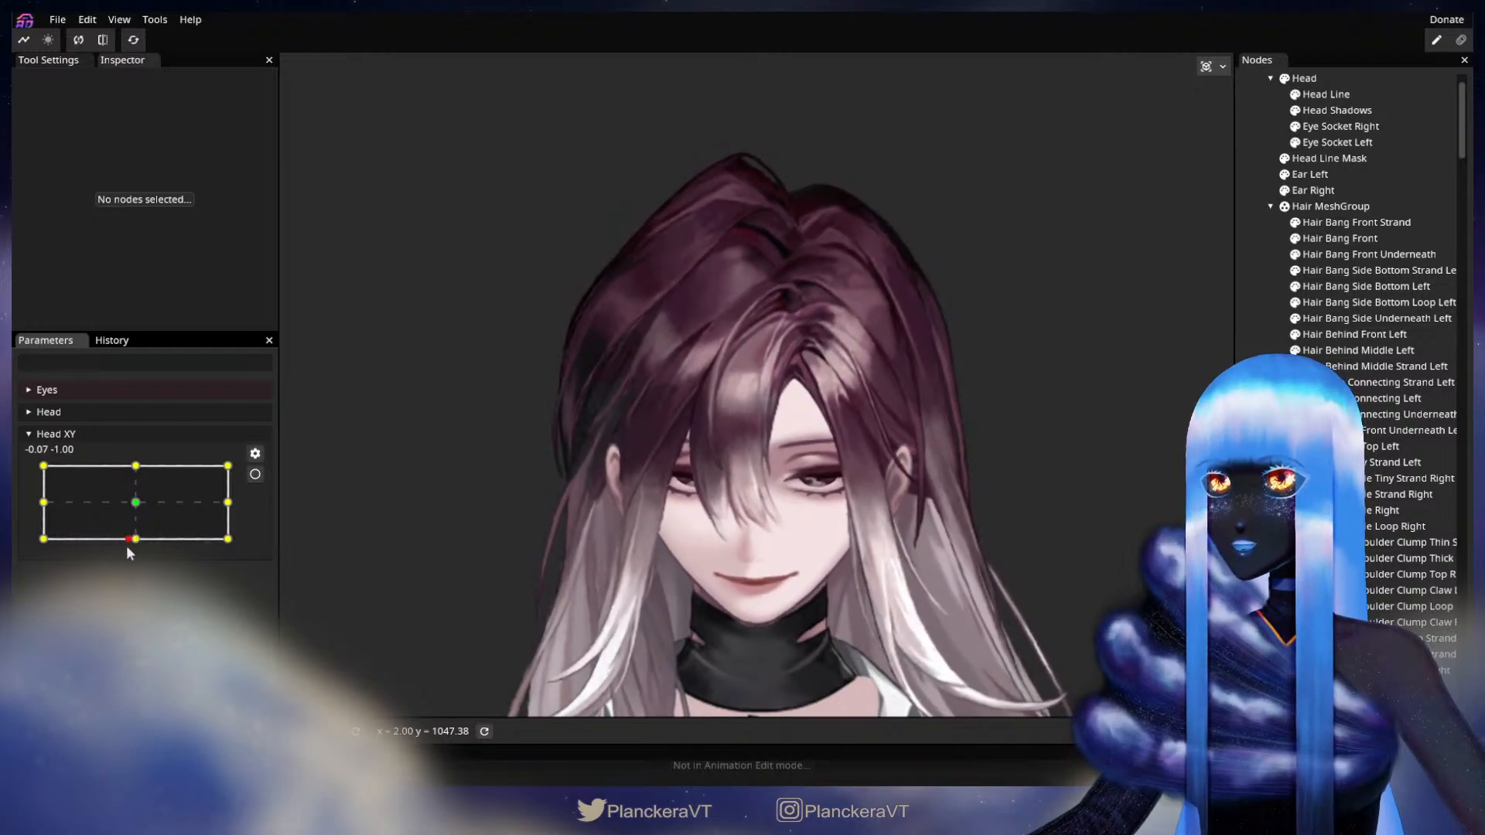
left_click_drag(89, 549, 34, 555)
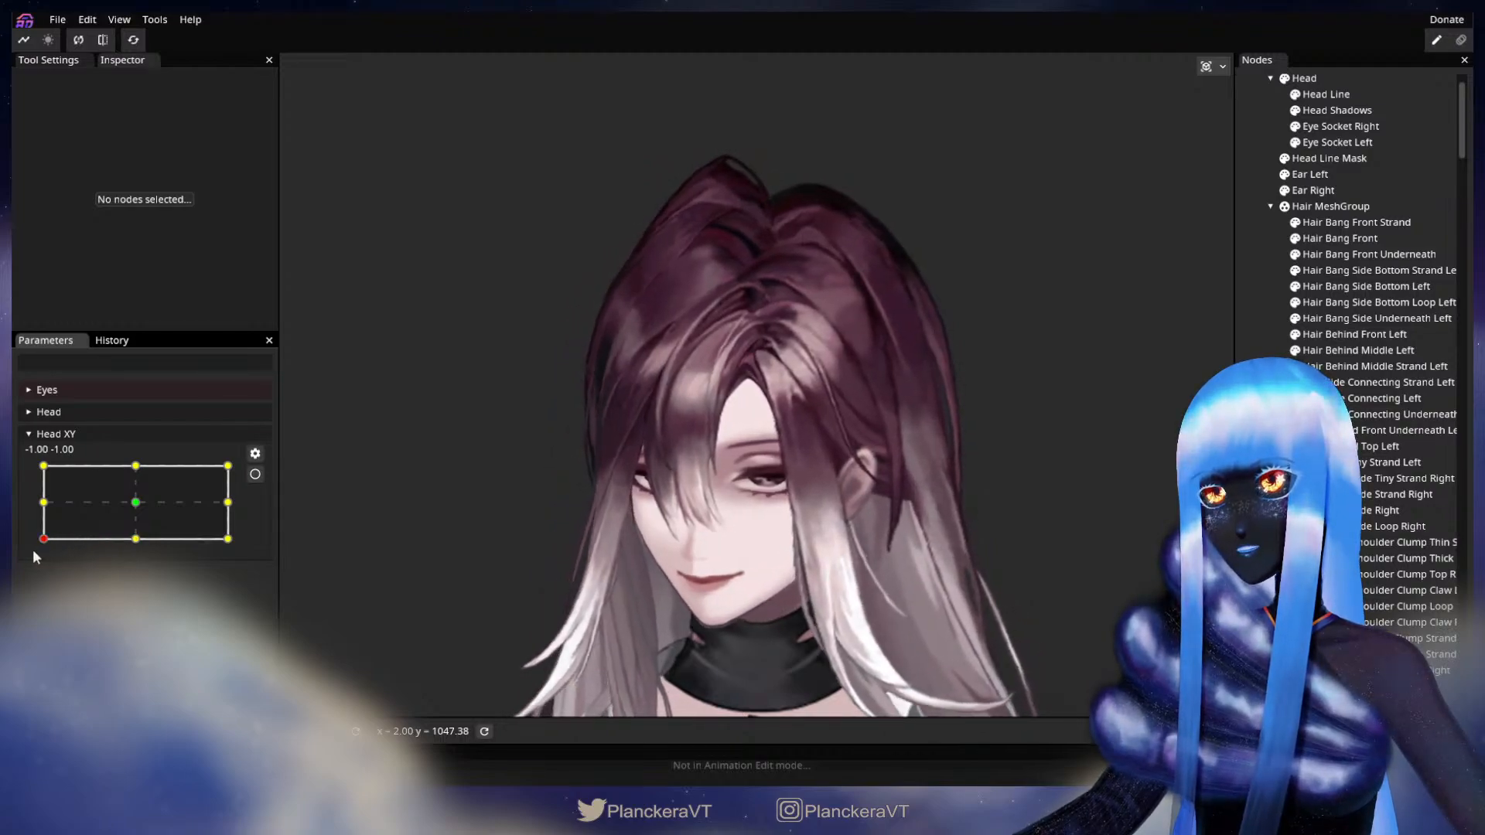
scroll(402, 512, "up", 3)
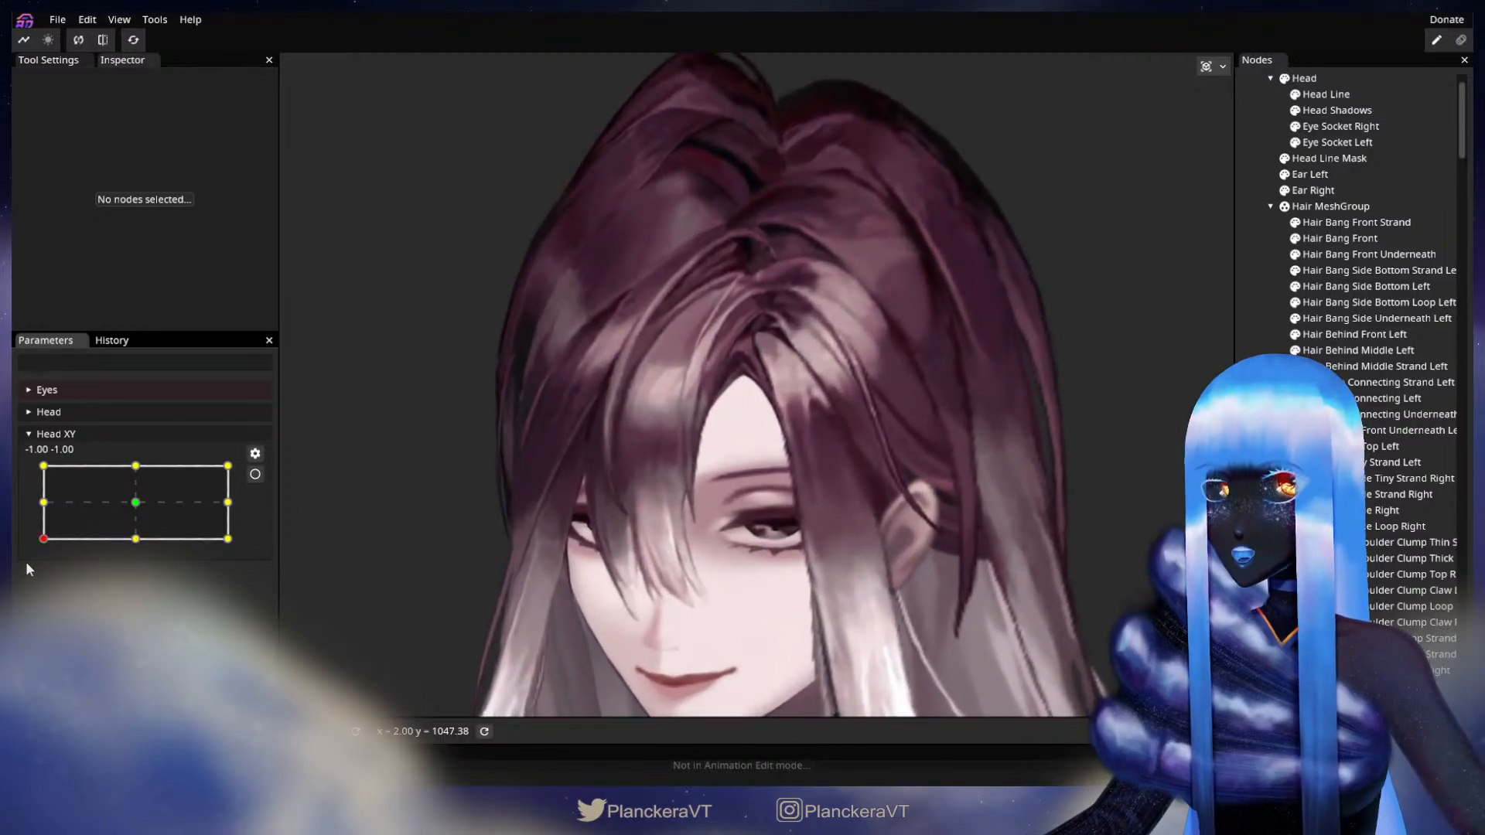
left_click_drag(45, 543, 269, 570)
Arm Head XY at 1.00, -1.00 and reshape the outer edge of Hair Bang Front with the Circle Brush at size 14.00
left_click(255, 475)
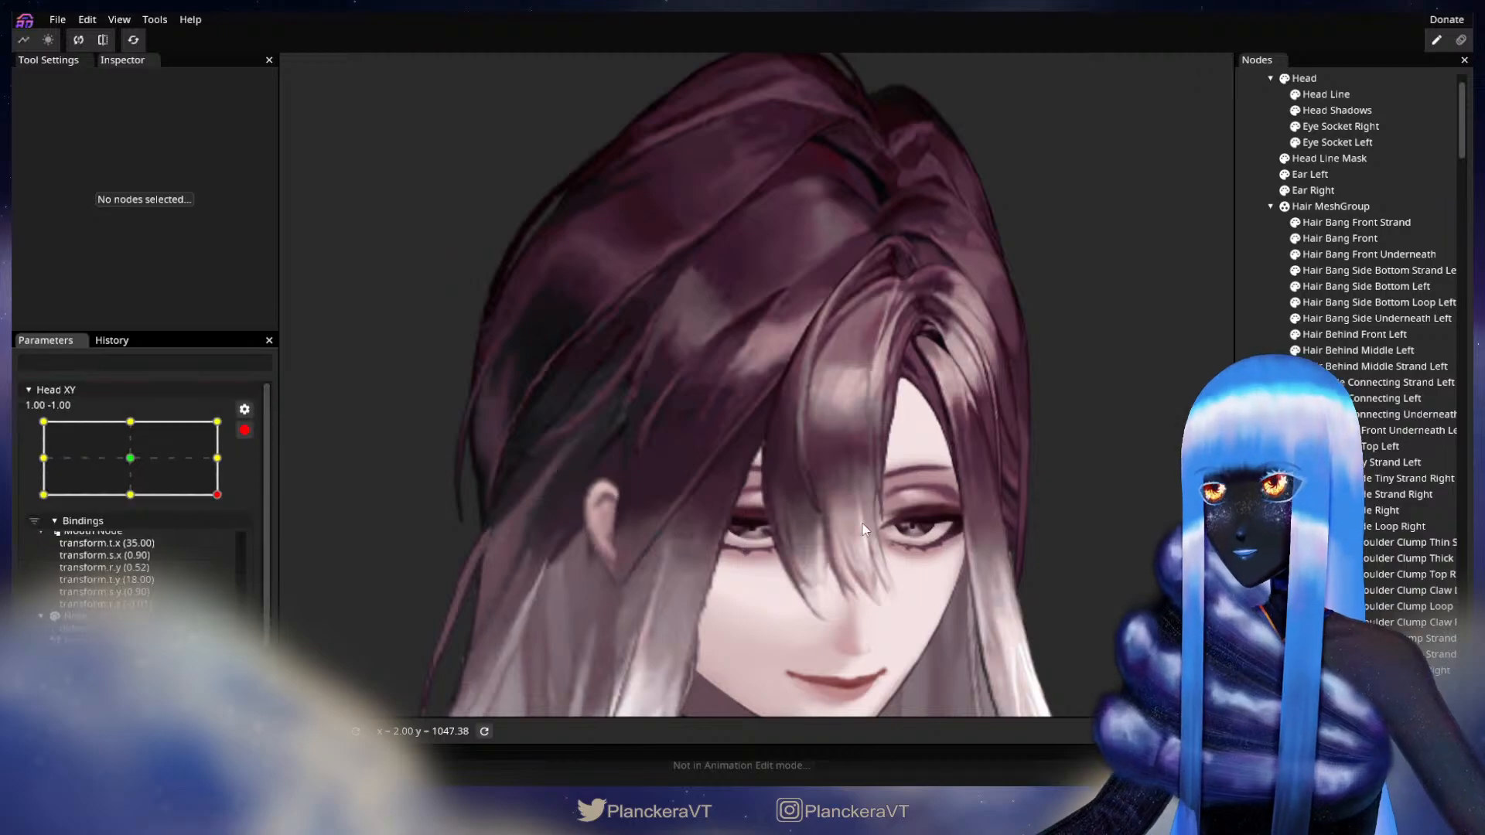
scroll(861, 523, "up", 4)
scroll(861, 493, "up", 5)
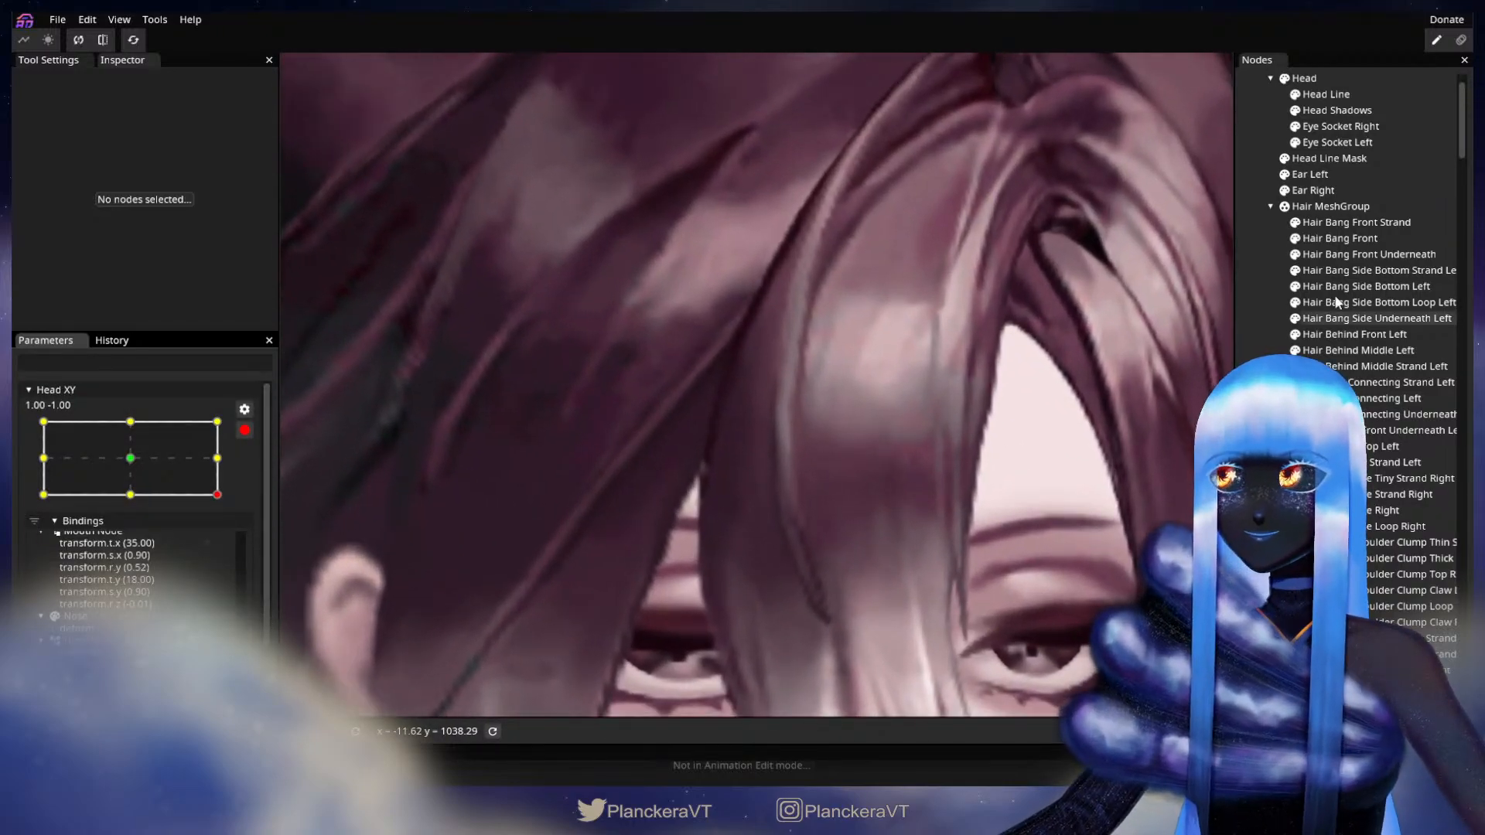
left_click(1340, 238)
scroll(731, 533, "up", 2)
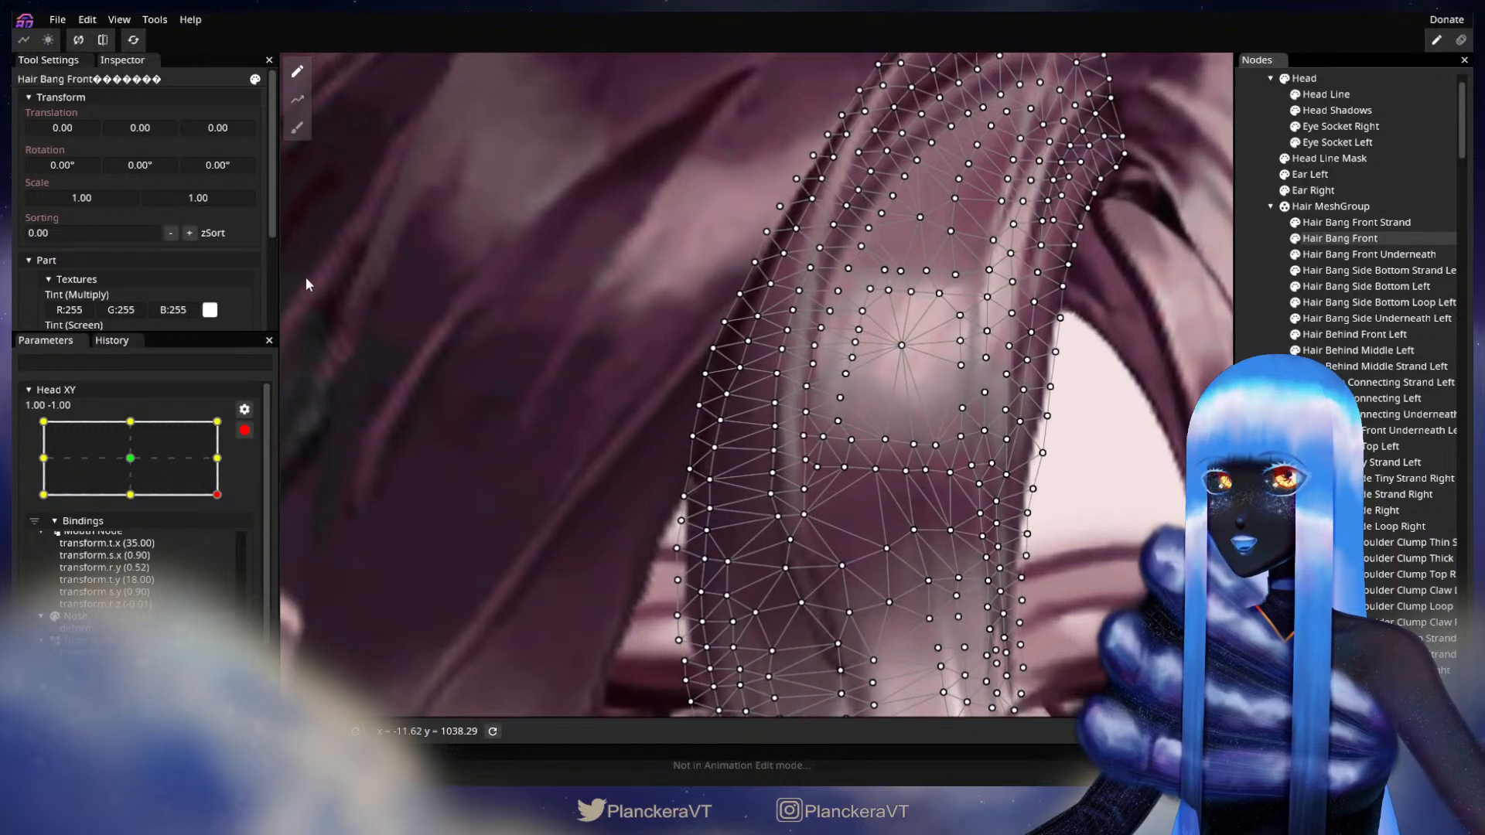
left_click(297, 128)
scroll(541, 457, "up", 1)
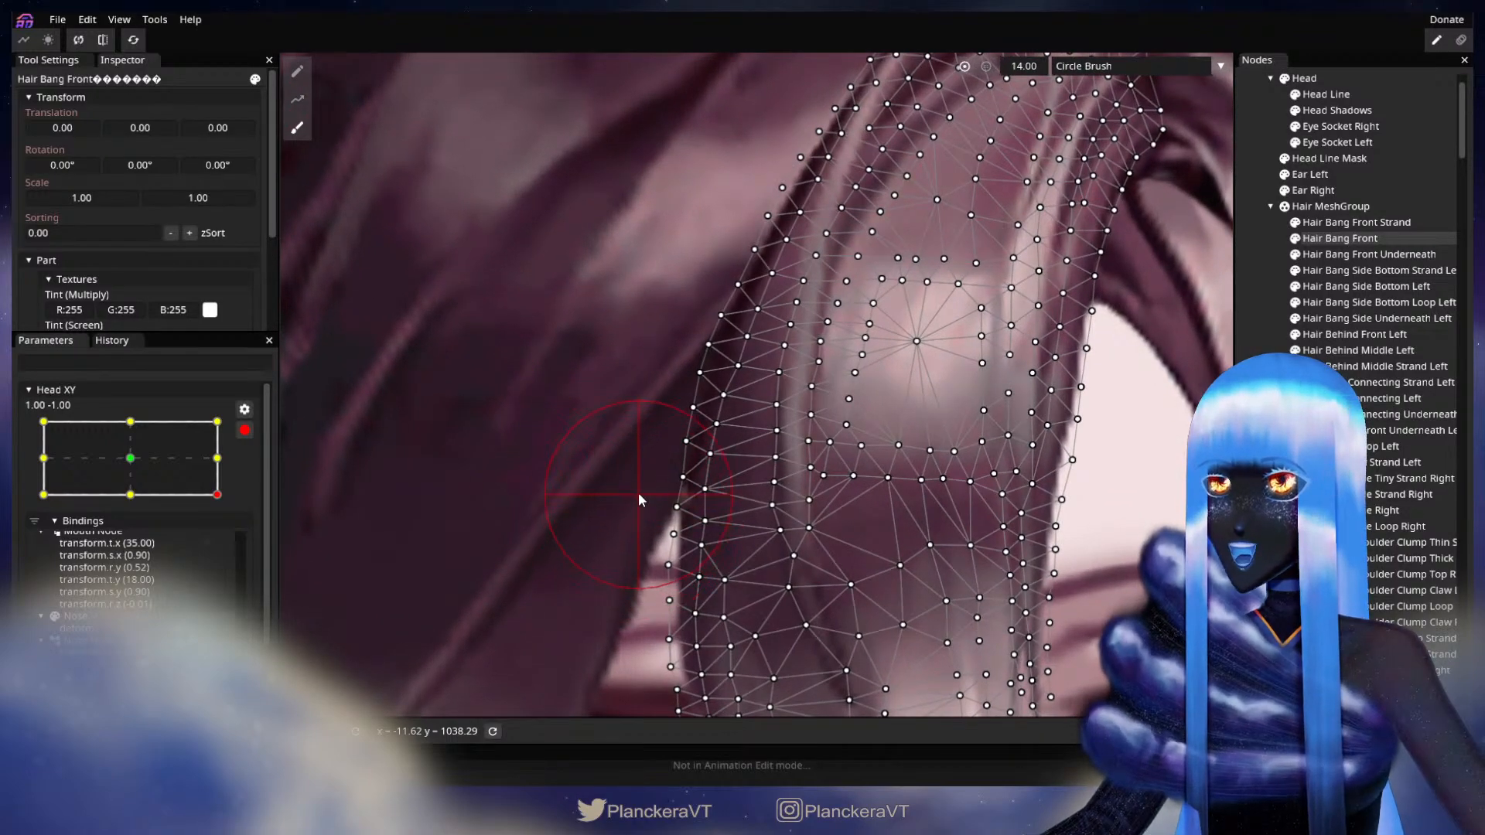
left_click_drag(639, 480, 664, 375)
mouse_move(636, 531)
left_mouse_down()
mouse_move(662, 426)
mouse_move(691, 377)
left_mouse_up()
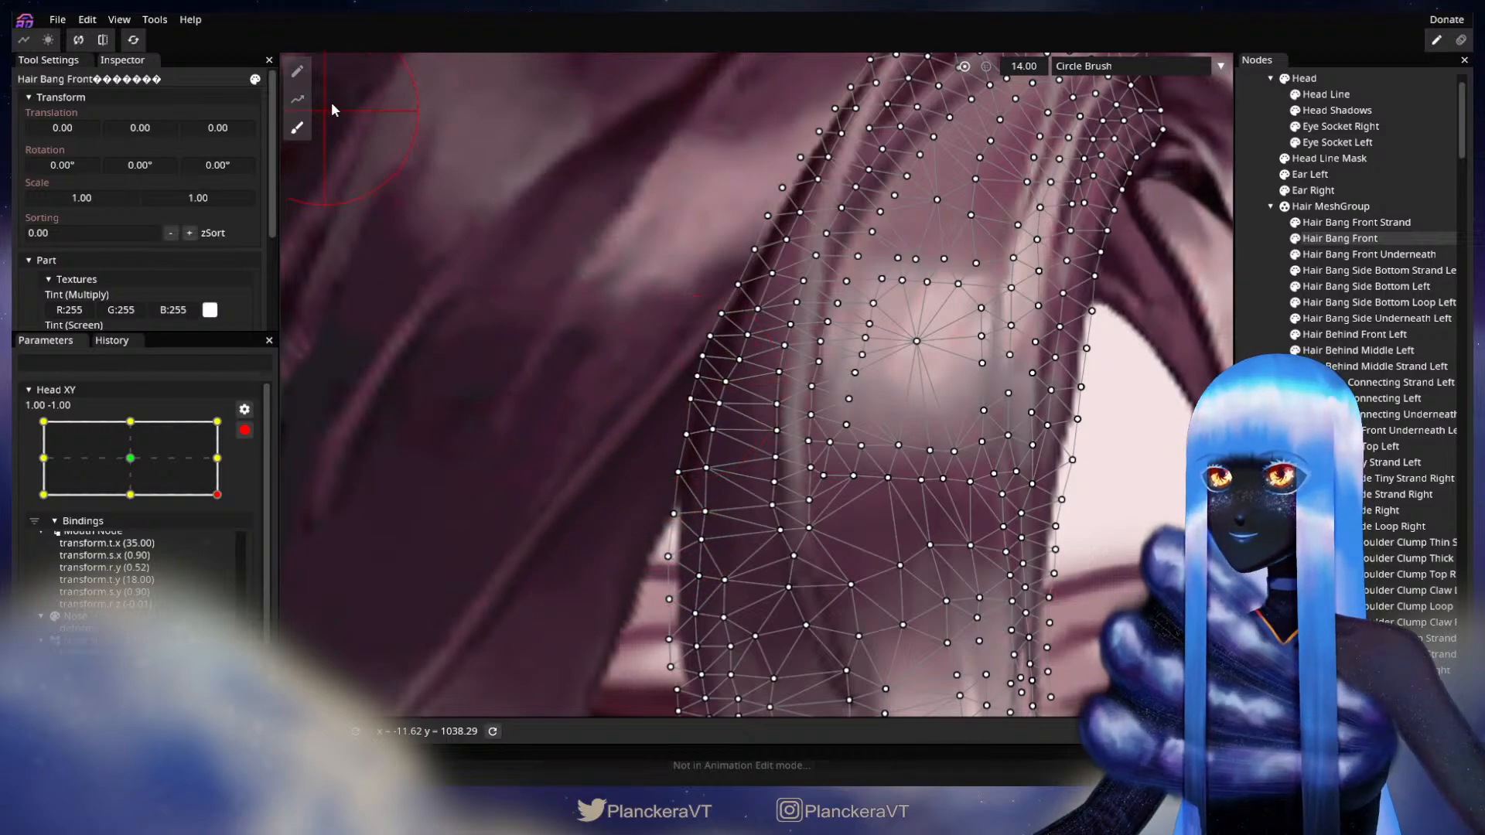
Switch to vertex editing and move individual Hair Bang Front edge vertices around the upper end of the face gap
left_click(305, 77)
left_click_drag(703, 474, 679, 418)
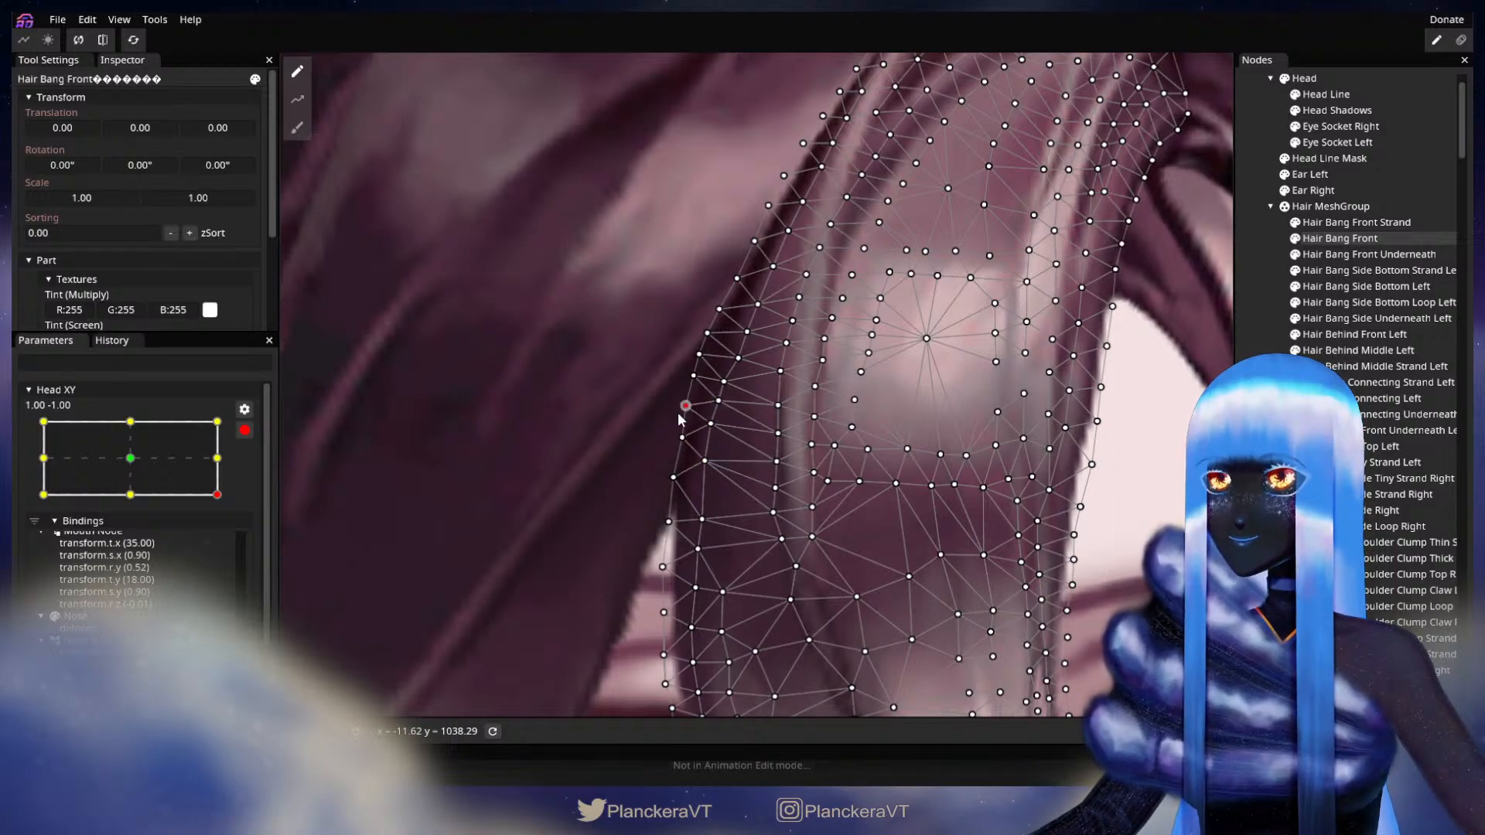
left_click_drag(707, 511, 705, 485)
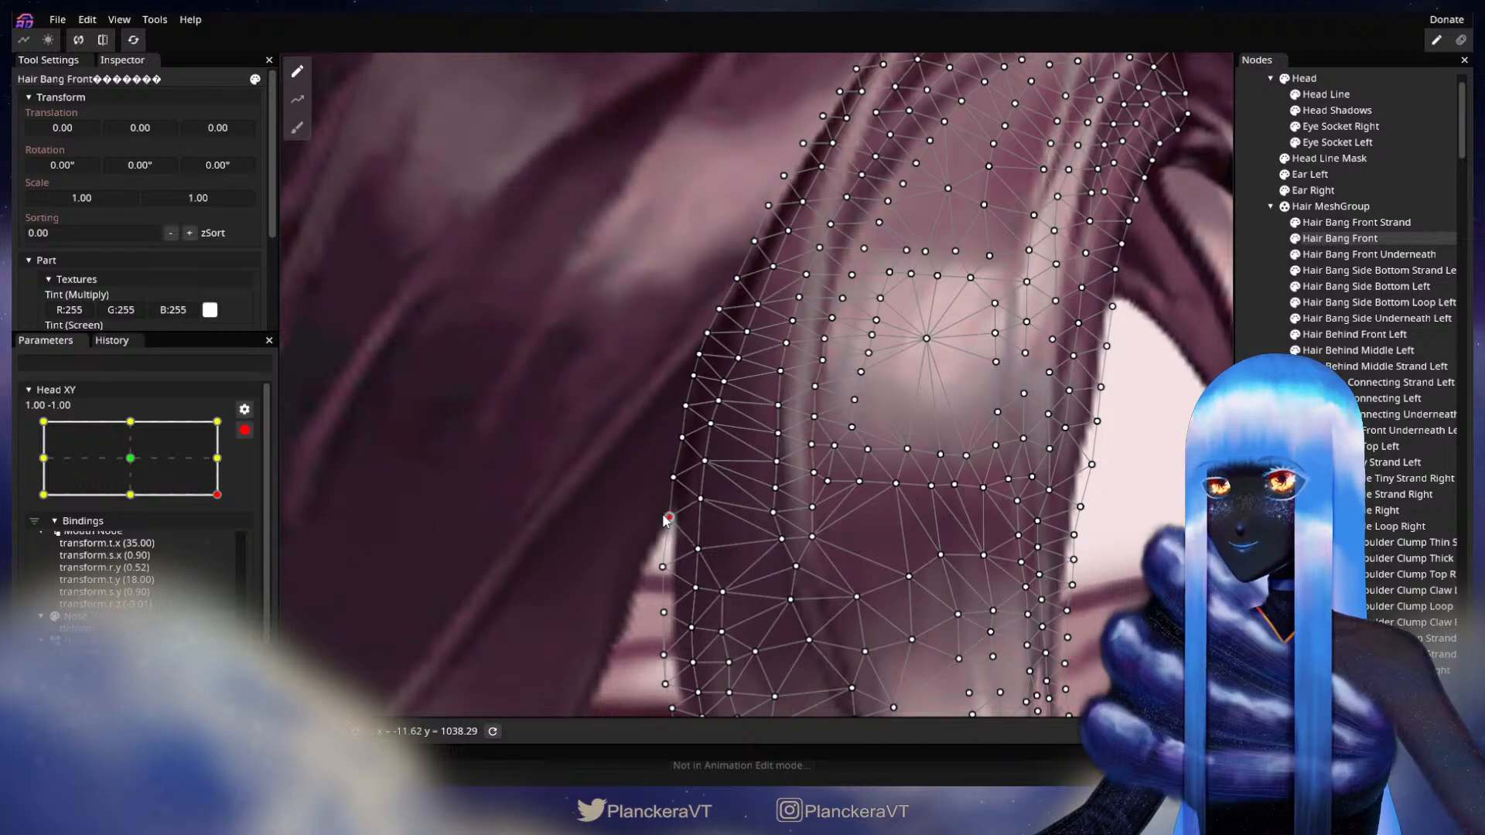
left_click_drag(695, 551, 752, 447)
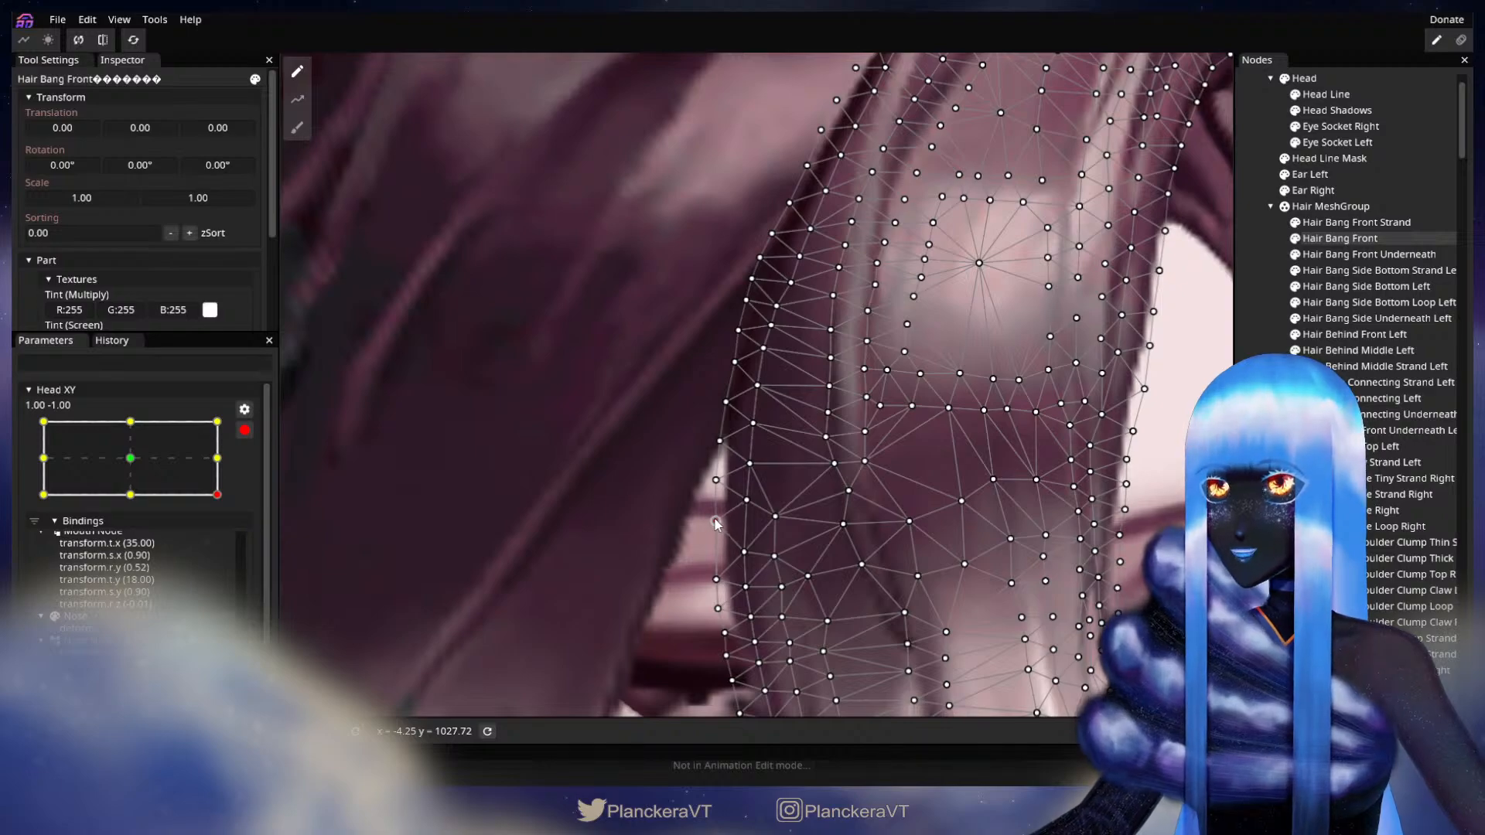
left_click_drag(745, 567, 769, 508)
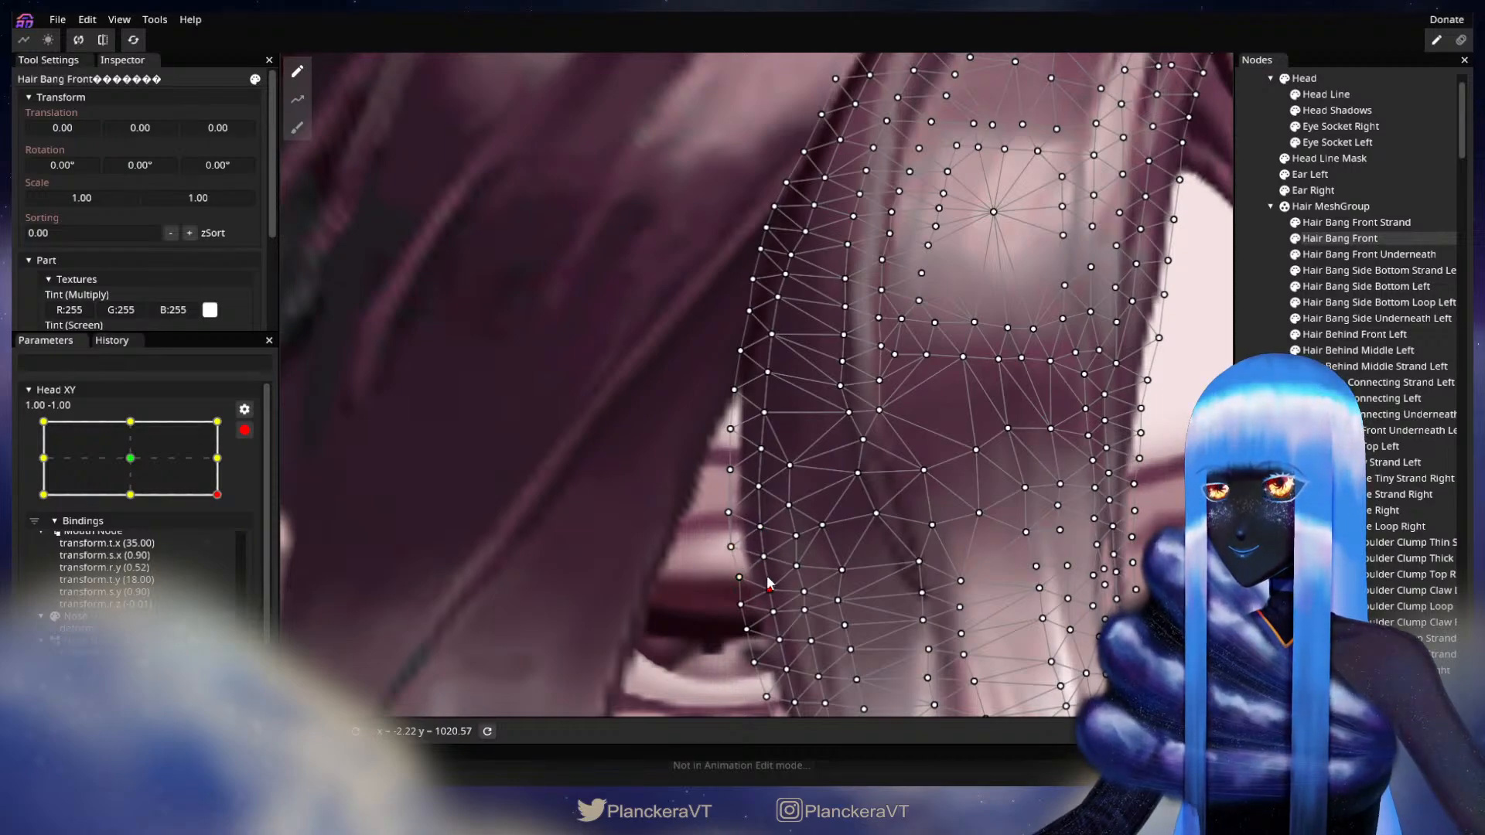
Adjust the outer and second-row Hair Bang Front vertices from the face gap up along the bang's dark edge
left_click_drag(766, 483, 772, 570)
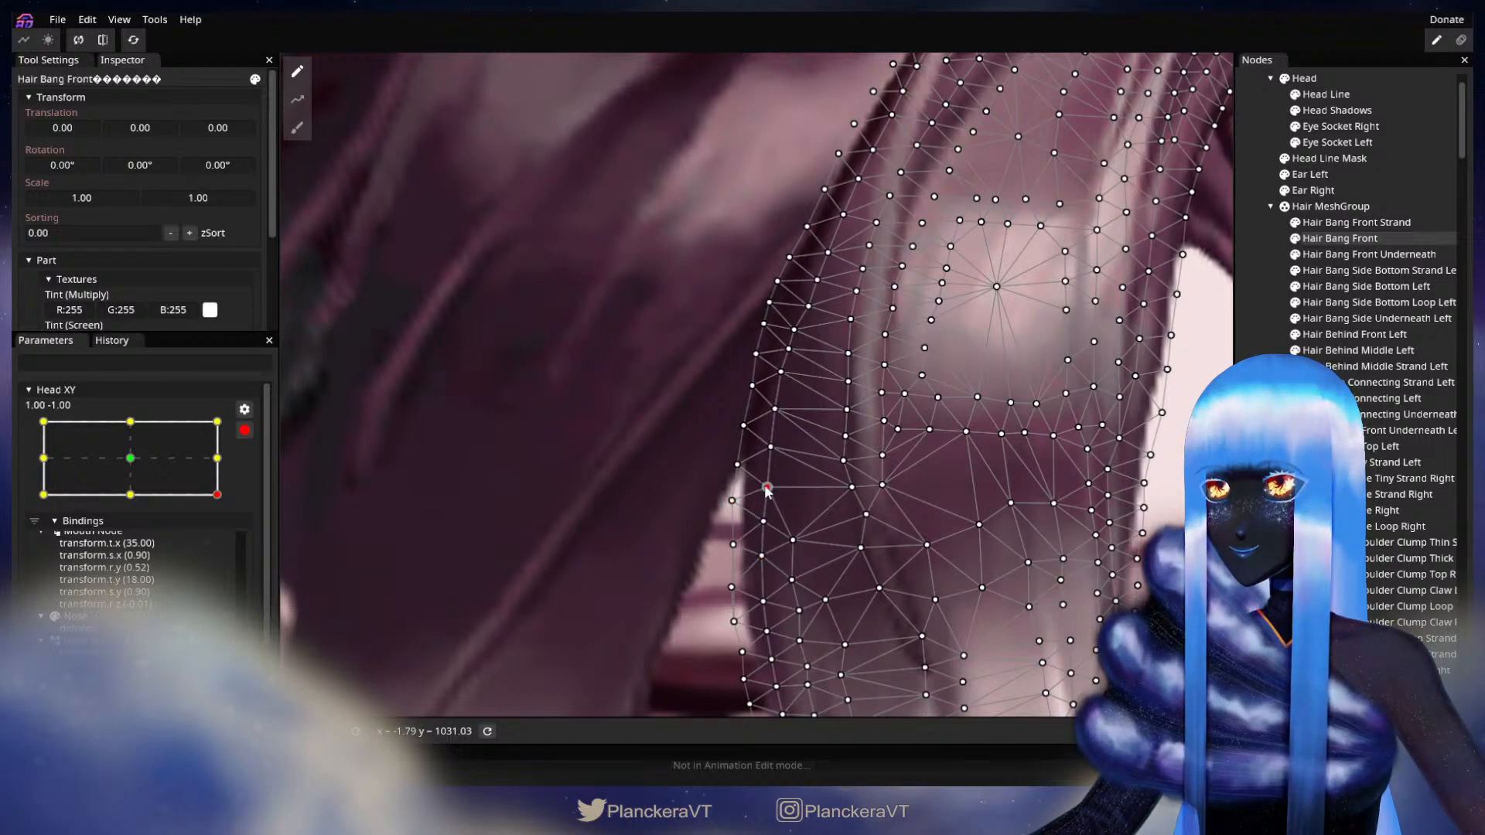
left_click_drag(773, 507, 786, 572)
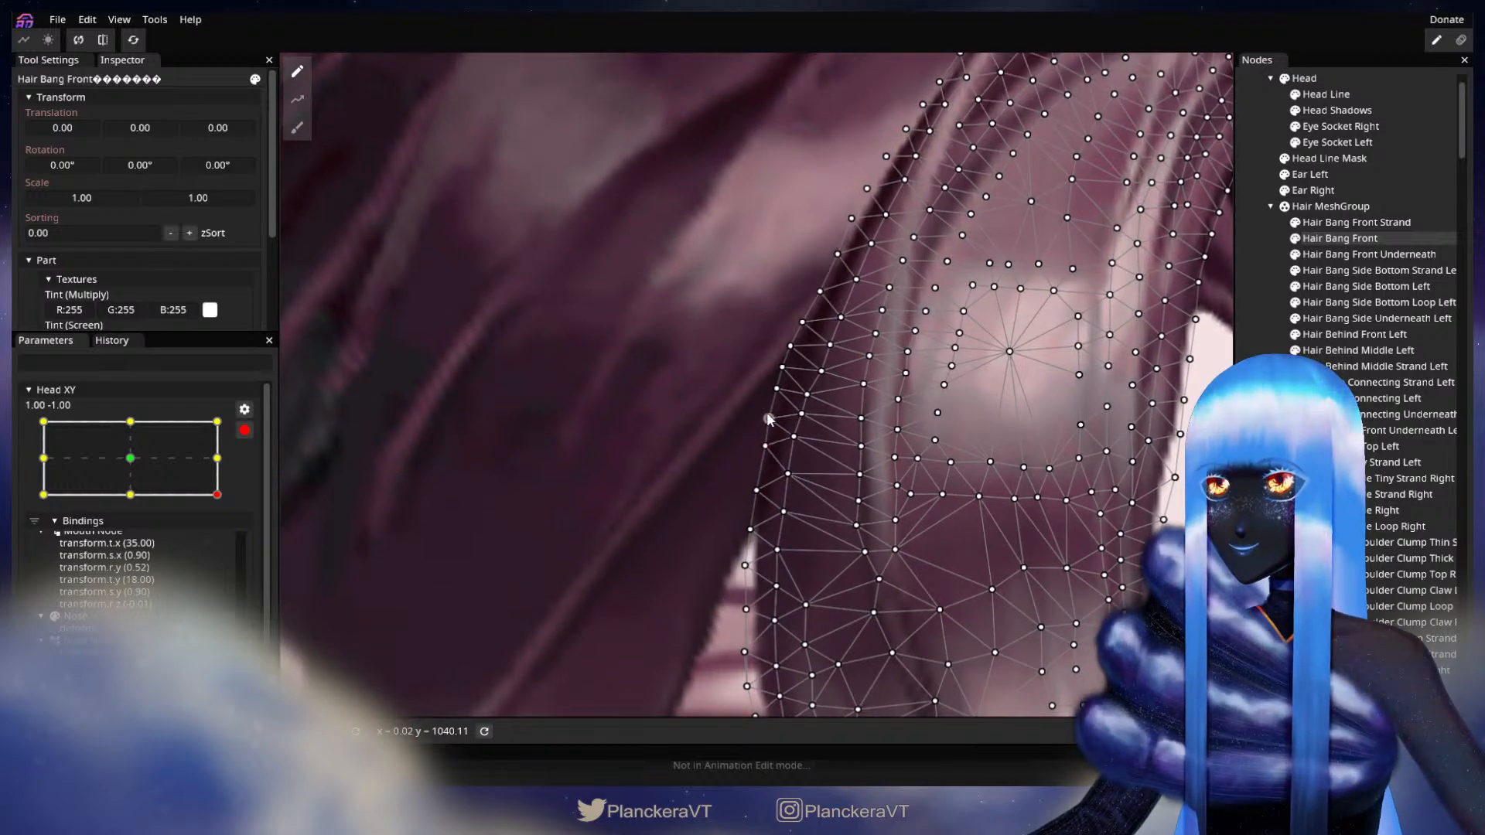
left_click_drag(828, 410, 815, 508)
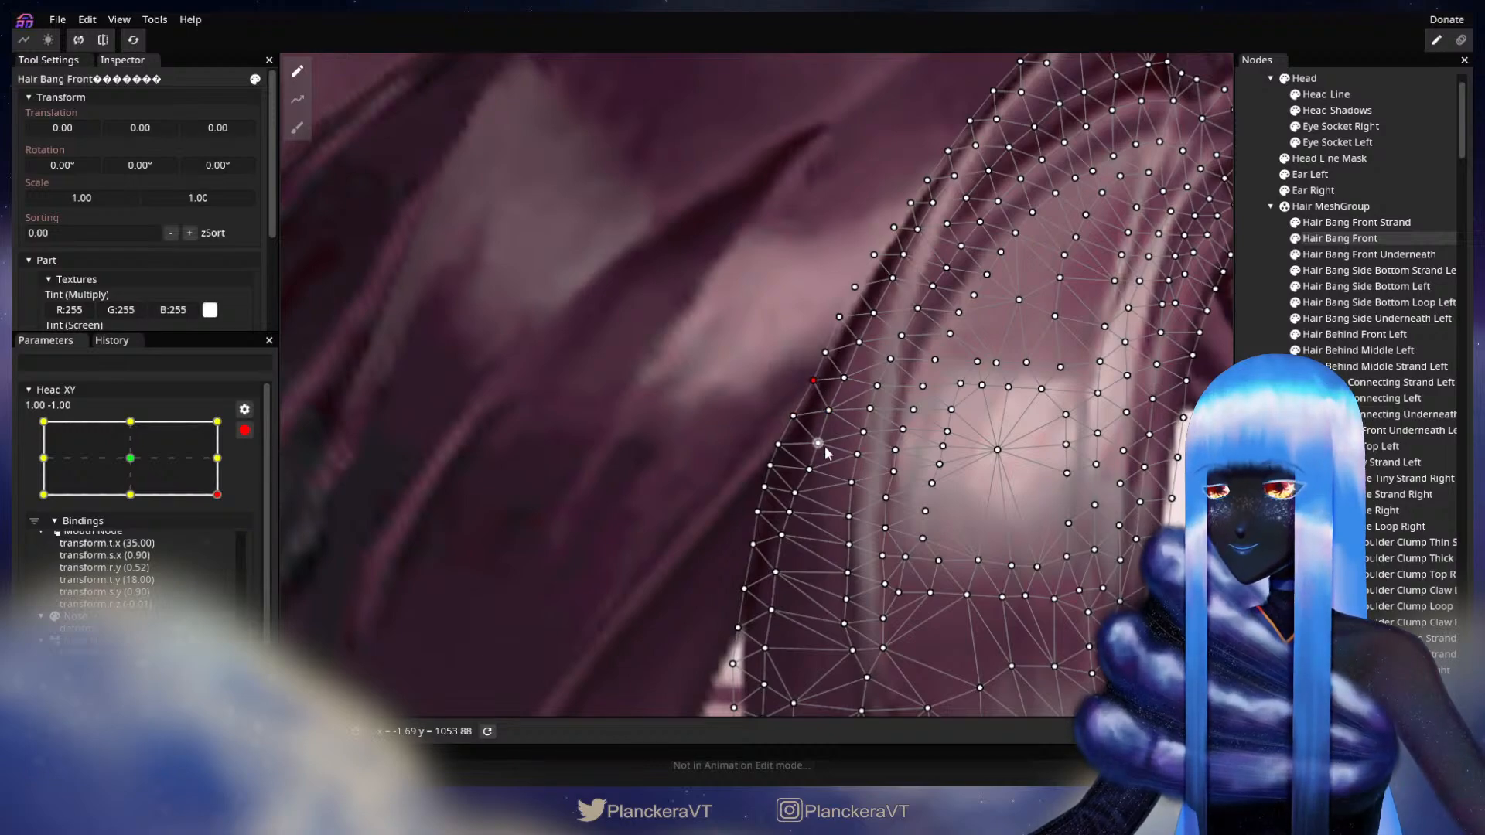
left_click_drag(828, 437, 786, 441)
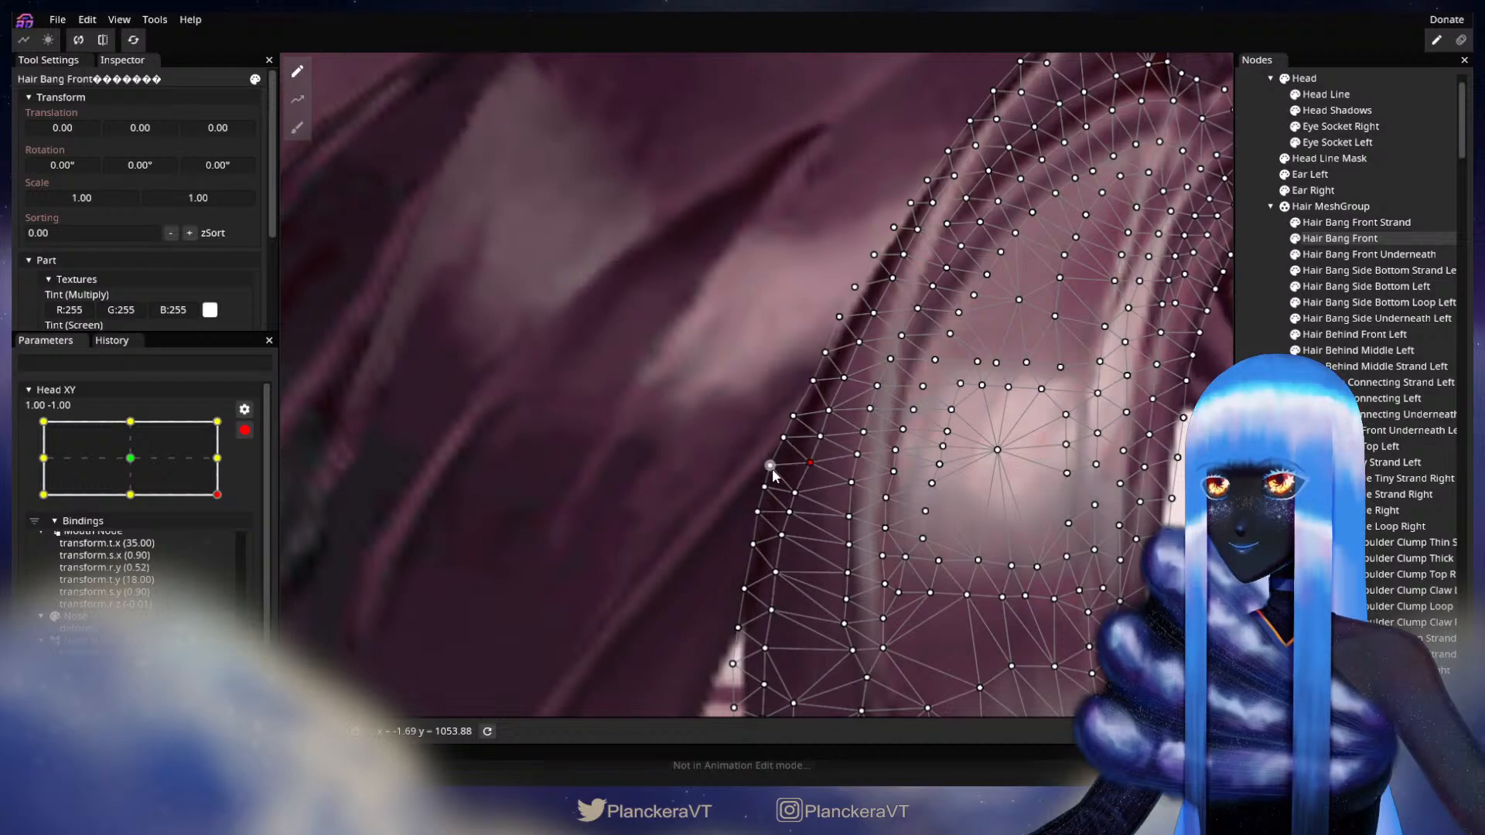
left_click_drag(795, 493, 800, 486)
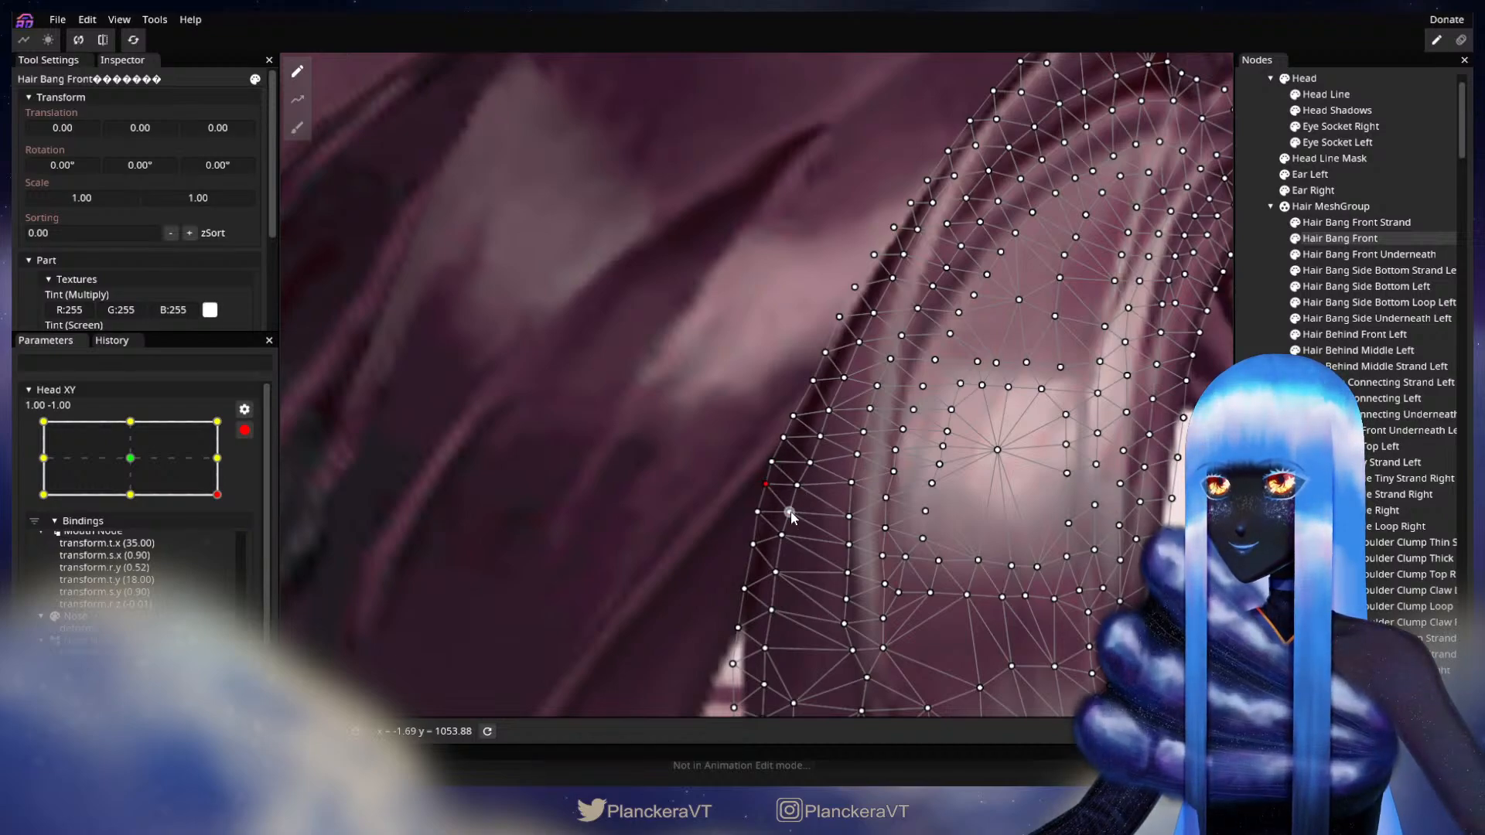
left_click_drag(781, 535, 786, 529)
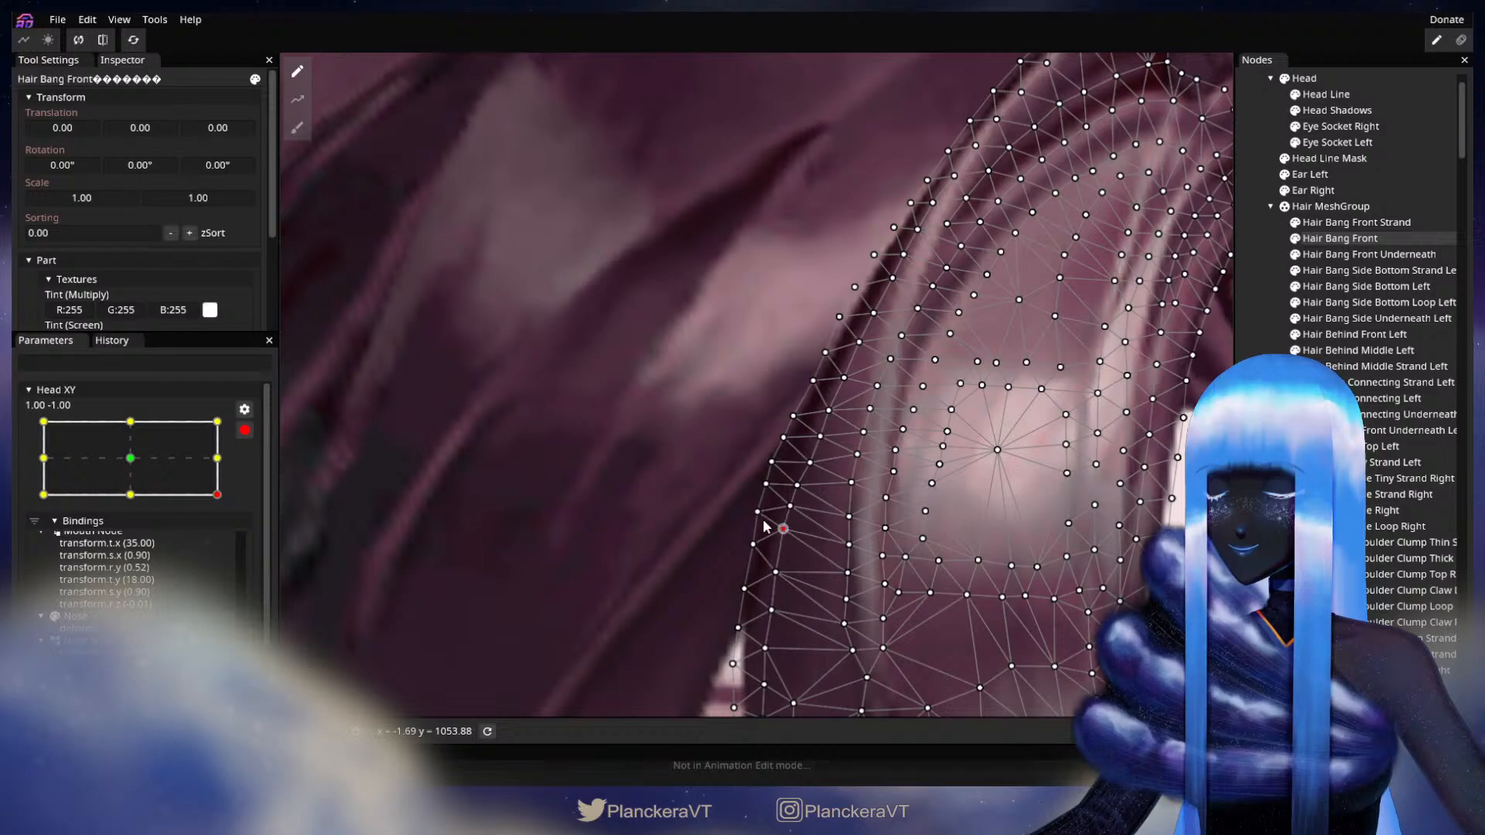
Even out the Hair Bang Front edge vertices down alongside the face gap to the eye, and deselect the part
mouse_move(810, 462)
left_mouse_down()
mouse_move(854, 365)
mouse_move(823, 461)
left_mouse_up()
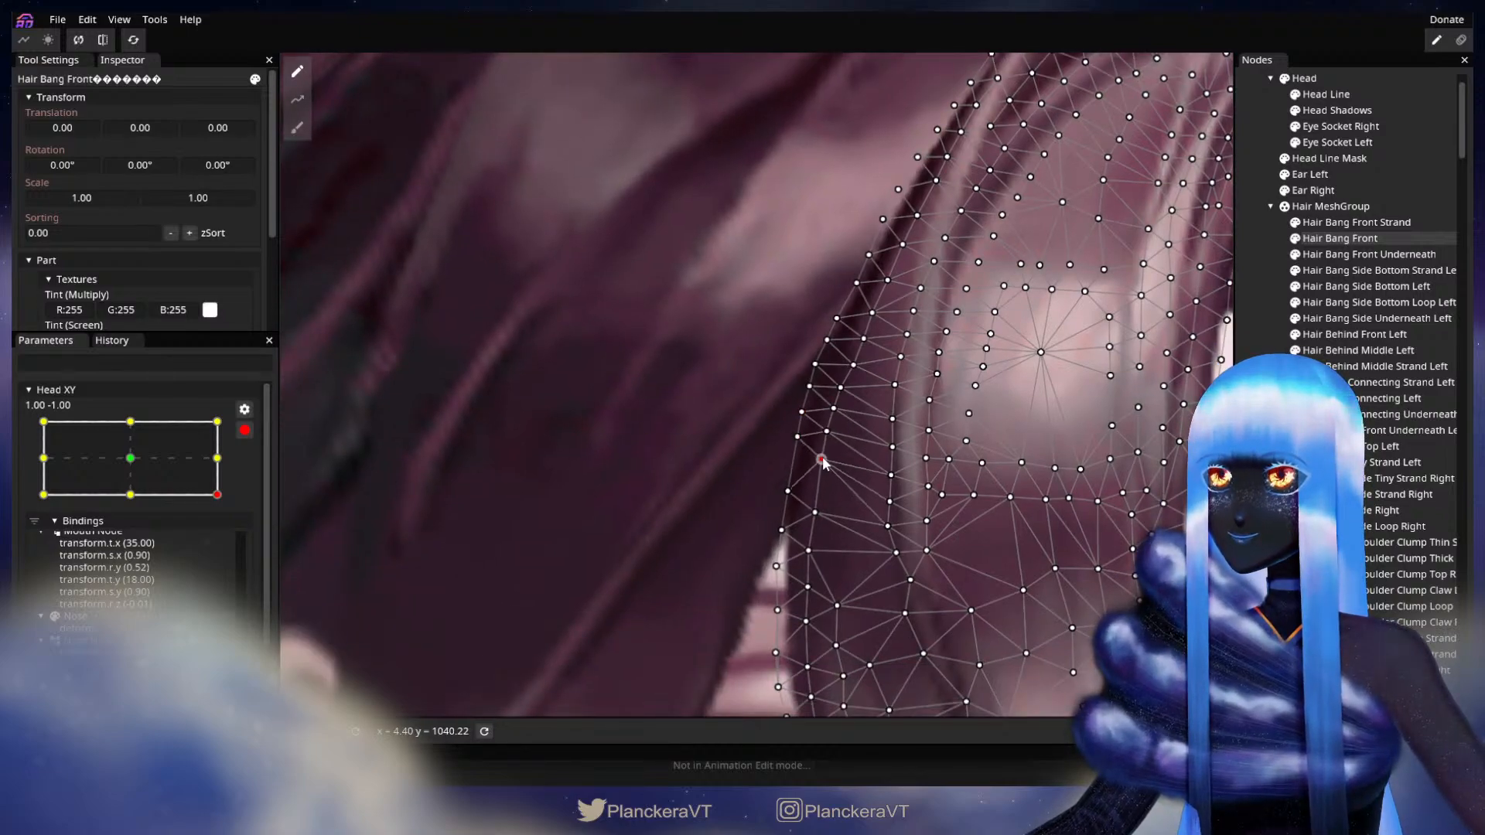
left_click_drag(817, 515, 820, 499)
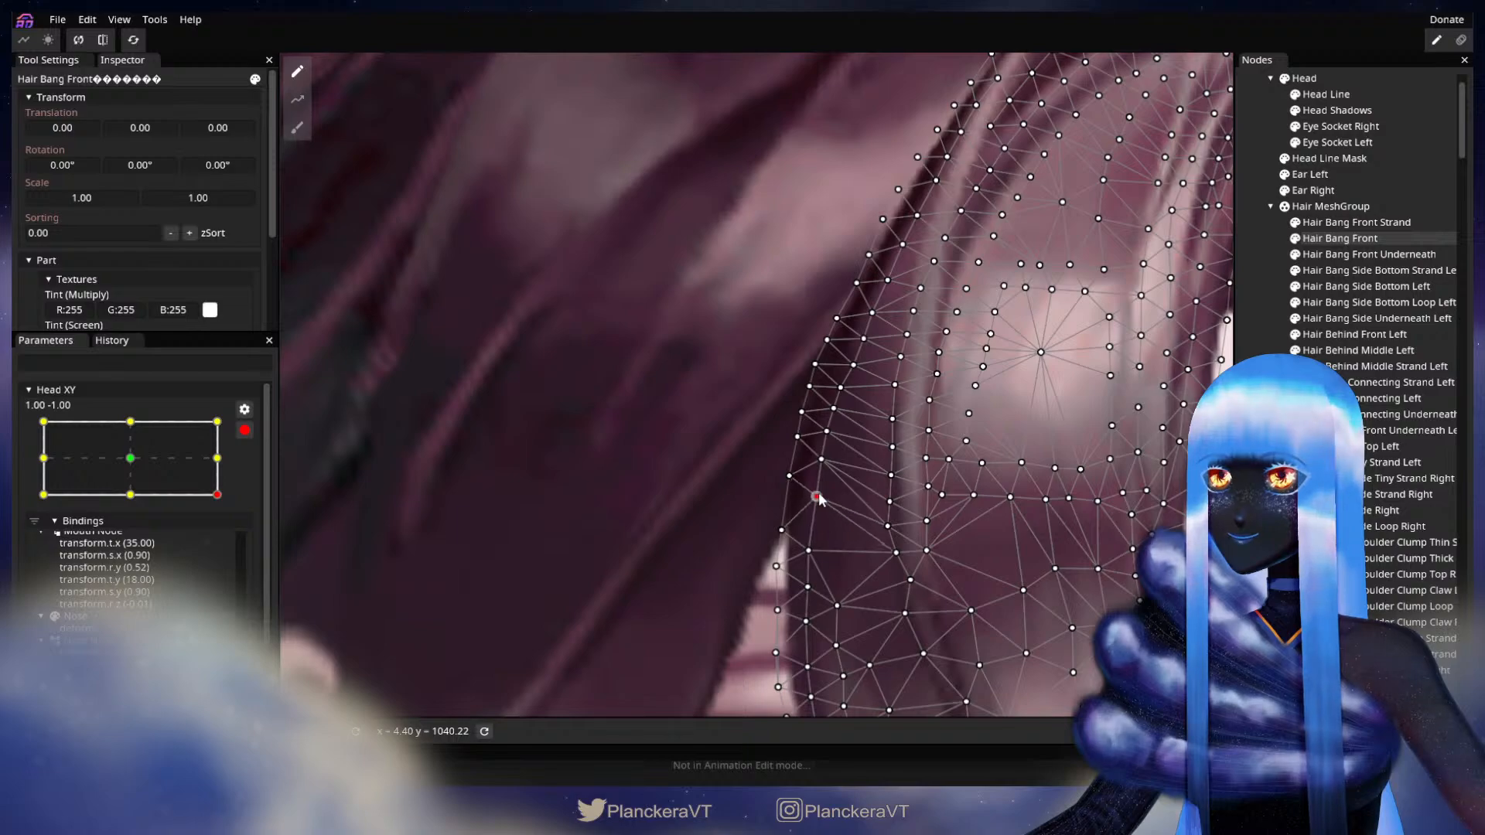
left_click_drag(808, 553, 837, 477)
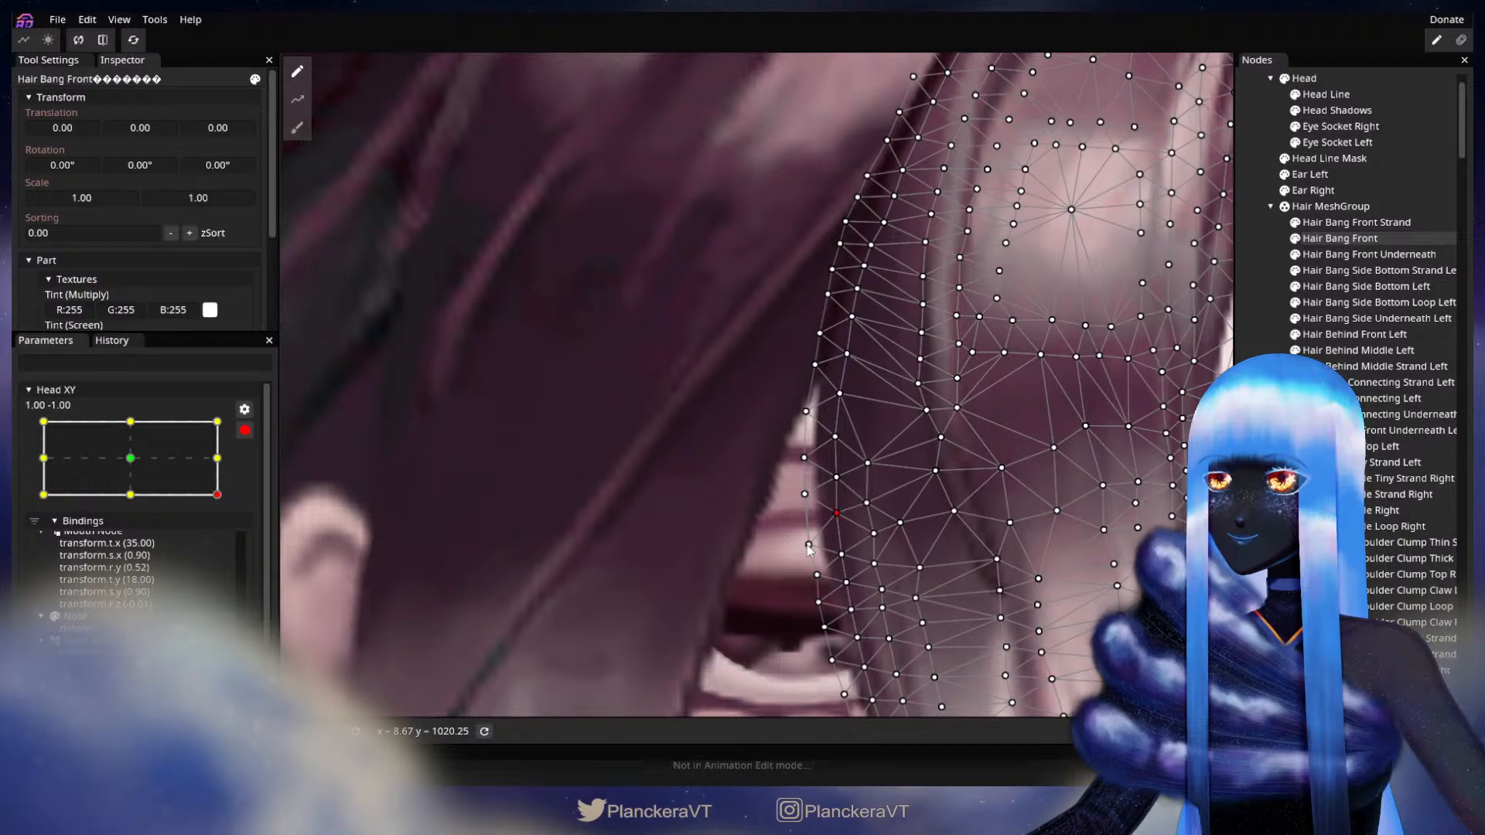
left_click_drag(841, 452, 846, 343)
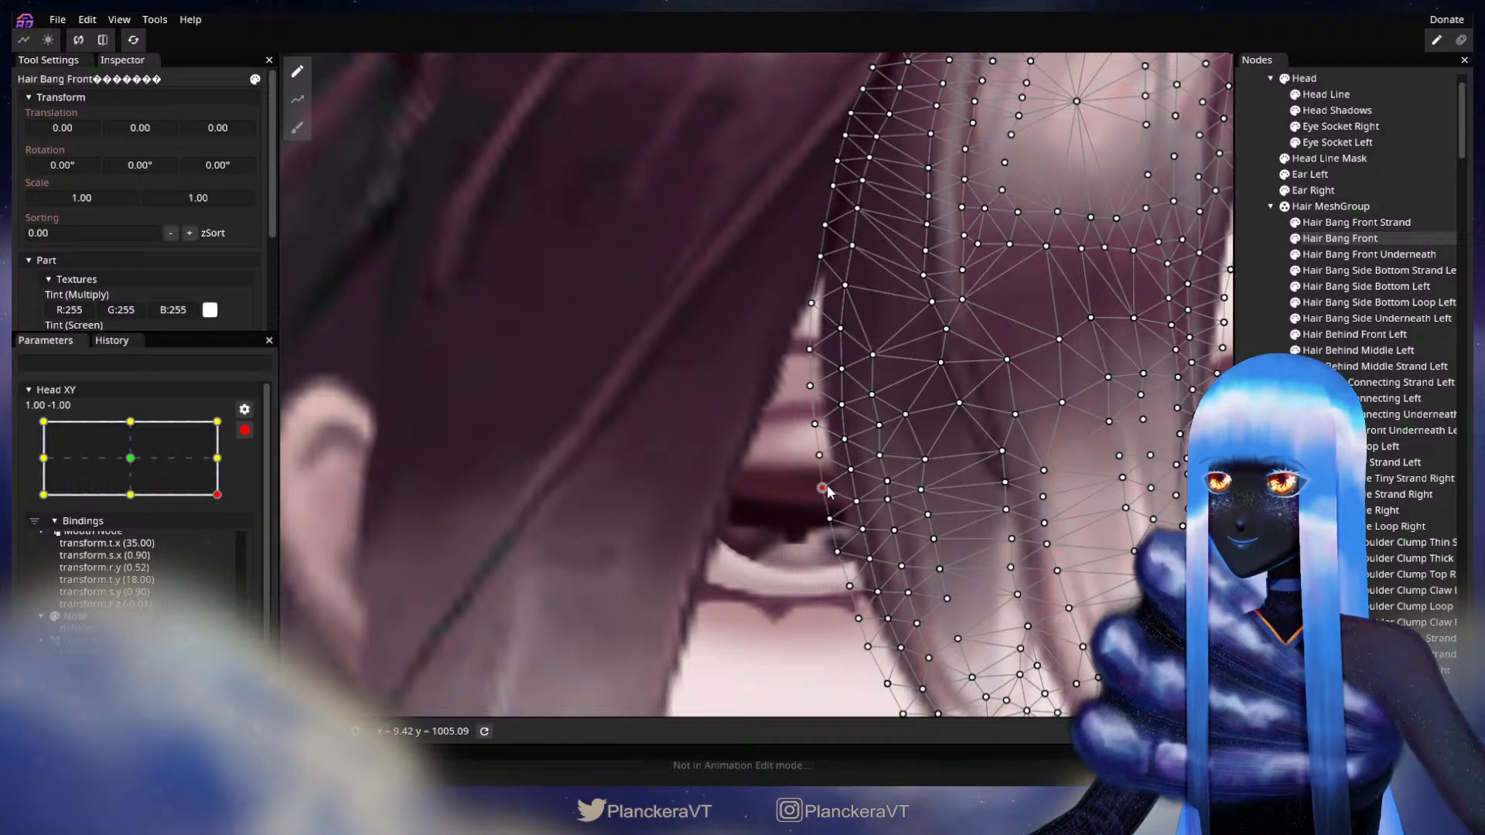
left_click(953, 511)
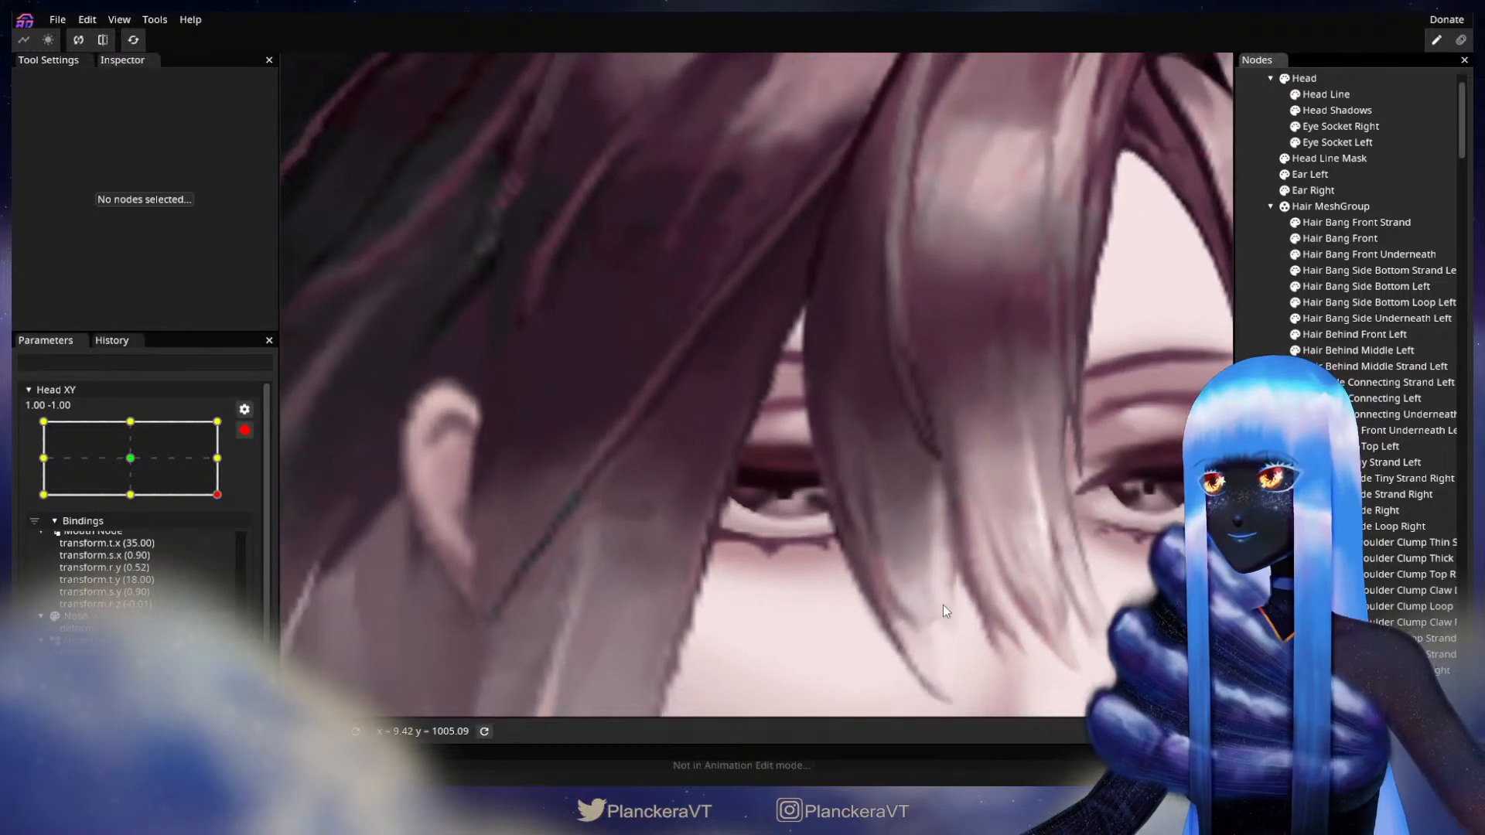
Disarm Head XY, sweep it across the head-down poses to preview the bang, and arm it at -1.00, -1.00
scroll(970, 590, "down", 5)
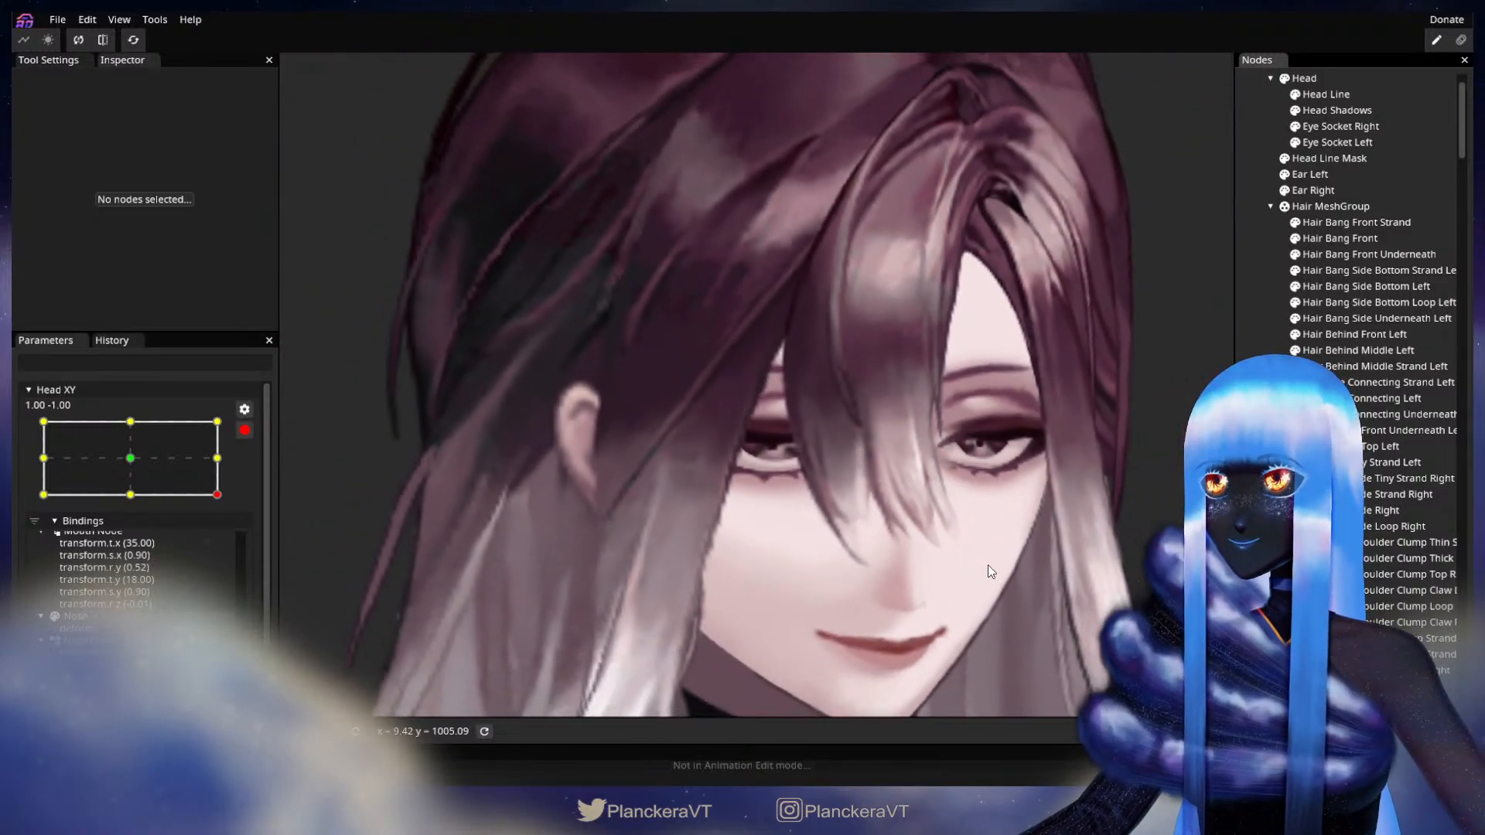
scroll(988, 566, "down", 5)
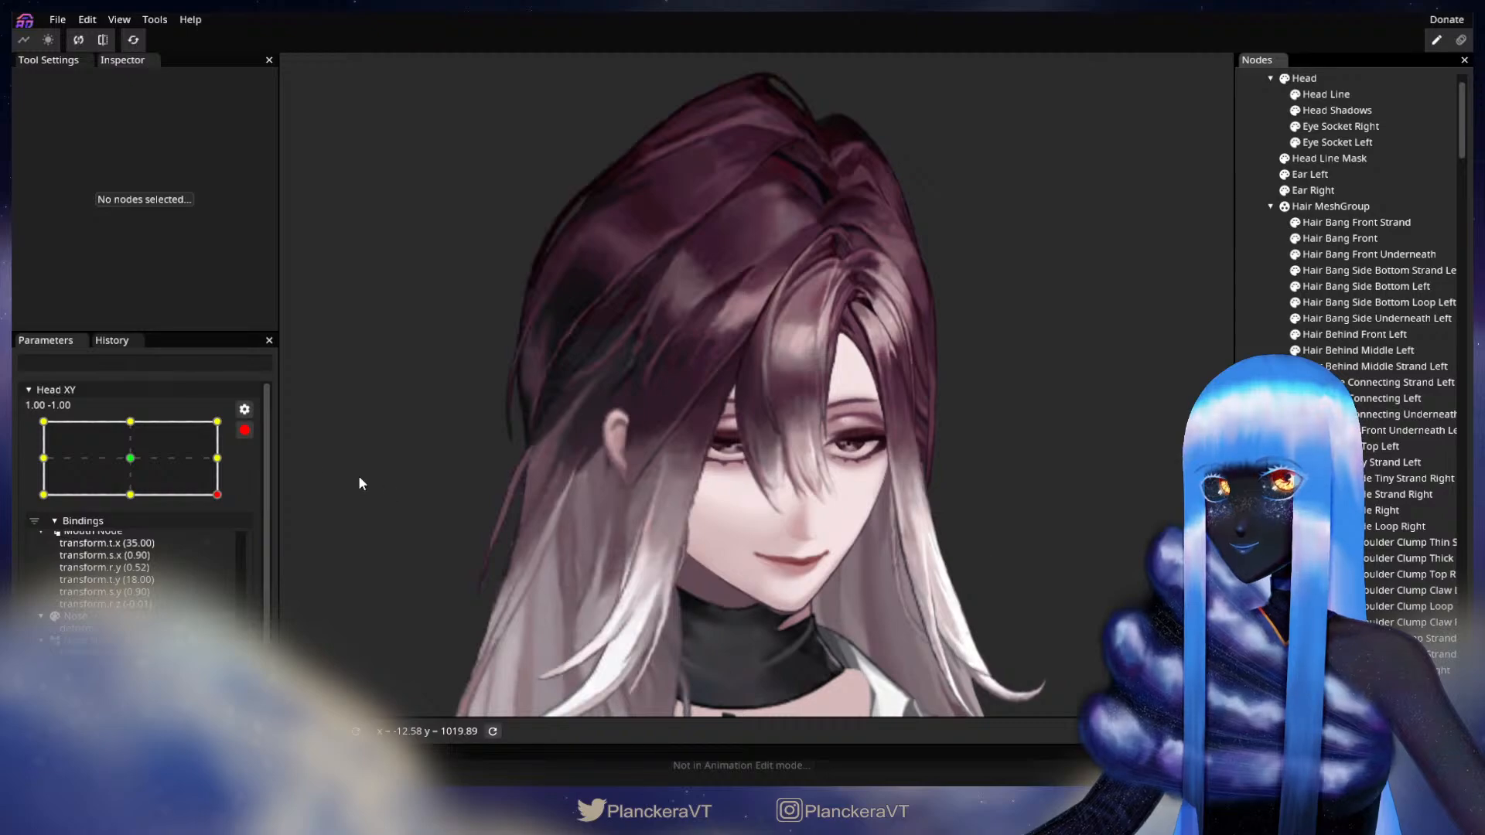
left_click(244, 430)
left_click_drag(233, 540, 160, 557)
left_click_drag(220, 554, 20, 550)
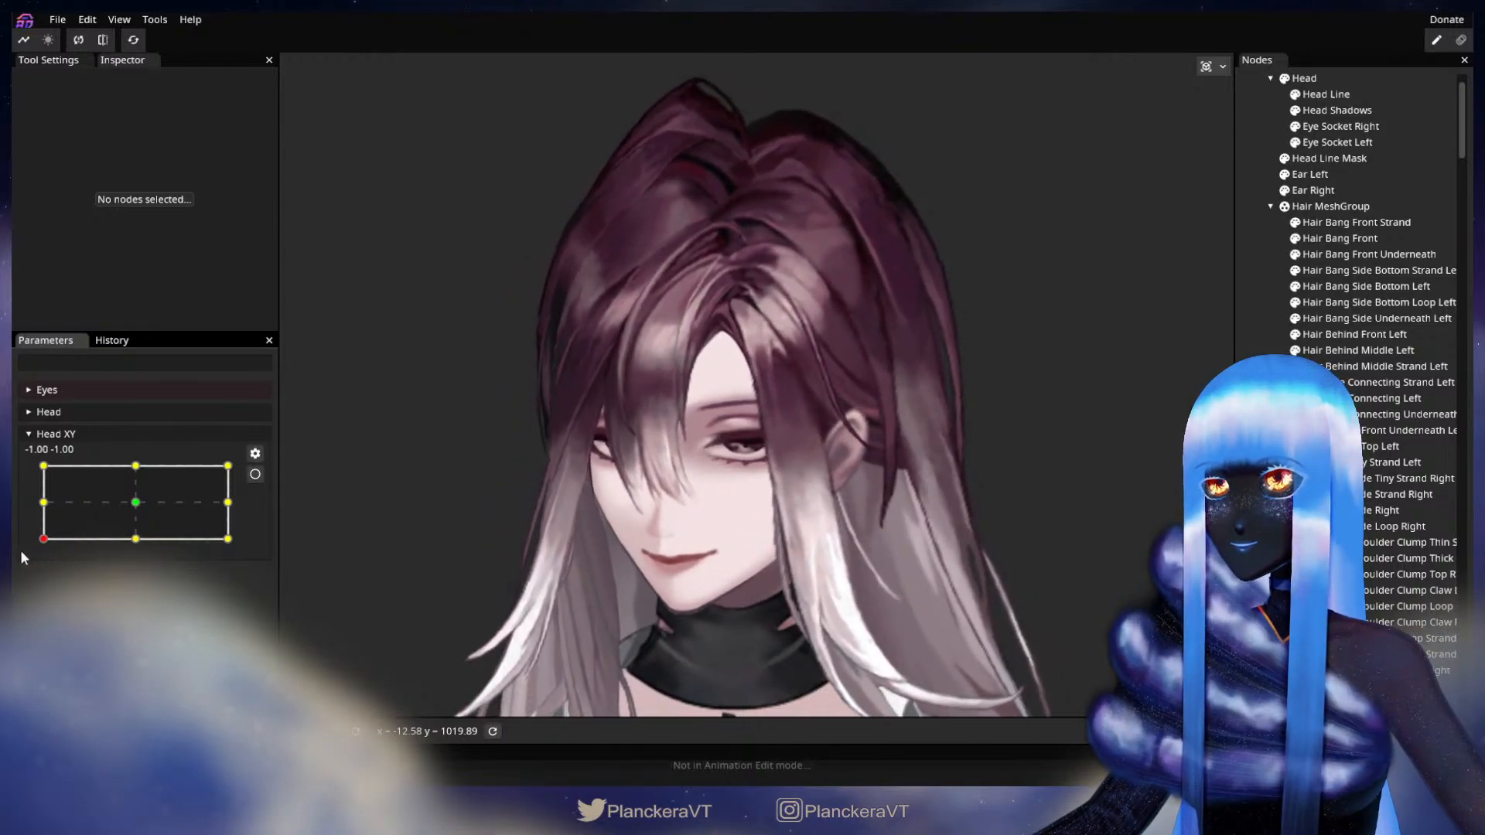
left_click(255, 474)
Adjust individual Hair Bang Front edge vertices around the upper end of the narrow face gap, and deselect the part
scroll(650, 428, "up", 5)
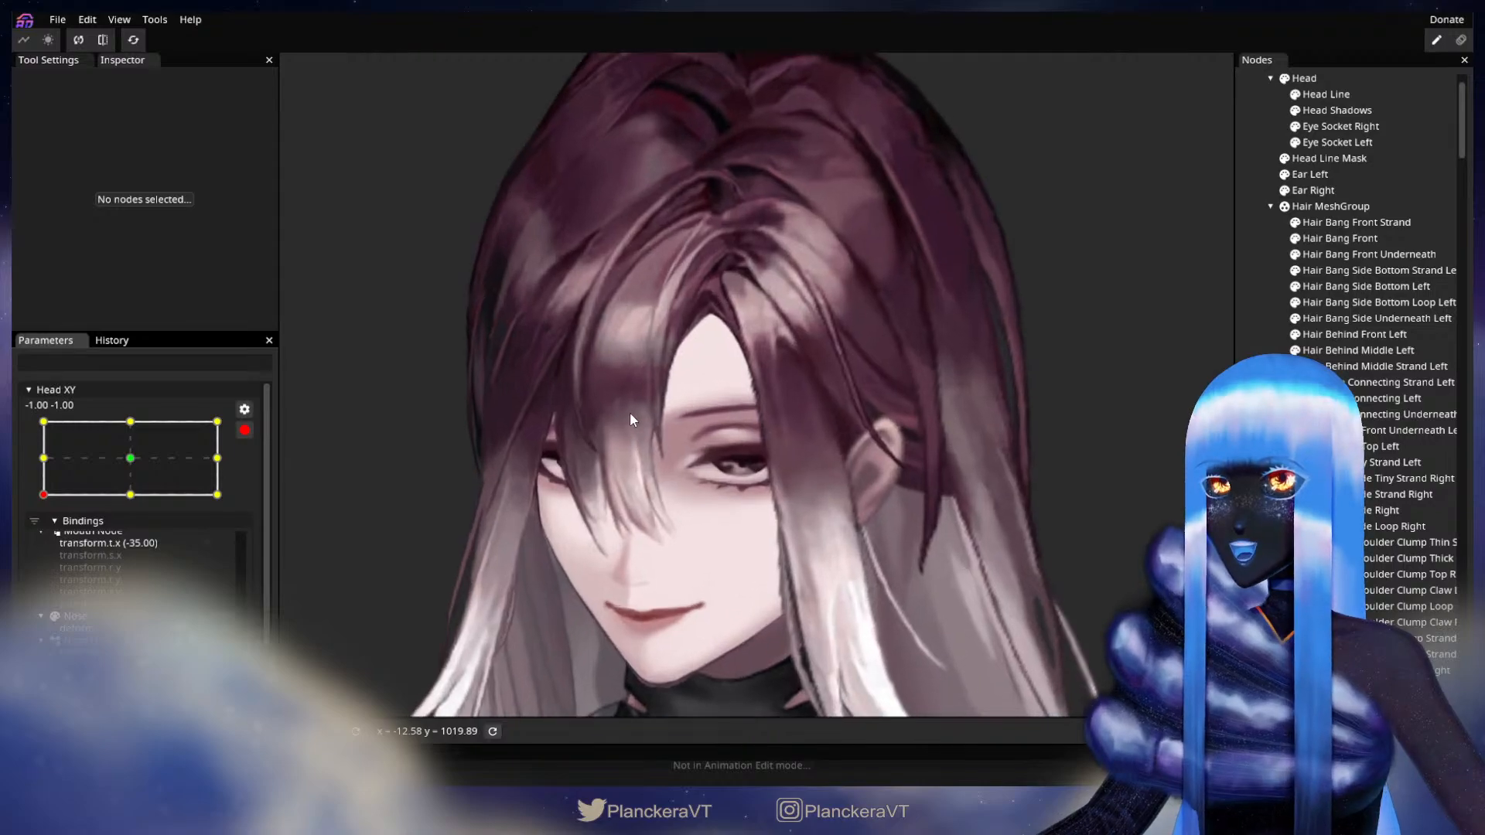
scroll(806, 499, "up", 6)
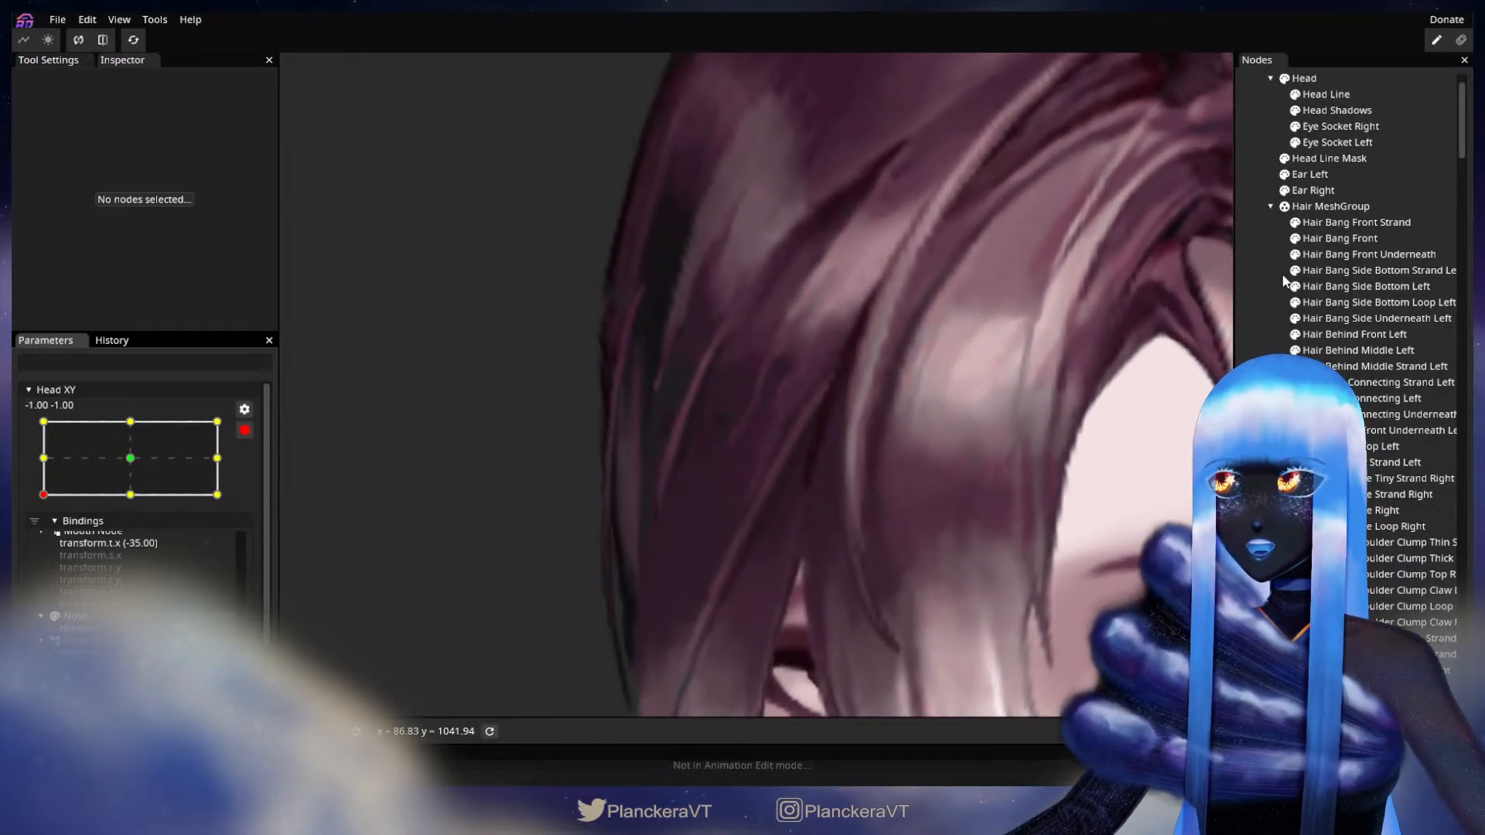
left_click(1340, 238)
scroll(850, 493, "up", 2)
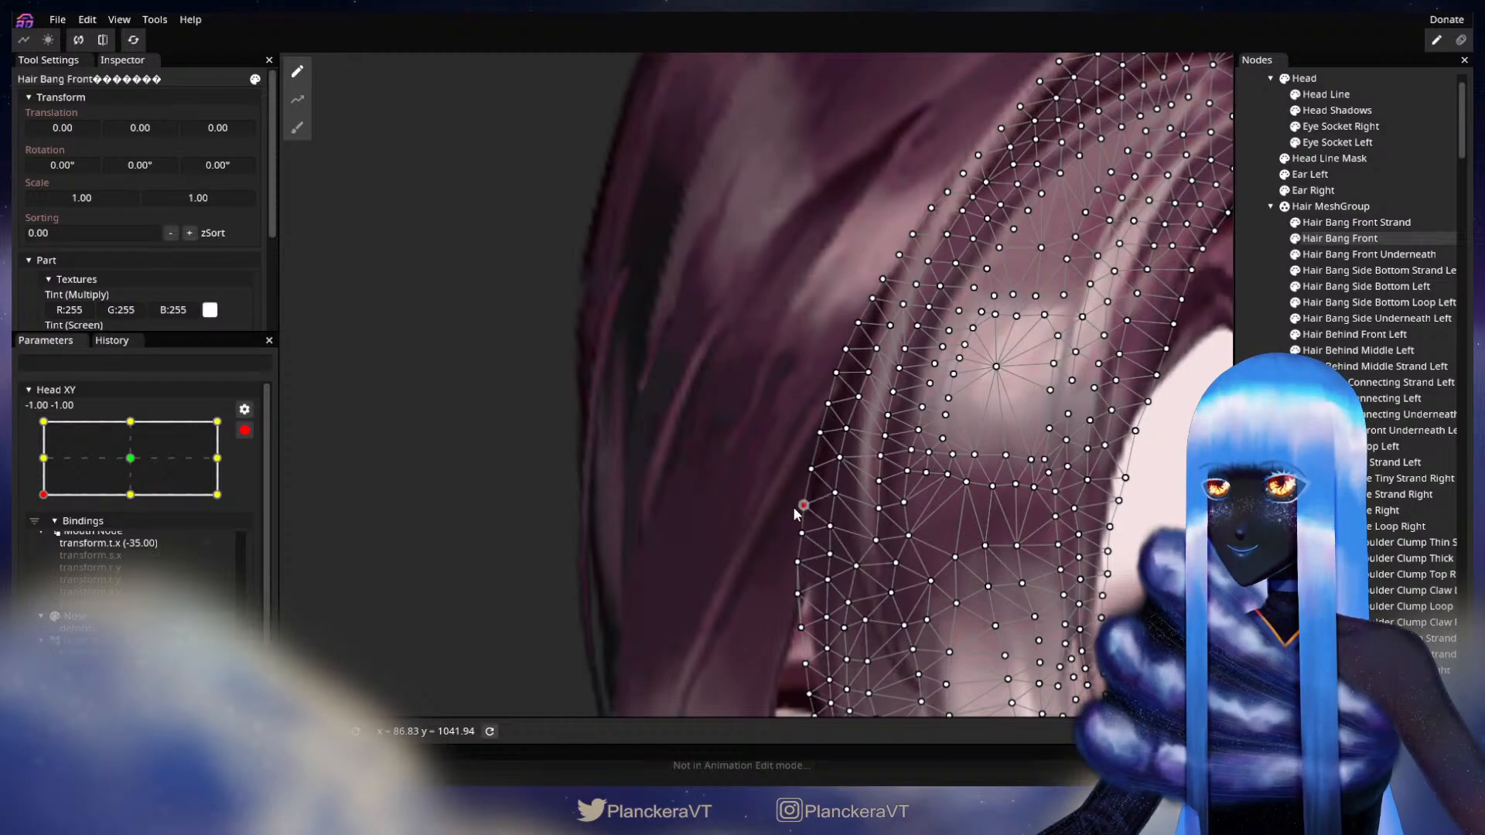
mouse_move(828, 574)
left_mouse_down()
mouse_move(797, 599)
mouse_move(827, 592)
left_mouse_up()
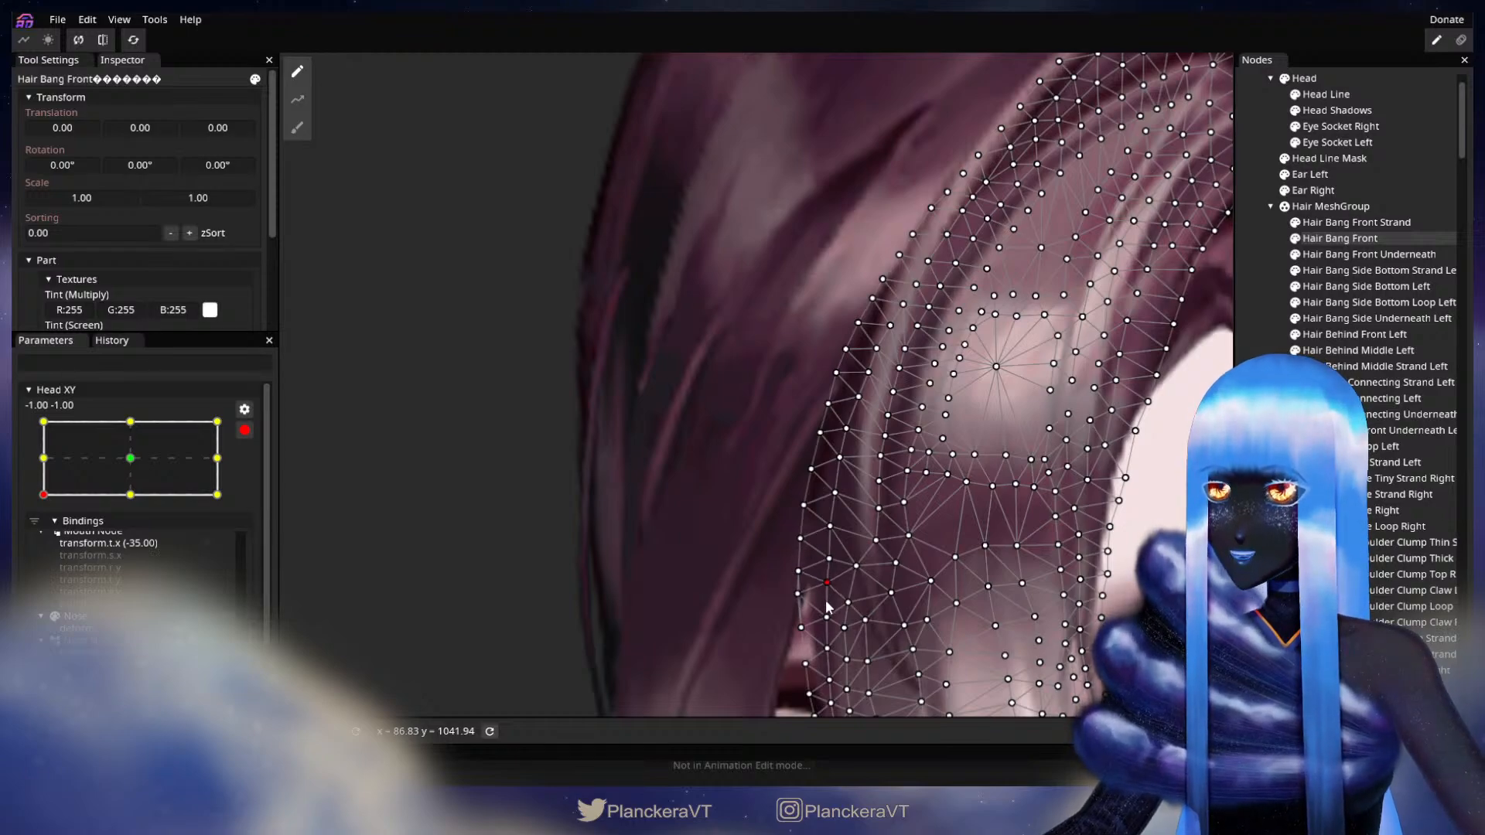
left_click_drag(796, 615, 796, 618)
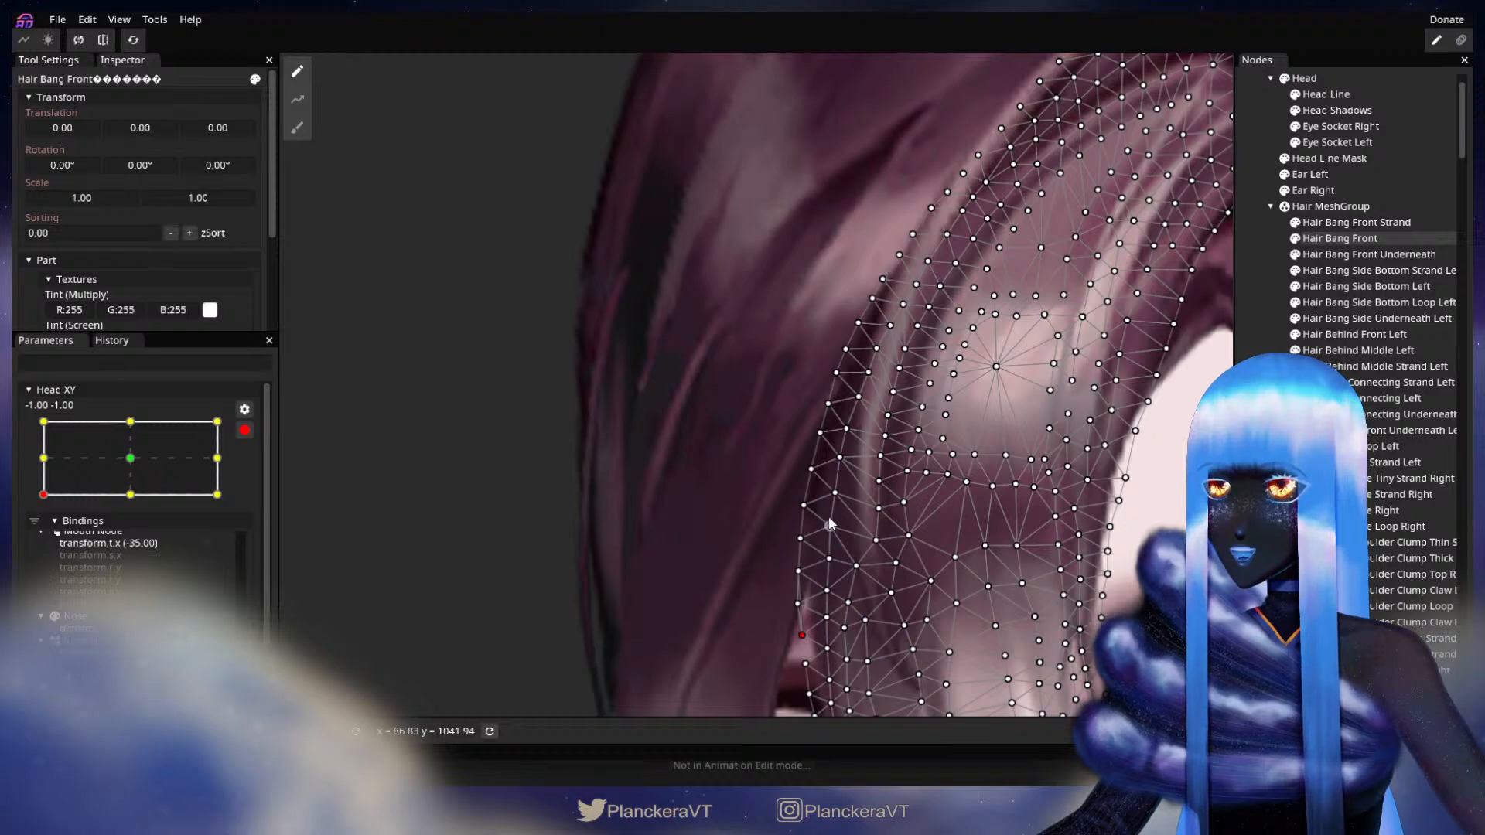
key("Escape")
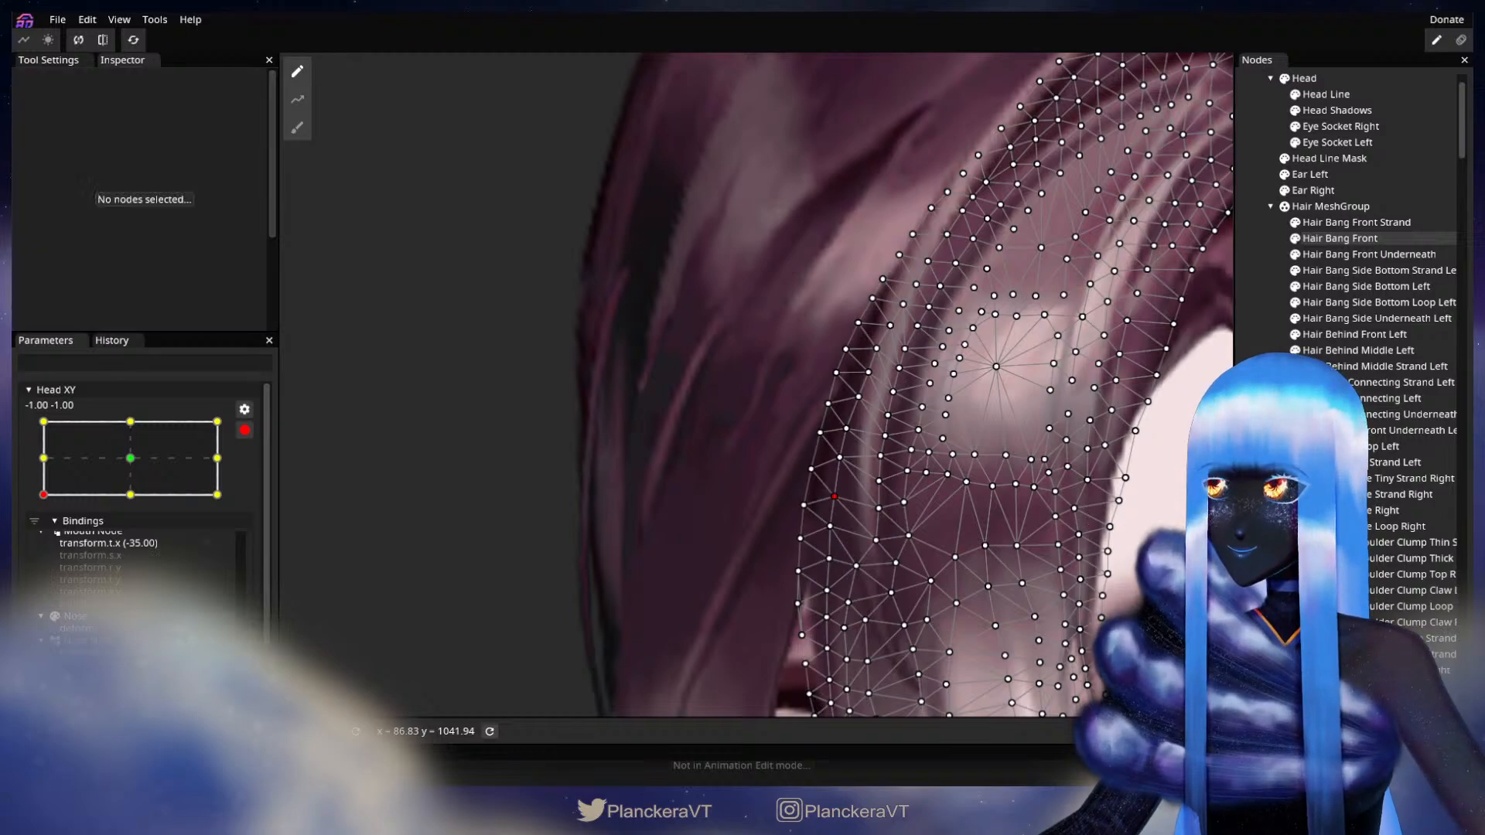
scroll(943, 571, "down", 2)
scroll(938, 571, "down", 4)
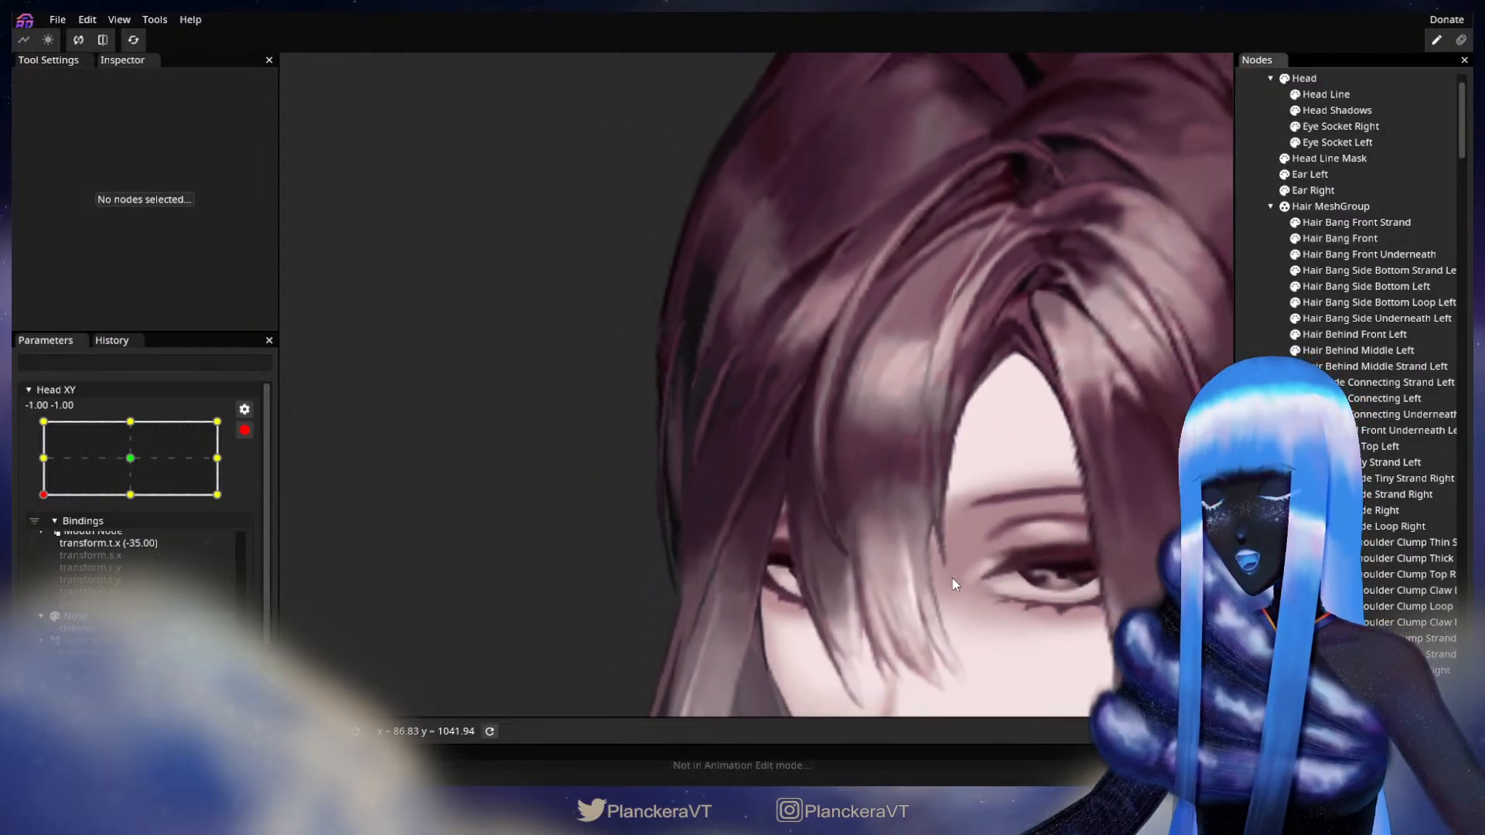
scroll(947, 591, "down", 4)
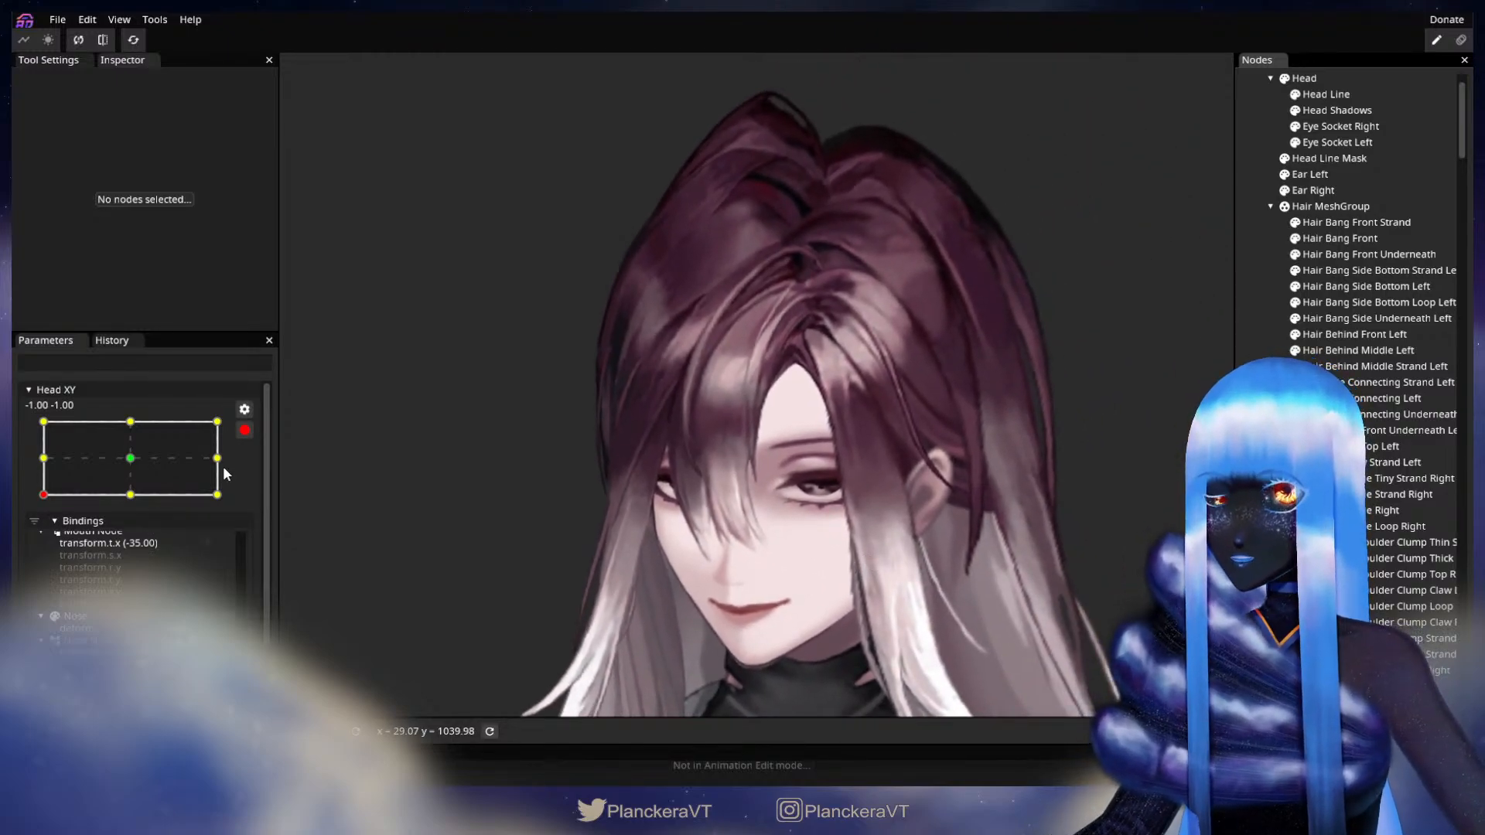
Disarm Head XY, sweep it from the lower corner to the head-up poses, and arm it at 0.00, 1.00
left_click(244, 430)
left_click_drag(43, 540, 128, 466)
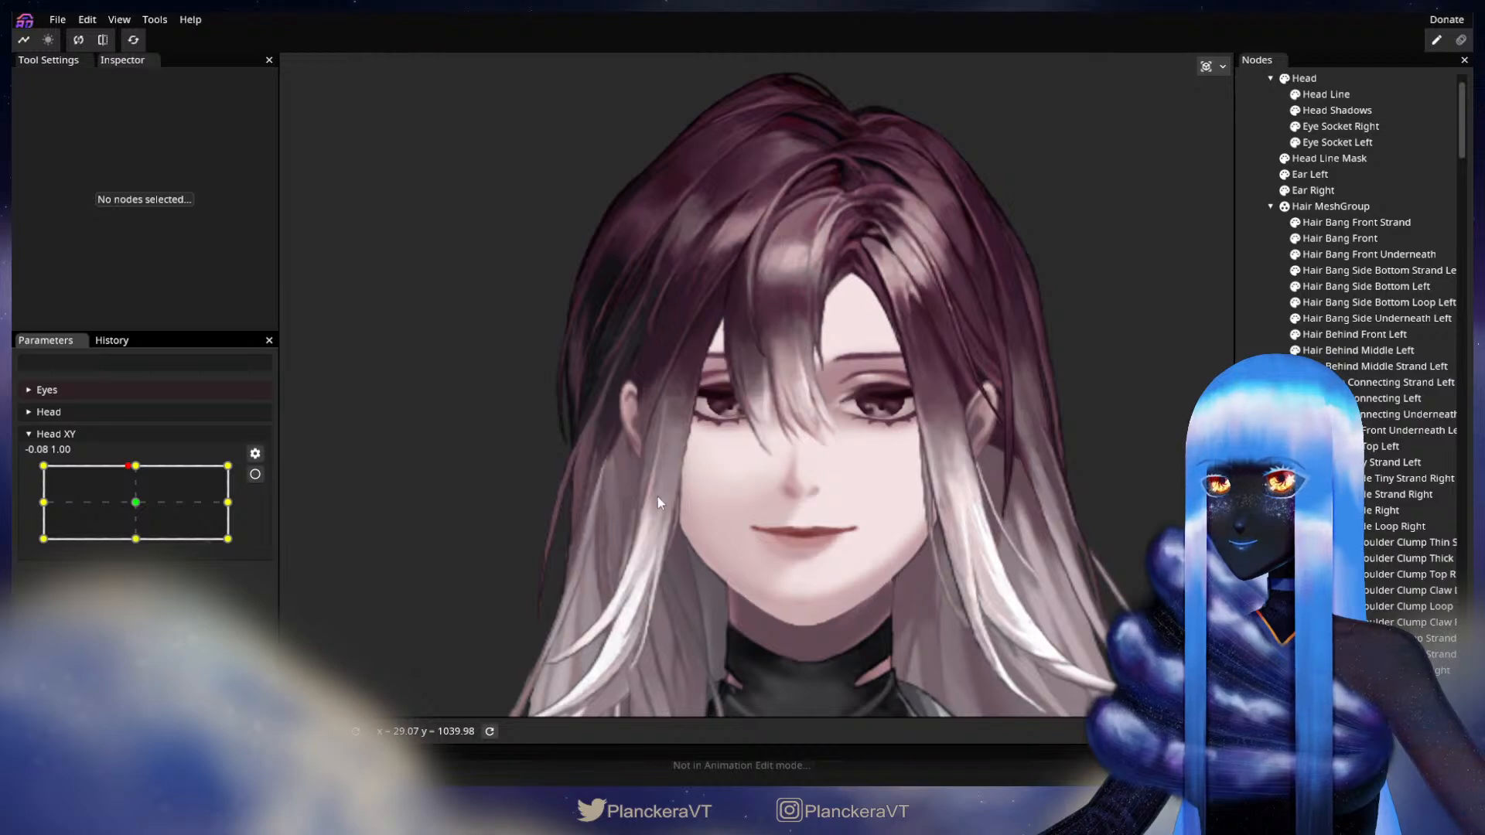
mouse_move(134, 474)
left_mouse_down()
mouse_move(141, 548)
mouse_move(136, 469)
left_mouse_up()
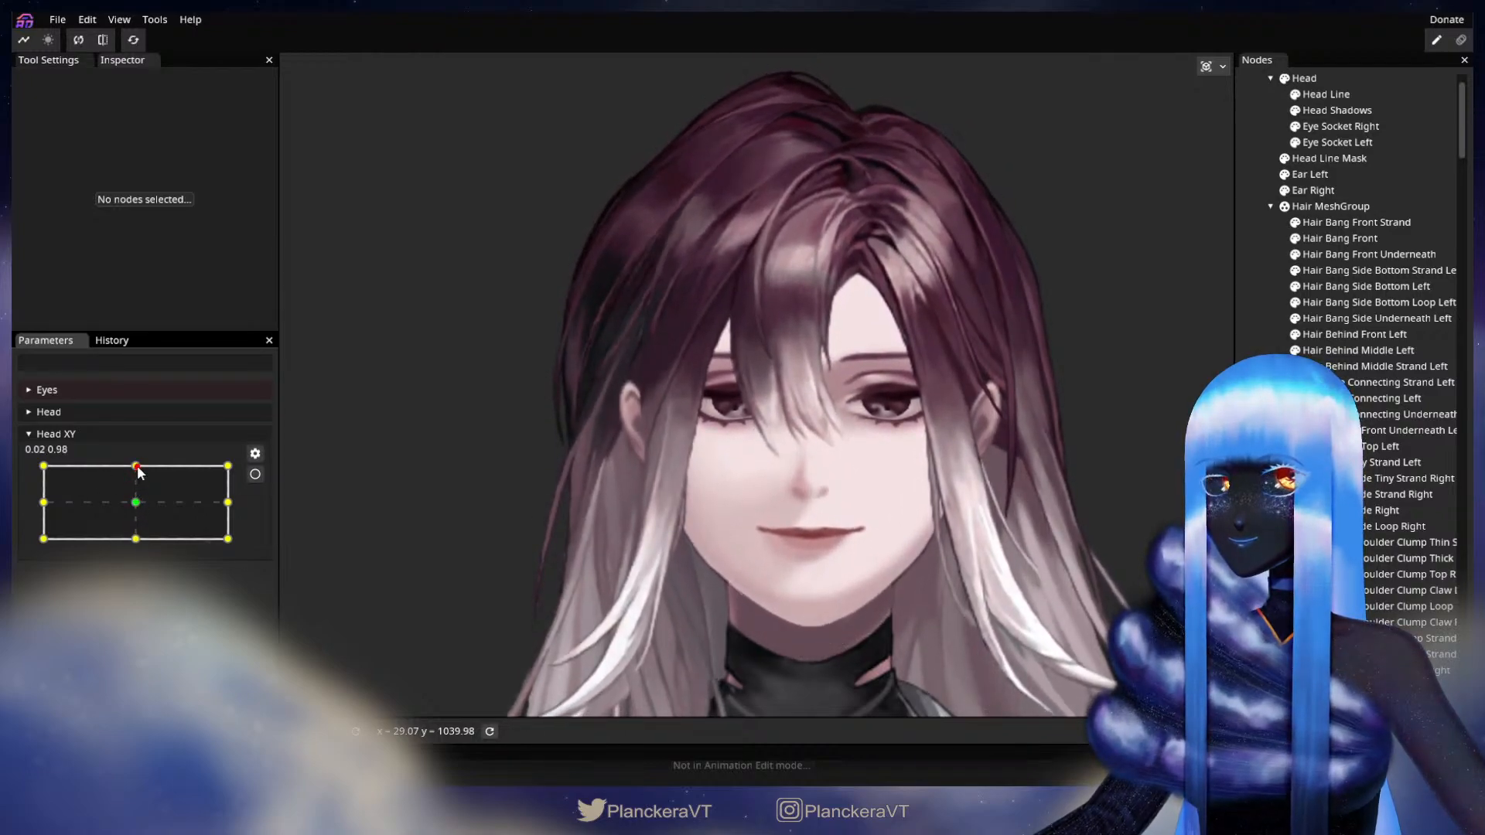
left_click(256, 474)
scroll(685, 438, "up", 5)
scroll(879, 508, "up", 4)
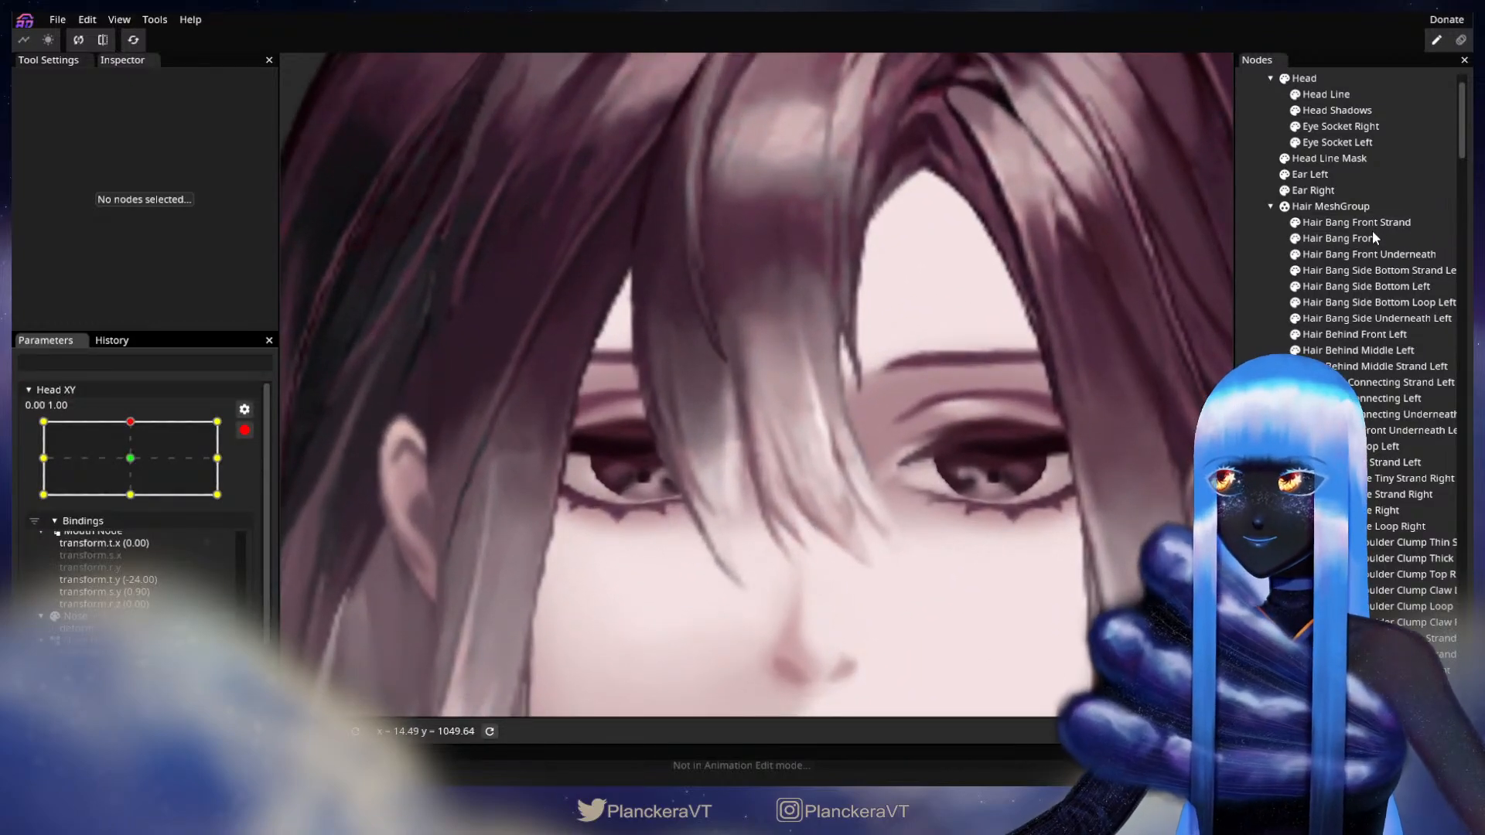
Examine the Hair Bang Front mesh around the strand tips over the face, and deselect the part
left_click(1372, 238)
scroll(749, 537, "up", 3)
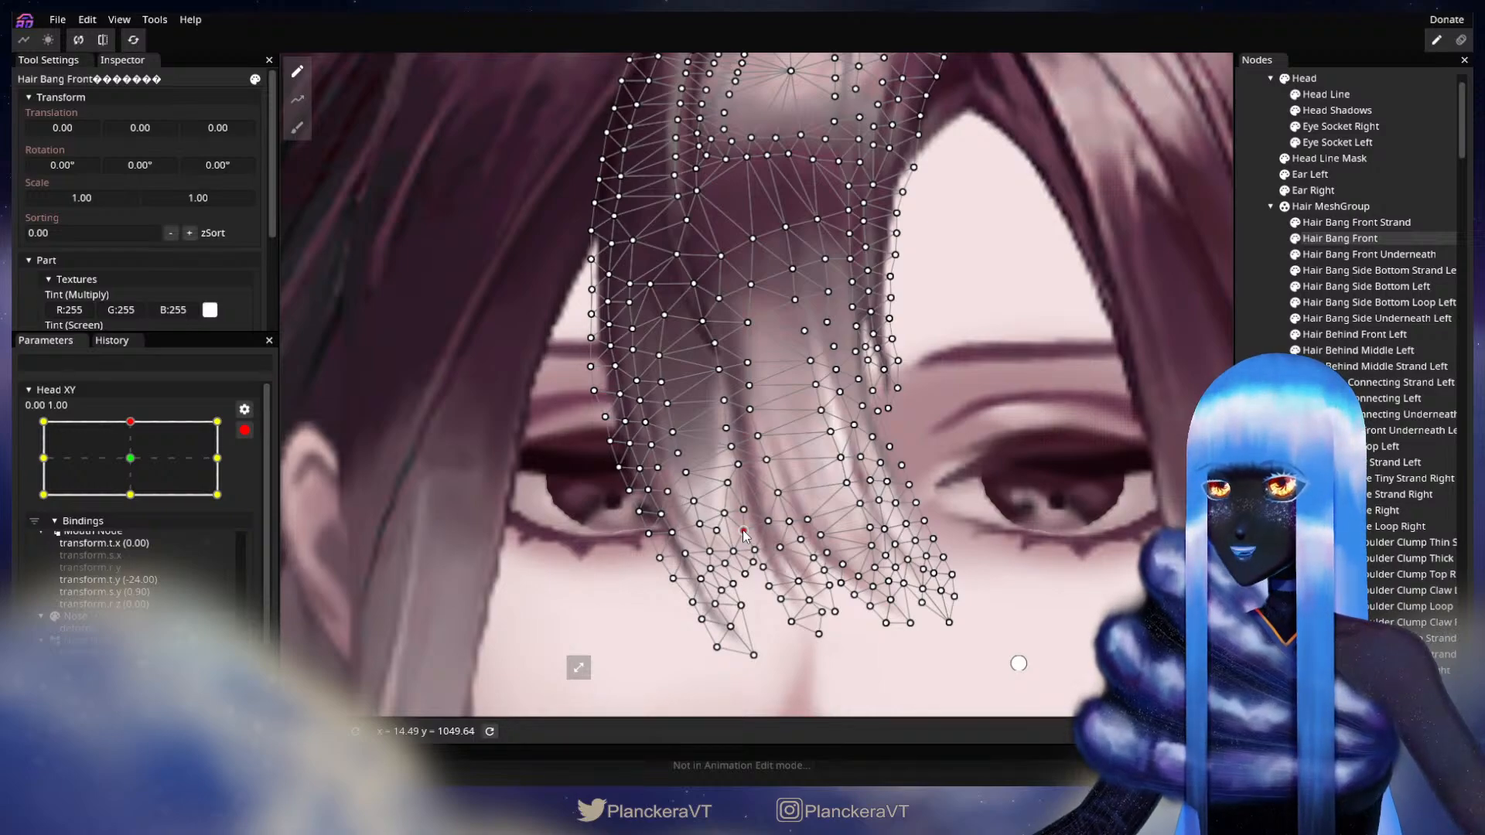
key("Escape")
scroll(814, 553, "down", 5)
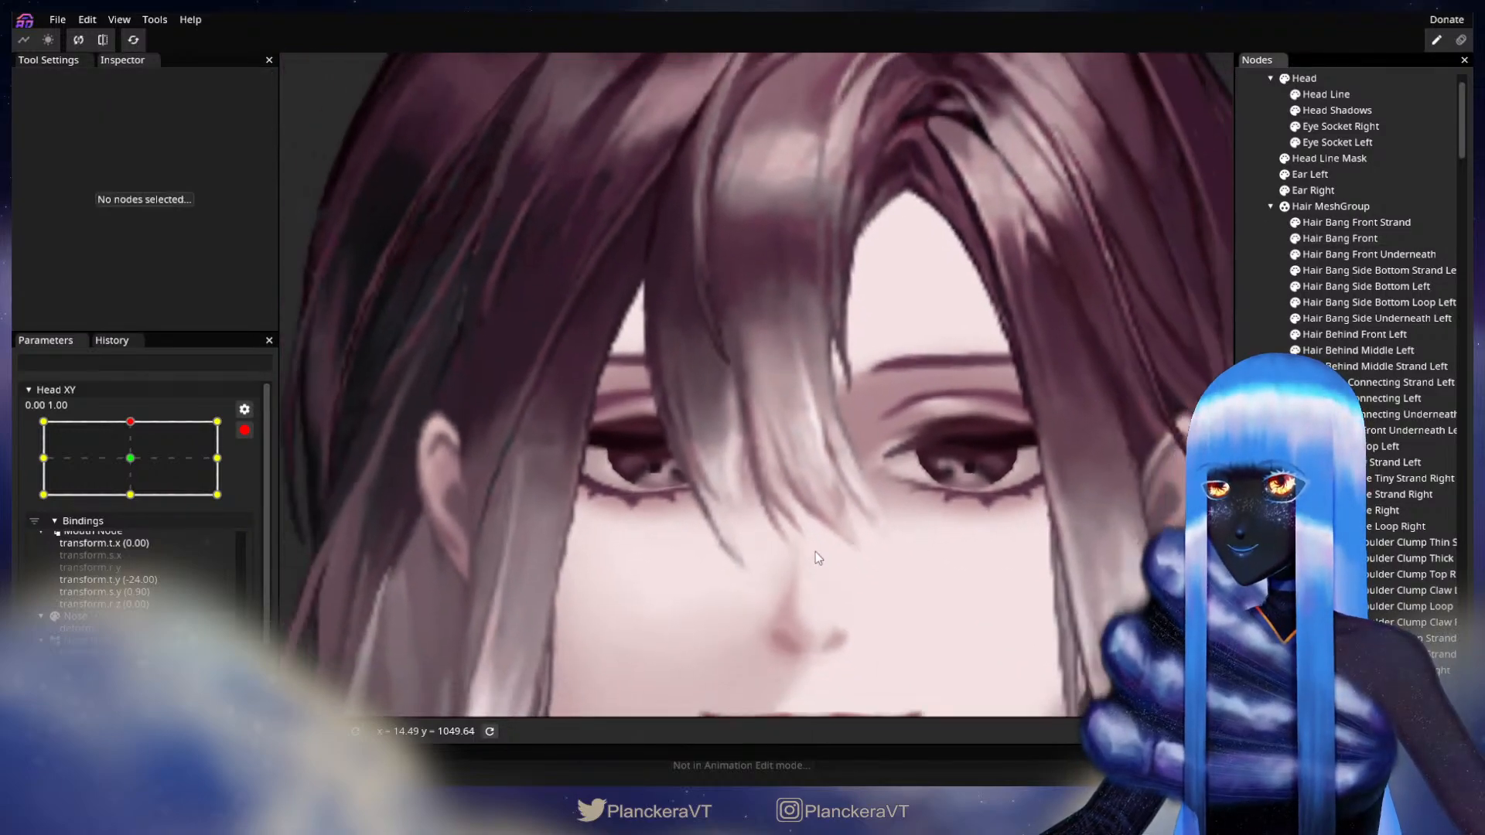
scroll(827, 549, "down", 5)
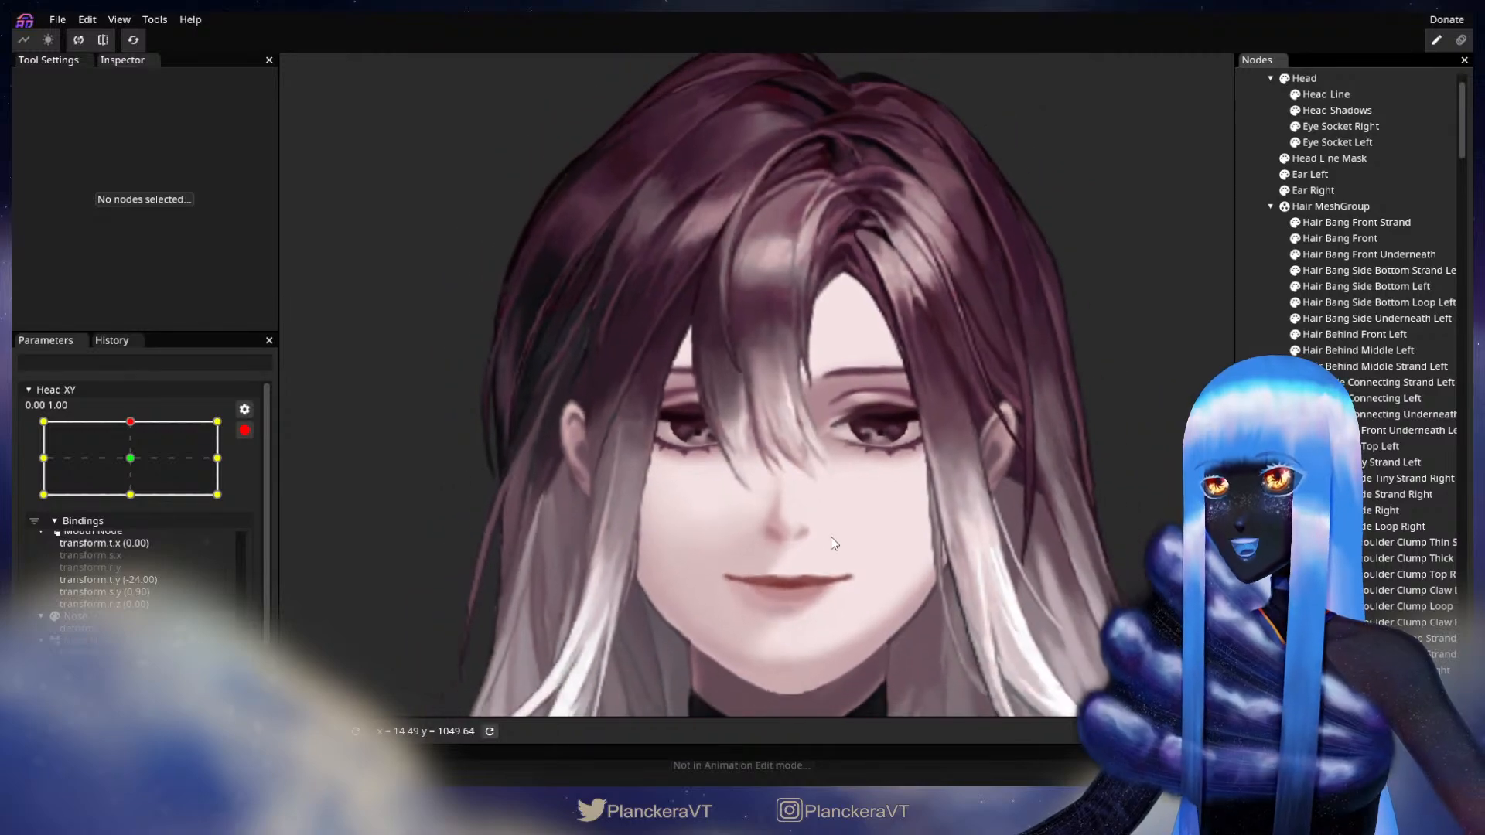
scroll(833, 536, "down", 3)
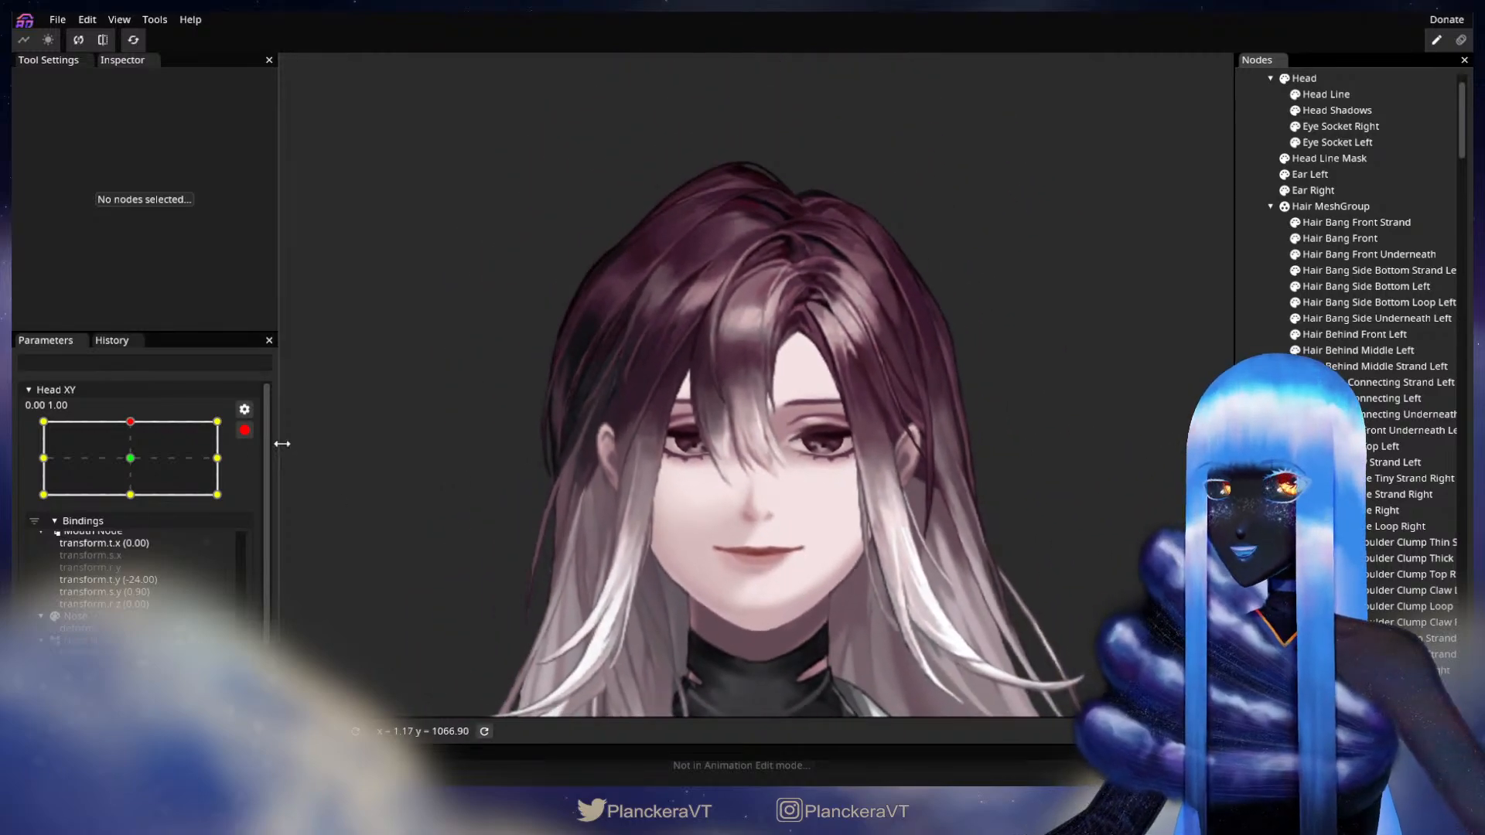
Disarm Head XY and hide Head, Hair Back and the chin and neck parts behind the bang
left_click(244, 430)
mouse_move(130, 469)
left_mouse_down()
mouse_move(133, 551)
mouse_move(137, 462)
left_mouse_up()
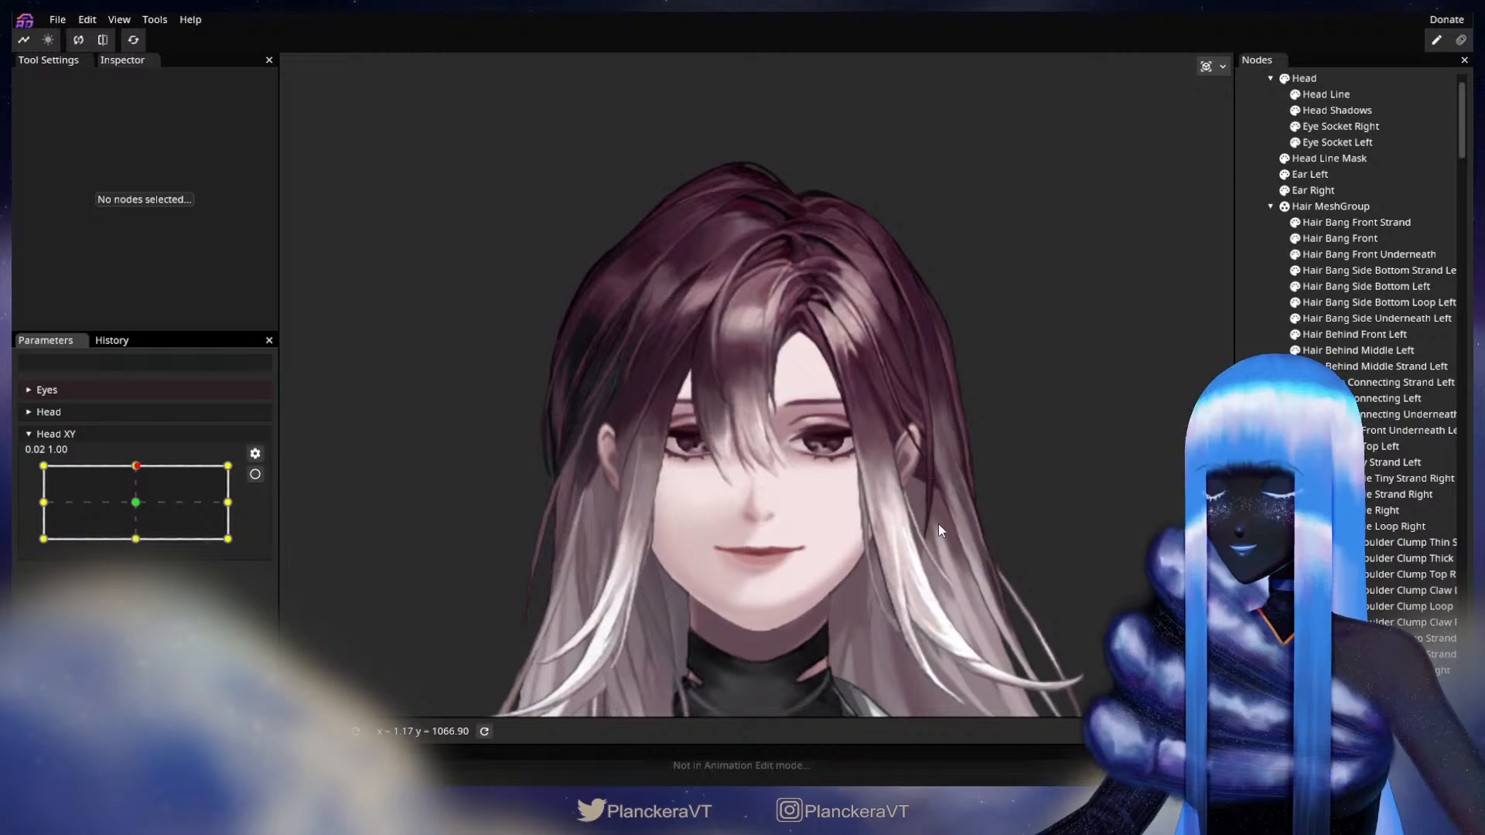
scroll(1390, 285, "up", 2)
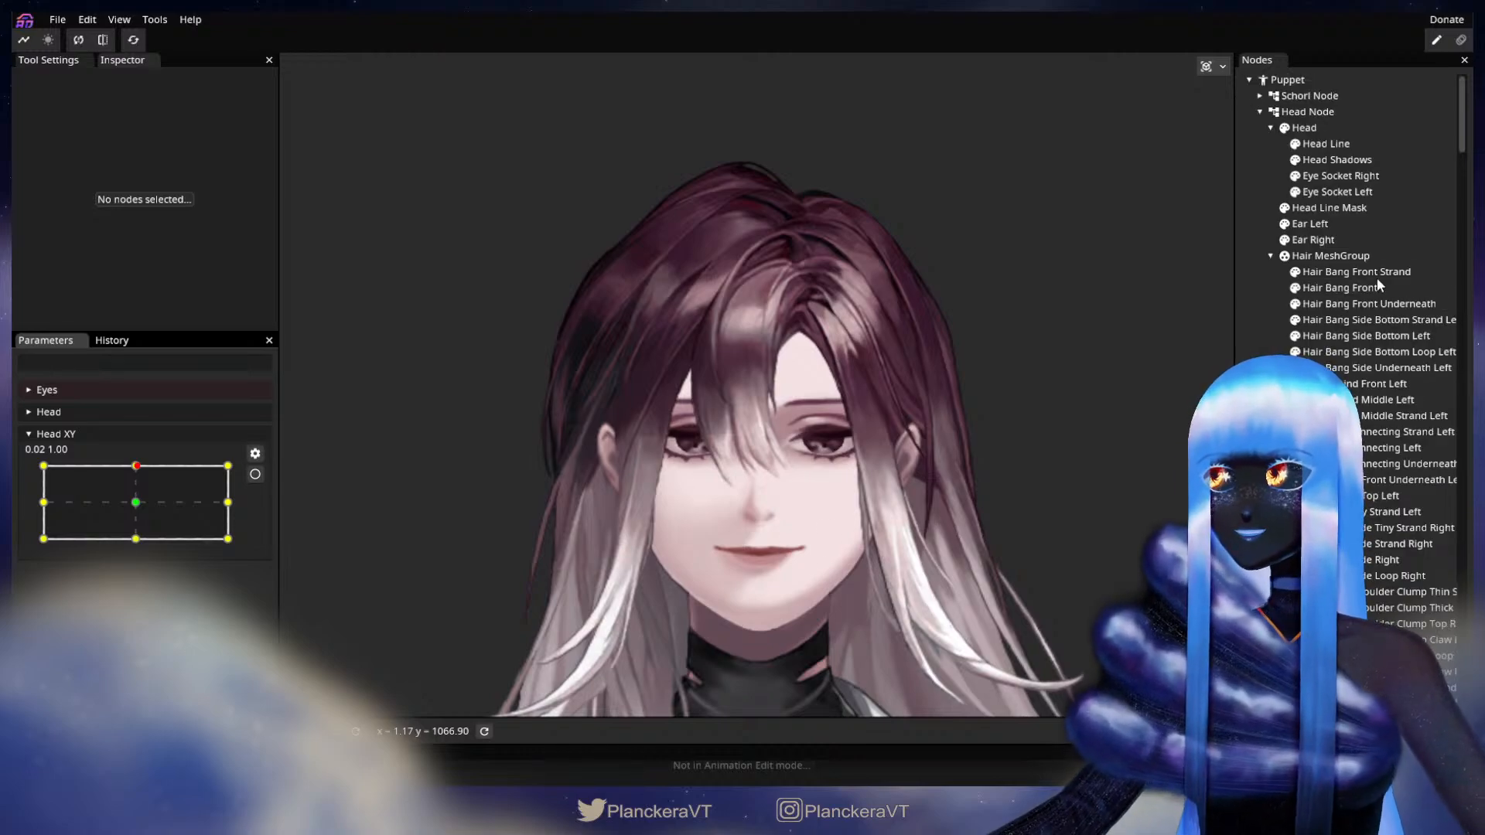
left_click(1285, 128)
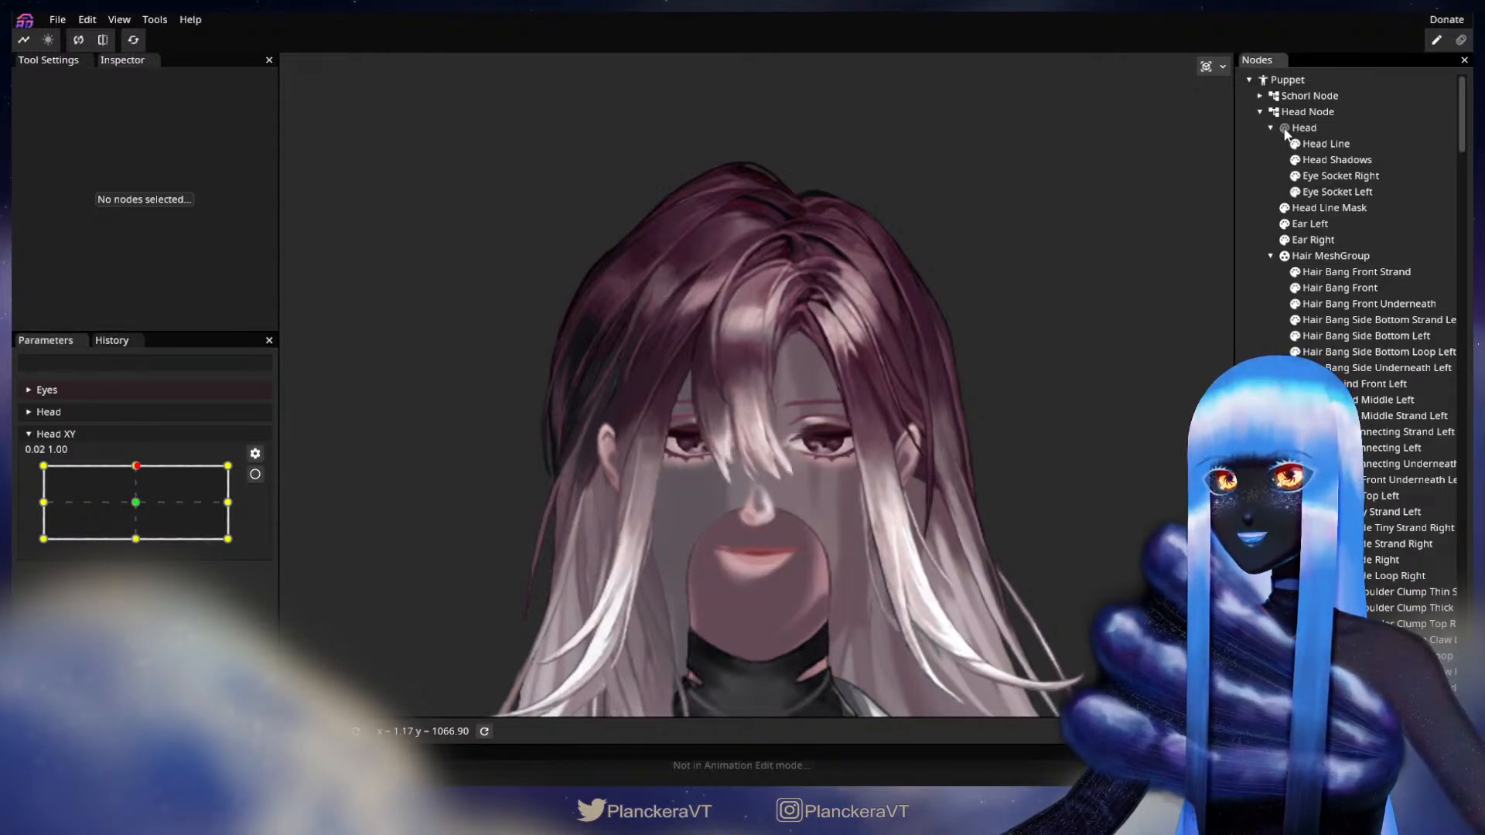
scroll(1285, 137, "down", 20)
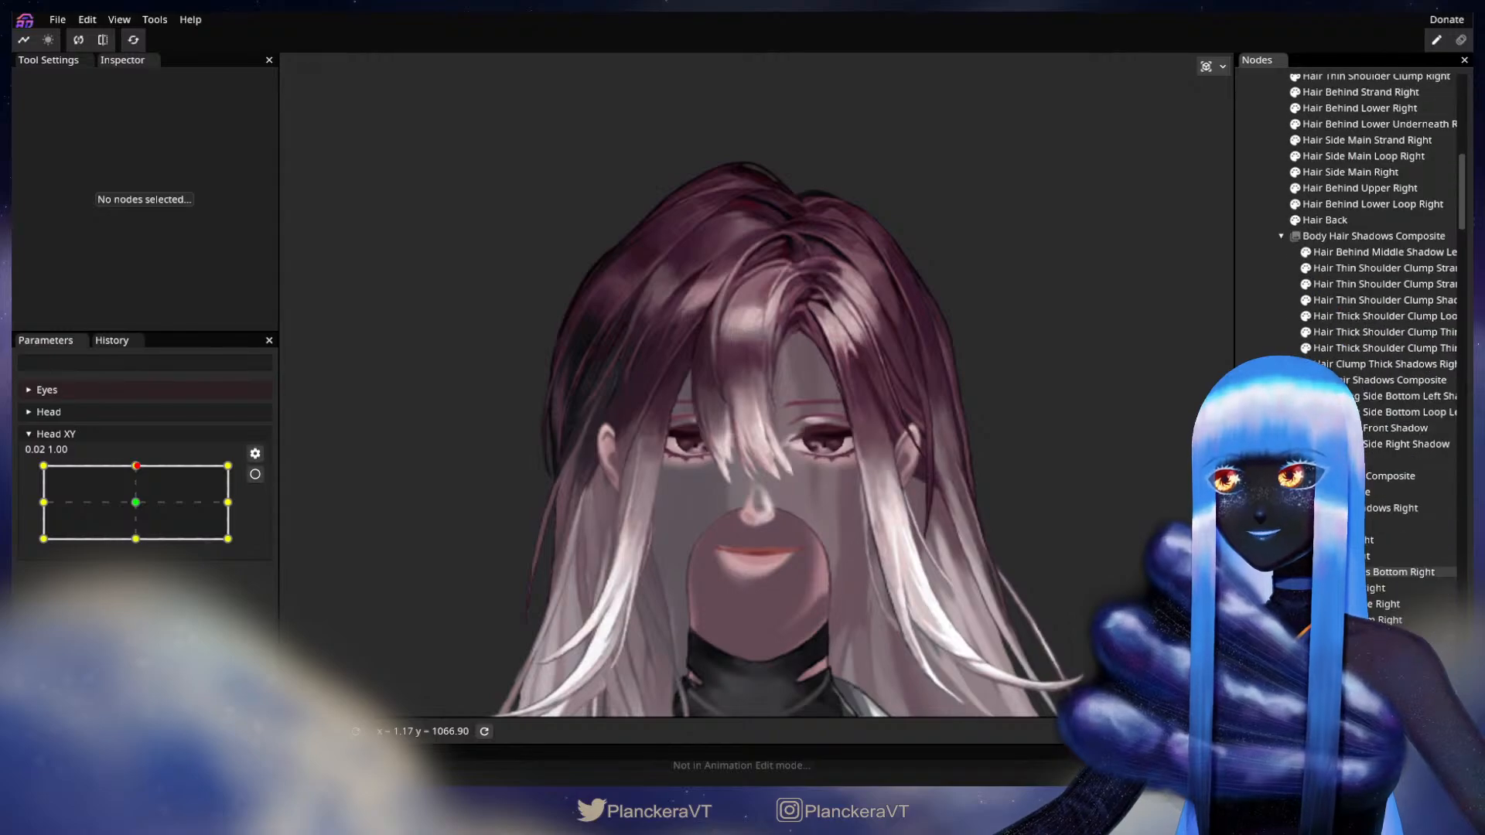
scroll(1369, 224, "up", 6)
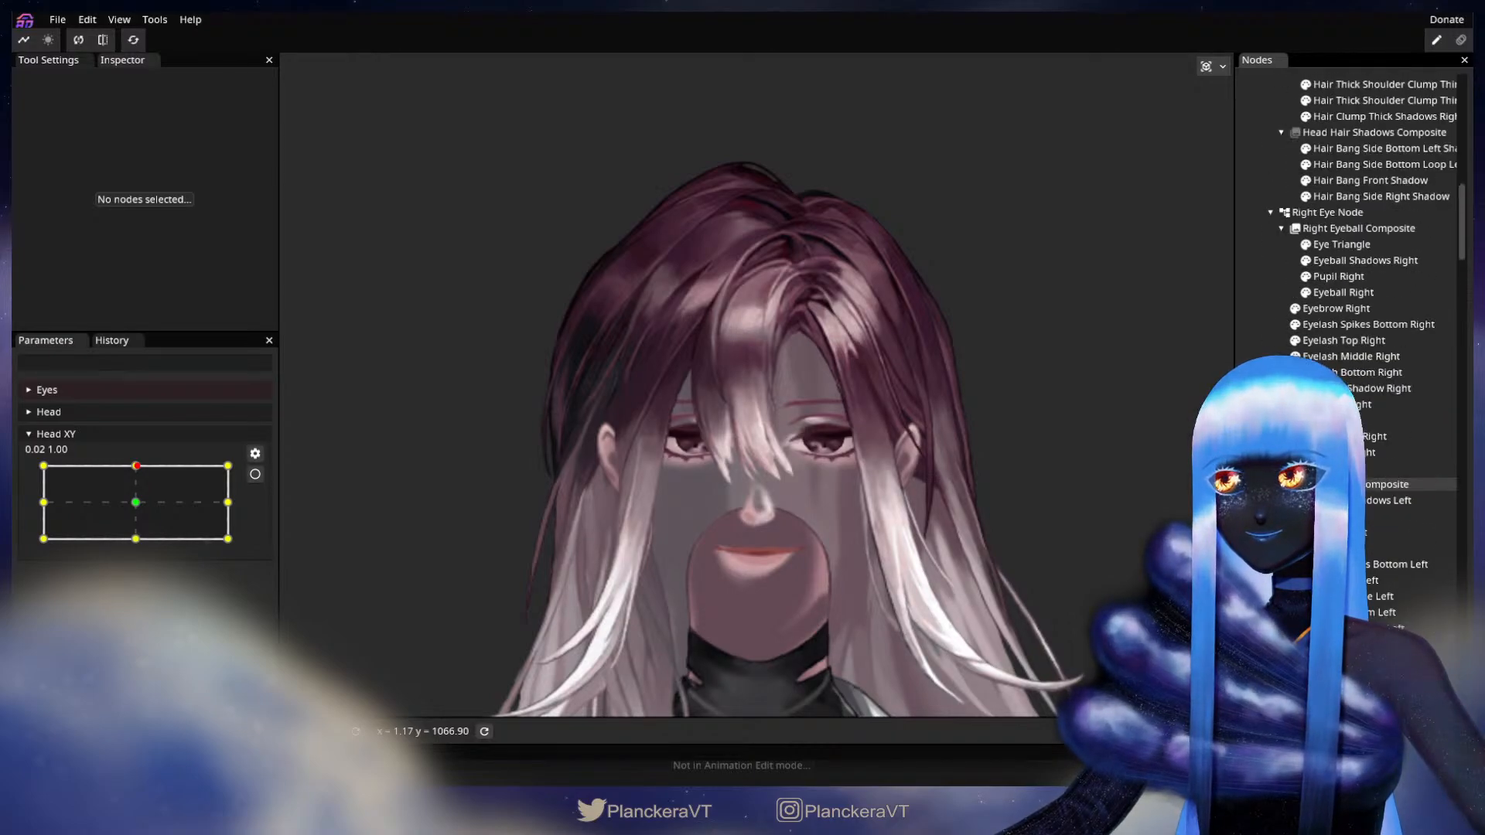
scroll(1306, 342, "up", 4)
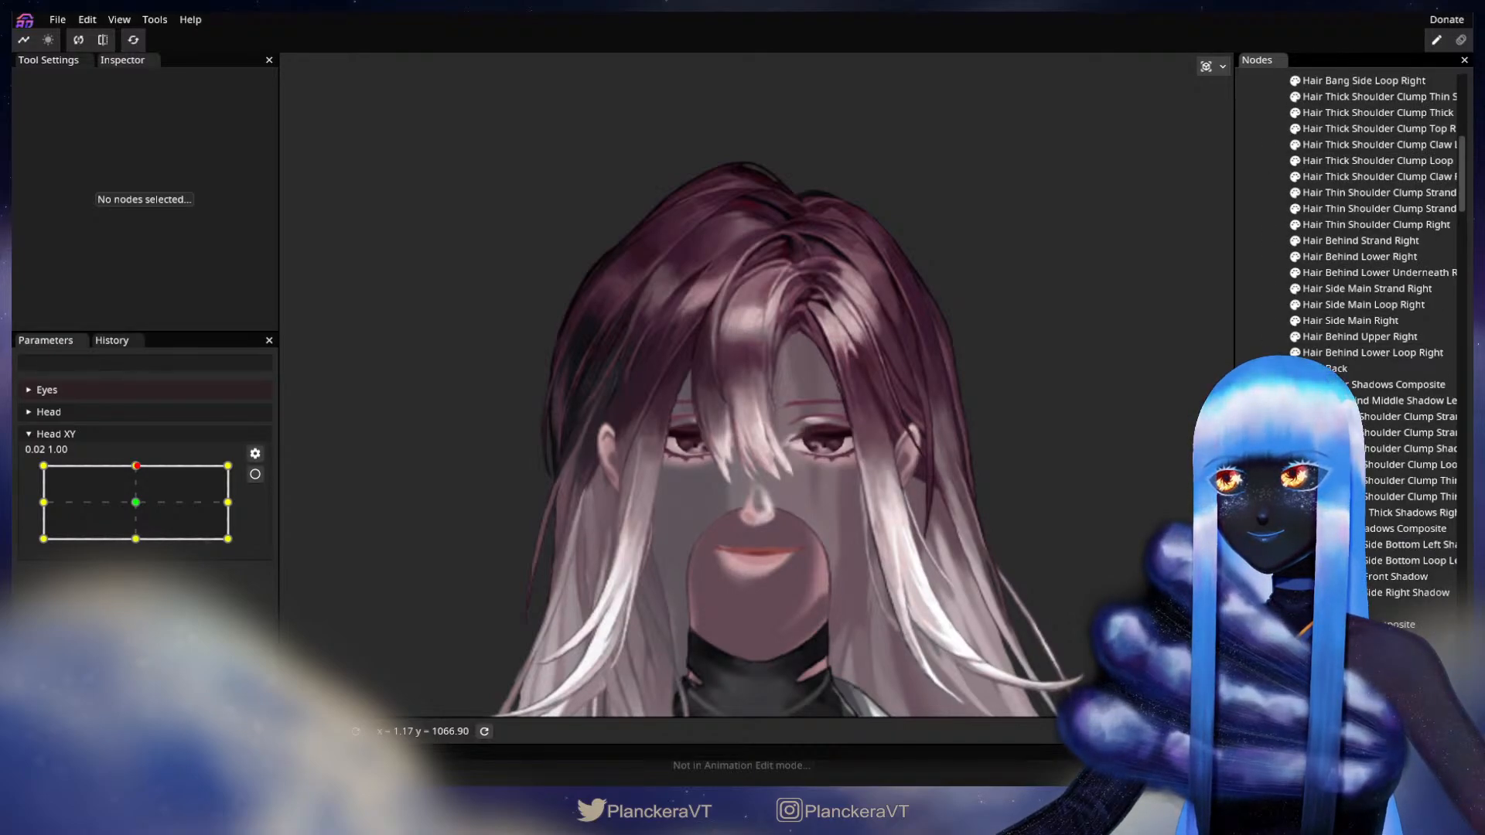
left_click(1295, 368)
scroll(1295, 368, "up", 1)
scroll(1295, 437, "up", 3)
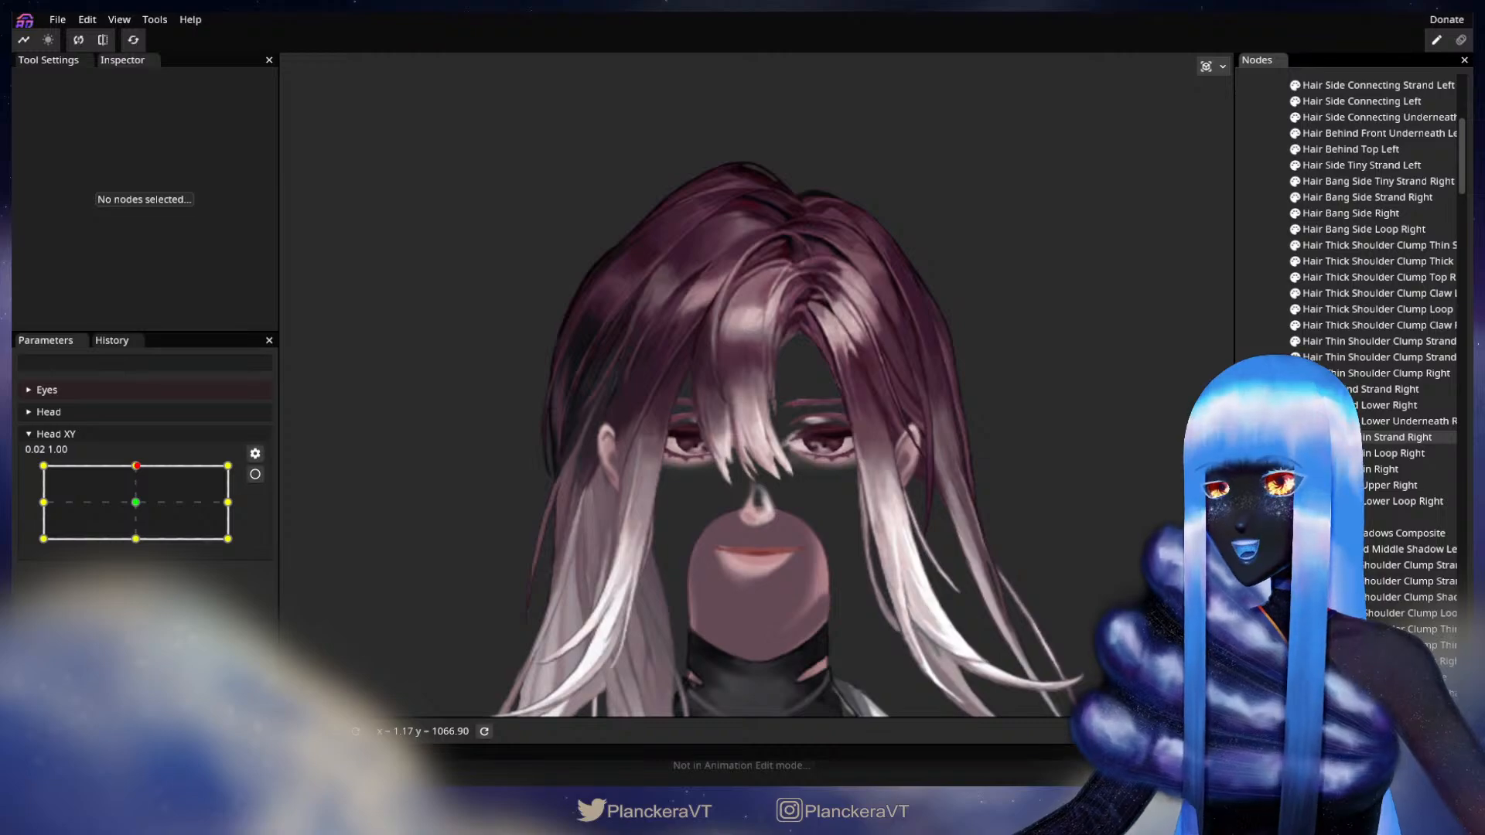
scroll(1295, 437, "down", 10)
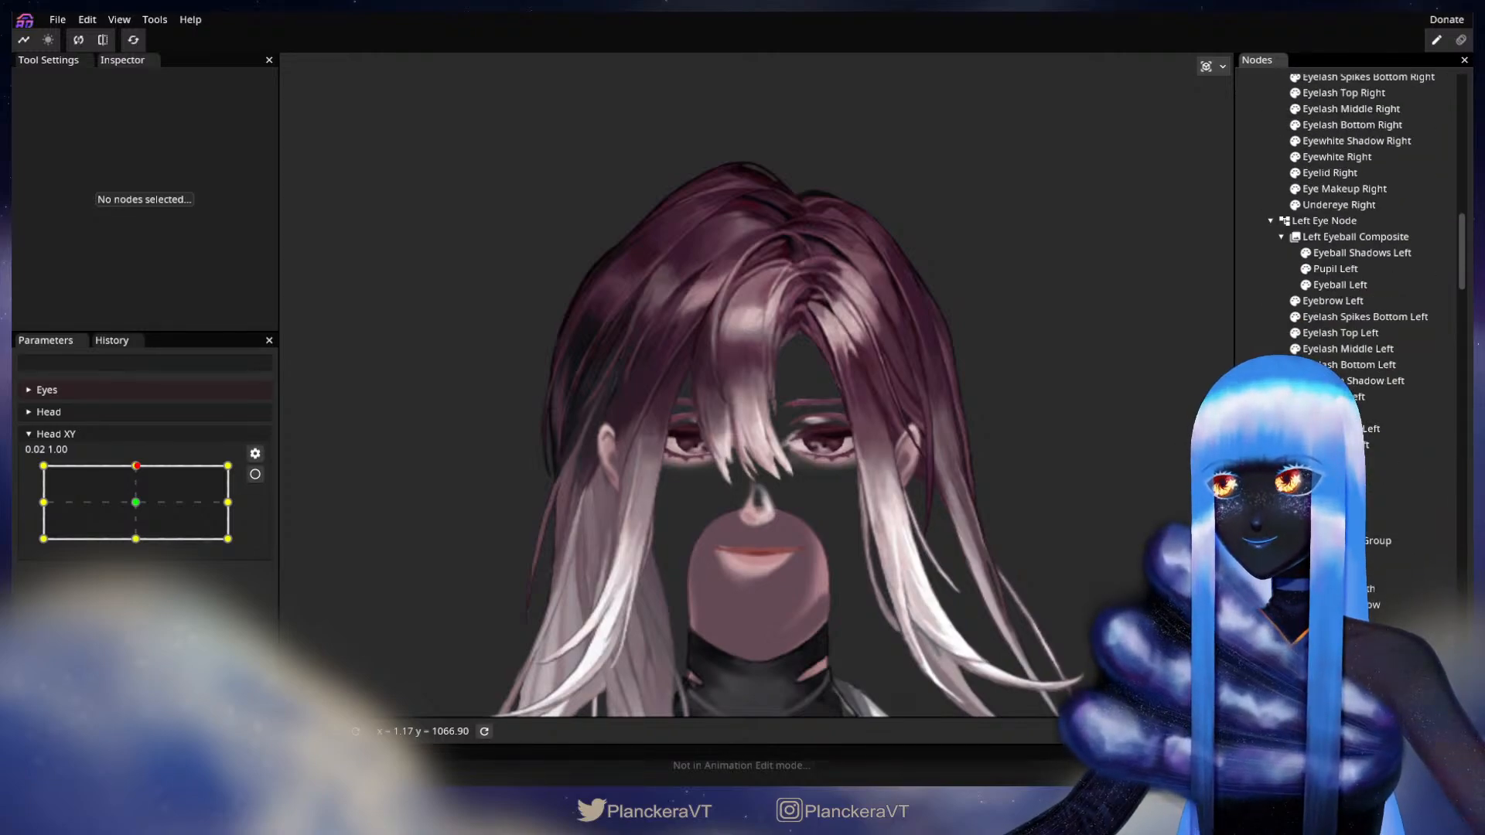
scroll(1345, 340, "down", 3)
scroll(1346, 512, "up", 6)
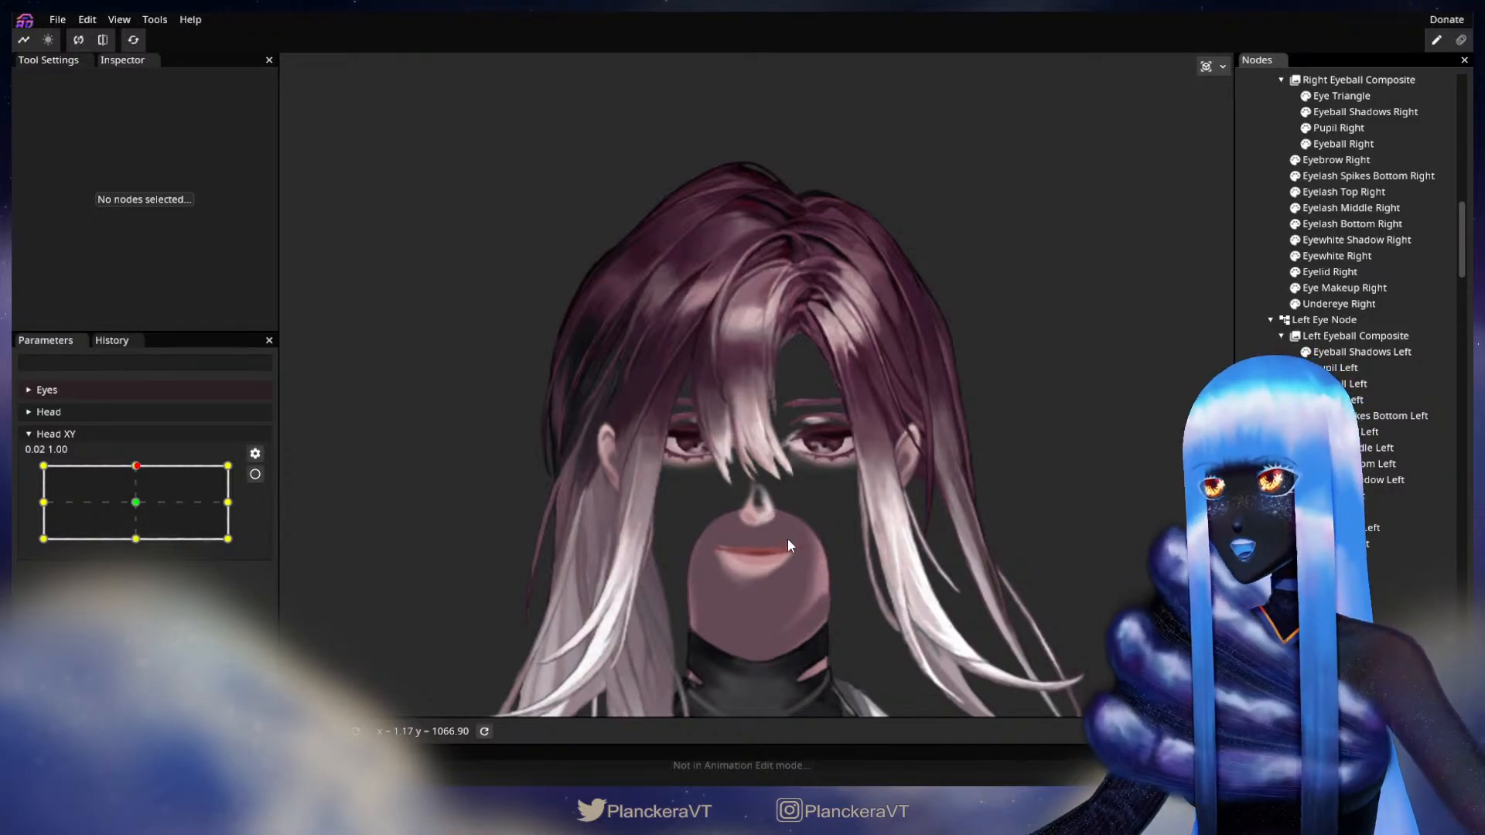
scroll(1346, 232, "down", 8)
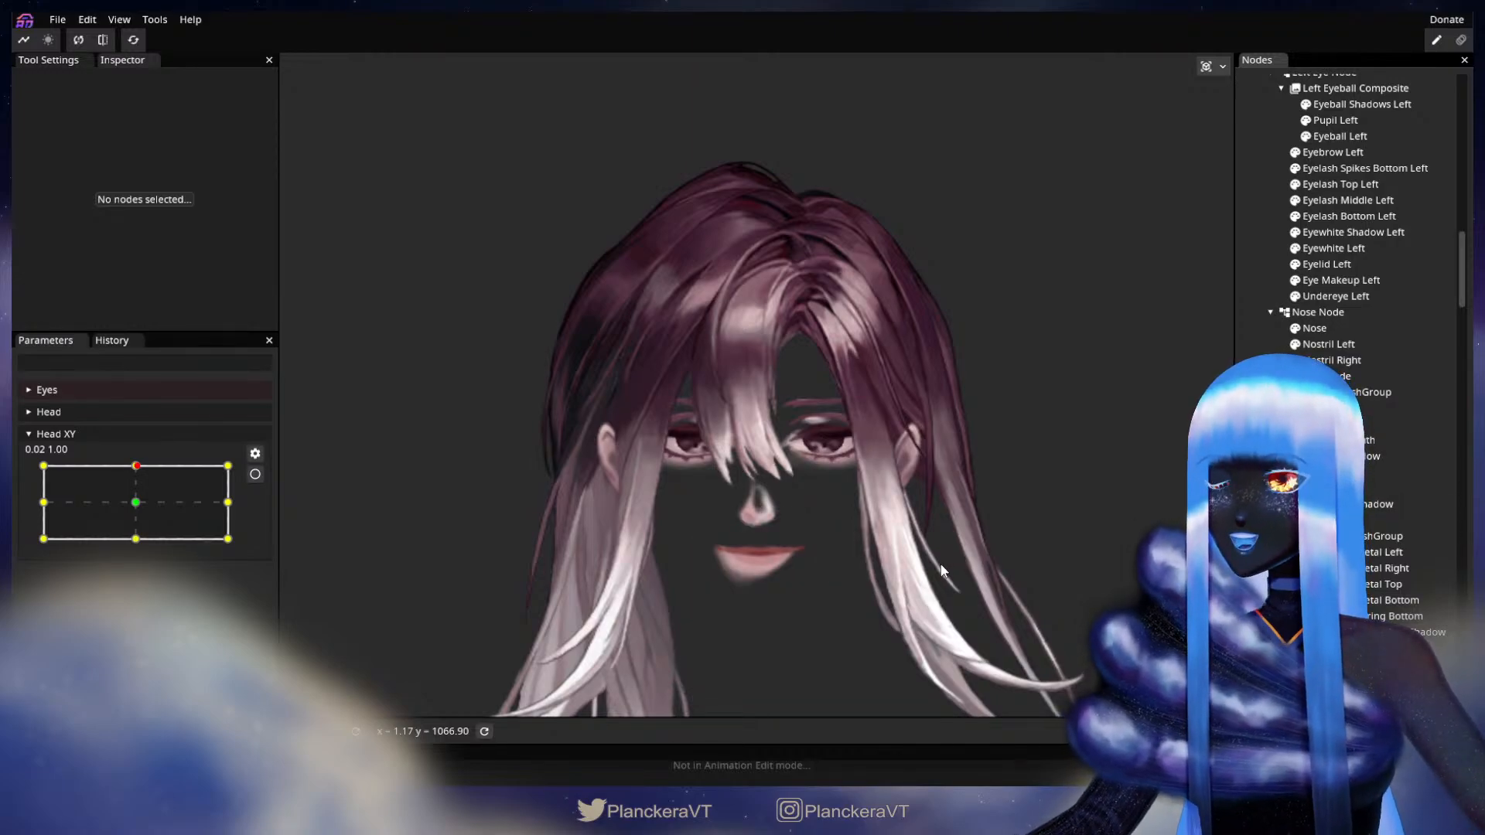
Sweep Head XY slightly around the head-up middle keypoint to check the bang's tips against the empty background
scroll(944, 565, "up", 2)
scroll(951, 548, "up", 1)
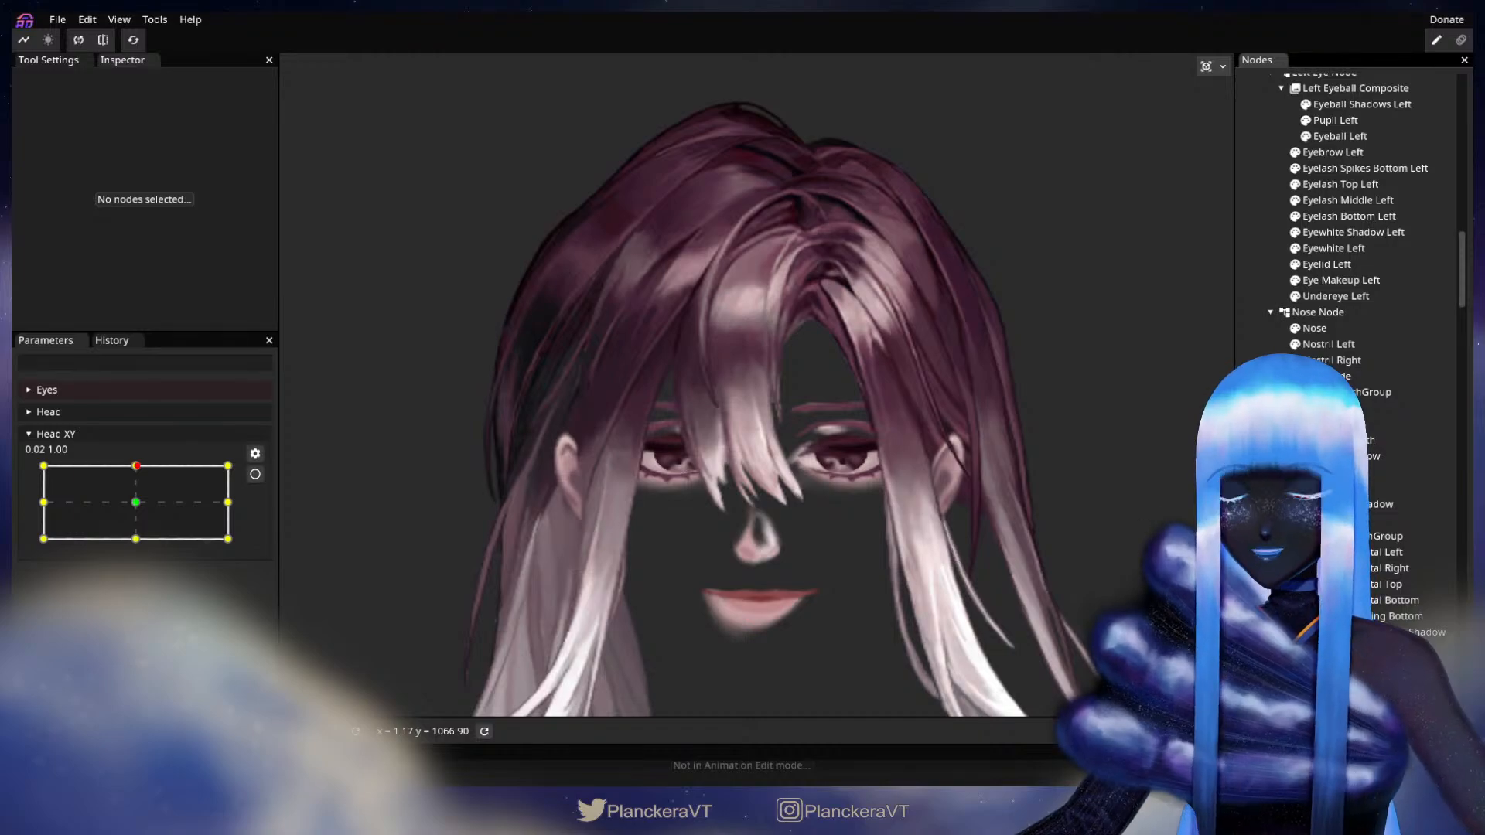
scroll(1353, 309, "up", 15)
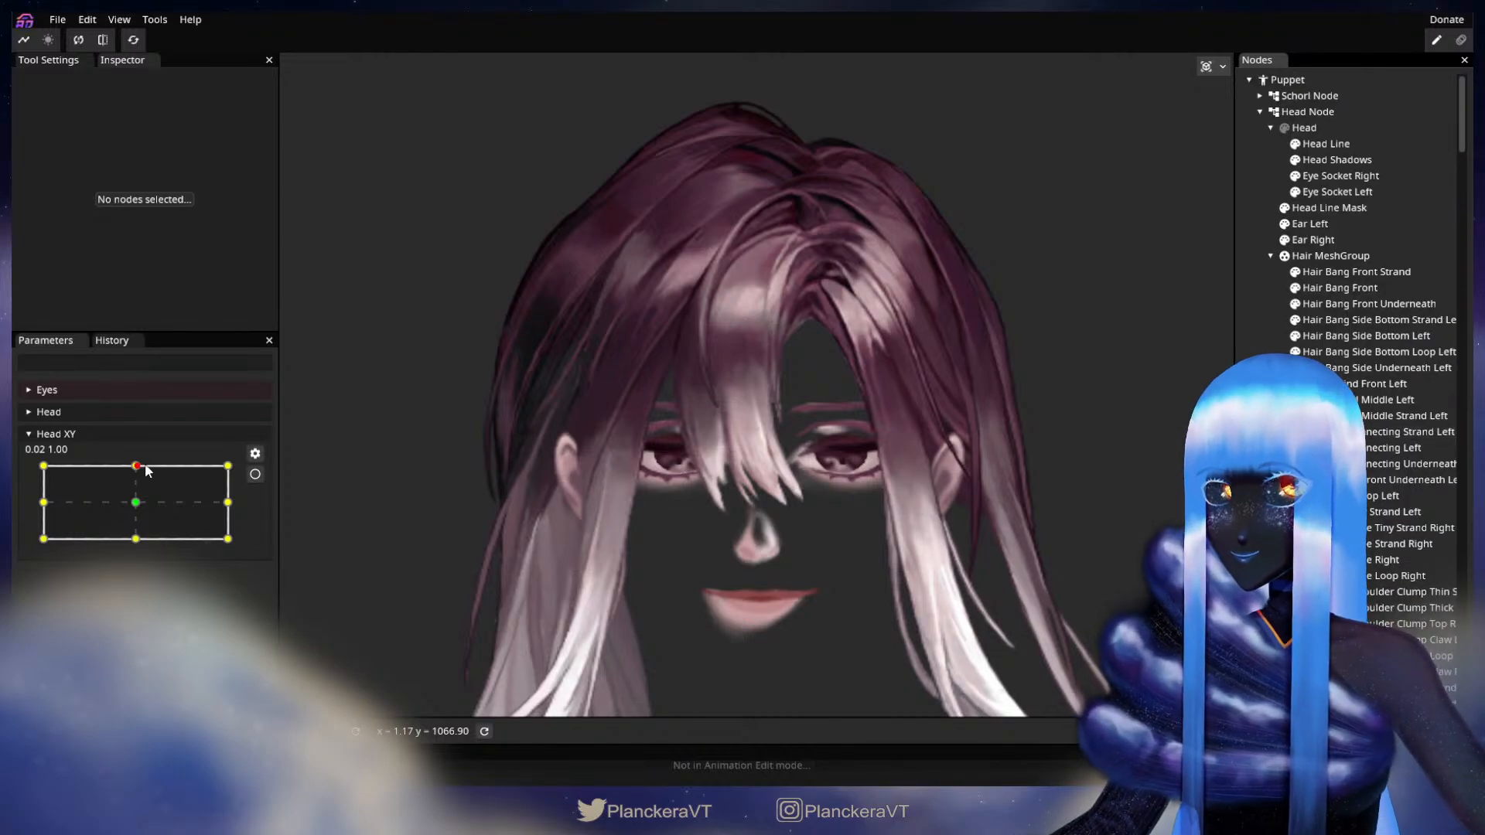
mouse_move(615, 533)
left_mouse_down()
mouse_move(614, 503)
mouse_move(616, 520)
left_mouse_up()
scroll(616, 520, "down", 1)
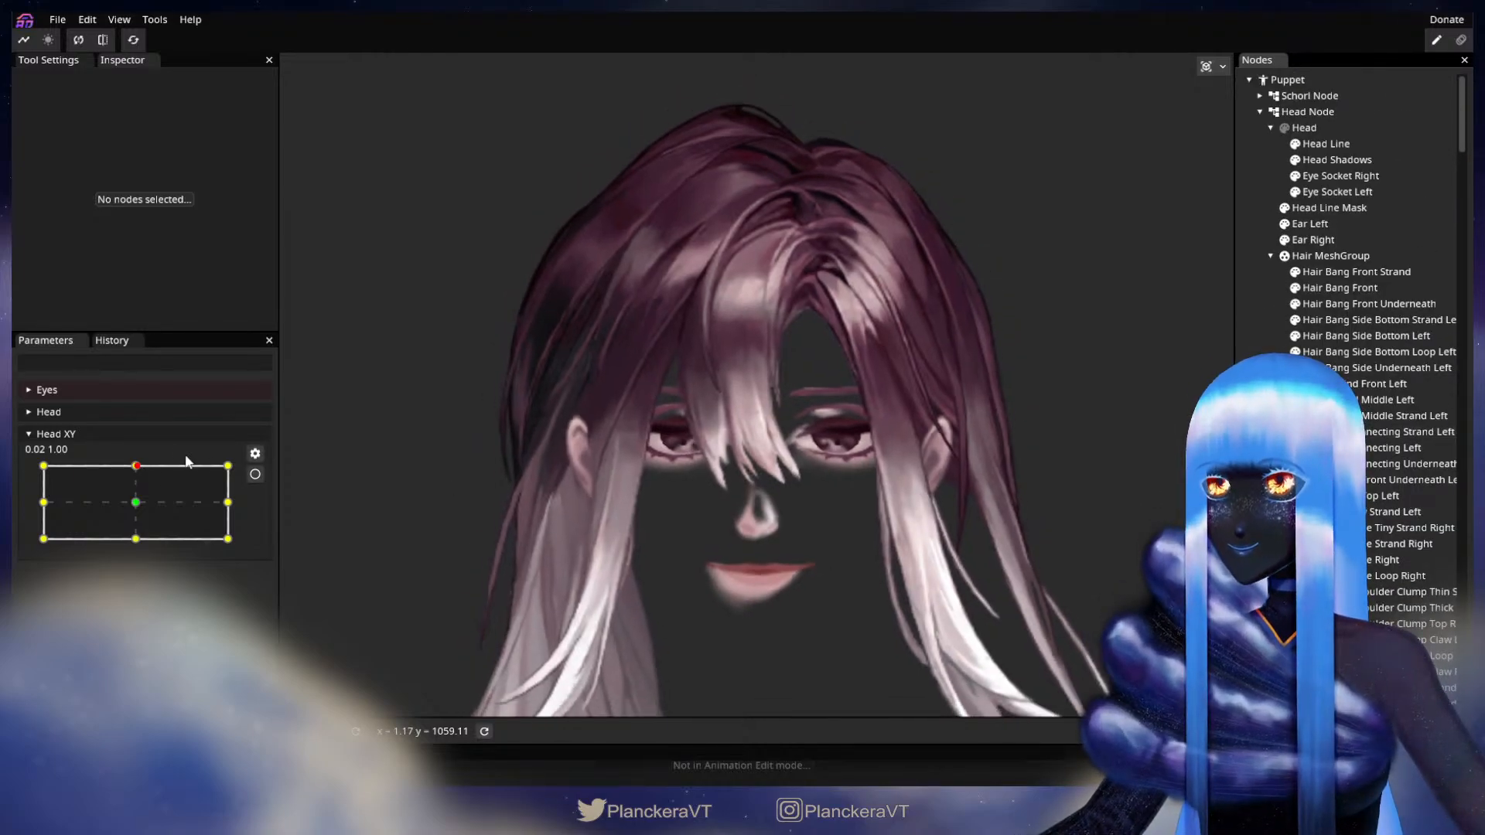
mouse_move(140, 467)
left_mouse_down()
mouse_move(136, 539)
mouse_move(133, 467)
left_mouse_up()
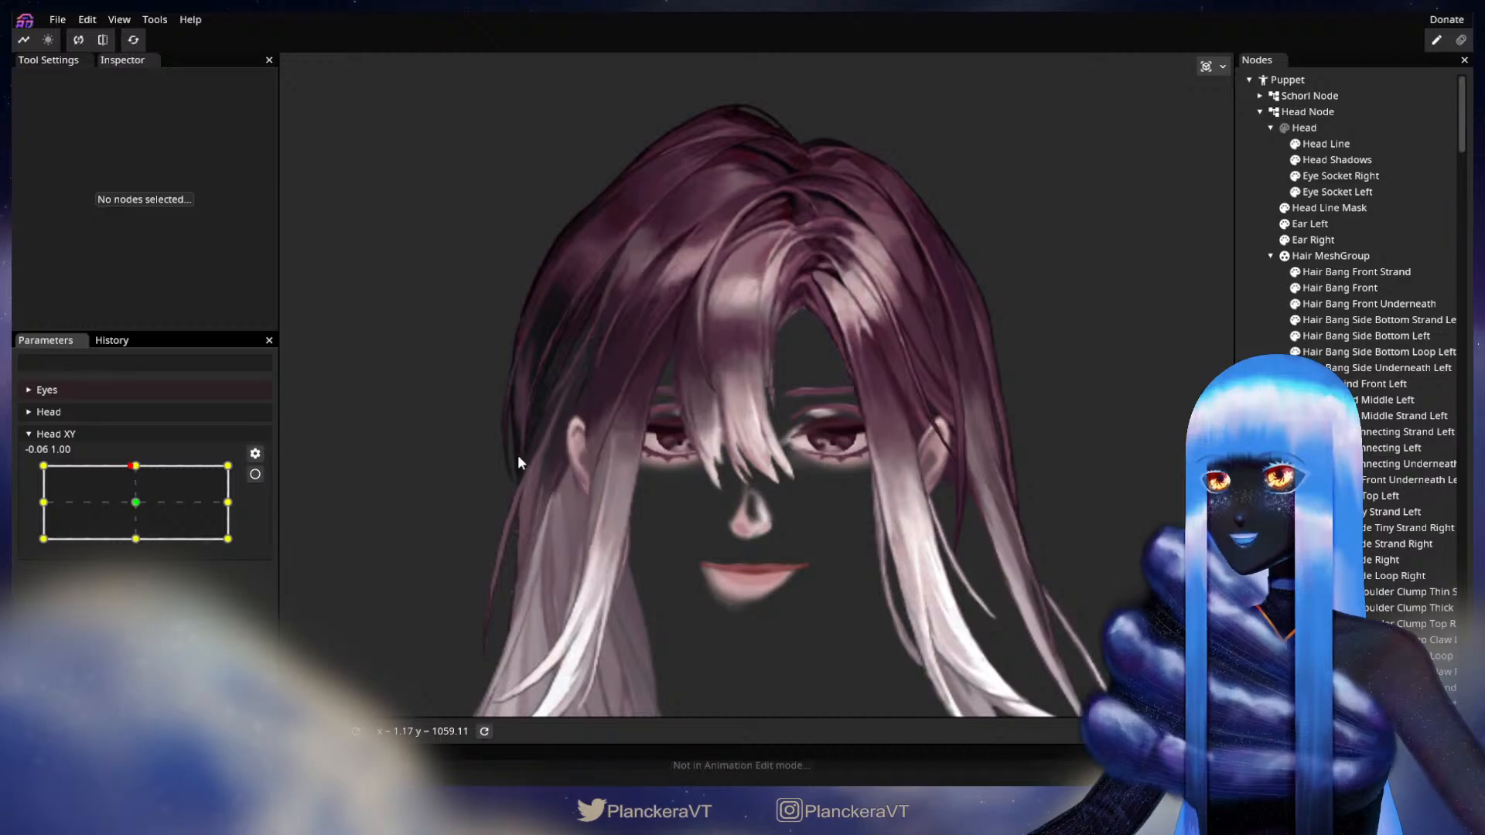
mouse_move(149, 470)
left_mouse_down()
mouse_move(137, 468)
mouse_move(137, 514)
mouse_move(139, 470)
left_mouse_up()
Arm Head XY at 0.00, 1.00, examine Hair Bang Front's mesh between the strand tips, and deselect the part
left_click(256, 474)
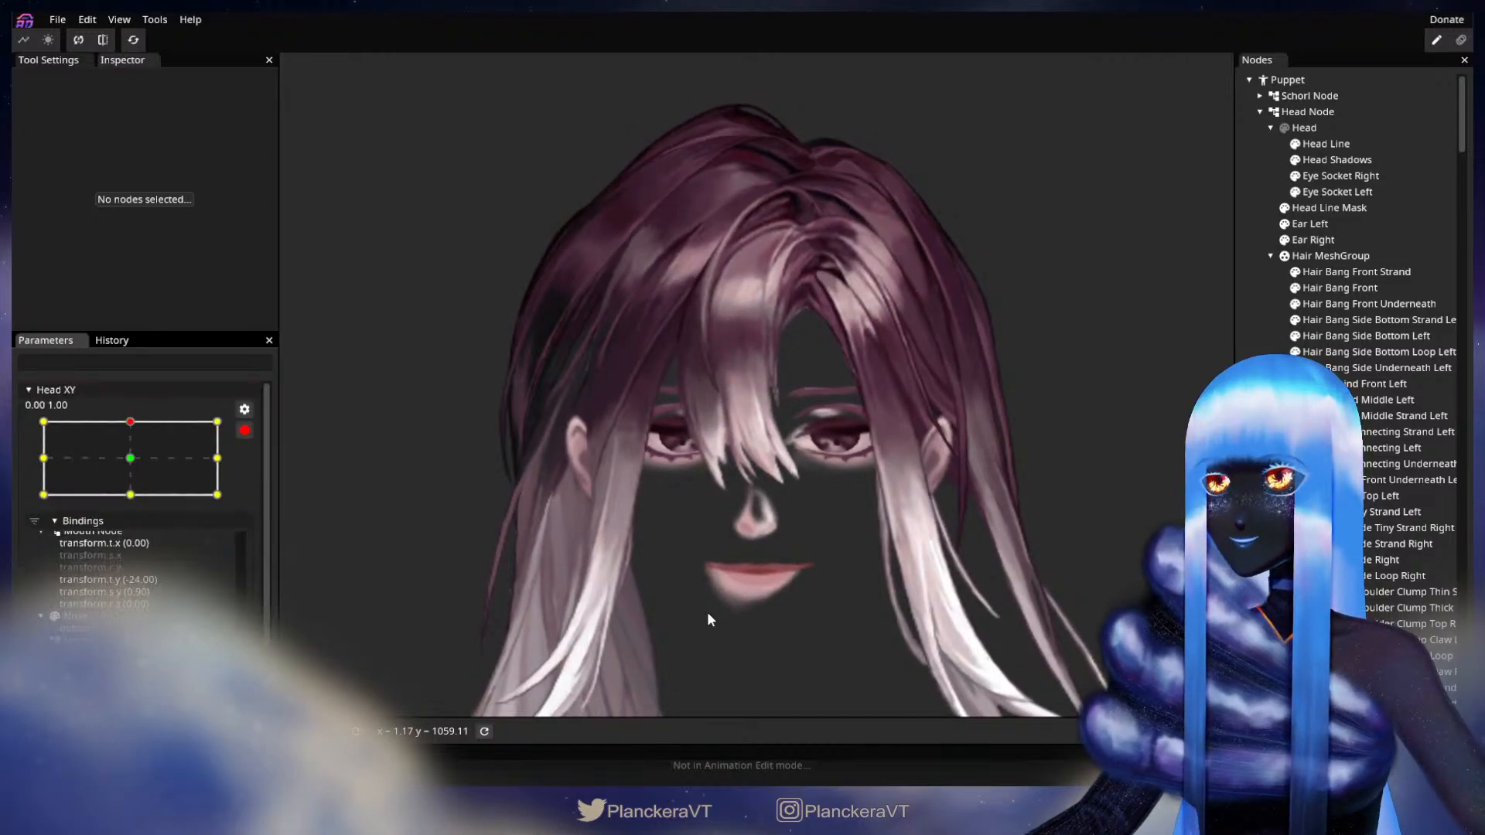
scroll(704, 603, "up", 3)
scroll(704, 601, "up", 3)
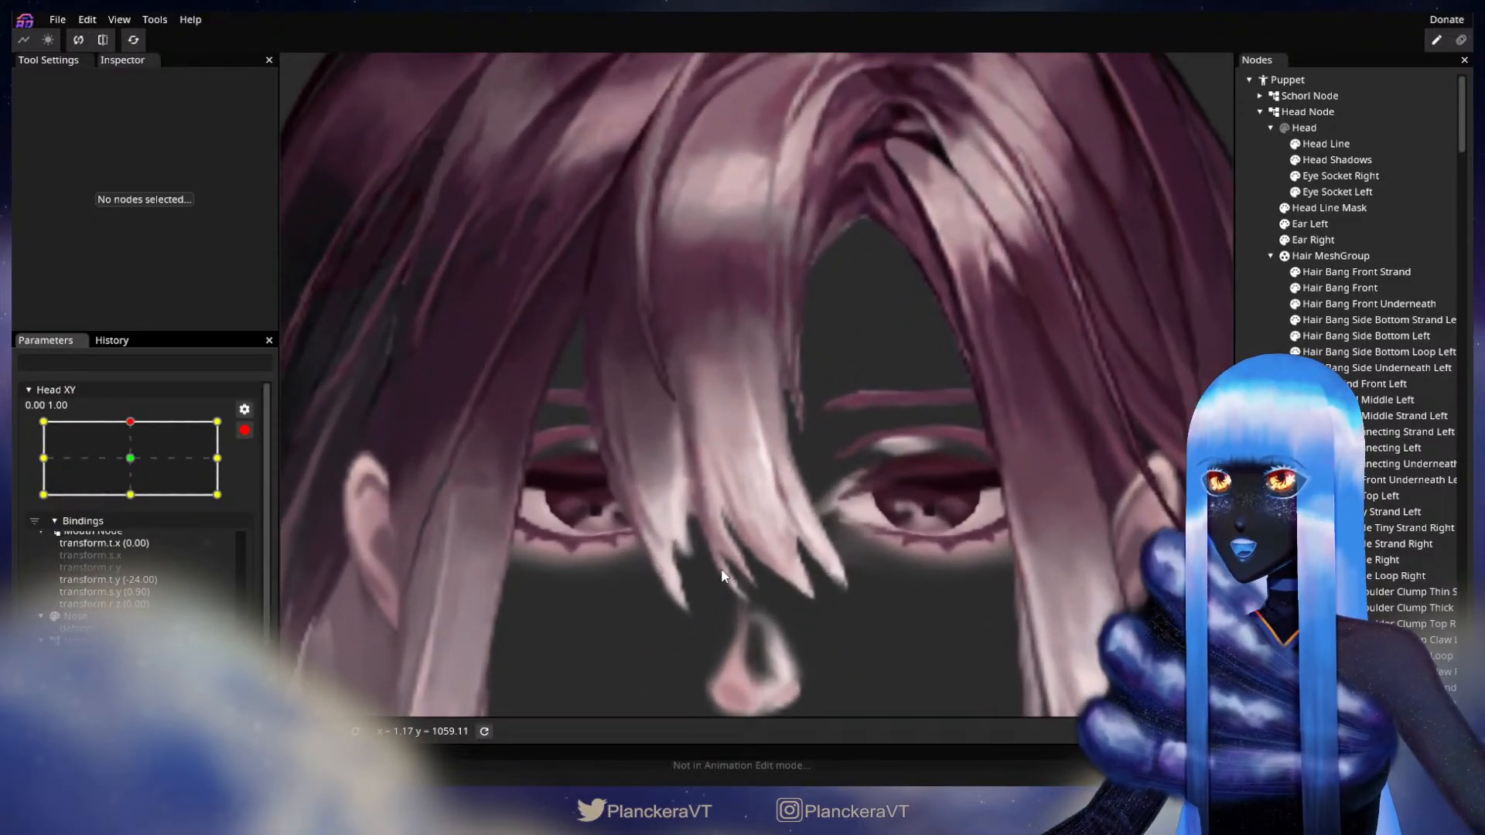
scroll(822, 528, "up", 1)
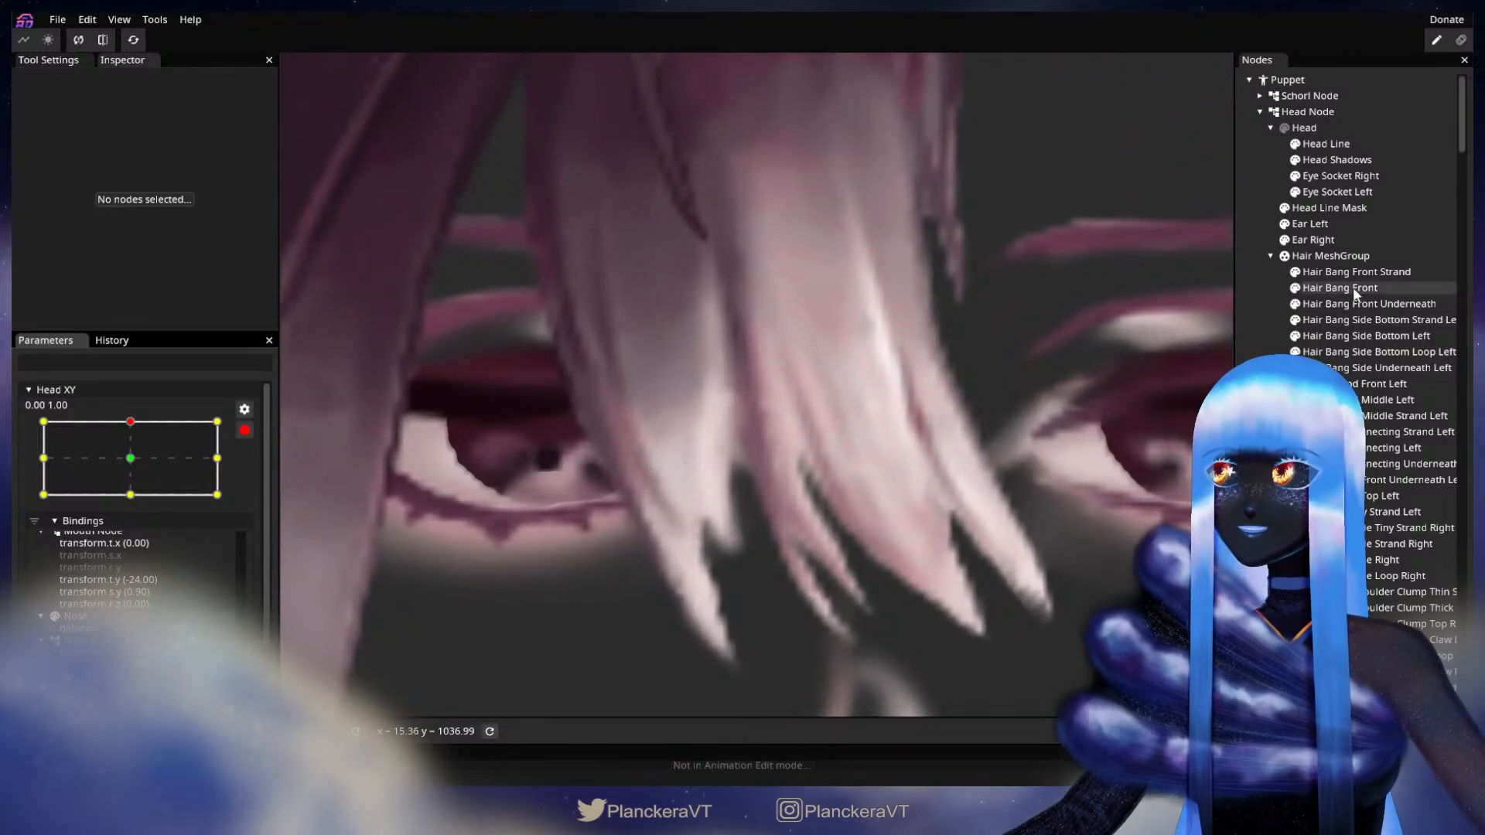
left_click(1353, 287)
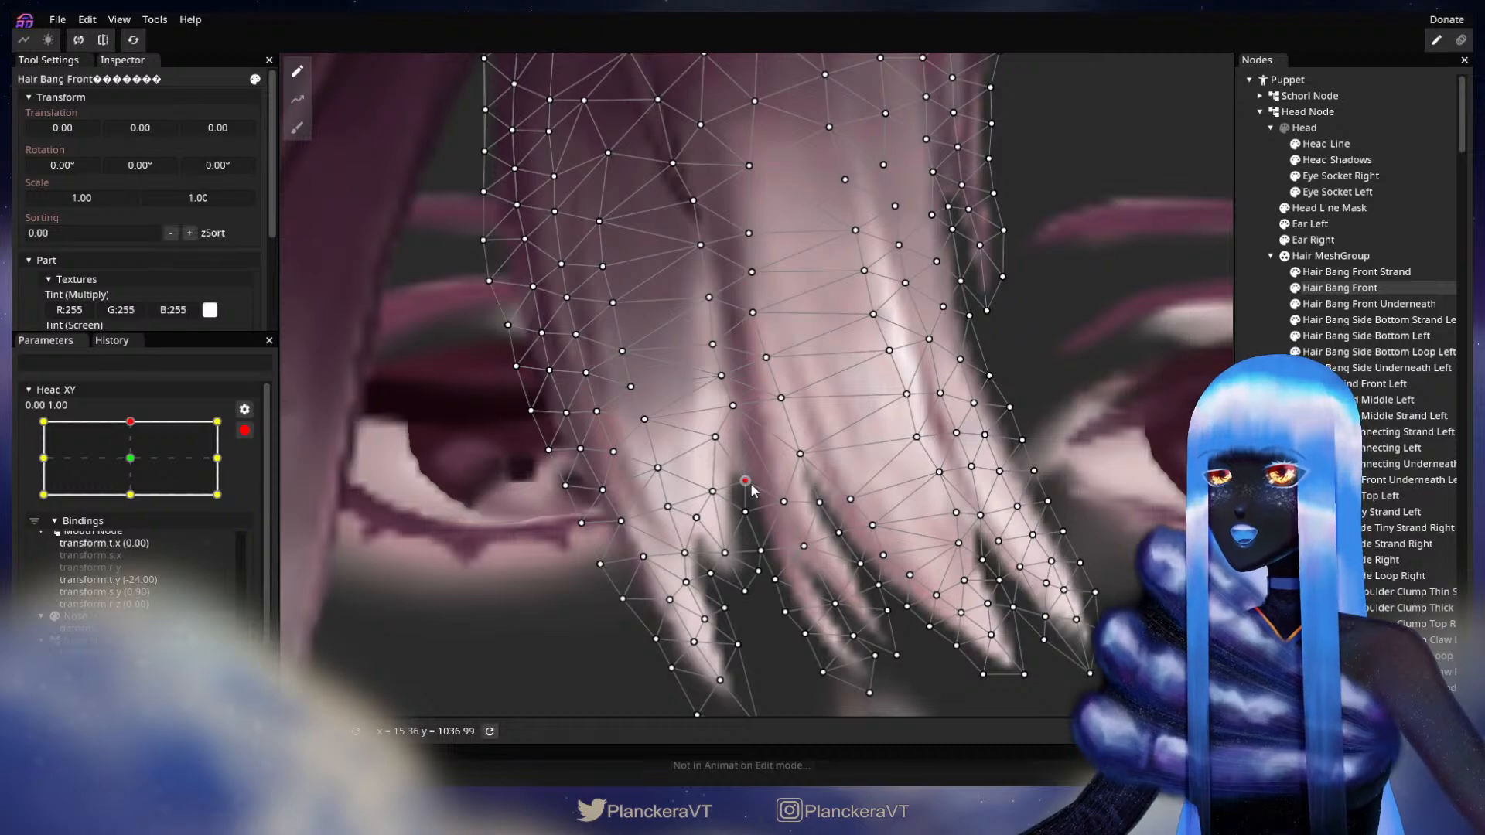
left_click(713, 492)
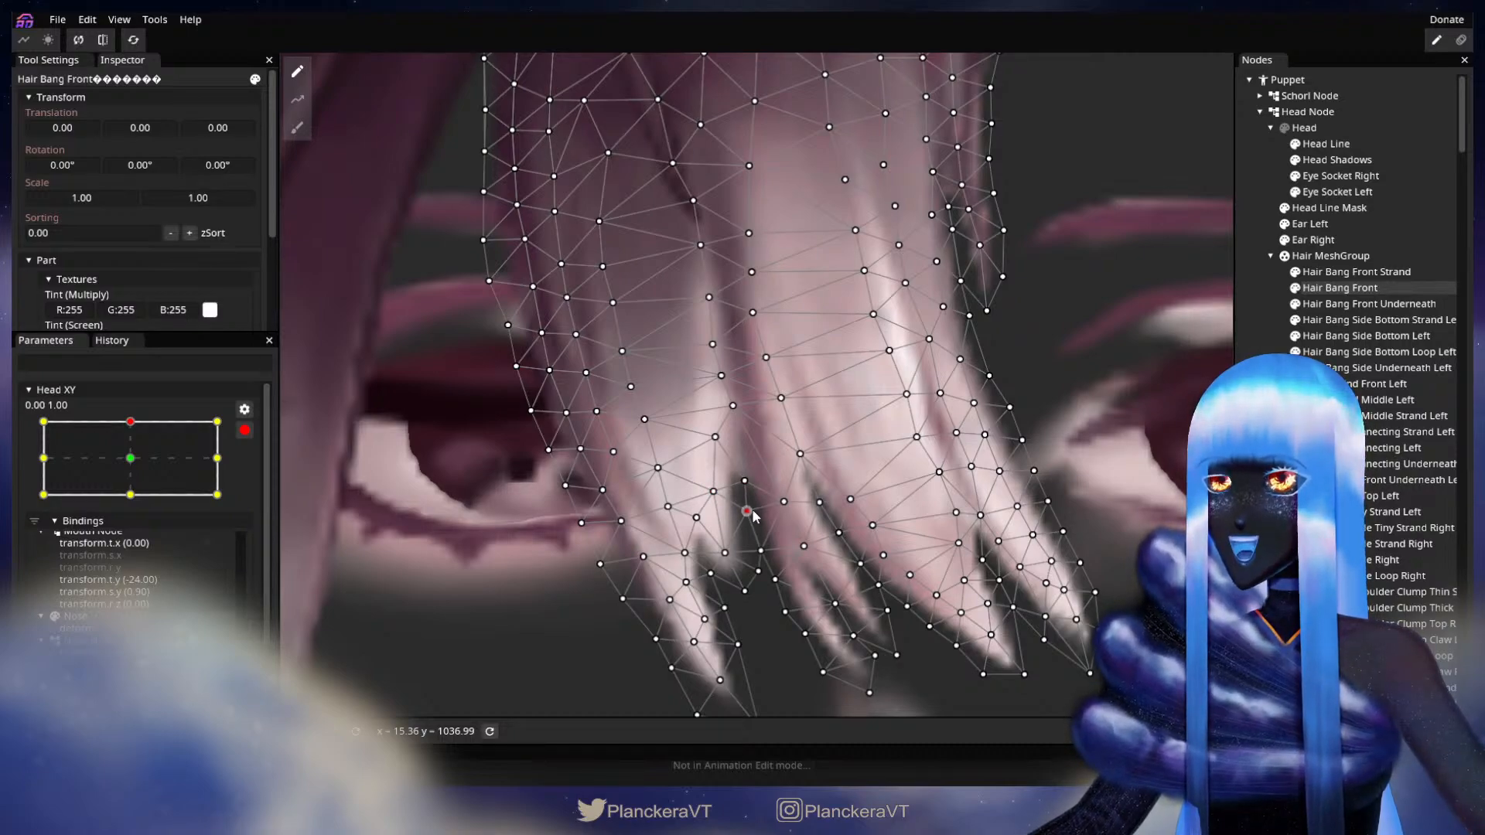
left_click(1340, 288)
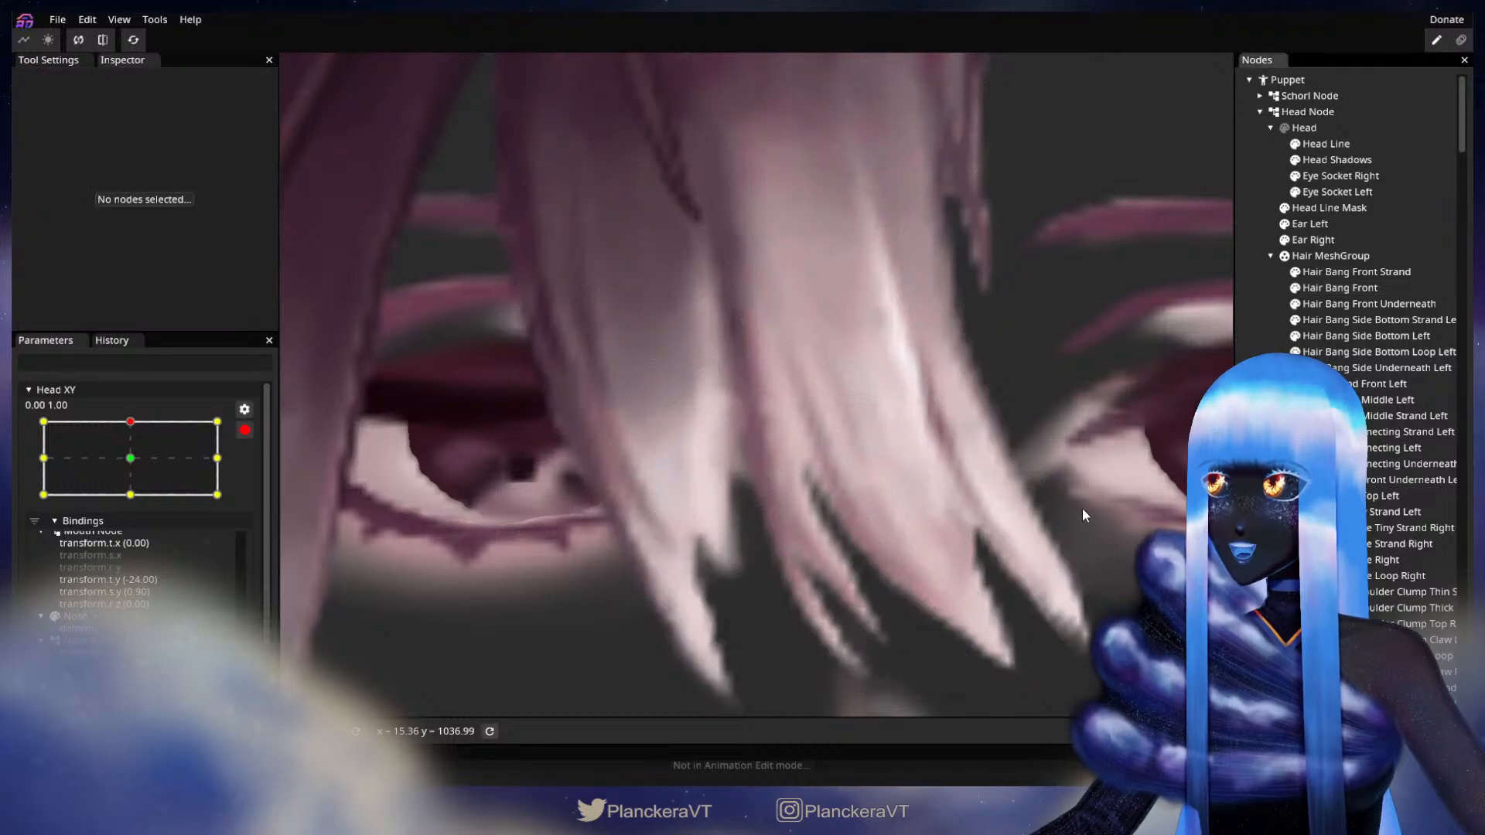
scroll(928, 497, "down", 3)
scroll(955, 526, "down", 5)
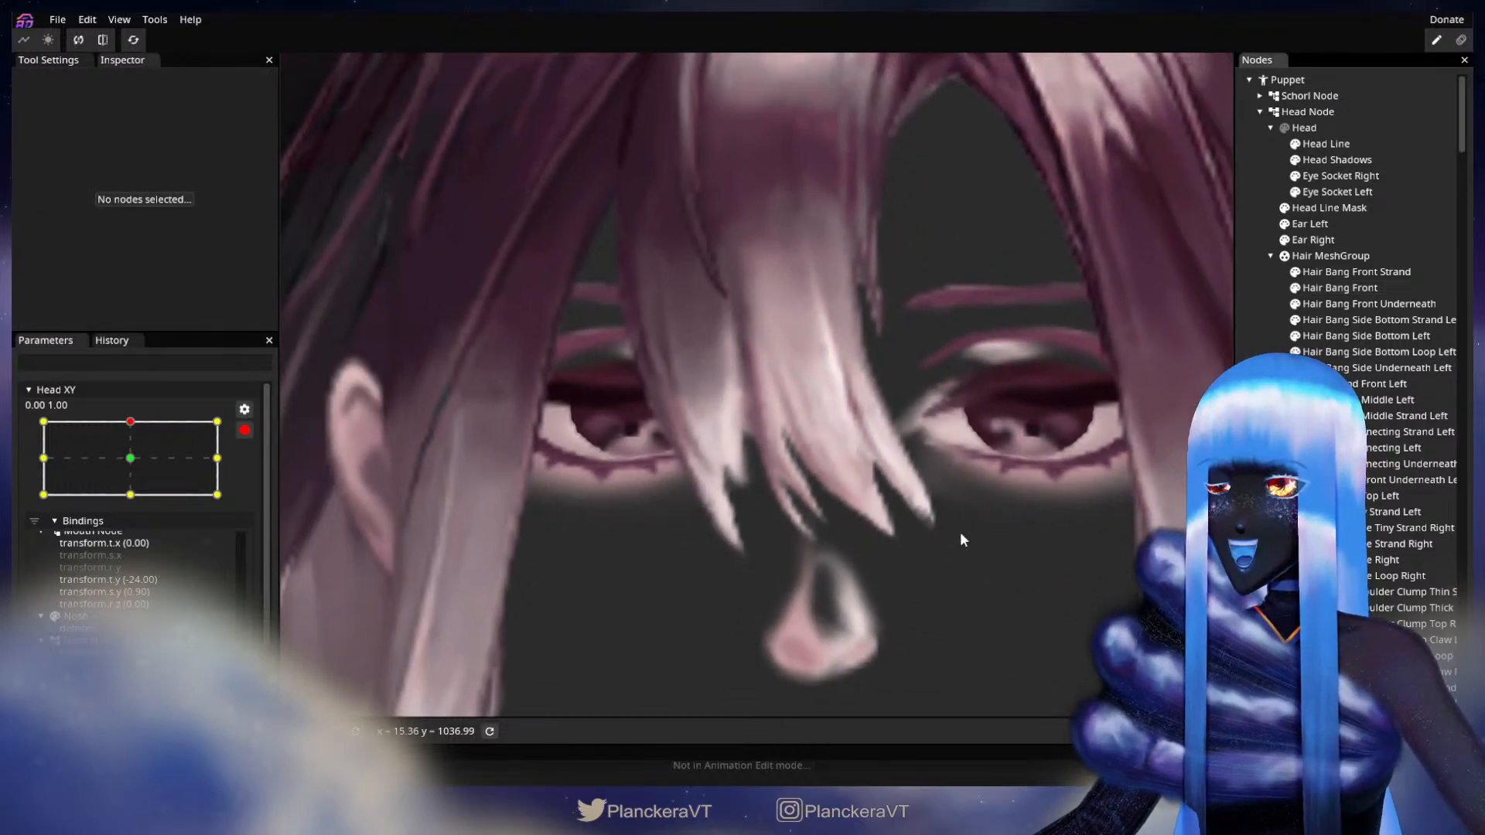
scroll(964, 528, "down", 3)
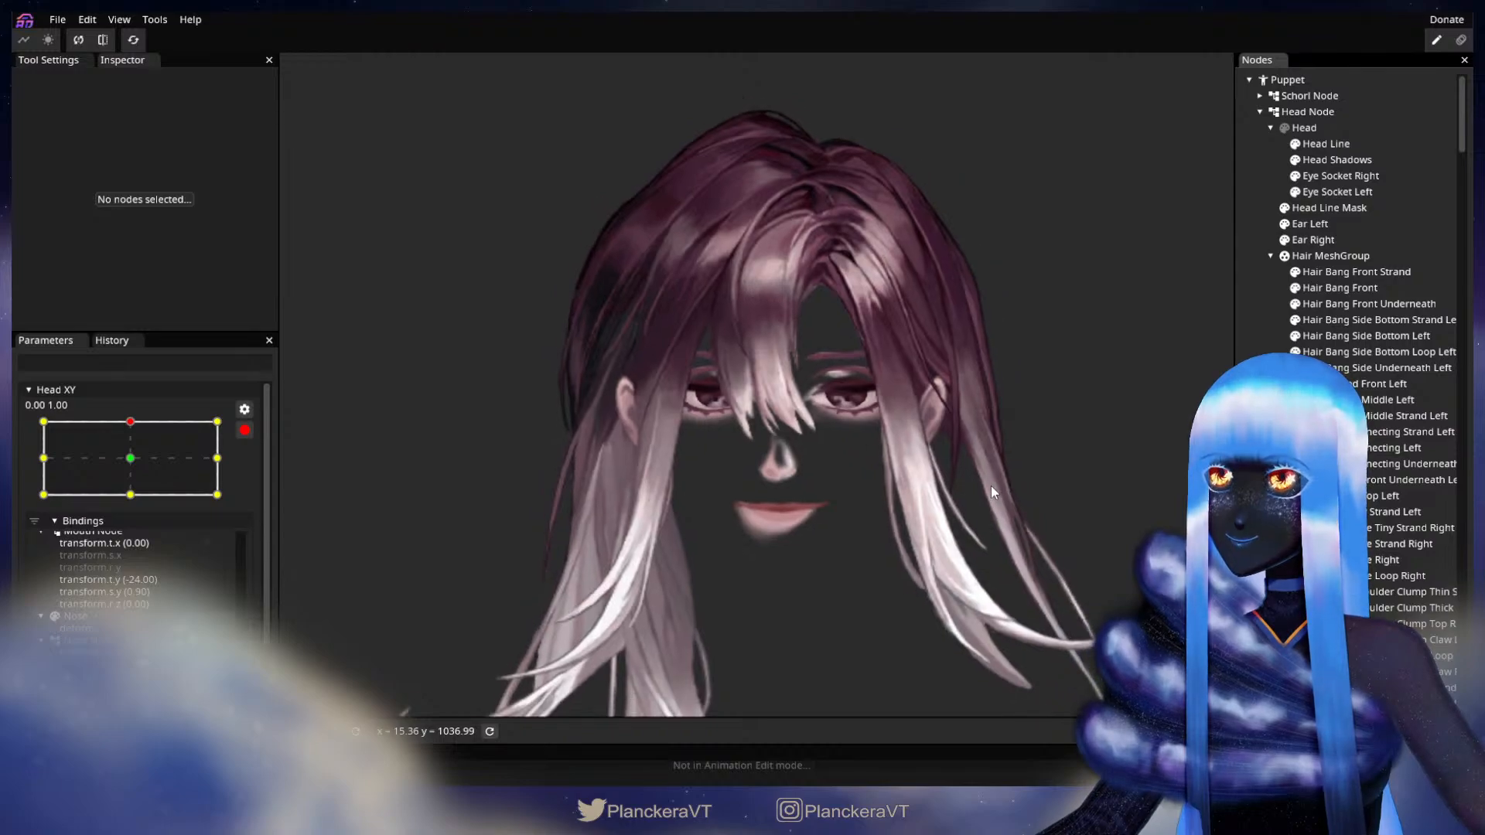
scroll(959, 500, "down", 1)
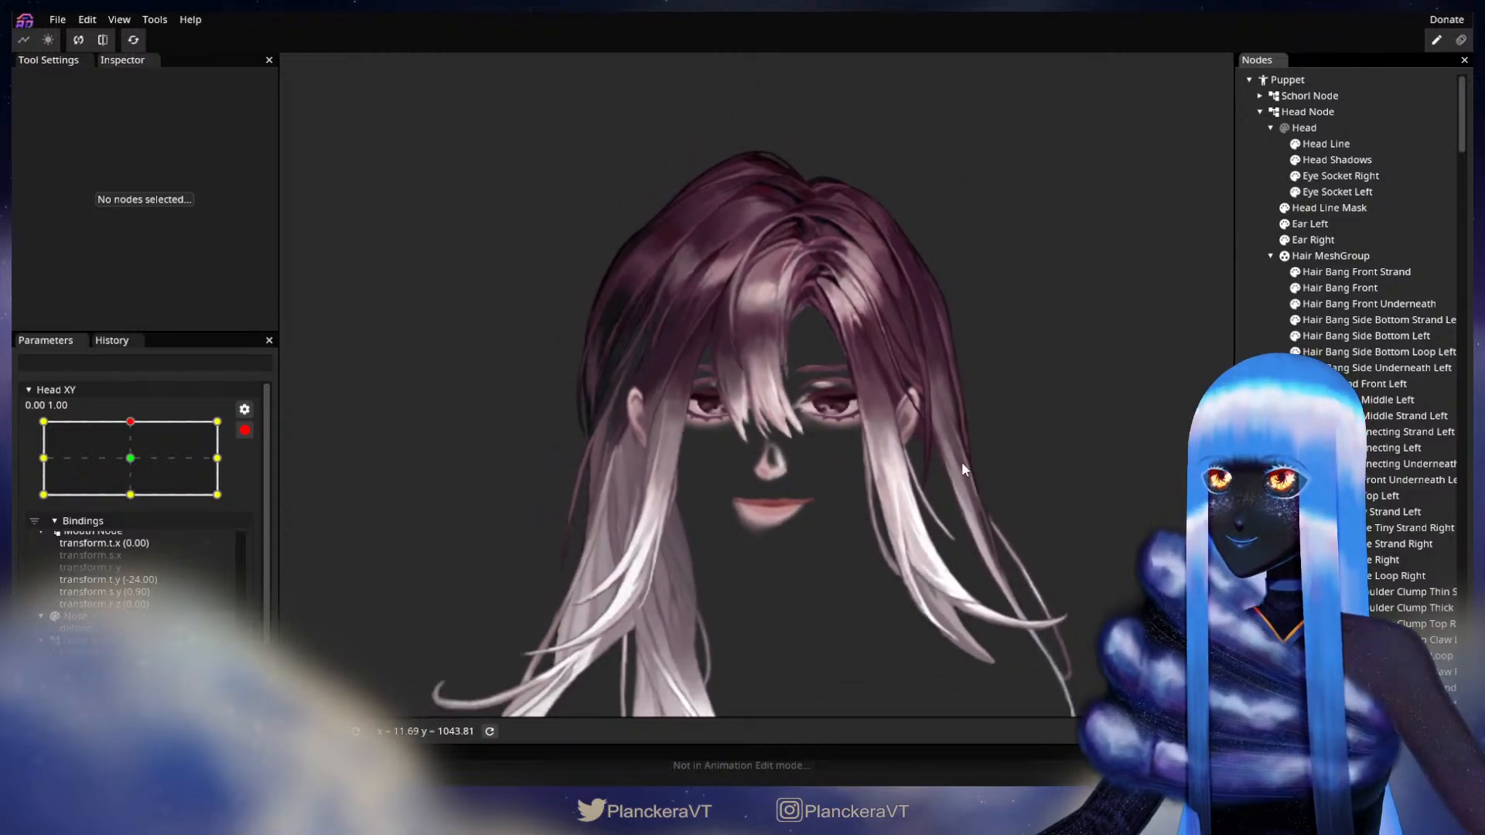
Disarm Head XY and sweep it from the head-up middle keypoint to the head-down middle pose
left_click_drag(963, 462, 958, 475)
left_click(245, 430)
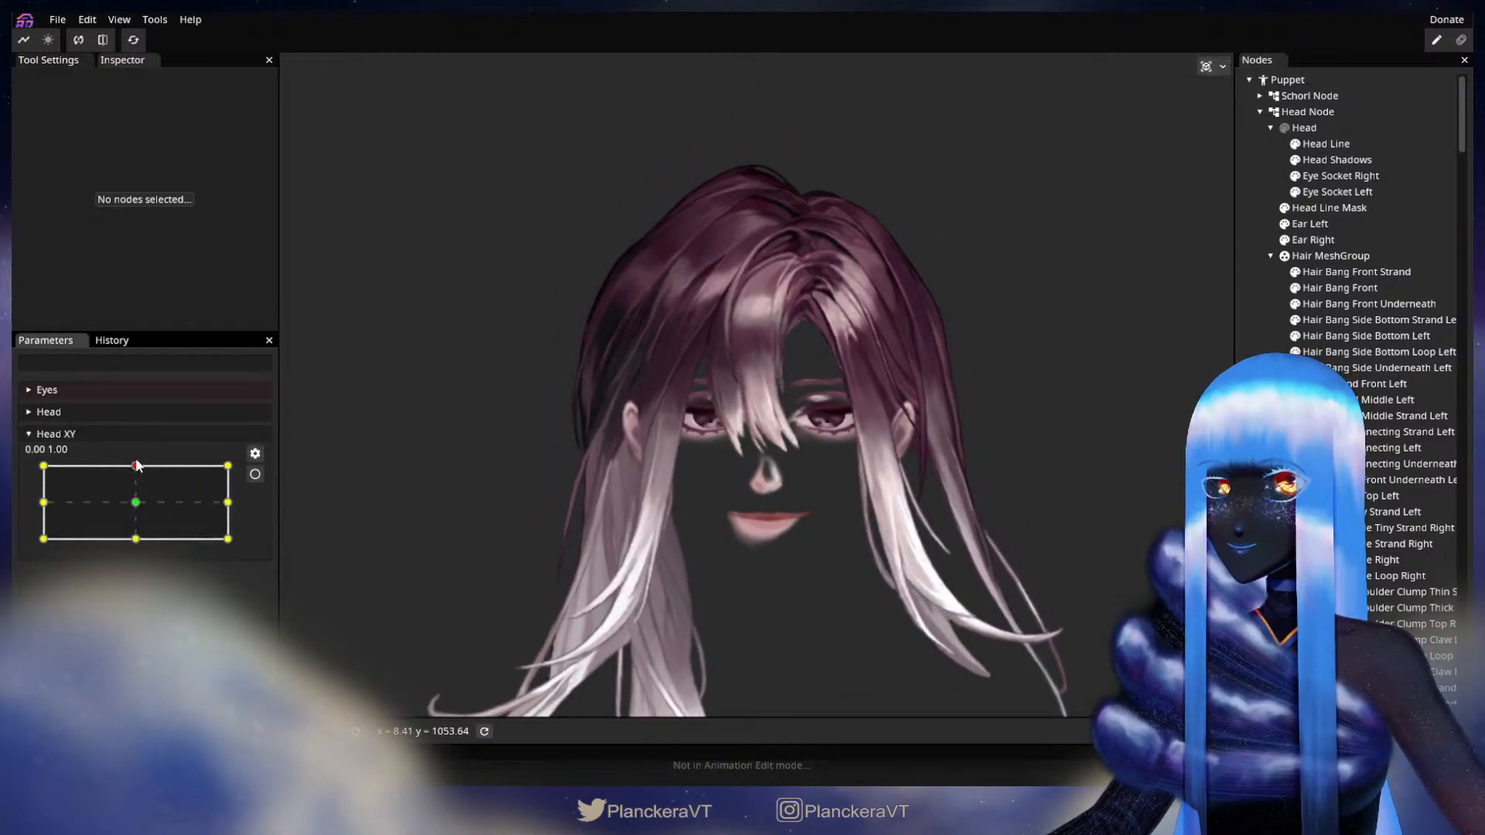
left_click(135, 467)
left_click_drag(135, 468, 134, 545)
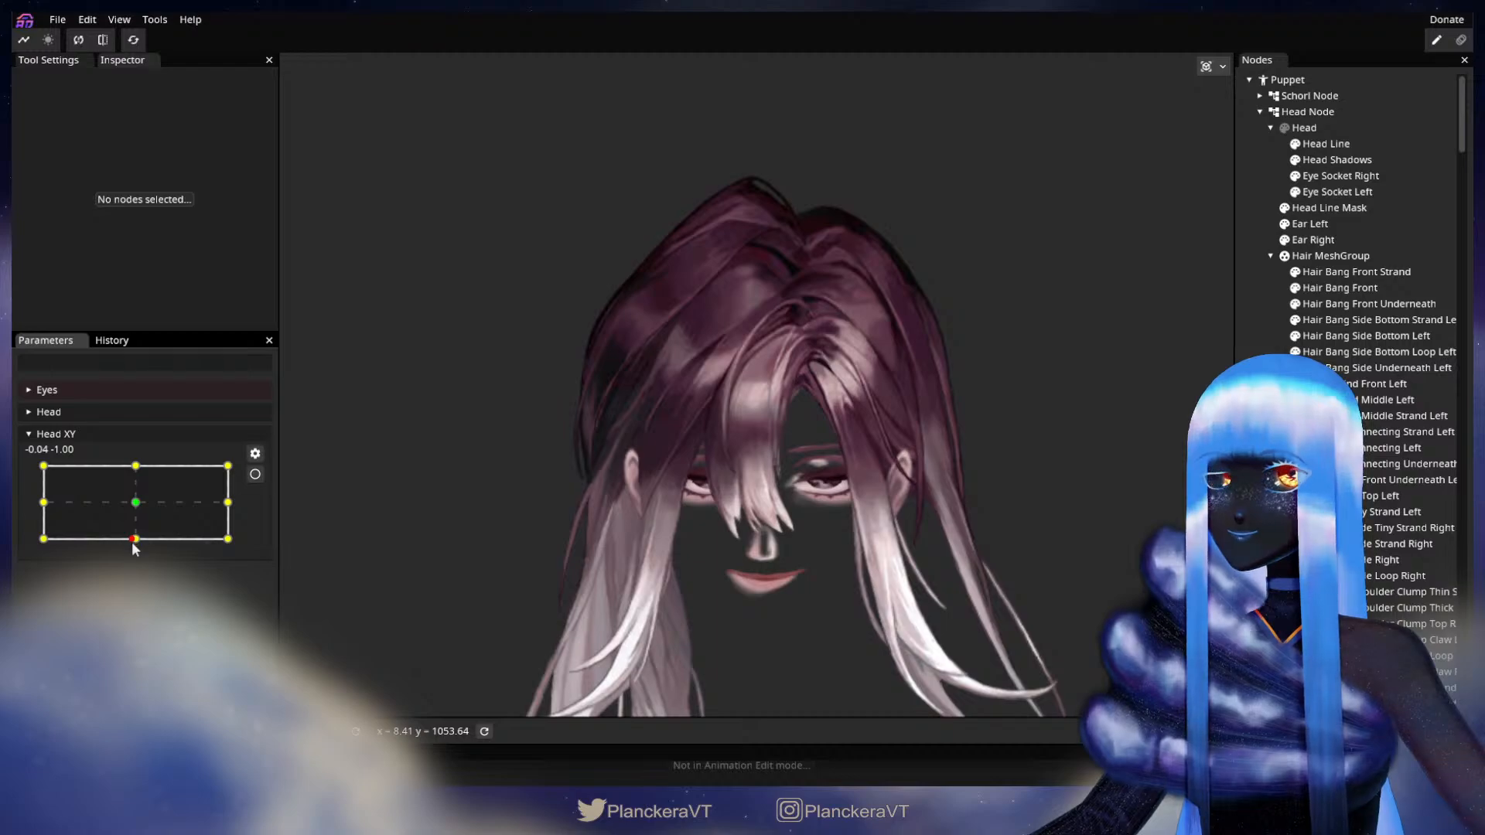
Arm Head XY at 0.00, -1.00, examine Hair Bang Front's mesh at the strand tips, and deselect the part
left_click(255, 474)
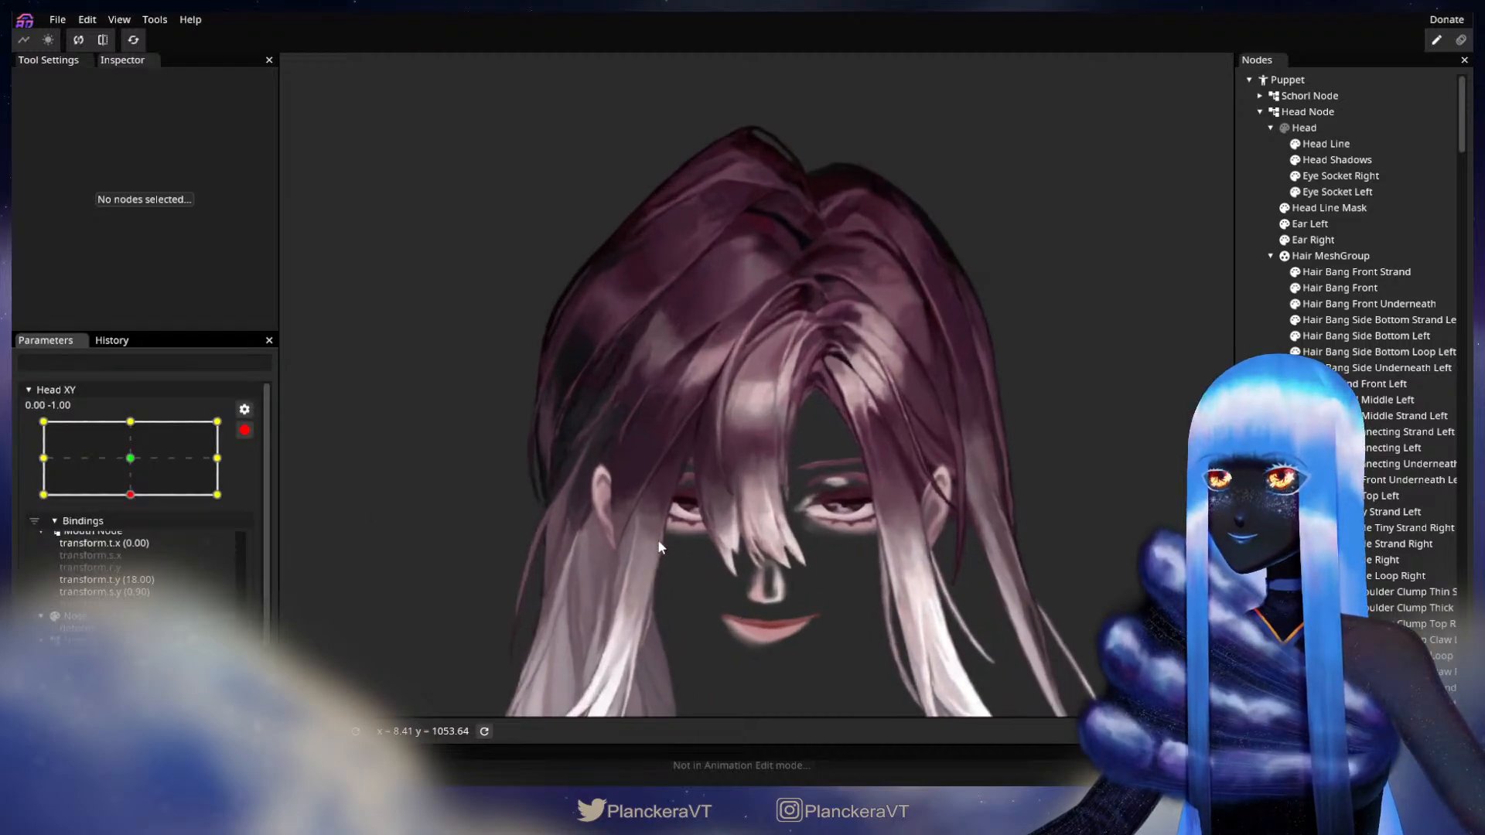
scroll(660, 548, "up", 6)
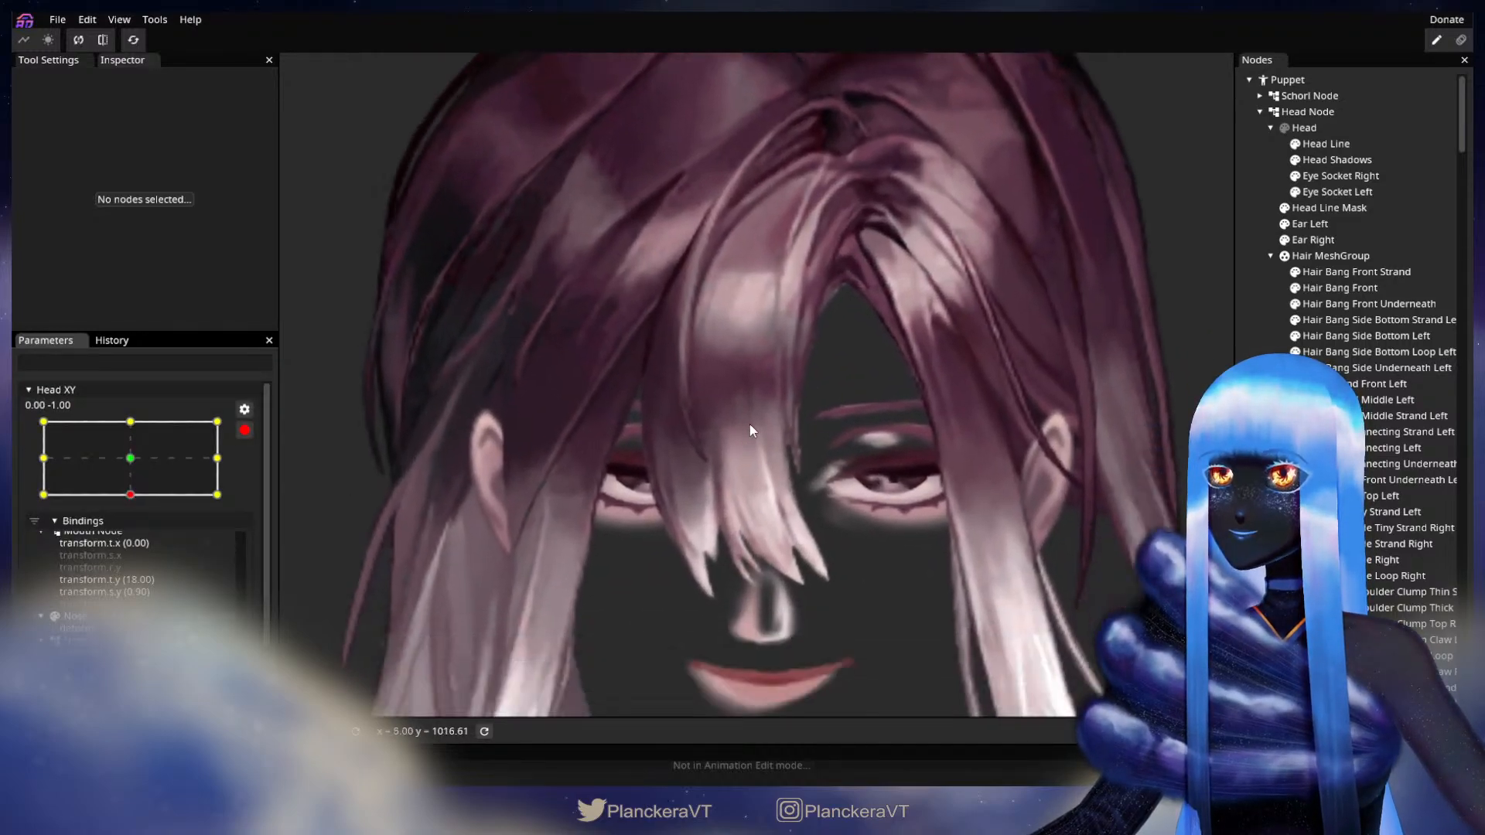
scroll(745, 472, "up", 3)
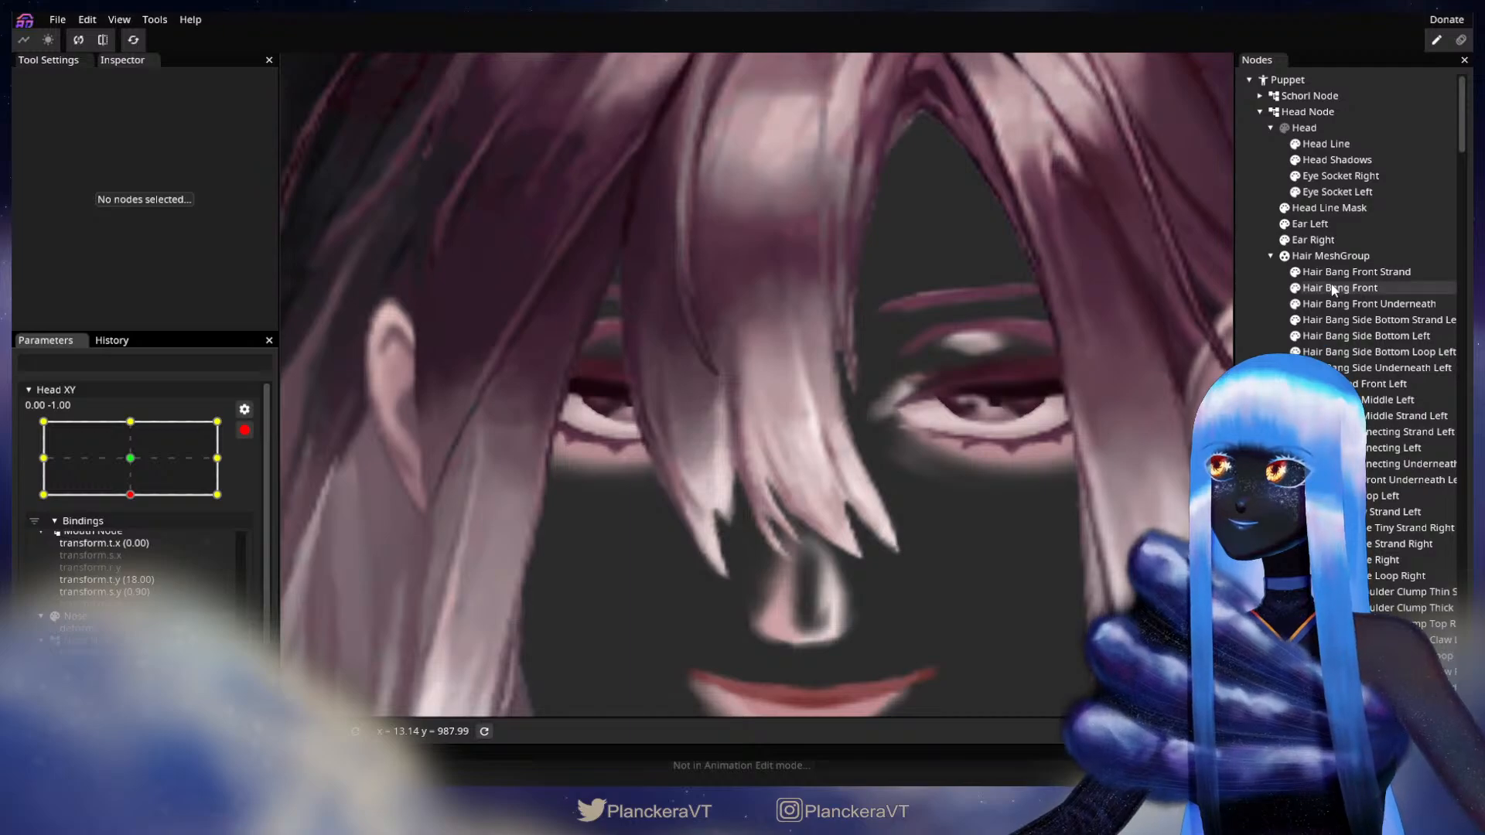
left_click(1334, 289)
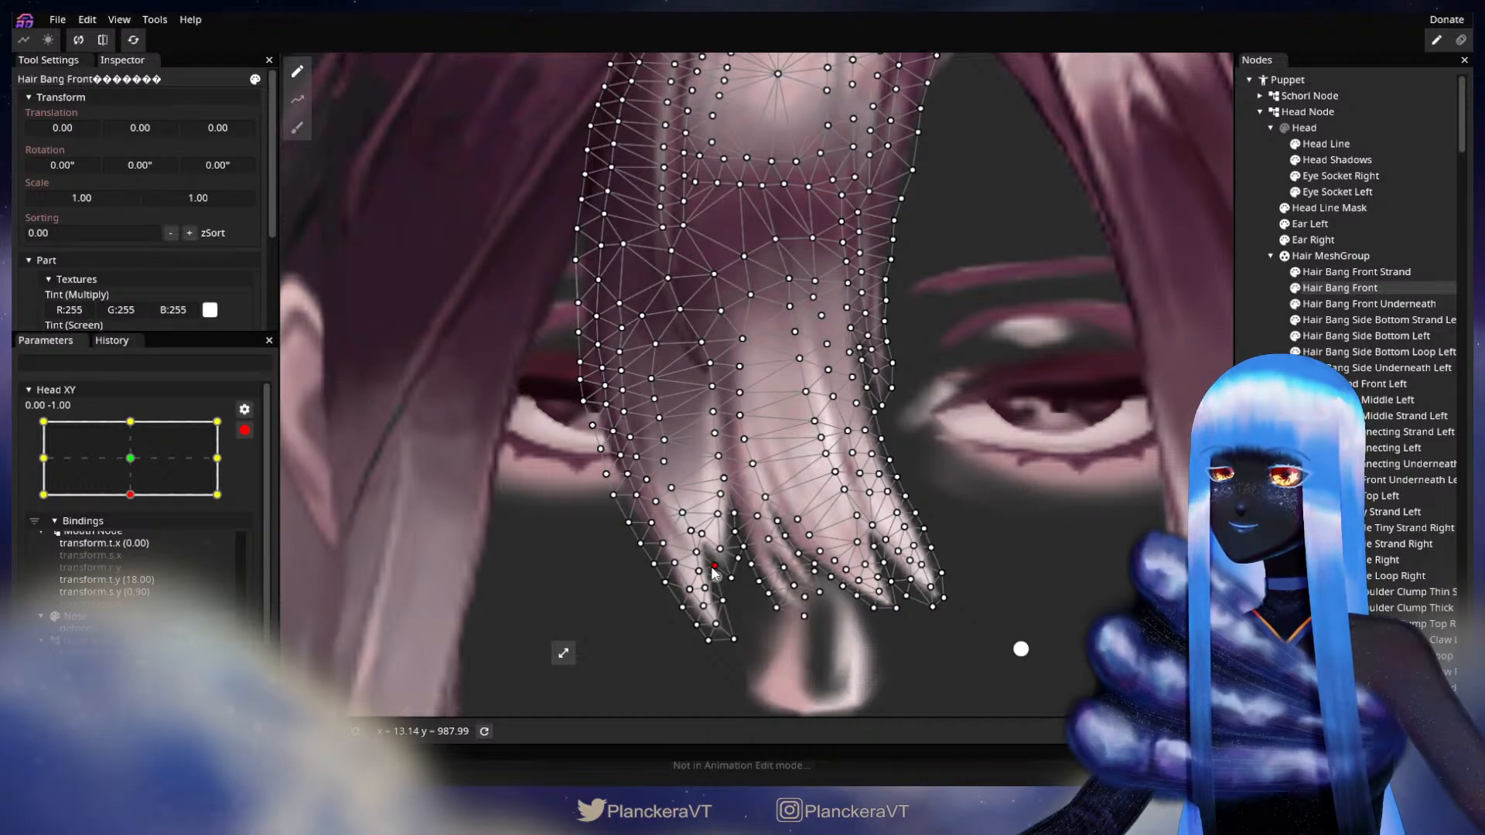
left_click(884, 559)
scroll(904, 558, "down", 3)
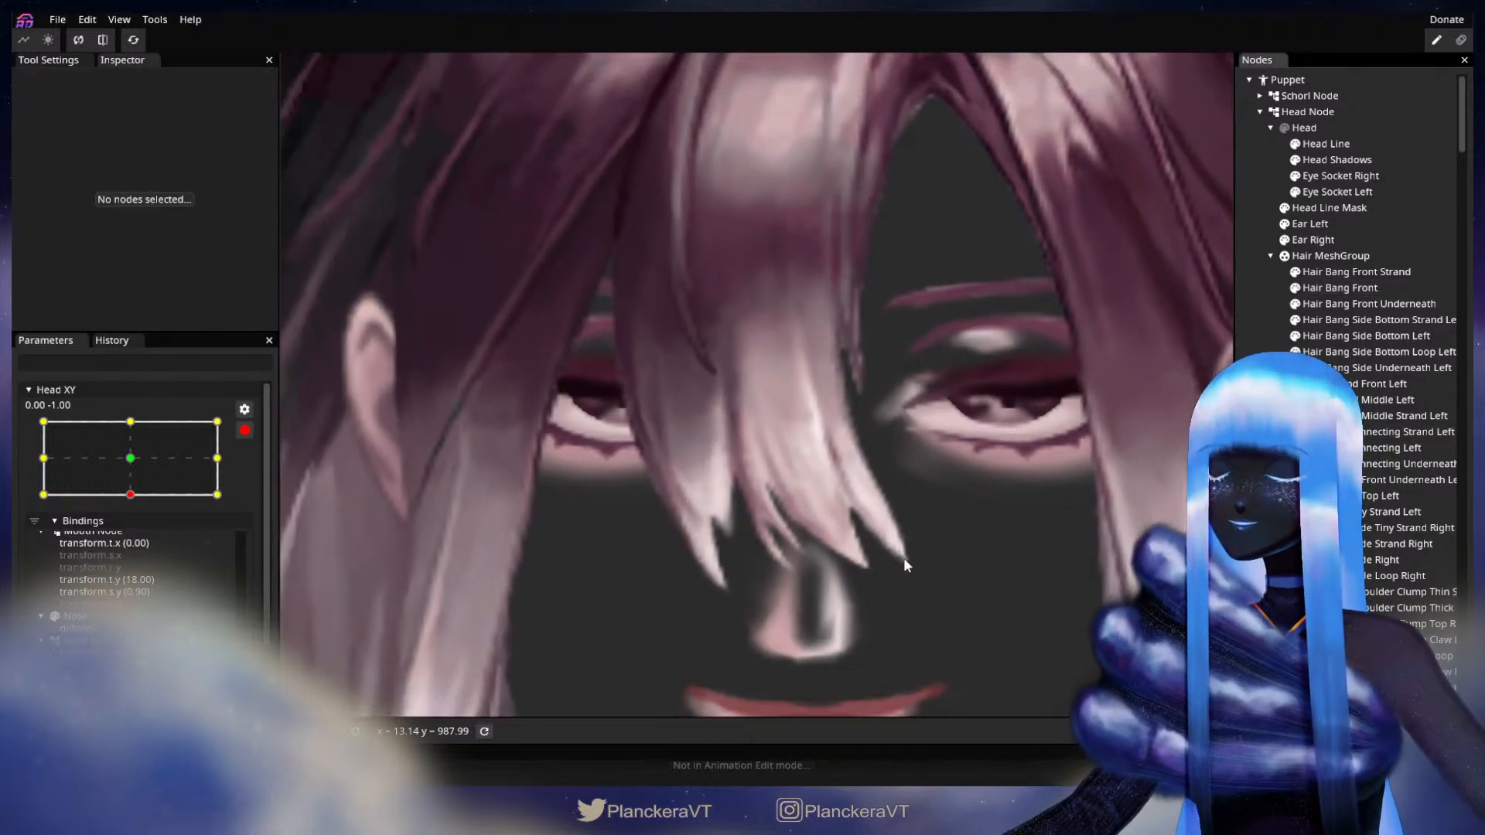
scroll(905, 559, "down", 5)
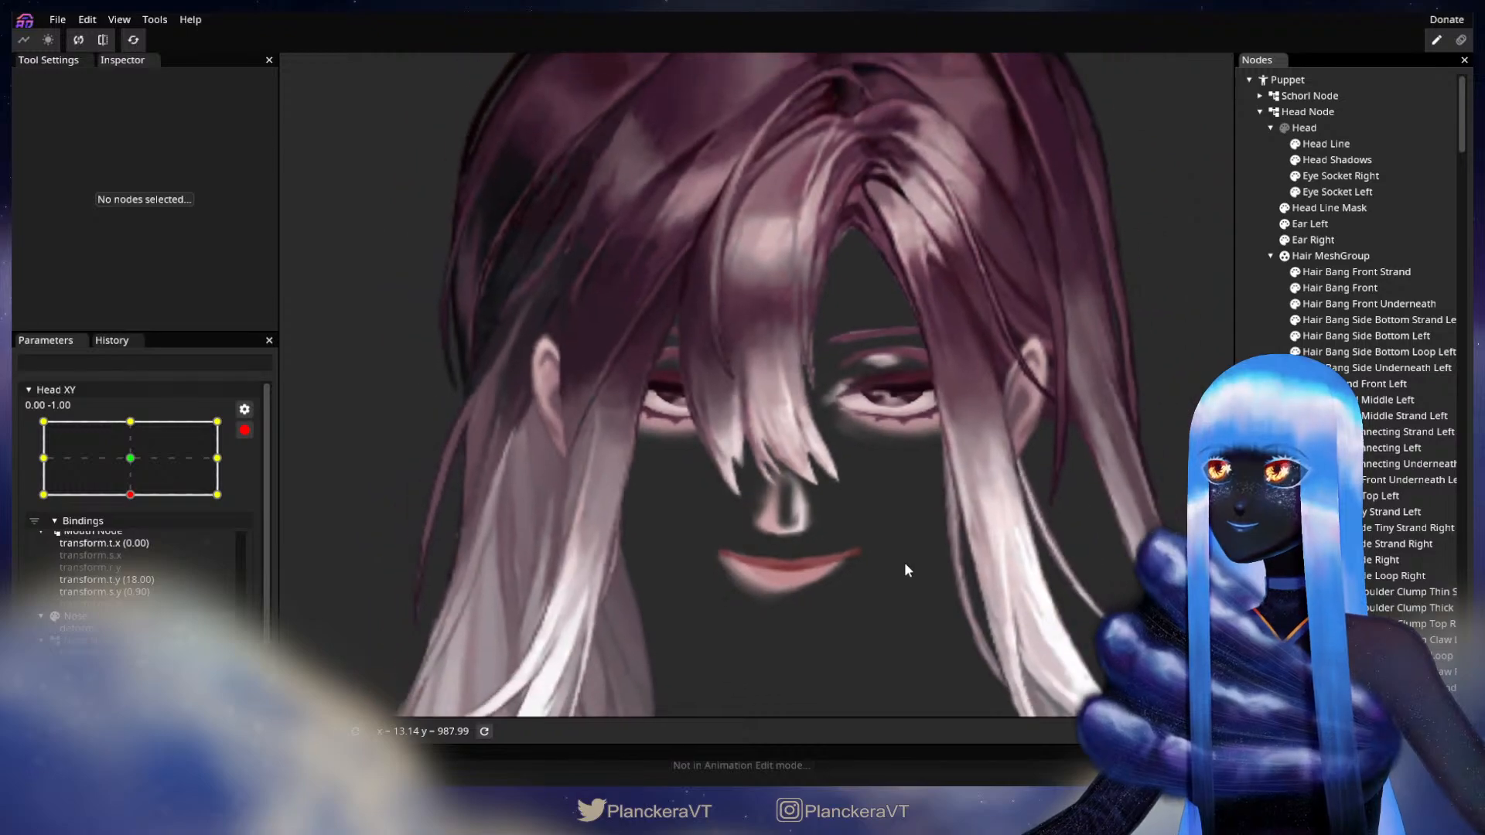
scroll(905, 566, "down", 5)
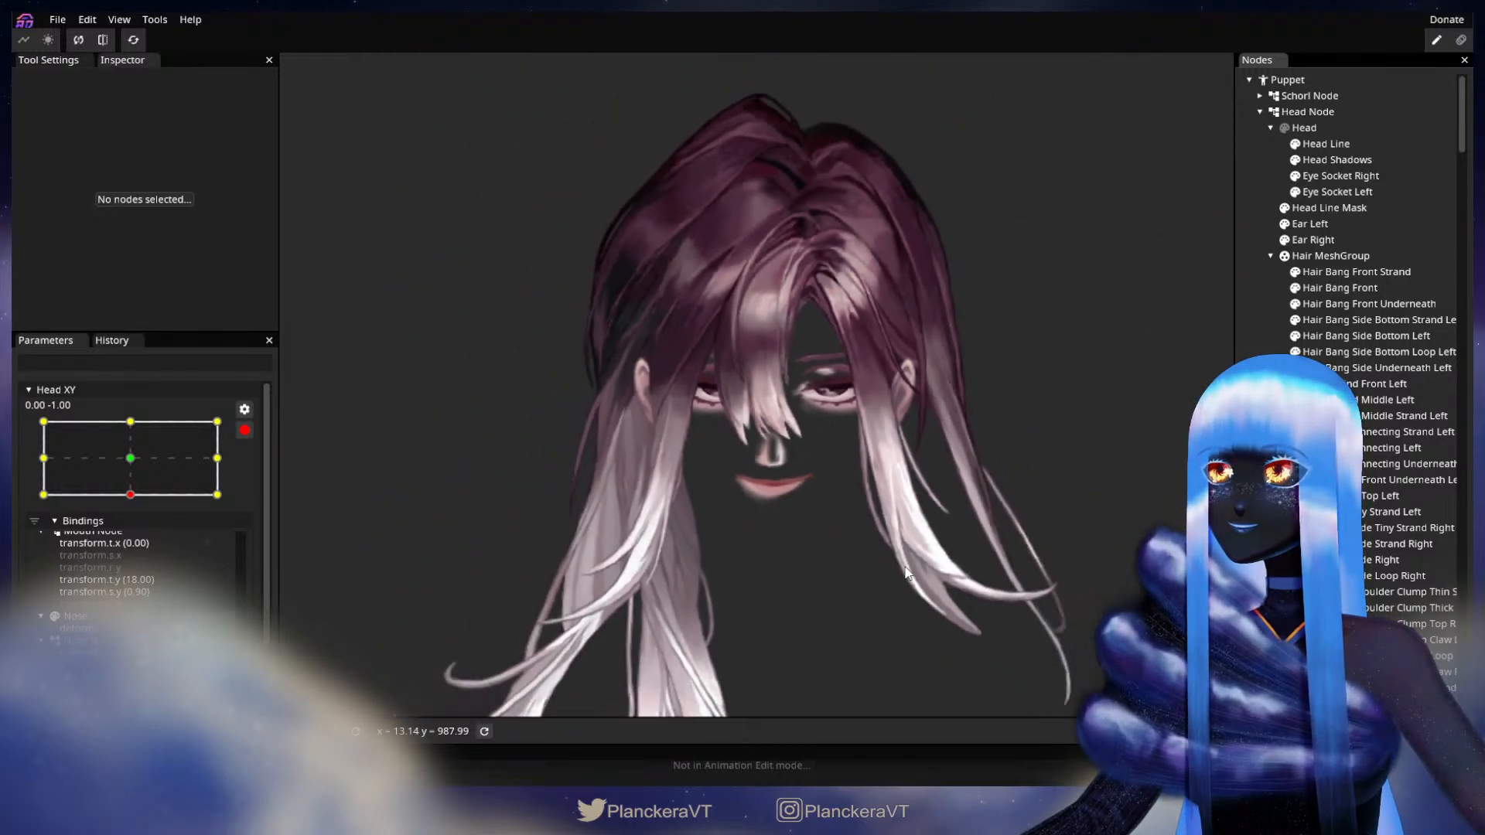
scroll(901, 575, "down", 2)
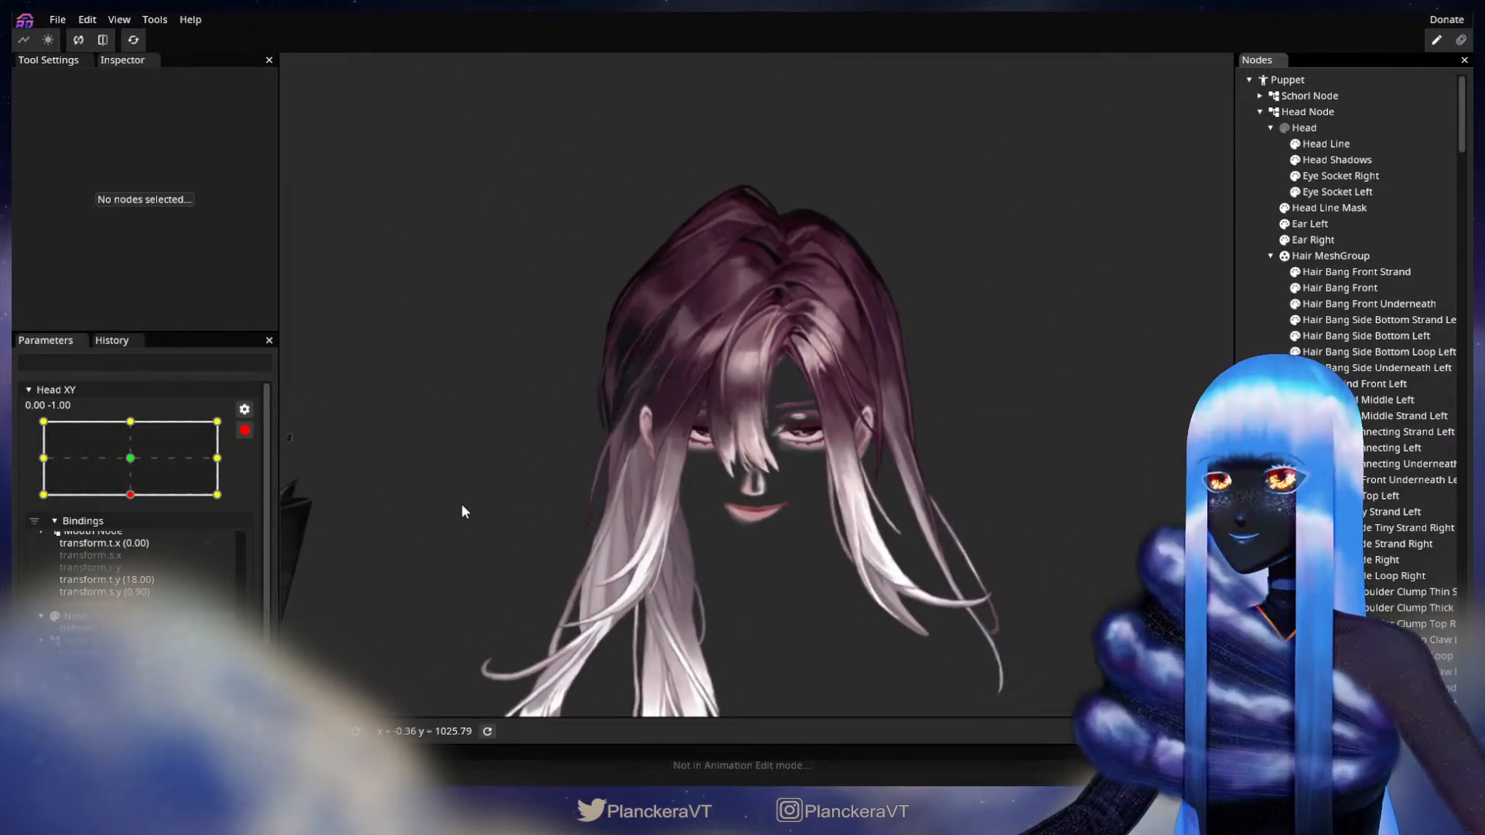
Disarm Head XY, sweep it vertically between the head-down and head-up middle poses, and save the project
left_click(244, 430)
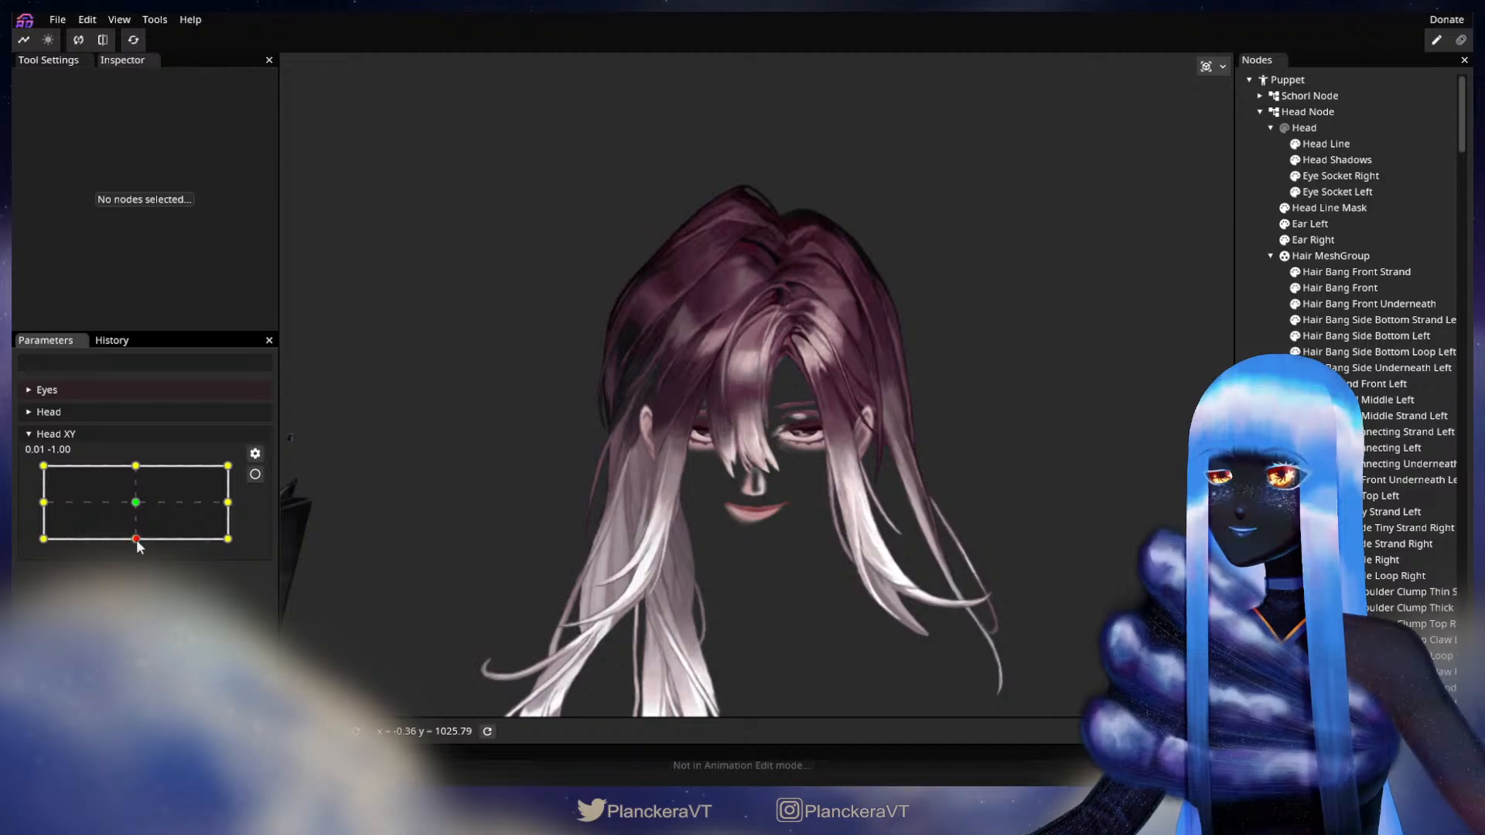
left_click_drag(137, 541, 137, 503)
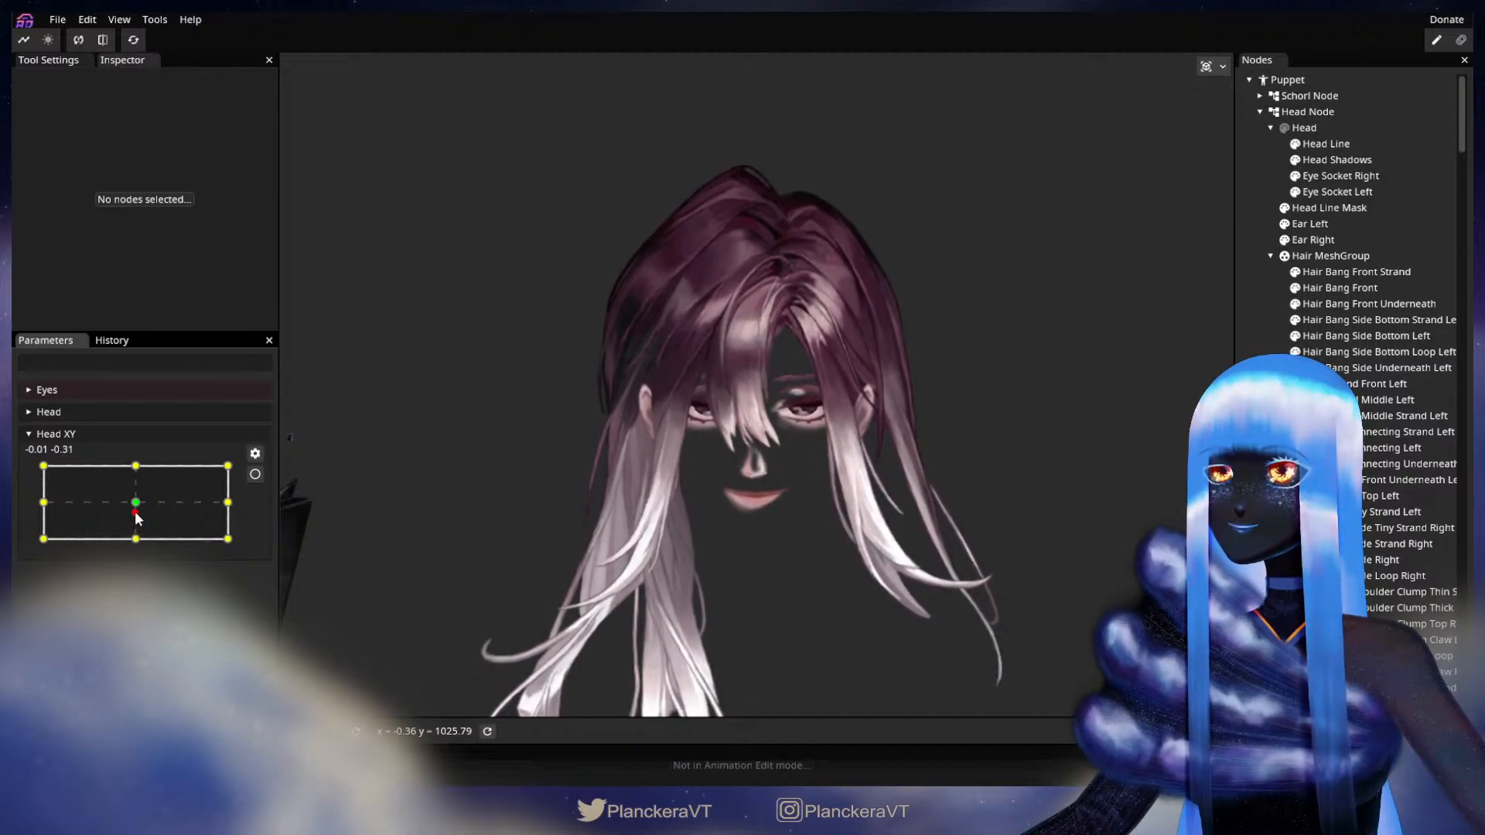
mouse_move(137, 504)
left_mouse_down()
mouse_move(139, 465)
mouse_move(139, 542)
mouse_move(136, 473)
mouse_move(135, 535)
mouse_move(131, 487)
left_mouse_up()
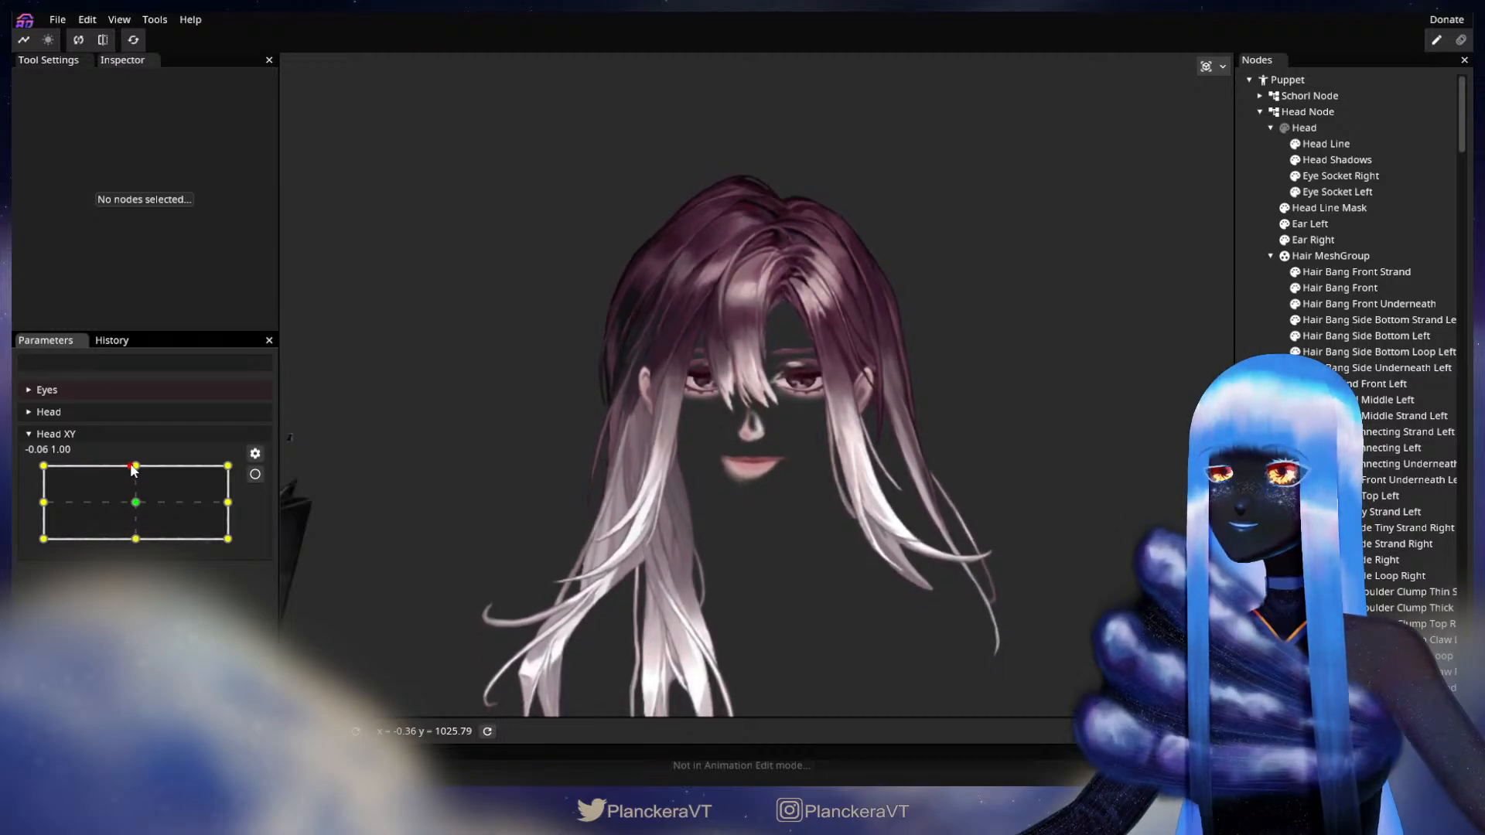
left_click_drag(133, 540, 137, 466)
key("ctrl+s")
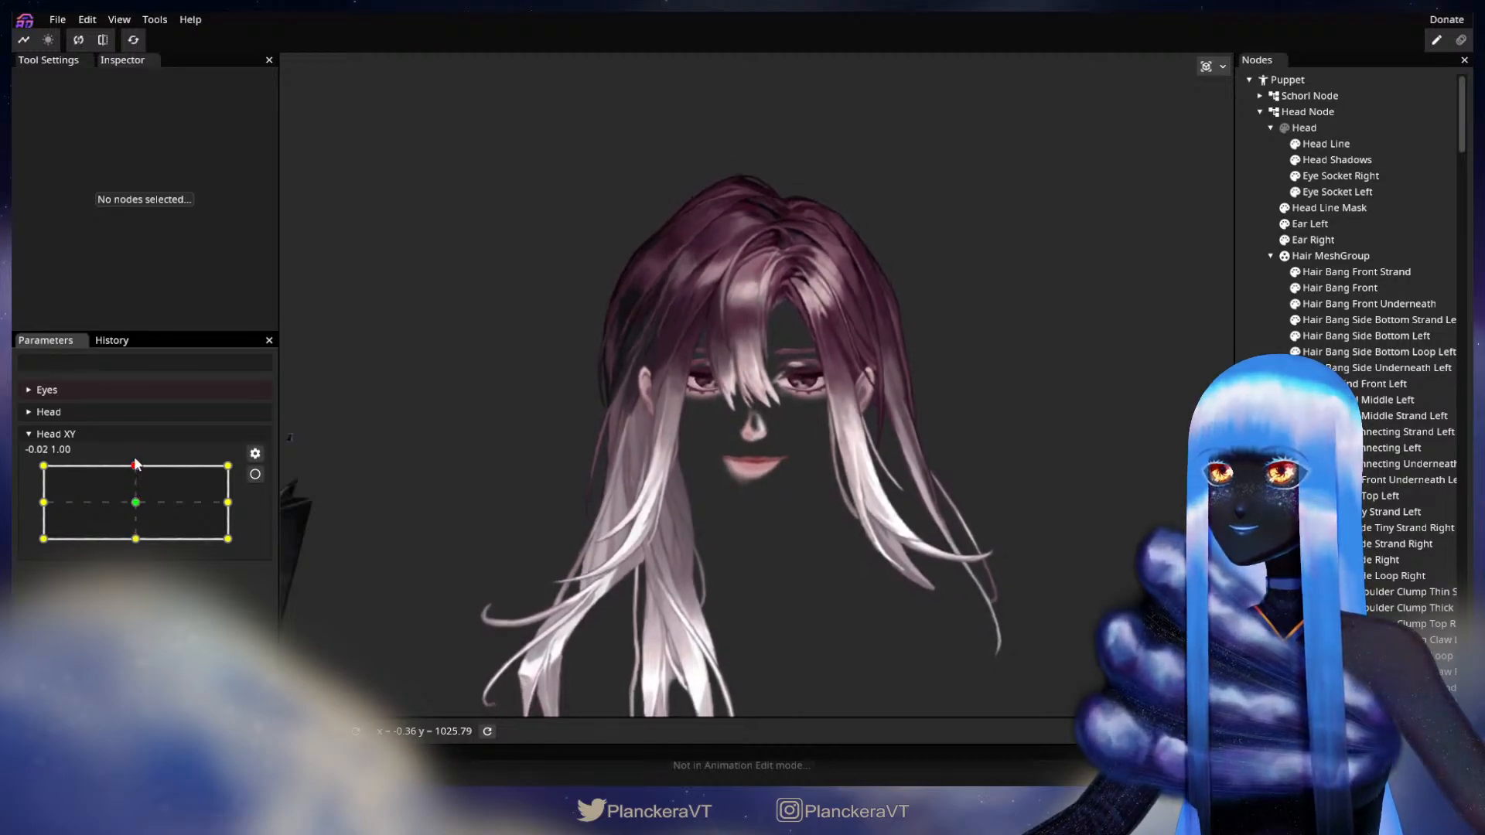
Arm Head XY at 0.00, 1.00 and push the upper outer-edge vertices of Hair Bang Front upward with the Circle Brush
left_click(256, 474)
scroll(741, 406, "up", 5)
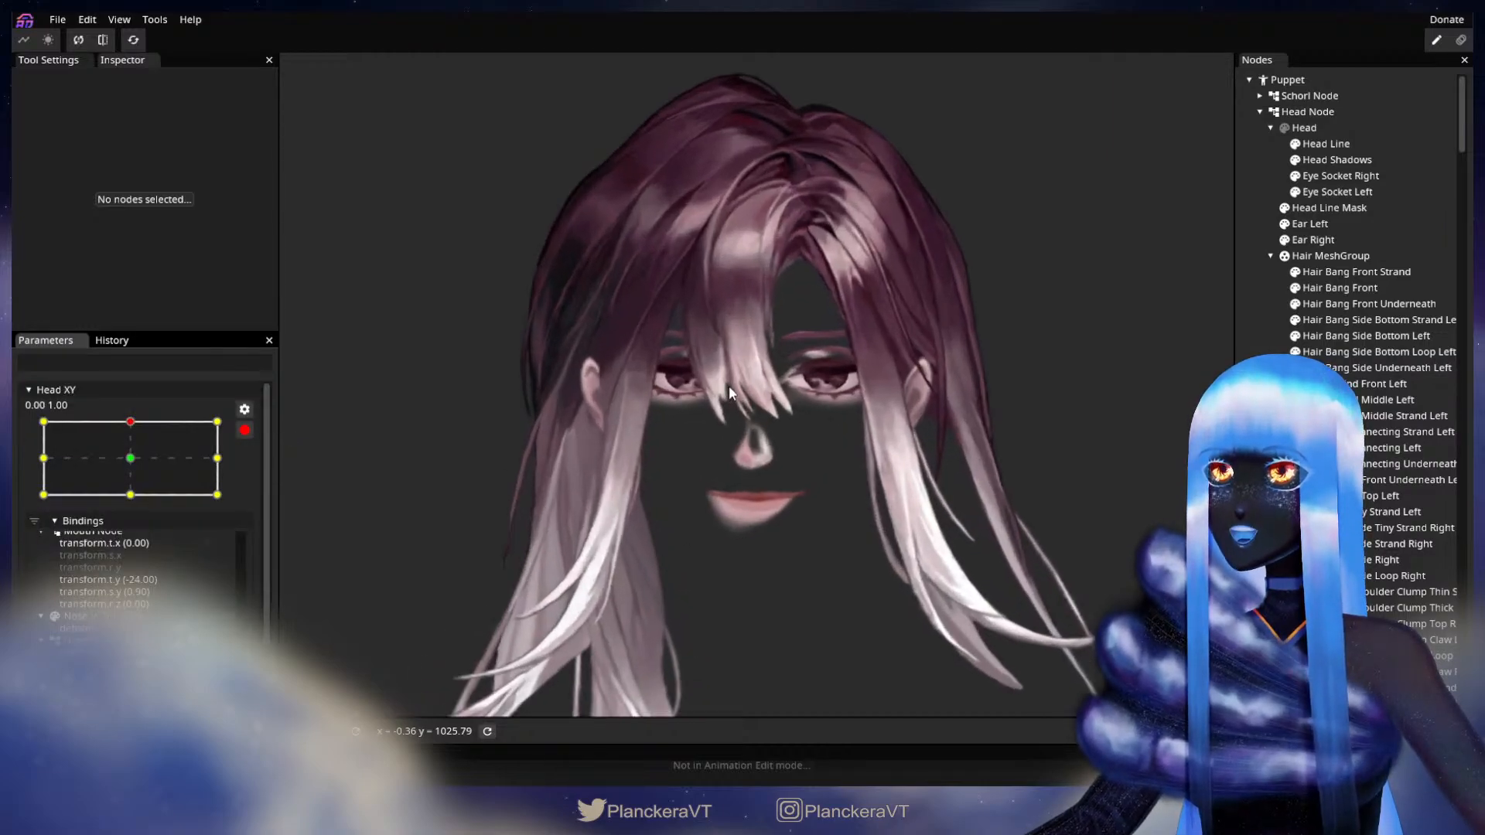
scroll(733, 356, "up", 1)
left_click_drag(708, 325, 777, 495)
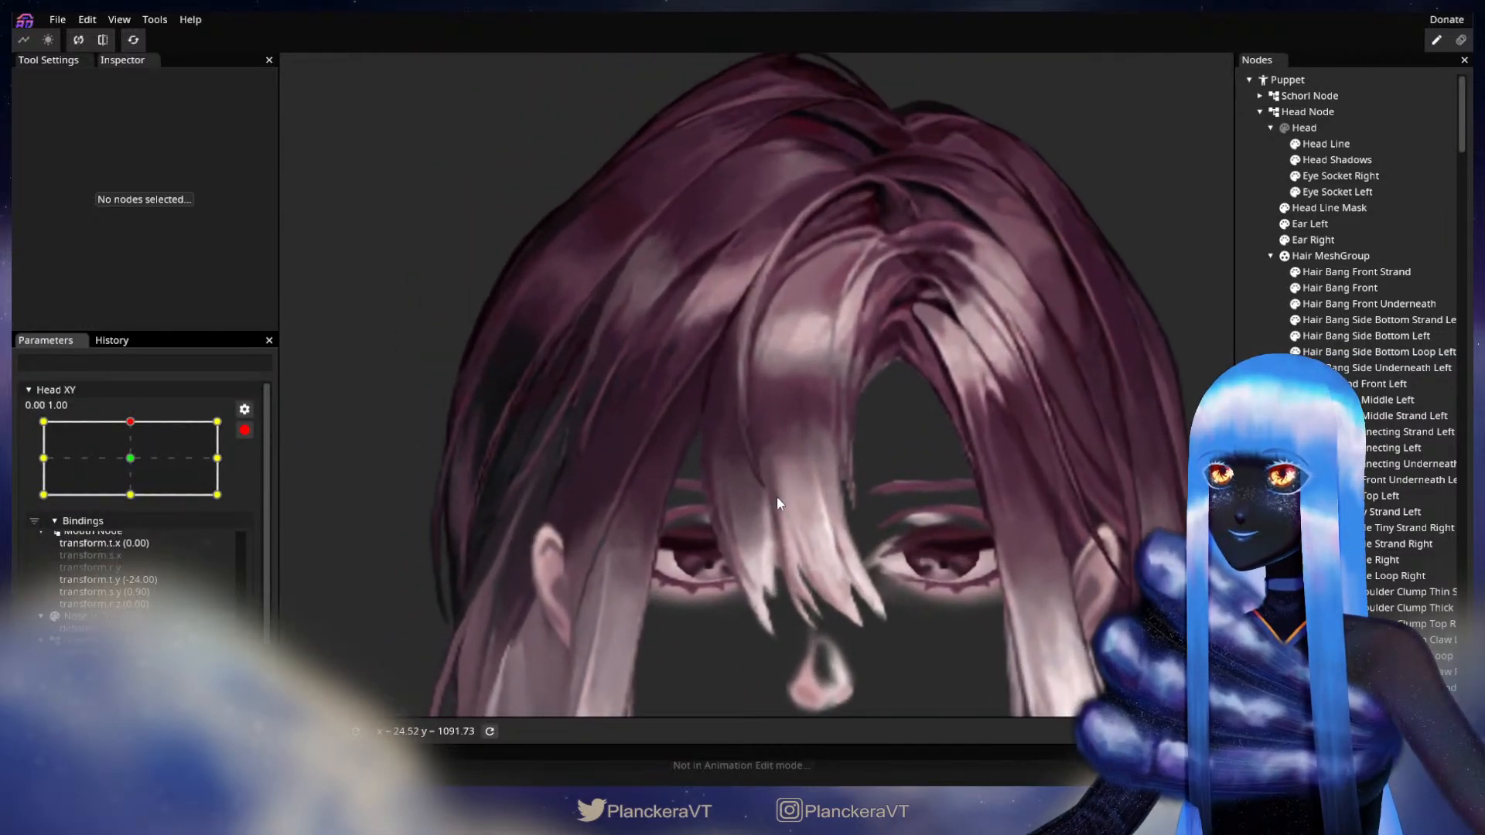
scroll(773, 489, "up", 2)
scroll(727, 466, "up", 2)
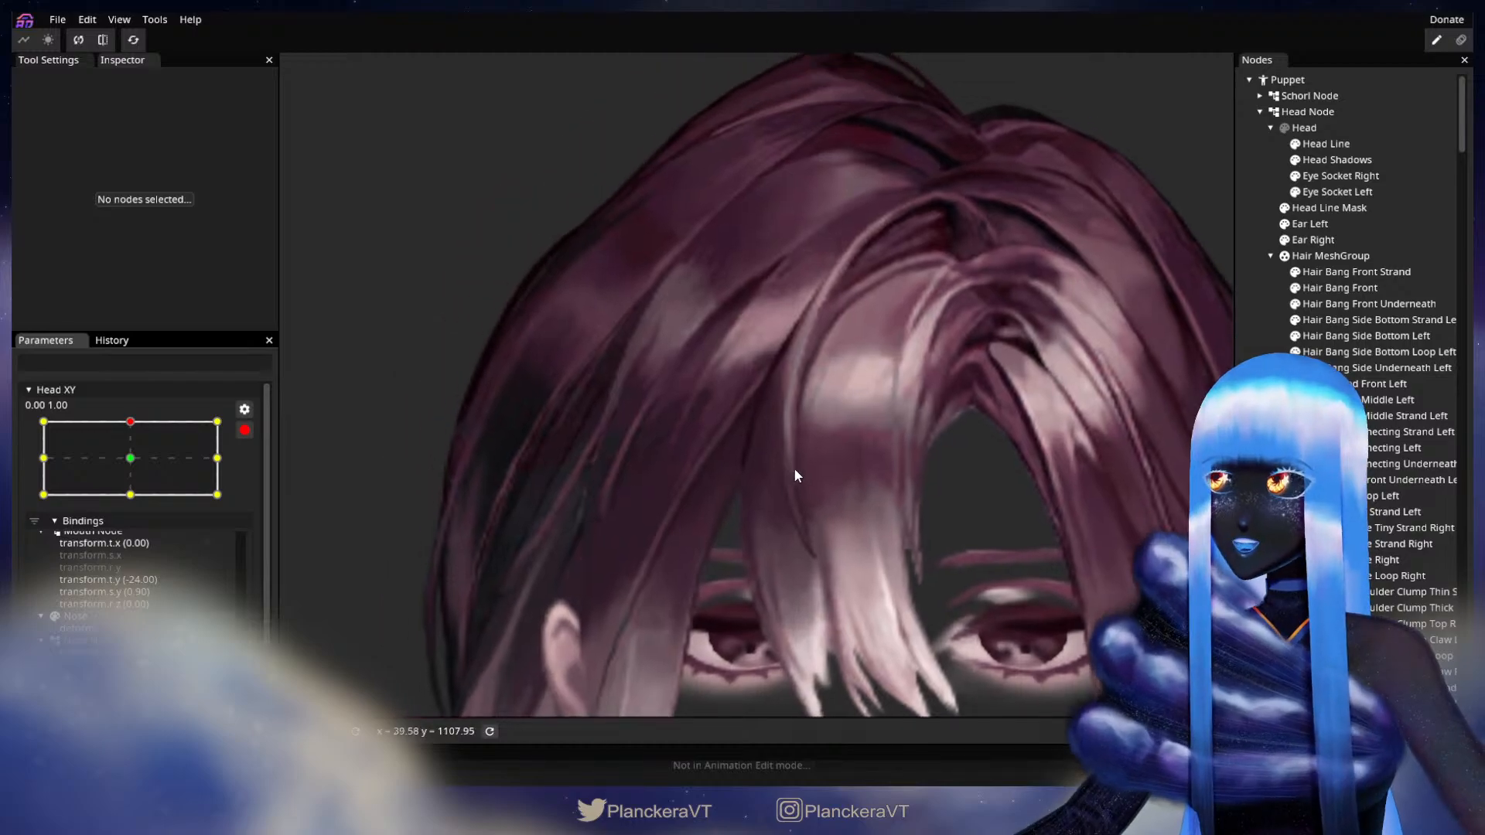
left_click(1341, 288)
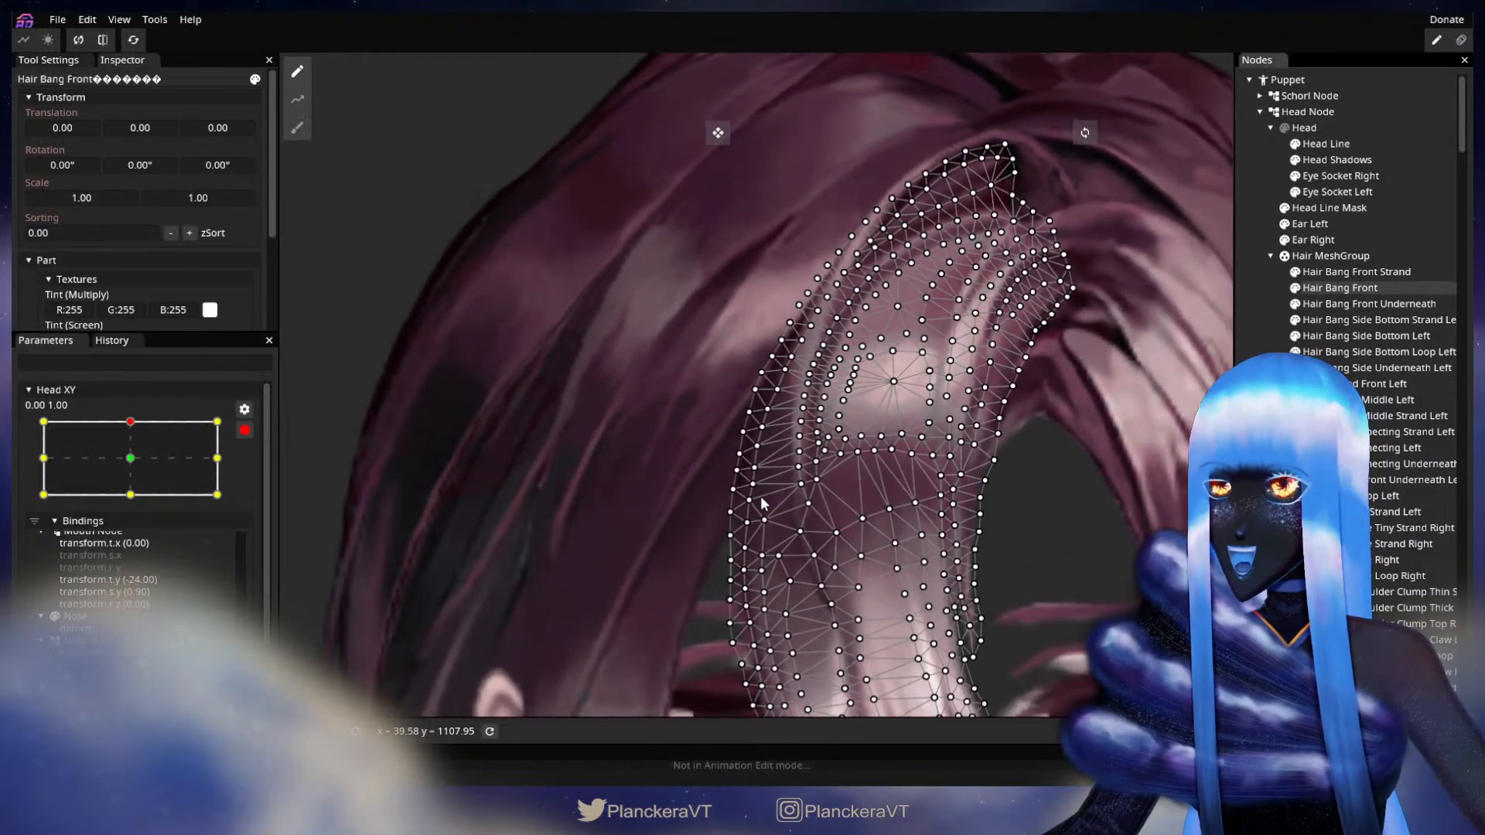
left_click(297, 128)
scroll(557, 447, "up", 1)
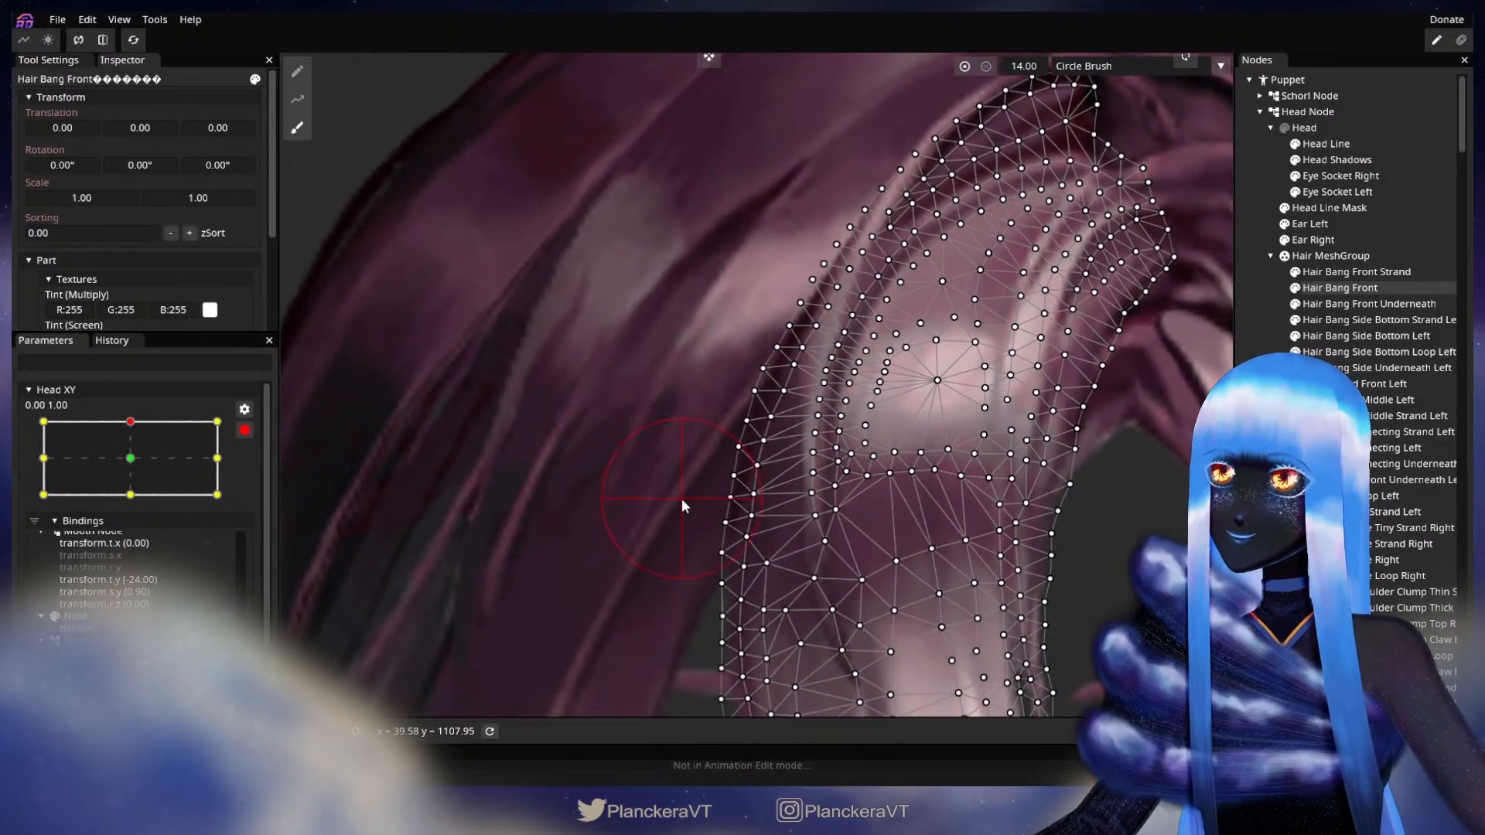
left_click_drag(700, 477, 740, 340)
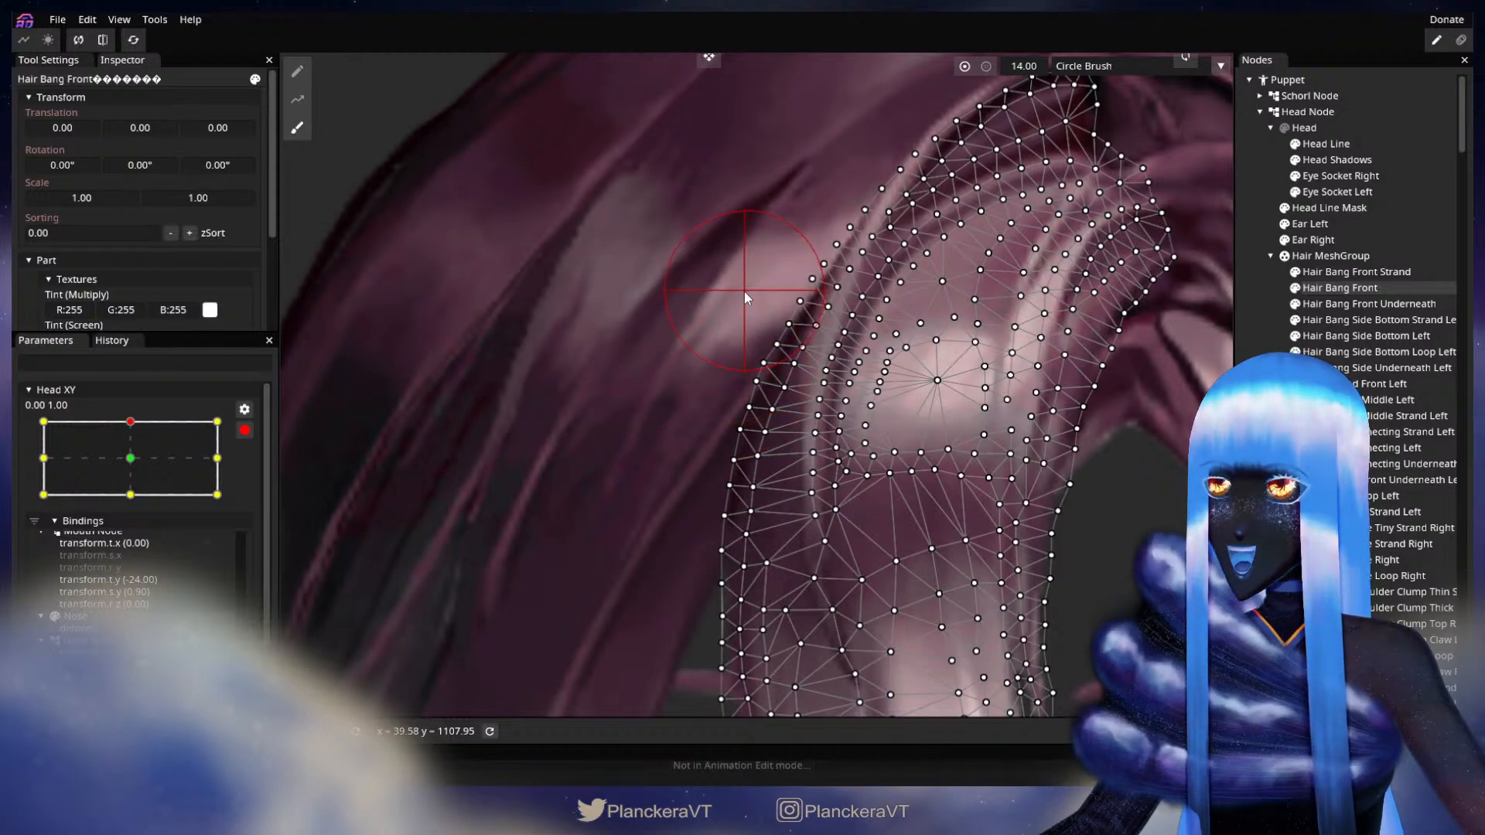
left_click_drag(741, 424, 755, 364)
left_click_drag(701, 477, 697, 465)
Brush the lower outer-edge vertices of Hair Bang Front slightly upward, down towards the eye
left_click_drag(693, 590, 710, 489)
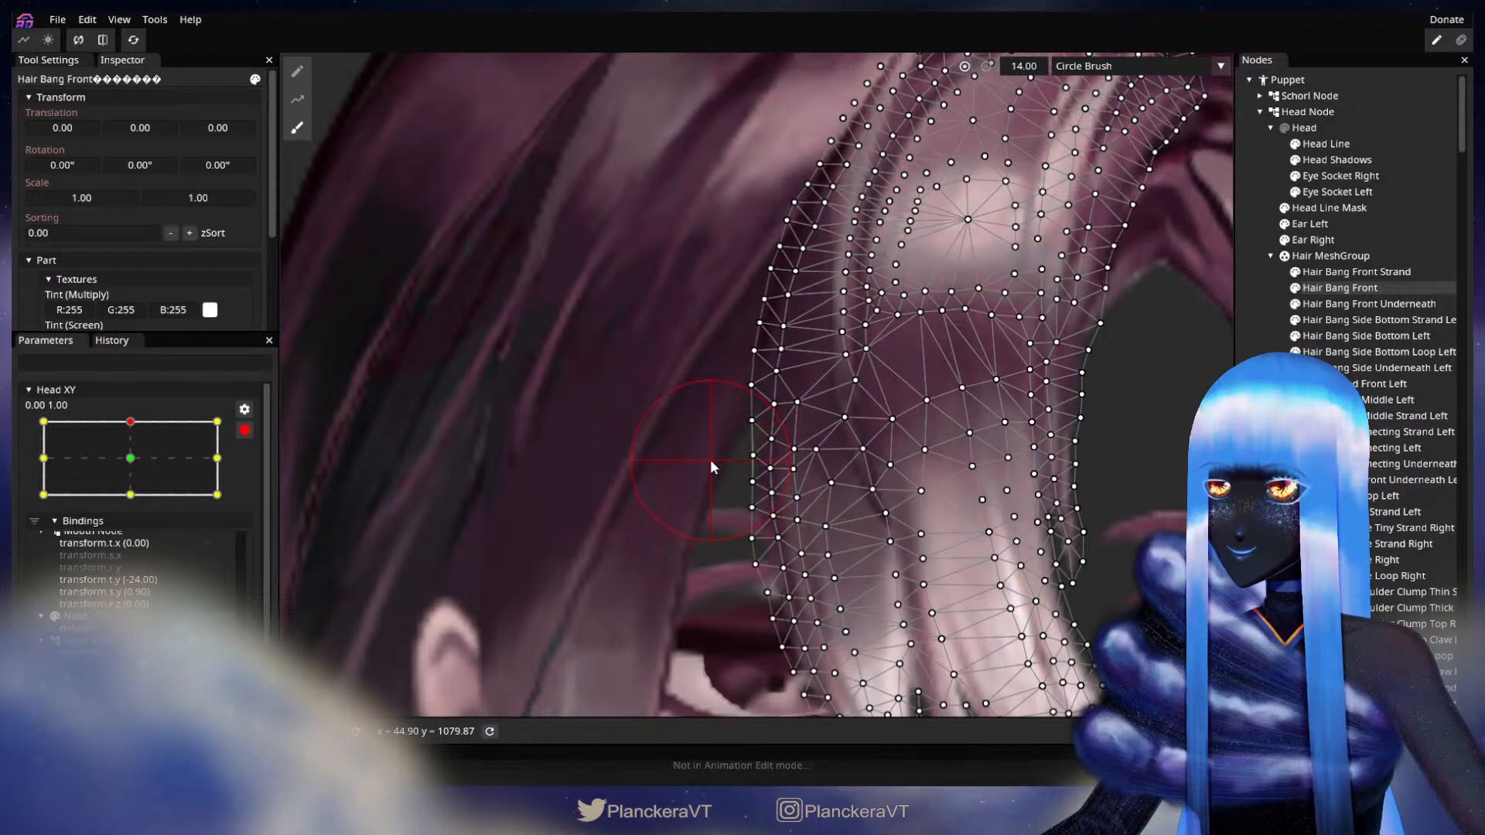
left_click_drag(721, 425, 721, 416)
left_click_drag(731, 538, 736, 442)
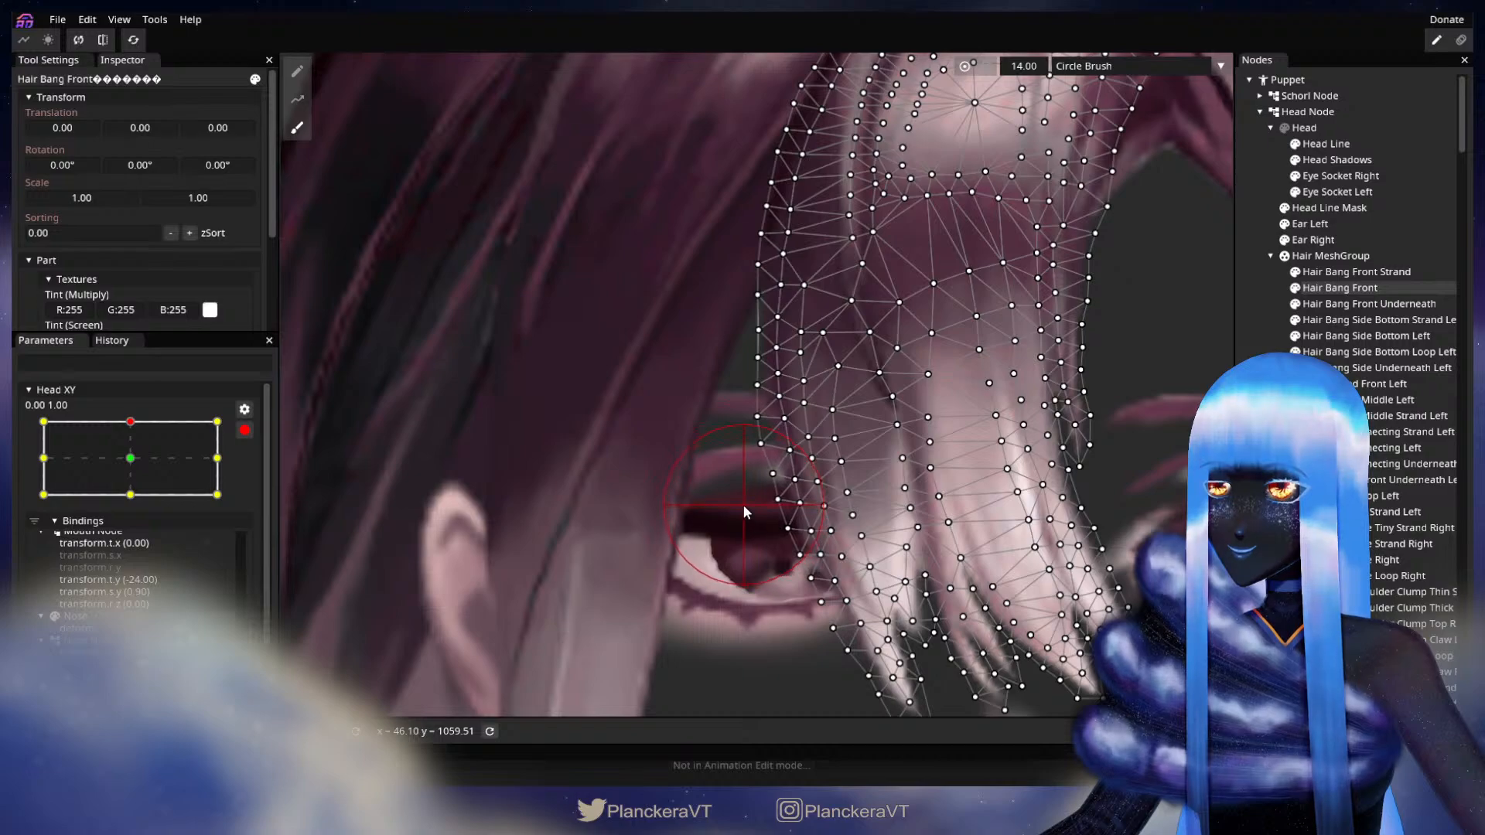
Nudge individual outer-edge vertices of Hair Bang Front slightly upward at Head XY 0.00, 1.00, and deselect the part
left_click_drag(703, 294, 685, 504)
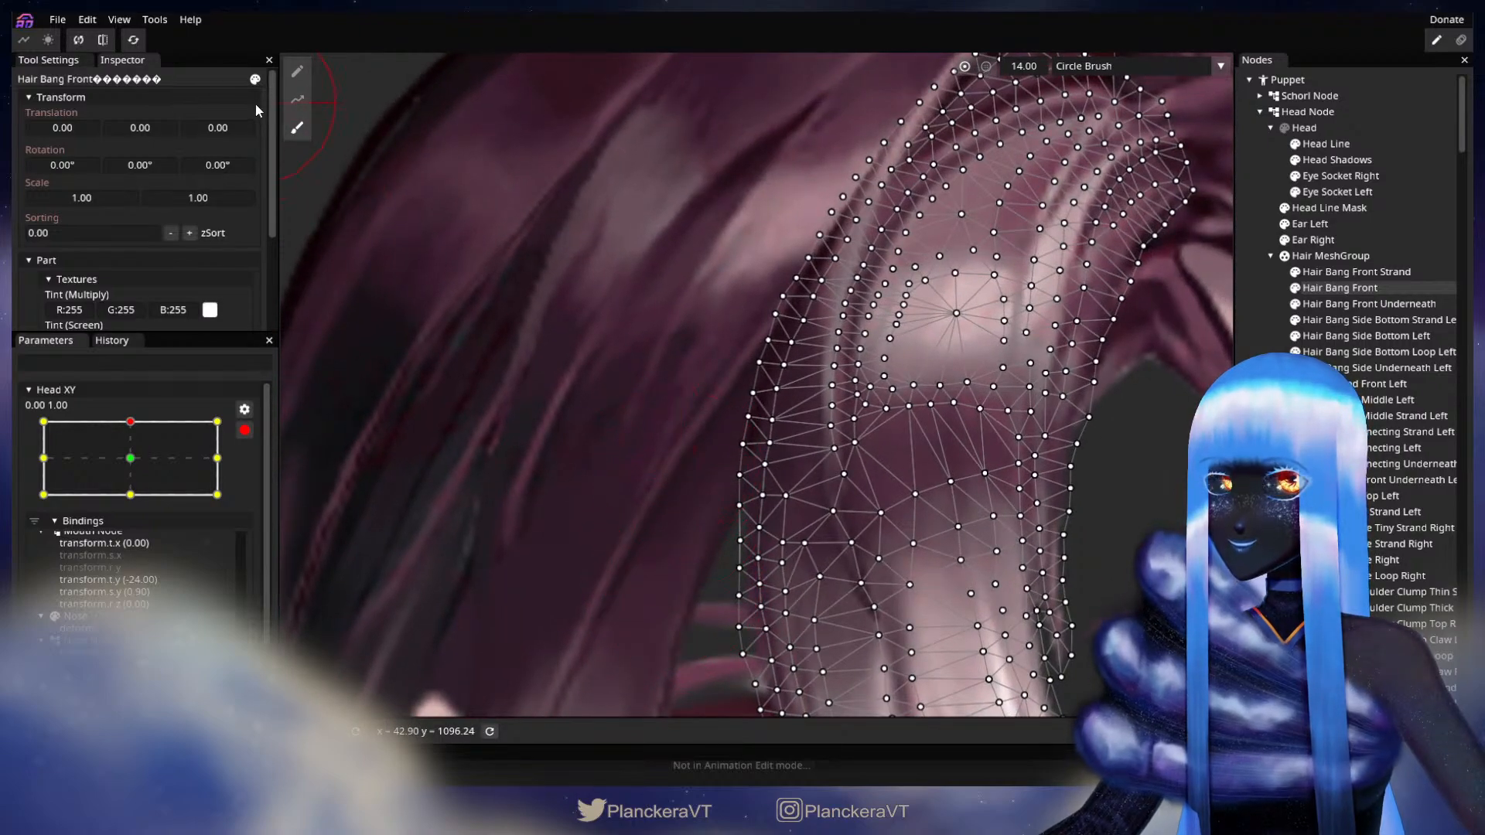
left_click(297, 73)
scroll(670, 424, "up", 3)
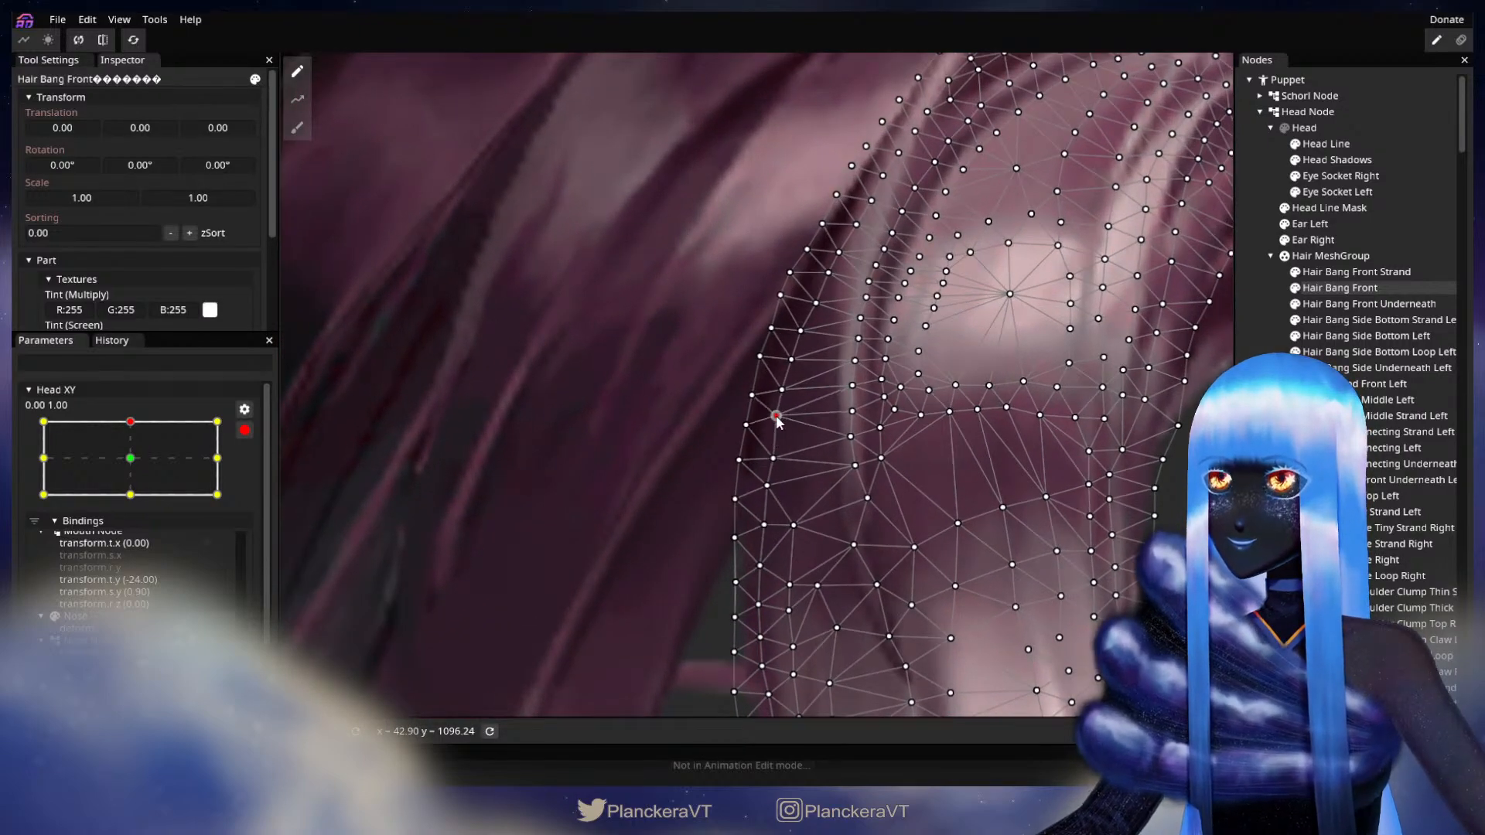
left_click_drag(773, 453, 774, 441)
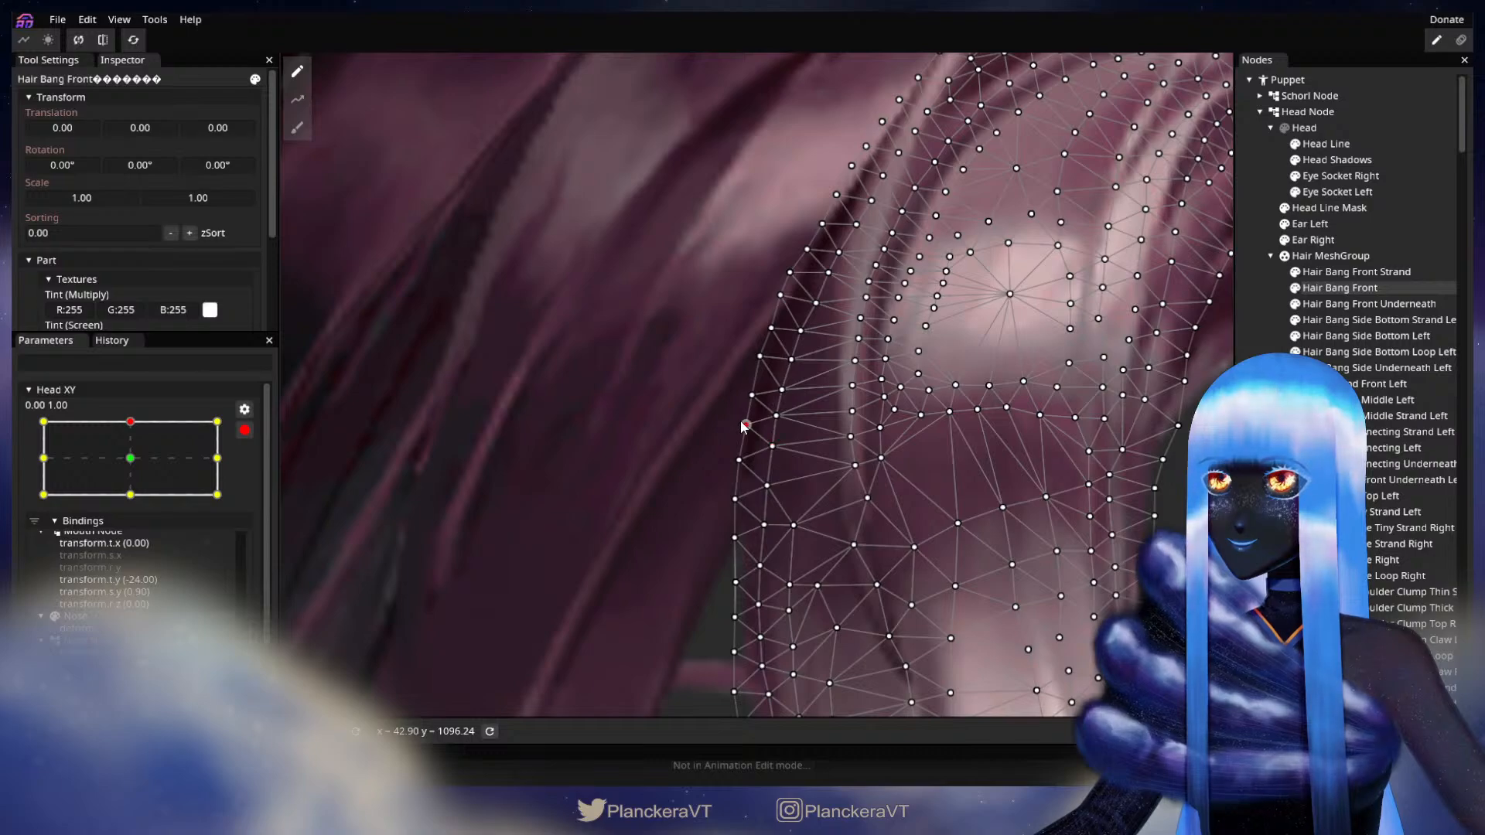
left_click_drag(771, 492, 770, 479)
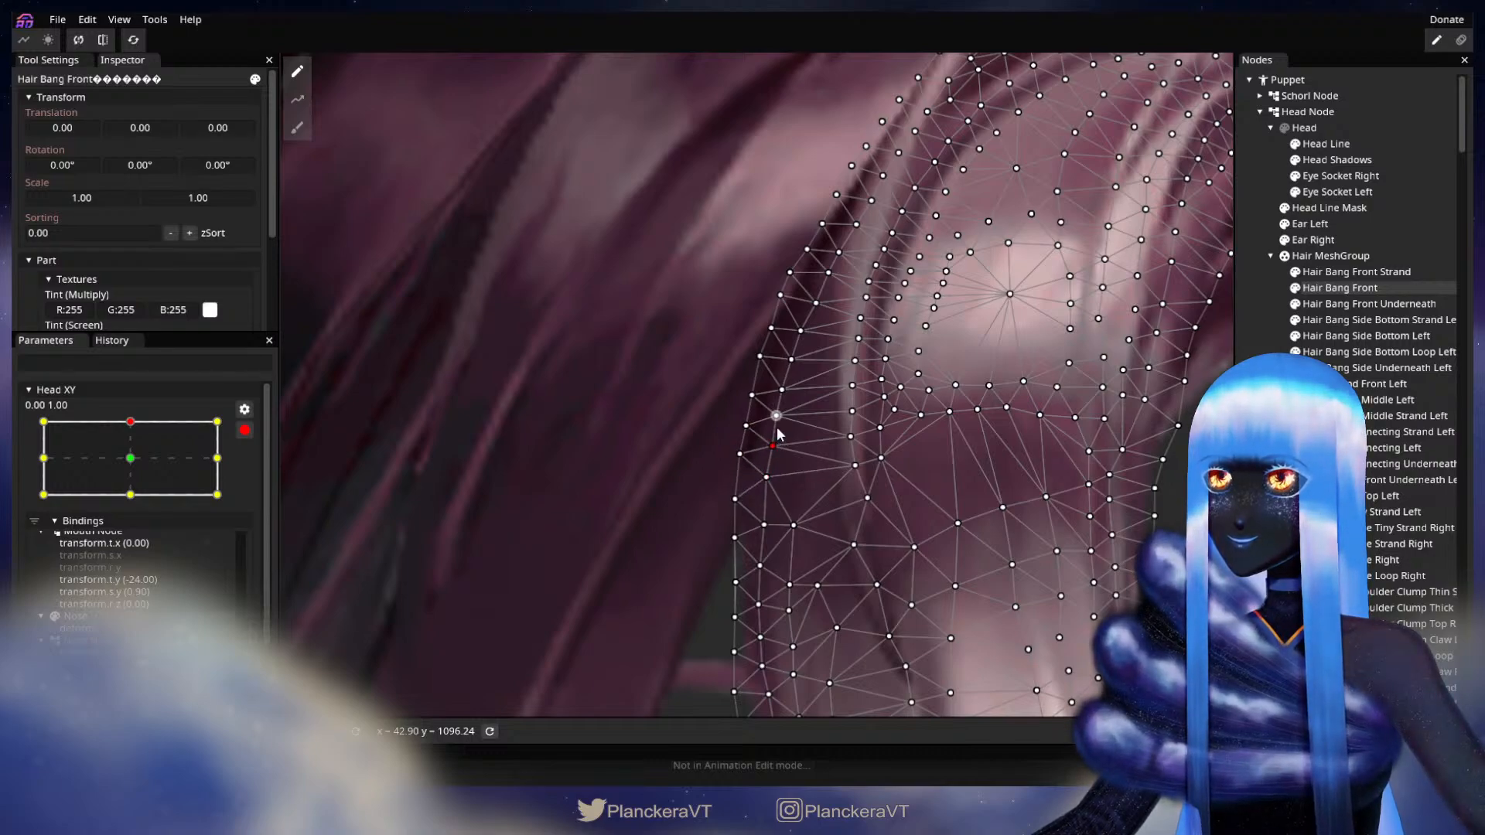
left_click_drag(791, 532, 792, 520)
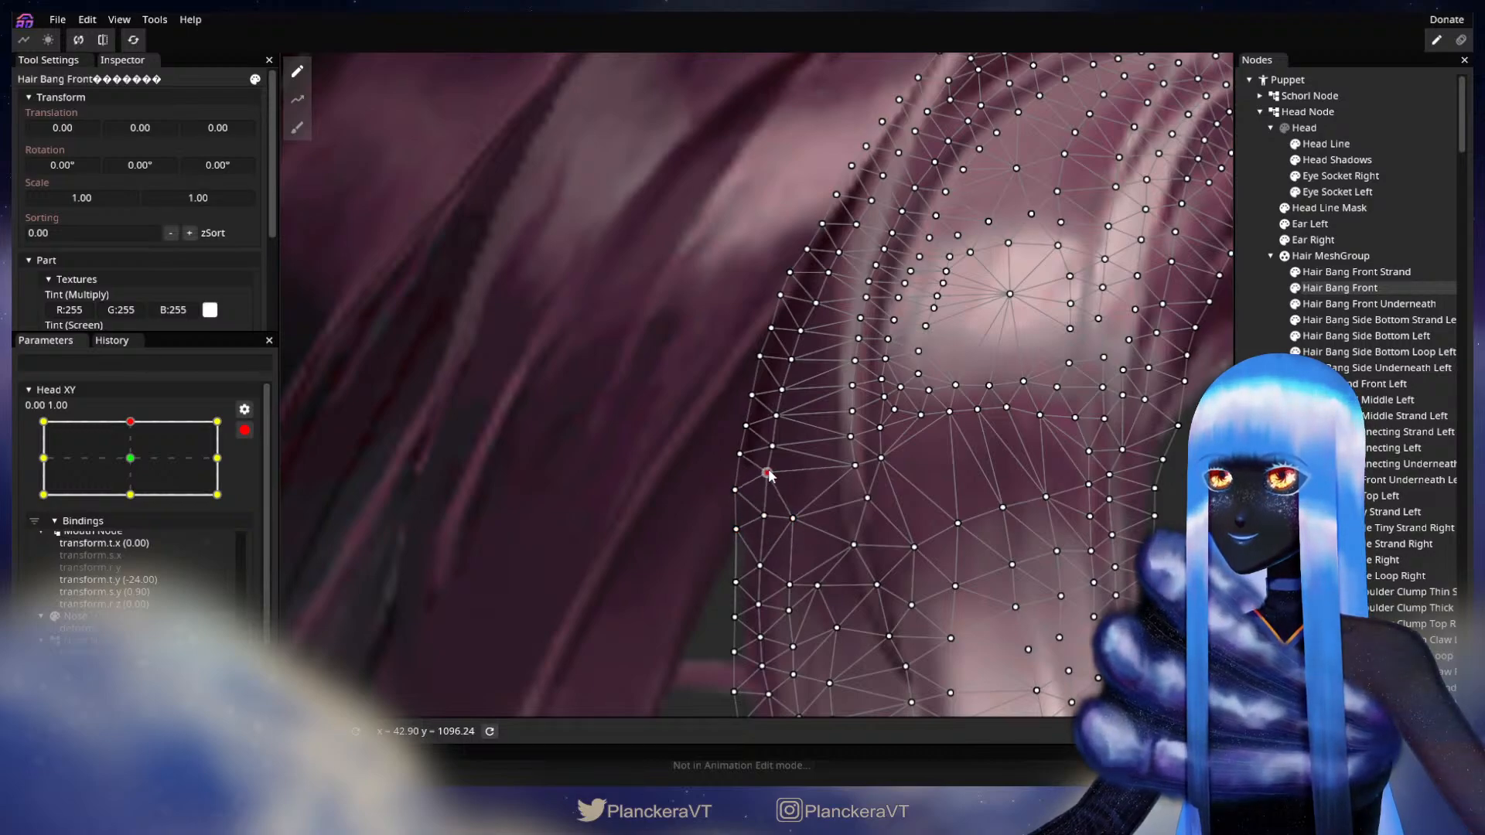
left_click_drag(762, 516, 792, 442)
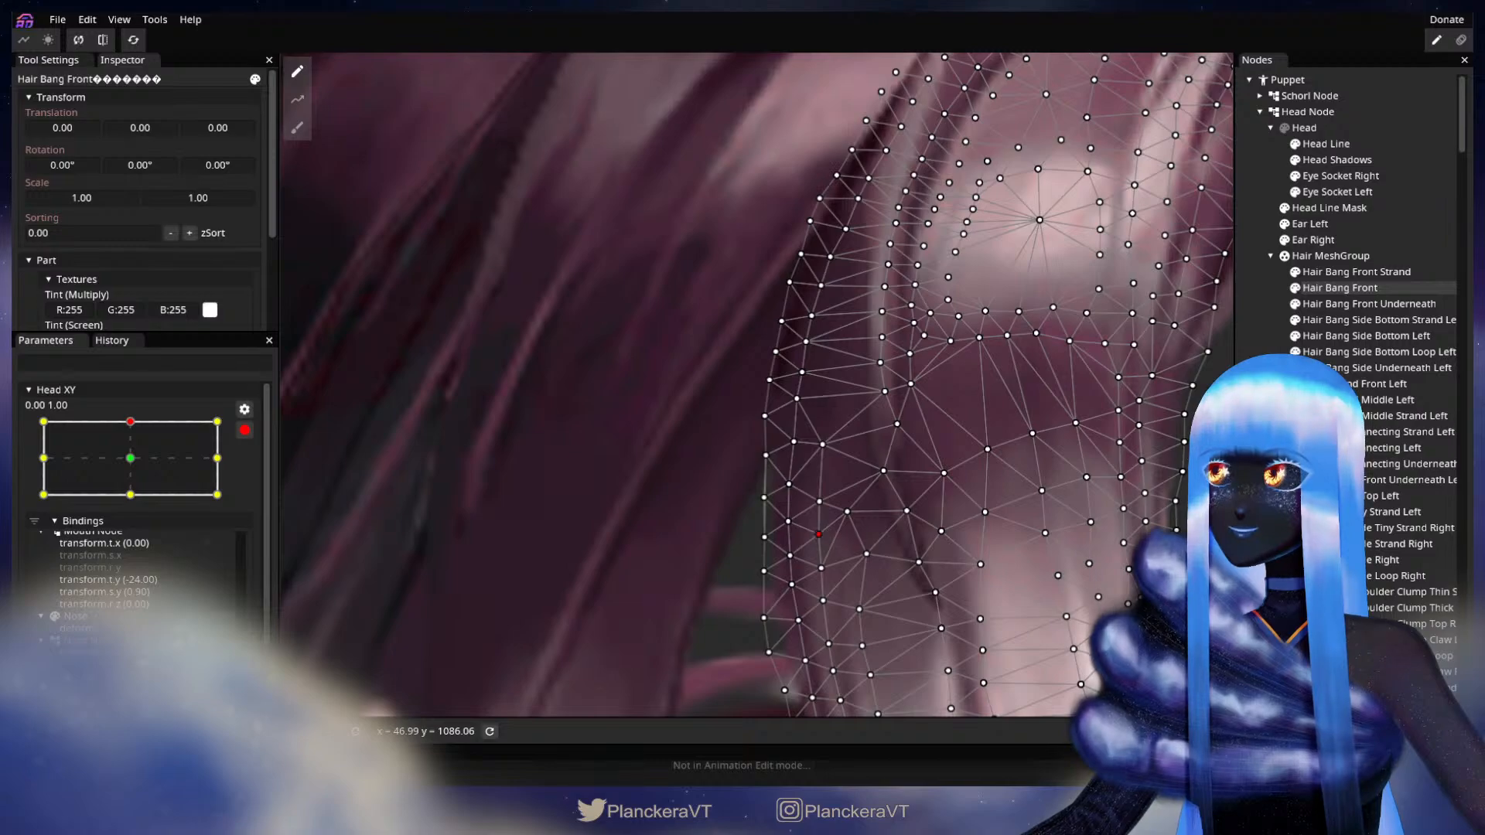
key("Escape")
Disarm Head XY, move it around the head-up middle pose to check the bang, and arm it again at 0.00, 1.00
scroll(981, 466, "down", 4)
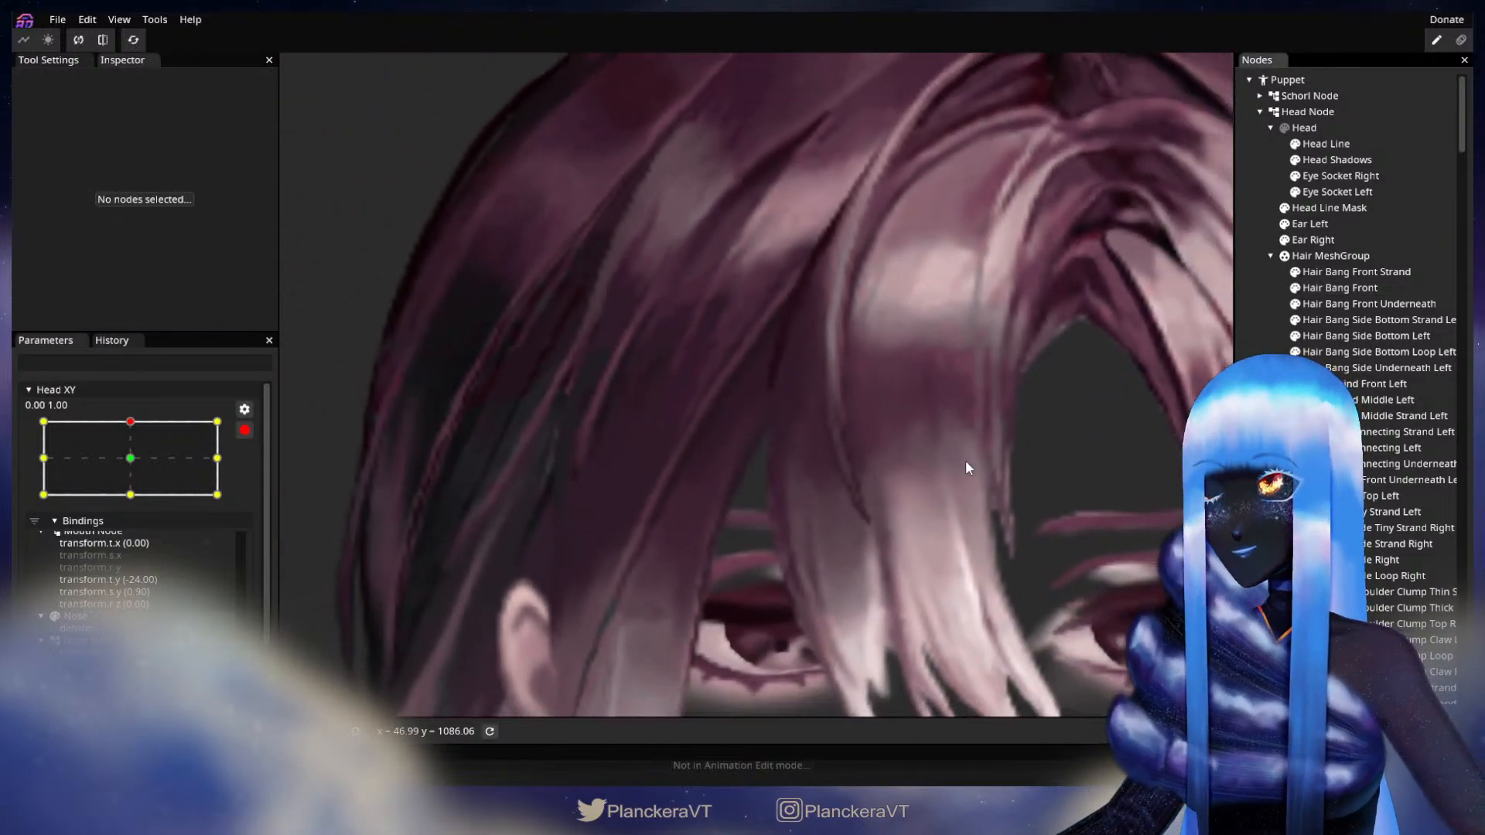
scroll(965, 461, "down", 5)
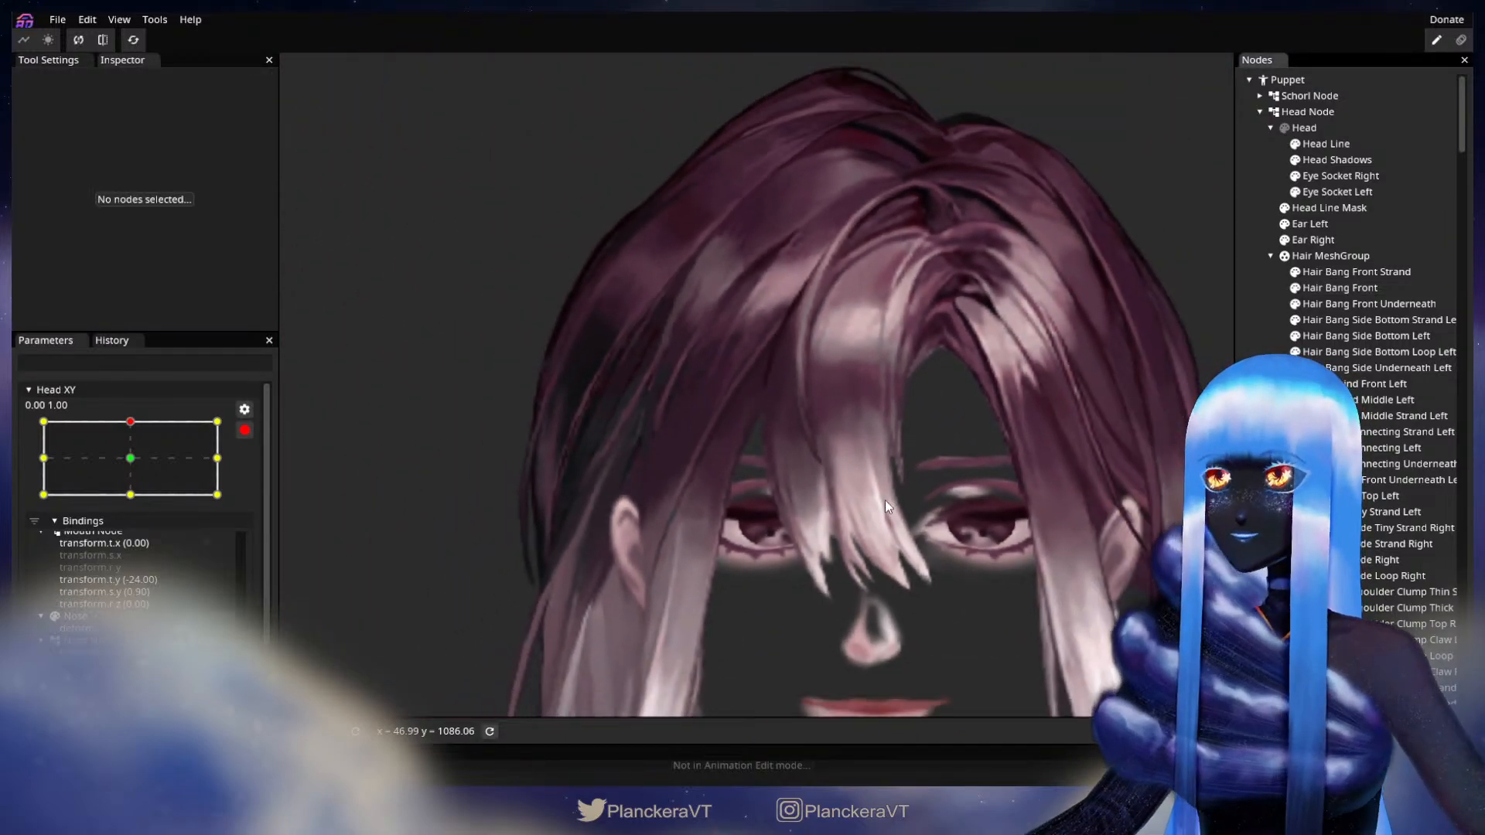
scroll(843, 512, "down", 5)
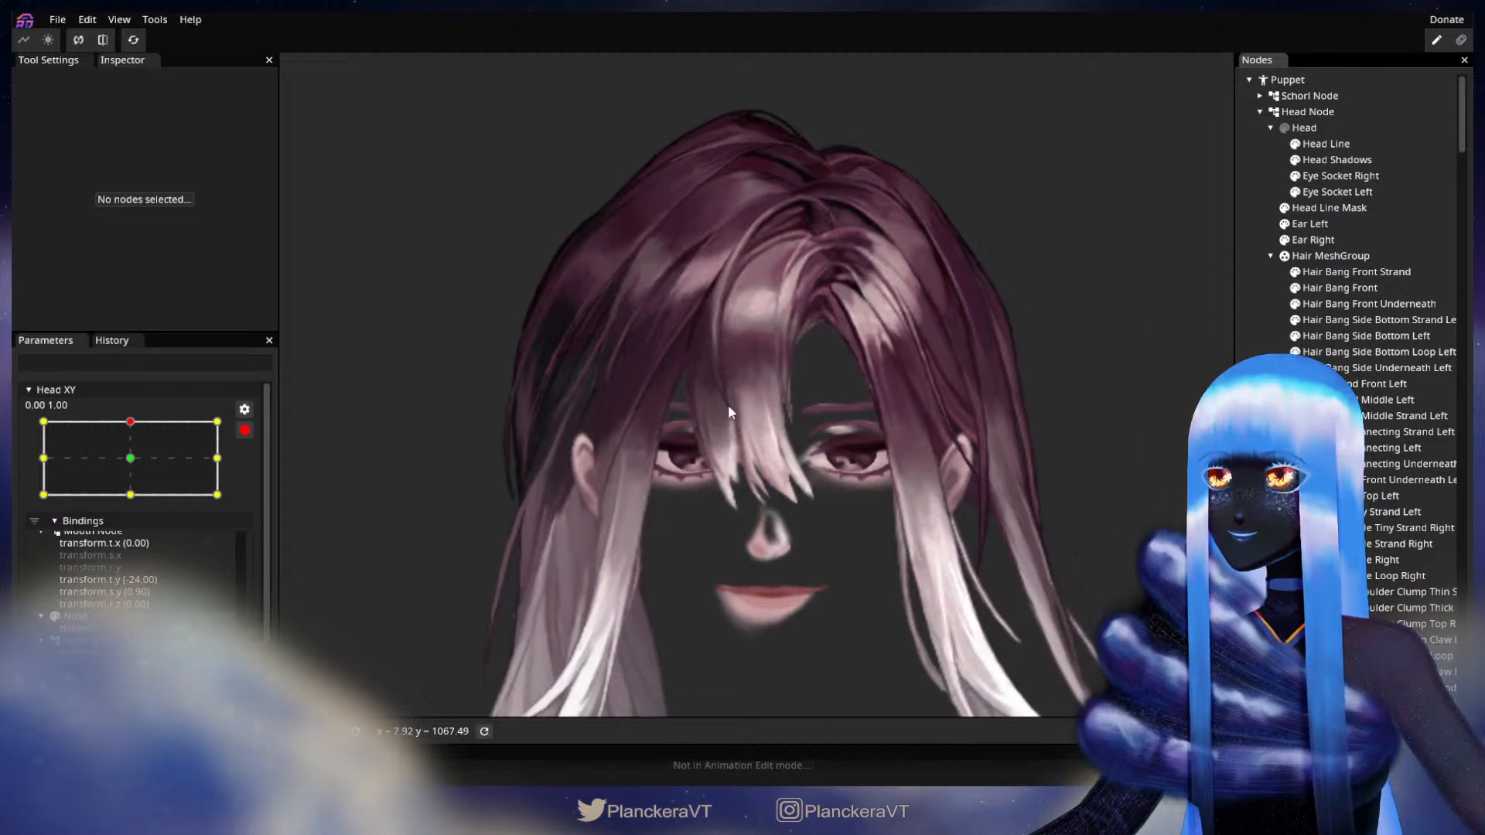
left_click(245, 430)
left_click(134, 465)
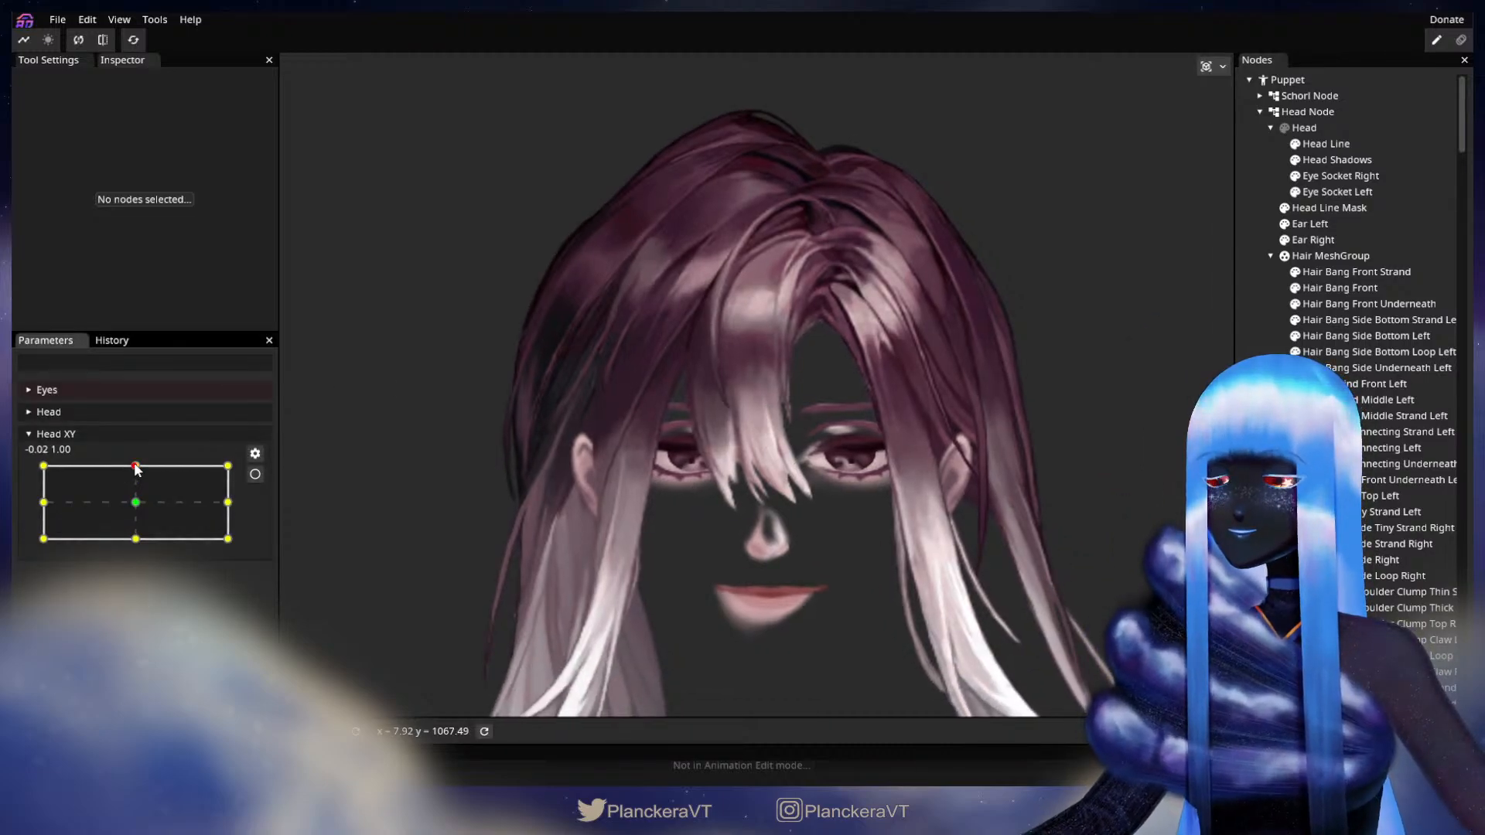
mouse_move(135, 467)
left_mouse_down()
mouse_move(134, 509)
mouse_move(132, 458)
left_mouse_up()
left_click(255, 474)
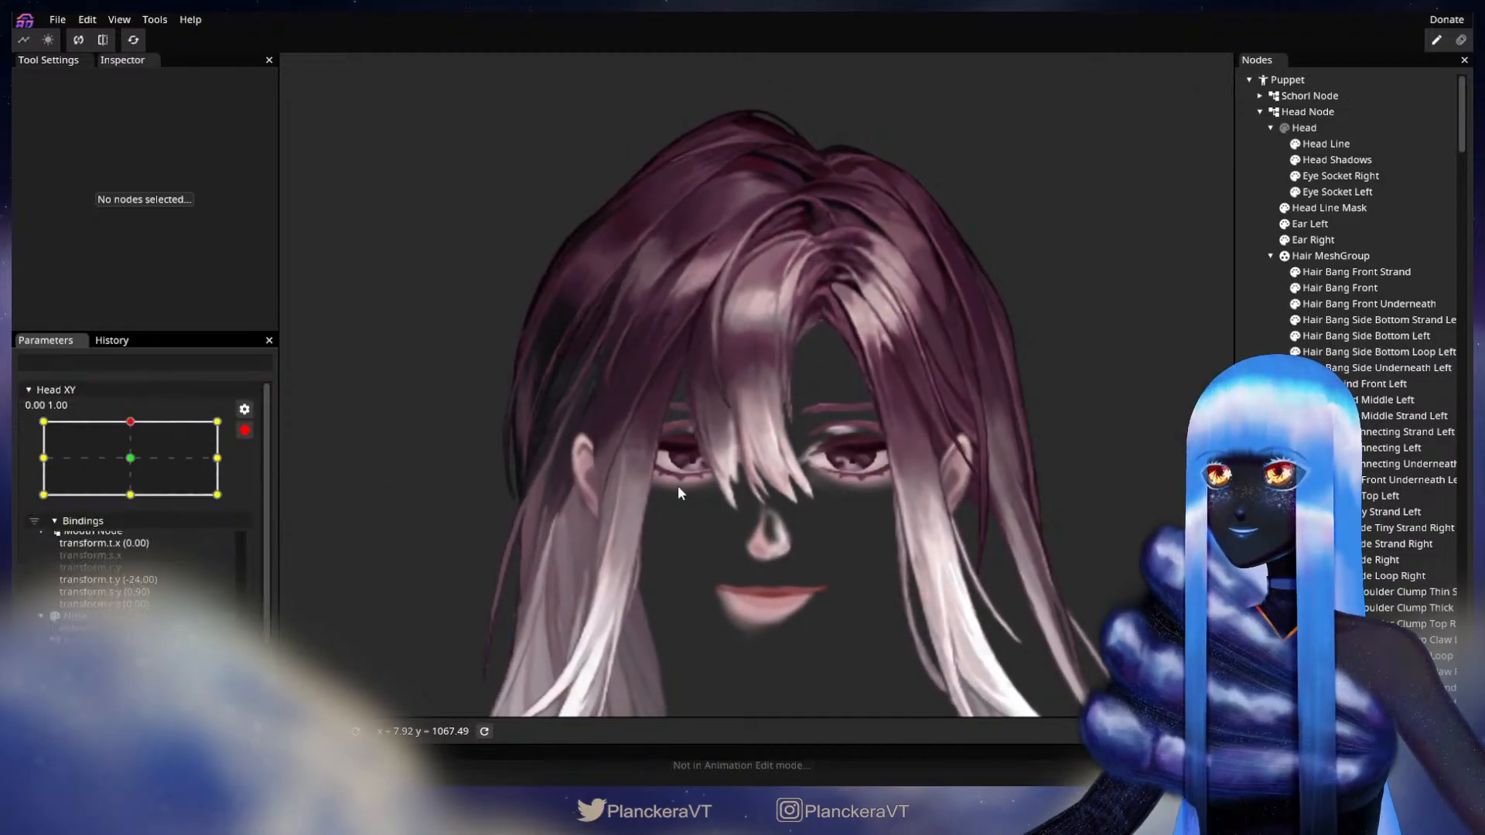
Reselect Hair Bang Front, fine-tune the outer-edge vertices beside its dark fold one by one, and deselect it
scroll(659, 465, "up", 6)
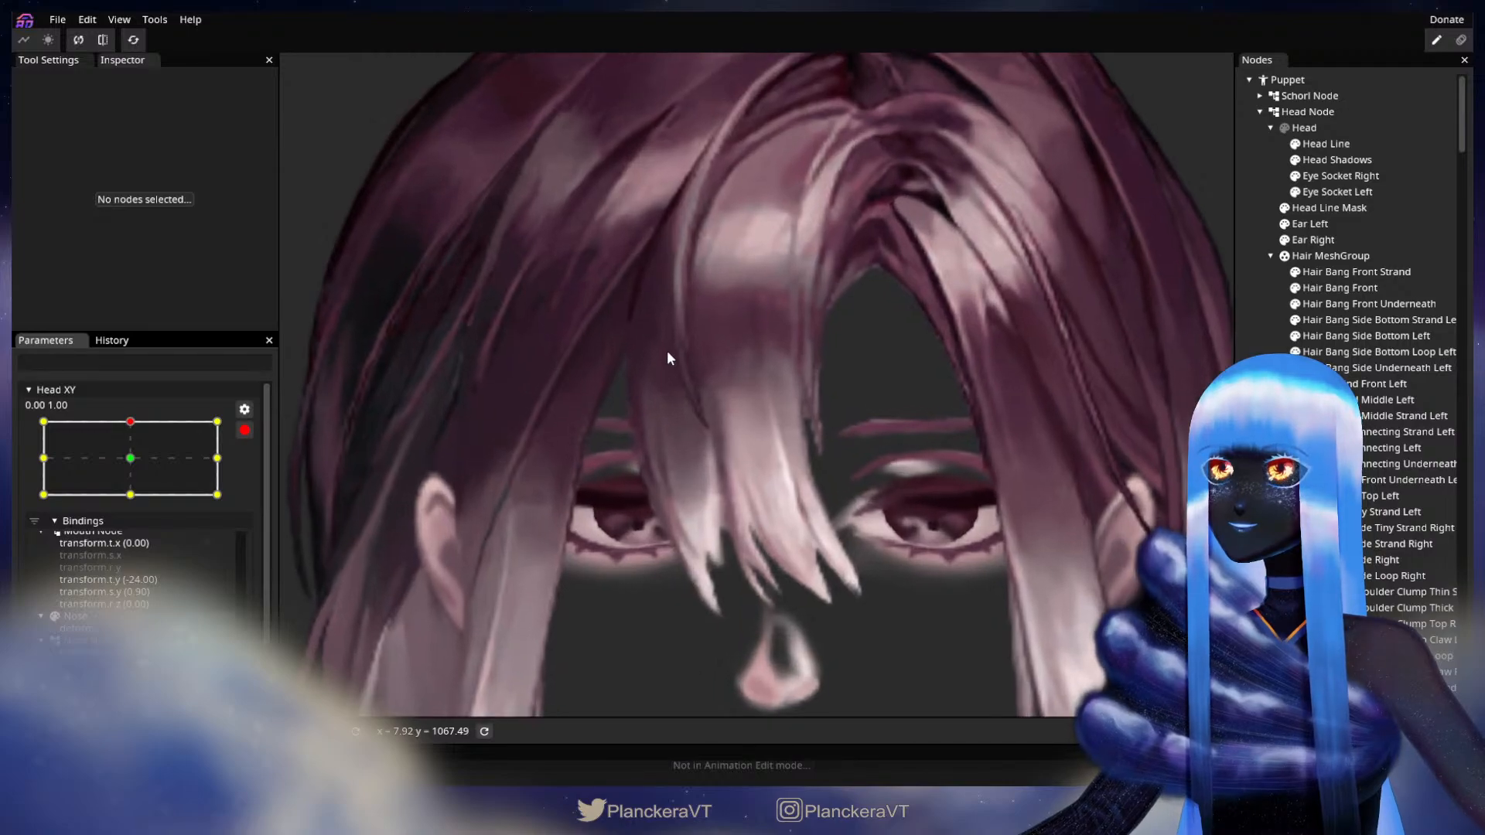
scroll(840, 571, "up", 5)
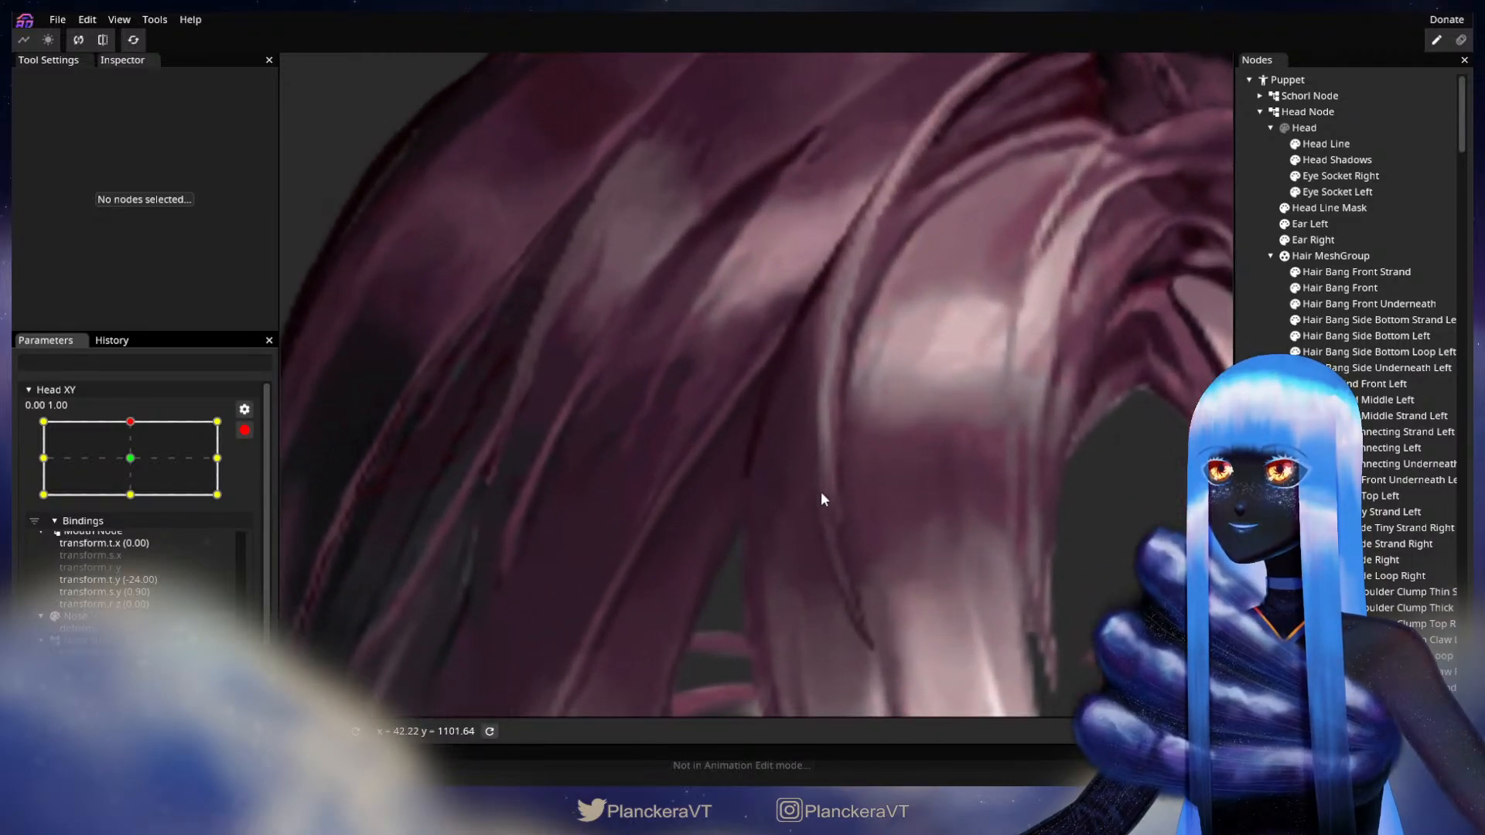
left_click(1358, 287)
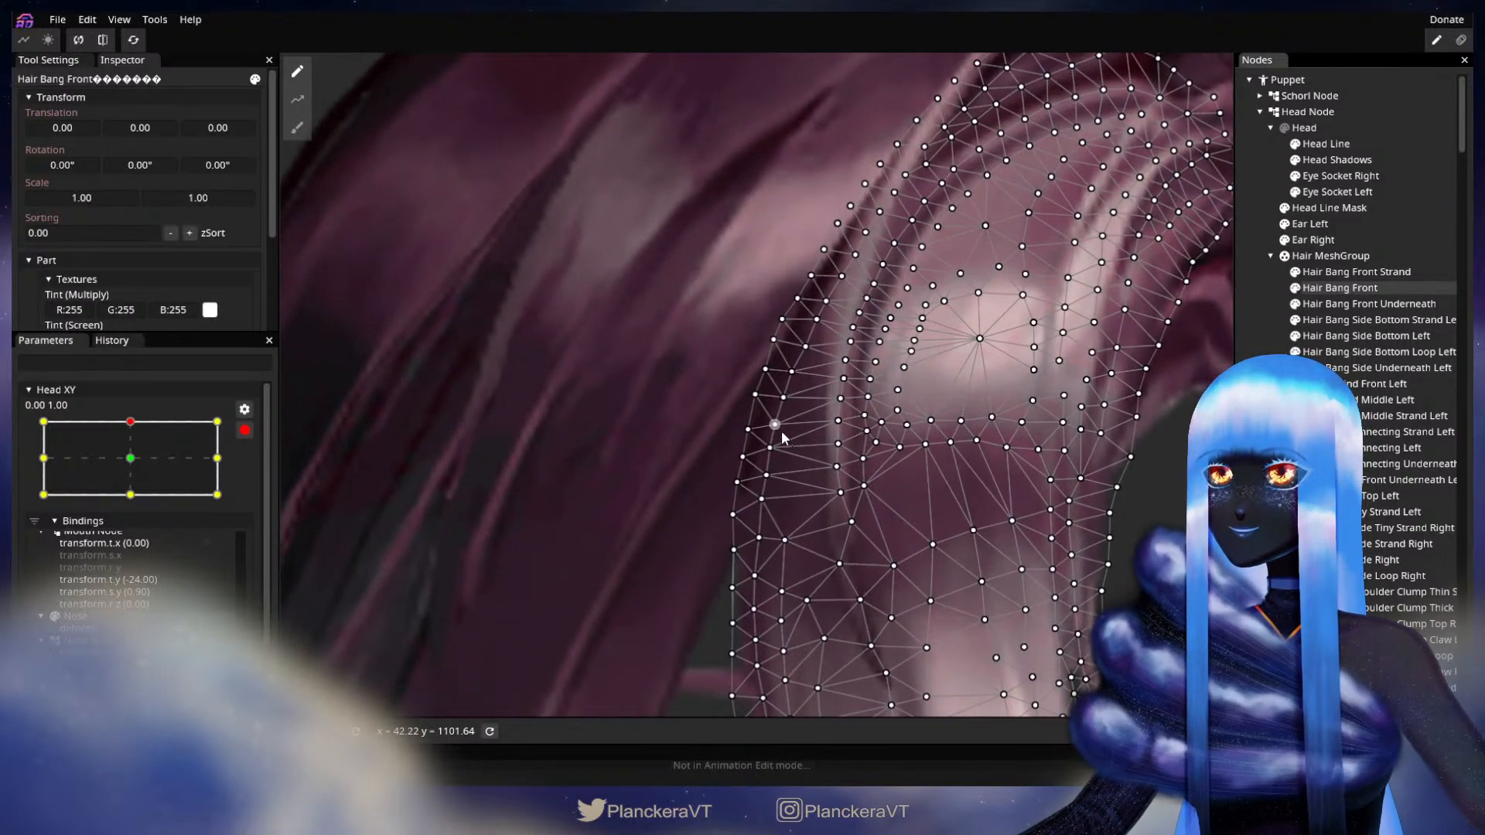
left_click_drag(781, 399, 782, 391)
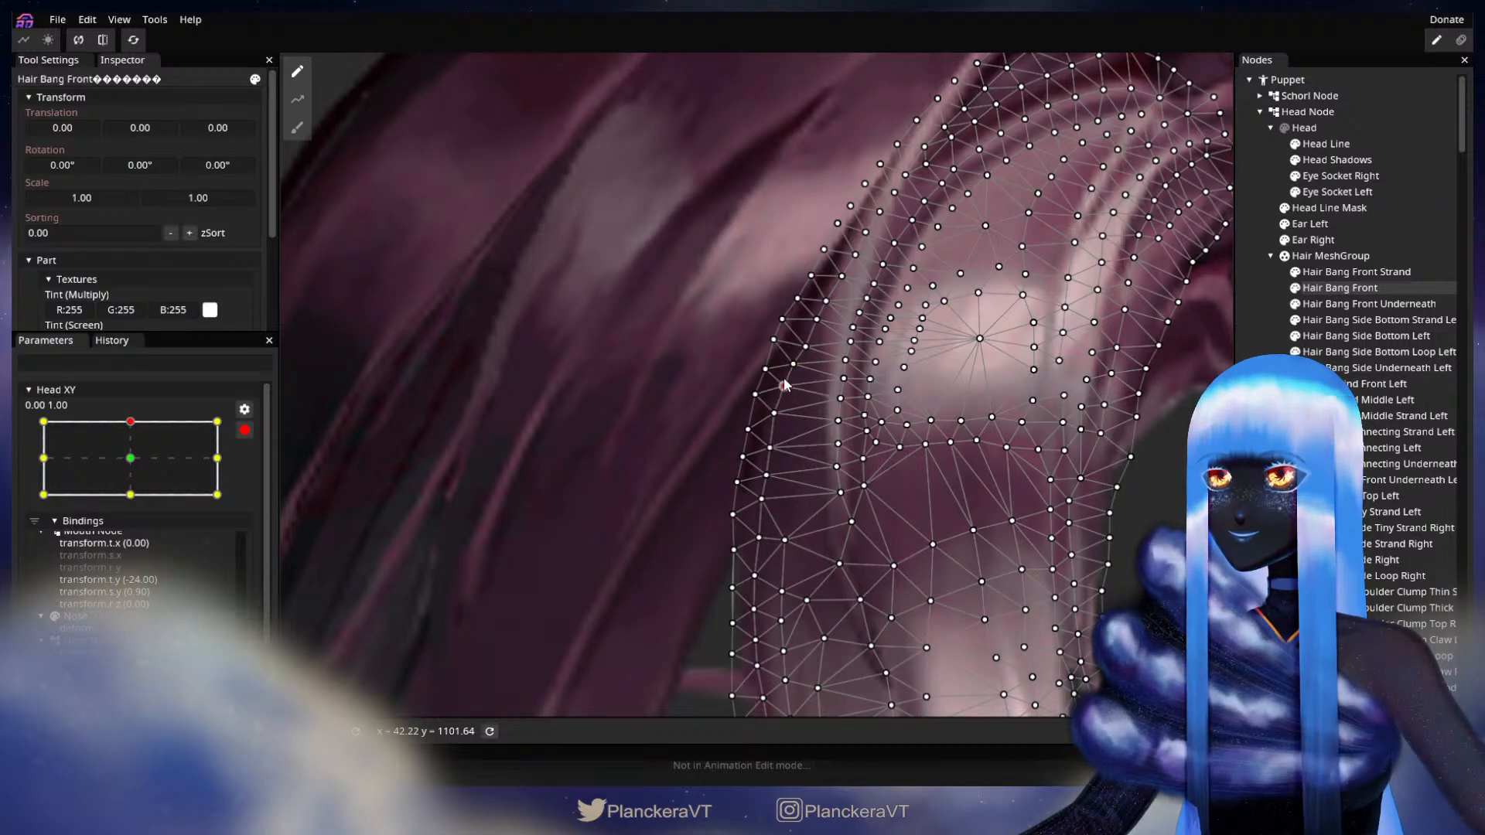
left_click_drag(775, 453, 776, 447)
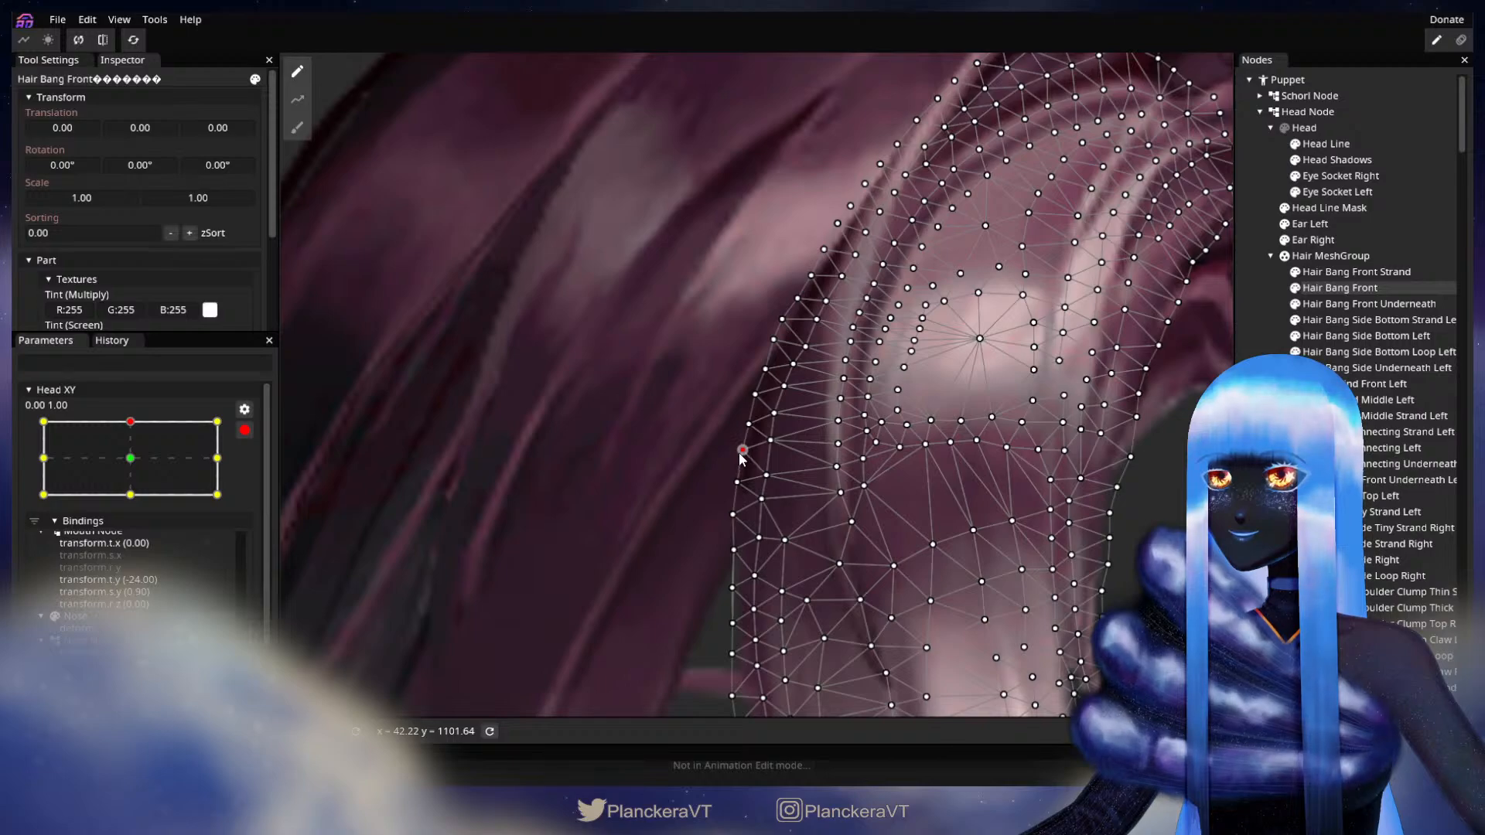
left_click_drag(766, 476, 759, 533)
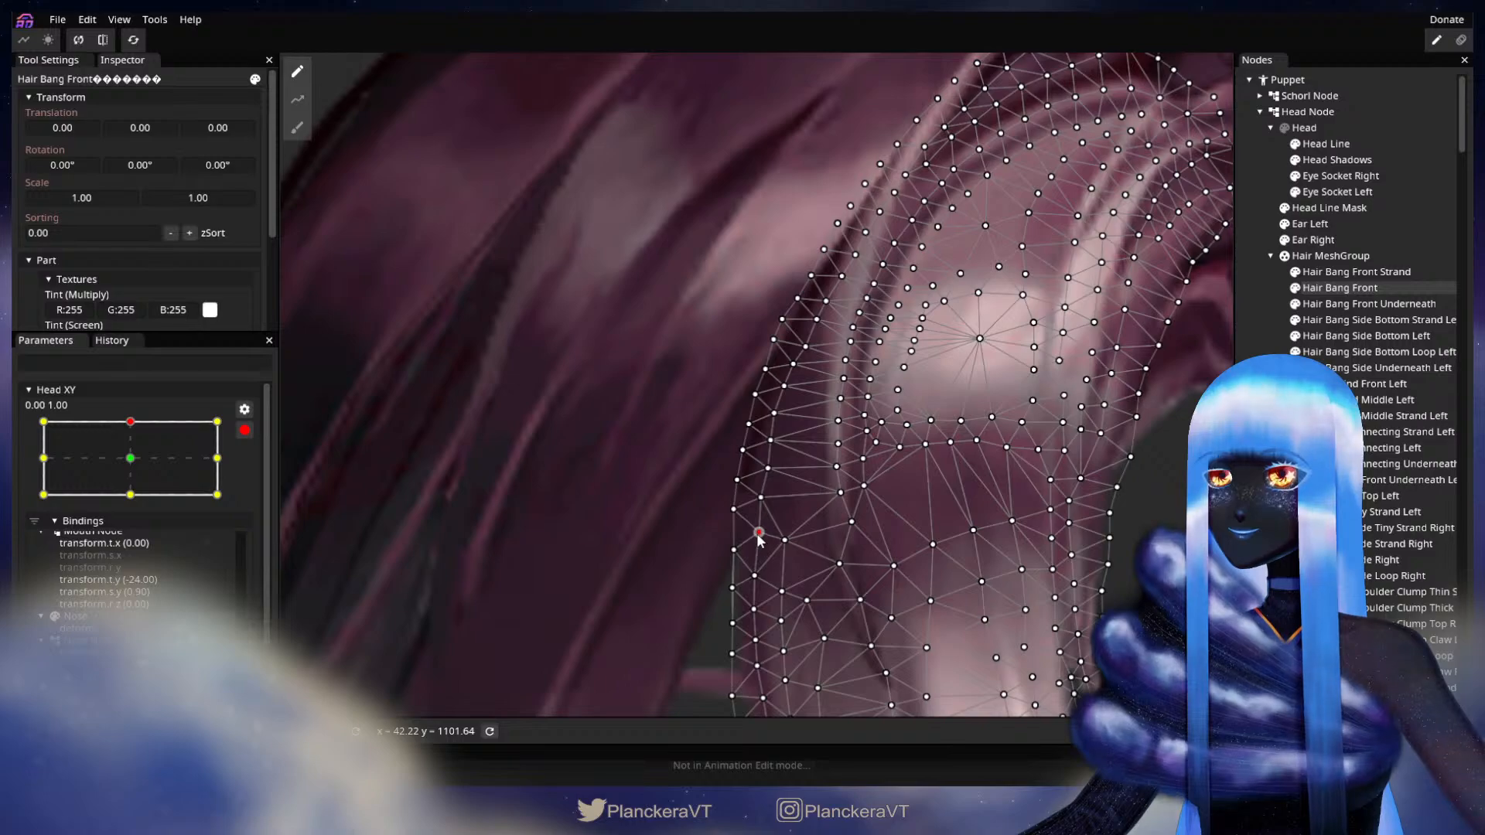
left_click(755, 576)
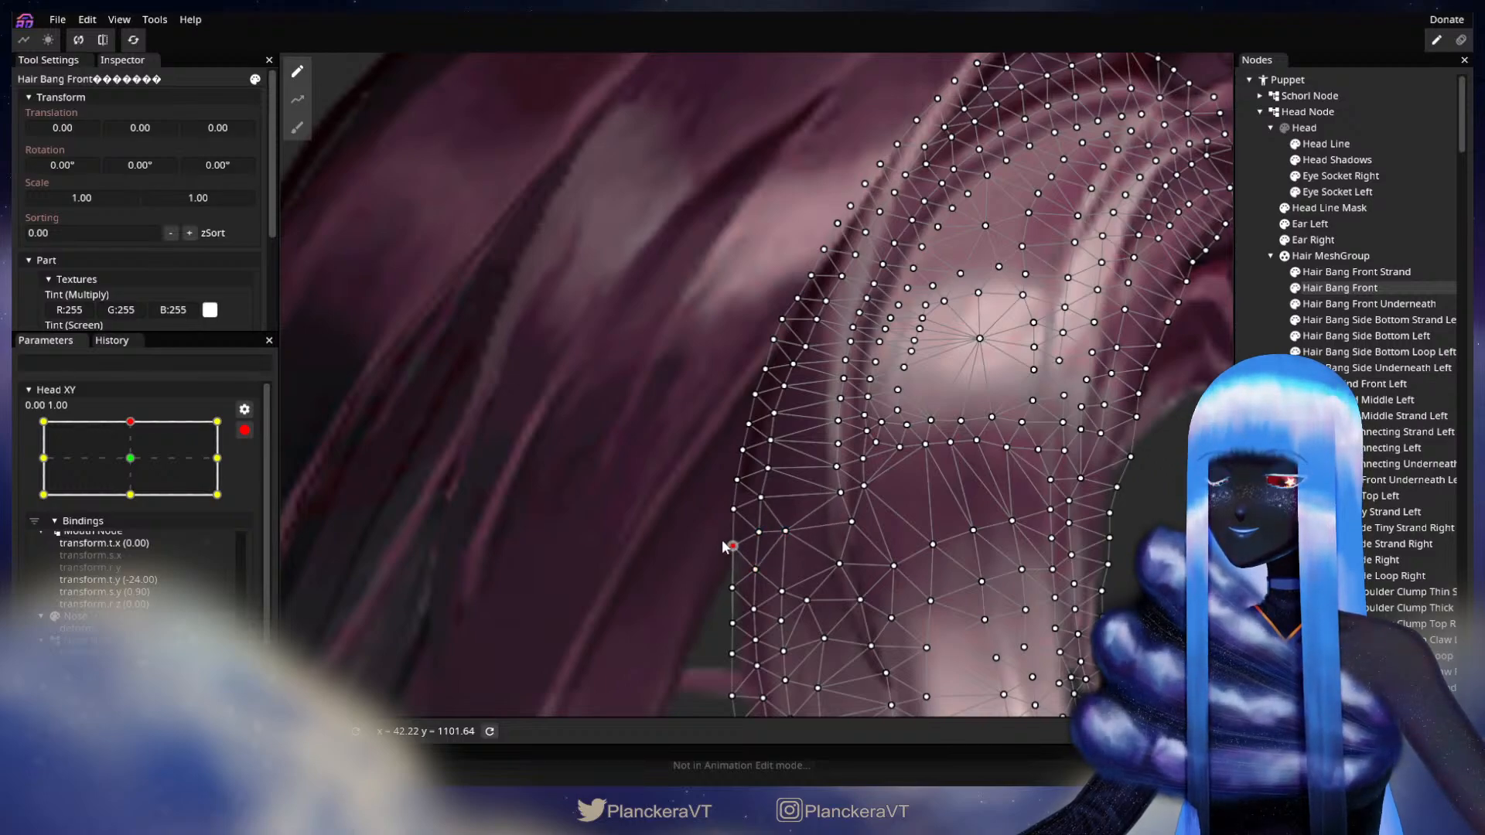
key("Escape")
Disarm Head XY and sweep it vertically from the head-up middle pose to check the bang's motion
scroll(936, 497, "down", 3)
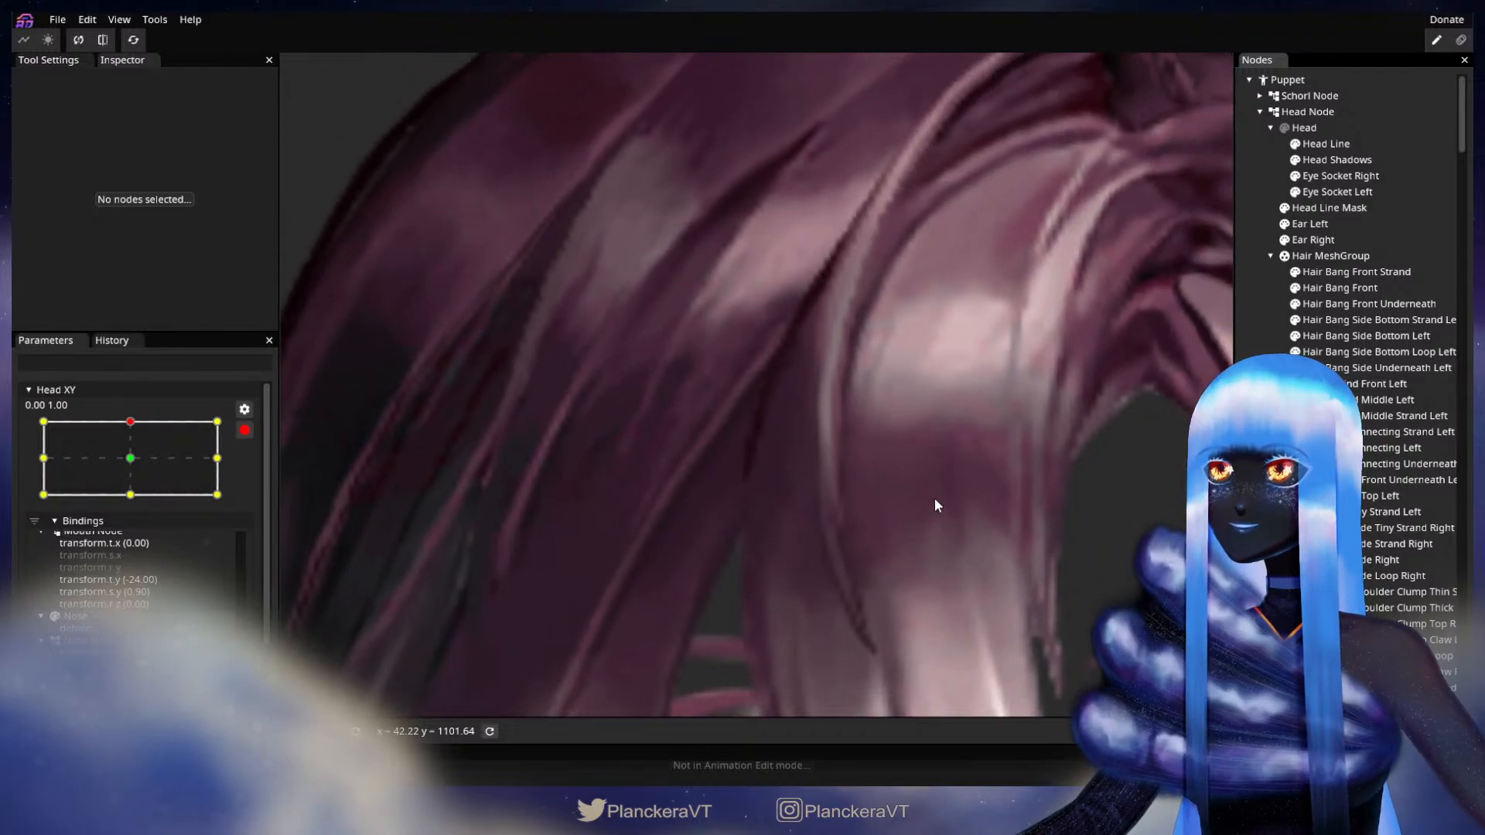
scroll(920, 508, "down", 5)
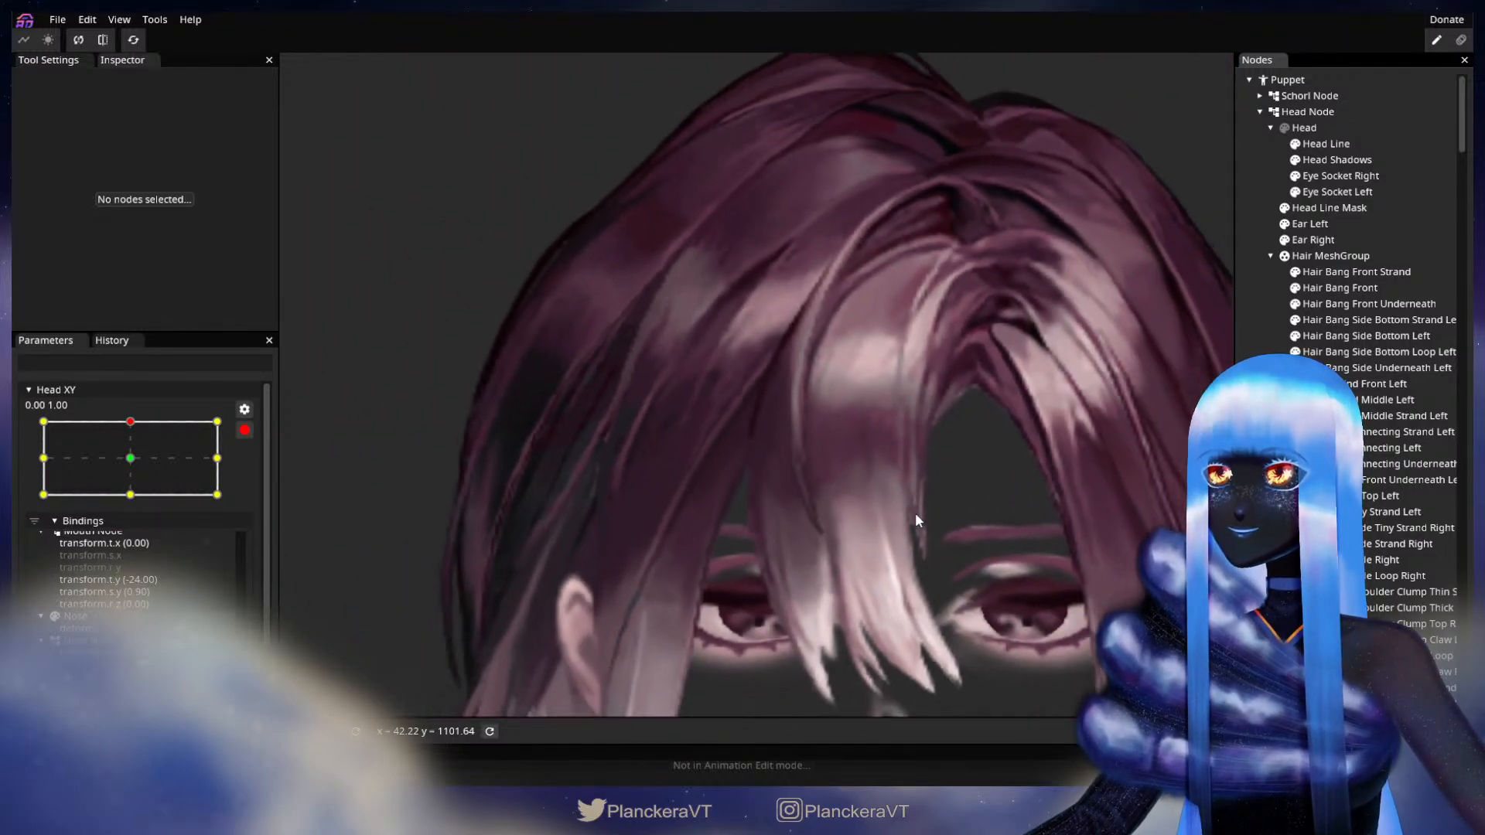
scroll(914, 507, "down", 4)
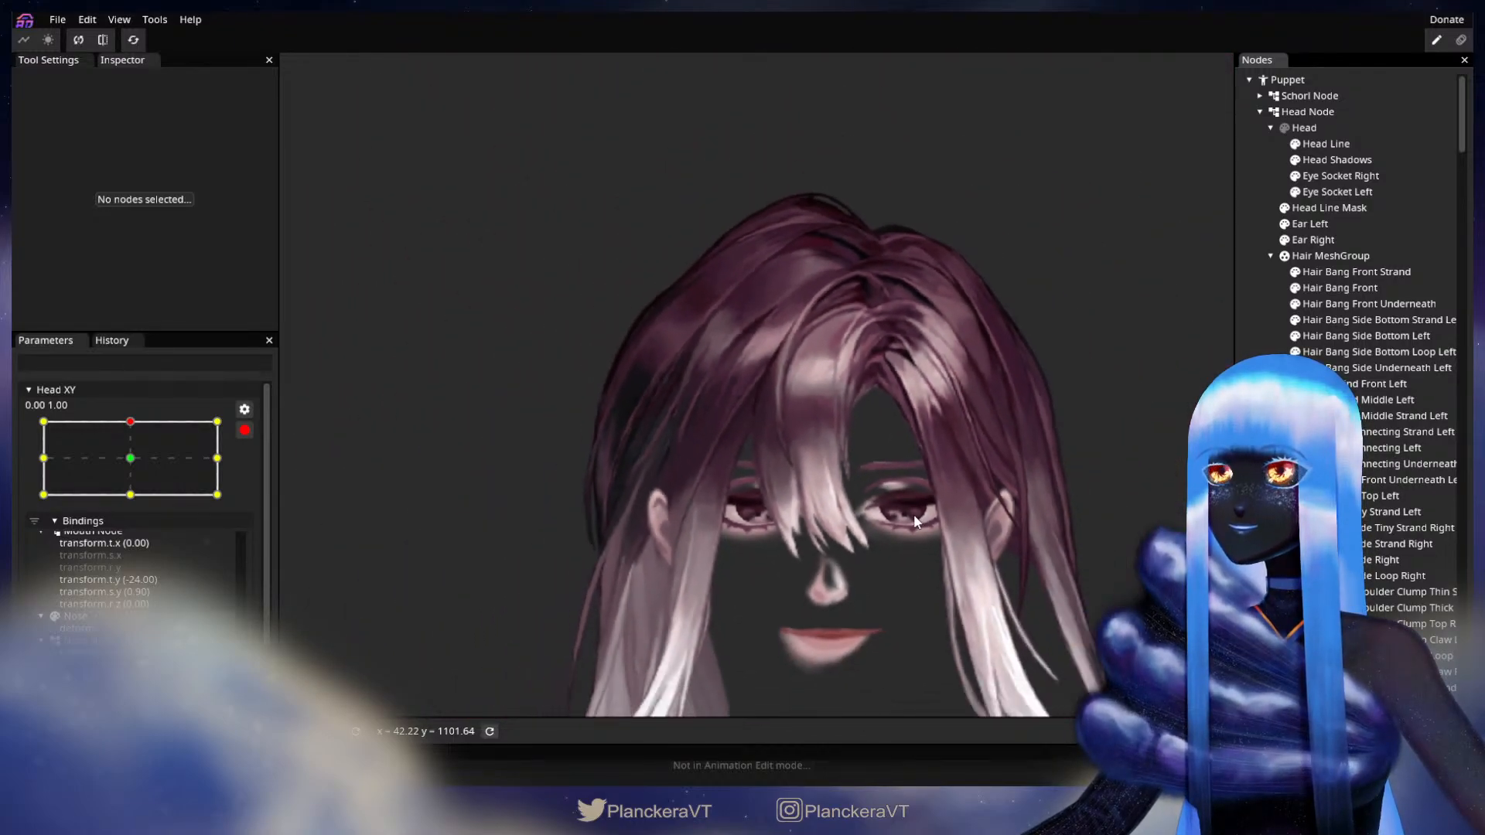
left_click(245, 430)
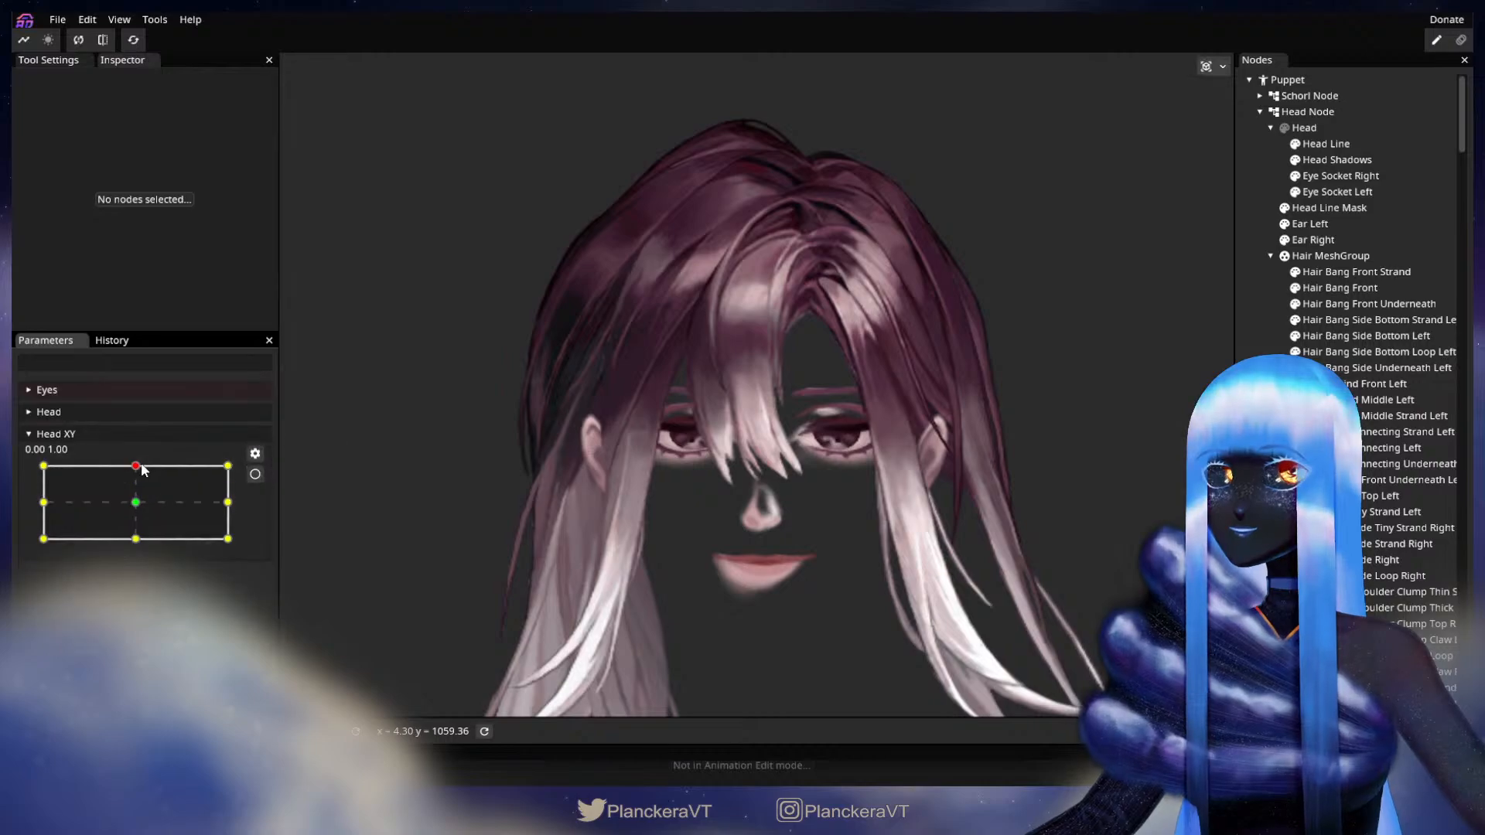
mouse_move(133, 466)
left_mouse_down()
mouse_move(139, 504)
mouse_move(137, 483)
left_mouse_up()
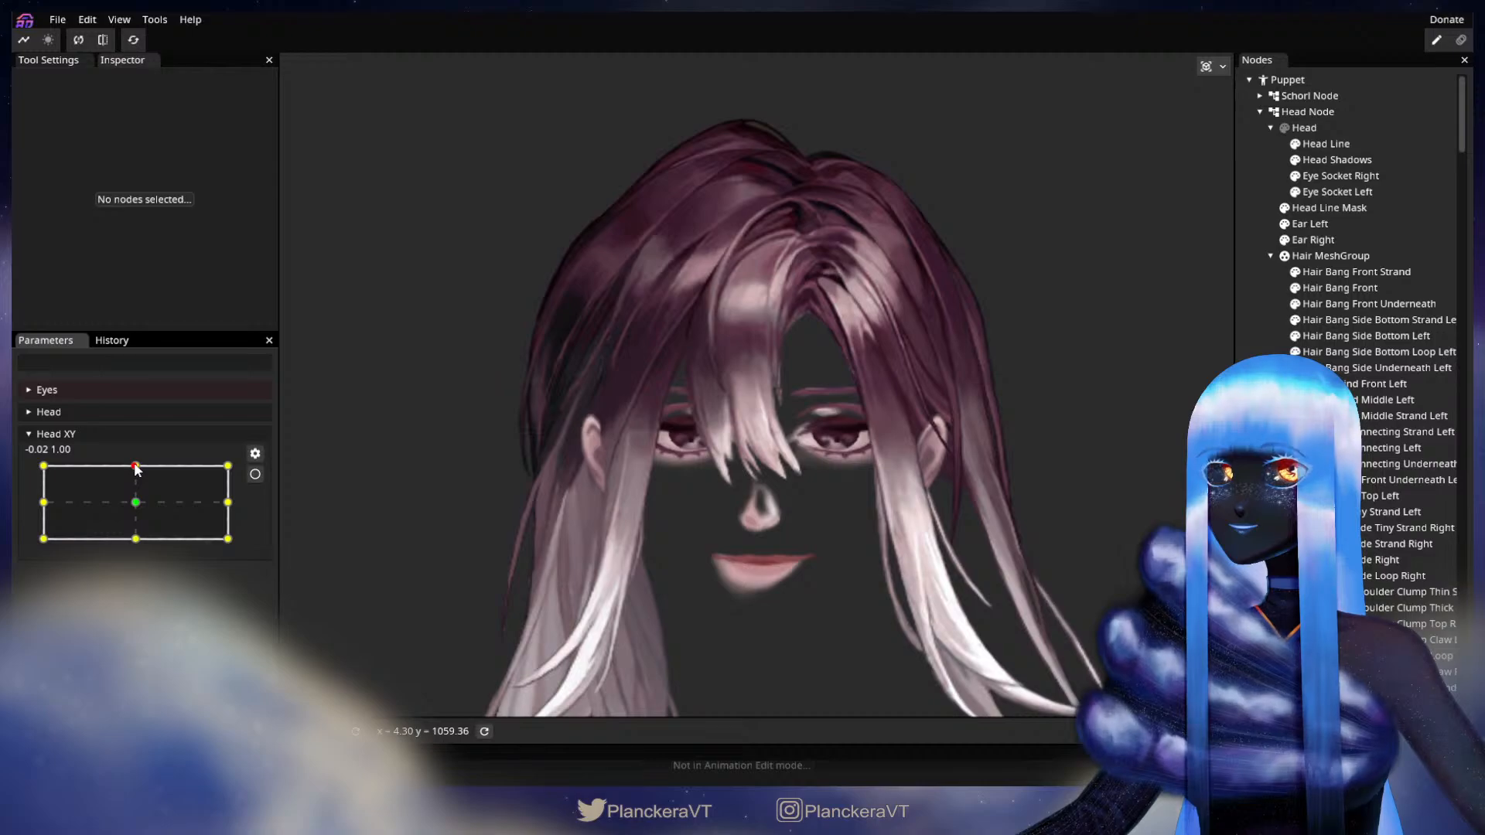
Arm Head XY at 1.00, 1.00 and push the outer-edge vertices of Hair Bang Front upward with the Circle Brush
left_click_drag(136, 517, 448, 452)
left_click(255, 474)
scroll(796, 405, "up", 4)
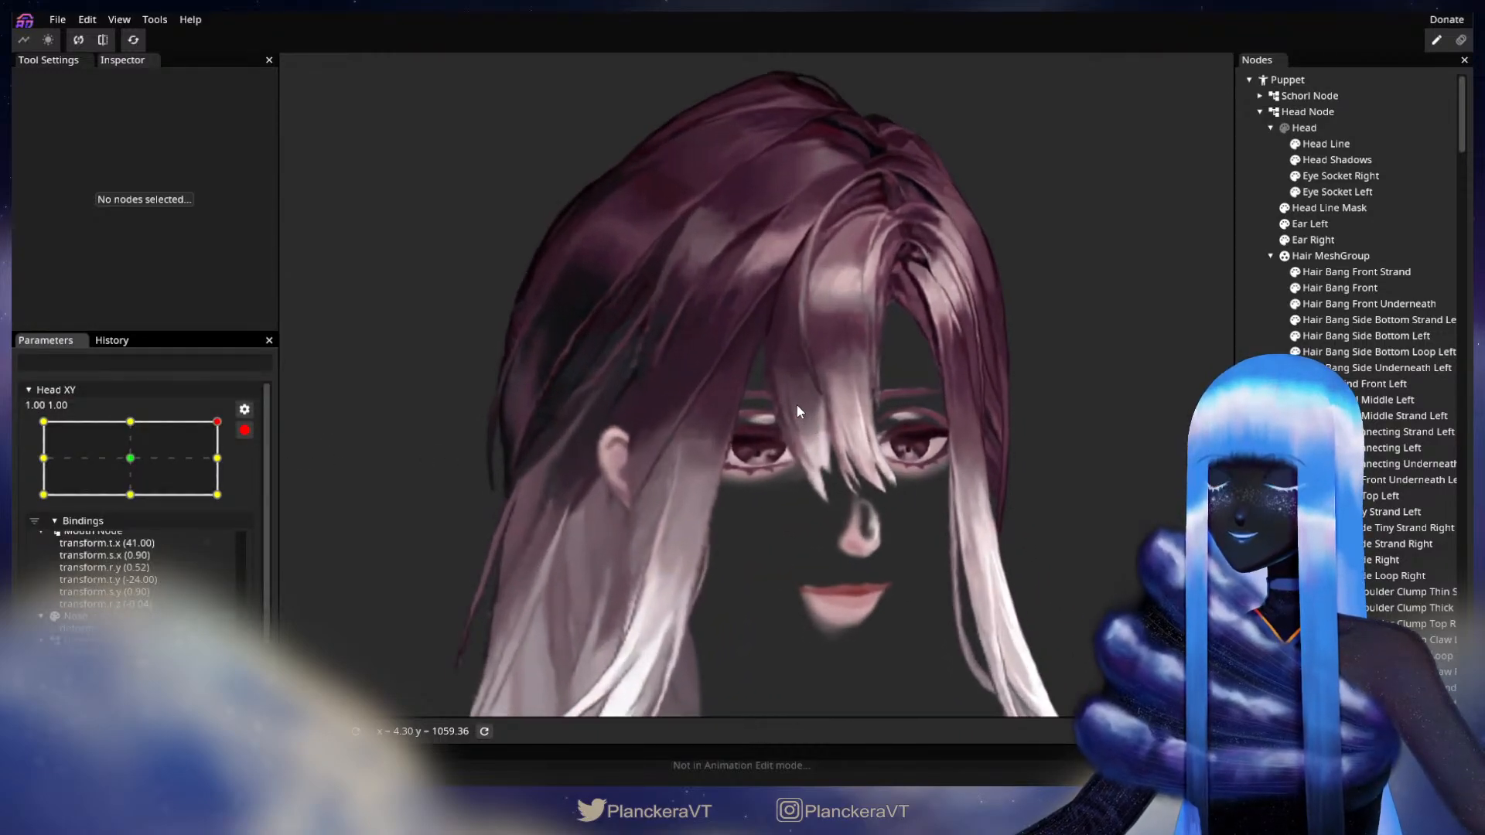
scroll(803, 407, "up", 1)
left_click_drag(758, 317, 746, 466)
scroll(746, 466, "up", 2)
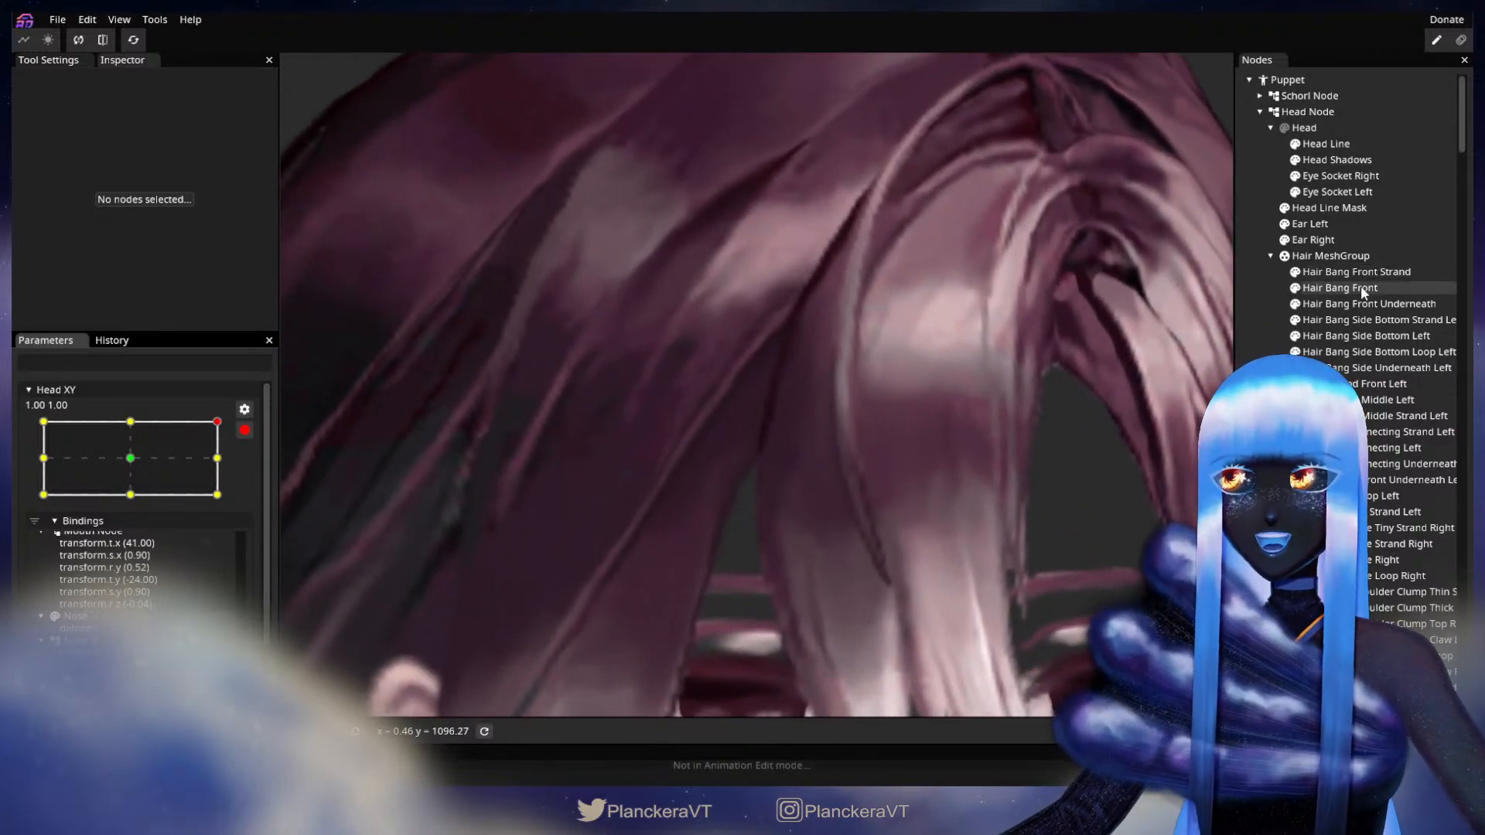
left_click(1346, 288)
left_click(299, 128)
scroll(594, 442, "up", 1)
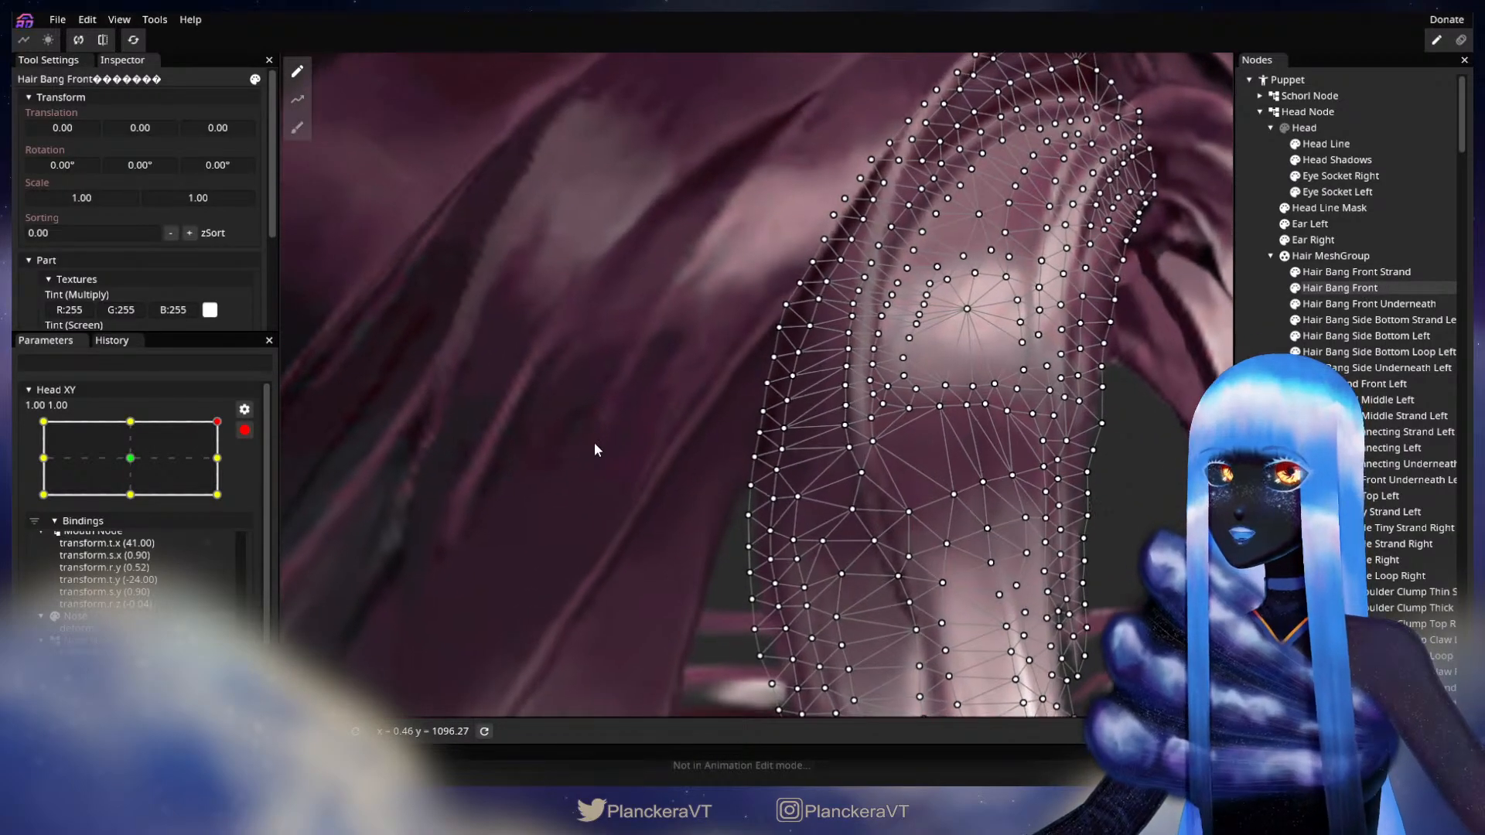
mouse_move(733, 465)
left_mouse_down()
mouse_move(736, 386)
mouse_move(762, 344)
left_mouse_up()
mouse_move(736, 454)
left_mouse_down()
mouse_move(736, 412)
mouse_move(778, 421)
left_mouse_up()
mouse_move(725, 574)
left_mouse_down()
mouse_move(728, 531)
mouse_move(742, 531)
left_mouse_up()
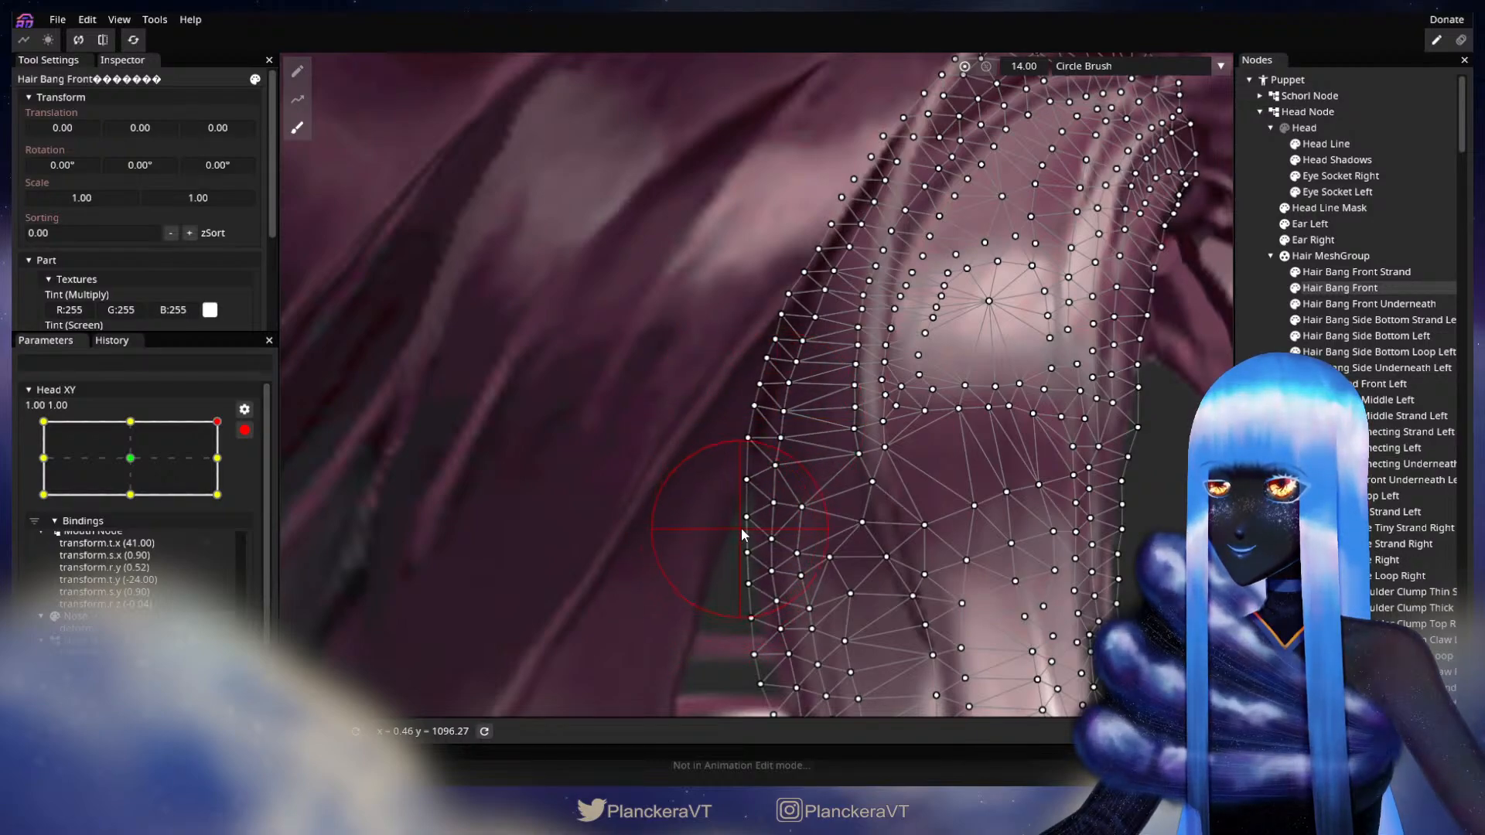
Adjust individual vertices along the upper and middle outer edge of Hair Bang Front with the point tool
left_click(296, 72)
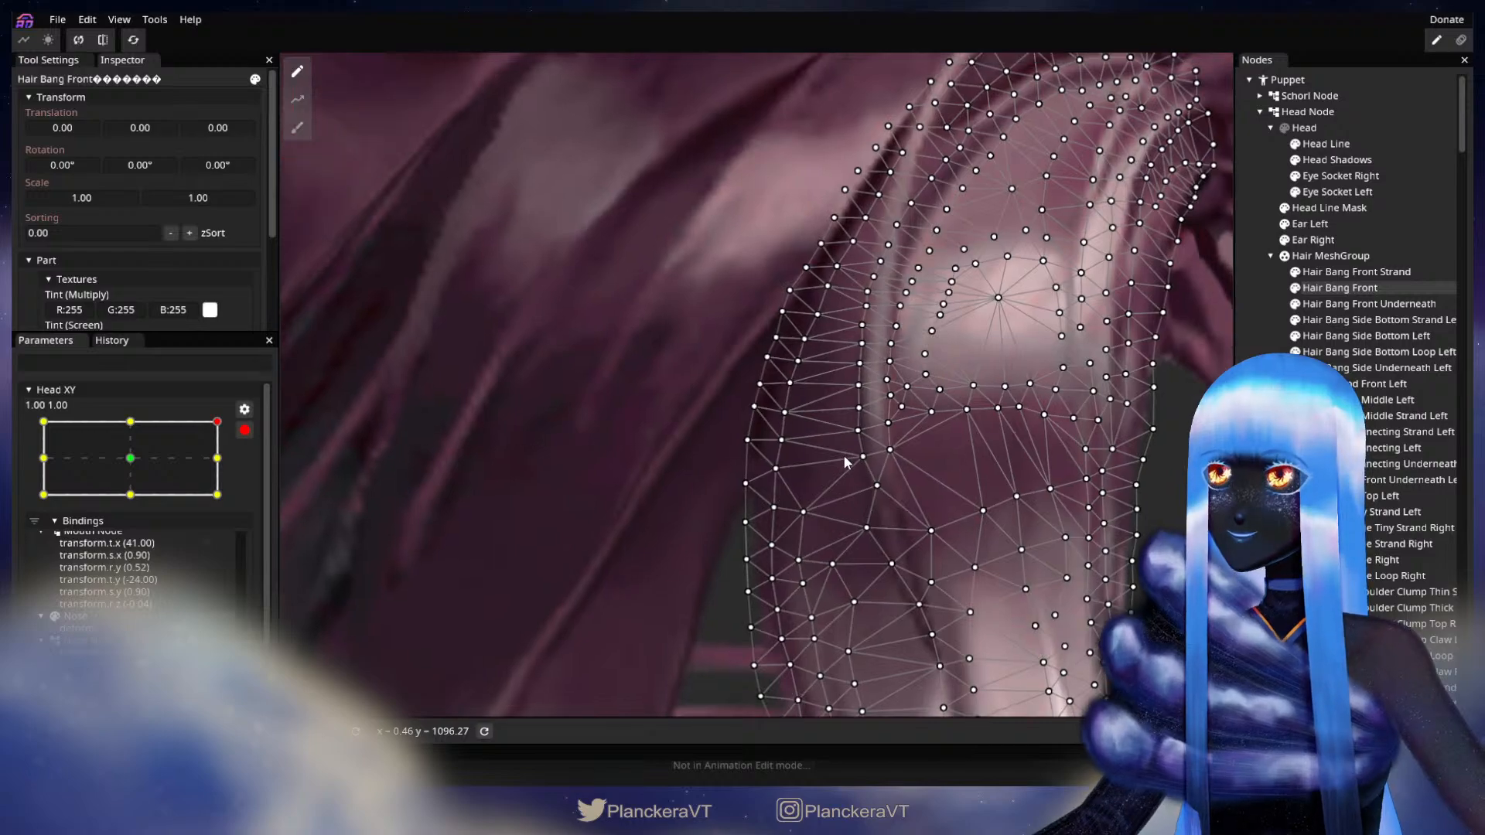
left_click_drag(786, 421, 816, 312)
left_click(775, 469)
left_click_drag(803, 514, 772, 501)
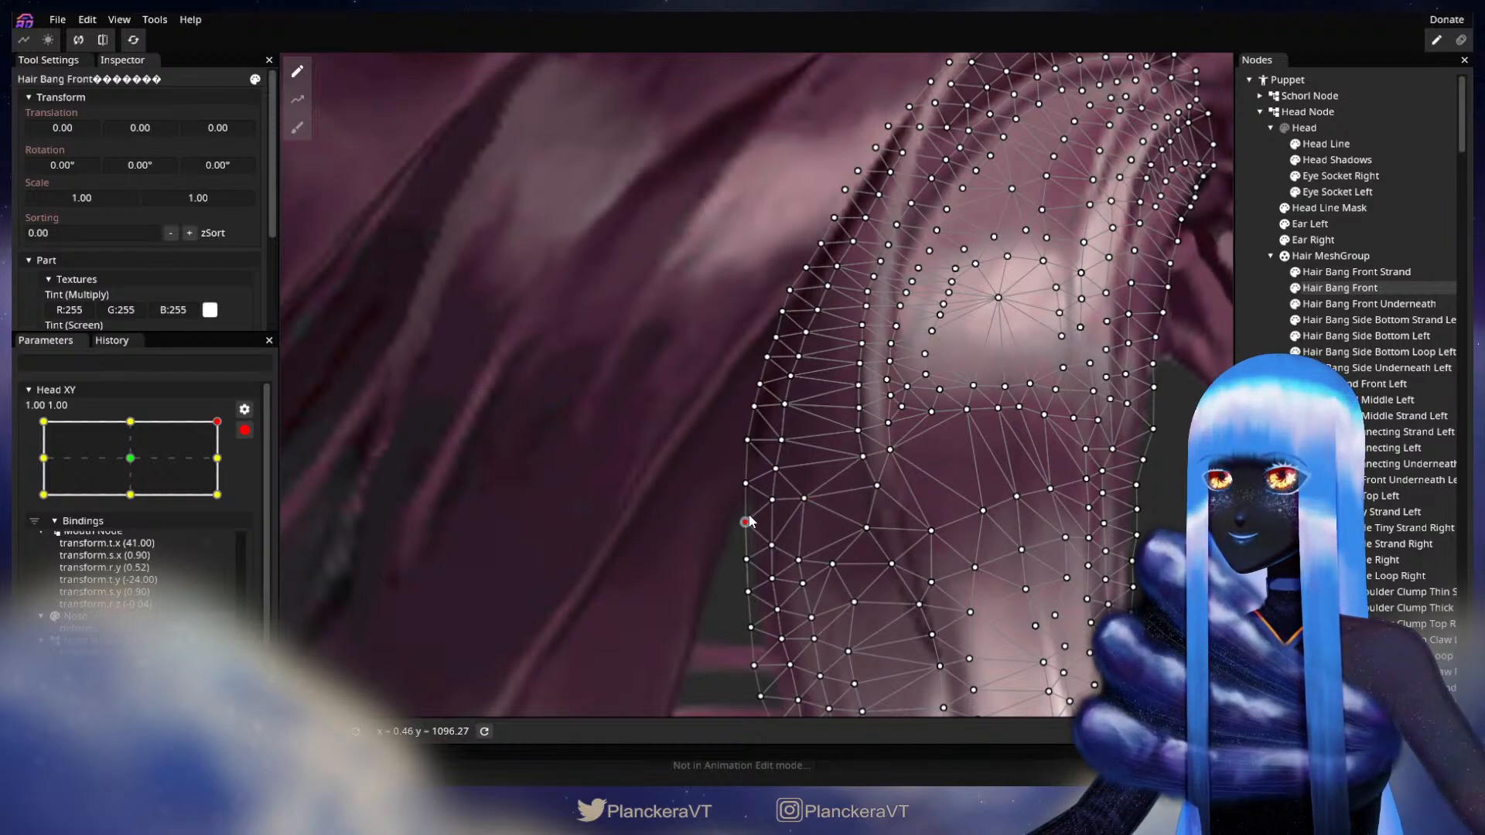
mouse_move(777, 553)
left_mouse_down()
mouse_move(778, 538)
mouse_move(804, 550)
mouse_move(778, 576)
left_mouse_up()
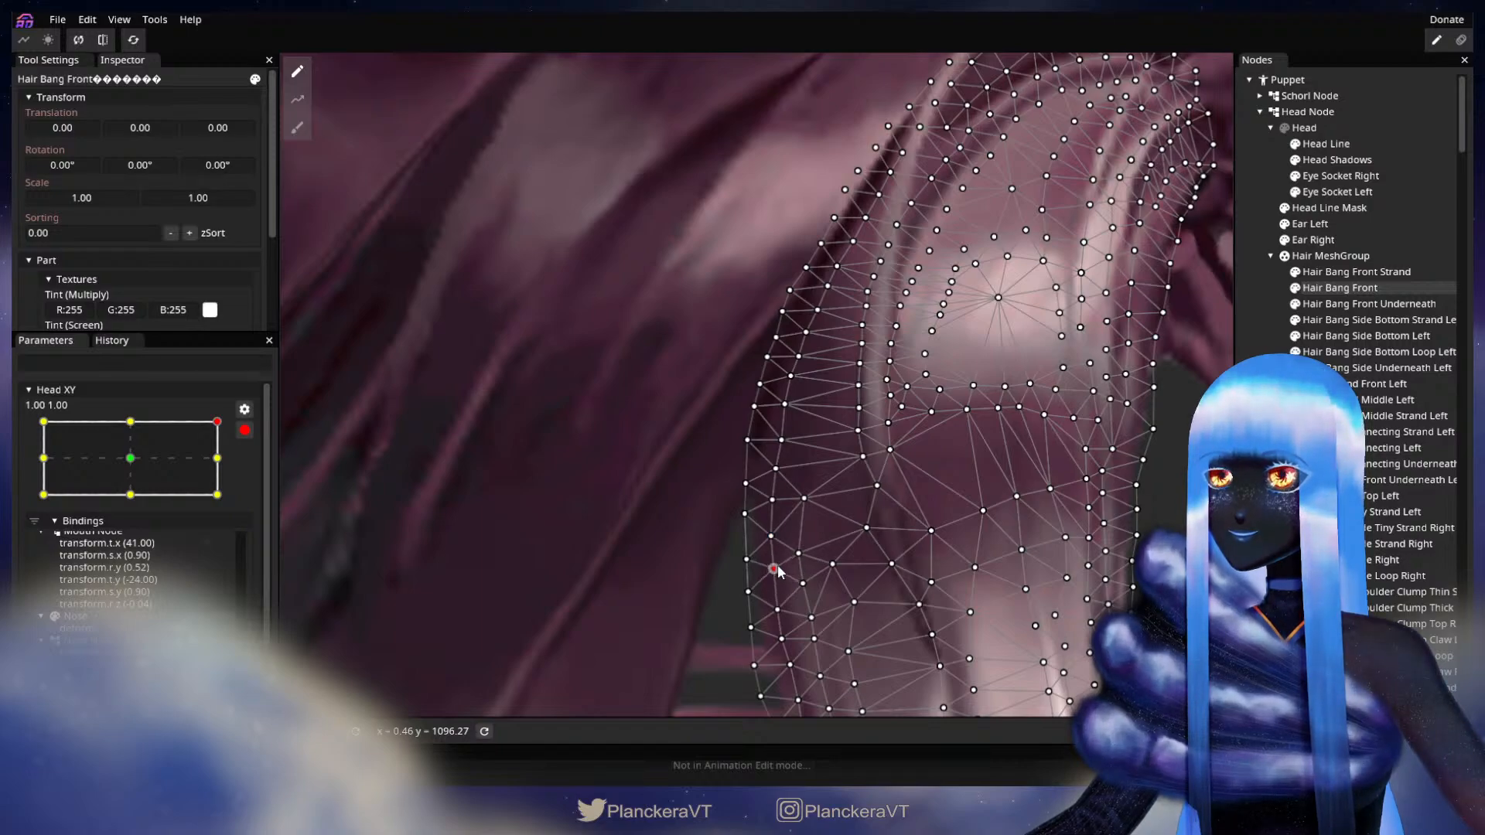
left_click_drag(748, 497, 746, 588)
scroll(780, 536, "up", 1)
left_click_drag(781, 542, 789, 492)
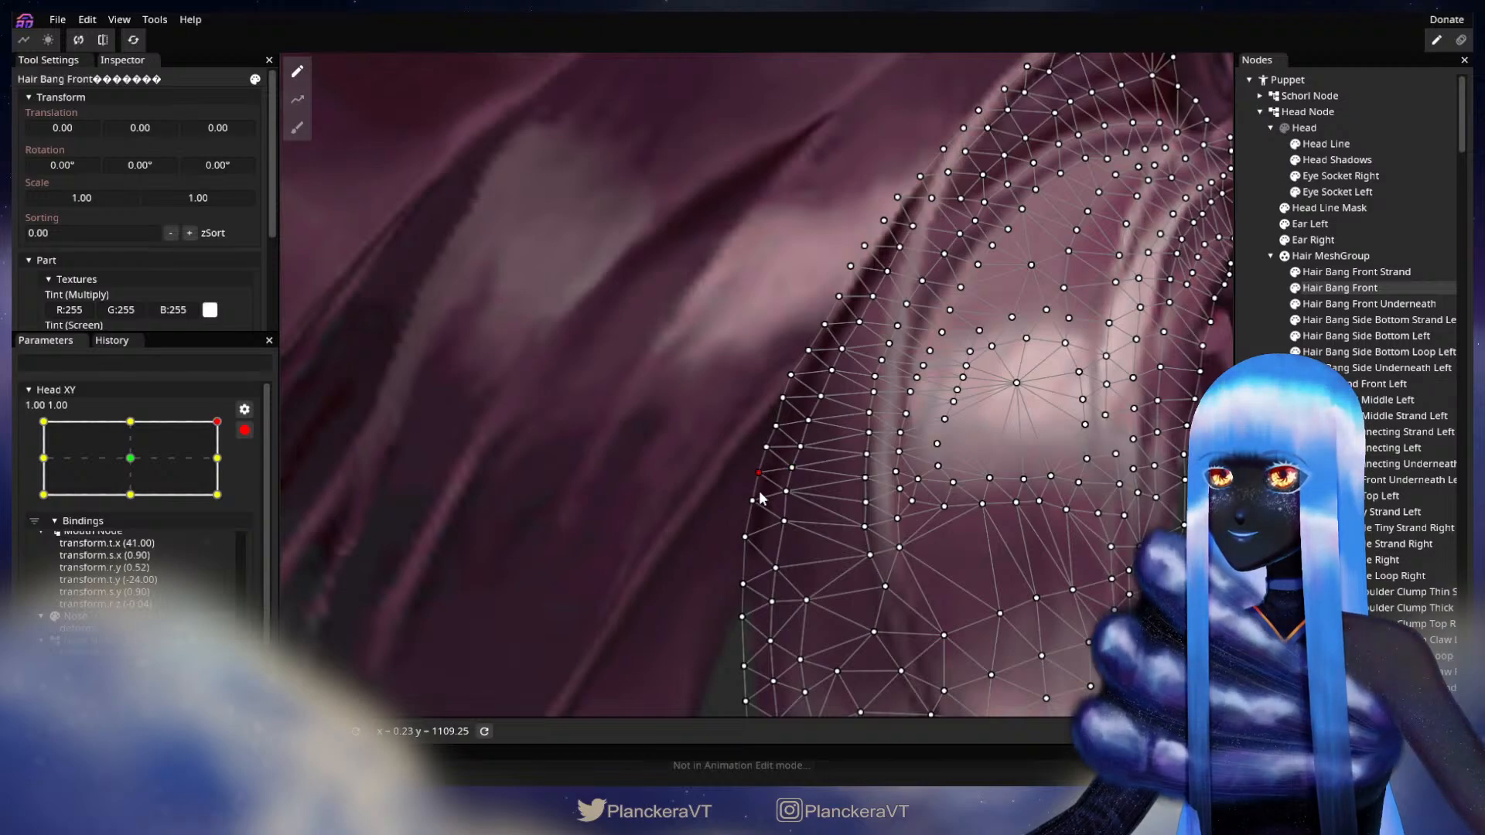
Nudge individual vertices along the lower outer edge of Hair Bang Front, down towards the eye, to even their spacing
left_click_drag(748, 547, 803, 507)
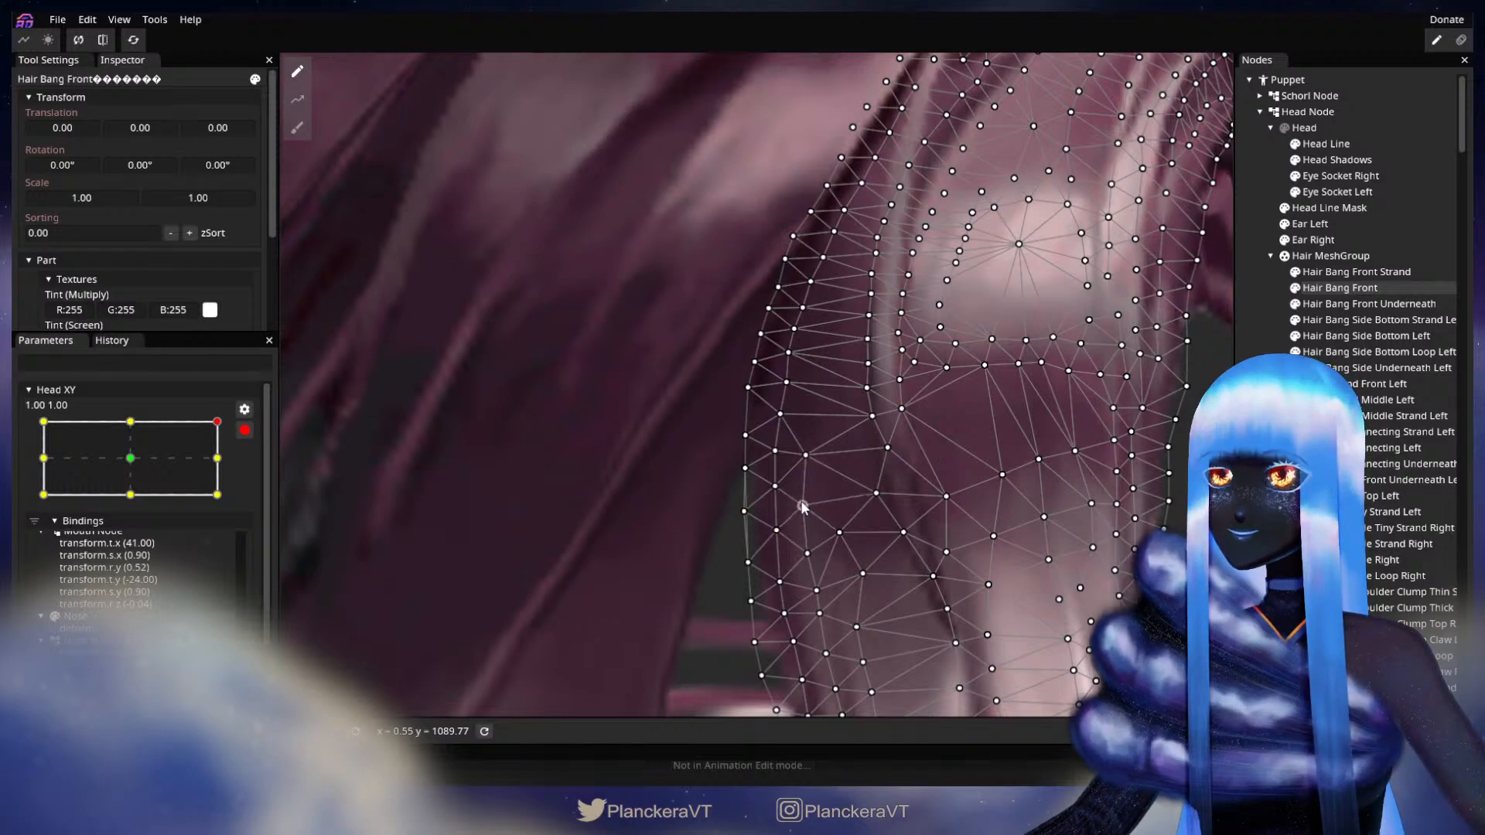
left_click_drag(750, 554, 820, 521)
left_click_drag(762, 562, 839, 459)
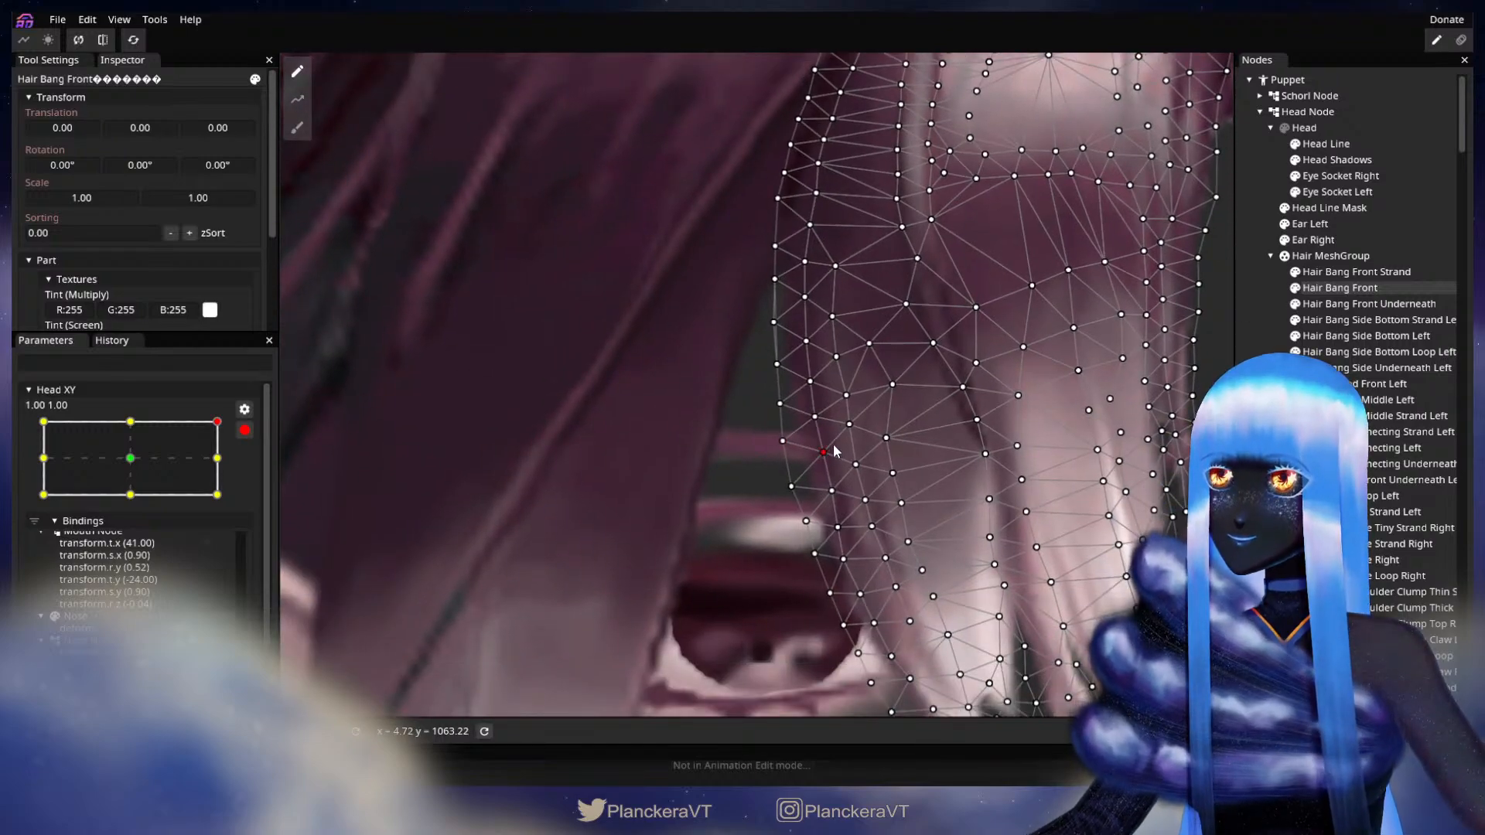
key("Left")
key("Down")
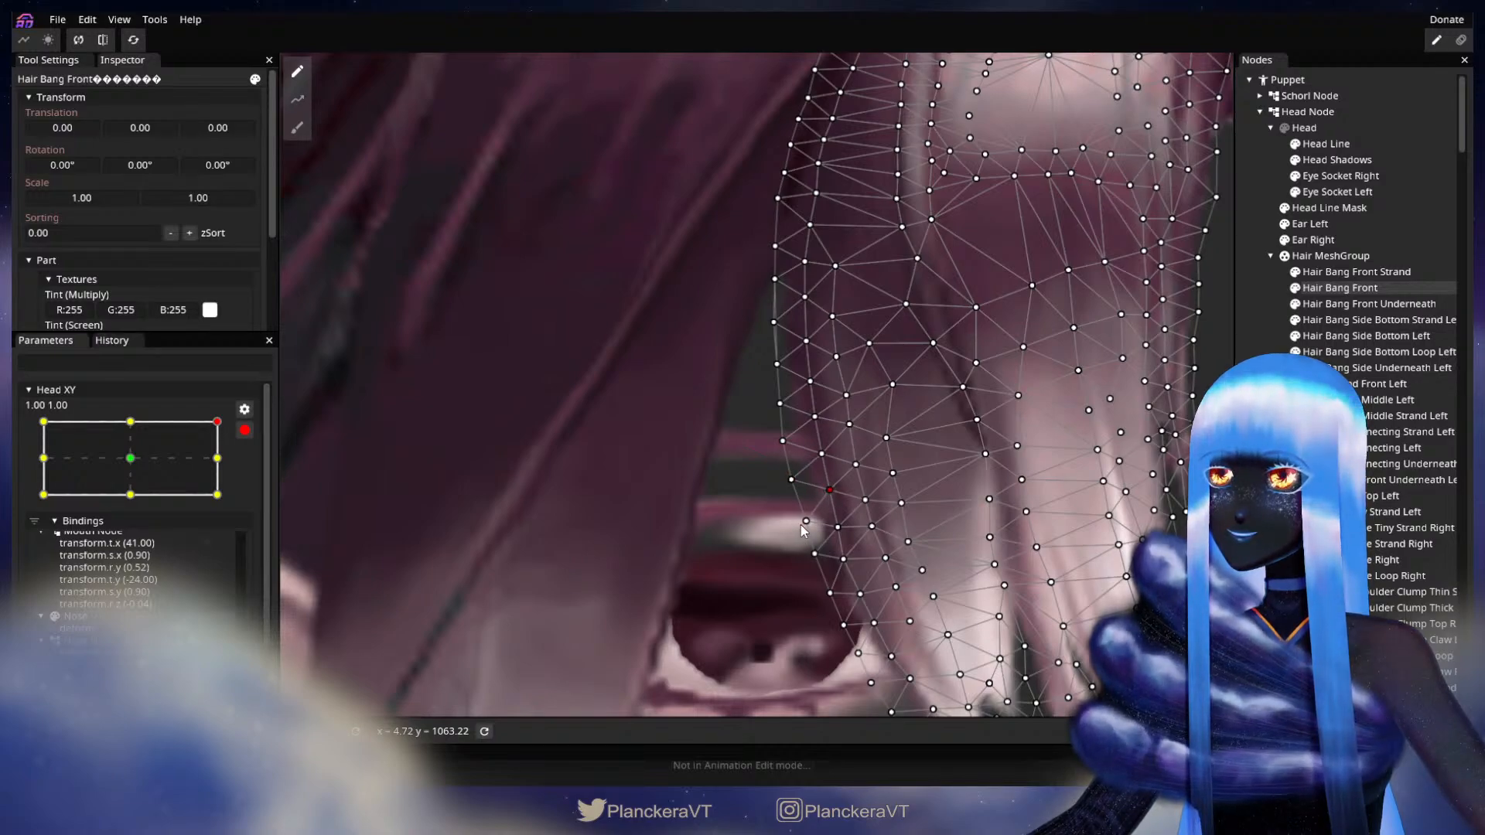
left_click_drag(881, 433, 890, 590)
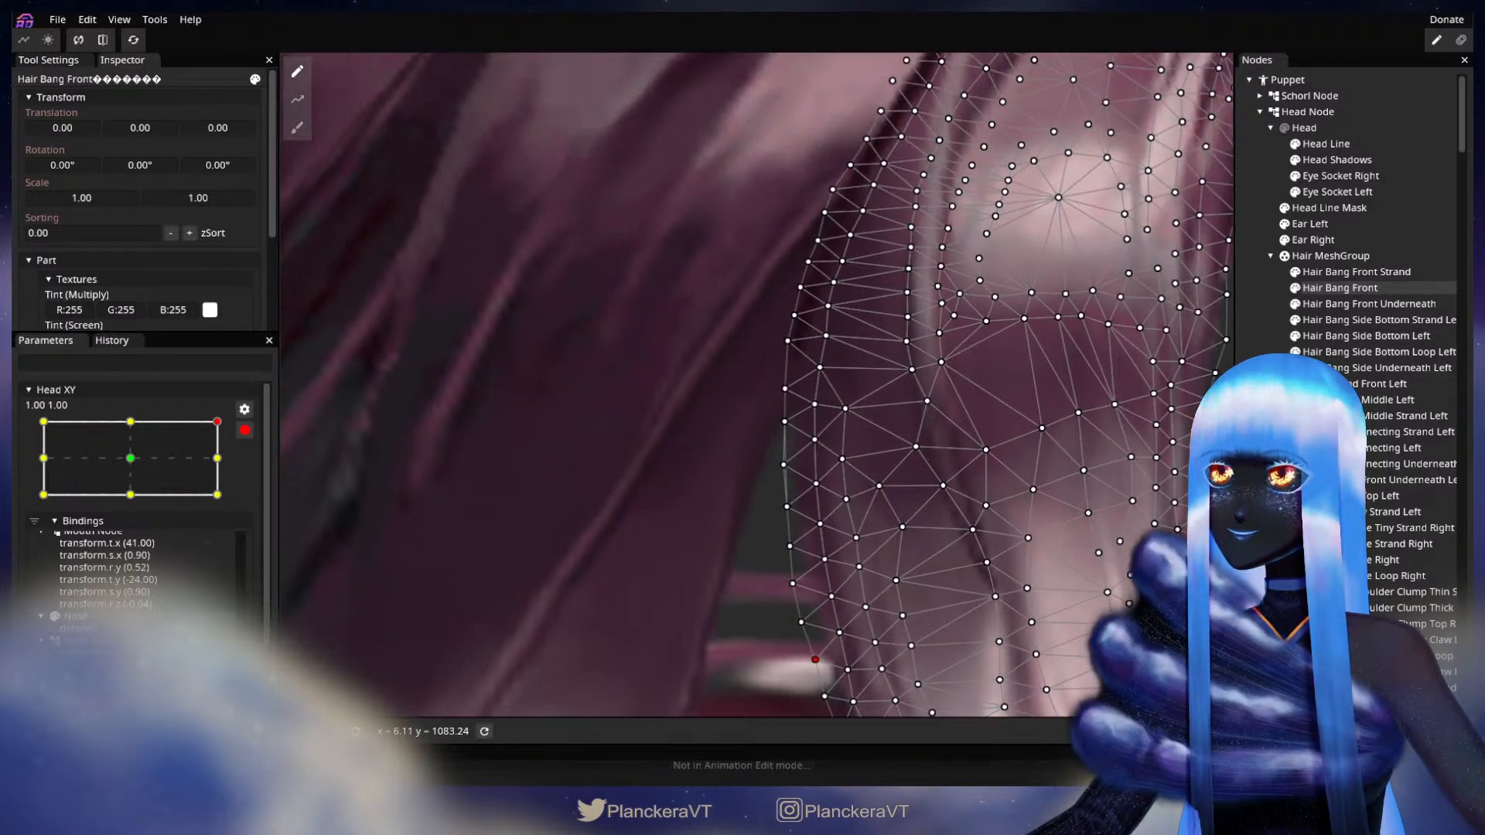
Nudge the vertex halfway up the outer edge of Hair Bang Front and deselect the part
left_click(783, 385)
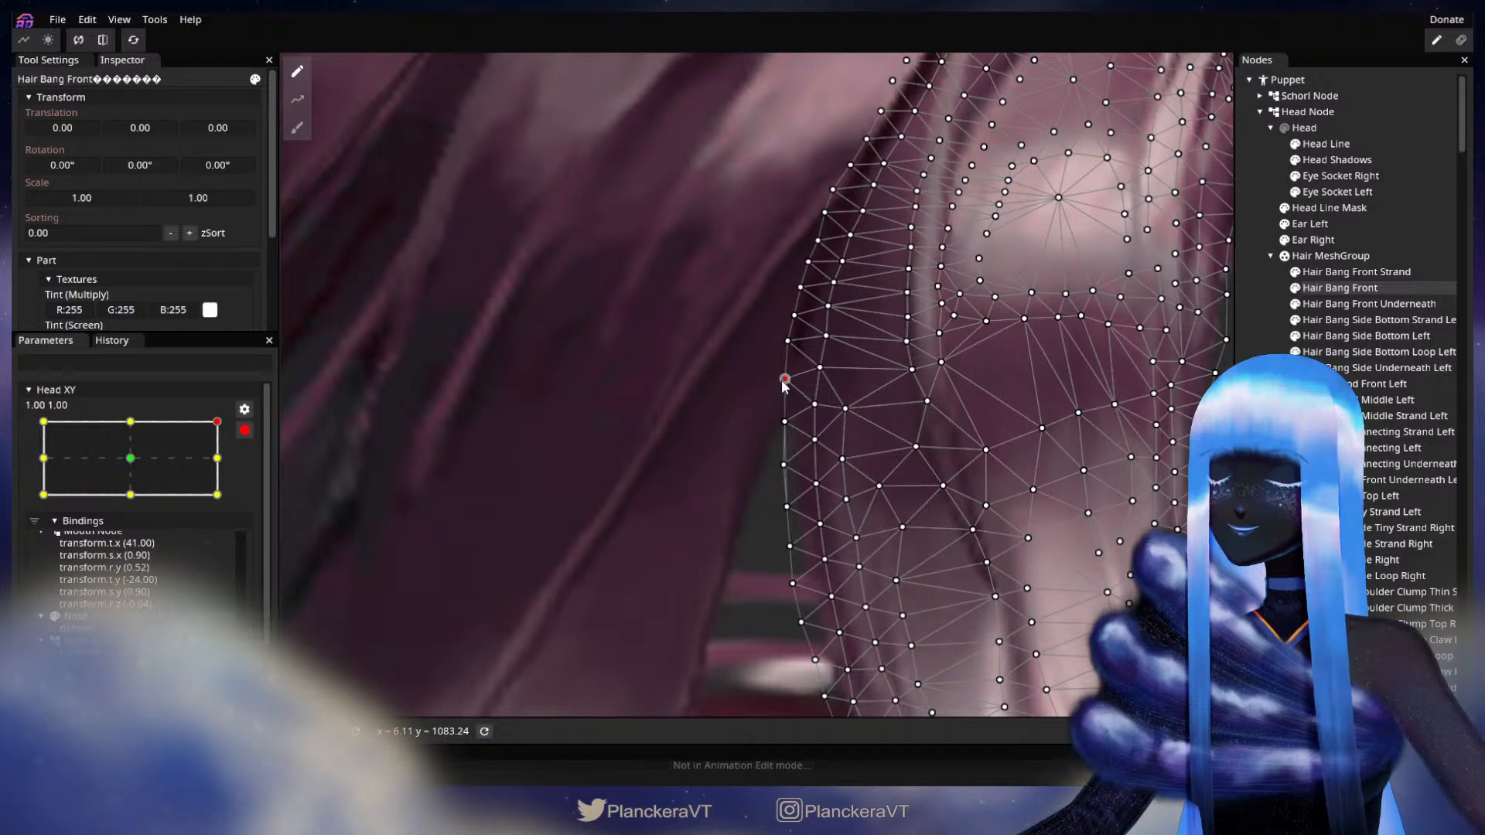
key("Escape")
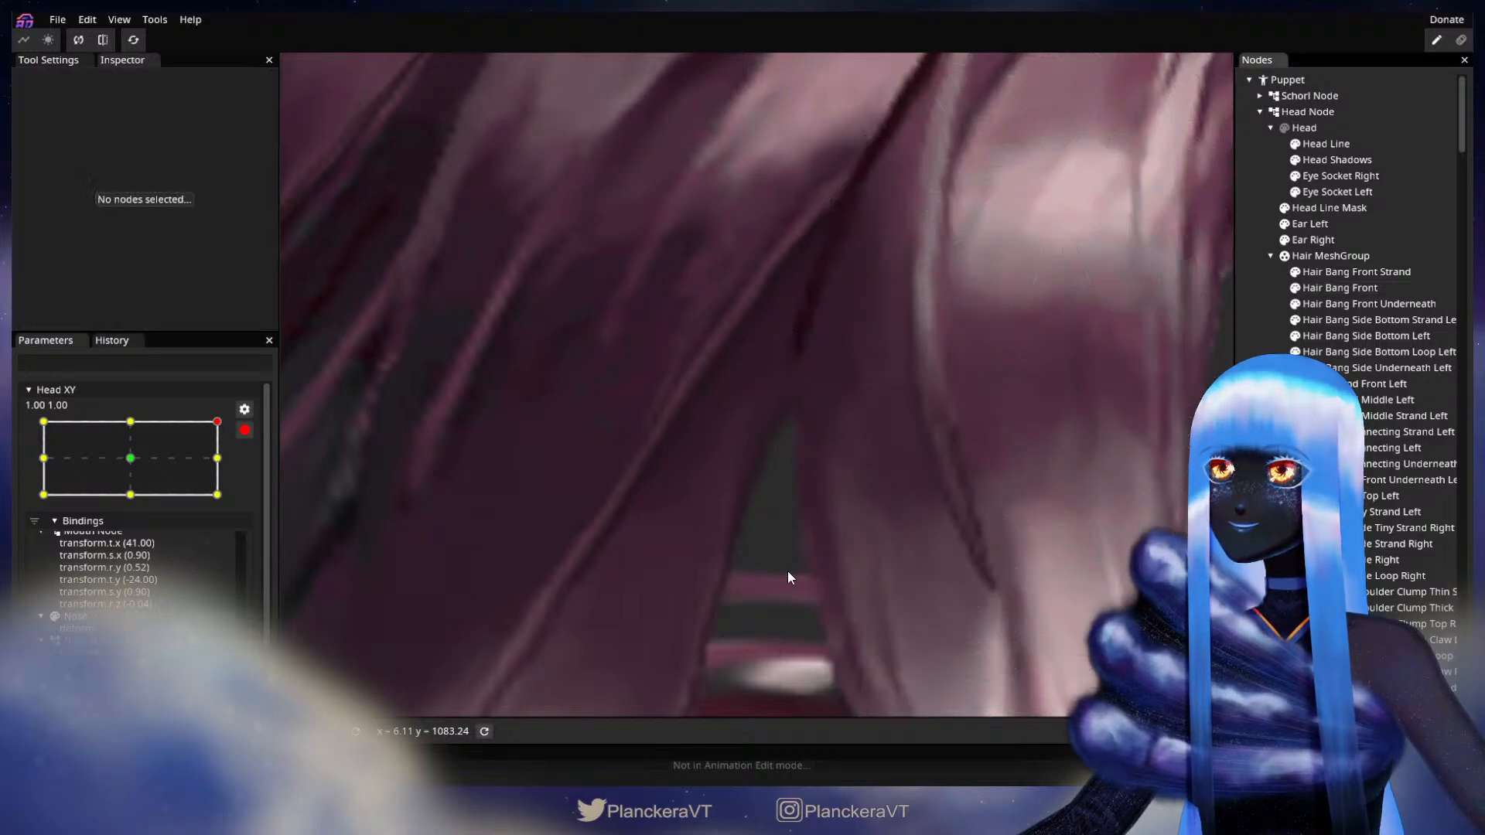
scroll(794, 566, "down", 5)
scroll(797, 561, "down", 6)
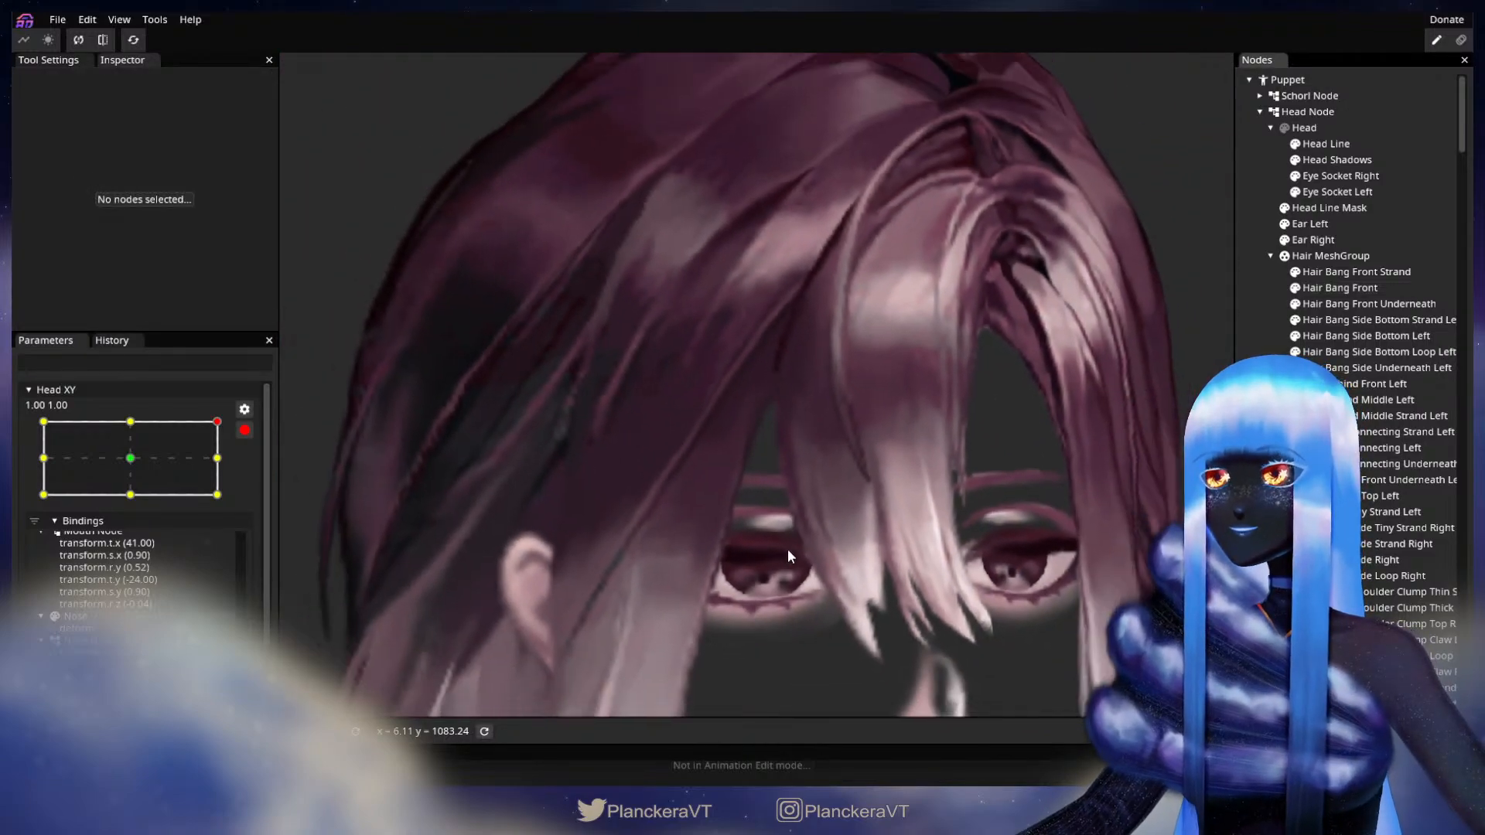
Disarm Head XY and sweep it around the 1.00, 1.00 corner to check the bang's outer edge in motion
left_click_drag(730, 552, 721, 446)
left_click(245, 430)
left_click_drag(229, 466, 294, 485)
Arm Head XY at 1.00, 1.00 and adjust vertices along the middle outer edge and the adjacent inner row of Hair Bang Front
left_click(256, 474)
scroll(704, 500, "up", 3)
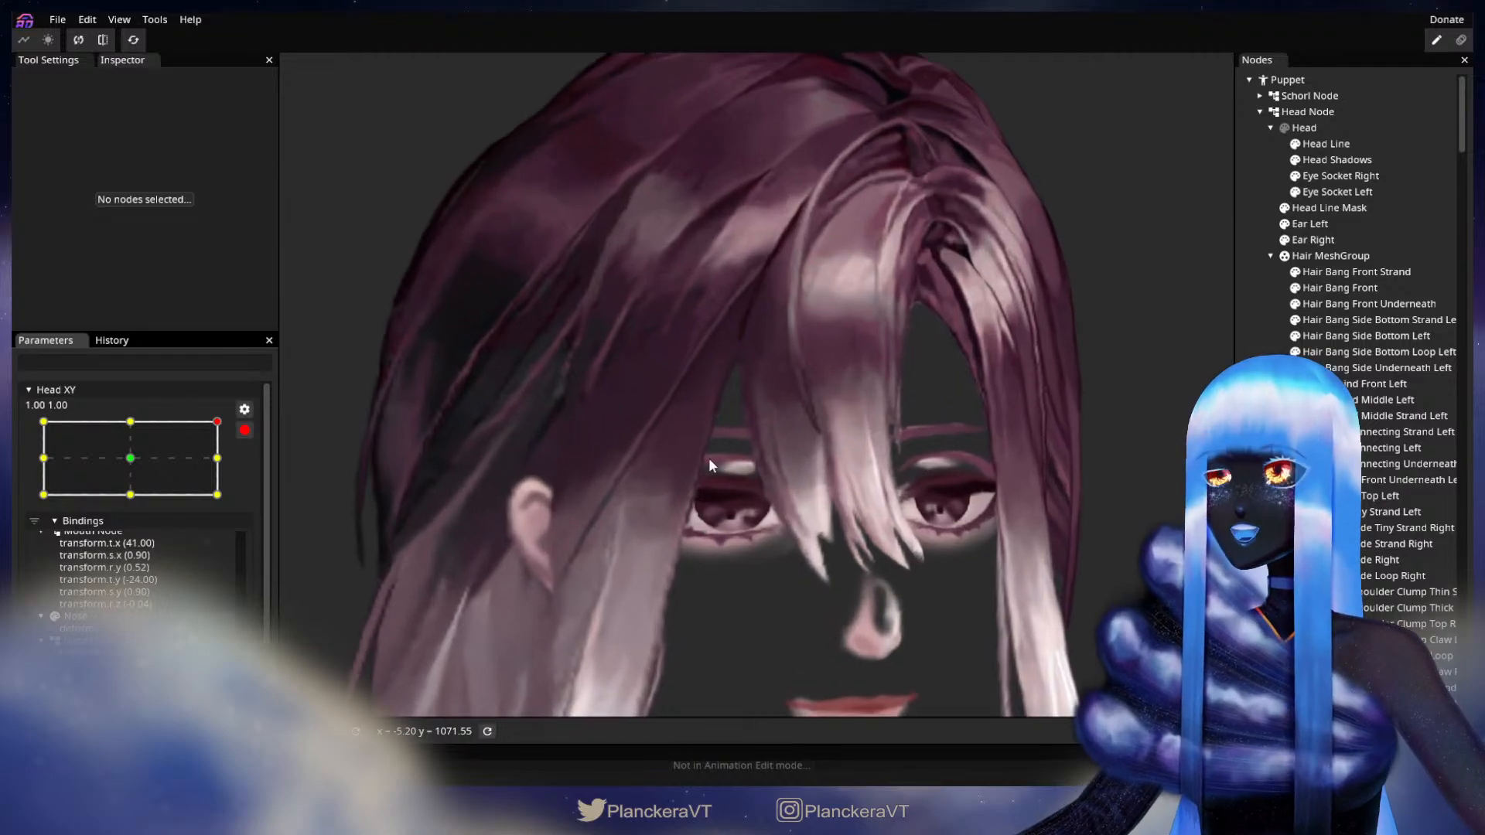
scroll(702, 474, "up", 5)
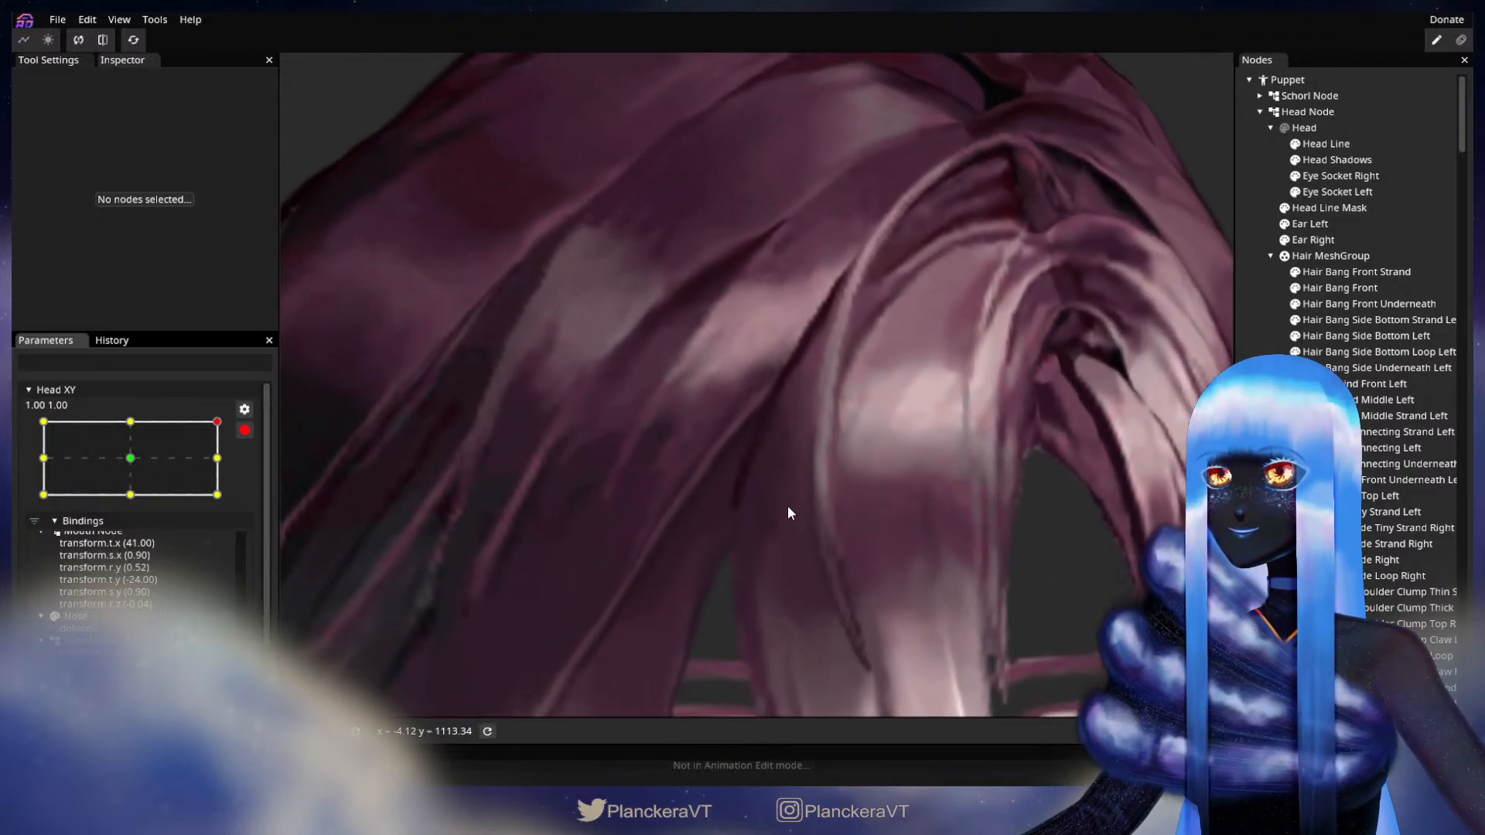
left_click_drag(788, 508, 809, 469)
left_click(1340, 288)
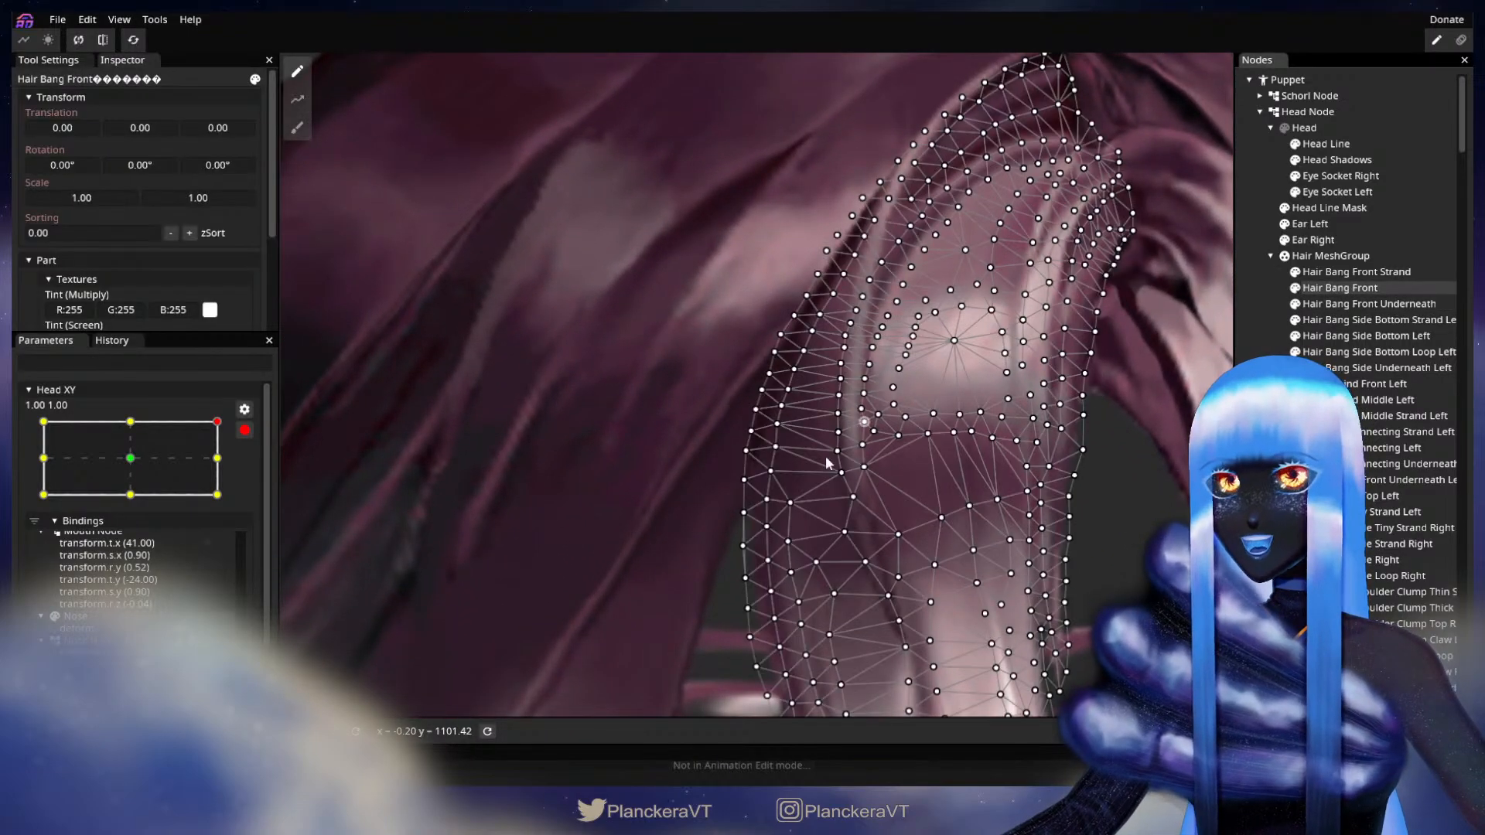
scroll(851, 456, "up", 3)
left_click_drag(760, 417, 792, 443)
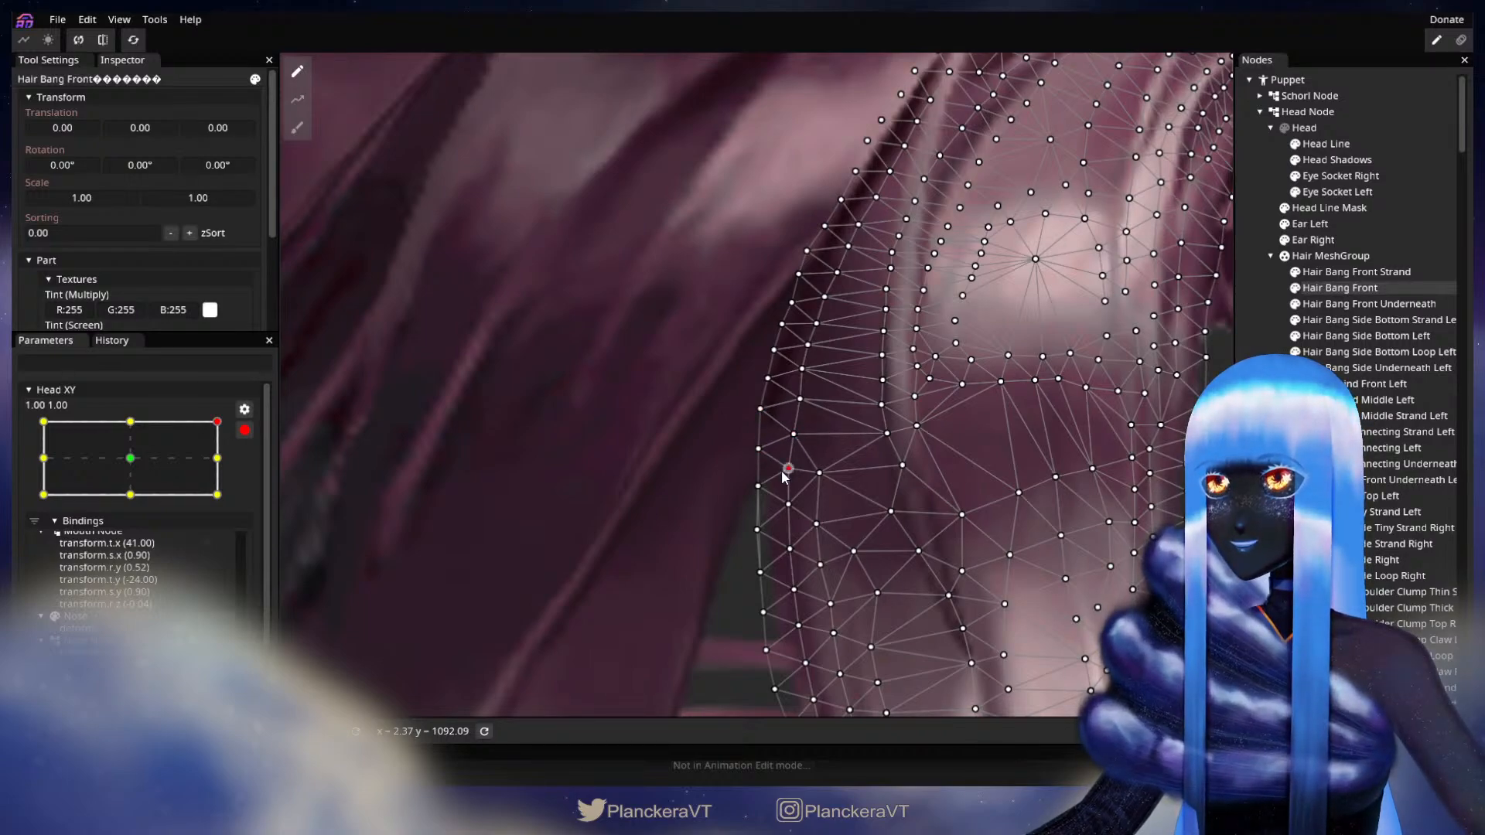
left_click_drag(783, 497, 786, 504)
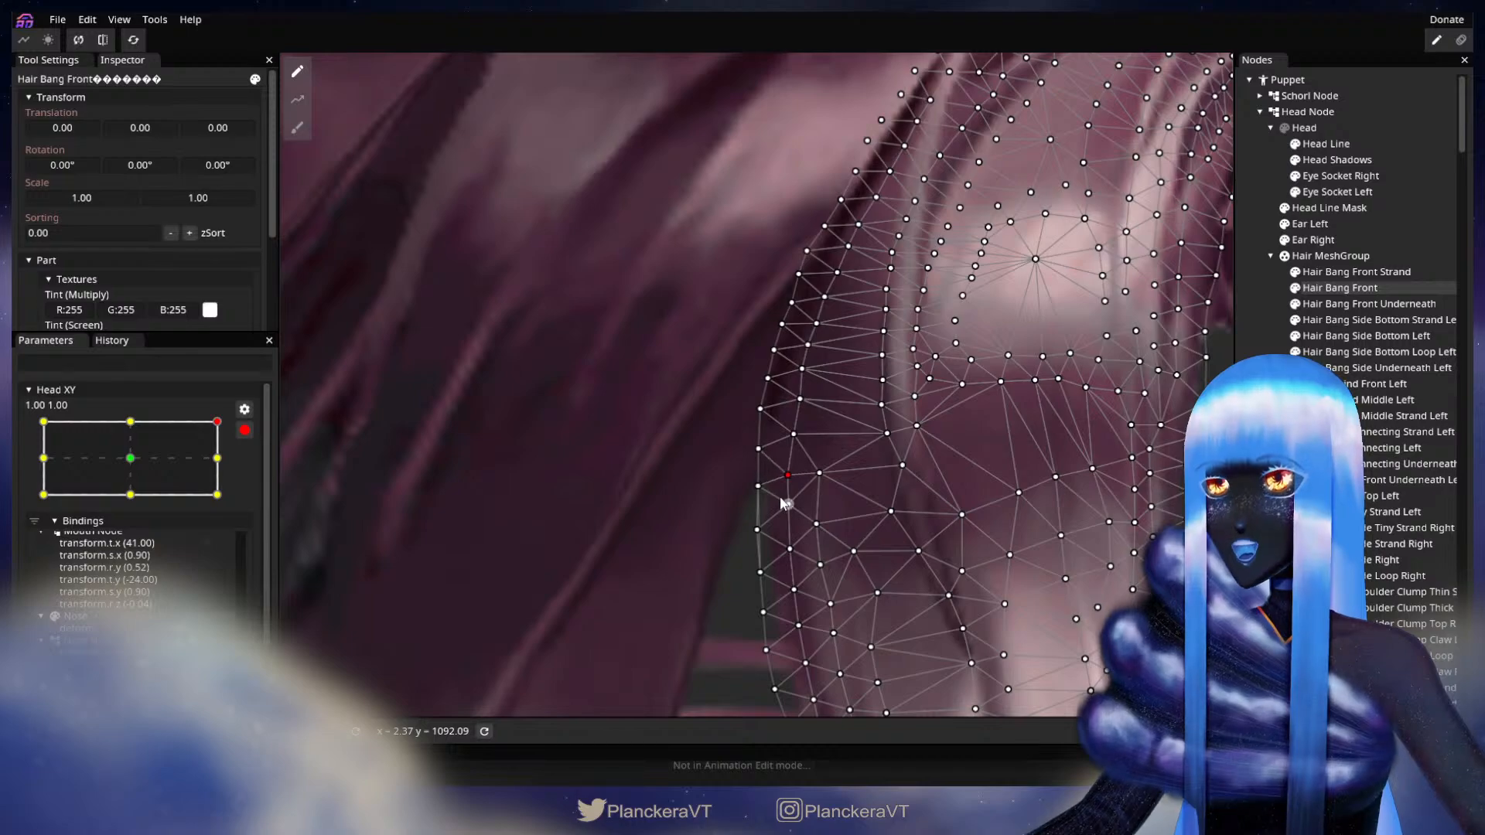
left_click_drag(759, 408, 806, 381)
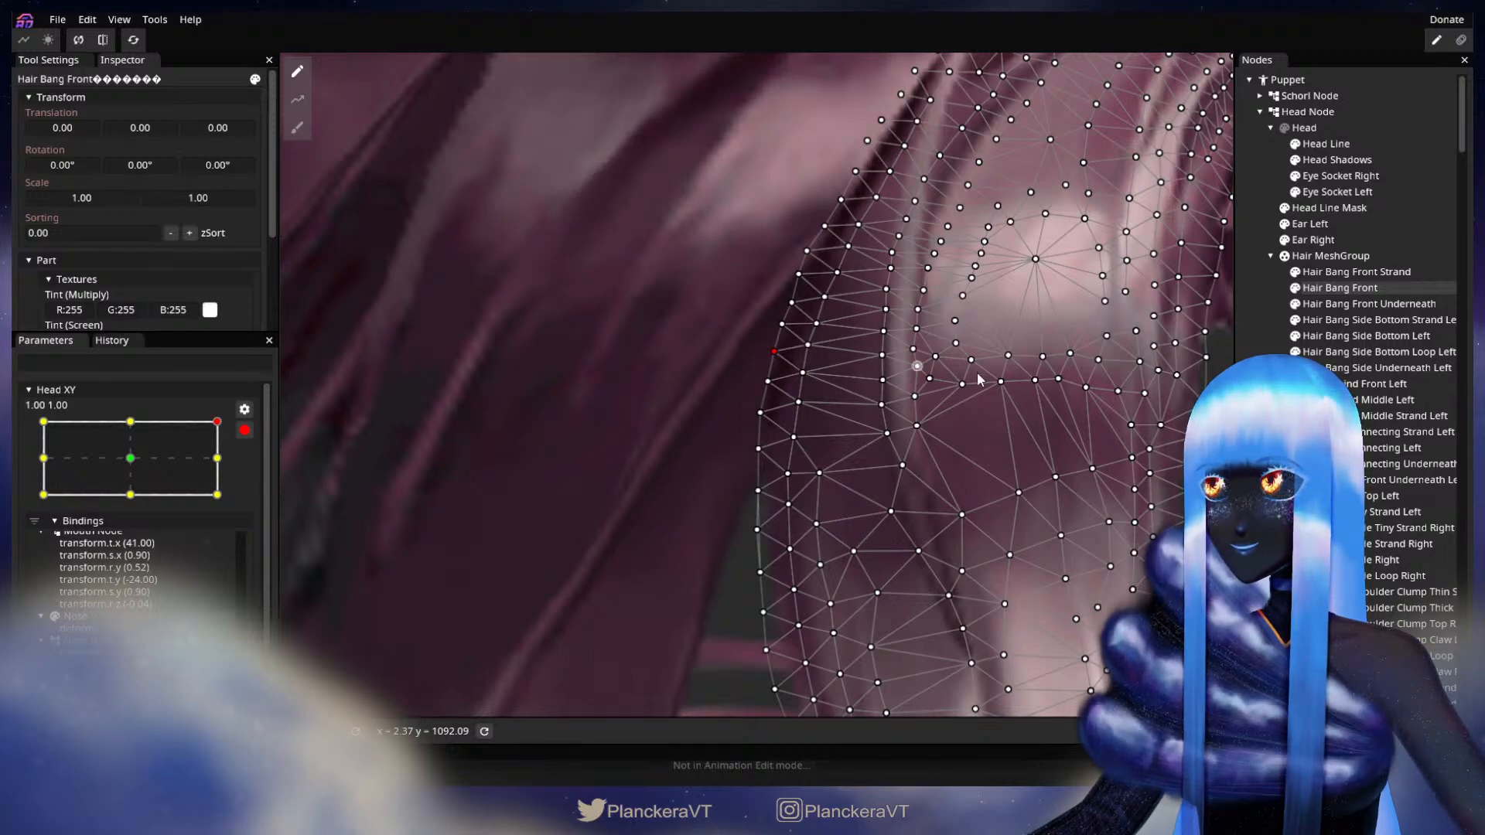
key("Escape")
Disarm Head XY and sweep it from 1.00, 1.00 across to the opposite side to check the bang's motion
scroll(898, 516, "down", 5)
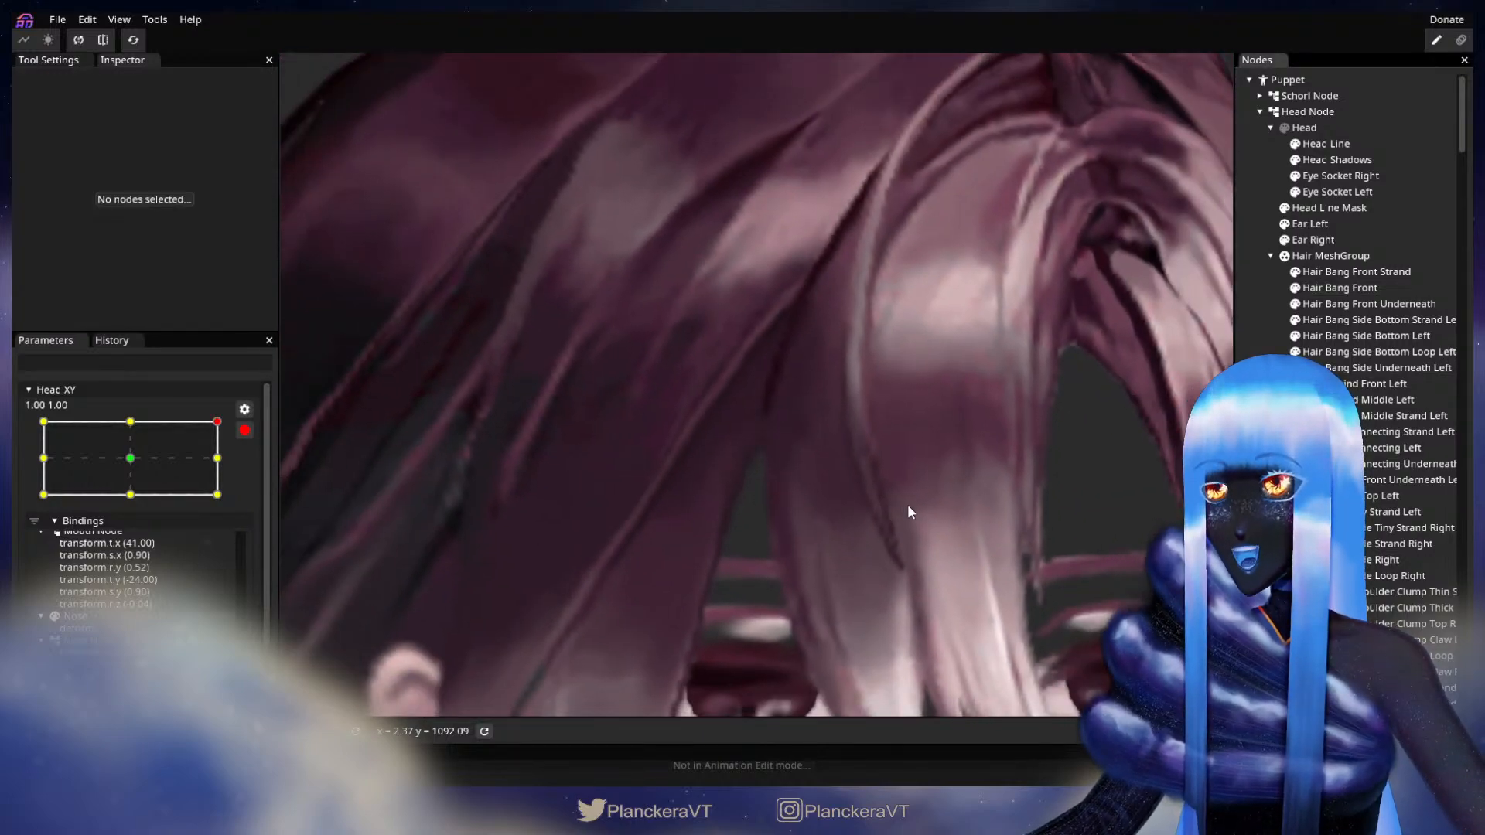
scroll(906, 507, "down", 2)
scroll(837, 667, "down", 2)
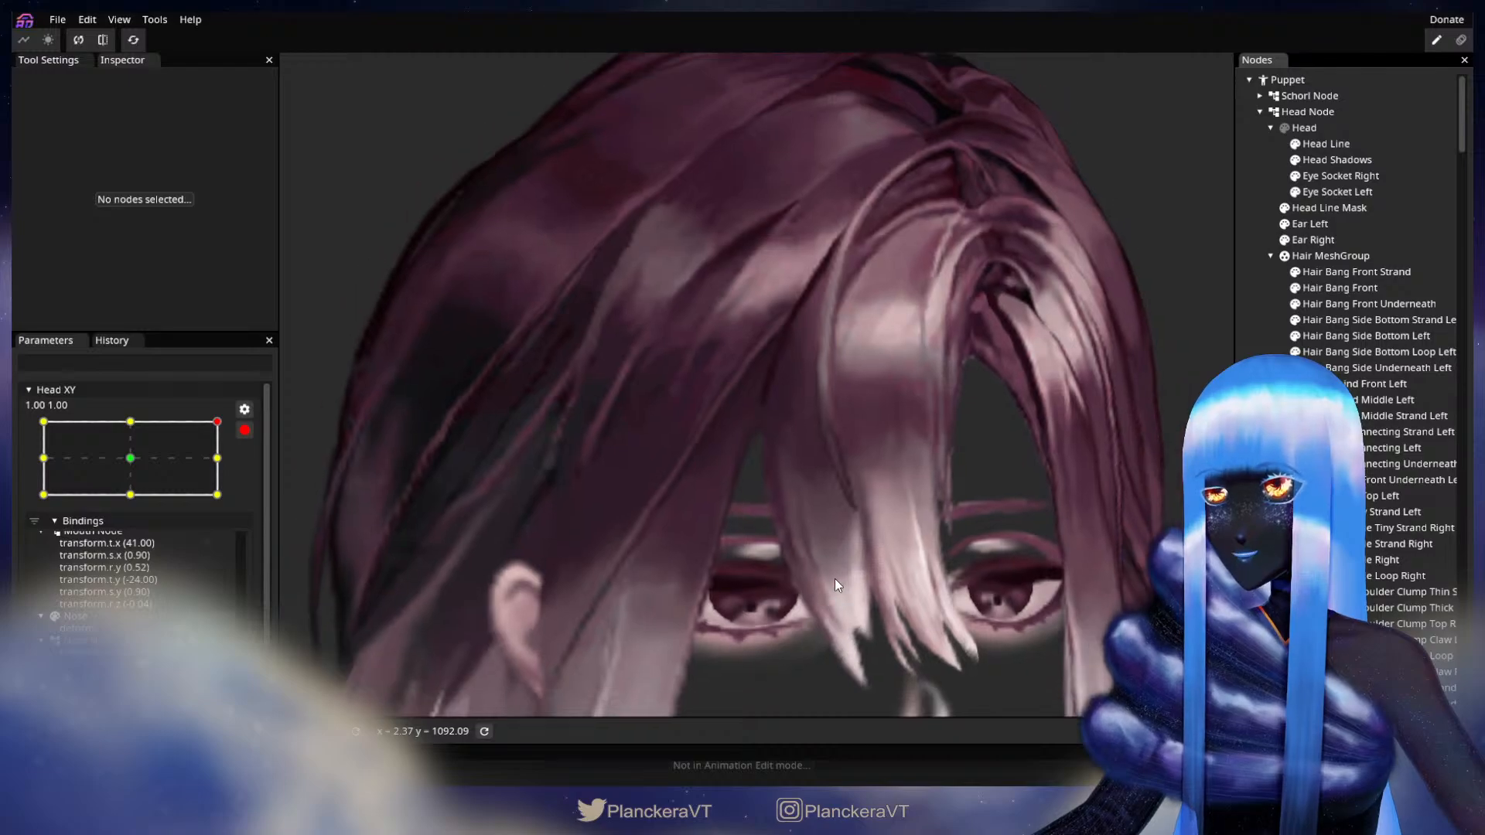
scroll(822, 605, "down", 2)
scroll(734, 579, "down", 3)
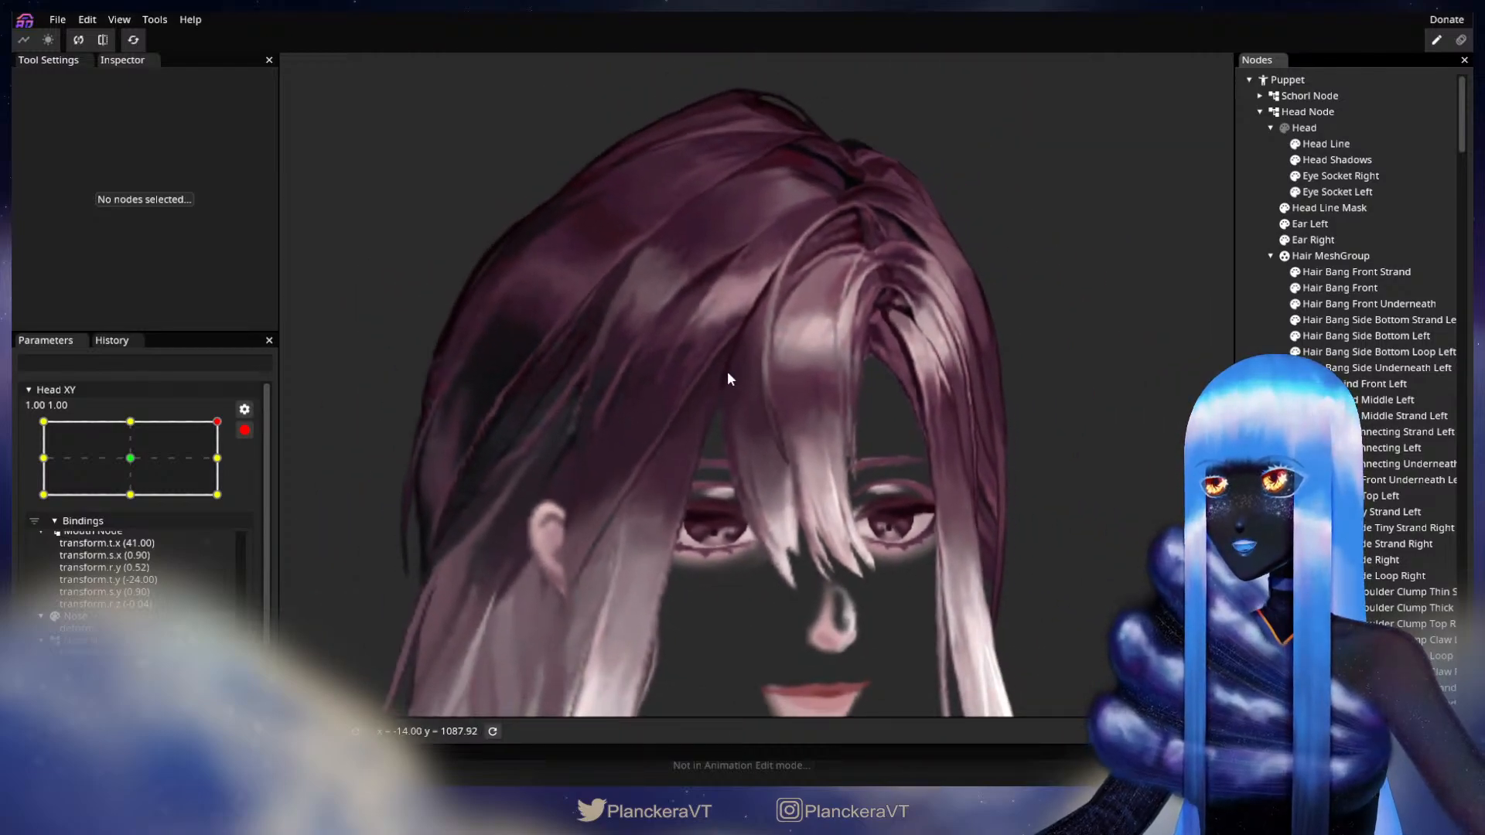
left_click(244, 430)
left_click_drag(225, 465, 35, 557)
left_click_drag(464, 553, 520, 453)
left_click_drag(48, 555, 11, 458)
Arm Head XY at -1.00, 1.00 and move individual vertices at the tip of Hair Bang Front's outermost strand
left_click(255, 474)
scroll(720, 487, "up", 5)
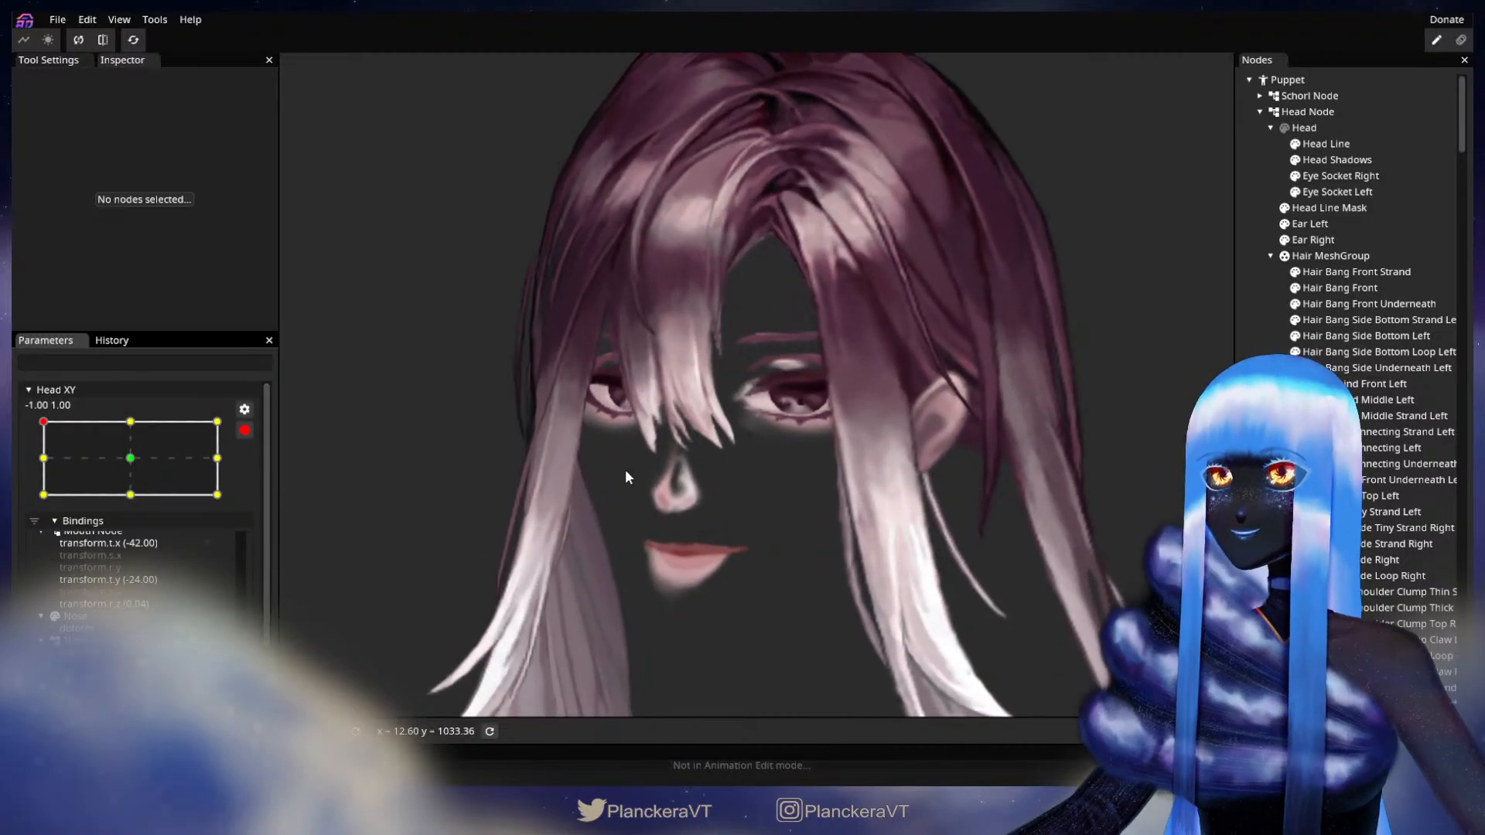
scroll(727, 526, "up", 3)
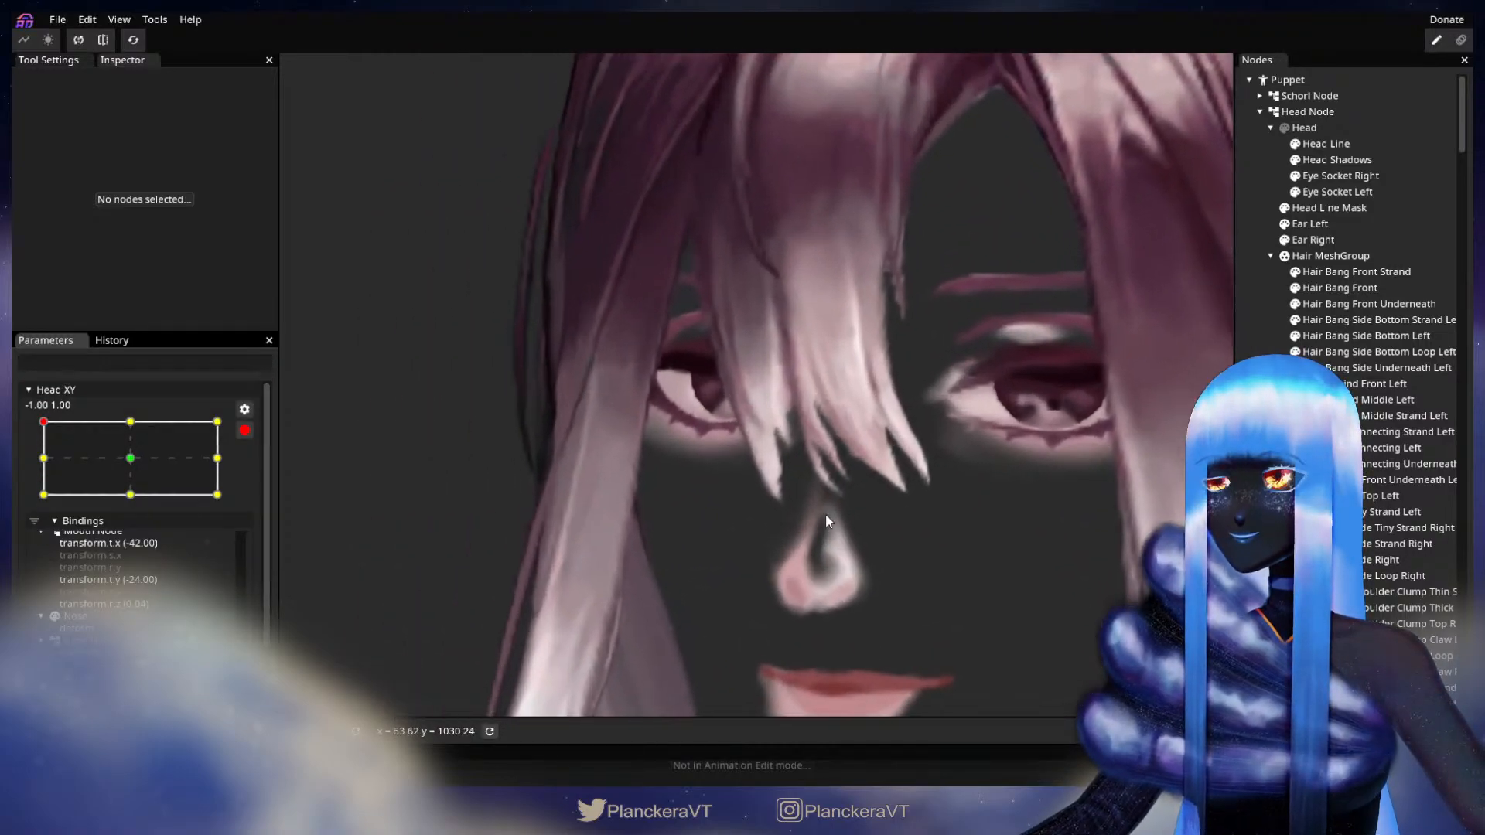
left_click(1341, 291)
scroll(782, 536, "up", 4)
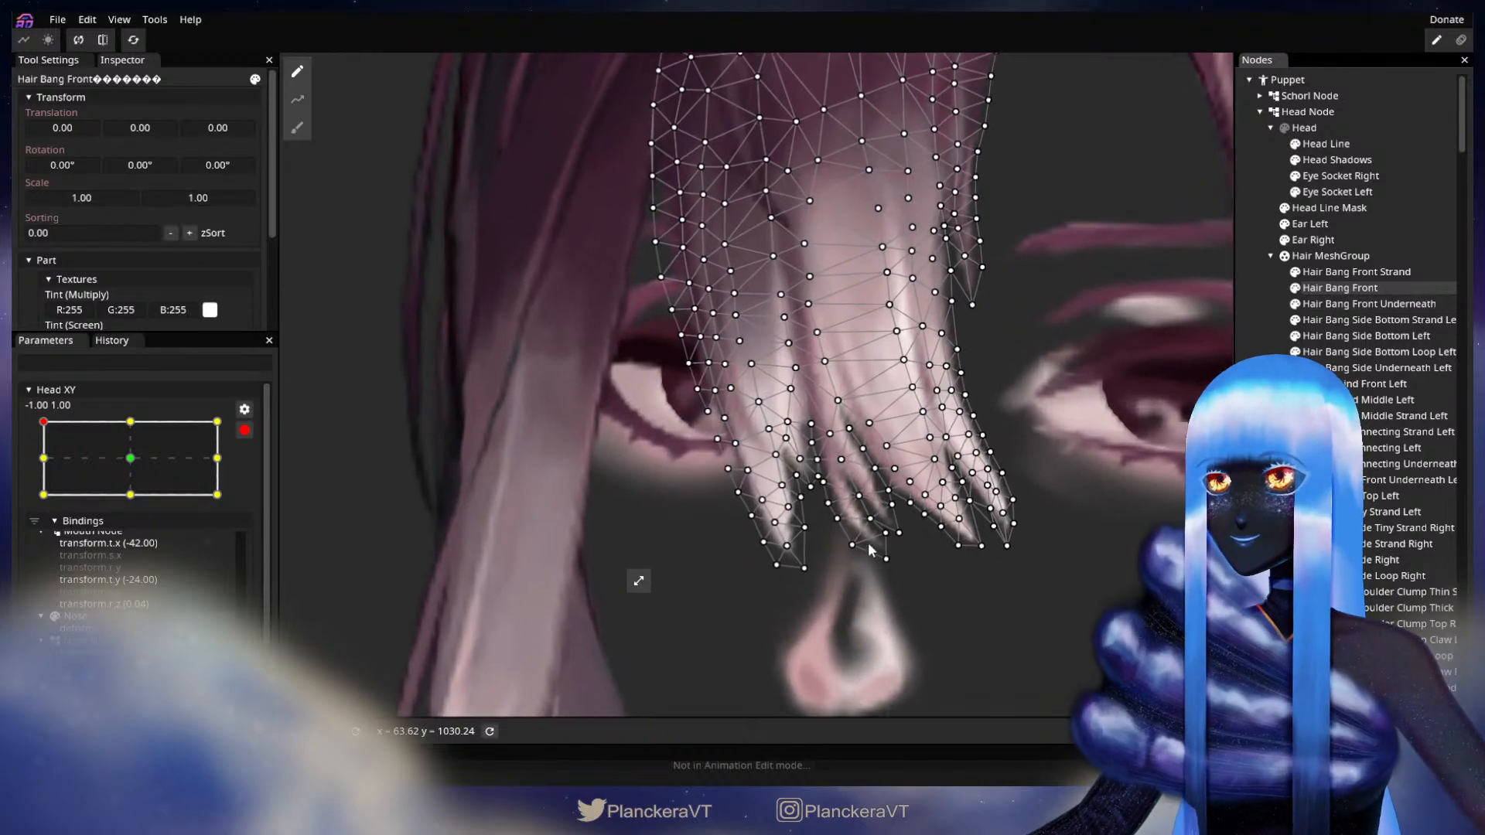
left_click_drag(728, 507, 732, 460)
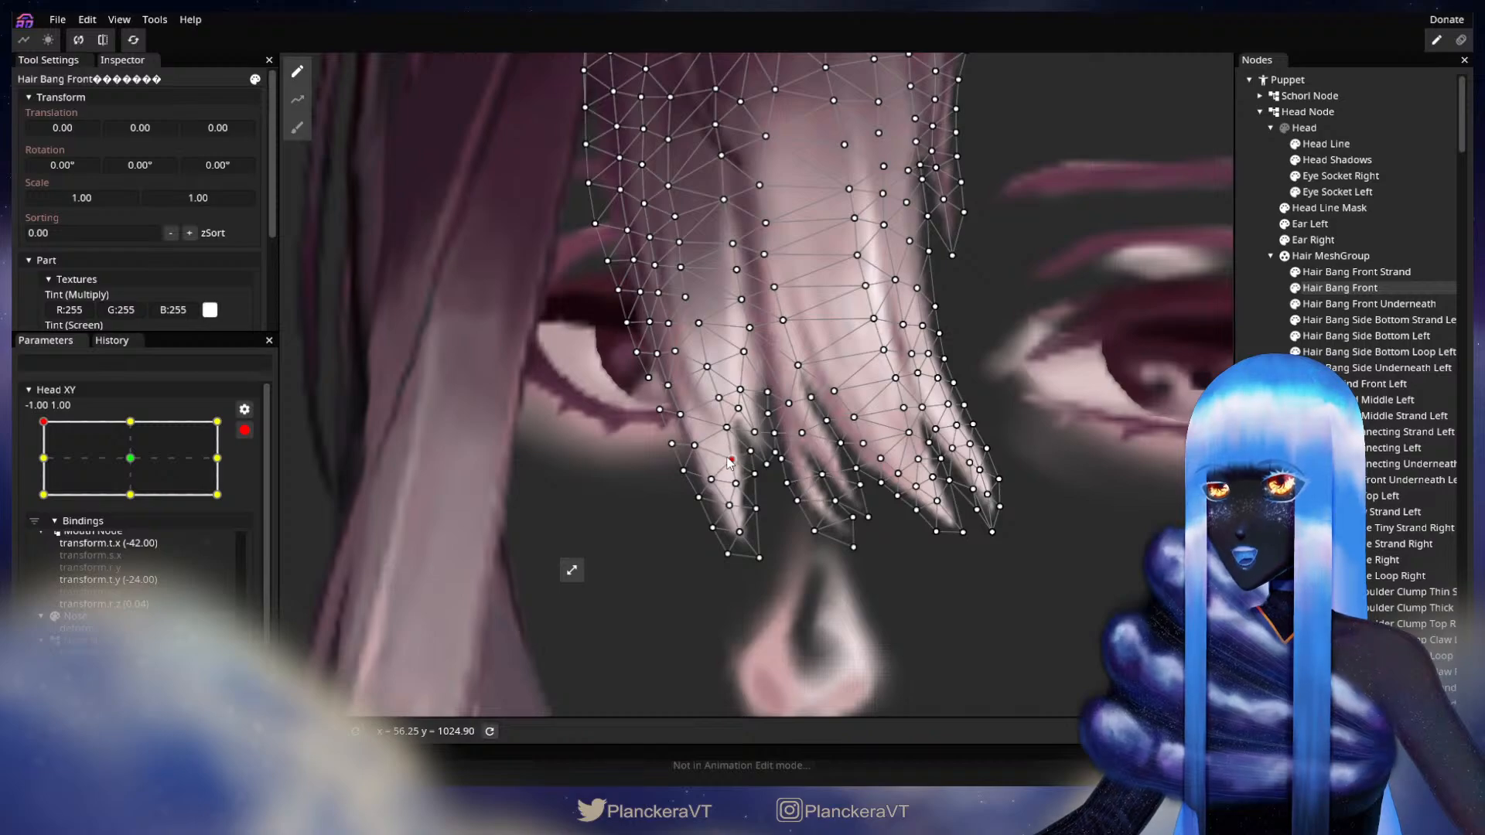
left_click(739, 533)
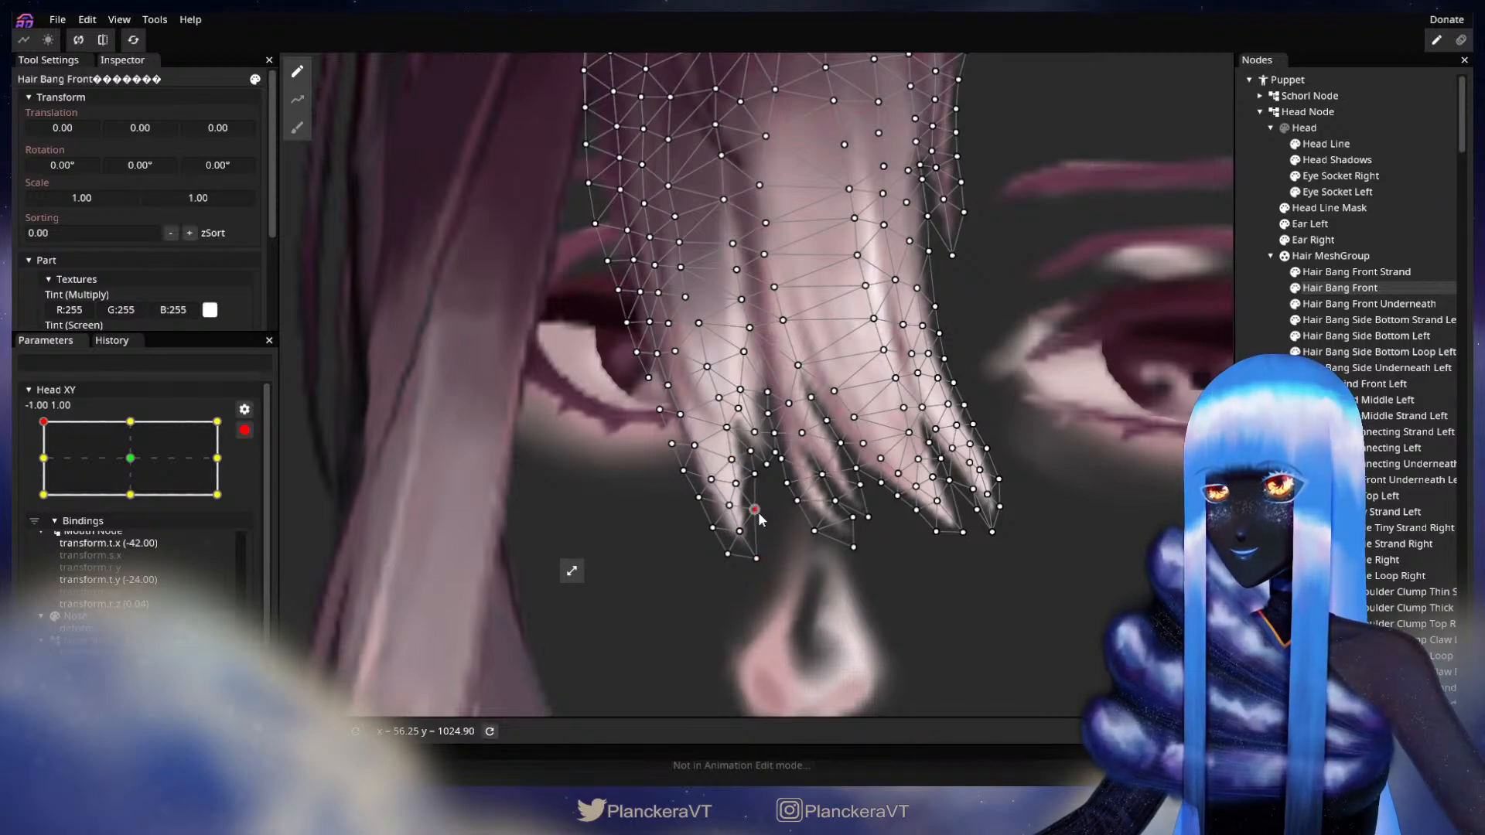
key("Escape")
scroll(856, 528, "down", 2)
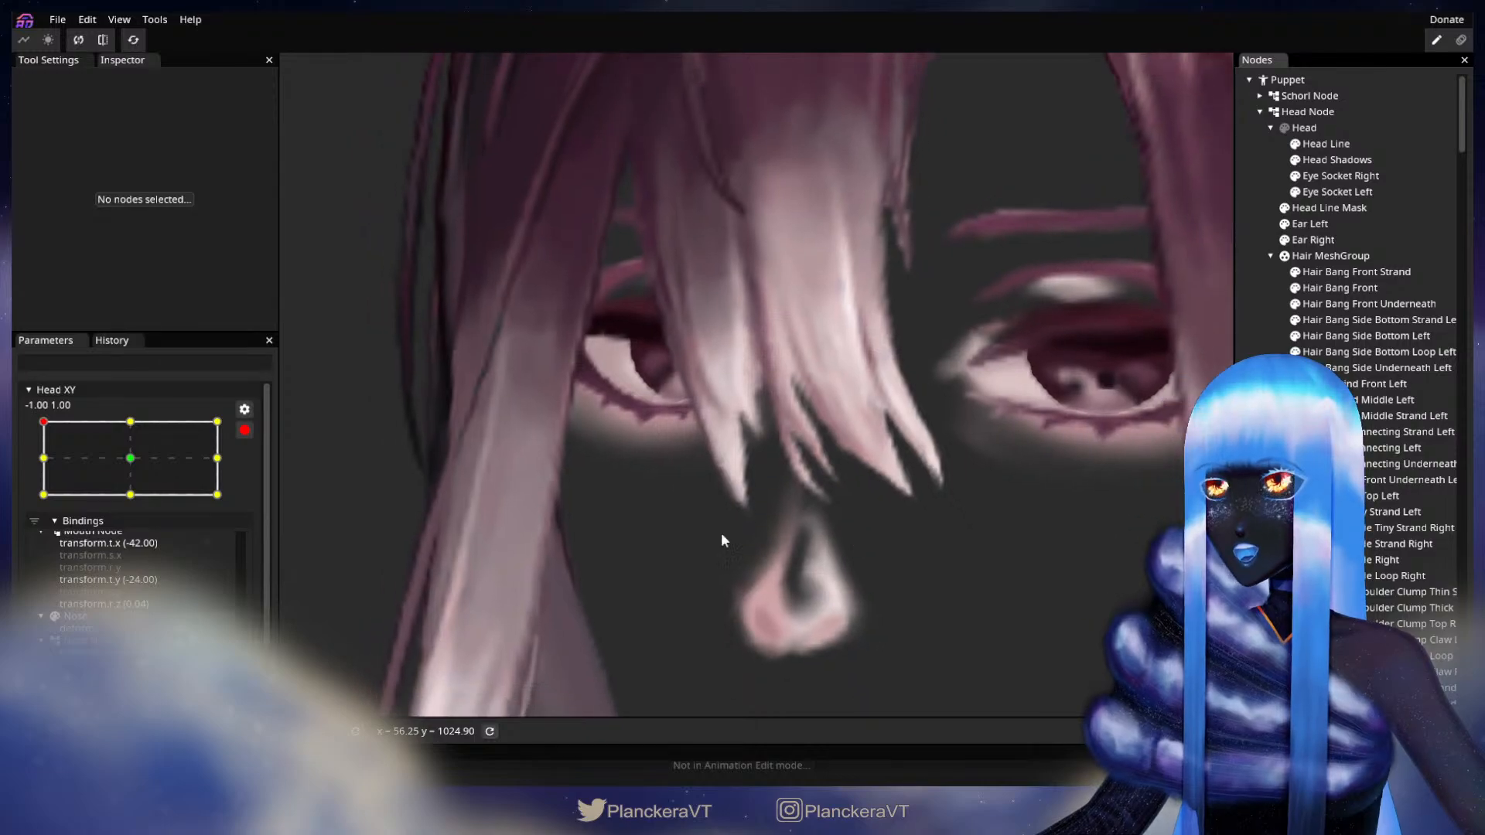
Adjust the outer-side vertices of Hair Bang Front's outermost strand tip, just below the eye, and deselect the part
scroll(758, 519, "up", 1)
left_click(777, 510)
scroll(743, 514, "up", 1)
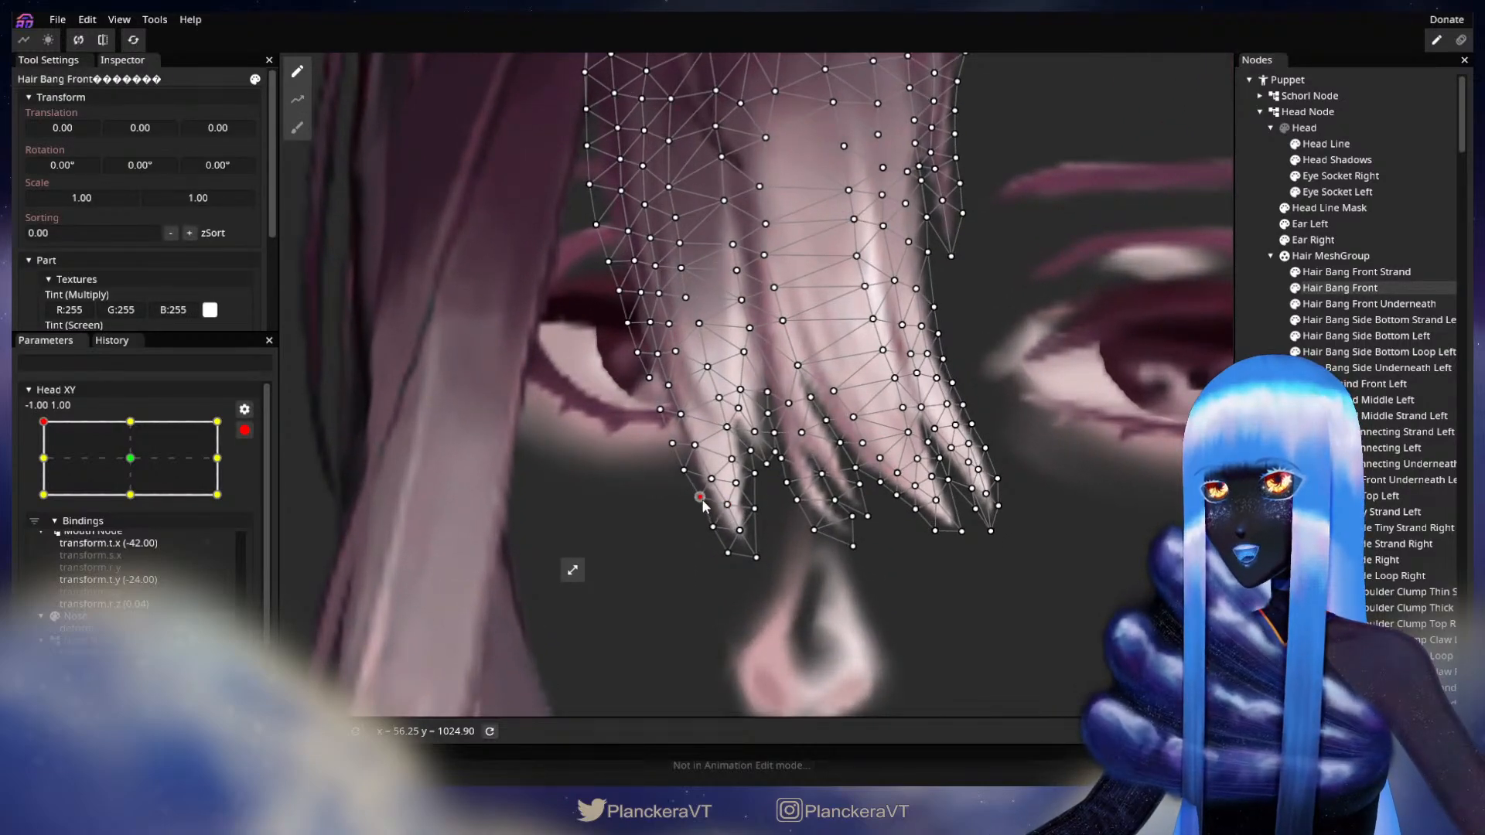
left_click(895, 540)
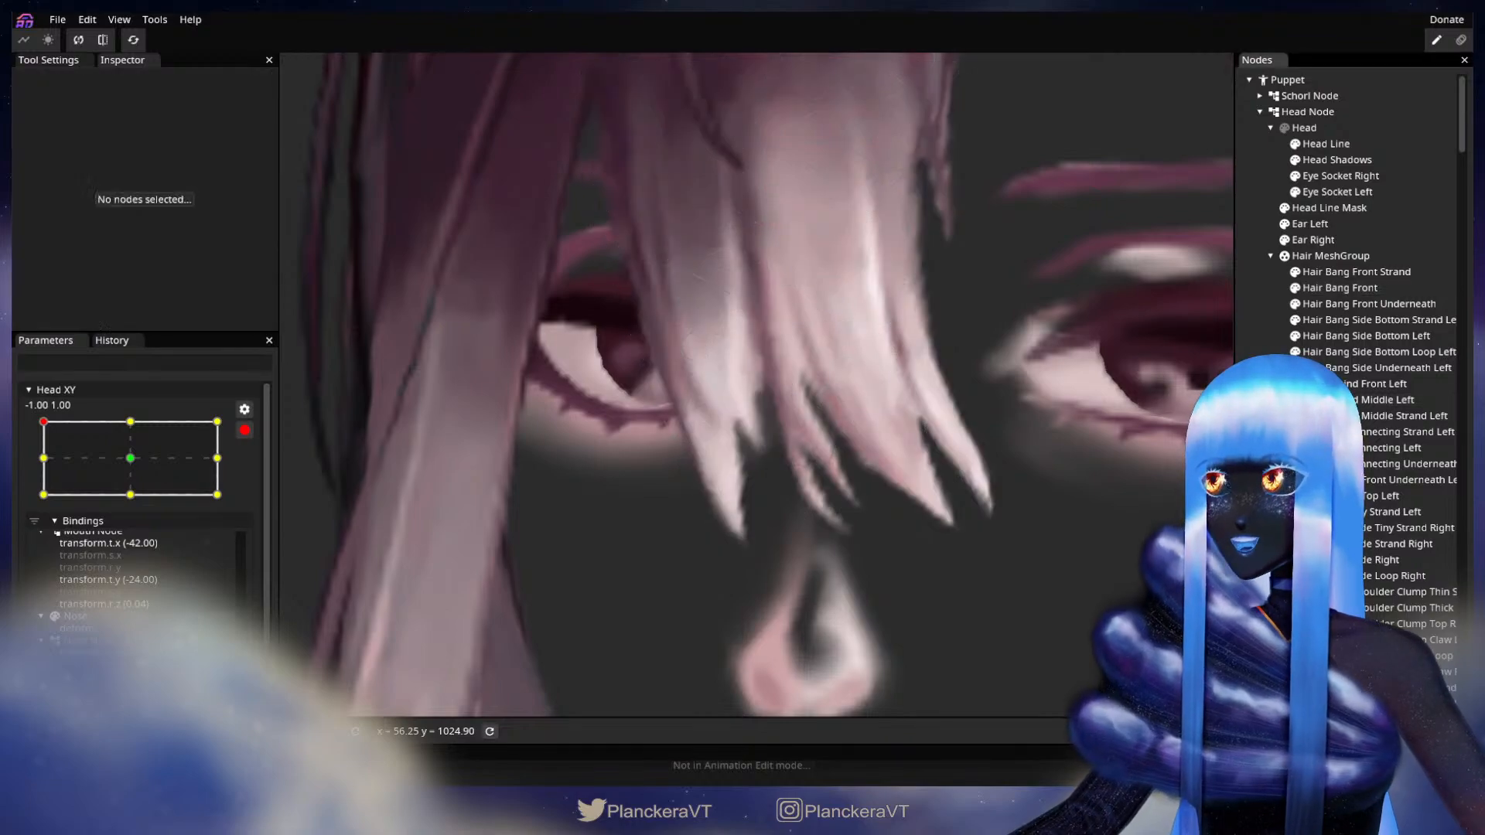
scroll(895, 541, "down", 1)
scroll(968, 491, "up", 1)
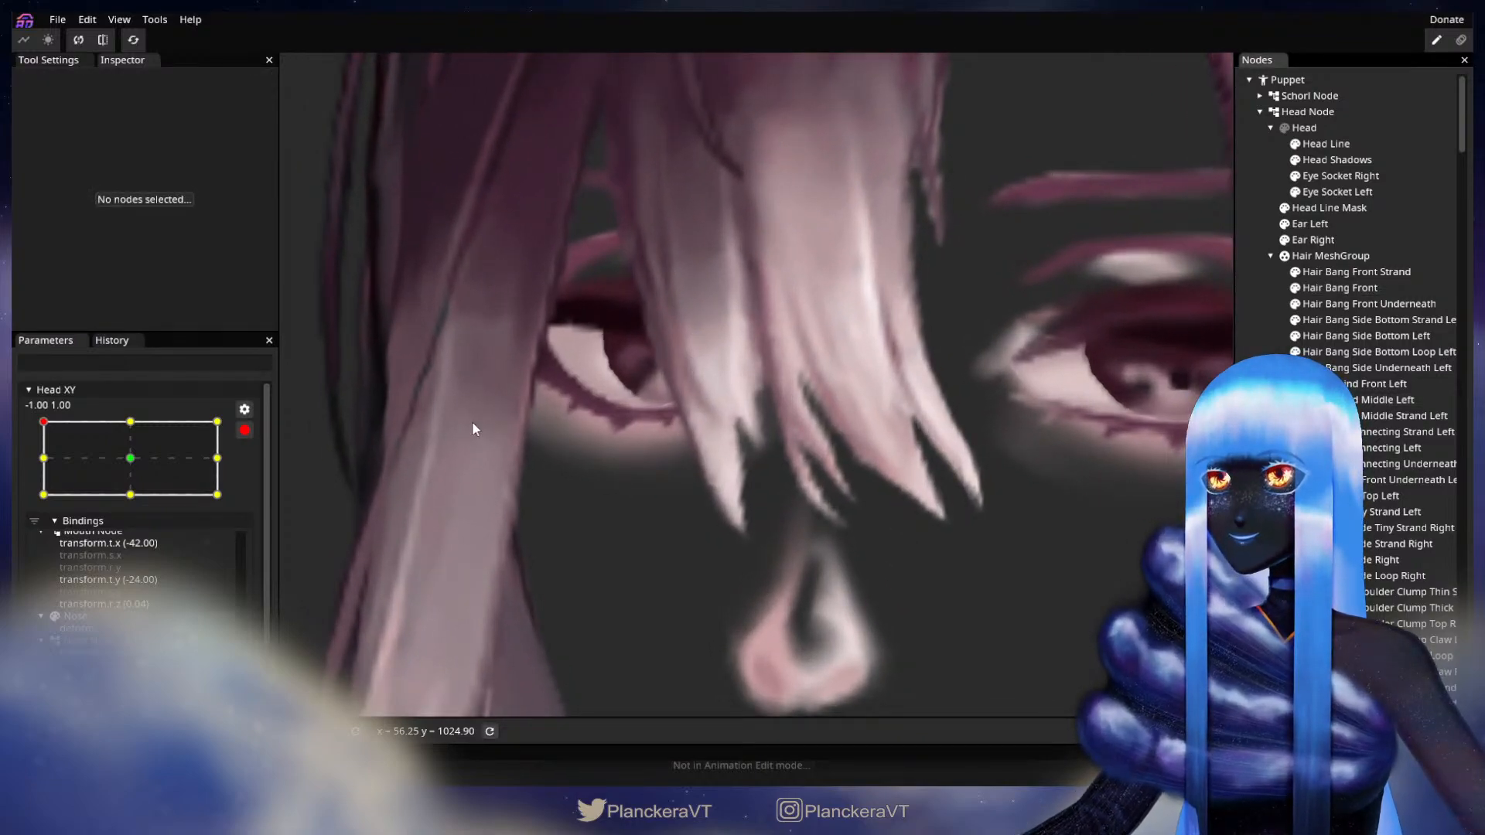
Reselect Hair Bang Front and fine-tune the vertices inside its outermost strand tip
left_click(1307, 289)
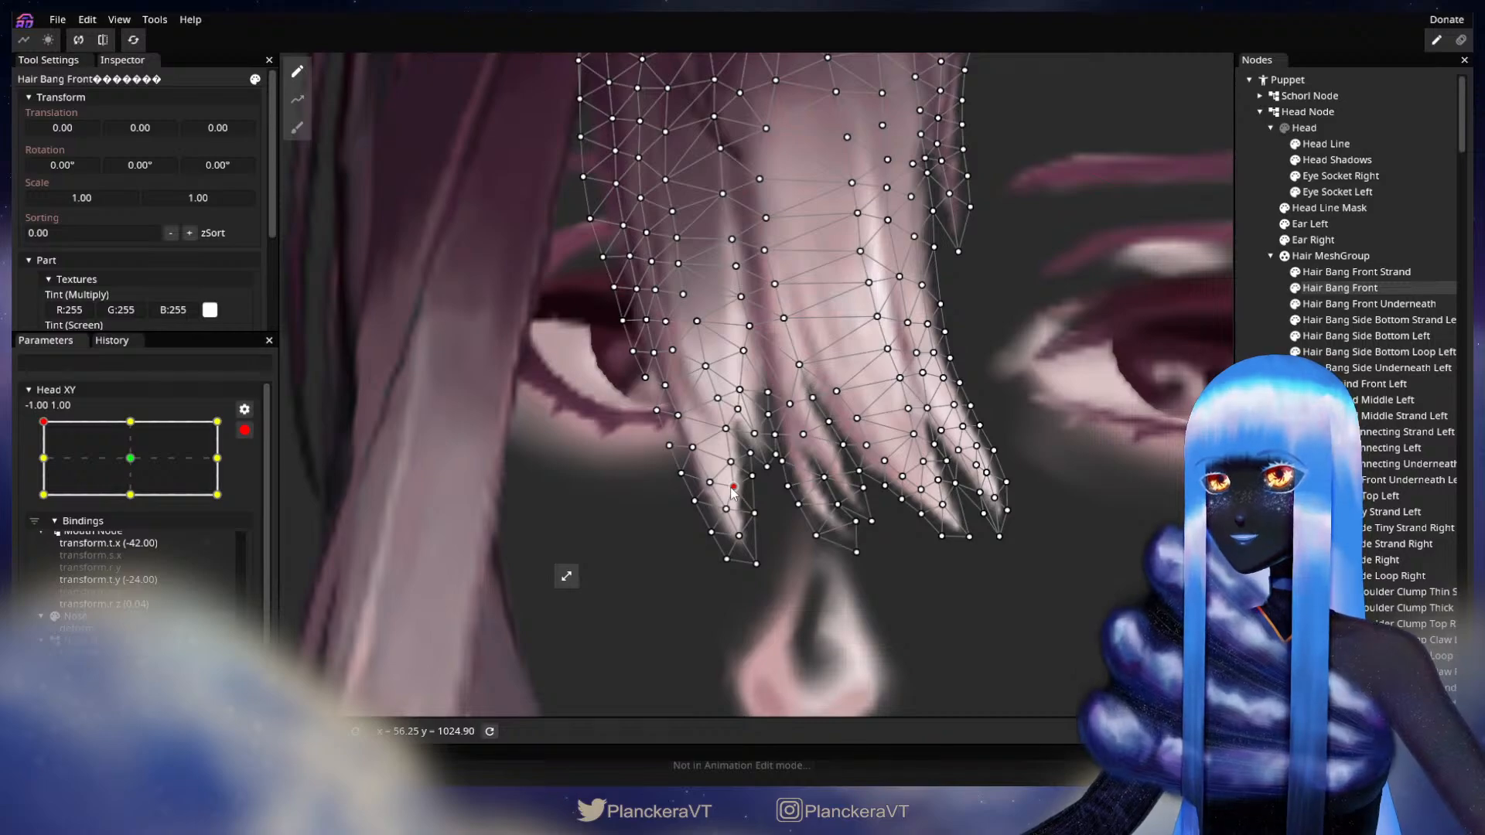
left_click(899, 600)
scroll(898, 600, "down", 3)
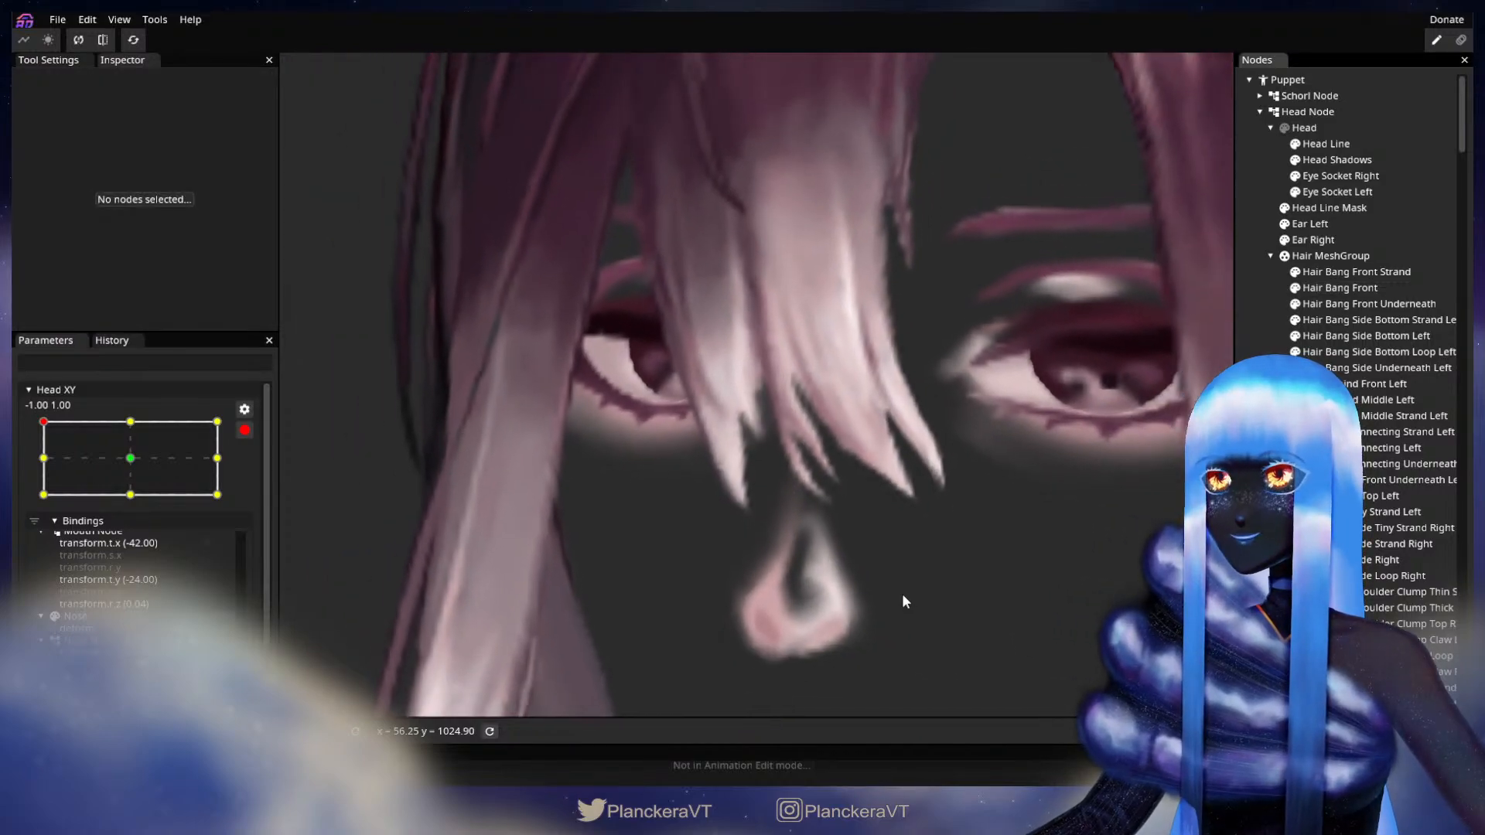
scroll(908, 595, "down", 5)
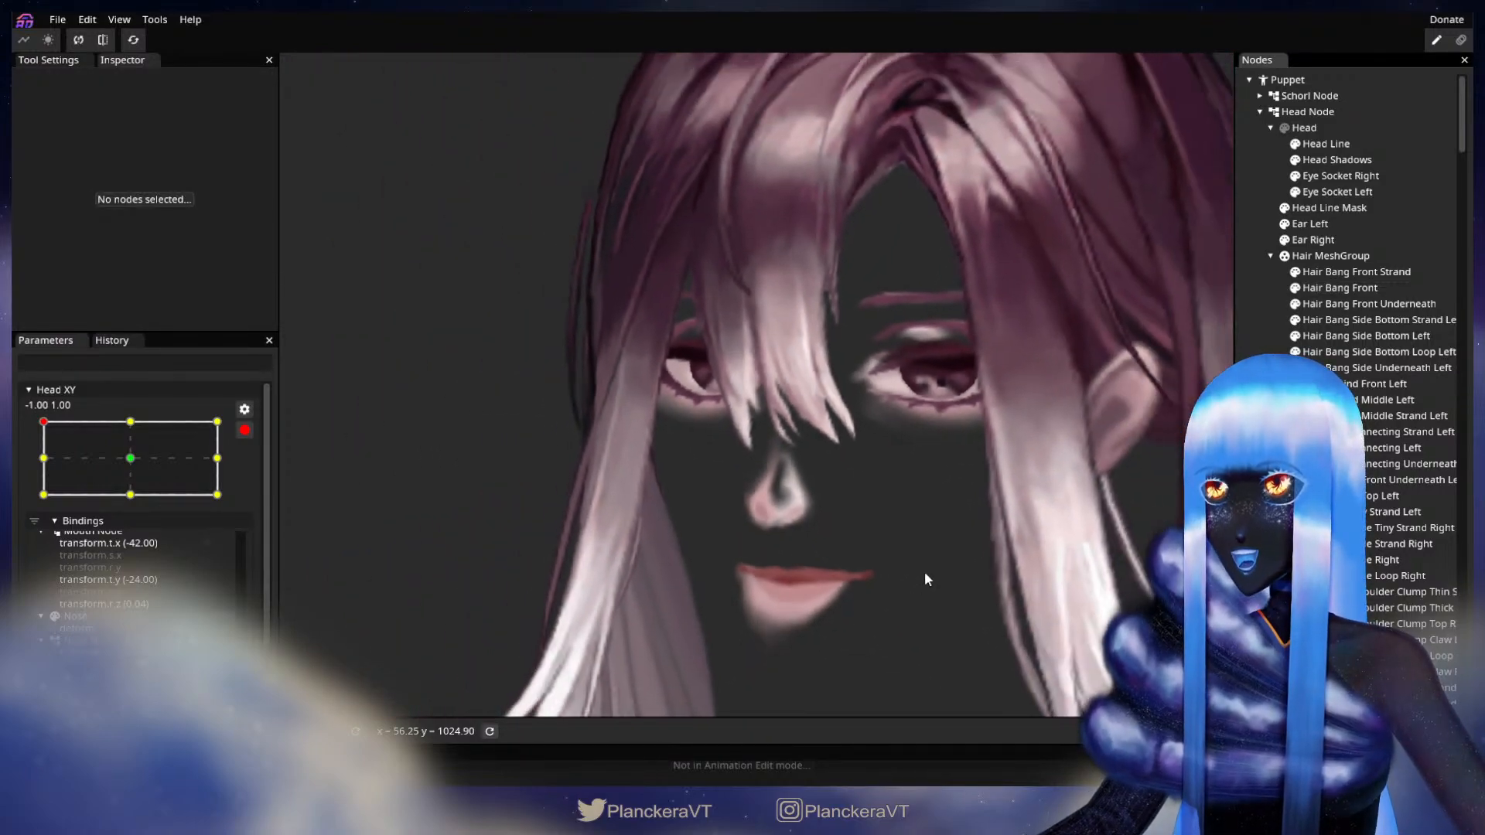
Disarm Head XY and sweep it vertically below -1.00, 1.00 to check how the bang's tips move
scroll(913, 567, "down", 2)
scroll(849, 524, "down", 2)
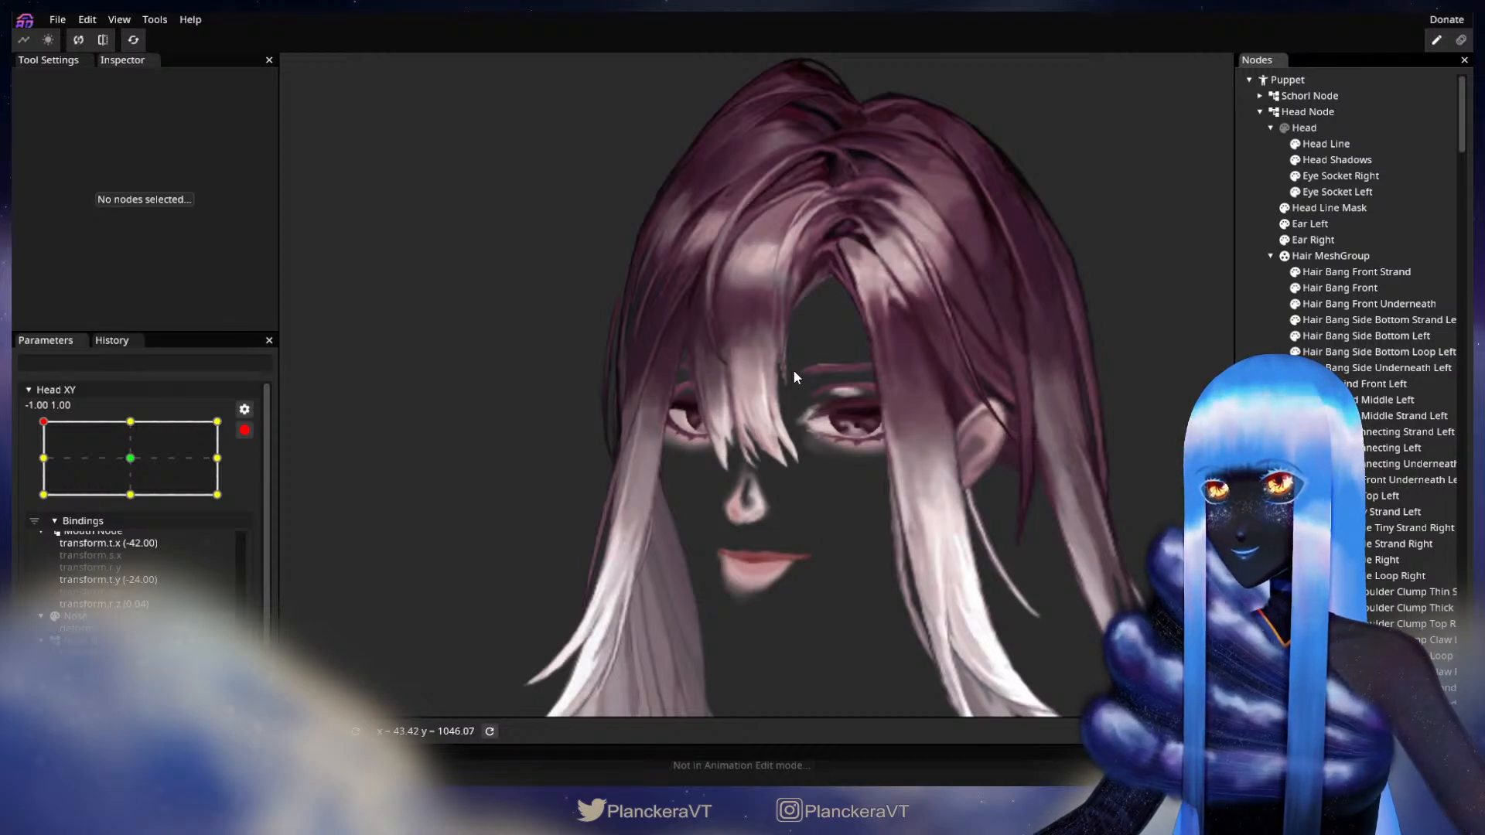
scroll(774, 369, "down", 2)
scroll(464, 480, "down", 2)
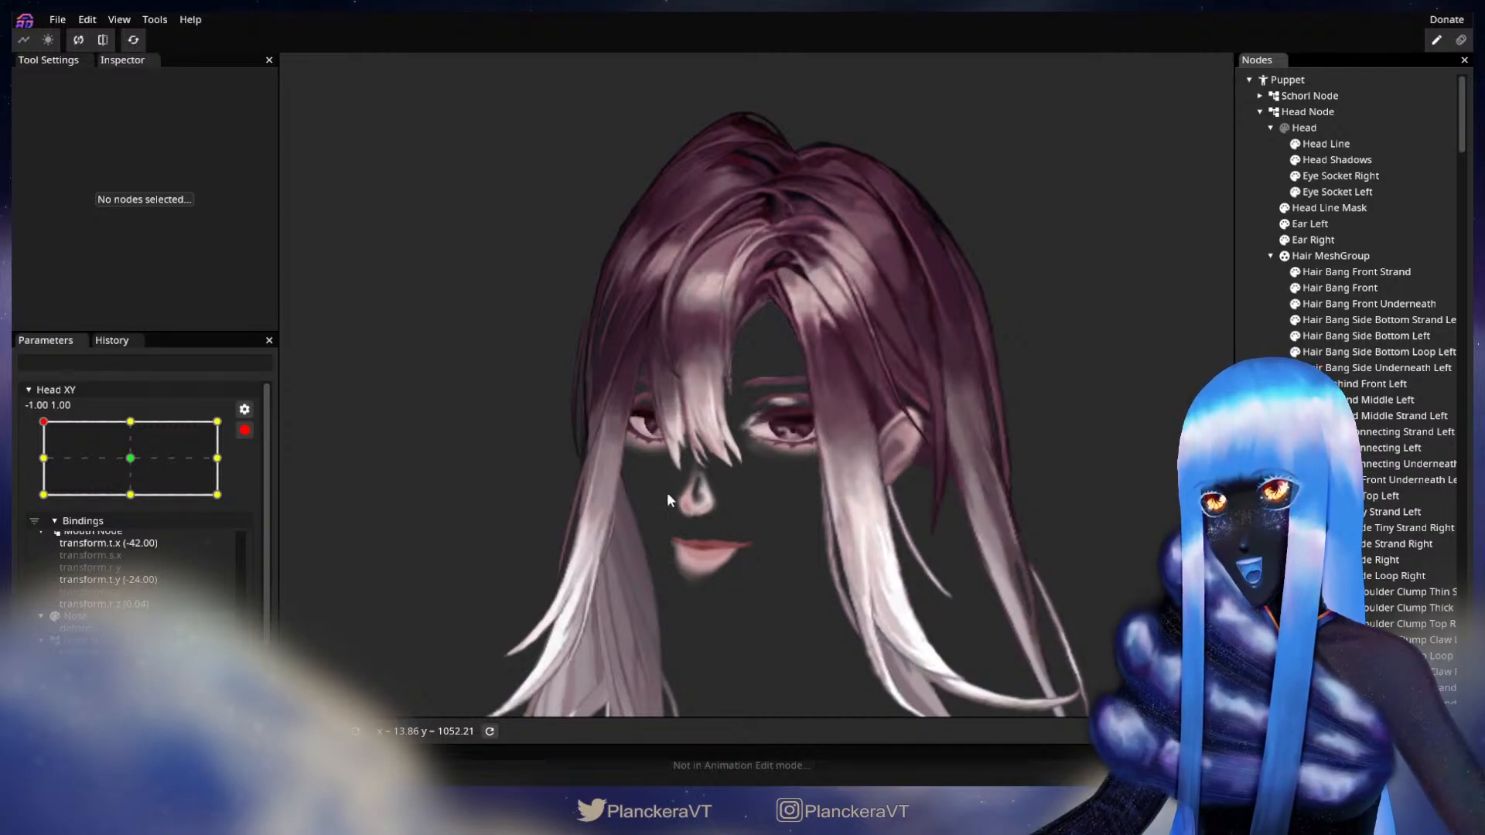
left_click(250, 431)
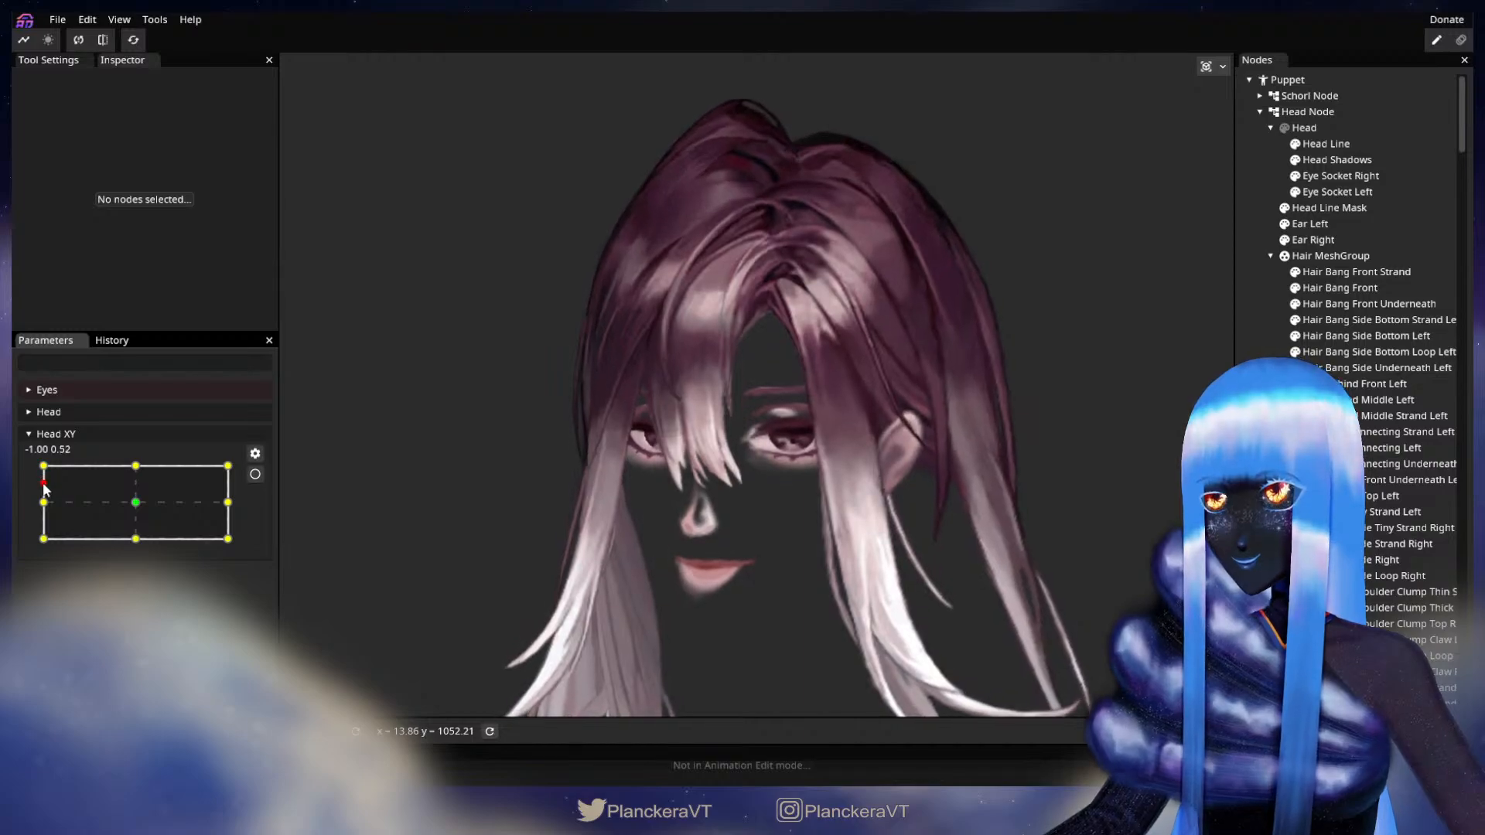
mouse_move(43, 465)
left_mouse_down()
mouse_move(45, 552)
mouse_move(43, 464)
left_mouse_up()
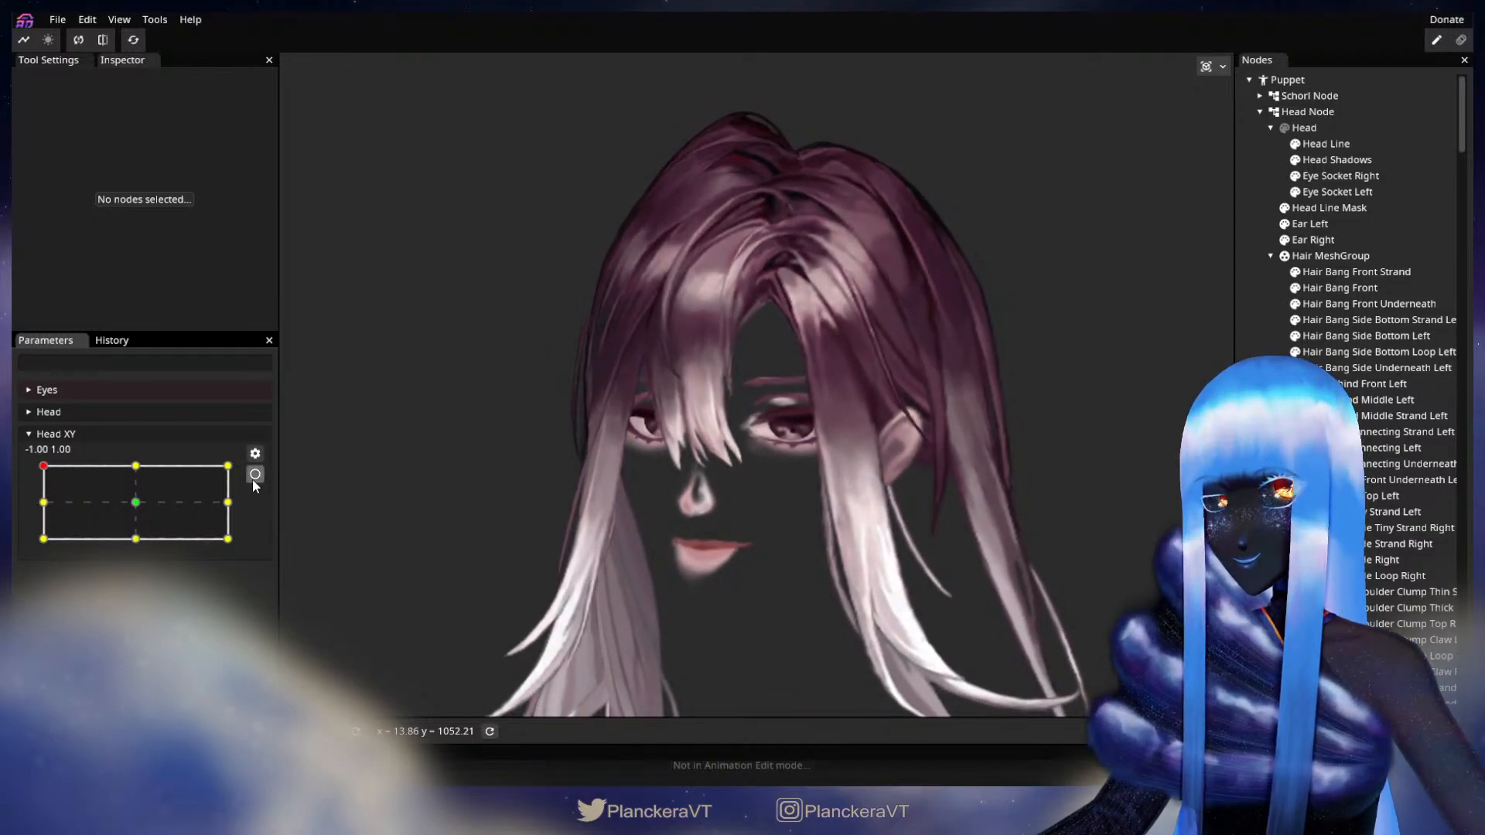
Arm Head XY at -1.00, 1.00 and shift Hair Bang Front's outermost strand tip slightly towards the nose with the Circle Brush at 14.00
scroll(582, 485, "up", 5)
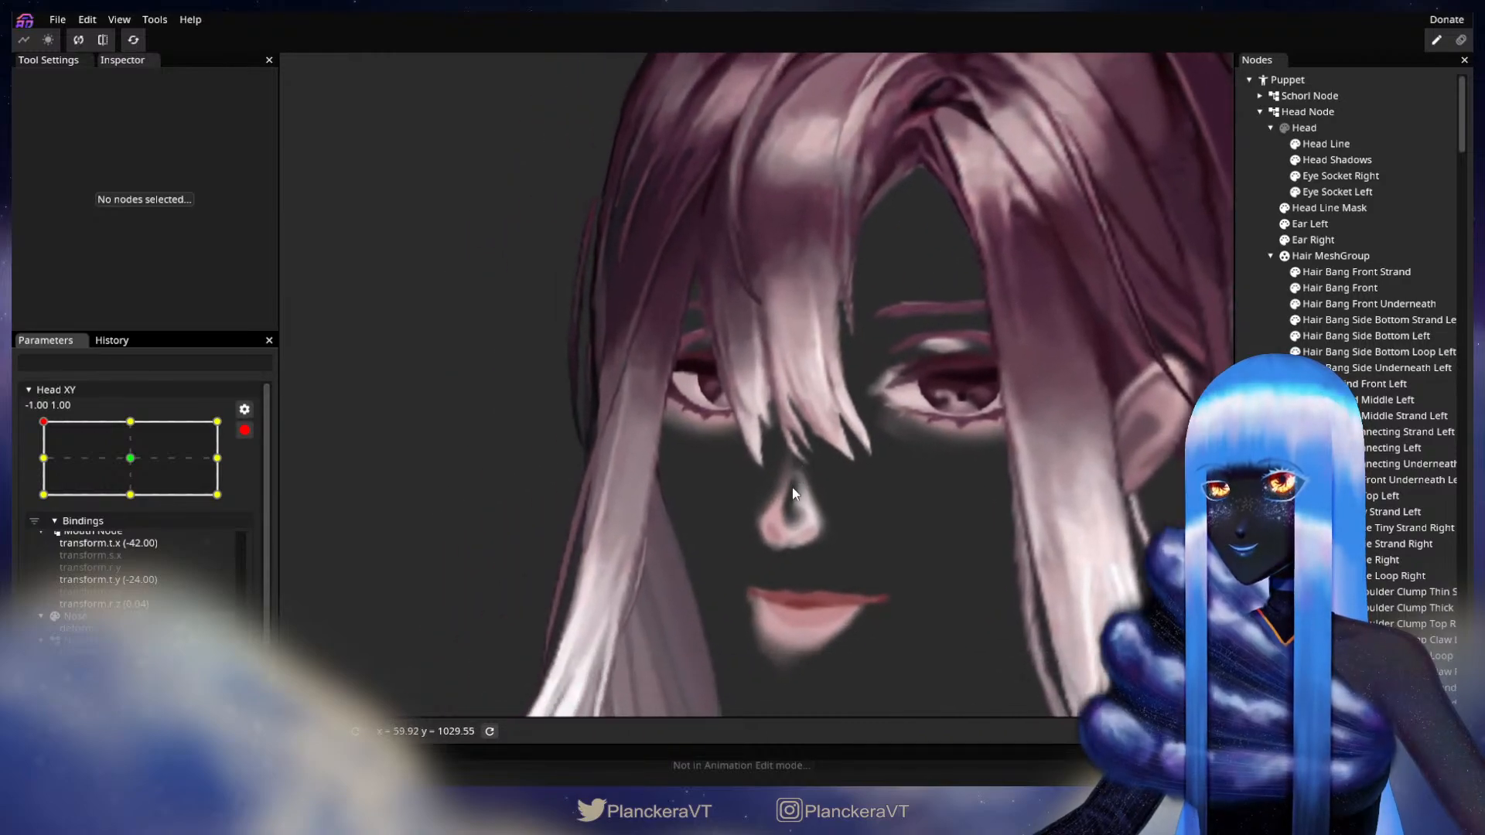
scroll(795, 494, "up", 3)
left_click(846, 491)
scroll(839, 568, "up", 3)
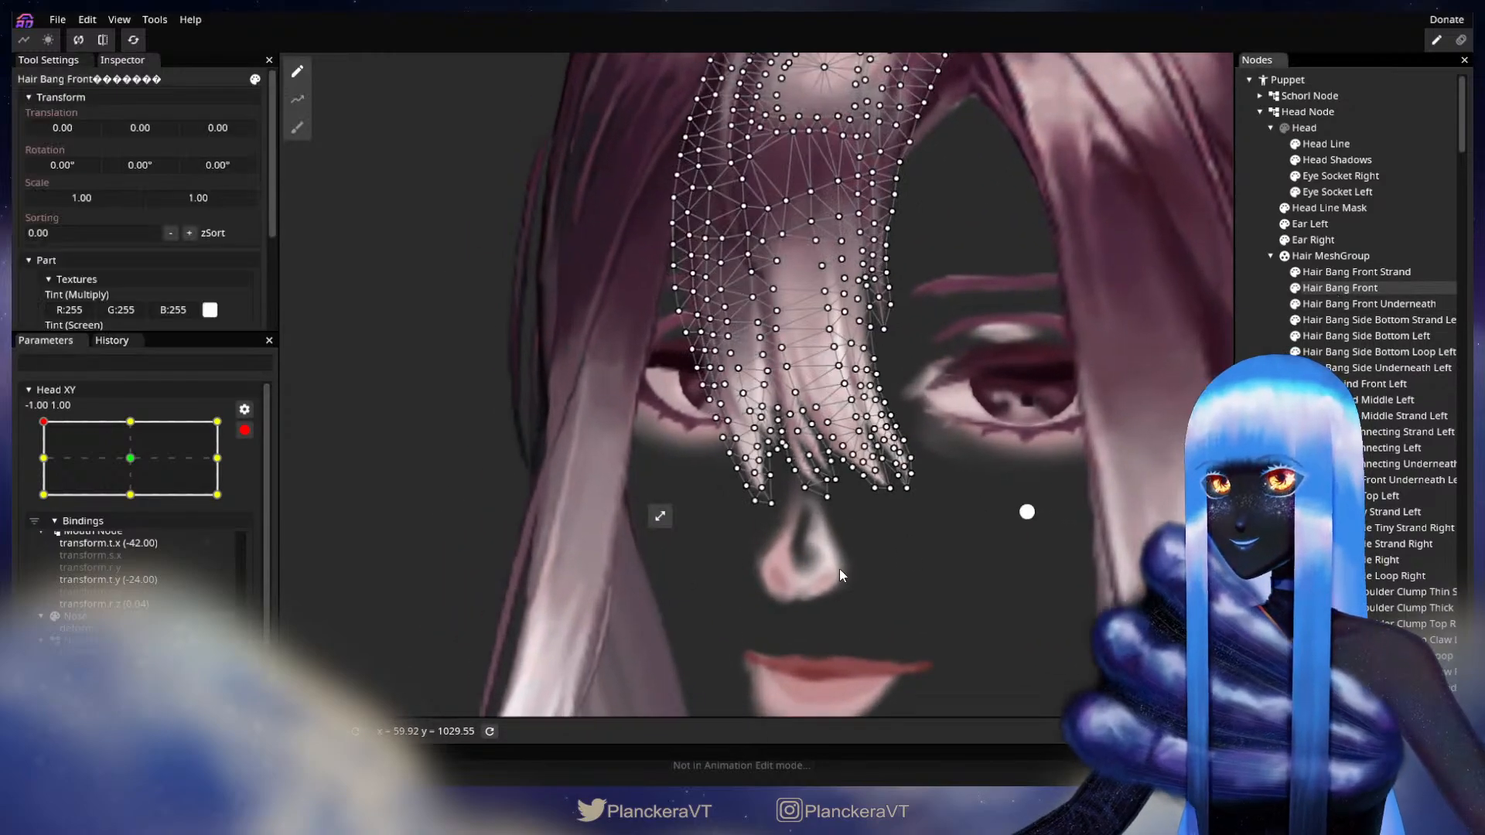
left_click(297, 127)
scroll(510, 513, "up", 2)
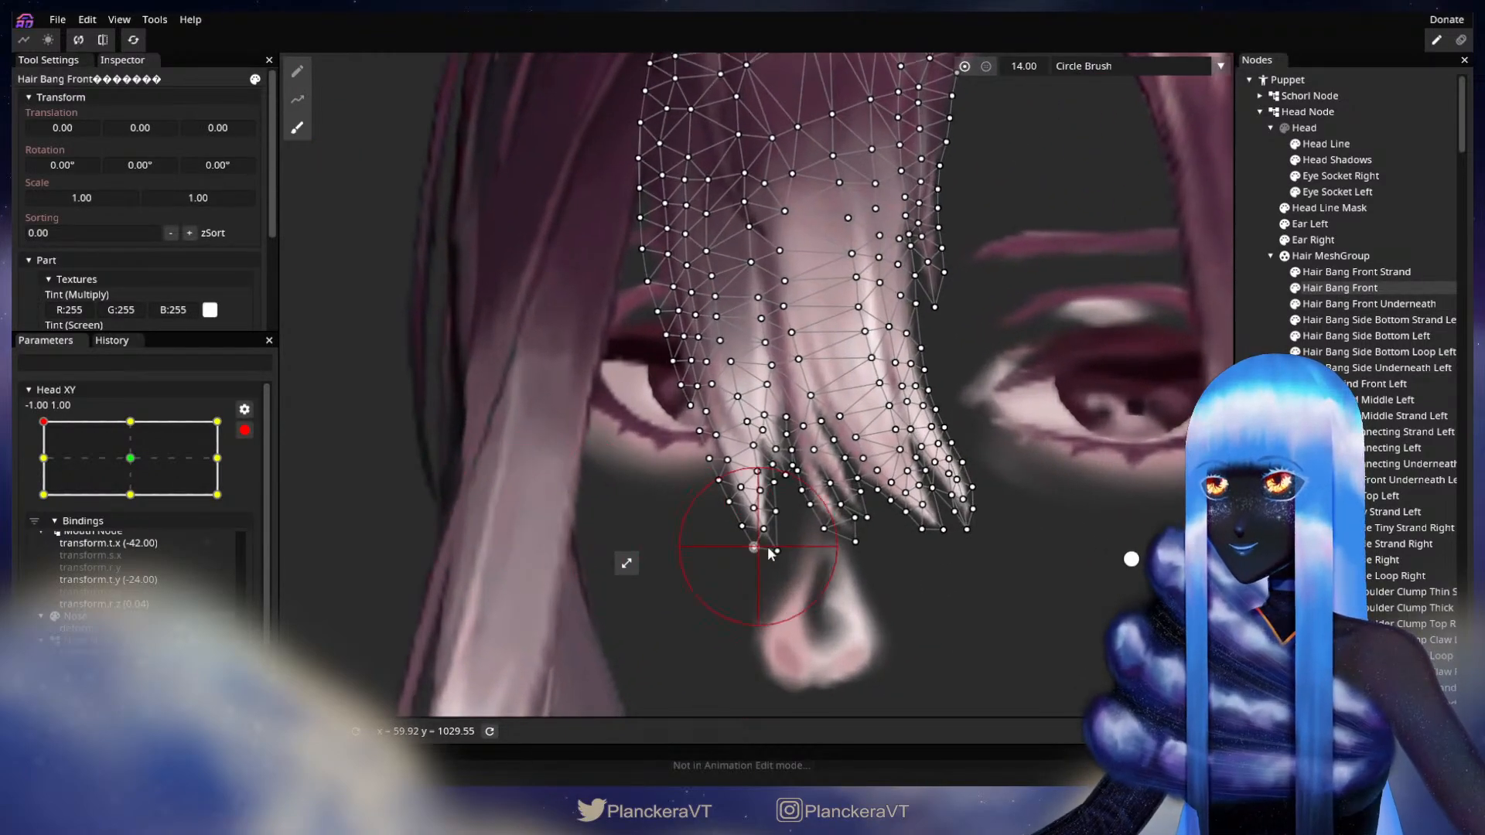
left_click_drag(738, 534, 749, 531)
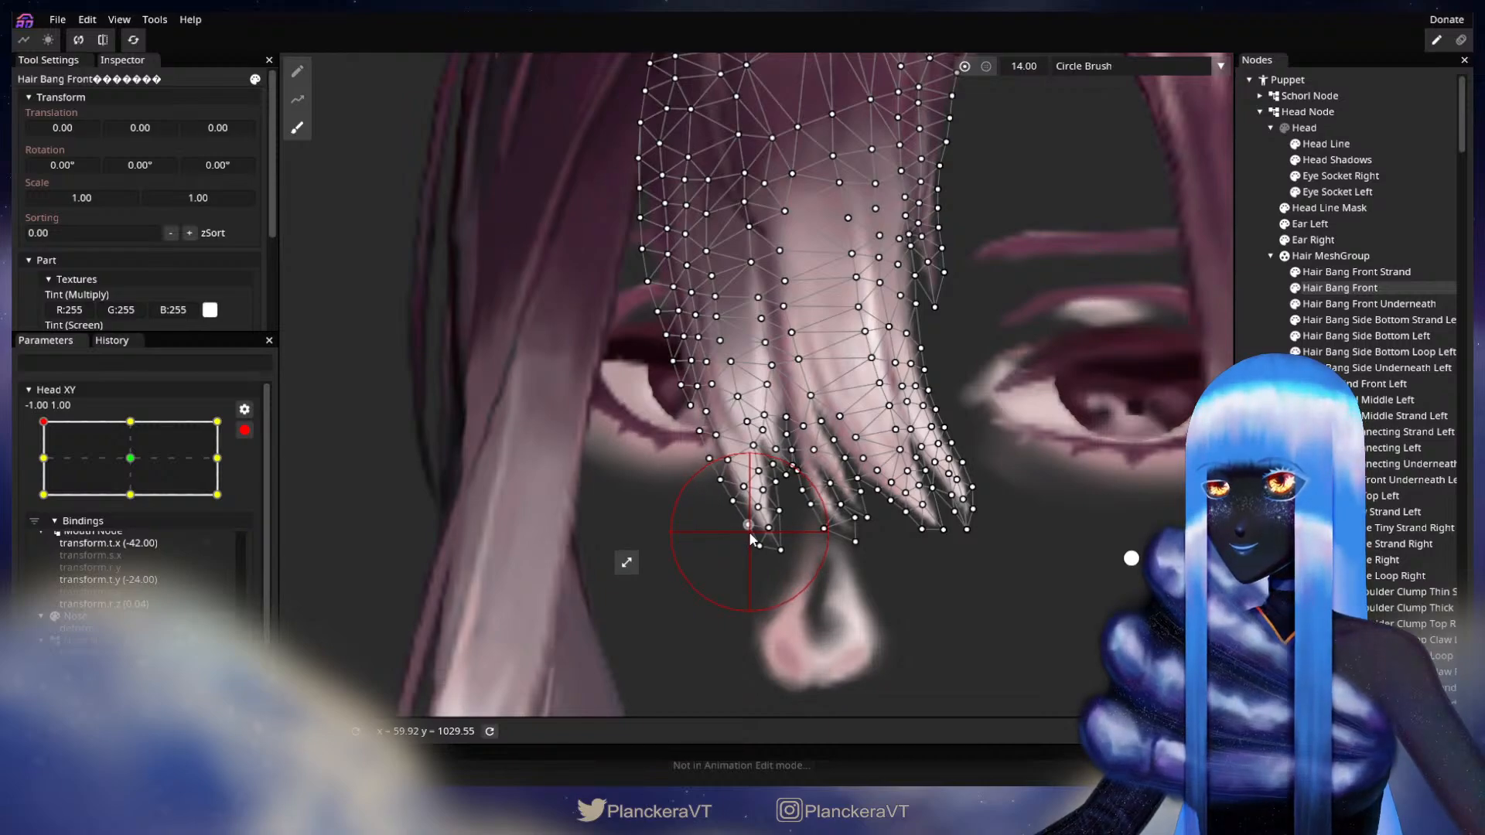
key("Escape")
Deselect Hair Bang Front, disarm Head XY and sweep it around -1.00, 1.00 to check how the bang's tips move
scroll(883, 550, "down", 5)
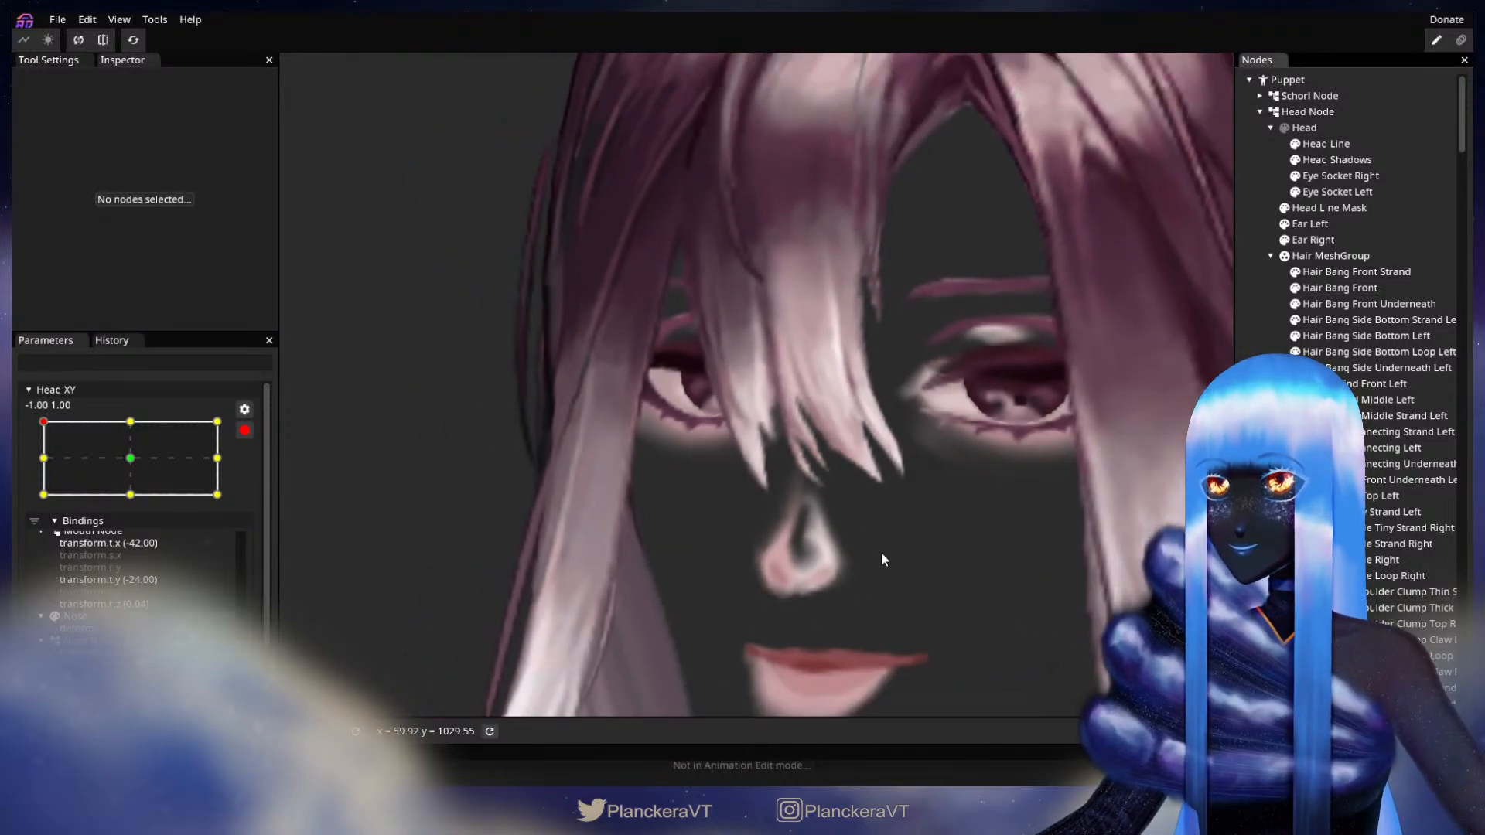
scroll(880, 555, "down", 6)
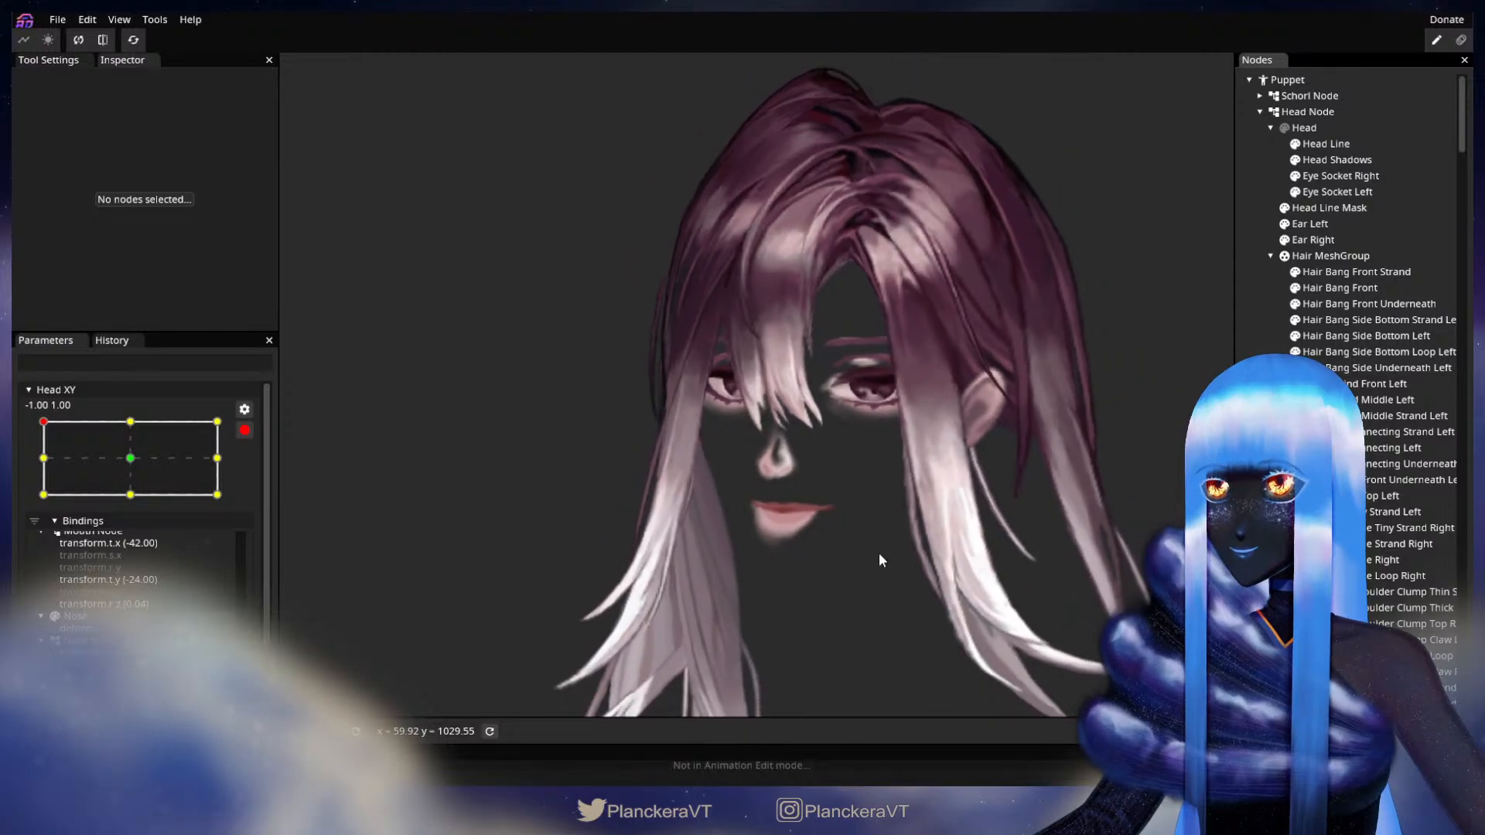
left_click_drag(871, 551, 747, 567)
left_click(245, 431)
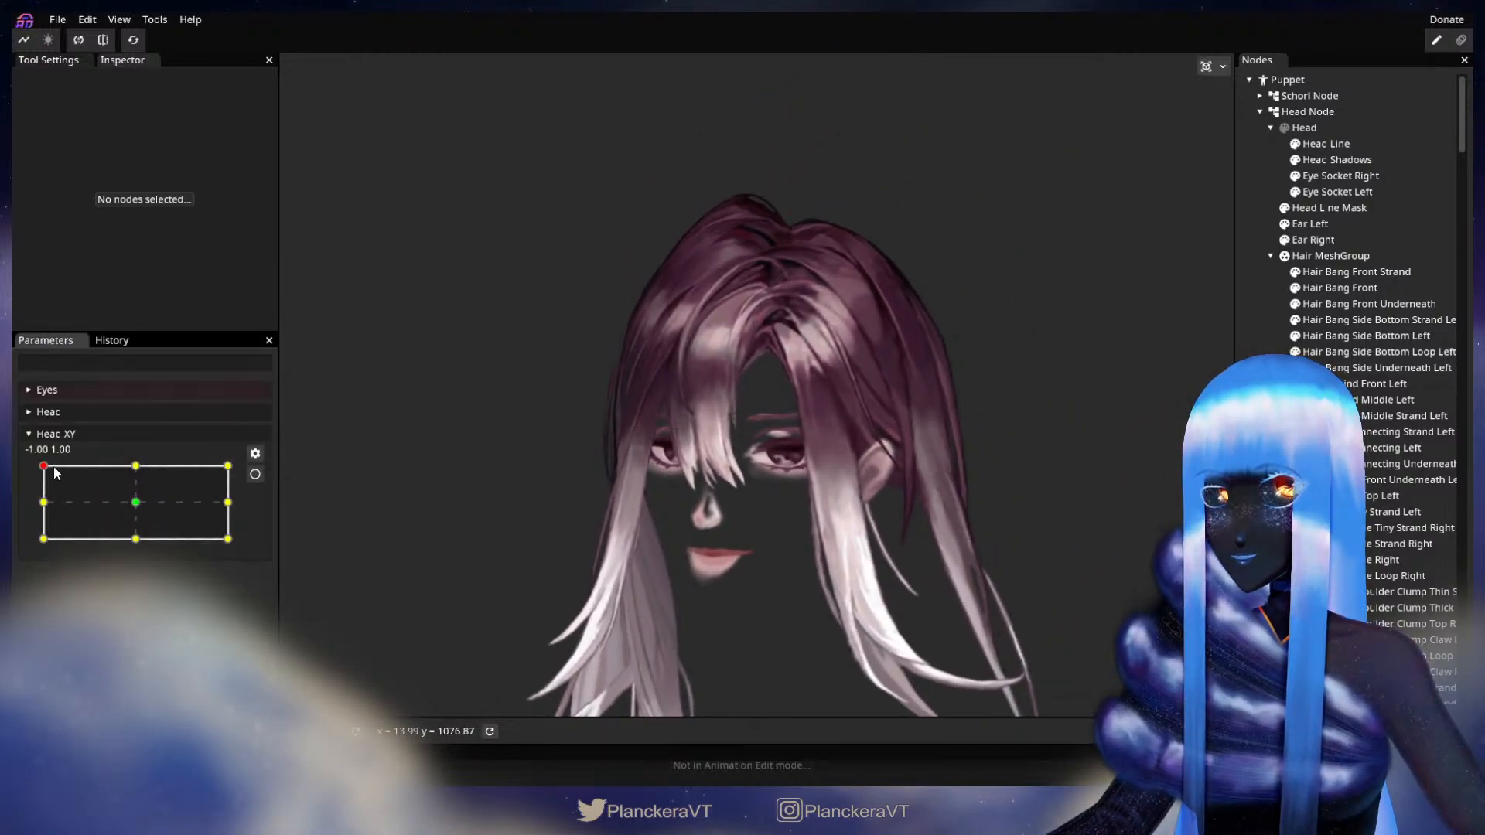
mouse_move(44, 468)
left_mouse_down()
mouse_move(42, 550)
mouse_move(37, 478)
left_mouse_up()
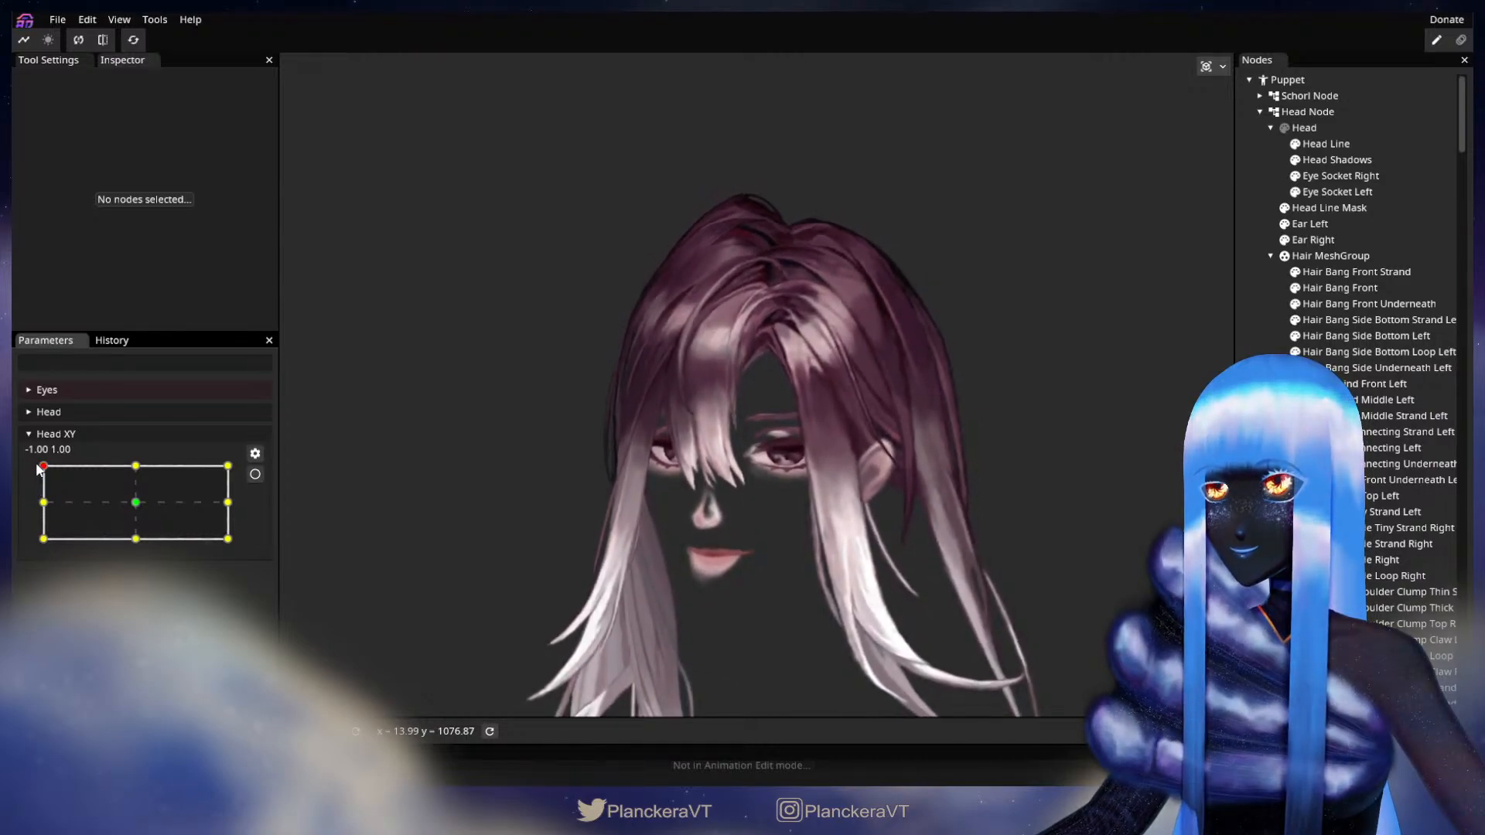
Arm Head XY at -1.00, 1.00 and adjust the outer-edge vertices of Hair Bang Front's outermost strand tip
left_click(255, 474)
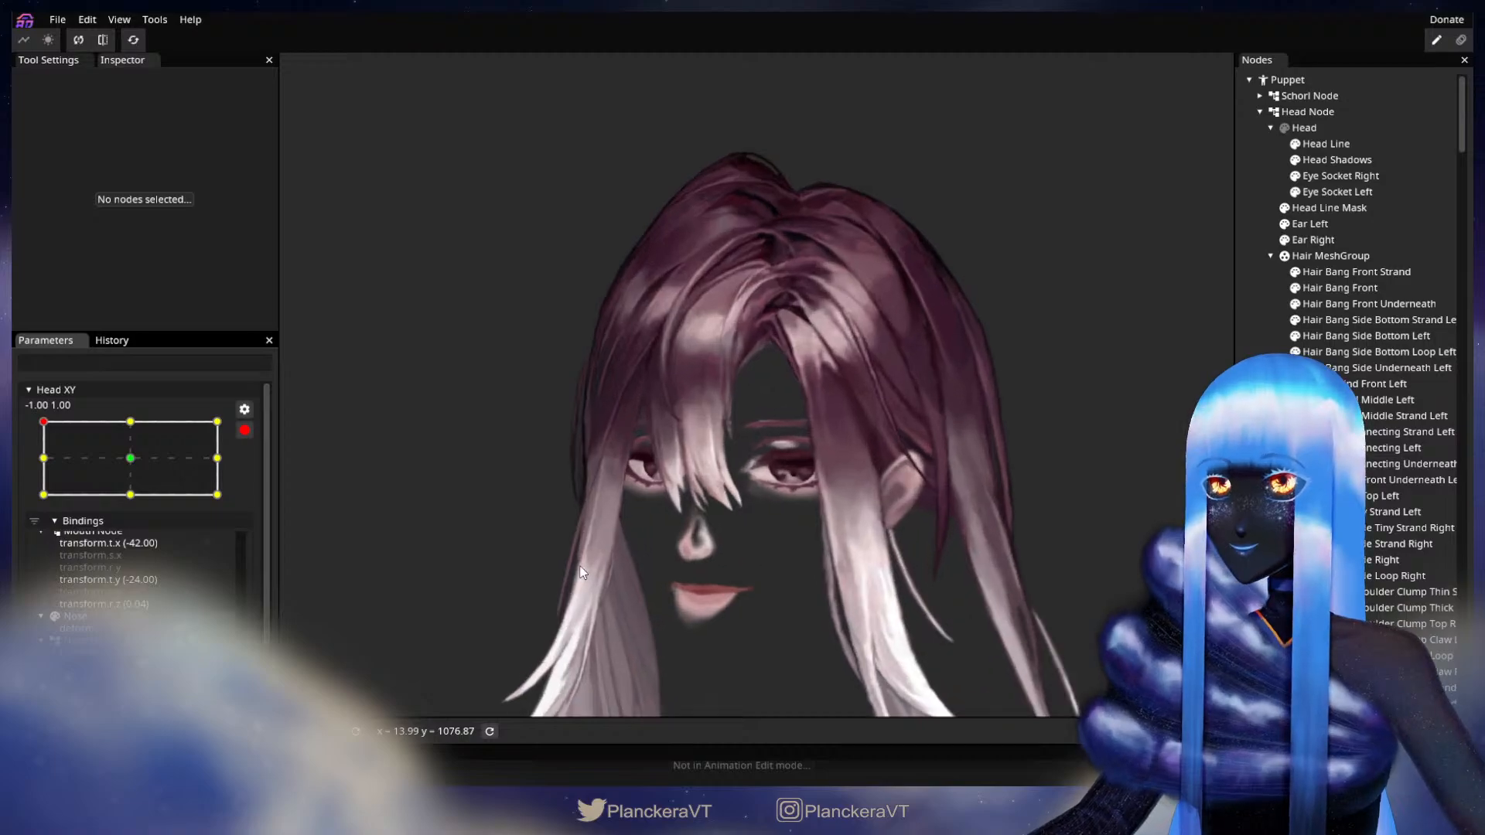
scroll(818, 507, "up", 5)
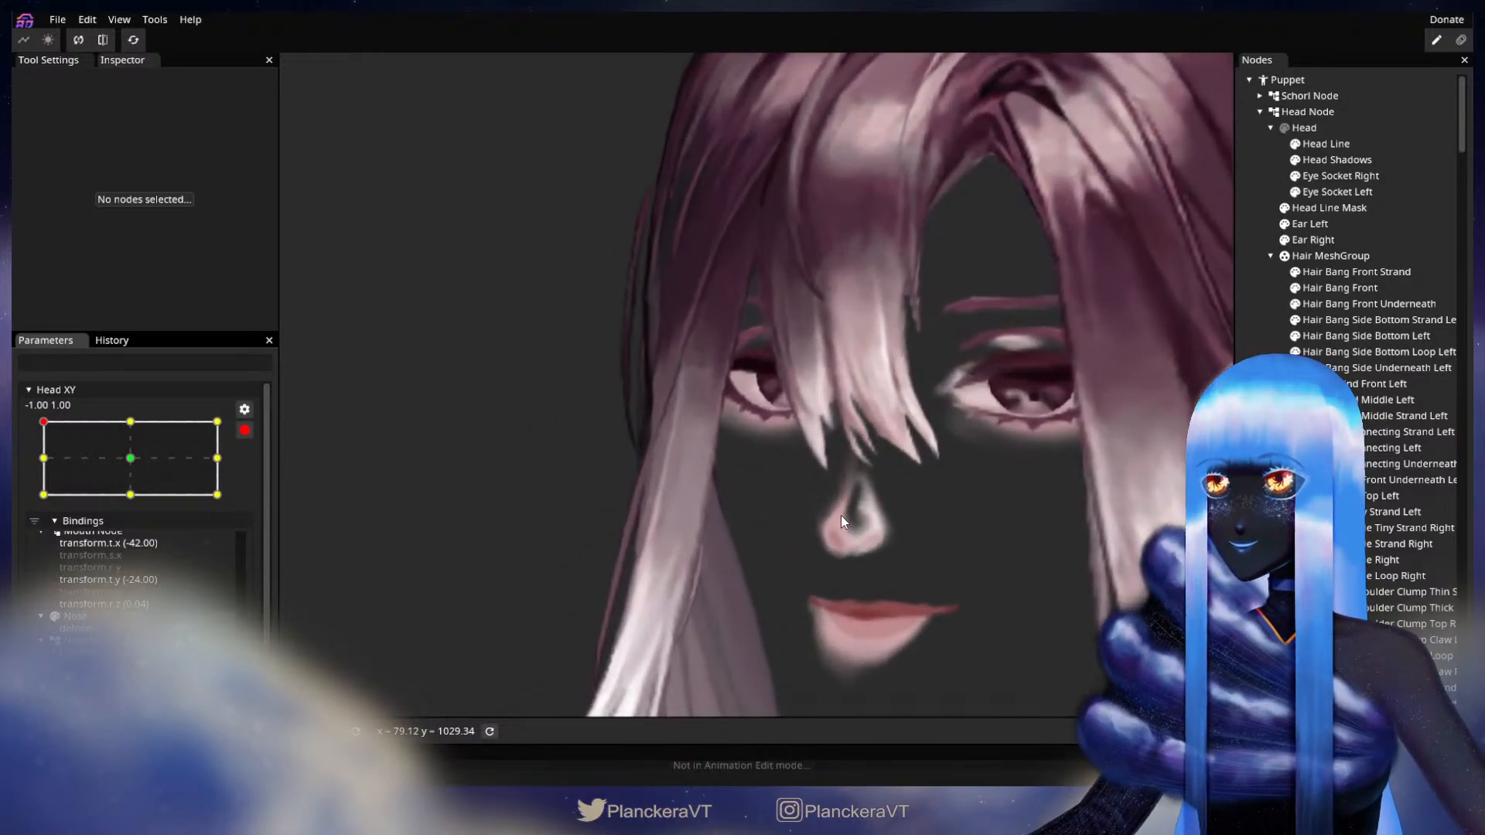
scroll(852, 493, "up", 2)
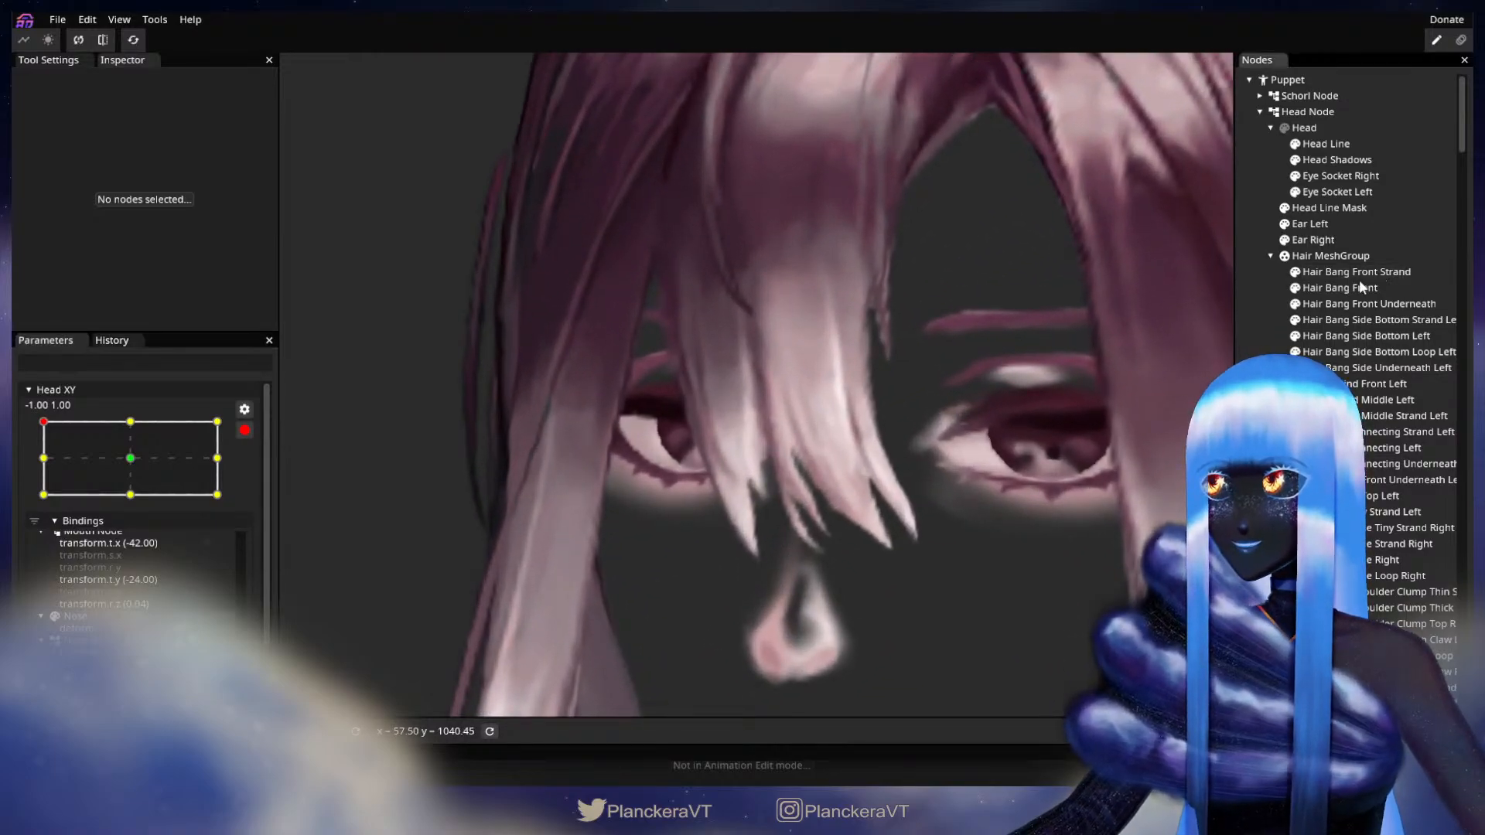
left_click(1361, 287)
scroll(925, 573, "up", 3)
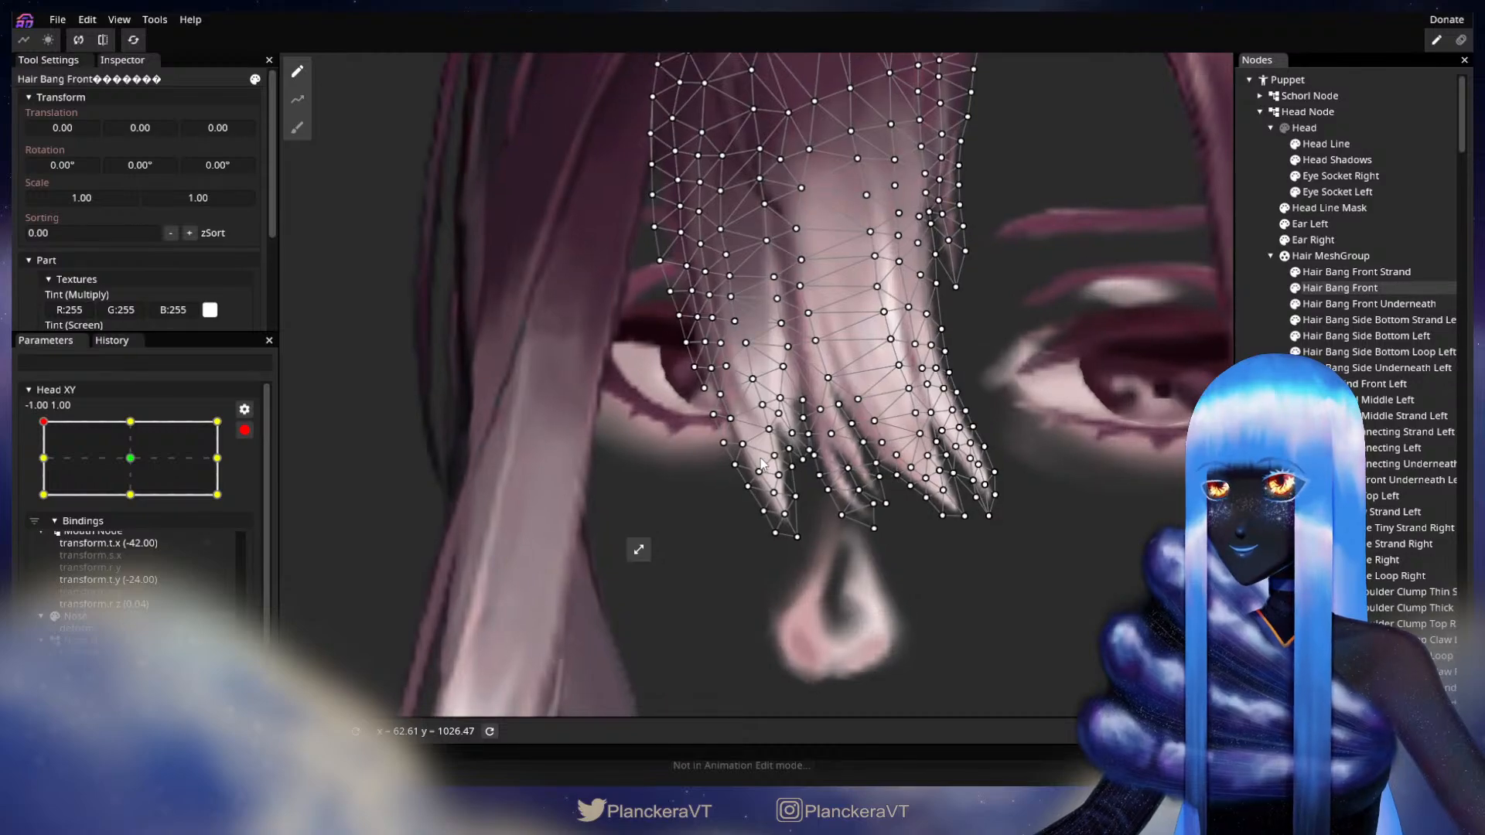
left_click(759, 471)
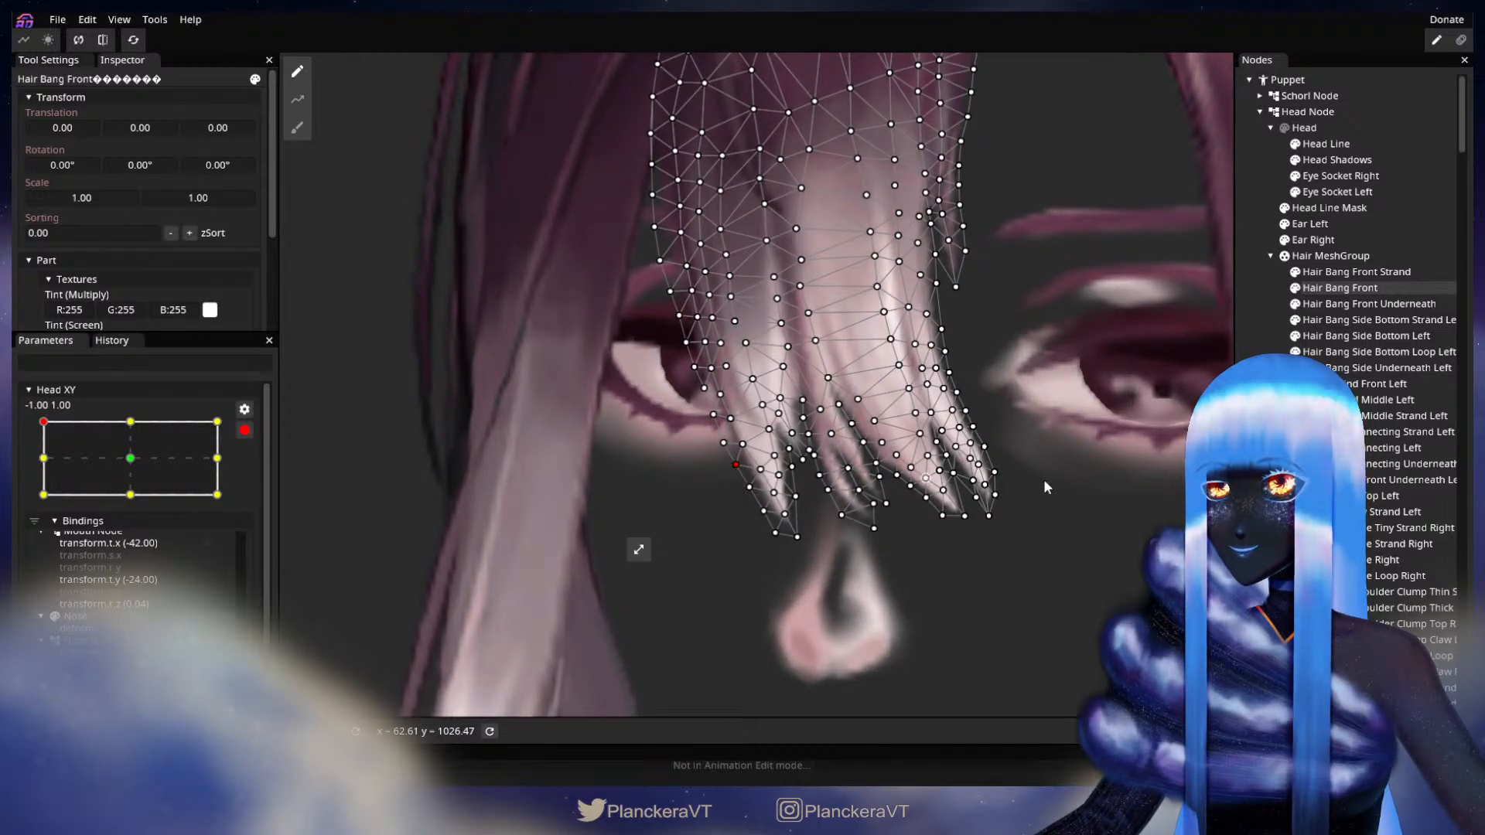
key("Escape")
scroll(958, 580, "down", 2)
scroll(956, 586, "down", 4)
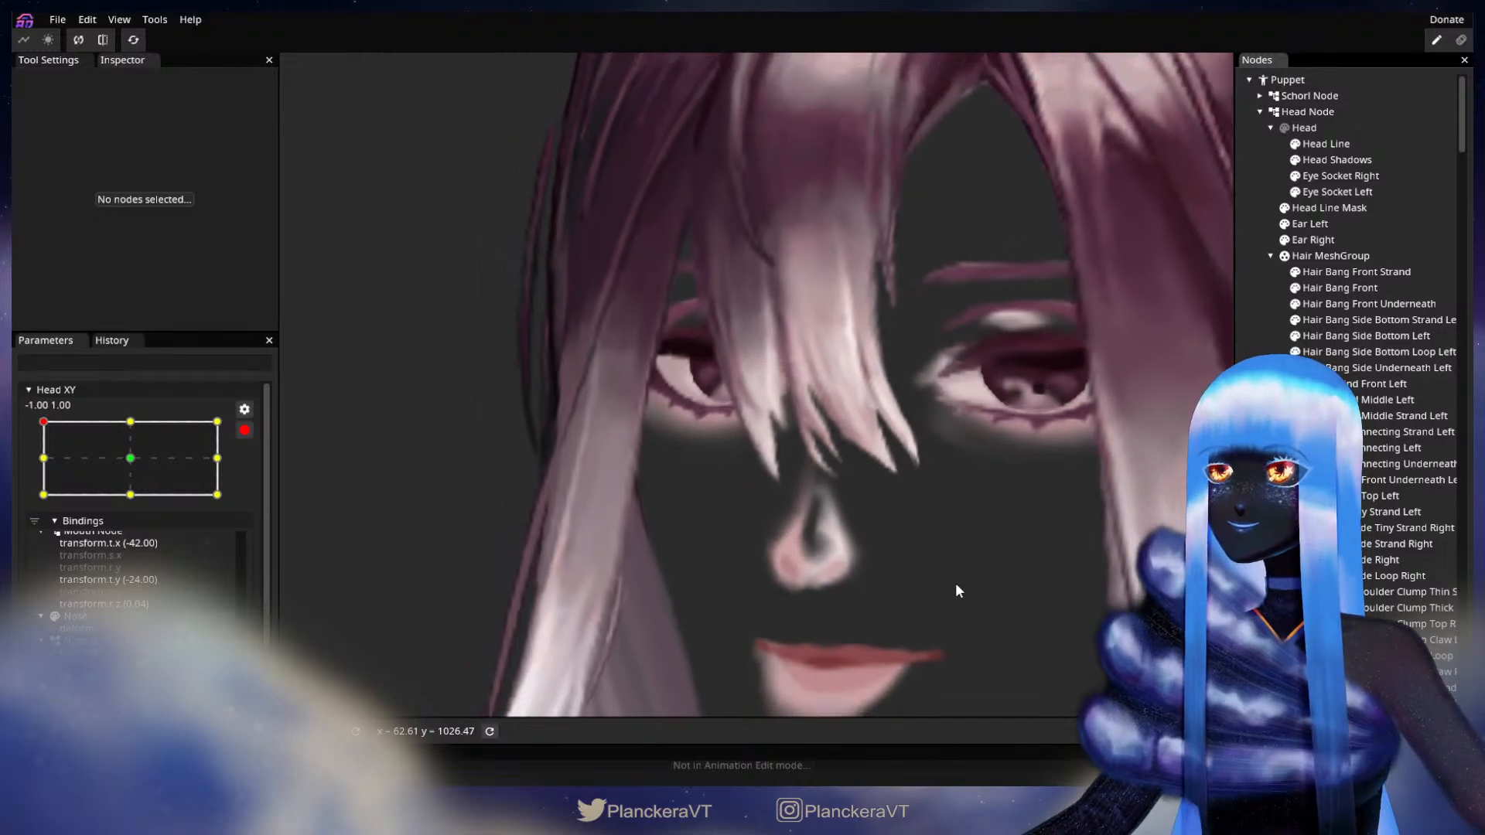
scroll(943, 614, "down", 4)
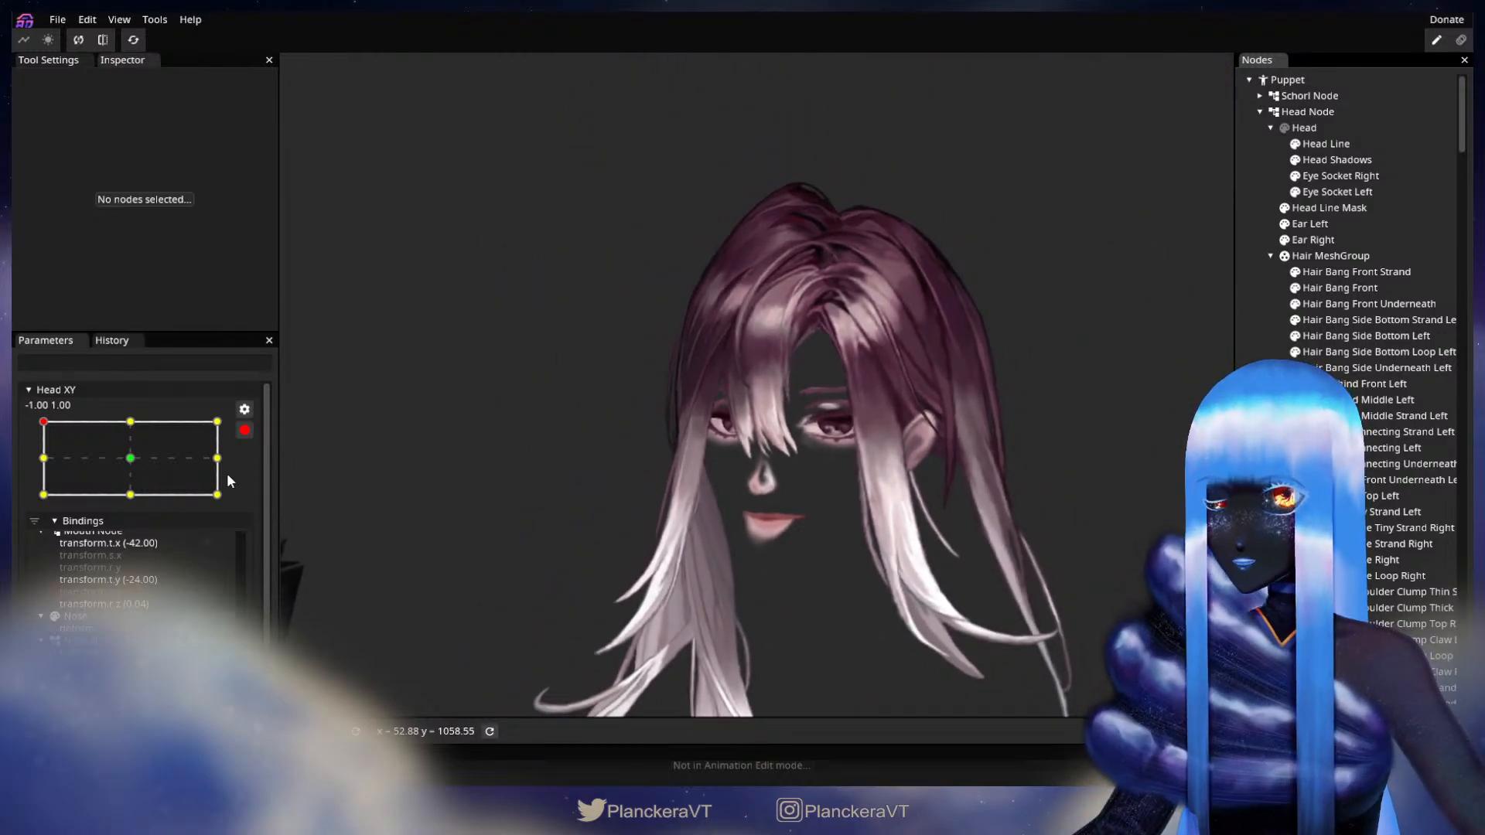
Disarm Head XY and sweep it near -1.00, 1.00 again to examine the motion of the outermost strand
left_click(244, 432)
mouse_move(44, 466)
left_mouse_down()
mouse_move(44, 545)
mouse_move(33, 470)
left_mouse_up()
scroll(569, 555, "up", 5)
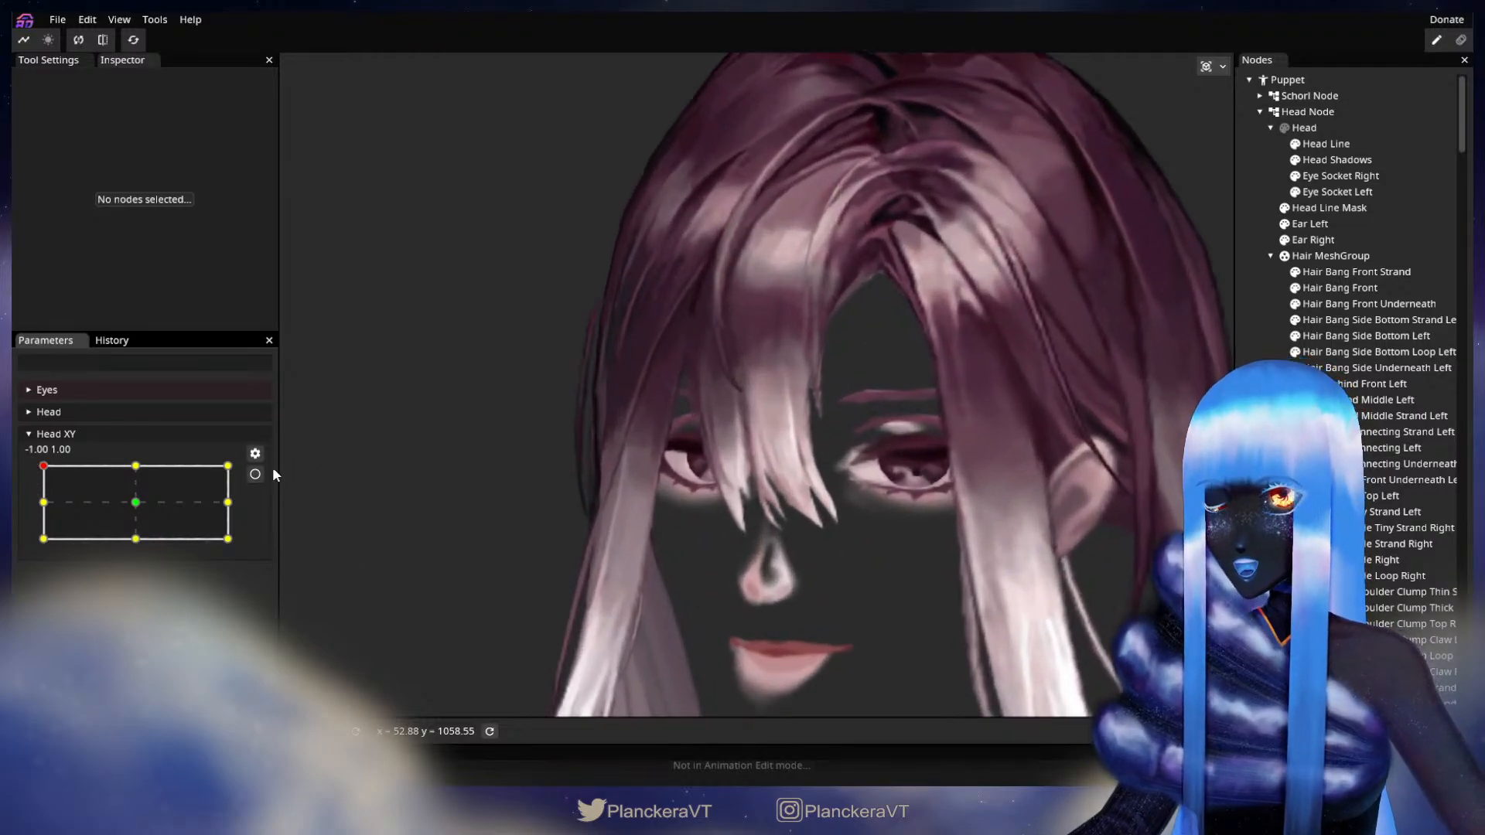
Arm Head XY at -1.00, 1.00 and fine-tune the inner vertices of Hair Bang Front's outermost strand, beside the eye
left_click(255, 474)
scroll(636, 541, "up", 3)
scroll(636, 534, "up", 2)
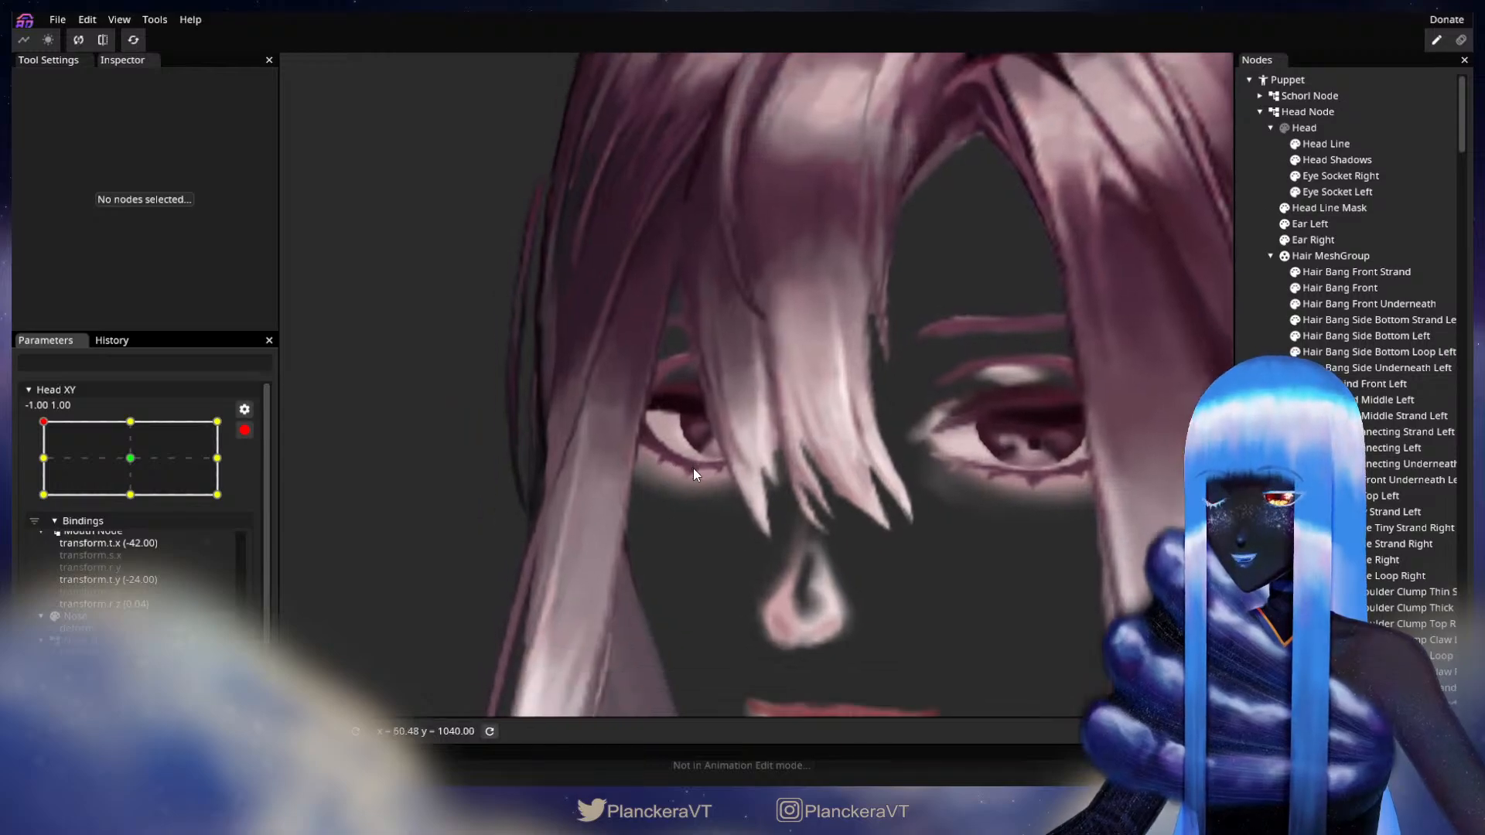
left_click(1347, 289)
scroll(698, 542, "up", 3)
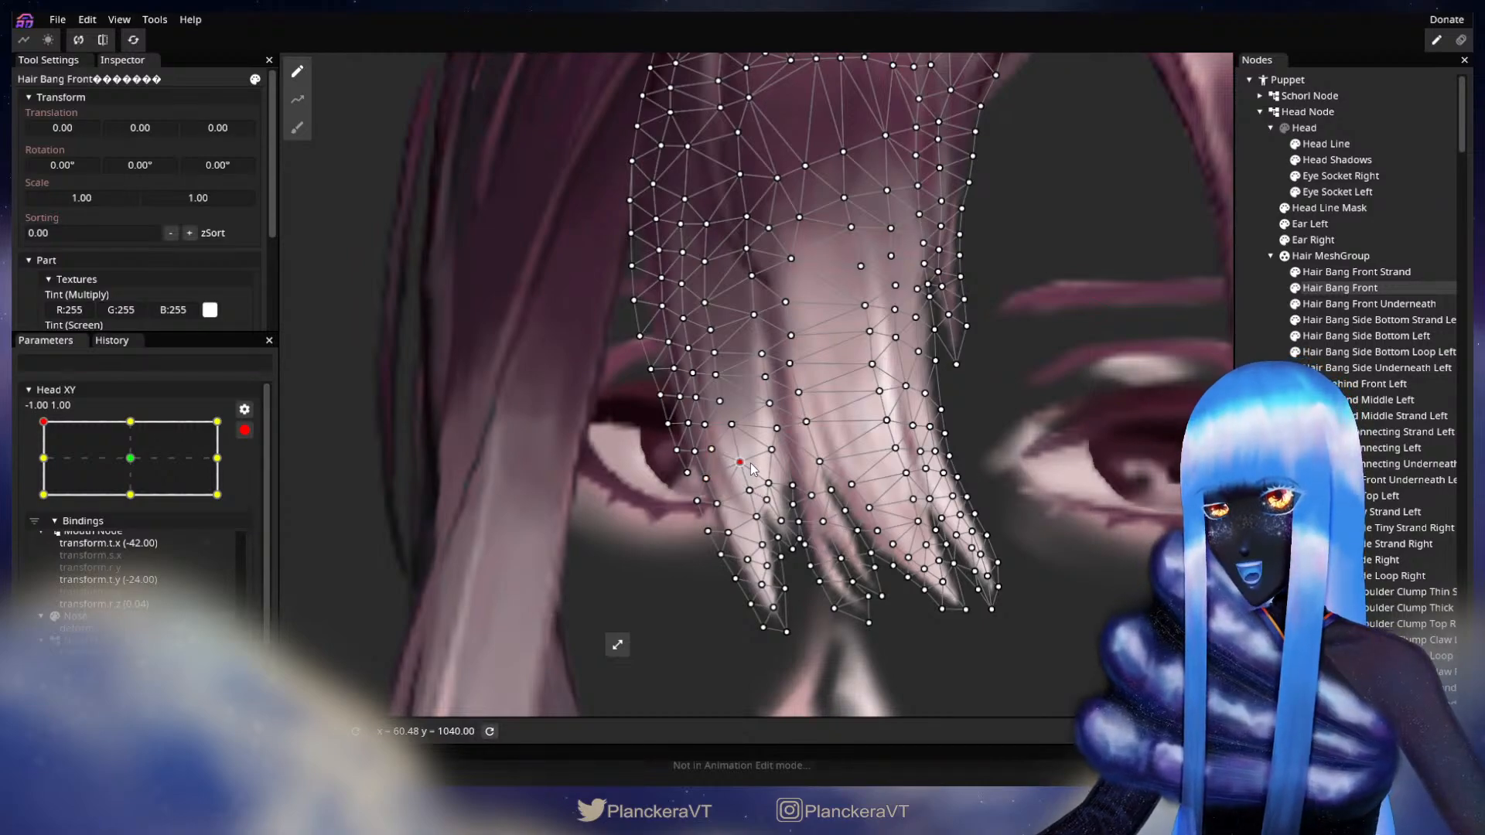
key("Escape")
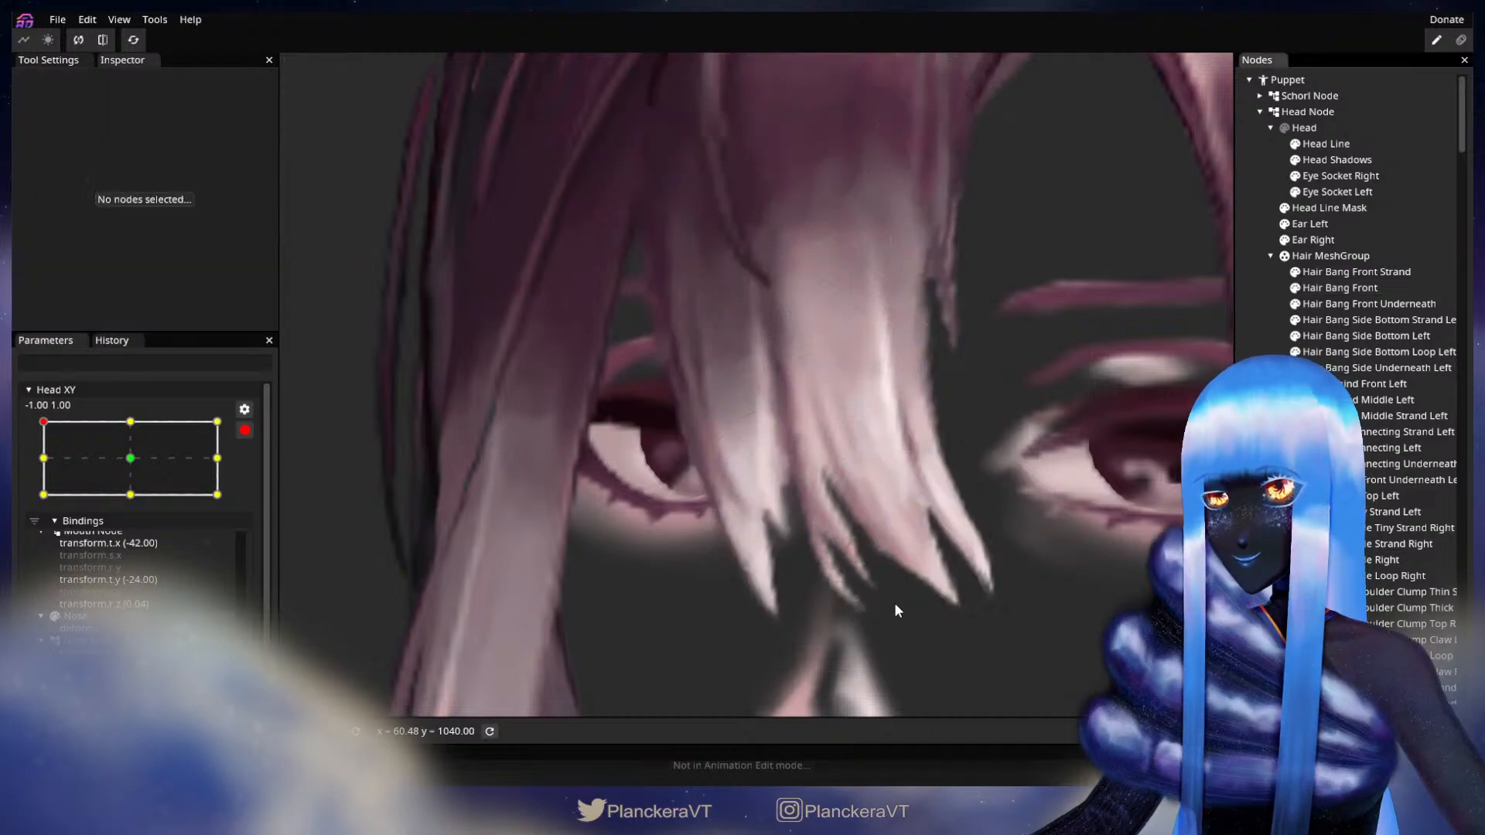
scroll(884, 595, "down", 3)
scroll(882, 611, "down", 5)
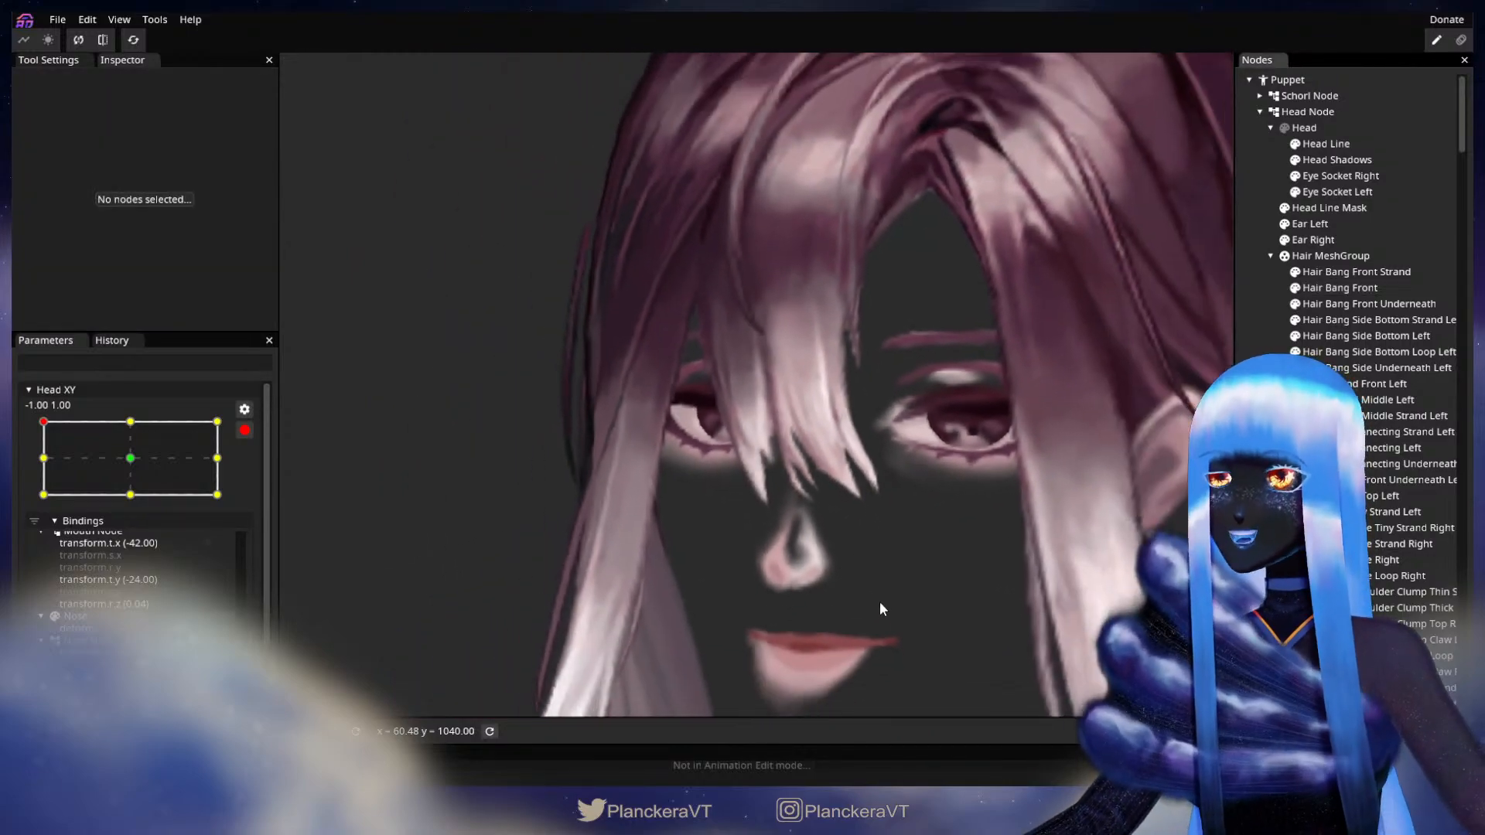
scroll(879, 608, "down", 3)
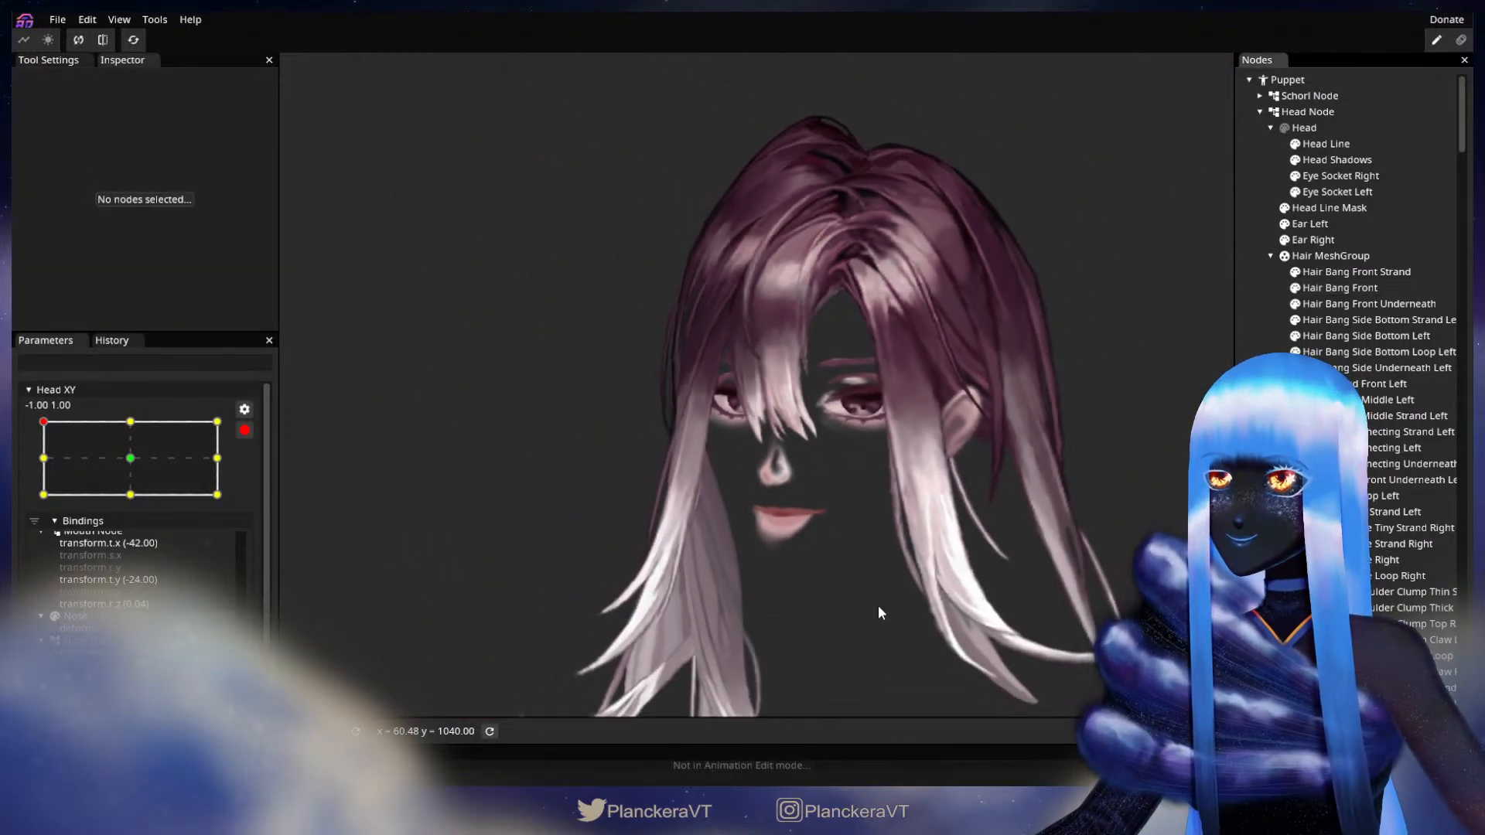
Move Head XY to 1.00, -1.00, arm it and fine-tune the vertices of Hair Bang Front's outermost strand tip beside the nose
left_click(244, 430)
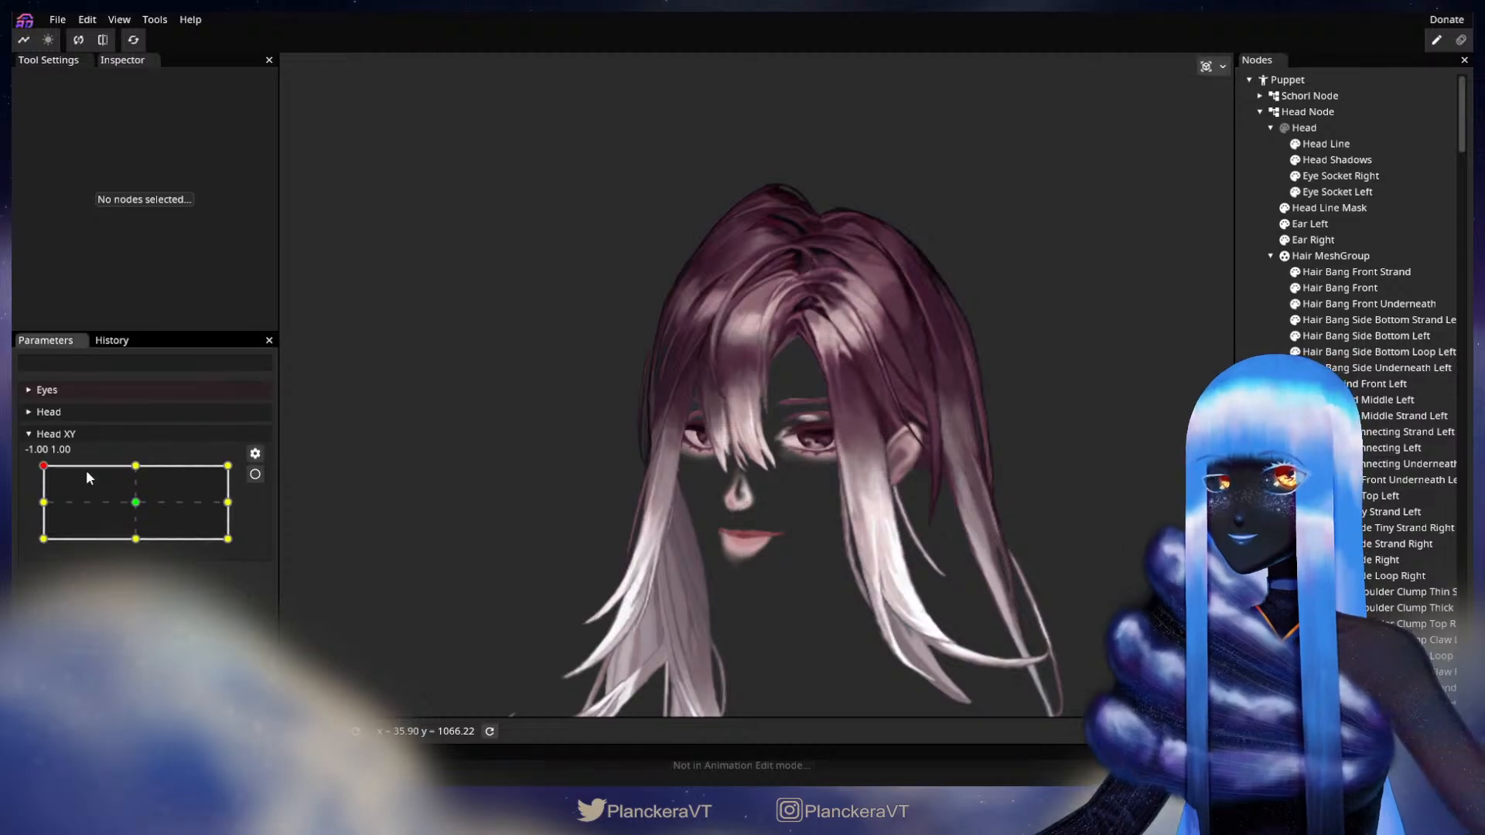
left_click_drag(33, 469, 242, 552)
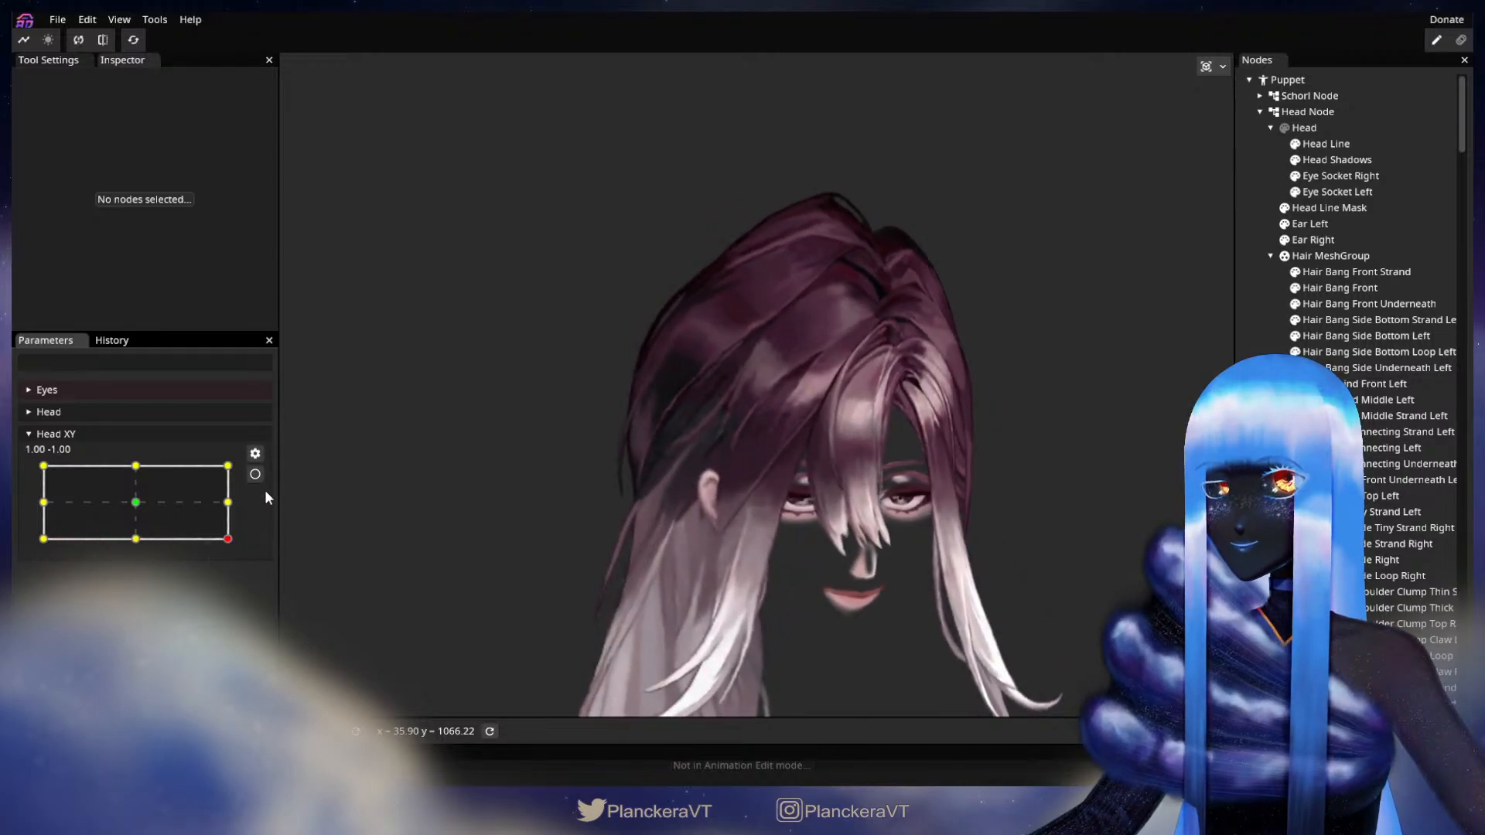
scroll(766, 467, "up", 5)
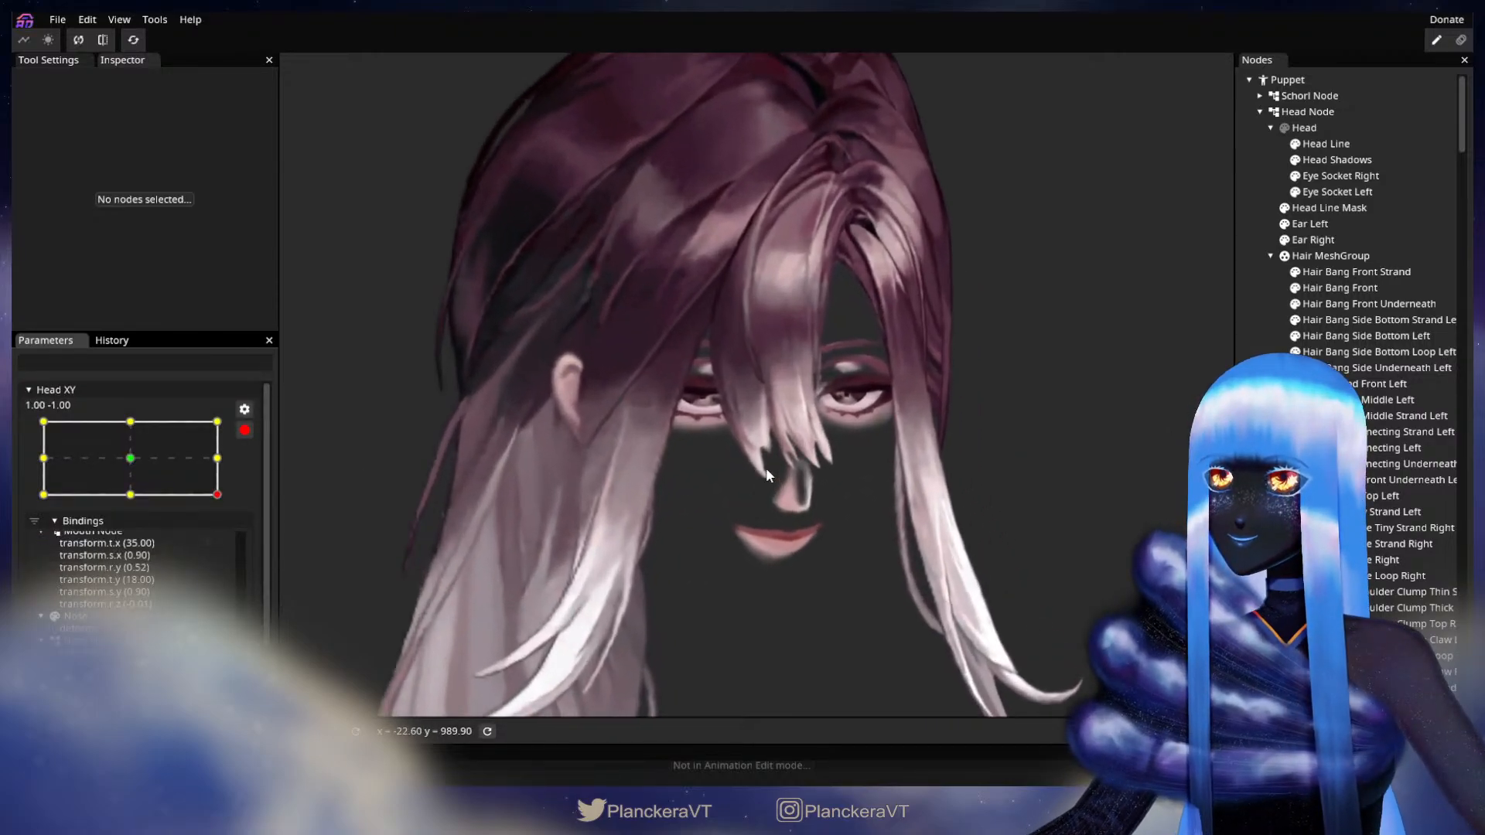
scroll(853, 583, "up", 3)
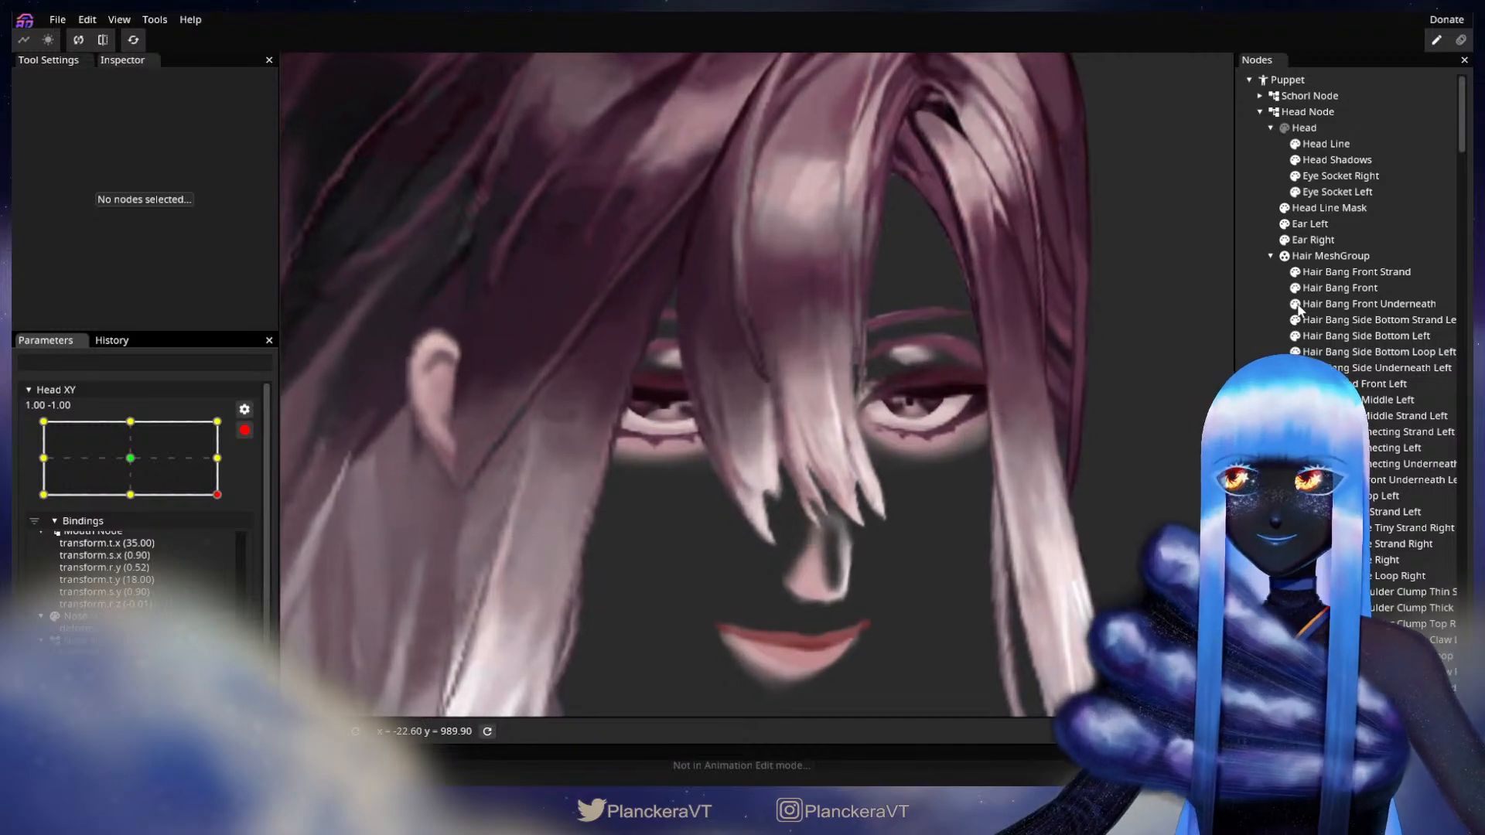
left_click(1296, 290)
scroll(781, 611, "up", 4)
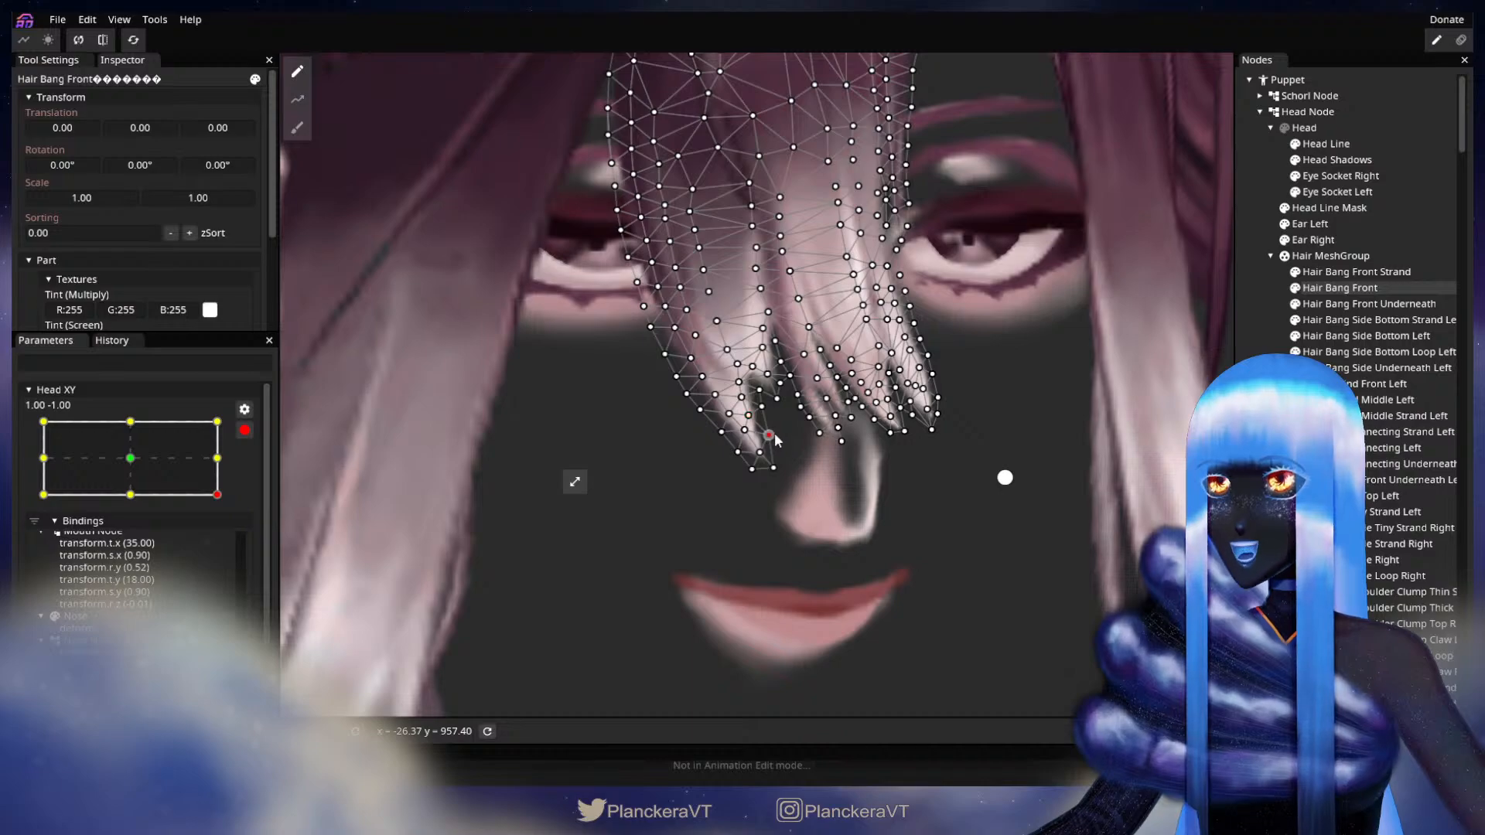
key("Escape")
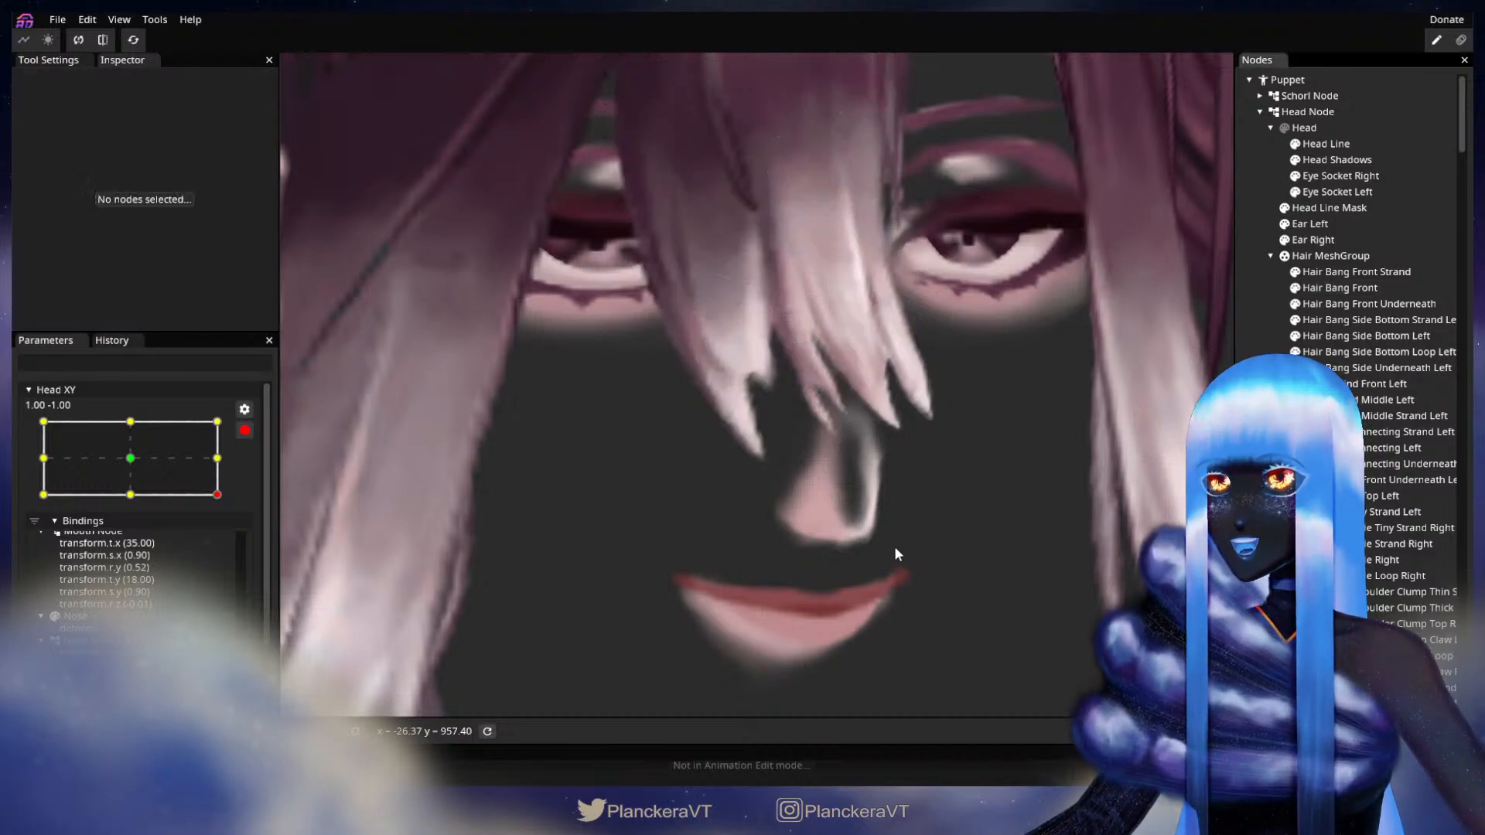
scroll(905, 535, "down", 2)
scroll(908, 546, "down", 4)
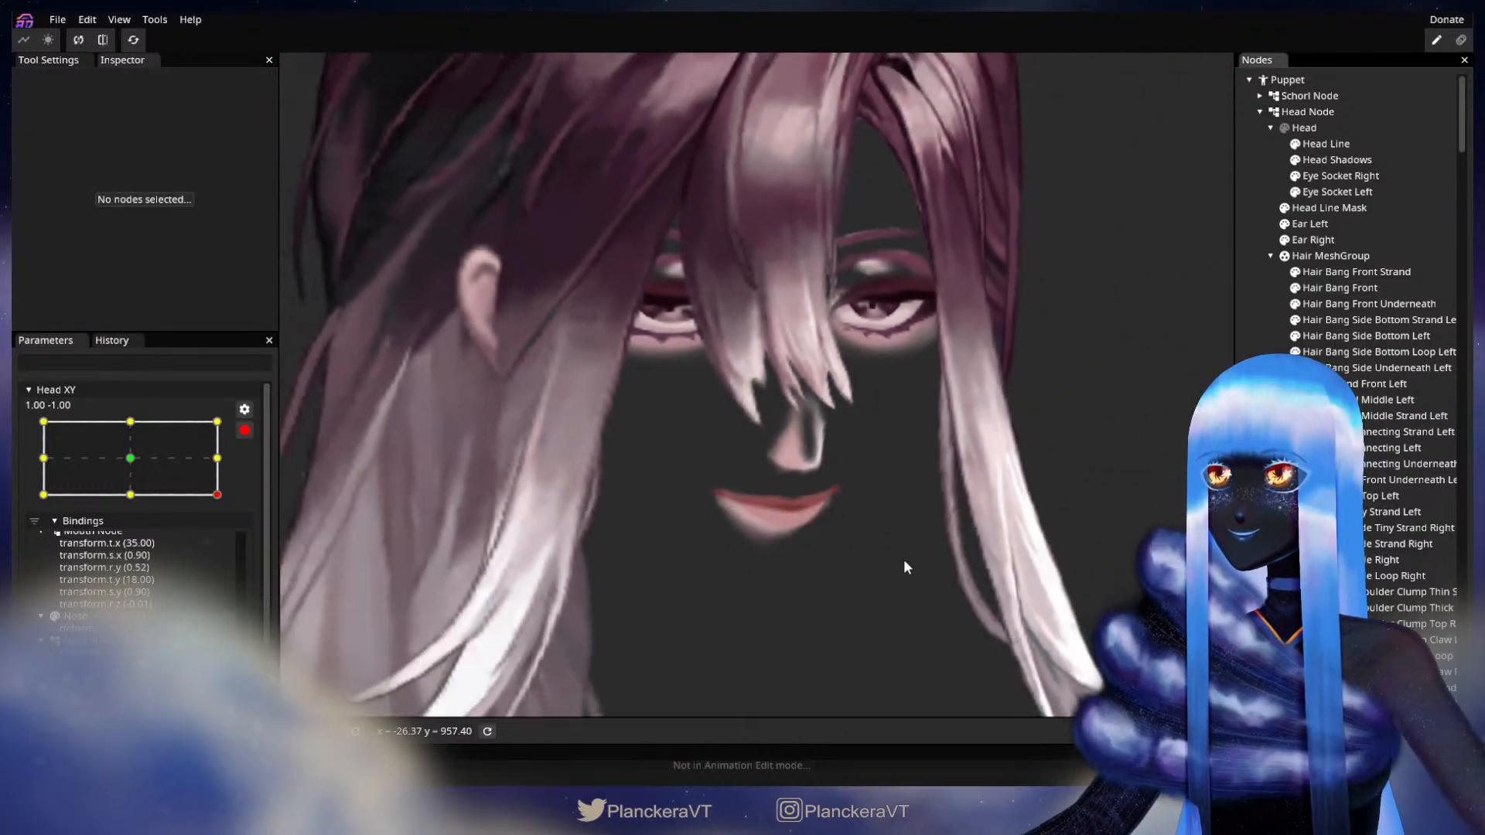
scroll(899, 570, "down", 4)
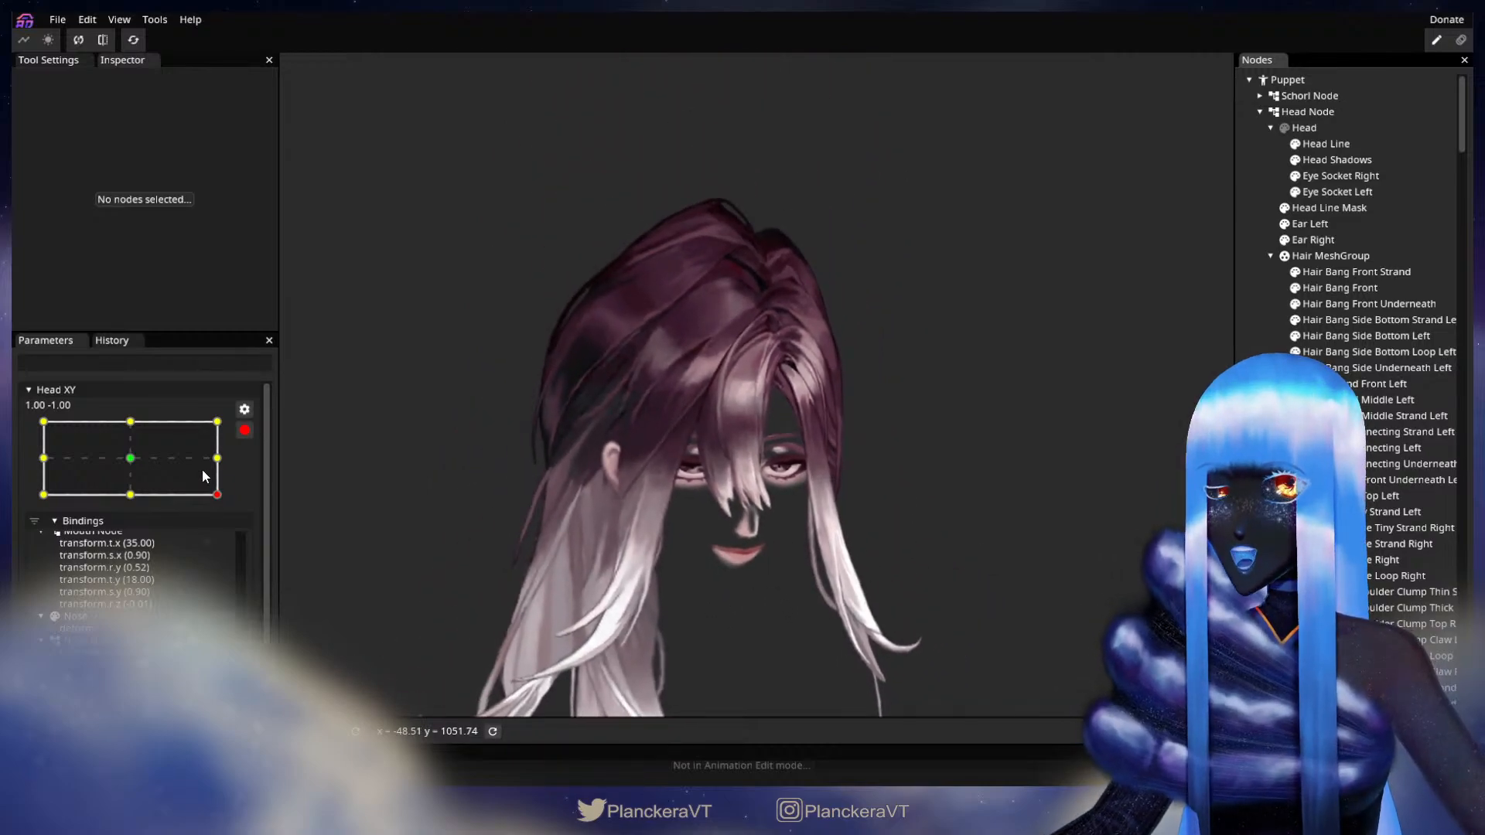
Move Head XY to -1.00, -1.00, arm it and reshape Hair Bang Front's outermost strand tip with the Circle Brush at 14.00
left_click_drag(233, 541, 41, 559)
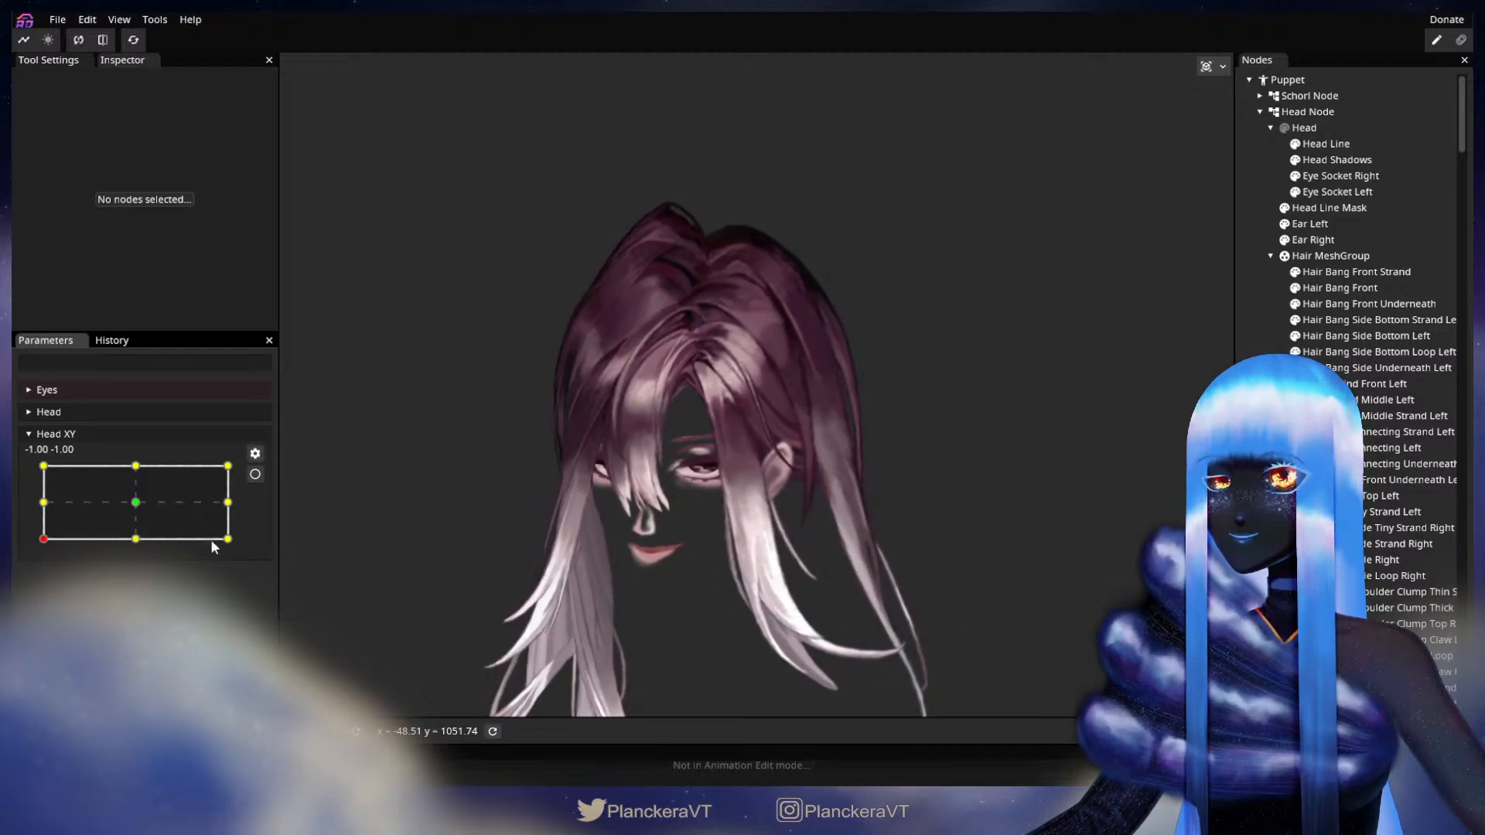
left_click(256, 474)
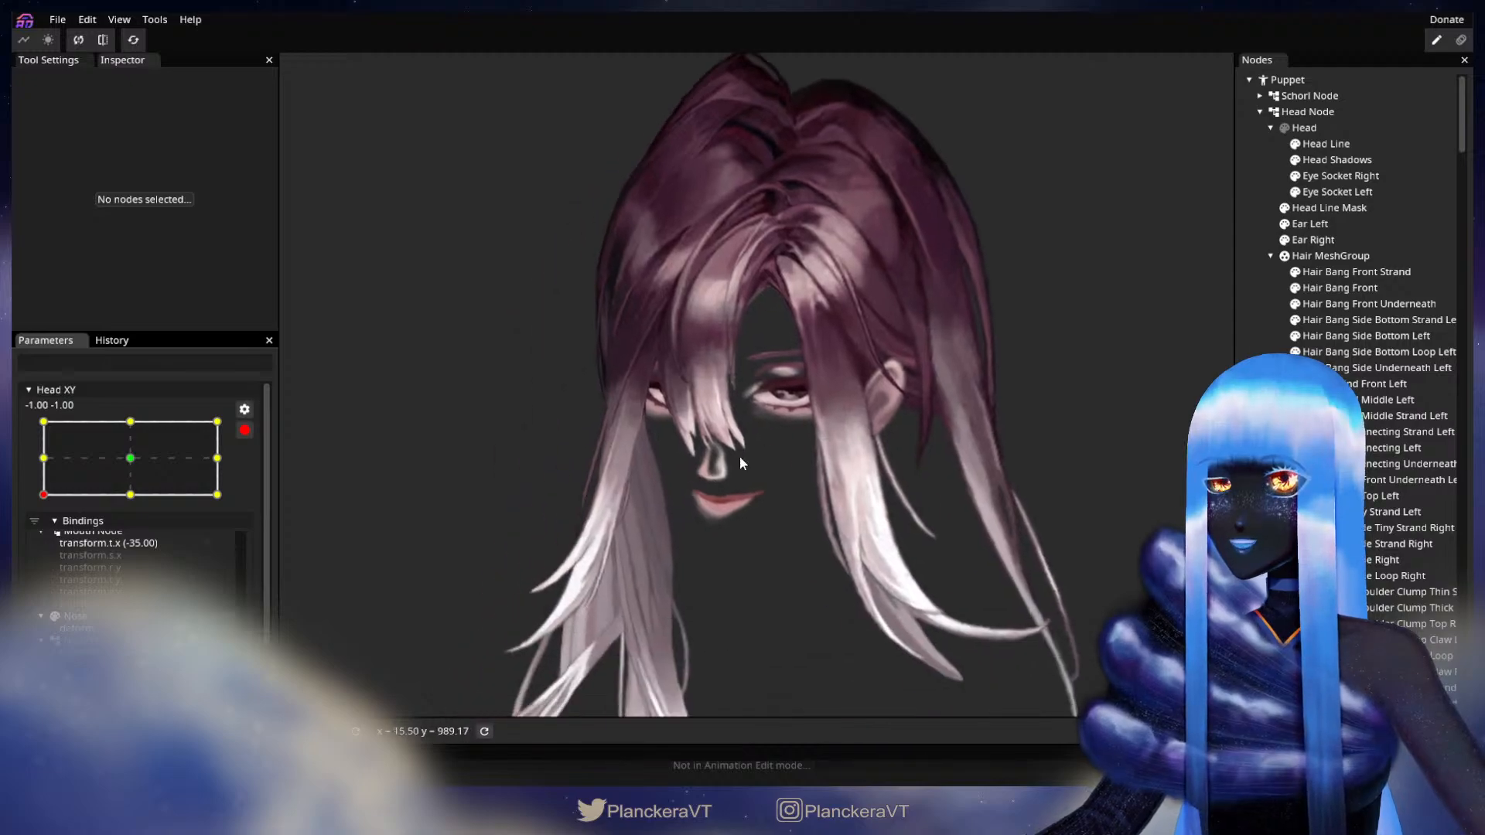
scroll(689, 535, "up", 4)
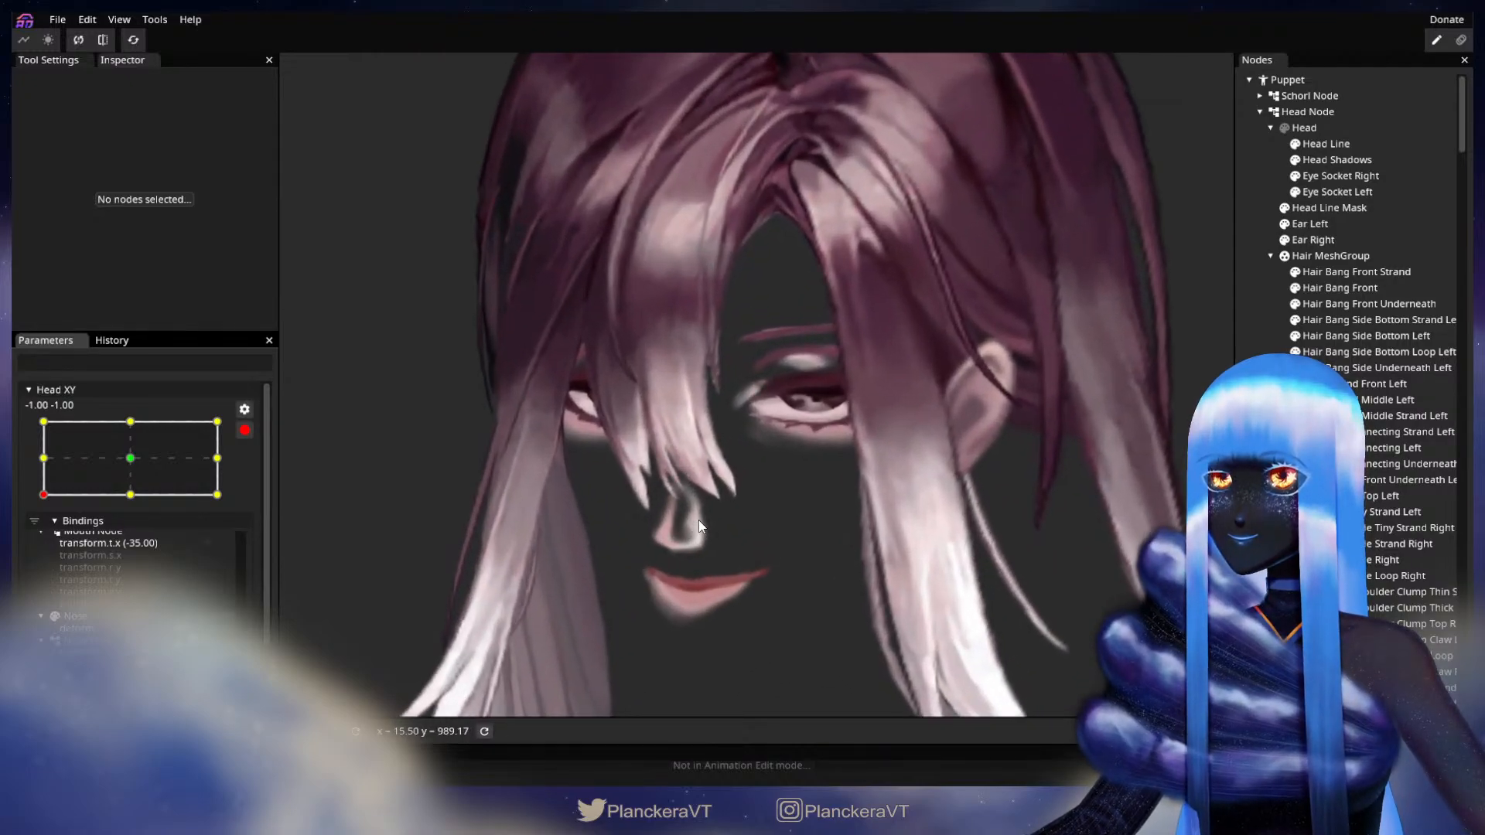
left_click(1340, 288)
scroll(778, 572, "up", 2)
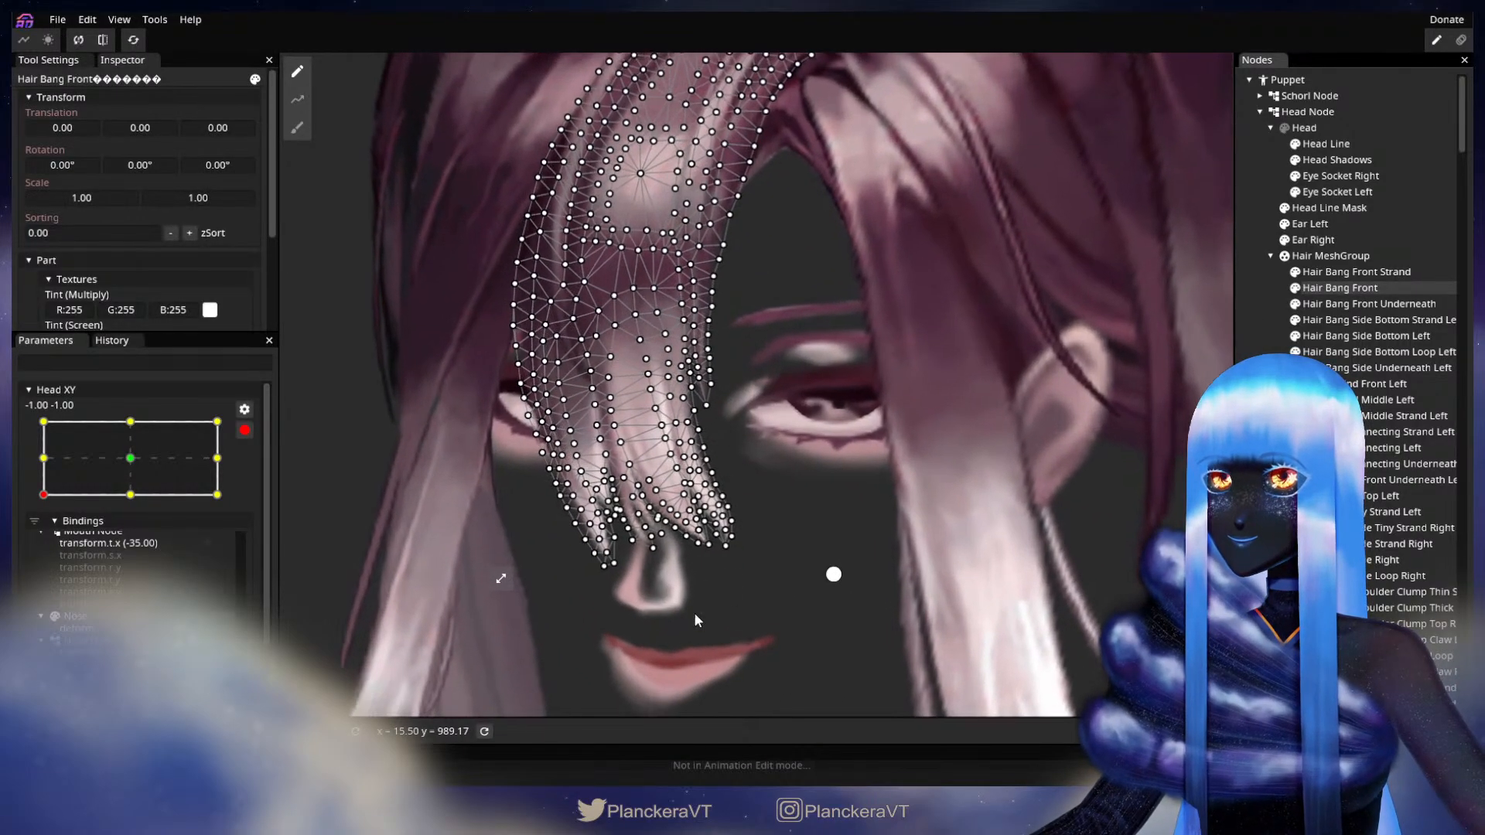
left_click_drag(660, 619, 819, 534)
scroll(819, 534, "up", 1)
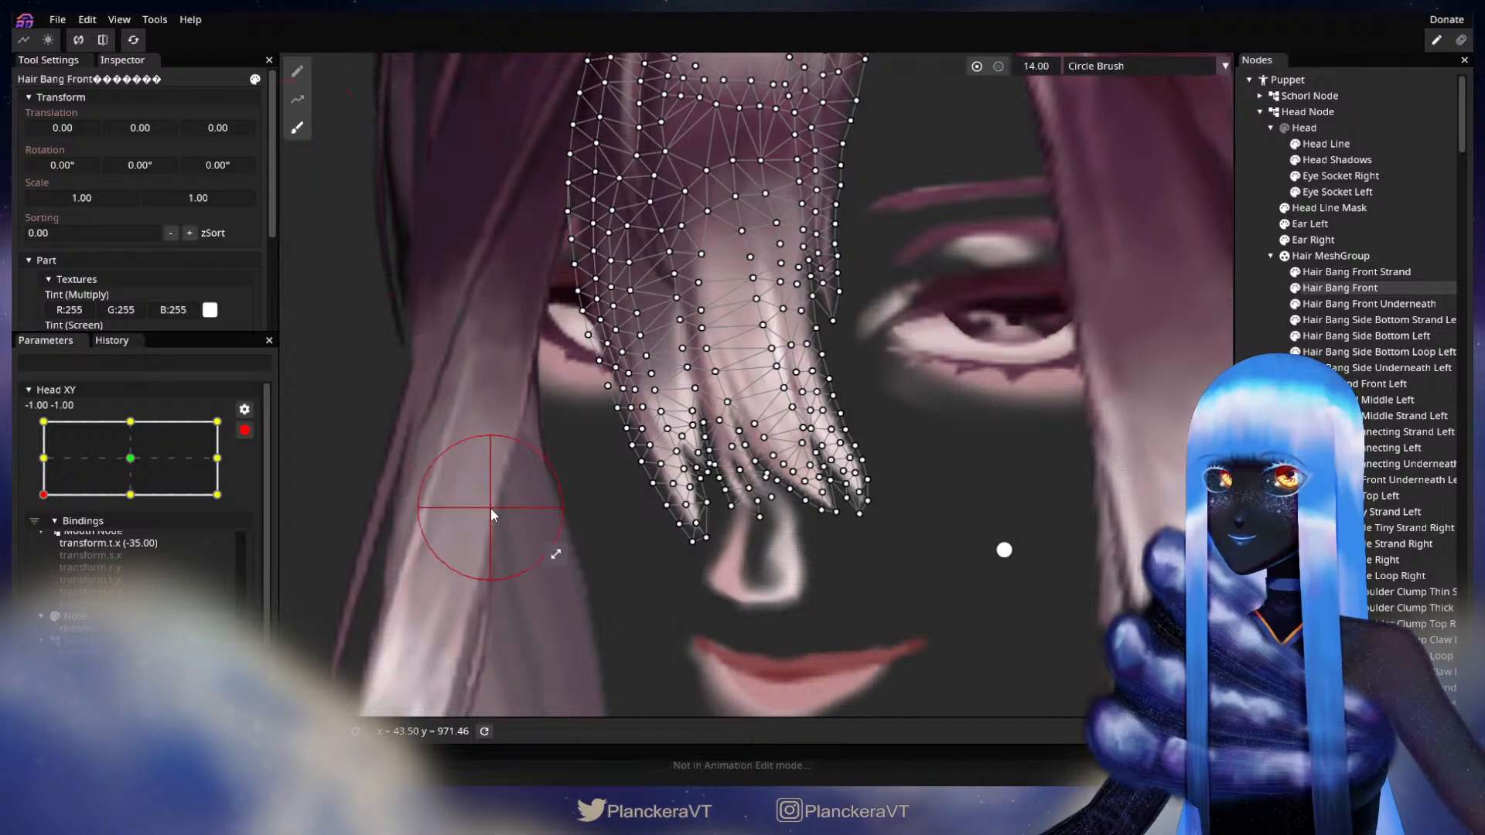
scroll(490, 508, "up", 1)
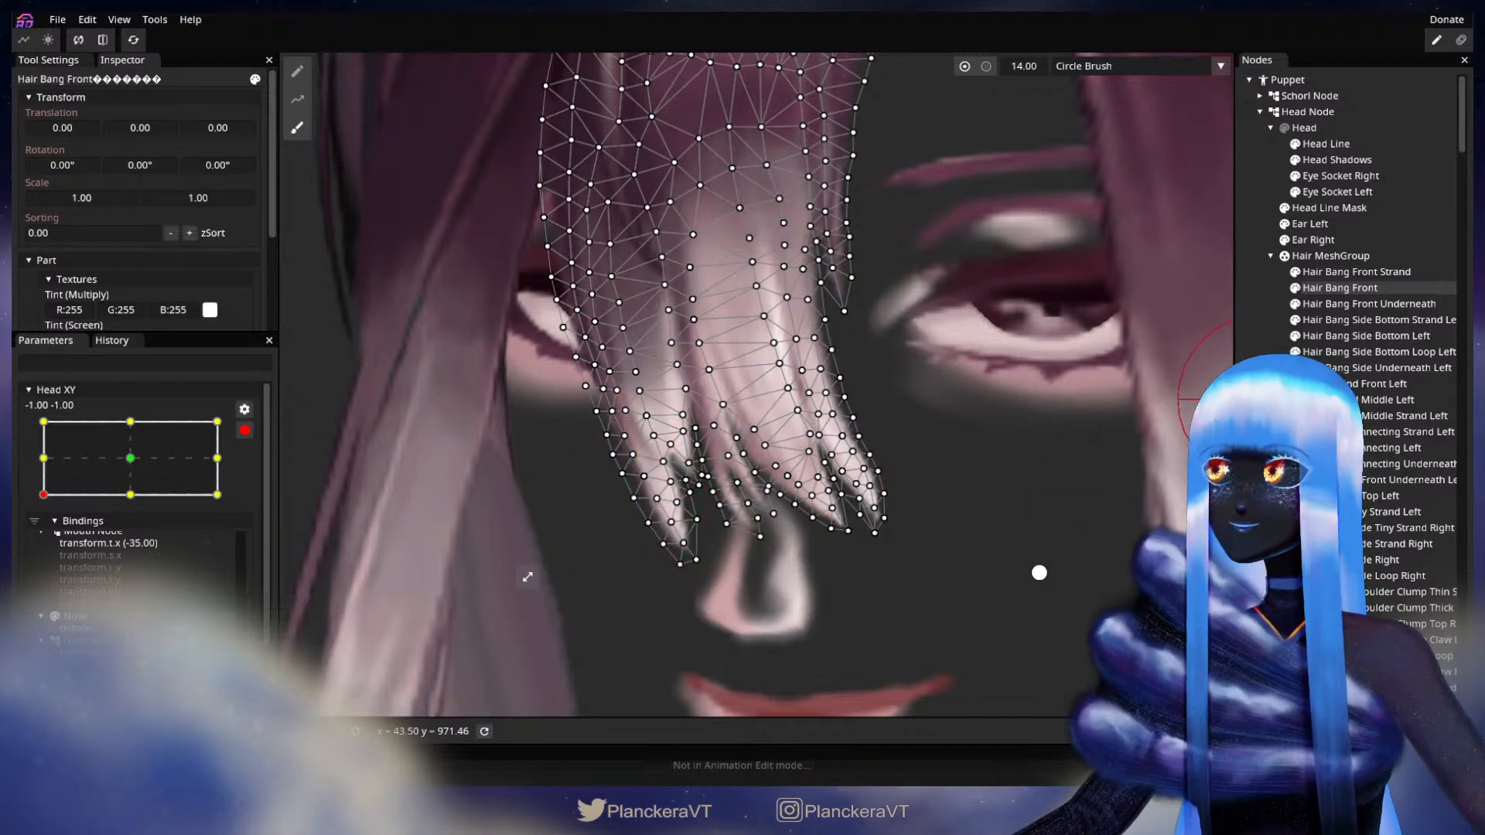
key("Escape")
scroll(851, 492, "down", 4)
Reselect Hair Bang Front and fine-tune the vertices inside its outermost strand tip at -1.00, -1.00
scroll(847, 489, "up", 3)
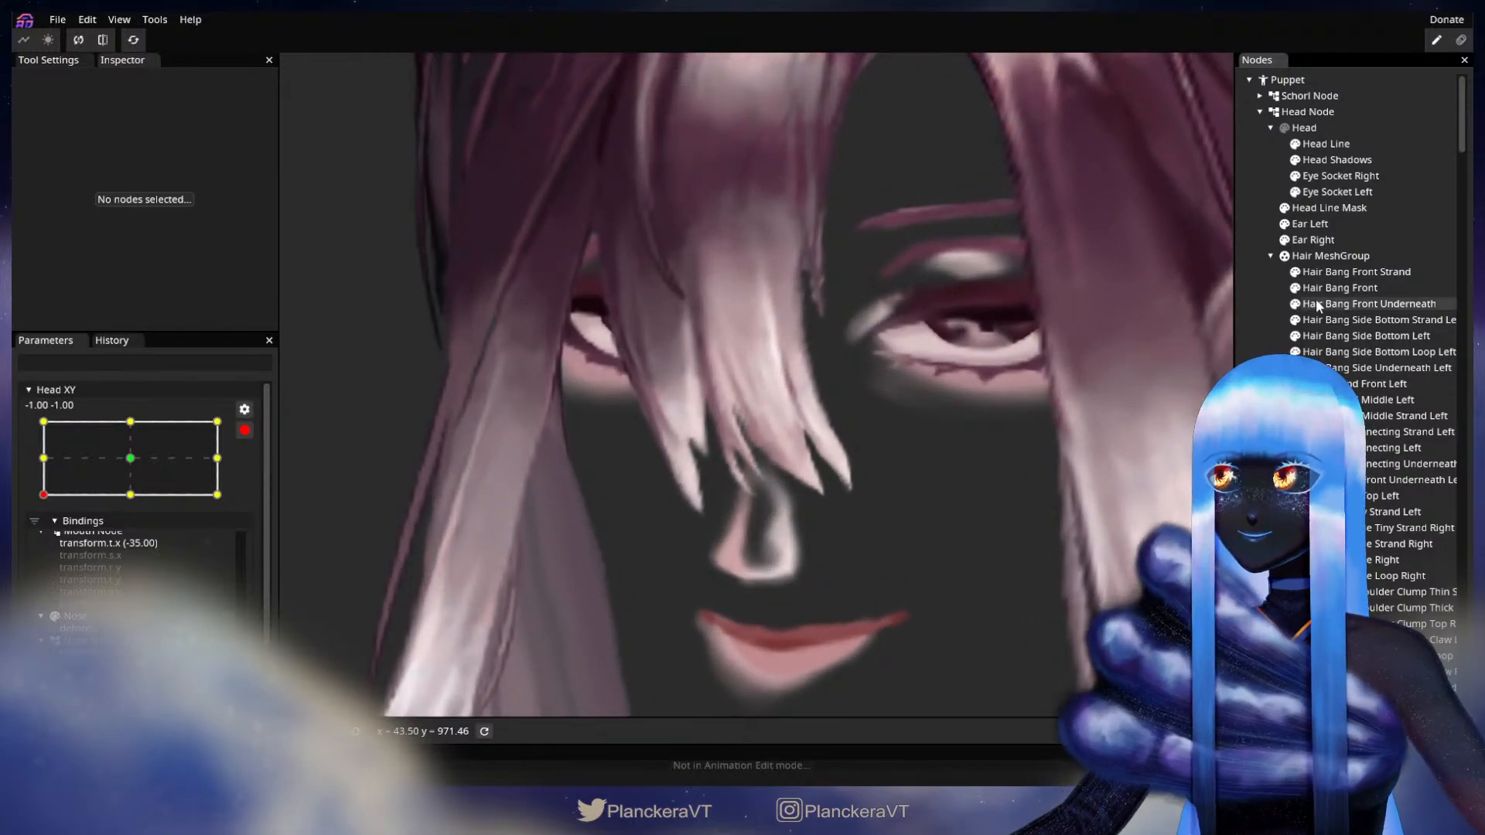
left_click(1331, 288)
scroll(699, 521, "up", 3)
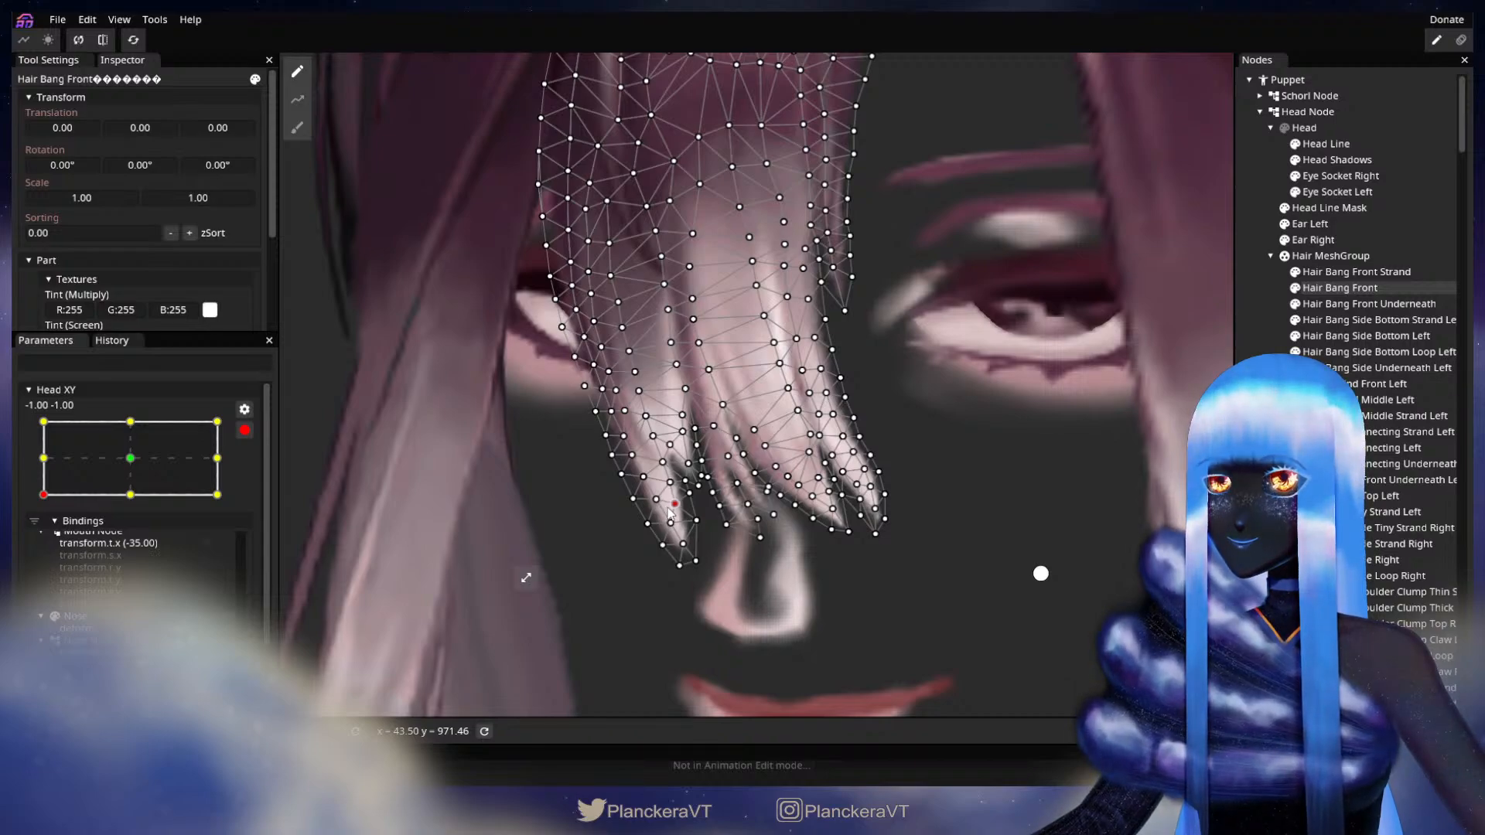
key("Escape")
scroll(972, 529, "down", 1)
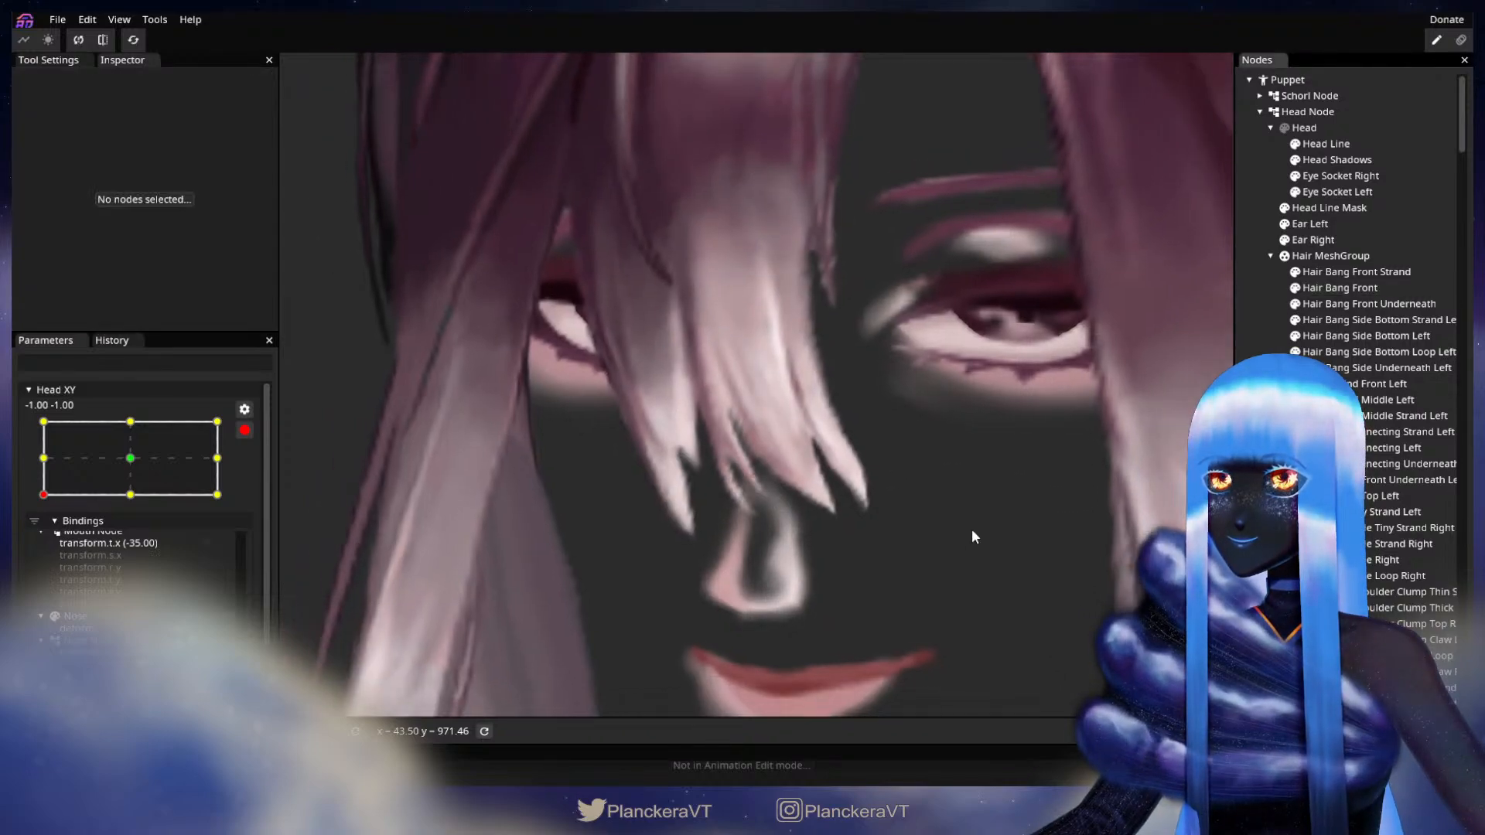
scroll(652, 554, "up", 1)
left_click_drag(653, 555, 742, 510)
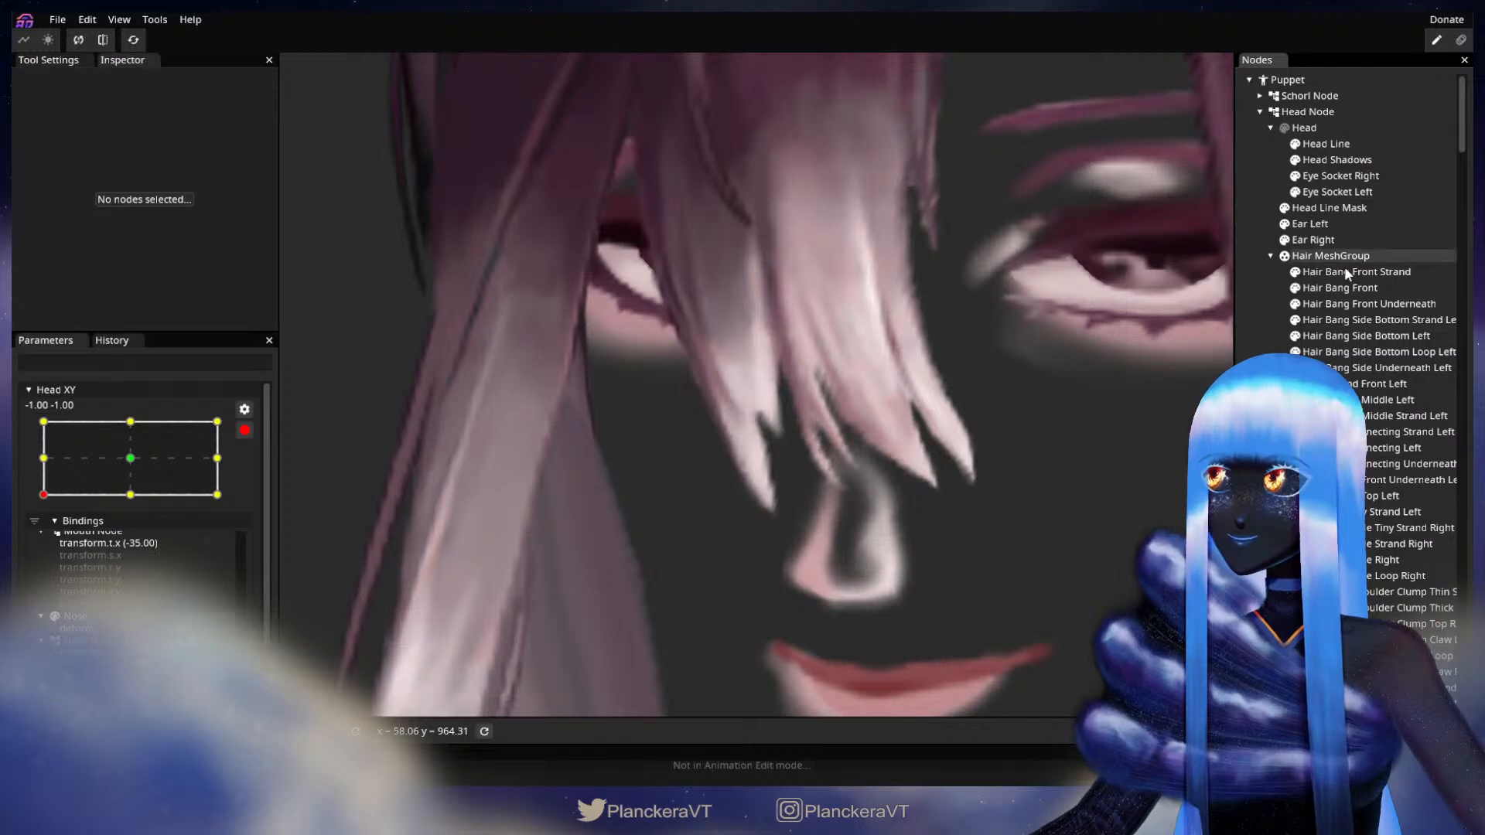
Select Hair Bang Front again and adjust the inner vertices beside the notch of its outermost strand tip at -1.00, -1.00
left_click(1378, 290)
scroll(770, 463, "up", 2)
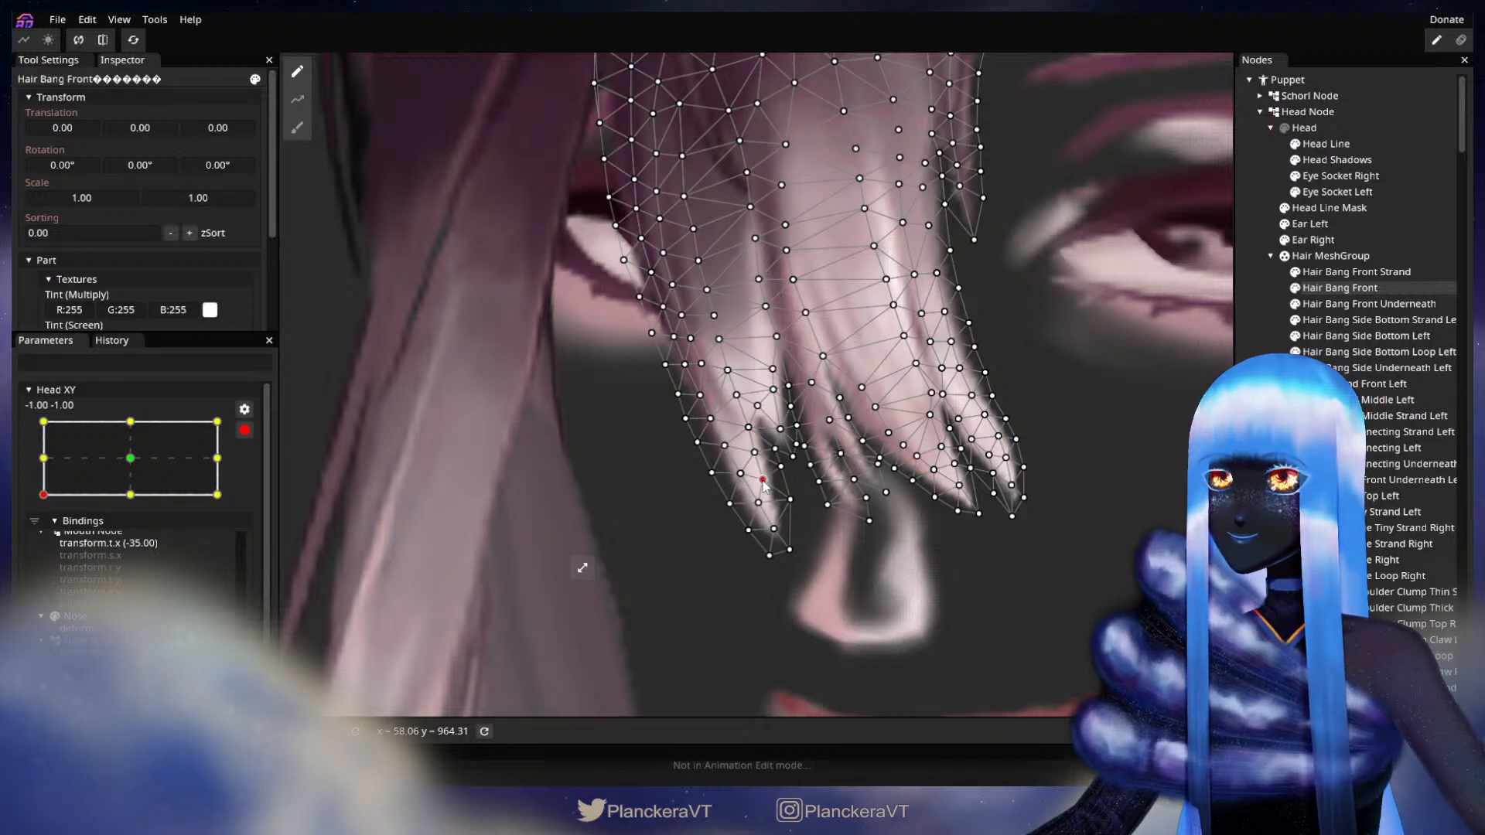
key("Escape")
scroll(975, 580, "down", 3)
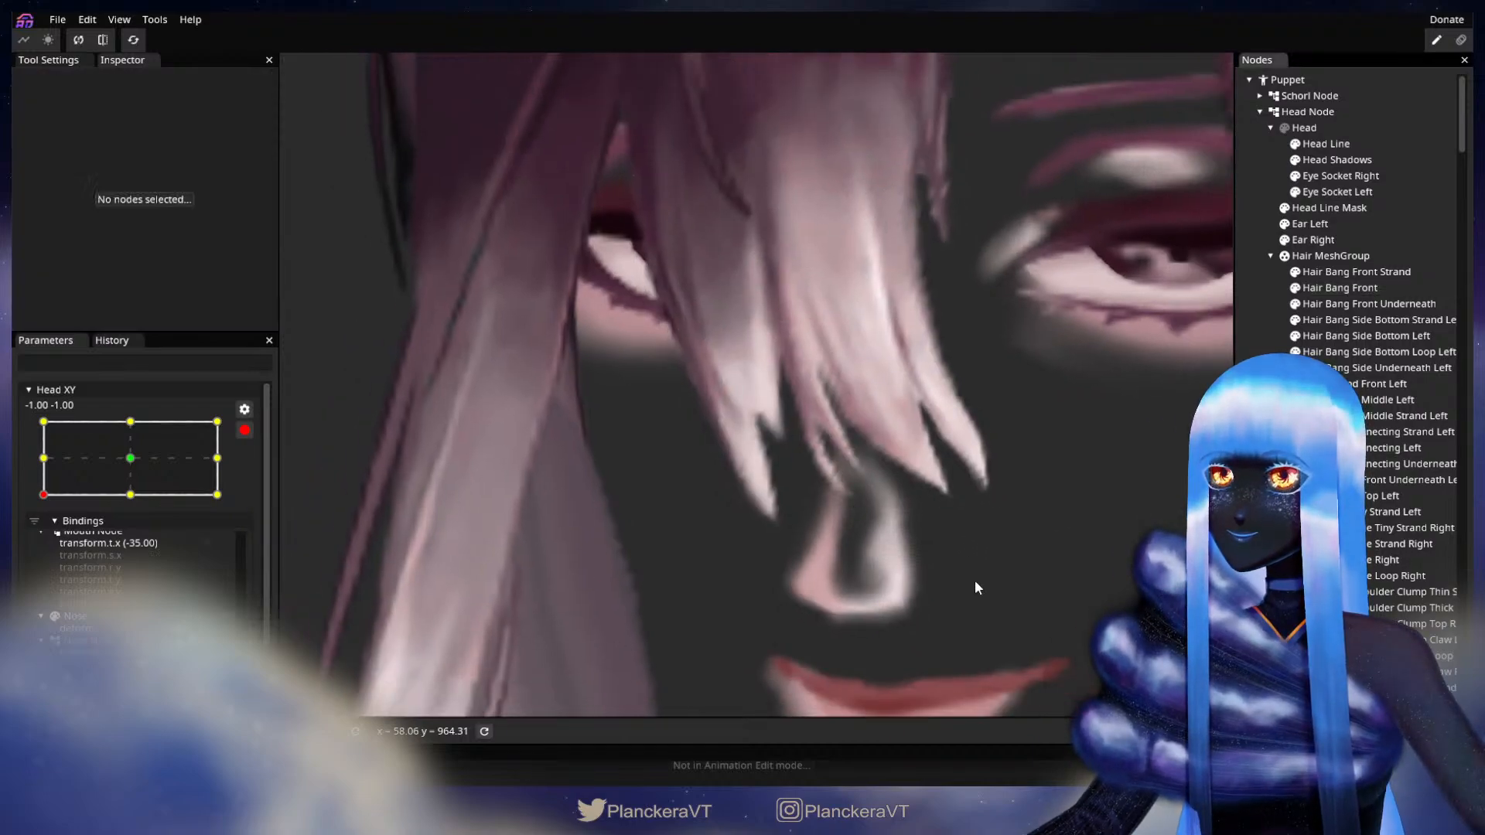
scroll(982, 574, "down", 5)
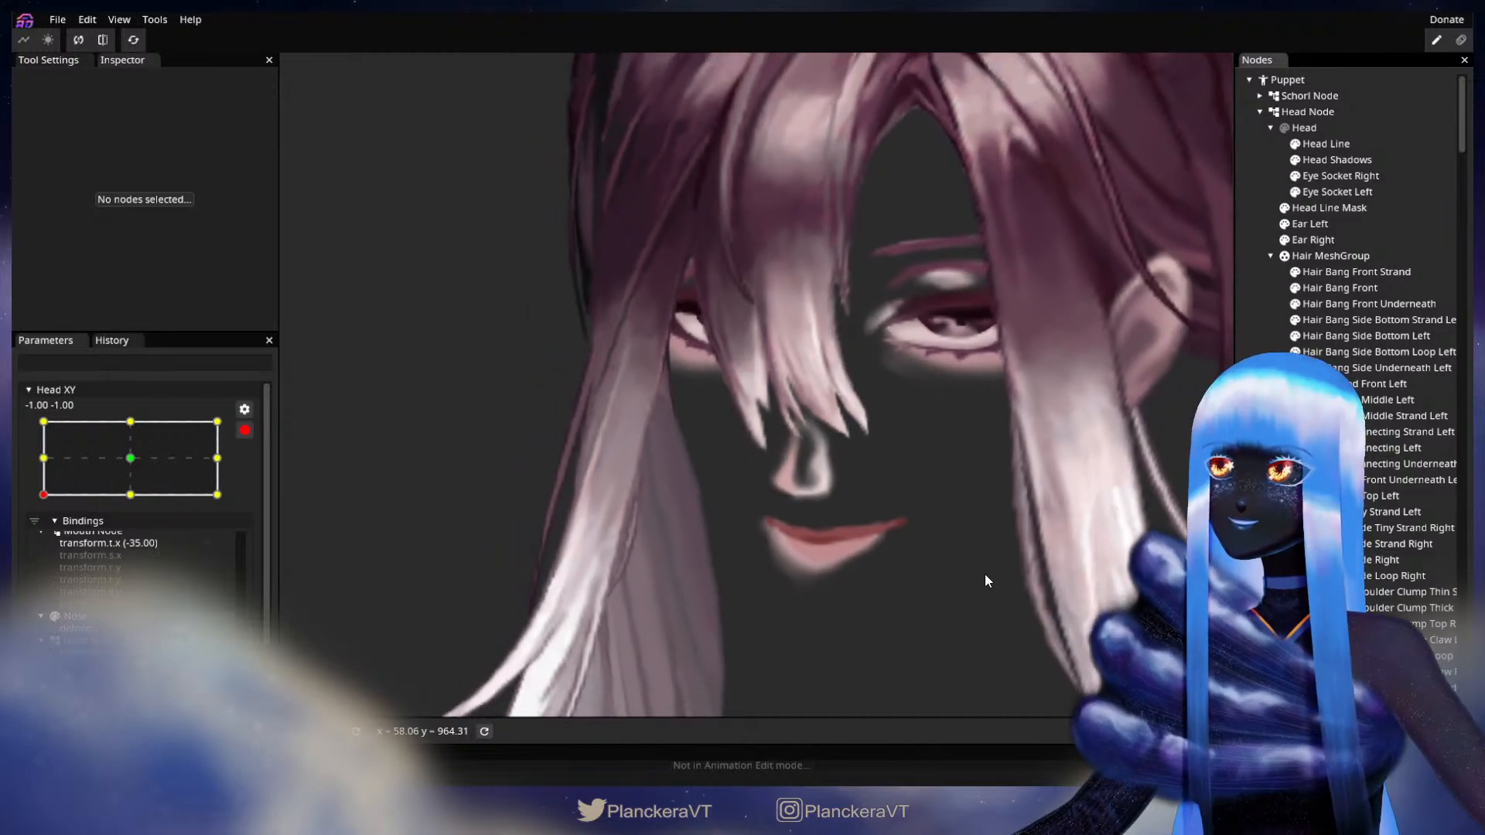
scroll(985, 569, "down", 3)
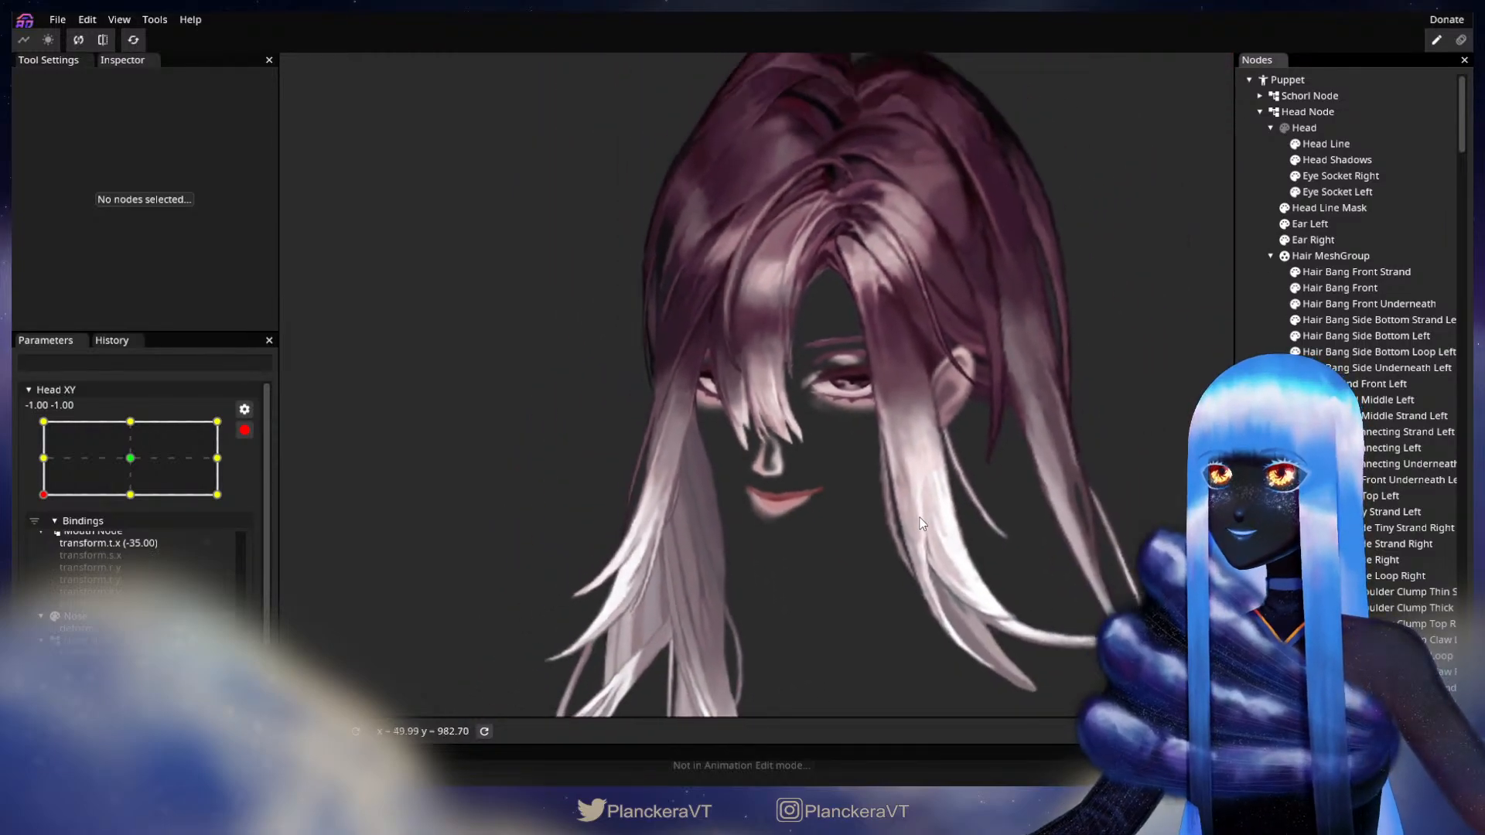
Disarm Head XY, move it to -1.00, 1.00, rearm it and fine-tune the edge vertices of Hair Bang Front's outermost strand tip
left_click(244, 431)
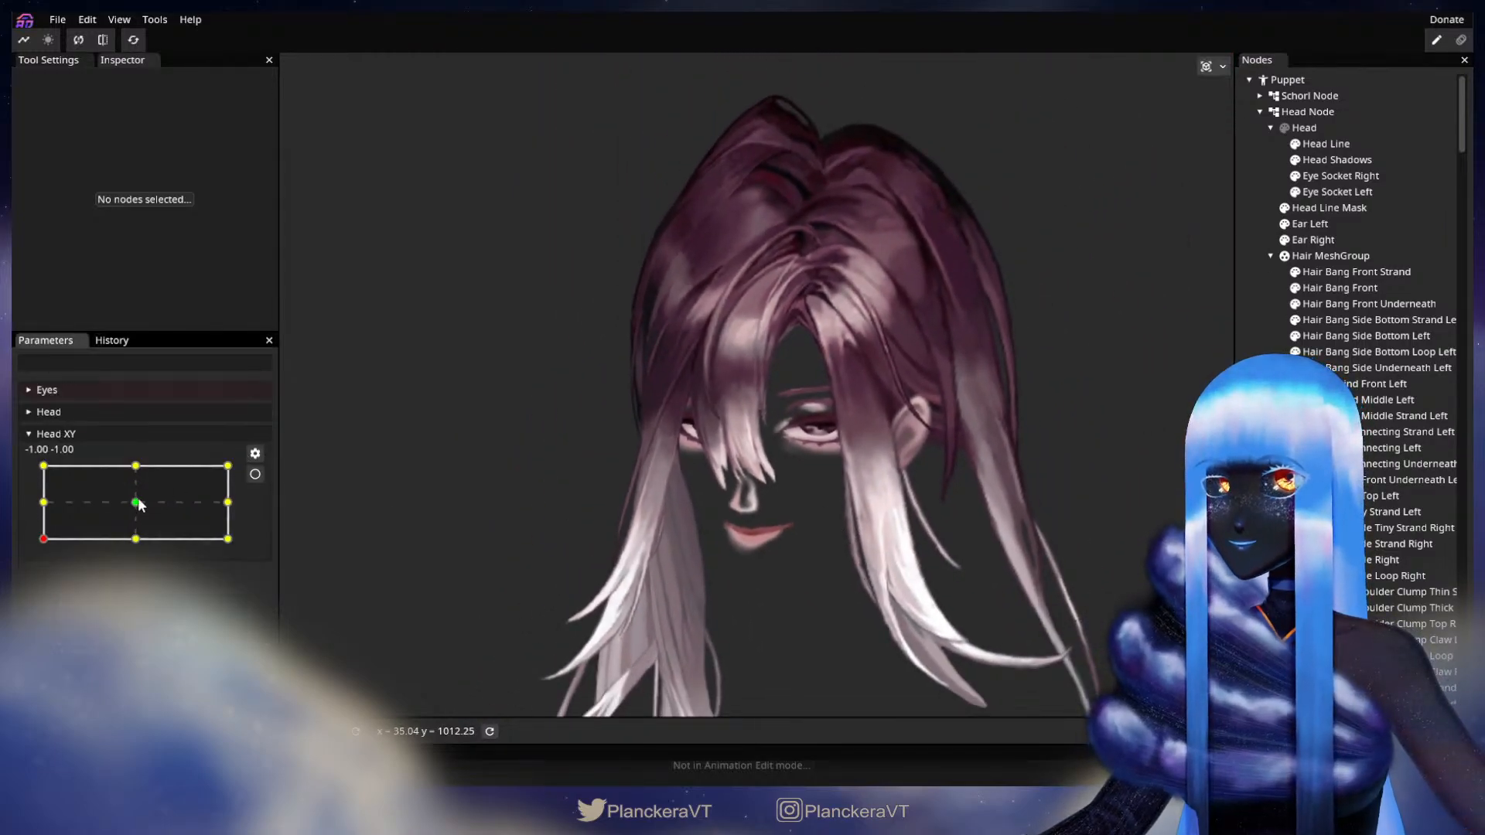
left_click_drag(44, 544, 30, 462)
left_click(255, 473)
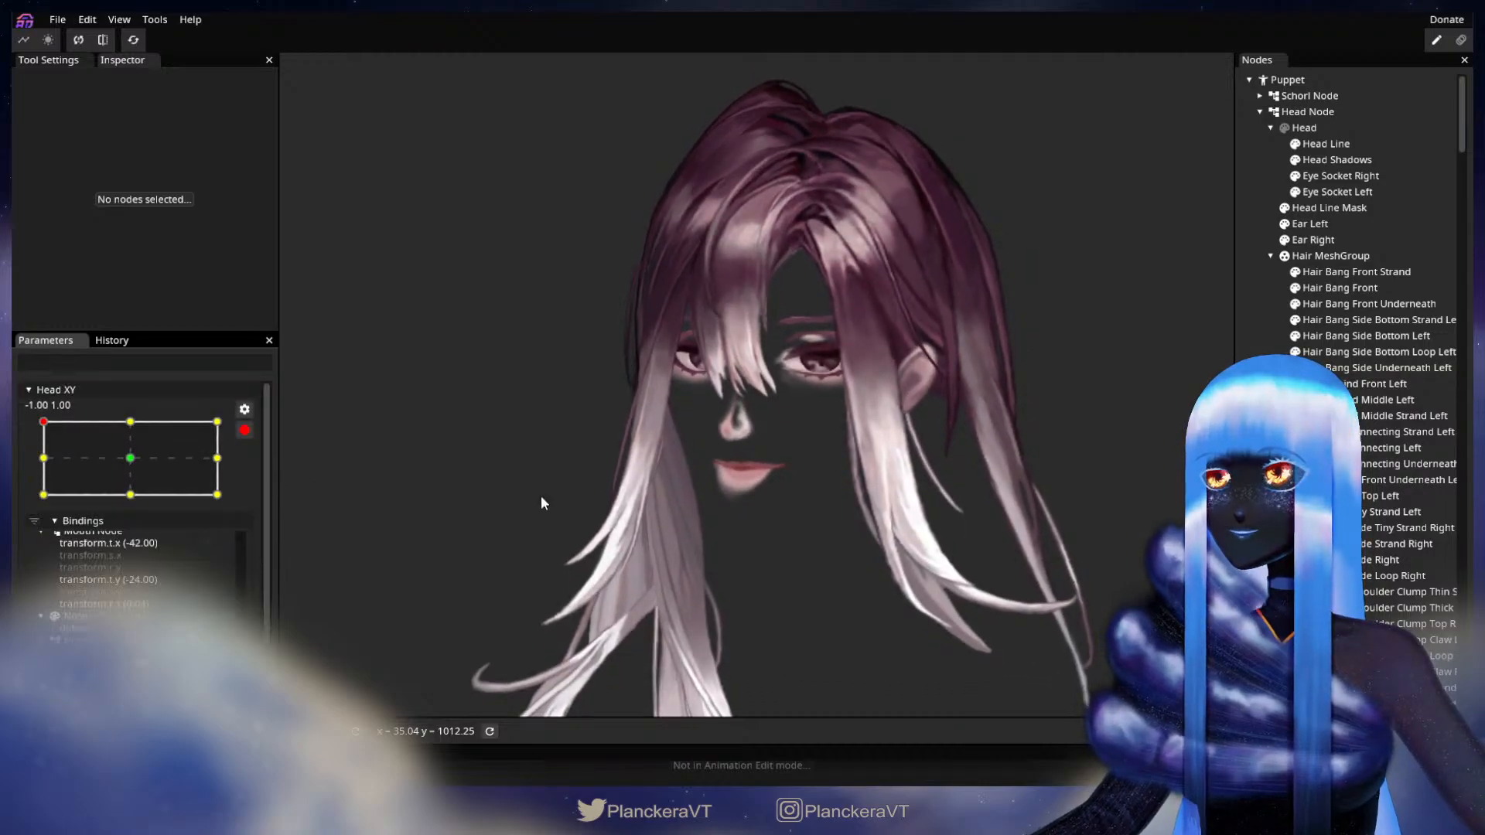
scroll(582, 507, "up", 2)
scroll(689, 453, "up", 6)
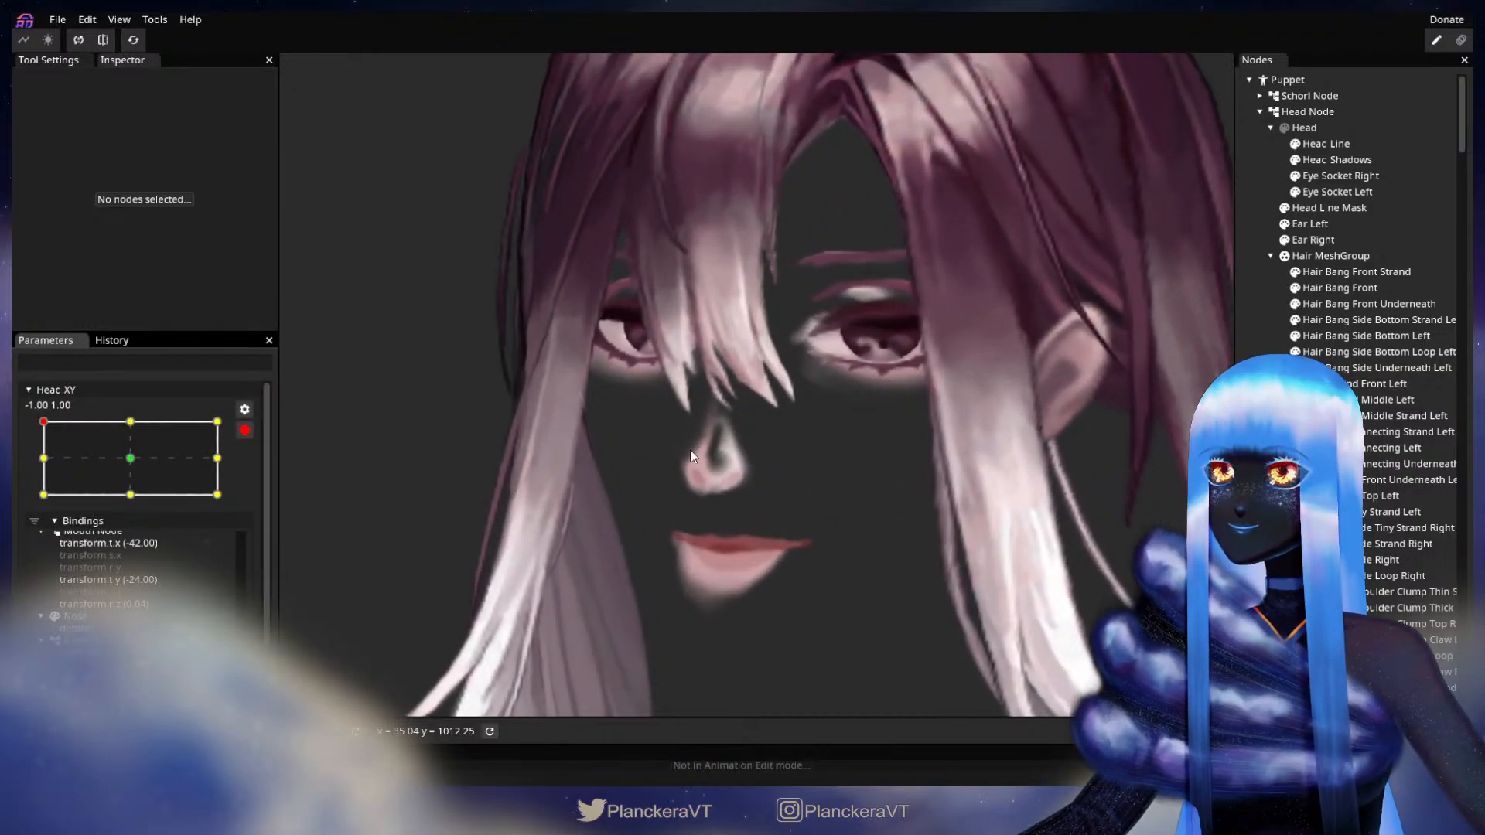
left_click_drag(693, 453, 916, 563)
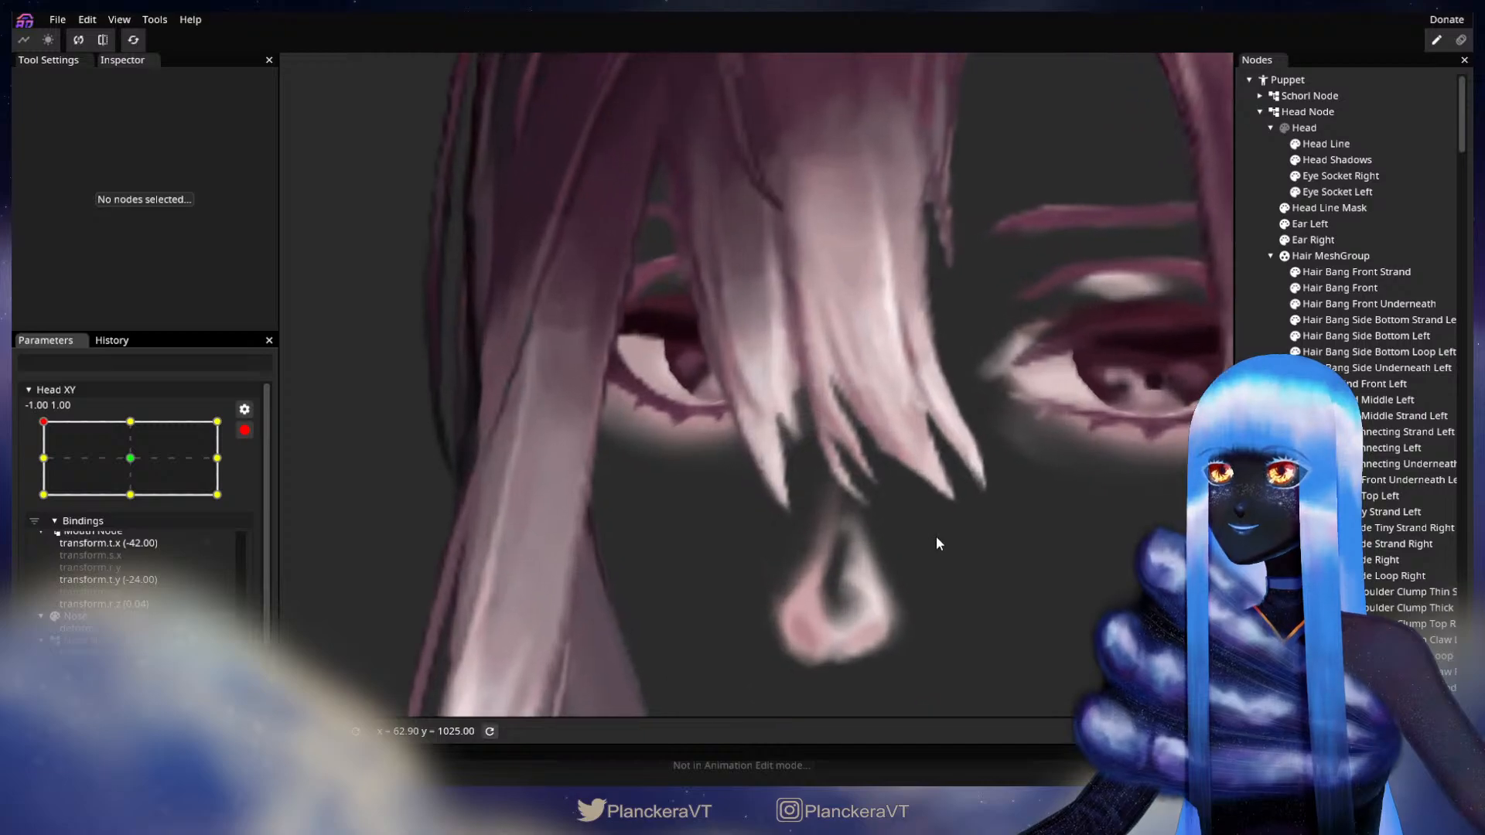
left_click(1340, 288)
scroll(879, 530, "up", 2)
scroll(813, 524, "up", 1)
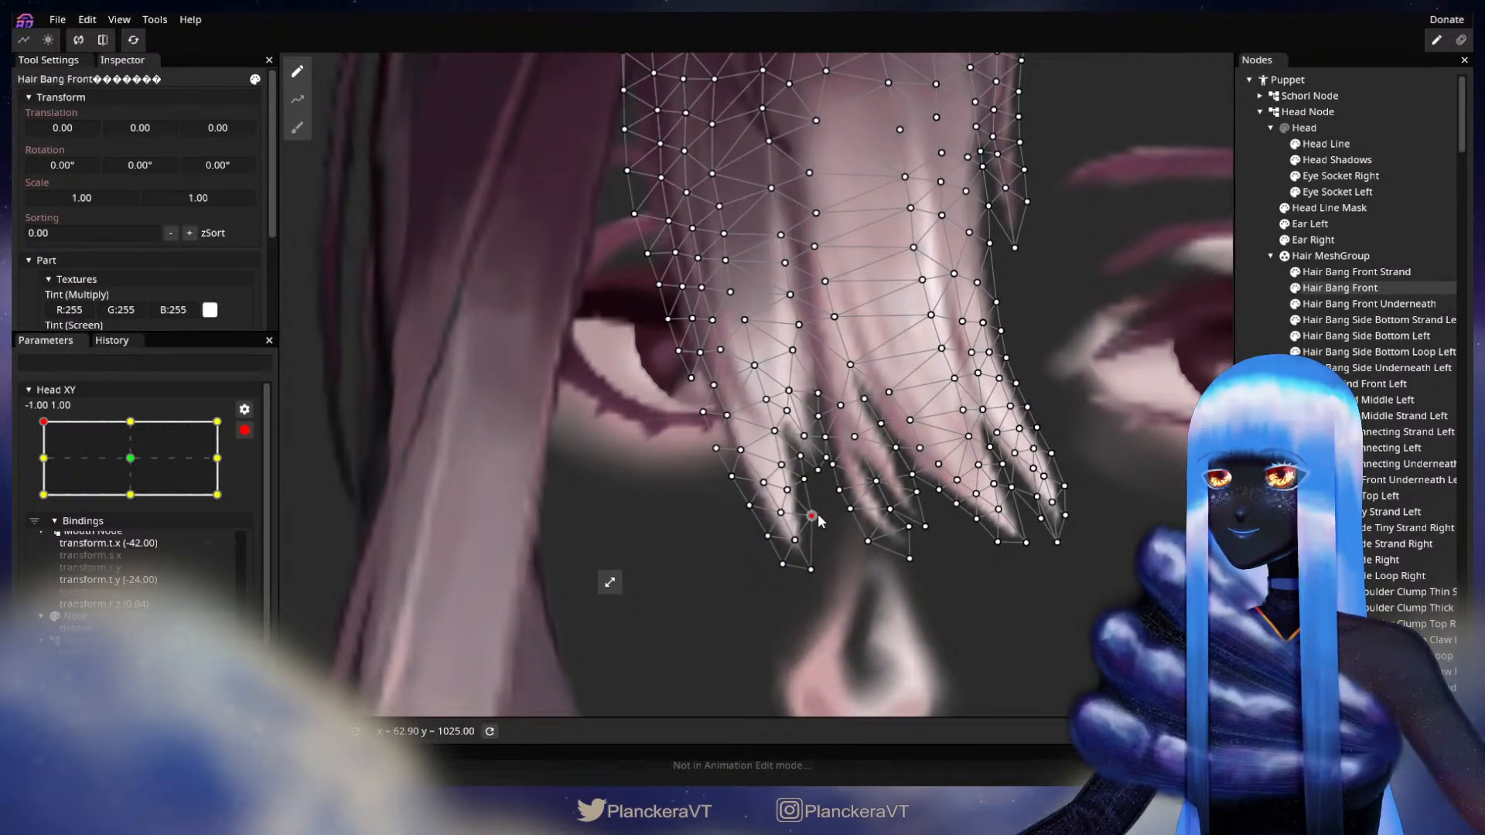
key("Escape")
scroll(1007, 560, "down", 4)
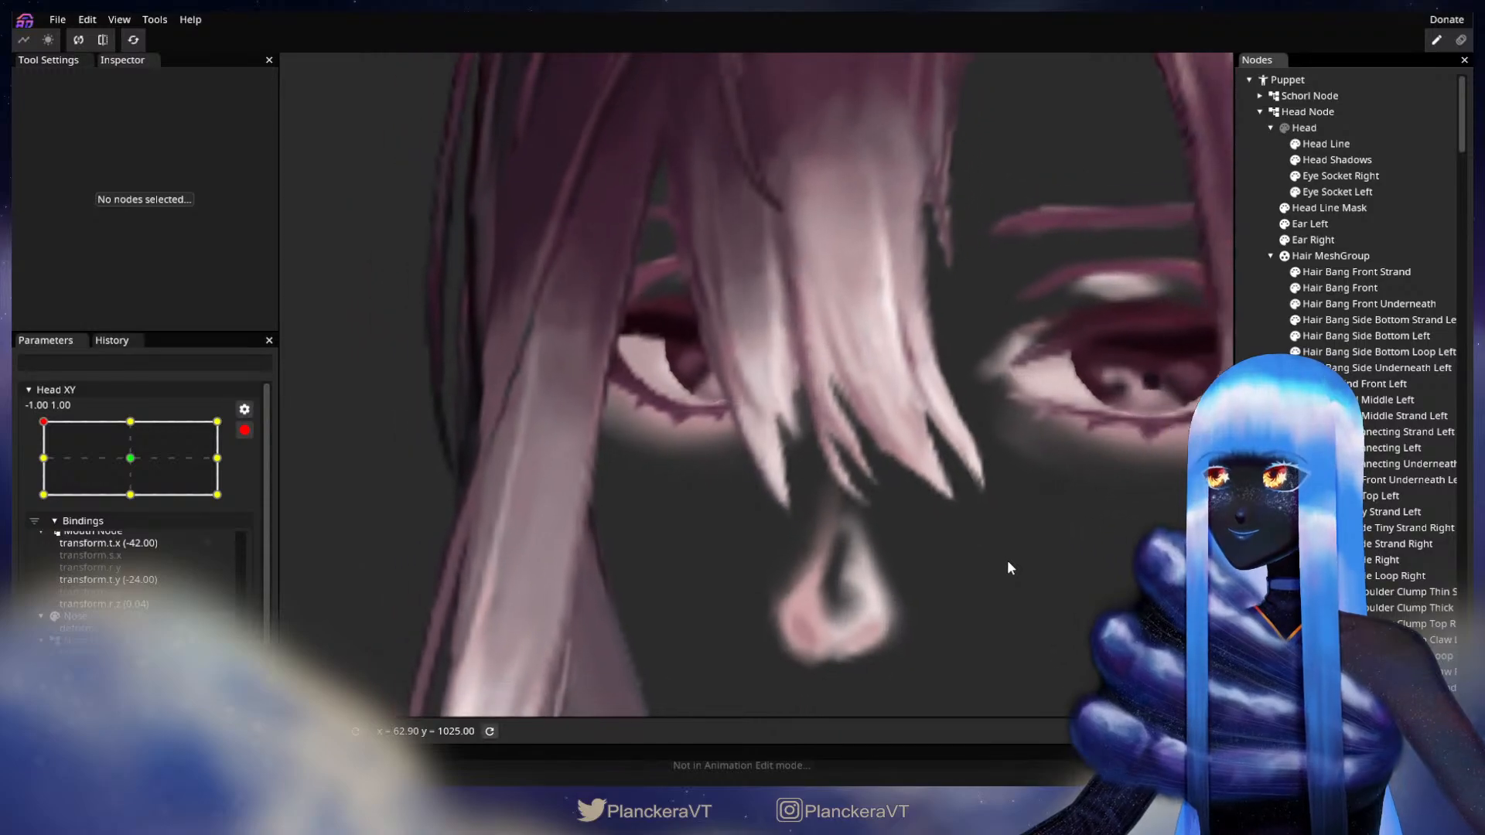
scroll(1018, 550, "down", 4)
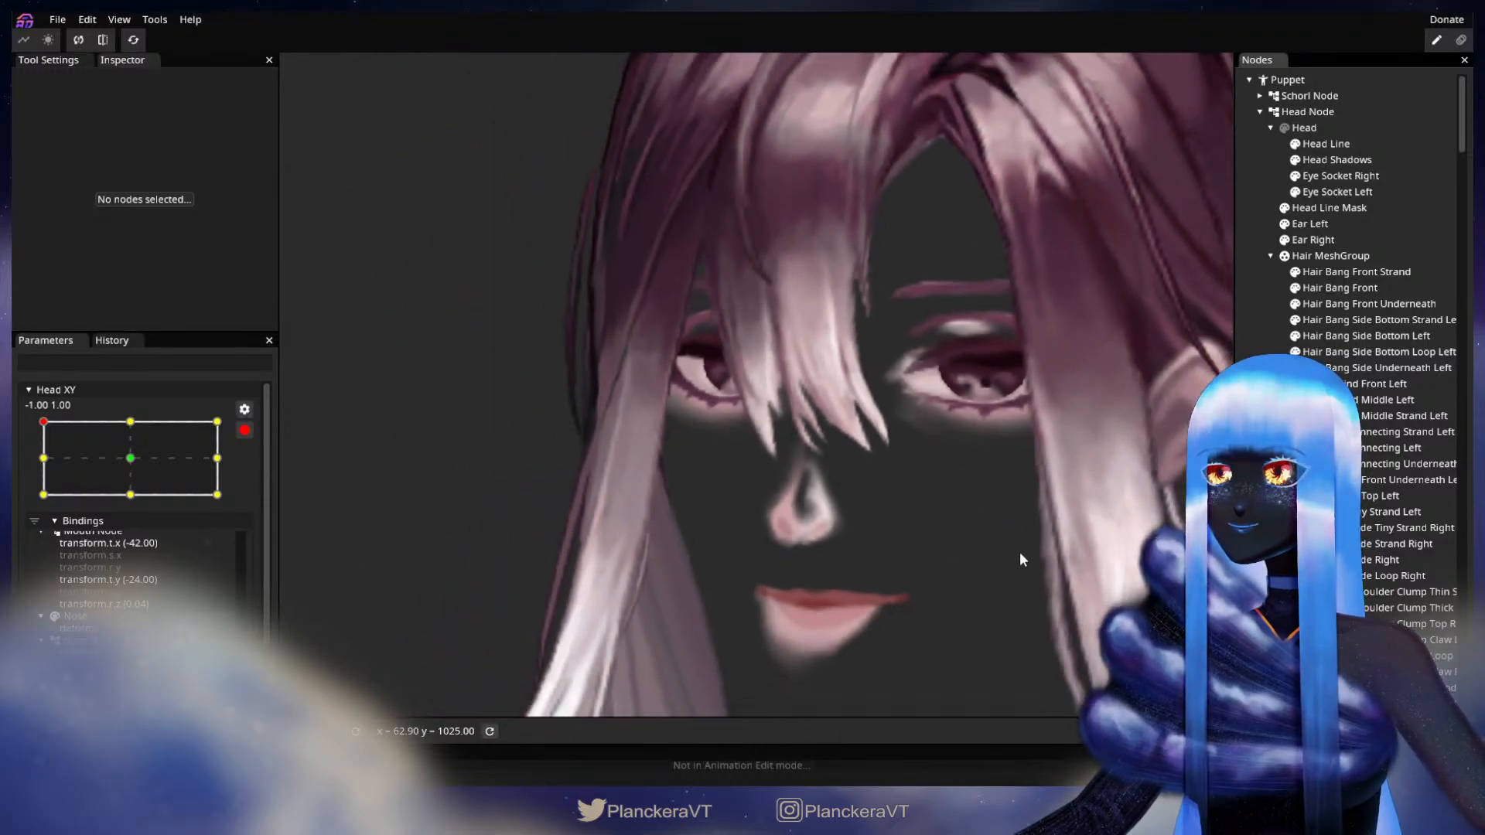
scroll(1020, 551, "down", 4)
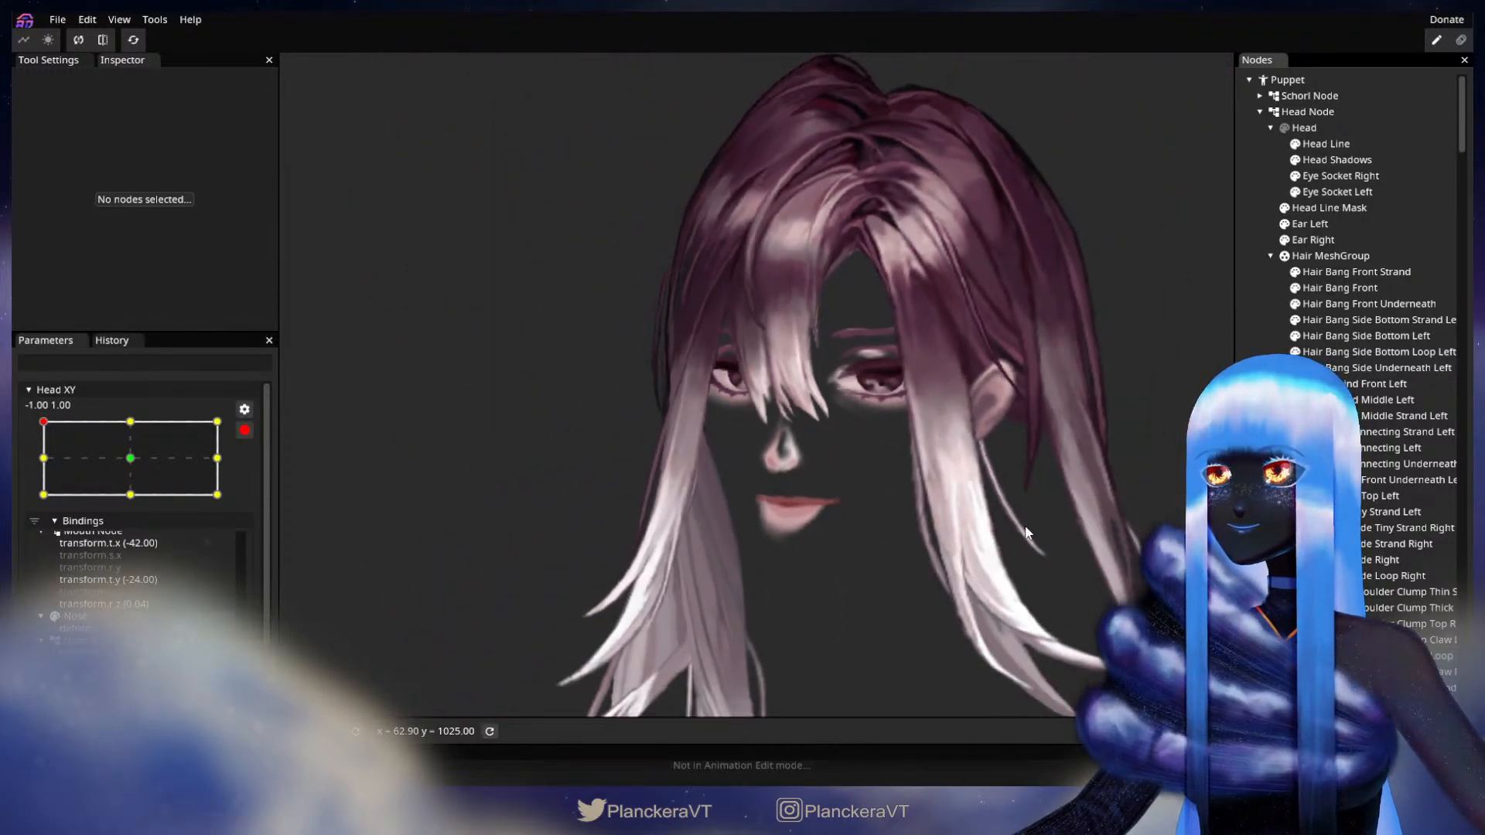
left_click_drag(1023, 531, 935, 577)
Disarm Head XY, move it to 1.00, -1.00, rearm it and fine-tune the vertices at the notch in Hair Bang Front's outermost strand tip
left_click(241, 434)
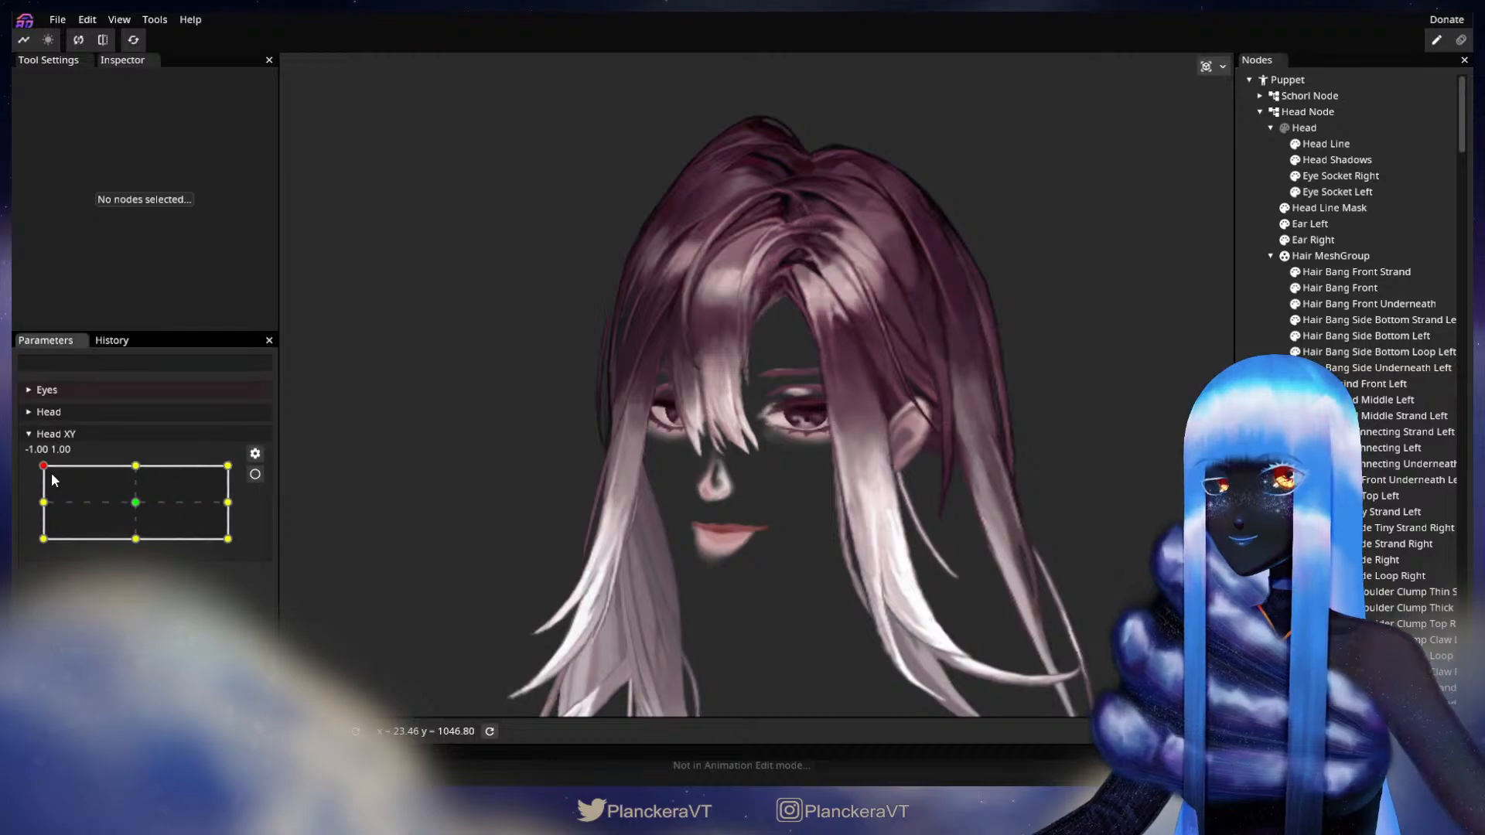
left_click_drag(43, 466, 231, 551)
left_click(255, 474)
scroll(839, 449, "up", 5)
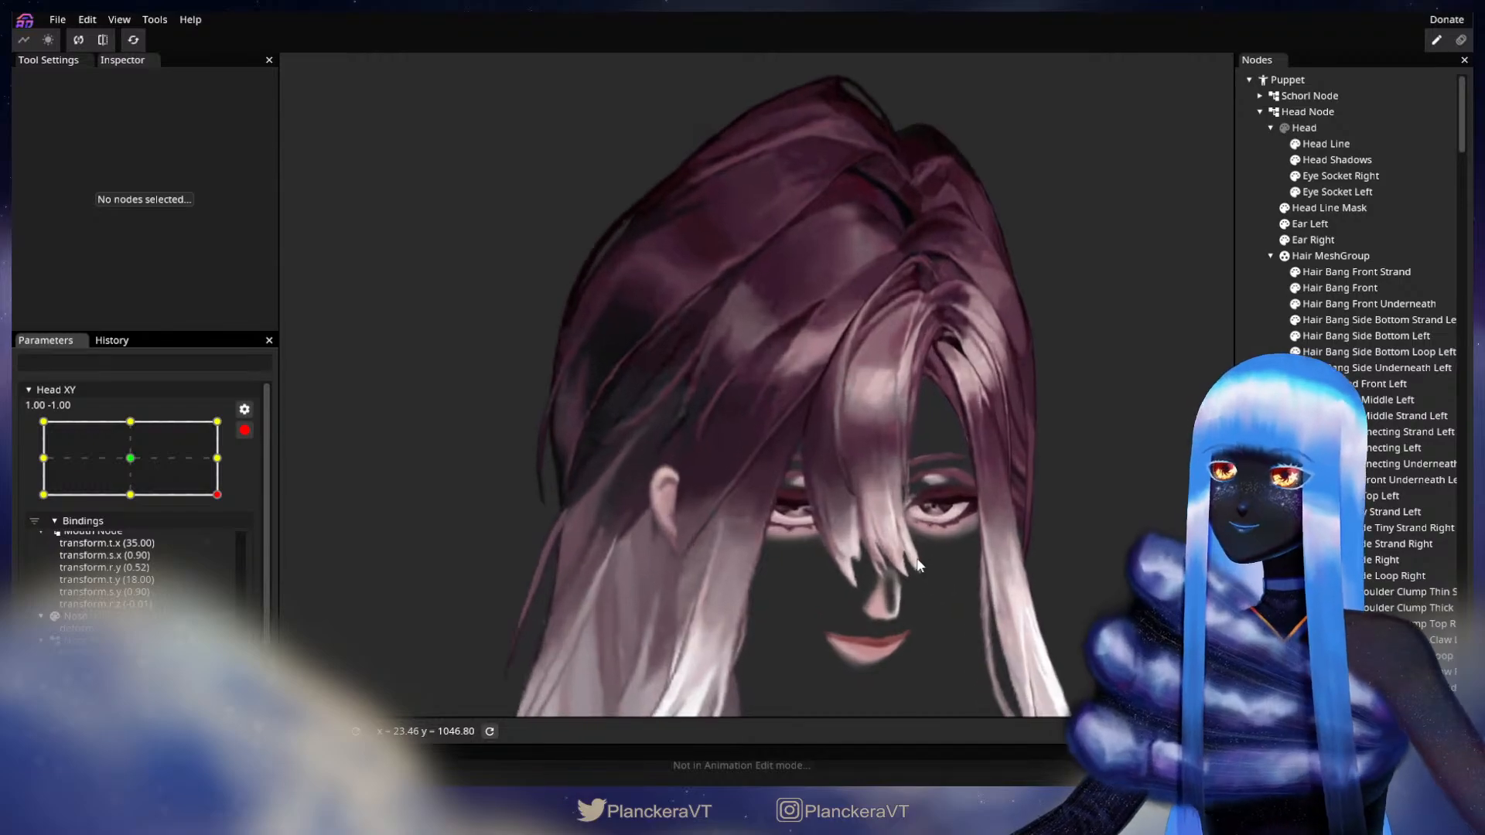
scroll(838, 477, "up", 3)
left_click_drag(838, 477, 745, 439)
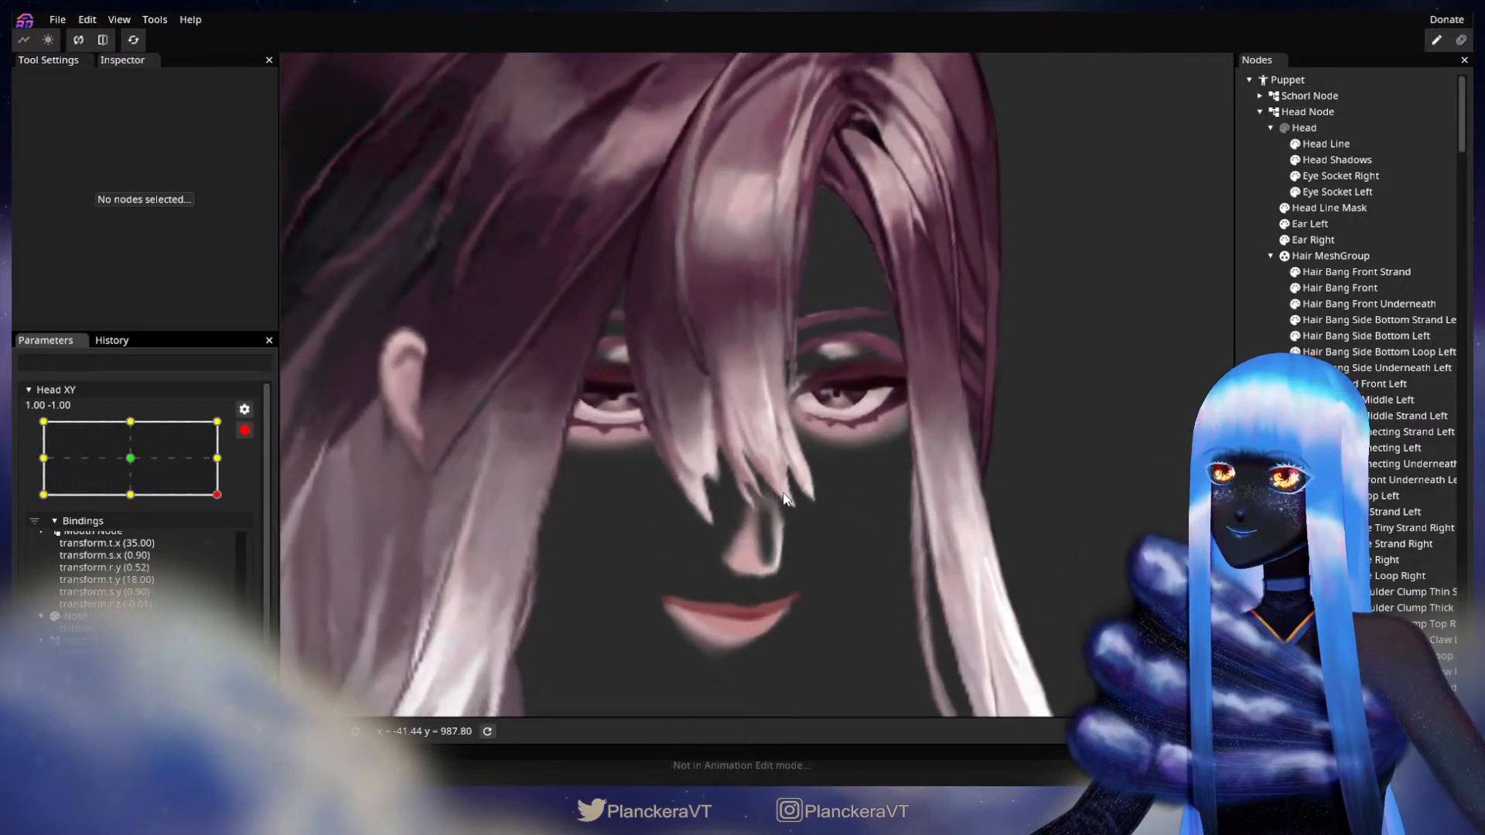
left_click(1338, 292)
scroll(742, 592, "up", 5)
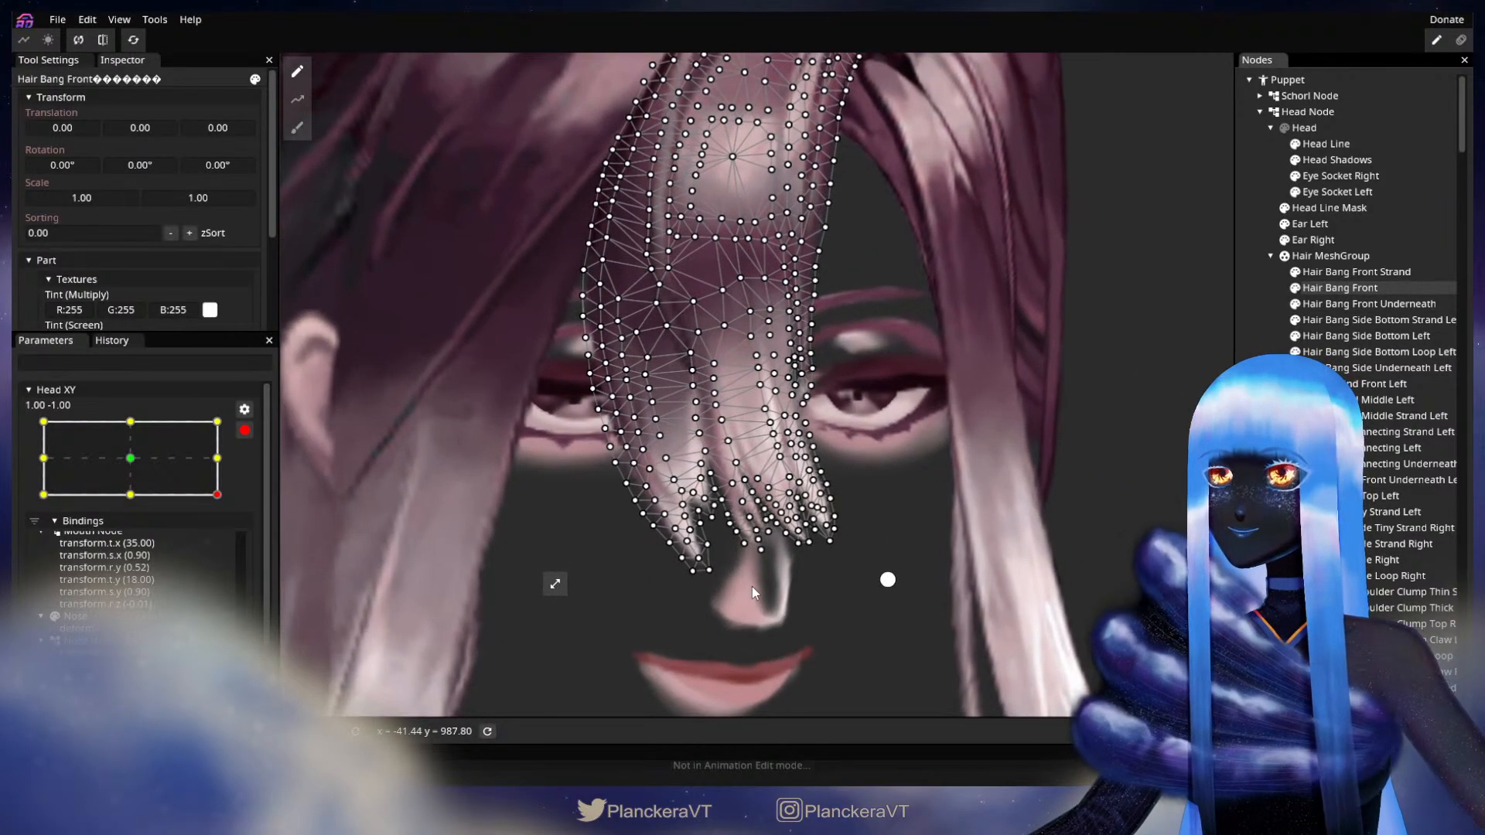
scroll(845, 503, "up", 3)
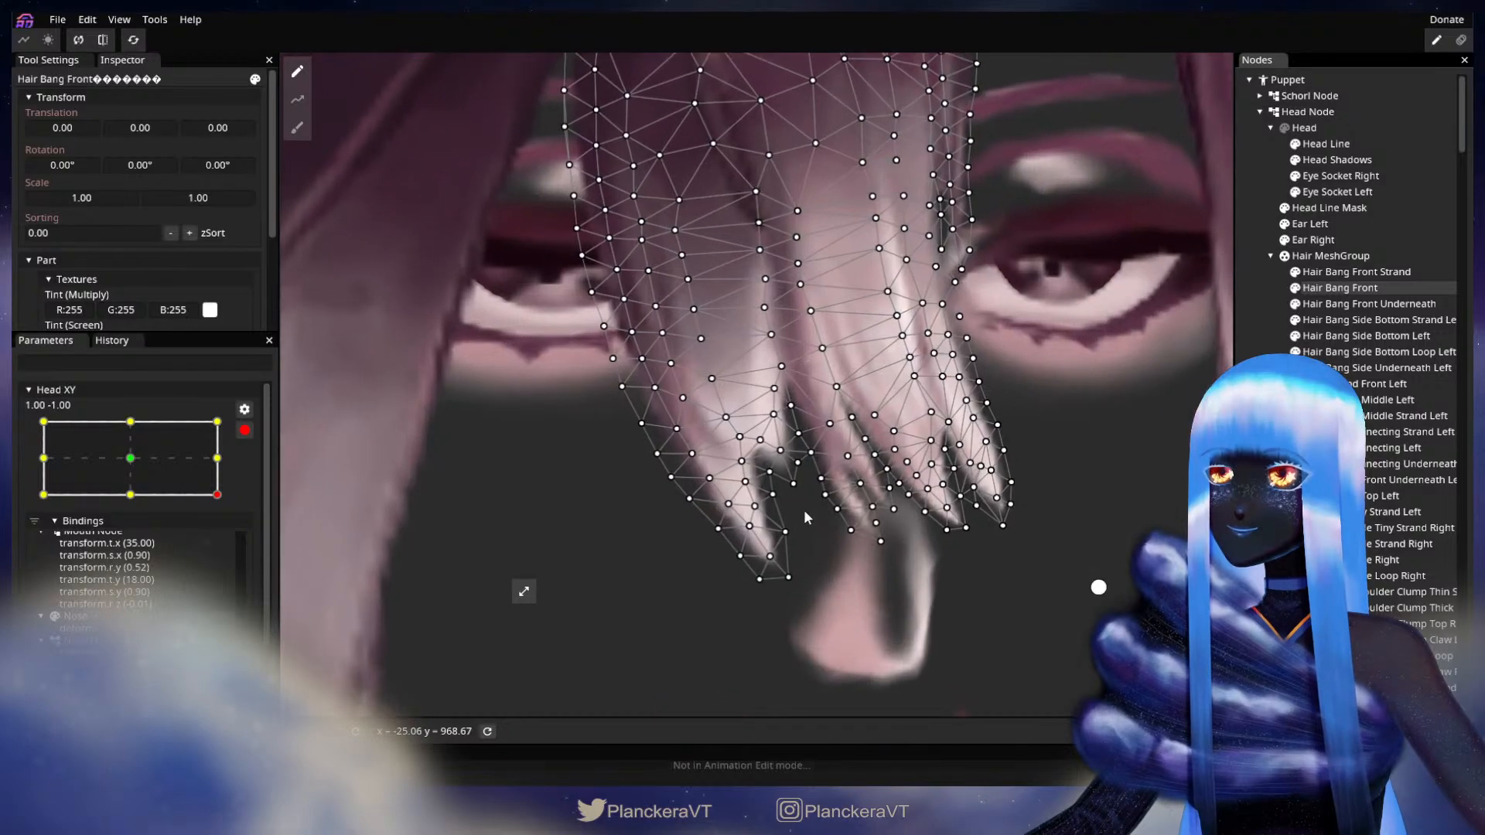
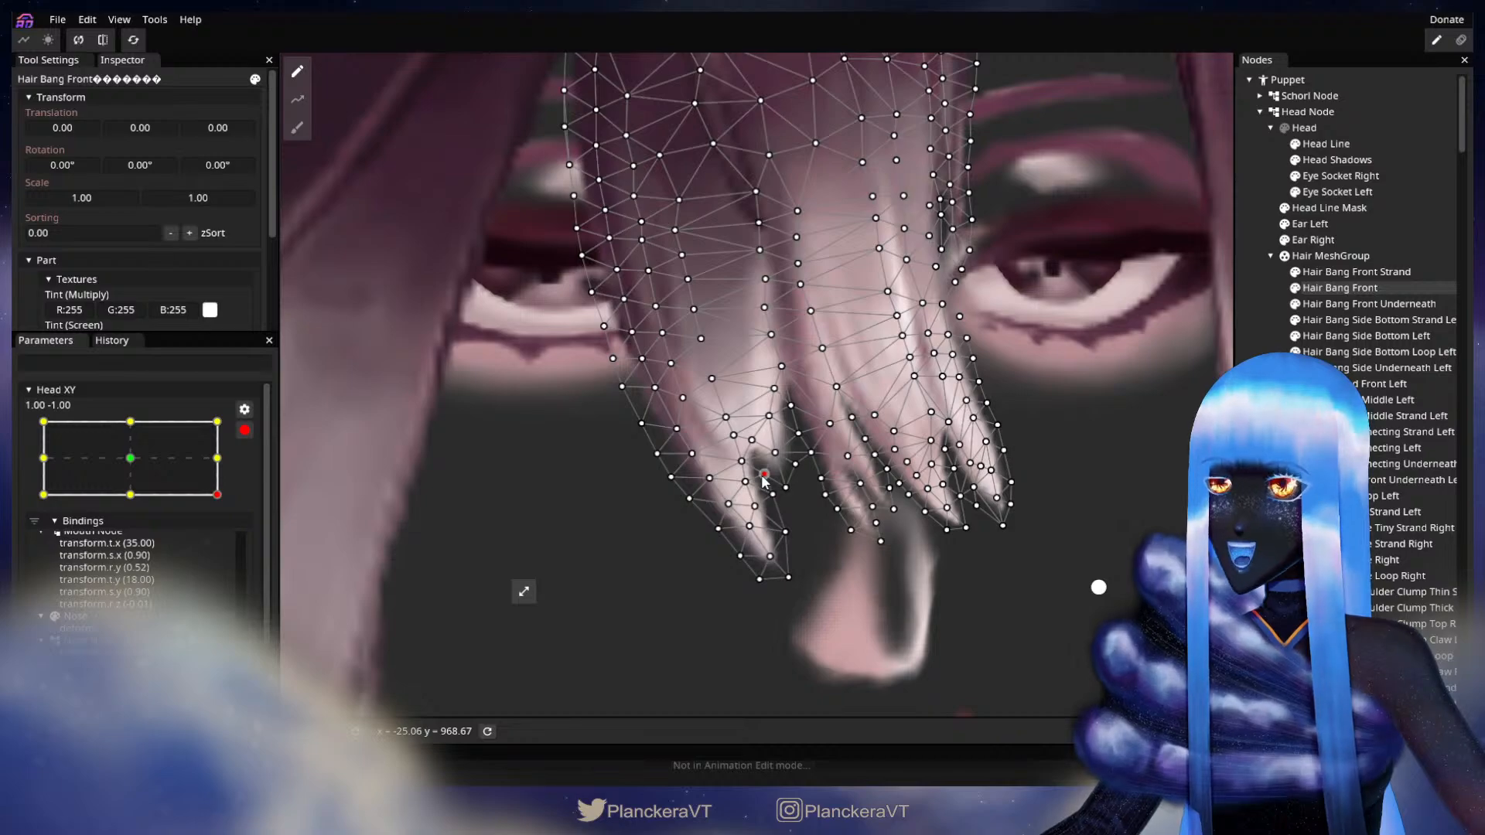
key("Escape")
scroll(885, 517, "down", 3)
scroll(888, 517, "up", 2)
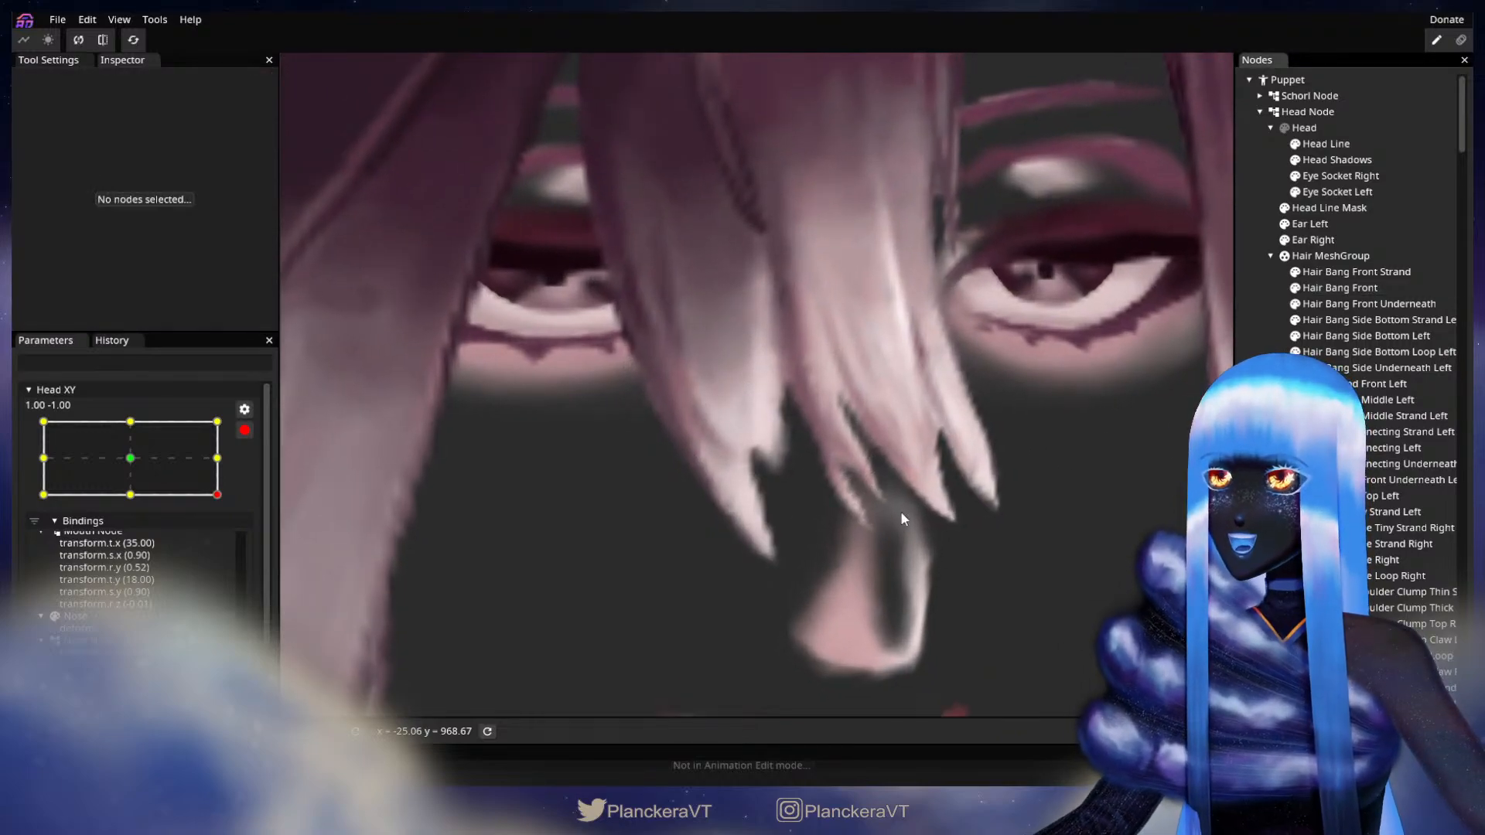
Reselect Hair Bang Front and adjust the vertices in the gap between its outermost strand and the neighbouring one at 1.00, -1.00
left_click(1346, 288)
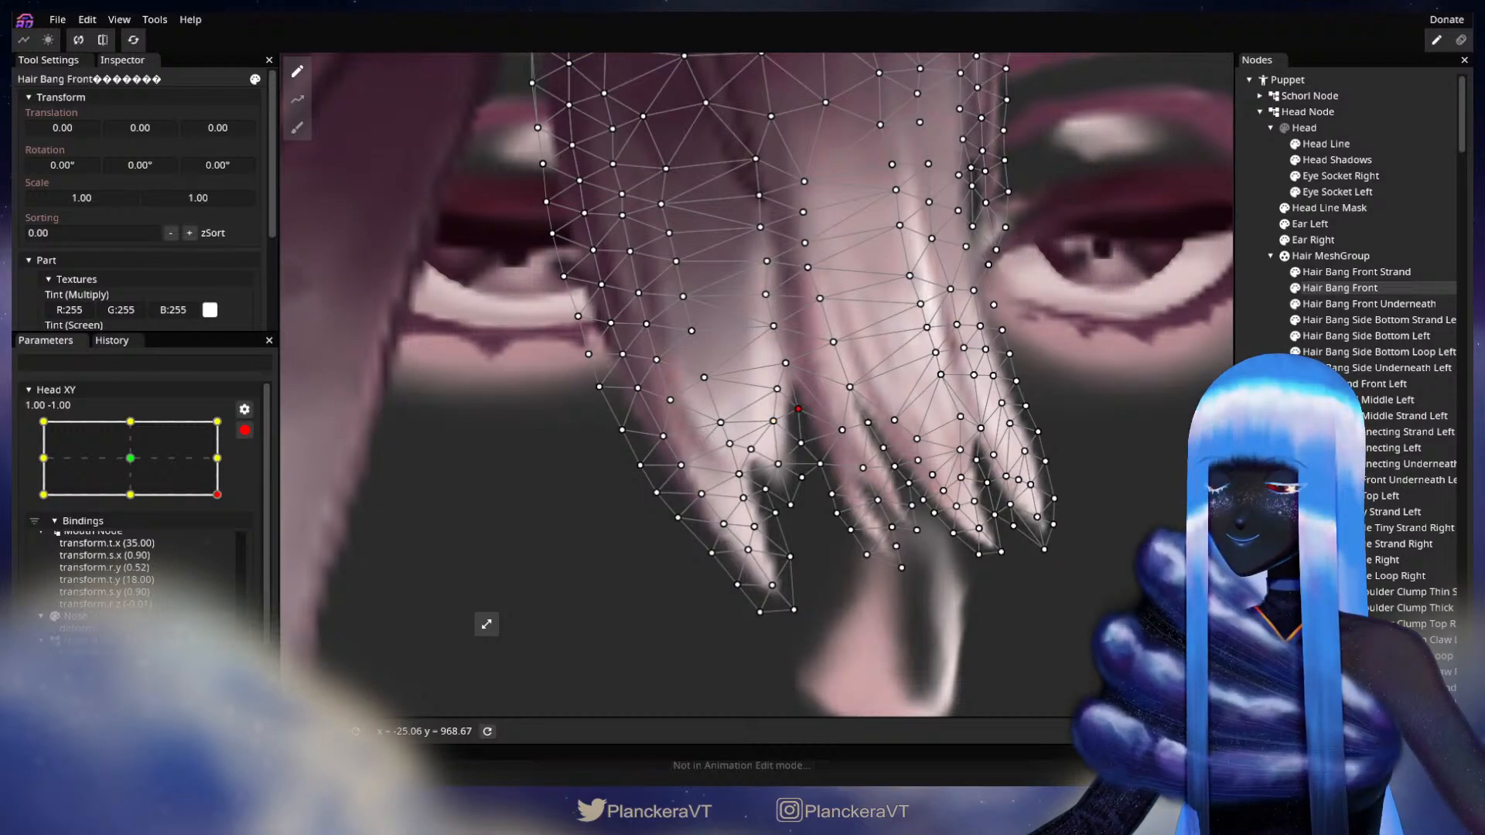
key("Escape")
scroll(958, 568, "down", 3)
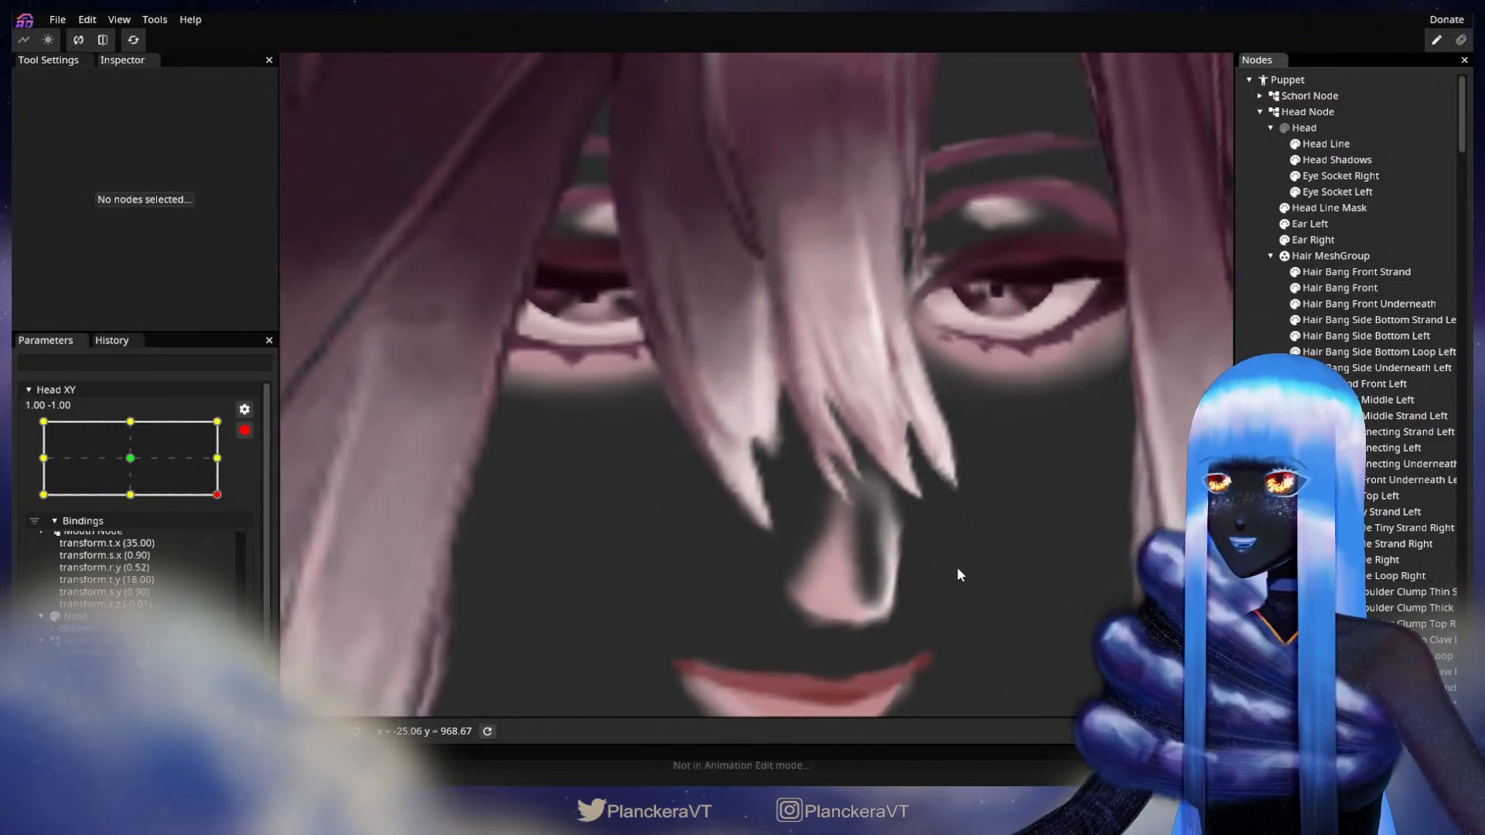
scroll(958, 571, "down", 5)
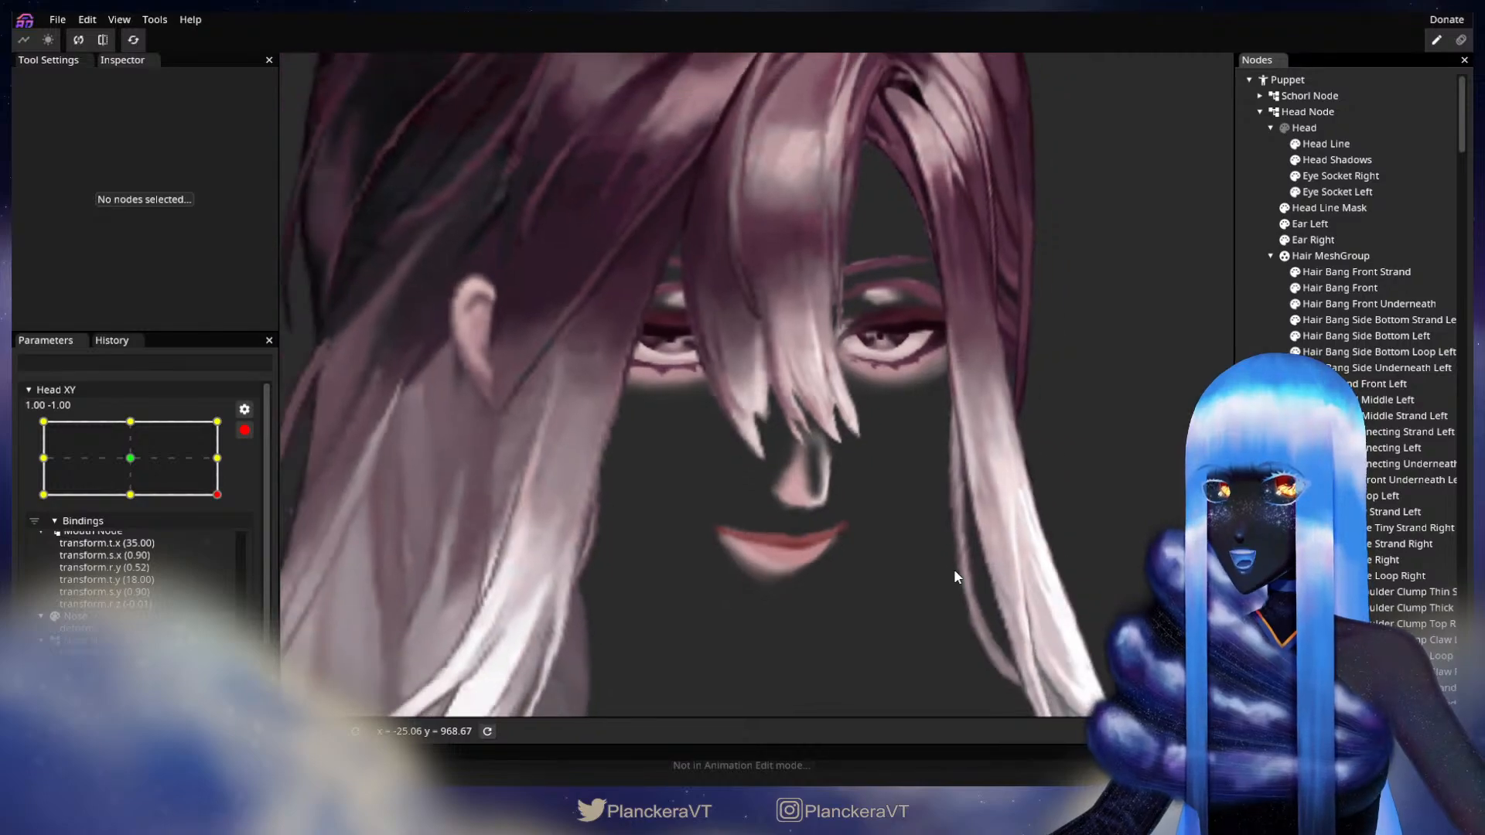
scroll(955, 571, "down", 5)
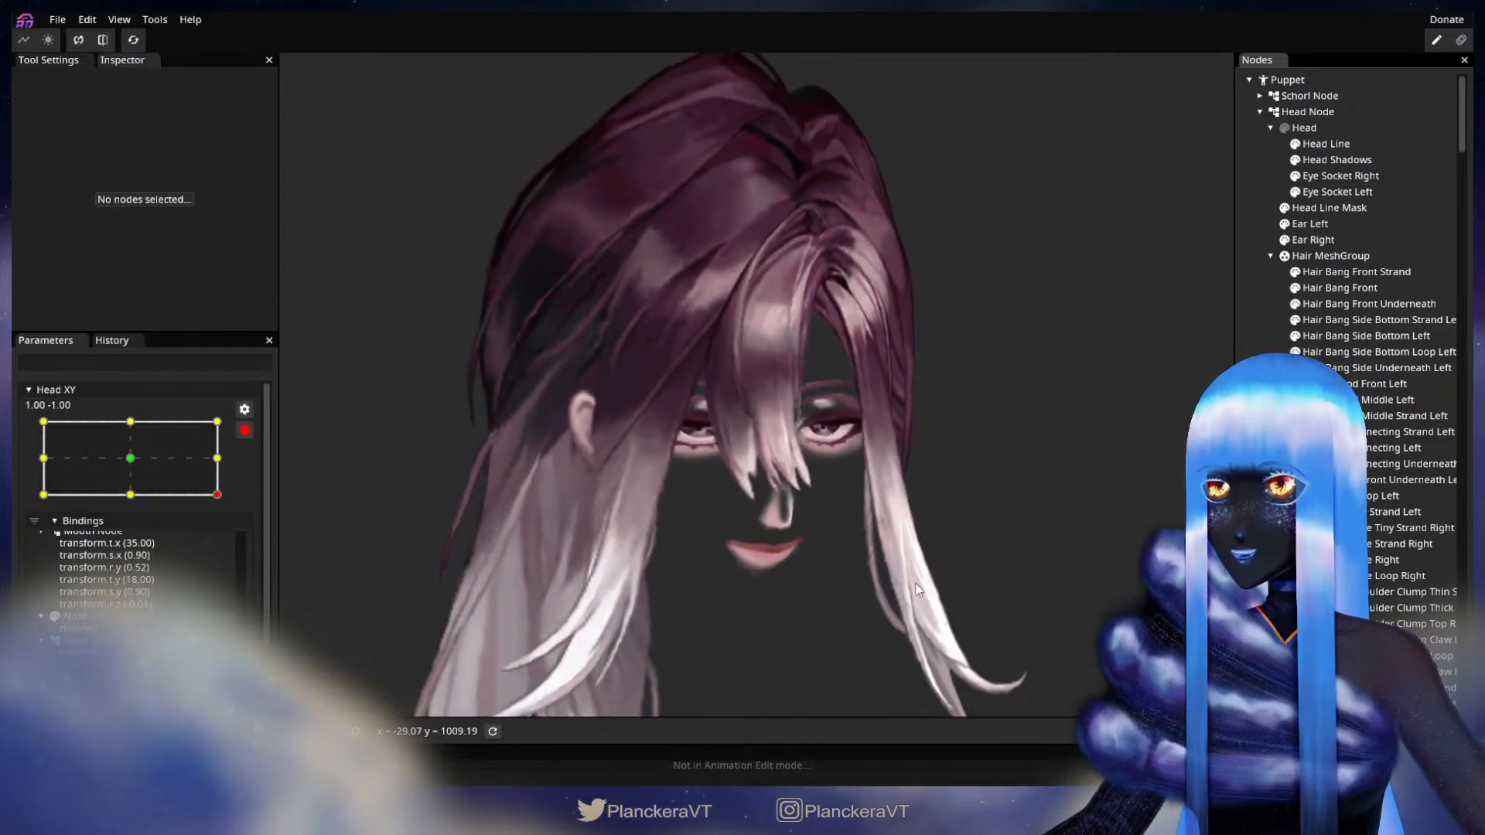
scroll(865, 580, "down", 2)
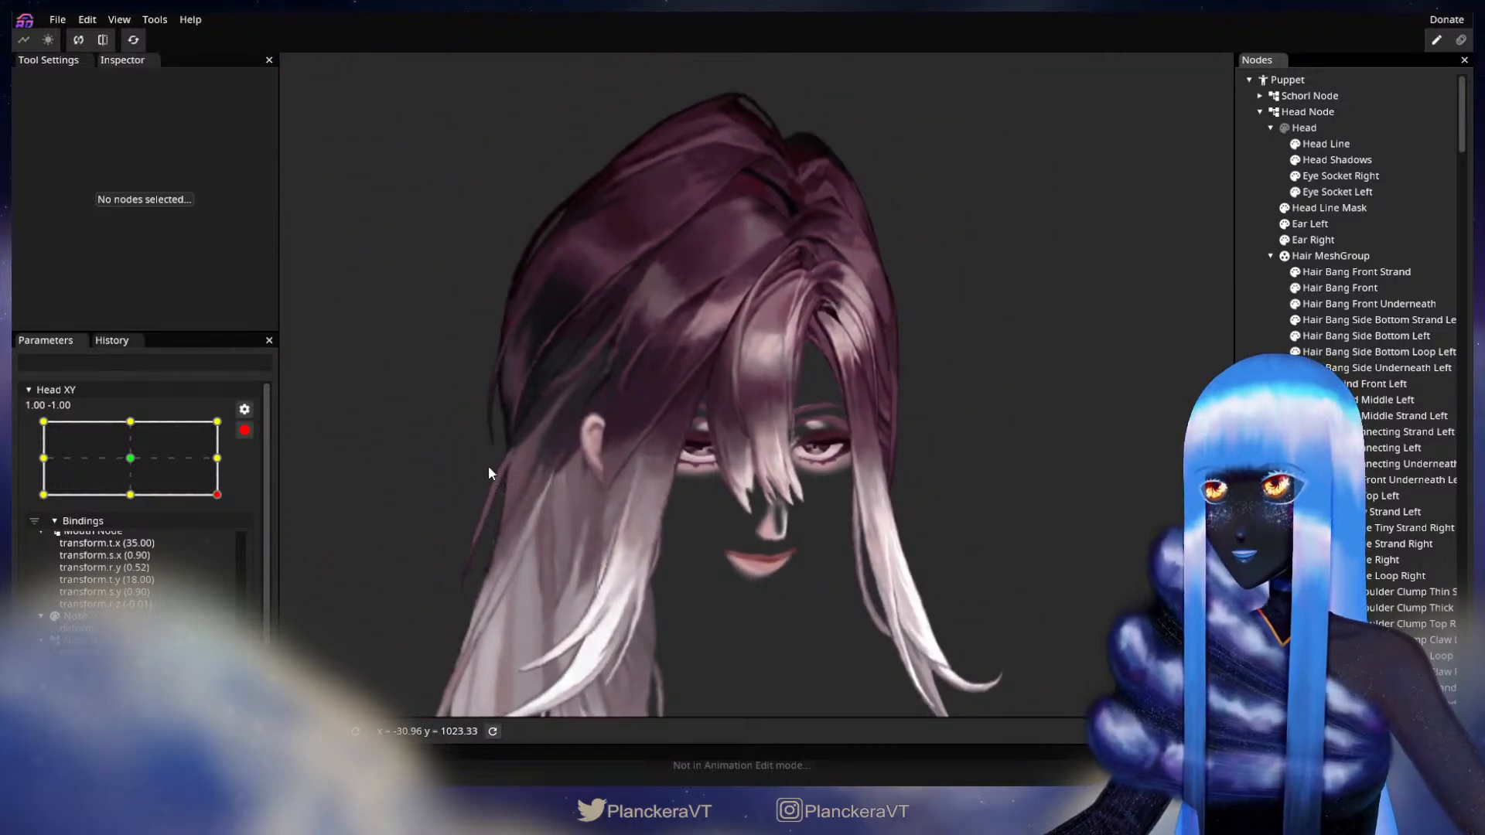
Disarm Head XY, sweep it to check the bang's movement, and rearm it at 1.00, -1.00
left_click(244, 430)
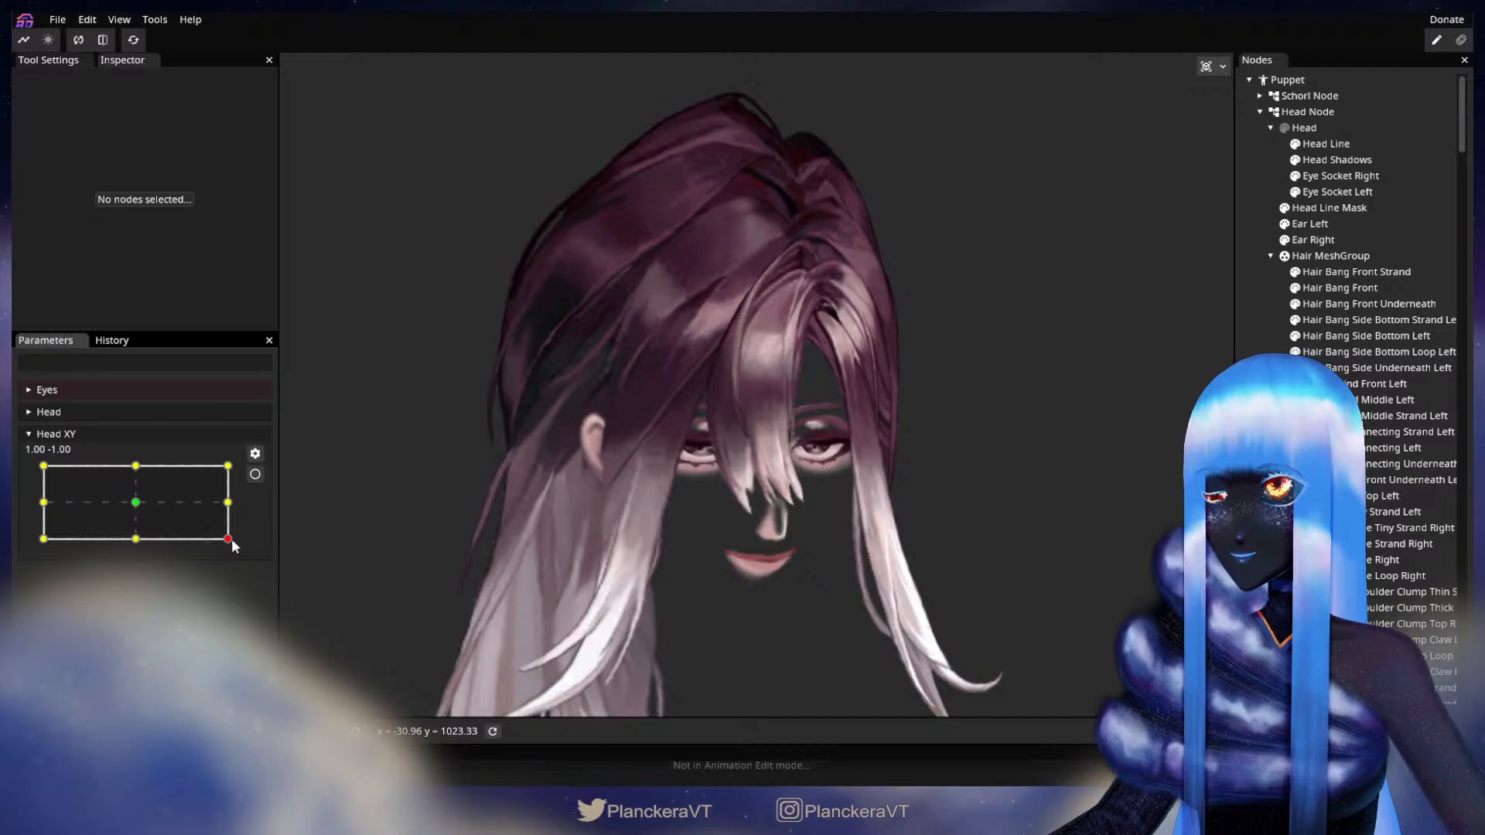
mouse_move(230, 539)
left_mouse_down()
mouse_move(27, 540)
mouse_move(239, 546)
left_mouse_up()
left_click(256, 474)
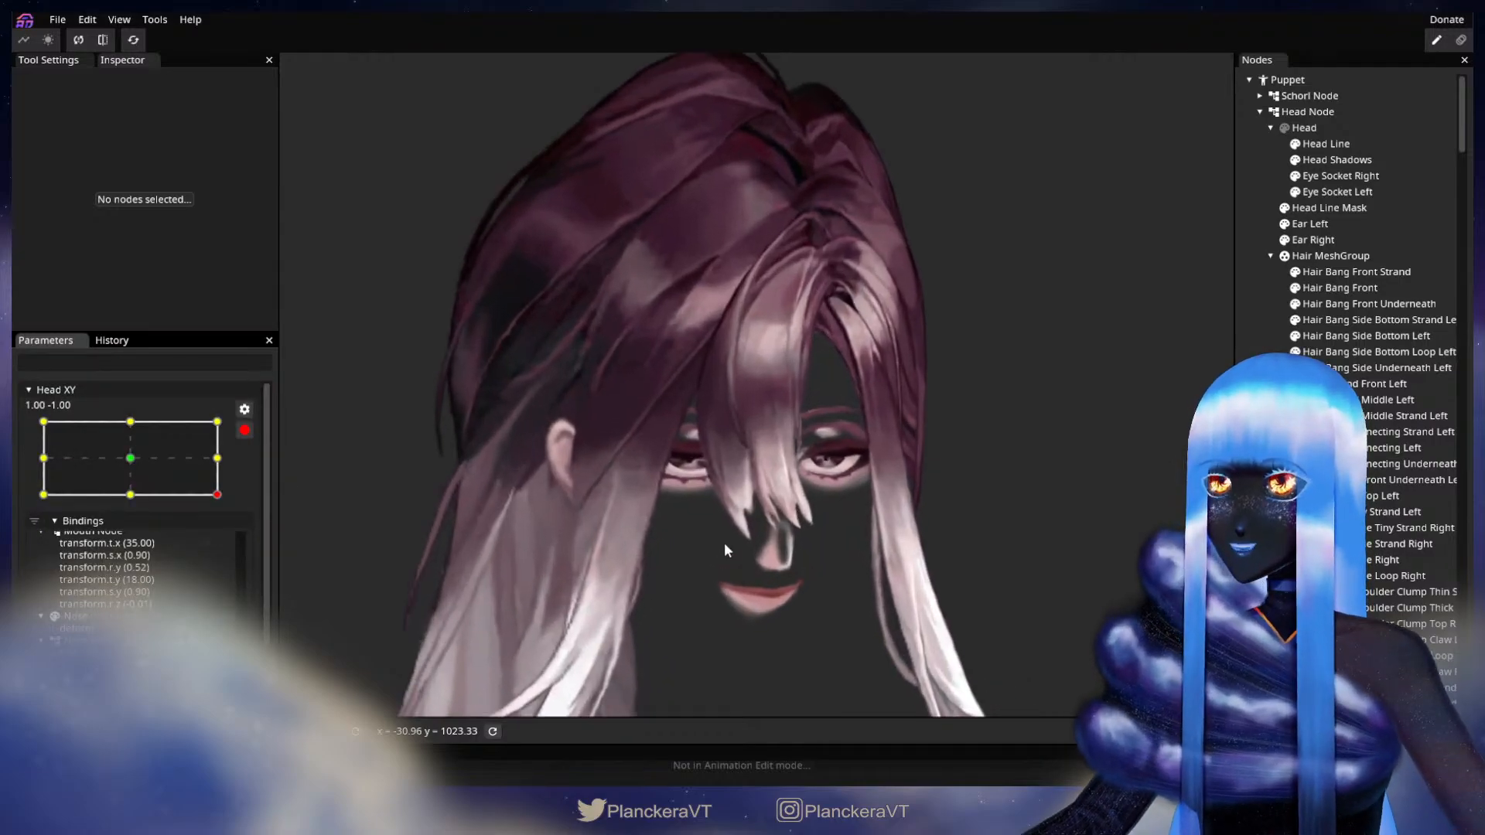
Select Hair Bang Front and refine the edge vertices below the notch of its outermost strand tip at 1.00, -1.00
scroll(724, 542, "up", 5)
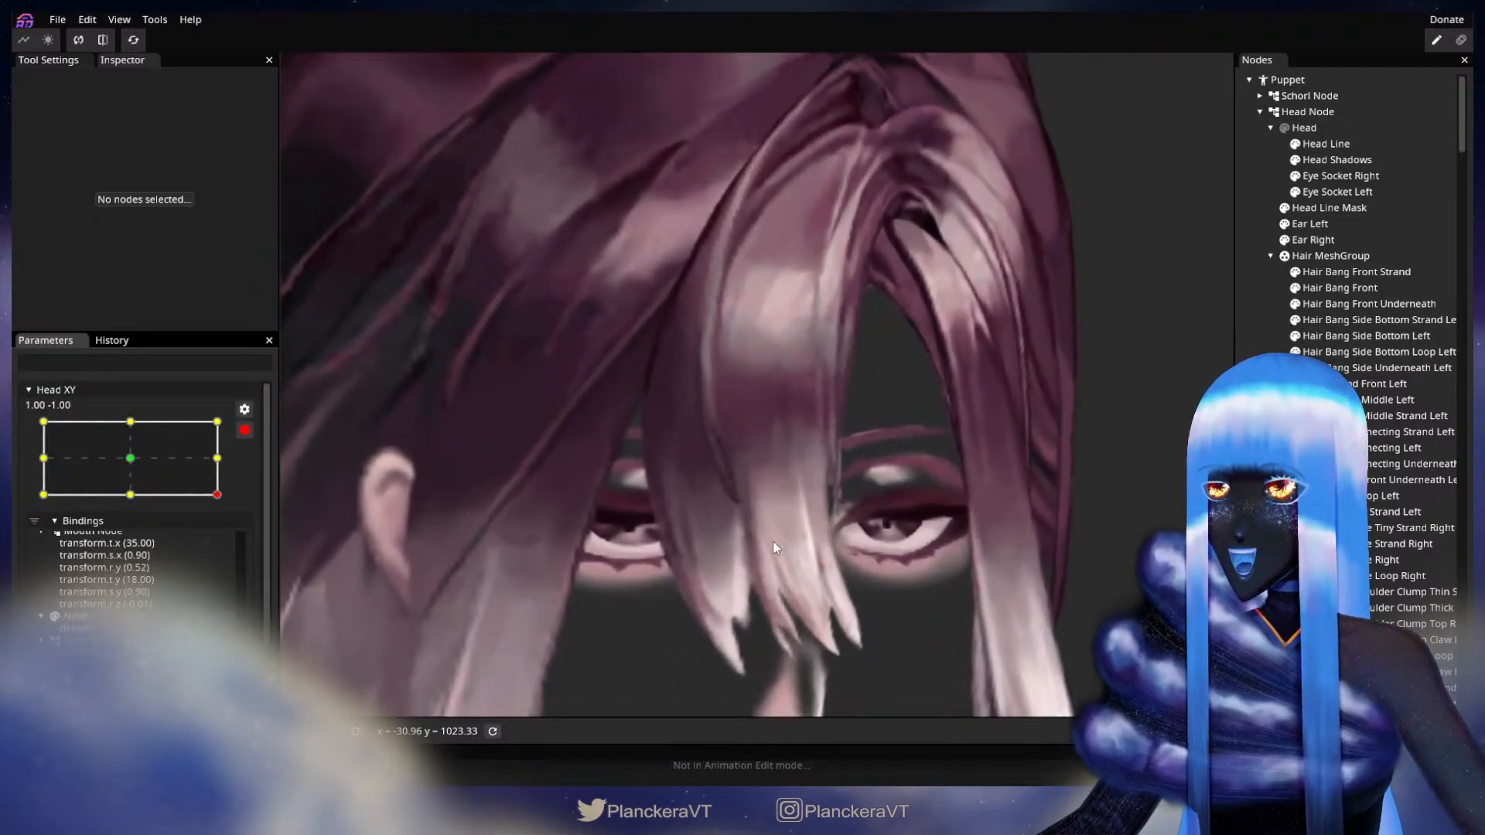
left_click_drag(773, 541, 794, 387)
scroll(925, 527, "up", 4)
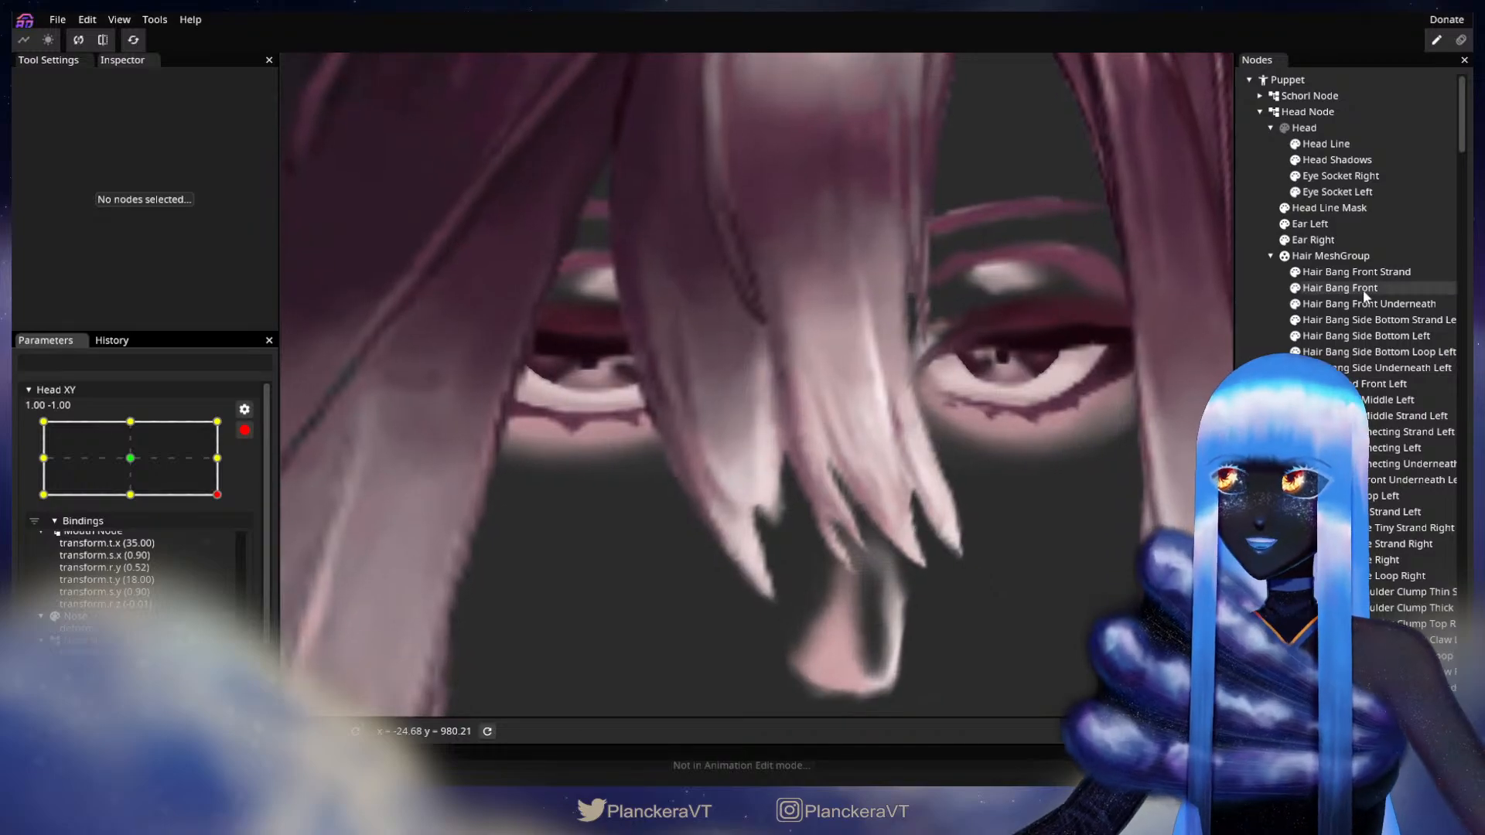
left_click(1363, 290)
scroll(803, 574, "up", 3)
left_click_drag(810, 591, 810, 547)
scroll(810, 546, "up", 1)
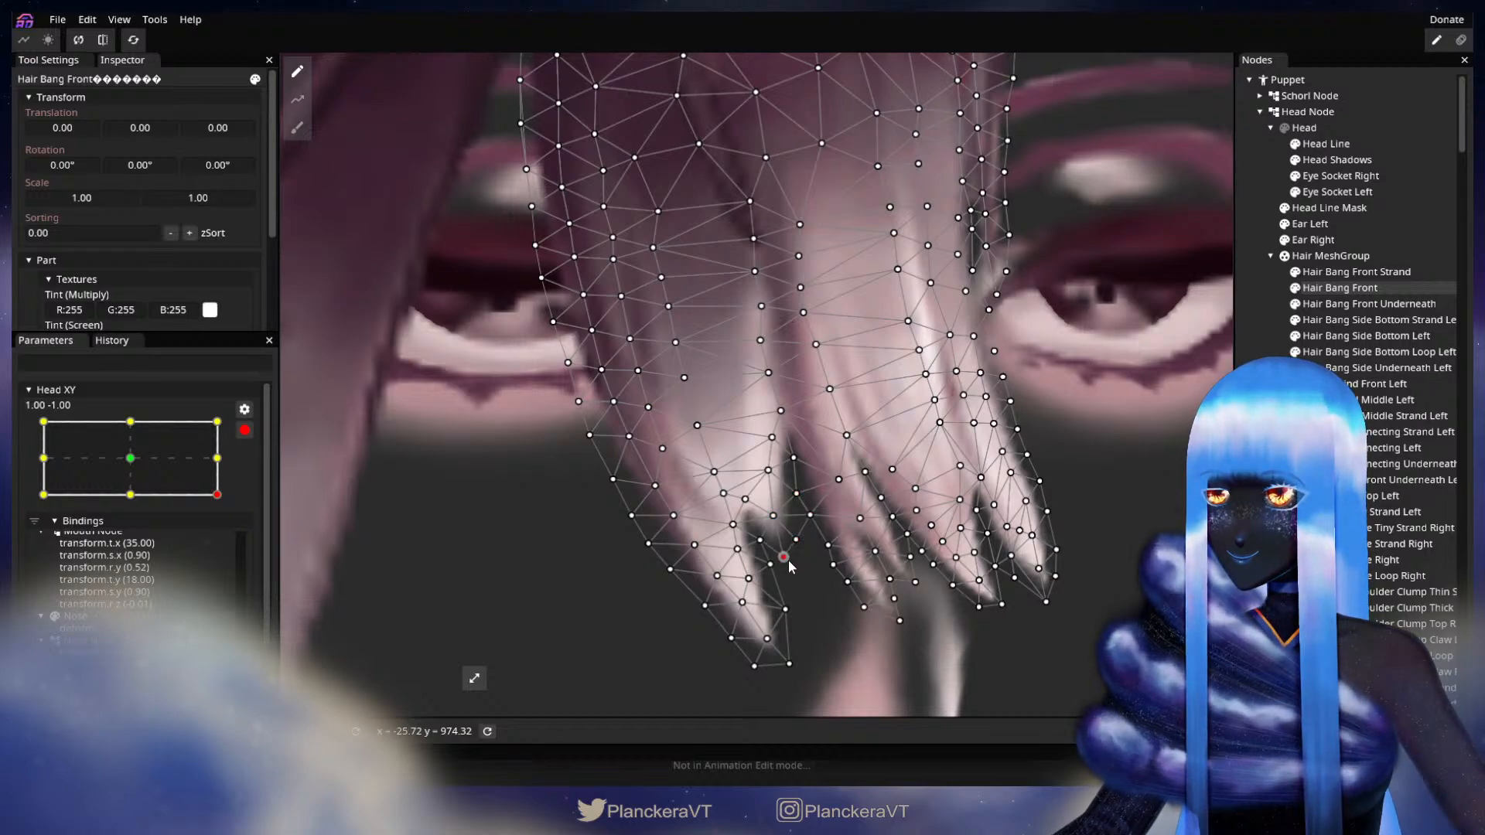
left_click(1093, 471)
scroll(950, 557, "down", 1)
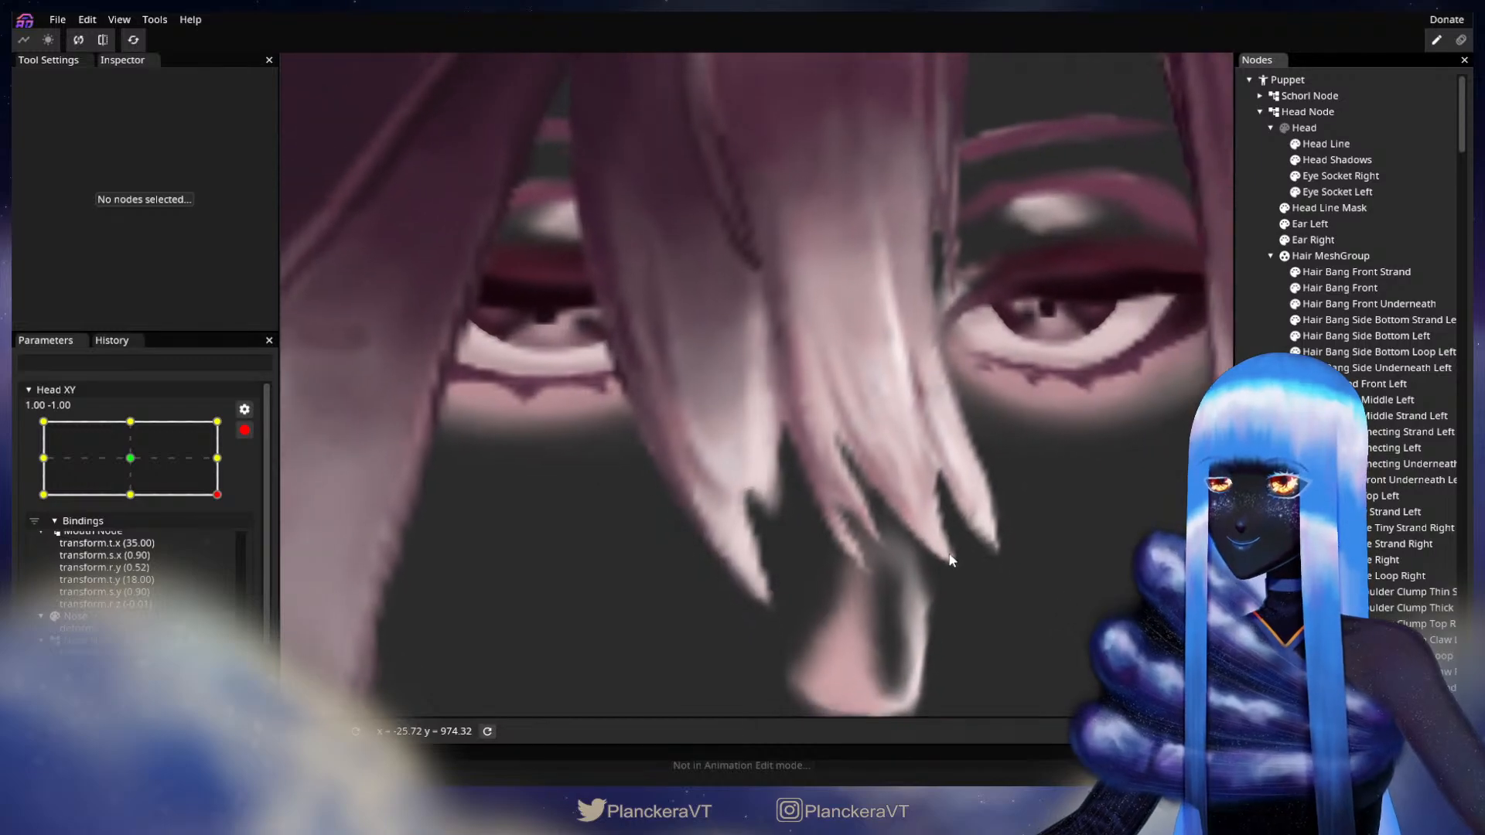
scroll(950, 563, "down", 5)
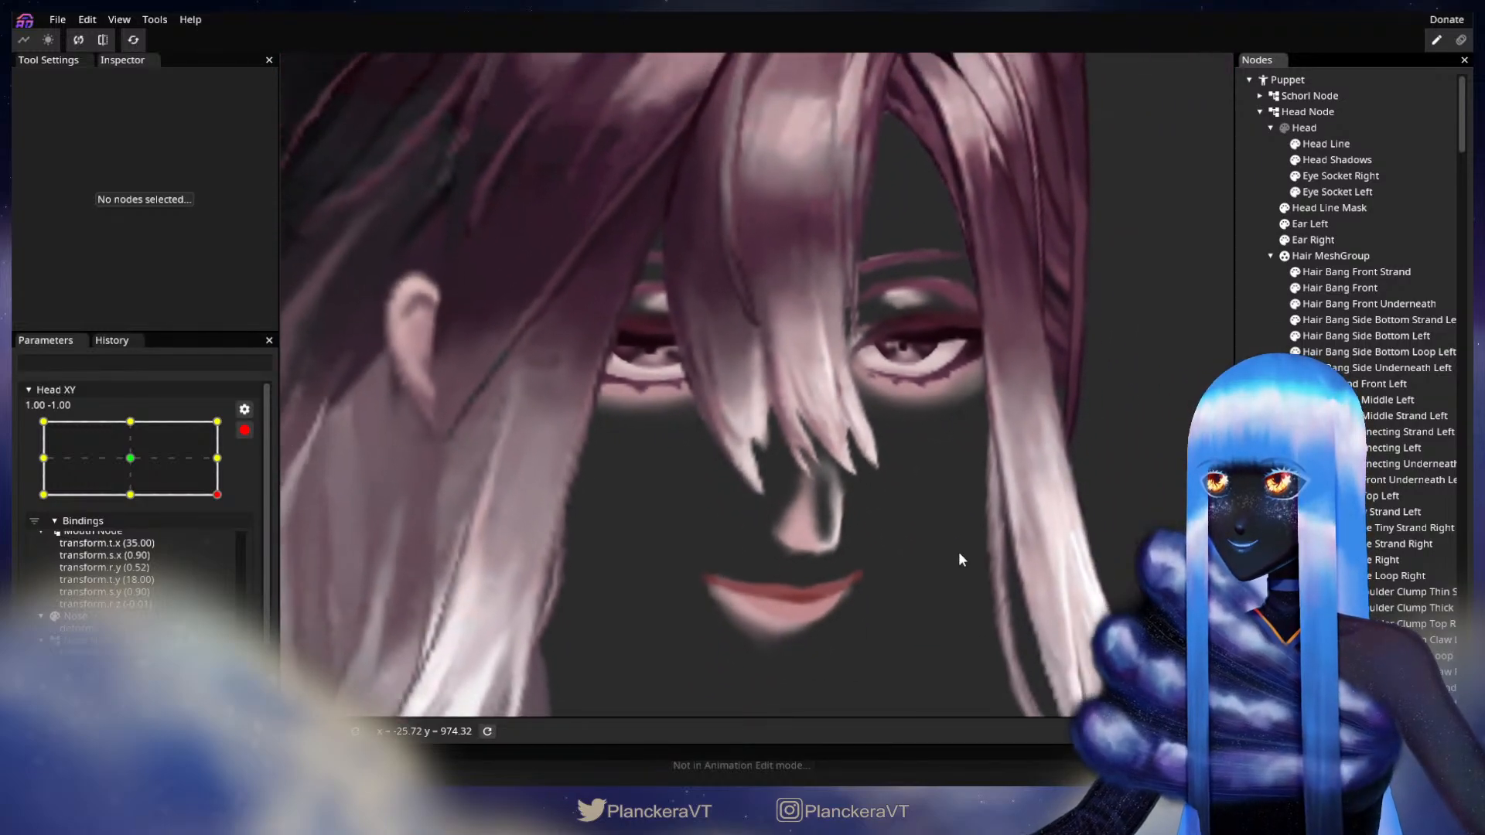
scroll(959, 551, "down", 5)
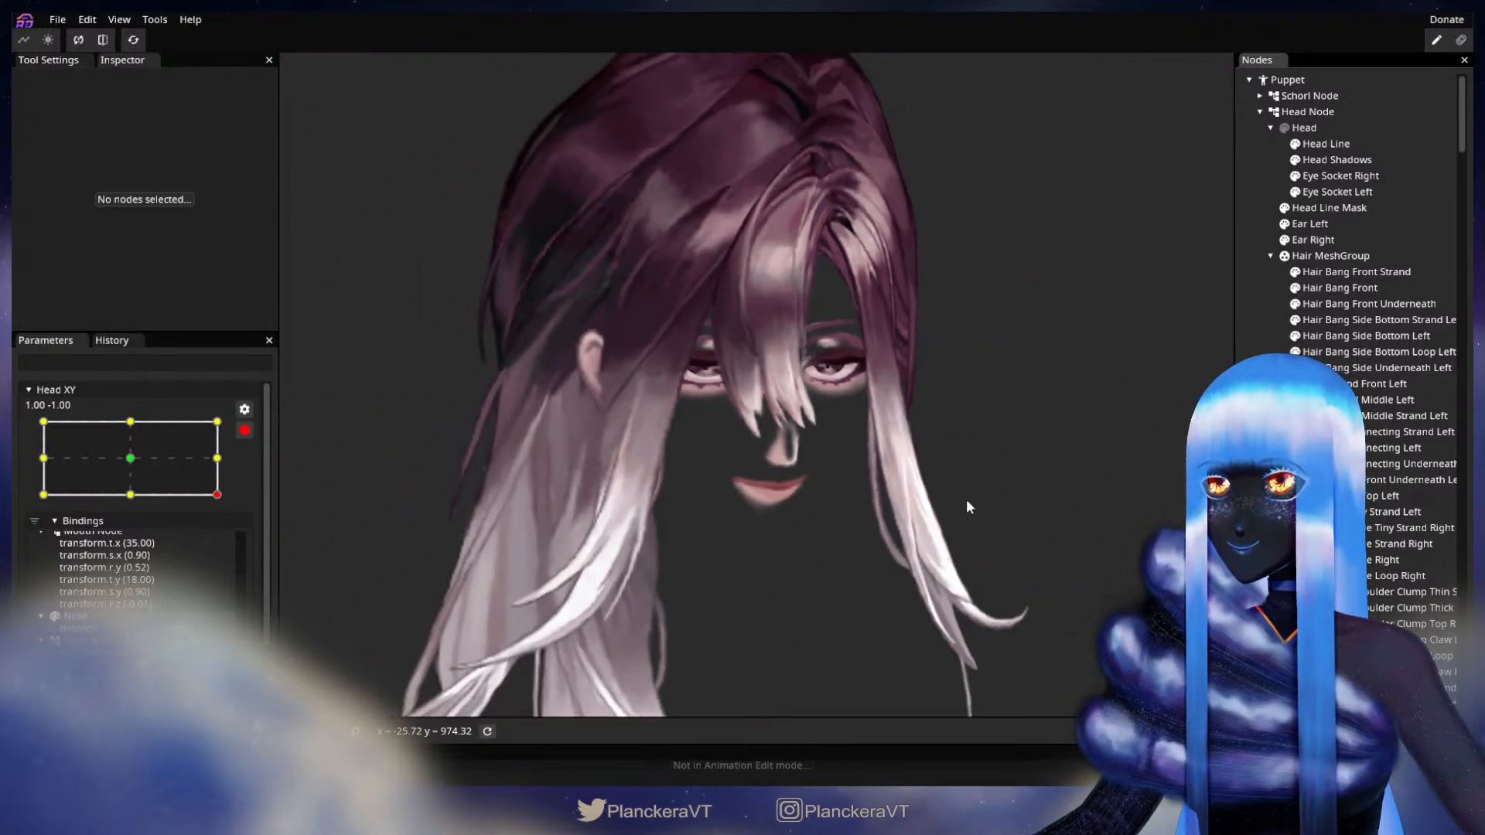
left_click_drag(968, 505, 960, 529)
Disarm Head XY, sweep it to check the bang's movement, and rearm it at 1.00, 1.00
left_click(244, 430)
left_click_drag(235, 543, 252, 461)
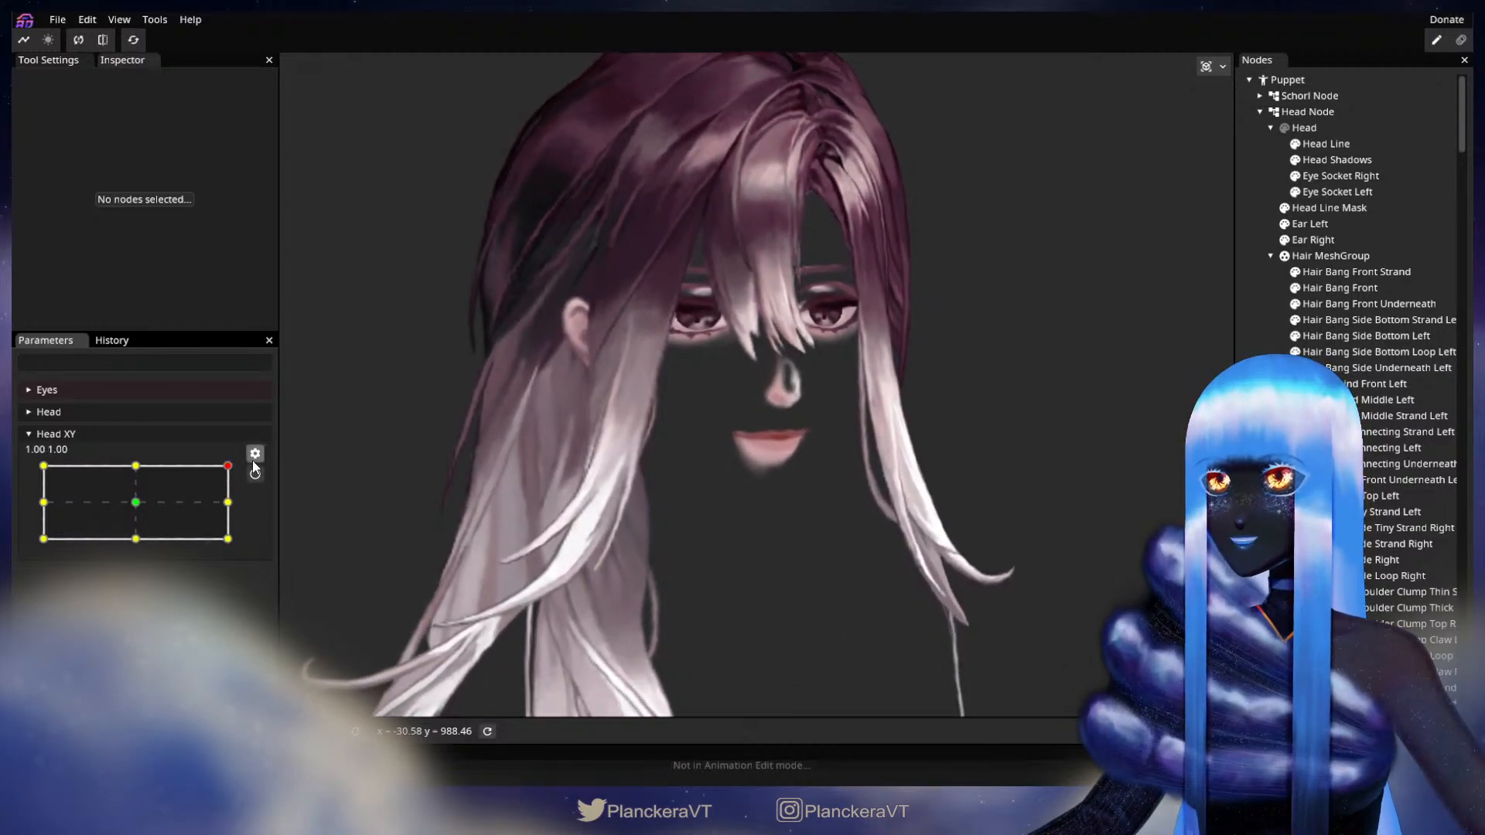
left_click(255, 474)
Select Hair Bang Front and adjust the vertices just above the notch in its outermost strand tip at 1.00, 1.00
scroll(710, 516, "up", 5)
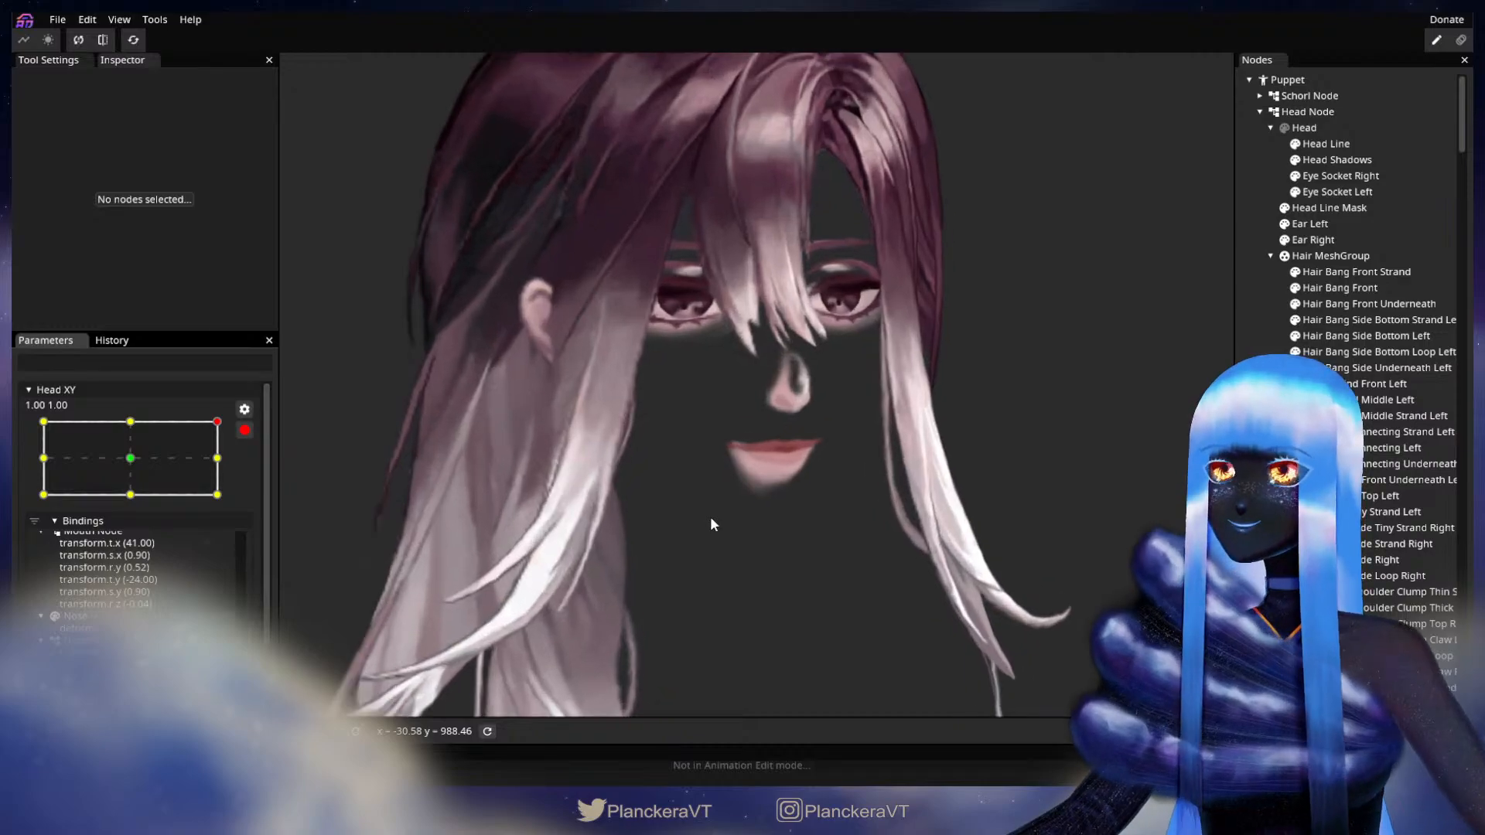
scroll(706, 517, "up", 4)
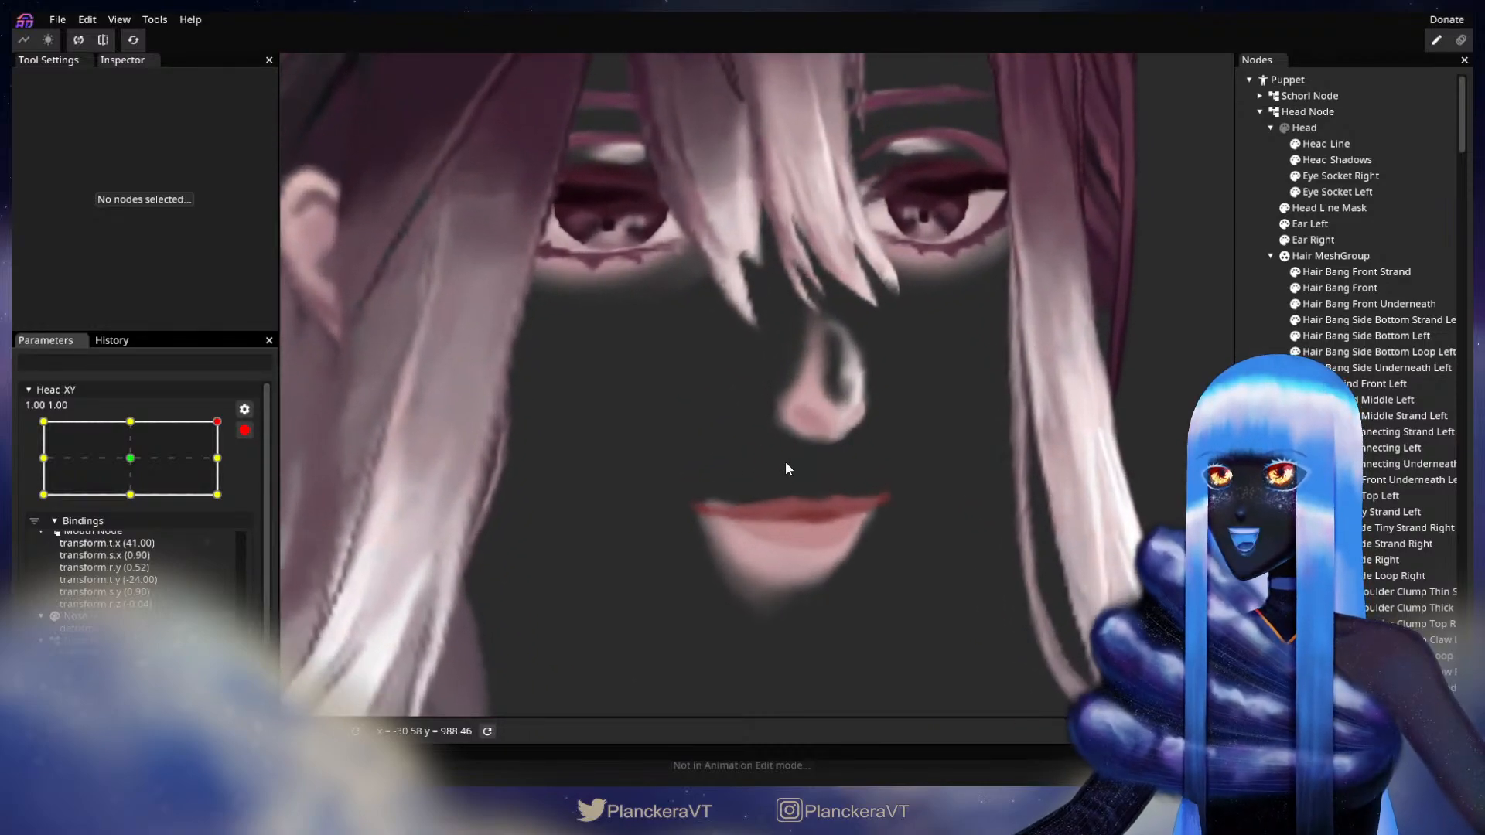
left_click_drag(754, 394, 746, 619)
scroll(778, 557, "up", 2)
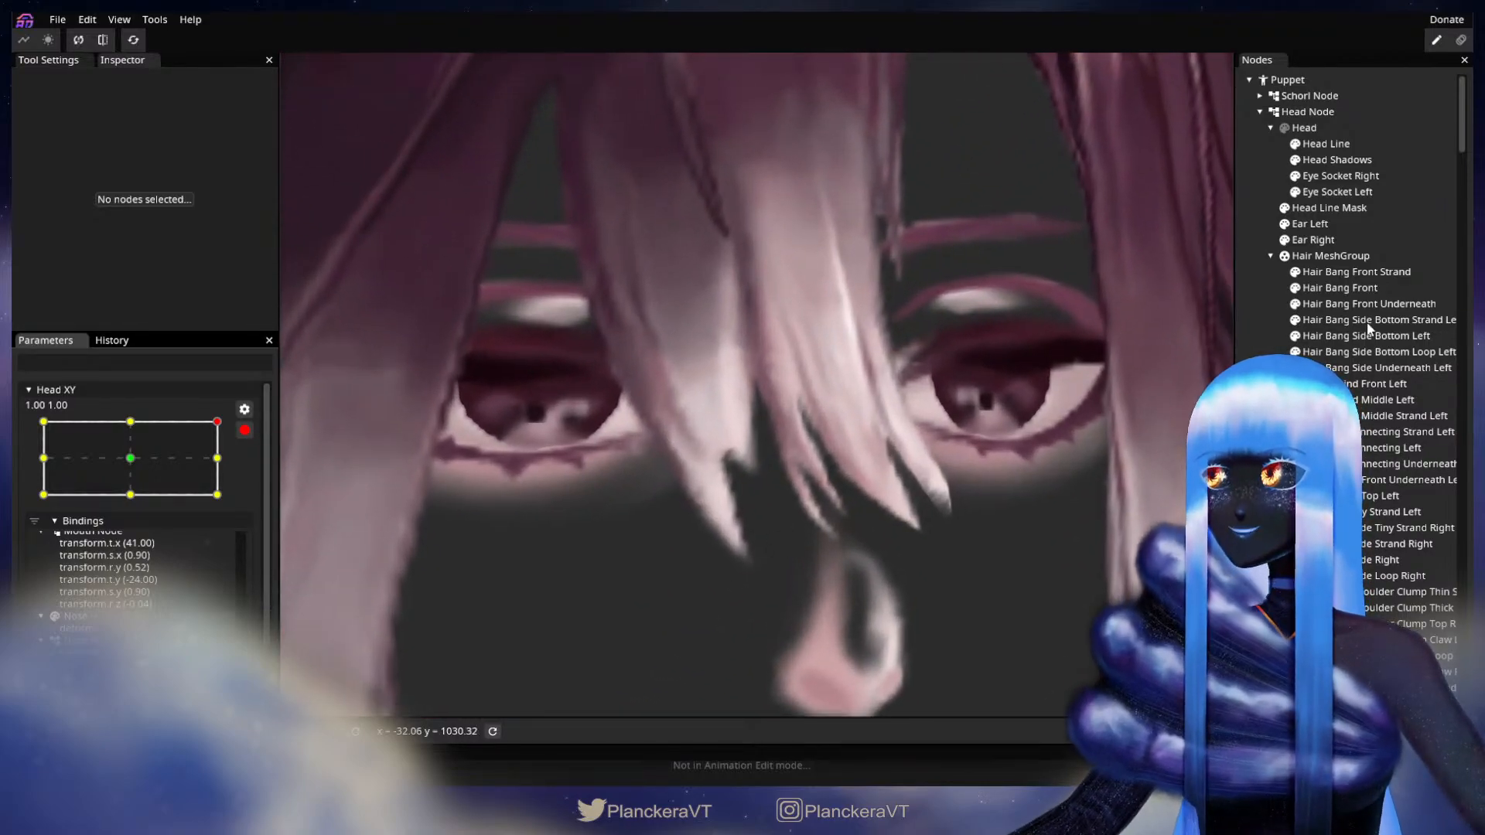
left_click(1339, 287)
scroll(703, 480, "up", 1)
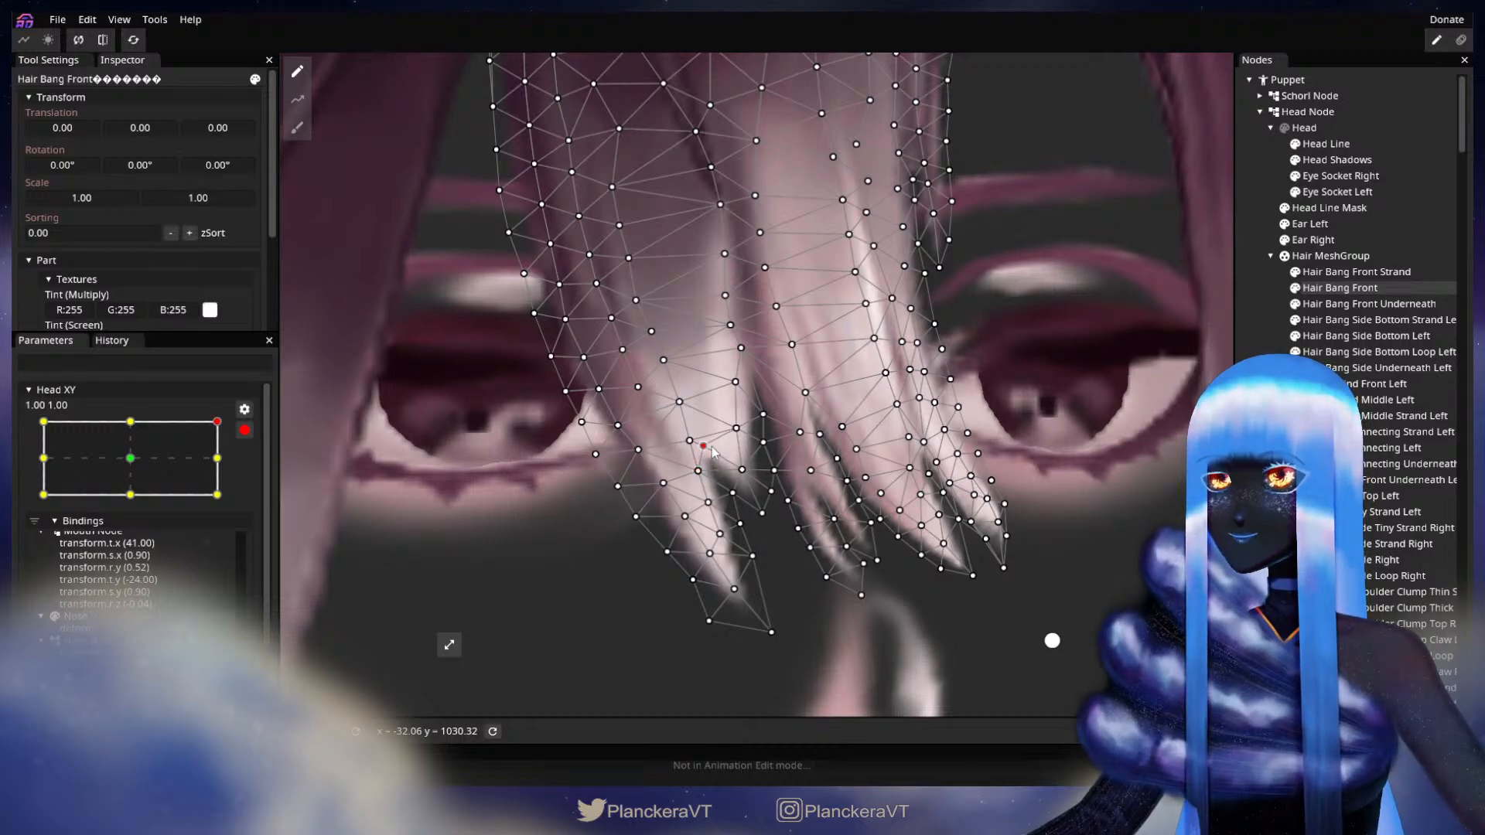
key("Escape")
scroll(789, 501, "down", 6)
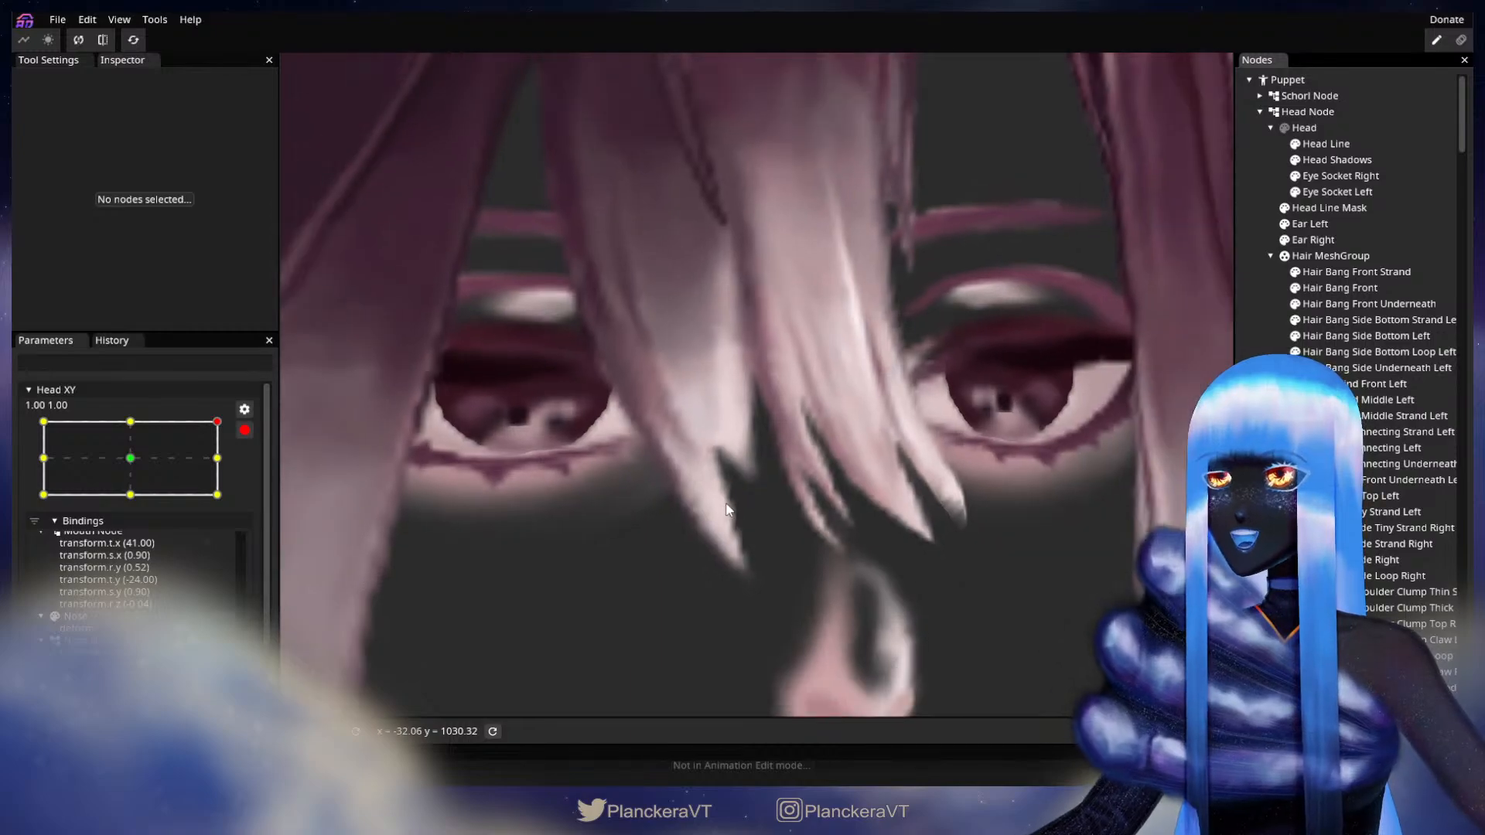
scroll(739, 542, "down", 5)
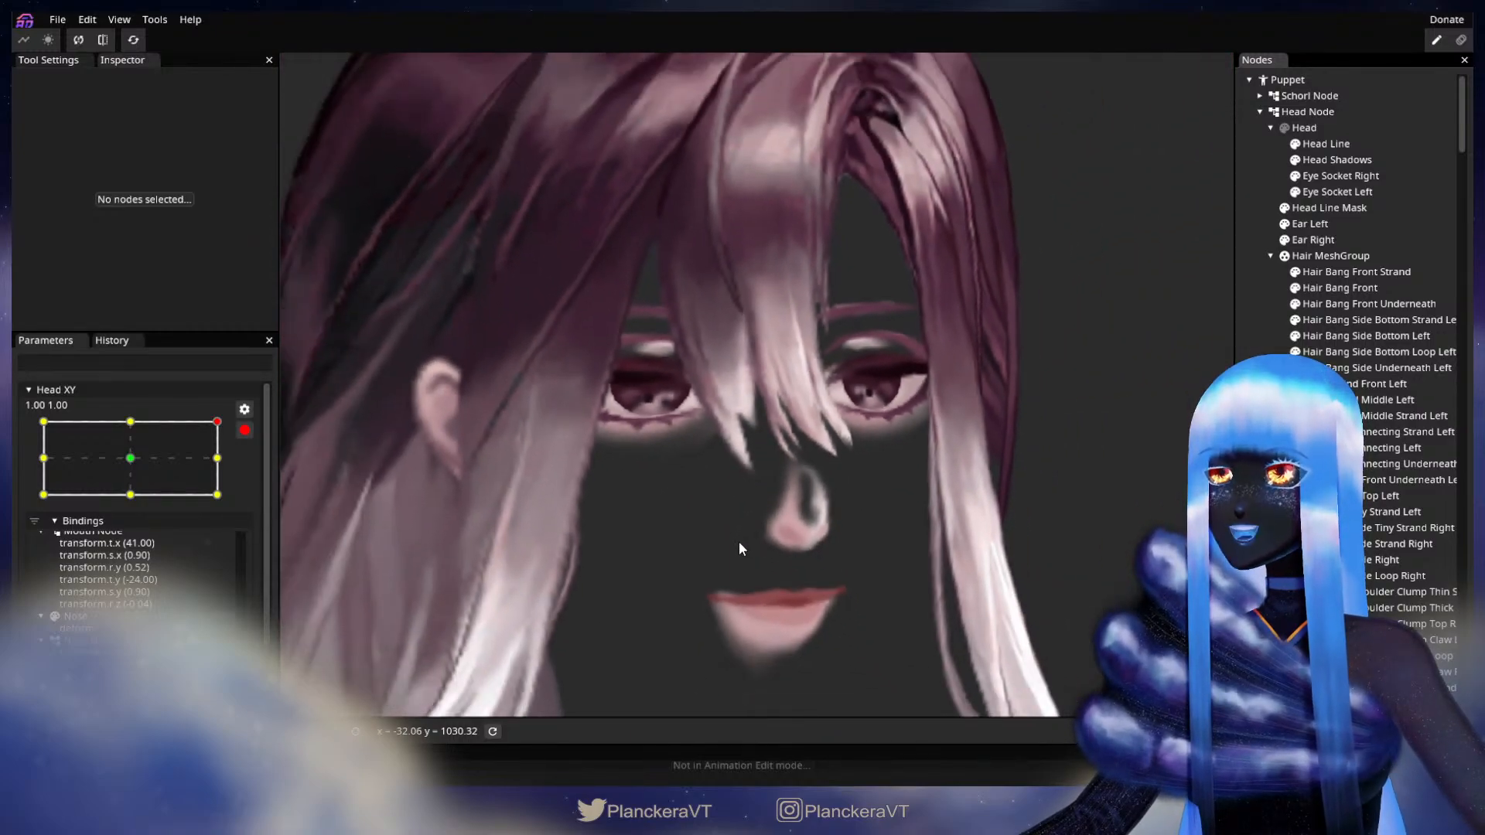
scroll(743, 542, "down", 4)
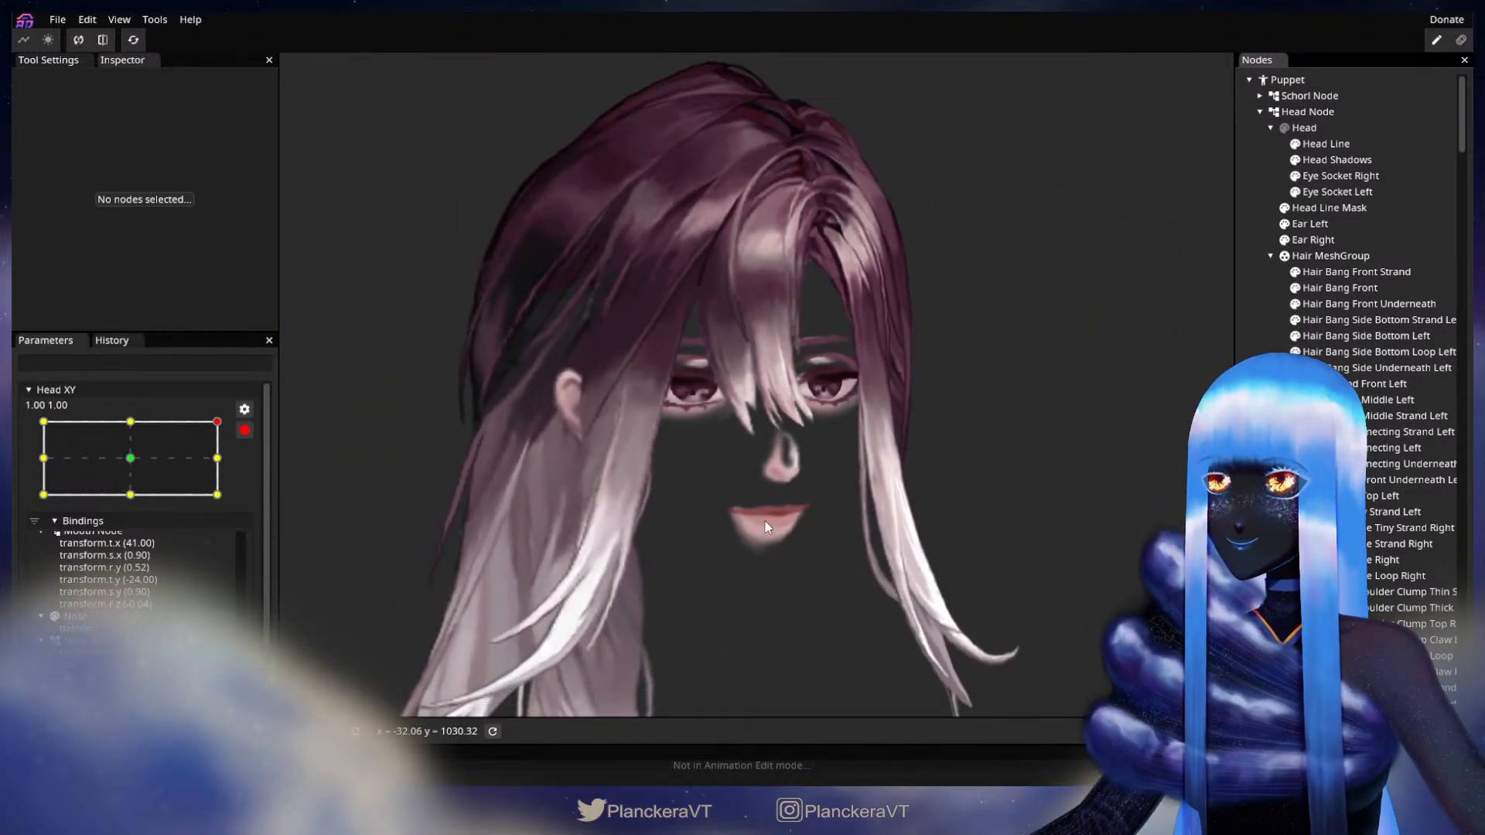
Disarm Head XY, preview the bang's movement around the corner, and rearm it at 1.00, 1.00
left_click(244, 430)
mouse_move(230, 468)
left_mouse_down()
mouse_move(229, 540)
mouse_move(222, 468)
left_mouse_up()
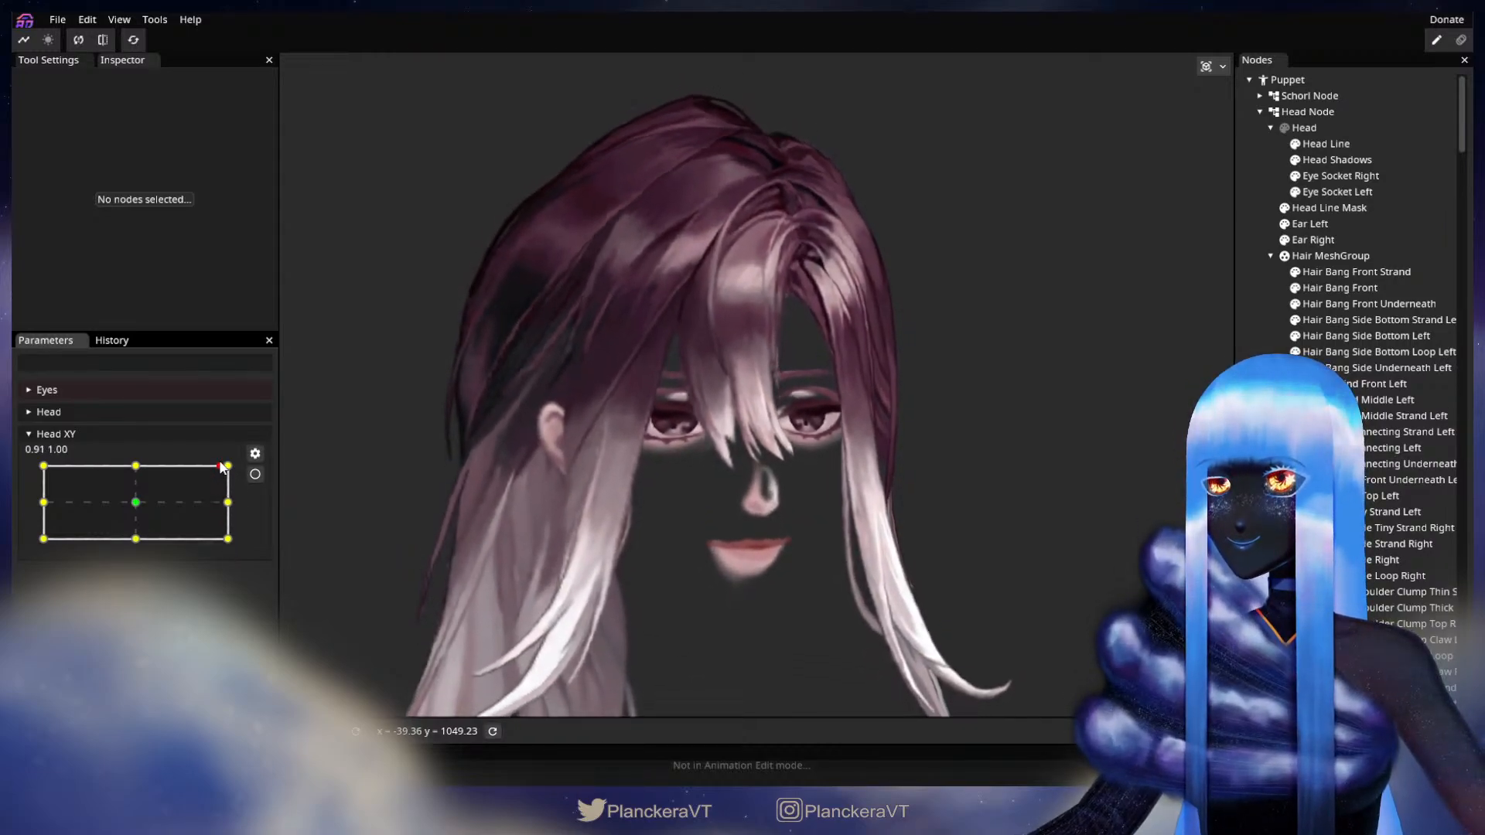
left_click(254, 474)
Reselect Hair Bang Front and refine the vertices on the inner side of the outermost strand's notch at 1.00, 1.00
scroll(685, 499, "up", 3)
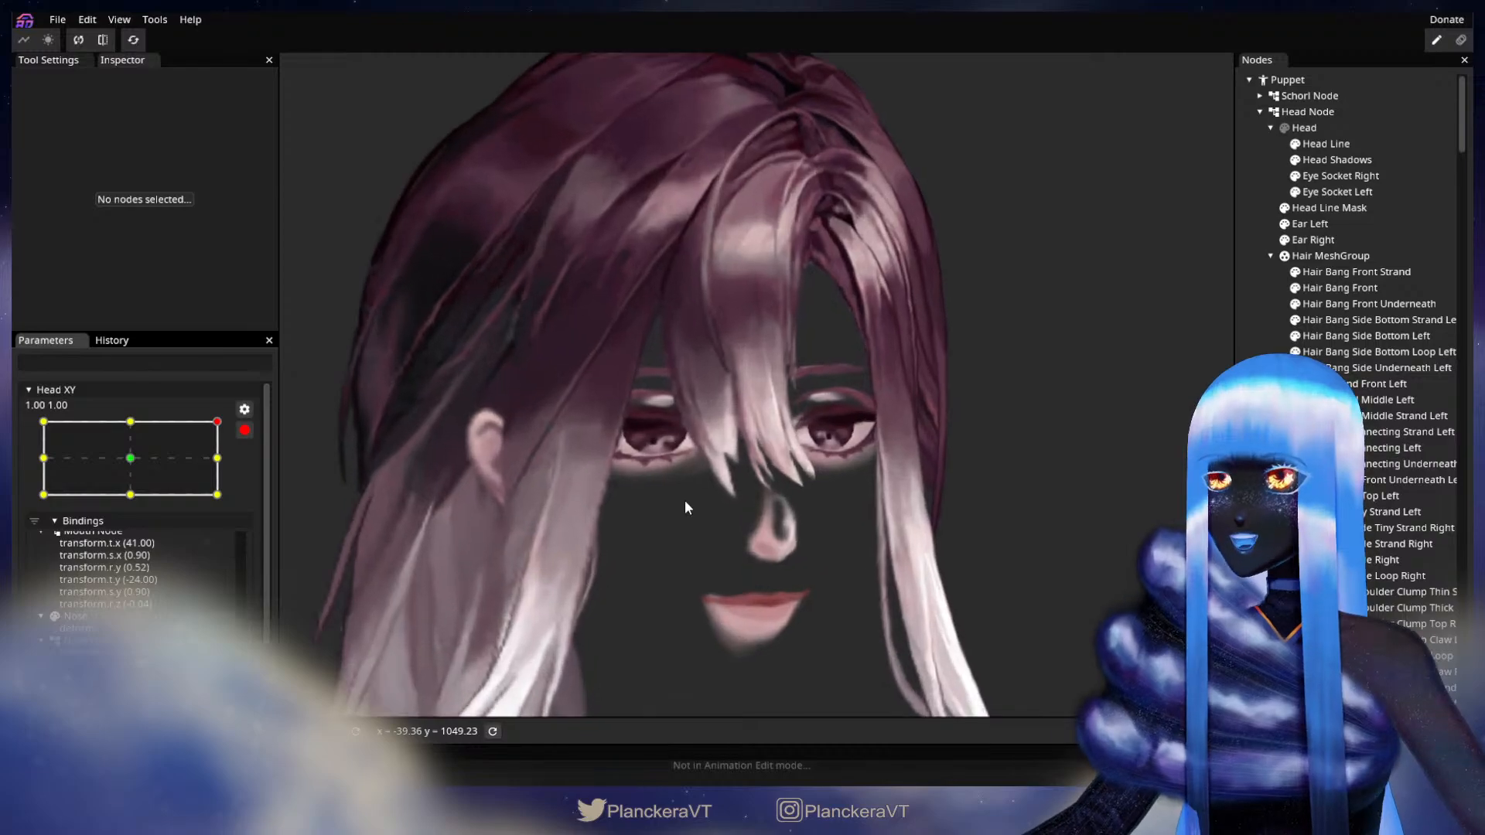
scroll(680, 499, "up", 5)
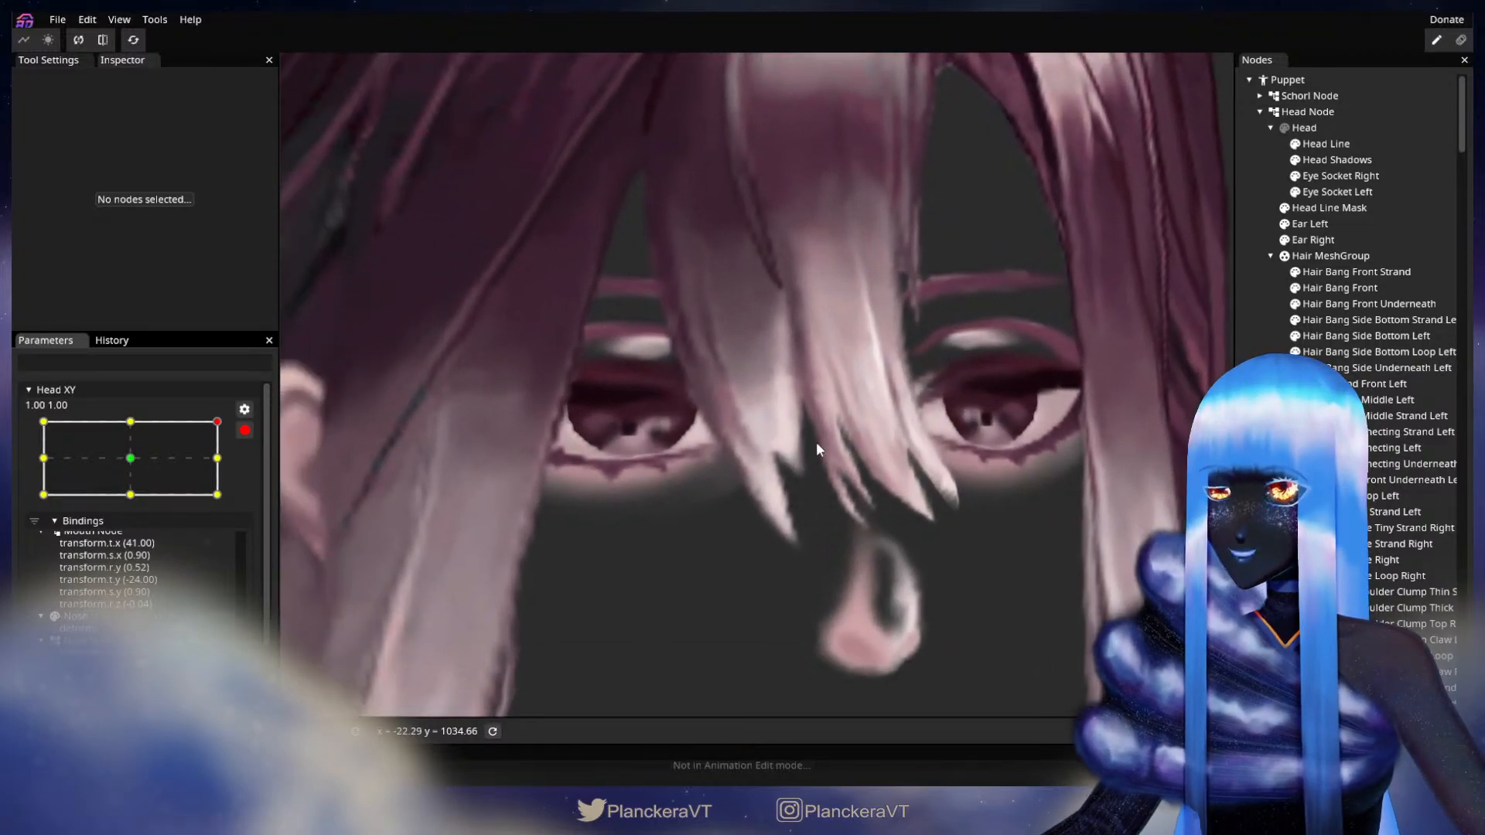
left_click(782, 484)
scroll(783, 484, "up", 2)
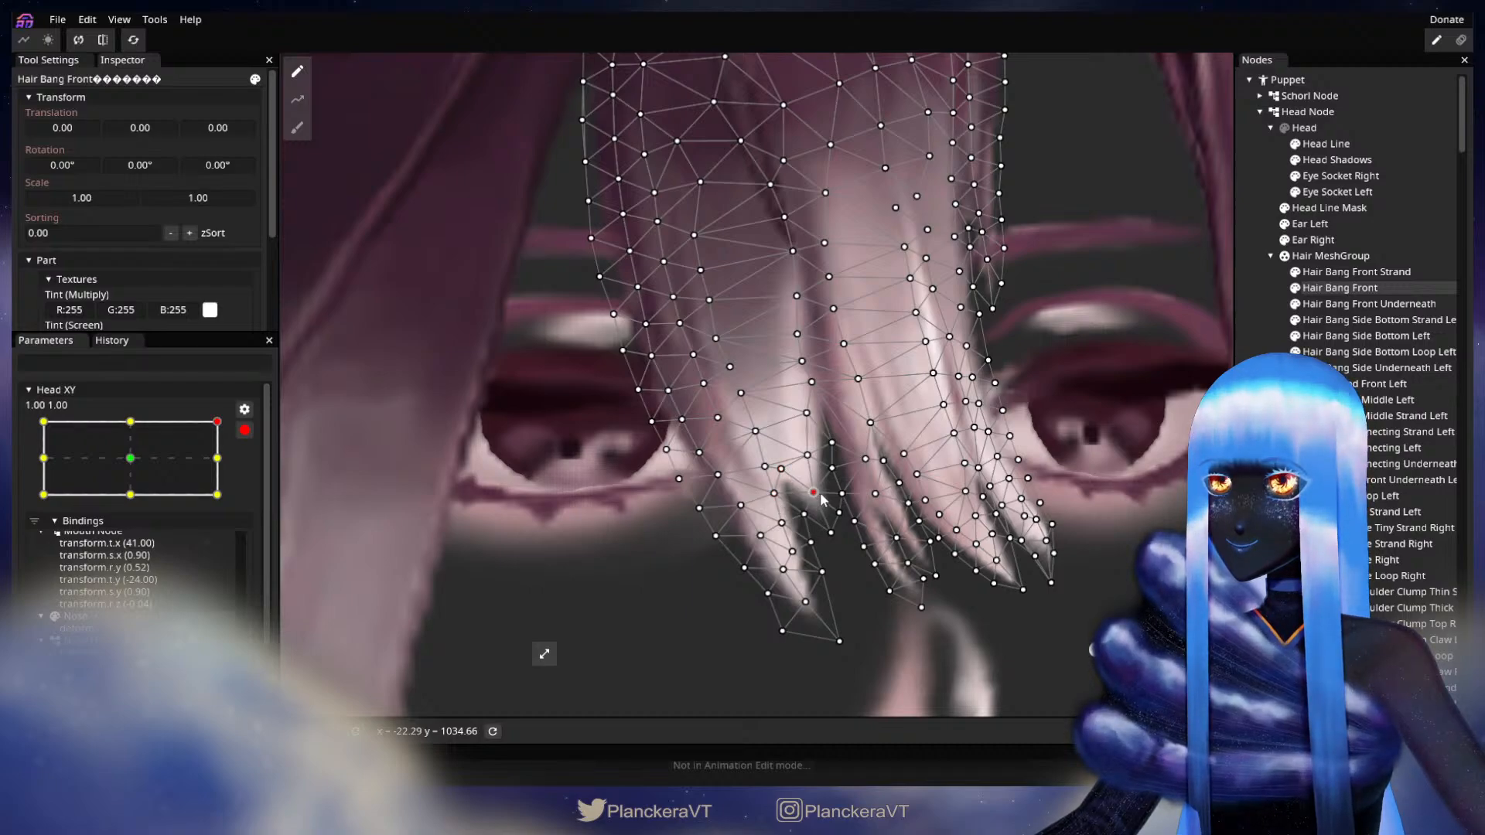
left_click(834, 550)
scroll(833, 550, "down", 3)
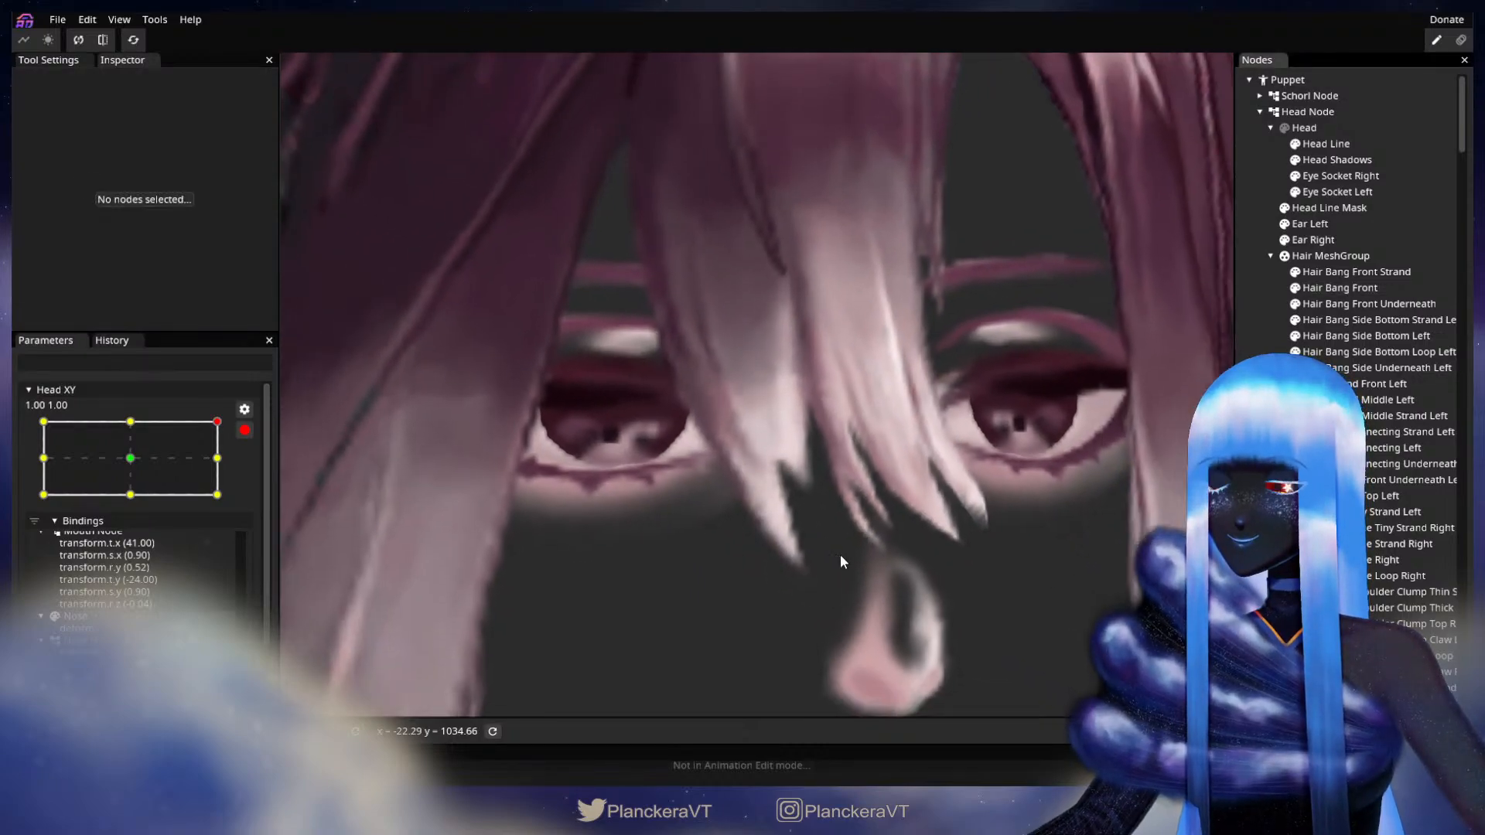
scroll(853, 549, "down", 4)
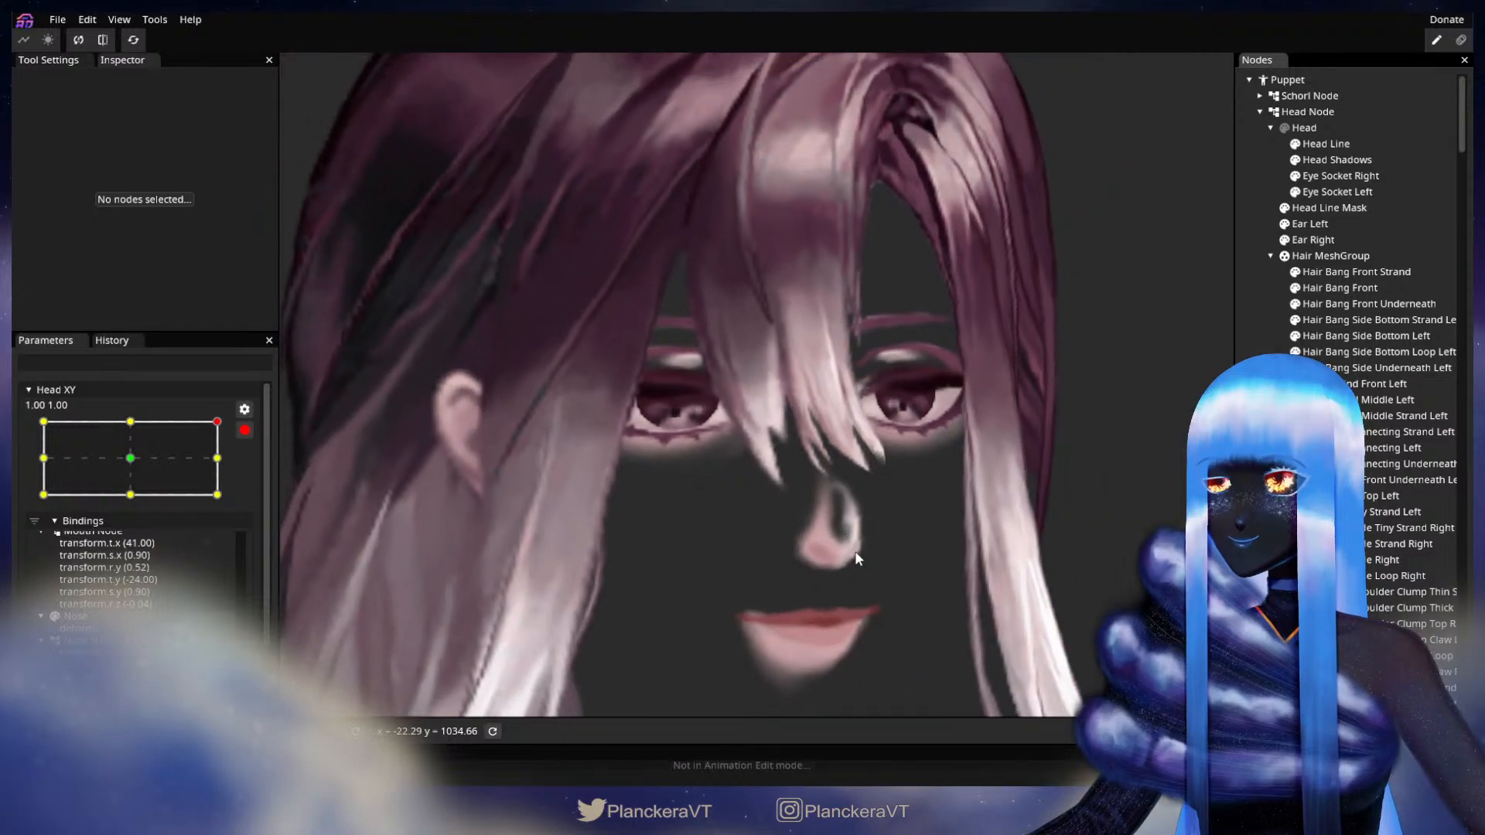
scroll(855, 550, "down", 3)
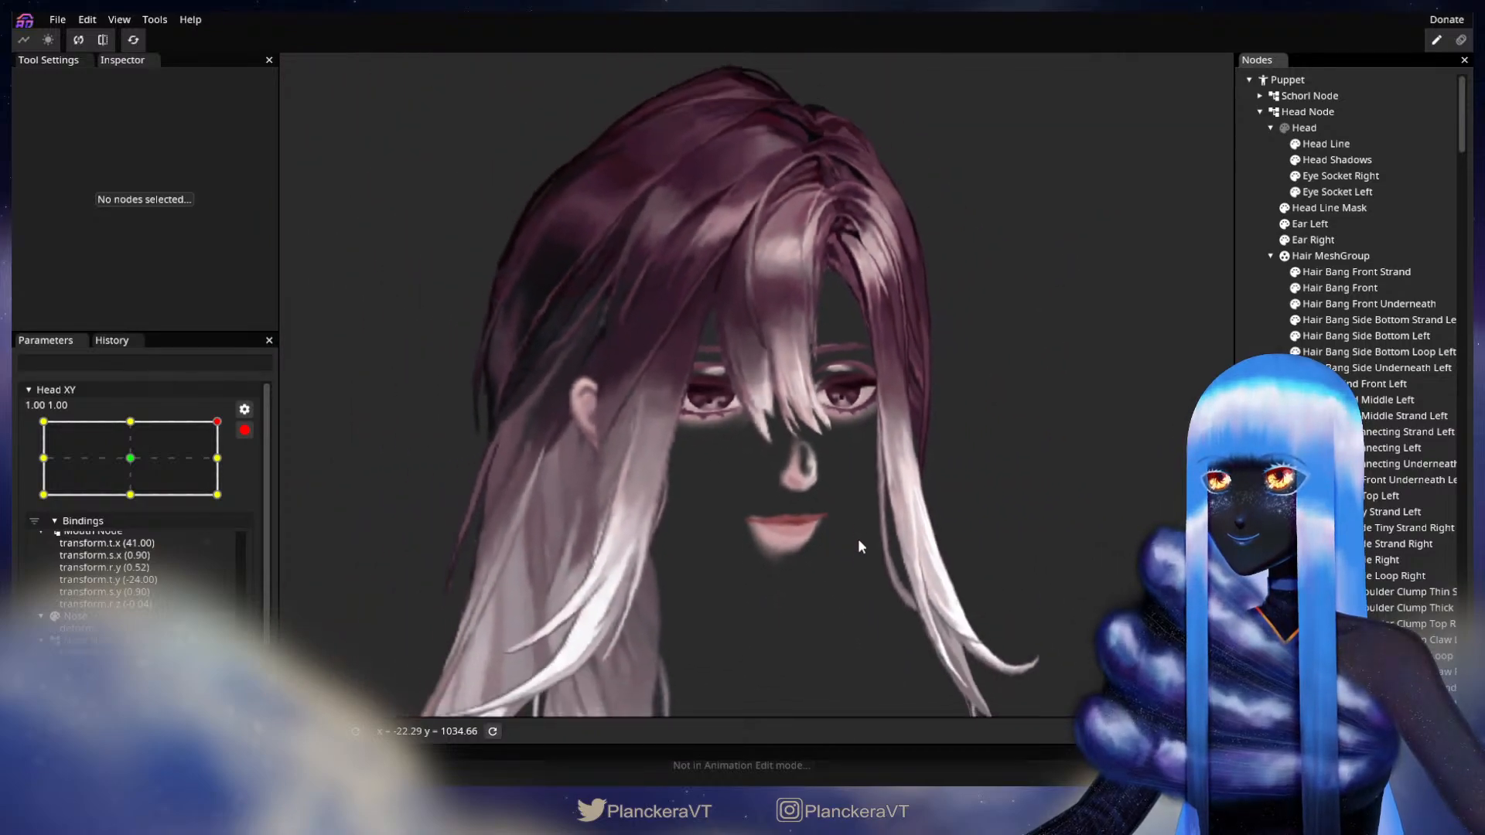
left_click_drag(773, 554, 766, 514)
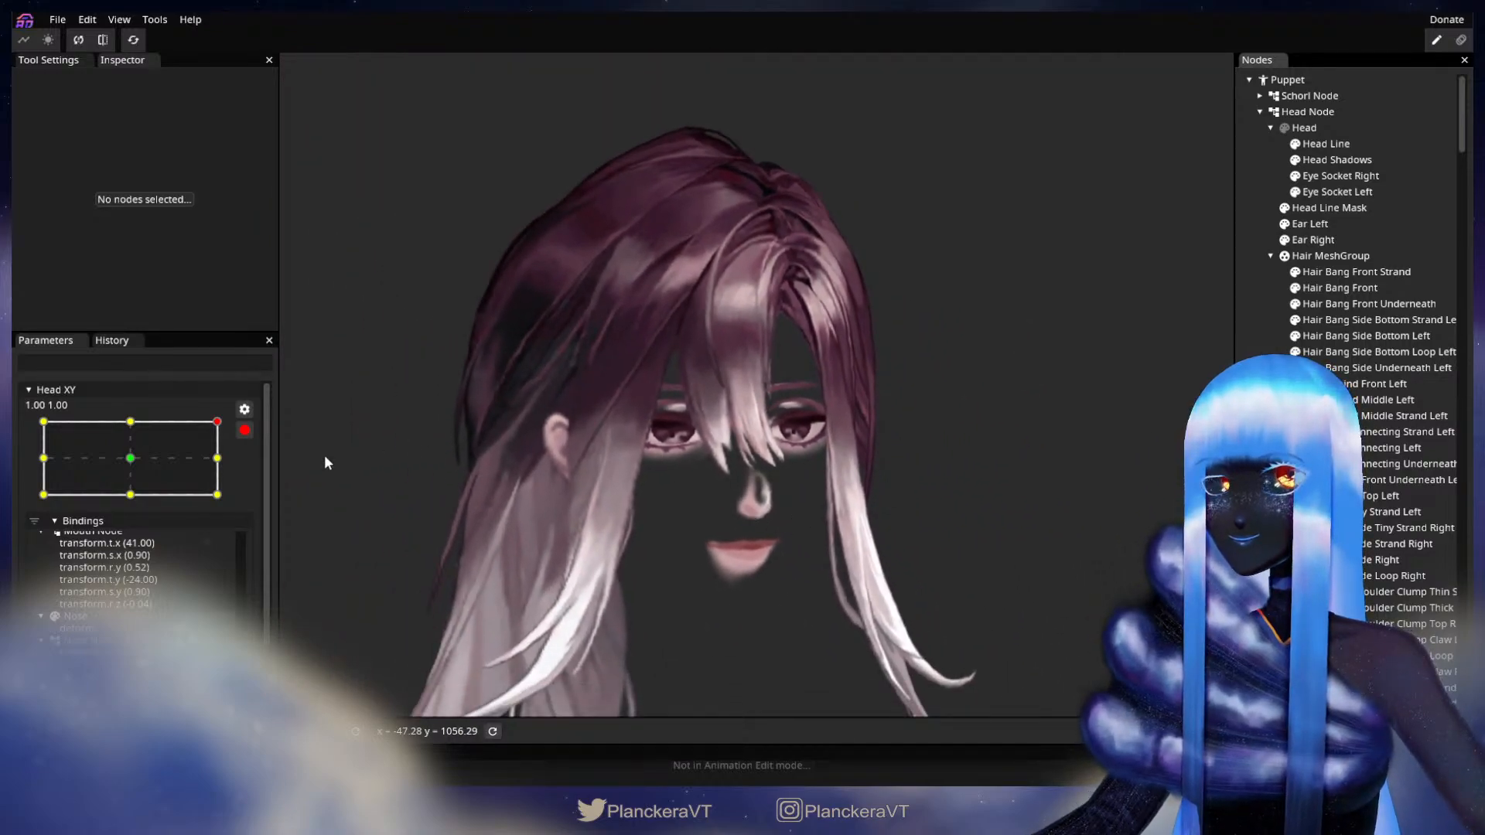
Disarm Head XY, move it to 1.00, -1.00 while checking the strand tips, and rearm it there
left_click(242, 431)
left_click_drag(231, 470, 243, 543)
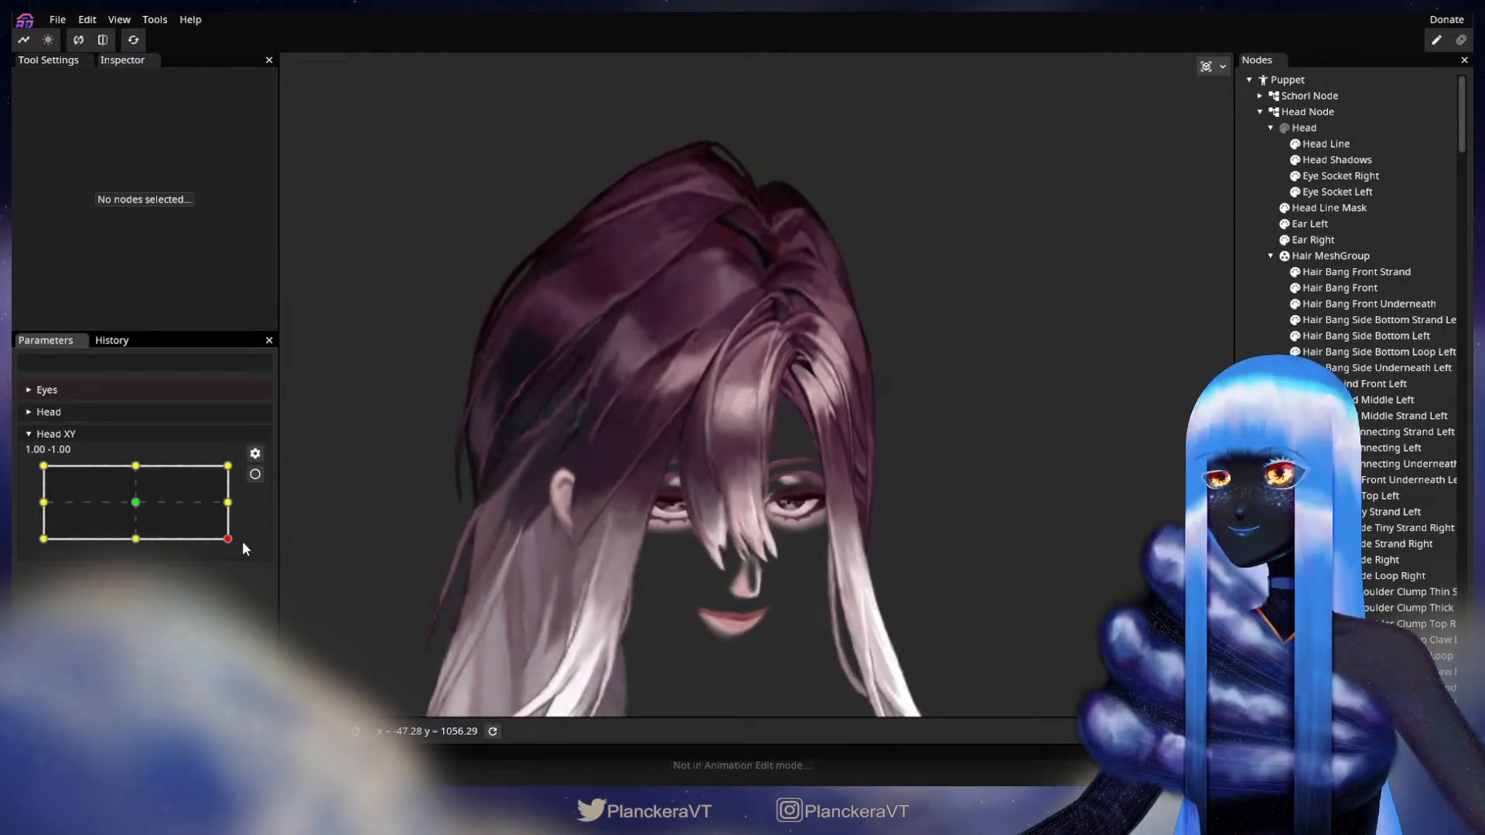
left_click(255, 474)
Select Hair Bang Front and adjust the vertices above the notch of its outermost strand tip at 1.00, -1.00
scroll(706, 594, "up", 5)
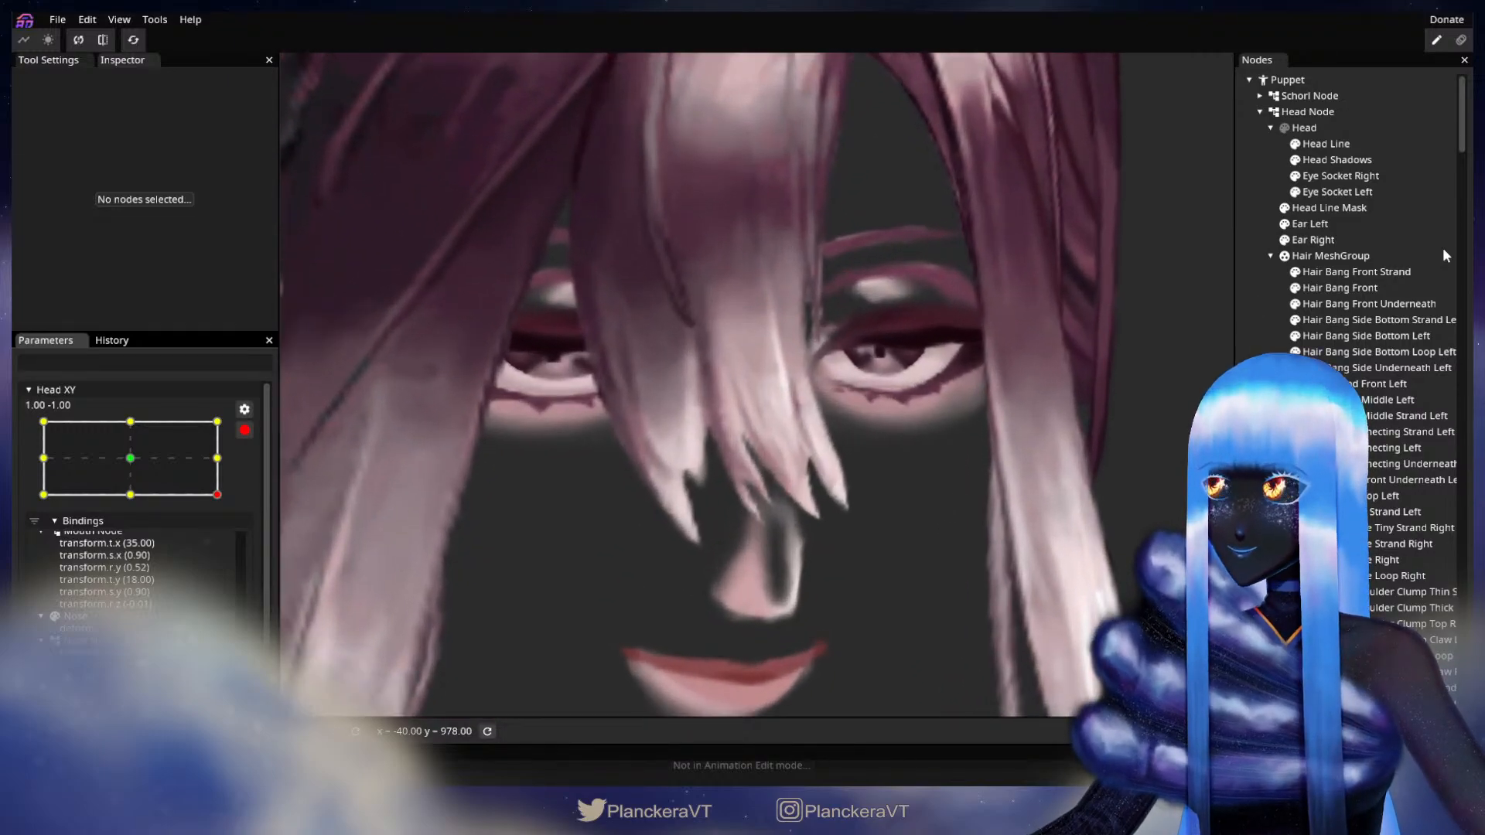
left_click(1374, 285)
scroll(719, 544, "up", 3)
scroll(719, 544, "up", 2)
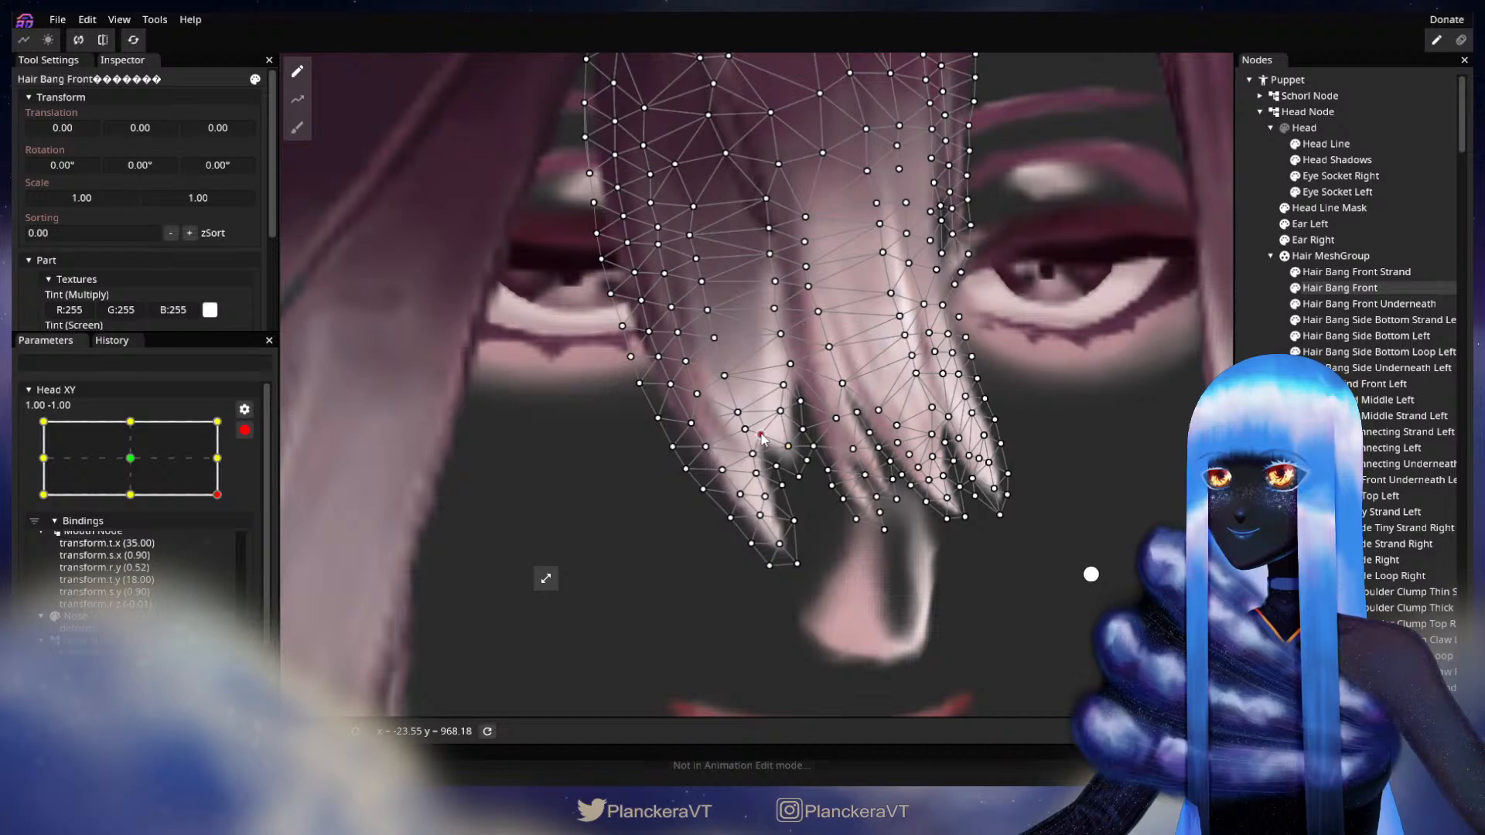
left_click(1254, 384)
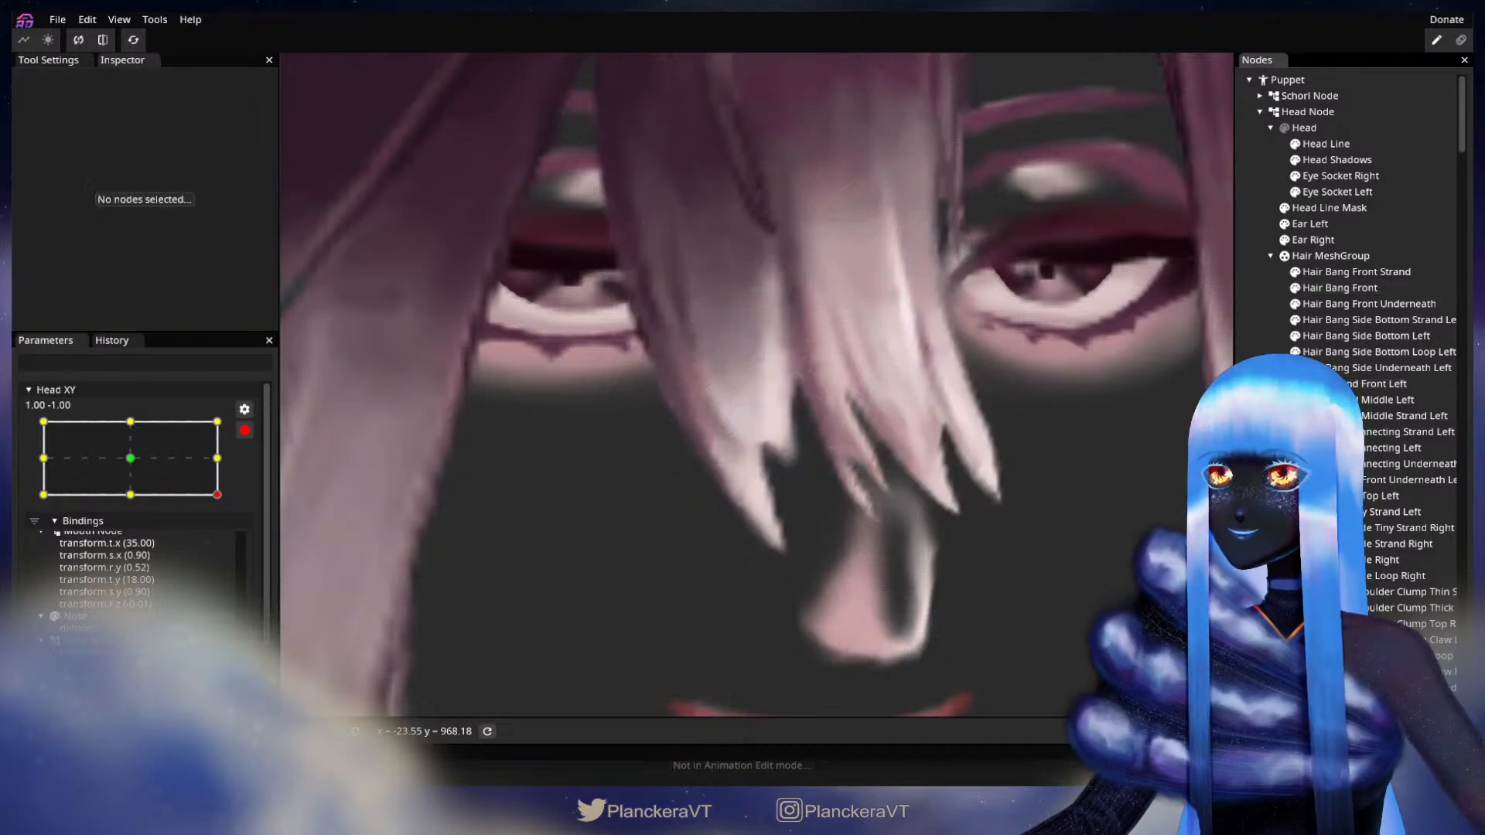
scroll(935, 487, "down", 1)
scroll(934, 487, "down", 4)
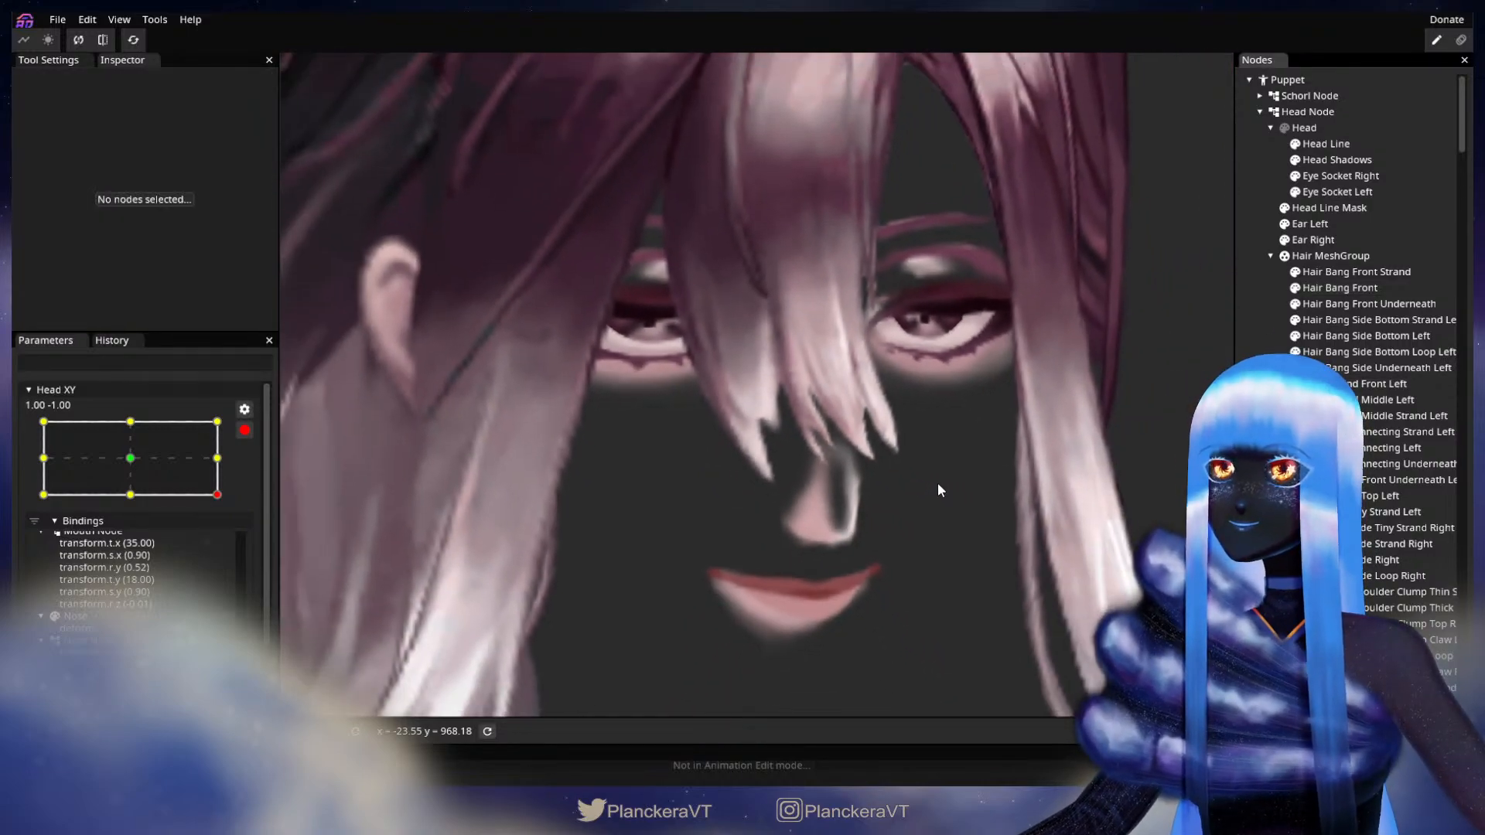
scroll(937, 485, "down", 3)
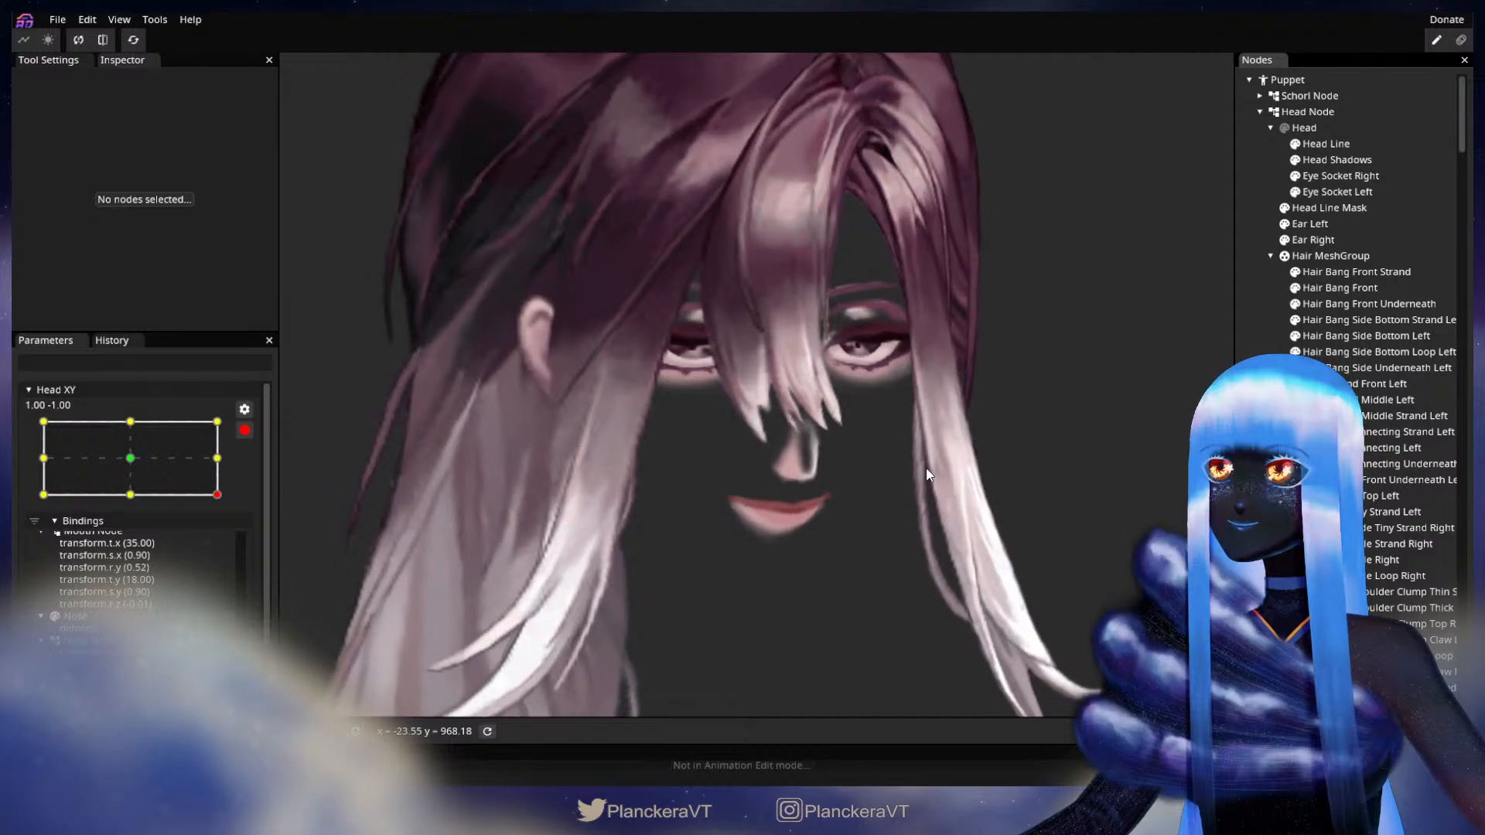
Disarm Head XY, sweep it to check the strand tips' movement, and rearm it at 1.00, -1.00
left_click(245, 430)
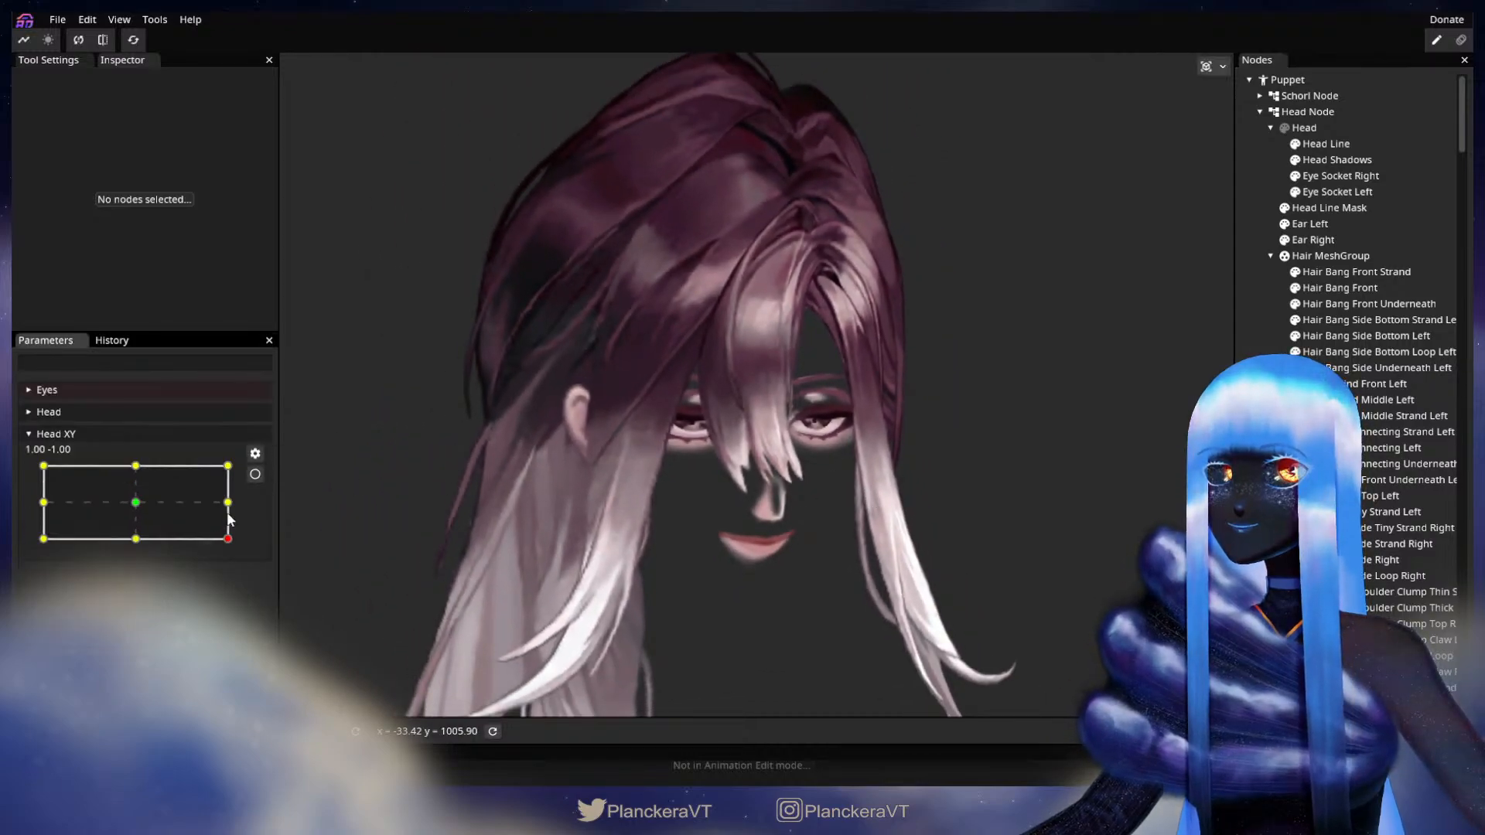
mouse_move(228, 540)
left_mouse_down()
mouse_move(228, 467)
mouse_move(238, 549)
mouse_move(247, 465)
mouse_move(248, 545)
left_mouse_up()
left_click(255, 474)
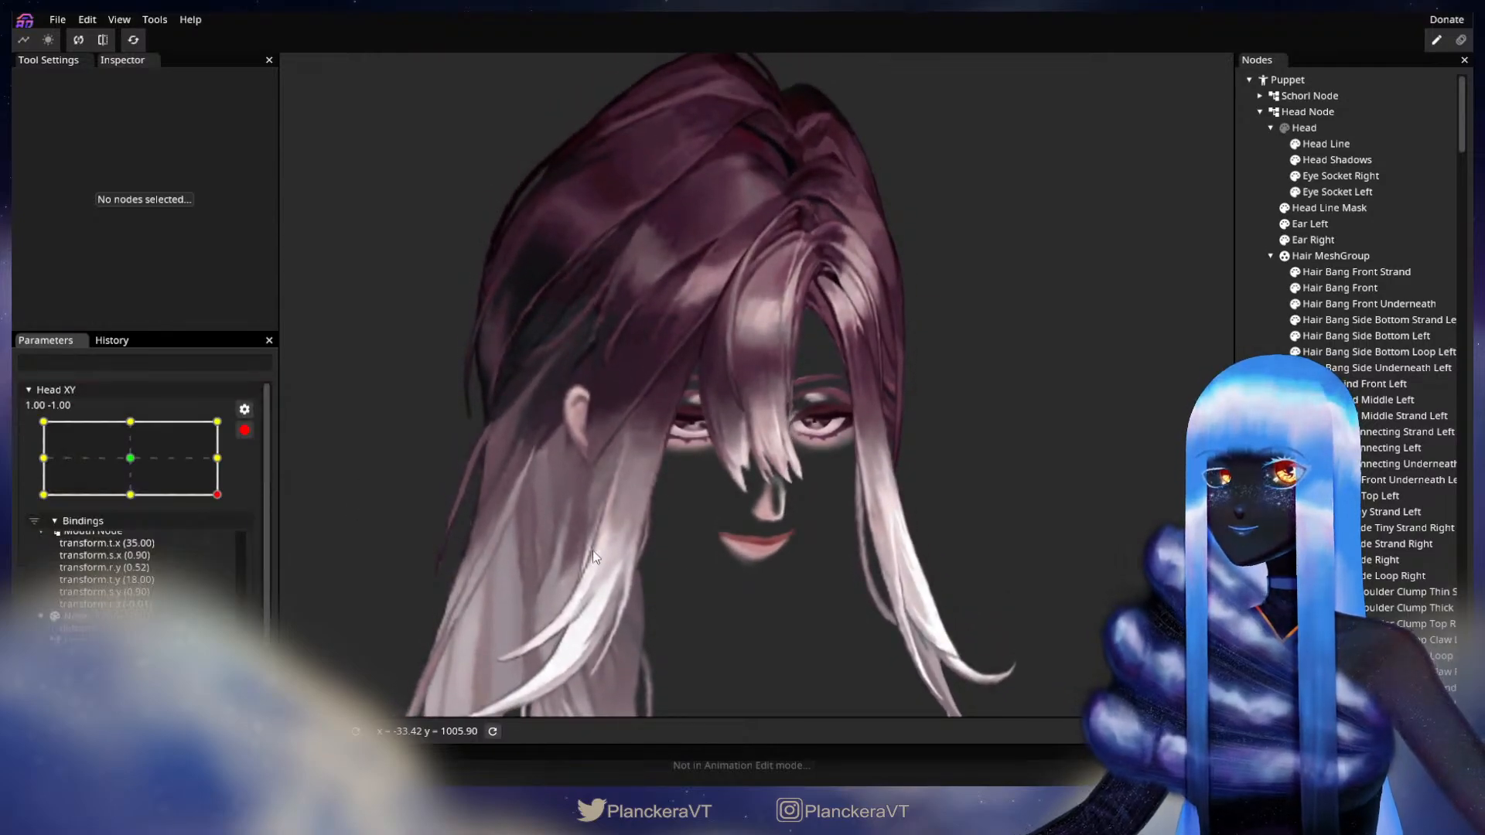
Reselect Hair Bang Front and refine the vertices between the outermost strand's notch and the neighbouring strand at 1.00, -1.00
scroll(796, 546, "up", 5)
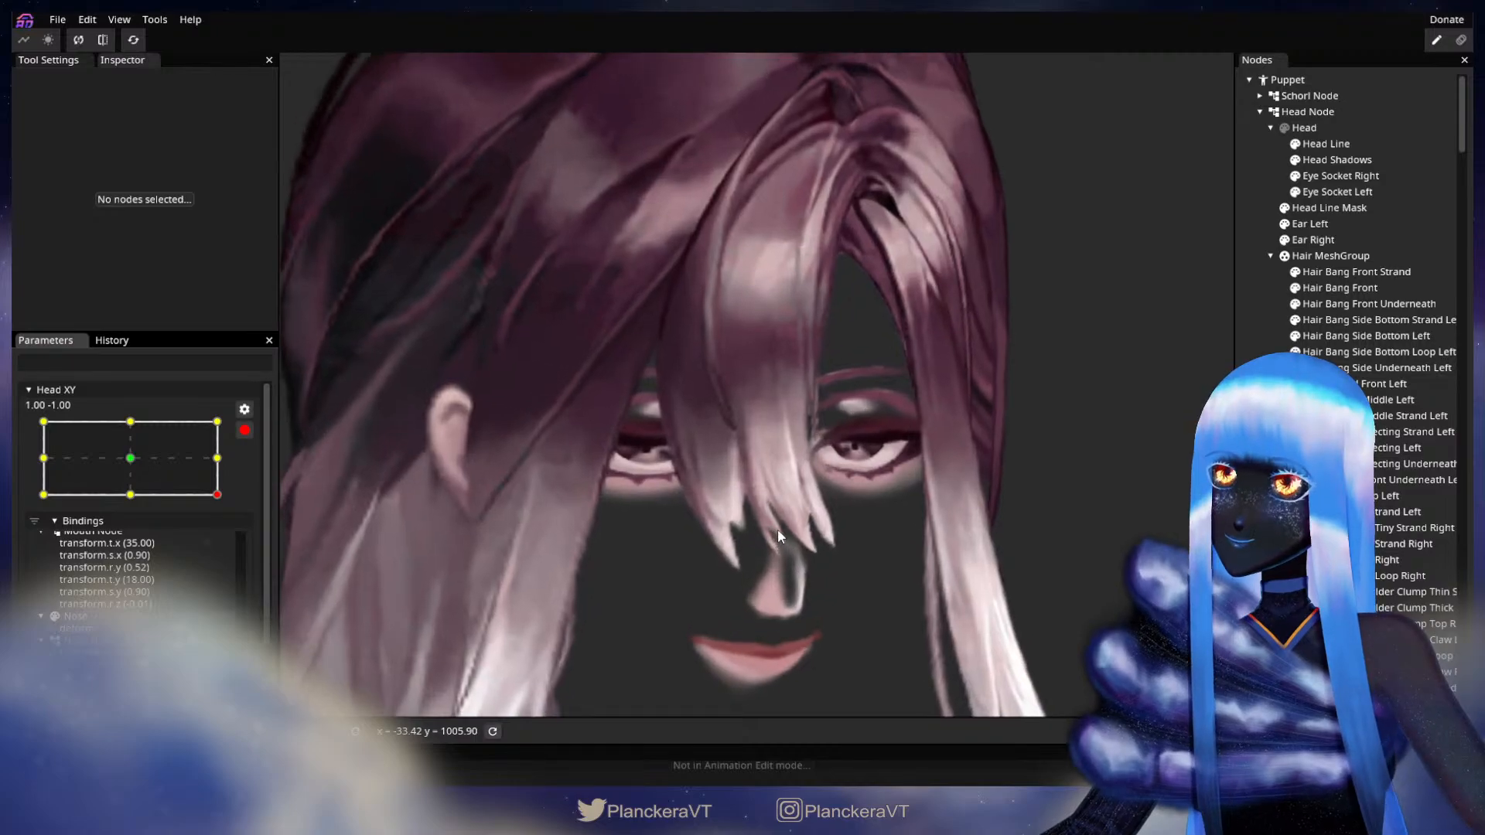
scroll(777, 518, "up", 4)
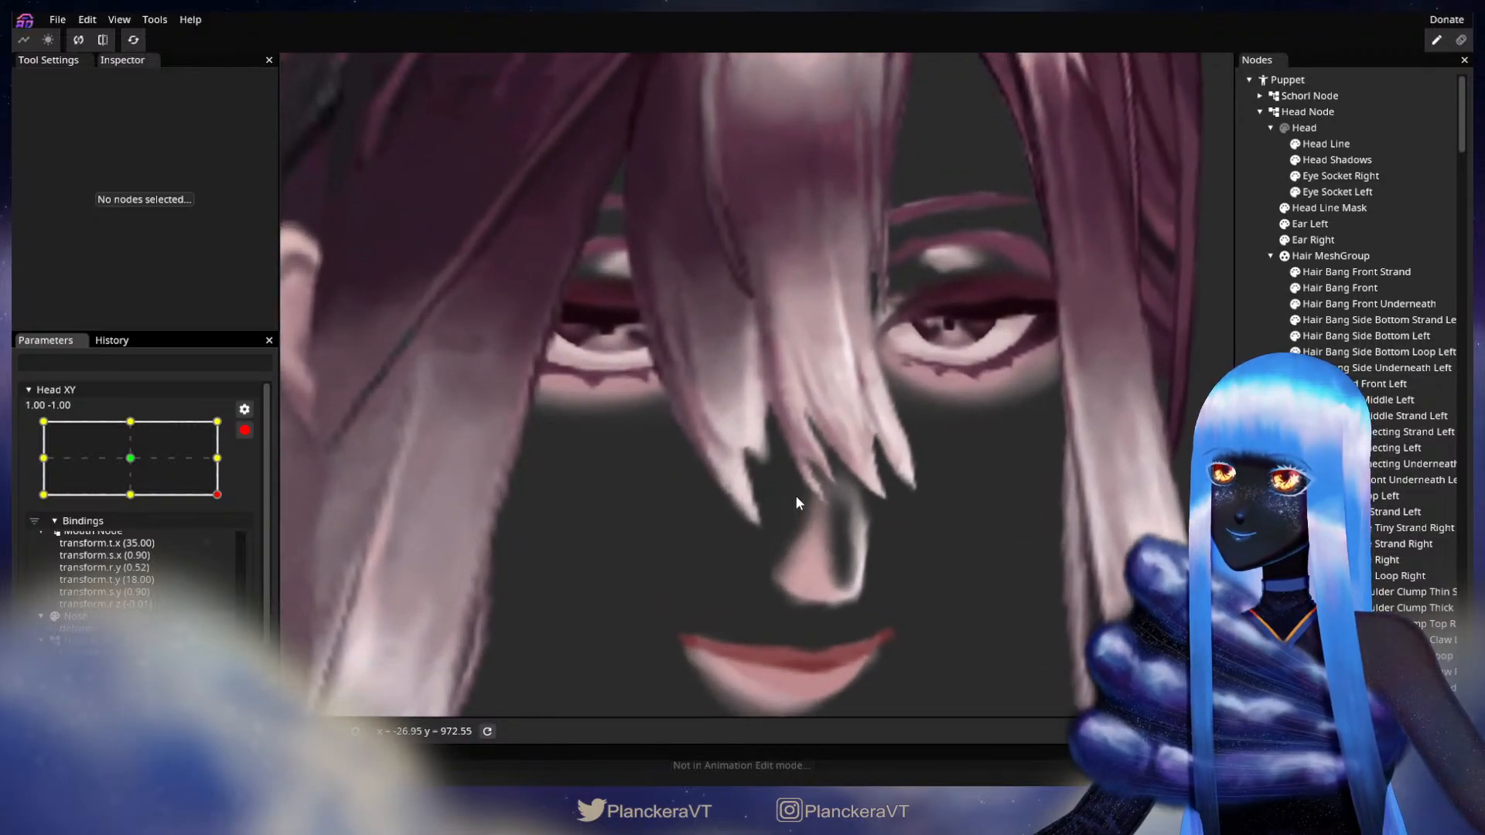
scroll(1338, 295, "down", 1)
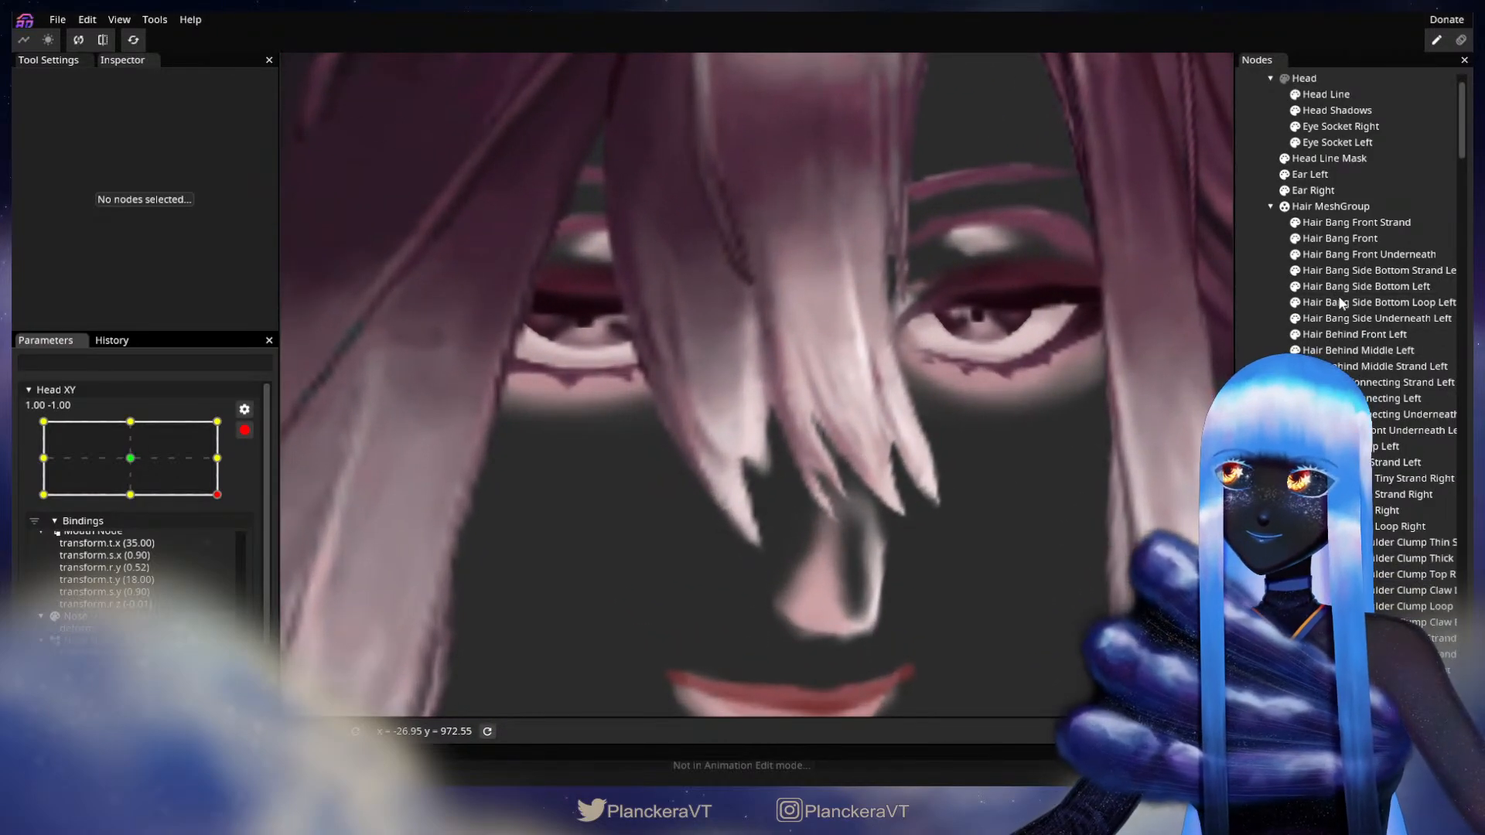
left_click(1350, 238)
scroll(800, 551, "up", 1)
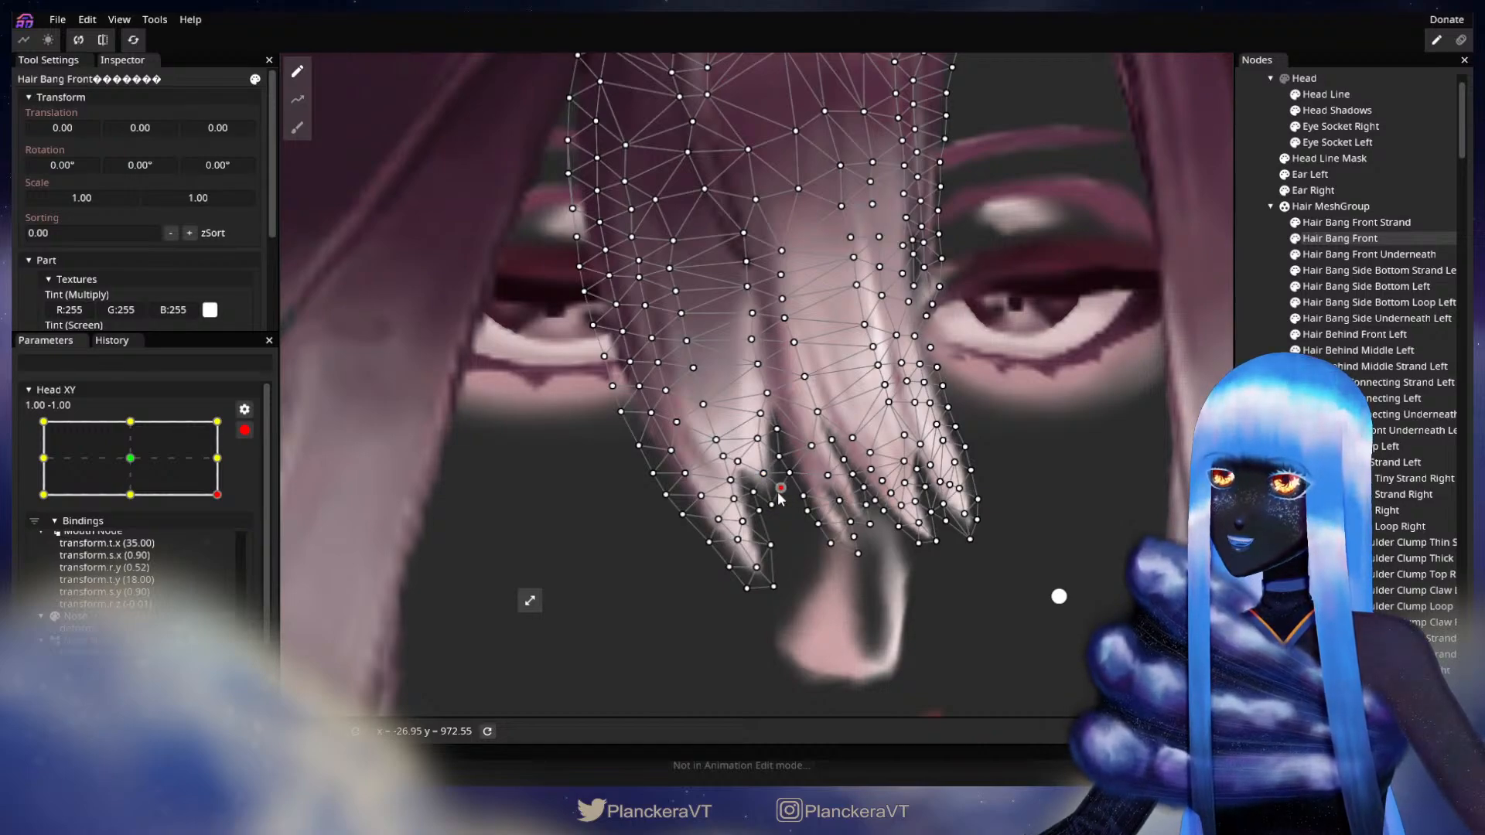
left_click(1340, 239)
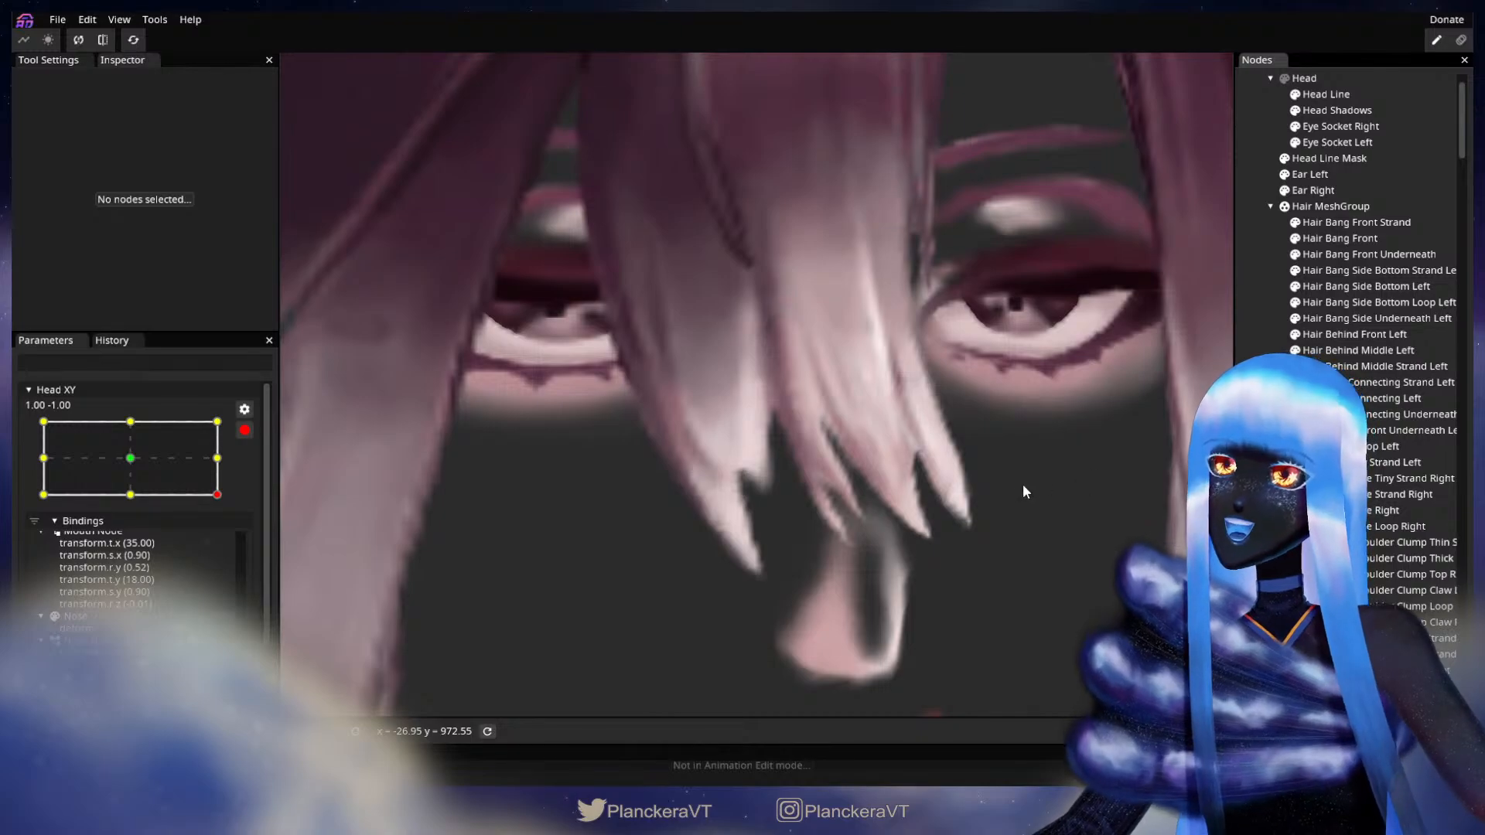
scroll(934, 537, "down", 5)
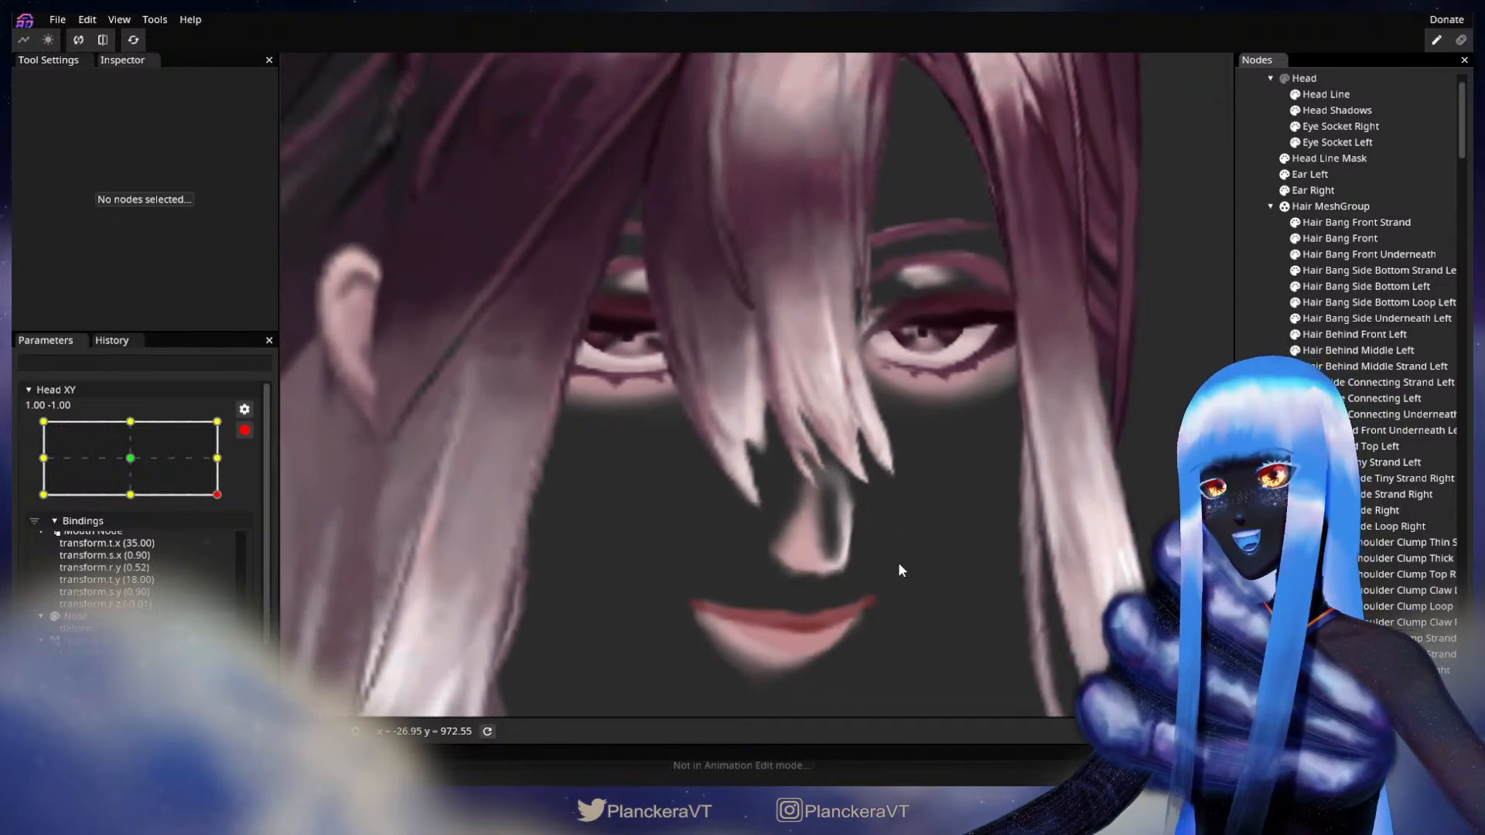
scroll(902, 564, "down", 5)
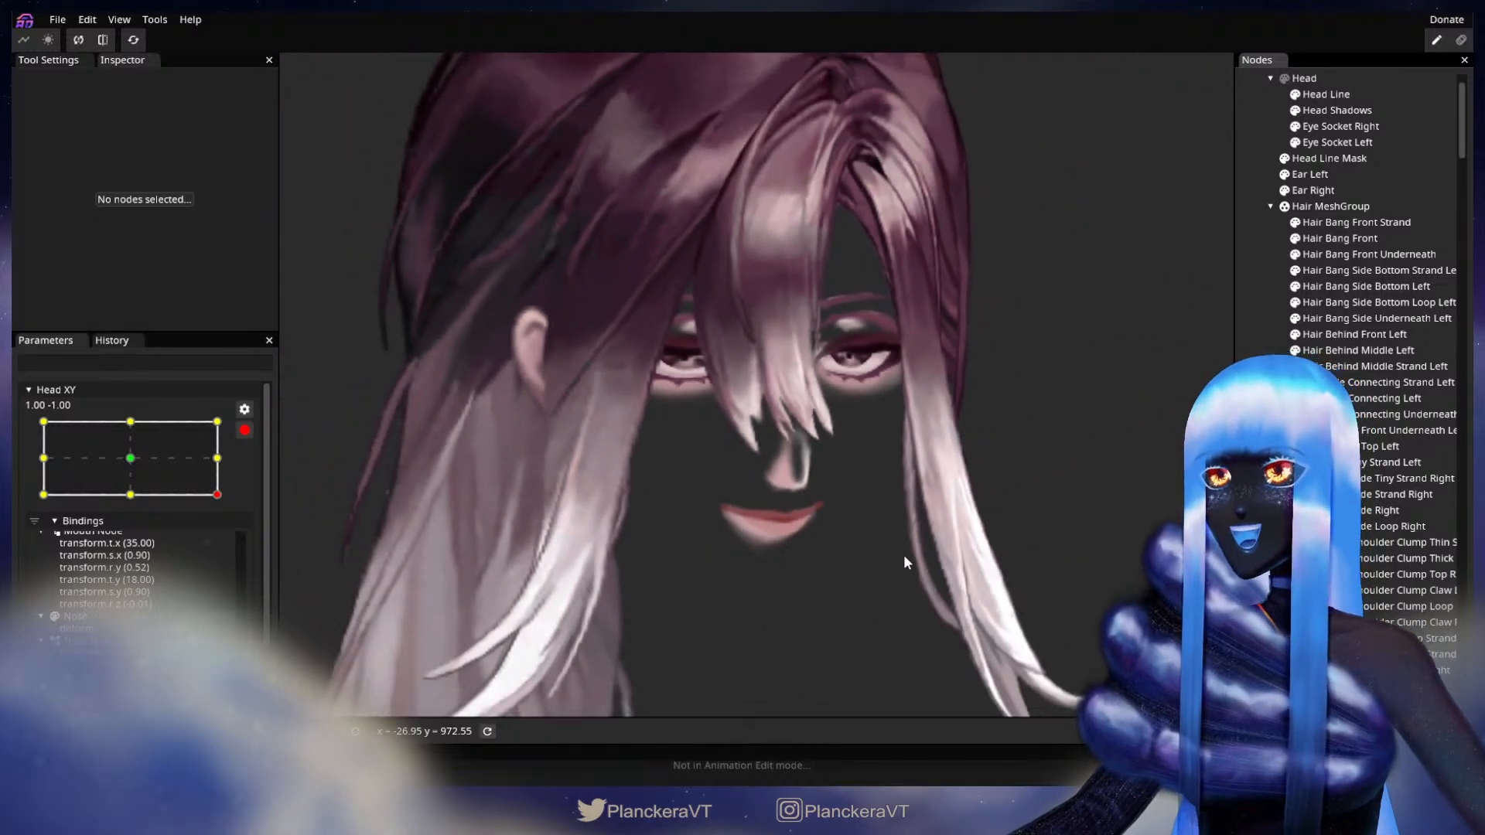
scroll(907, 550, "down", 5)
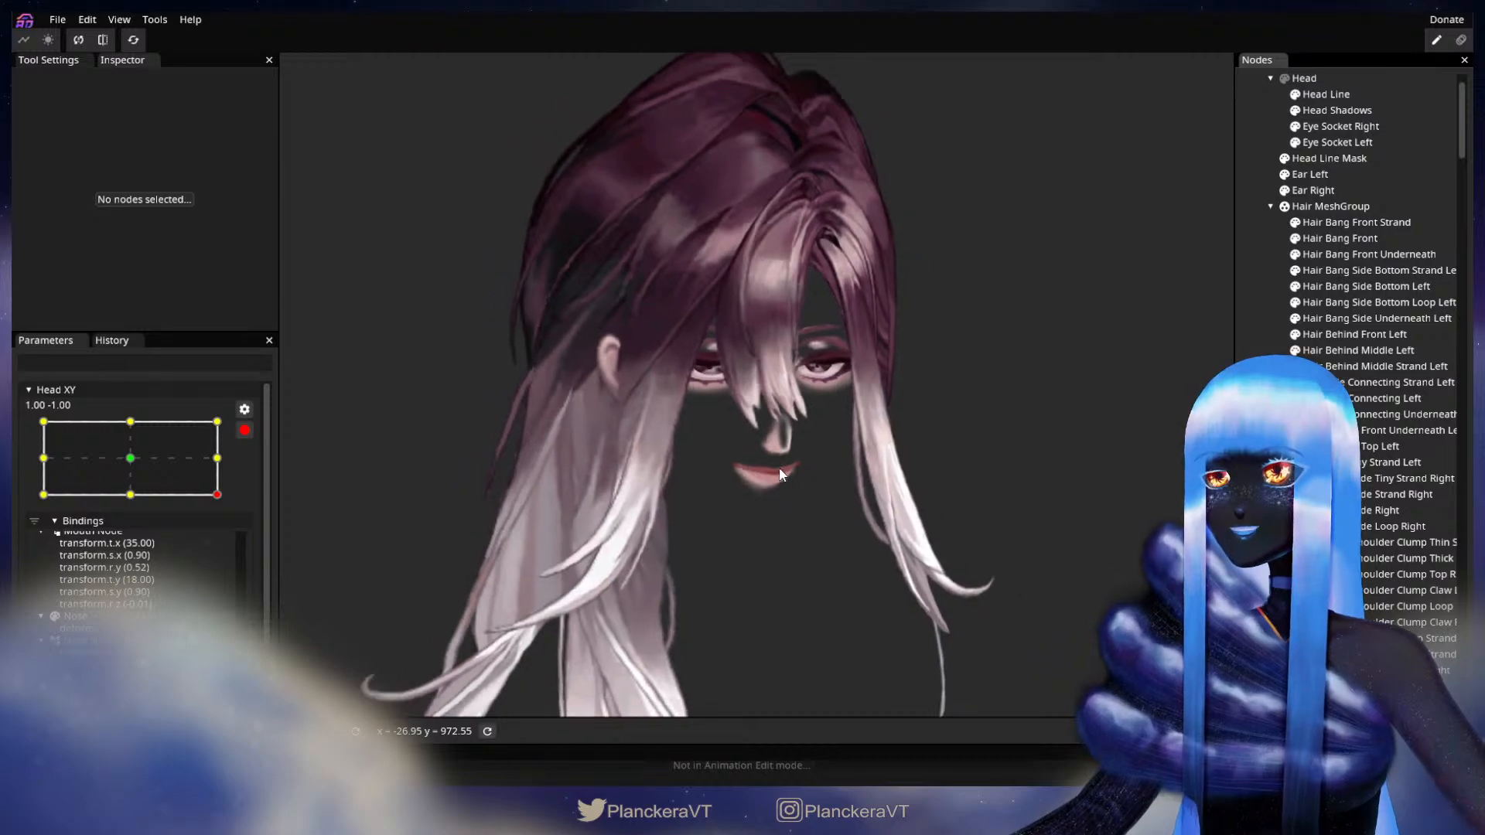
Disarm Head XY, compare the bang between the 1.00, -1.00 and 1.00, 1.00 corners, and rearm it at 1.00, 1.00
left_click(244, 430)
left_click(225, 534)
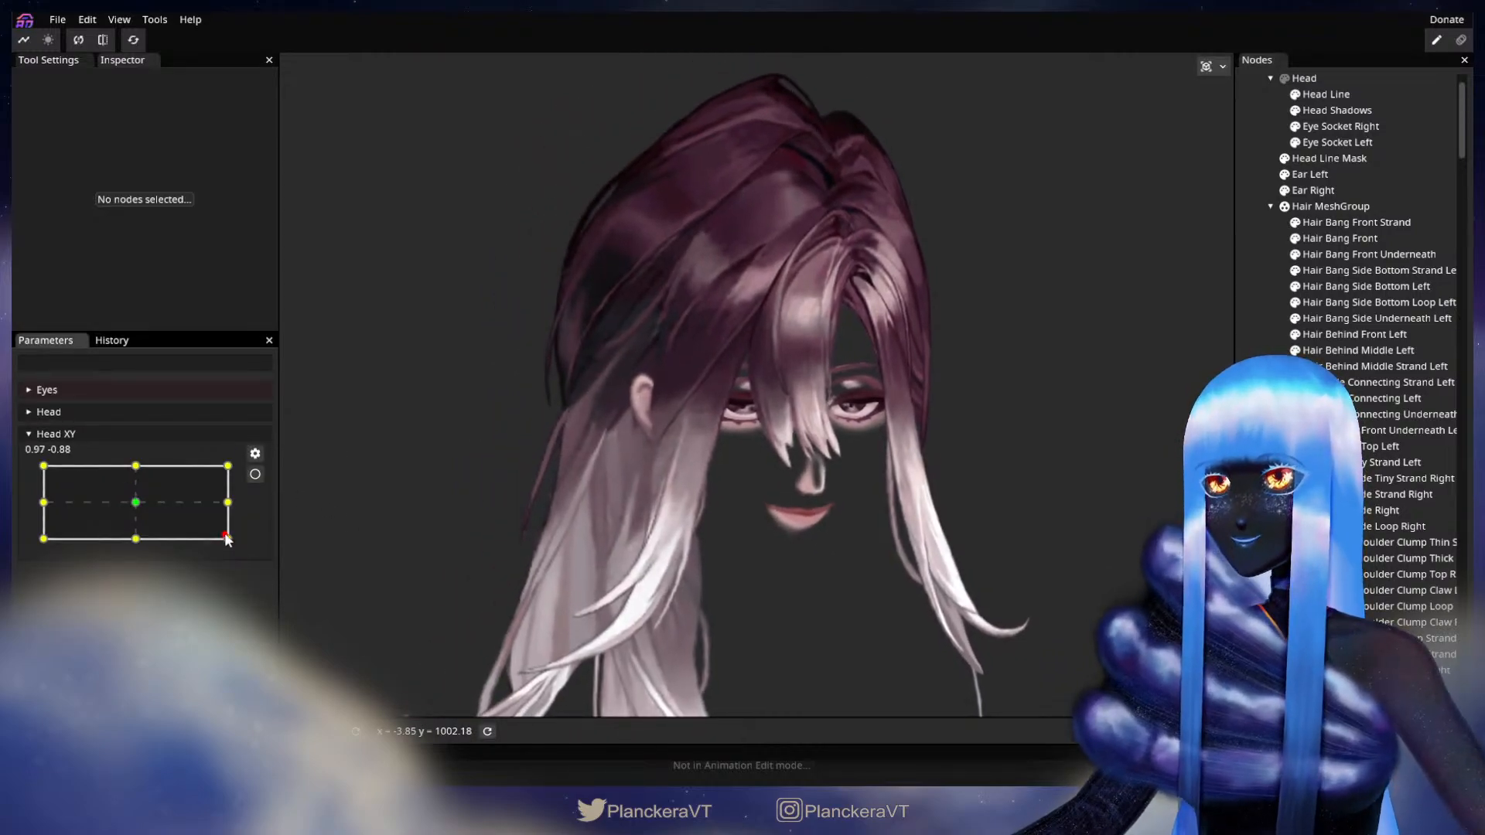
left_click(228, 465)
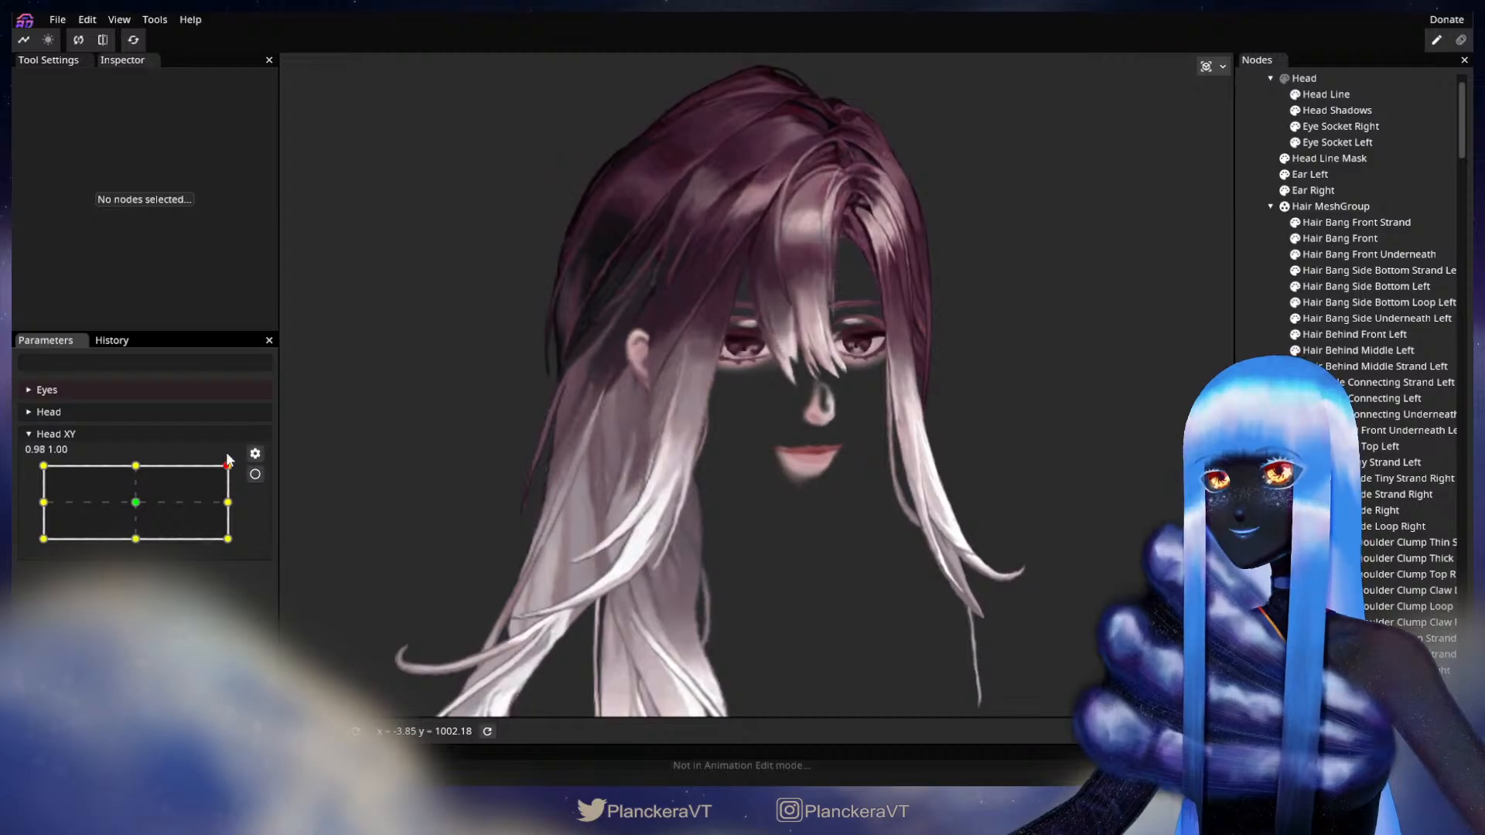
left_click_drag(231, 464, 272, 465)
left_click(255, 474)
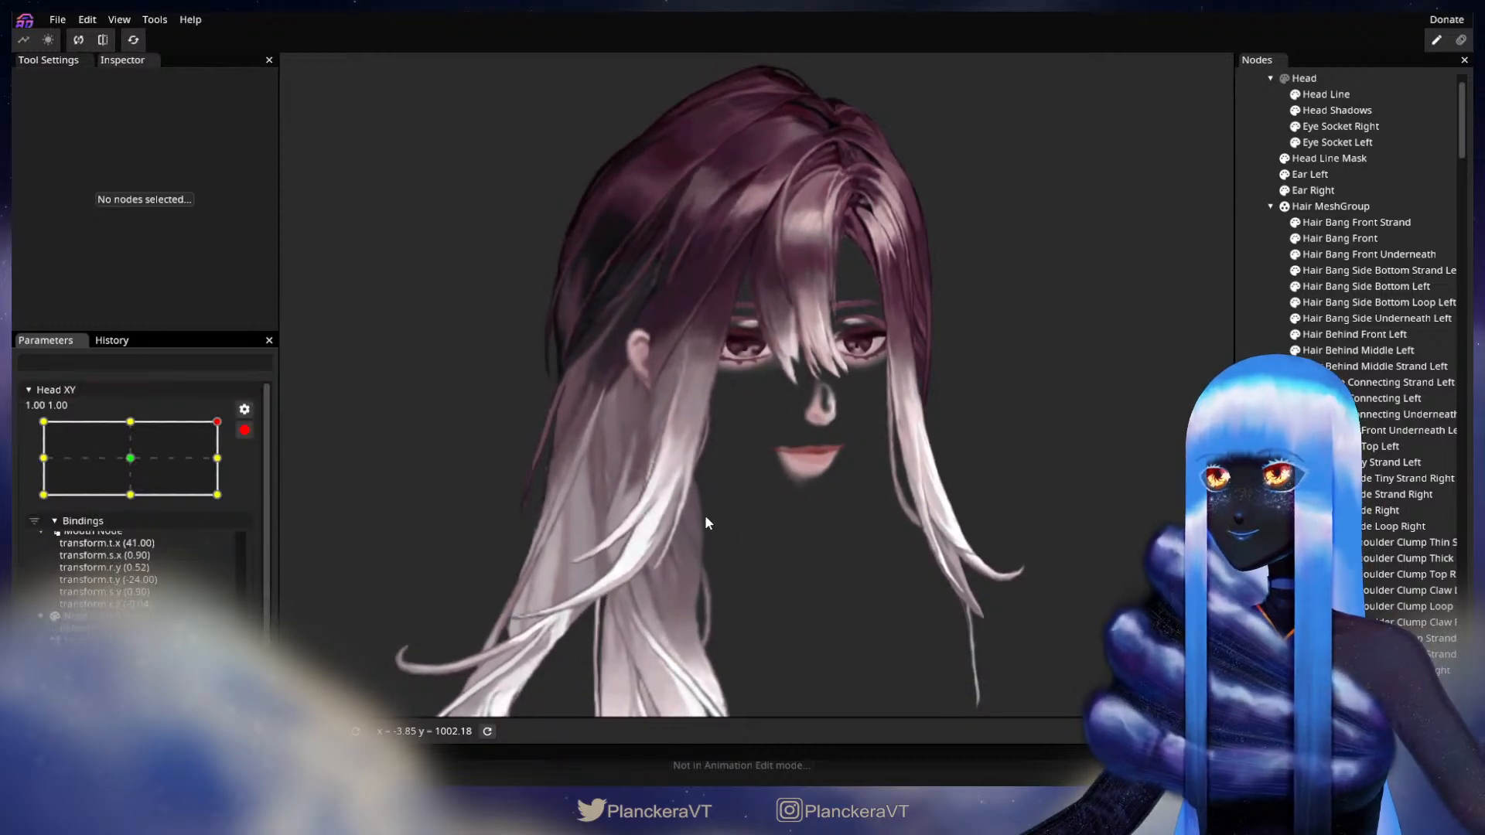
Select Hair Bang Front and adjust the vertices above the outermost strand's notch at Head XY 1.00, 1.00
scroll(708, 508, "up", 5)
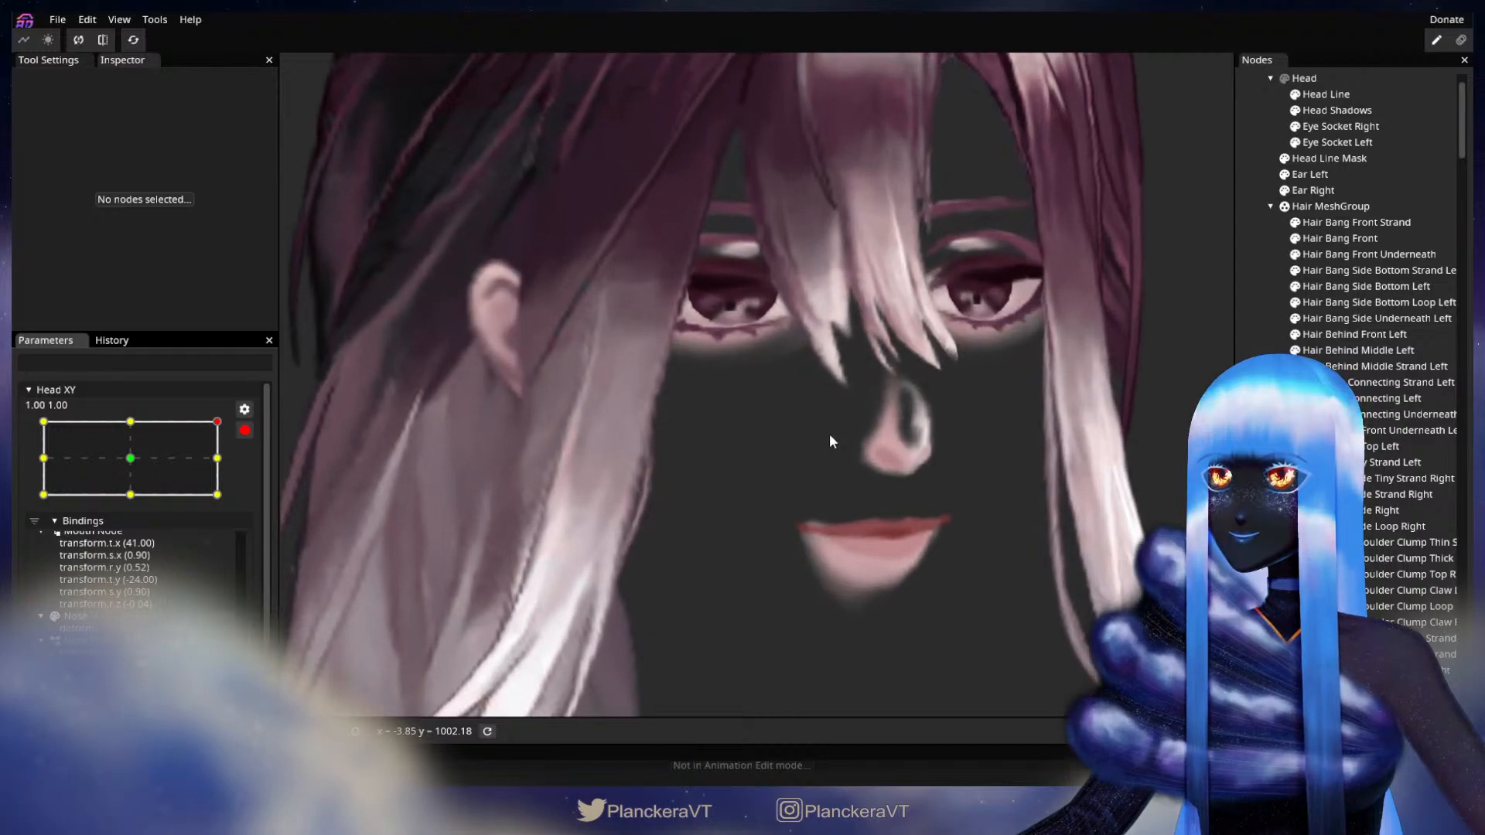
scroll(669, 613, "up", 3)
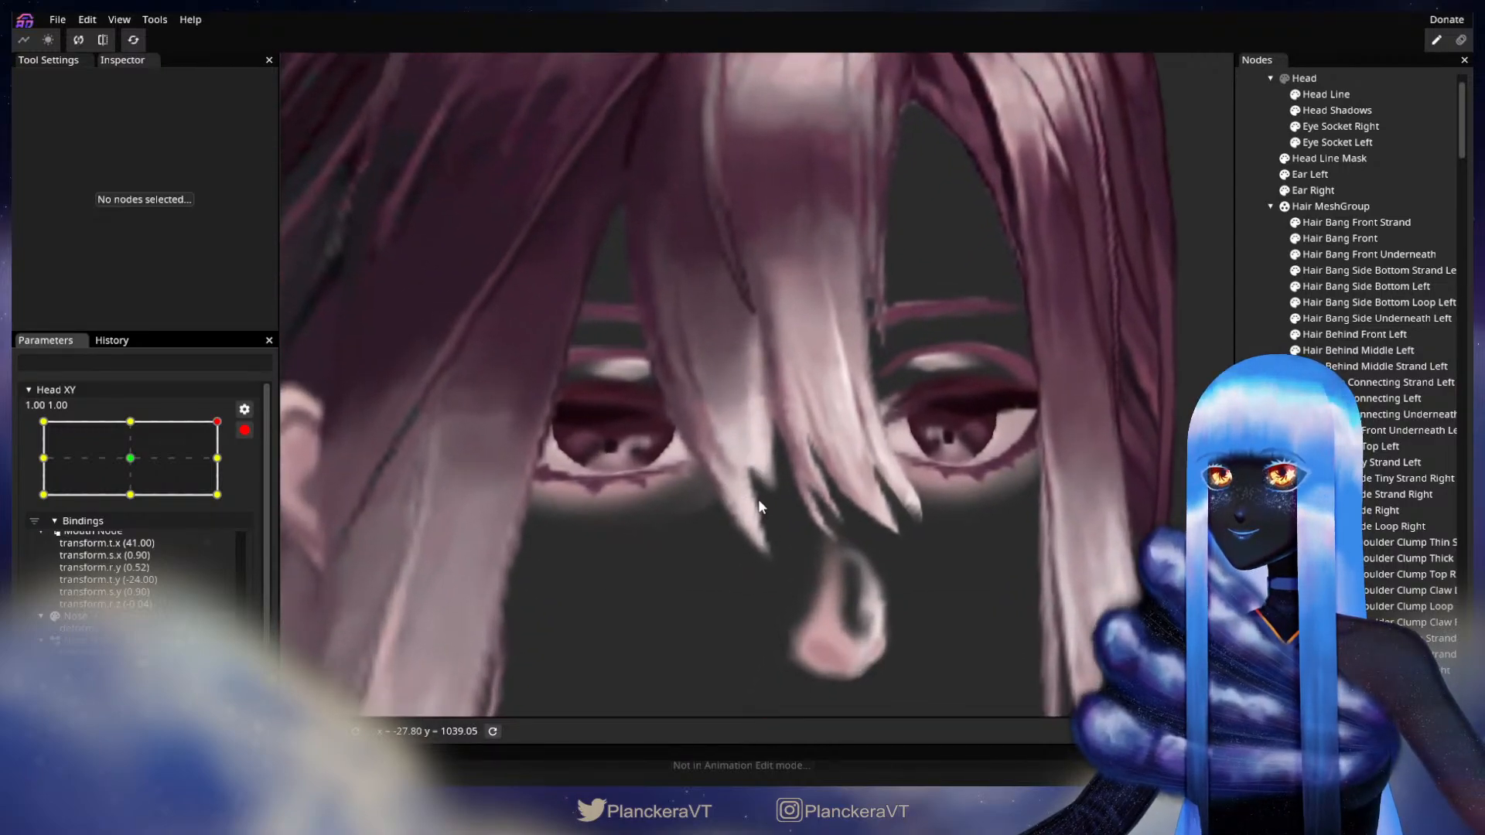
scroll(766, 503, "up", 4)
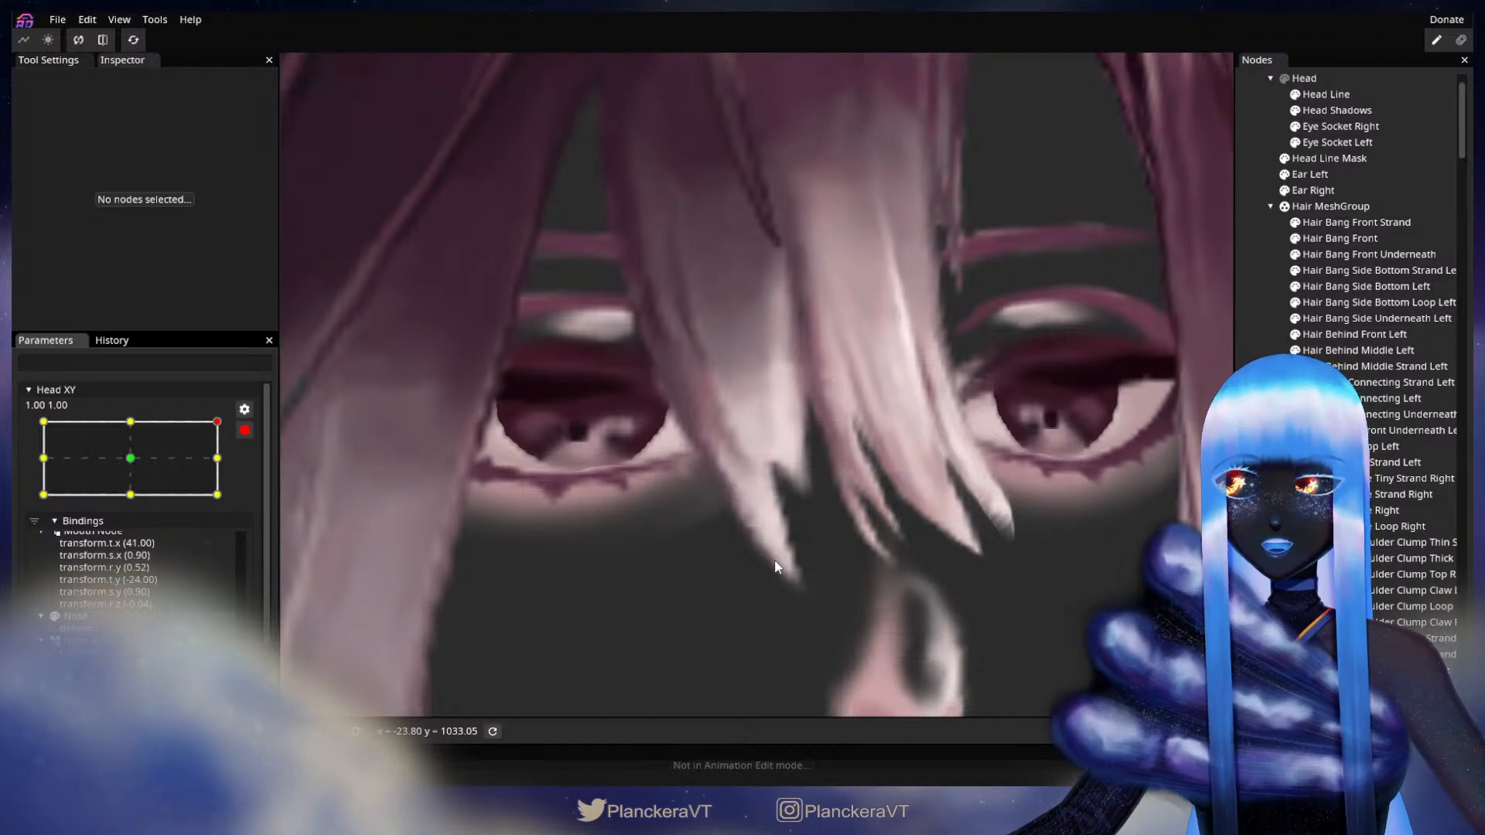
scroll(779, 534, "up", 2)
left_click(1339, 239)
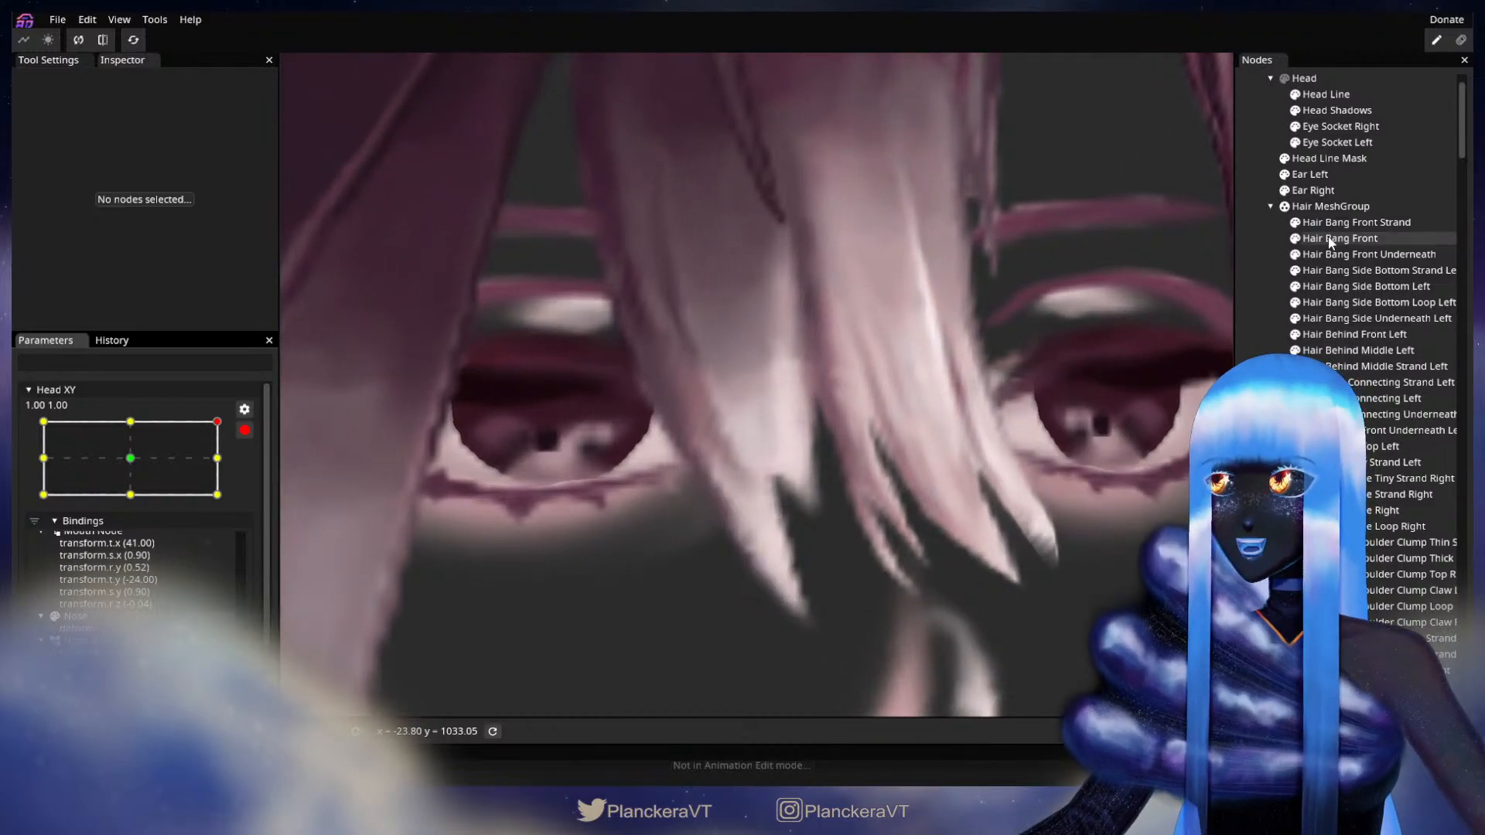
scroll(828, 557, "up", 1)
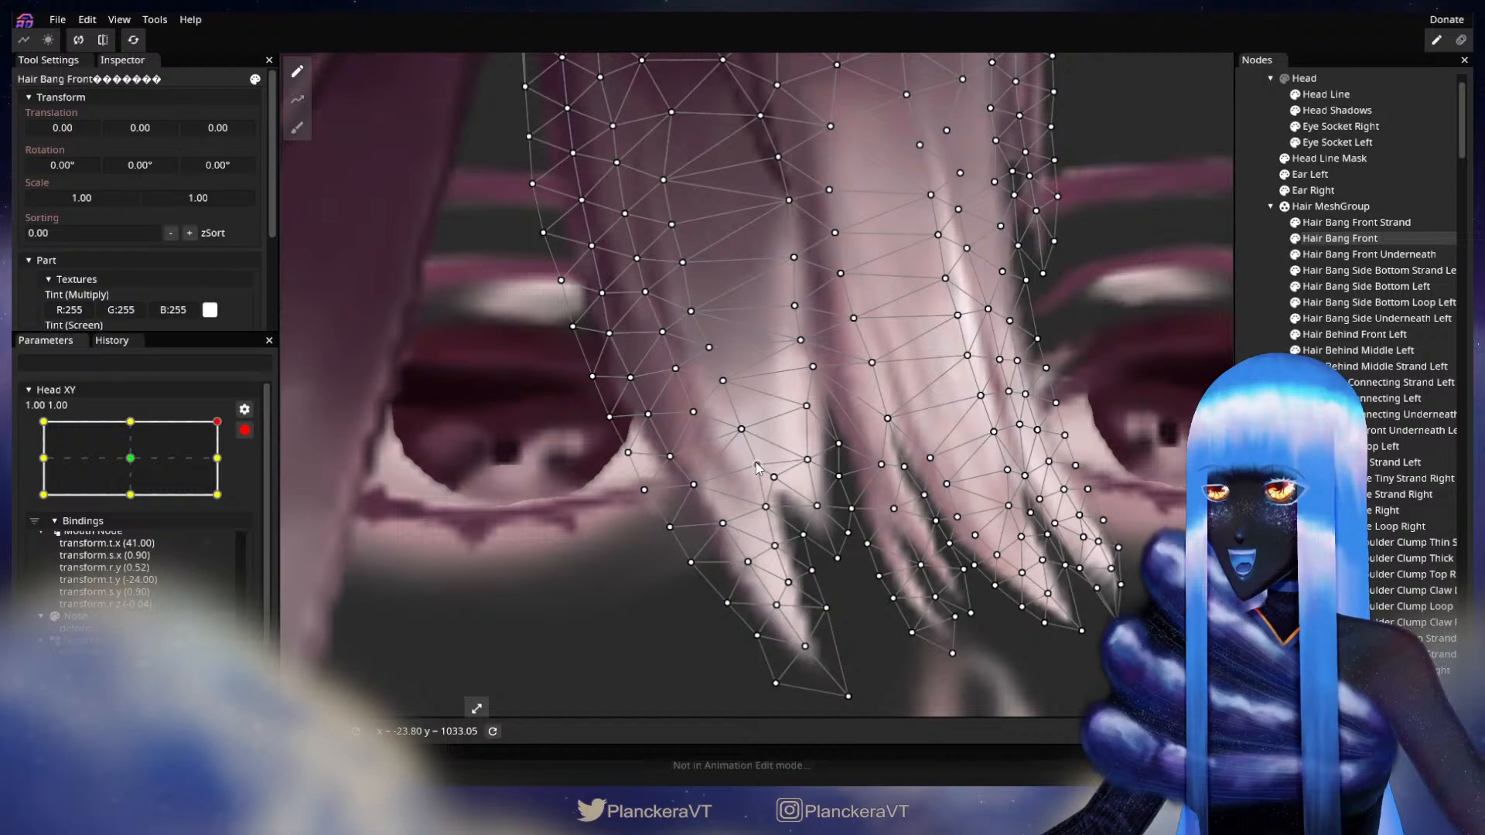
left_click(745, 428)
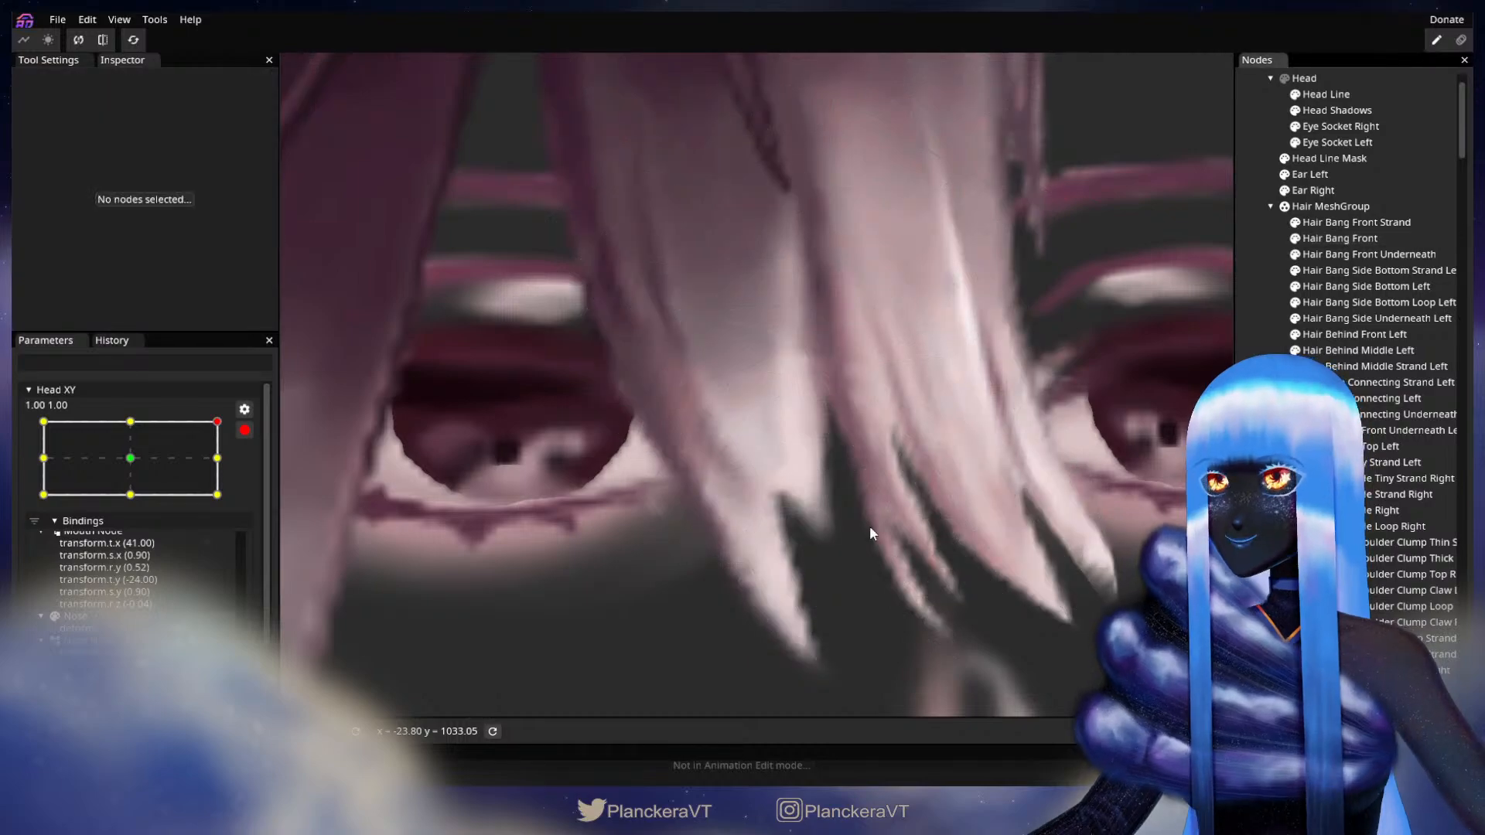
scroll(906, 562, "down", 5)
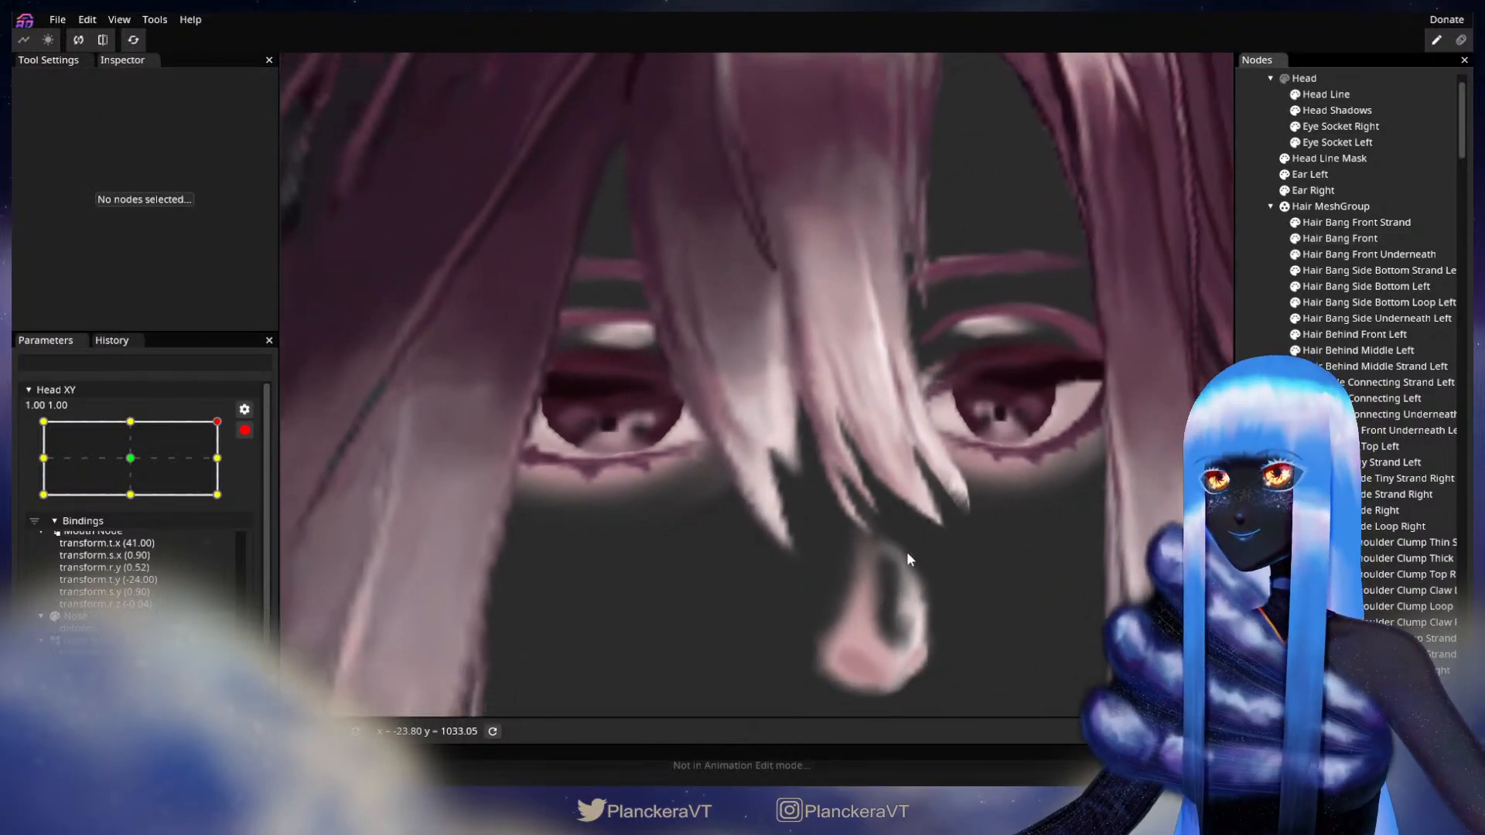
scroll(907, 567, "down", 5)
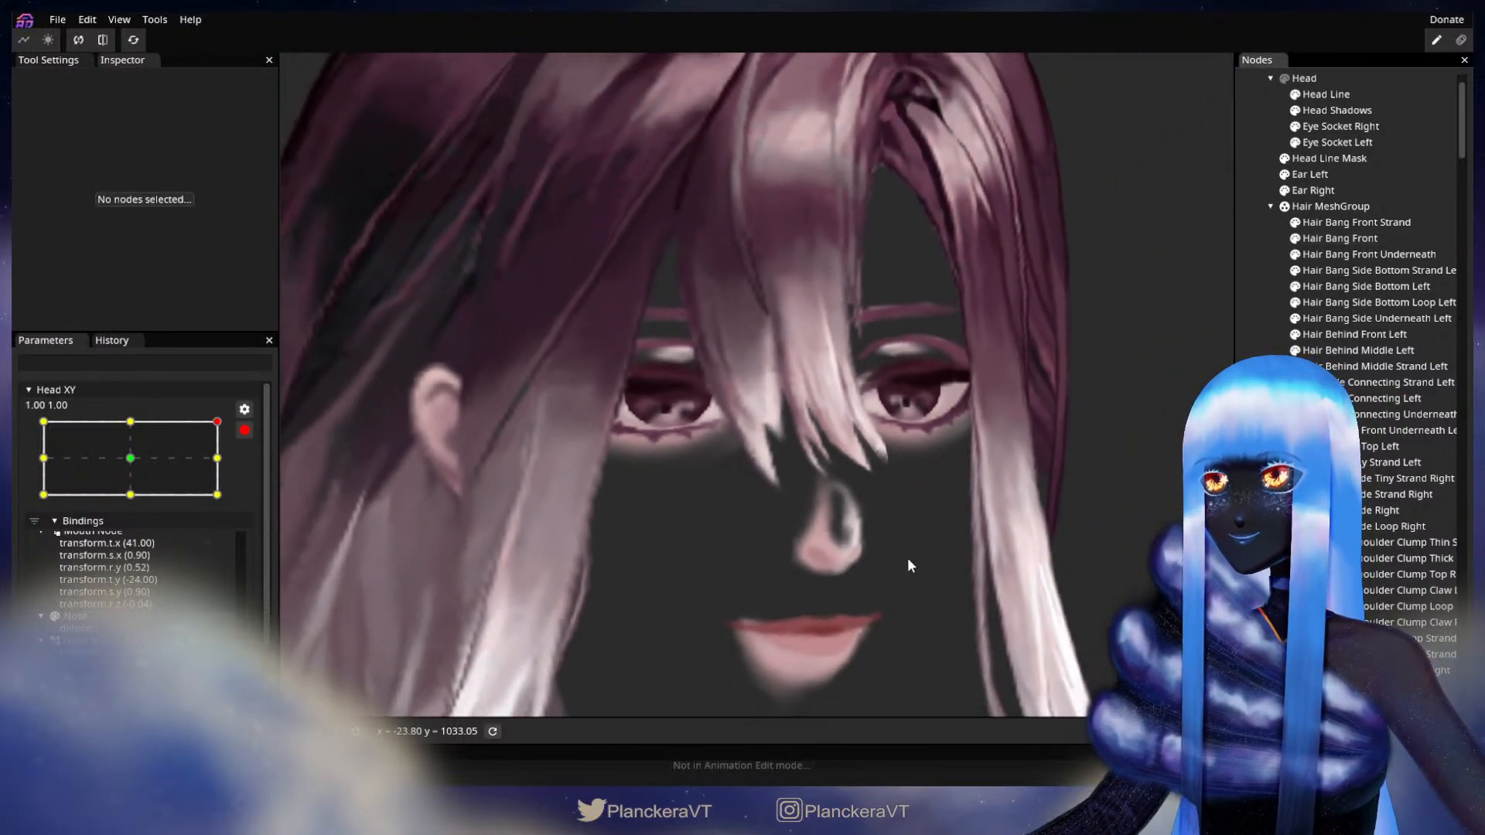
scroll(920, 553, "down", 3)
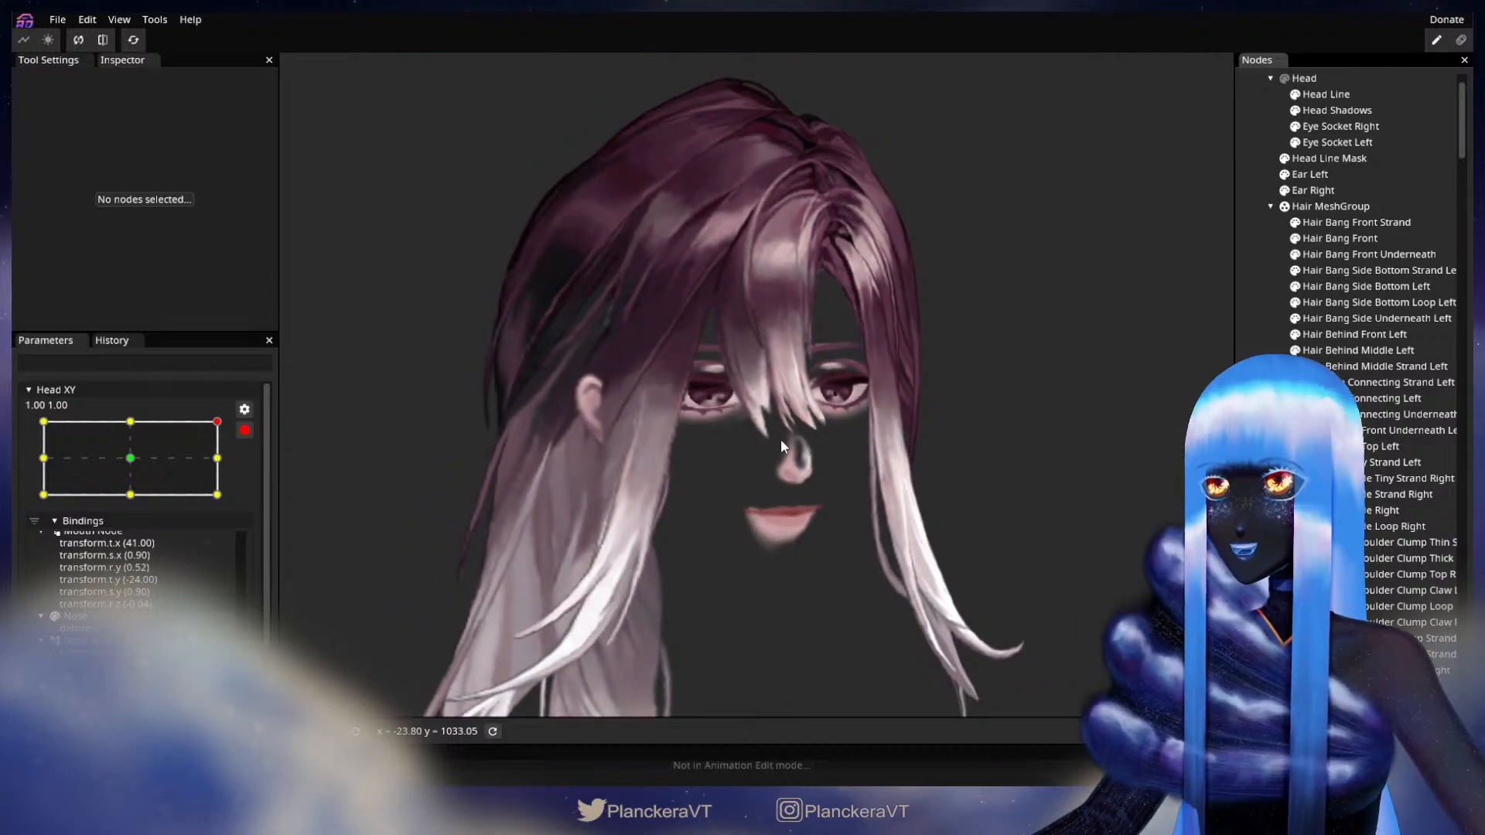
Disarm Head XY, move it from 1.00, 1.00 down to 1.00, -1.00 to compare the bang, and rearm it there
left_click_drag(781, 440, 740, 462)
left_click(244, 430)
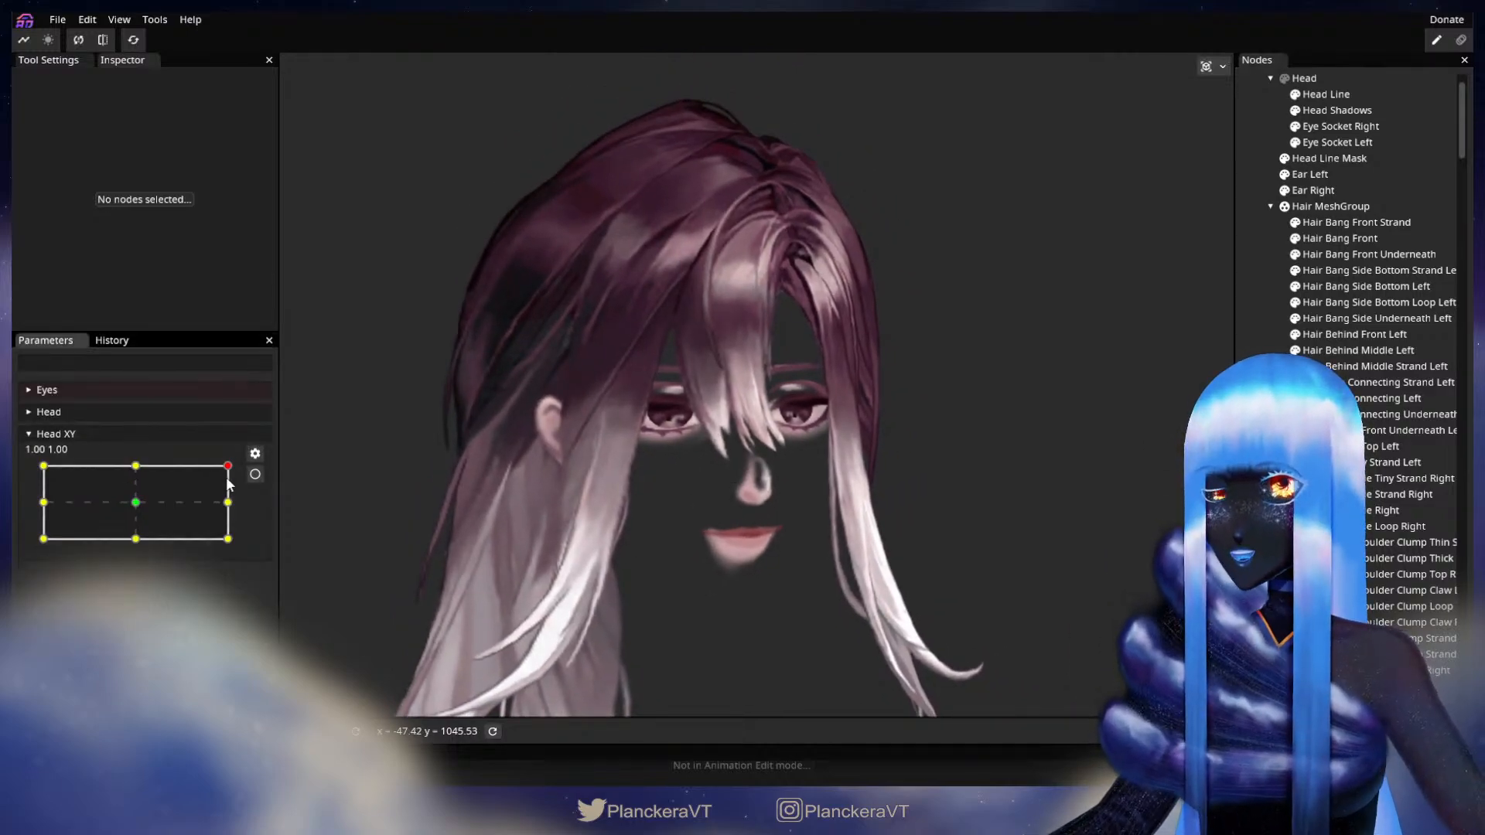
left_click_drag(231, 470, 249, 541)
left_click(255, 475)
Select Hair Bang Front and shift the vertices in the upper part of its outermost strand, around eyebrow and eye height, at 1.00, -1.00
scroll(640, 570, "up", 4)
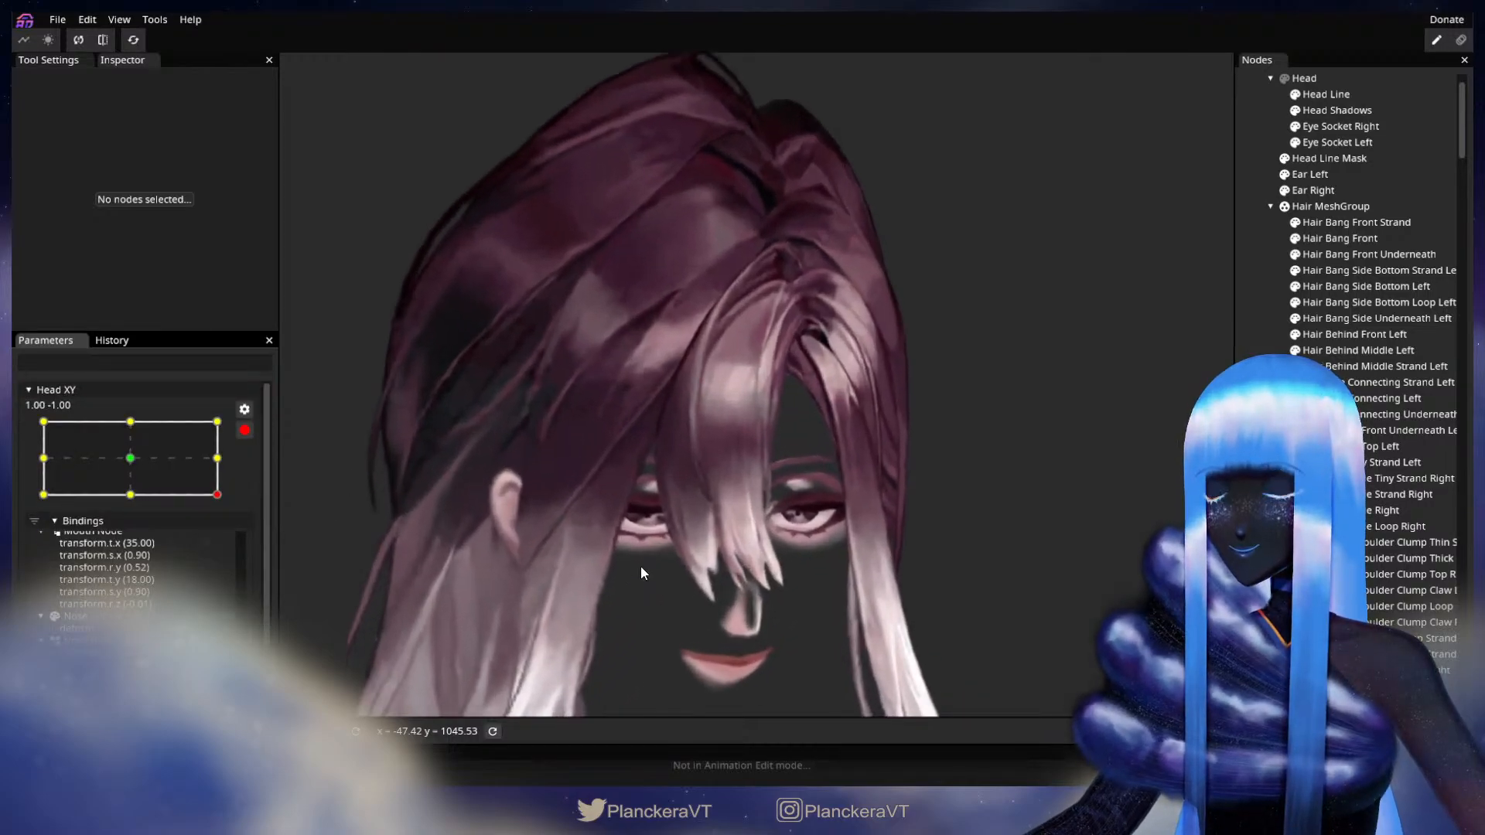
scroll(641, 564, "up", 2)
left_click_drag(680, 572, 772, 402)
scroll(837, 424, "up", 2)
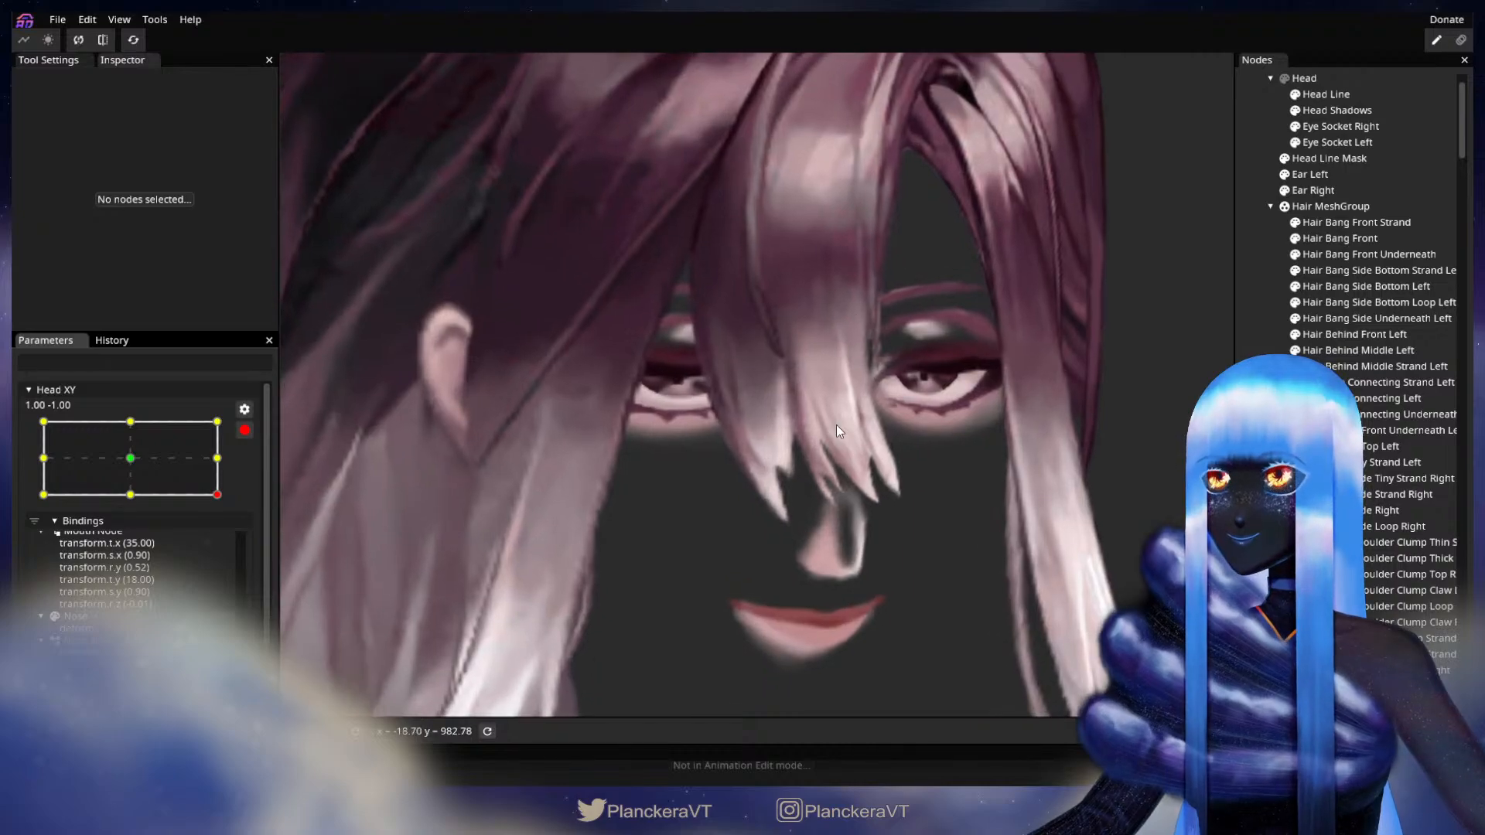
scroll(759, 424, "up", 5)
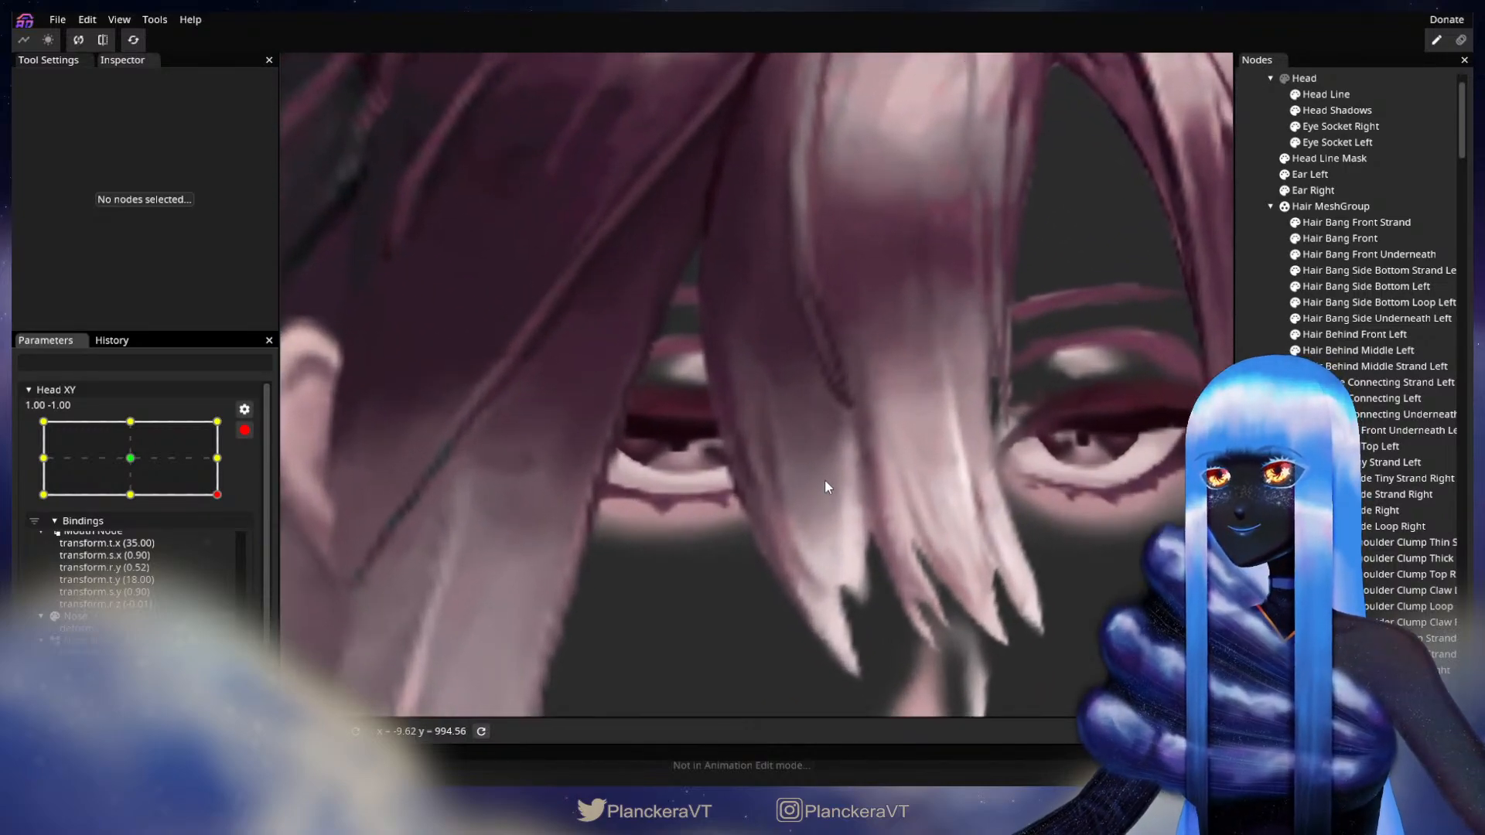
left_click(1341, 238)
scroll(770, 510, "up", 3)
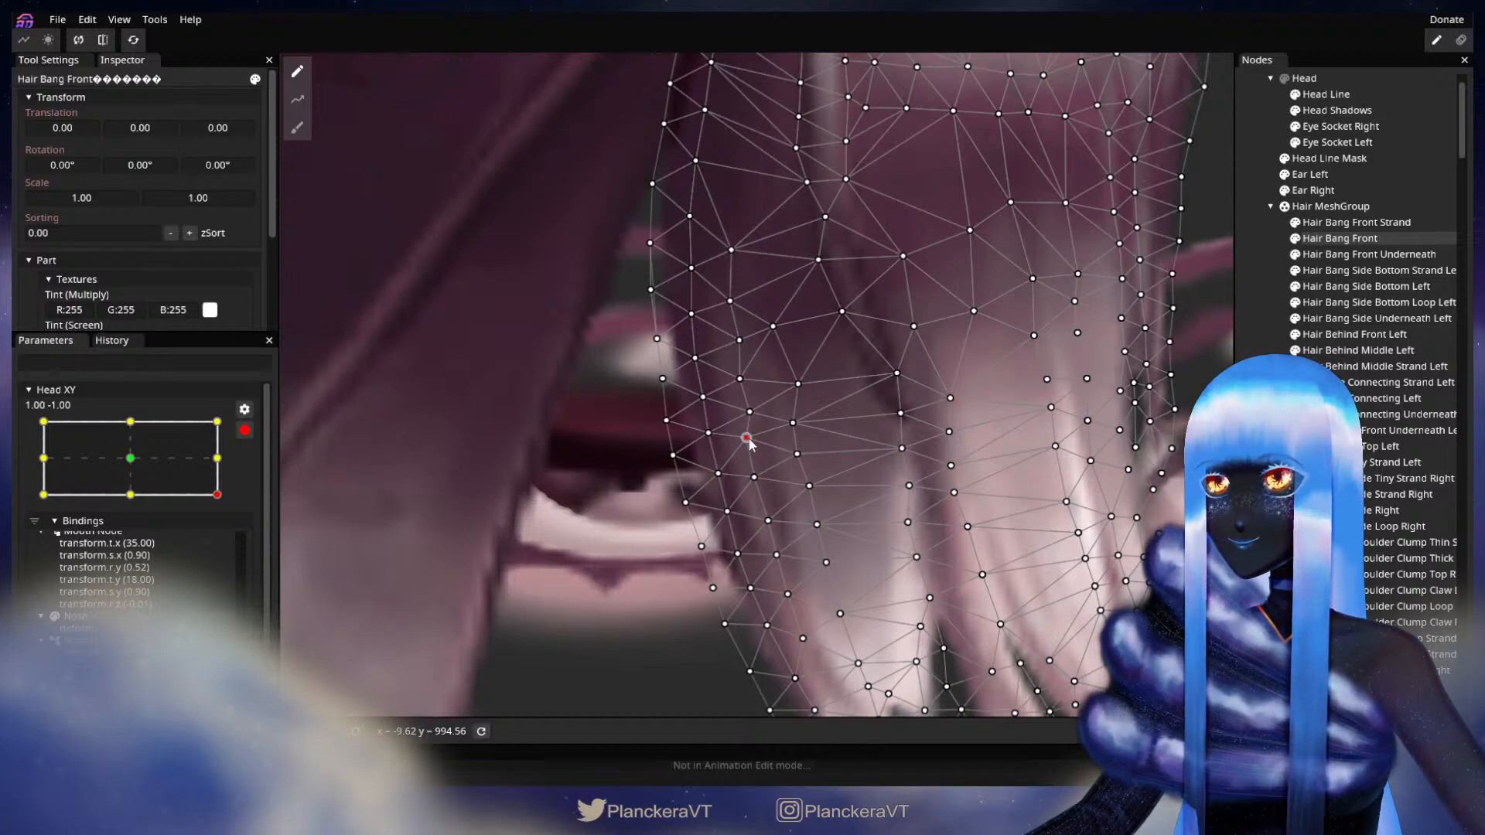
left_click_drag(740, 379, 796, 380)
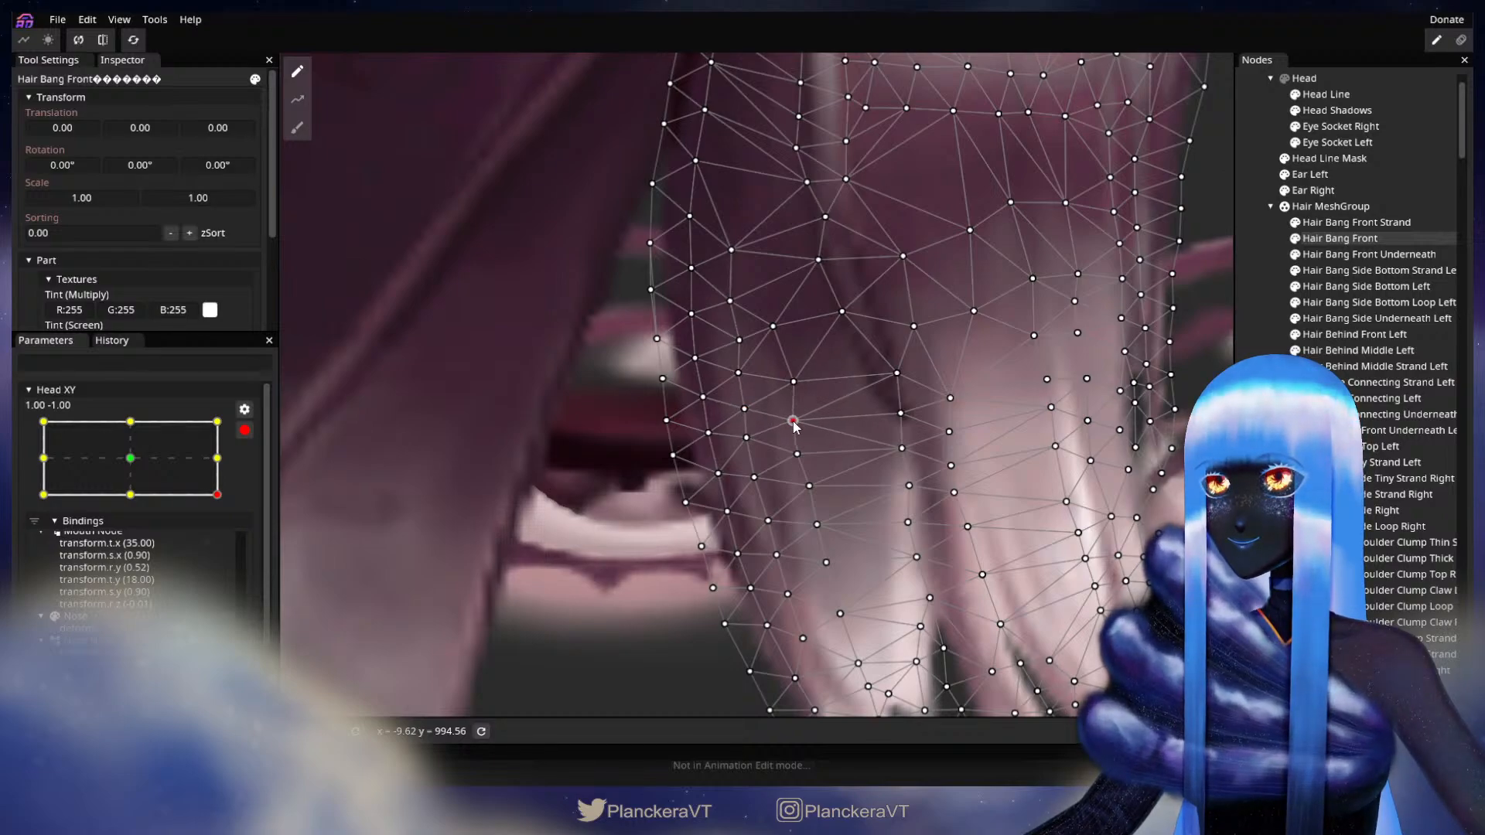
left_click_drag(805, 384, 801, 386)
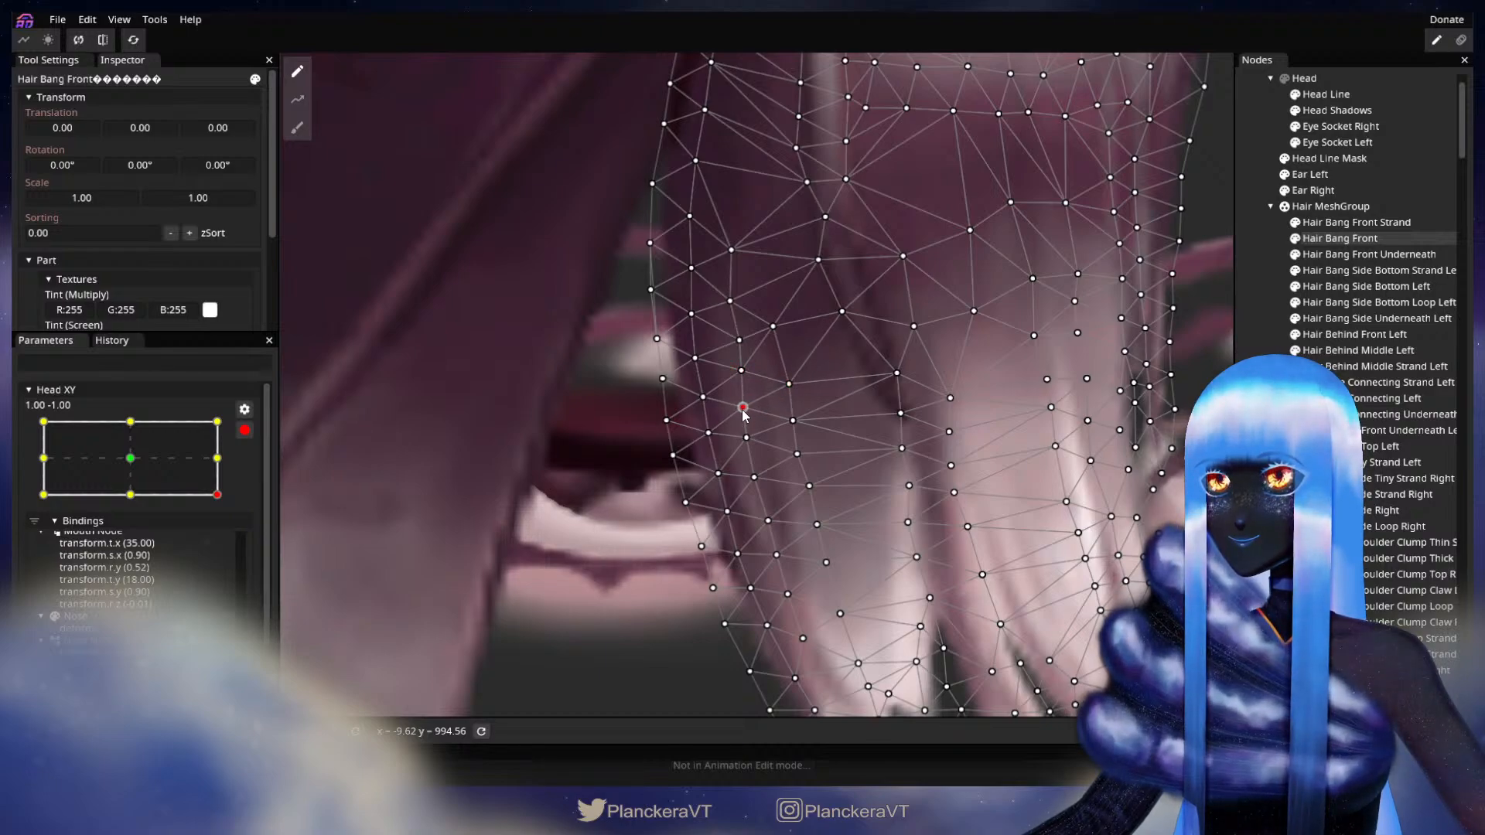
left_click_drag(734, 310, 744, 309)
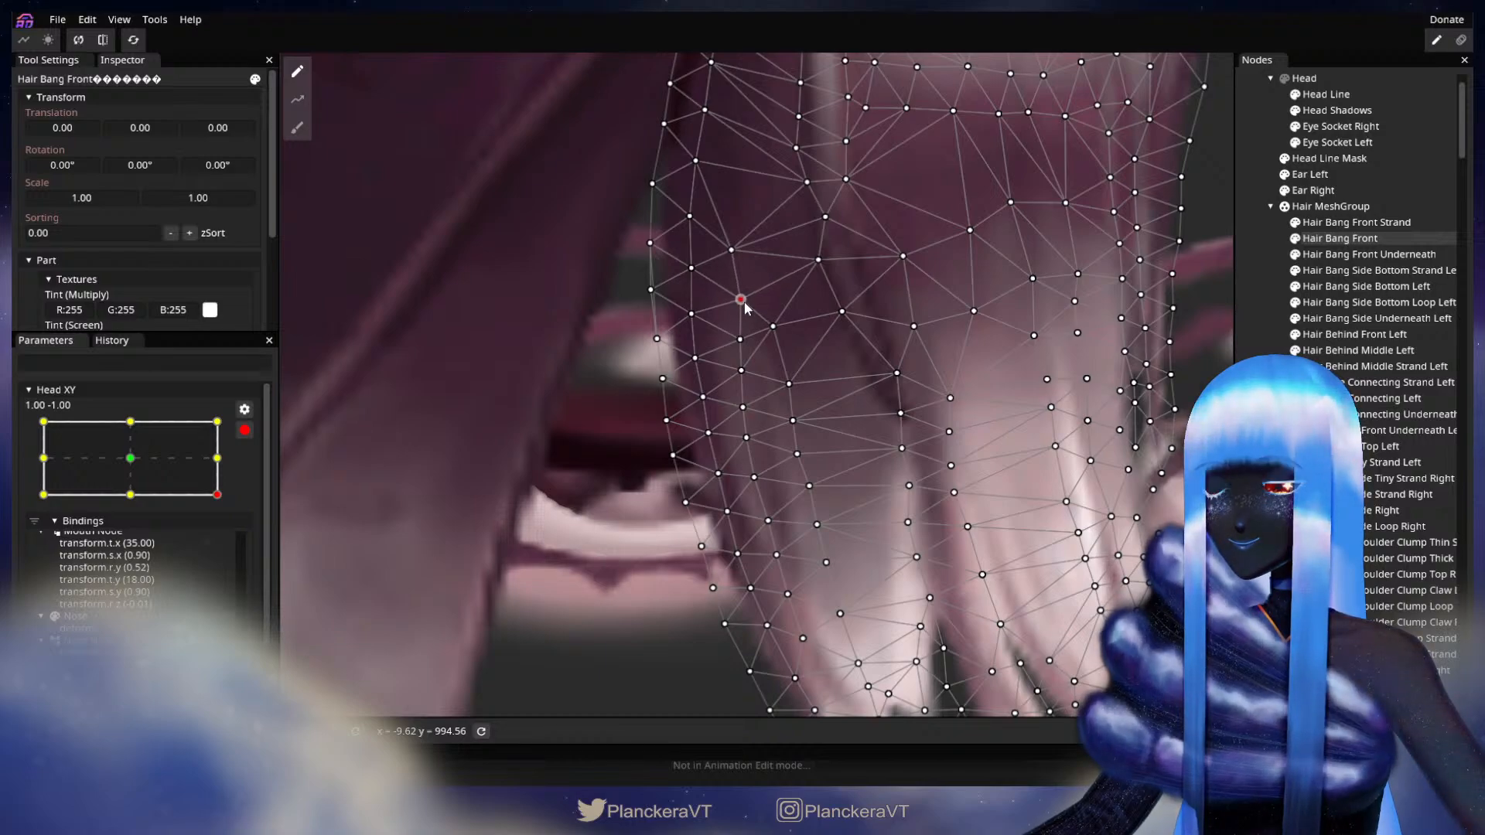
key("Escape")
Reselect Hair Bang Front and fine-tune the outermost strand's eye-level vertices at 1.00, -1.00, then check the overall shape
scroll(889, 532, "down", 3)
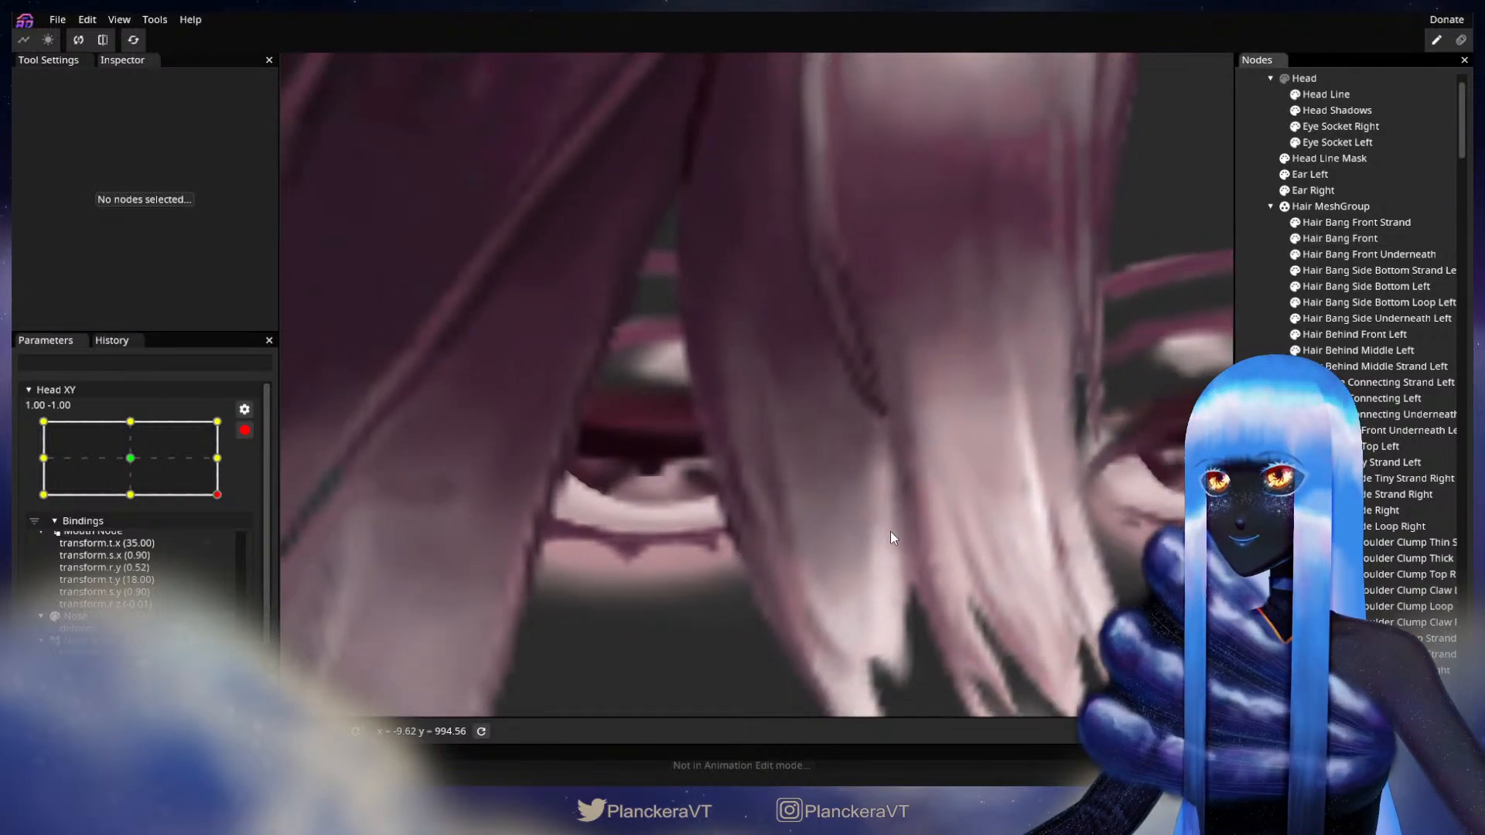
scroll(898, 535, "down", 2)
scroll(899, 540, "up", 3)
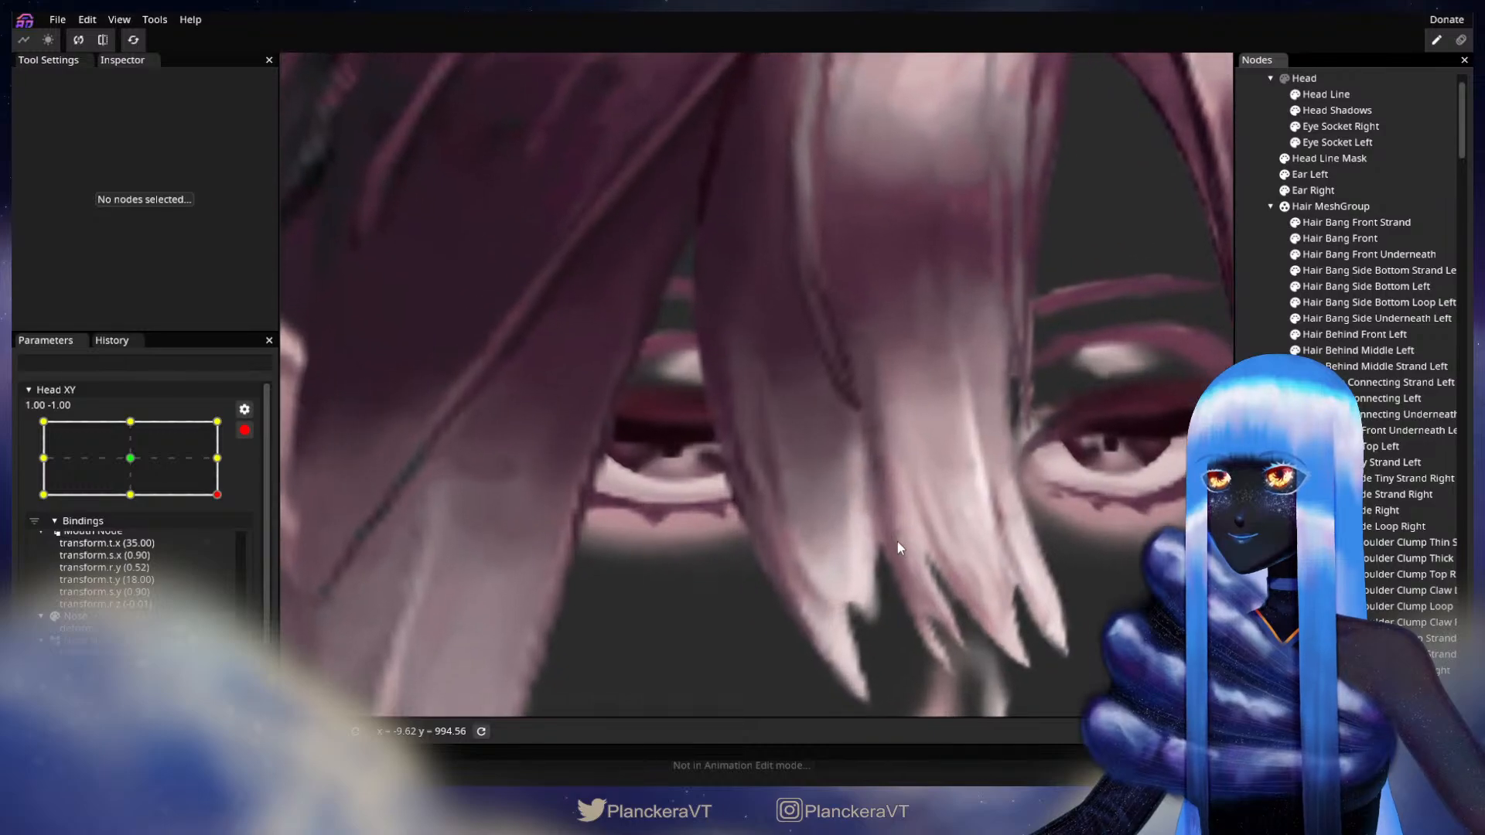
left_click(1339, 238)
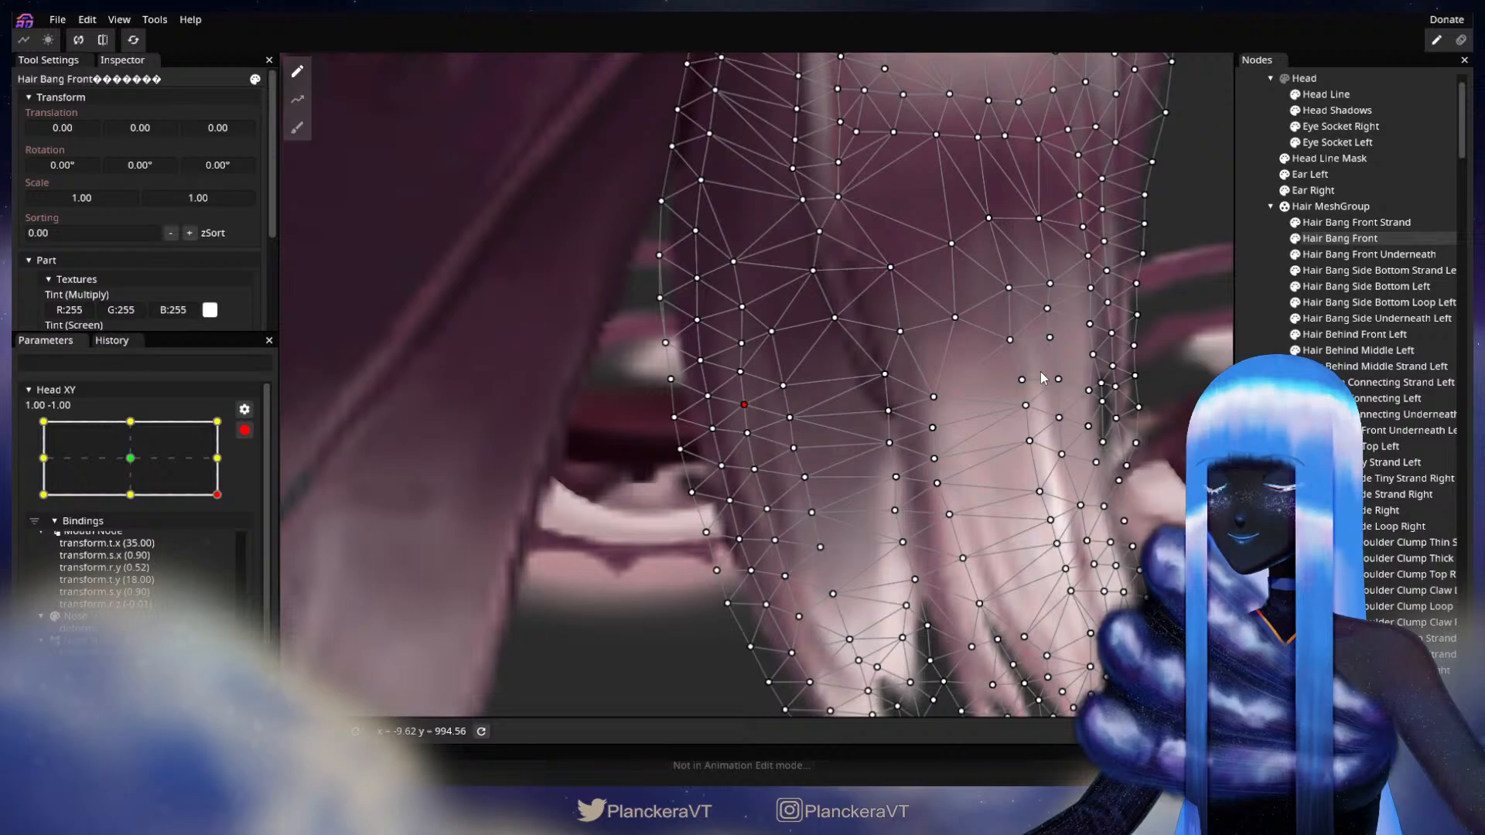
key("Escape")
scroll(945, 548, "down", 3)
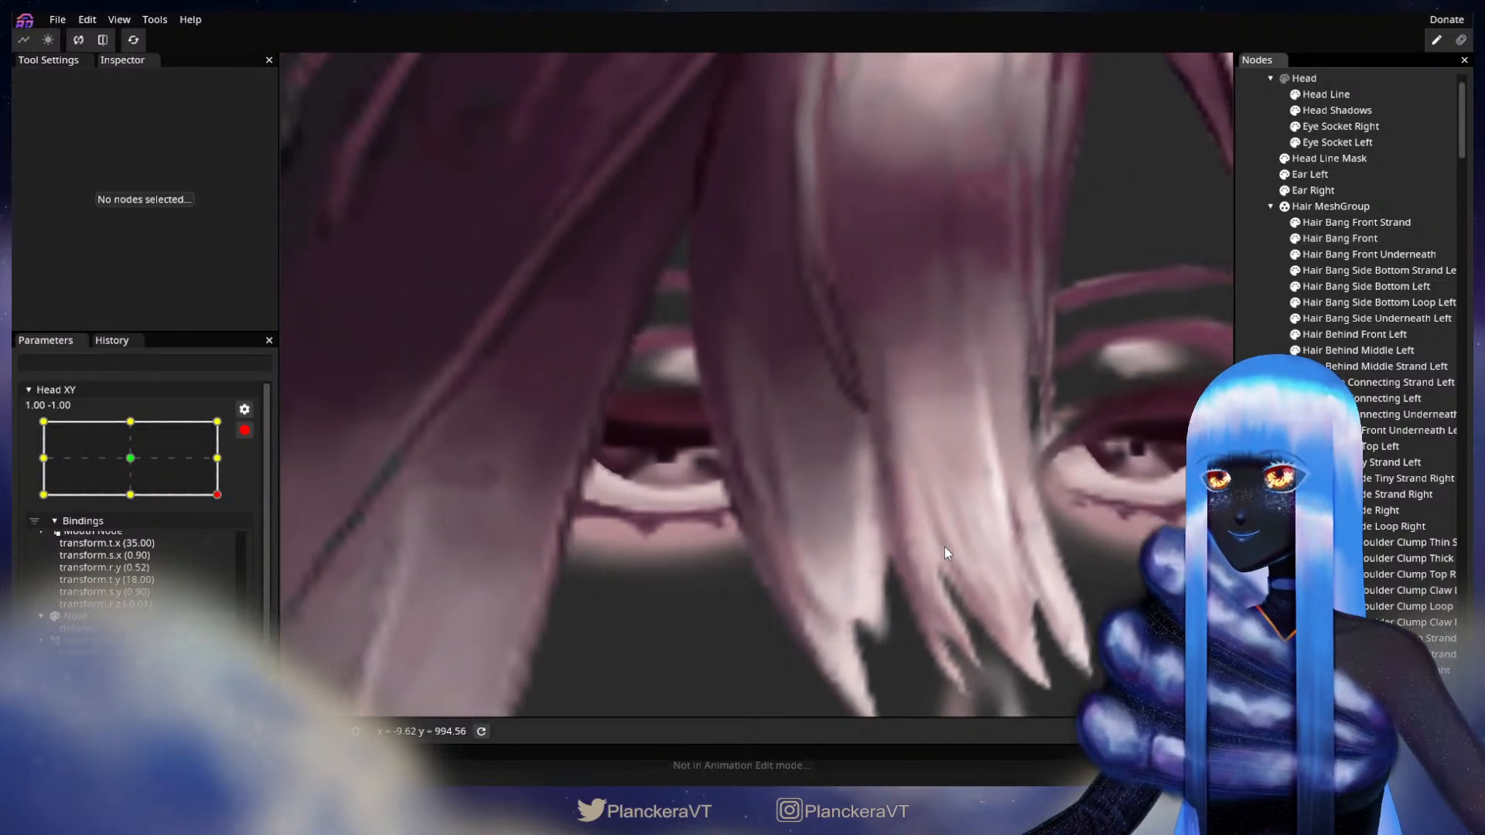
scroll(944, 547, "down", 4)
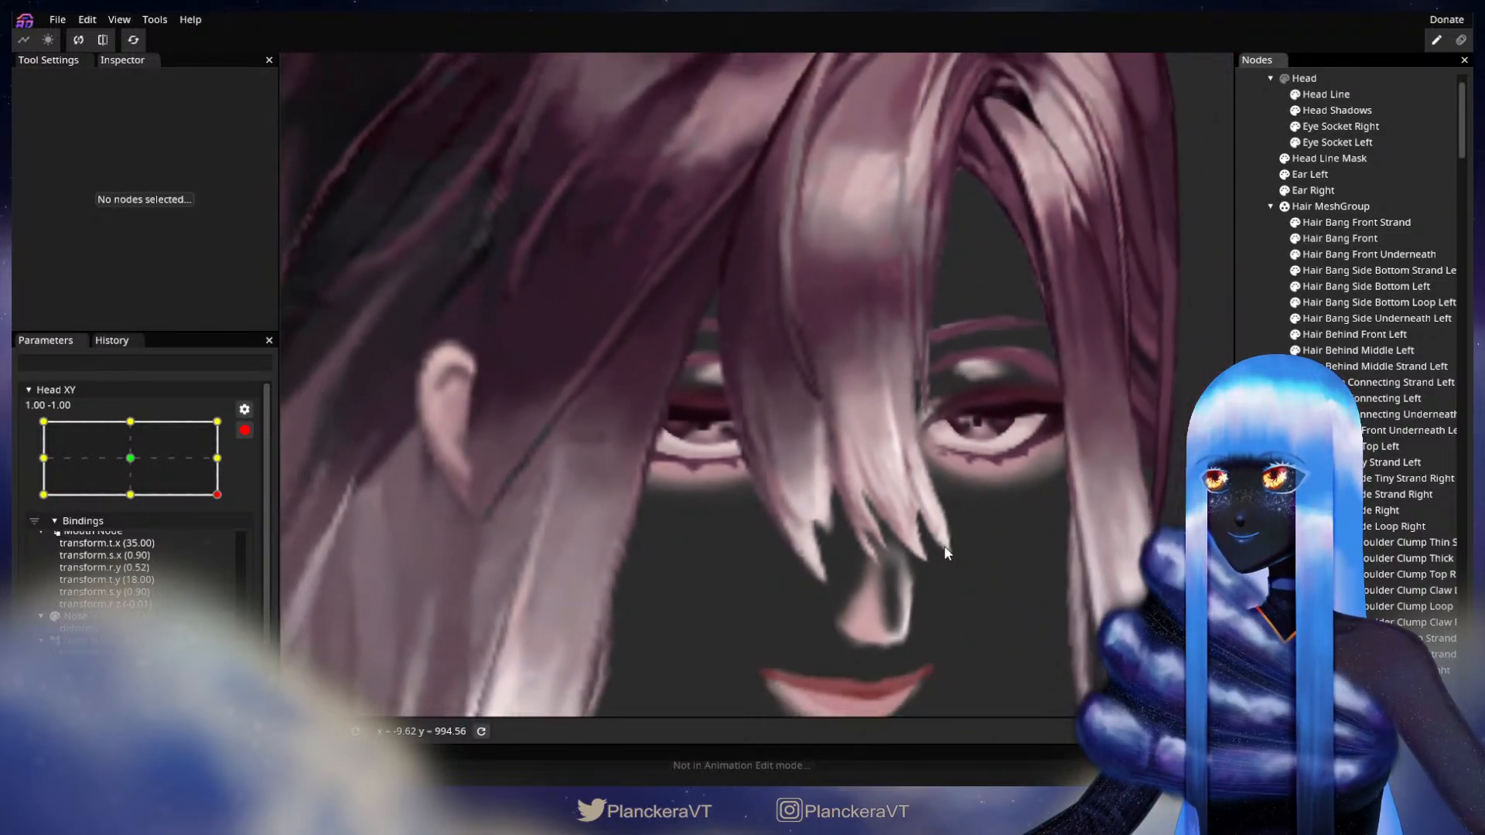
scroll(944, 546, "down", 4)
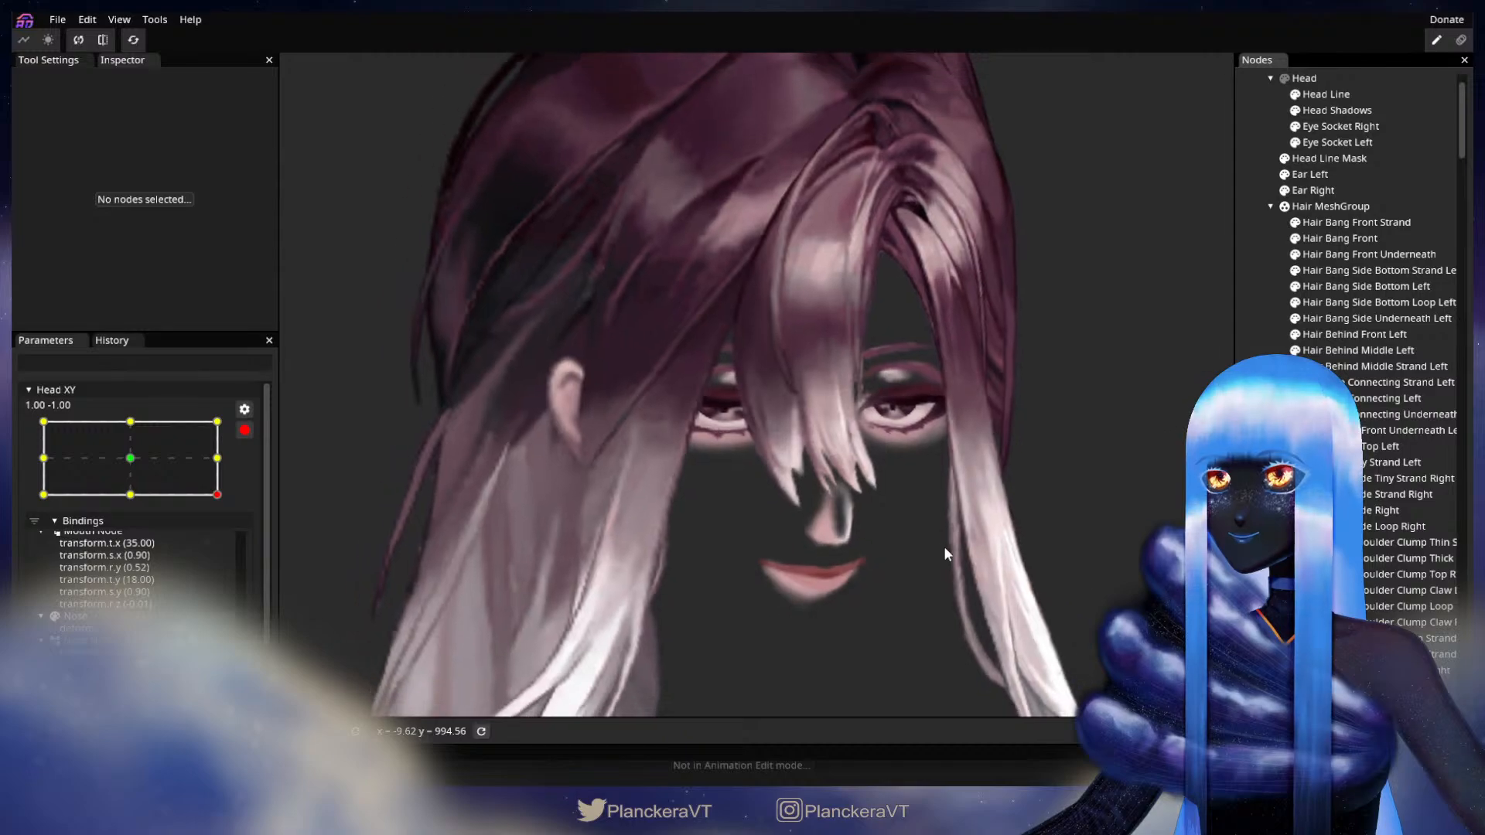
scroll(855, 561, "down", 2)
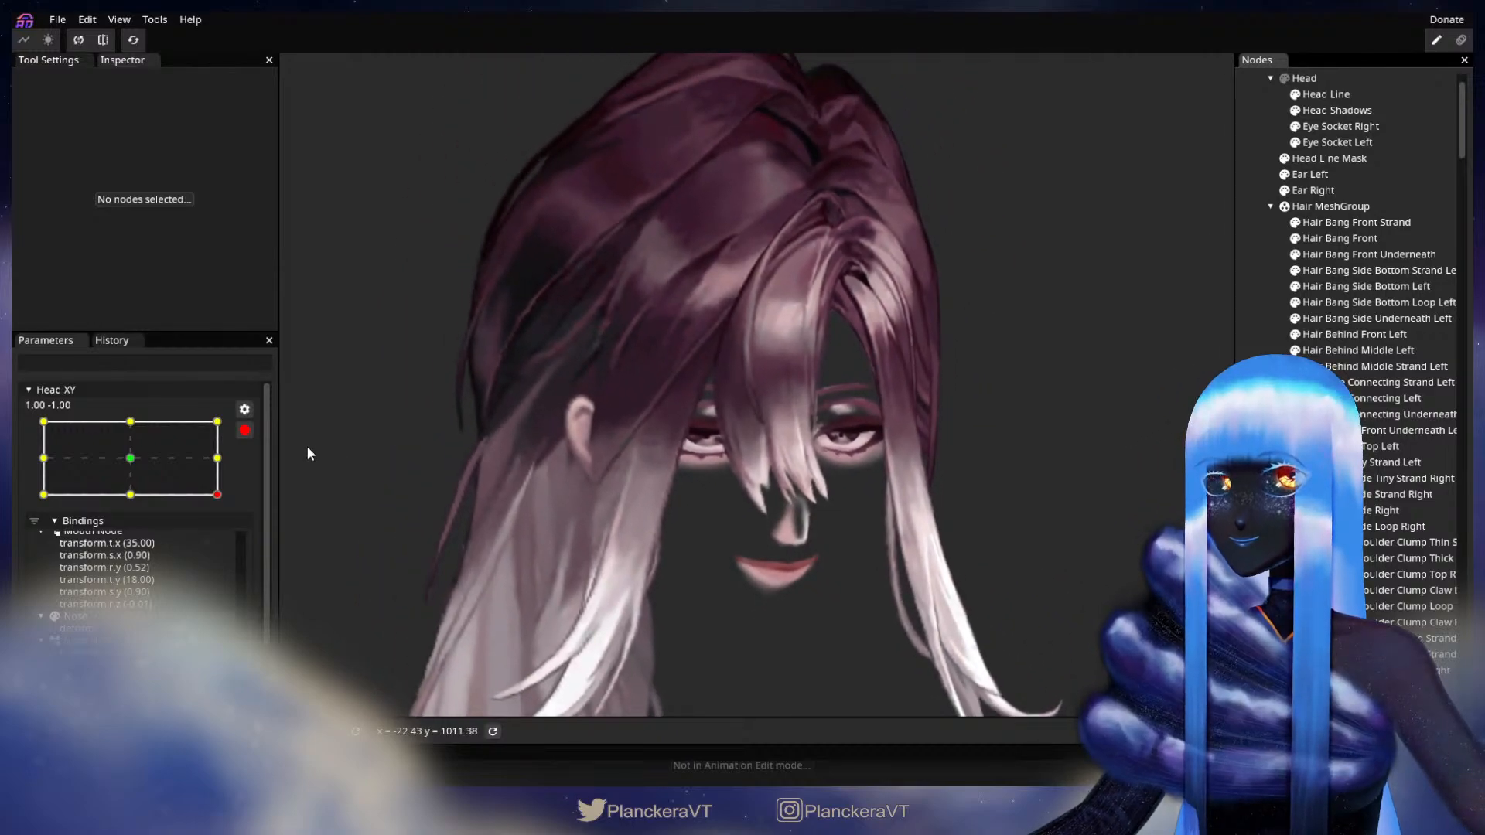
Disarm Head XY, move it up to 1.00, 1.00 to compare the bang, and rearm it at that corner
left_click(244, 430)
left_click_drag(229, 539, 256, 466)
left_click(255, 474)
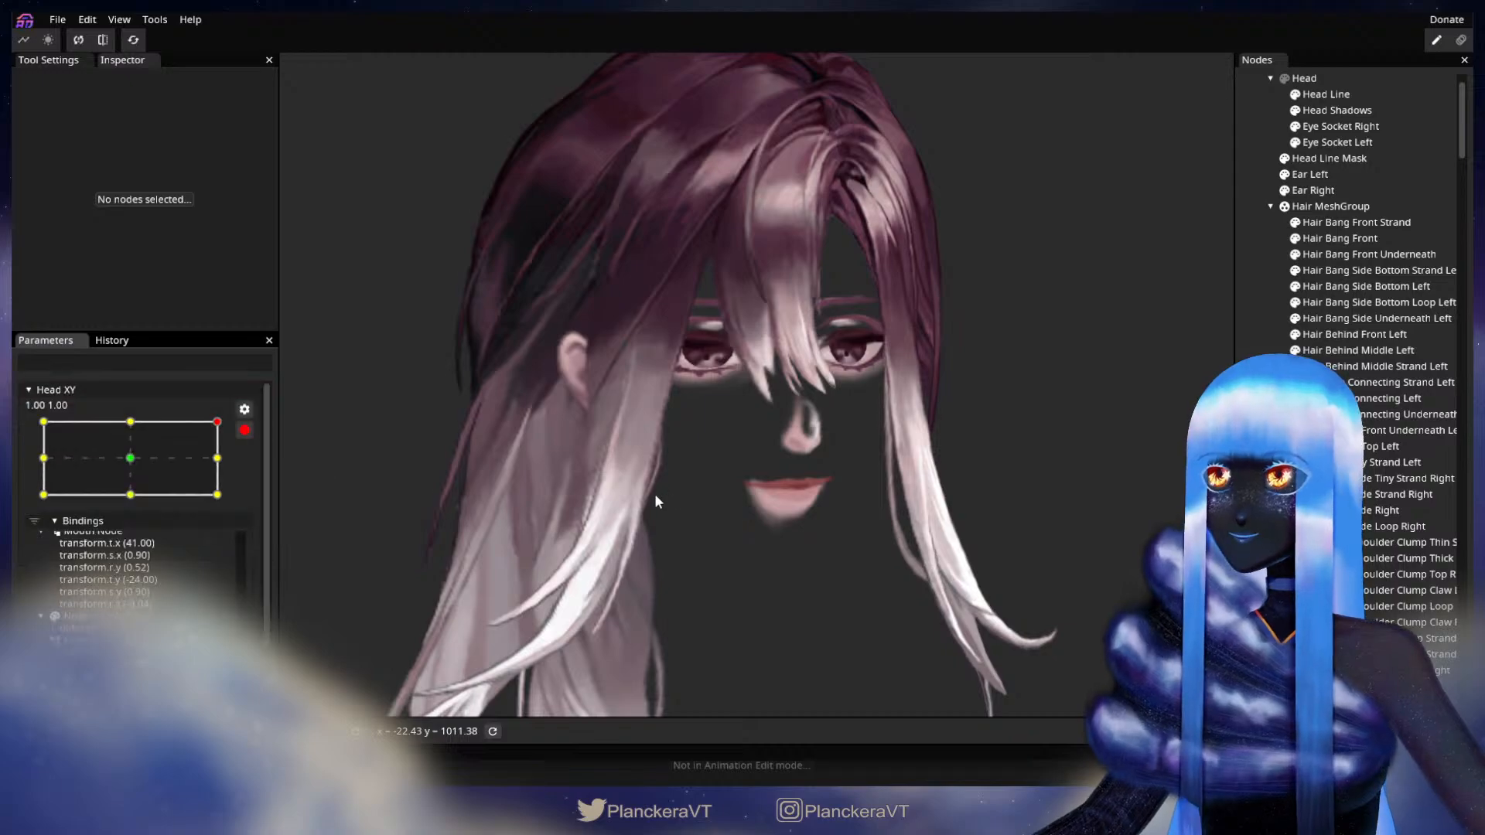
Select Hair Bang Front and adjust the inner vertices along the upper part of its outermost strand at 1.00, 1.00
scroll(656, 495, "up", 5)
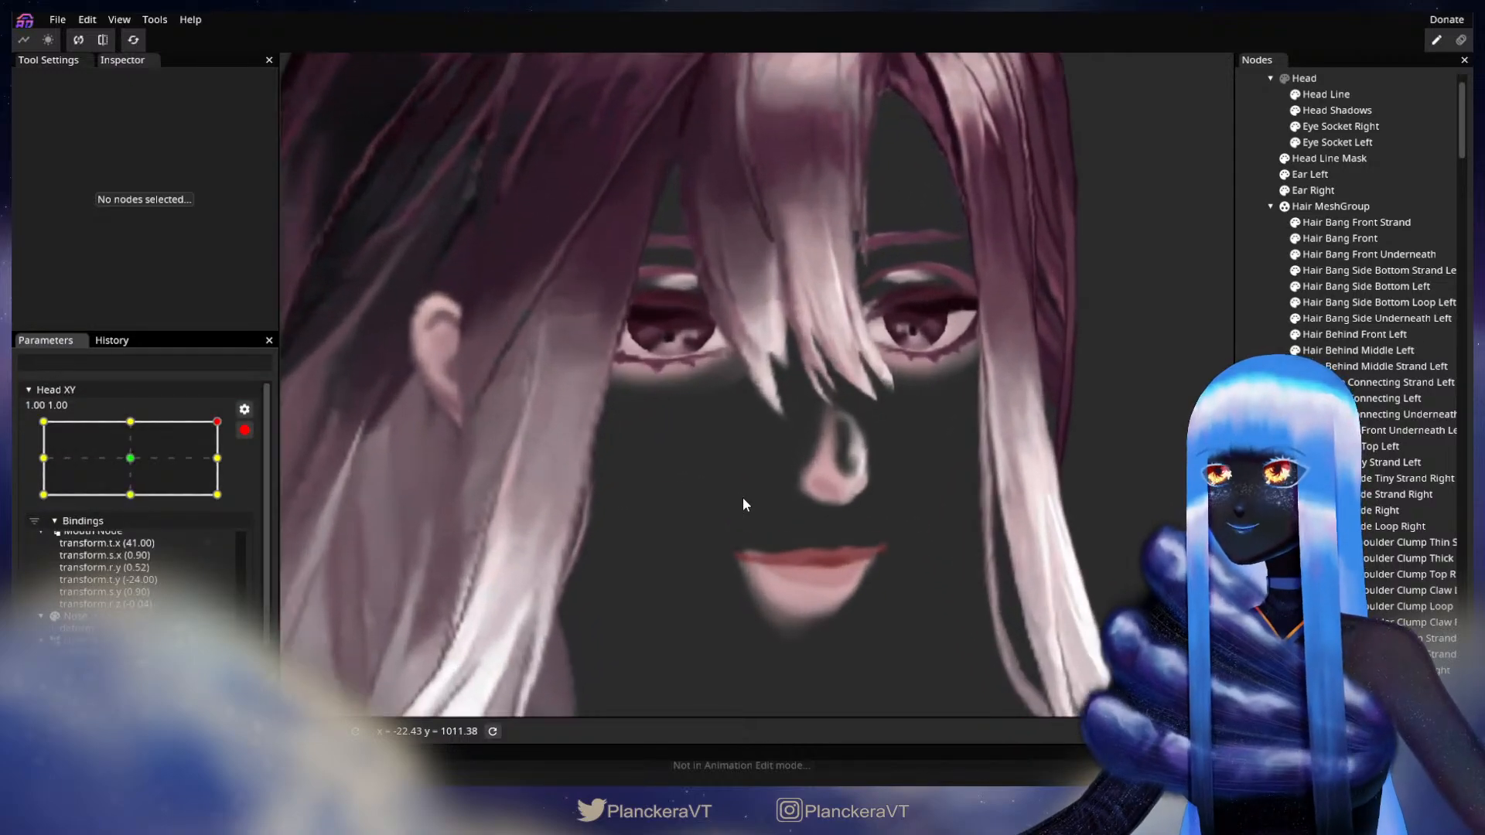
scroll(743, 499, "up", 3)
left_click_drag(721, 435, 717, 605)
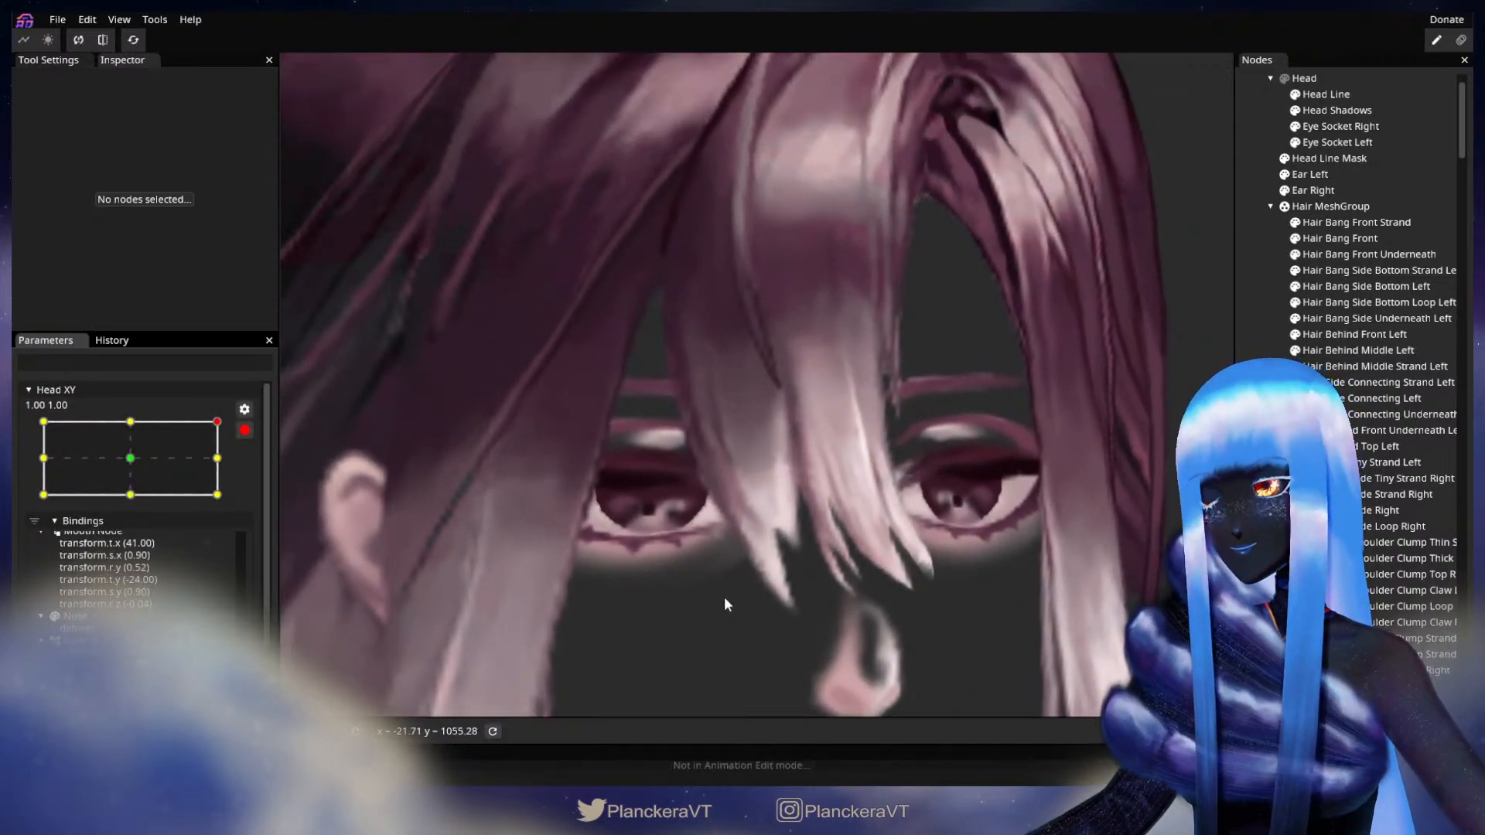
scroll(724, 597, "up", 5)
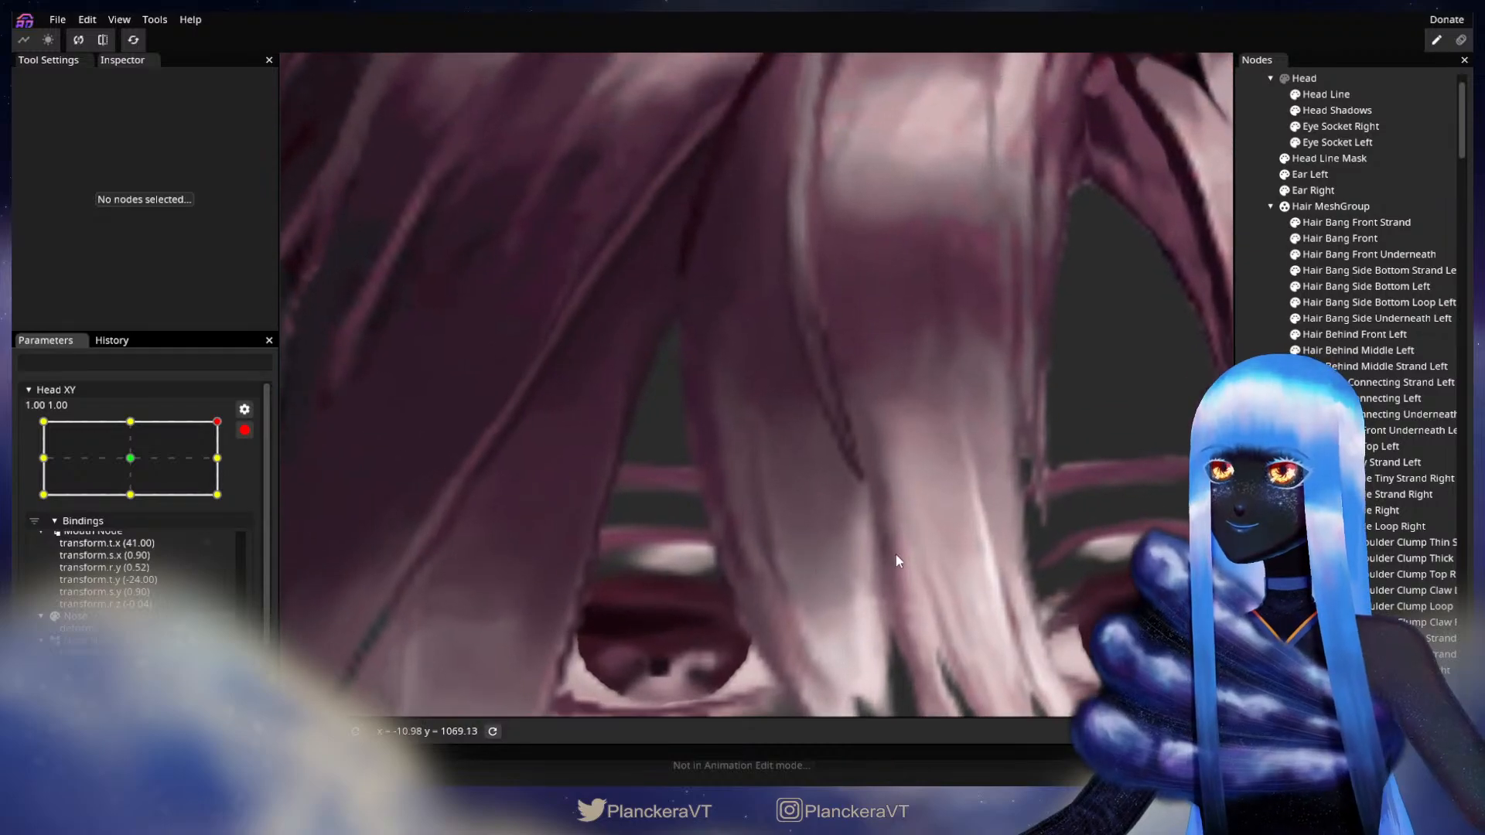
left_click(1340, 238)
scroll(792, 468, "up", 4)
left_click_drag(781, 435, 775, 438)
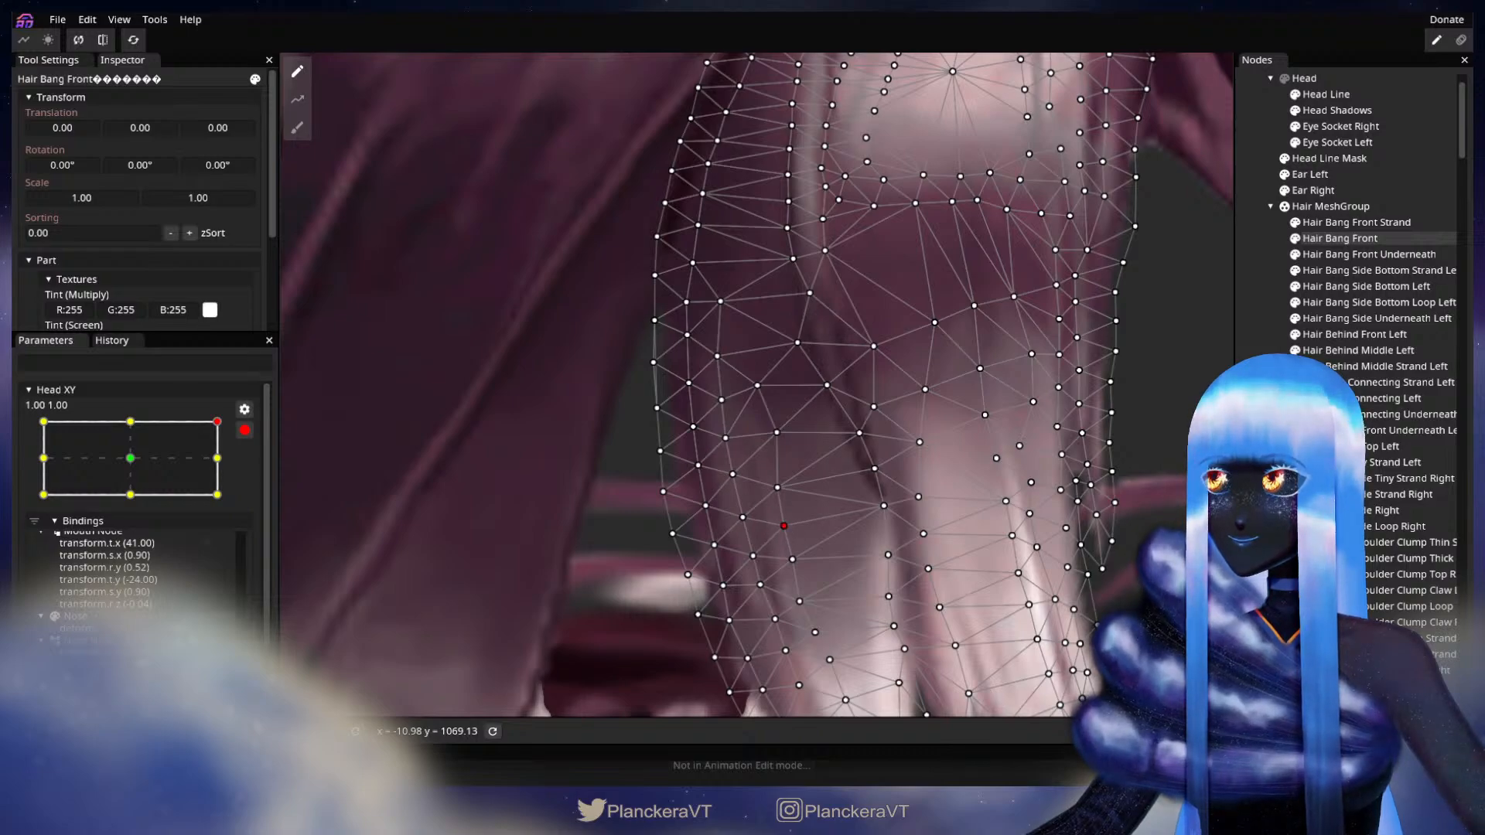
key("Escape")
Reselect Hair Bang Front, refine the outermost strand's vertices at eye height at 1.00, 1.00, and save the project
scroll(962, 564, "down", 1)
left_click_drag(963, 564, 936, 477)
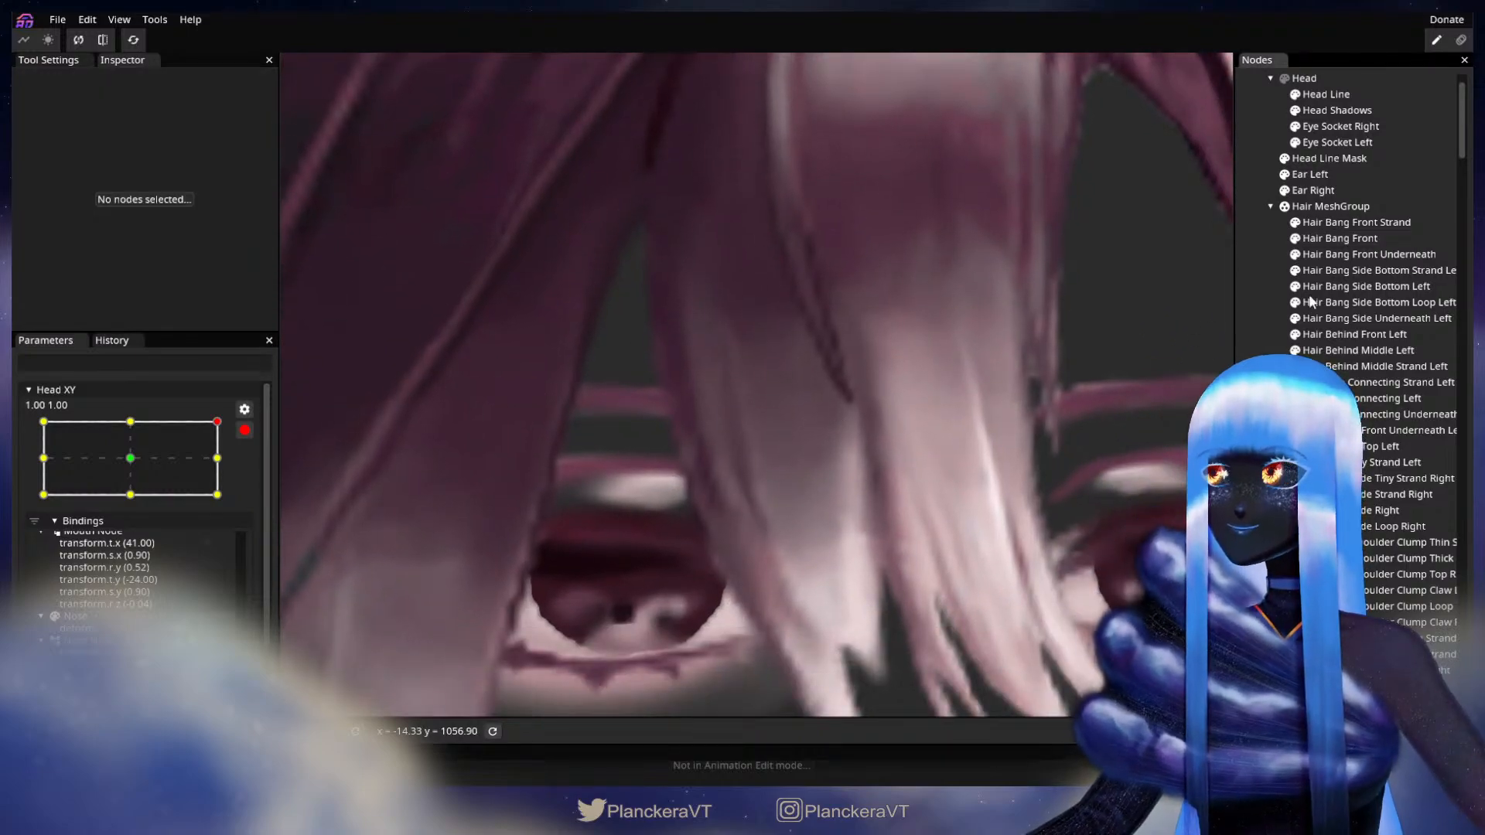
left_click(1341, 238)
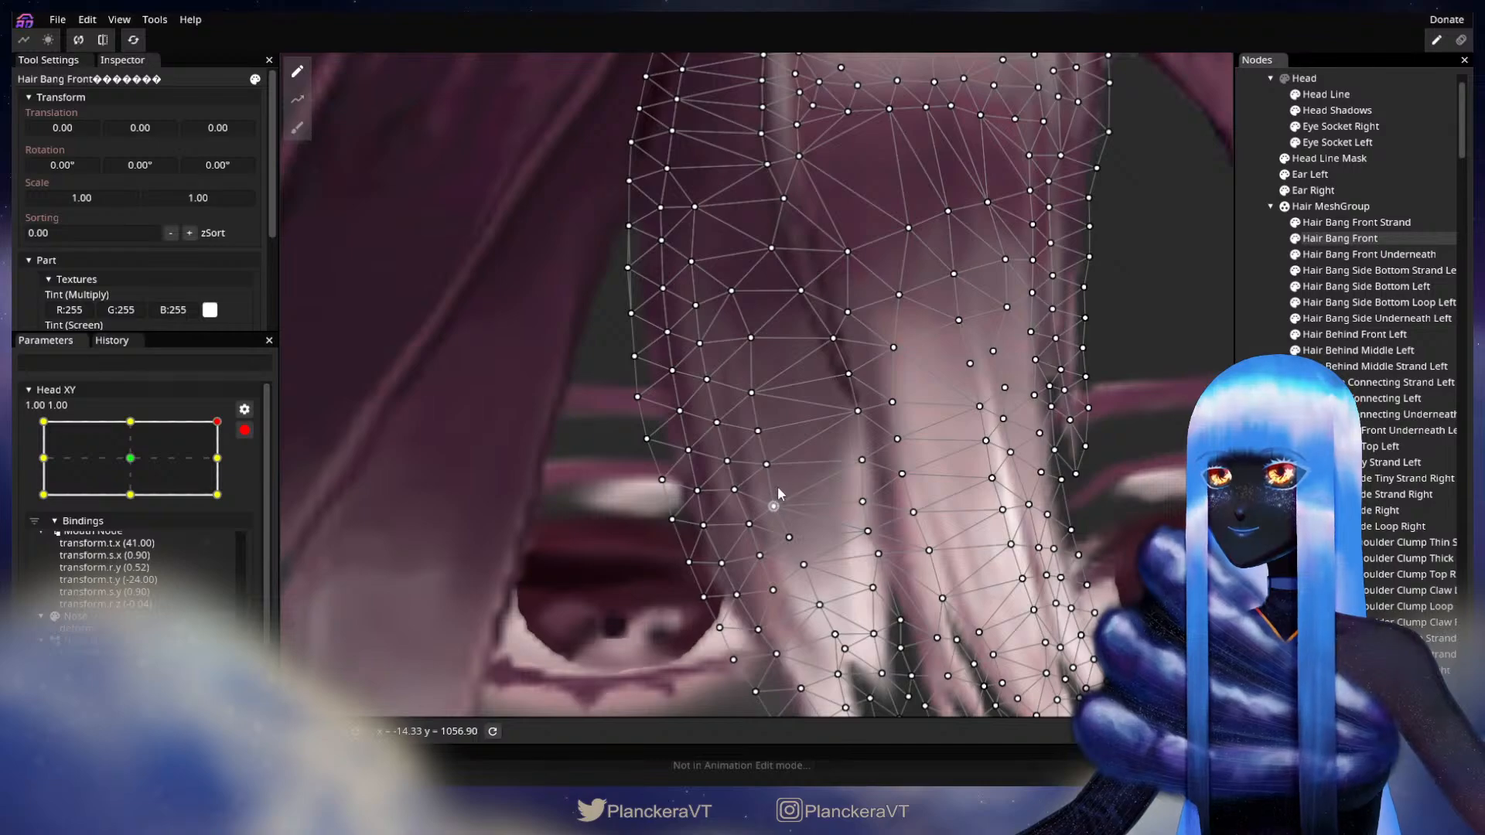
key("ctrl+s")
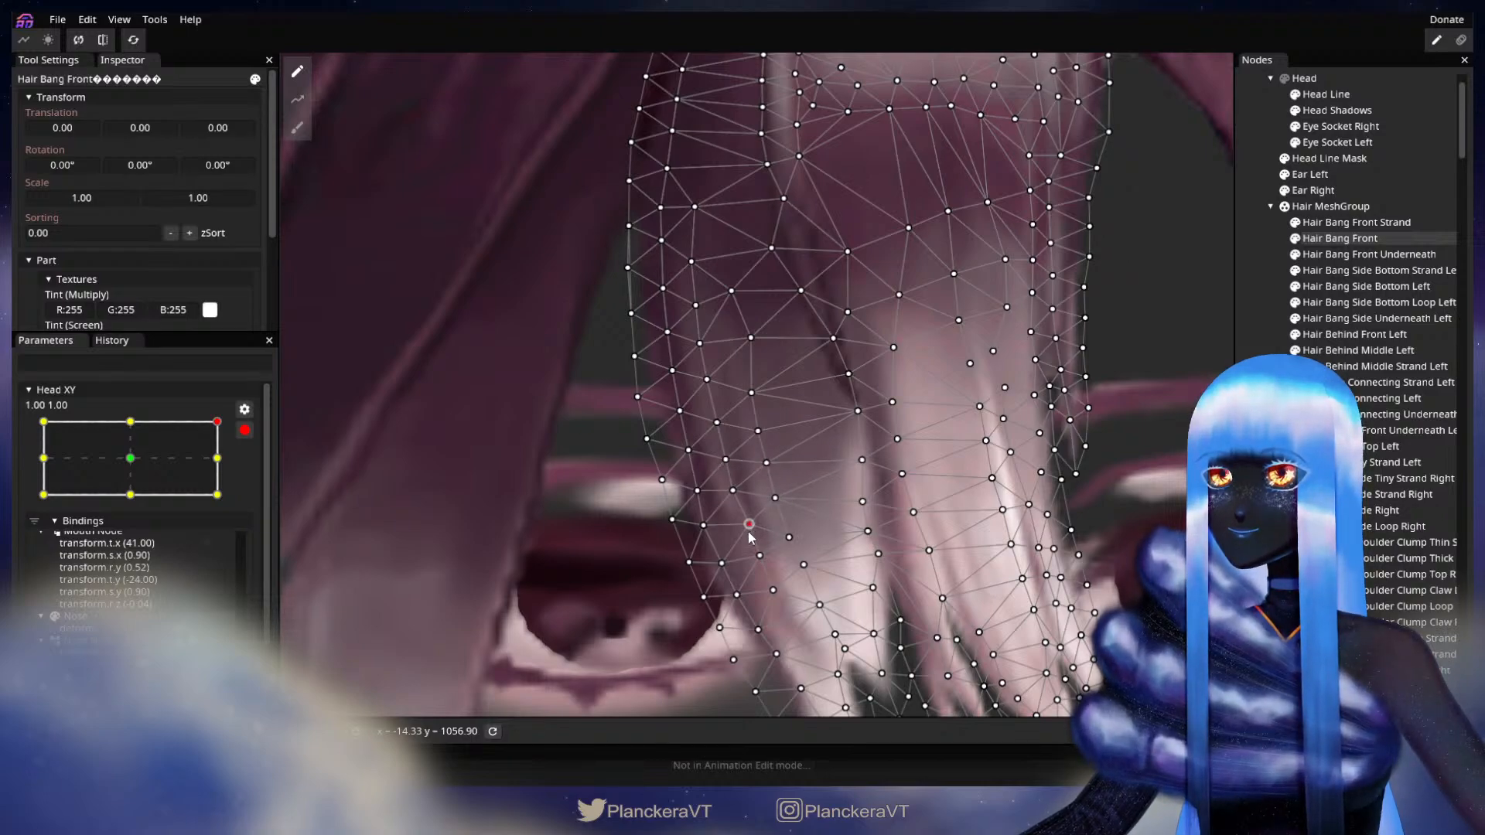
key("Escape")
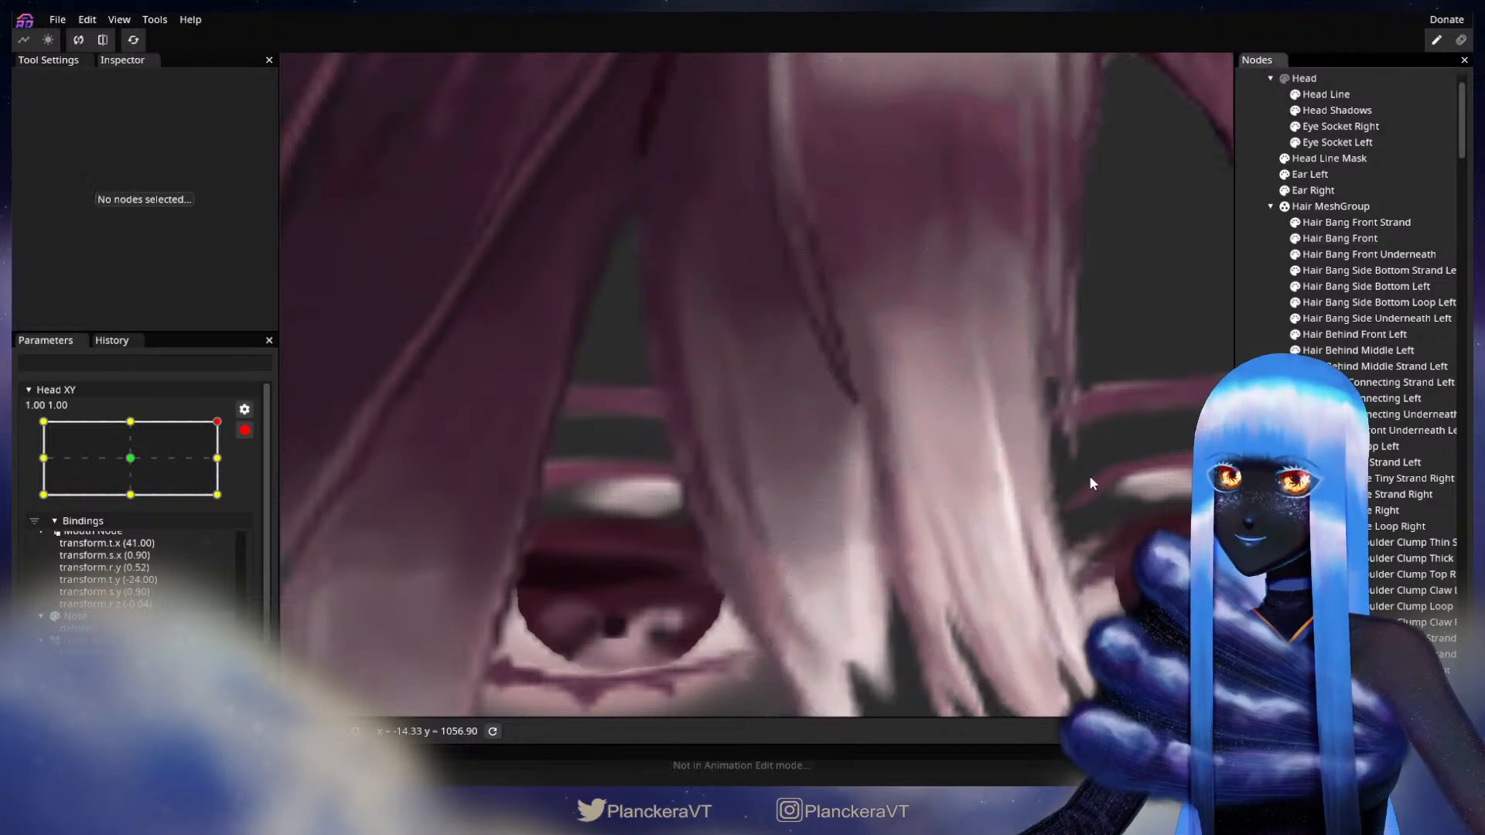
scroll(883, 506, "down", 3)
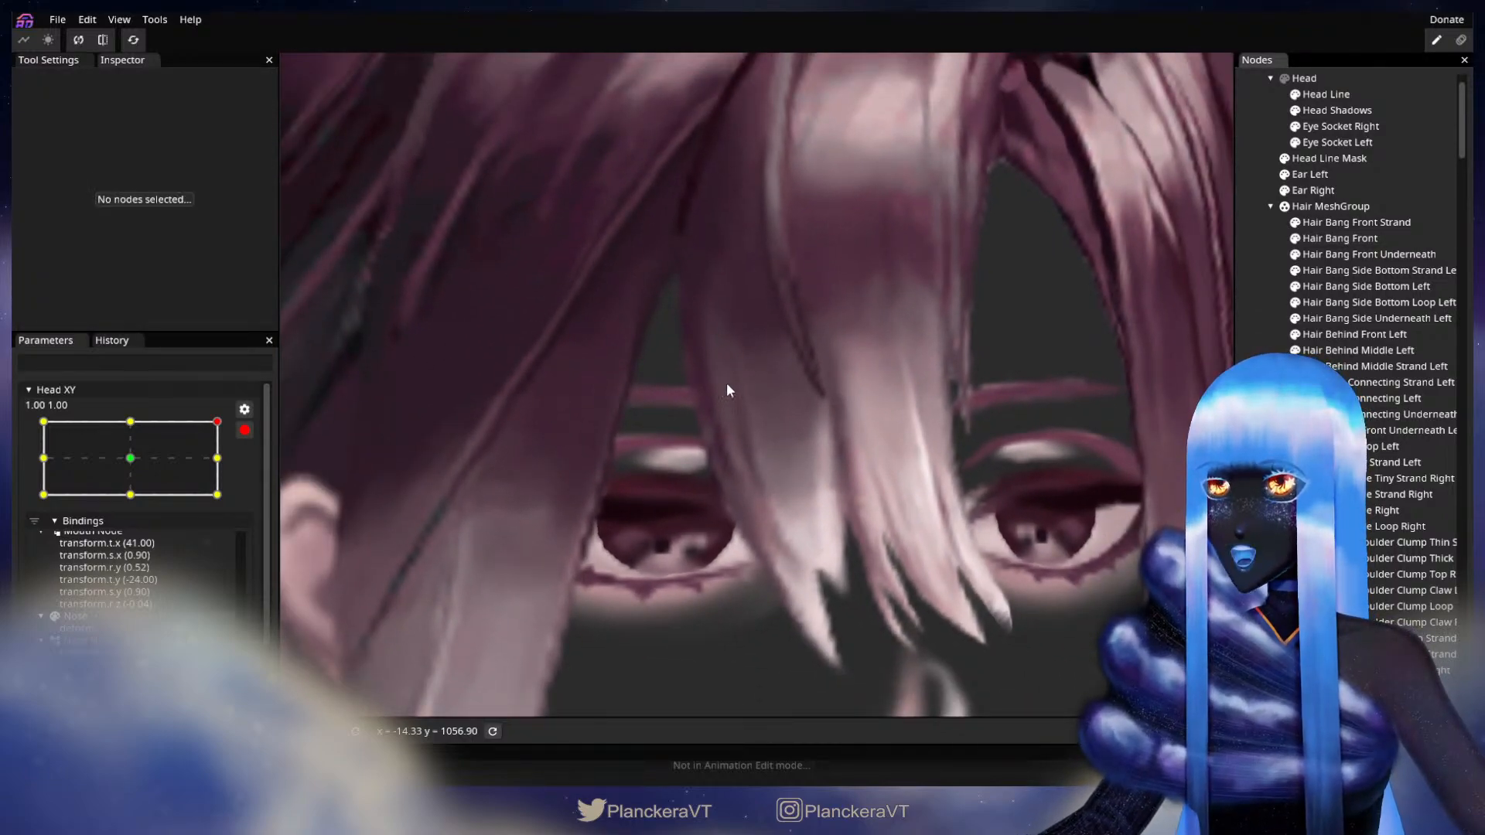
scroll(851, 514, "down", 5)
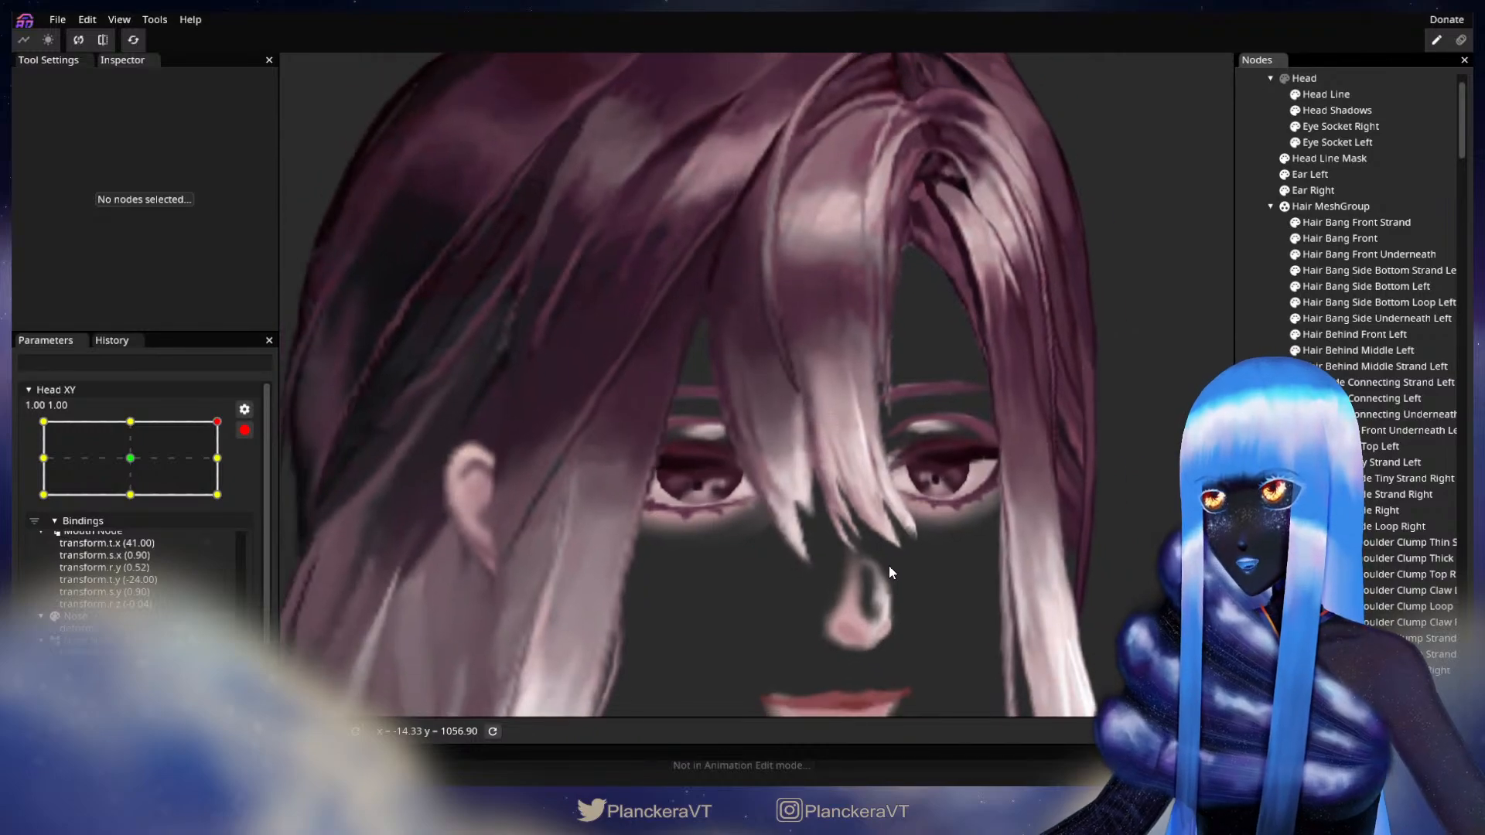
Disarm Head XY, move it down to 1.00, -1.00 to compare the bang, and rearm it at that corner
scroll(886, 571, "down", 2)
scroll(886, 567, "down", 1)
left_click_drag(885, 567, 838, 573)
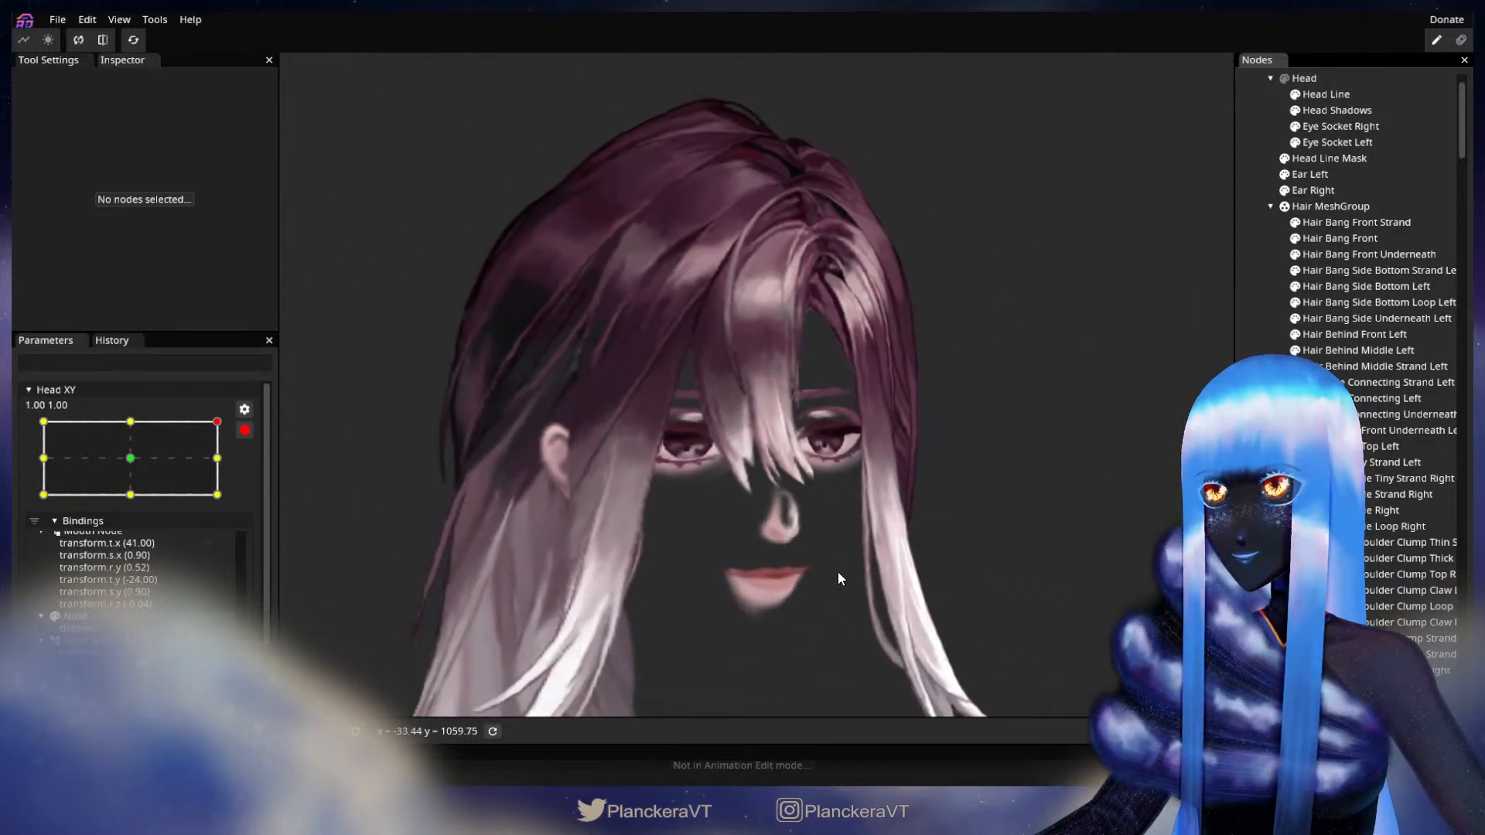
left_click(245, 431)
left_click_drag(230, 466, 248, 547)
left_click(255, 474)
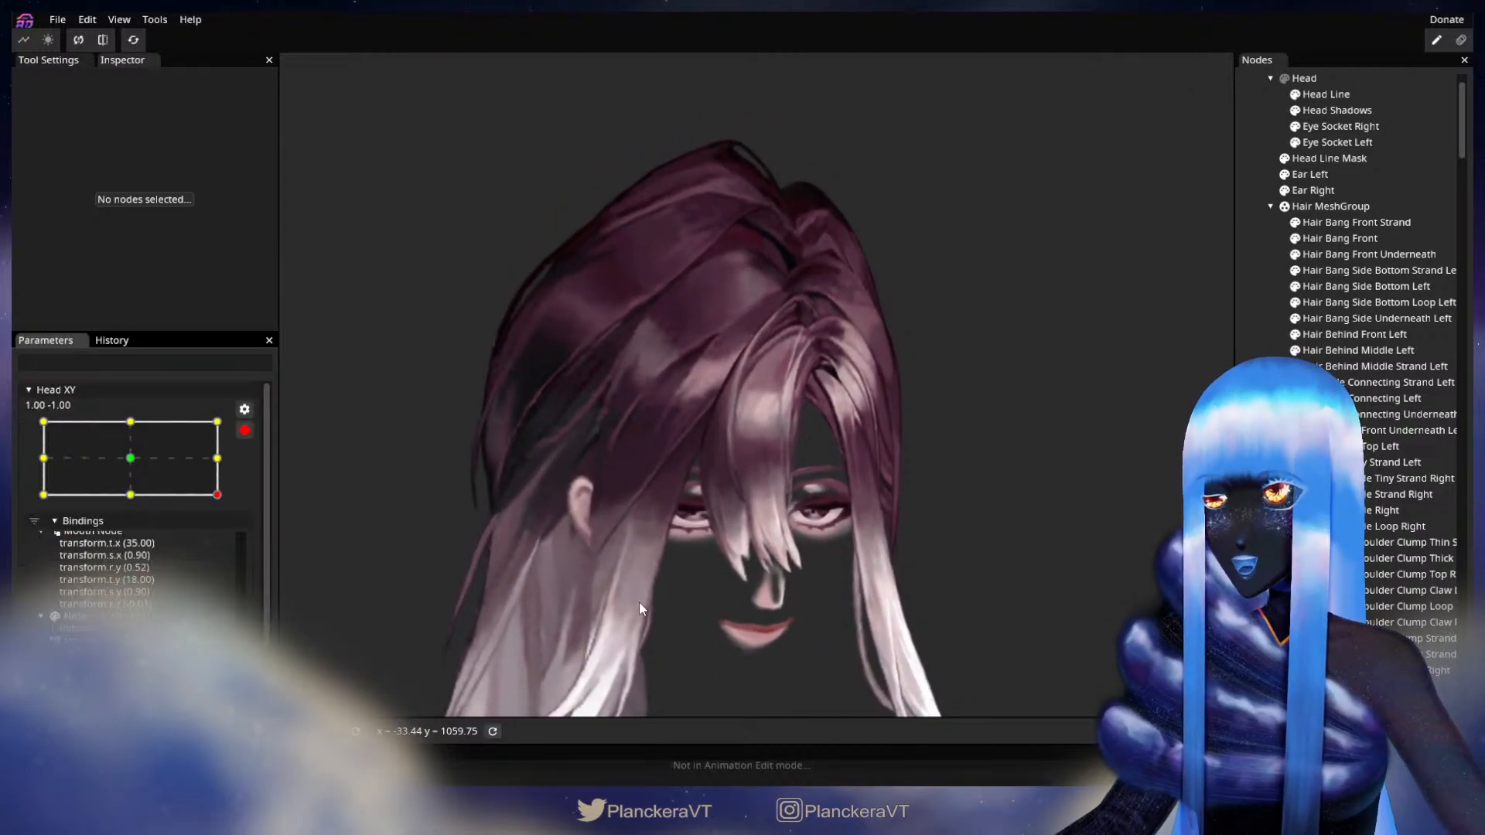
Select Hair Bang Front, nudge the outermost strand's inner vertices around eye height at 1.00, -1.00, and deselect it to check the shape
scroll(639, 592, "up", 5)
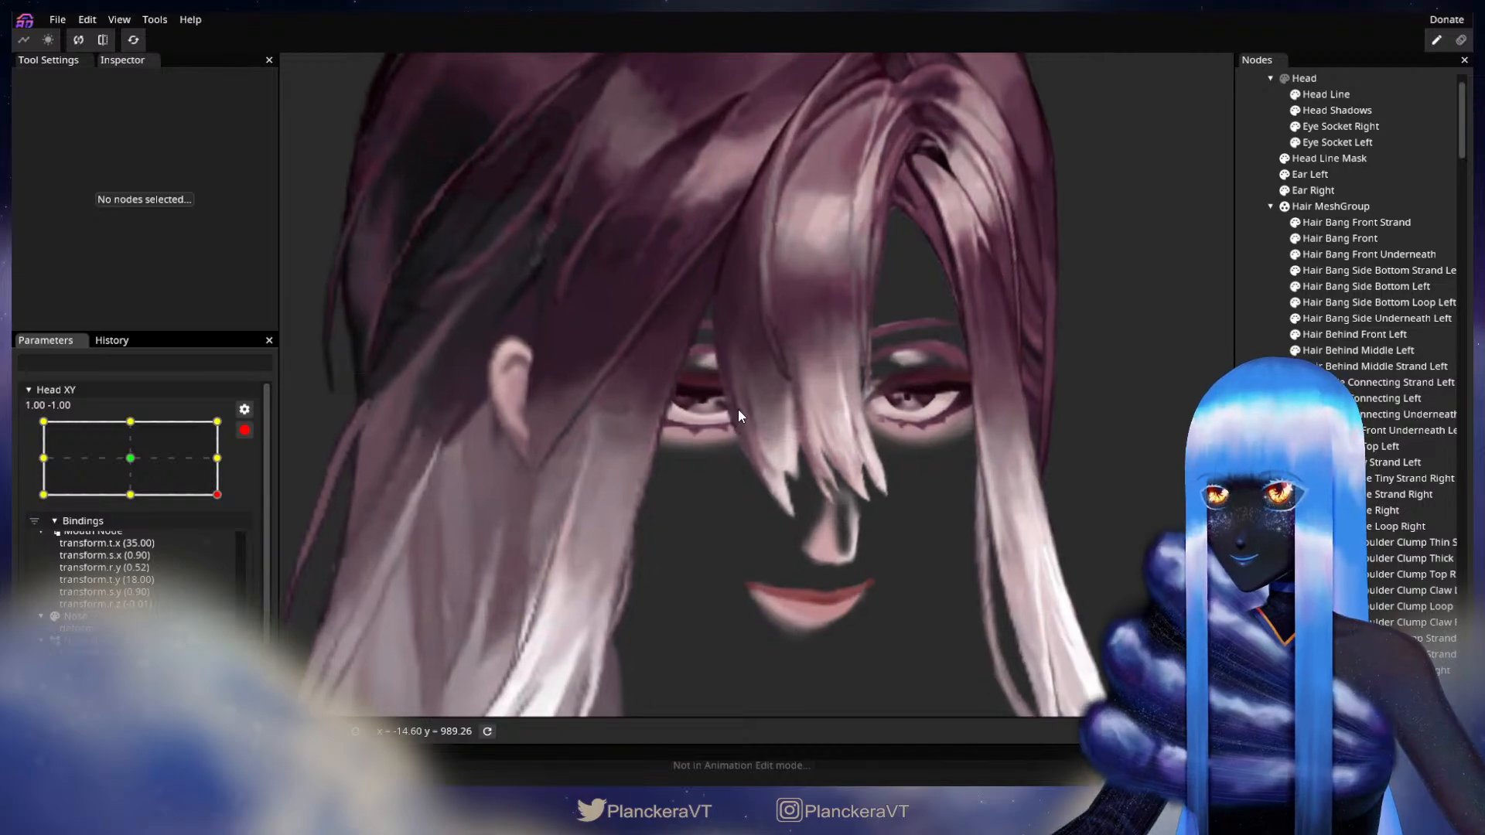
scroll(738, 416, "up", 5)
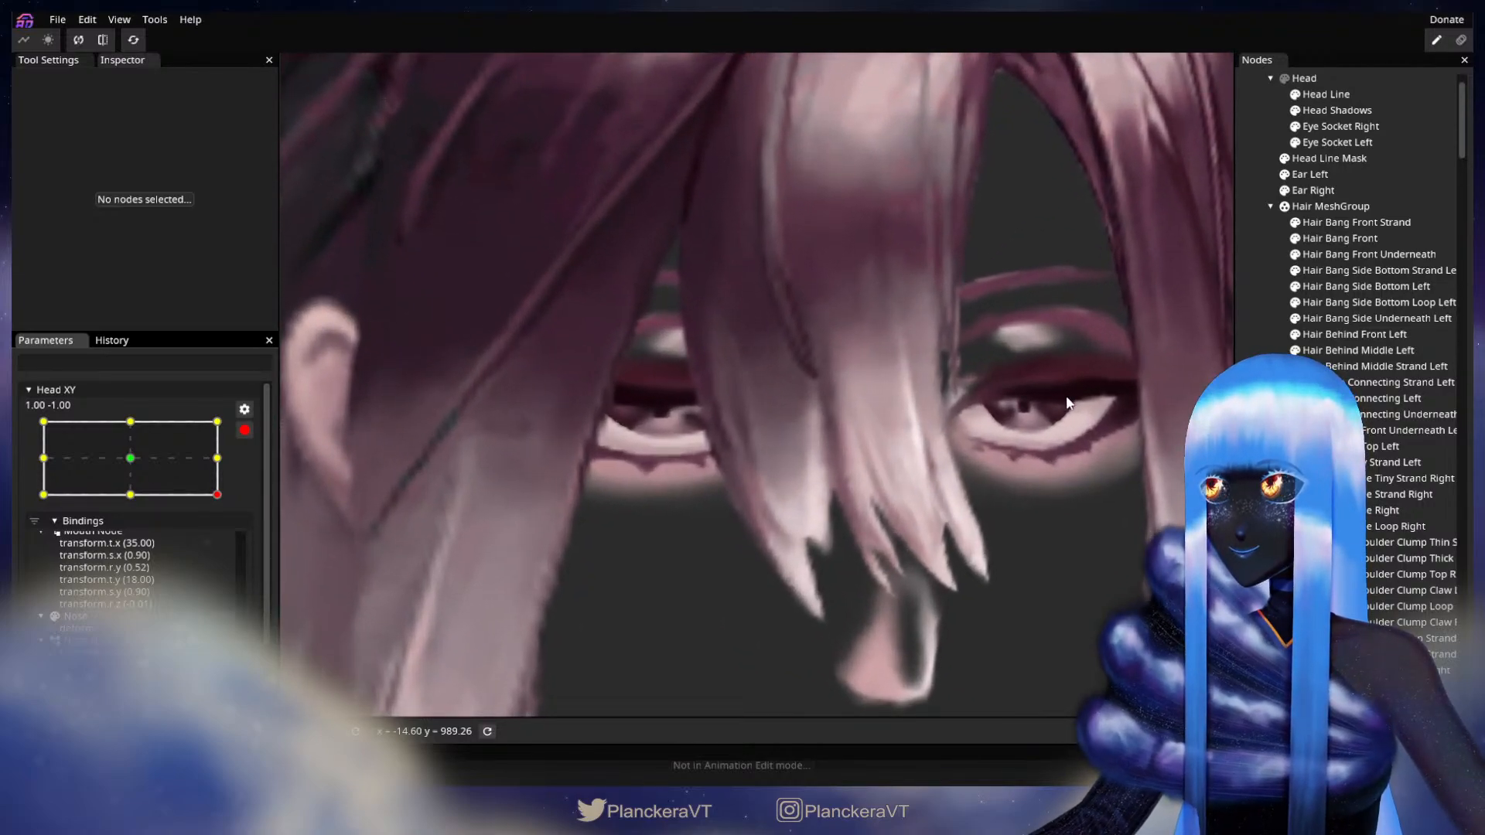
left_click(1361, 240)
scroll(778, 429, "up", 5)
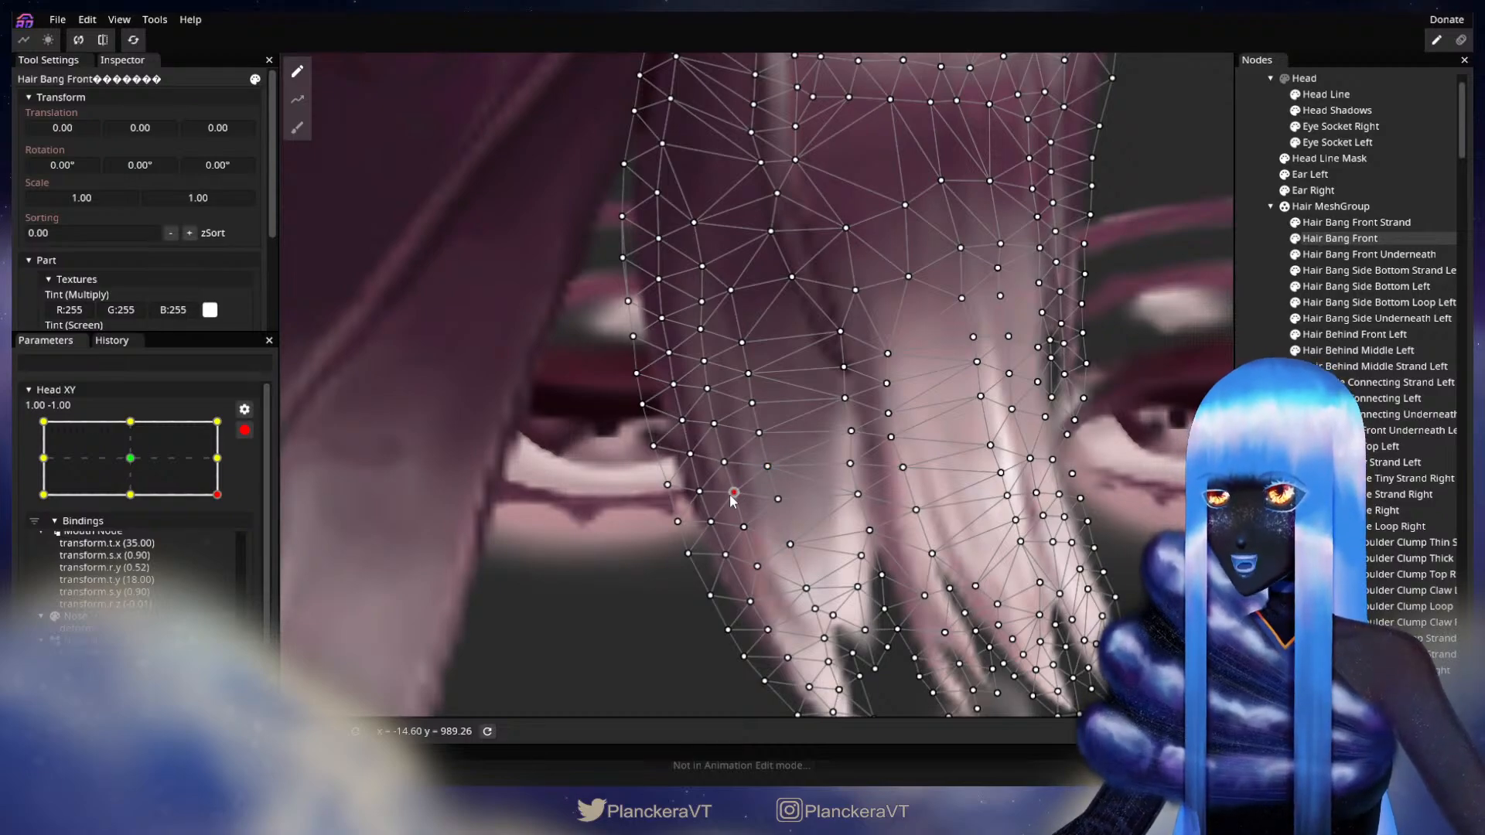
left_click(712, 424)
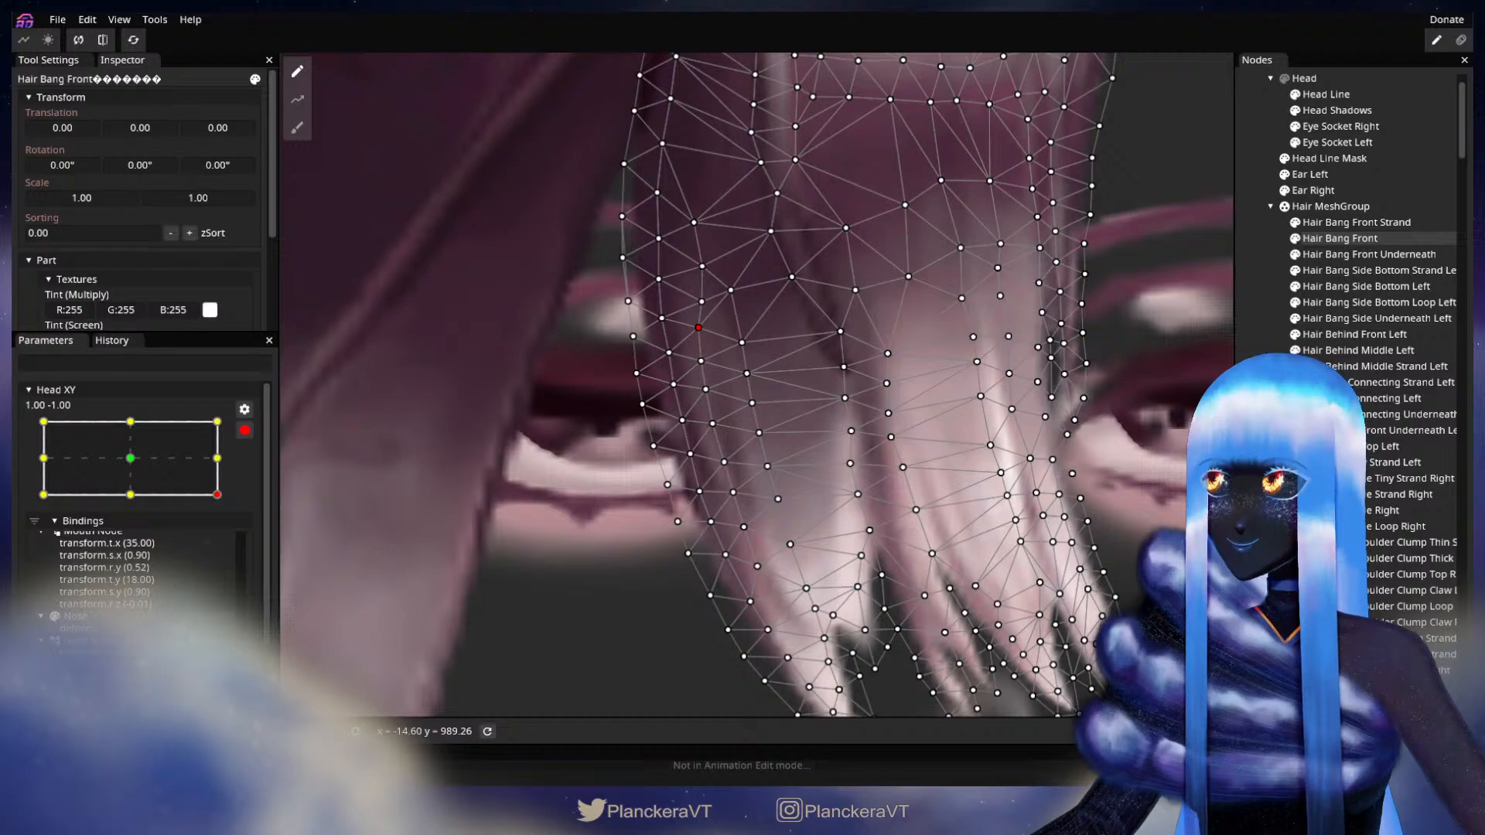
key("Escape")
scroll(832, 452, "down", 5)
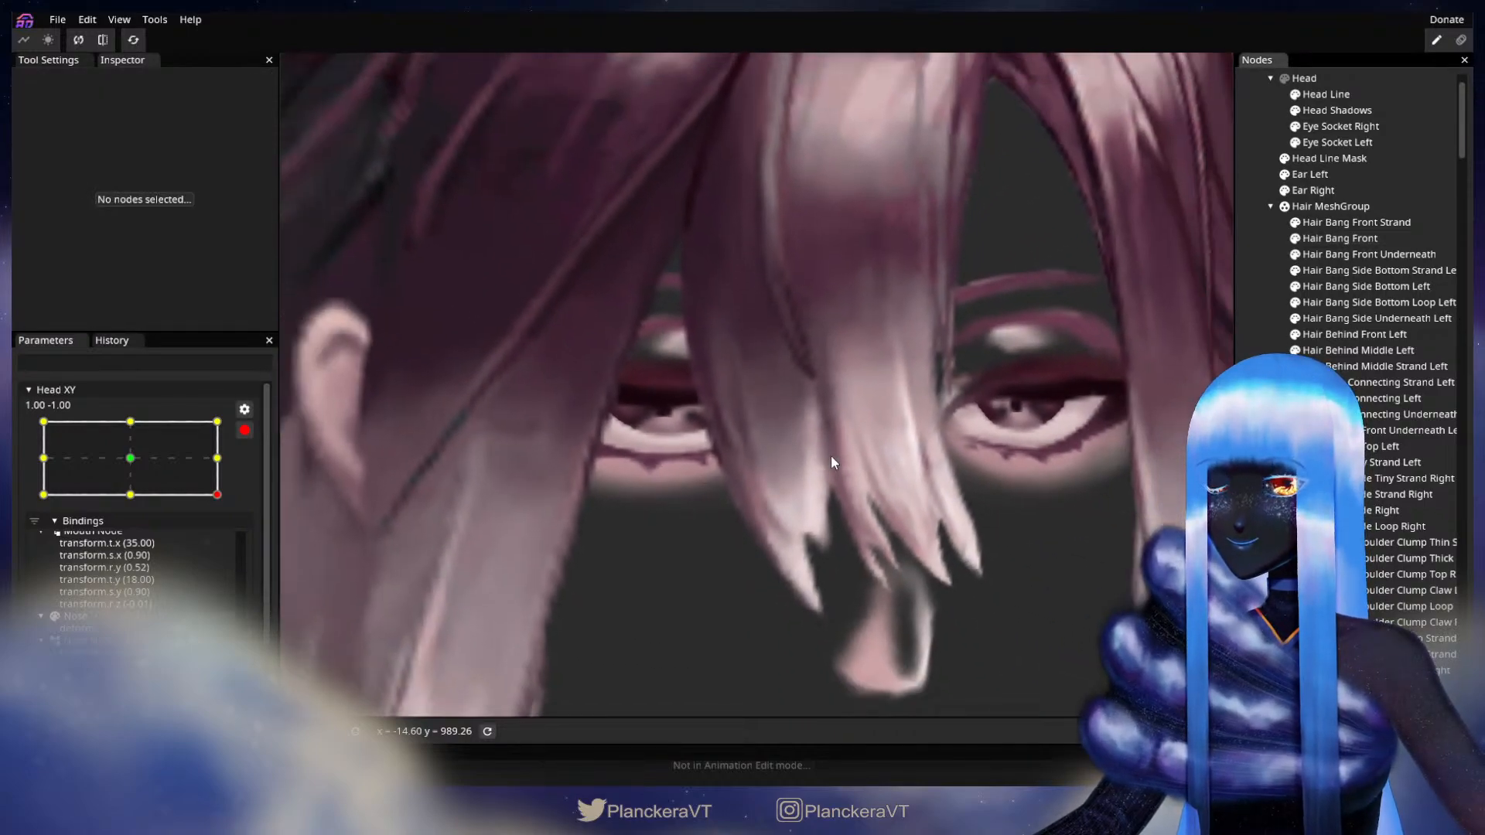
scroll(832, 456, "down", 6)
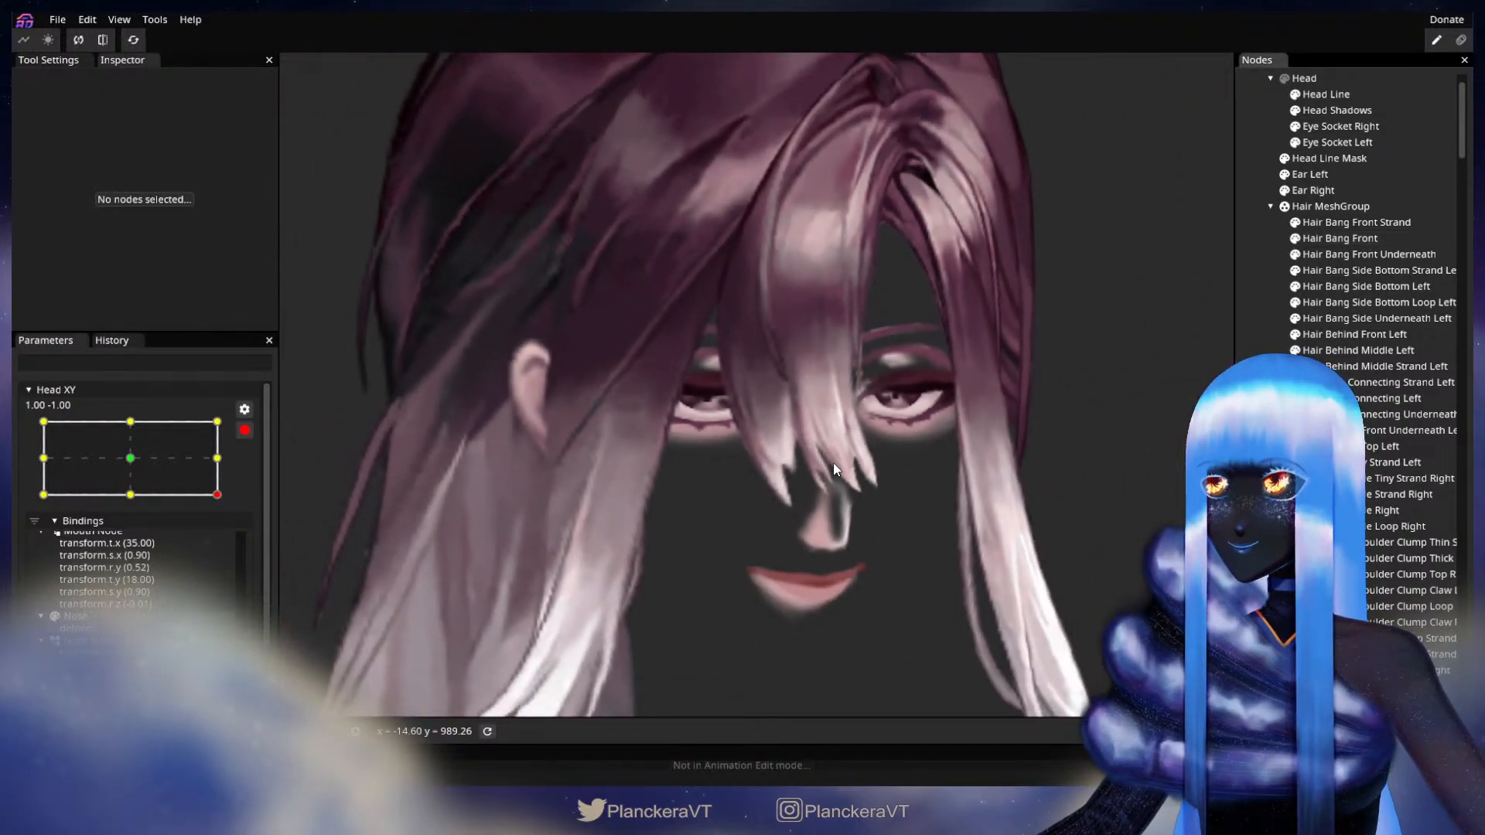
scroll(833, 462, "down", 6)
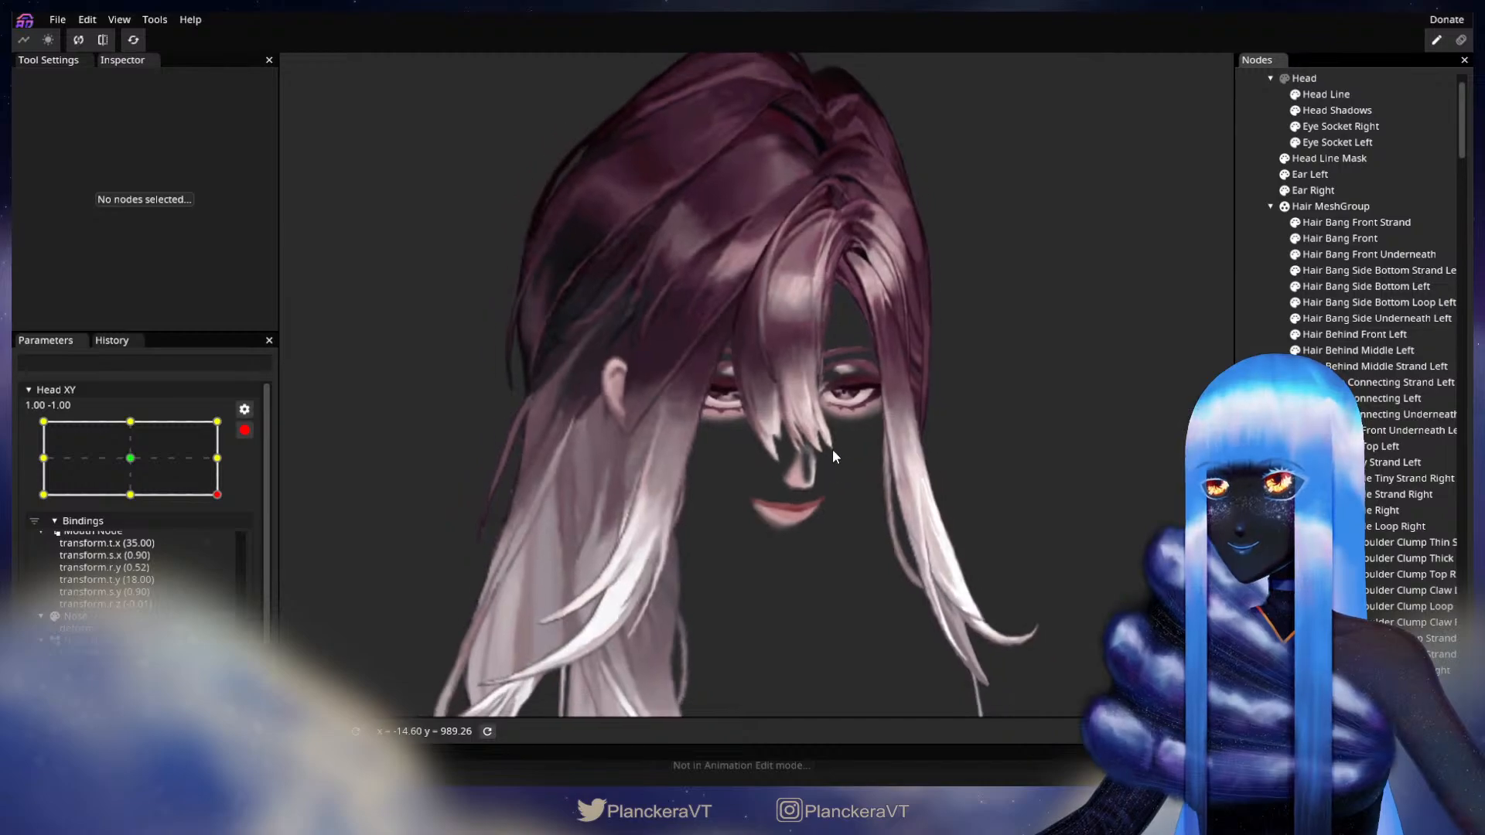
scroll(833, 460, "down", 3)
Disarm Head XY, return it to 1.00, 1.00, and rearm it there for editing
left_click(244, 430)
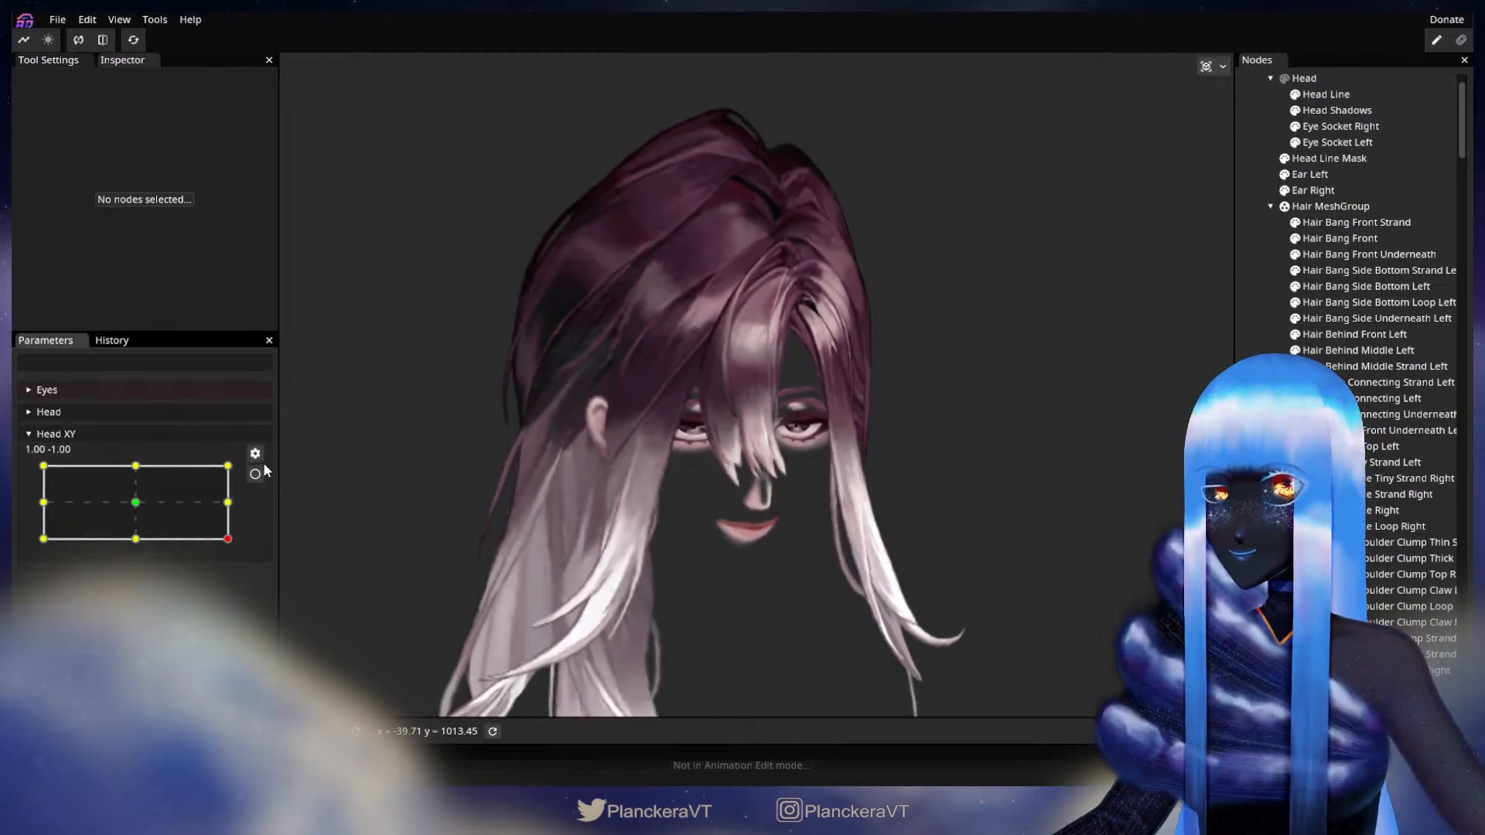
left_click_drag(227, 539, 241, 458)
left_click(255, 474)
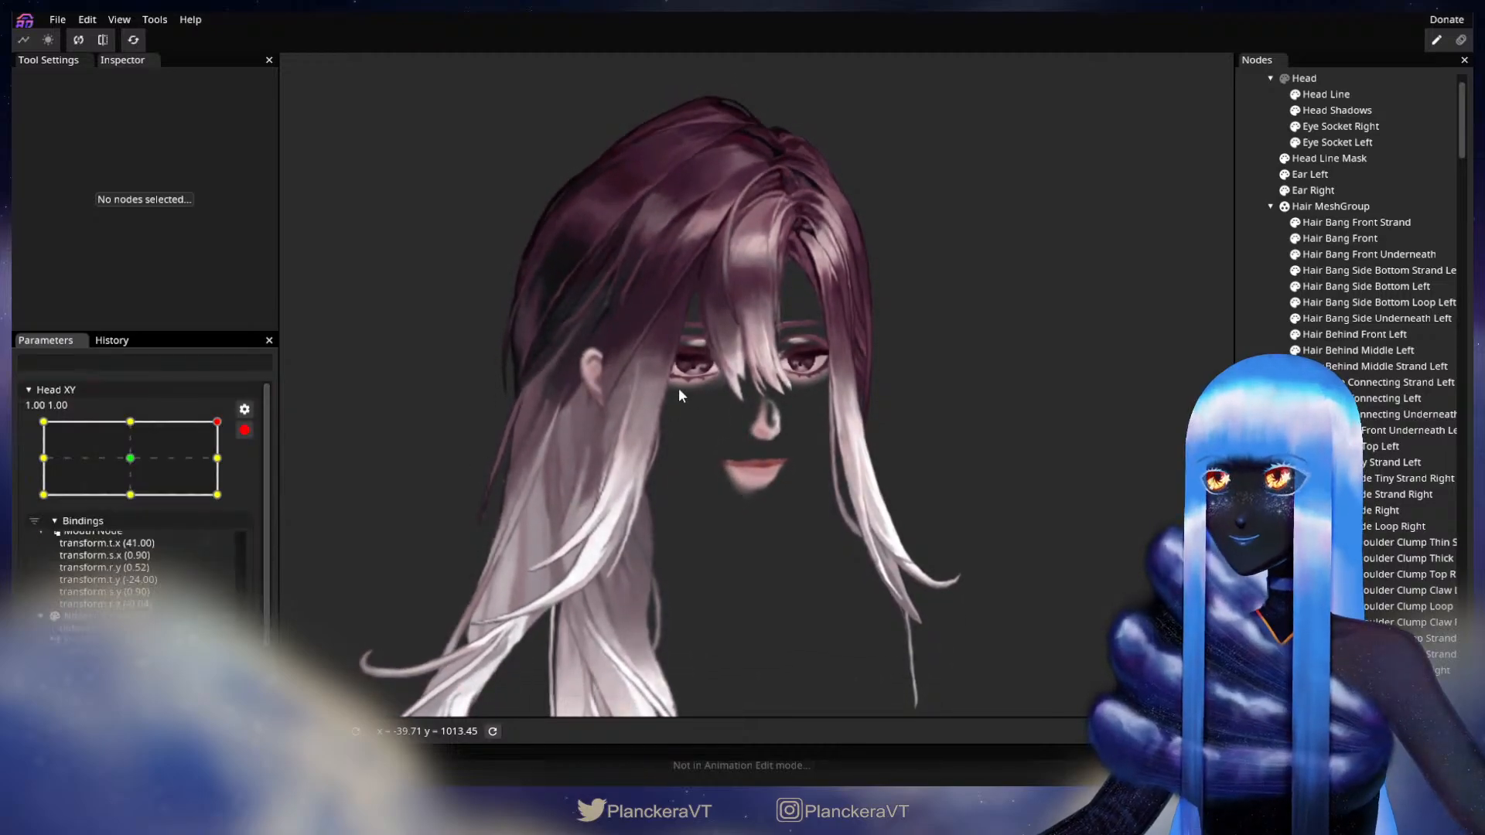
Select Hair Bang Front, adjust the outermost strand's inner vertices just above the eyebrow at 1.00, 1.00, and deselect it to review the head
scroll(662, 390, "up", 5)
scroll(705, 436, "up", 5)
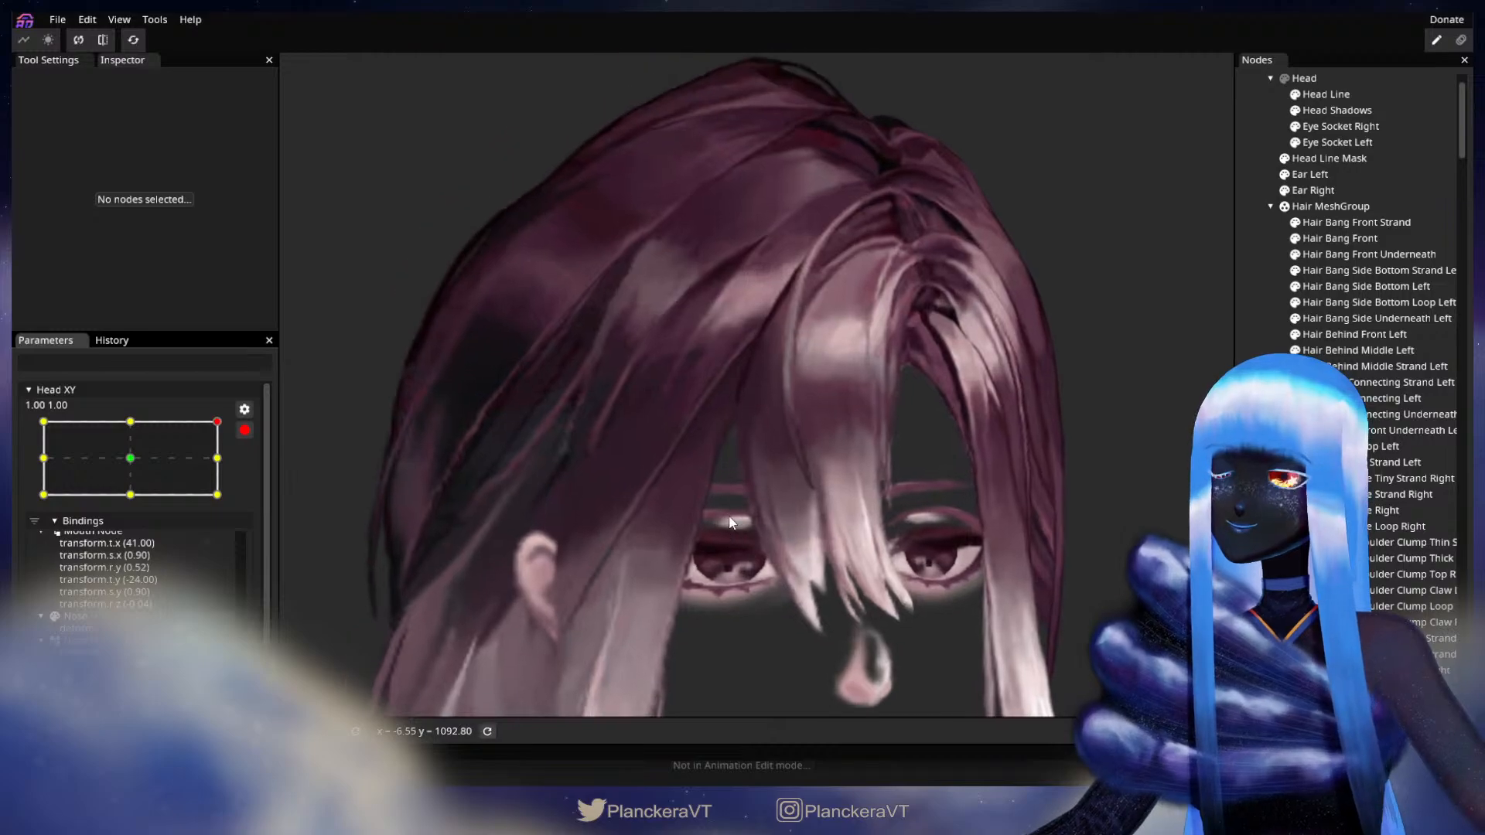
scroll(805, 440, "up", 5)
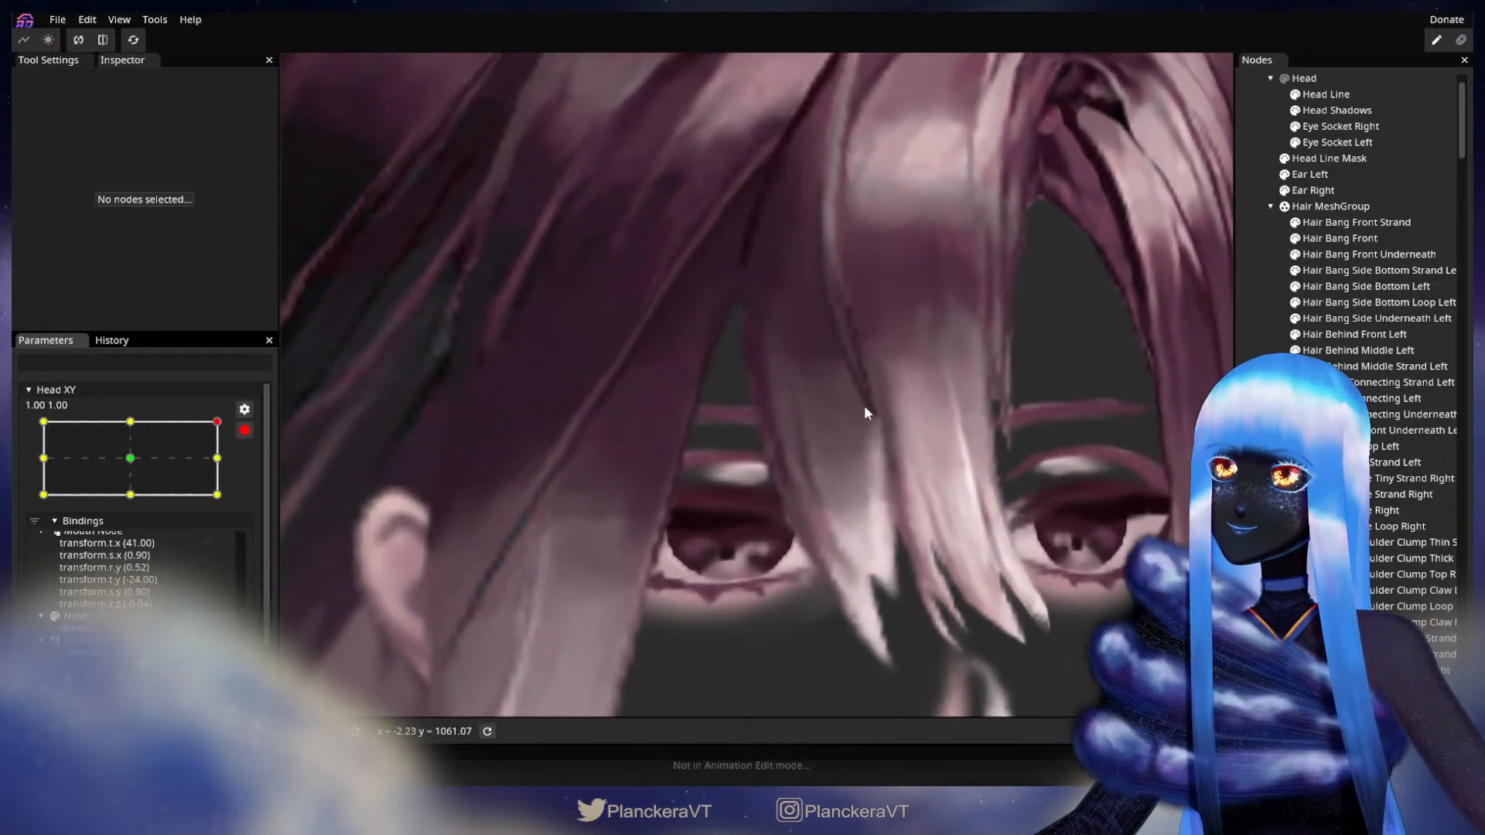
left_click(1324, 240)
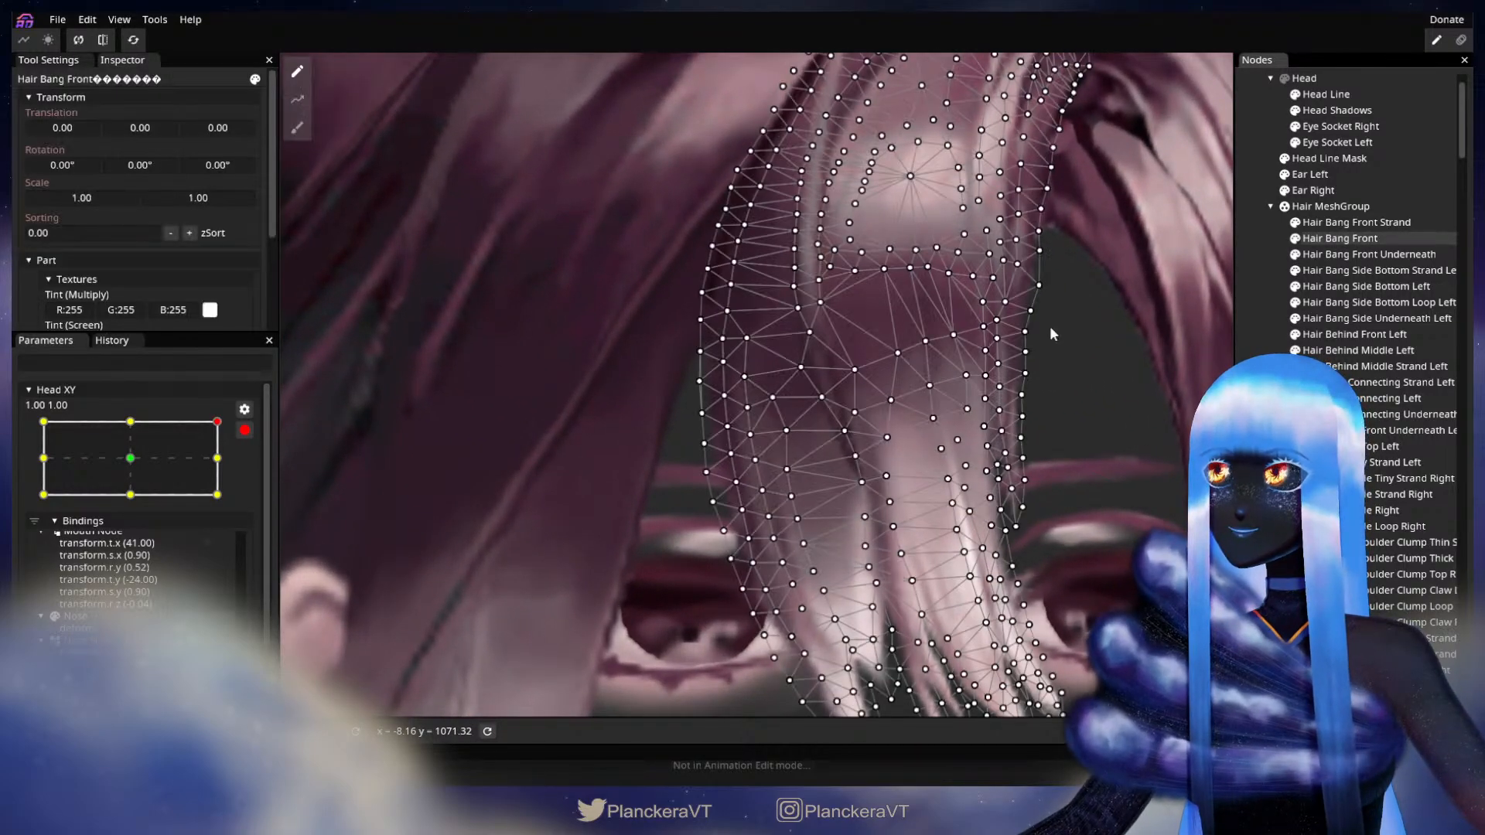
scroll(745, 444, "up", 2)
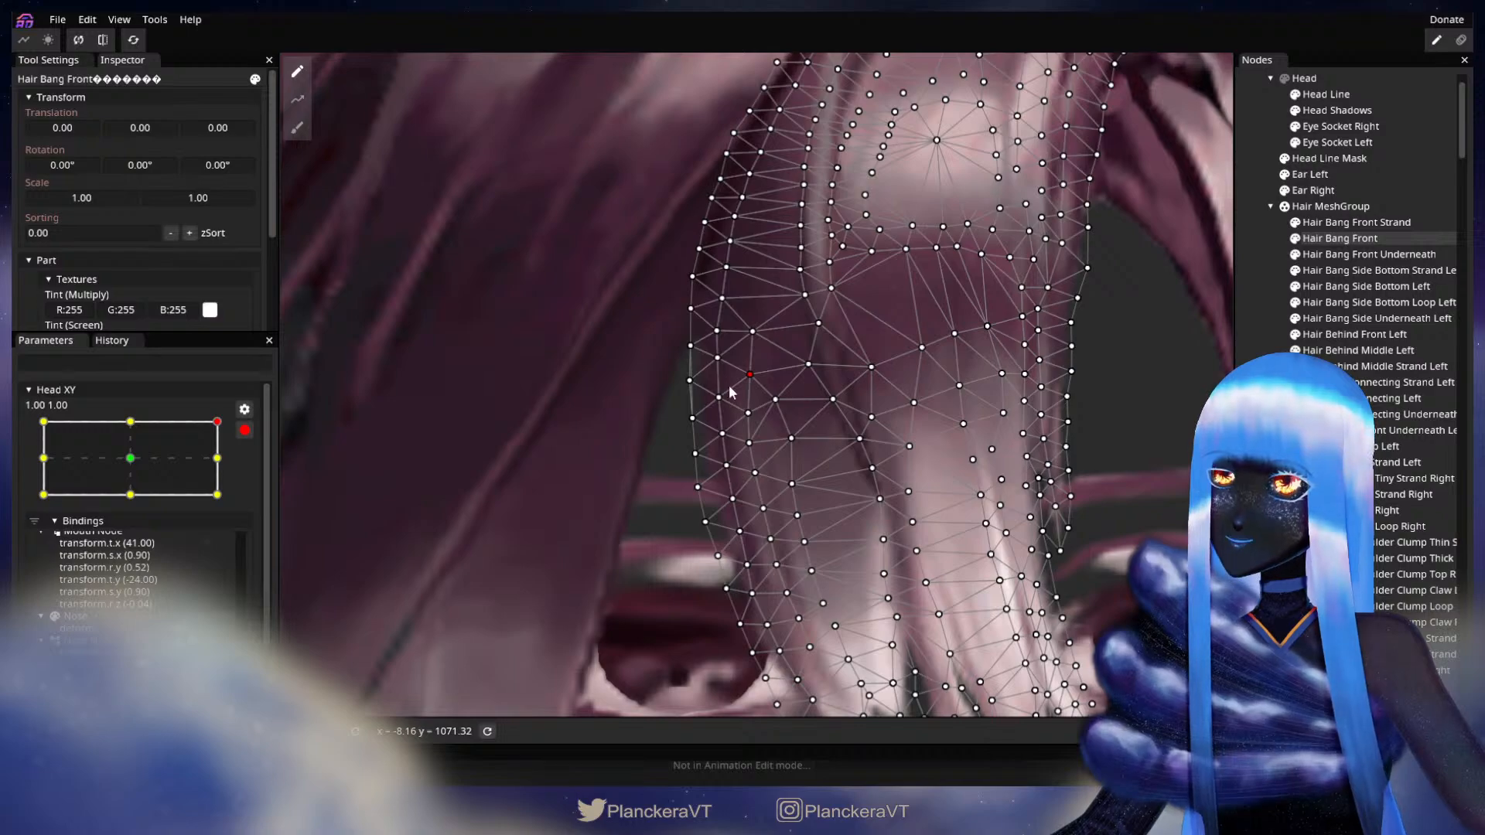
key("Escape")
scroll(907, 511, "down", 2)
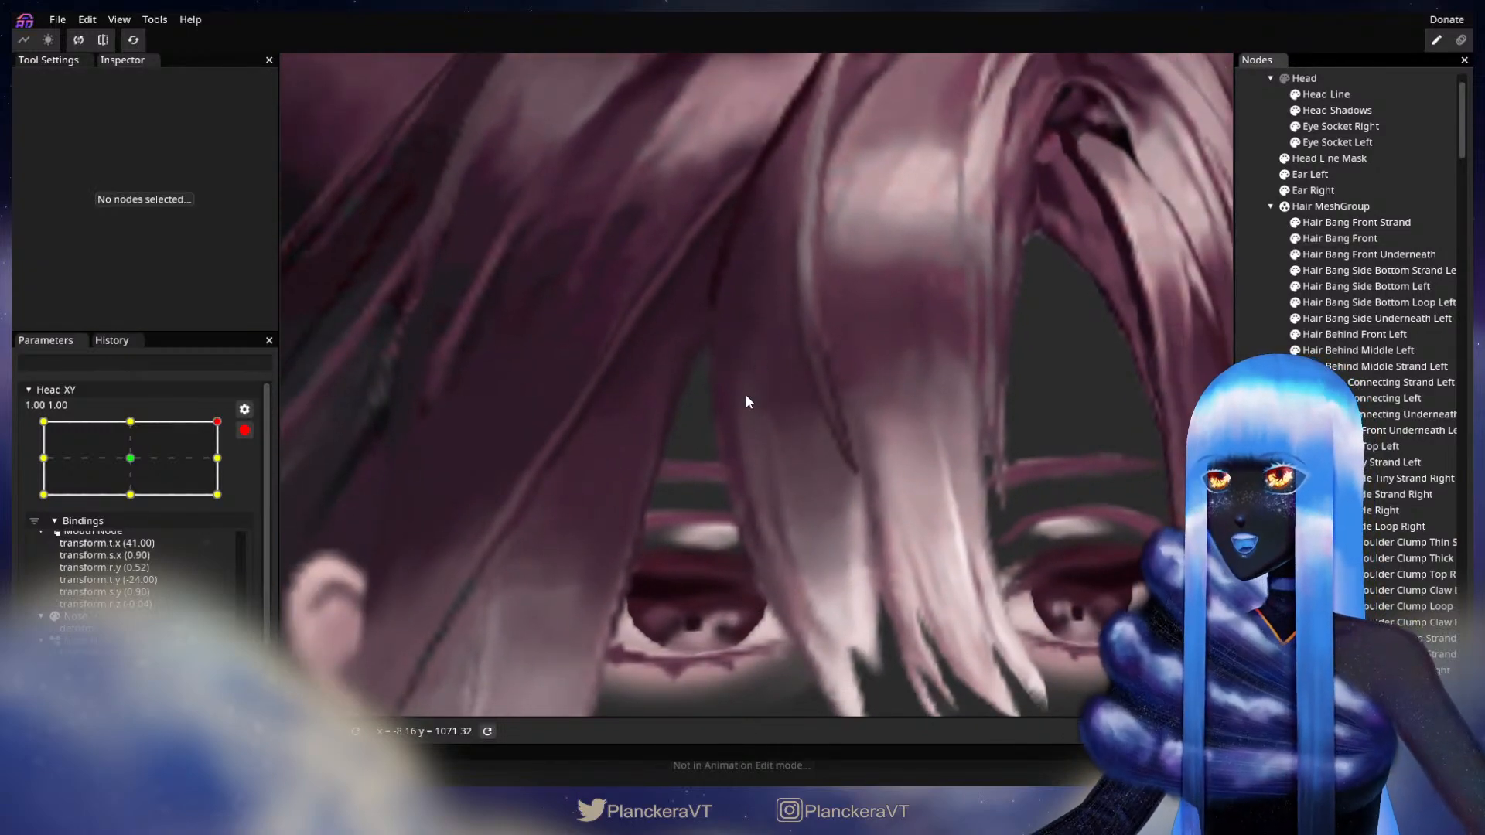
scroll(787, 471, "down", 5)
scroll(786, 492, "down", 5)
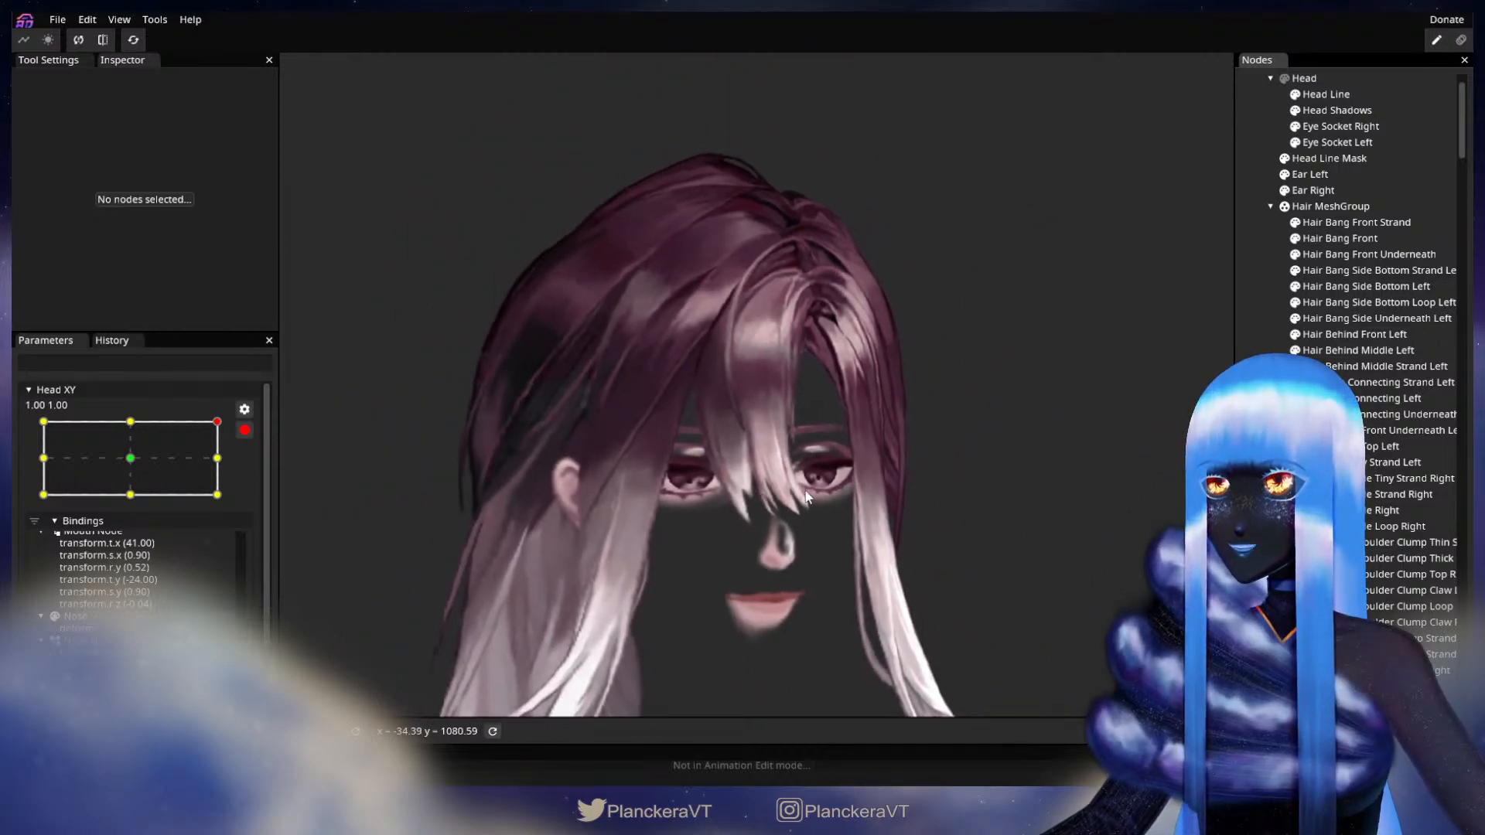
Disarm Head XY and move it around the 1.00, 1.00 corner to examine how the front bang moves
left_click(244, 430)
mouse_move(227, 466)
left_mouse_down()
mouse_move(239, 550)
mouse_move(240, 467)
mouse_move(226, 500)
mouse_move(243, 517)
mouse_move(240, 550)
mouse_move(237, 461)
left_mouse_up()
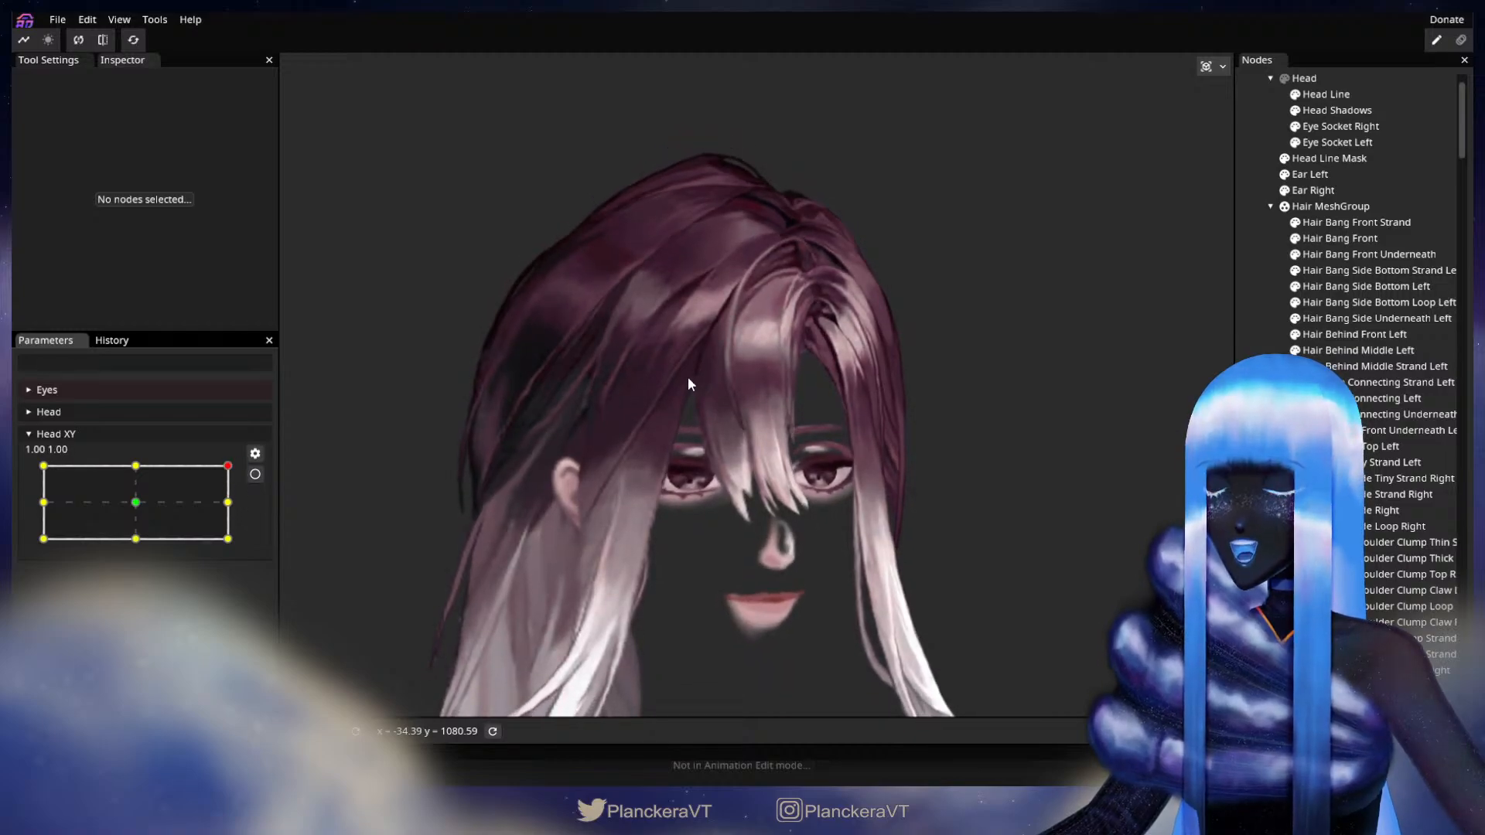
scroll(689, 377, "up", 5)
left_click_drag(693, 373, 690, 432)
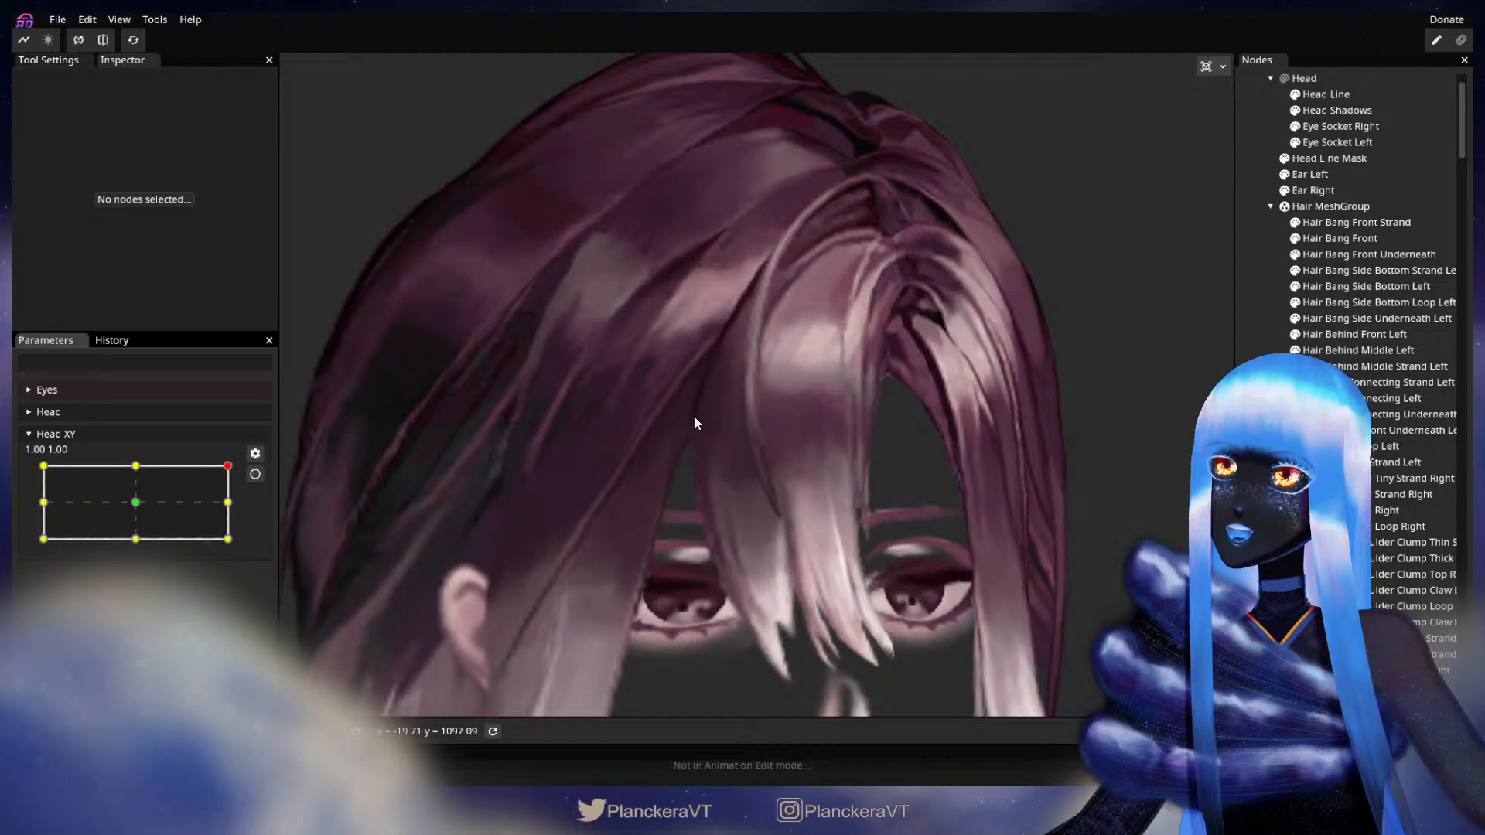
mouse_move(224, 469)
left_mouse_down()
mouse_move(26, 465)
mouse_move(229, 460)
mouse_move(247, 519)
mouse_move(249, 500)
mouse_move(134, 504)
mouse_move(184, 503)
mouse_move(249, 456)
left_mouse_up()
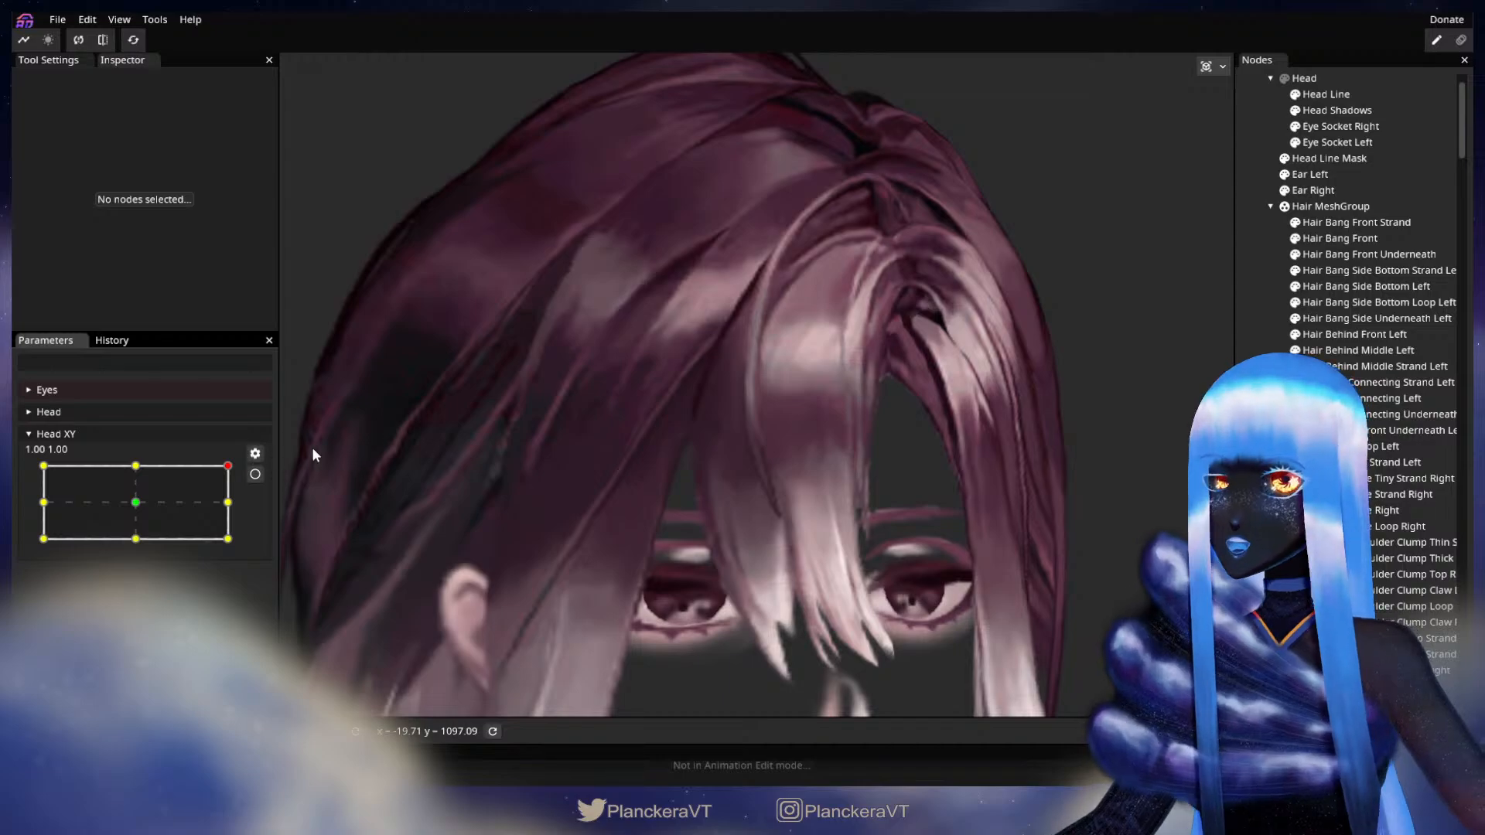
Rearm Head XY at 1.00, 1.00 and reshape the outer edge of Hair Bang Front with the Circle Brush
left_click(255, 474)
scroll(748, 503, "up", 6)
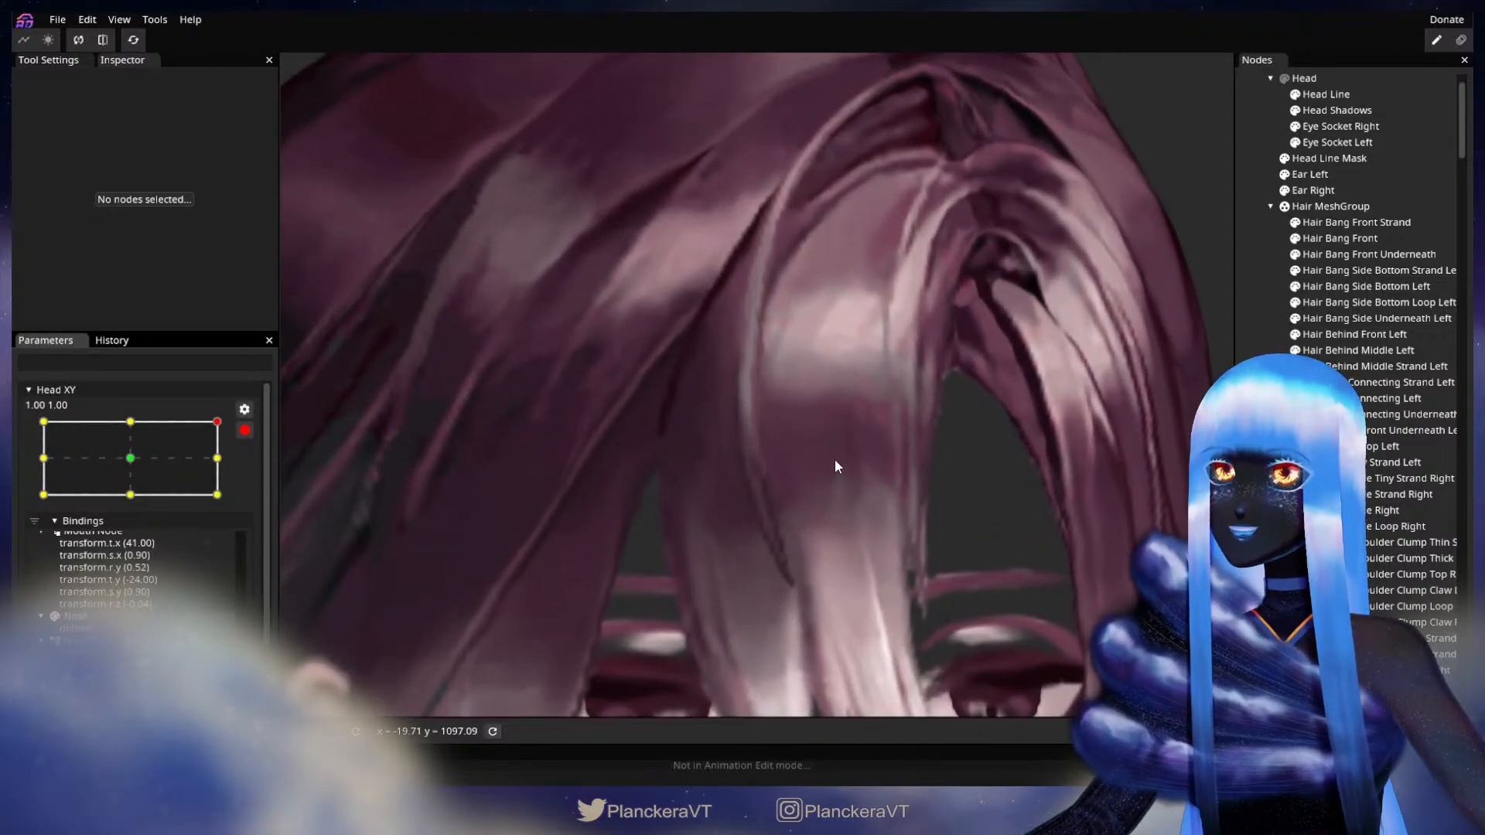
left_click(1340, 239)
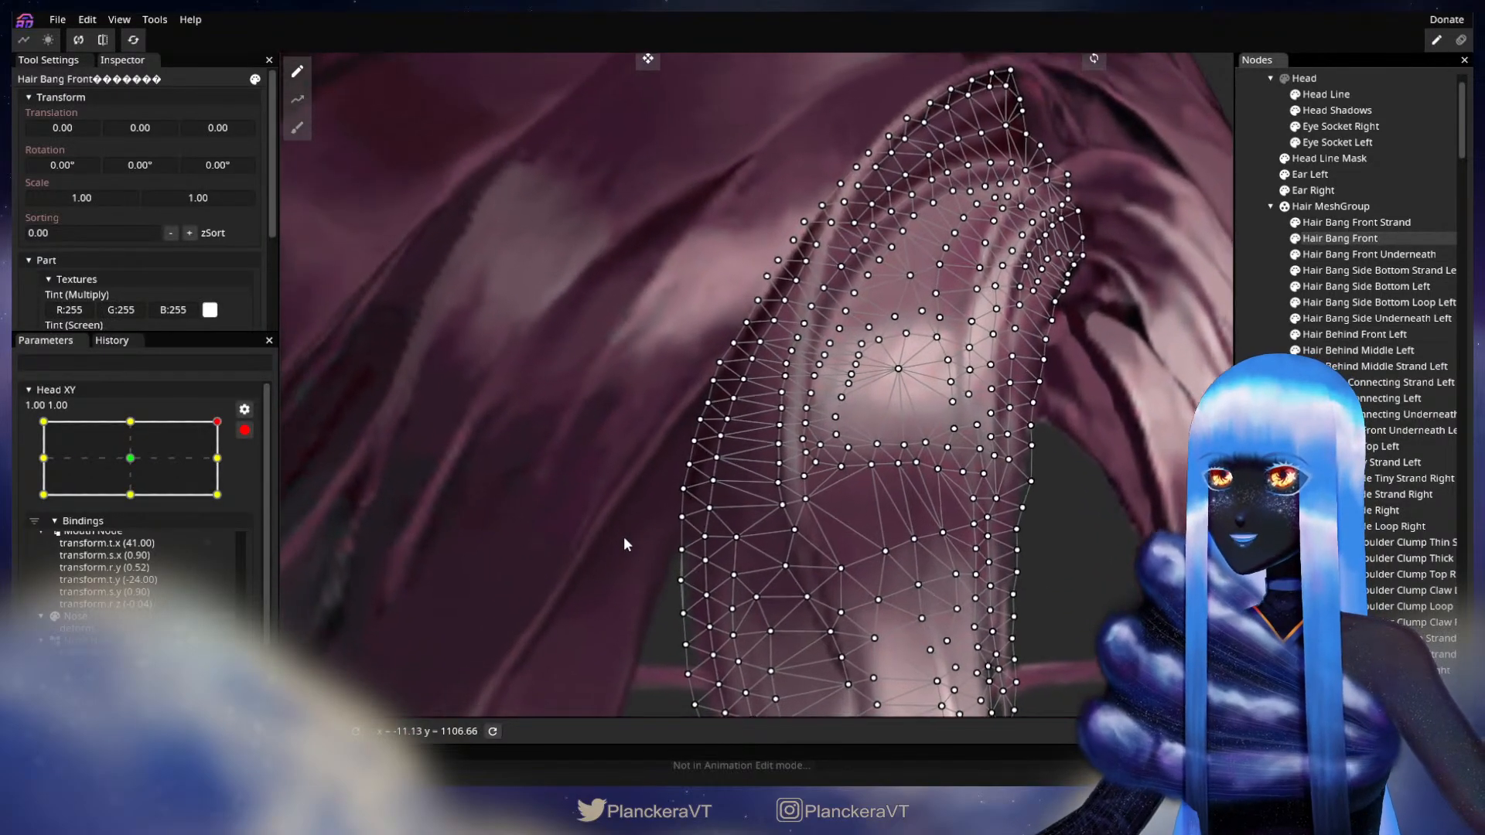
left_click(294, 133)
left_click_drag(659, 480, 676, 484)
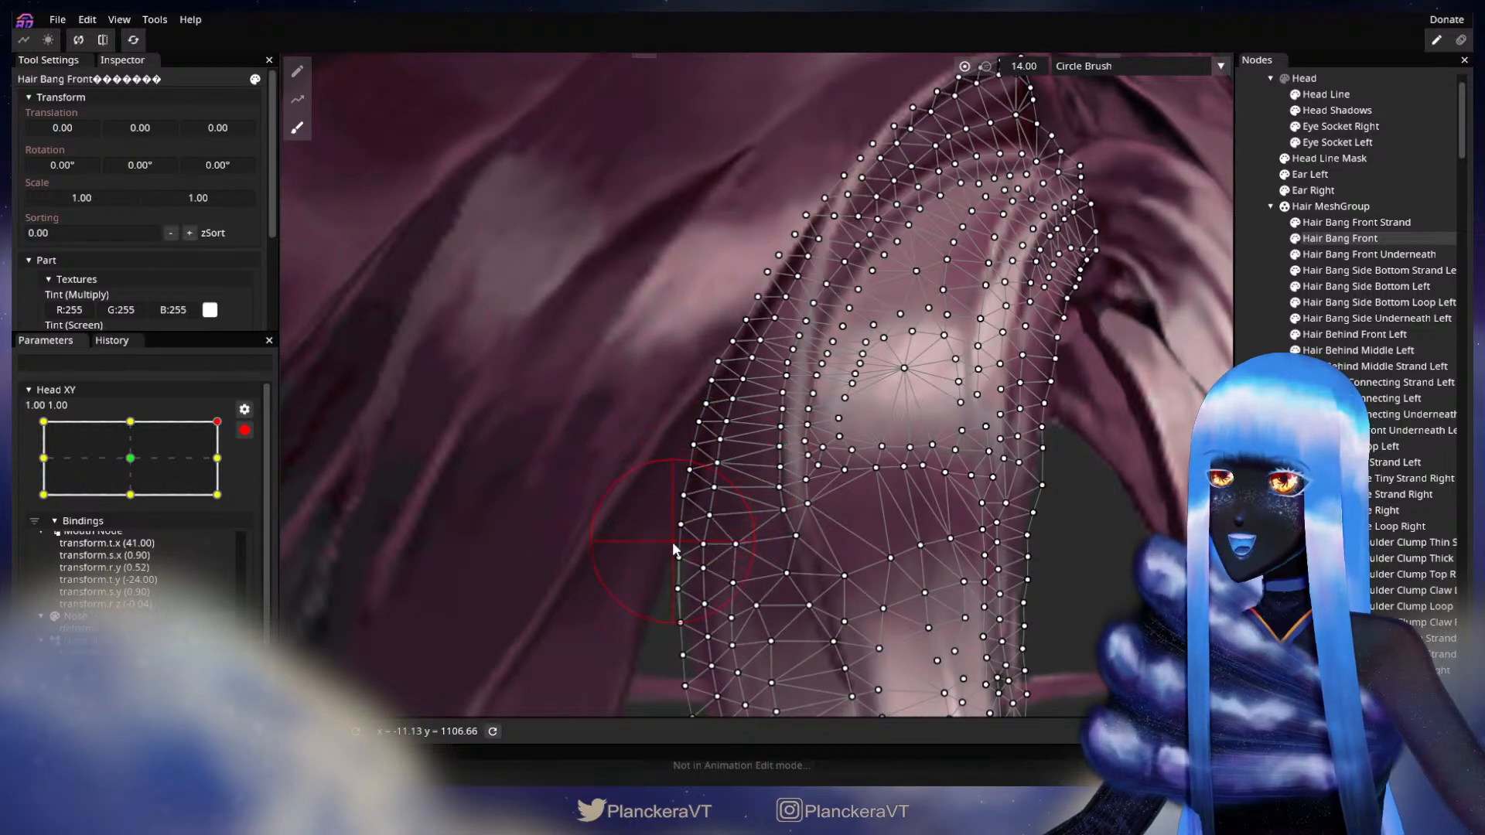
key("Escape")
scroll(677, 594, "down", 3)
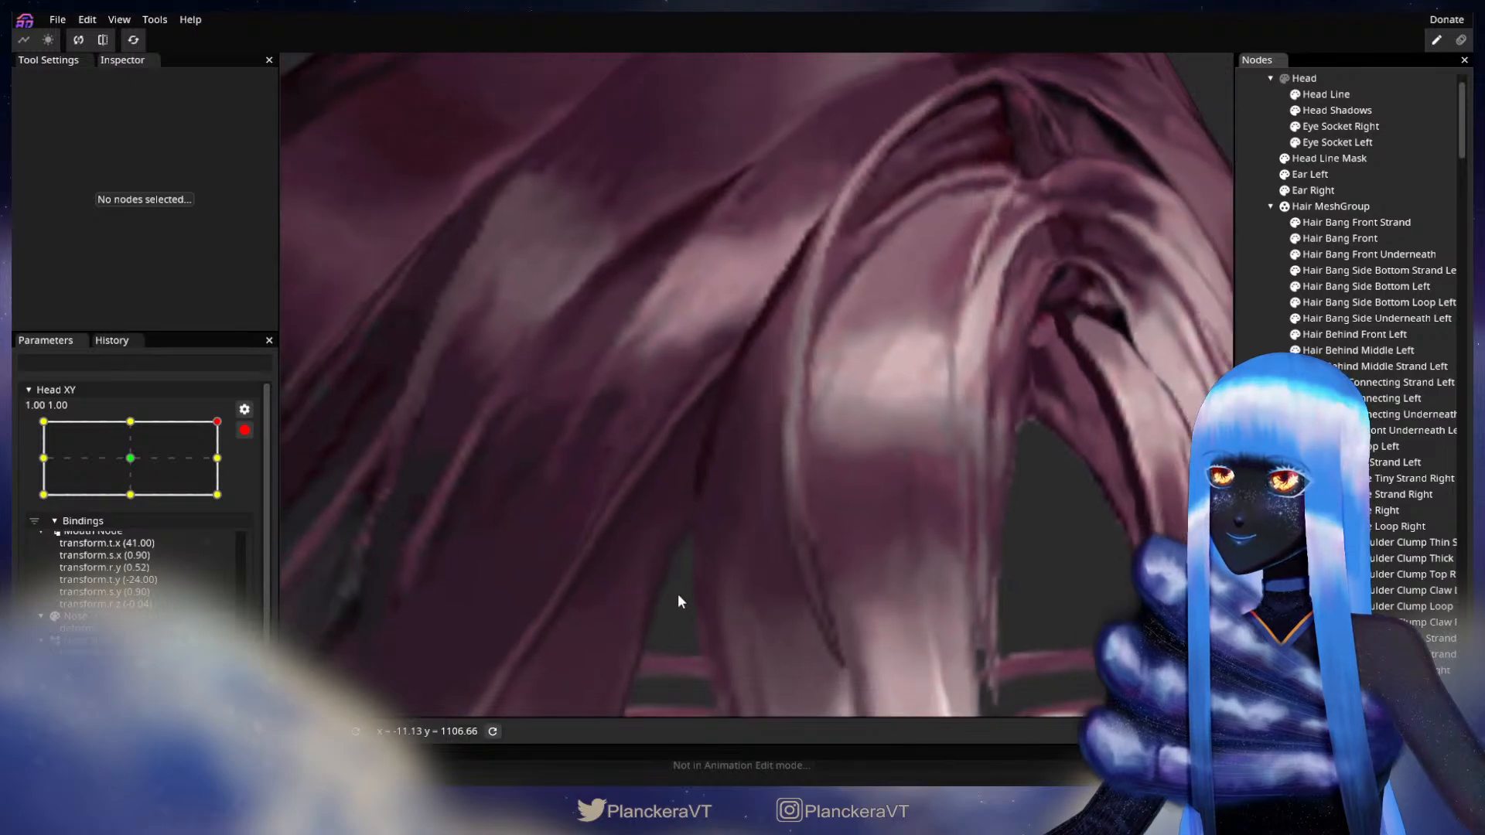
scroll(690, 592, "down", 5)
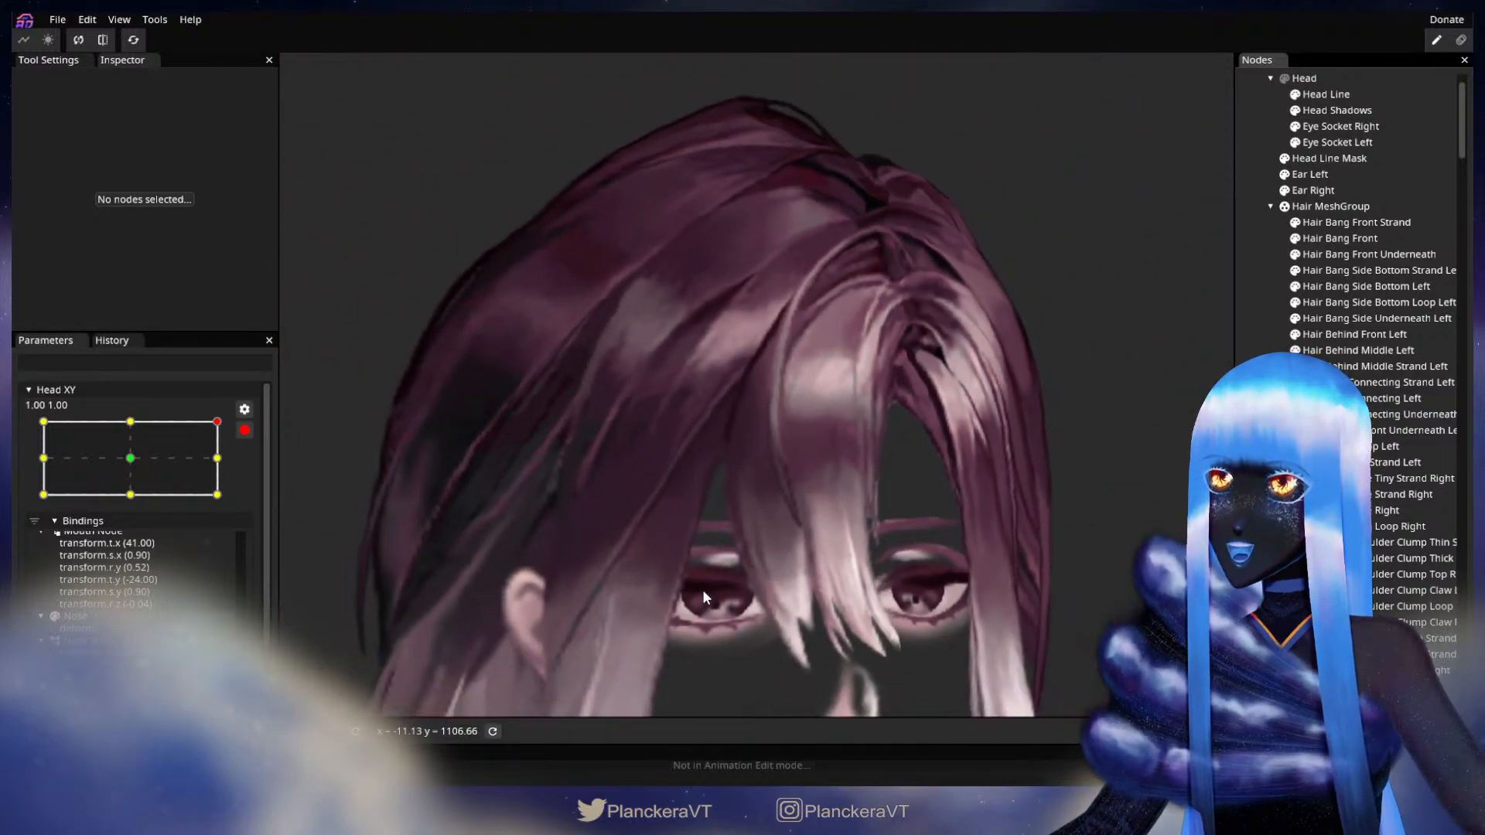
Disarm Head XY and move it near 1.00, 1.00 to inspect the bang's outer edge up close
left_click(245, 430)
mouse_move(228, 466)
left_mouse_down()
mouse_move(230, 509)
mouse_move(228, 465)
left_mouse_up()
scroll(575, 539, "up", 5)
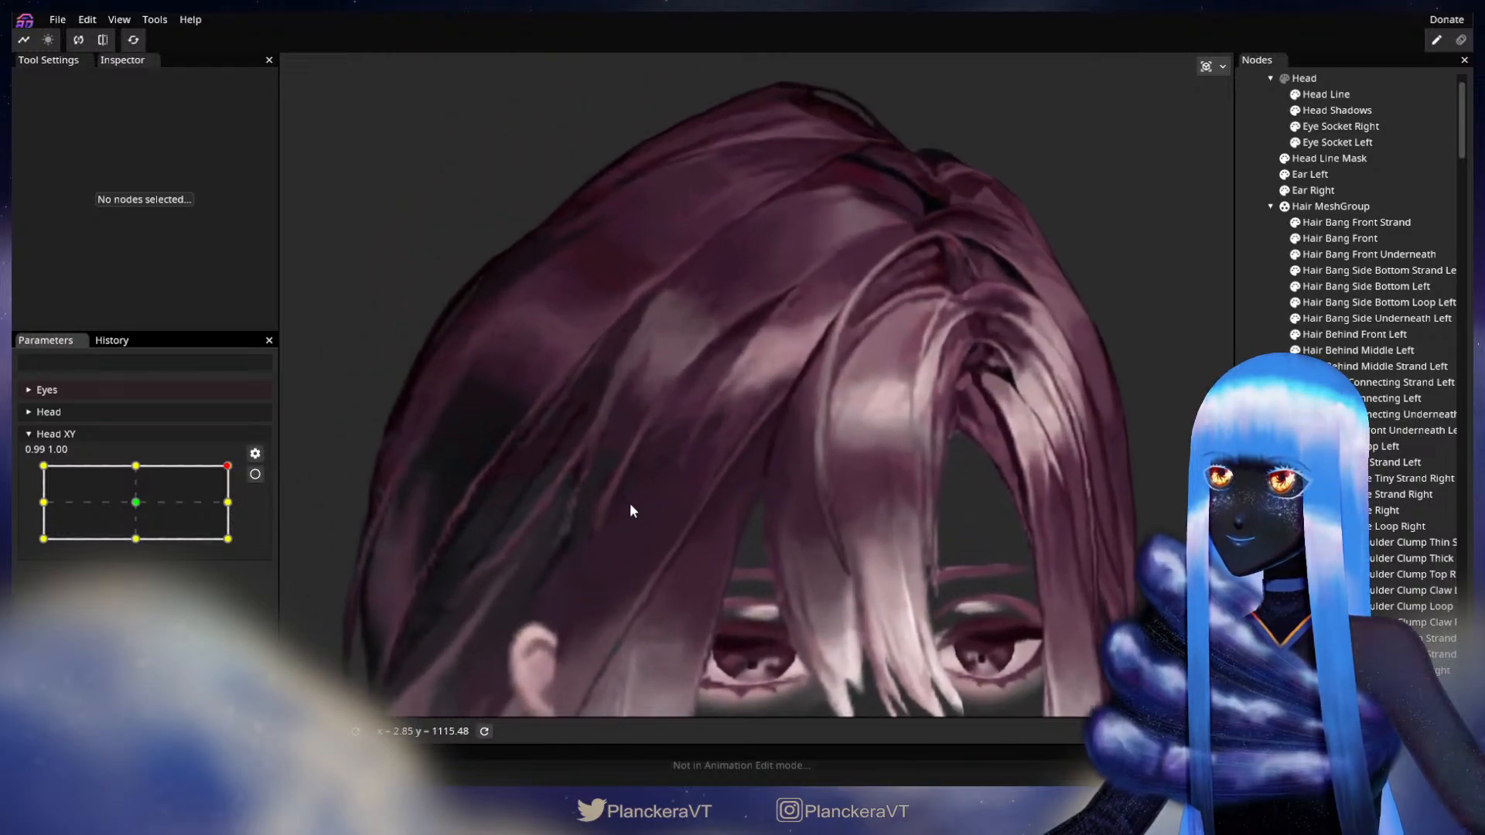
scroll(614, 541, "up", 3)
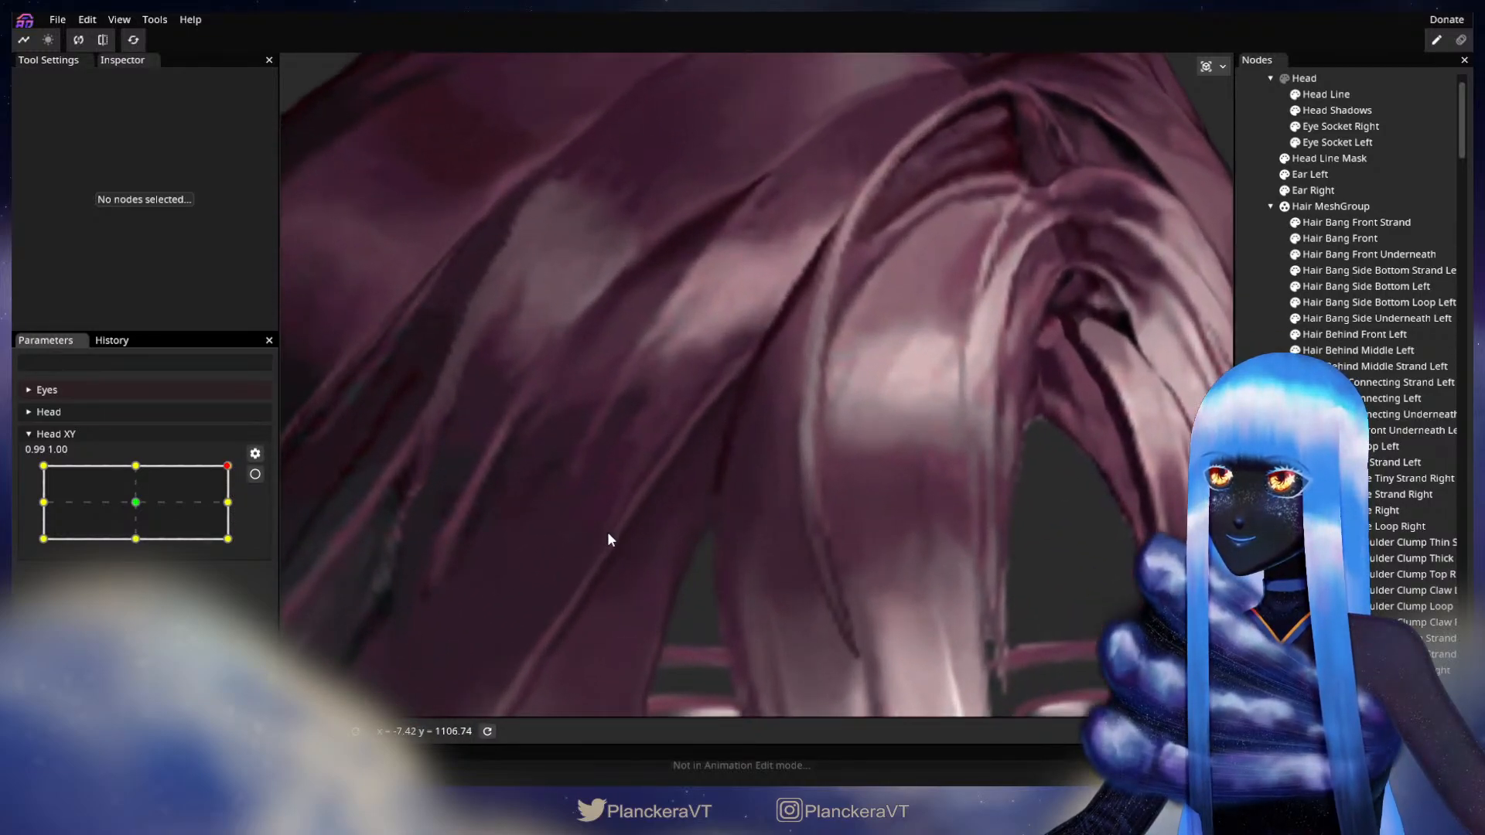
Rearm Head XY at 1.00, 1.00 and smooth individual vertices along the outer edge of Hair Bang Front's outermost strand
left_click(254, 474)
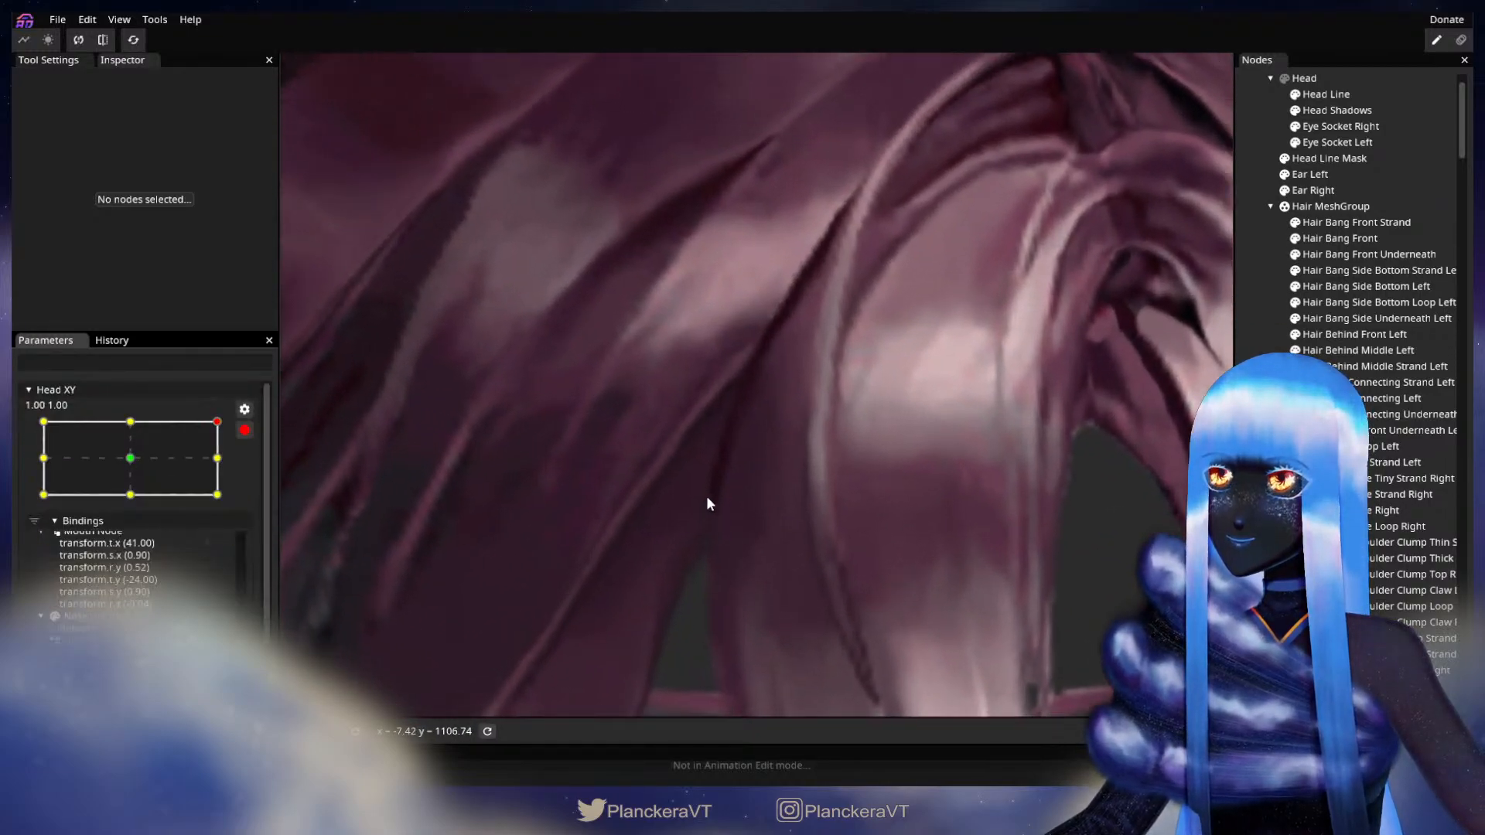
left_click(1340, 238)
left_click_drag(745, 464, 749, 452)
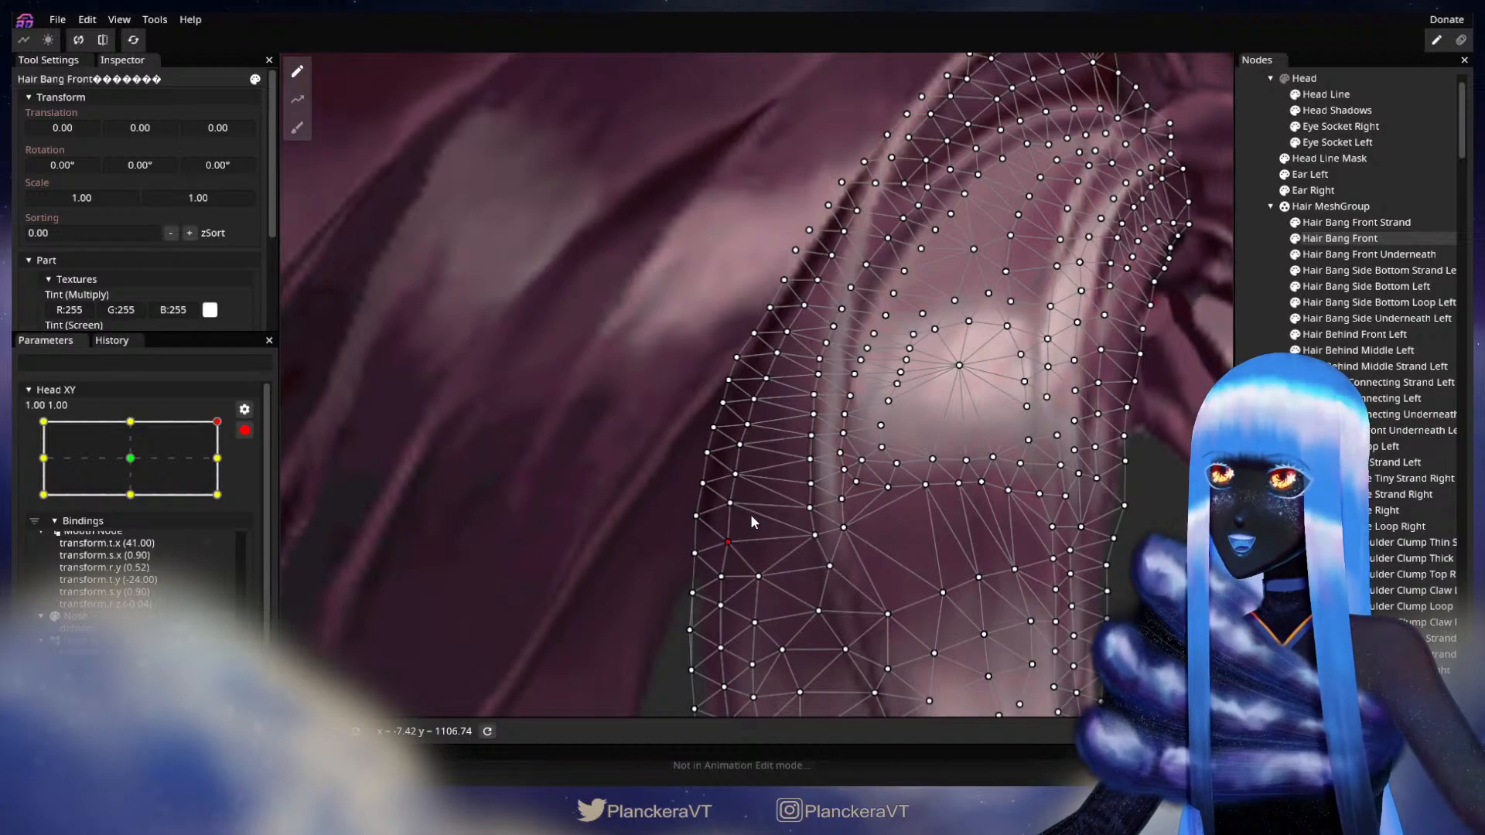
left_click_drag(727, 625, 744, 520)
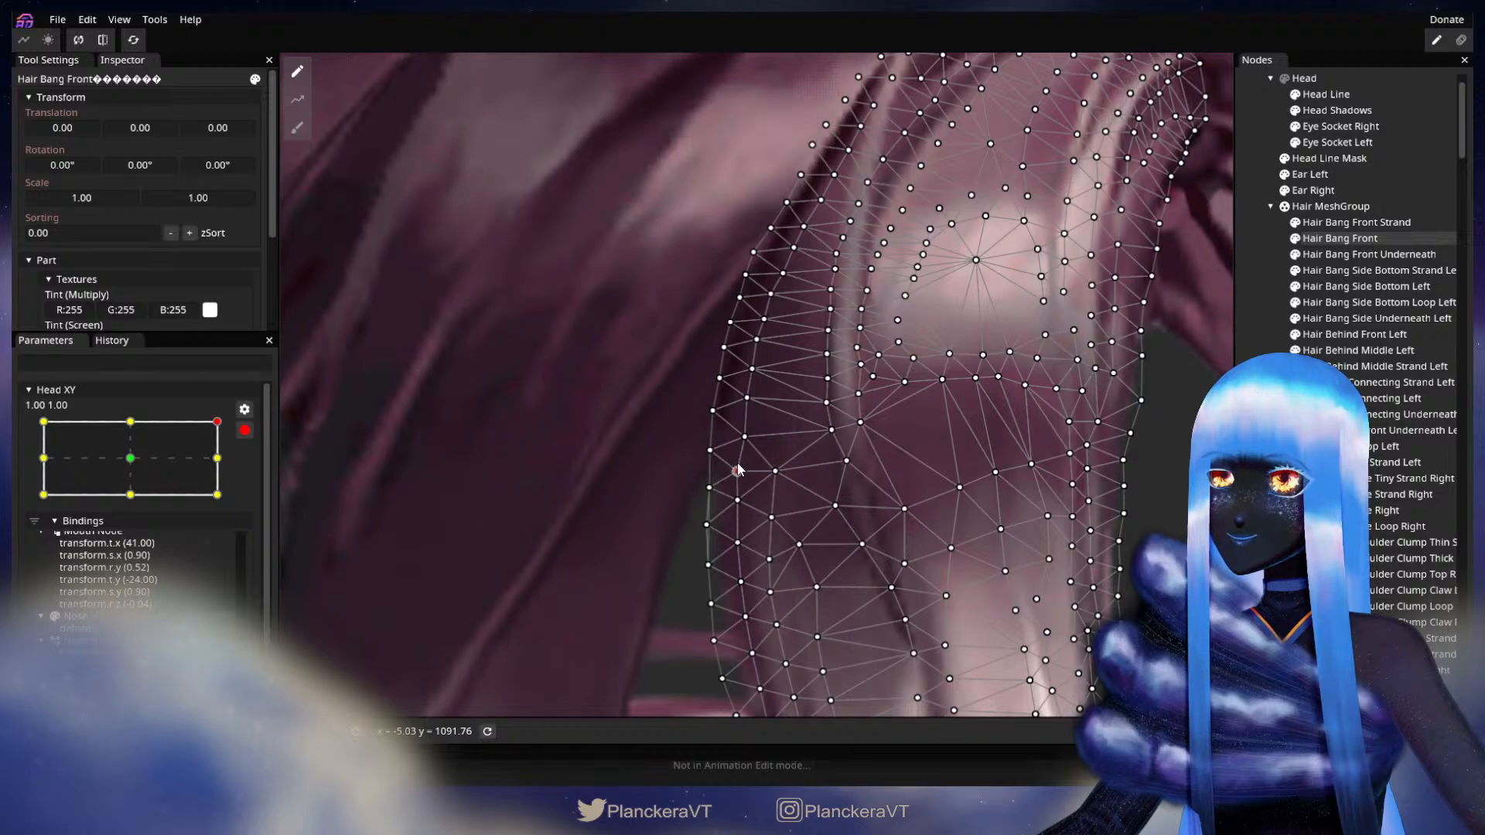
left_click(1139, 455)
scroll(778, 440, "down", 3)
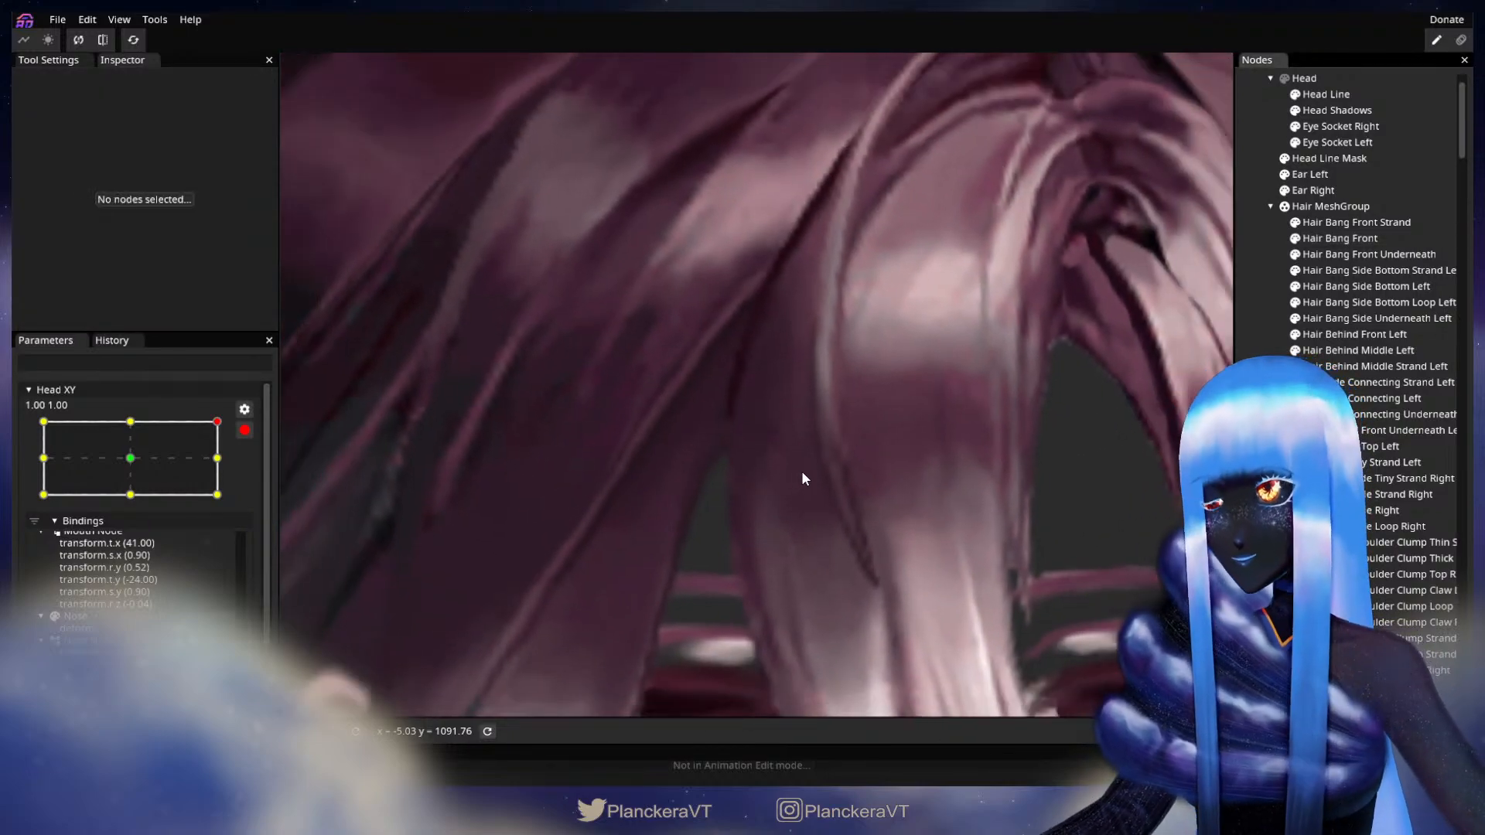
scroll(801, 480, "down", 2)
scroll(801, 490, "down", 3)
scroll(751, 517, "down", 4)
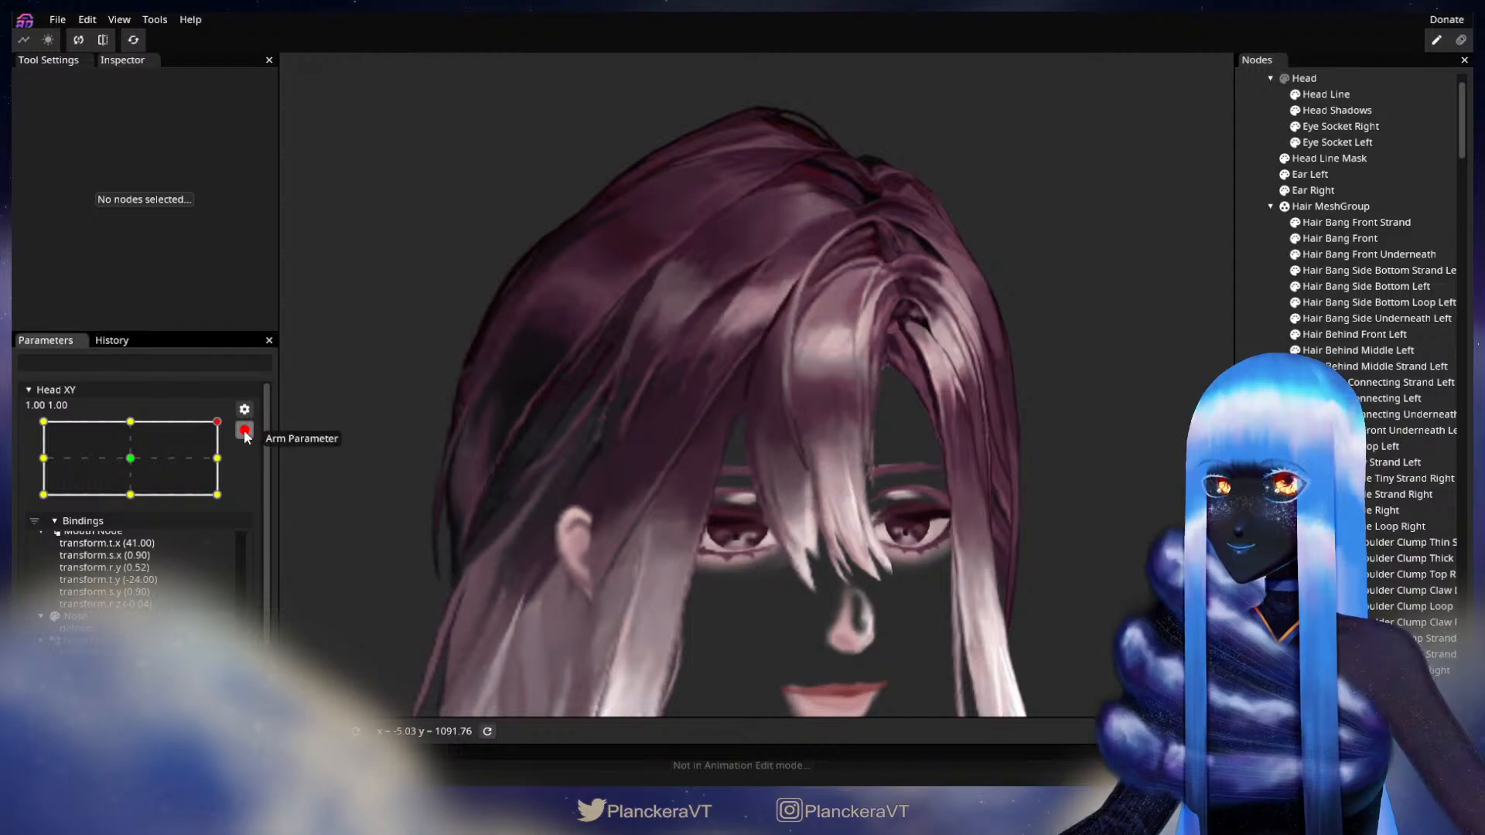
Move the disarmed Head XY to 1.00, -1.00, rearm it, and nudge individual vertices along the outer edge of Hair Bang Front
left_click(244, 430)
left_click_drag(228, 466, 230, 541)
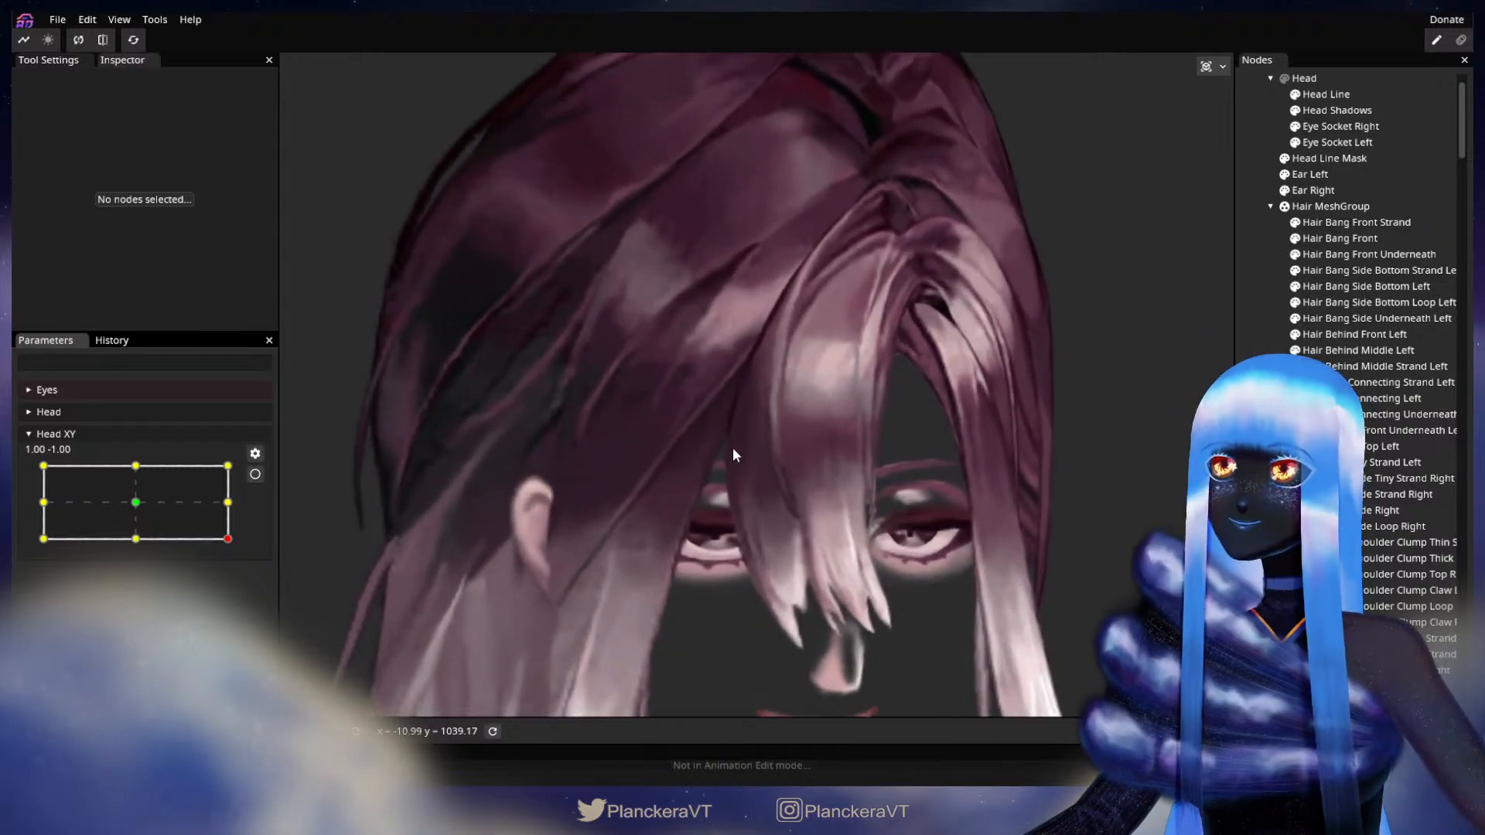
scroll(732, 447, "up", 6)
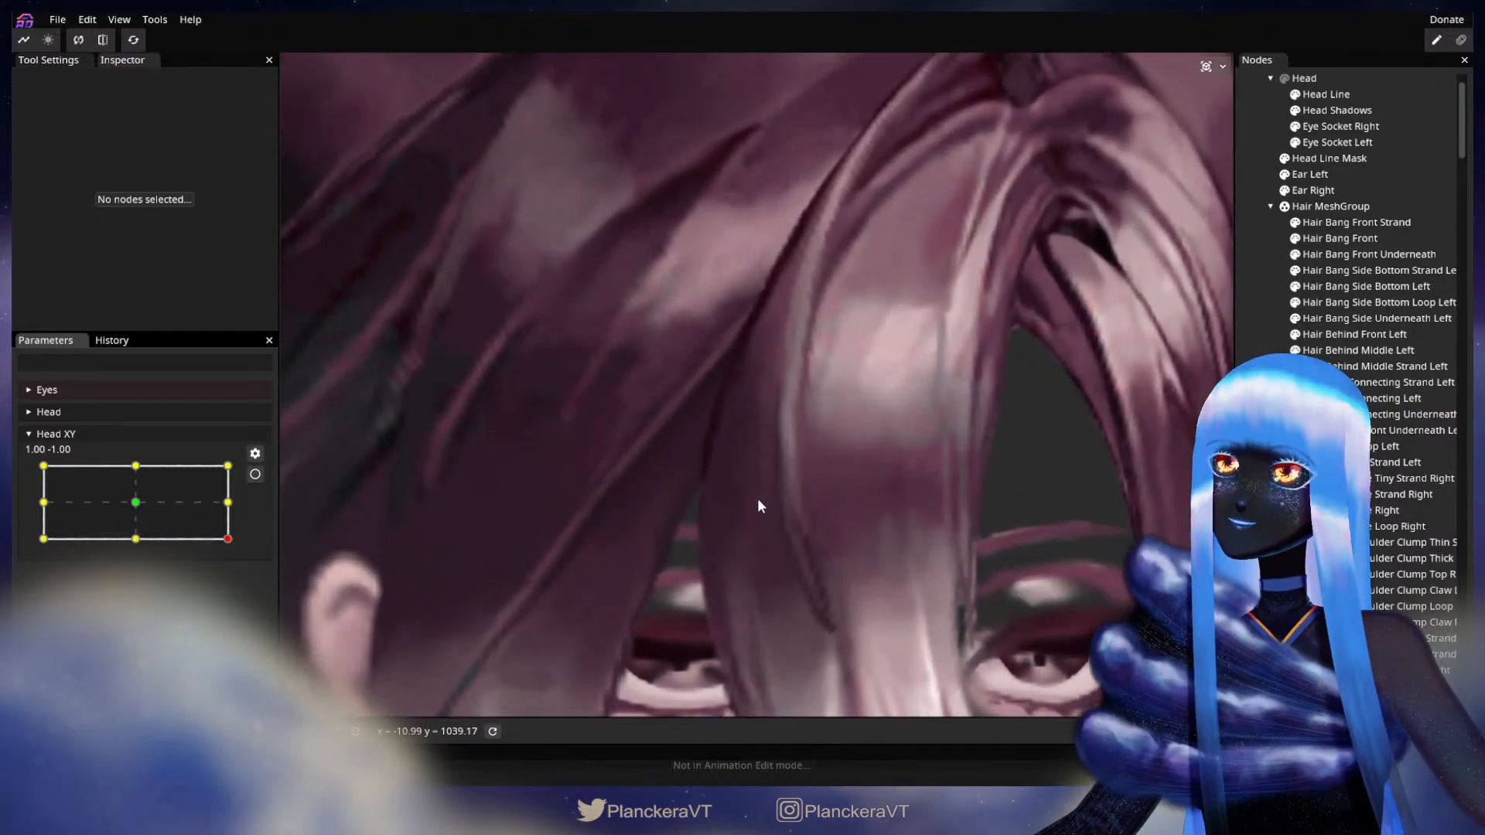
left_click(1340, 238)
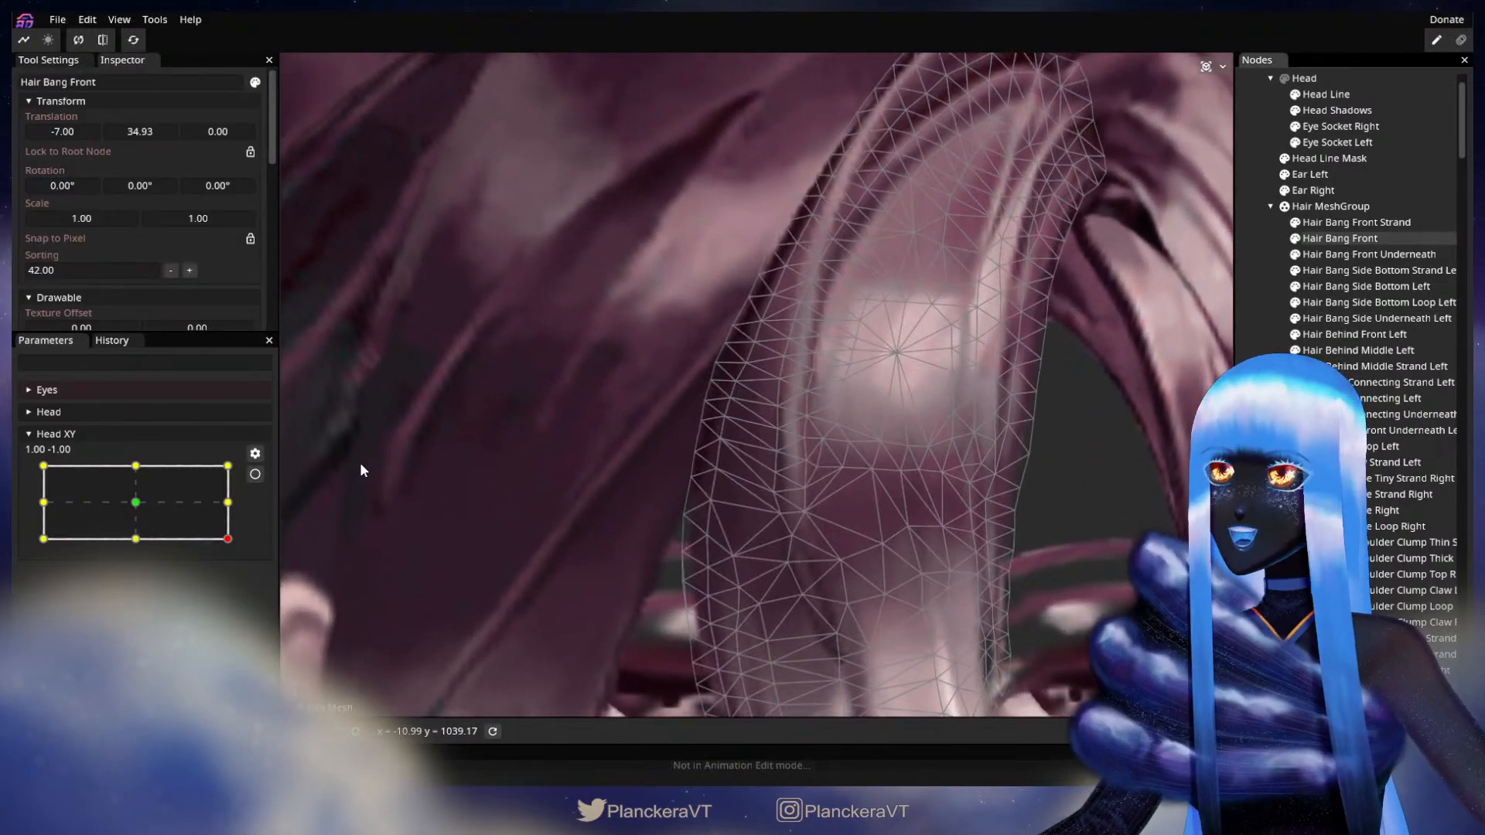
left_click(255, 475)
left_click_drag(681, 473, 672, 472)
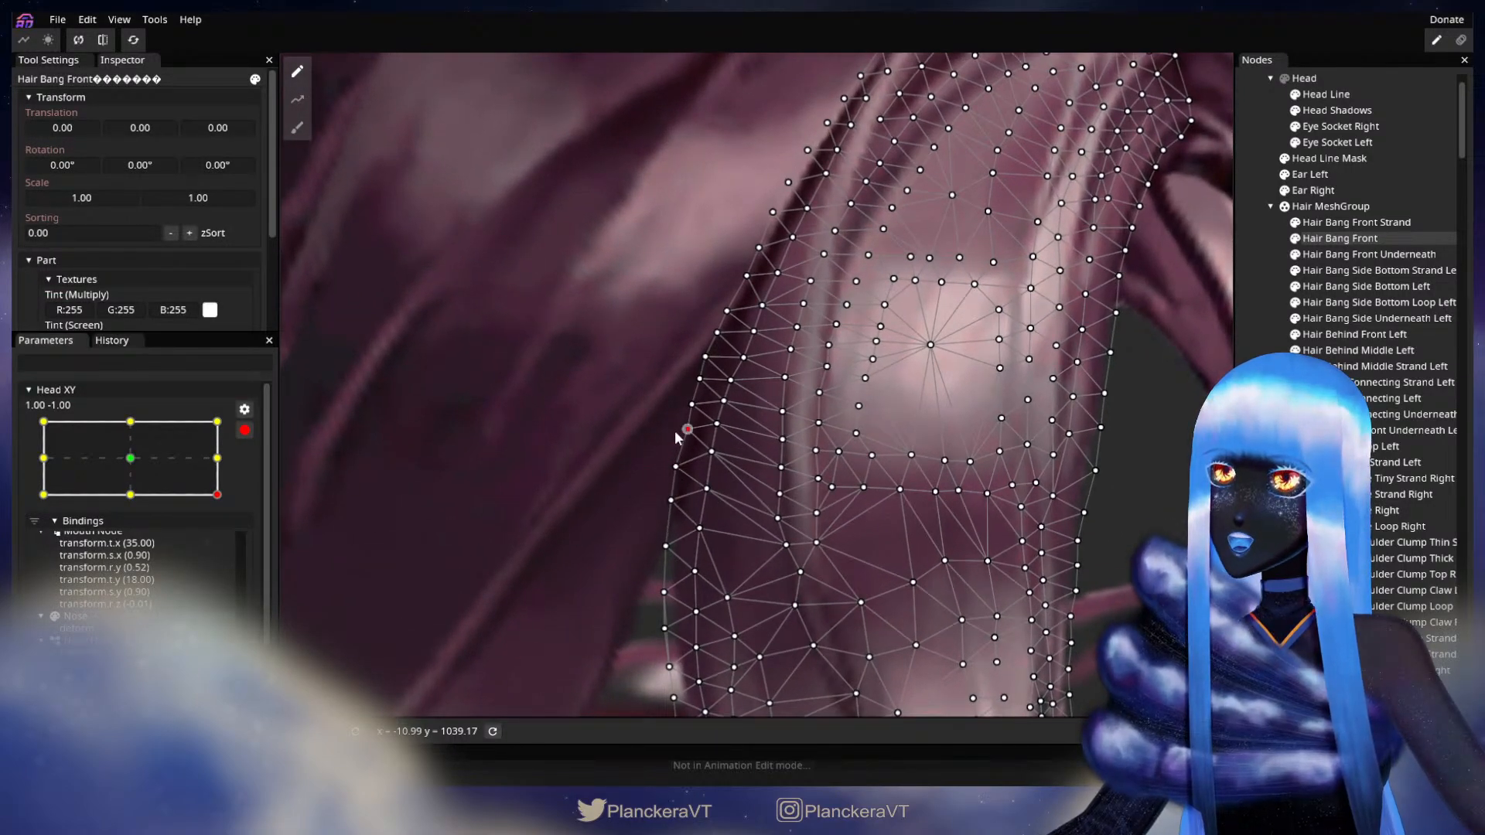
left_click_drag(691, 405, 687, 402)
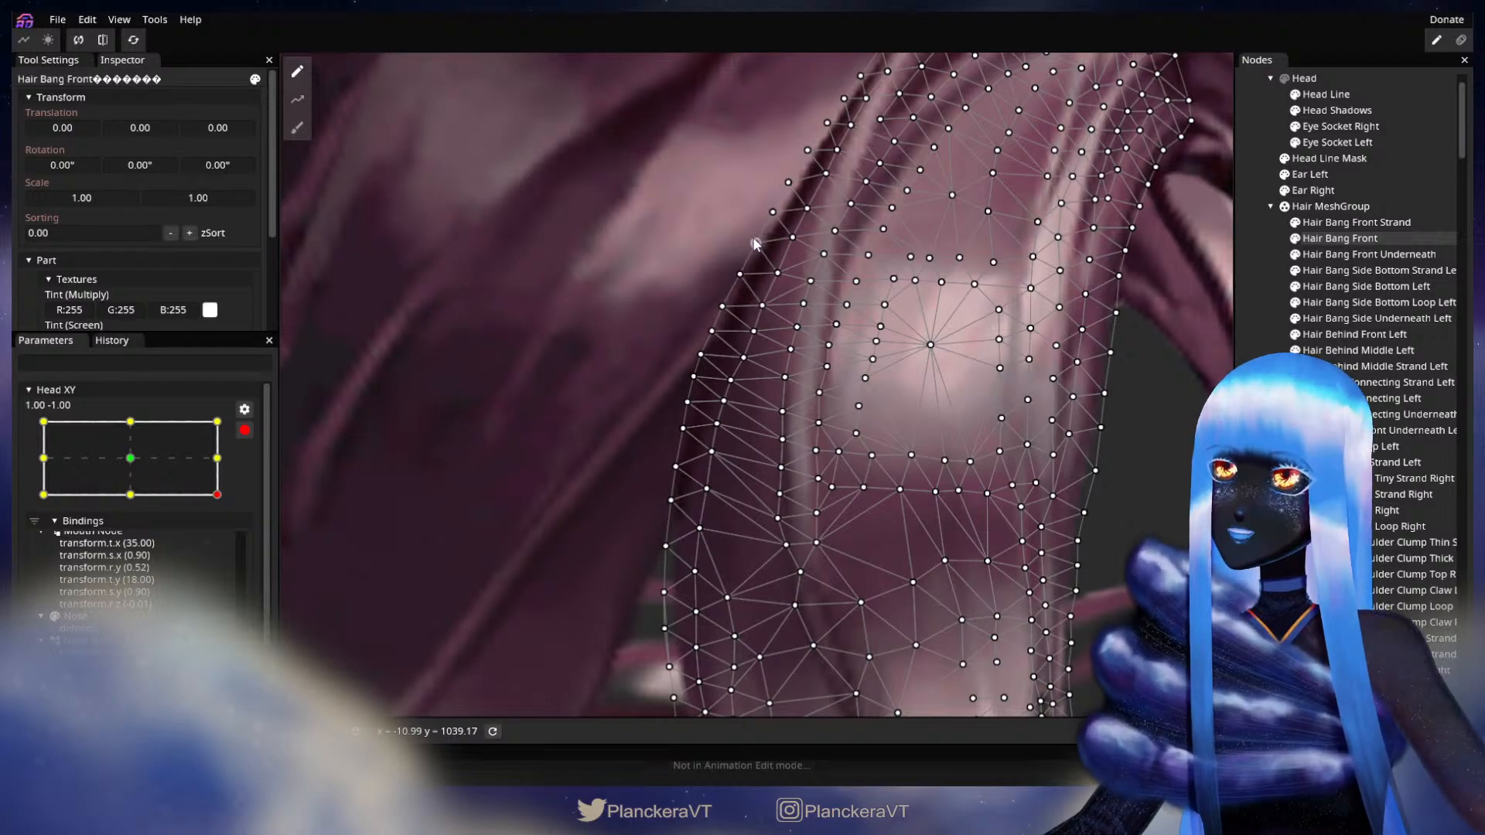
key("Escape")
scroll(718, 601, "down", 4)
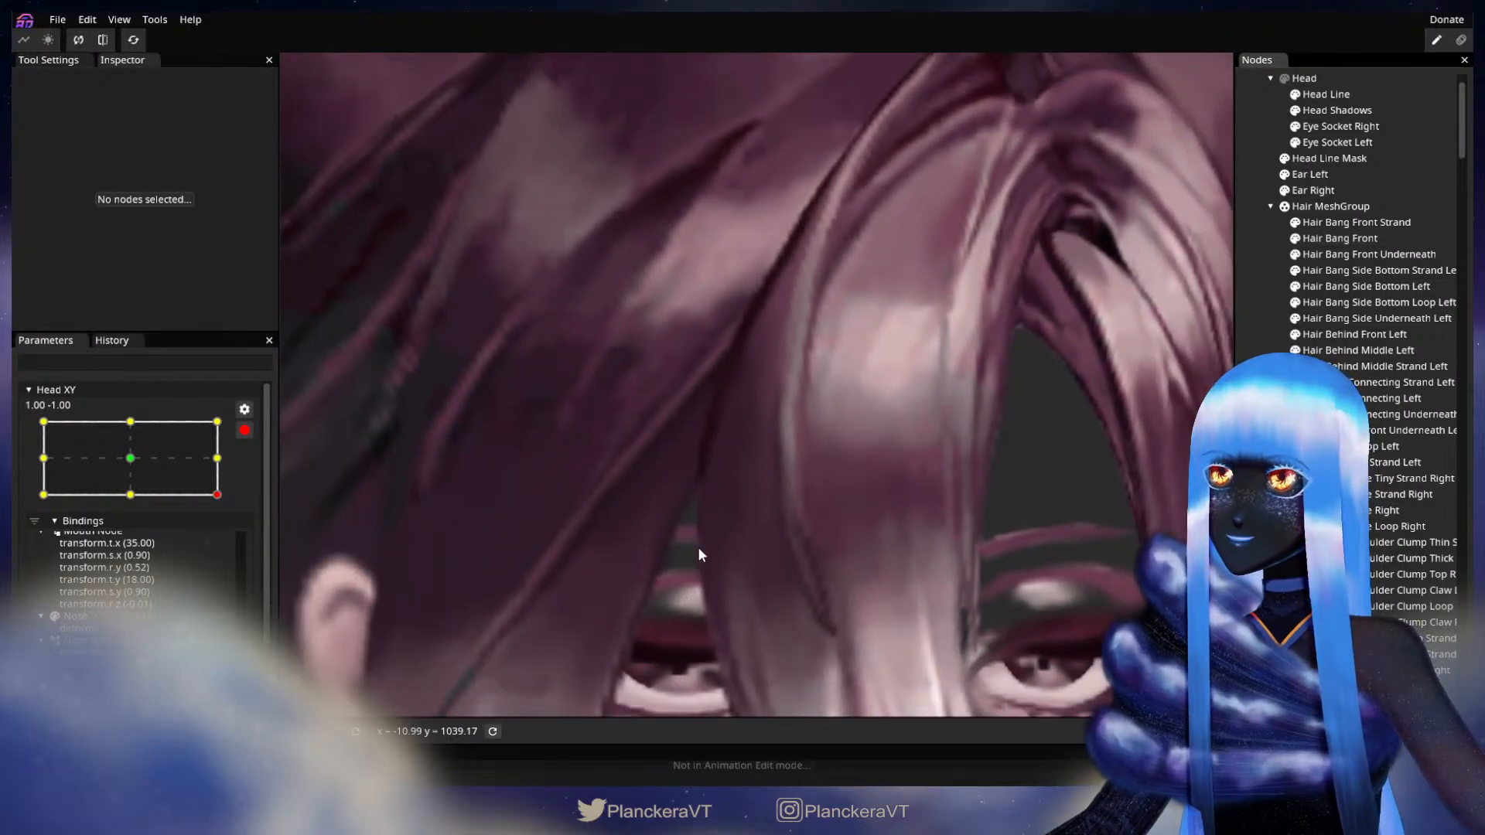
scroll(705, 546, "down", 5)
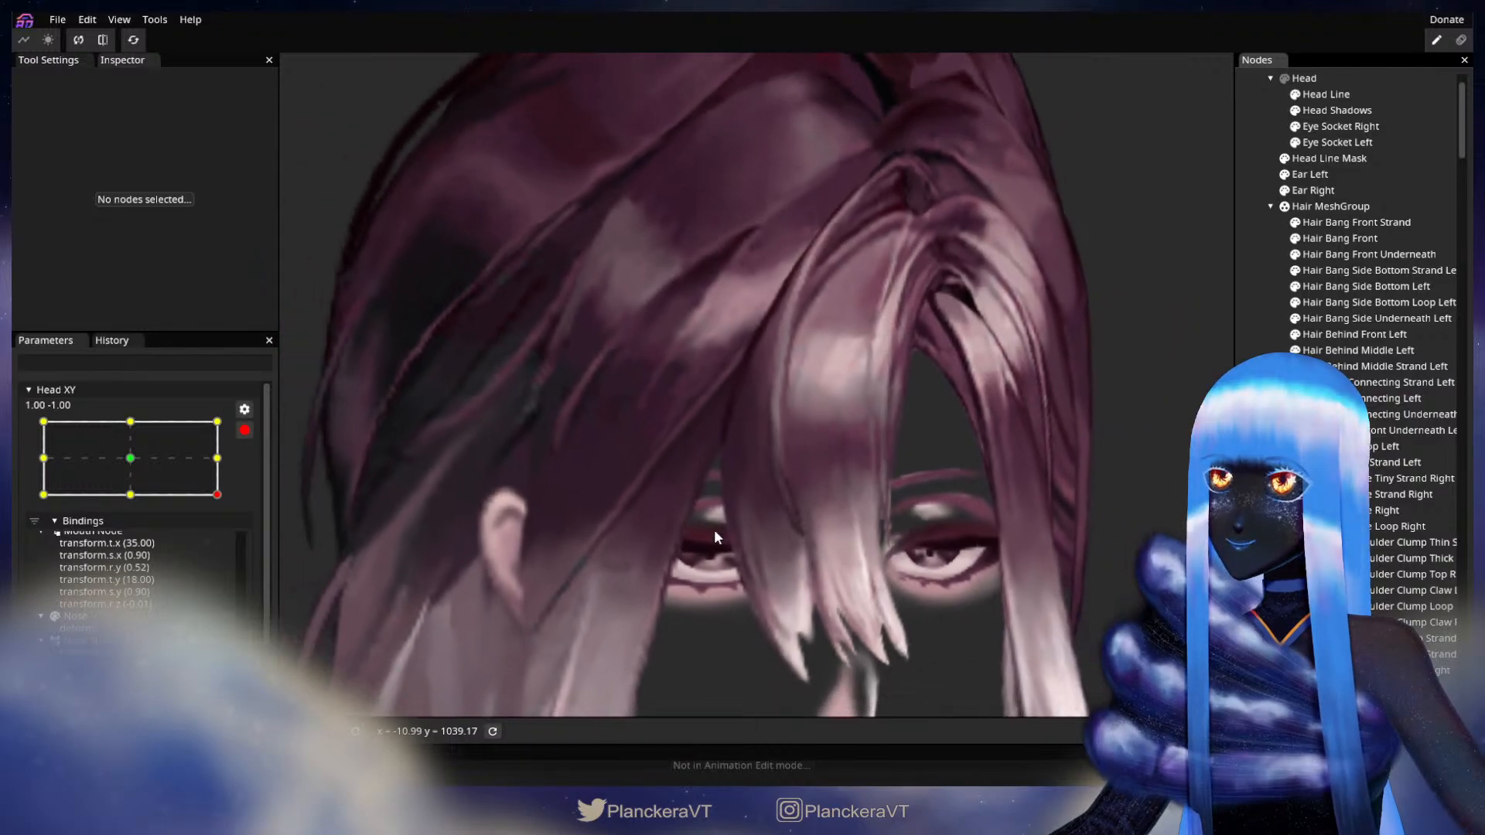
scroll(713, 530, "down", 2)
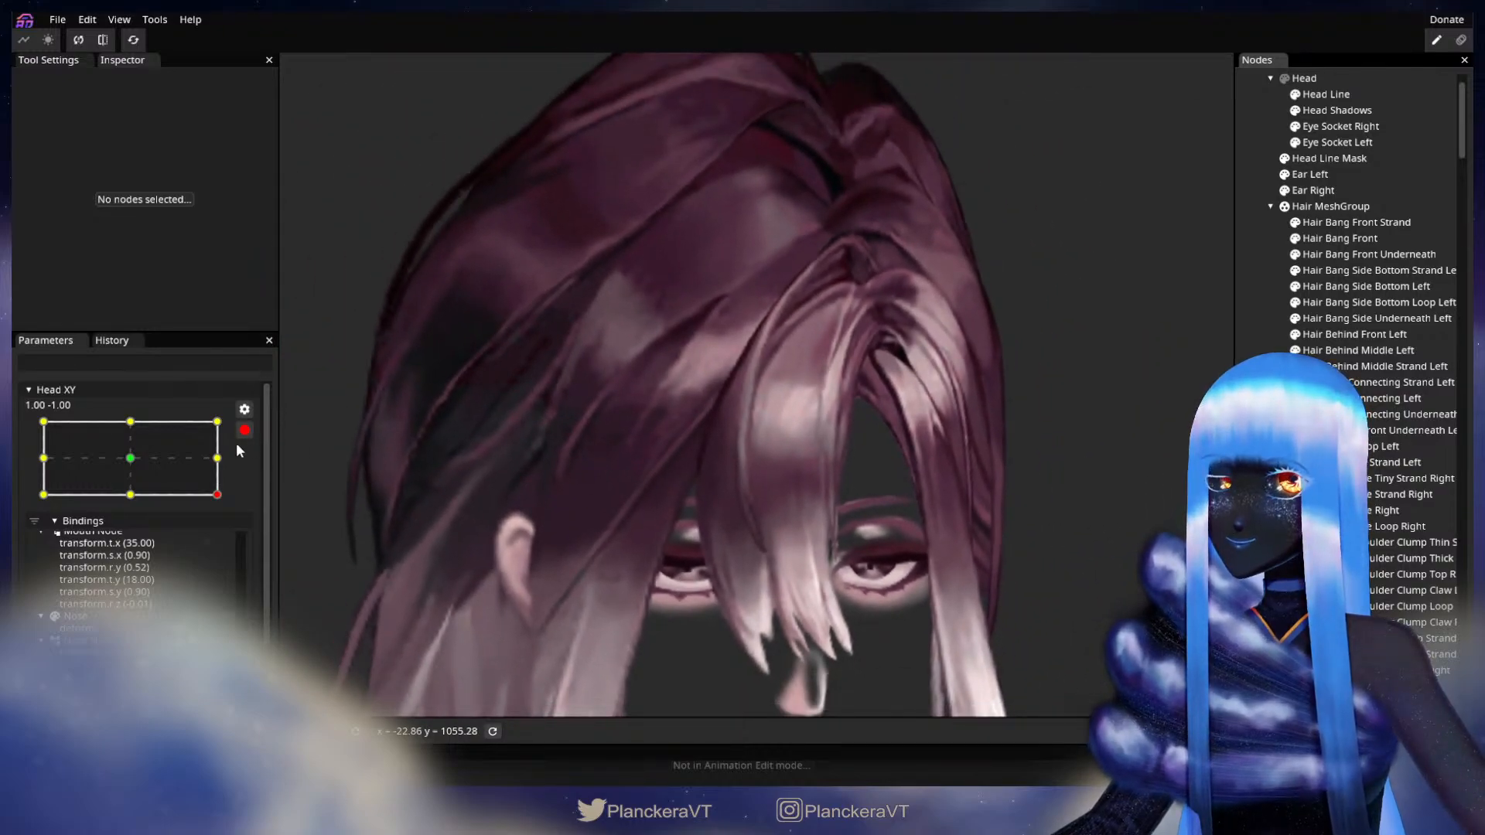
Move the disarmed Head XY to 1.00, 1.00, rearm it, and adjust individual vertices on the outermost strand of Hair Bang Front
left_click(243, 430)
left_click_drag(232, 547, 248, 469)
left_click(255, 474)
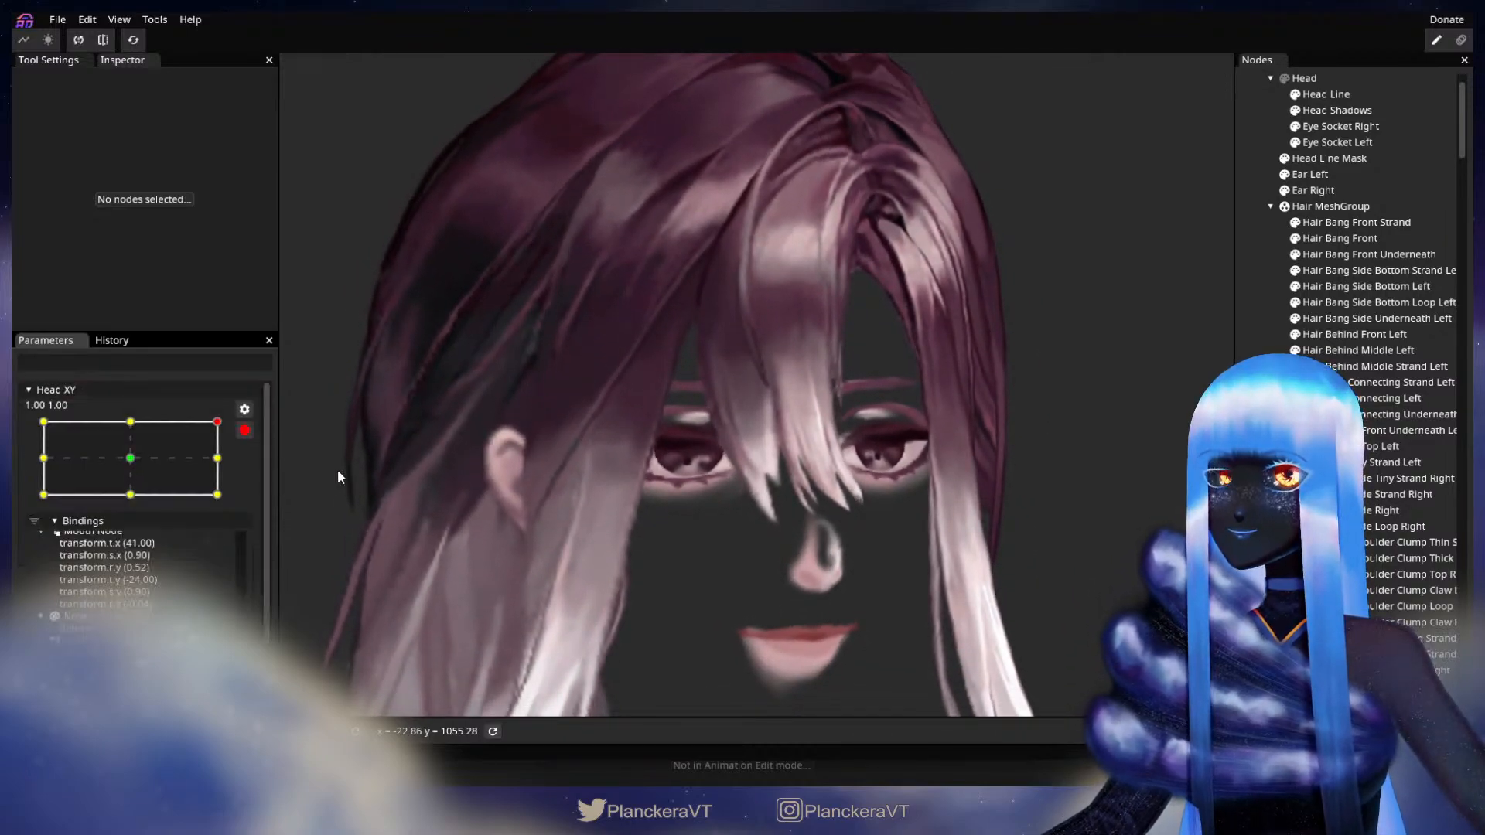
scroll(789, 381, "up", 5)
scroll(769, 479, "up", 5)
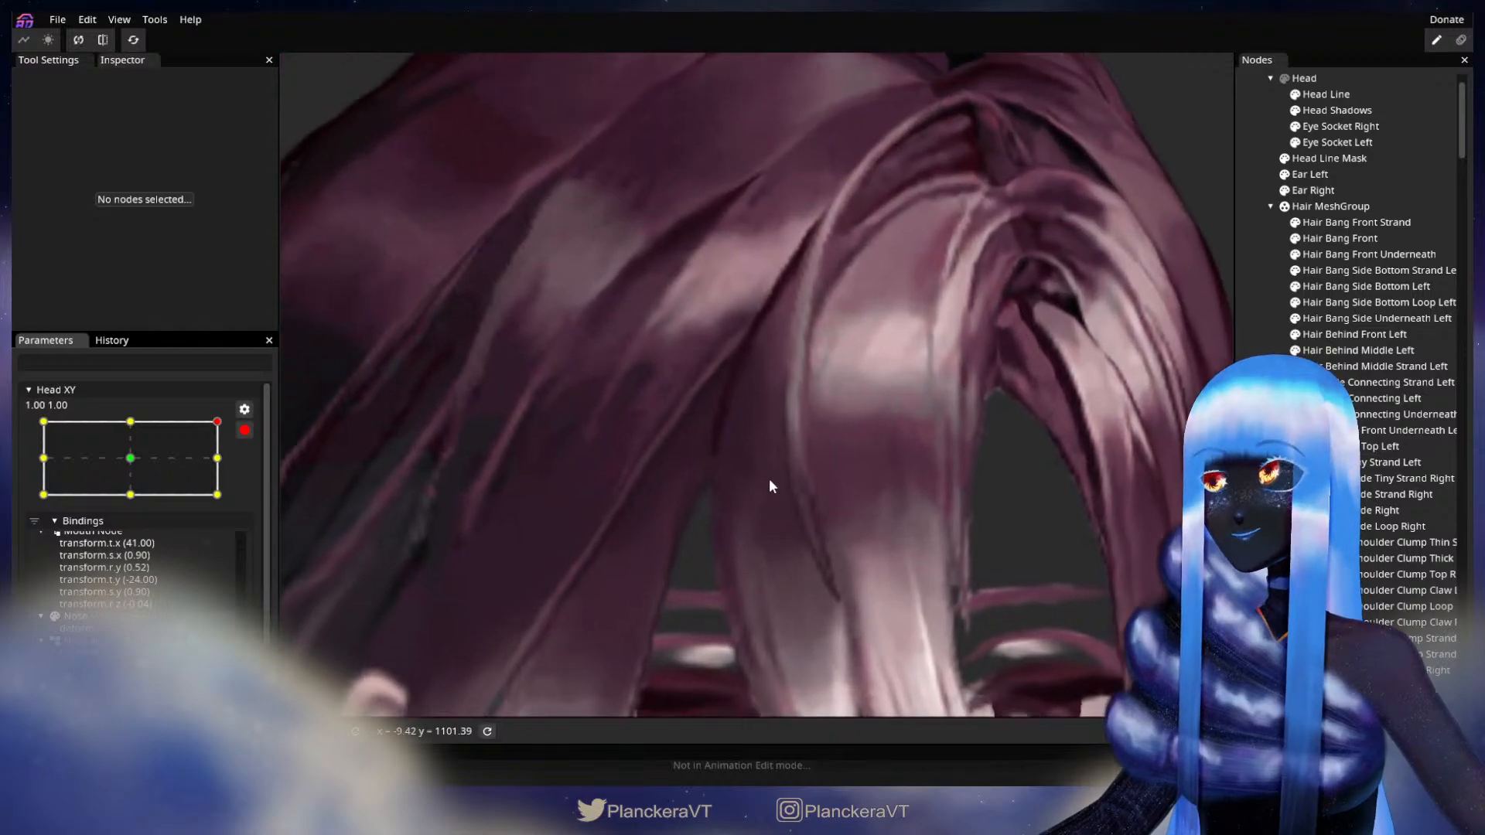
left_click(1309, 241)
scroll(689, 517, "up", 1)
left_click_drag(749, 468, 750, 487)
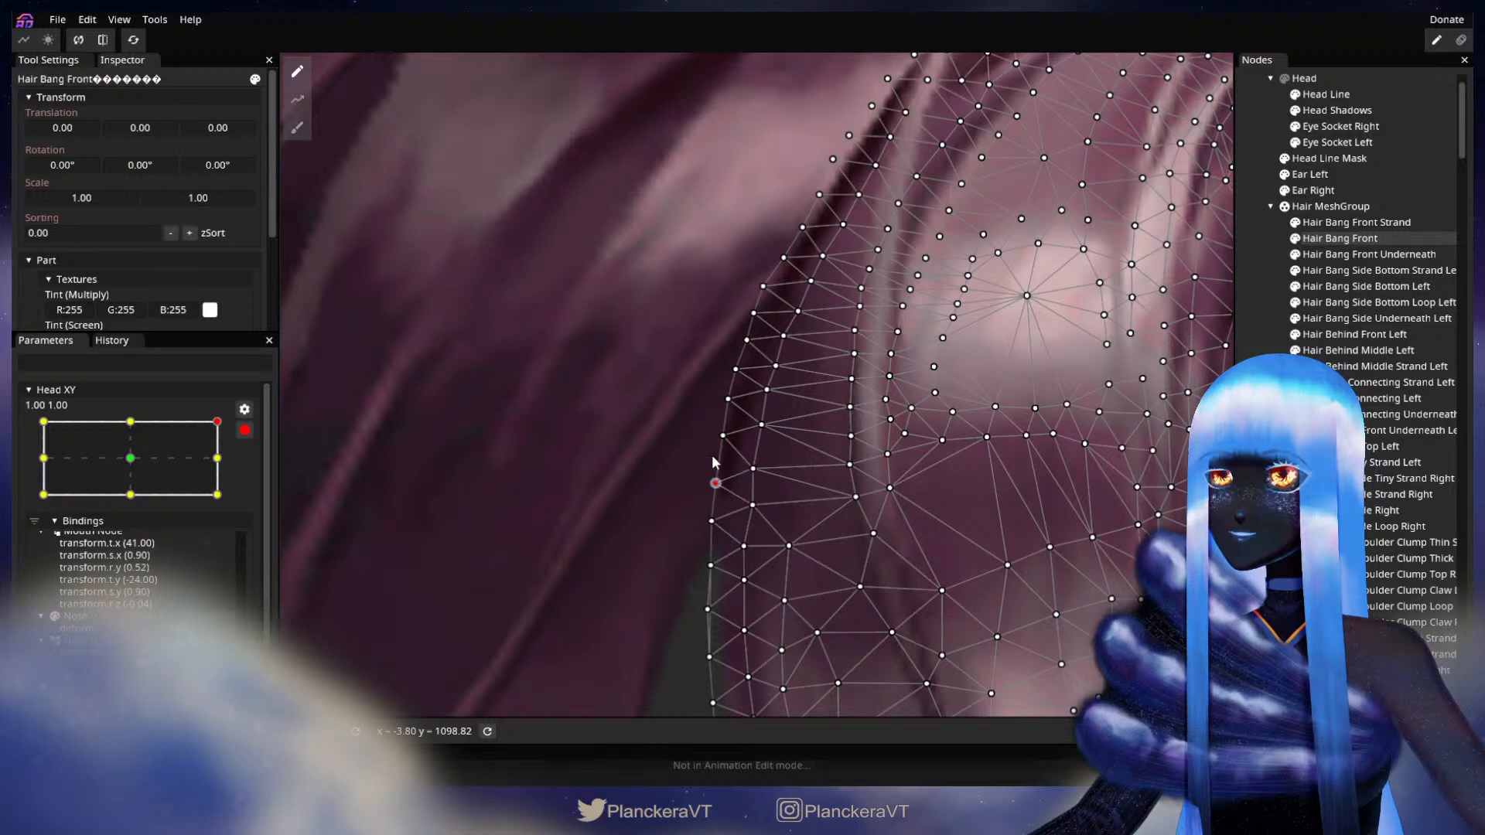
left_click_drag(760, 425, 766, 398)
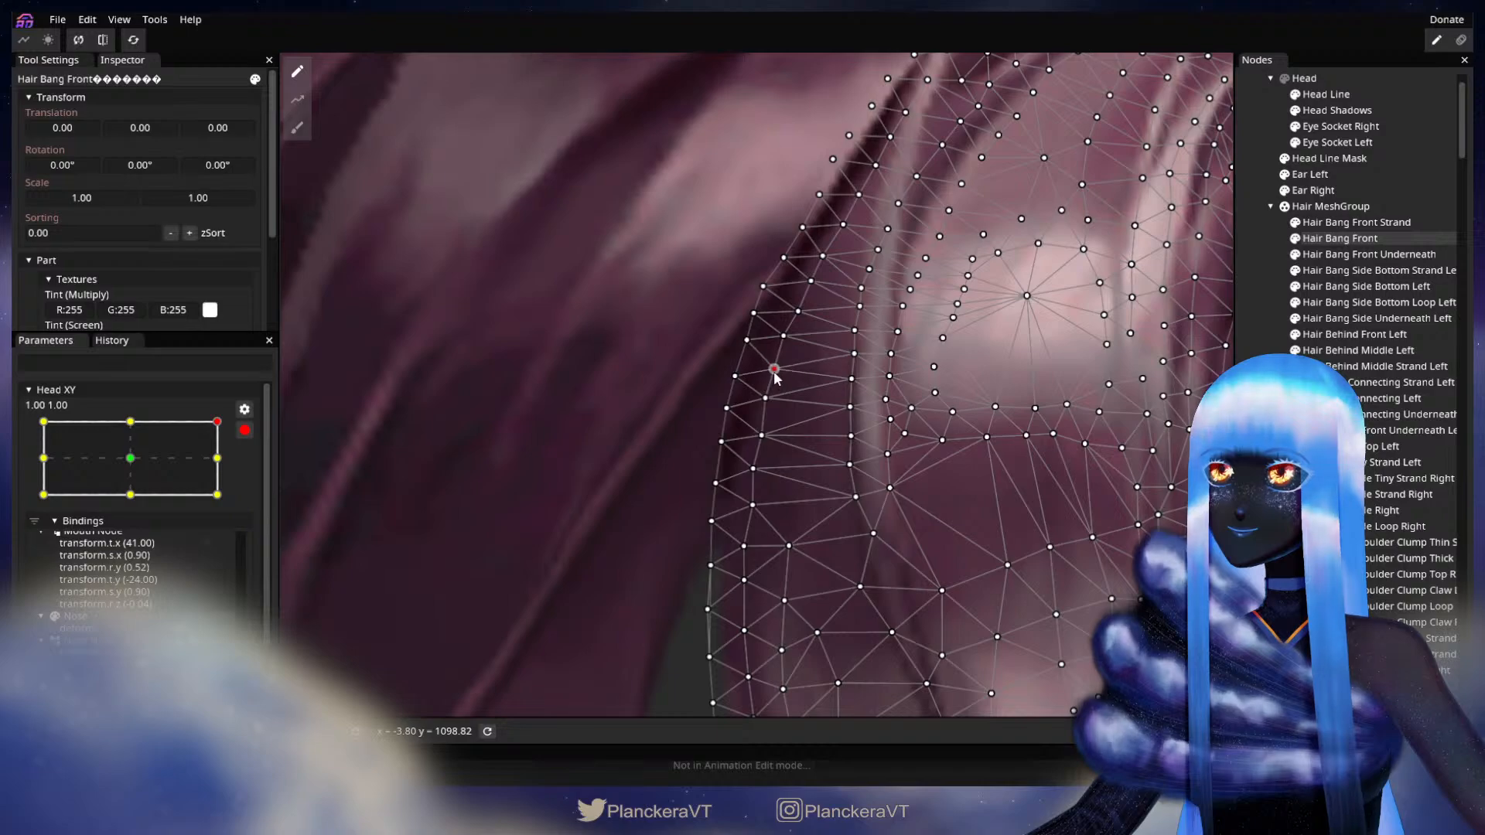
key("Escape")
scroll(836, 540, "down", 3)
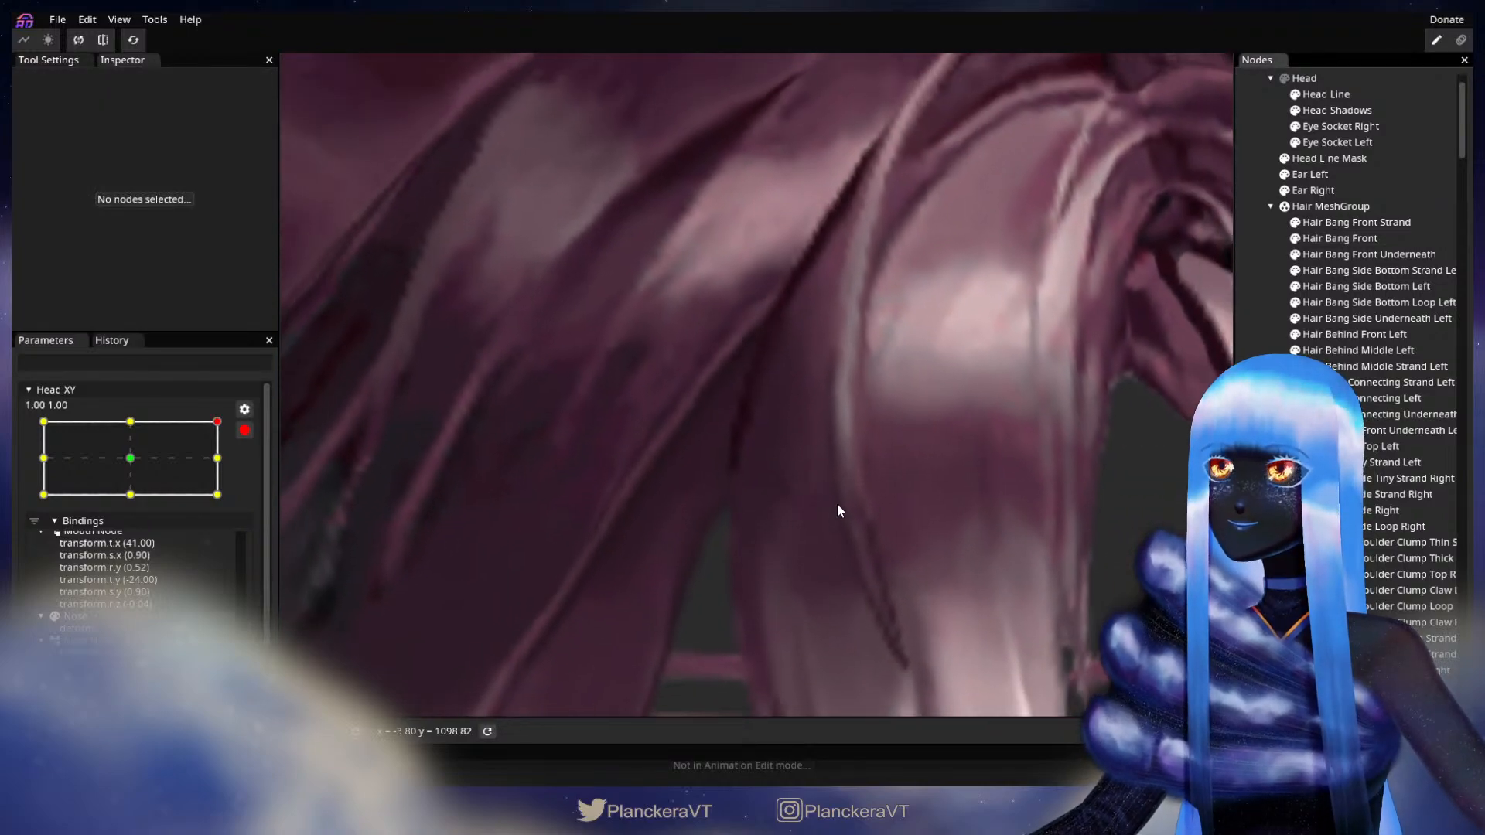
Disarm Head XY and move it around 1.00, 1.00 to examine the motion of the bang's outer edge
scroll(841, 500, "down", 5)
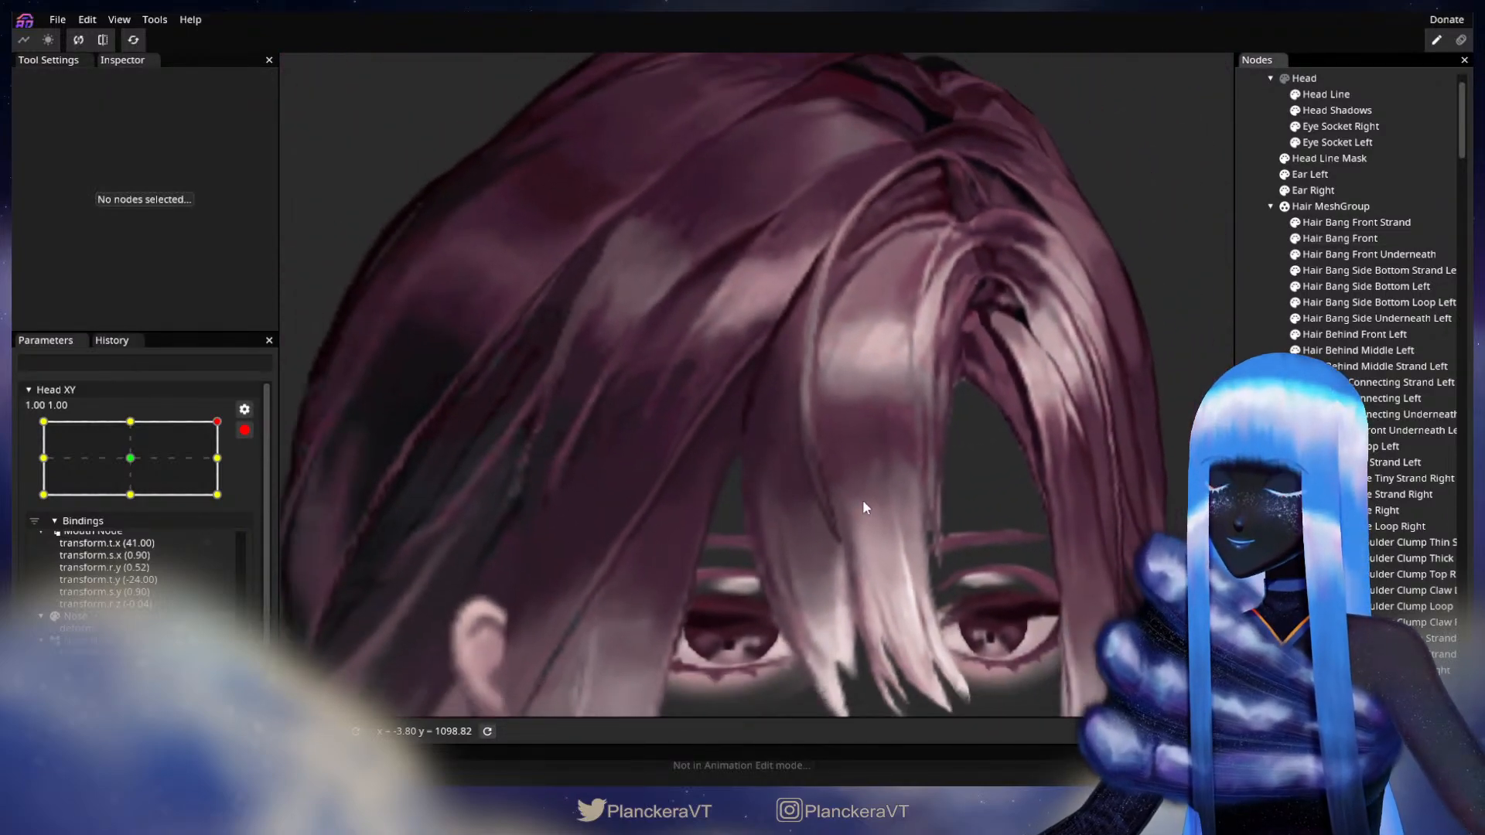
scroll(861, 499, "down", 3)
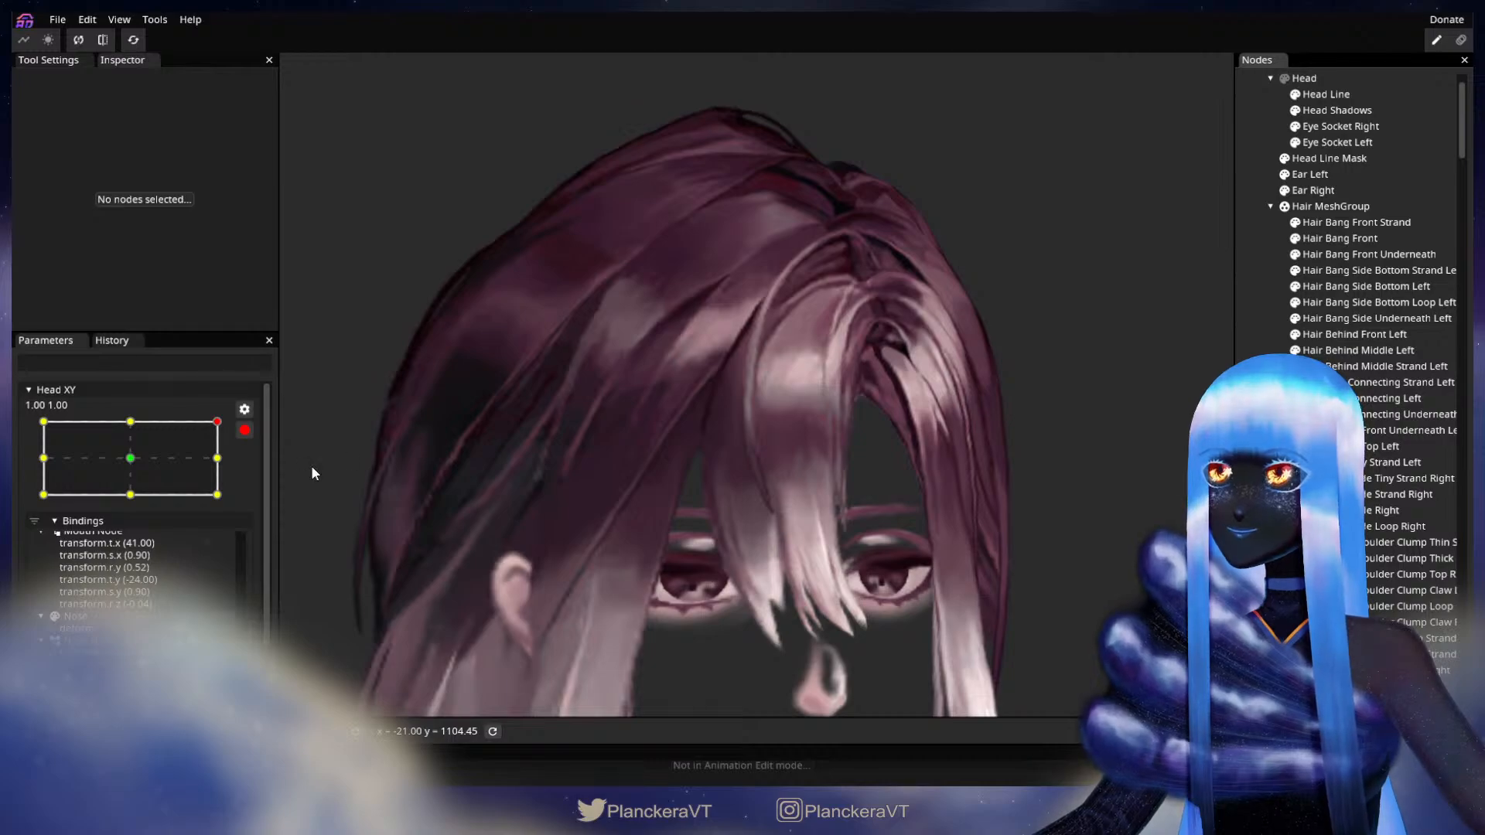
left_click(245, 430)
mouse_move(228, 466)
left_mouse_down()
mouse_move(231, 541)
mouse_move(230, 468)
left_mouse_up()
Rearm Head XY at 1.00, 1.00 and refine the upper outer edge of Hair Bang Front with the Circle Brush
left_click(254, 474)
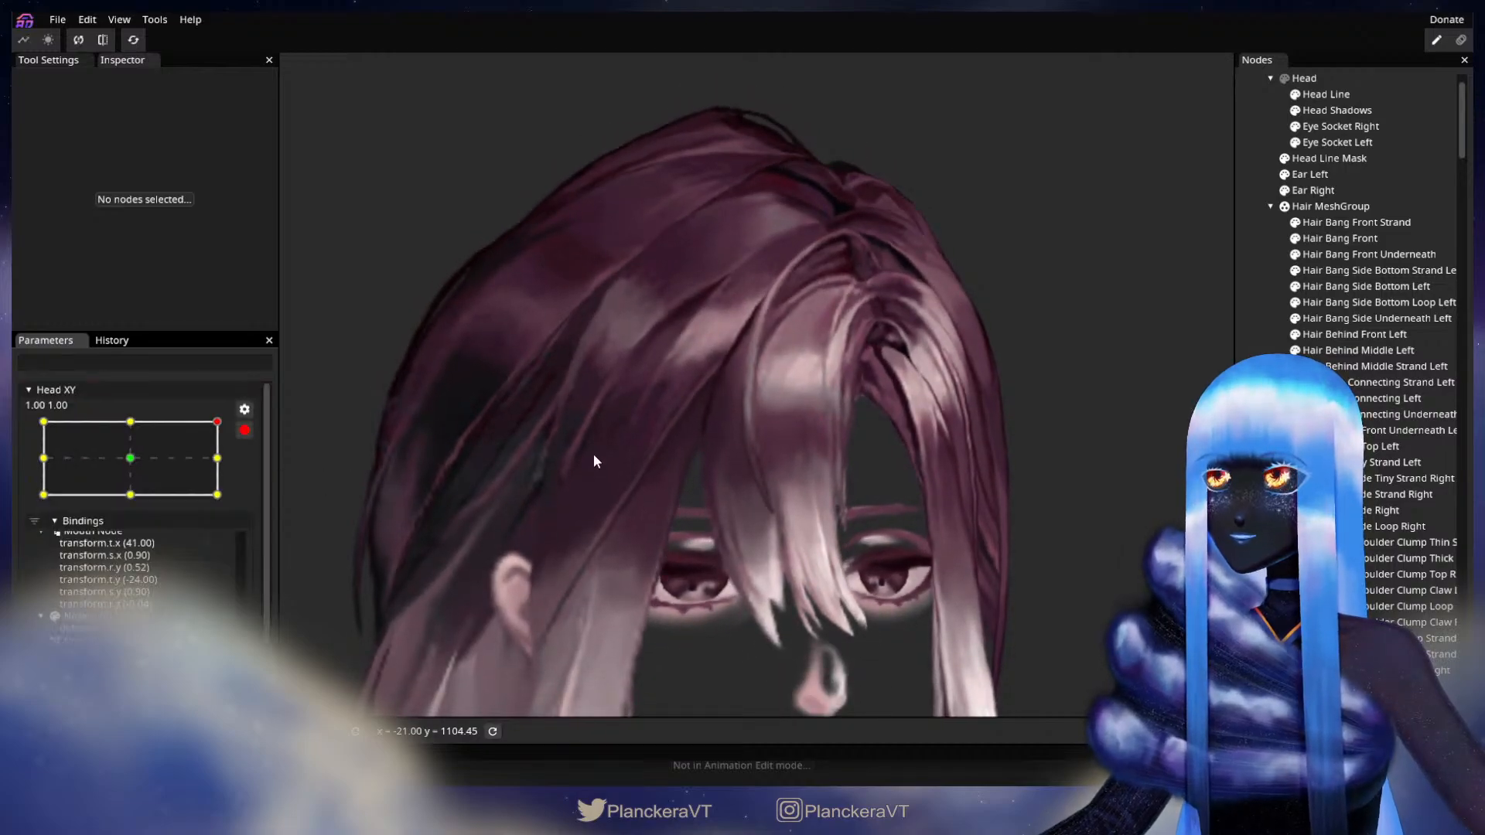
scroll(810, 364, "up", 5)
left_click_drag(658, 405, 695, 531)
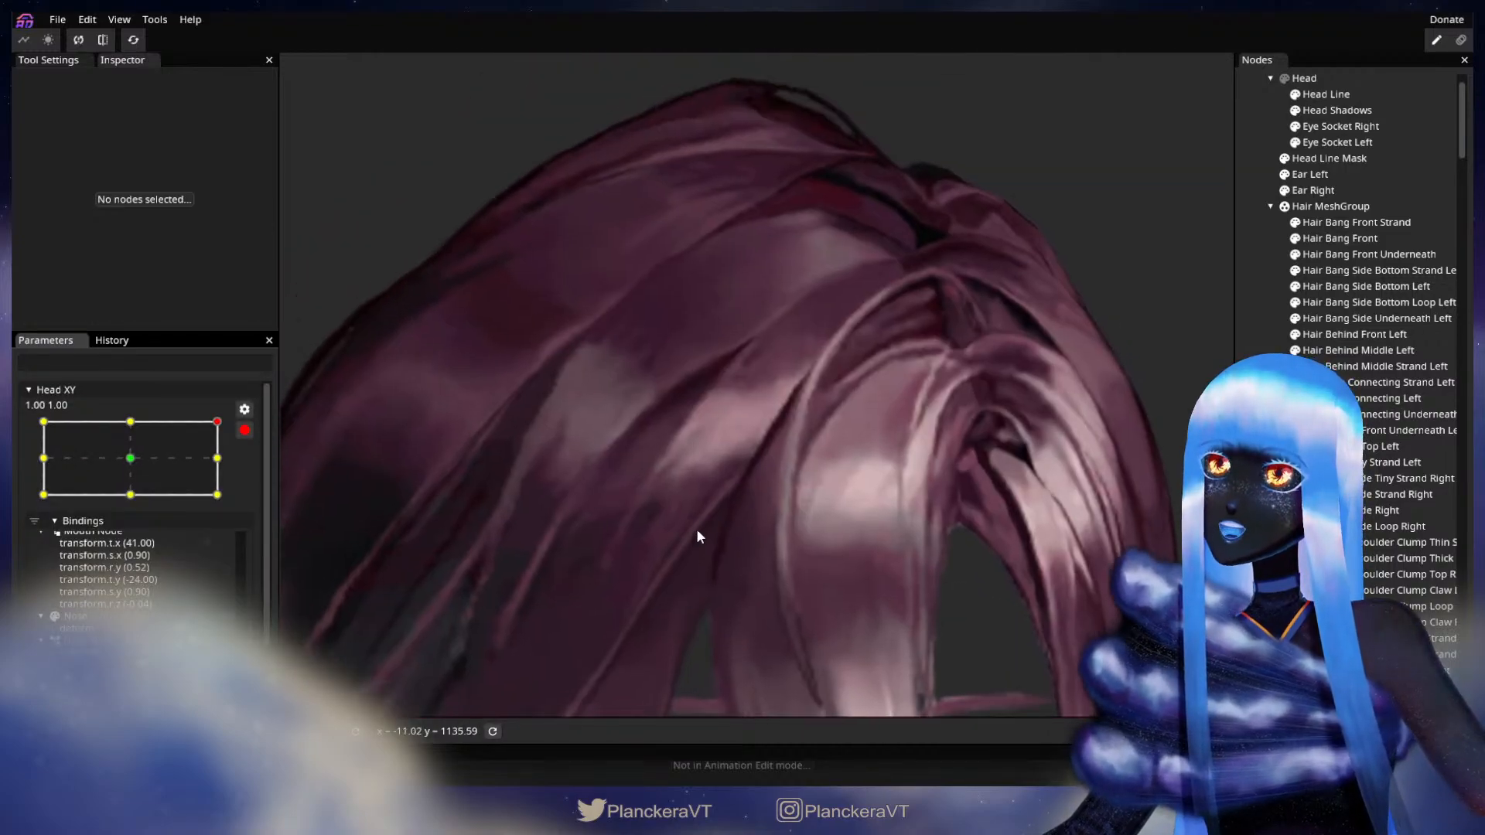
scroll(806, 494, "up", 5)
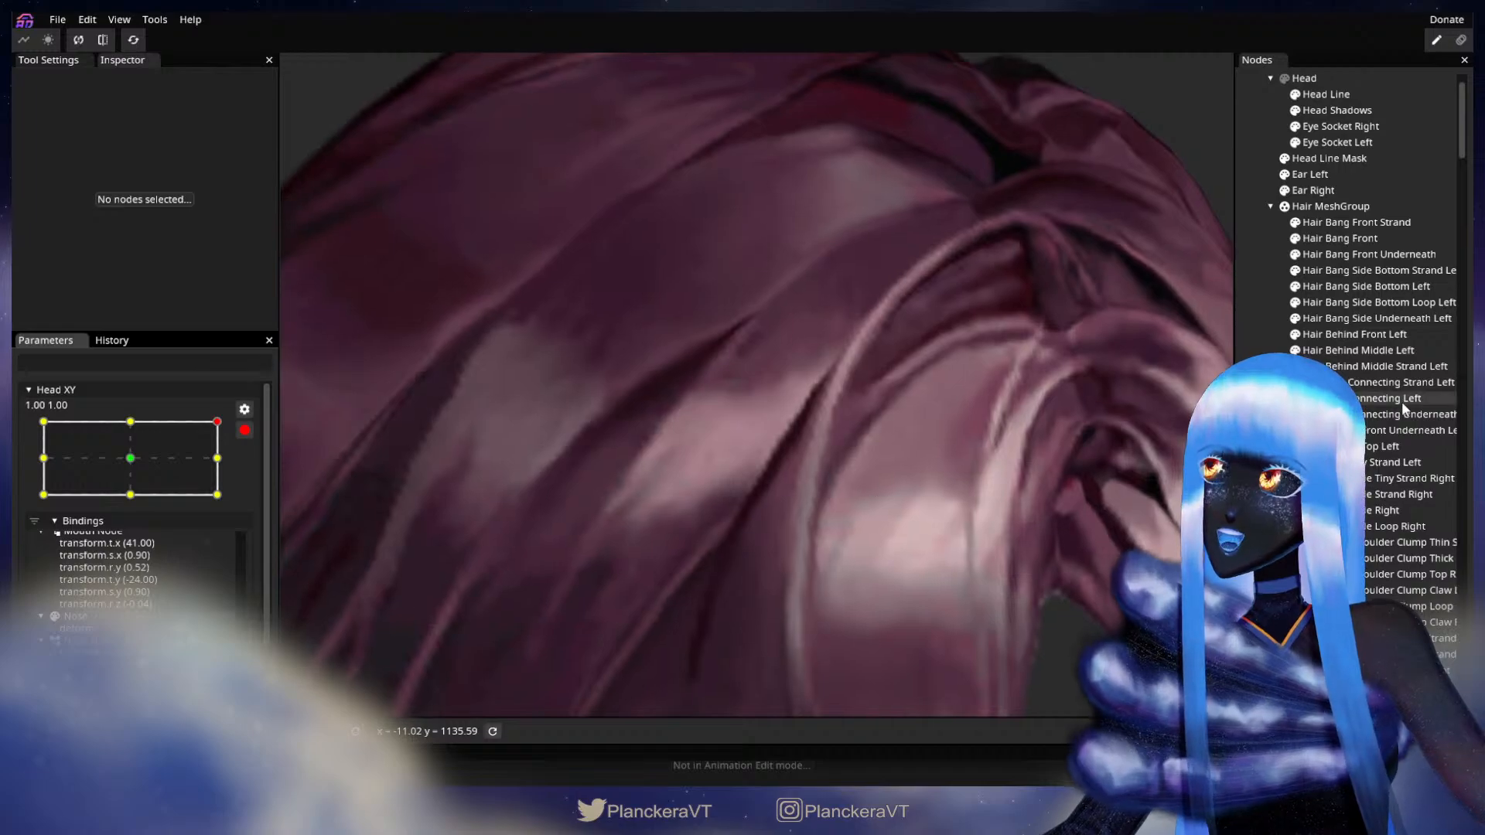
left_click(1340, 238)
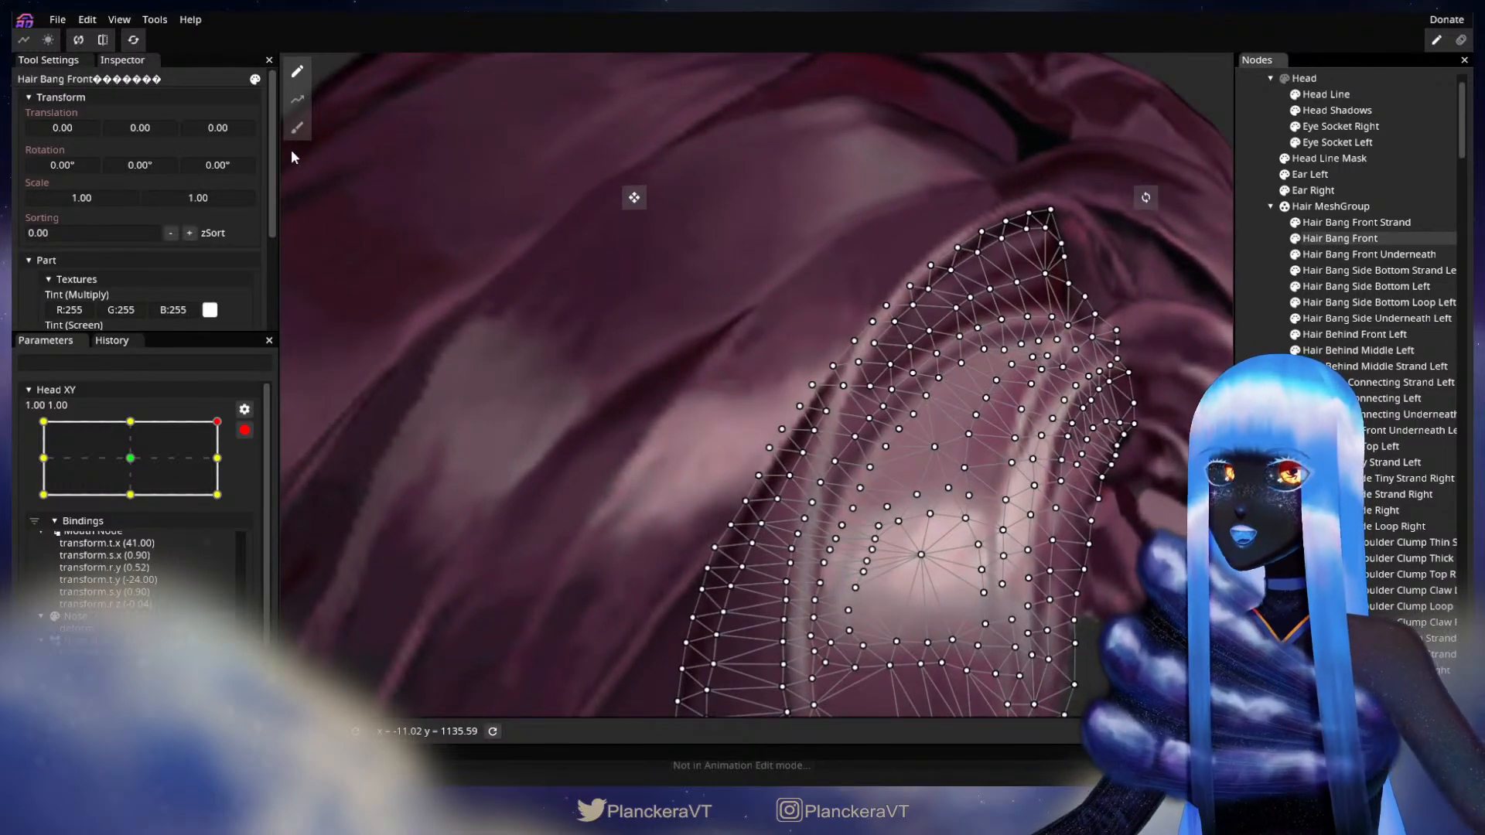
left_click(297, 128)
scroll(753, 451, "up", 1)
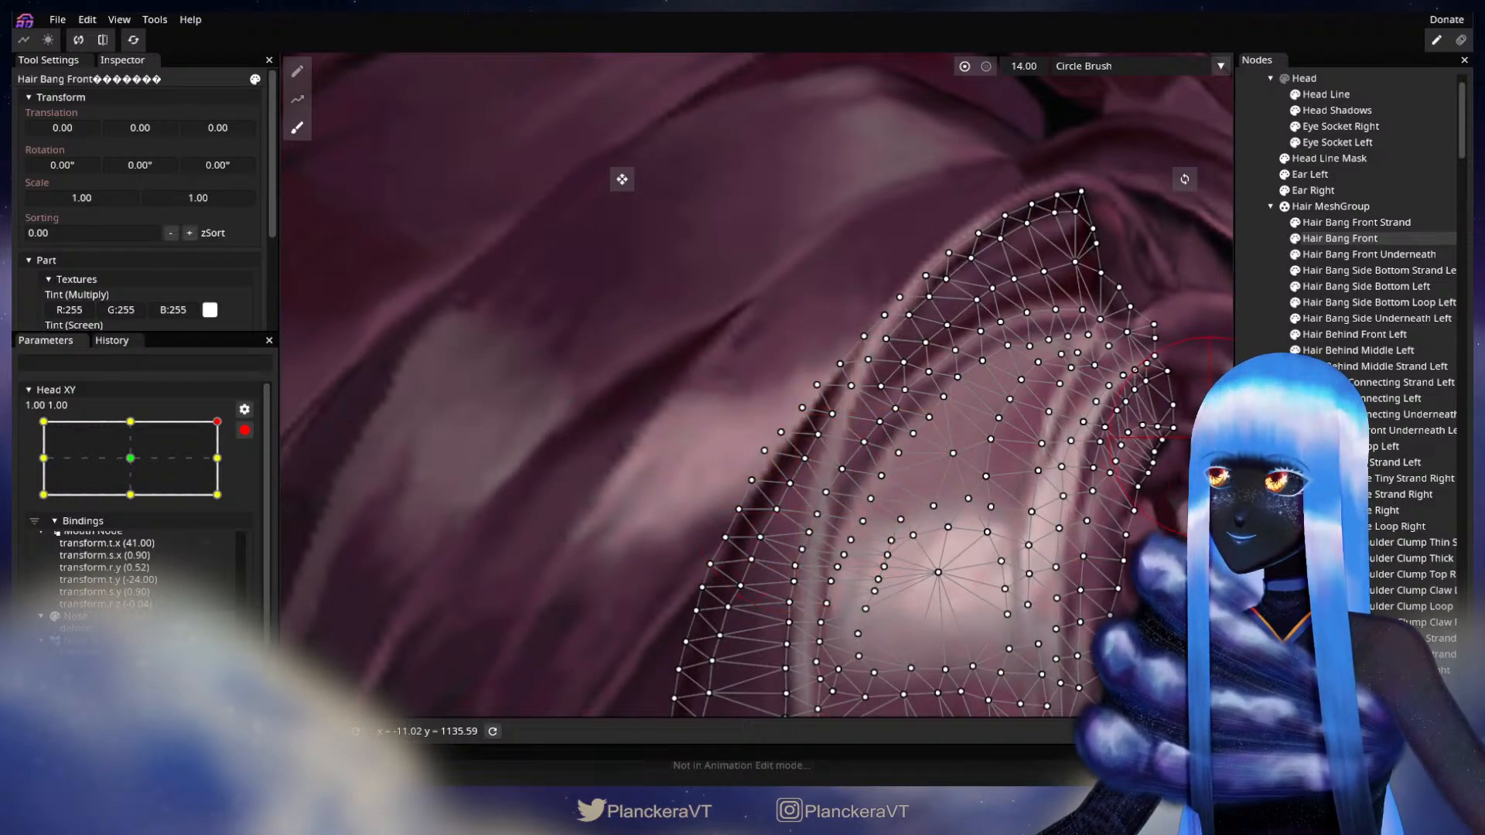
key("Escape")
scroll(778, 596, "down", 4)
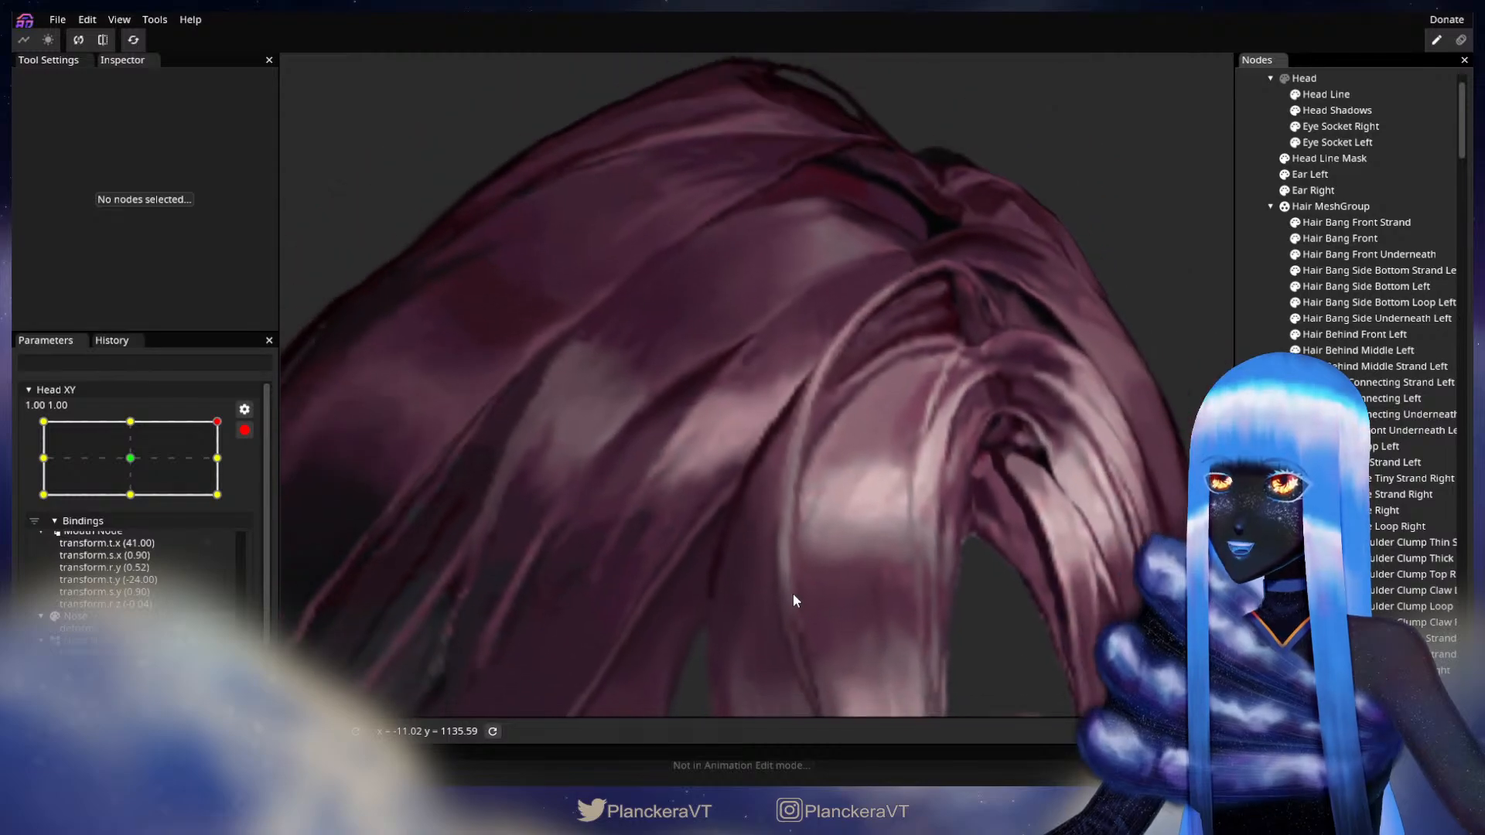
scroll(793, 593, "down", 5)
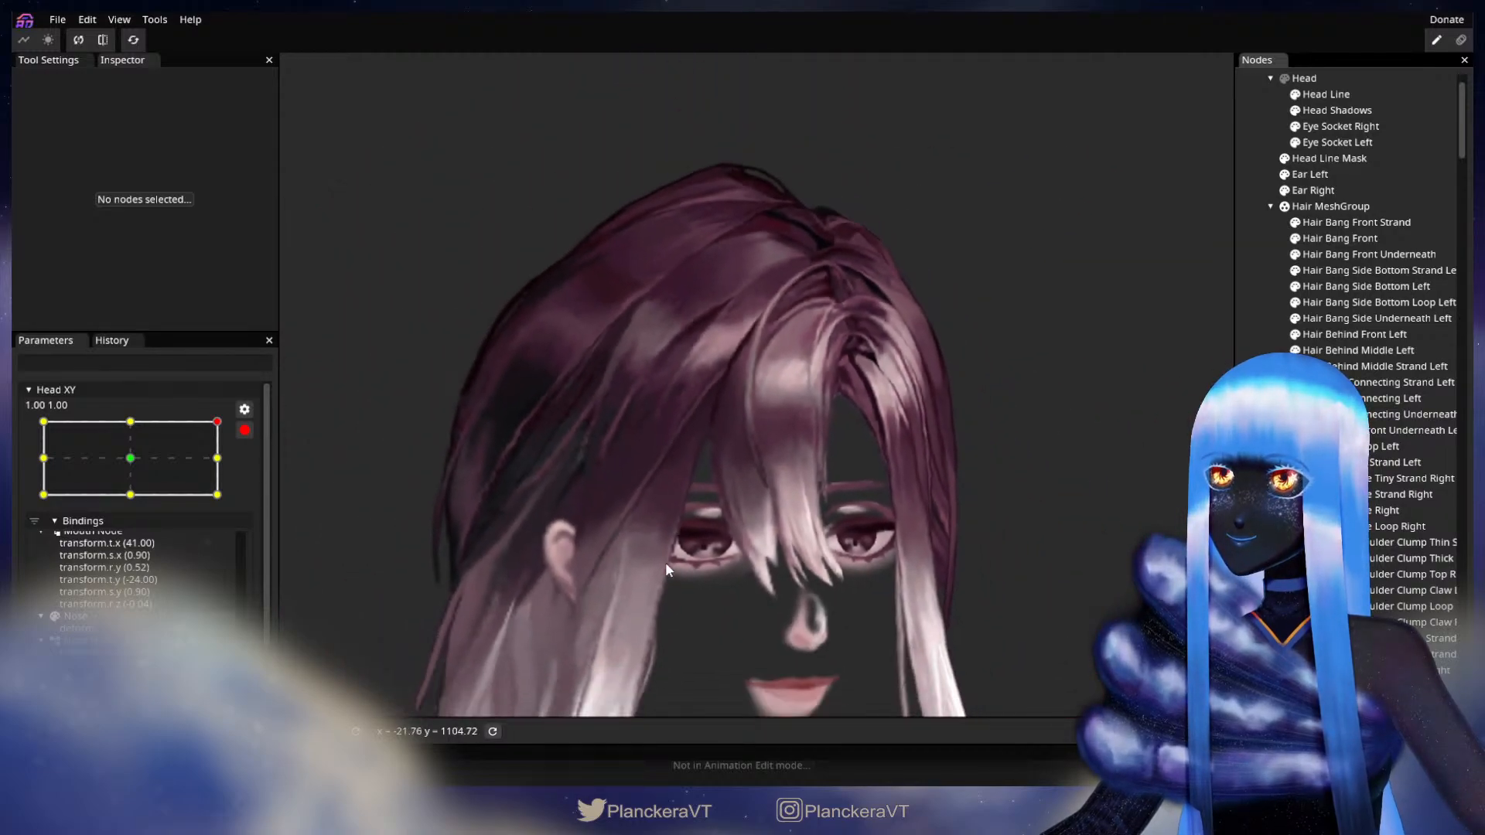
Disarm Head XY, check the bang's motion around the 1.00, 1.00 corner, and save the project
left_click(244, 430)
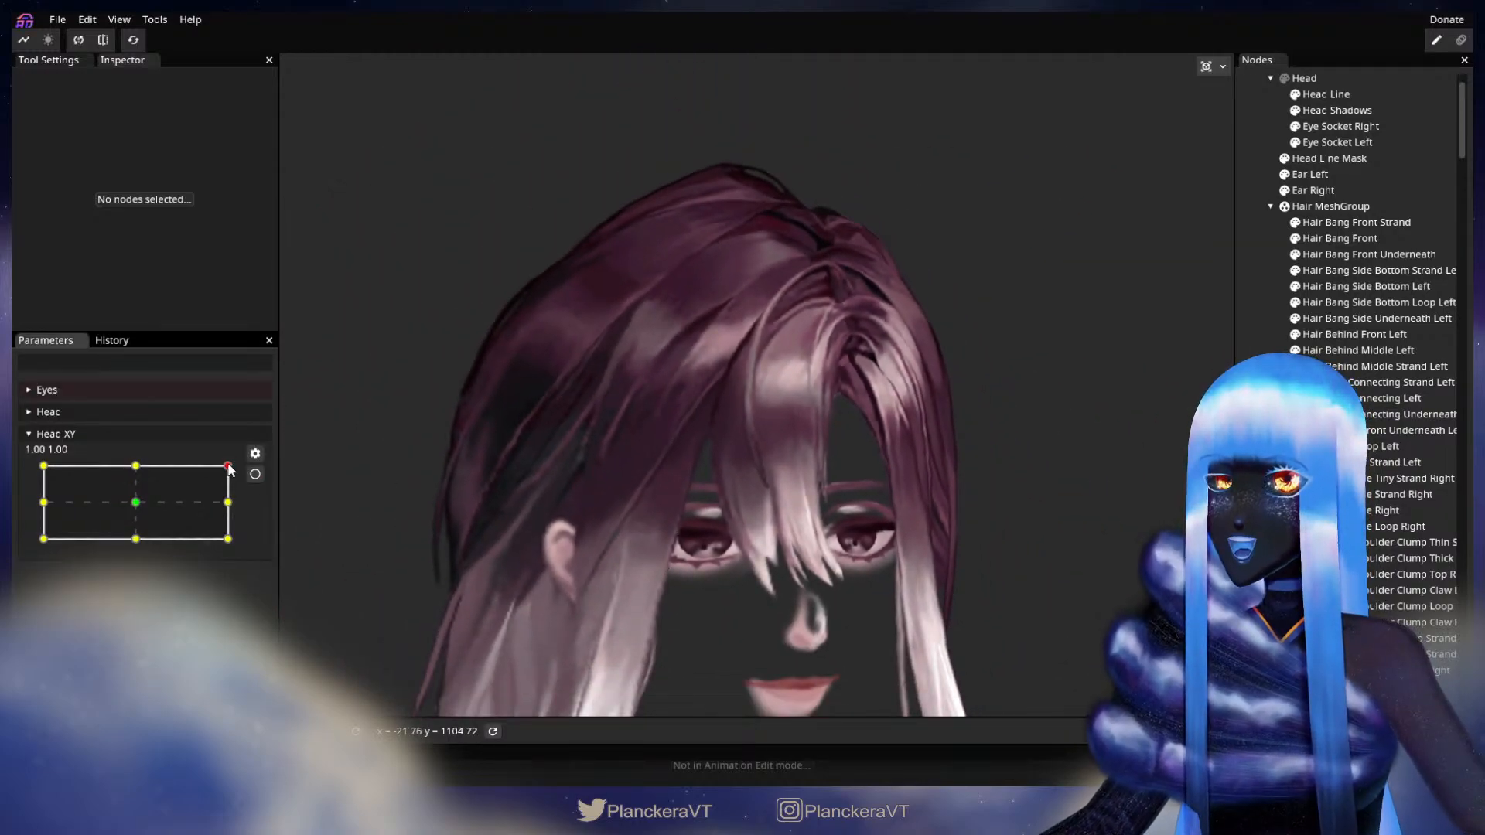
mouse_move(229, 468)
left_mouse_down()
mouse_move(229, 545)
mouse_move(229, 465)
mouse_move(44, 452)
mouse_move(232, 445)
left_mouse_up()
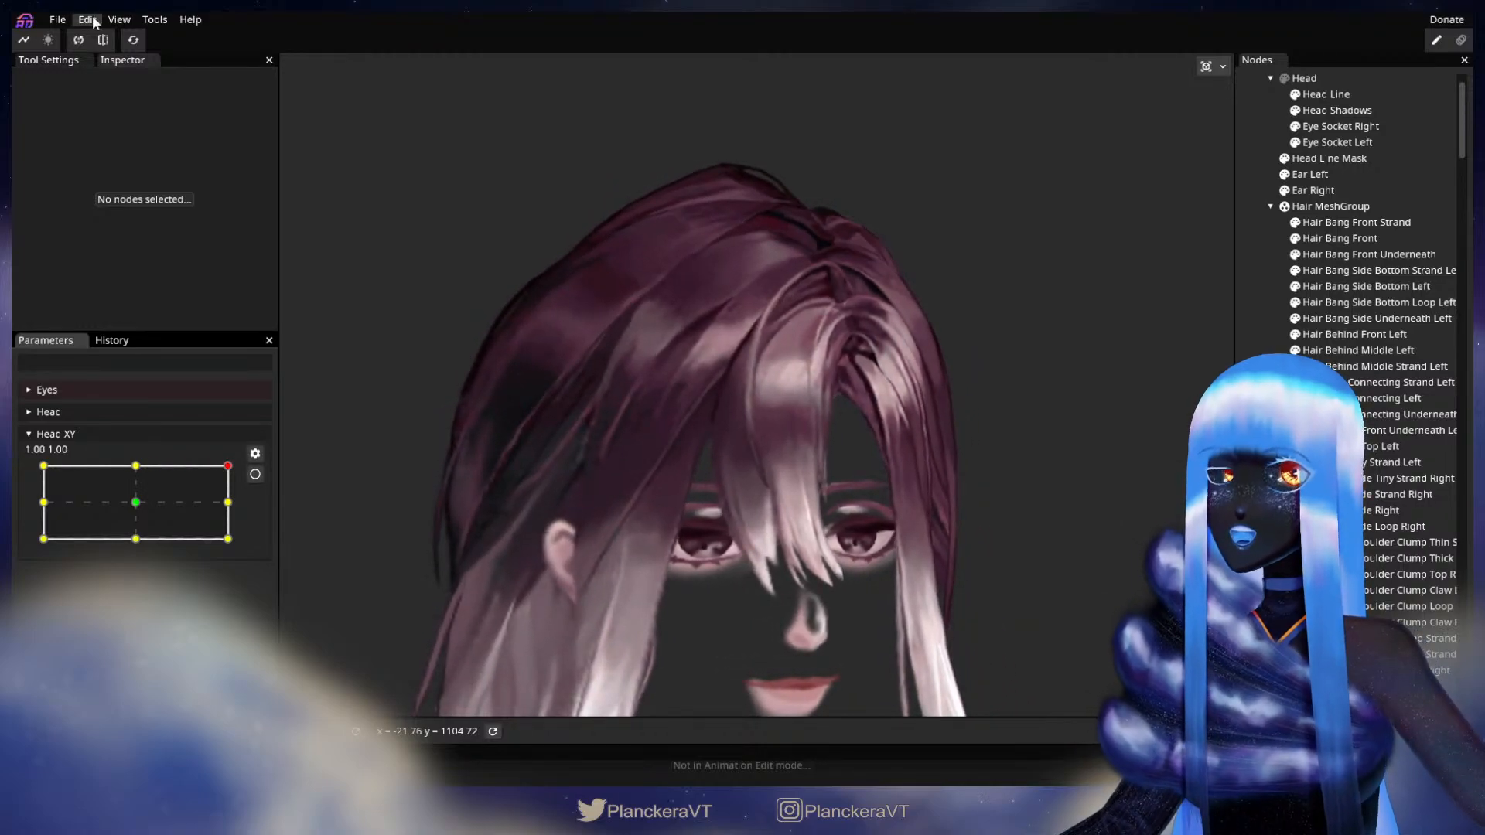
left_click(57, 19)
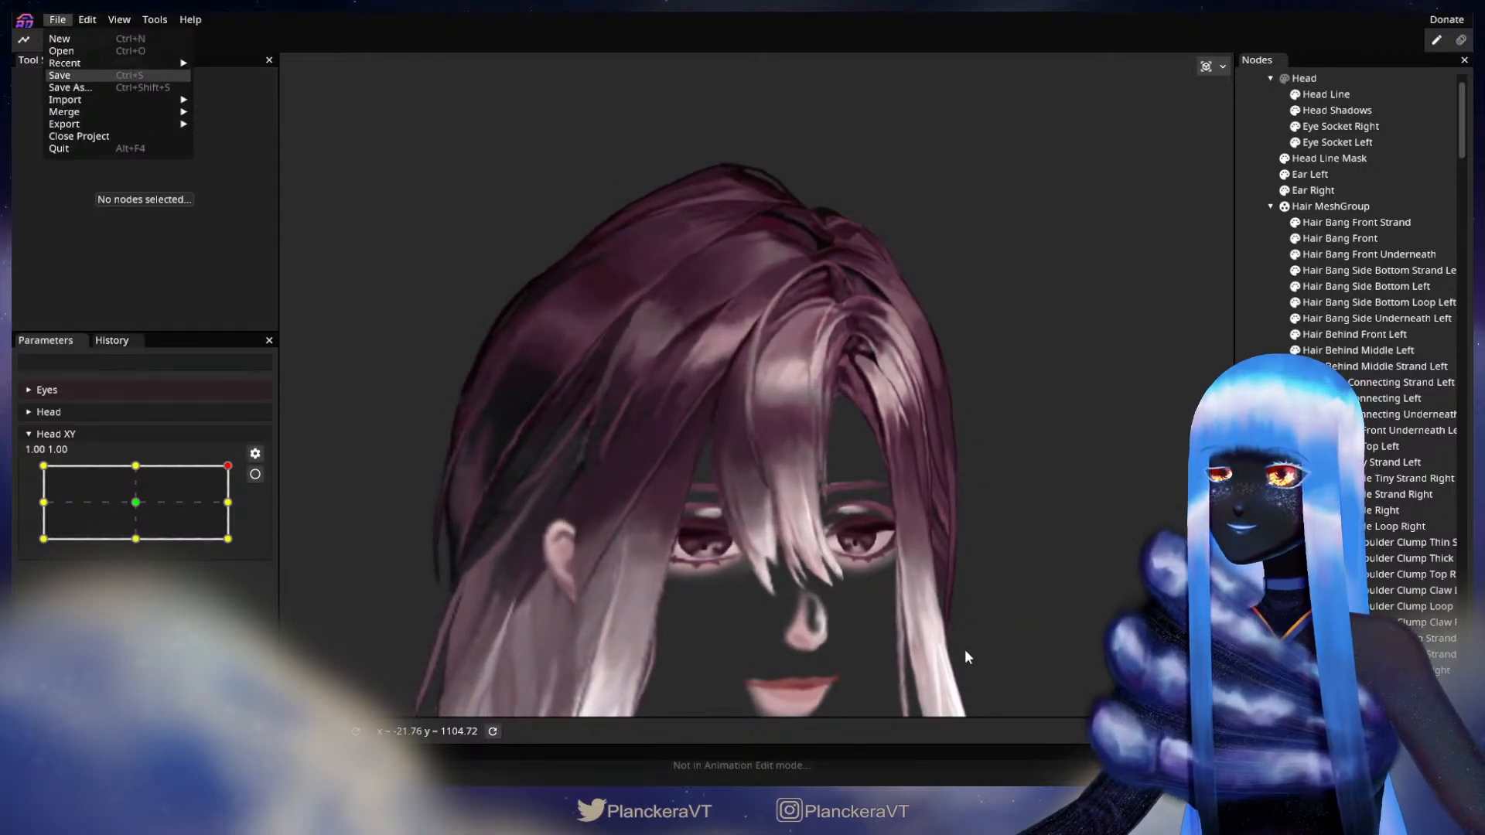